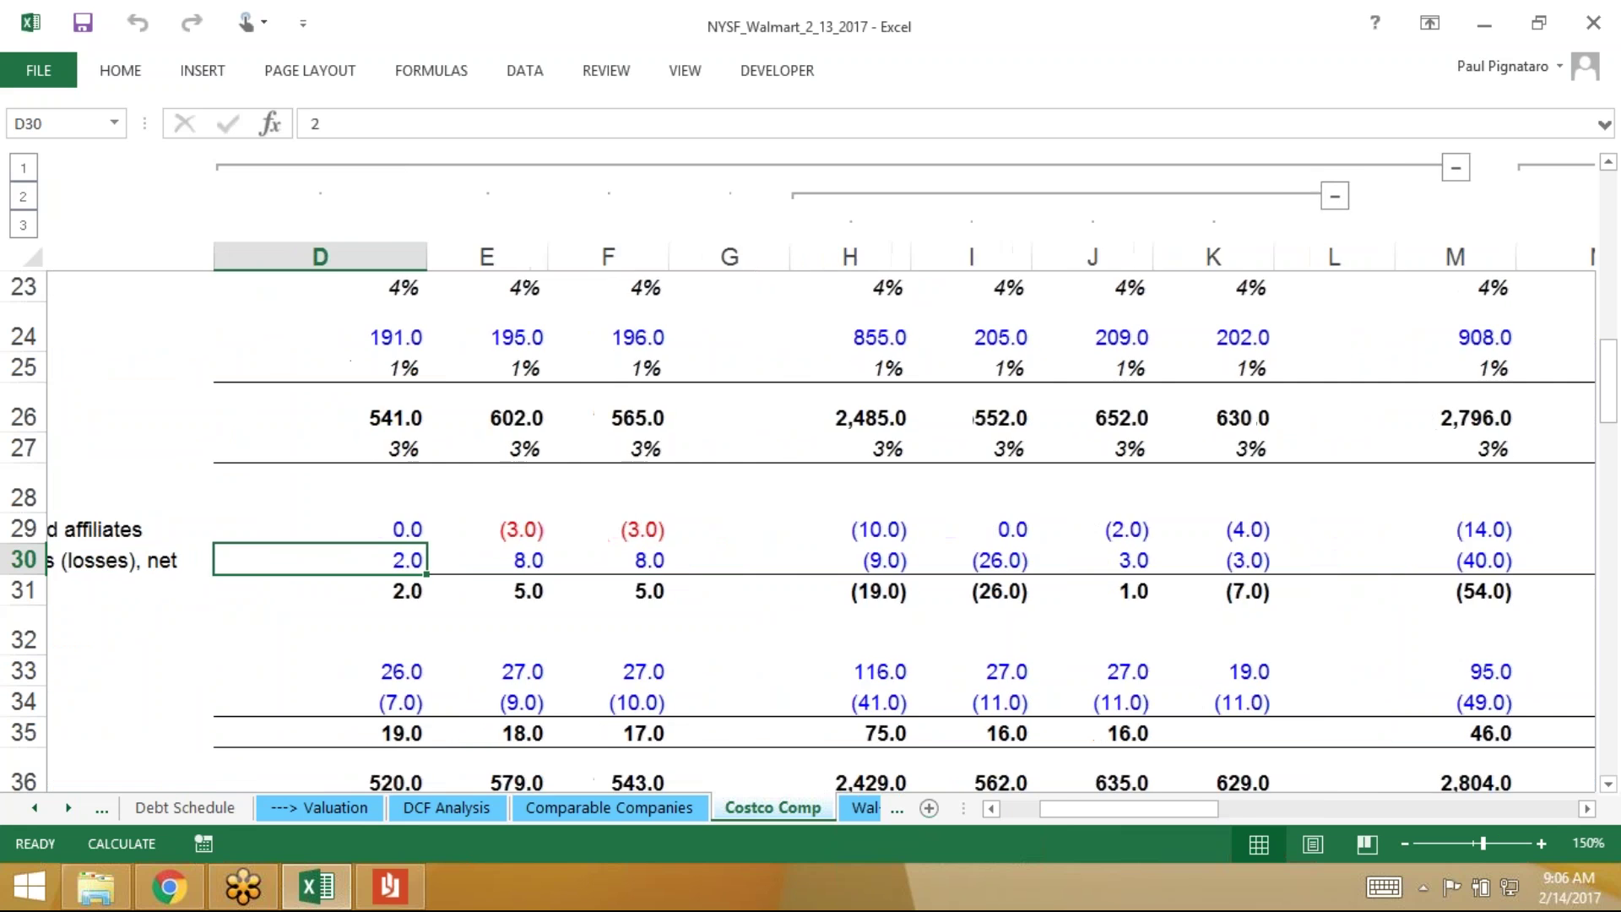
Examine the 2011 quarterly other income lines for equity in unconsolidated affiliates and foreign-currency gains, along with interest income
{"action": "scroll", "coordinate": [630, 528], "scroll_direction": "left", "scroll_amount": 3}
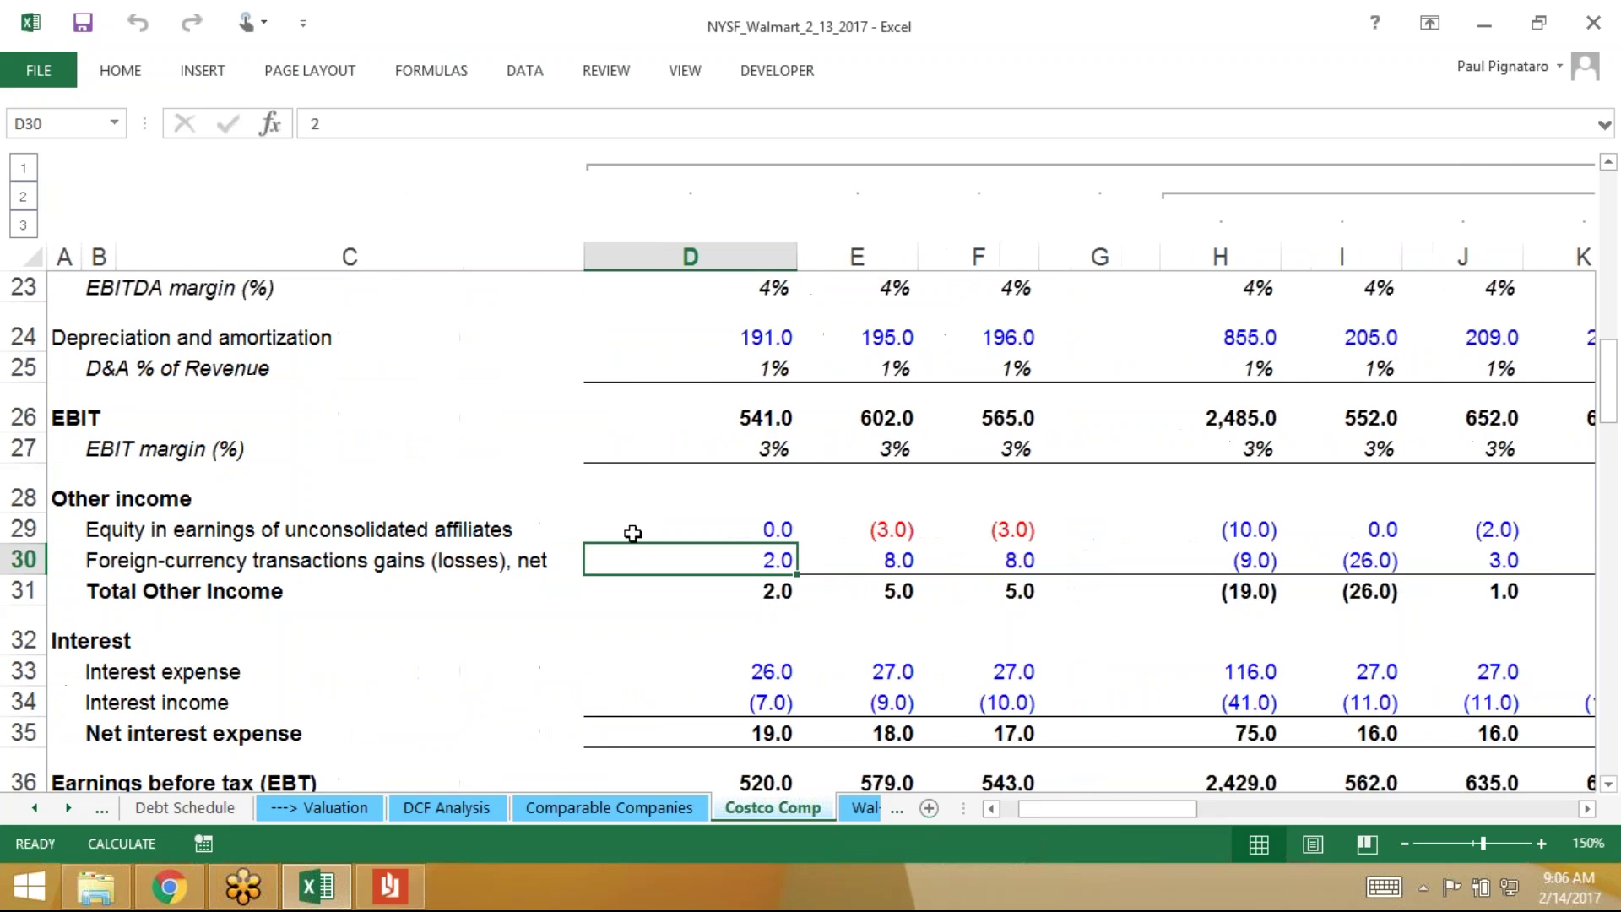
{"action": "left_click", "coordinate": [390, 530]}
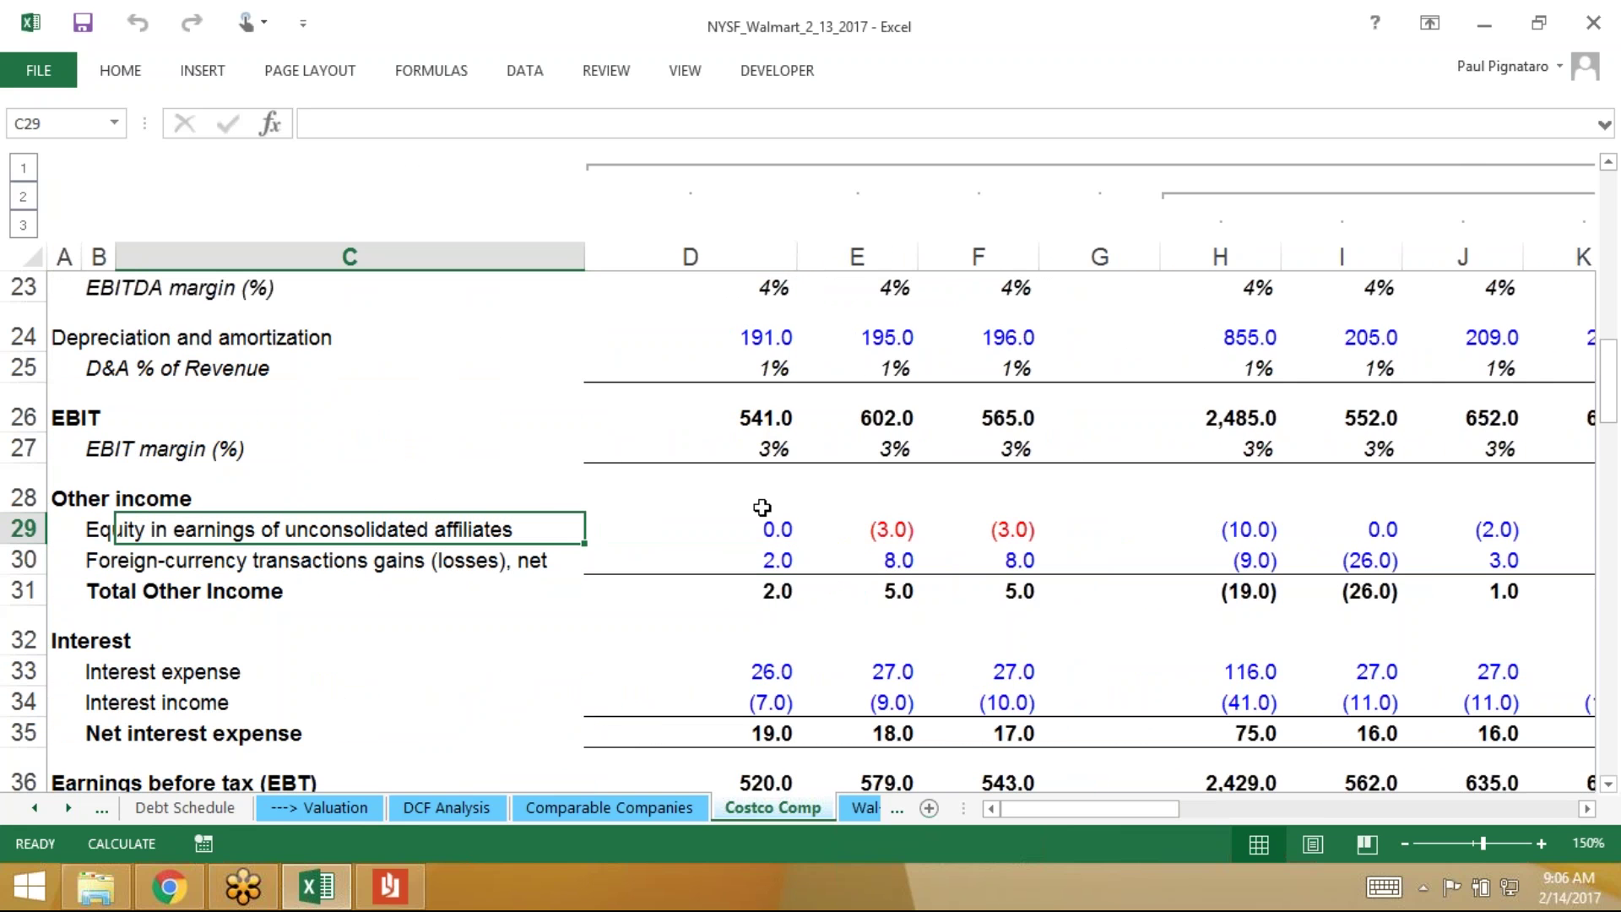
{"action": "left_click", "coordinate": [782, 529]}
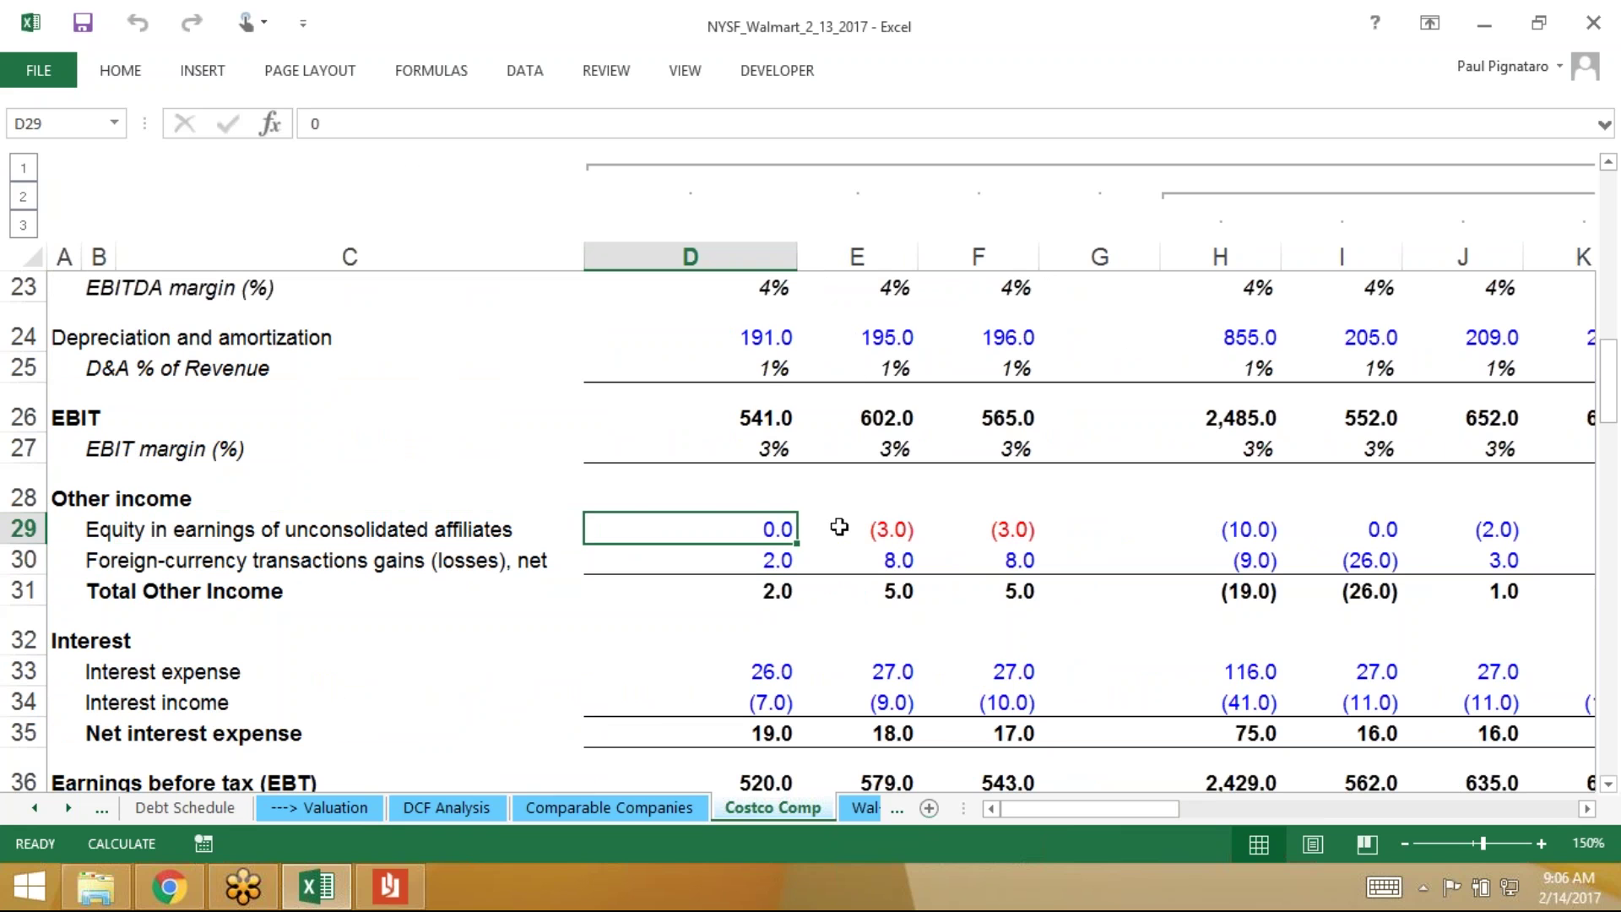
{"action": "left_click", "coordinate": [761, 563]}
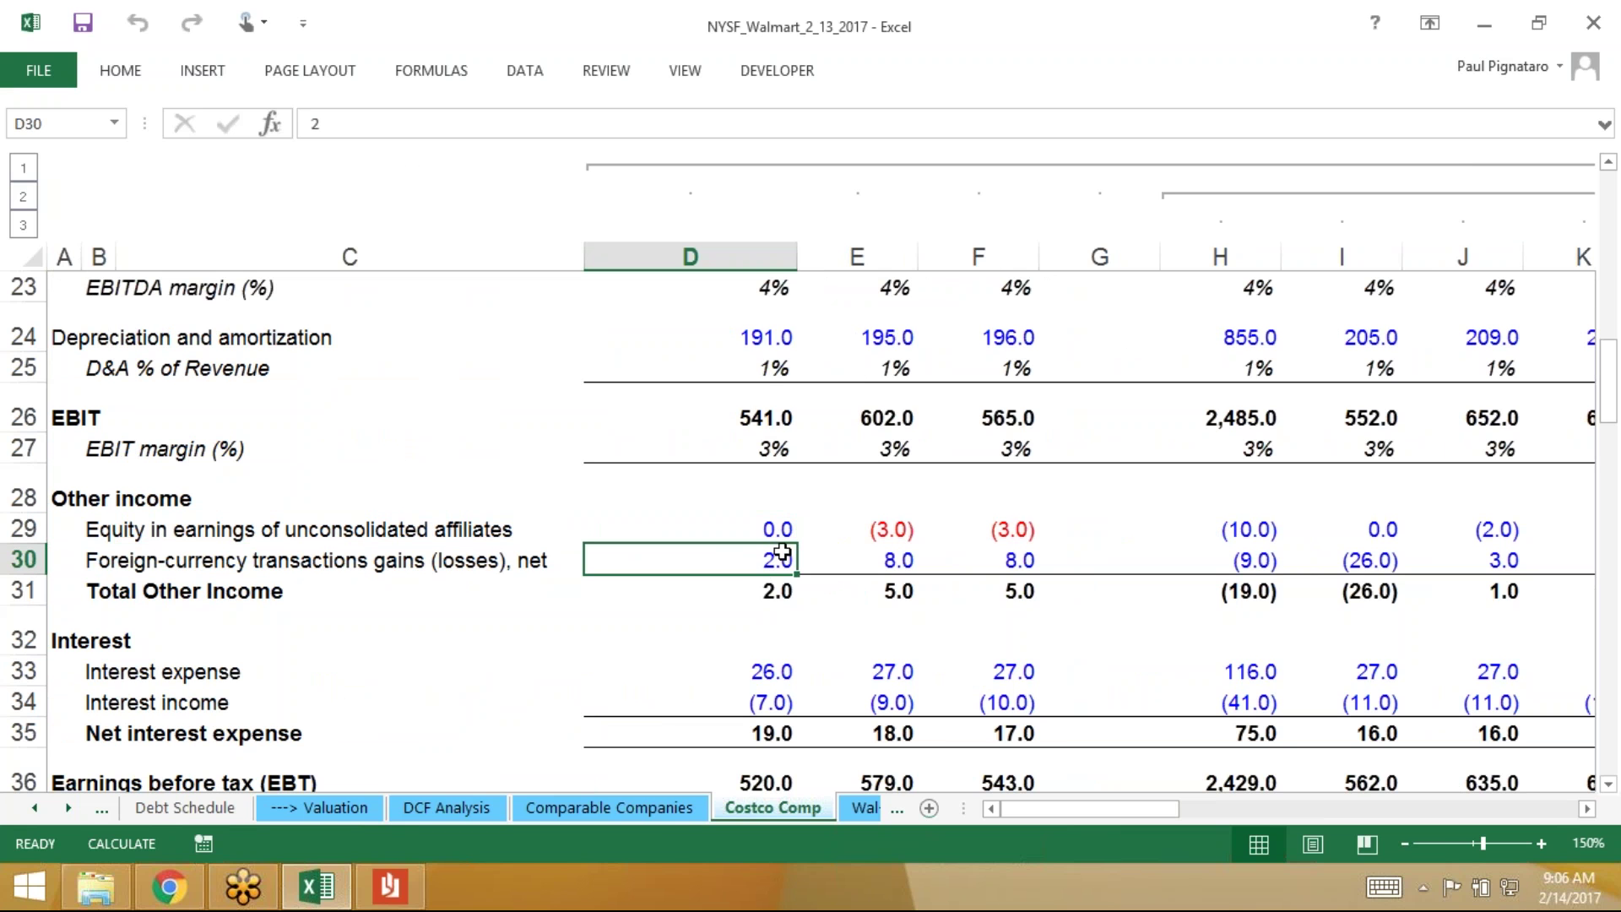
{"action": "left_click_drag", "start_coordinate": [776, 529], "coordinate": [763, 553]}
{"action": "left_click", "coordinate": [766, 557]}
{"action": "left_click", "coordinate": [874, 531]}
{"action": "left_click", "coordinate": [945, 532]}
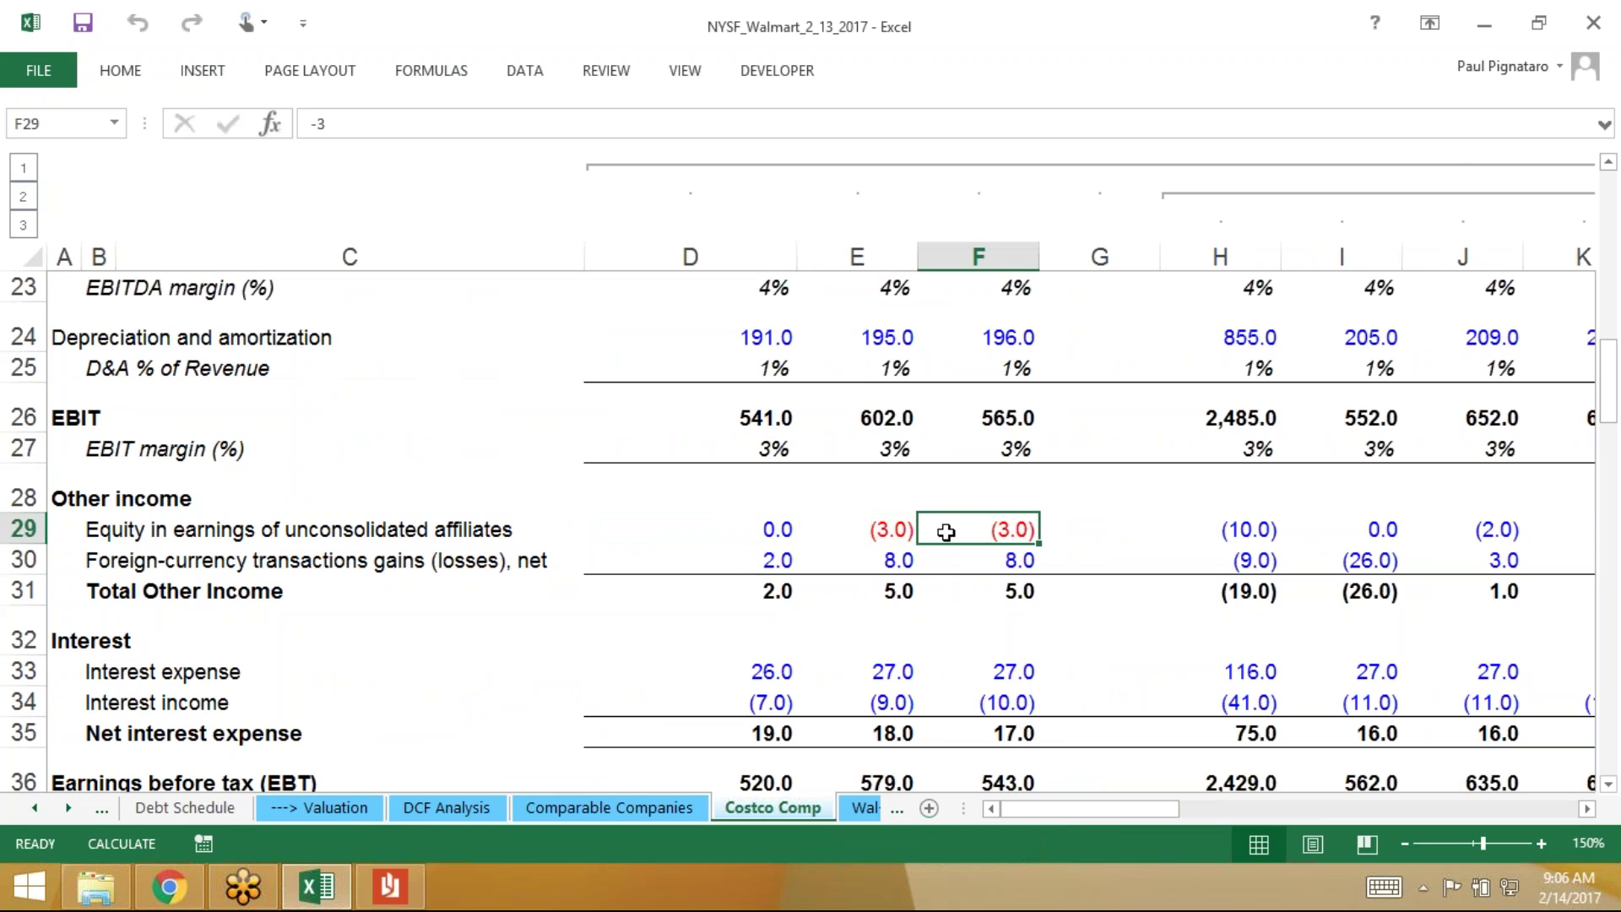
{"action": "left_click", "coordinate": [739, 564]}
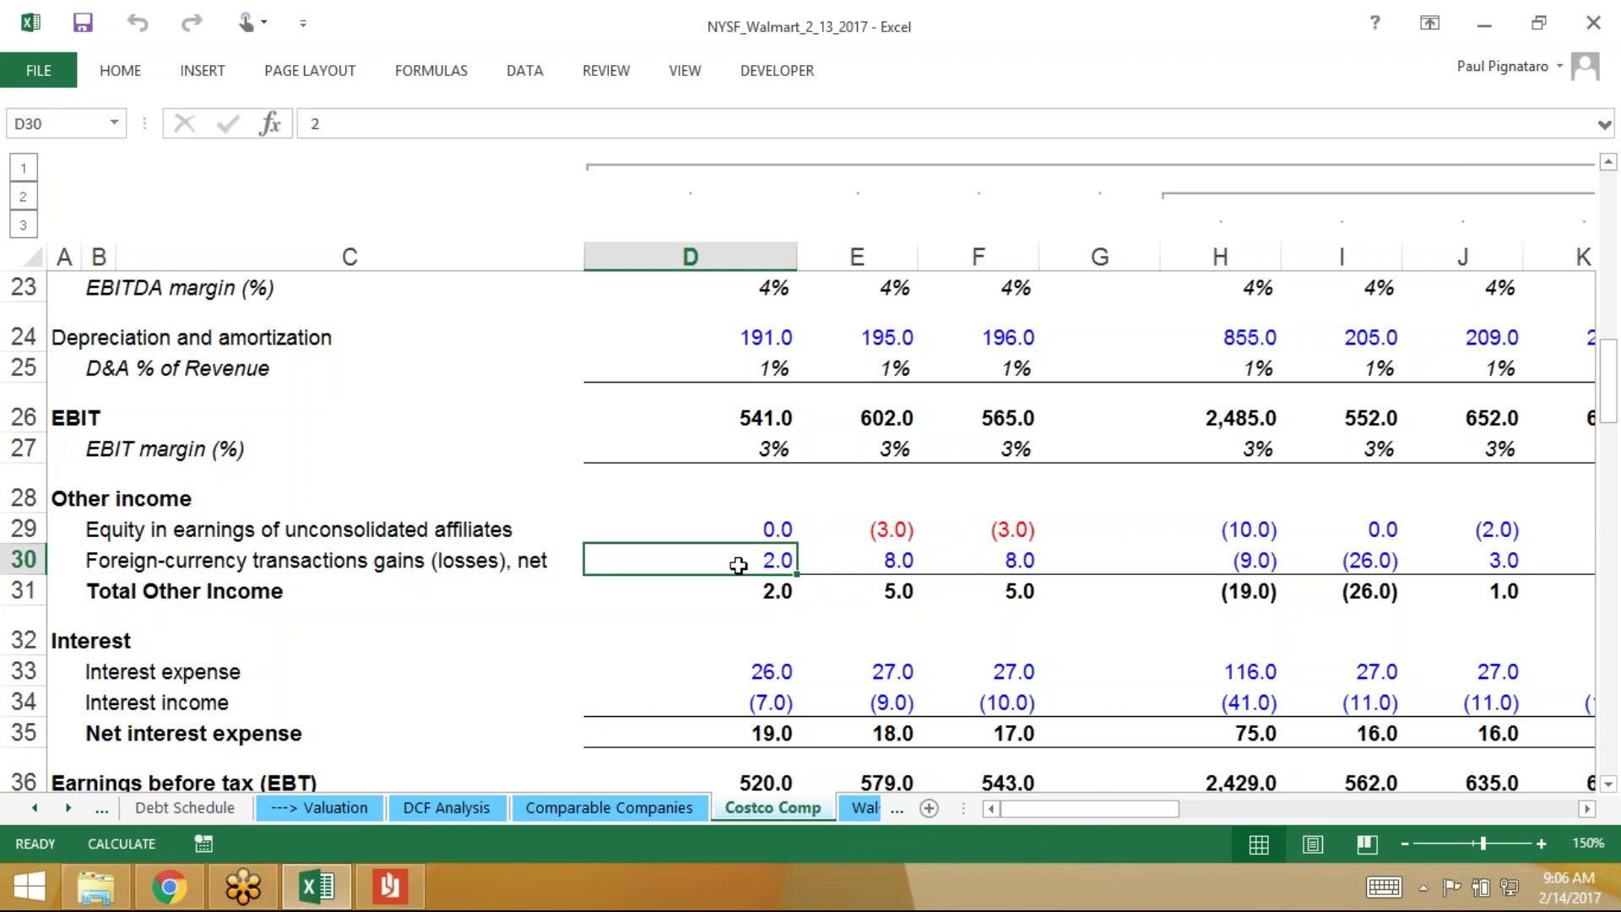
{"action": "left_click", "coordinate": [749, 701]}
{"action": "key", "text": "Up"}
{"action": "left_click", "coordinate": [763, 558]}
Switch to the CostcoWholesaleCorporation_10Q_20120606 PDF in Reader and examine the 12 Weeks Ended columns of the income statement
{"action": "key", "text": "alt+Tab"}
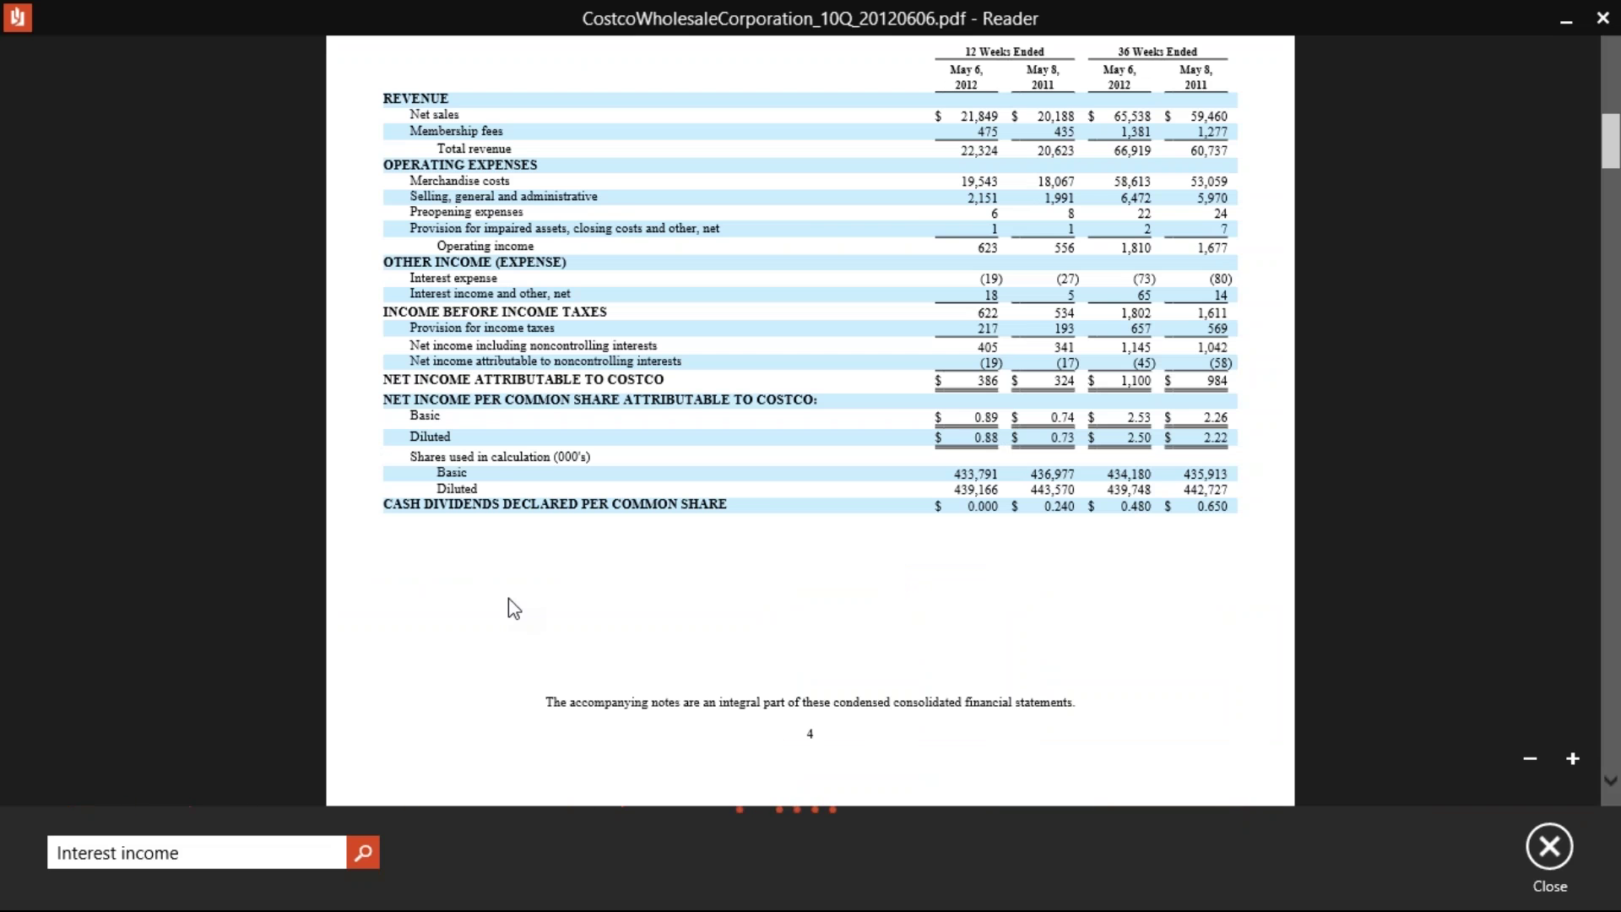
{"action": "key", "text": "alt+Tab"}
{"action": "key", "text": "alt+Tab"}
{"action": "key", "text": "alt+Tab"}
{"action": "key", "text": "alt+Tab"}
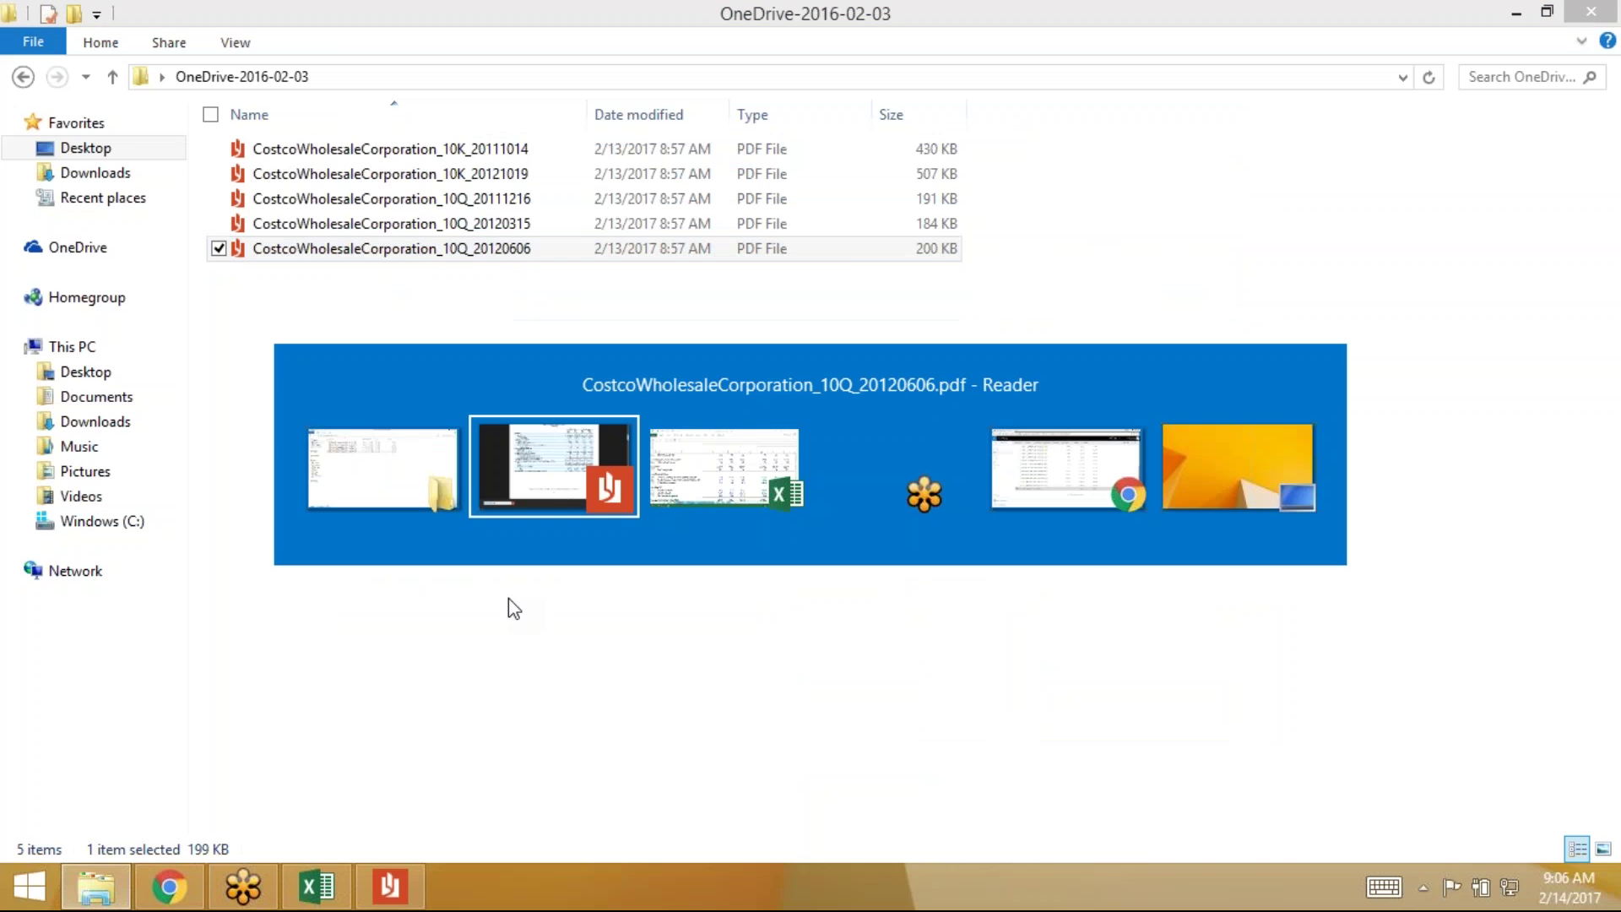
{"action": "key", "text": "alt+Tab"}
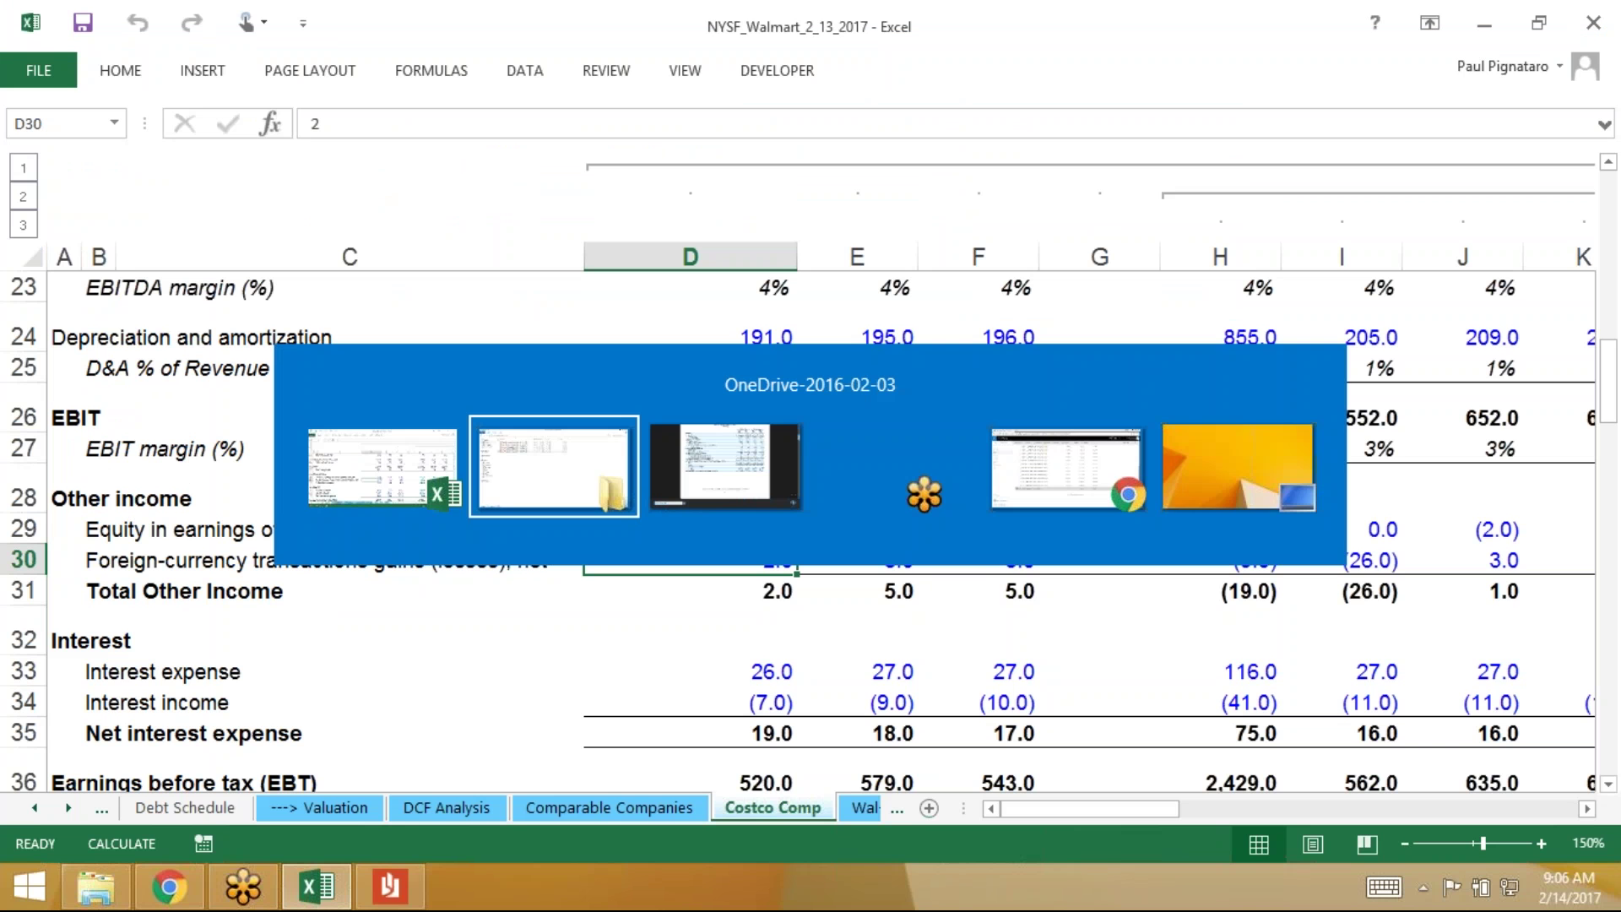
{"action": "key", "text": "alt+Tab"}
{"action": "key", "text": "alt+Tab"}
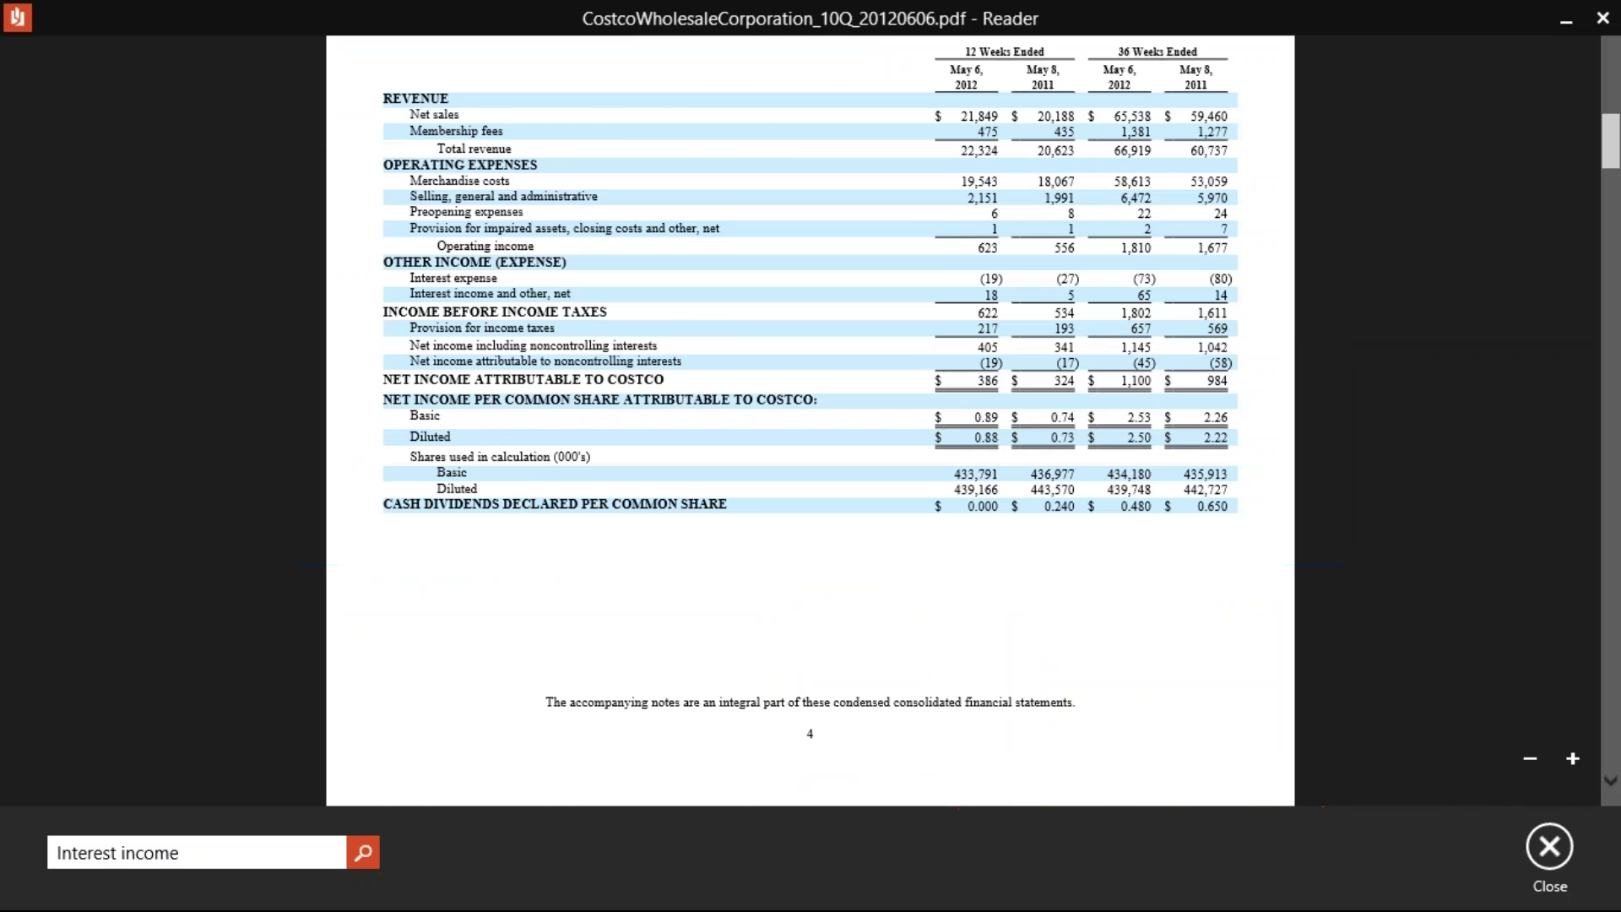
{"action": "scroll", "coordinate": [810, 379], "scroll_direction": "up", "scroll_amount": 2}
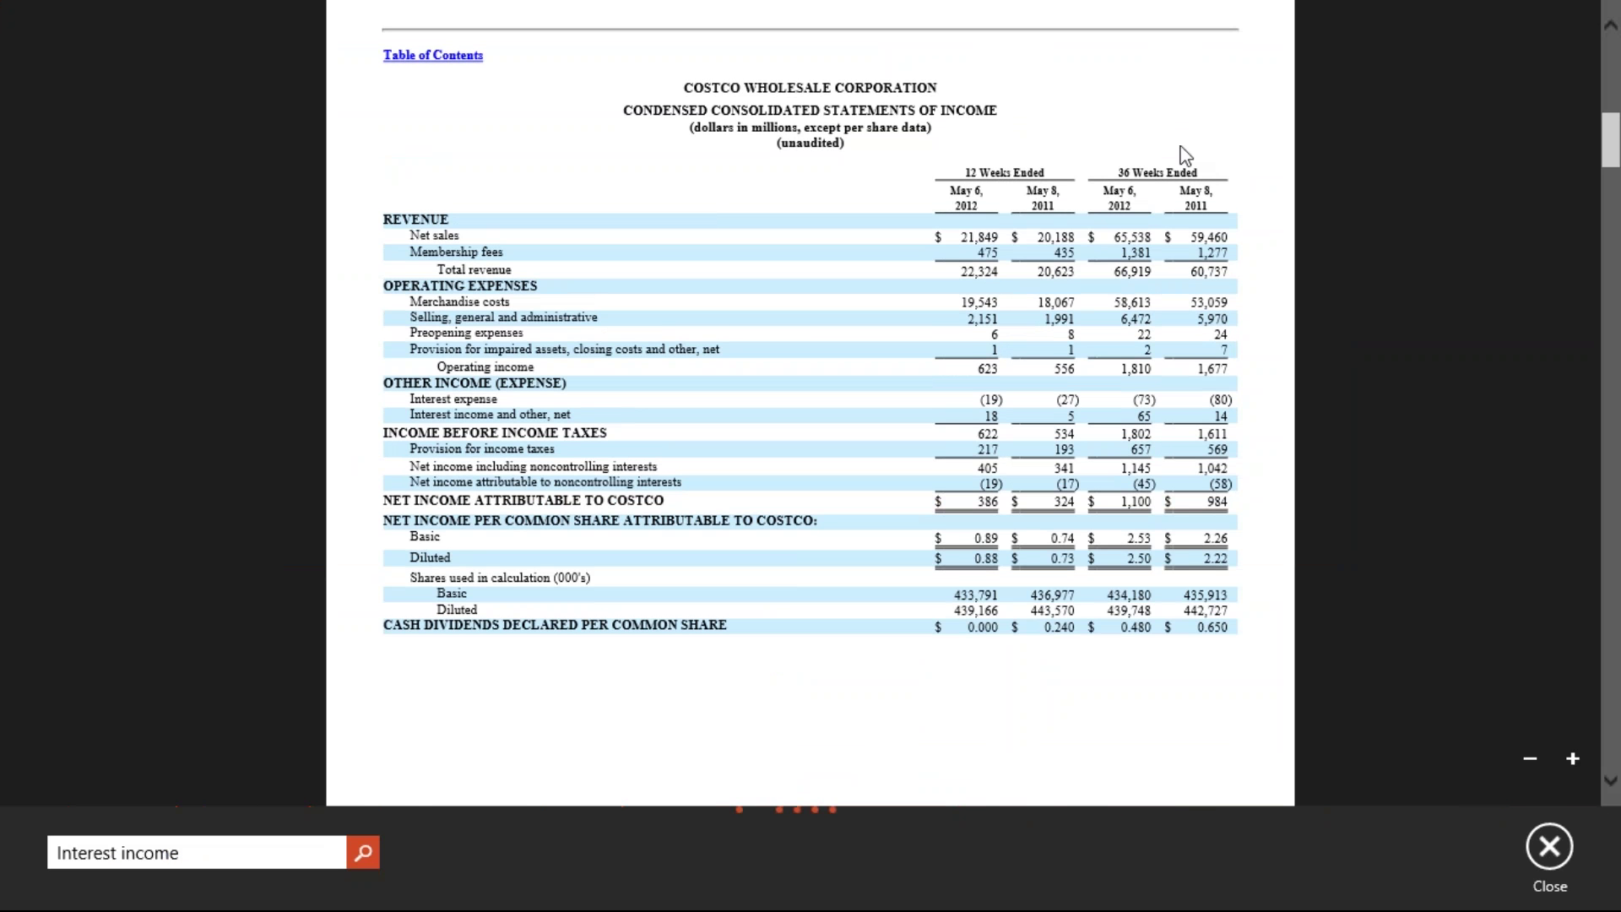
{"action": "left_click_drag", "start_coordinate": [966, 169], "coordinate": [1048, 168]}
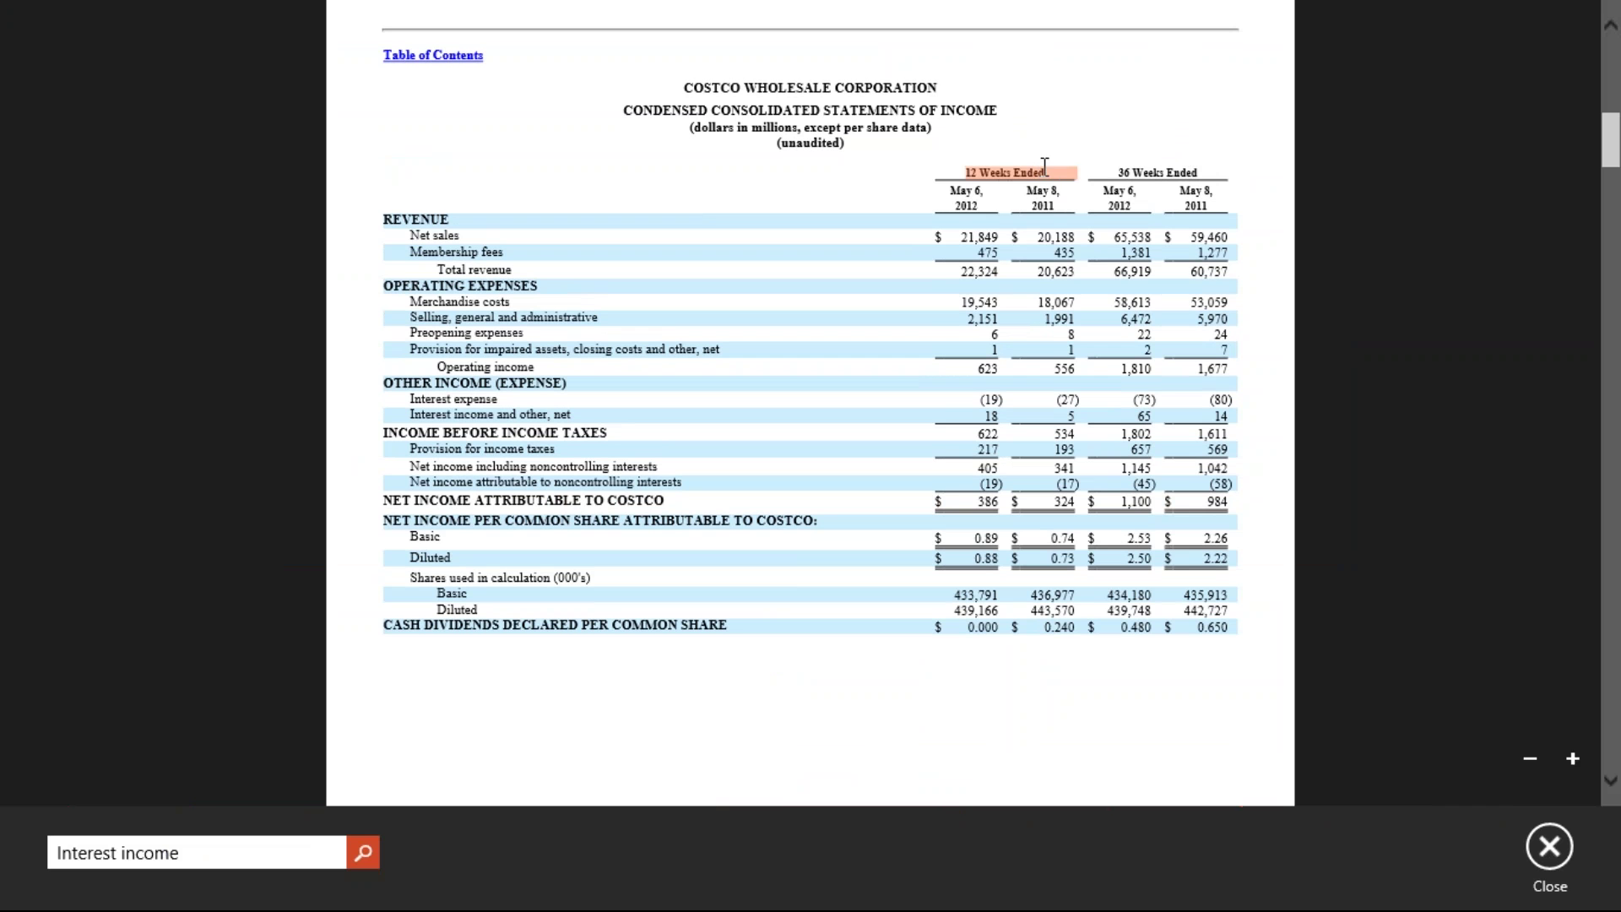
{"action": "left_click", "coordinate": [1109, 173]}
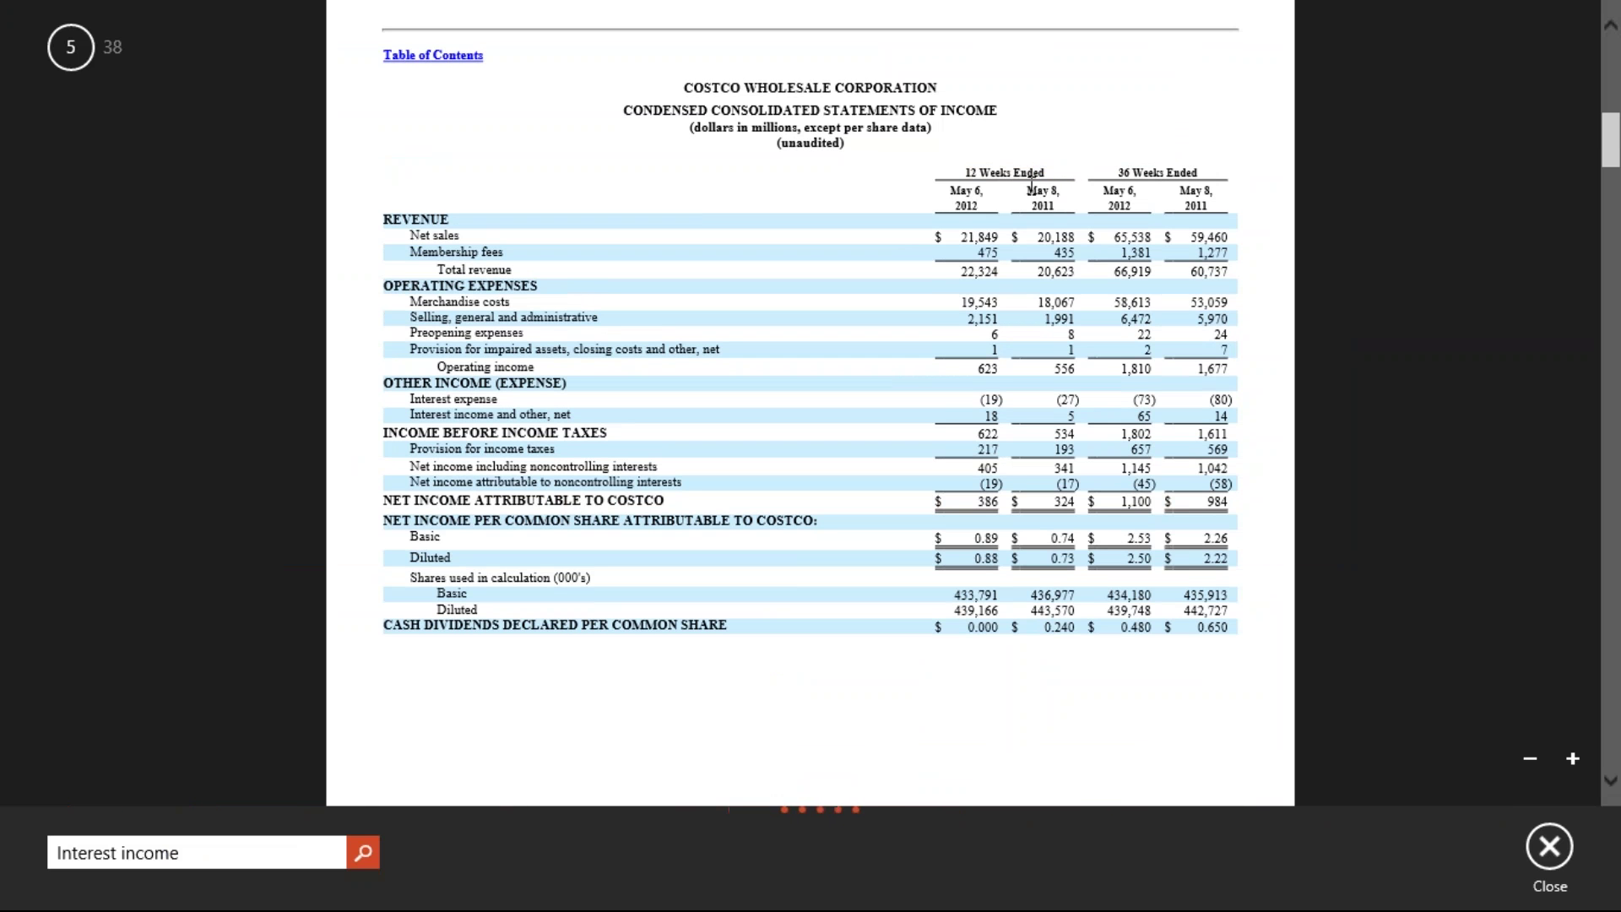
{"action": "left_click_drag", "start_coordinate": [963, 169], "coordinate": [1044, 169]}
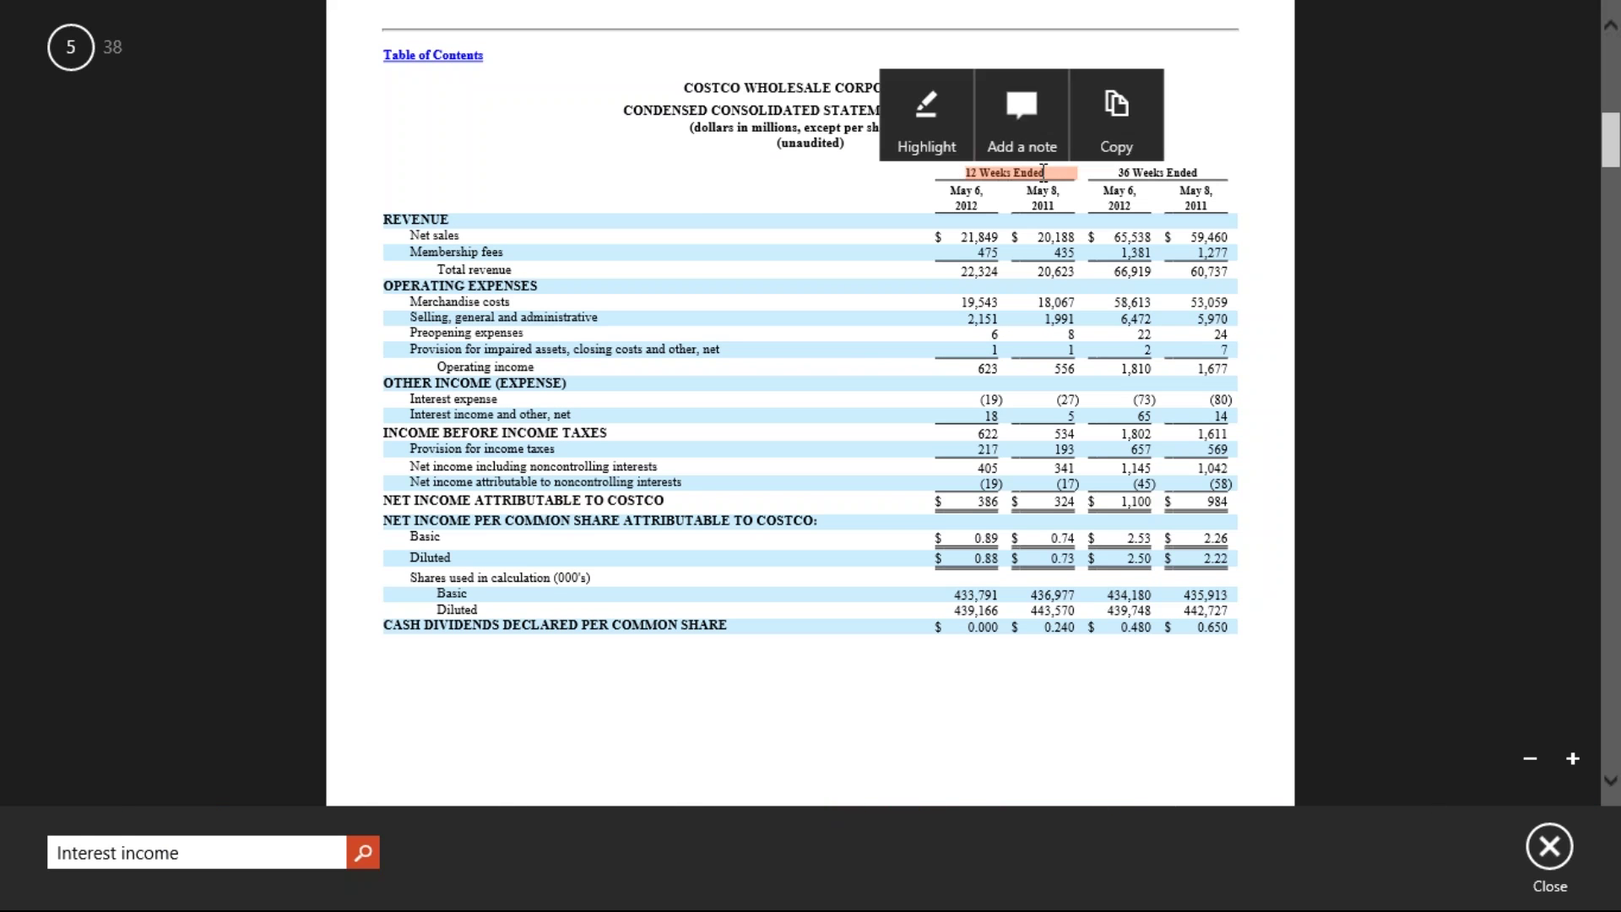
{"action": "left_click", "coordinate": [965, 264]}
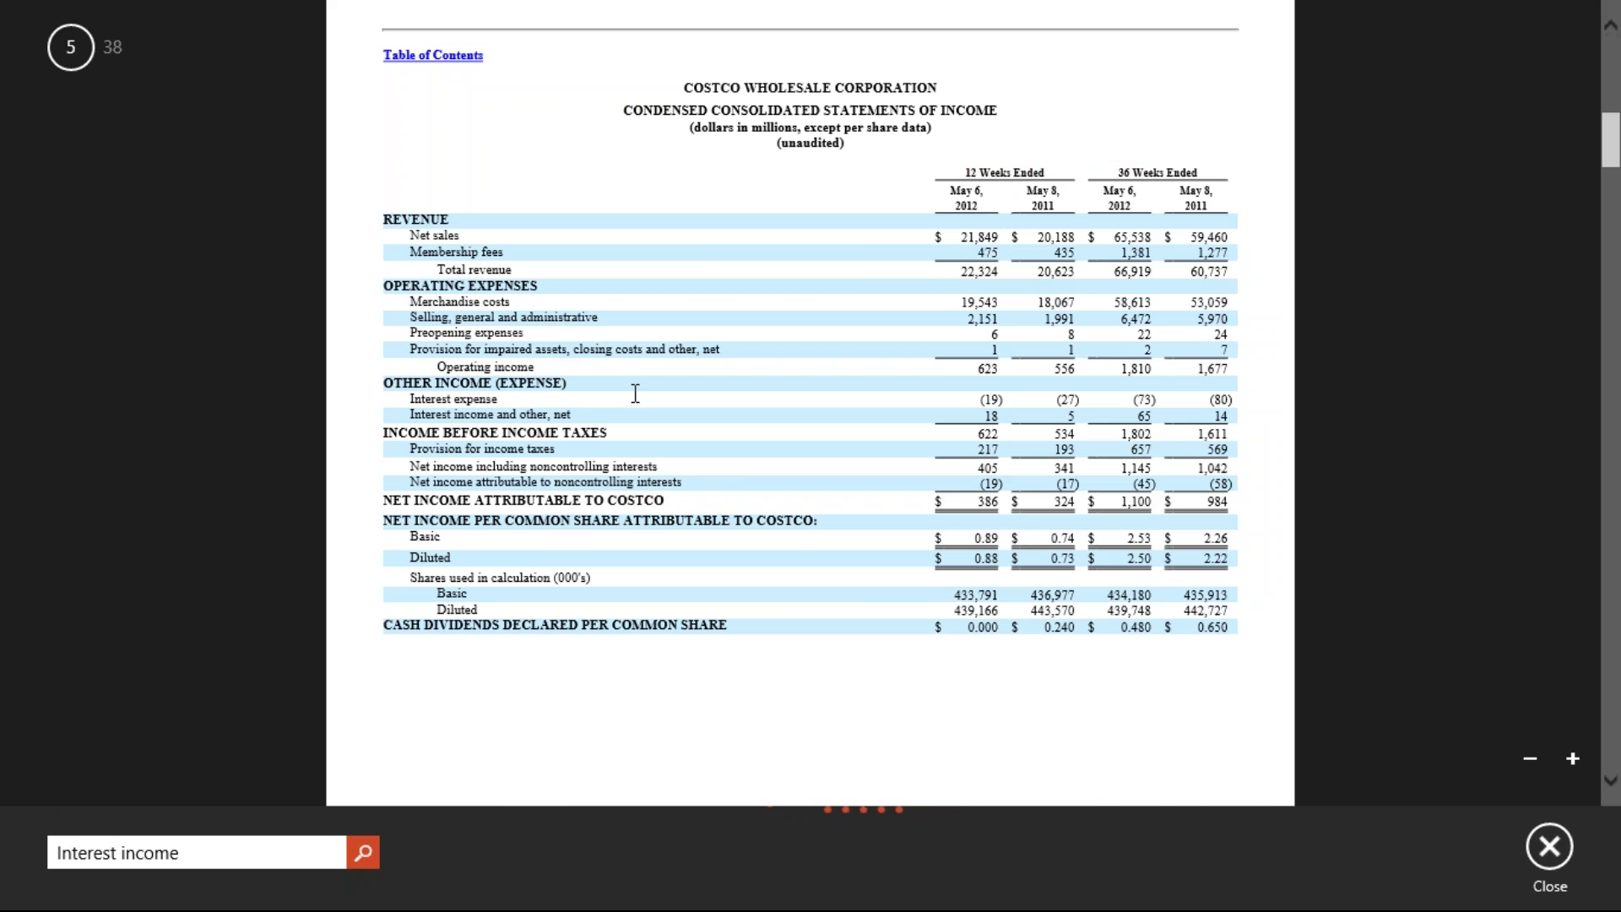
Examine the 36-week depreciation and amortization figure for May 6, 2012 in the 10-Q's cash flow statement
{"action": "scroll", "coordinate": [637, 387], "scroll_direction": "down", "scroll_amount": 5}
{"action": "scroll", "coordinate": [810, 422], "scroll_direction": "down", "scroll_amount": 9}
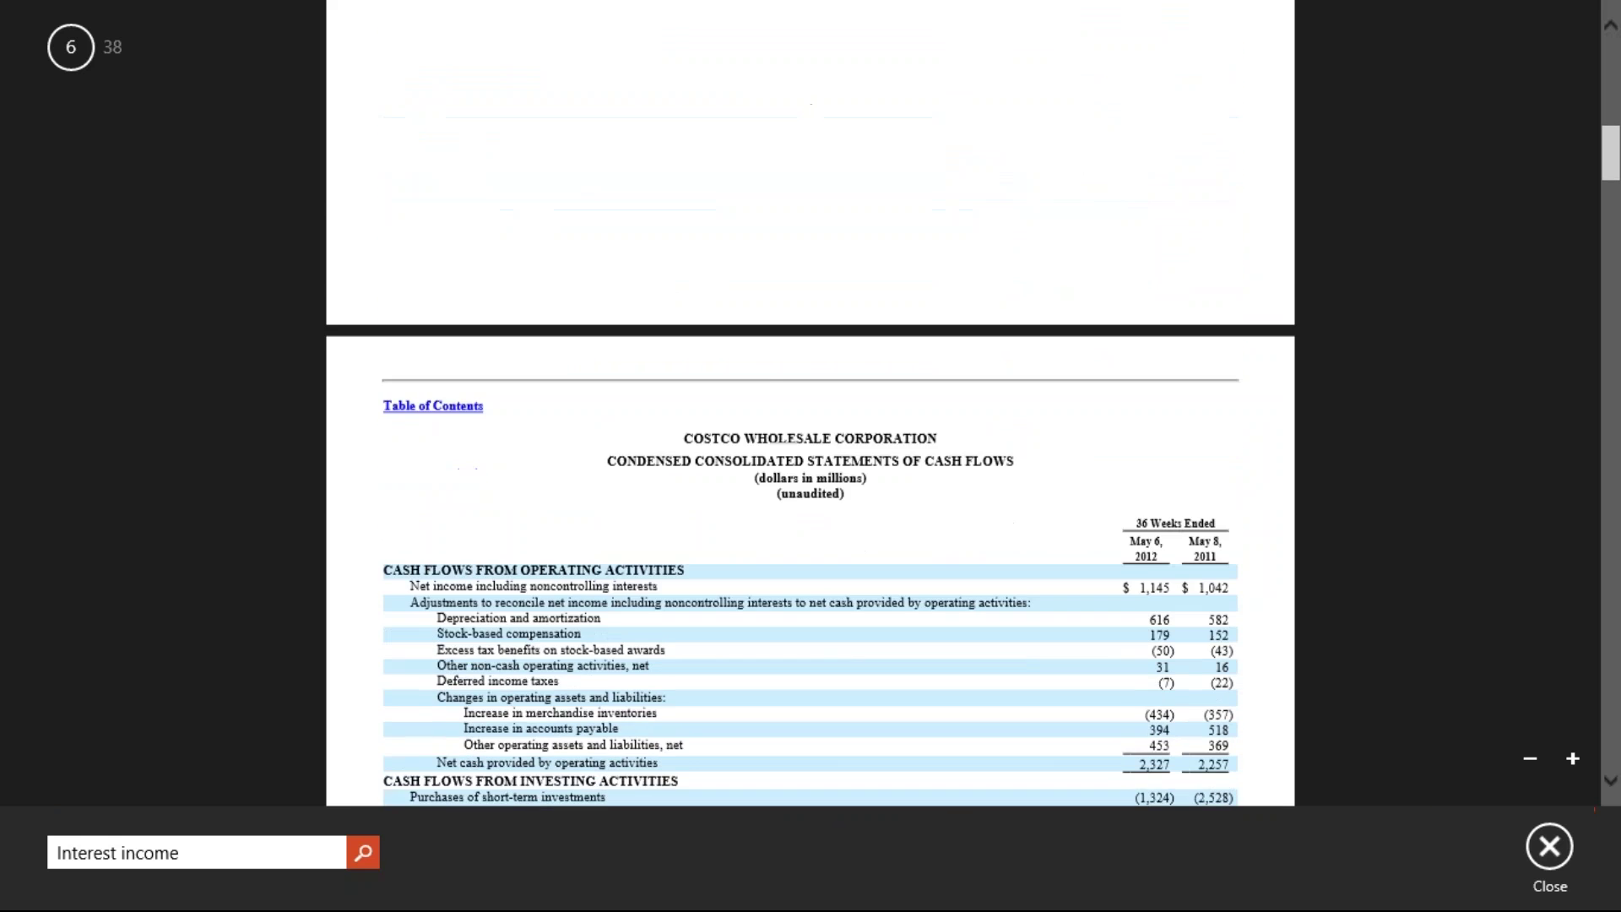
{"action": "scroll", "coordinate": [810, 422], "scroll_direction": "down", "scroll_amount": 1}
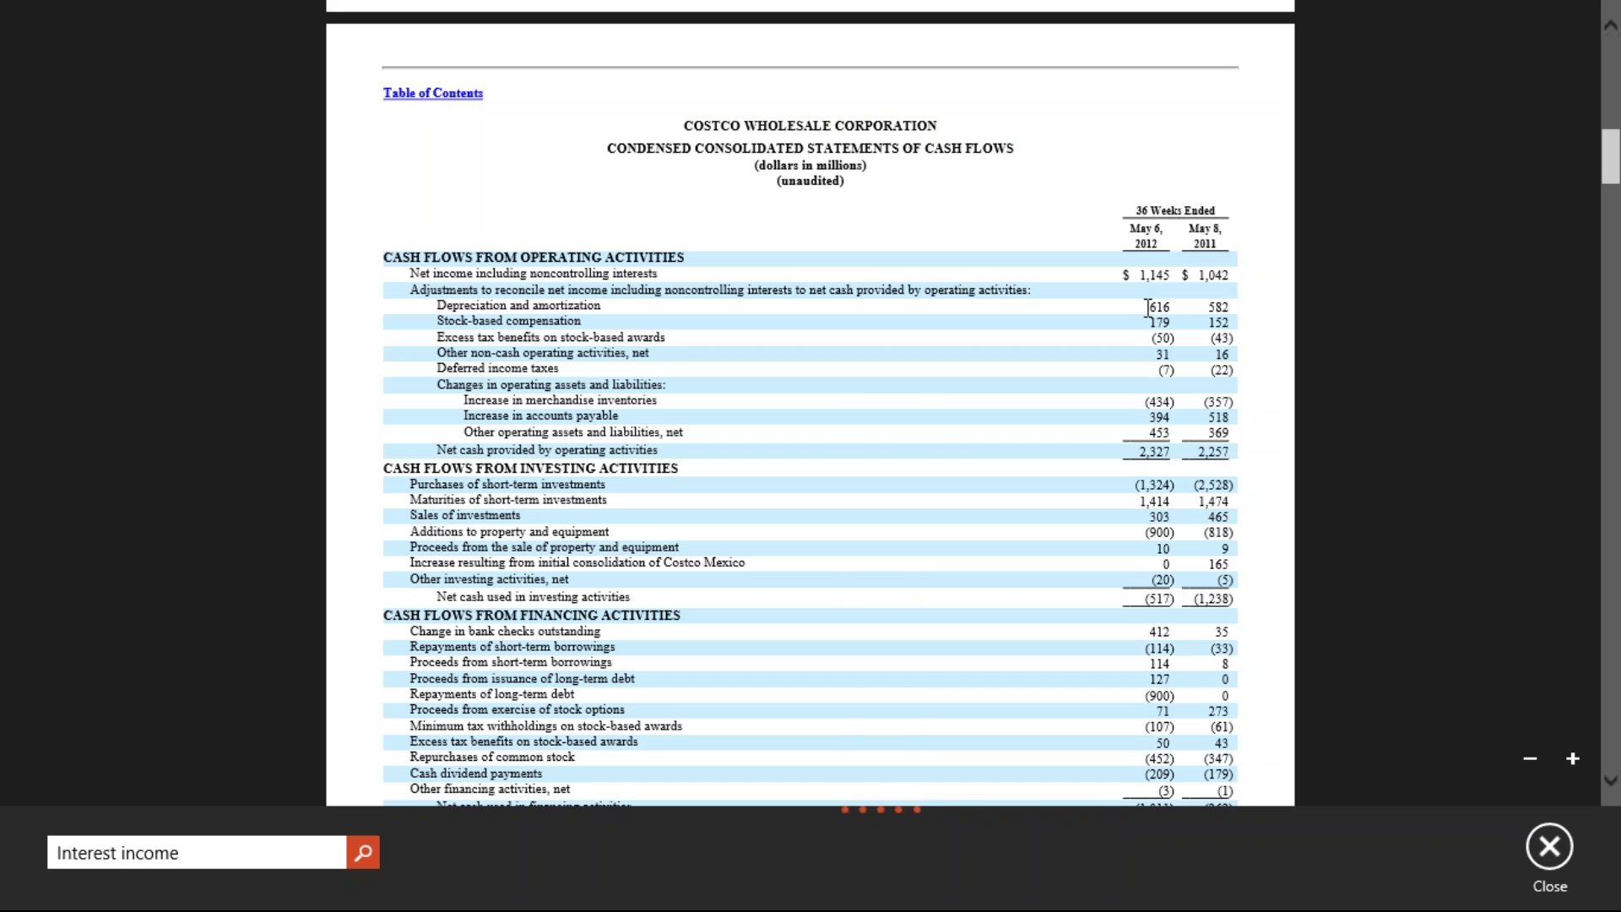
{"action": "left_click_drag", "start_coordinate": [1147, 307], "coordinate": [1178, 309]}
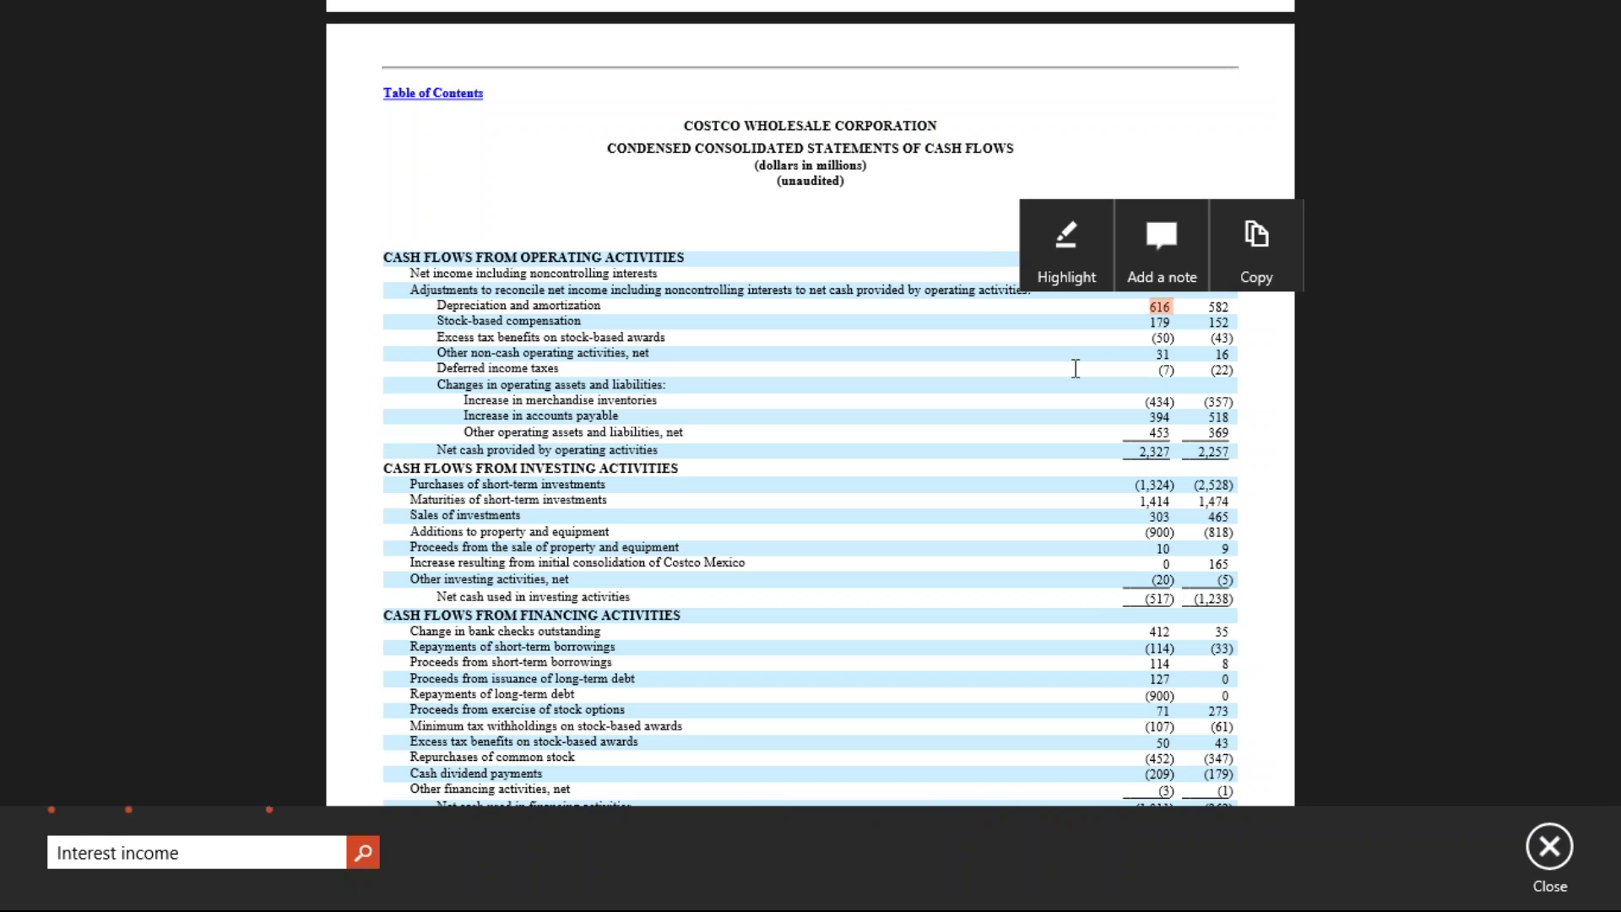
{"action": "left_click", "coordinate": [1137, 385]}
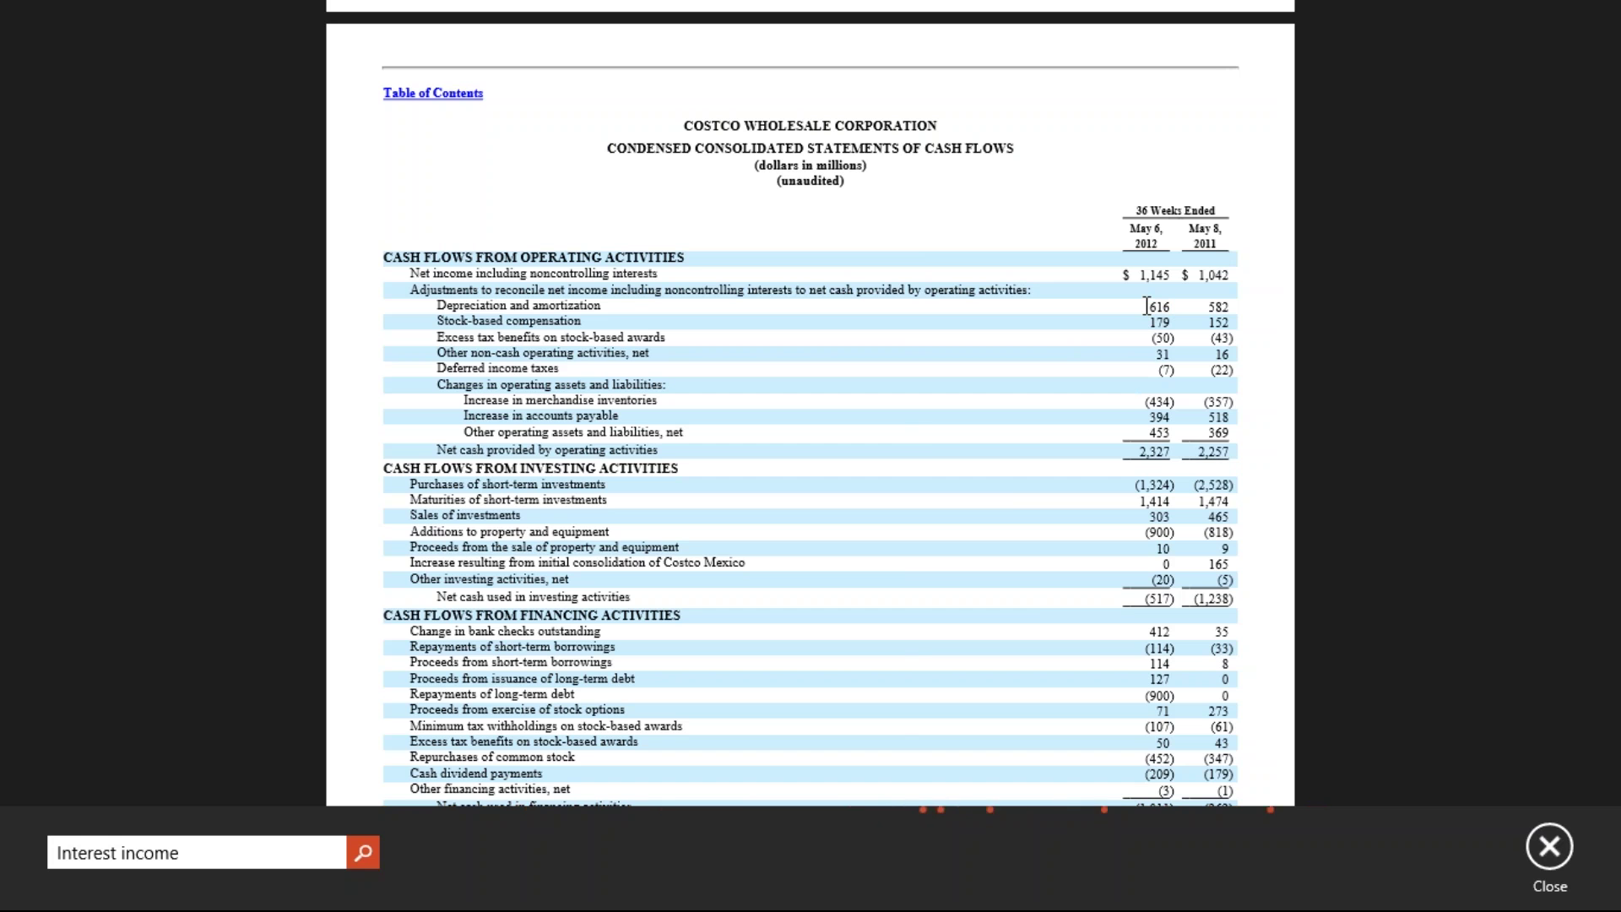
Switch back to the Excel workbook and inspect the Q3 2011A depreciation and amortization formula in F24
{"action": "key", "text": "alt+Tab"}
{"action": "key", "text": "alt+Tab"}
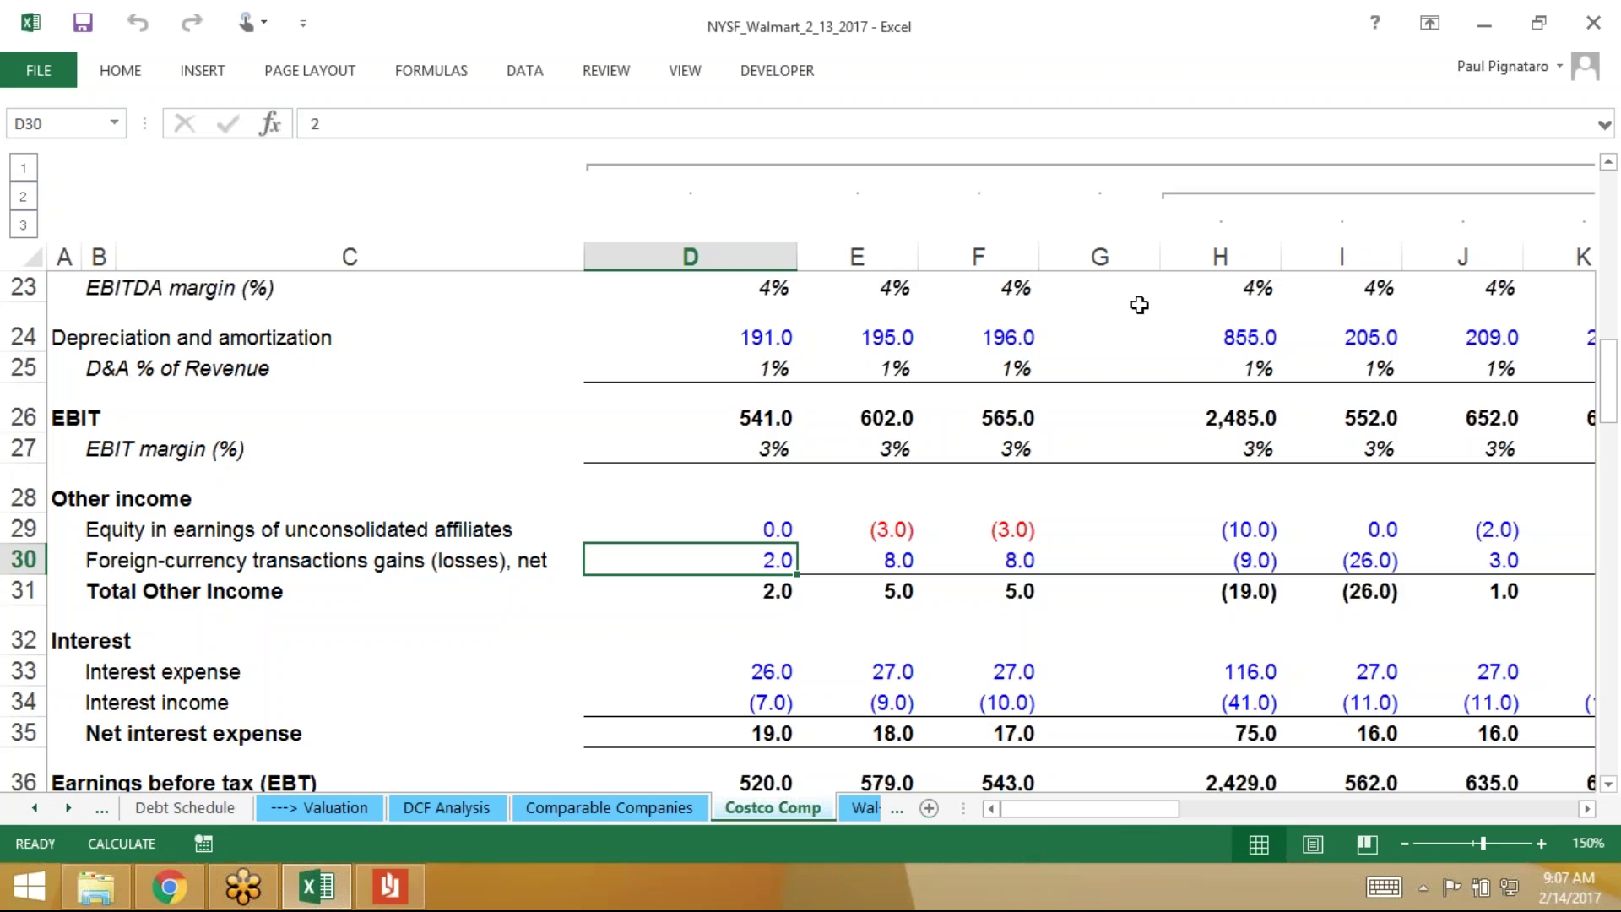
{"action": "left_click", "coordinate": [1016, 343]}
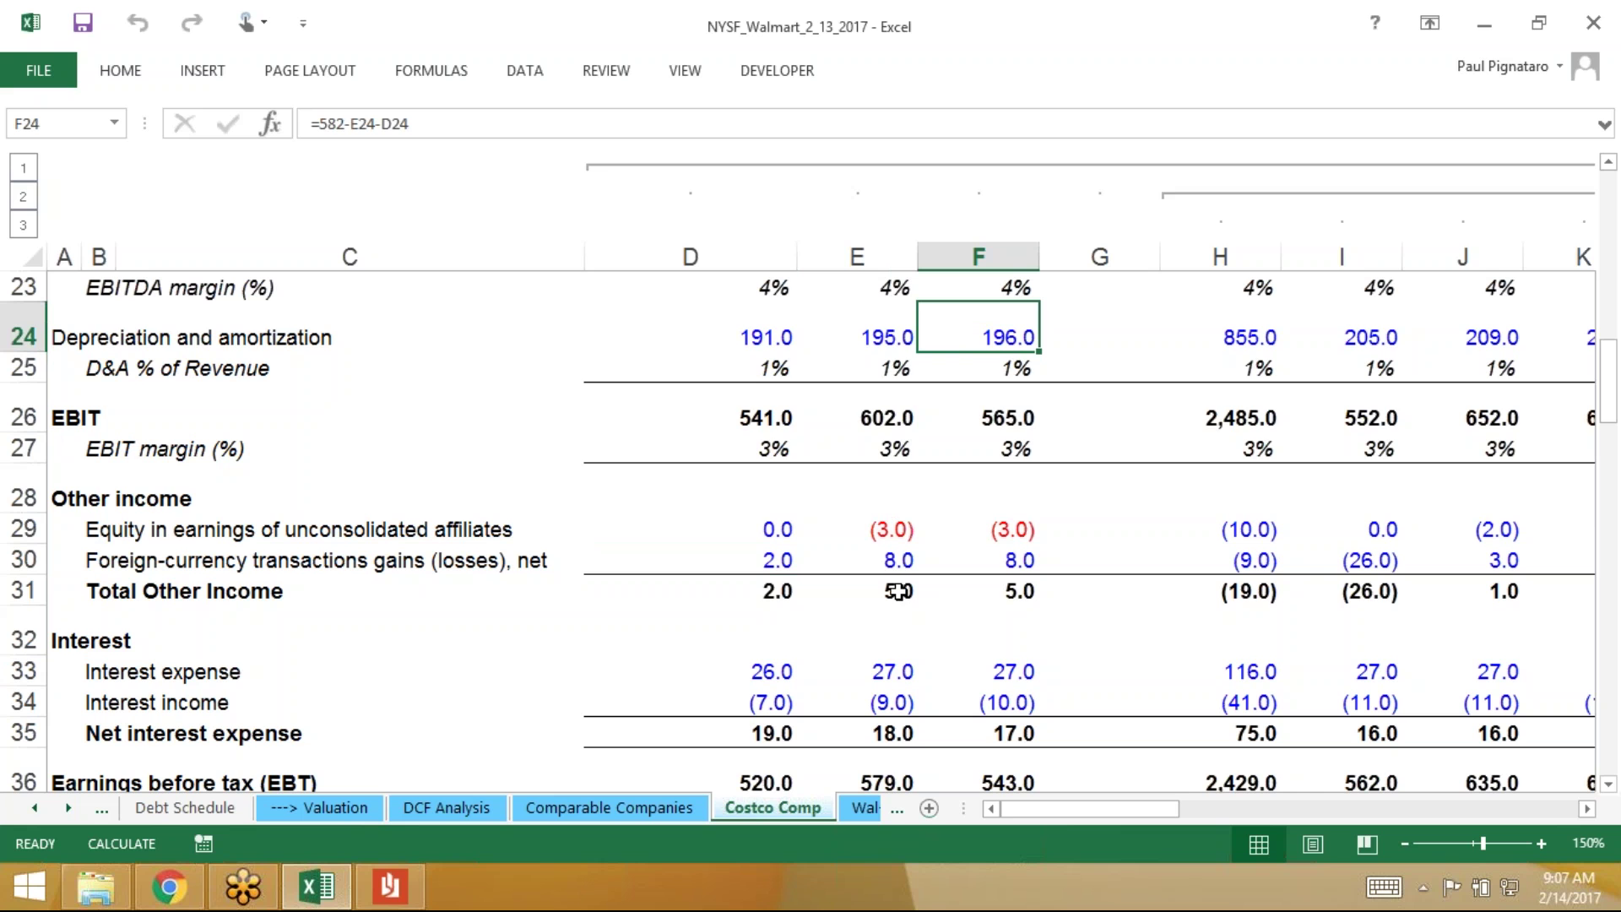
Review the 10-Q's condensed consolidated income statement in Reader again, then return to the Excel workbook
{"action": "key", "text": "alt+Tab"}
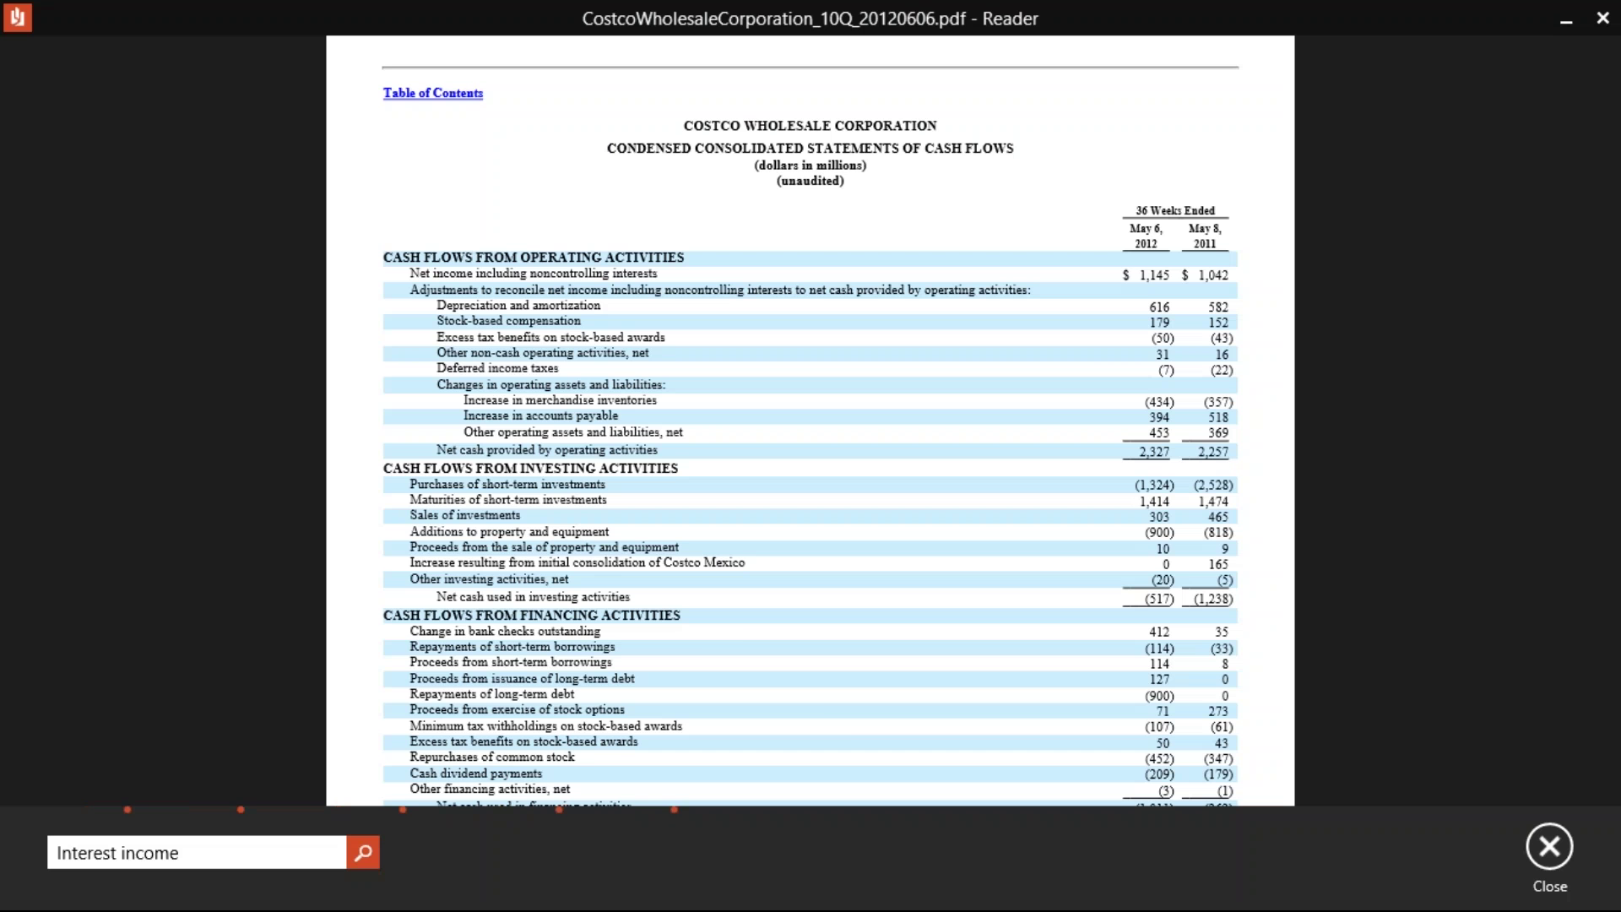
{"action": "scroll", "coordinate": [810, 422], "scroll_direction": "up", "scroll_amount": 10}
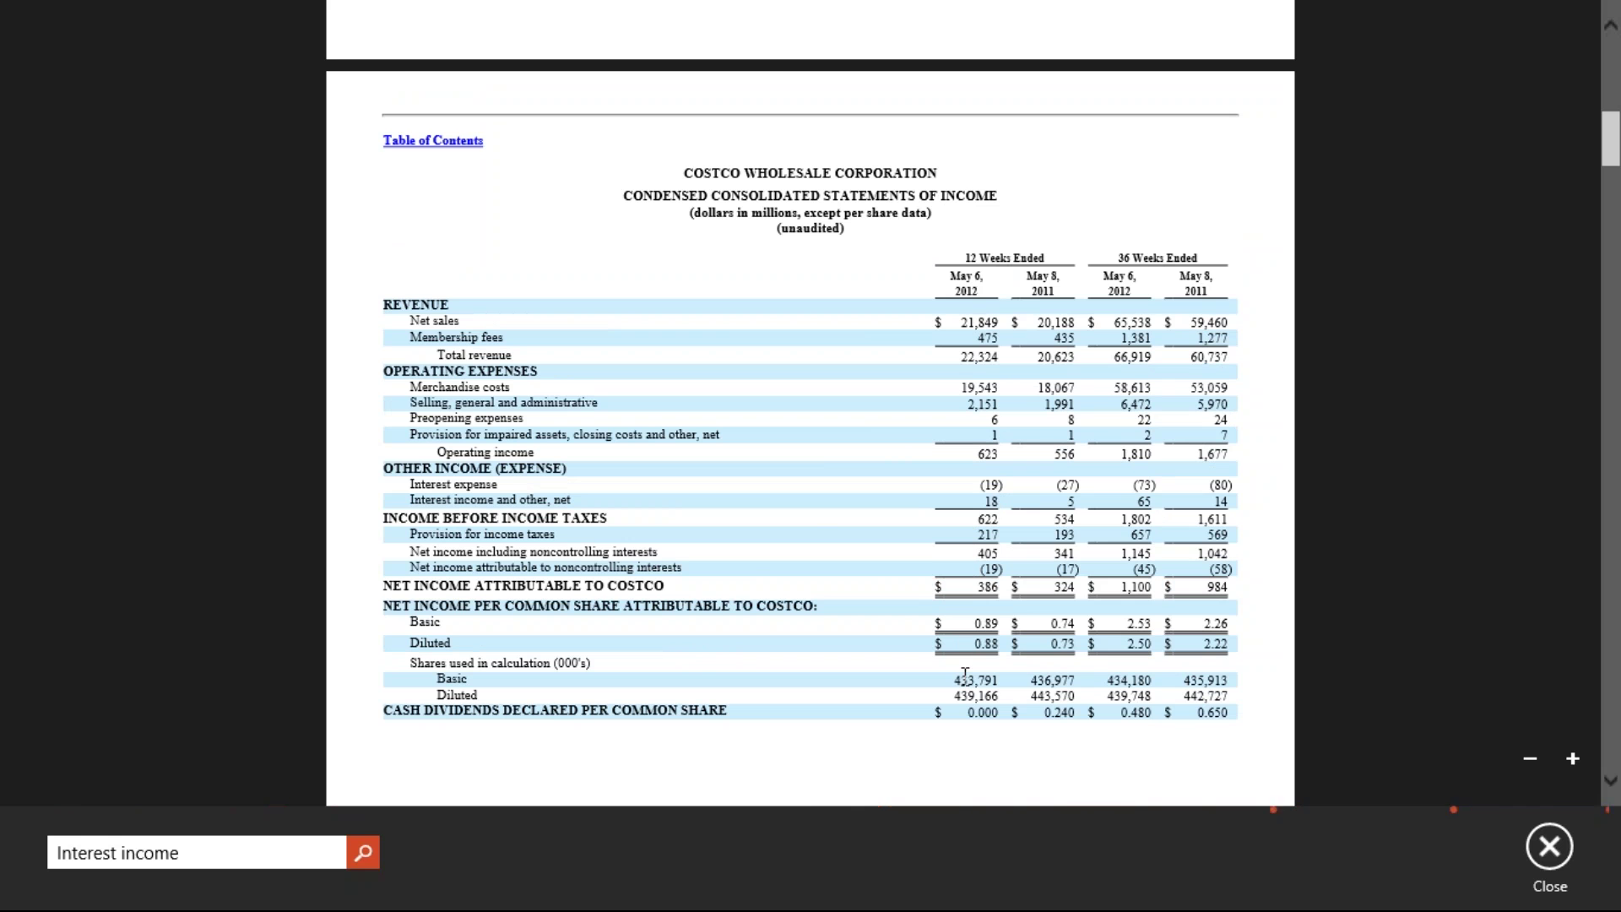
{"action": "key", "text": "alt+Tab"}
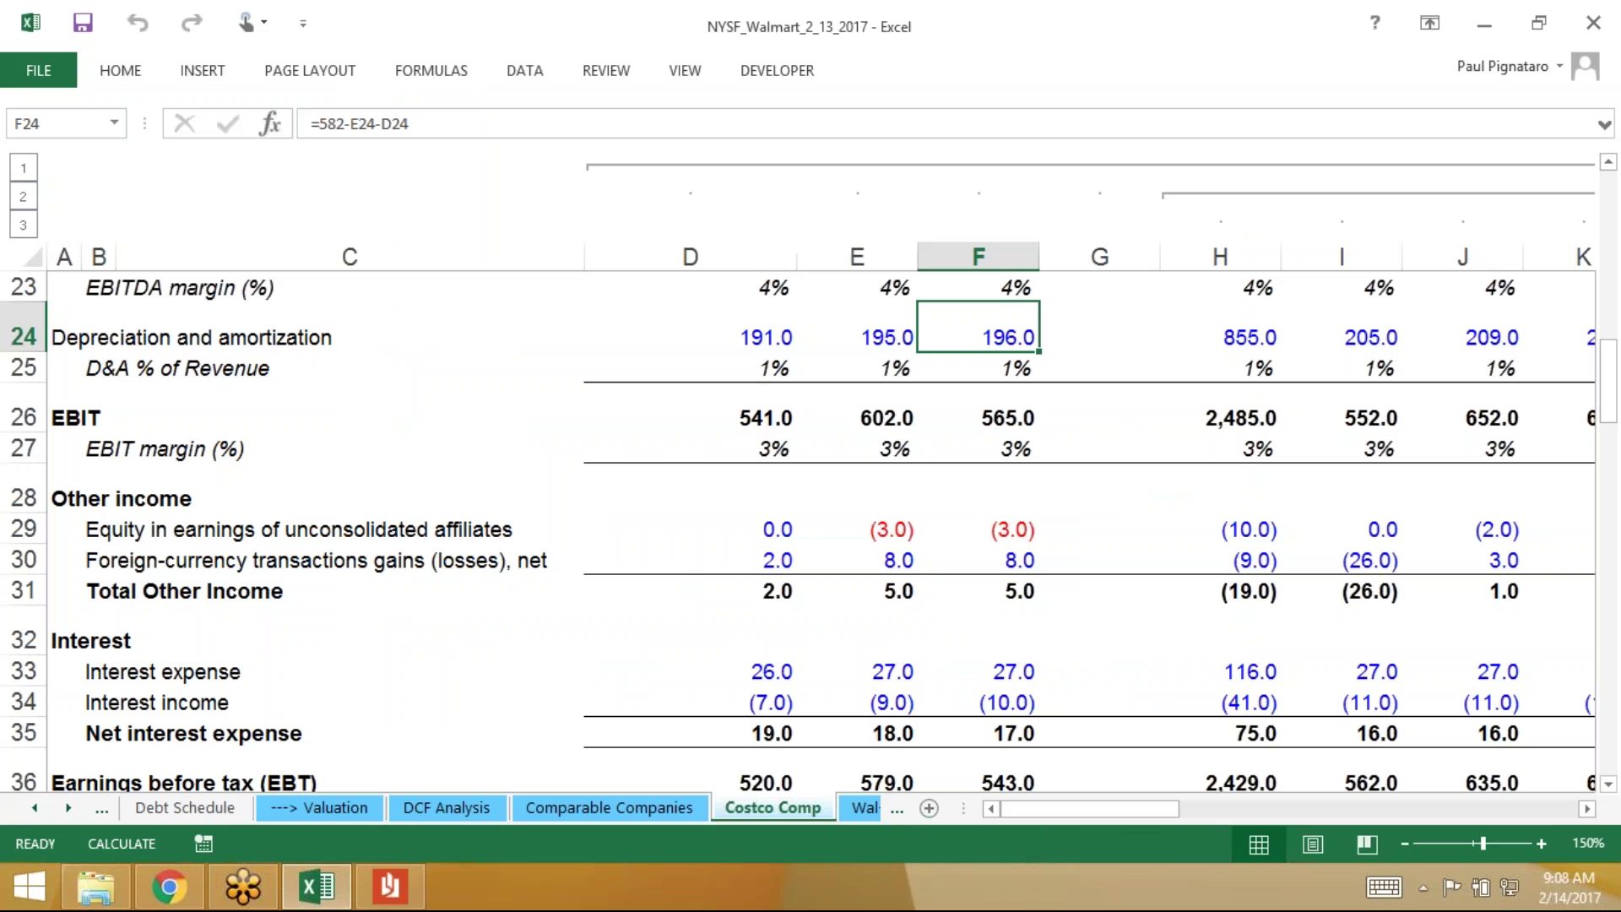
Review the Costco income statement from EBITDA margin up to the period headings and the revenue section
{"action": "key", "text": "Up"}
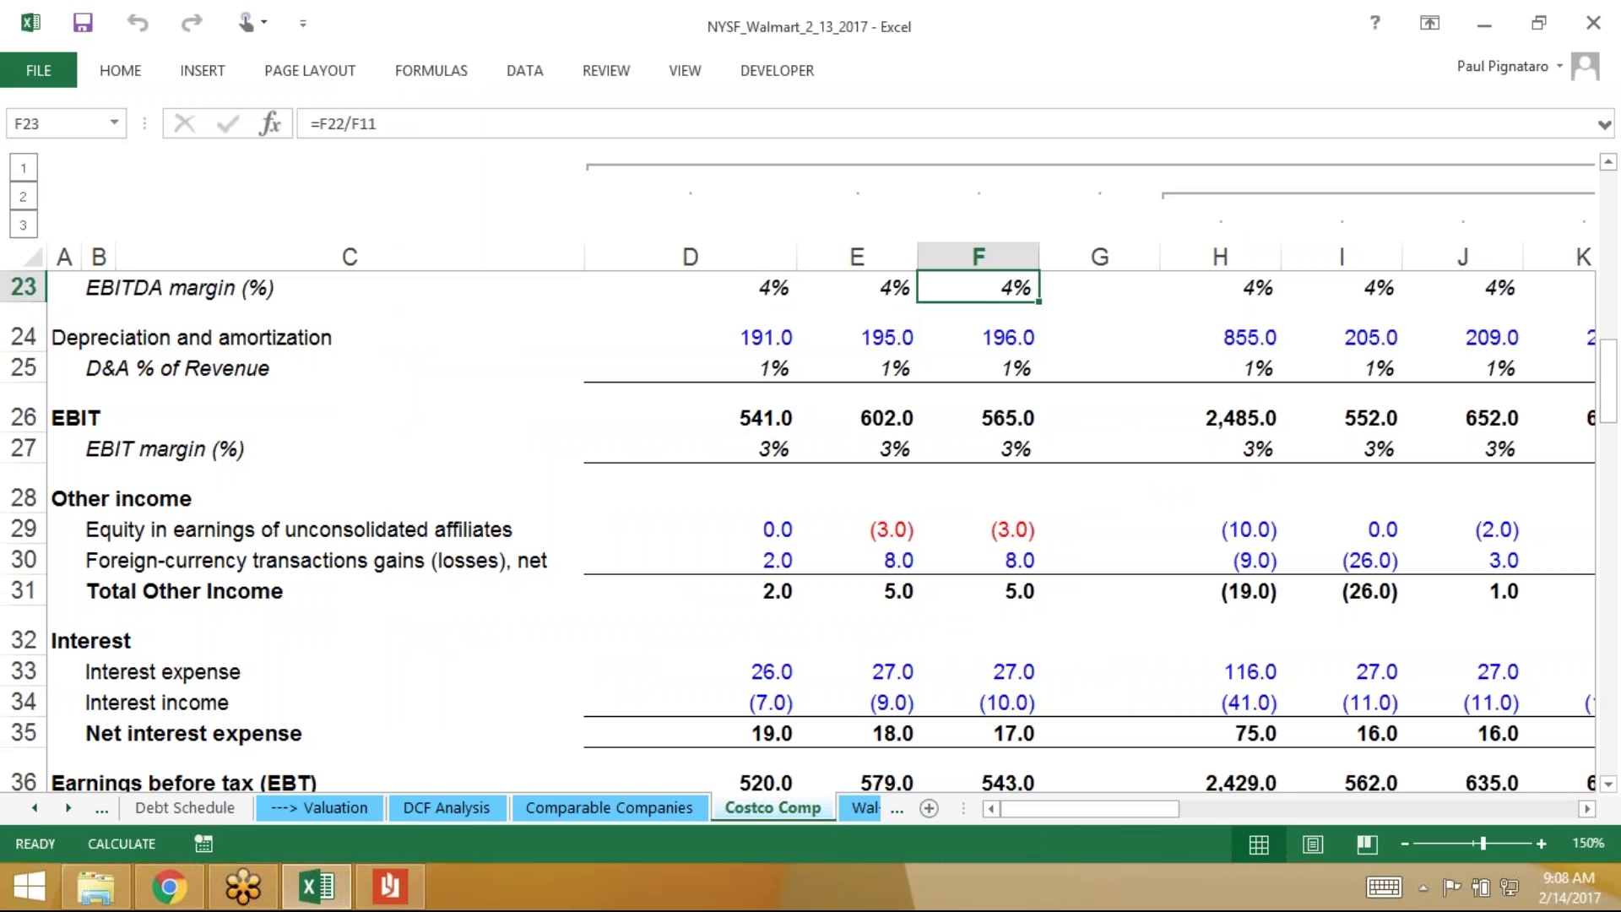
{"action": "key", "text": "Up"}
{"action": "key", "text": "Up"}
{"action": "key", "text": "Up"}
{"action": "key", "text": "Up"}
{"action": "key", "text": "Up"}
{"action": "key", "text": "Up"}
{"action": "key", "text": "Up"}
{"action": "key", "text": "Up"}
{"action": "key", "text": "Up"}
{"action": "key", "text": "Up"}
{"action": "key", "text": "Up"}
{"action": "key", "text": "Up"}
{"action": "key", "text": "Up"}
{"action": "key", "text": "Up"}
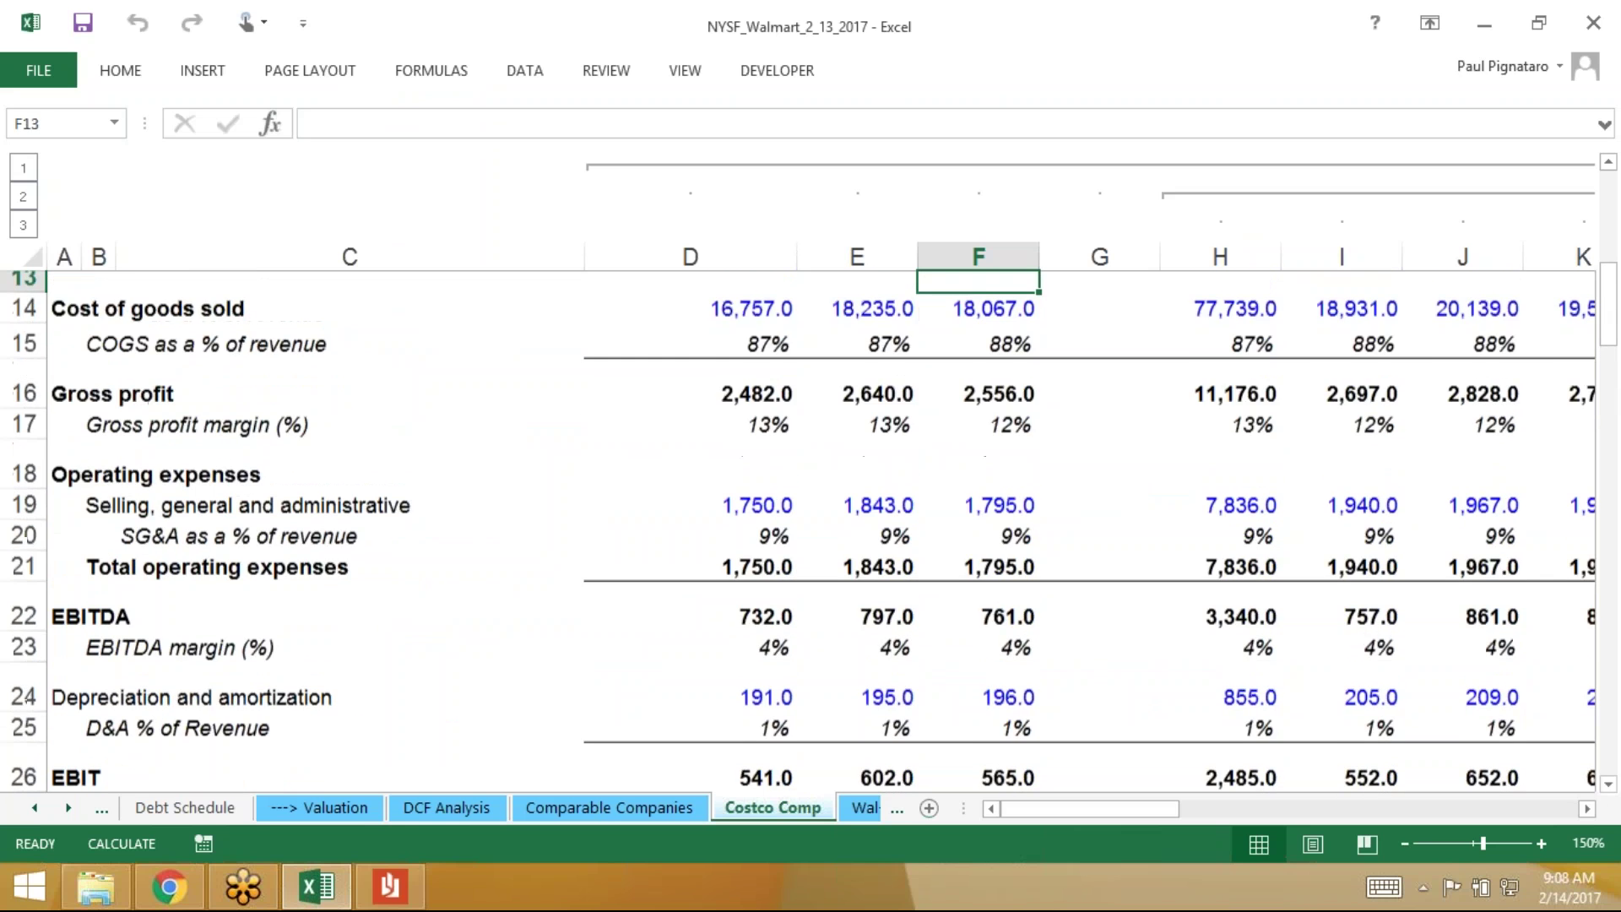
{"action": "key", "text": "Up"}
{"action": "key", "text": "Up"}
{"action": "key", "text": "Up"}
{"action": "key", "text": "Up"}
{"action": "key", "text": "Up"}
{"action": "key", "text": "Up"}
{"action": "key", "text": "Up"}
{"action": "key", "text": "Up"}
{"action": "key", "text": "Down"}
{"action": "key", "text": "Down"}
{"action": "key", "text": "Down"}
{"action": "key", "text": "Down"}
{"action": "key", "text": "Down"}
{"action": "key", "text": "Down"}
{"action": "key", "text": "Down"}
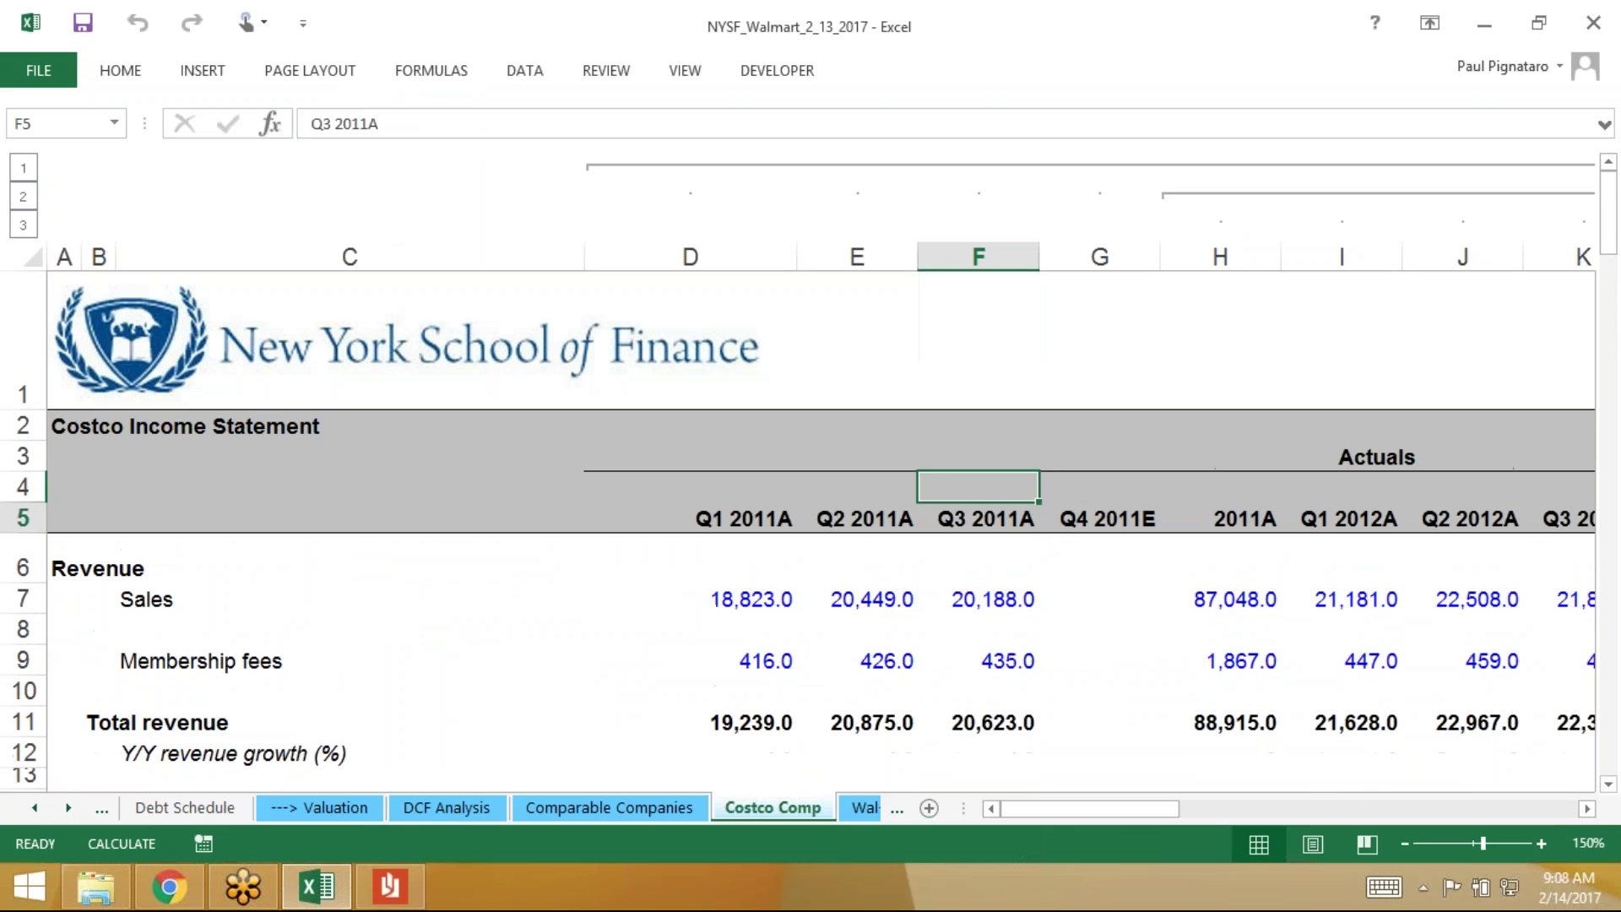
Examine the period columns across to LTM 2012 and go to the empty Q4 2012E sales cell, L7
{"action": "key", "text": "Right"}
{"action": "key", "text": "Right"}
{"action": "key", "text": "Right"}
{"action": "key", "text": "Right"}
{"action": "key", "text": "Right"}
{"action": "key", "text": "Right"}
{"action": "key", "text": "Right"}
{"action": "key", "text": "Right"}
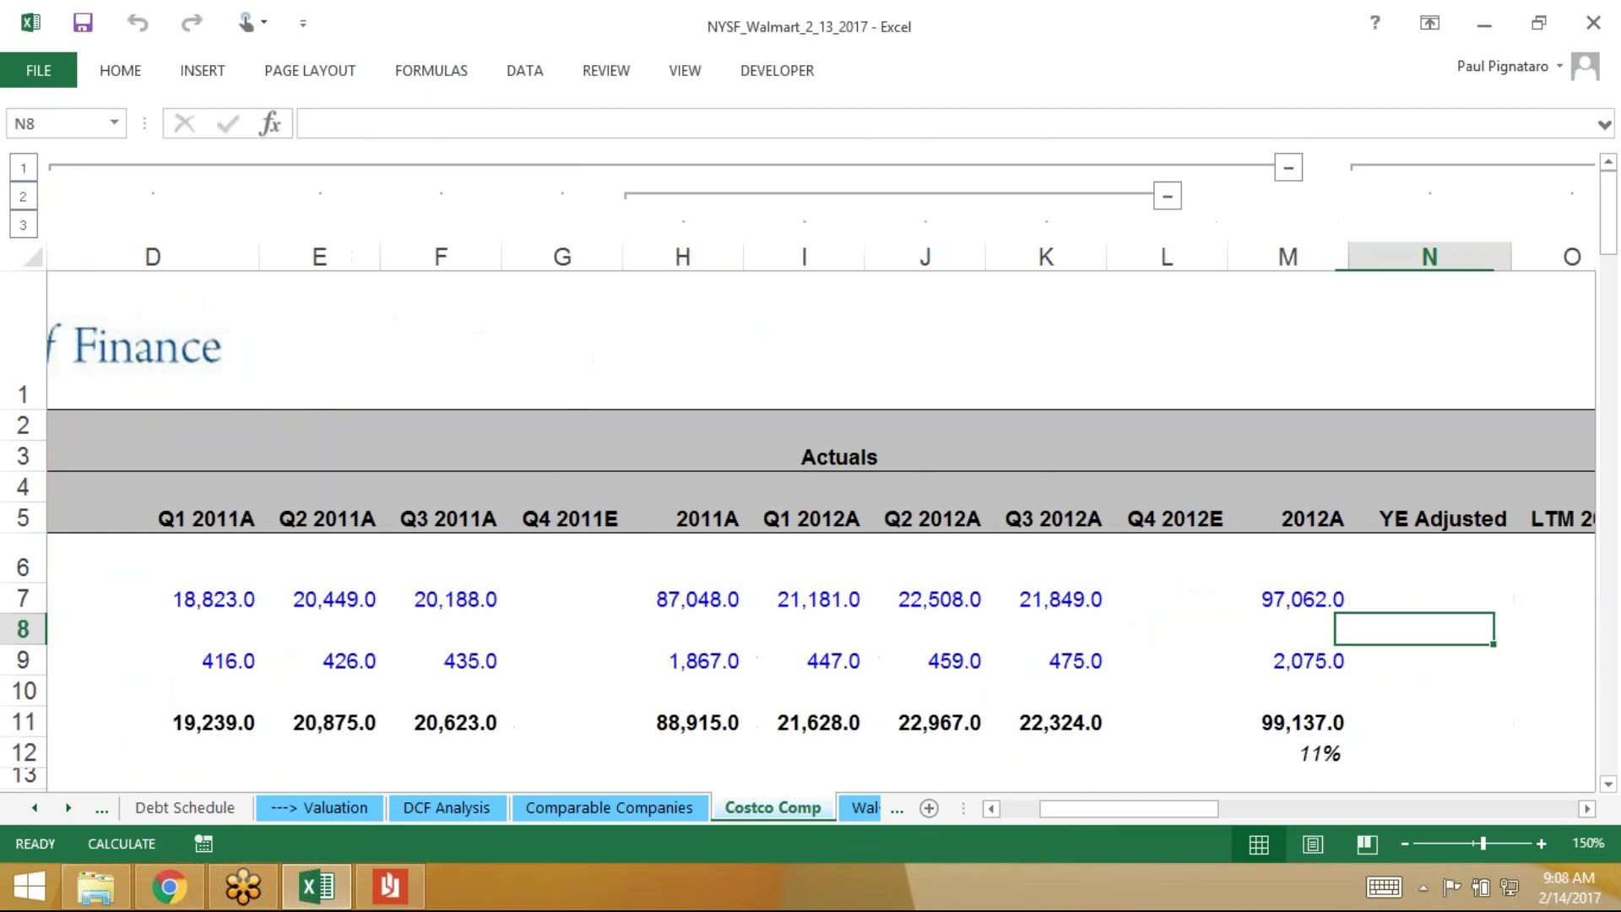
{"action": "key", "text": "Right"}
{"action": "key", "text": "Left"}
{"action": "key", "text": "Left"}
{"action": "key", "text": "Left"}
{"action": "key", "text": "Up"}
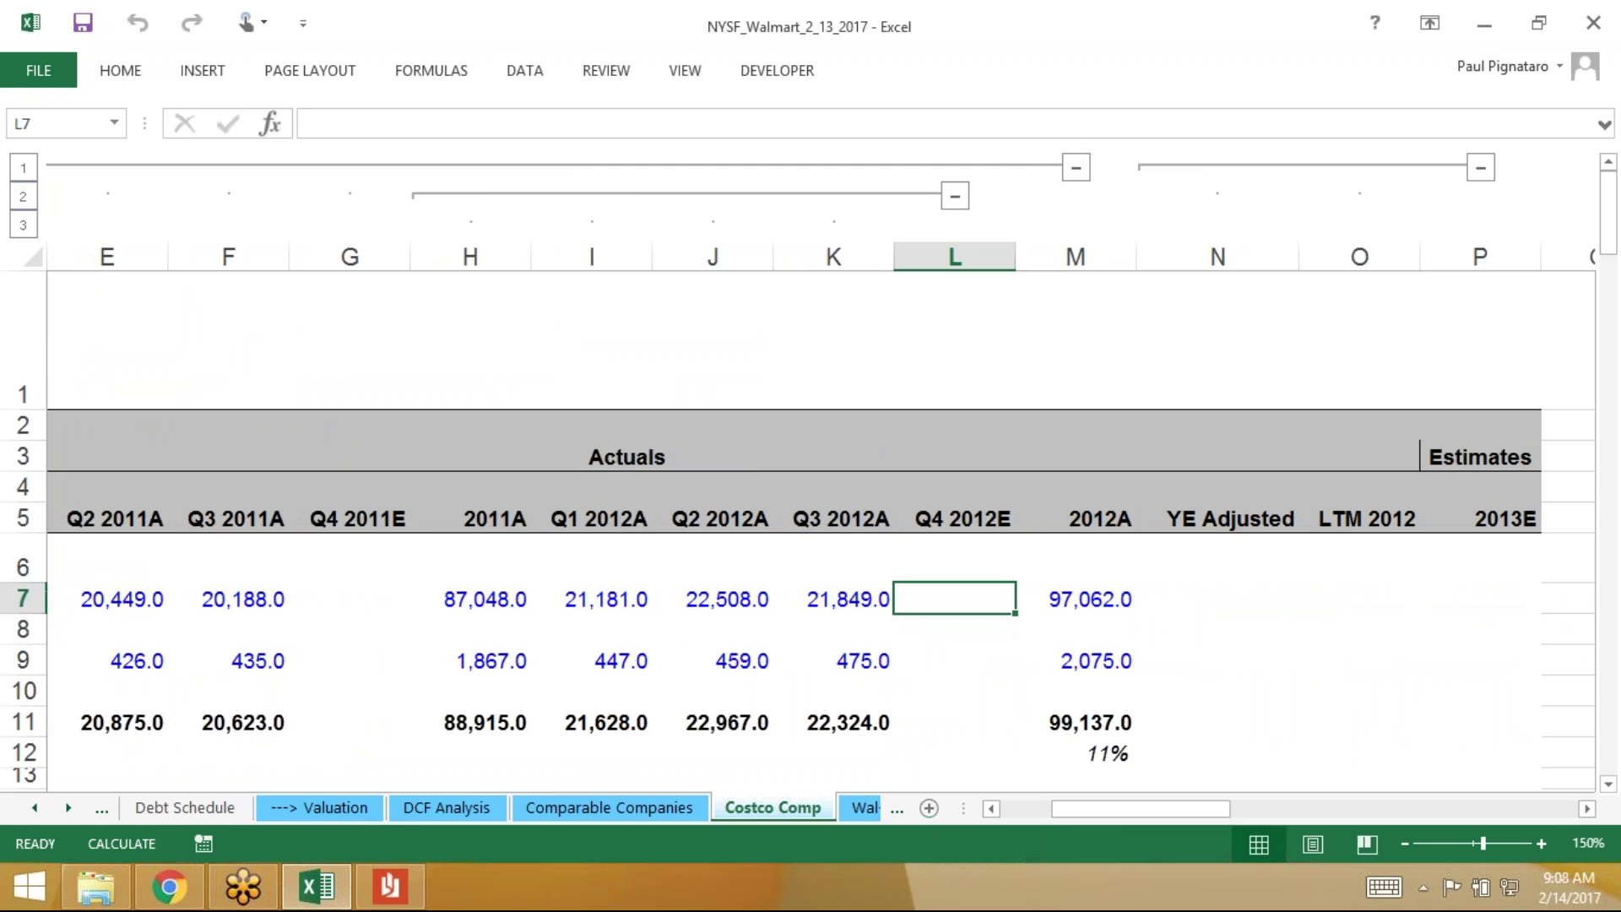
Compare 2012A sales with the empty YE Adjusted, LTM 2012 and 2013E columns, ending on the YE Adjusted sales cell, N7
{"action": "key", "text": "Right"}
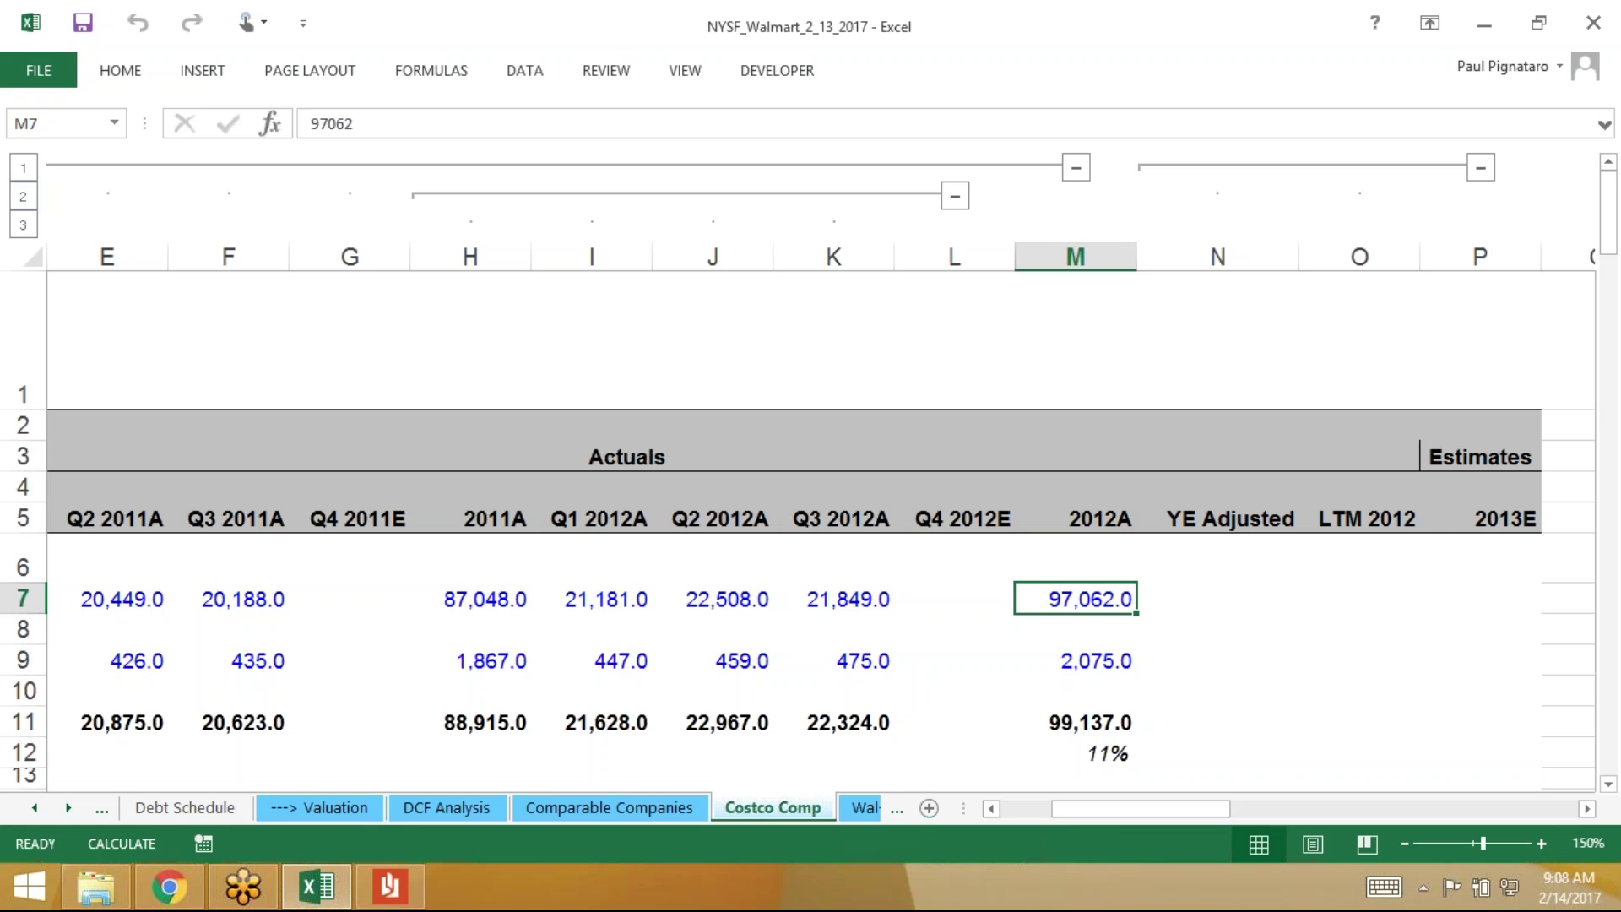
{"action": "key", "text": "Right"}
{"action": "key", "text": "shift+Right"}
{"action": "key", "text": "shift+Right"}
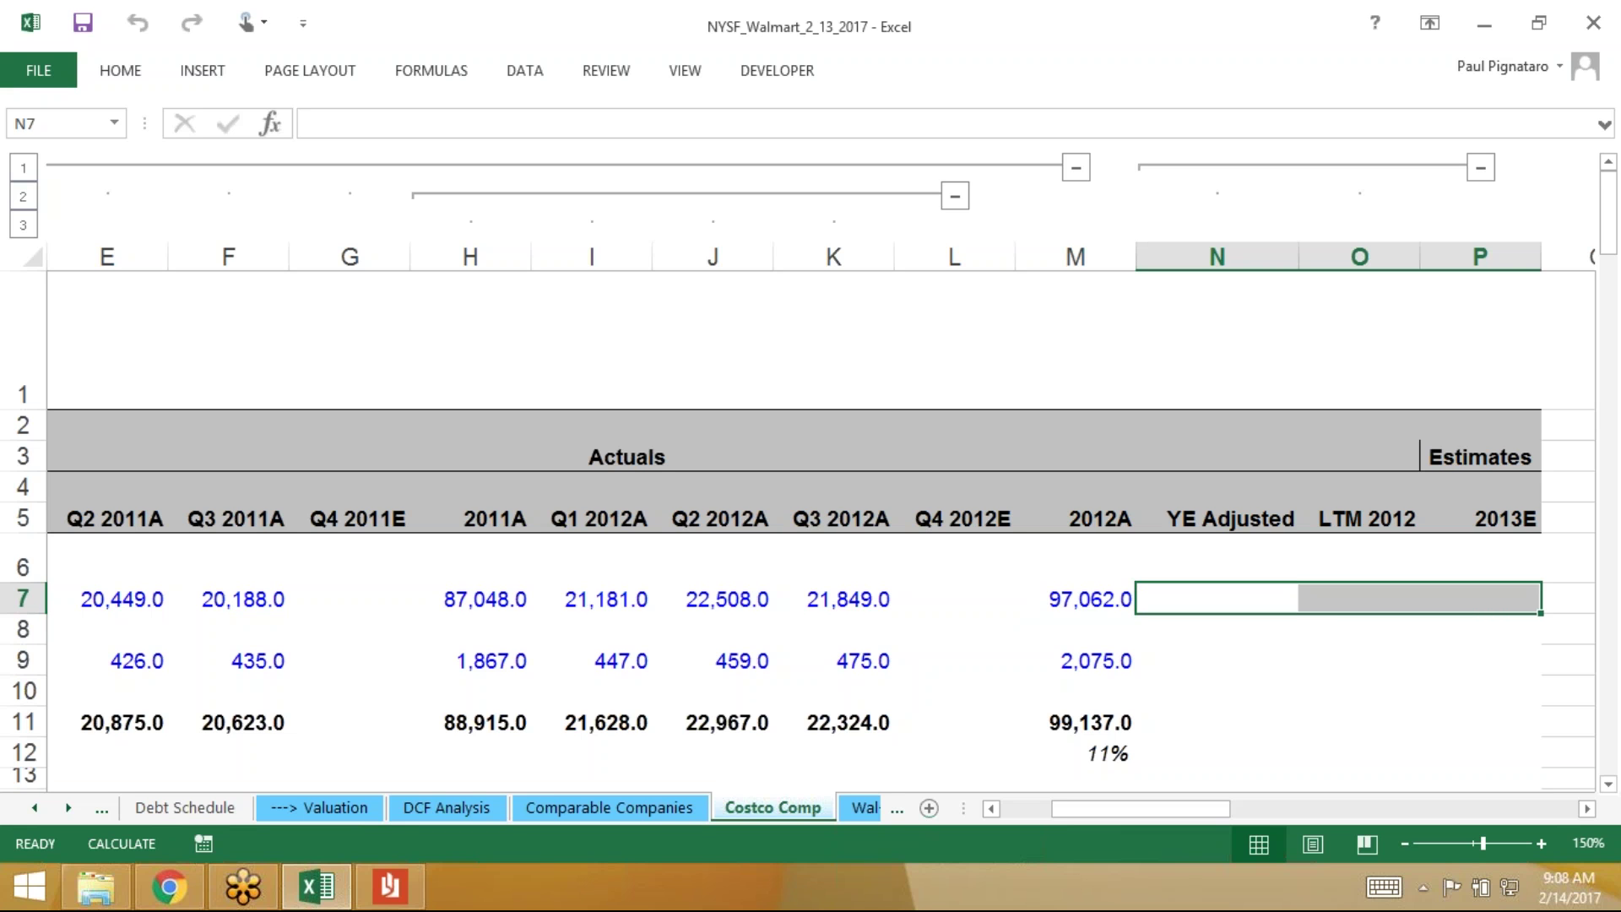
{"action": "key", "text": "shift+Left"}
{"action": "key", "text": "shift+Left"}
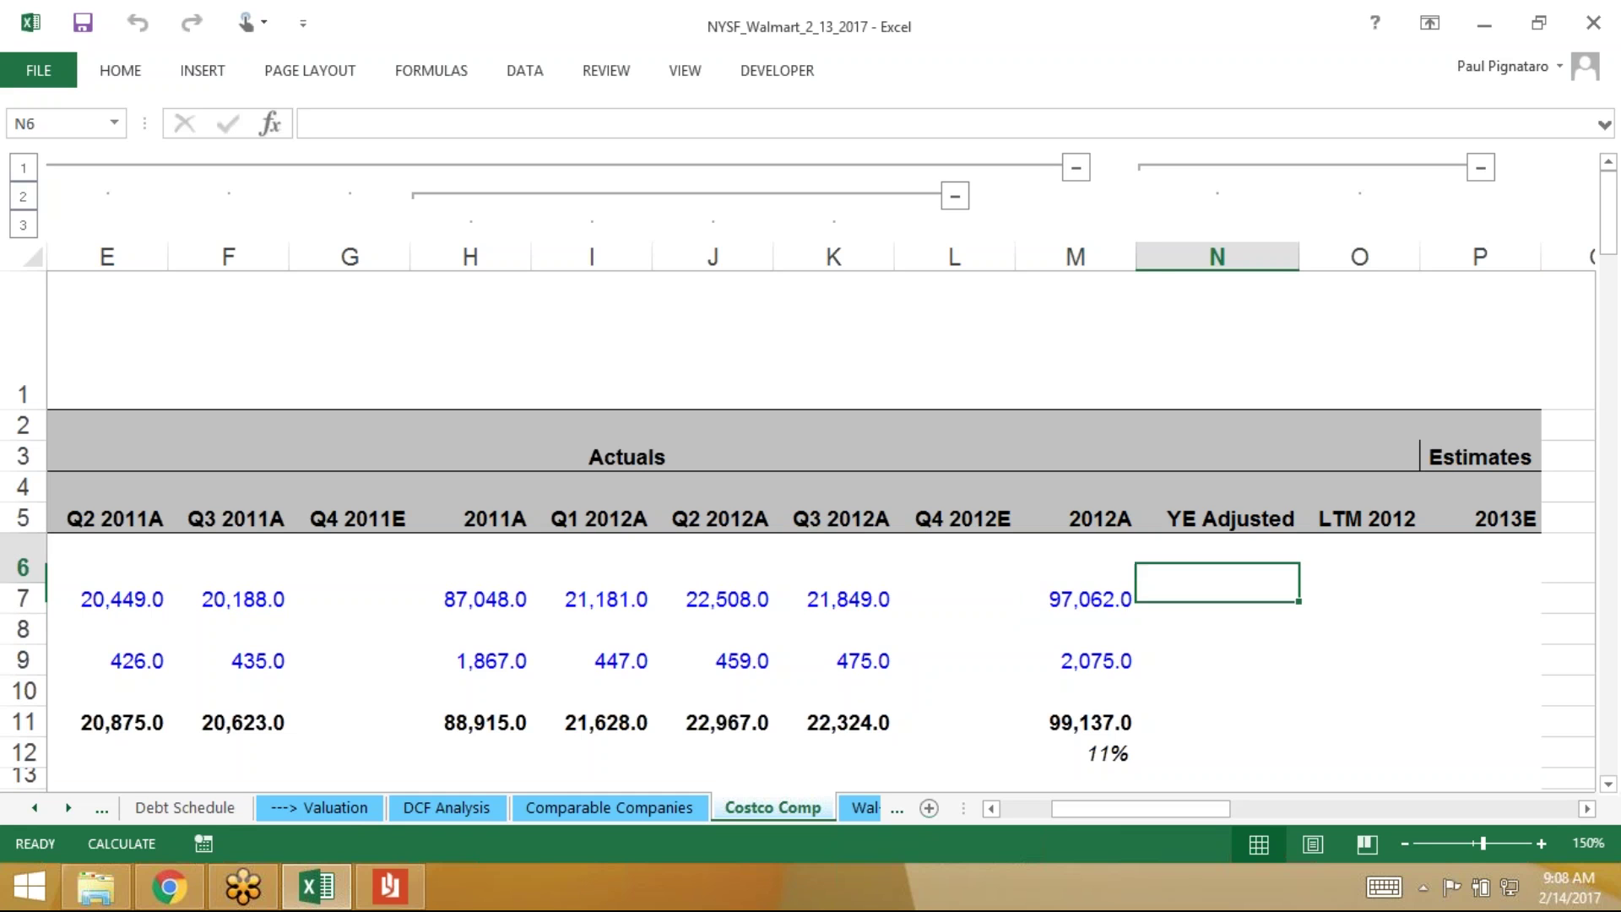
{"action": "key", "text": "Up"}
{"action": "key", "text": "Up"}
{"action": "key", "text": "Down"}
{"action": "key", "text": "Down"}
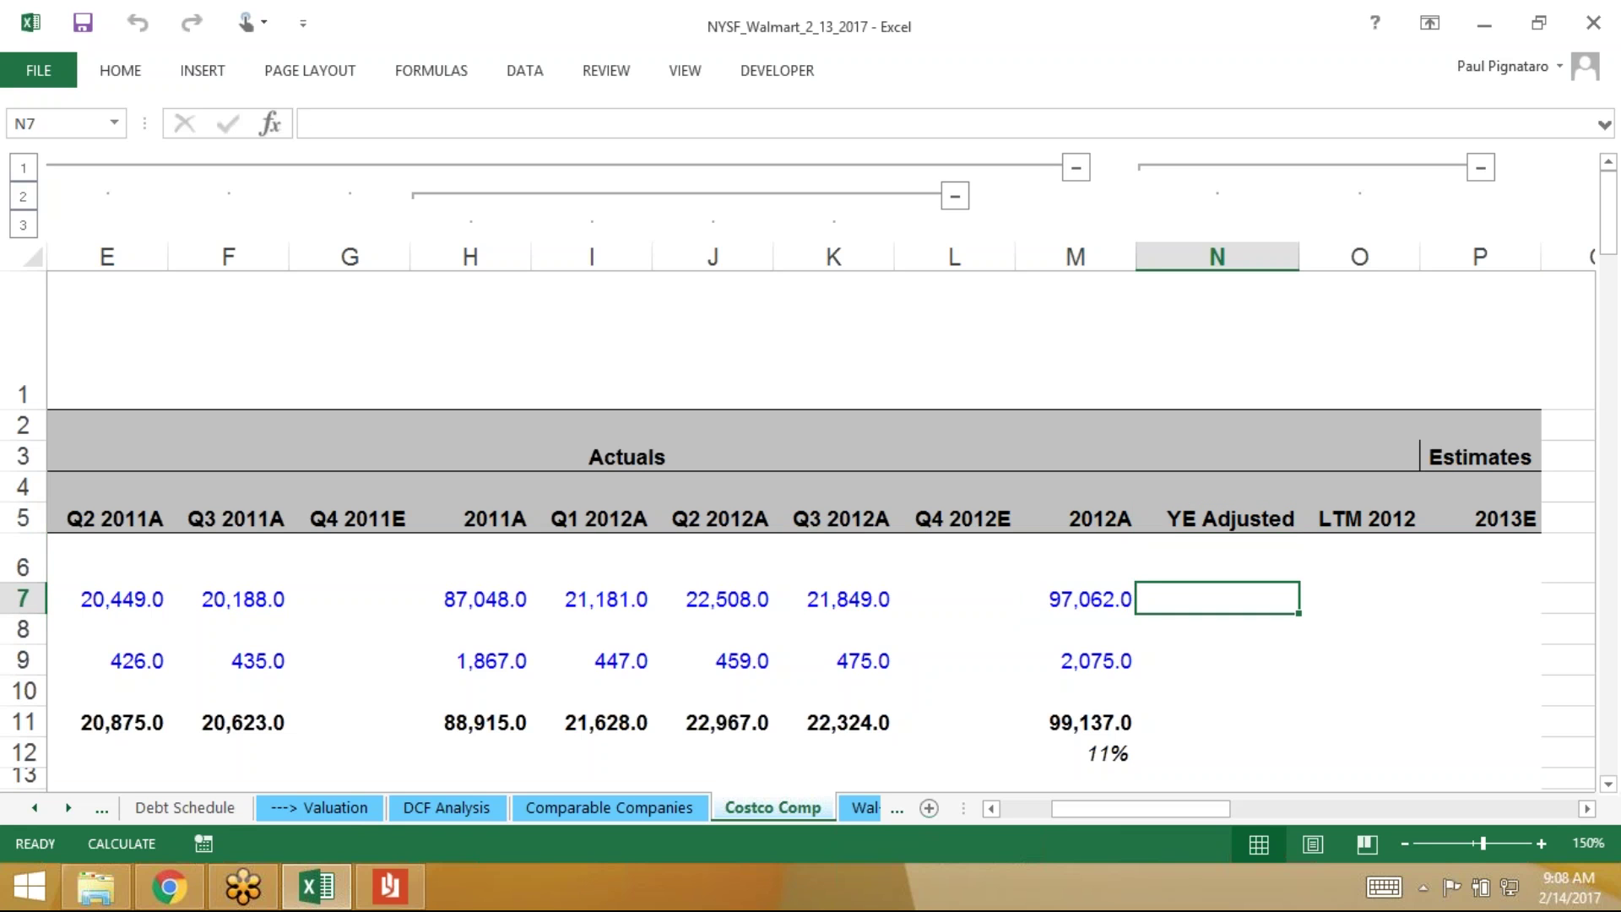
{"action": "key", "text": "Left"}
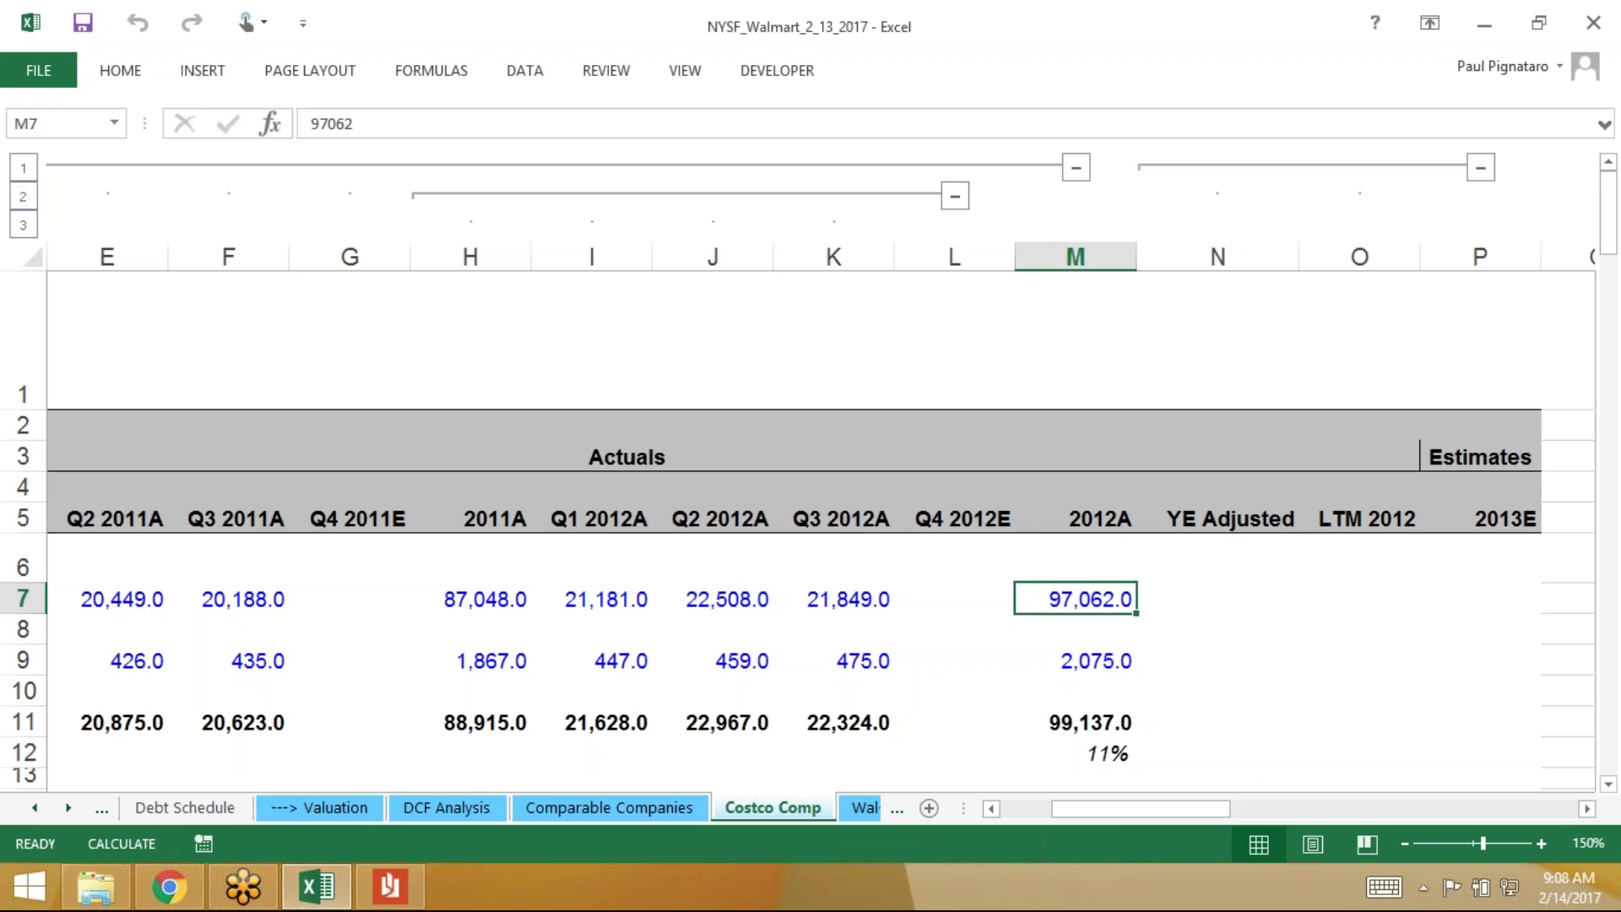
{"action": "key", "text": "Right"}
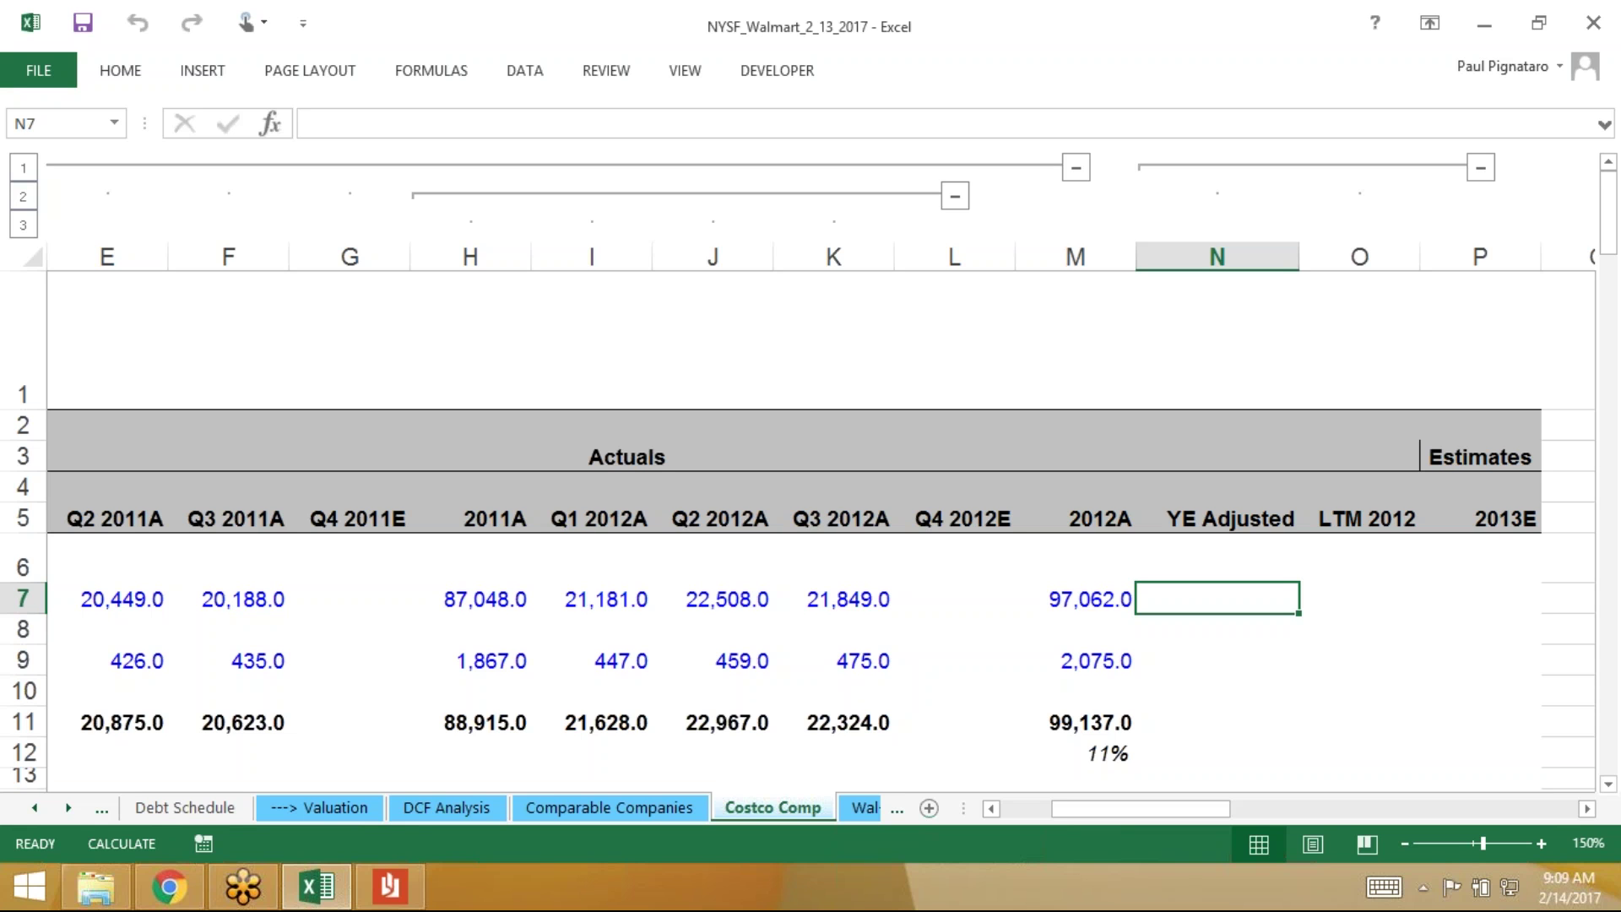
Compare the empty sales cells of the YE Adjusted, LTM 2012 and 2013E columns, ending on the LTM 2012 cell, O7
{"action": "left_click", "coordinate": [1359, 598]}
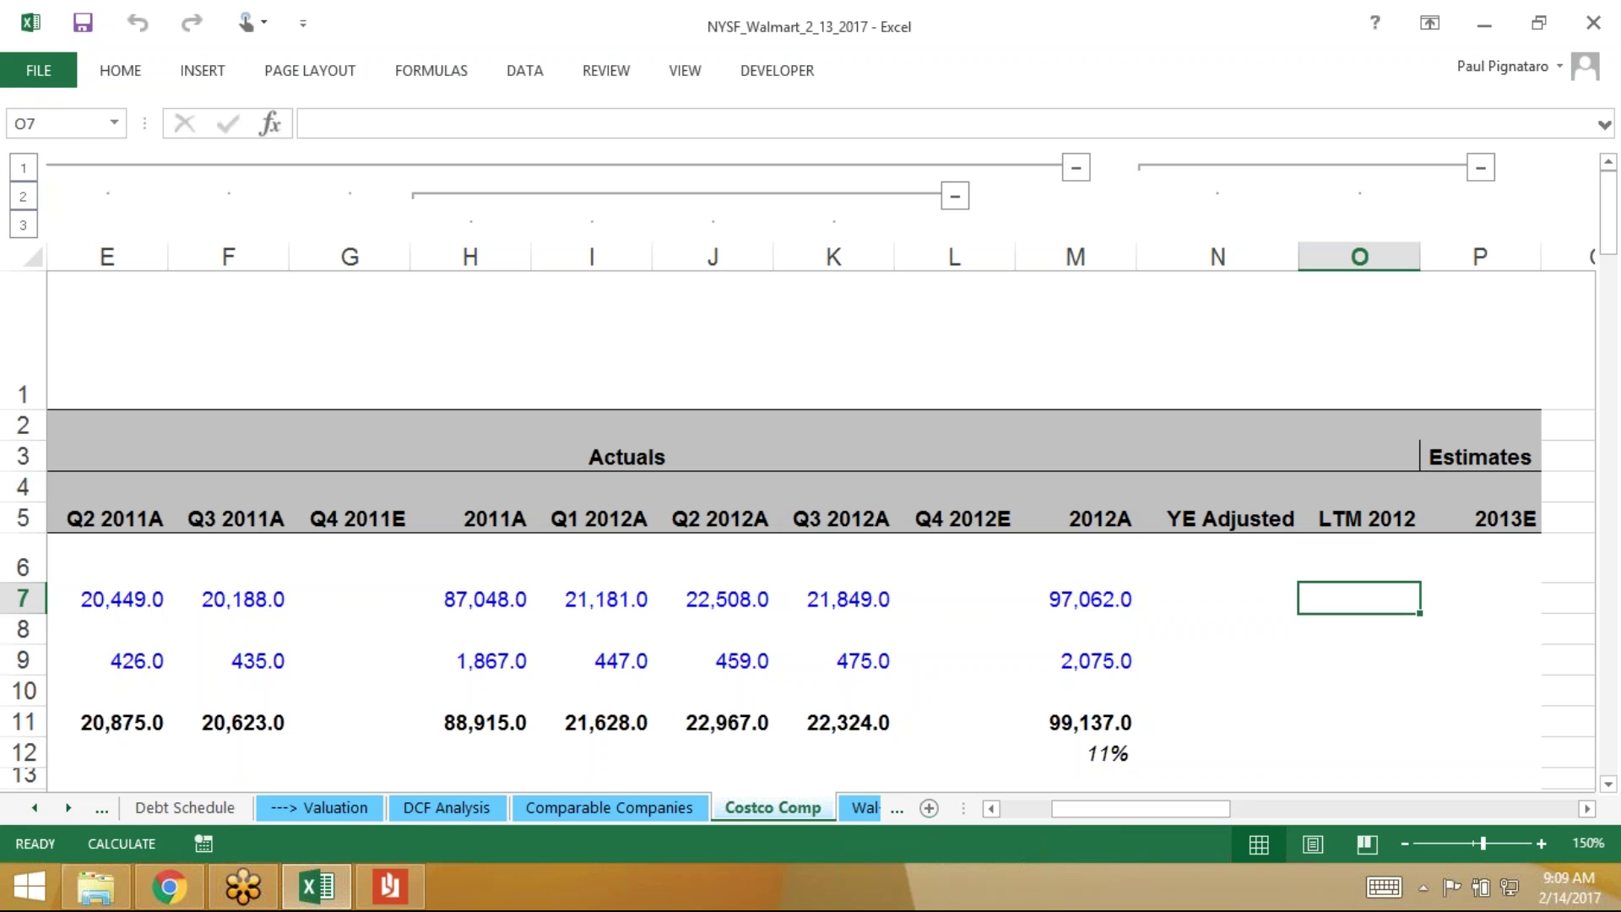
{"action": "key", "text": "Right"}
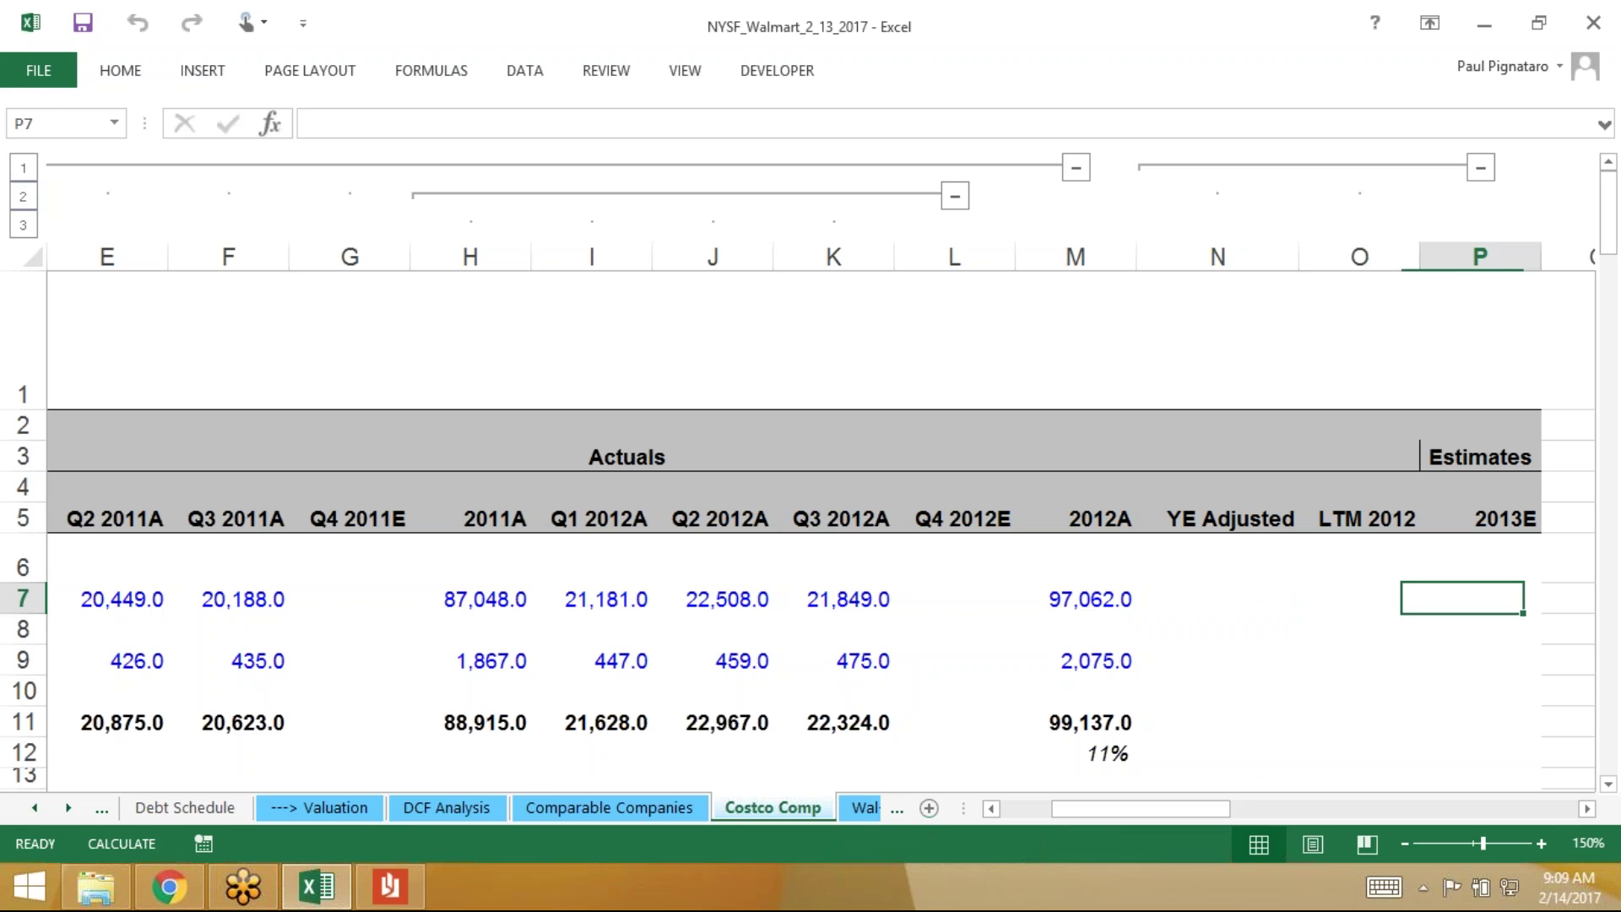
{"action": "key", "text": "Left"}
{"action": "key", "text": "Left"}
{"action": "key", "text": "Right"}
{"action": "key", "text": "Left"}
{"action": "key", "text": "Right"}
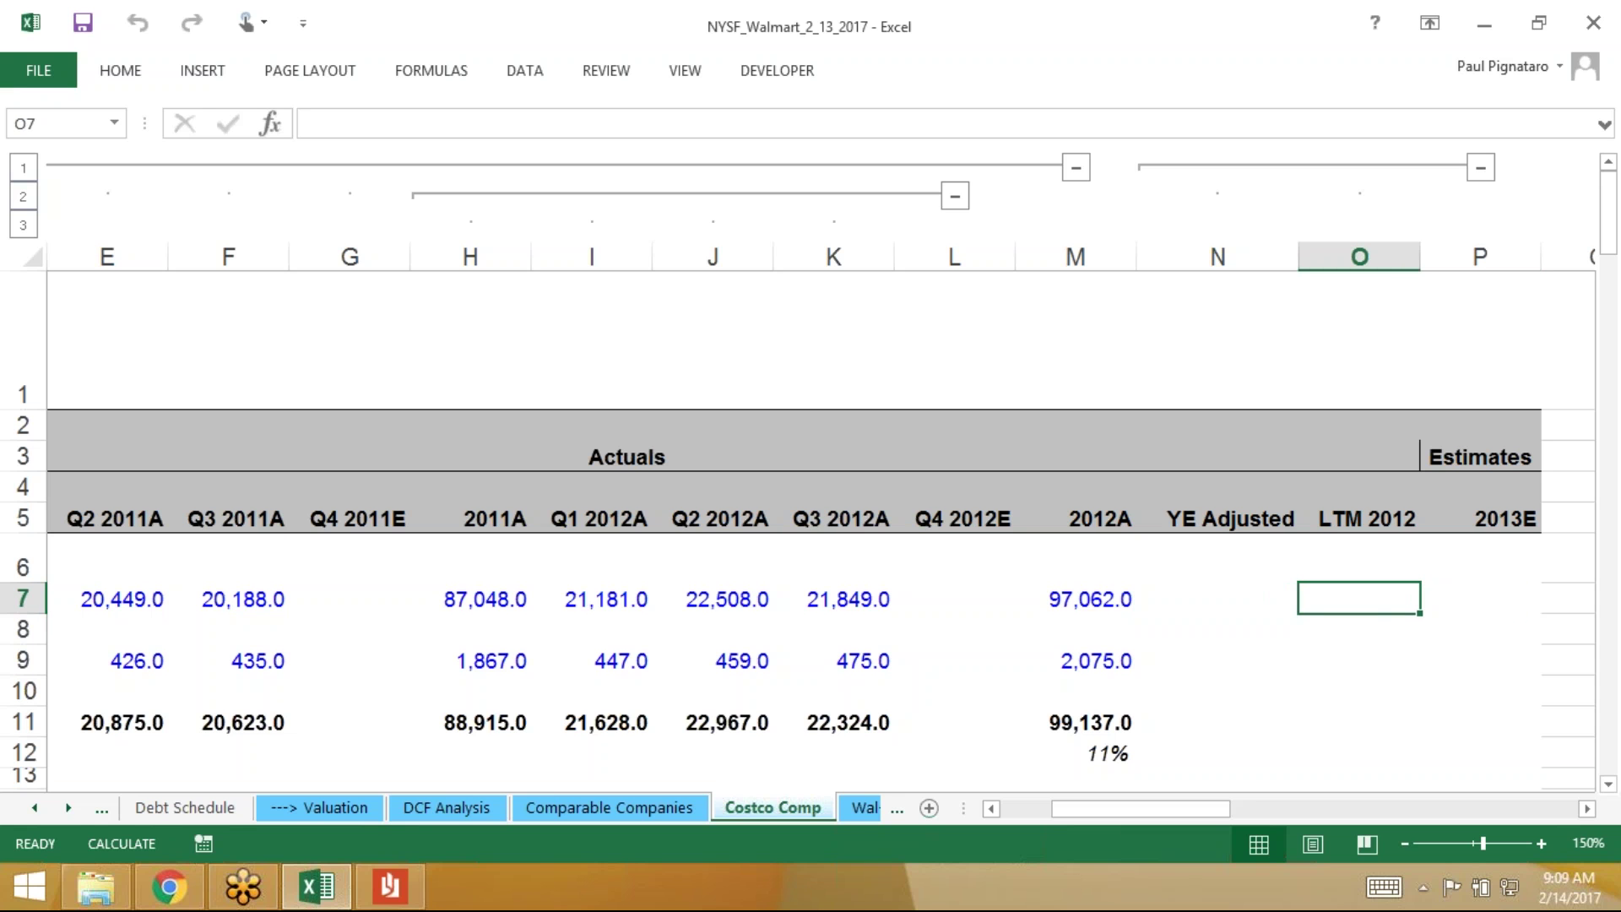
{"action": "key", "text": "Left"}
{"action": "key", "text": "Right"}
{"action": "key", "text": "Right"}
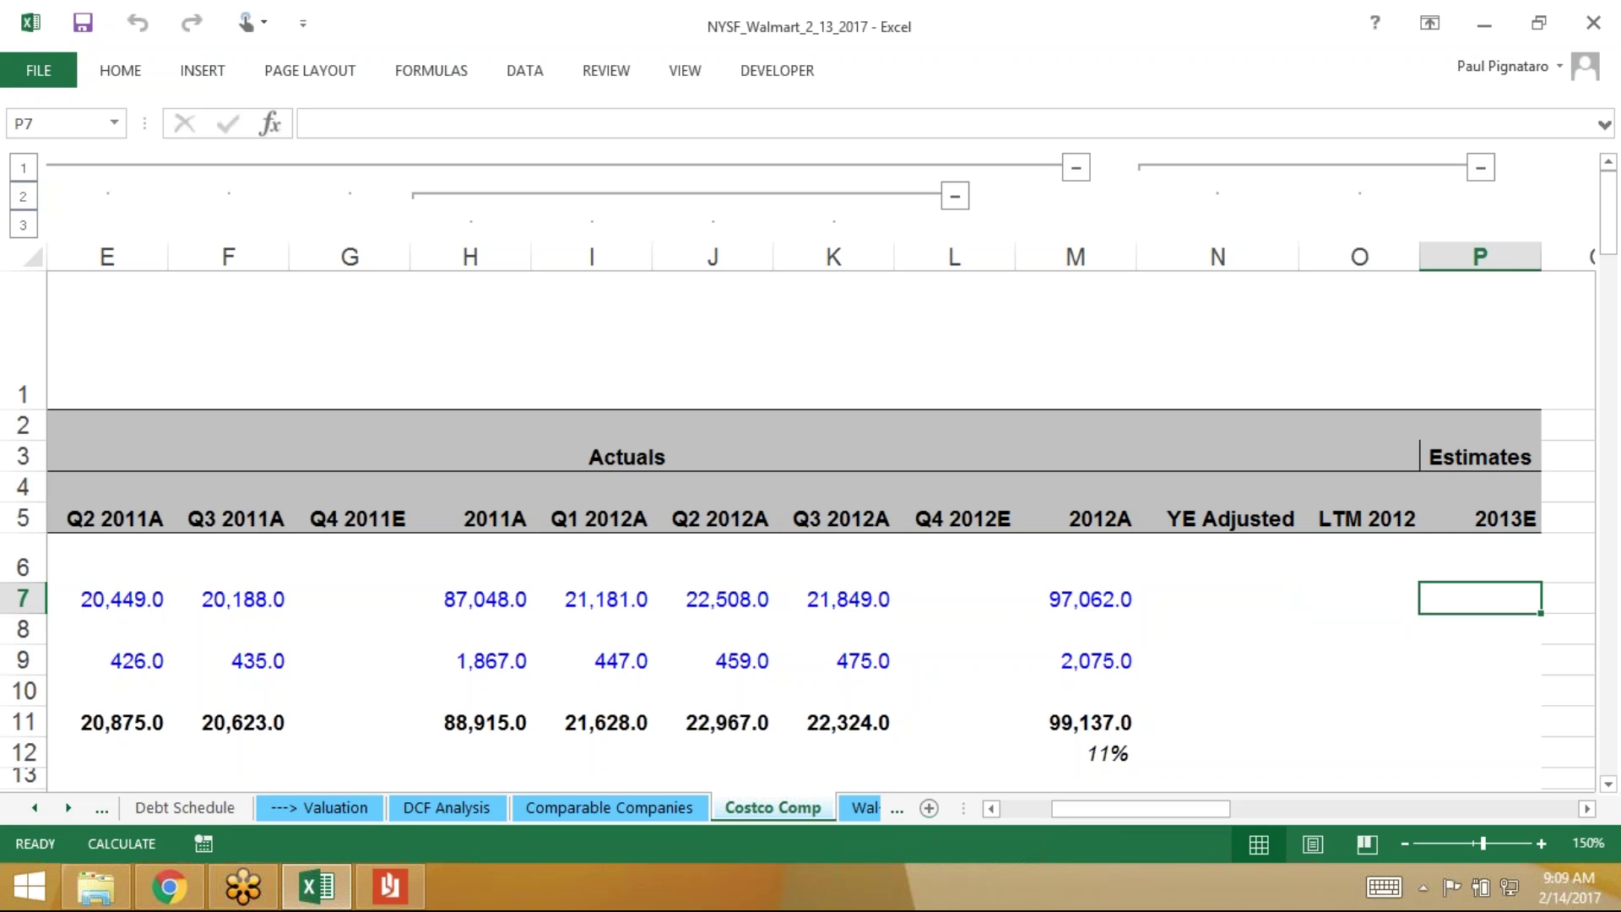
{"action": "key", "text": "Left"}
{"action": "key", "text": "Right"}
{"action": "key", "text": "Left"}
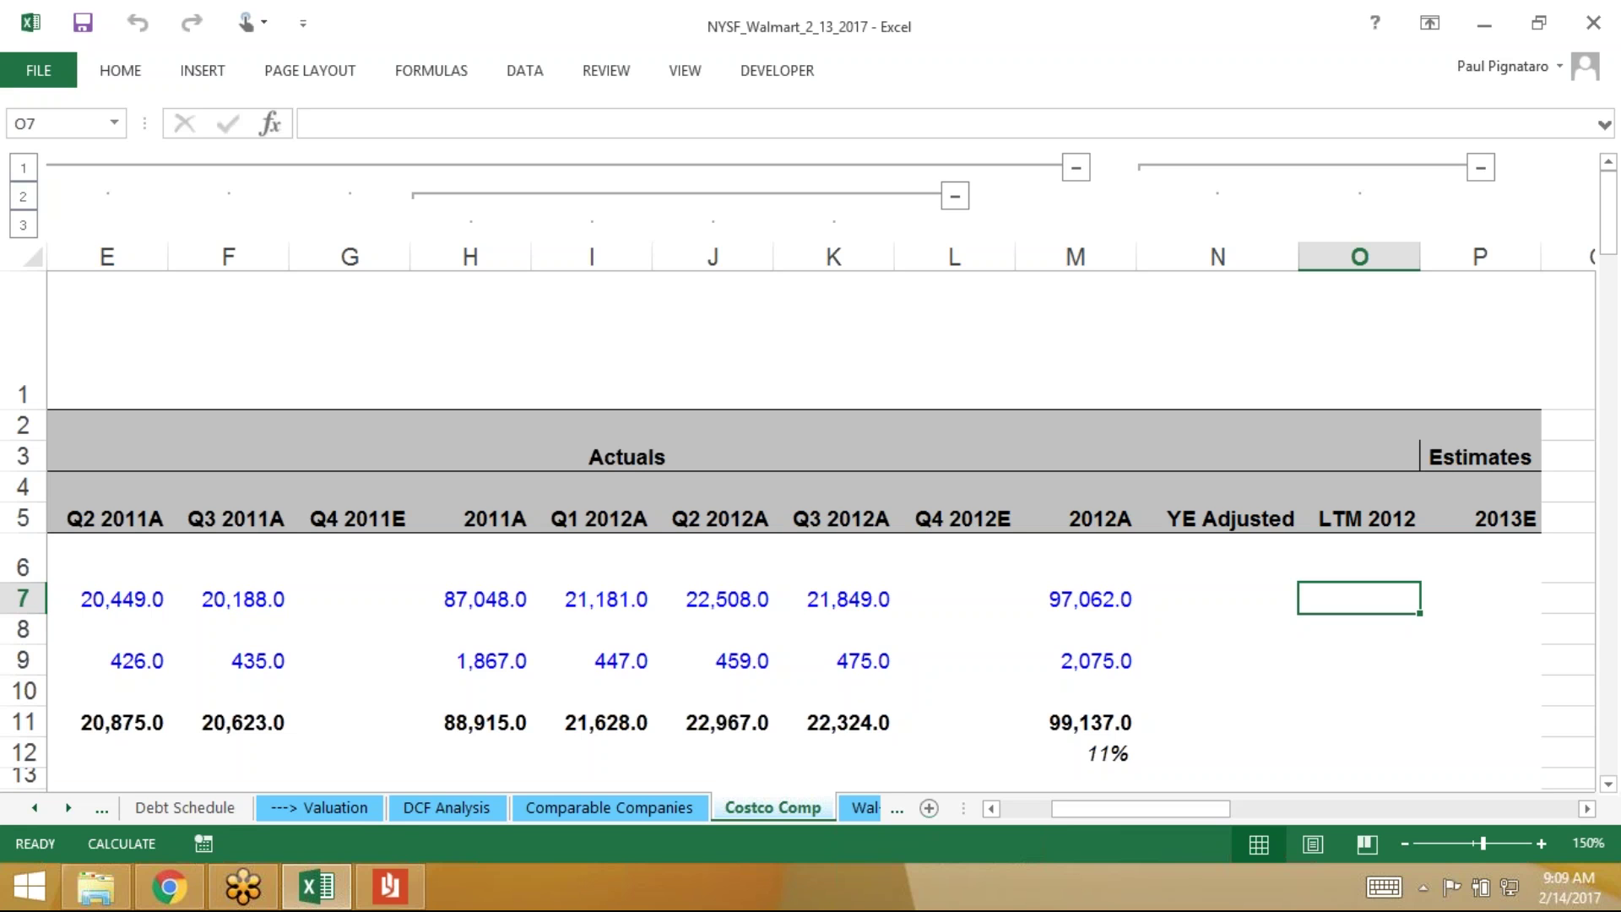
{"action": "left_click", "coordinate": [25, 899]}
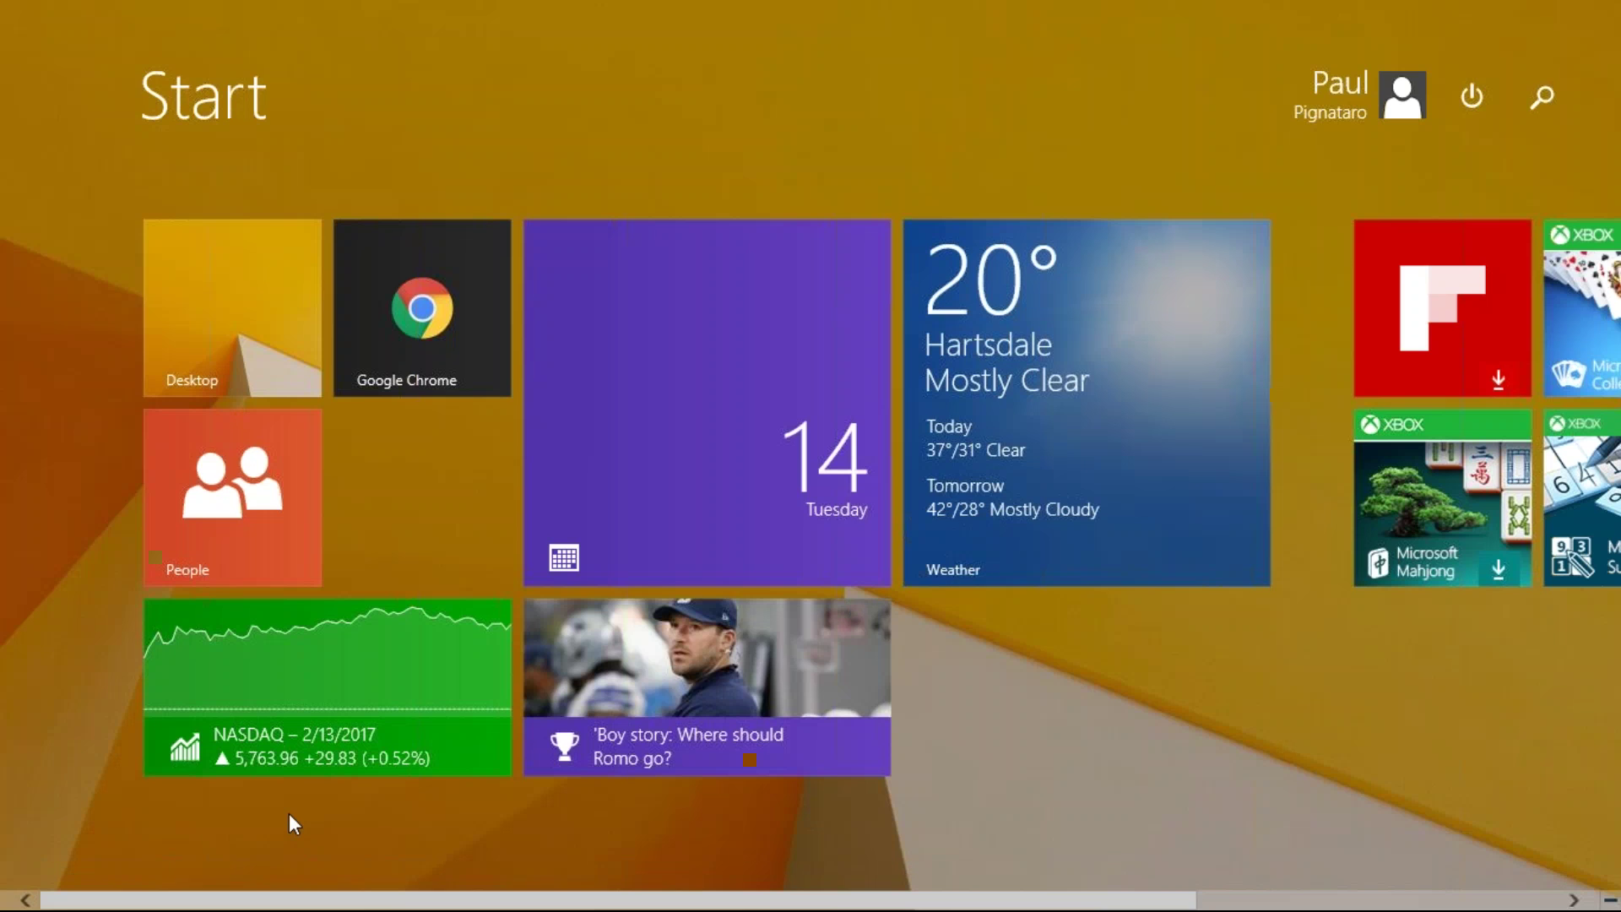
{"action": "left_click", "coordinate": [289, 814]}
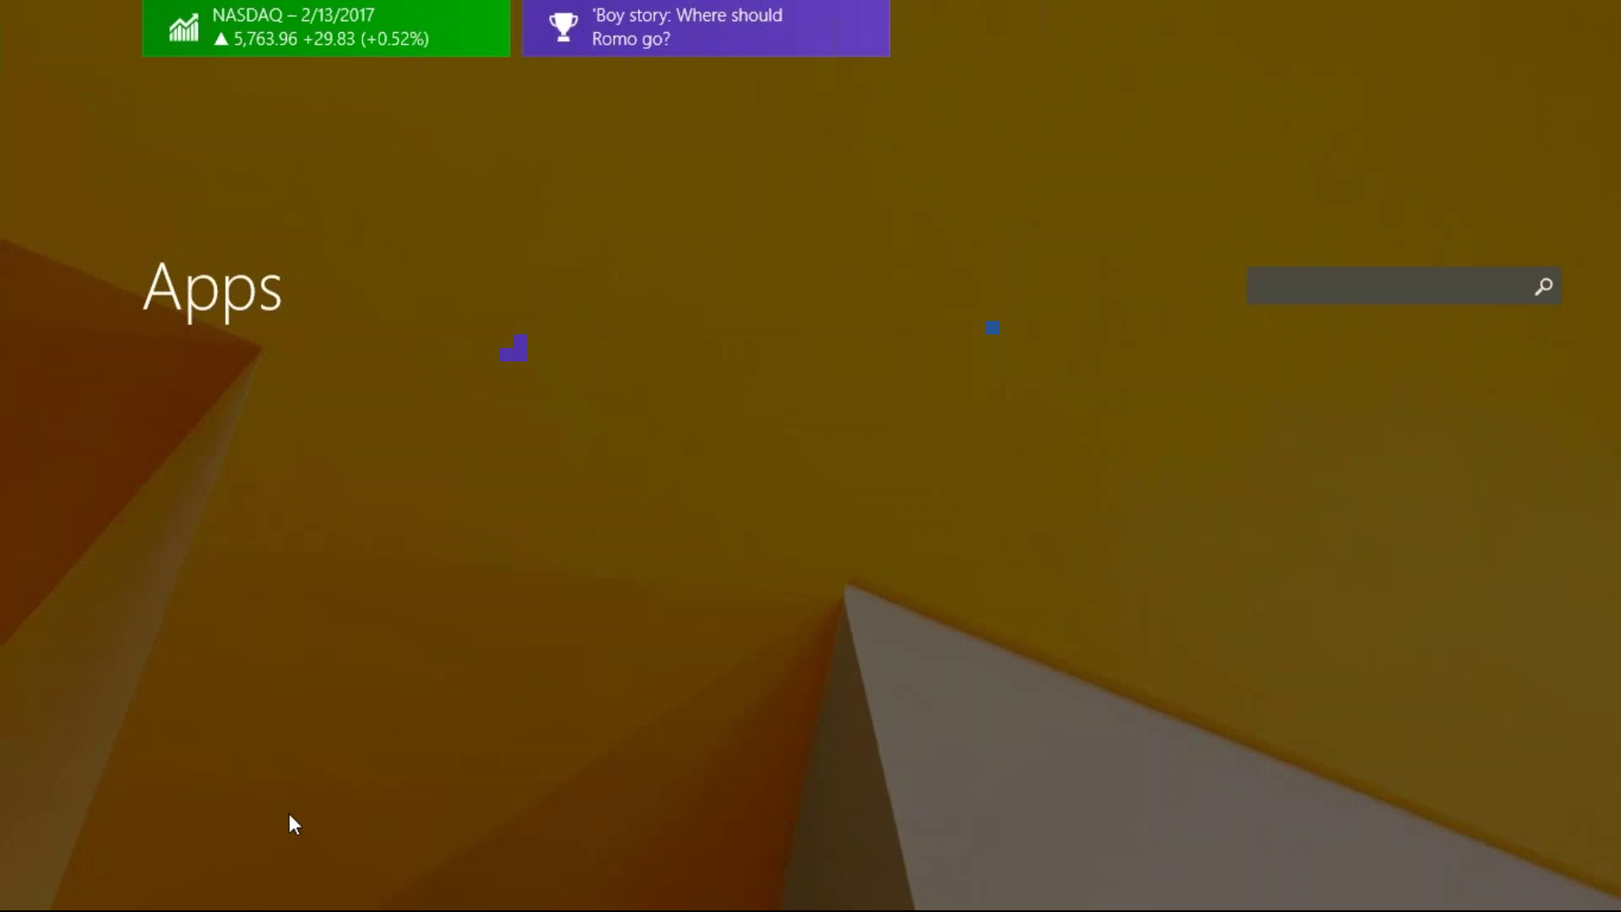
{"action": "scroll", "coordinate": [289, 815], "scroll_direction": "down", "scroll_amount": 2}
{"action": "key", "text": "alt+Tab"}
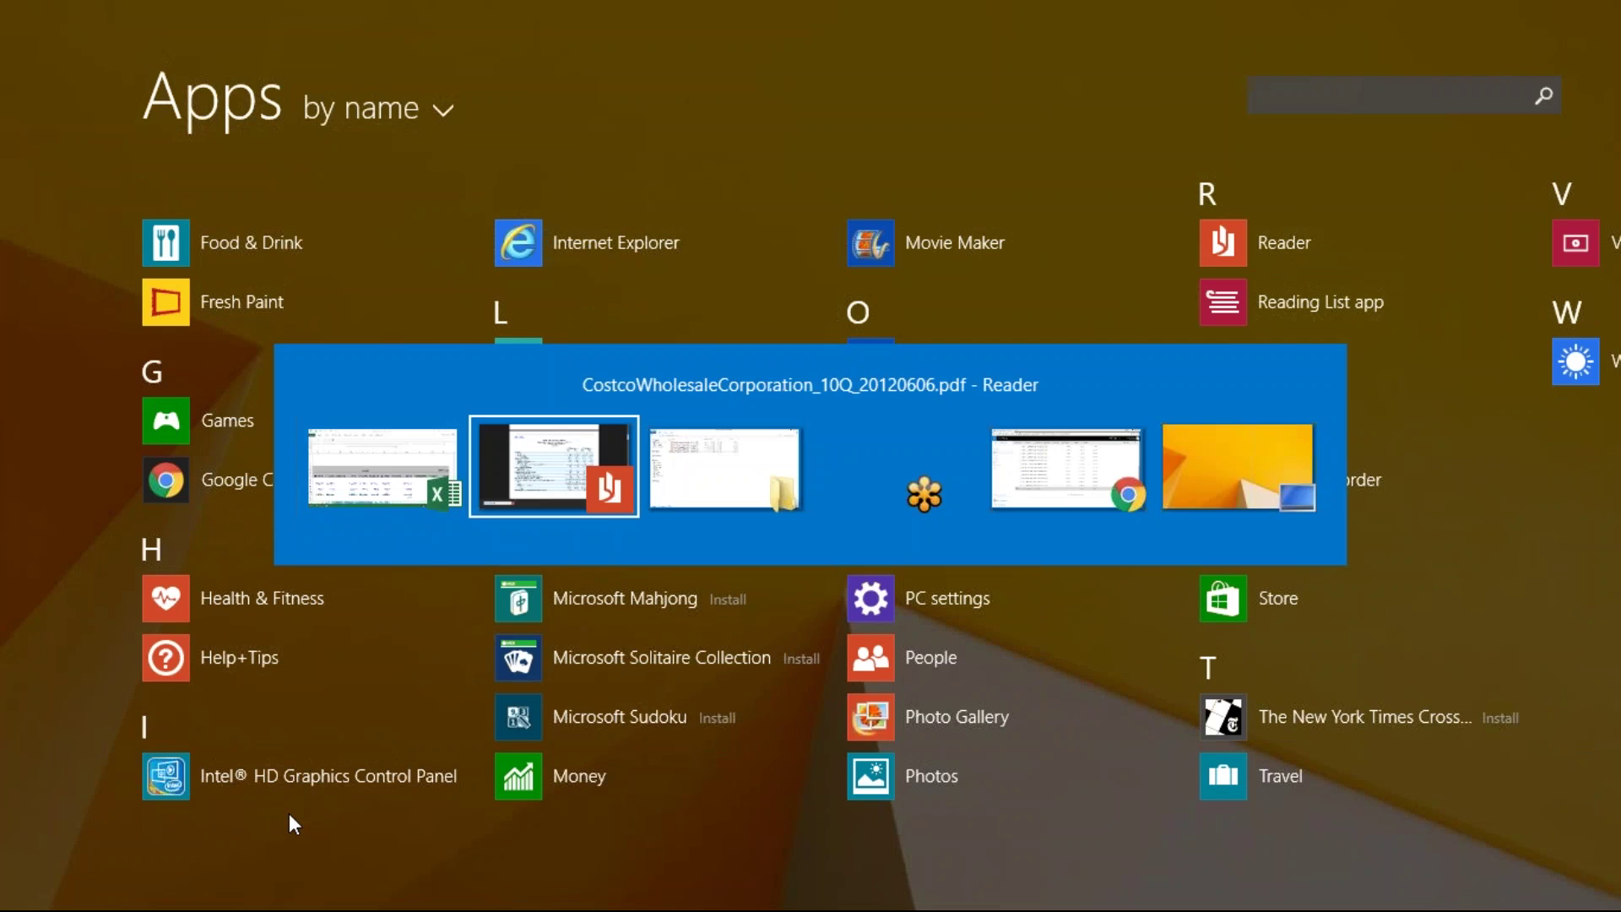
{"action": "key", "text": "alt+Tab"}
{"action": "key", "text": "alt+Tab"}
{"action": "key", "text": "alt+Tab"}
{"action": "key", "text": "alt+Tab"}
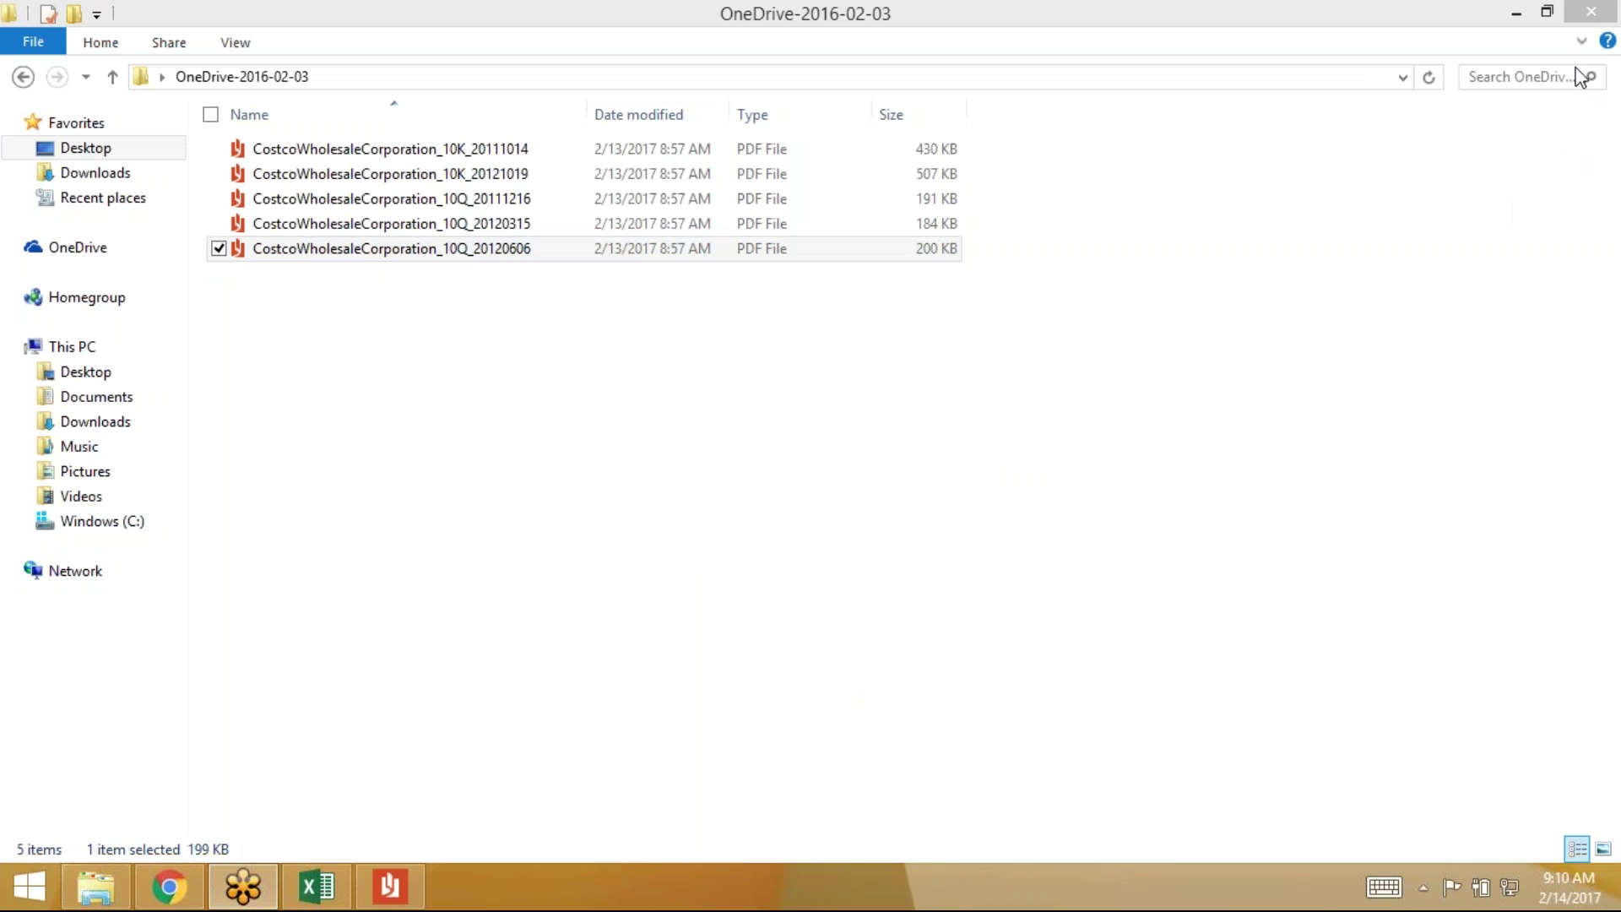
{"action": "key", "text": "alt+Tab"}
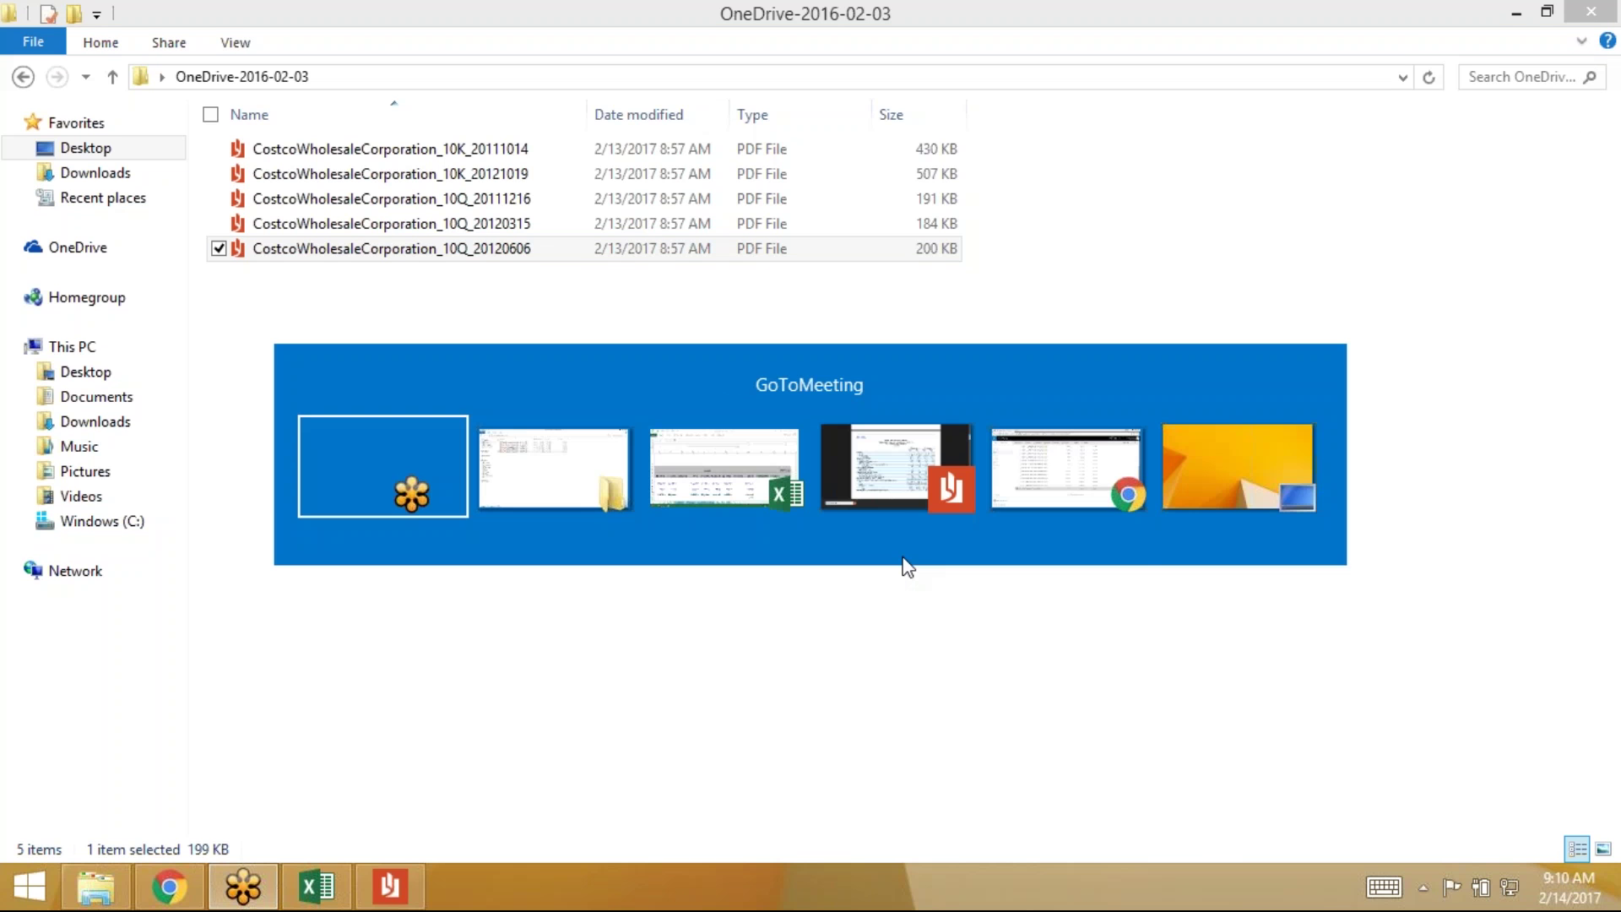
{"action": "key", "text": "alt+Tab"}
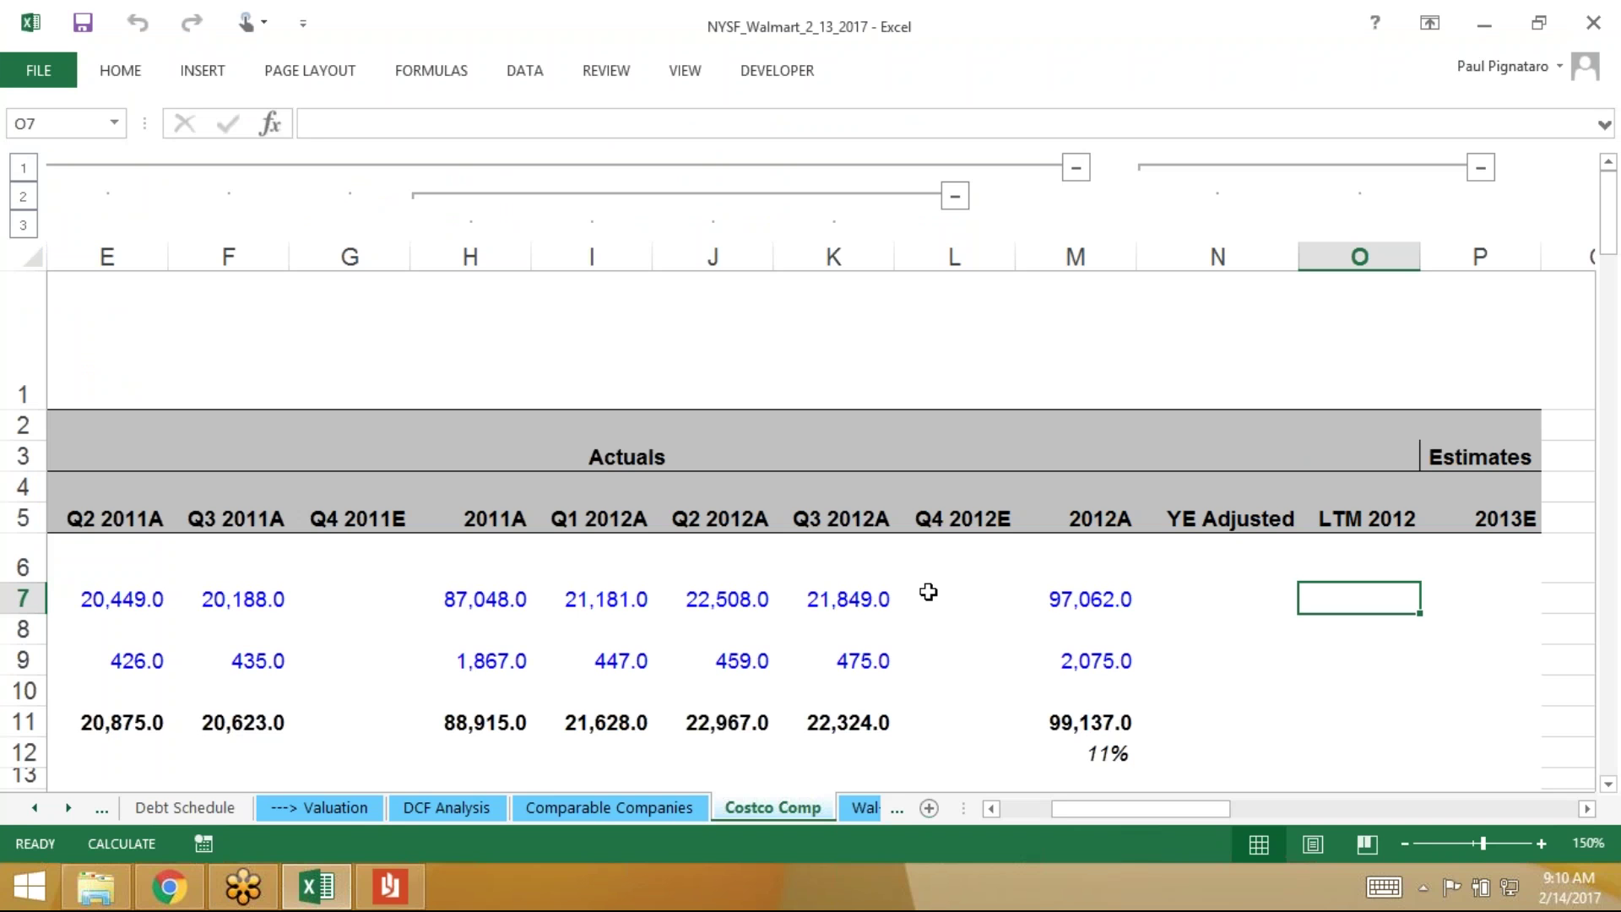
Switch to OneNote and show the Calendarization page in the NYSF Valuation section
{"action": "left_click", "coordinate": [942, 604]}
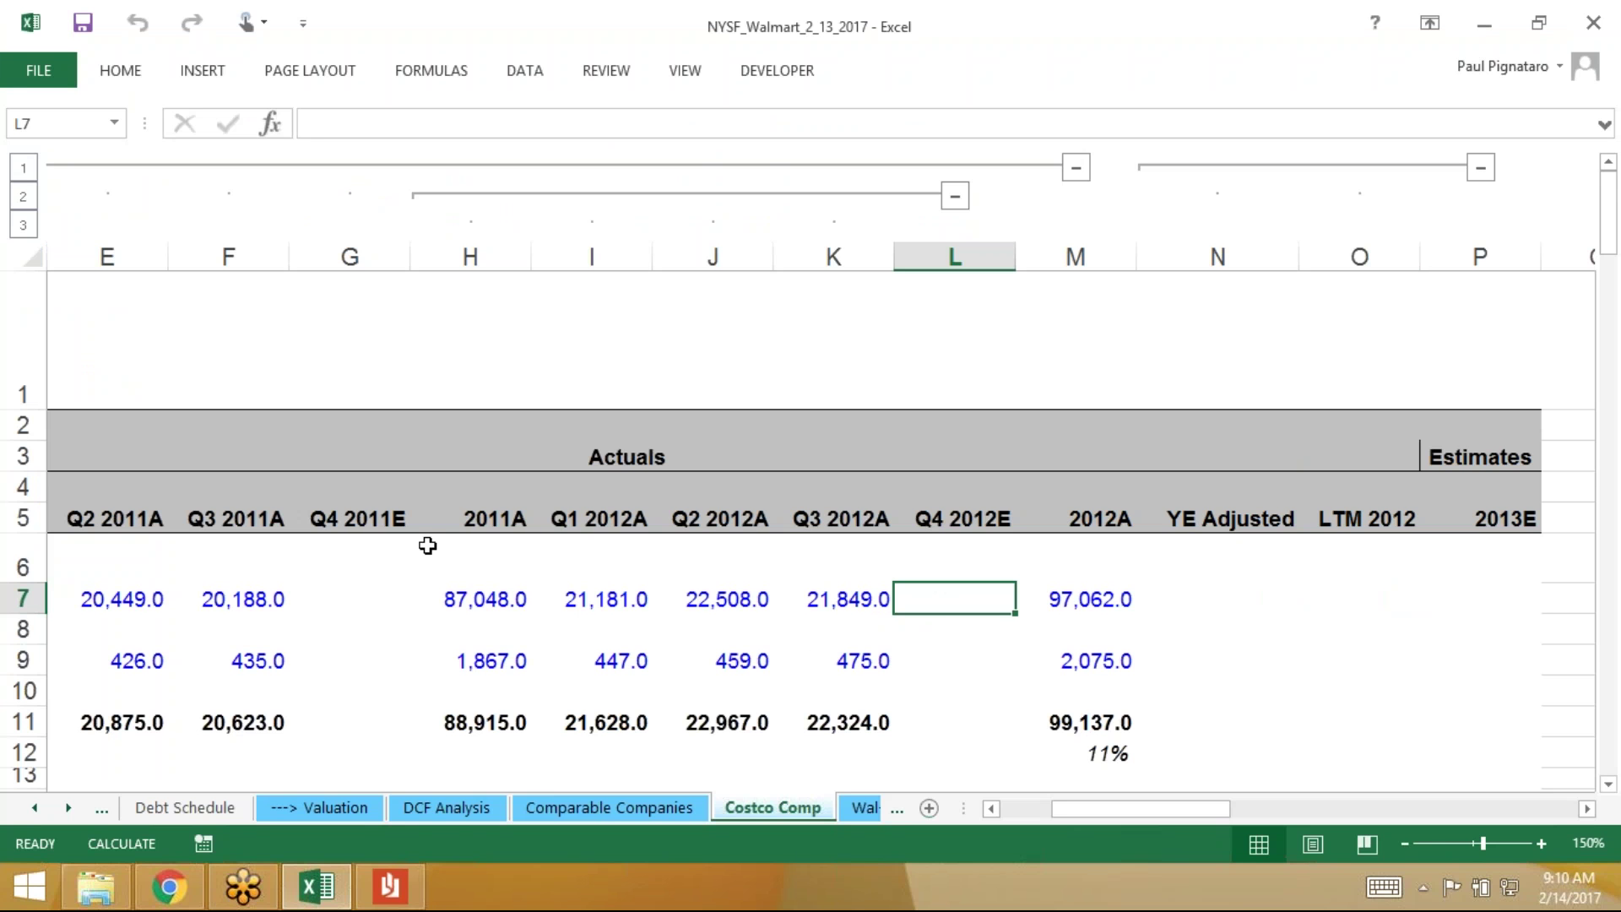
{"action": "left_click", "coordinate": [4, 907]}
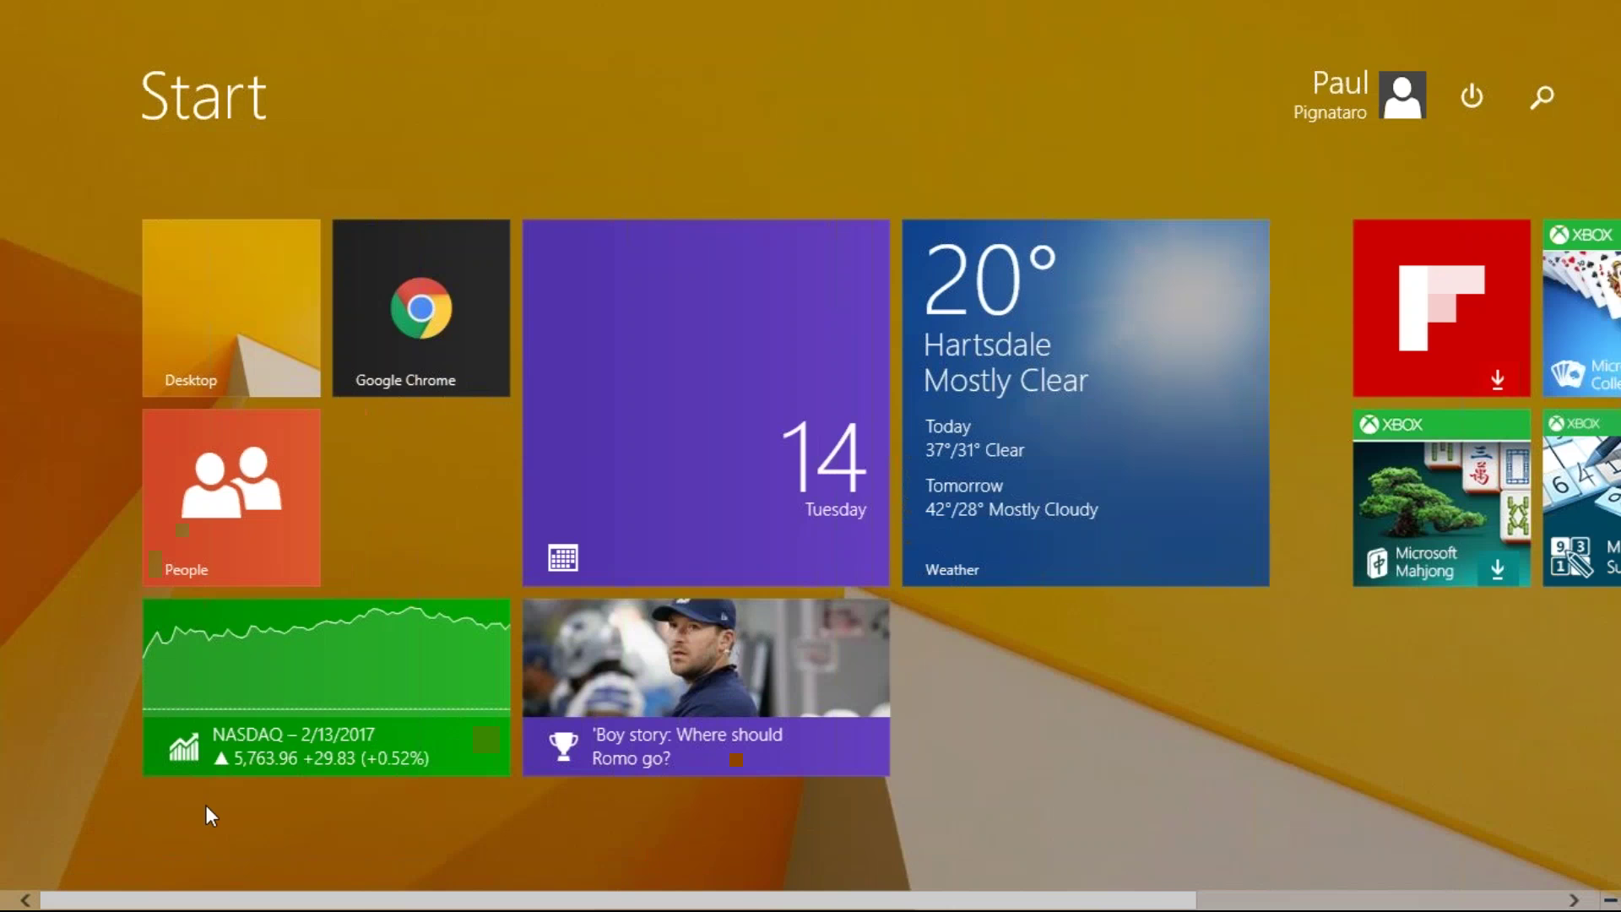
{"action": "left_click", "coordinate": [206, 803]}
{"action": "scroll", "coordinate": [207, 806], "scroll_direction": "down", "scroll_amount": 2}
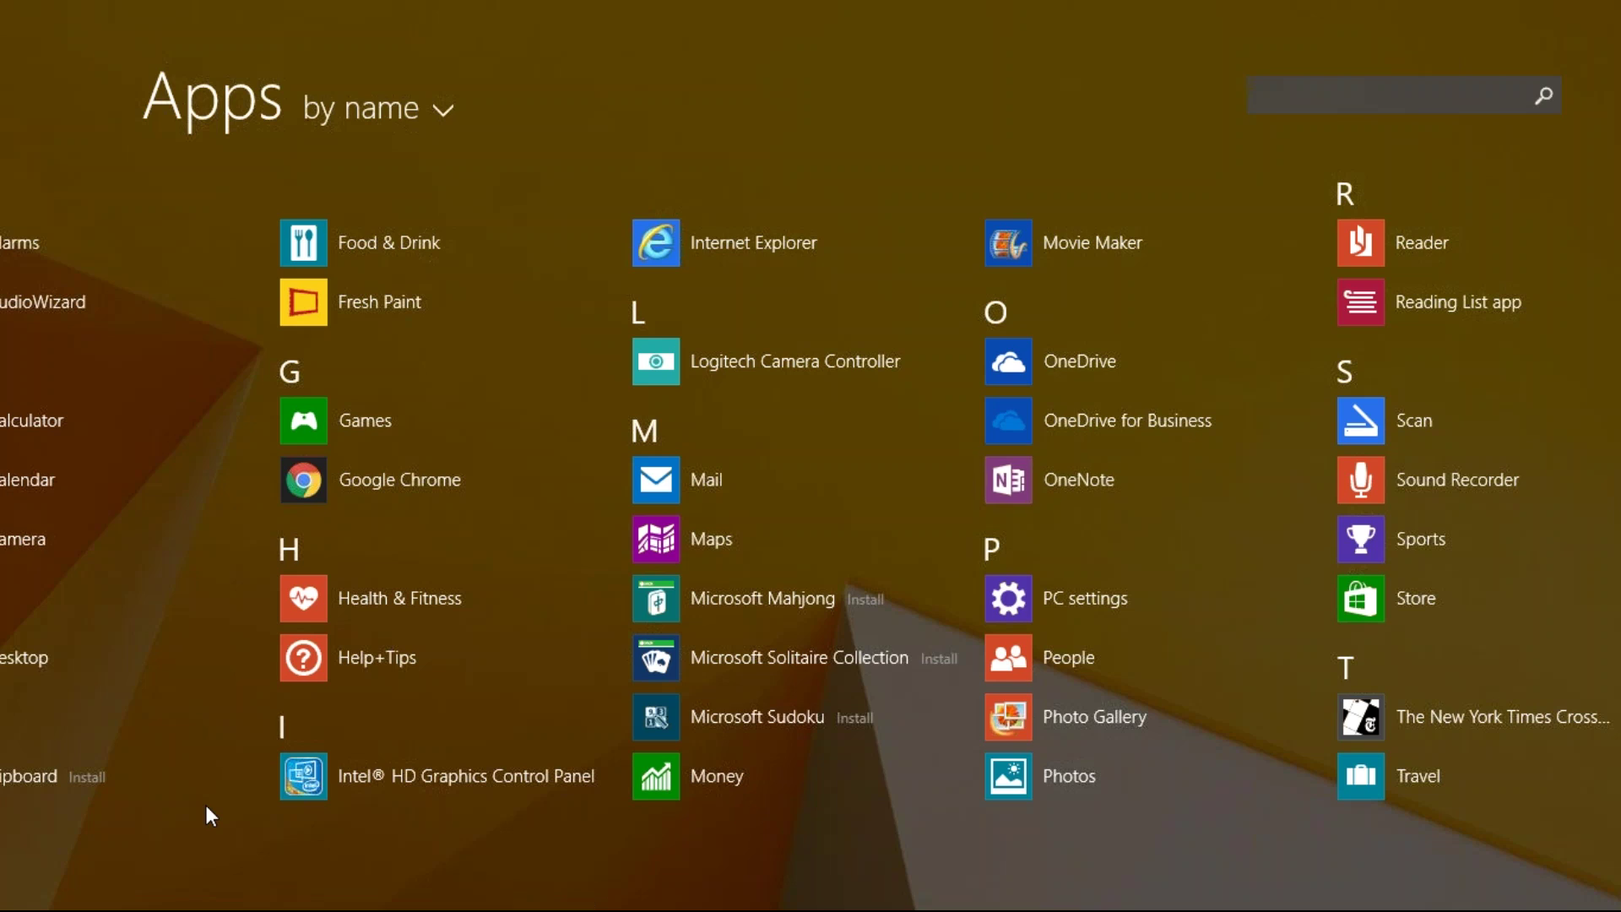
{"action": "key", "text": "Return"}
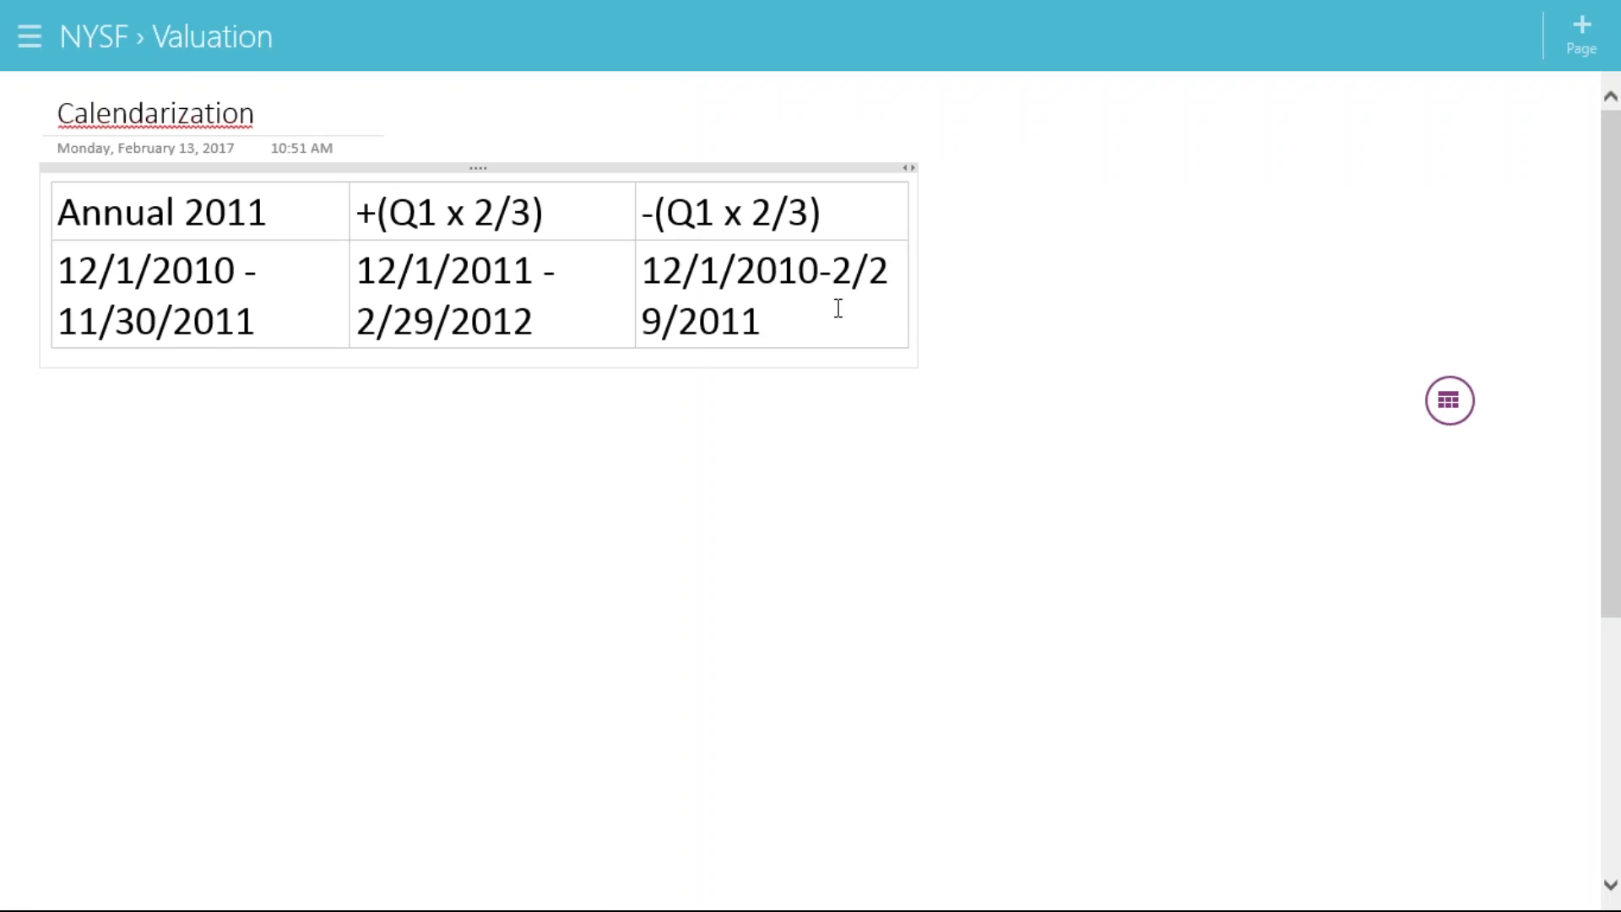
{"action": "left_click", "coordinate": [818, 325]}
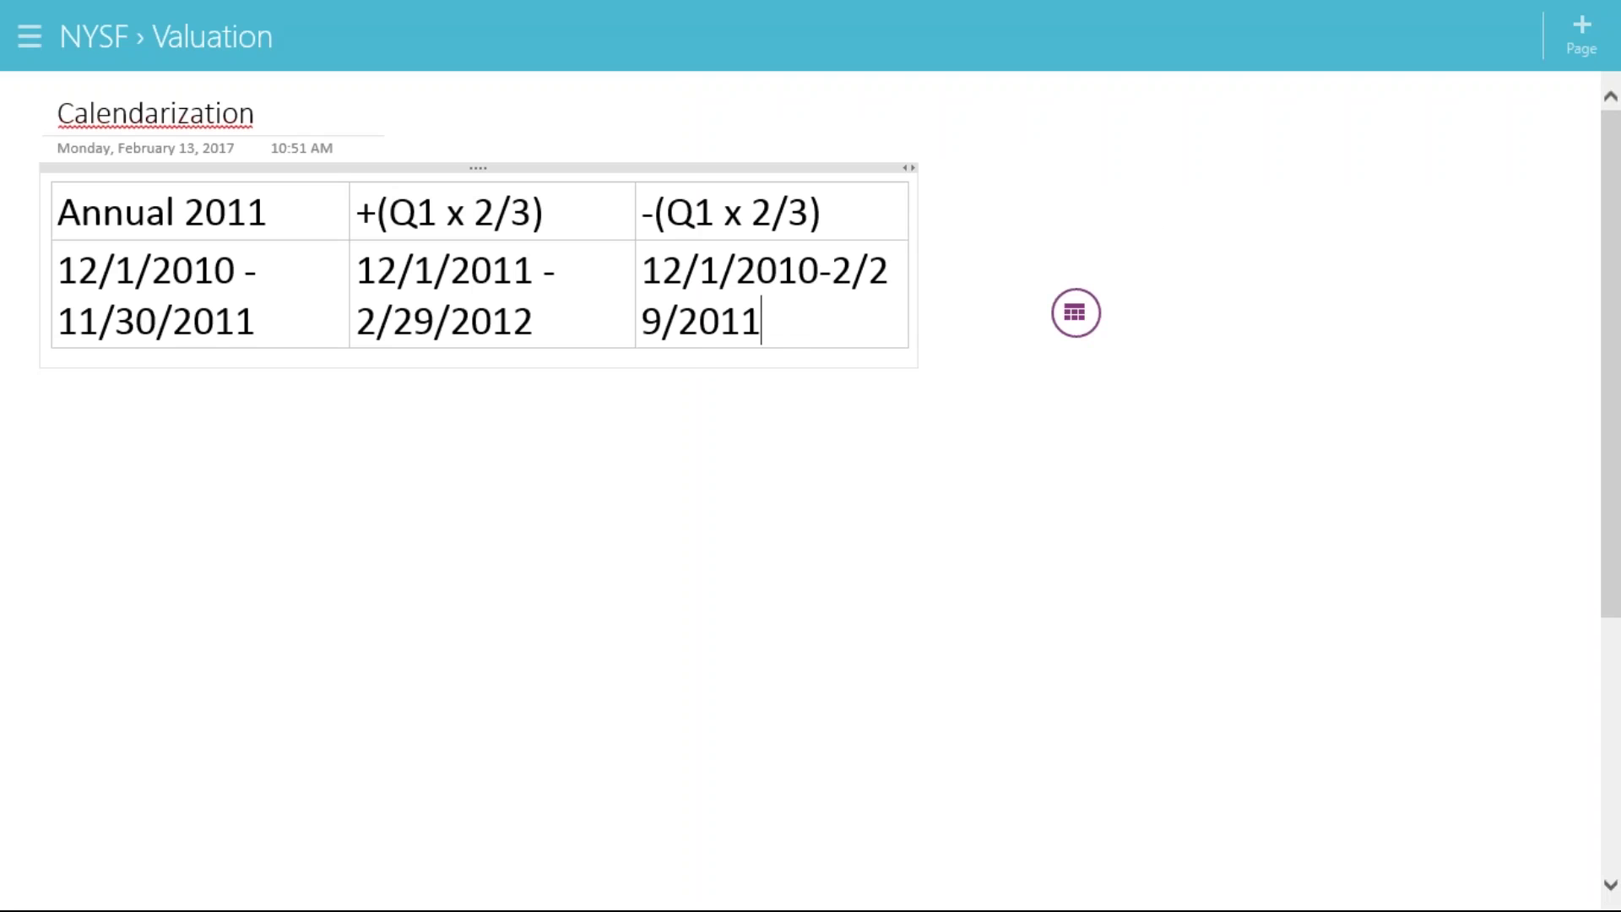
{"action": "left_click", "coordinate": [1074, 314]}
{"action": "left_click", "coordinate": [1074, 313]}
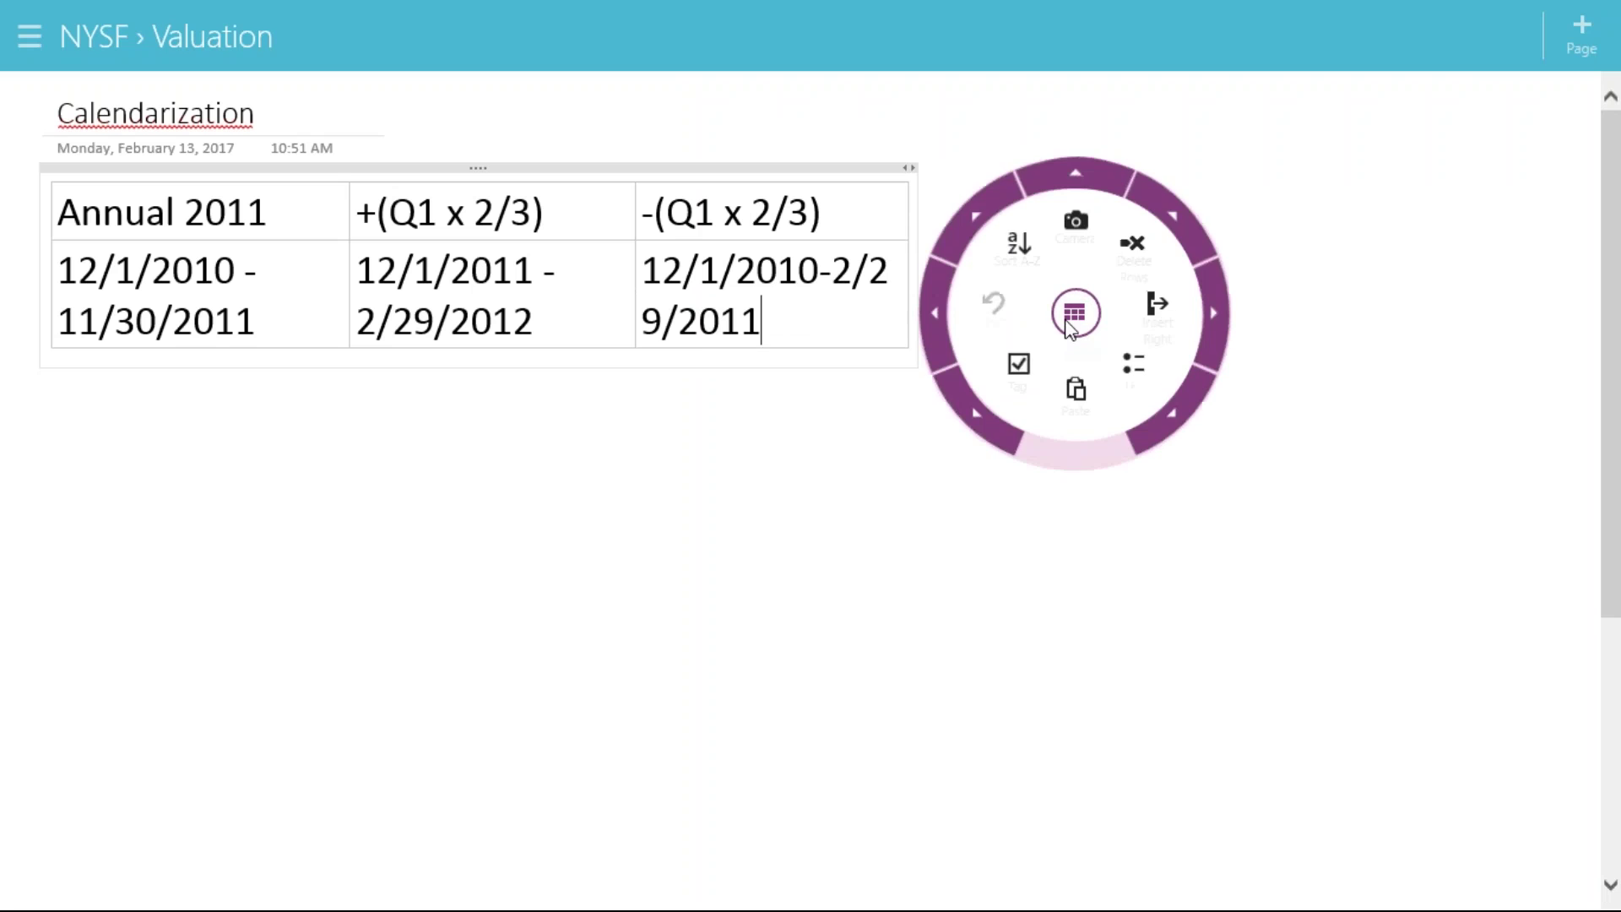
{"action": "left_click_drag", "start_coordinate": [762, 321], "coordinate": [128, 235]}
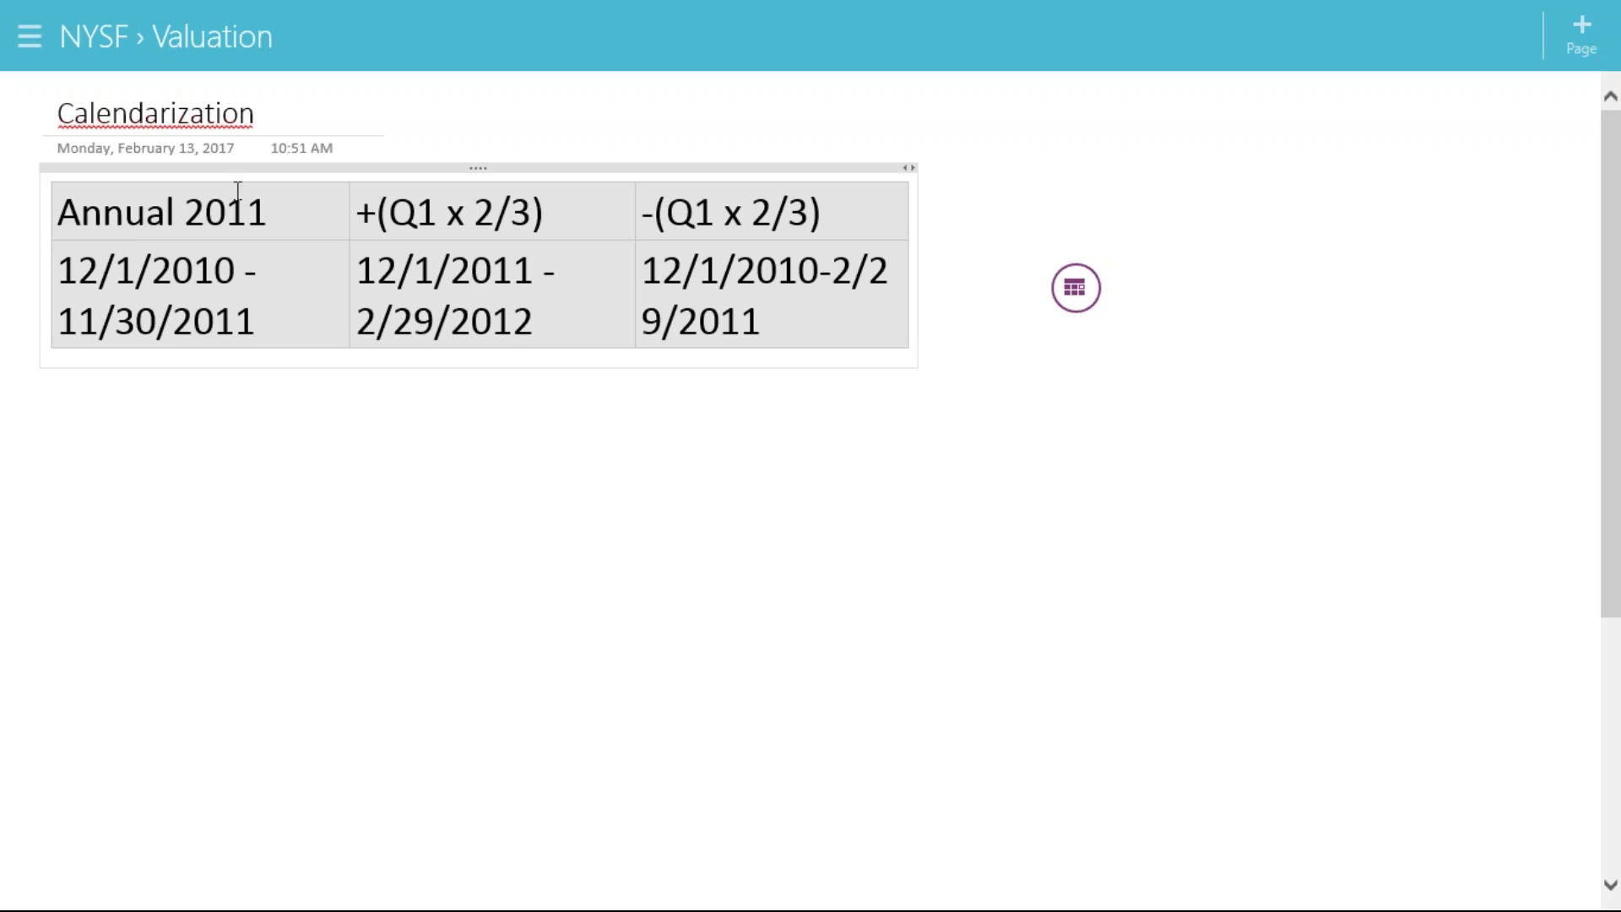
Change the table's first column to the heading "2012 YE" with the date 1/31/2012 beneath it
{"action": "left_click", "coordinate": [287, 206]}
{"action": "left_click_drag", "start_coordinate": [279, 211], "coordinate": [60, 218]}
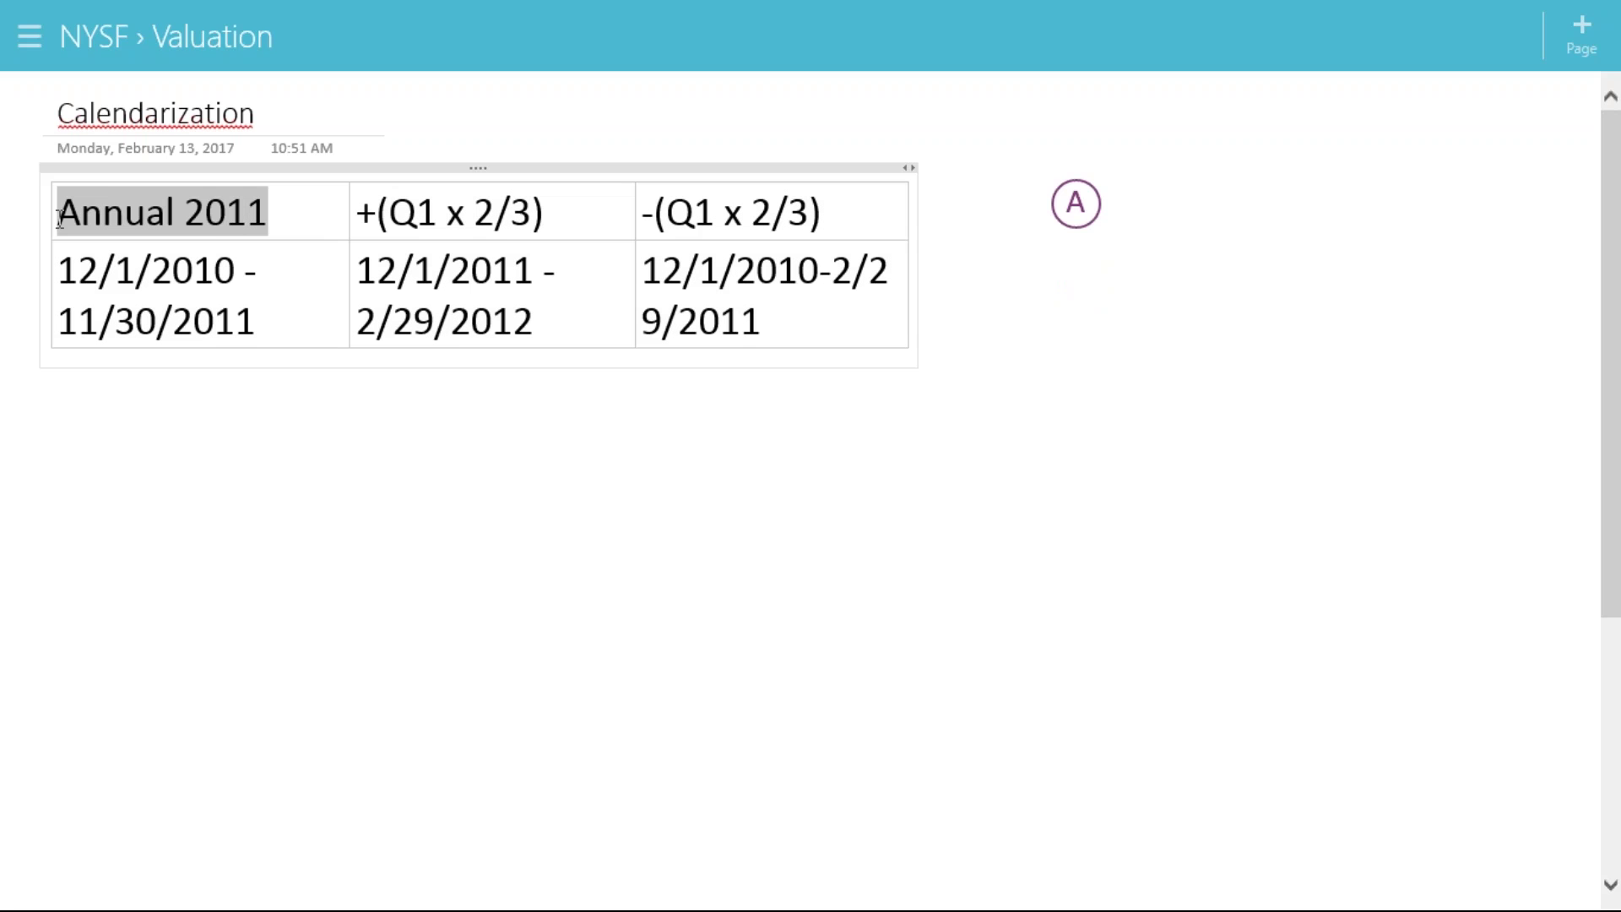
{"action": "type", "text": "2012"}
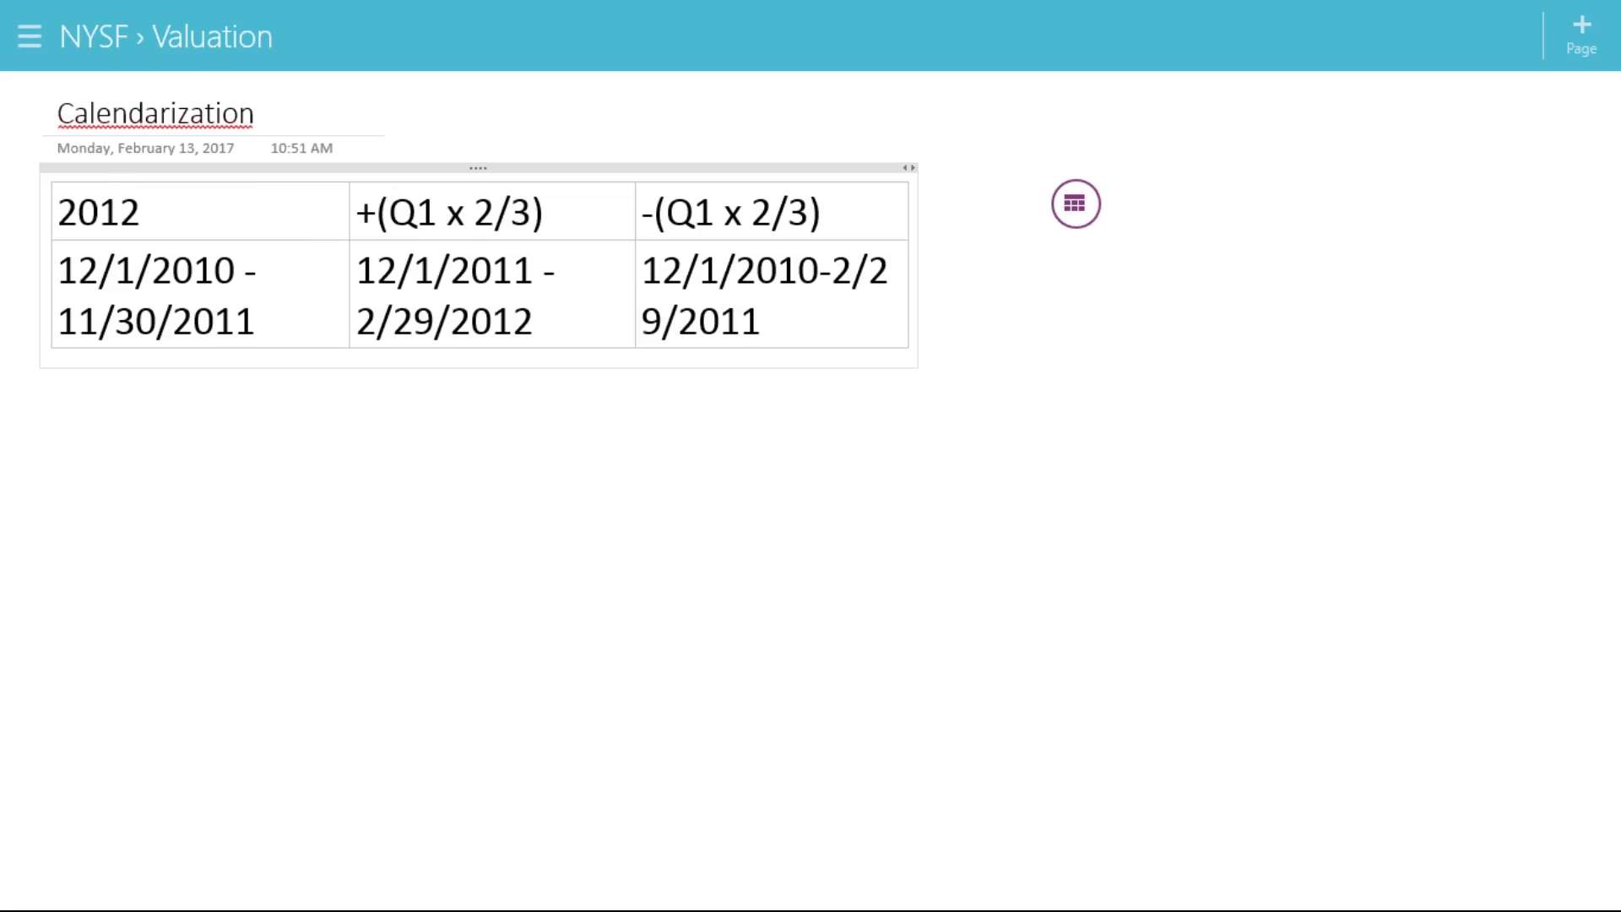
{"action": "type", "text": " YE"}
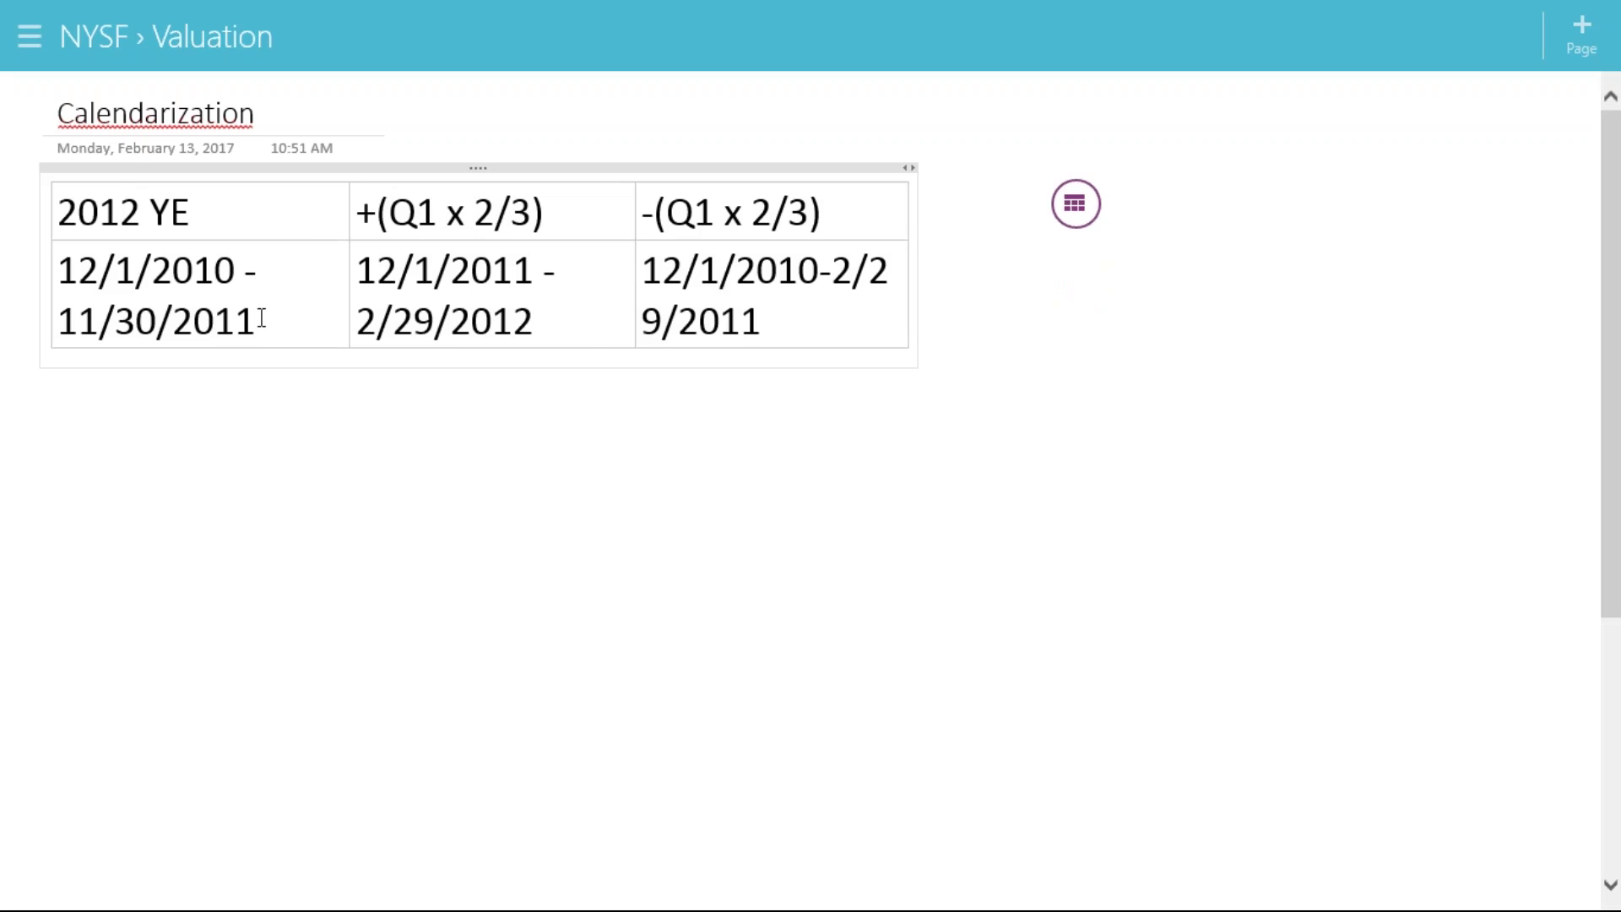
{"action": "left_click_drag", "start_coordinate": [256, 320], "coordinate": [55, 283]}
{"action": "type", "text": "1/"}
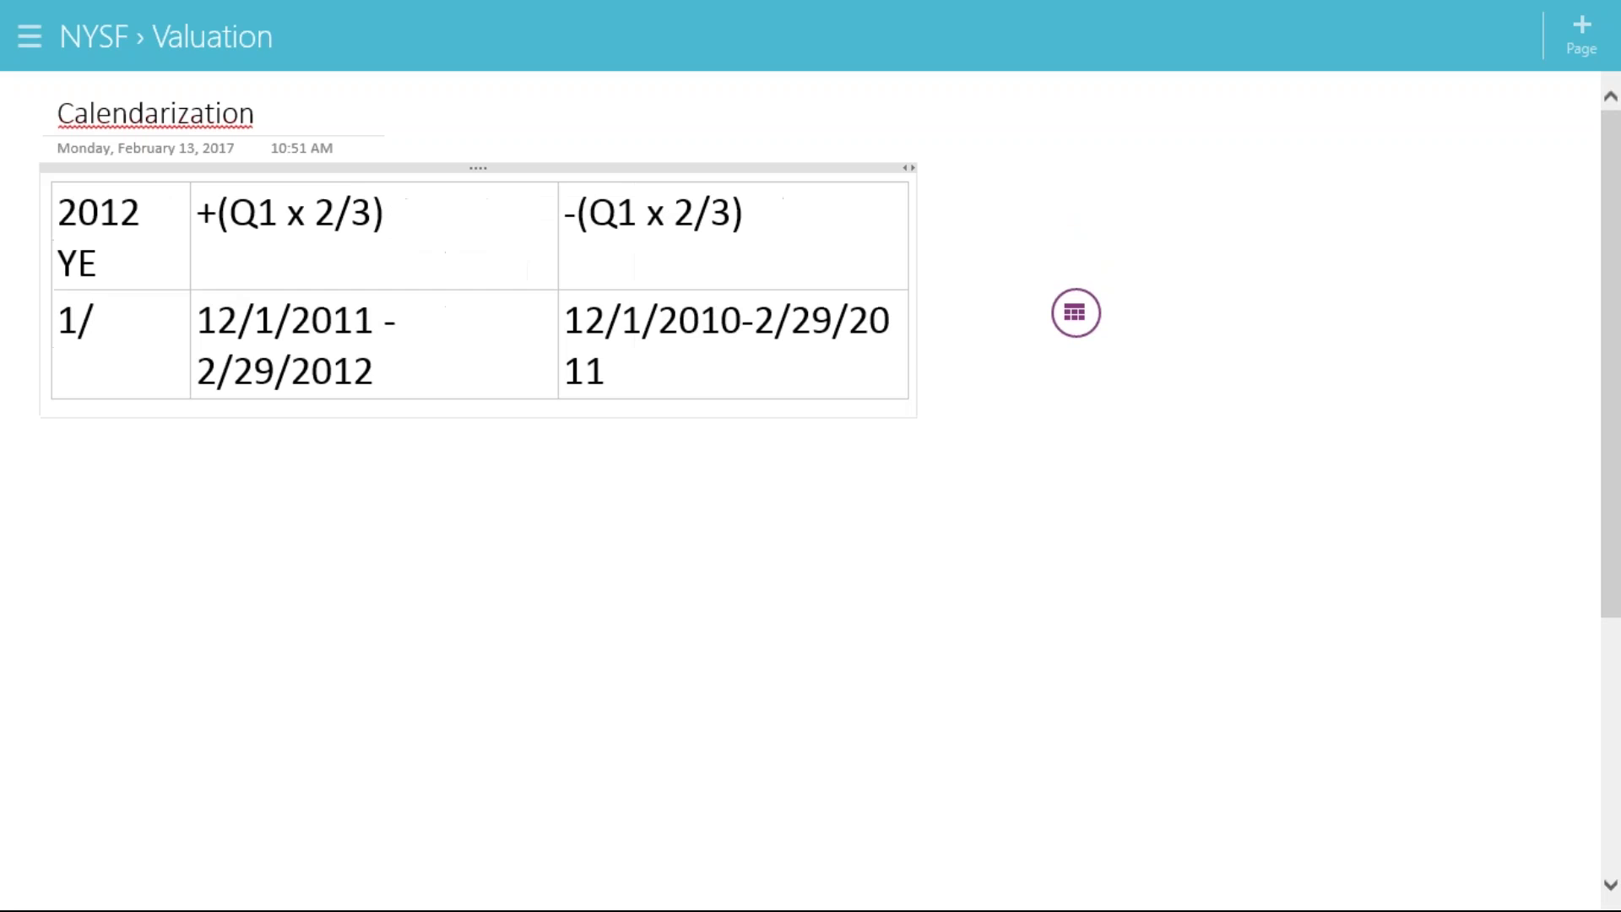
{"action": "type", "text": "31/2012"}
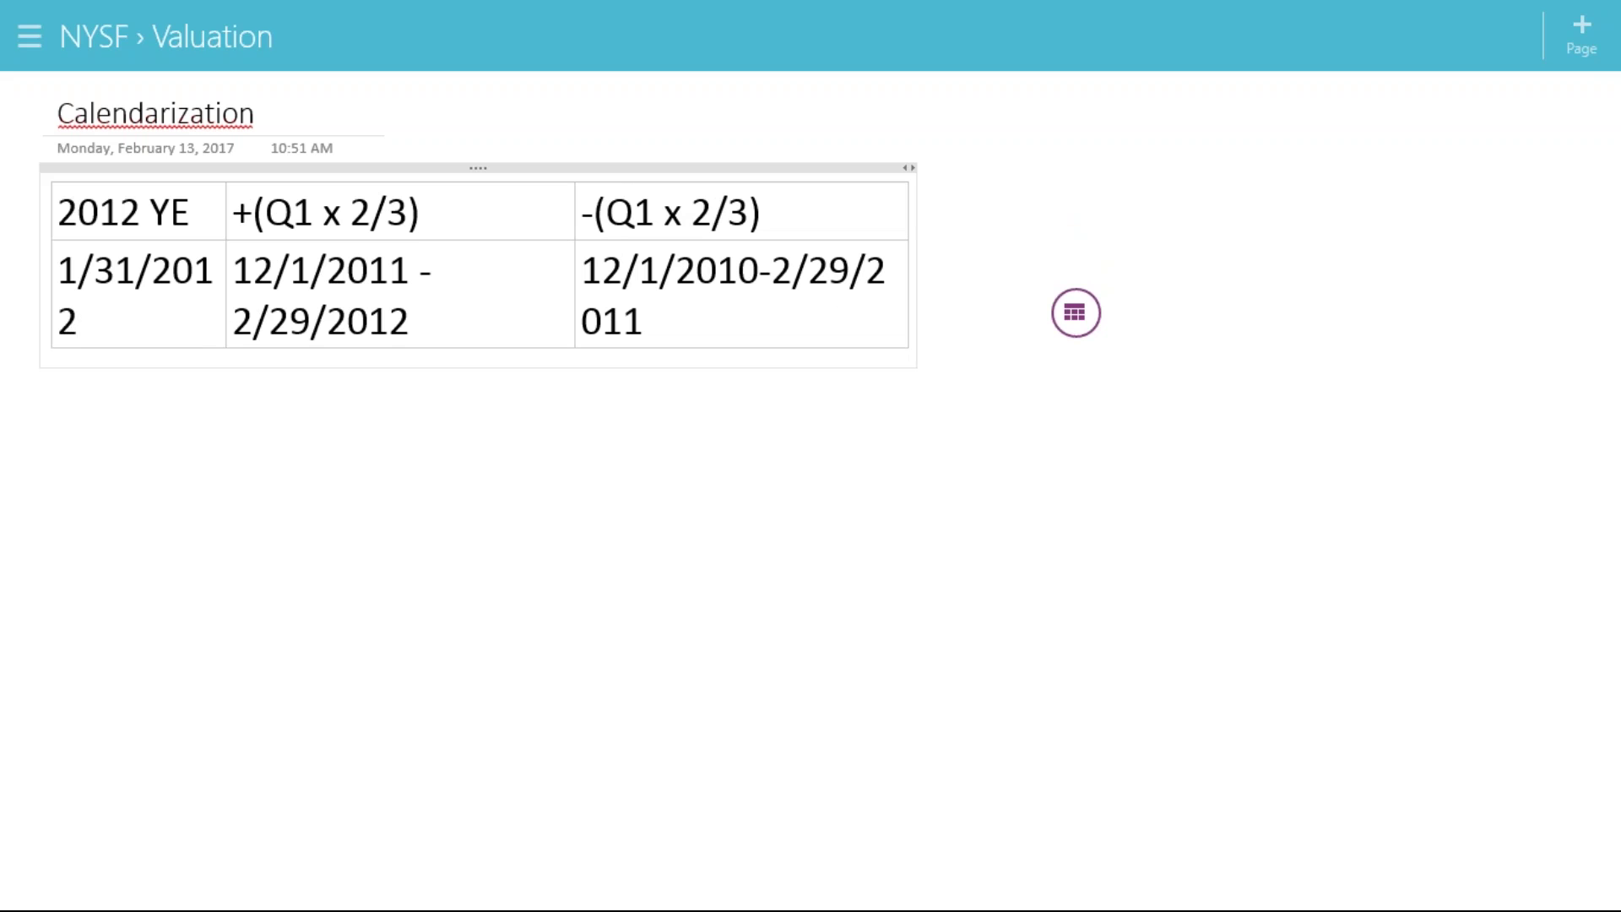
Change the table's second column to the heading "LTM" with the date 7/31/2012, and delete the third column
{"action": "left_click_drag", "start_coordinate": [434, 221], "coordinate": [232, 209]}
{"action": "type", "text": "LTM"}
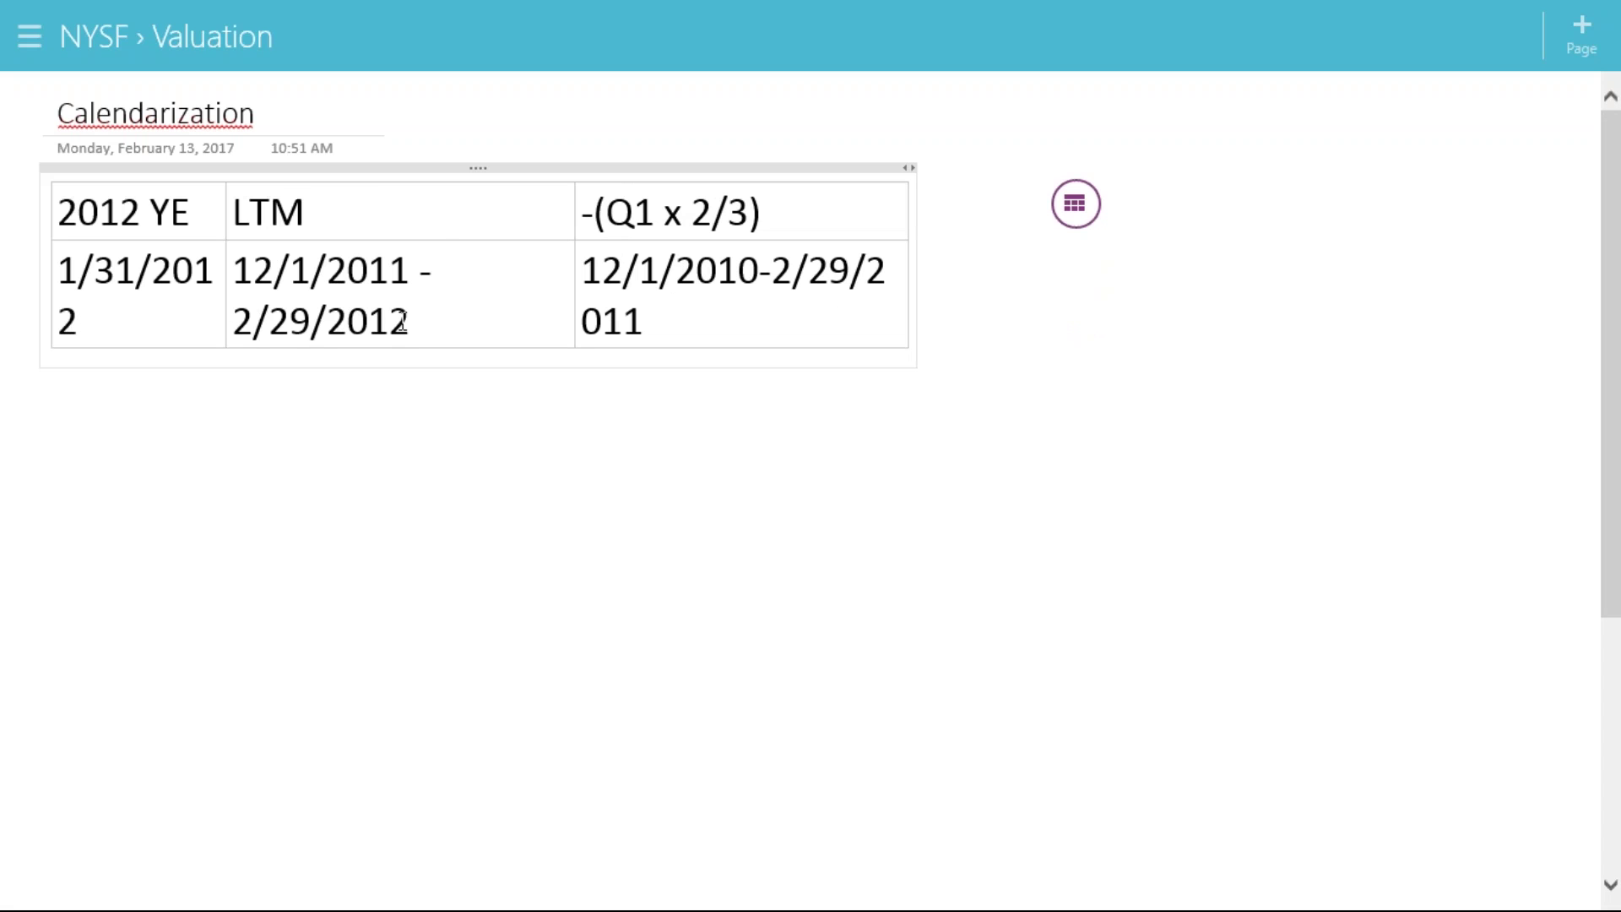
{"action": "left_click_drag", "start_coordinate": [408, 322], "coordinate": [238, 281]}
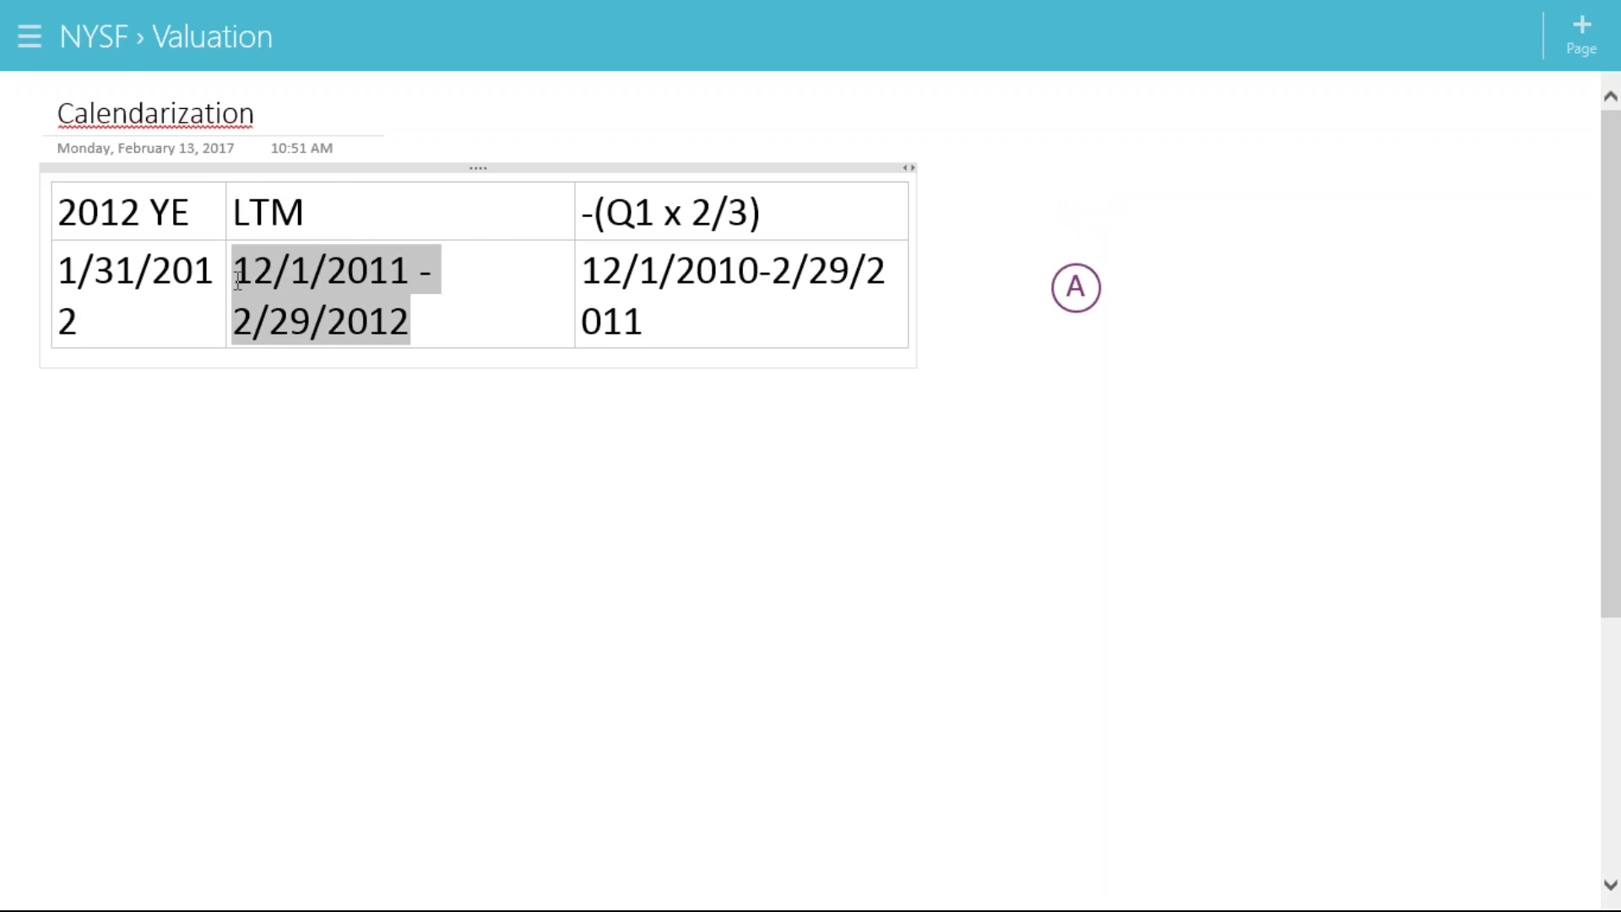
{"action": "type", "text": "7/31/"}
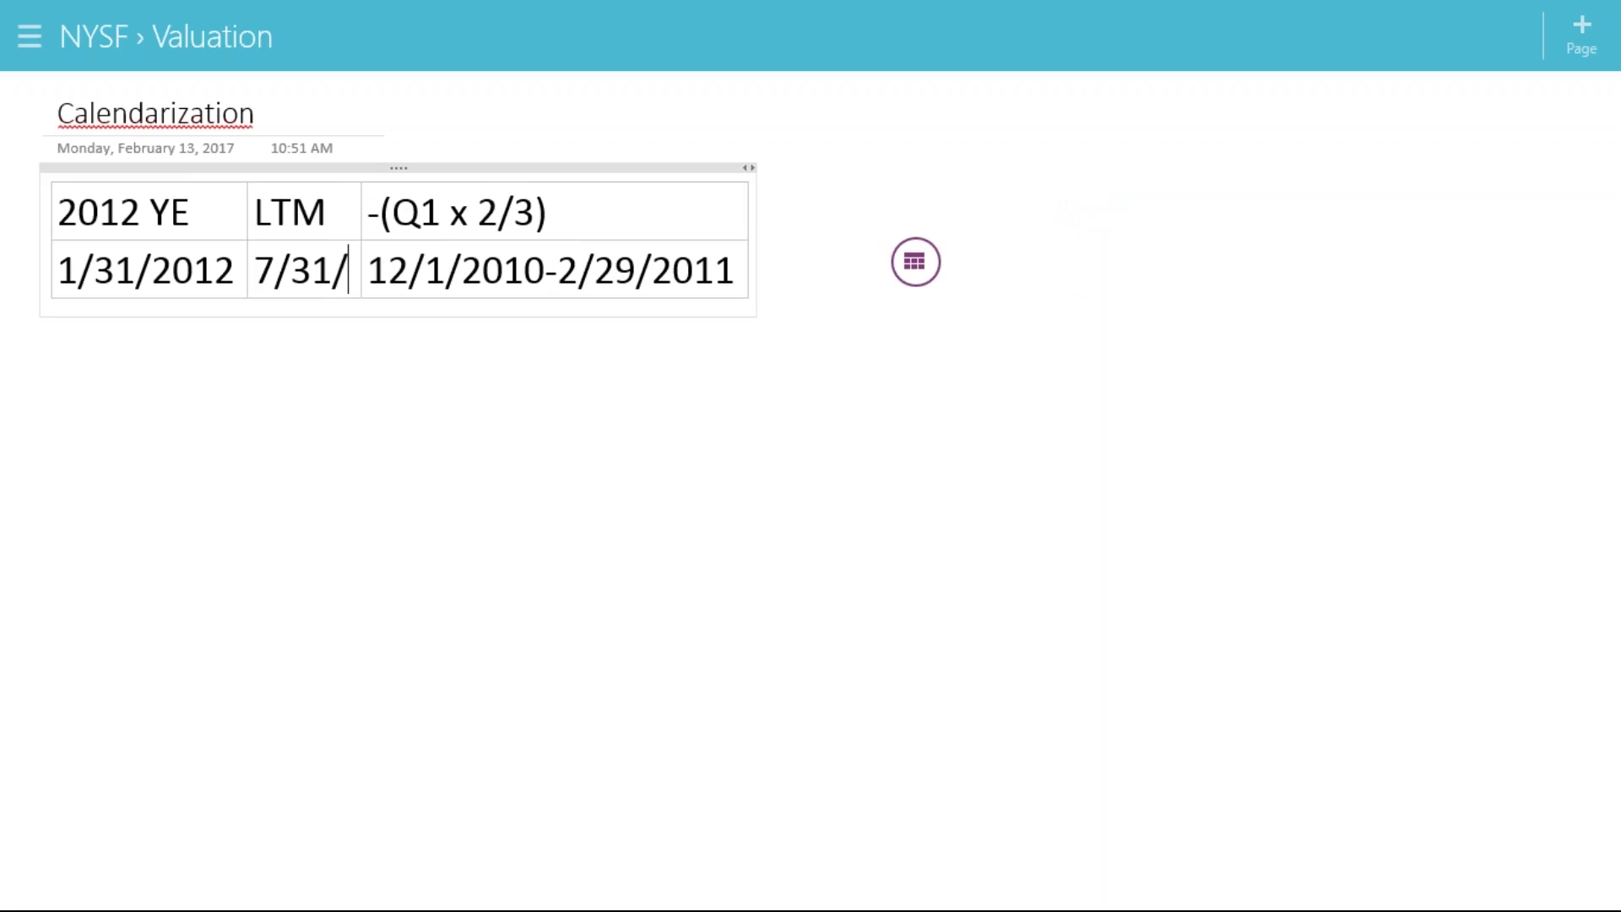
{"action": "type", "text": "2013"}
{"action": "key", "text": "BackSpace"}
{"action": "type", "text": "2"}
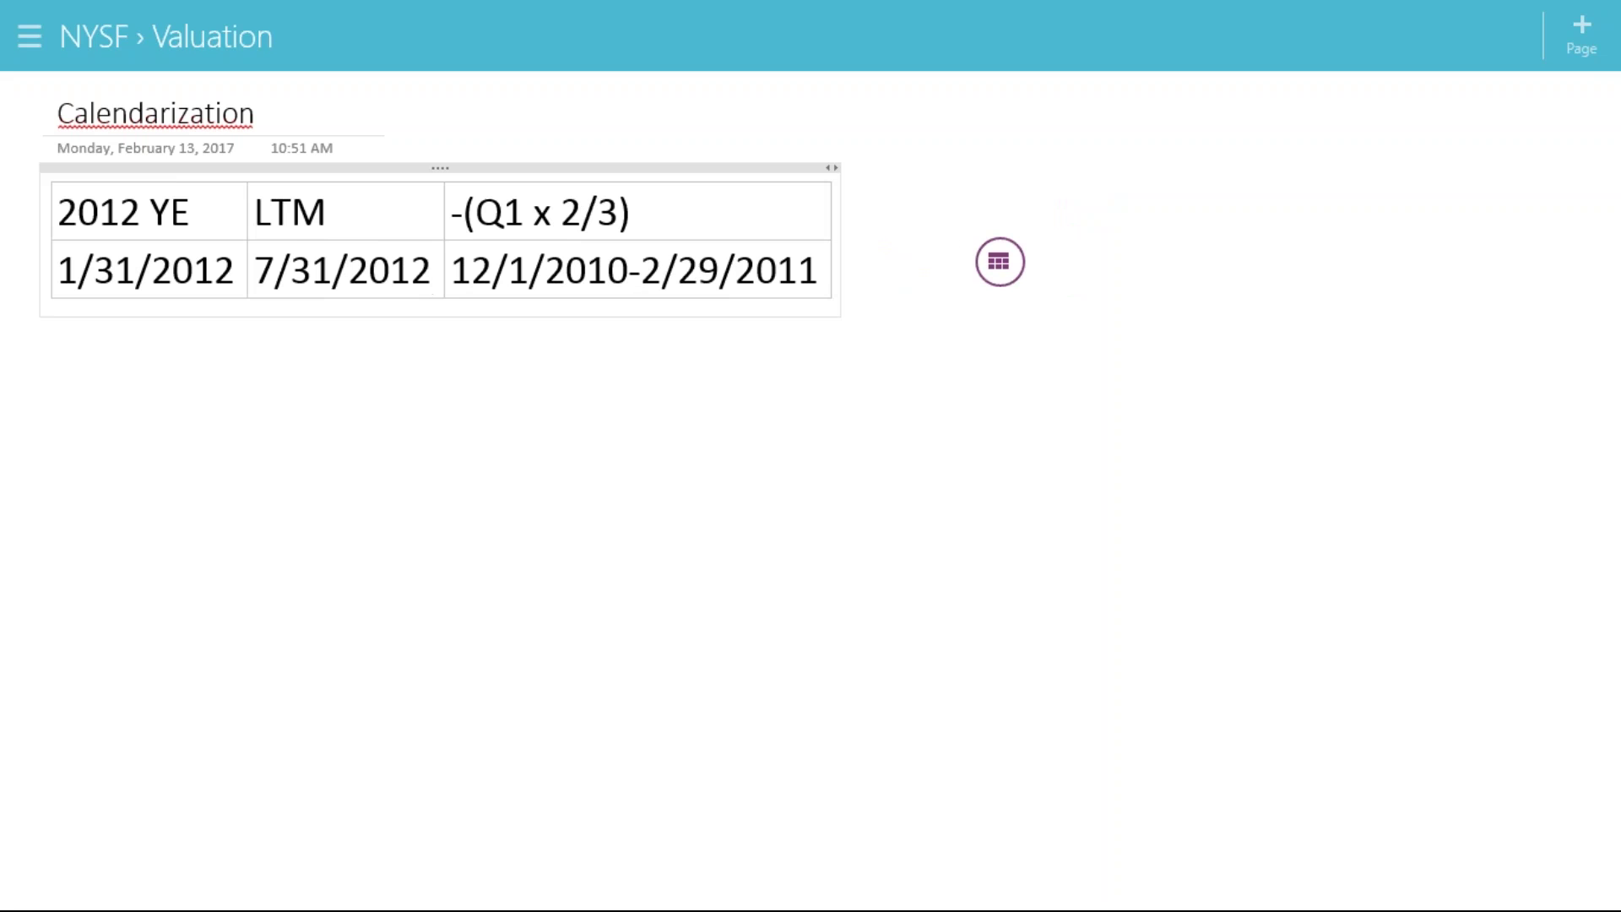
{"action": "left_click_drag", "start_coordinate": [818, 279], "coordinate": [528, 216]}
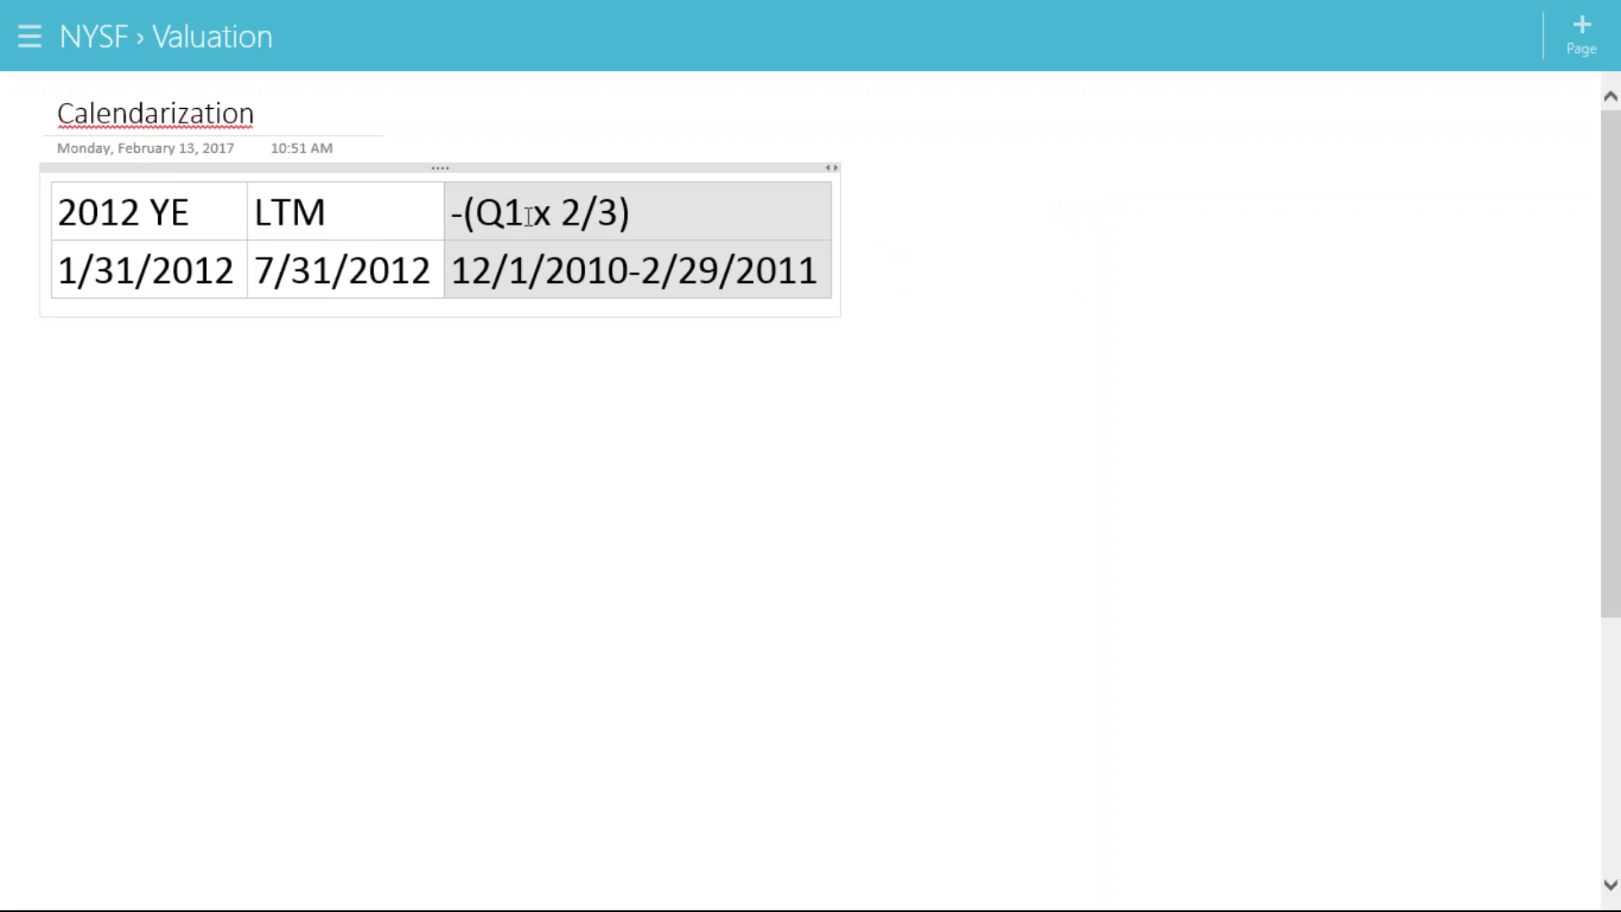
{"action": "key", "text": "Delete"}
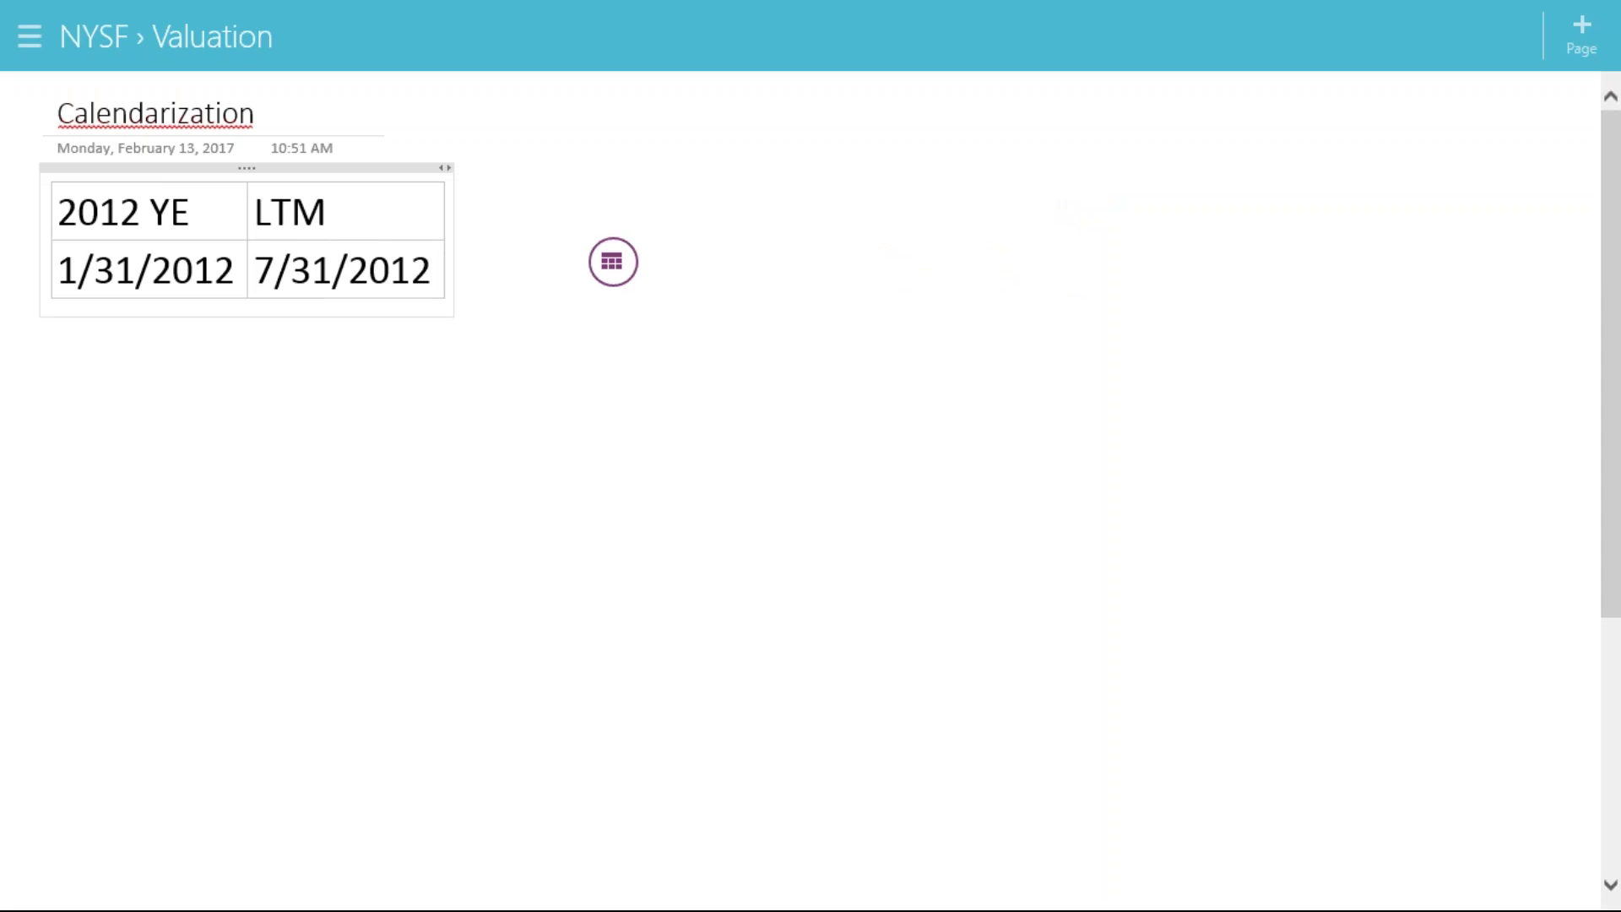
Add the label "Costco" on a new line below the table
{"action": "left_click", "coordinate": [56, 365]}
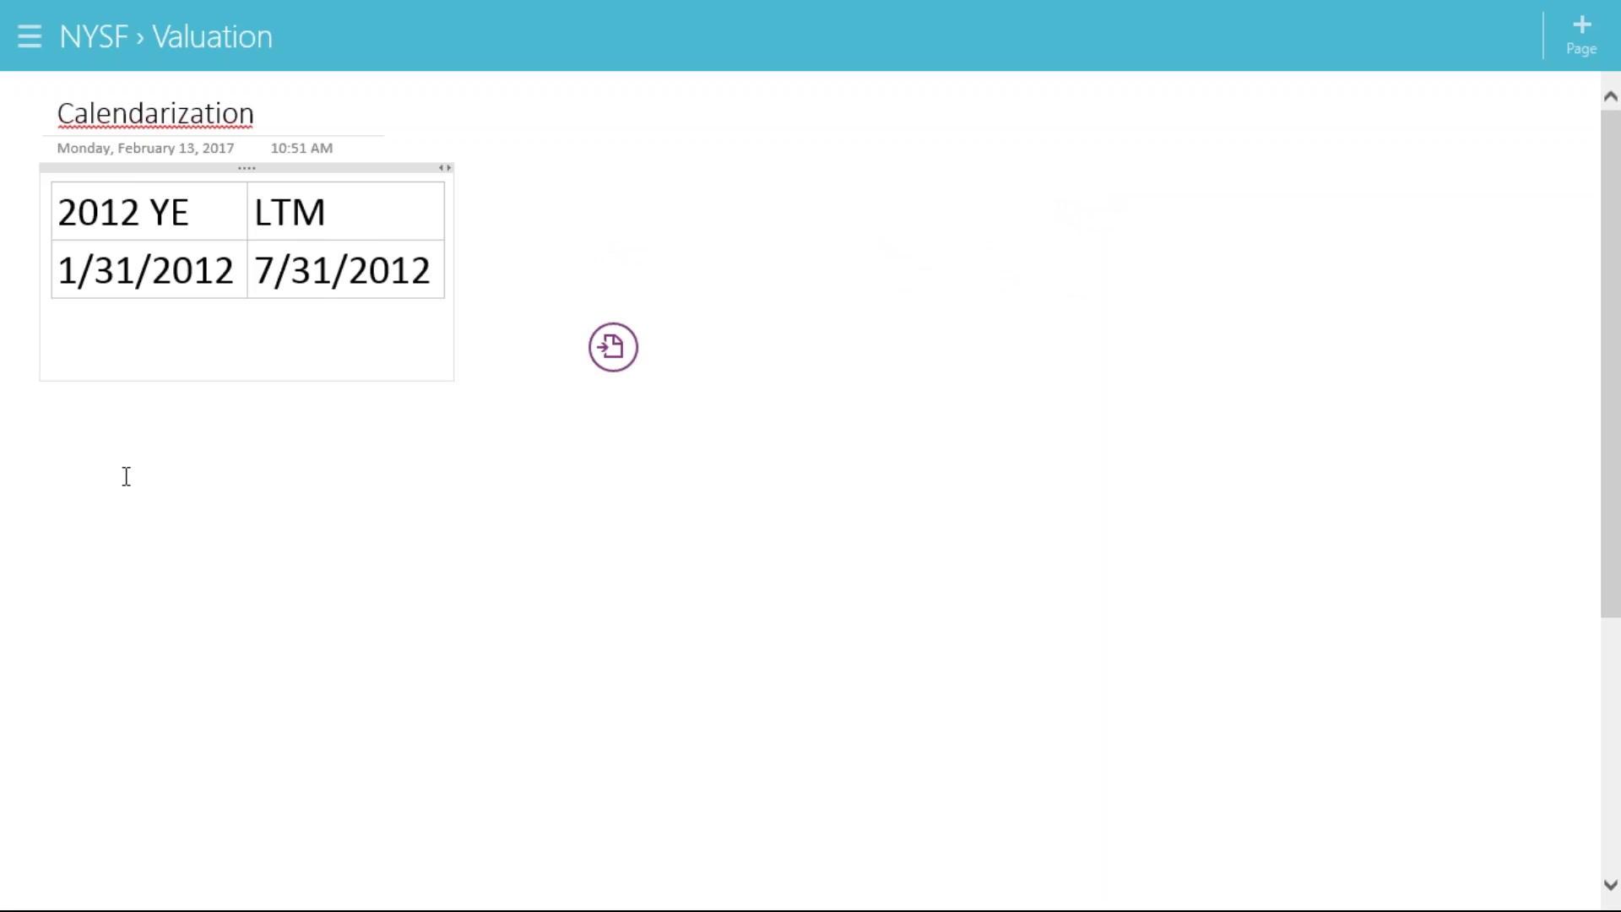
{"action": "left_click", "coordinate": [255, 498]}
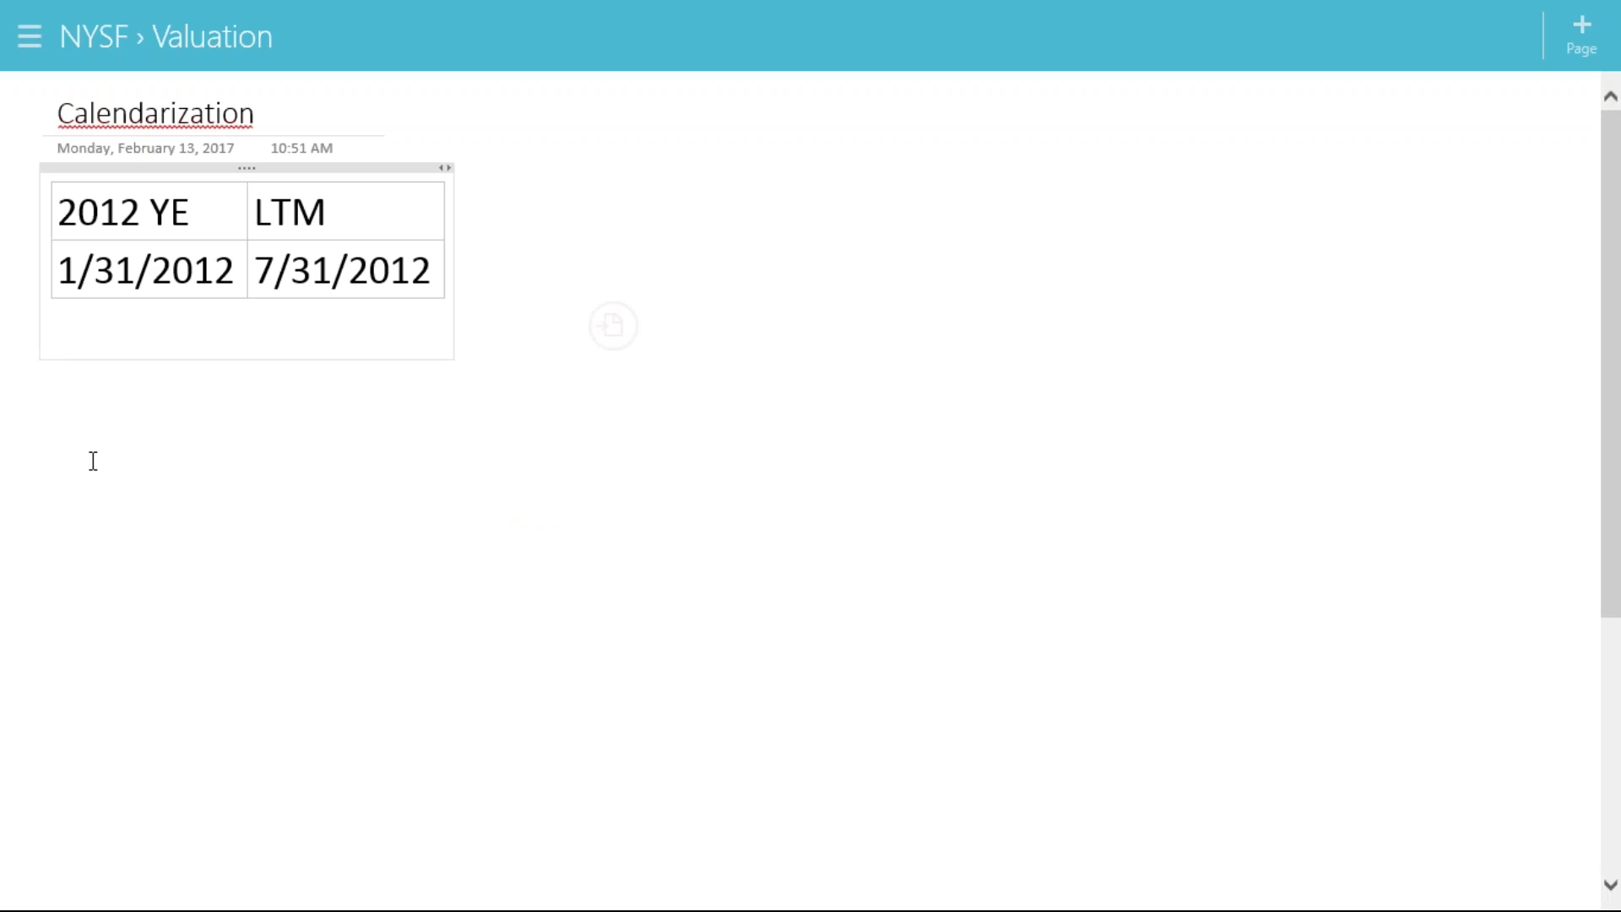
{"action": "left_click", "coordinate": [68, 427]}
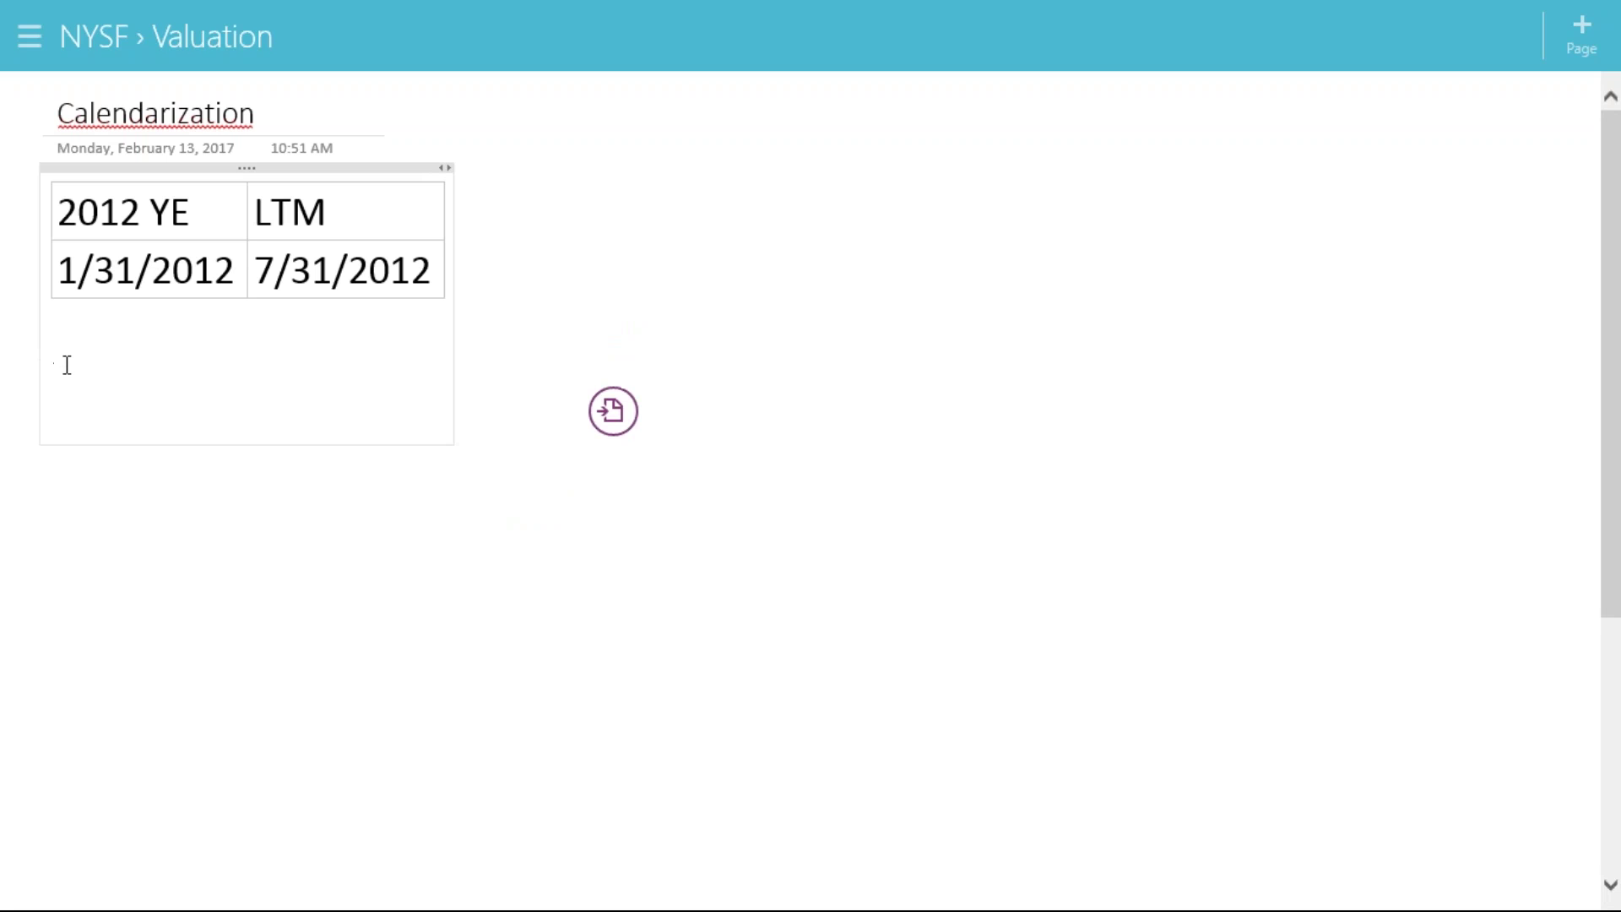
{"action": "type", "text": "Costco"}
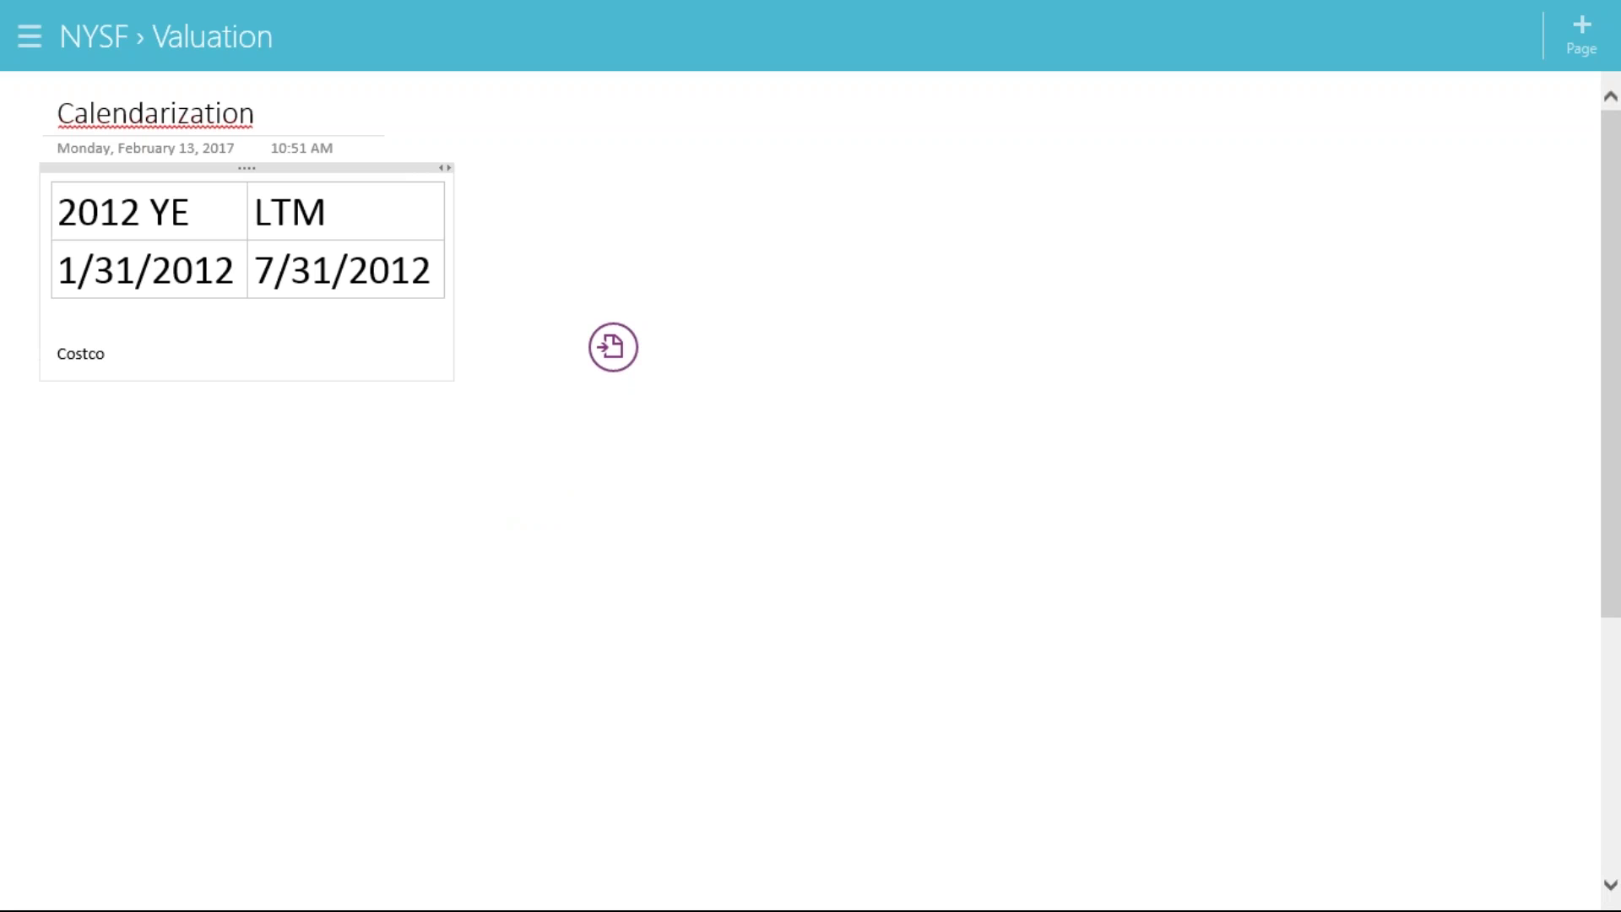
Set the "Costco" label to font size 26 and start a new line beneath it
{"action": "left_click_drag", "start_coordinate": [119, 354], "coordinate": [44, 347]}
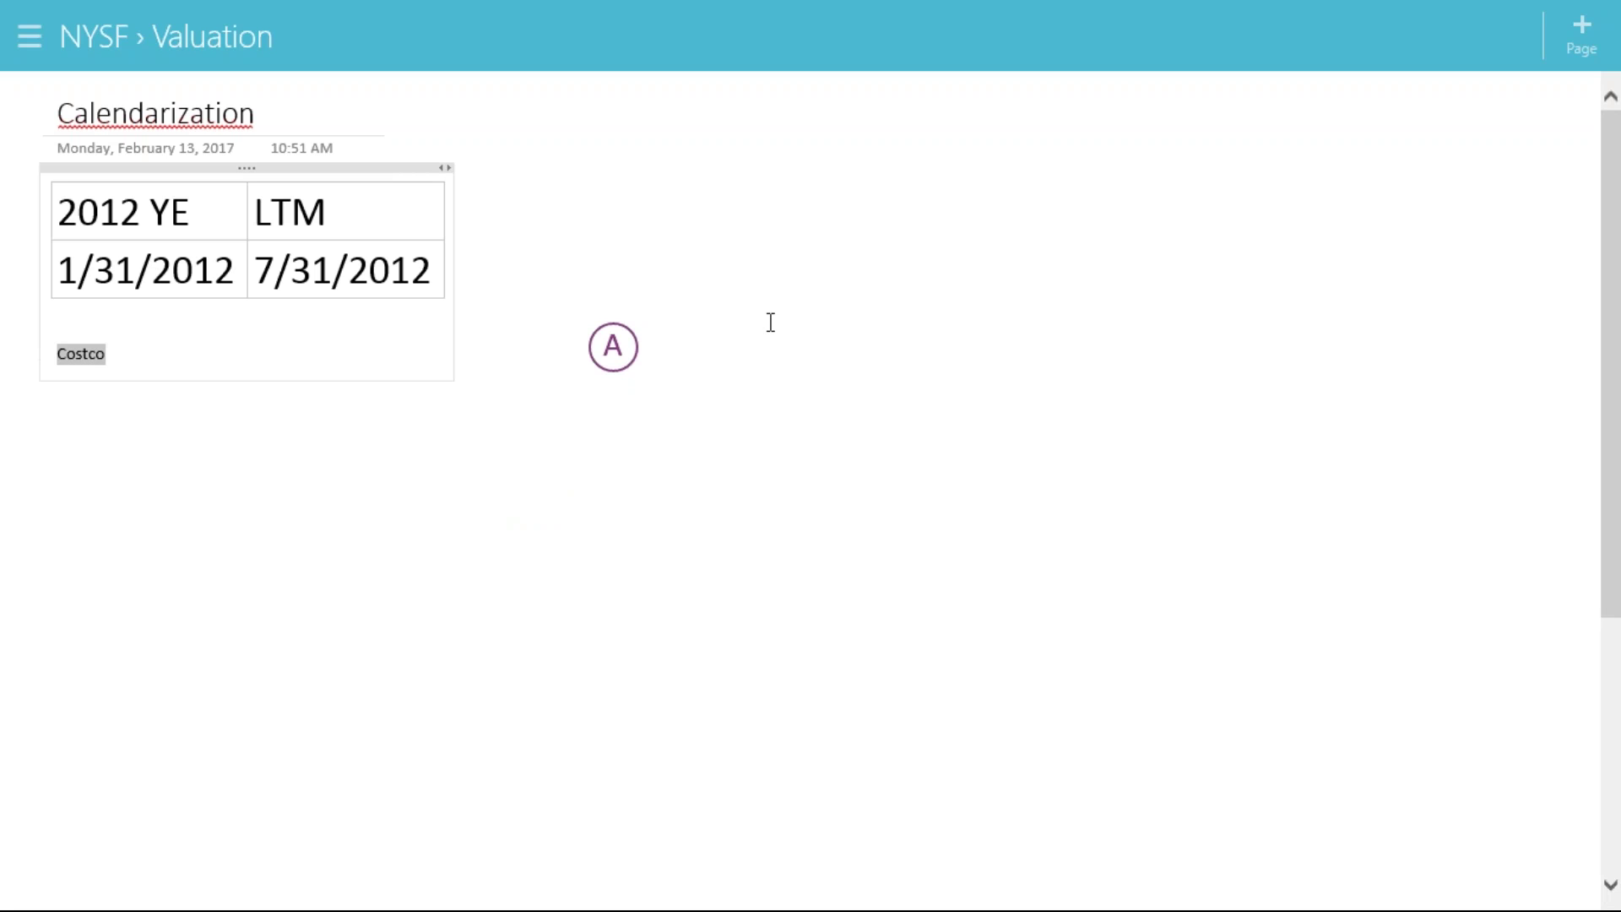
{"action": "left_click", "coordinate": [614, 361]}
{"action": "left_click", "coordinate": [544, 272]}
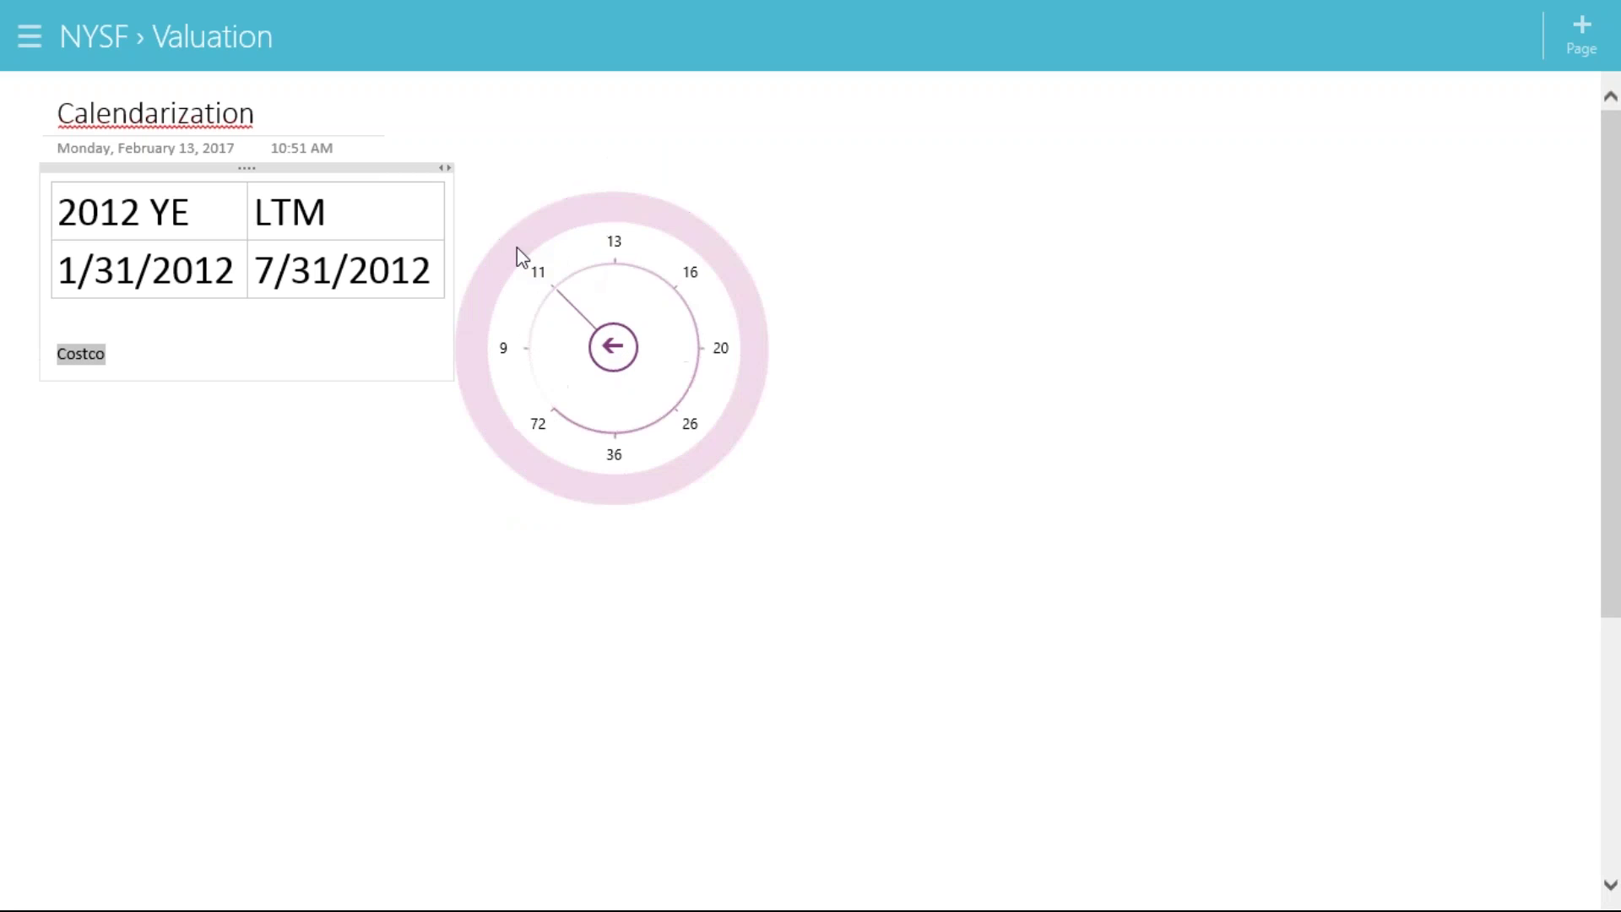
{"action": "left_click", "coordinate": [672, 411]}
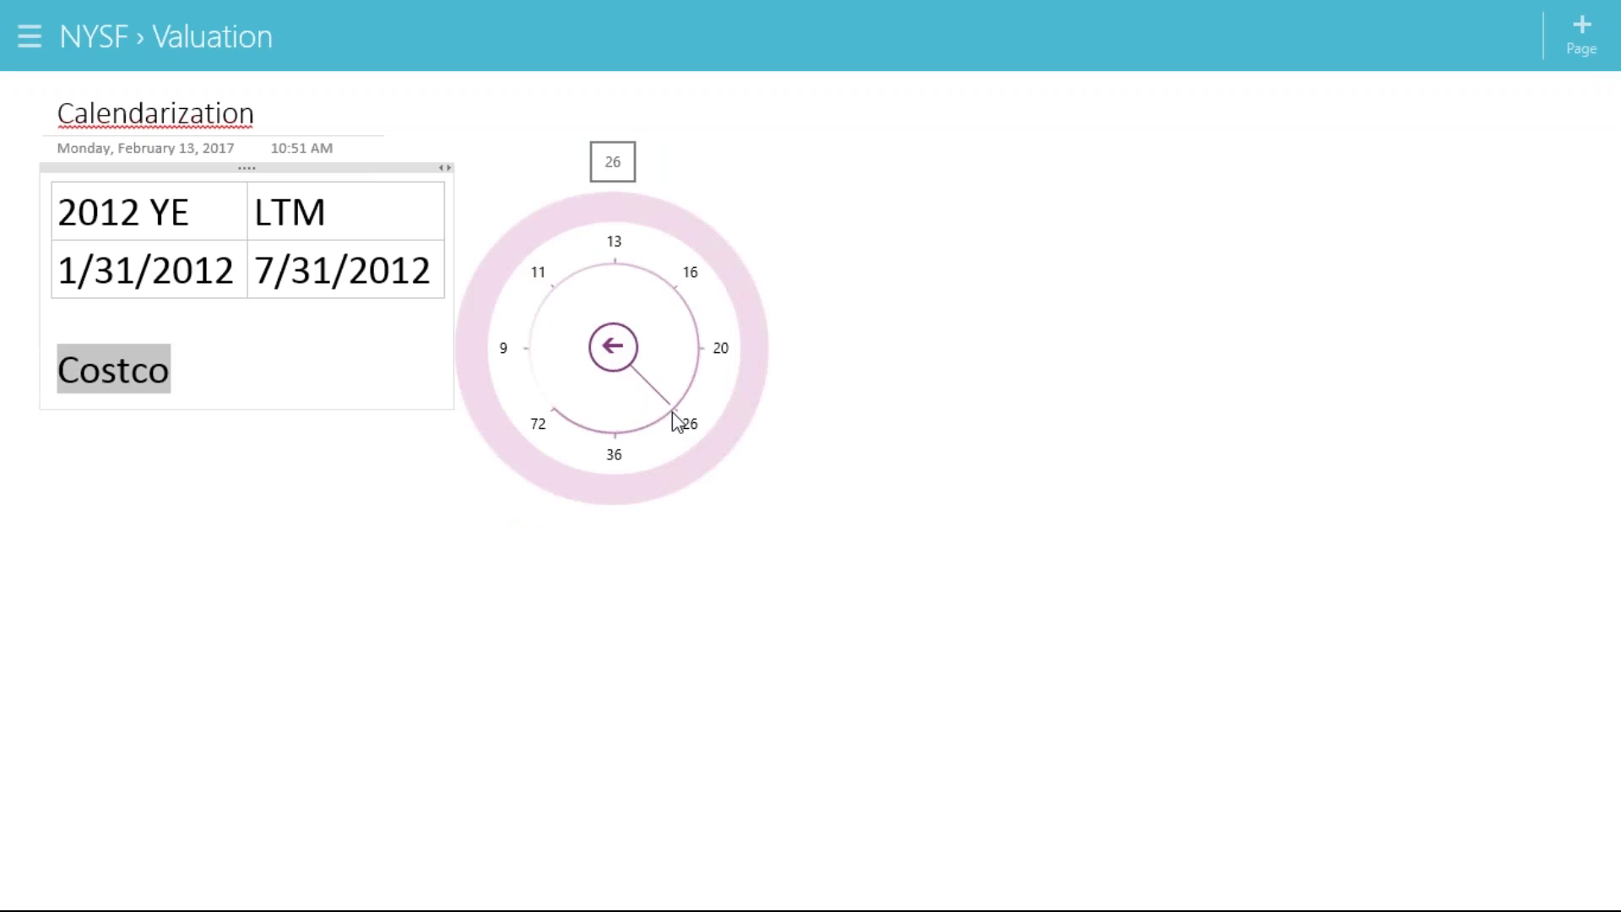
{"action": "left_click", "coordinate": [267, 387]}
{"action": "key", "text": "Return"}
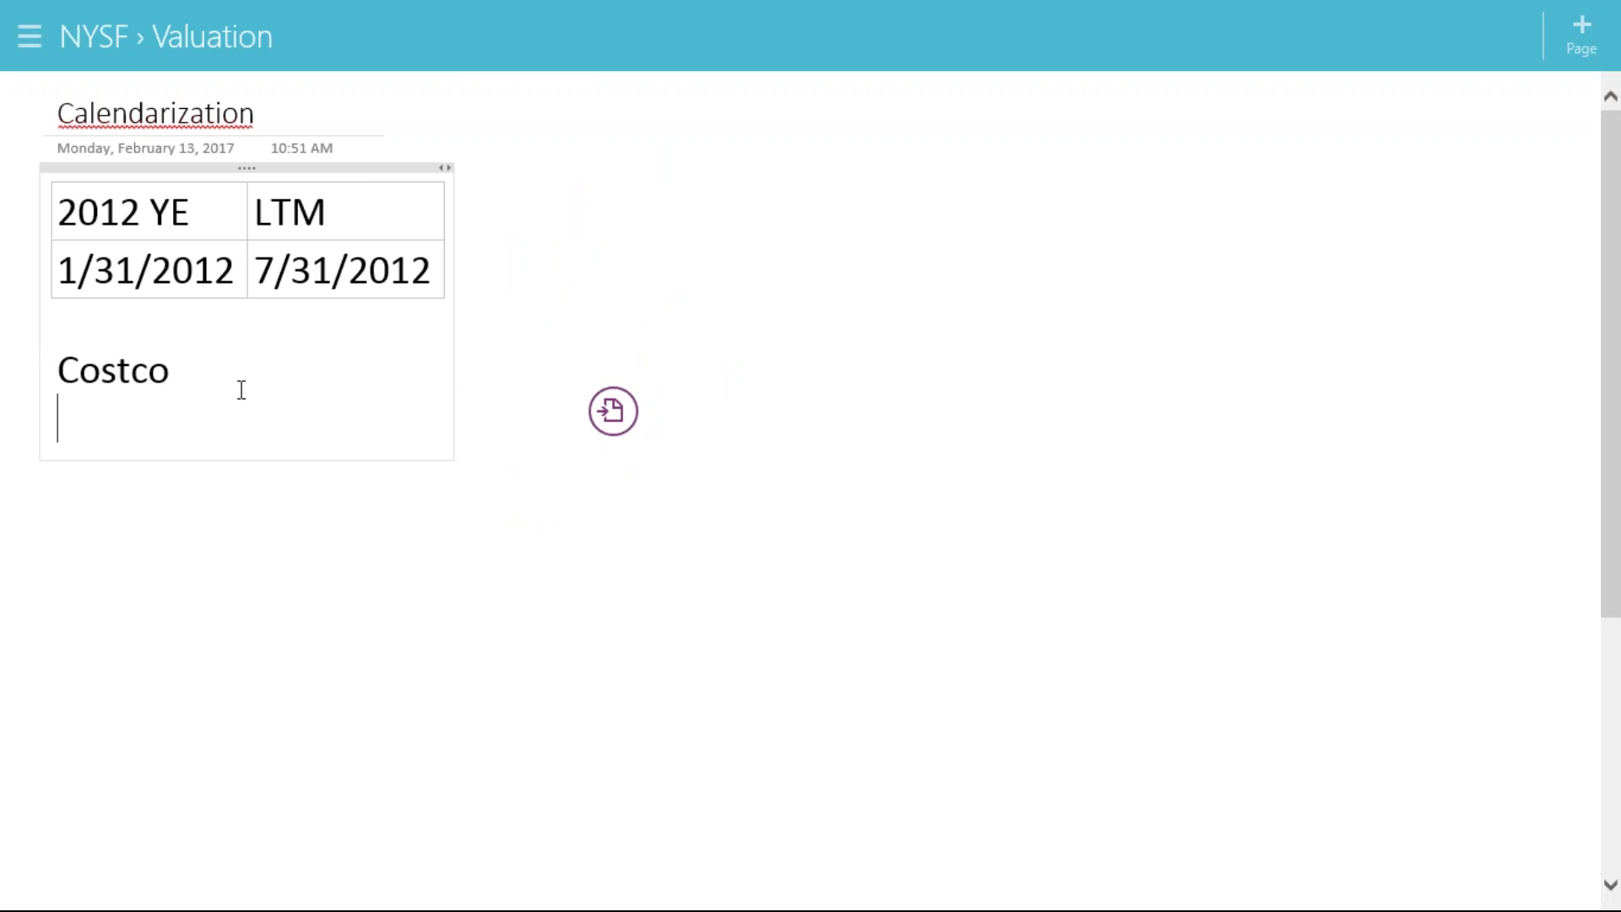
Check the Costco Comp column headings in Excel, and start an eight-column, two-row OneNote table below "Costco" with "2011 YE" as its first heading
{"action": "key", "text": "alt+Tab"}
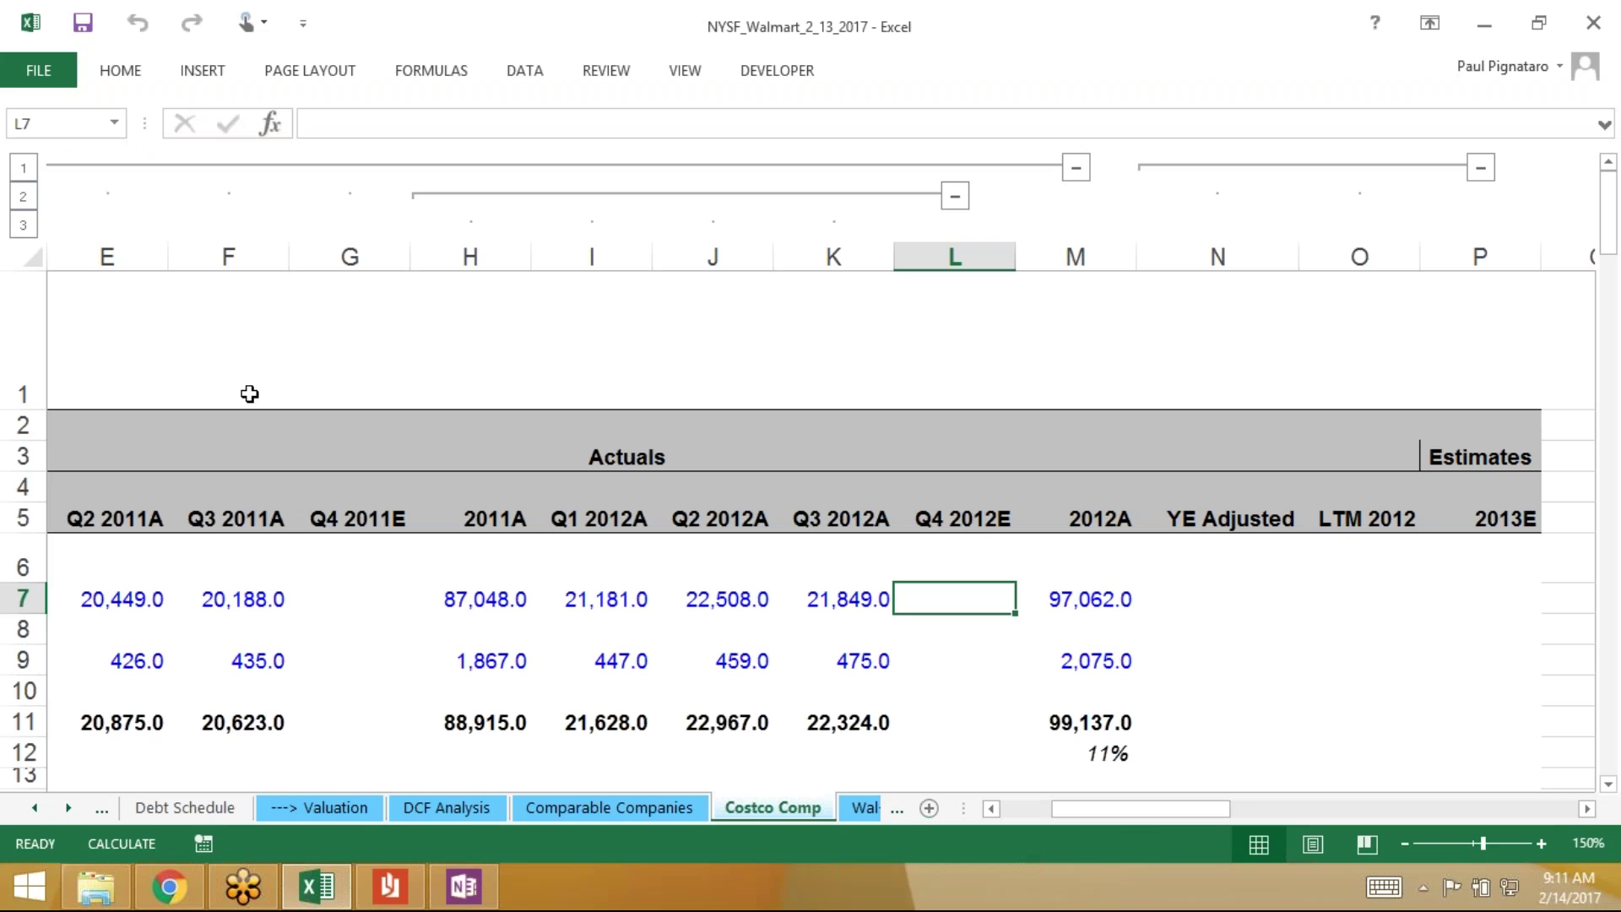
{"action": "key", "text": "alt+Tab"}
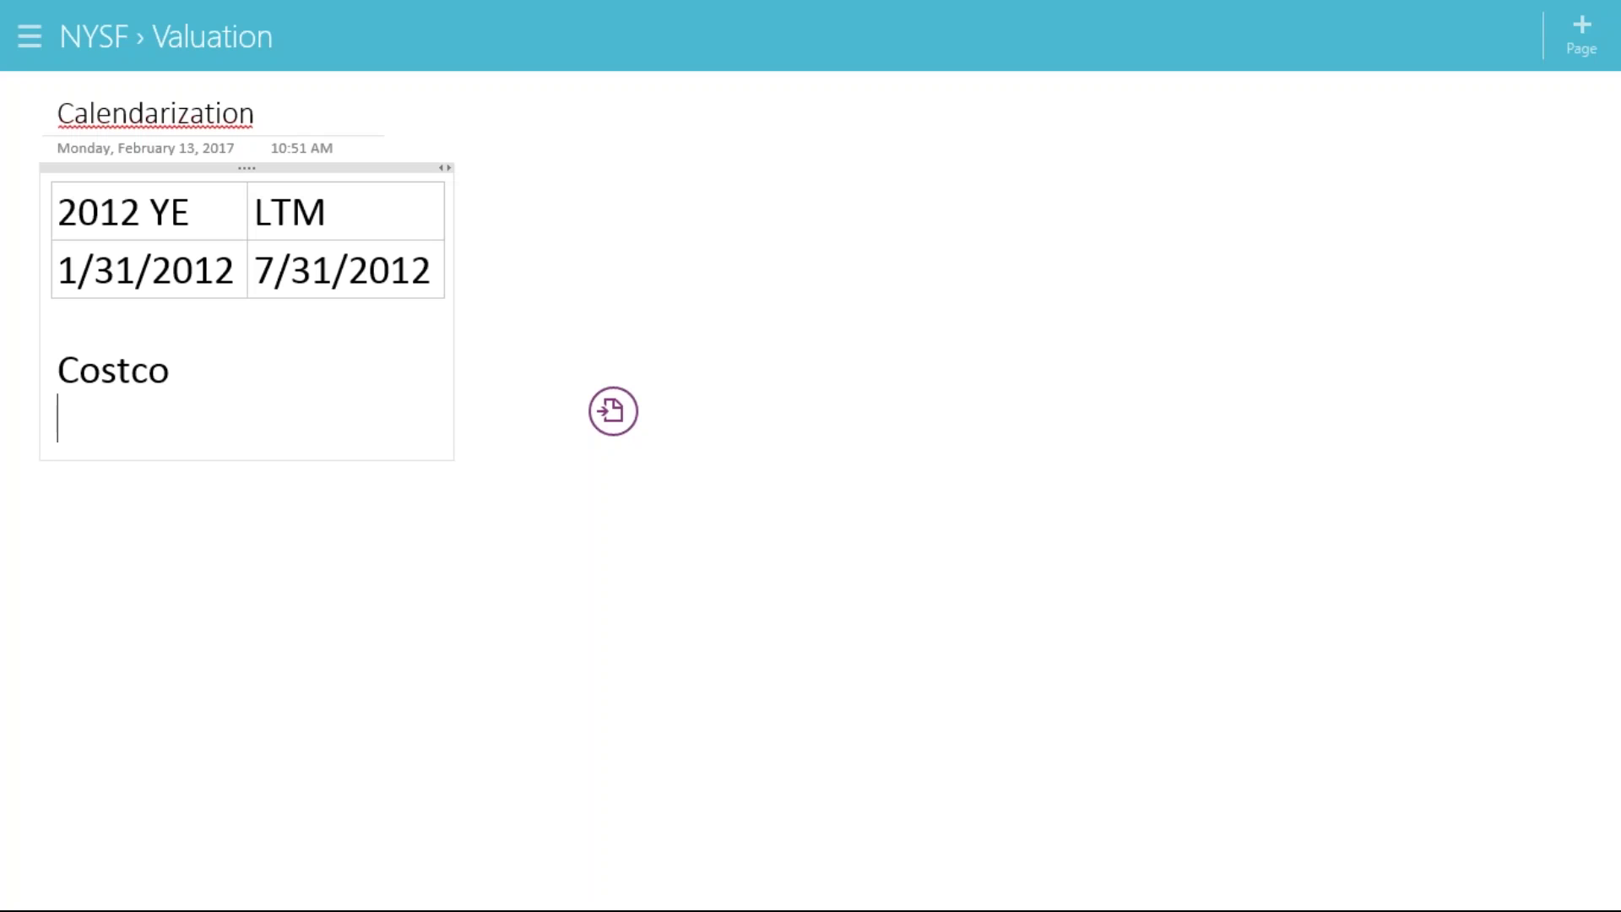
{"action": "type", "text": "2011 YE"}
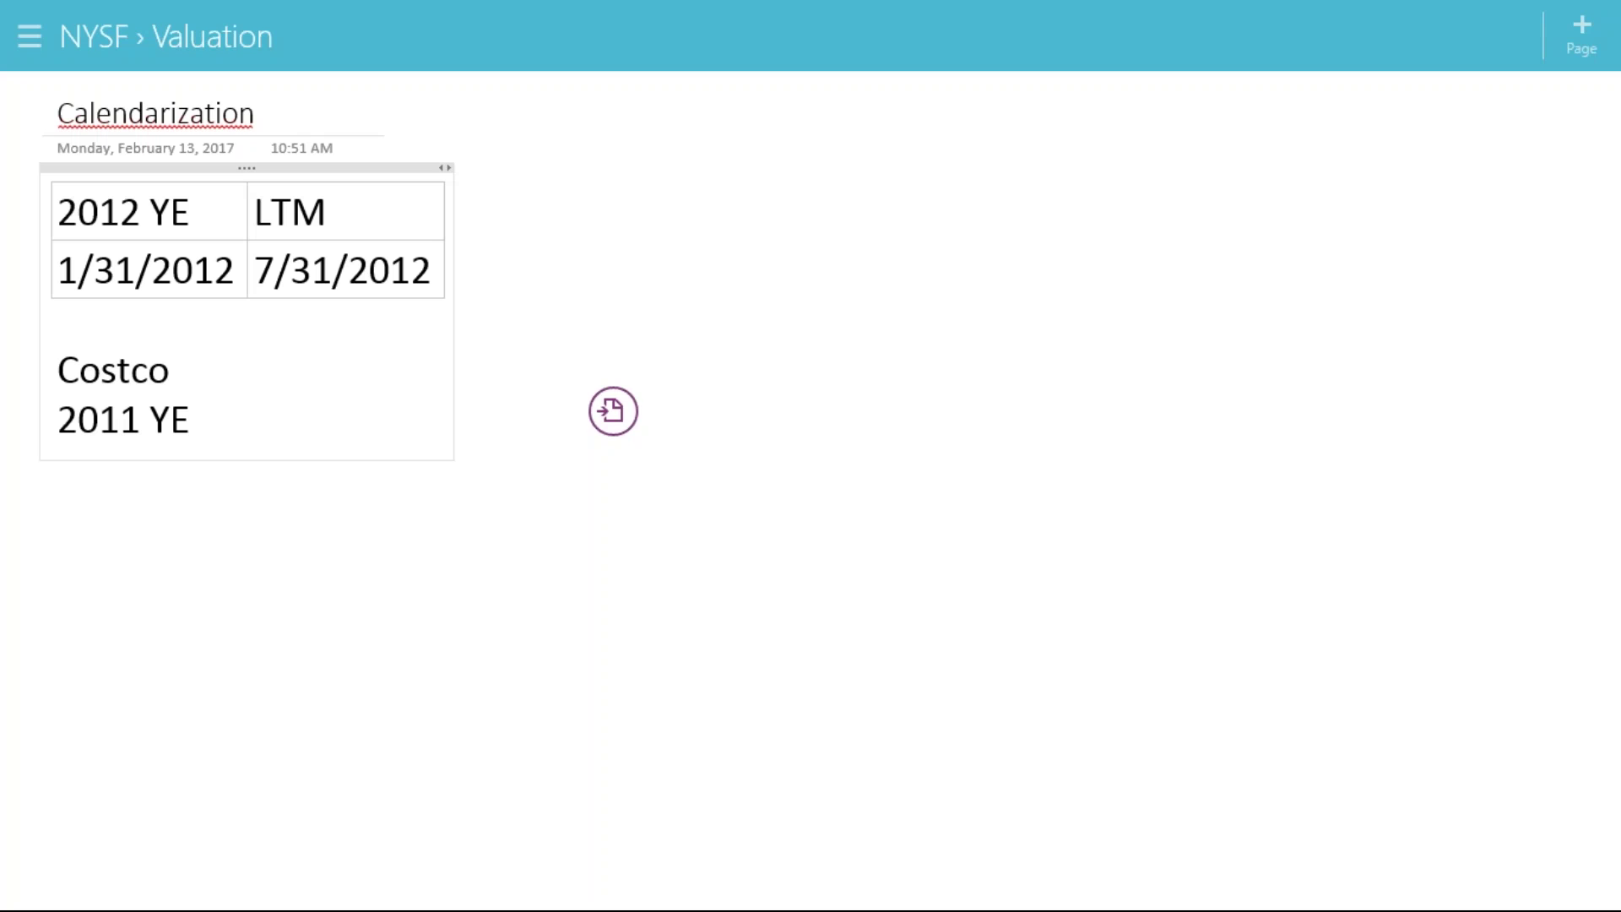
{"action": "key", "text": "Return"}
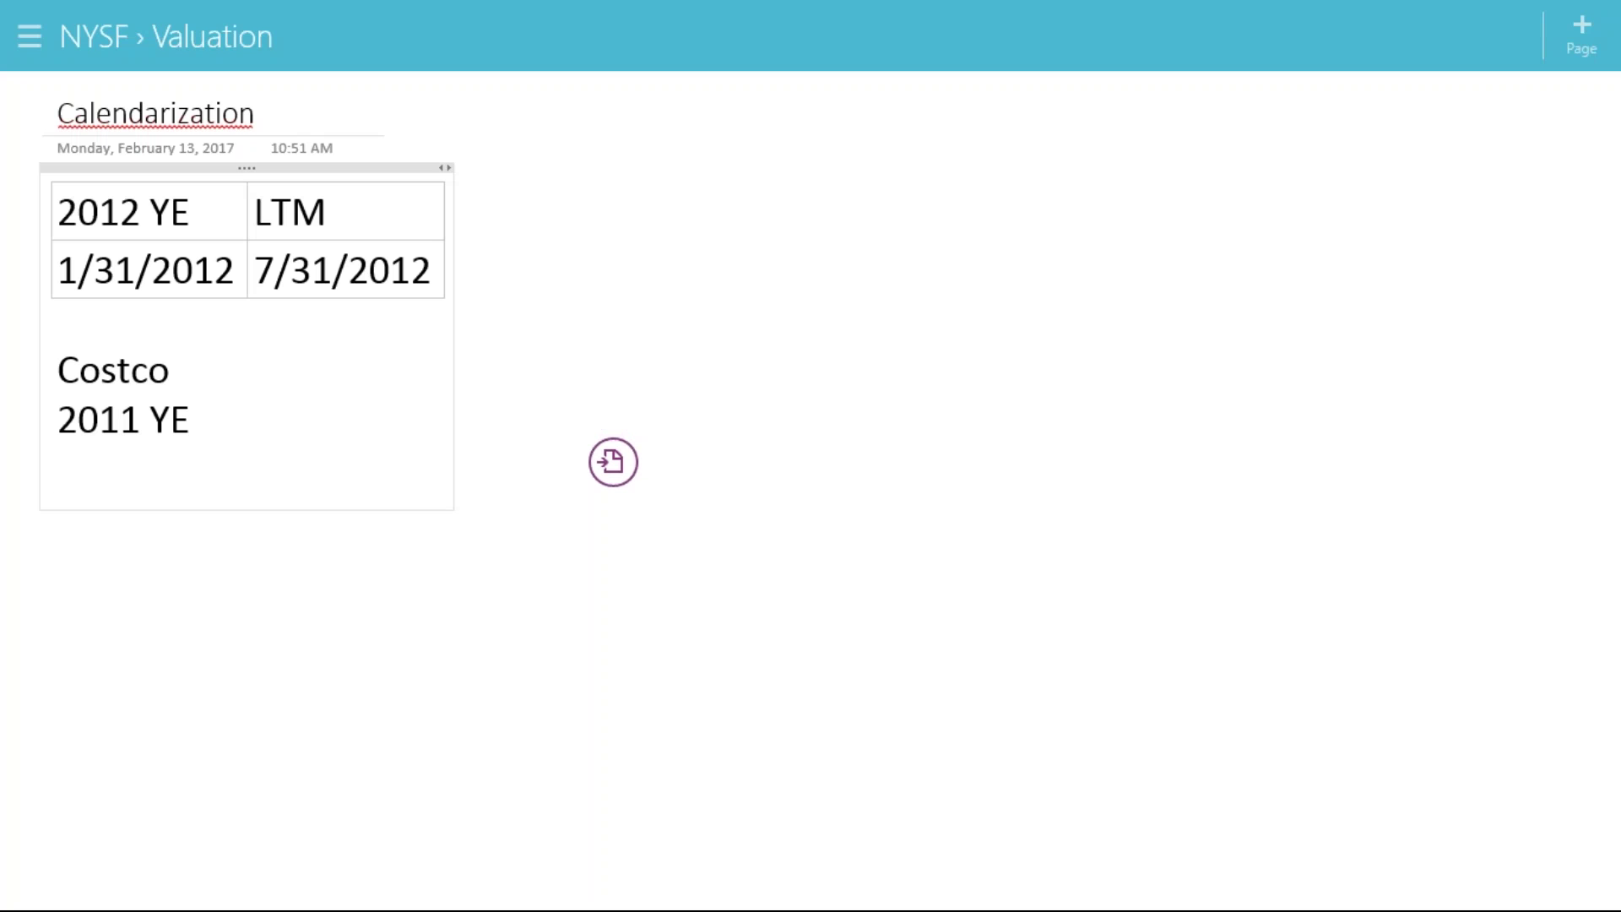
{"action": "key", "text": "BackSpace"}
{"action": "key", "text": "Tab"}
{"action": "key", "text": "Tab"}
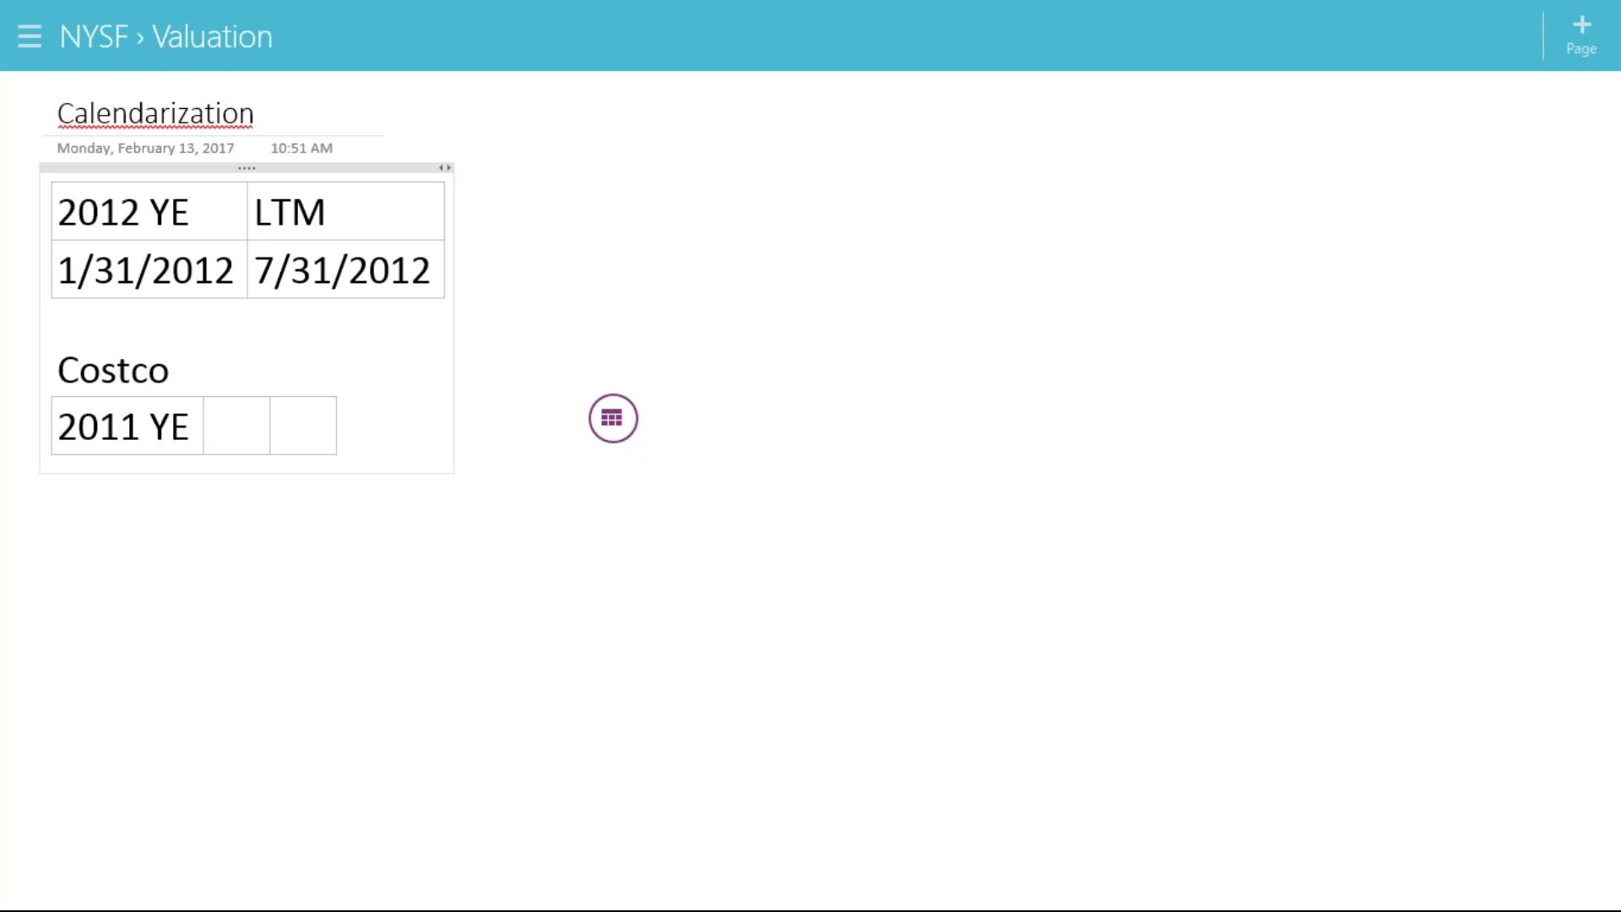
{"action": "key", "text": "Tab"}
{"action": "key", "text": "Tab"}
{"action": "key", "text": "Tab"}
{"action": "key", "text": "Tab"}
{"action": "key", "text": "Tab"}
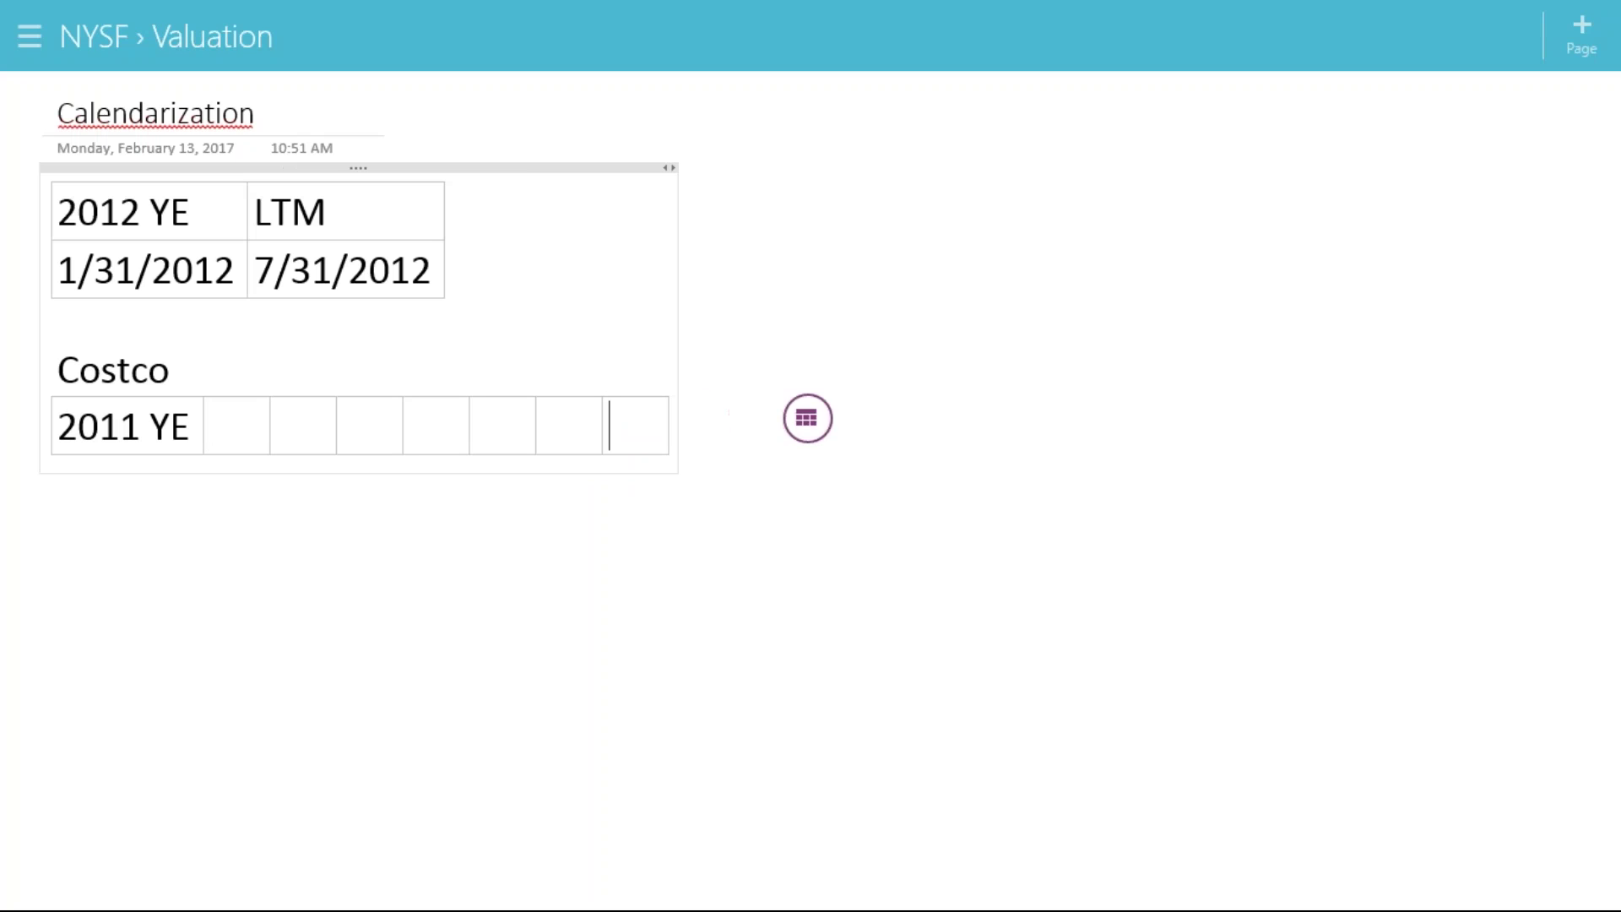
{"action": "key", "text": "Return"}
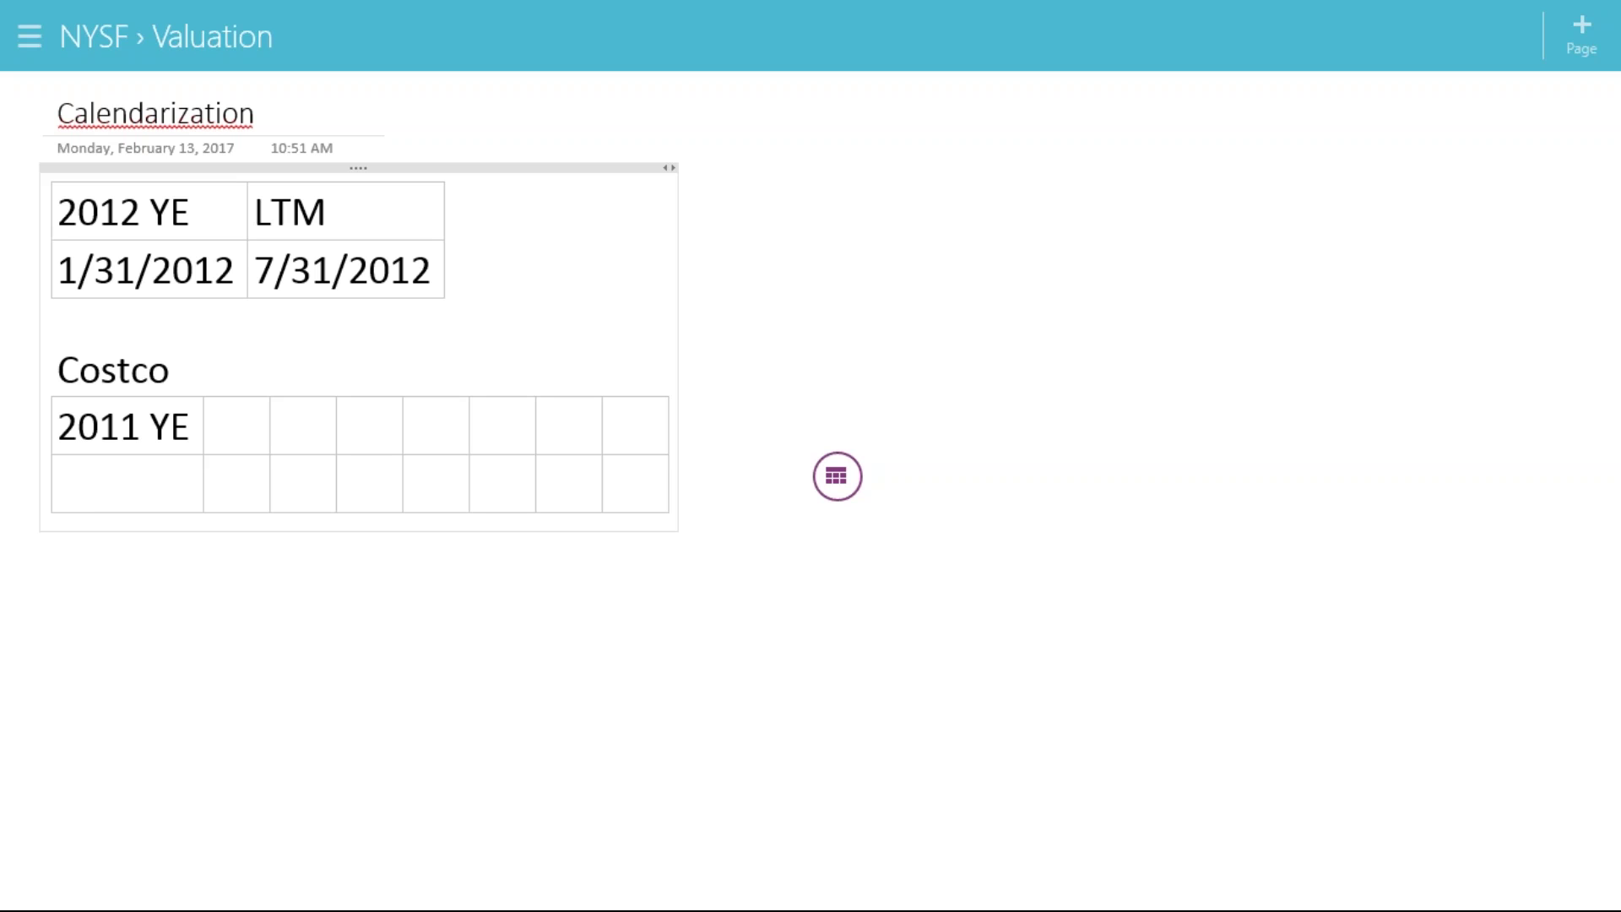
Enter the date range 8/29/2011-9/2/2012 under the first heading of the Costco table
{"action": "type", "text": "8/29."}
{"action": "key", "text": "BackSpace"}
{"action": "type", "text": "/"}
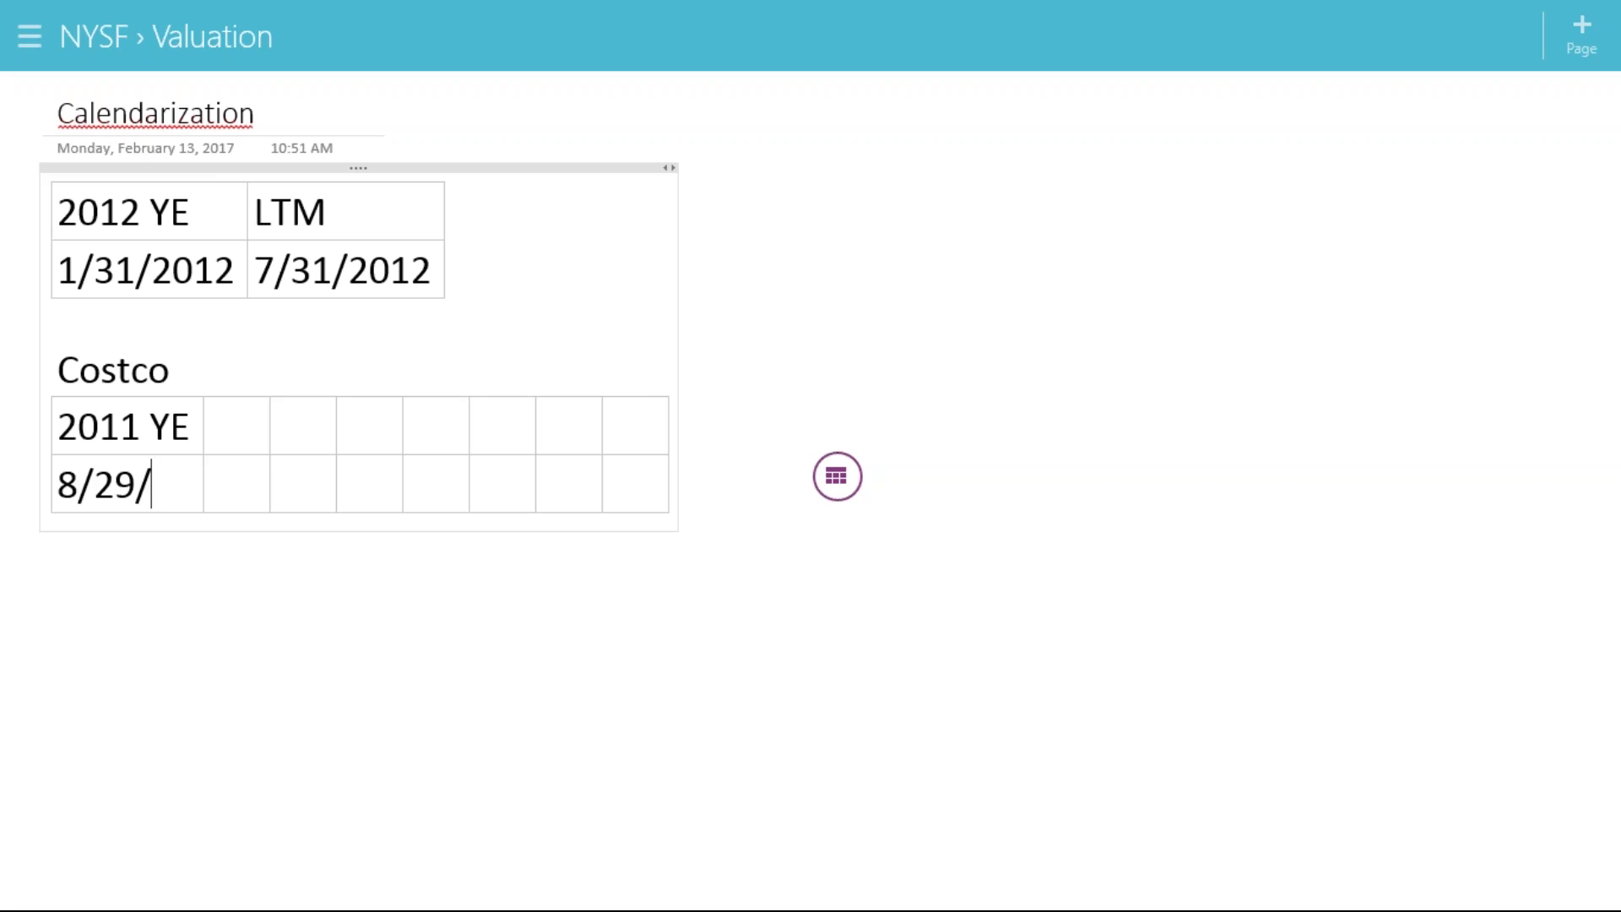
{"action": "type", "text": "2011-"}
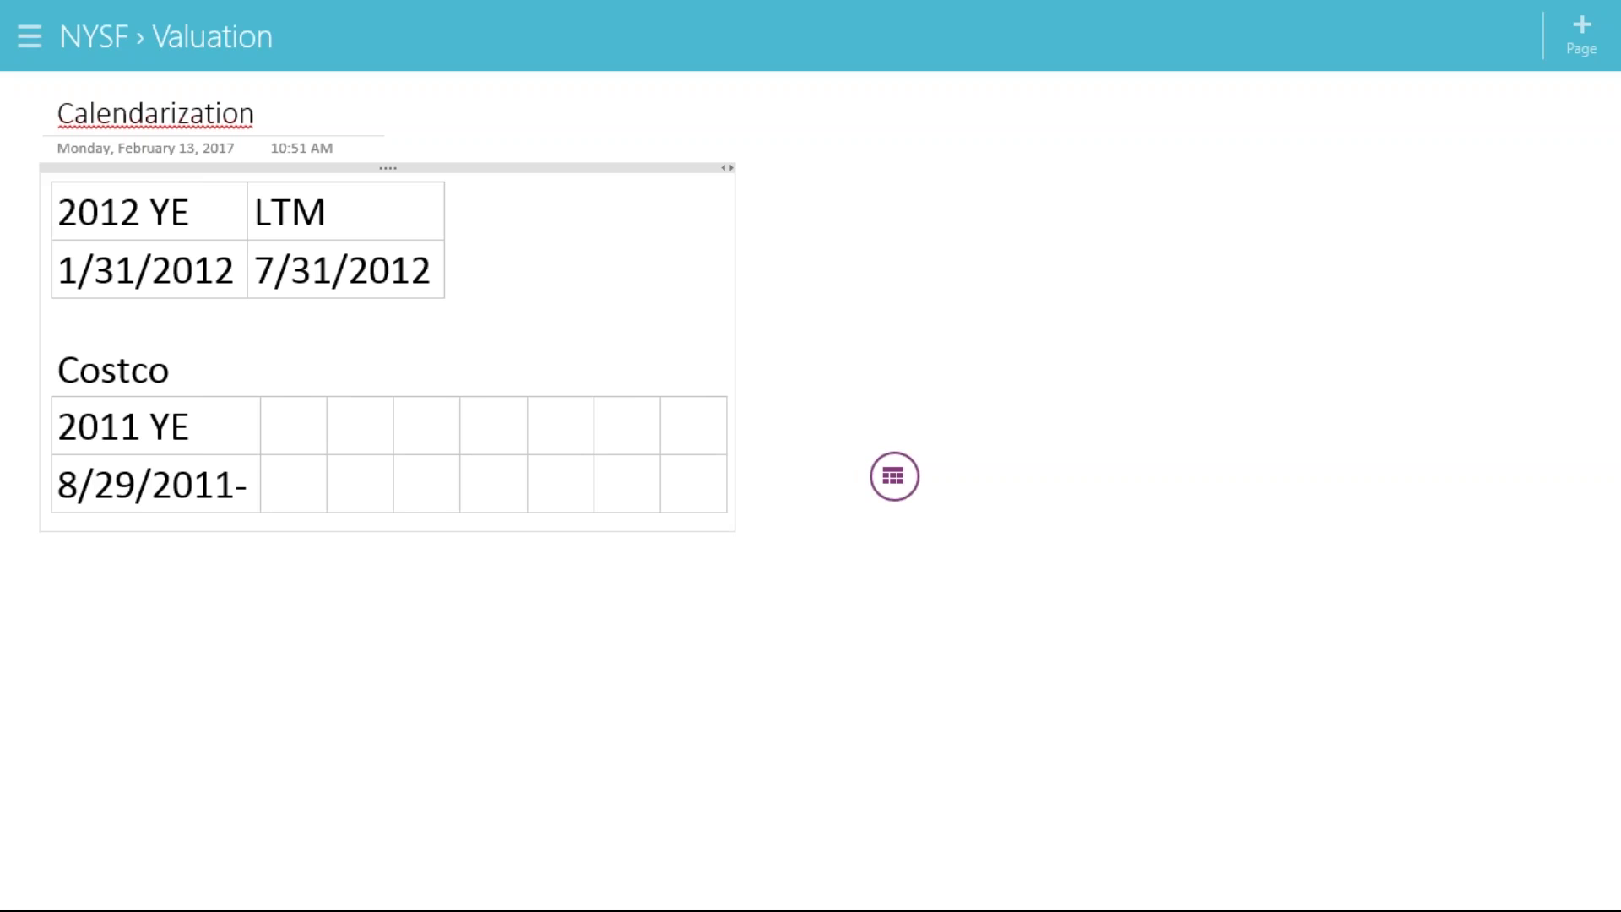
{"action": "type", "text": "9/2/"}
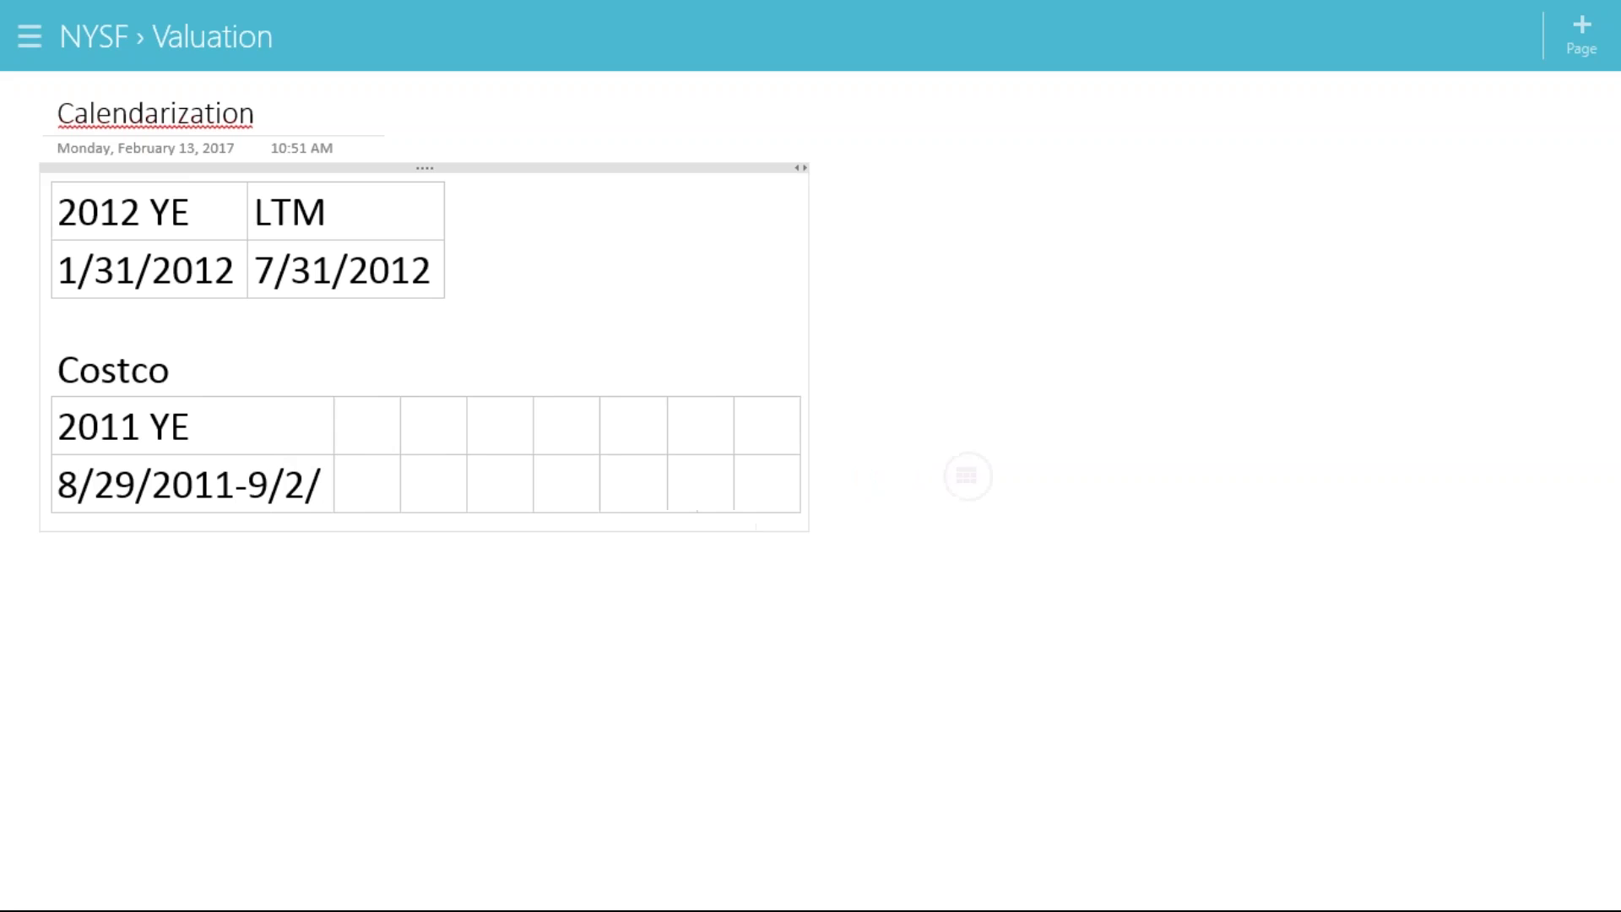
{"action": "type", "text": "2012"}
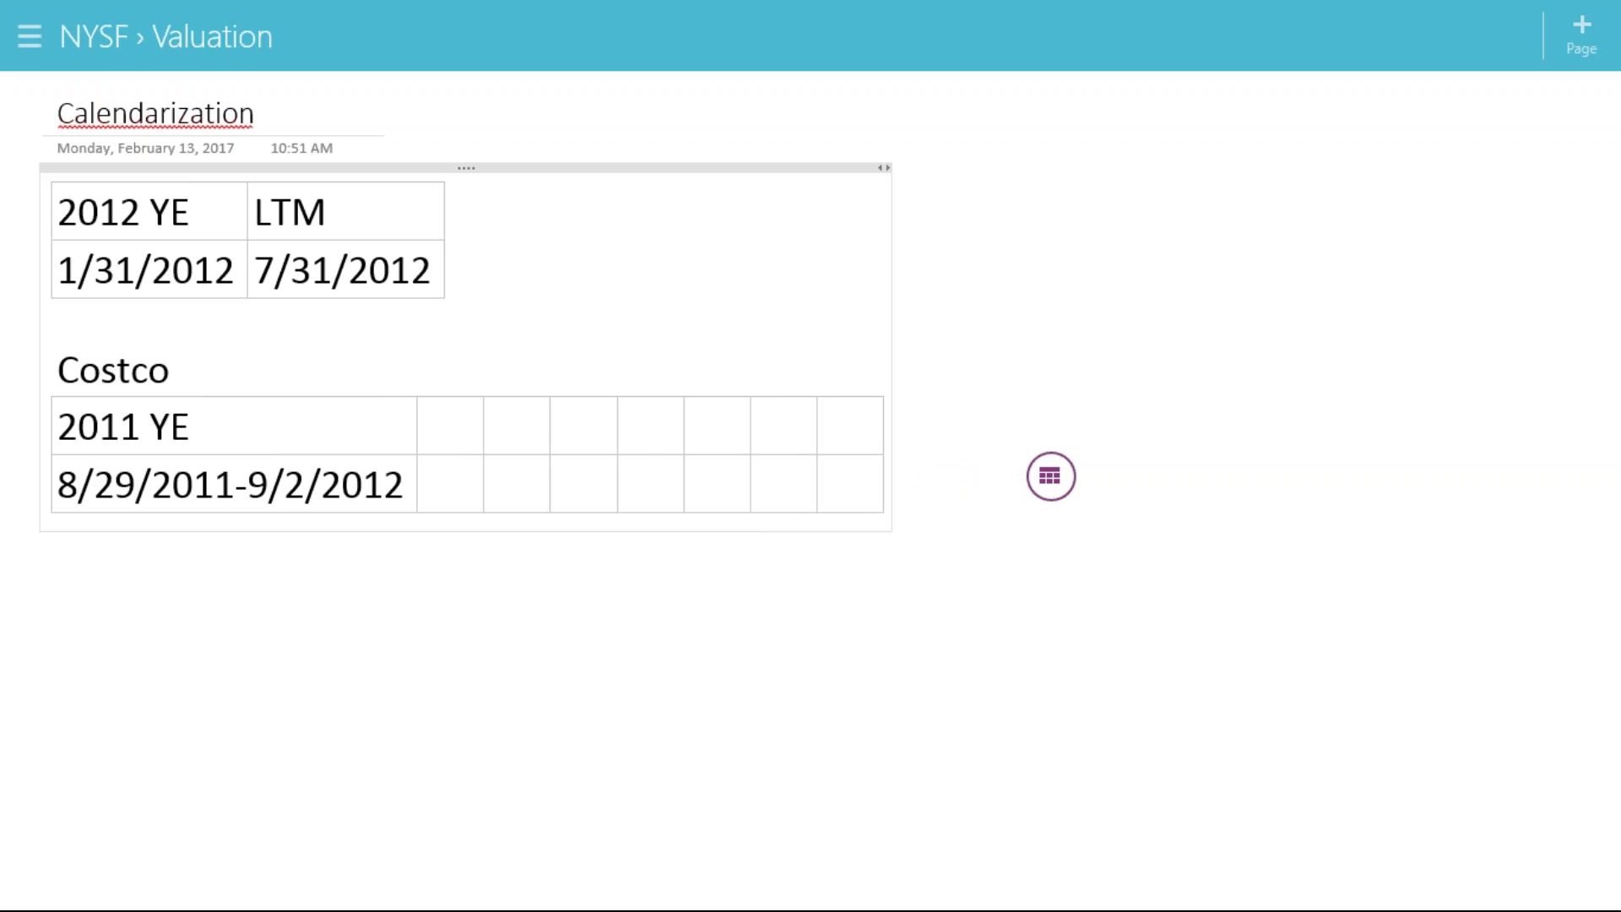
Change the Costco table's first heading to "2012 YE" and give the second column the heading "2012 YE"
{"action": "left_click", "coordinate": [459, 413]}
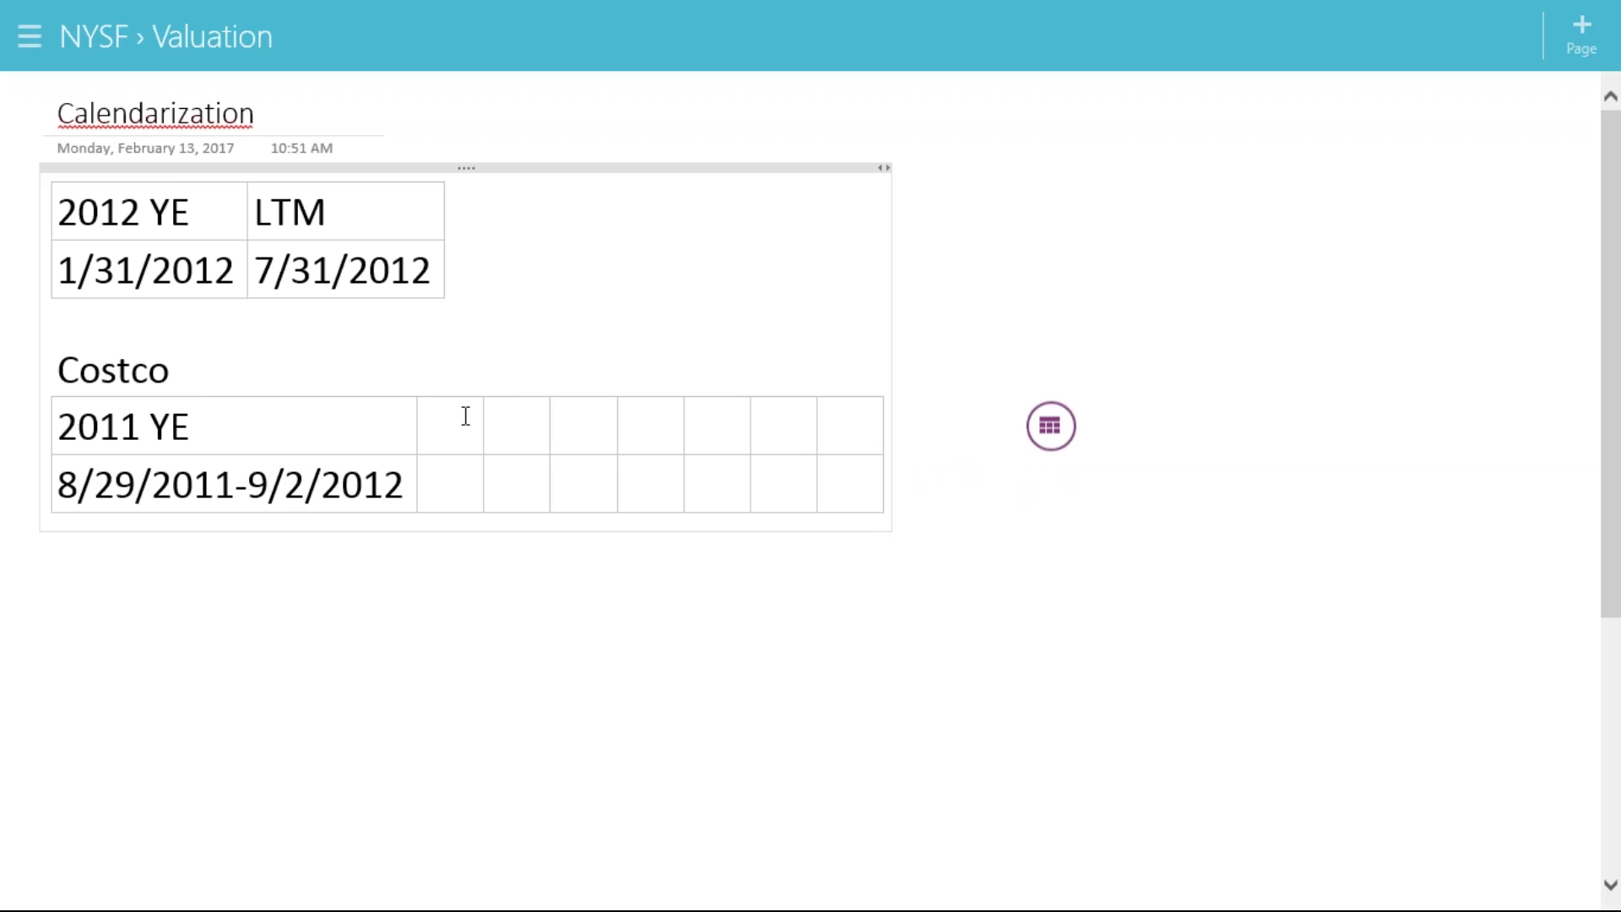
{"action": "type", "text": "20"}
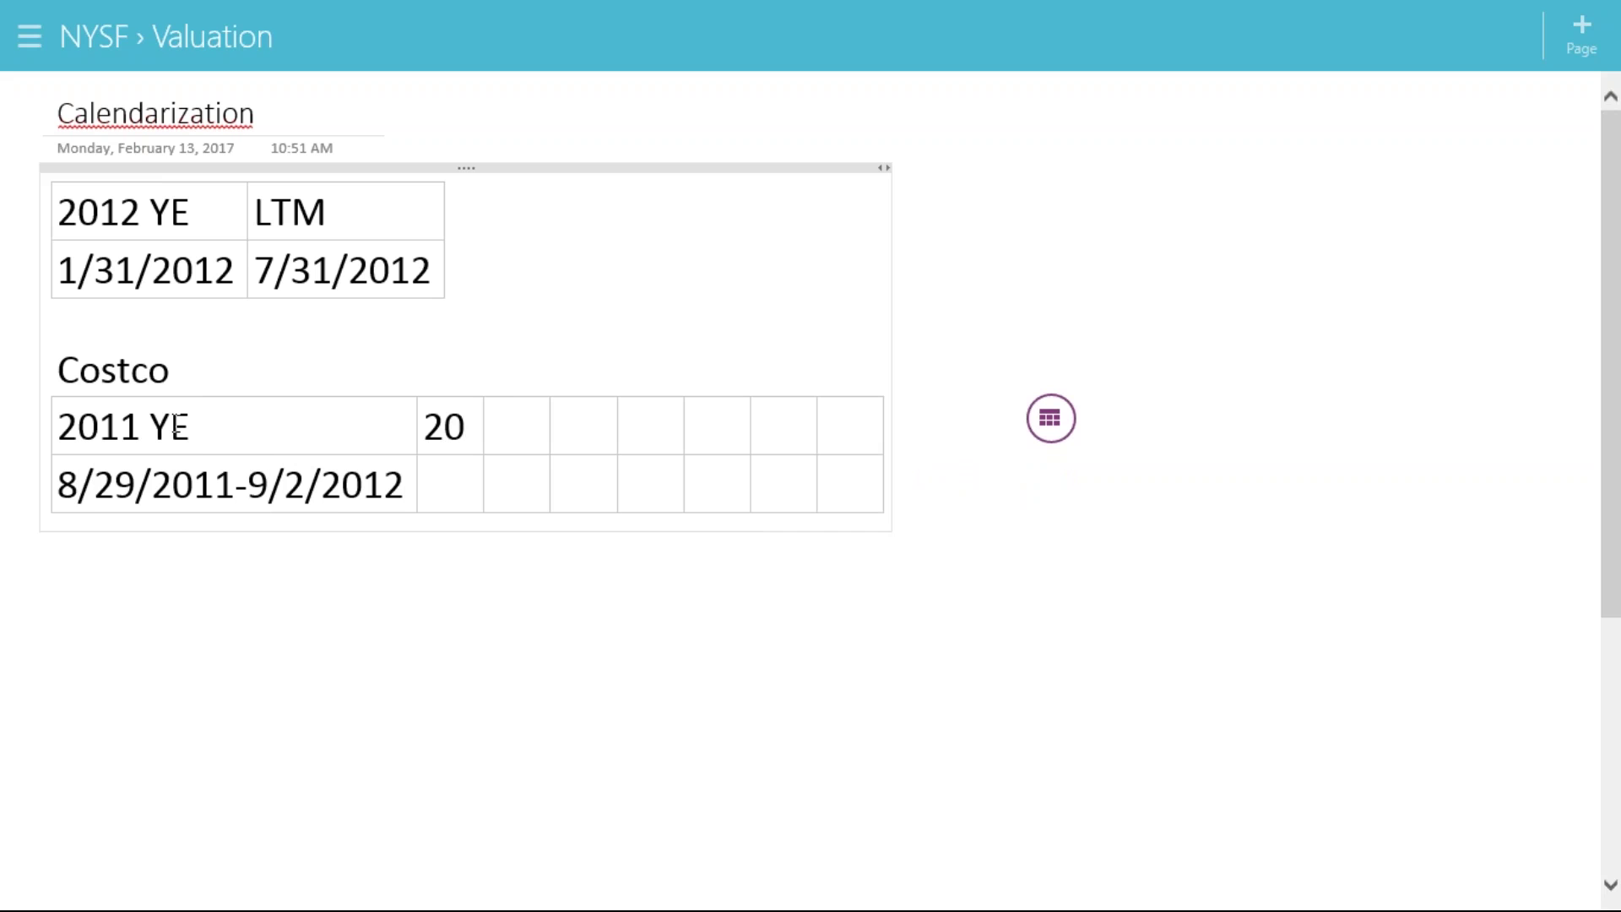
{"action": "left_click", "coordinate": [142, 427]}
{"action": "key", "text": "BackSpace"}
{"action": "type", "text": "2"}
{"action": "left_click", "coordinate": [471, 432]}
{"action": "type", "text": "12"}
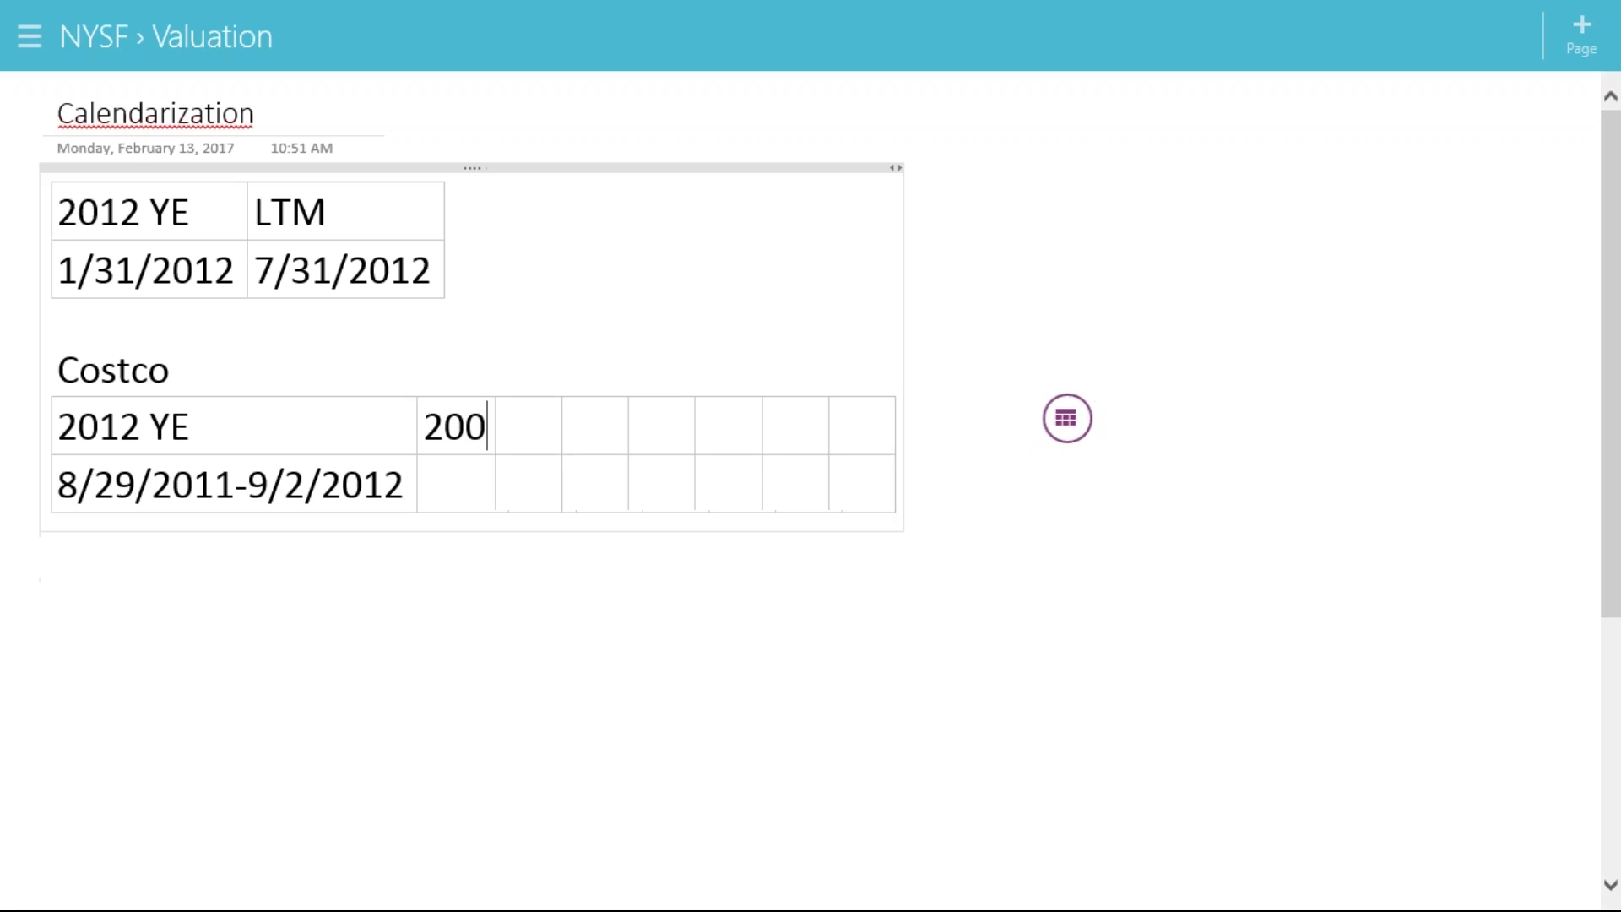
{"action": "type", "text": " YE"}
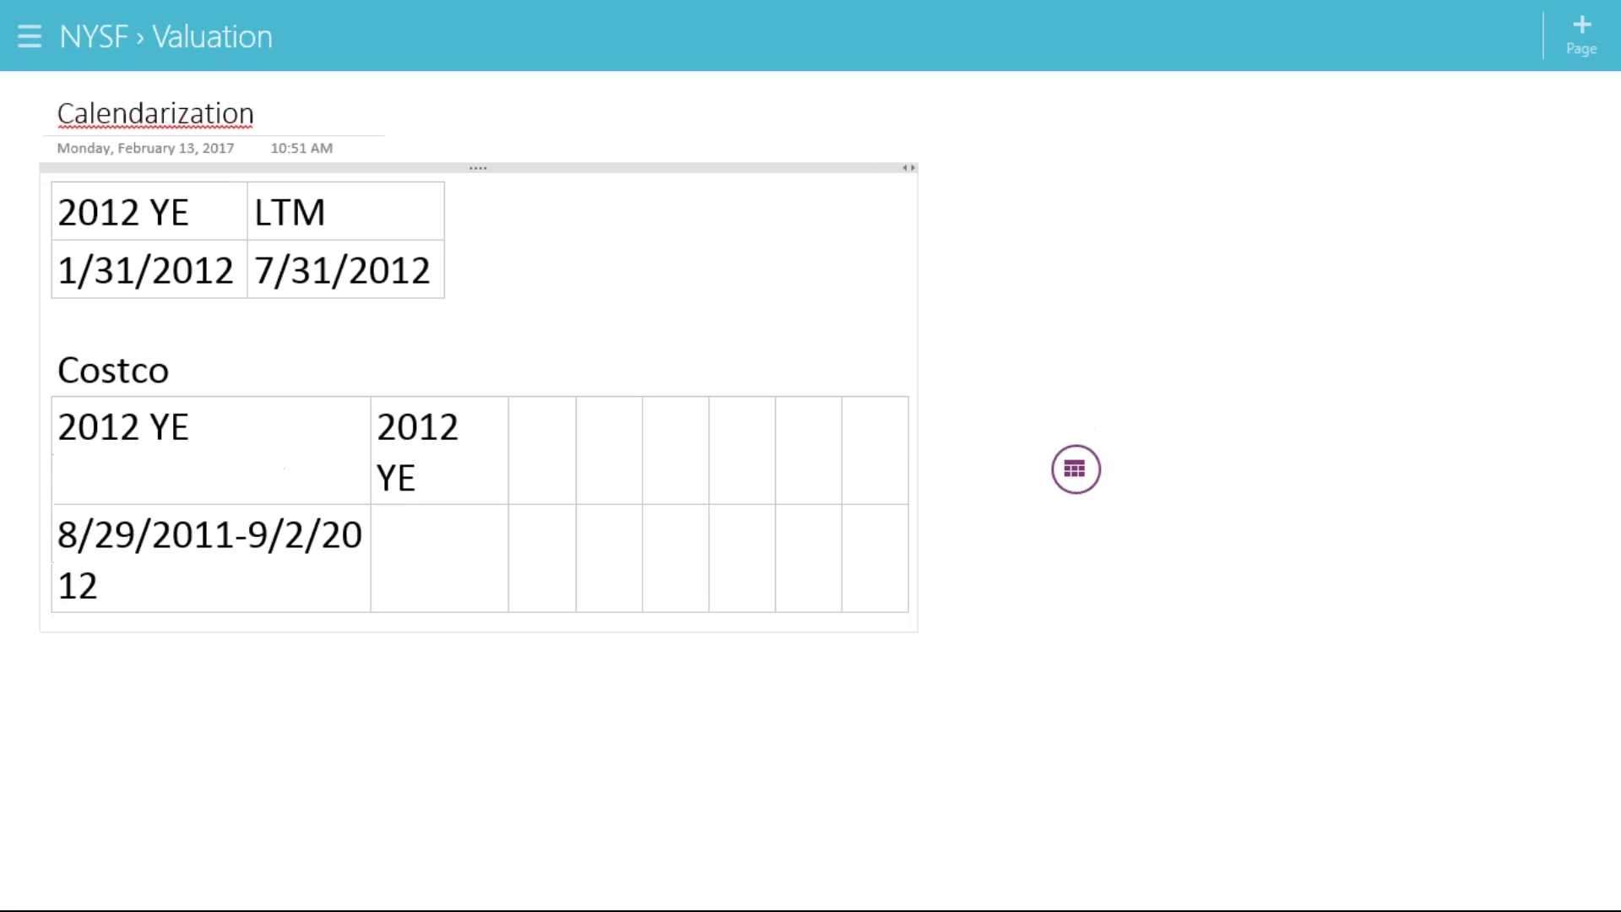
Copy the first column's date range into the cell beneath the second column's heading
{"action": "left_click_drag", "start_coordinate": [124, 593], "coordinate": [58, 547]}
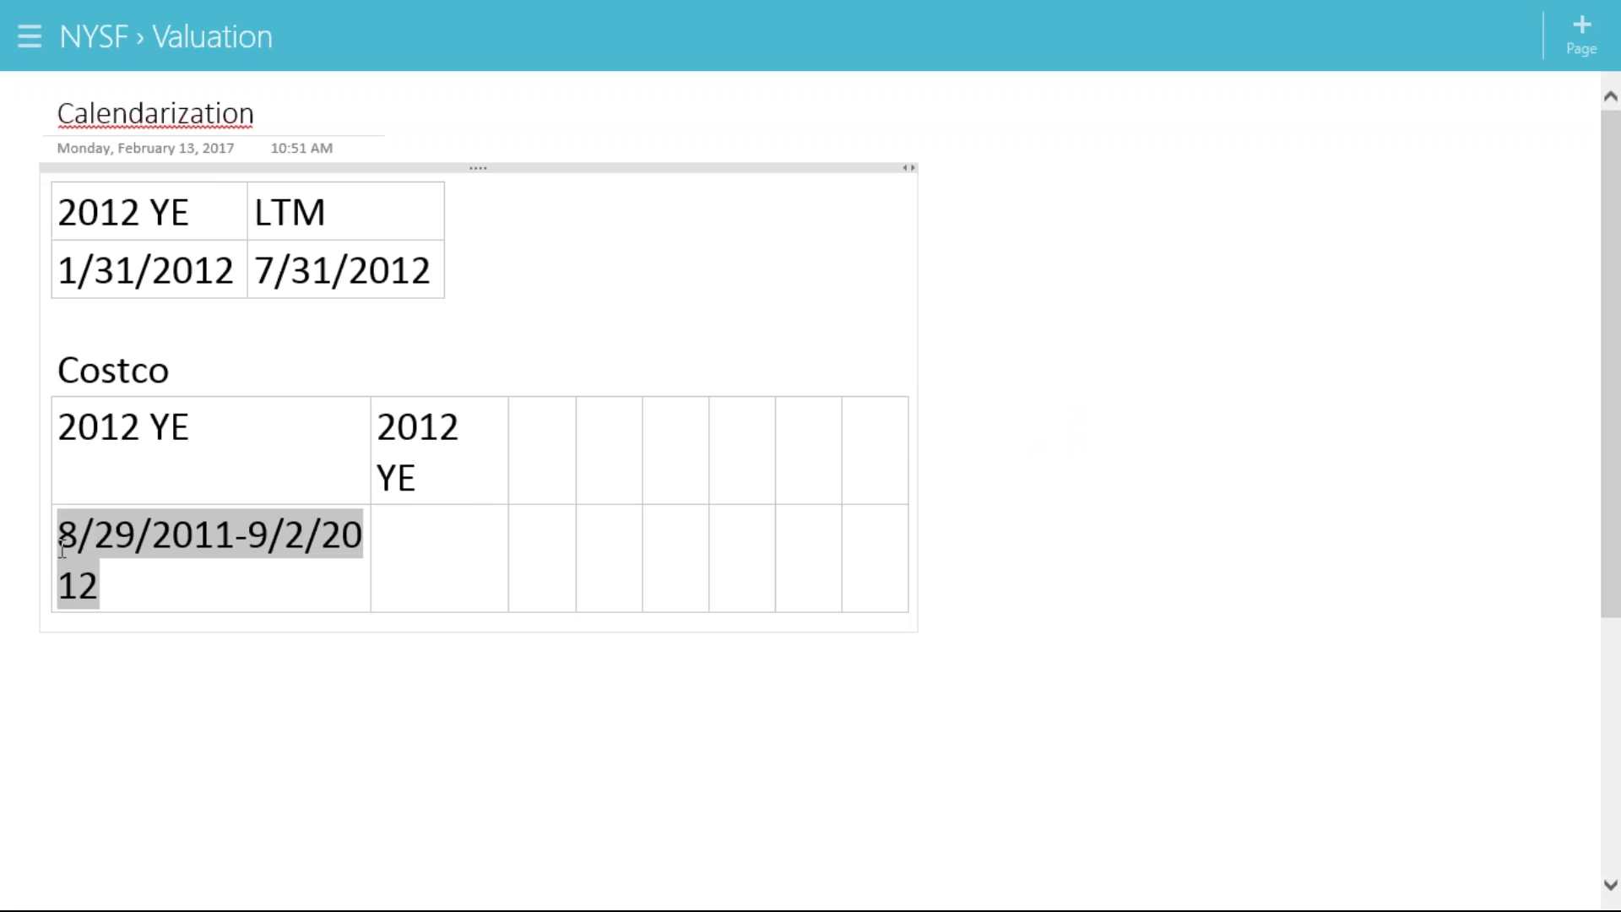
{"action": "key", "text": "ctrl+c"}
{"action": "left_click", "coordinate": [430, 527]}
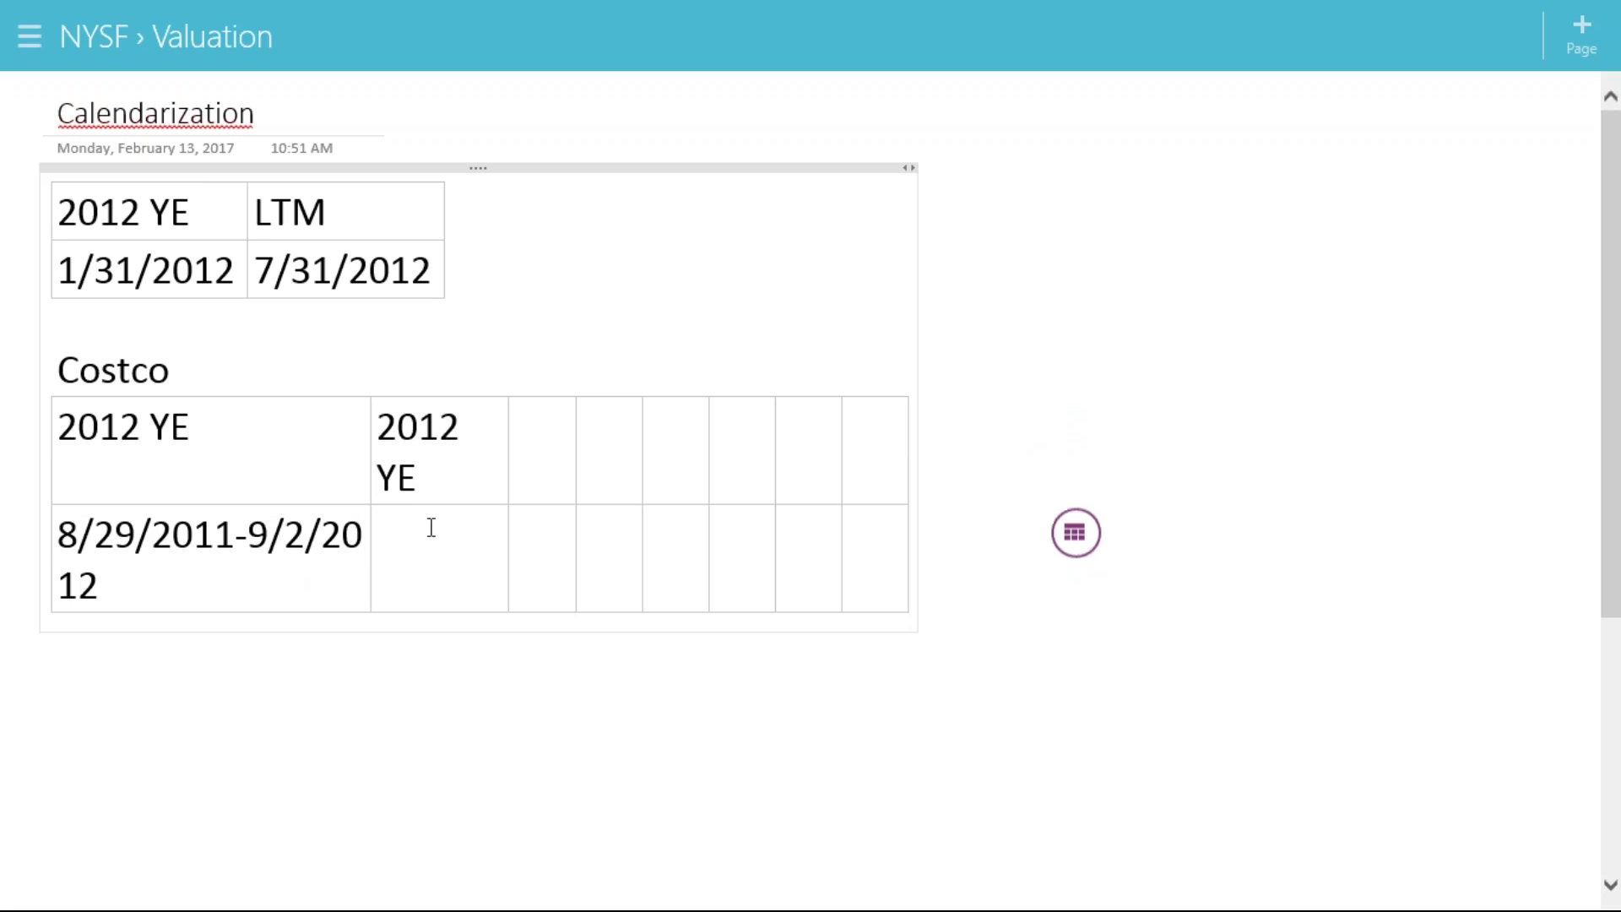
{"action": "key", "text": "ctrl+v"}
Change the Costco table's first column to the date range 8/30/2010-8/28/2011 and the heading "2011 YE"
{"action": "left_click", "coordinate": [236, 484]}
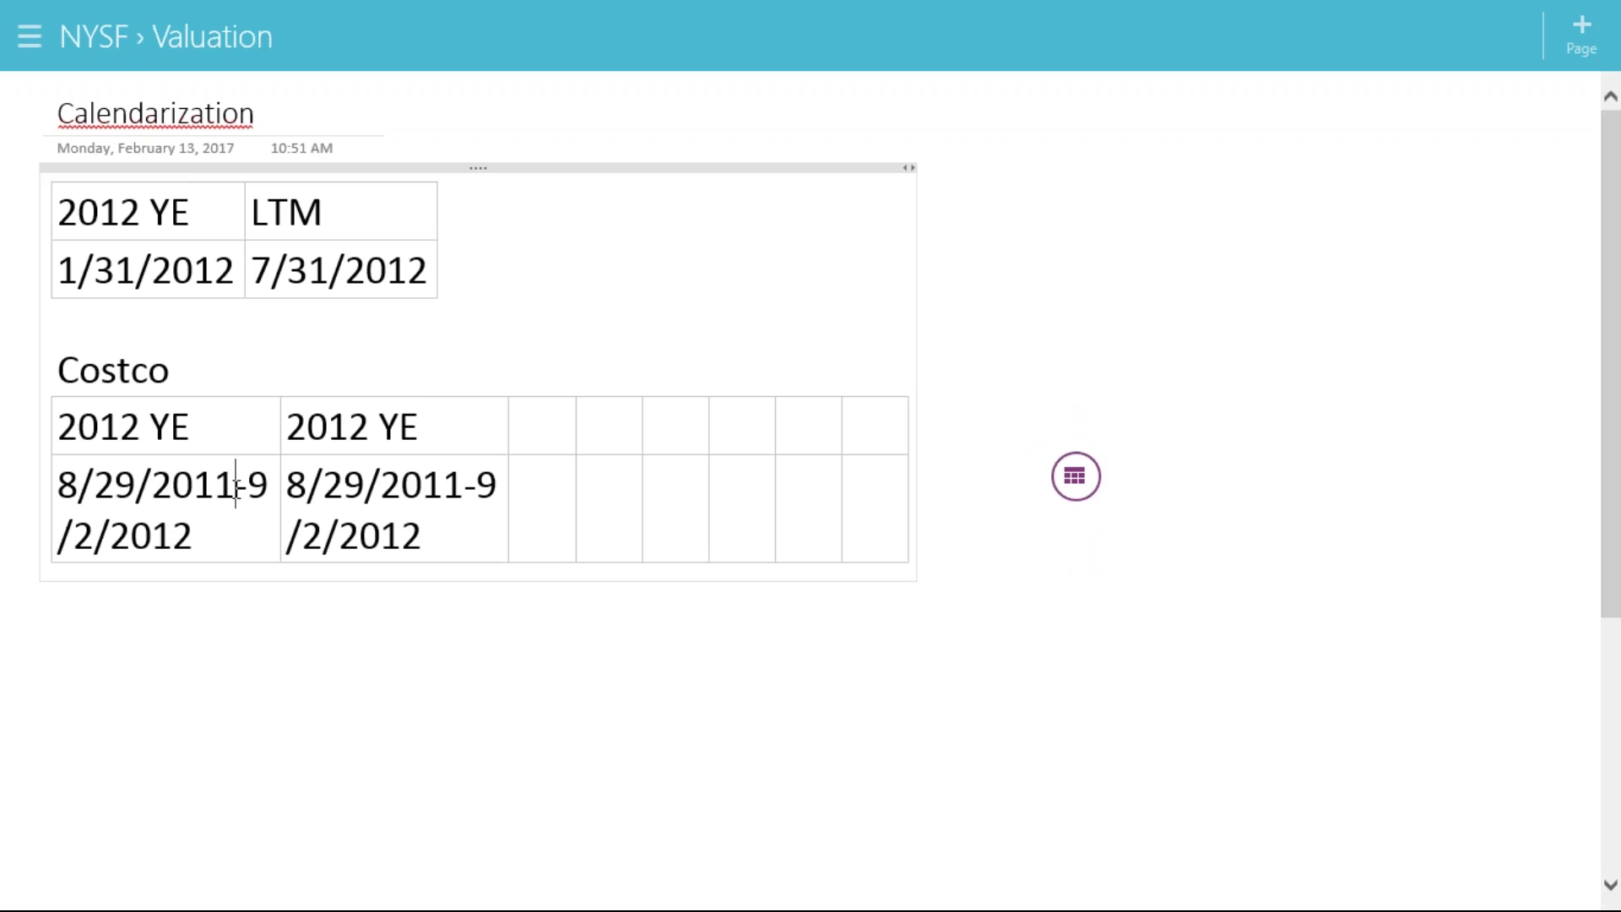
{"action": "key", "text": "BackSpace"}
{"action": "type", "text": "0"}
{"action": "key", "text": "BackSpace"}
{"action": "key", "text": "BackSpace"}
{"action": "type", "text": "30"}
{"action": "key", "text": "Down"}
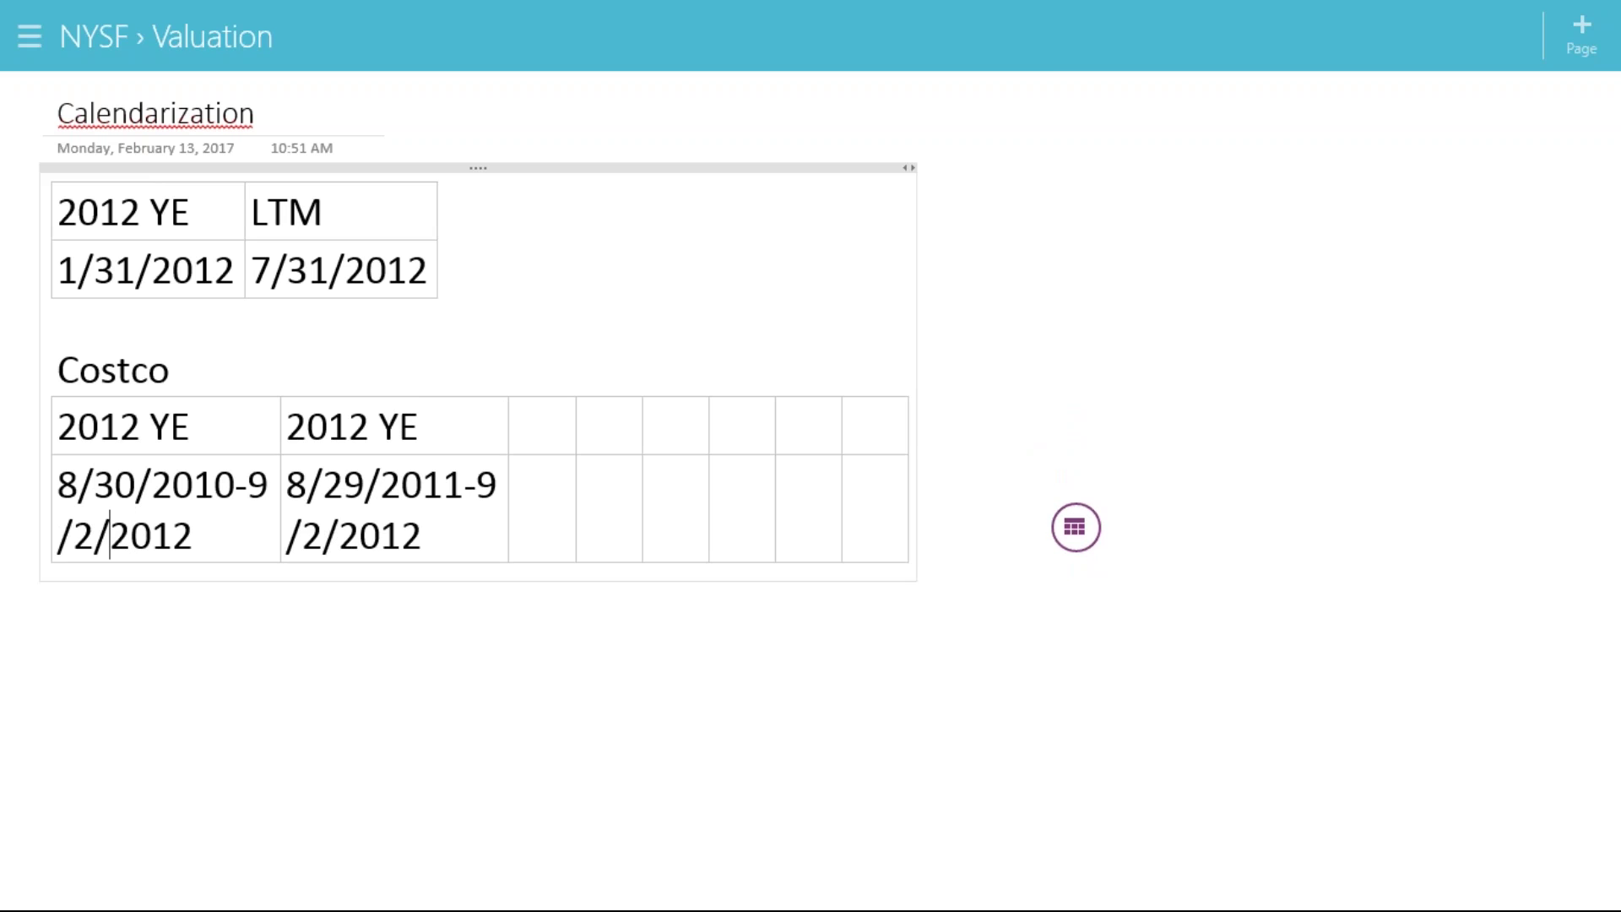
{"action": "key", "text": "Left"}
{"action": "key", "text": "Left"}
{"action": "key", "text": "Left"}
{"action": "key", "text": "shift+Left"}
{"action": "type", "text": "8"}
{"action": "key", "text": "Right"}
{"action": "key", "text": "Right"}
{"action": "type", "text": "8"}
{"action": "key", "text": "End"}
{"action": "key", "text": "shift+Left"}
{"action": "type", "text": "1"}
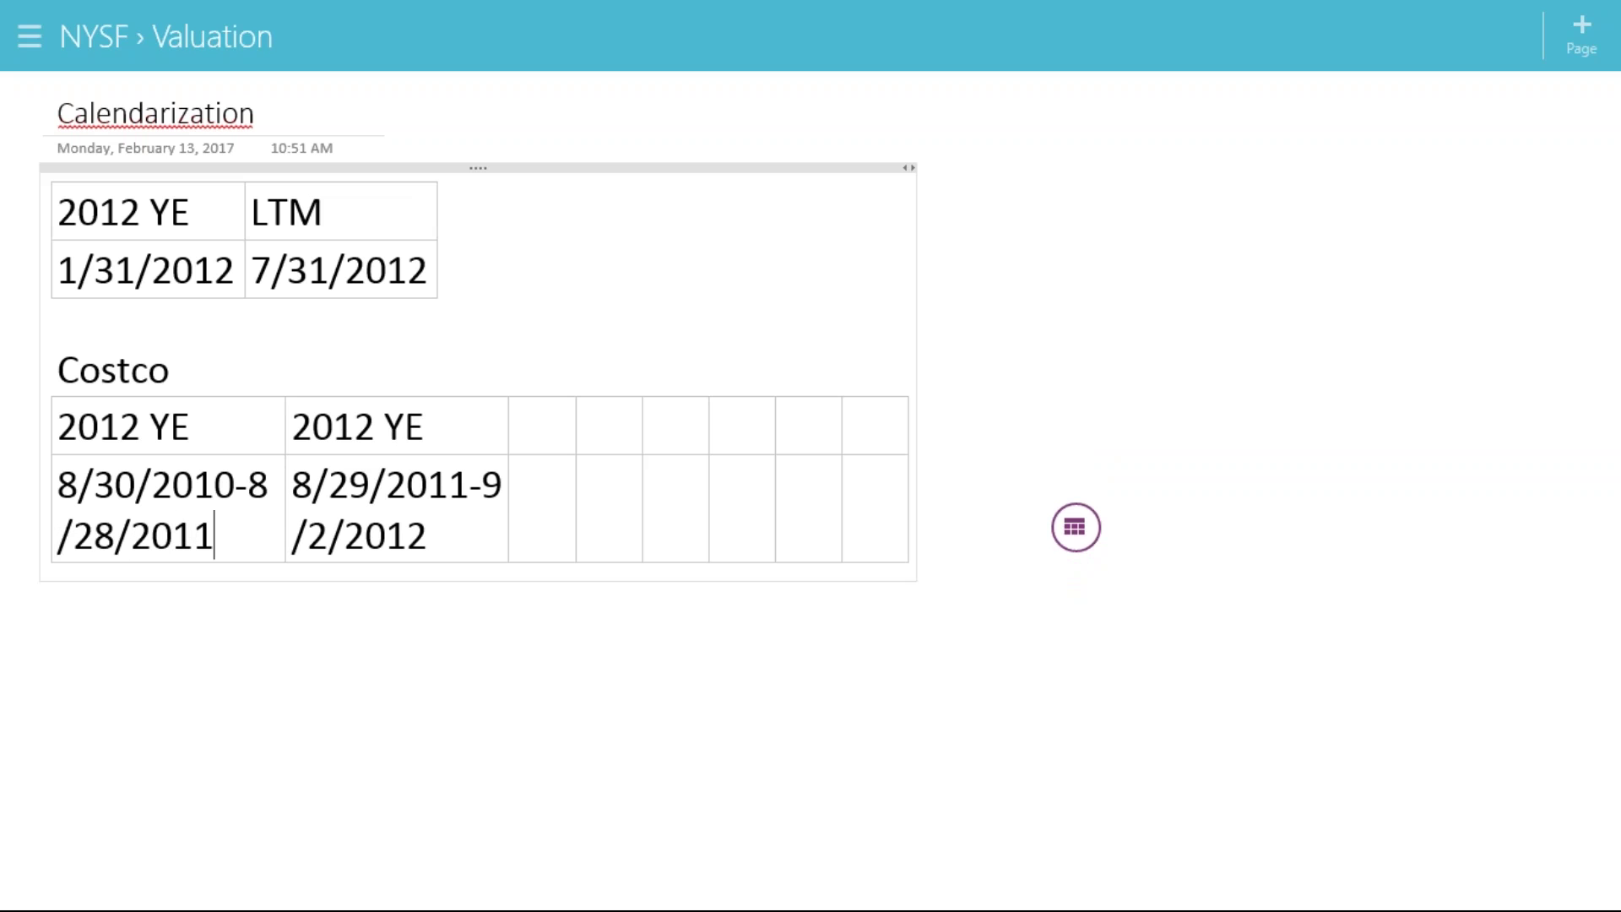
{"action": "left_click", "coordinate": [139, 427]}
{"action": "type", "text": "1"}
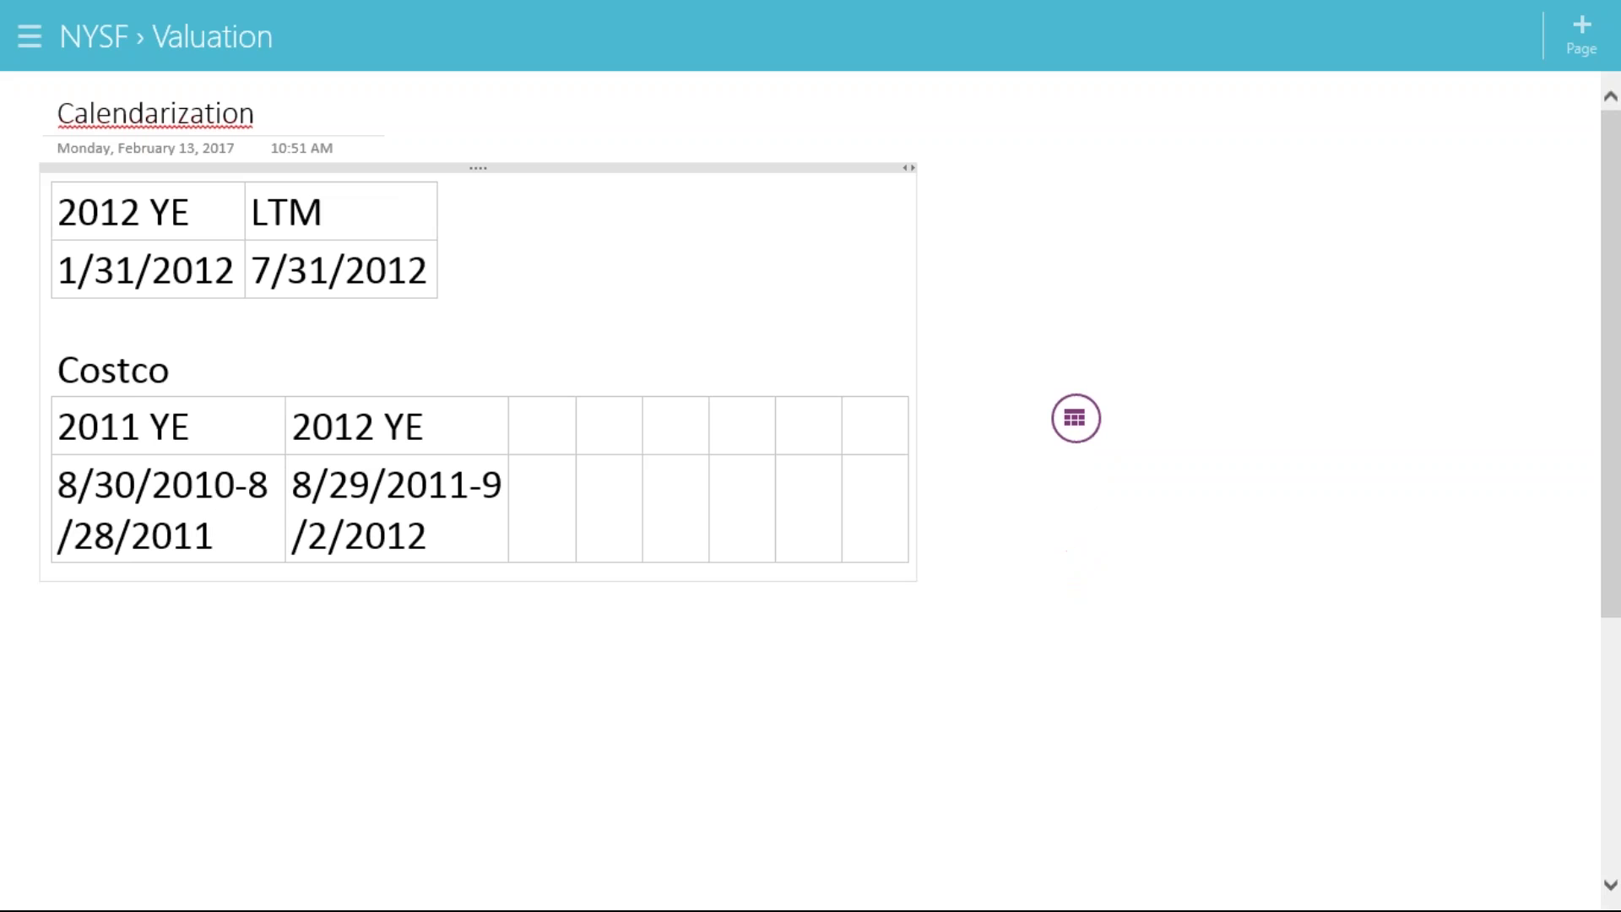
Enter the headings Q1, Q2 and Q3 in the third to fifth columns of the Costco table
{"action": "left_click", "coordinate": [534, 425]}
{"action": "type", "text": "Q1"}
{"action": "key", "text": "Tab"}
{"action": "type", "text": "Q"}
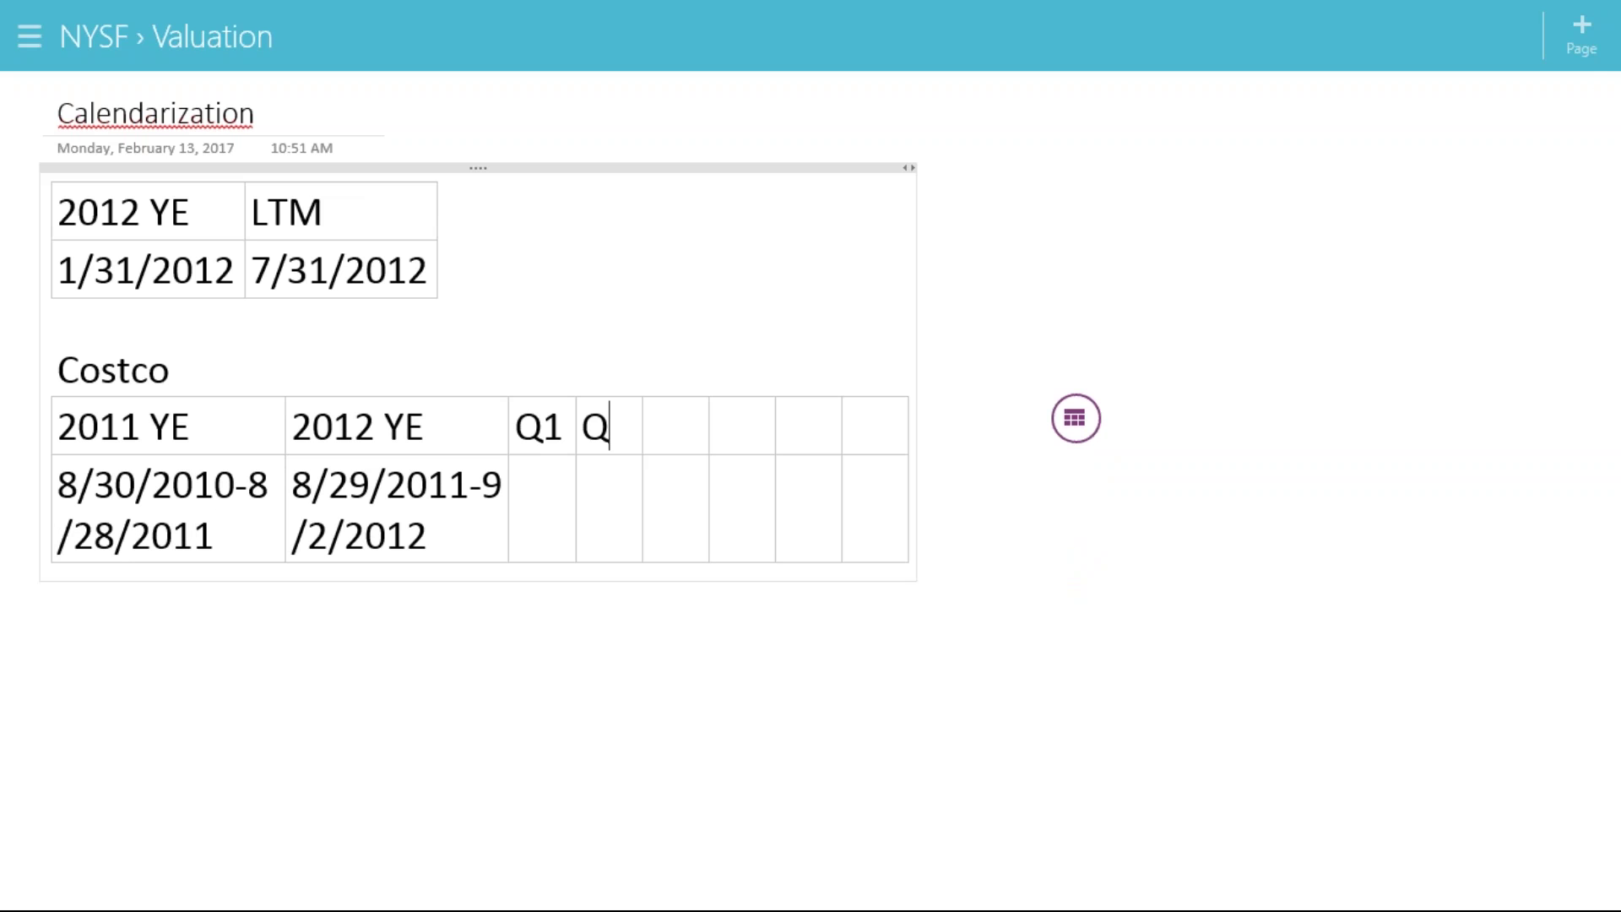
{"action": "type", "text": "2"}
{"action": "key", "text": "Tab"}
{"action": "type", "text": "Q3"}
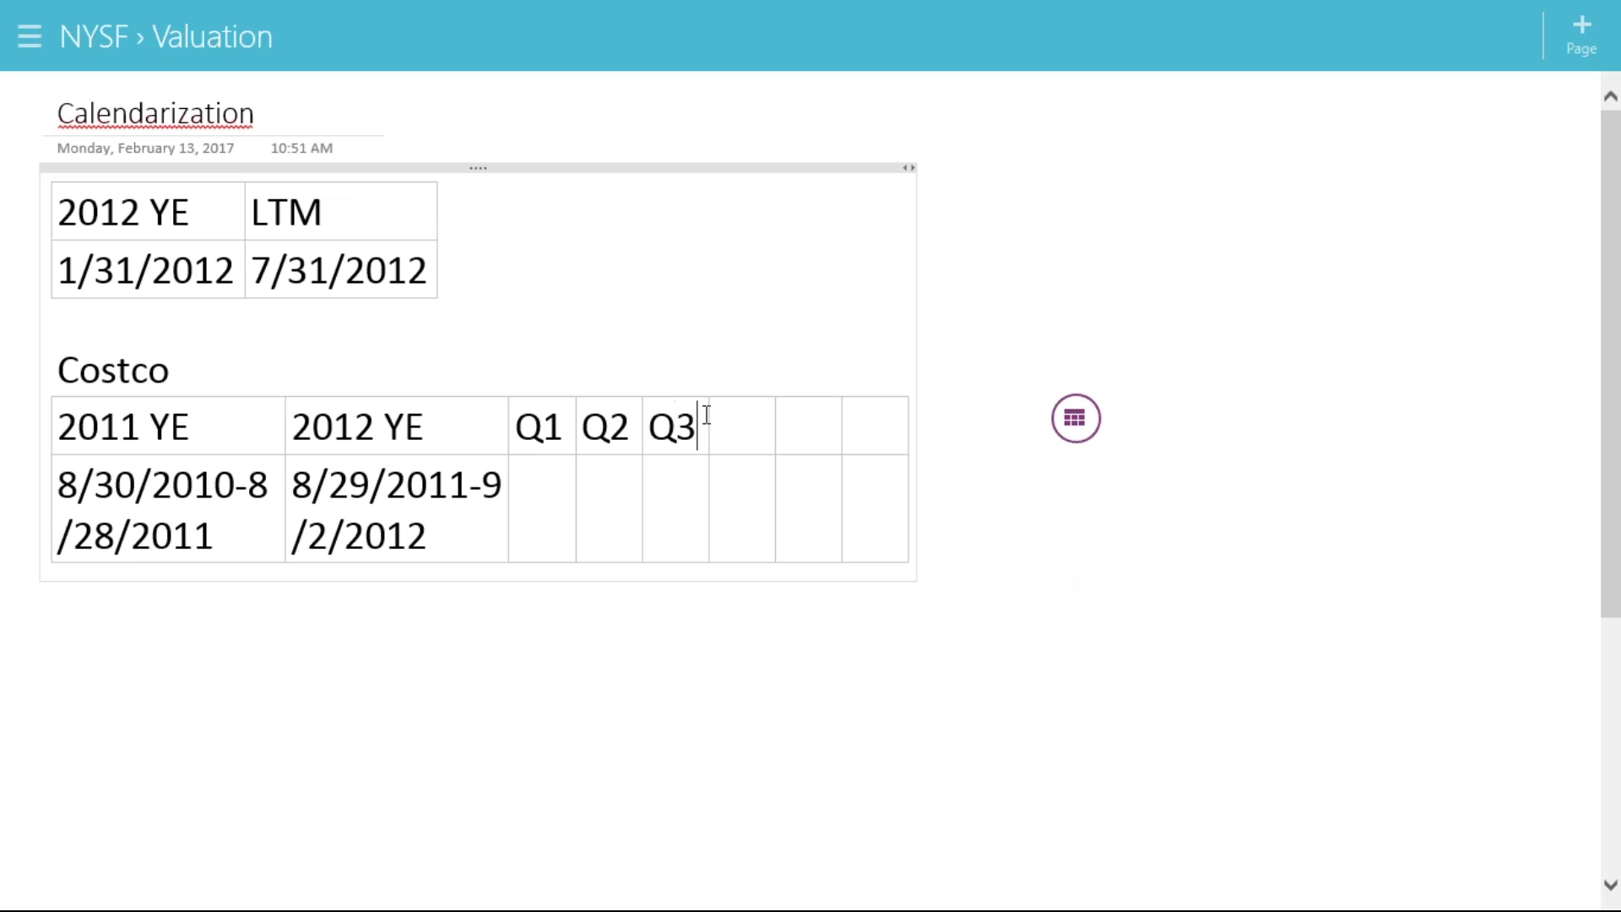
Add years to the quarter headings so they read "Q1 2001", "Q2 2011" and "Q3 2011"
{"action": "left_click", "coordinate": [562, 429]}
{"action": "type", "text": "2001"}
{"action": "key", "text": "Tab"}
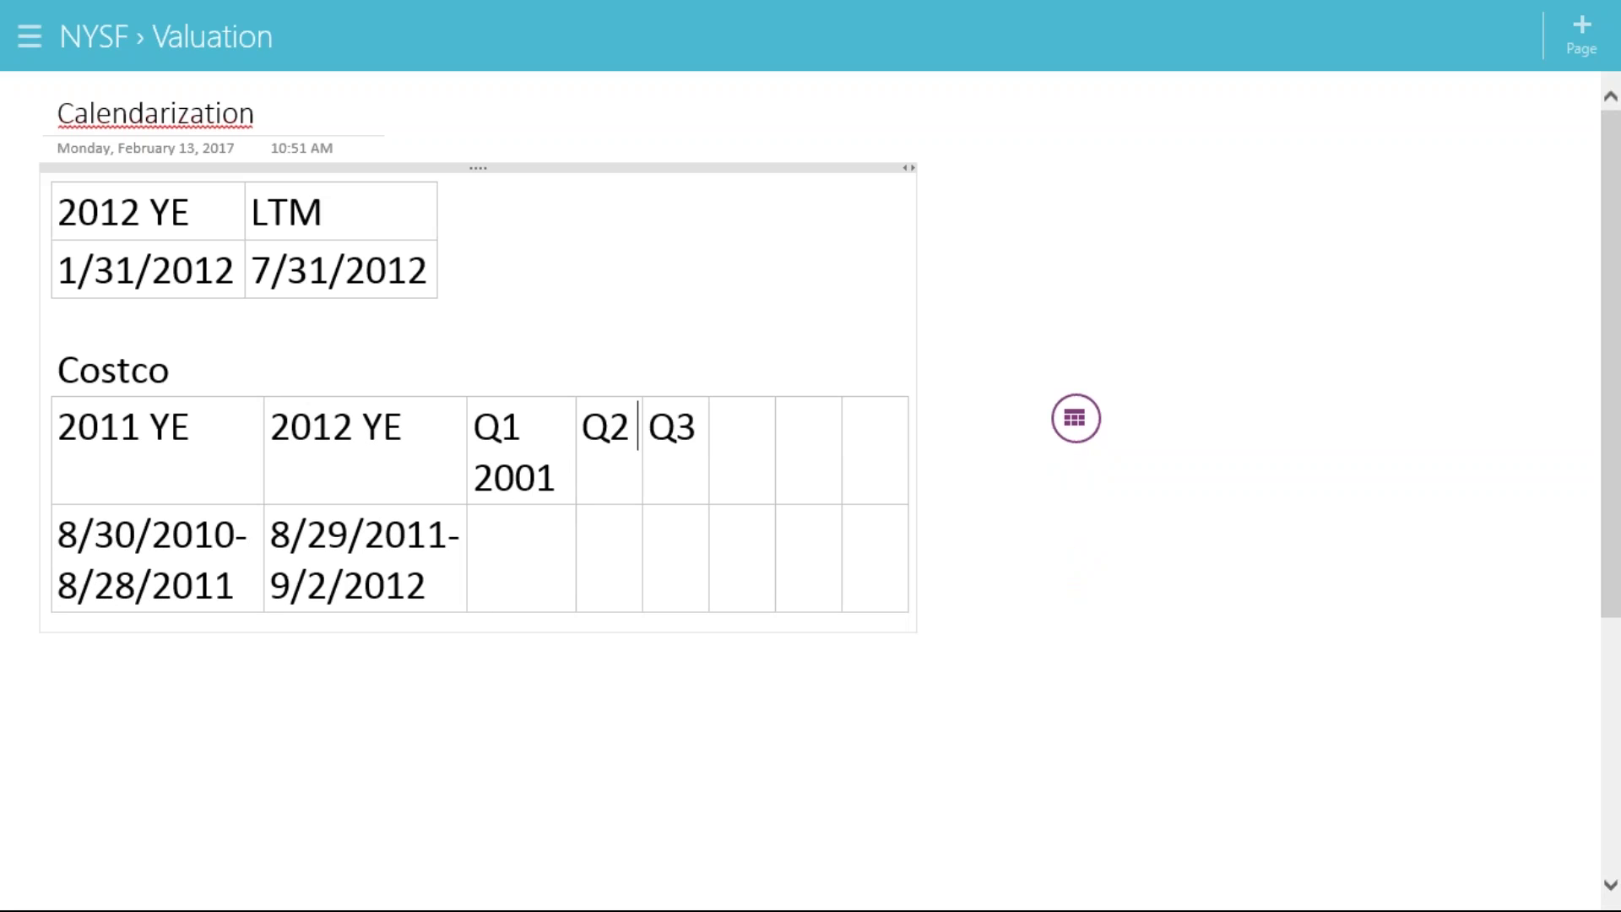
{"action": "type", "text": "2011"}
{"action": "key", "text": "Tab"}
{"action": "type", "text": "20"}
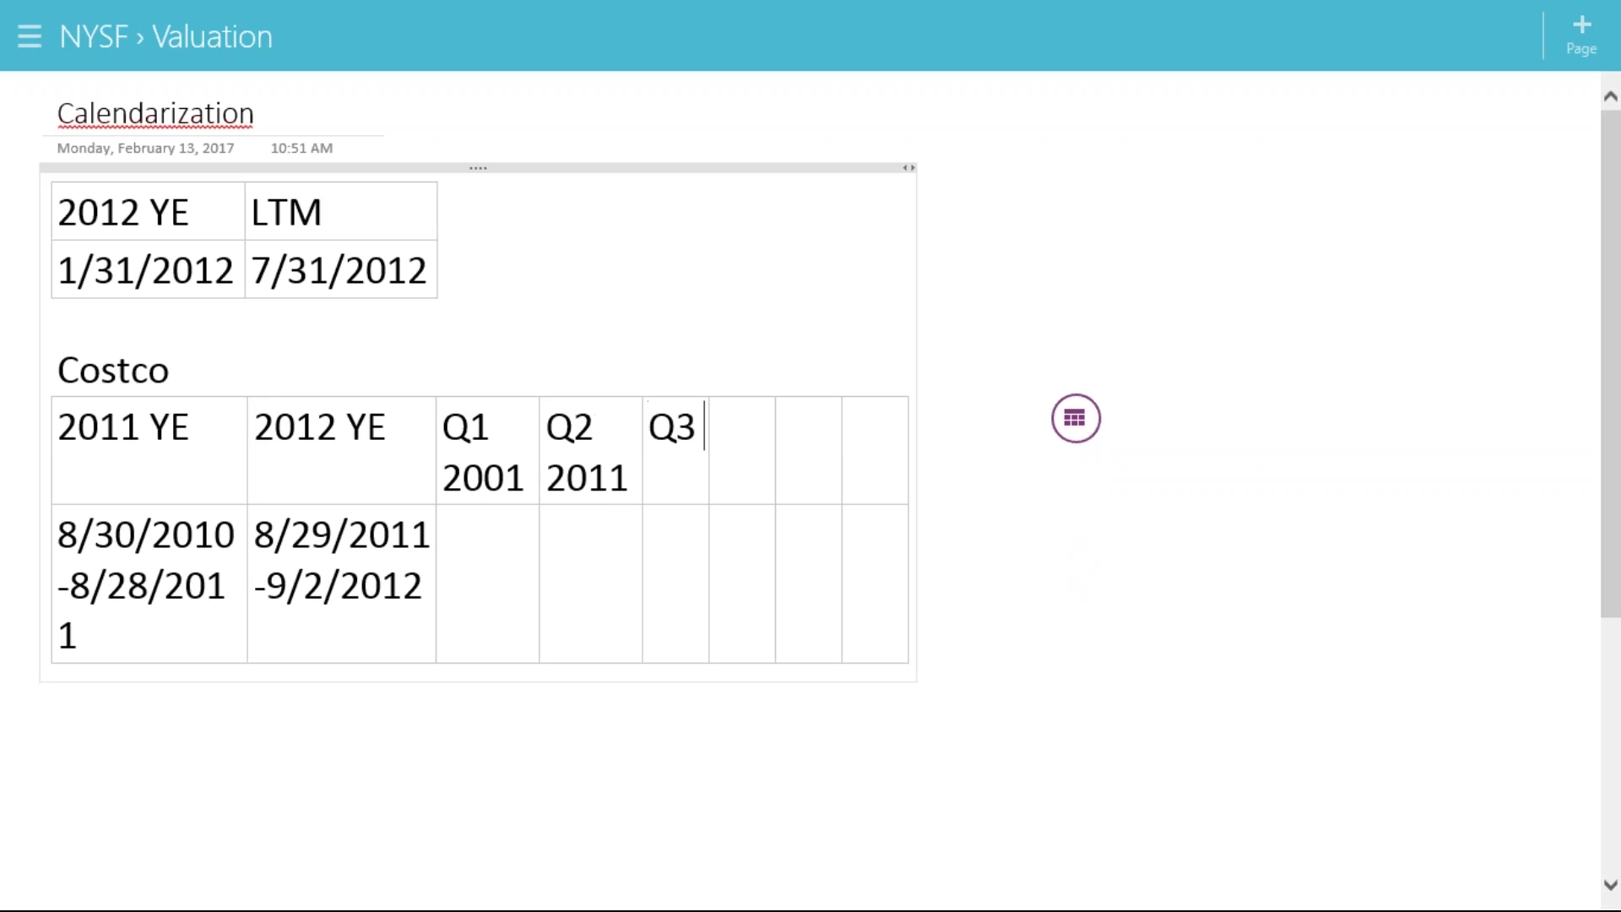
{"action": "type", "text": "11"}
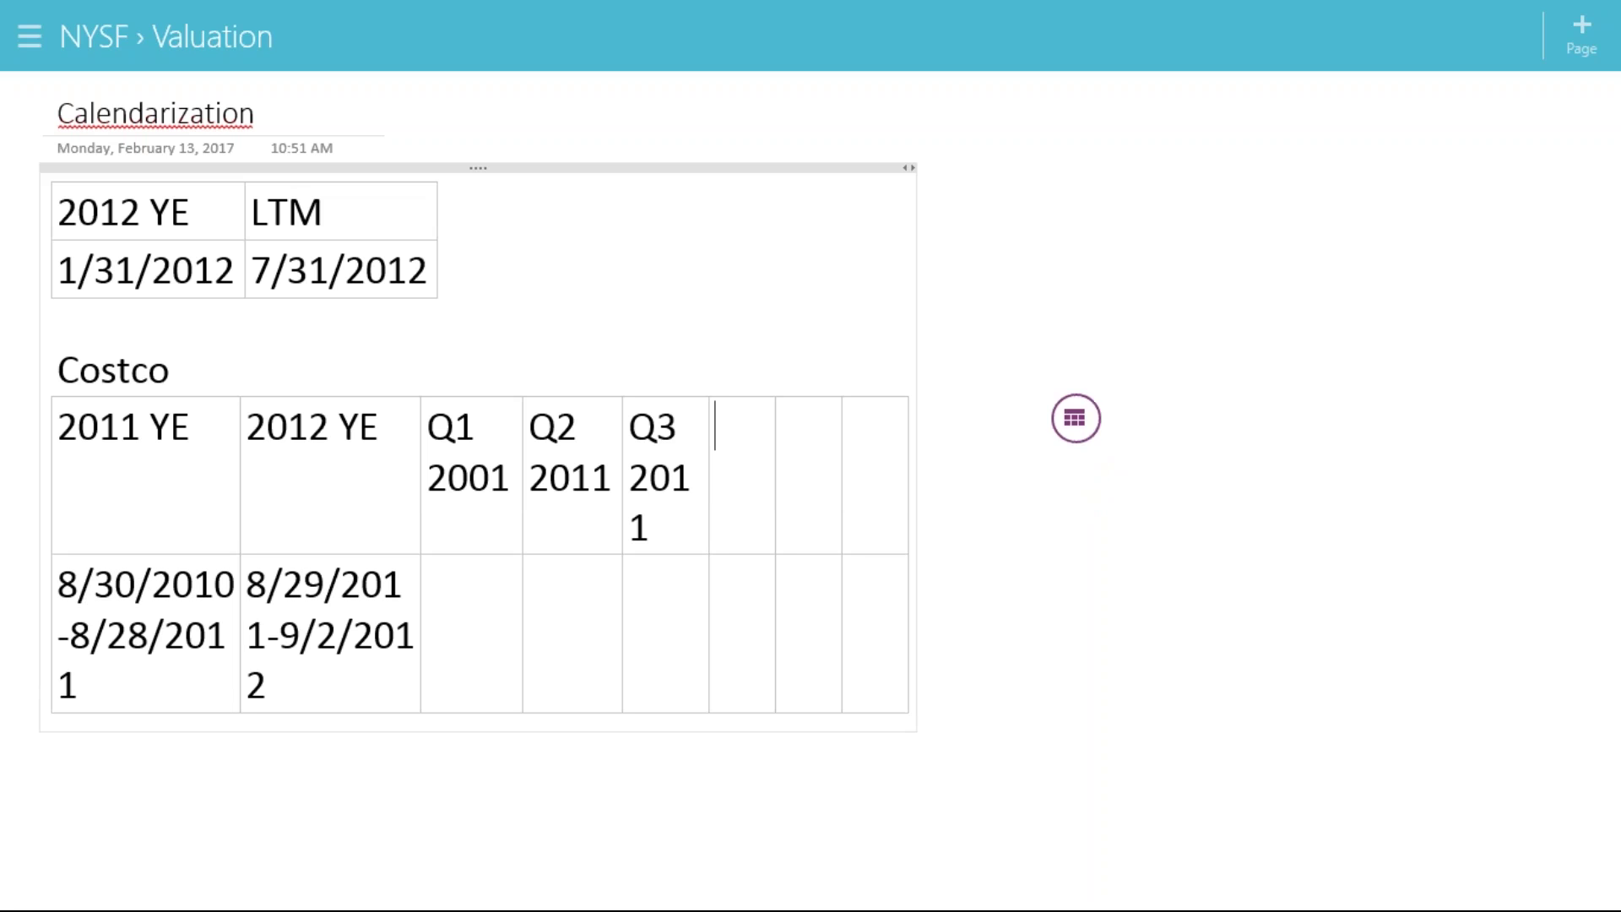
Try to paste a copy of the three quarter headings into the next empty heading cell, and undo the paste
{"action": "key", "text": "shift+Left"}
{"action": "key", "text": "shift+Left"}
{"action": "key", "text": "shift+Left"}
{"action": "key", "text": "shift+Left"}
{"action": "key", "text": "shift+Left"}
{"action": "key", "text": "shift+Left"}
{"action": "key", "text": "shift+Left"}
{"action": "key", "text": "shift+Left"}
{"action": "key", "text": "shift+Left"}
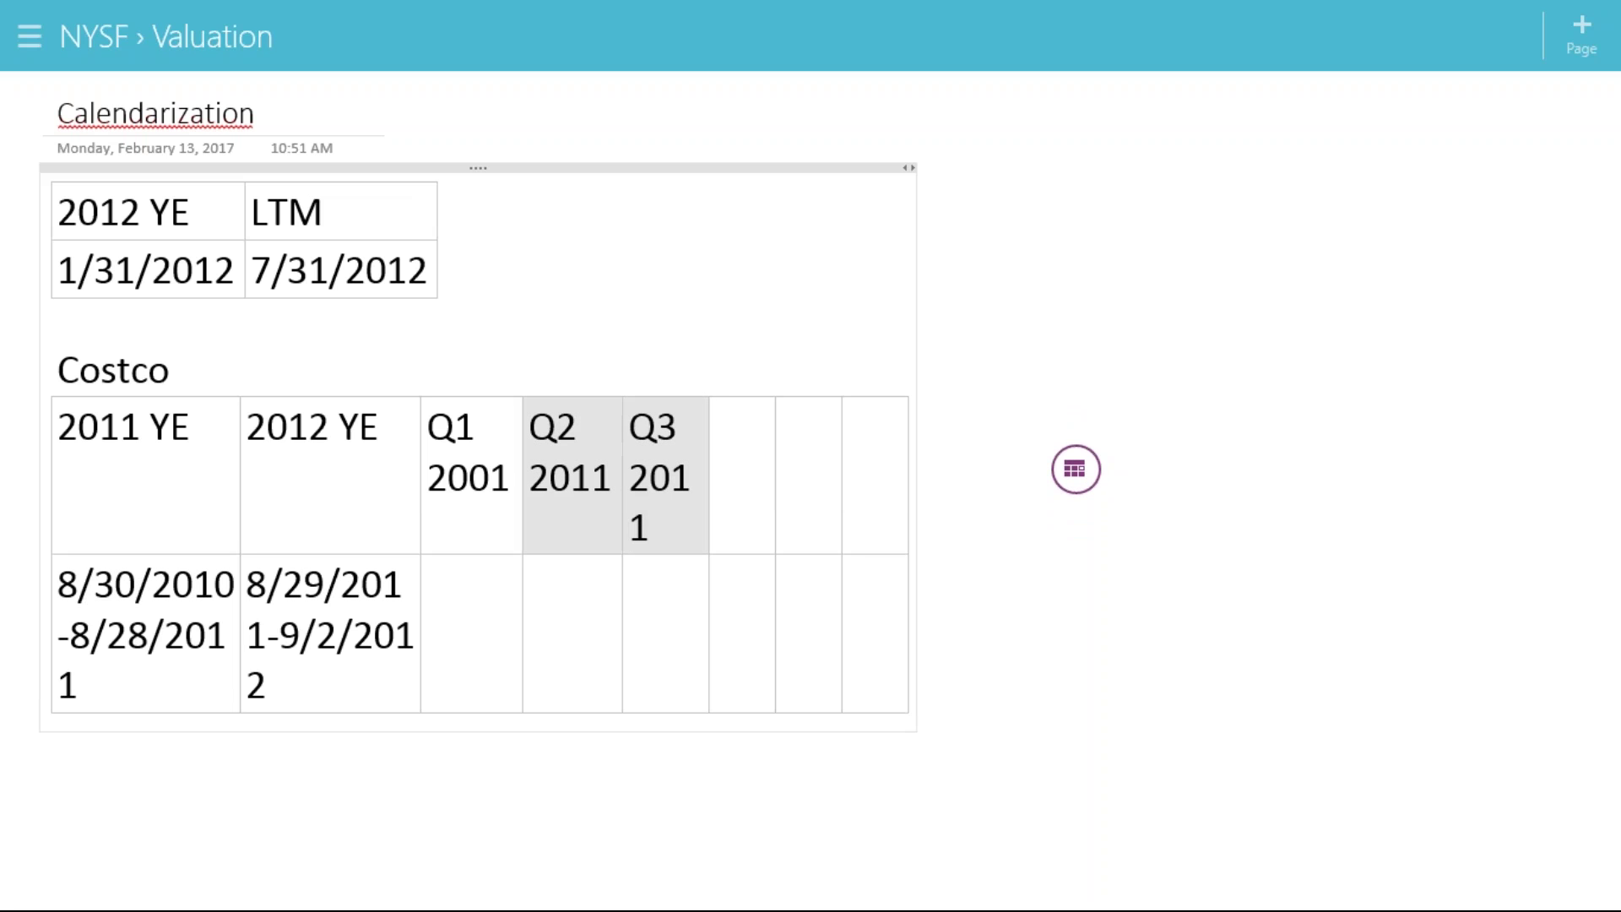
{"action": "key", "text": "Right"}
{"action": "key", "text": "Right"}
{"action": "key", "text": "Right"}
{"action": "key", "text": "Right"}
{"action": "key", "text": "Right"}
{"action": "key", "text": "Right"}
{"action": "key", "text": "Right"}
{"action": "key", "text": "Right"}
{"action": "key", "text": "Right"}
{"action": "key", "text": "Right"}
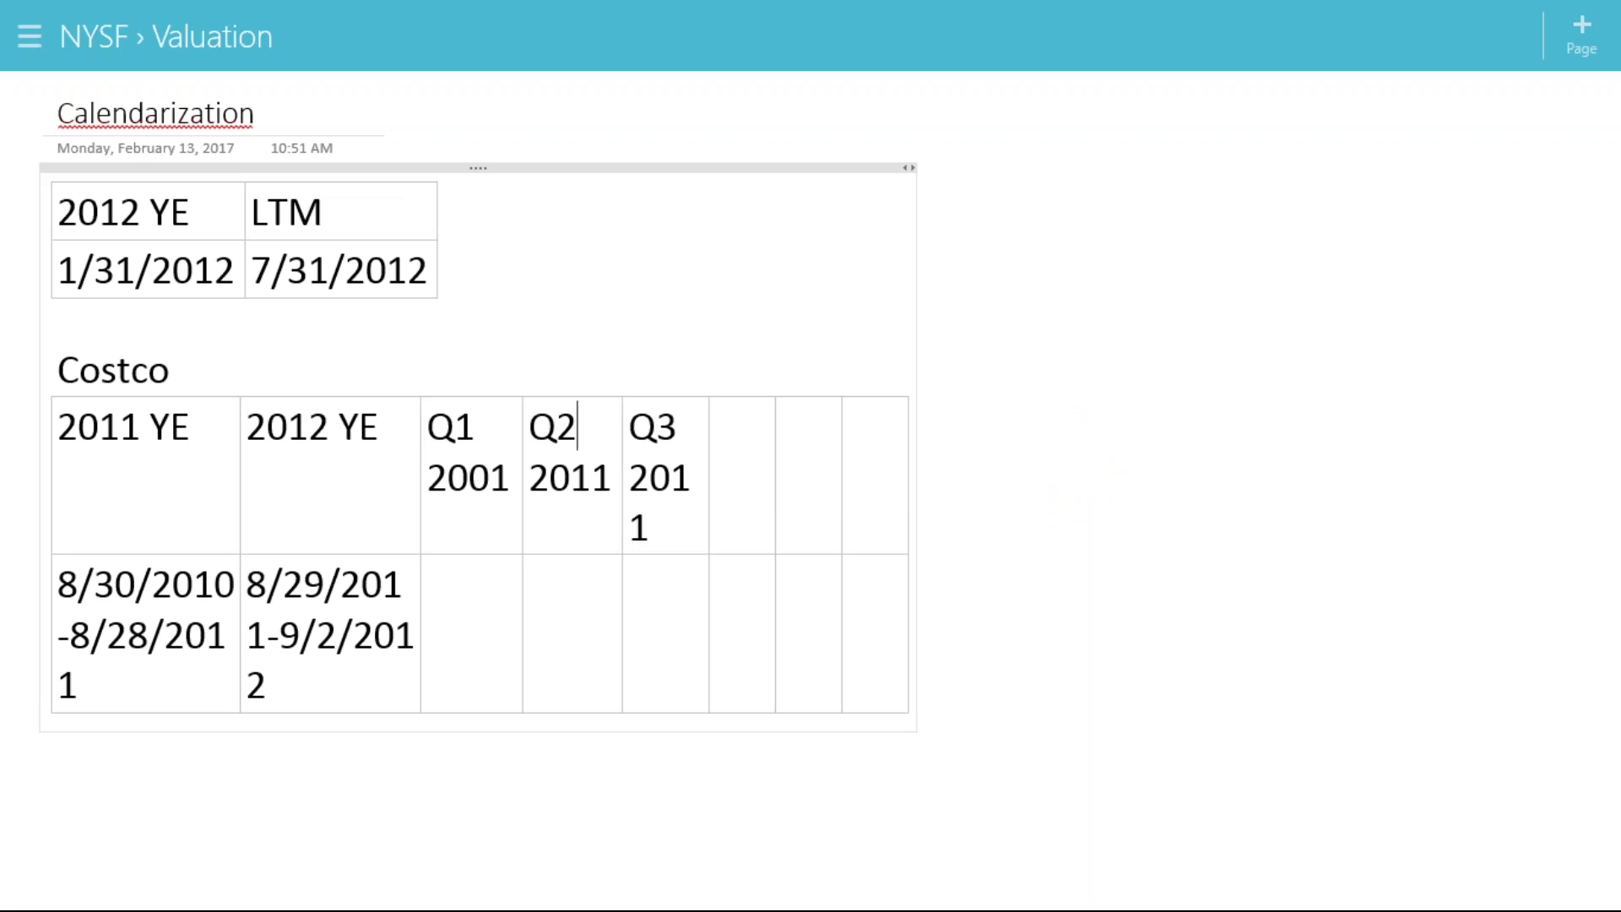
{"action": "key", "text": "Right"}
{"action": "key", "text": "Right"}
{"action": "key", "text": "Right"}
{"action": "key", "text": "Right"}
{"action": "key", "text": "Right"}
{"action": "key", "text": "Right"}
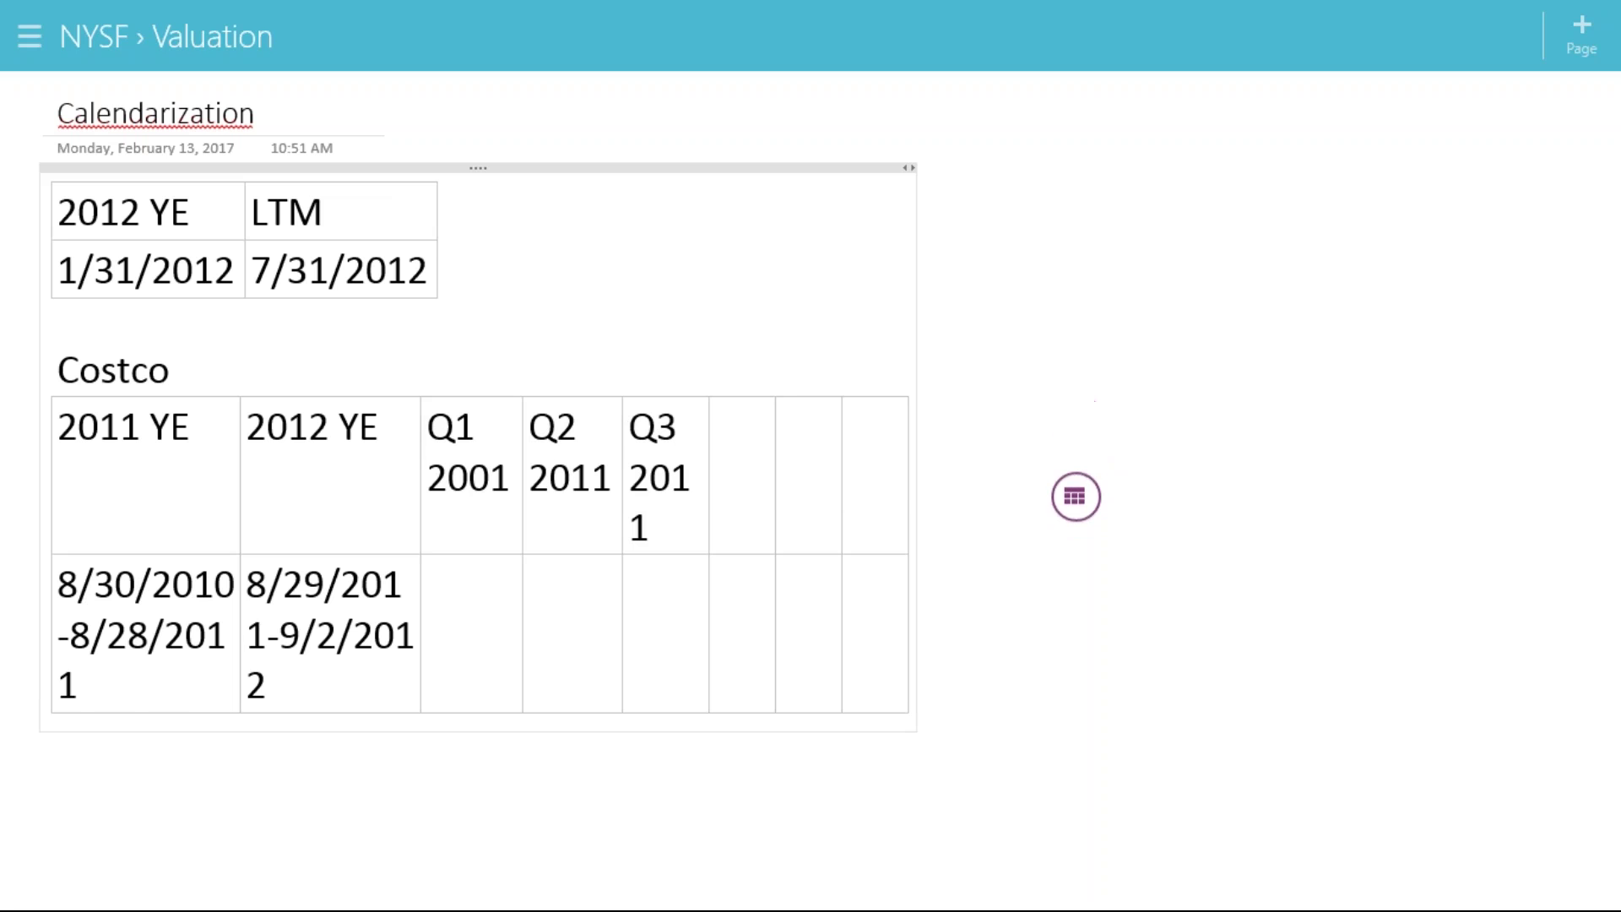
{"action": "key", "text": "ctrl+v"}
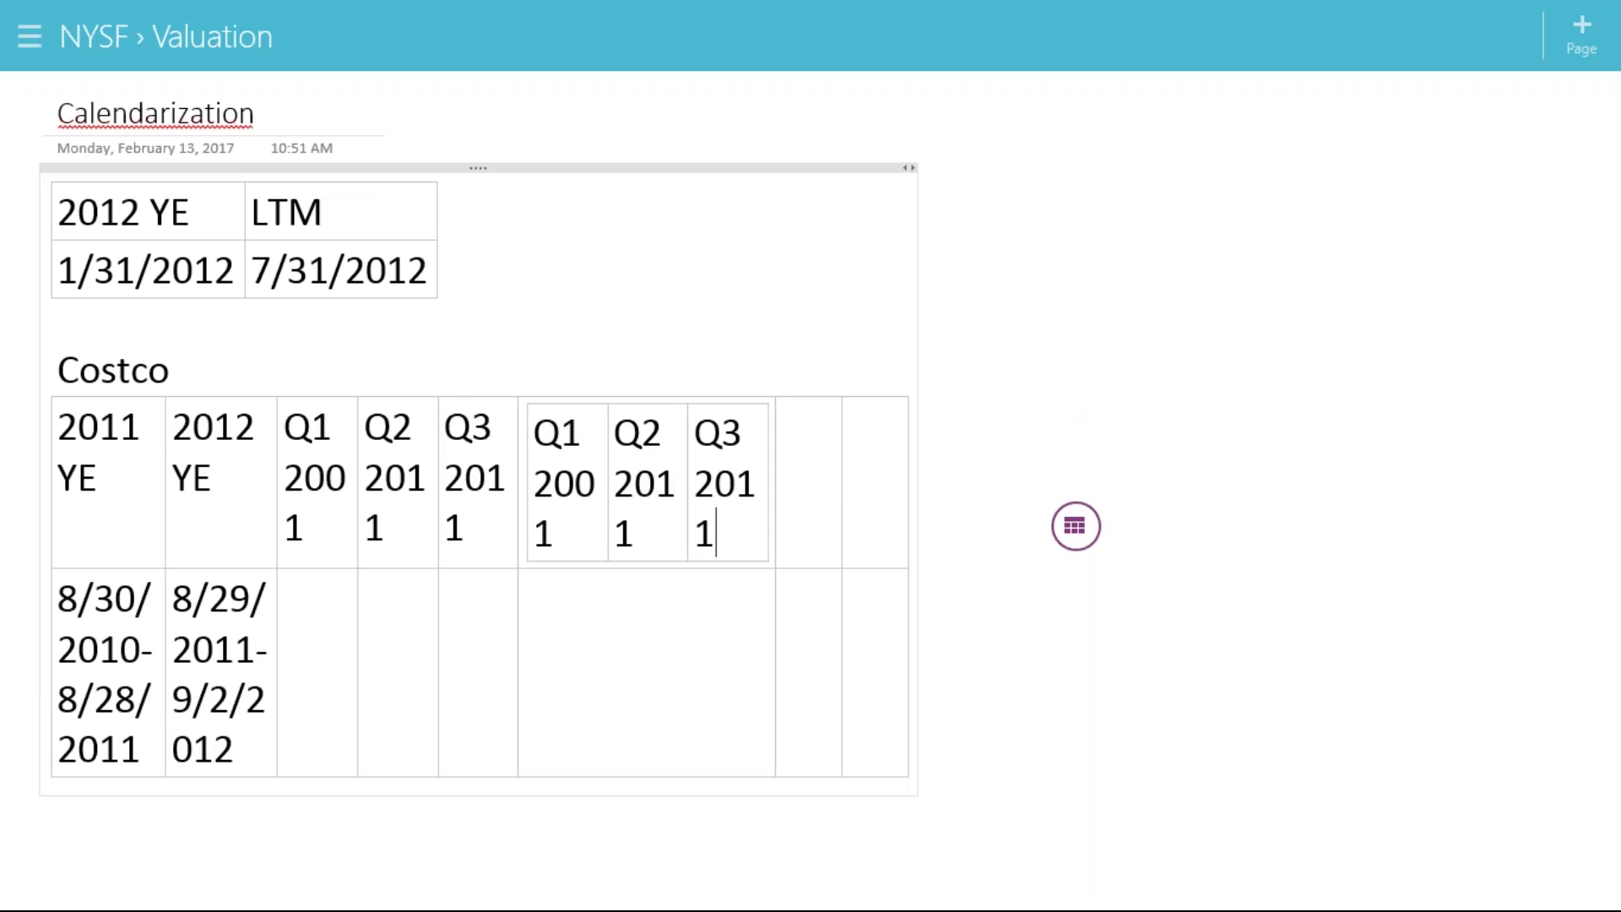
{"action": "key", "text": "ctrl+z"}
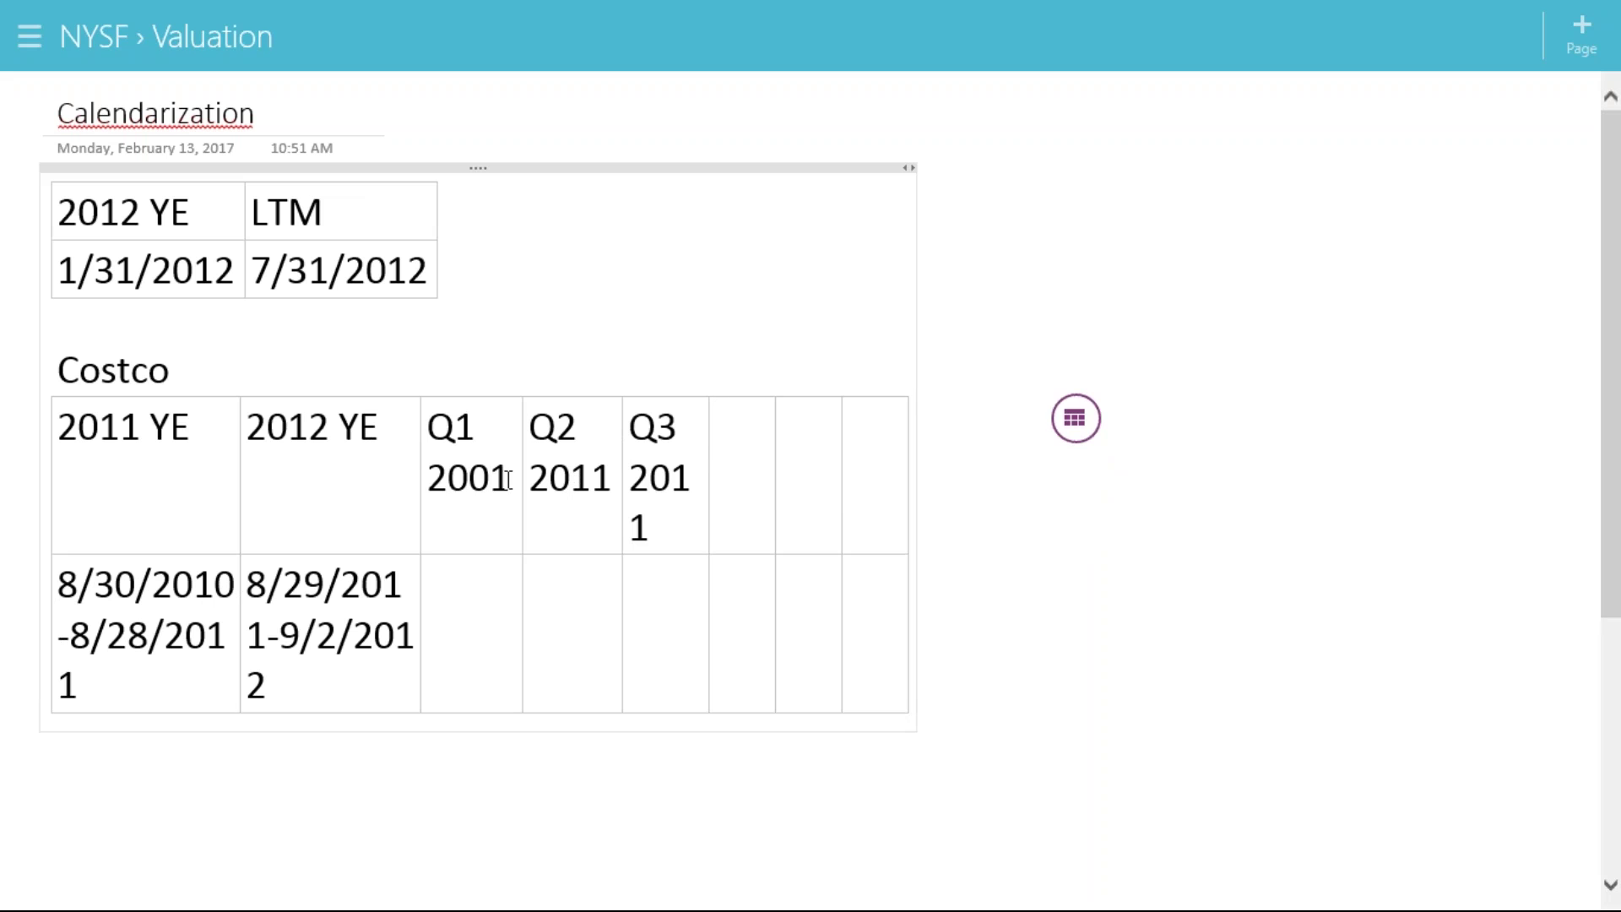
Correct the year in the Costco table's first quarter heading so it reads "Q1 2011"
{"action": "left_click_drag", "start_coordinate": [510, 479], "coordinate": [439, 440]}
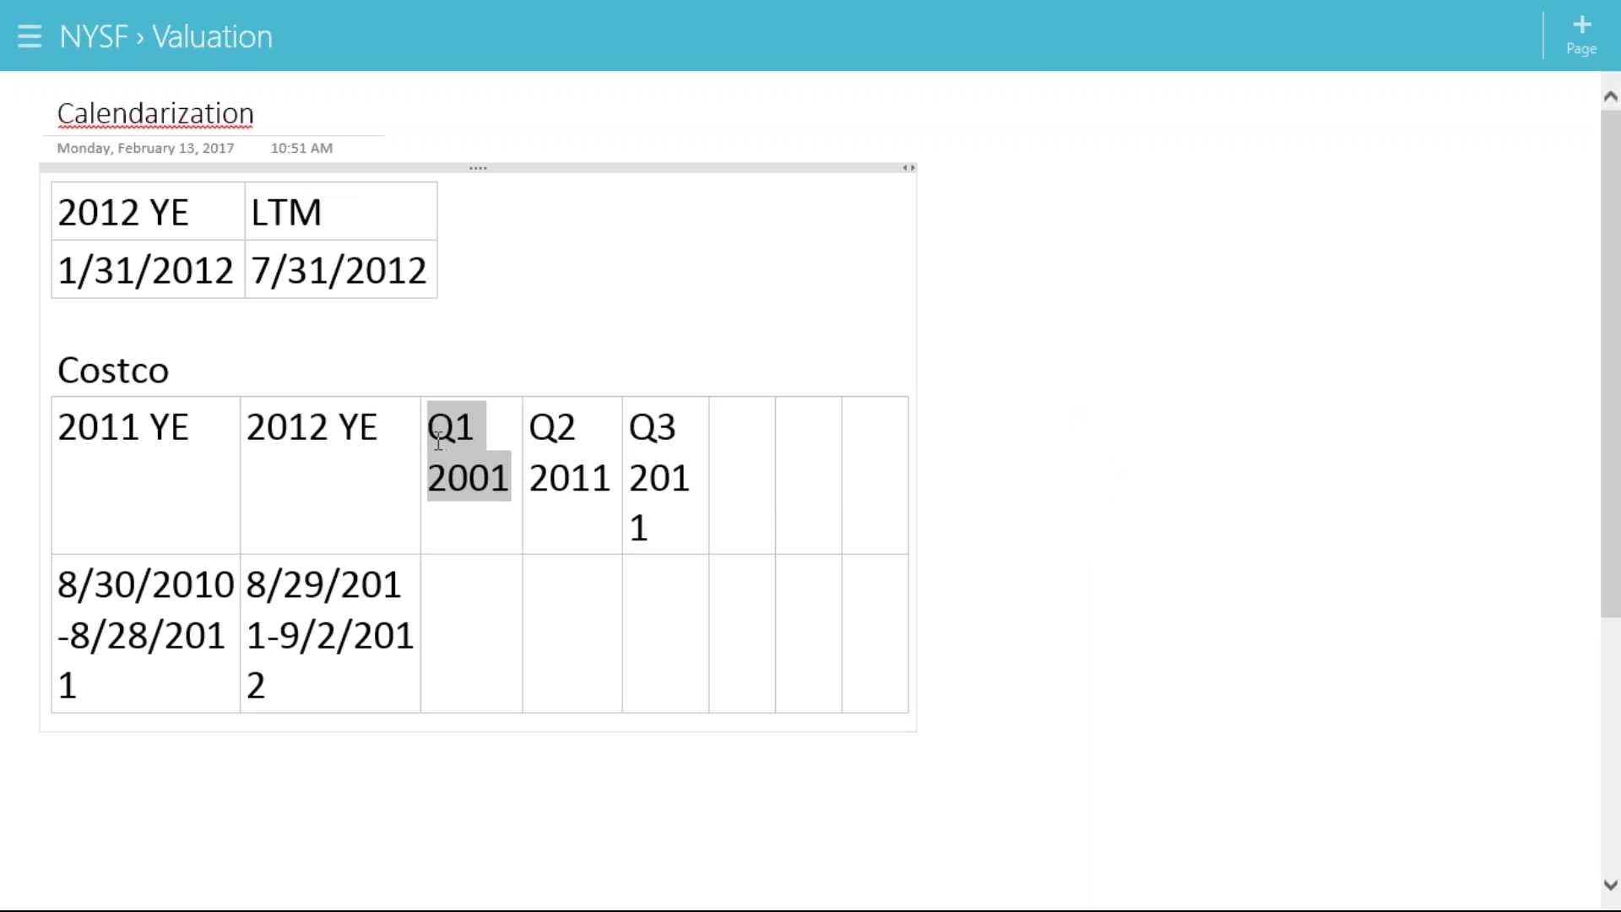
{"action": "left_click", "coordinate": [493, 482]}
{"action": "key", "text": "BackSpace"}
{"action": "type", "text": "1"}
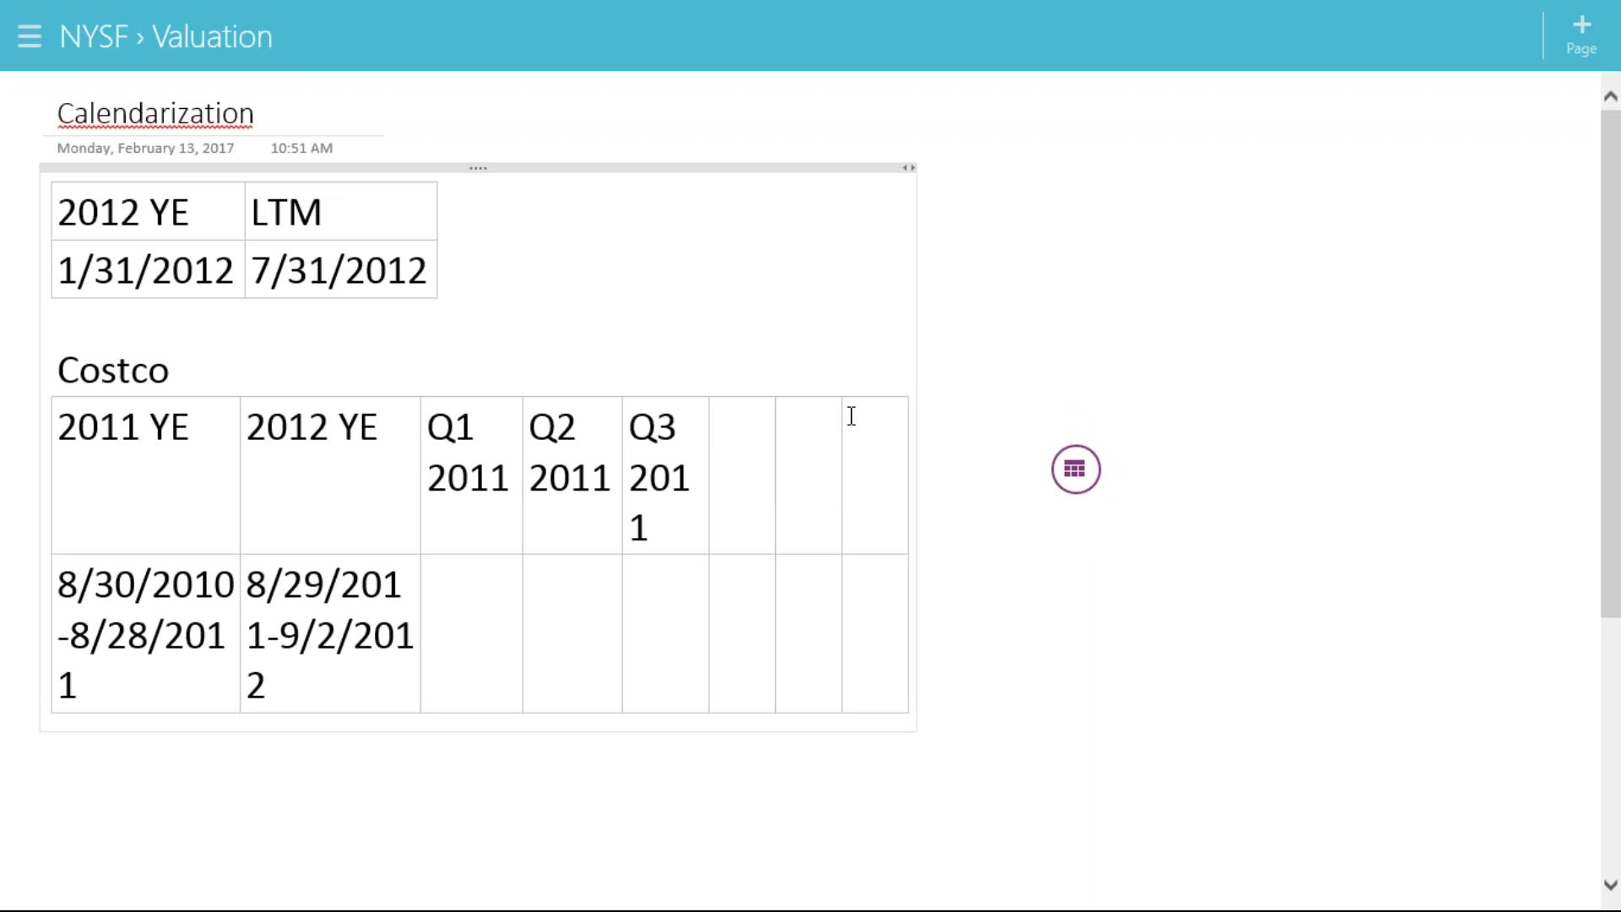
Enter the headings "Q1 2012", "Q2 2012" and "Q3 2012" in the last three columns of the Costco table
{"action": "left_click", "coordinate": [728, 440]}
{"action": "type", "text": "Q1 2012"}
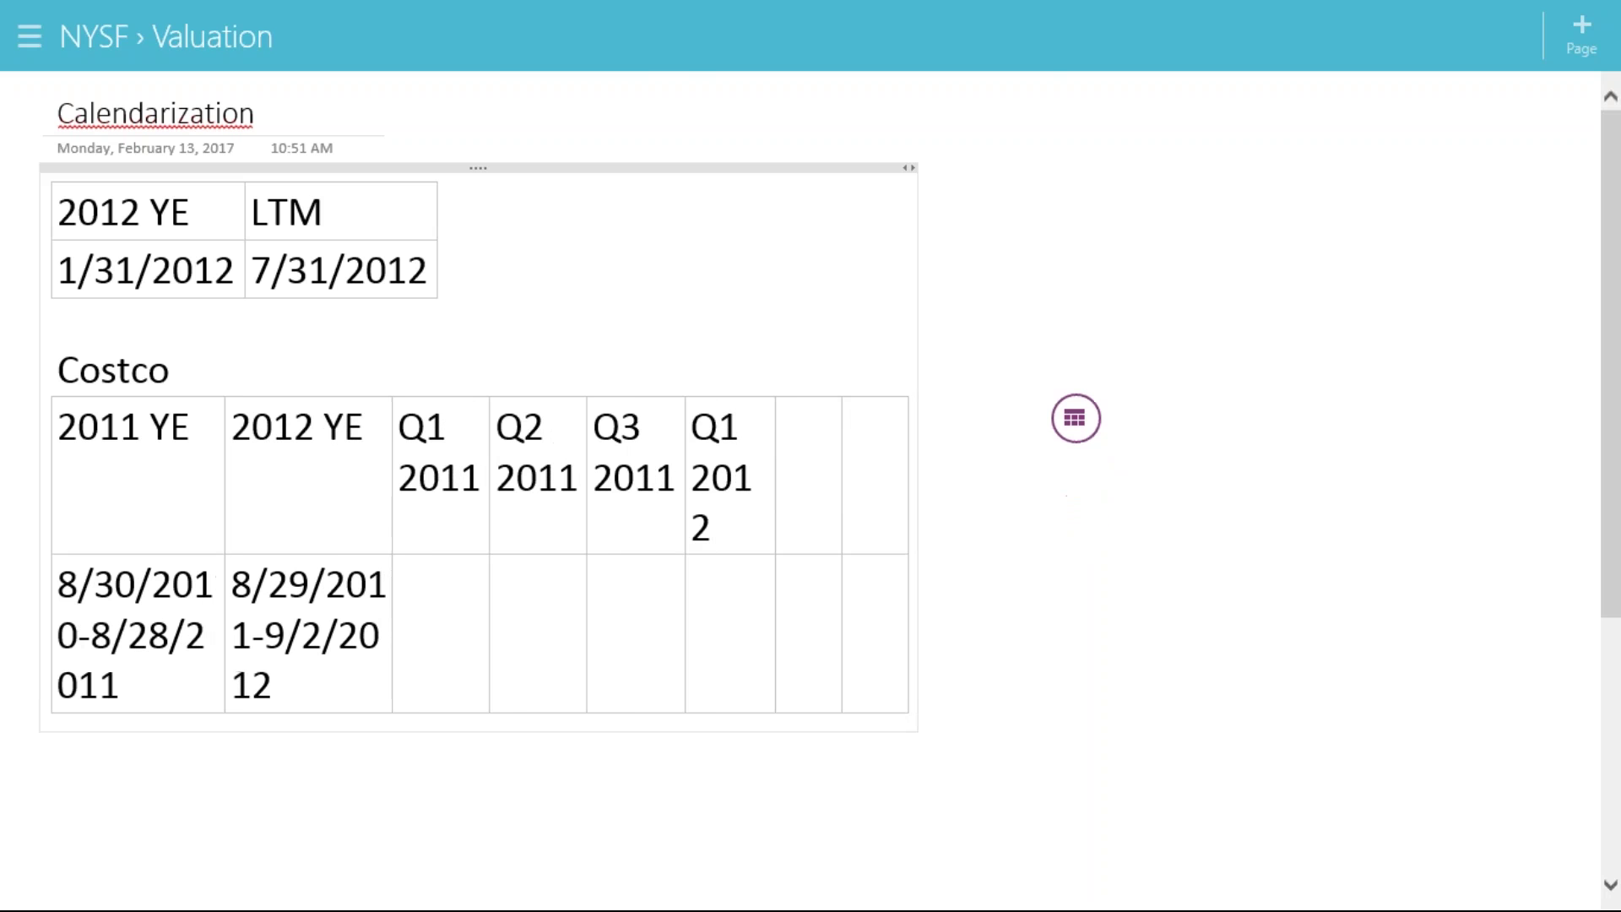
{"action": "key", "text": "Tab"}
{"action": "type", "text": "Q2 2012"}
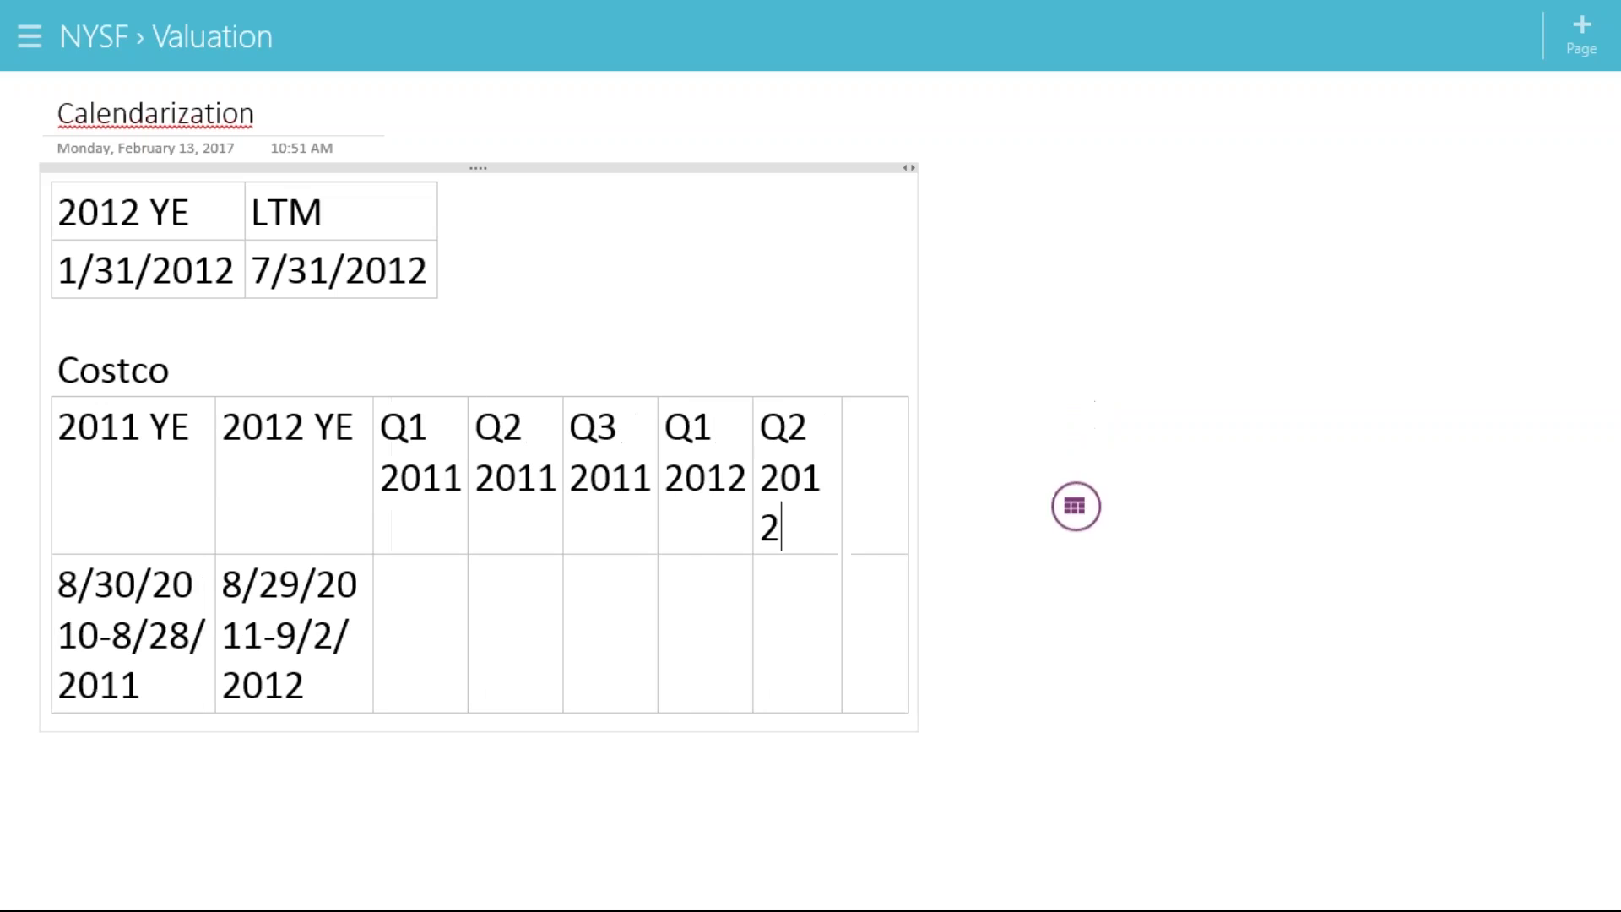
{"action": "key", "text": "Tab"}
{"action": "type", "text": "Q3"}
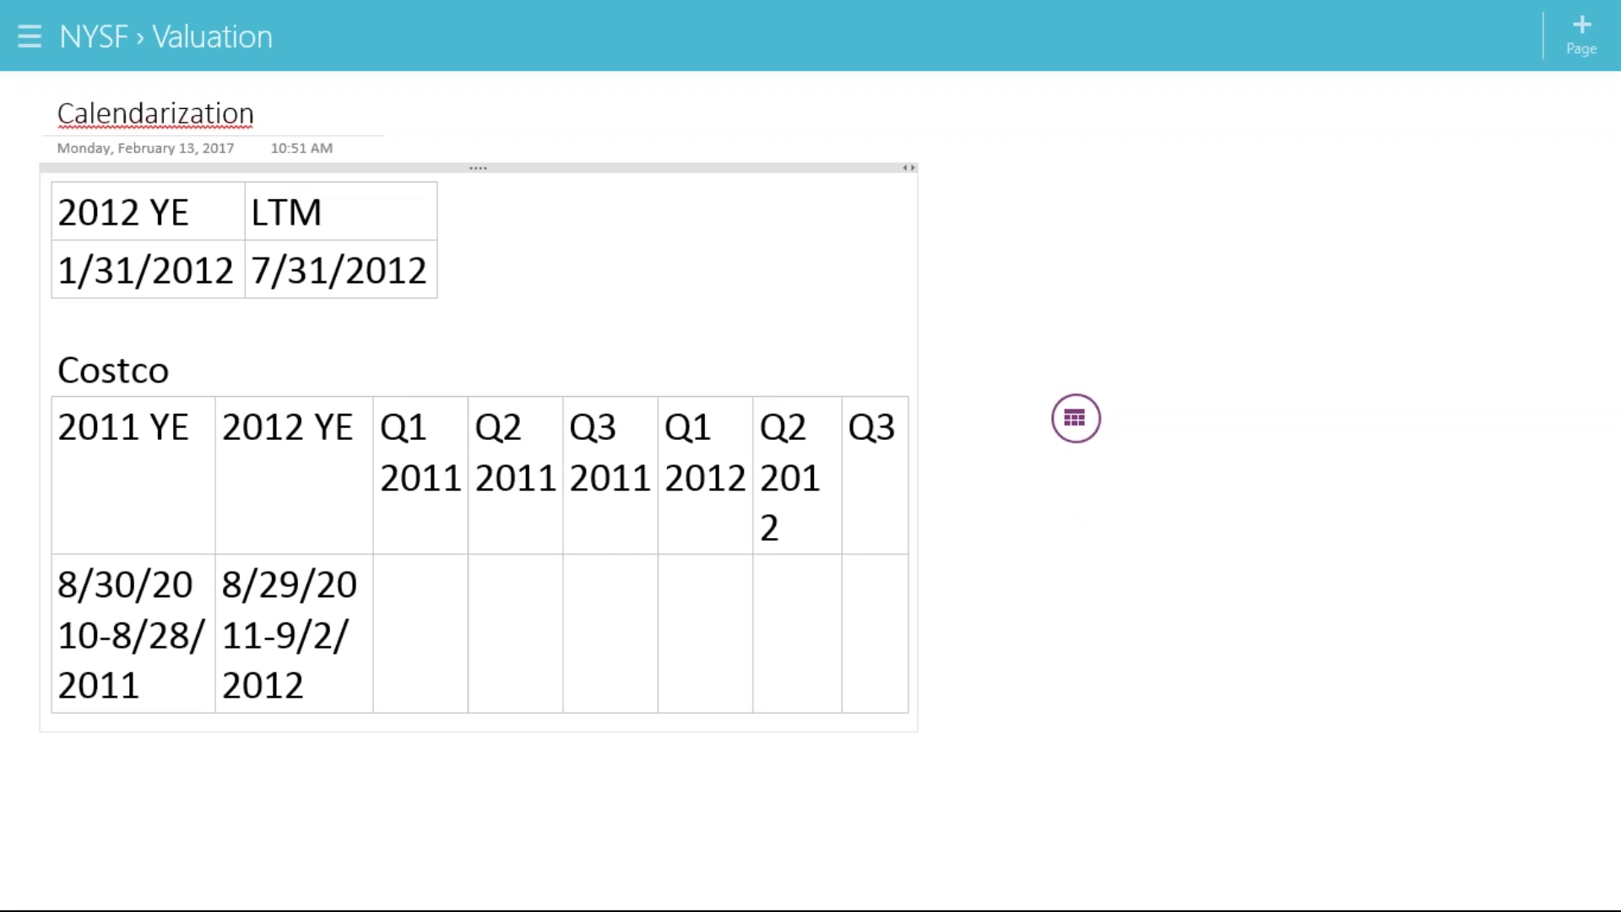
{"action": "type", "text": " 2012"}
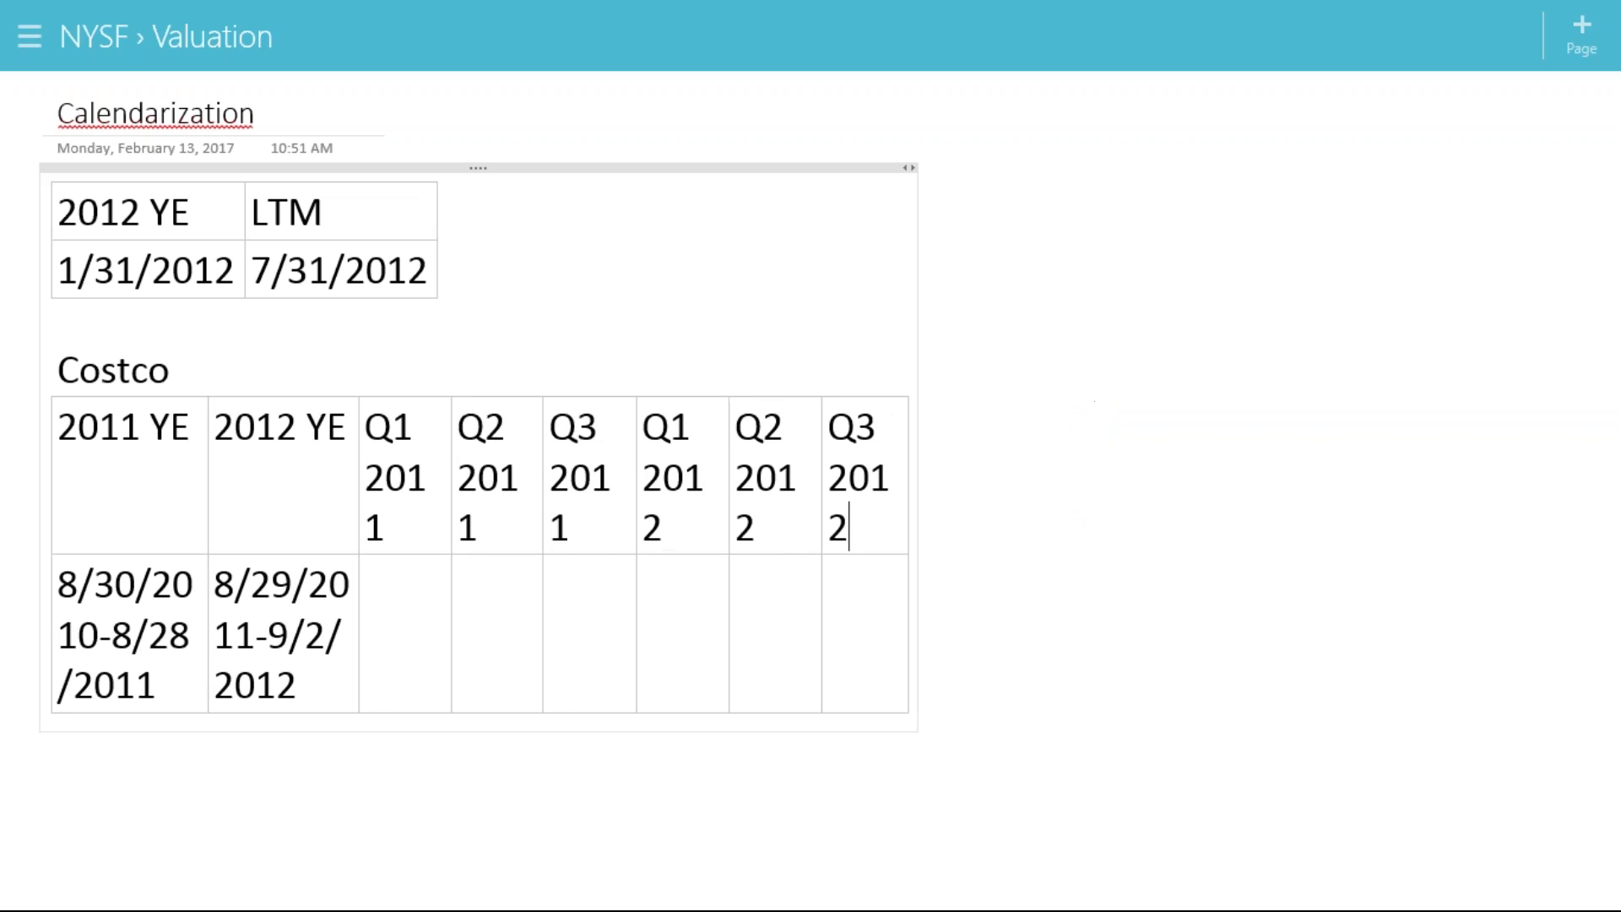
Enter the date range "8/30/2010 - 11/21/2010" under the Q1 2011 heading of the Costco table
{"action": "left_click", "coordinate": [393, 598]}
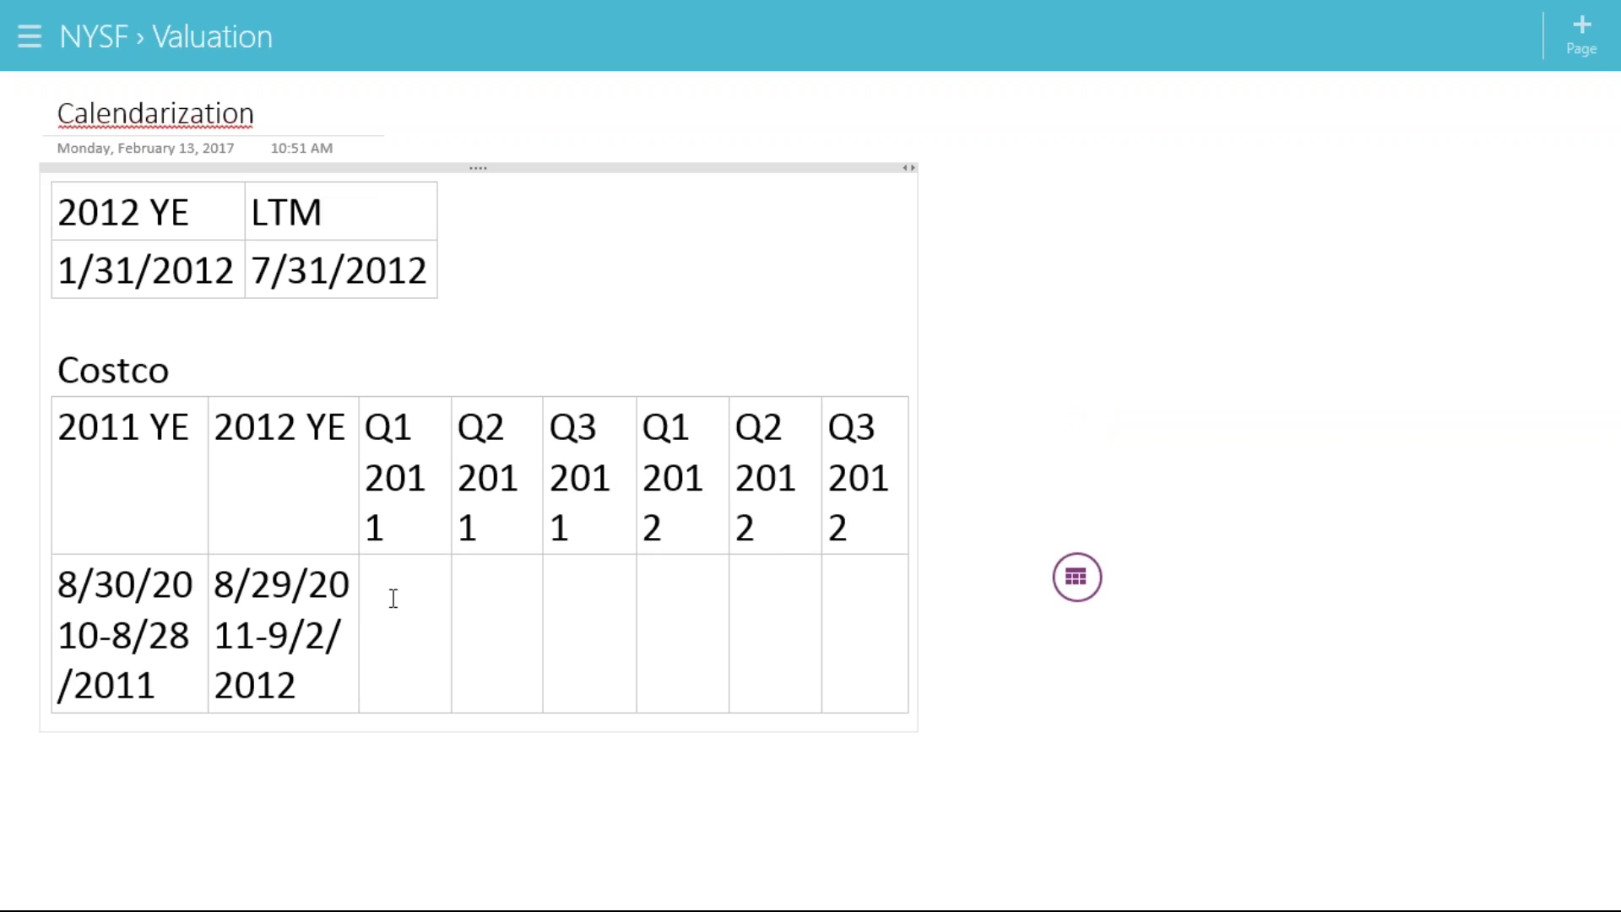
{"action": "type", "text": "8/30/2010 -"}
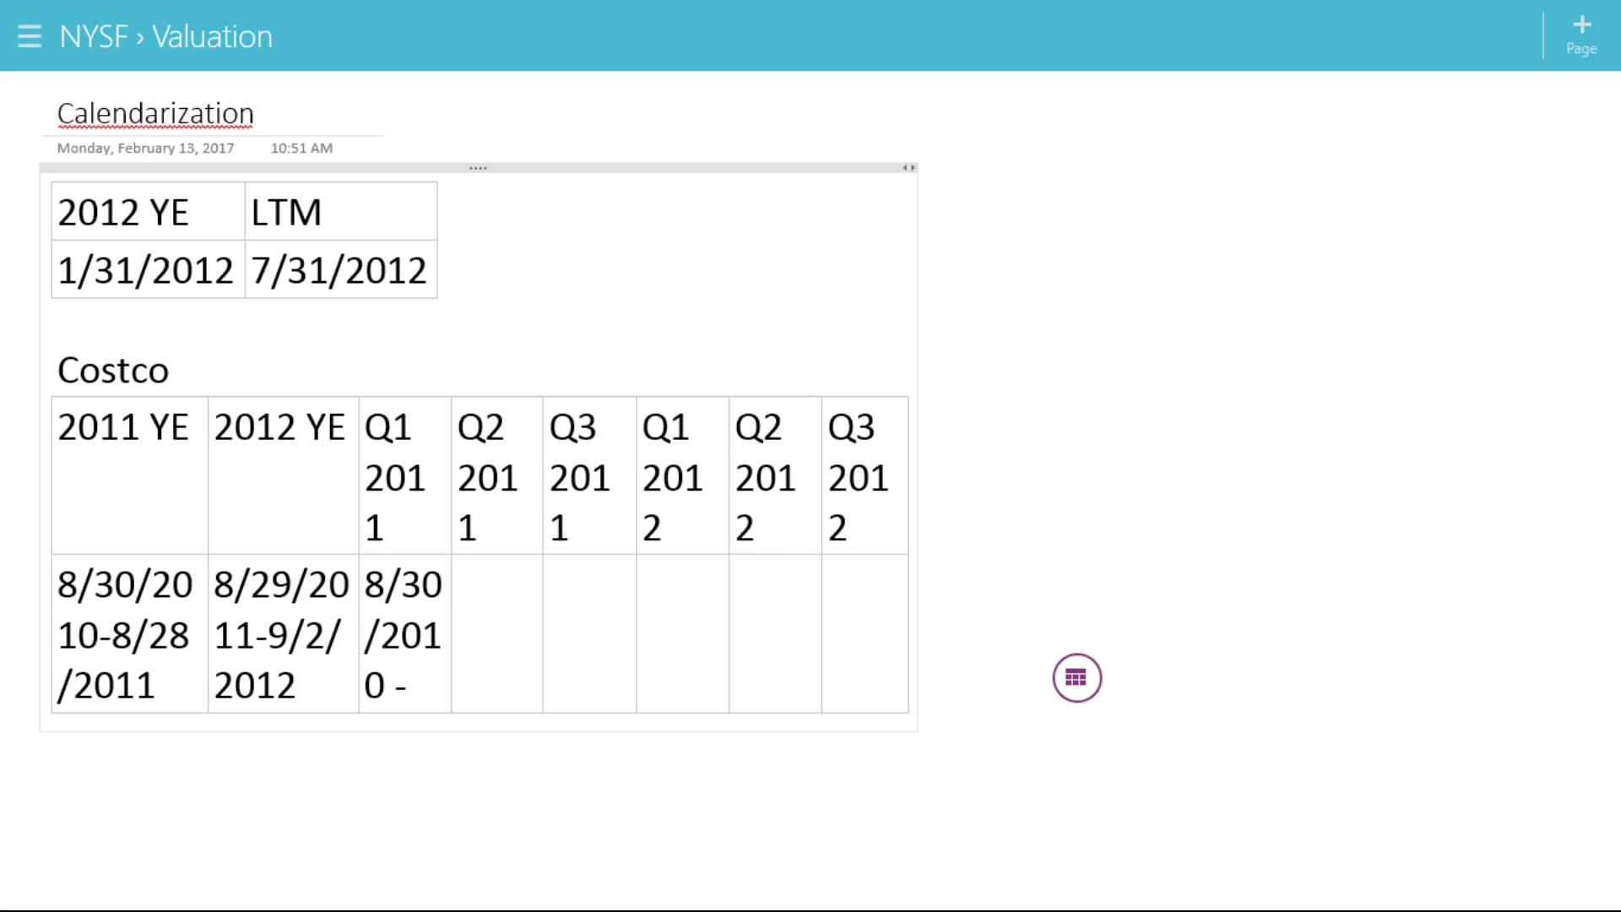
{"action": "type", "text": " 11/"}
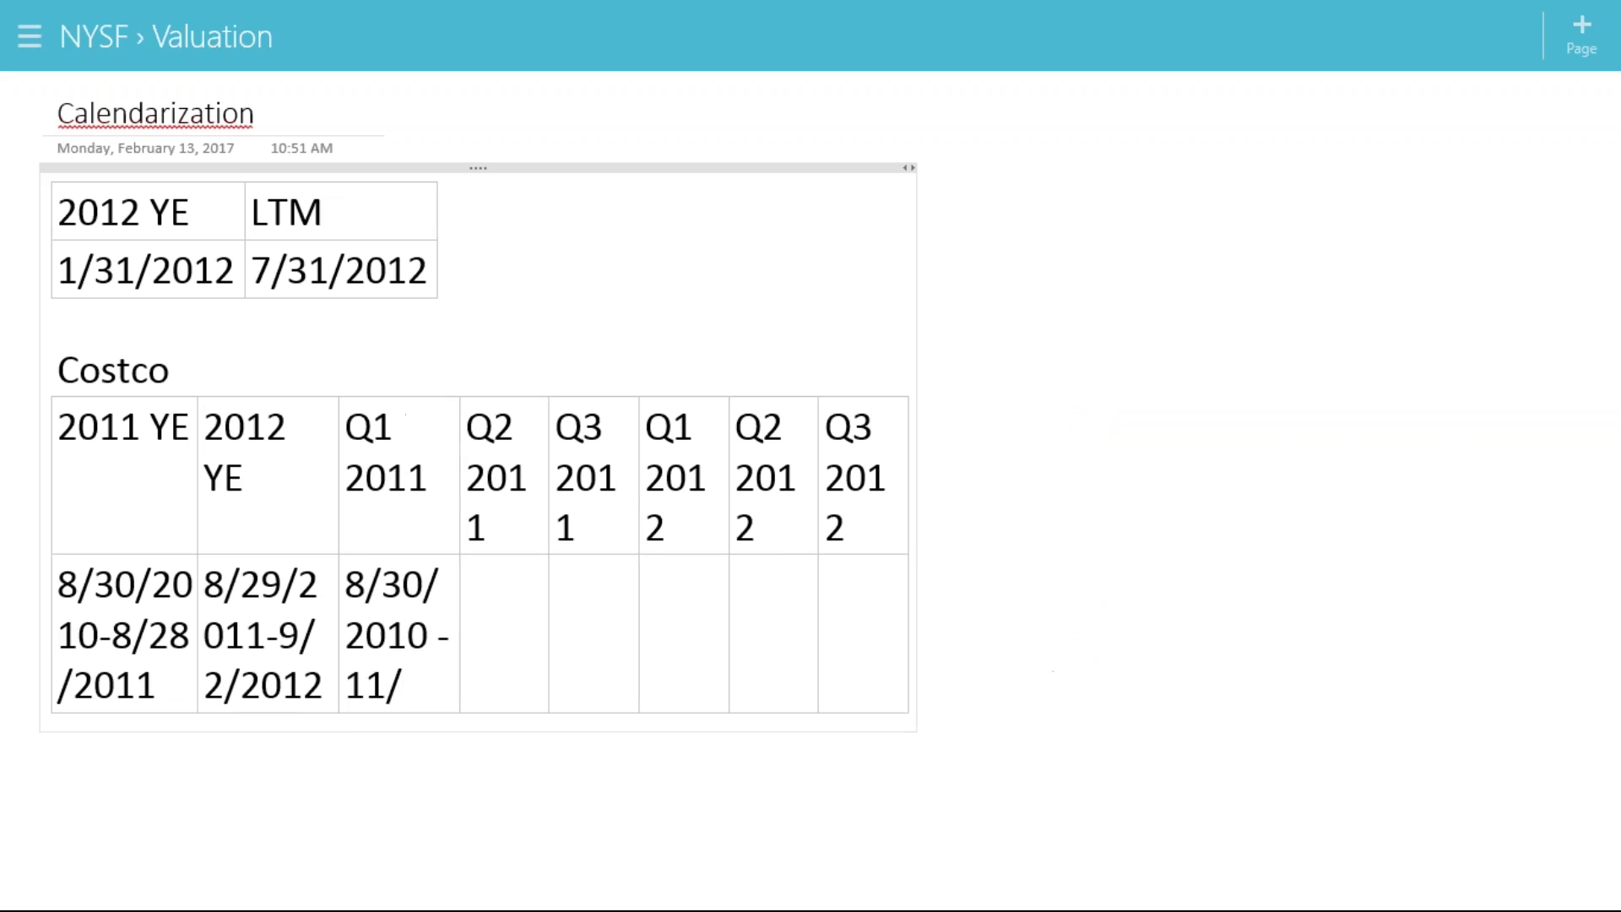
{"action": "type", "text": "21/2010"}
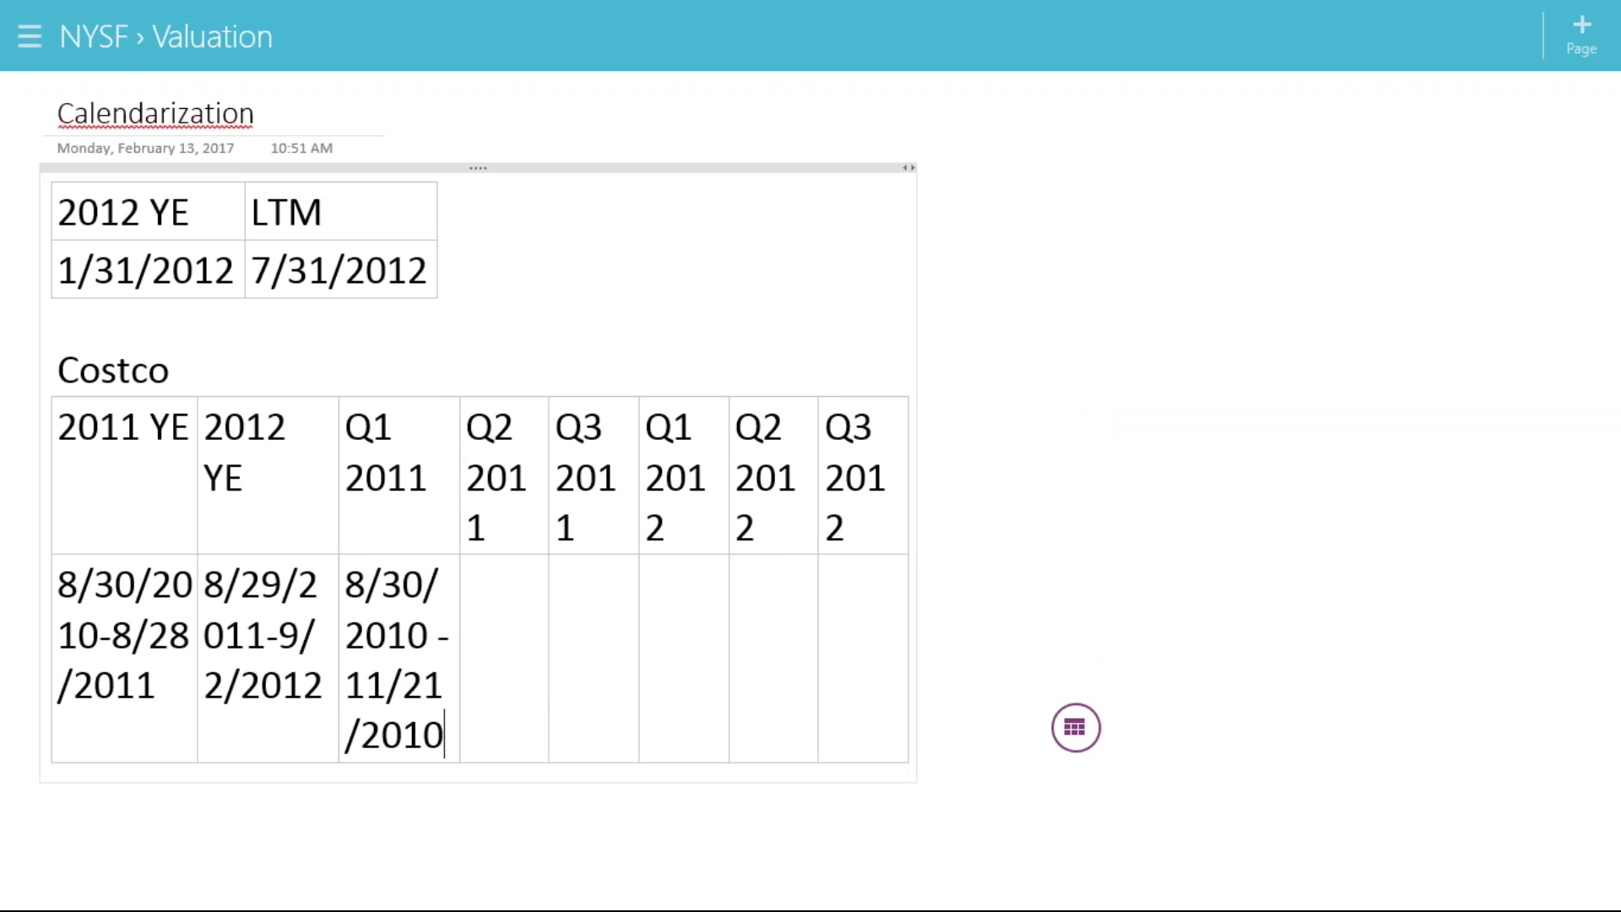
Enter the date range "11/22/2010 - 2/12/2011" under the Q2 2011 heading
{"action": "key", "text": "Tab"}
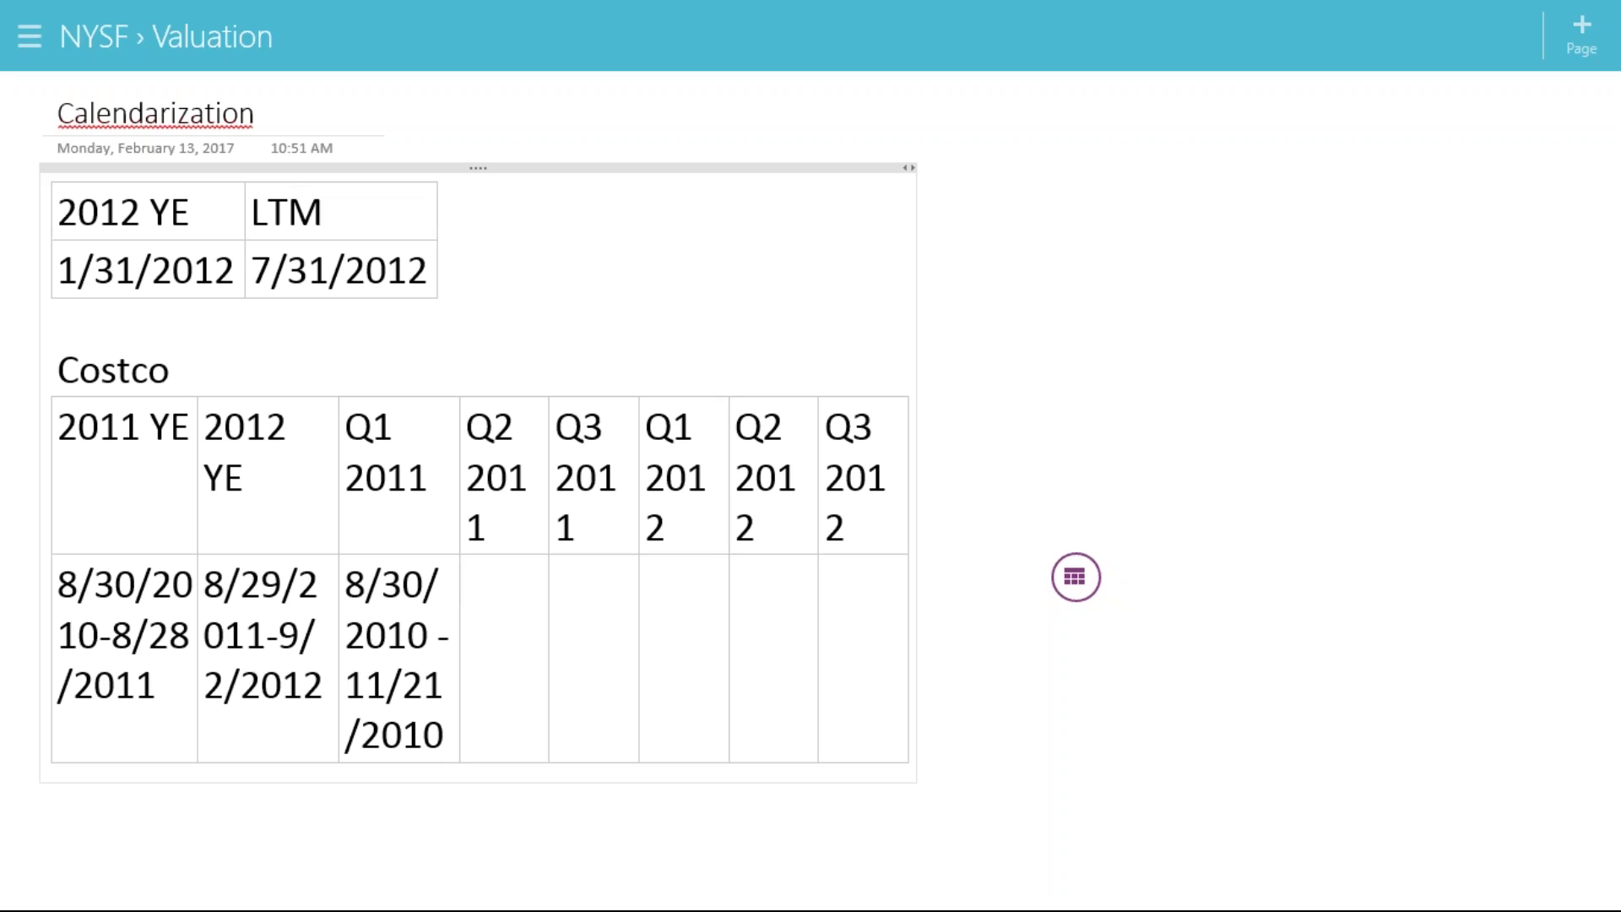
{"action": "type", "text": "11/22/"}
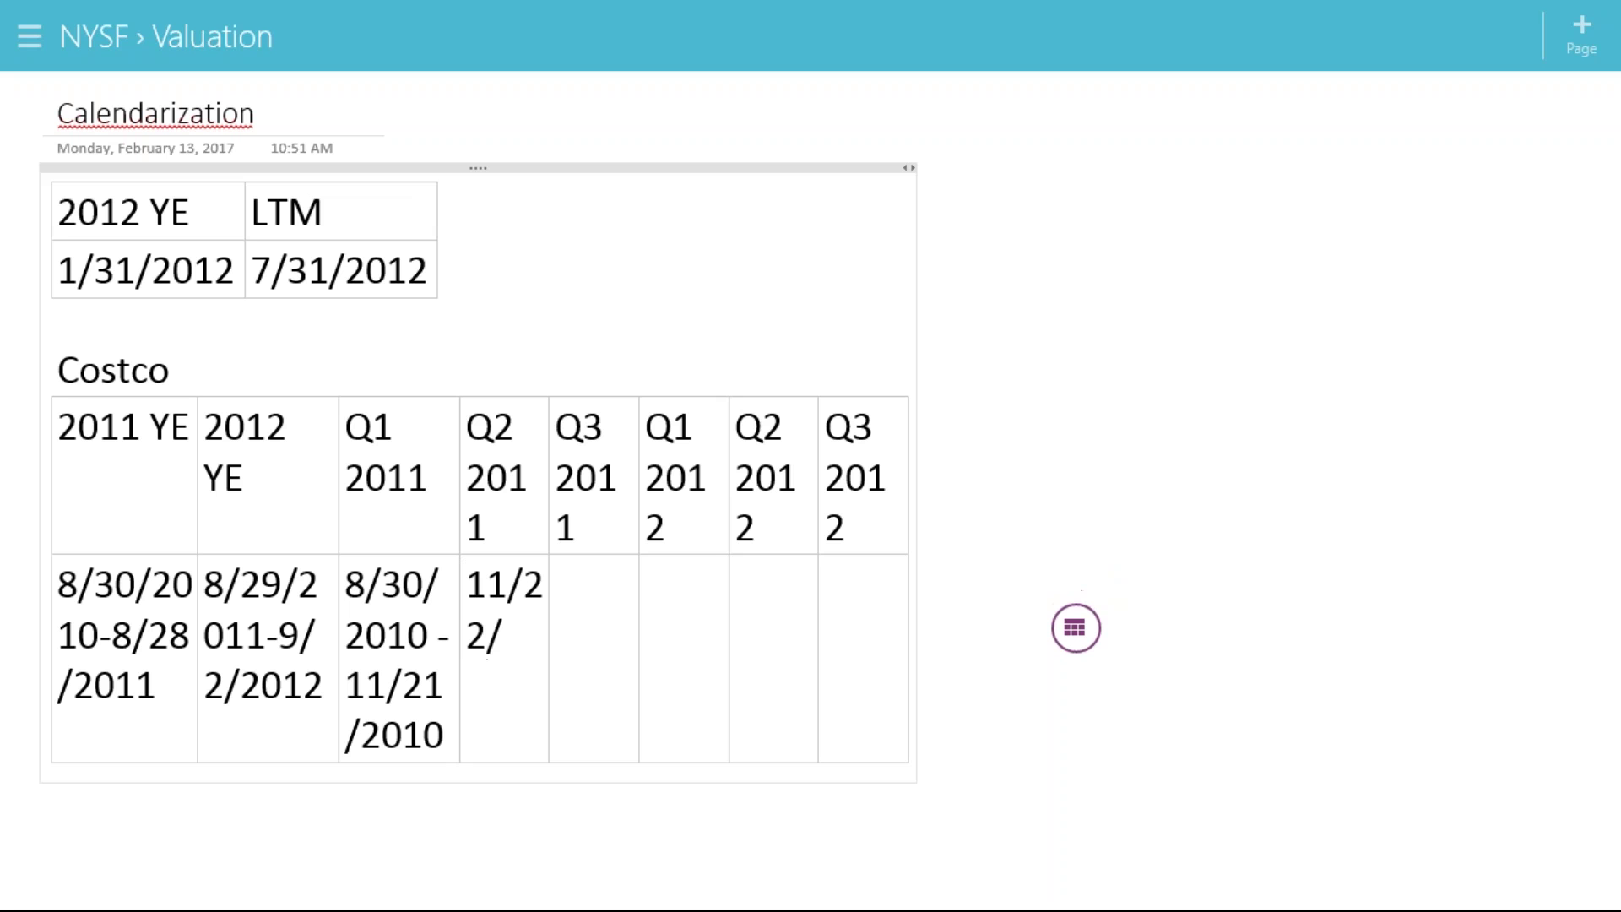
{"action": "type", "text": "2012"}
{"action": "key", "text": "BackSpace"}
{"action": "type", "text": "0 "}
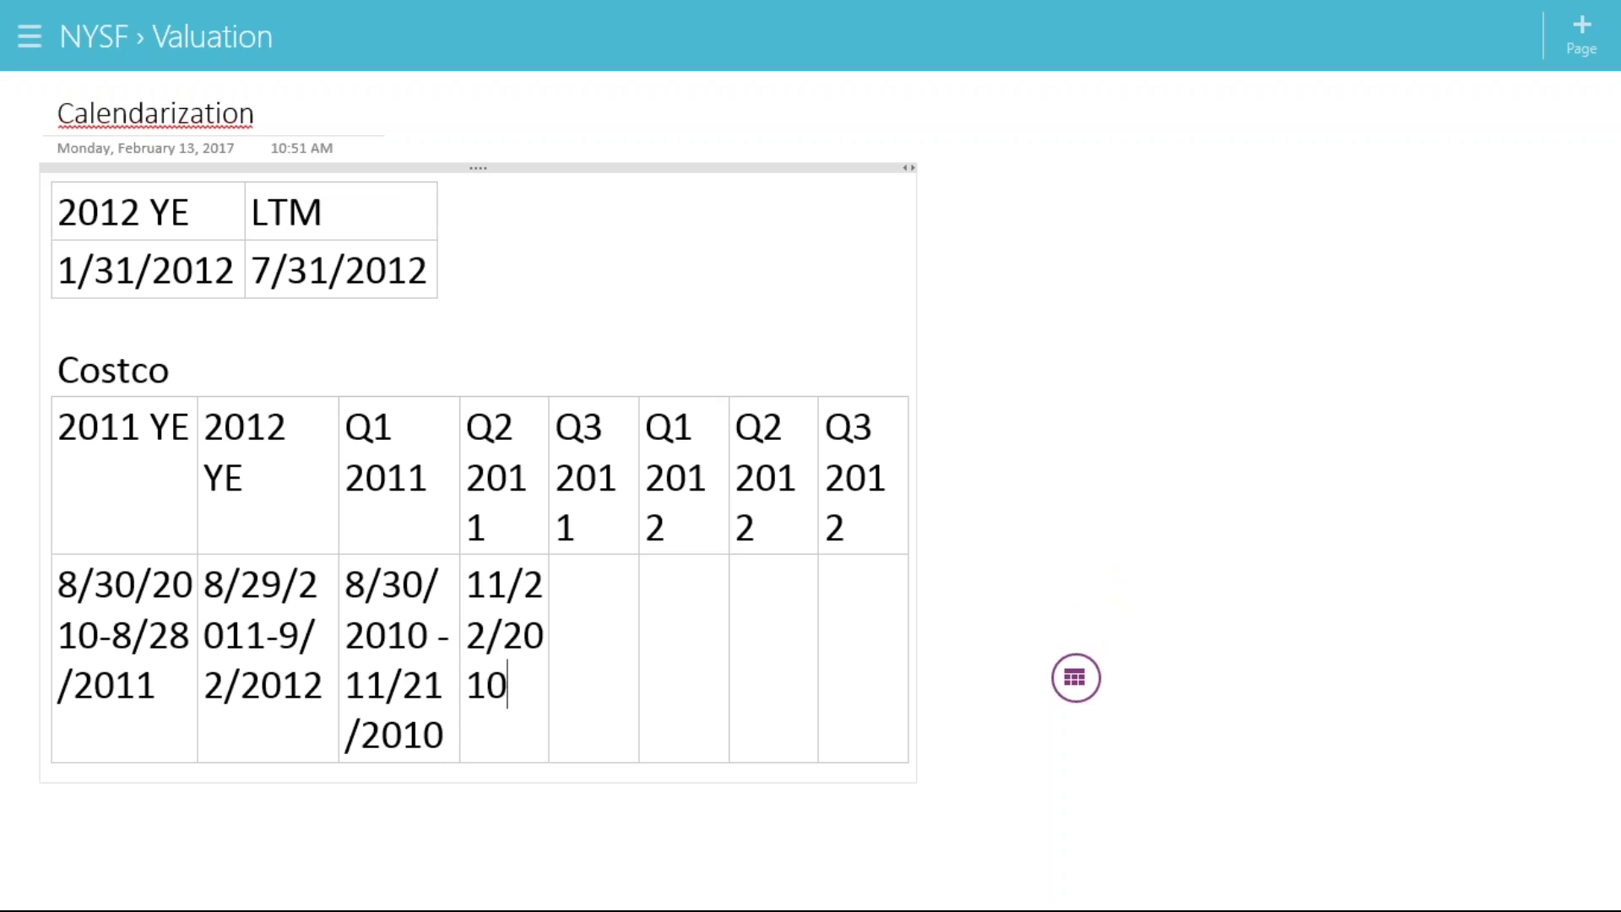
{"action": "type", "text": "- 2/12/"}
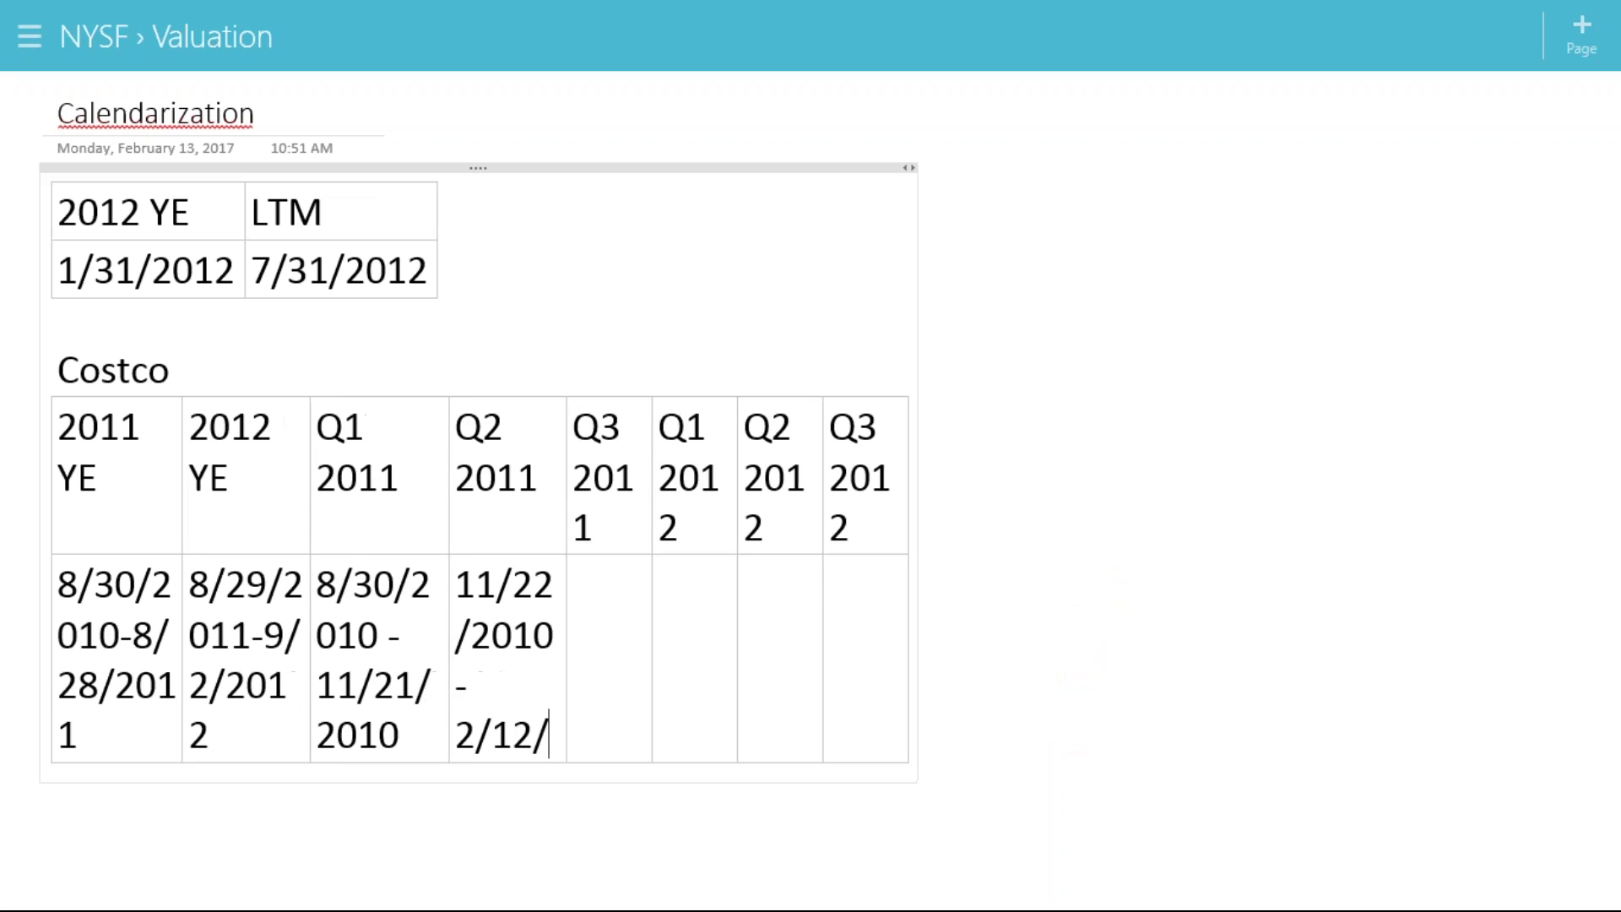
{"action": "type", "text": "2011"}
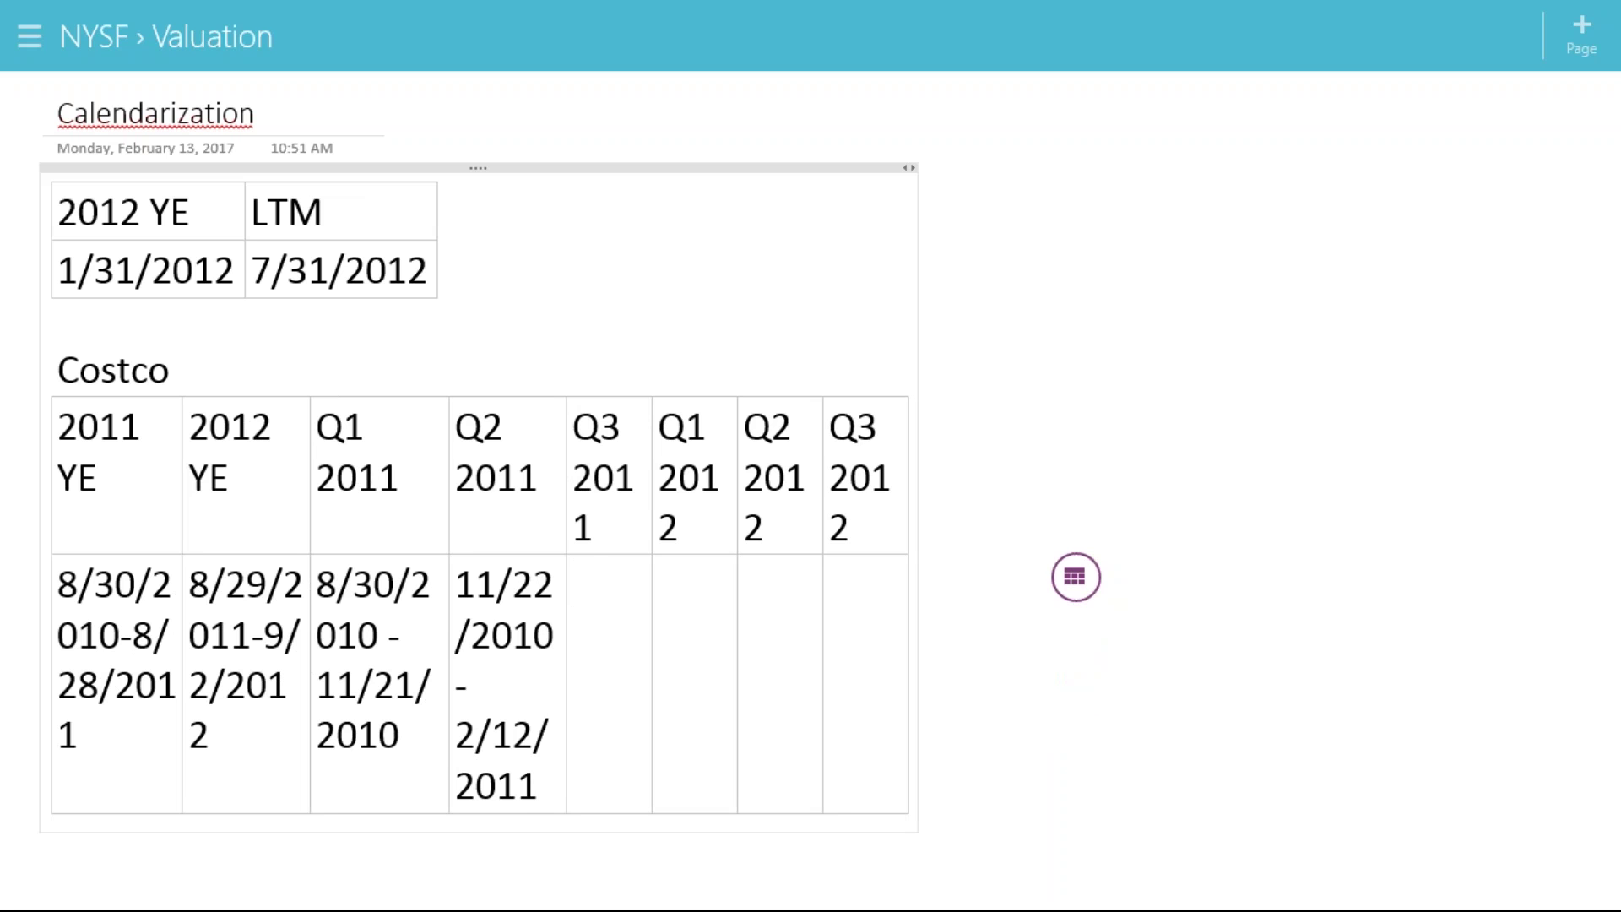
Enter the date range "2/13/2011-5/8/2011" under the Q3 2011 heading
{"action": "type", "text": "2/13/2011 "}
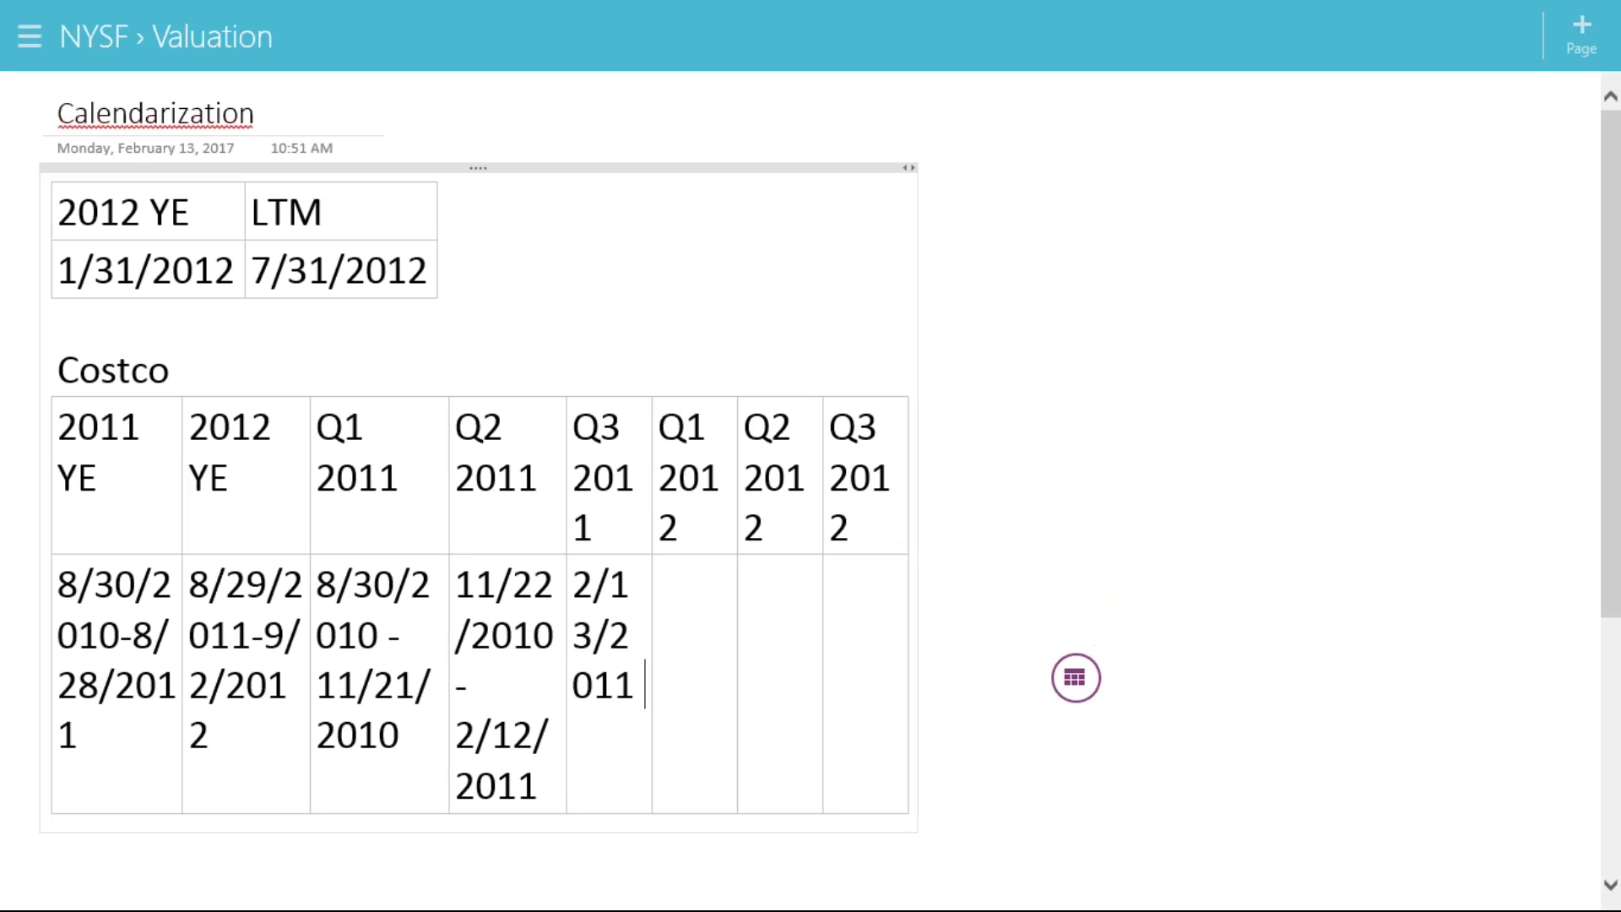
{"action": "type", "text": "-5"}
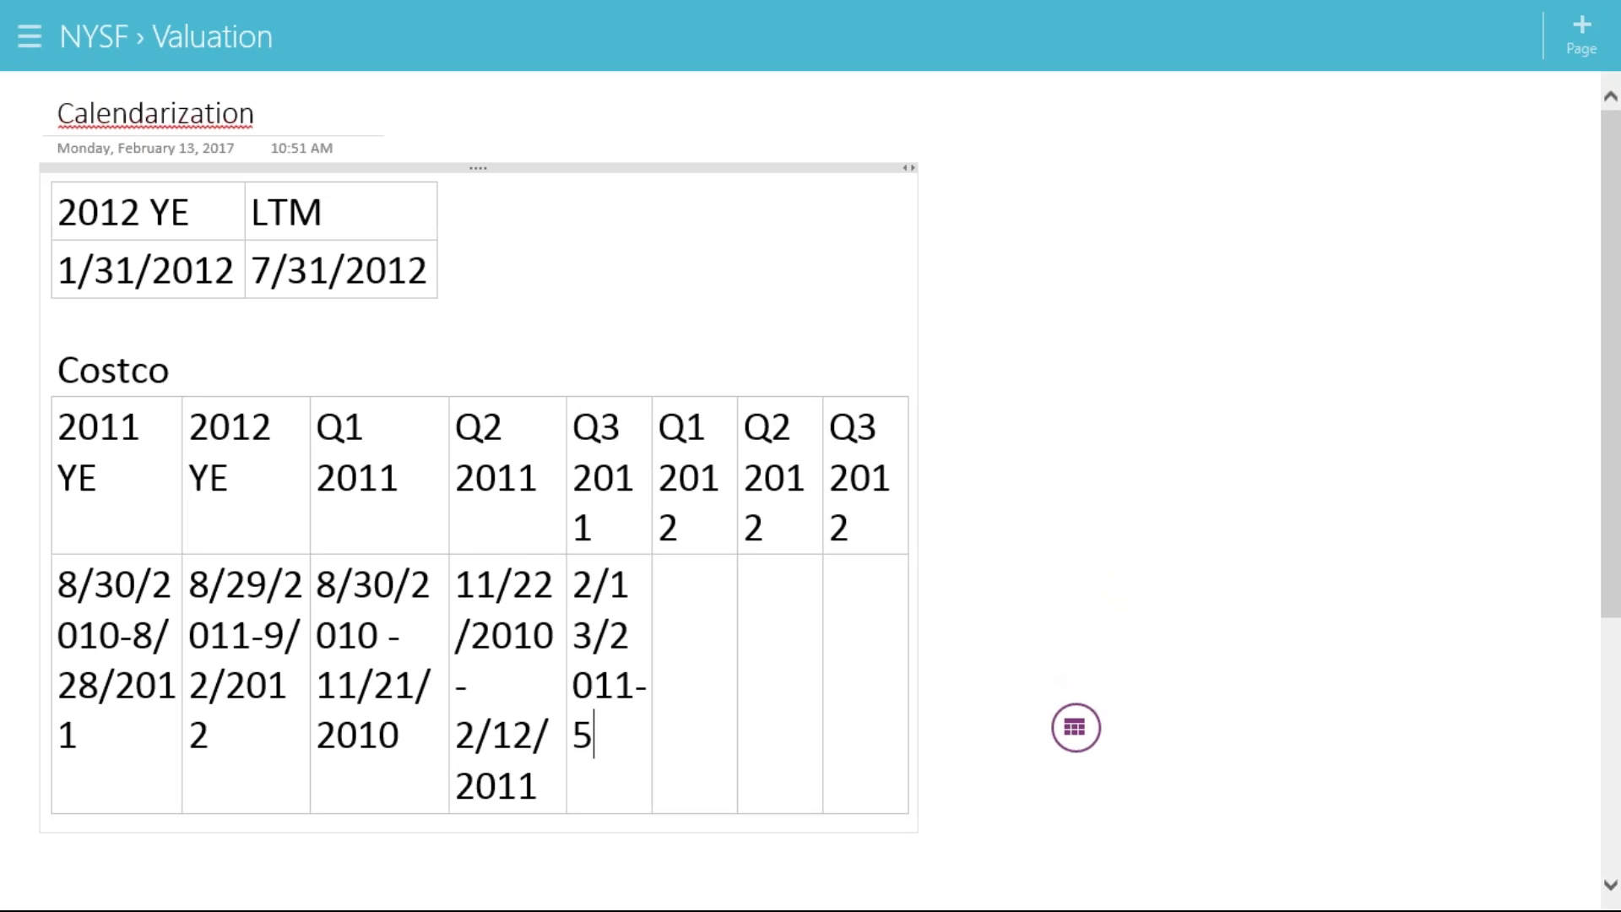
{"action": "type", "text": "/8/20"}
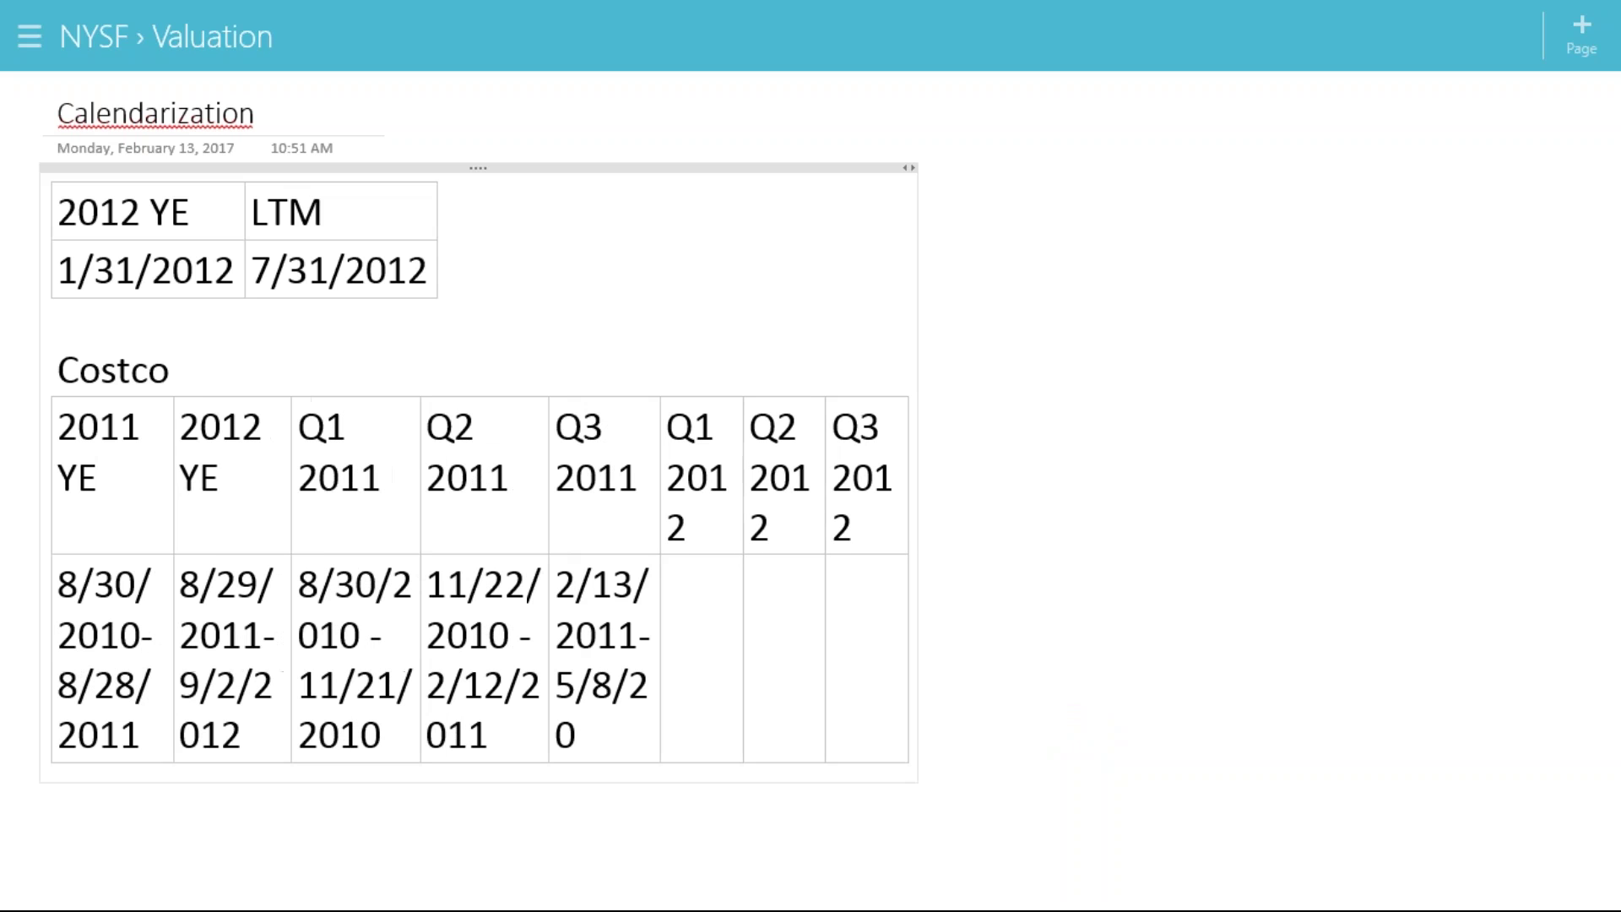
{"action": "type", "text": "11"}
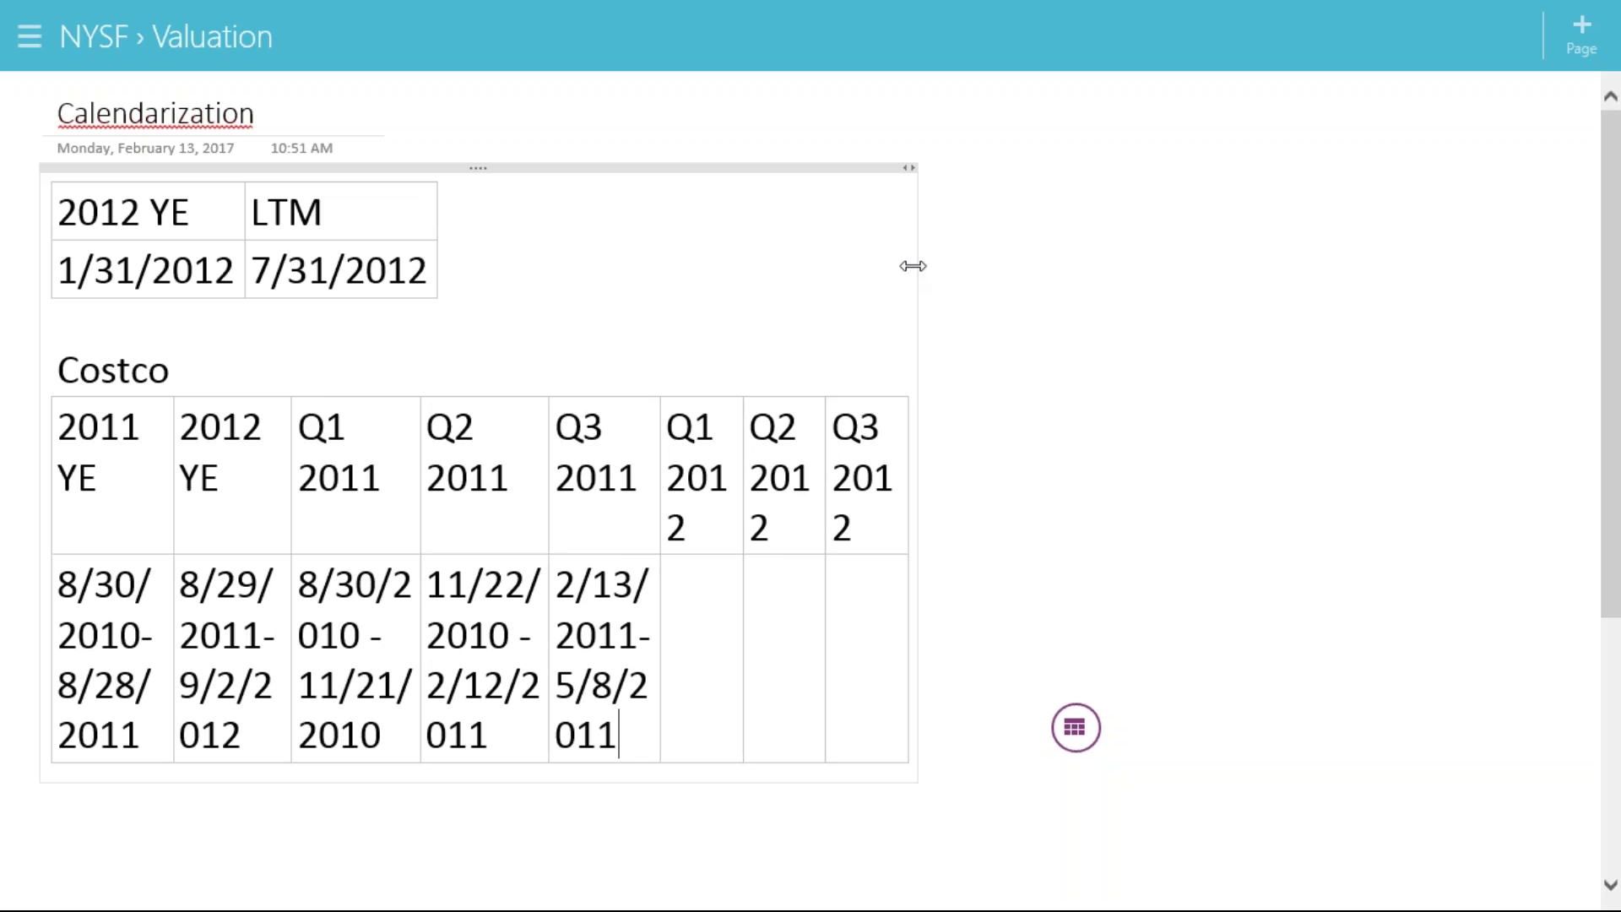
Widen the note container and enter the date range "8/29/2011-11/20/211" under the Q1 2012 heading
{"action": "left_click_drag", "start_coordinate": [912, 261], "coordinate": [1472, 250]}
{"action": "left_click", "coordinate": [1143, 581]}
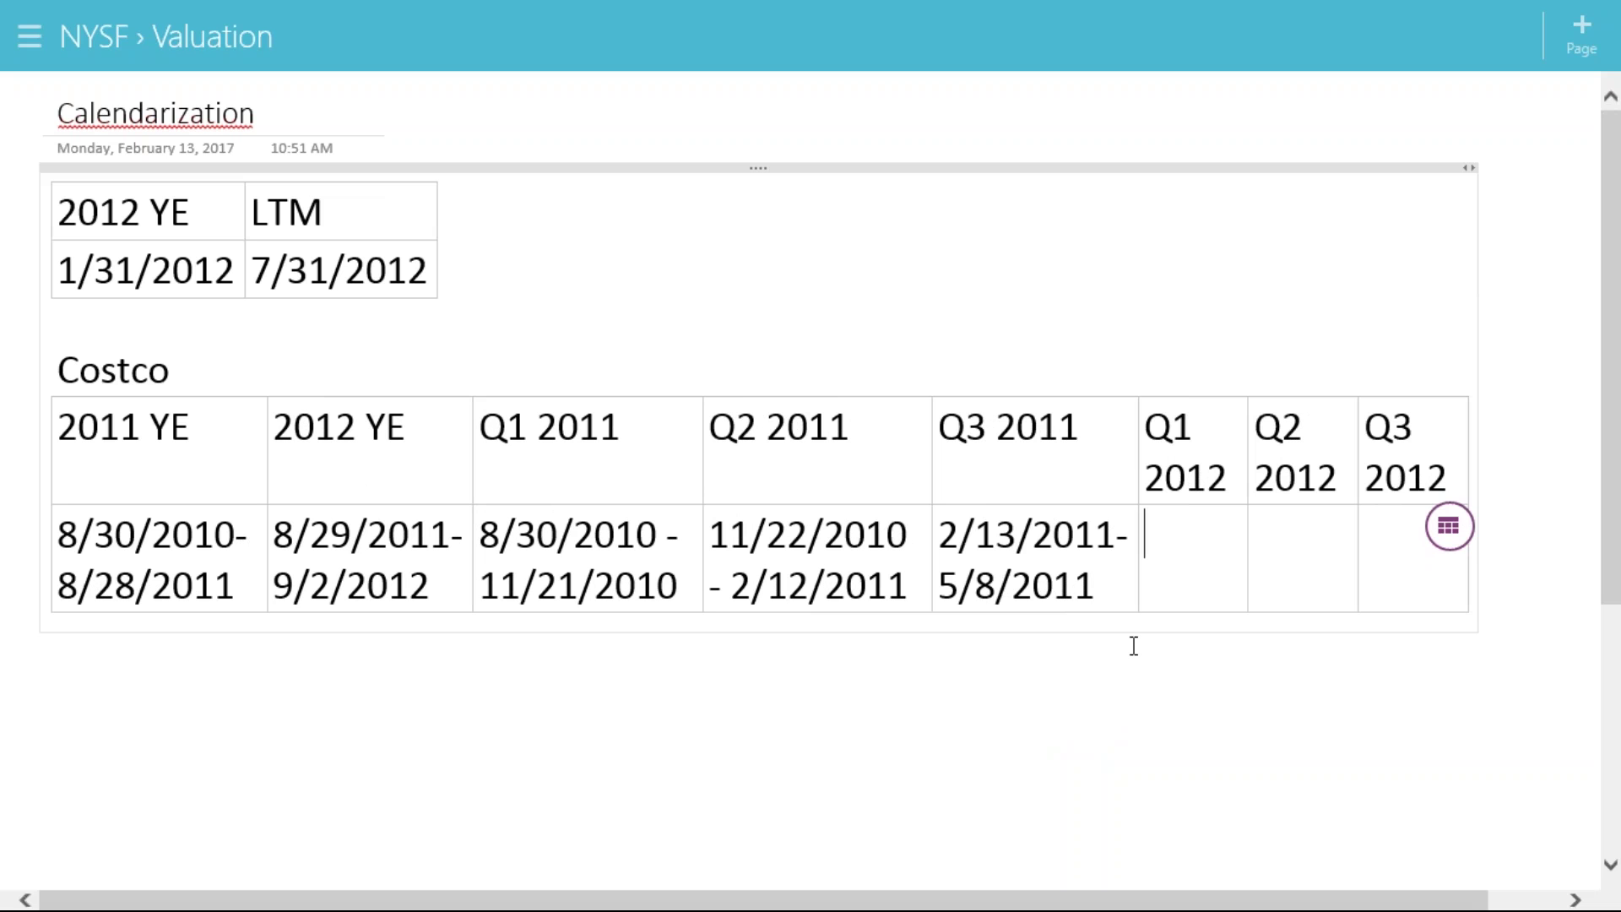
{"action": "type", "text": "8/29/"}
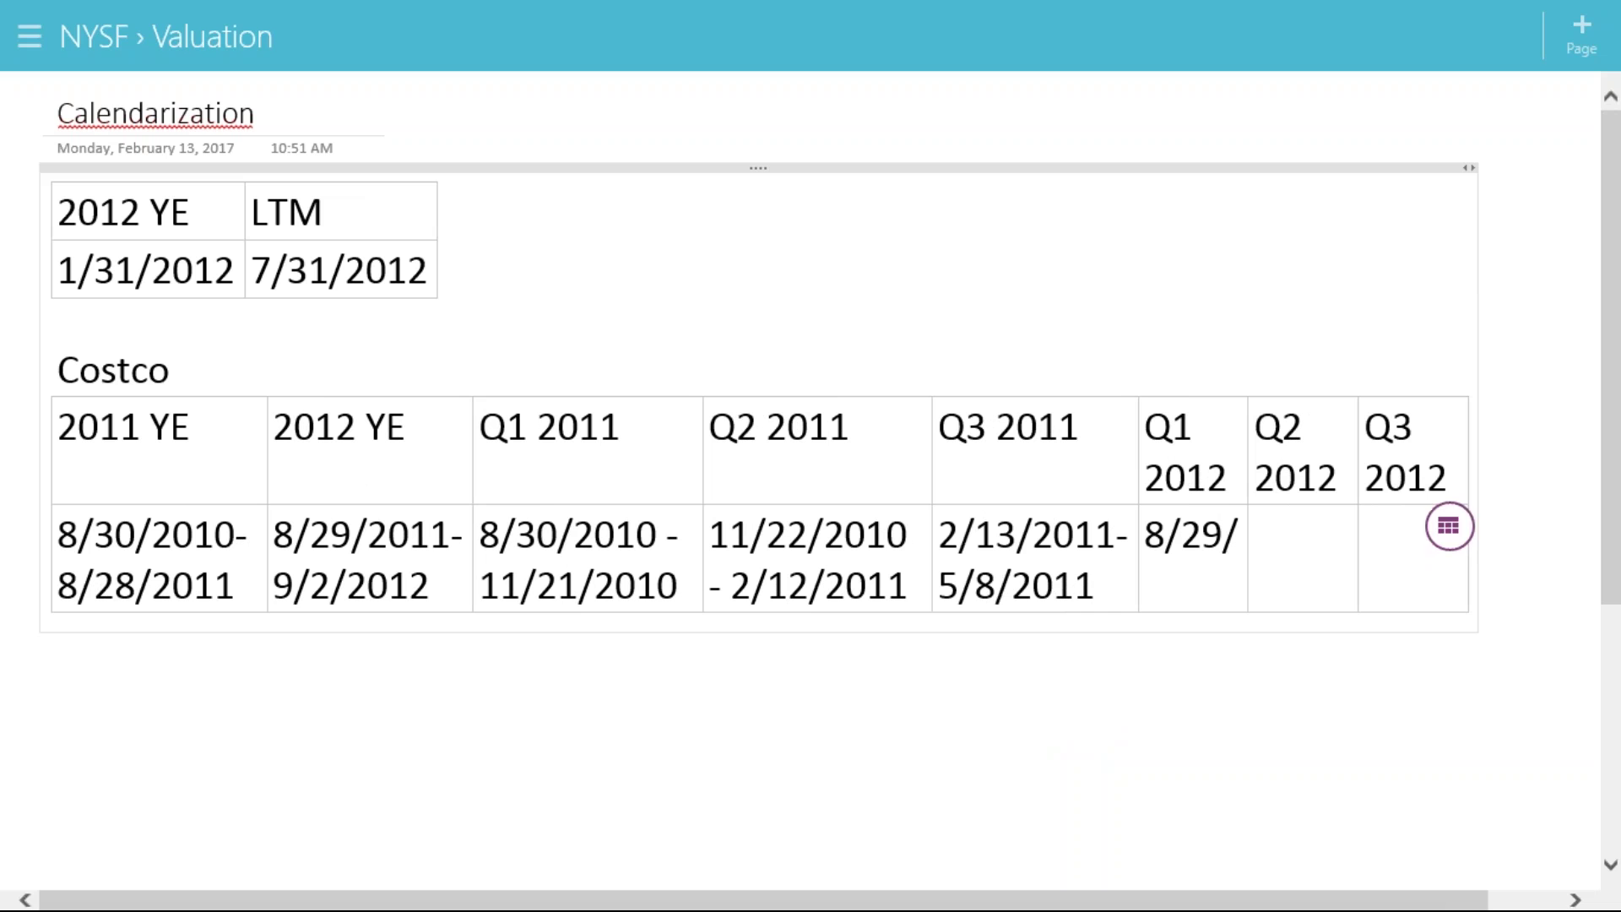
{"action": "type", "text": "2011-"}
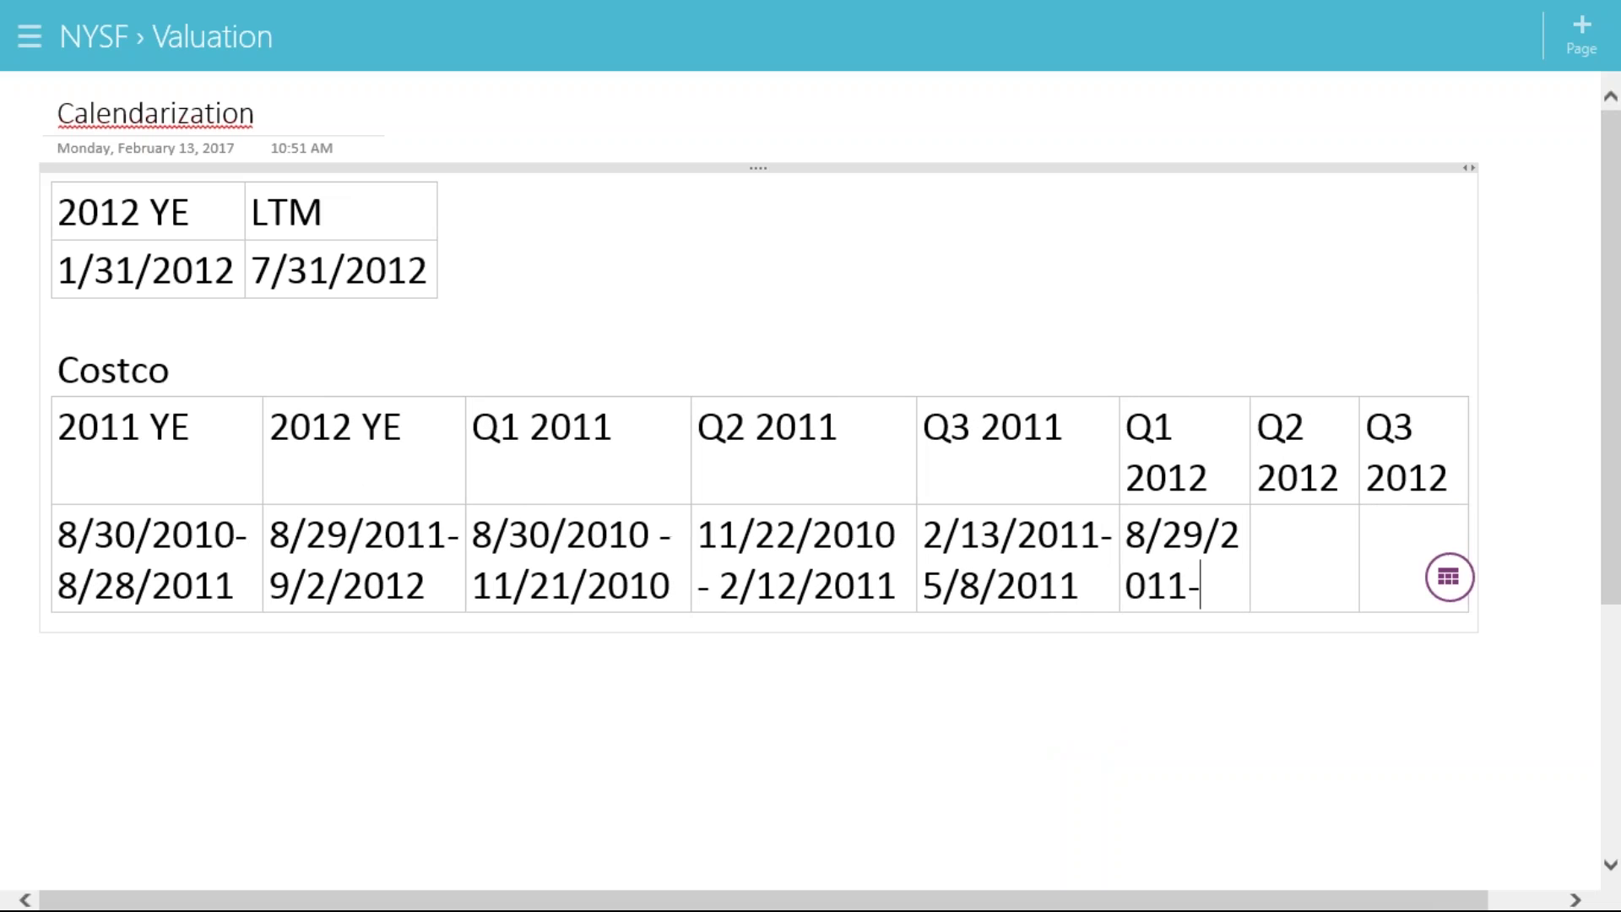
{"action": "type", "text": "11/20"}
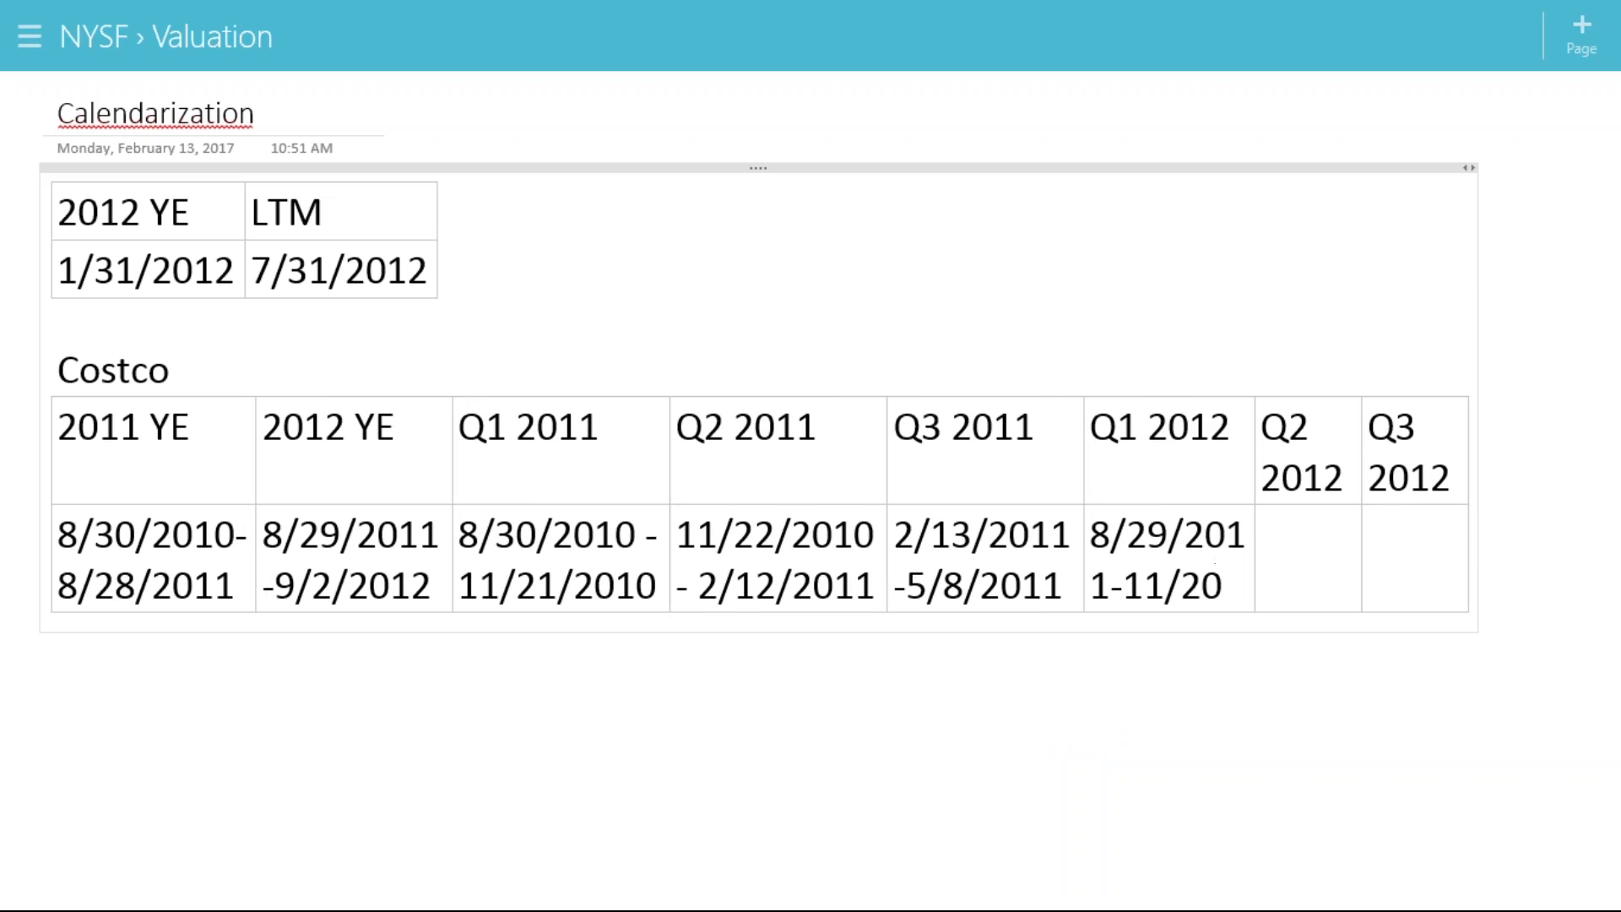
{"action": "type", "text": "/211"}
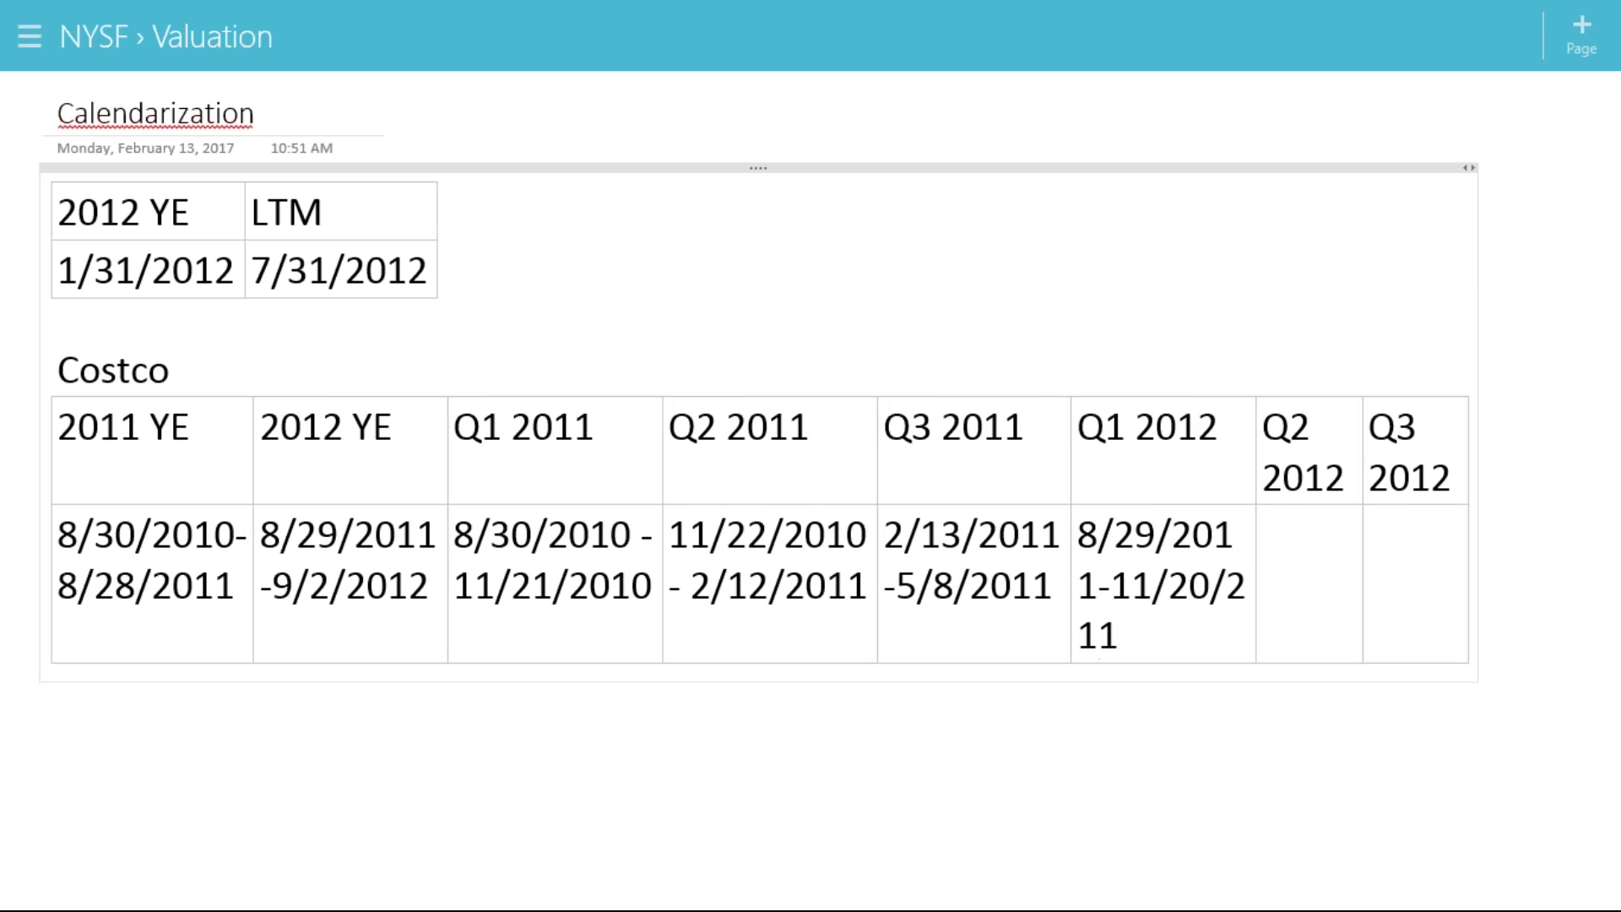
Enter the date range "11/21/2011-2/12/2012" under the Q2 2012 heading
{"action": "left_click", "coordinate": [1263, 534]}
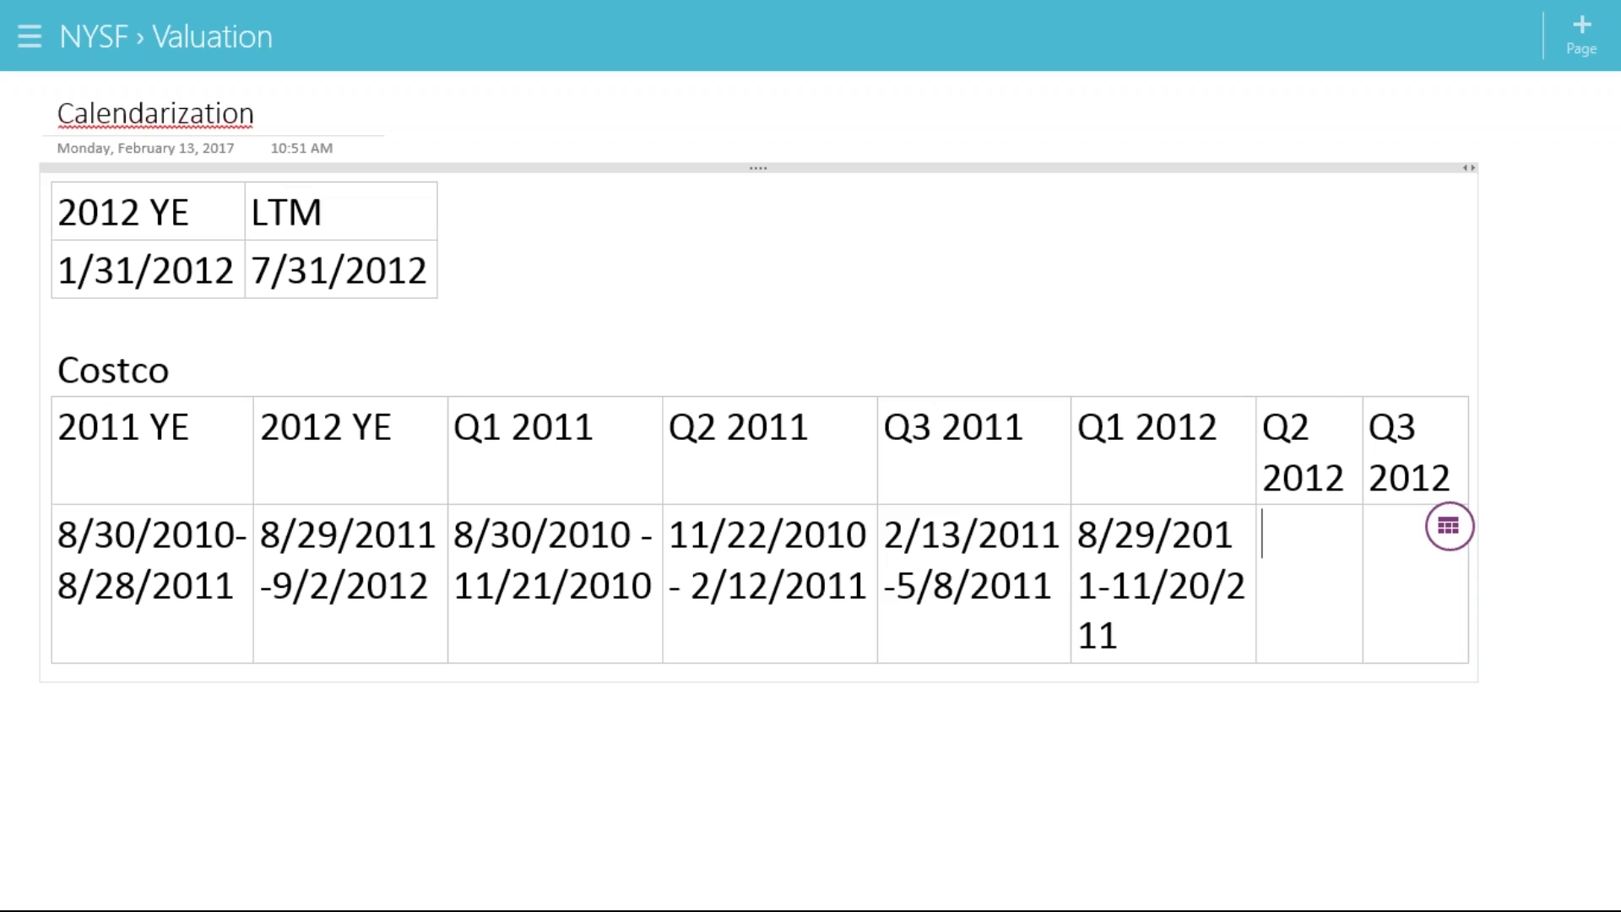
{"action": "type", "text": "11/21/20"}
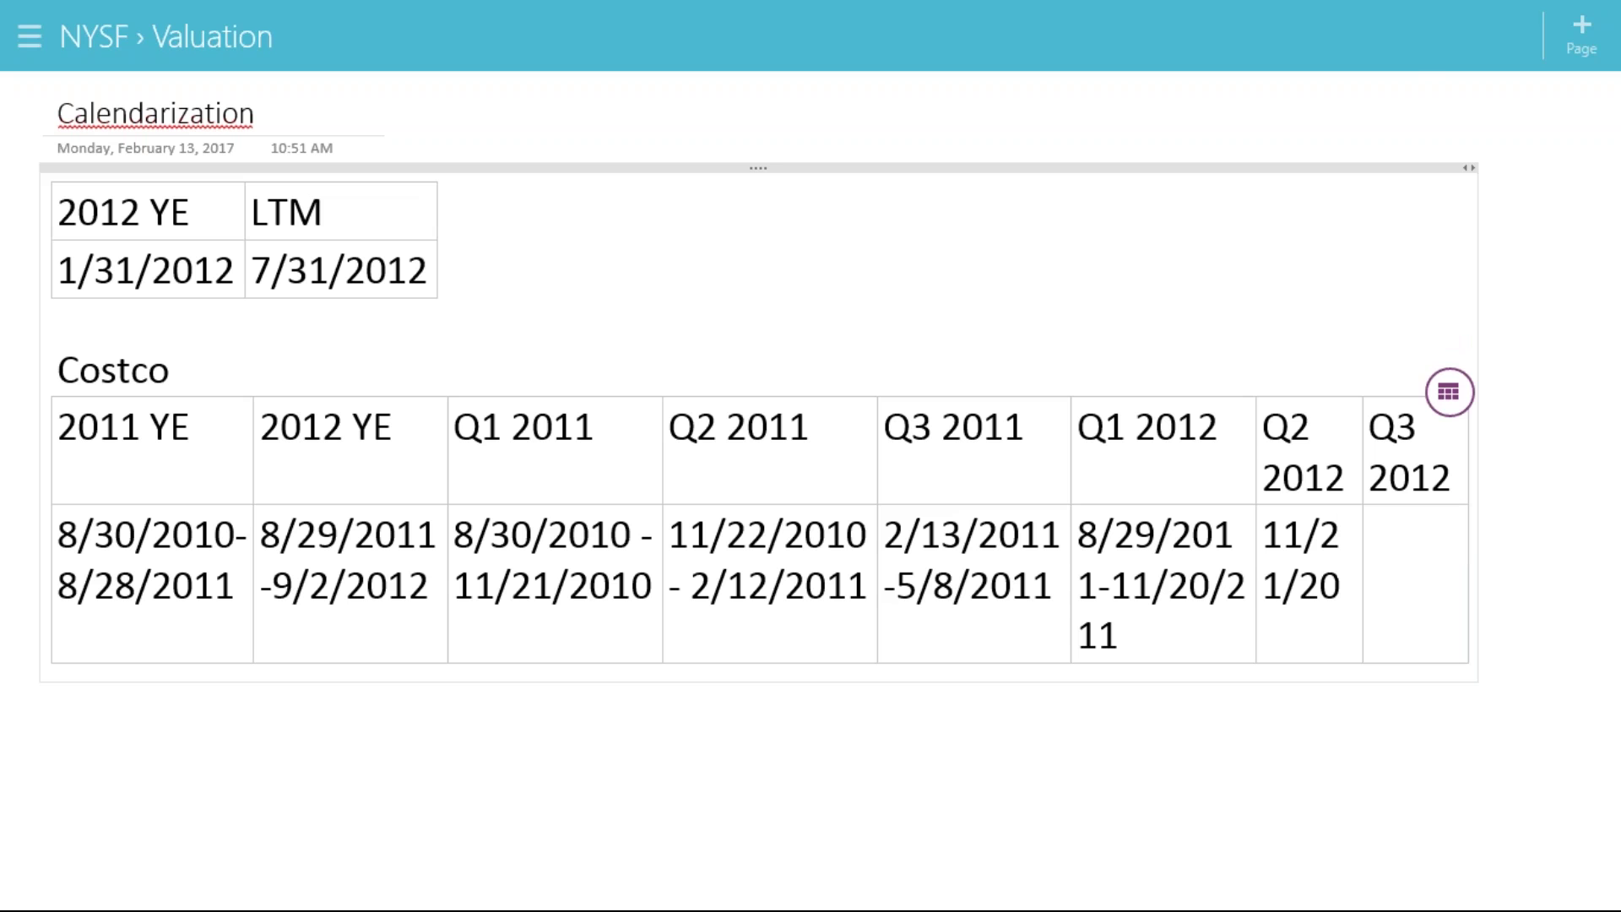
{"action": "type", "text": "11-2"}
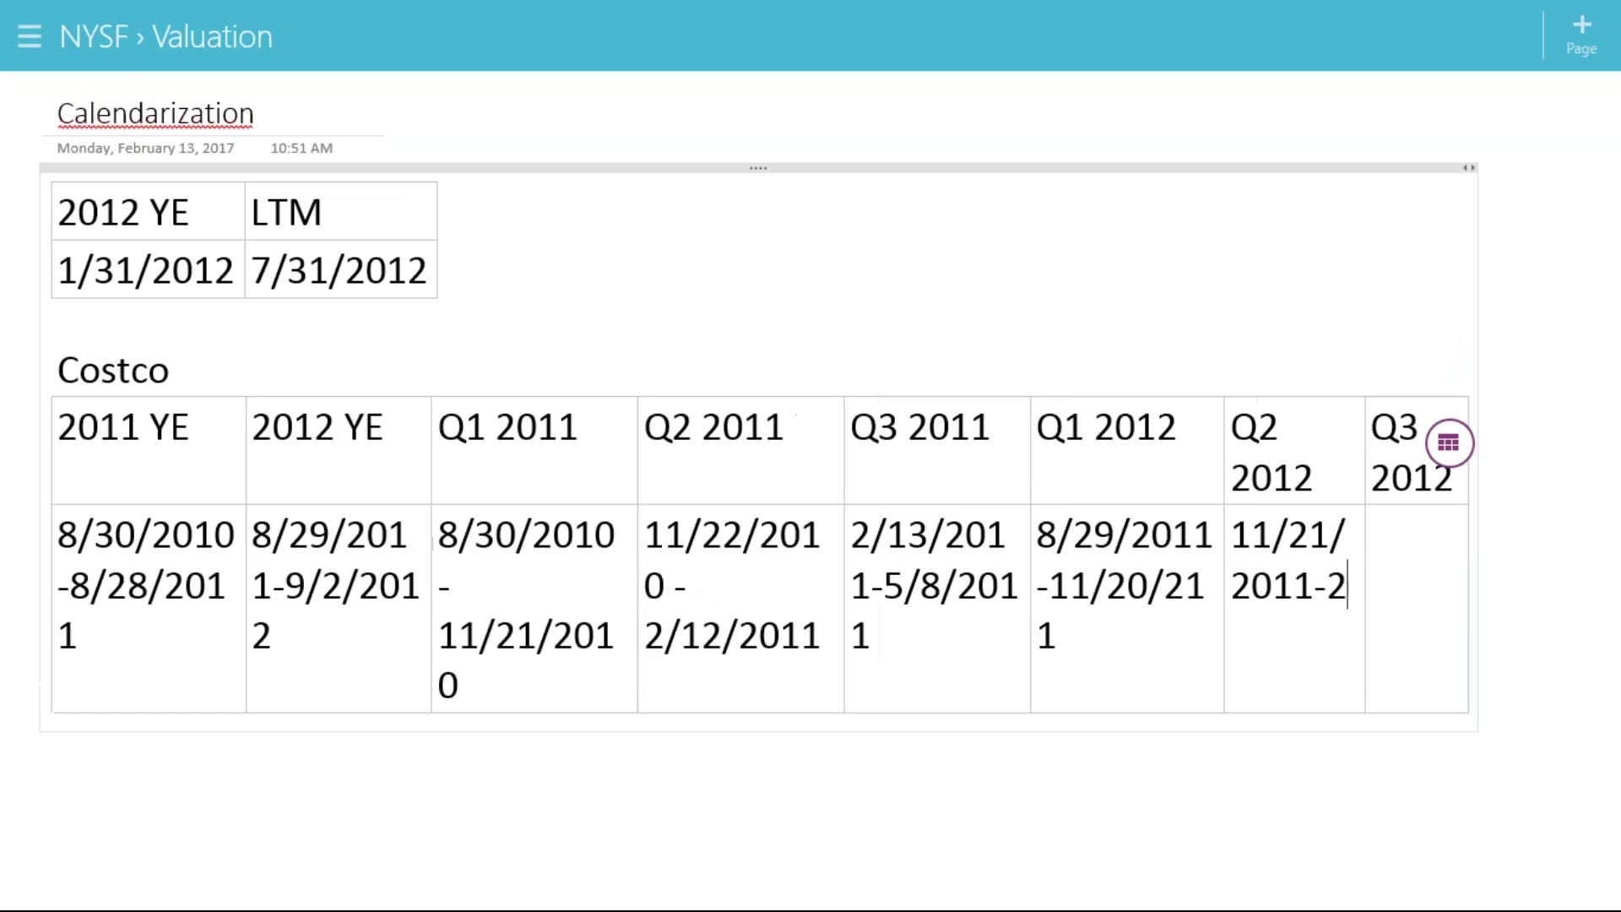
{"action": "type", "text": "/12/2012"}
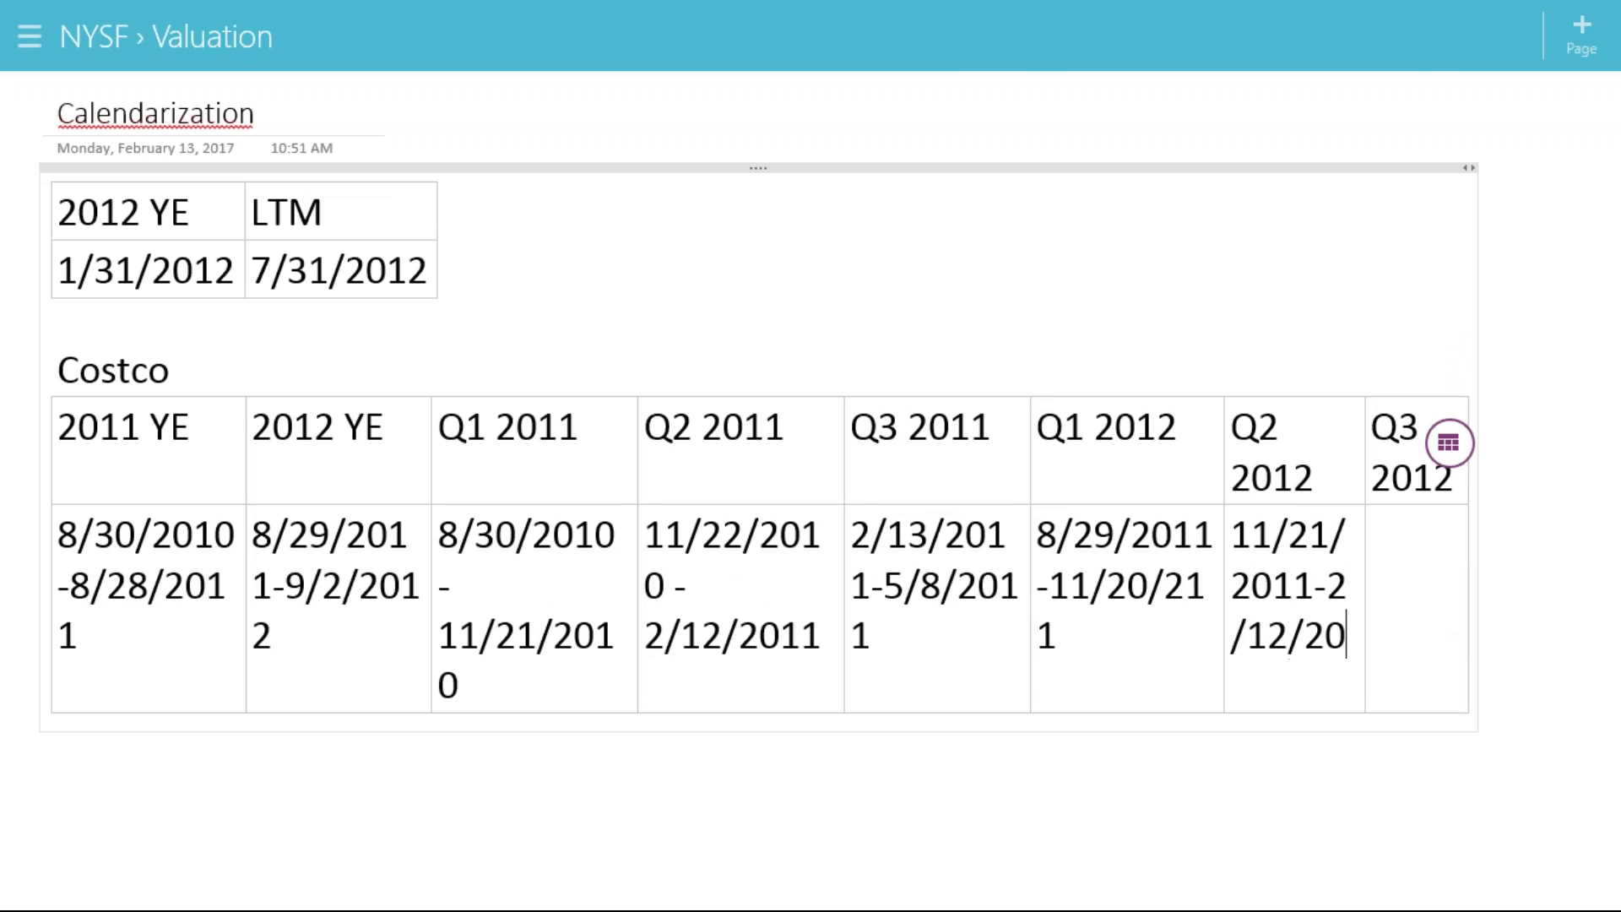
Enter the date range "2/13/2012-5/6/2012" under the Q3 2012 heading and widen the note container further
{"action": "key", "text": "Tab"}
{"action": "type", "text": "2/13/"}
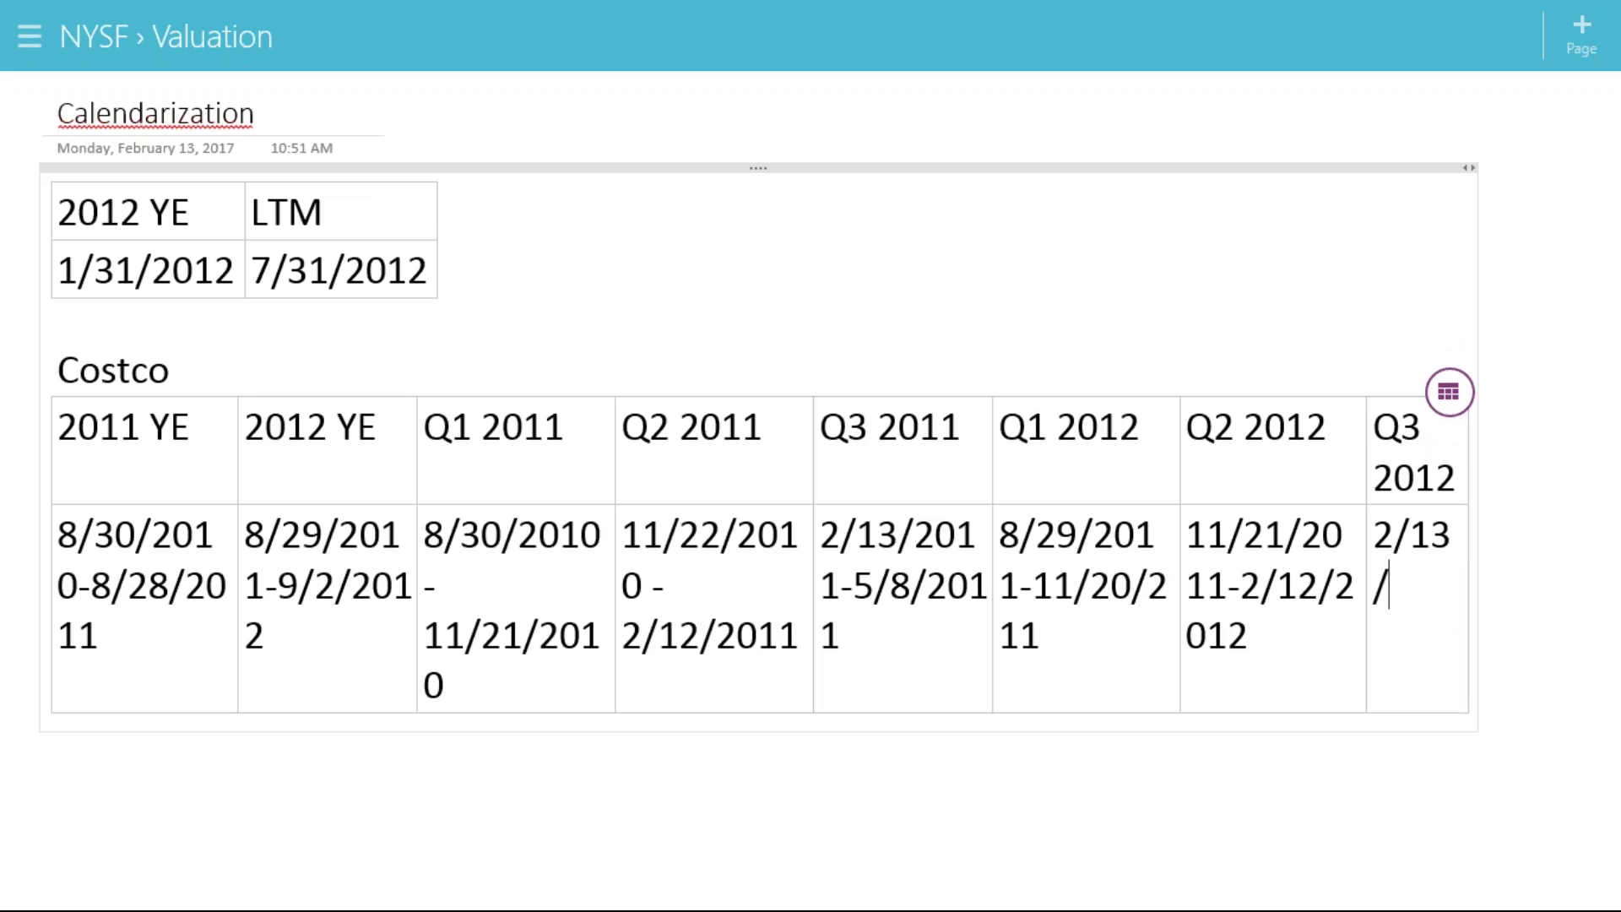
{"action": "type", "text": "2012="}
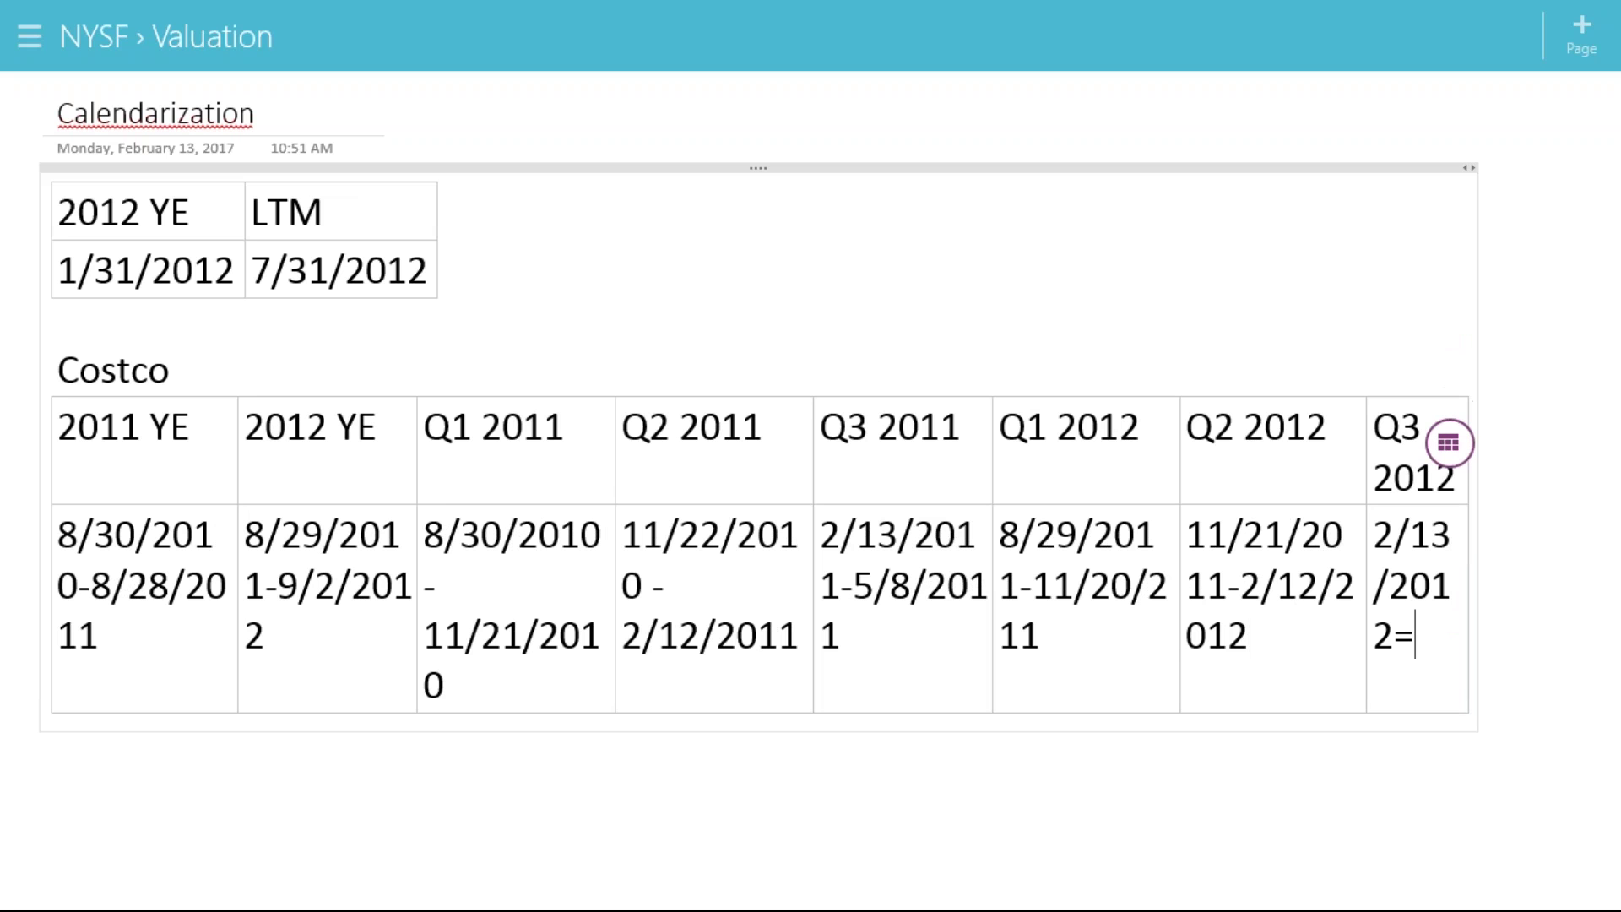
{"action": "key", "text": "BackSpace"}
{"action": "type", "text": "-5/6/2012"}
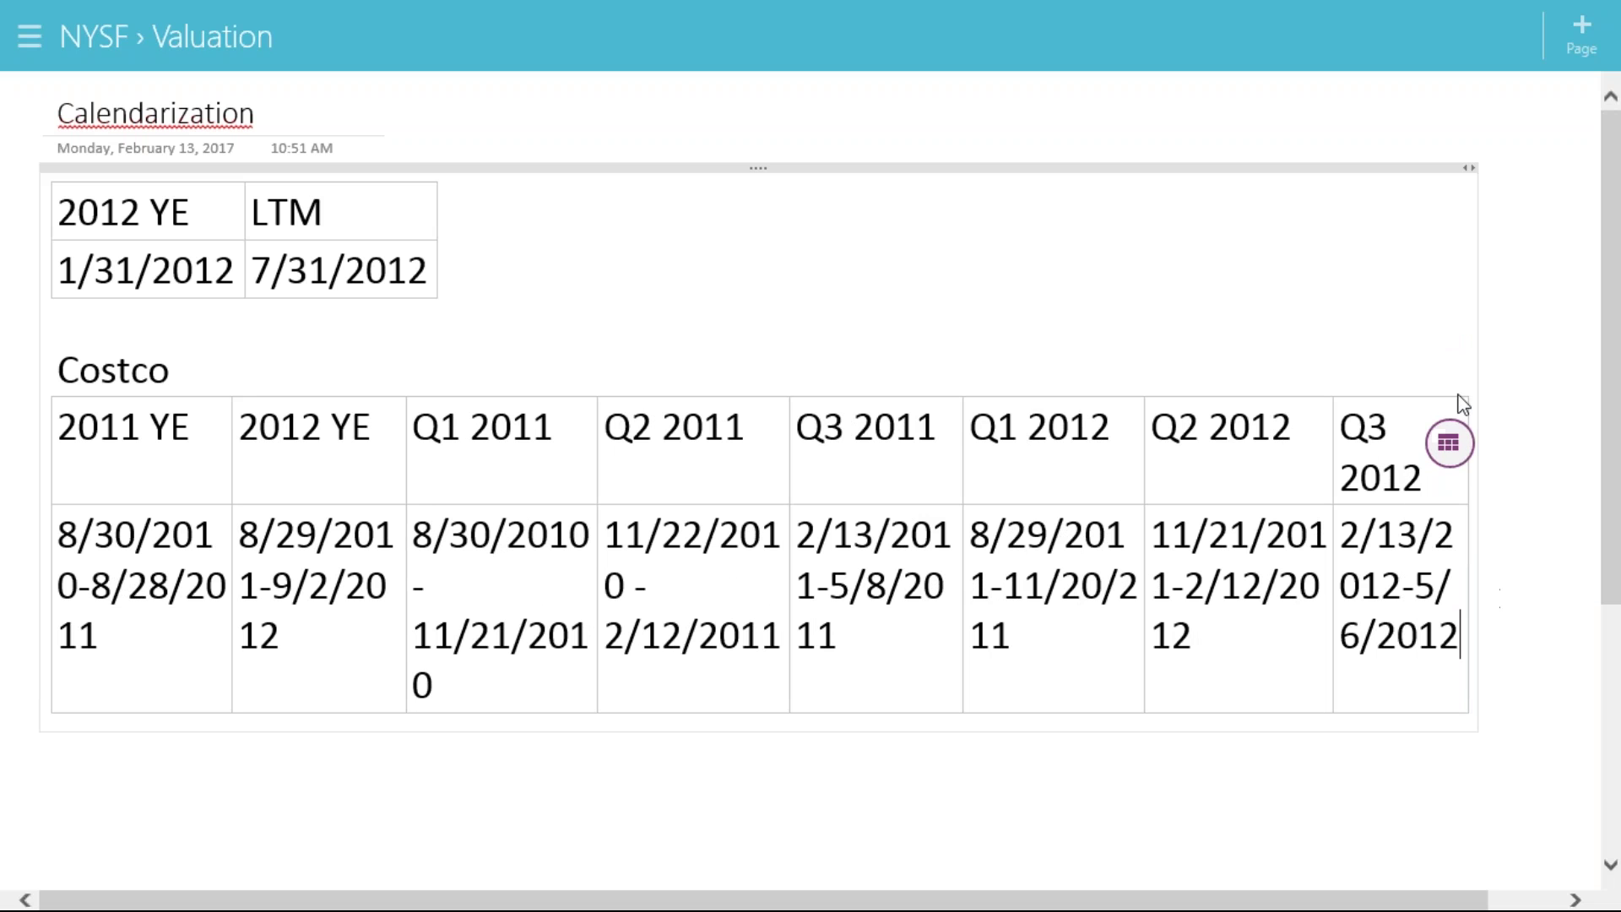
{"action": "mouse_move", "coordinate": [1481, 342]}
{"action": "left_mouse_down"}
{"action": "mouse_move", "coordinate": [1597, 336]}
{"action": "mouse_move", "coordinate": [1481, 346]}
{"action": "left_mouse_up"}
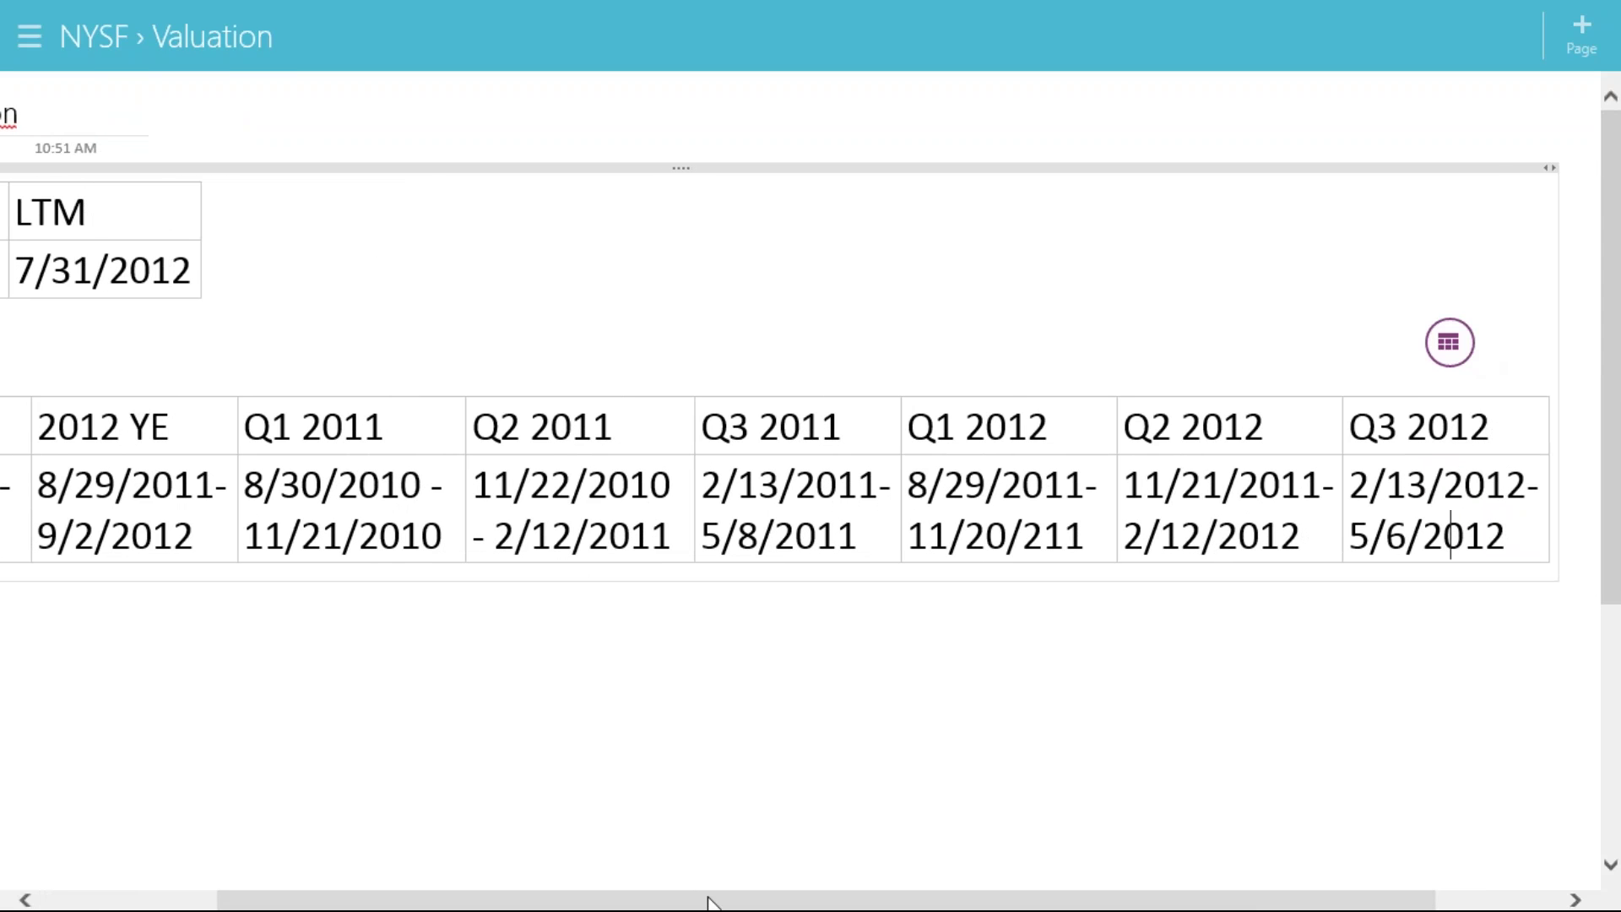
Set the text of the whole Costco period table to font size 20
{"action": "left_click_drag", "start_coordinate": [703, 899], "coordinate": [480, 907]}
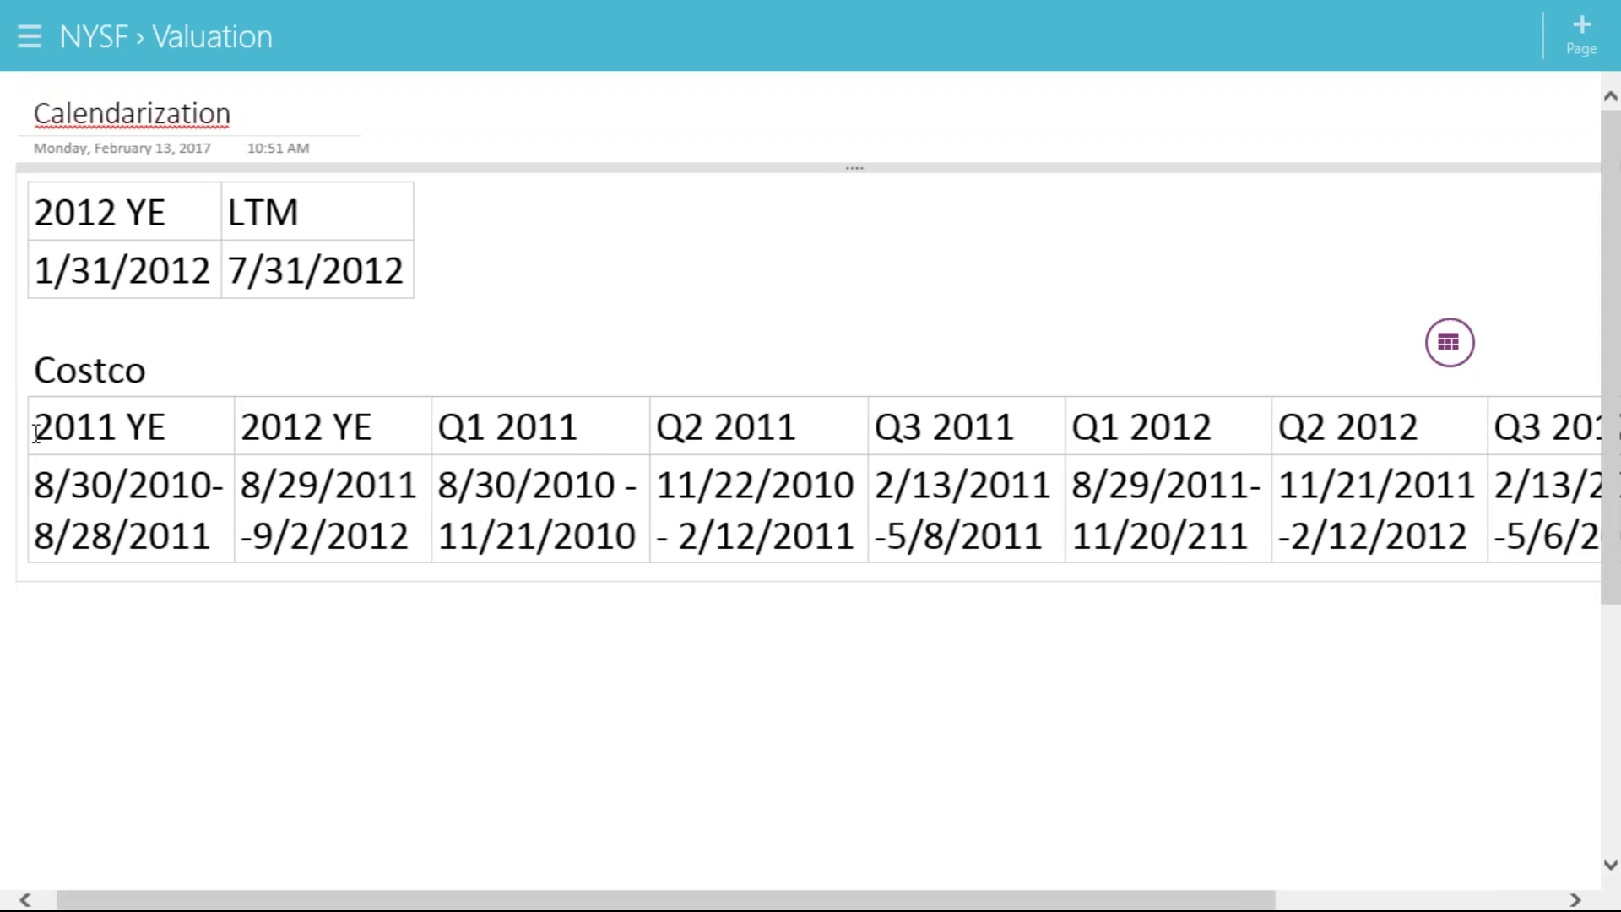
{"action": "left_click_drag", "start_coordinate": [36, 433], "coordinate": [1419, 434]}
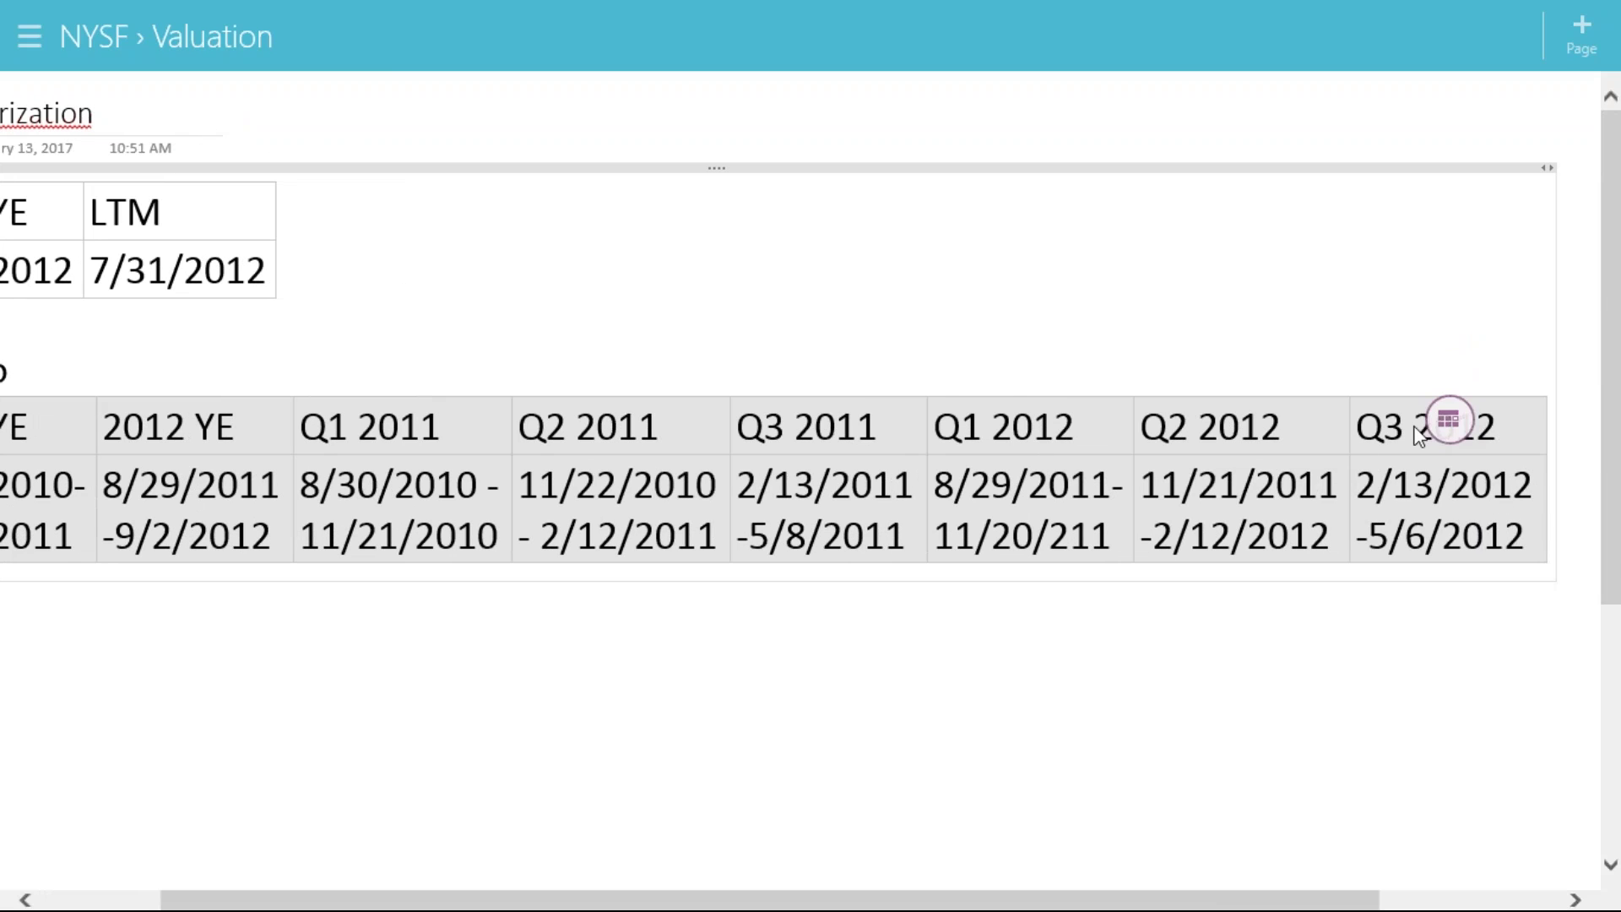
{"action": "left_click", "coordinate": [1448, 420]}
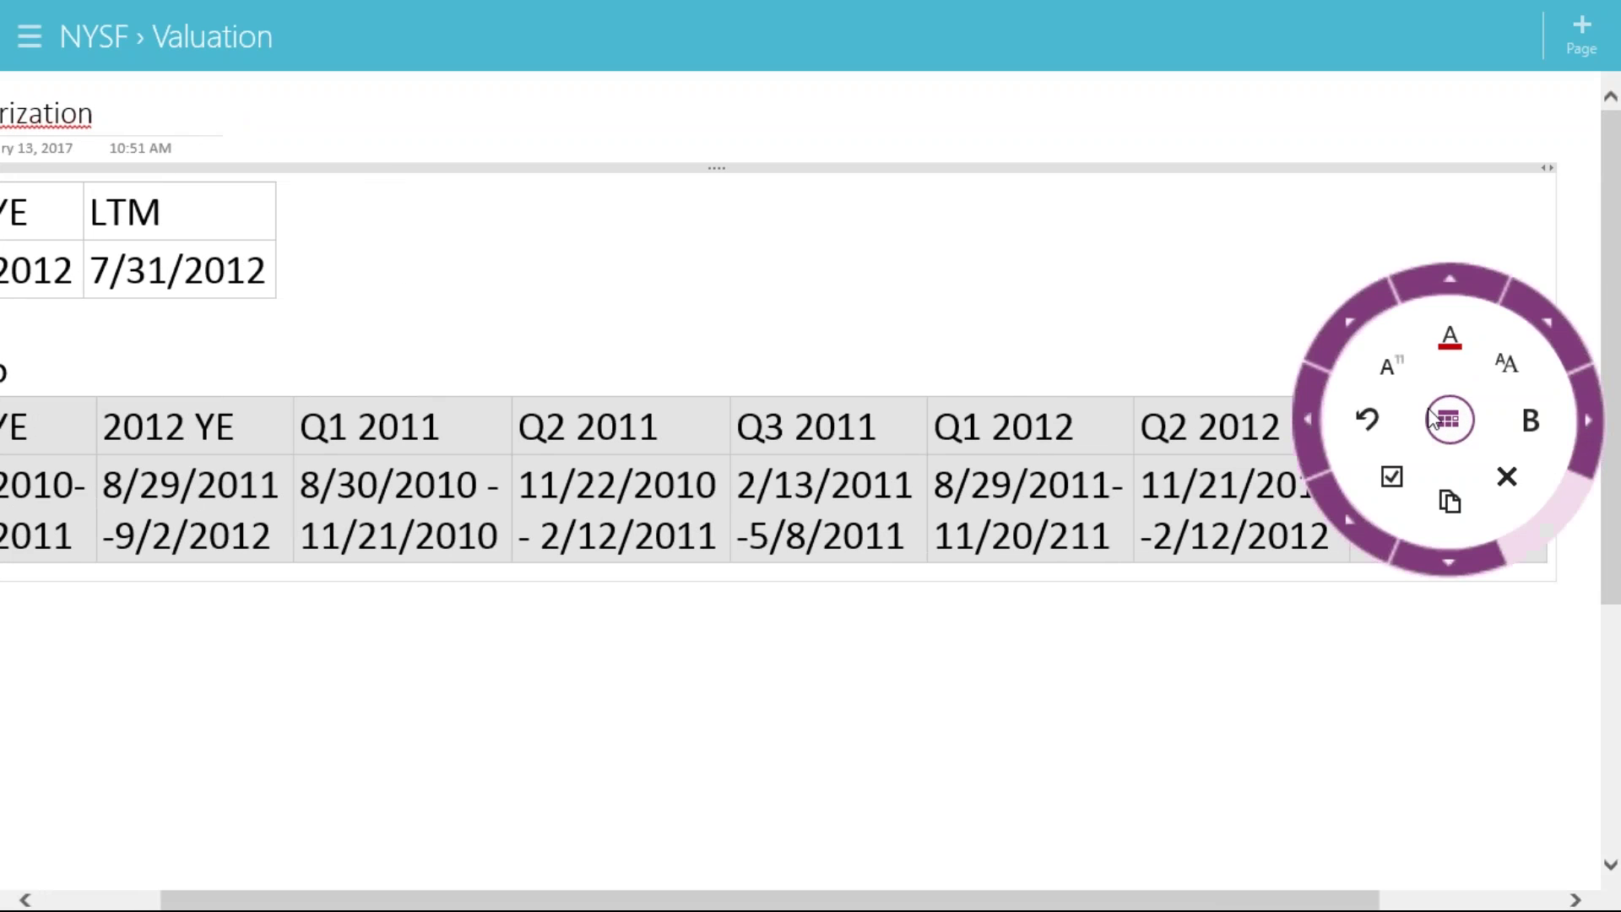
{"action": "left_click", "coordinate": [1349, 338]}
{"action": "left_click", "coordinate": [1369, 422]}
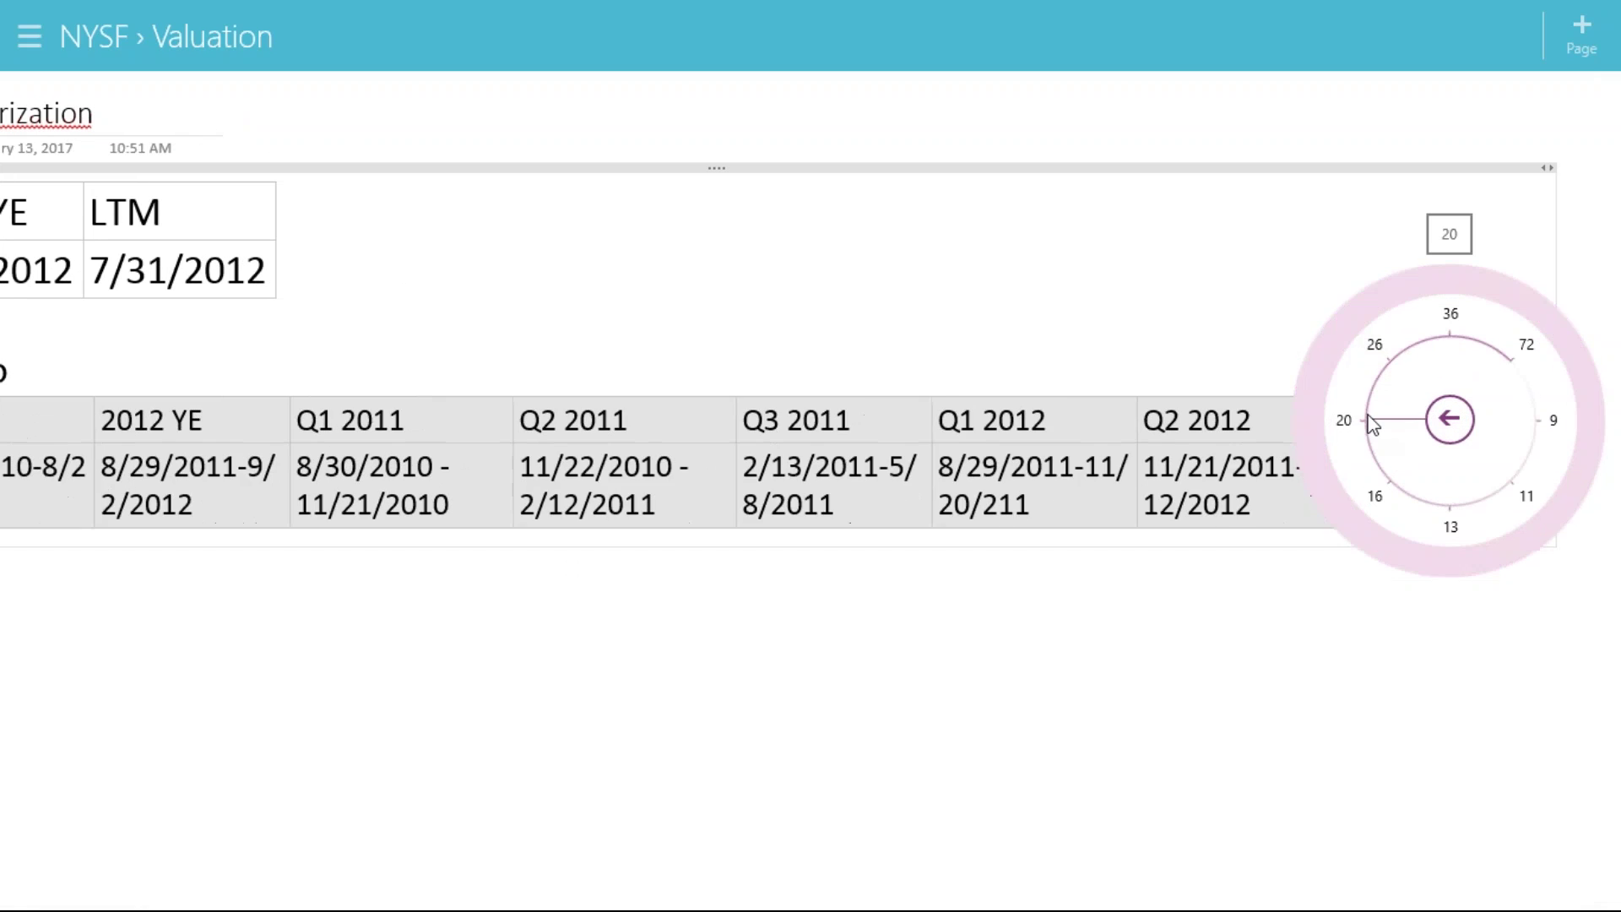
{"action": "left_click", "coordinate": [853, 698]}
{"action": "left_click_drag", "start_coordinate": [675, 892], "coordinate": [579, 898]}
{"action": "left_click", "coordinate": [982, 700]}
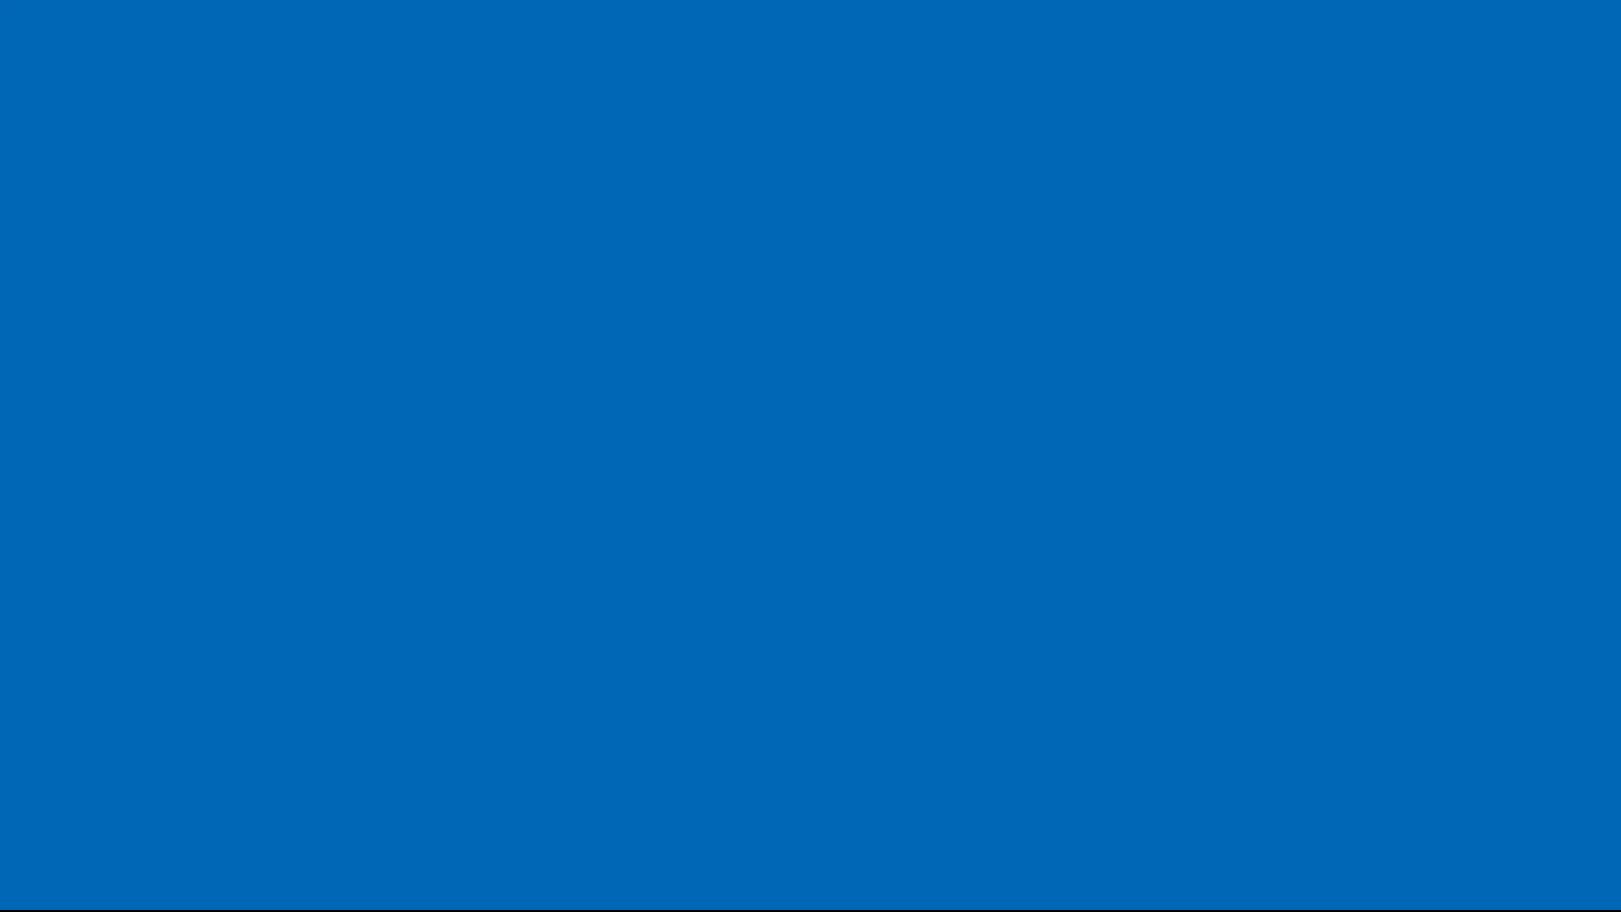
Check the Costco Comp sheet in Excel, then return to OneNote and review the 2012 YE date range
{"action": "key", "text": "alt+Tab"}
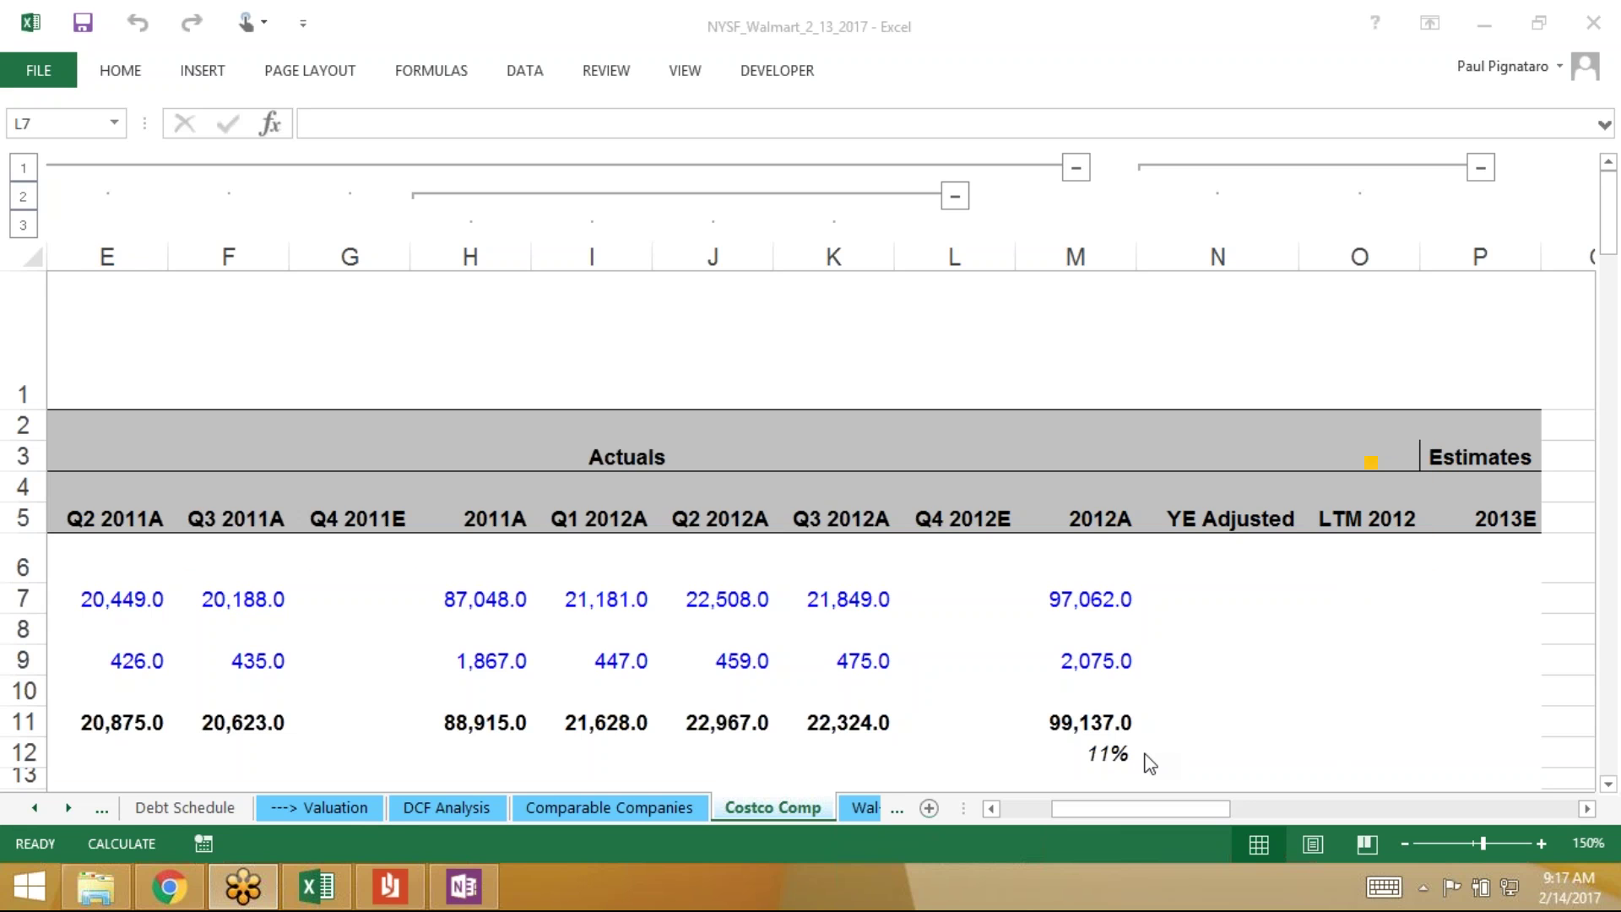
{"action": "key", "text": "alt+Tab"}
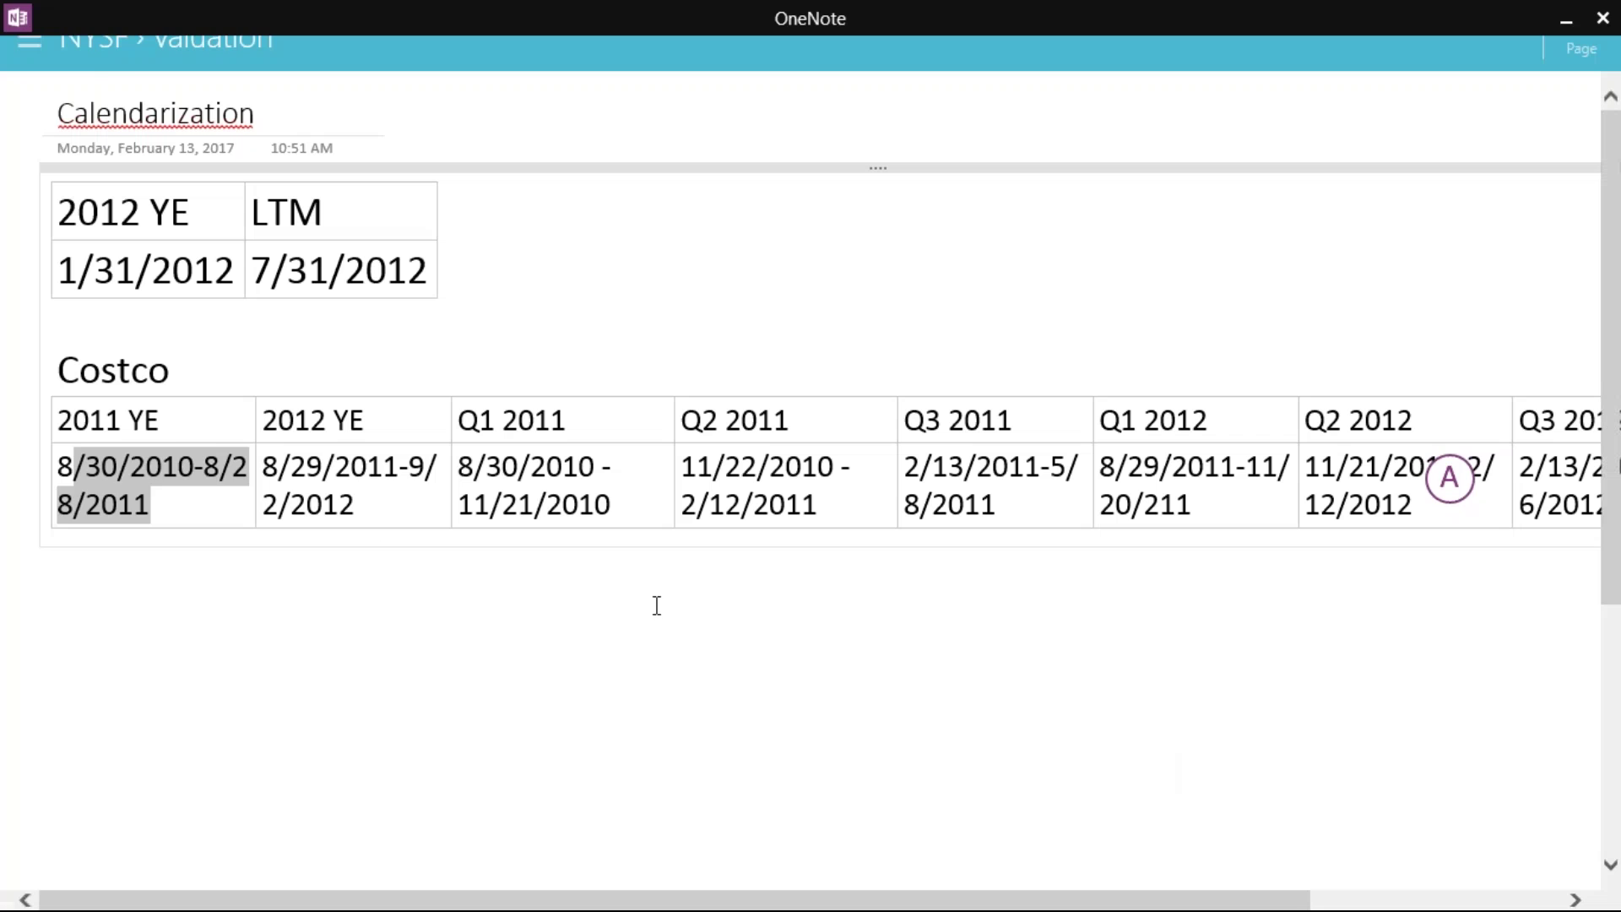
{"action": "left_click_drag", "start_coordinate": [390, 507], "coordinate": [270, 463]}
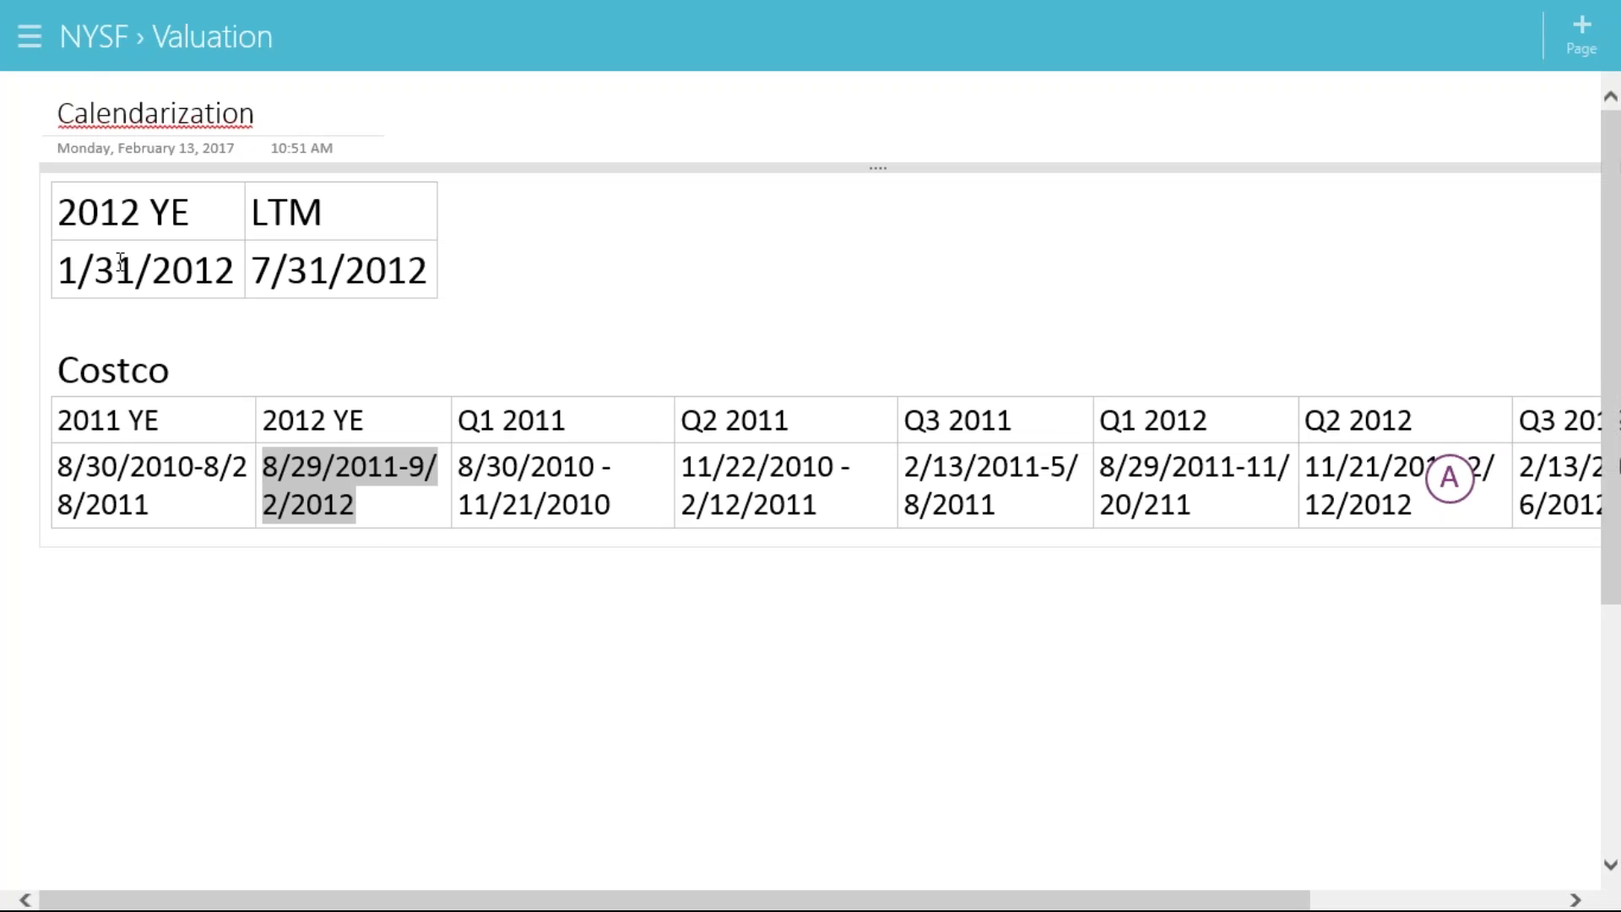
Highlight the 2011 YE date range in the Costco table in yellow
{"action": "left_click_drag", "start_coordinate": [150, 507], "coordinate": [57, 464]}
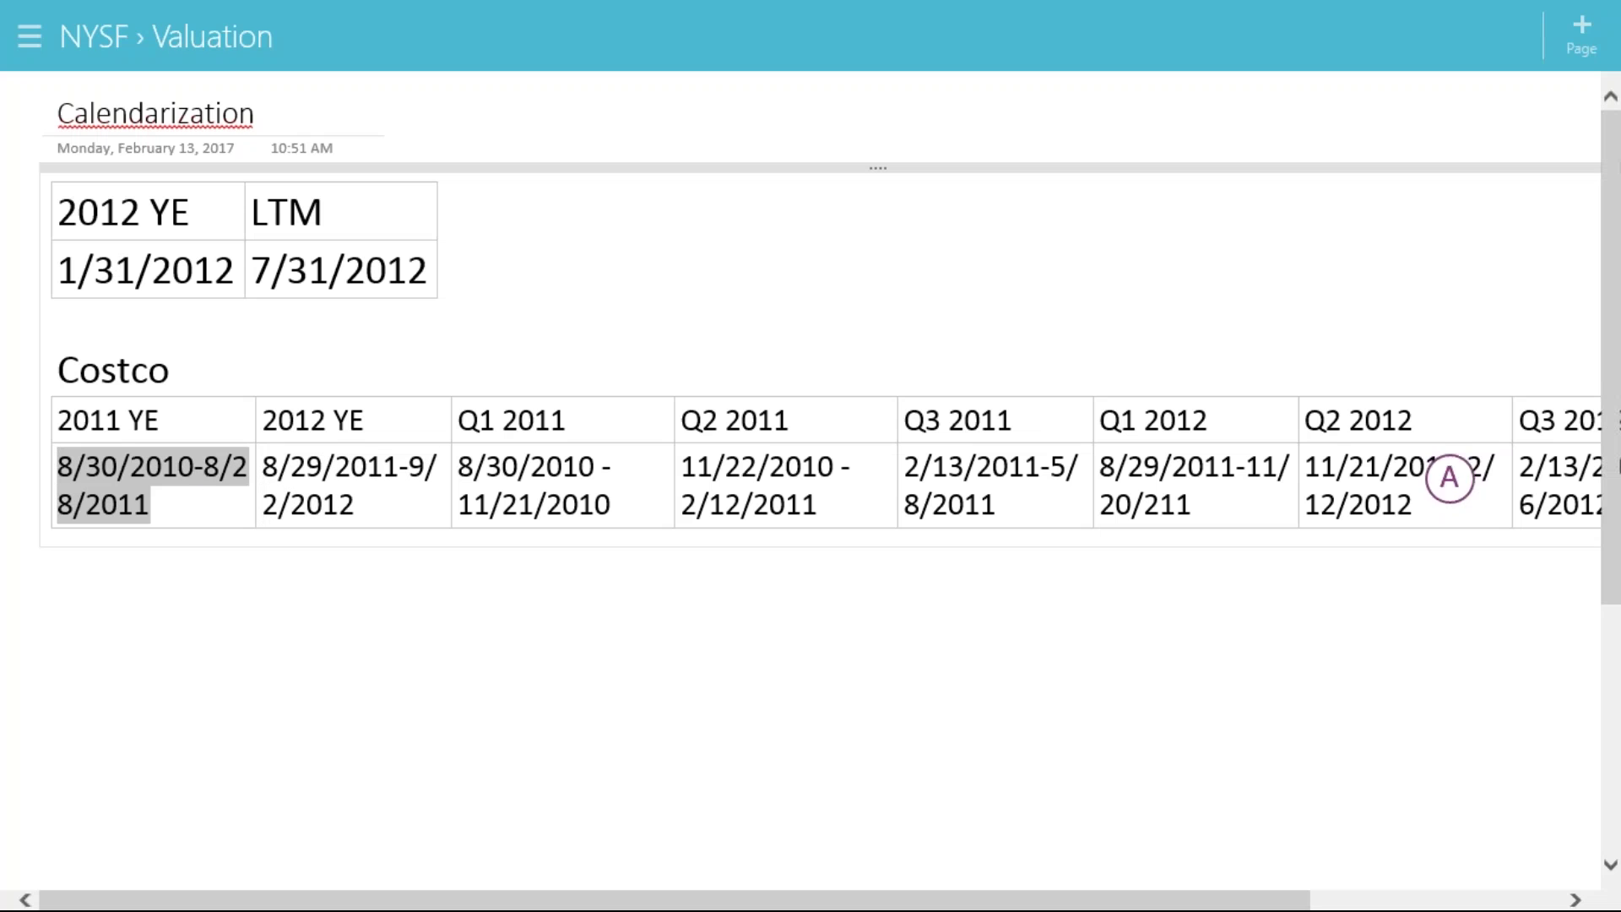
{"action": "left_click", "coordinate": [1449, 479]}
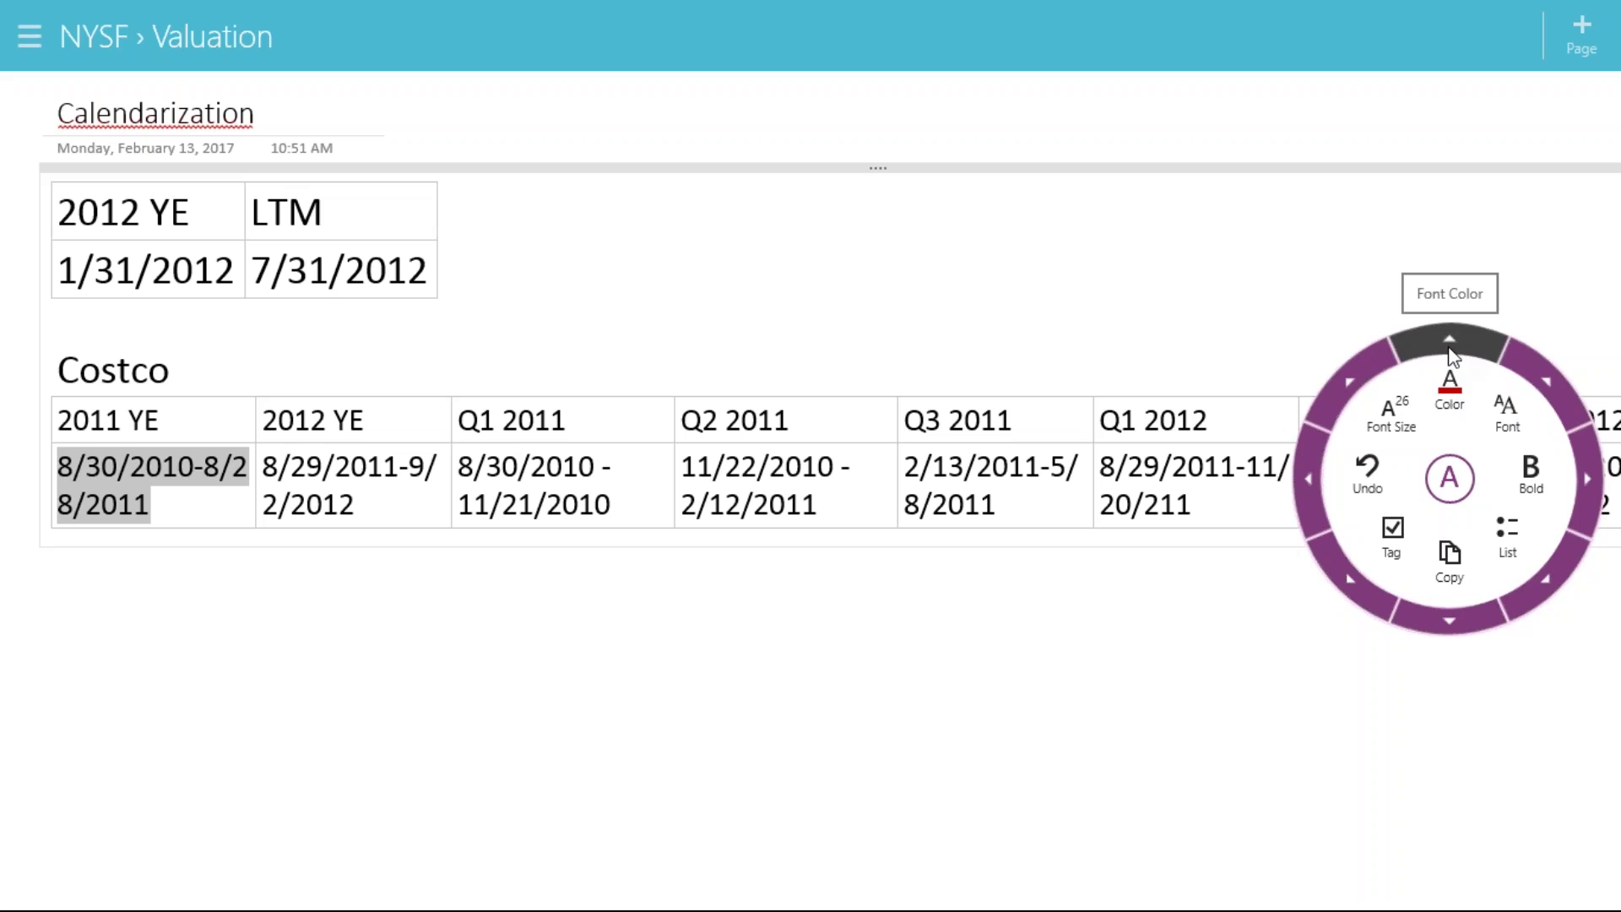
{"action": "left_click", "coordinate": [1450, 348]}
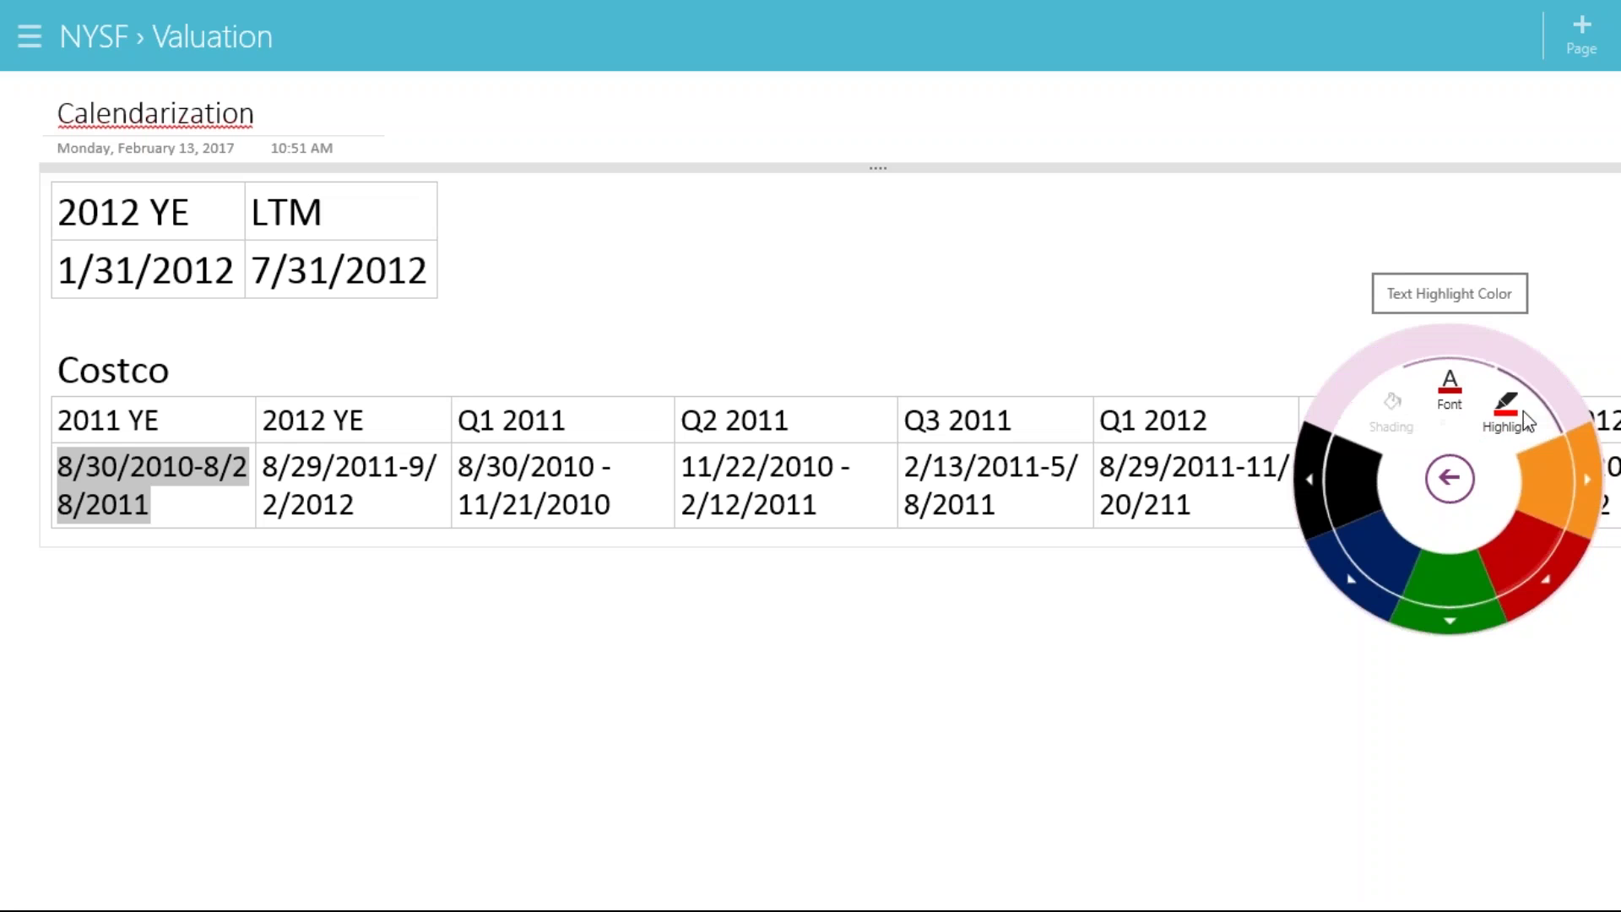
{"action": "left_click", "coordinate": [1526, 420]}
{"action": "left_click", "coordinate": [1553, 485]}
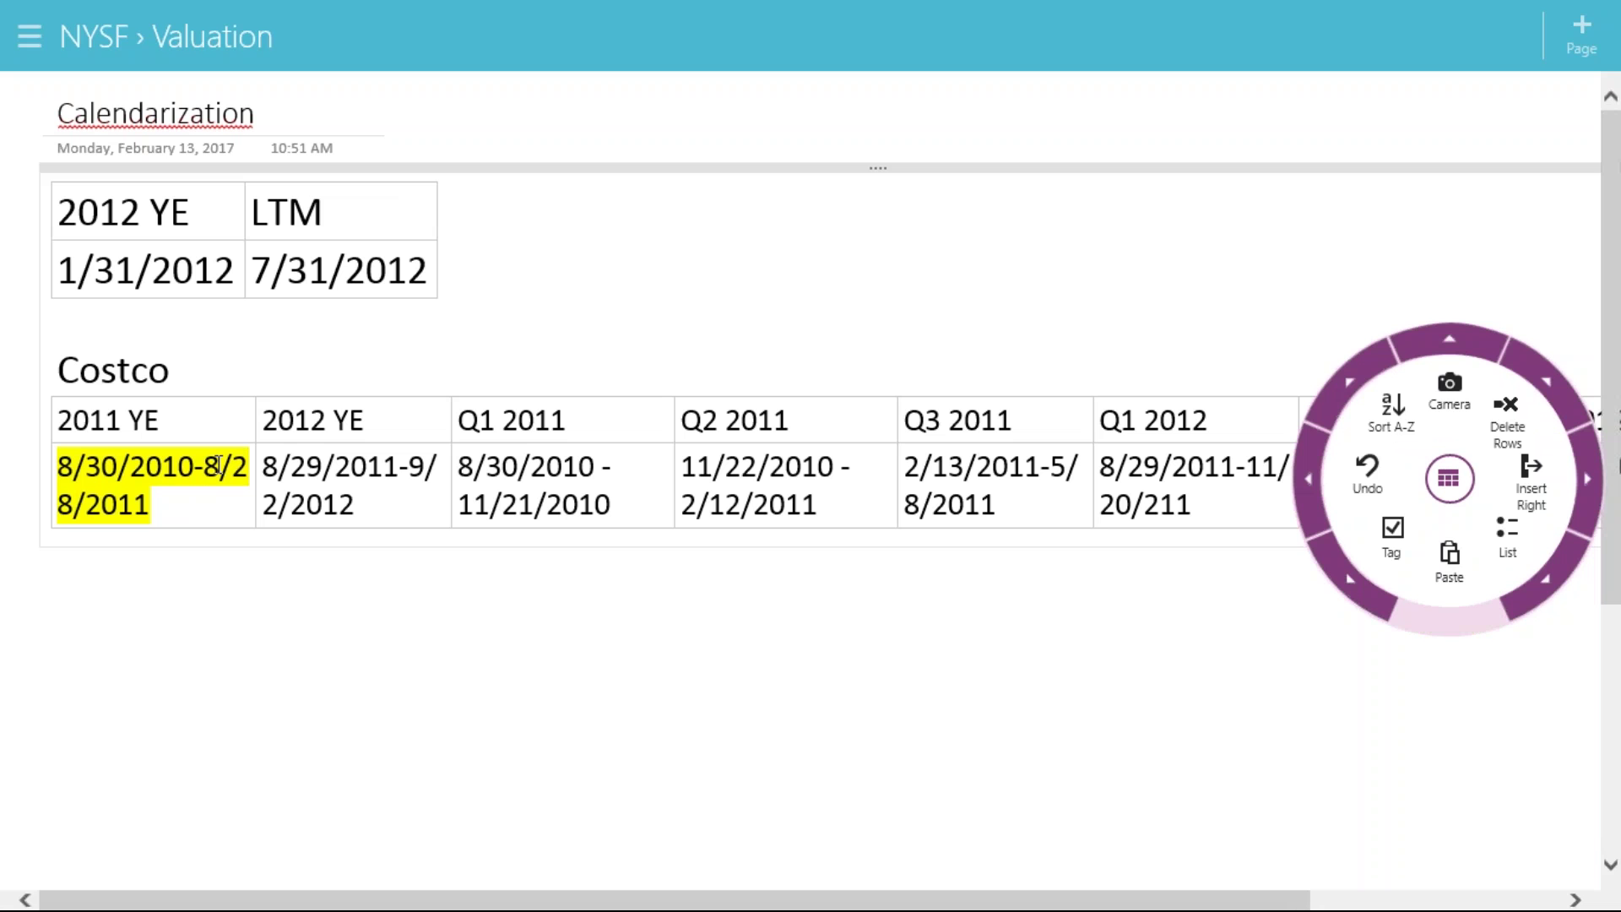
{"action": "left_click", "coordinate": [184, 497]}
Highlight the Q1 2012 date range in the Costco table in yellow
{"action": "left_click_drag", "start_coordinate": [1216, 498], "coordinate": [1094, 470]}
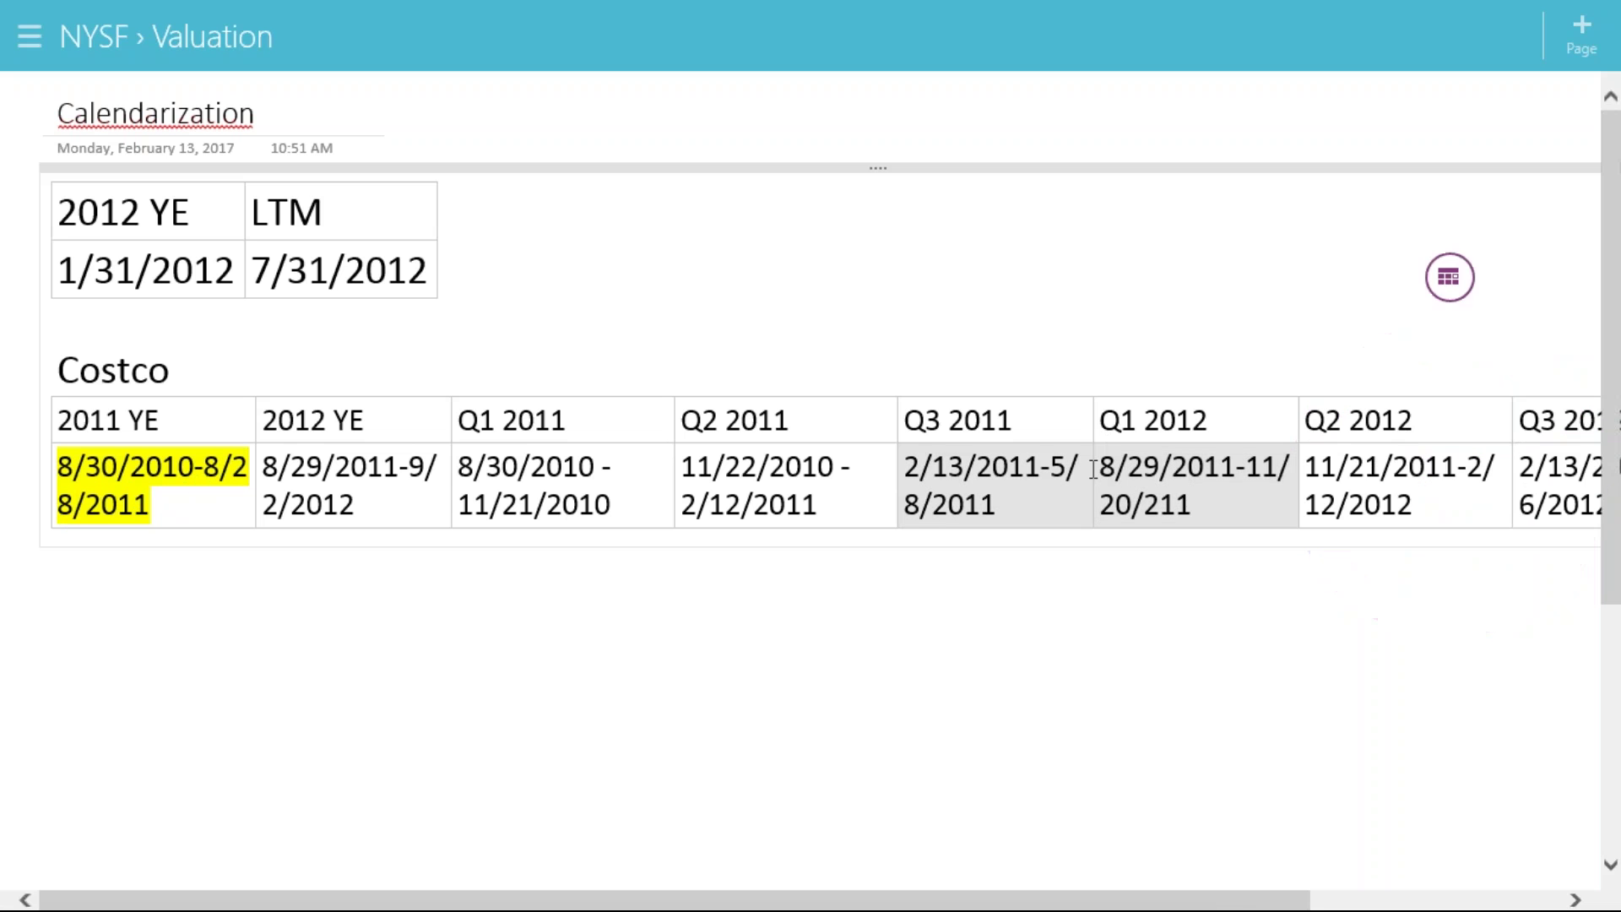
{"action": "left_click_drag", "start_coordinate": [1203, 507], "coordinate": [1102, 469]}
{"action": "left_click", "coordinate": [1177, 505]}
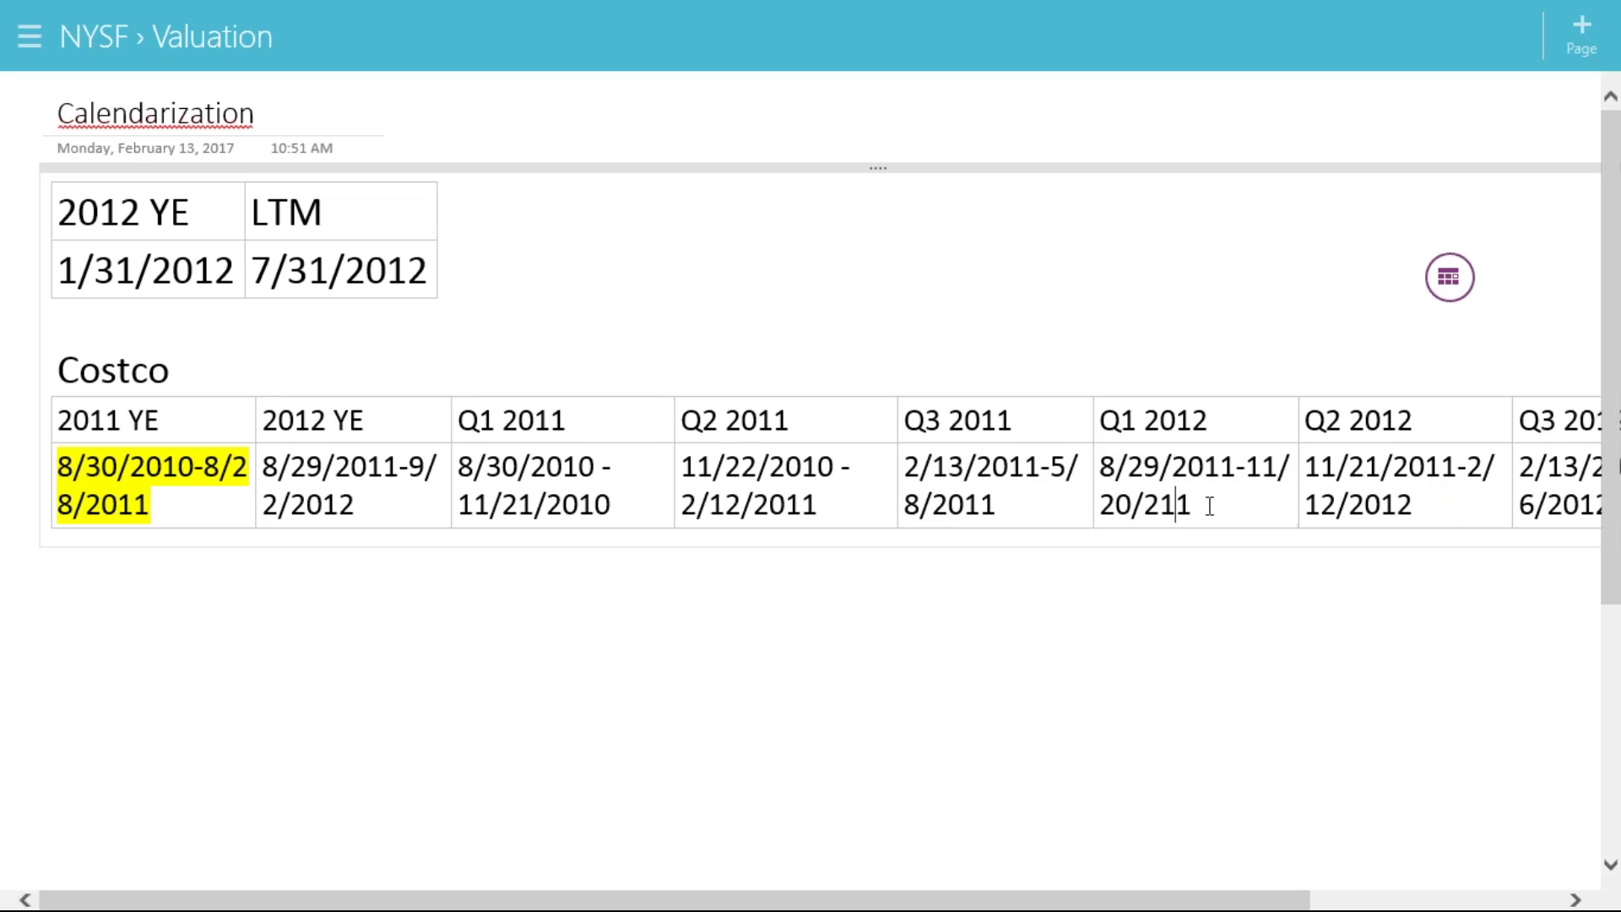
{"action": "left_click_drag", "start_coordinate": [1210, 506], "coordinate": [1099, 469]}
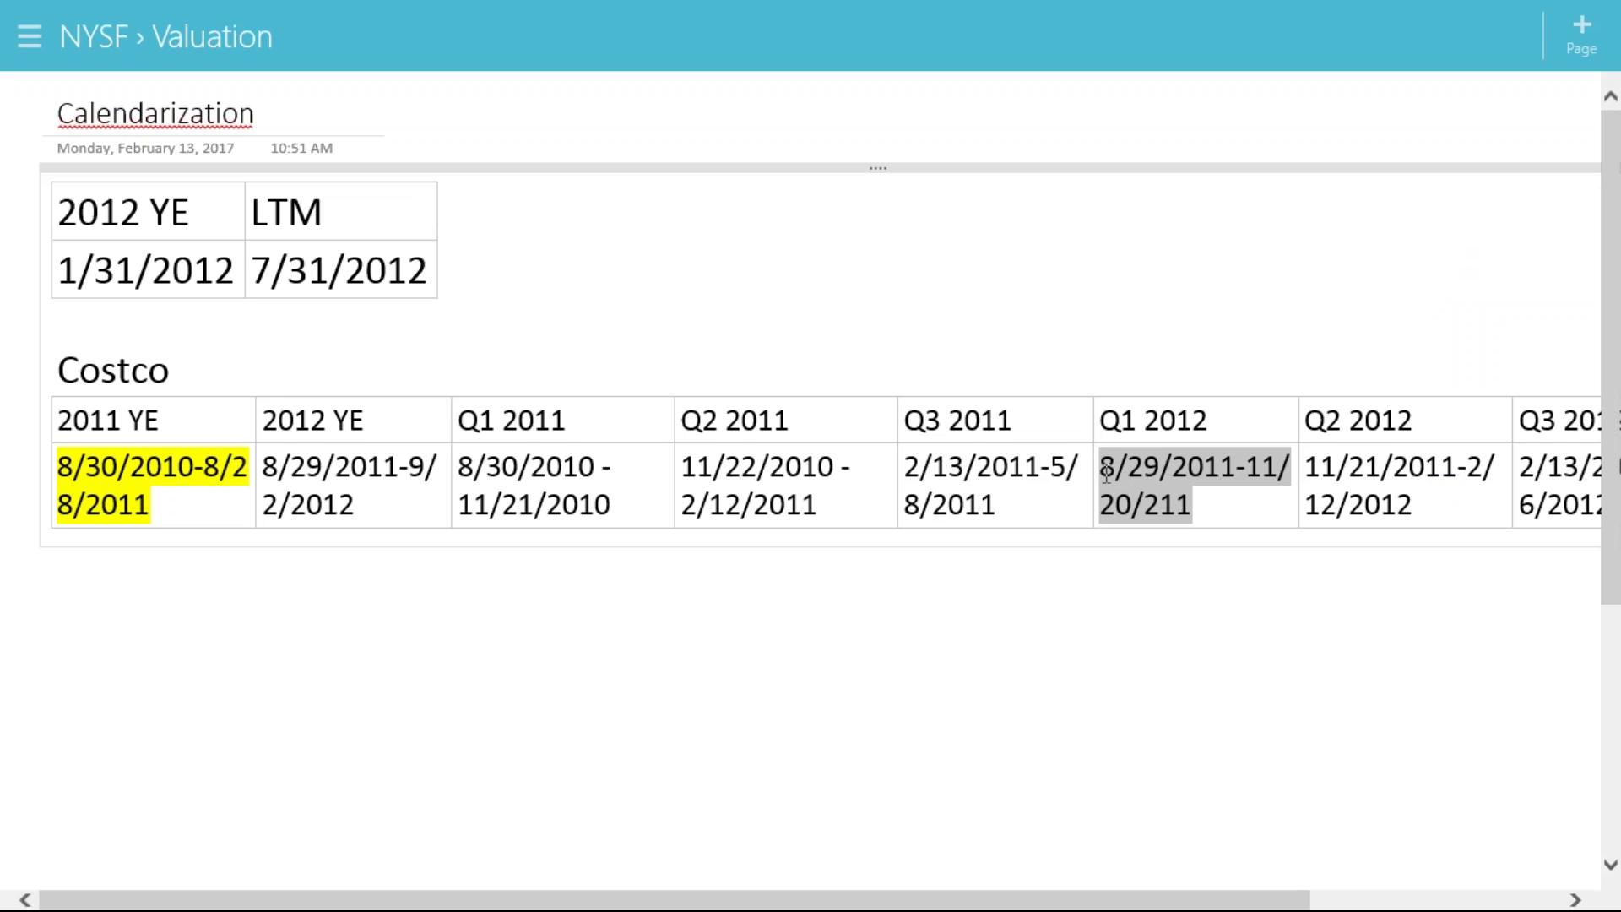
{"action": "left_click", "coordinate": [1448, 488]}
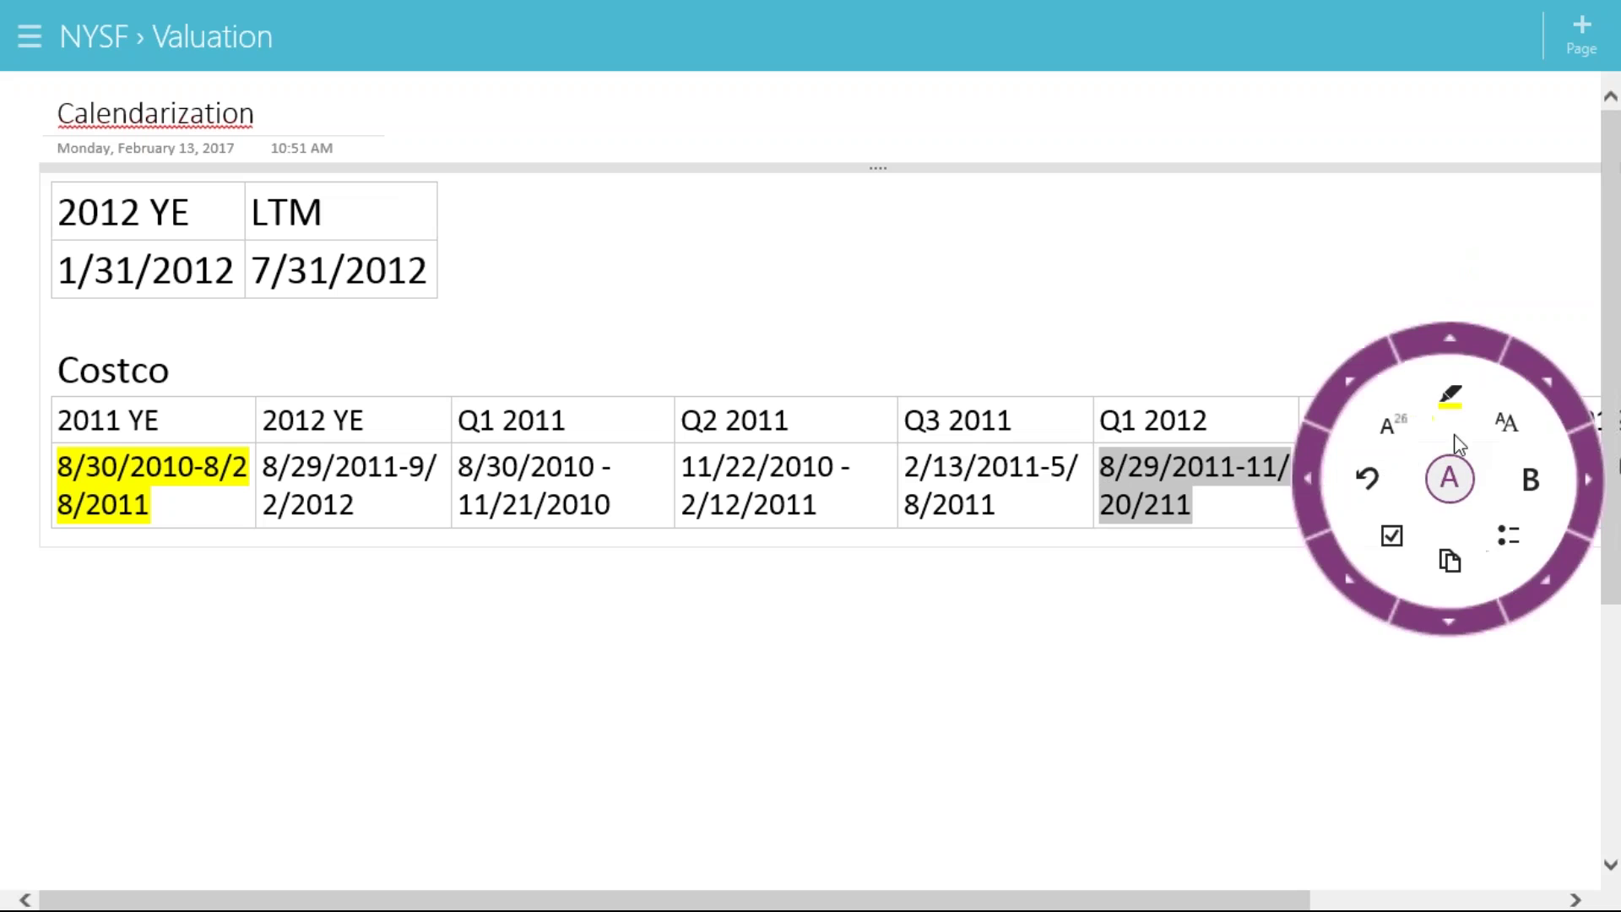
{"action": "left_click", "coordinate": [1449, 342]}
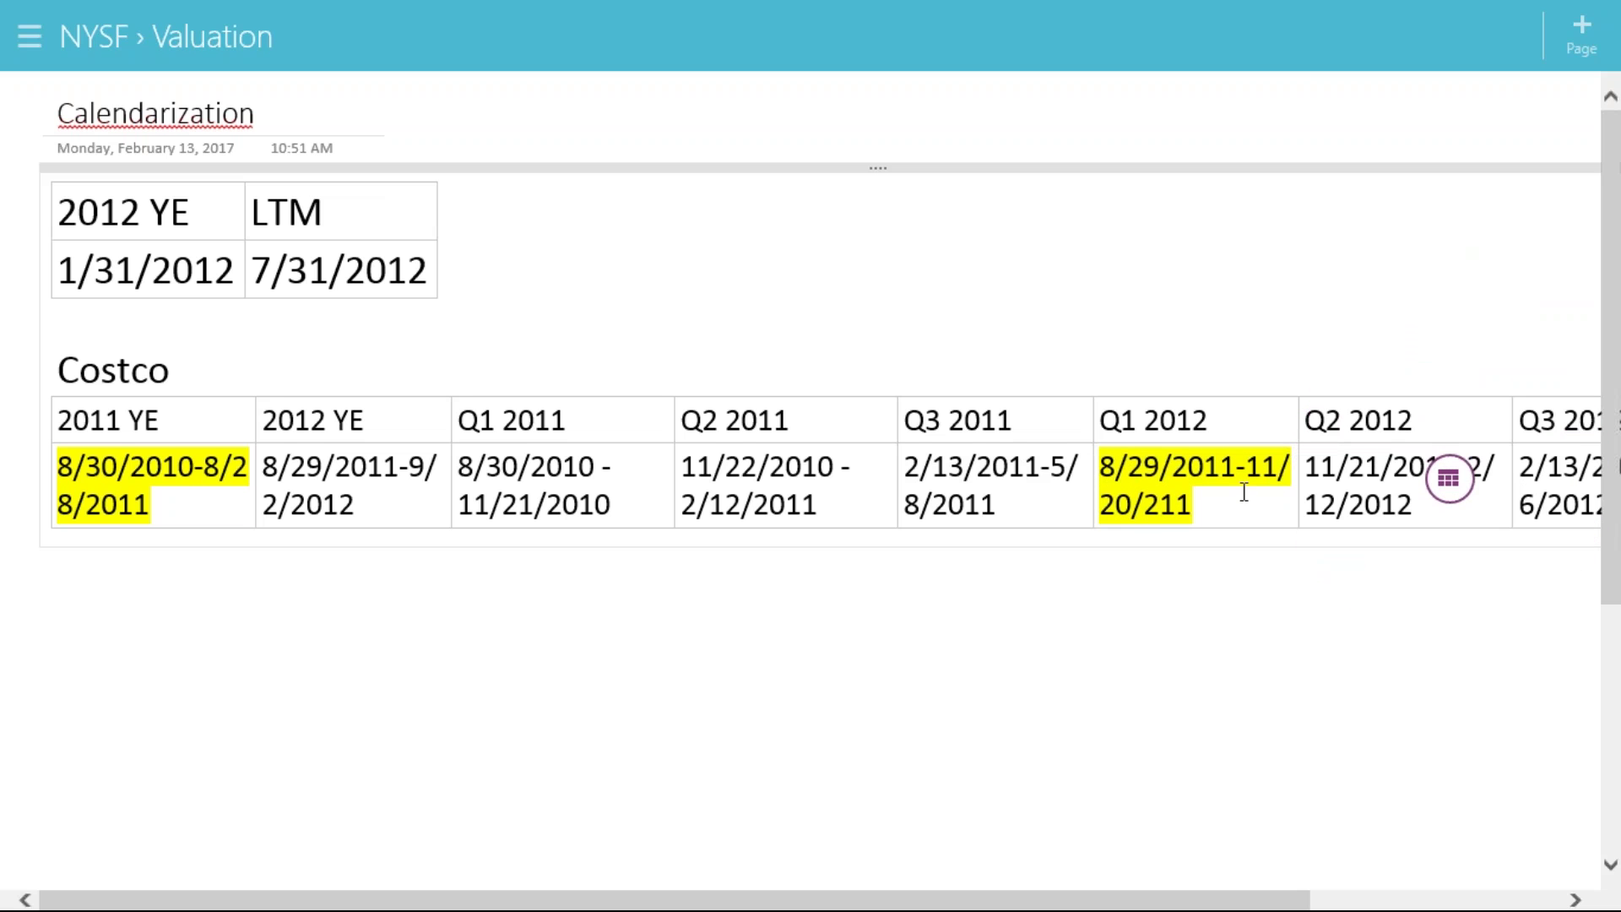
Highlight the Q2 2012 date range in the Costco table in yellow
{"action": "left_click", "coordinate": [1365, 504]}
{"action": "left_click_drag", "start_coordinate": [1423, 505], "coordinate": [1314, 481]}
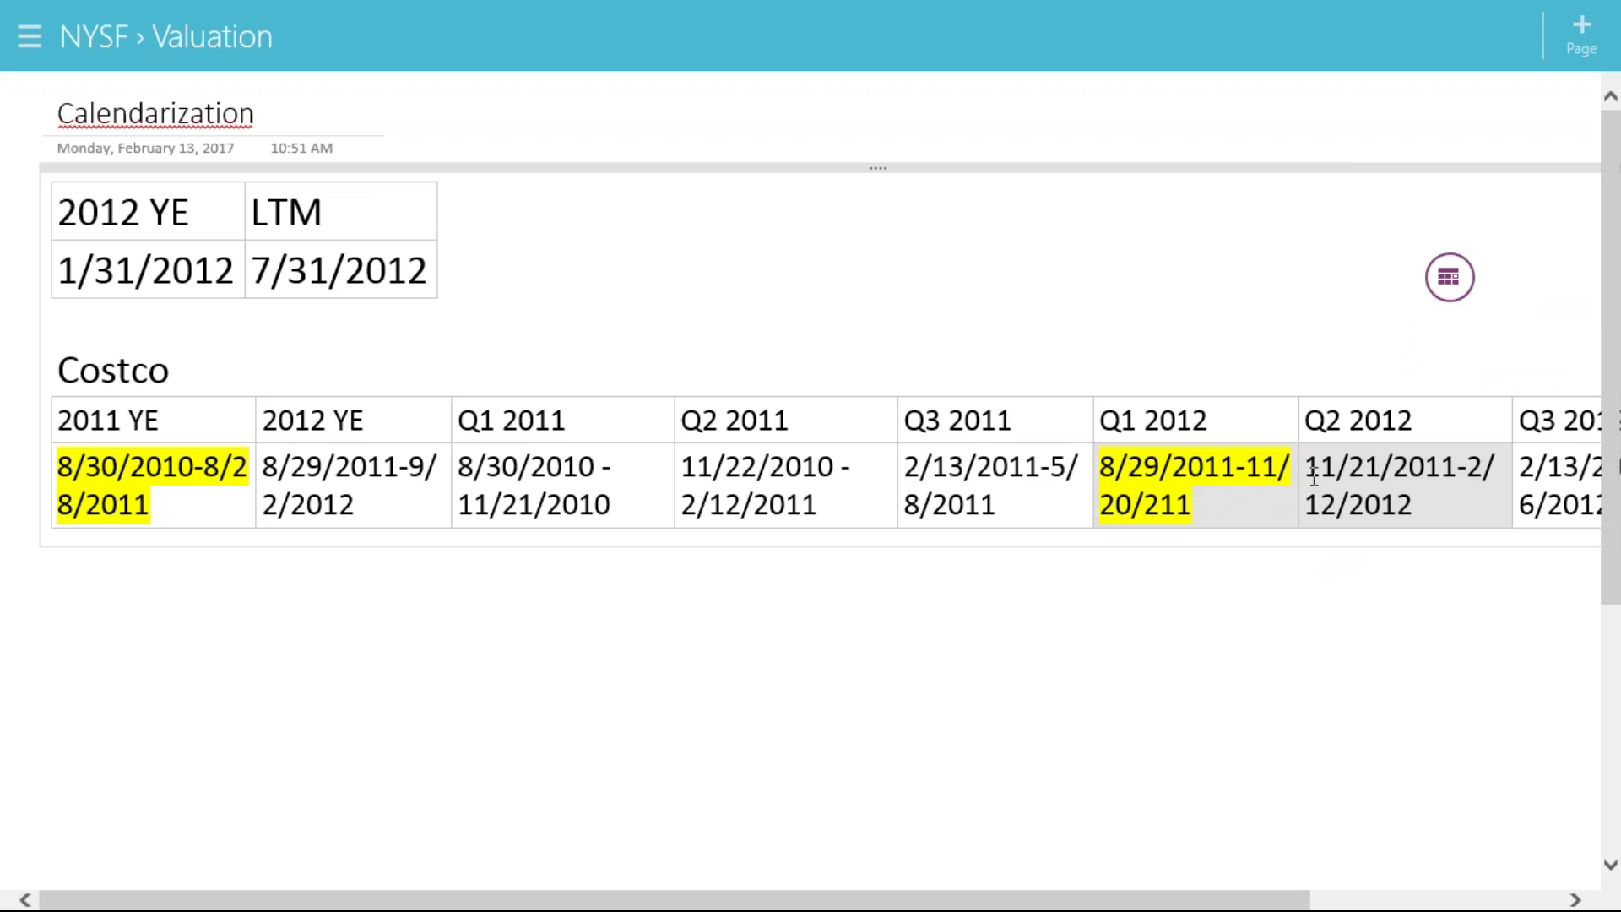
{"action": "left_click", "coordinate": [1448, 278]}
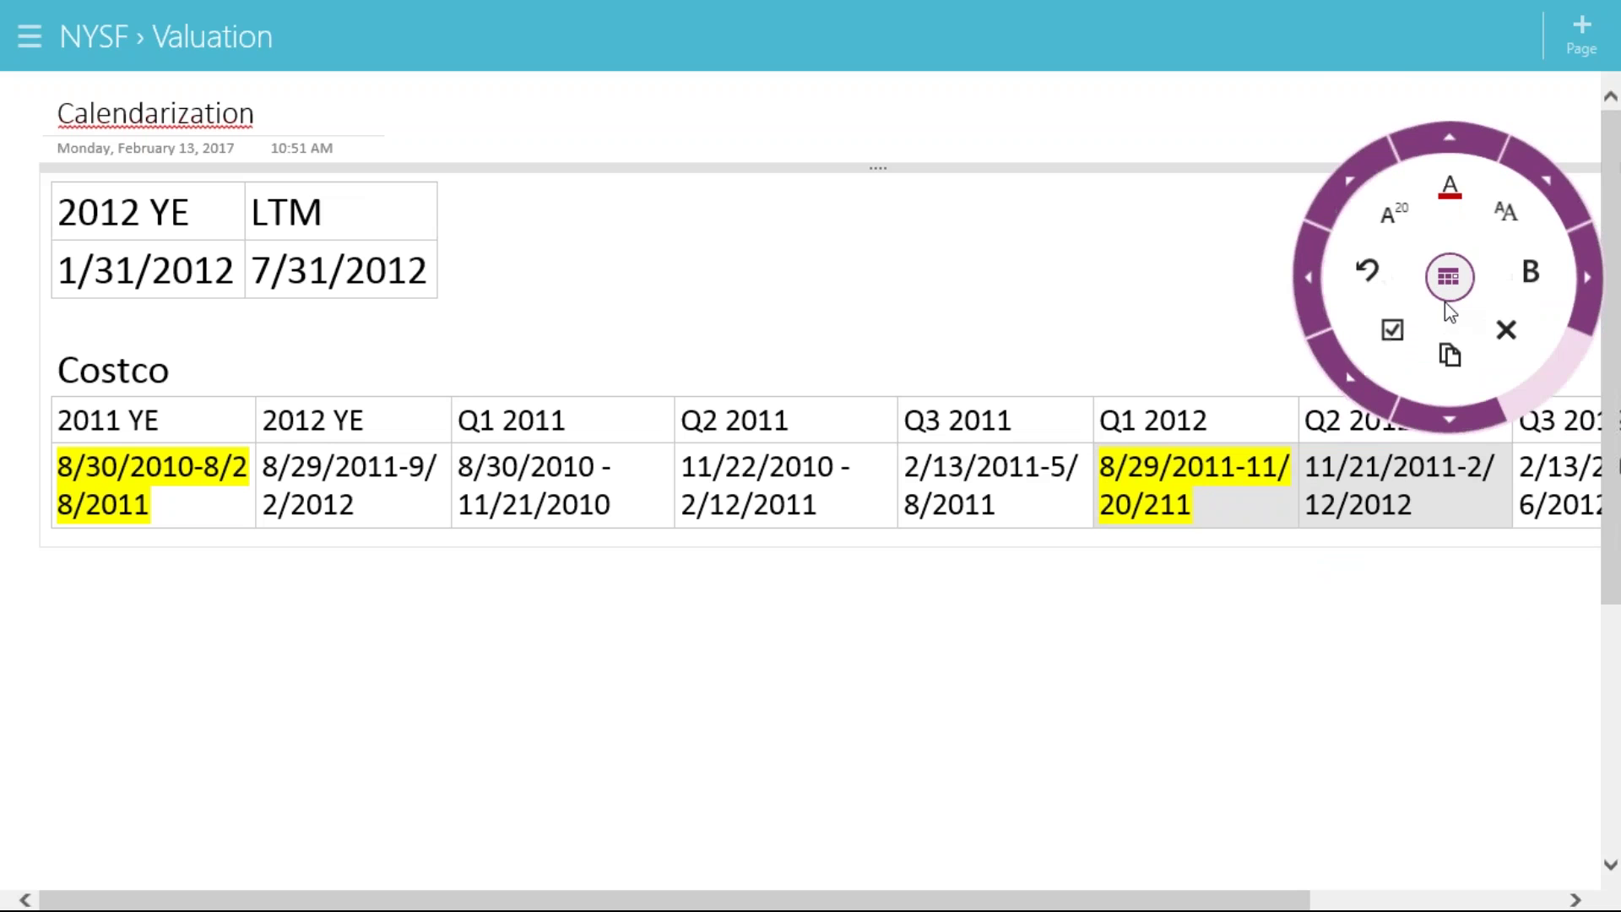
{"action": "left_click", "coordinate": [1458, 135]}
{"action": "left_click", "coordinate": [1504, 222]}
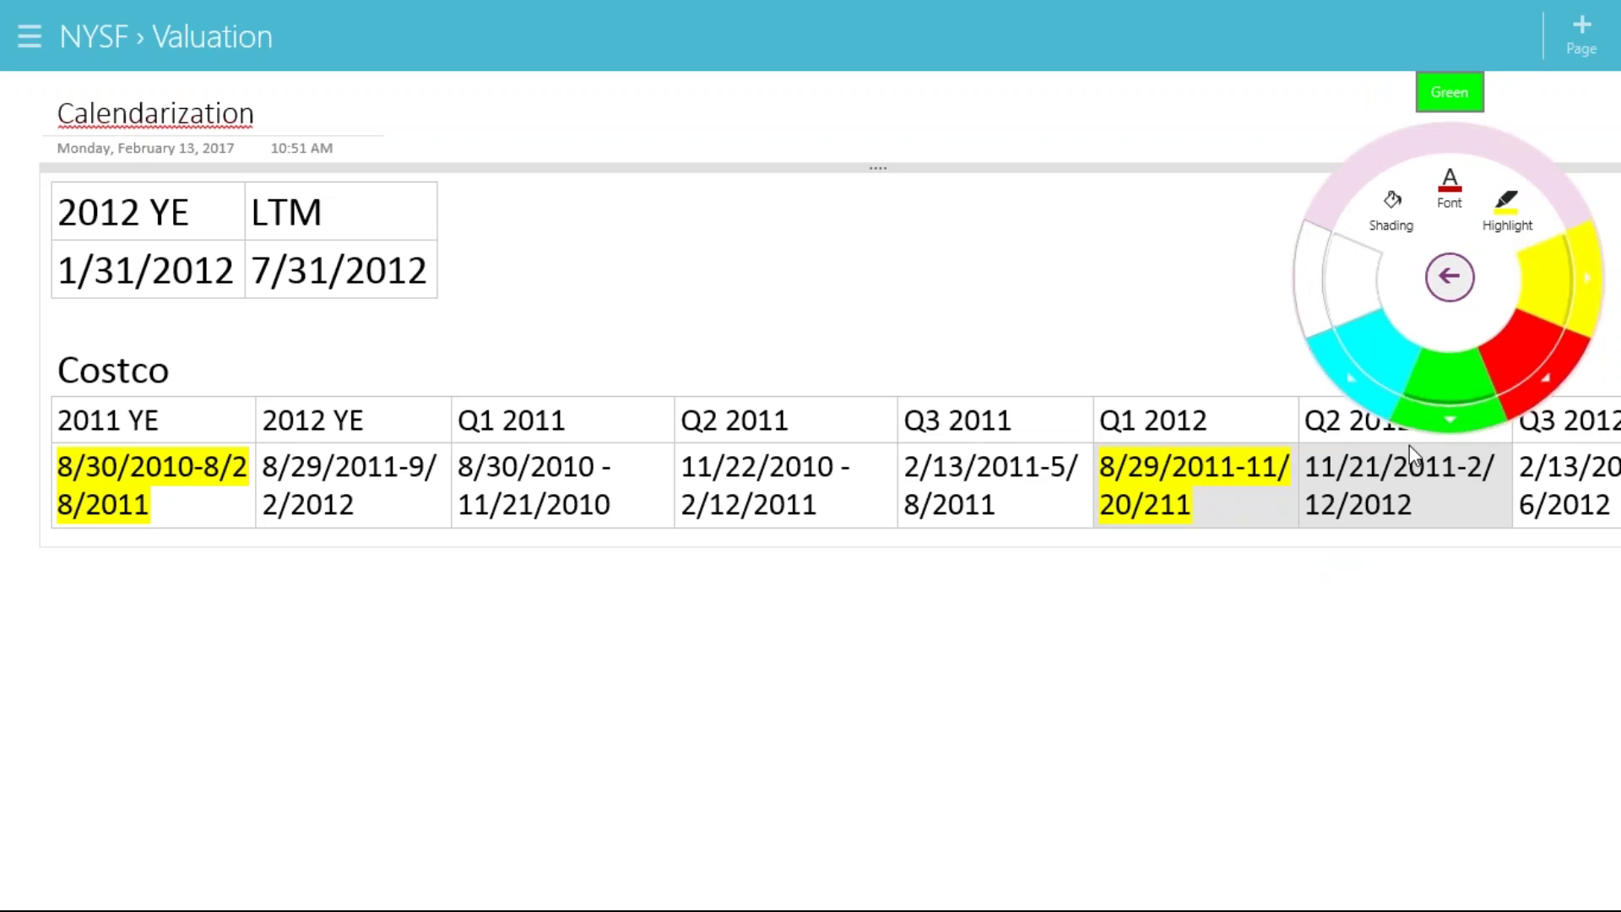
{"action": "left_click", "coordinate": [1545, 282]}
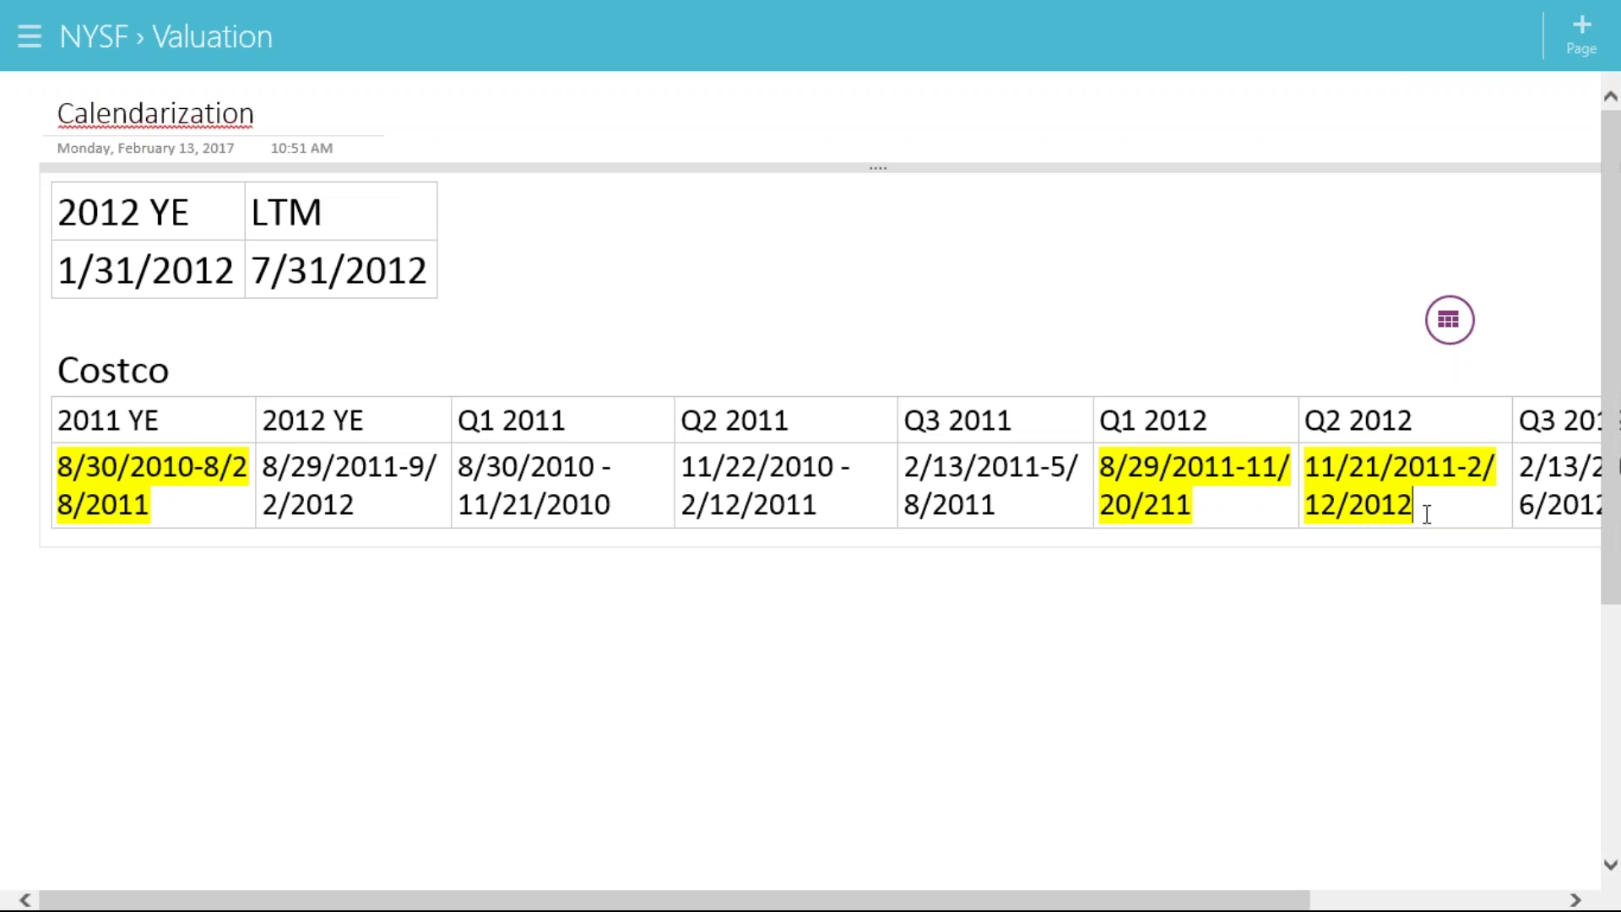
Examine the start and end dates of the Q2 2012 period against the 1/31/2012 year end
{"action": "left_click", "coordinate": [1307, 466]}
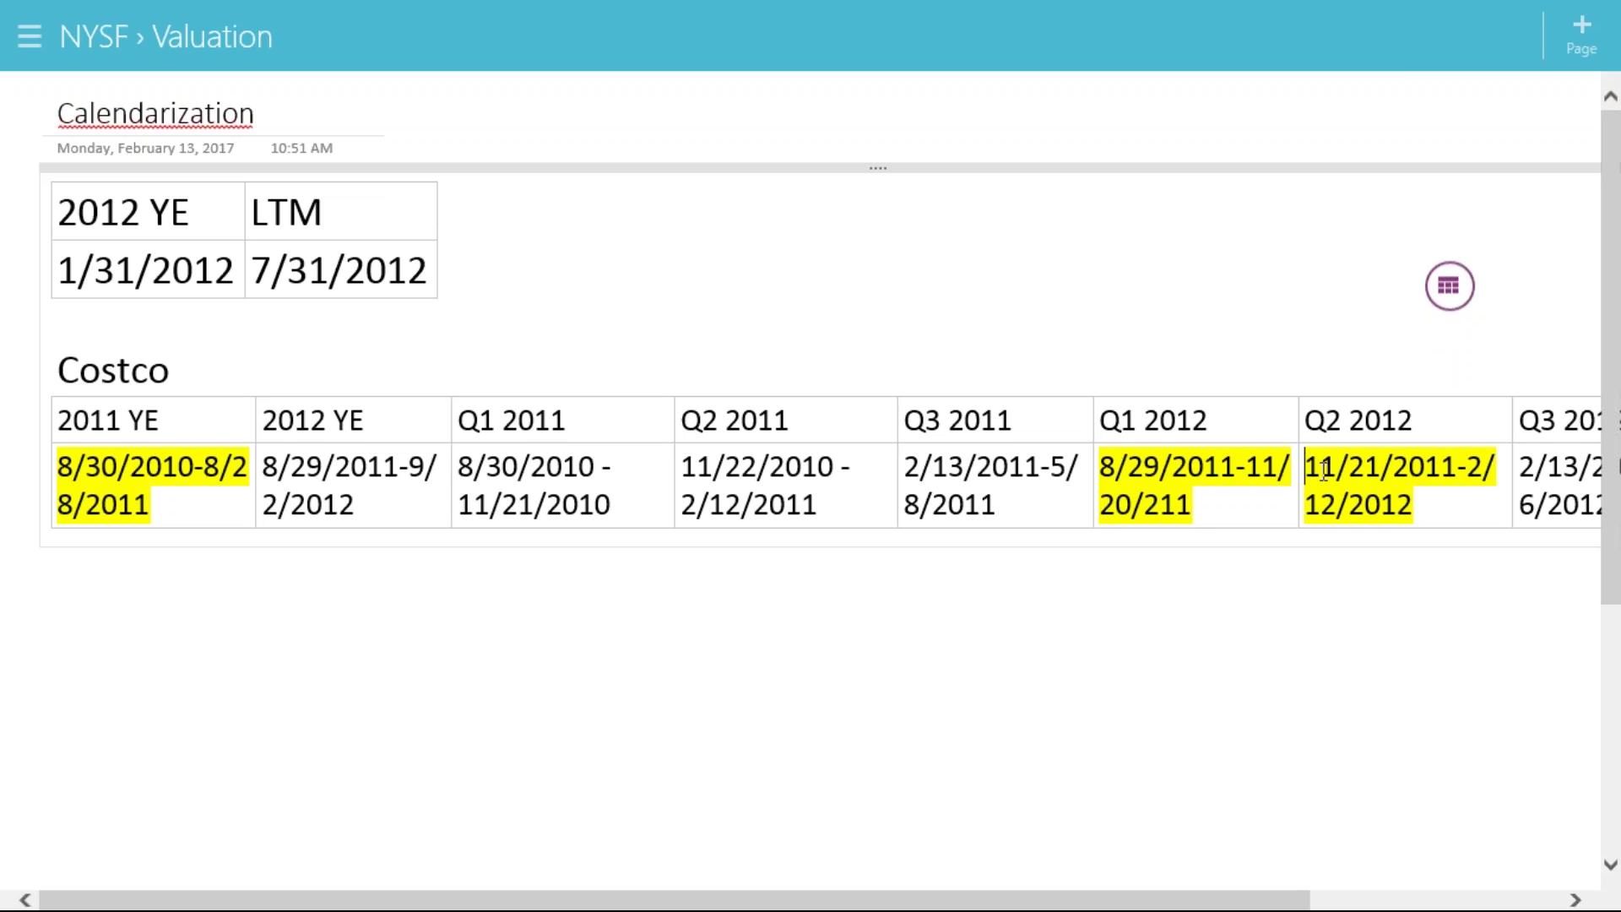
{"action": "left_click_drag", "start_coordinate": [1307, 466], "coordinate": [1417, 502]}
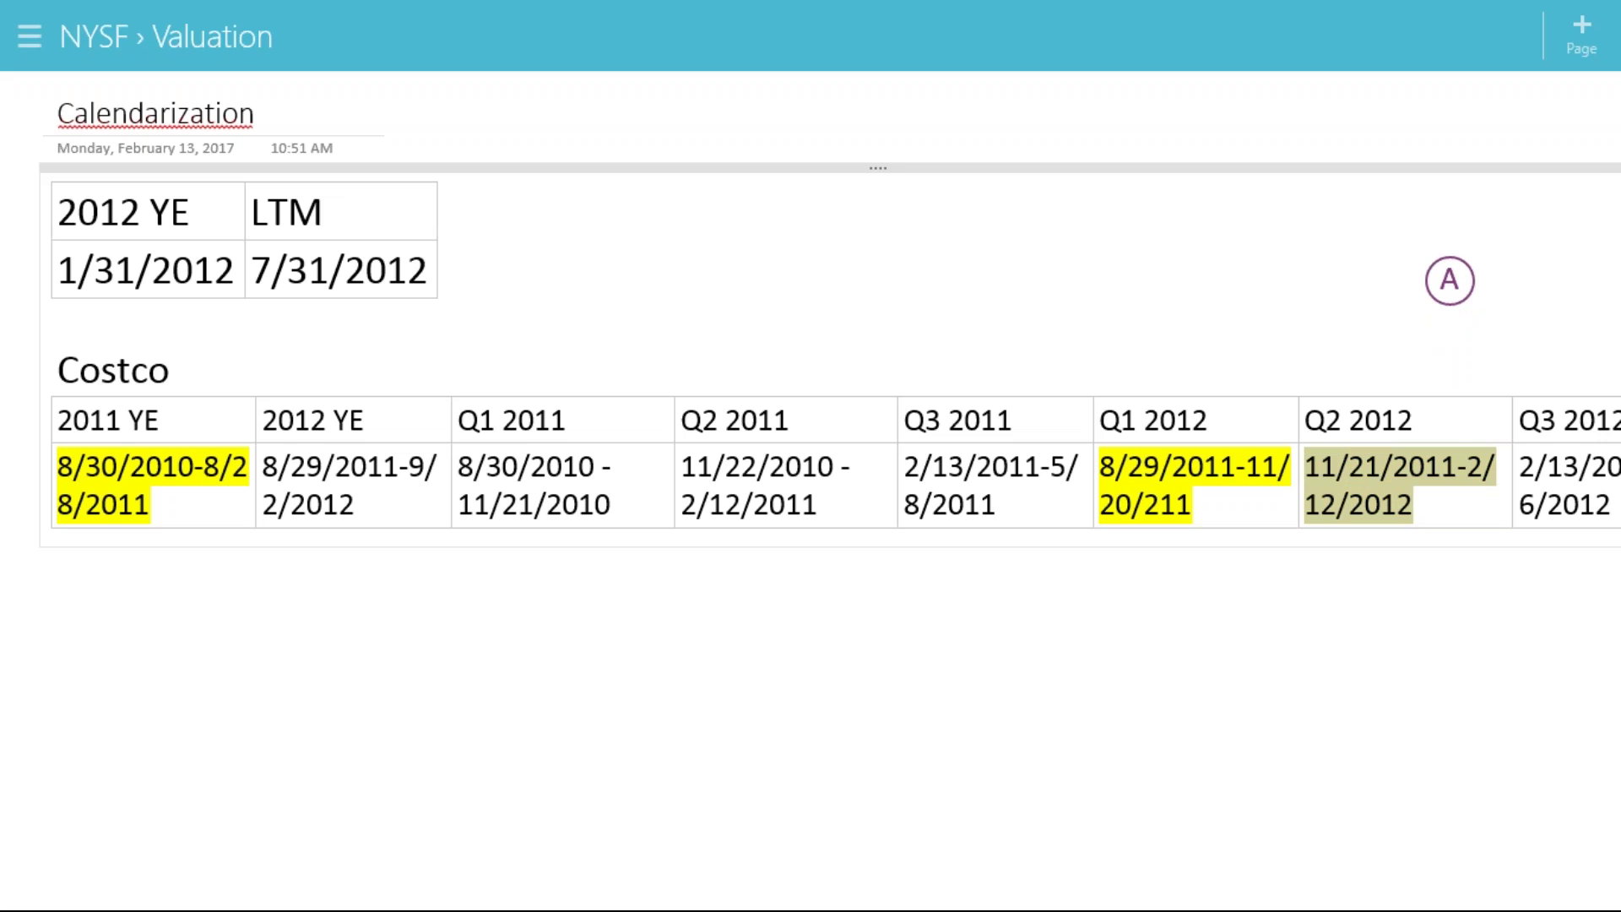
{"action": "left_click", "coordinate": [1369, 641]}
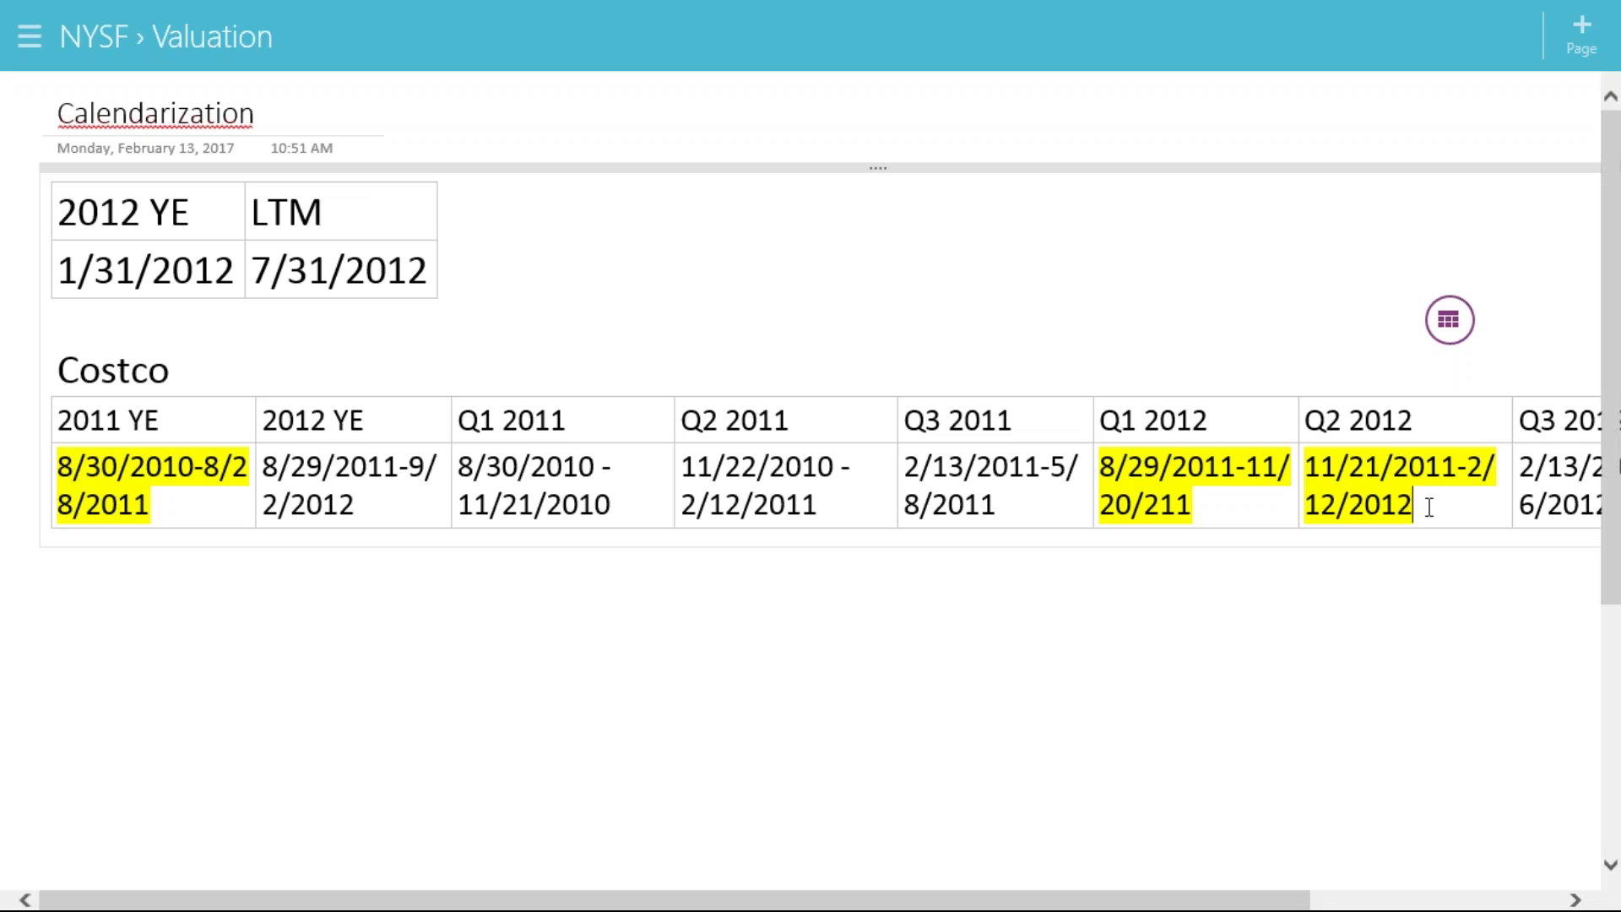
{"action": "mouse_move", "coordinate": [1429, 505]}
{"action": "left_mouse_down"}
{"action": "mouse_move", "coordinate": [1381, 506]}
{"action": "mouse_move", "coordinate": [1329, 477]}
{"action": "left_mouse_up"}
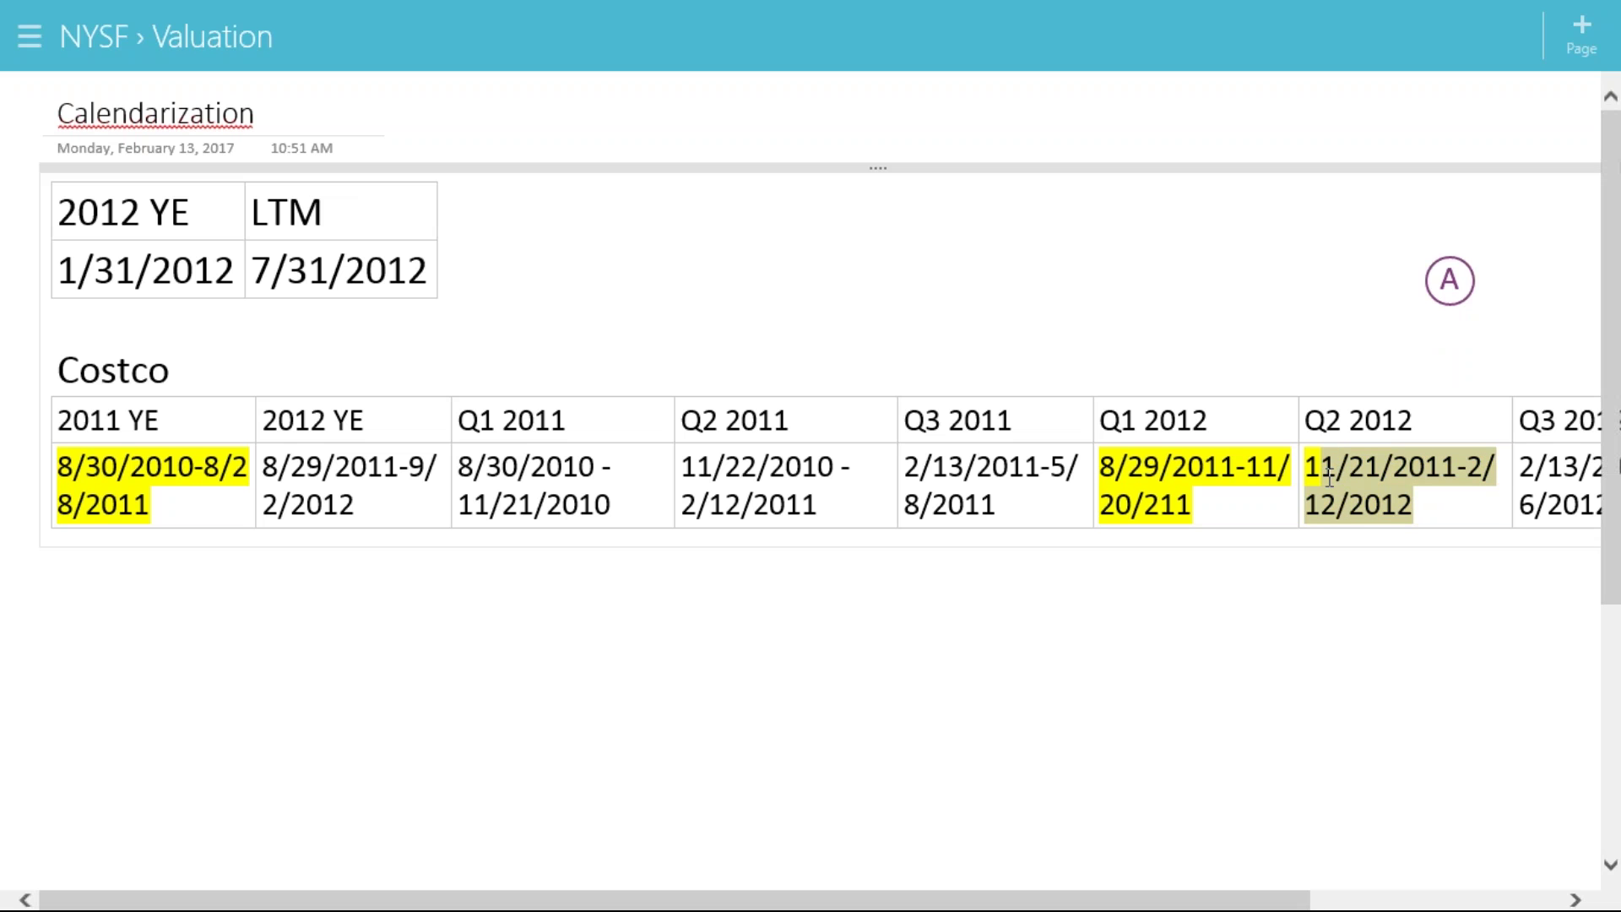
{"action": "left_click", "coordinate": [1451, 513]}
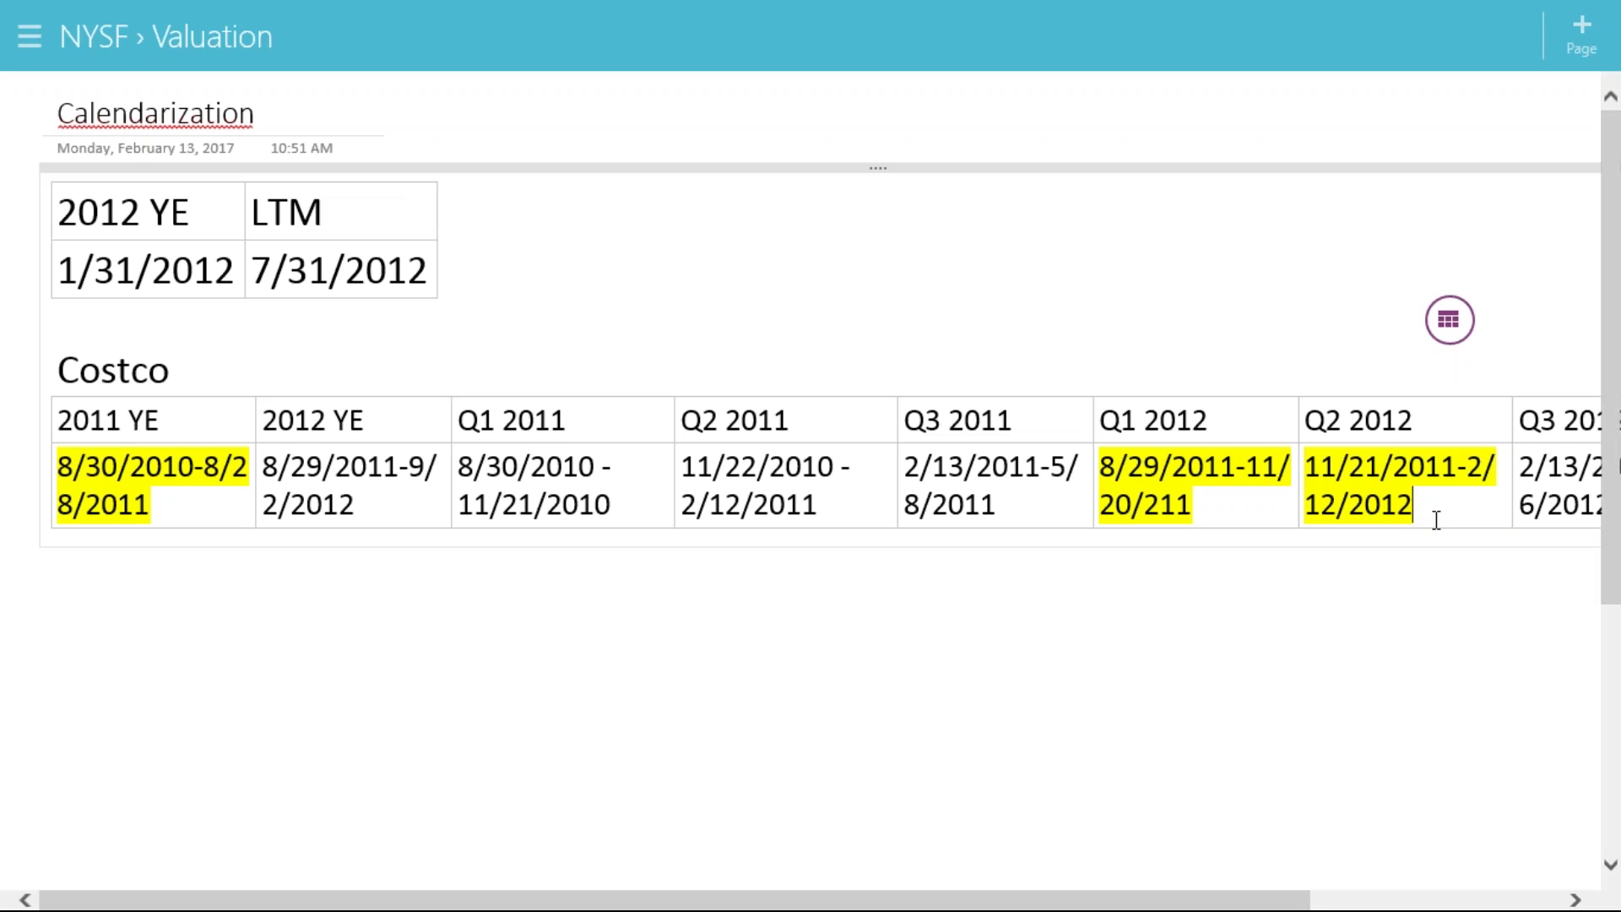
{"action": "key", "text": "ctrl+shift+Left"}
{"action": "left_click", "coordinate": [1305, 466]}
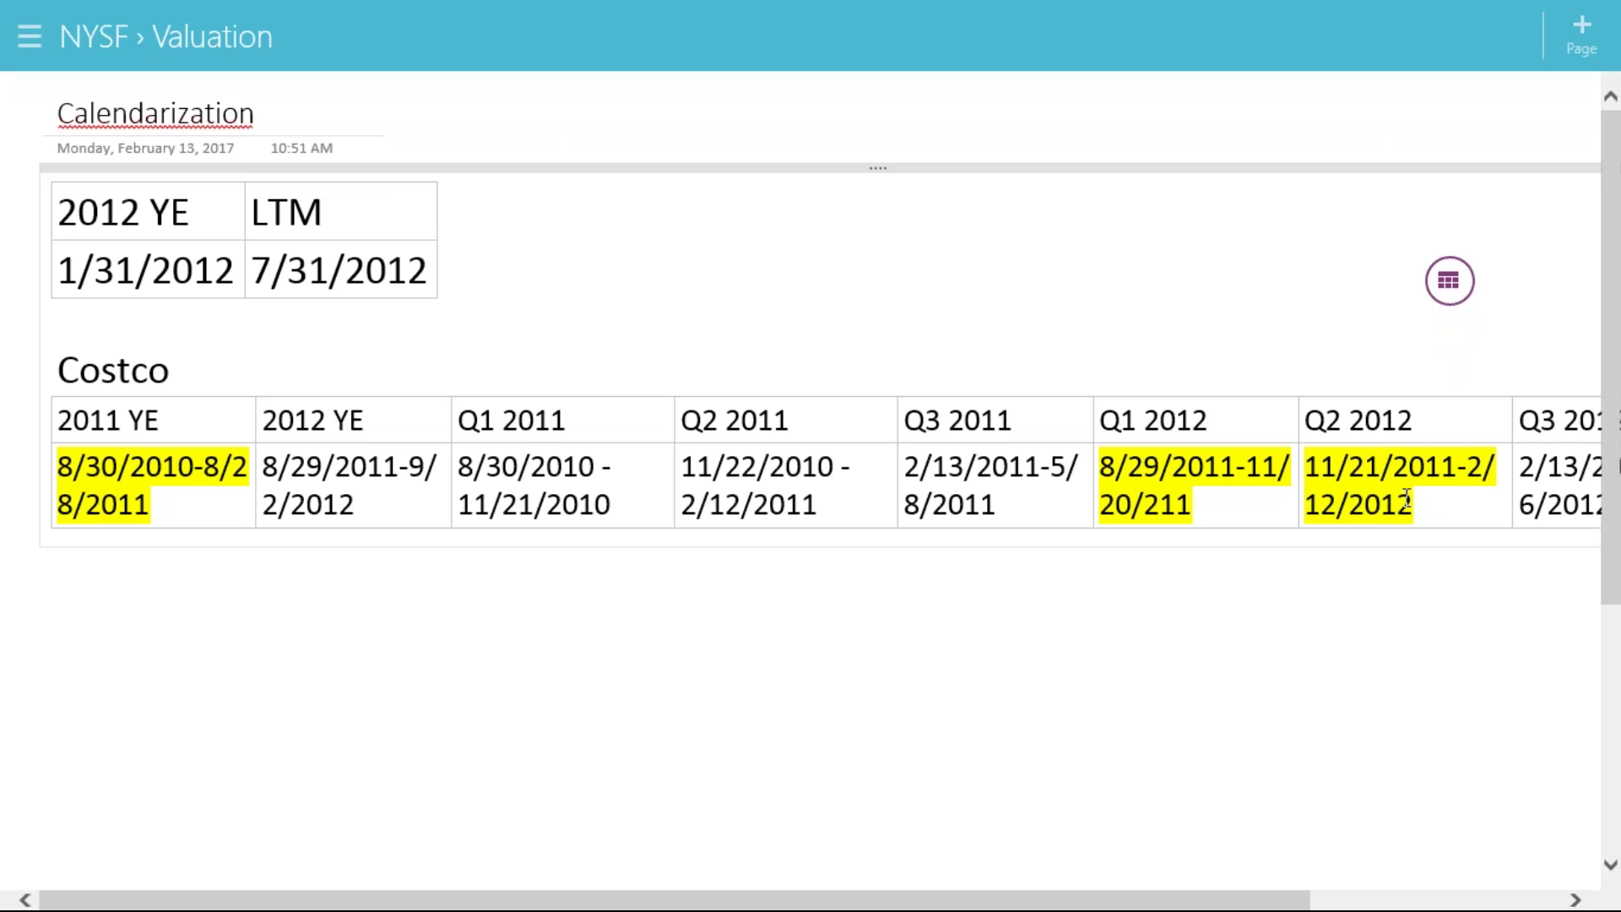
Add a note reading "72/84" beneath the Q2 2012 column
{"action": "left_click", "coordinate": [1384, 599]}
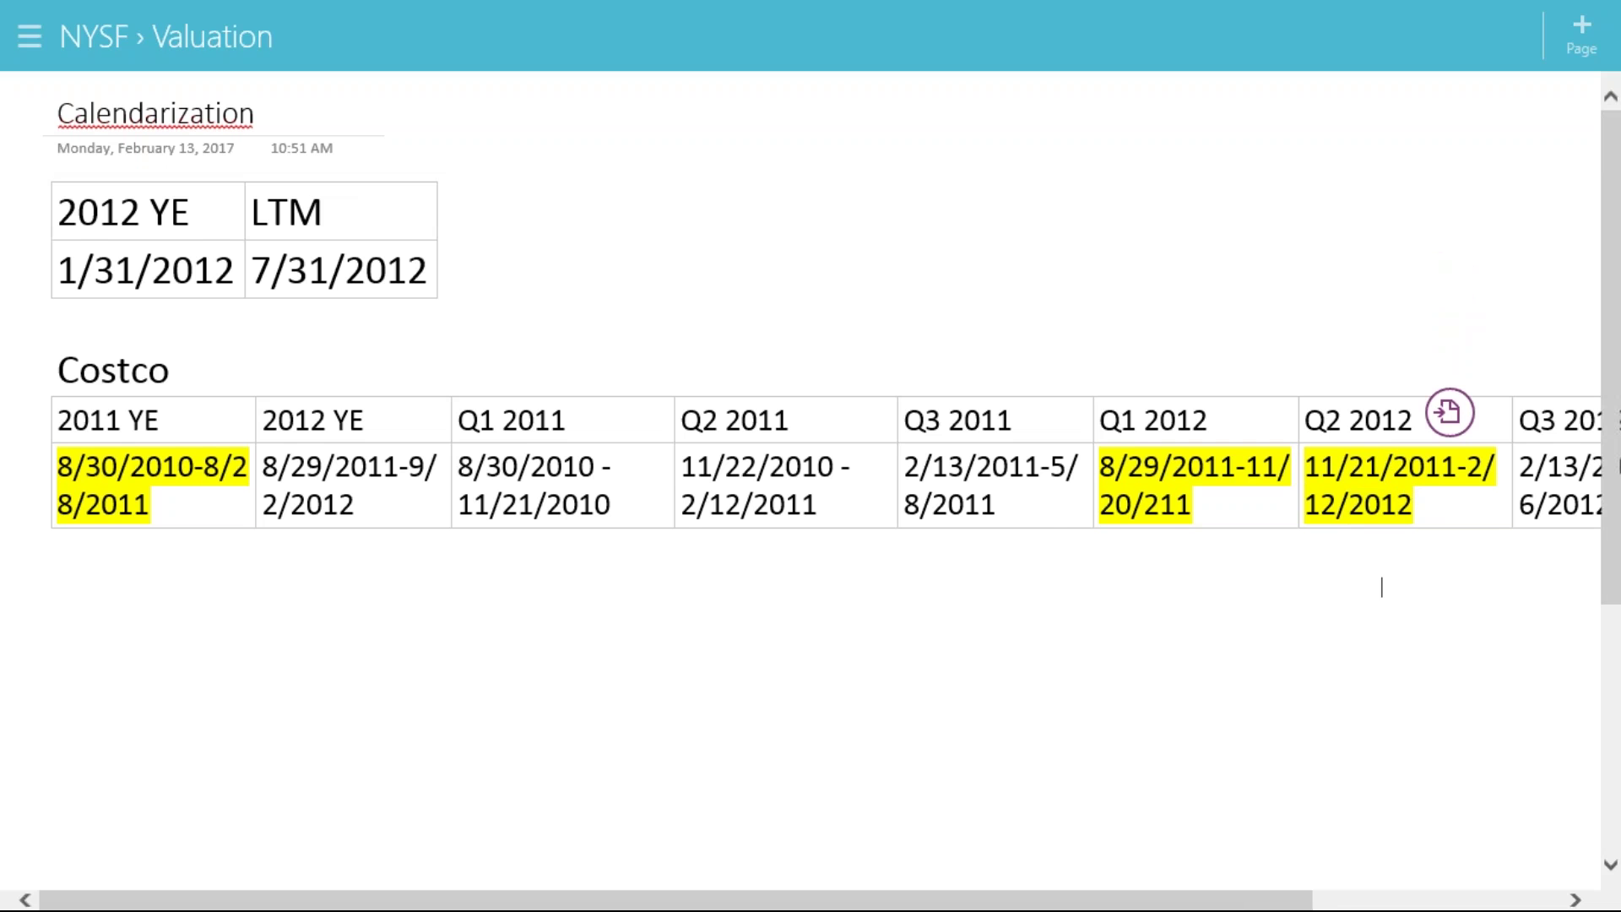
{"action": "scroll", "coordinate": [1382, 599], "scroll_direction": "right", "scroll_amount": 1}
{"action": "scroll", "coordinate": [1381, 598], "scroll_direction": "left", "scroll_amount": 1}
{"action": "left_click_drag", "start_coordinate": [1376, 669], "coordinate": [1378, 568]}
{"action": "type", "text": "72/"}
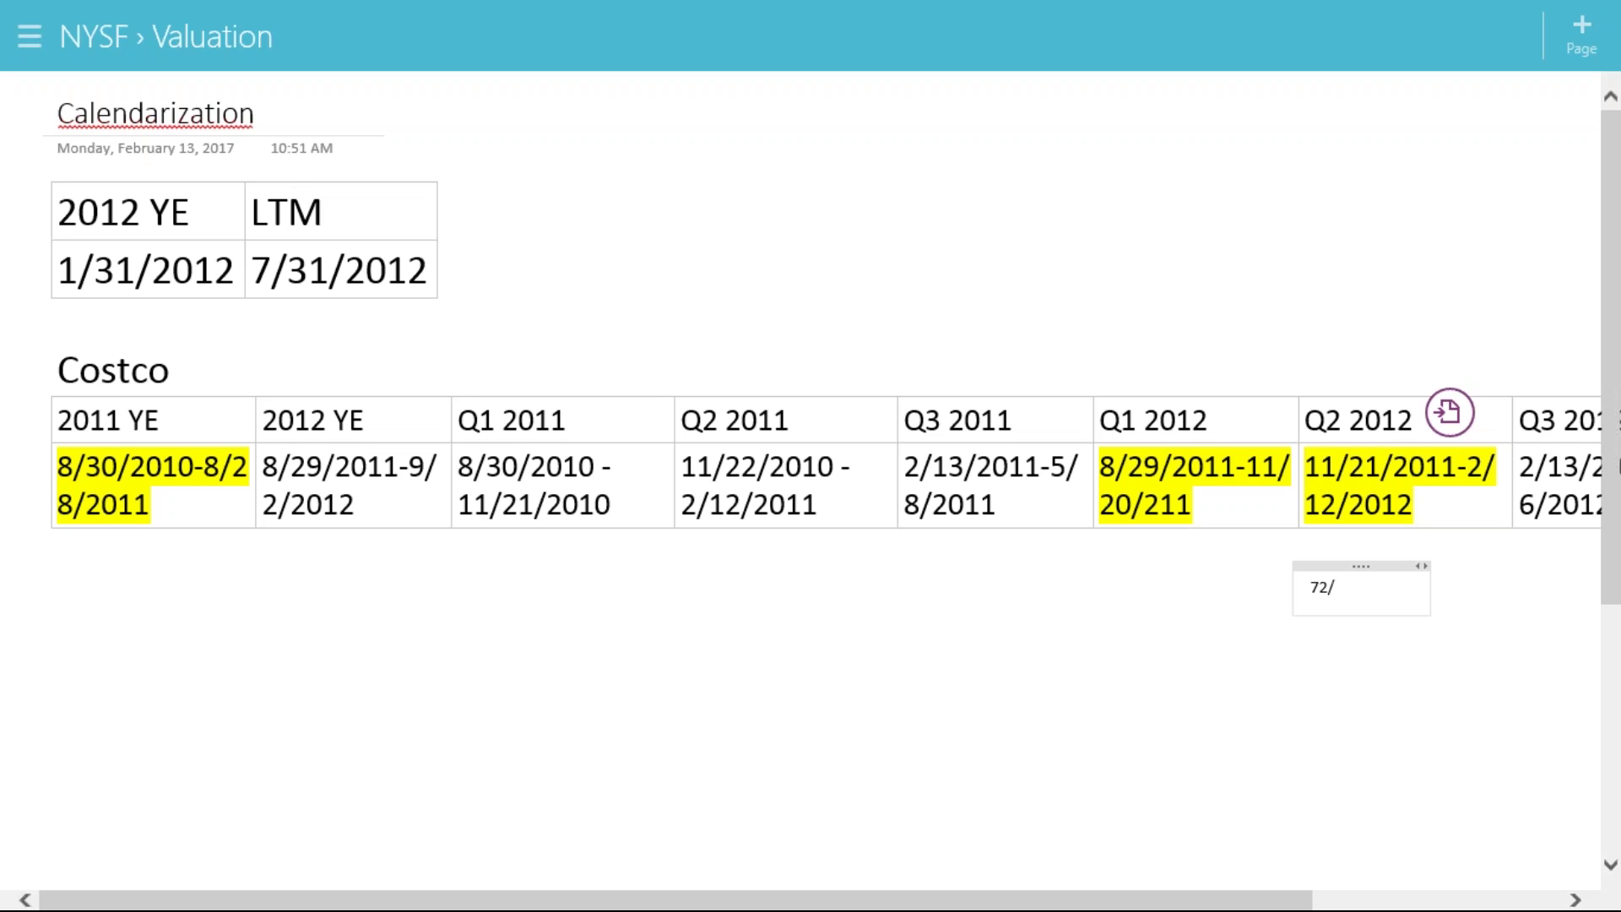
{"action": "type", "text": "84"}
Set the font size of the "72/84" note to 26
{"action": "left_click_drag", "start_coordinate": [1380, 586], "coordinate": [1294, 586]}
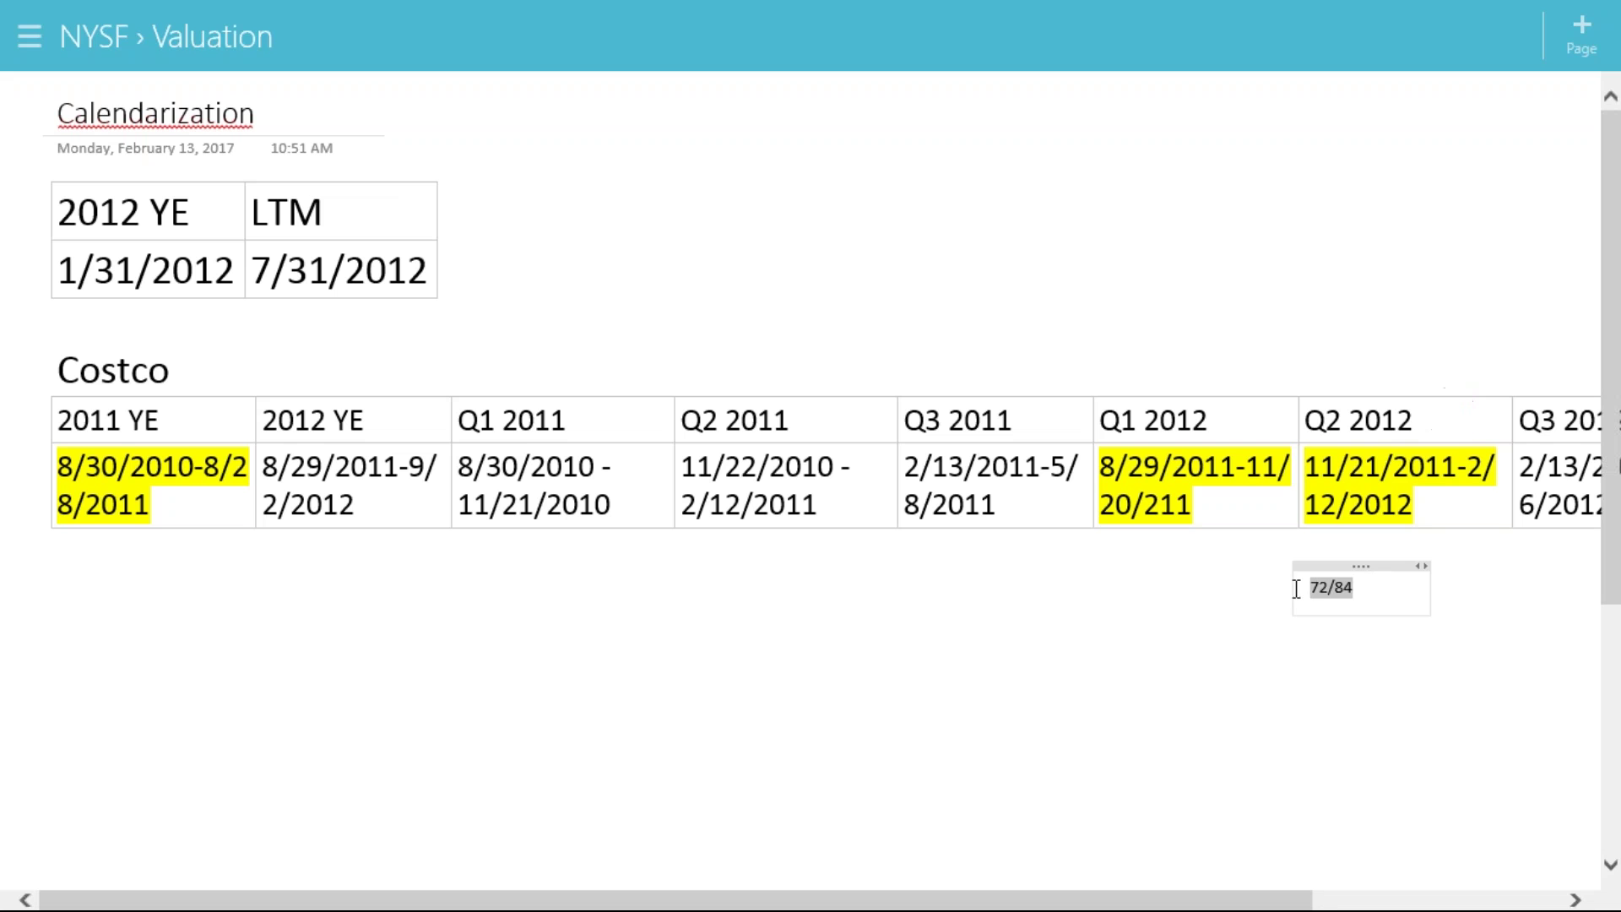
{"action": "left_click", "coordinate": [1449, 413]}
{"action": "left_click", "coordinate": [1395, 346]}
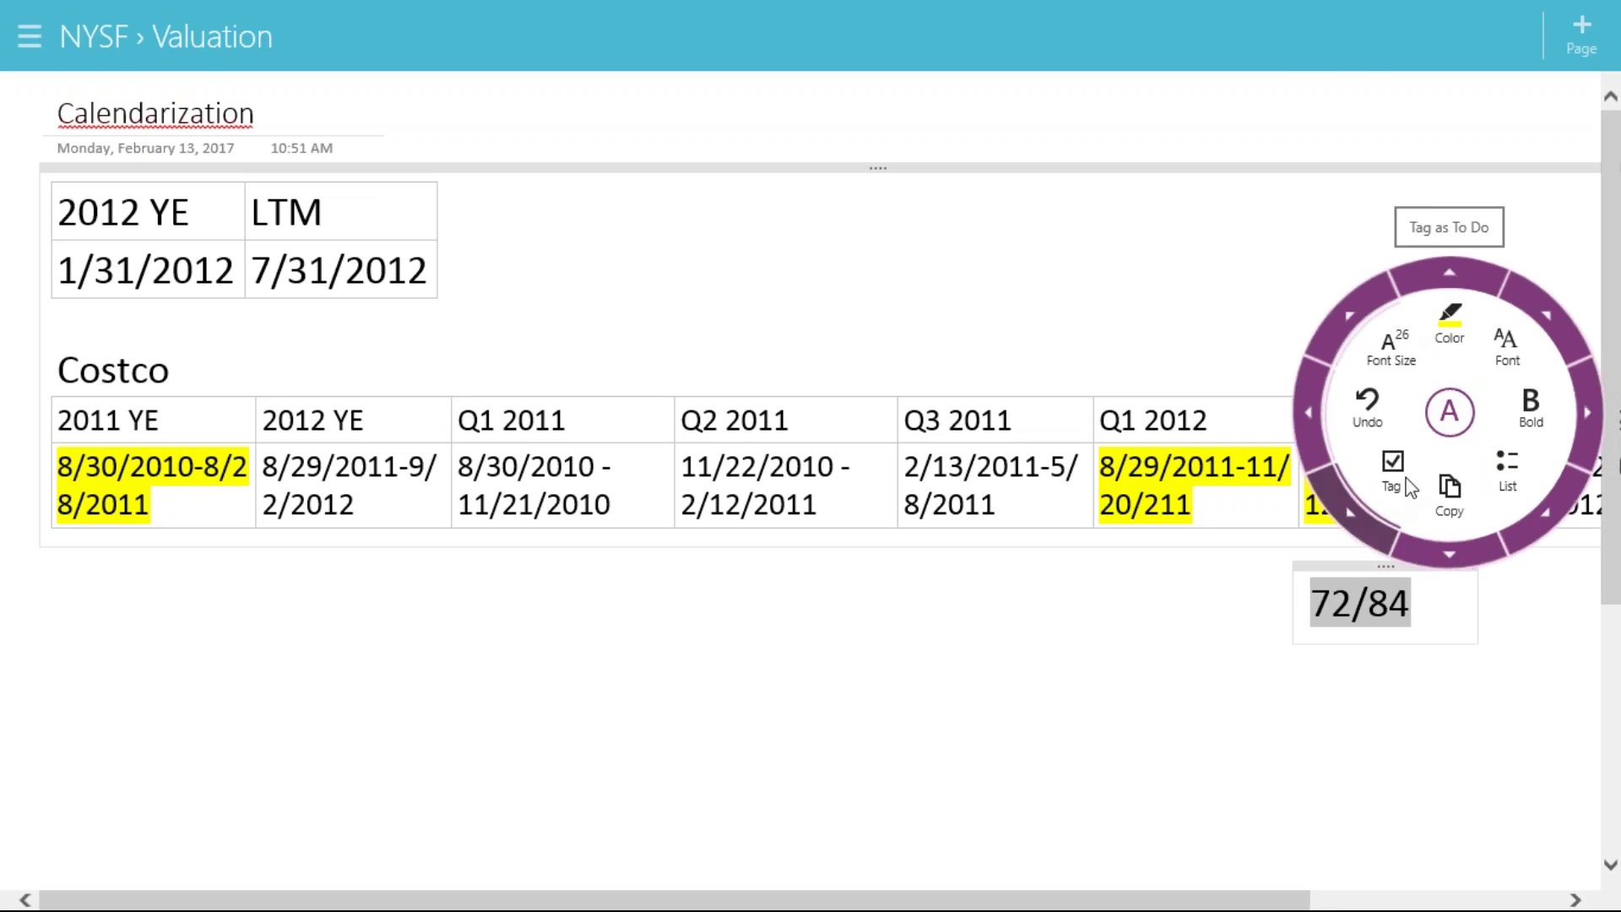
{"action": "left_click", "coordinate": [1320, 600]}
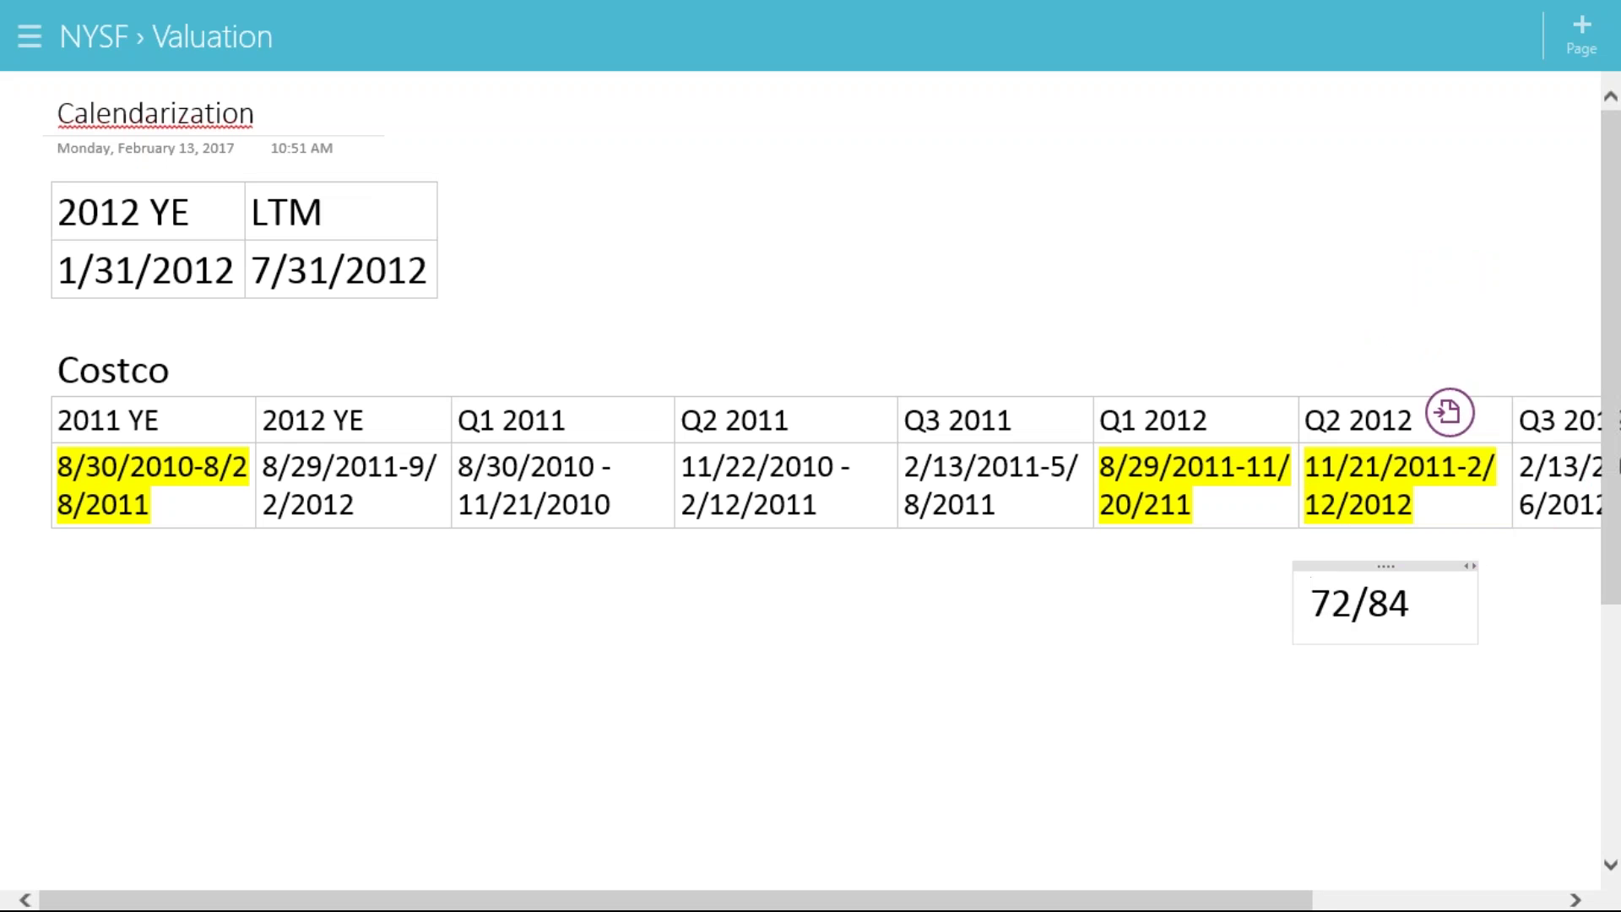
Move the "72/84" note slightly lower, leaving more space beneath the Q2 2012 column
{"action": "left_click_drag", "start_coordinate": [1347, 568], "coordinate": [1346, 598]}
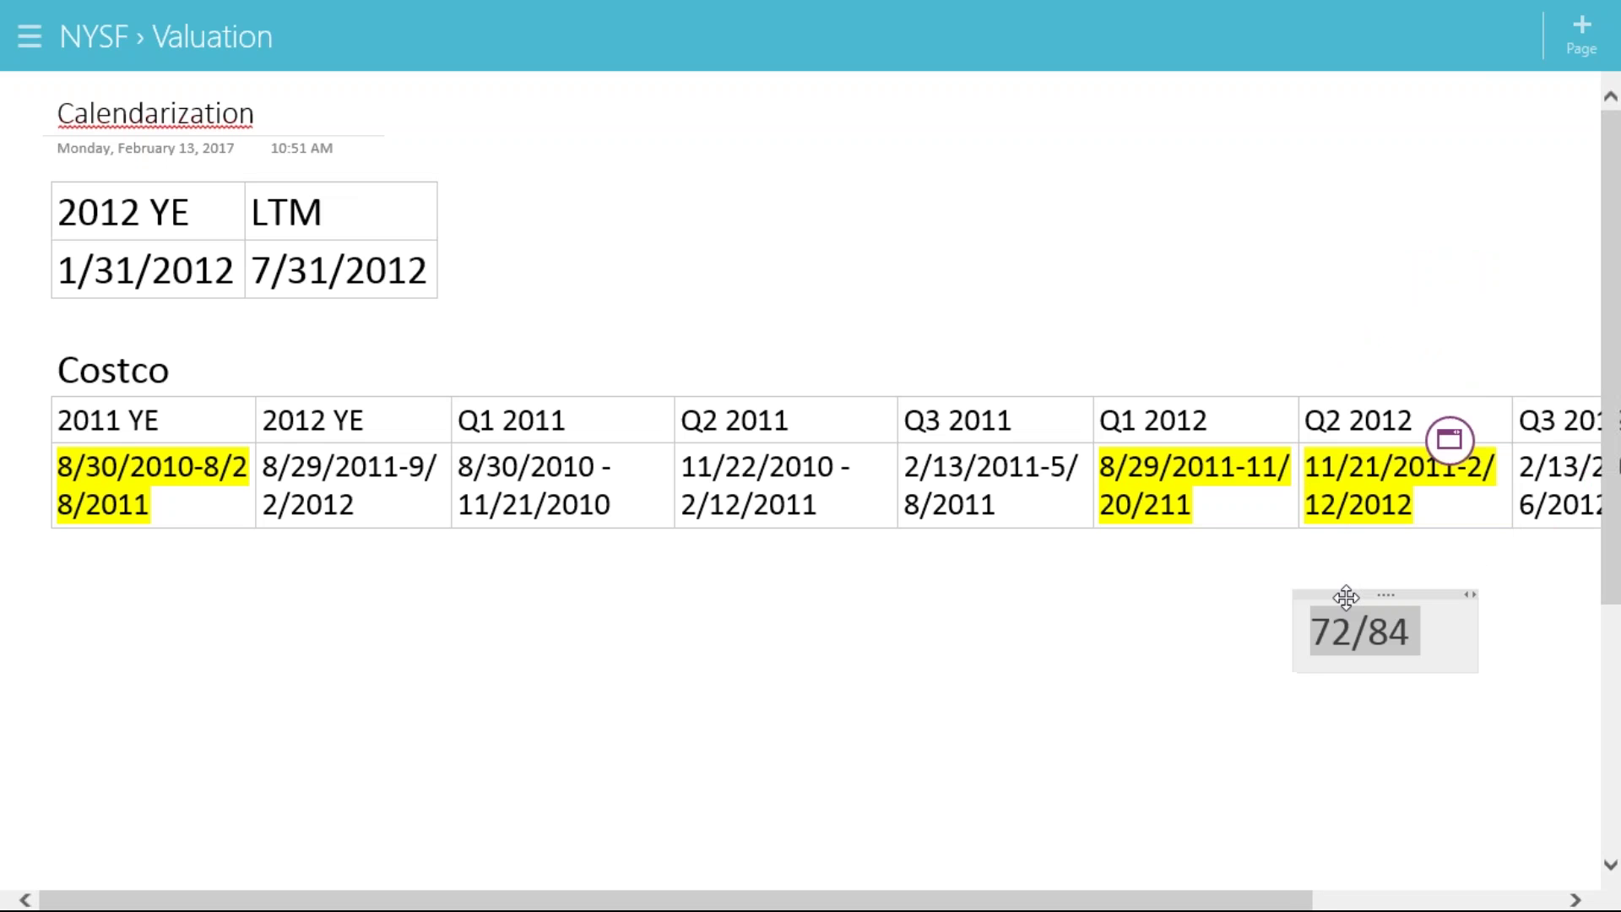
{"action": "left_click", "coordinate": [1225, 615]}
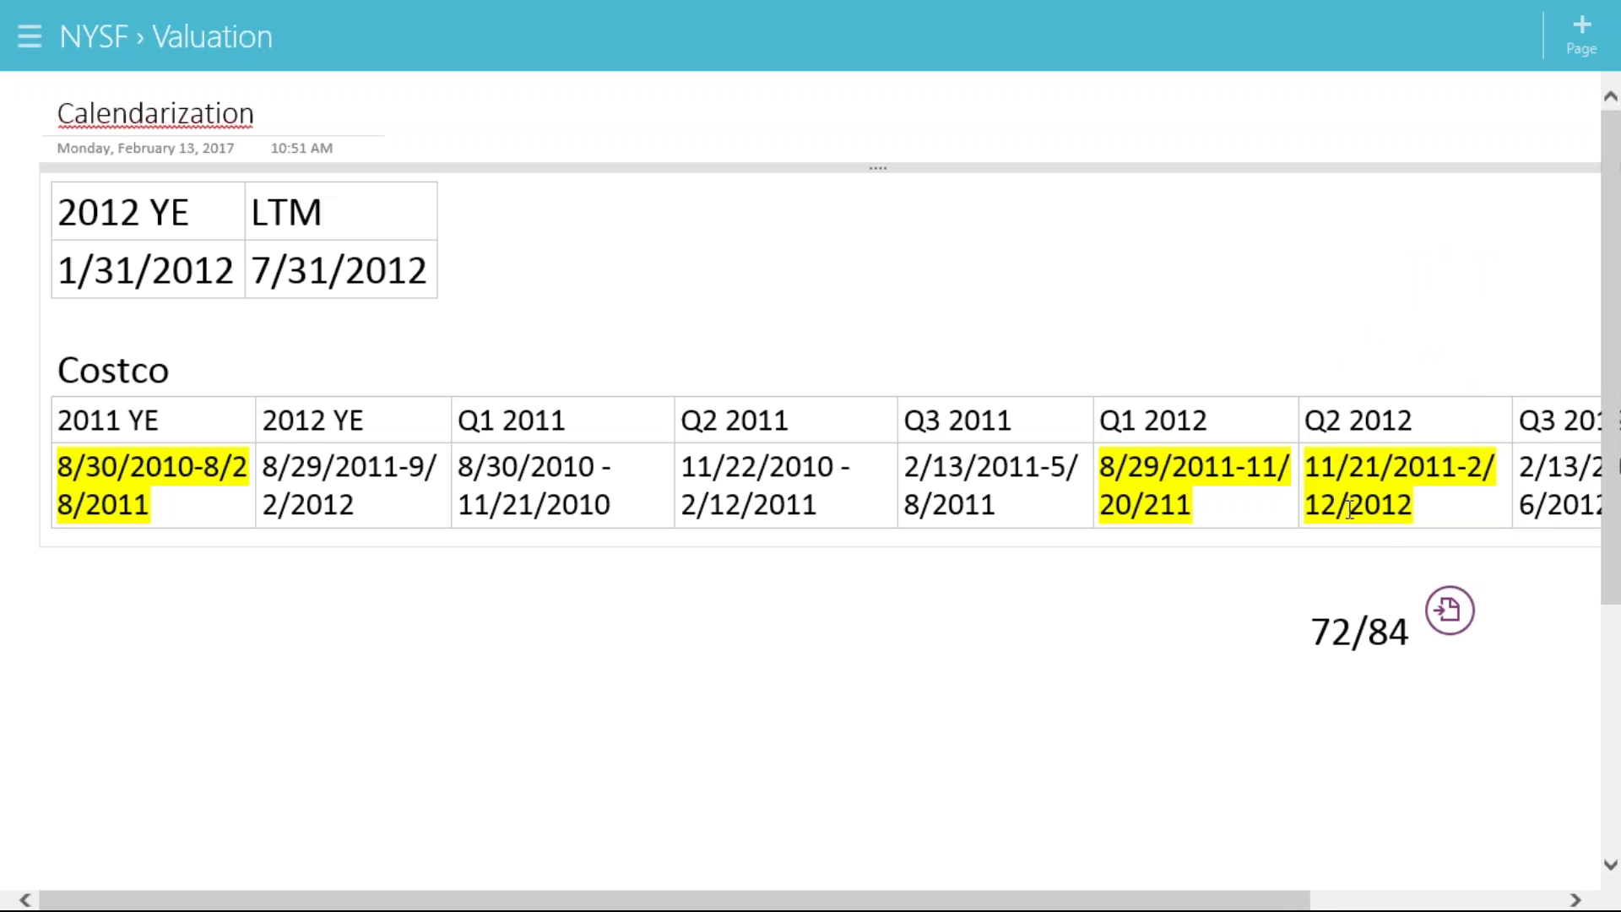
{"action": "right_click", "coordinate": [1354, 580]}
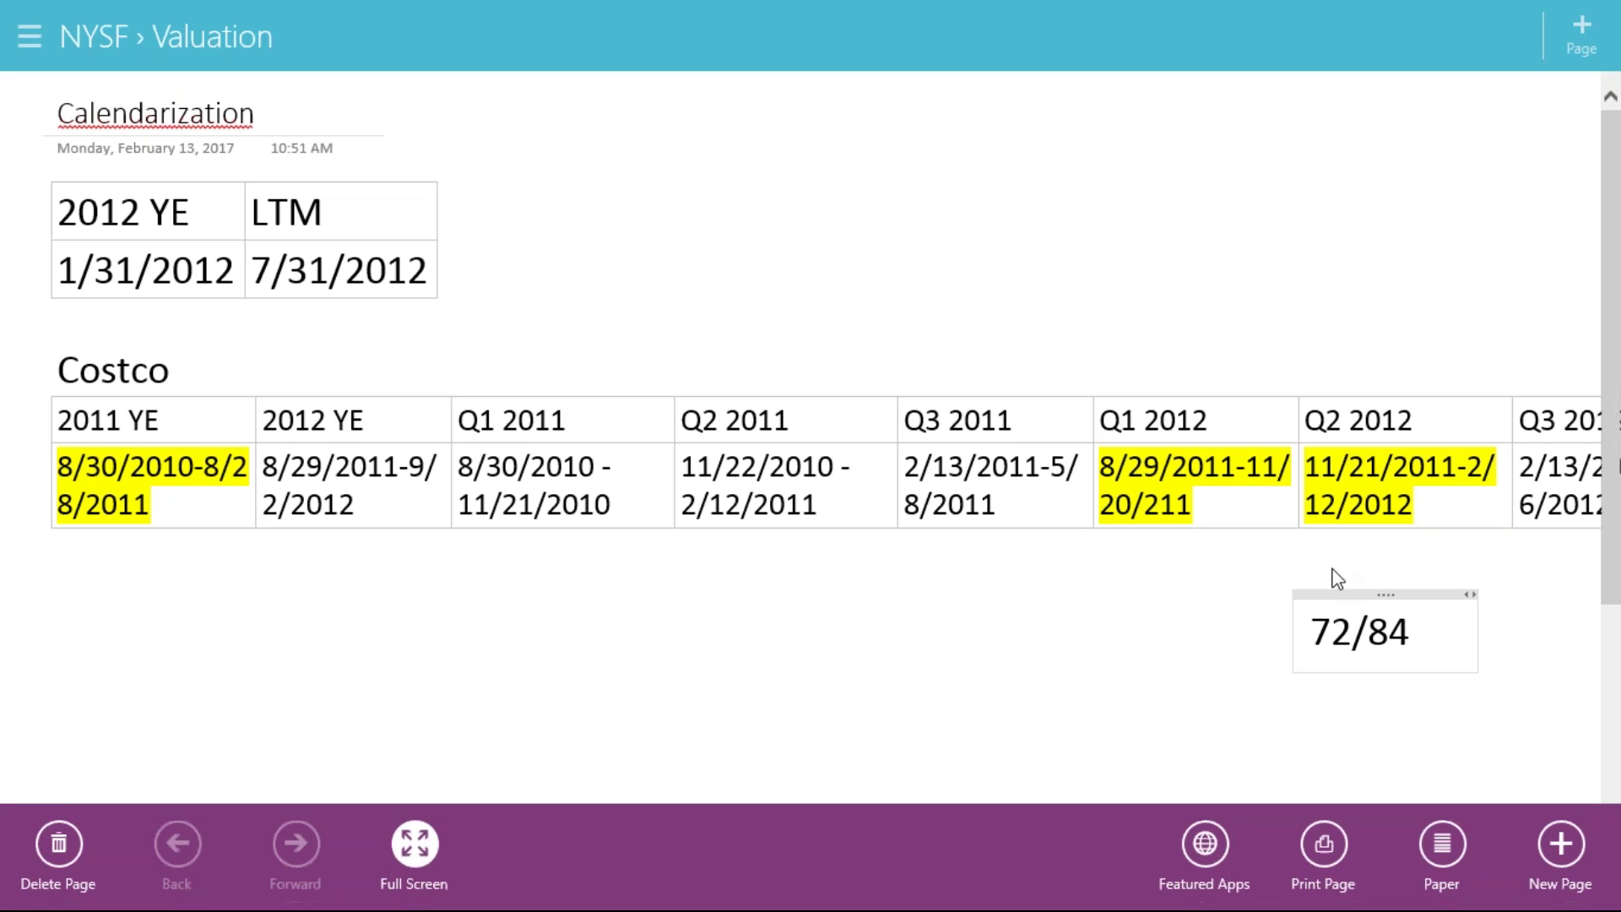
Highlight the Q1 2011 and Q2 2011 date ranges in the Costco table in yellow
{"action": "left_click", "coordinate": [1338, 576]}
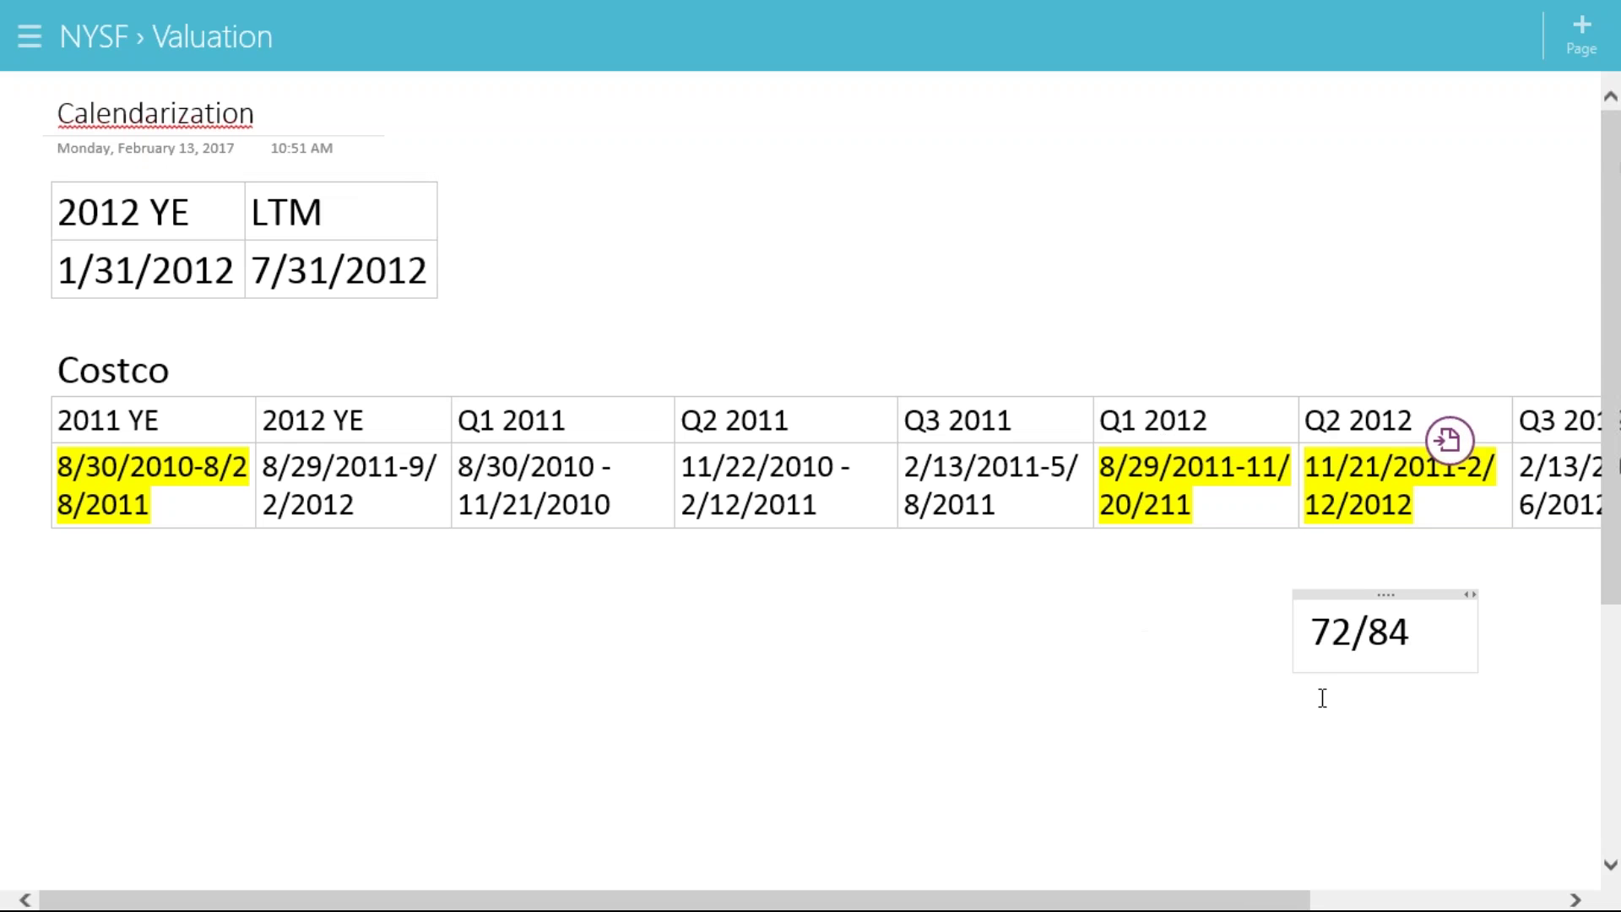
{"action": "left_click", "coordinate": [773, 500]}
{"action": "left_click_drag", "start_coordinate": [823, 502], "coordinate": [547, 477]}
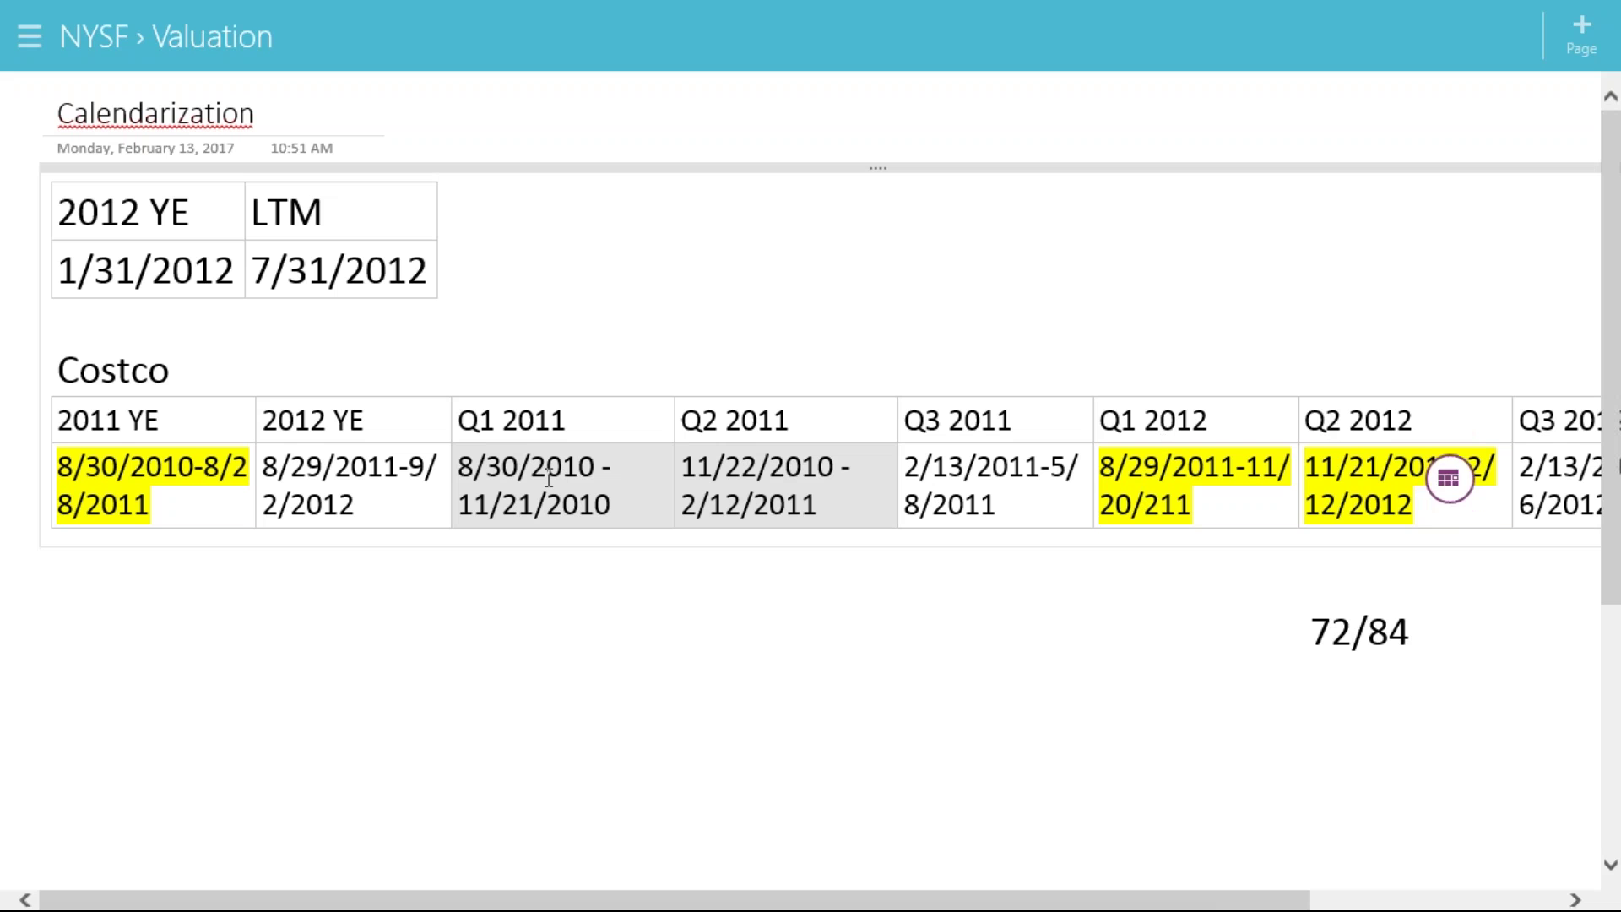
{"action": "left_click", "coordinate": [1447, 479]}
{"action": "left_click", "coordinate": [1450, 389]}
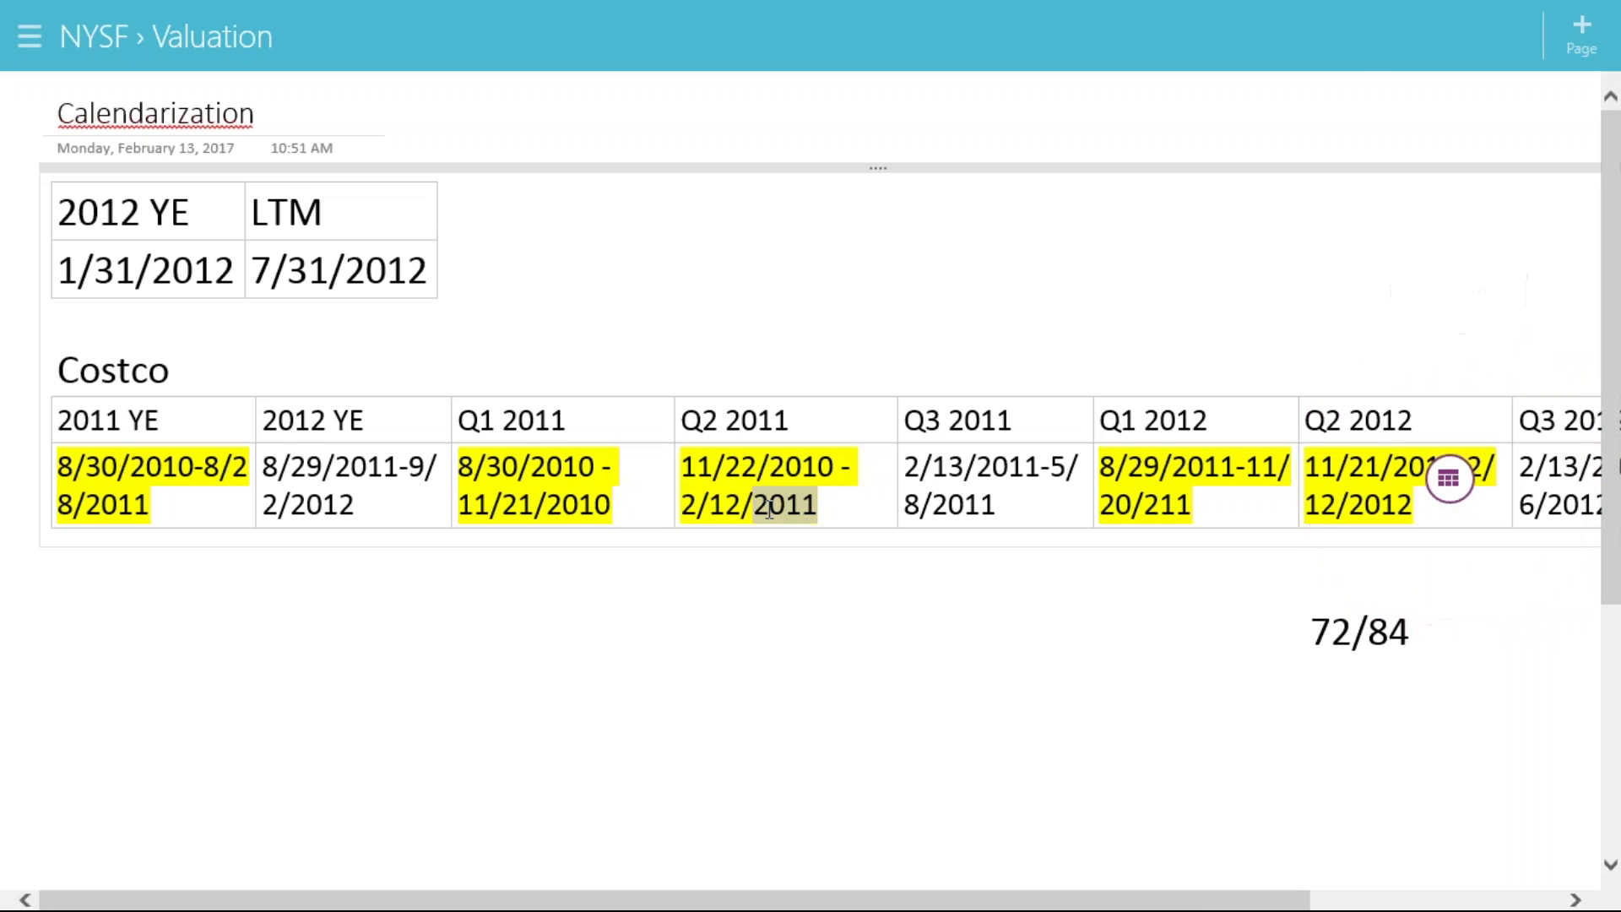
Add a note reading "72/84" beneath the Q2 2011 column and set its font size to 26
{"action": "left_click", "coordinate": [743, 620]}
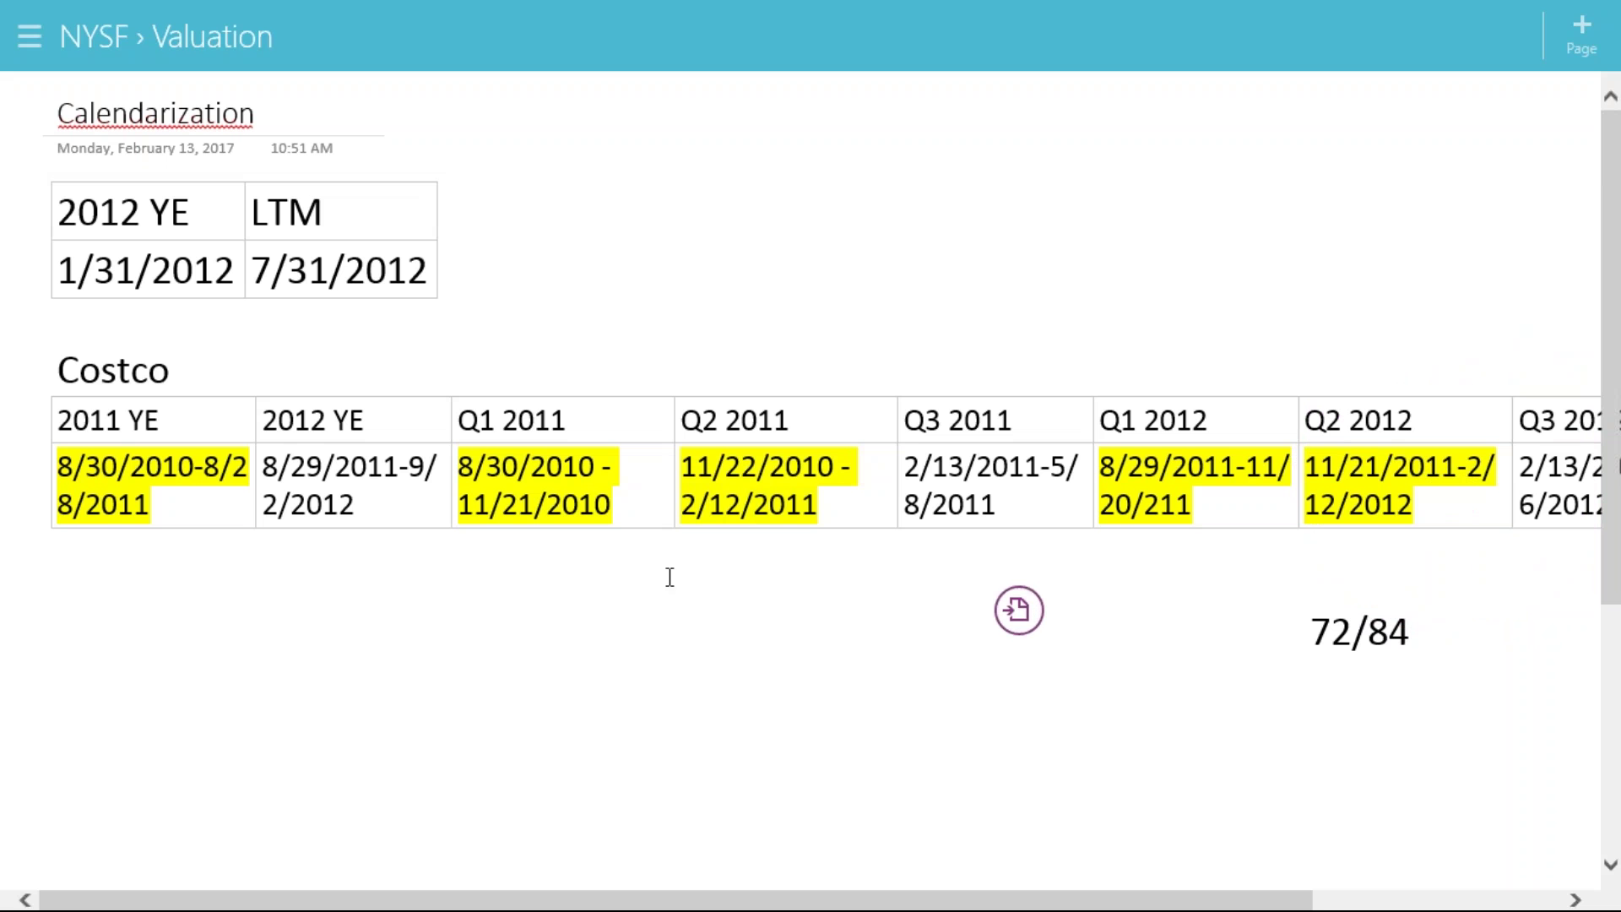
{"action": "left_click", "coordinate": [737, 590]}
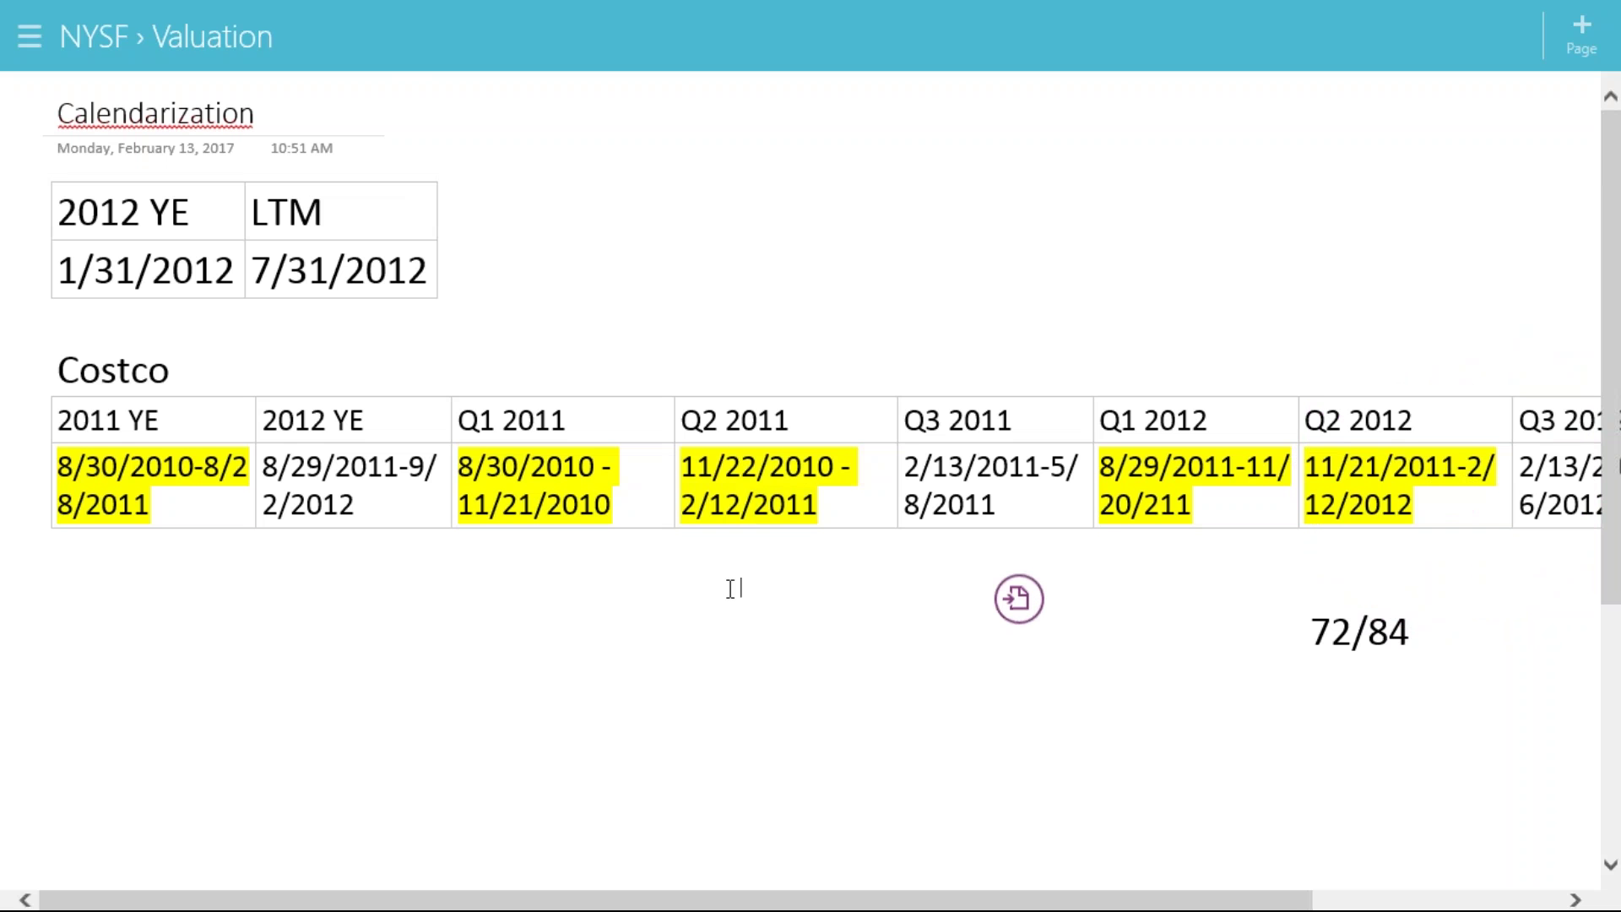
{"action": "type", "text": "72/"}
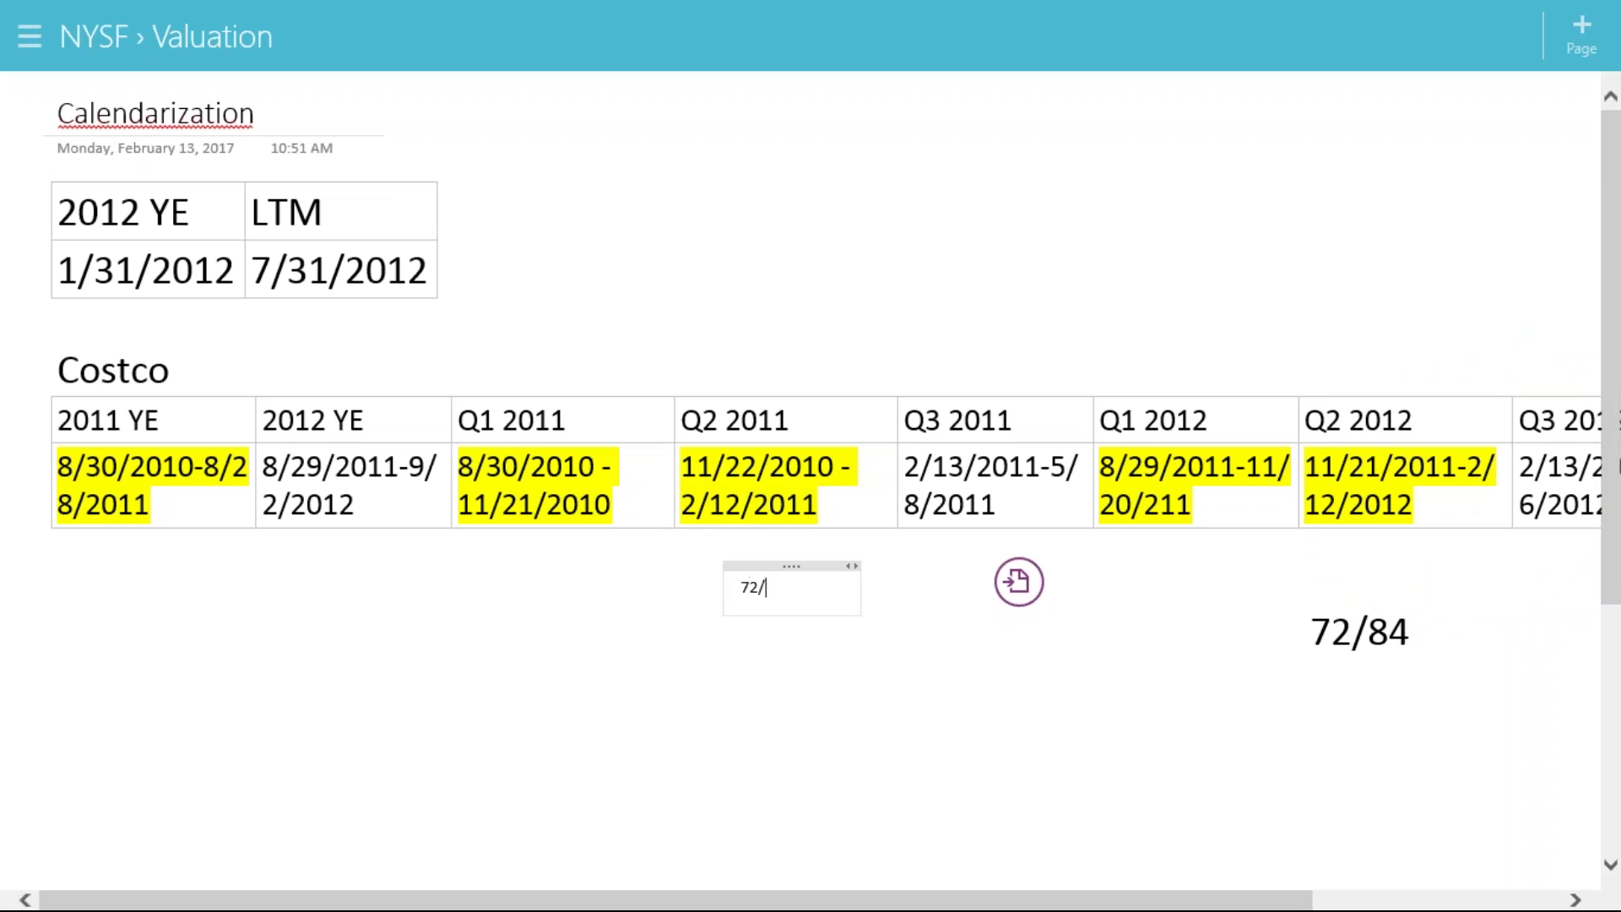
{"action": "type", "text": "84"}
{"action": "left_click_drag", "start_coordinate": [785, 587], "coordinate": [737, 587]}
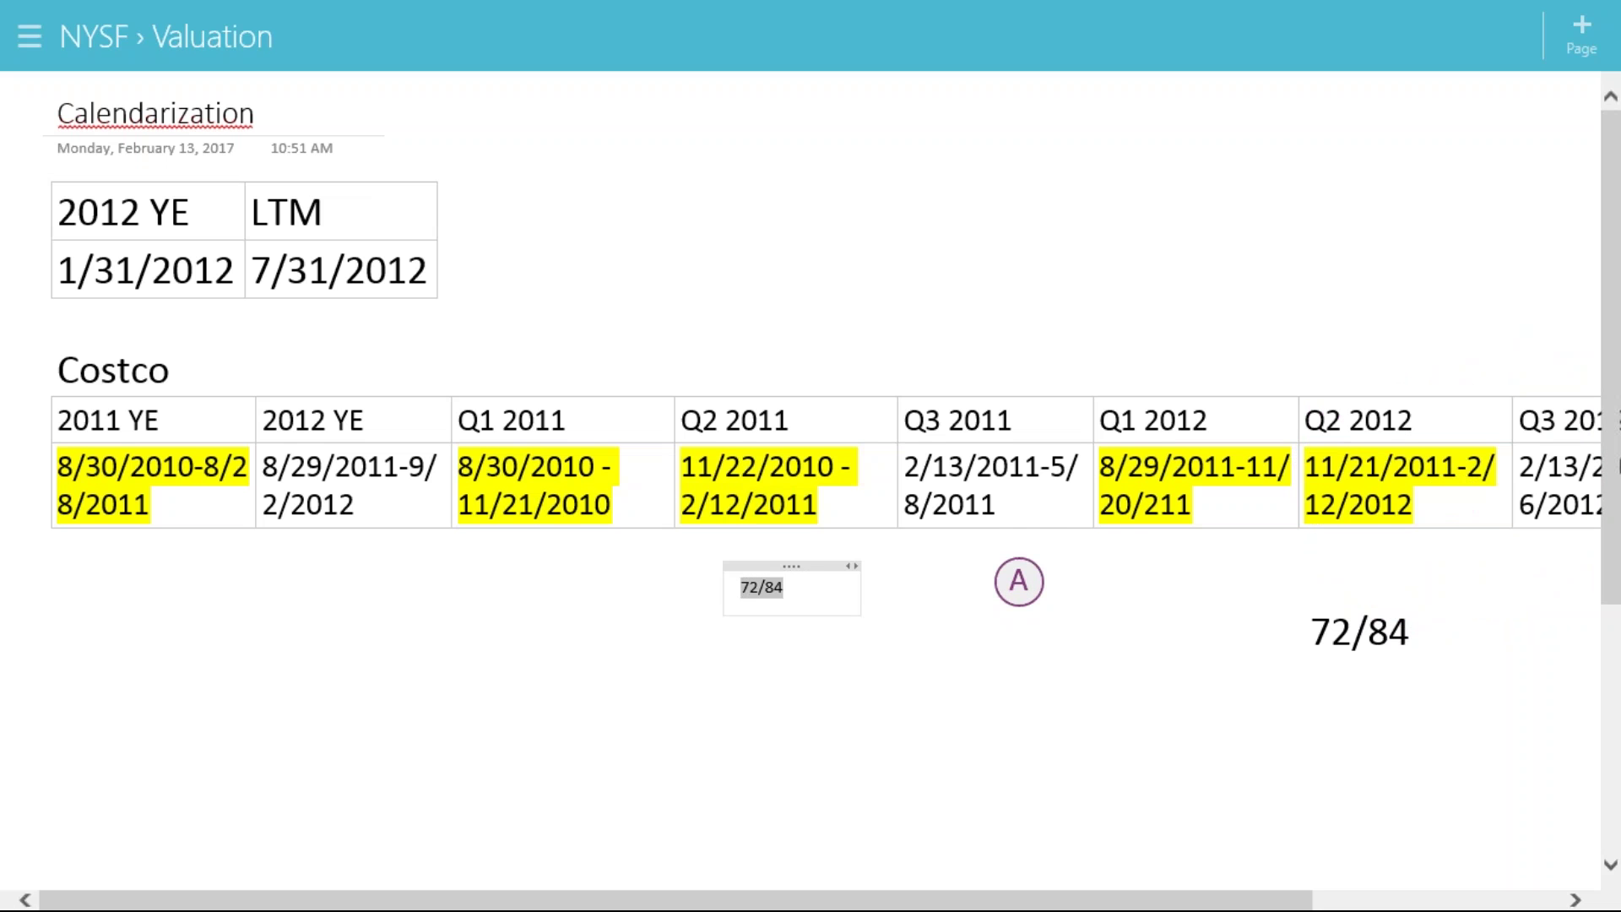
{"action": "left_click", "coordinate": [1001, 565]}
{"action": "left_click", "coordinate": [962, 511]}
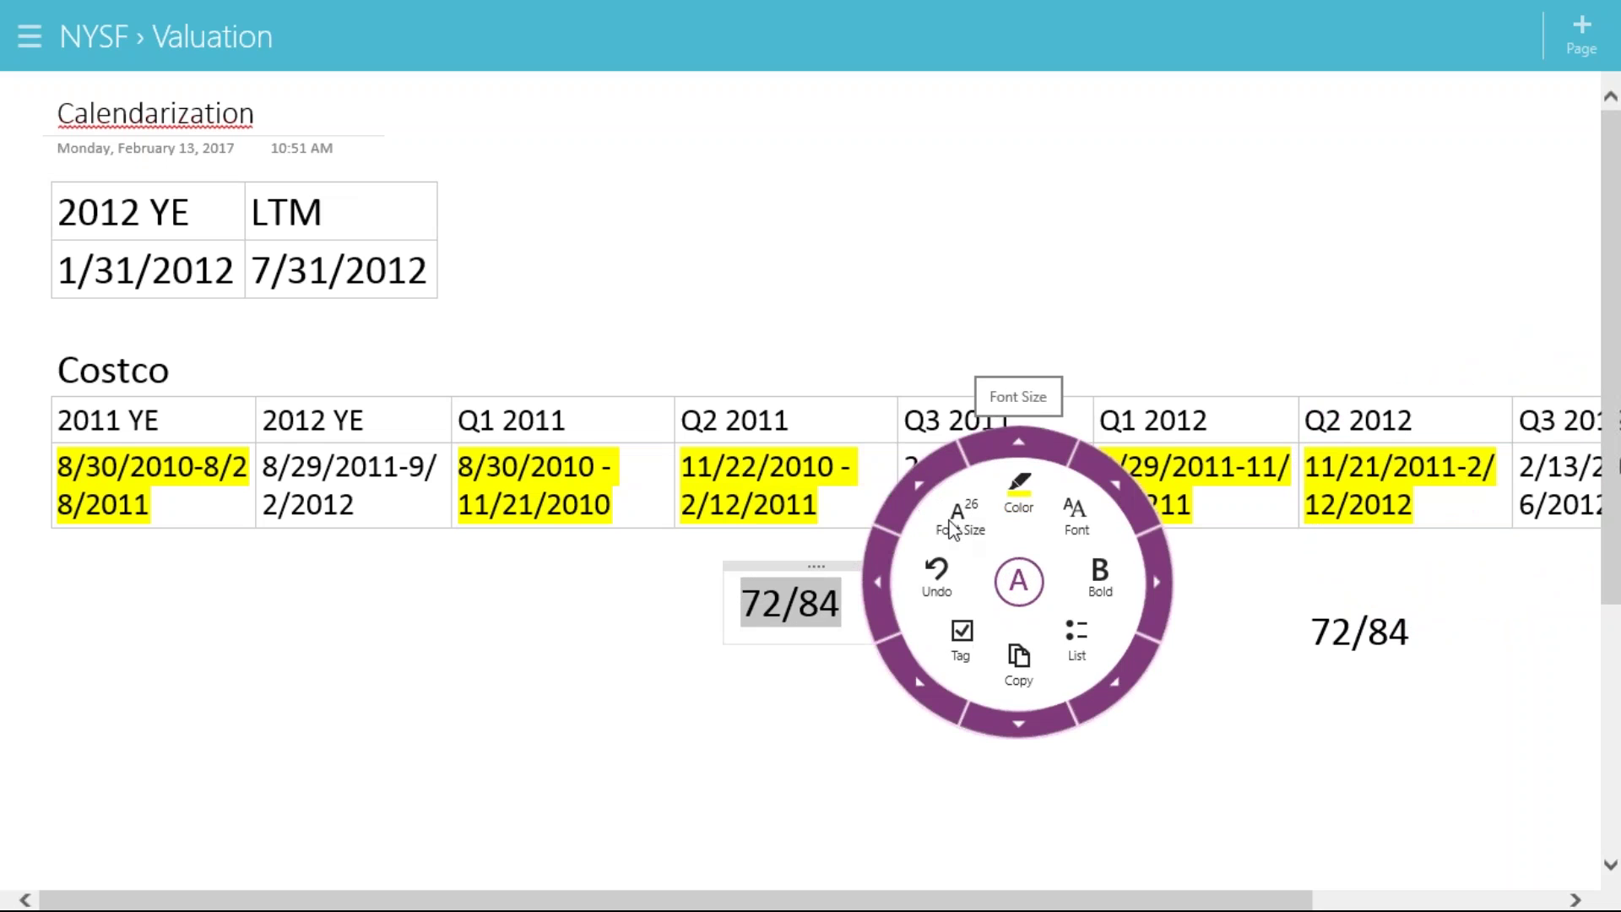
Move the "72/84" note under Q2 2011 slightly lower, level with the note beneath Q2 2012
{"action": "left_click", "coordinate": [743, 635]}
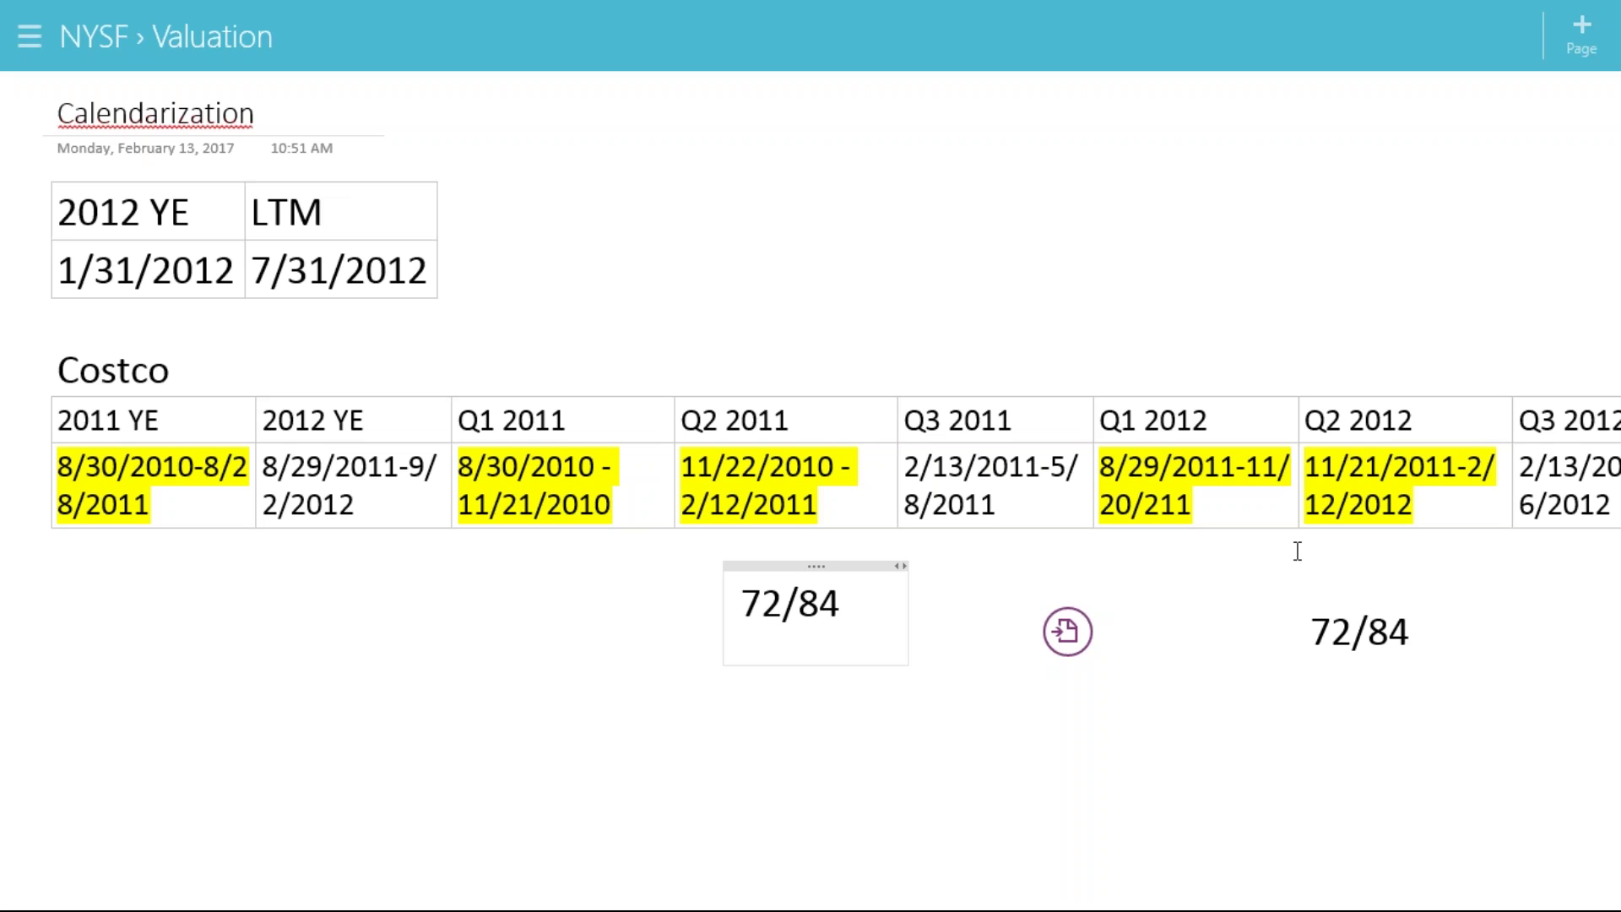
{"action": "left_click", "coordinate": [743, 638]}
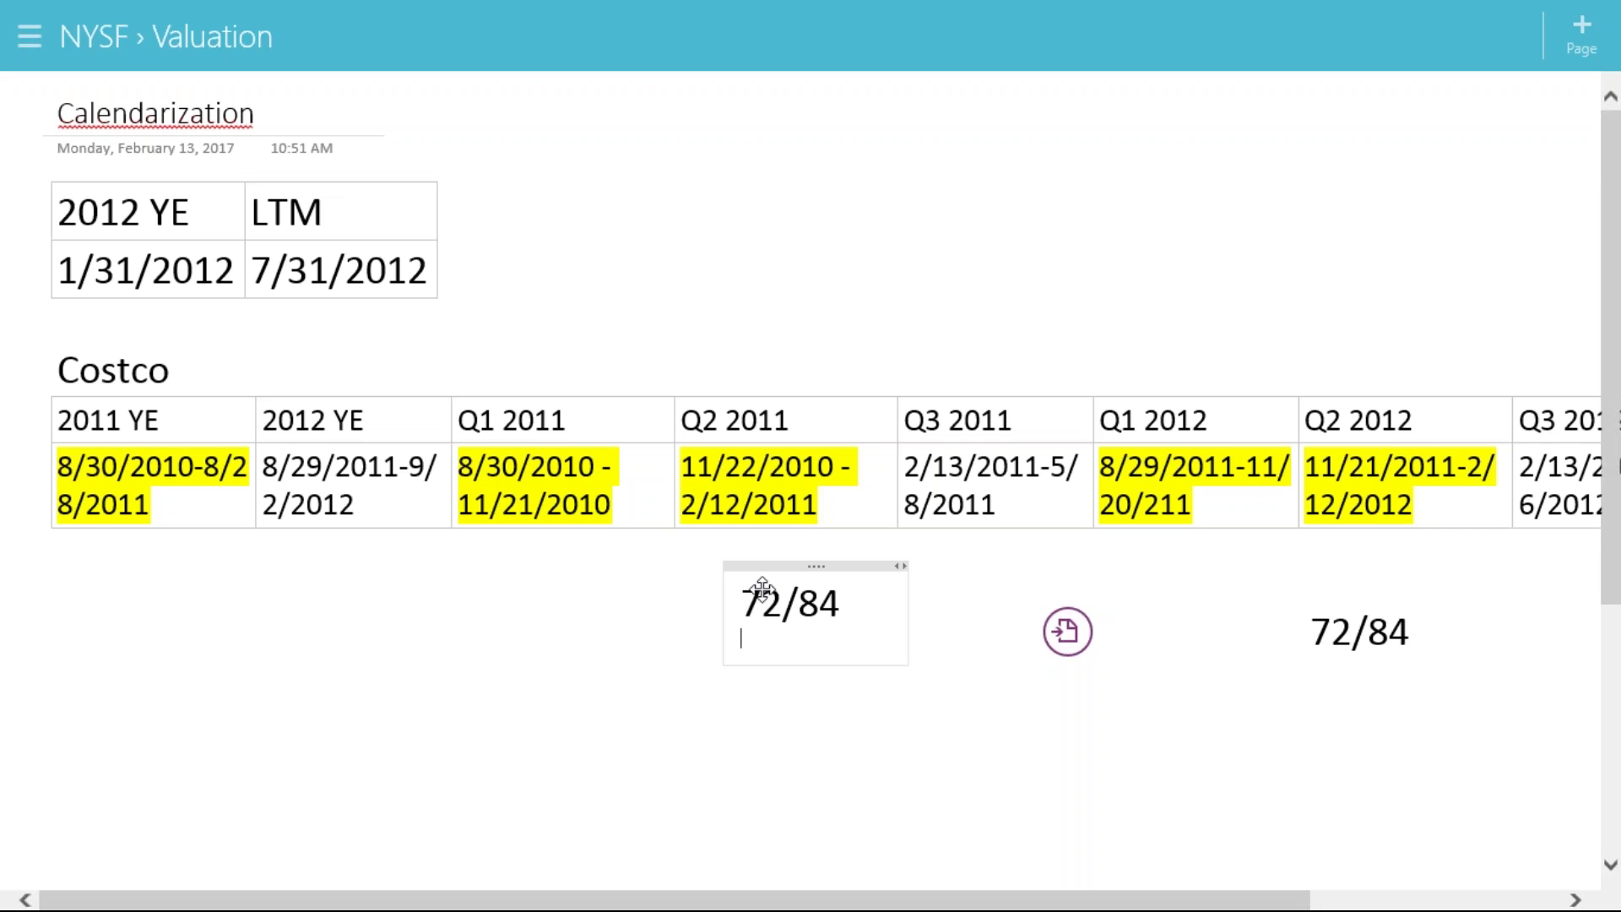
{"action": "left_click_drag", "start_coordinate": [762, 589], "coordinate": [732, 617]}
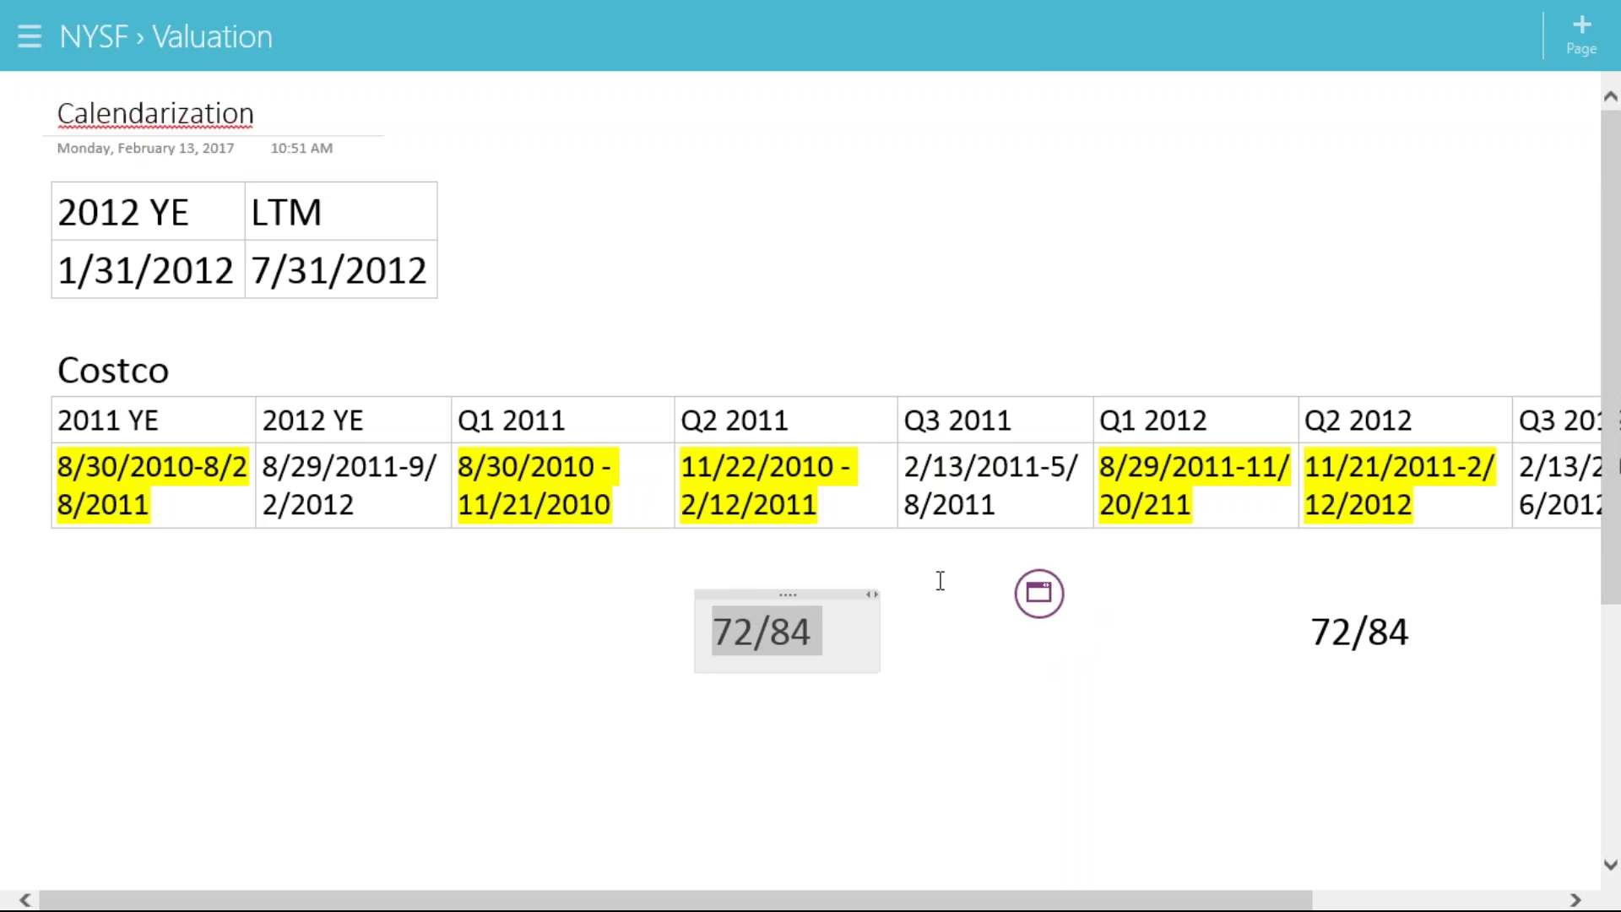
{"action": "left_click", "coordinate": [1038, 592]}
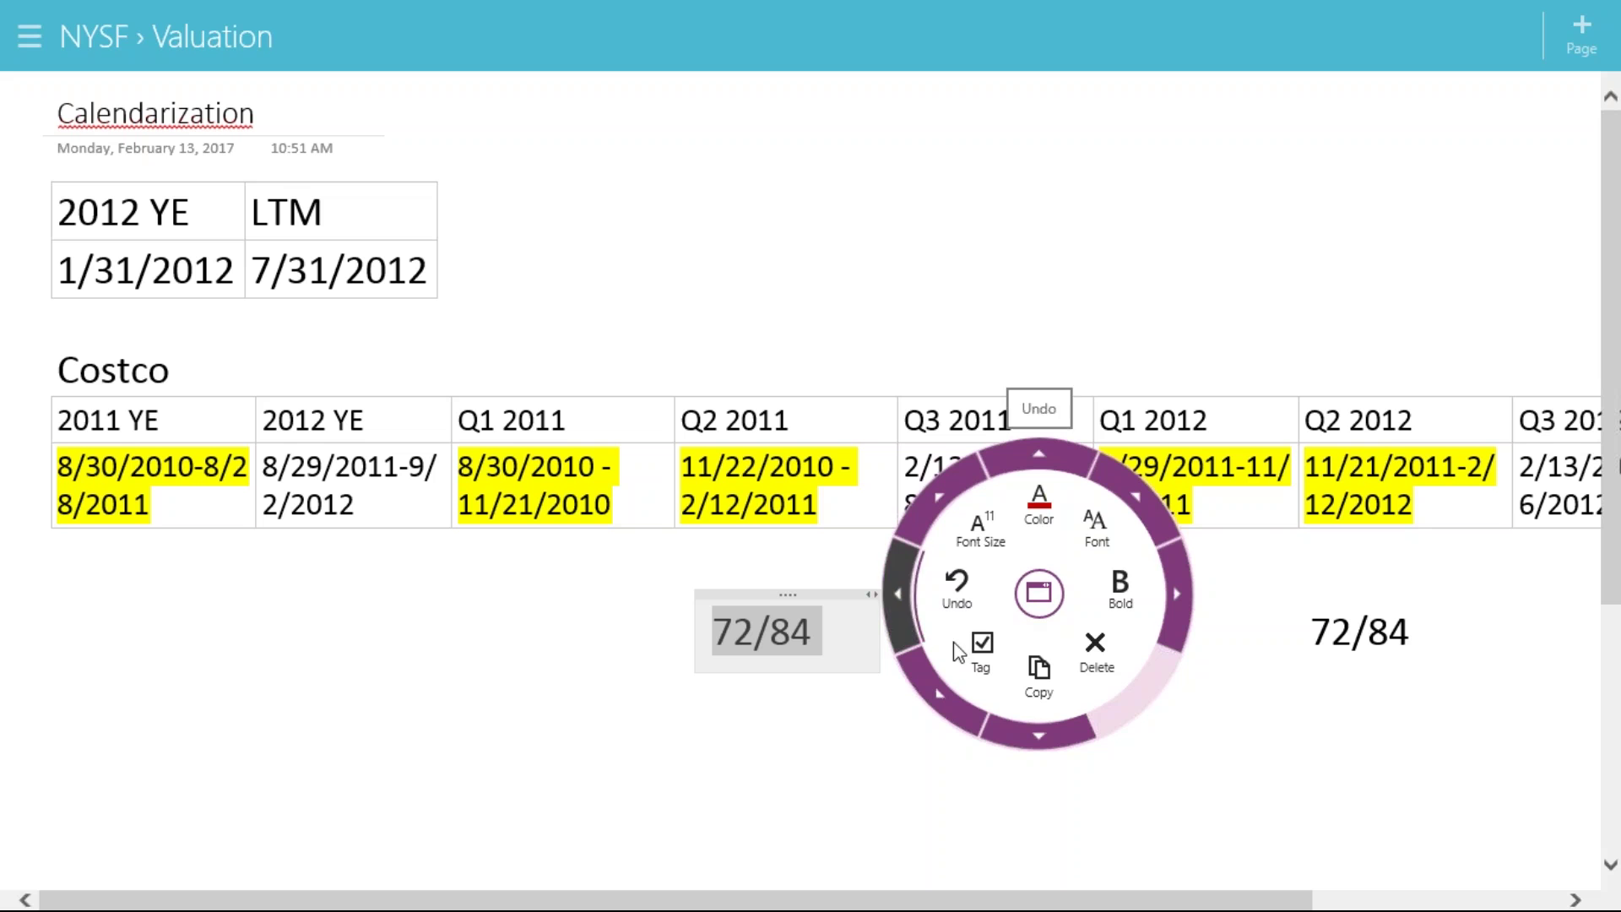
{"action": "left_click", "coordinate": [1047, 602]}
{"action": "left_click", "coordinate": [1047, 603]}
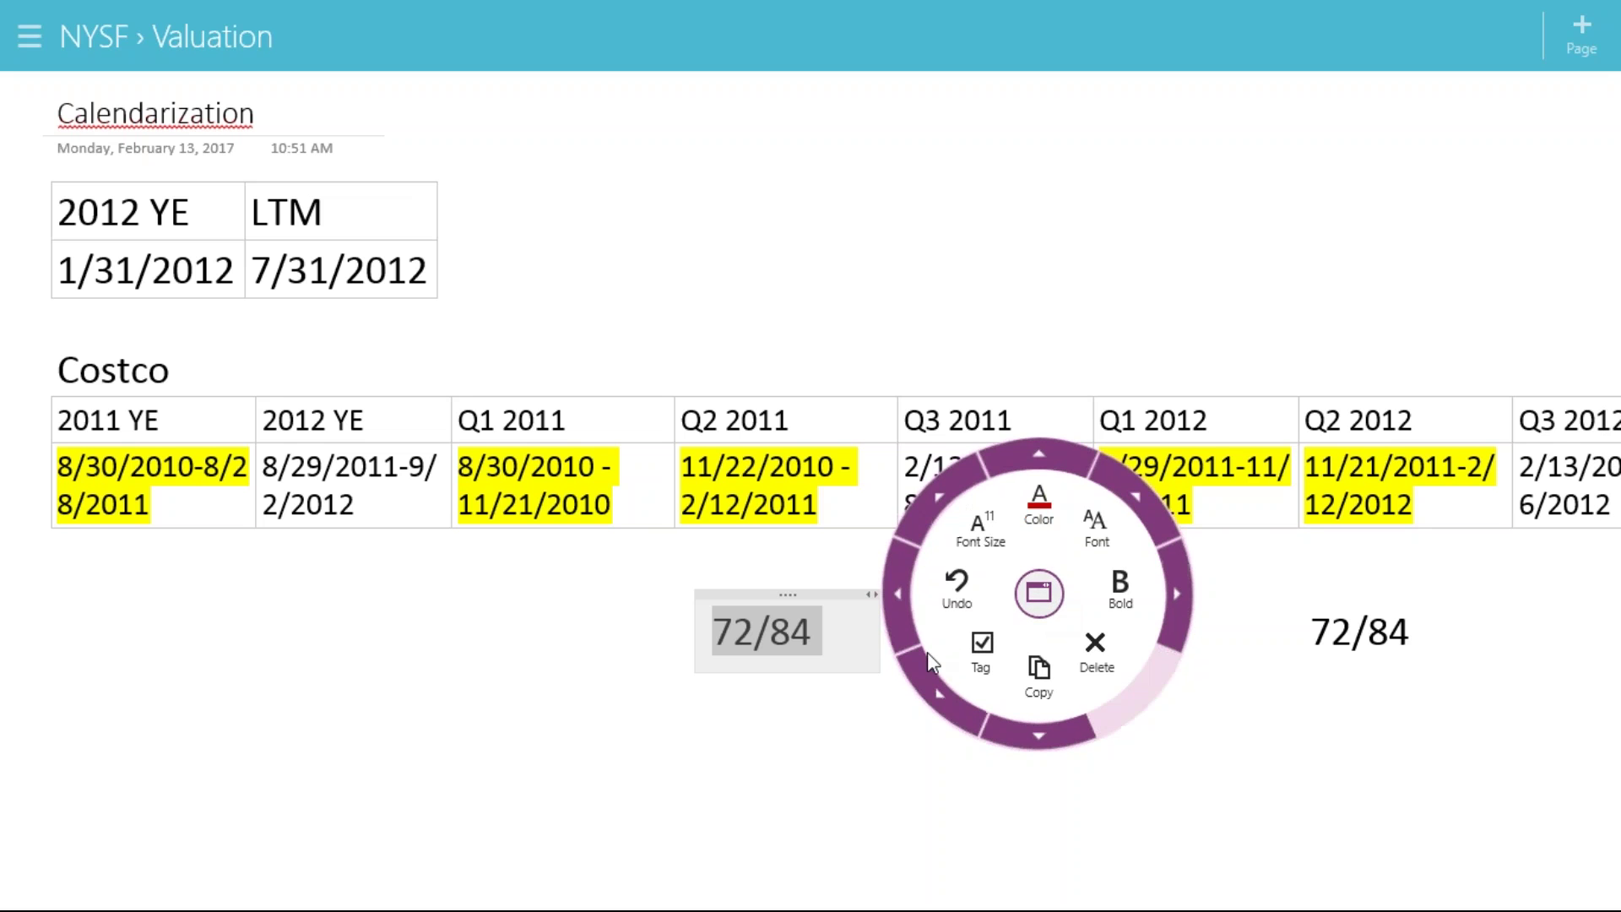
{"action": "left_click", "coordinate": [828, 768]}
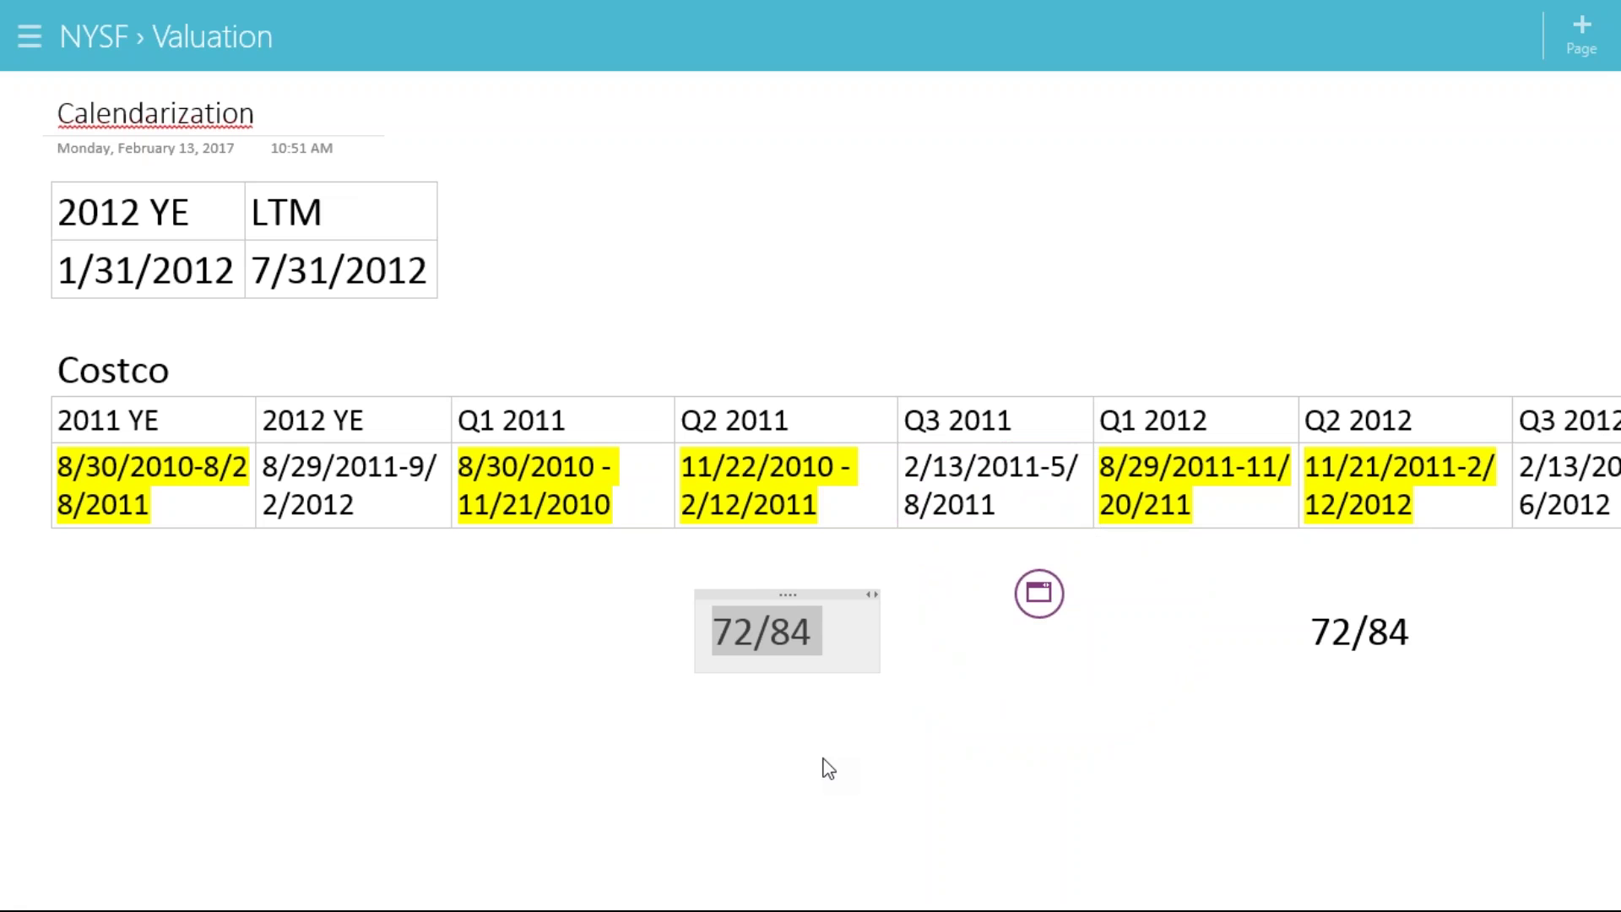
Move the "72/84" note beneath Q2 2011 slightly up, closer to the table
{"action": "left_click", "coordinate": [752, 570]}
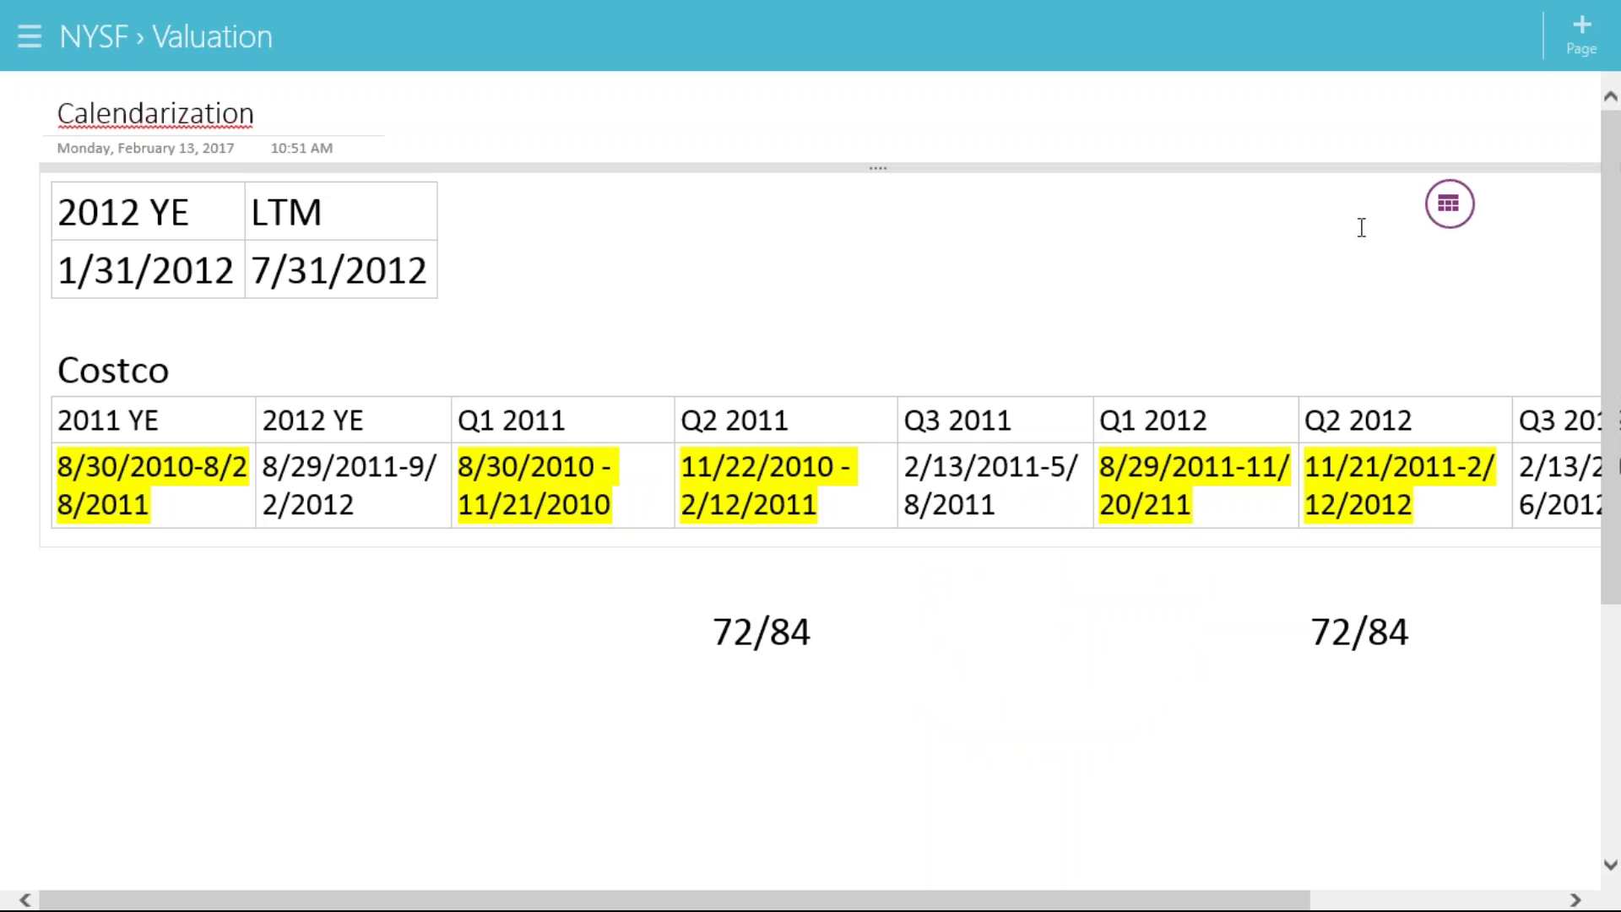
{"action": "left_click", "coordinate": [1454, 206]}
{"action": "left_click_drag", "start_coordinate": [749, 591], "coordinate": [738, 577]}
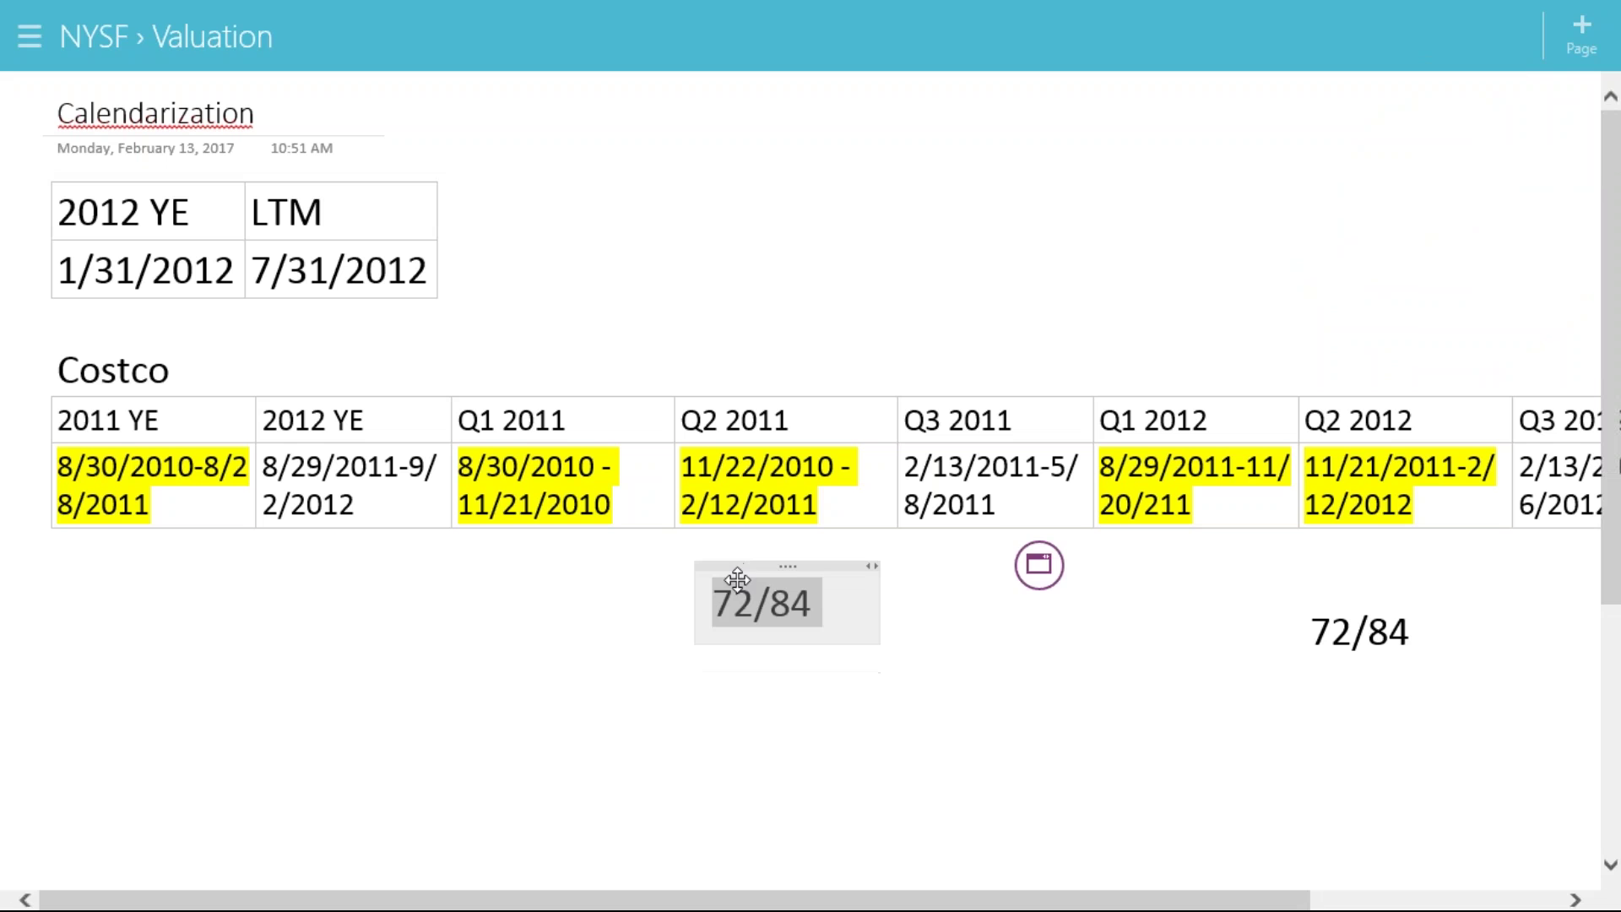
{"action": "left_click", "coordinate": [626, 698]}
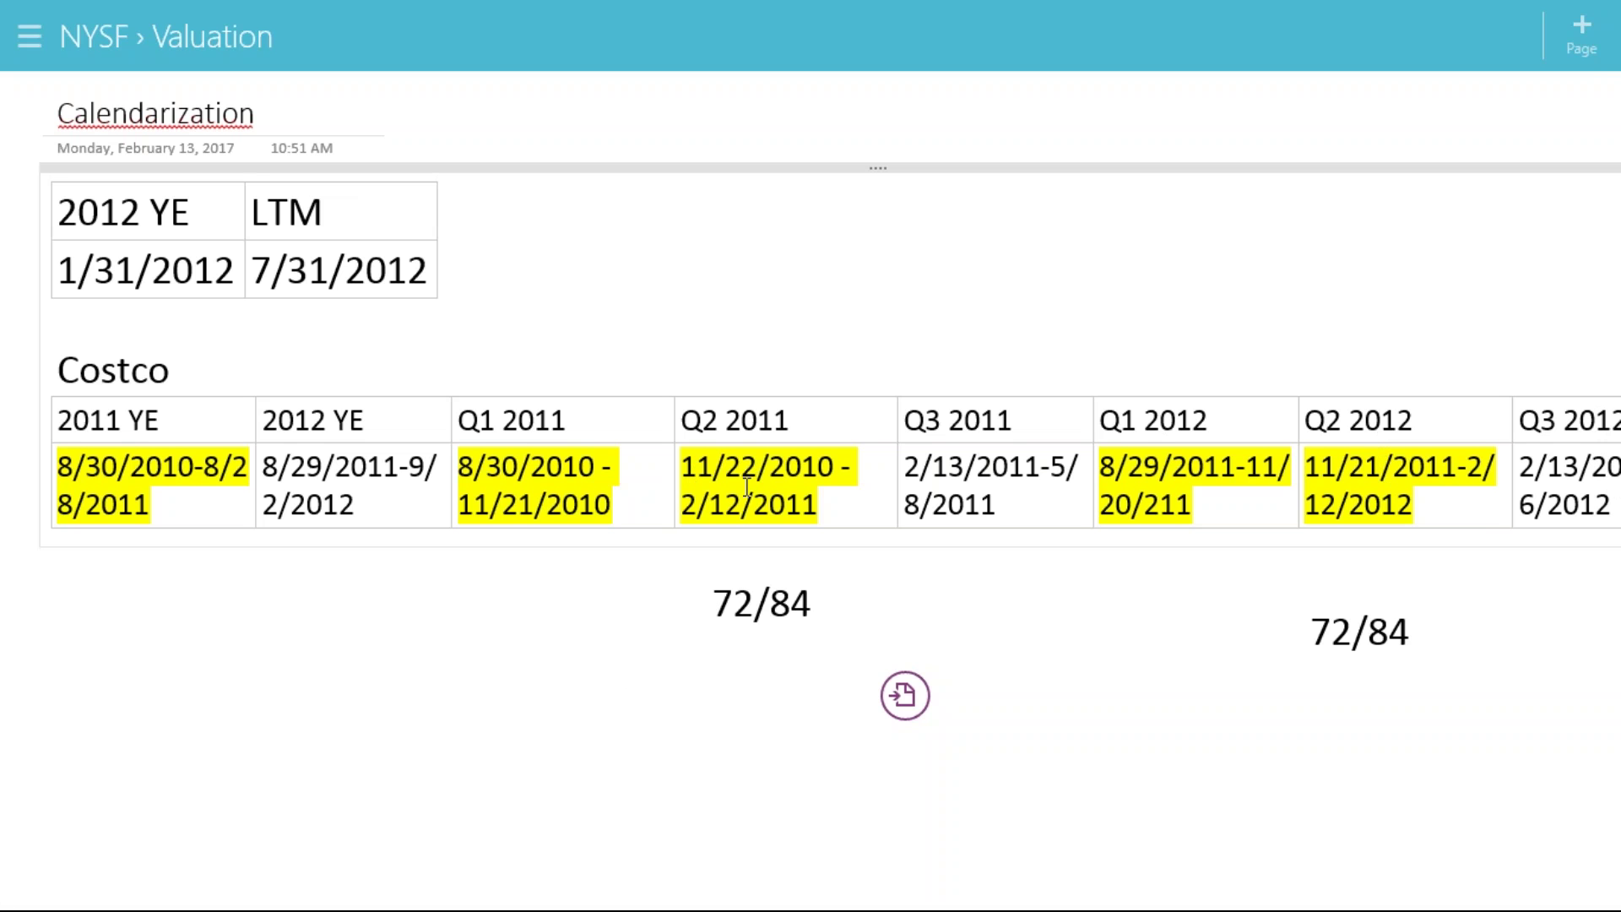
Switch to the NYSF_Walmart_2_13_2017 workbook in Excel and start the YE Adjusted formula in N7 with =H7+I7+J7*72/84
{"action": "key", "text": "alt+Tab"}
{"action": "key", "text": "alt+Tab"}
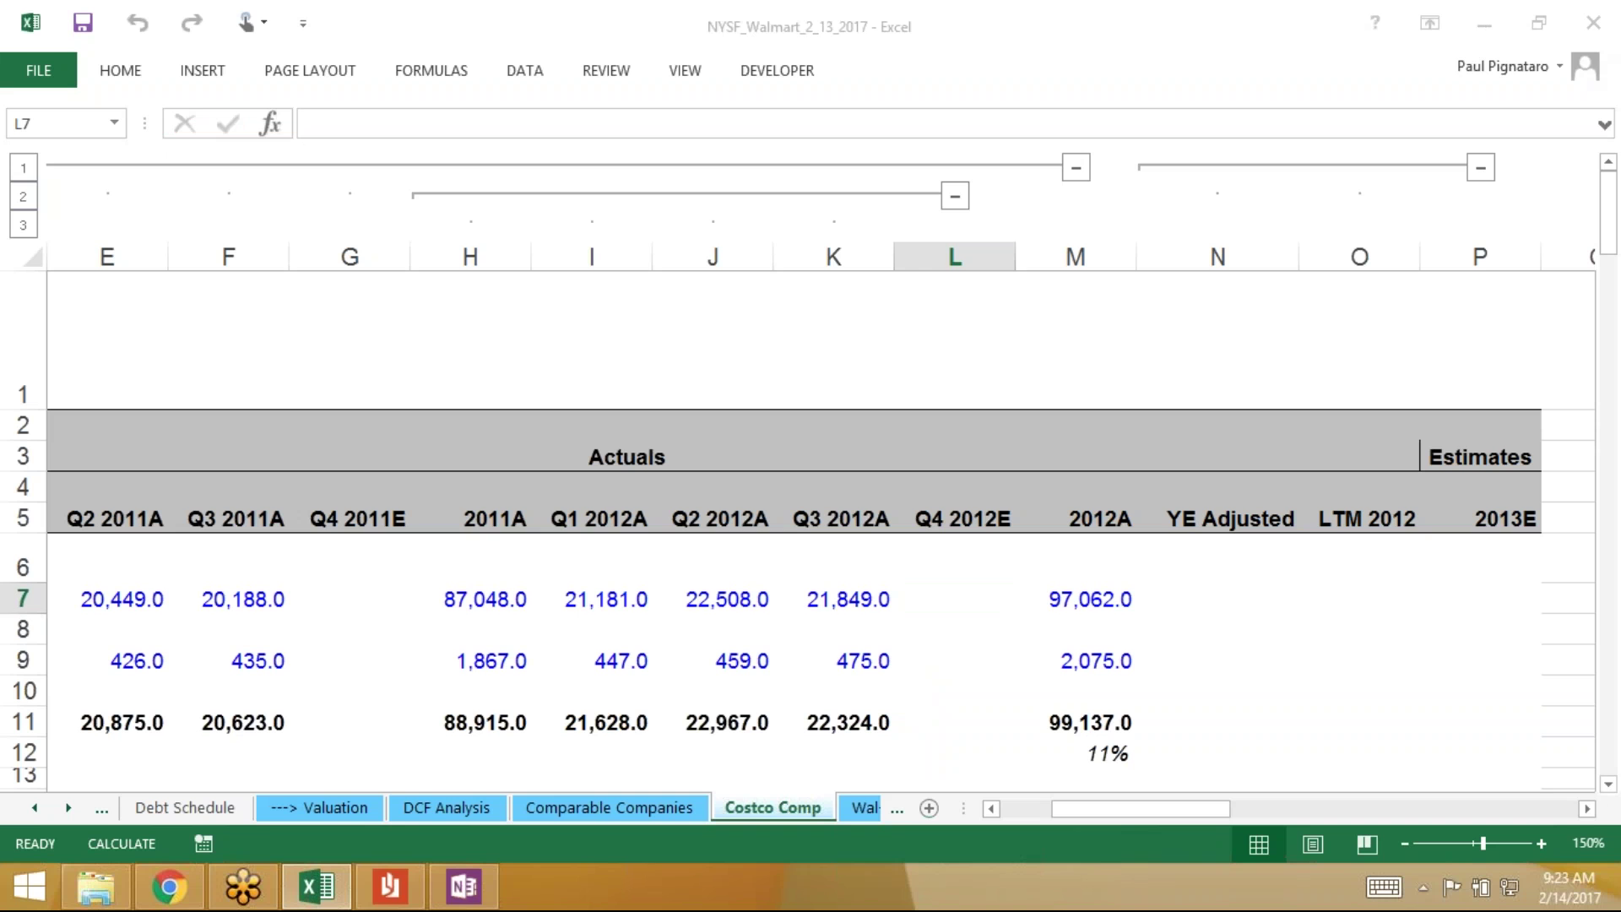
{"action": "left_click", "coordinate": [1215, 595]}
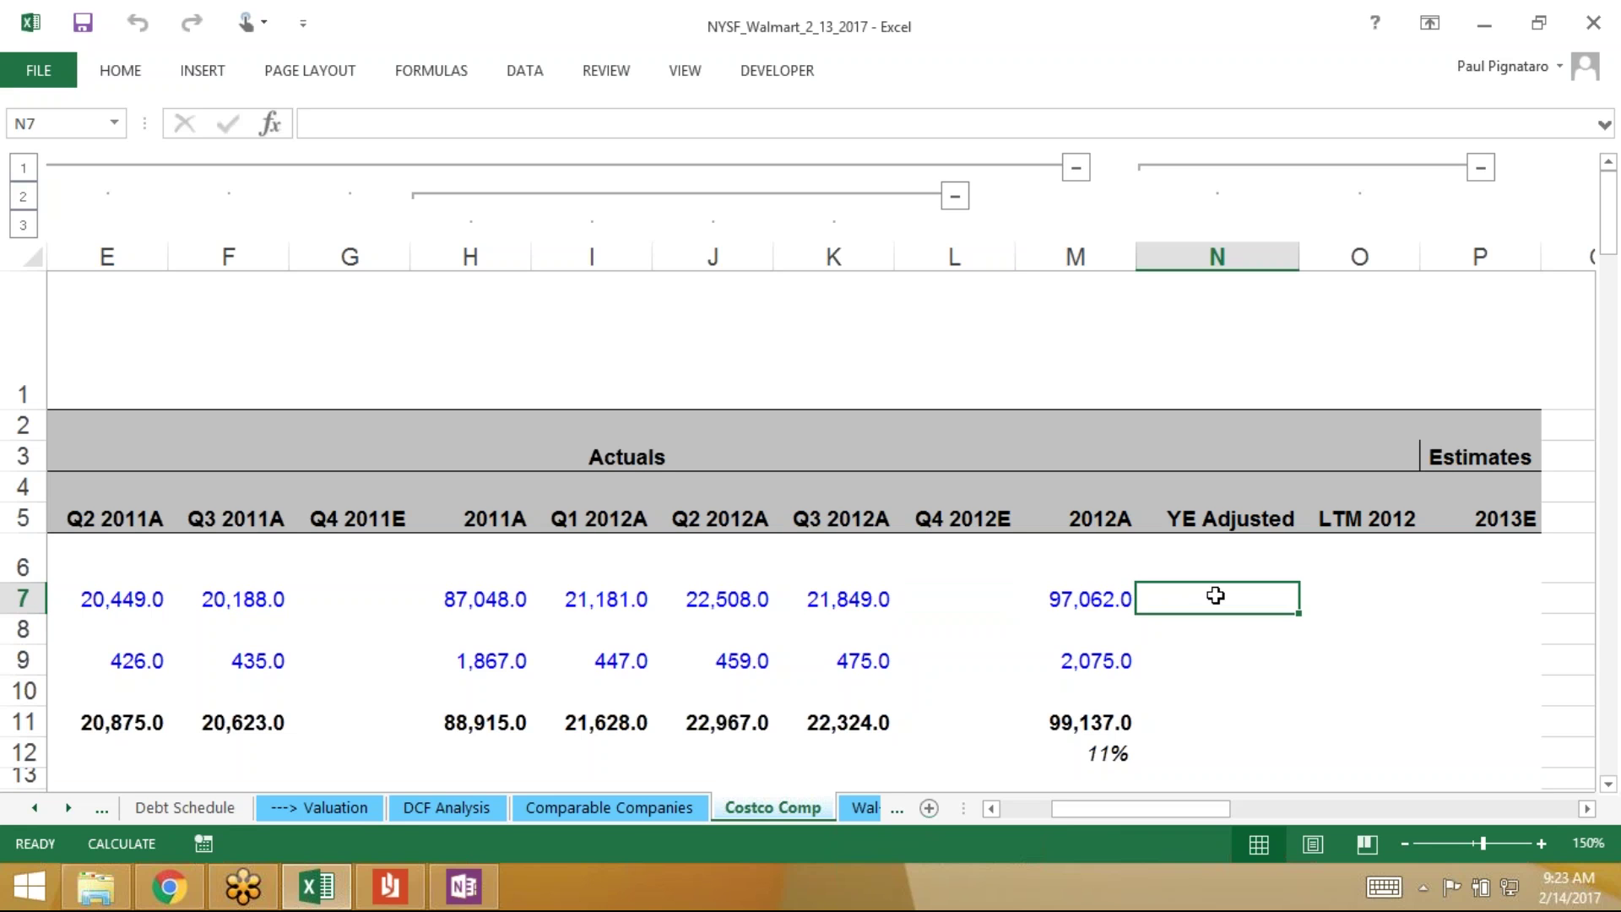
{"action": "type", "text": "="}
{"action": "key", "text": "Left"}
{"action": "key", "text": "Left"}
{"action": "key", "text": "Left"}
{"action": "key", "text": "Left"}
{"action": "key", "text": "Left"}
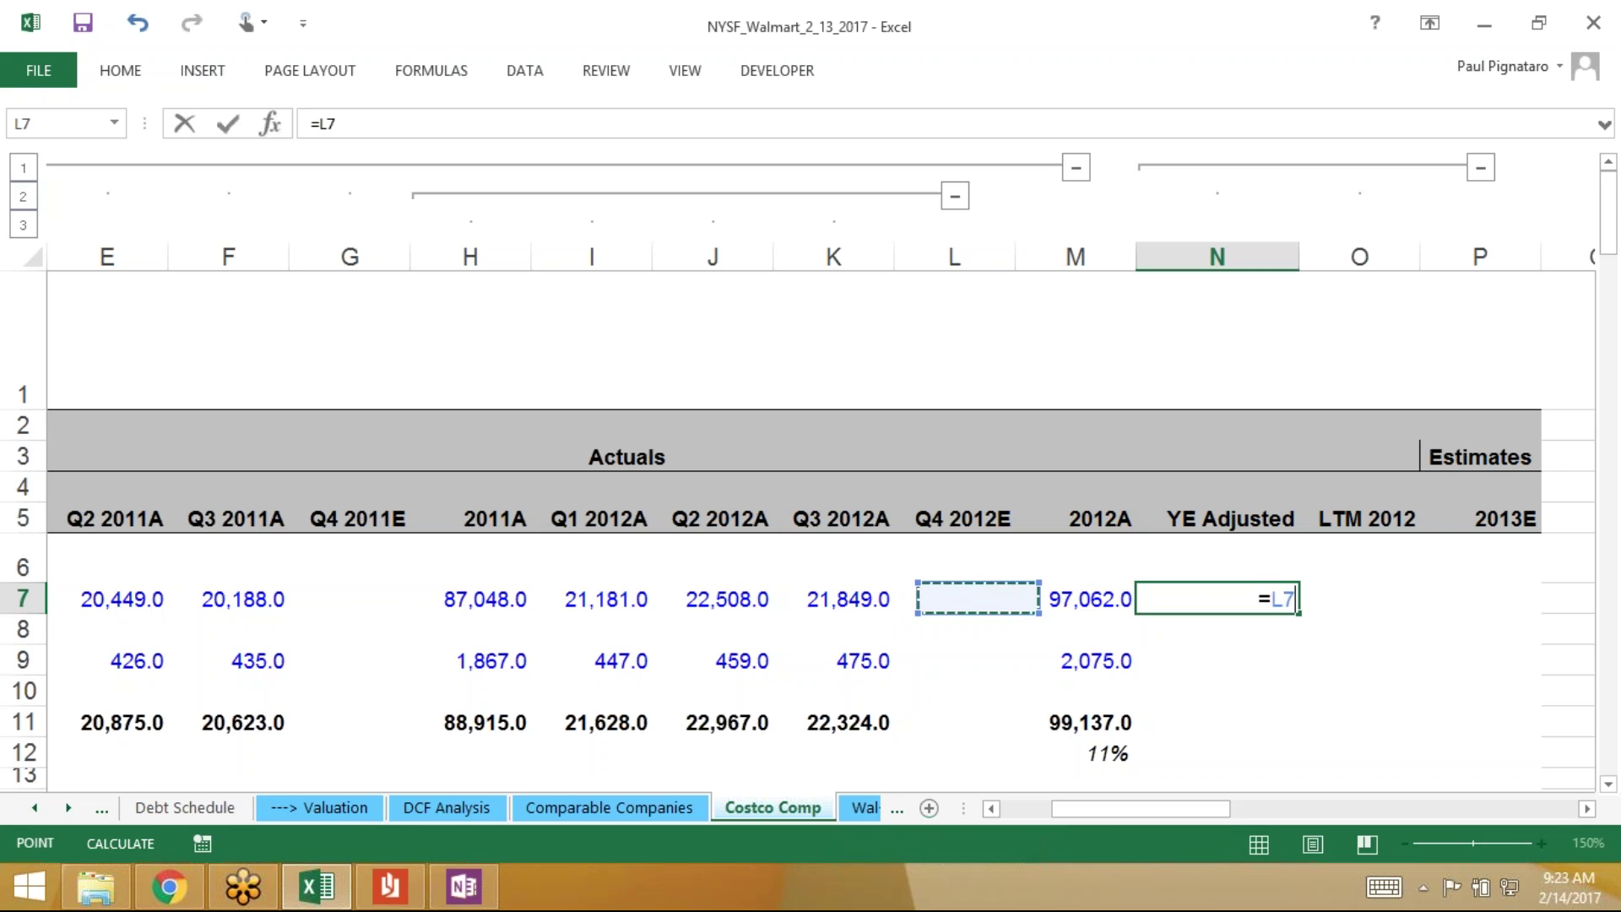
{"action": "key", "text": "Left"}
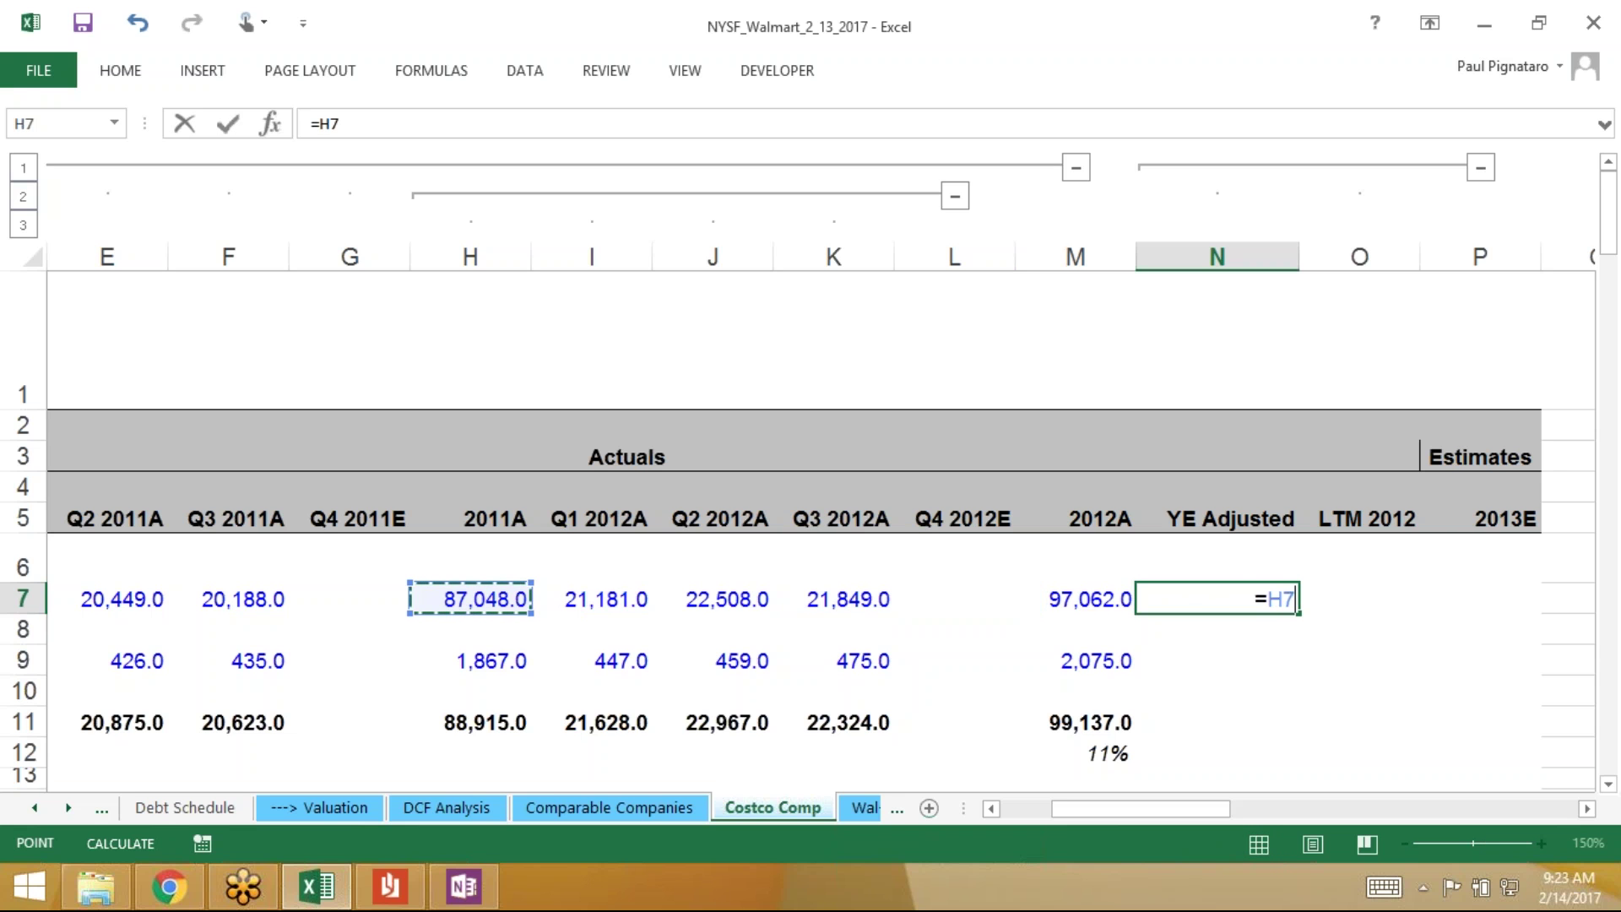
{"action": "type", "text": "+"}
{"action": "key", "text": "Left"}
{"action": "key", "text": "Left"}
{"action": "key", "text": "Left"}
{"action": "key", "text": "Left"}
{"action": "key", "text": "Left"}
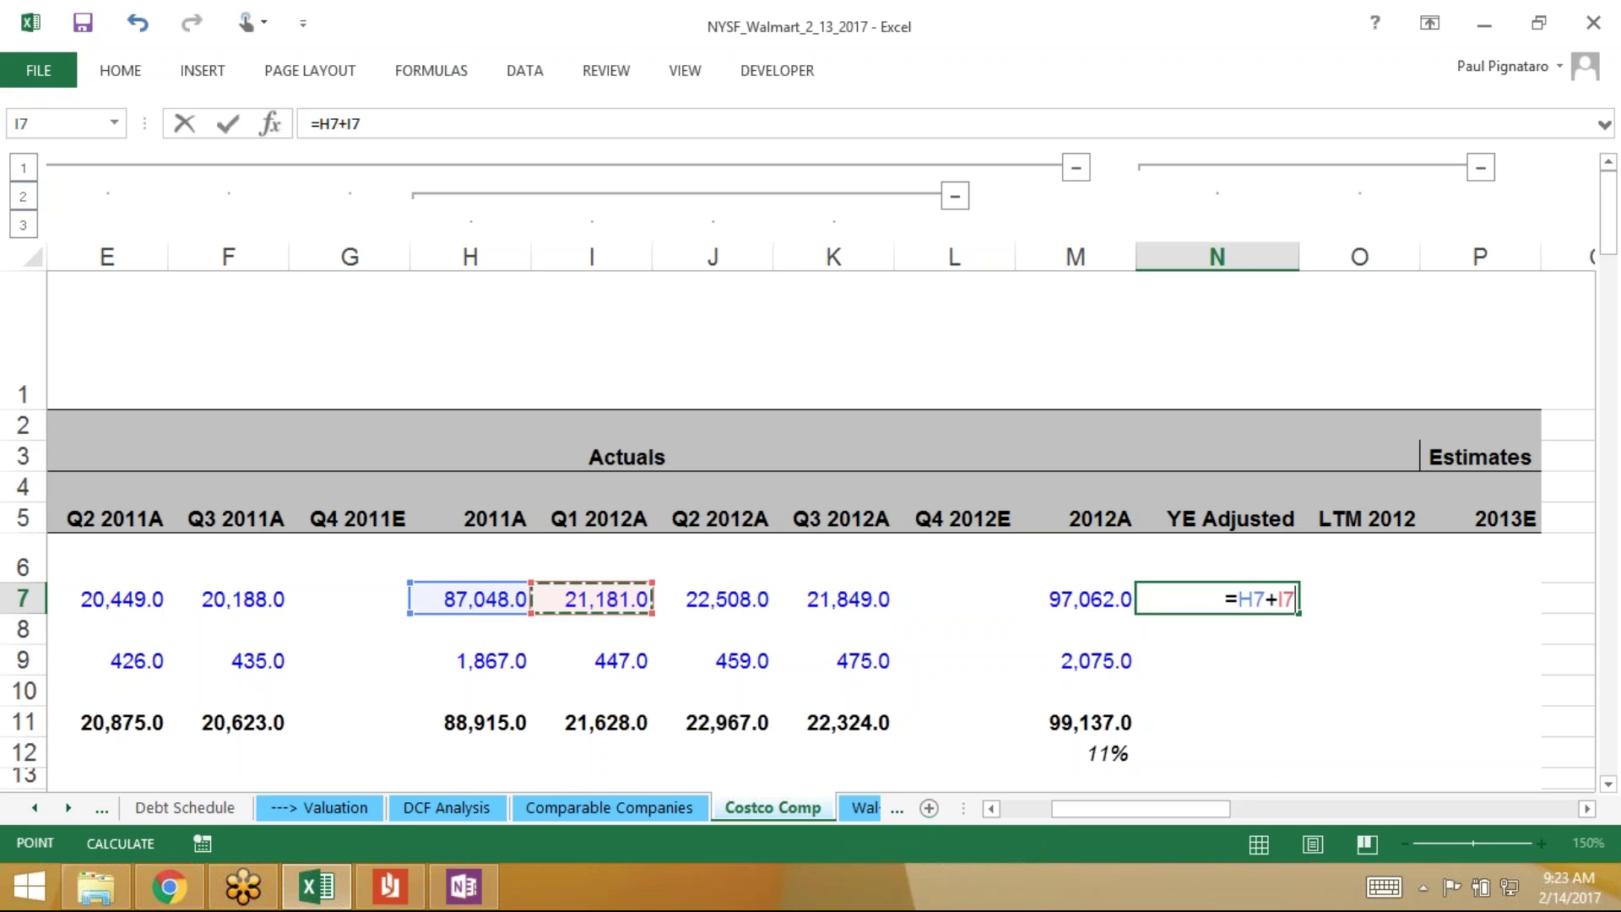
{"action": "type", "text": "+"}
{"action": "key", "text": "Left"}
{"action": "key", "text": "Left"}
{"action": "key", "text": "Left"}
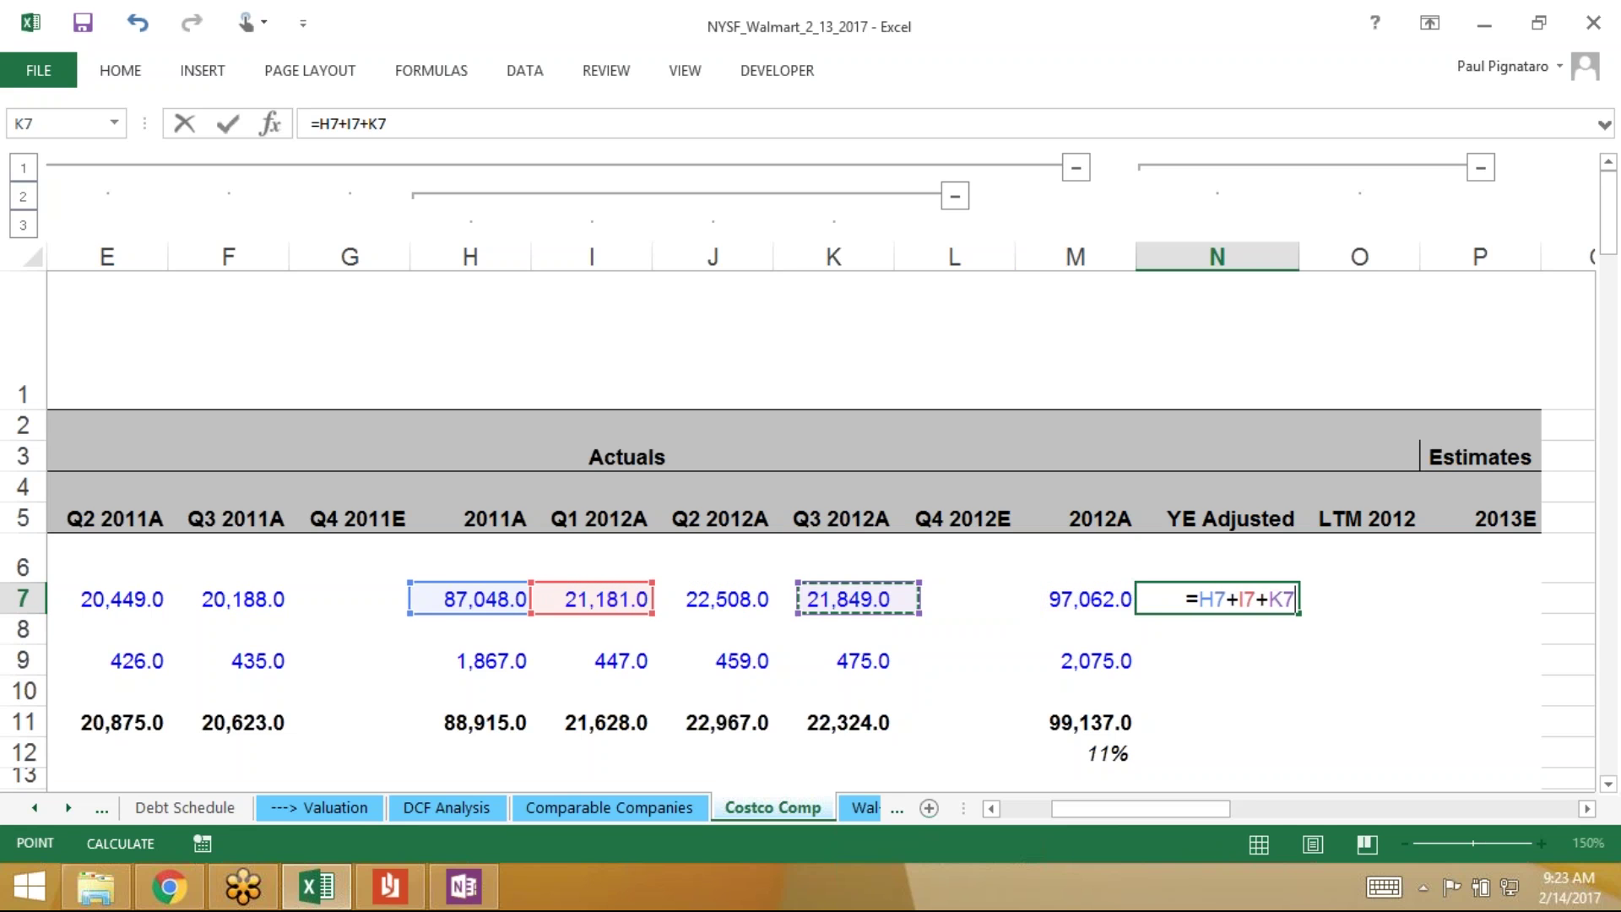
{"action": "key", "text": "Left"}
{"action": "type", "text": "*72"}
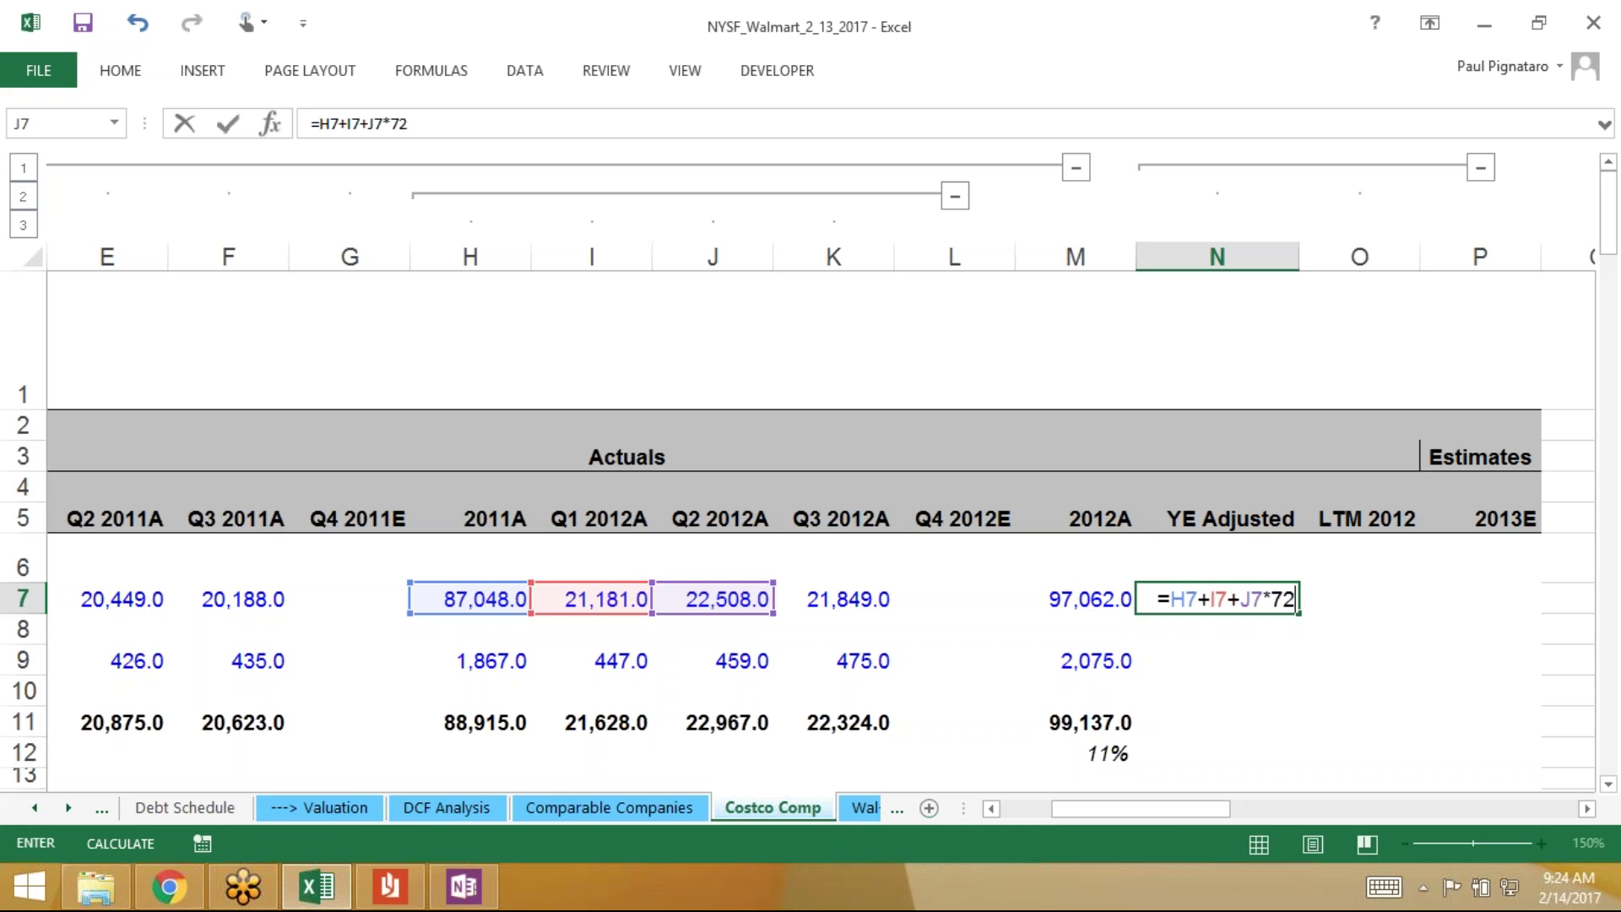
{"action": "type", "text": "/84"}
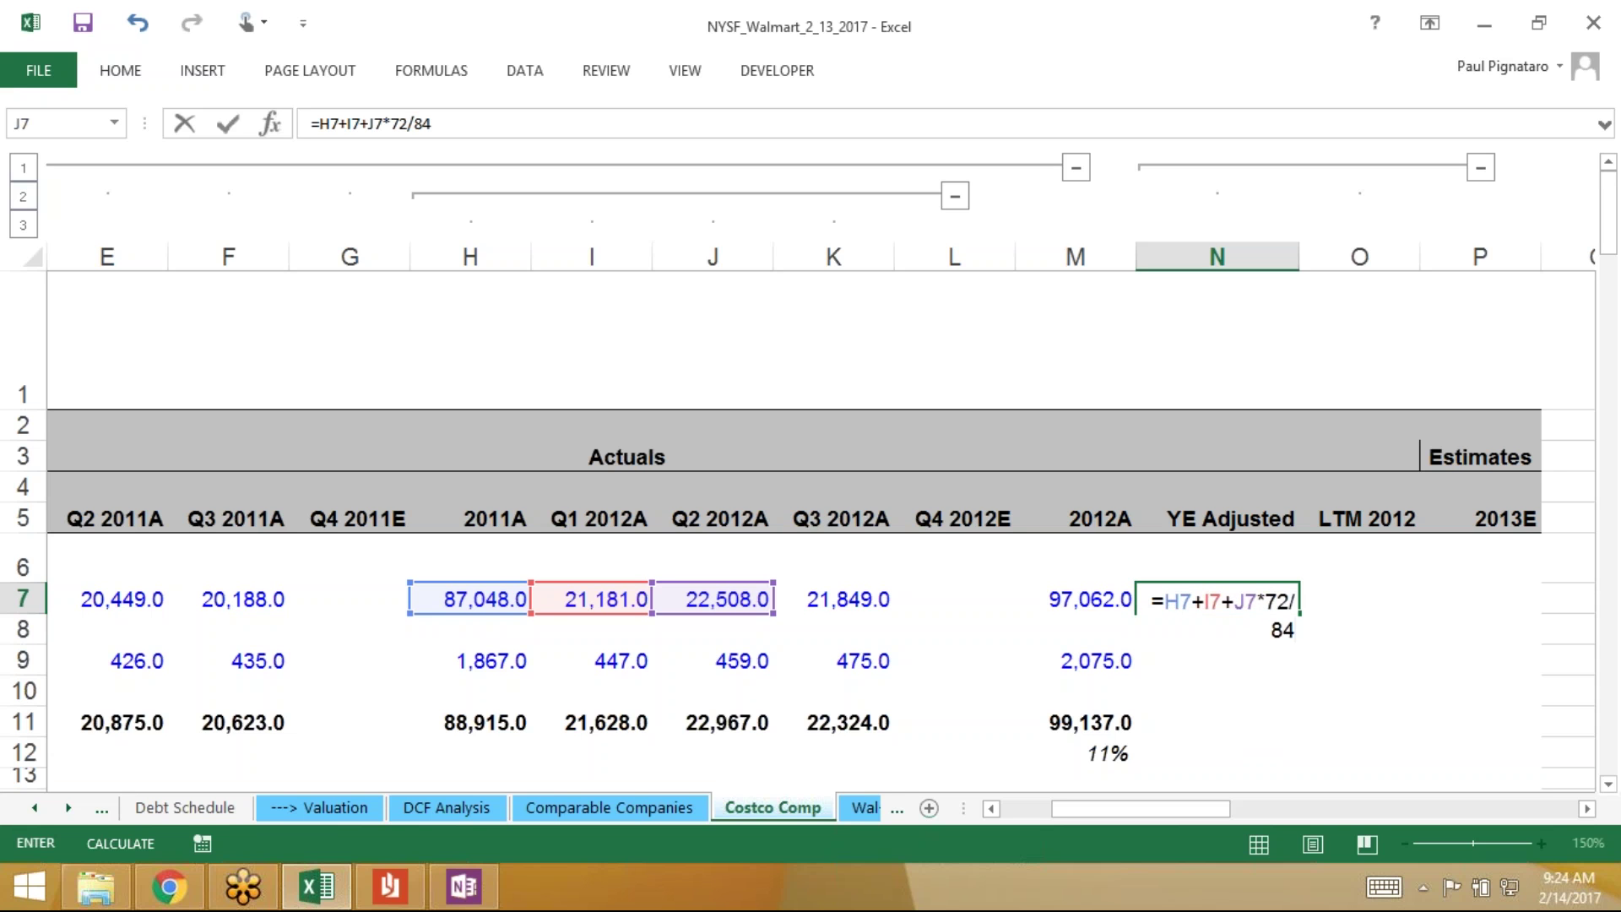
Complete the N7 formula by subtracting Q1 2011A and 72/84 of Q2 2011A, giving =H7+I7+J7*72/84-D7-E7*72/84
{"action": "type", "text": "-"}
{"action": "key", "text": "Left"}
{"action": "key", "text": "Left"}
{"action": "key", "text": "Left"}
{"action": "key", "text": "Left"}
{"action": "key", "text": "Left"}
{"action": "key", "text": "Left"}
{"action": "key", "text": "Left"}
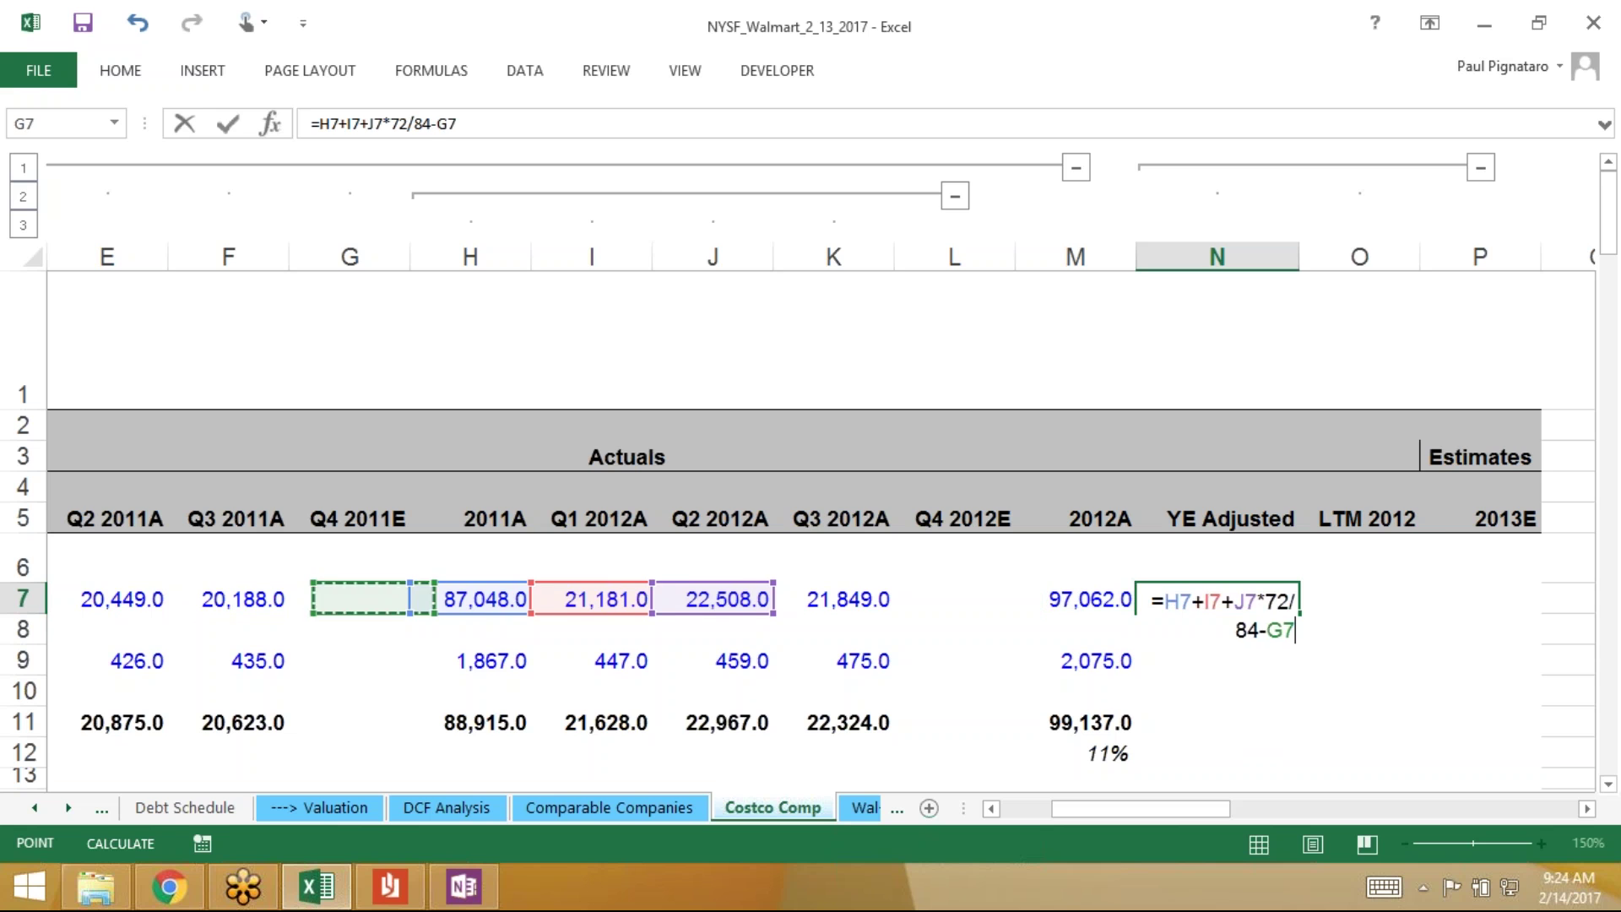
{"action": "key", "text": "Left"}
{"action": "key", "text": "Left"}
{"action": "key", "text": "Left"}
{"action": "type", "text": "-"}
{"action": "key", "text": "Left"}
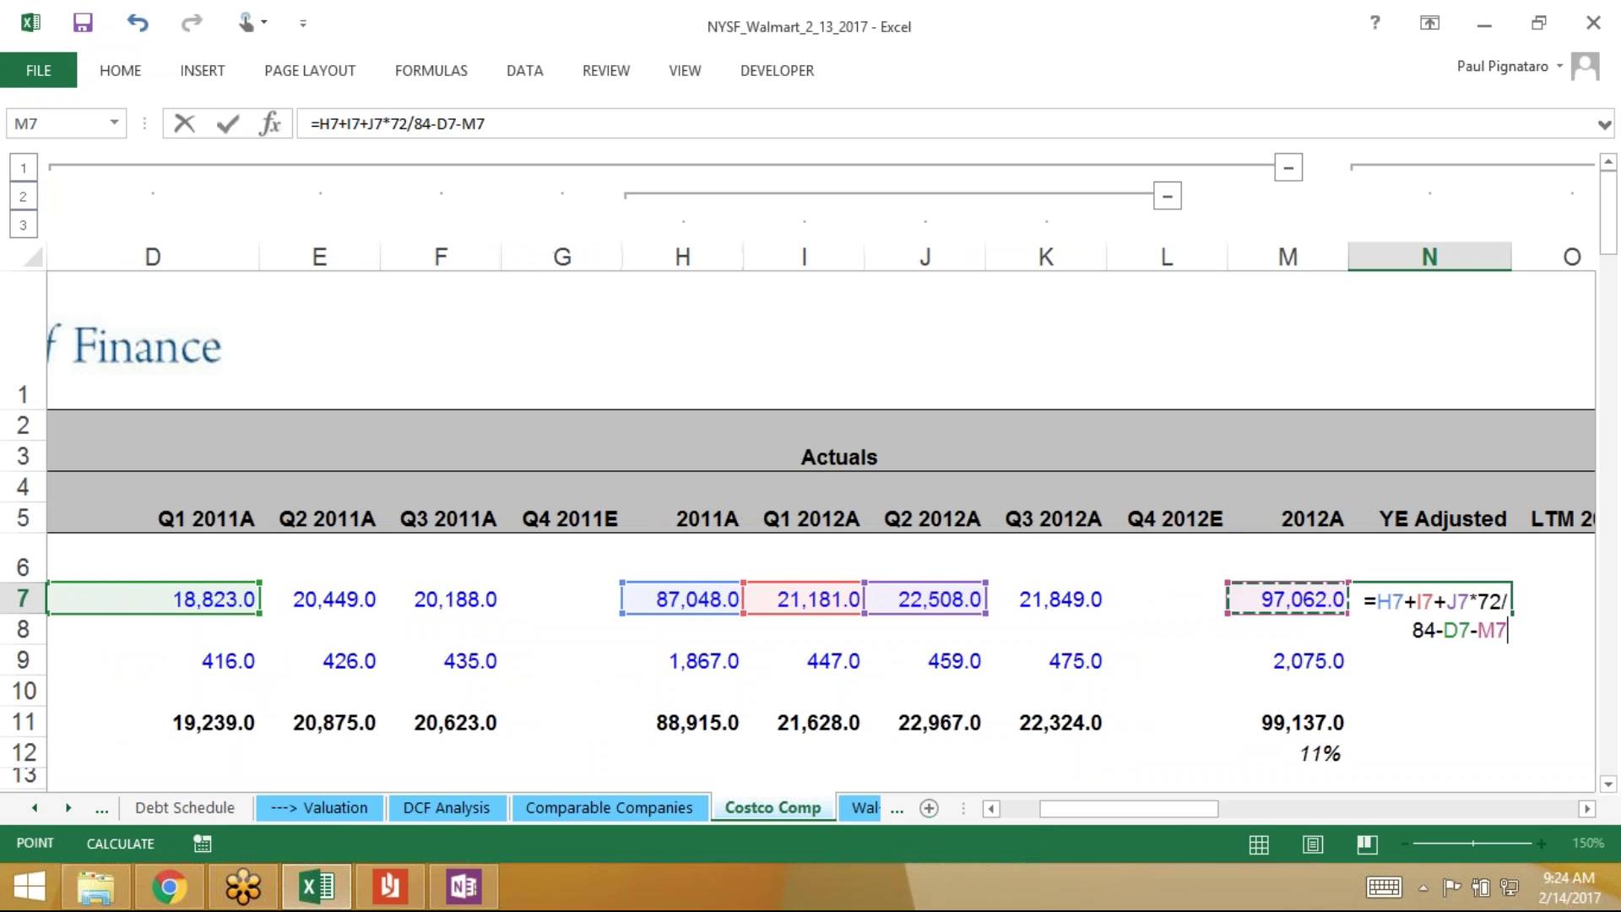
{"action": "key", "text": "Left"}
{"action": "key", "text": "Left"}
{"action": "key", "text": "Left"}
{"action": "key", "text": "Left"}
{"action": "key", "text": "Left"}
{"action": "key", "text": "Left"}
{"action": "key", "text": "Left"}
{"action": "key", "text": "Left"}
{"action": "type", "text": "*"}
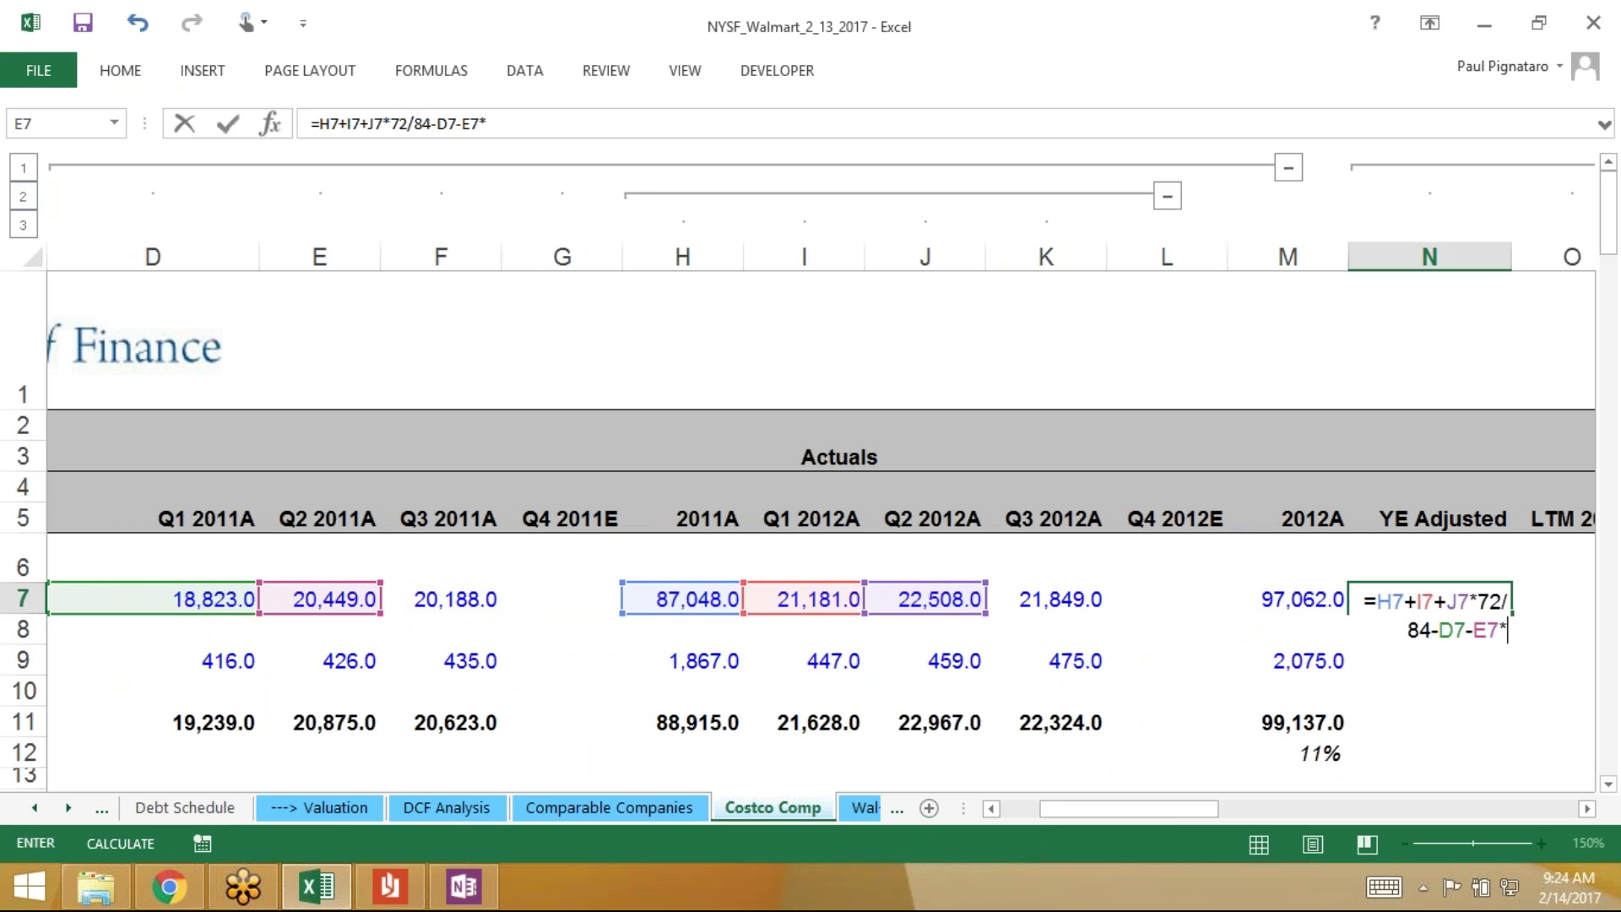
{"action": "type", "text": "72/84"}
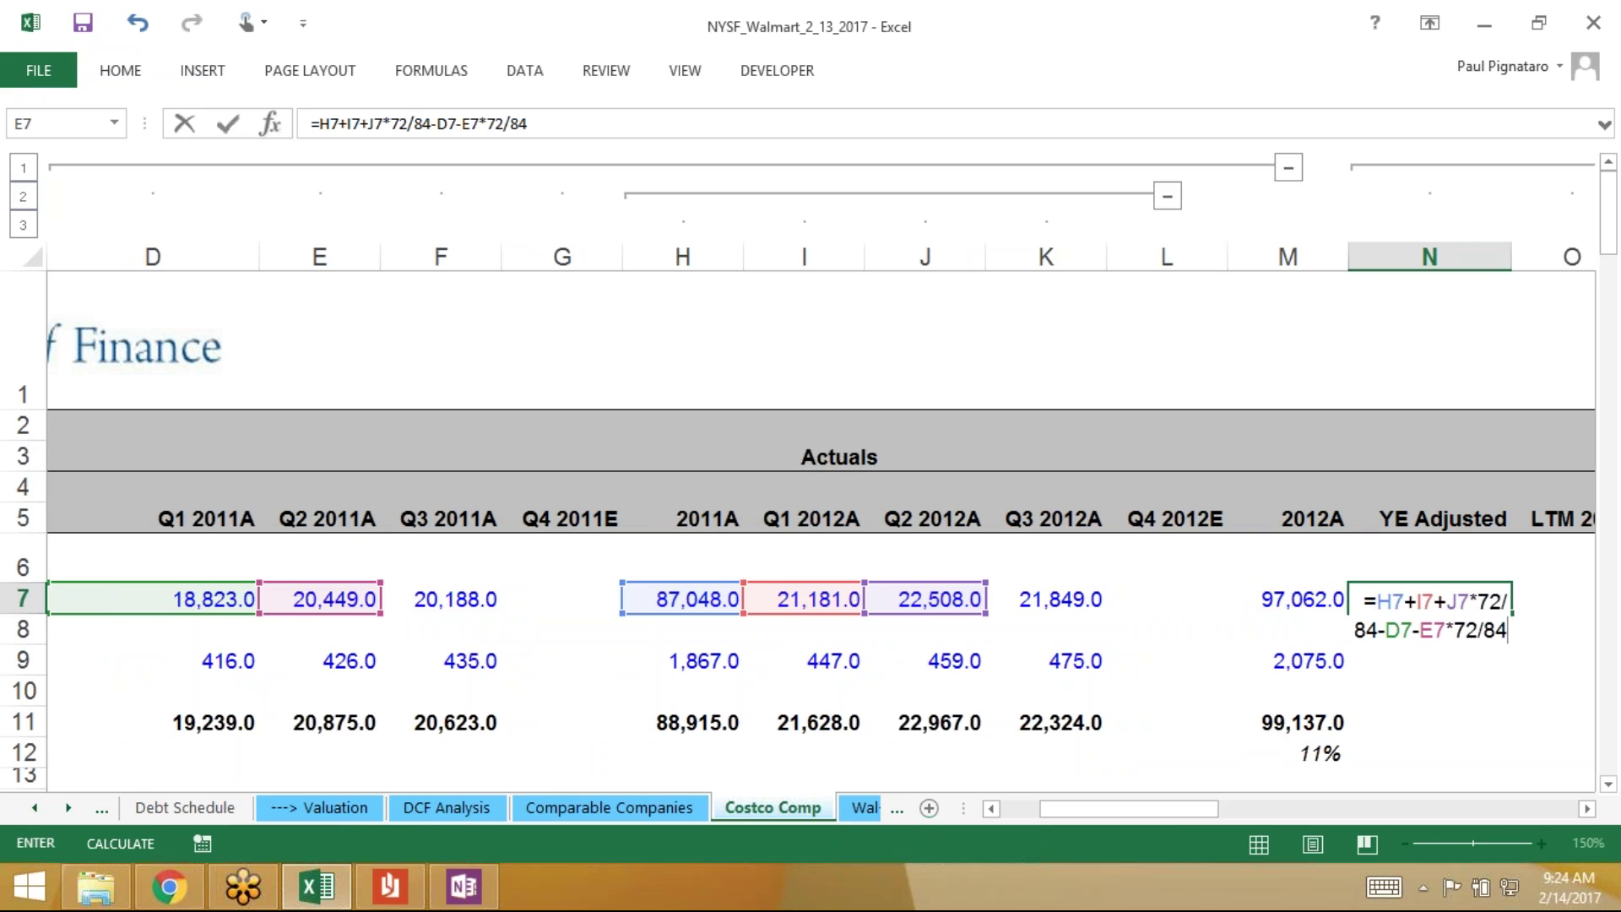
{"action": "key", "text": "ctrl+Return"}
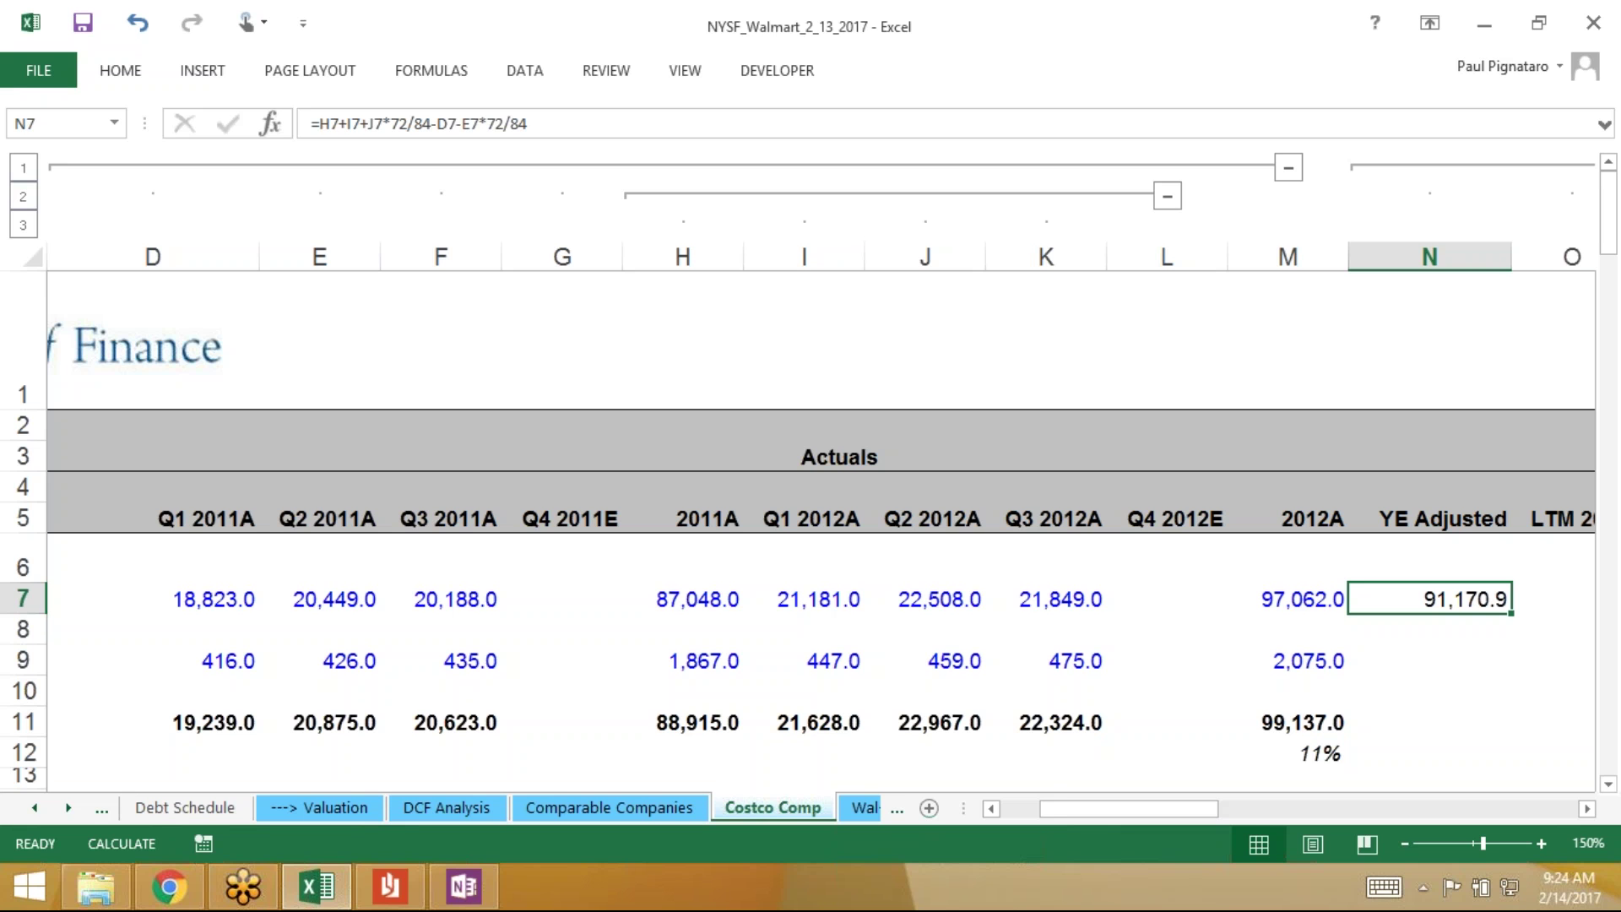
Review the YE Adjusted formula in N7 and the 2012A total formula in M11
{"action": "key", "text": "F2"}
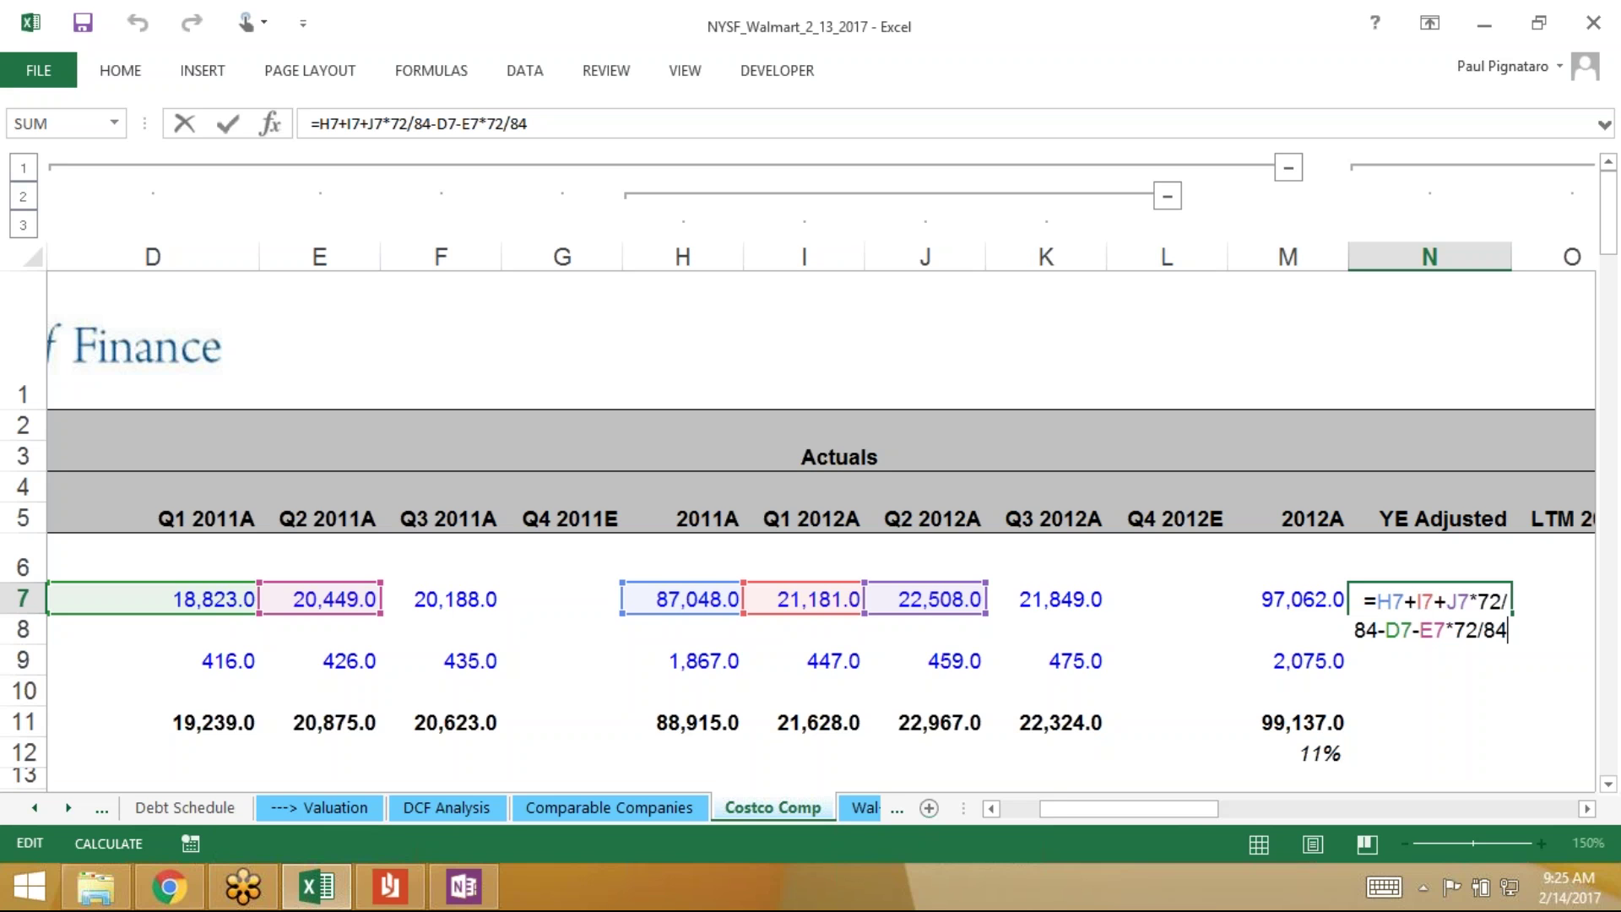
{"action": "key", "text": "ctrl+Return"}
{"action": "key", "text": "Left"}
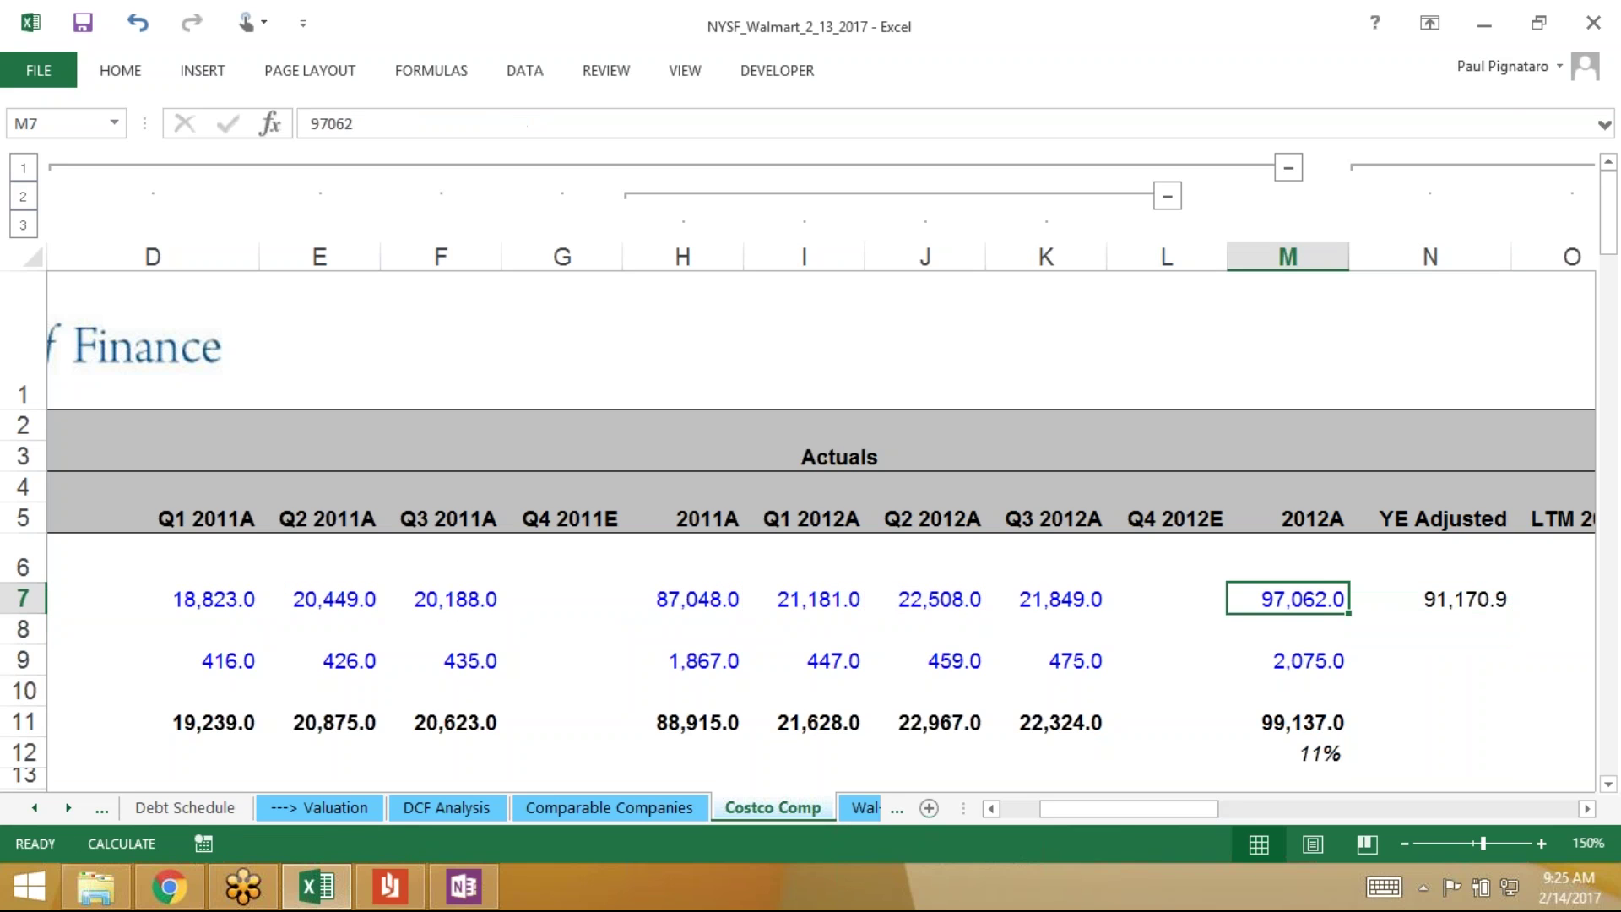
{"action": "left_click", "coordinate": [1429, 598]}
{"action": "key", "text": "Down"}
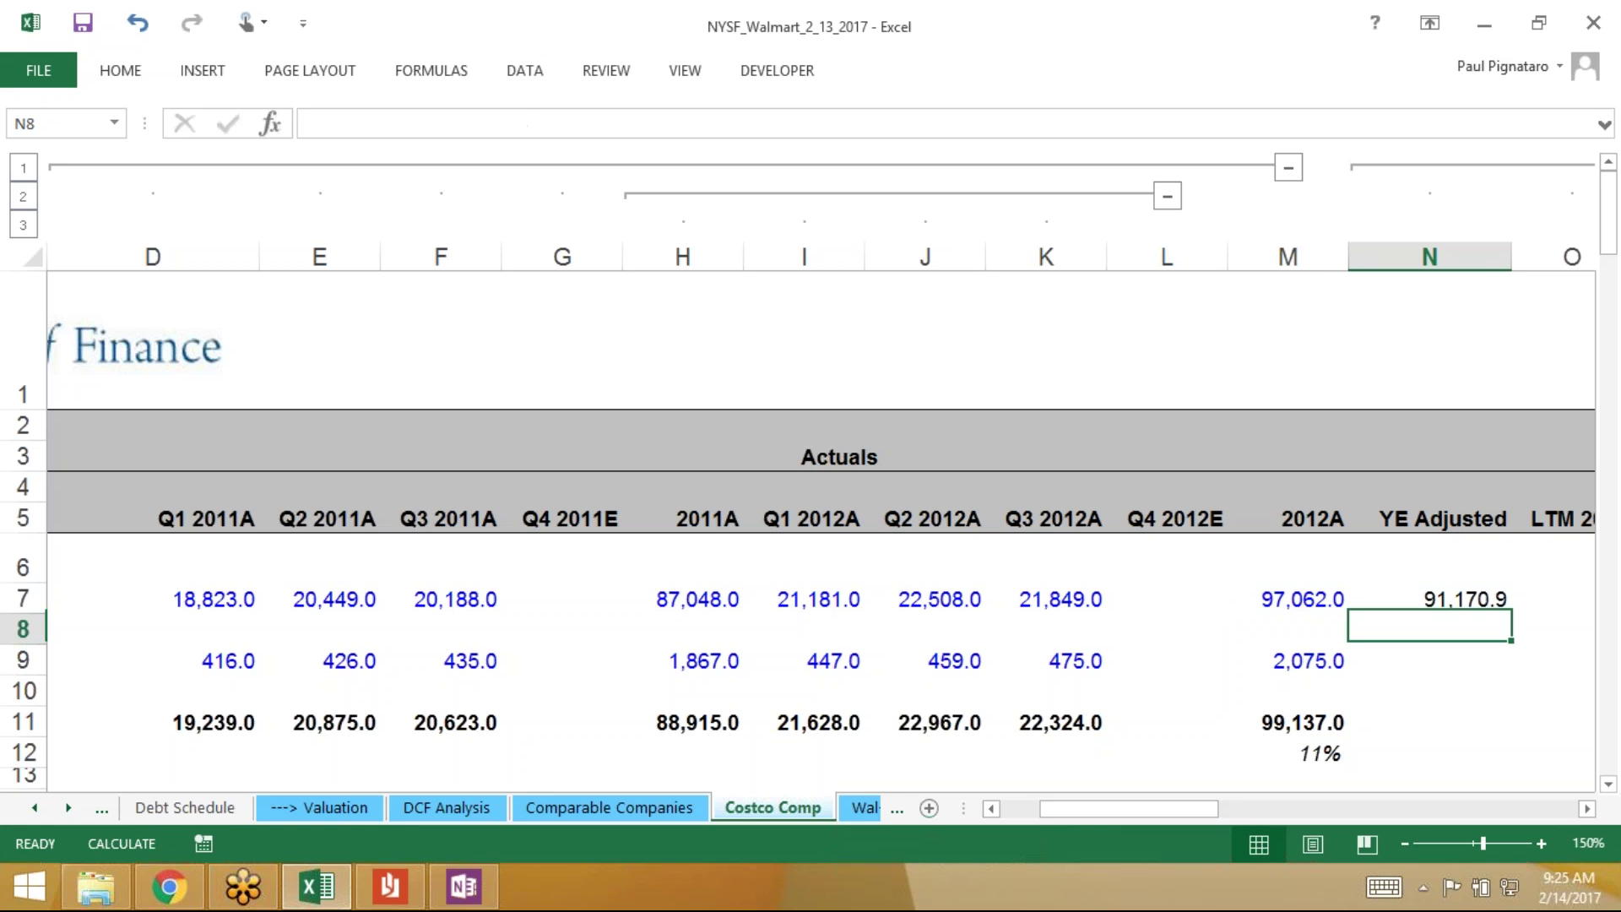
{"action": "key", "text": "Down"}
{"action": "key", "text": "Down"}
{"action": "key", "text": "Down"}
{"action": "key", "text": "Left"}
{"action": "key", "text": "F2"}
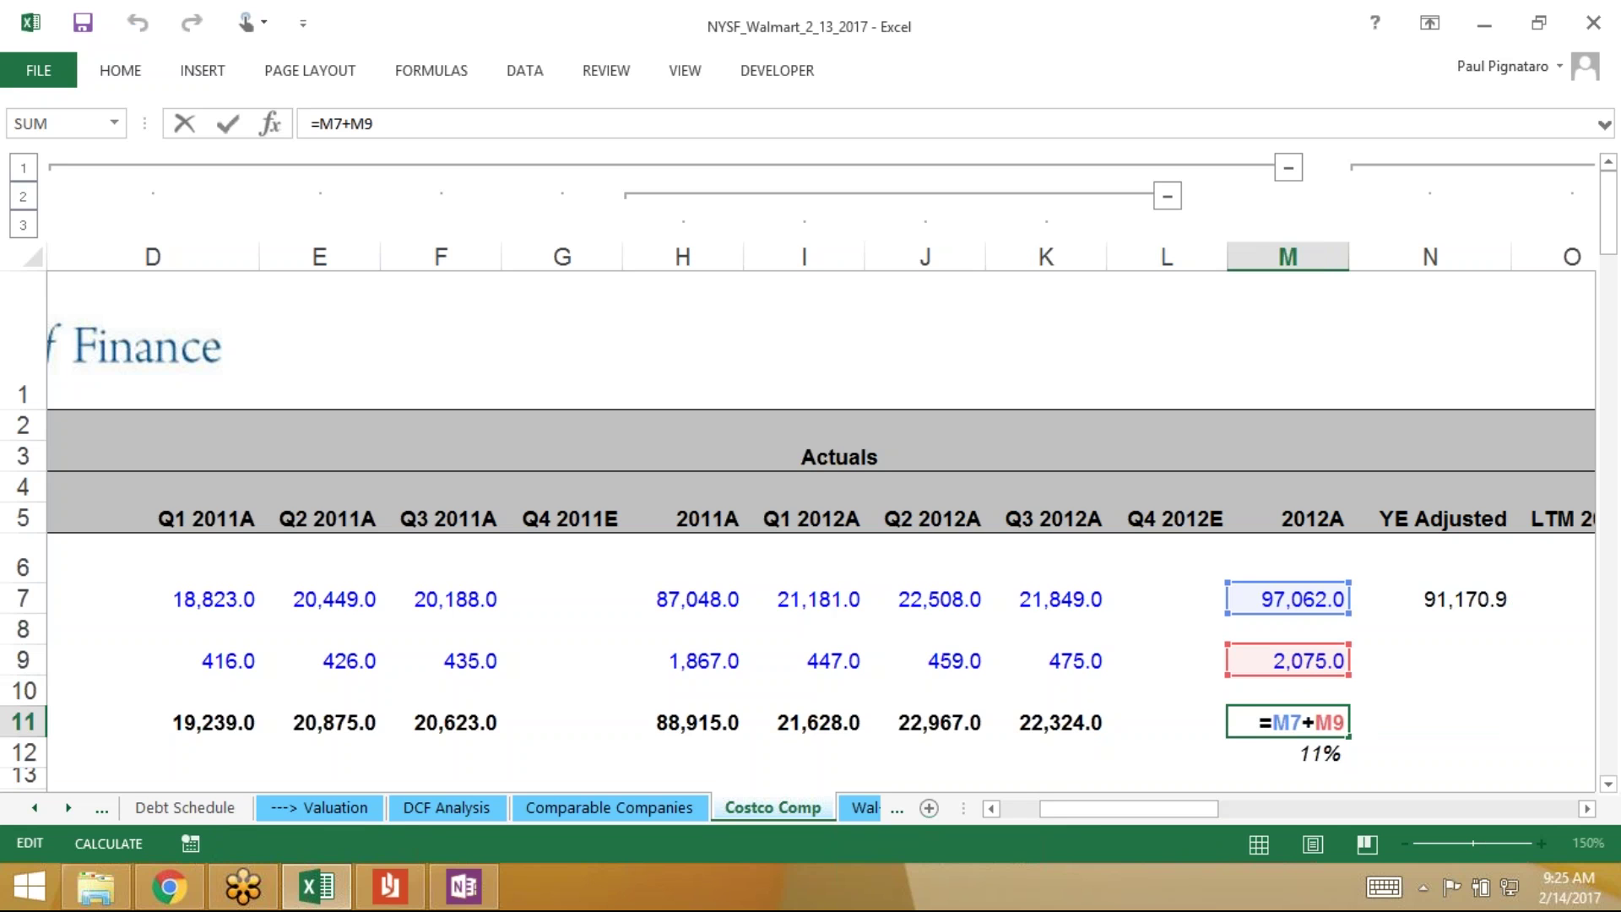
{"action": "key", "text": "Escape"}
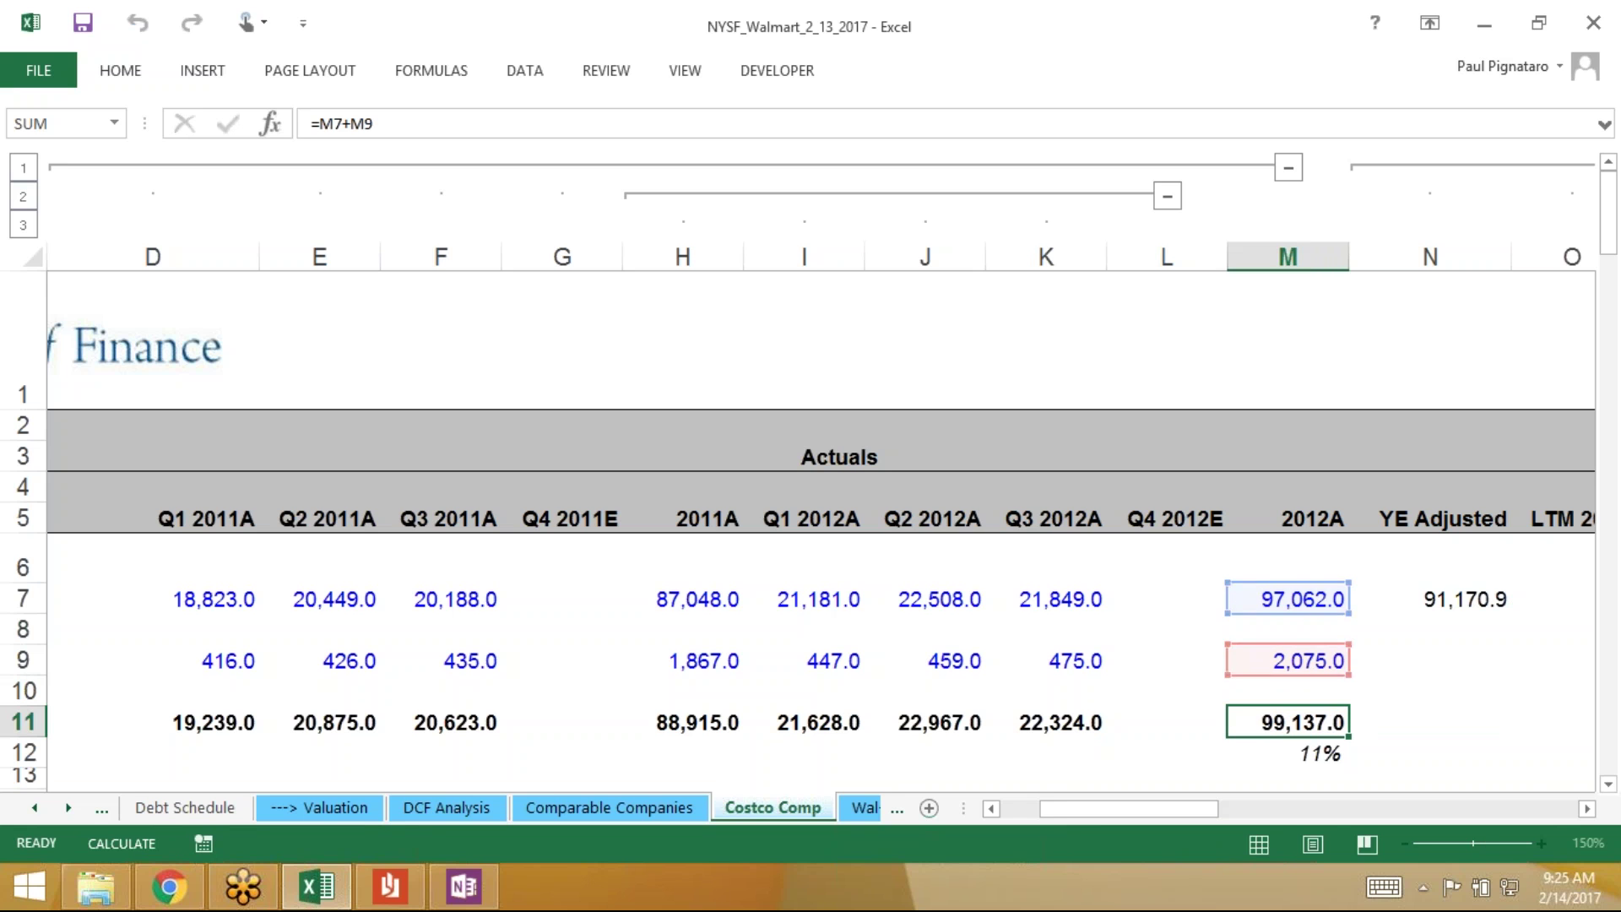
Copy the YE Adjusted formula from N7 into N9
{"action": "key", "text": "Right"}
{"action": "key", "text": "Up"}
{"action": "key", "text": "Up"}
{"action": "key", "text": "Up"}
{"action": "key", "text": "Up"}
{"action": "key", "text": "Up"}
{"action": "left_click", "coordinate": [1429, 598]}
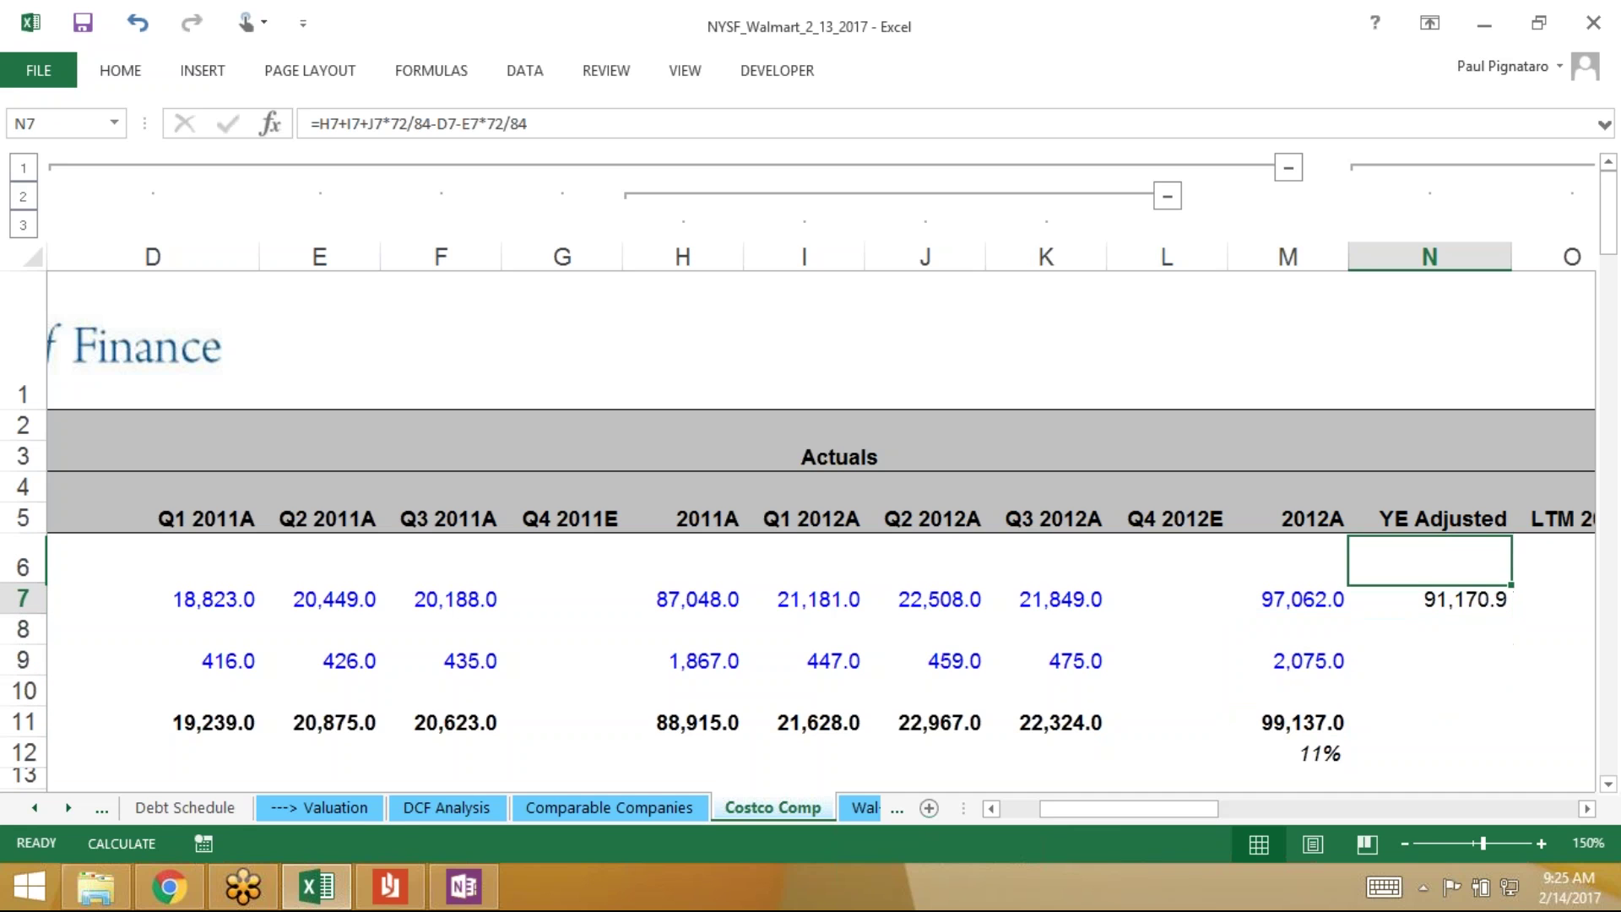
{"action": "key", "text": "ctrl+c"}
{"action": "left_click", "coordinate": [1429, 660]}
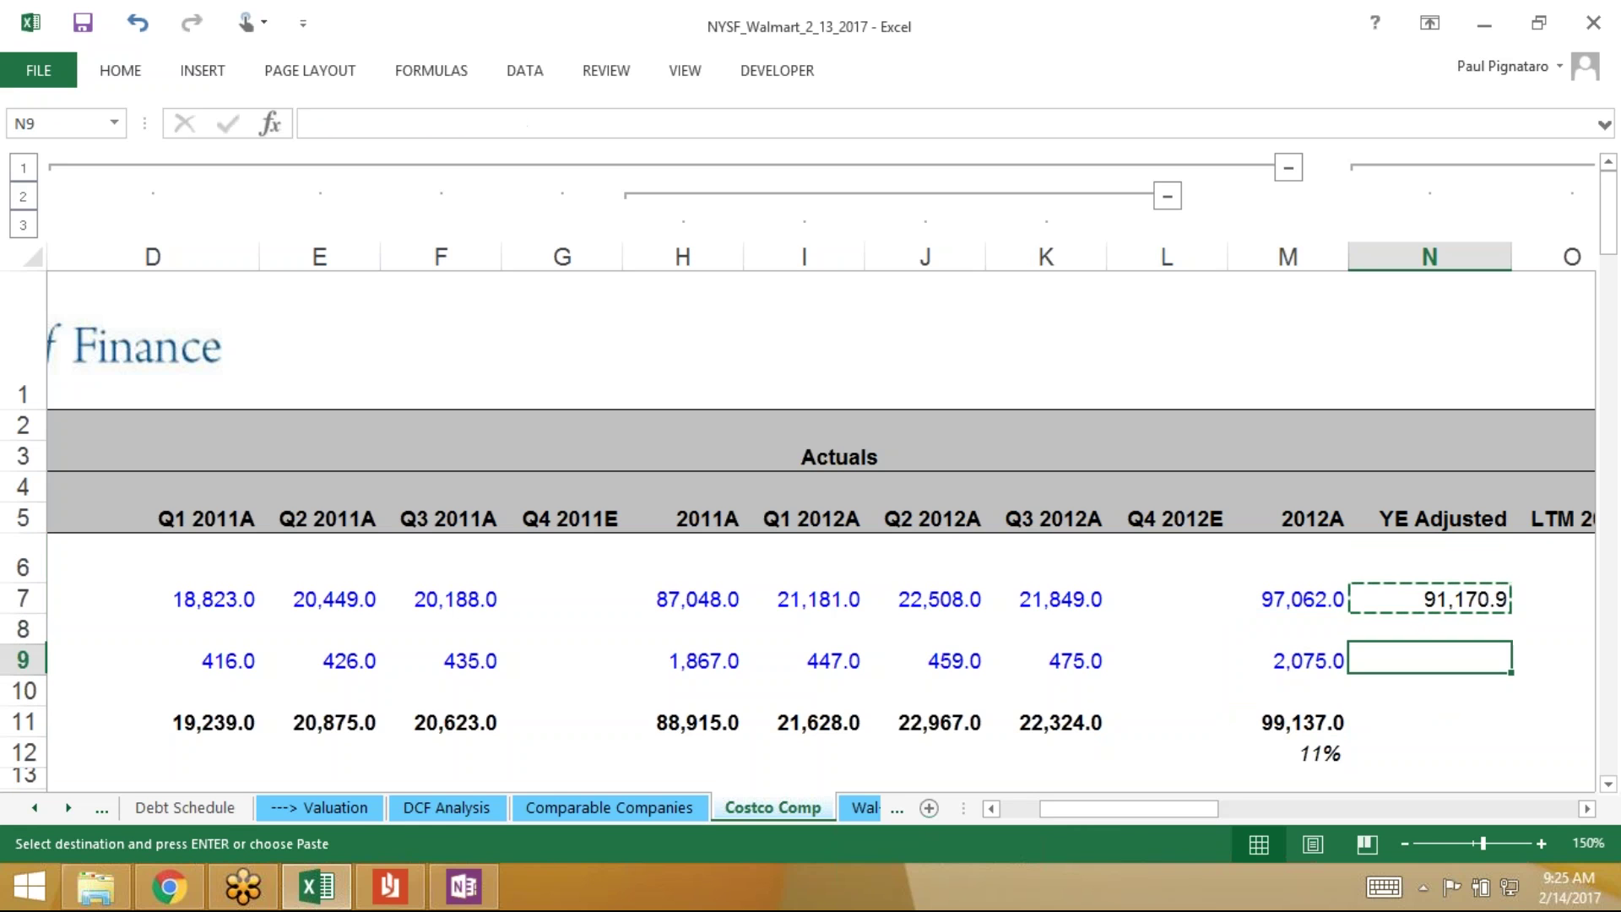
{"action": "key", "text": "Return"}
Copy the YE Adjusted formula from N9 down to N14
{"action": "key", "text": "ctrl+c"}
{"action": "key", "text": "Down"}
{"action": "key", "text": "Down"}
{"action": "key", "text": "Down"}
{"action": "key", "text": "Down"}
{"action": "key", "text": "Down"}
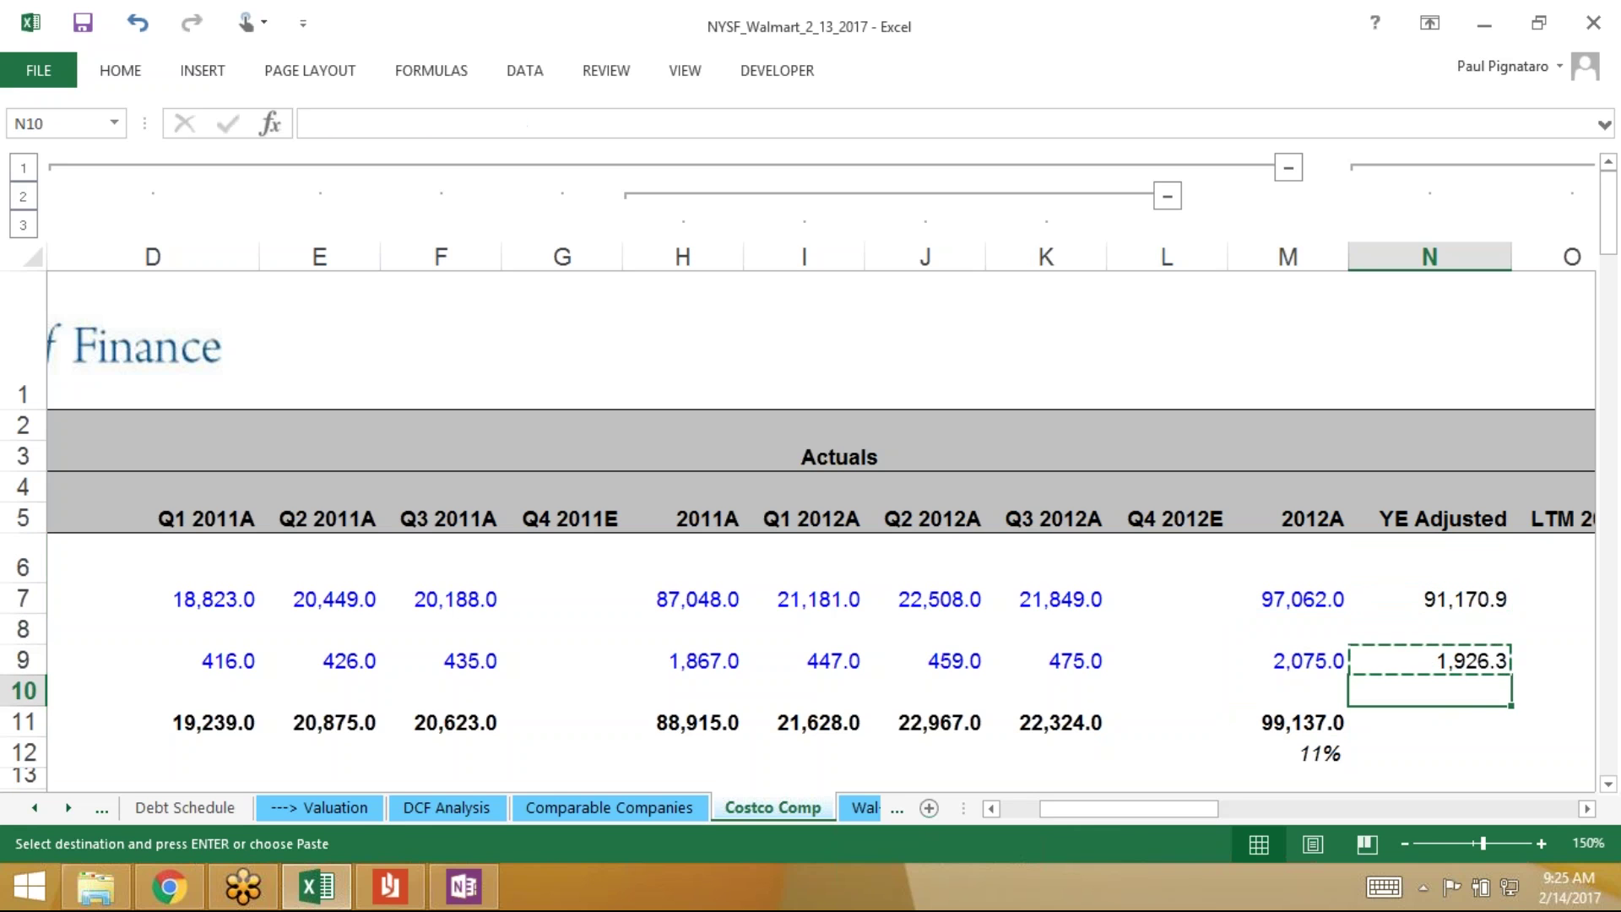
{"action": "key", "text": "Return"}
Copy the YE Adjusted formula from N14 into N19, the selling, general and administrative row
{"action": "key", "text": "ctrl+c"}
{"action": "key", "text": "Down"}
{"action": "key", "text": "Down"}
{"action": "key", "text": "Down"}
{"action": "key", "text": "Down"}
{"action": "key", "text": "Down"}
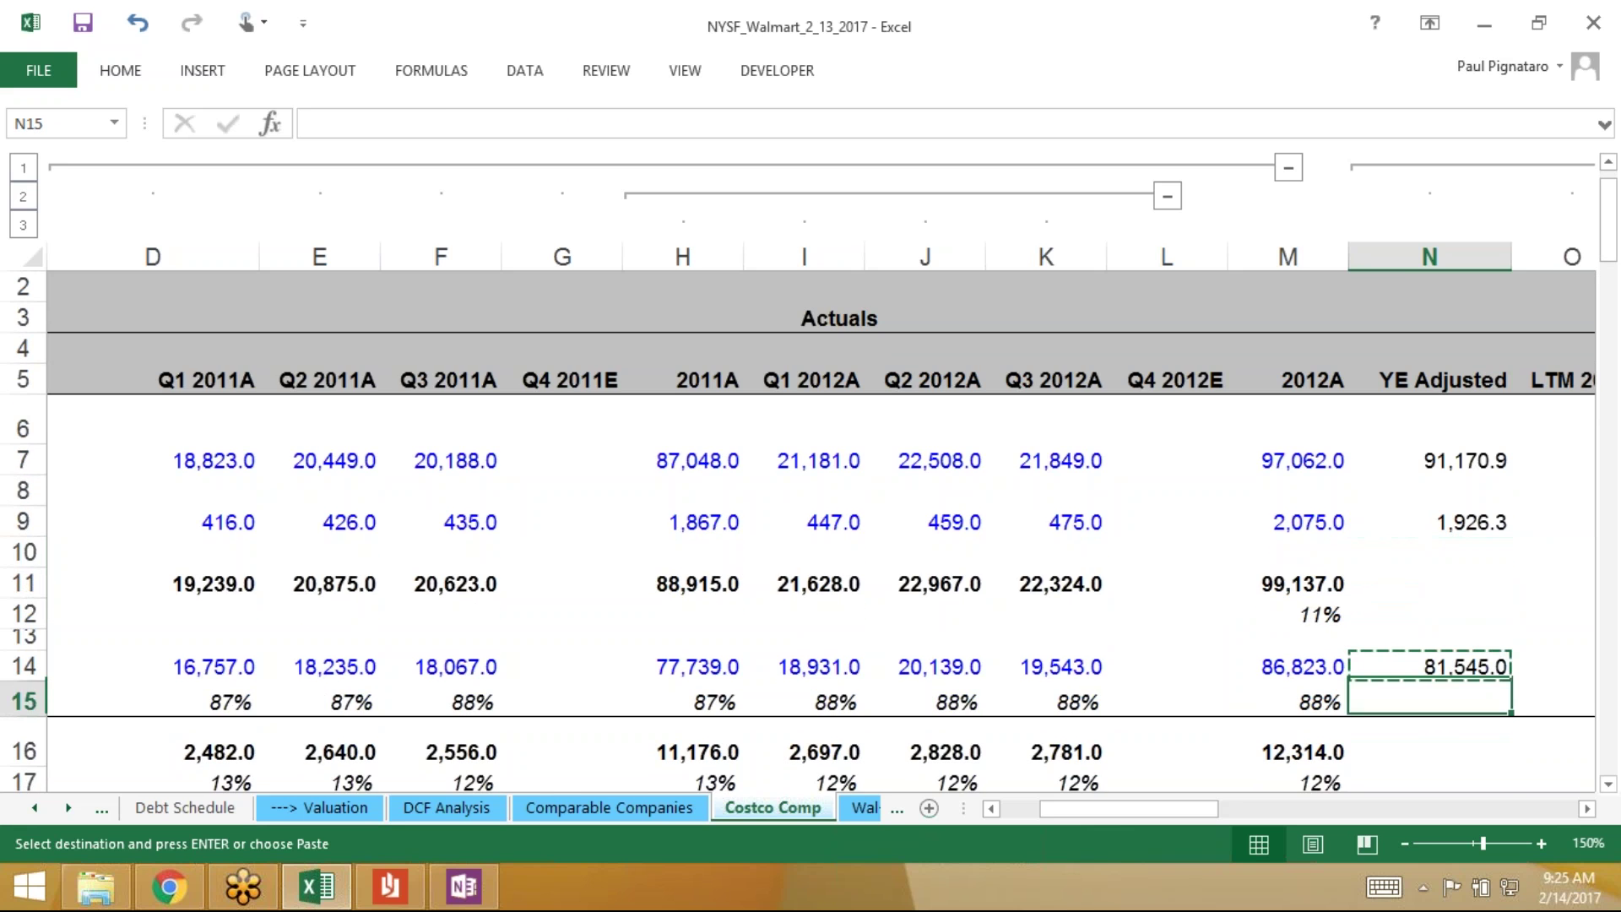
{"action": "key", "text": "Return"}
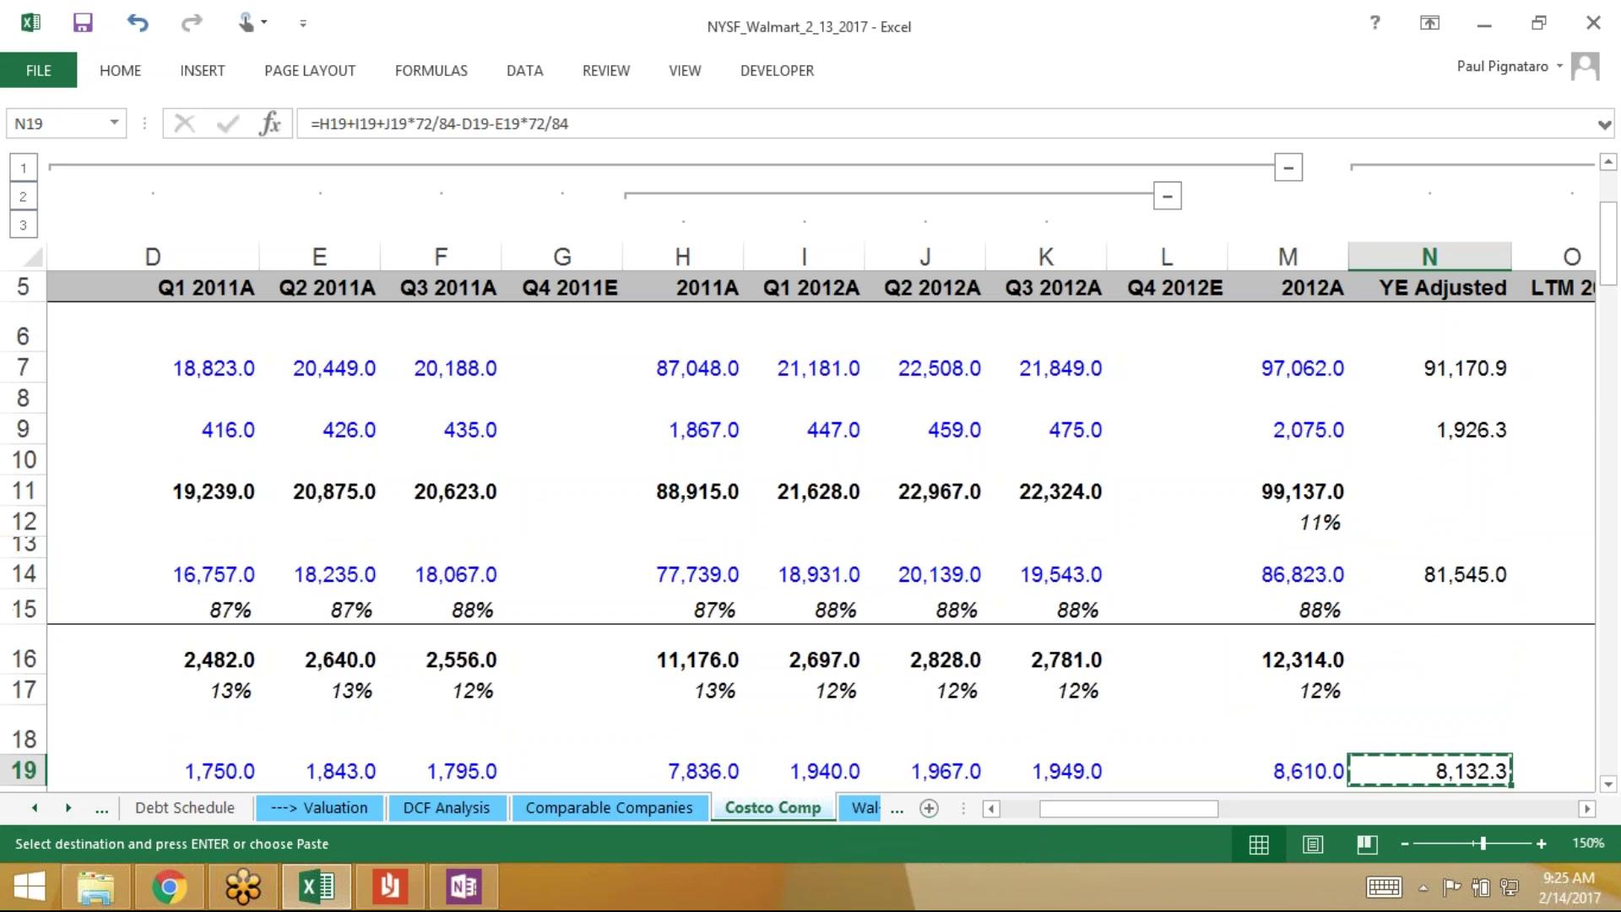
Copy the YE Adjusted formula from N19 into N24, the depreciation and amortization row
{"action": "key", "text": "ctrl+c"}
{"action": "key", "text": "Down"}
{"action": "key", "text": "Down"}
{"action": "key", "text": "Down"}
{"action": "key", "text": "Down"}
{"action": "key", "text": "Down"}
{"action": "key", "text": "Down"}
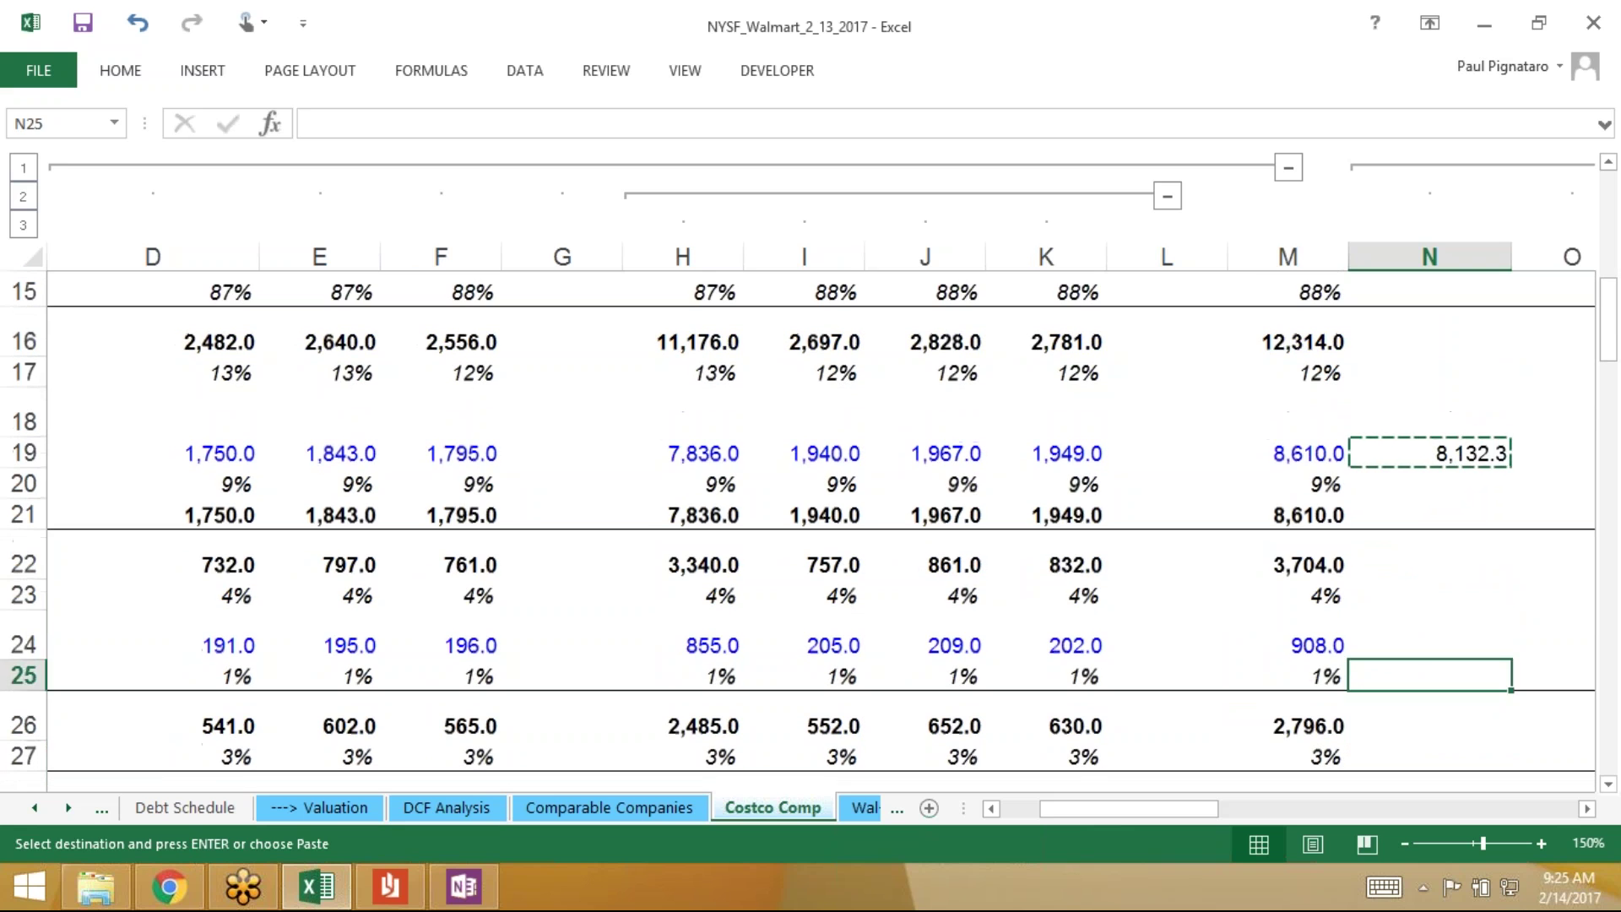
{"action": "key", "text": "Up"}
{"action": "key", "text": "ctrl+v"}
{"action": "key", "text": "Escape"}
Check the row 24 label and its quarterly figures against the YE Adjusted cell N24
{"action": "key", "text": "Left"}
{"action": "key", "text": "Left"}
{"action": "key", "text": "Left"}
{"action": "key", "text": "Left"}
{"action": "key", "text": "Left"}
{"action": "key", "text": "Left"}
{"action": "key", "text": "Left"}
{"action": "key", "text": "Left"}
{"action": "key", "text": "Left"}
{"action": "key", "text": "Left"}
{"action": "key", "text": "Left"}
{"action": "key", "text": "Left"}
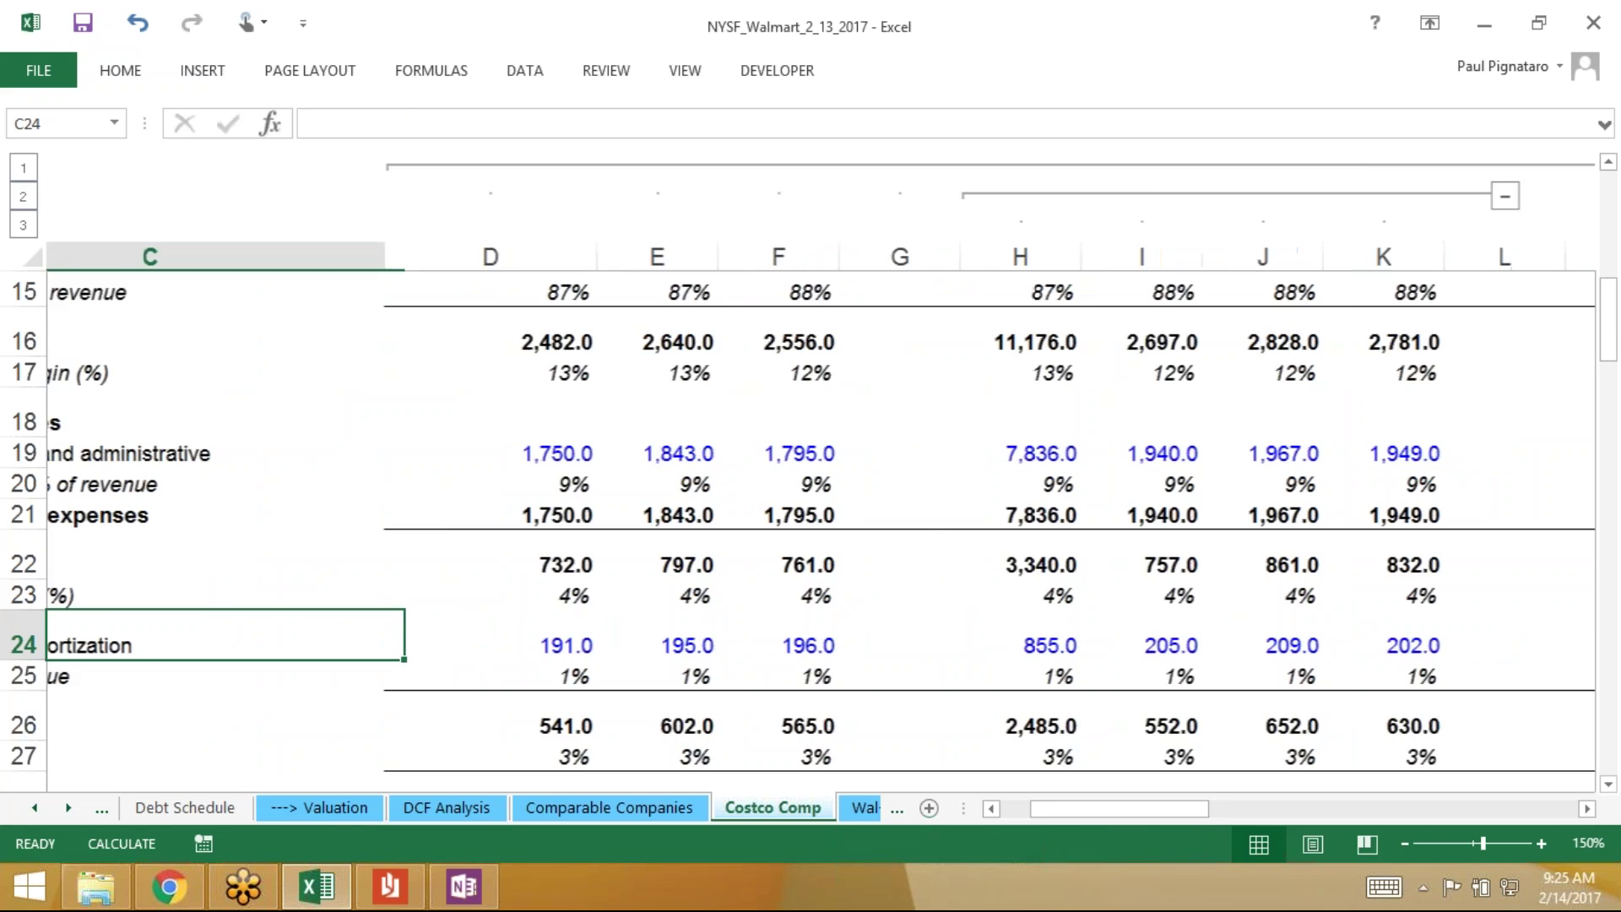
{"action": "key", "text": "Right"}
{"action": "key", "text": "Right"}
{"action": "key", "text": "Right"}
{"action": "key", "text": "Right"}
{"action": "key", "text": "Right"}
{"action": "key", "text": "Right"}
{"action": "key", "text": "Right"}
{"action": "key", "text": "Right"}
{"action": "key", "text": "Right"}
{"action": "key", "text": "Right"}
{"action": "key", "text": "Right"}
{"action": "key", "text": "Right"}
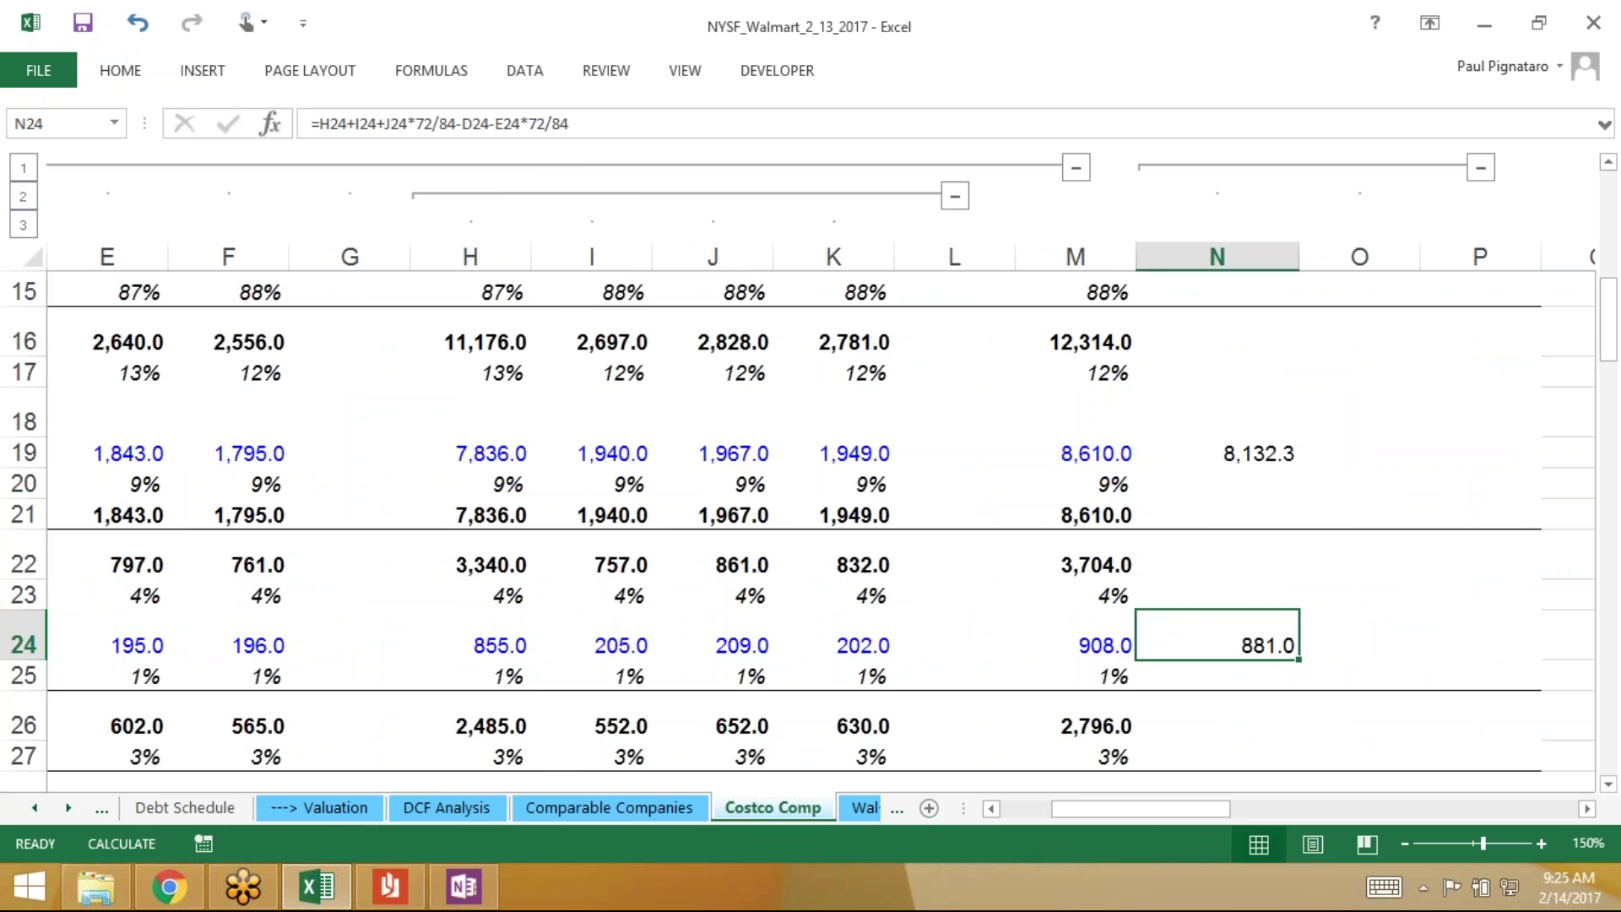
Copy the YE Adjusted formula from N24 and paste only its formula into N29:N30
{"action": "key", "text": "ctrl+c"}
{"action": "key", "text": "Down"}
{"action": "key", "text": "Down"}
{"action": "key", "text": "Down"}
{"action": "key", "text": "Down"}
{"action": "key", "text": "Down"}
{"action": "key", "text": "Down"}
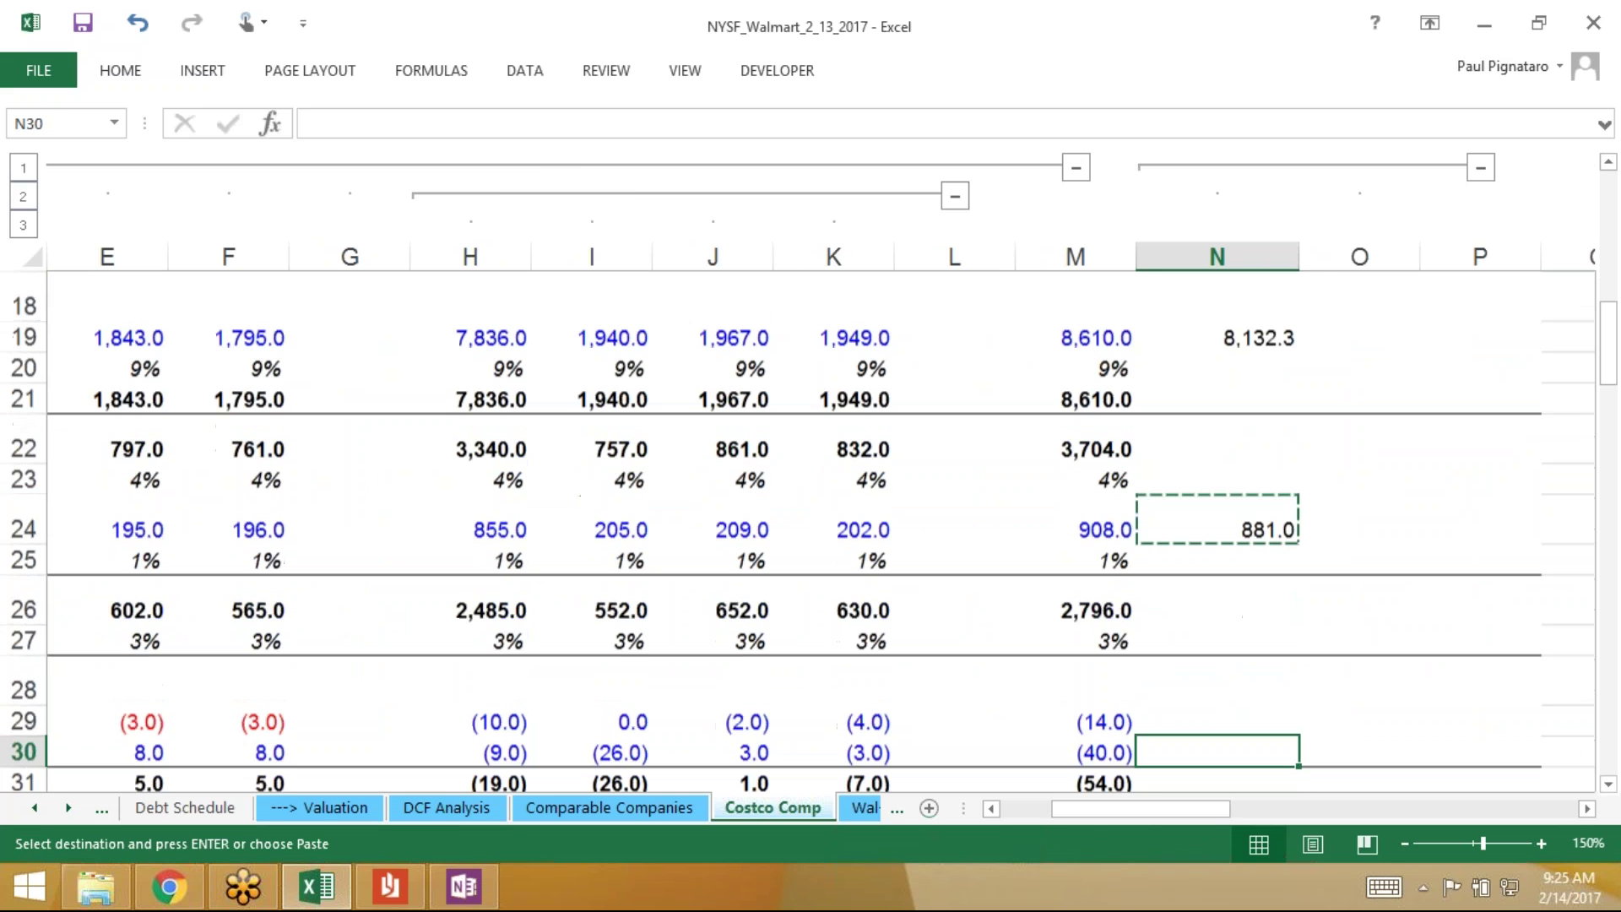
{"action": "key", "text": "Up"}
{"action": "key", "text": "shift+Down"}
{"action": "key", "text": "alt+e"}
{"action": "key", "text": "s"}
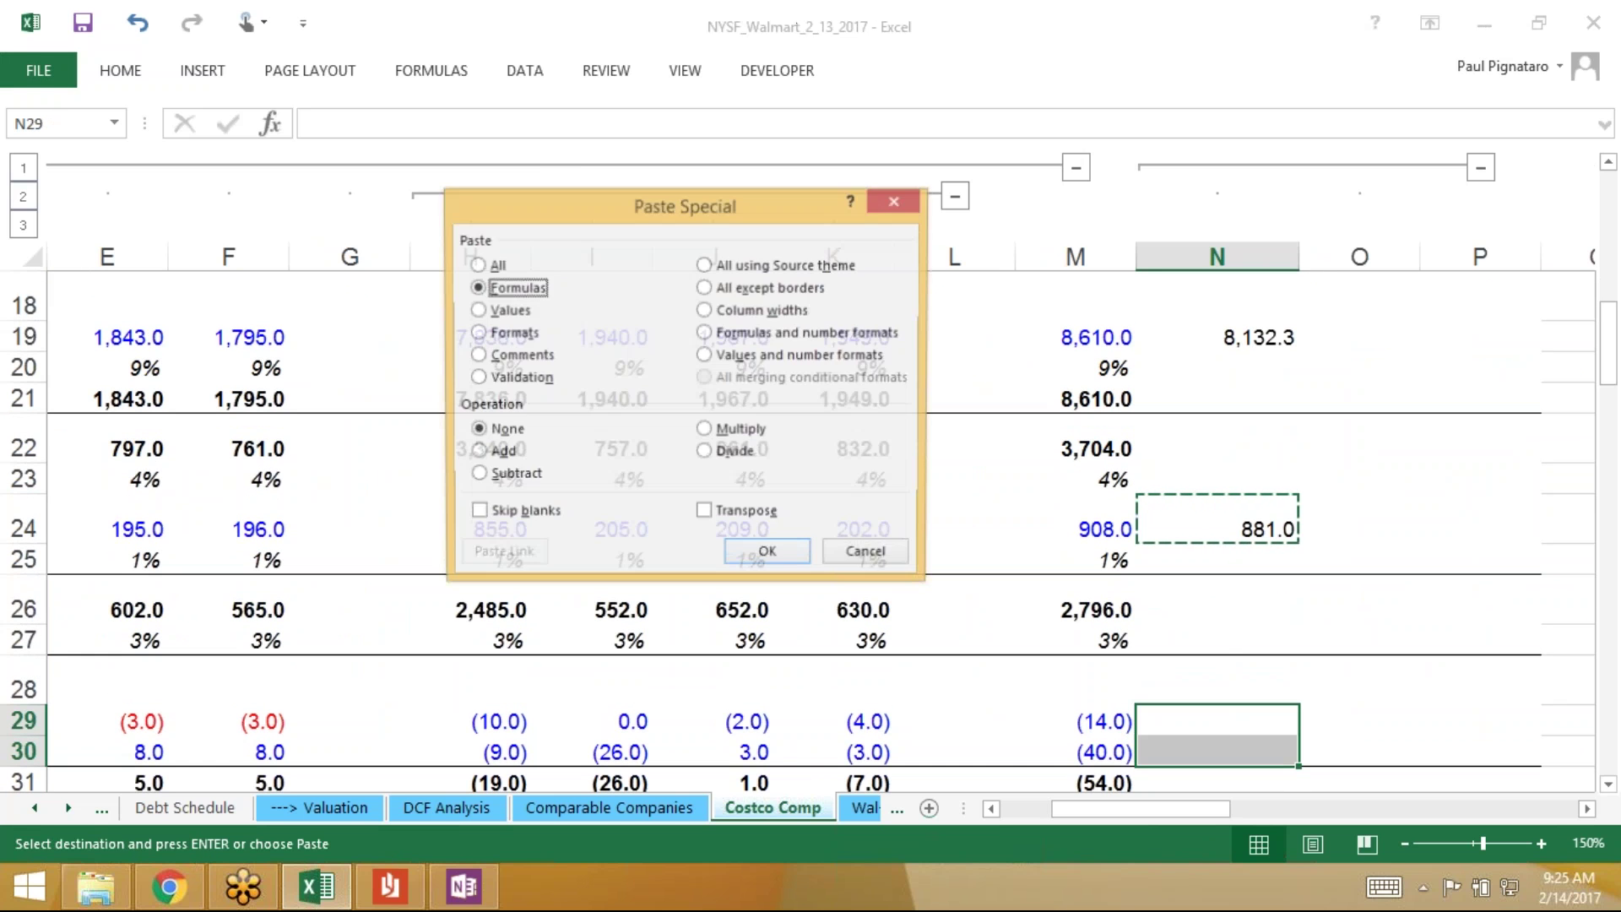
{"action": "key", "text": "Return"}
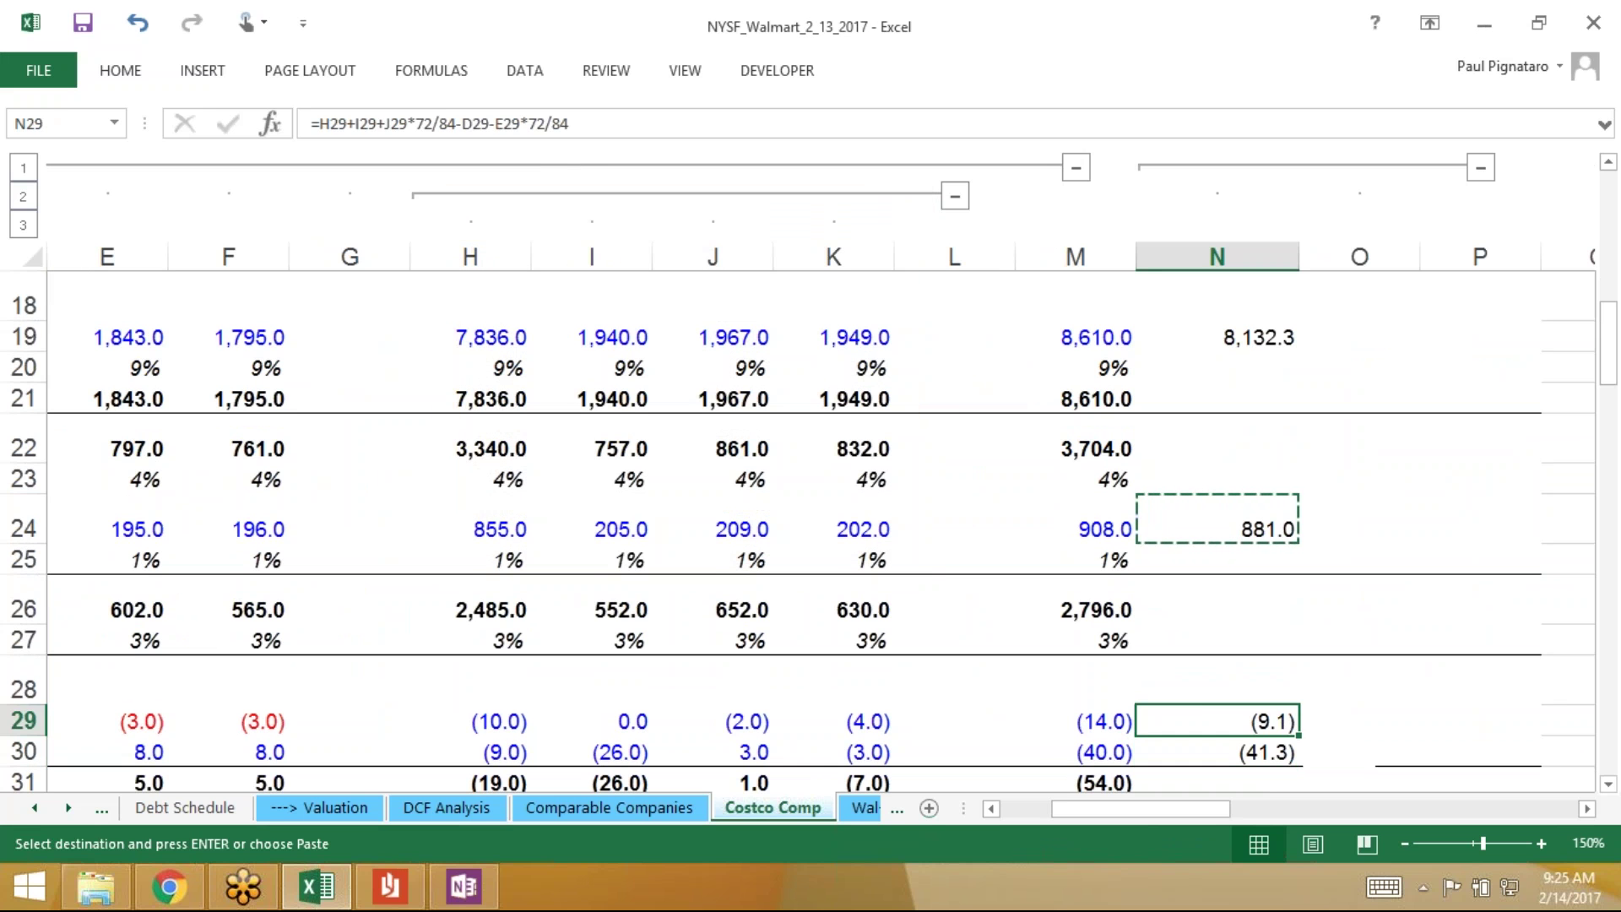
Copy the YE Adjusted formula from N29 and paste only its formula into N33:N34
{"action": "key", "text": "ctrl+c"}
{"action": "key", "text": "Down"}
{"action": "key", "text": "Down"}
{"action": "key", "text": "Down"}
{"action": "key", "text": "Down"}
{"action": "key", "text": "Down"}
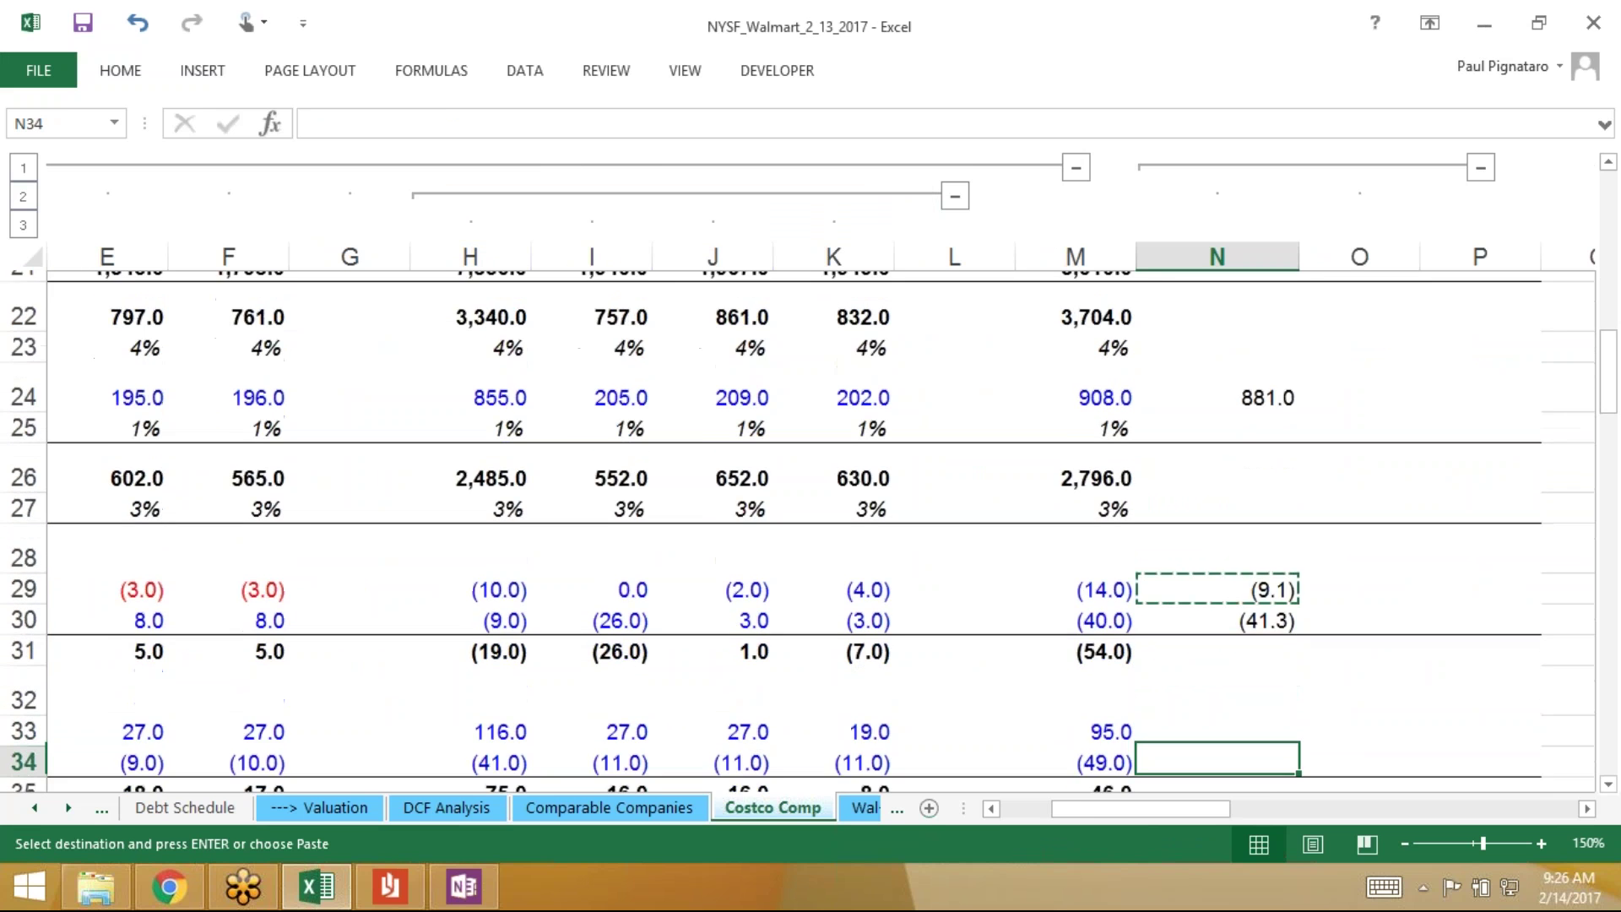
{"action": "key", "text": "Down"}
{"action": "key", "text": "Up"}
{"action": "key", "text": "Up"}
{"action": "key", "text": "Up"}
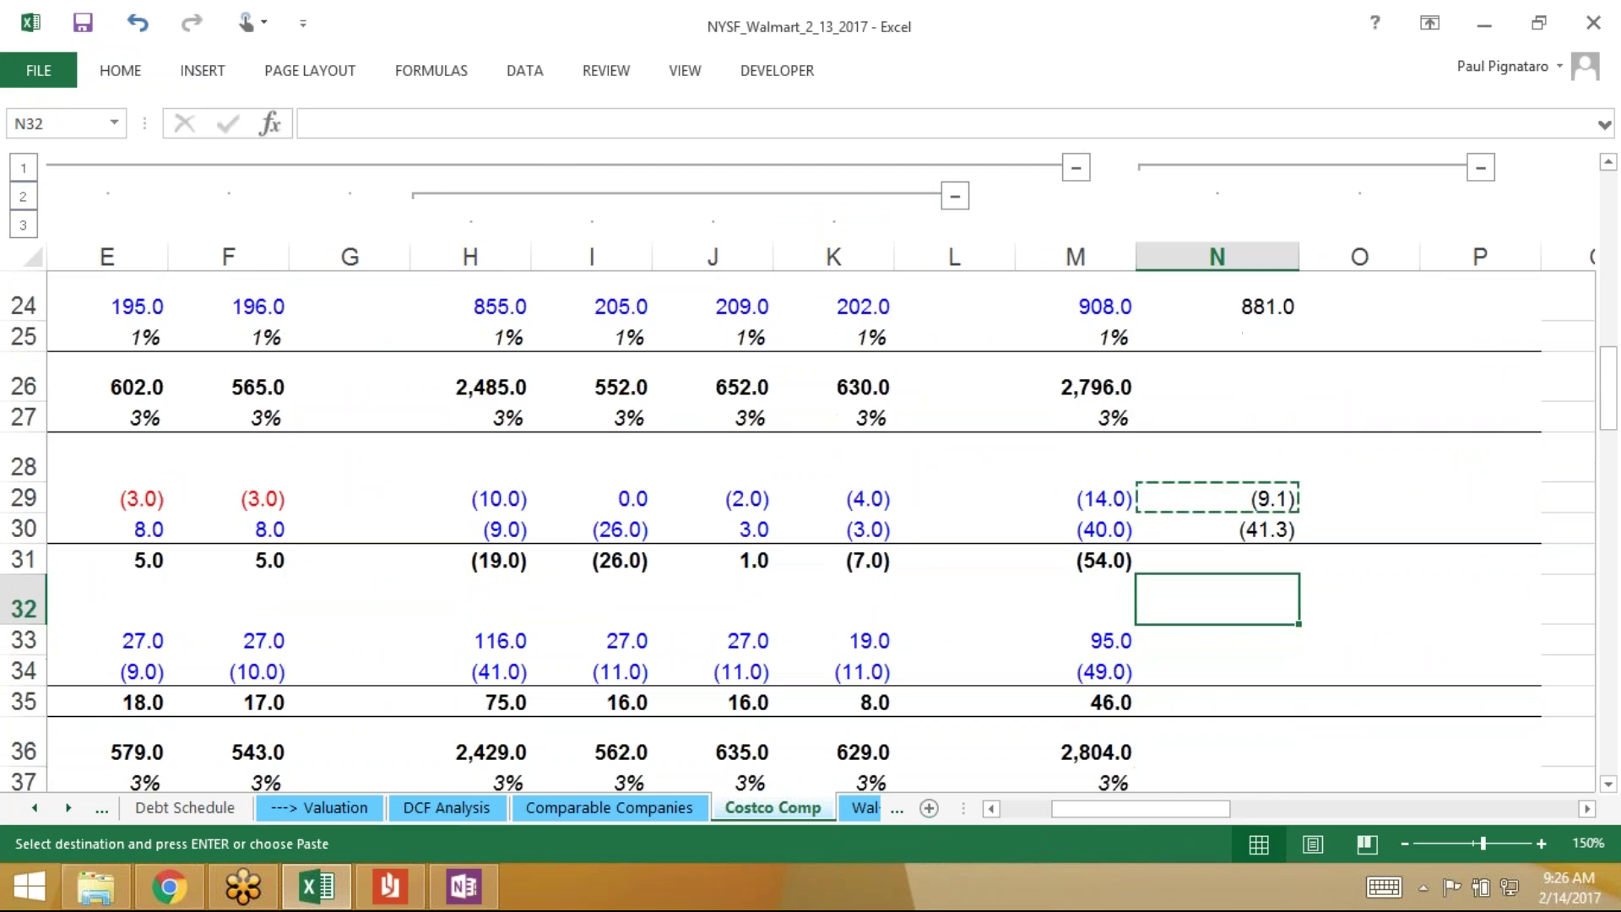
{"action": "key", "text": "Down"}
{"action": "key", "text": "shift+Down"}
{"action": "key", "text": "alt+e"}
{"action": "key", "text": "s"}
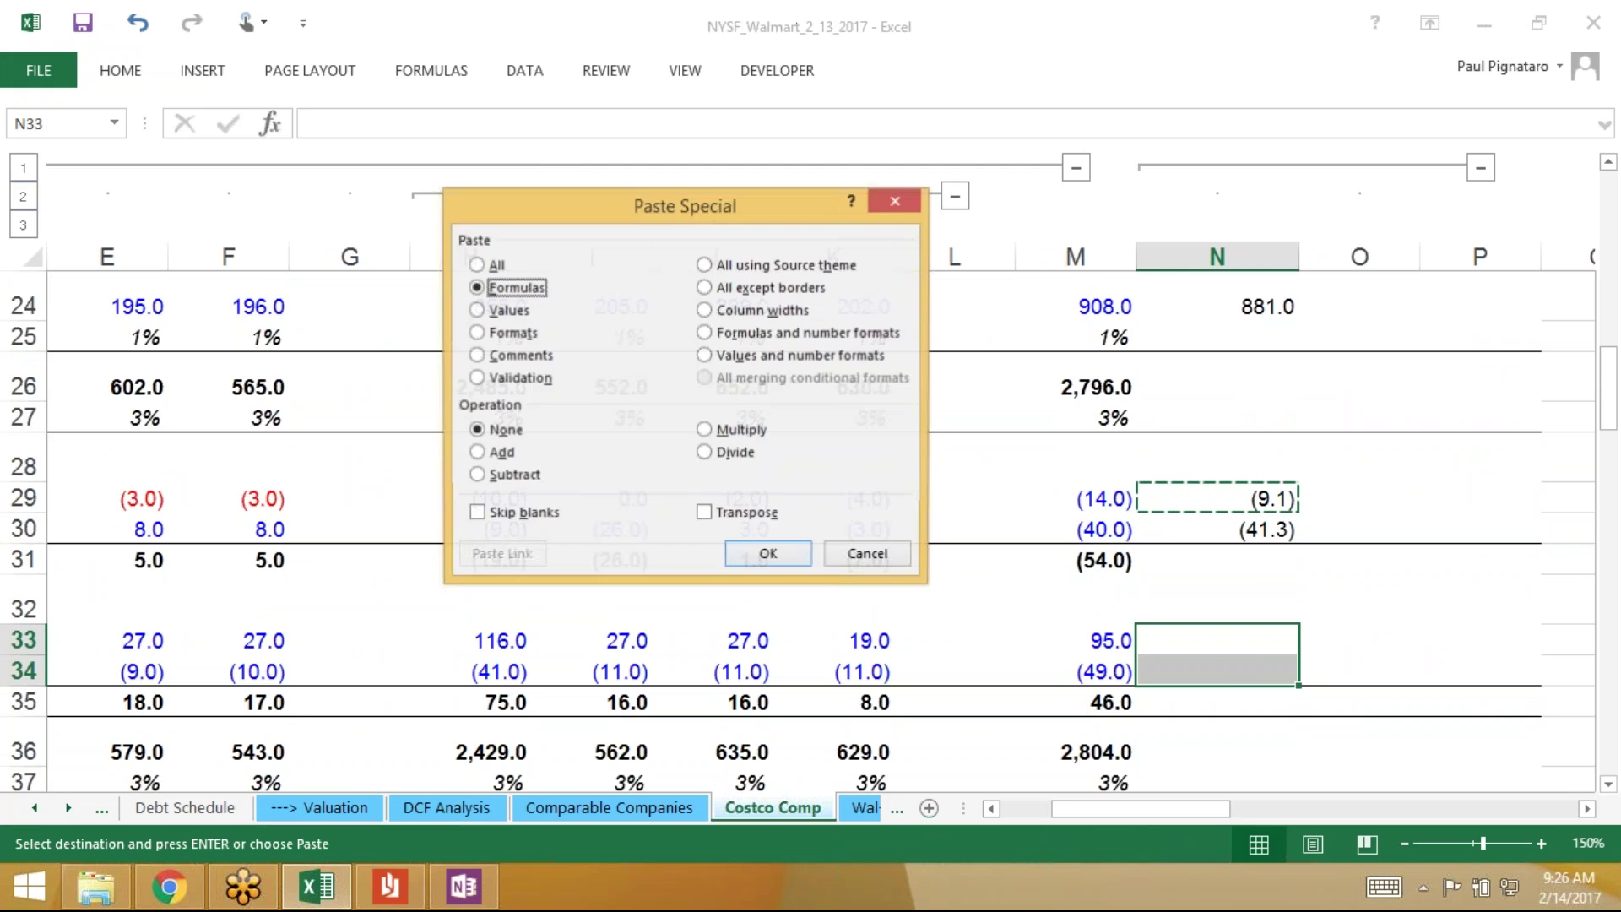
{"action": "key", "text": "Return"}
{"action": "key", "text": "shift+Up"}
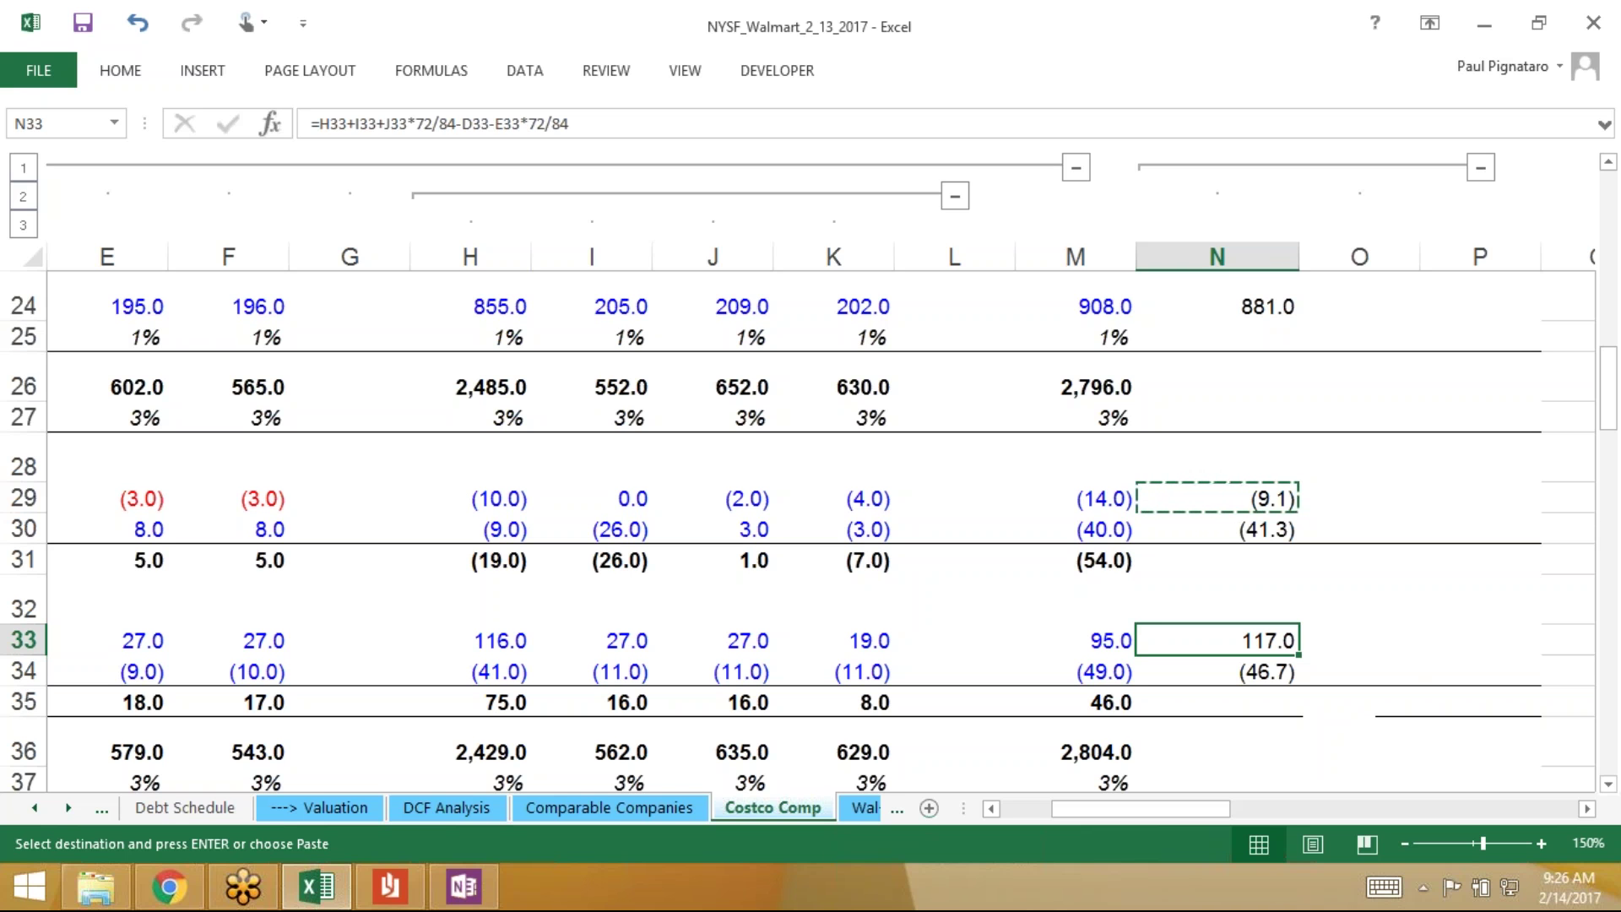
{"action": "key", "text": "Down"}
{"action": "key", "text": "Down"}
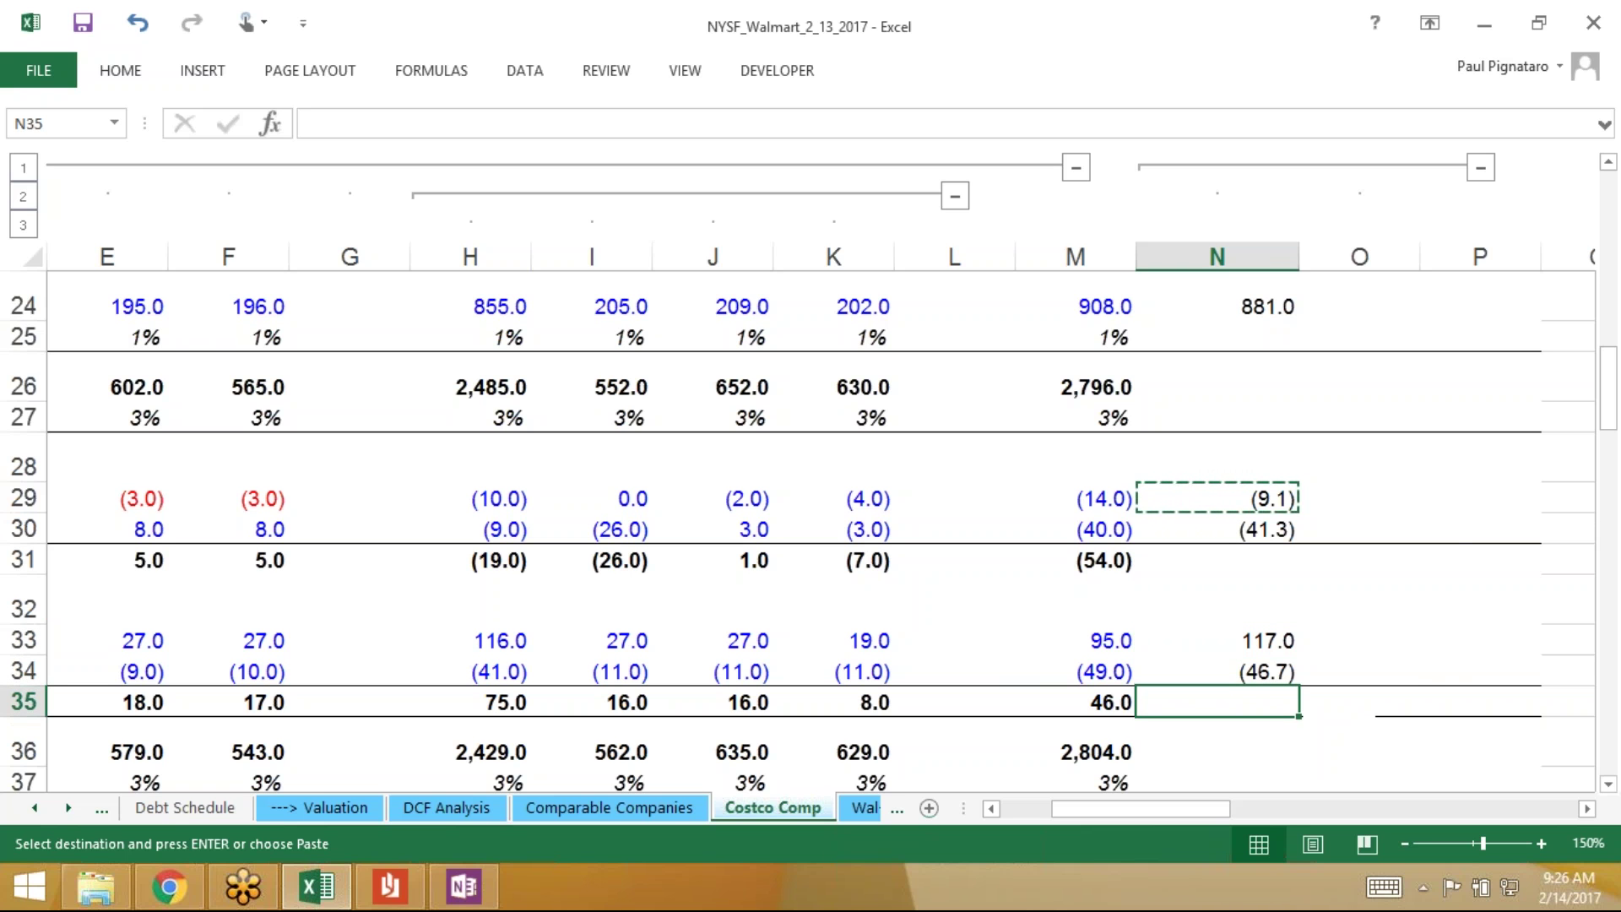
{"action": "key", "text": "shift+Right"}
{"action": "key", "text": "ctrl+v"}
{"action": "key", "text": "ctrl"}
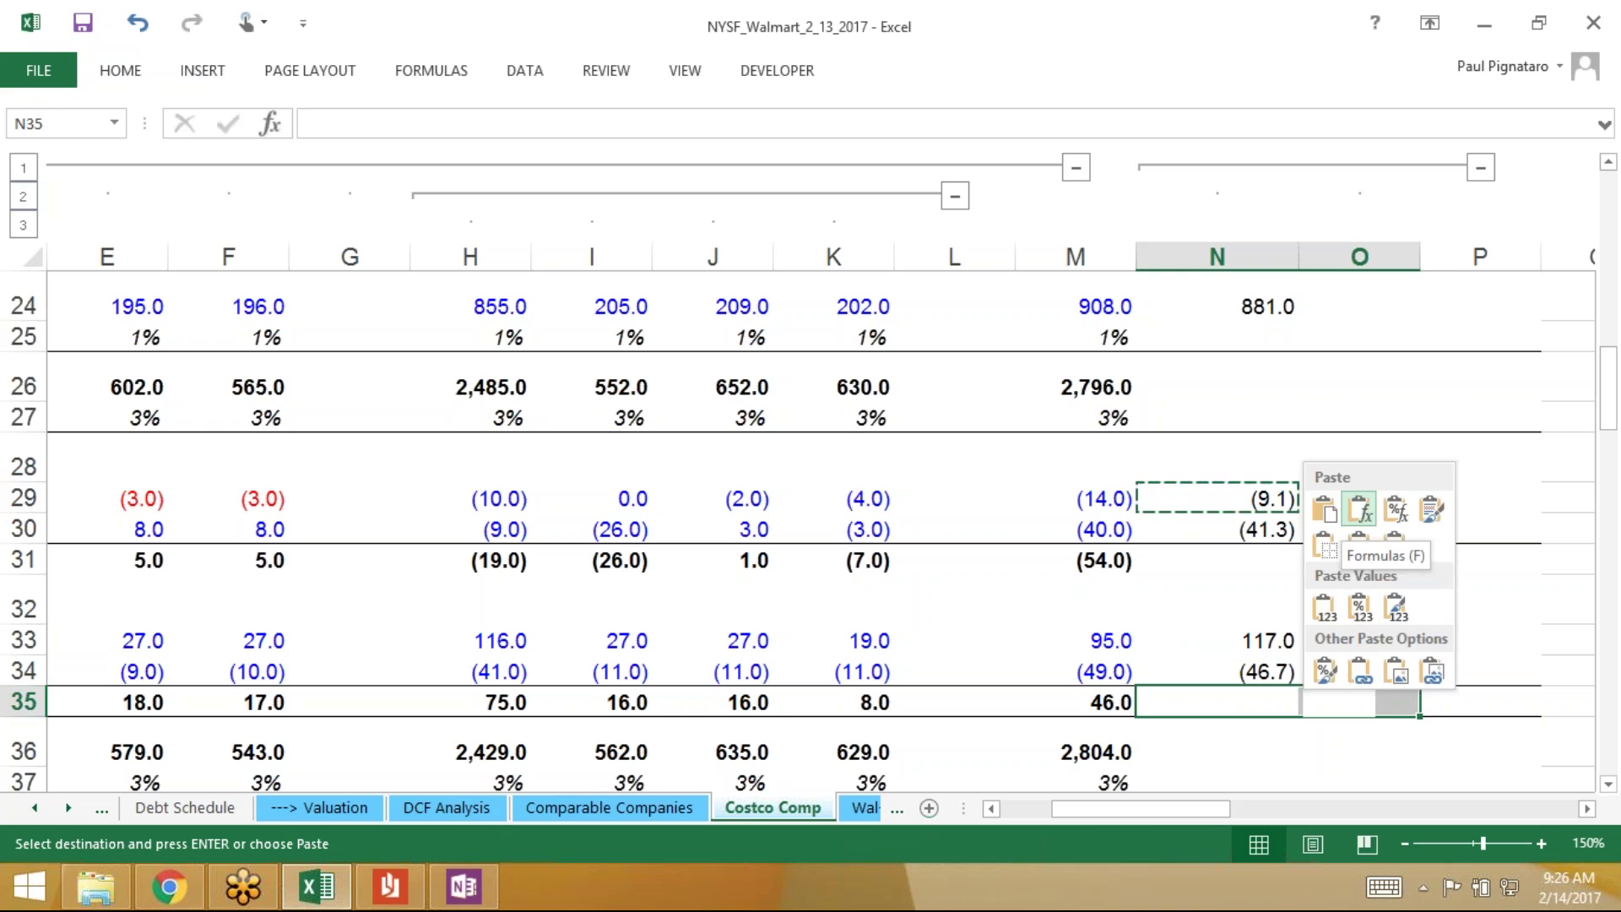
{"action": "key", "text": "Escape"}
{"action": "key", "text": "Escape"}
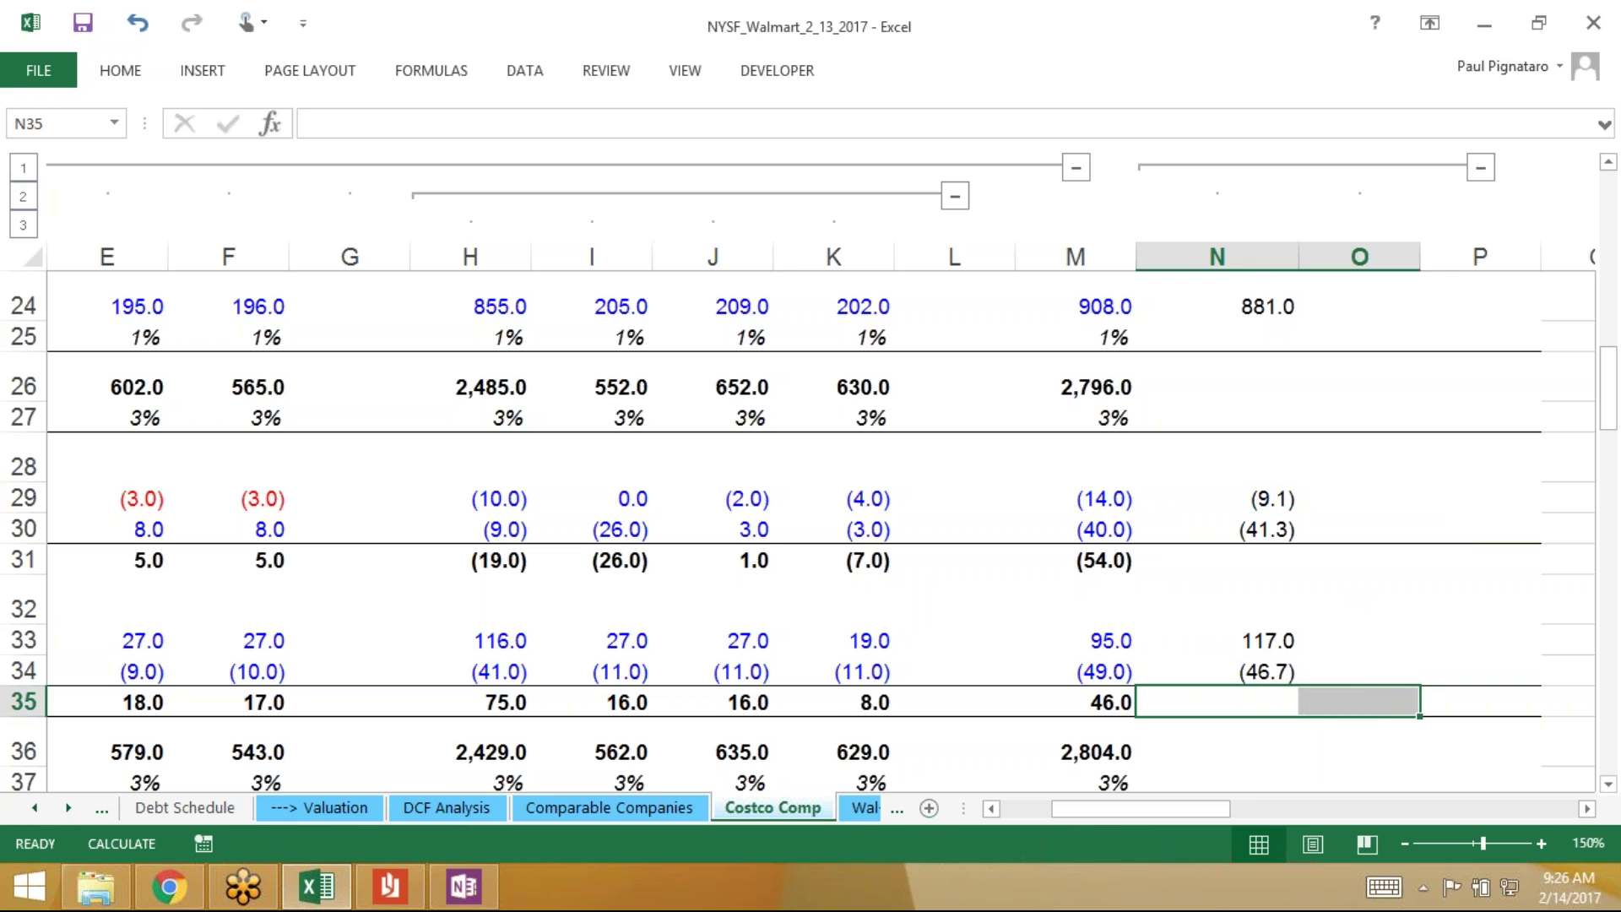
Examine the 2012A and YE Adjusted cells in the subtotal, margin and tax rows from row 34 downward
{"action": "key", "text": "Down"}
{"action": "key", "text": "Down"}
{"action": "key", "text": "Down"}
{"action": "key", "text": "Down"}
{"action": "key", "text": "Down"}
{"action": "key", "text": "Up"}
{"action": "key", "text": "Up"}
{"action": "key", "text": "Up"}
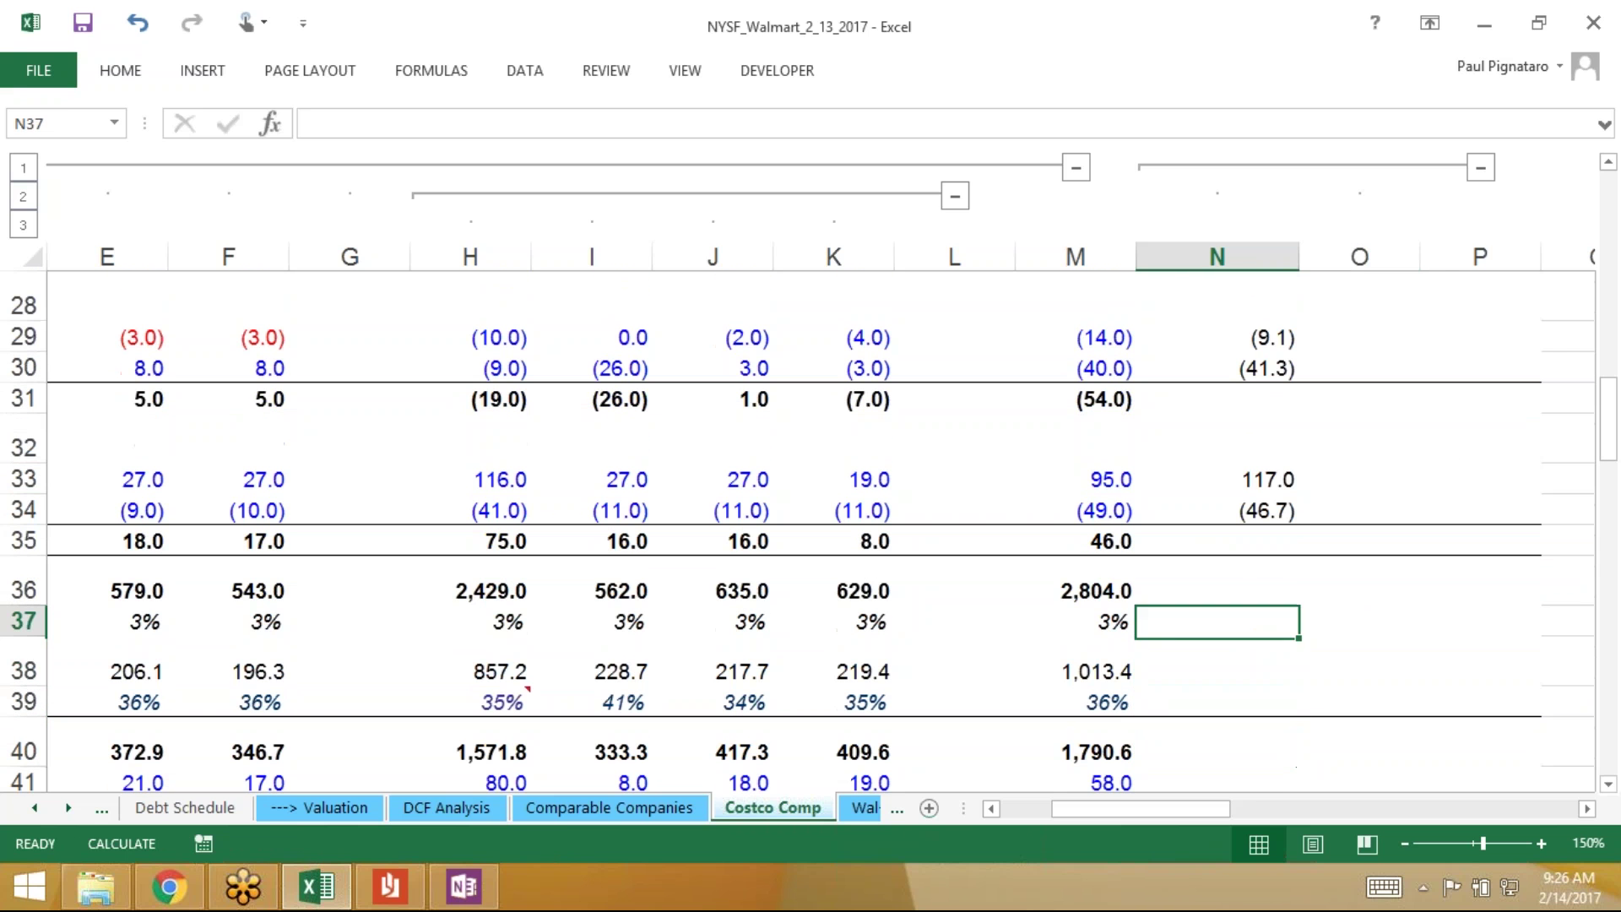
{"action": "key", "text": "Left"}
{"action": "key", "text": "Right"}
{"action": "key", "text": "Up"}
{"action": "key", "text": "Left"}
{"action": "key", "text": "Up"}
{"action": "key", "text": "Up"}
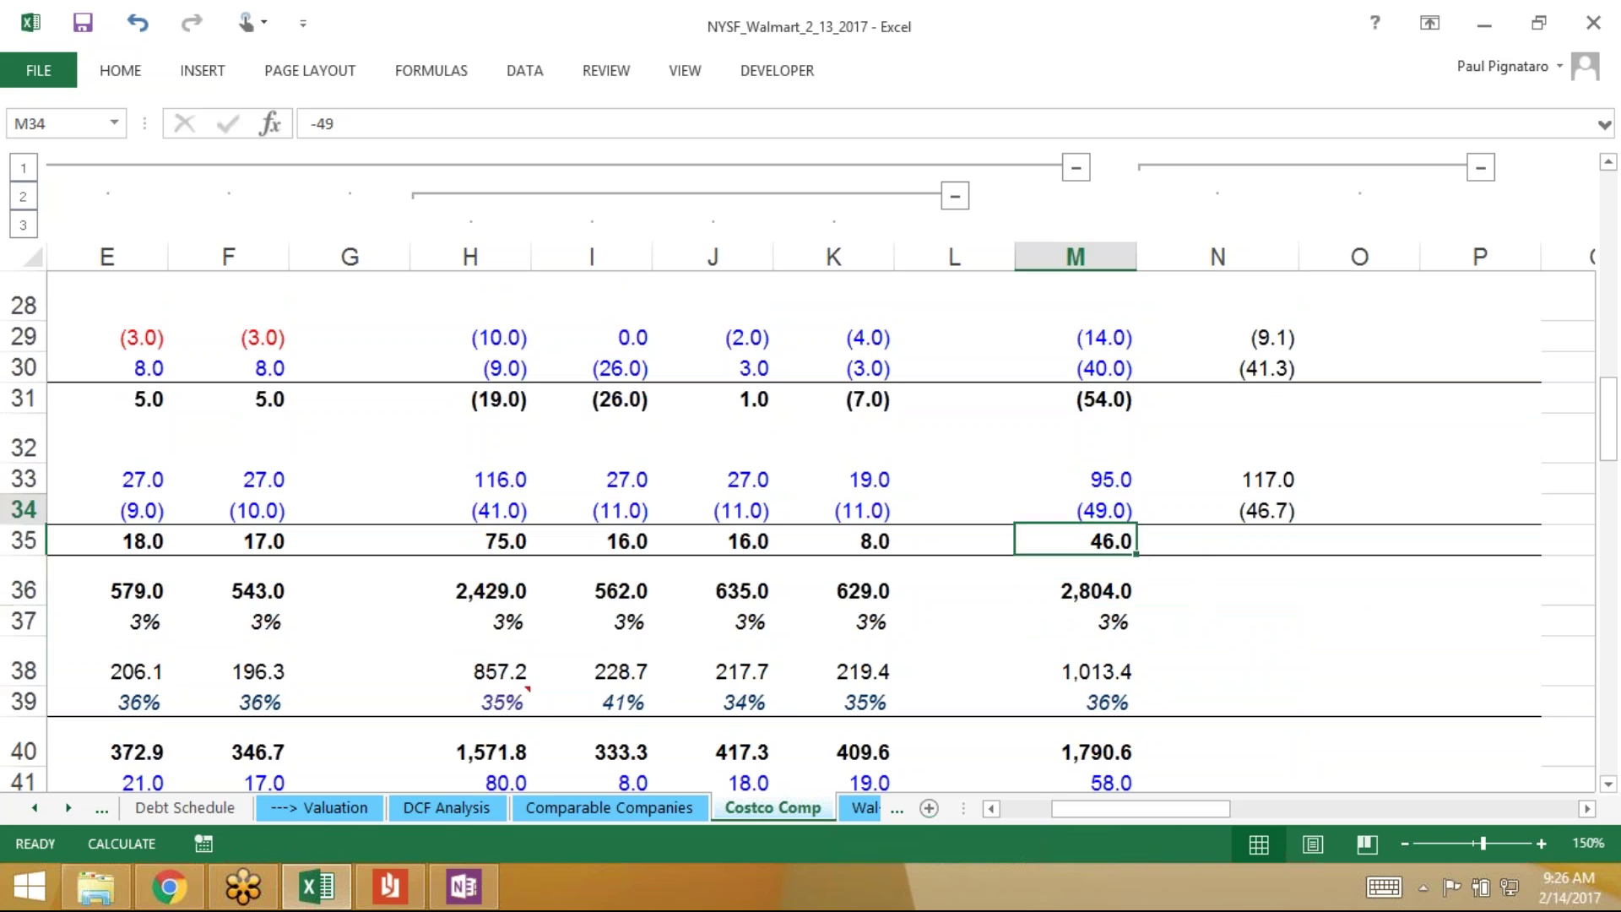
Fill the 2012A total revenue and growth formulas from M11:M12 across into YE Adjusted cells N11:N12
{"action": "key", "text": "Up"}
{"action": "key", "text": "Up"}
{"action": "key", "text": "Up"}
{"action": "key", "text": "Up"}
{"action": "key", "text": "Up"}
{"action": "key", "text": "Up"}
{"action": "key", "text": "Up"}
{"action": "key", "text": "Up"}
{"action": "key", "text": "Up"}
{"action": "key", "text": "Up"}
{"action": "key", "text": "Up"}
{"action": "key", "text": "Up"}
{"action": "key", "text": "Up"}
{"action": "key", "text": "Up"}
{"action": "key", "text": "Up"}
{"action": "key", "text": "Up"}
{"action": "key", "text": "Up"}
{"action": "key", "text": "Up"}
{"action": "key", "text": "Up"}
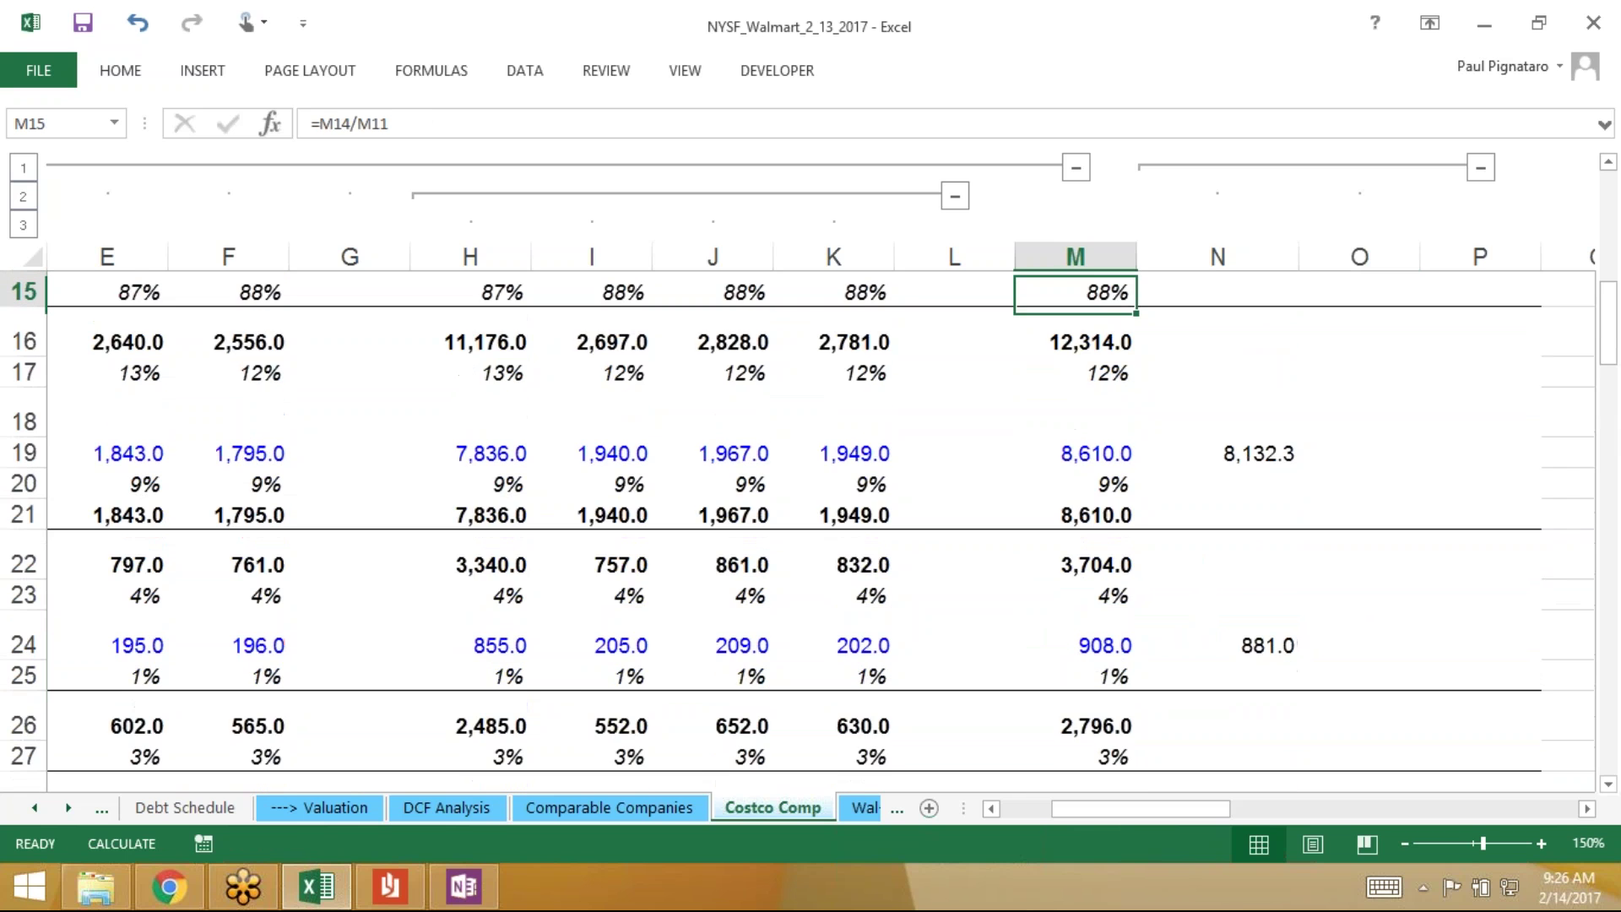
{"action": "key", "text": "Up"}
{"action": "key", "text": "Up"}
{"action": "key", "text": "Up"}
{"action": "key", "text": "Up"}
{"action": "key", "text": "Up"}
{"action": "key", "text": "Up"}
{"action": "key", "text": "Up"}
{"action": "key", "text": "Up"}
{"action": "key", "text": "Up"}
{"action": "key", "text": "Up"}
{"action": "key", "text": "Up"}
{"action": "key", "text": "Up"}
{"action": "key", "text": "Up"}
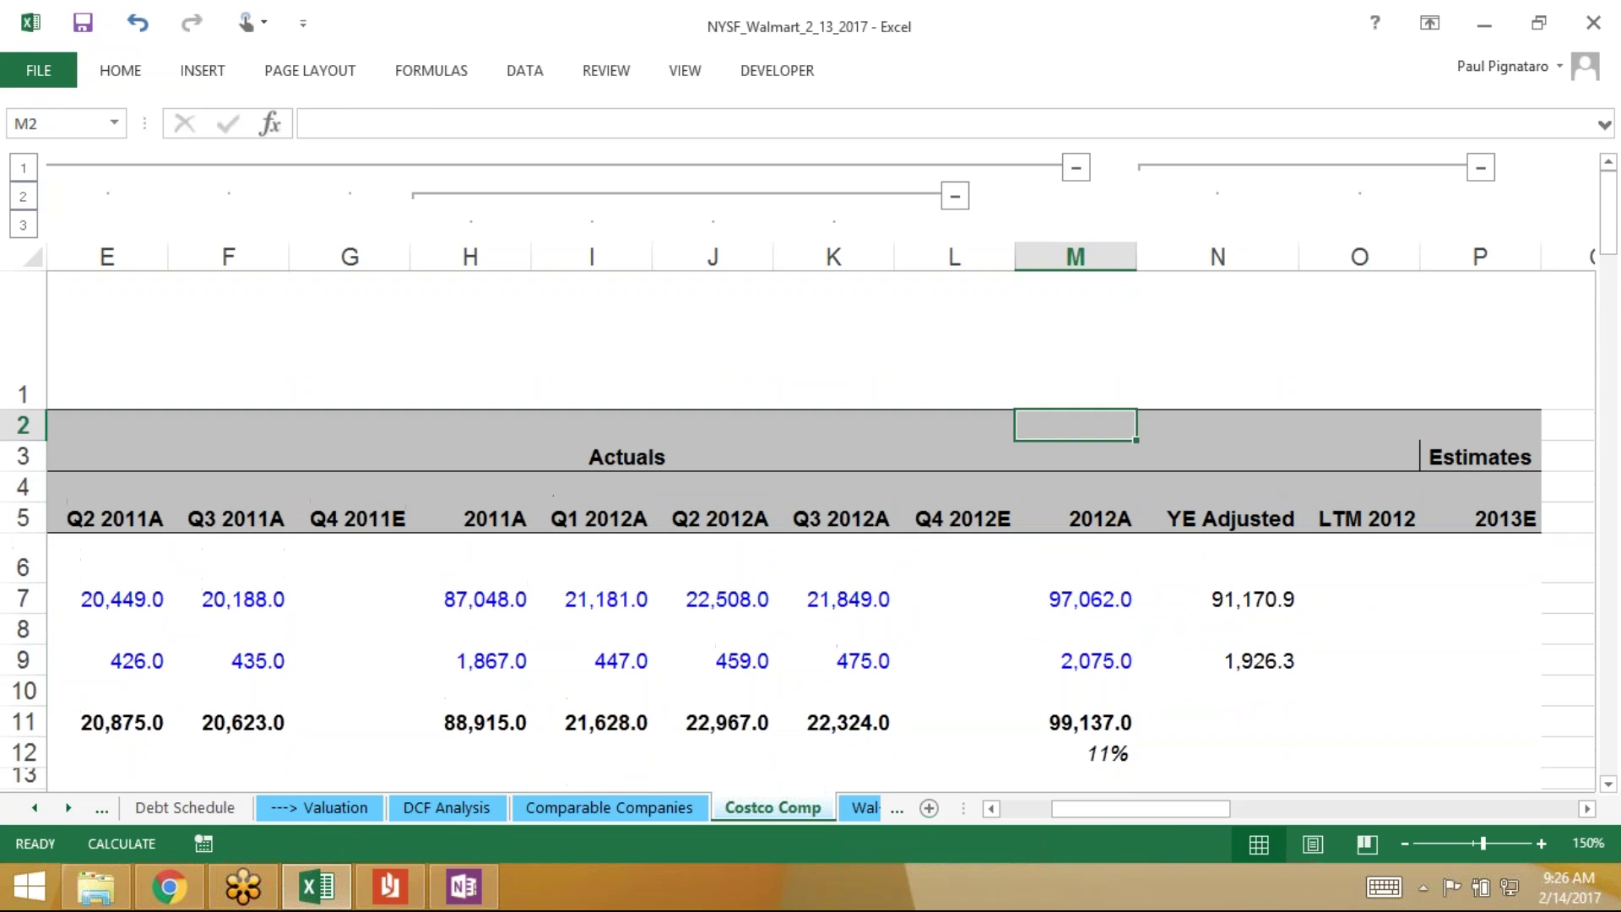
{"action": "key", "text": "Down"}
{"action": "key", "text": "Down"}
{"action": "key", "text": "Down"}
{"action": "key", "text": "Down"}
{"action": "key", "text": "Down"}
{"action": "key", "text": "Down"}
{"action": "key", "text": "Down"}
{"action": "key", "text": "Down"}
{"action": "key", "text": "Down"}
{"action": "key", "text": "shift+Down"}
{"action": "key", "text": "shift+Right"}
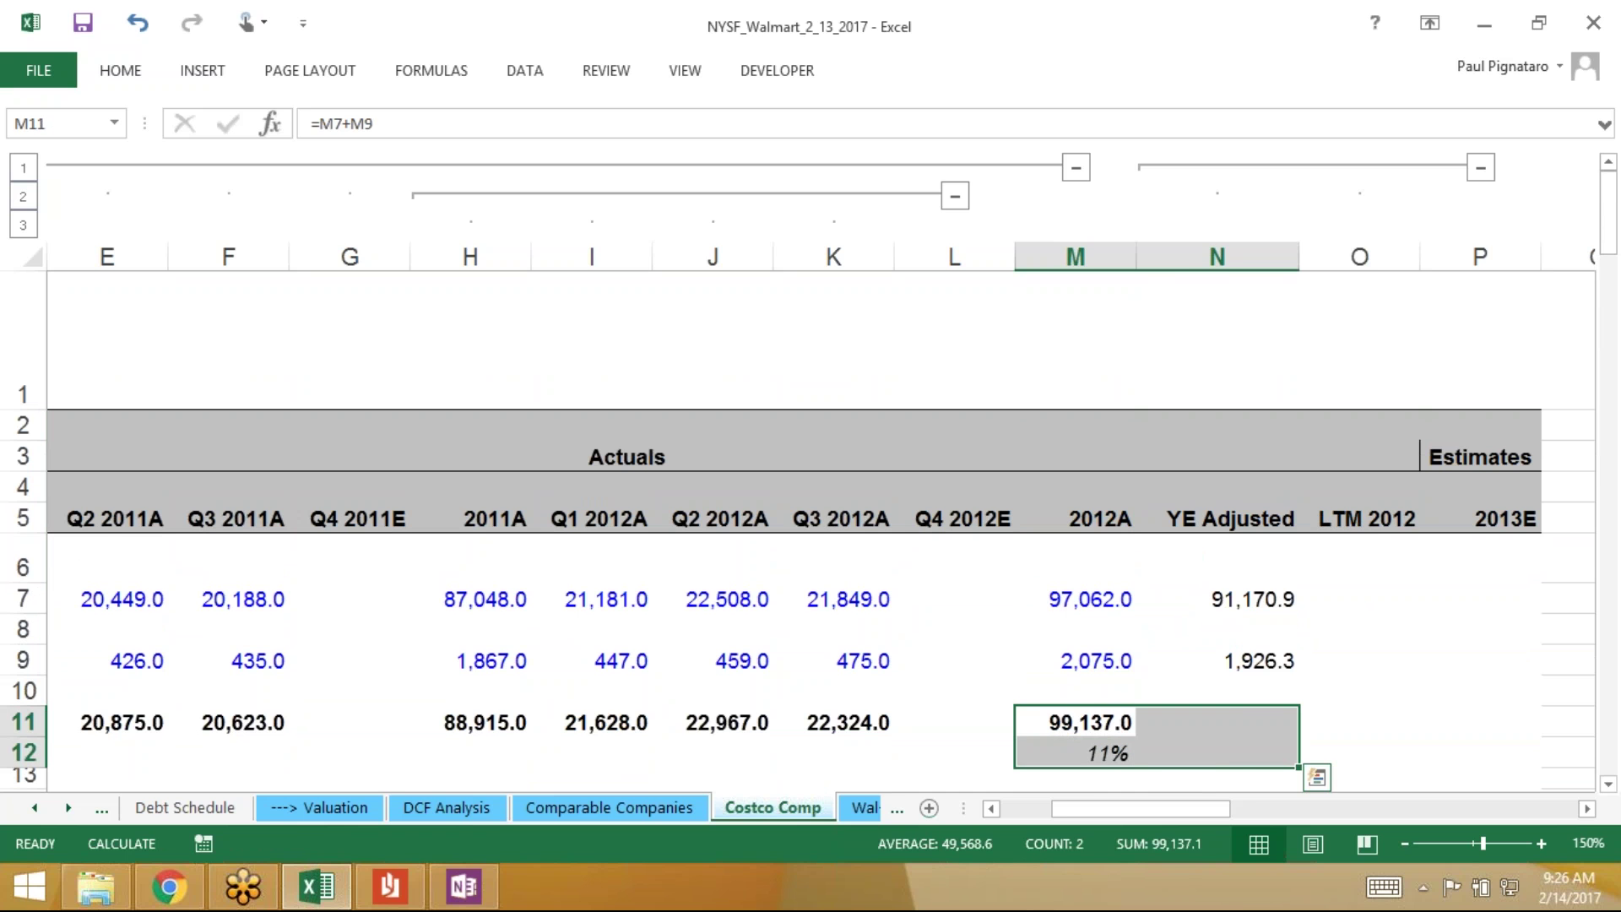
{"action": "key", "text": "ctrl+r"}
Fill the 2012A formulas from M15:M17 across into YE Adjusted cells N15:N17
{"action": "key", "text": "Down"}
{"action": "key", "text": "Down"}
{"action": "key", "text": "Down"}
{"action": "key", "text": "Down"}
{"action": "key", "text": "Down"}
{"action": "key", "text": "Down"}
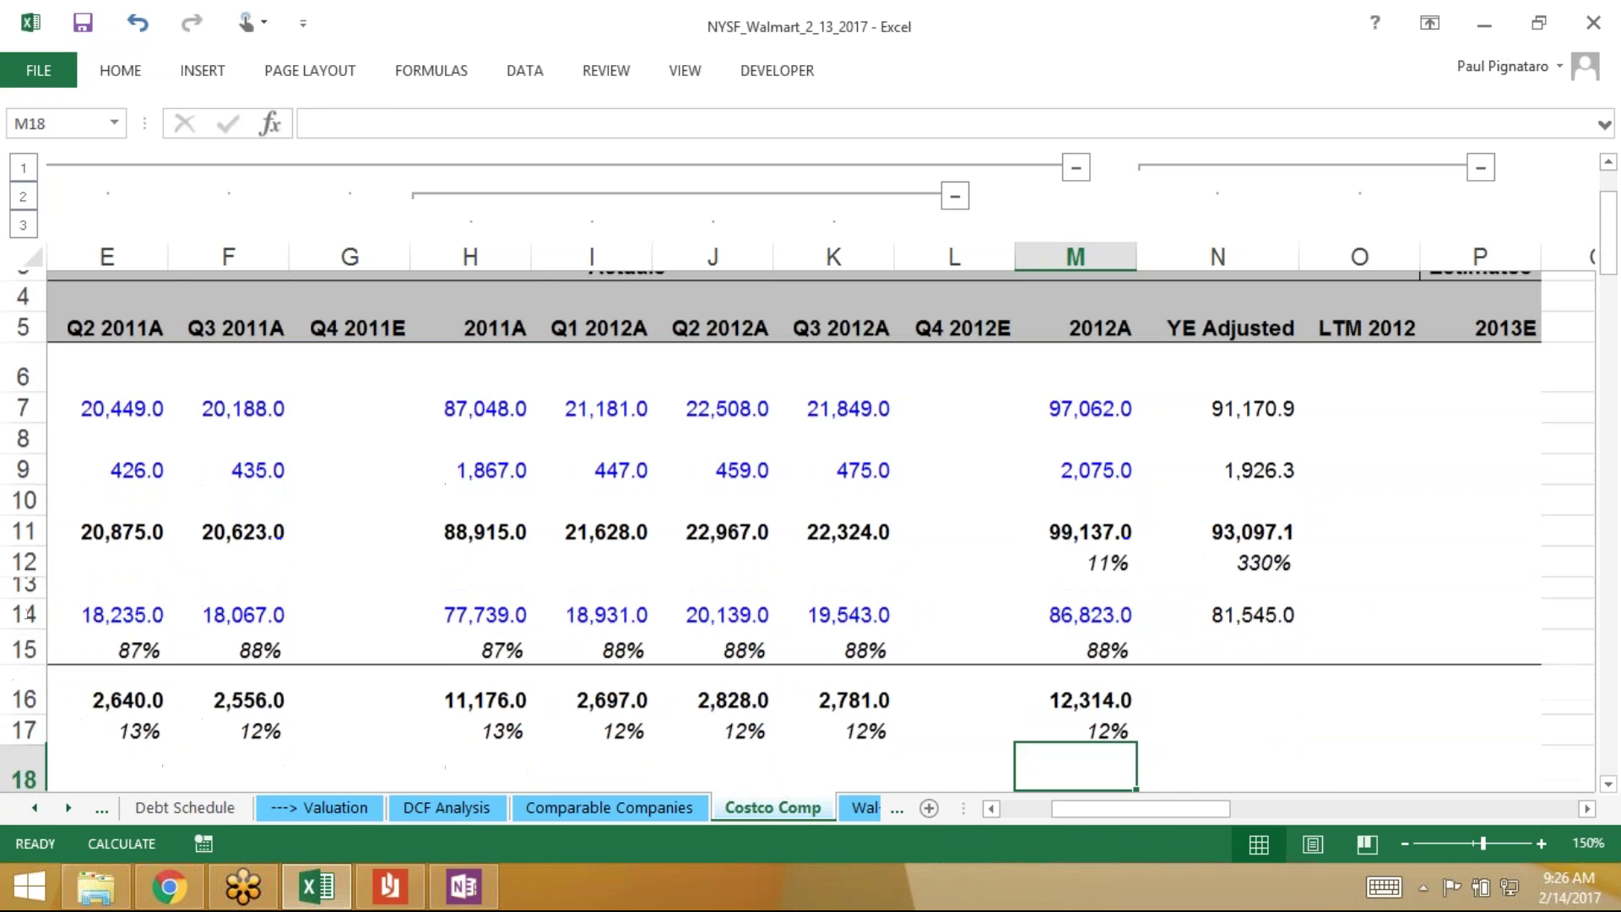
{"action": "key", "text": "Up"}
{"action": "key", "text": "Up"}
{"action": "key", "text": "Up"}
{"action": "key", "text": "Up"}
{"action": "key", "text": "Down"}
{"action": "key", "text": "shift+Down"}
{"action": "key", "text": "shift+Down"}
{"action": "key", "text": "shift+Right"}
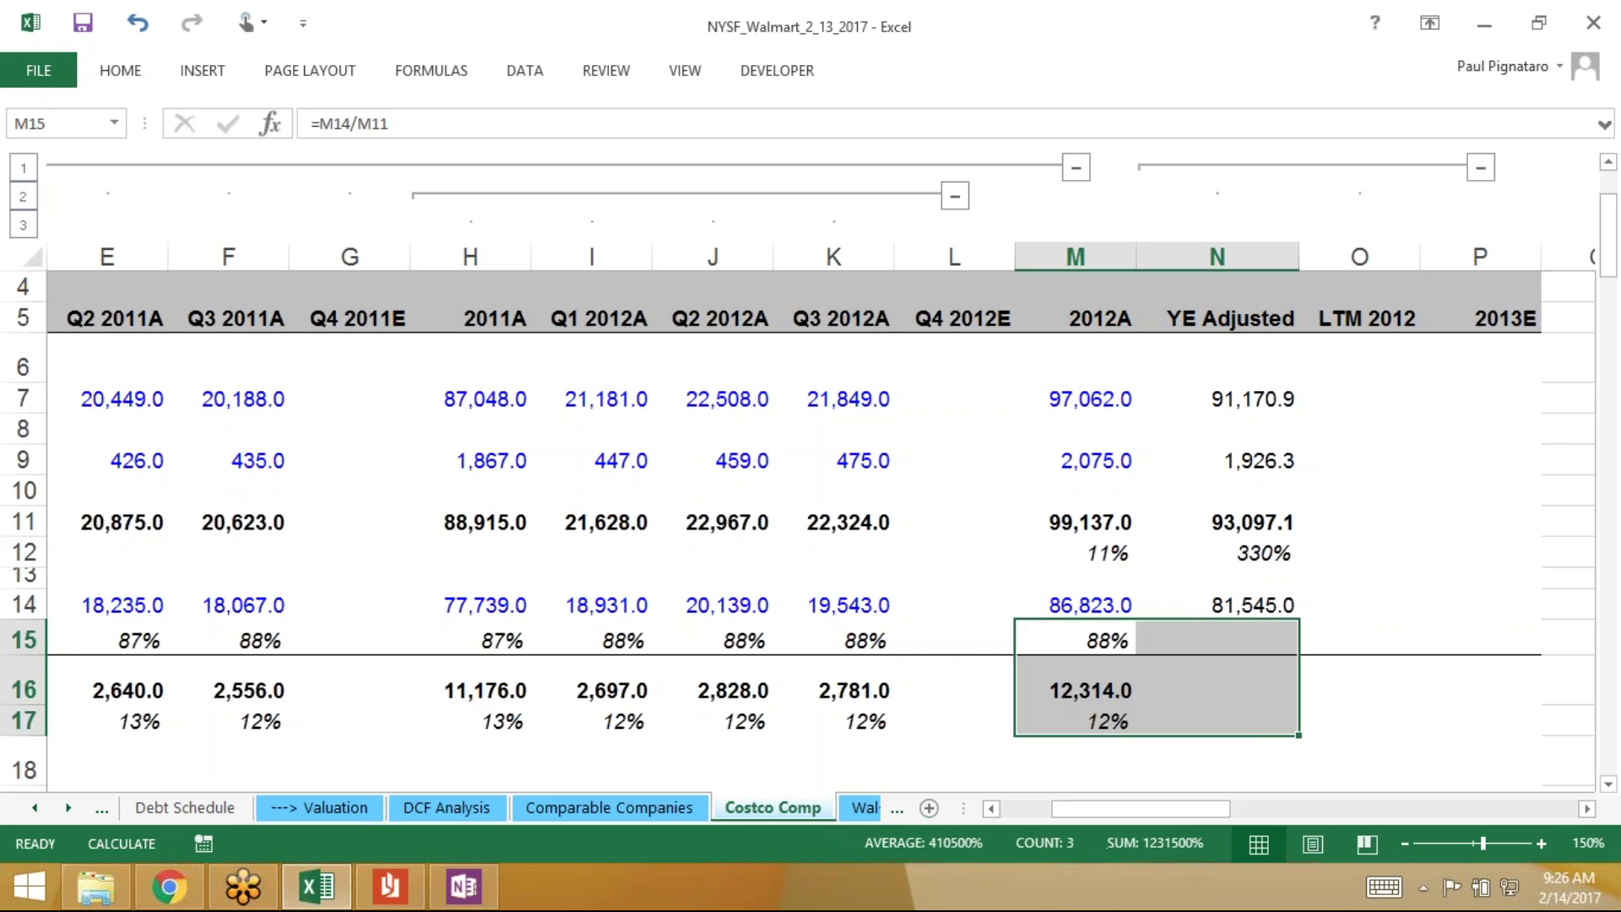
{"action": "key", "text": "ctrl+r"}
Fill the 2012A formulas from M20:M22 across into YE Adjusted cells N20:N22
{"action": "key", "text": "Down"}
{"action": "key", "text": "Down"}
{"action": "key", "text": "Down"}
{"action": "key", "text": "Down"}
{"action": "key", "text": "Down"}
{"action": "key", "text": "Down"}
{"action": "key", "text": "Down"}
{"action": "key", "text": "Up"}
{"action": "key", "text": "Up"}
{"action": "key", "text": "shift+Down"}
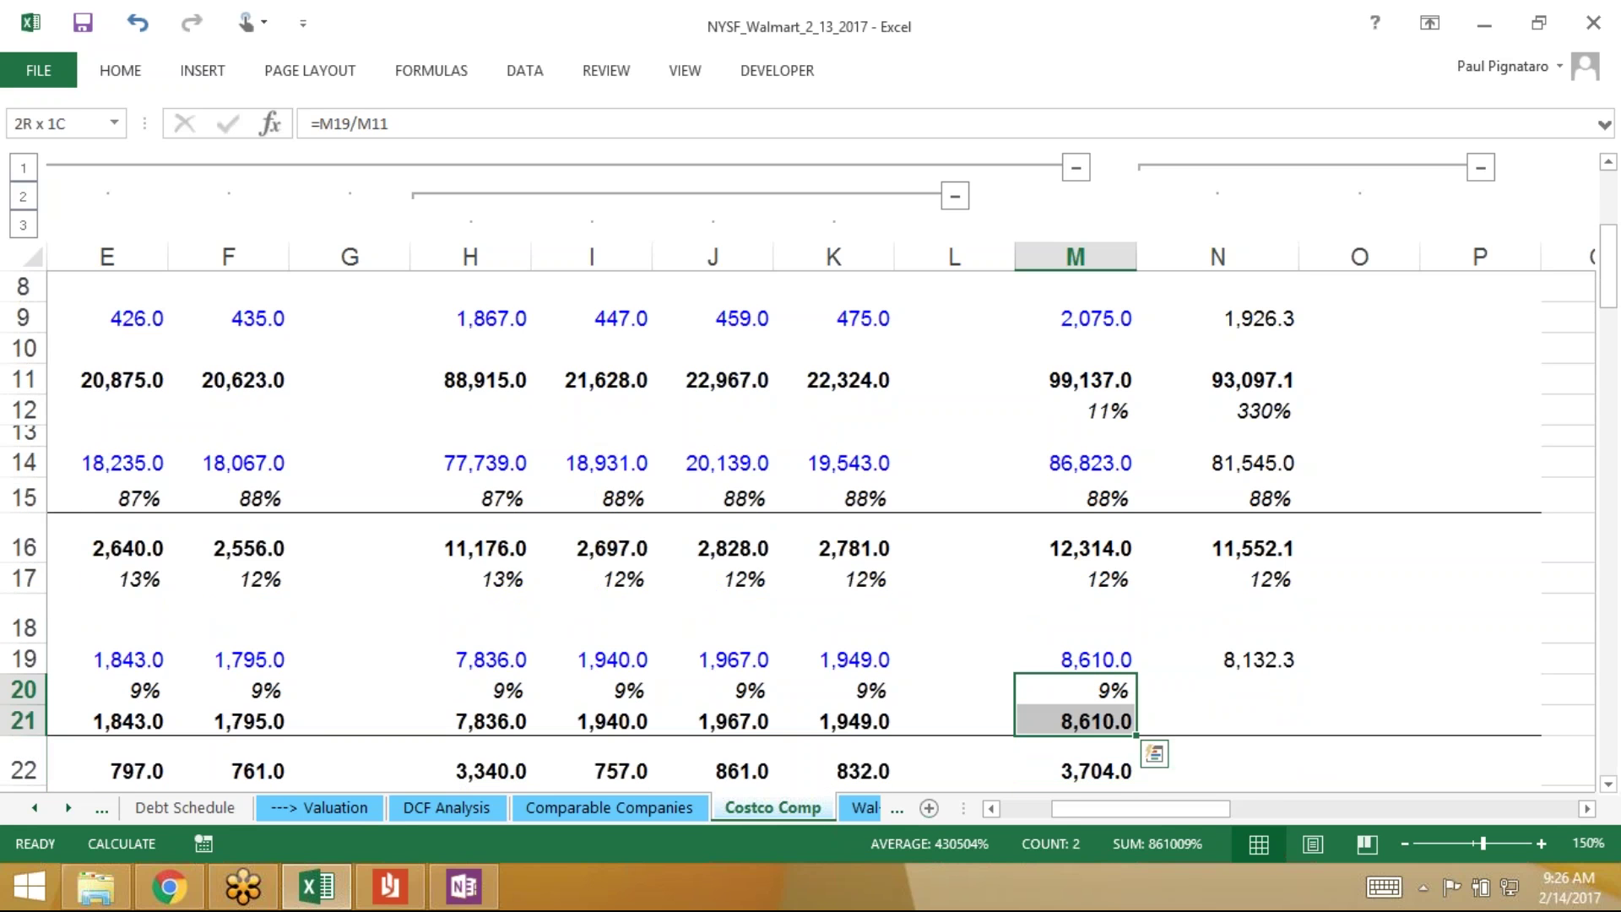
{"action": "key", "text": "shift+Down"}
{"action": "key", "text": "shift+Right"}
{"action": "key", "text": "ctrl+r"}
Fill the 2012A margin formula from M23 across into YE Adjusted cell N23
{"action": "key", "text": "Down"}
{"action": "key", "text": "Down"}
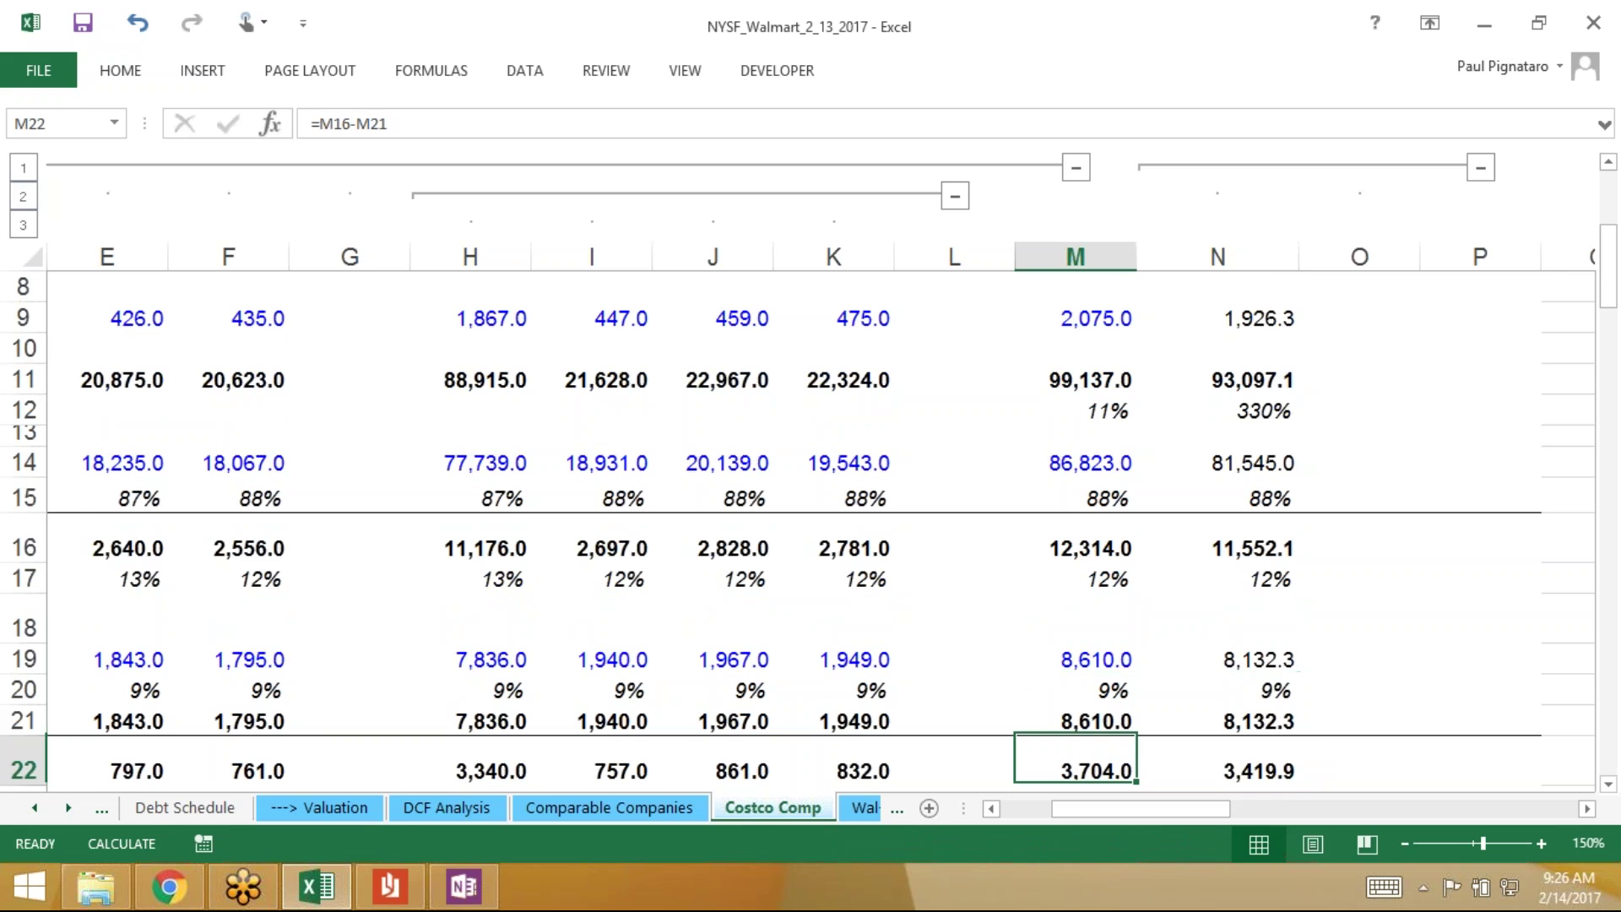
{"action": "key", "text": "Down"}
{"action": "key", "text": "Down"}
{"action": "key", "text": "Up"}
{"action": "key", "text": "Up"}
{"action": "key", "text": "Down"}
{"action": "key", "text": "shift+Right"}
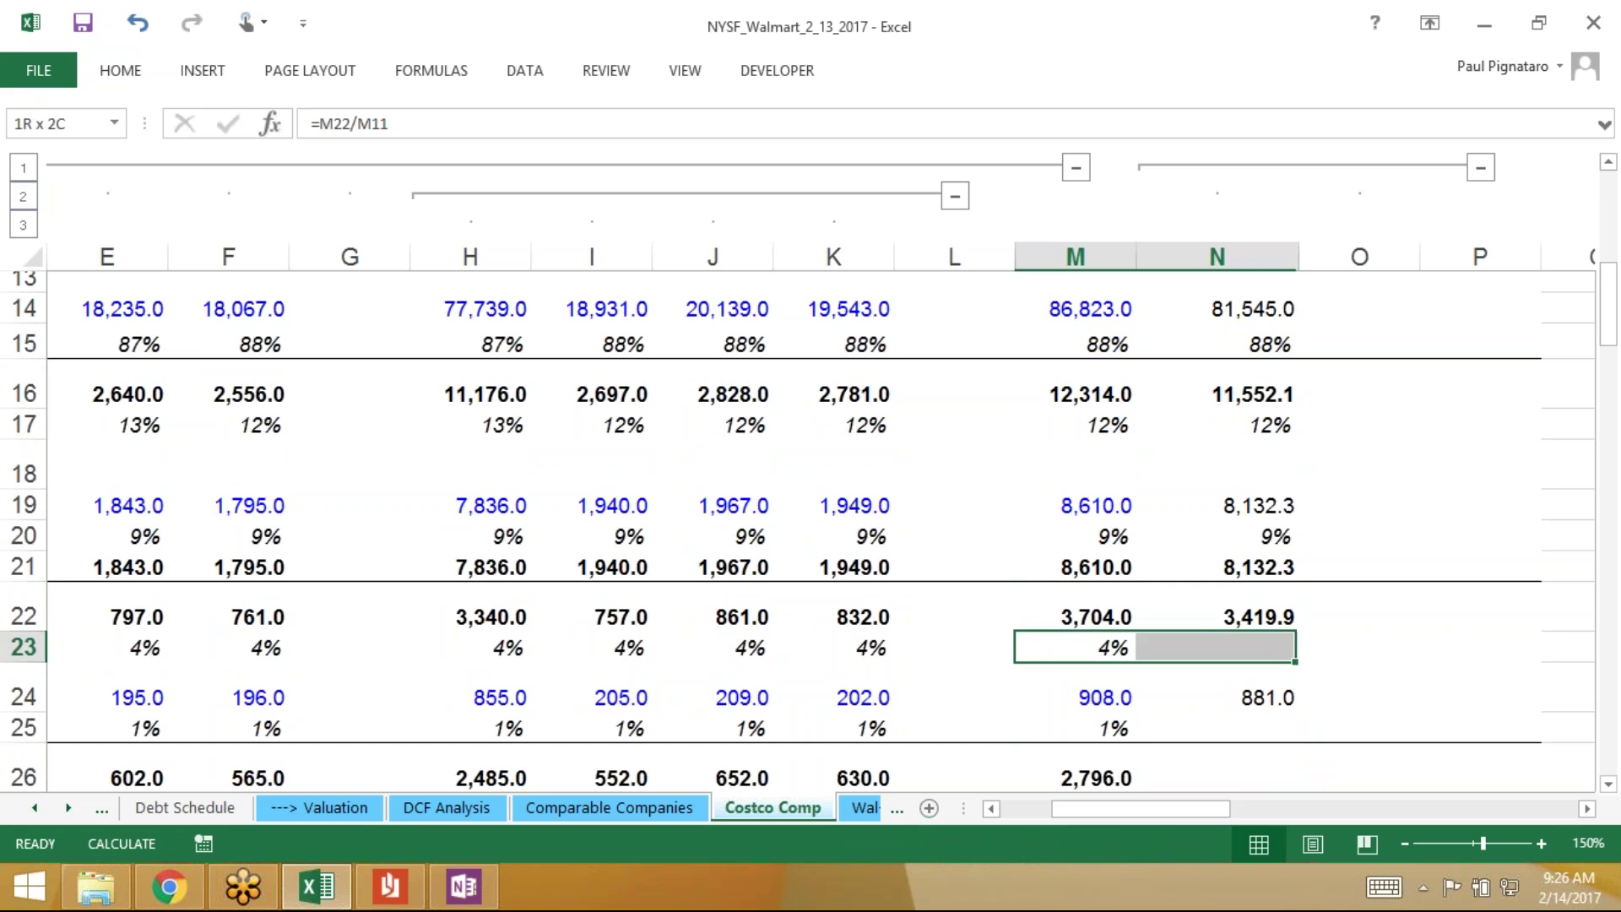
{"action": "key", "text": "ctrl+r"}
Fill the 2012A formulas from M25:M27 across into YE Adjusted cells N25:N27
{"action": "key", "text": "Down"}
{"action": "key", "text": "Down"}
{"action": "key", "text": "Down"}
{"action": "key", "text": "Up"}
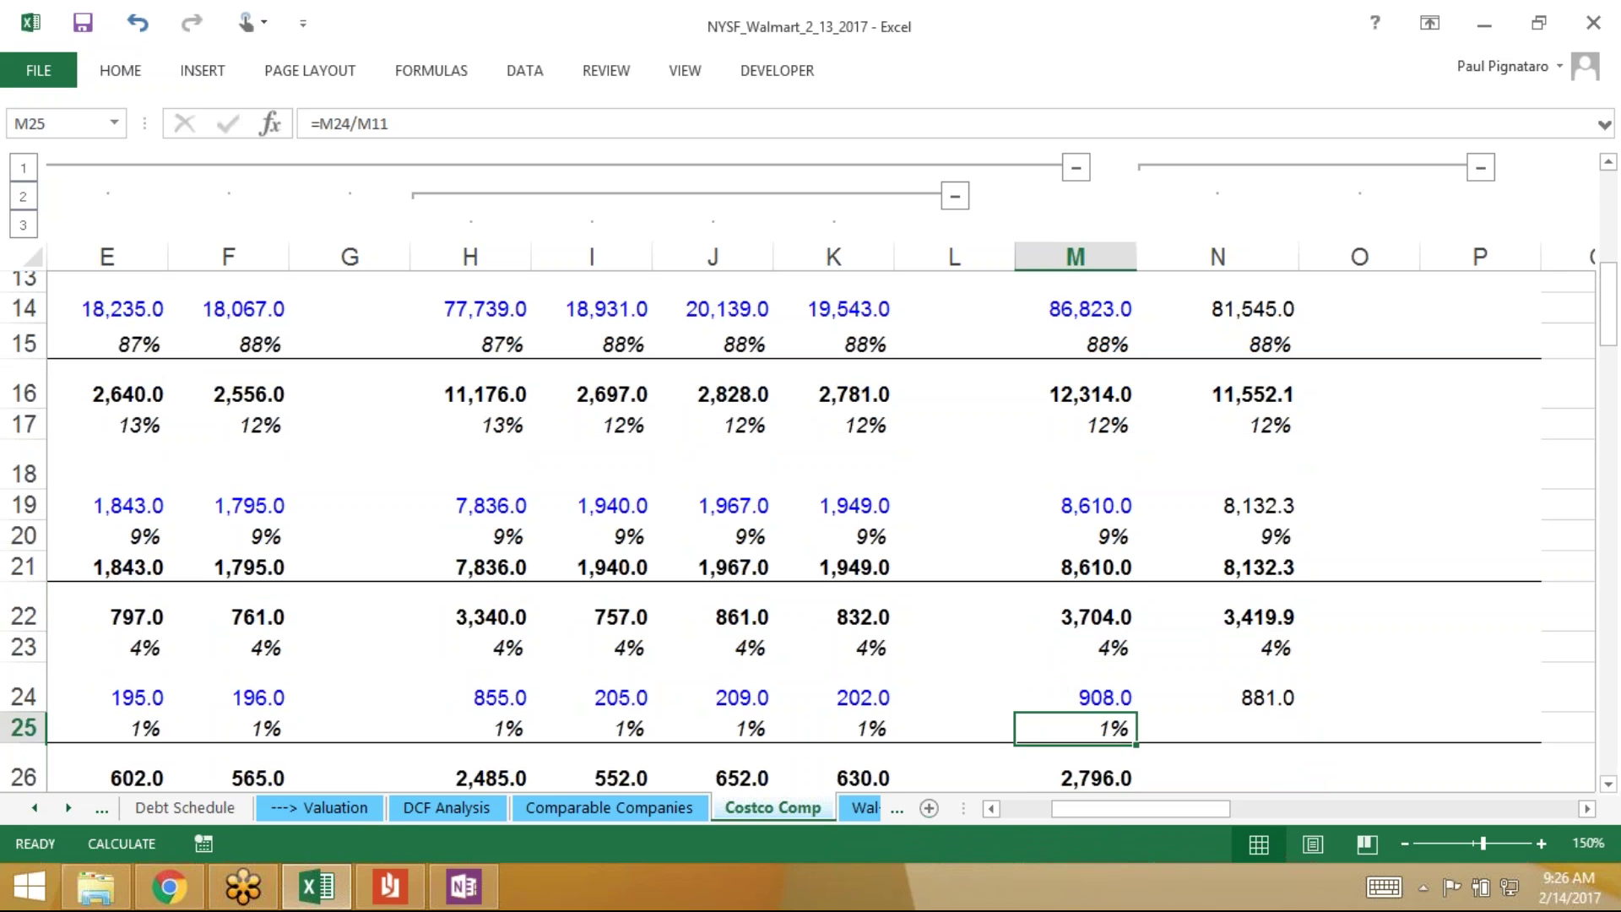
{"action": "key", "text": "shift+Down"}
{"action": "key", "text": "shift+Down"}
{"action": "key", "text": "shift+Right"}
{"action": "key", "text": "ctrl+r"}
Fill the 2012A subtotal formula from M31 across into YE Adjusted cell N31
{"action": "key", "text": "Down"}
{"action": "key", "text": "Down"}
{"action": "key", "text": "Down"}
{"action": "key", "text": "Down"}
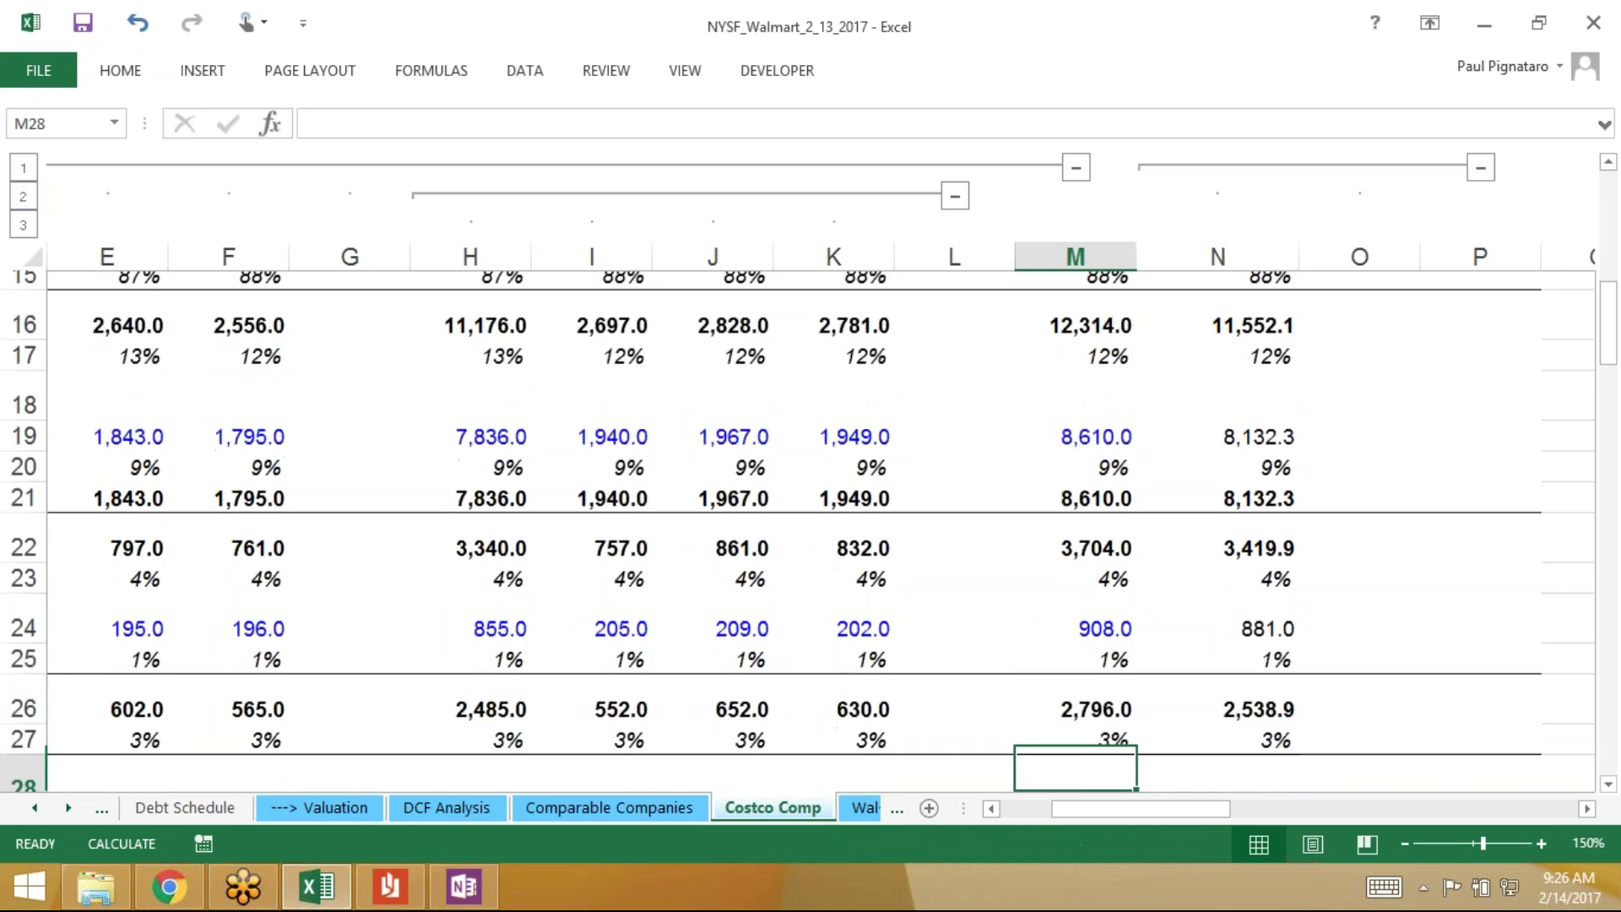
{"action": "key", "text": "Down"}
{"action": "key", "text": "Down"}
{"action": "key", "text": "shift+Right"}
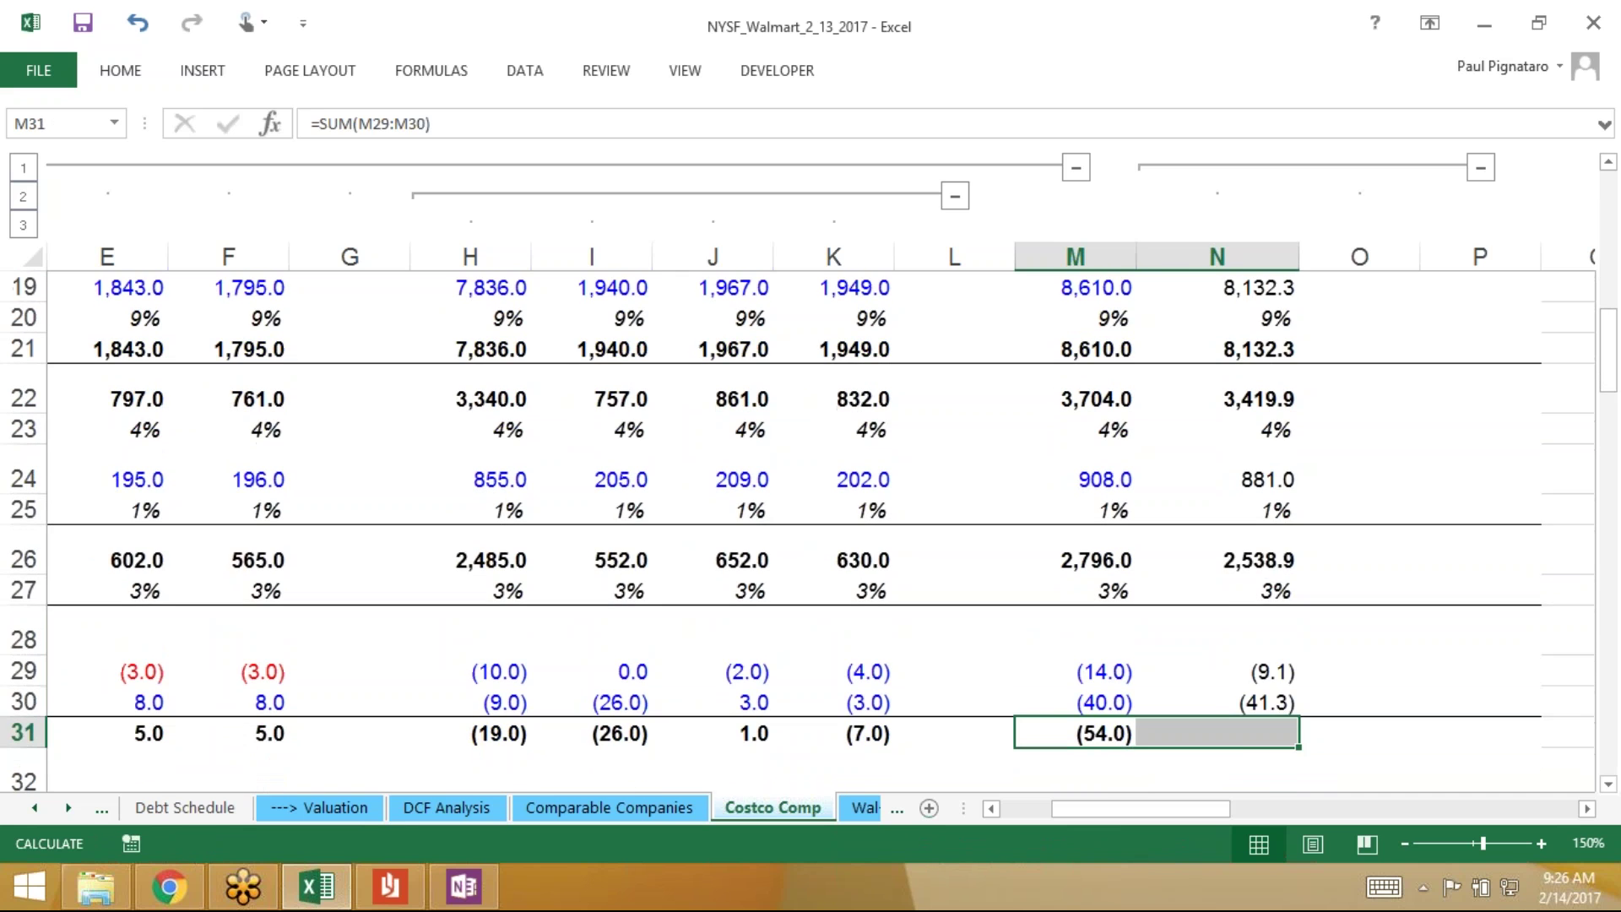
{"action": "key", "text": "ctrl+r"}
Fill the 2012A subtotal and margin formulas from M35:M37 across into YE Adjusted cells N35:N37
{"action": "key", "text": "Down"}
{"action": "key", "text": "Down"}
{"action": "key", "text": "Down"}
{"action": "key", "text": "Down"}
{"action": "key", "text": "Down"}
{"action": "key", "text": "Up"}
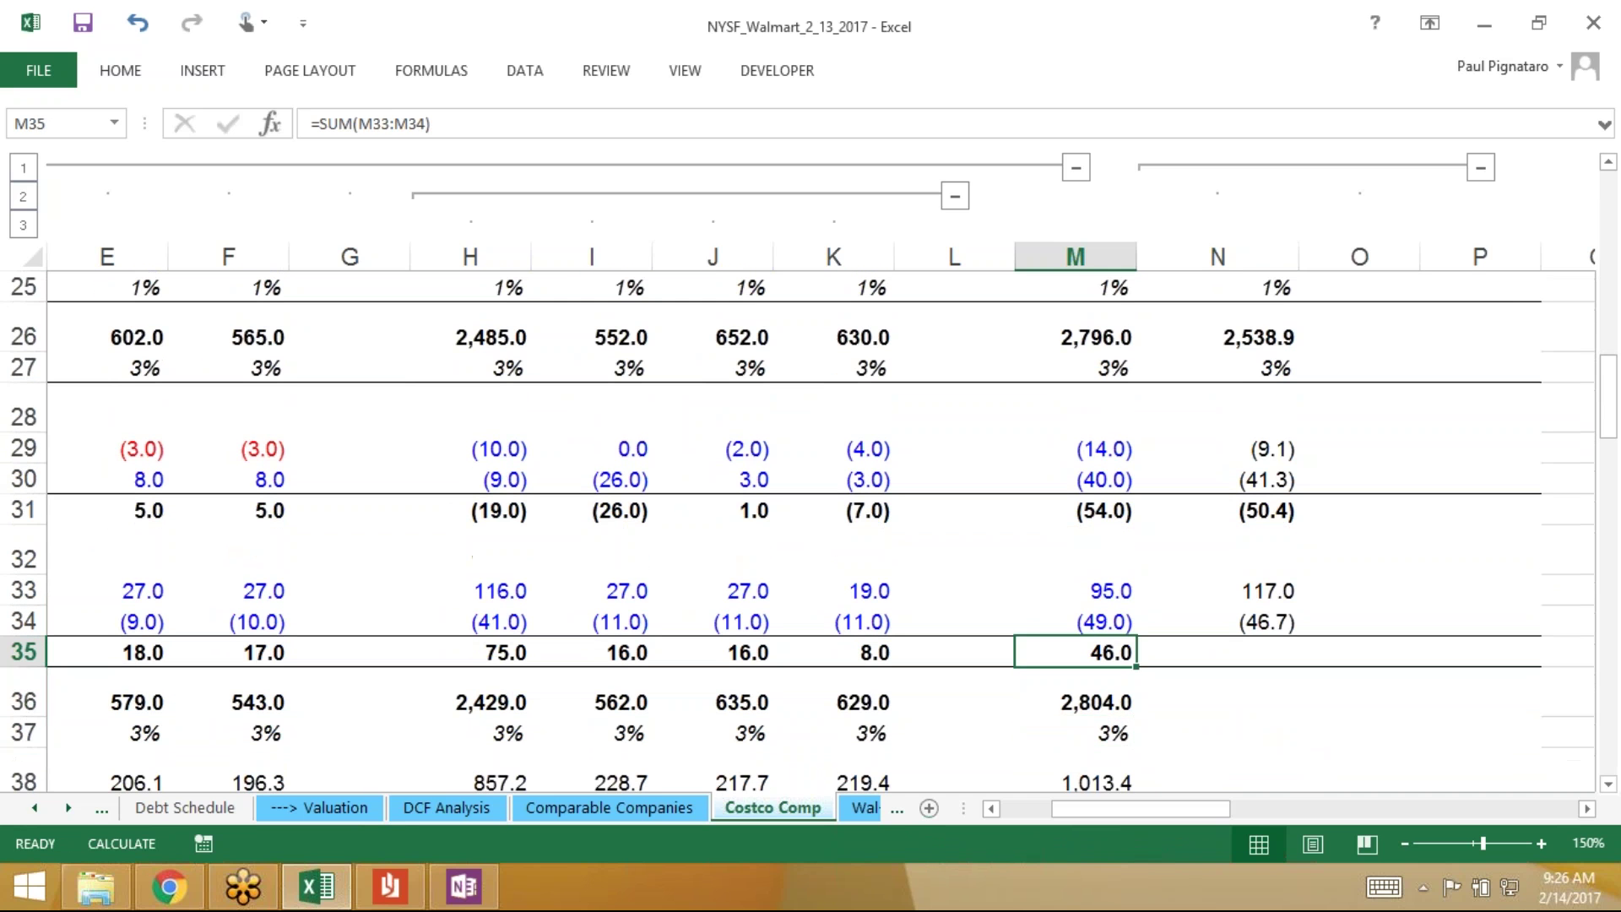
{"action": "key", "text": "shift+Down"}
{"action": "key", "text": "shift+Down"}
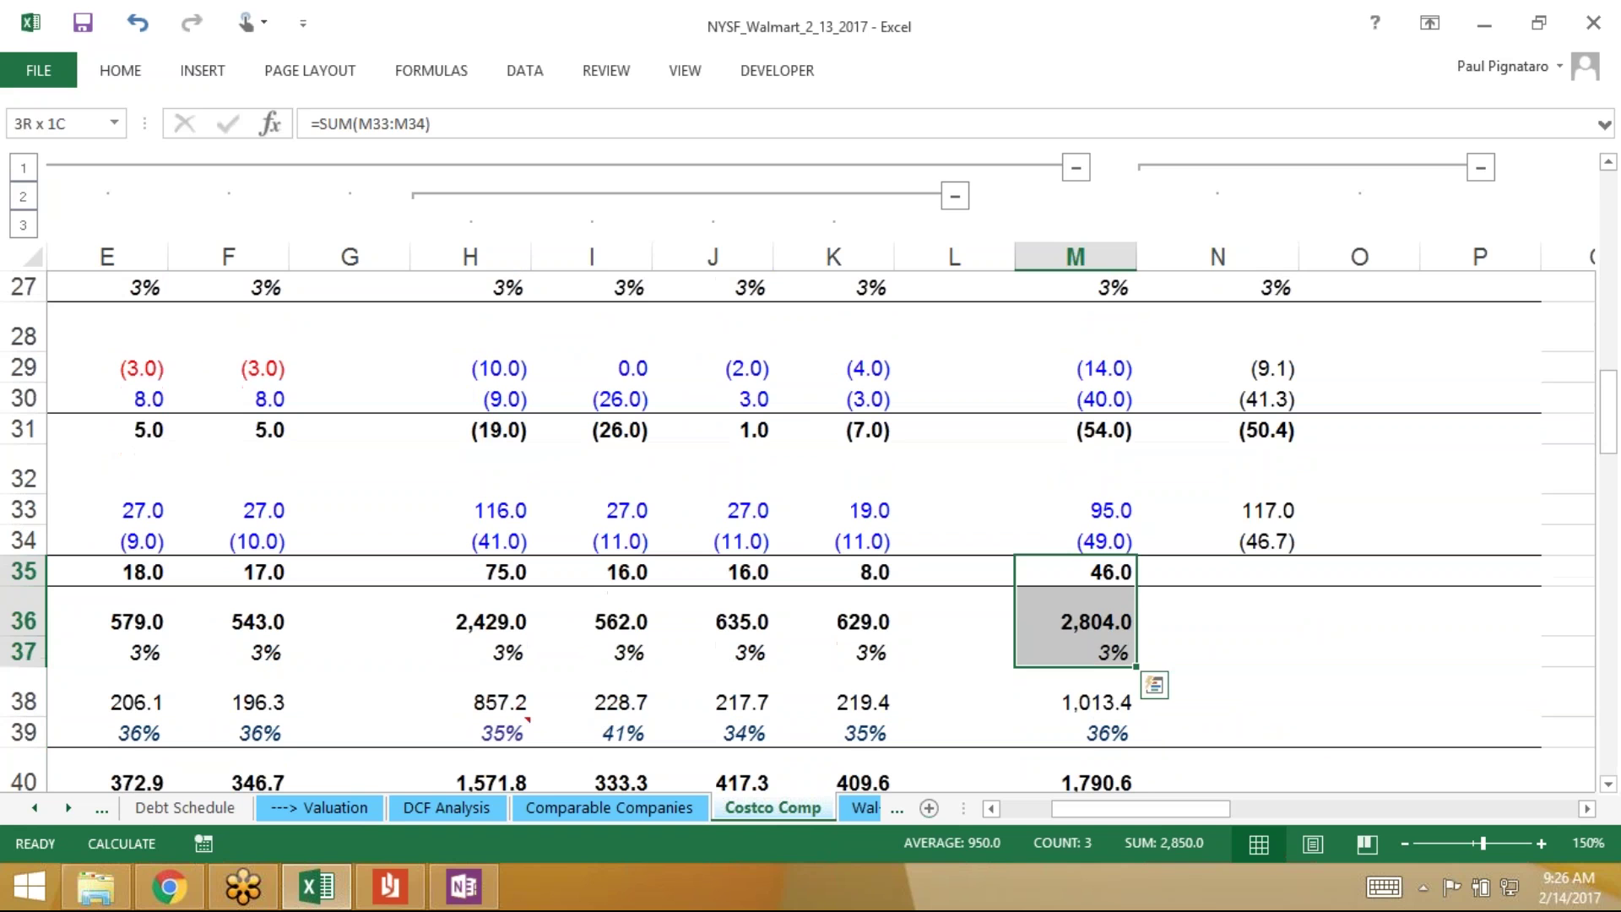
{"action": "key", "text": "shift+Right"}
{"action": "key", "text": "ctrl+r"}
Examine the YE Adjusted formulas in N36:N37 and the 2012A tax and tax rate formulas in M38:M39
{"action": "key", "text": "Right"}
{"action": "key", "text": "Right"}
{"action": "key", "text": "Down"}
{"action": "key", "text": "Left"}
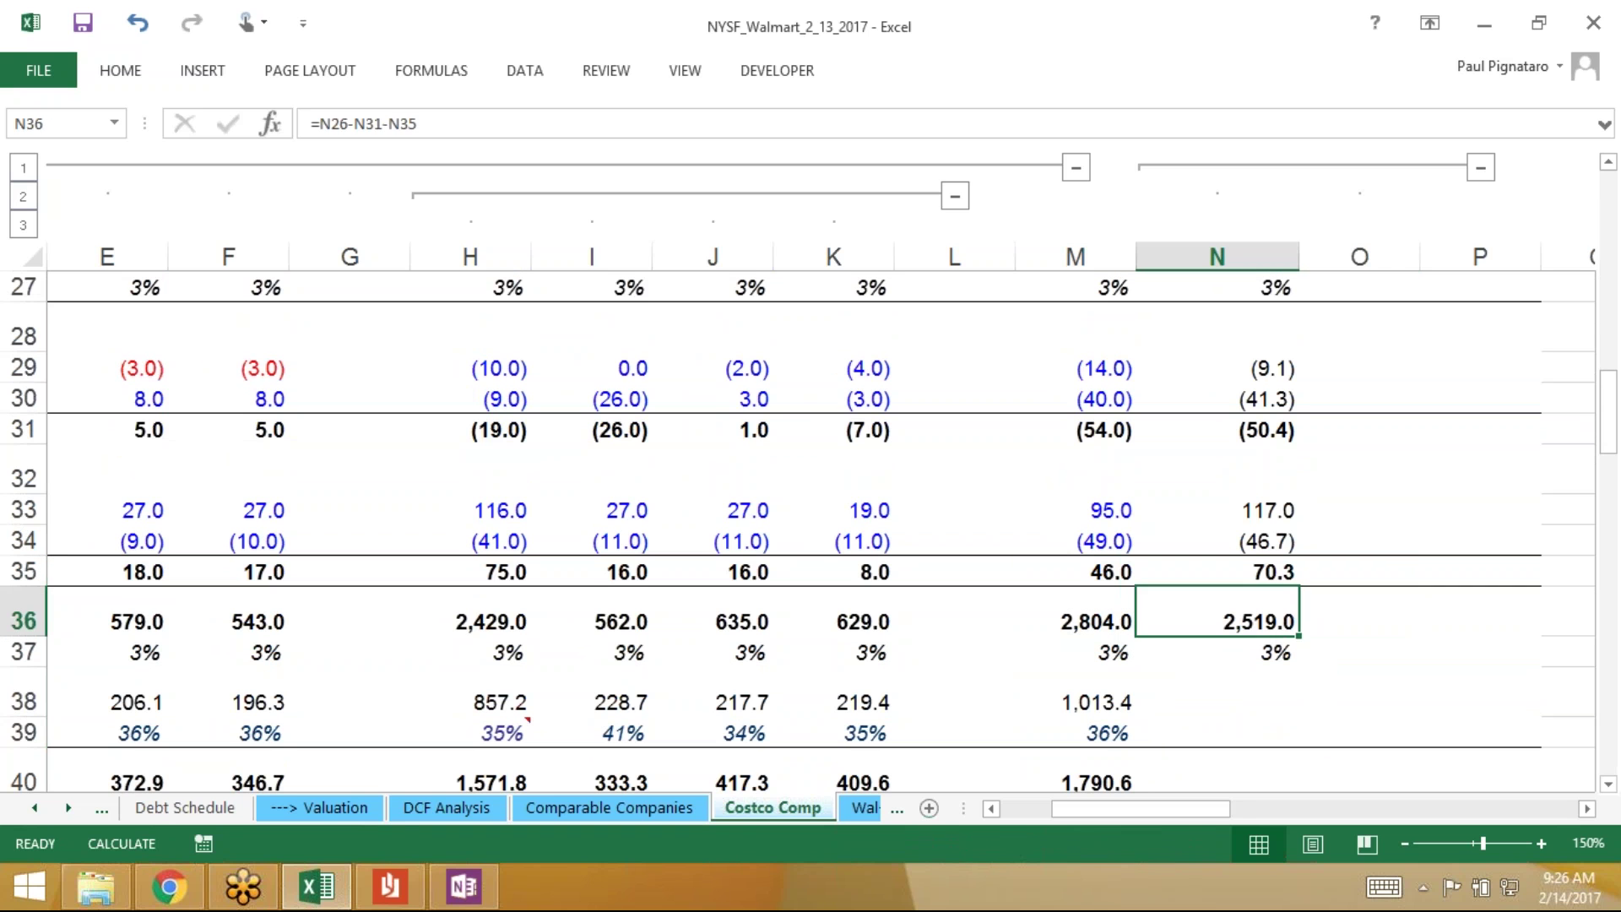
{"action": "key", "text": "Down"}
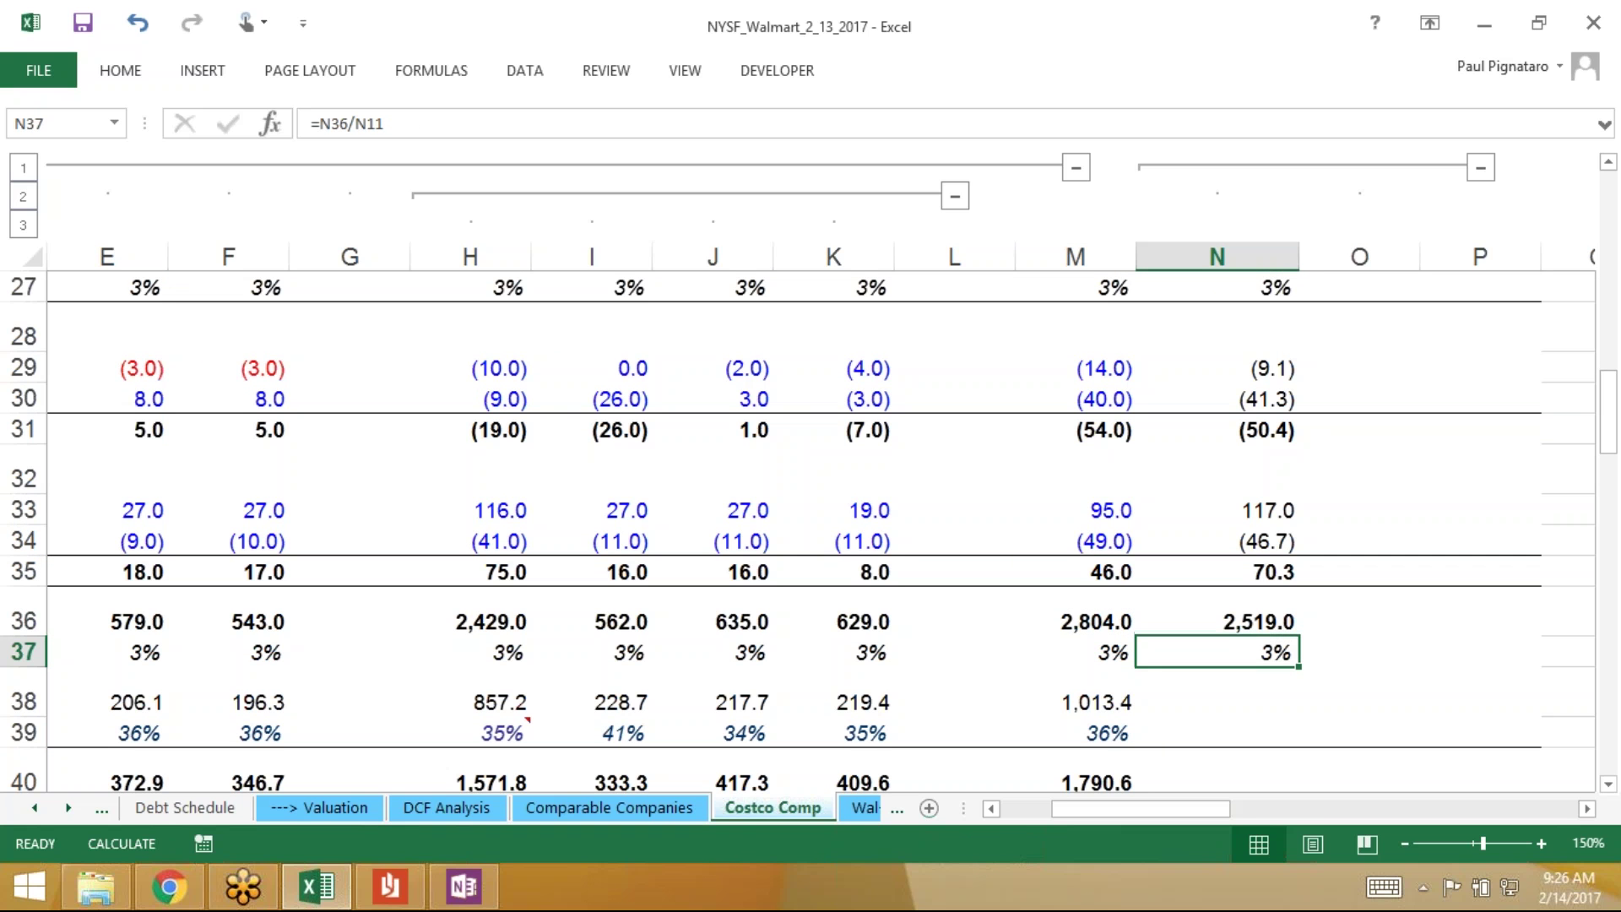
{"action": "left_click", "coordinate": [1595, 34]}
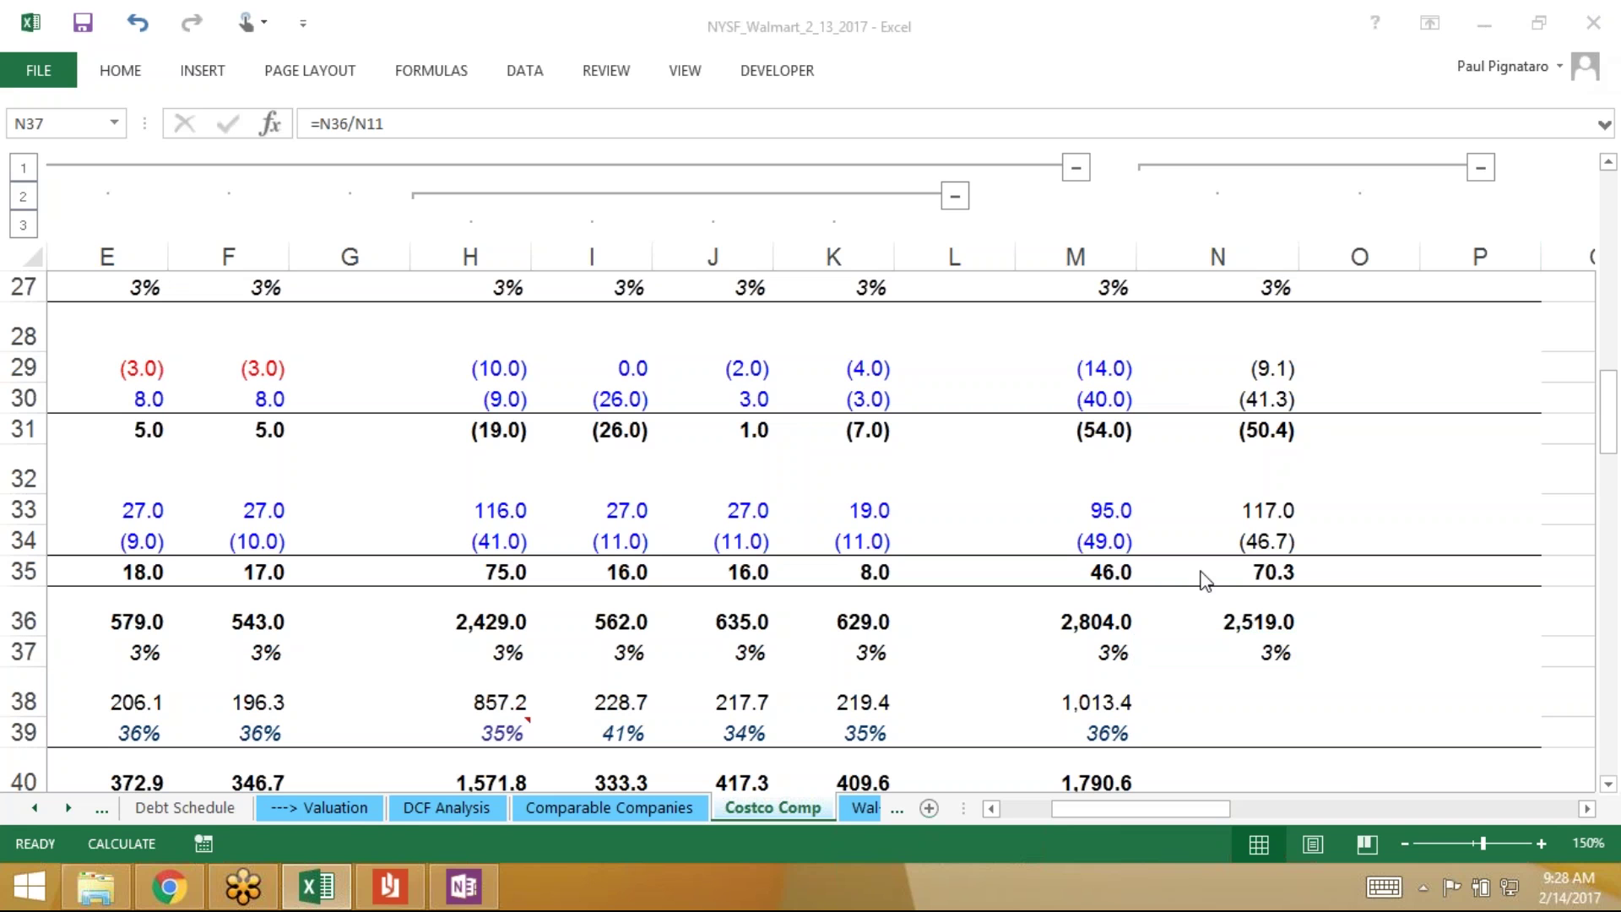
{"action": "left_click", "coordinate": [1094, 697]}
{"action": "key", "text": "Left"}
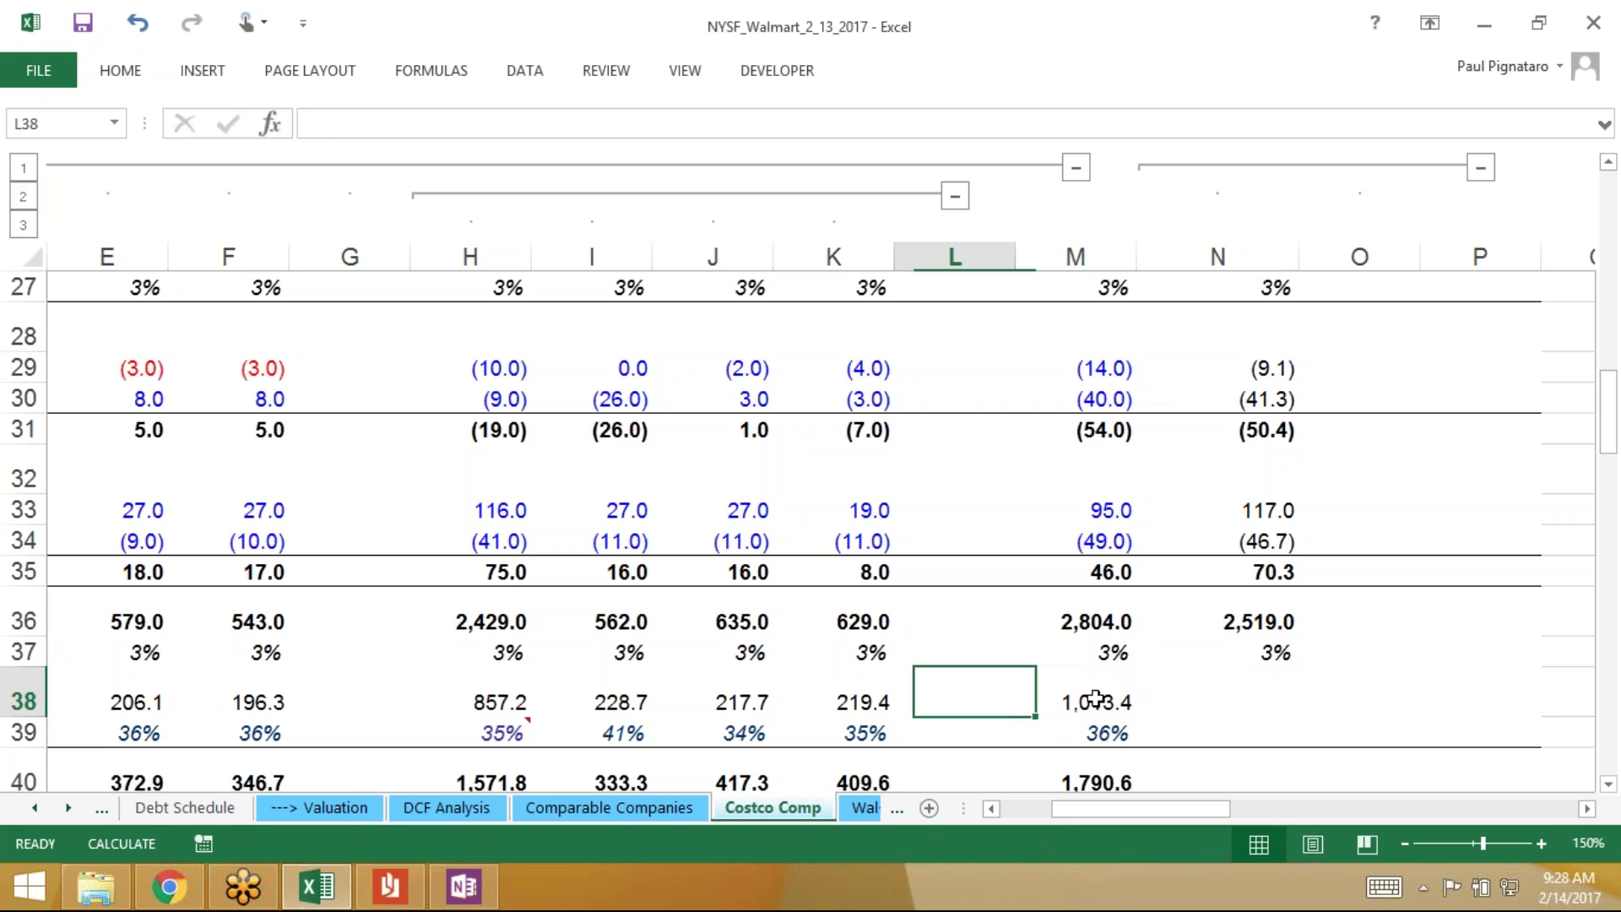
{"action": "key", "text": "Left"}
{"action": "key", "text": "Right"}
{"action": "key", "text": "Right"}
{"action": "key", "text": "Right"}
{"action": "key", "text": "Left"}
{"action": "key", "text": "F2"}
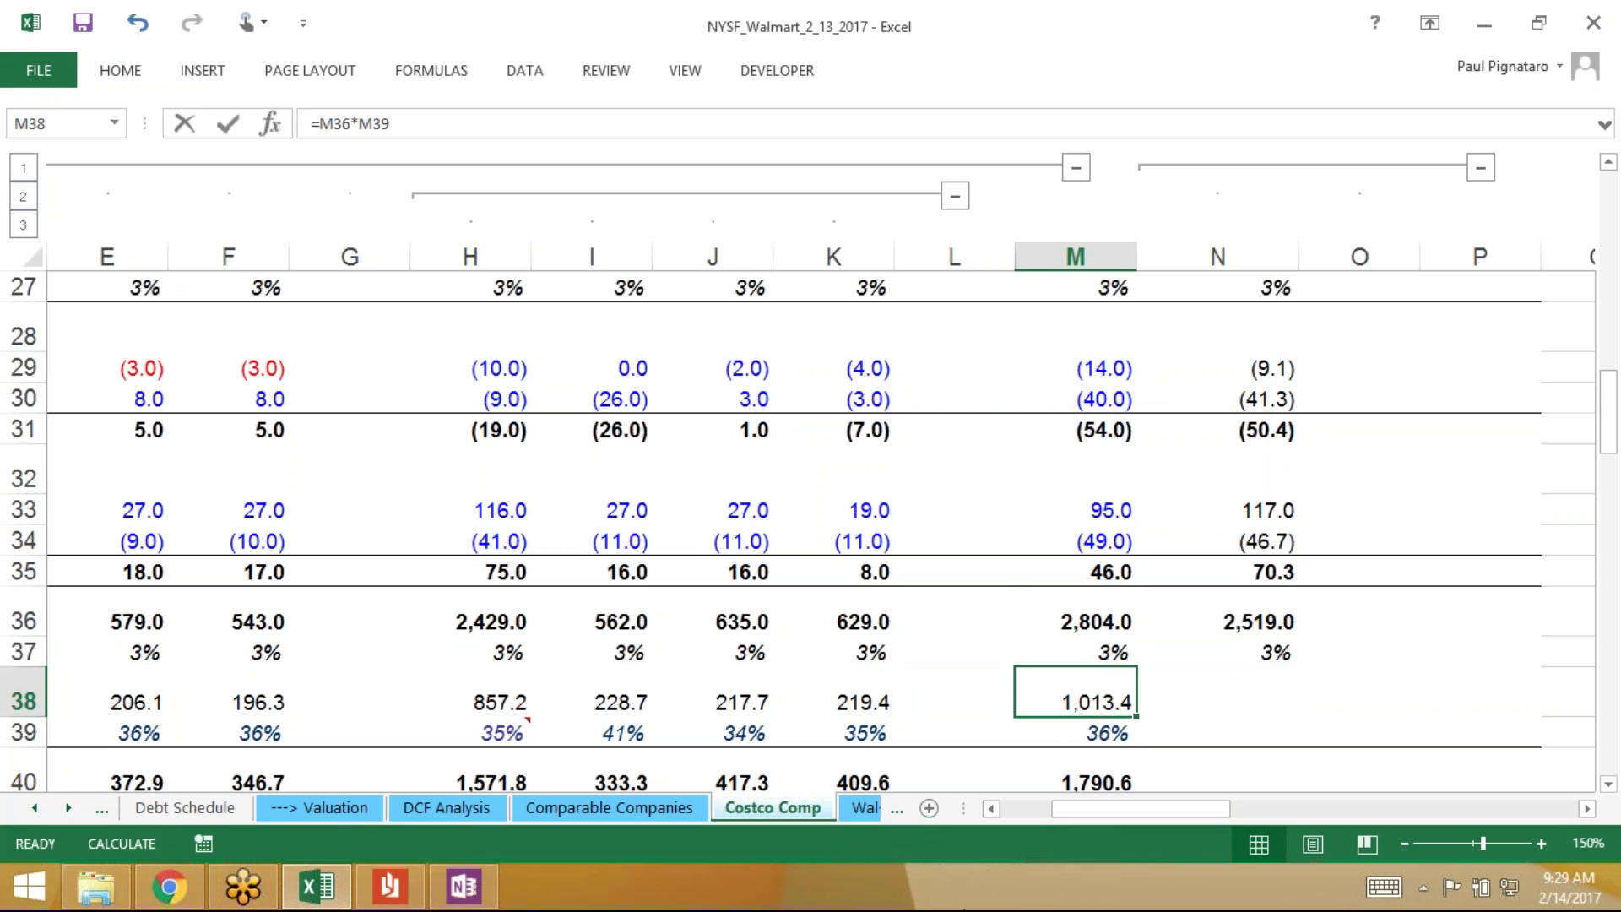
{"action": "key", "text": "F9"}
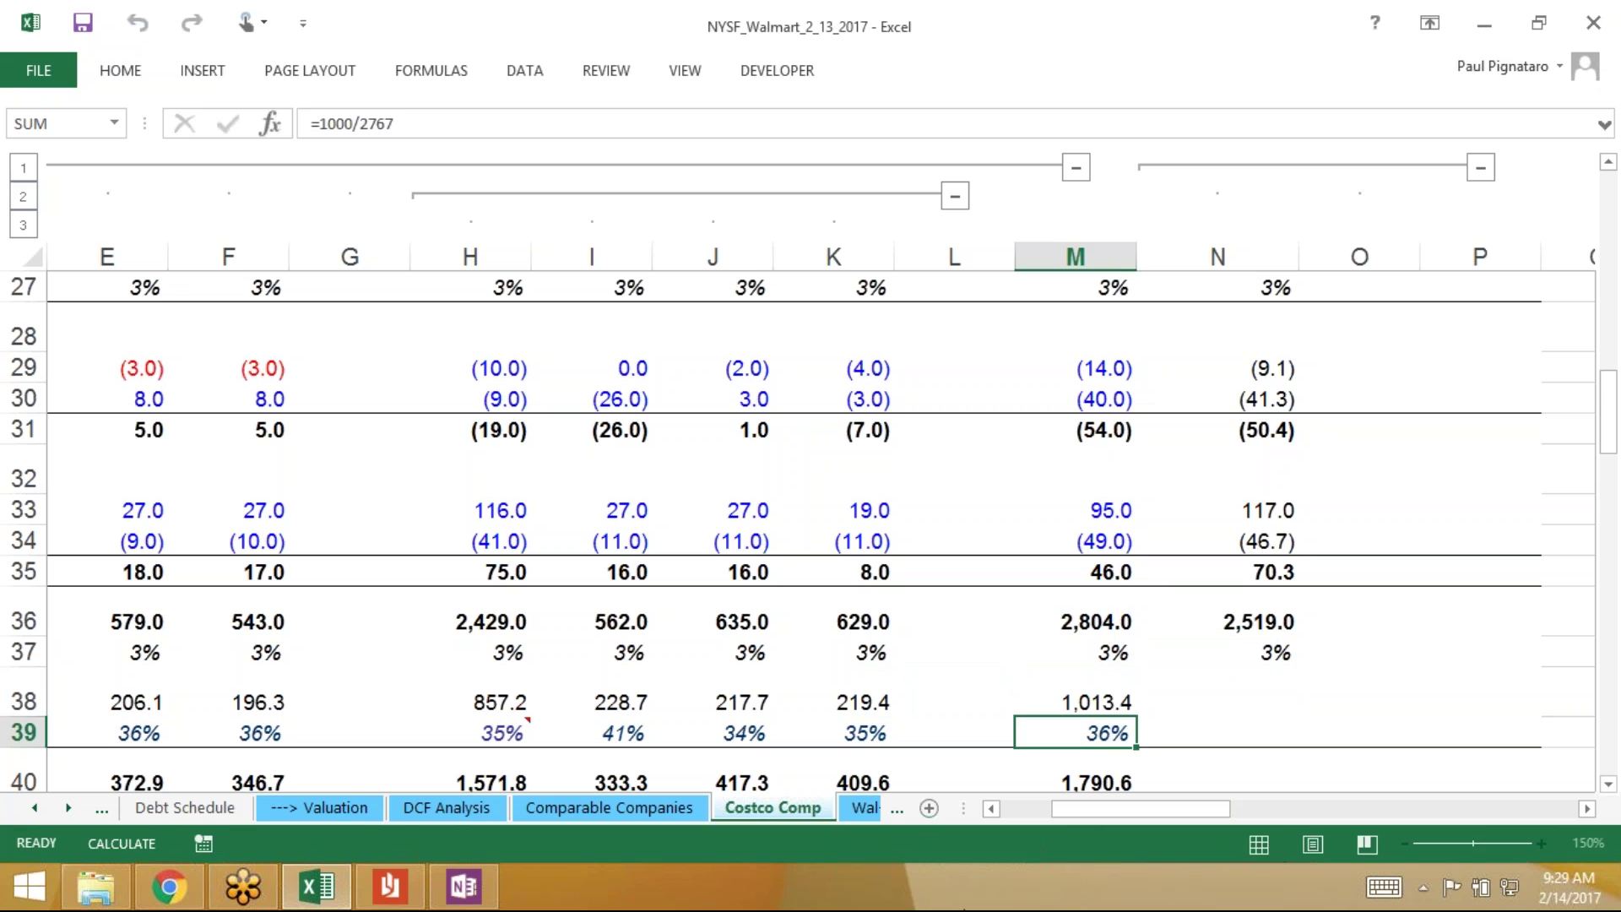
{"action": "key", "text": "Escape"}
{"action": "key", "text": "F2"}
{"action": "key", "text": "Tab"}
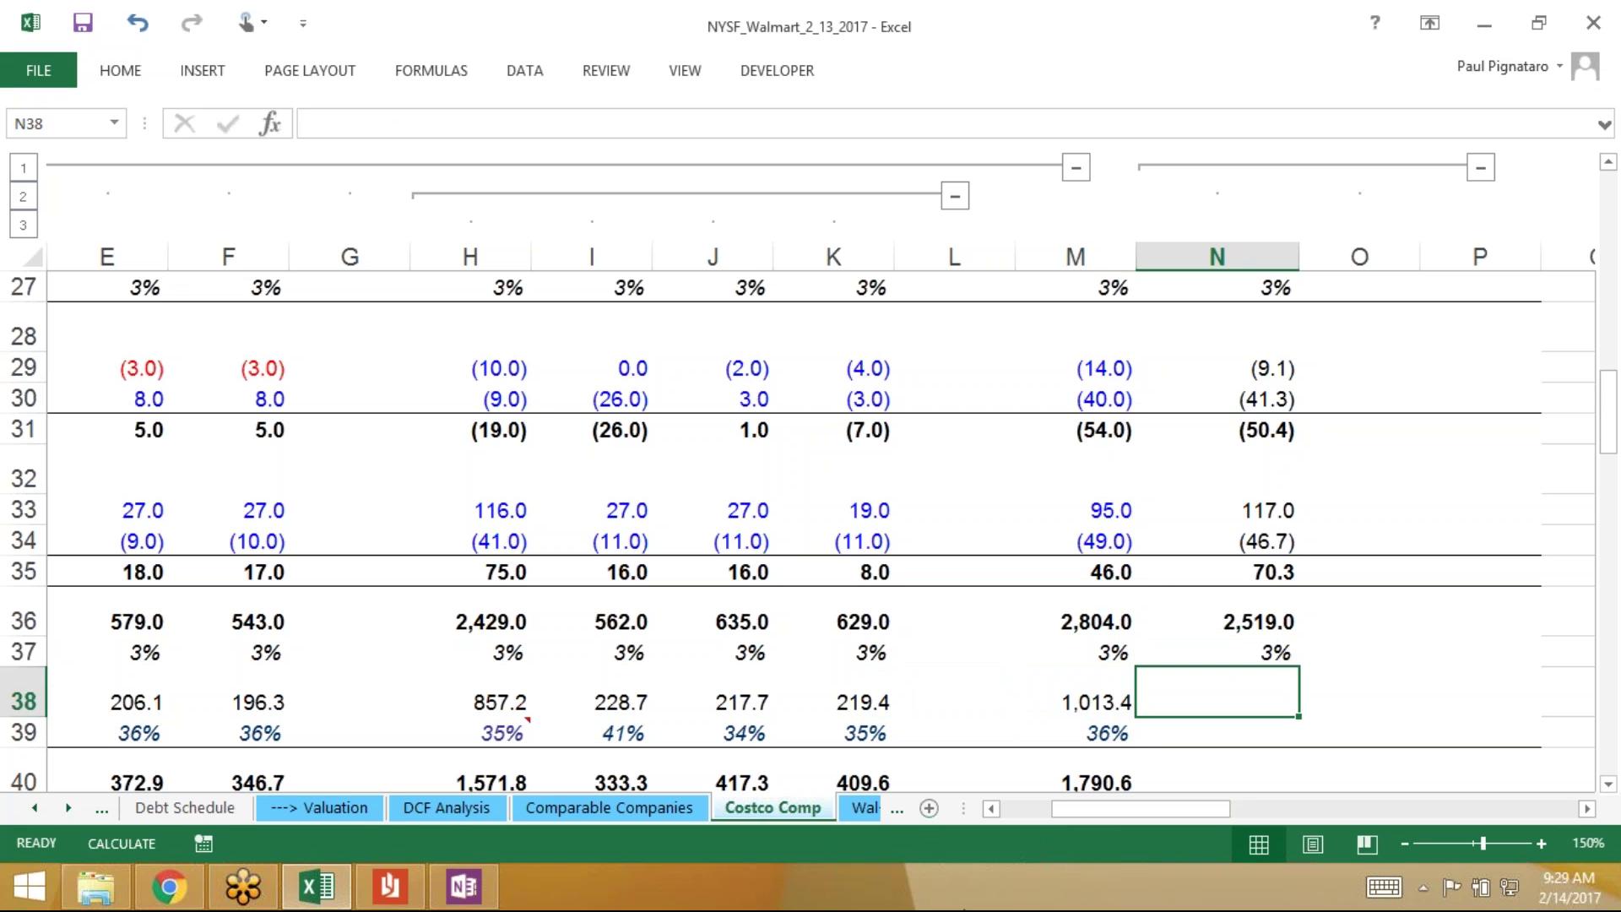
{"action": "key", "text": "Left"}
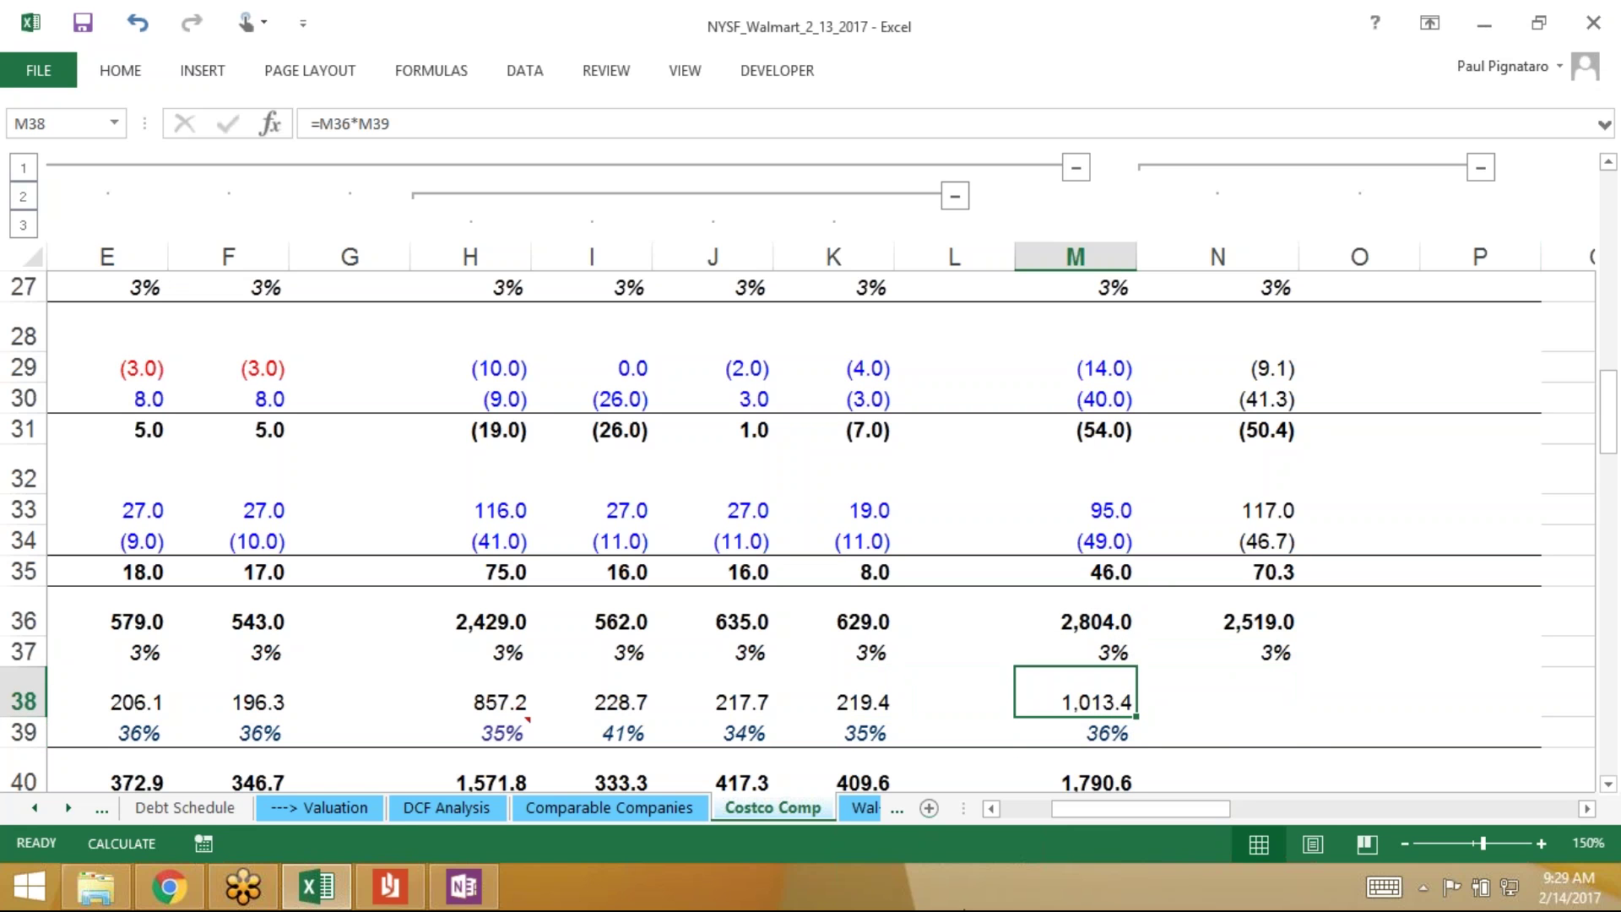
{"action": "key", "text": "Down"}
{"action": "key", "text": "Right"}
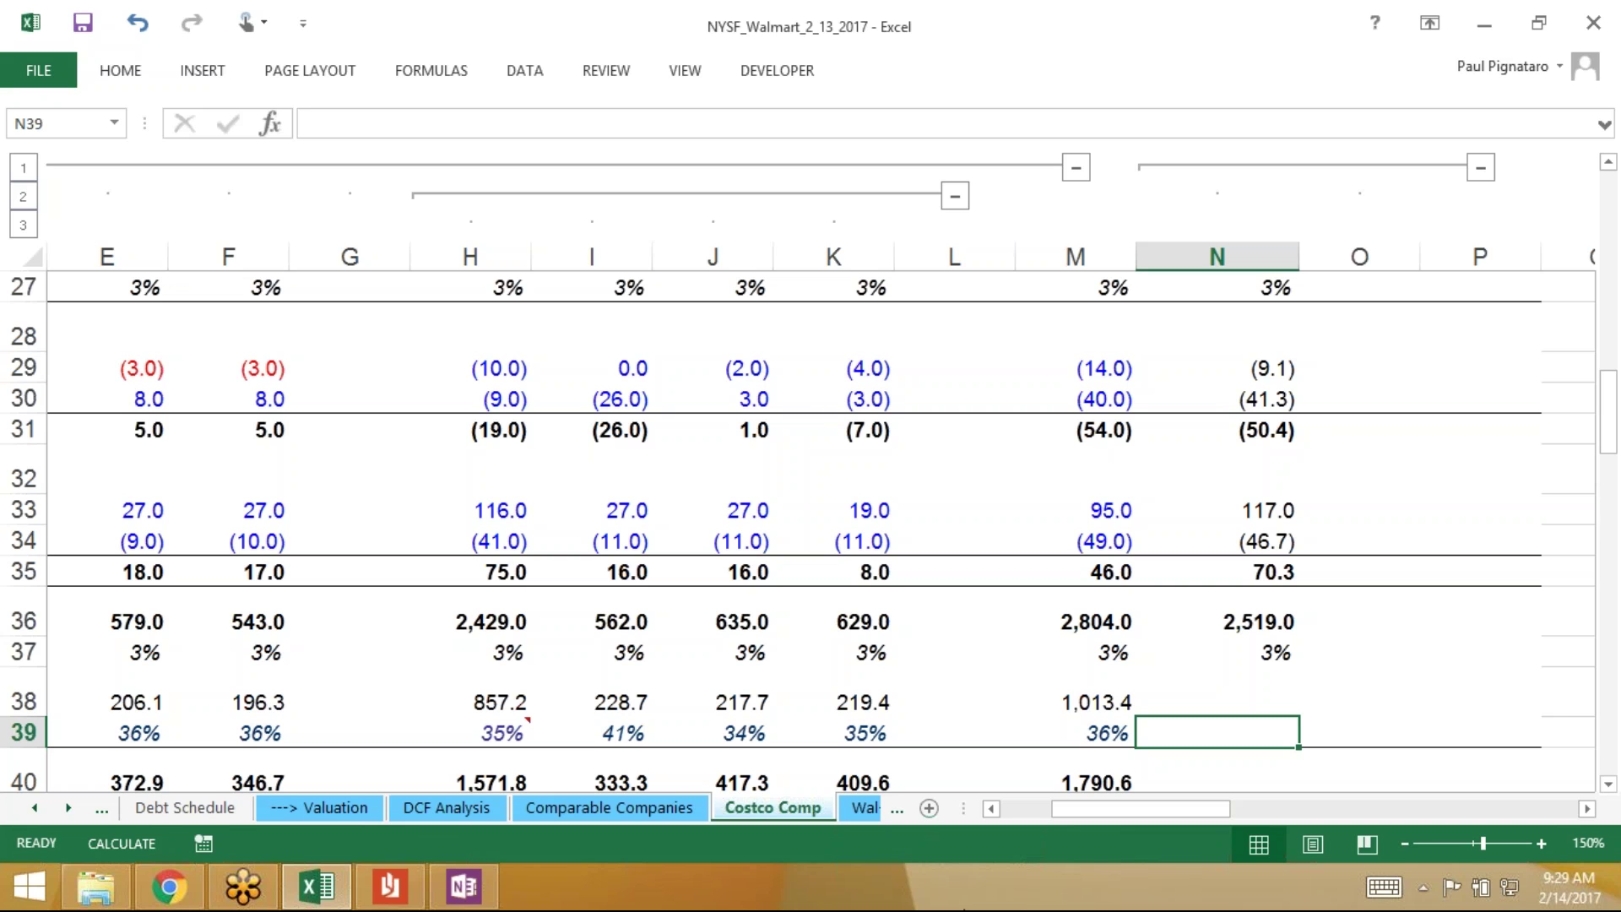
Copy the YE Adjusted formula from N33 into the tax cell N38 and check its references
{"action": "key", "text": "Up"}
{"action": "key", "text": "Up"}
{"action": "key", "text": "Up"}
{"action": "key", "text": "Up"}
{"action": "key", "text": "Up"}
{"action": "key", "text": "Up"}
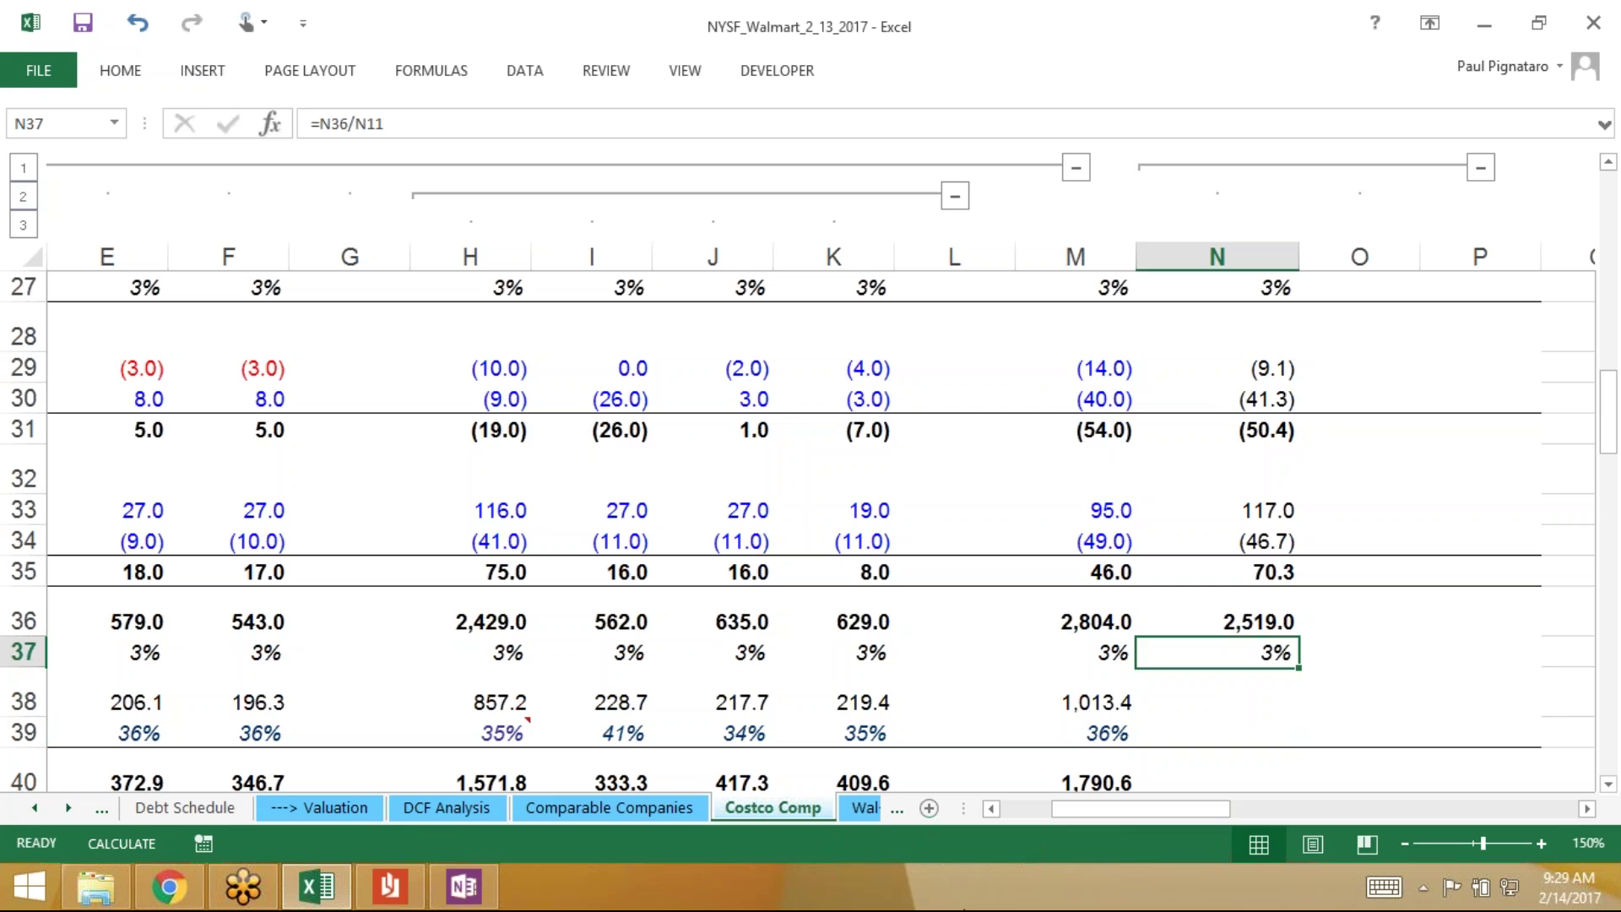
{"action": "key", "text": "ctrl+c"}
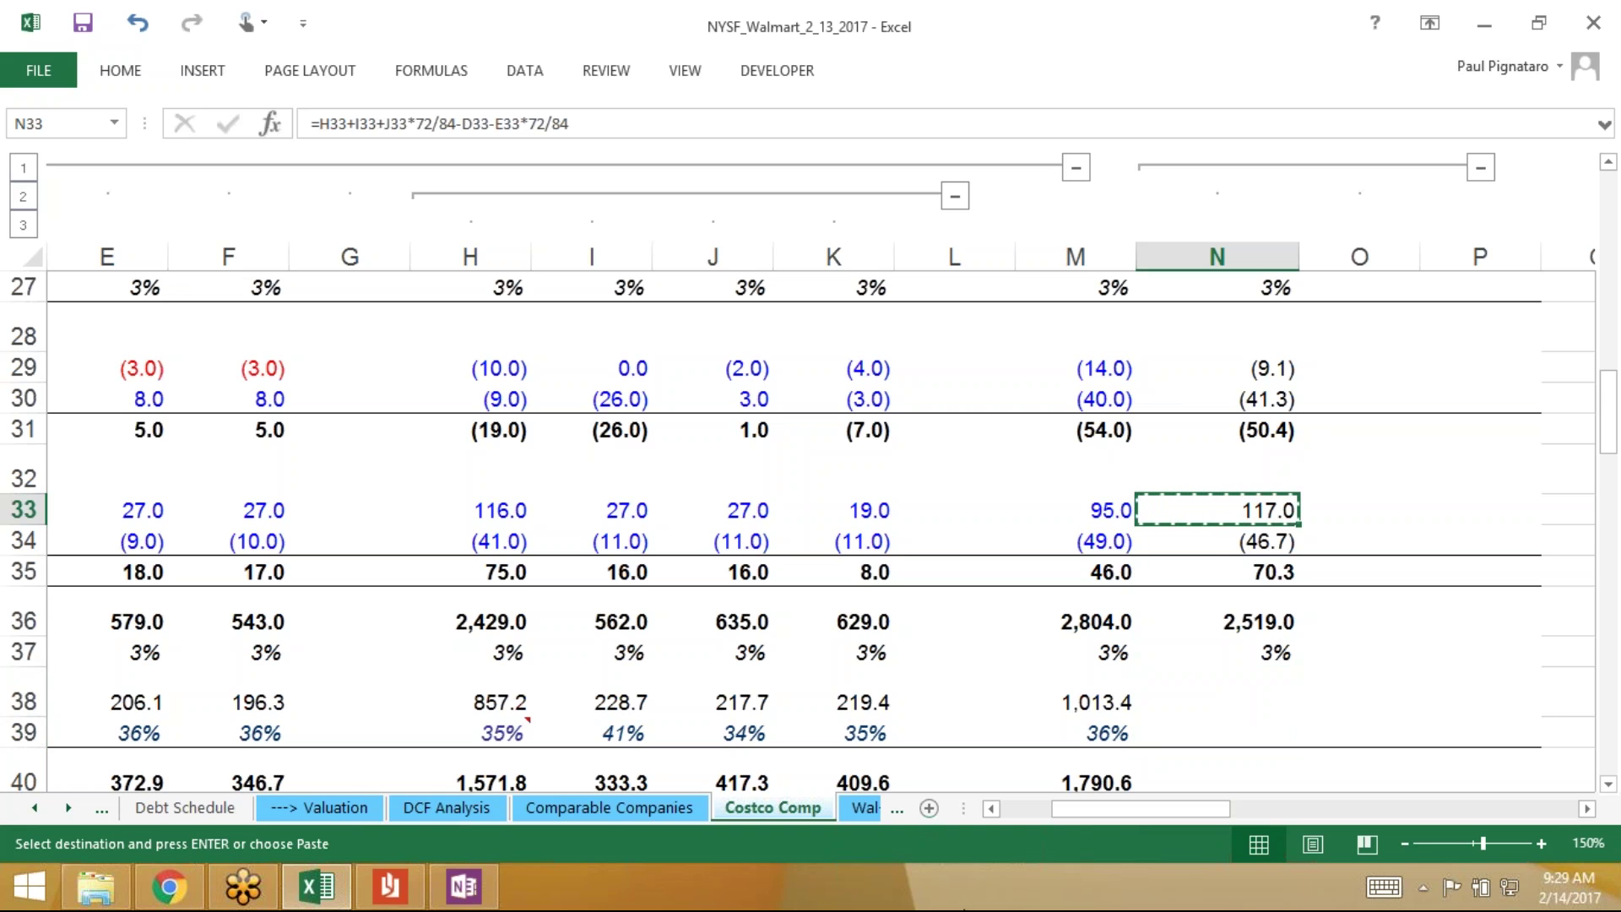
{"action": "key", "text": "Down"}
{"action": "key", "text": "Down"}
{"action": "key", "text": "Down"}
{"action": "key", "text": "Down"}
{"action": "key", "text": "Down"}
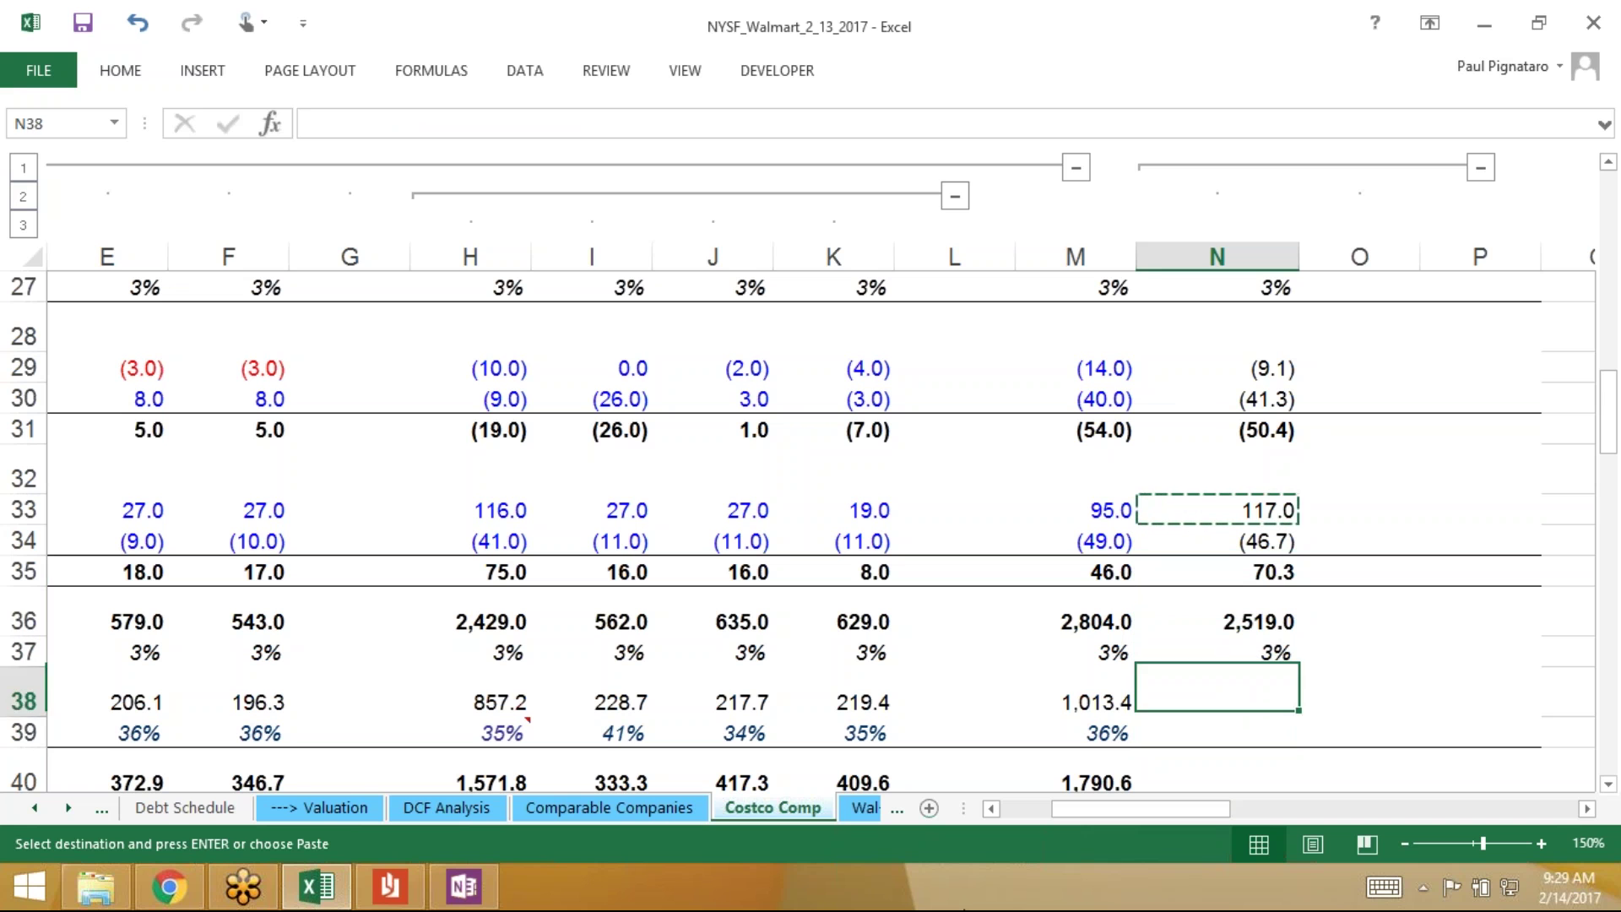
{"action": "key", "text": "ctrl+v"}
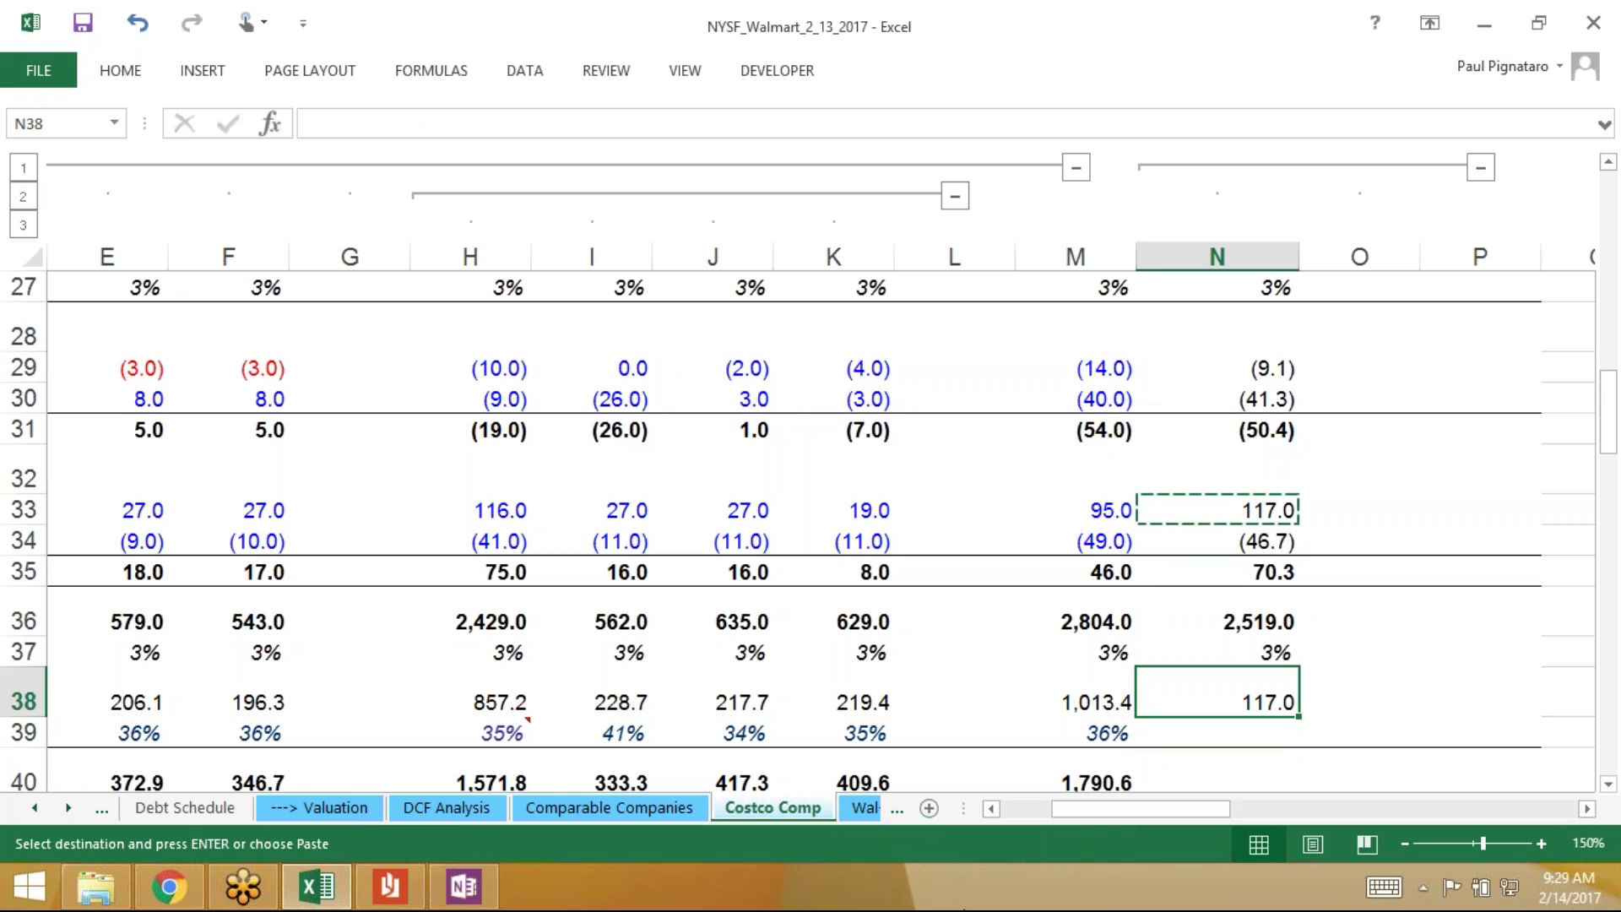
{"action": "key", "text": "Down"}
{"action": "key", "text": "Up"}
{"action": "key", "text": "F2"}
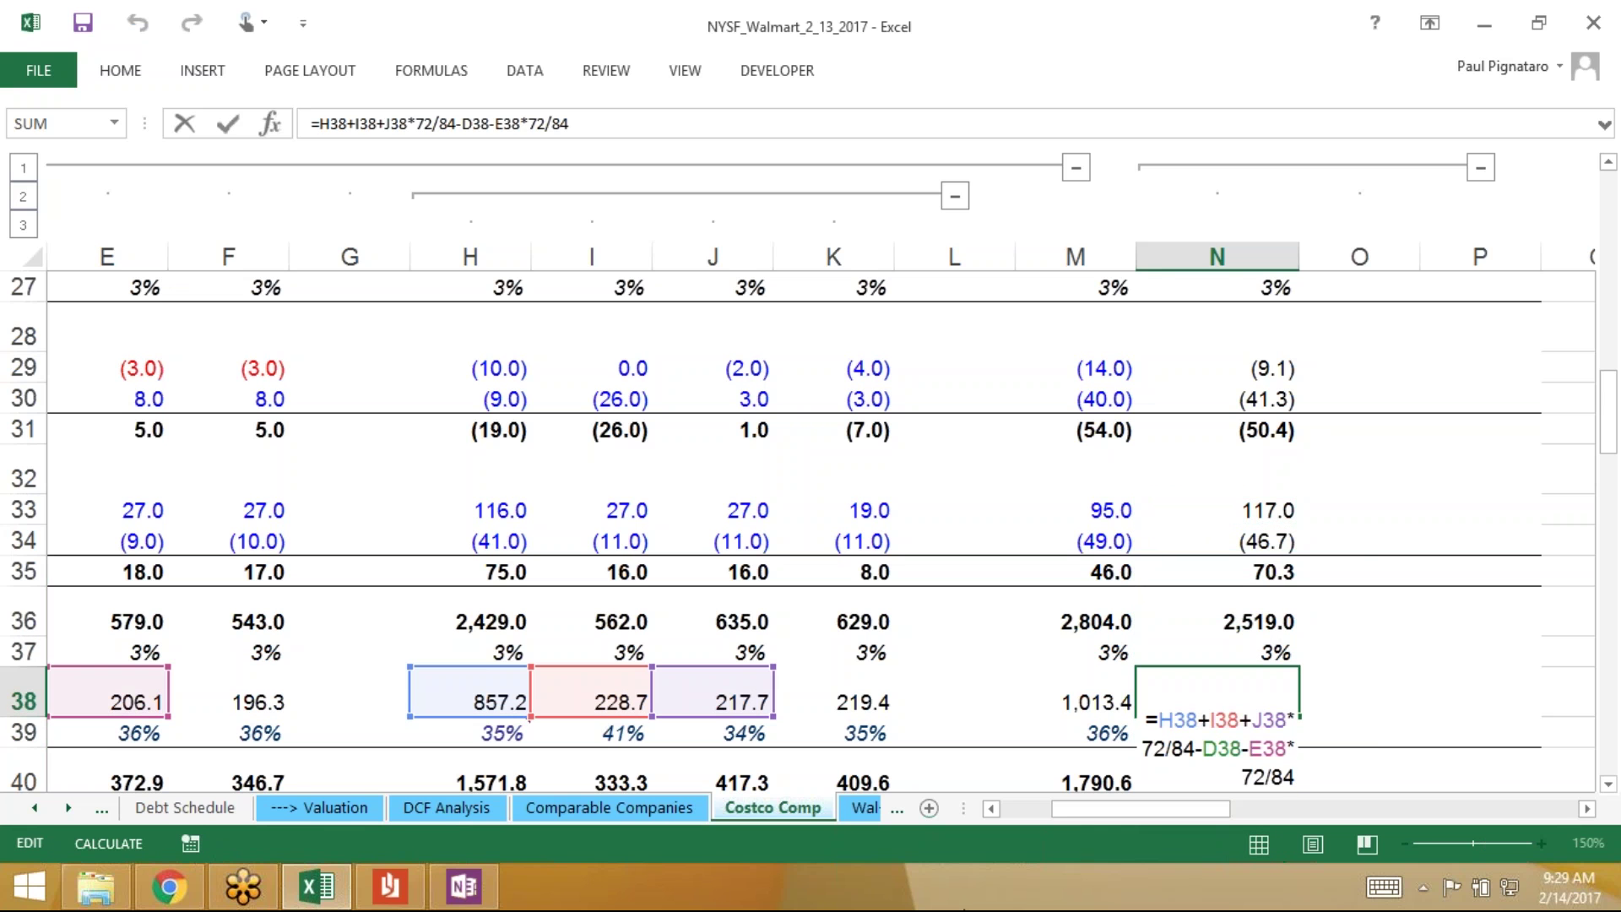
{"action": "key", "text": "Return"}
Enter the YE Adjusted tax rate formula =N38/N36 in N39
{"action": "type", "text": "="}
{"action": "key", "text": "Up"}
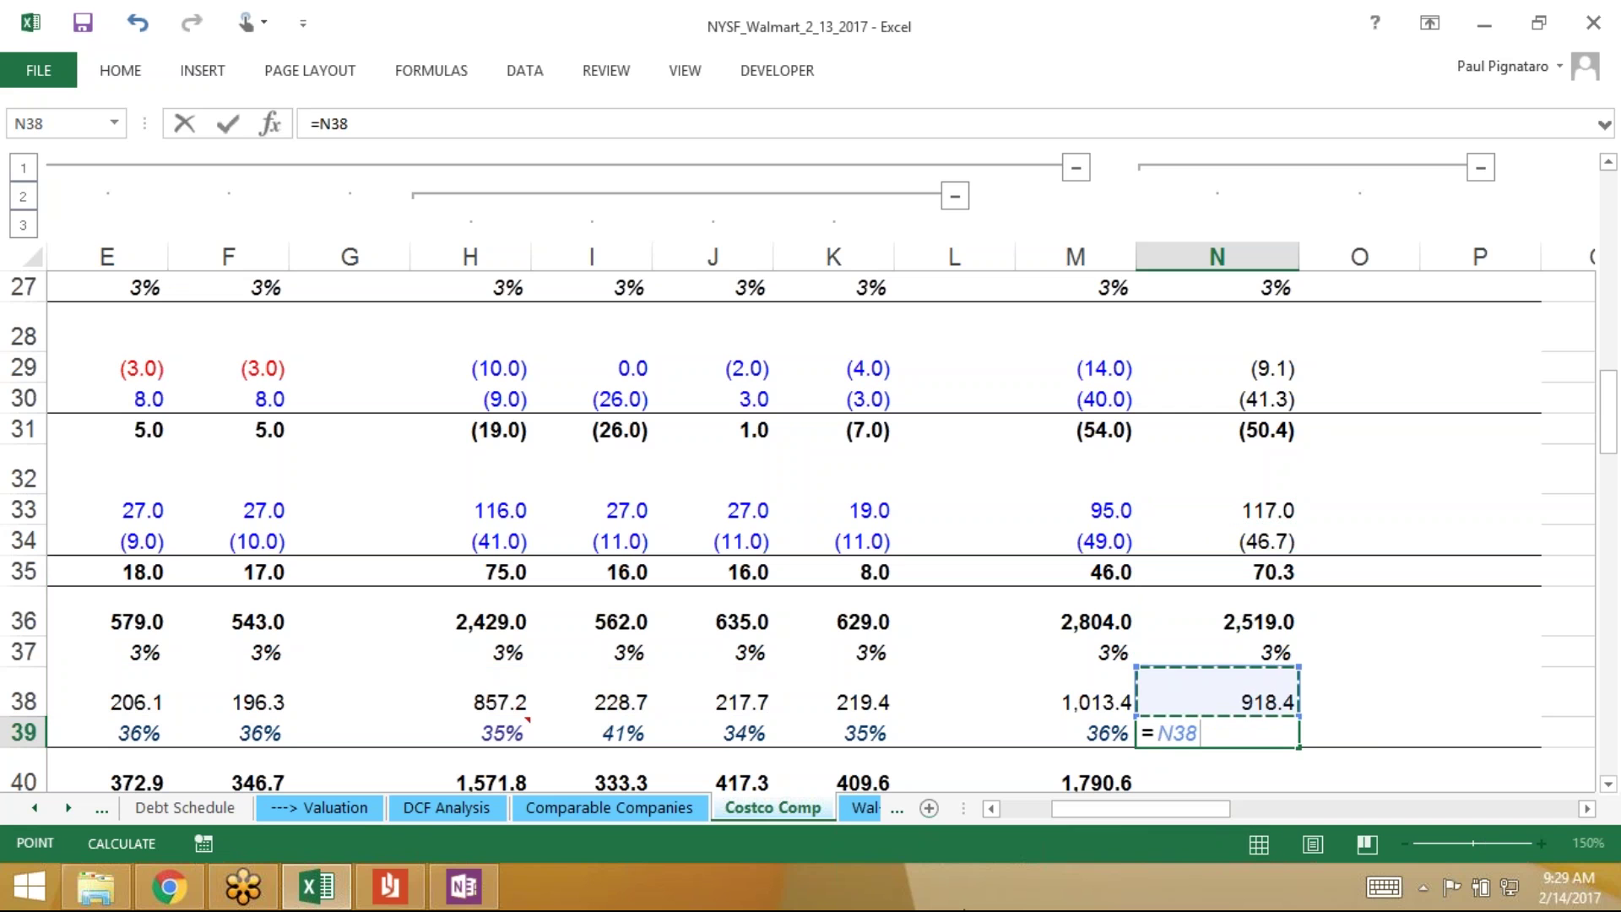
{"action": "type", "text": "/"}
{"action": "key", "text": "Up"}
{"action": "key", "text": "Up"}
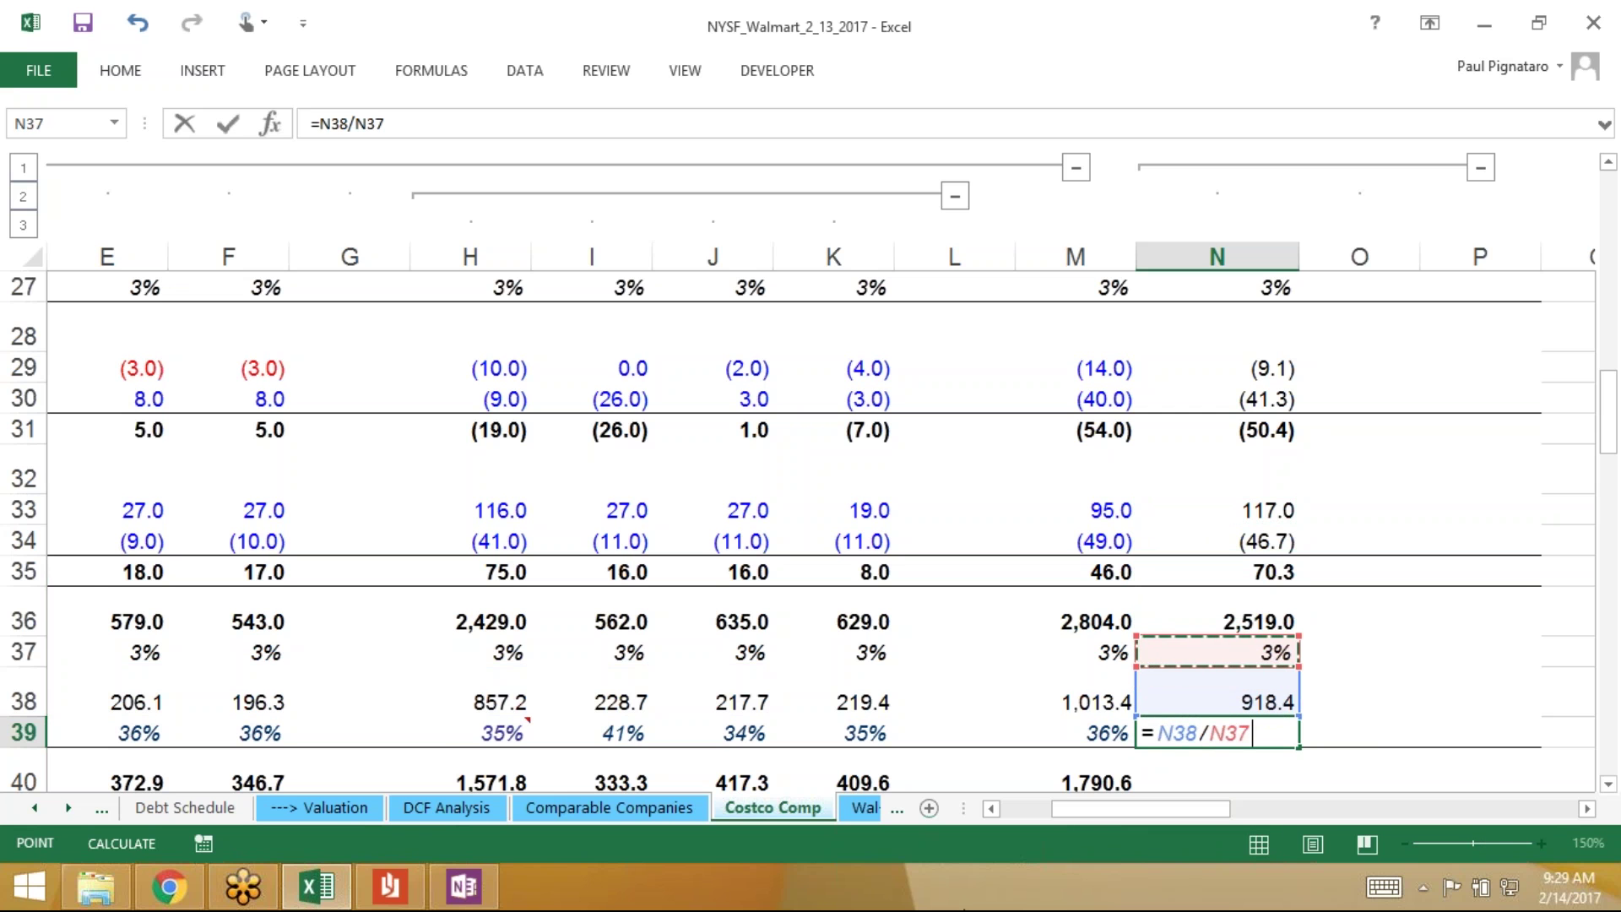
{"action": "key", "text": "Up"}
{"action": "key", "text": "Return"}
{"action": "key", "text": "Up"}
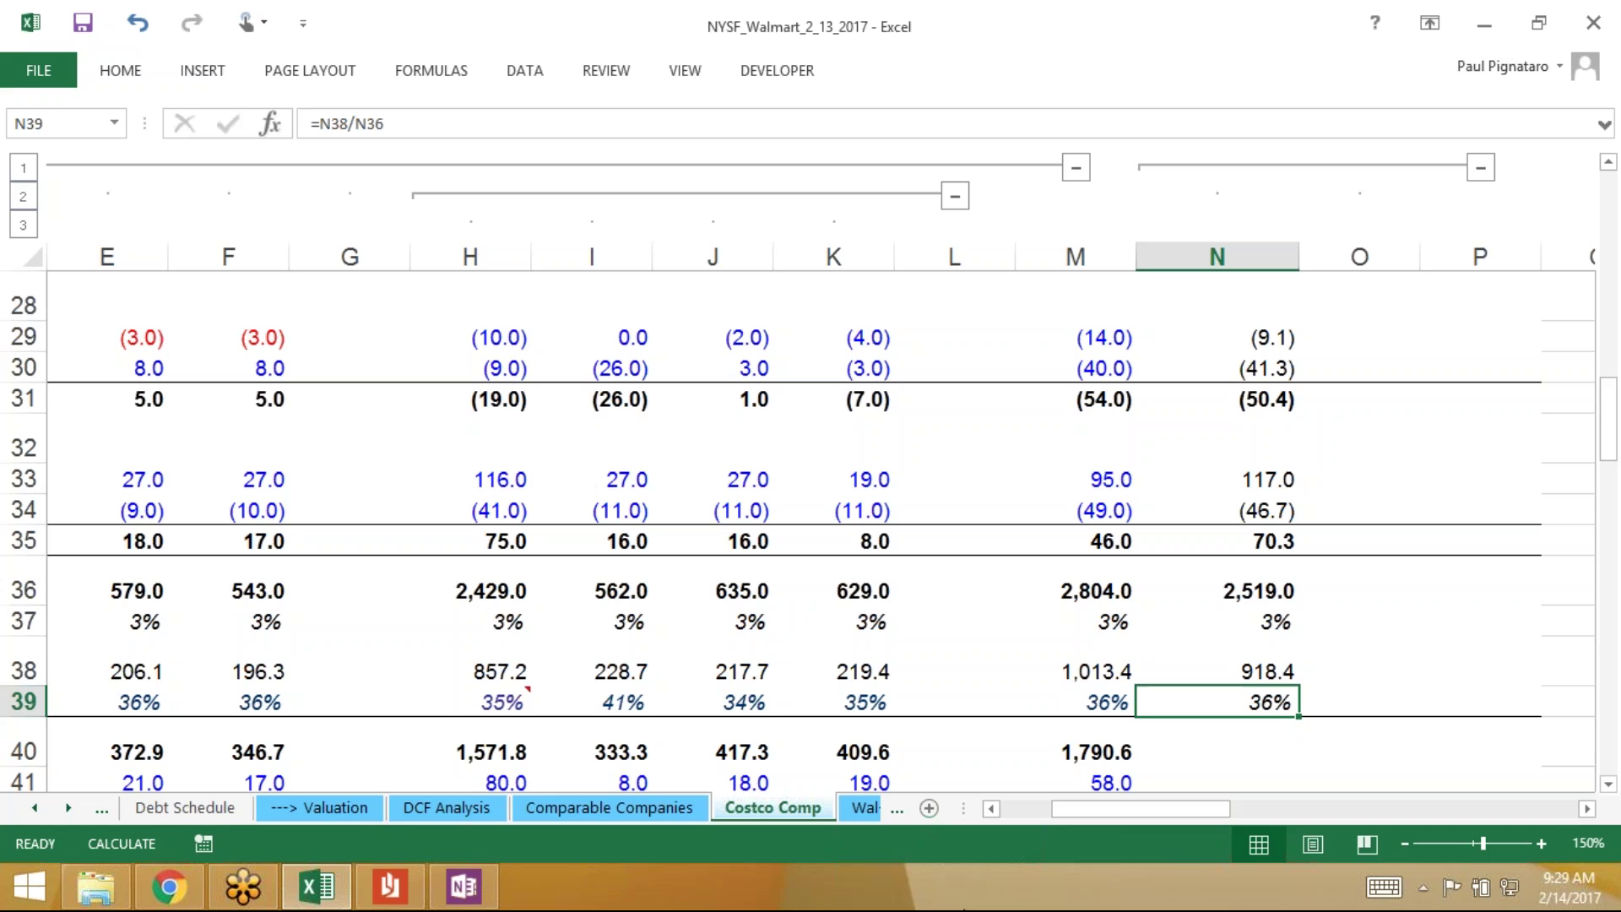
Fill the 2012A after-tax formula from M40 across into YE Adjusted cell N40
{"action": "key", "text": "Down"}
{"action": "key", "text": "Left"}
{"action": "key", "text": "shift+Right"}
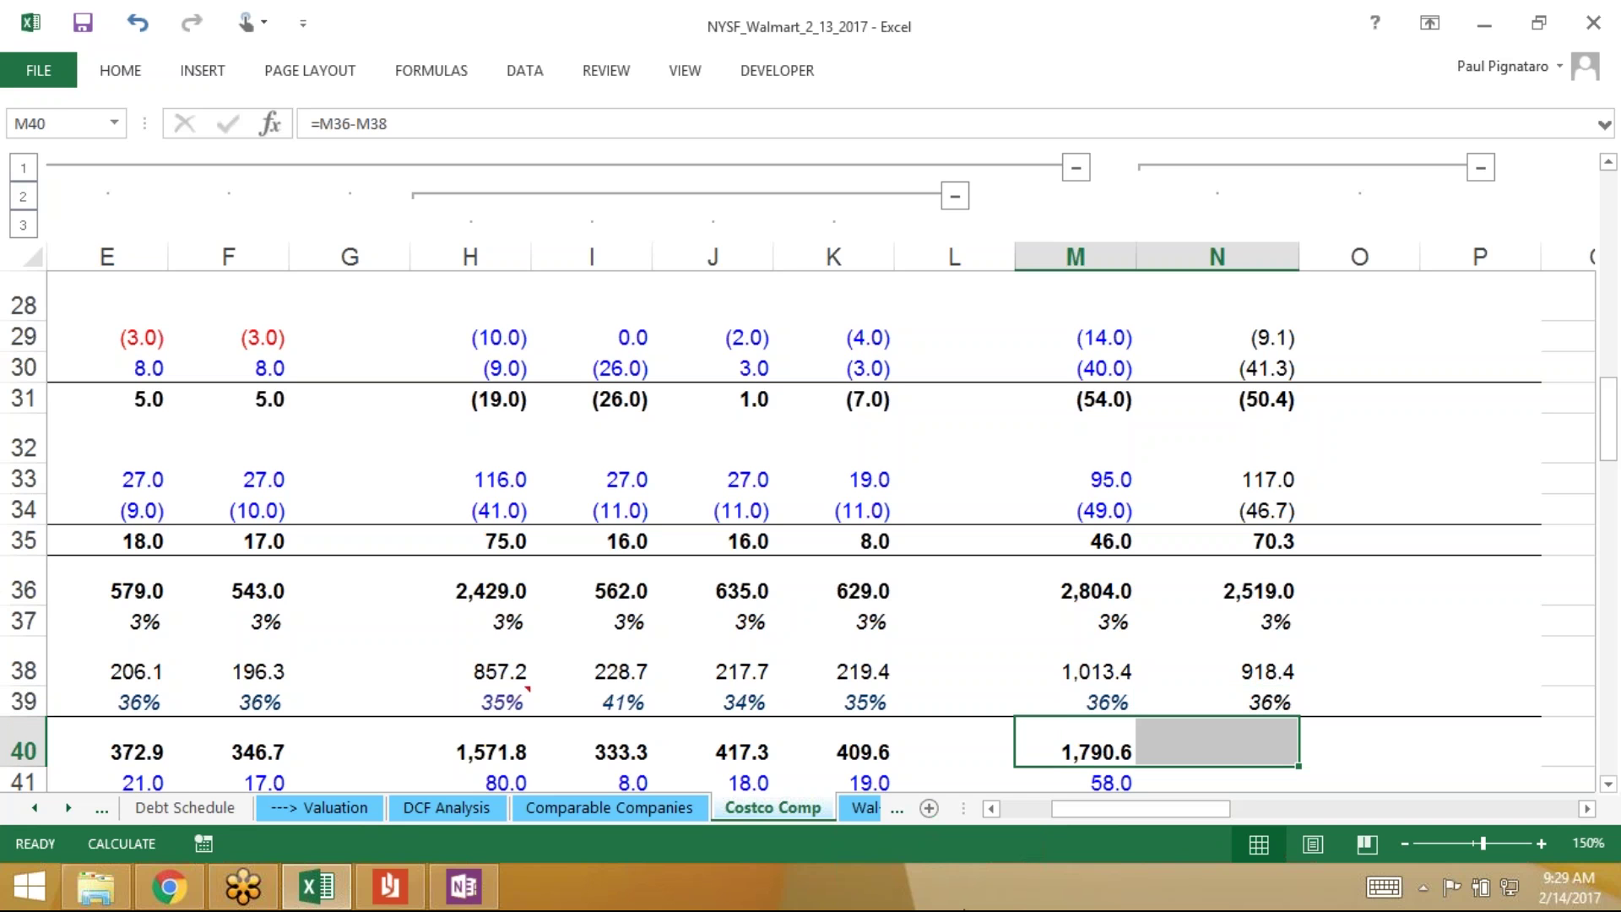
{"action": "key", "text": "ctrl+r"}
Copy the YE Adjusted formula from N38 and paste it into N41
{"action": "key", "text": "Down"}
{"action": "key", "text": "Down"}
{"action": "key", "text": "Down"}
{"action": "key", "text": "Down"}
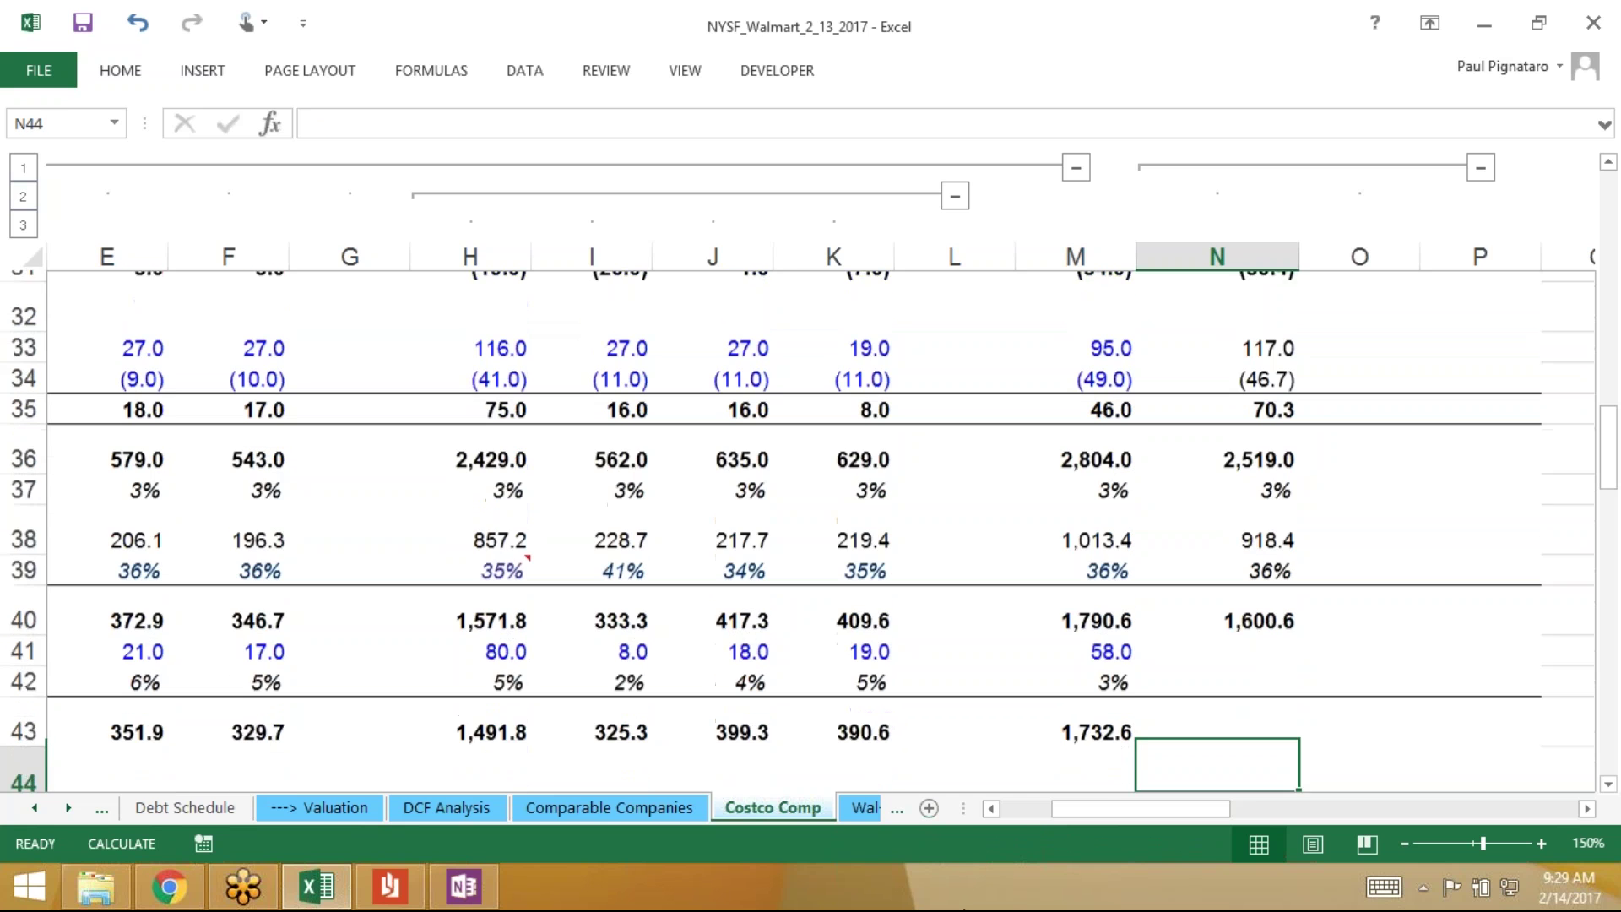
{"action": "key", "text": "Up"}
{"action": "key", "text": "Up"}
{"action": "key", "text": "Up"}
{"action": "key", "text": "Up"}
{"action": "key", "text": "Up"}
{"action": "key", "text": "Up"}
{"action": "key", "text": "Up"}
{"action": "key", "text": "Down"}
{"action": "key", "text": "ctrl+c"}
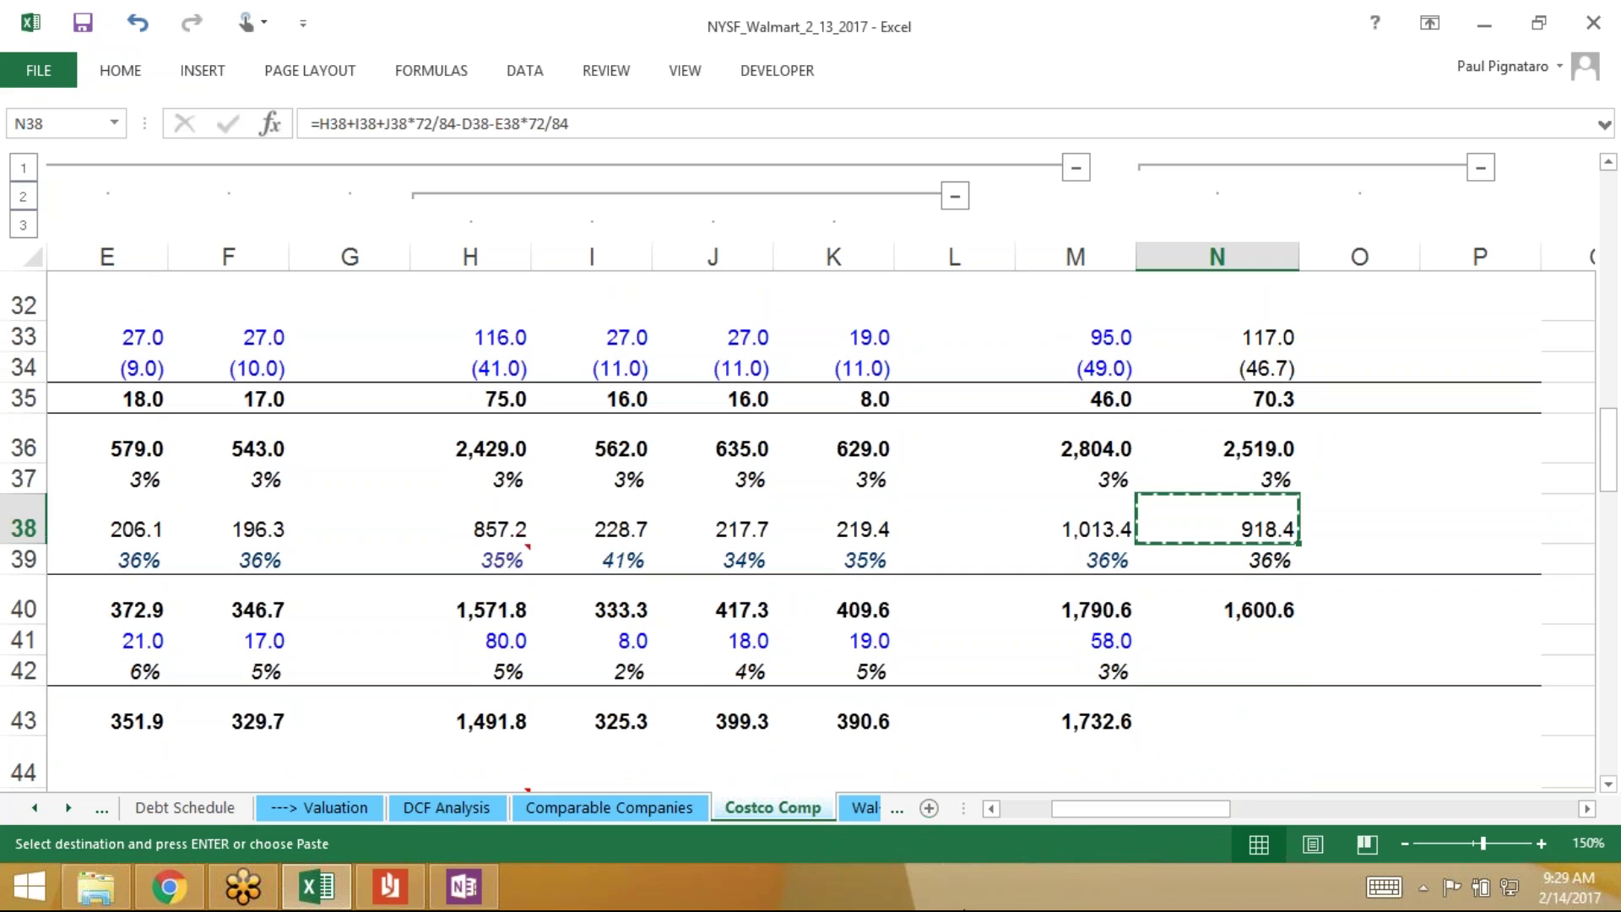
{"action": "key", "text": "Down"}
{"action": "key", "text": "Down"}
{"action": "key", "text": "Down"}
{"action": "key", "text": "Return"}
Fill the 2012A percentage and subtotal formulas from M42:M43 across into YE Adjusted cells N42:N43
{"action": "key", "text": "Left"}
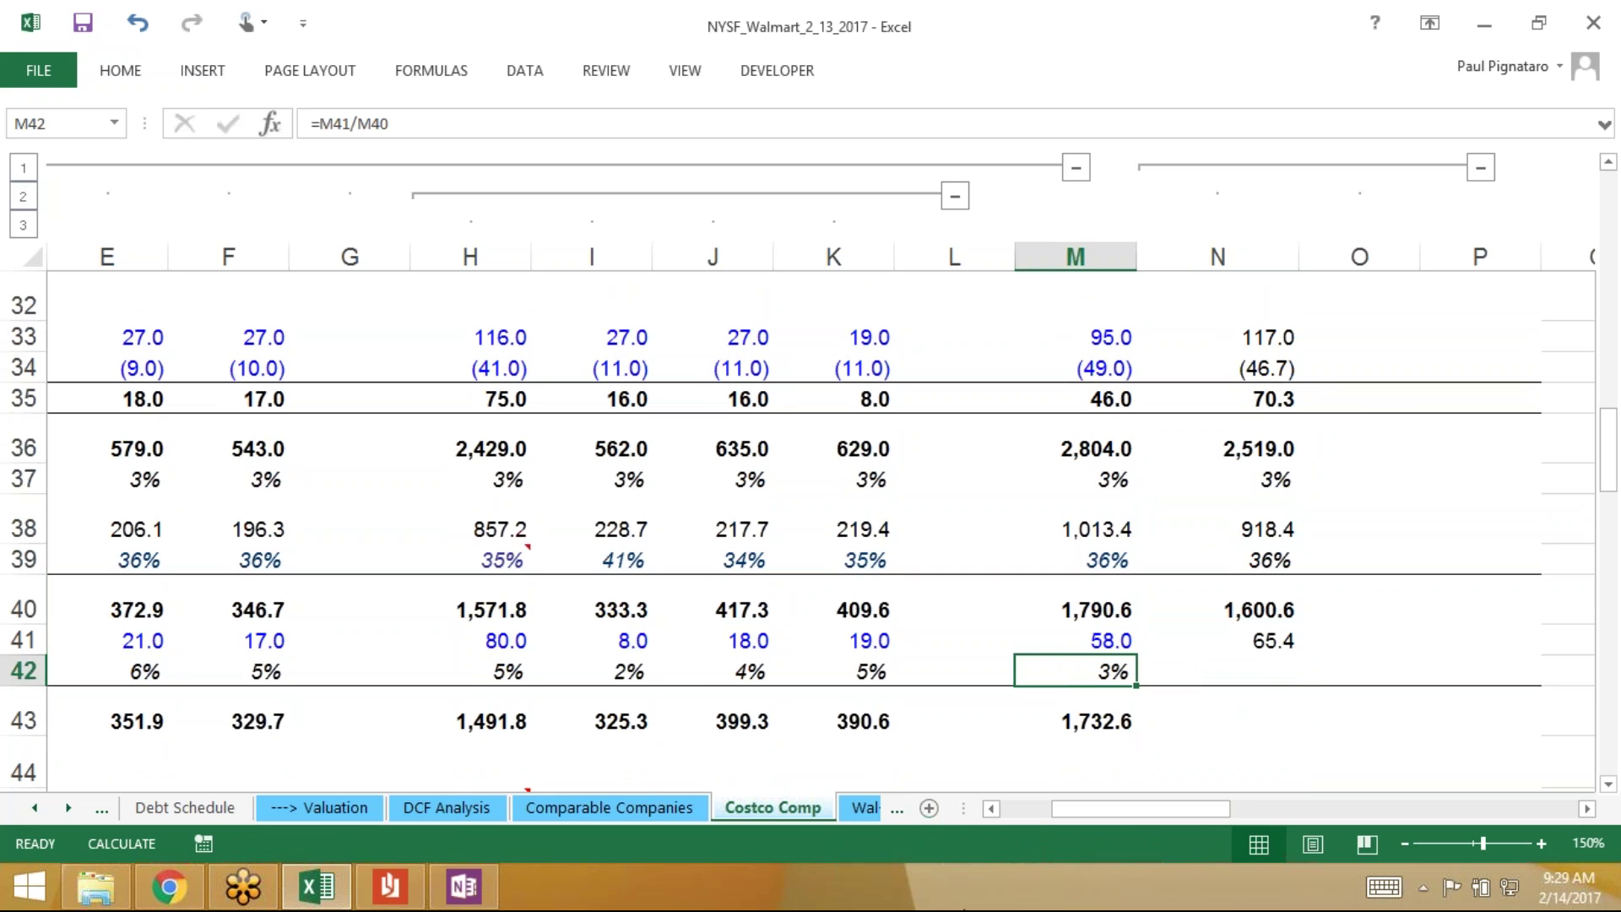
{"action": "key", "text": "shift+Down"}
{"action": "key", "text": "shift+Right"}
{"action": "key", "text": "ctrl+r"}
{"action": "key", "text": "Right"}
{"action": "key", "text": "Down"}
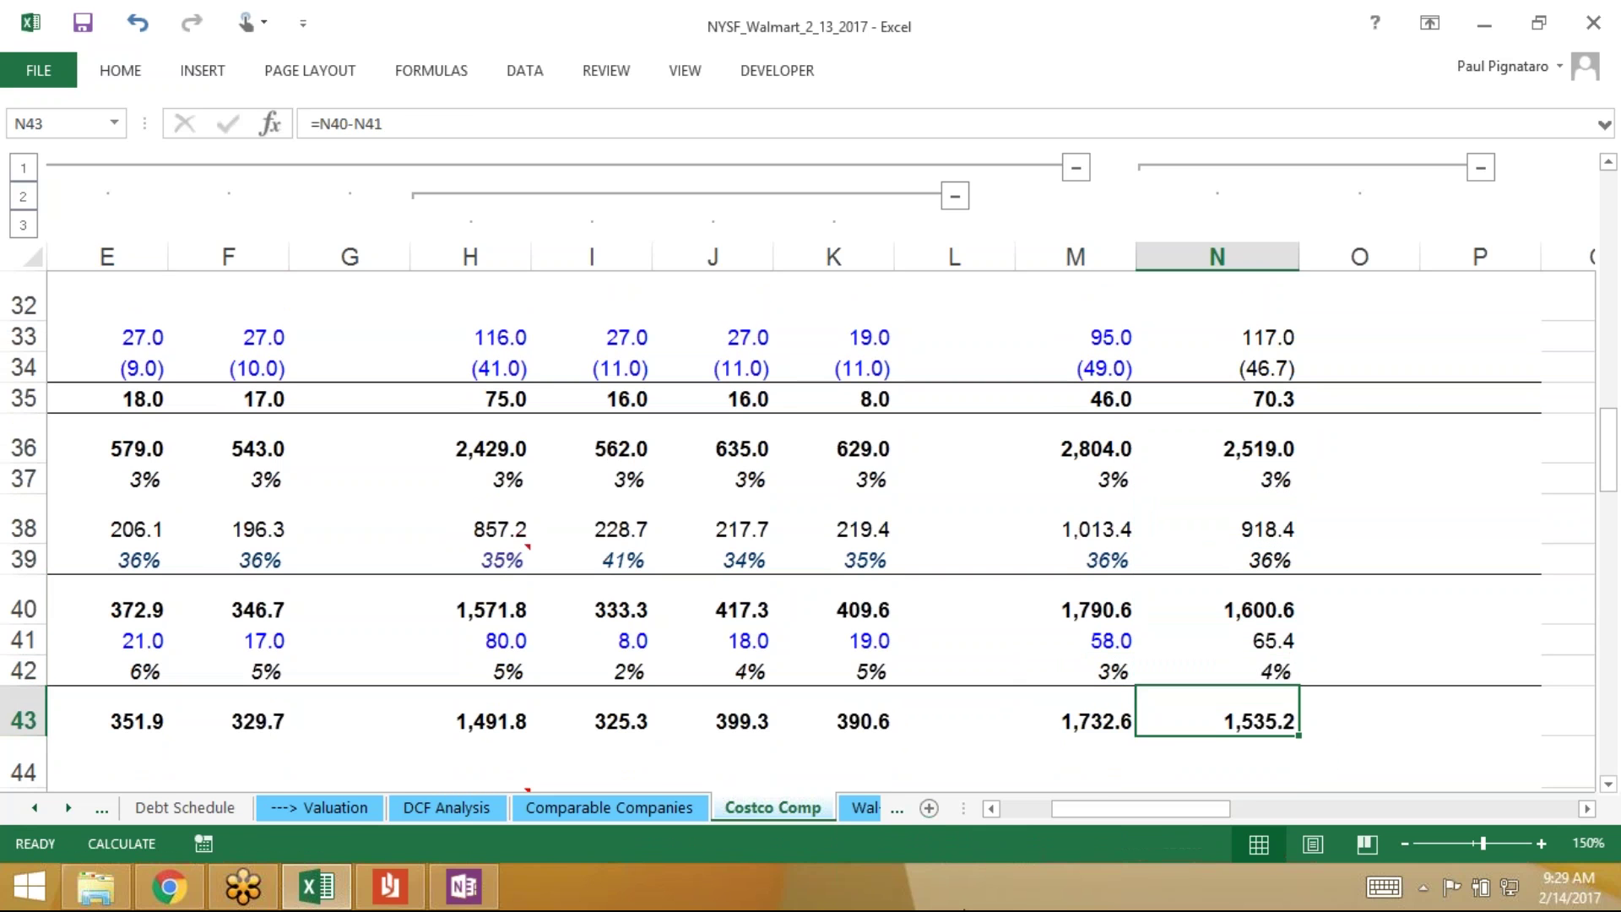
Copy the YE Adjusted formula from N41 and paste it into N45:N46
{"action": "key", "text": "Down"}
{"action": "key", "text": "Down"}
{"action": "key", "text": "Down"}
{"action": "key", "text": "Down"}
{"action": "key", "text": "Down"}
{"action": "key", "text": "Up"}
{"action": "key", "text": "Up"}
{"action": "key", "text": "Up"}
{"action": "key", "text": "Up"}
{"action": "key", "text": "Up"}
{"action": "key", "text": "Up"}
{"action": "key", "text": "Up"}
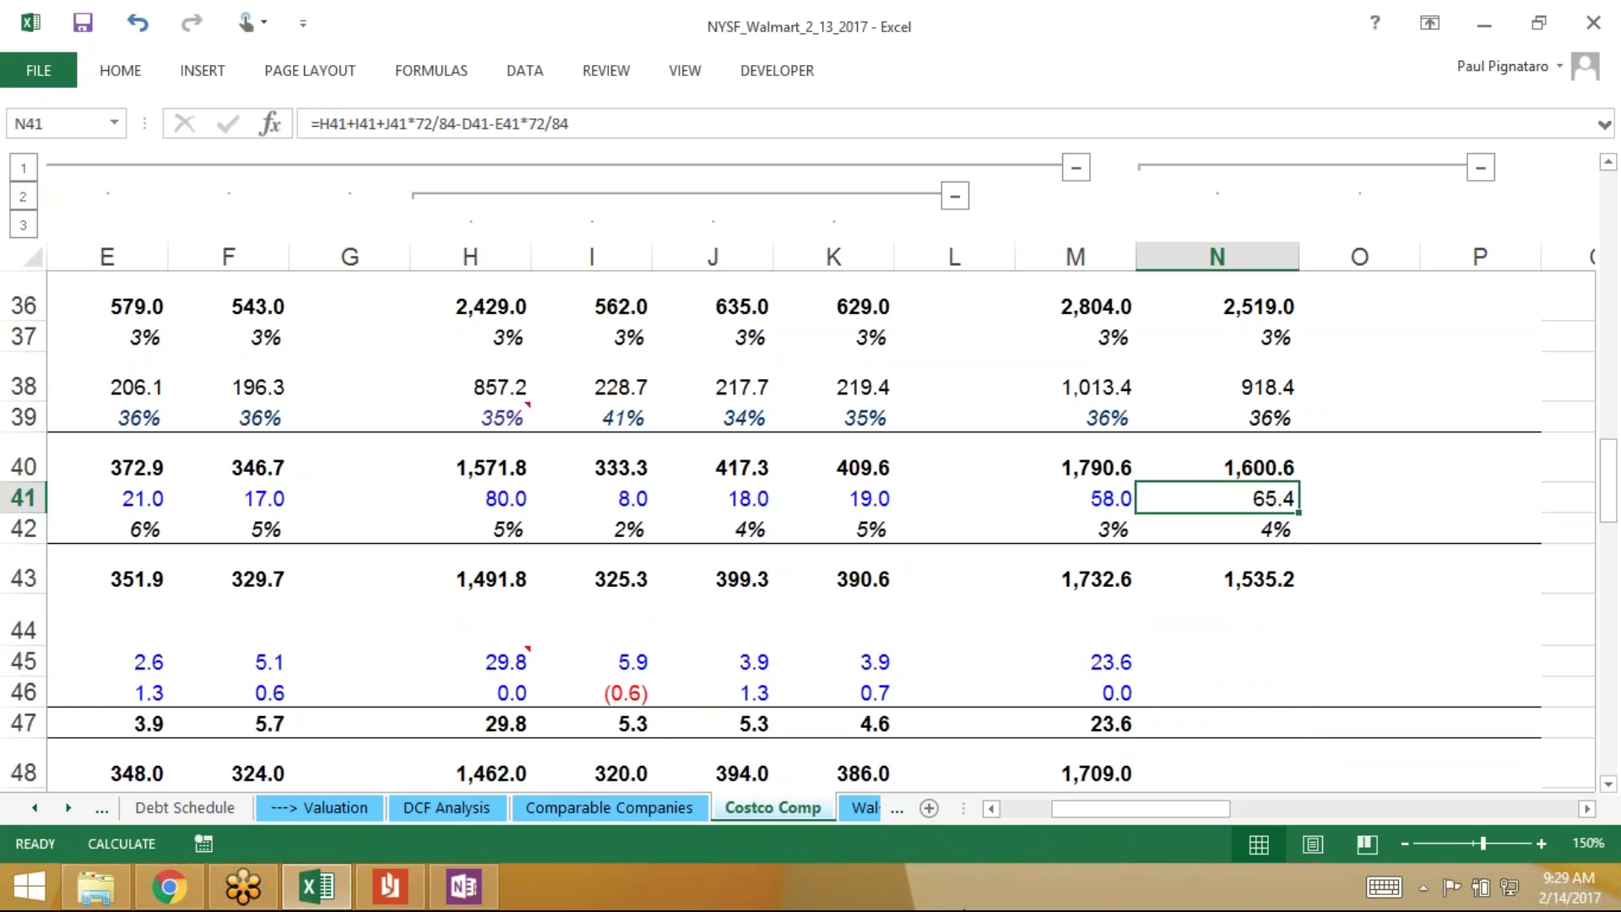
{"action": "key", "text": "ctrl+c"}
{"action": "key", "text": "Down"}
{"action": "key", "text": "Down"}
{"action": "key", "text": "Down"}
{"action": "key", "text": "Down"}
{"action": "key", "text": "Down"}
{"action": "key", "text": "Up"}
{"action": "key", "text": "shift+Down"}
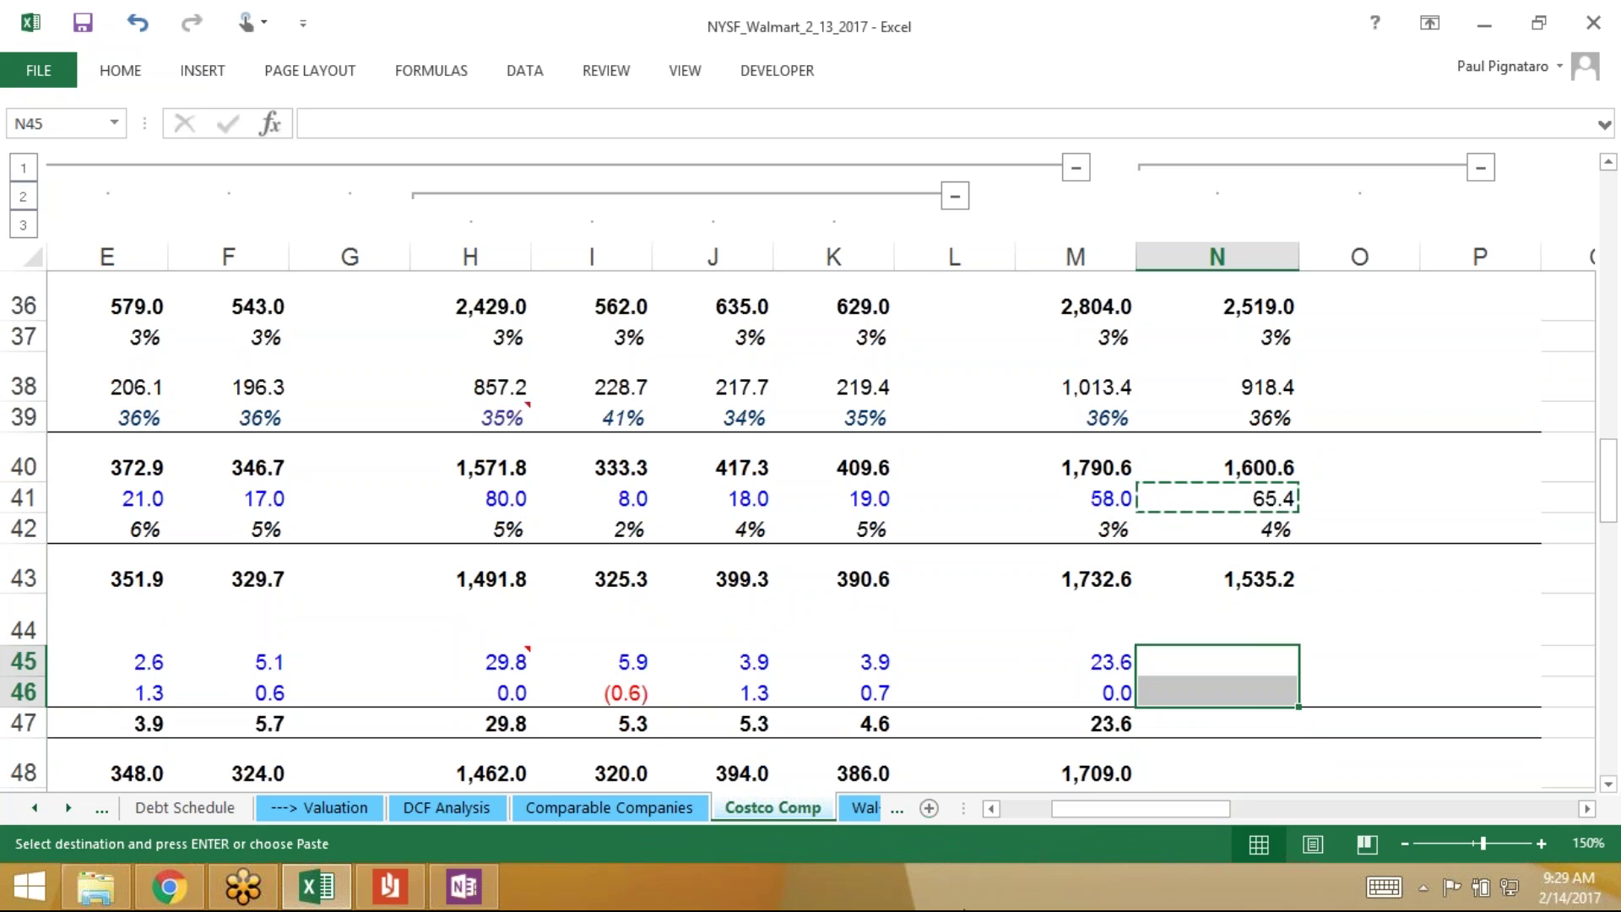
{"action": "key", "text": "alt+e"}
{"action": "key", "text": "s"}
{"action": "key", "text": "Return"}
{"action": "key", "text": "Down"}
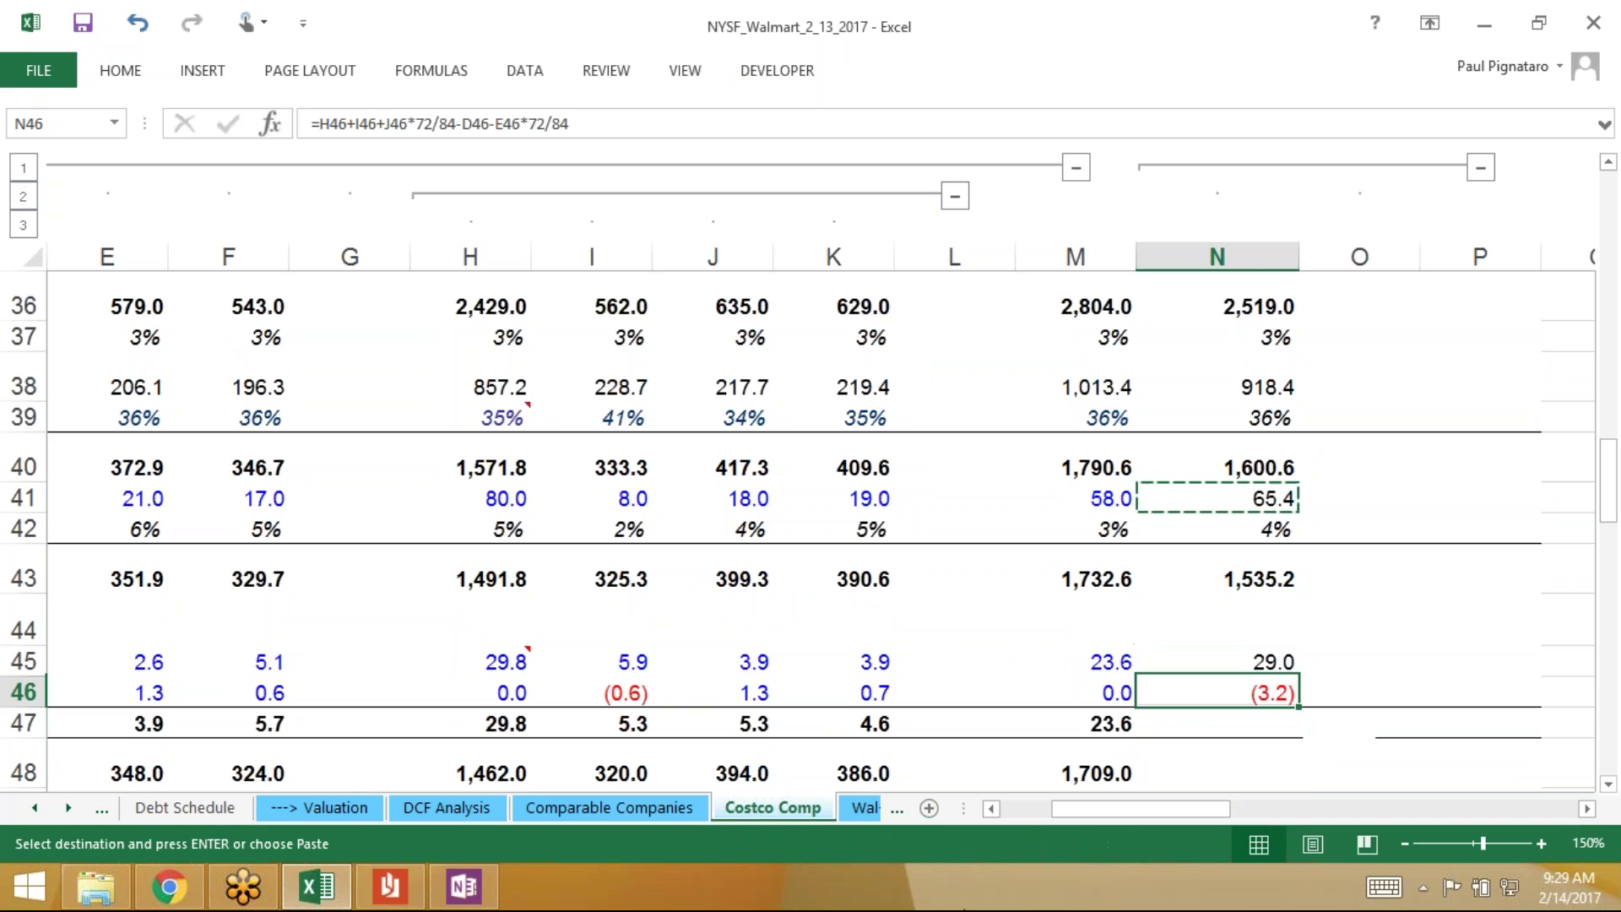
Fill the 2012A total formulas from M47:M48 across into YE Adjusted cells N47:N48
{"action": "key", "text": "Down"}
{"action": "key", "text": "Left"}
{"action": "key", "text": "shift+Down"}
{"action": "key", "text": "shift+Right"}
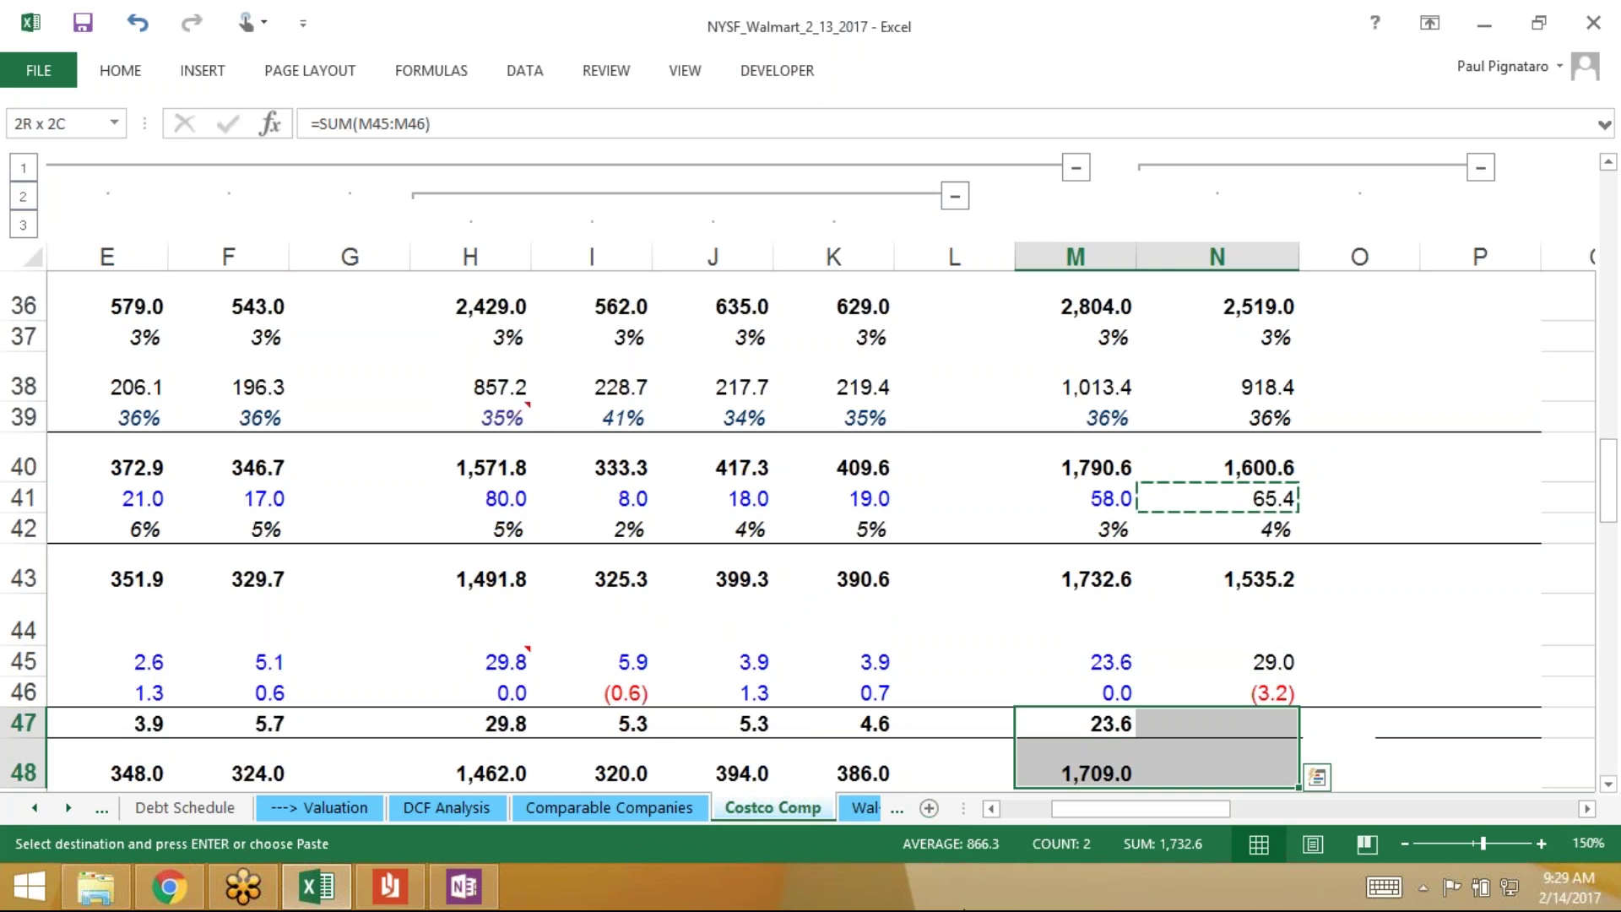
{"action": "key", "text": "ctrl+r"}
Examine the per-share and share-count rows 50 to 57 in the quarterly, 2012A and YE Adjusted columns
{"action": "key", "text": "Down"}
{"action": "key", "text": "Down"}
{"action": "key", "text": "Down"}
{"action": "key", "text": "Down"}
{"action": "key", "text": "Down"}
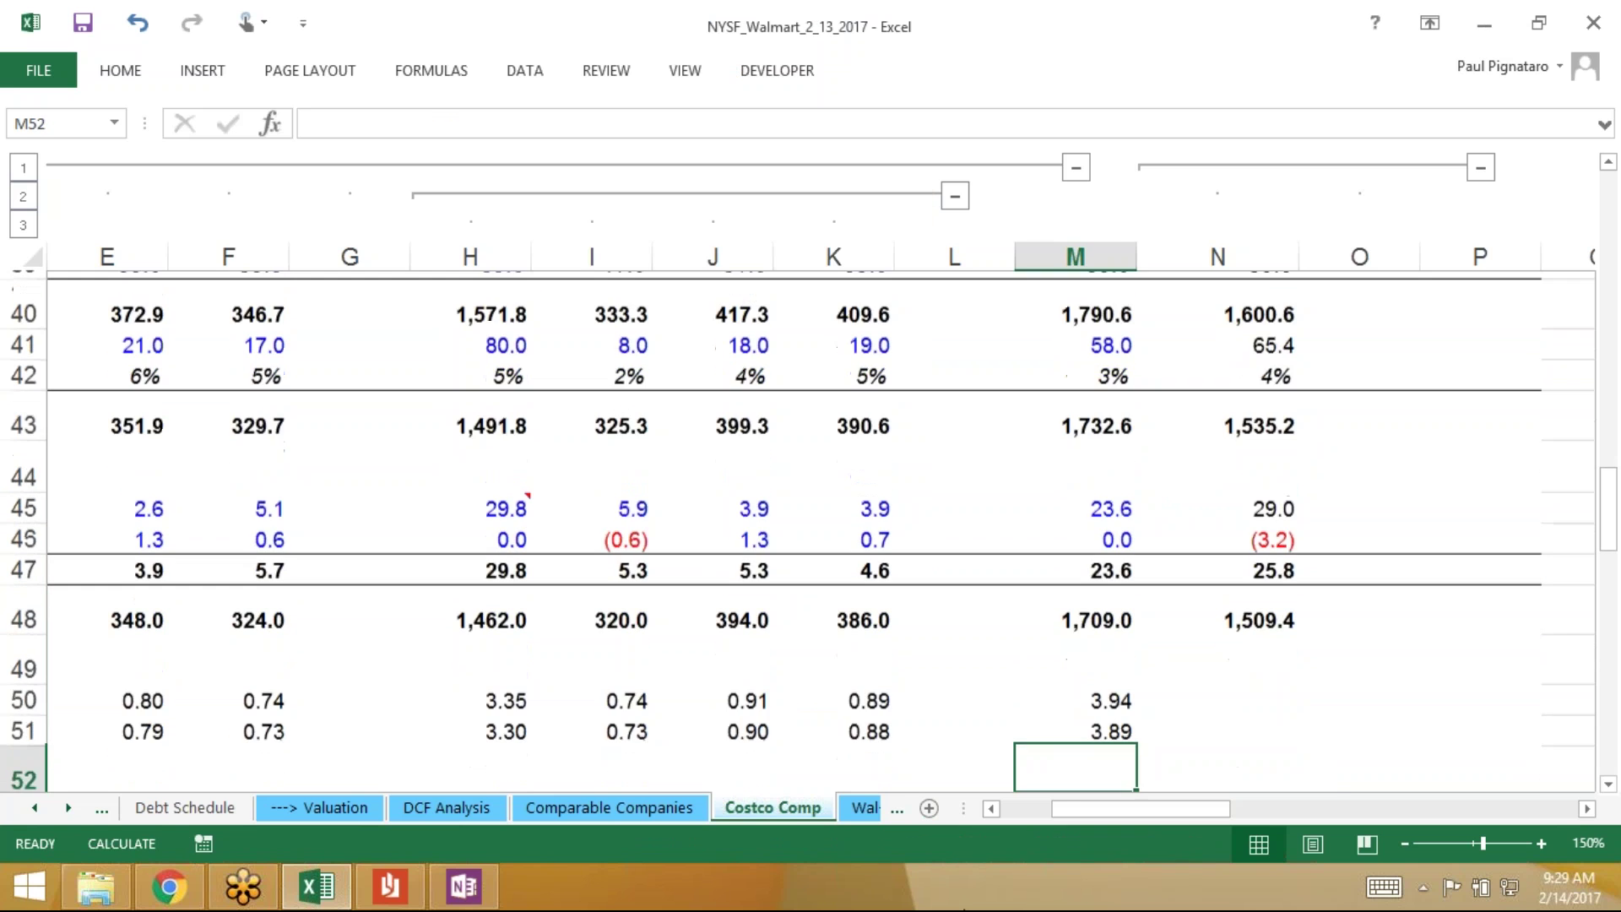
{"action": "key", "text": "Up"}
{"action": "key", "text": "Up"}
{"action": "key", "text": "Down"}
{"action": "key", "text": "Down"}
{"action": "key", "text": "Right"}
{"action": "key", "text": "Down"}
{"action": "key", "text": "Down"}
{"action": "key", "text": "Up"}
{"action": "key", "text": "Up"}
{"action": "key", "text": "Up"}
{"action": "key", "text": "Up"}
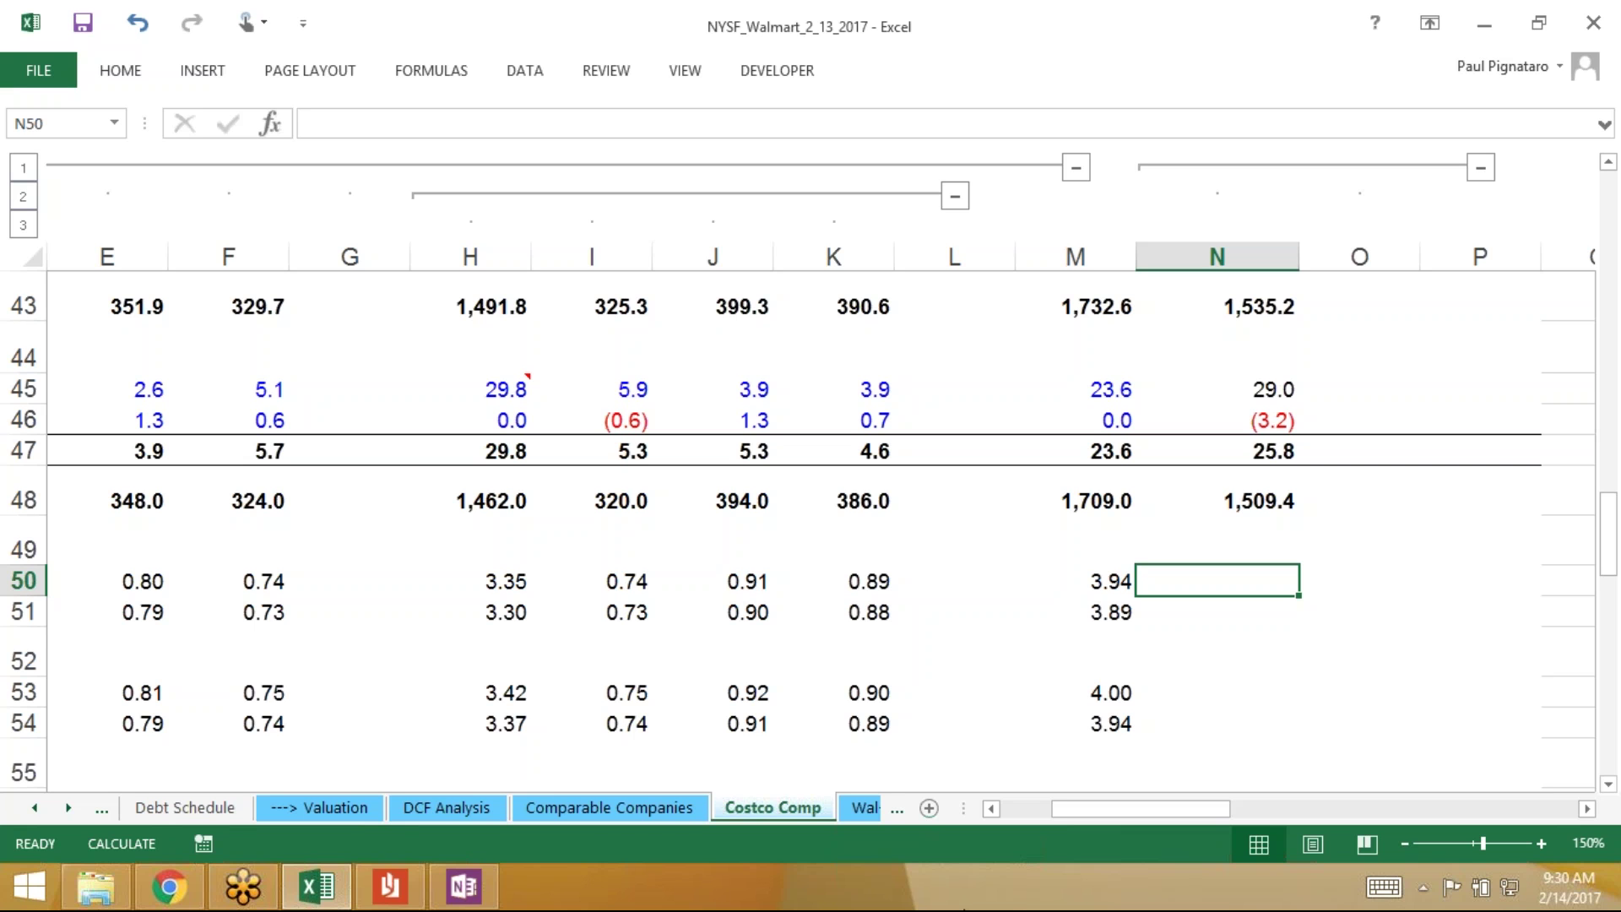
{"action": "scroll", "coordinate": [797, 541], "scroll_direction": "down", "scroll_amount": 2}
{"action": "left_click", "coordinate": [1217, 639]}
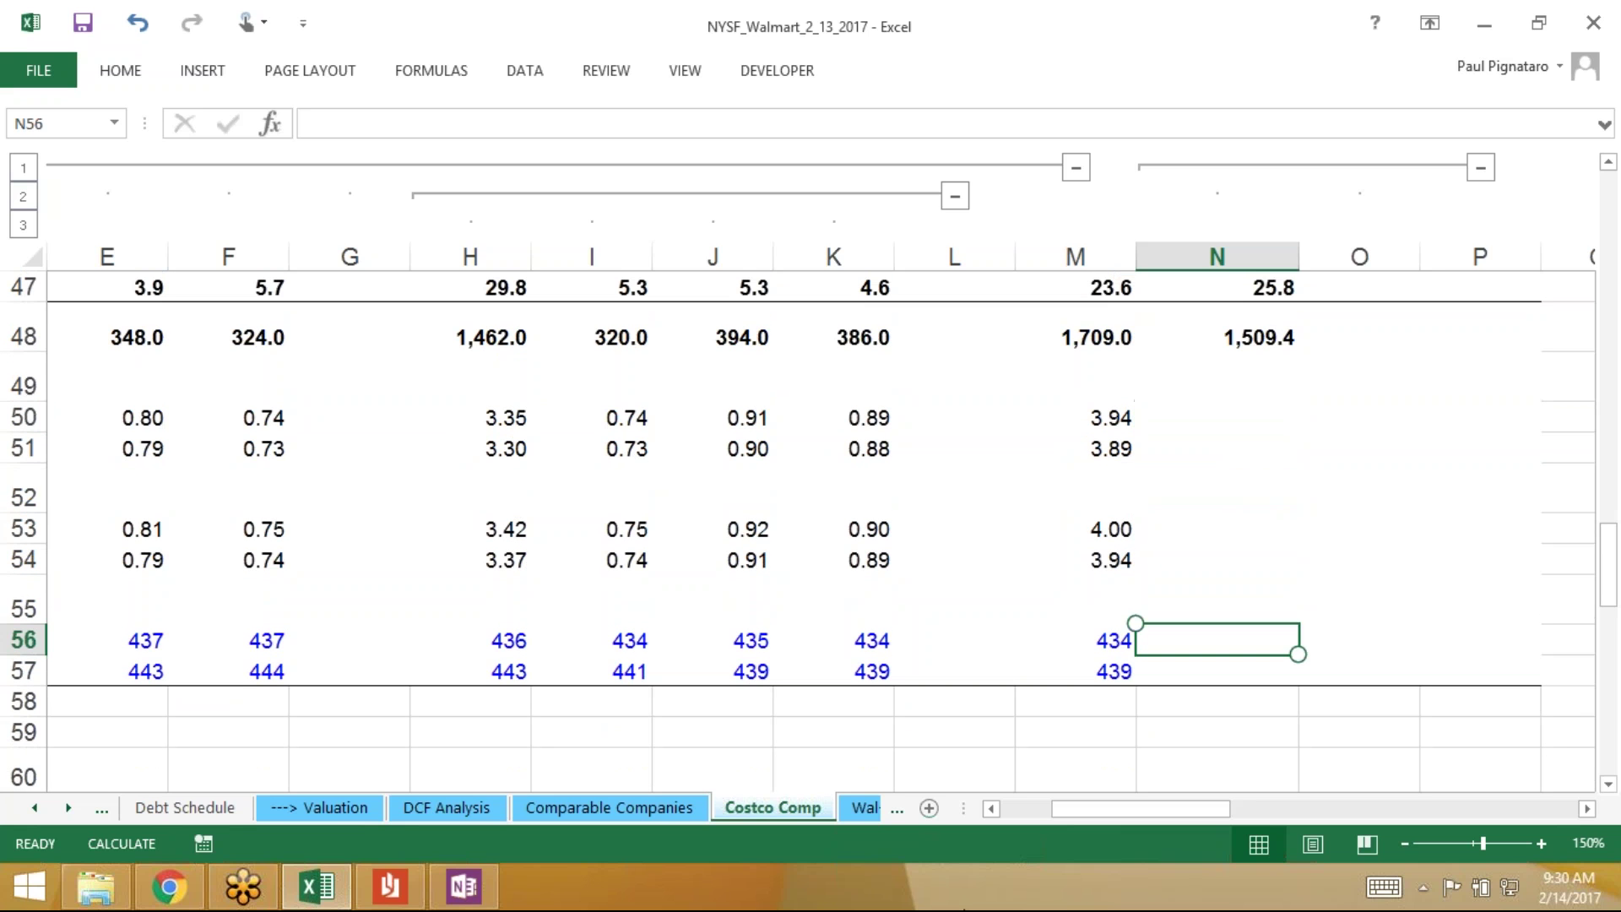
{"action": "key", "text": "Left"}
{"action": "key", "text": "Left"}
{"action": "key", "text": "Left"}
{"action": "key", "text": "Right"}
{"action": "key", "text": "Right"}
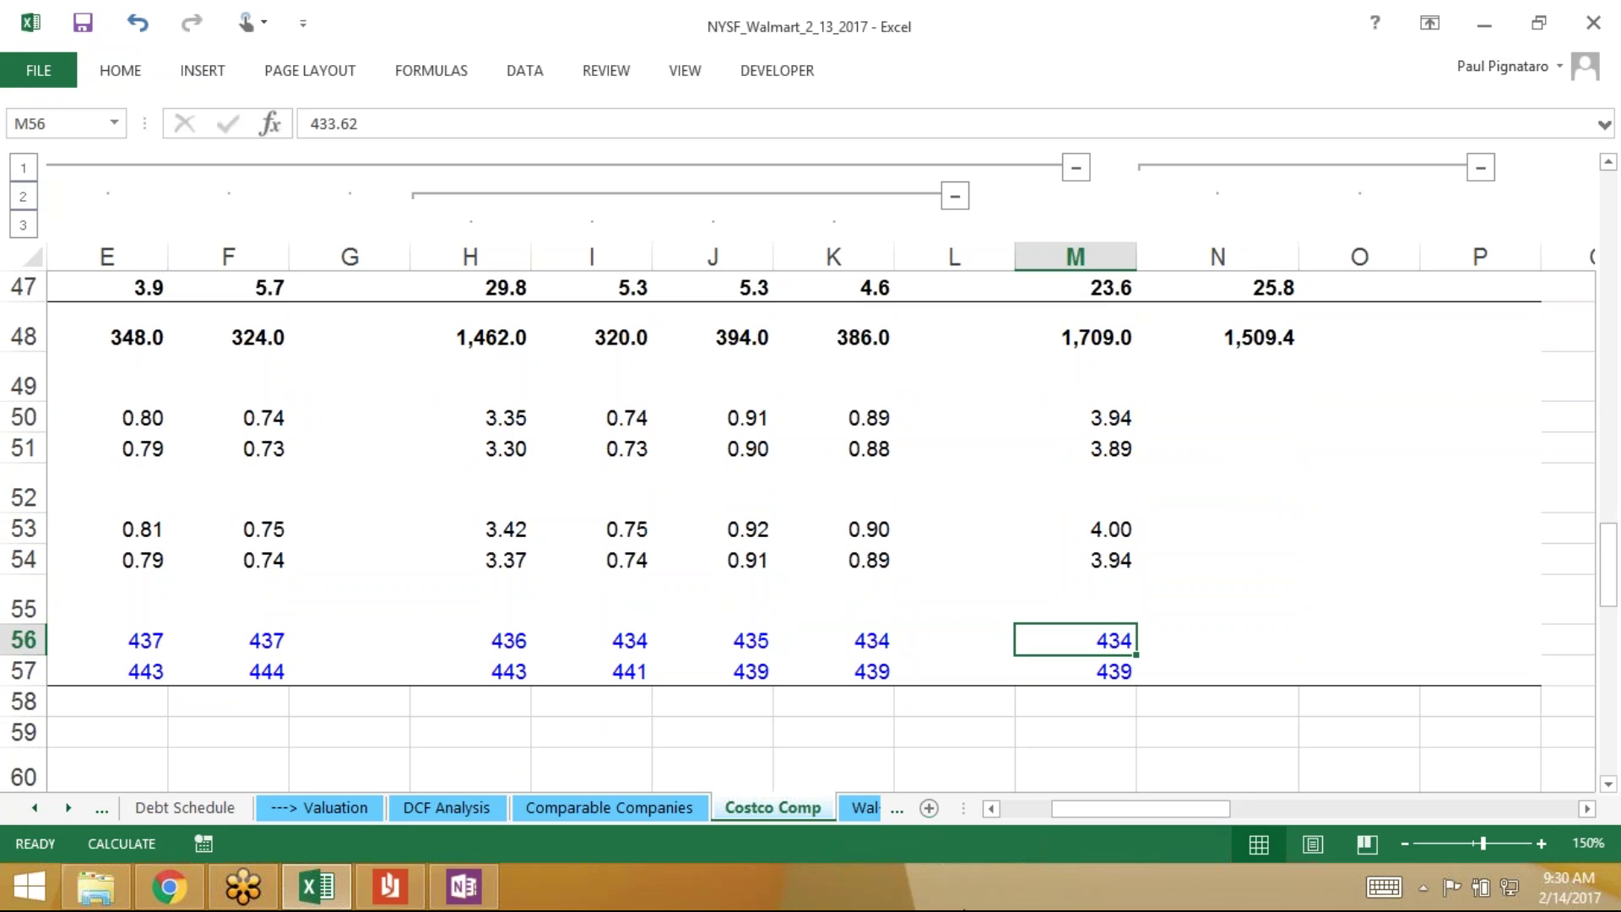
{"action": "key", "text": "Right"}
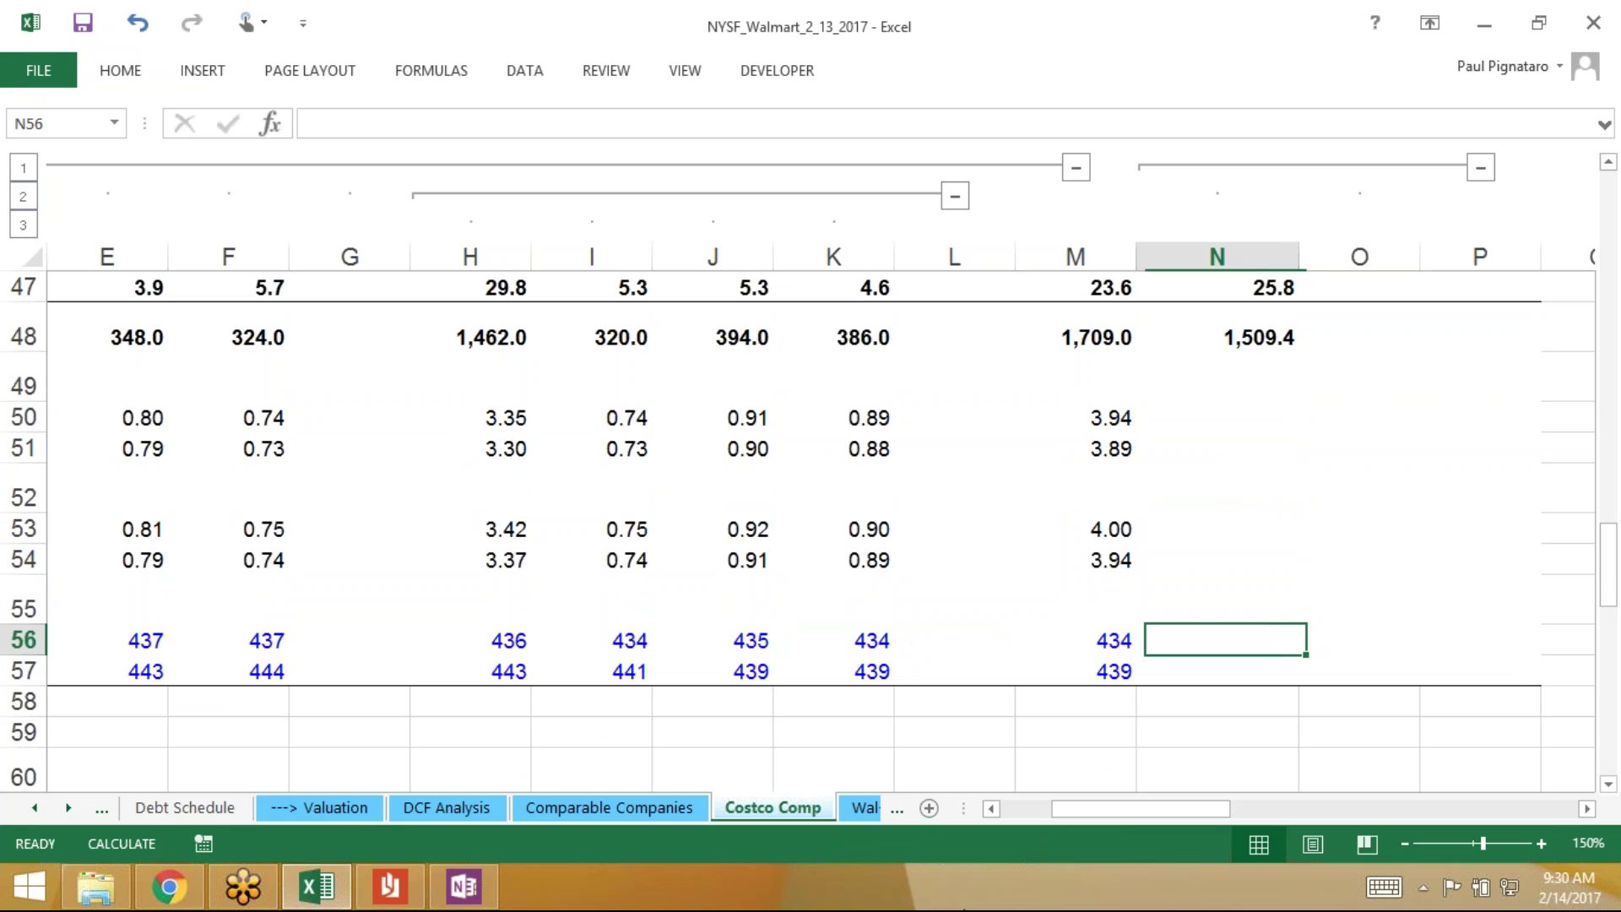
{"action": "key", "text": "Left"}
{"action": "key", "text": "Right"}
{"action": "key", "text": "Left"}
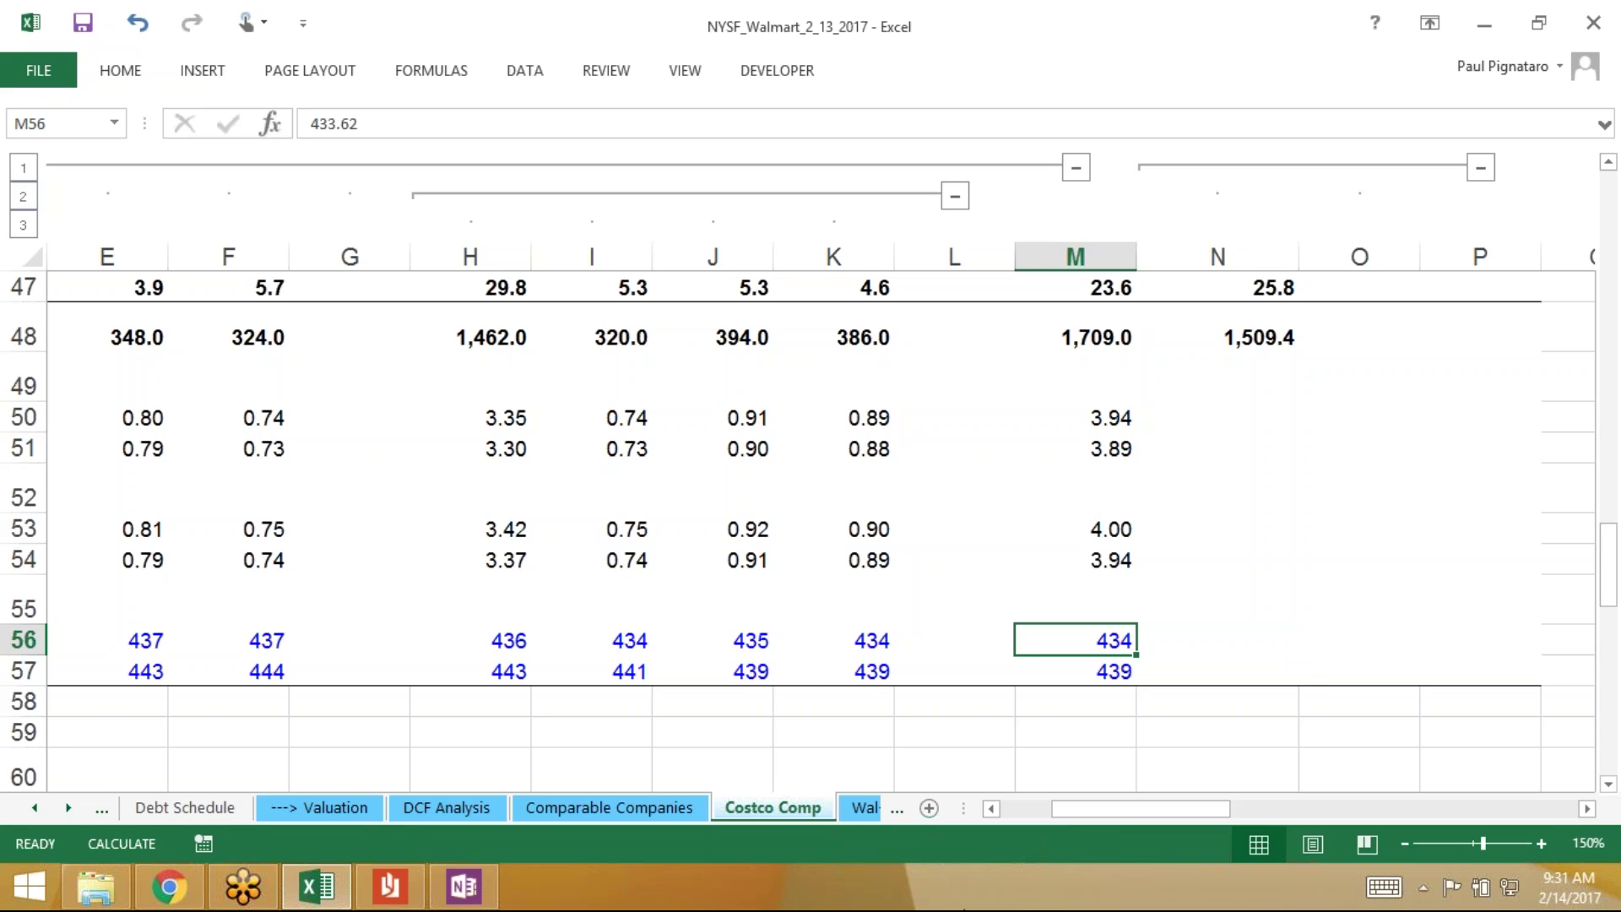
{"action": "key", "text": "Left"}
{"action": "key", "text": "Left"}
Switch to the Calendarization note in OneNote and select Costco's Q2 2012 date range, 11/21/2011-2/12/2012
{"action": "scroll", "coordinate": [810, 523], "scroll_direction": "up", "scroll_amount": 11}
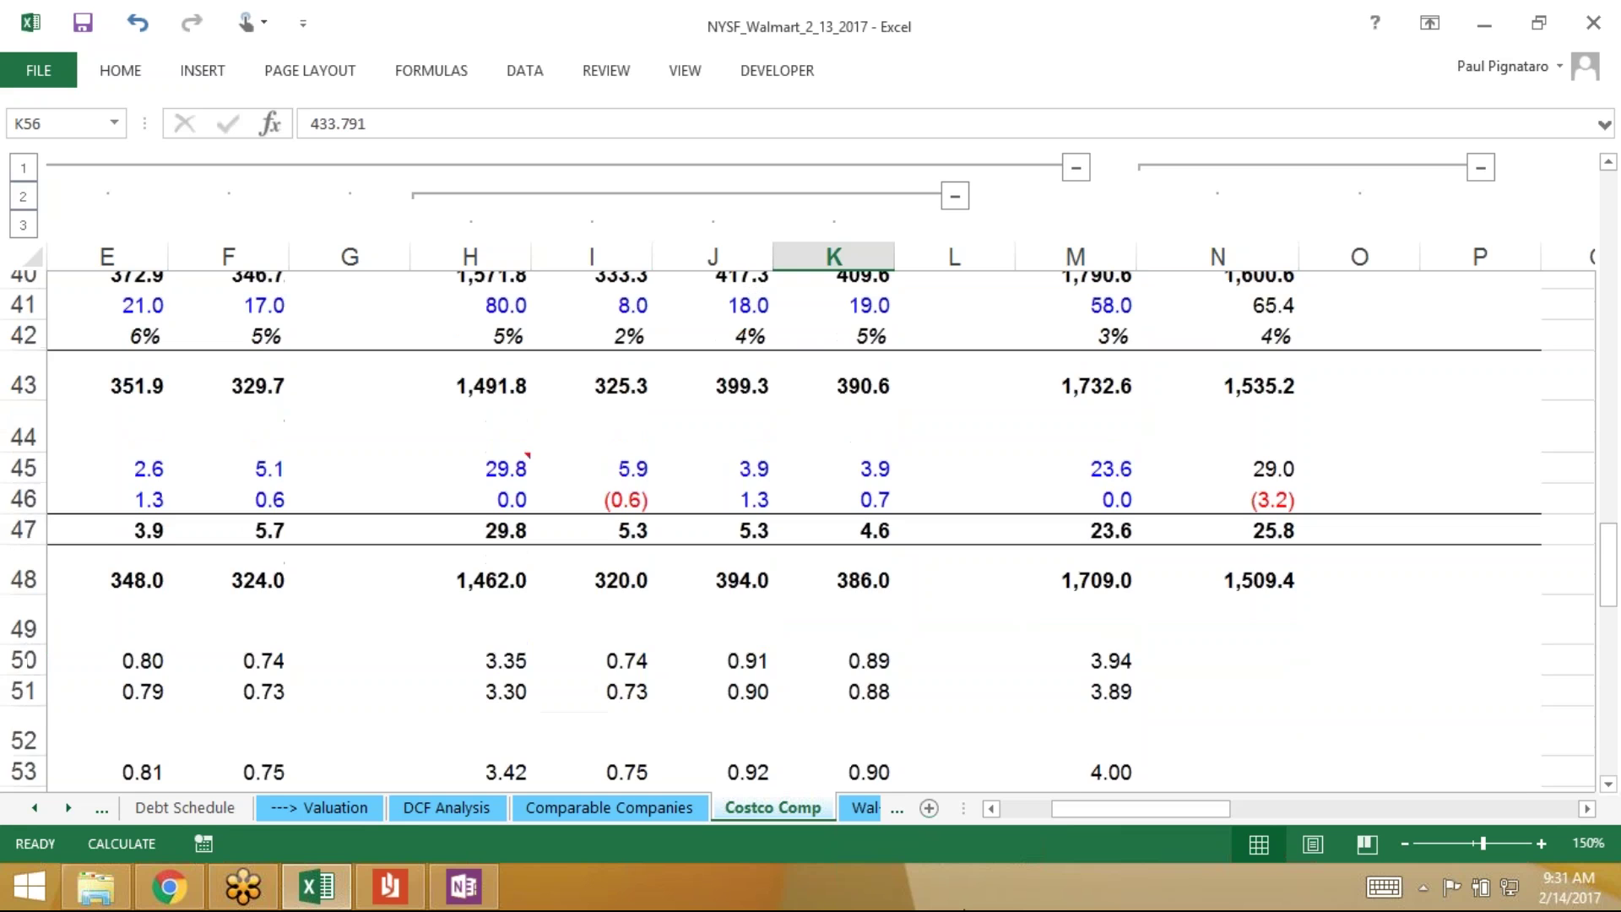
{"action": "scroll", "coordinate": [811, 523], "scroll_direction": "up", "scroll_amount": 4}
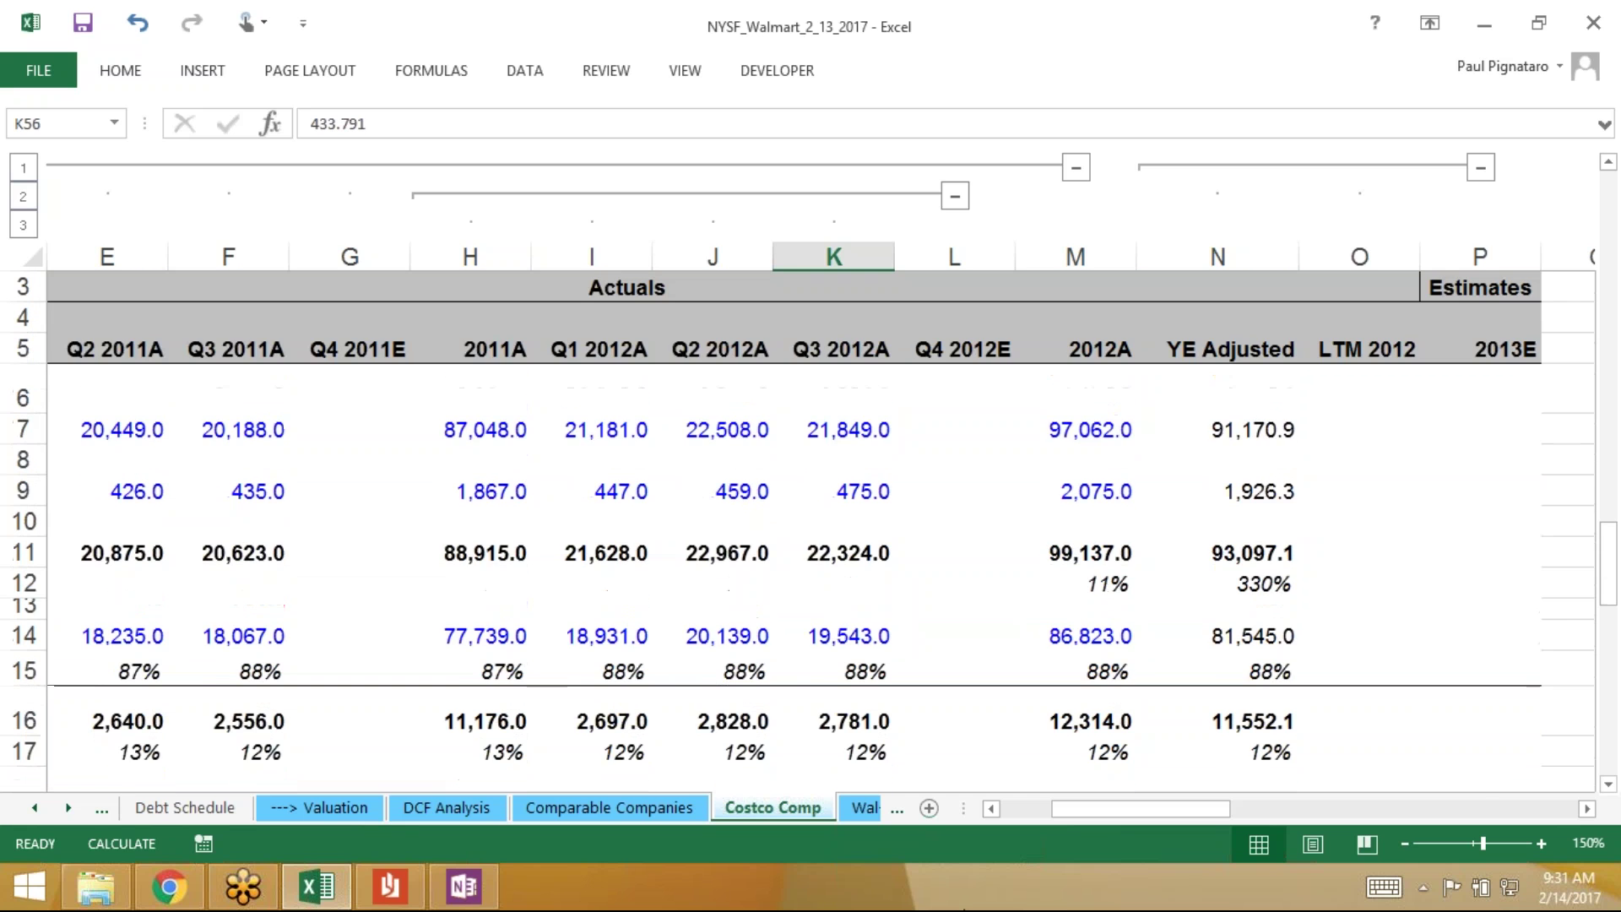
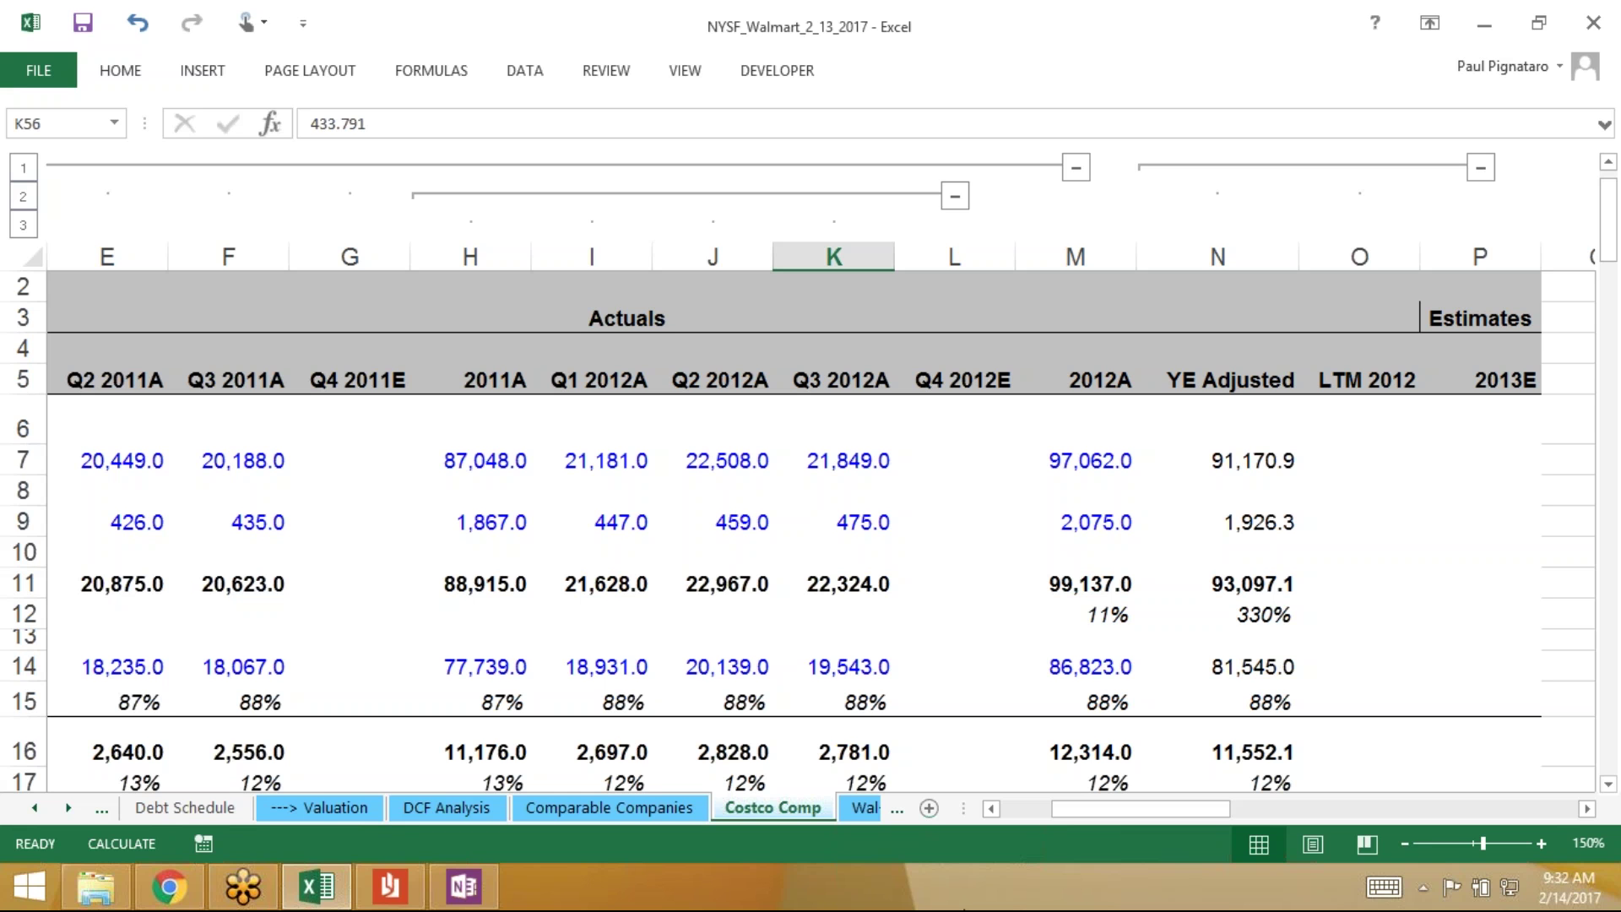
{"action": "key", "text": "alt+Tab"}
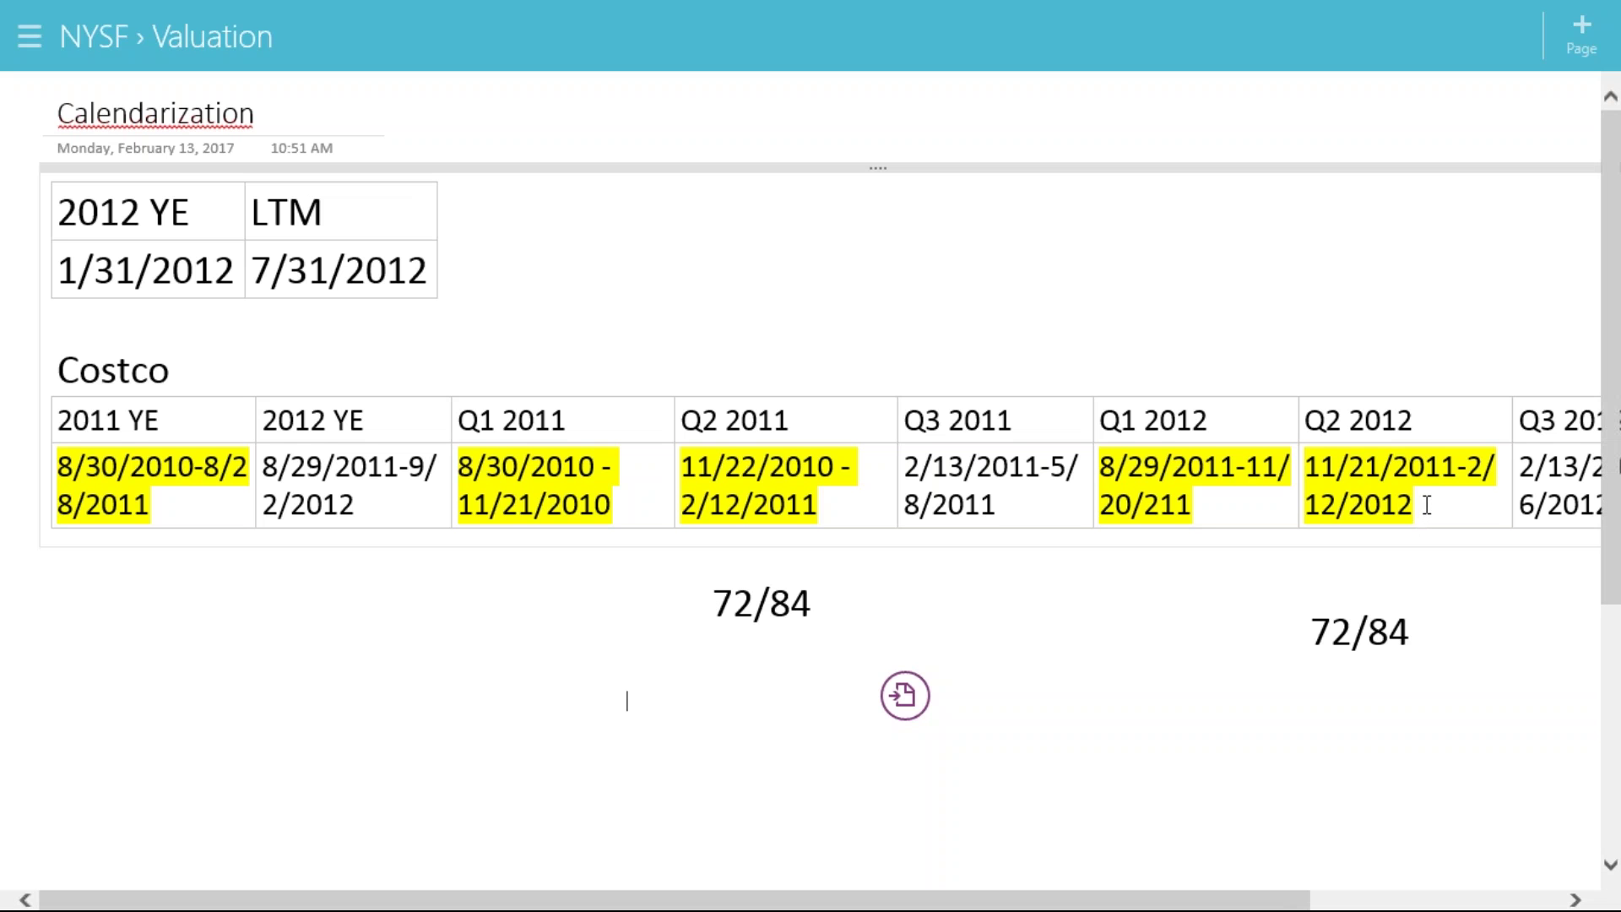
{"action": "left_click_drag", "start_coordinate": [1426, 504], "coordinate": [1310, 475]}
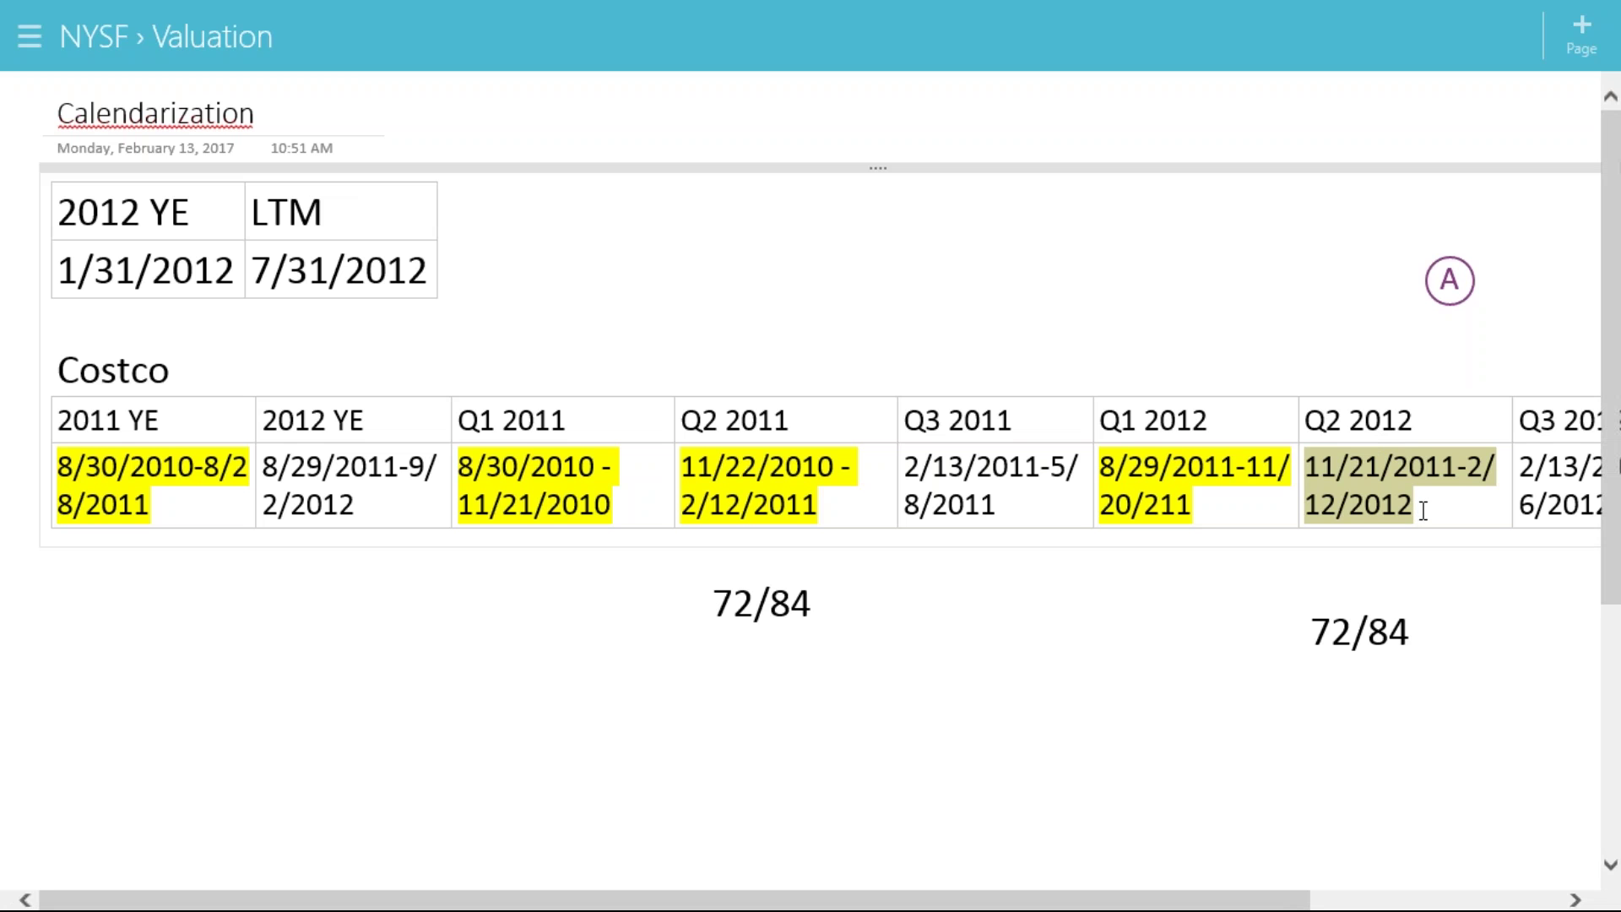
Return to the Excel workbook and link YE Adjusted cell N56 to the Q2 2012 share count with =J56
{"action": "key", "text": "alt+Tab"}
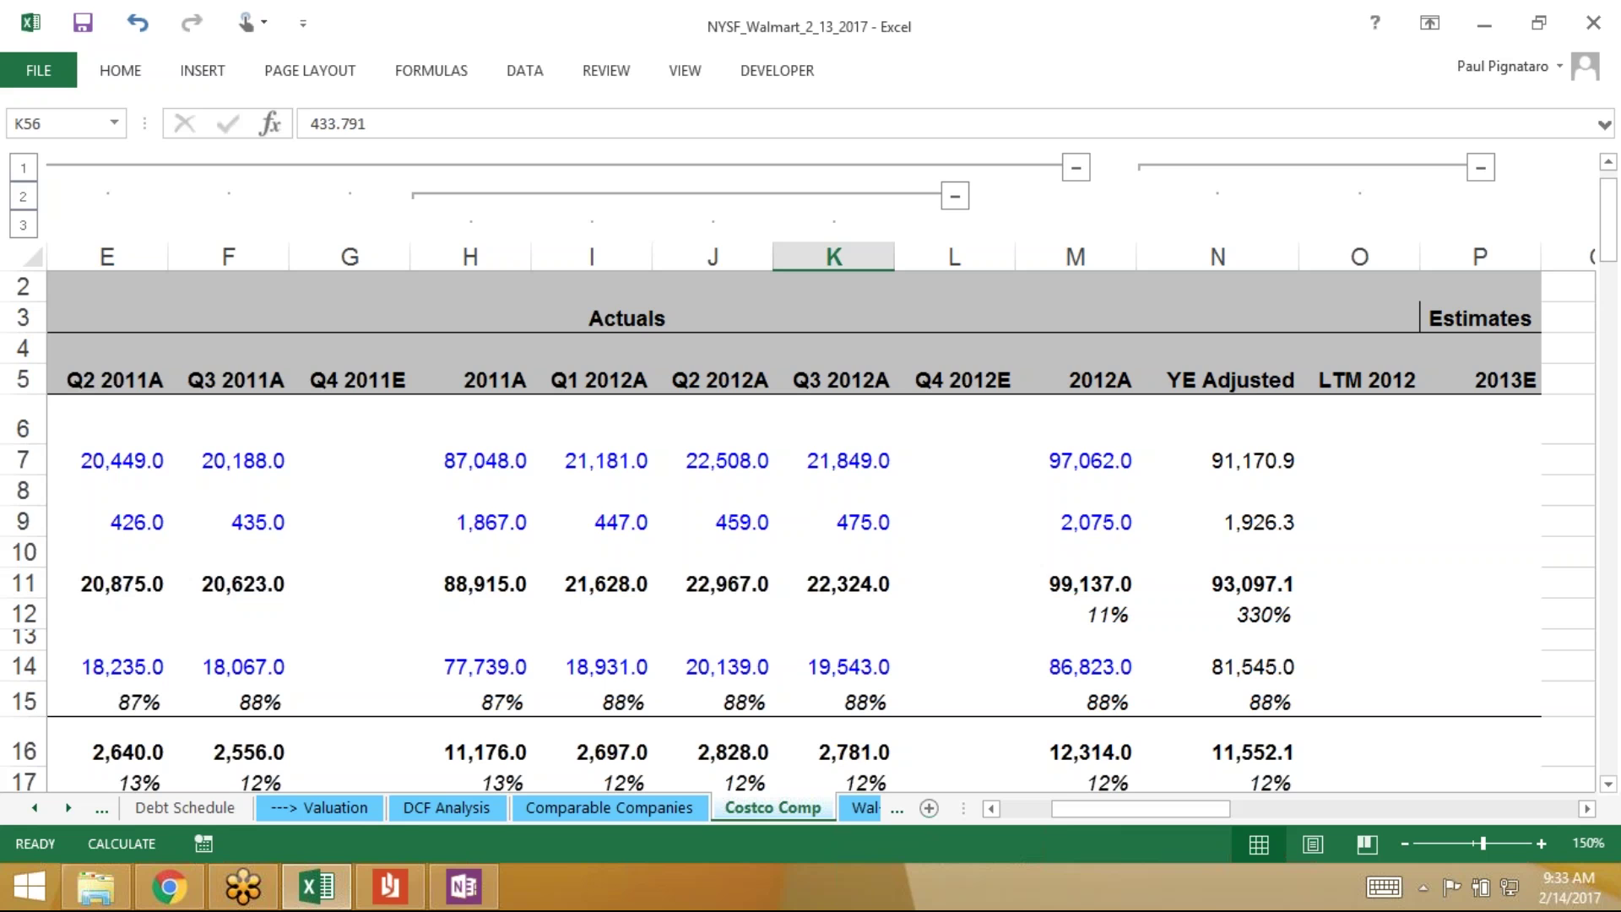
{"action": "scroll", "coordinate": [810, 524], "scroll_direction": "down", "scroll_amount": 7}
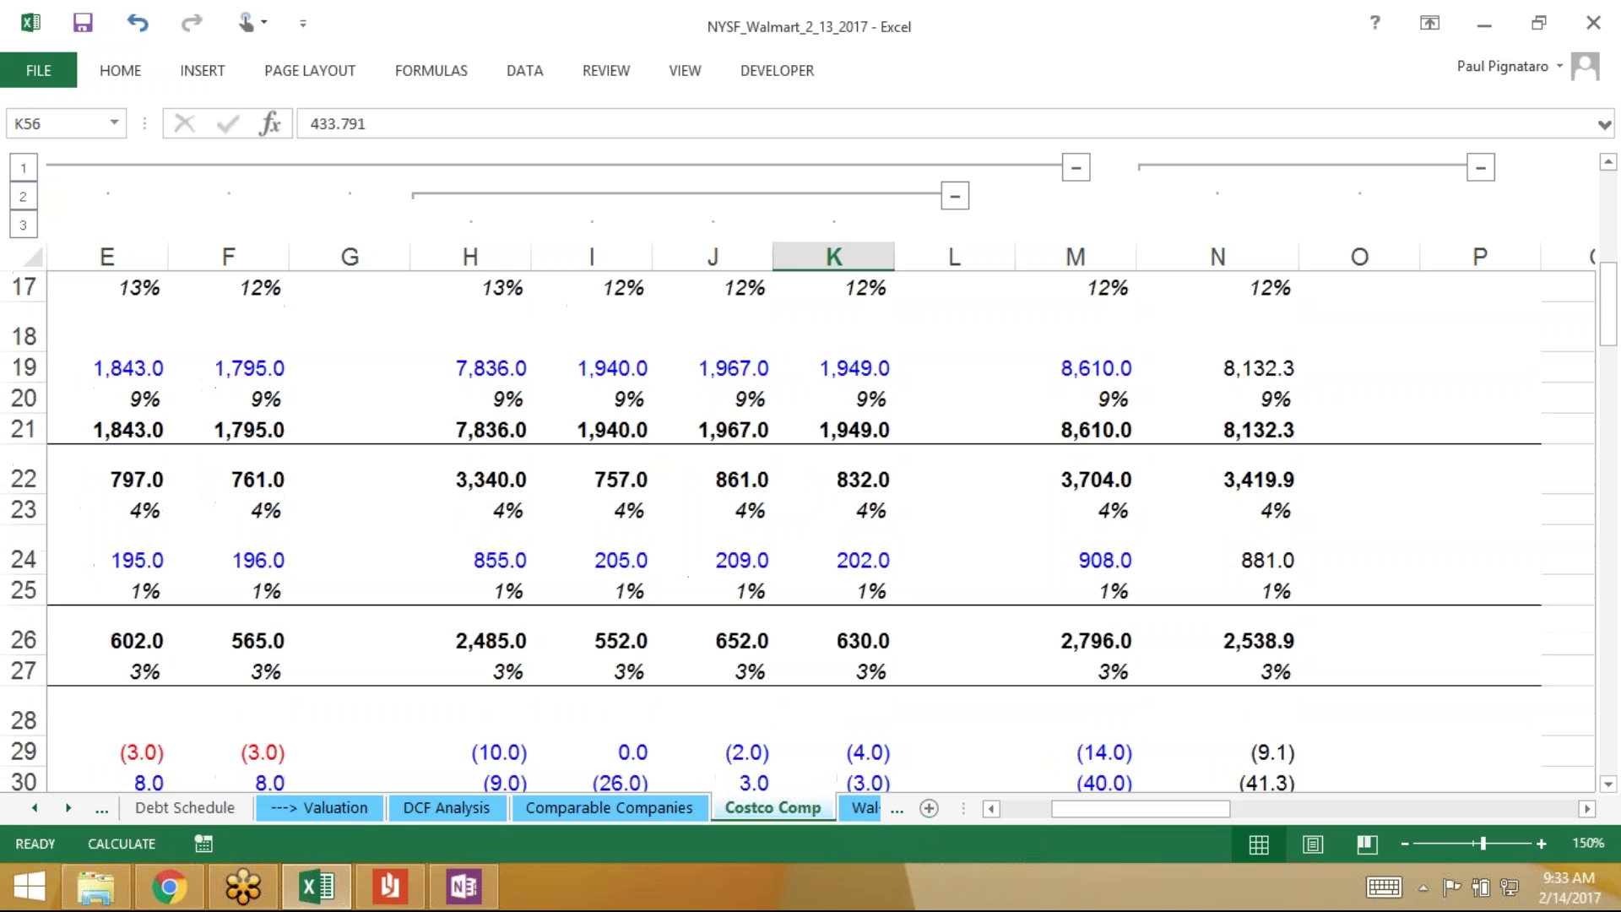
{"action": "scroll", "coordinate": [810, 523], "scroll_direction": "down", "scroll_amount": 9}
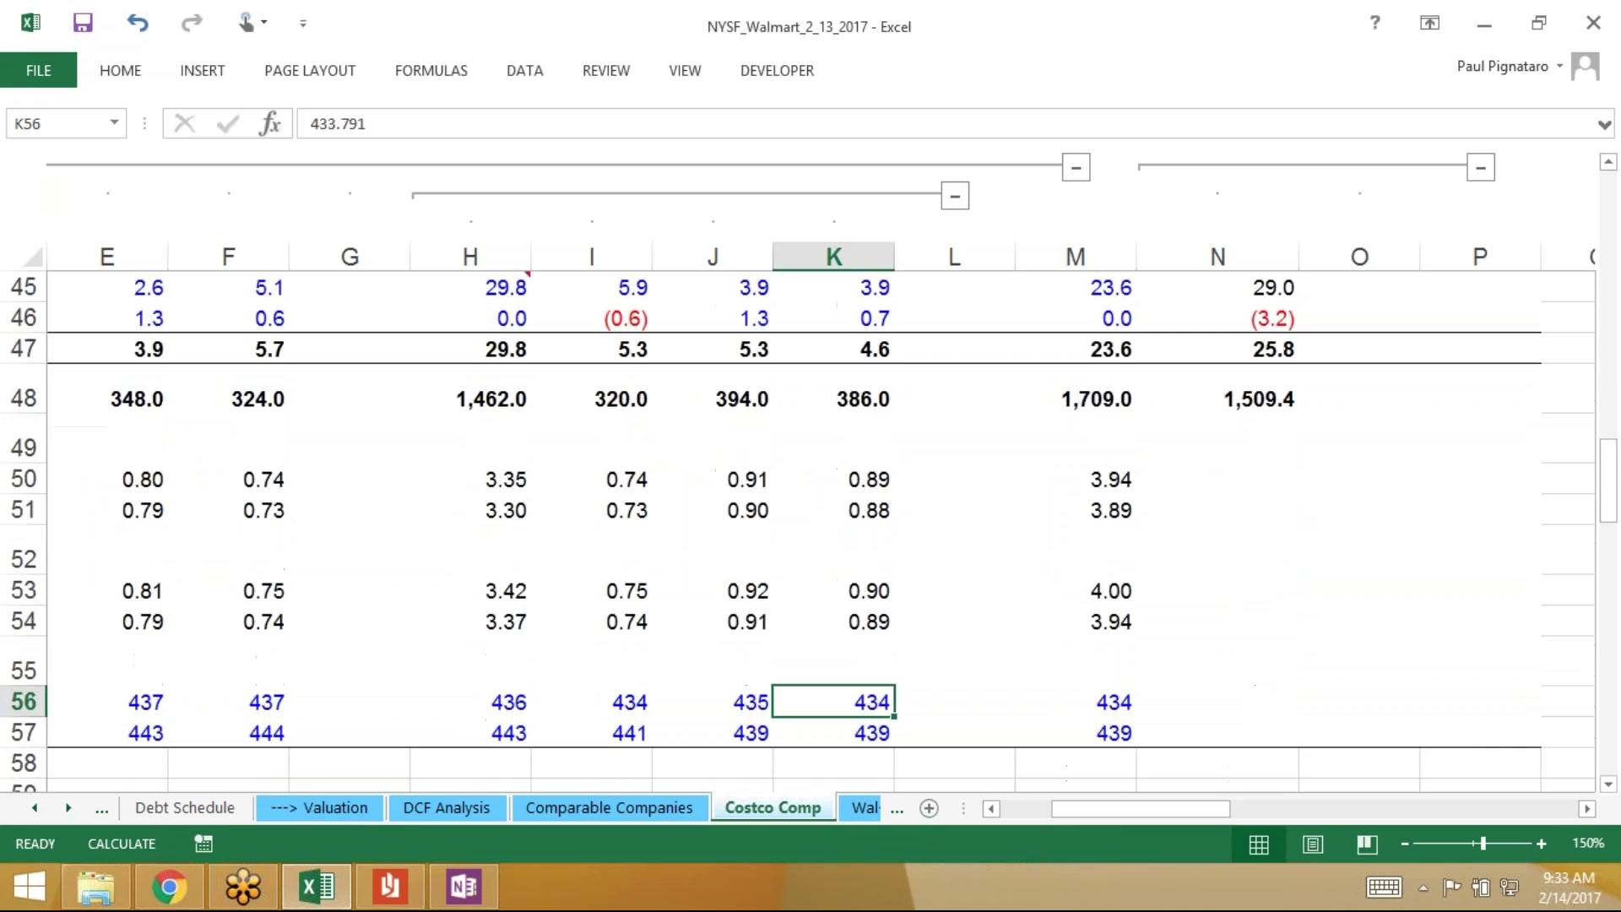
{"action": "key", "text": "Right"}
{"action": "key", "text": "Right"}
{"action": "key", "text": "Right"}
{"action": "type", "text": "="}
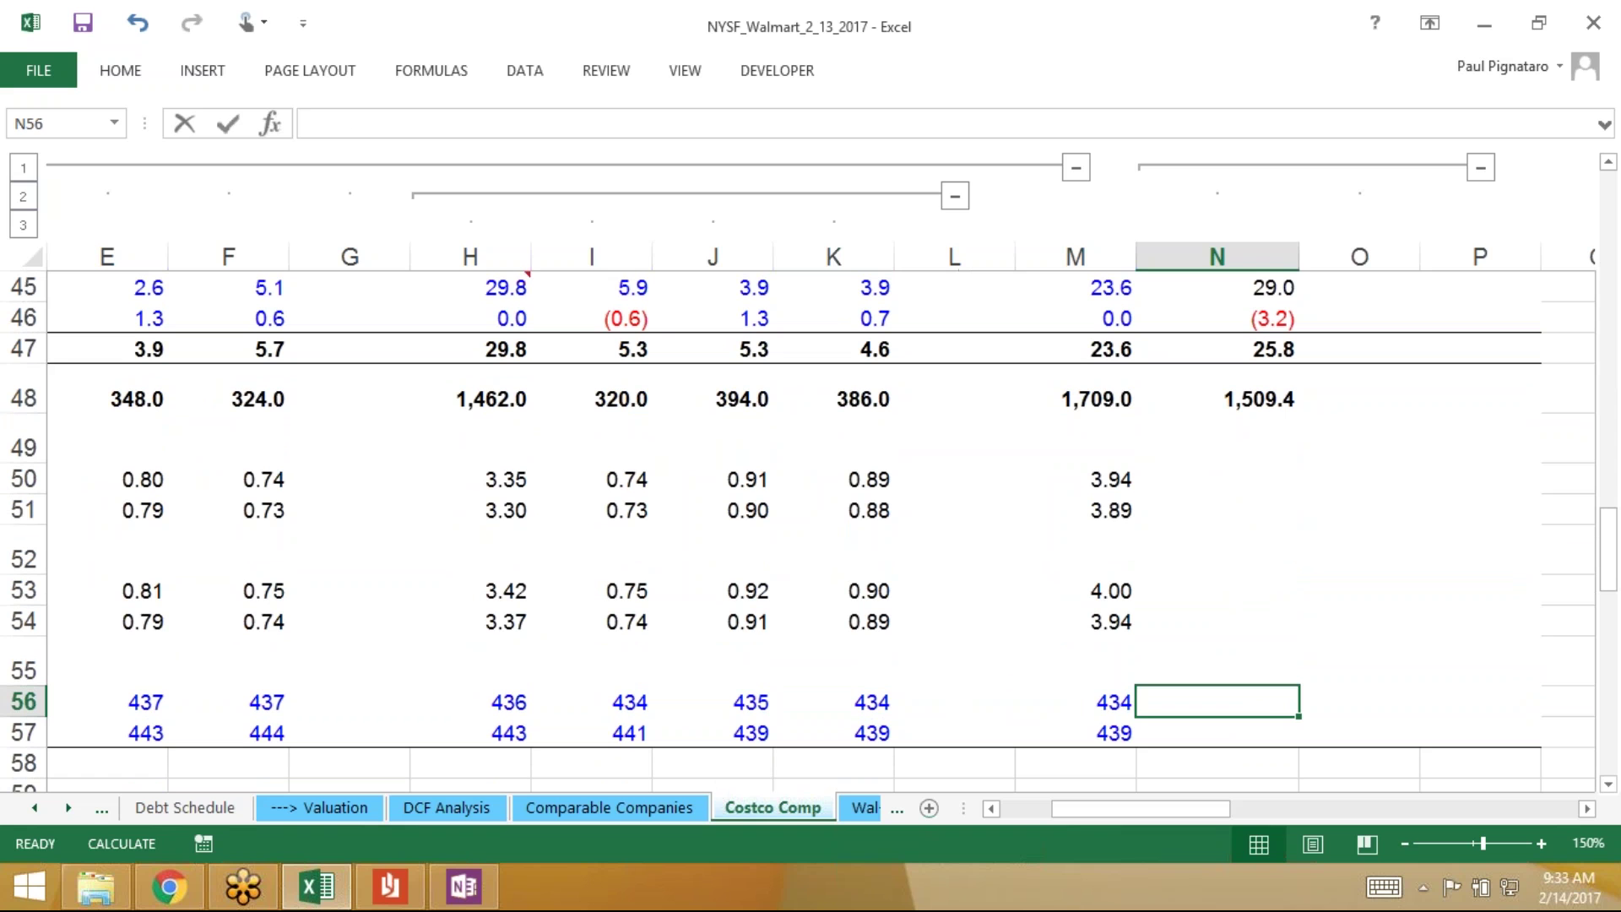
{"action": "key", "text": "Left"}
{"action": "key", "text": "Left"}
{"action": "key", "text": "Left"}
{"action": "key", "text": "Left"}
{"action": "key", "text": "Return"}
Copy the share count formula from N56 and paste only the formula into N57
{"action": "key", "text": "Up"}
{"action": "key", "text": "ctrl+c"}
{"action": "key", "text": "Down"}
{"action": "key", "text": "alt+e"}
{"action": "key", "text": "s"}
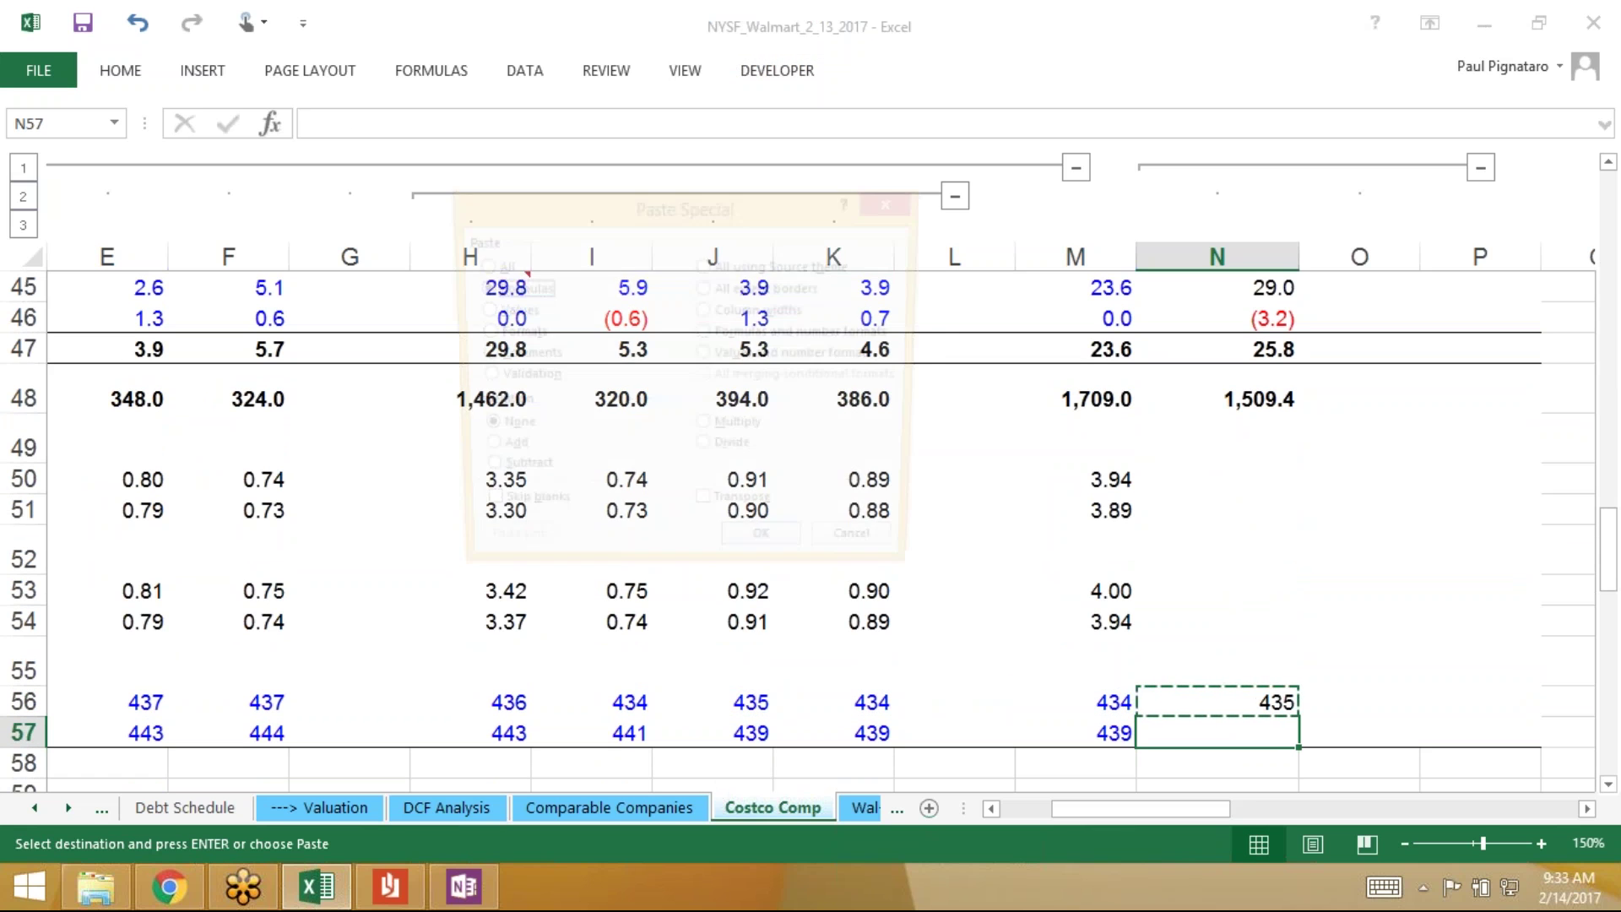
{"action": "key", "text": "f"}
{"action": "key", "text": "Return"}
{"action": "key", "text": "Left"}
{"action": "key", "text": "Up"}
{"action": "key", "text": "Right"}
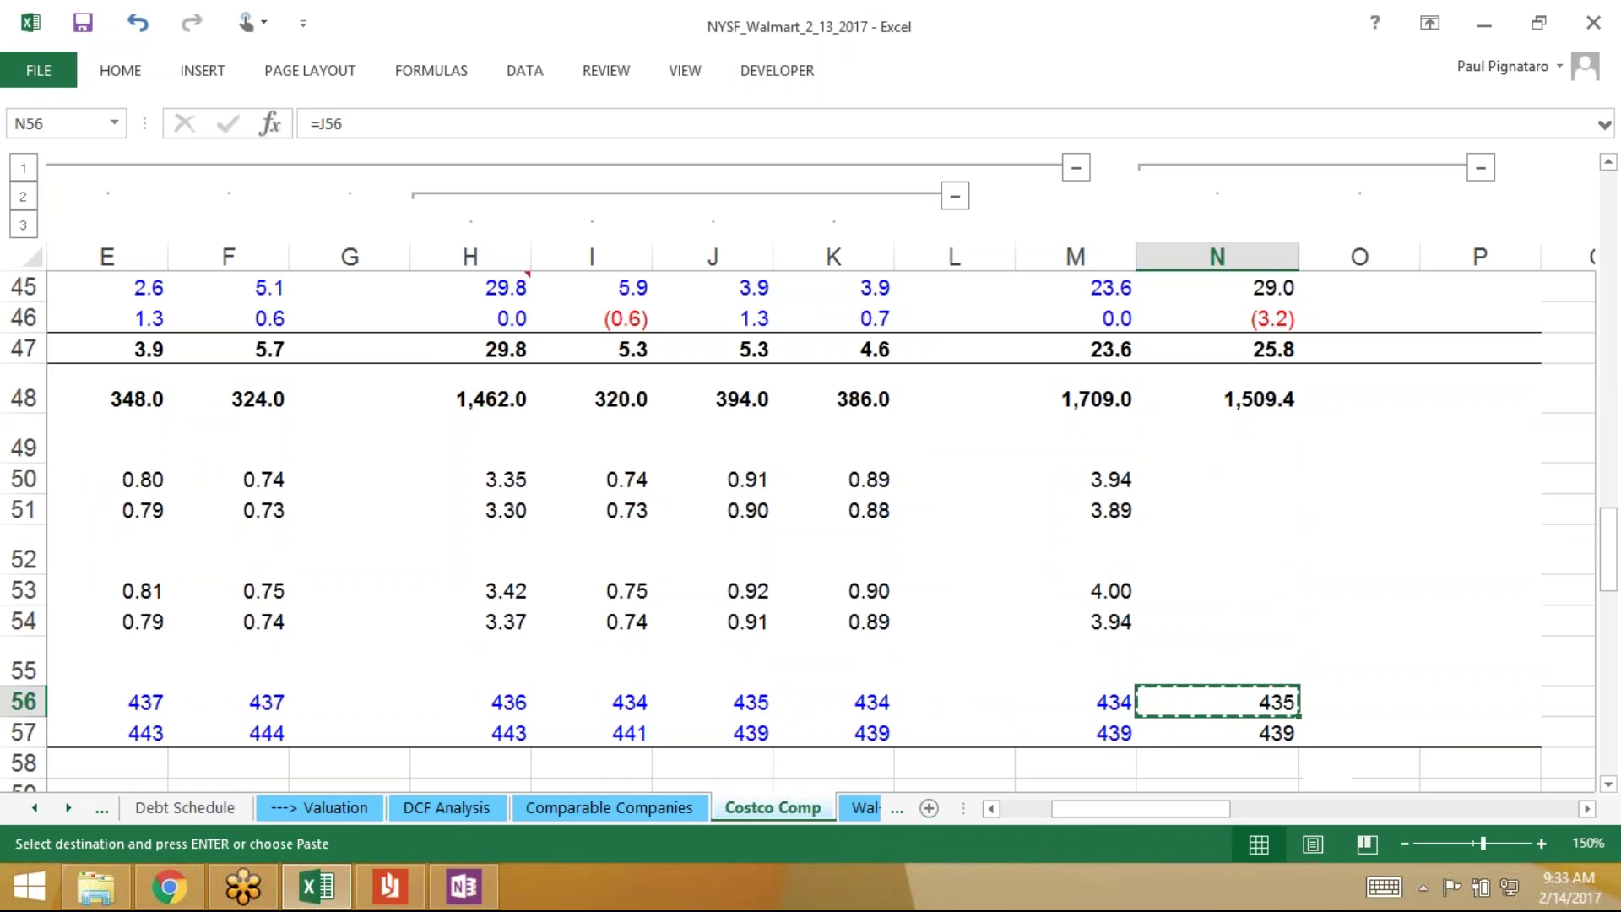
{"action": "key", "text": "Left"}
{"action": "key", "text": "Right"}
{"action": "key", "text": "Down"}
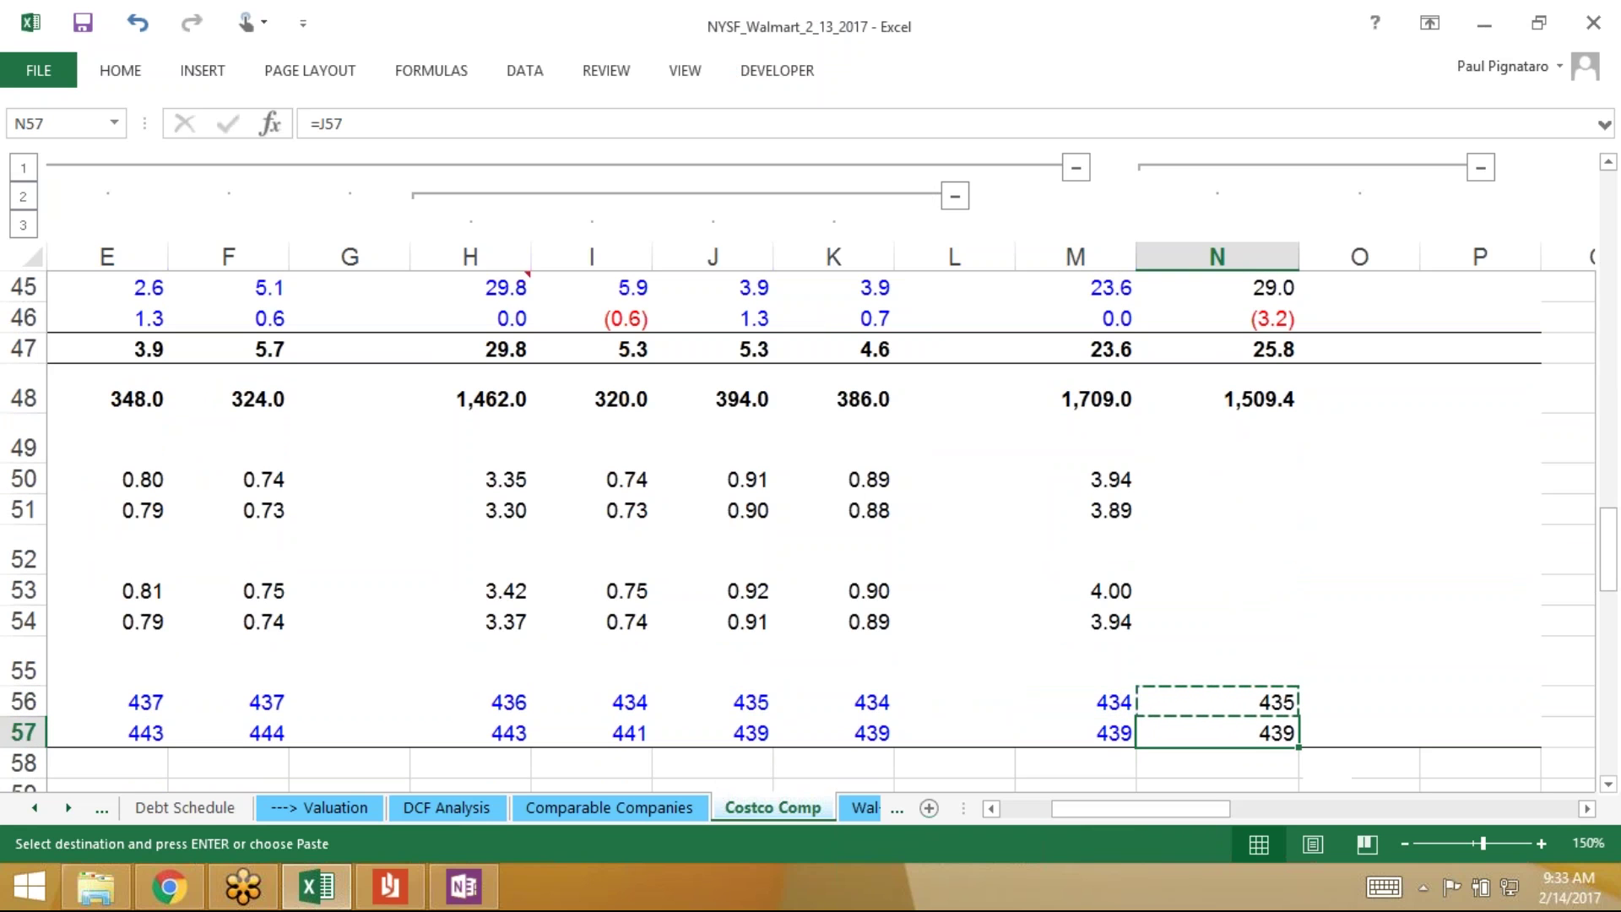
{"action": "key", "text": "Left"}
{"action": "key", "text": "Right"}
Fill the 2012A per-share formulas from M50:M54 across into YE Adjusted cells N50:N54
{"action": "key", "text": "Up"}
{"action": "key", "text": "Up"}
{"action": "key", "text": "Up"}
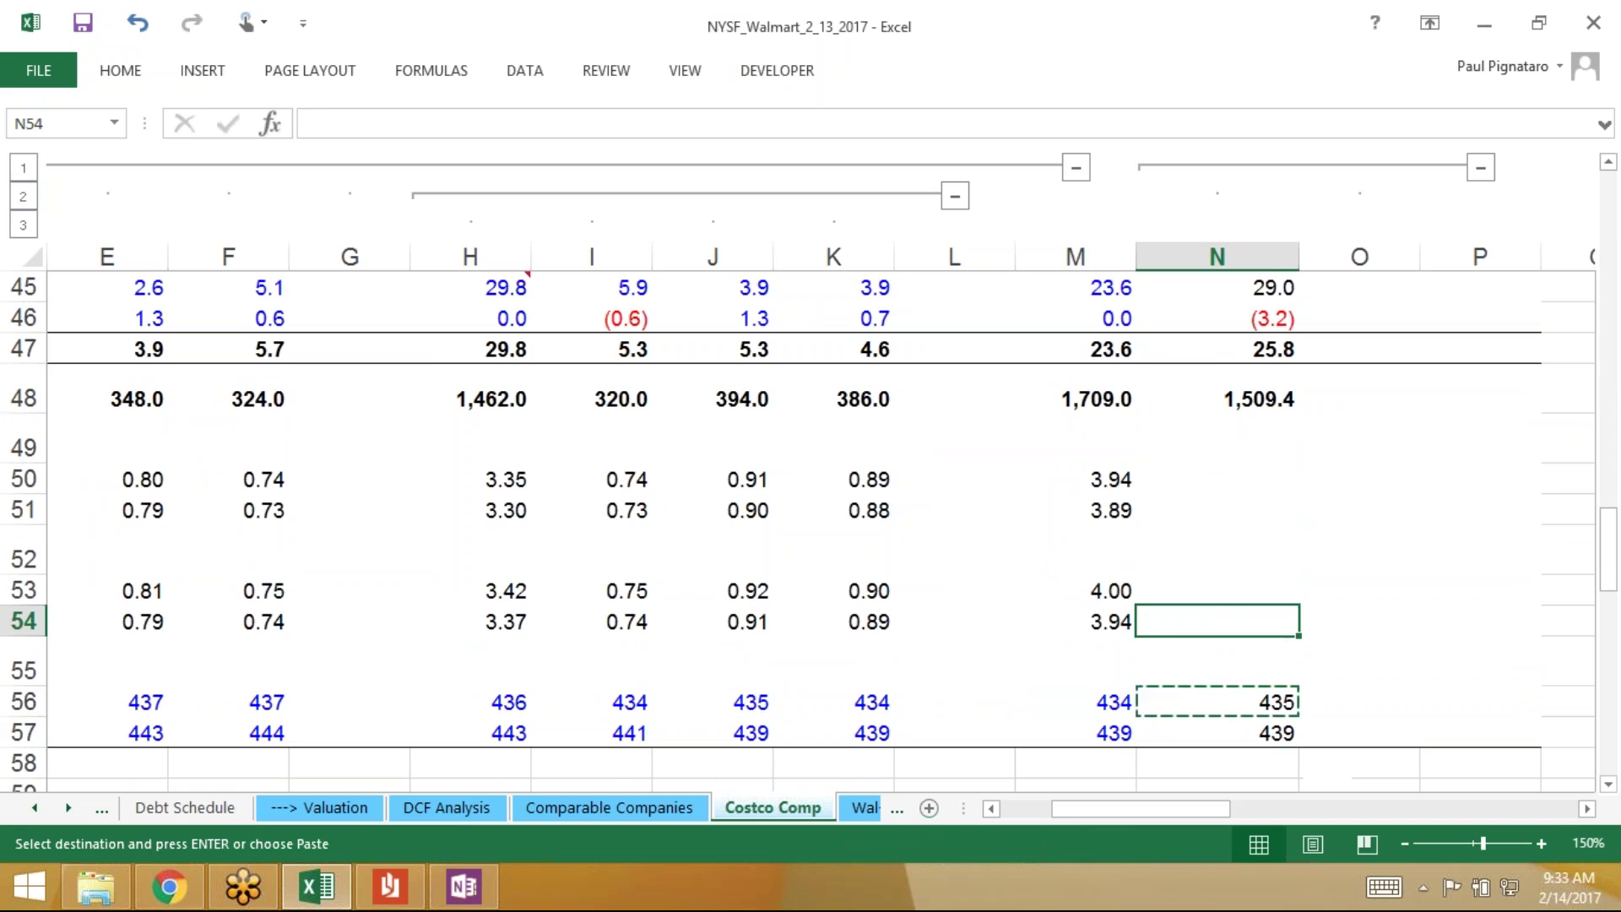
{"action": "key", "text": "Left"}
{"action": "key", "text": "shift+Up"}
{"action": "key", "text": "shift+Up"}
{"action": "key", "text": "shift+Up"}
{"action": "key", "text": "shift+Up"}
{"action": "key", "text": "shift+Up"}
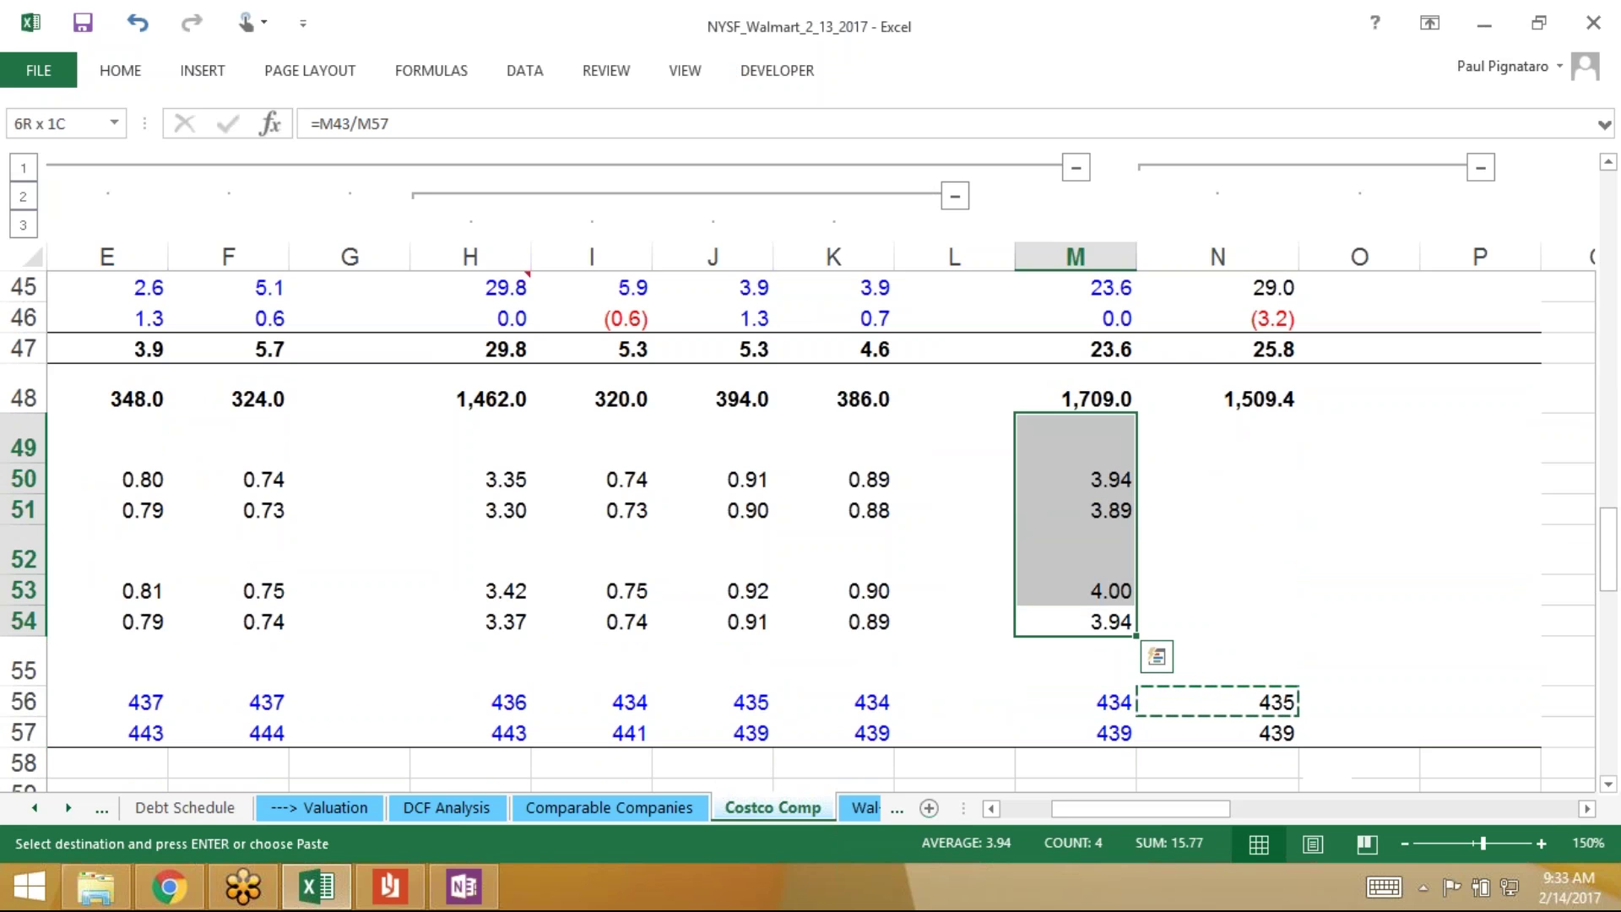
{"action": "key", "text": "shift+Right"}
{"action": "key", "text": "shift+Down"}
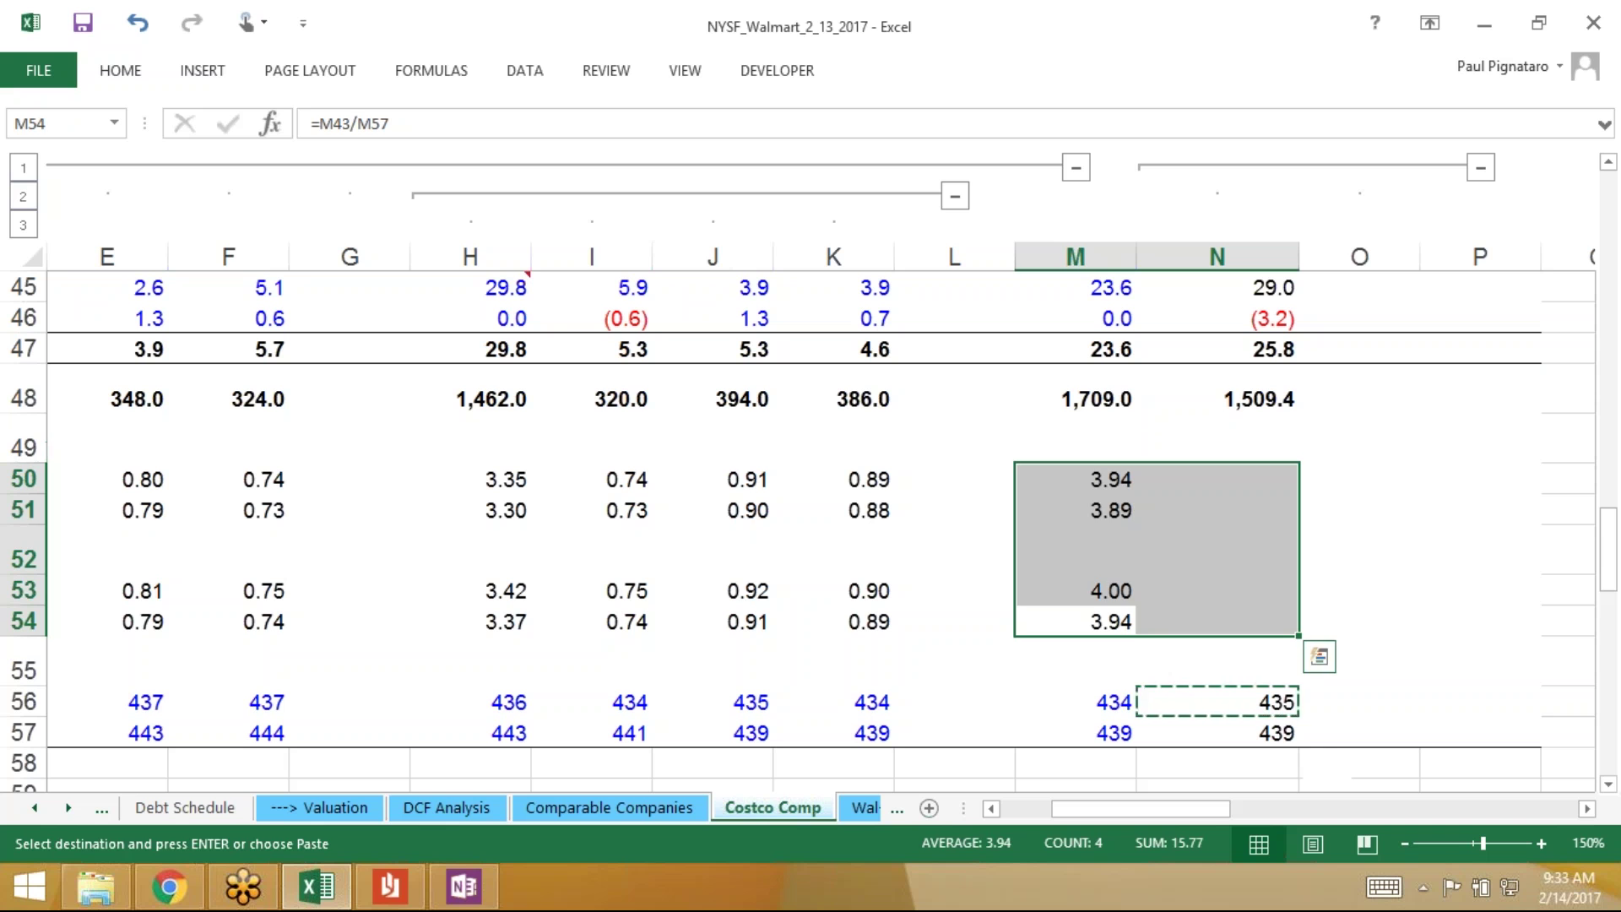
{"action": "key", "text": "ctrl+r"}
{"action": "key", "text": "Right"}
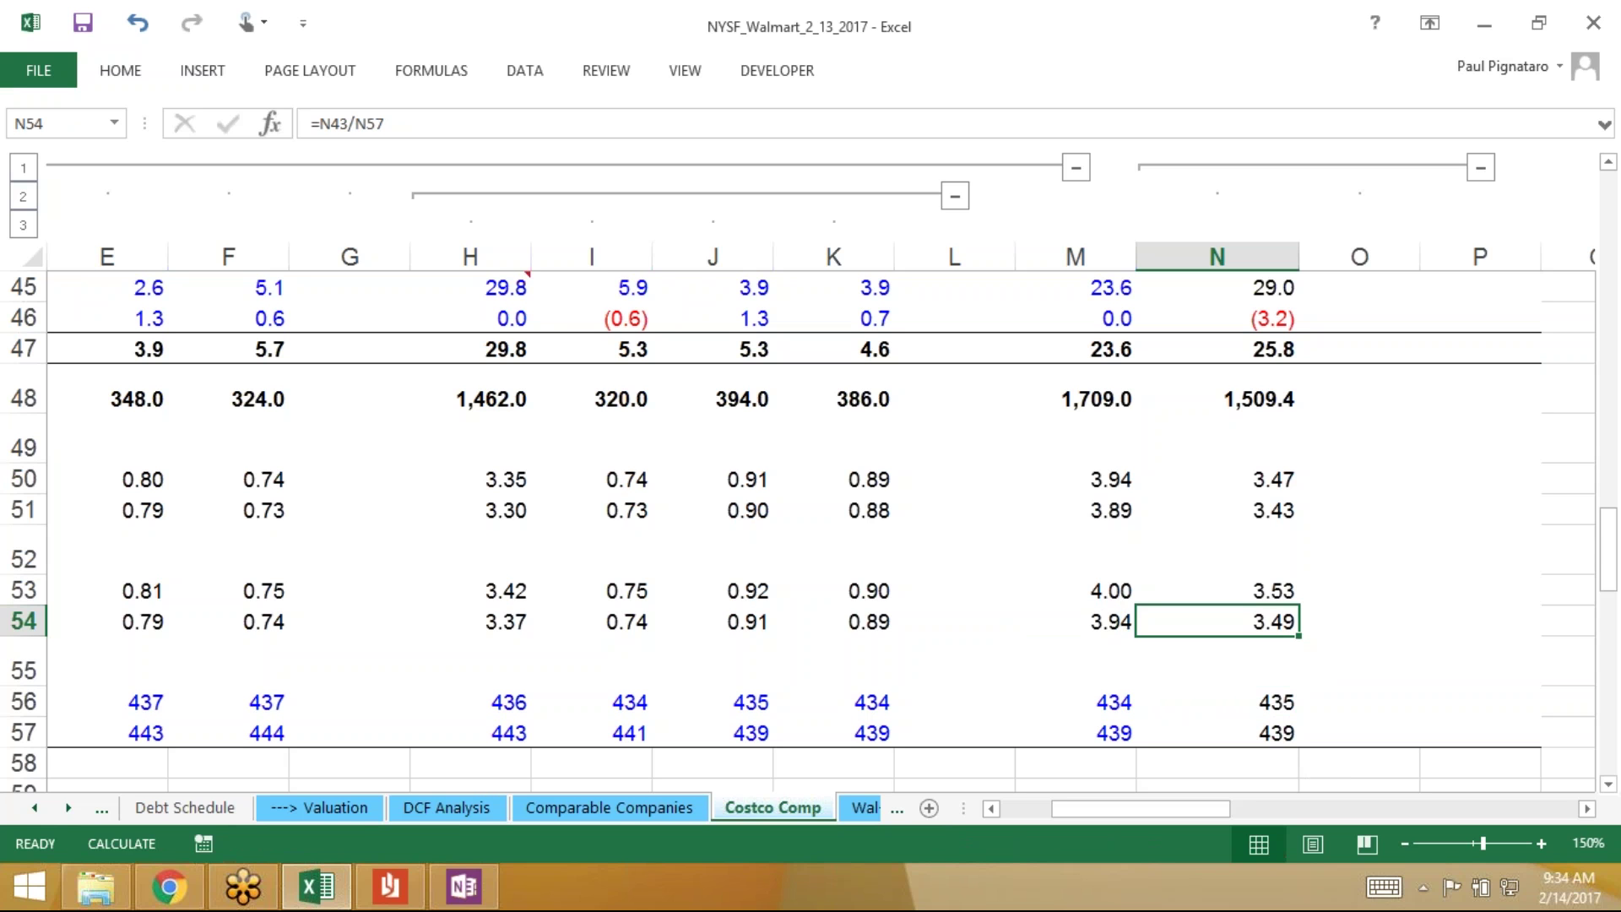
Inspect the YE Adjusted per-share formulas and the share count reference in N56
{"action": "key", "text": "Up"}
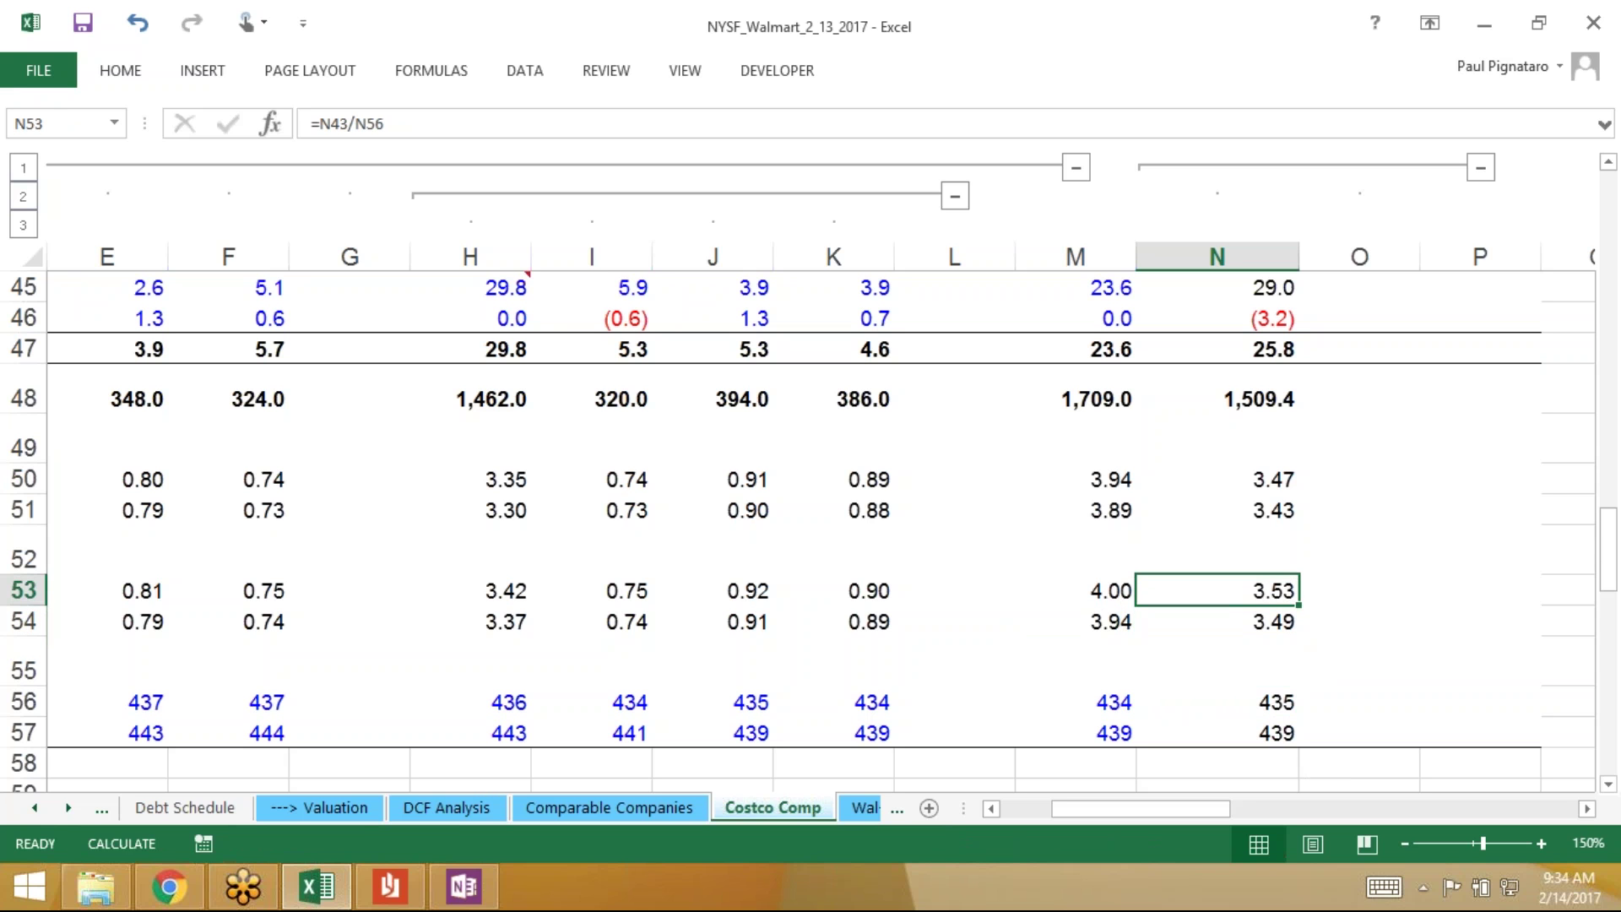
{"action": "key", "text": "Up"}
{"action": "key", "text": "Up"}
{"action": "key", "text": "Down"}
{"action": "key", "text": "Down"}
{"action": "key", "text": "Down"}
{"action": "key", "text": "Down"}
{"action": "key", "text": "Down"}
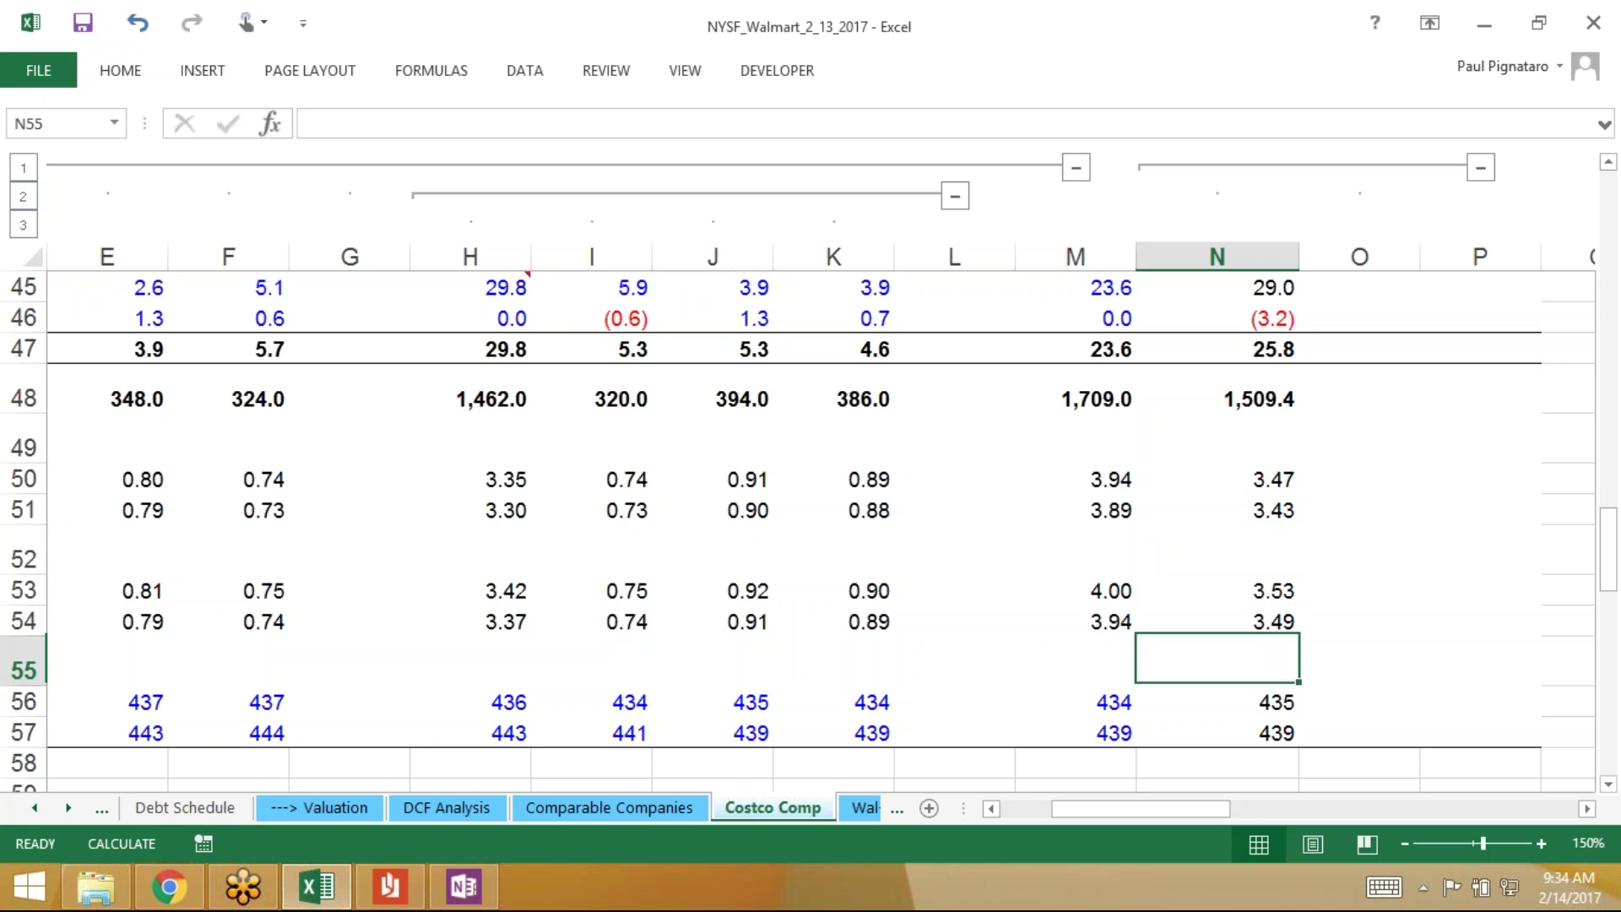
{"action": "key", "text": "F2"}
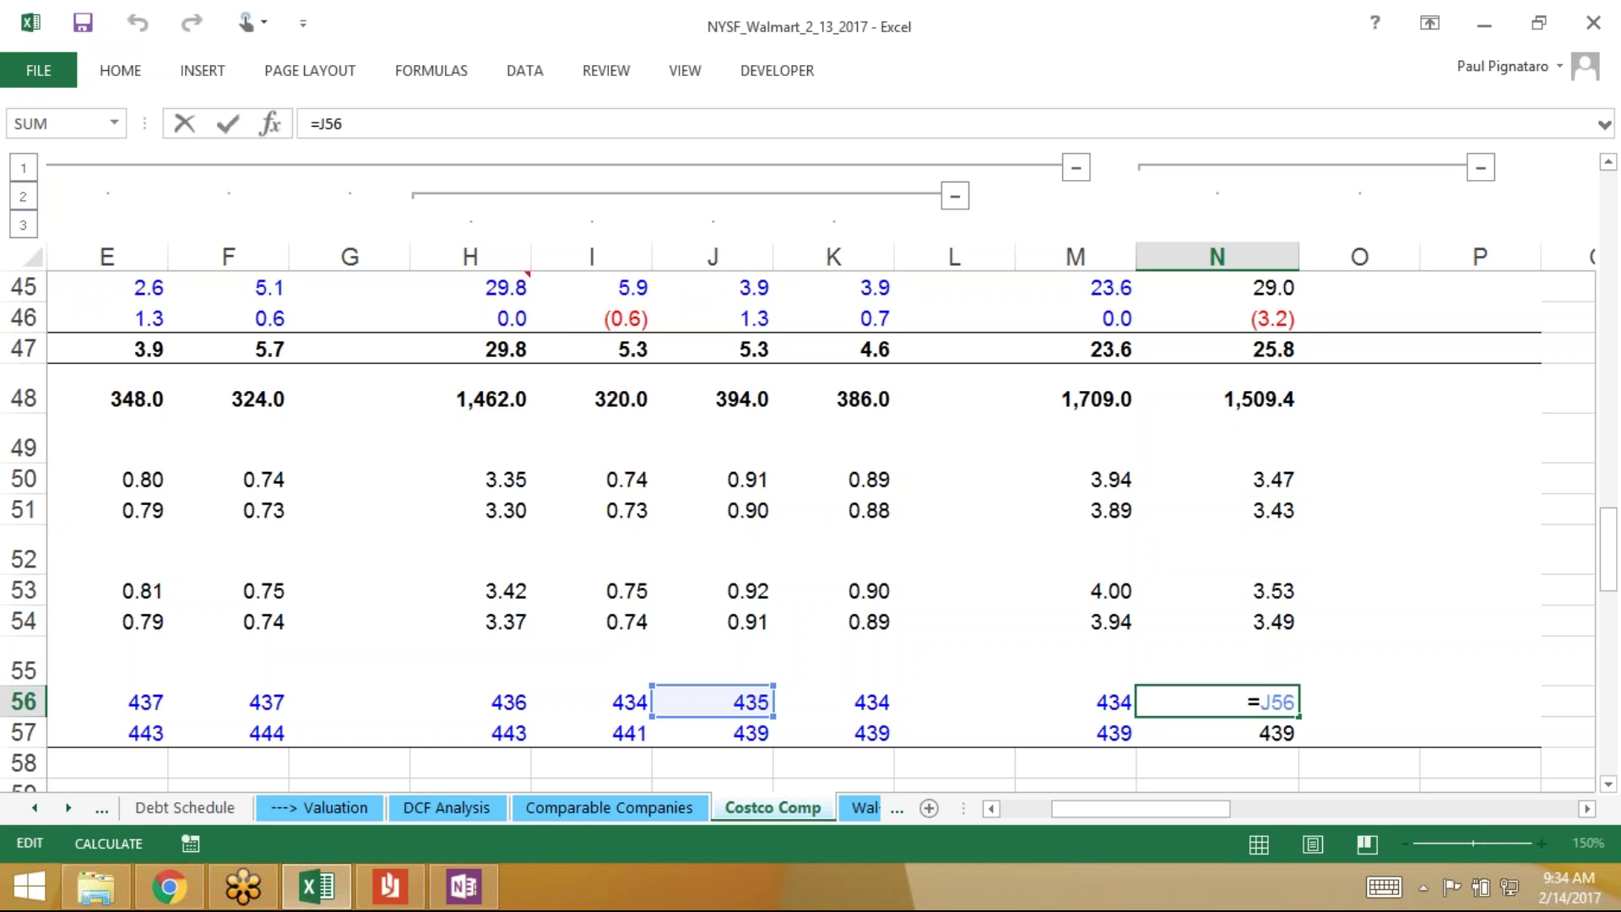
{"action": "key", "text": "Escape"}
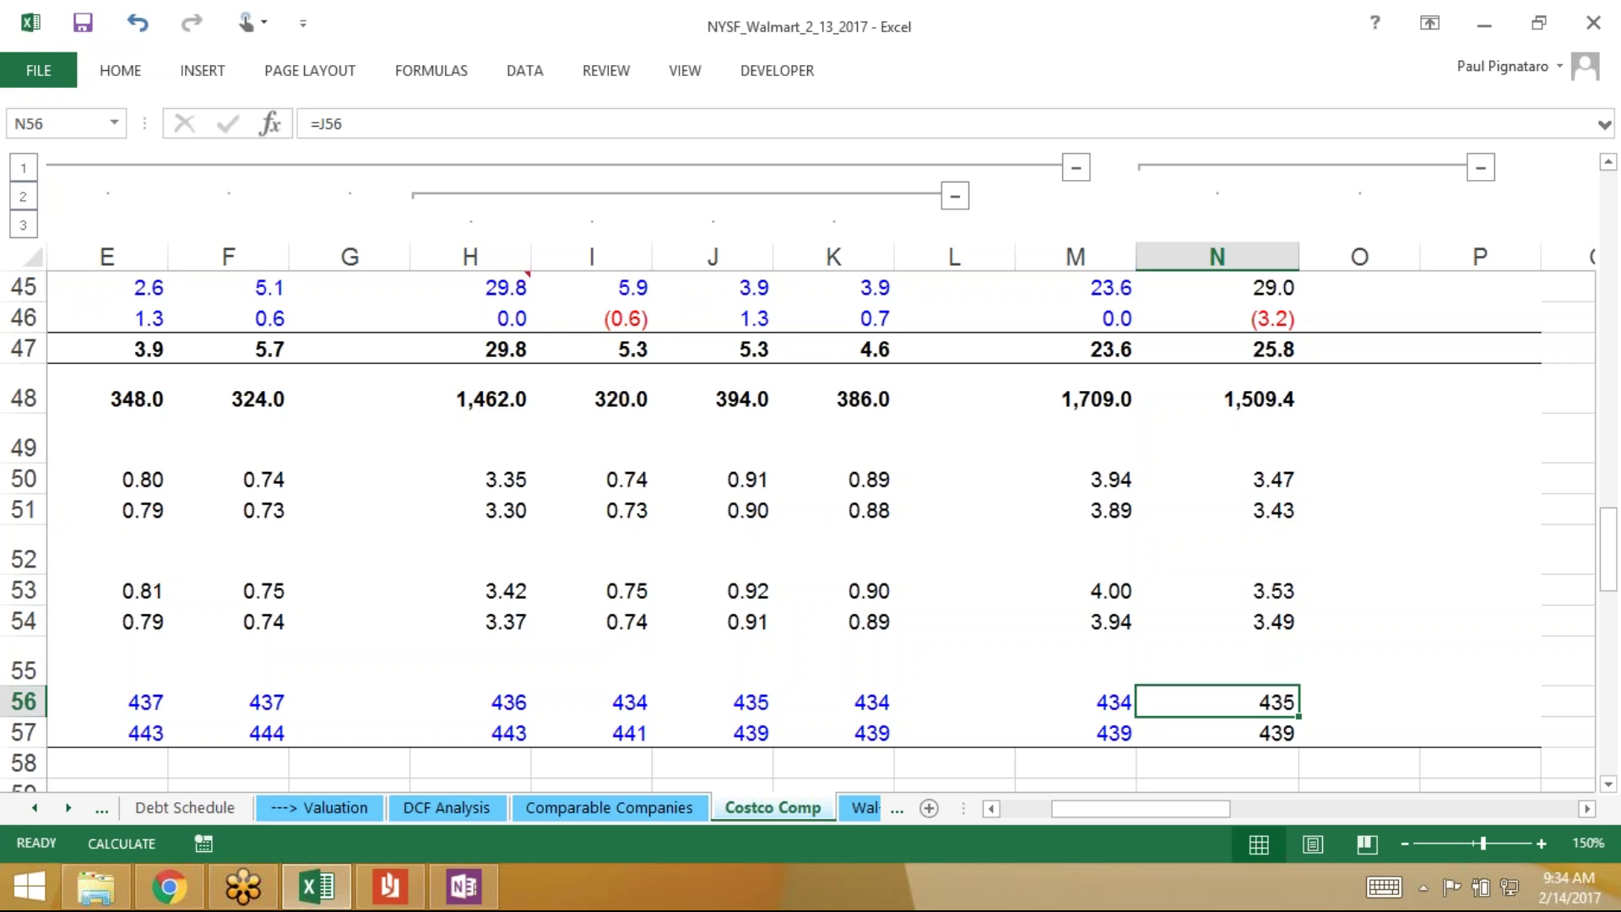
Select the first LTM 2012 input cell, O7
{"action": "scroll", "coordinate": [810, 507], "scroll_direction": "up", "scroll_amount": 15}
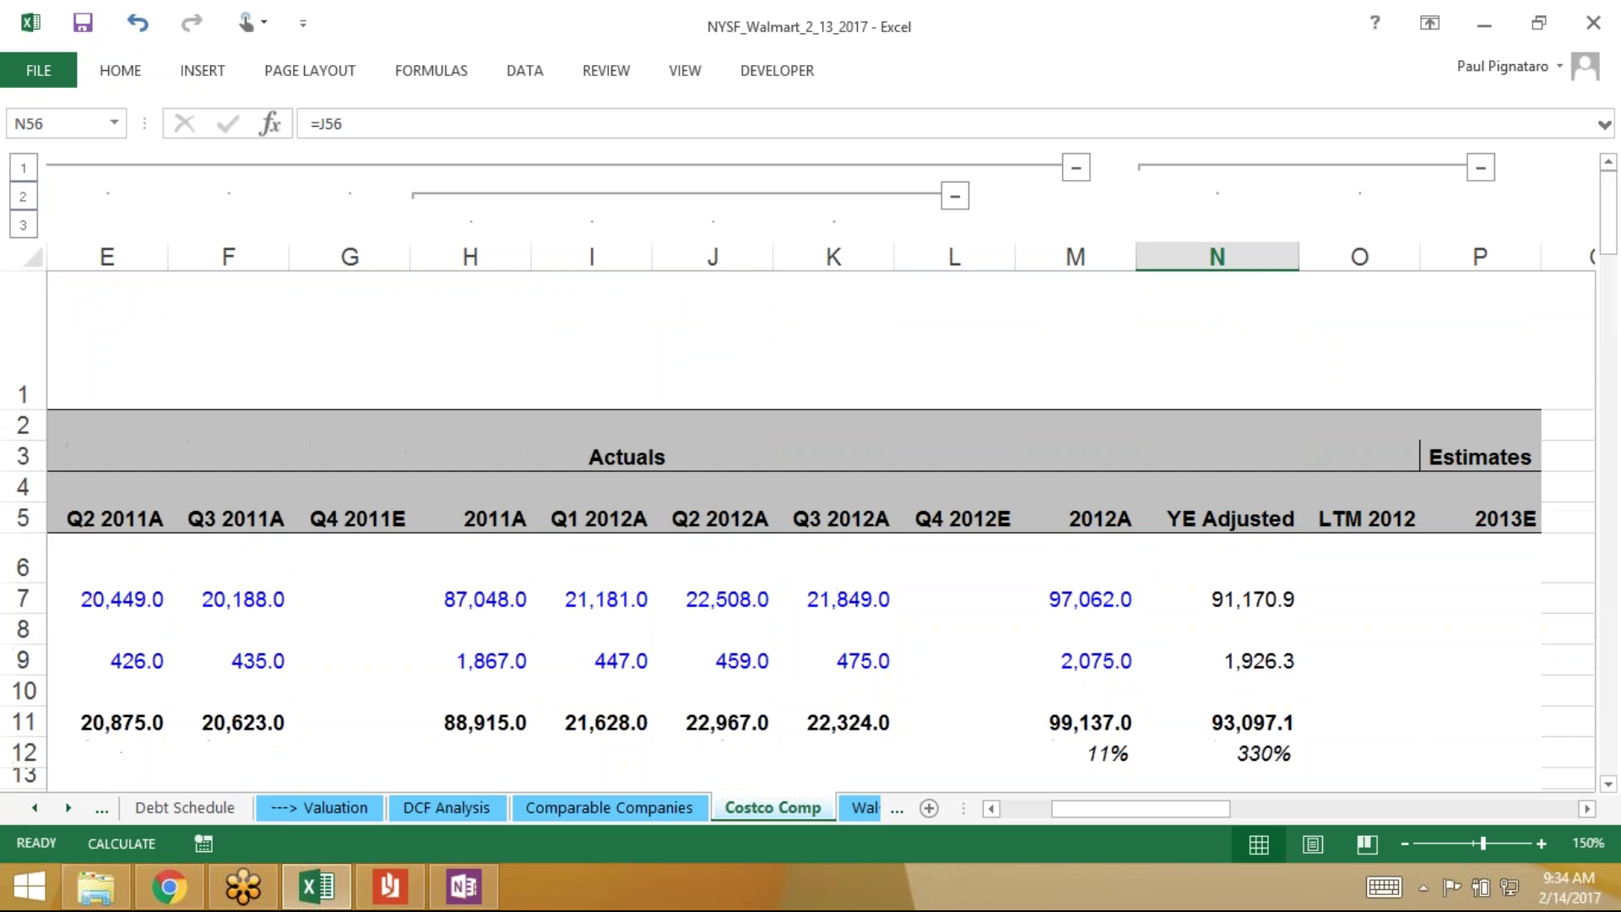
{"action": "left_click", "coordinate": [1359, 559]}
{"action": "left_click", "coordinate": [1359, 628]}
{"action": "left_click", "coordinate": [1359, 598]}
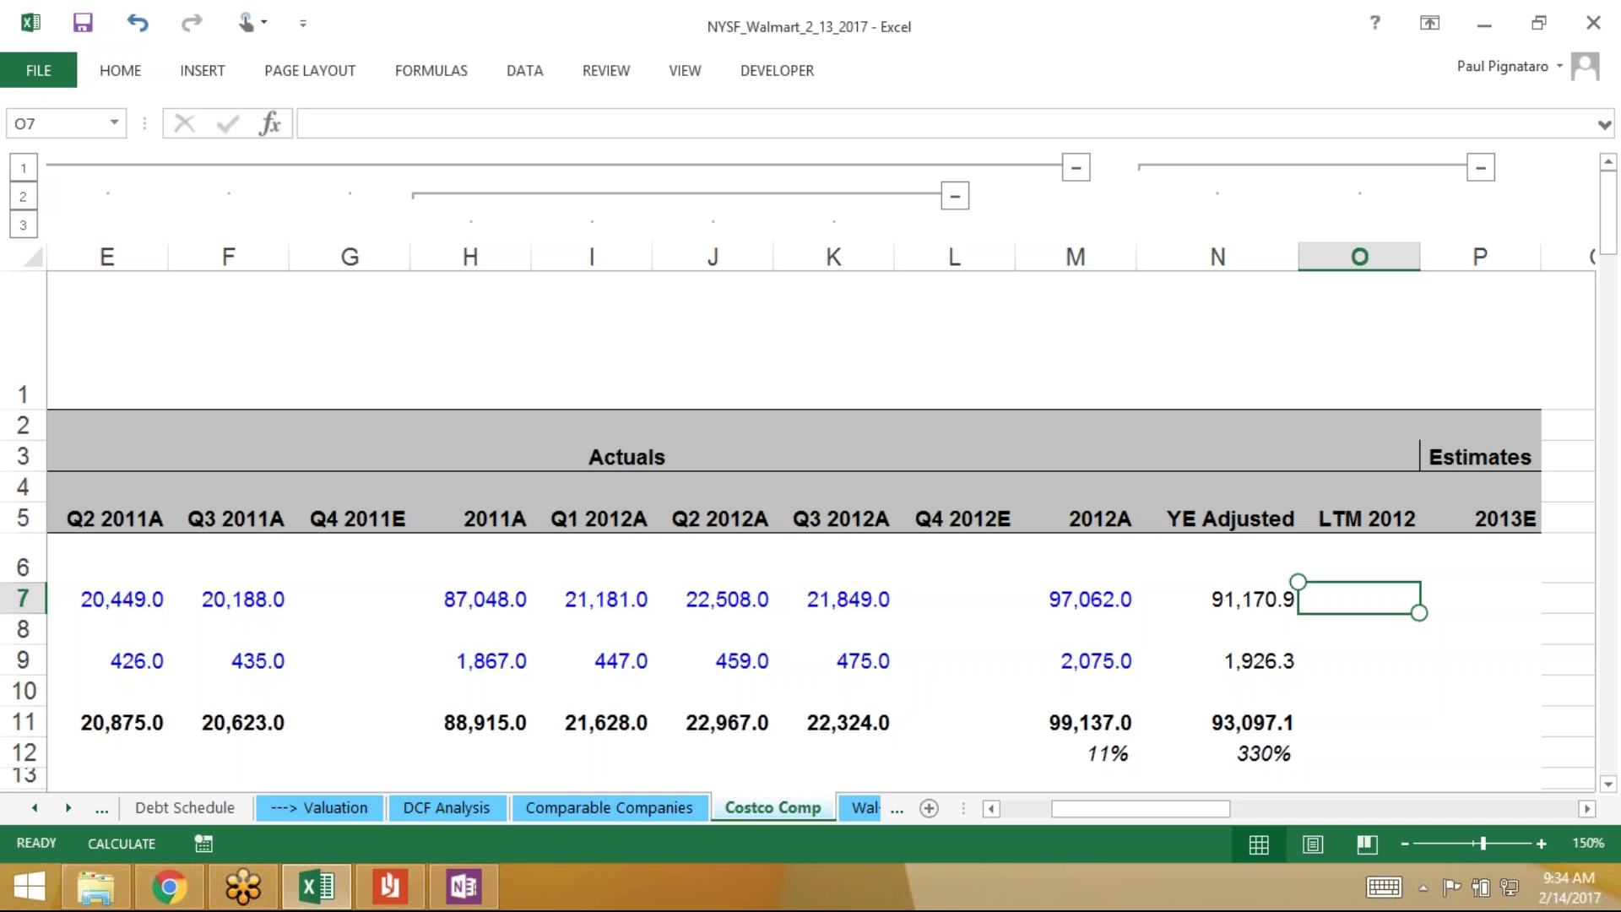
{"action": "left_click", "coordinate": [1595, 28]}
{"action": "left_click", "coordinate": [1354, 601]}
Switch to the OneNote calendarization page and clear the yellow highlighting from the Costco date ranges, 2011 YE through Q2 2012
{"action": "key", "text": "alt+Tab"}
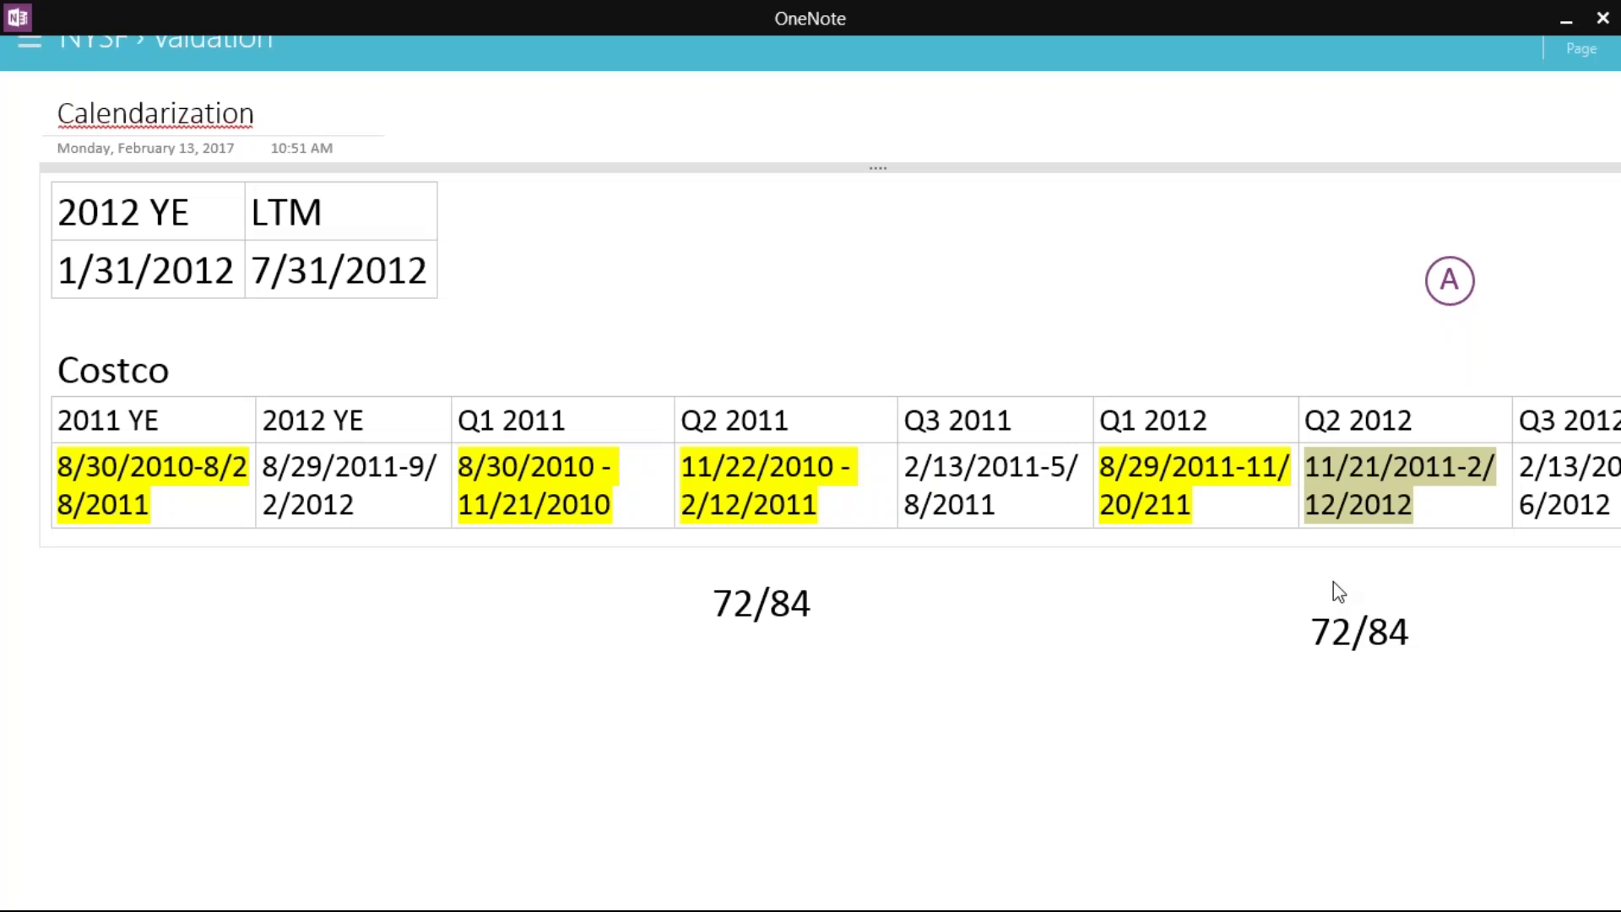
{"action": "left_click", "coordinate": [1456, 501]}
{"action": "left_click_drag", "start_coordinate": [1456, 502], "coordinate": [179, 467]}
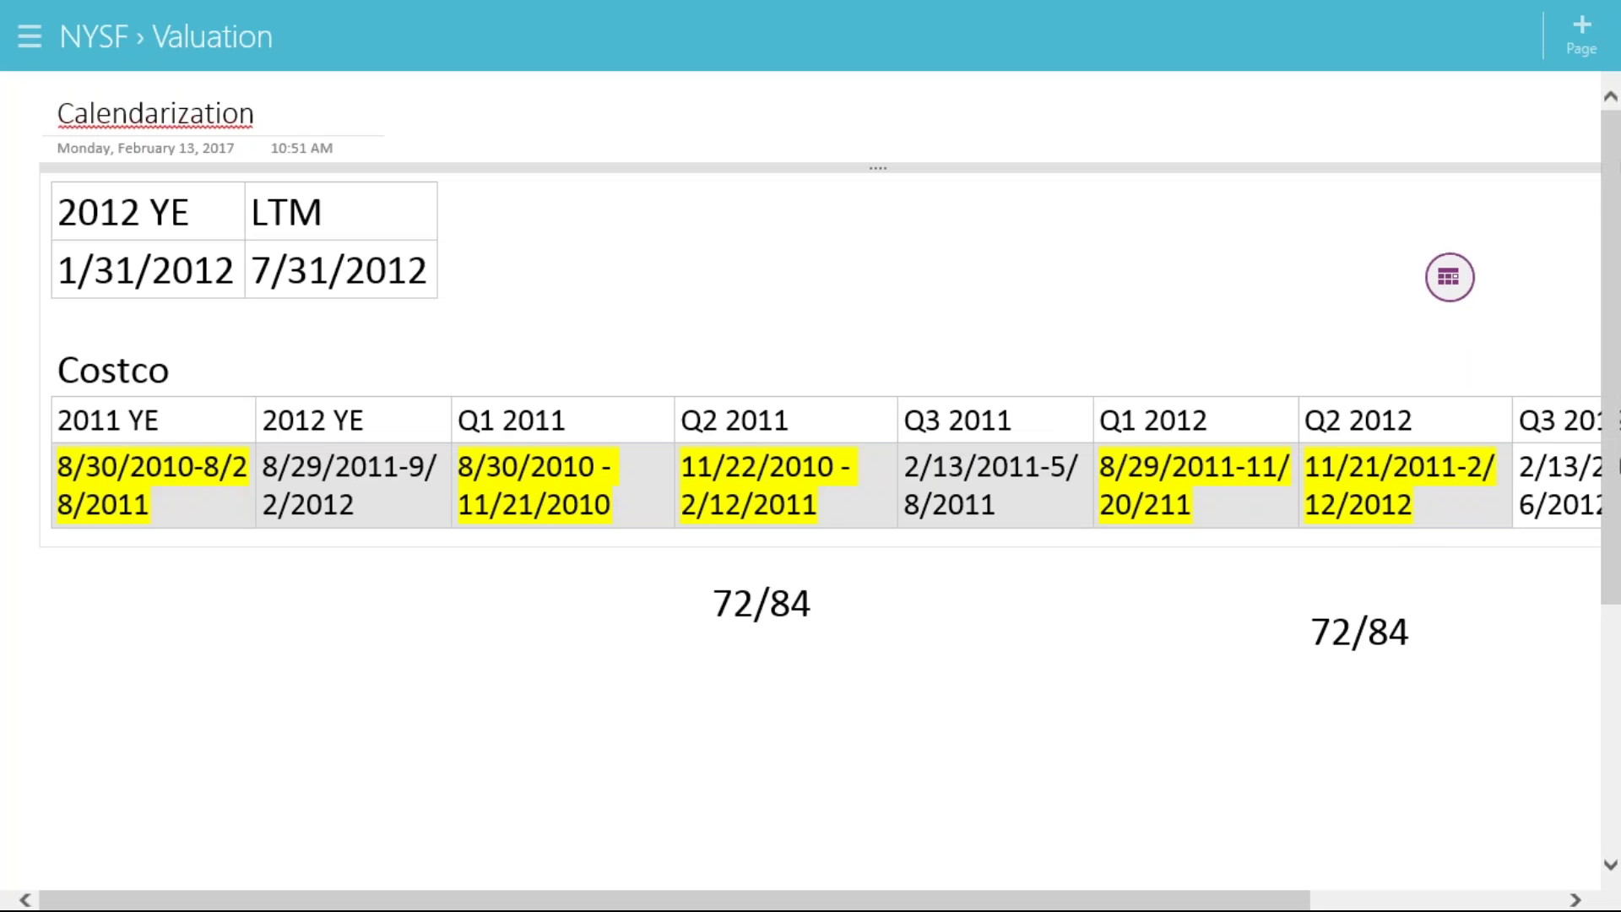
{"action": "left_click", "coordinate": [1450, 277]}
{"action": "left_click", "coordinate": [1447, 177]}
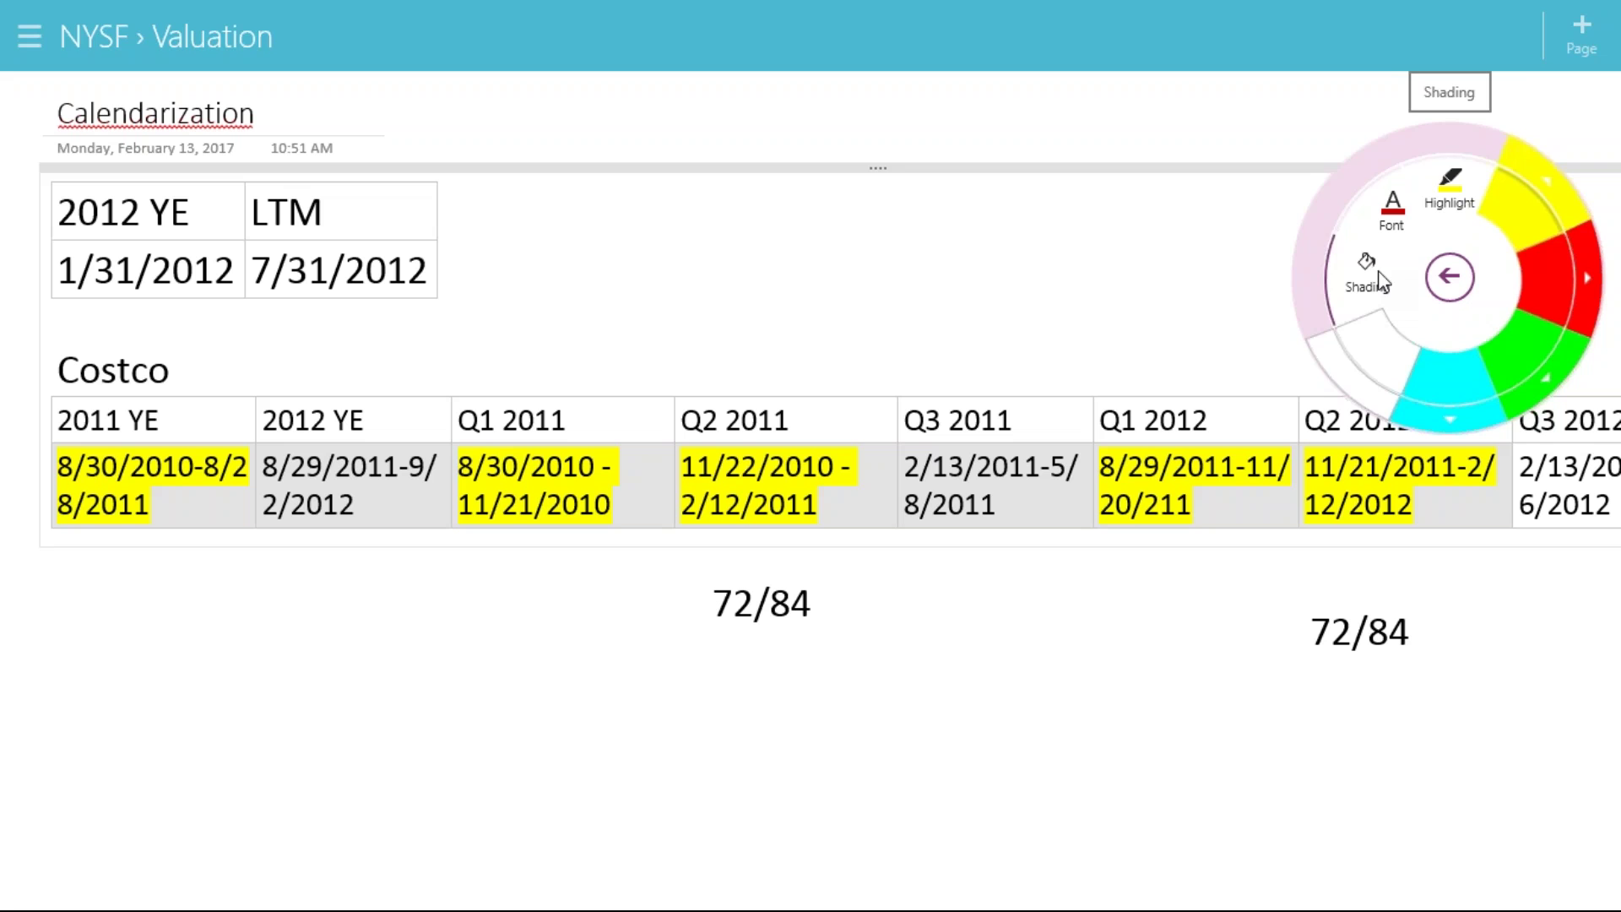
{"action": "left_click", "coordinate": [1389, 358]}
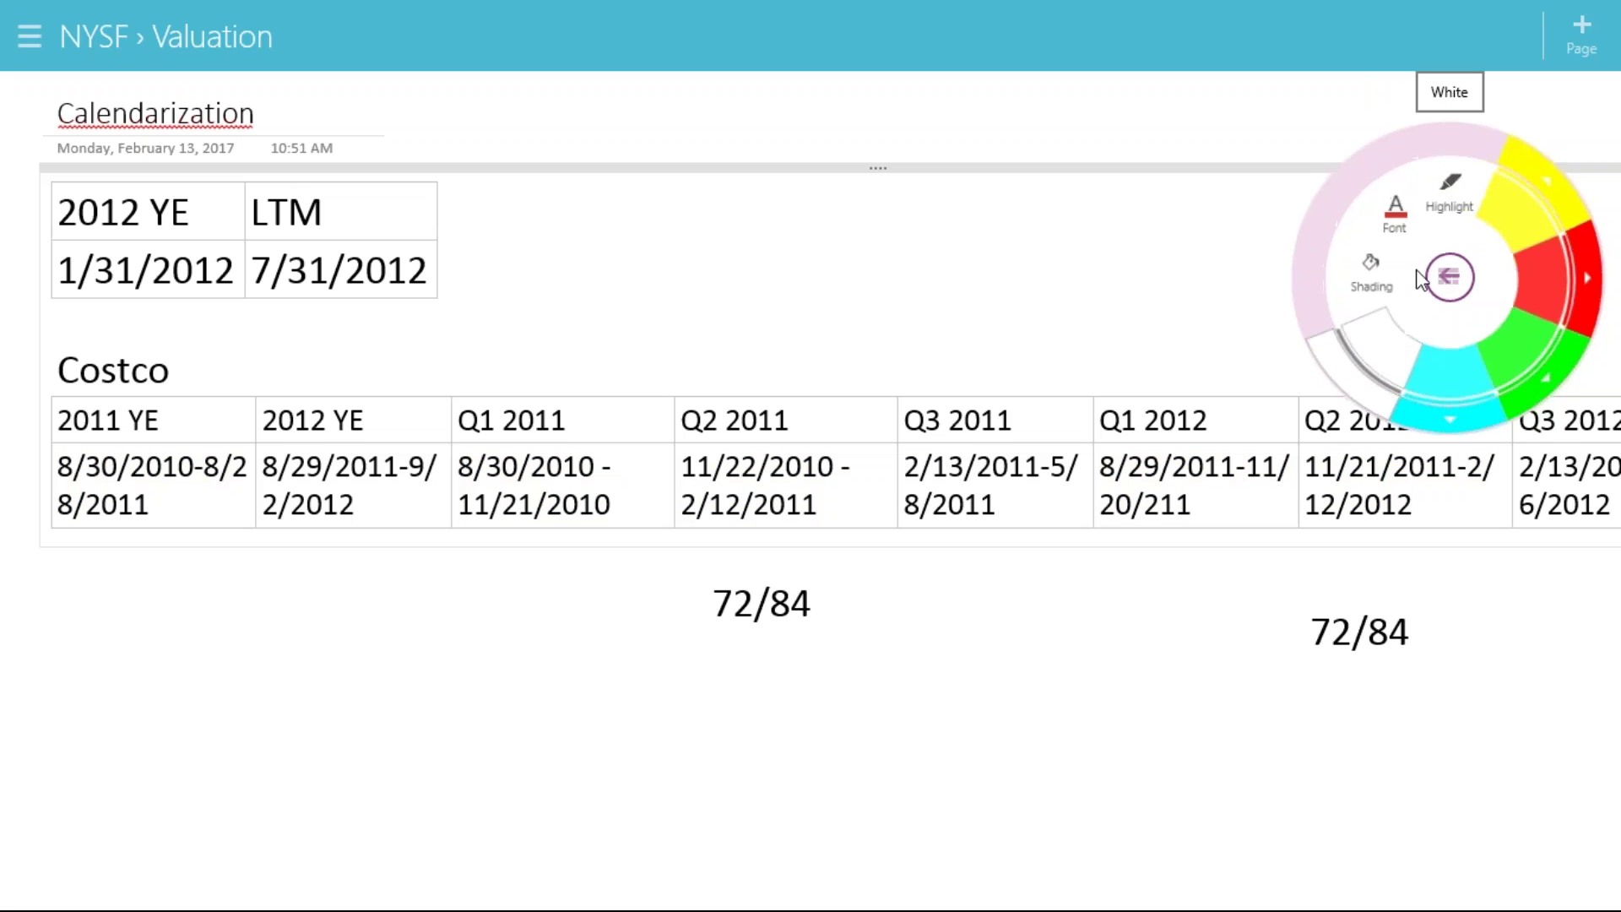
Delete both 72/84 notes below the Costco date table and return to Excel
{"action": "left_click", "coordinate": [1054, 671]}
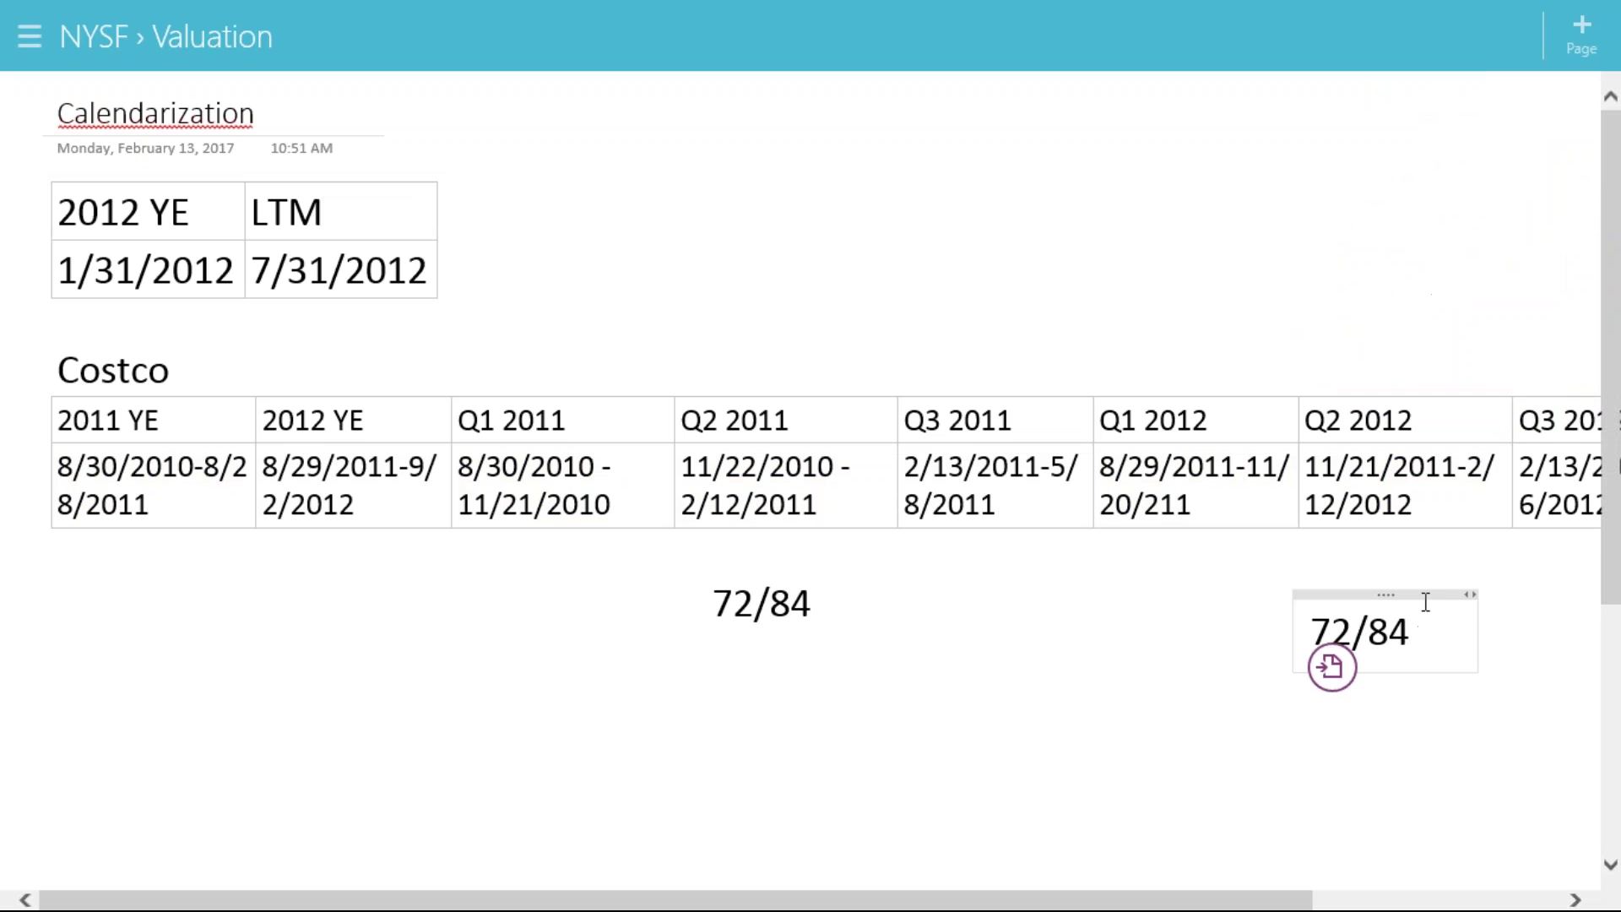
{"action": "left_click_drag", "start_coordinate": [1422, 595], "coordinate": [797, 574]}
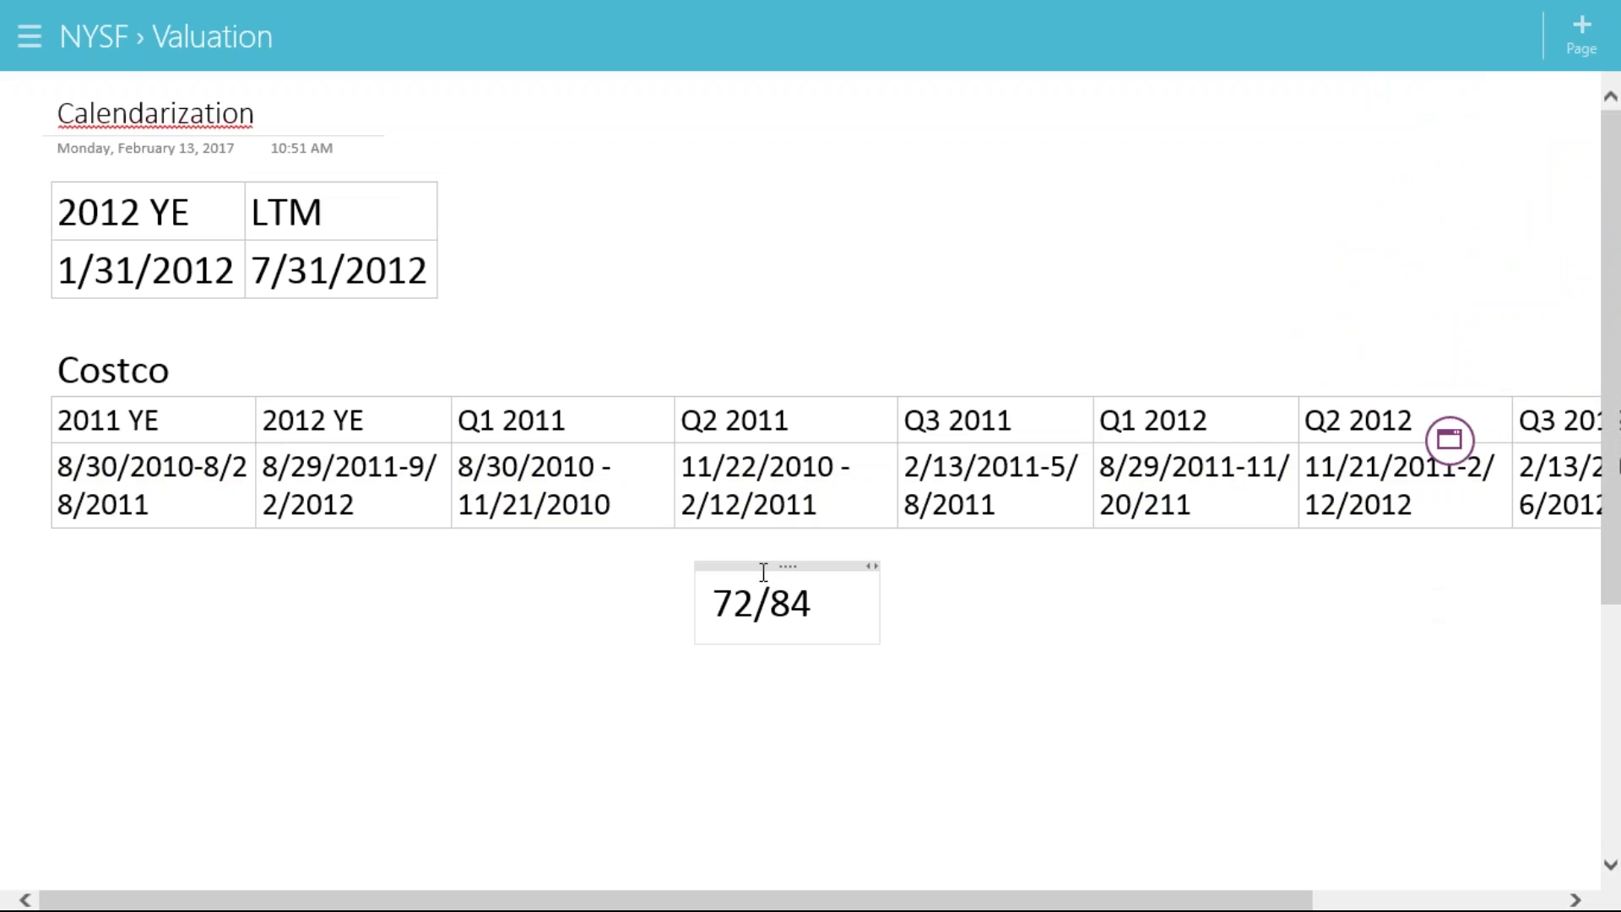
{"action": "left_click", "coordinate": [759, 568]}
{"action": "key", "text": "Delete"}
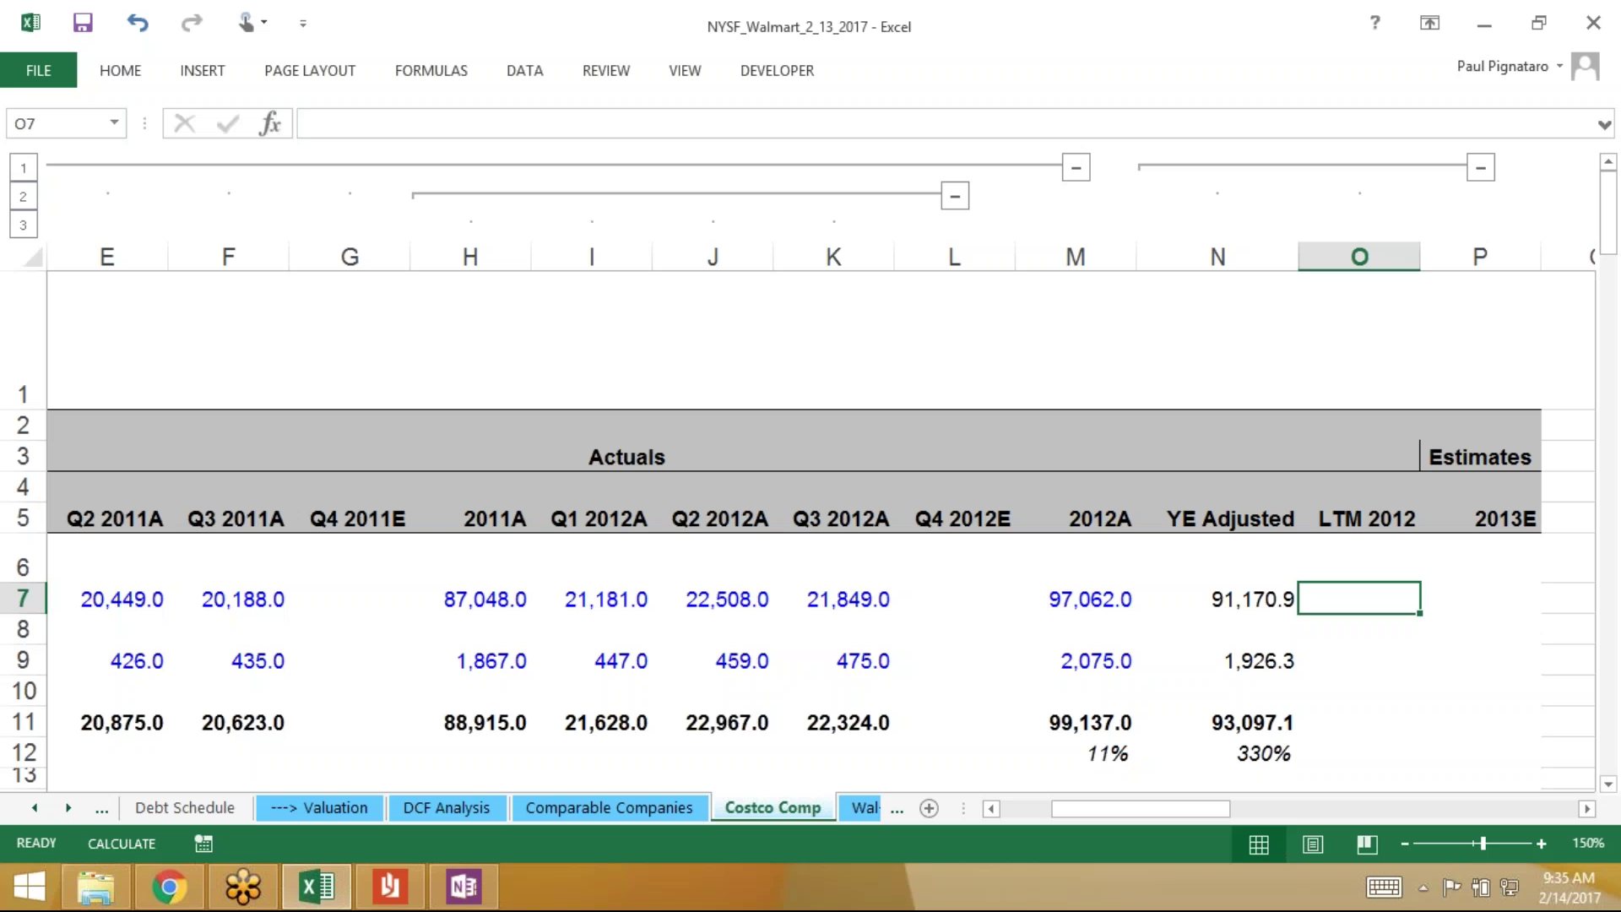
{"action": "left_click", "coordinate": [1607, 29]}
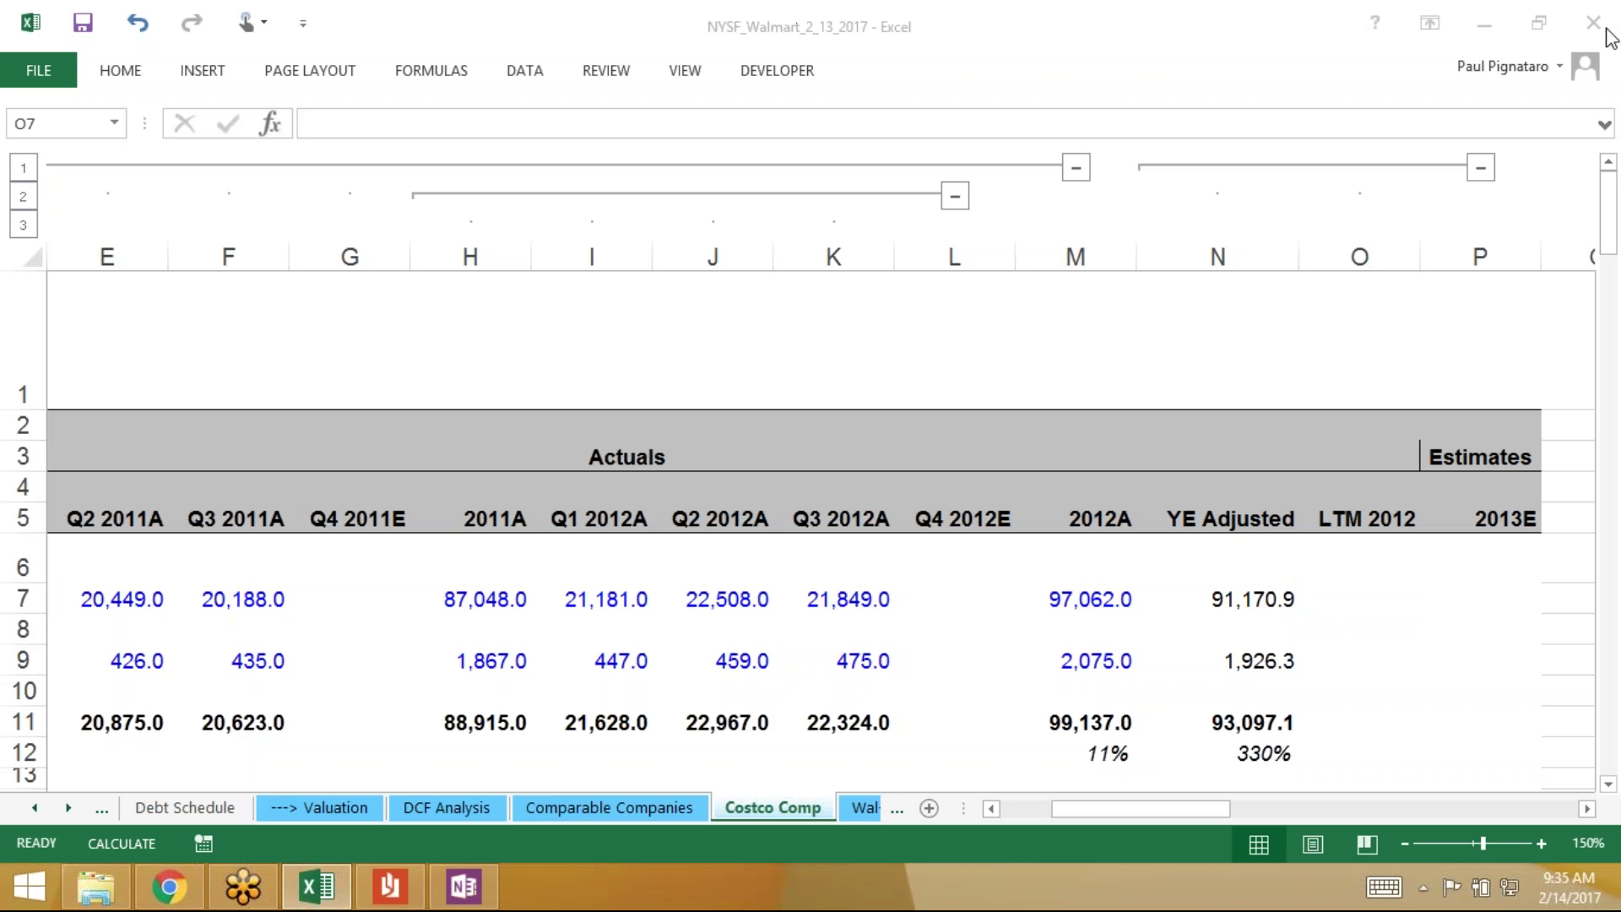
{"action": "left_click", "coordinate": [1357, 601]}
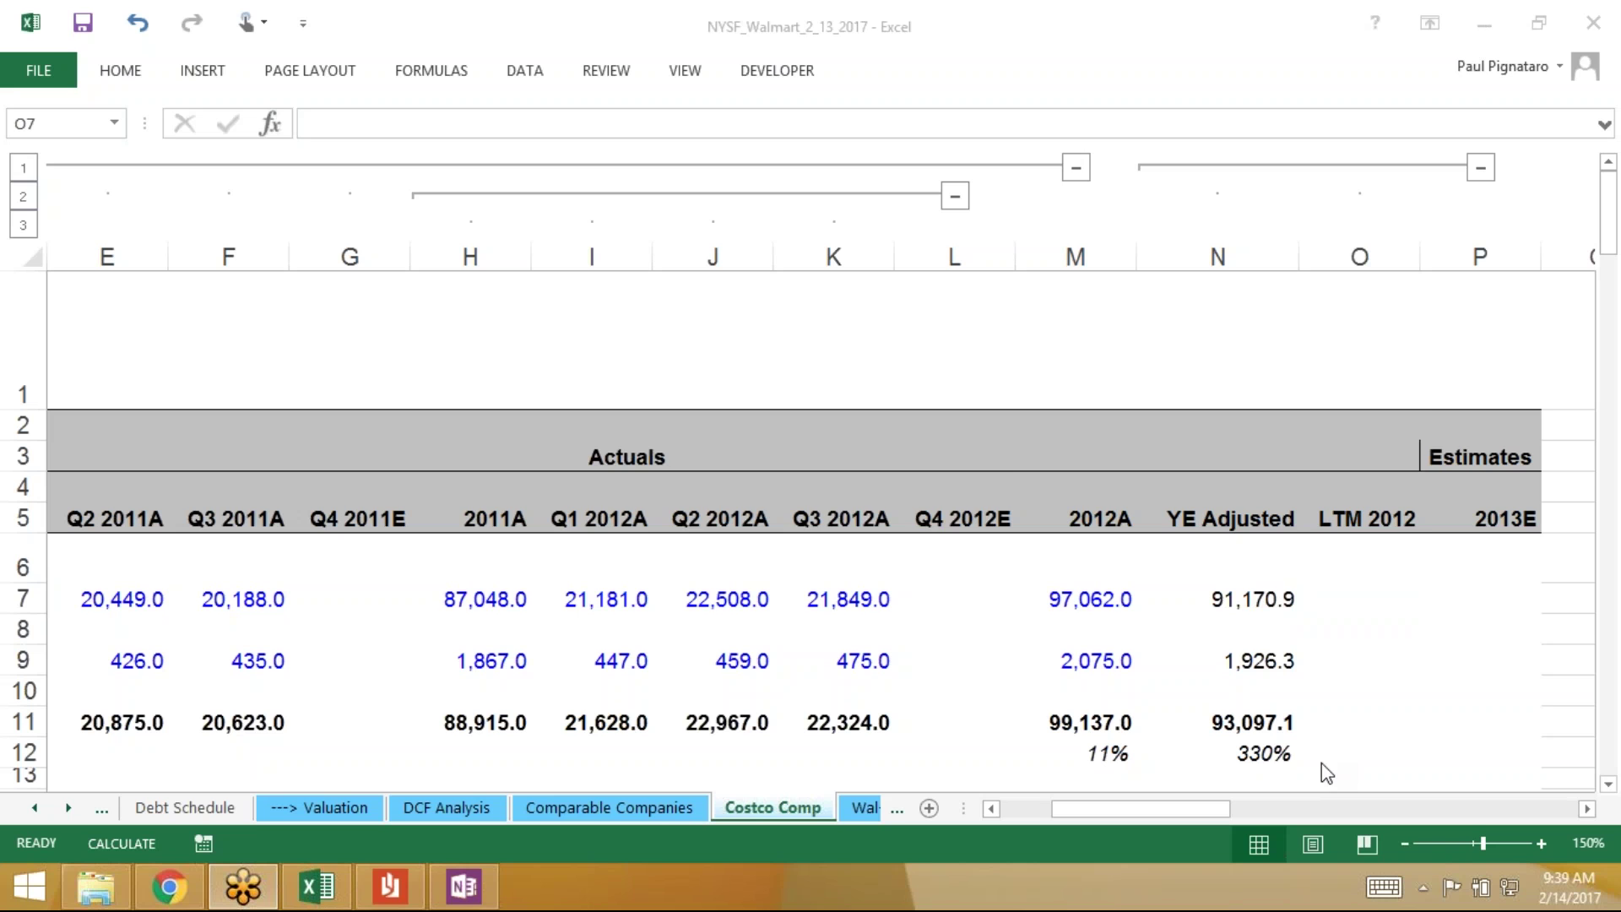
Check the Costco 2012 YE date range in the OneNote table against the LTM date, and return to Excel
{"action": "key", "text": "alt+Tab"}
{"action": "key", "text": "alt+Tab"}
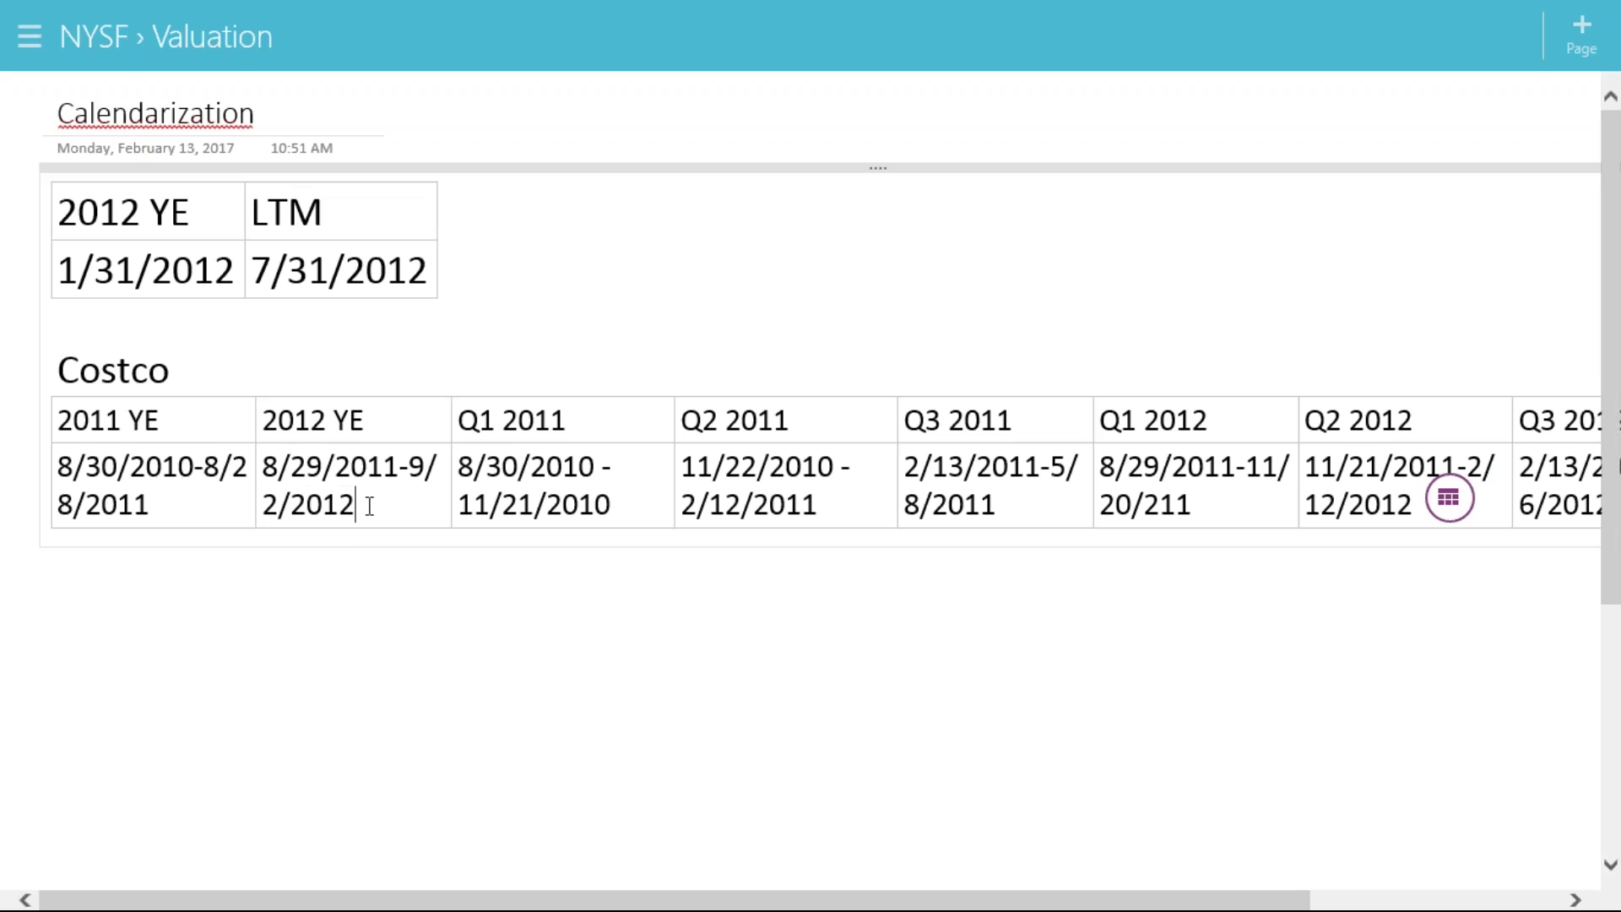
{"action": "left_click_drag", "start_coordinate": [369, 507], "coordinate": [273, 472]}
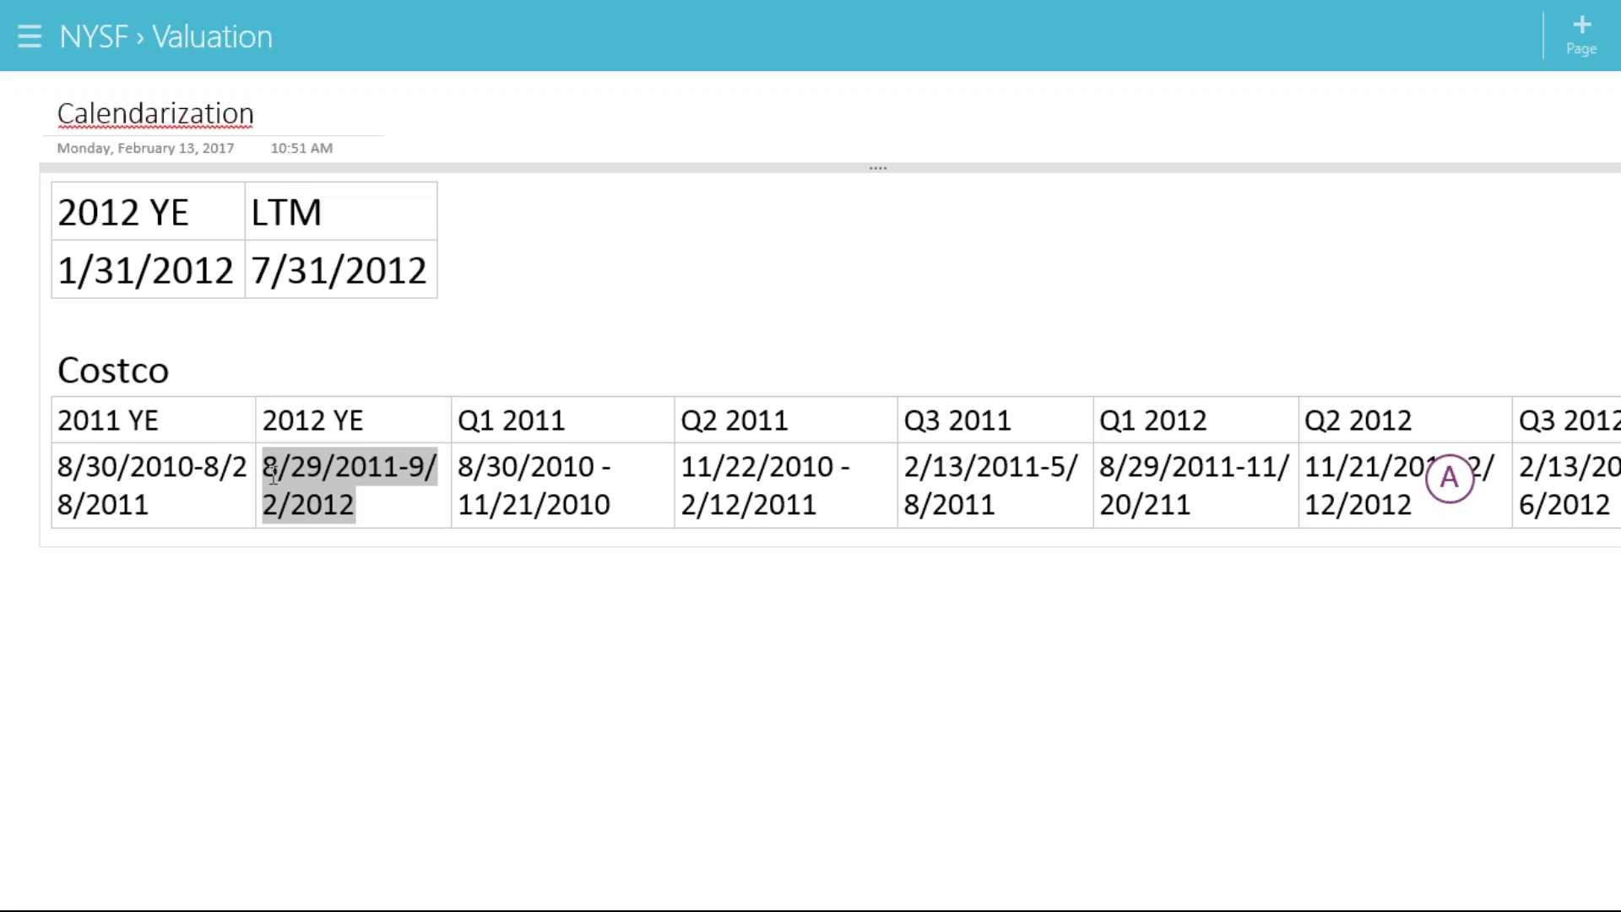
{"action": "key", "text": "alt+Tab"}
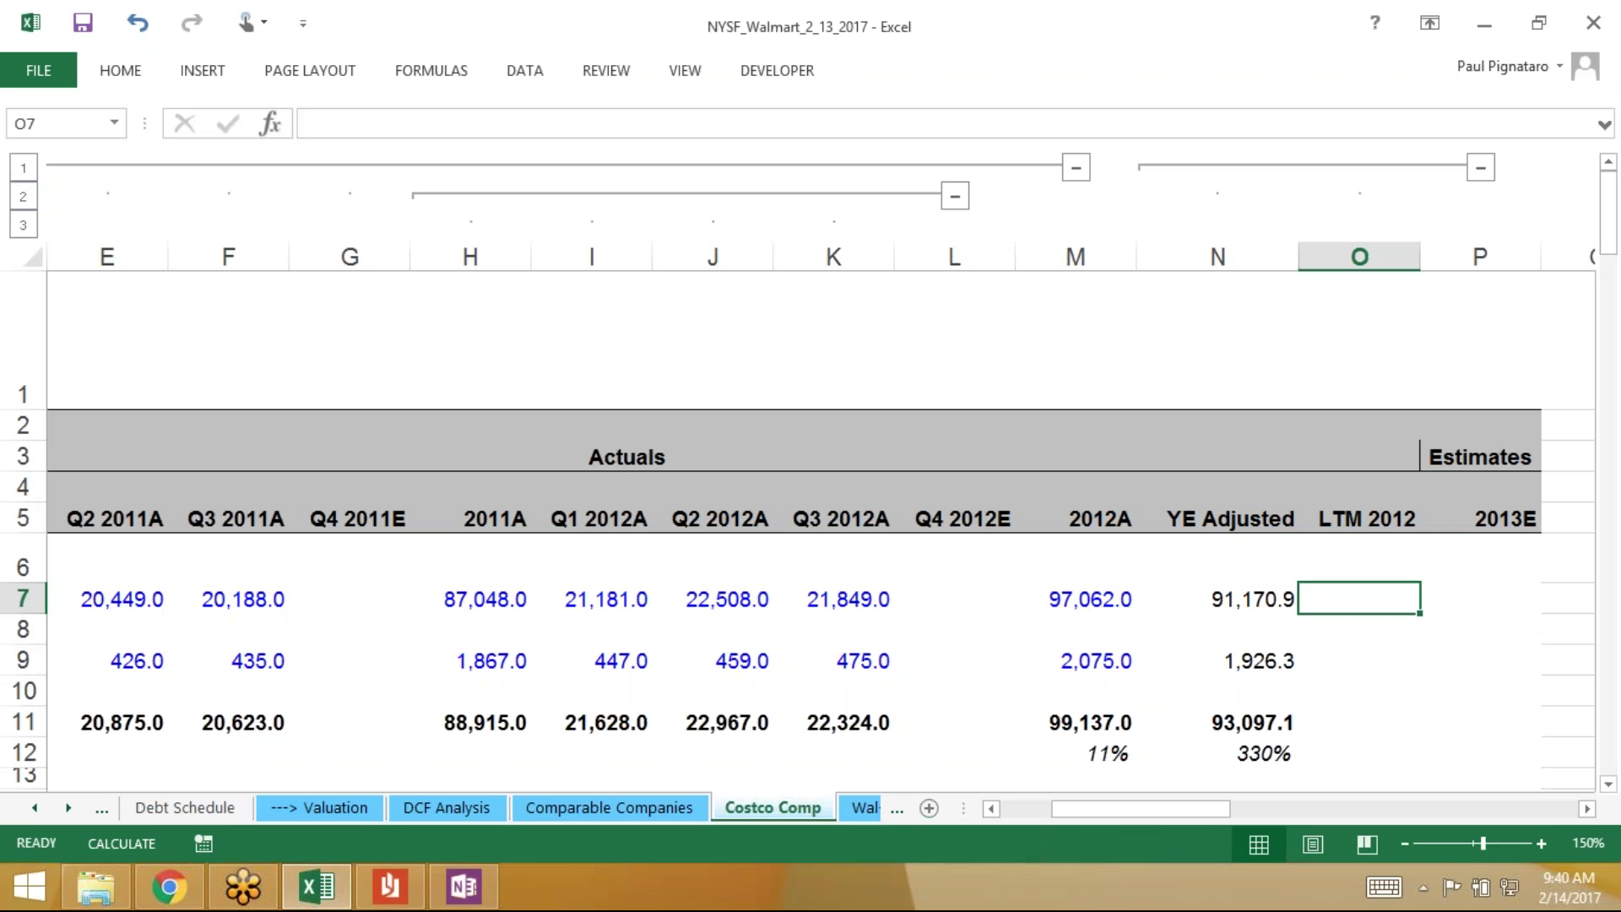
Review the row 7 sales cells across the 2011 and 2012 quarters, including the blank Q4 2011E and Q4 2012E cells
{"action": "left_click", "coordinate": [366, 596]}
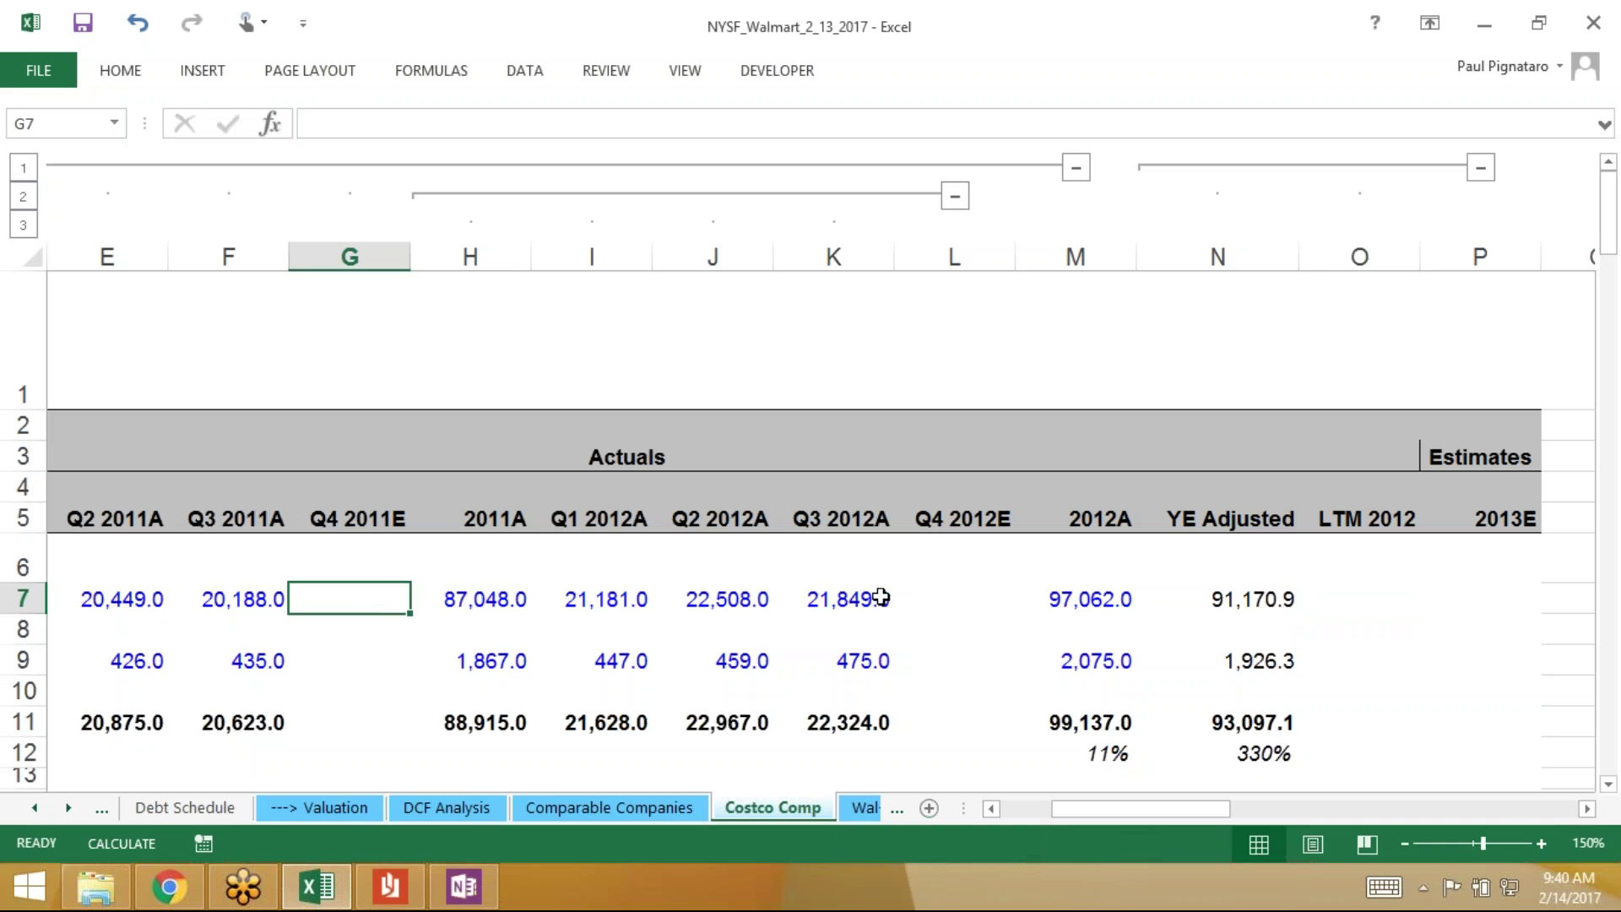
{"action": "left_click", "coordinate": [945, 608]}
{"action": "left_click", "coordinate": [347, 602]}
{"action": "key", "text": "Left"}
{"action": "key", "text": "Left"}
{"action": "key", "text": "Left"}
{"action": "key", "text": "Left"}
{"action": "key", "text": "Right"}
{"action": "key", "text": "Right"}
{"action": "key", "text": "Right"}
{"action": "key", "text": "Right"}
{"action": "key", "text": "Right"}
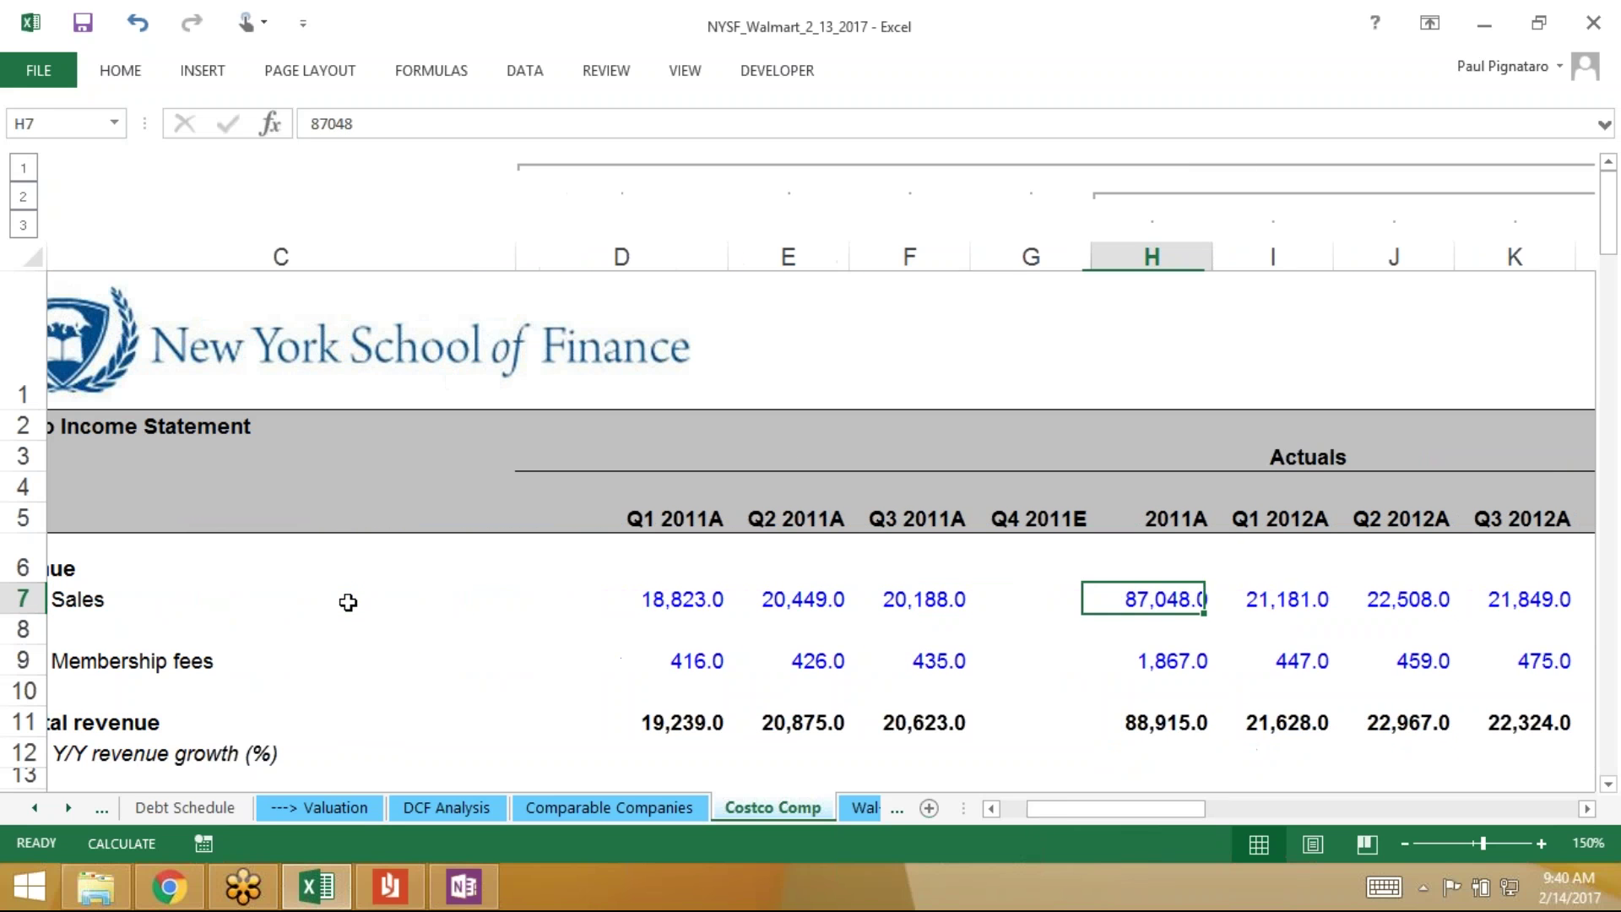
{"action": "key", "text": "Left"}
{"action": "key", "text": "Right"}
{"action": "key", "text": "Right"}
{"action": "key", "text": "Right"}
{"action": "key", "text": "Right"}
{"action": "key", "text": "Right"}
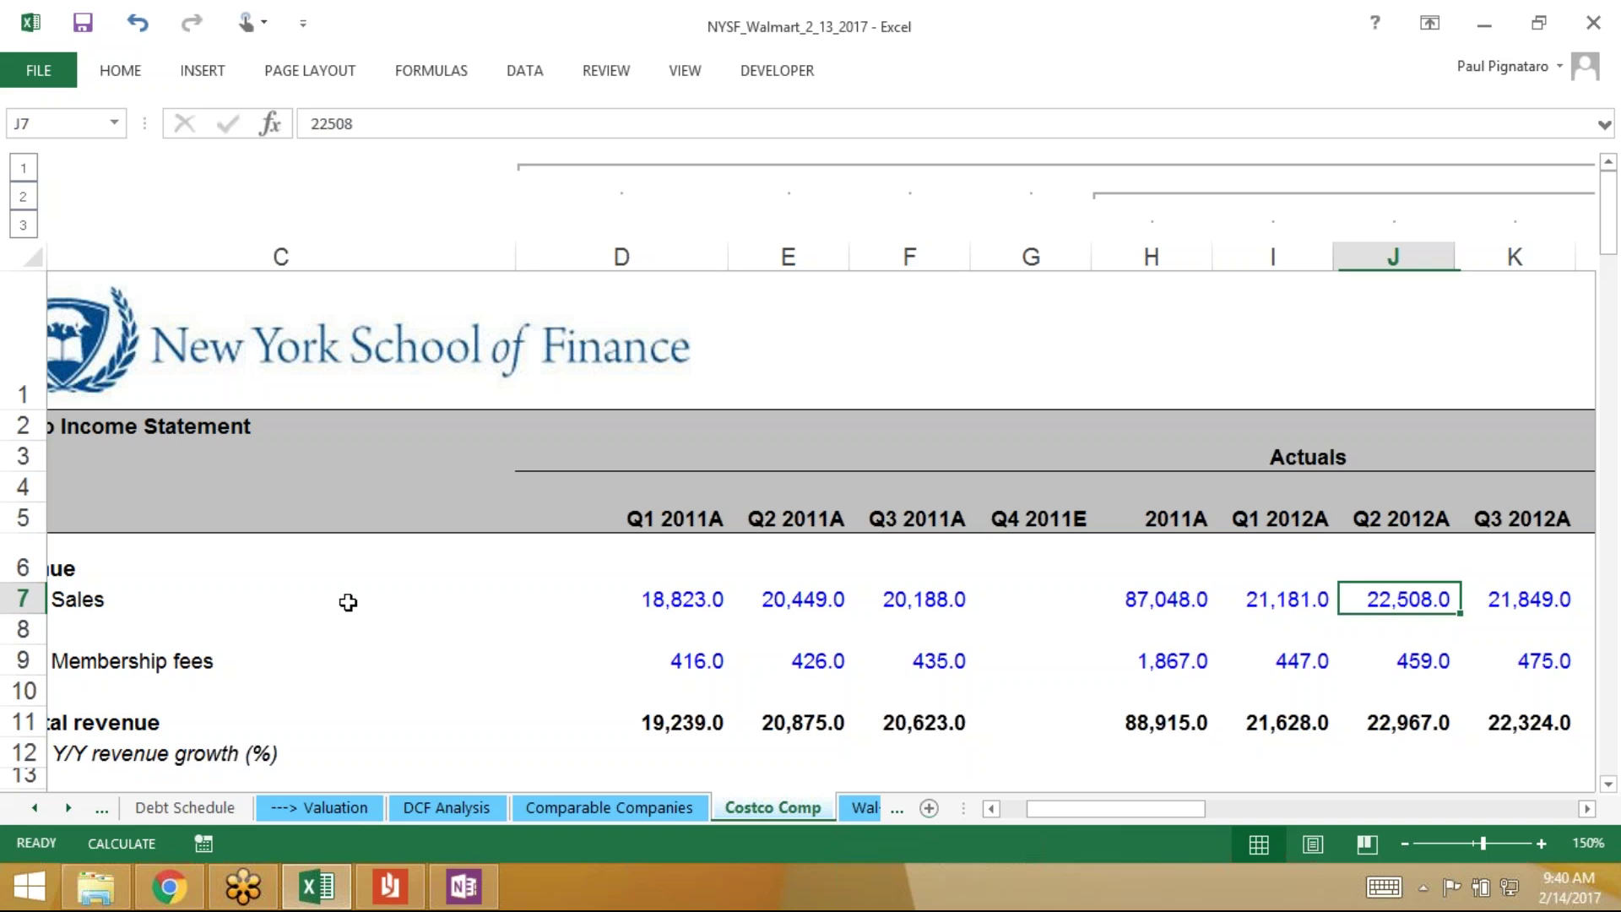
{"action": "key", "text": "Right"}
{"action": "key", "text": "Right"}
Calculate Q4 2011E sales in G7 as full-year 2011 less the first three quarters, using =H7-D7-E7-F7
{"action": "key", "text": "Left"}
{"action": "key", "text": "Left"}
{"action": "key", "text": "Left"}
{"action": "key", "text": "Left"}
{"action": "key", "text": "Left"}
{"action": "key", "text": "Left"}
{"action": "key", "text": "Left"}
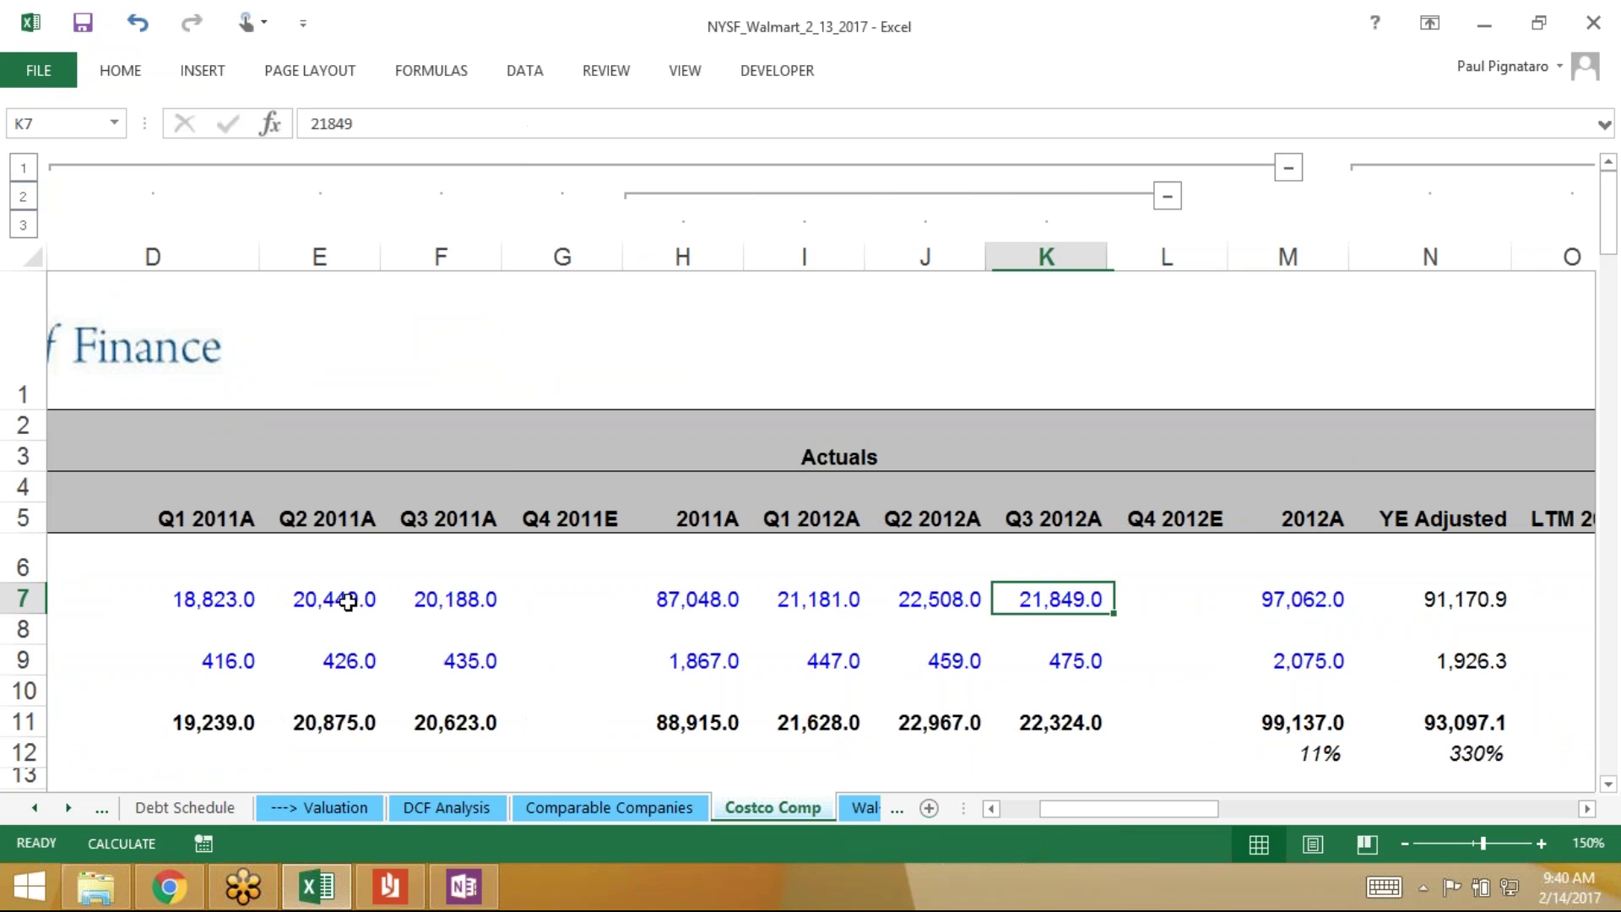
{"action": "type", "text": "="}
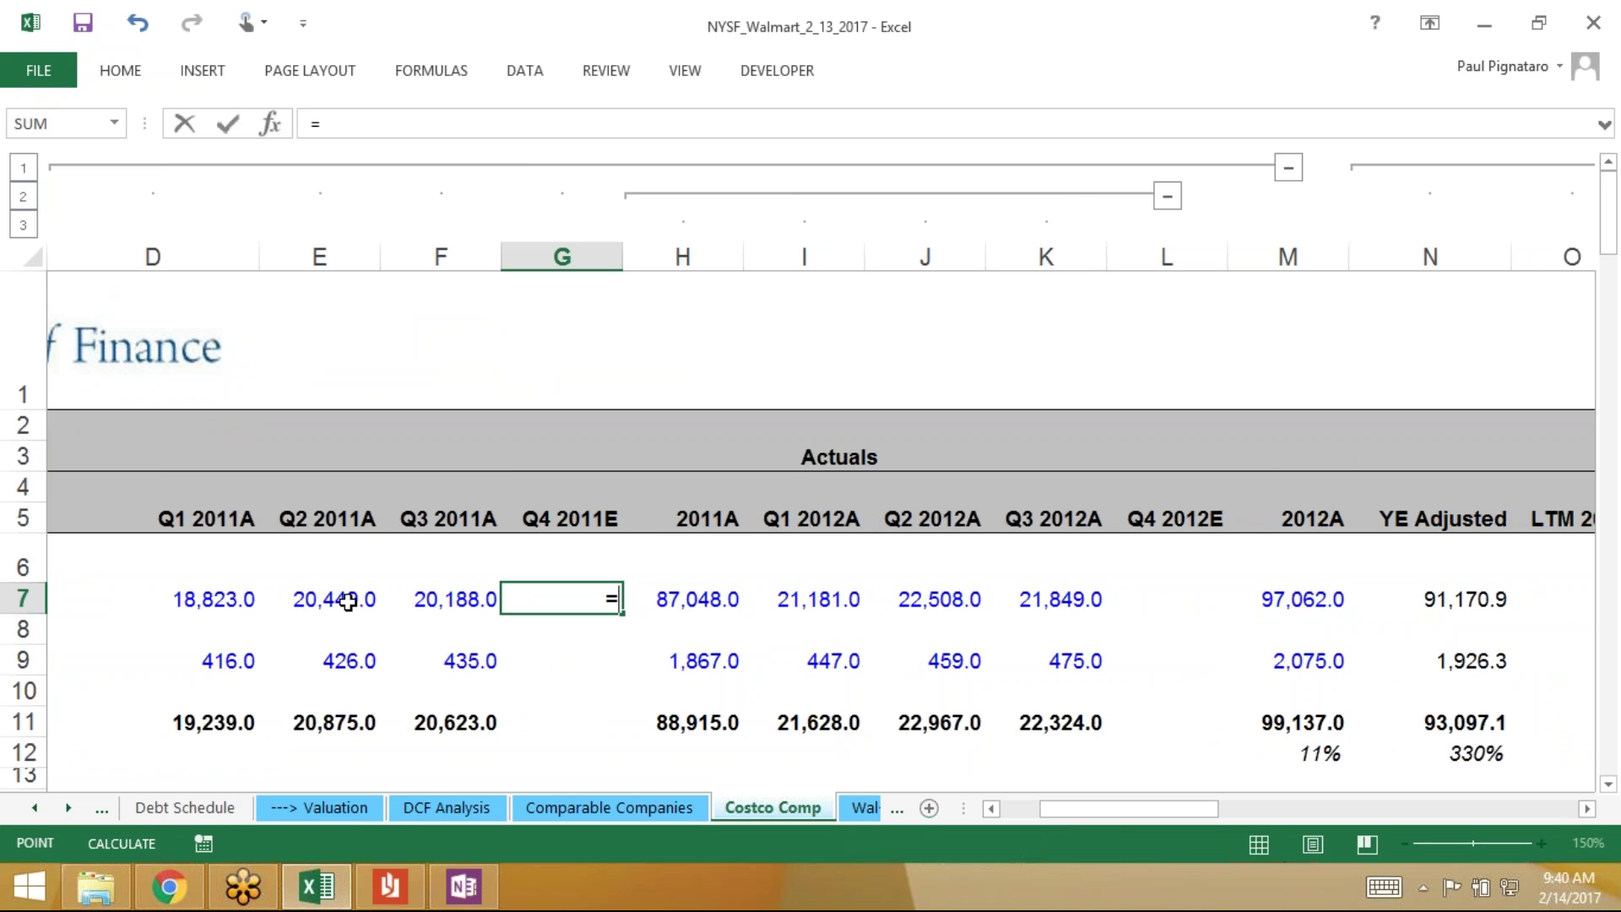
{"action": "key", "text": "Right"}
{"action": "type", "text": "-"}
{"action": "key", "text": "Left"}
{"action": "key", "text": "Left"}
{"action": "key", "text": "Left"}
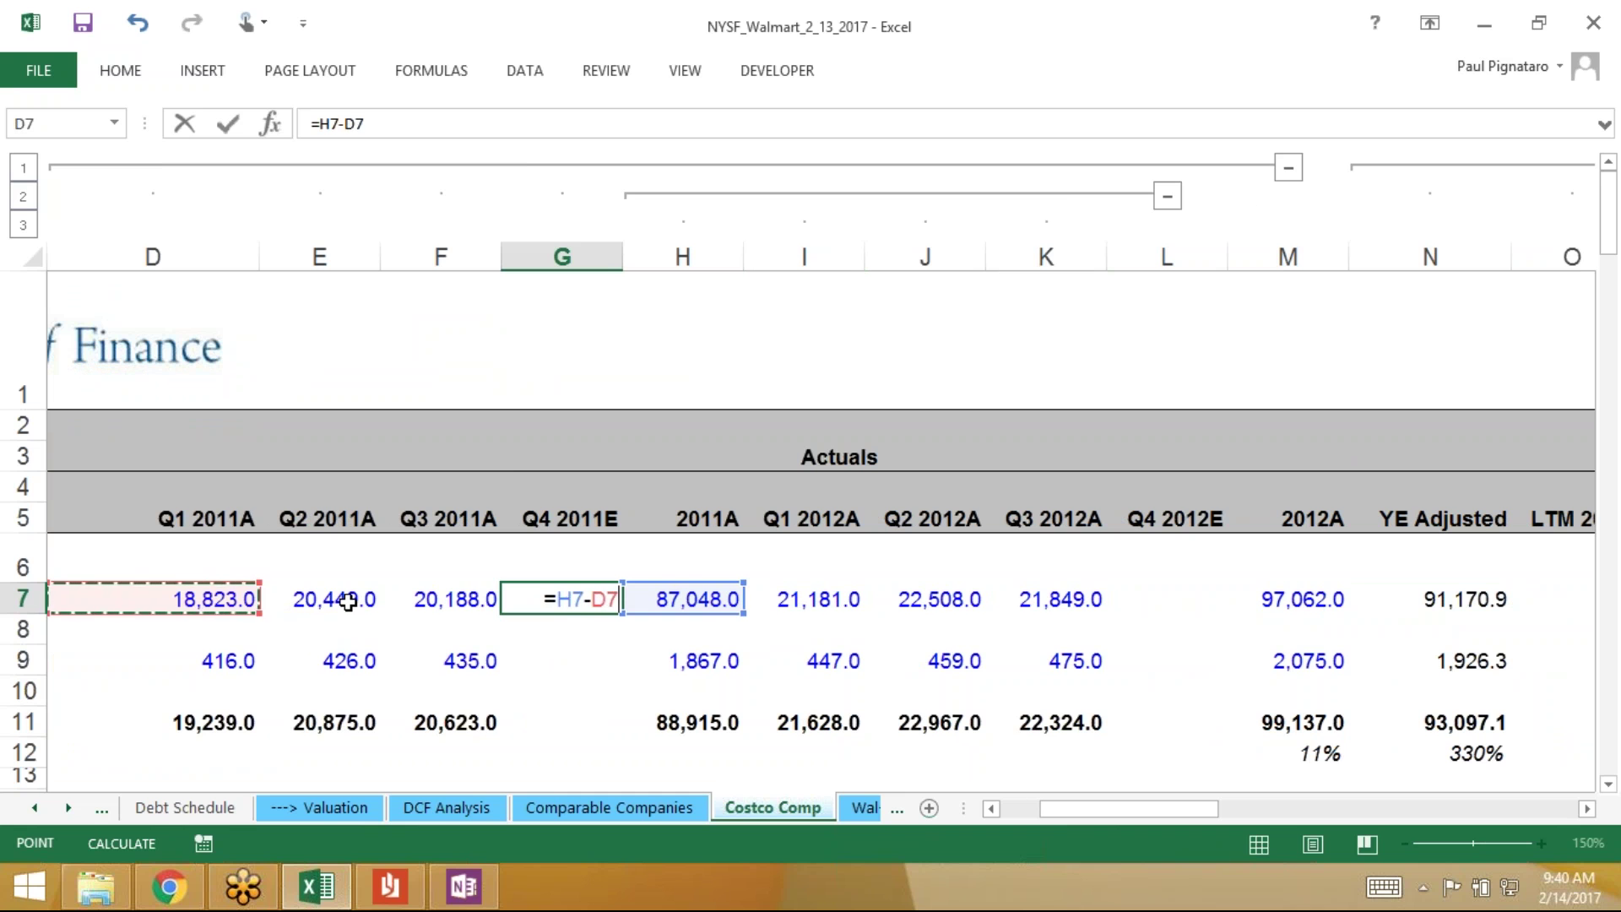
{"action": "type", "text": "-"}
{"action": "key", "text": "Left"}
{"action": "key", "text": "Left"}
{"action": "type", "text": "-"}
{"action": "key", "text": "Left"}
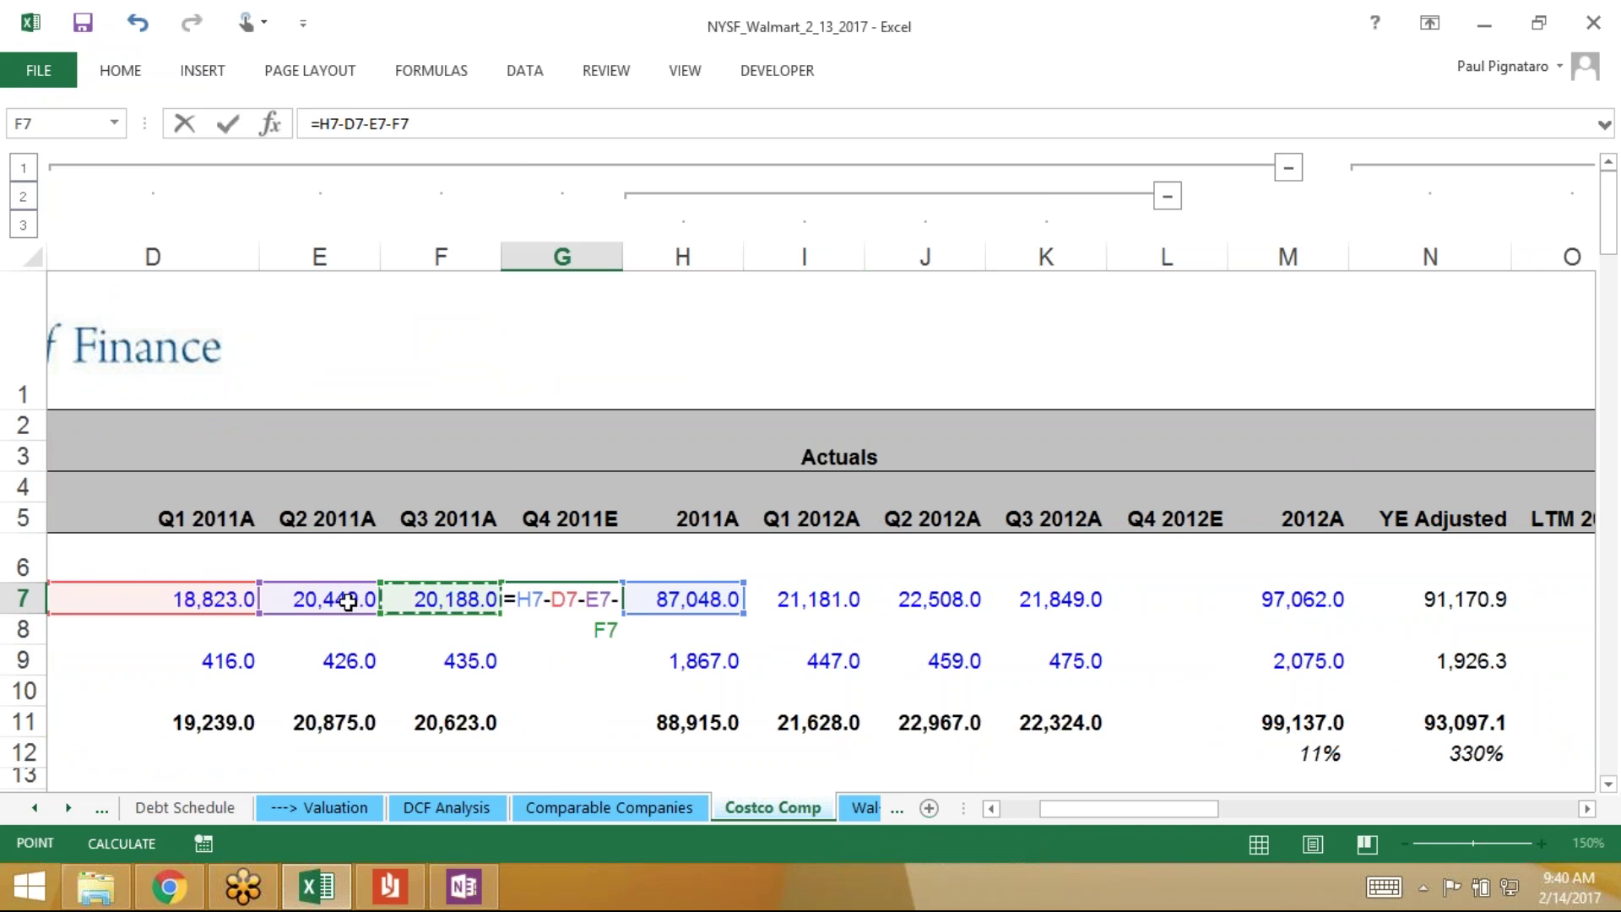
{"action": "key", "text": "ctrl+Return"}
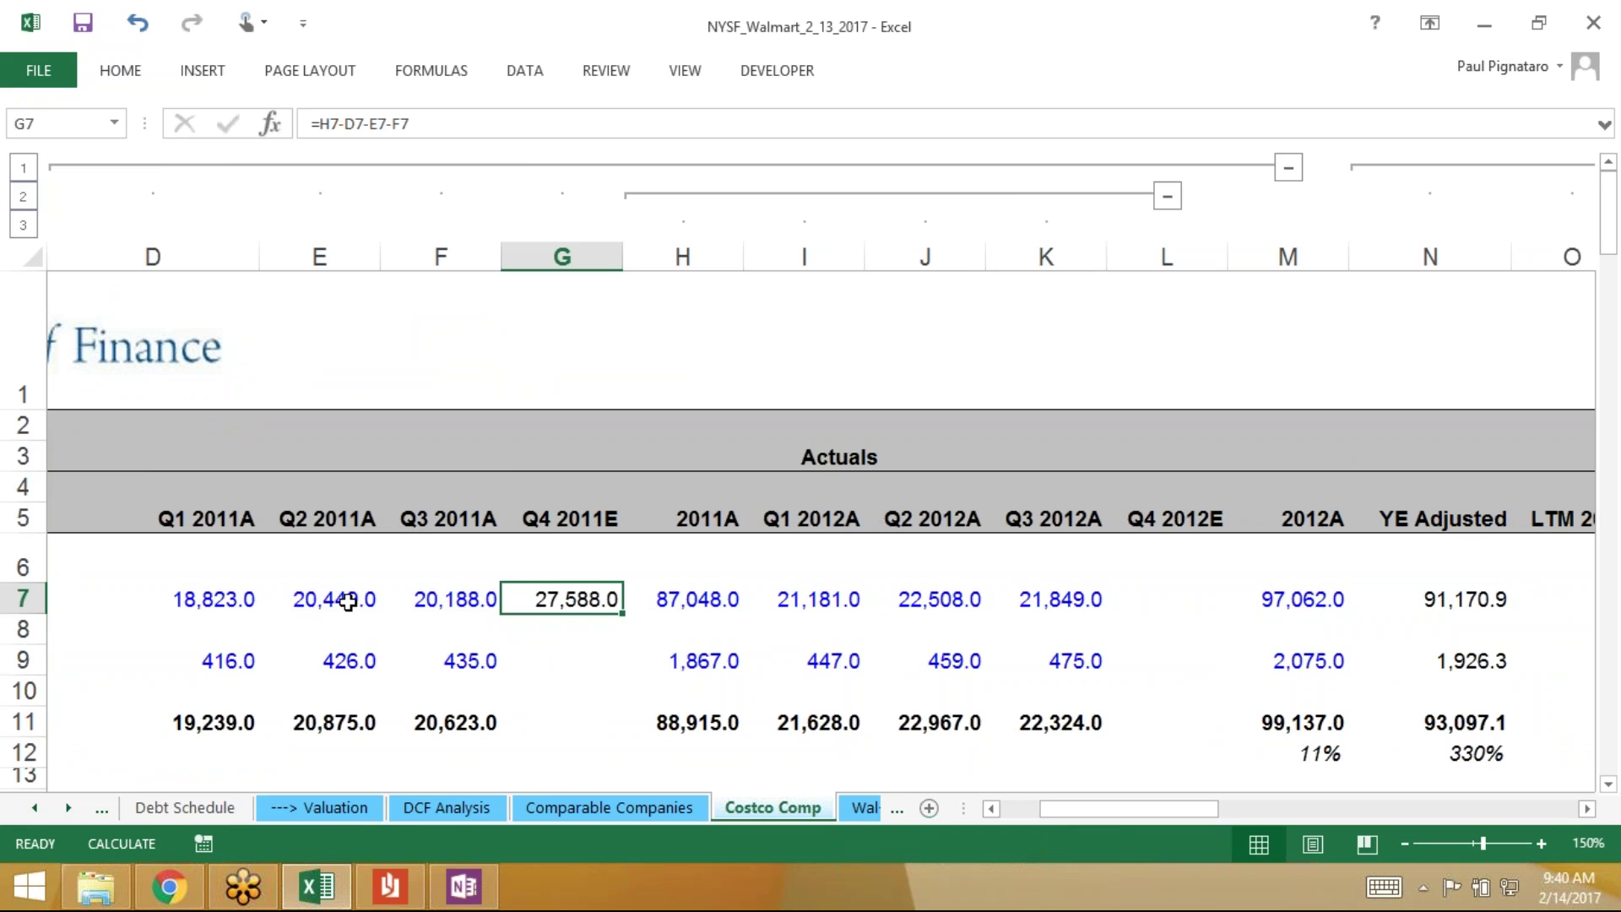
Copy the Q4 2011E sales formula from G7 and paste it into G9 and G14
{"action": "key", "text": "ctrl+c"}
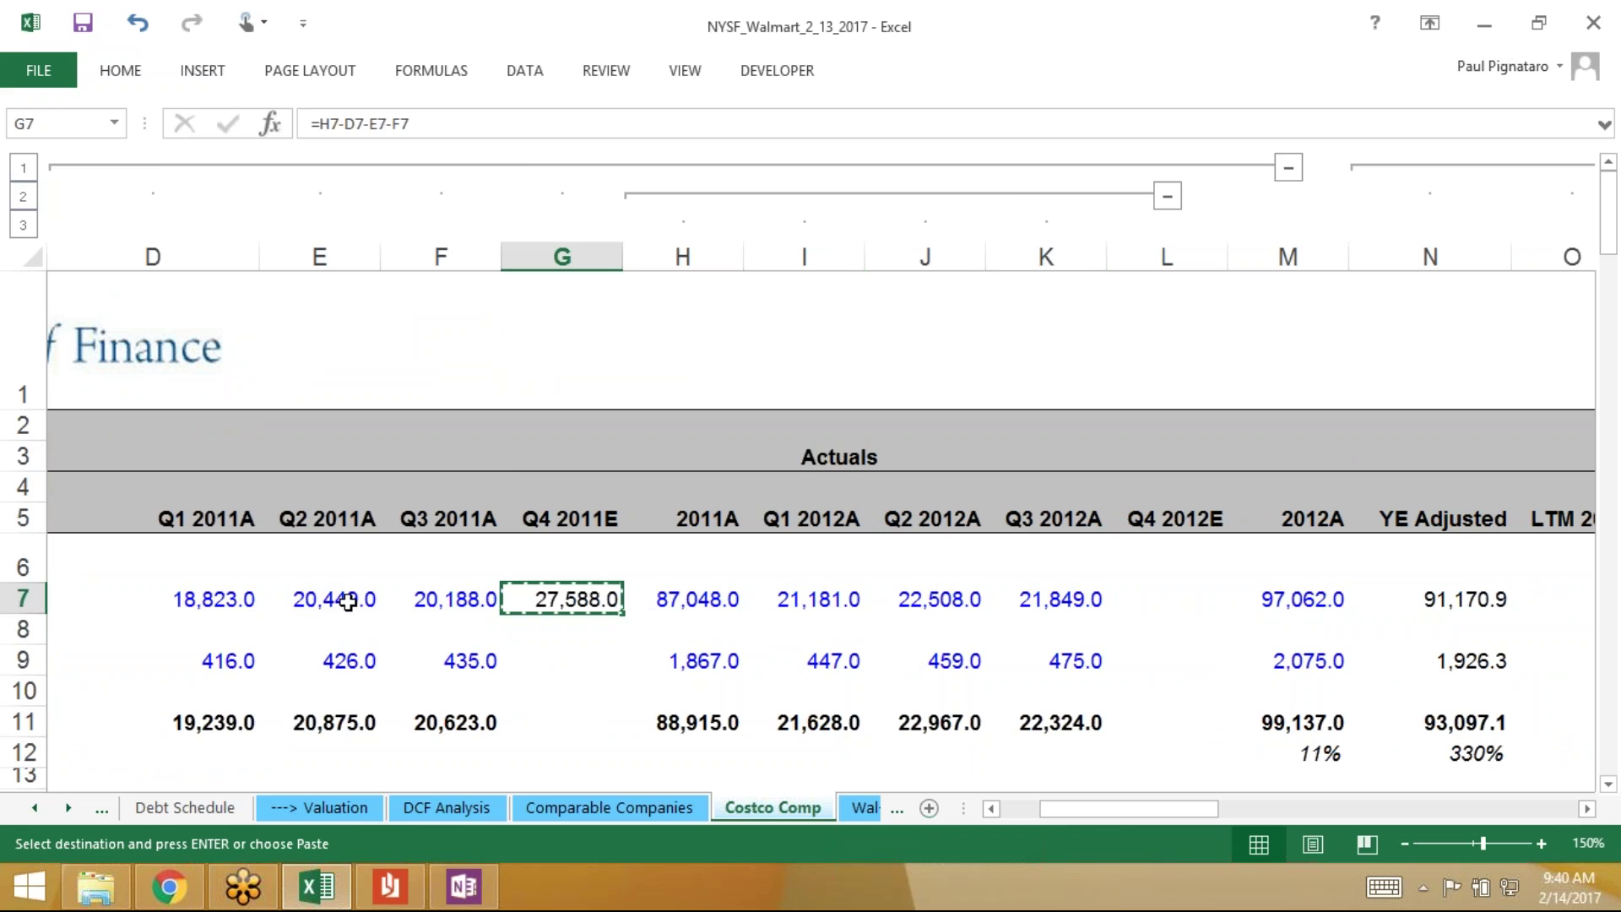
{"action": "key", "text": "Down"}
{"action": "key", "text": "Down"}
{"action": "key", "text": "ctrl+v"}
{"action": "key", "text": "Down"}
{"action": "key", "text": "Down"}
{"action": "key", "text": "Down"}
{"action": "key", "text": "Down"}
{"action": "key", "text": "Down"}
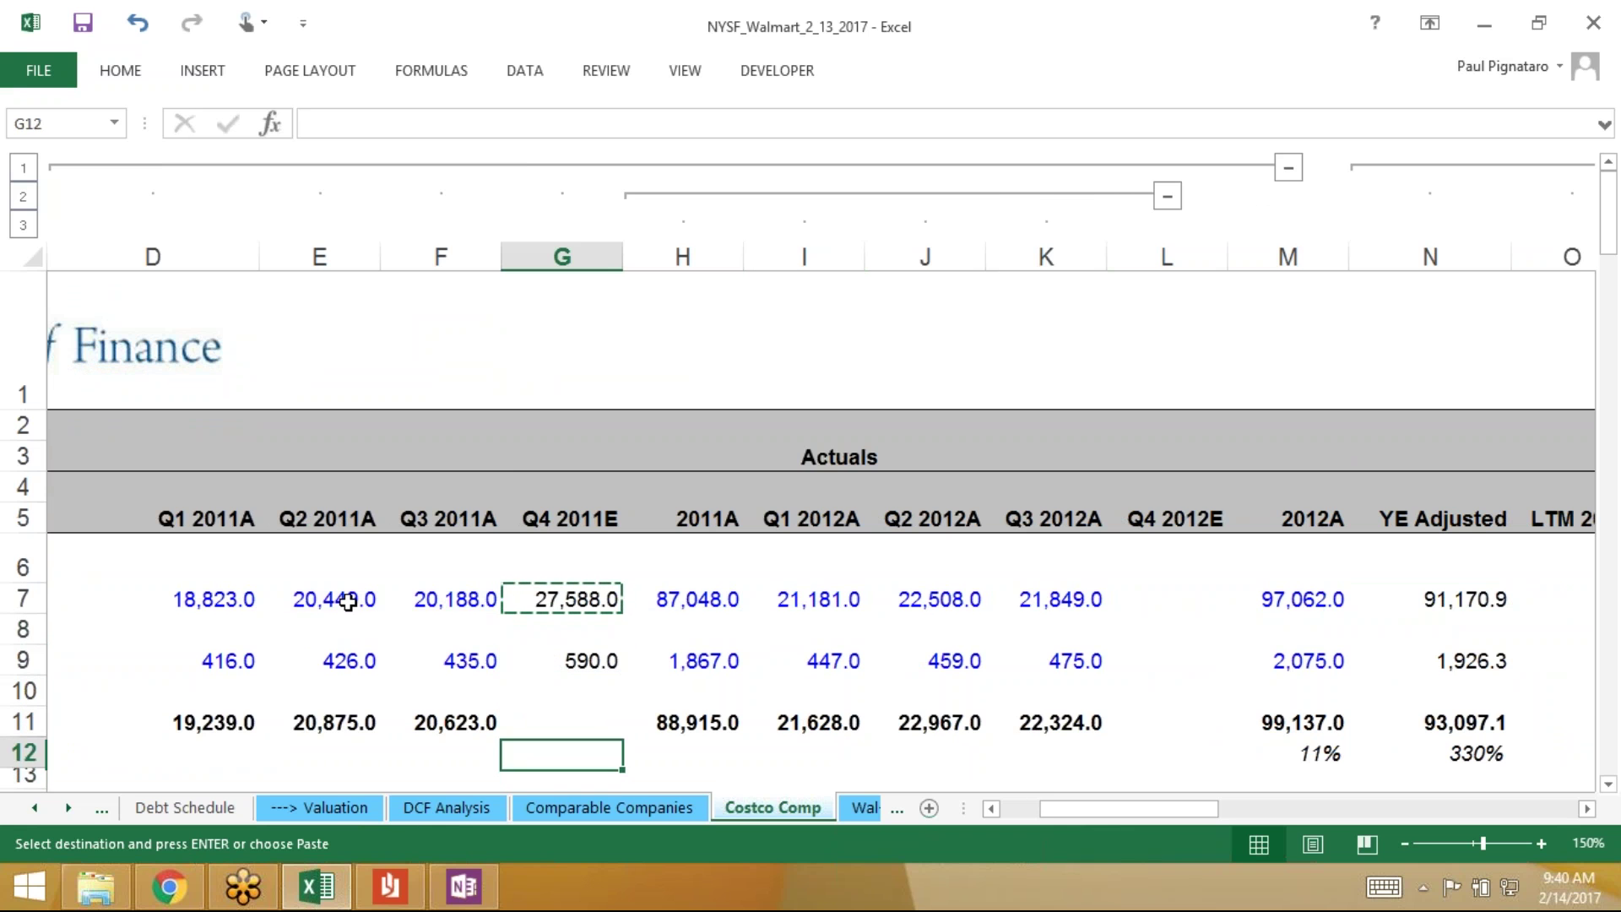
{"action": "key", "text": "ctrl+v"}
Paste the copied Q4 2011E formula into the expense cells G19 and G24
{"action": "key", "text": "Down"}
{"action": "key", "text": "Down"}
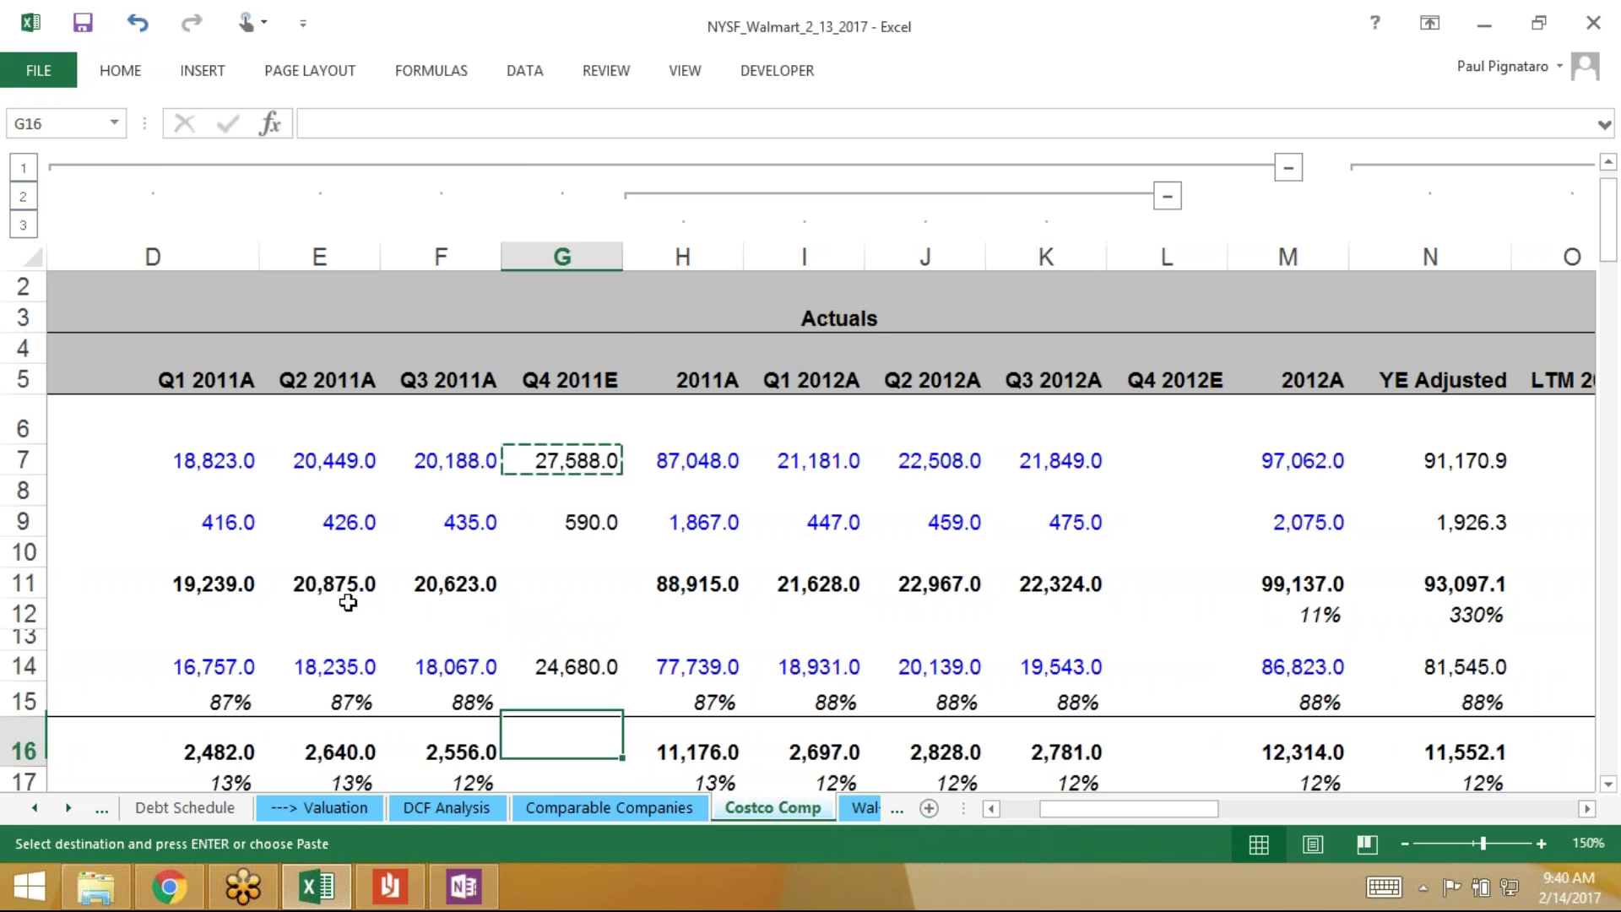
{"action": "key", "text": "Down"}
{"action": "key", "text": "Down"}
{"action": "key", "text": "Down"}
{"action": "key", "text": "ctrl+v"}
{"action": "key", "text": "Down"}
{"action": "key", "text": "Down"}
{"action": "key", "text": "Down"}
{"action": "key", "text": "Down"}
{"action": "key", "text": "Down"}
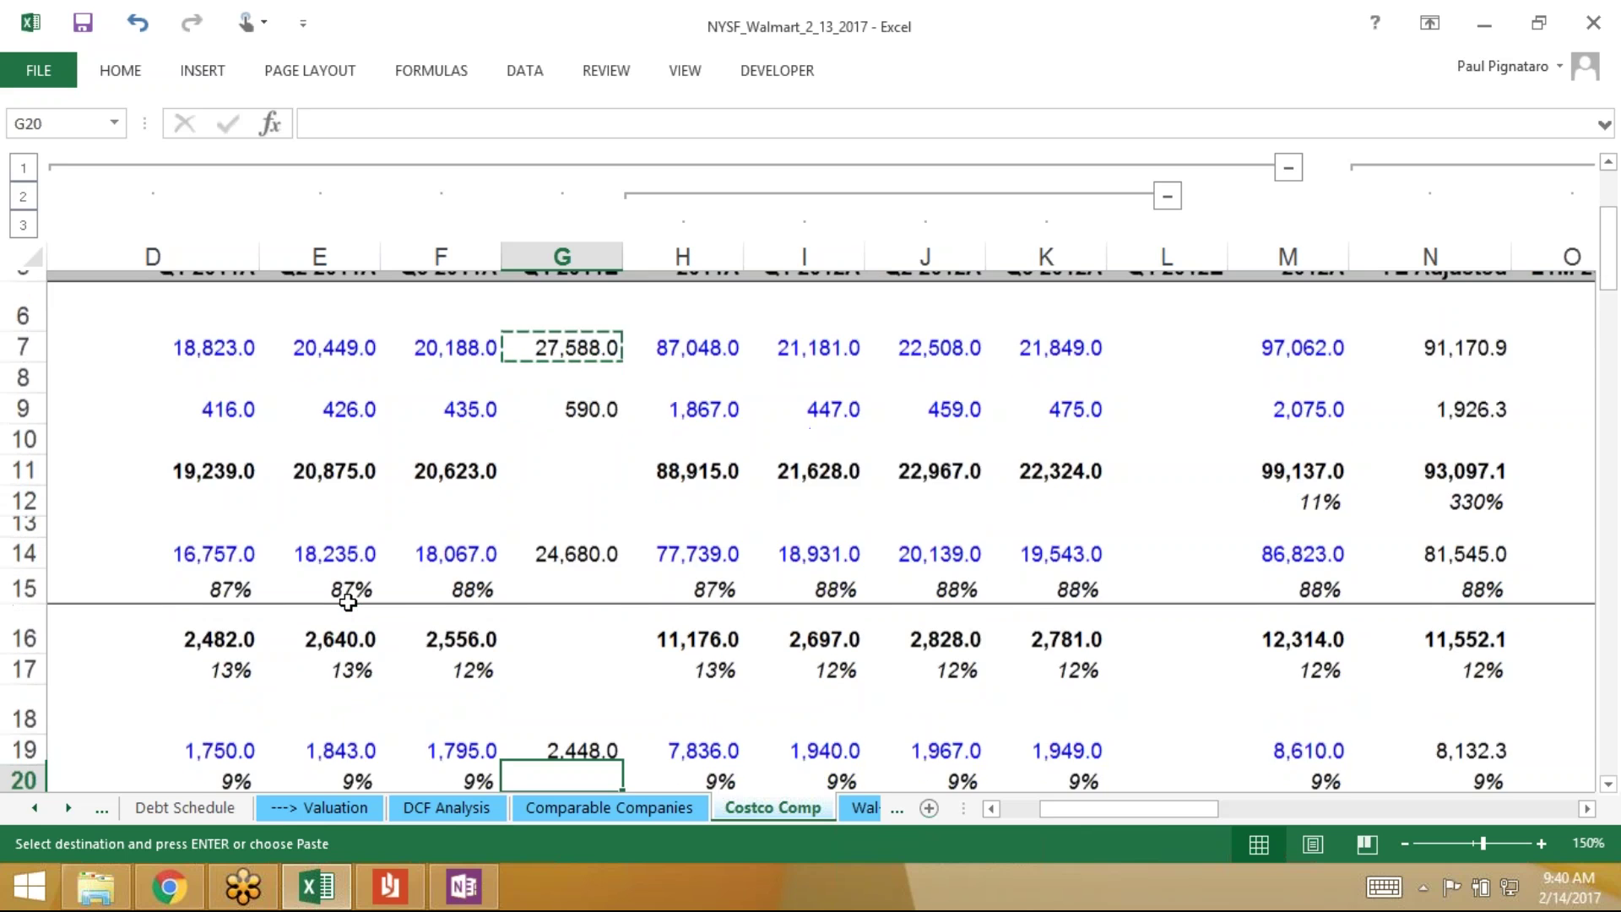
{"action": "key", "text": "ctrl+v"}
Paste the copied Q4 2011E formula into the line-item ranges G29:G30 and G33:G34
{"action": "key", "text": "Down"}
{"action": "key", "text": "Down"}
{"action": "key", "text": "Down"}
{"action": "key", "text": "Down"}
{"action": "key", "text": "Down"}
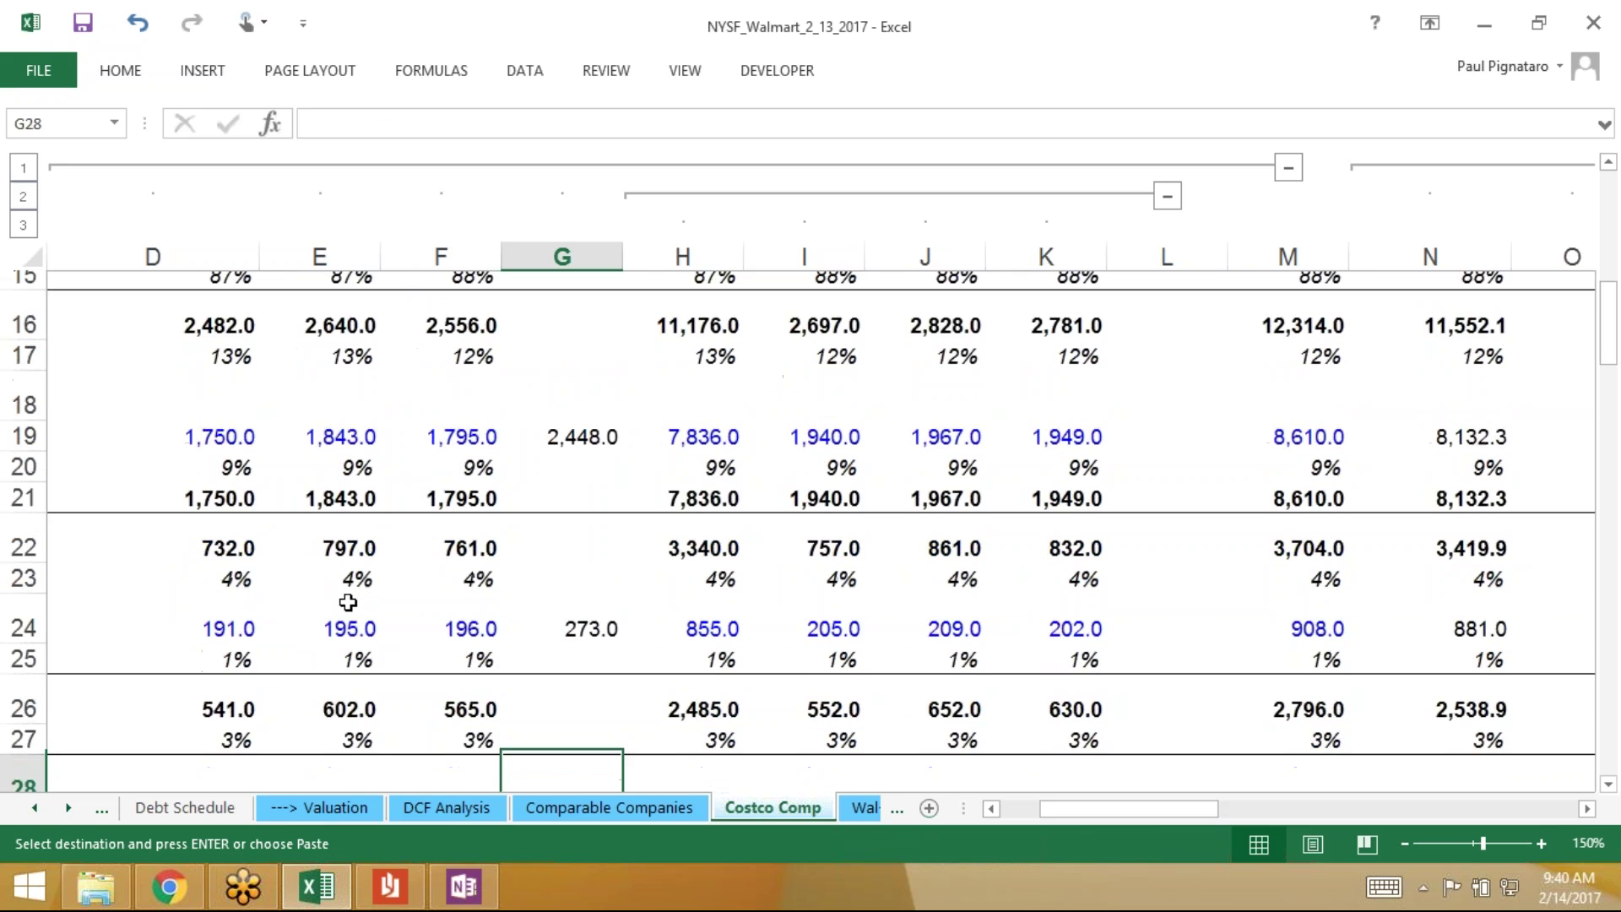
{"action": "key", "text": "shift+Down"}
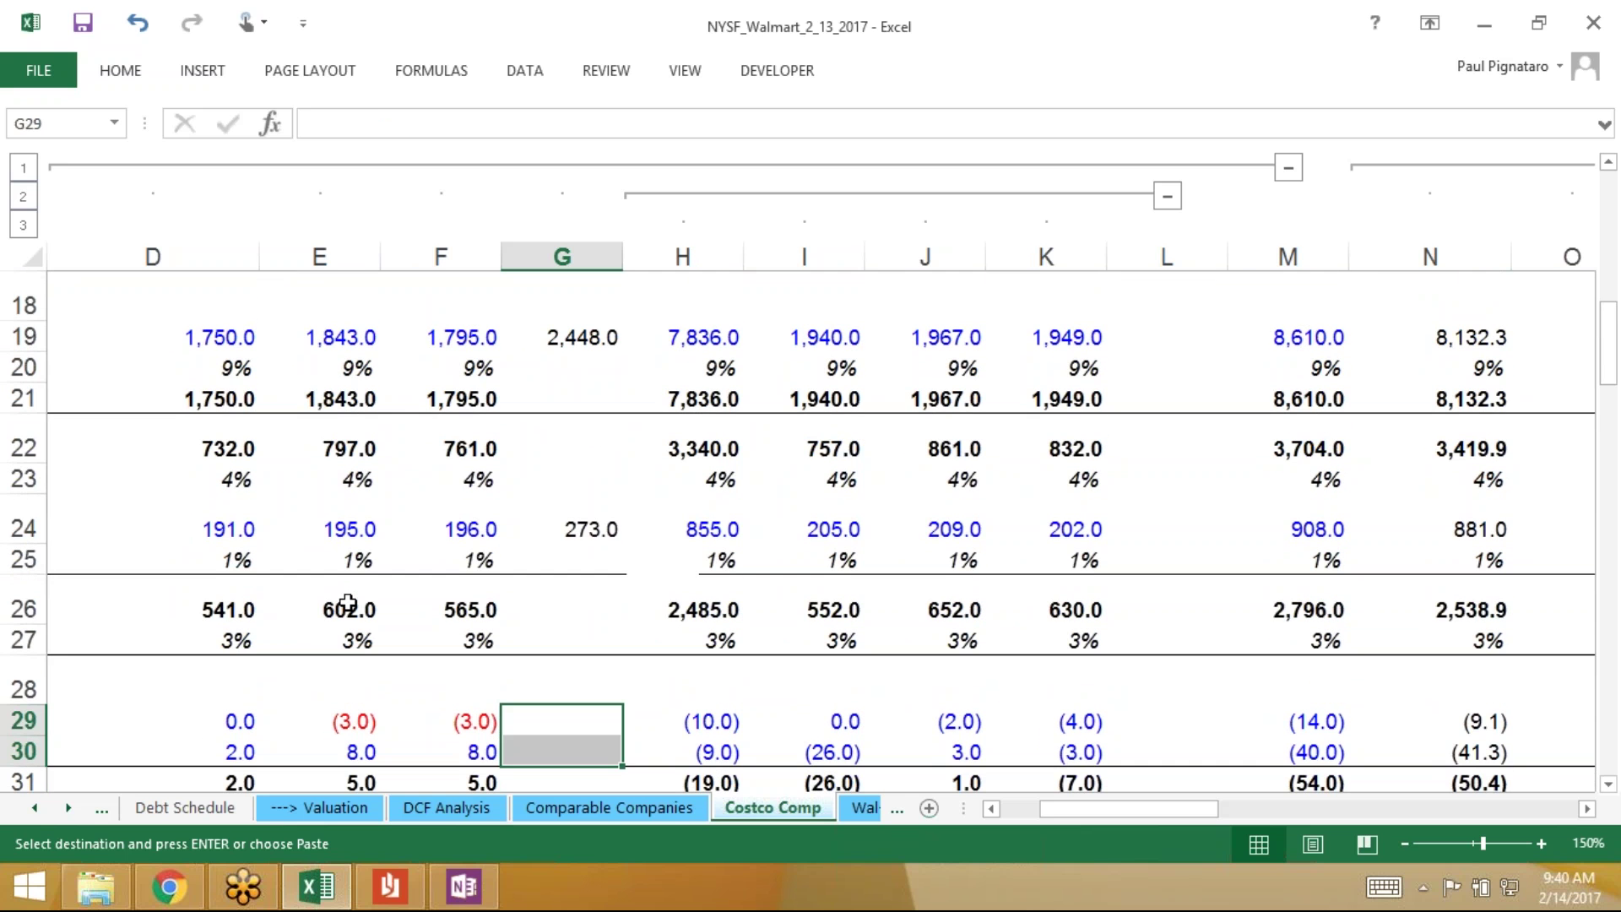
{"action": "key", "text": "ctrl+v"}
{"action": "key", "text": "Down"}
{"action": "key", "text": "Down"}
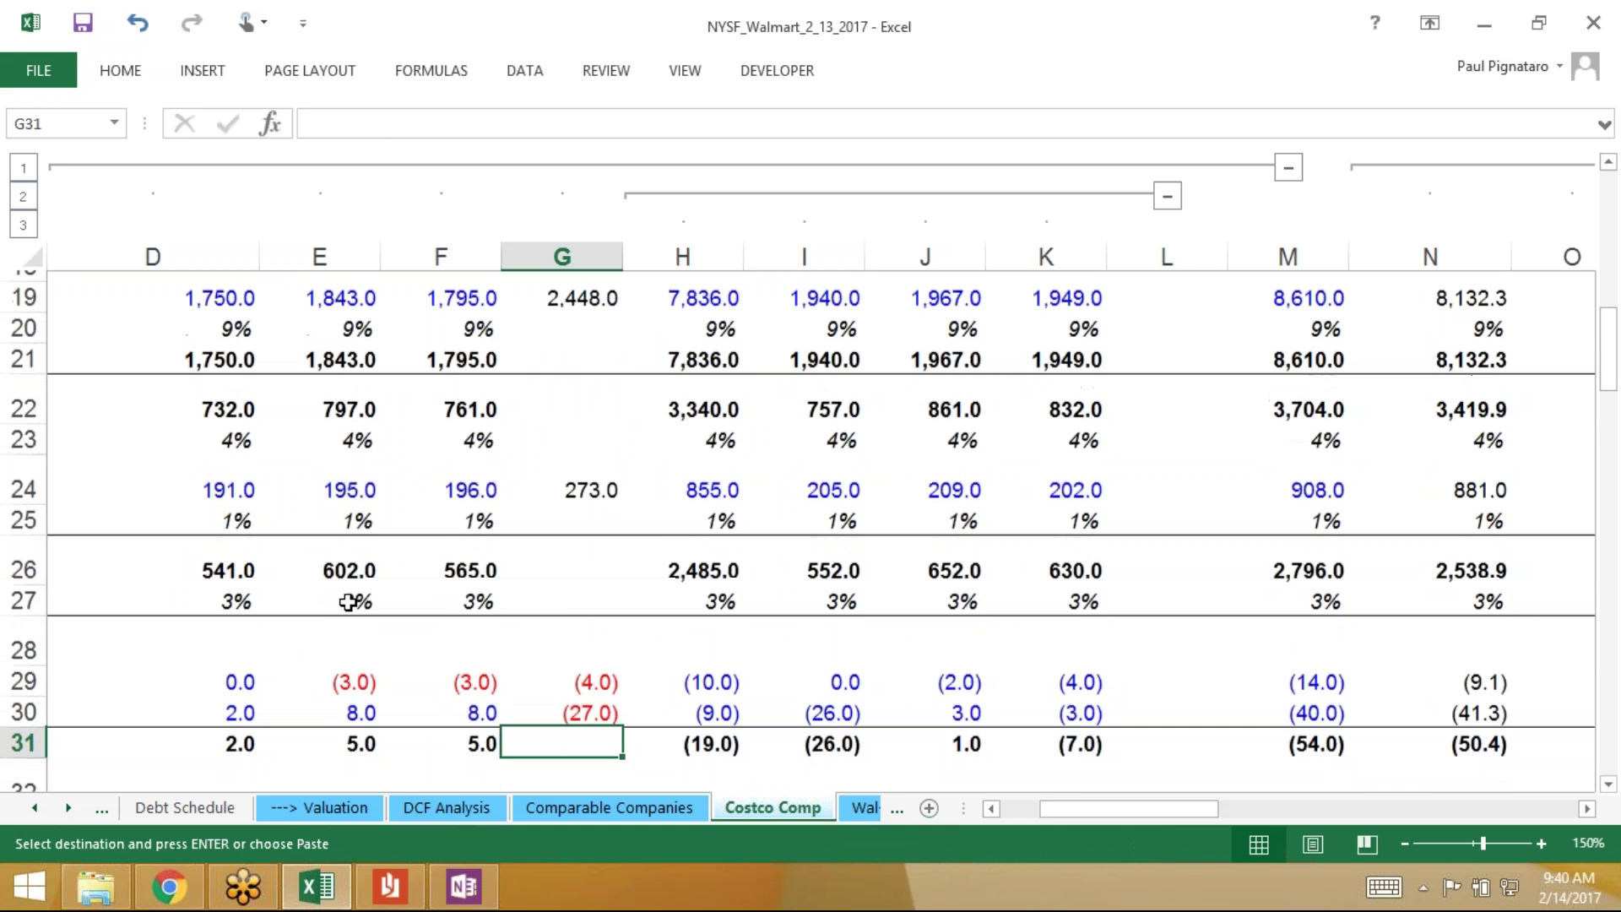
{"action": "key", "text": "Down"}
{"action": "key", "text": "Down"}
{"action": "key", "text": "shift+Down"}
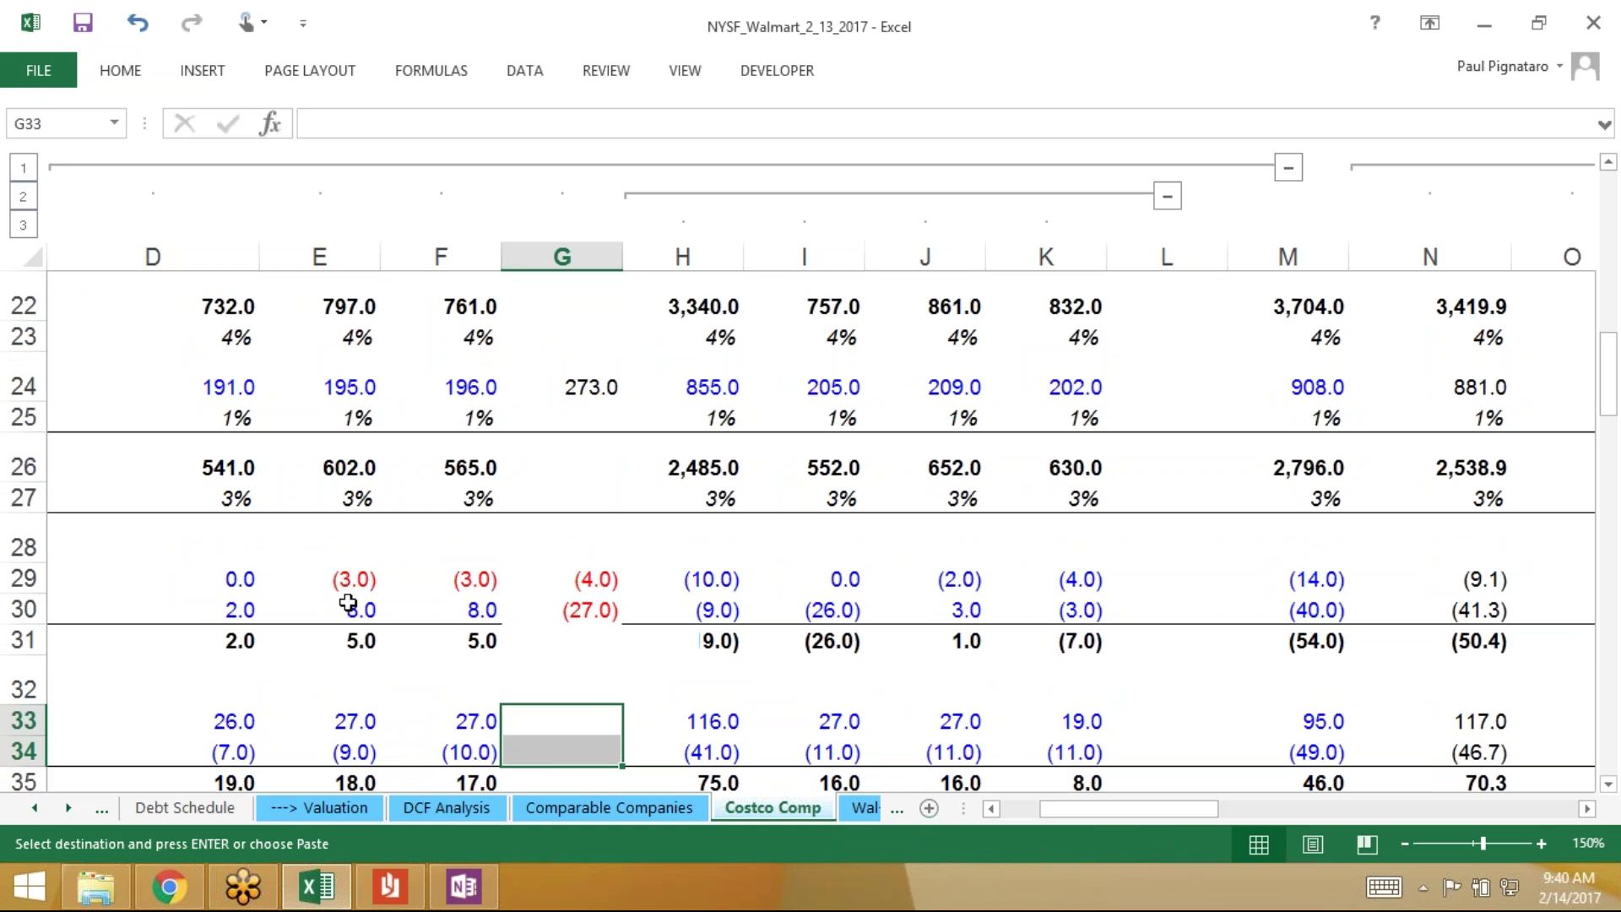
{"action": "key", "text": "ctrl+v"}
Paste the copied Q4 2011E formula into G38 and select G41
{"action": "key", "text": "Down"}
{"action": "key", "text": "Down"}
{"action": "key", "text": "Down"}
{"action": "key", "text": "Down"}
{"action": "key", "text": "Down"}
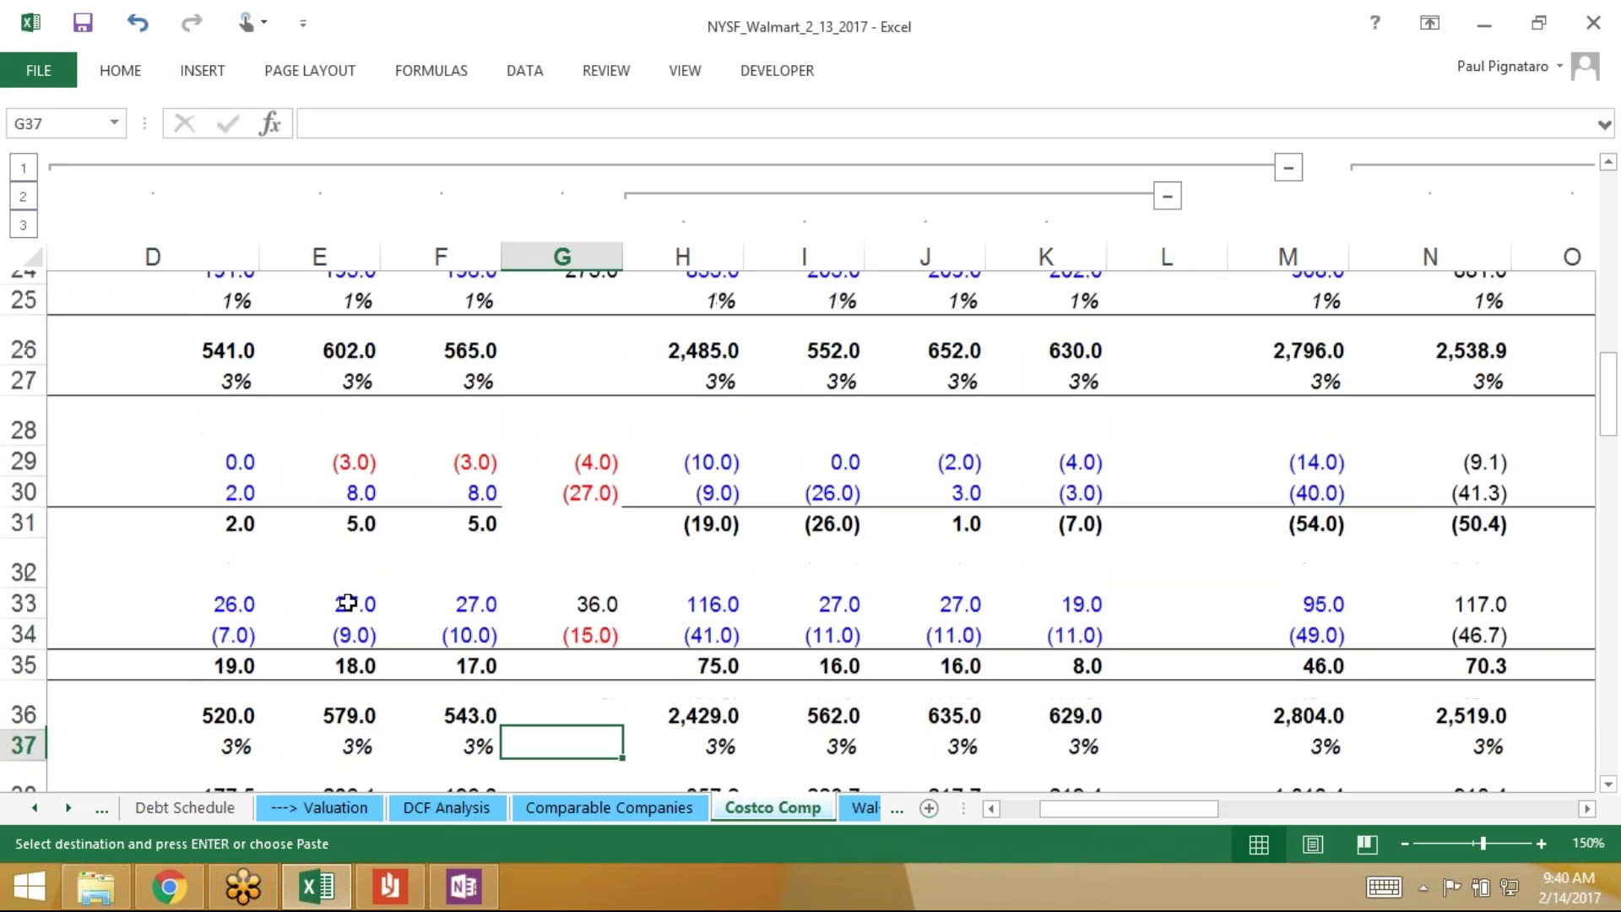
{"action": "key", "text": "ctrl+v"}
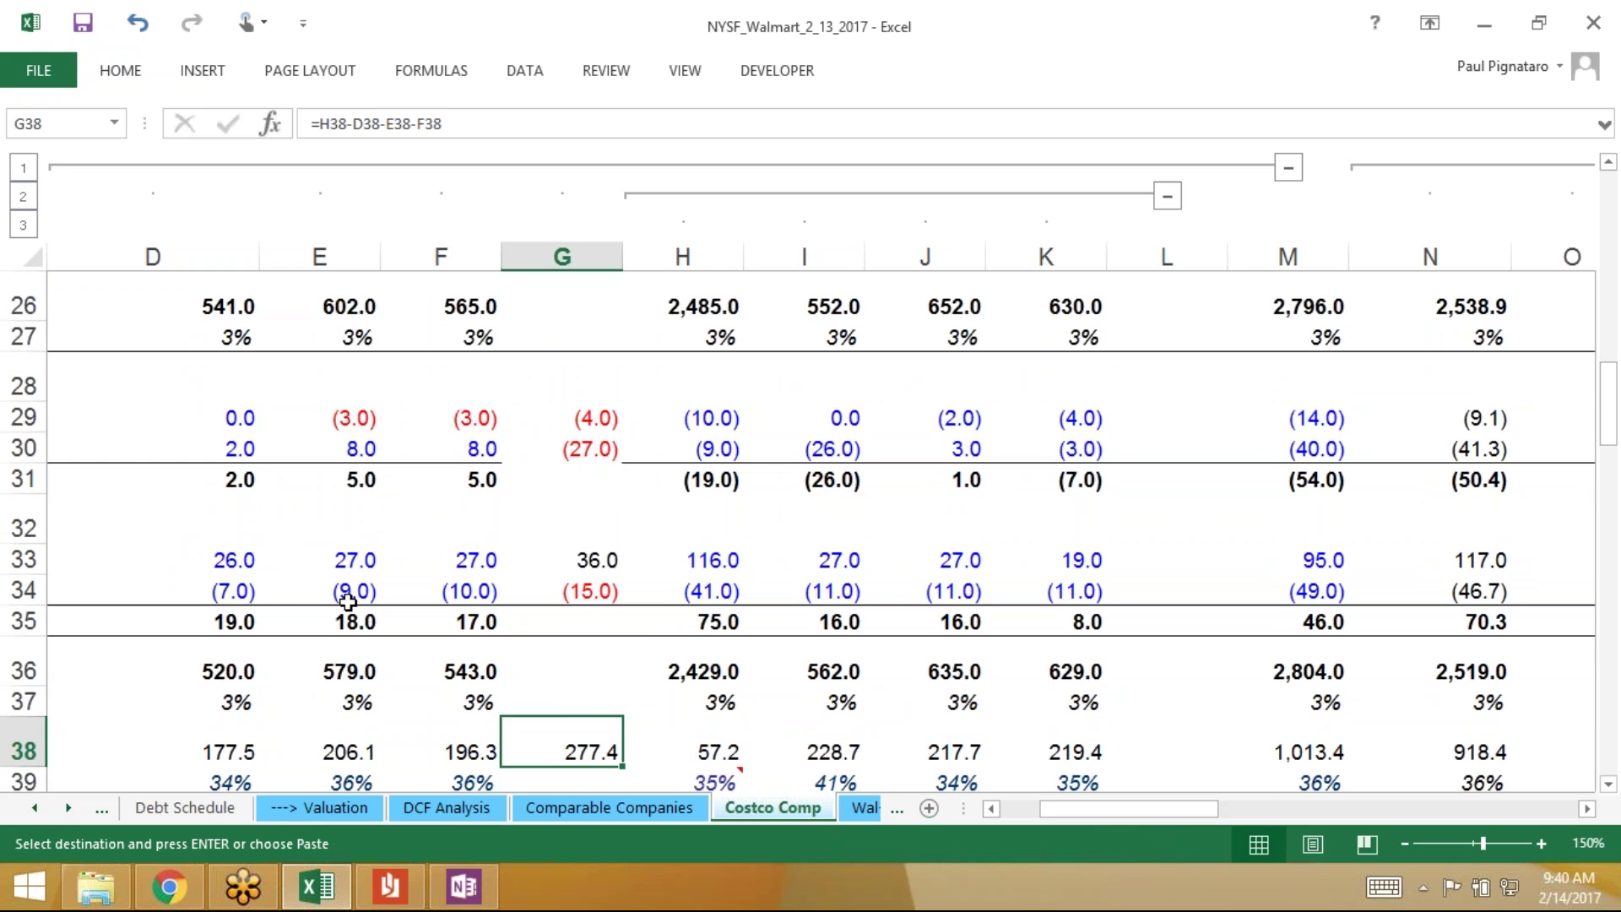
{"action": "key", "text": "Down"}
{"action": "key", "text": "Up"}
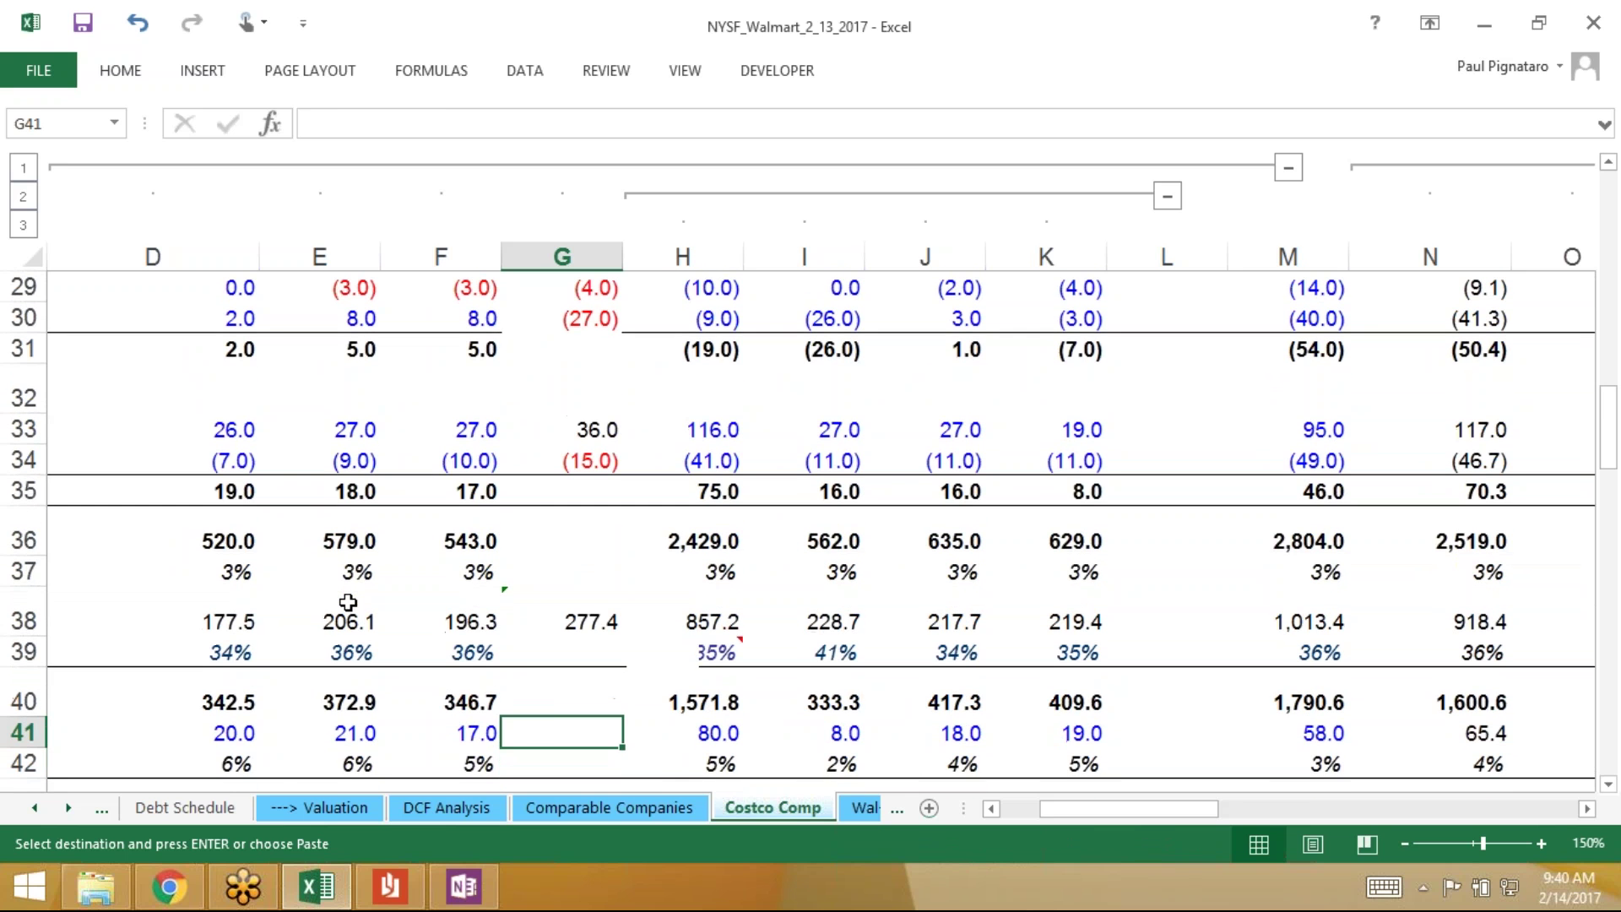
Paste the copied formula, column H minus columns D, E and F, into G41 and G45:G46
{"action": "key", "text": "ctrl+v"}
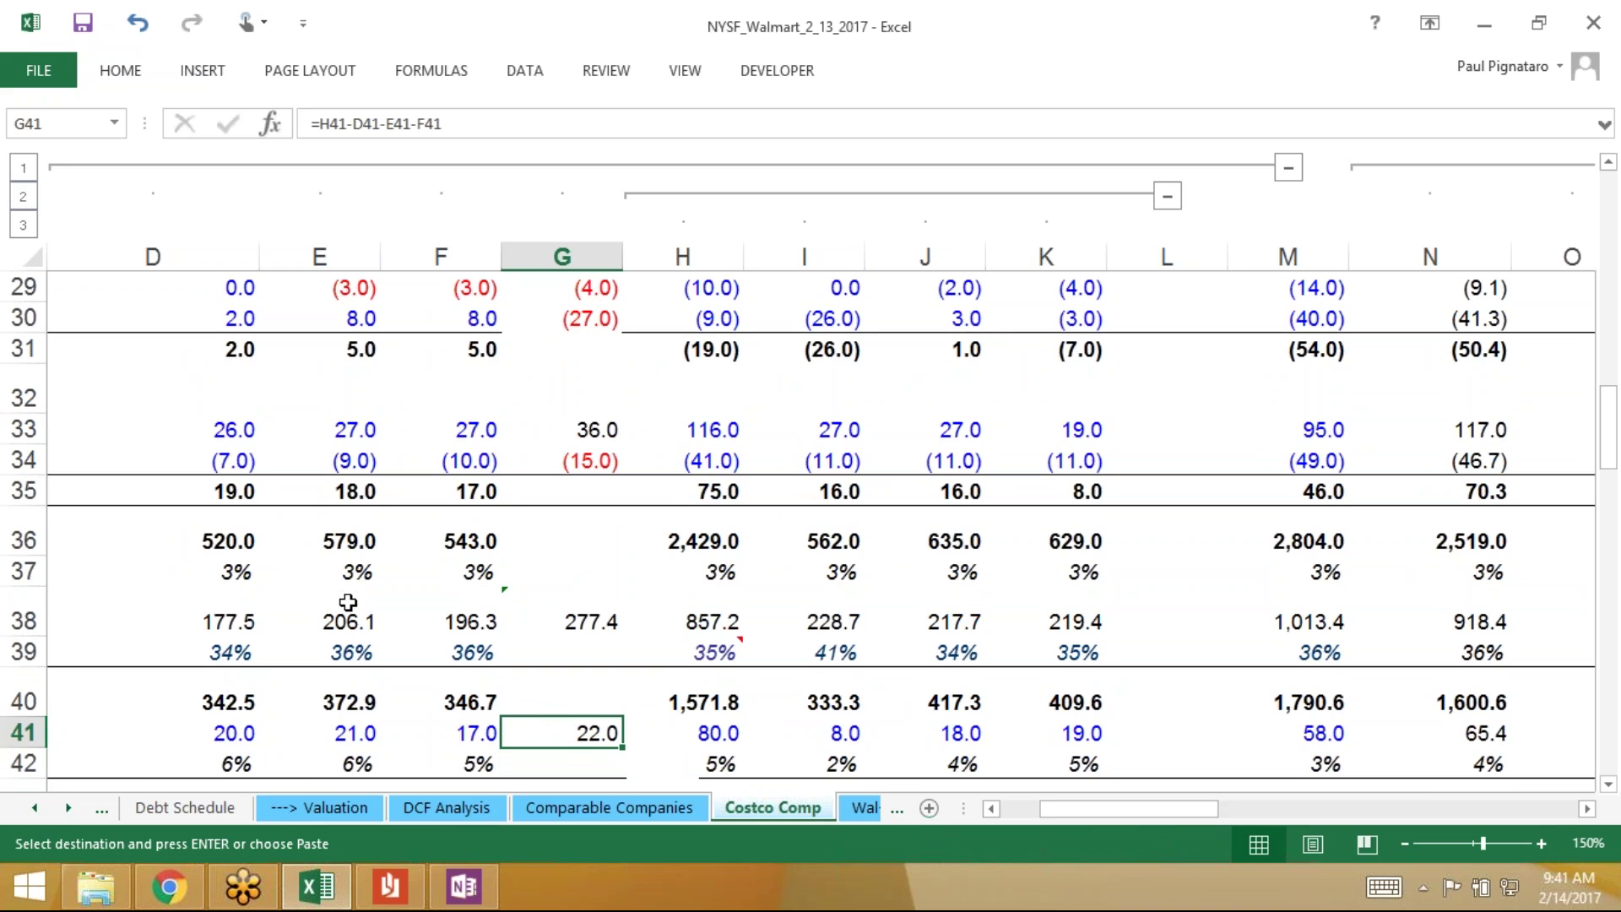
{"action": "key", "text": "Down"}
{"action": "key", "text": "Down"}
{"action": "key", "text": "Down"}
{"action": "key", "text": "Down"}
{"action": "key", "text": "Down"}
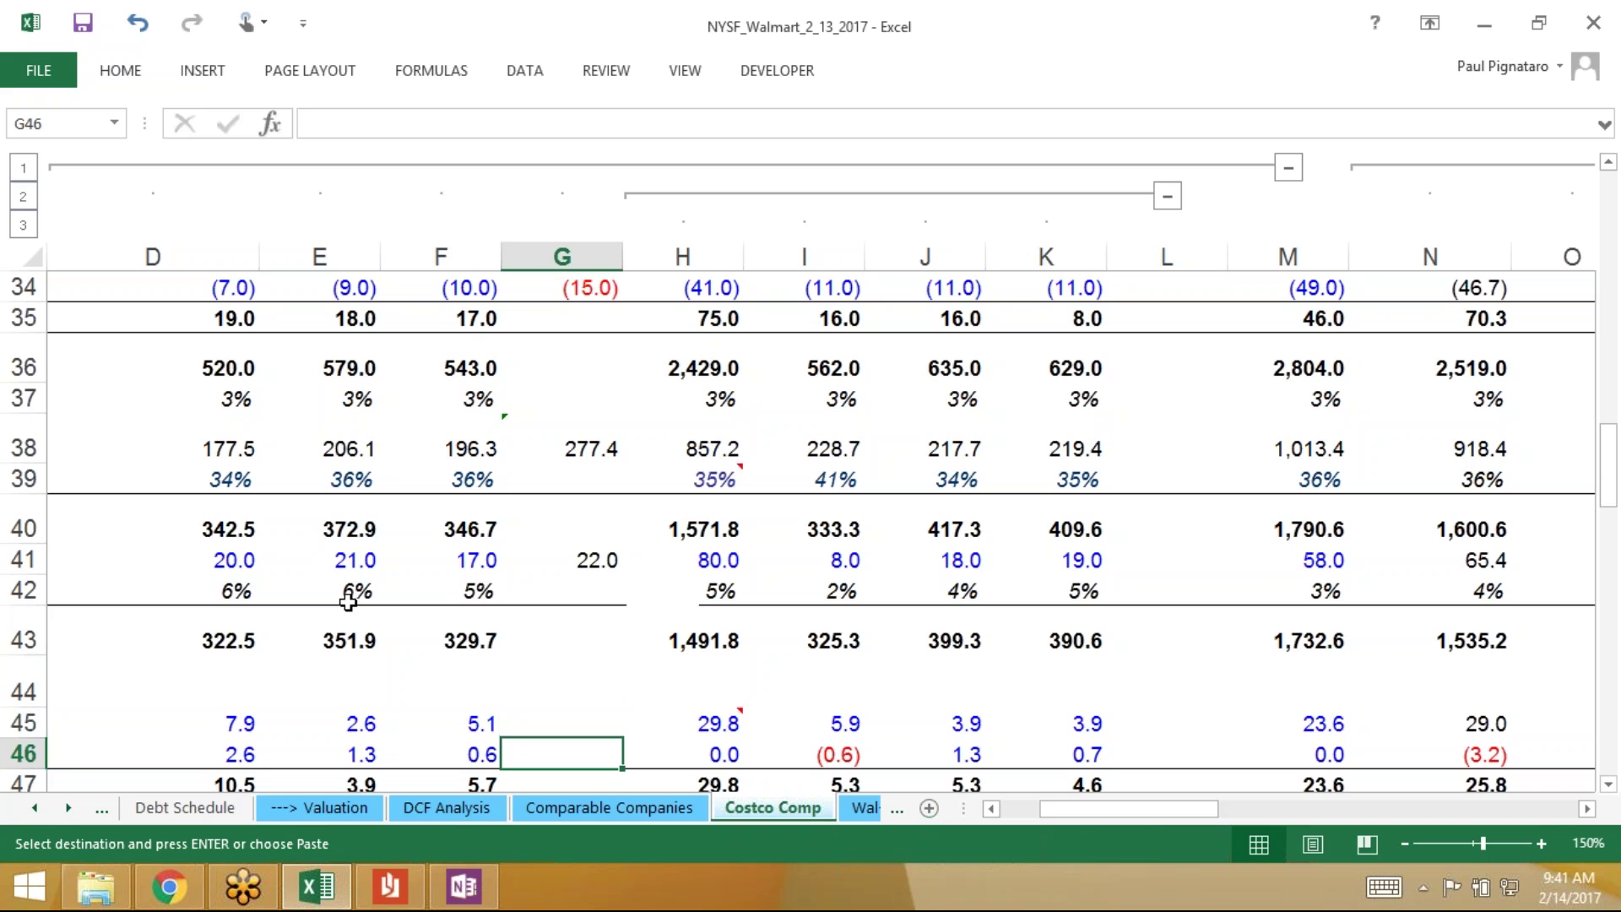
{"action": "key", "text": "shift+Down"}
{"action": "key", "text": "ctrl+v"}
{"action": "key", "text": "Down"}
{"action": "key", "text": "Down"}
{"action": "key", "text": "Down"}
{"action": "key", "text": "Down"}
{"action": "key", "text": "Down"}
{"action": "key", "text": "Down"}
{"action": "key", "text": "Down"}
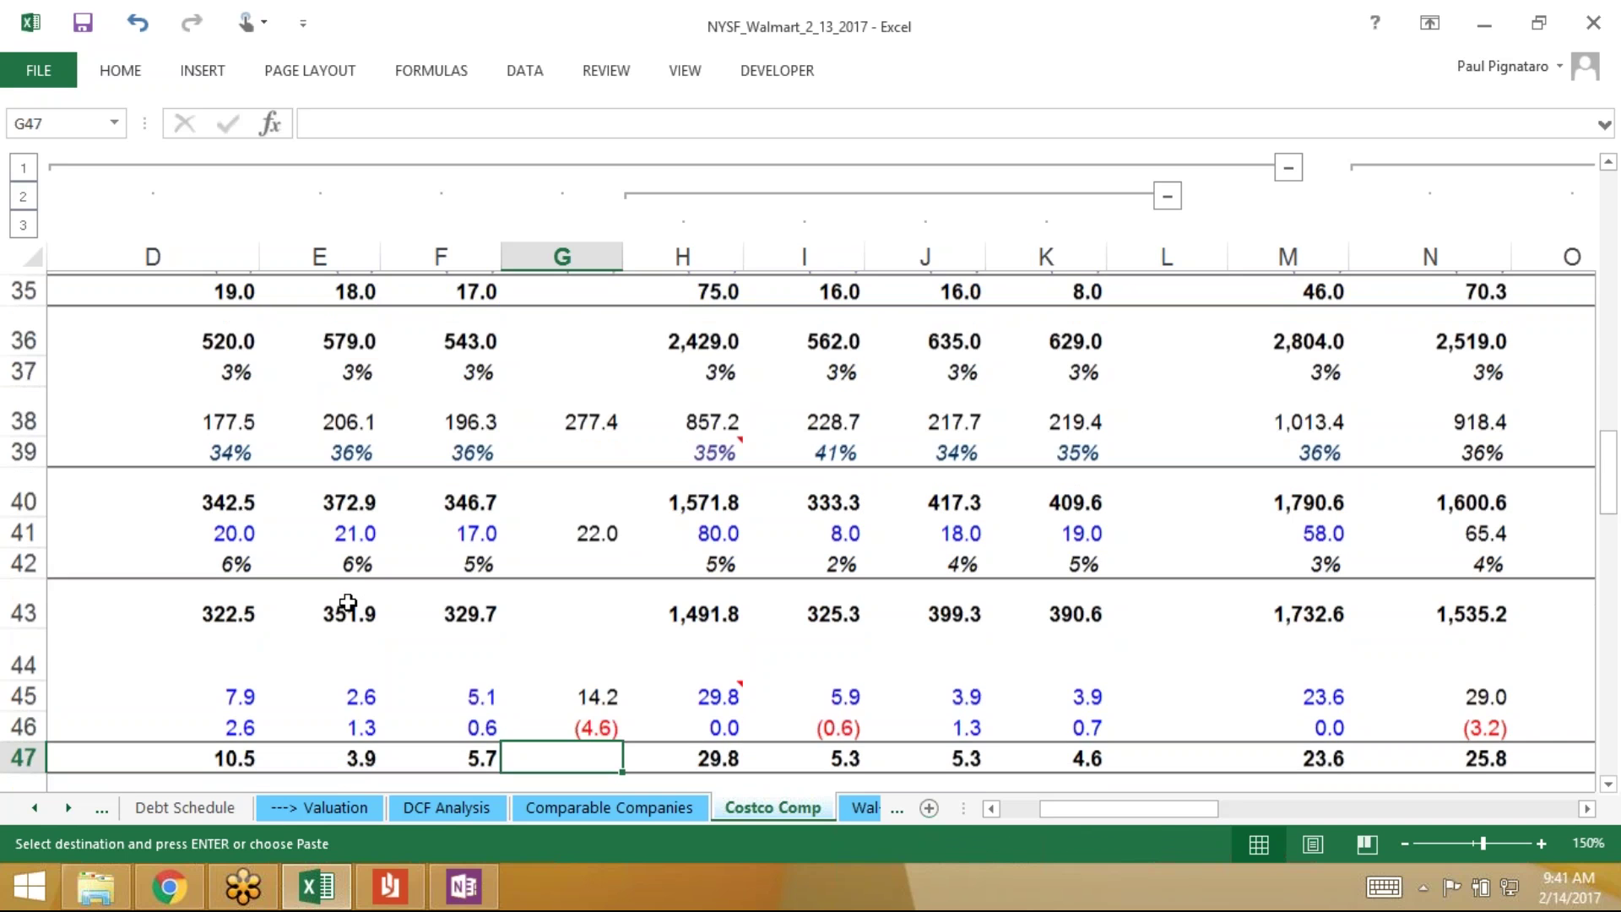
{"action": "key", "text": "Up"}
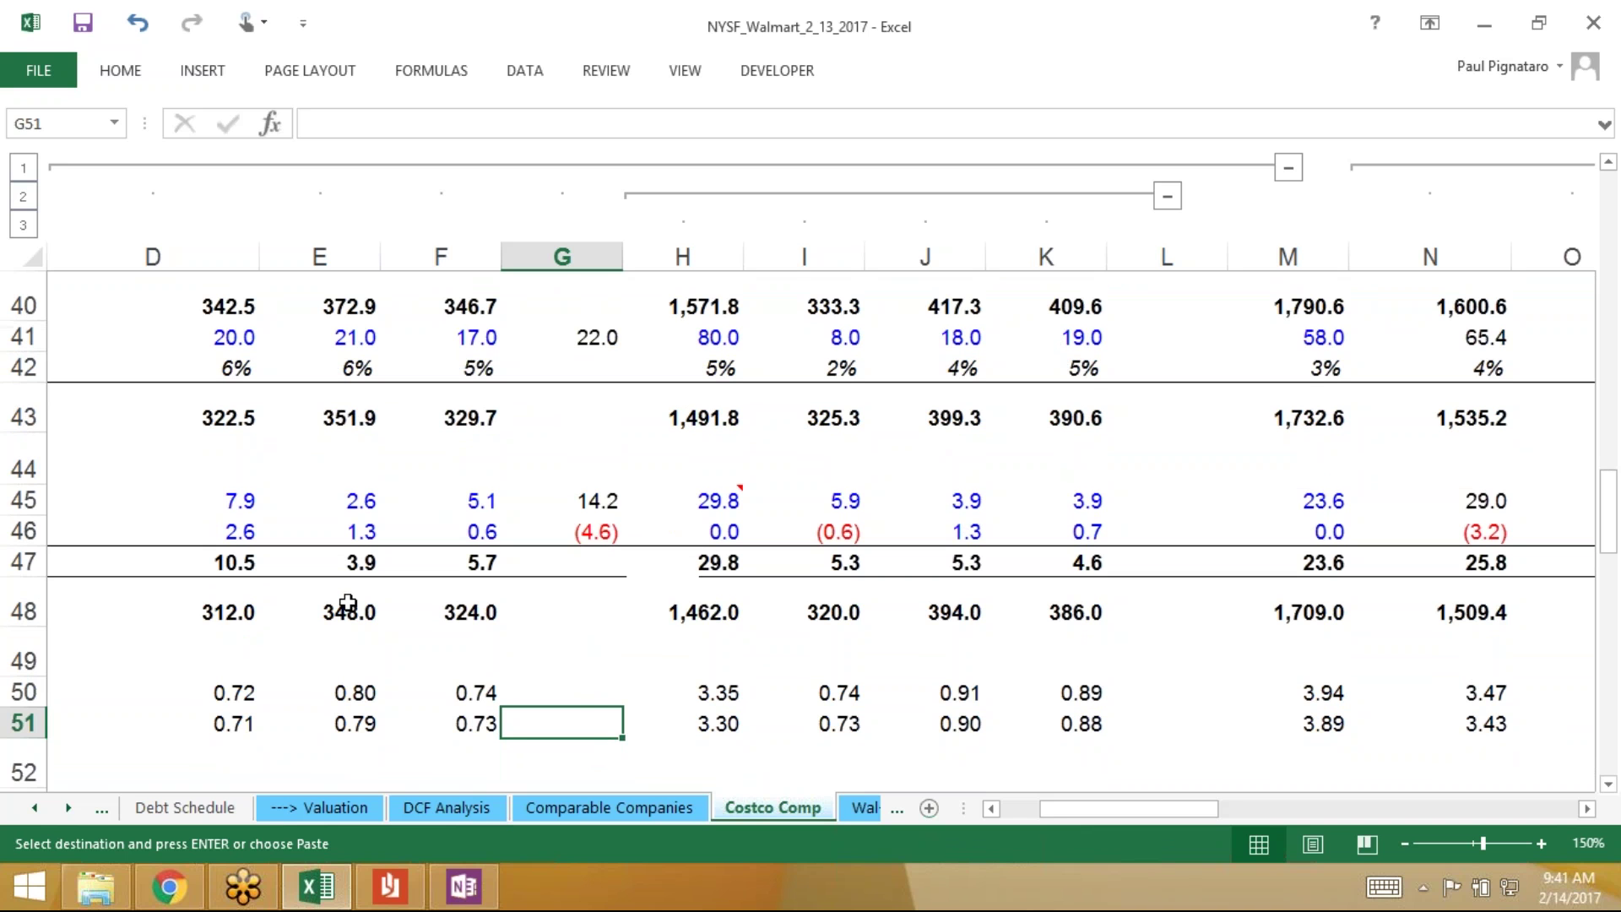
Copy the row 11 sum formula from F11 across into G11
{"action": "scroll", "coordinate": [348, 602], "scroll_direction": "up", "scroll_amount": 5}
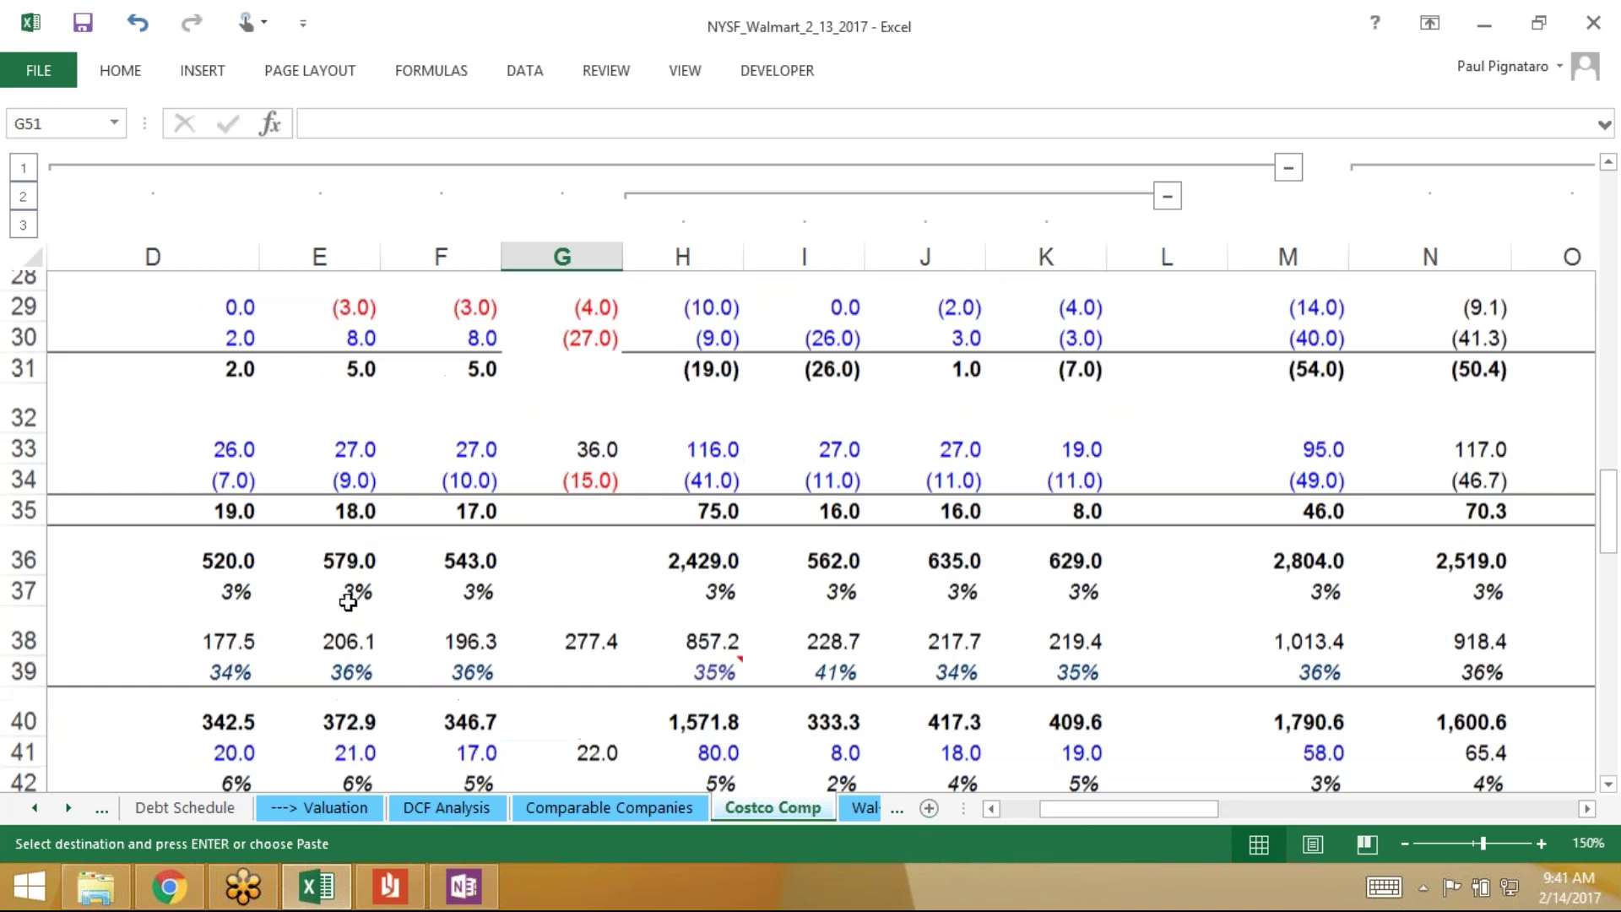
{"action": "scroll", "coordinate": [348, 601], "scroll_direction": "up", "scroll_amount": 5}
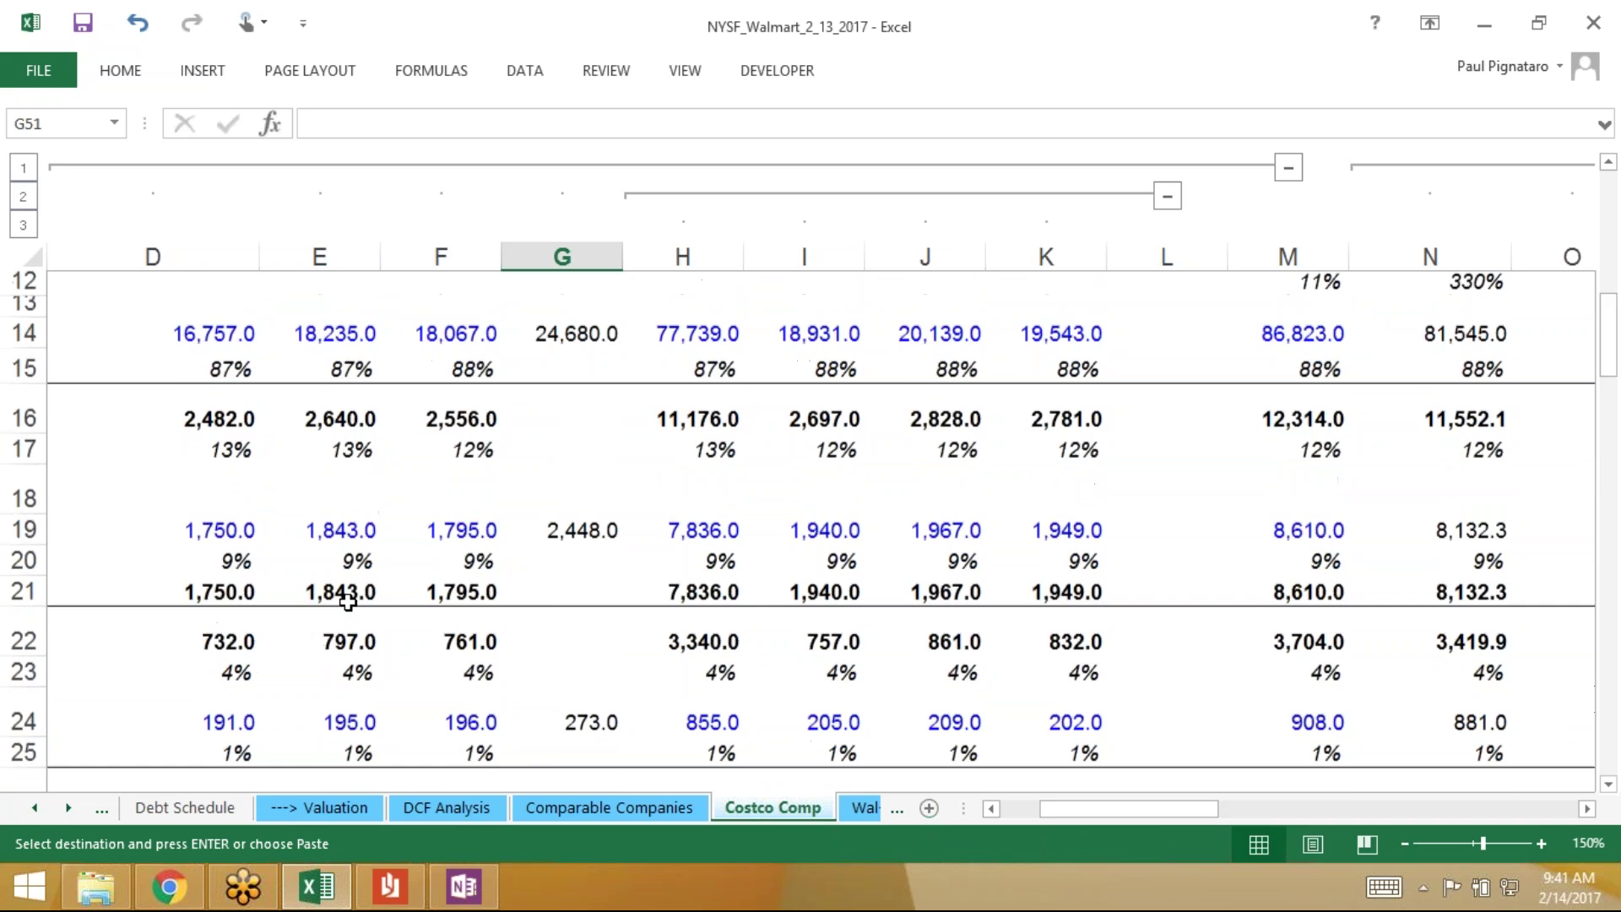
{"action": "scroll", "coordinate": [348, 602], "scroll_direction": "up", "scroll_amount": 1}
{"action": "left_click", "coordinate": [441, 411]}
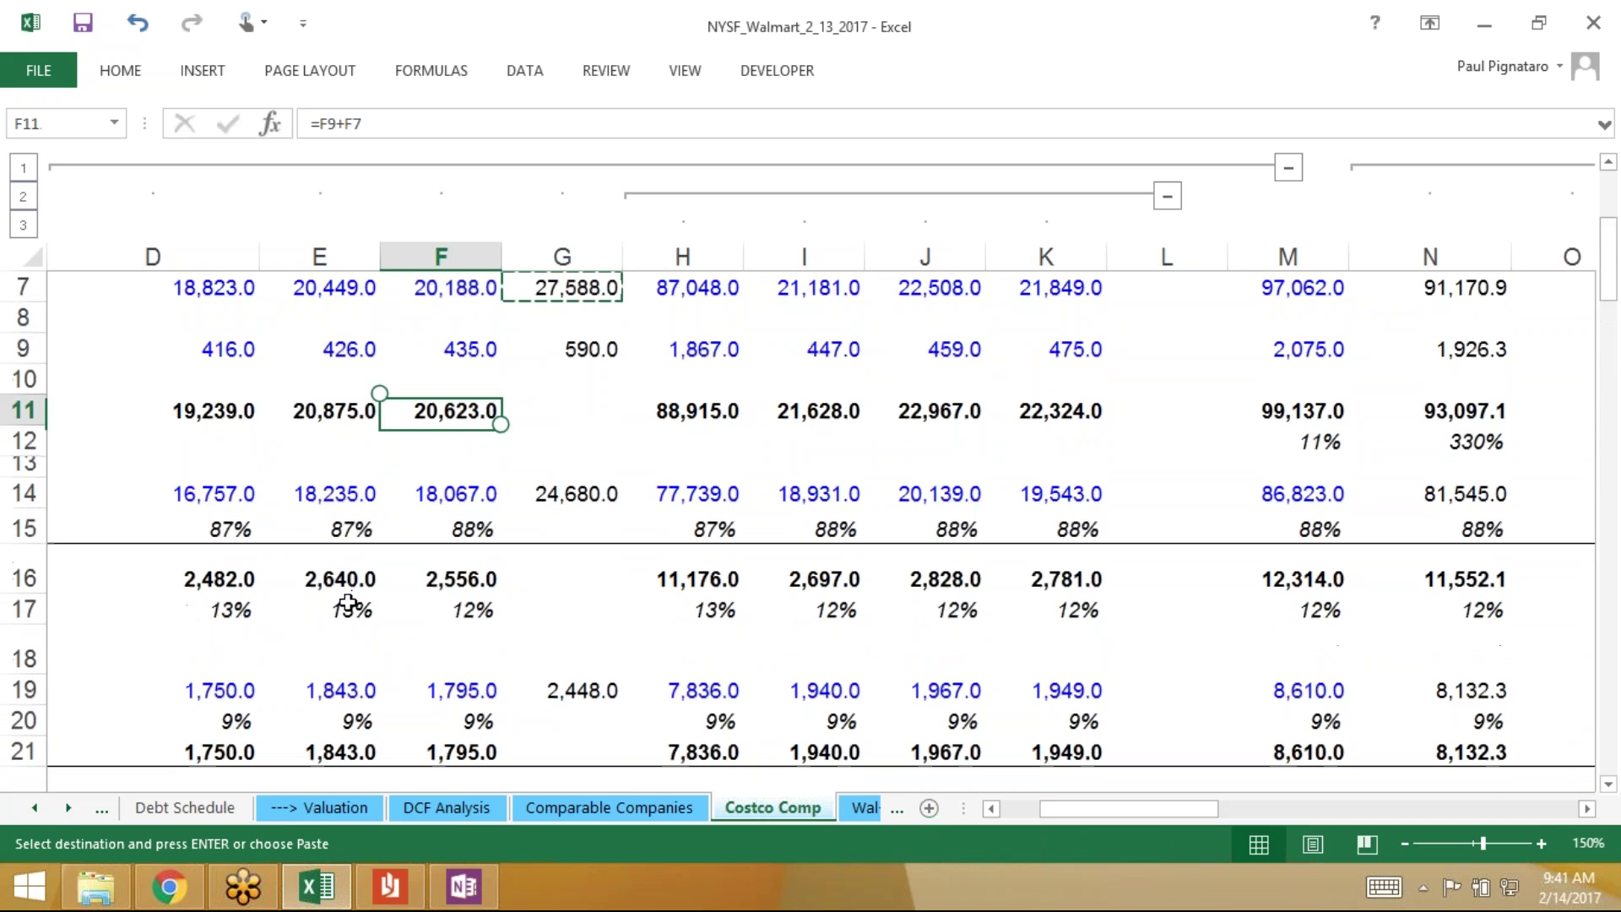
{"action": "key", "text": "shift+Right"}
{"action": "key", "text": "ctrl+r"}
Copy the formulas in F15:F17 across into G15:G17
{"action": "key", "text": "Down"}
{"action": "key", "text": "Down"}
{"action": "key", "text": "Down"}
{"action": "key", "text": "Down"}
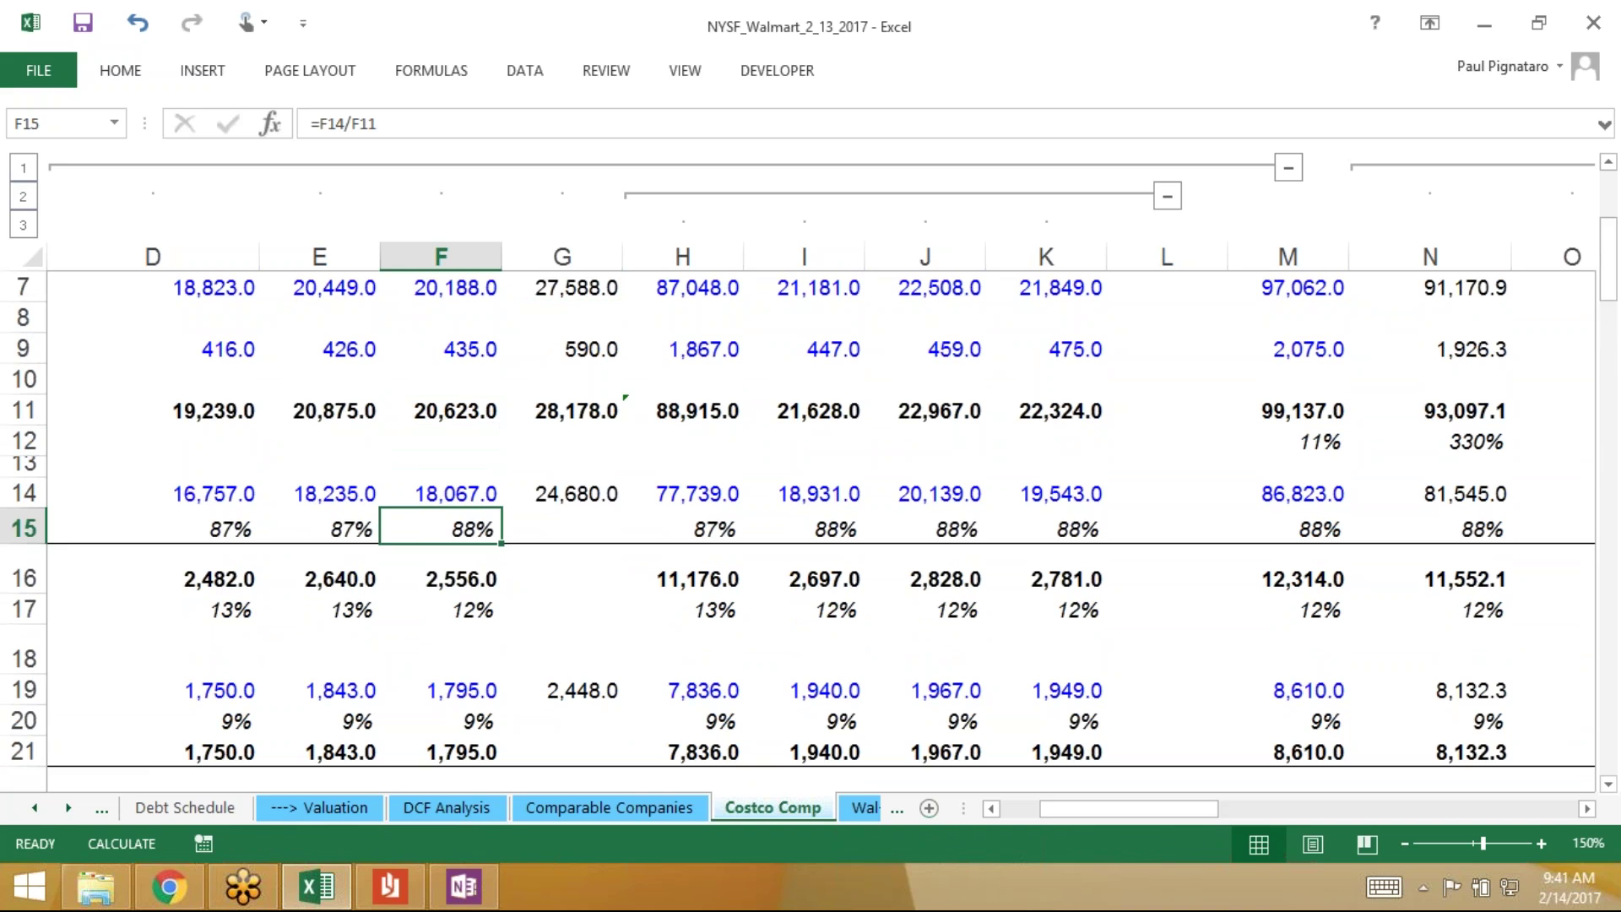
{"action": "key", "text": "shift+Down"}
{"action": "key", "text": "shift+Down"}
{"action": "key", "text": "shift+Right"}
{"action": "key", "text": "ctrl+r"}
Copy the formulas in F20:F23 across into G20:G23
{"action": "key", "text": "Return"}
{"action": "key", "text": "Down"}
{"action": "key", "text": "Down"}
{"action": "key", "text": "Down"}
{"action": "key", "text": "Down"}
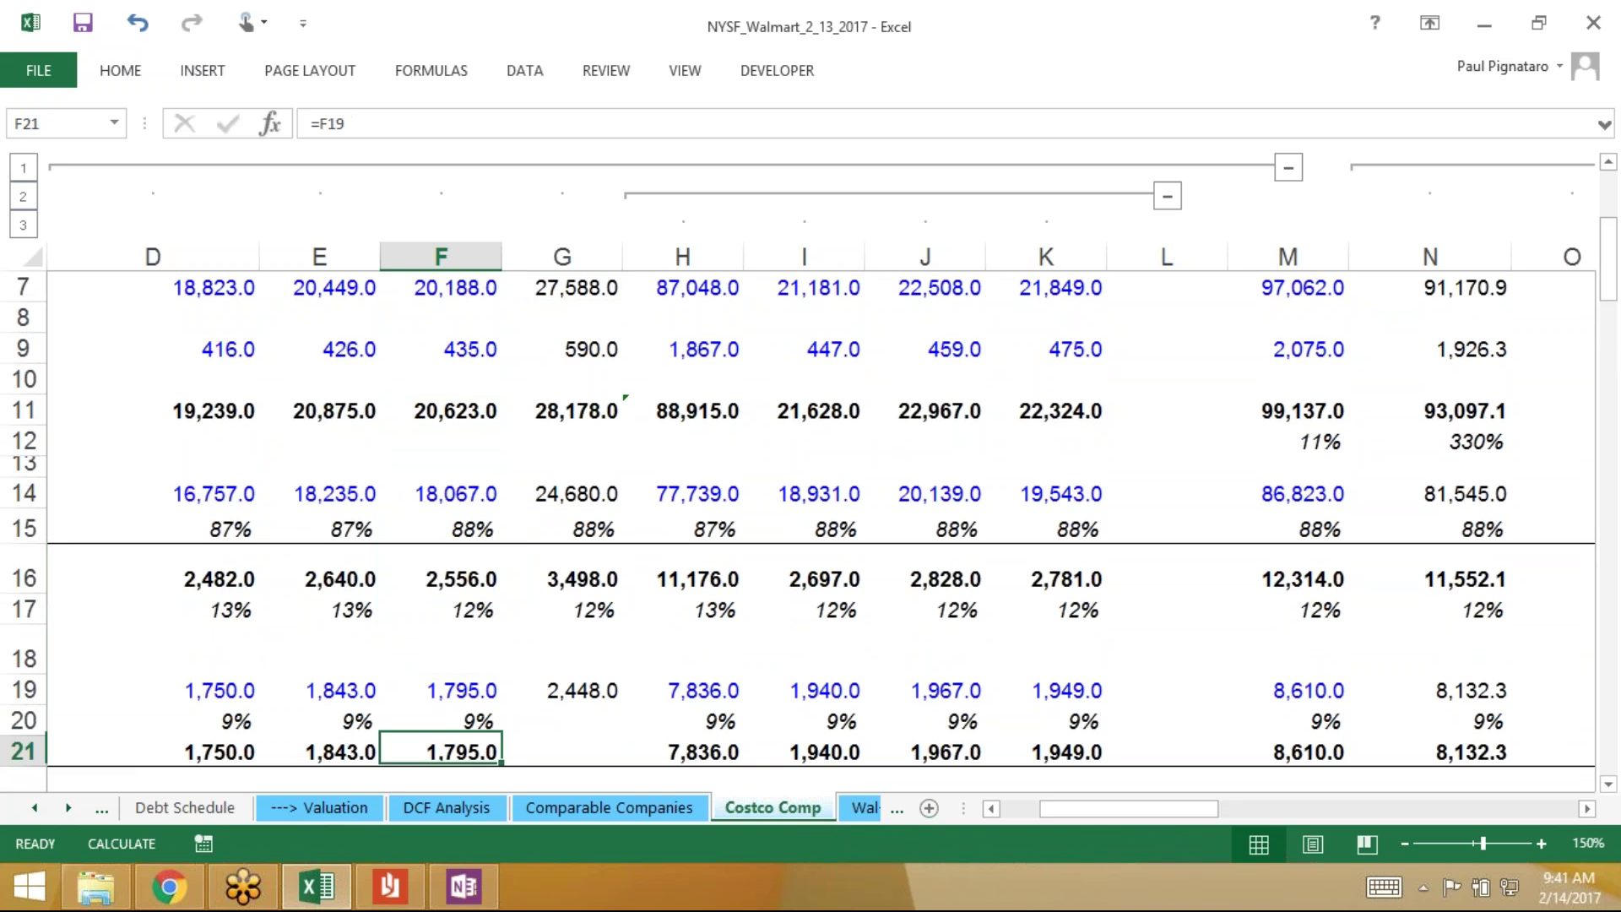
{"action": "key", "text": "shift+Down"}
{"action": "key", "text": "shift+Down"}
{"action": "key", "text": "shift+Down"}
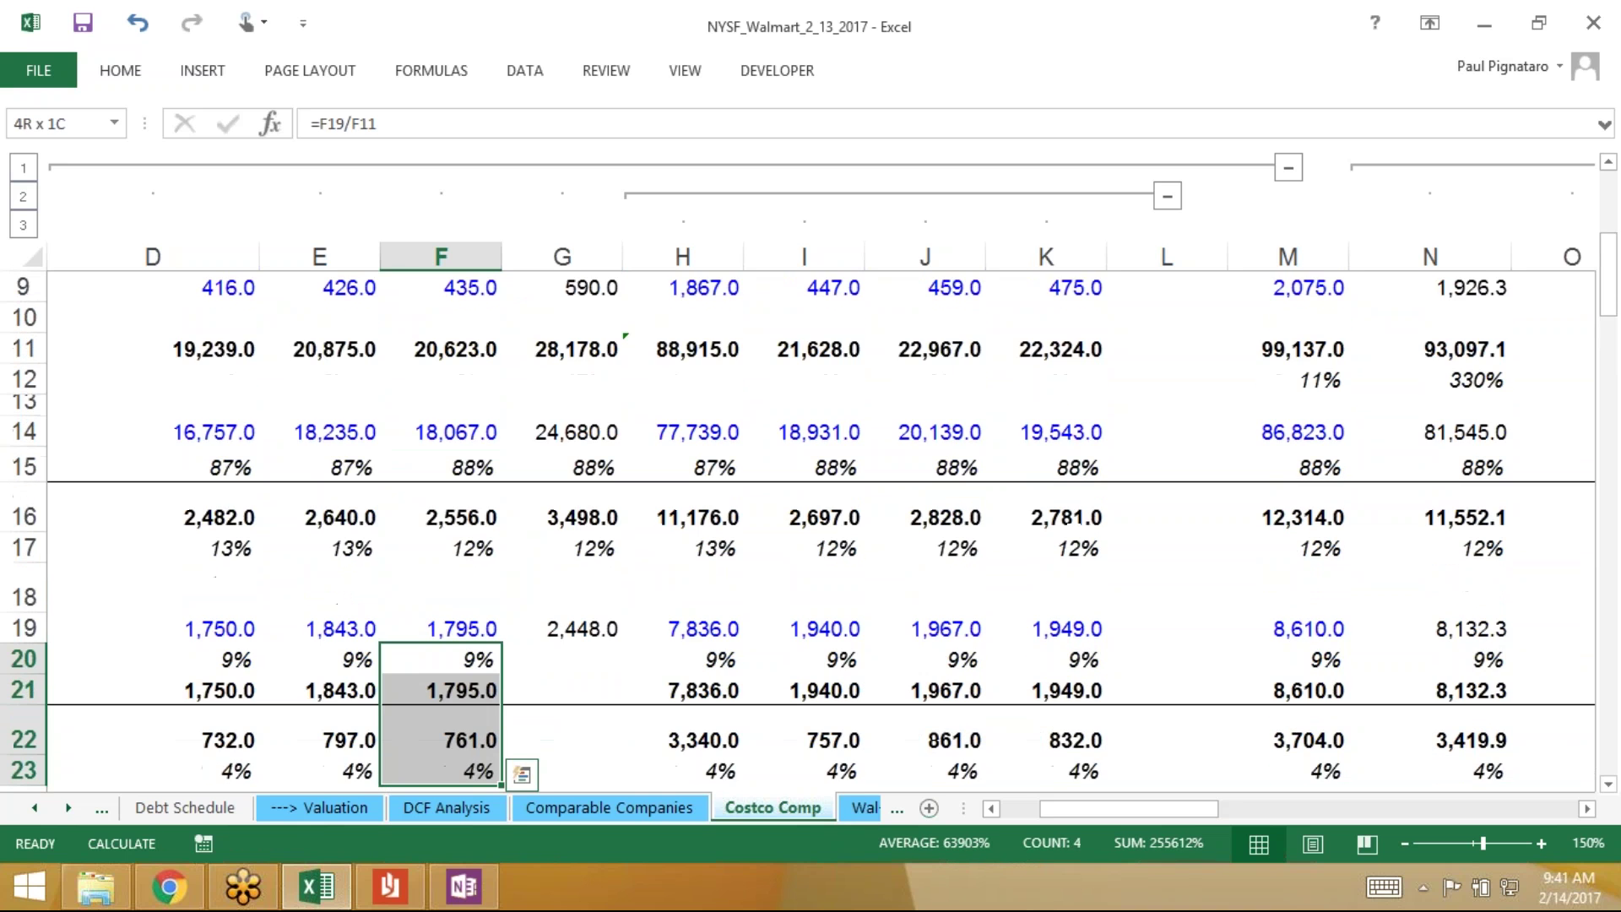
{"action": "key", "text": "shift+Right"}
{"action": "key", "text": "ctrl+r"}
Copy the formulas in F25:F27 across into G25:G27
{"action": "key", "text": "Down"}
{"action": "key", "text": "Down"}
{"action": "key", "text": "Down"}
{"action": "key", "text": "Down"}
{"action": "key", "text": "Down"}
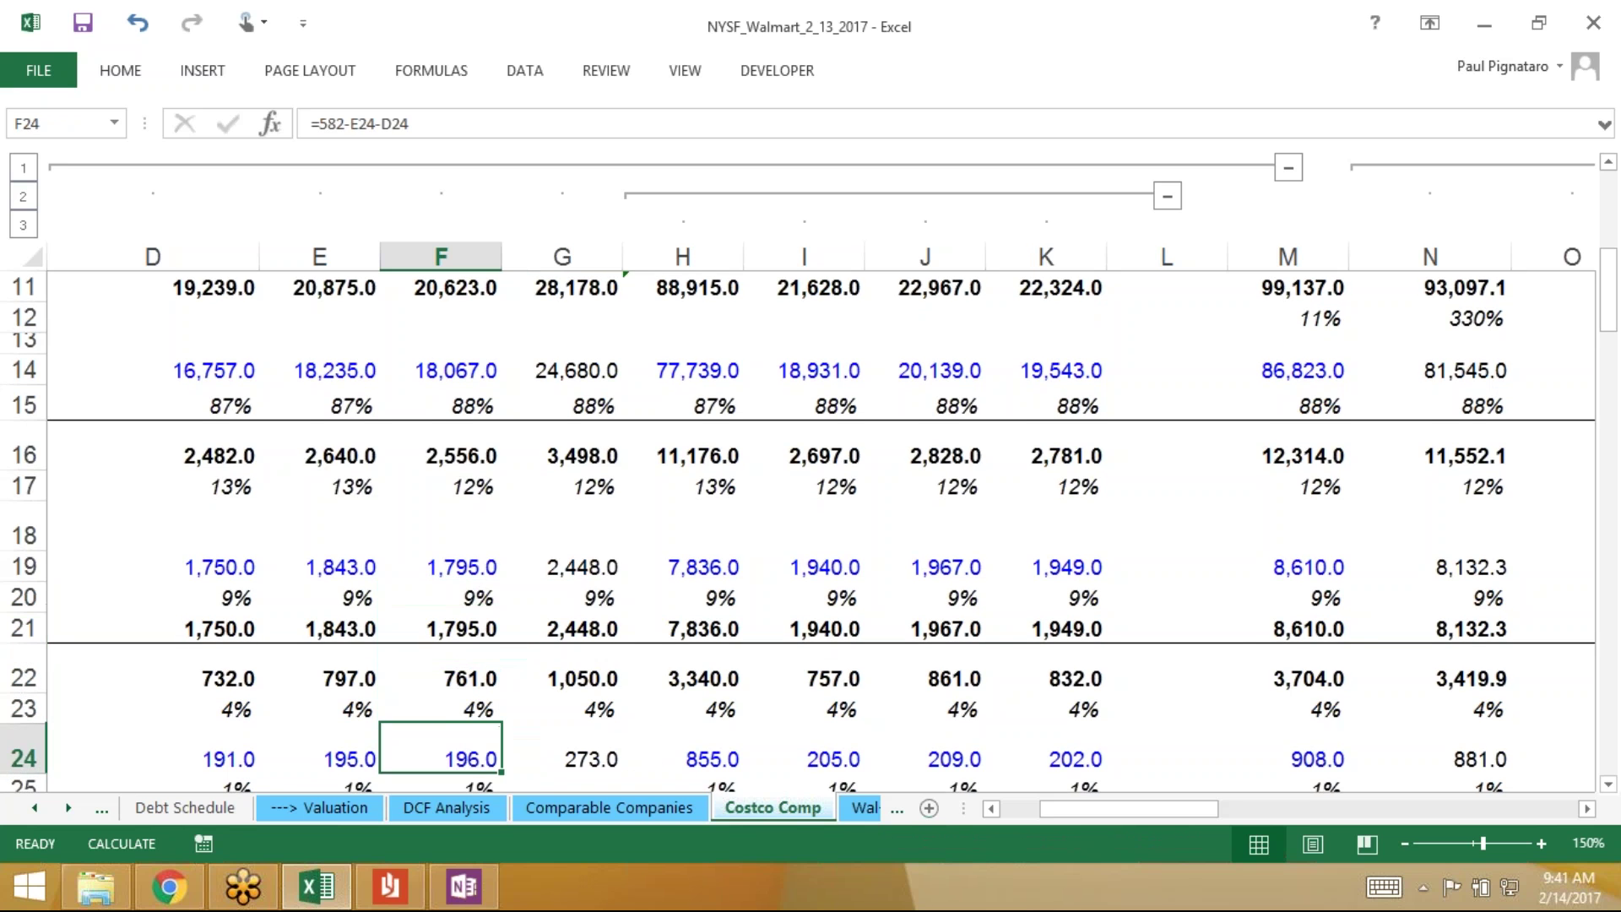
{"action": "key", "text": "shift+Down"}
{"action": "key", "text": "shift+Down"}
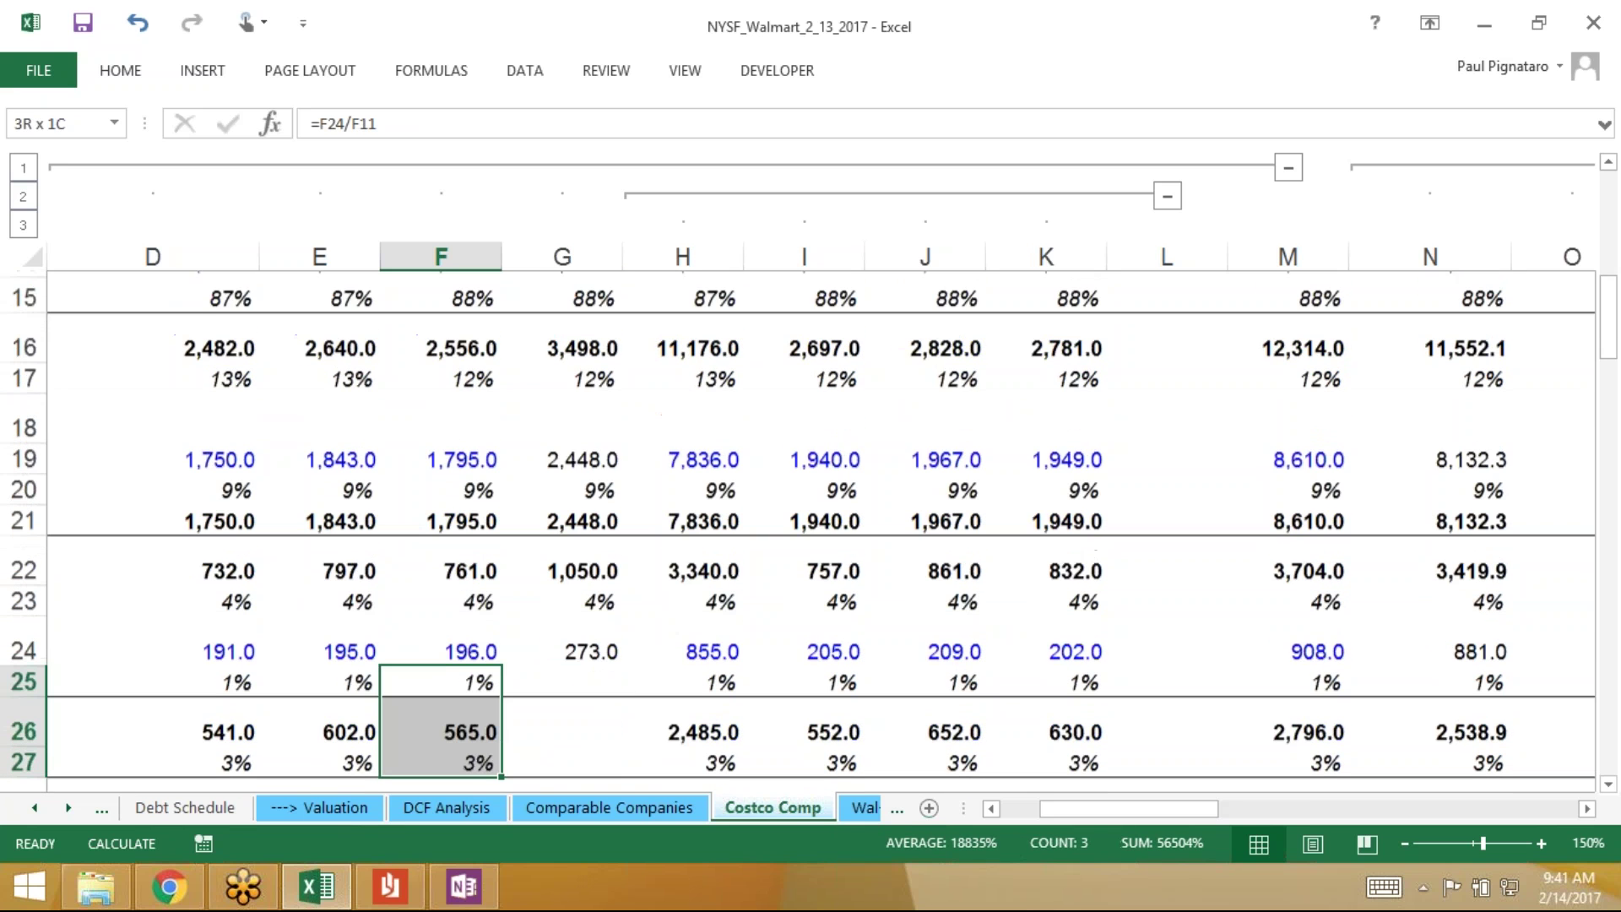
{"action": "key", "text": "shift+Right"}
{"action": "key", "text": "ctrl+r"}
Copy the SUM formula in F31 across into G31
{"action": "key", "text": "Down"}
{"action": "key", "text": "Down"}
{"action": "key", "text": "Down"}
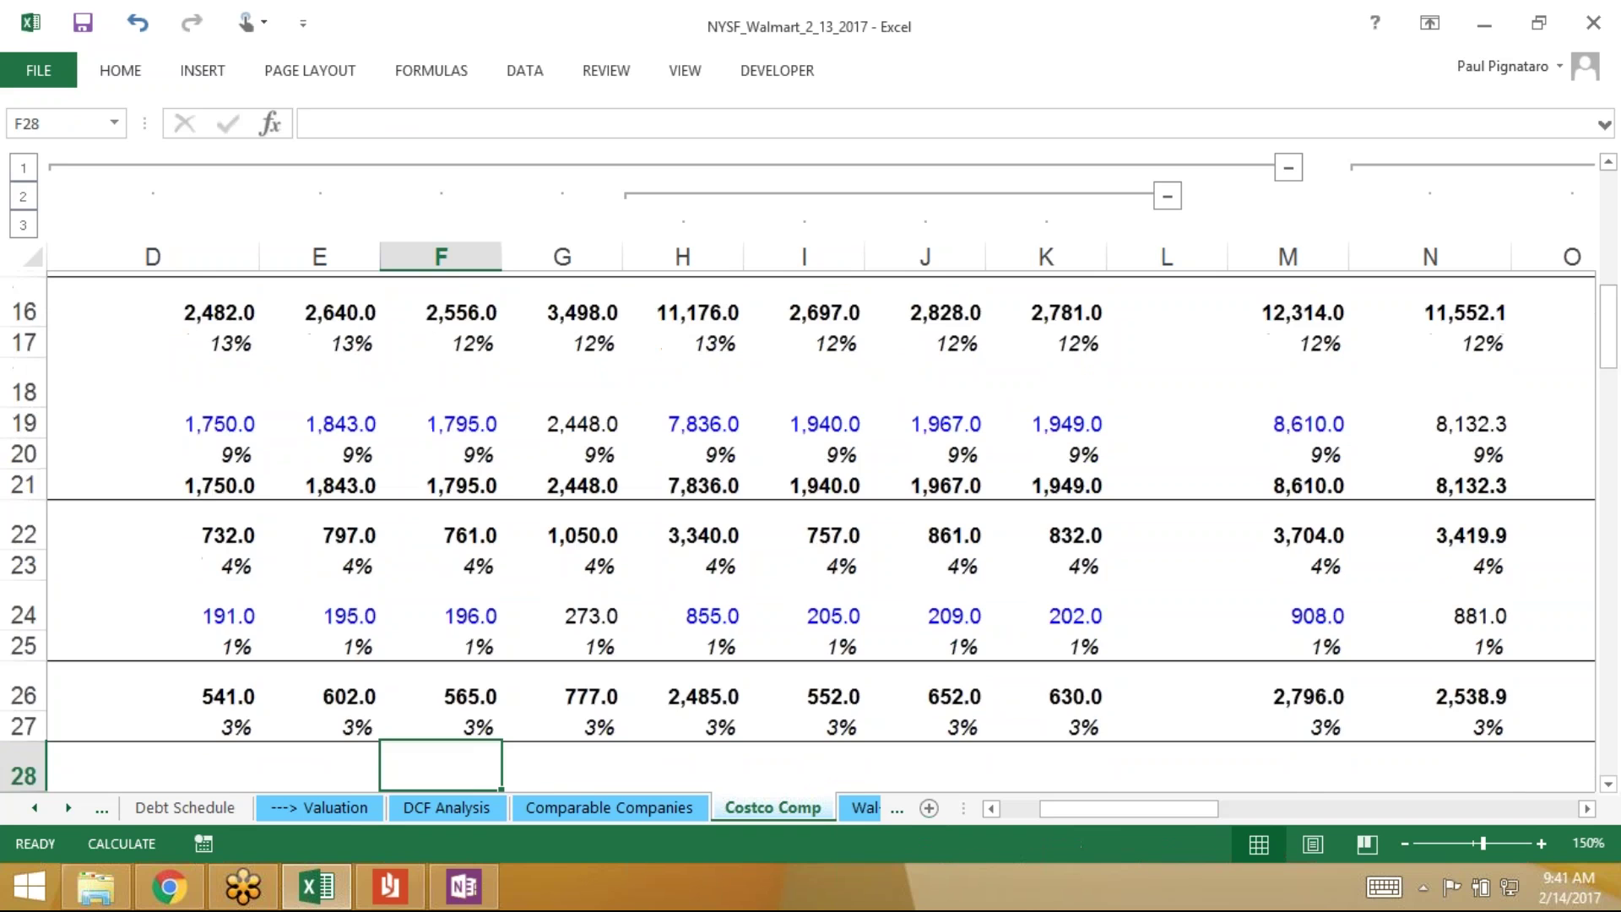
{"action": "key", "text": "Down"}
{"action": "key", "text": "Down"}
{"action": "key", "text": "Down"}
{"action": "key", "text": "Down"}
{"action": "key", "text": "Up"}
{"action": "key", "text": "Up"}
{"action": "key", "text": "Down"}
{"action": "key", "text": "shift+Right"}
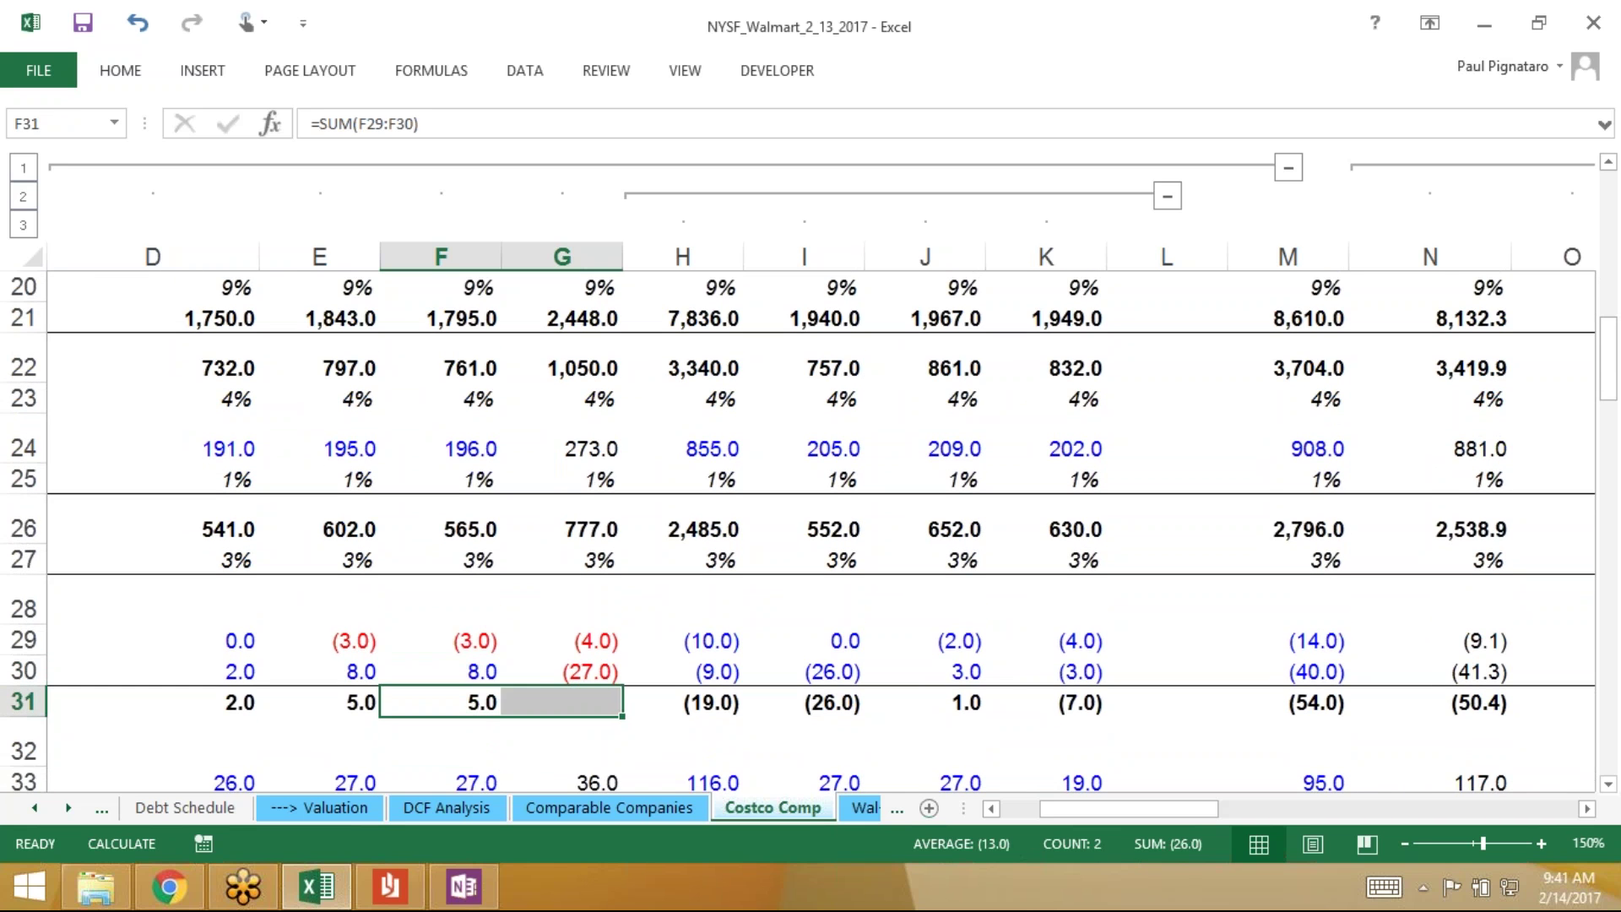
{"action": "key", "text": "ctrl+r"}
Copy the formulas in F35:F37 across into G35:G37
{"action": "key", "text": "Down"}
{"action": "key", "text": "Down"}
{"action": "key", "text": "Down"}
{"action": "key", "text": "Down"}
{"action": "key", "text": "shift+Right"}
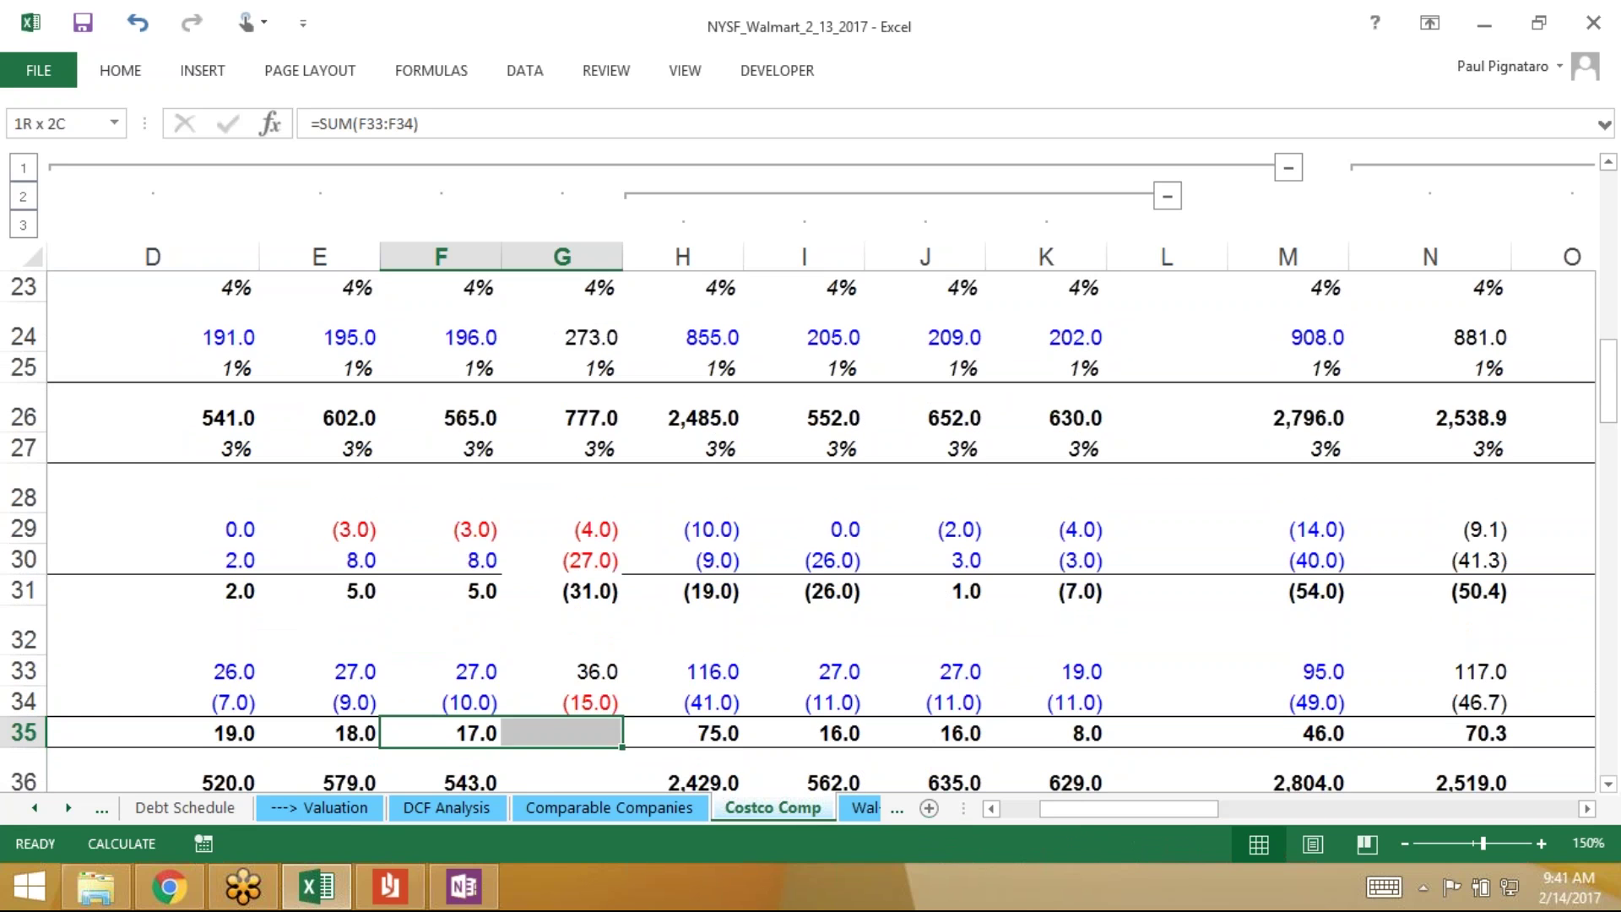
{"action": "key", "text": "shift+Down"}
{"action": "key", "text": "shift+Down"}
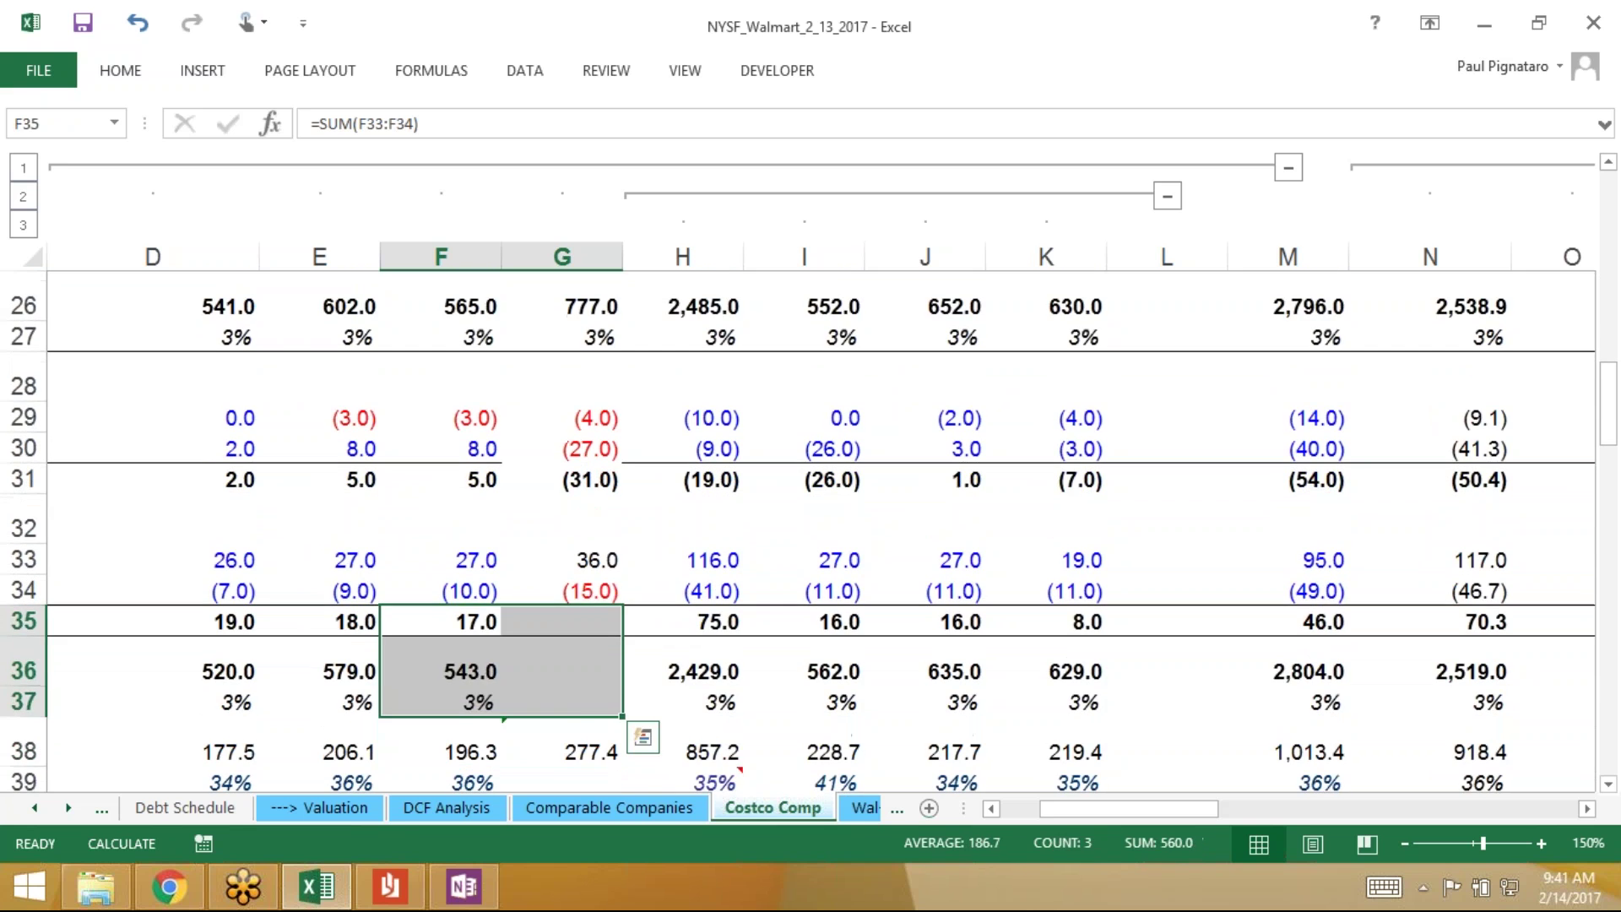
{"action": "key", "text": "ctrl+r"}
Enter the percentage formula =G38/G36 in G39
{"action": "key", "text": "Down"}
{"action": "key", "text": "Down"}
{"action": "key", "text": "Down"}
{"action": "key", "text": "Down"}
{"action": "key", "text": "Down"}
{"action": "key", "text": "Down"}
{"action": "key", "text": "Down"}
{"action": "key", "text": "Up"}
{"action": "key", "text": "Up"}
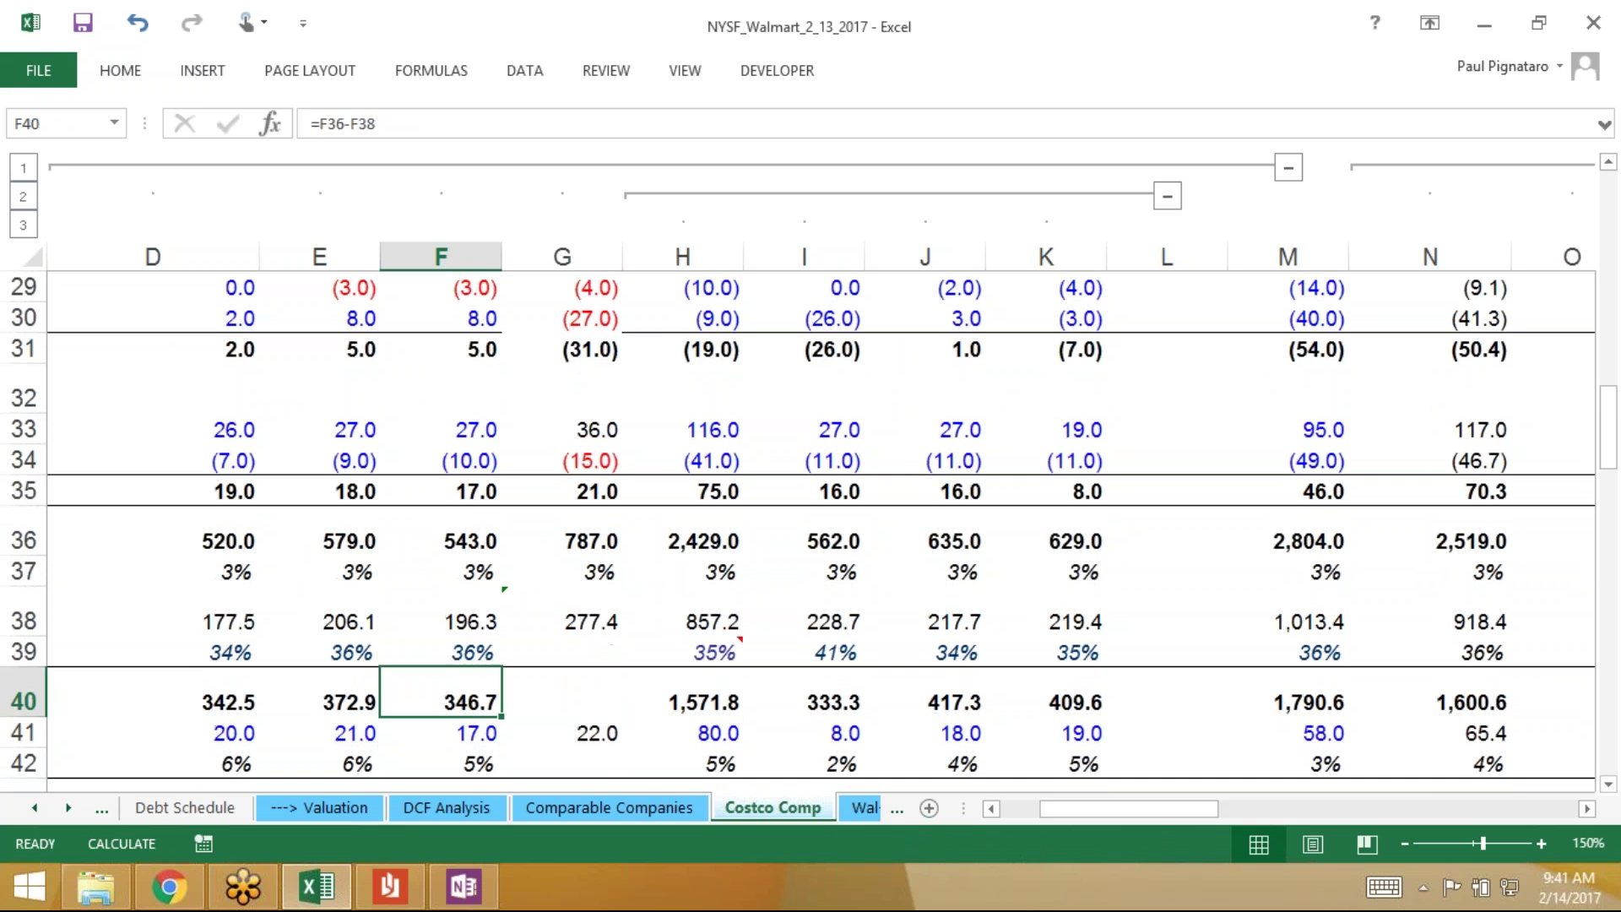
{"action": "key", "text": "Right"}
{"action": "key", "text": "Up"}
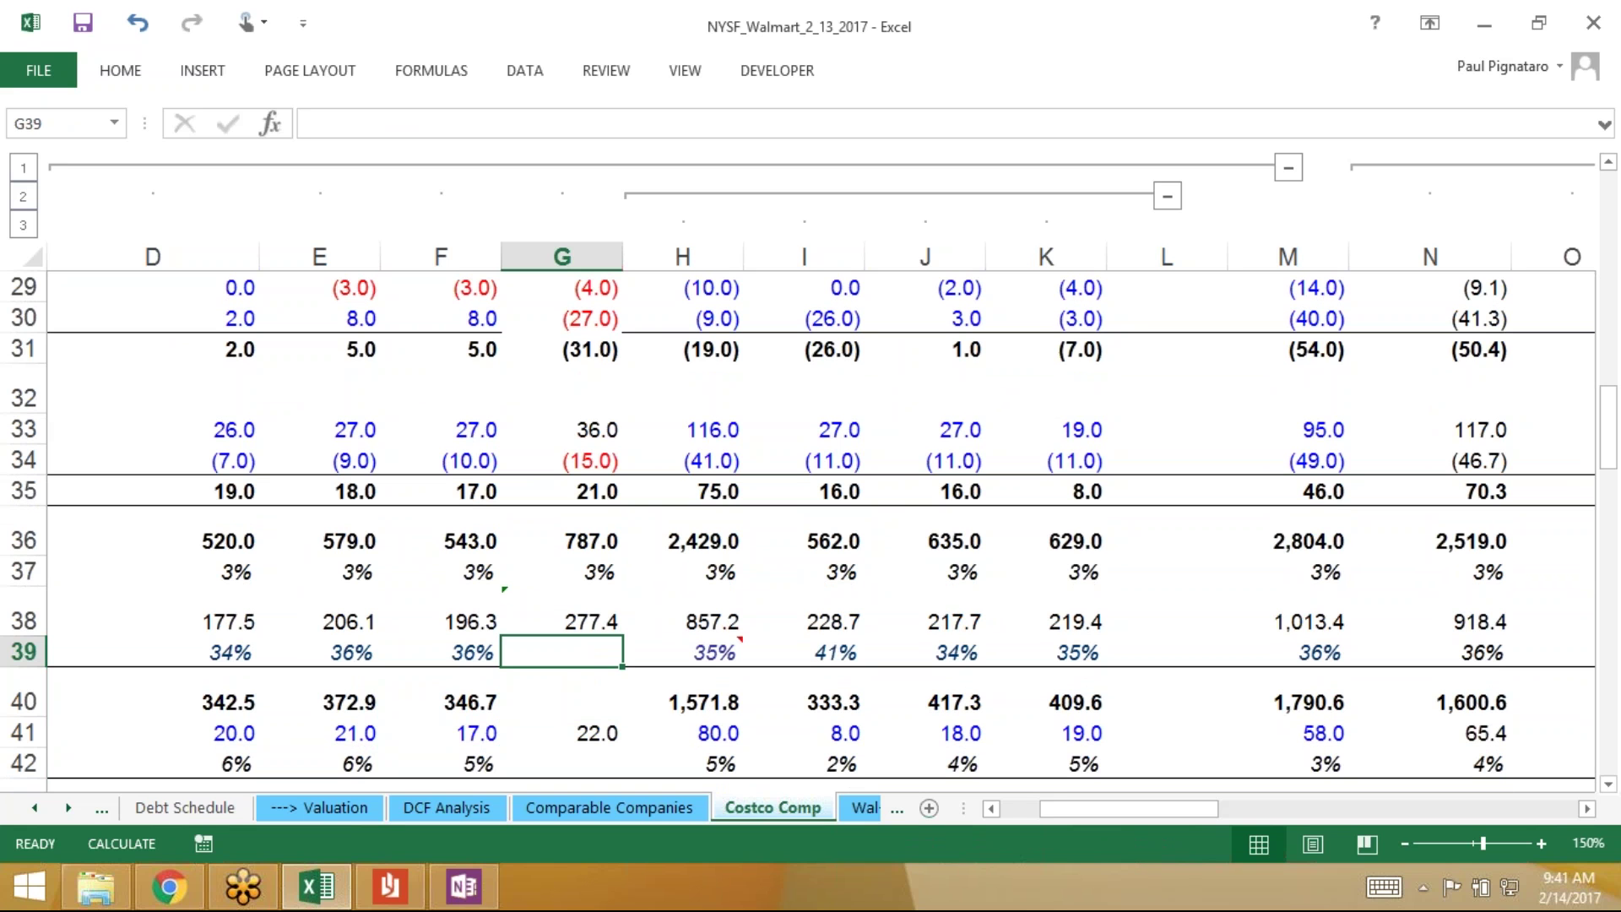
{"action": "type", "text": "="}
{"action": "key", "text": "Up"}
{"action": "type", "text": "/"}
{"action": "key", "text": "Up"}
{"action": "key", "text": "Up"}
{"action": "key", "text": "Up"}
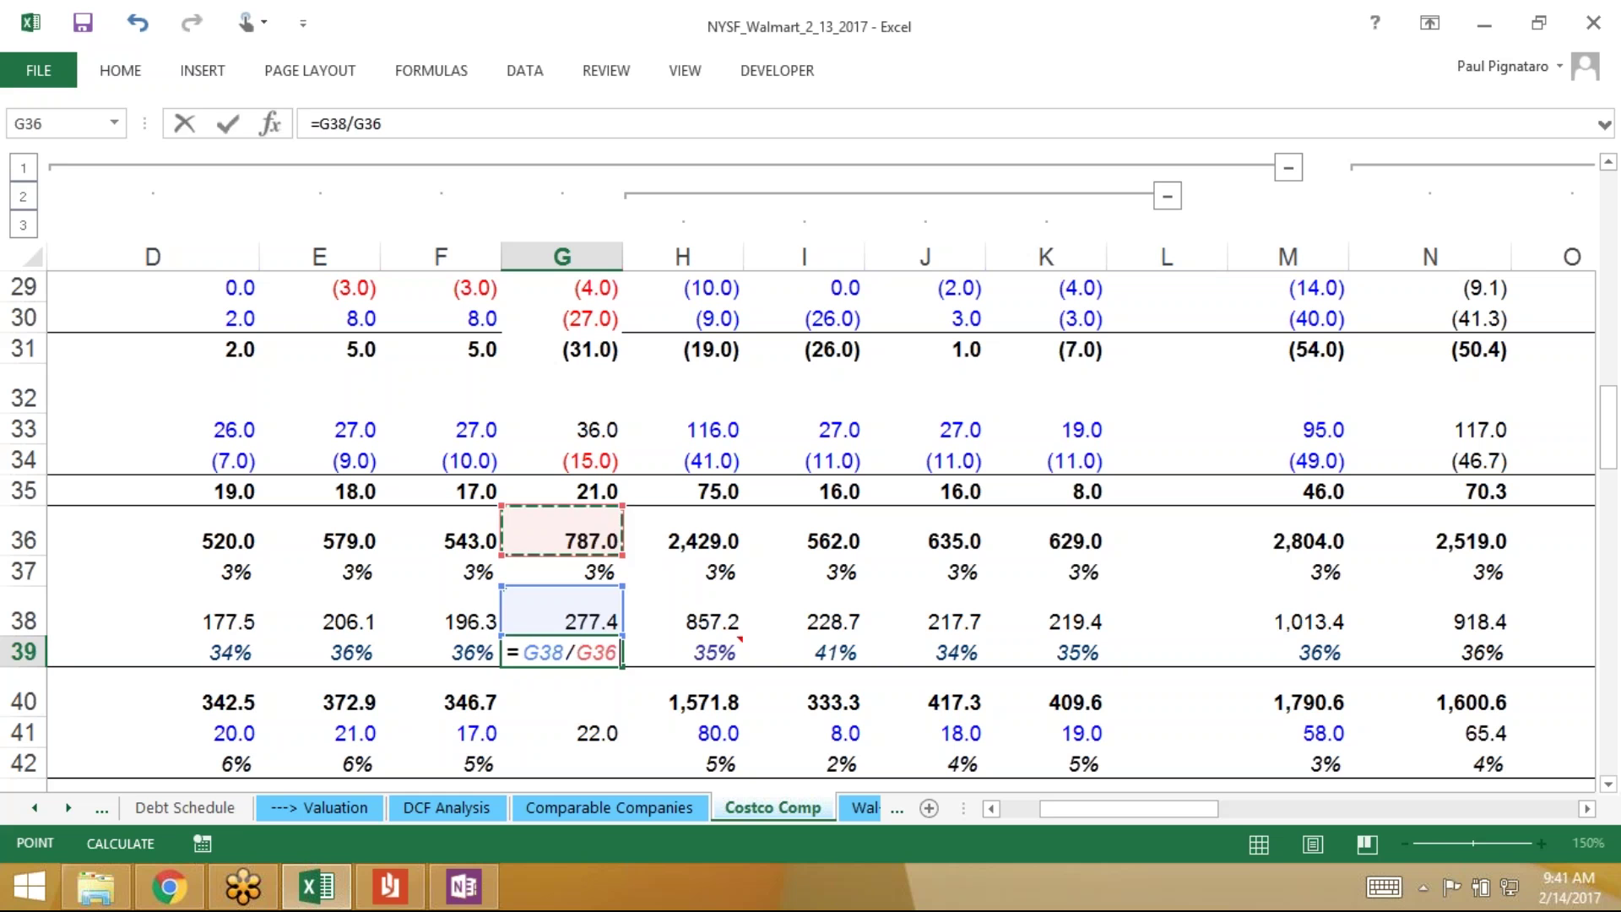
{"action": "key", "text": "ctrl+Return"}
Compare the formulas in F38, G38 and G39 to check how the row 38 amount and its percentage are derived
{"action": "key", "text": "Up"}
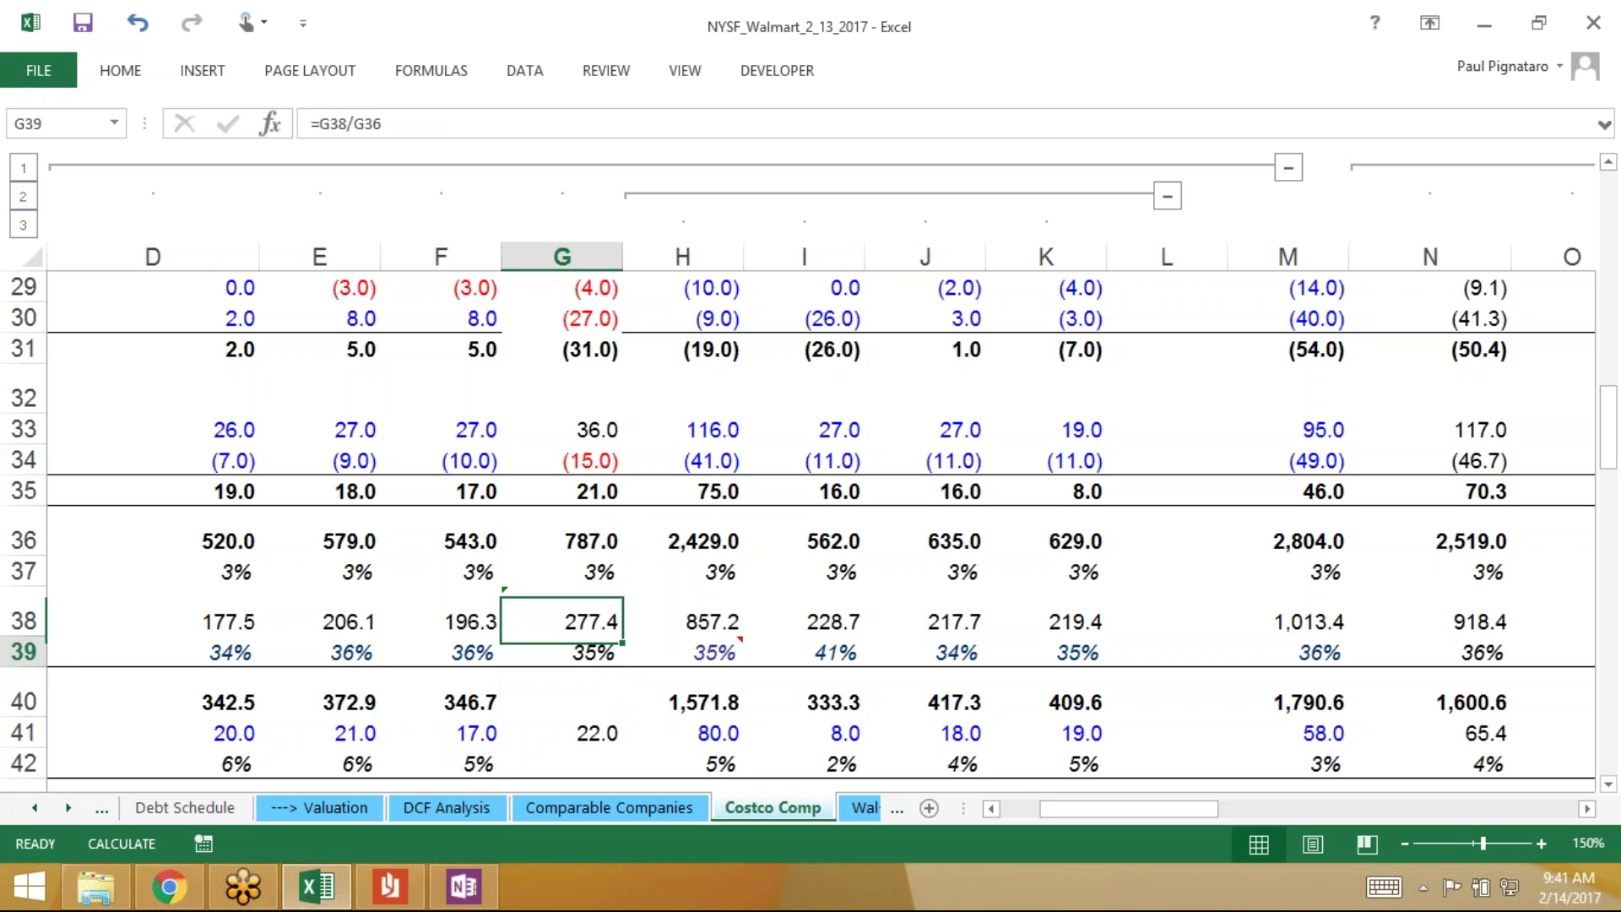
{"action": "key", "text": "Down"}
{"action": "key", "text": "Left"}
{"action": "key", "text": "Up"}
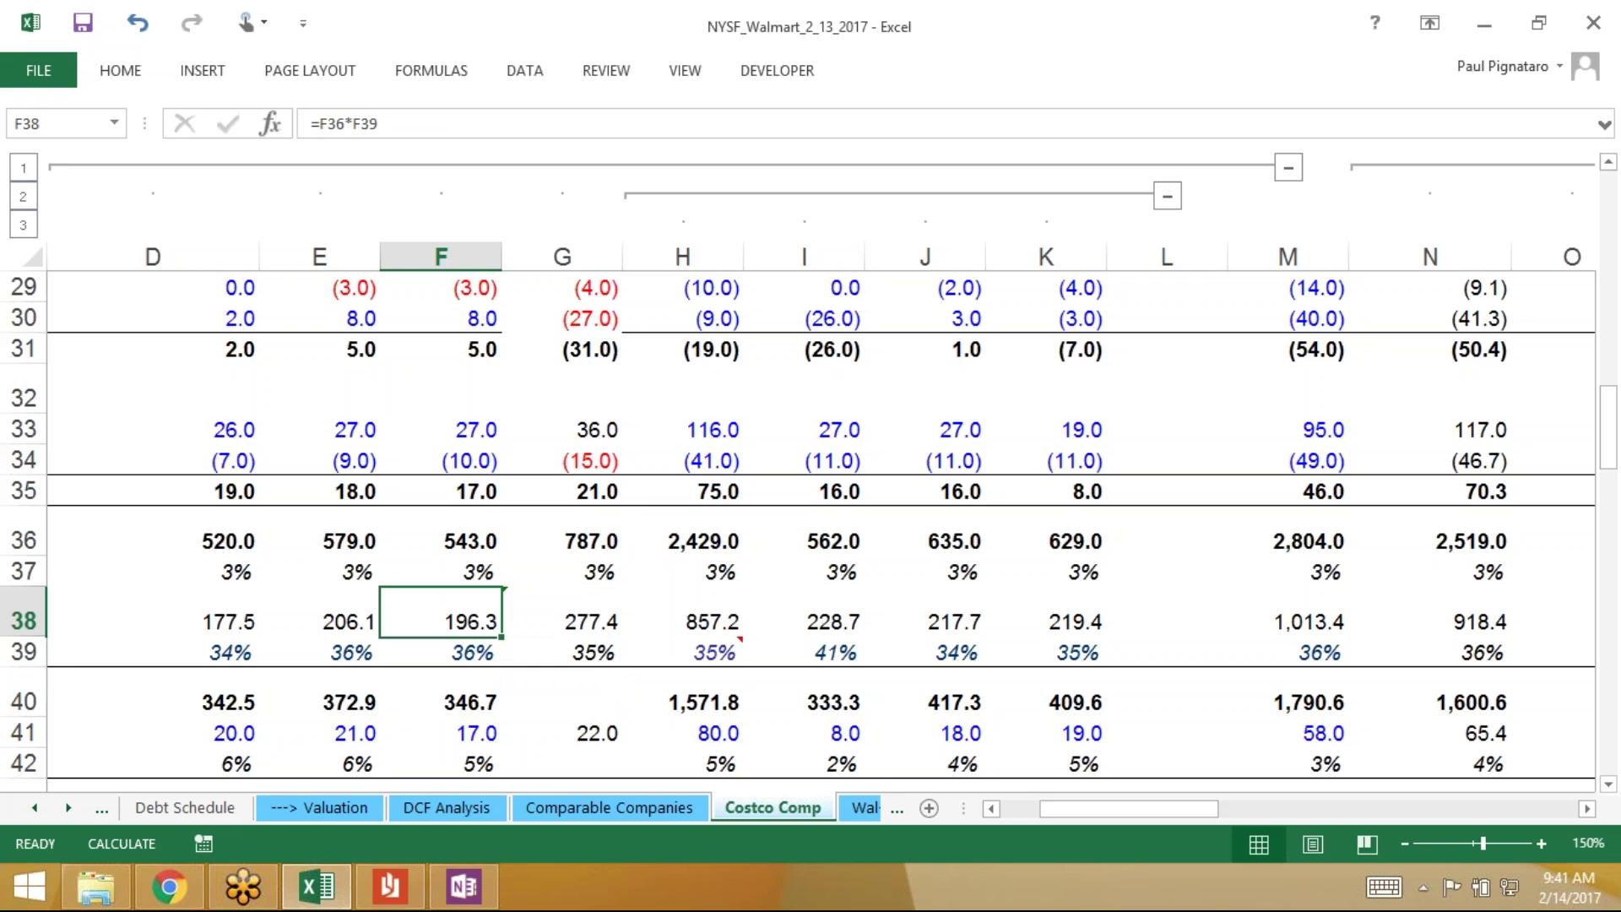
{"action": "key", "text": "Right"}
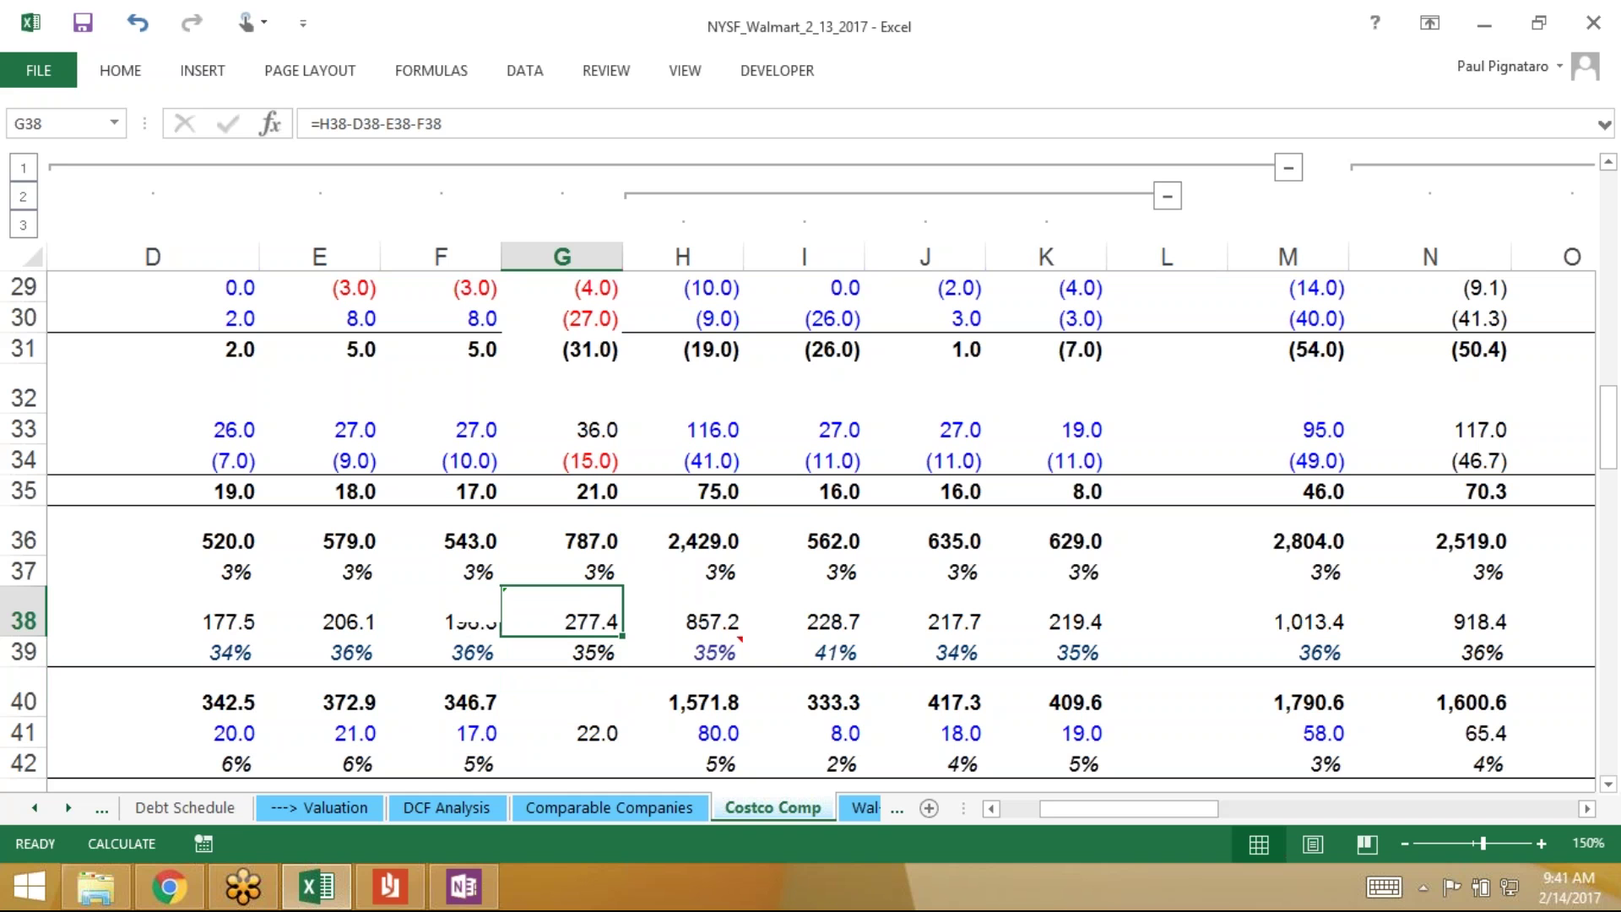
{"action": "key", "text": "Down"}
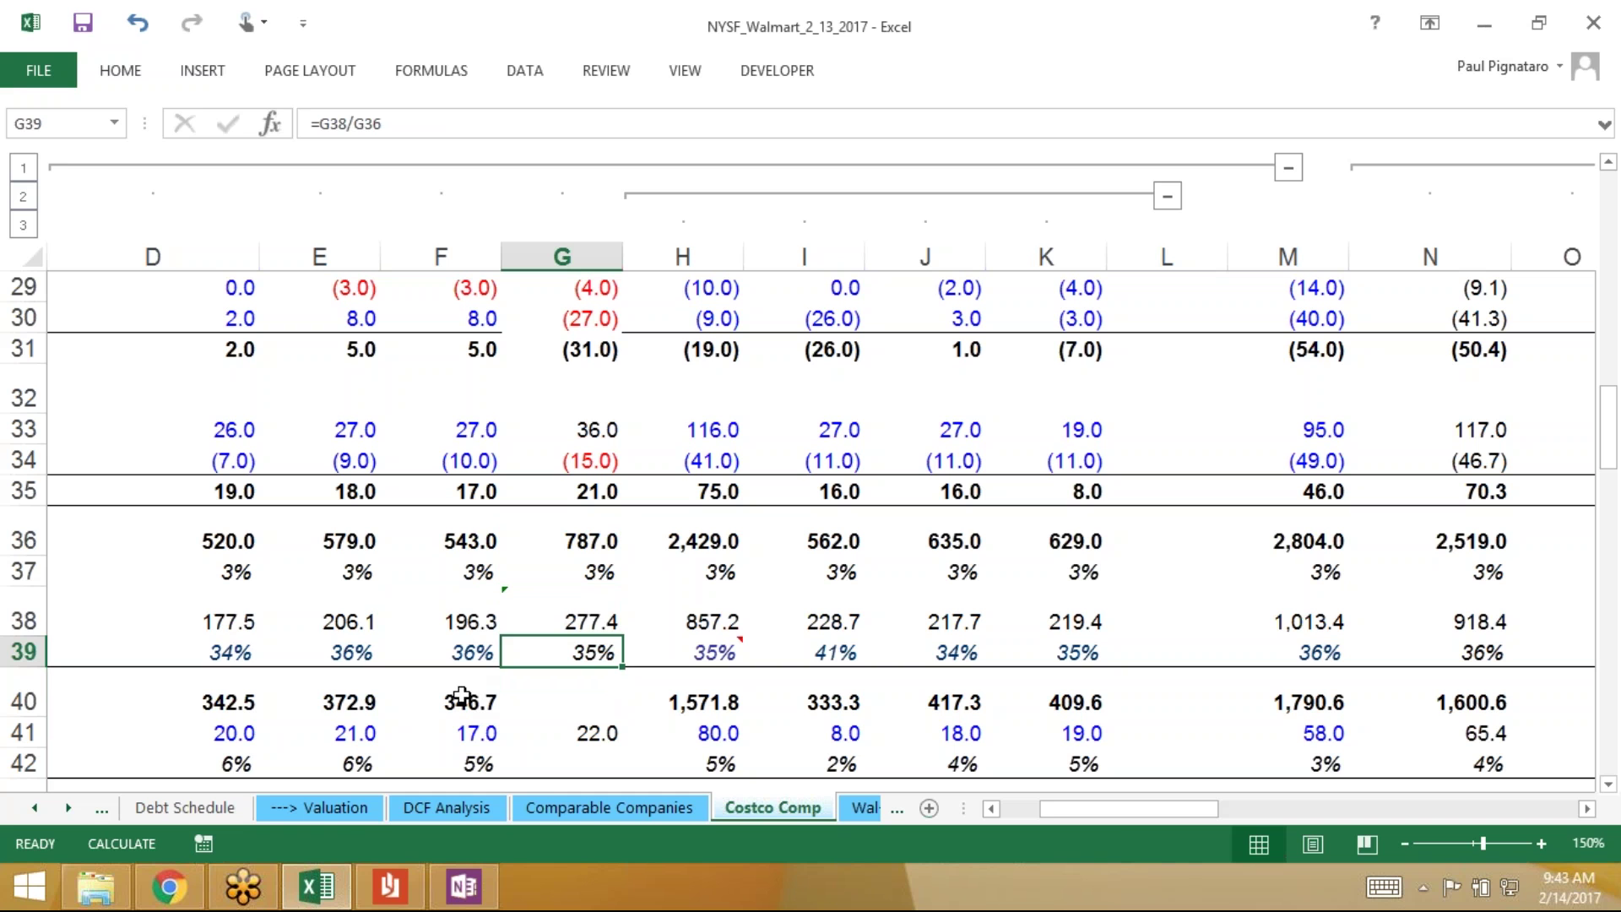
{"action": "key", "text": "Up"}
{"action": "key", "text": "F2"}
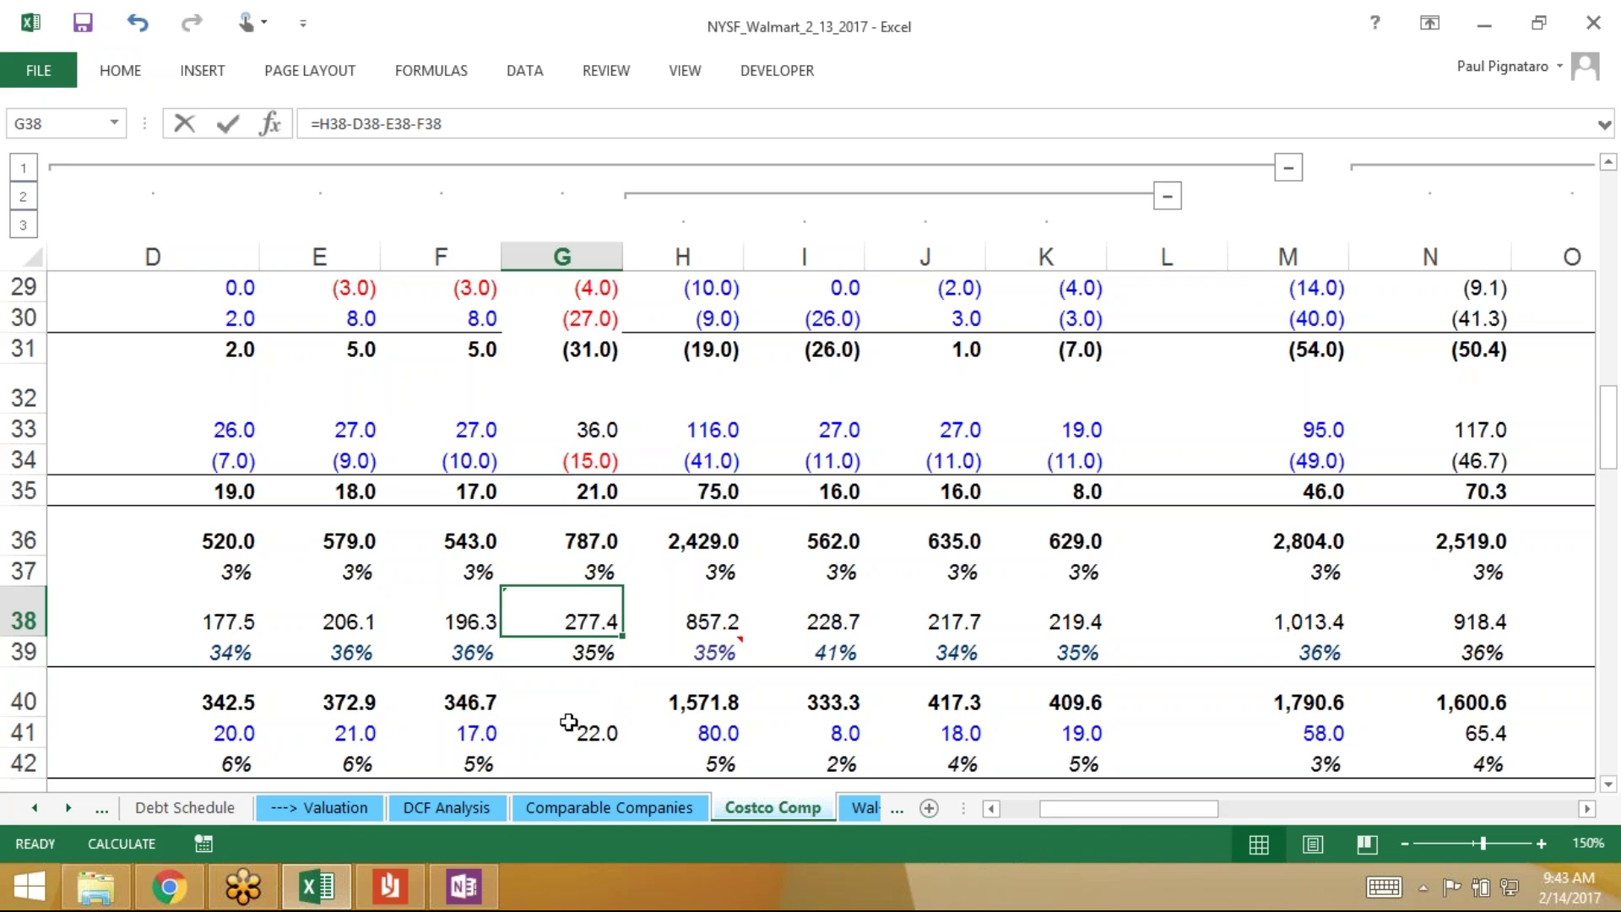
{"action": "key", "text": "Escape"}
{"action": "key", "text": "Left"}
{"action": "key", "text": "F2"}
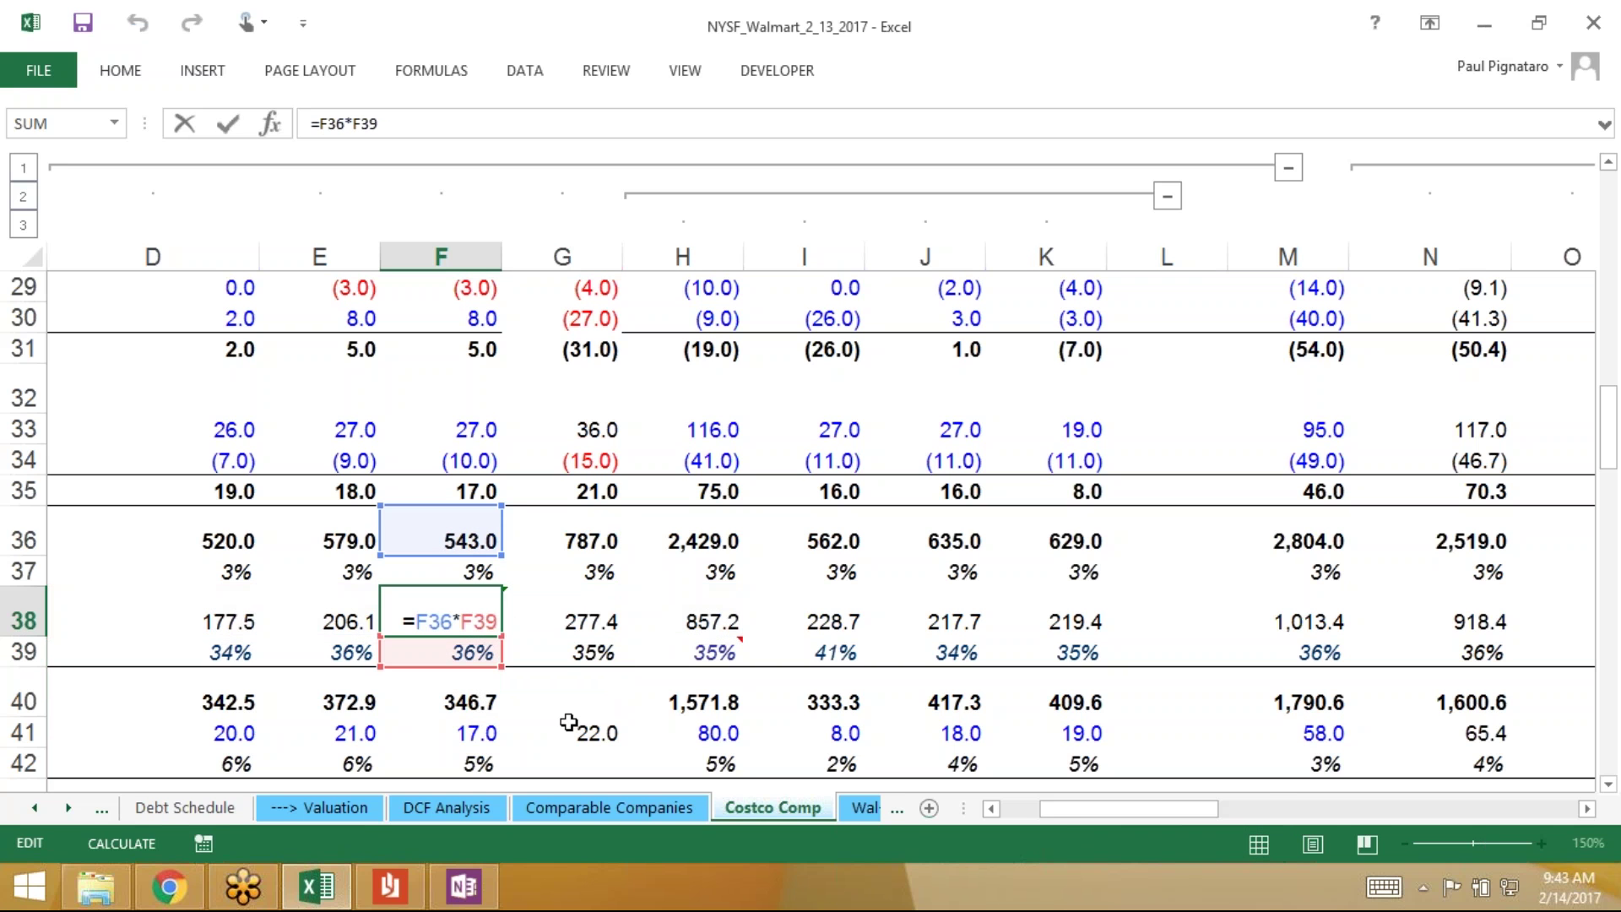
{"action": "key", "text": "Escape"}
{"action": "key", "text": "Right"}
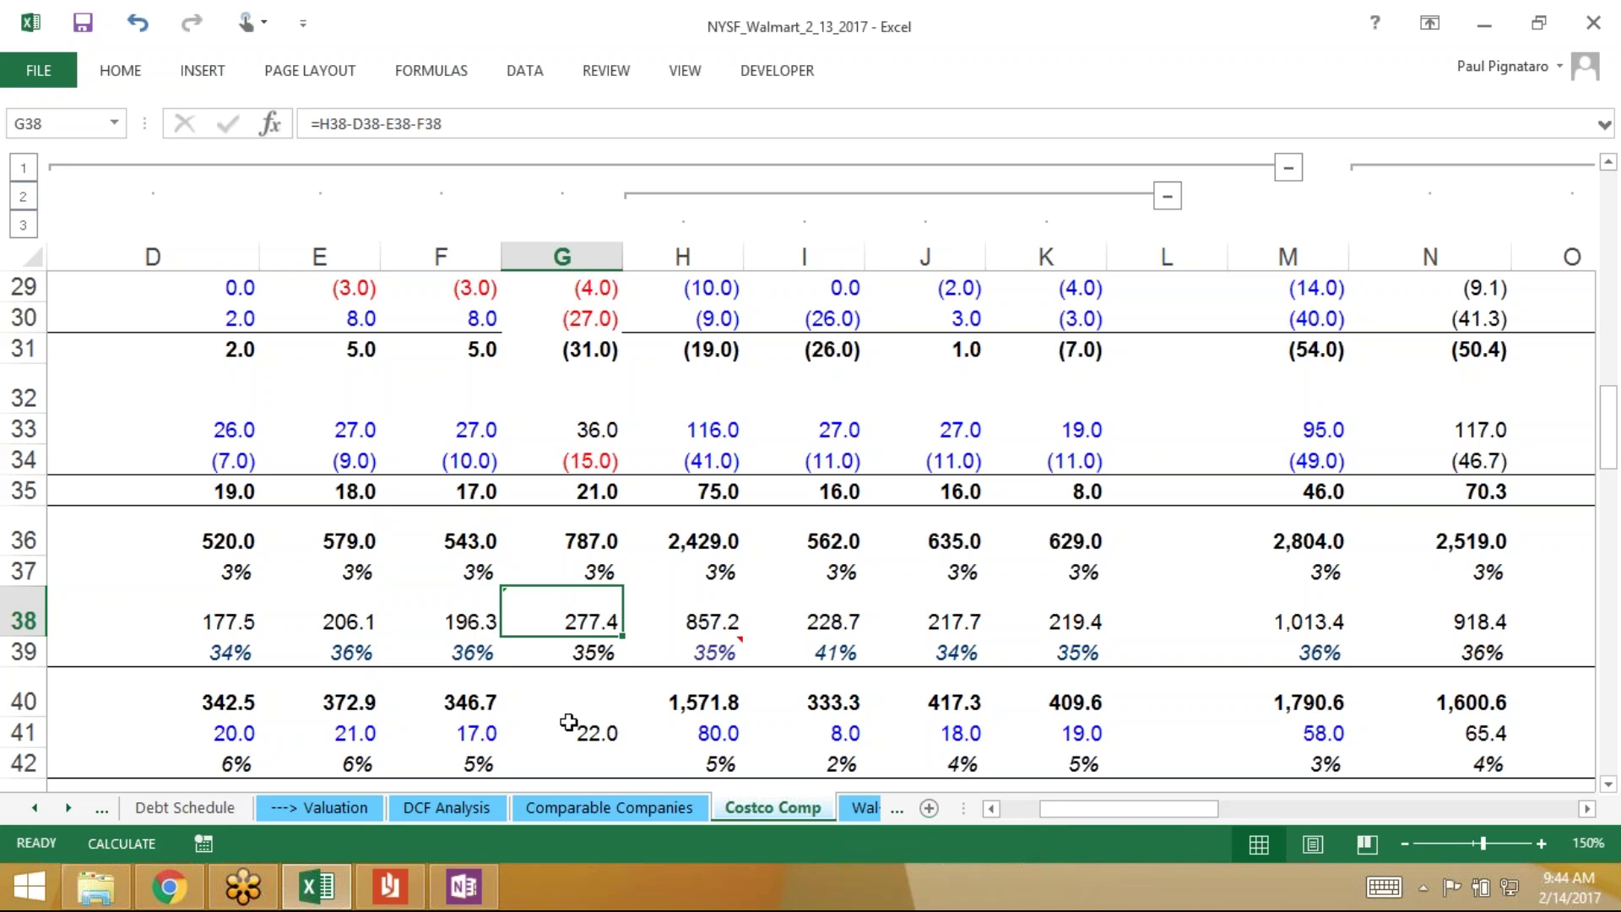
{"action": "key", "text": "Right"}
{"action": "key", "text": "Left"}
{"action": "key", "text": "F2"}
{"action": "key", "text": "Escape"}
{"action": "key", "text": "F2"}
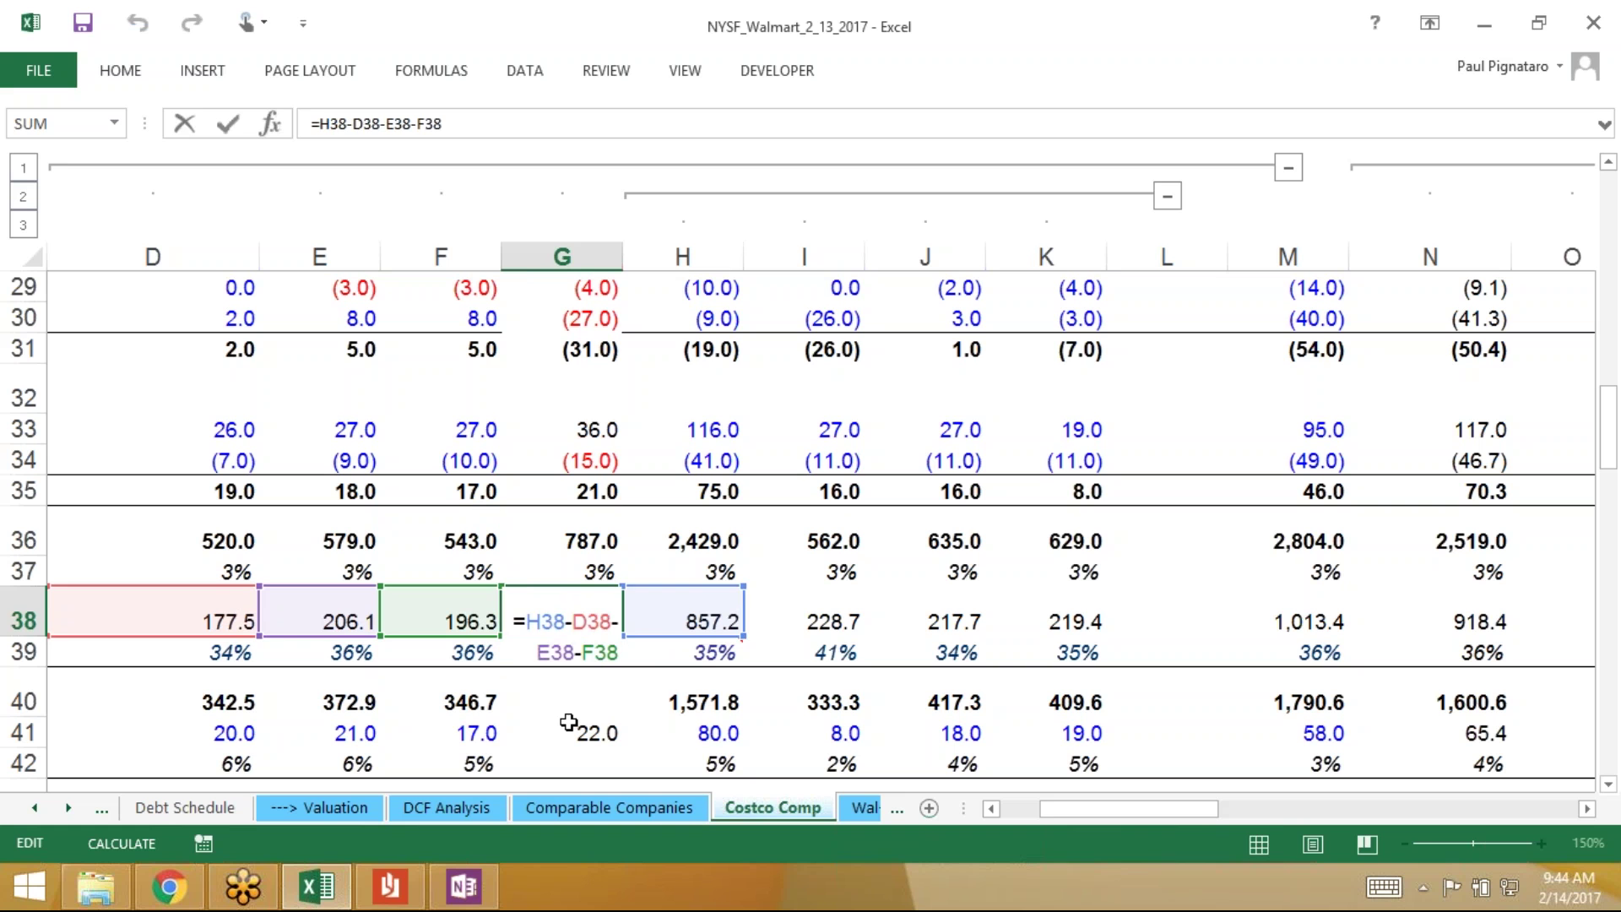
{"action": "key", "text": "Escape"}
{"action": "key", "text": "Down"}
{"action": "key", "text": "F2"}
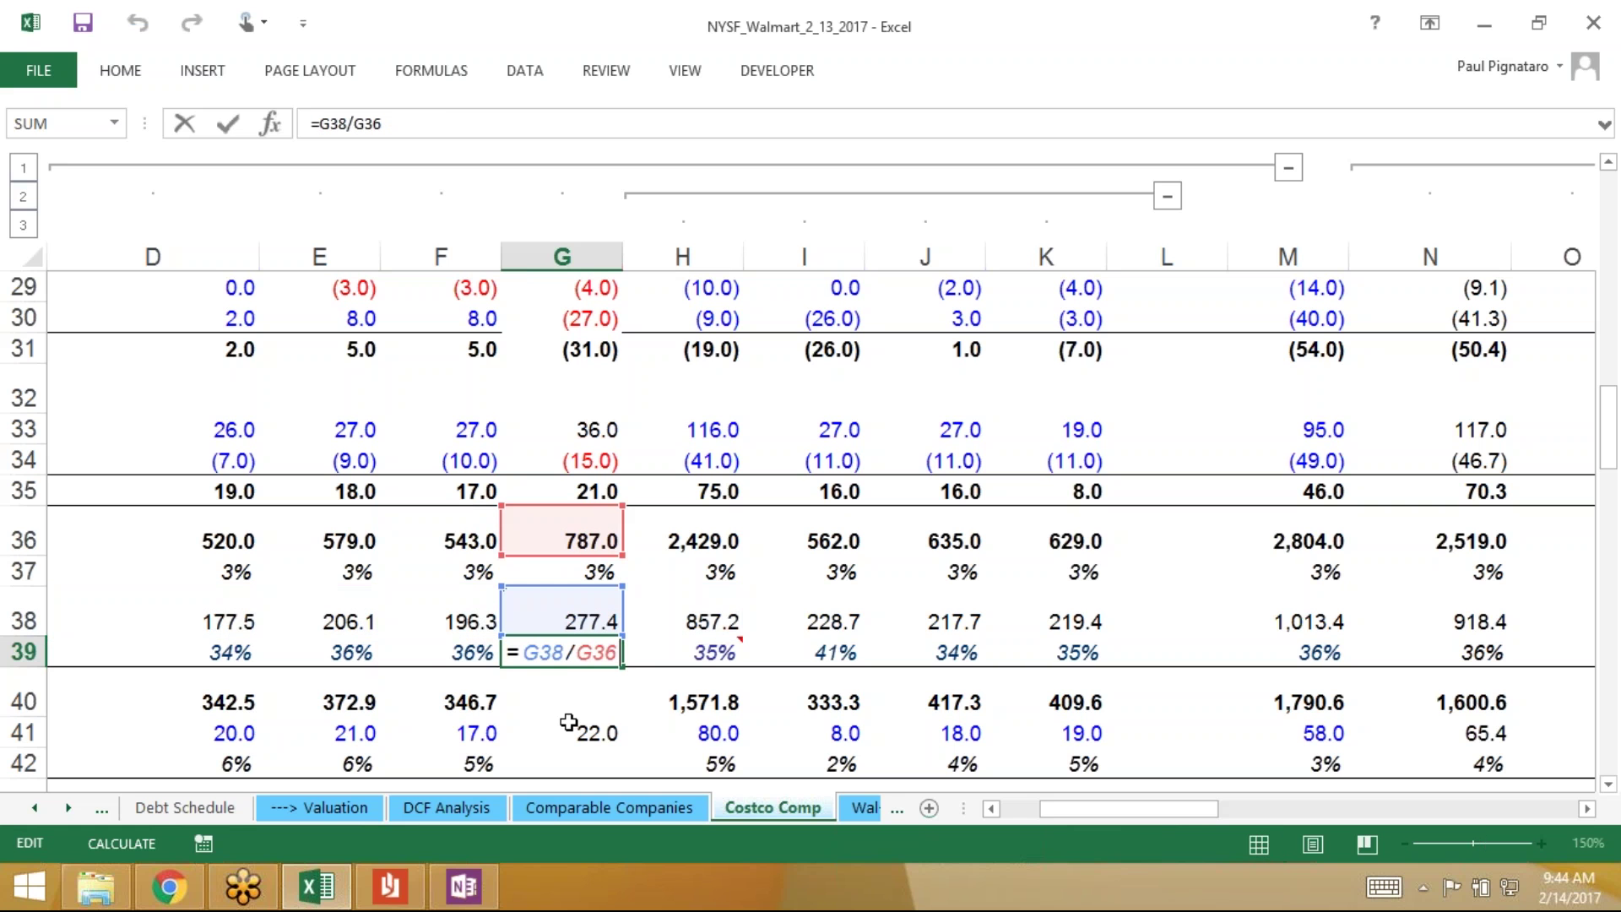
{"action": "key", "text": "Escape"}
Copy the formulas in F40 and F42:F43 across into the same rows of column G
{"action": "key", "text": "Down"}
{"action": "key", "text": "Left"}
{"action": "key", "text": "shift+Right"}
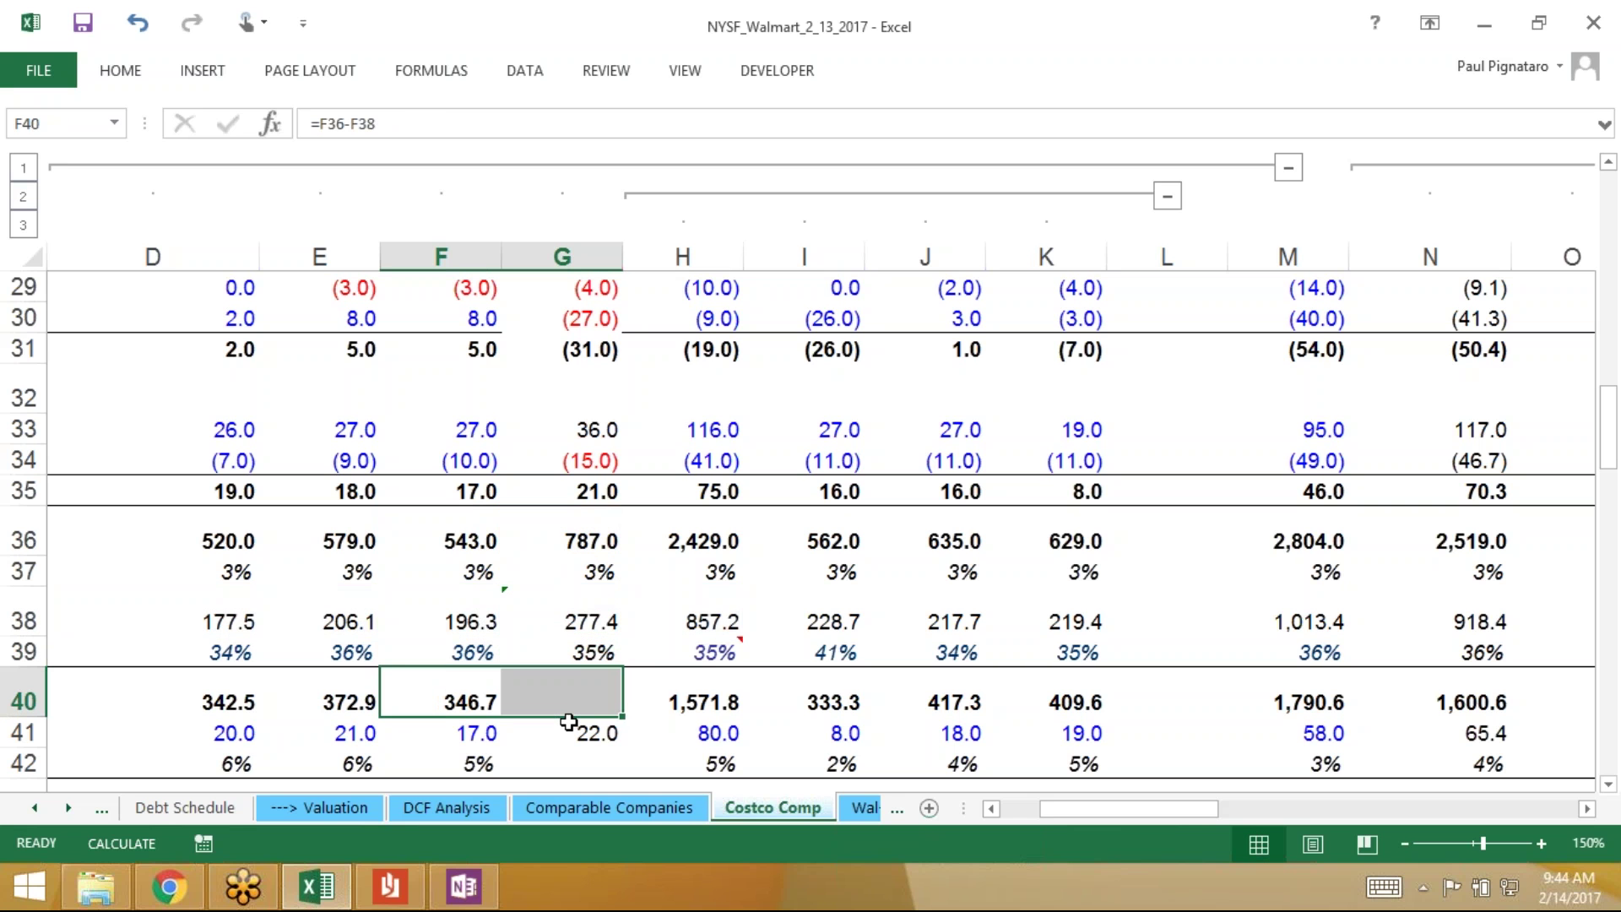
{"action": "key", "text": "Down"}
{"action": "key", "text": "Down"}
{"action": "key", "text": "shift+Down"}
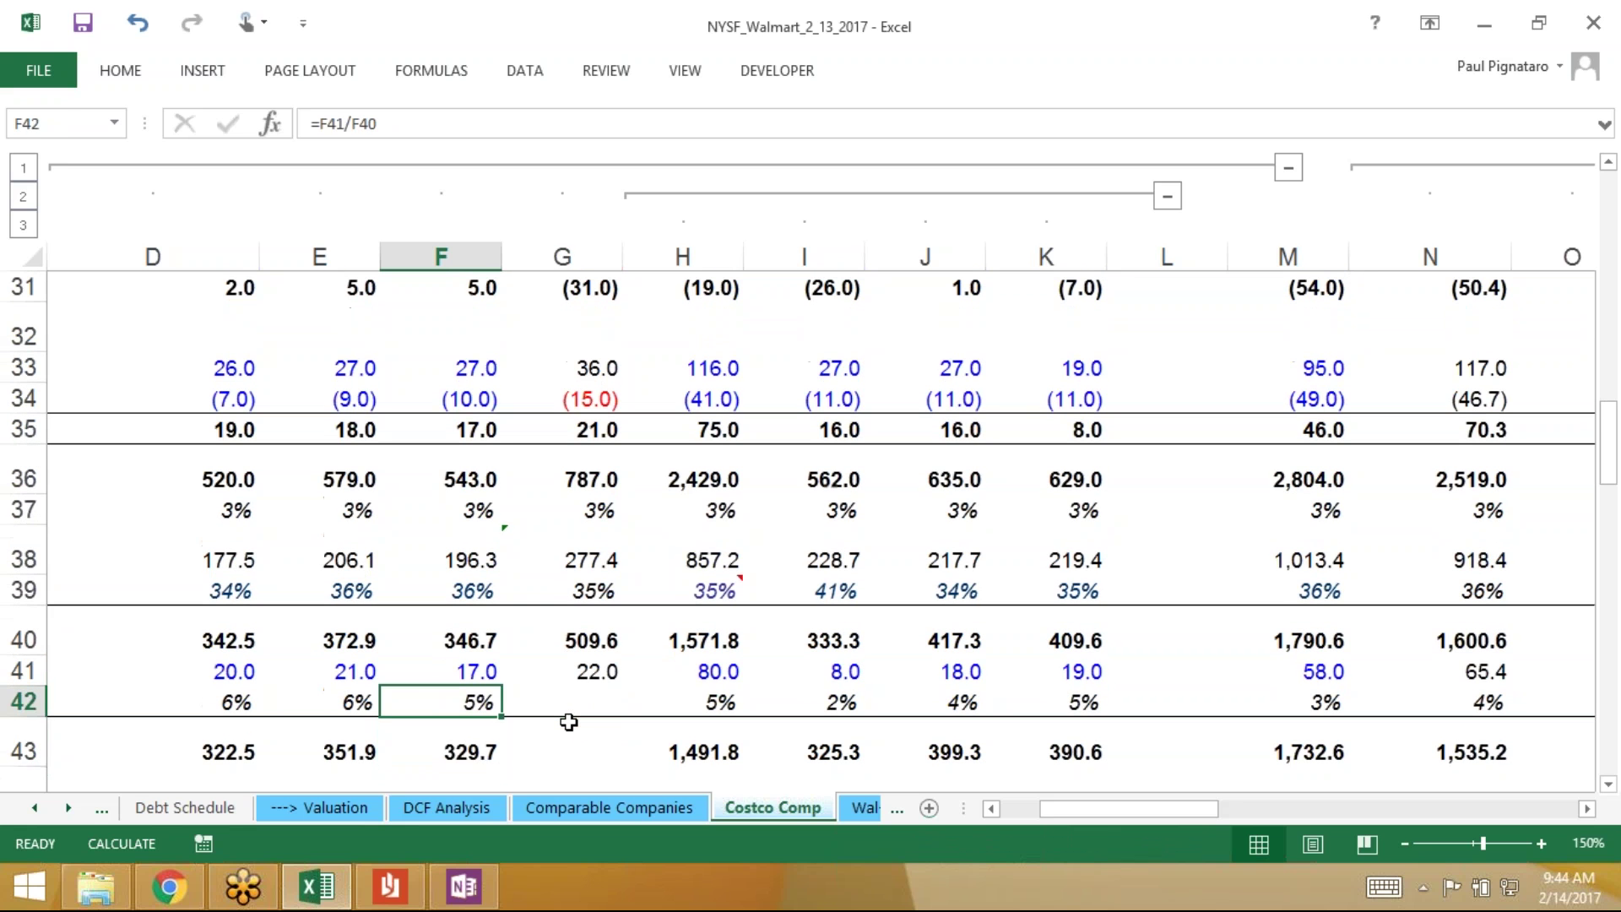
{"action": "key", "text": "shift+Right"}
{"action": "key", "text": "ctrl+r"}
Copy the formulas in F47:F48 across into G47:G48
{"action": "key", "text": "Down"}
{"action": "key", "text": "Down"}
{"action": "key", "text": "Down"}
{"action": "key", "text": "Down"}
{"action": "key", "text": "Down"}
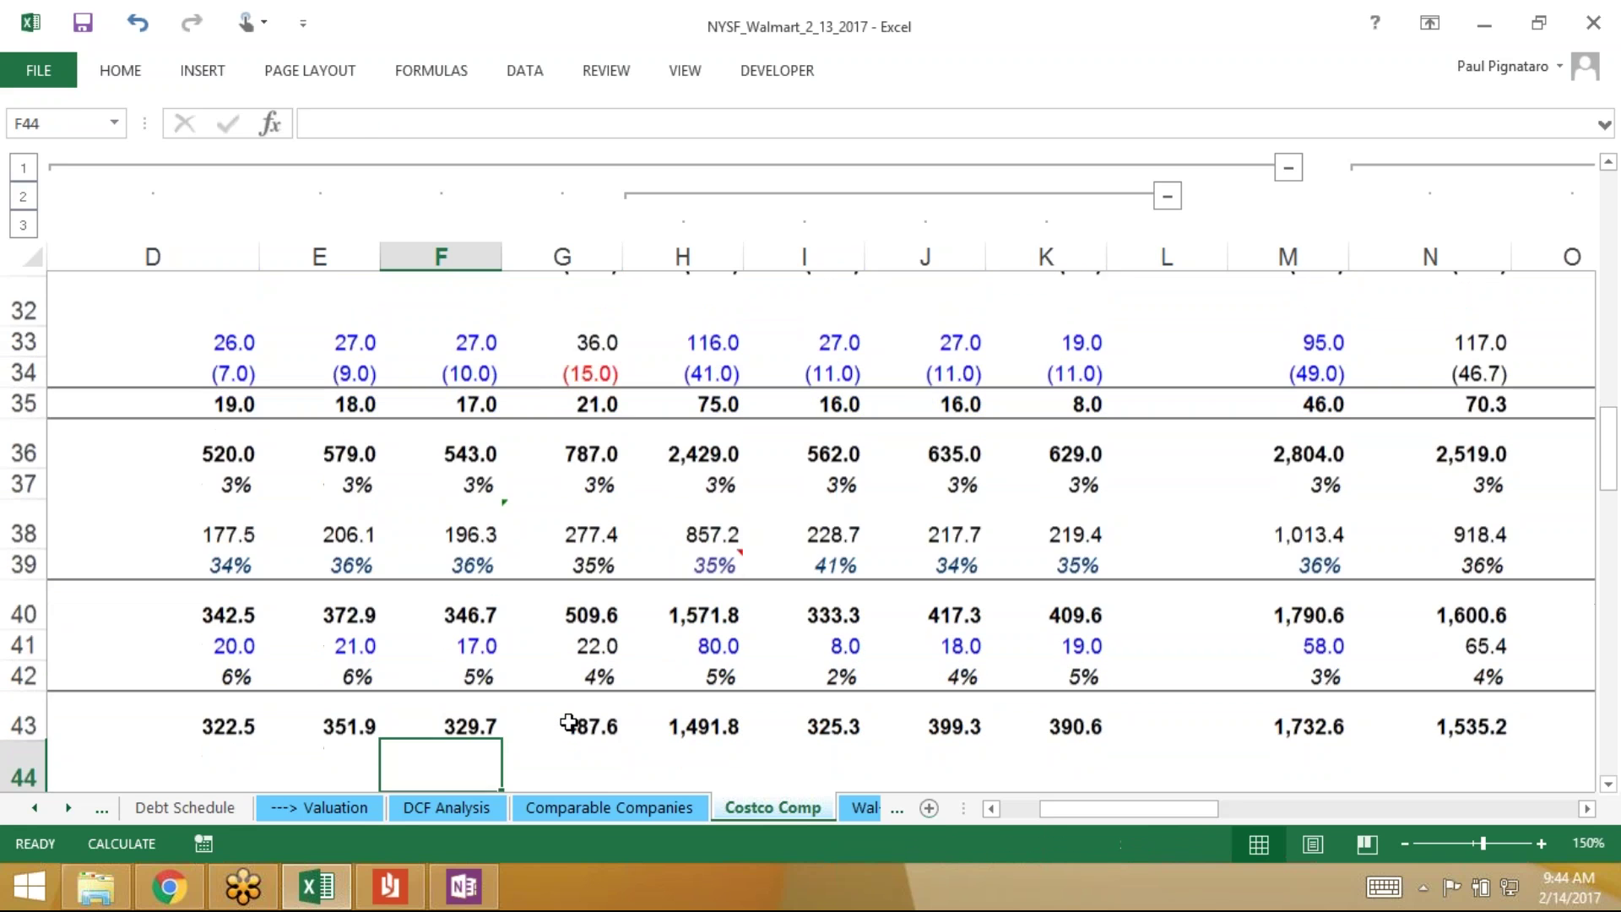
{"action": "key", "text": "shift+Down"}
{"action": "key", "text": "shift+Right"}
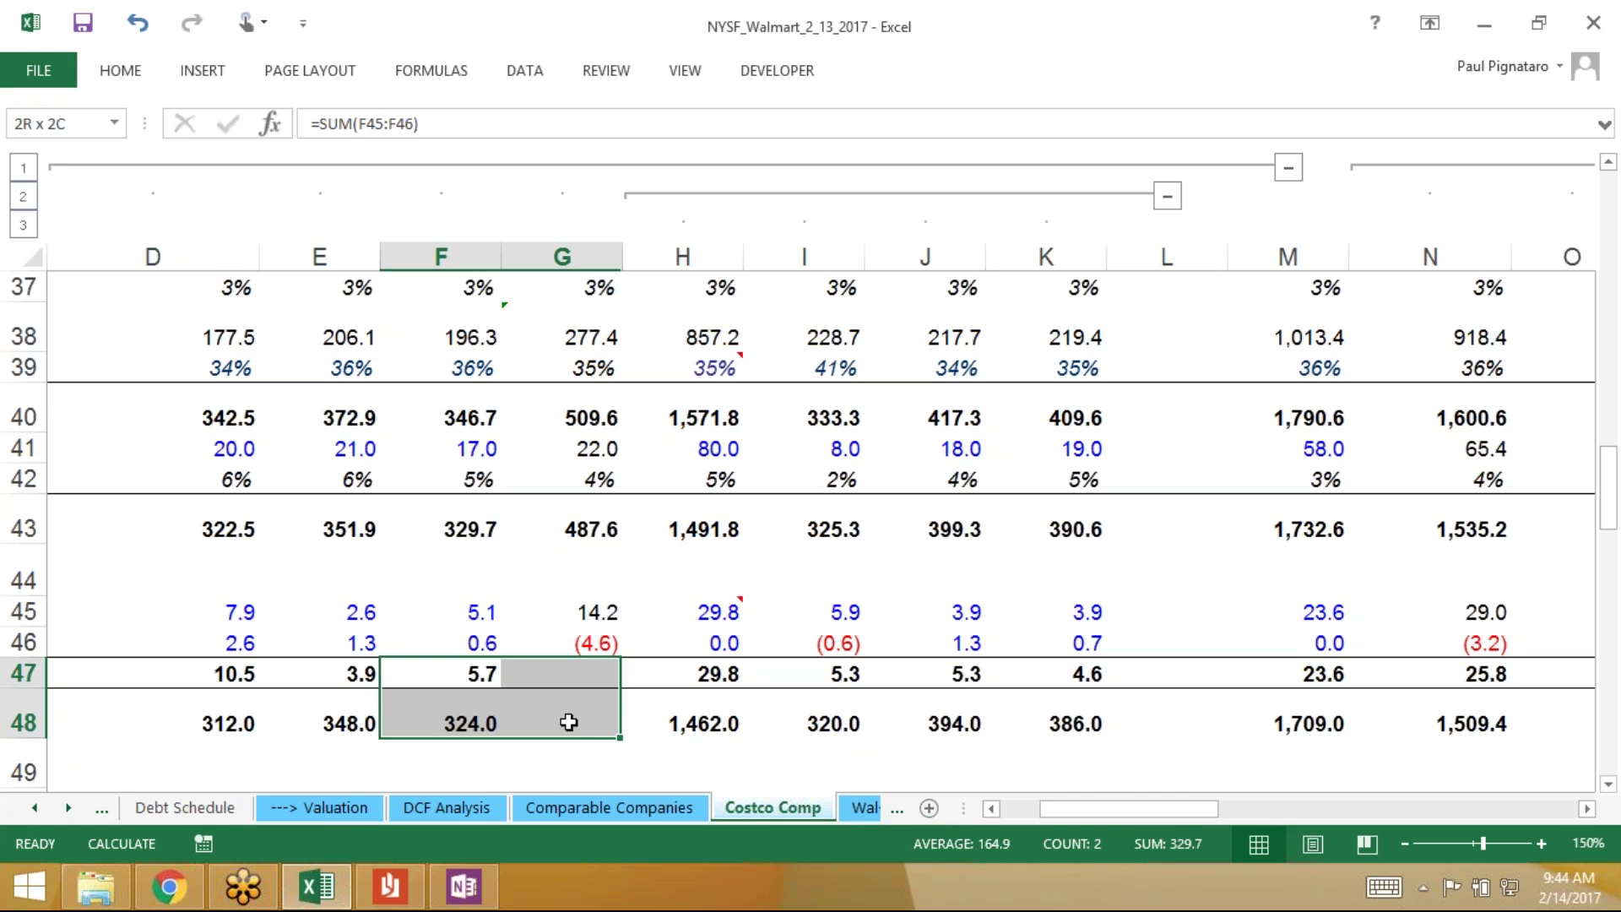
{"action": "key", "text": "ctrl+r"}
Copy the per-share formulas in F50:F54 across into G50:G54 and select G51 to check its formula
{"action": "key", "text": "Down"}
{"action": "key", "text": "Down"}
{"action": "key", "text": "Down"}
{"action": "key", "text": "Down"}
{"action": "key", "text": "Up"}
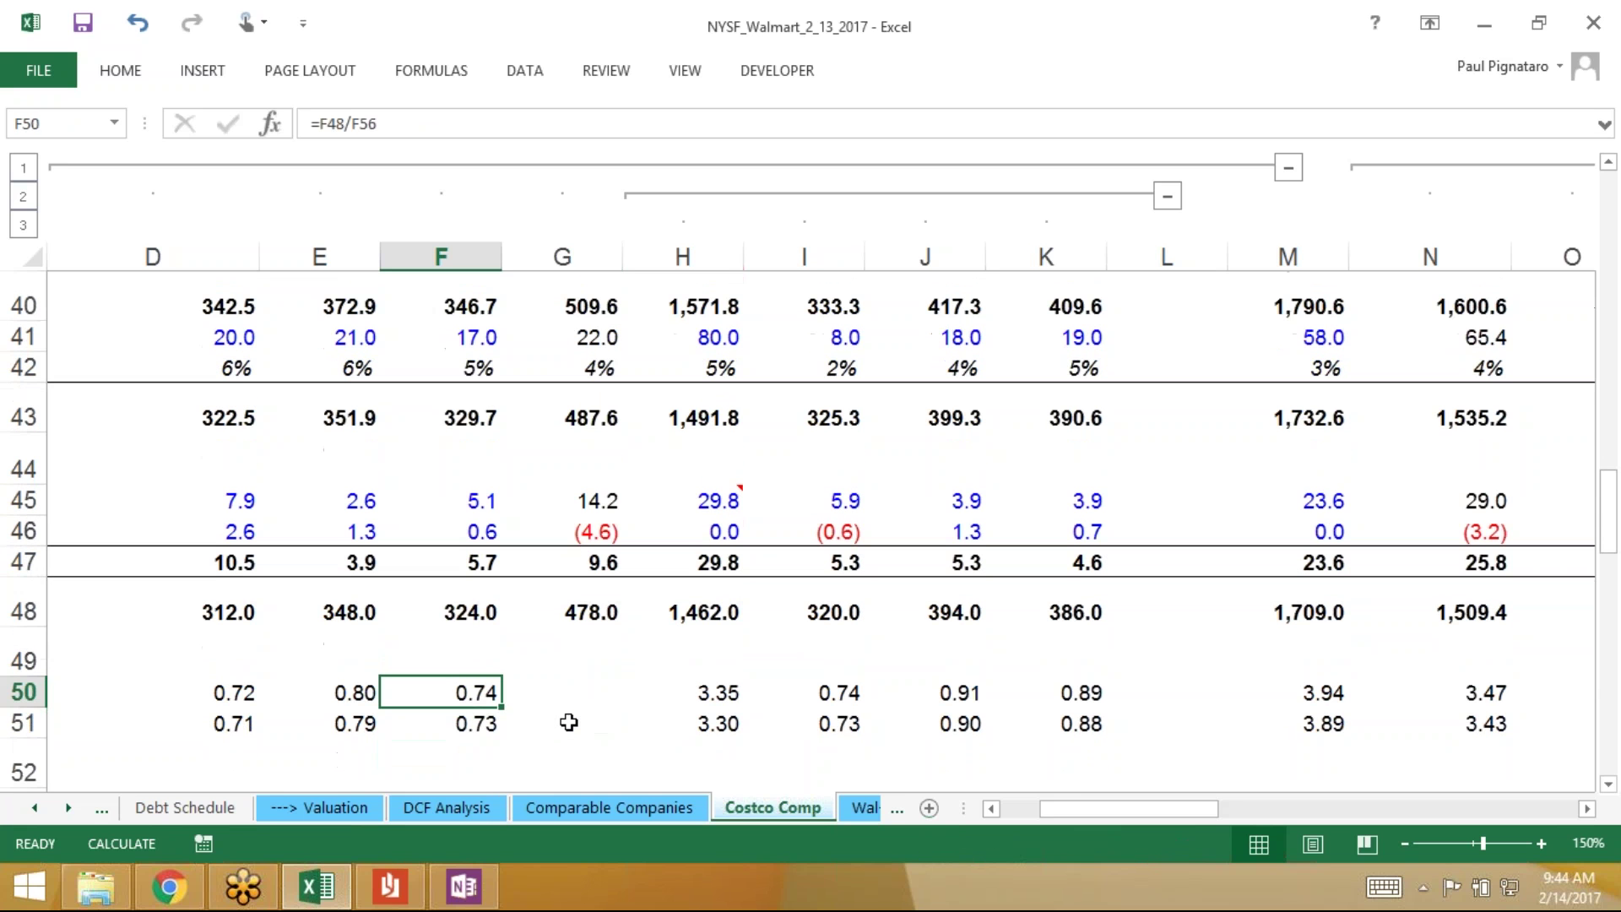
{"action": "key", "text": "shift+Down"}
{"action": "key", "text": "shift+Down"}
{"action": "key", "text": "shift+Down"}
{"action": "key", "text": "shift+Down"}
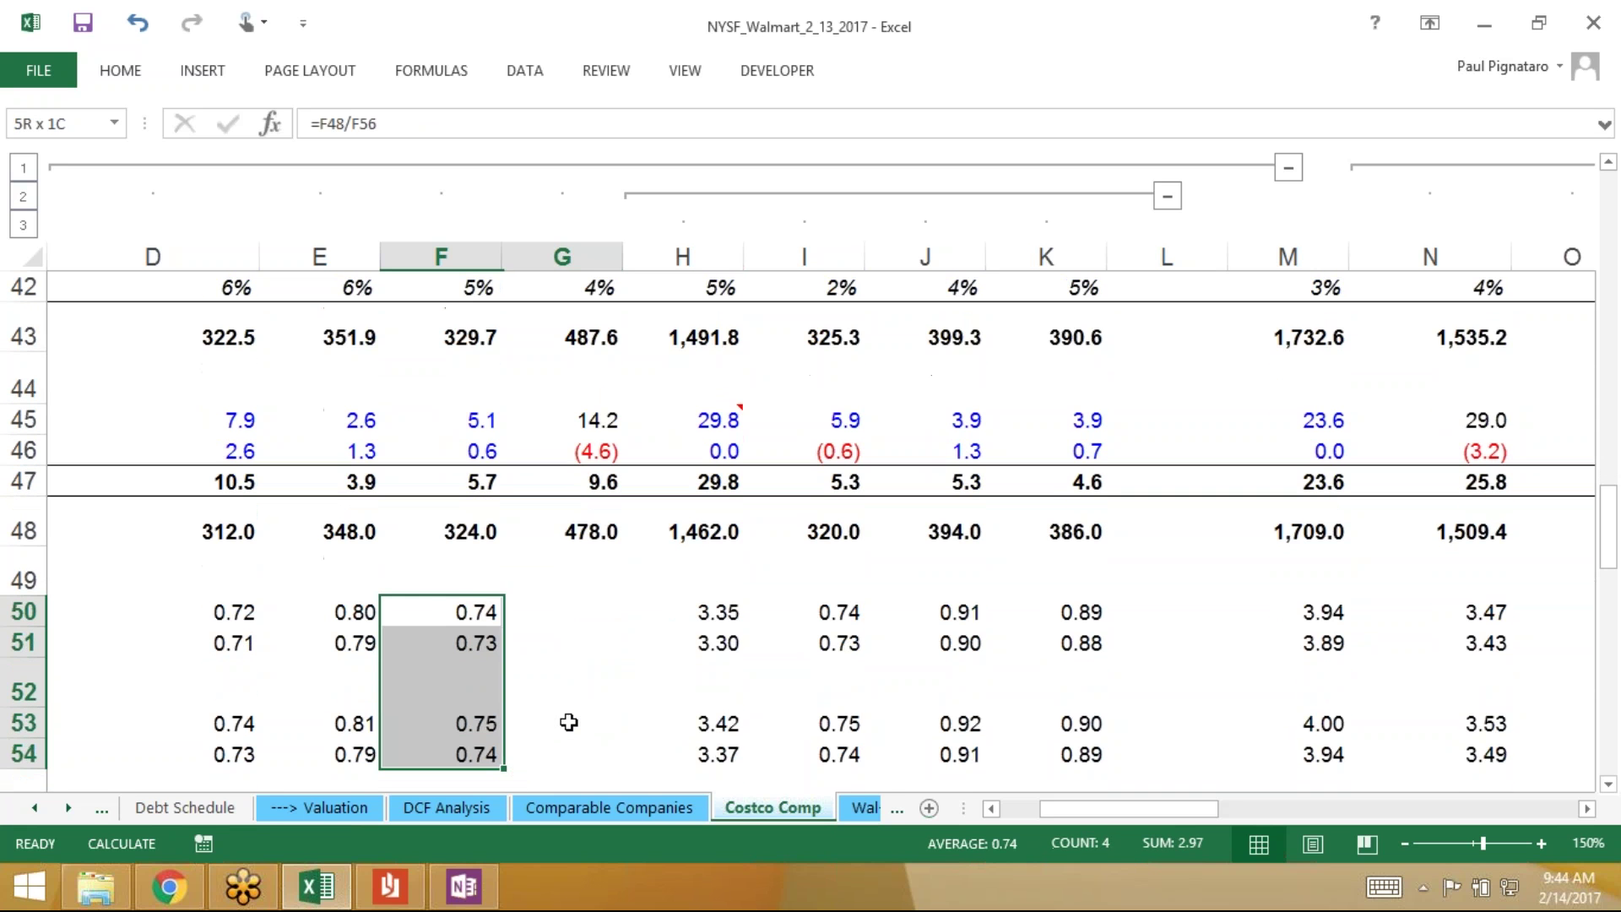
{"action": "key", "text": "shift+Right"}
{"action": "key", "text": "ctrl+r"}
{"action": "key", "text": "Right"}
{"action": "key", "text": "Right"}
{"action": "key", "text": "Left"}
{"action": "key", "text": "Down"}
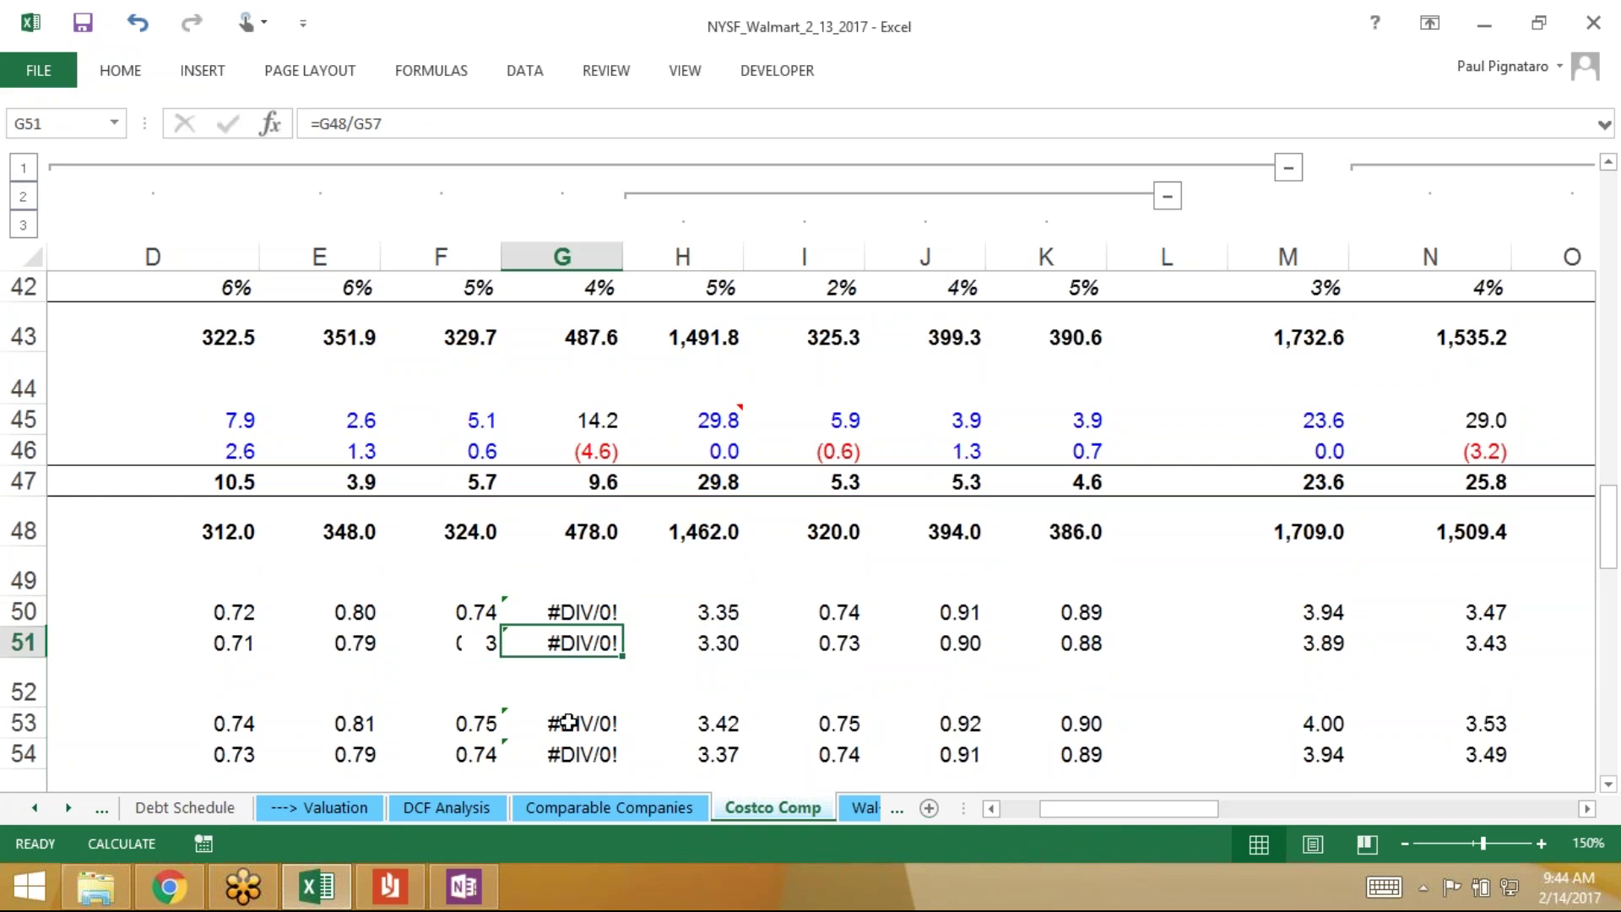
Review the column G formulas from total noncontrolling items in row 47 through the per-share rows to the empty share count in G56
{"action": "key", "text": "Down"}
{"action": "key", "text": "Down"}
{"action": "key", "text": "Up"}
{"action": "key", "text": "Up"}
{"action": "key", "text": "Up"}
{"action": "key", "text": "Up"}
{"action": "key", "text": "Up"}
{"action": "key", "text": "Up"}
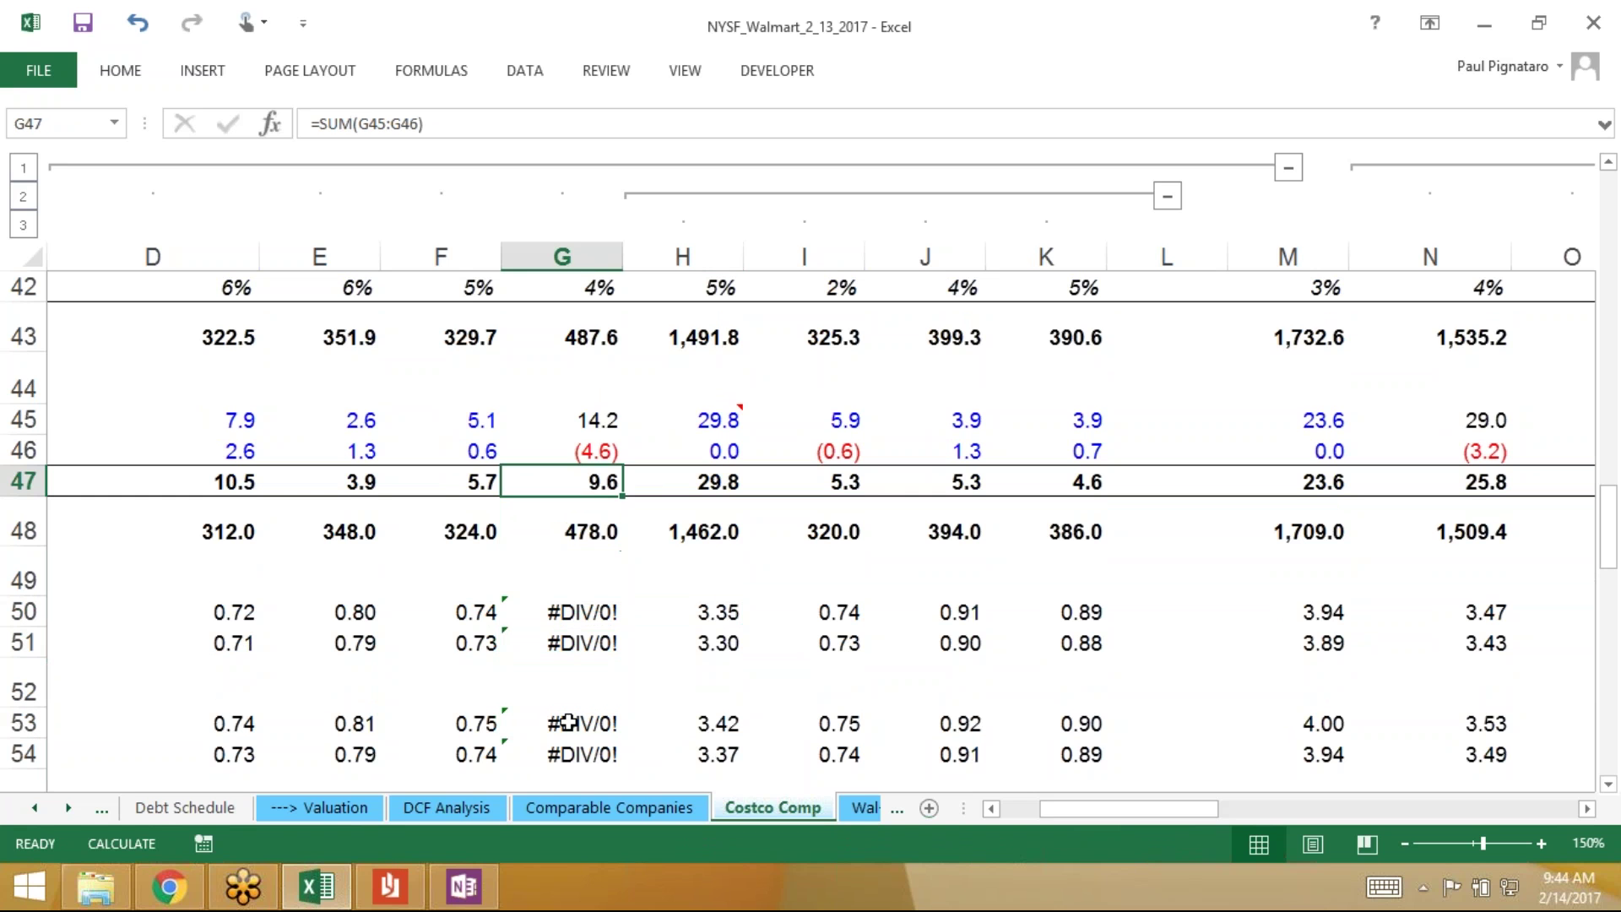
{"action": "key", "text": "Down"}
{"action": "key", "text": "Down"}
{"action": "key", "text": "Down"}
{"action": "key", "text": "Down"}
{"action": "key", "text": "Down"}
{"action": "key", "text": "Down"}
{"action": "key", "text": "Down"}
{"action": "key", "text": "Down"}
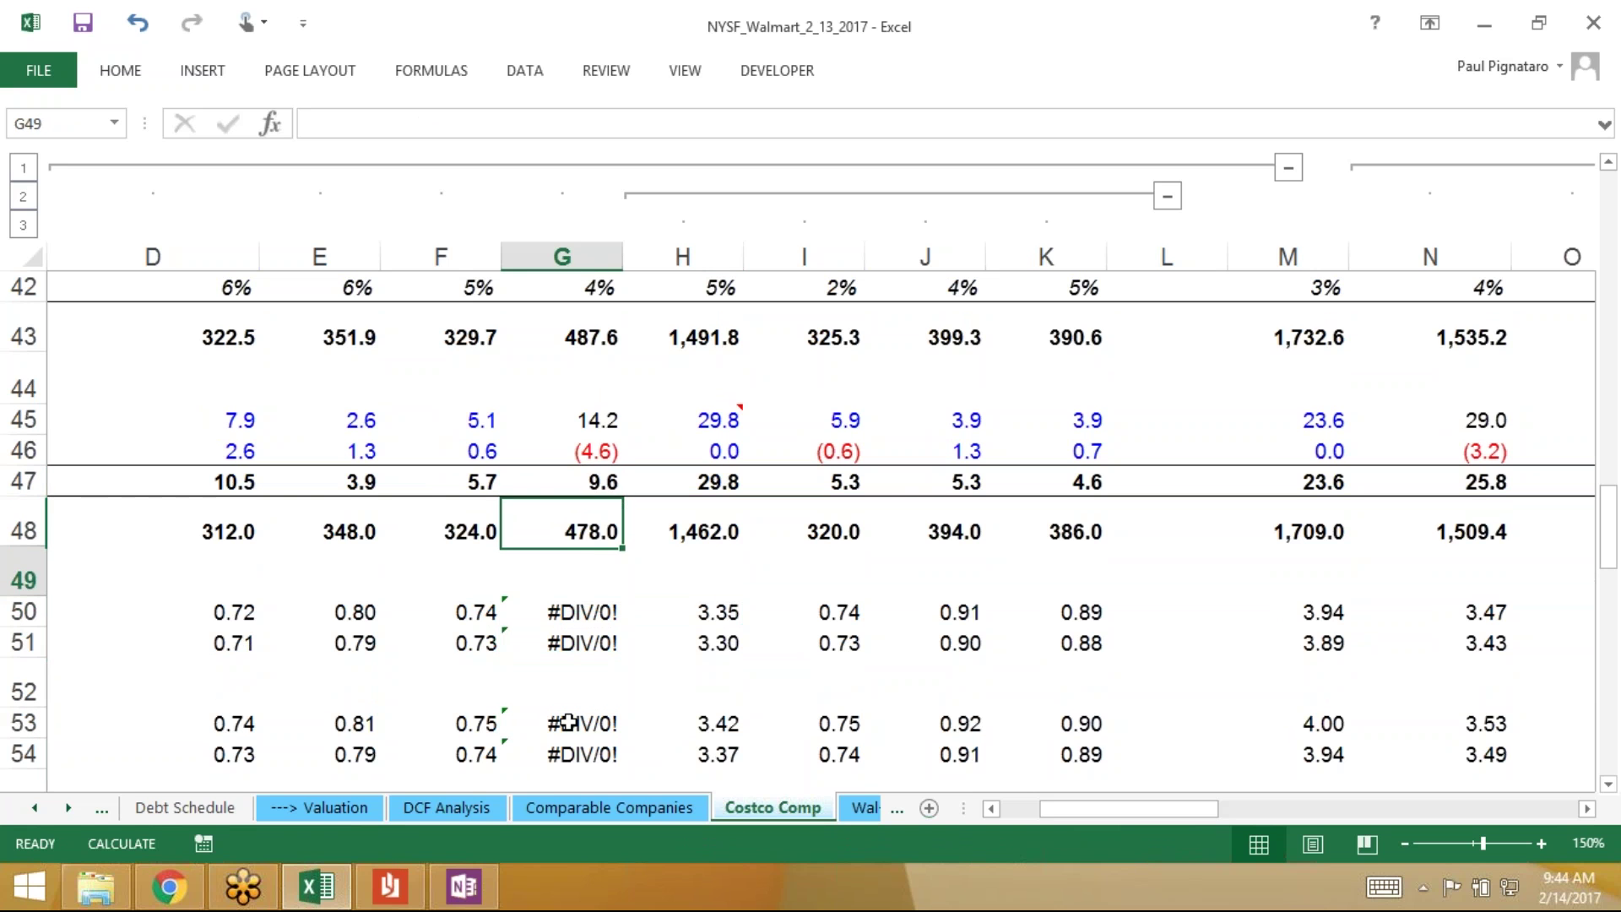
{"action": "key", "text": "Down"}
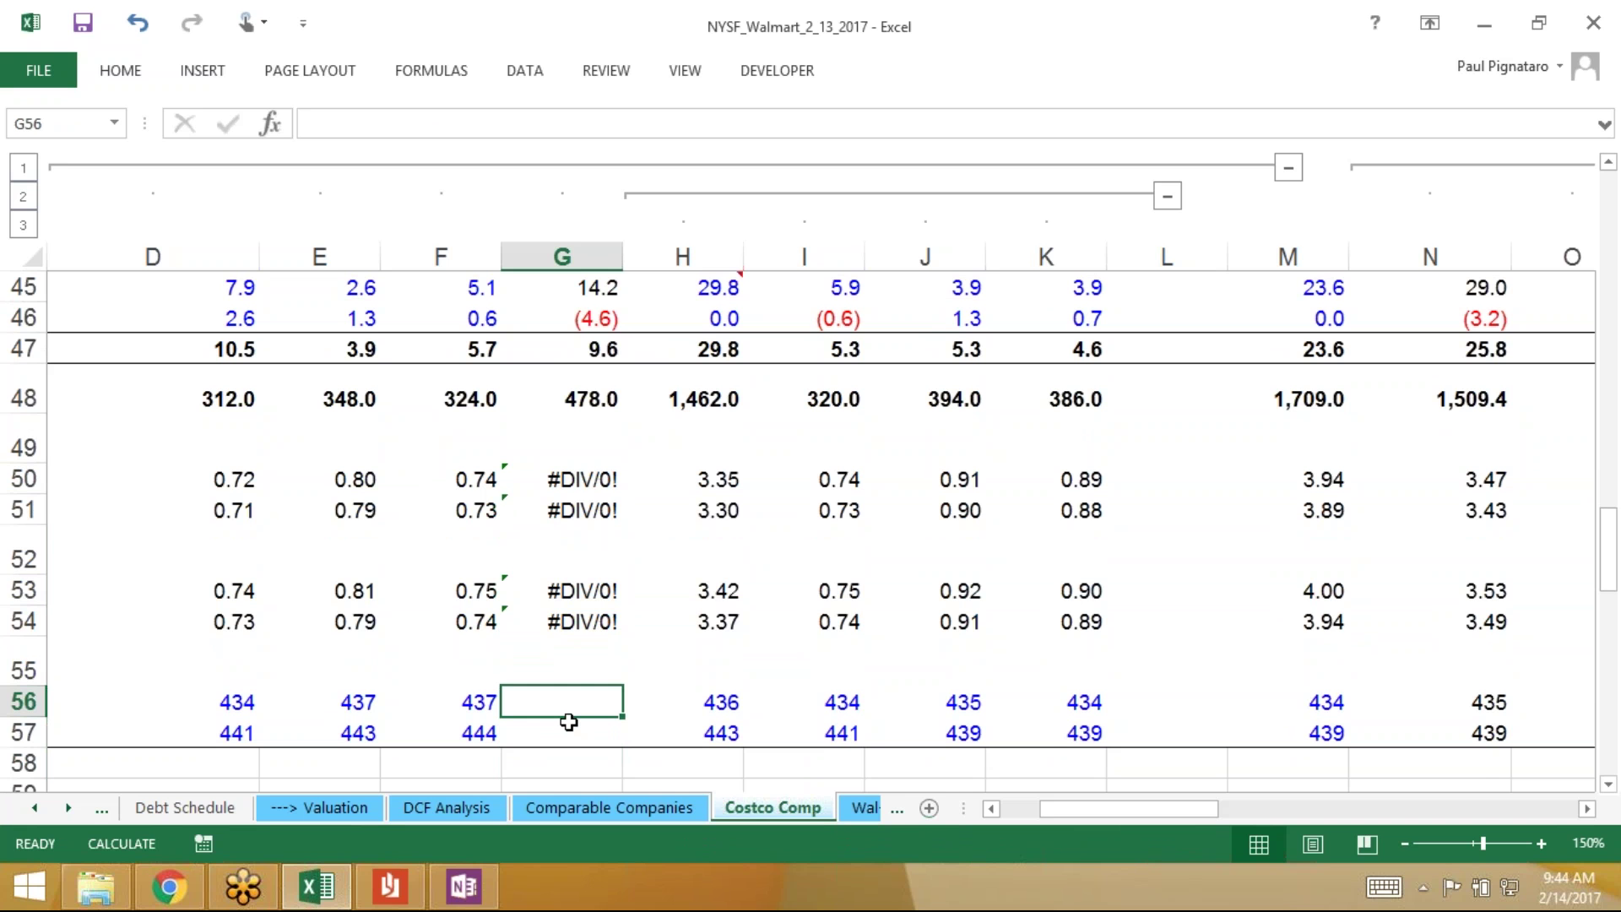
Link the Q4 2011E share counts in G56 and G57 to the 2011A values in H56 and H57
{"action": "scroll", "coordinate": [568, 721], "scroll_direction": "up", "scroll_amount": 10}
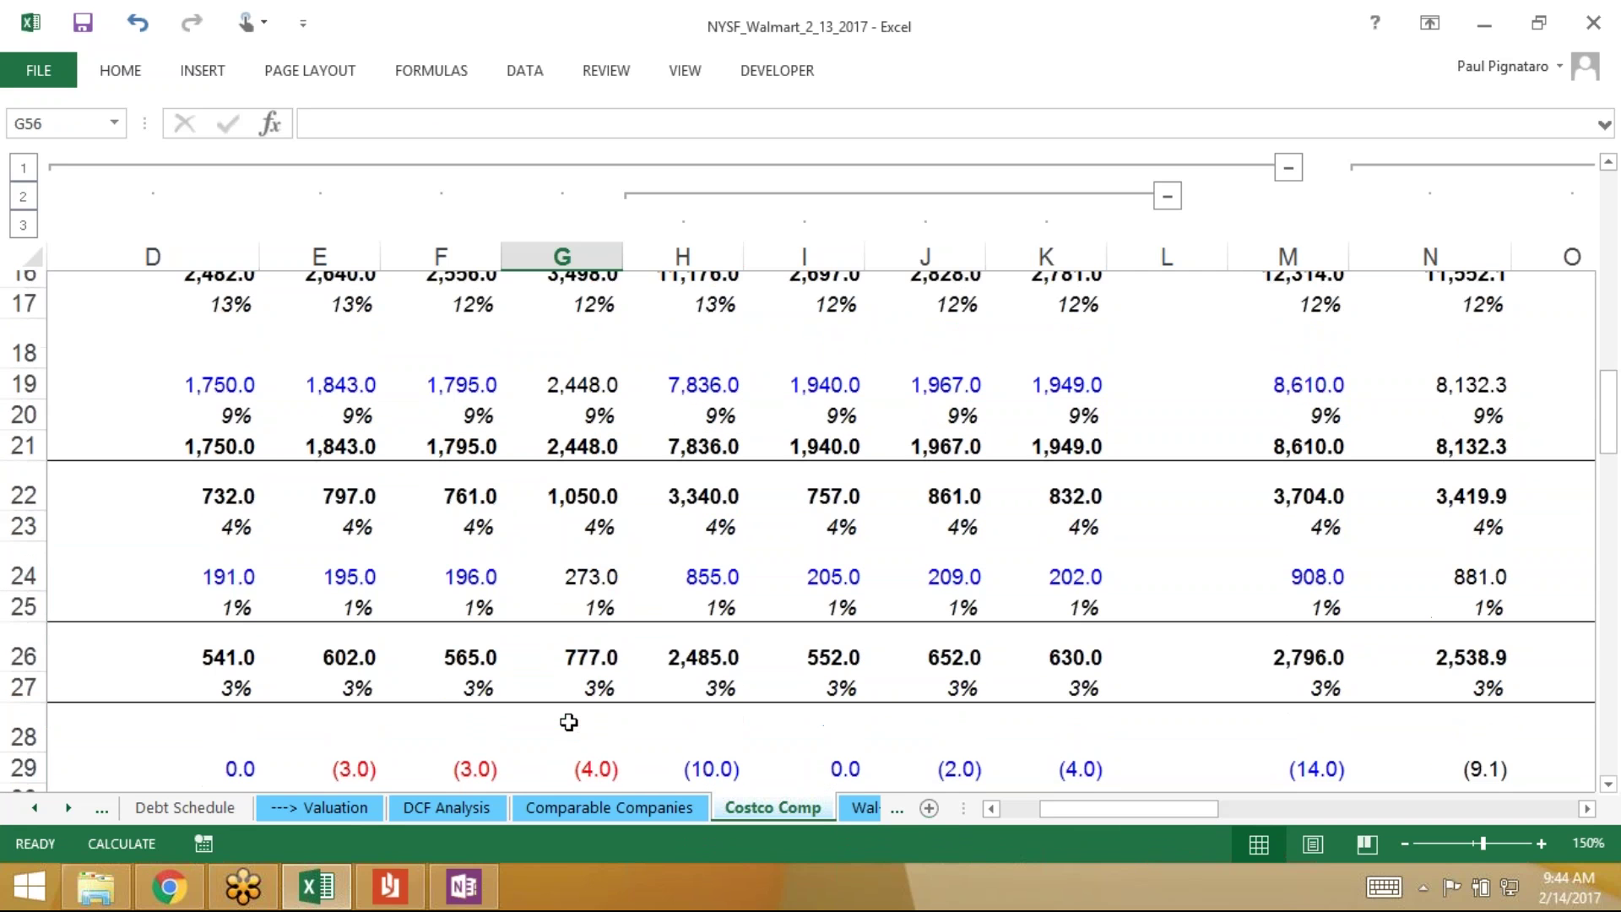
{"action": "scroll", "coordinate": [568, 722], "scroll_direction": "up", "scroll_amount": 5}
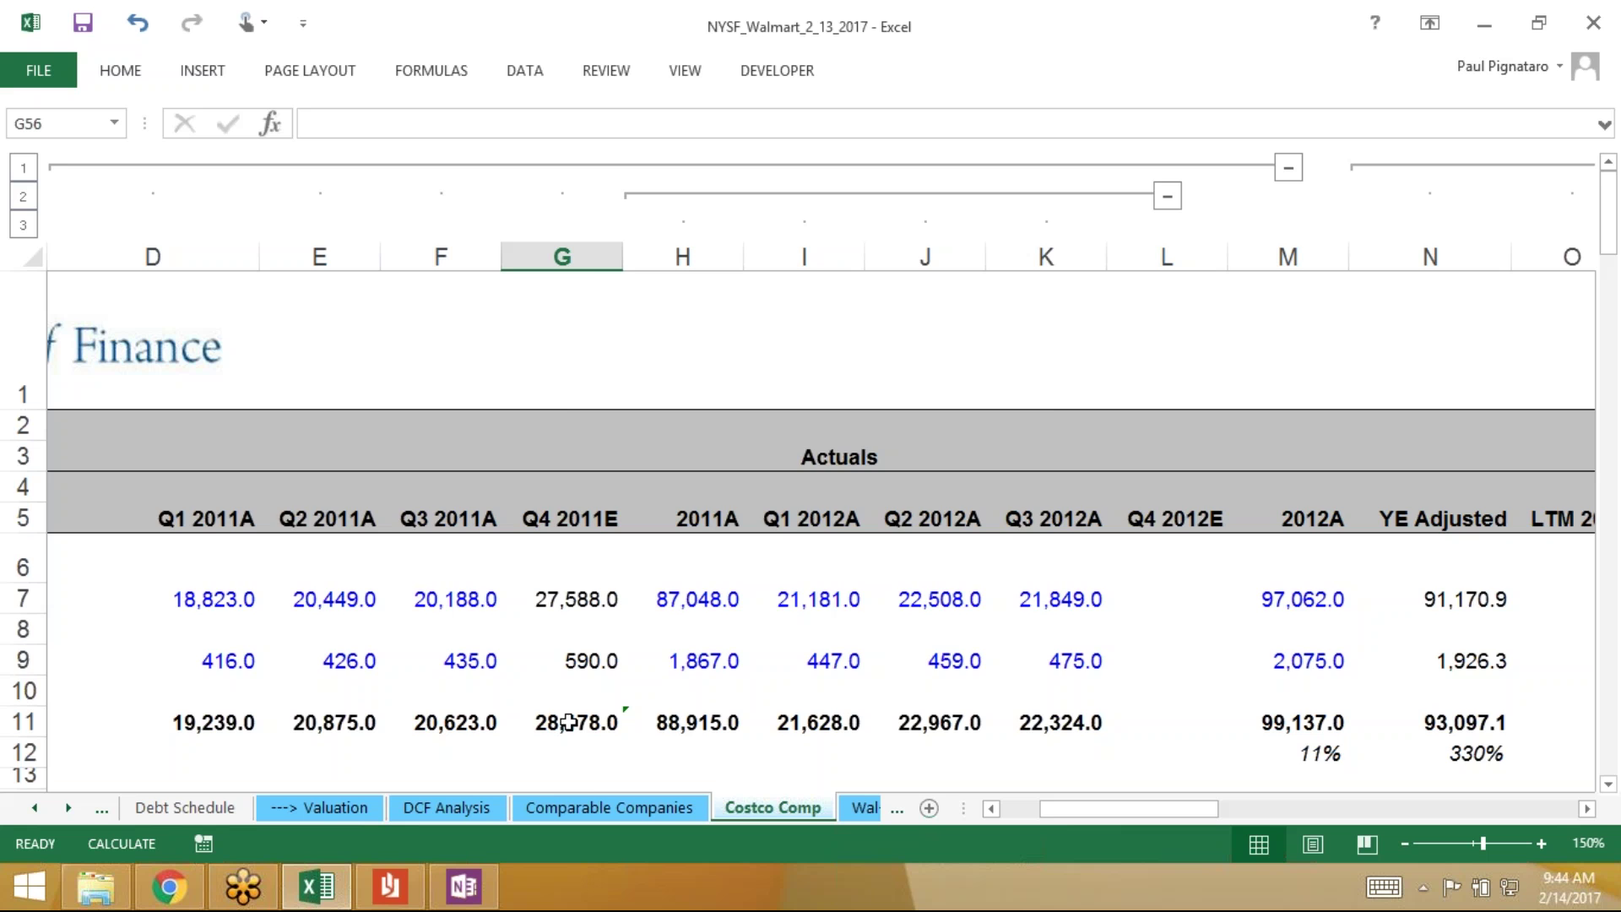
{"action": "scroll", "coordinate": [568, 722], "scroll_direction": "down", "scroll_amount": 9}
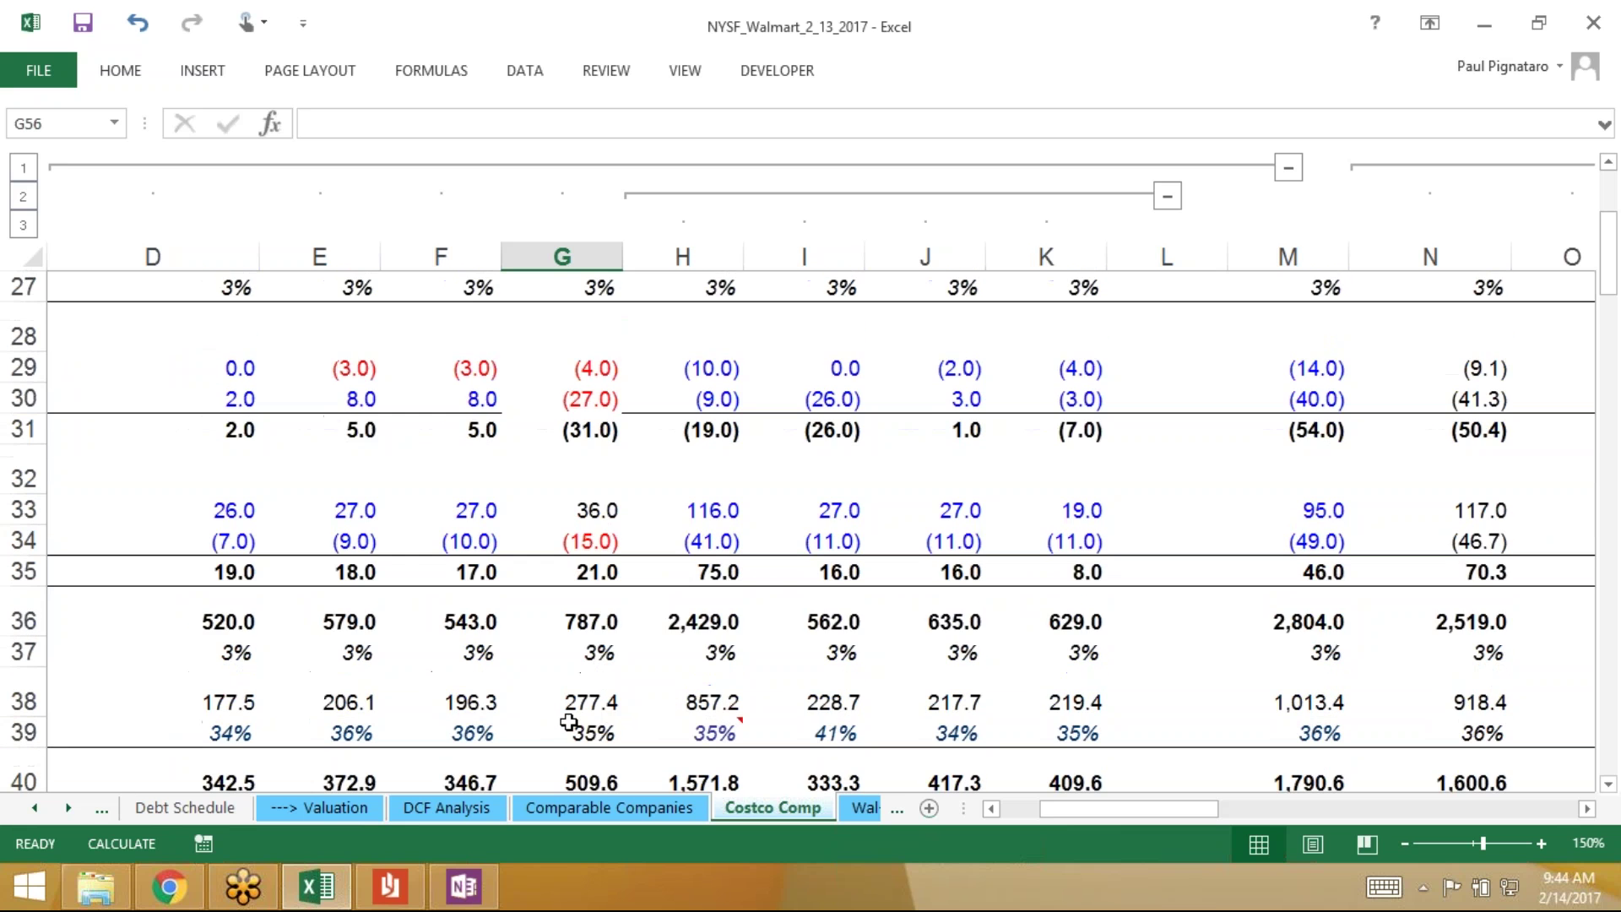
{"action": "scroll", "coordinate": [568, 721], "scroll_direction": "down", "scroll_amount": 8}
{"action": "scroll", "coordinate": [568, 722], "scroll_direction": "up", "scroll_amount": 1}
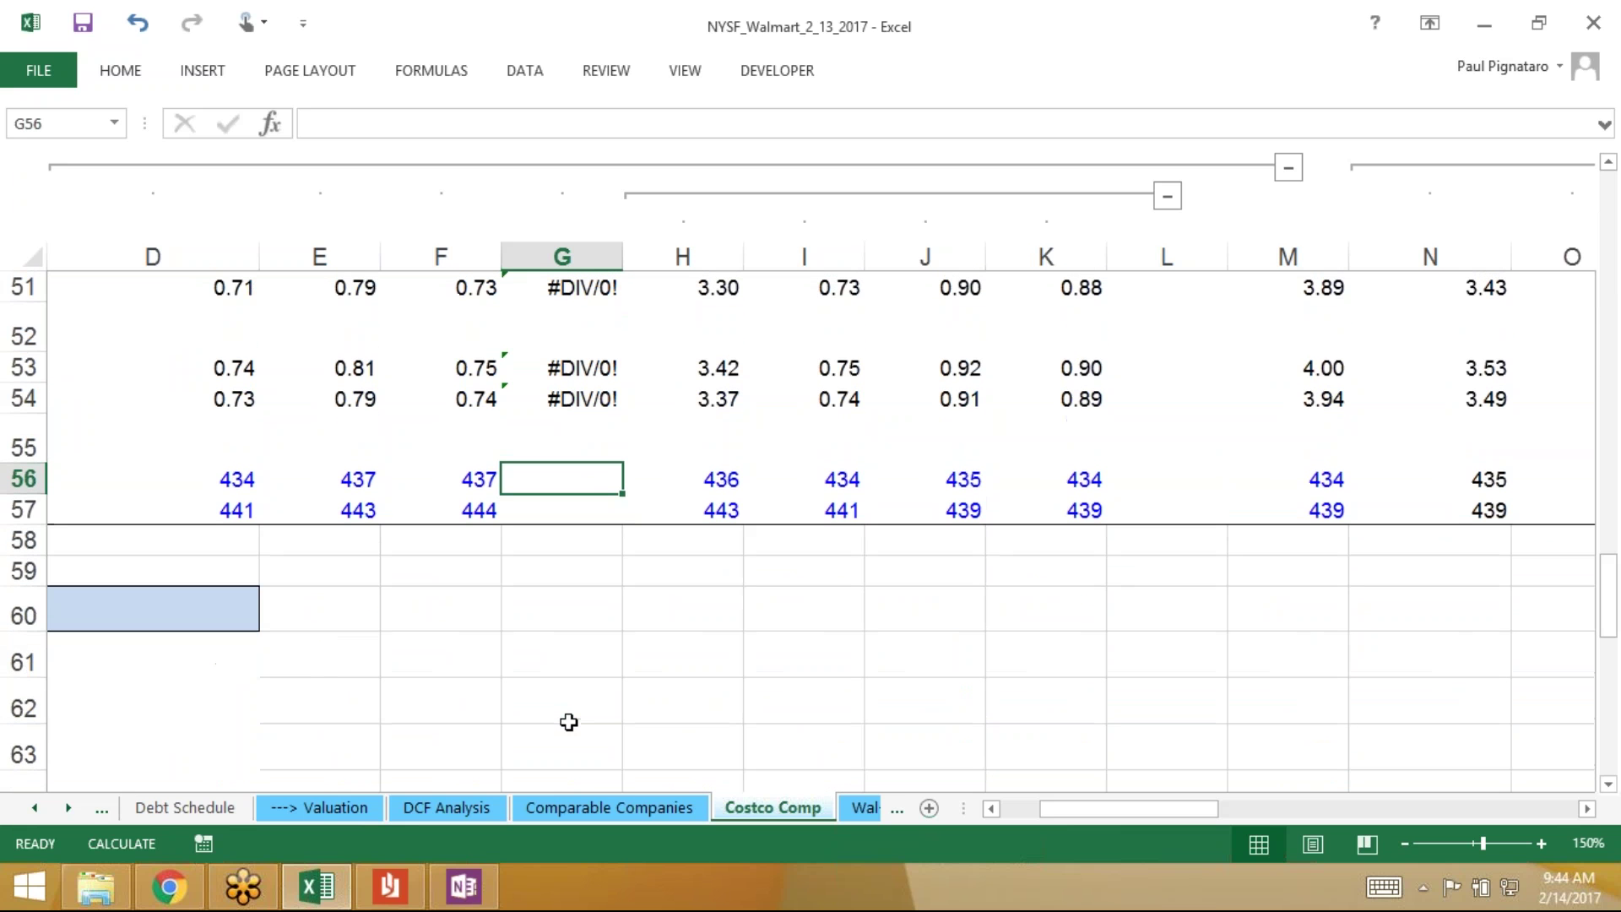
{"action": "type", "text": "="}
{"action": "key", "text": "Right"}
{"action": "key", "text": "Right"}
{"action": "key", "text": "Left"}
{"action": "key", "text": "Return"}
{"action": "type", "text": "="}
{"action": "key", "text": "Right"}
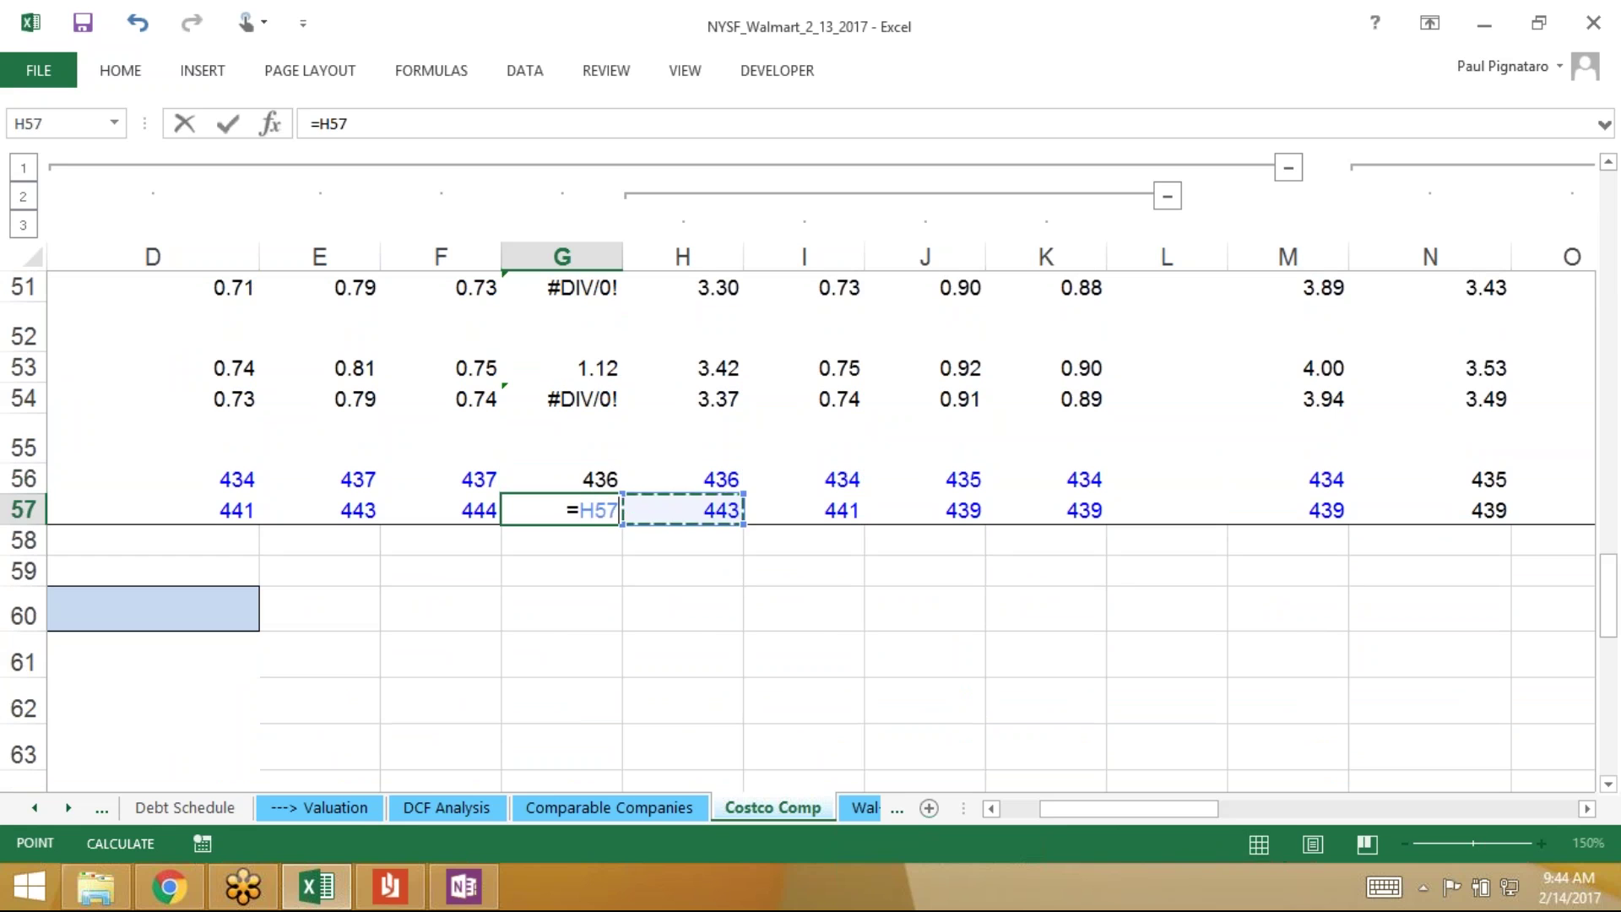
{"action": "key", "text": "Return"}
Check which cells the share count formulas in G56 and G57 refer to
{"action": "key", "text": "Up"}
{"action": "key", "text": "Up"}
{"action": "key", "text": "F2"}
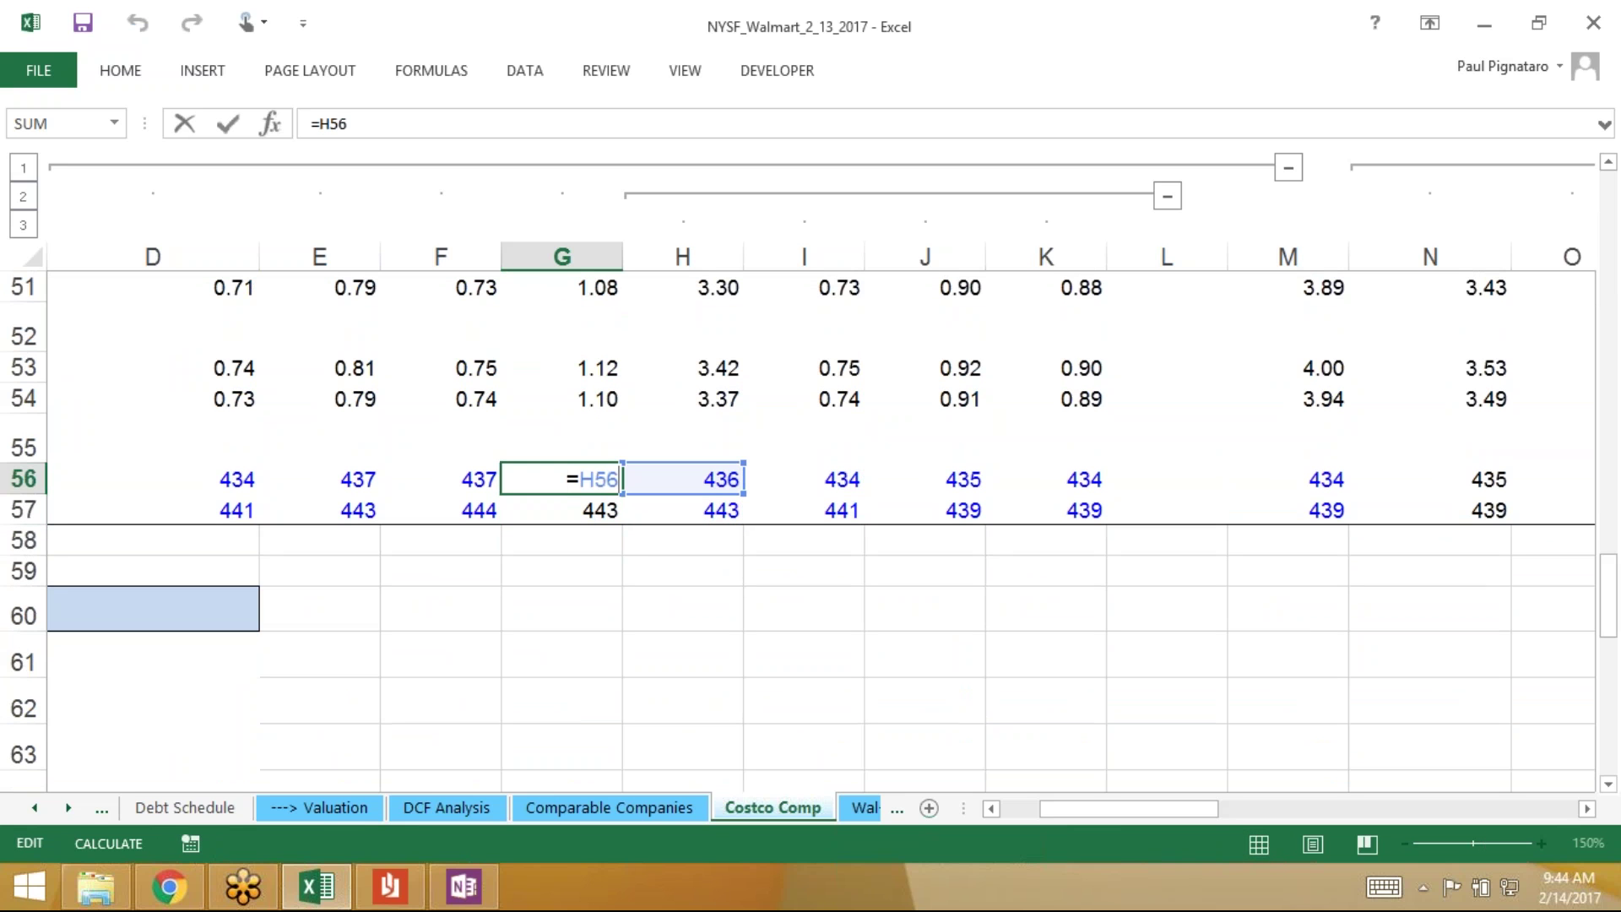
{"action": "key", "text": "Return"}
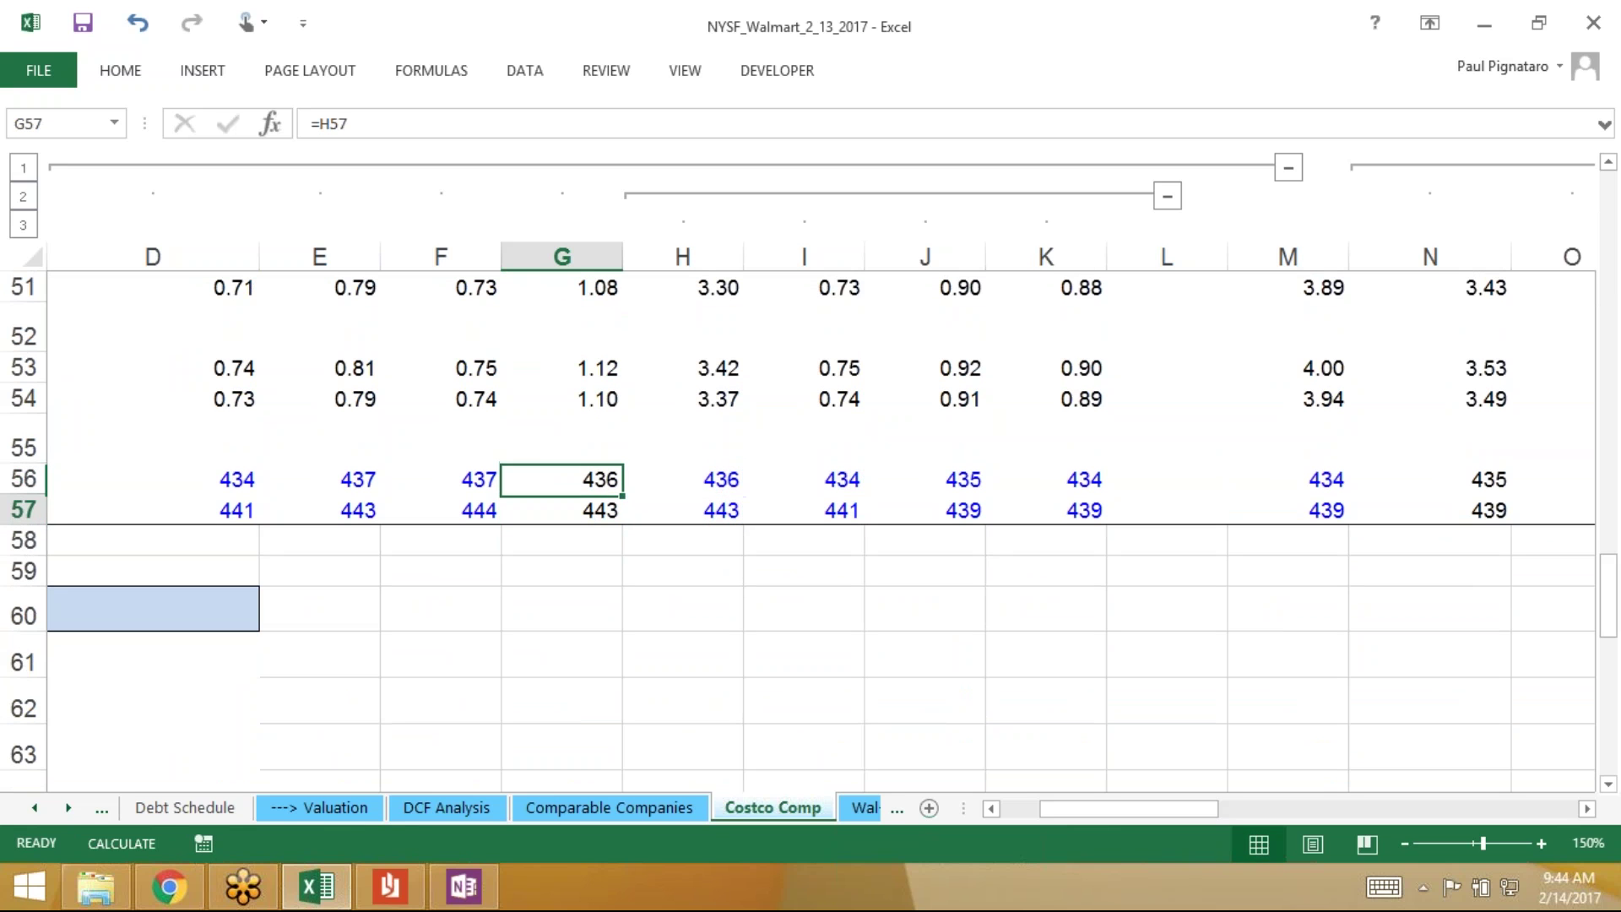
{"action": "key", "text": "F2"}
{"action": "key", "text": "Escape"}
{"action": "key", "text": "Up"}
{"action": "key", "text": "F2"}
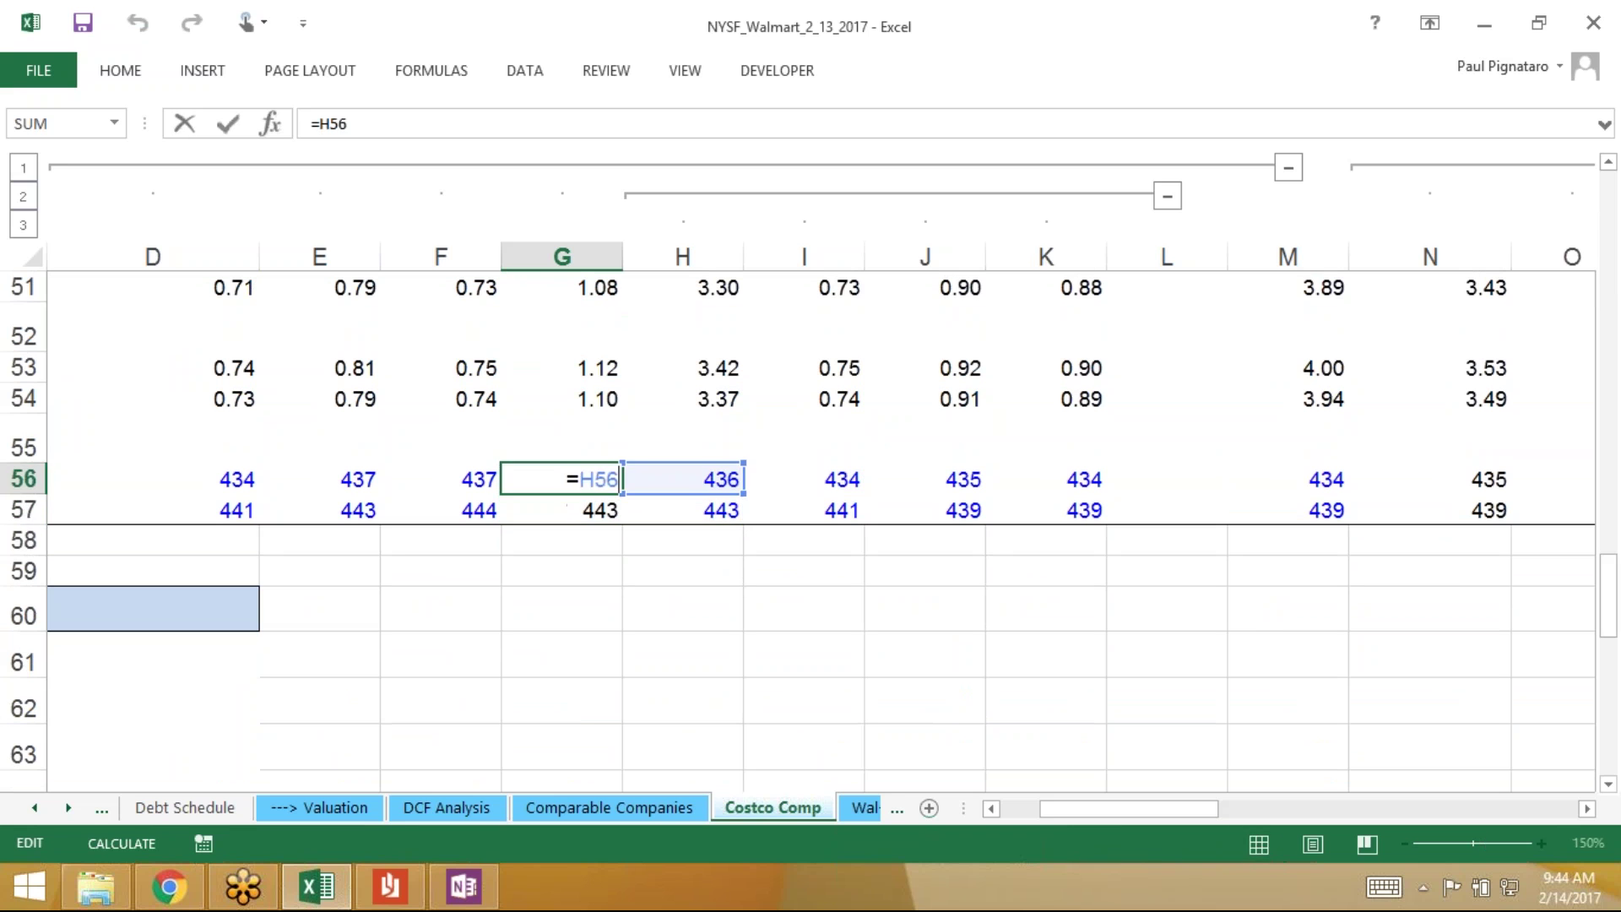
{"action": "key", "text": "Return"}
{"action": "key", "text": "F2"}
{"action": "key", "text": "Escape"}
{"action": "key", "text": "Up"}
{"action": "key", "text": "F2"}
{"action": "key", "text": "Return"}
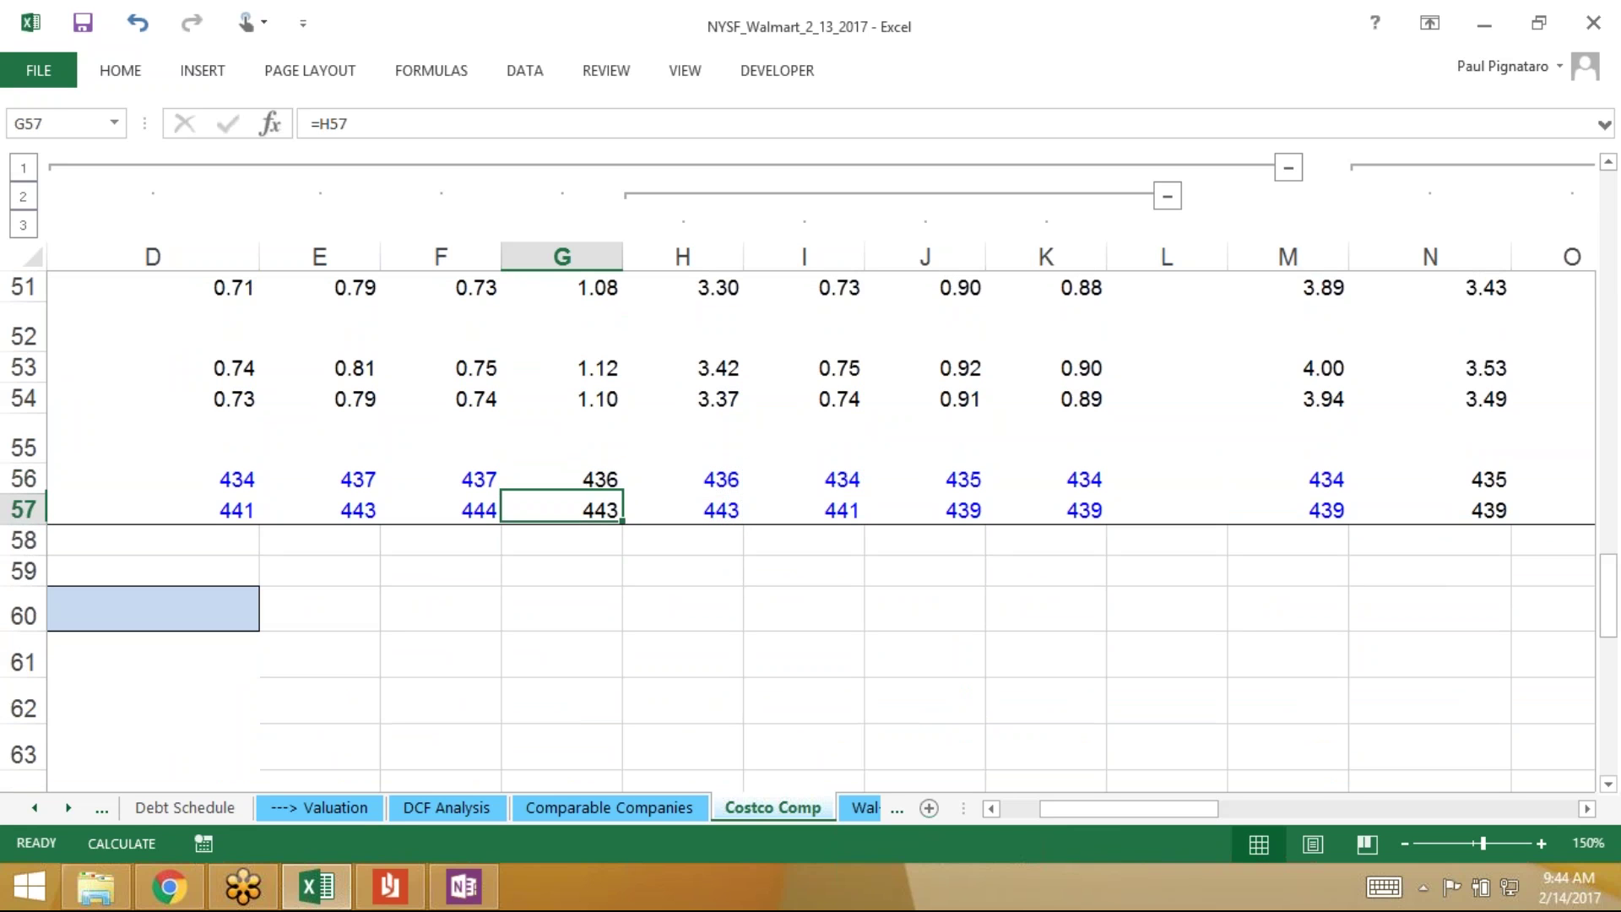
{"action": "key", "text": "Up"}
Inspect the percentage formula in G39 and the cells it references, keeping it as =G38/G36
{"action": "scroll", "coordinate": [811, 523], "scroll_direction": "up", "scroll_amount": 5}
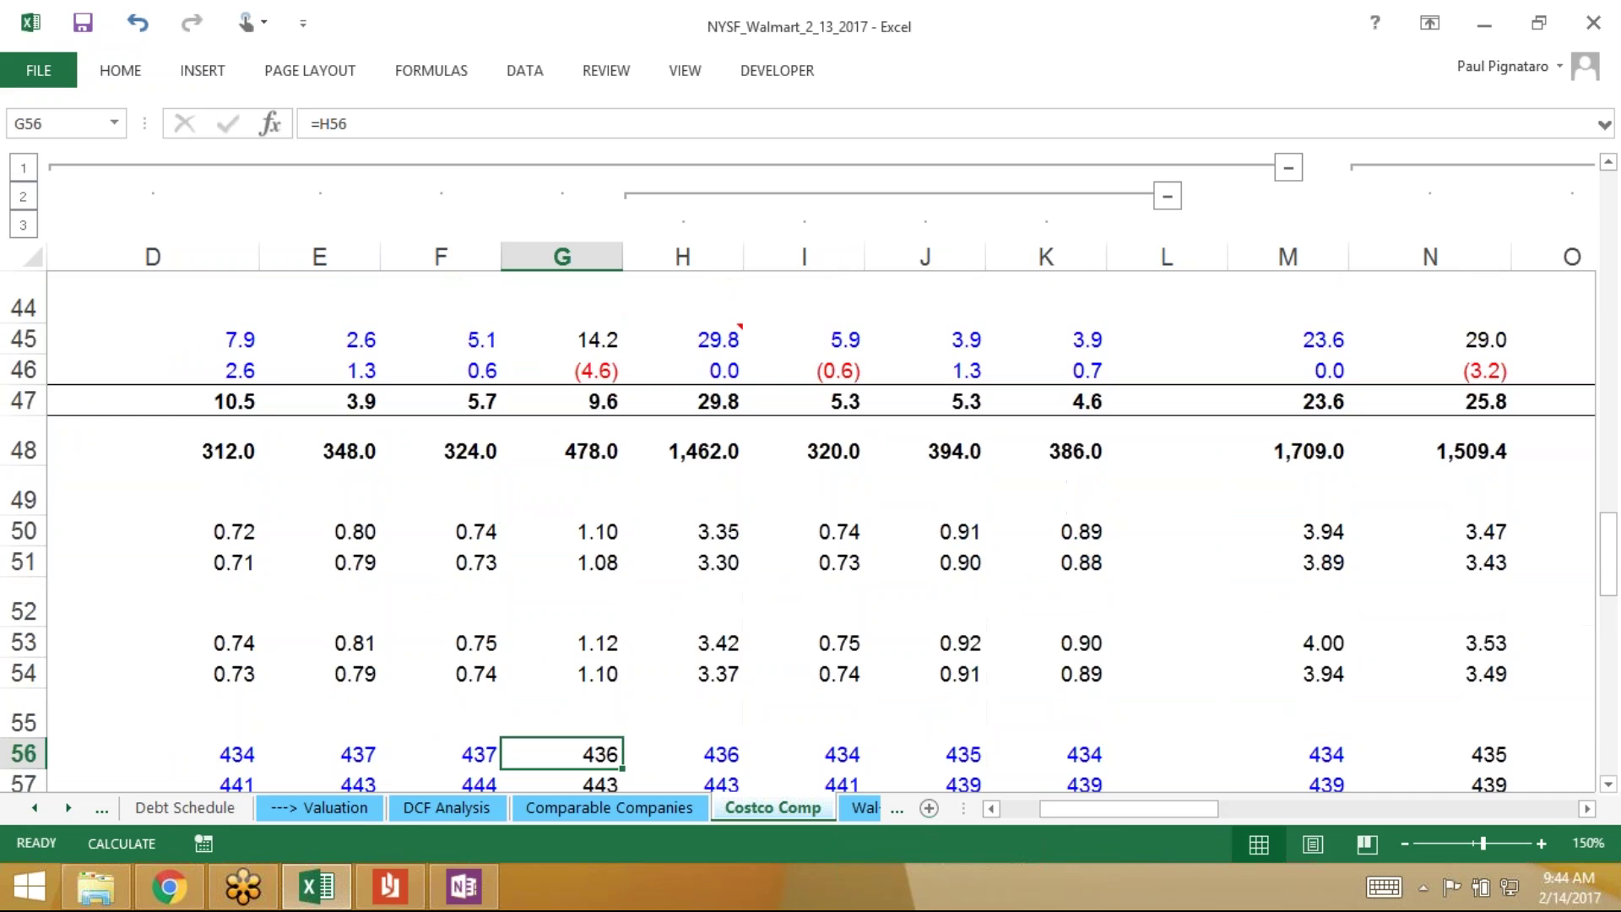
{"action": "scroll", "coordinate": [628, 466], "scroll_direction": "up", "scroll_amount": 1}
{"action": "left_click", "coordinate": [612, 478]}
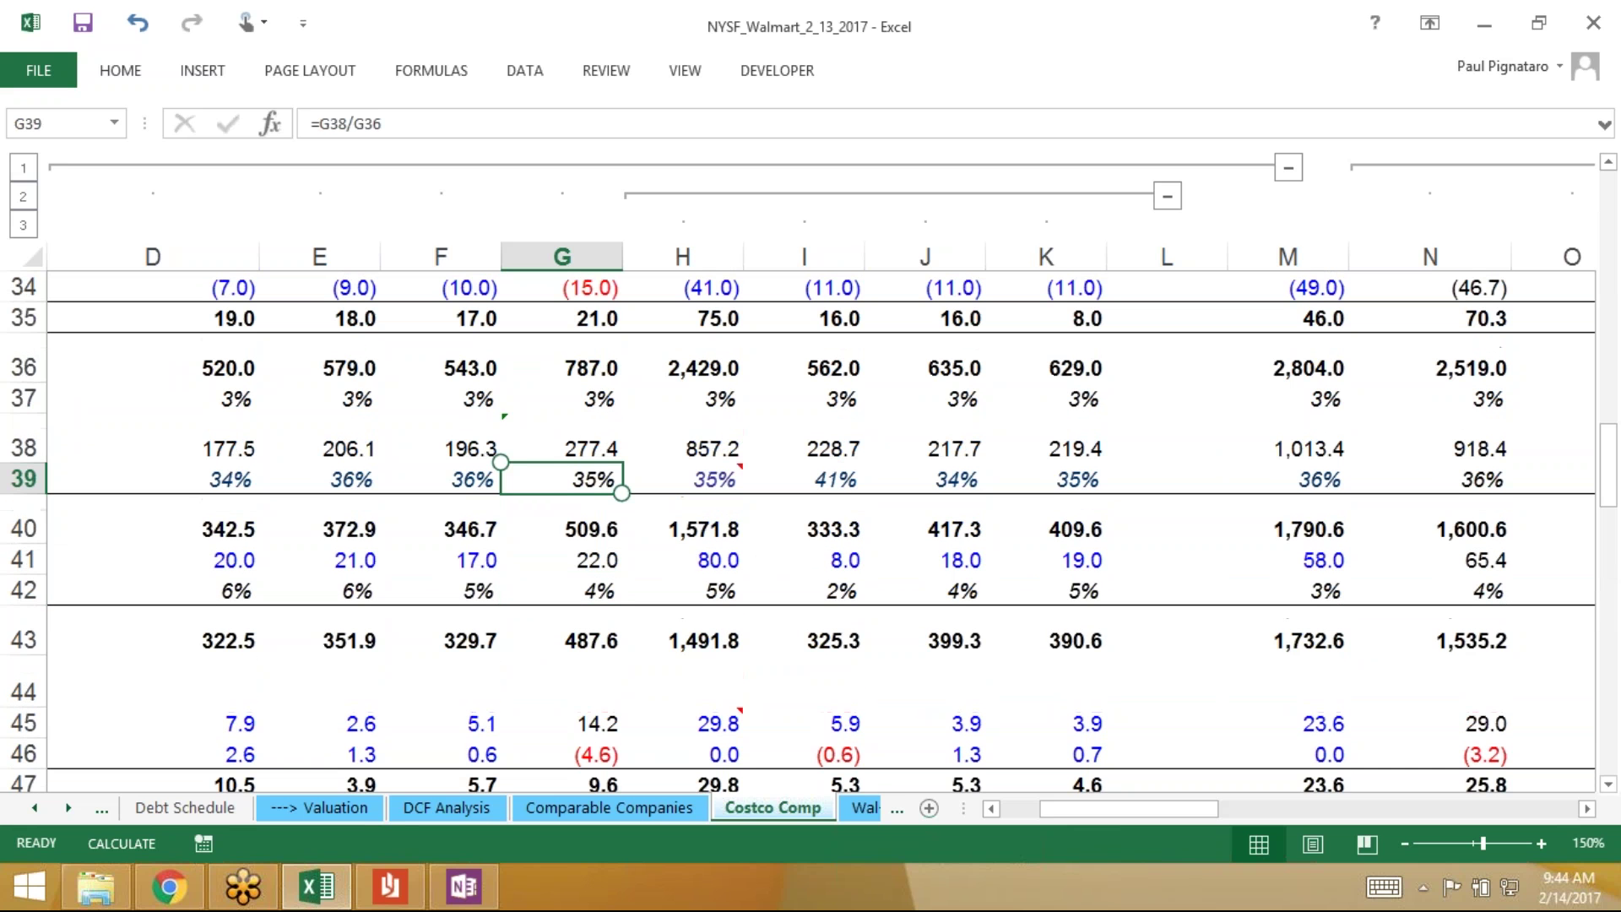
{"action": "type", "text": "=G38/G36"}
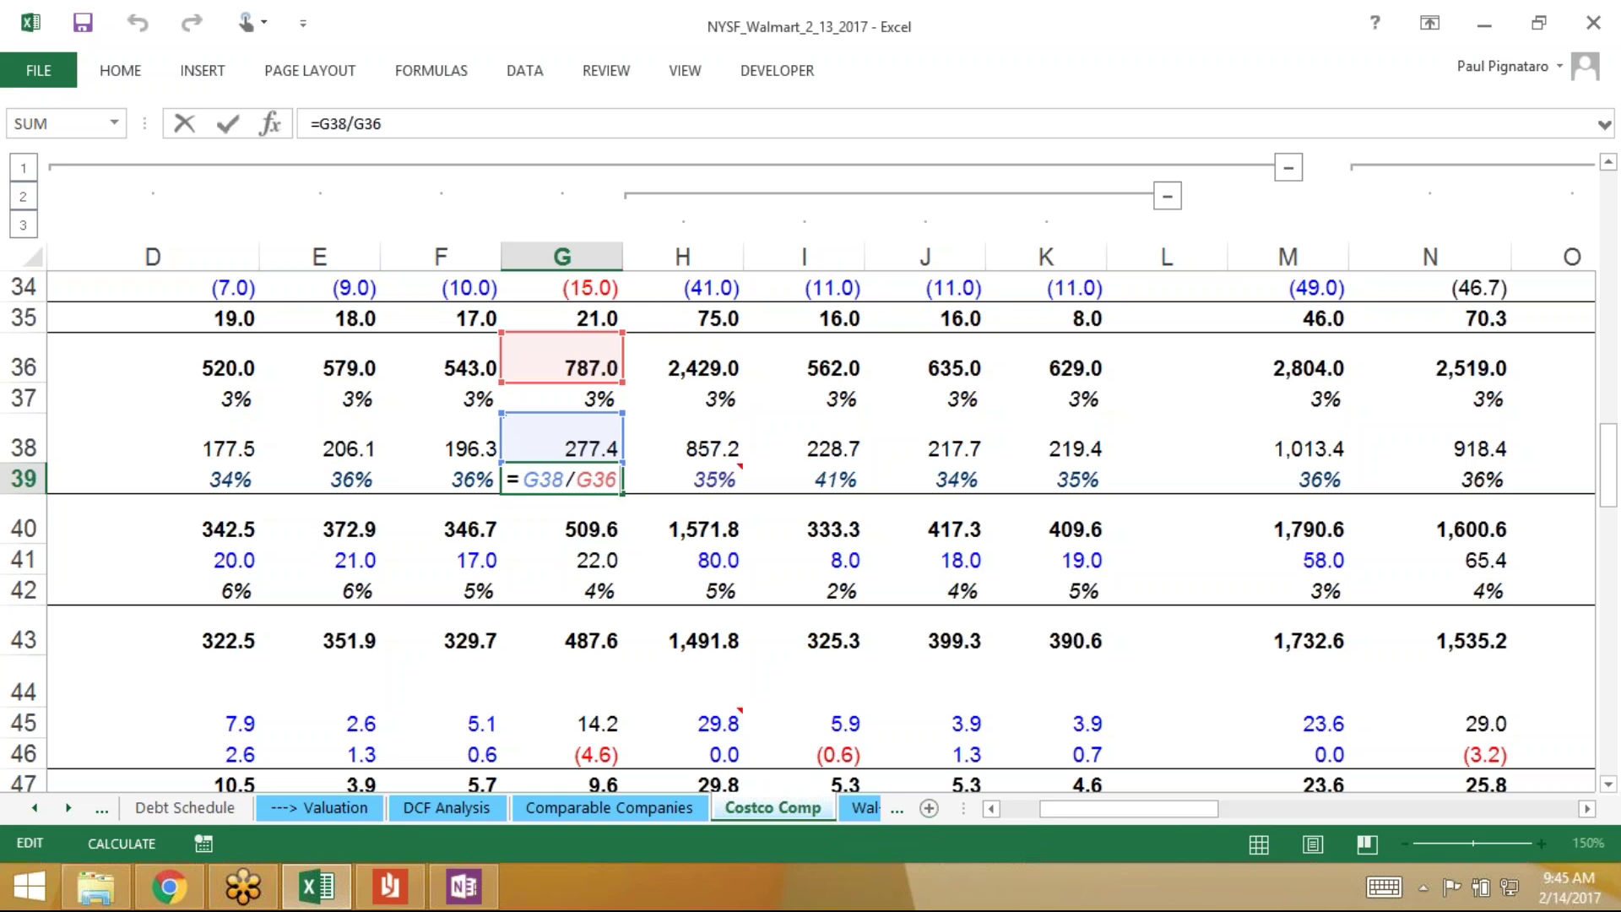
{"action": "key", "text": "ctrl+Return"}
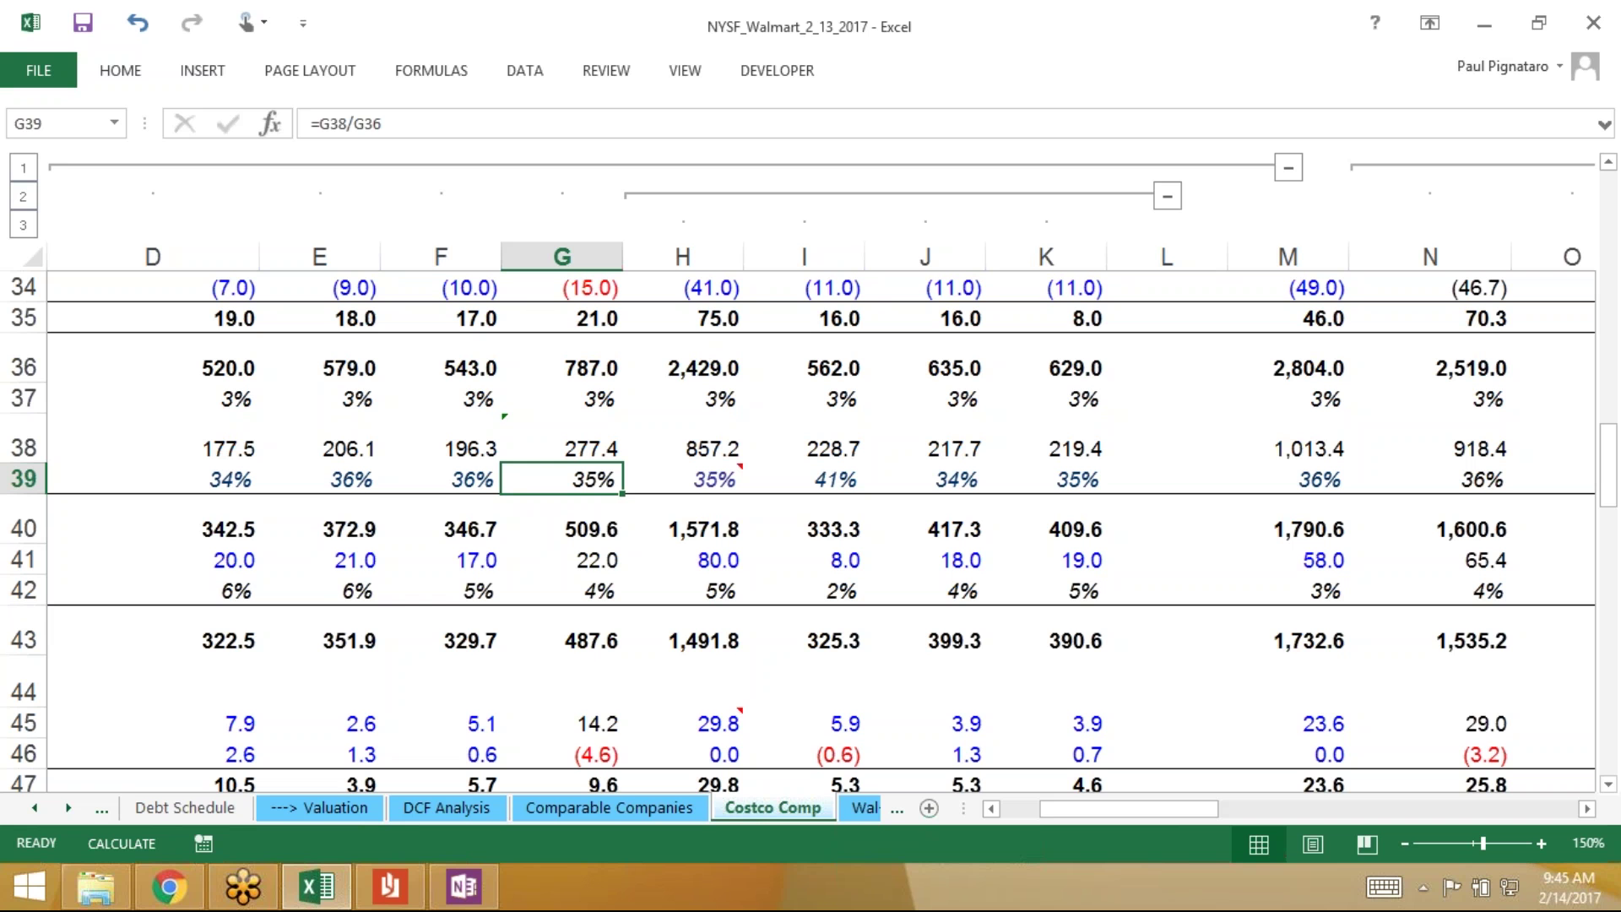
Review the Q4 2011E formulas in column G from row 40 down to the share counts in row 57
{"action": "key", "text": "Down"}
{"action": "key", "text": "Down"}
{"action": "key", "text": "Down"}
{"action": "key", "text": "Down"}
{"action": "key", "text": "Down"}
{"action": "key", "text": "Down"}
{"action": "key", "text": "Down"}
{"action": "key", "text": "Down"}
{"action": "key", "text": "Down"}
{"action": "key", "text": "Down"}
{"action": "key", "text": "Down"}
{"action": "key", "text": "Down"}
{"action": "key", "text": "Down"}
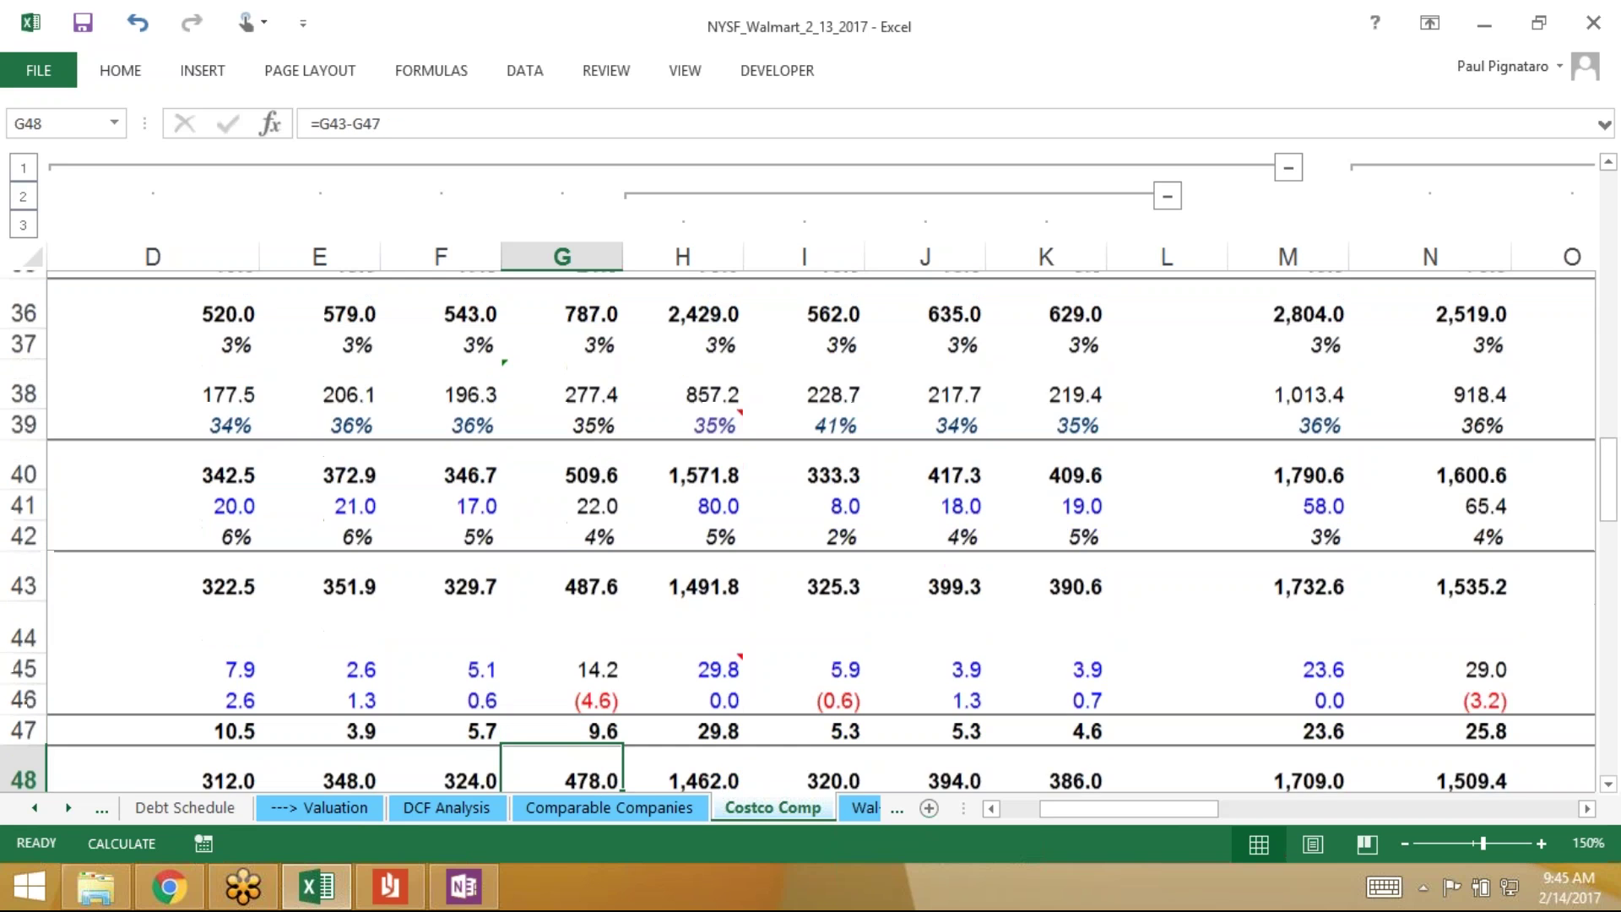
{"action": "key", "text": "Down"}
{"action": "key", "text": "Down"}
{"action": "key", "text": "Down"}
{"action": "key", "text": "Down"}
{"action": "key", "text": "Down"}
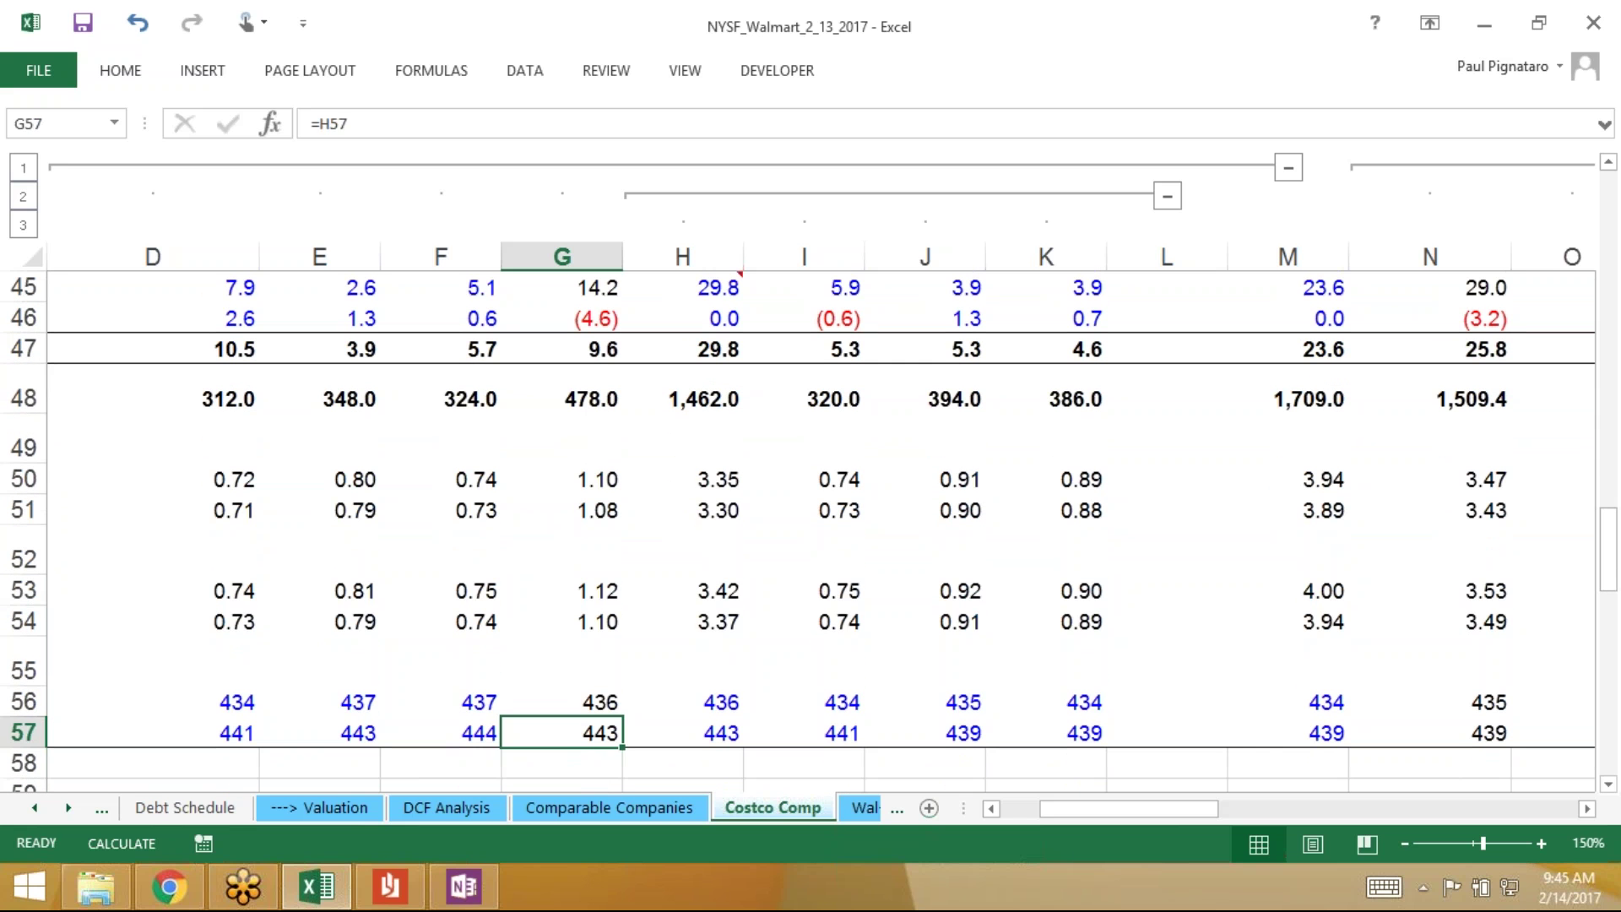
{"action": "key", "text": "Down"}
{"action": "key", "text": "Up"}
Copy the Q4 2011E formulas in G6:G57 into the Q4 2012E column starting at L6
{"action": "left_click_drag", "start_coordinate": [561, 732], "coordinate": [608, 365]}
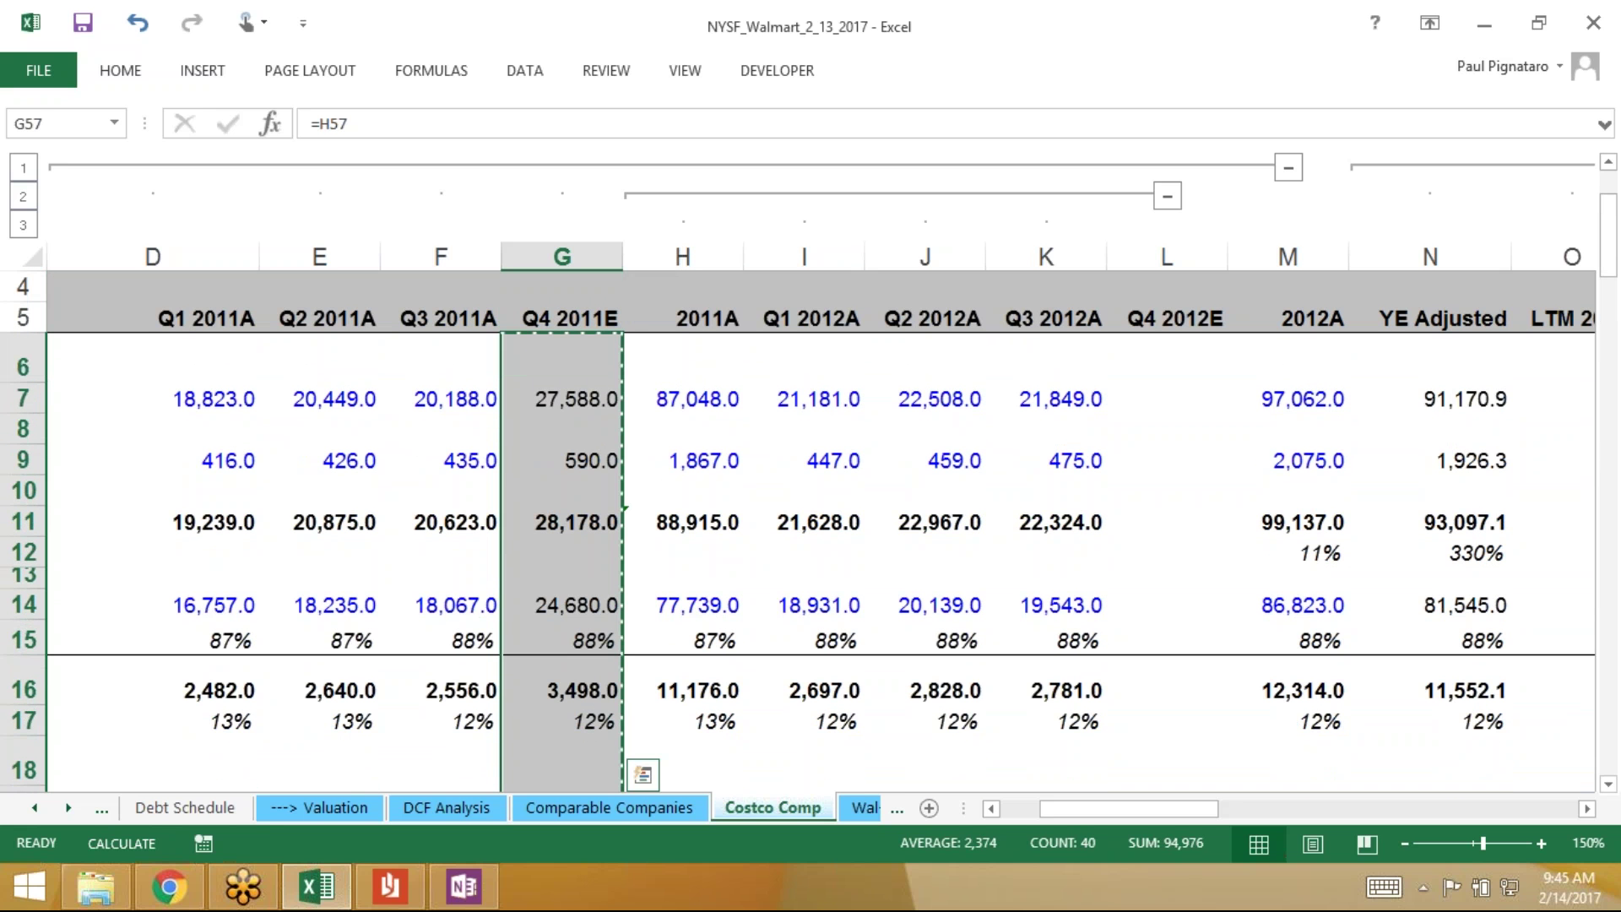
{"action": "key", "text": "ctrl+c"}
{"action": "left_click", "coordinate": [1166, 357]}
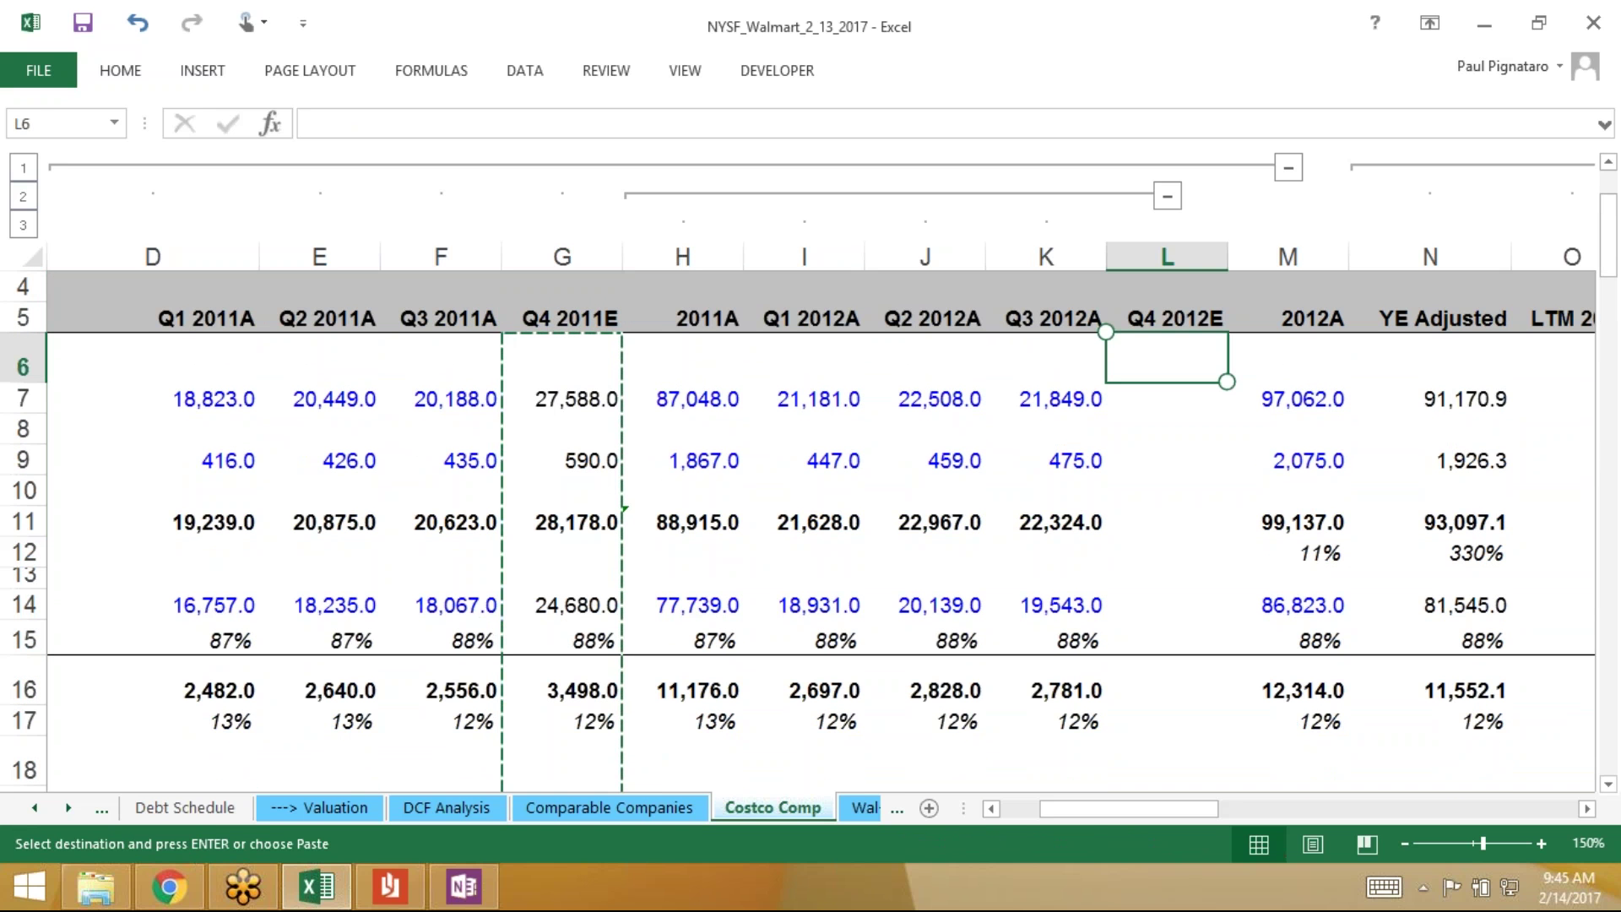
{"action": "key", "text": "ctrl+v"}
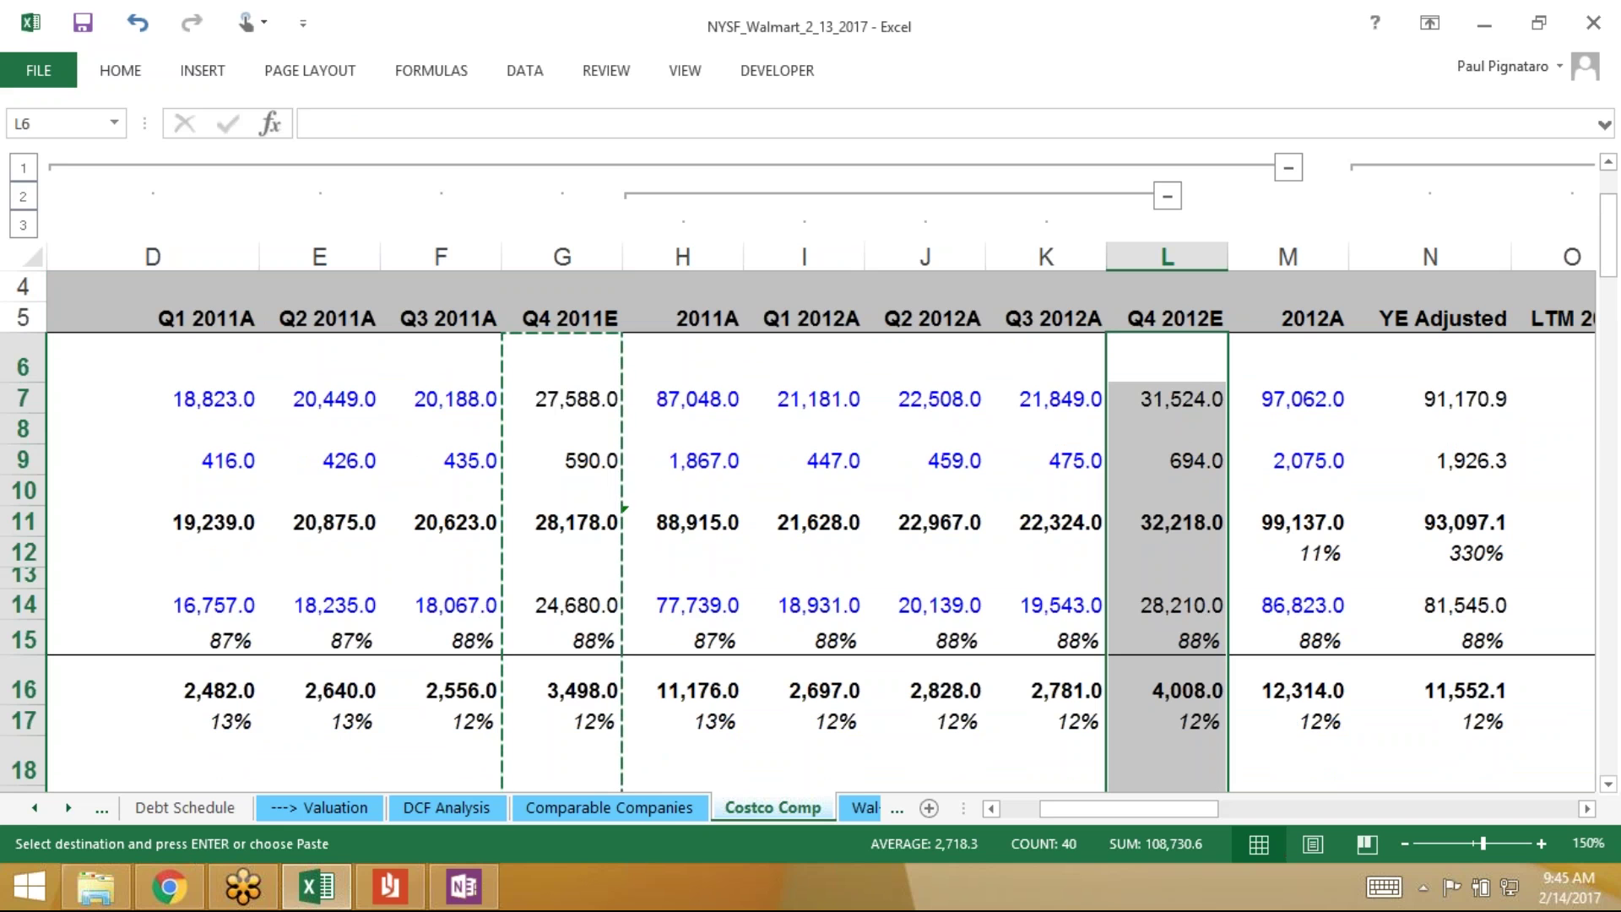
Review the pasted Q4 2012E formulas in column L from revenue in row 7 down to the share counts
{"action": "key", "text": "Down"}
{"action": "key", "text": "Down"}
{"action": "key", "text": "Down"}
{"action": "key", "text": "Down"}
{"action": "key", "text": "Down"}
{"action": "key", "text": "Down"}
{"action": "key", "text": "Down"}
{"action": "key", "text": "Down"}
{"action": "key", "text": "Down"}
{"action": "key", "text": "Down"}
{"action": "key", "text": "Down"}
{"action": "key", "text": "Down"}
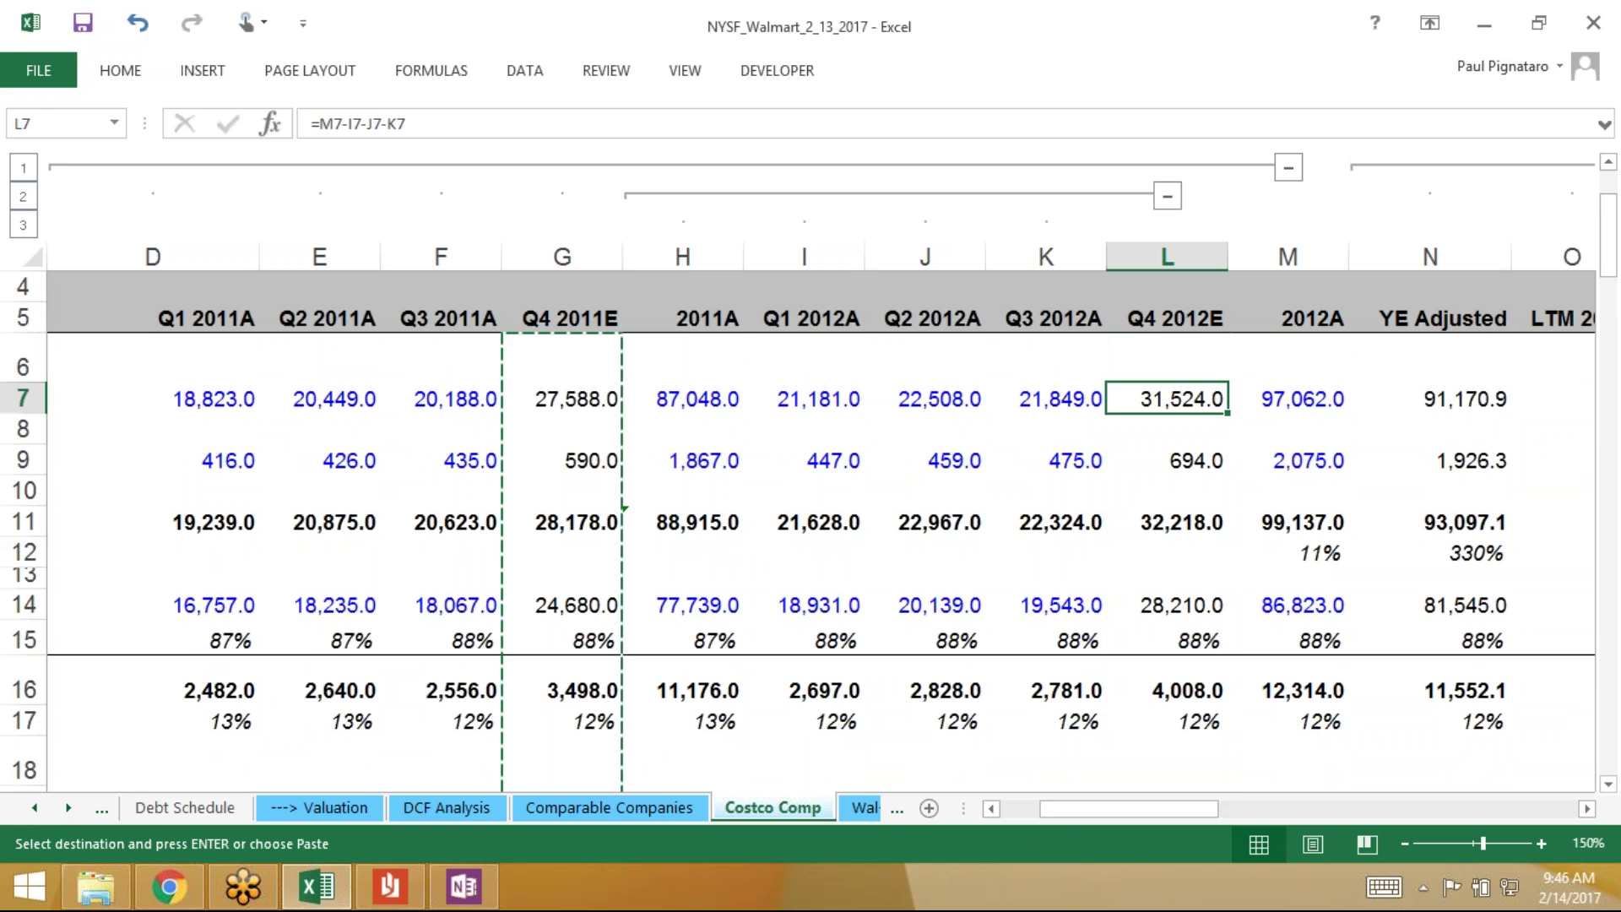
{"action": "key", "text": "Down"}
{"action": "key", "text": "Down"}
{"action": "key", "text": "Down"}
{"action": "key", "text": "Down"}
{"action": "key", "text": "Down"}
{"action": "key", "text": "Down"}
{"action": "key", "text": "Down"}
{"action": "key", "text": "Down"}
{"action": "key", "text": "Down"}
{"action": "key", "text": "Down"}
{"action": "key", "text": "Down"}
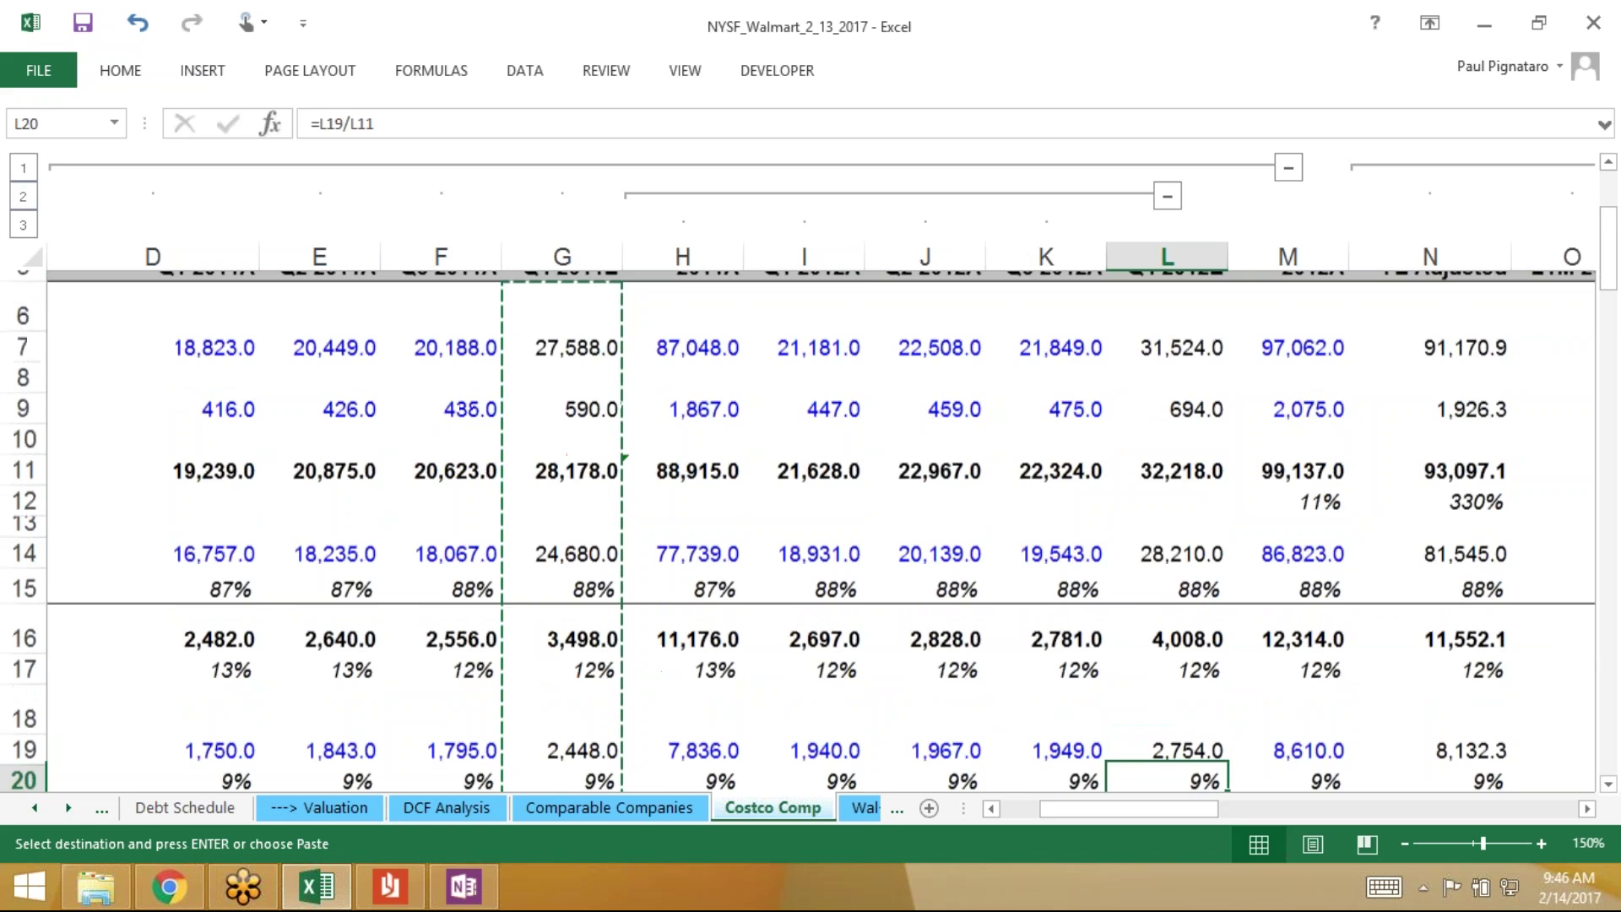
{"action": "key", "text": "Down"}
{"action": "key", "text": "Down"}
{"action": "key", "text": "Down"}
{"action": "key", "text": "Down"}
{"action": "key", "text": "Down"}
{"action": "key", "text": "Down"}
{"action": "key", "text": "Down"}
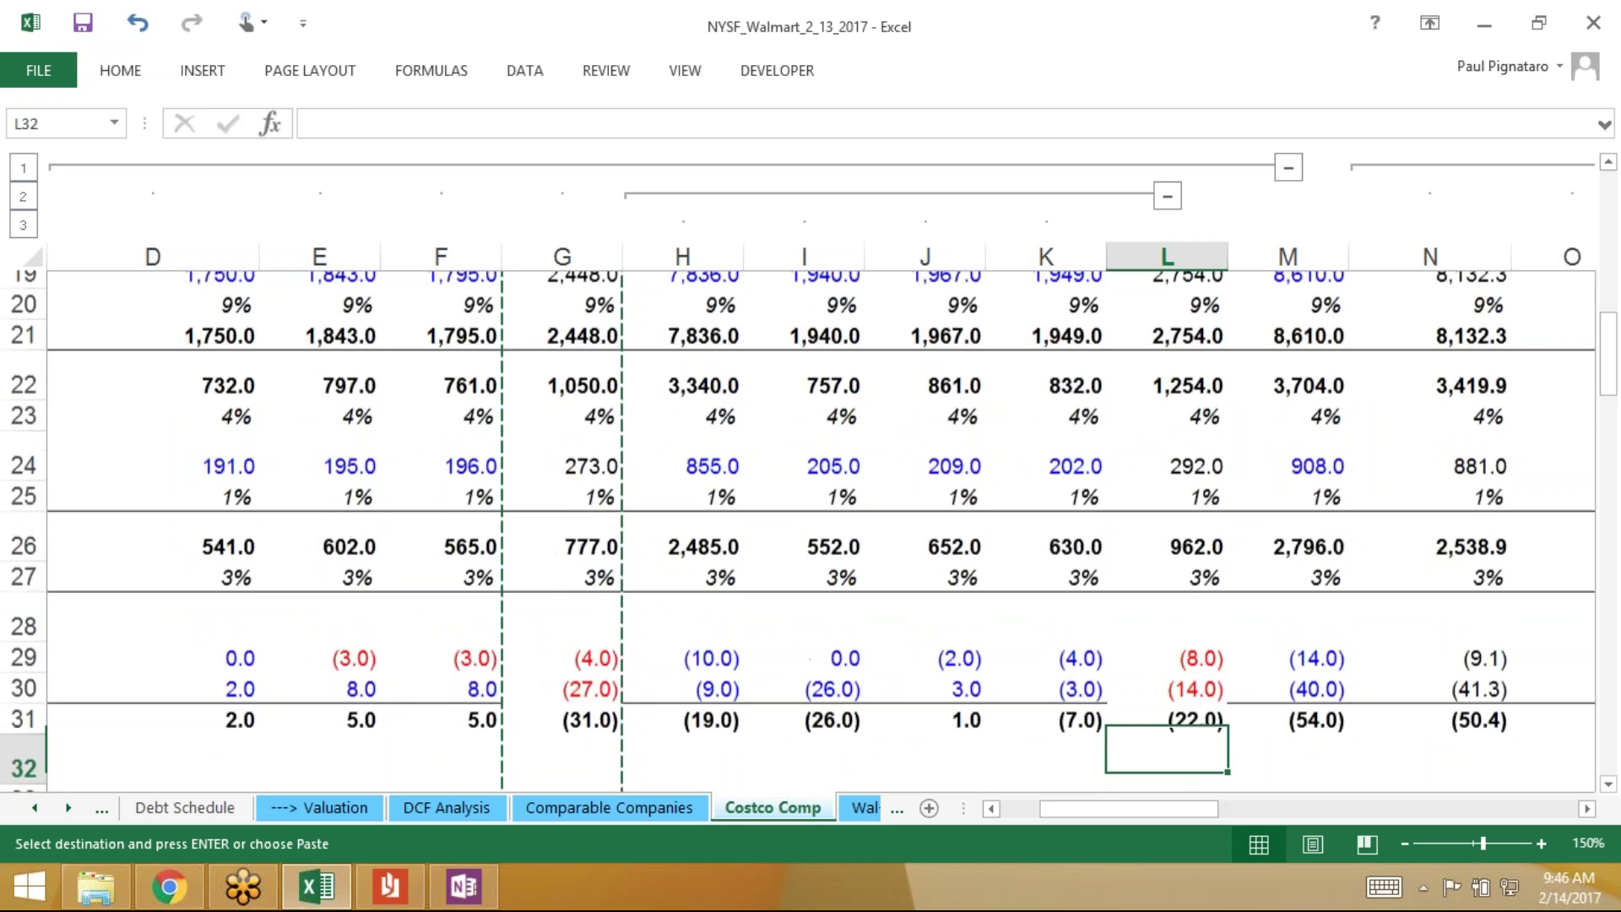
{"action": "key", "text": "Down"}
{"action": "key", "text": "Down"}
{"action": "key", "text": "Down"}
{"action": "key", "text": "Down"}
{"action": "key", "text": "Down"}
{"action": "key", "text": "Down"}
{"action": "key", "text": "Down"}
{"action": "key", "text": "Down"}
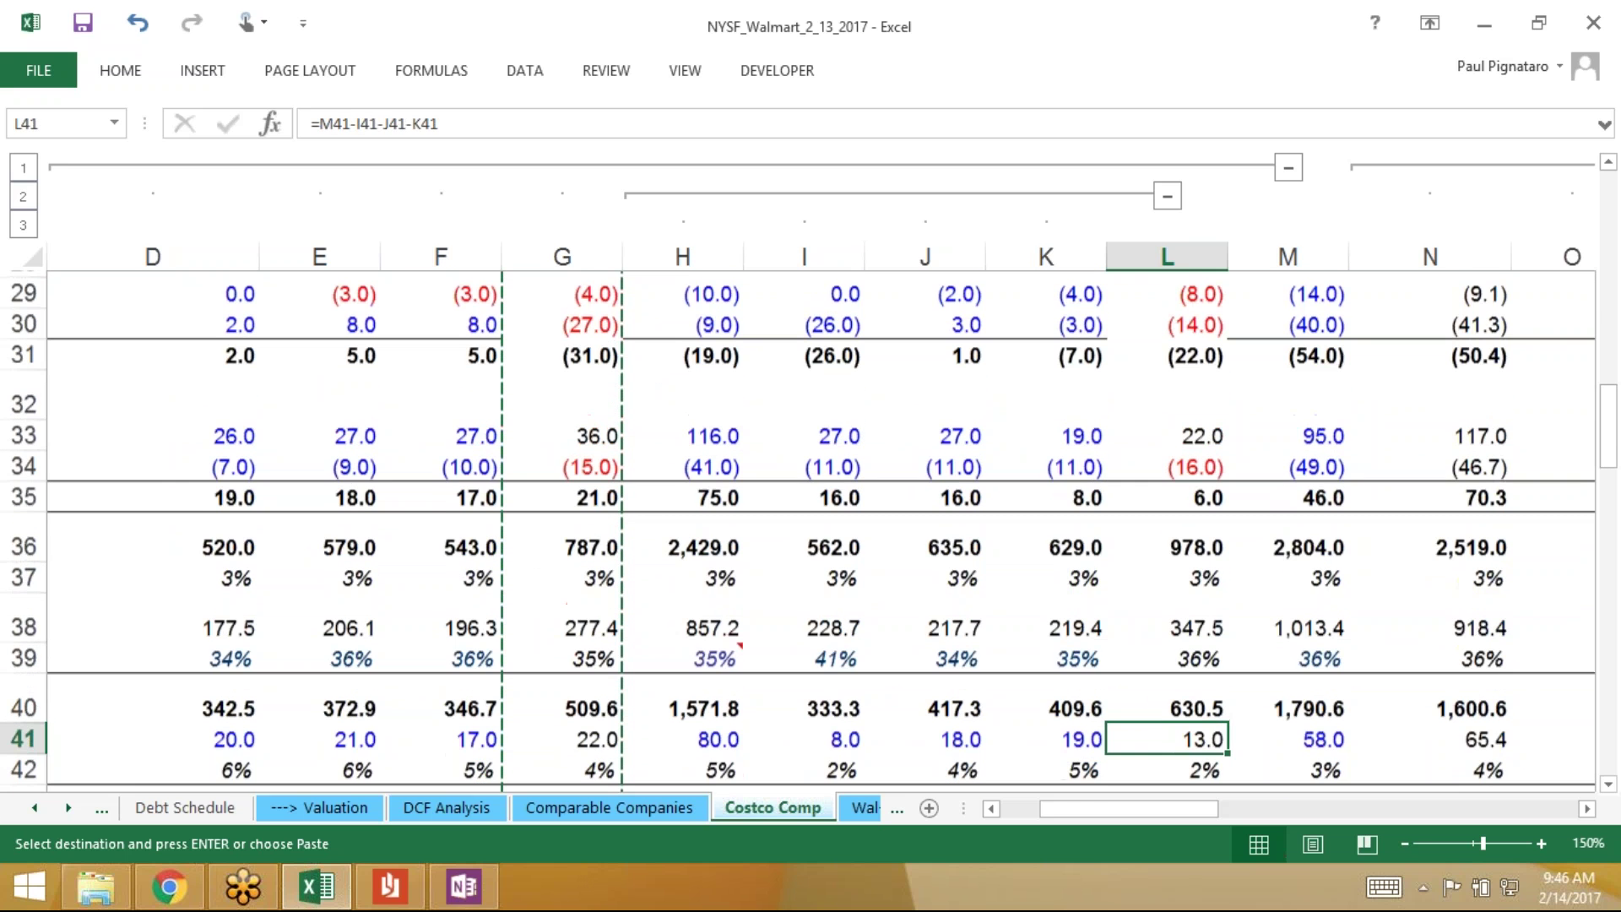
{"action": "key", "text": "Down"}
{"action": "key", "text": "Down"}
{"action": "key", "text": "Down"}
{"action": "key", "text": "Down"}
{"action": "key", "text": "Down"}
{"action": "key", "text": "Down"}
{"action": "key", "text": "Down"}
{"action": "key", "text": "Down"}
{"action": "key", "text": "Down"}
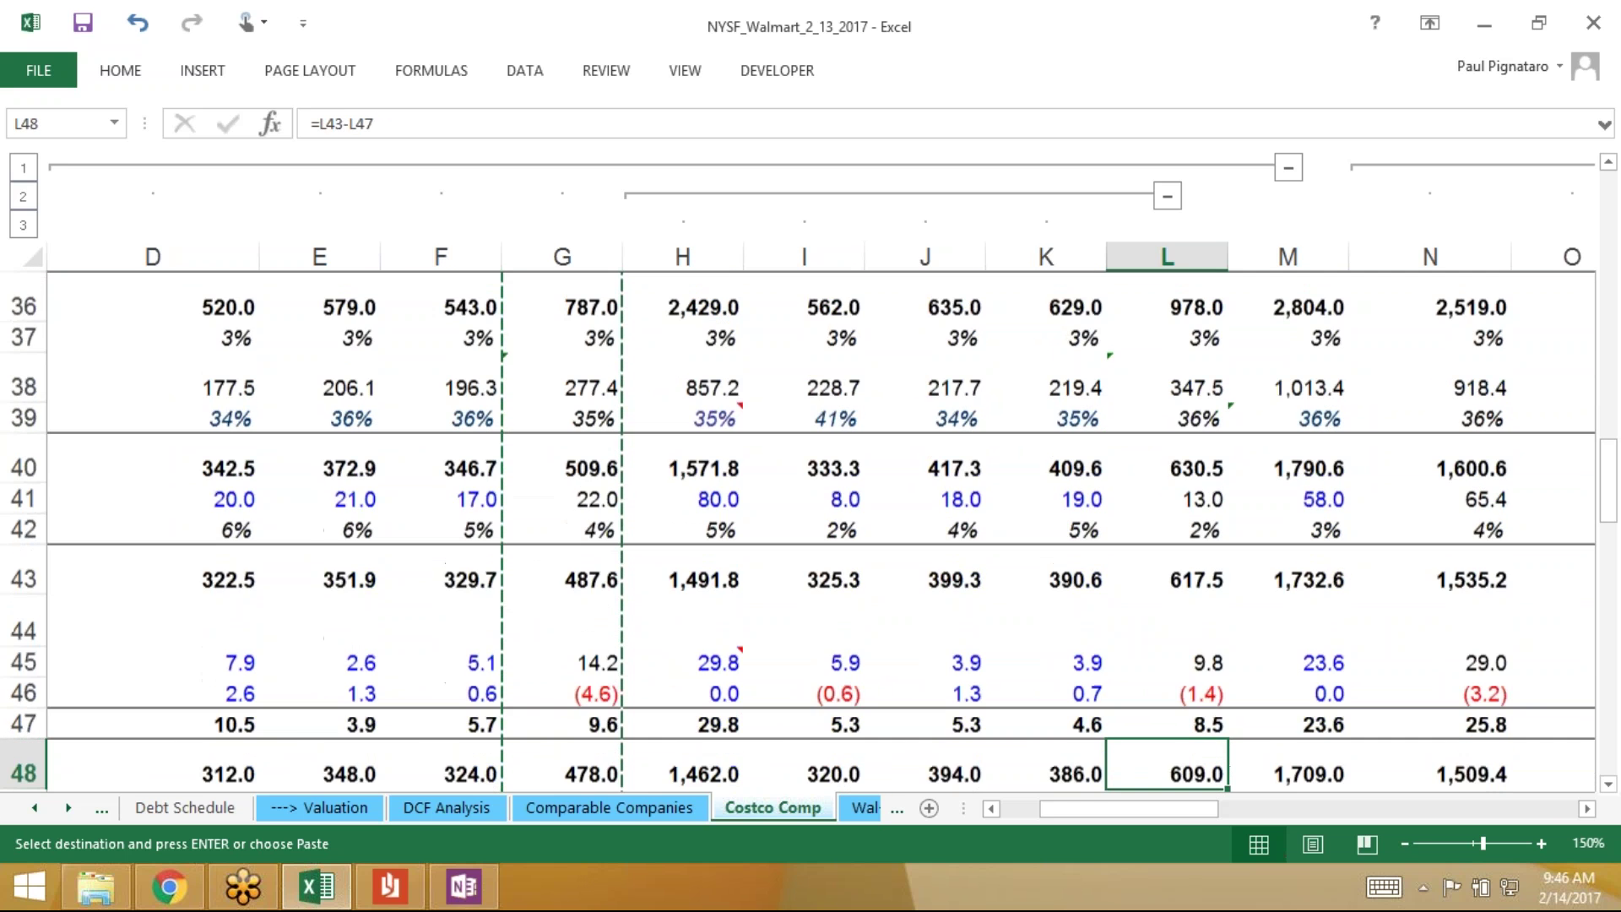
{"action": "key", "text": "Down"}
{"action": "key", "text": "Down"}
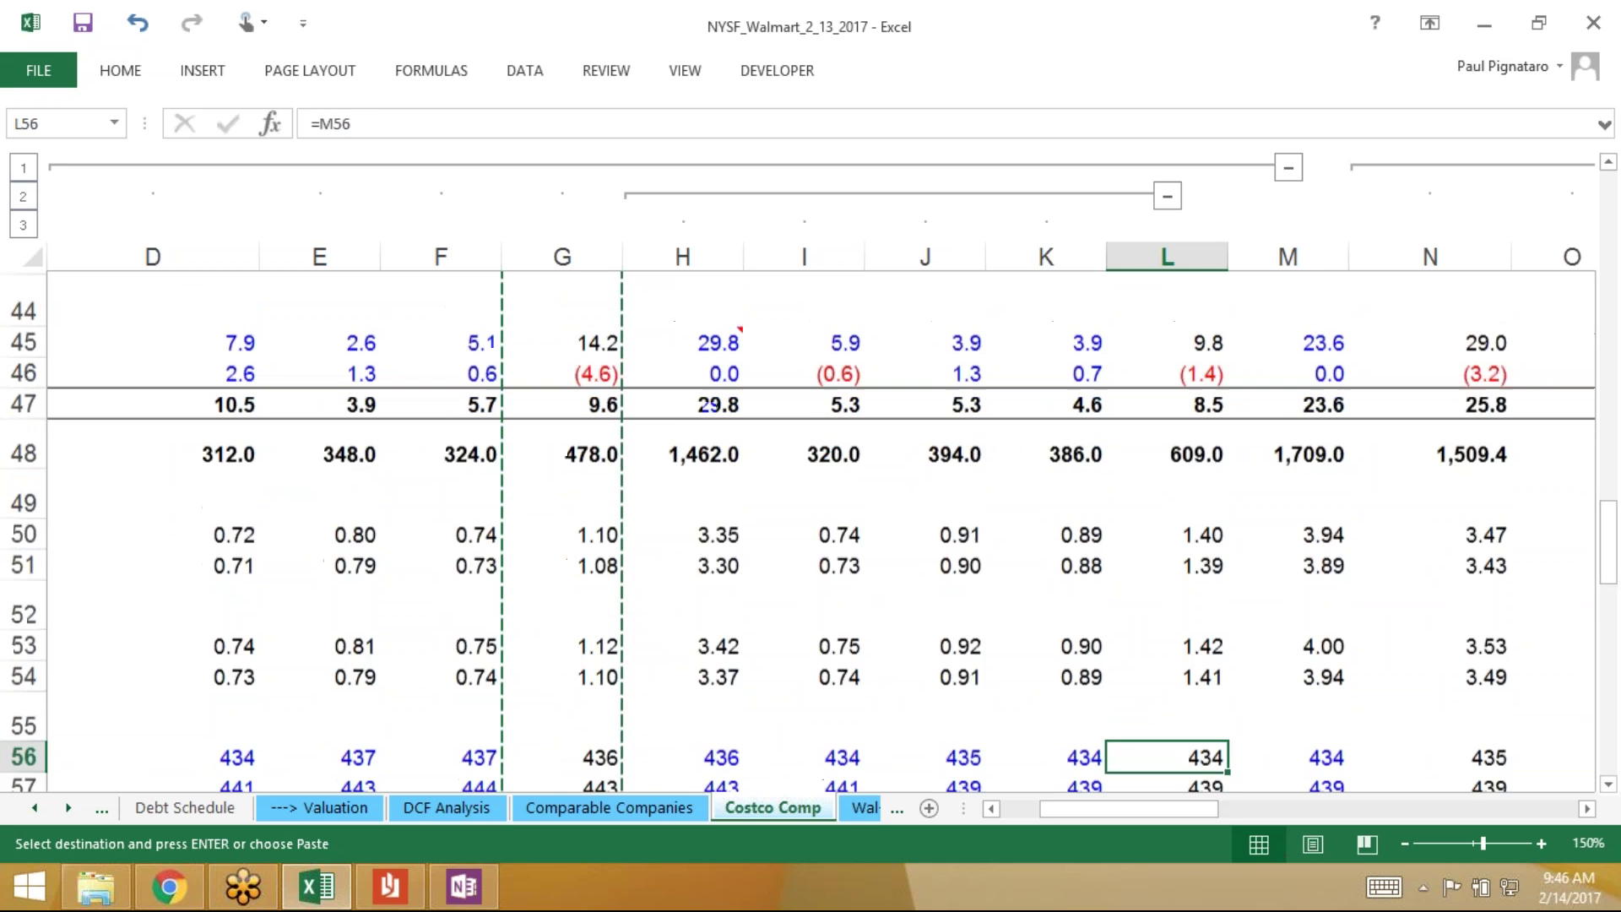
Look across row 57 from Q4 2012E through the 2012A, YE Adjusted and LTM columns and return to L57
{"action": "key", "text": "Right"}
{"action": "key", "text": "Right"}
{"action": "key", "text": "Right"}
{"action": "key", "text": "Right"}
{"action": "key", "text": "Right"}
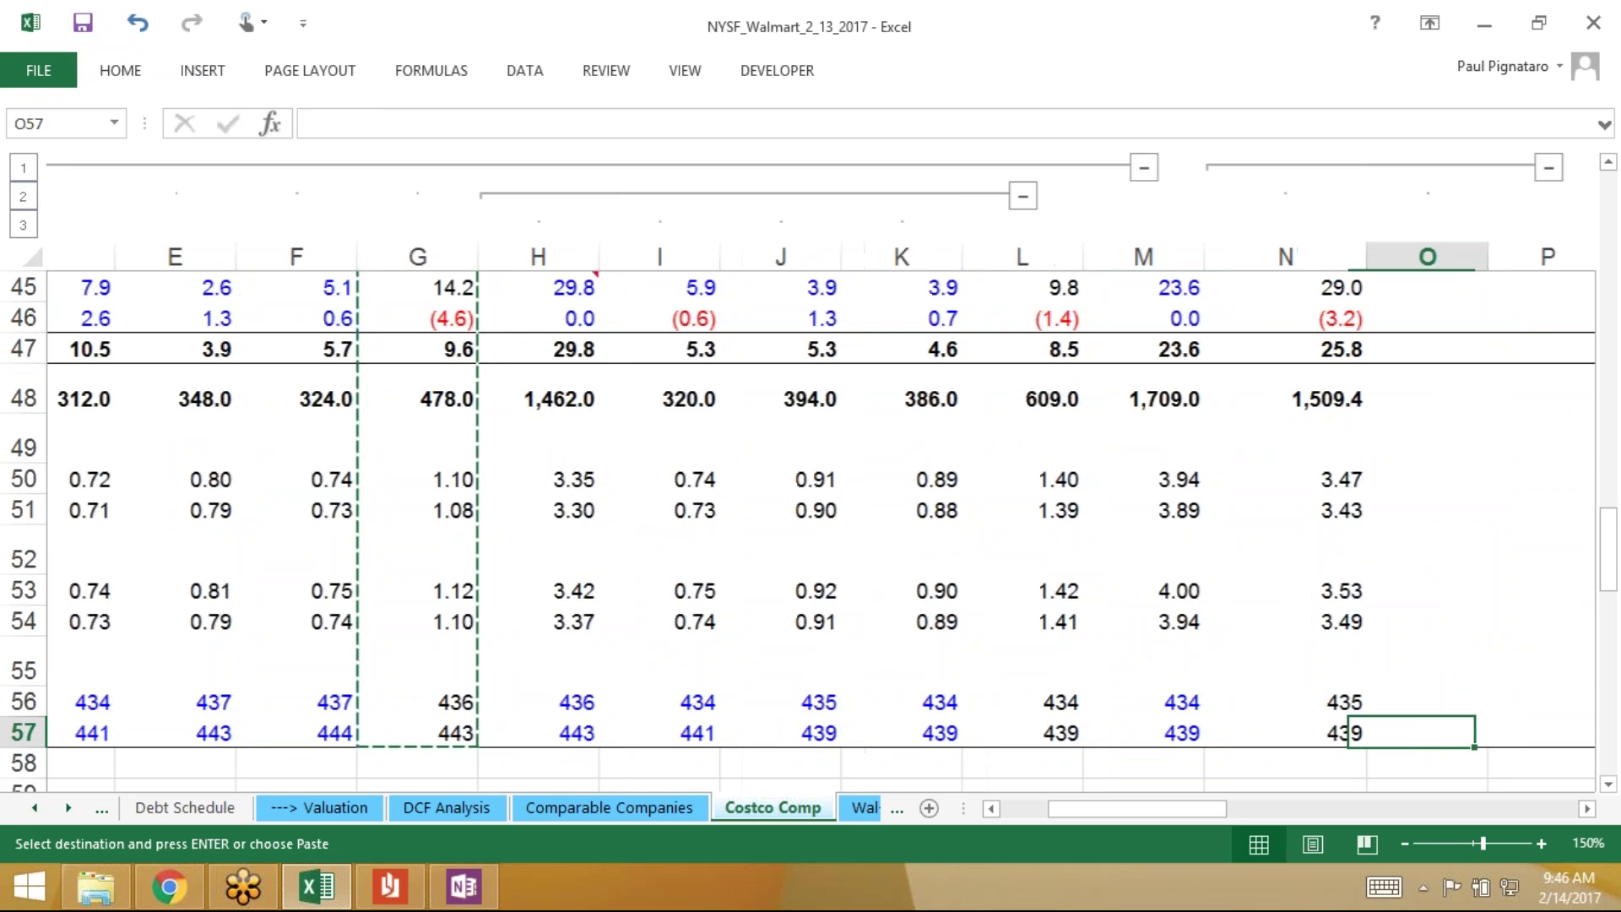
{"action": "key", "text": "Left"}
{"action": "key", "text": "Left"}
{"action": "key", "text": "Left"}
{"action": "key", "text": "Left"}
{"action": "key", "text": "Left"}
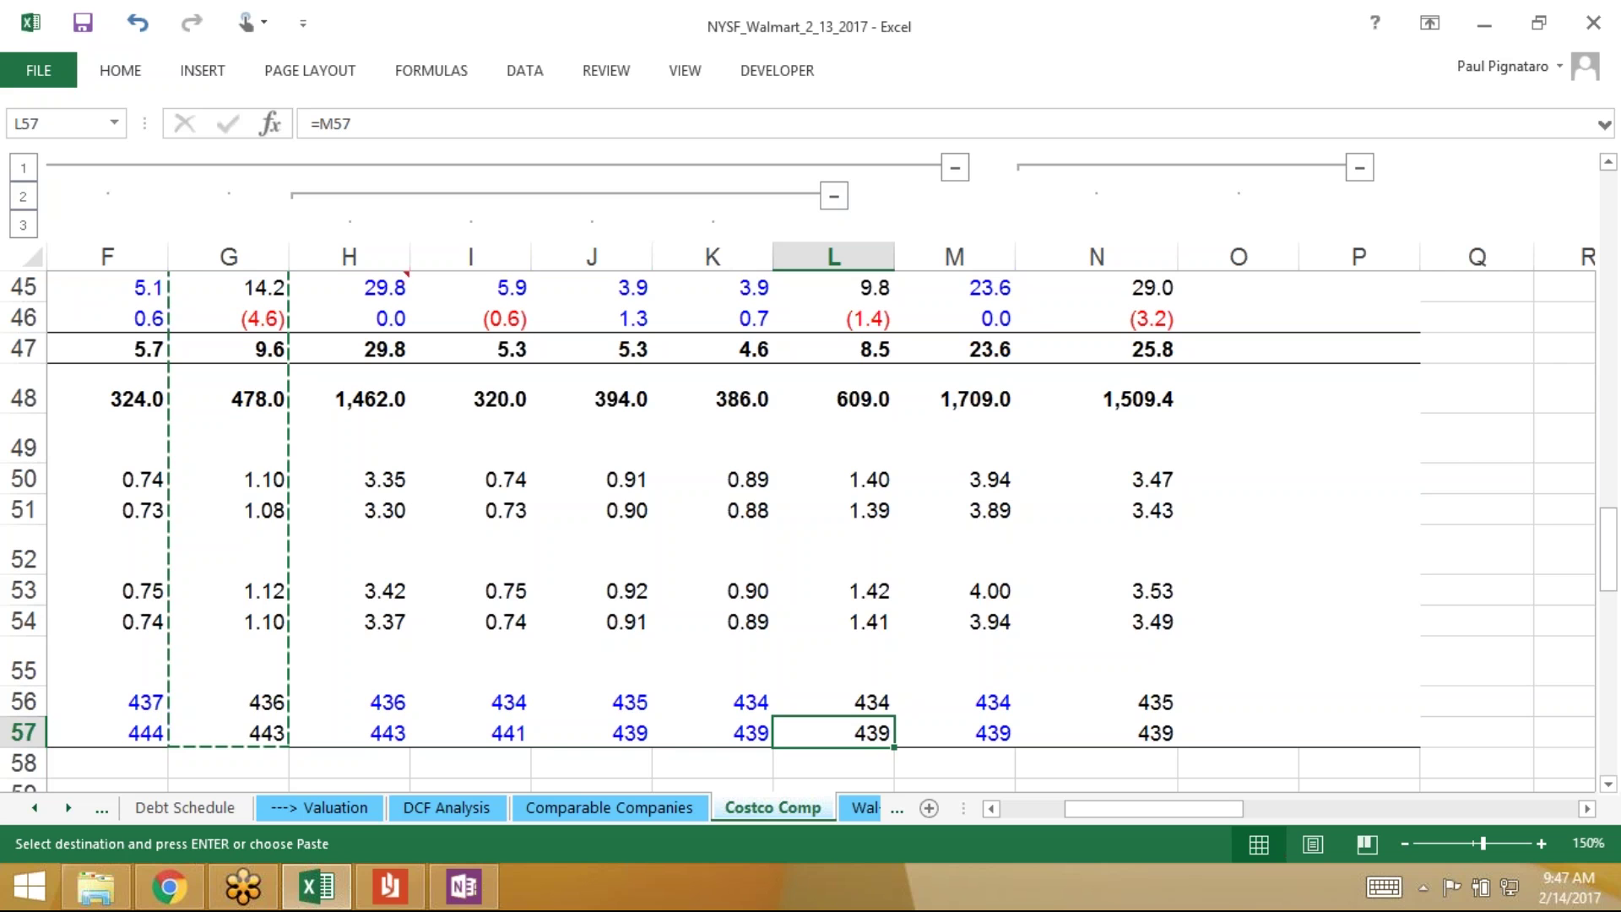
Switch to the Calendarization page in OneNote and insert a column to the left of Q1 2012 in the Costco table
{"action": "key", "text": "alt+Tab"}
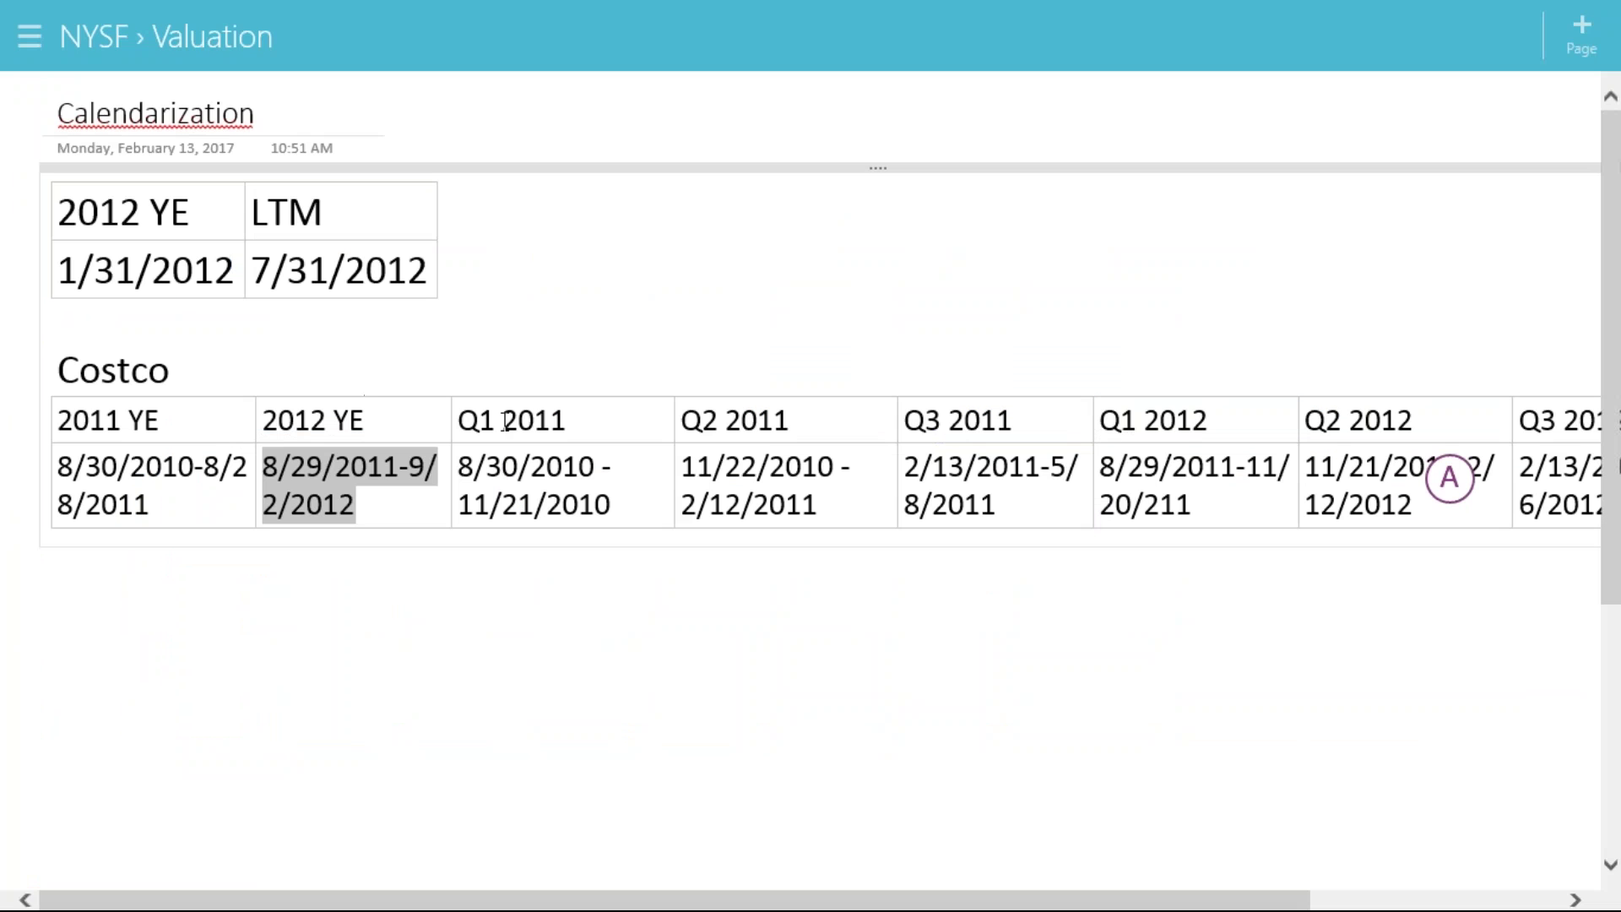
{"action": "left_click", "coordinate": [544, 429]}
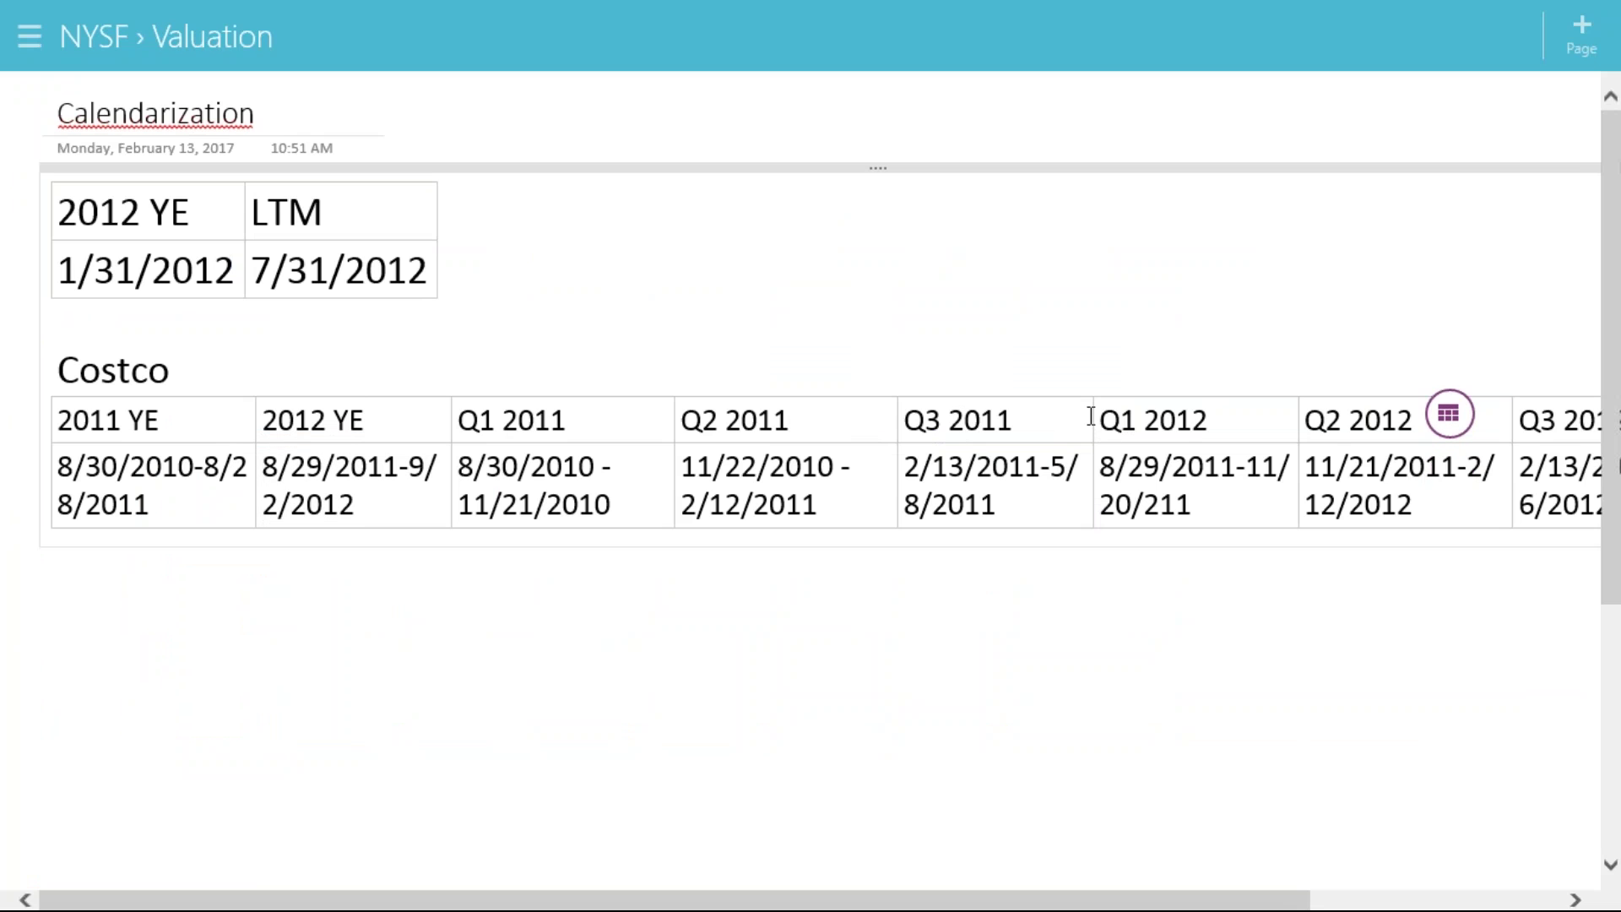
{"action": "left_click", "coordinate": [1447, 422]}
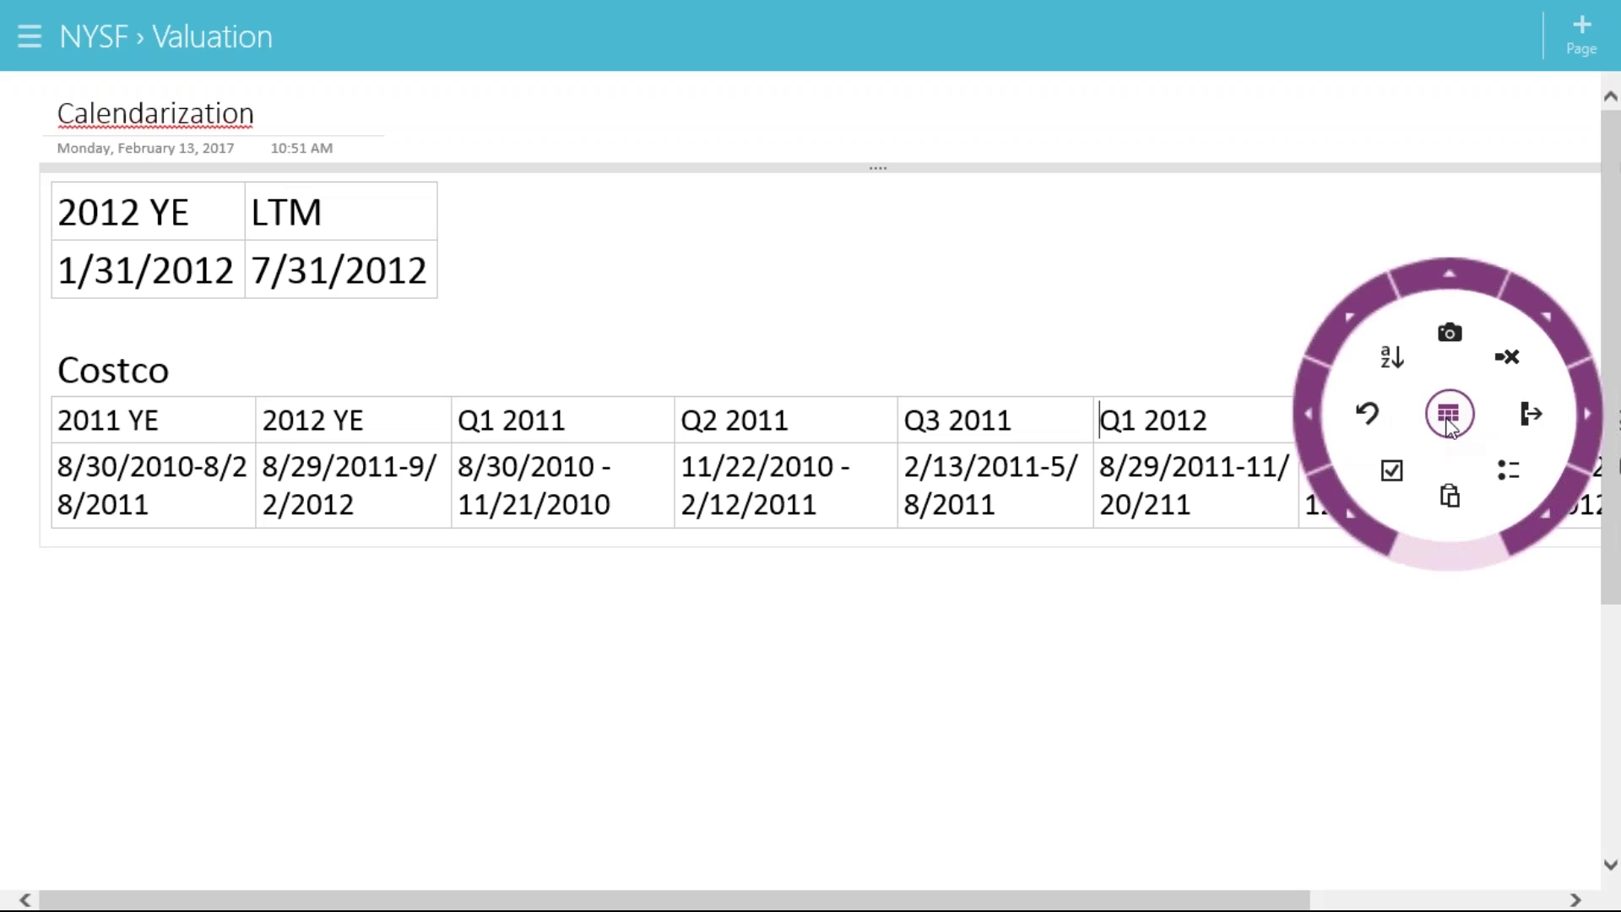
{"action": "left_click", "coordinate": [1589, 409]}
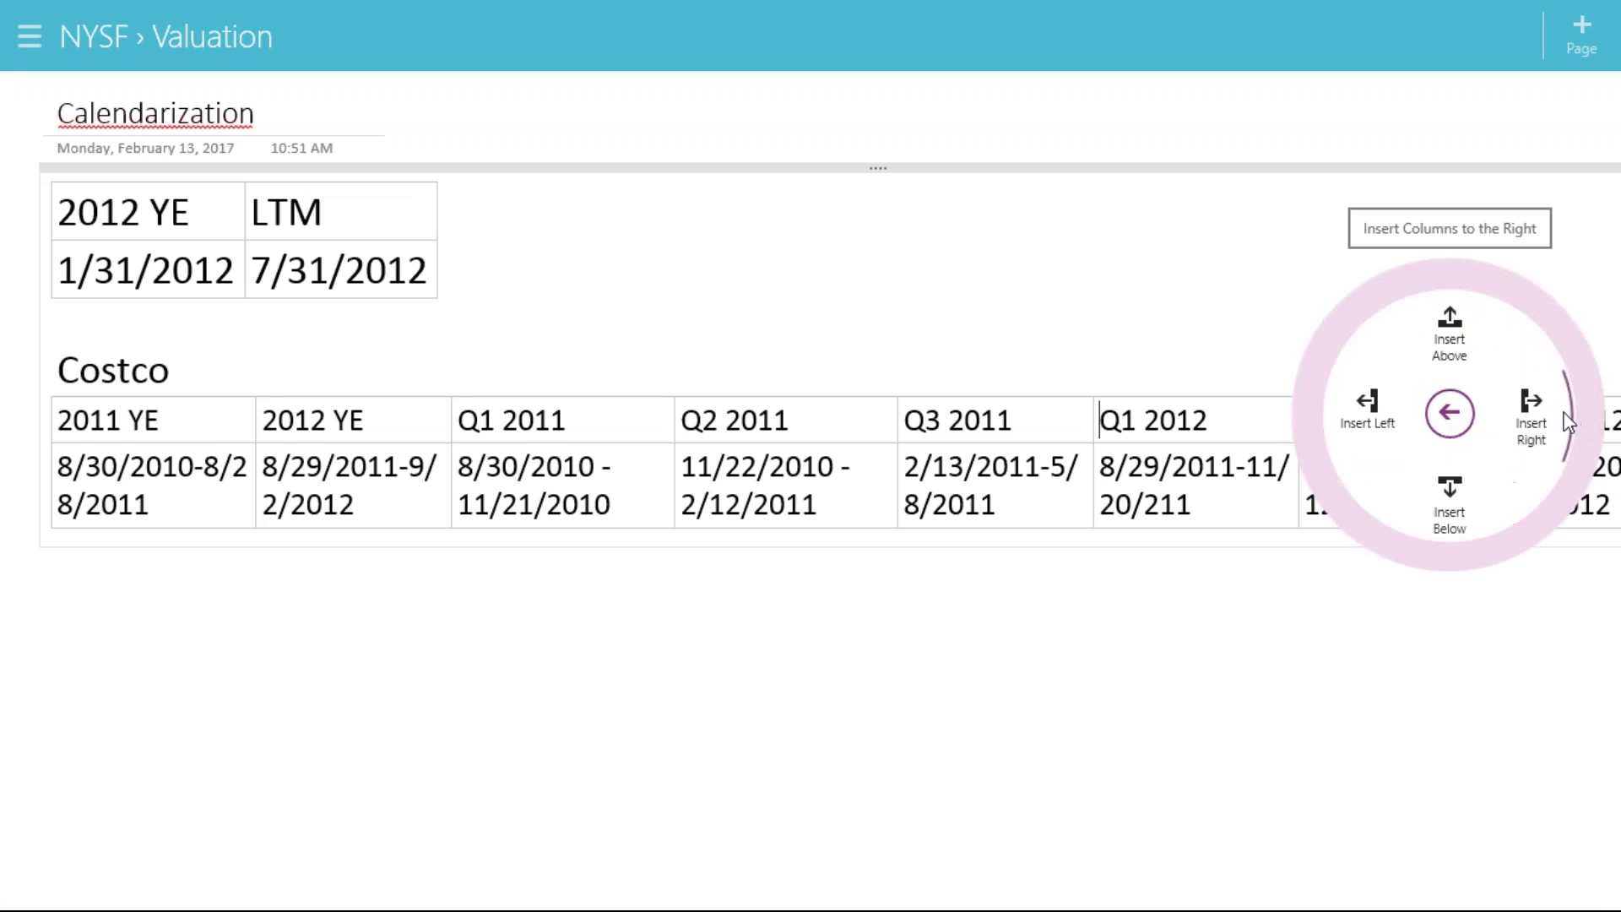
{"action": "left_click", "coordinate": [1384, 424]}
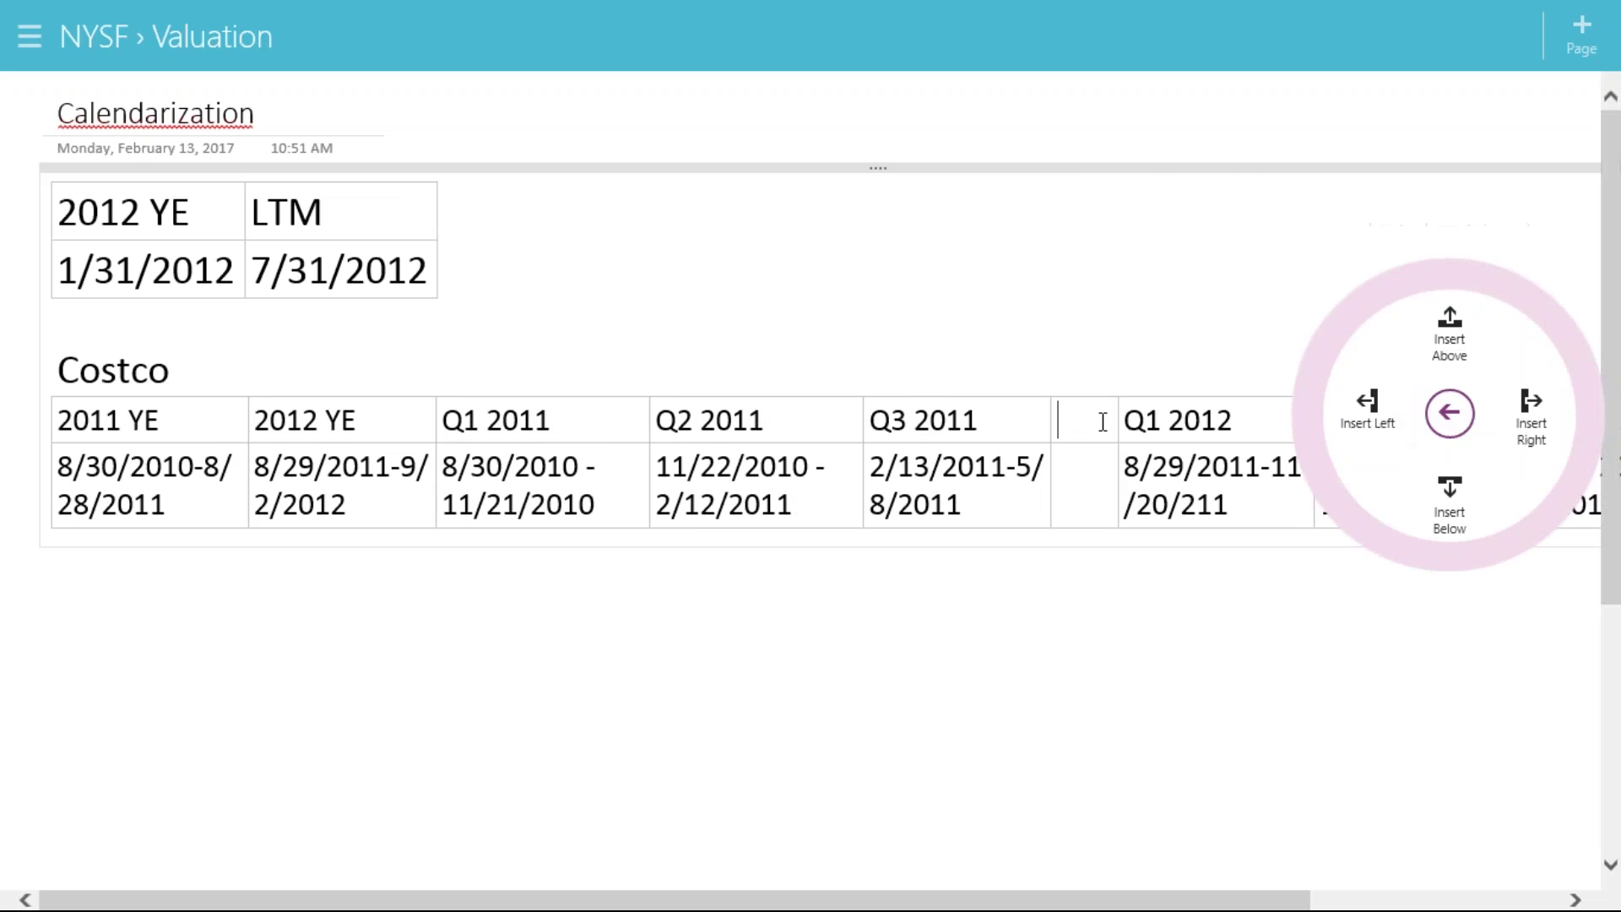
Label the new column before Q1 2012 as Q4 2011 and enter its date range 5/9/2011-8/28/2011
{"action": "type", "text": "q"}
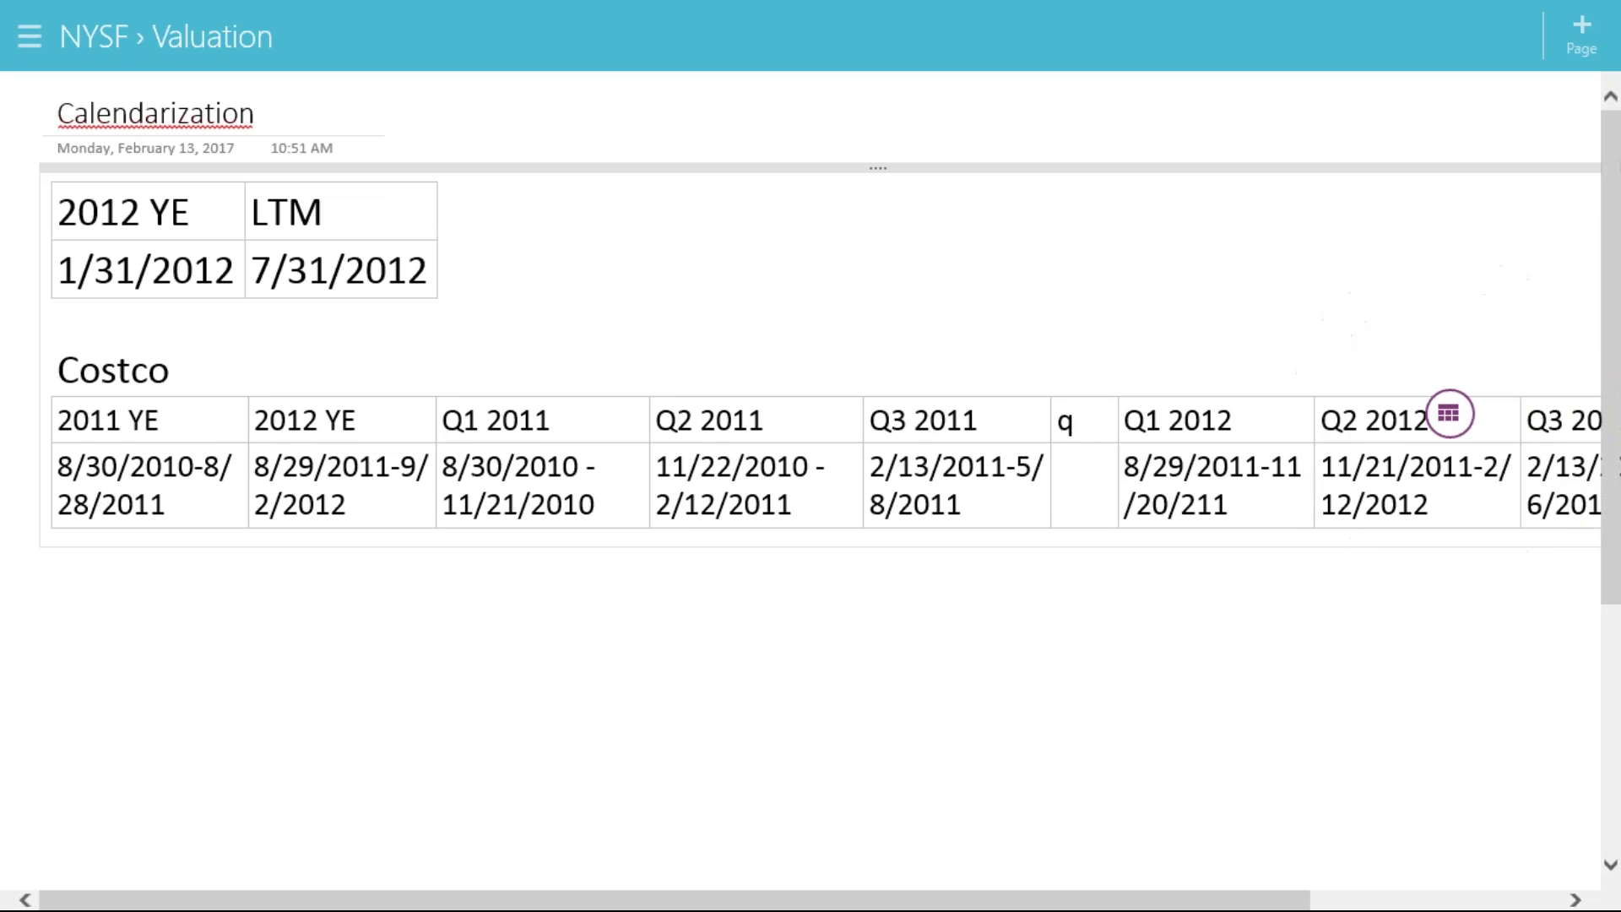
{"action": "key", "text": "BackSpace"}
{"action": "type", "text": "Q4 2011"}
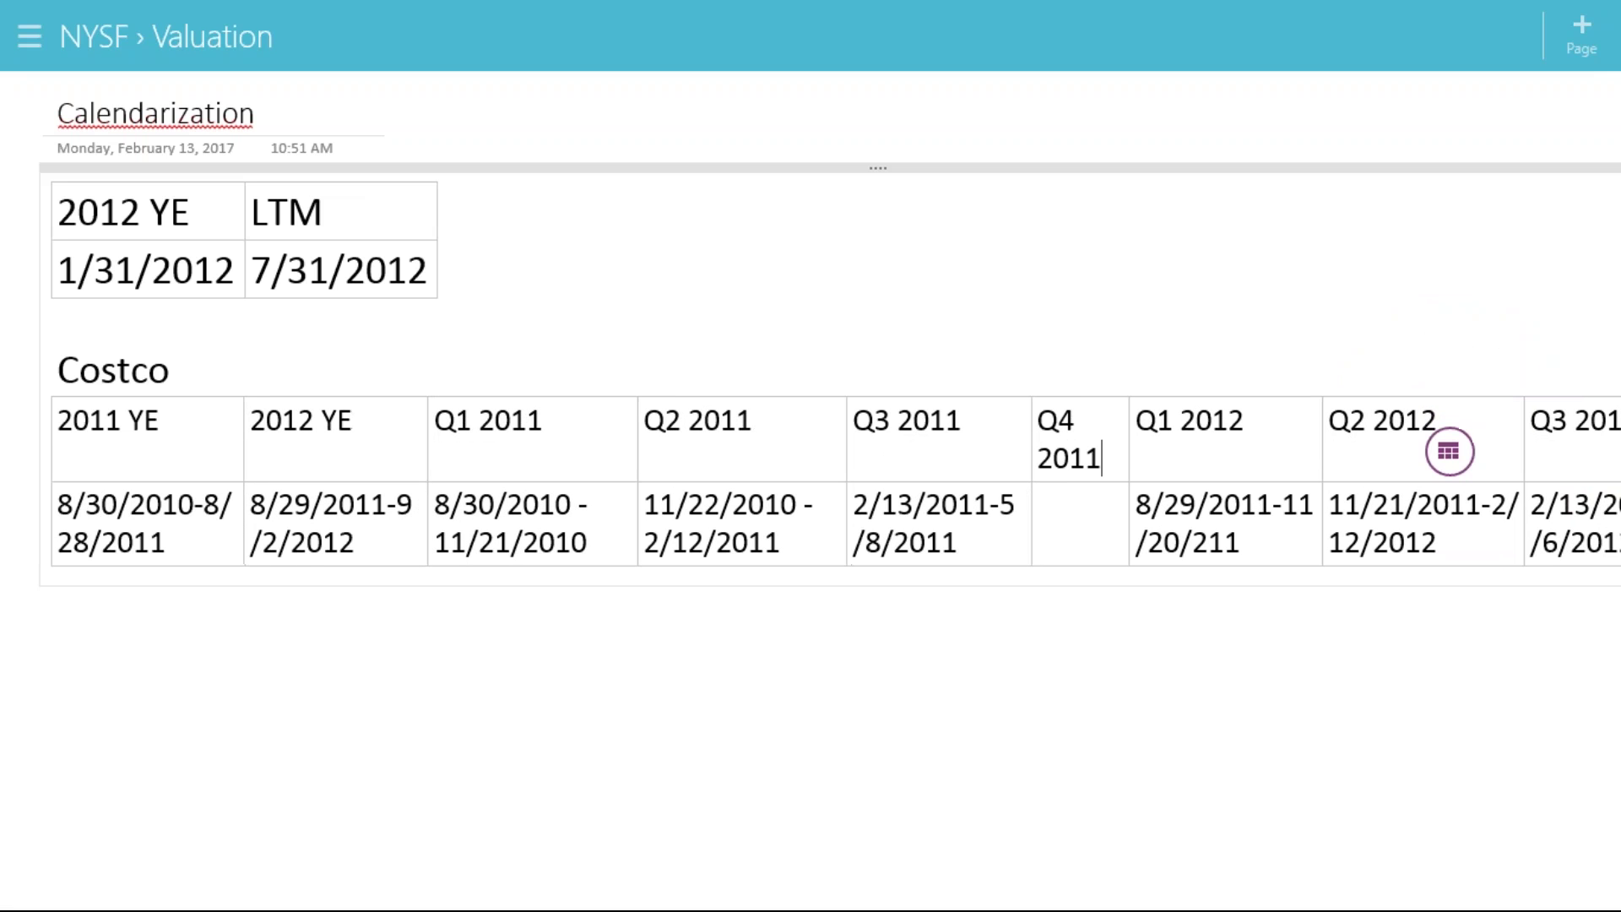
{"action": "left_click", "coordinate": [1065, 505]}
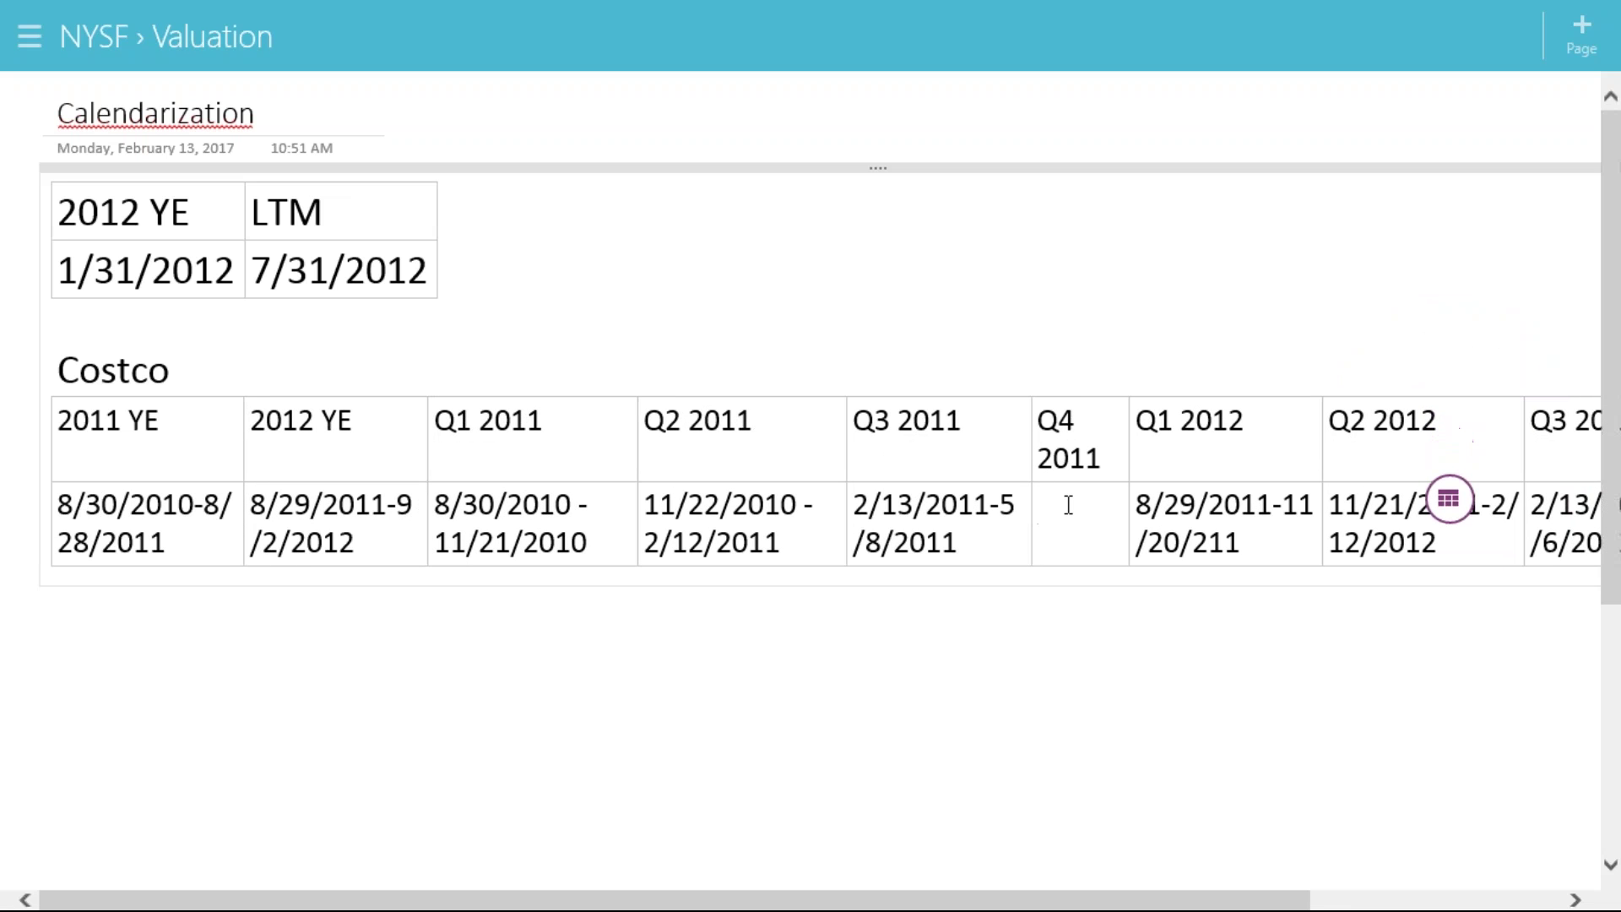
{"action": "type", "text": "5/9/2011"}
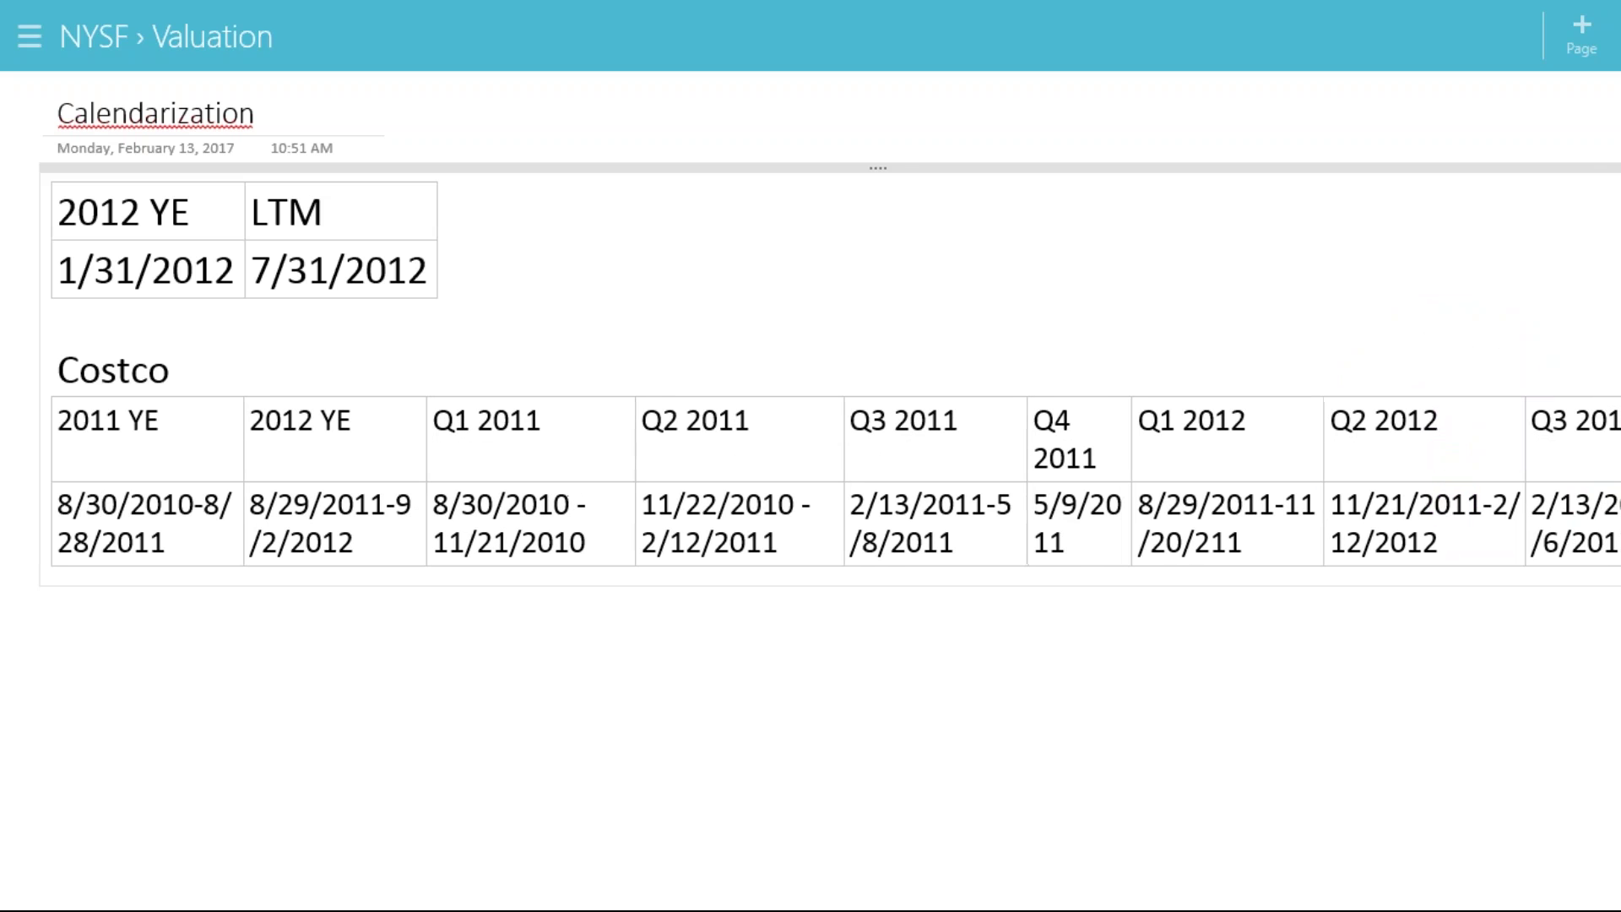
{"action": "type", "text": "-"}
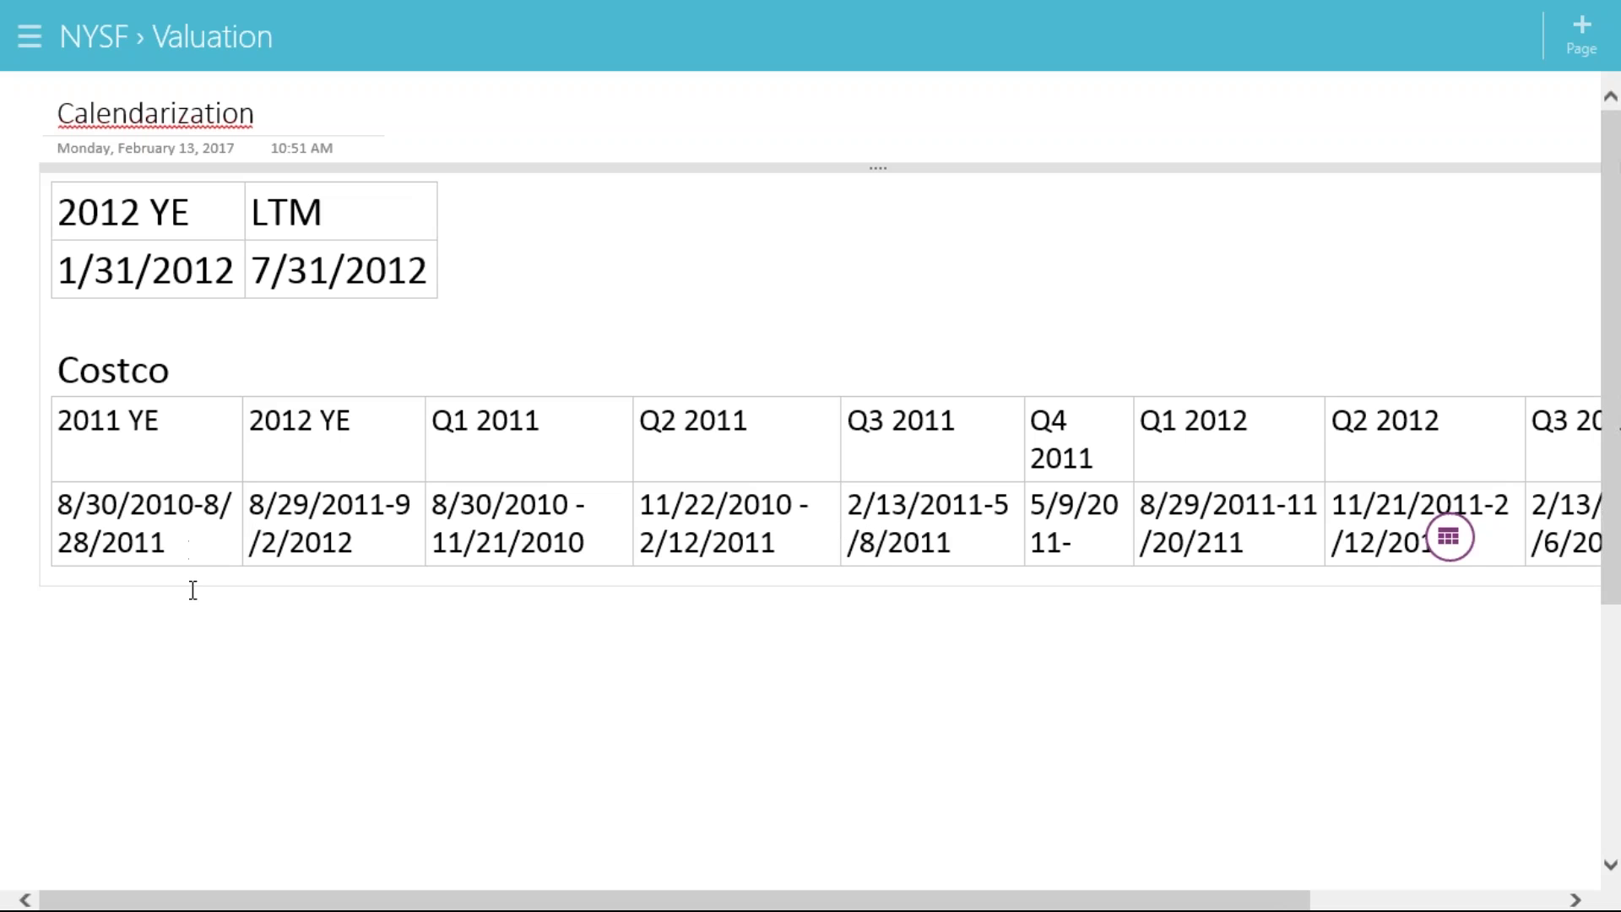
{"action": "type", "text": "8/28/2011"}
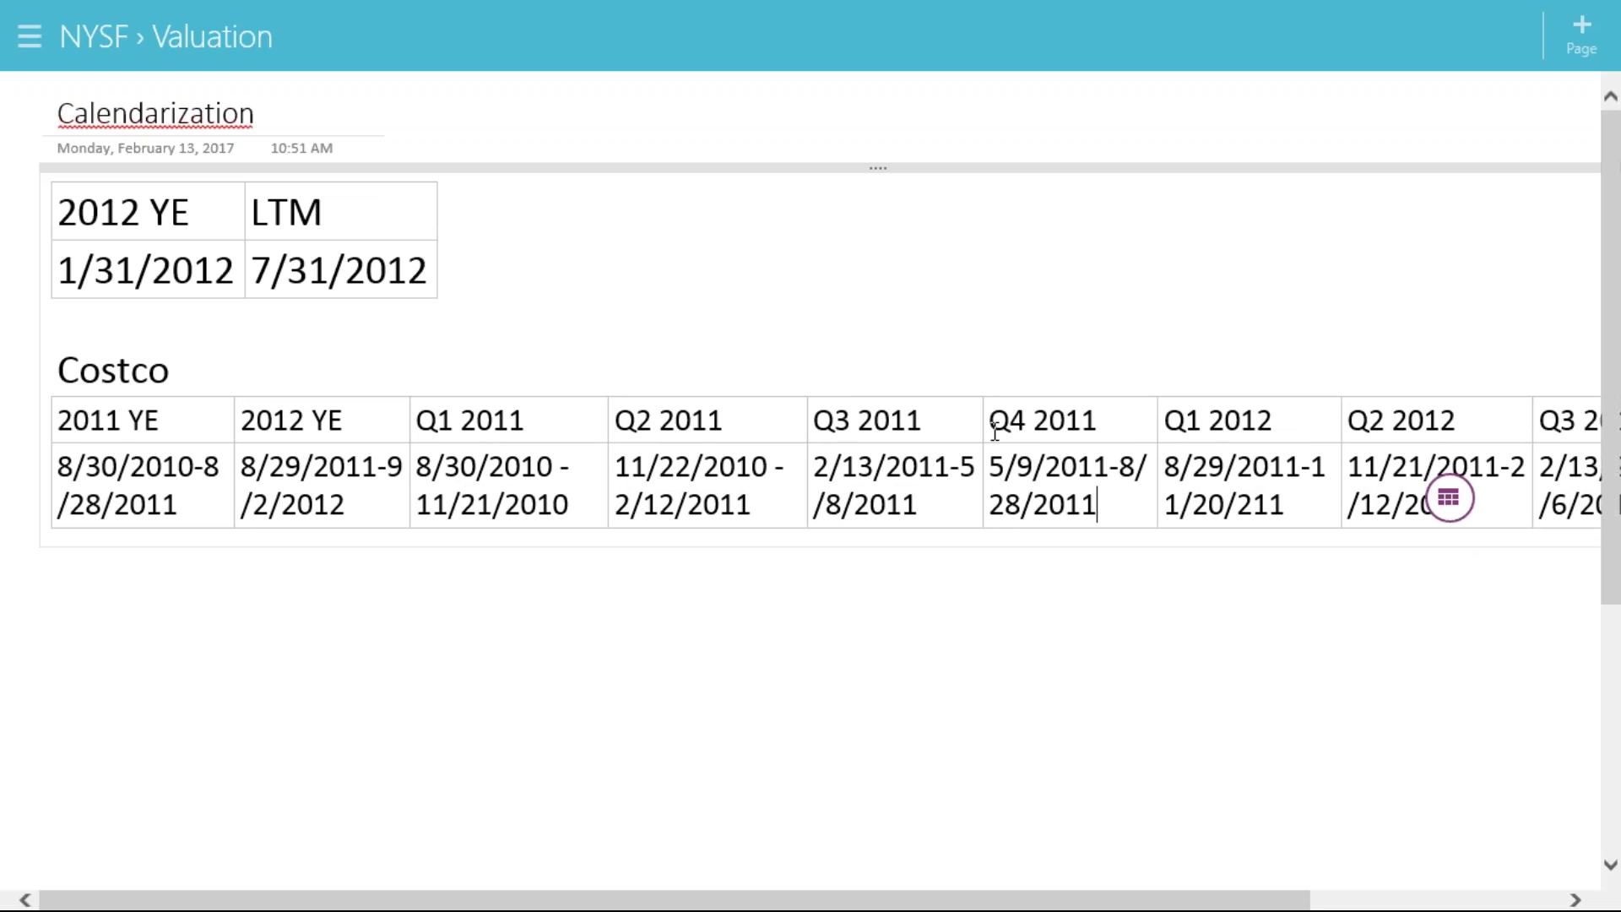
Cut the Q1 2012 to Q3 2012 columns from the Costco table and paste them as a separate table below it
{"action": "left_click_drag", "start_coordinate": [995, 433], "coordinate": [1112, 499]}
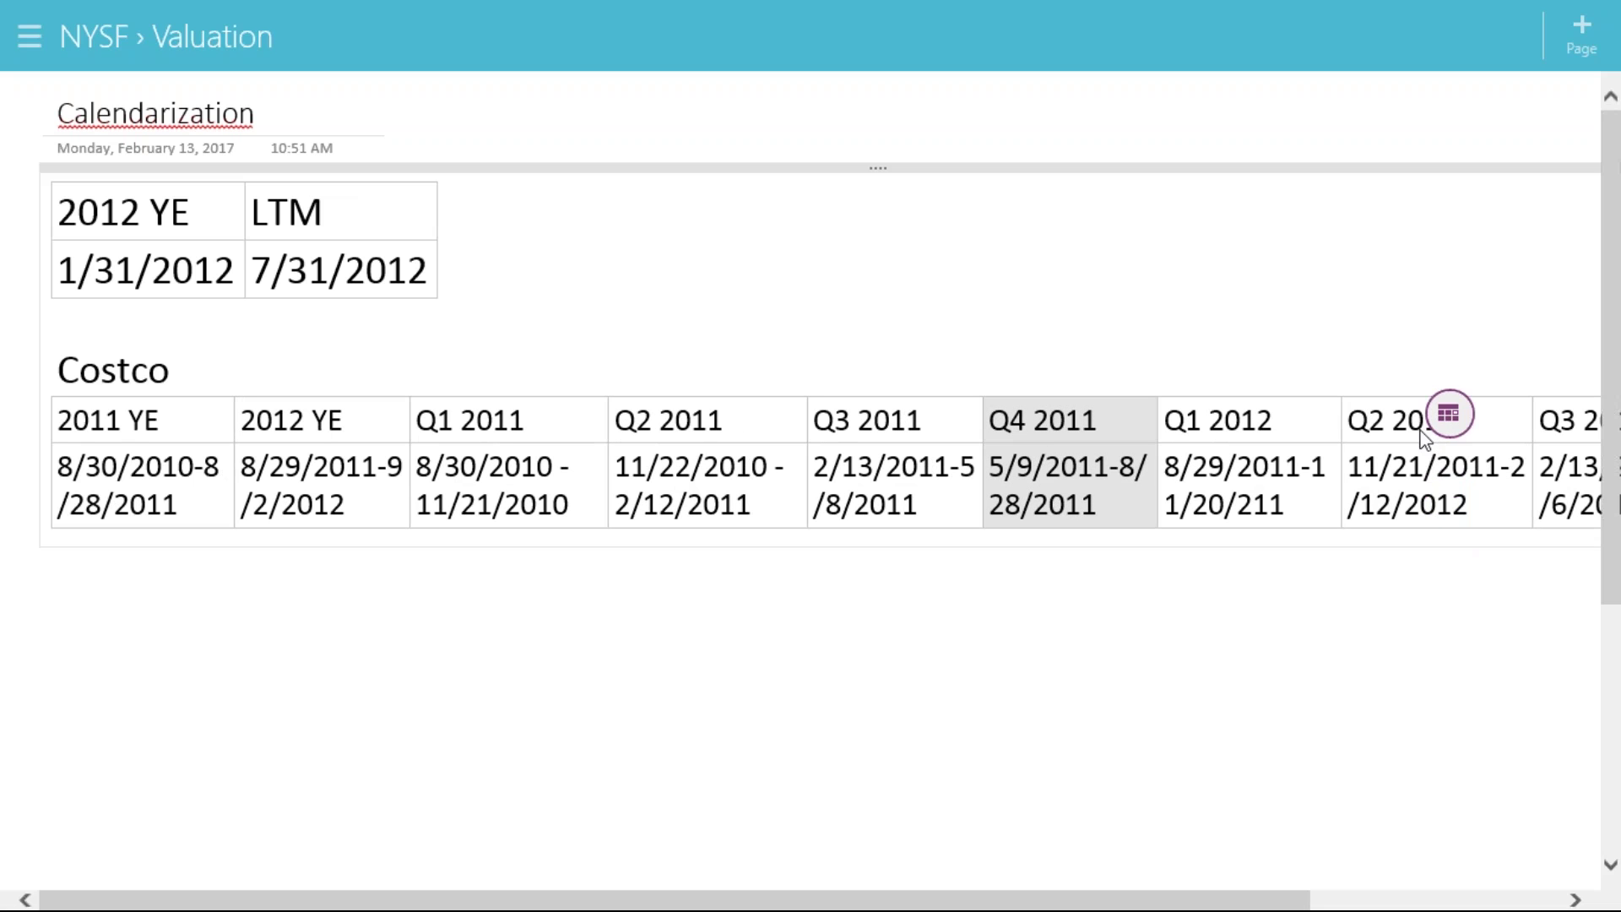
{"action": "left_click", "coordinate": [1168, 419]}
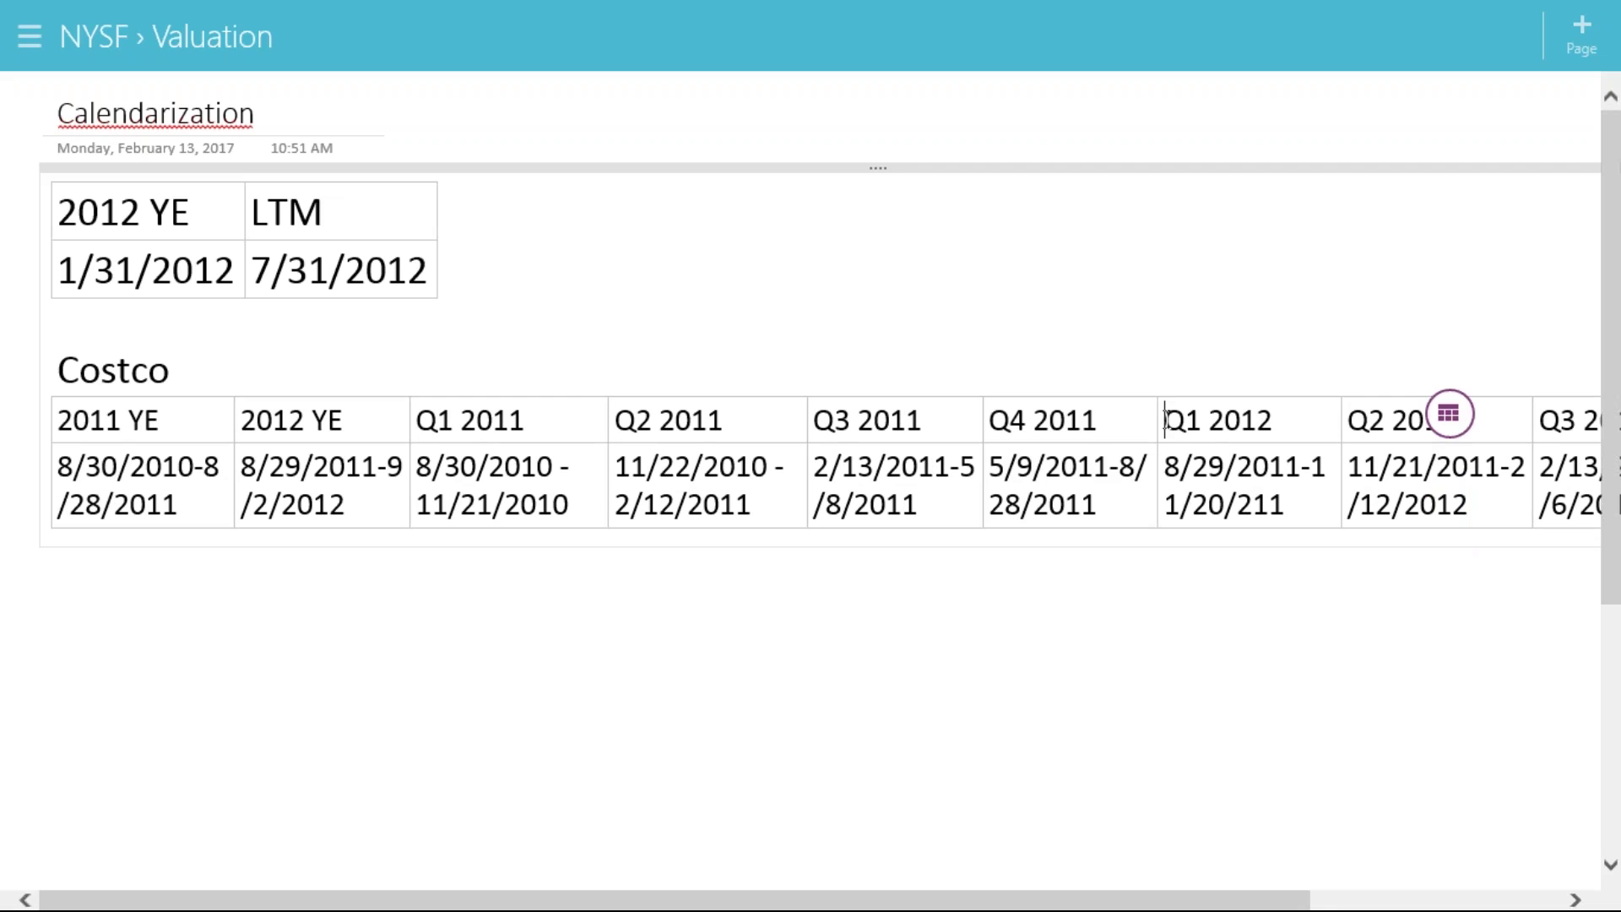
{"action": "left_click_drag", "start_coordinate": [1168, 418], "coordinate": [1405, 498]}
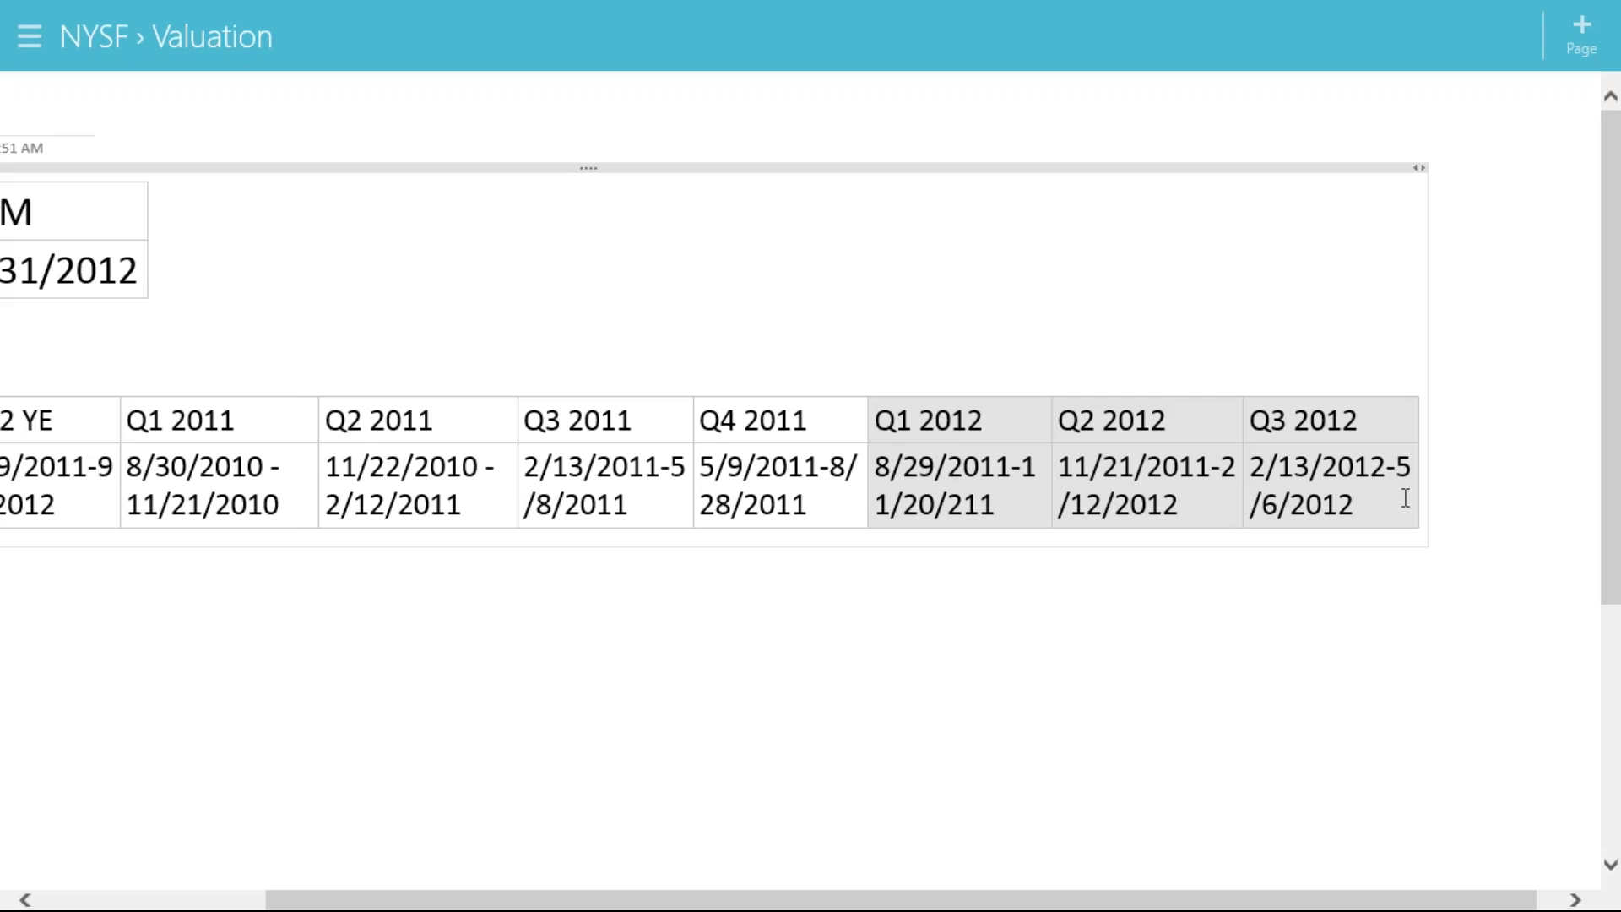
{"action": "key", "text": "ctrl+x"}
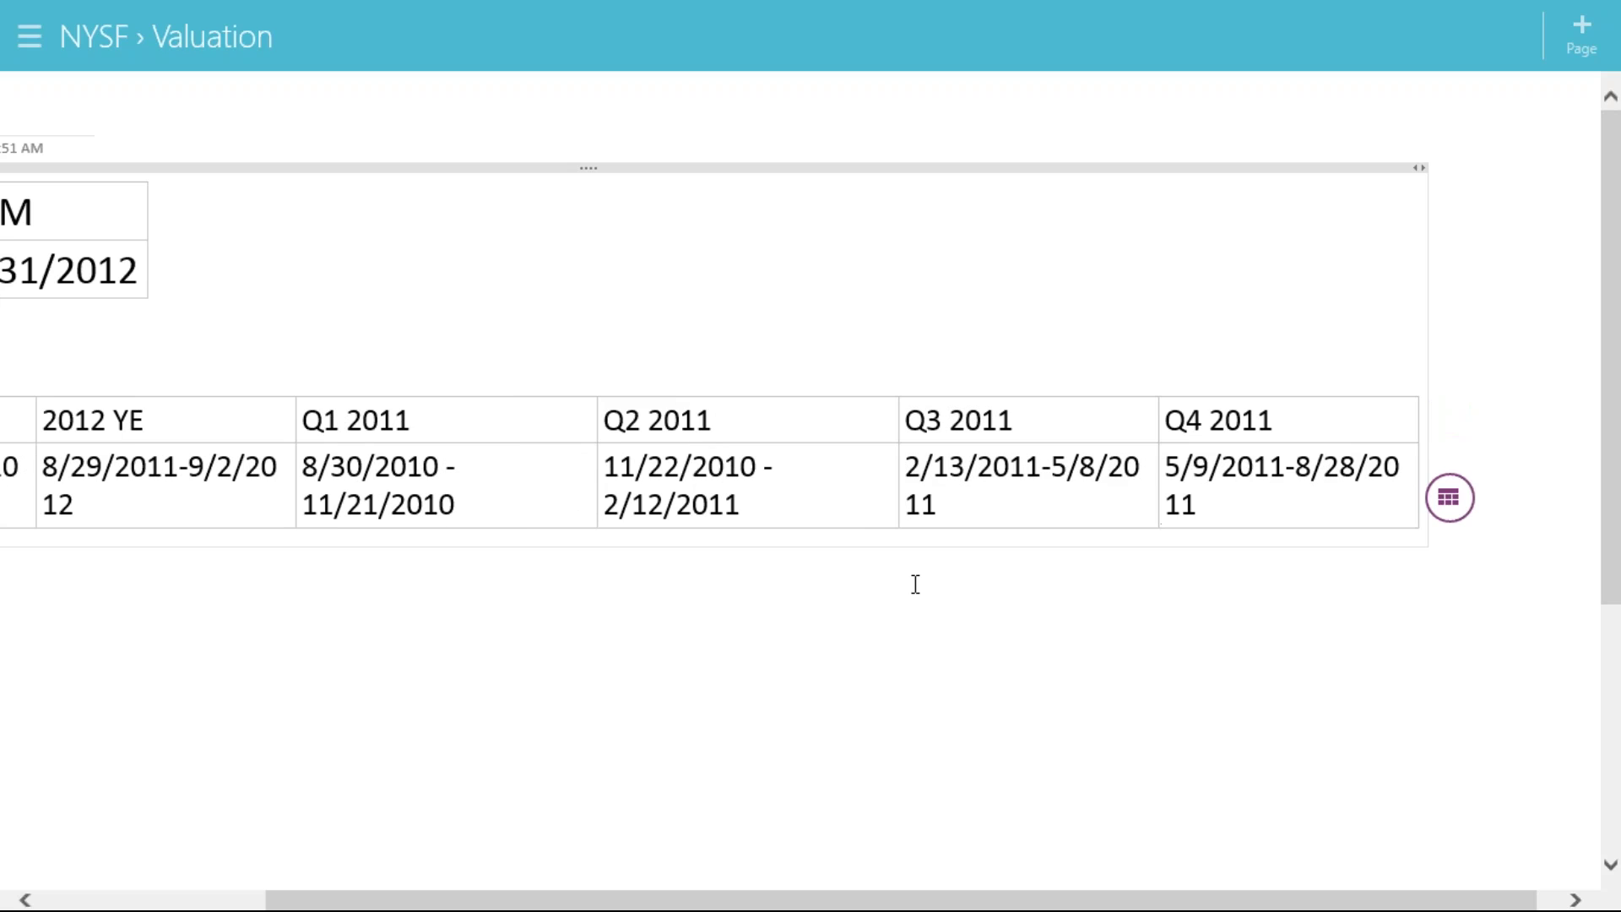
{"action": "scroll", "coordinate": [915, 583], "scroll_direction": "left", "scroll_amount": 5}
{"action": "scroll", "coordinate": [915, 583], "scroll_direction": "right", "scroll_amount": 3}
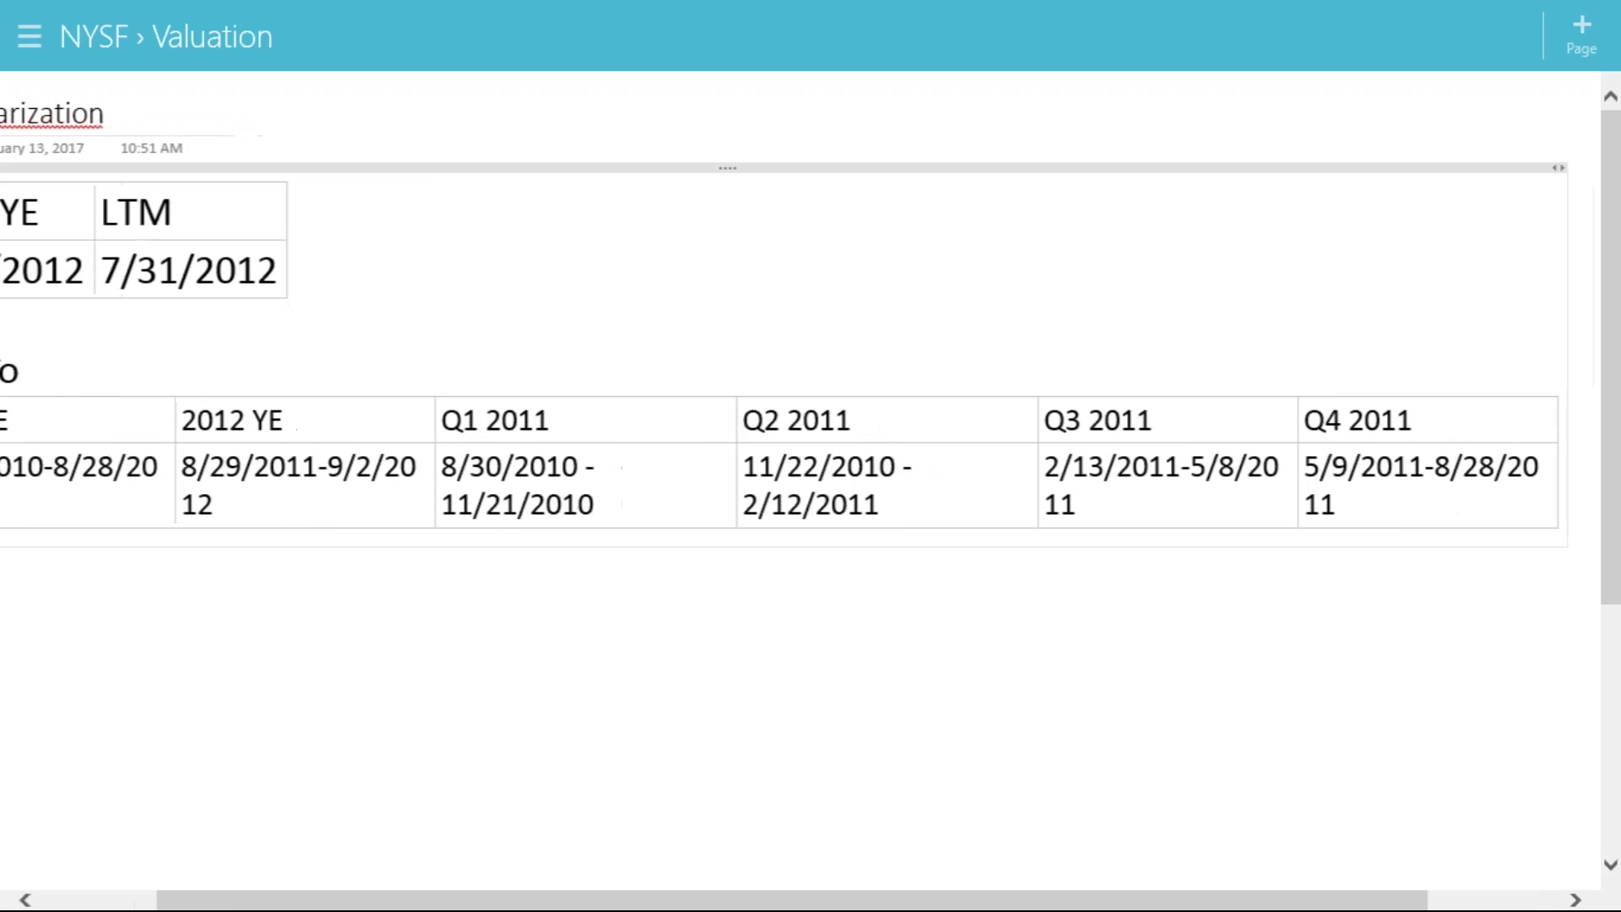
{"action": "left_click", "coordinate": [441, 597]}
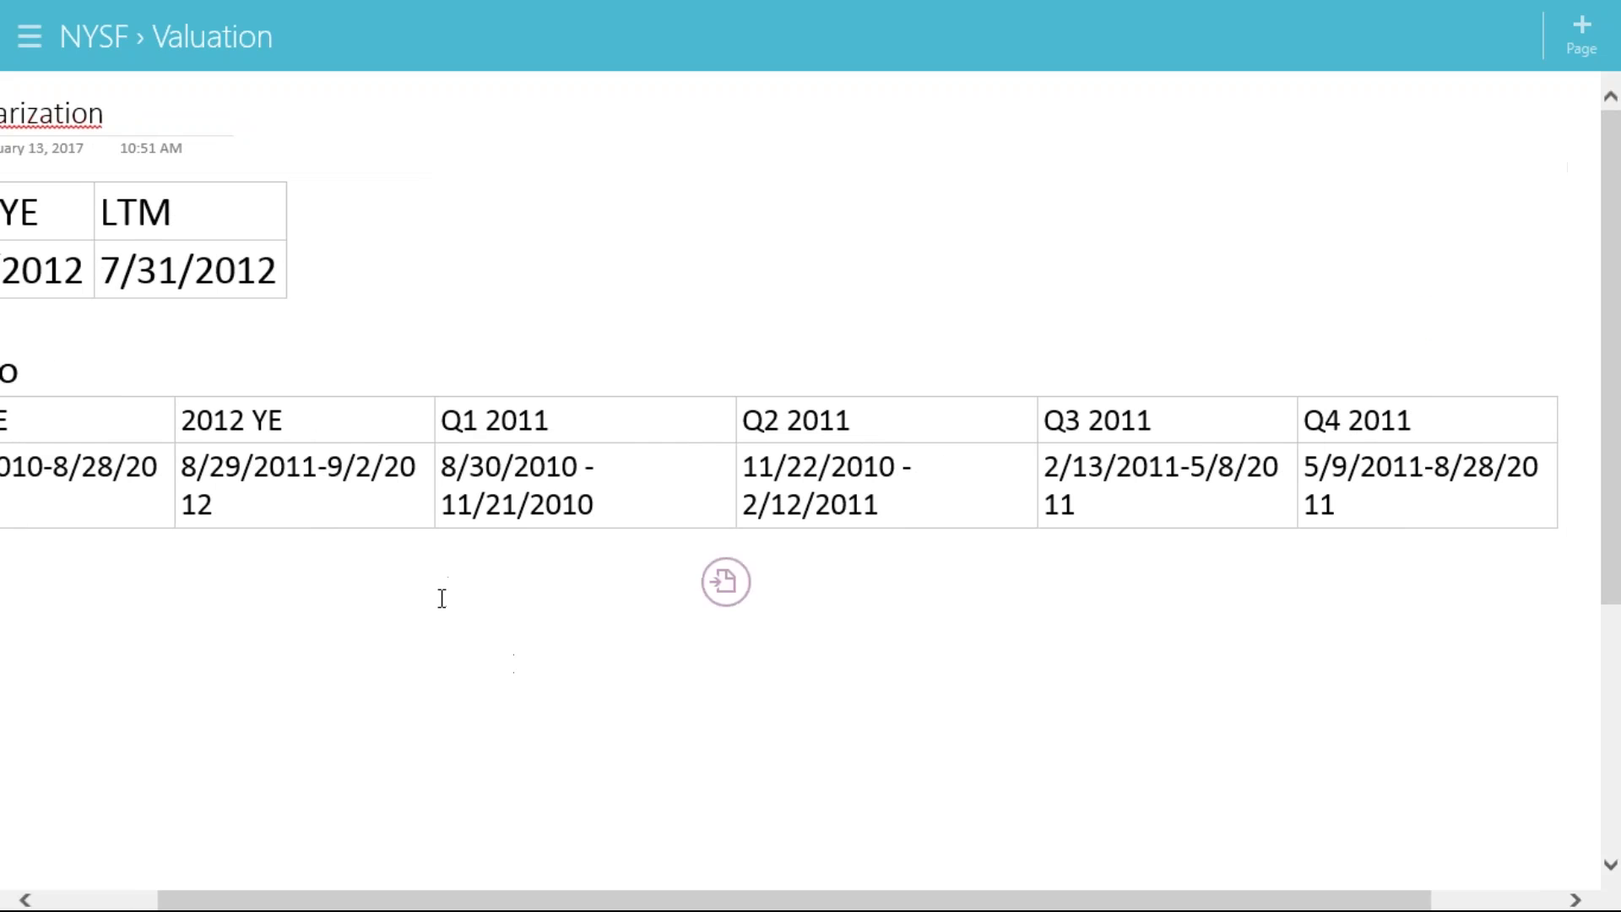
{"action": "key", "text": "ctrl+v"}
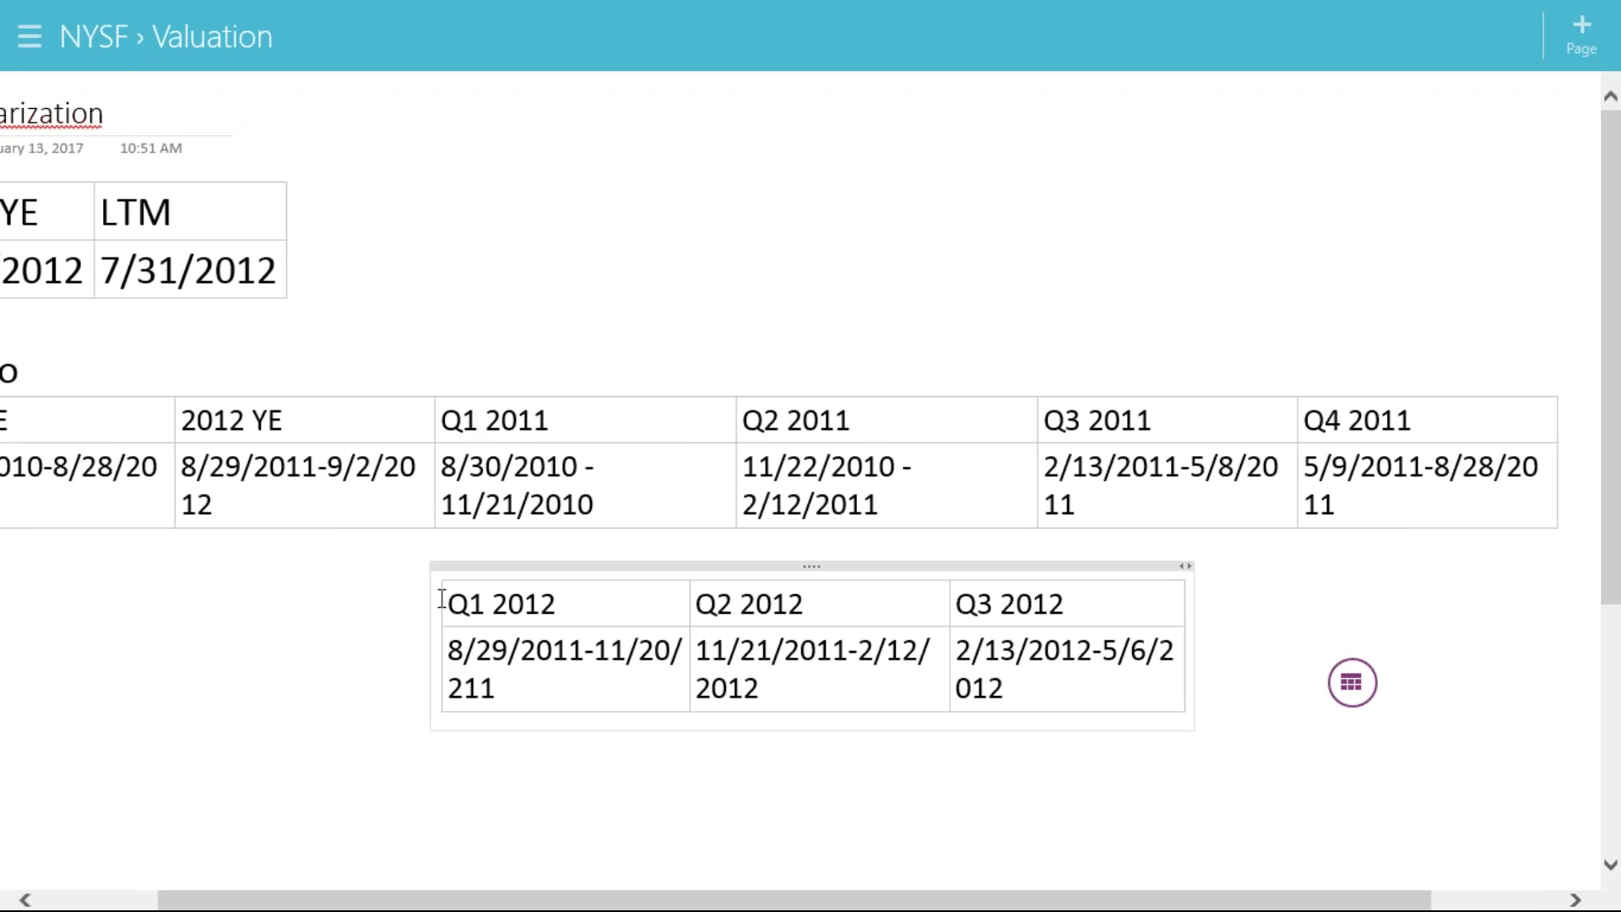
Add a column to the right of Q3 2012 in the separated table and label it Q4 2012
{"action": "left_click", "coordinate": [488, 566]}
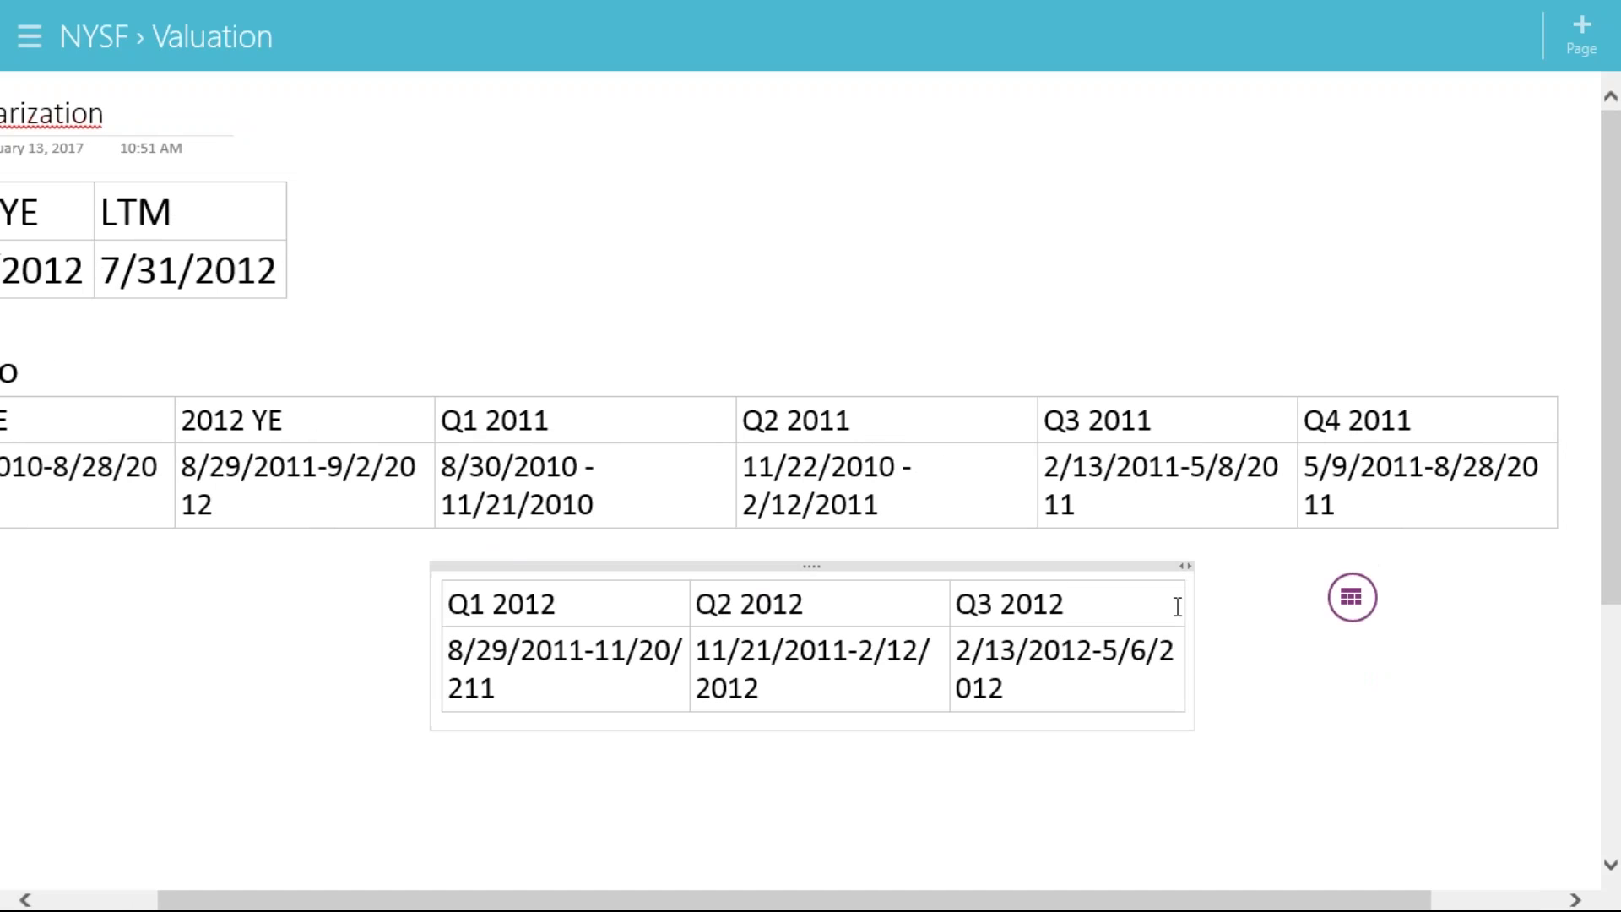
{"action": "left_click", "coordinate": [1352, 598]}
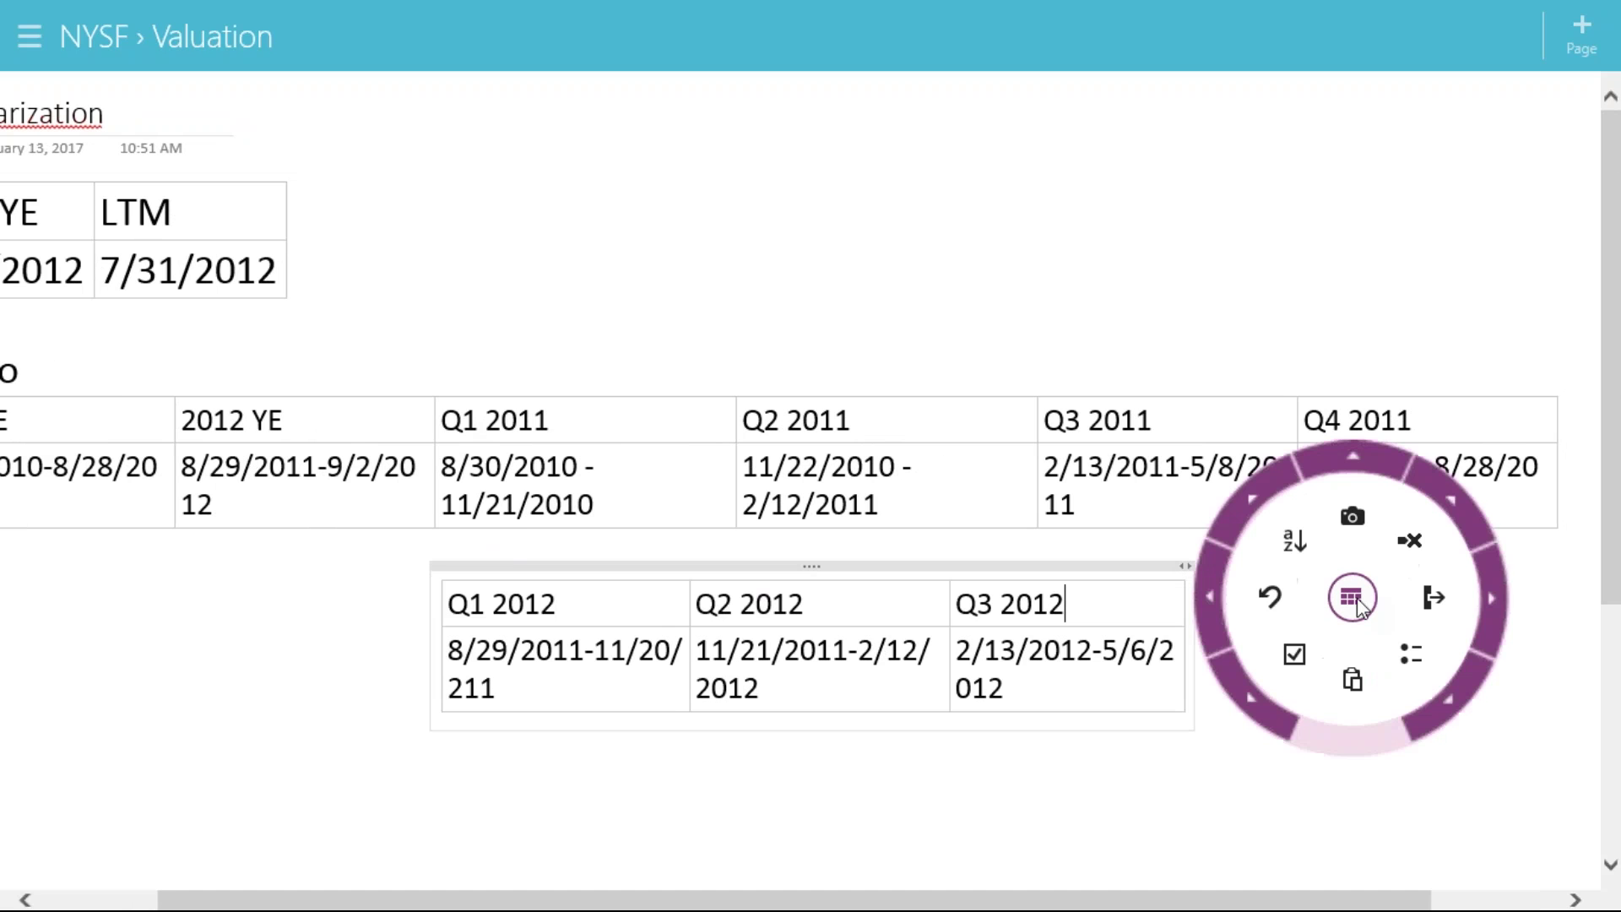
{"action": "left_click", "coordinate": [1433, 598]}
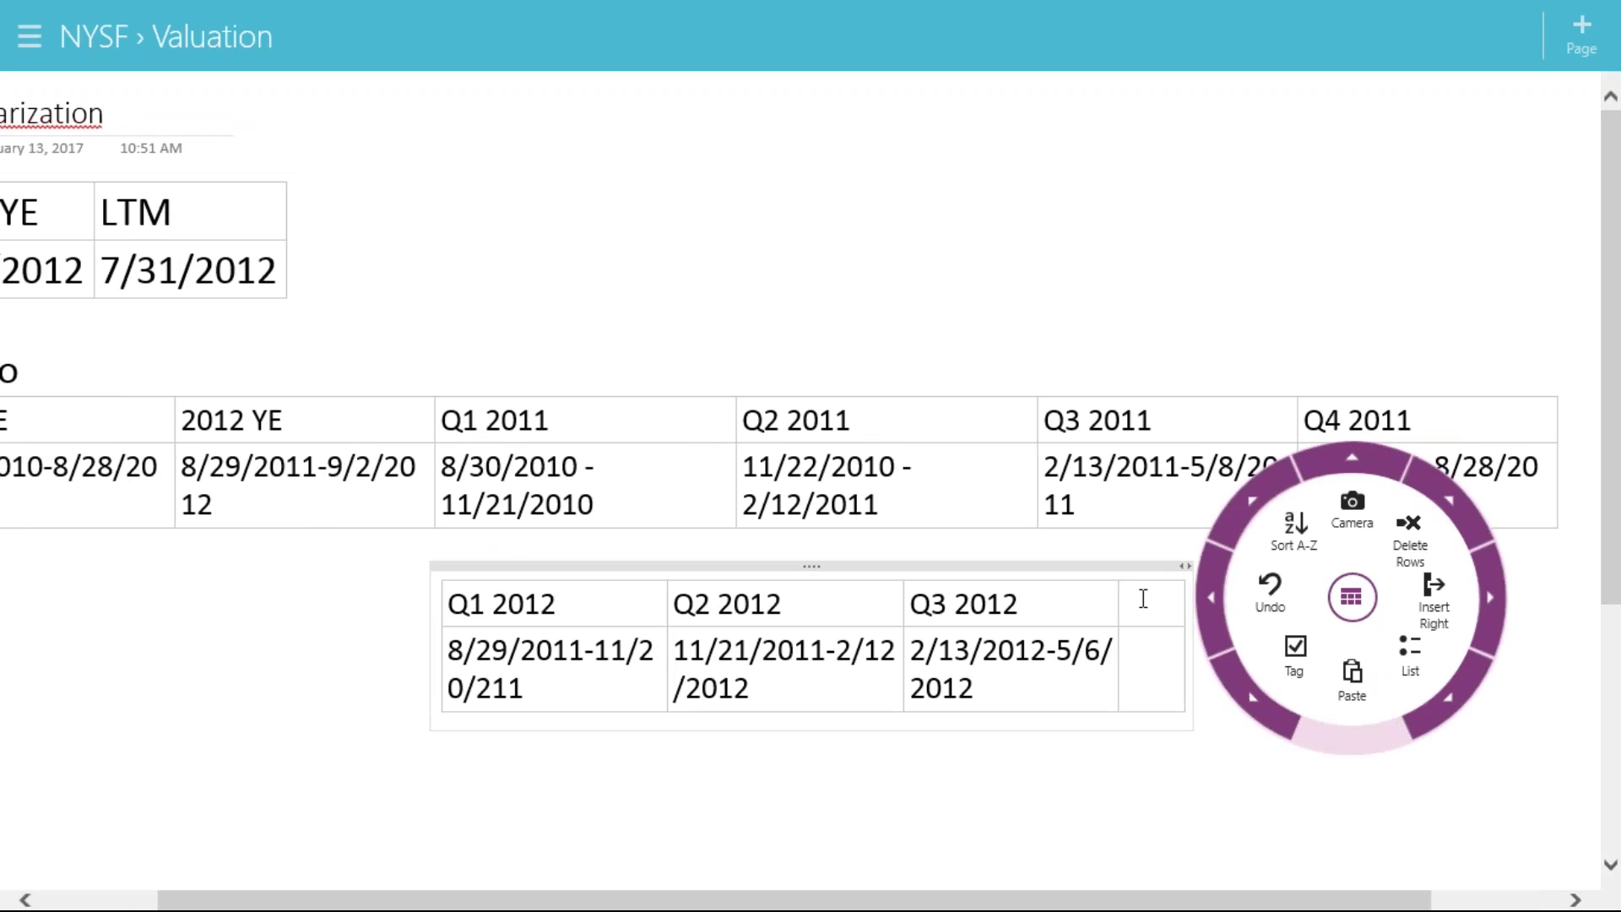
{"action": "type", "text": "Q4"}
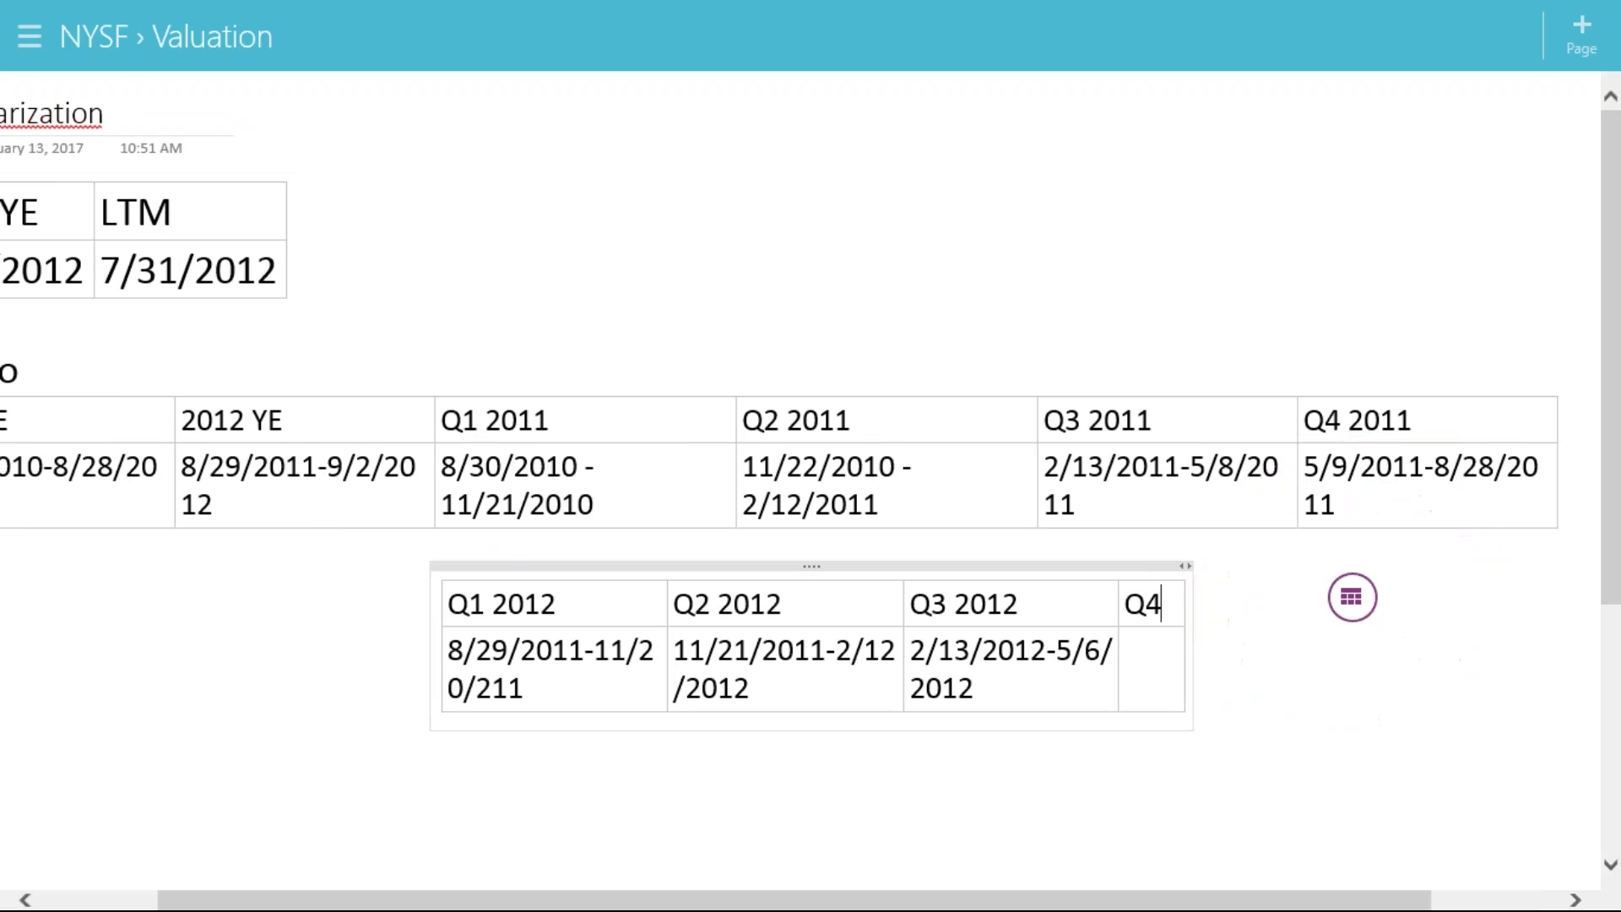
{"action": "type", "text": " 2012"}
{"action": "key", "text": "Down"}
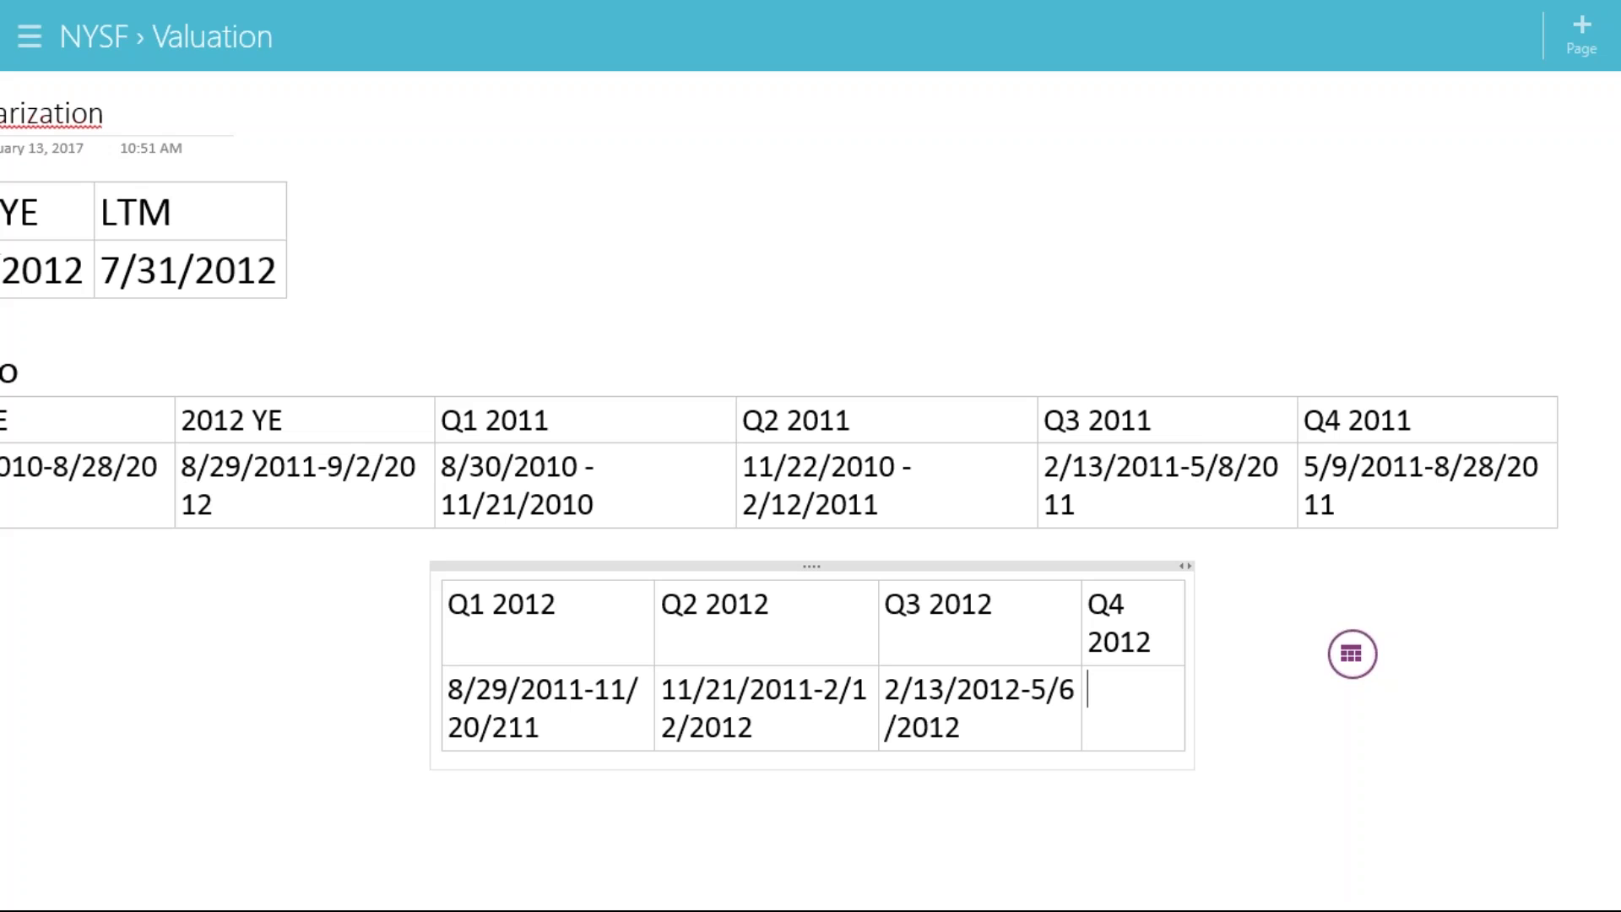
Enter 5/7/2012 - 9/2/2012 as the Q4 2012 date range and widen the table to about the width of the one above
{"action": "type", "text": "6"}
{"action": "key", "text": "BackSpace"}
{"action": "type", "text": "5/"}
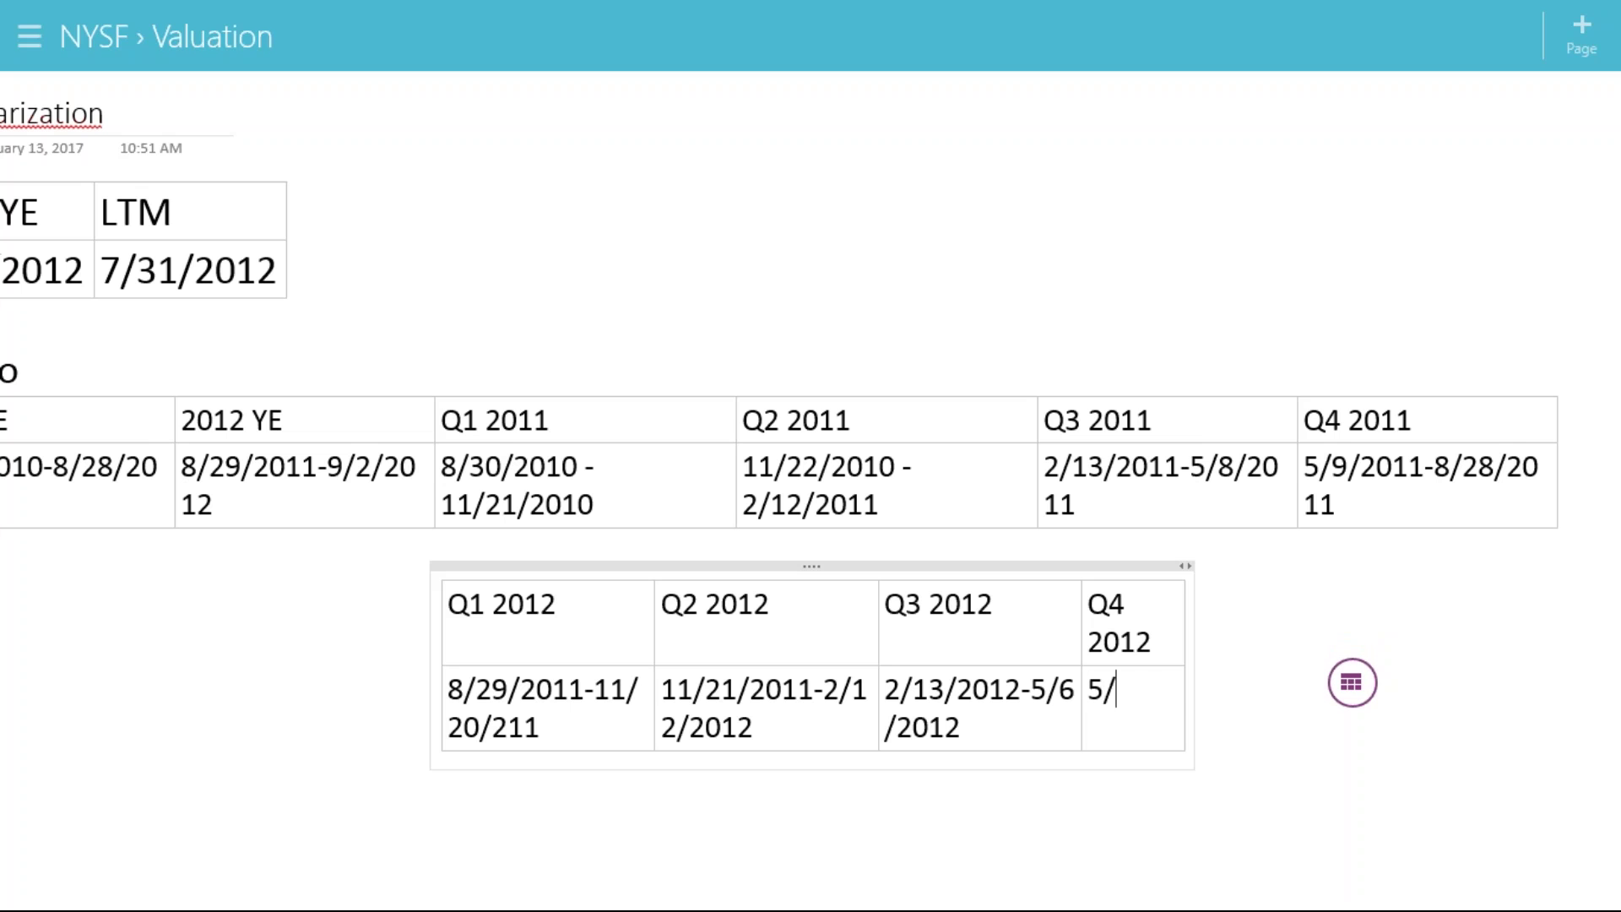
{"action": "type", "text": "7/2012 -"}
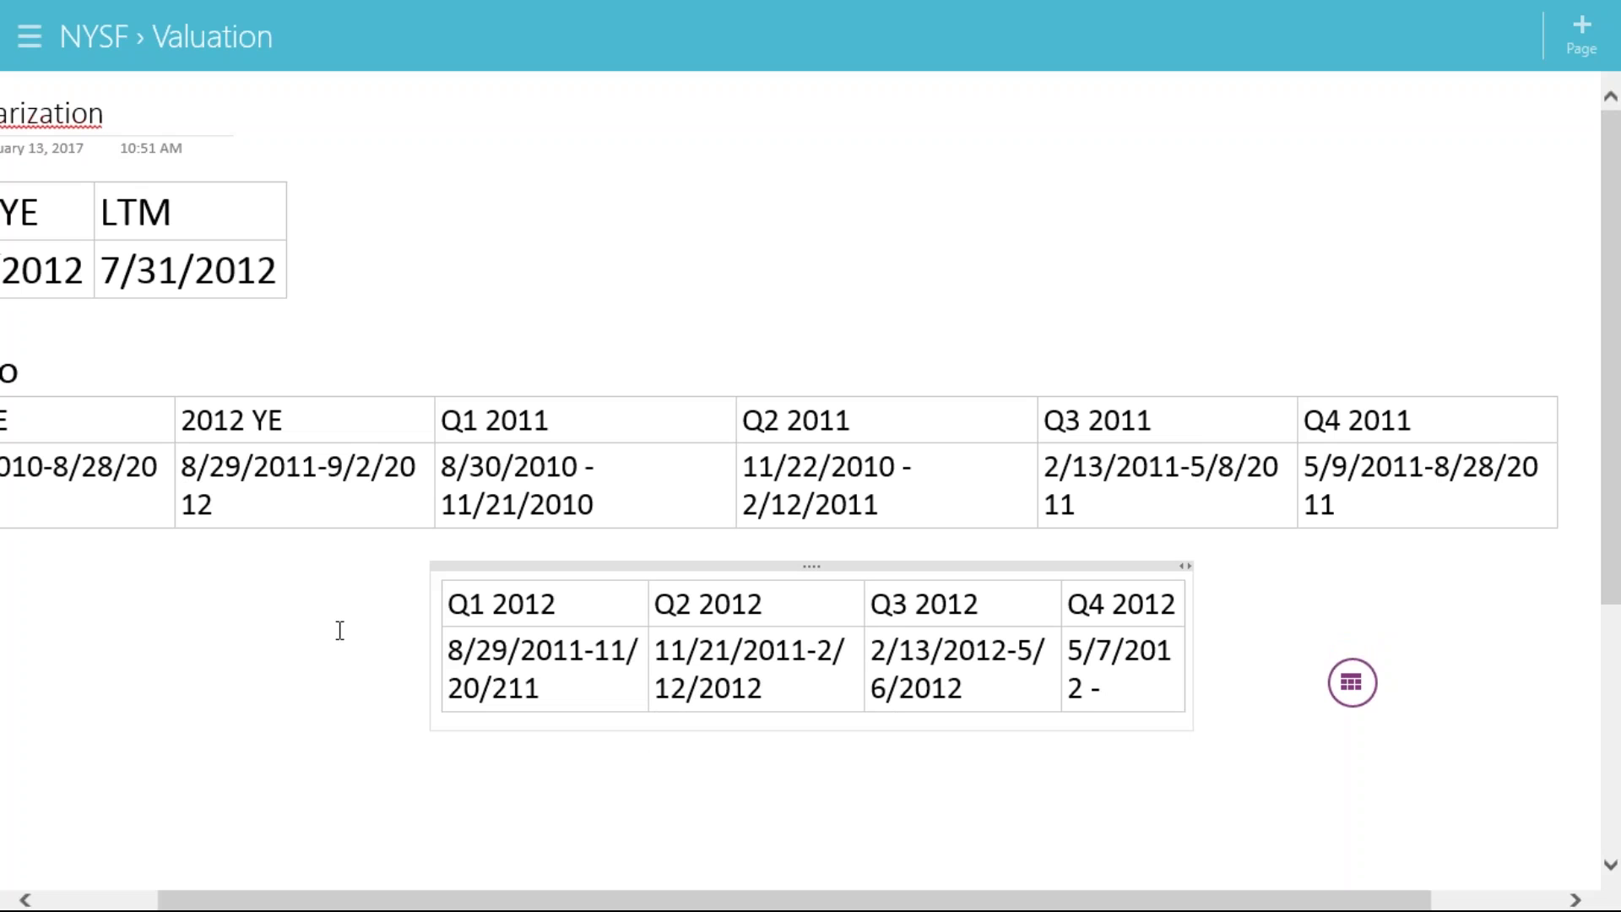
{"action": "type", "text": " 9"}
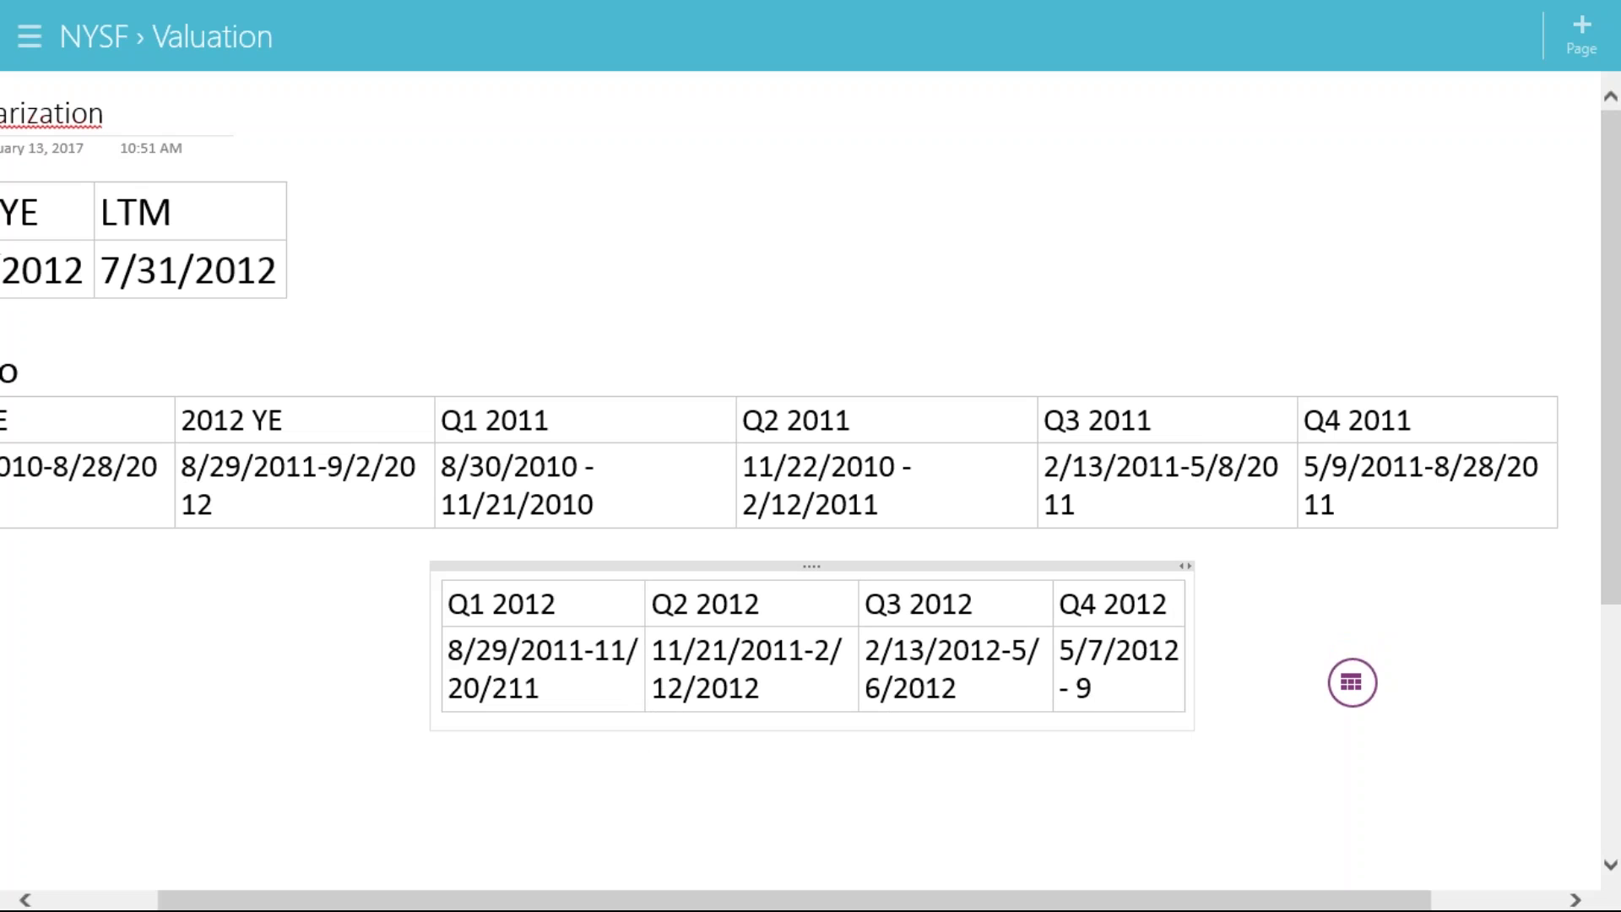
{"action": "type", "text": "/2/2012"}
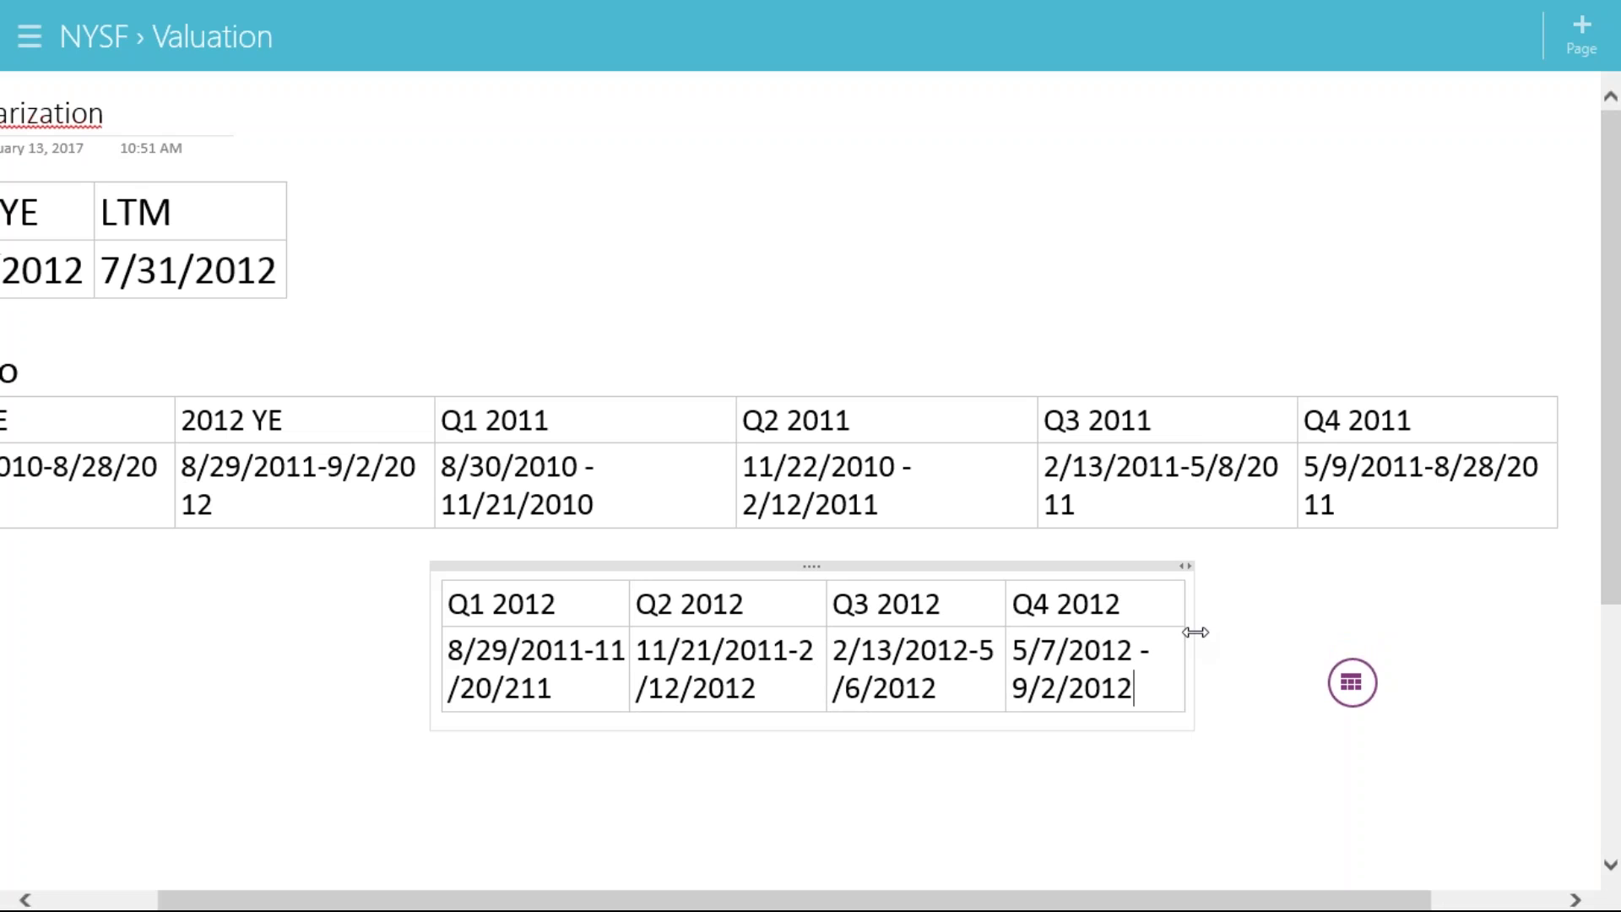
{"action": "left_click_drag", "start_coordinate": [1194, 631], "coordinate": [1574, 602]}
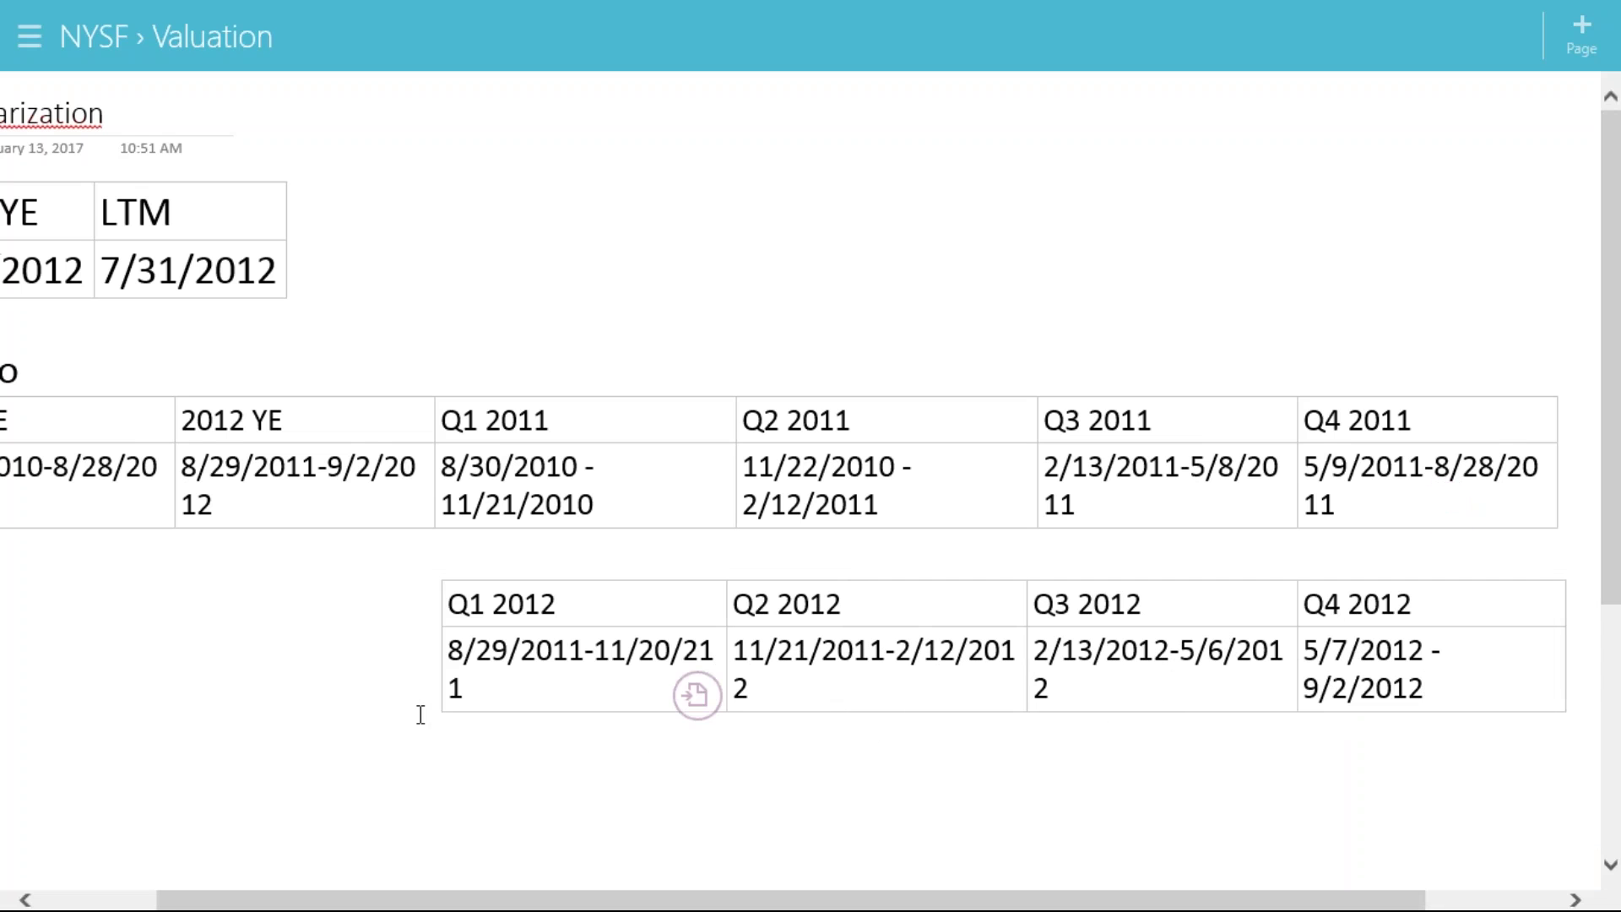
Cut the Q1 2011 to Q4 2011 columns from the Costco table and paste them as a separate table below the 2012 quarters
{"action": "left_click_drag", "start_coordinate": [456, 414], "coordinate": [1265, 491]}
{"action": "key", "text": "Delete"}
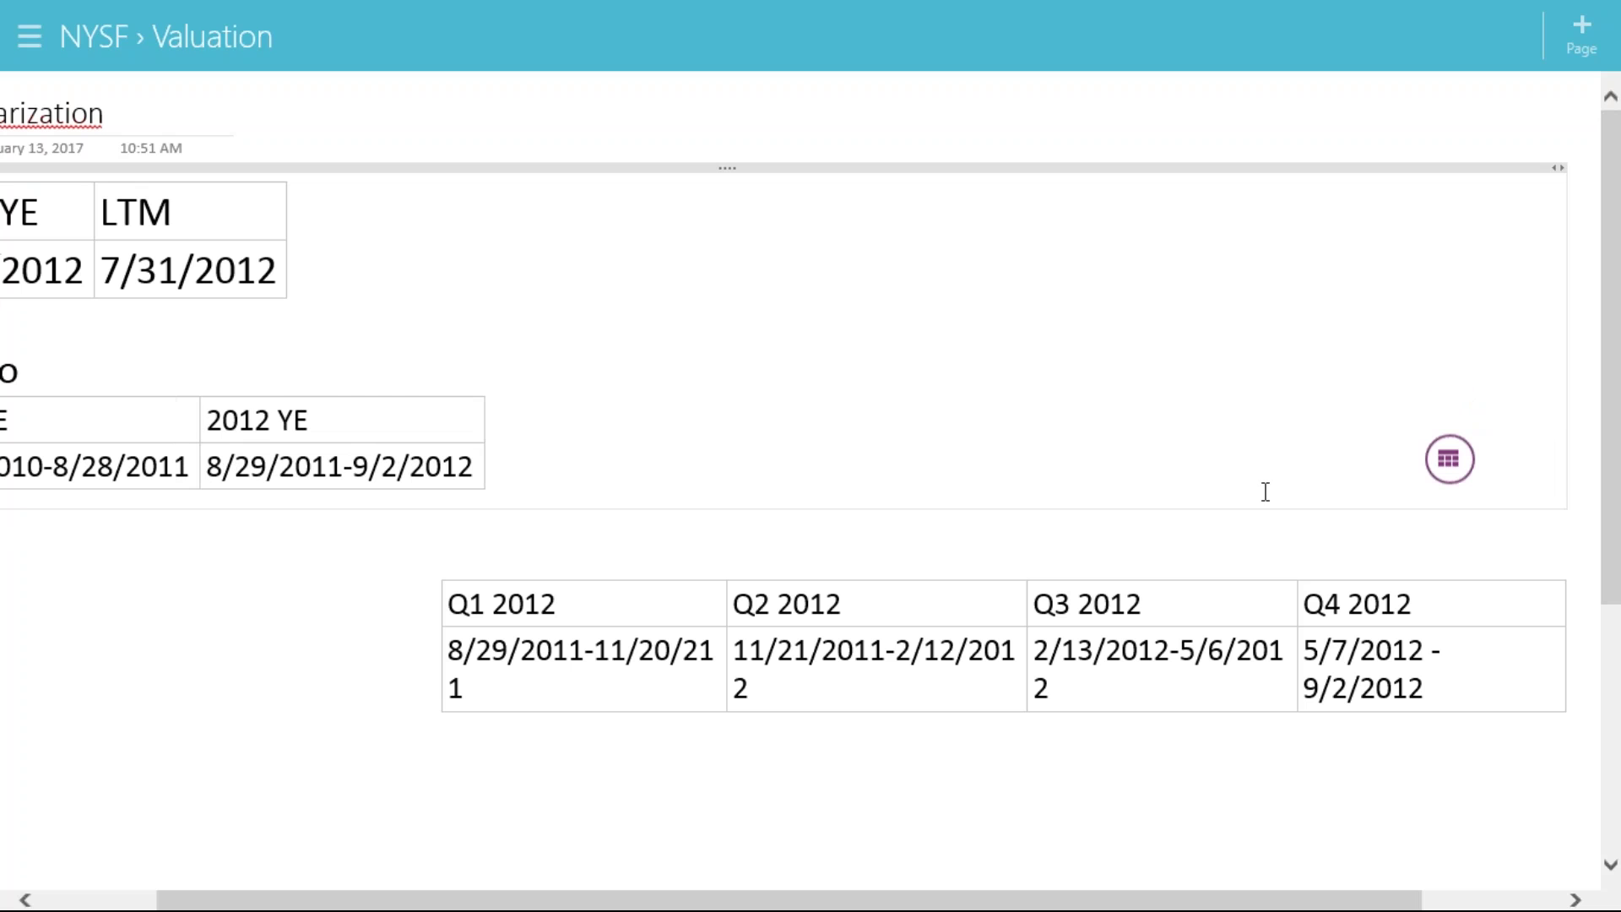
{"action": "left_click", "coordinate": [467, 773]}
{"action": "key", "text": "ctrl+v"}
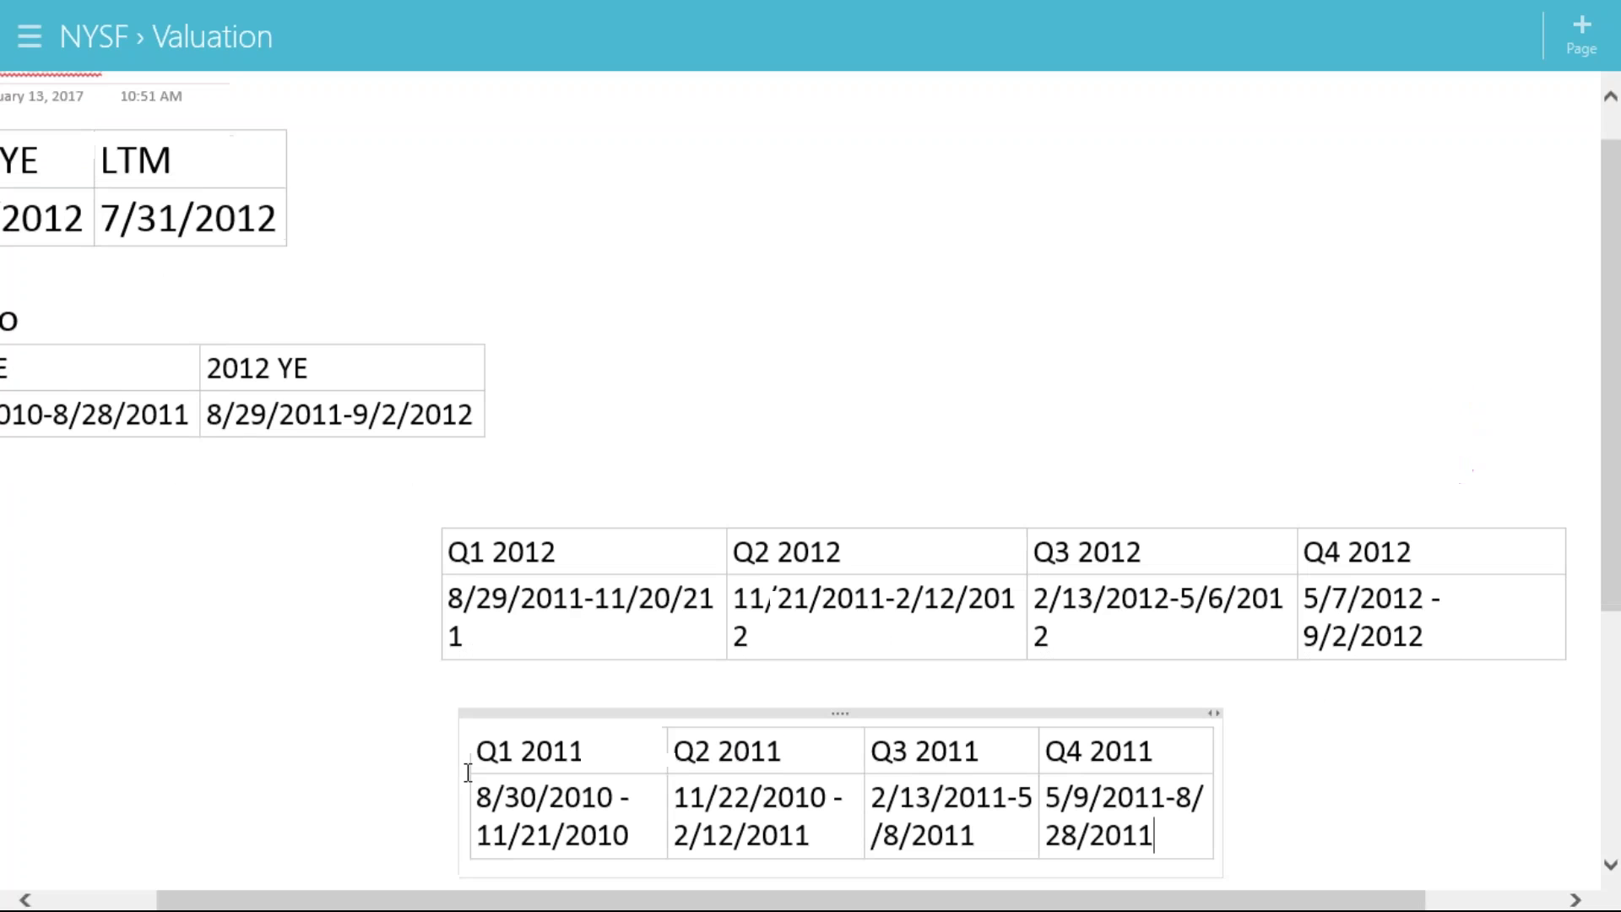
Stack the 2011 quarters table directly under the Costco year-end table, with the 2012 quarters table left-aligned beneath it
{"action": "scroll", "coordinate": [346, 683], "scroll_direction": "left", "scroll_amount": 4}
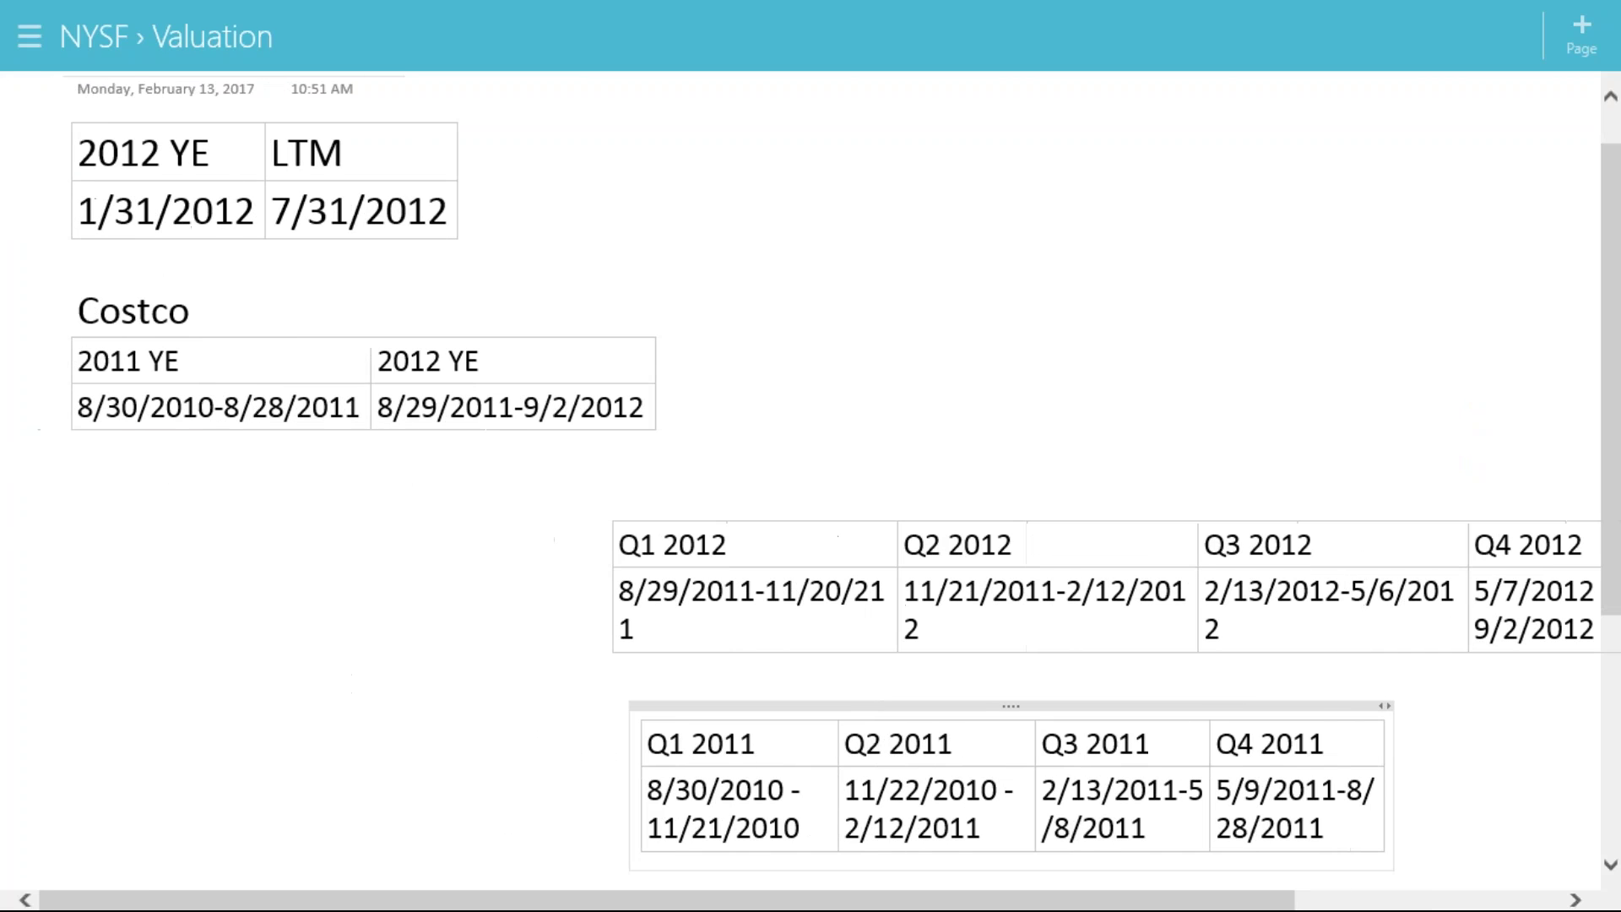
{"action": "left_click", "coordinate": [695, 544]}
{"action": "left_click_drag", "start_coordinate": [687, 502], "coordinate": [170, 760]}
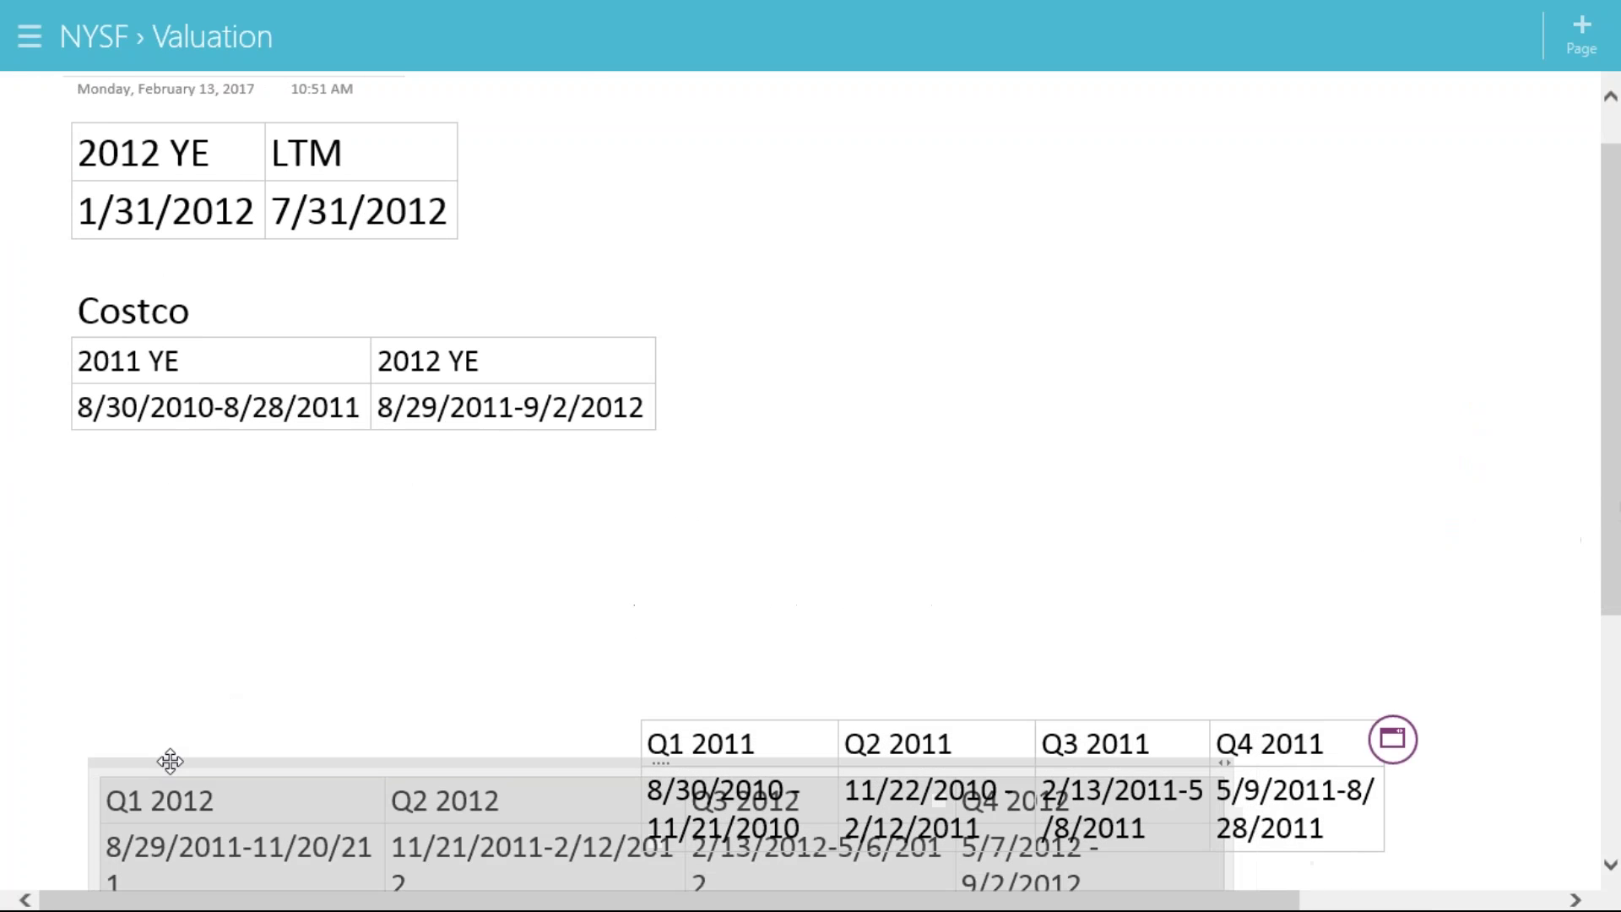
{"action": "left_click_drag", "start_coordinate": [713, 705], "coordinate": [123, 457]}
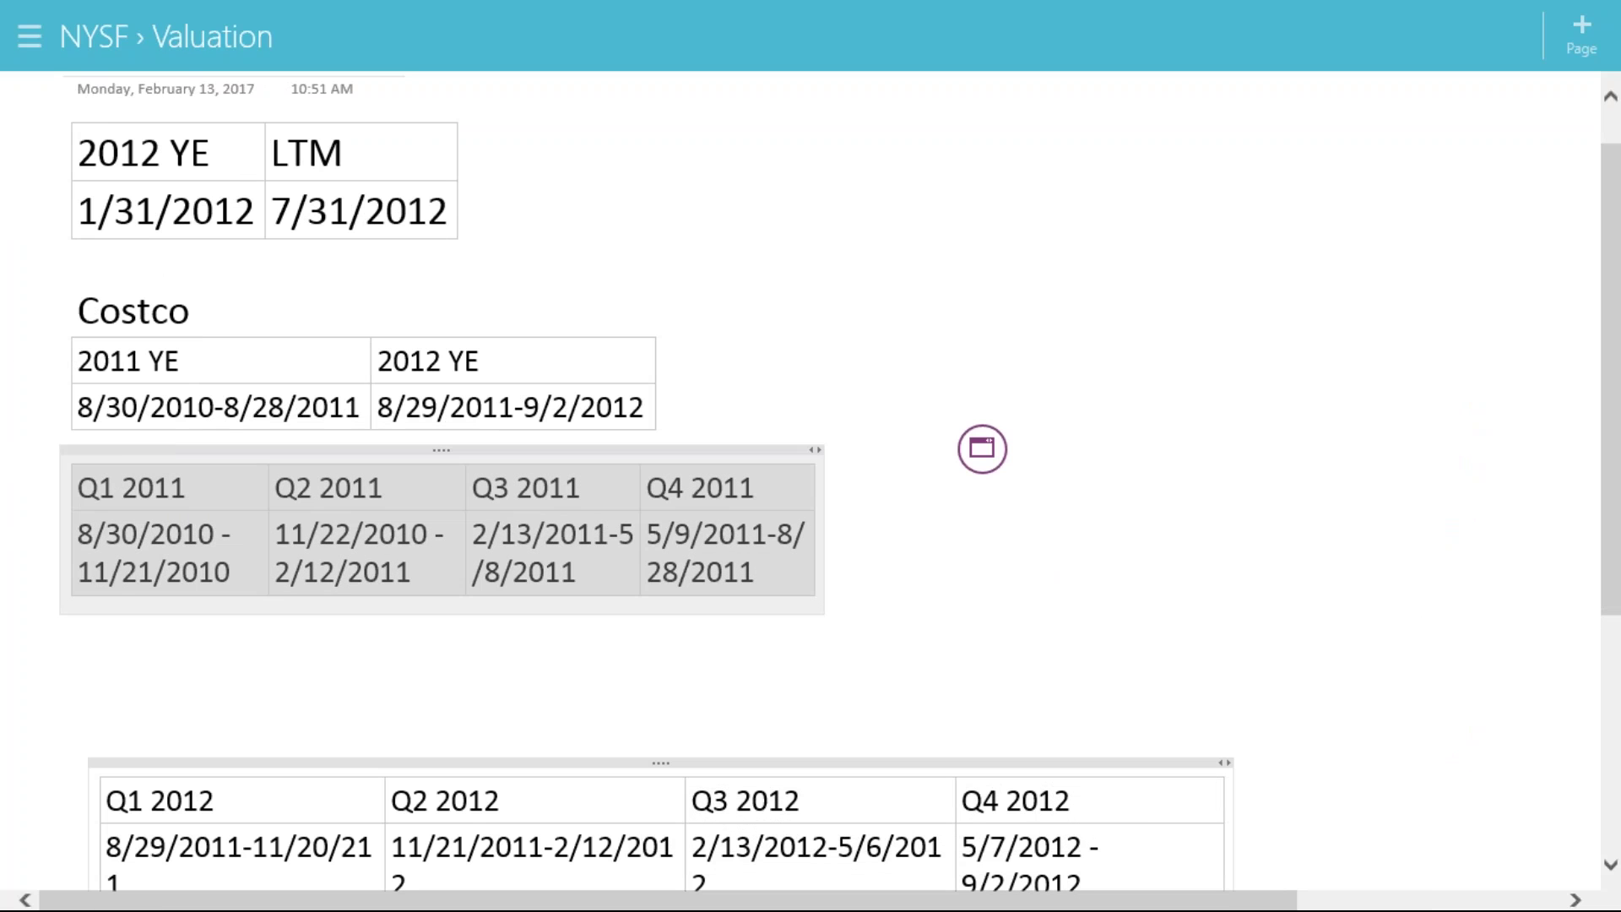
{"action": "left_click", "coordinate": [184, 798]}
{"action": "left_click_drag", "start_coordinate": [177, 763], "coordinate": [148, 621]}
Widen the 2011 quarters table to roughly match the width of the 2012 quarters table
{"action": "left_click", "coordinate": [735, 533]}
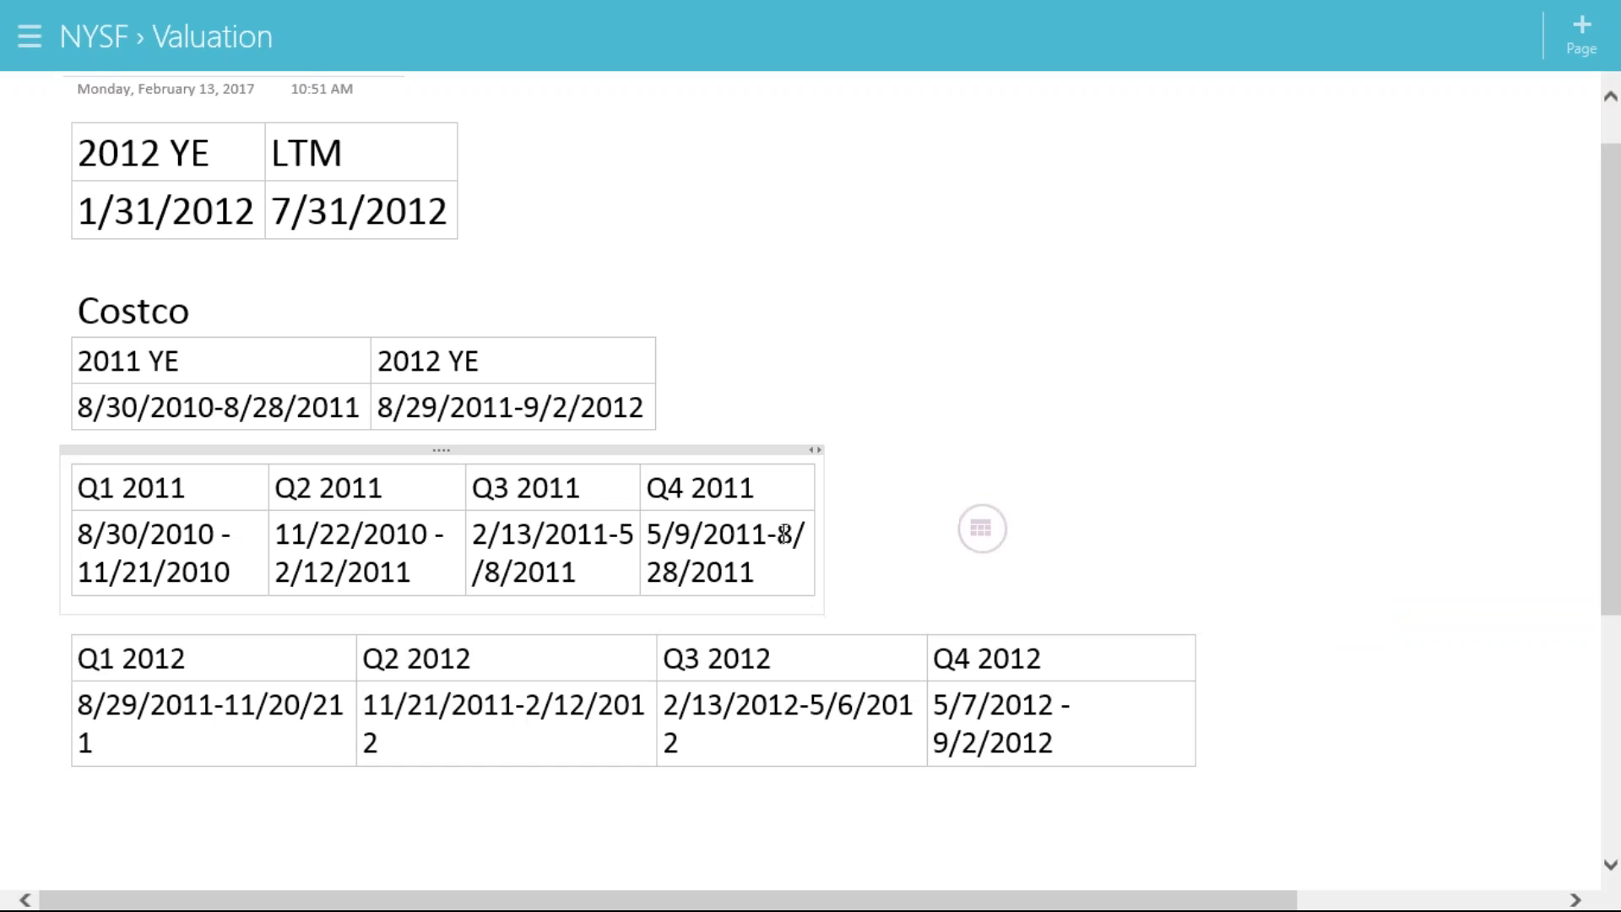
{"action": "left_click_drag", "start_coordinate": [823, 541], "coordinate": [1193, 558]}
{"action": "left_click", "coordinate": [1300, 667]}
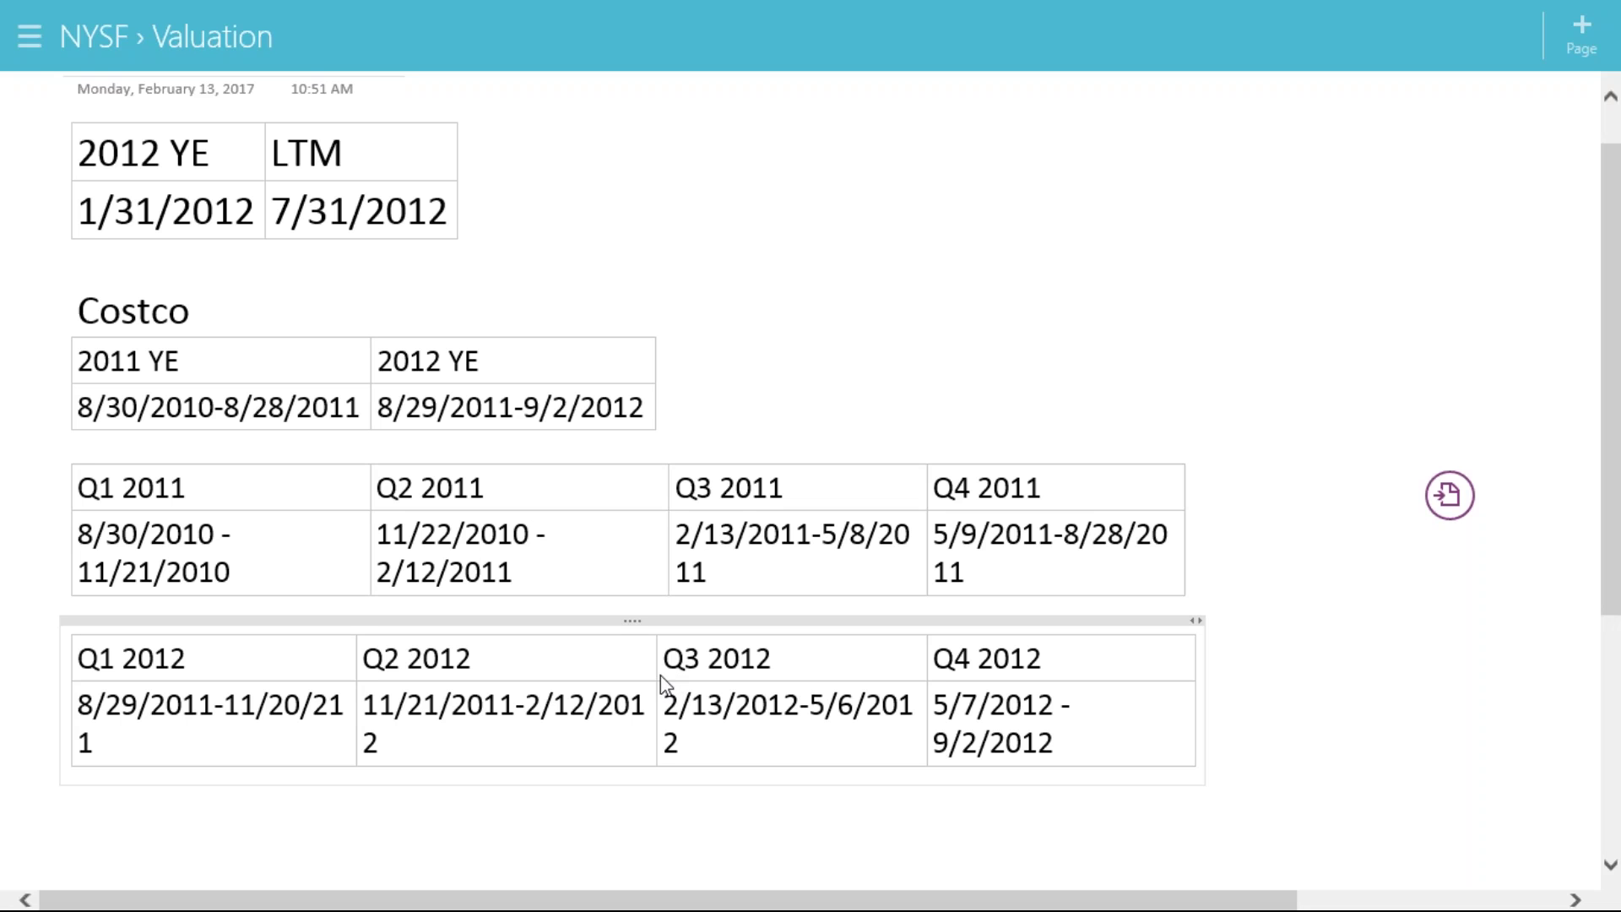
Adjust the column borders and overall width of the 2012 quarters table to roughly match the 2011 quarters table above
{"action": "left_click_drag", "start_coordinate": [660, 675], "coordinate": [622, 683]}
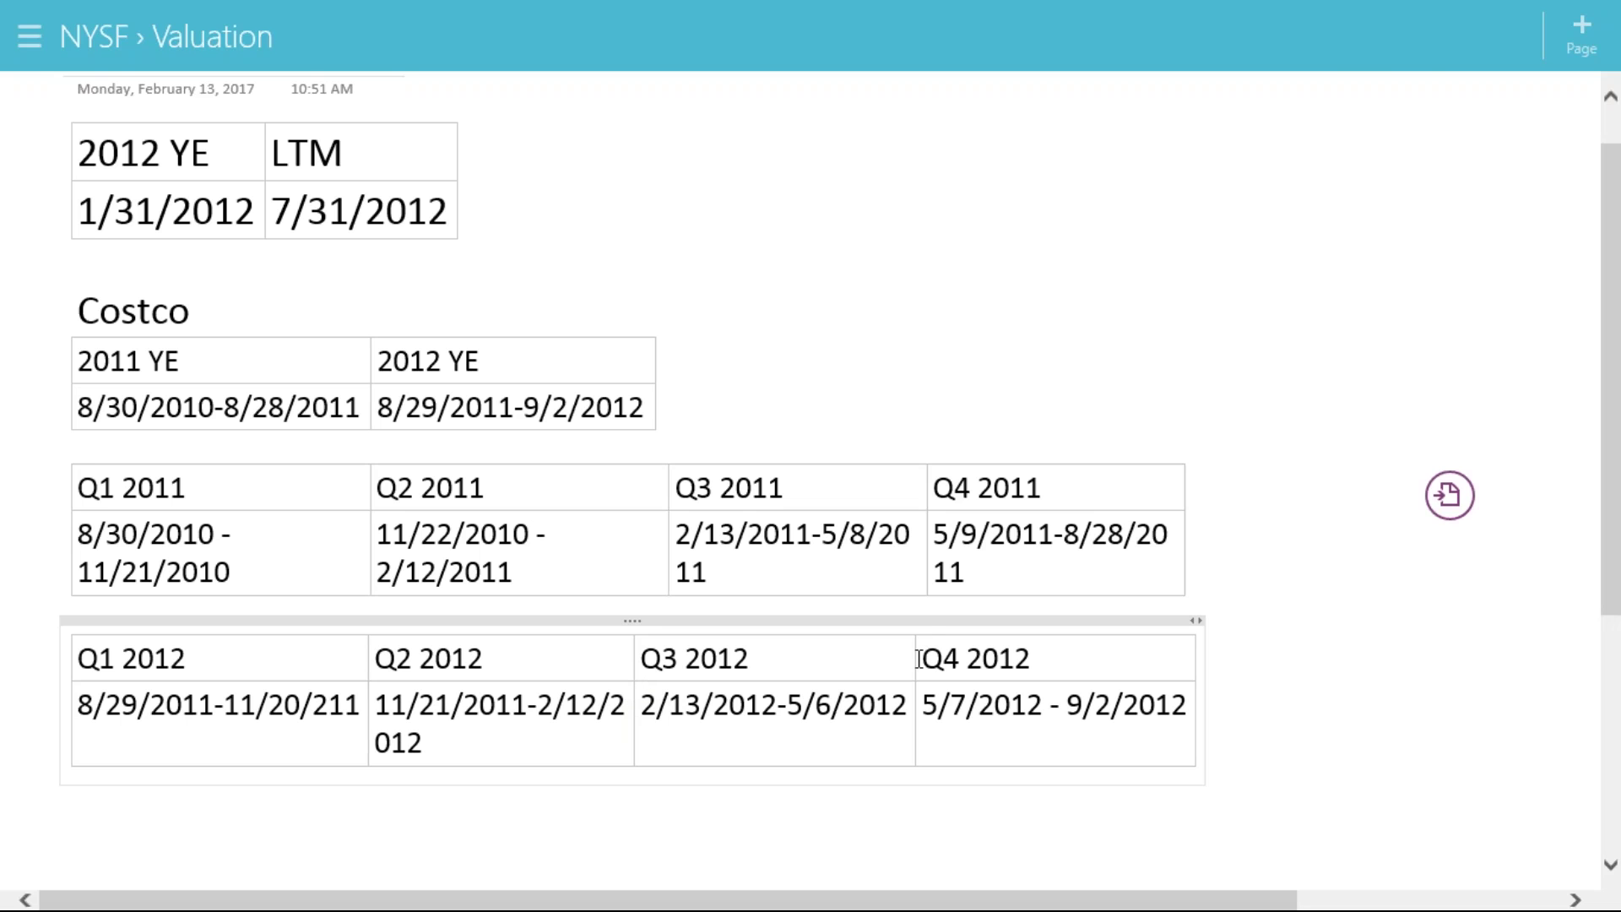
{"action": "mouse_move", "coordinate": [918, 658]}
{"action": "left_mouse_down"}
{"action": "mouse_move", "coordinate": [940, 667]}
{"action": "mouse_move", "coordinate": [863, 680]}
{"action": "mouse_move", "coordinate": [923, 672]}
{"action": "mouse_move", "coordinate": [891, 675]}
{"action": "left_mouse_up"}
{"action": "left_click_drag", "start_coordinate": [1205, 658], "coordinate": [1185, 658]}
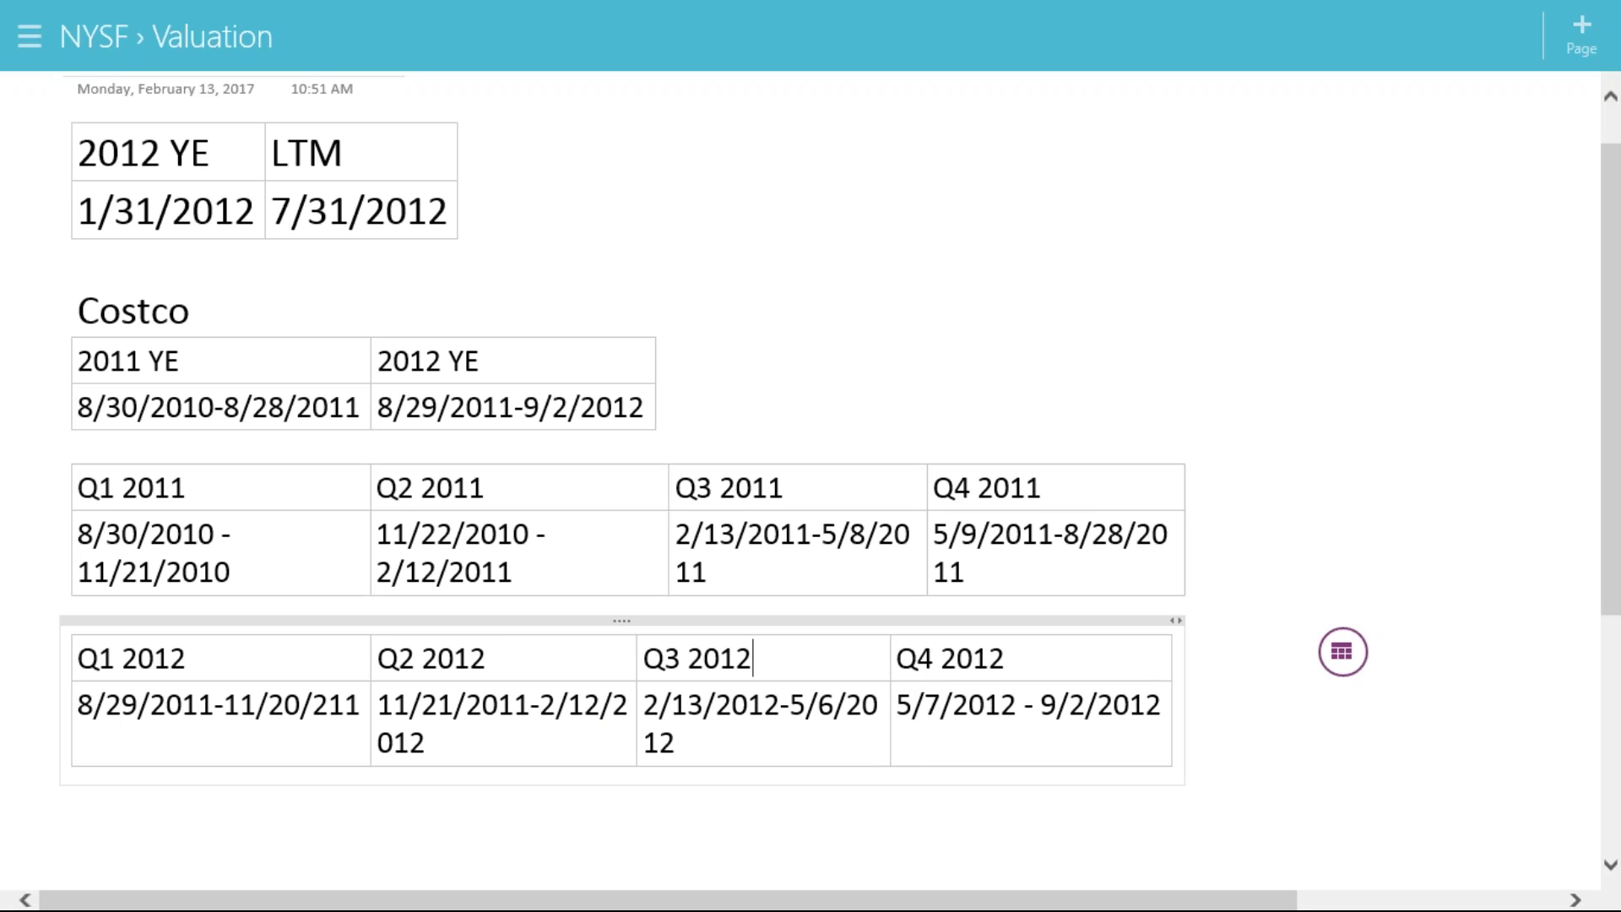
{"action": "mouse_move", "coordinate": [891, 698]}
{"action": "left_mouse_down"}
{"action": "mouse_move", "coordinate": [842, 699]}
{"action": "mouse_move", "coordinate": [908, 703]}
{"action": "left_mouse_up"}
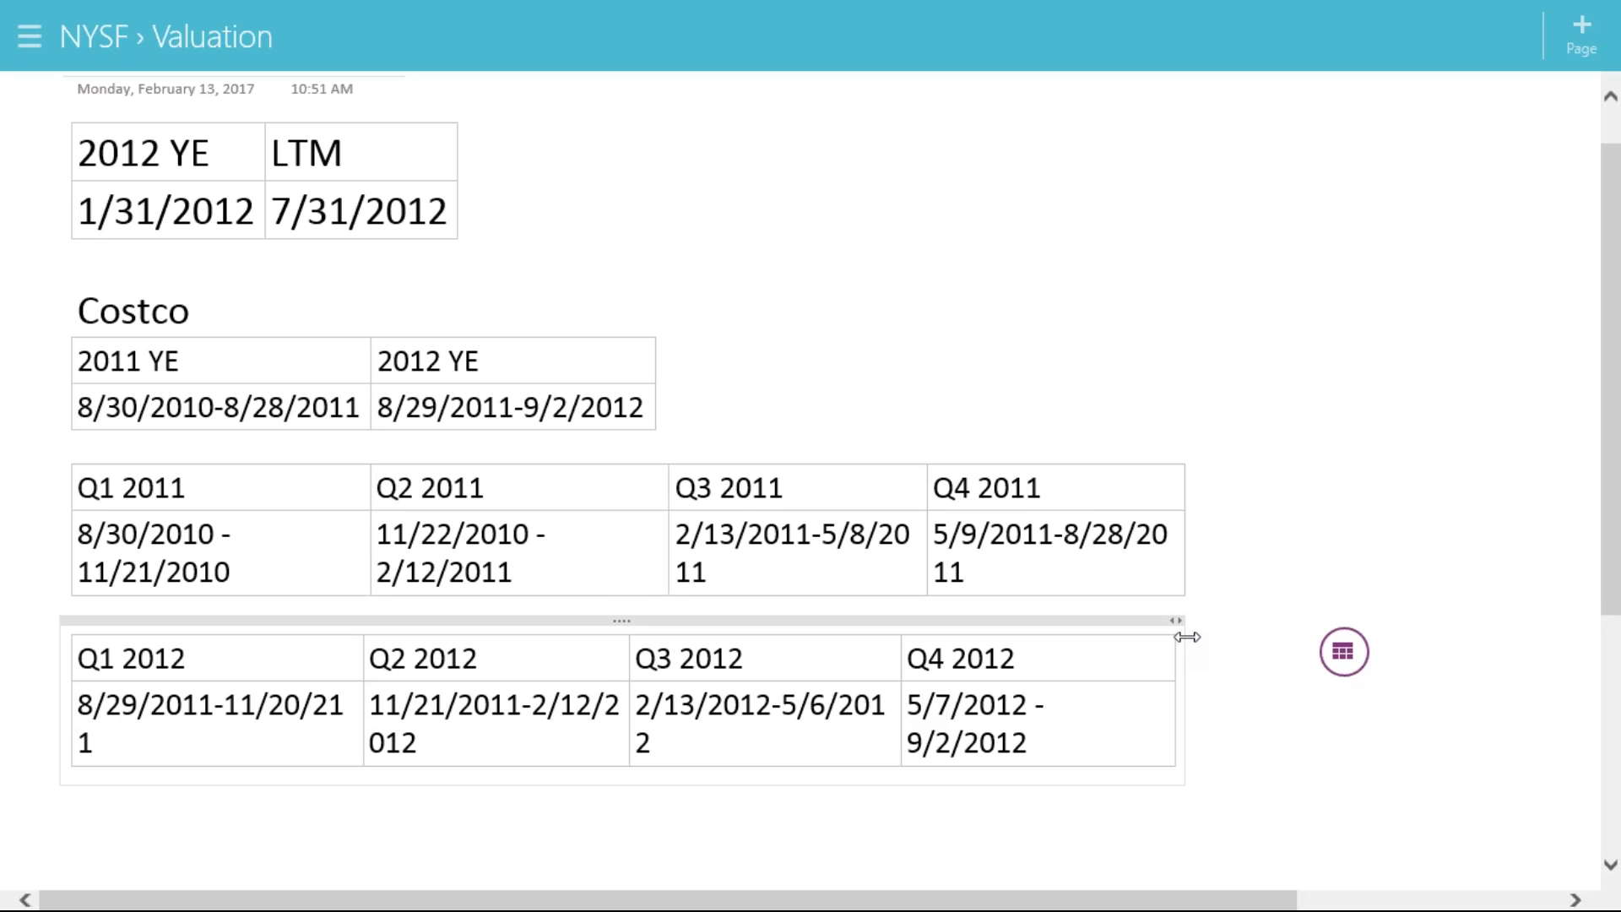
{"action": "left_click_drag", "start_coordinate": [1183, 636], "coordinate": [1190, 637]}
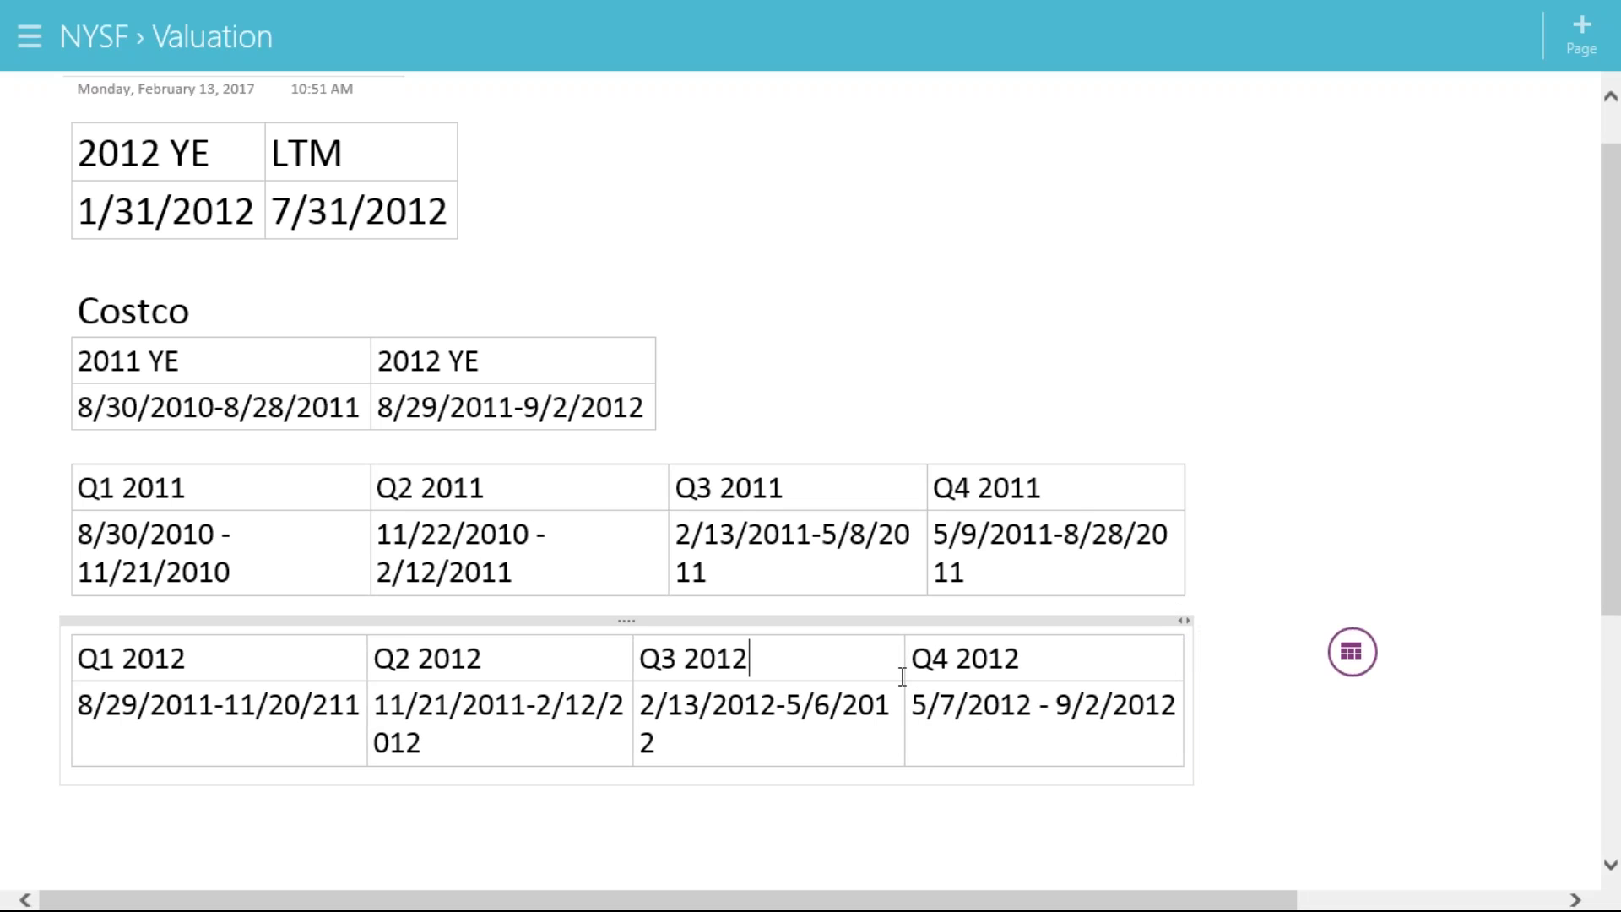
{"action": "left_click_drag", "start_coordinate": [905, 676], "coordinate": [925, 680]}
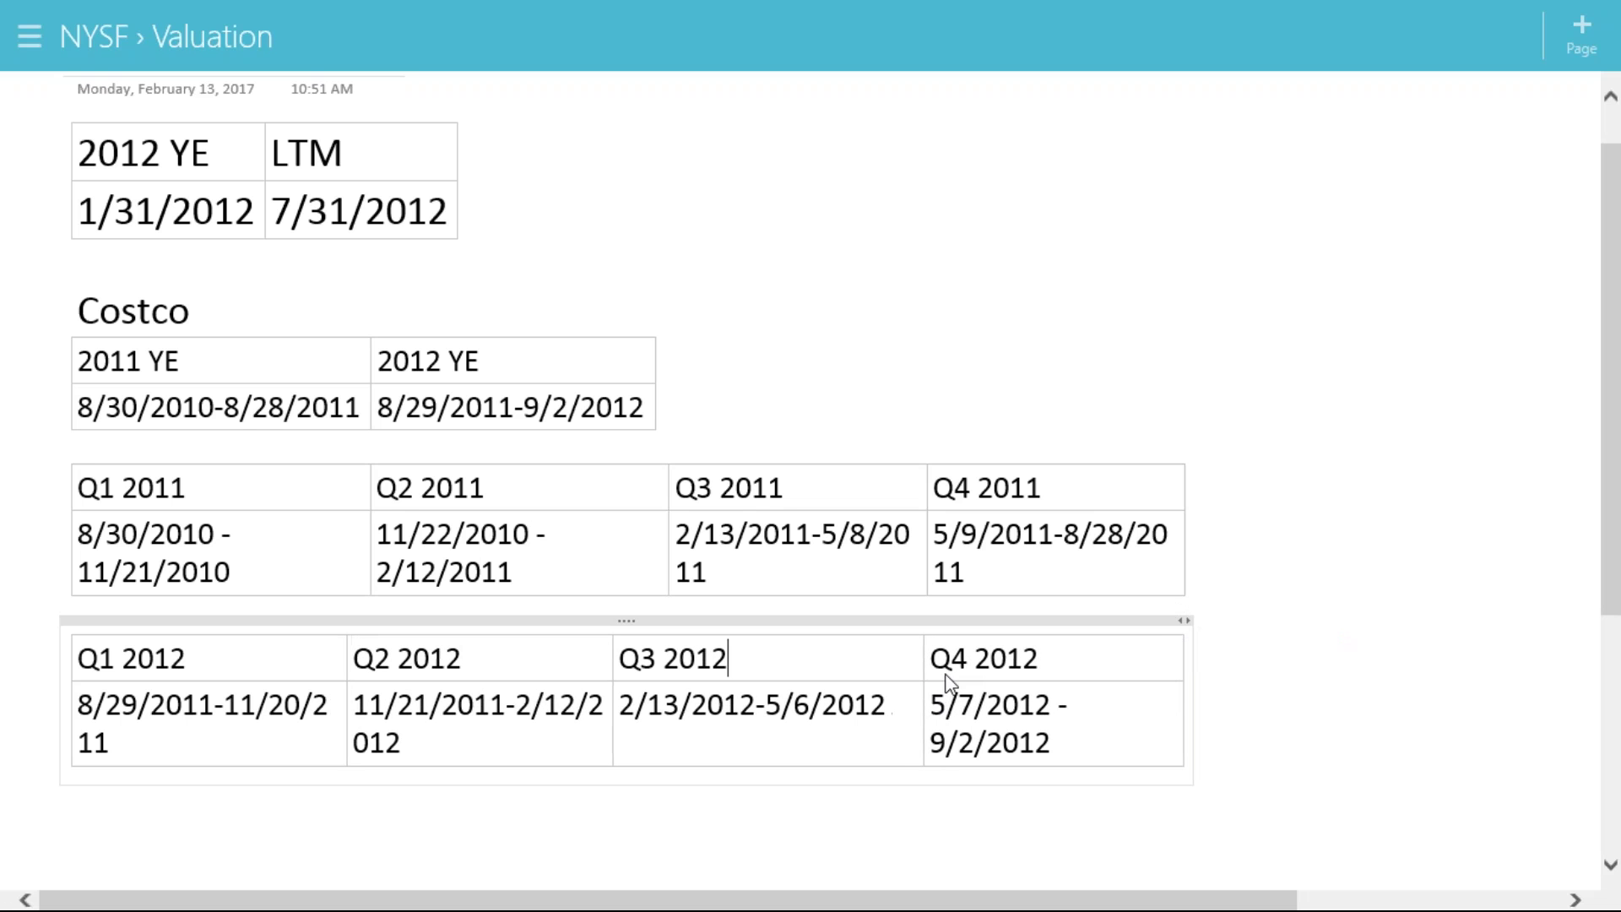
{"action": "left_click_drag", "start_coordinate": [614, 688], "coordinate": [572, 677]}
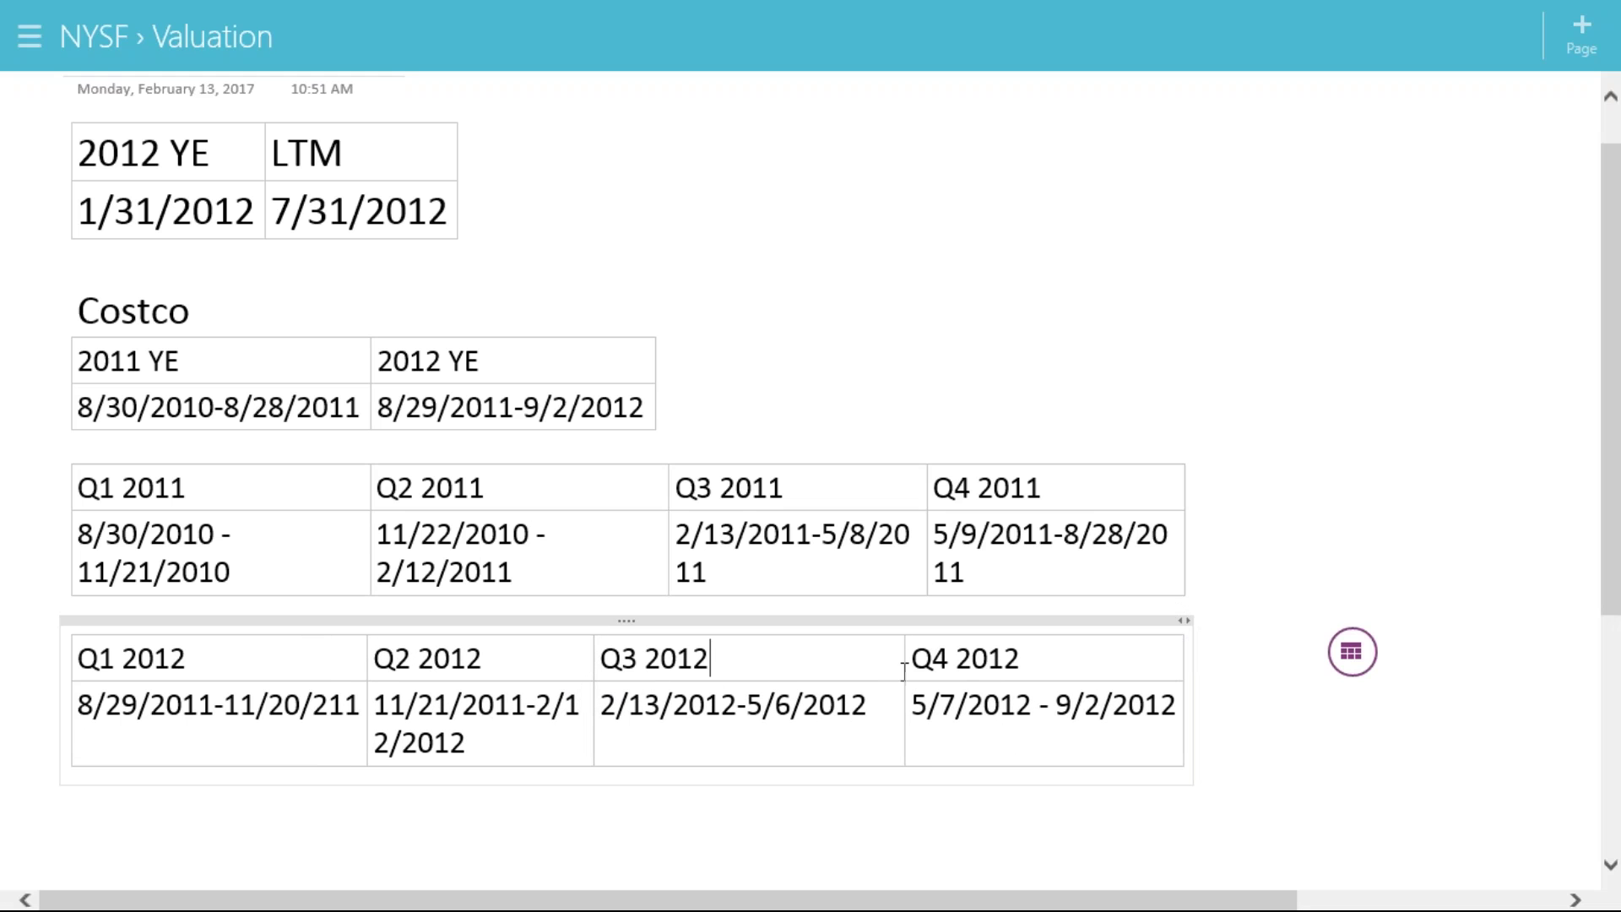
{"action": "left_click_drag", "start_coordinate": [907, 675], "coordinate": [870, 677]}
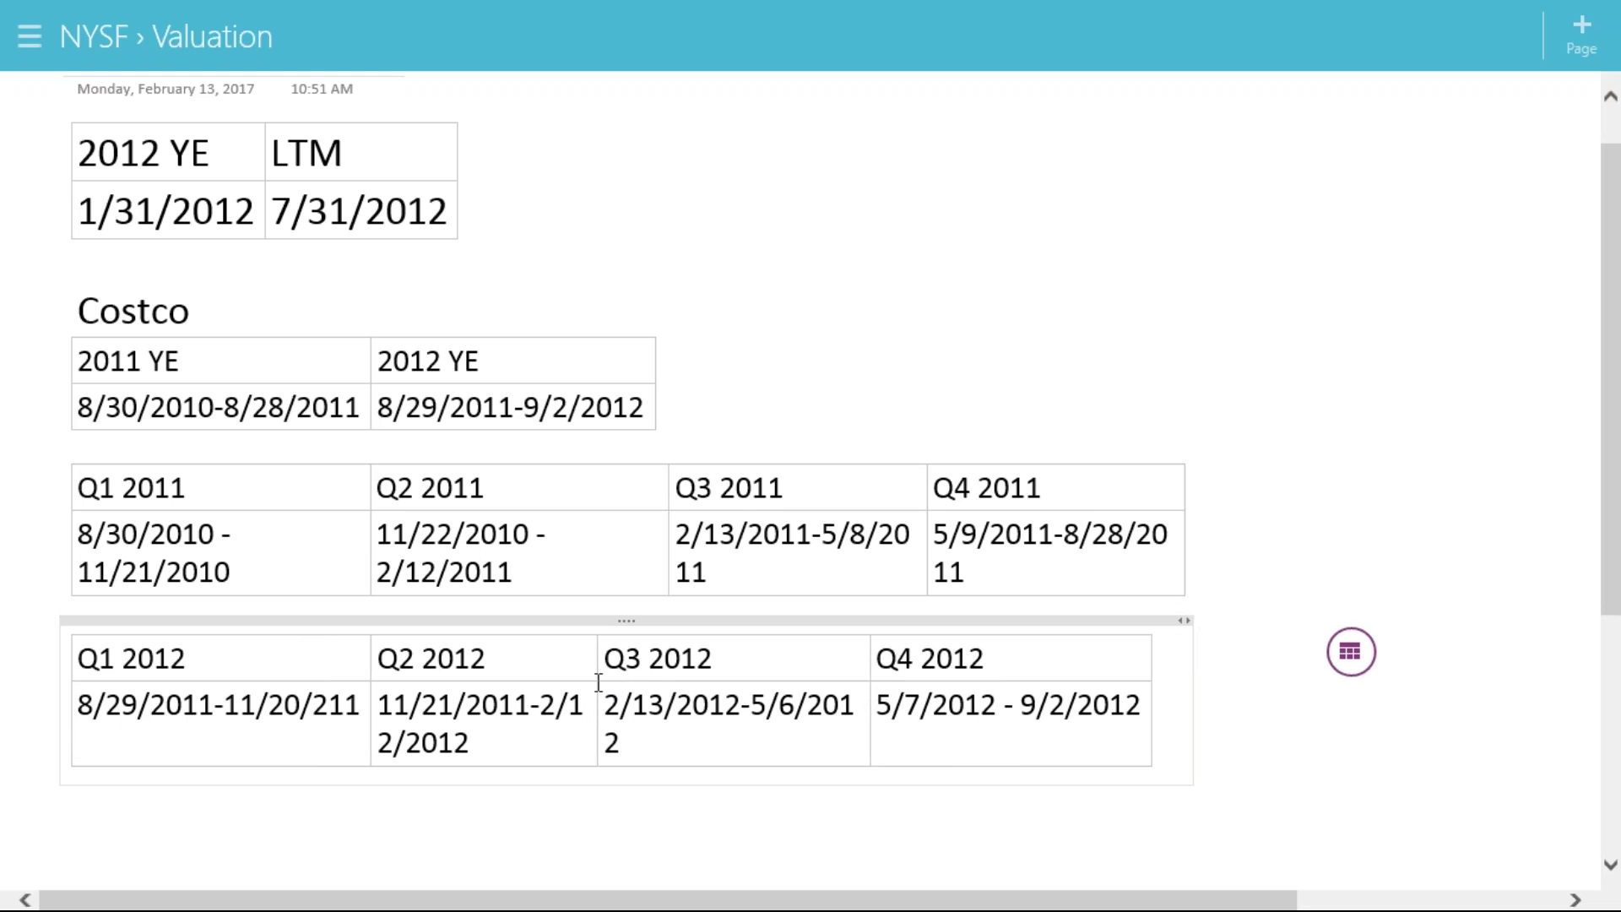
{"action": "left_click_drag", "start_coordinate": [597, 686], "coordinate": [643, 690]}
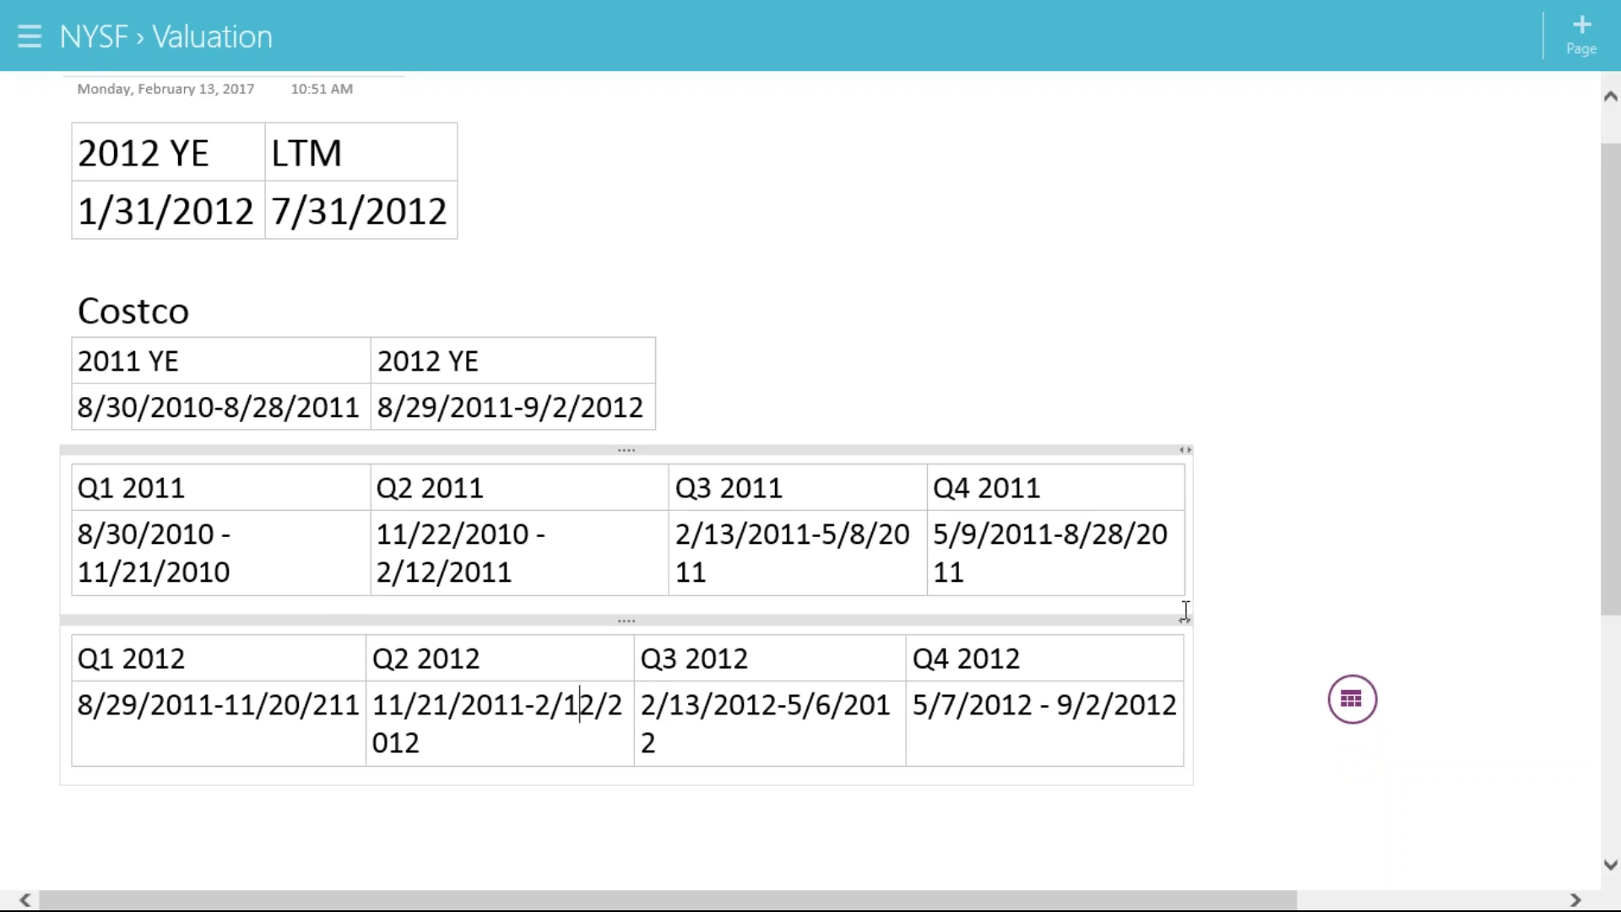
{"action": "mouse_move", "coordinate": [1180, 622]}
{"action": "left_mouse_down"}
{"action": "mouse_move", "coordinate": [1234, 633]}
{"action": "mouse_move", "coordinate": [1194, 622]}
{"action": "left_mouse_up"}
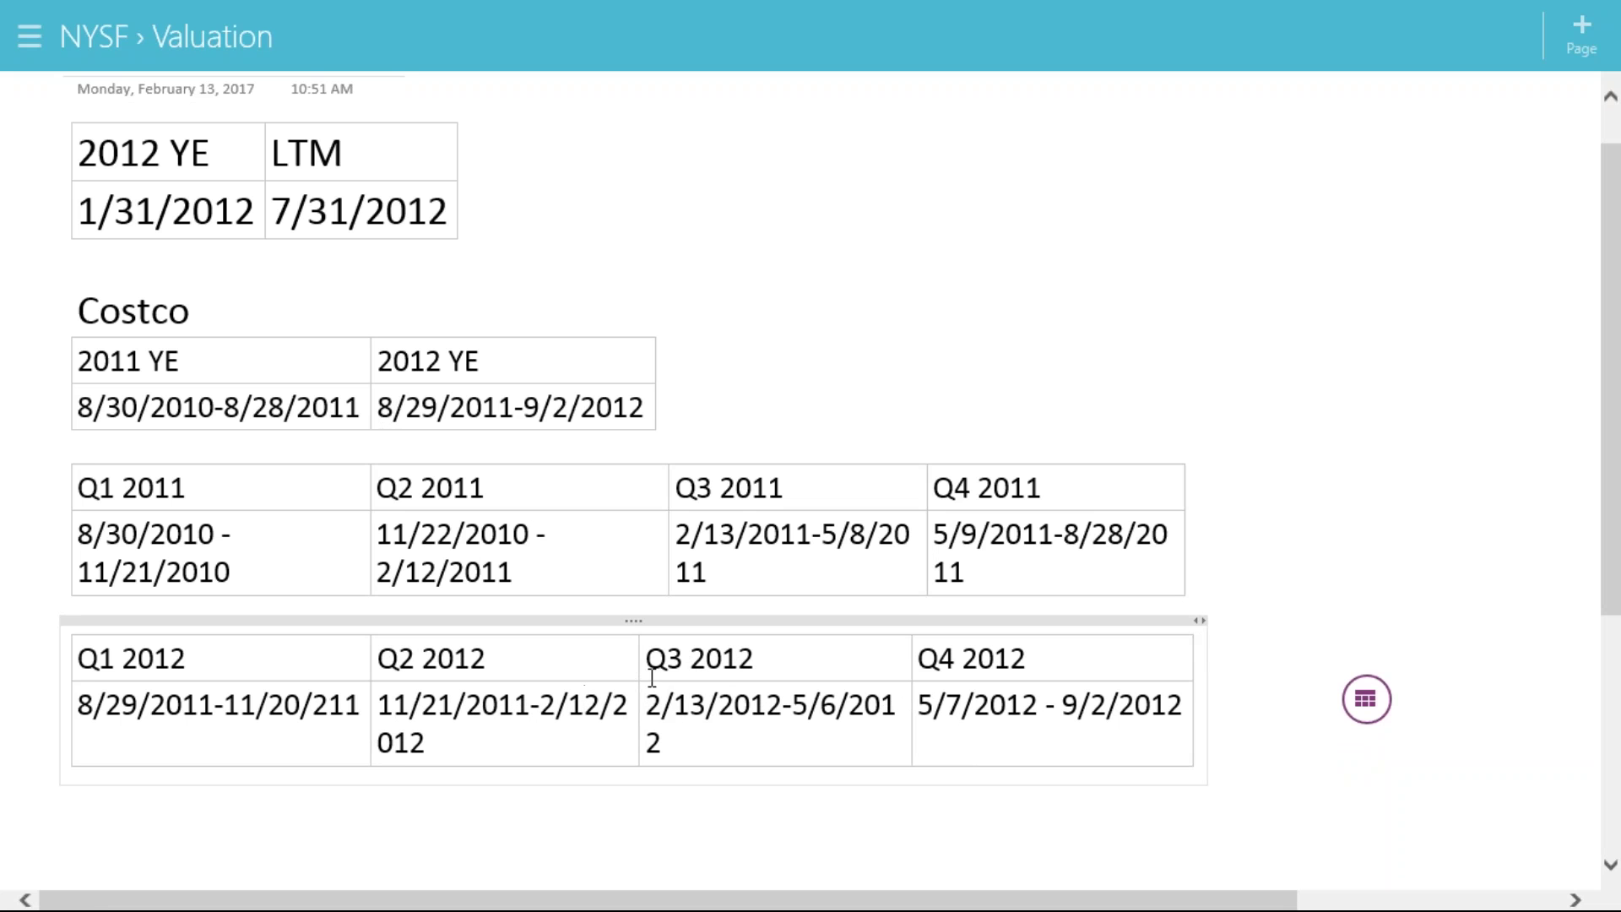
{"action": "mouse_move", "coordinate": [639, 690]}
{"action": "left_mouse_down"}
{"action": "mouse_move", "coordinate": [689, 687]}
{"action": "mouse_move", "coordinate": [660, 680]}
{"action": "left_mouse_up"}
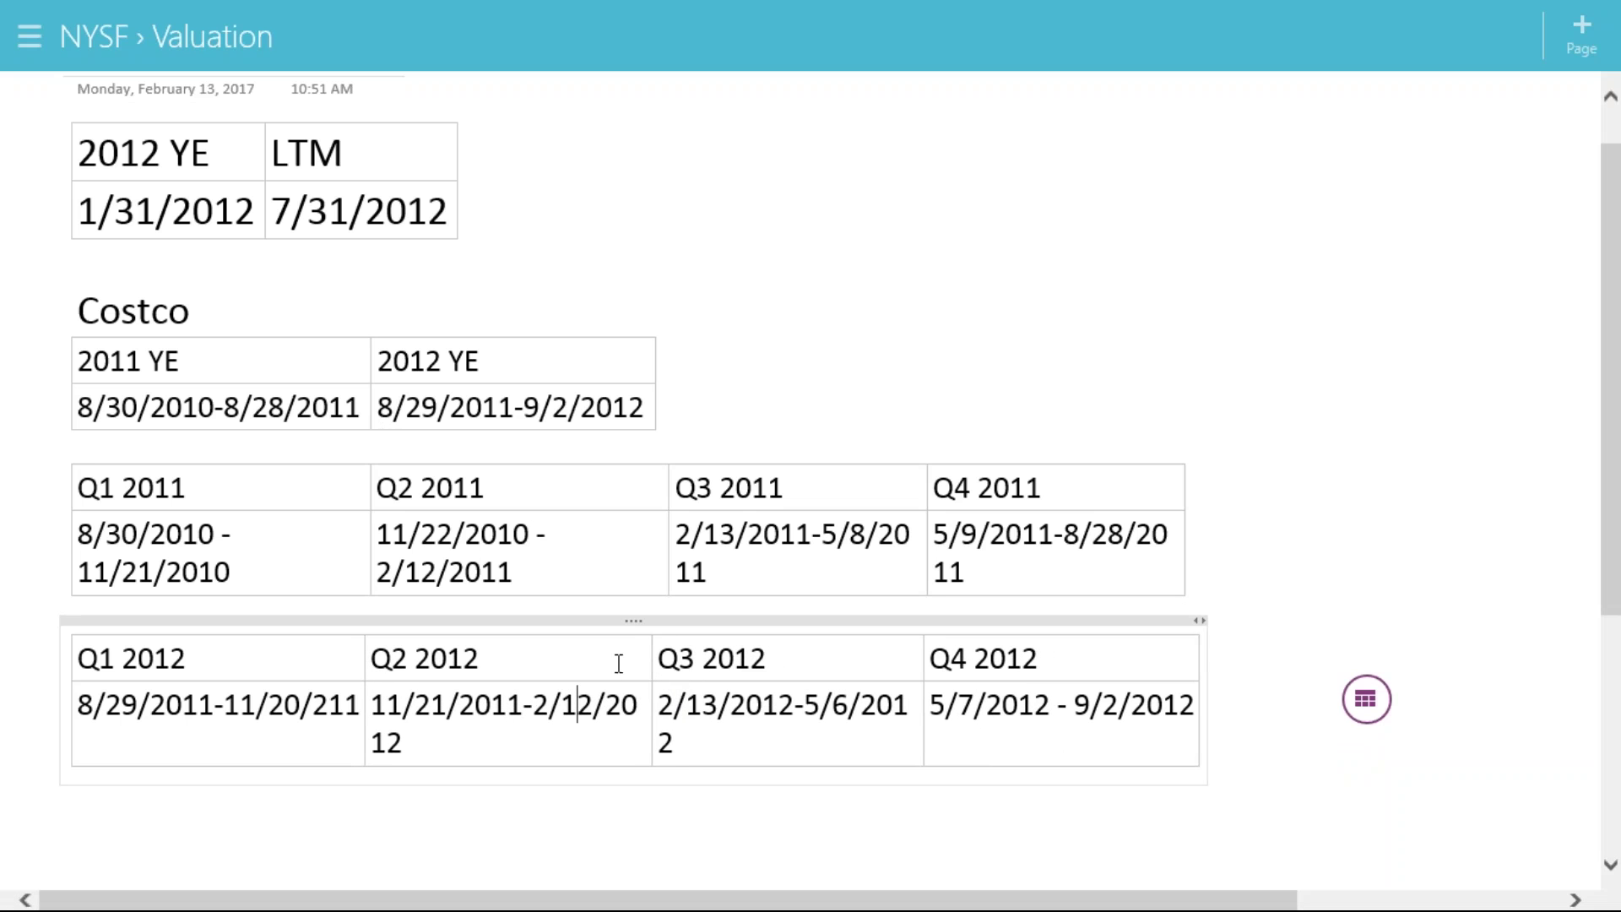
{"action": "mouse_move", "coordinate": [658, 676]}
{"action": "left_mouse_down"}
{"action": "mouse_move", "coordinate": [677, 688]}
{"action": "mouse_move", "coordinate": [649, 688]}
{"action": "left_mouse_up"}
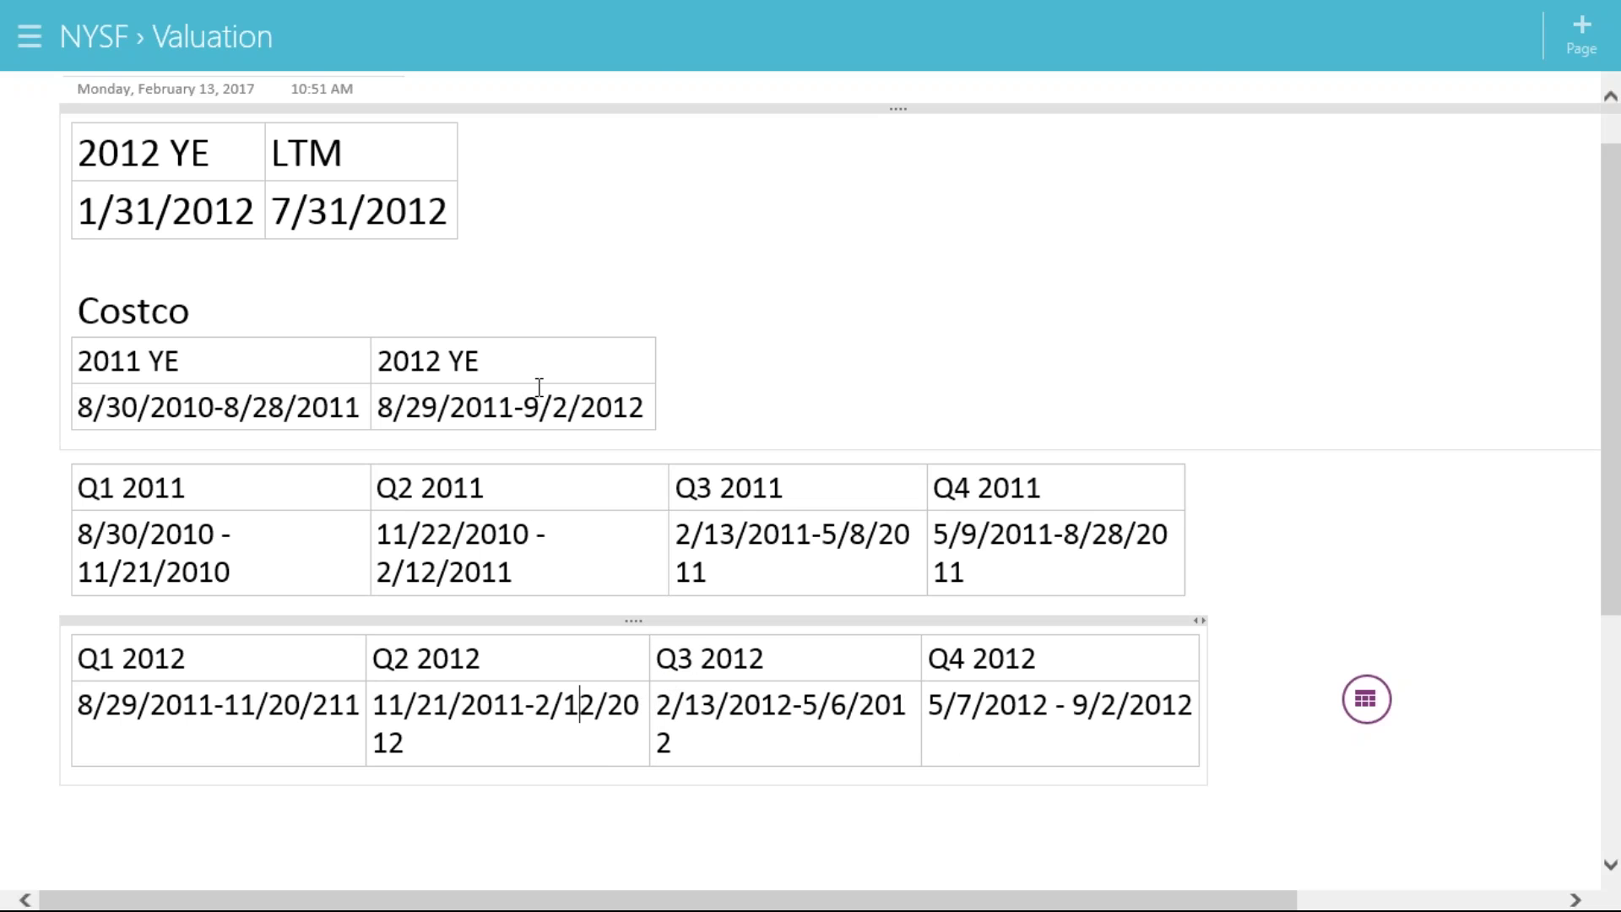
Compare Costco's 2012 year-end date range with the Q4 2012 date range
{"action": "left_click", "coordinate": [457, 406]}
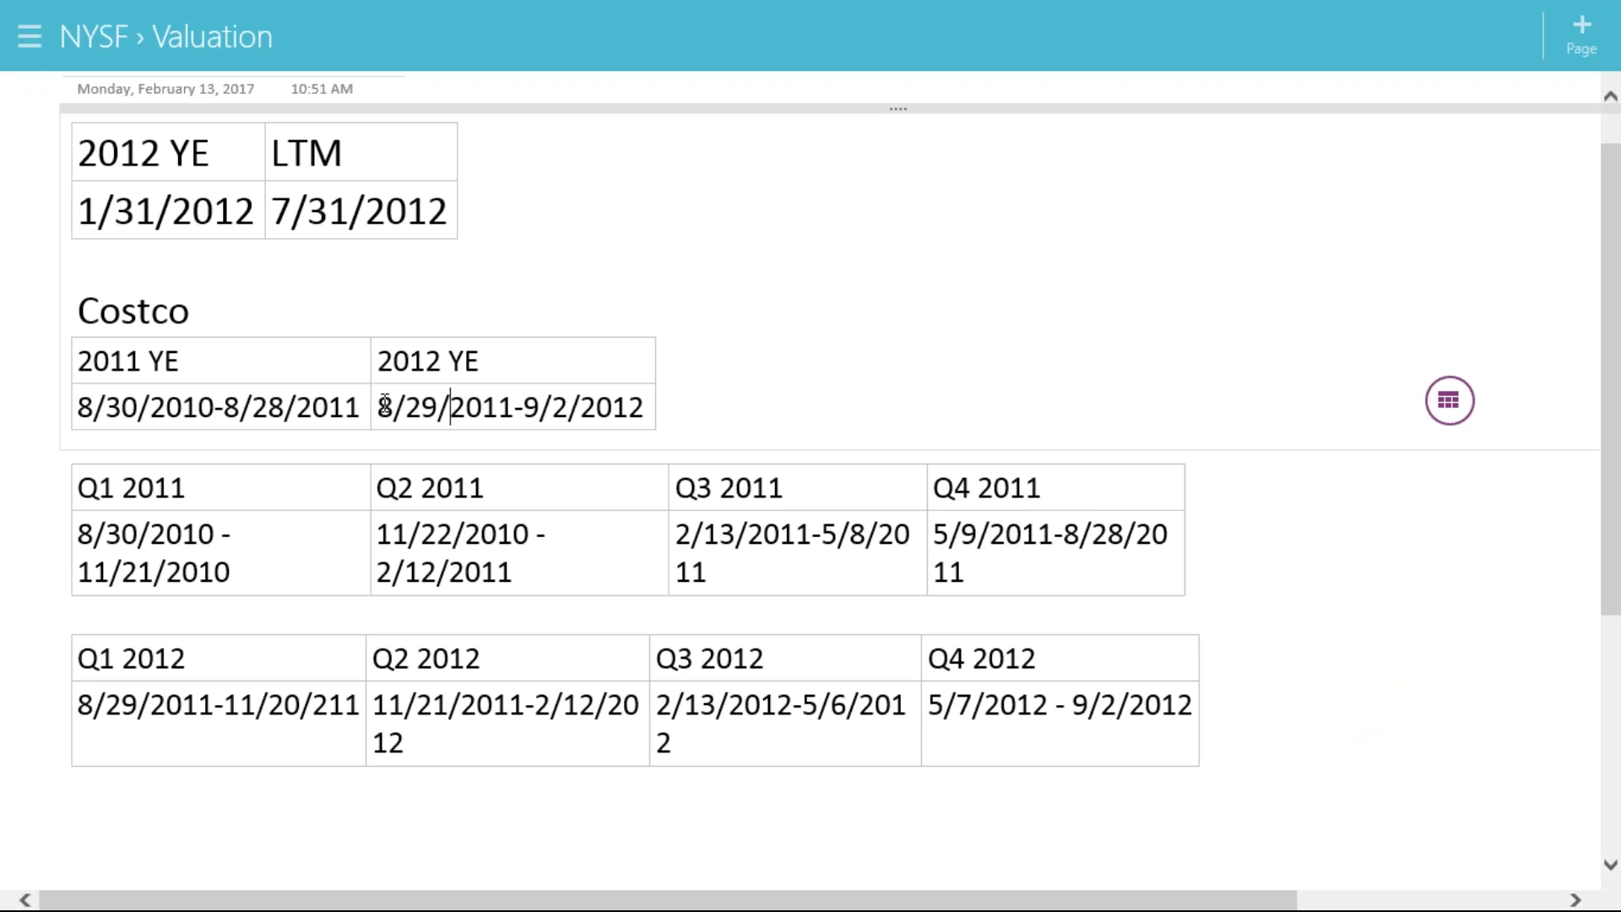
{"action": "left_click_drag", "start_coordinate": [377, 407], "coordinate": [645, 409]}
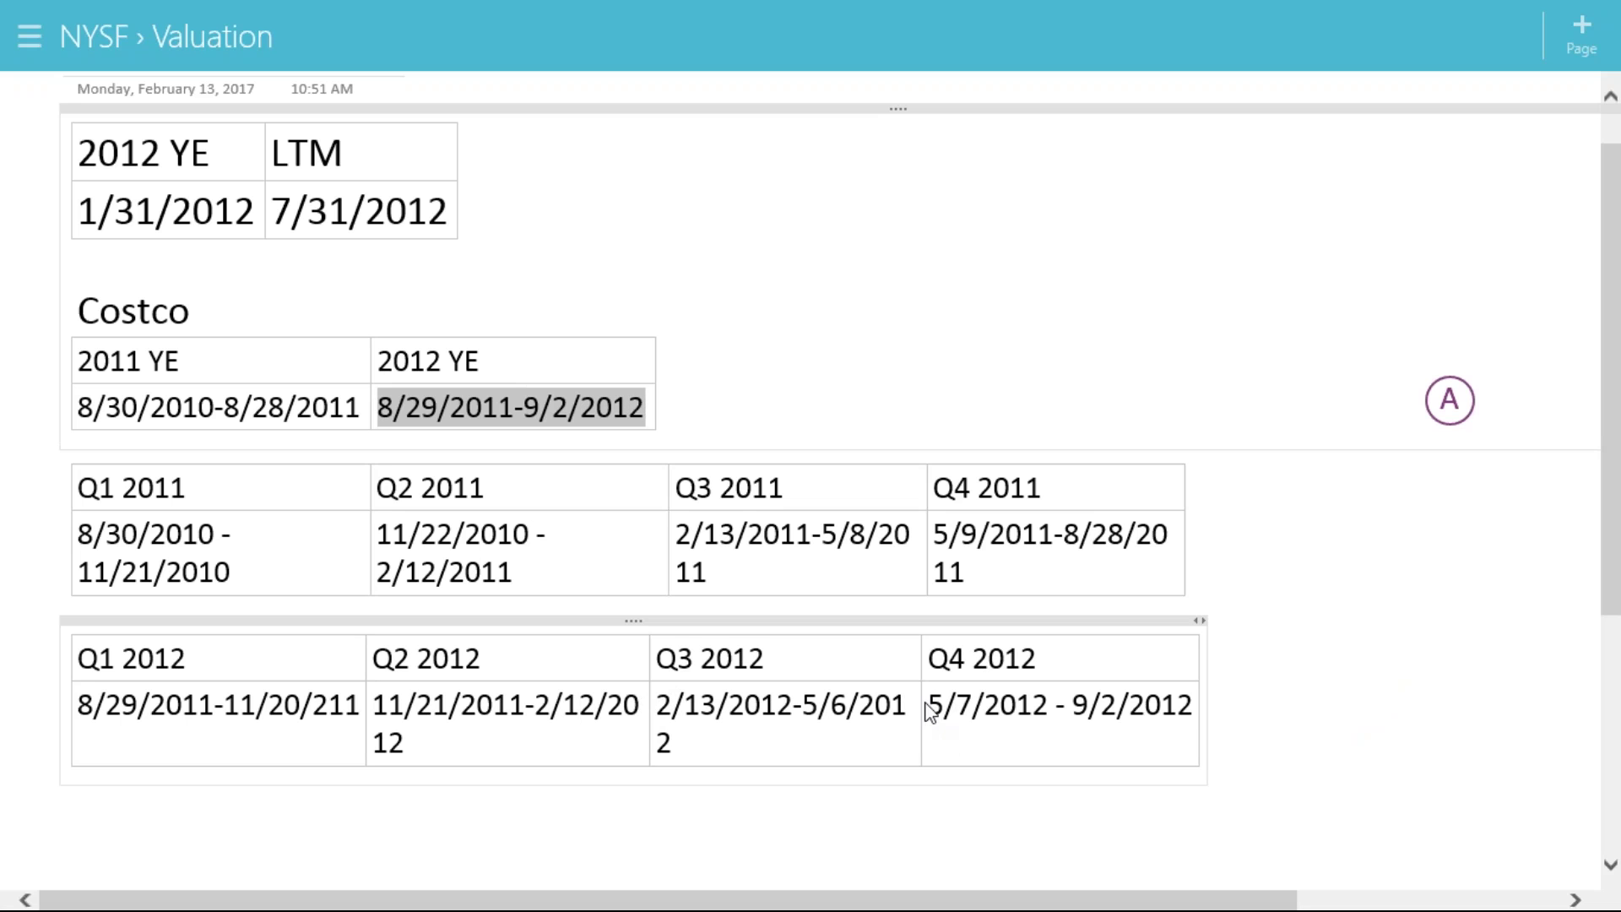
{"action": "left_click", "coordinate": [1078, 707]}
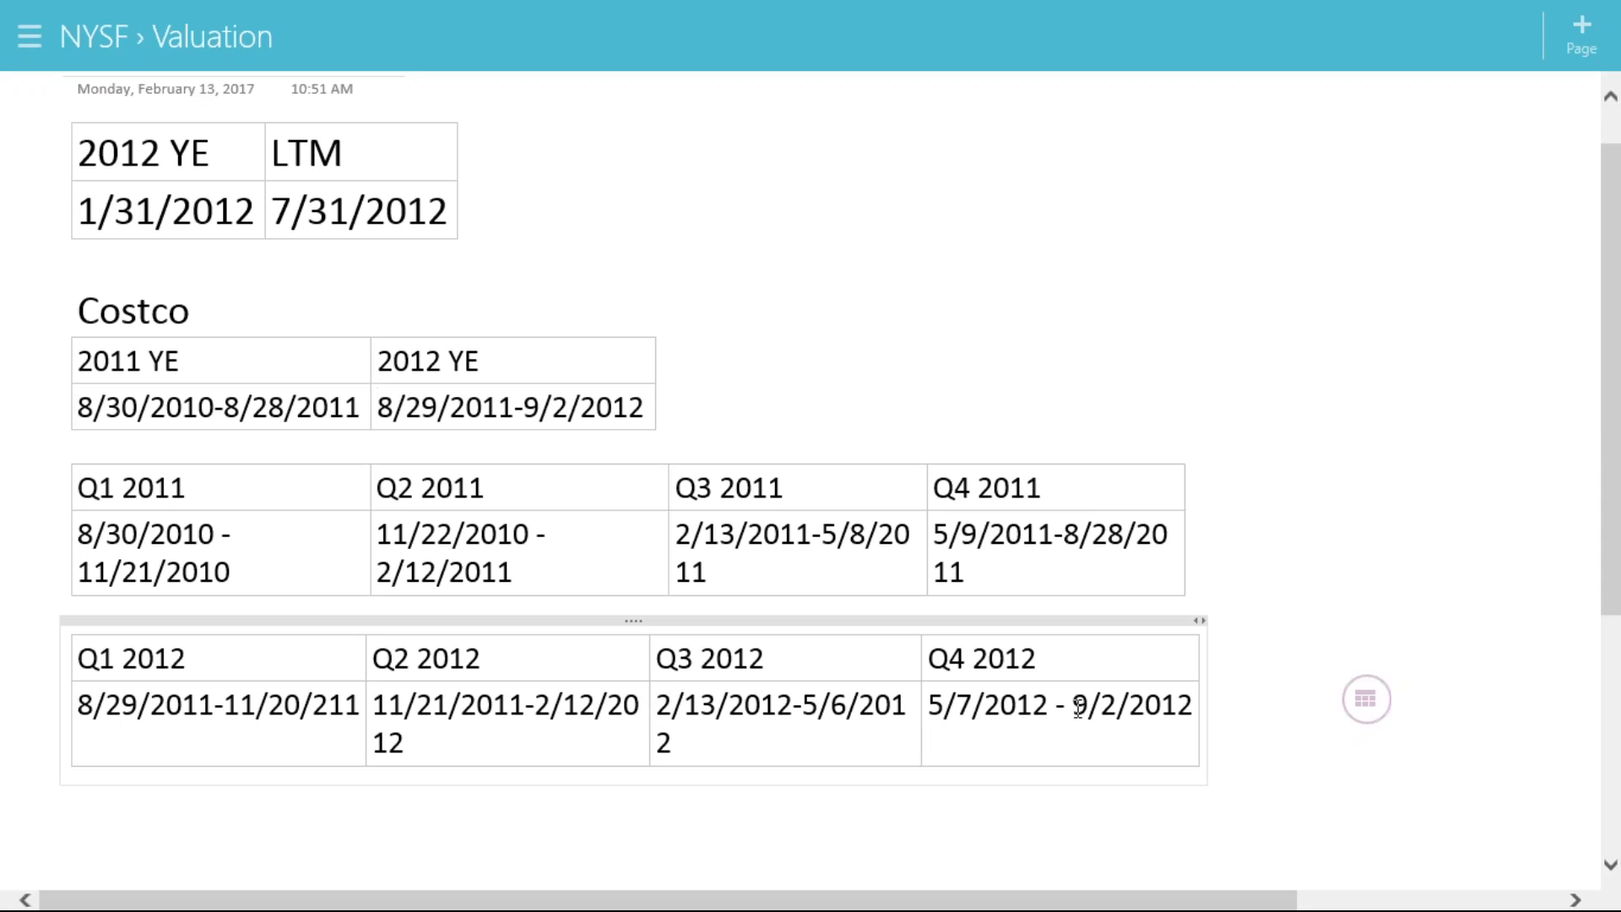
{"action": "left_click_drag", "start_coordinate": [928, 705], "coordinate": [1190, 714]}
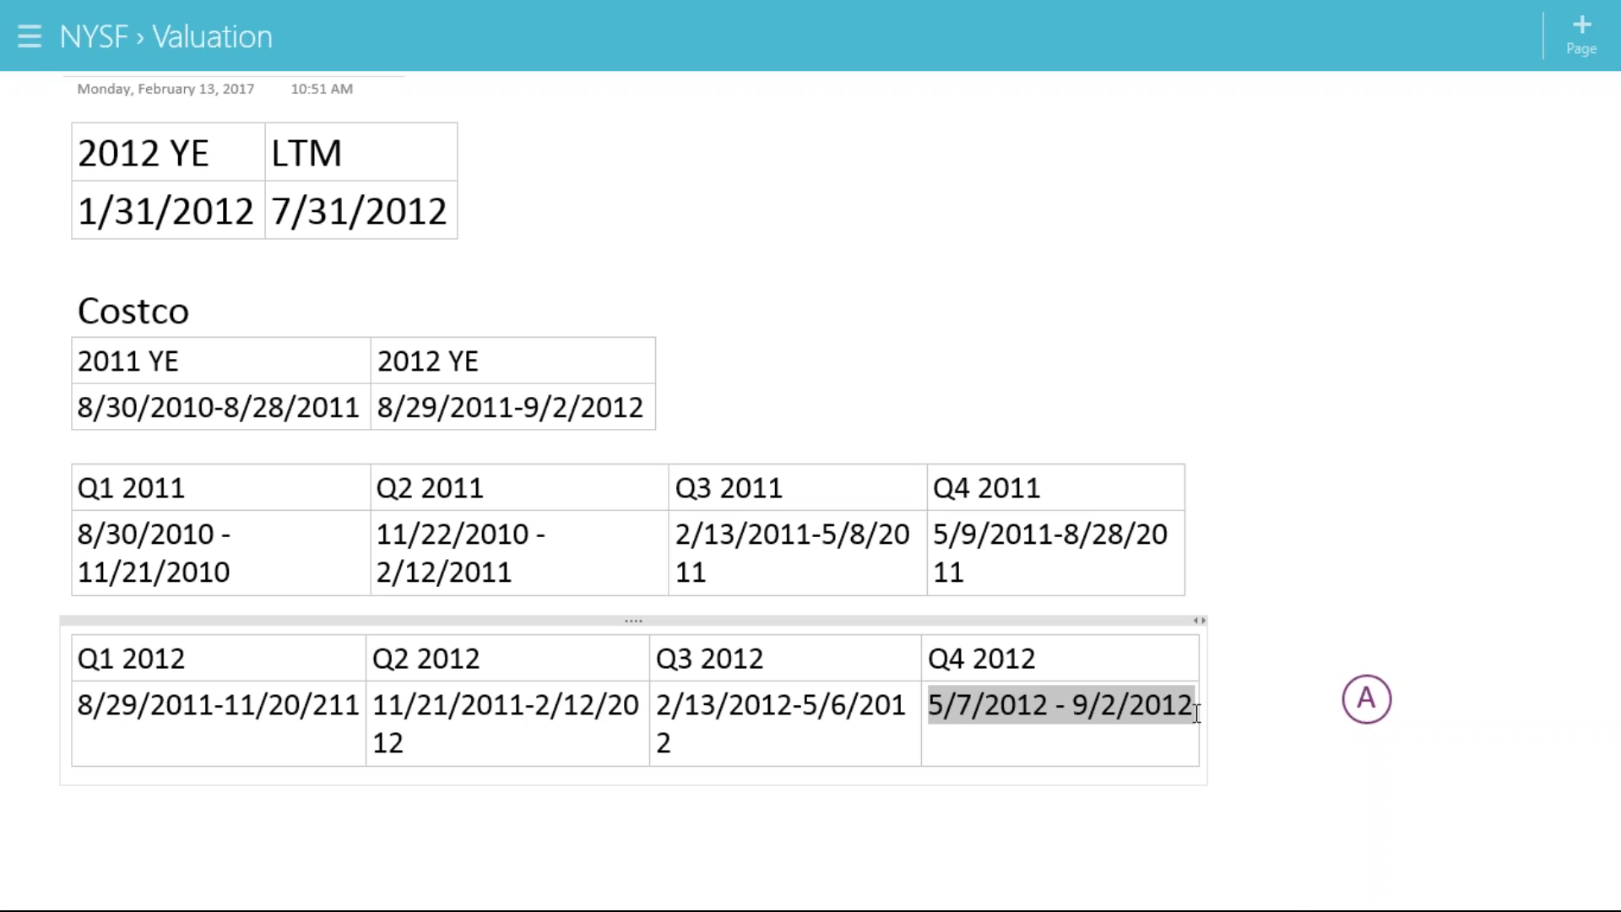
{"action": "left_click", "coordinate": [1059, 727]}
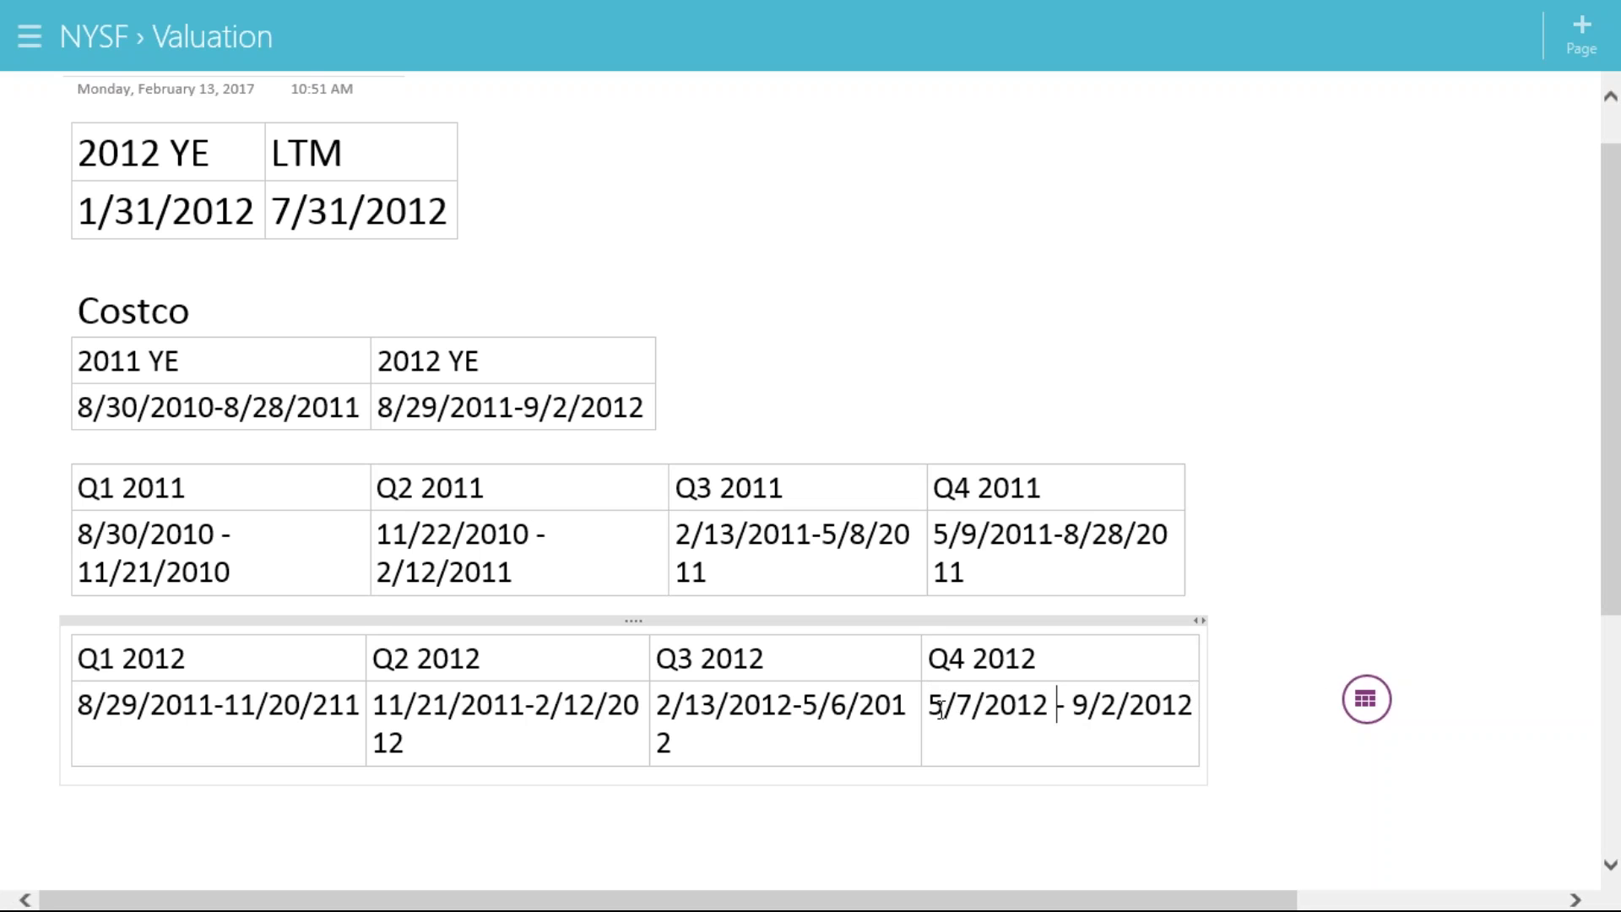
{"action": "left_click_drag", "start_coordinate": [929, 705], "coordinate": [1177, 707]}
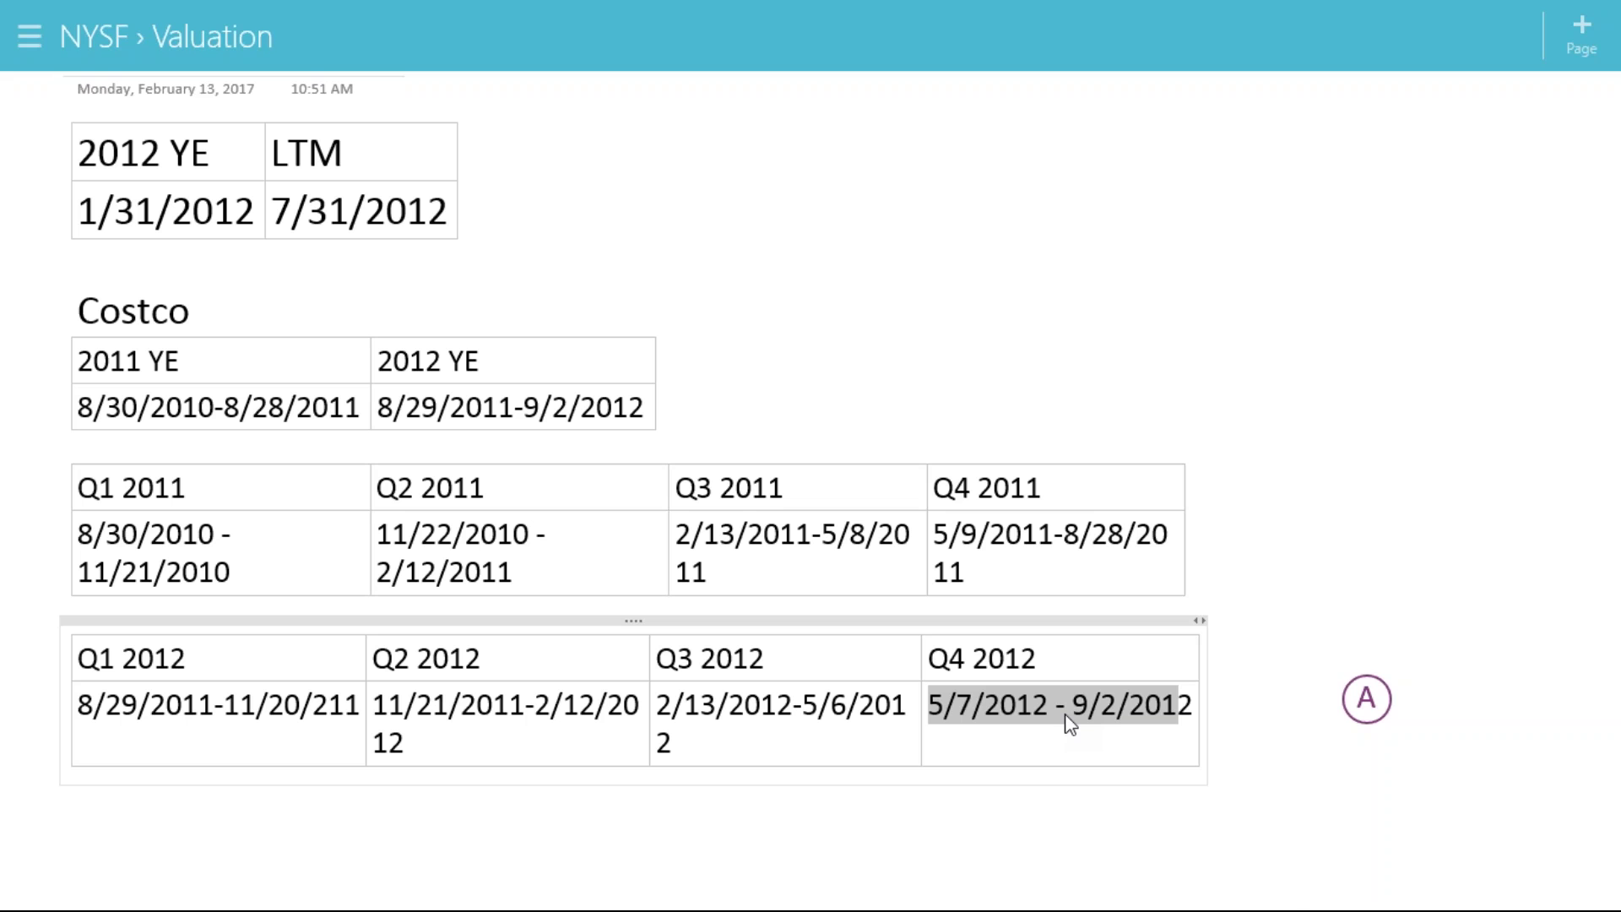
{"action": "left_click", "coordinate": [986, 765]}
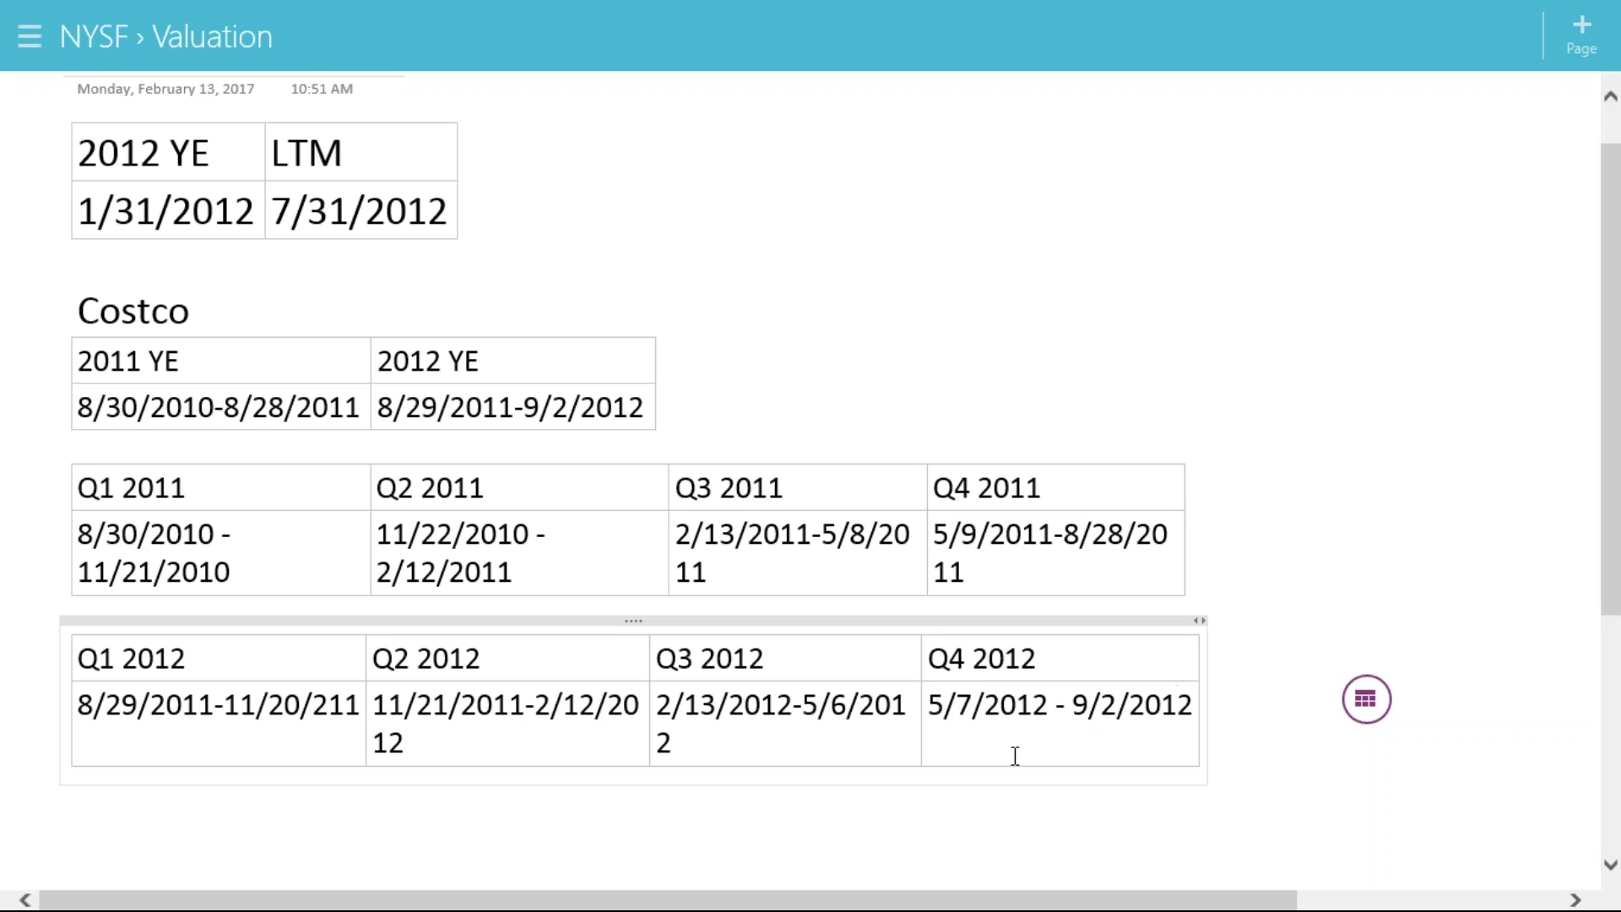
Add a separate note reading 33/119 below the Q4 2012 column
{"action": "left_click", "coordinate": [1035, 830]}
{"action": "type", "text": "119"}
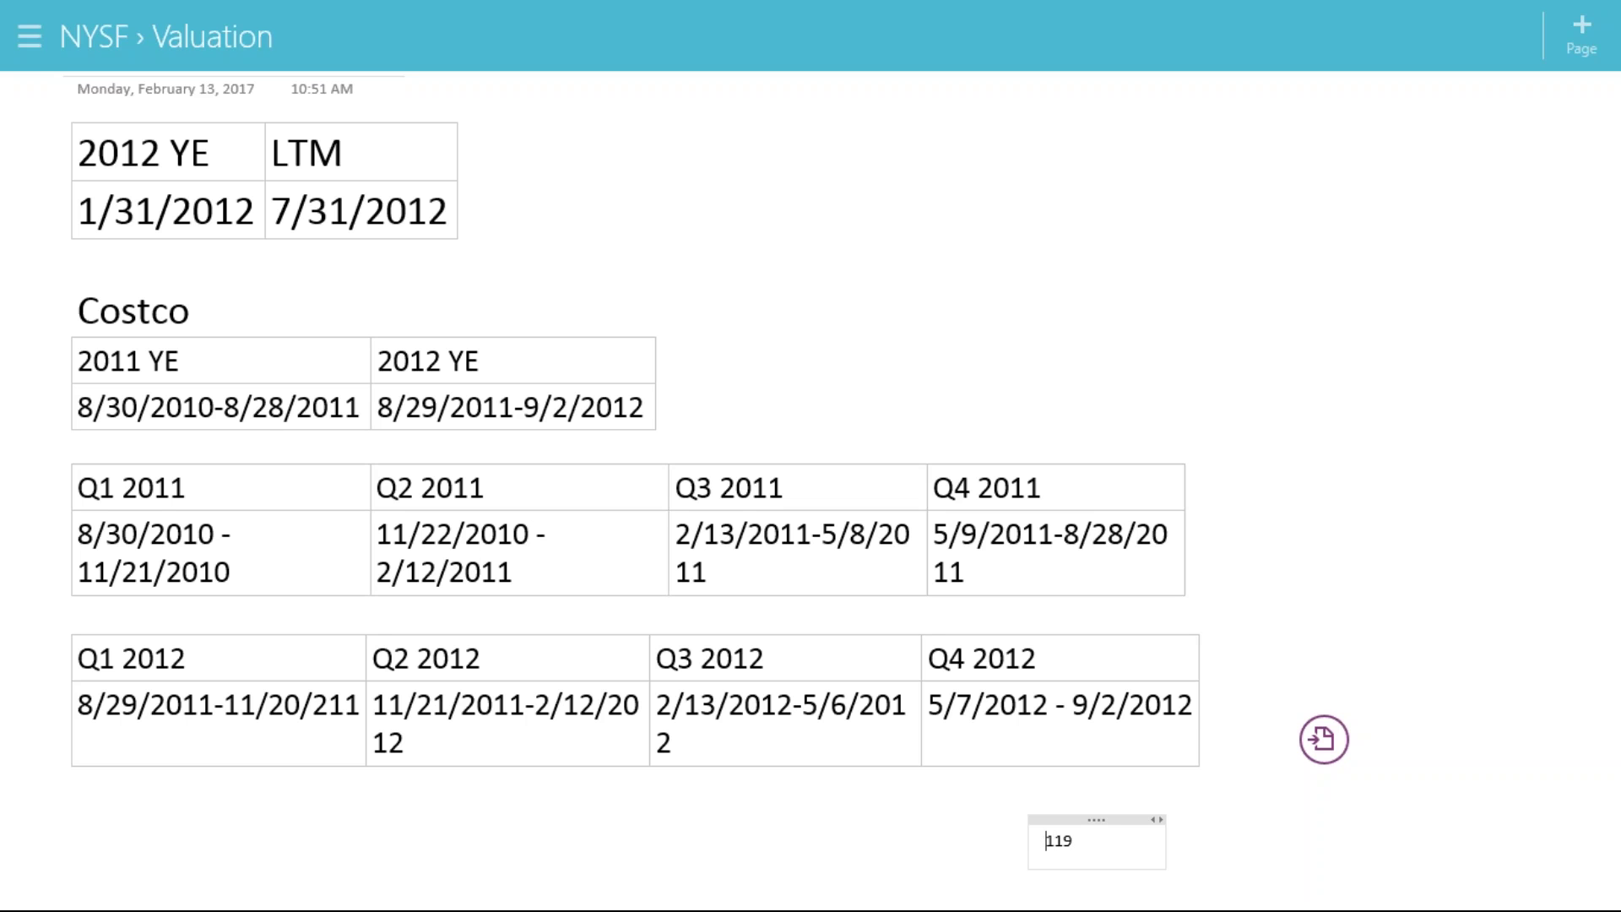
{"action": "type", "text": "33/"}
{"action": "key", "text": "Right"}
{"action": "key", "text": "End"}
Set the 33/119 note's font size to 26 and move it slightly closer beneath the Q4 2012 column
{"action": "key", "text": "shift+Left"}
{"action": "key", "text": "shift+Left"}
{"action": "key", "text": "shift+Left"}
{"action": "key", "text": "shift+Left"}
{"action": "key", "text": "shift+Left"}
{"action": "key", "text": "shift+Left"}
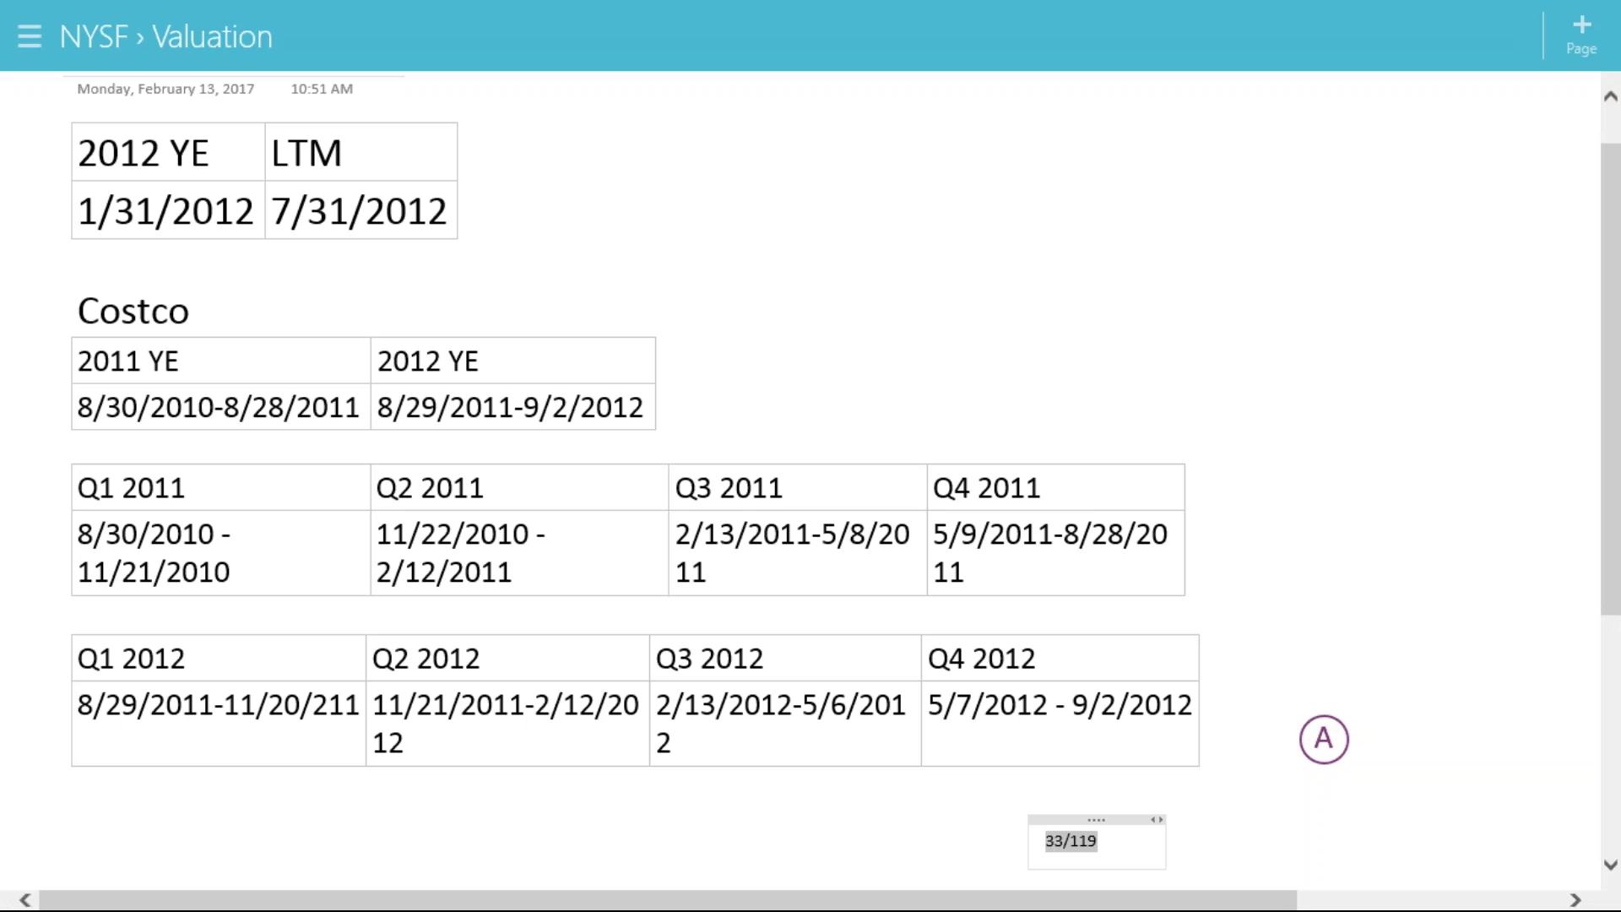
{"action": "left_click", "coordinate": [1323, 738]}
{"action": "left_click", "coordinate": [1272, 669]}
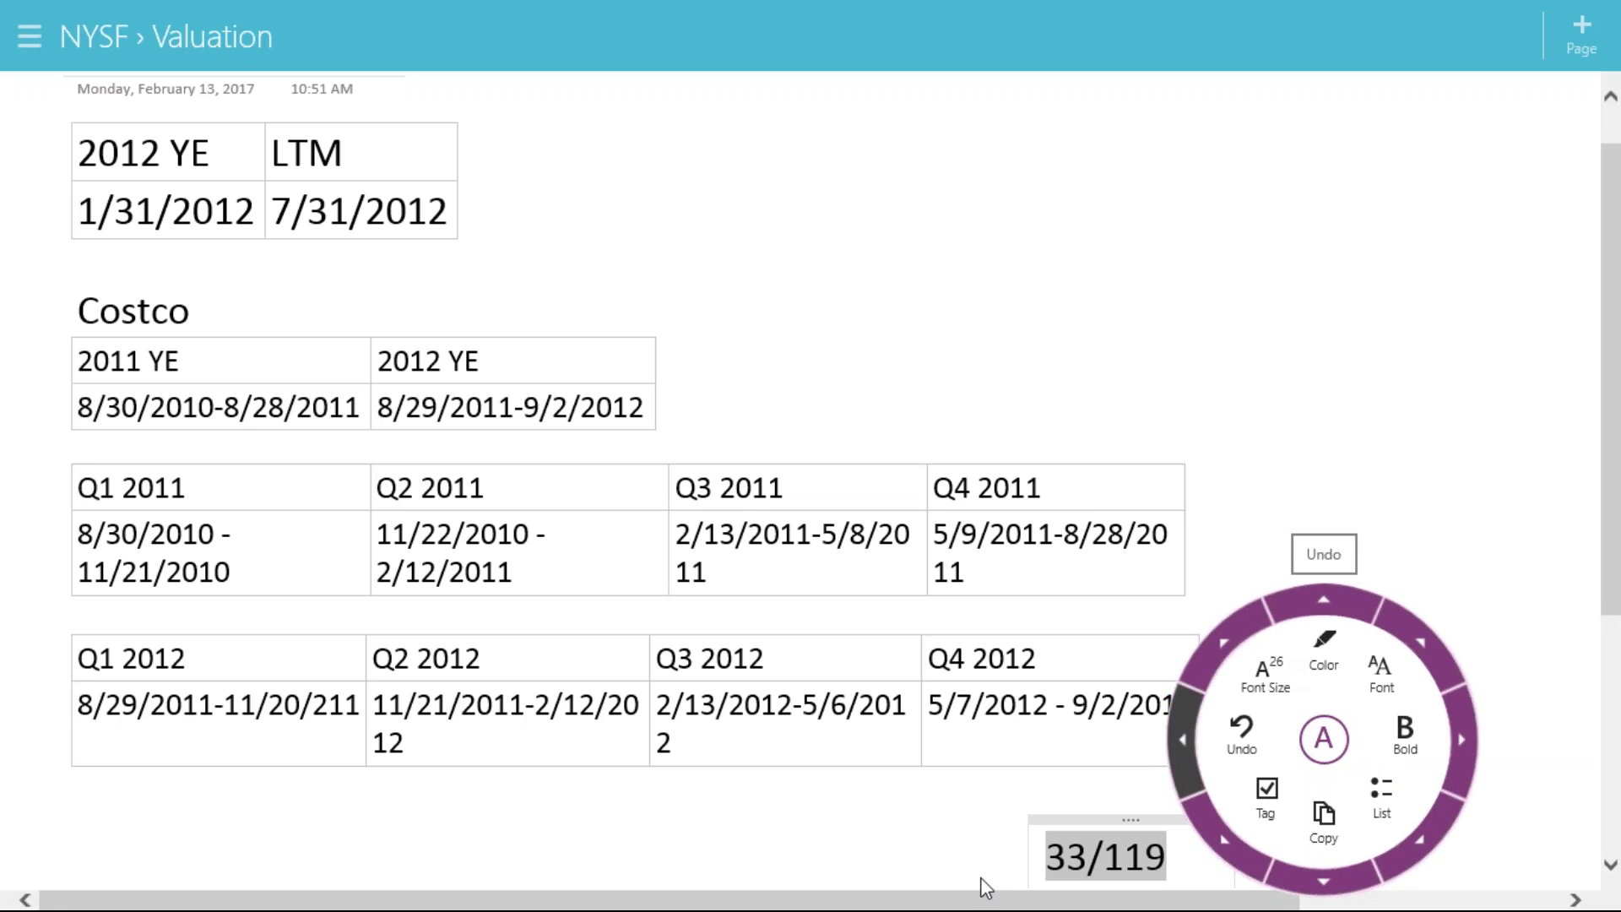
{"action": "left_click", "coordinate": [912, 792]}
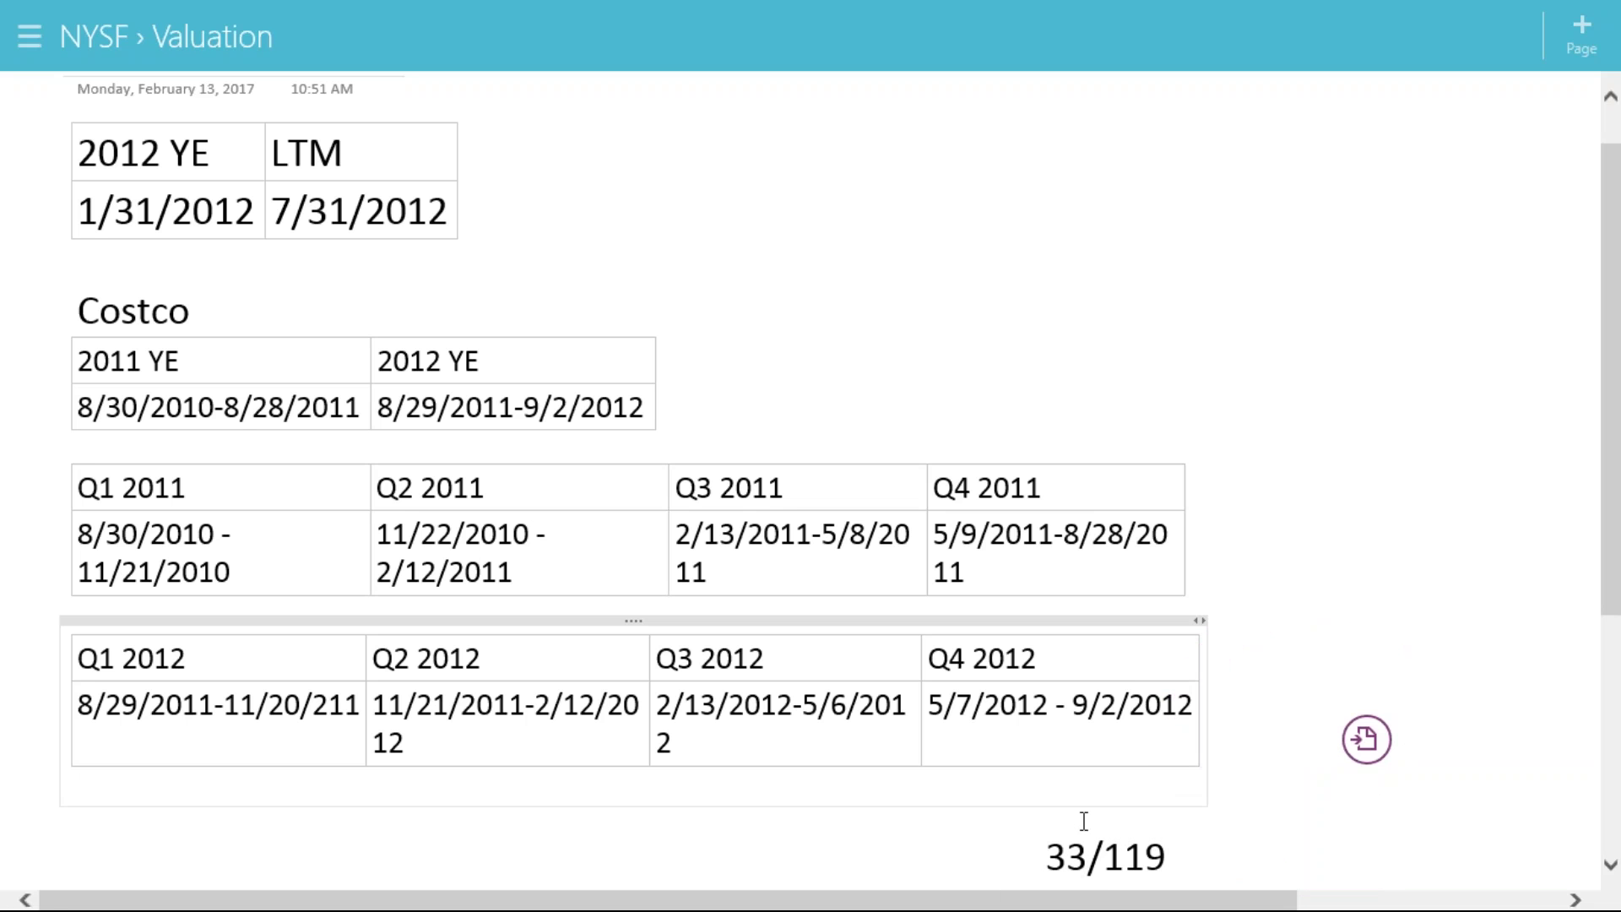
{"action": "left_click_drag", "start_coordinate": [1065, 809], "coordinate": [1036, 787]}
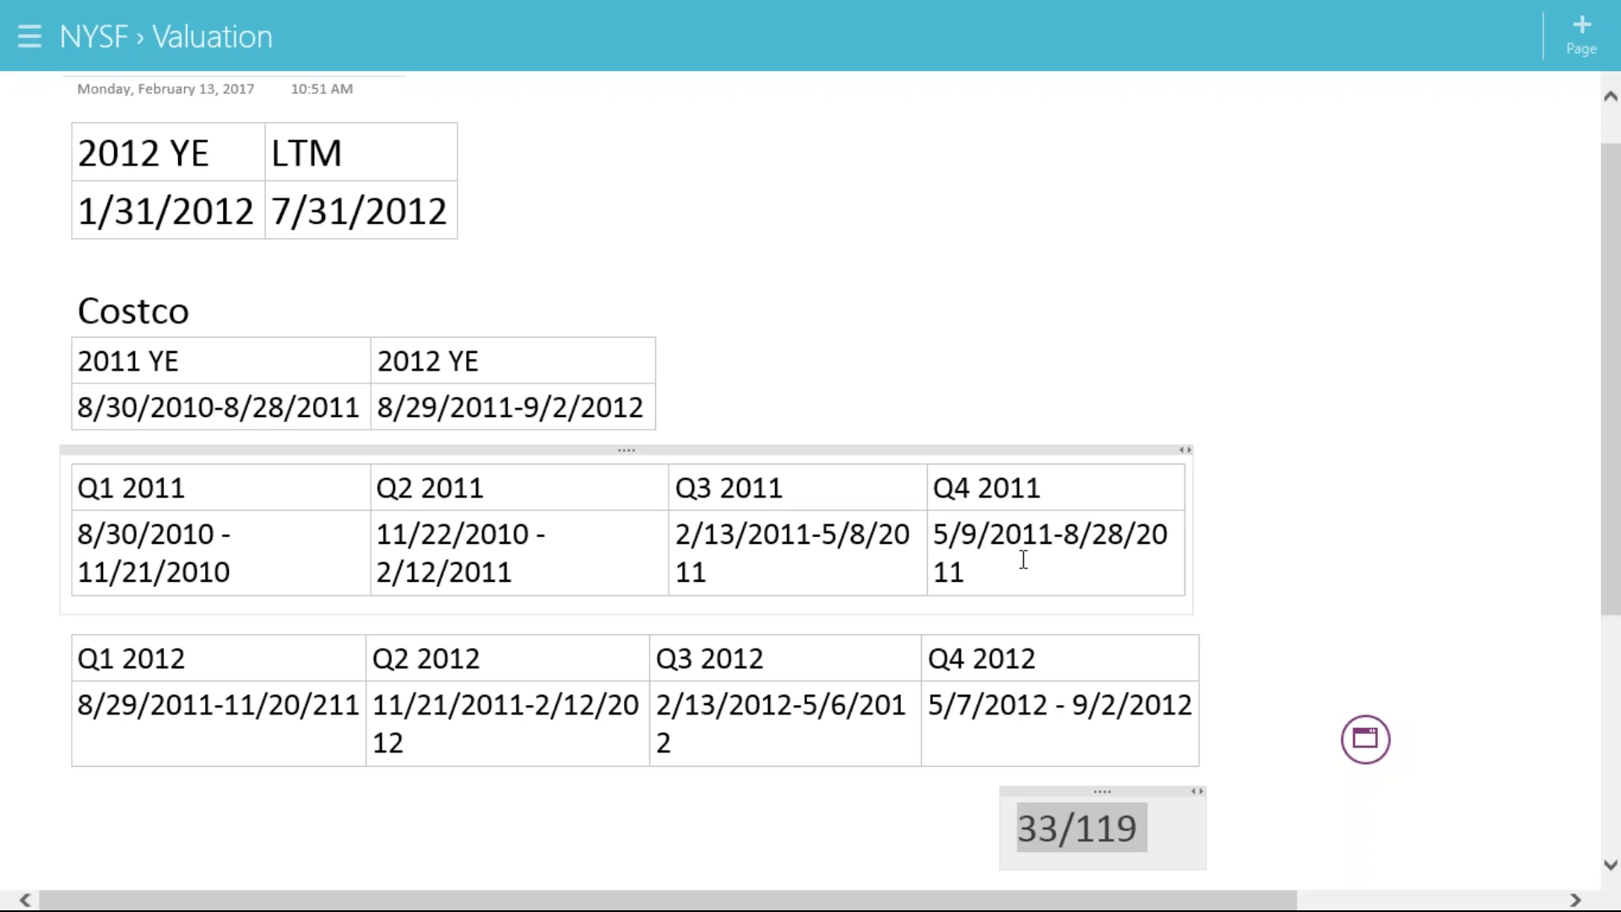
Add a separate note reading 28/112 beside the Q4 2011 column of the 2011 quarters table
{"action": "left_click_drag", "start_coordinate": [1023, 557], "coordinate": [940, 491]}
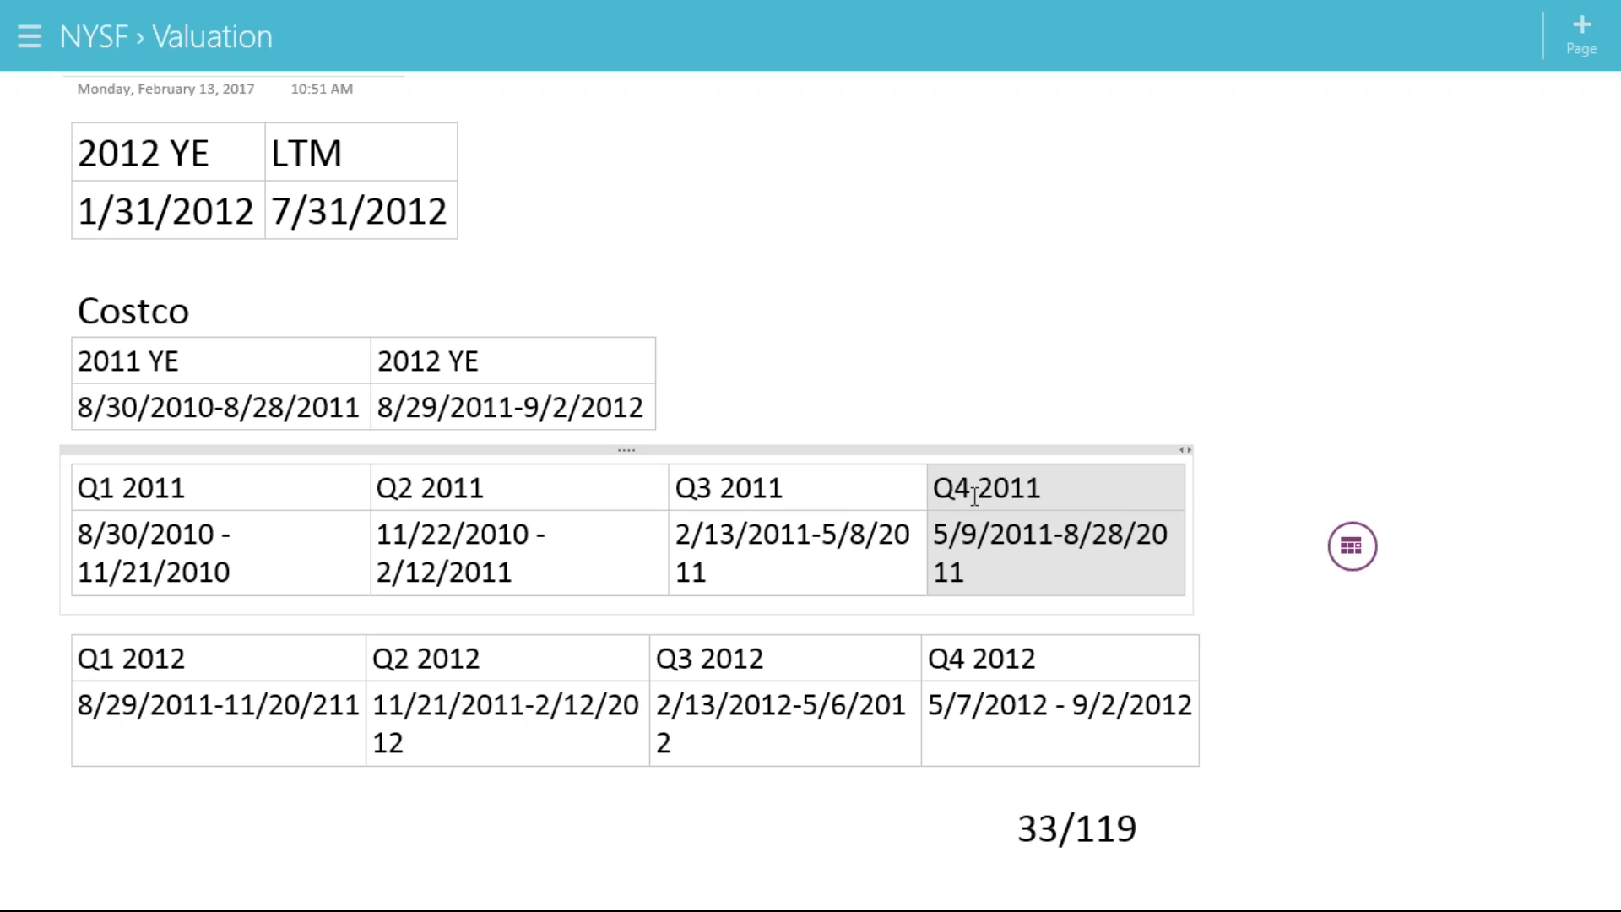
{"action": "left_click", "coordinate": [1250, 489]}
{"action": "type", "text": "112"}
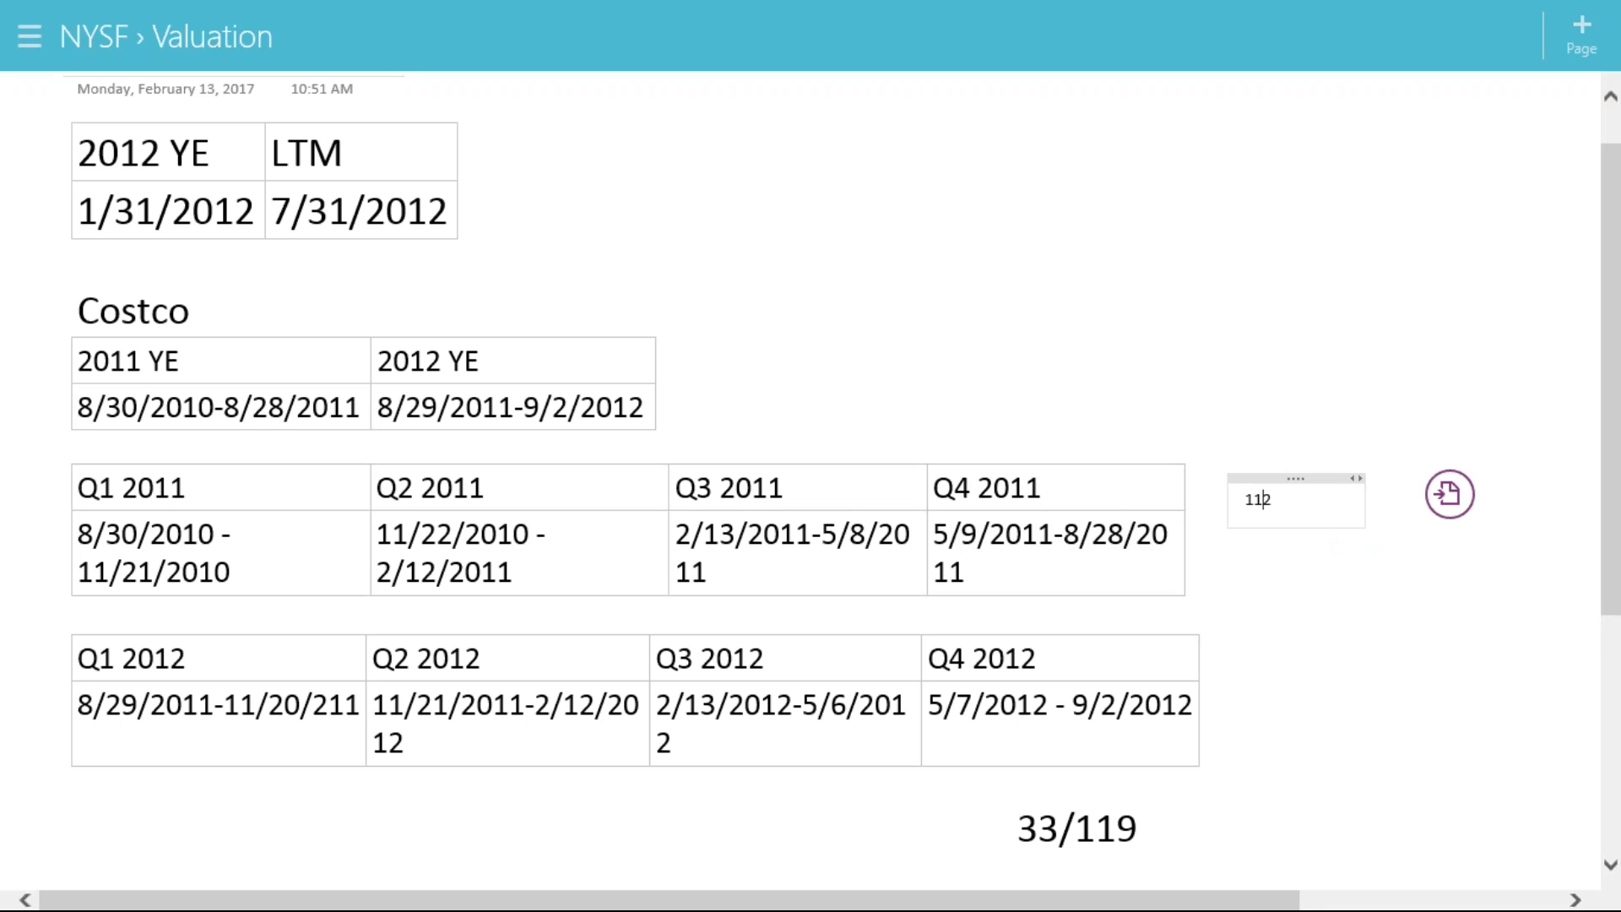
{"action": "key", "text": "Home"}
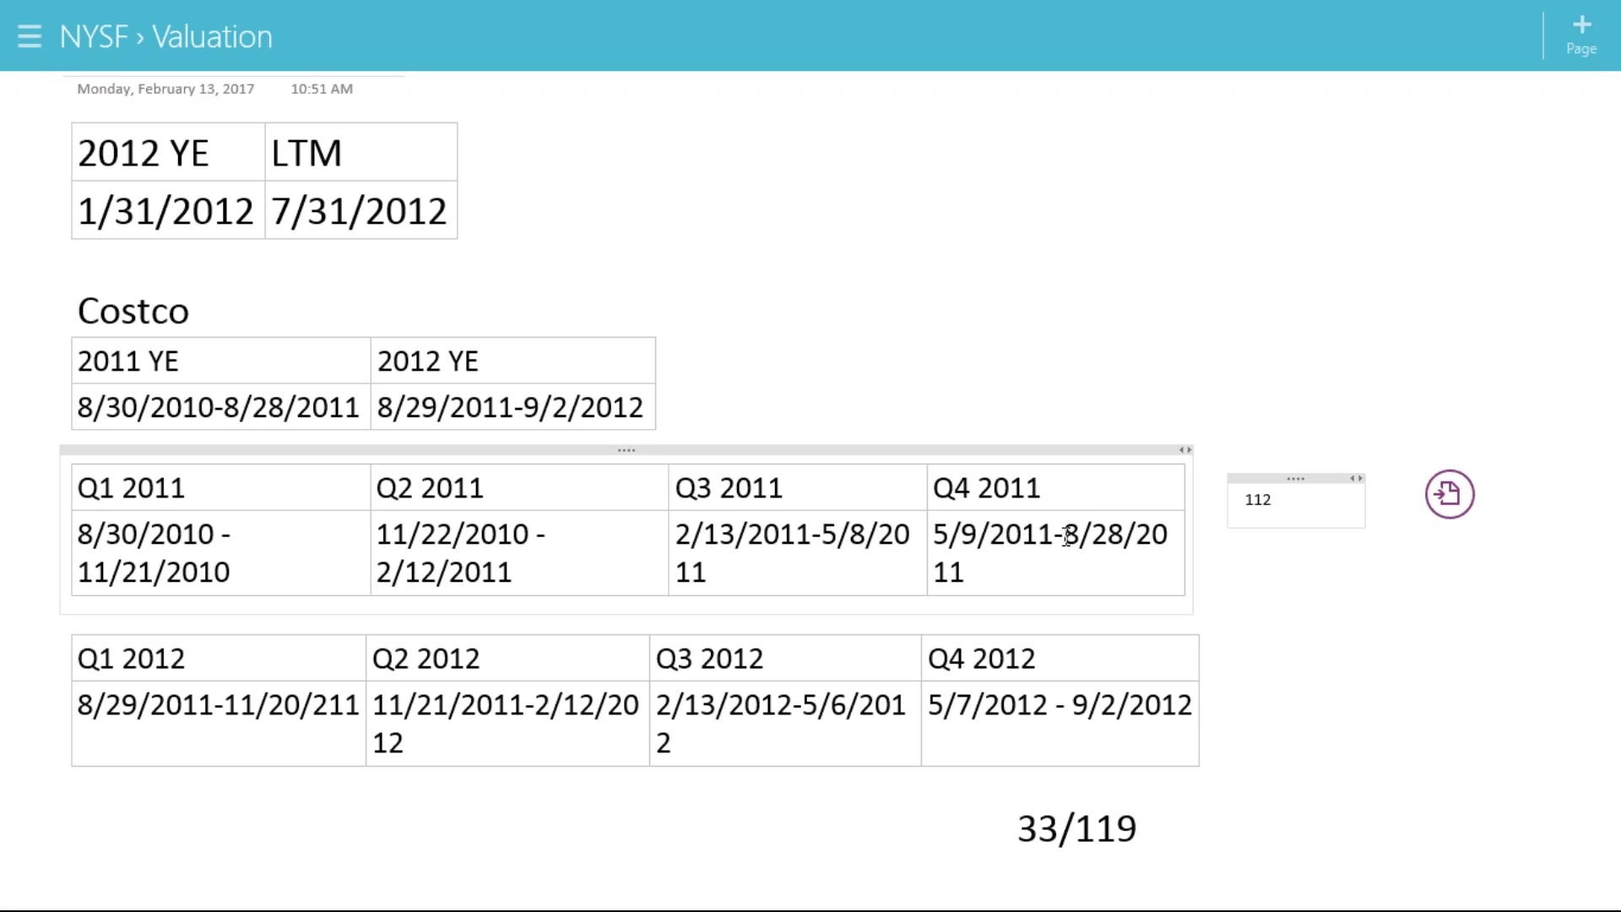
{"action": "type", "text": "28"}
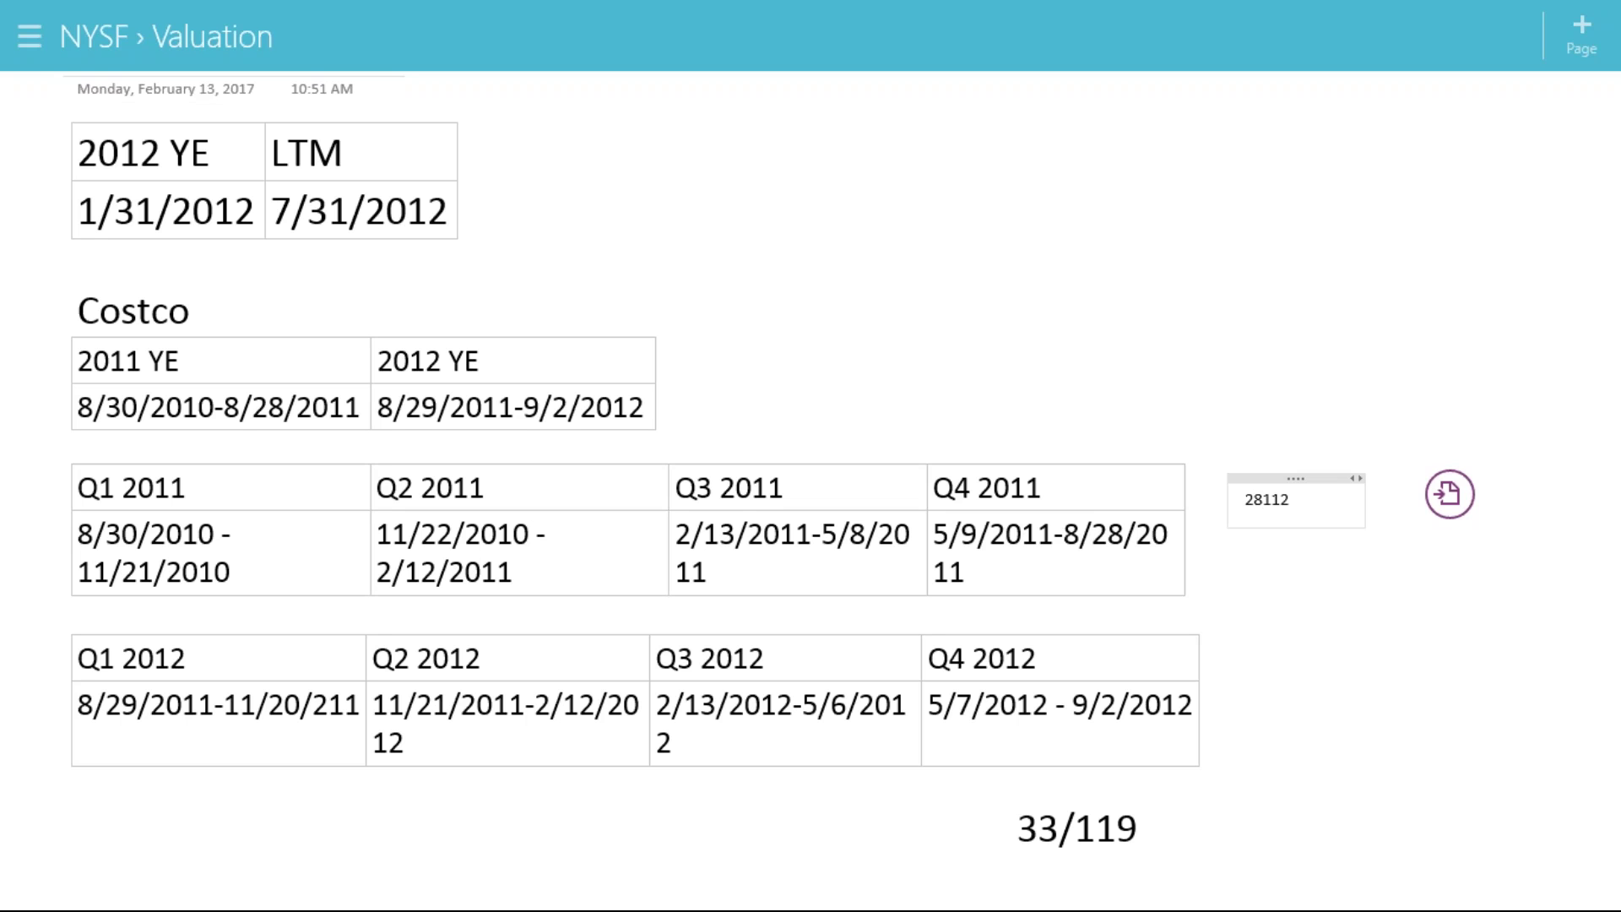
{"action": "type", "text": "/"}
Set the 28/112 note's font size to 26
{"action": "key", "text": "shift+Left"}
{"action": "key", "text": "shift+Left"}
{"action": "key", "text": "shift+Left"}
{"action": "key", "text": "shift+Left"}
{"action": "key", "text": "shift+Left"}
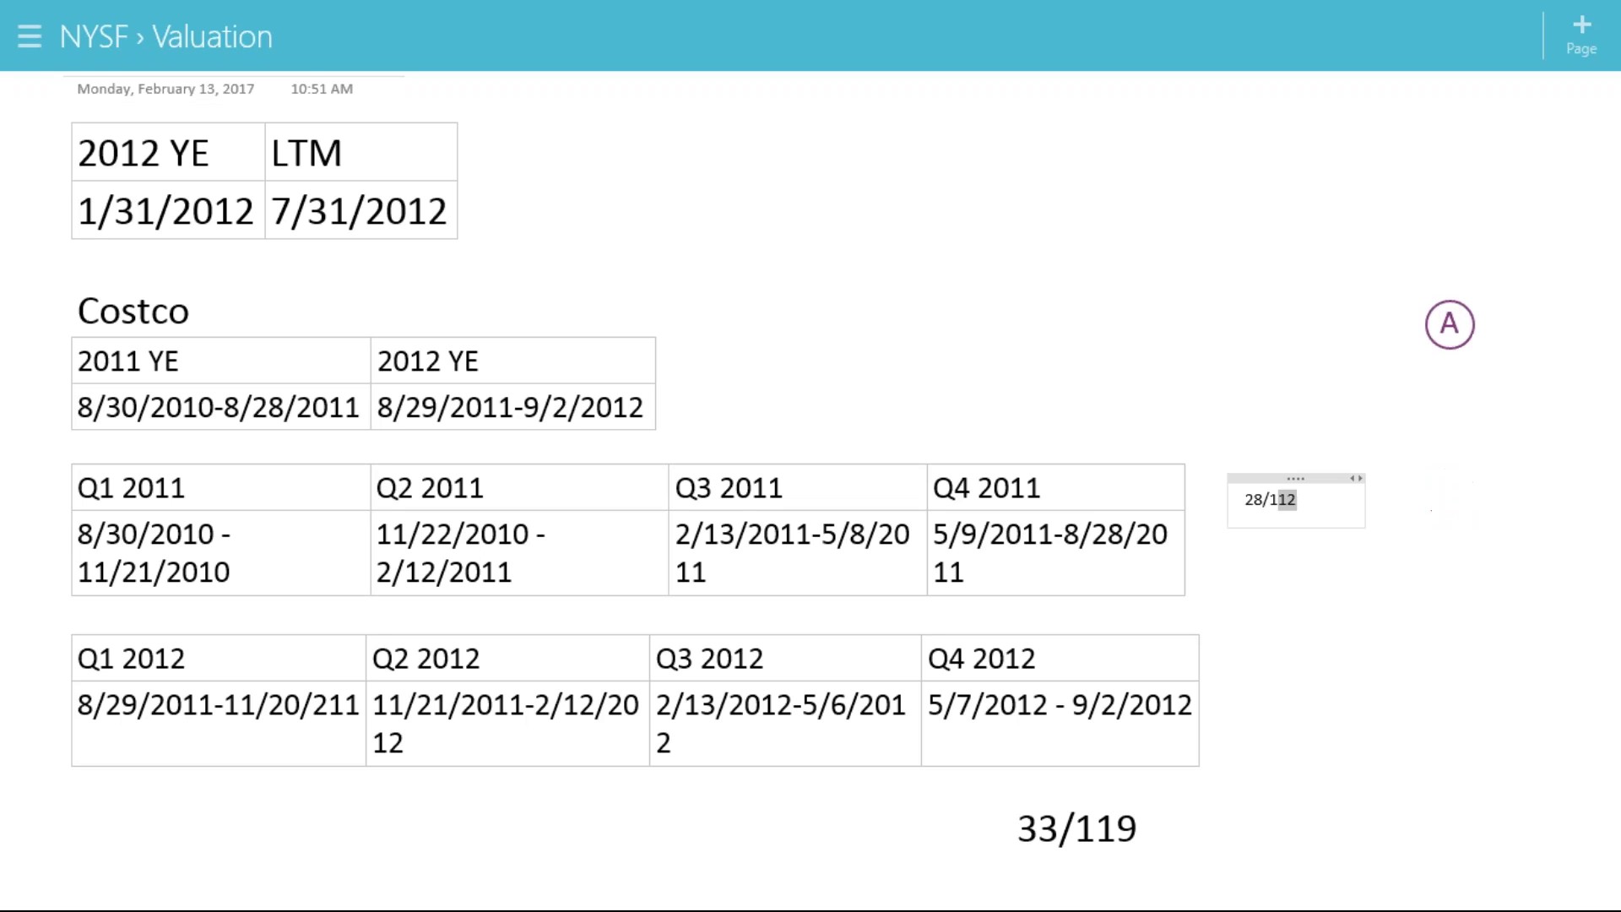
{"action": "key", "text": "shift+Left"}
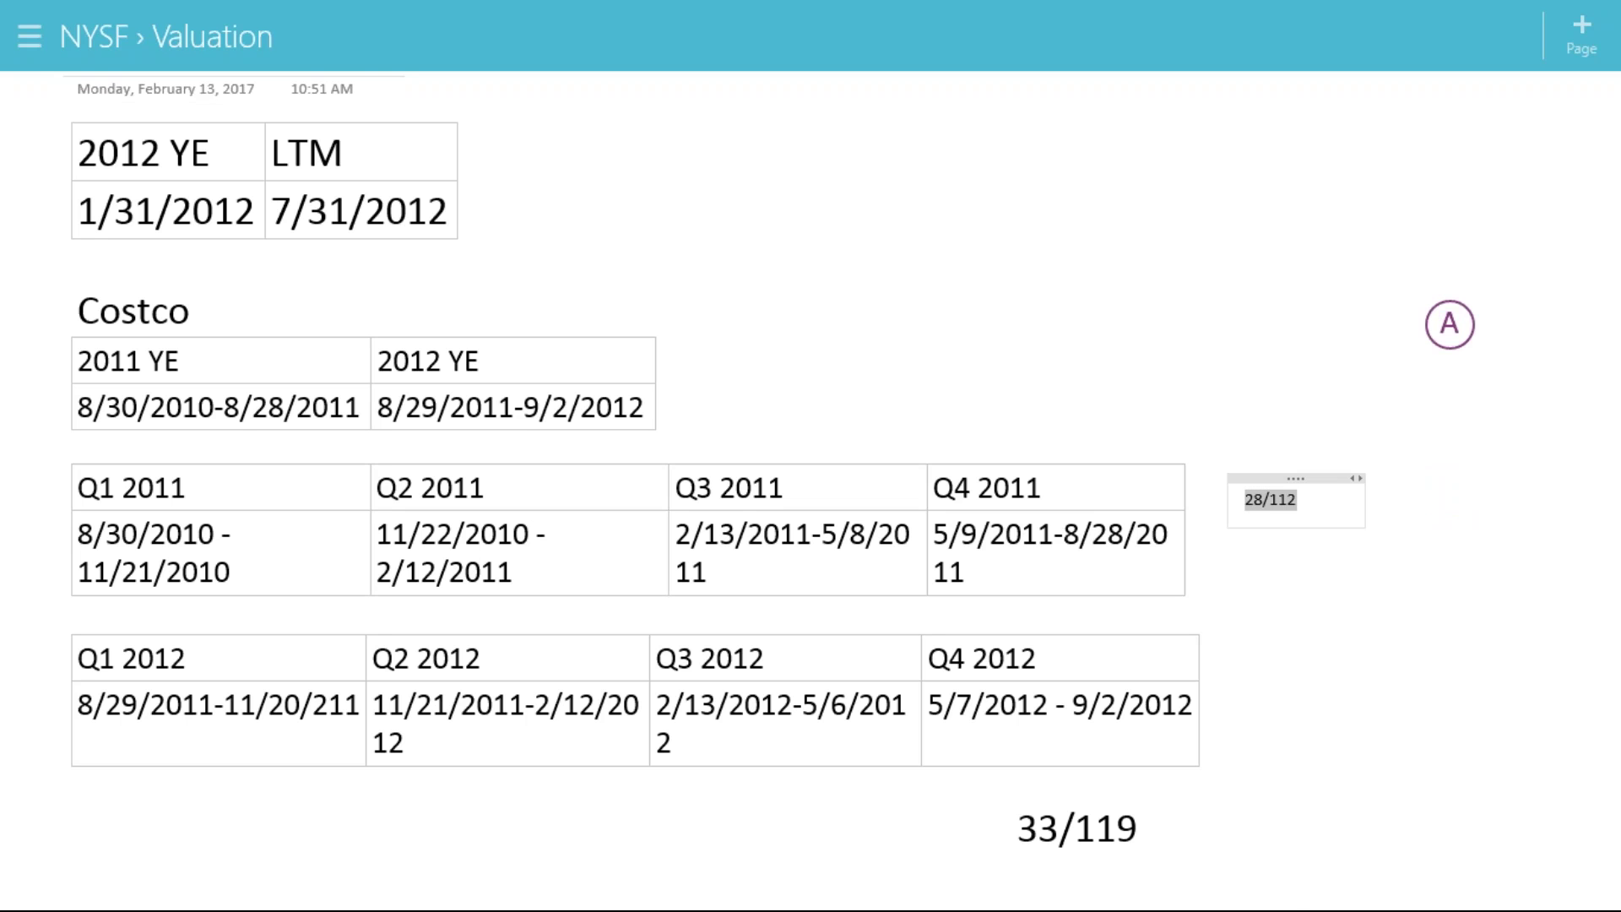
{"action": "left_click", "coordinate": [1448, 334]}
{"action": "left_click", "coordinate": [1389, 272]}
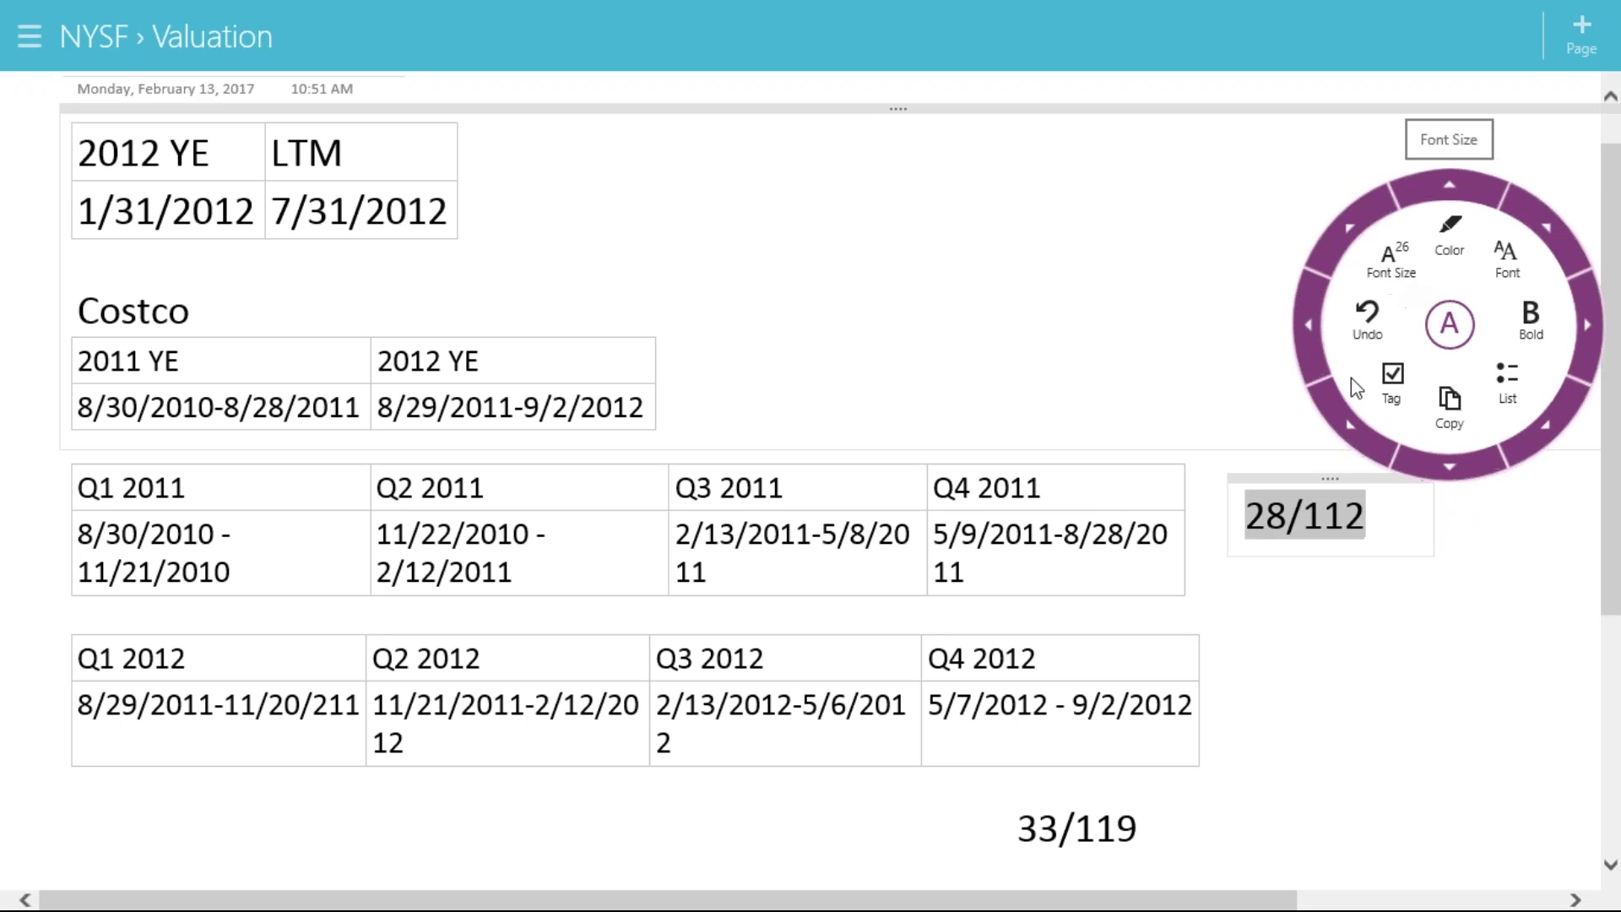
{"action": "left_click", "coordinate": [1307, 519]}
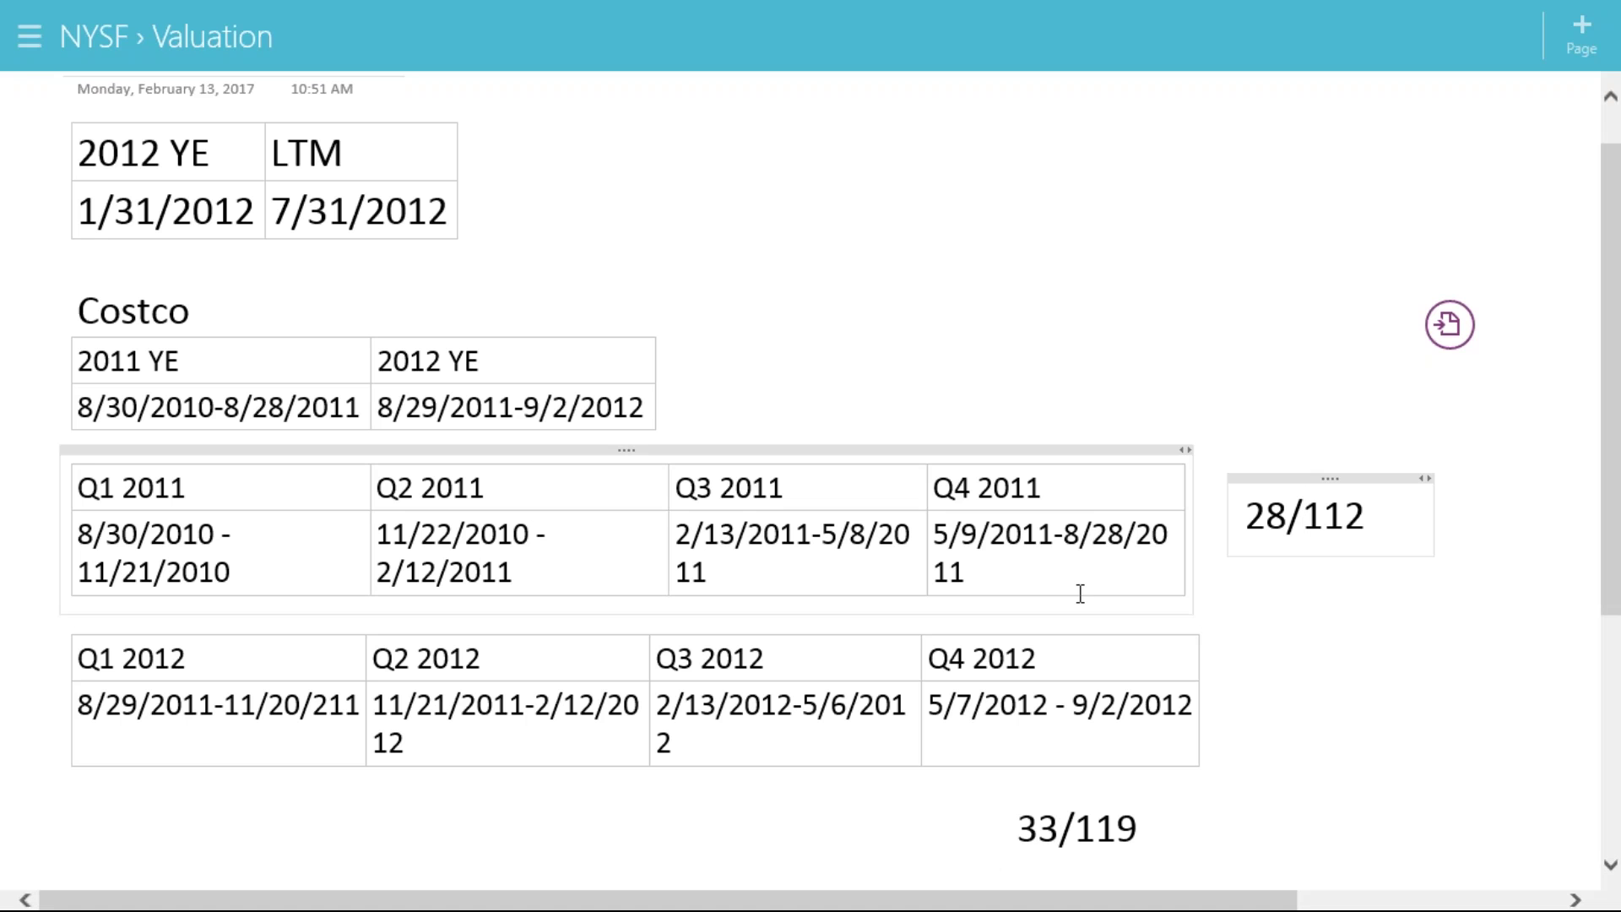
Review the Q4 2011 and 2012 year-end date ranges and switch to the Costco Comp sheet in Excel
{"action": "left_click", "coordinate": [1065, 534]}
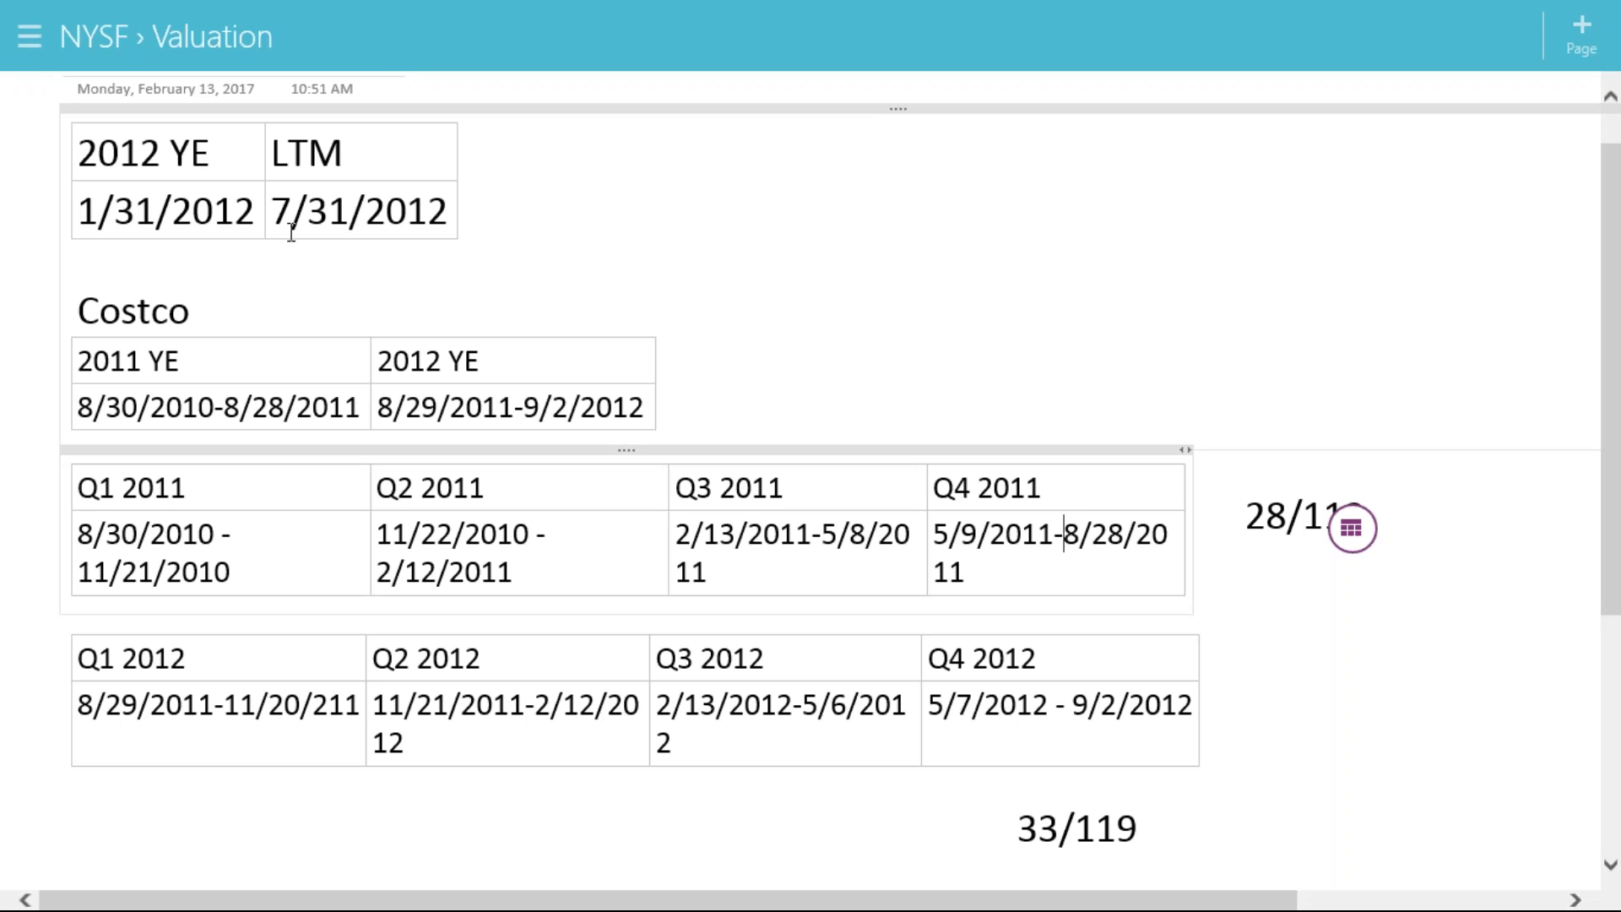
{"action": "left_click_drag", "start_coordinate": [378, 407], "coordinate": [658, 398]}
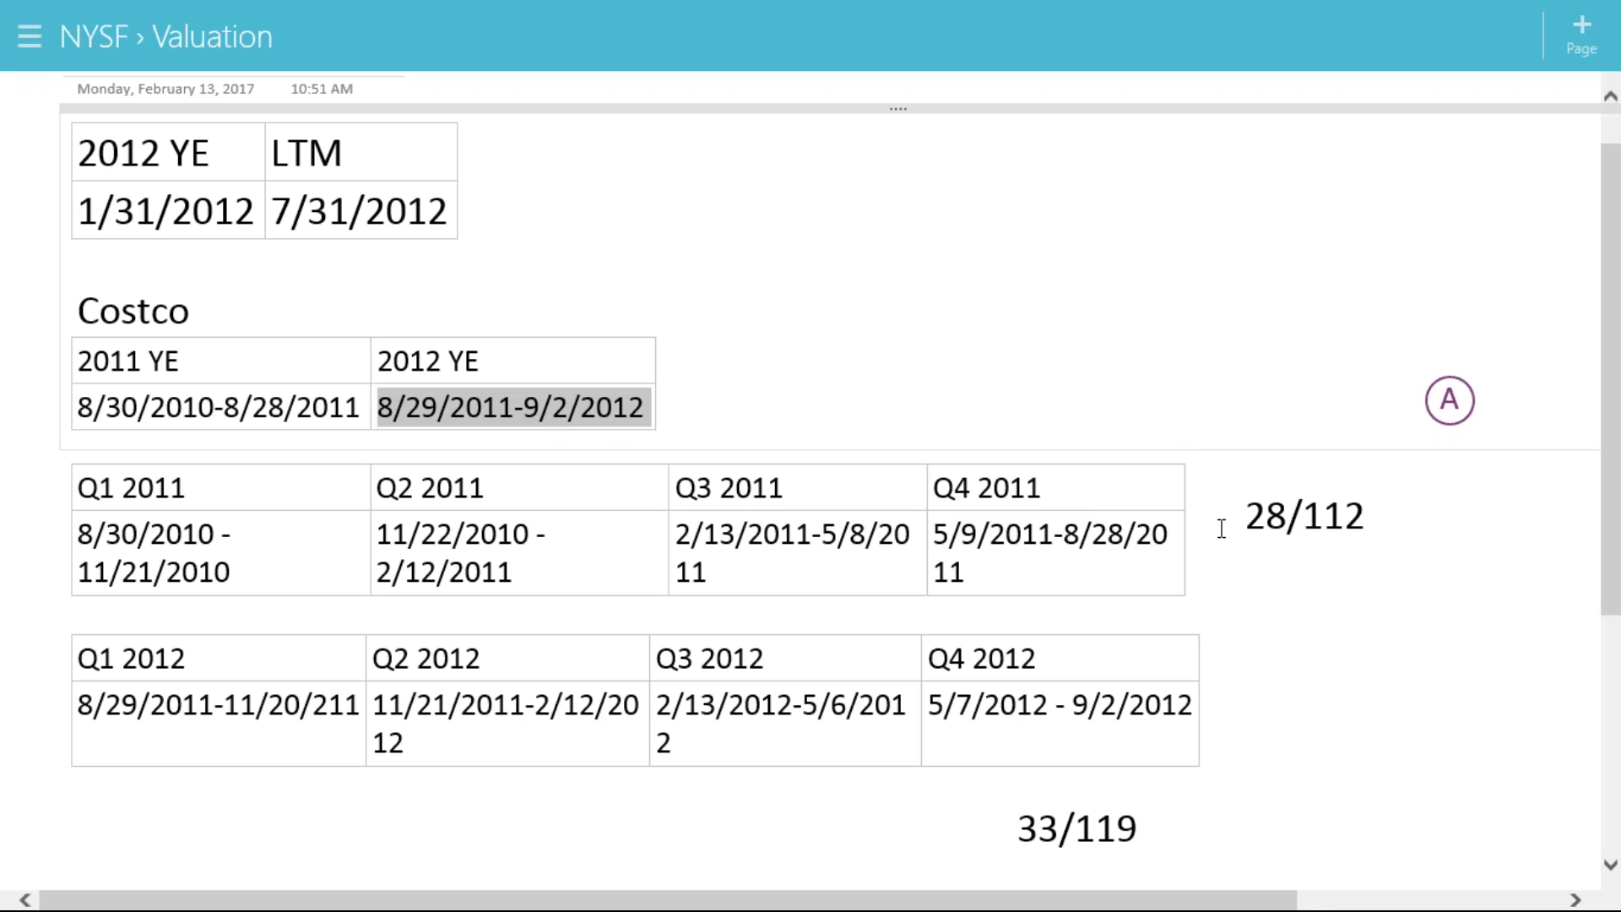
{"action": "left_click", "coordinate": [391, 412]}
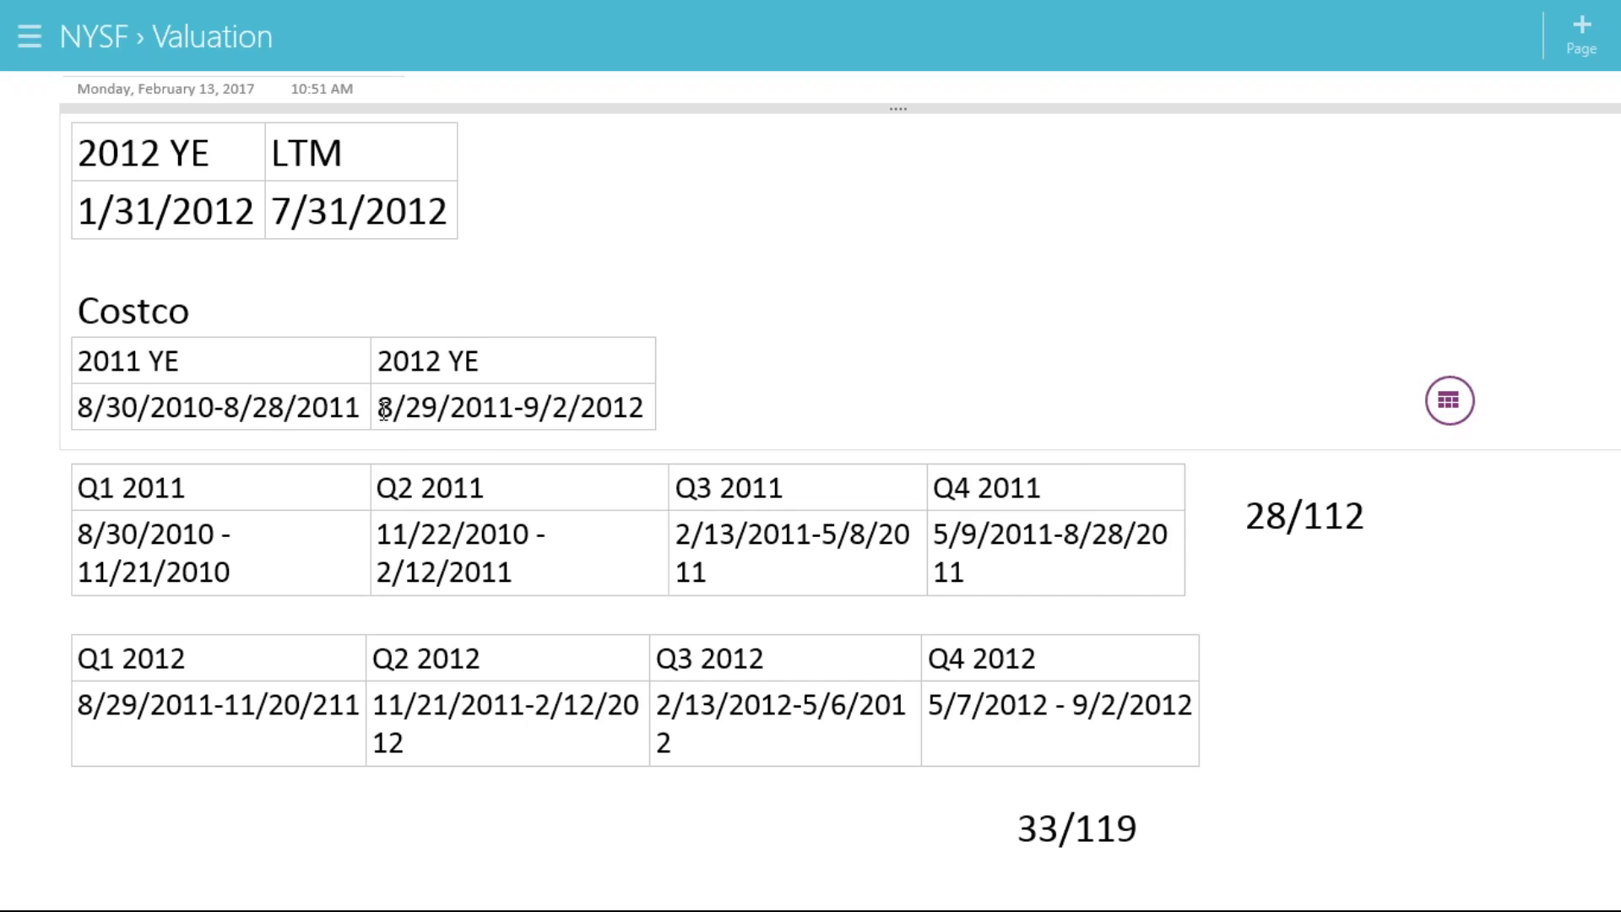
{"action": "key", "text": "alt+Tab"}
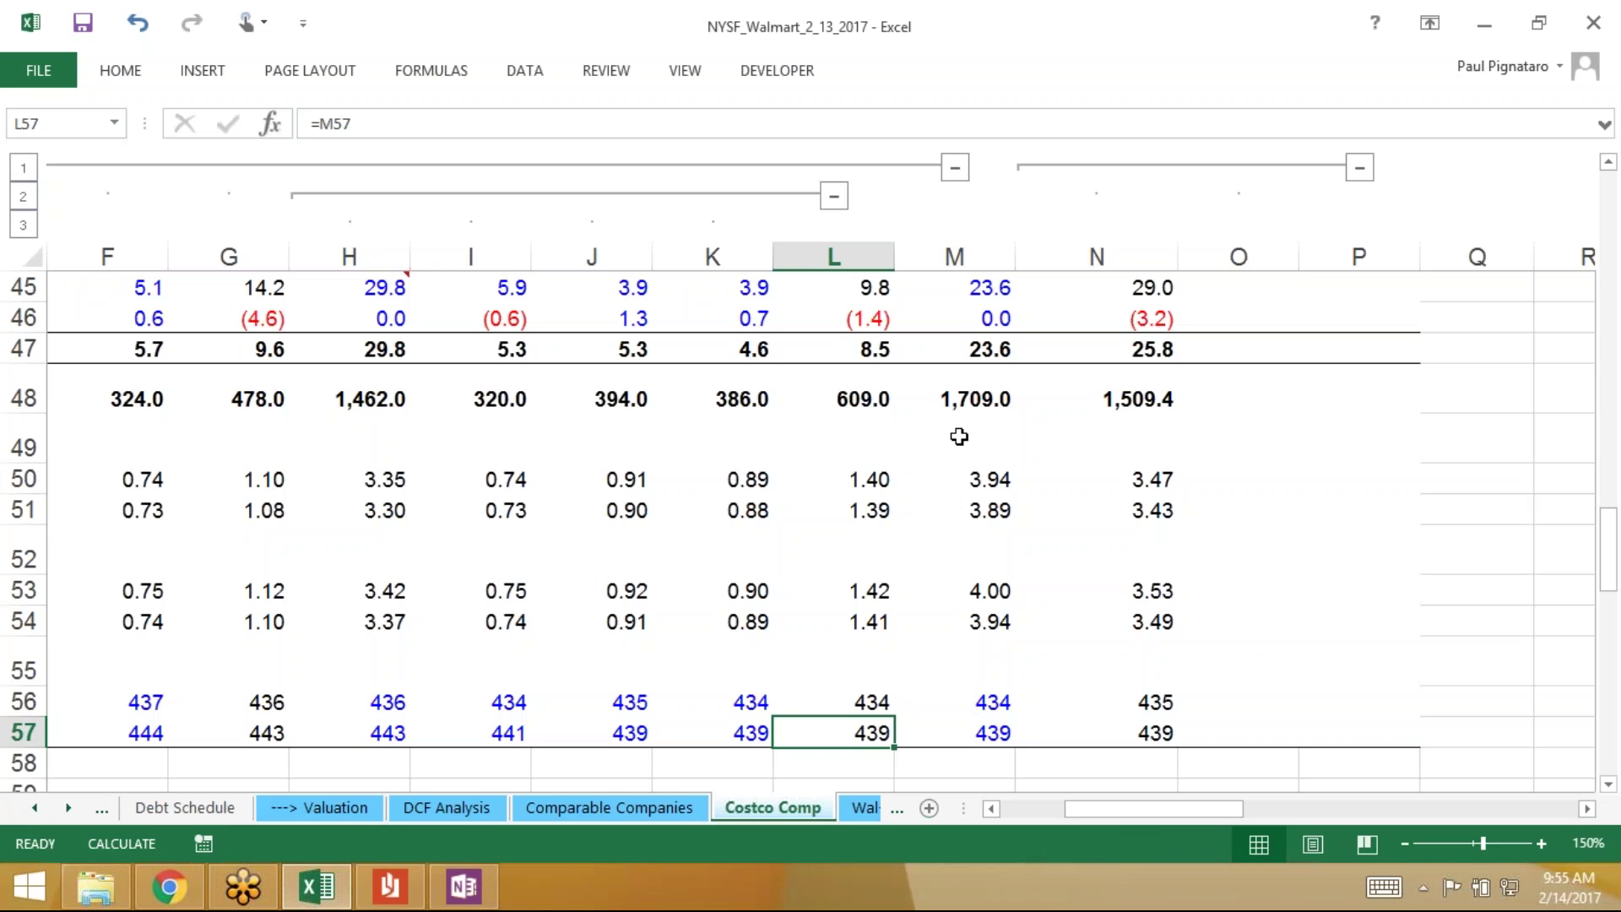
Start the LTM 2012 formula in O7 as 2012A minus Q4 2012E times 33/119 (=M7-L7*33/119)
{"action": "scroll", "coordinate": [959, 437], "scroll_direction": "up", "scroll_amount": 6}
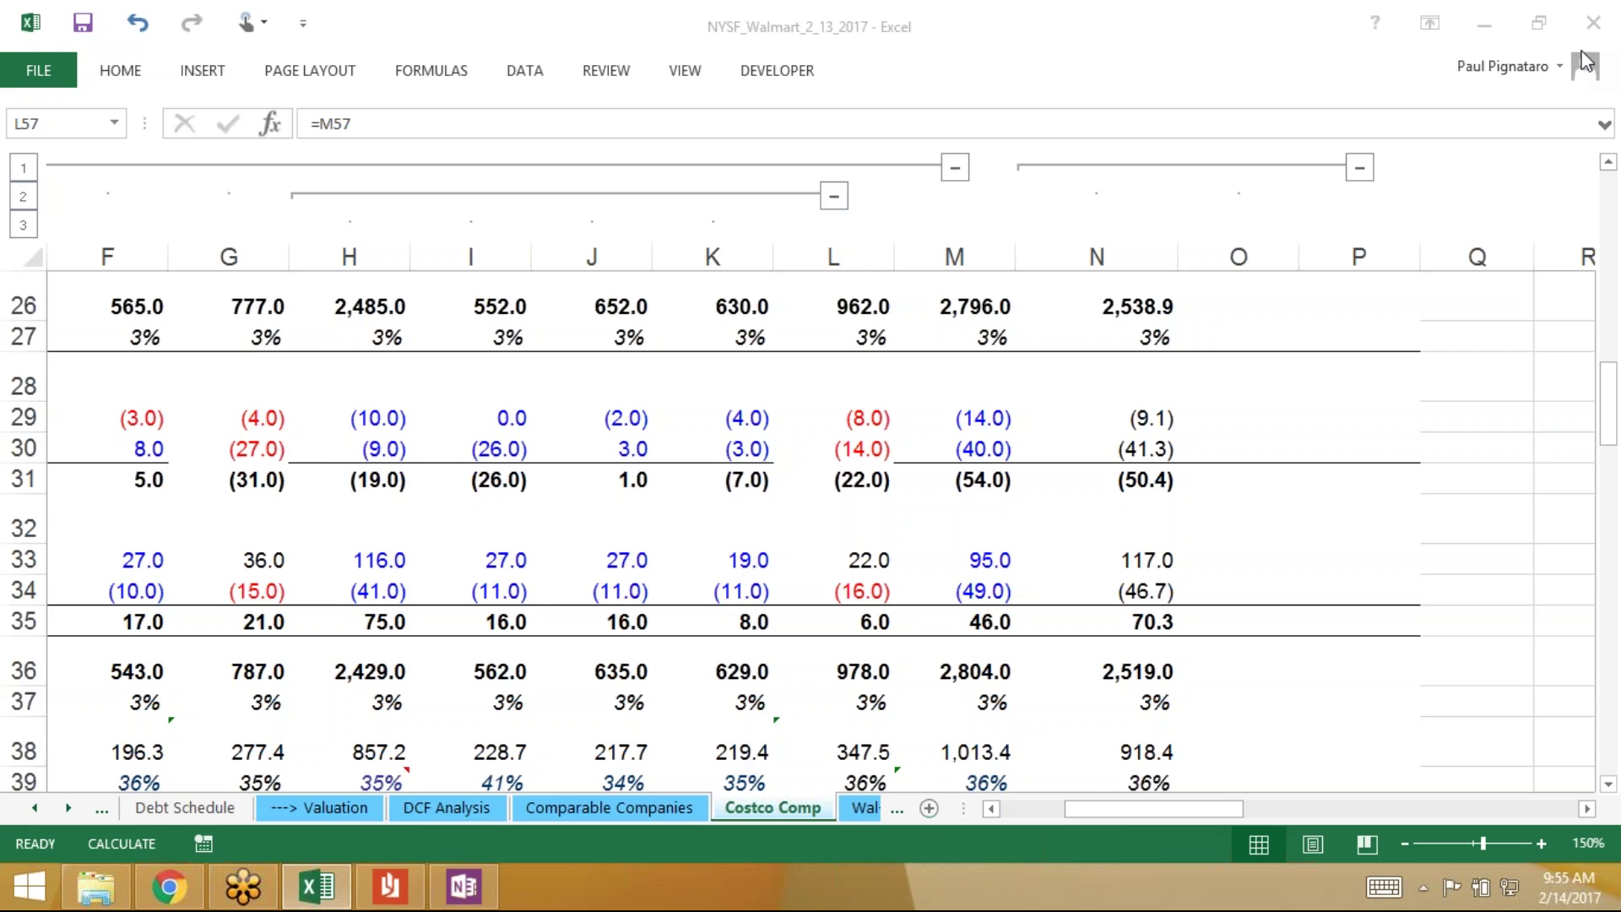
{"action": "scroll", "coordinate": [1331, 426], "scroll_direction": "up", "scroll_amount": 8}
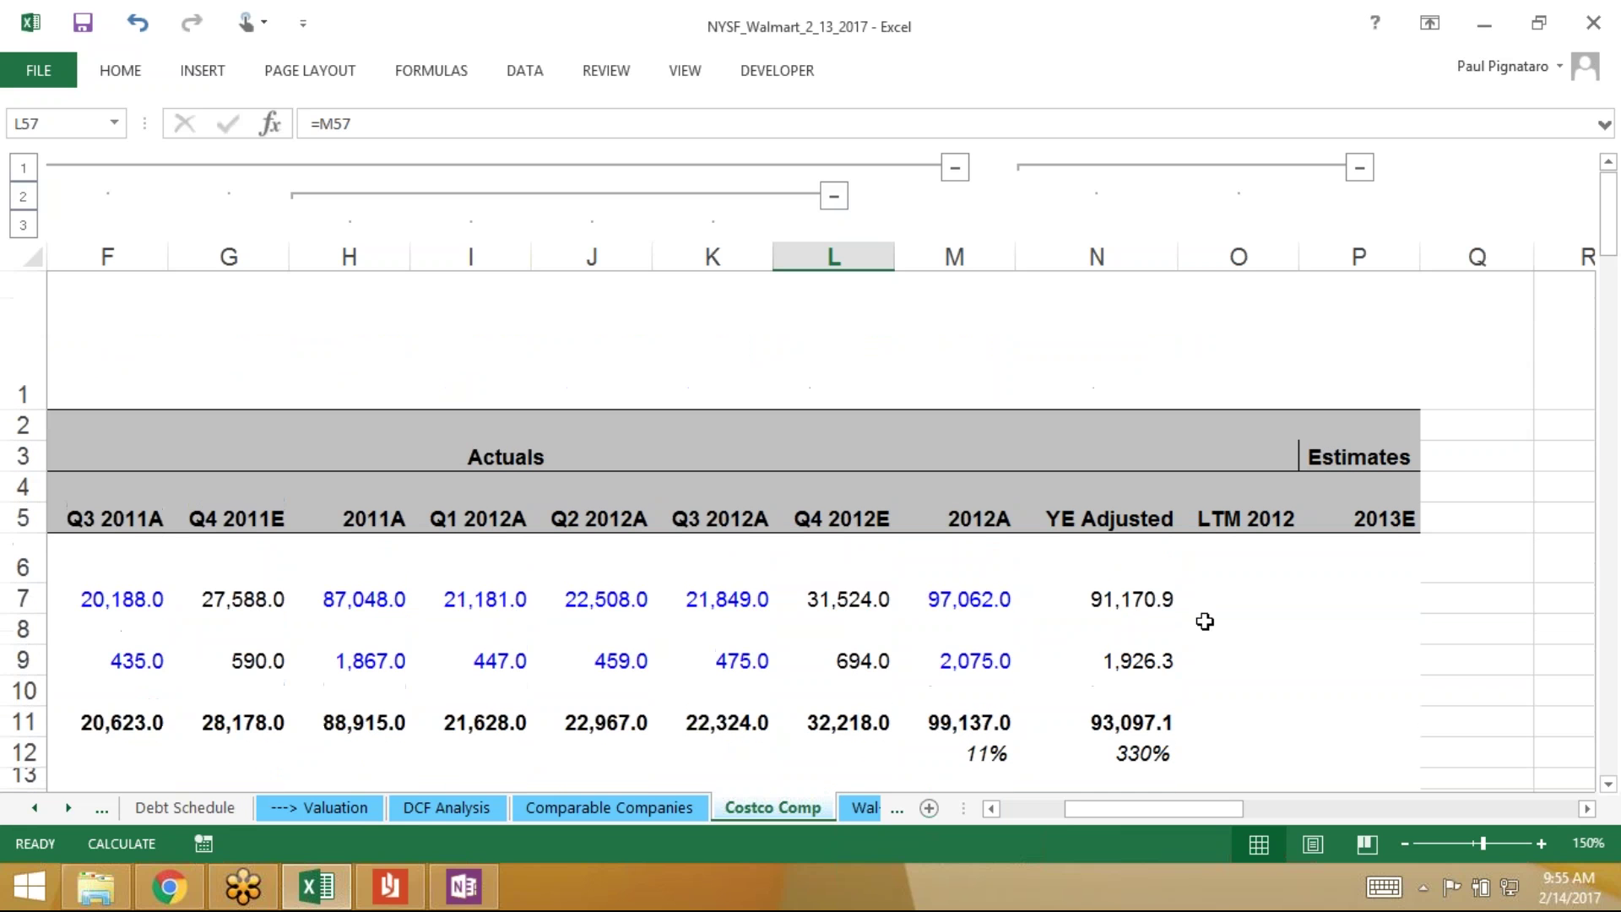
{"action": "left_click", "coordinate": [1215, 660]}
{"action": "left_click", "coordinate": [1233, 600]}
{"action": "type", "text": "="}
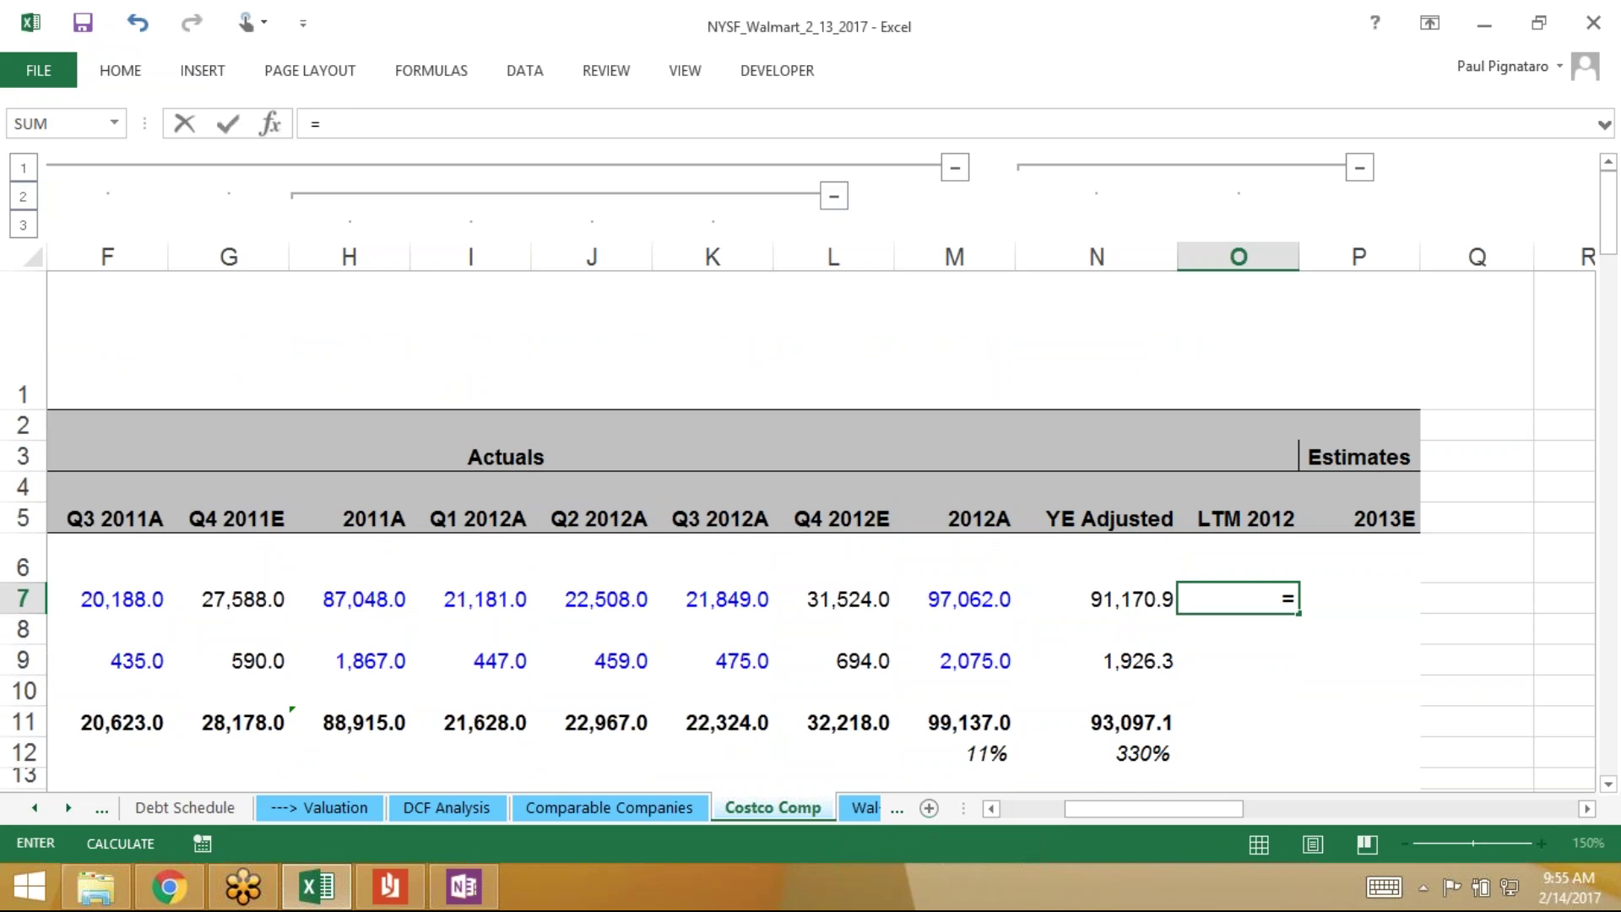
{"action": "key", "text": "Left"}
{"action": "key", "text": "Left"}
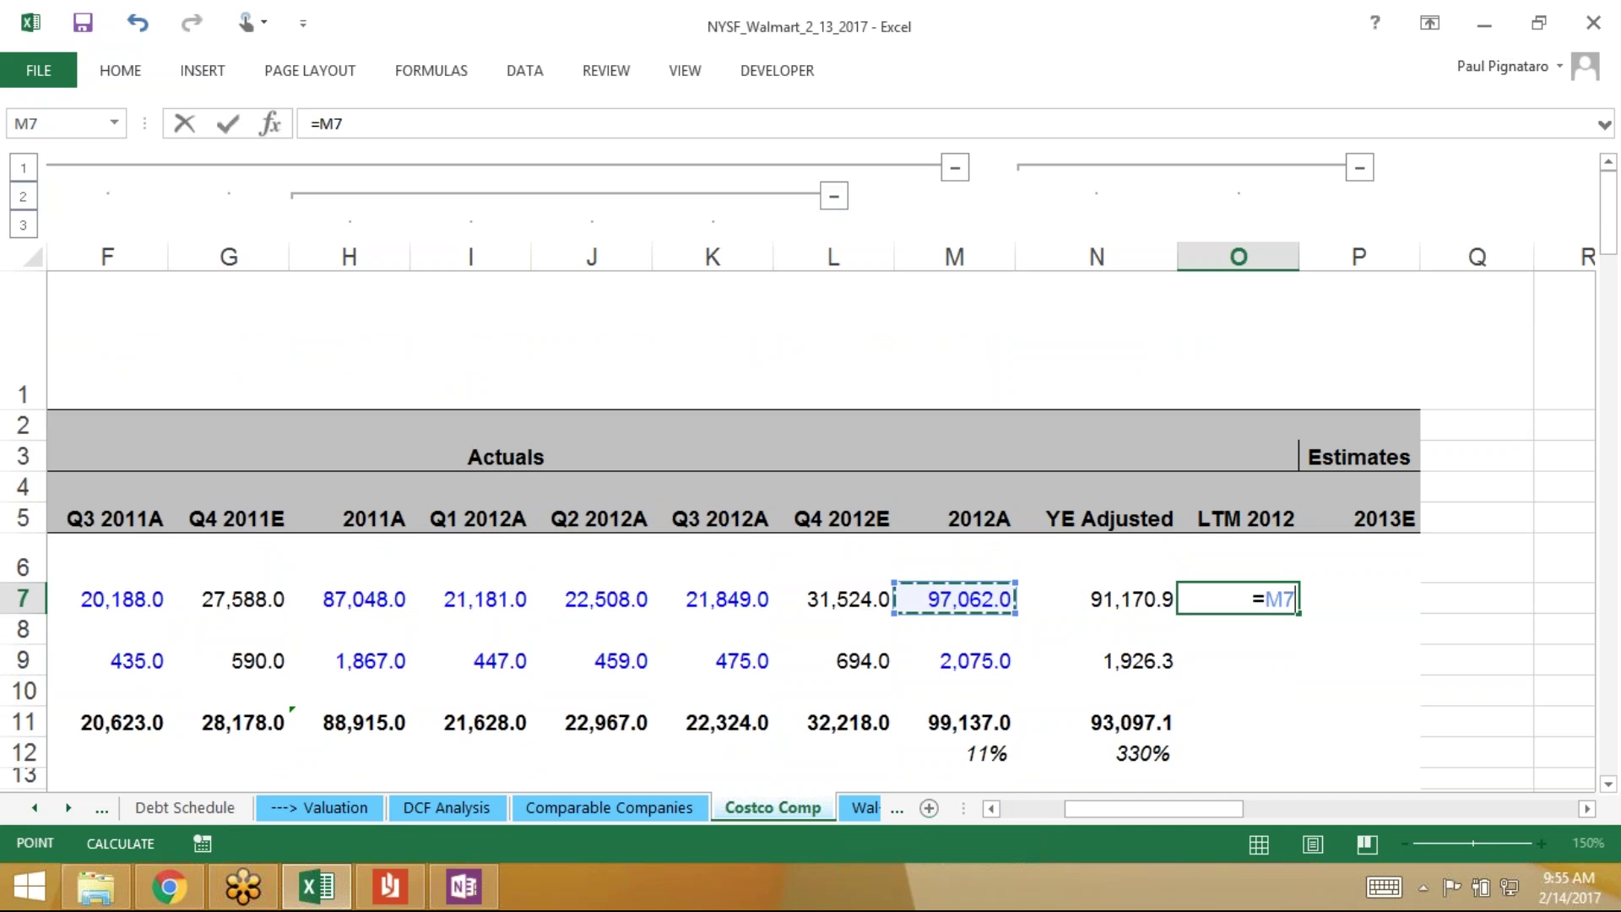
{"action": "type", "text": "-"}
{"action": "key", "text": "Left"}
{"action": "key", "text": "Left"}
{"action": "key", "text": "Left"}
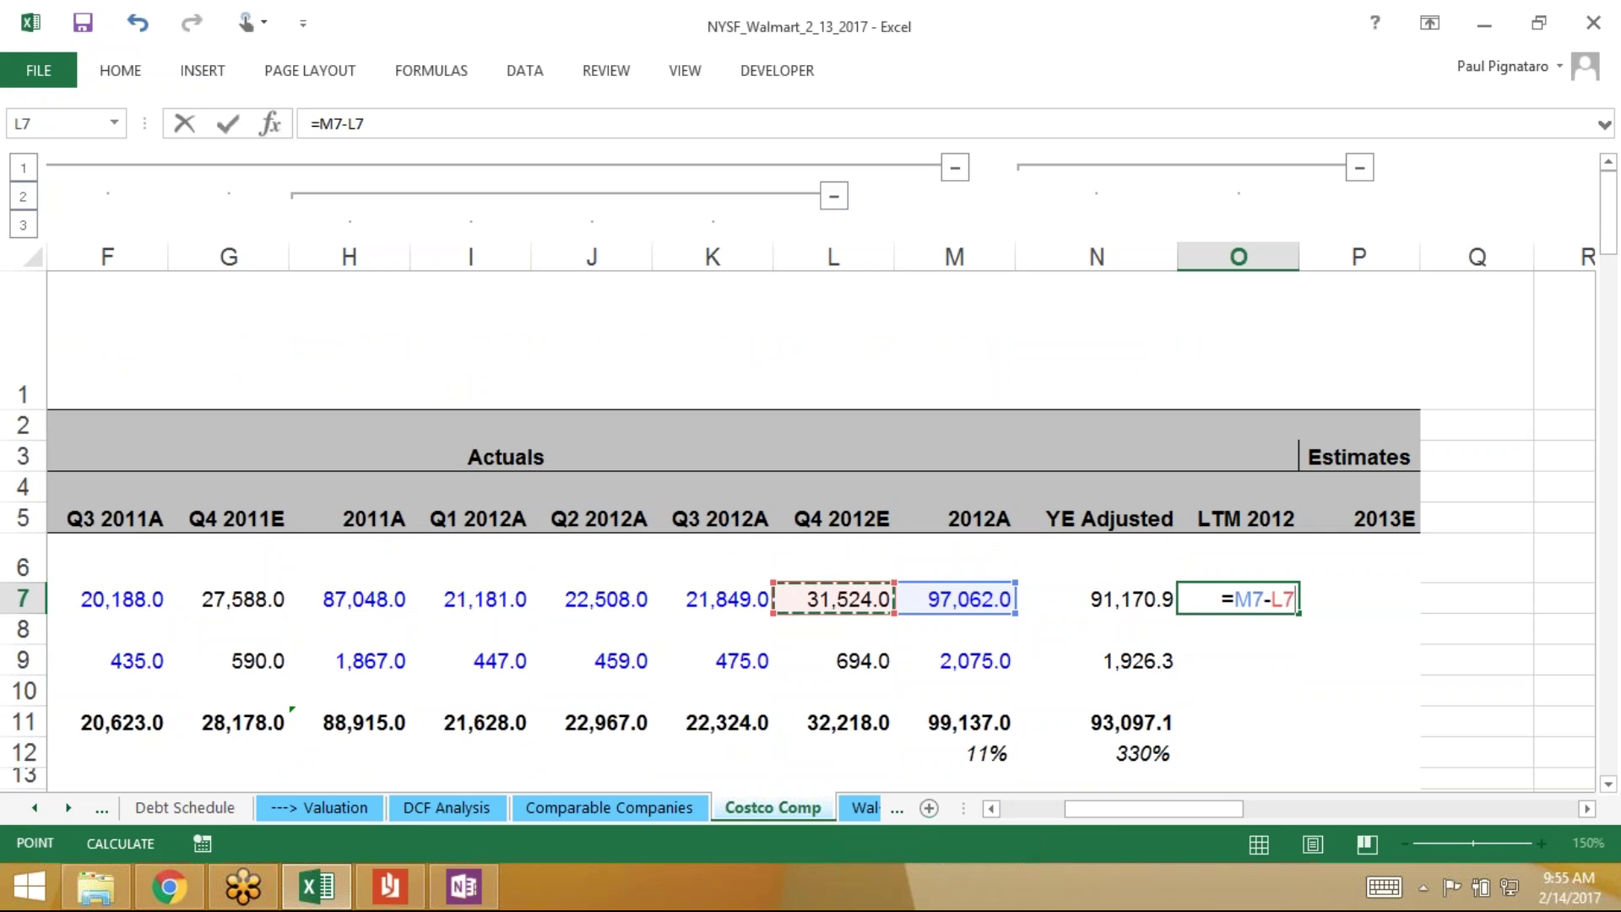
{"action": "type", "text": "*"}
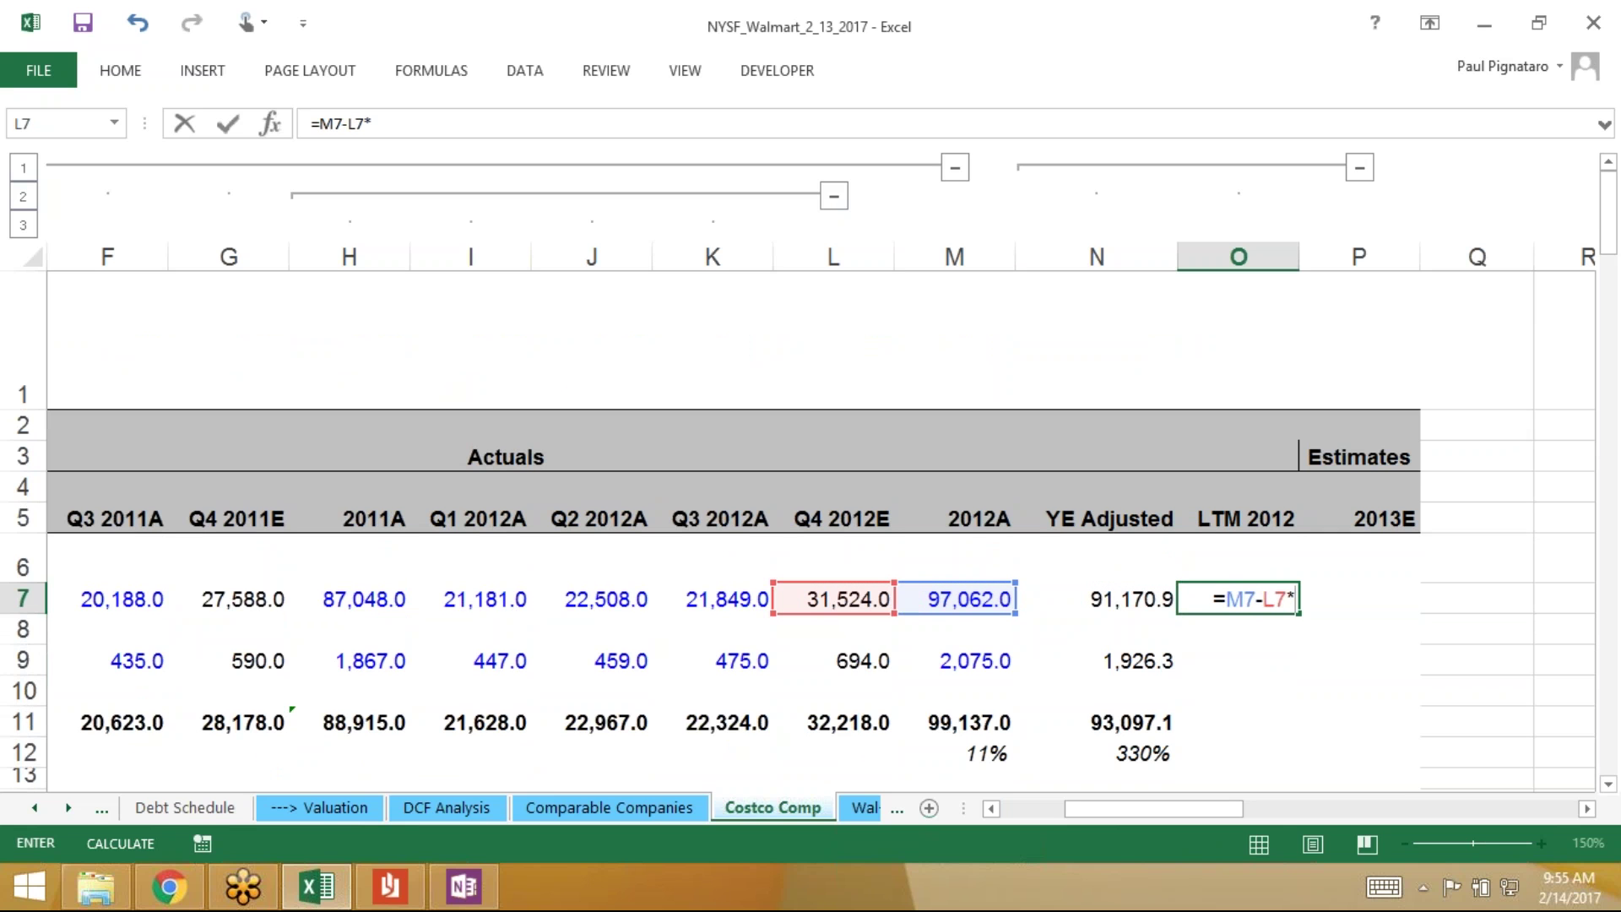
{"action": "type", "text": "33/119"}
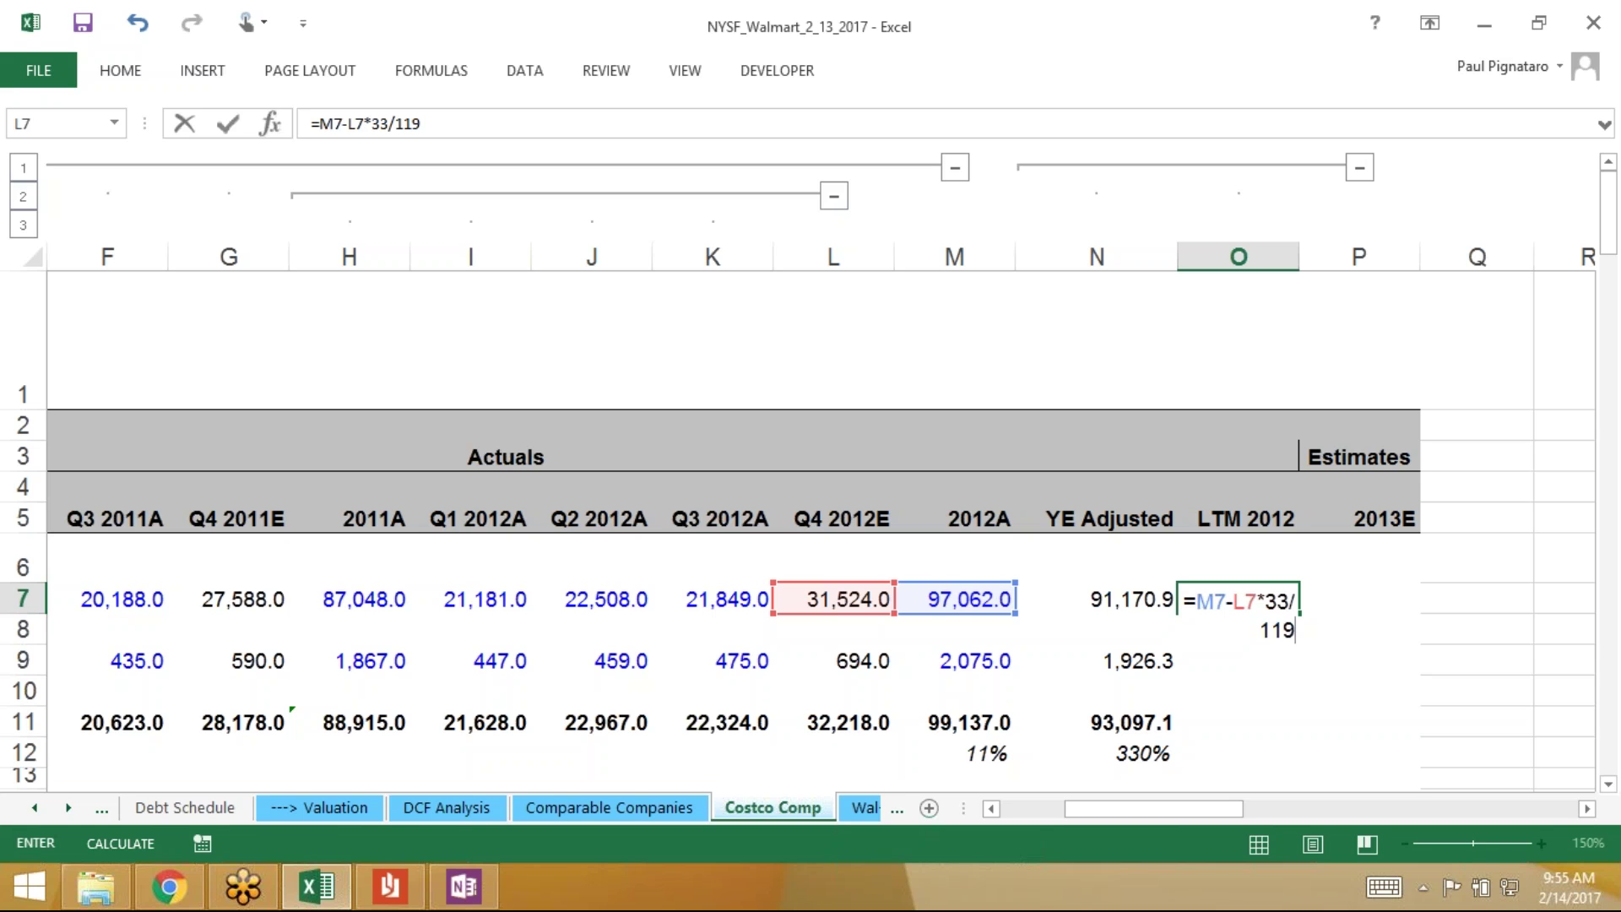
Complete the O7 formula by adding Q4 2011E times 28/112 (+G7*28/112)
{"action": "type", "text": "+"}
{"action": "key", "text": "Left"}
{"action": "key", "text": "Left"}
{"action": "key", "text": "Left"}
{"action": "key", "text": "Left"}
{"action": "key", "text": "Left"}
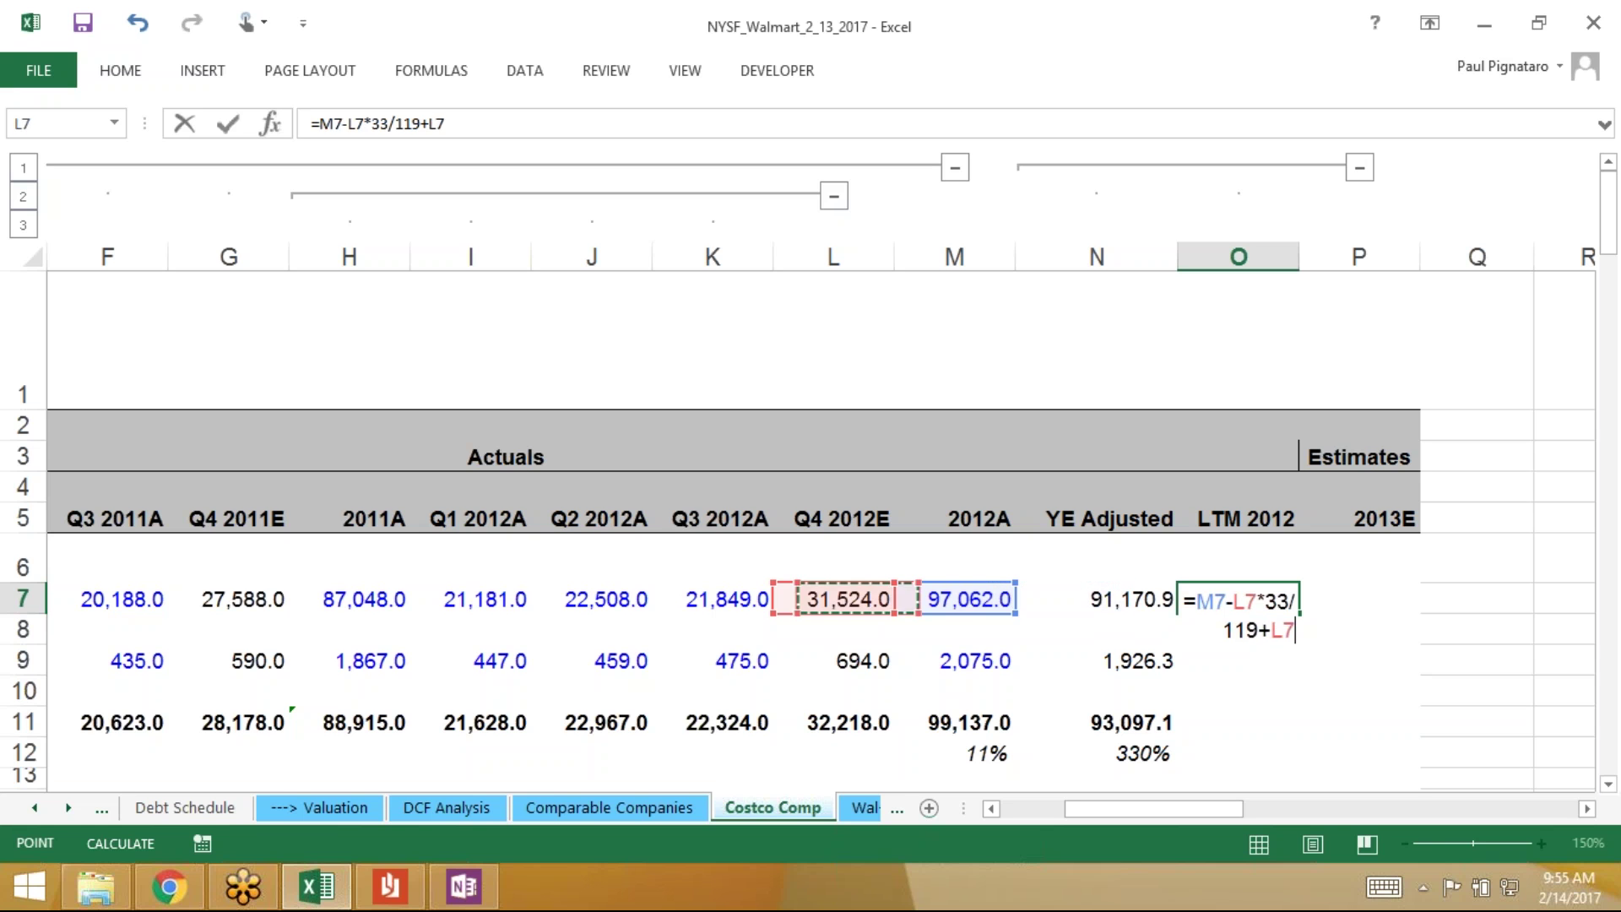
{"action": "key", "text": "Left"}
{"action": "key", "text": "Left"}
{"action": "key", "text": "Left"}
{"action": "key", "text": "Left"}
{"action": "key", "text": "Right"}
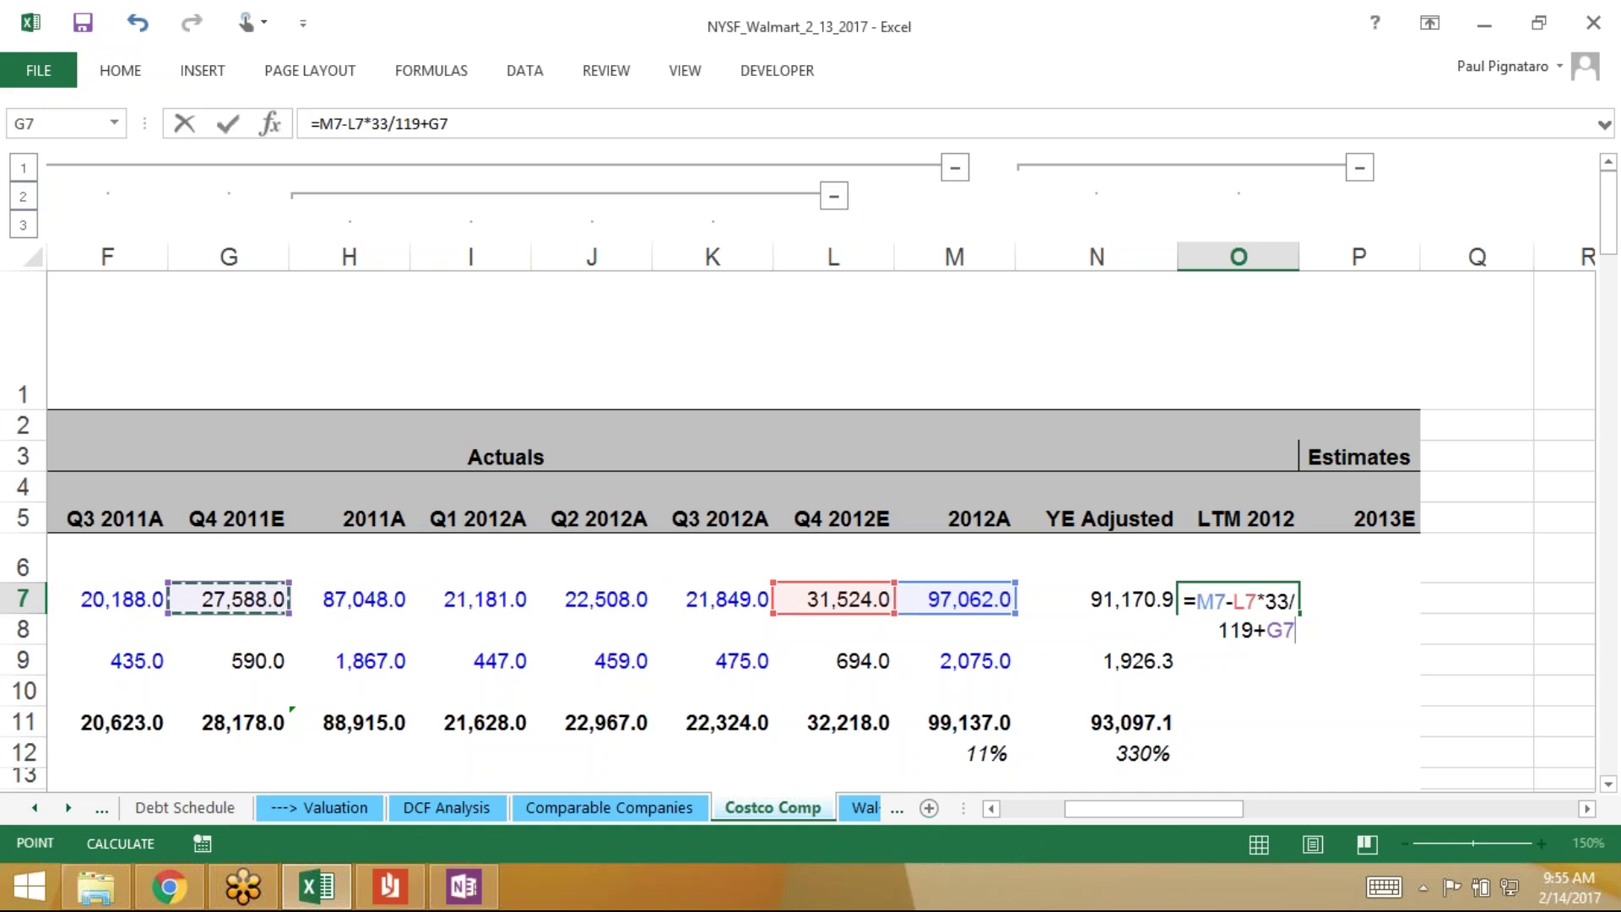
{"action": "type", "text": "*"}
{"action": "type", "text": "28"}
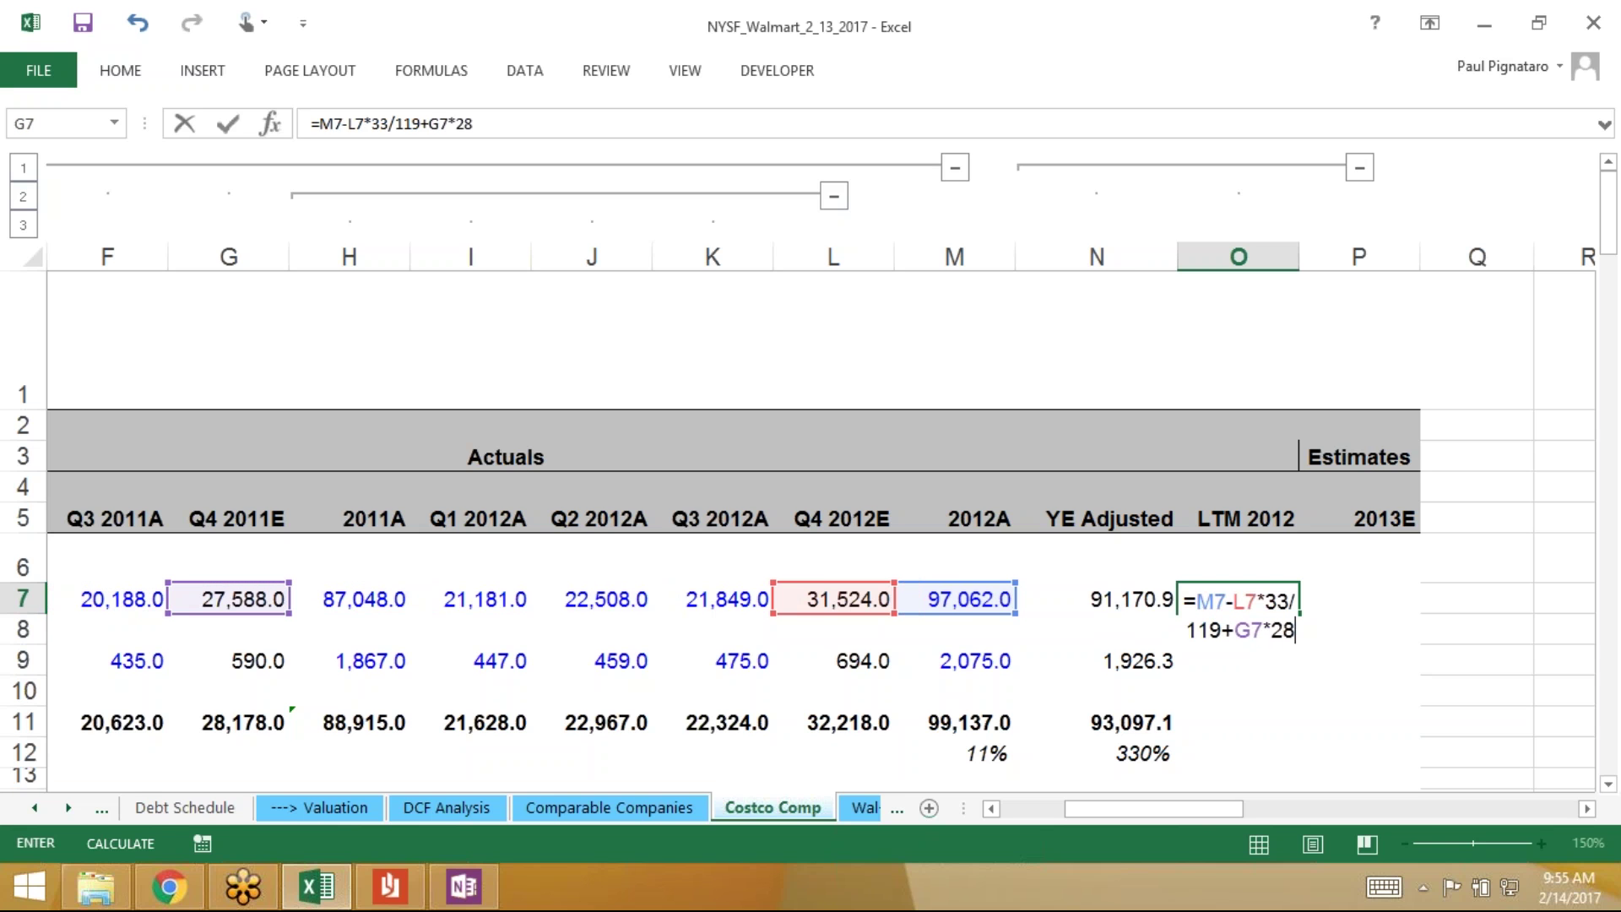
{"action": "type", "text": "/112"}
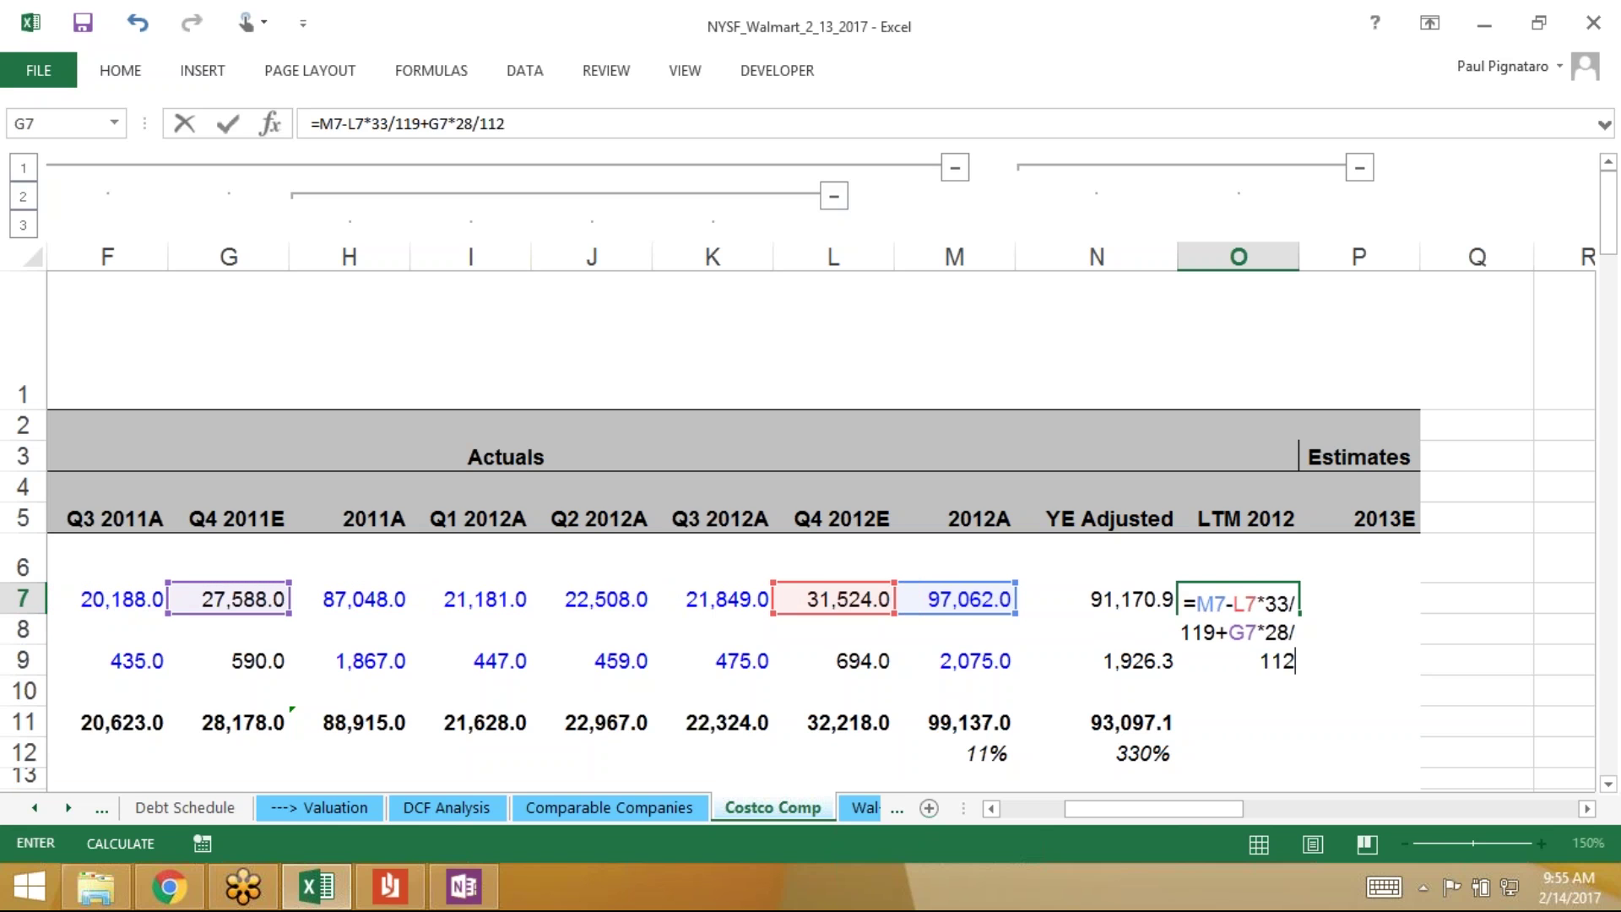
{"action": "key", "text": "Return"}
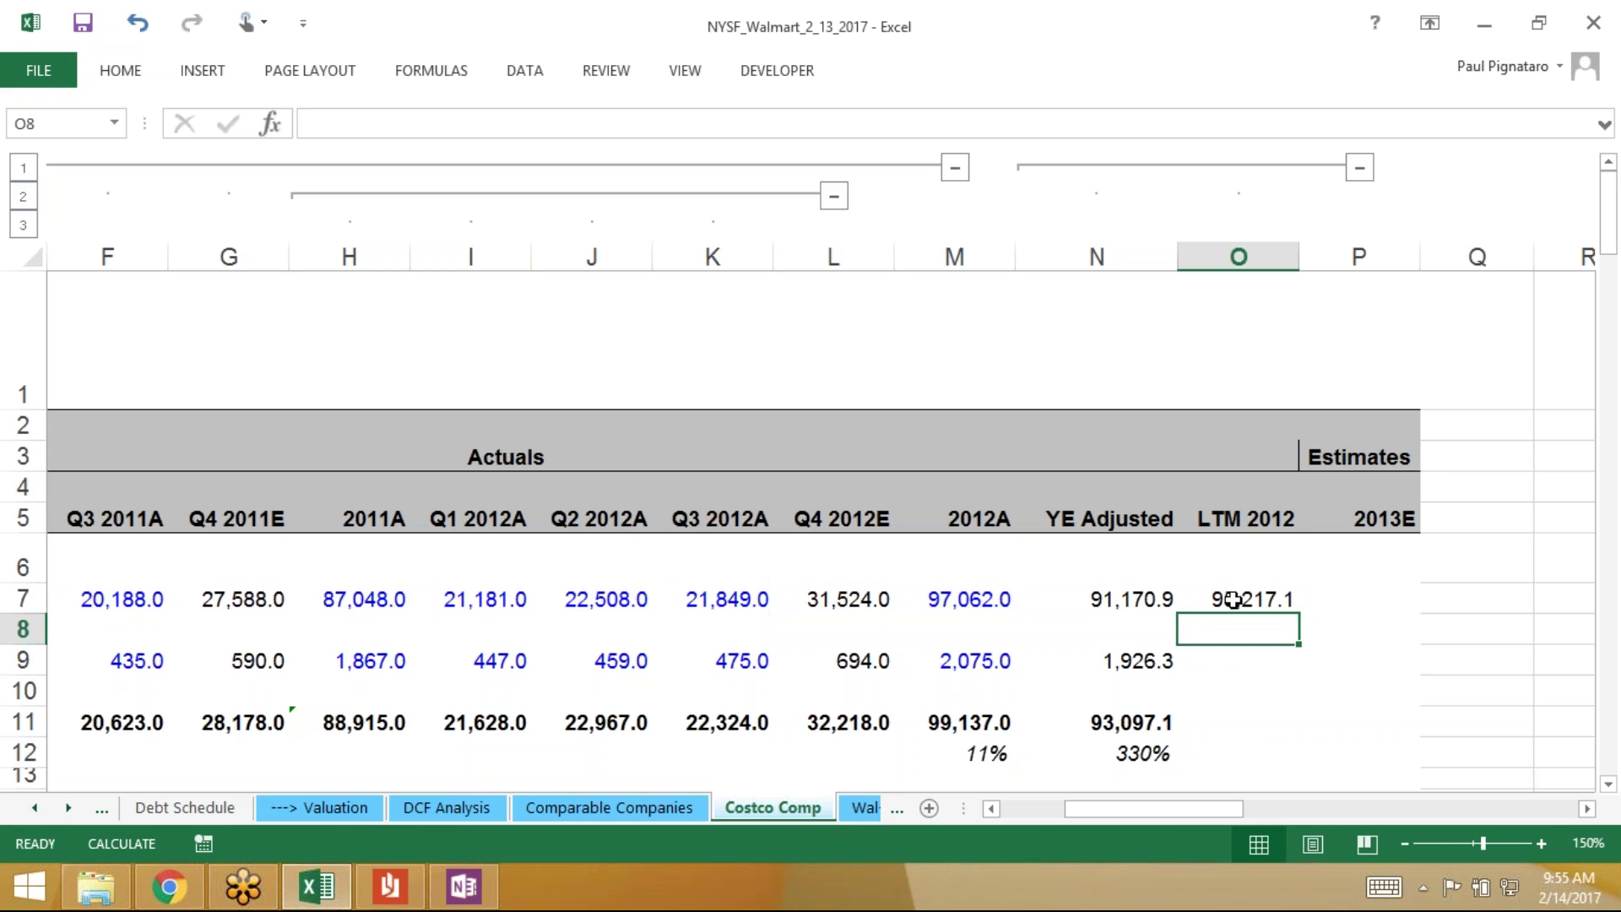
Check the LTM 2012 formula in O7 and copy it to O9
{"action": "left_click", "coordinate": [1268, 602]}
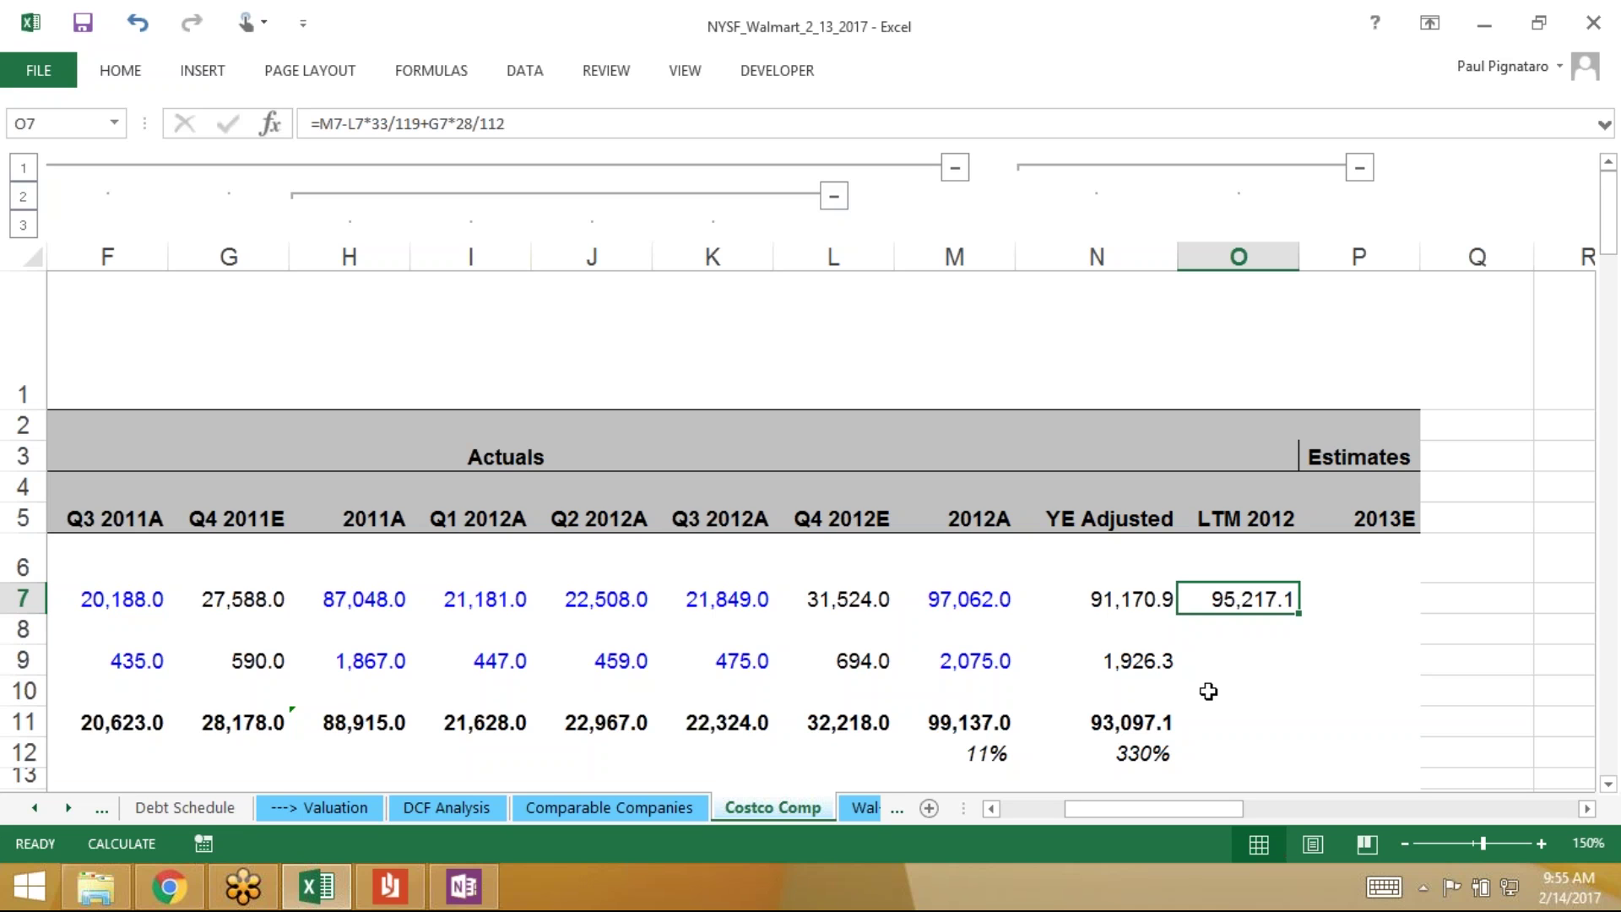
{"action": "key", "text": "F2"}
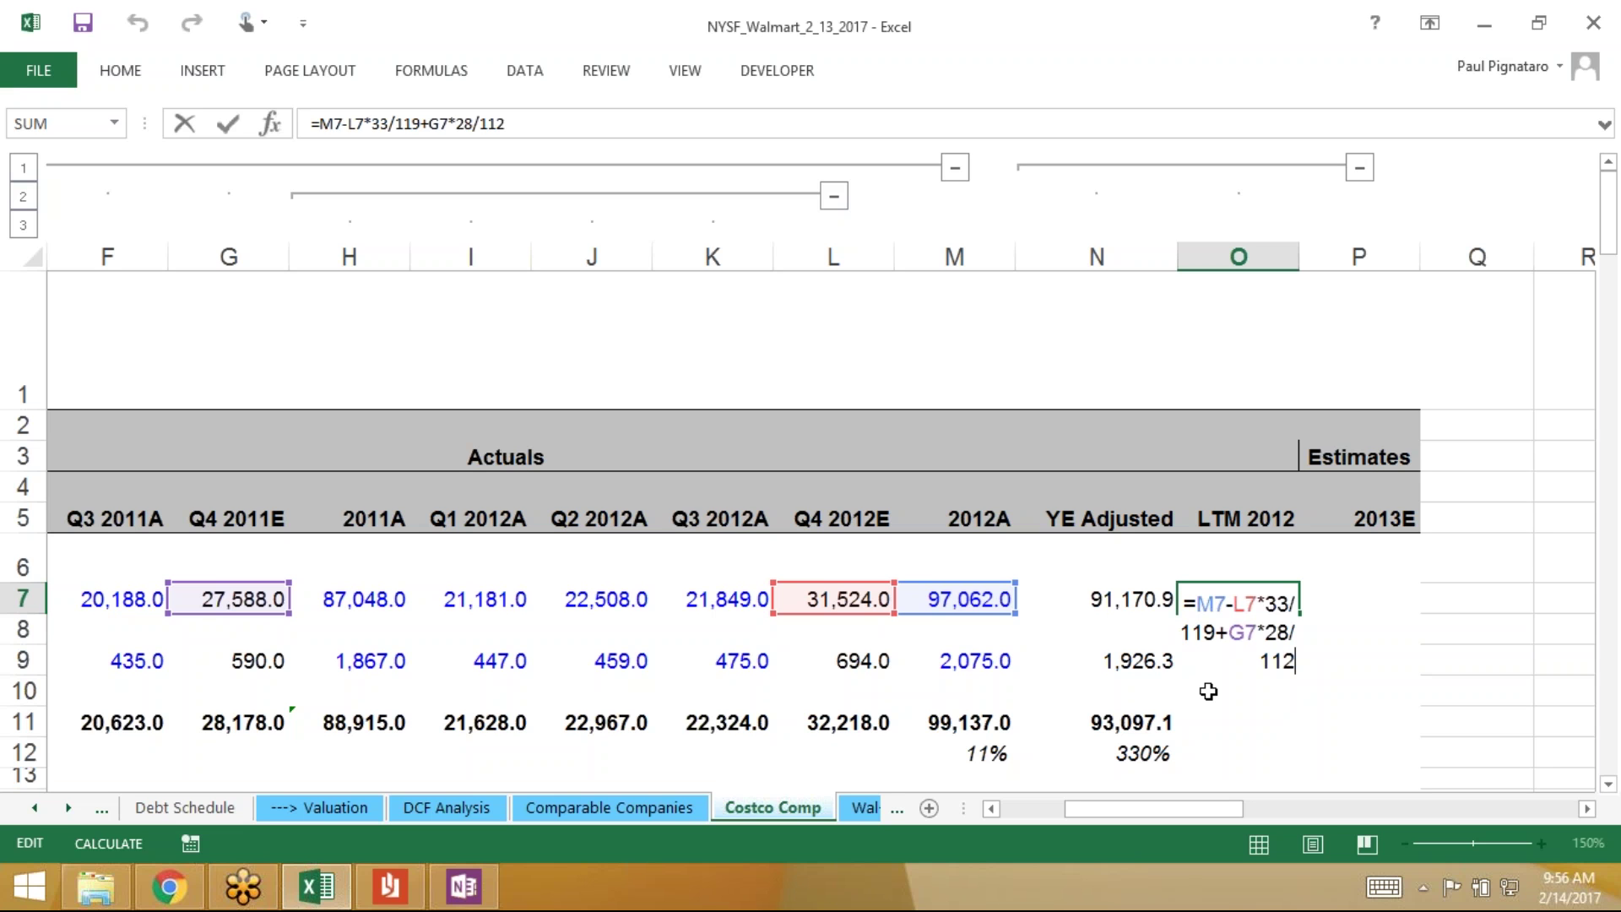
{"action": "key", "text": "Return"}
{"action": "key", "text": "Up"}
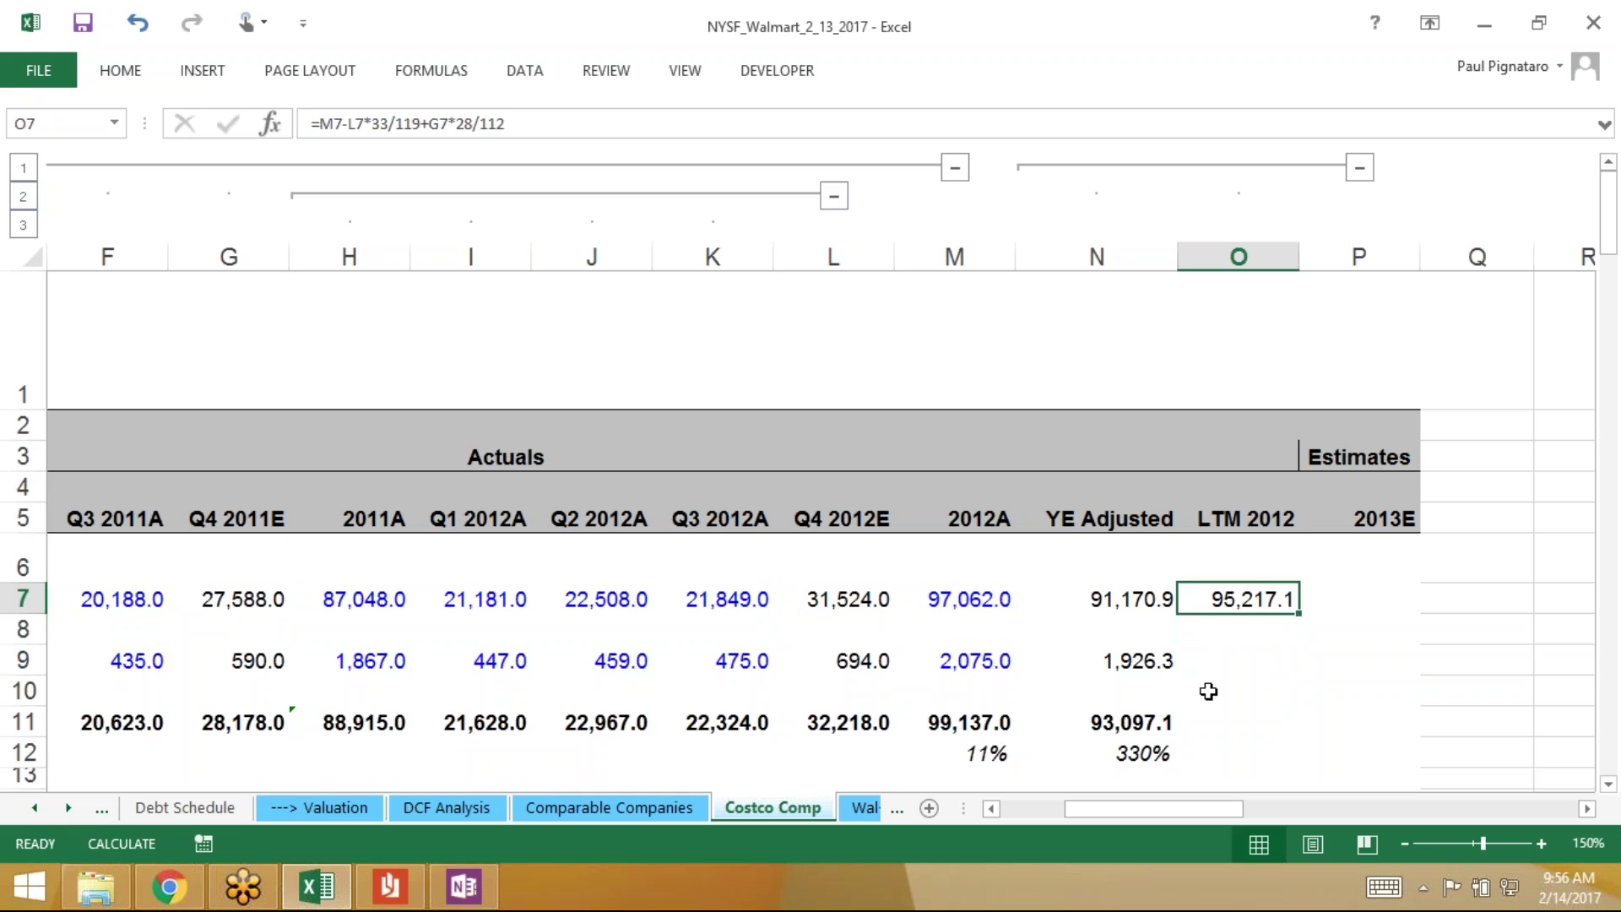
{"action": "key", "text": "ctrl+c"}
{"action": "key", "text": "Down"}
{"action": "key", "text": "Down"}
{"action": "key", "text": "Return"}
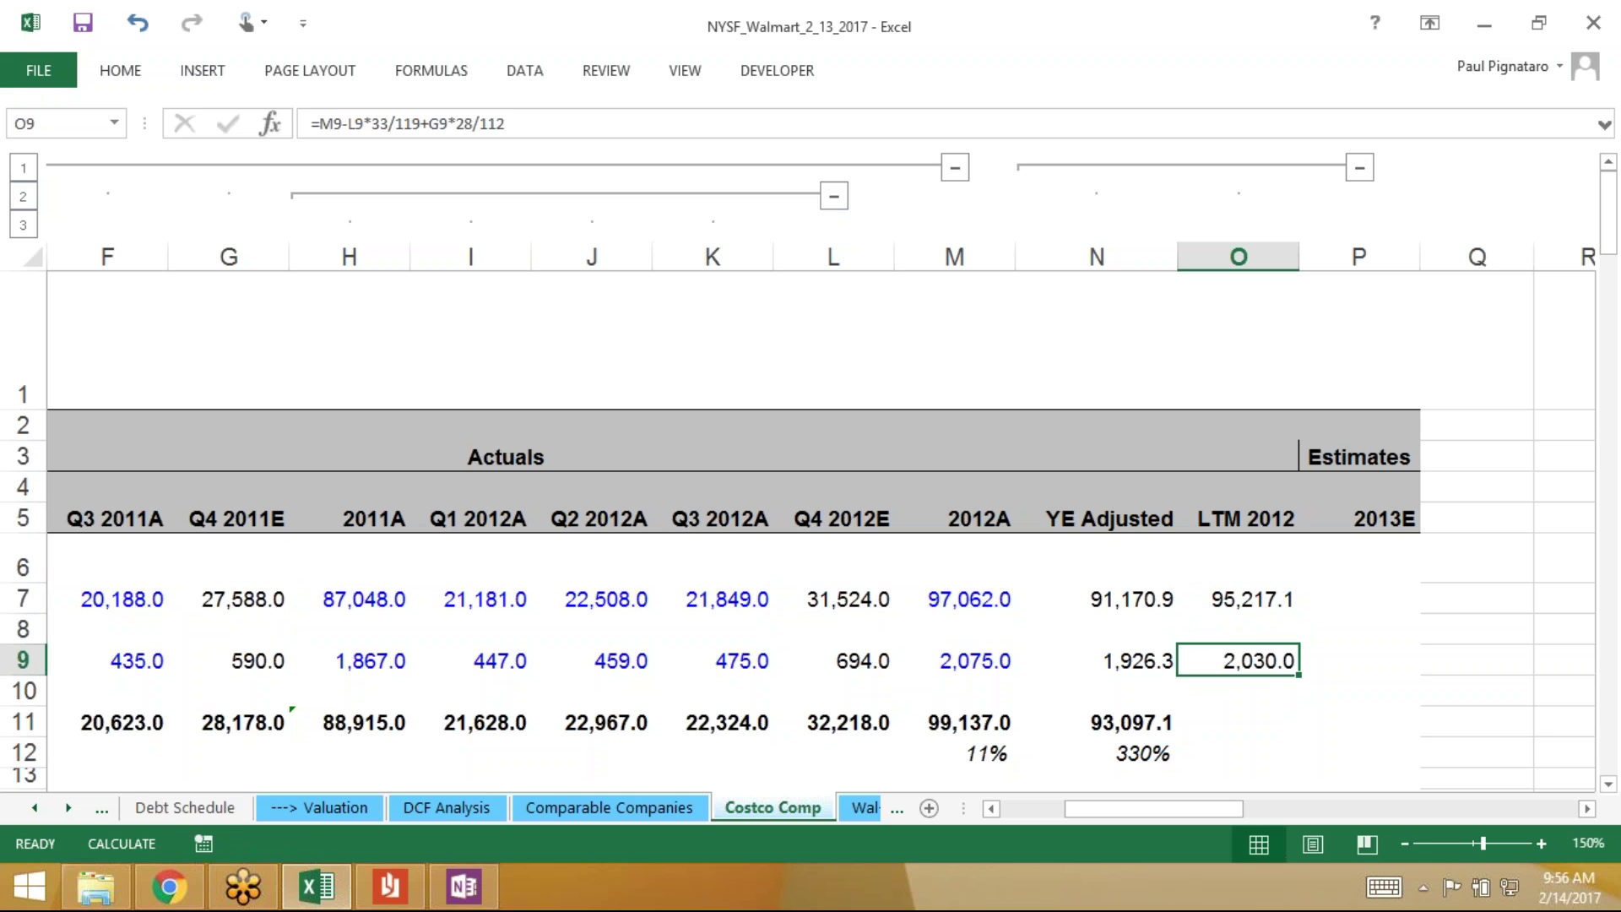
Copy the LTM 2012 formula from O9 to O14
{"action": "key", "text": "ctrl+c"}
{"action": "key", "text": "Down"}
{"action": "key", "text": "Down"}
{"action": "key", "text": "Down"}
{"action": "key", "text": "Down"}
{"action": "key", "text": "Down"}
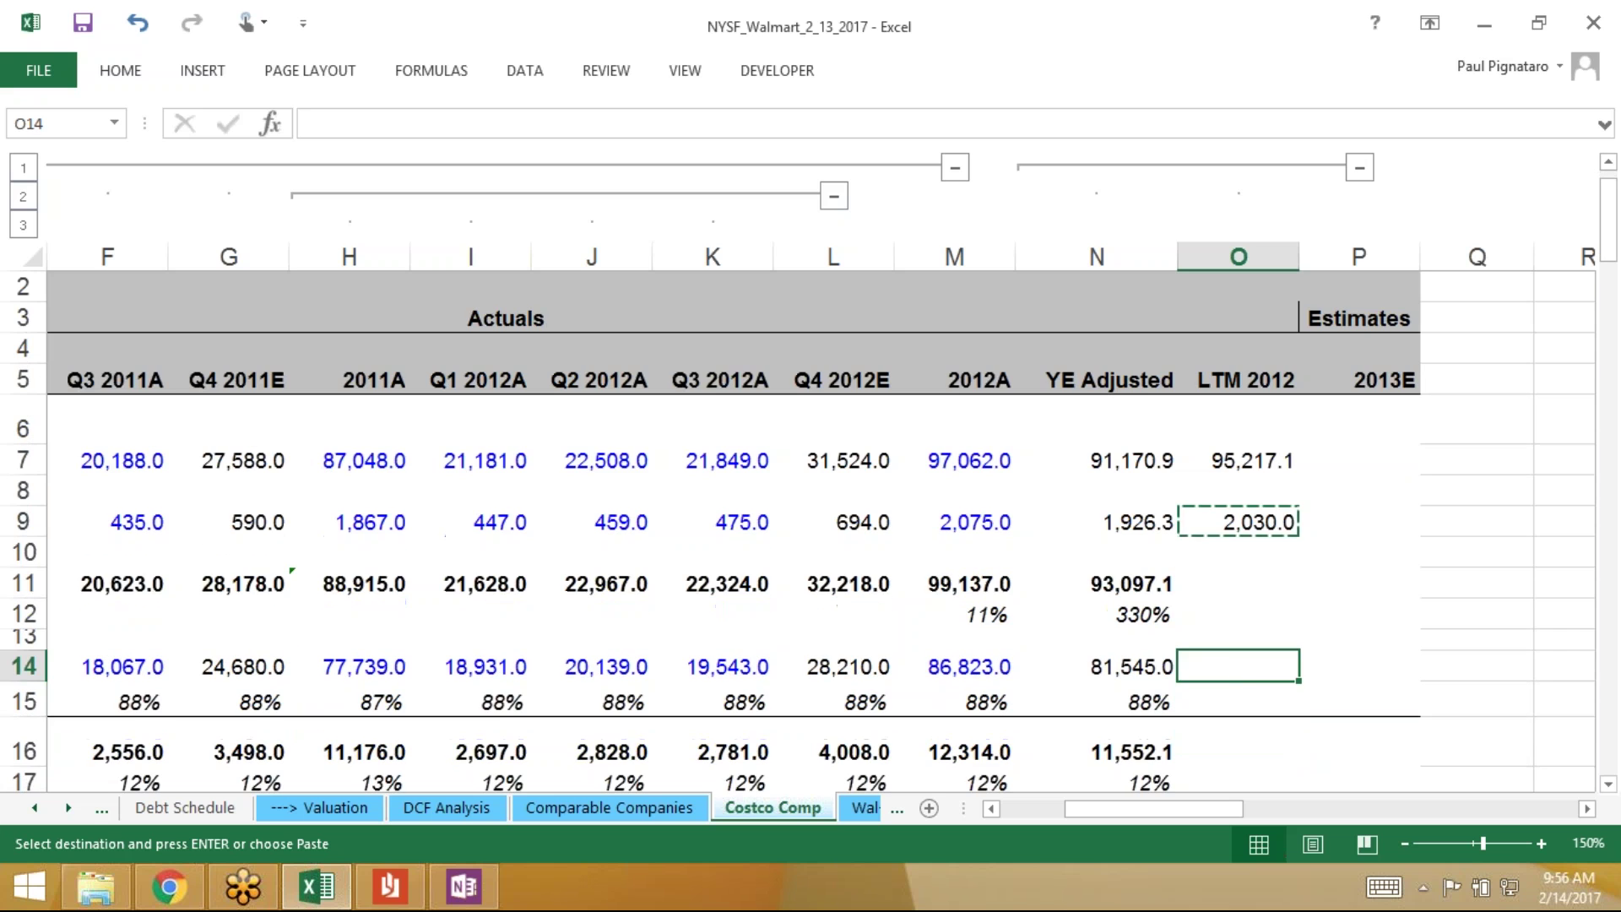
{"action": "key", "text": "Return"}
Copy the LTM 2012 formula from O14 to O19
{"action": "key", "text": "ctrl+c"}
{"action": "key", "text": "Down"}
{"action": "key", "text": "Down"}
{"action": "key", "text": "Down"}
{"action": "key", "text": "Down"}
{"action": "key", "text": "Down"}
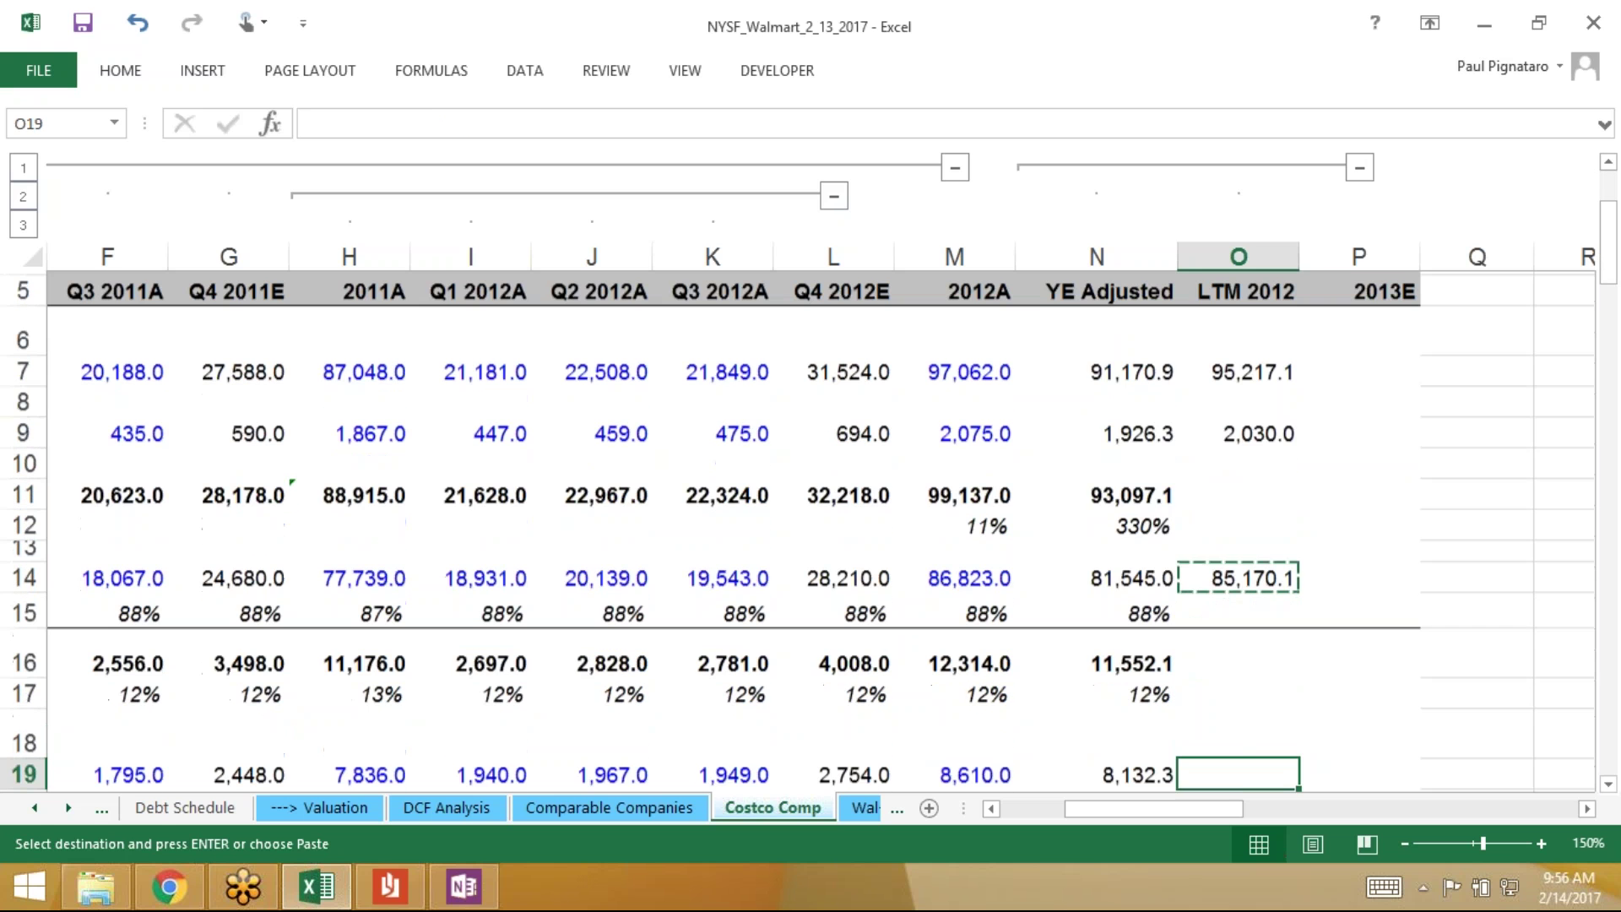
{"action": "key", "text": "Return"}
Copy the LTM 2012 formula from O19 to O24
{"action": "key", "text": "ctrl+c"}
{"action": "key", "text": "Down"}
{"action": "key", "text": "Down"}
{"action": "key", "text": "Down"}
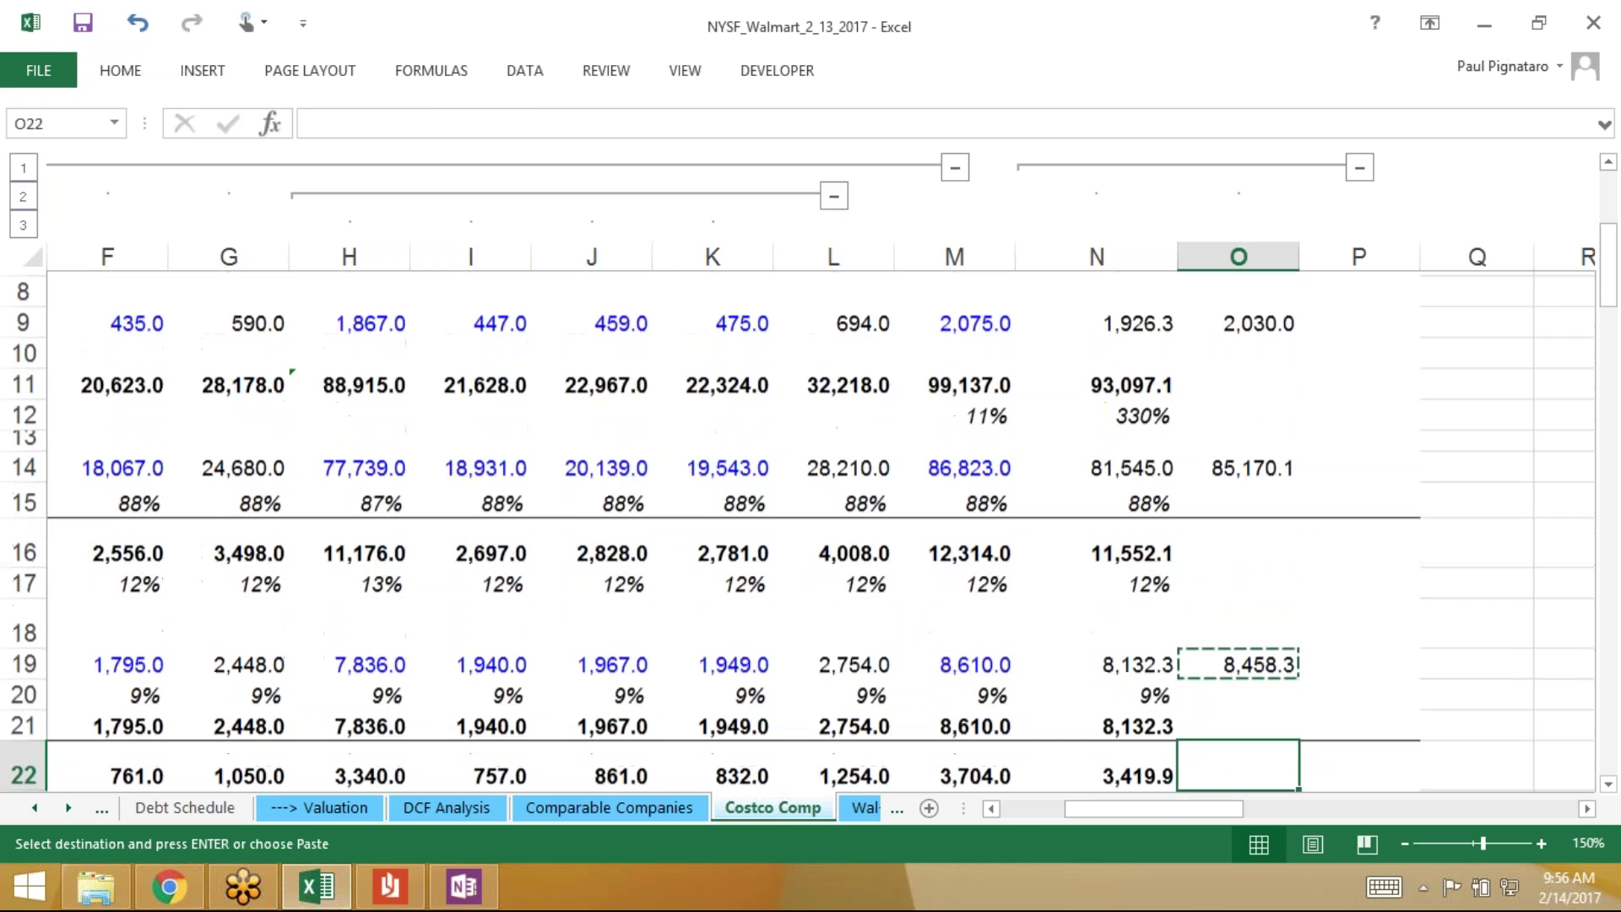
{"action": "key", "text": "Down"}
{"action": "key", "text": "Down"}
{"action": "key", "text": "Return"}
Copy the LTM 2012 formula from O24 into O29 and O30
{"action": "key", "text": "ctrl+c"}
{"action": "key", "text": "Down"}
{"action": "key", "text": "Down"}
{"action": "key", "text": "Down"}
{"action": "key", "text": "Down"}
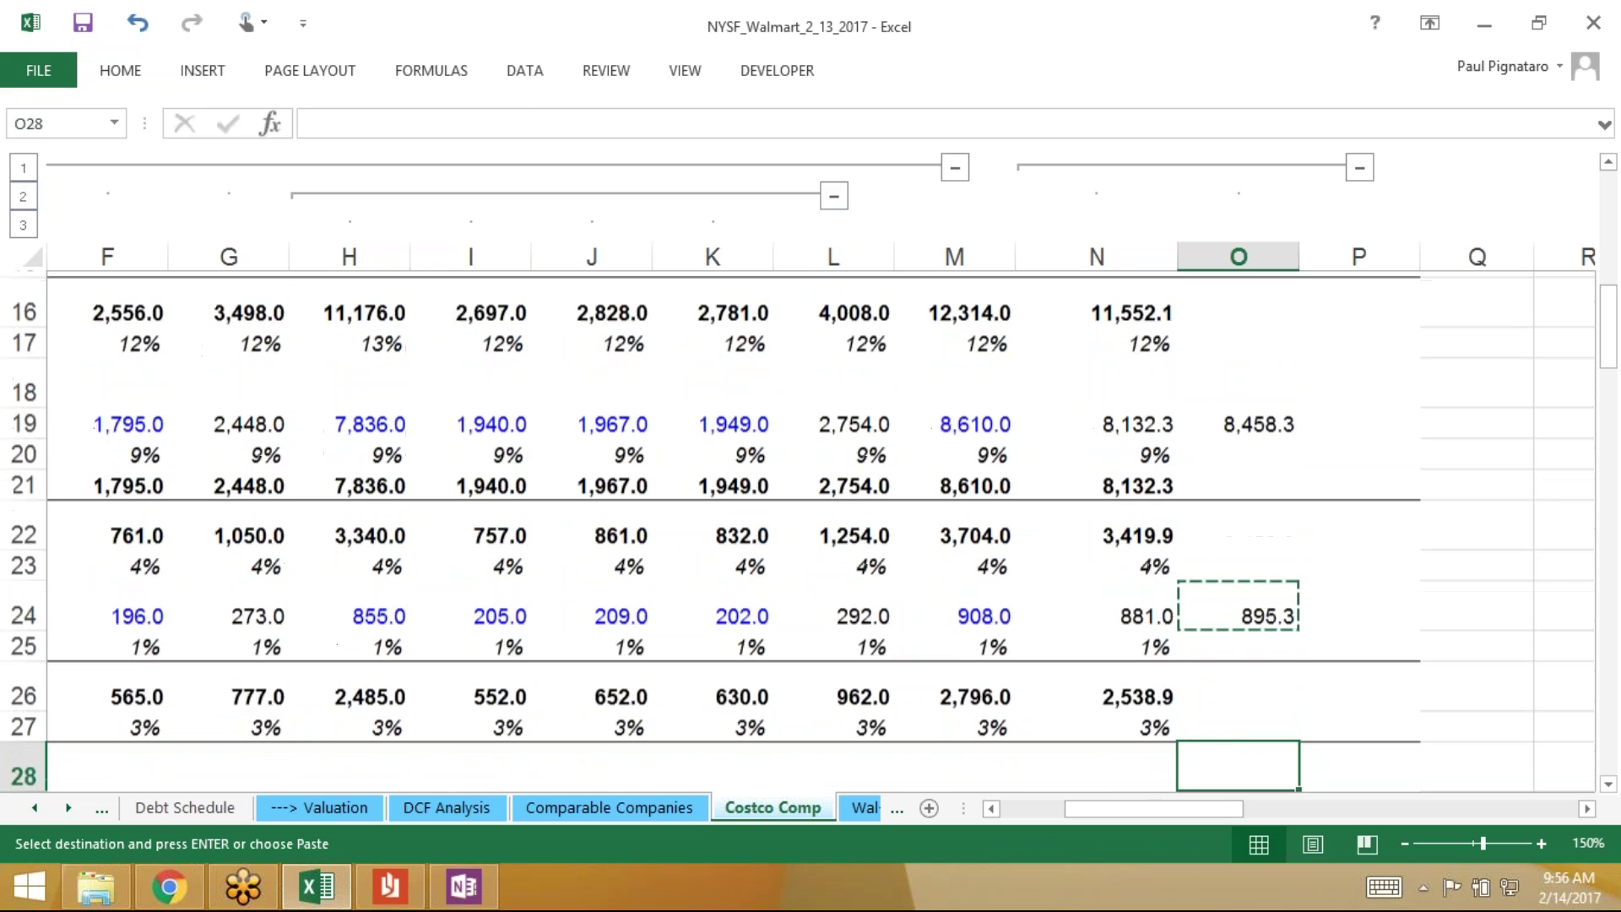
{"action": "key", "text": "Down"}
{"action": "key", "text": "shift+Down"}
{"action": "key", "text": "ctrl+v"}
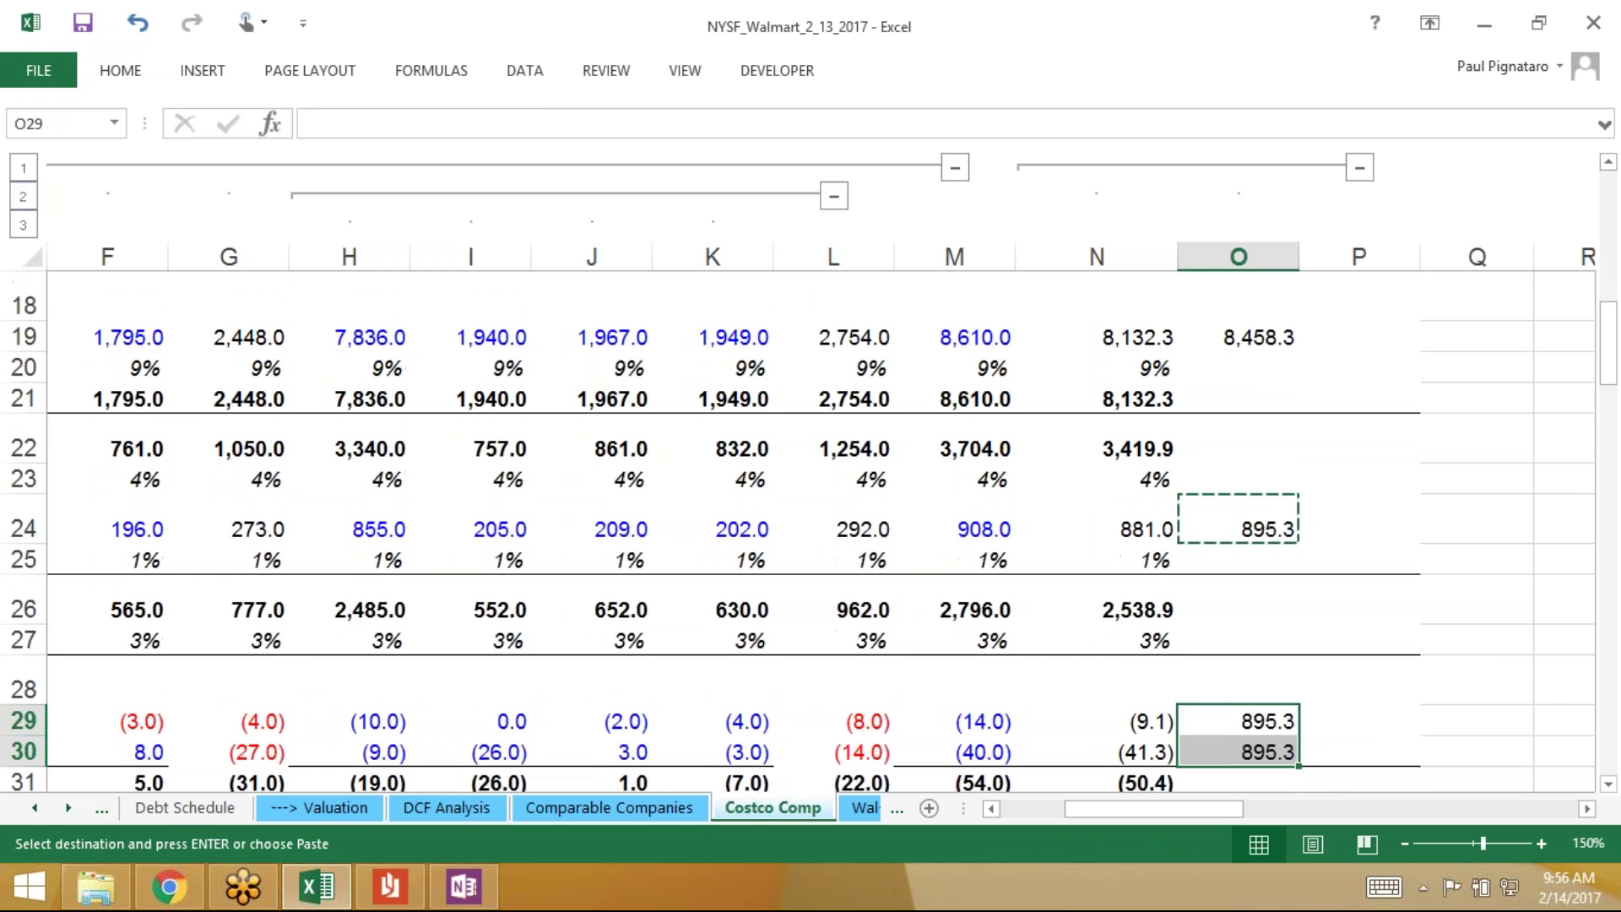
{"action": "key", "text": "ctrl+q"}
{"action": "key", "text": "Escape"}
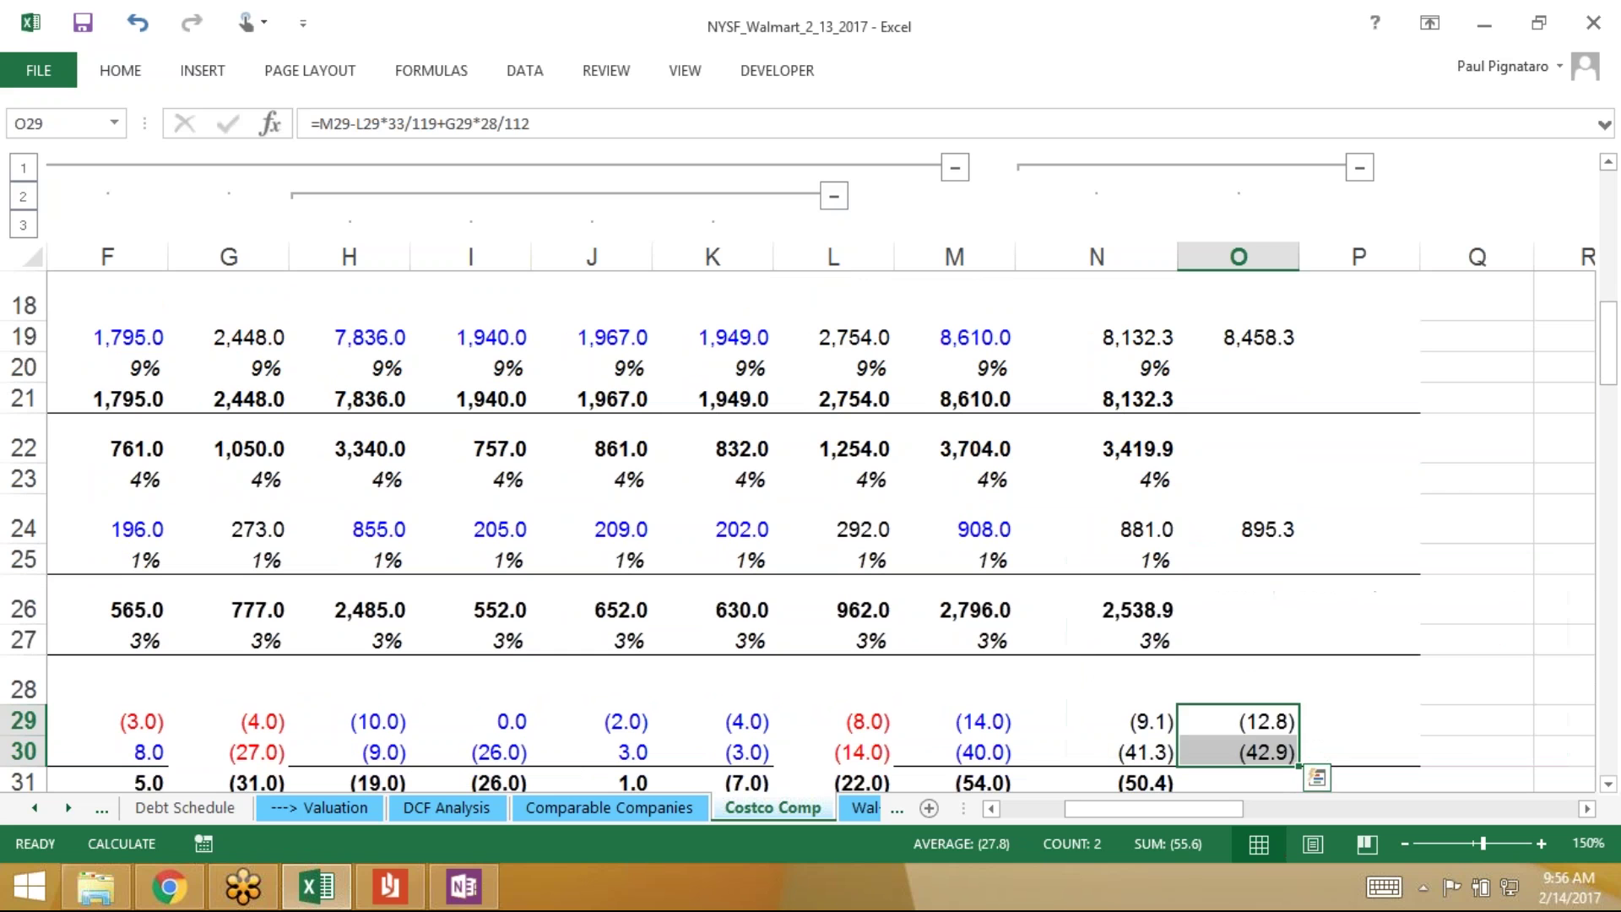
Copy the LTM 2012 formula from O29 into O33 and O34
{"action": "key", "text": "shift+Up"}
{"action": "key", "text": "ctrl+c"}
{"action": "key", "text": "Down"}
{"action": "key", "text": "Down"}
{"action": "key", "text": "Down"}
{"action": "key", "text": "Down"}
{"action": "key", "text": "Down"}
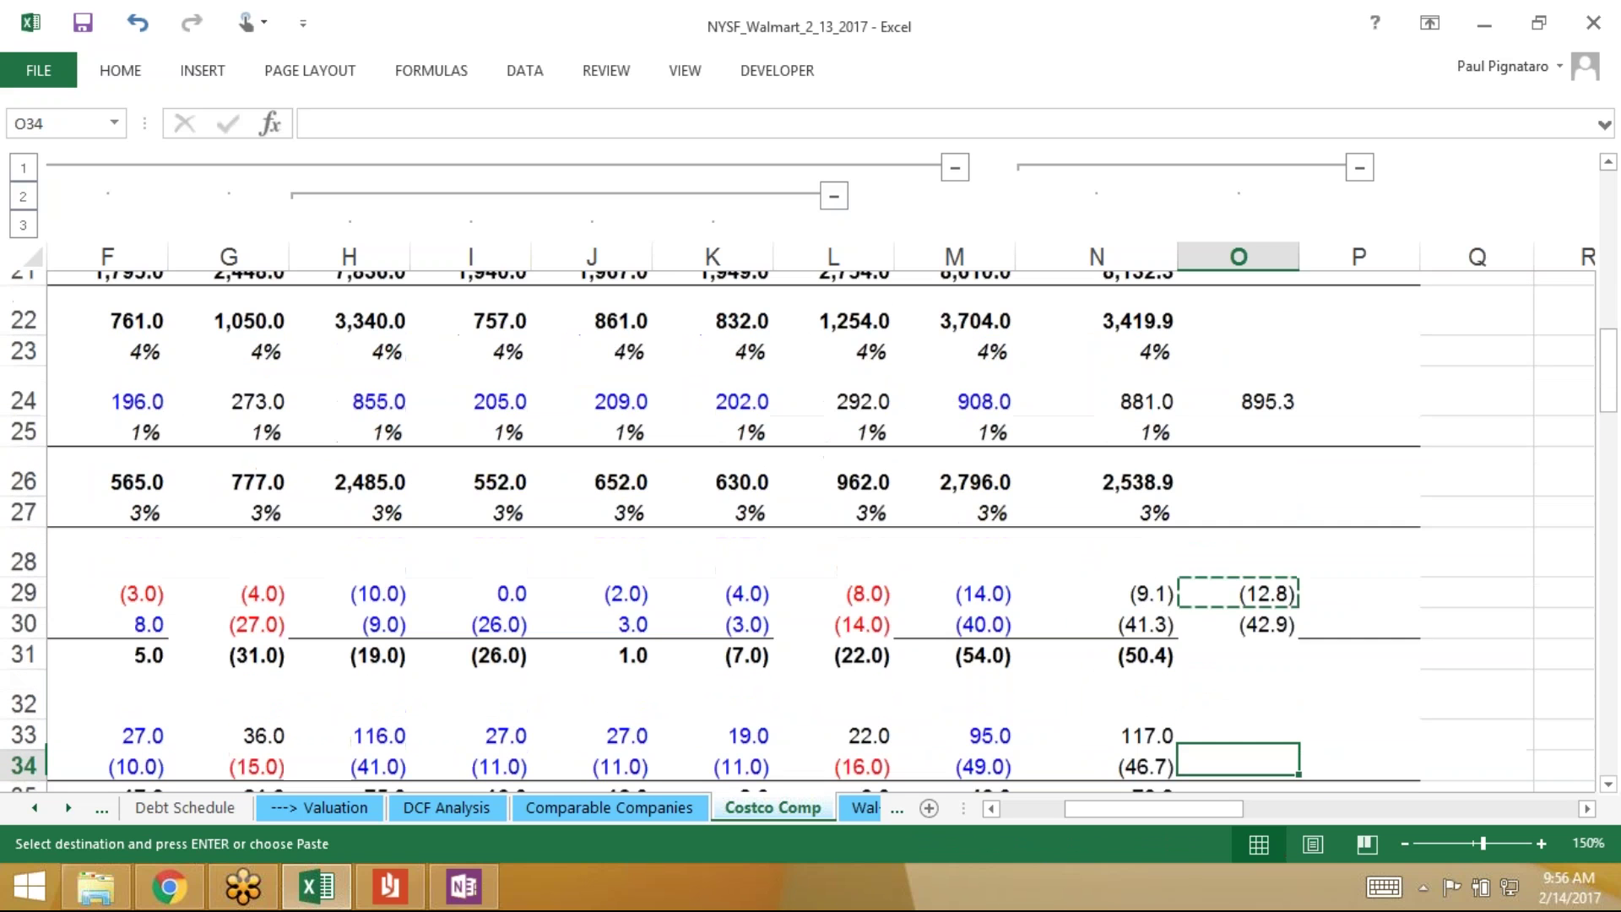
{"action": "key", "text": "Up"}
{"action": "key", "text": "shift+Down"}
{"action": "key", "text": "ctrl+v"}
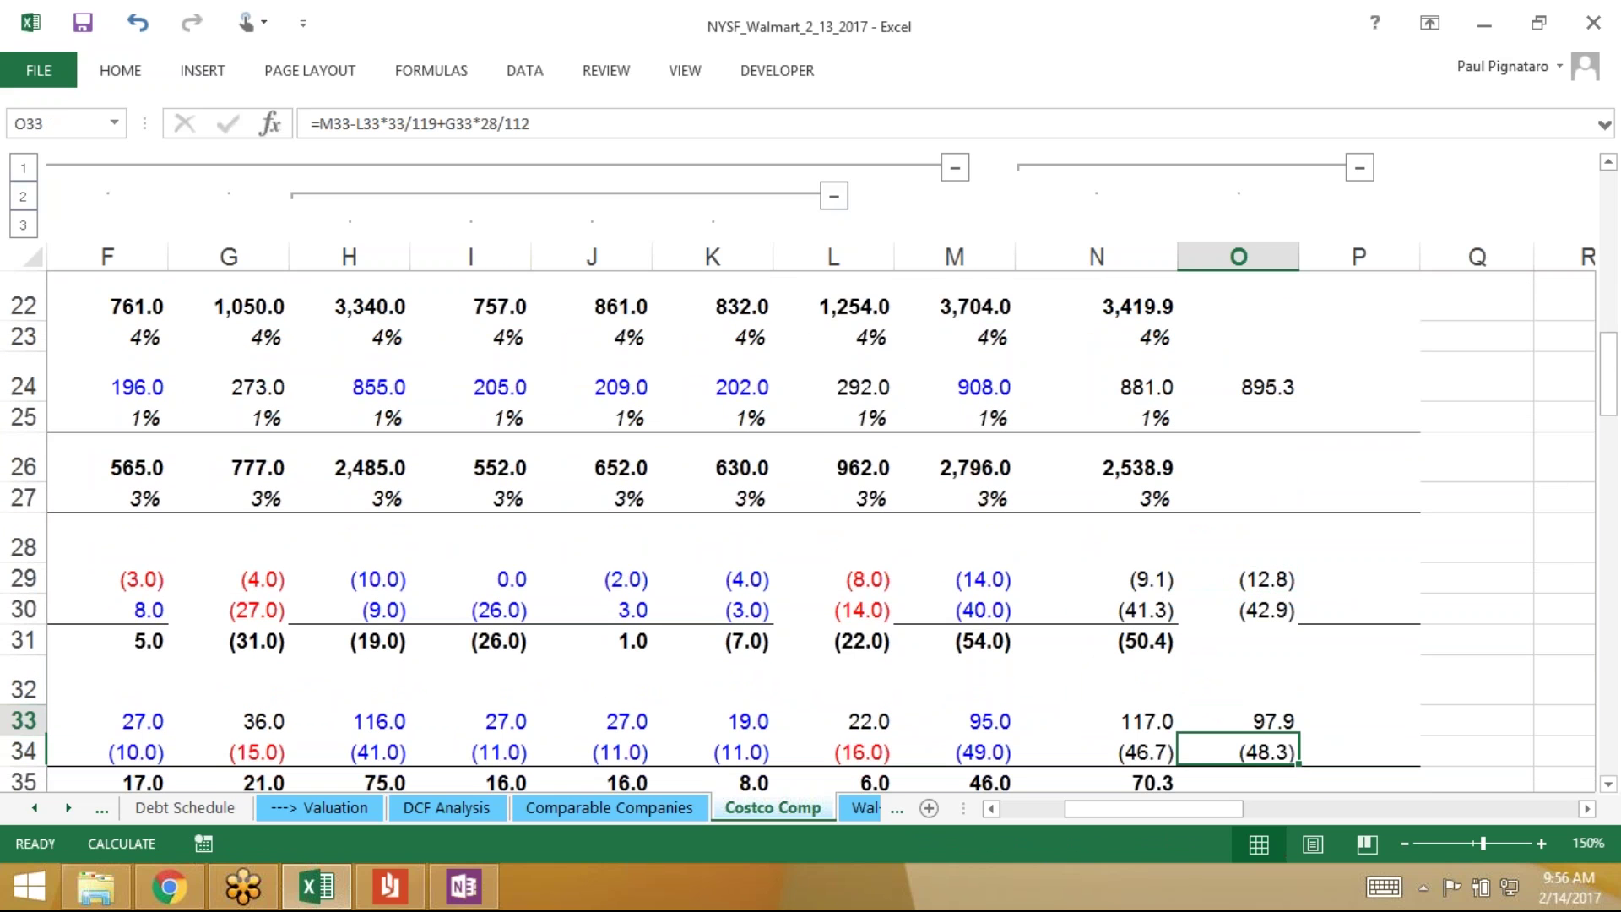
Copy the LTM 2012 formula from O33 to O38
{"action": "key", "text": "shift+Up"}
{"action": "key", "text": "ctrl+c"}
{"action": "key", "text": "Down"}
{"action": "key", "text": "Down"}
{"action": "key", "text": "Down"}
{"action": "key", "text": "Down"}
{"action": "key", "text": "Down"}
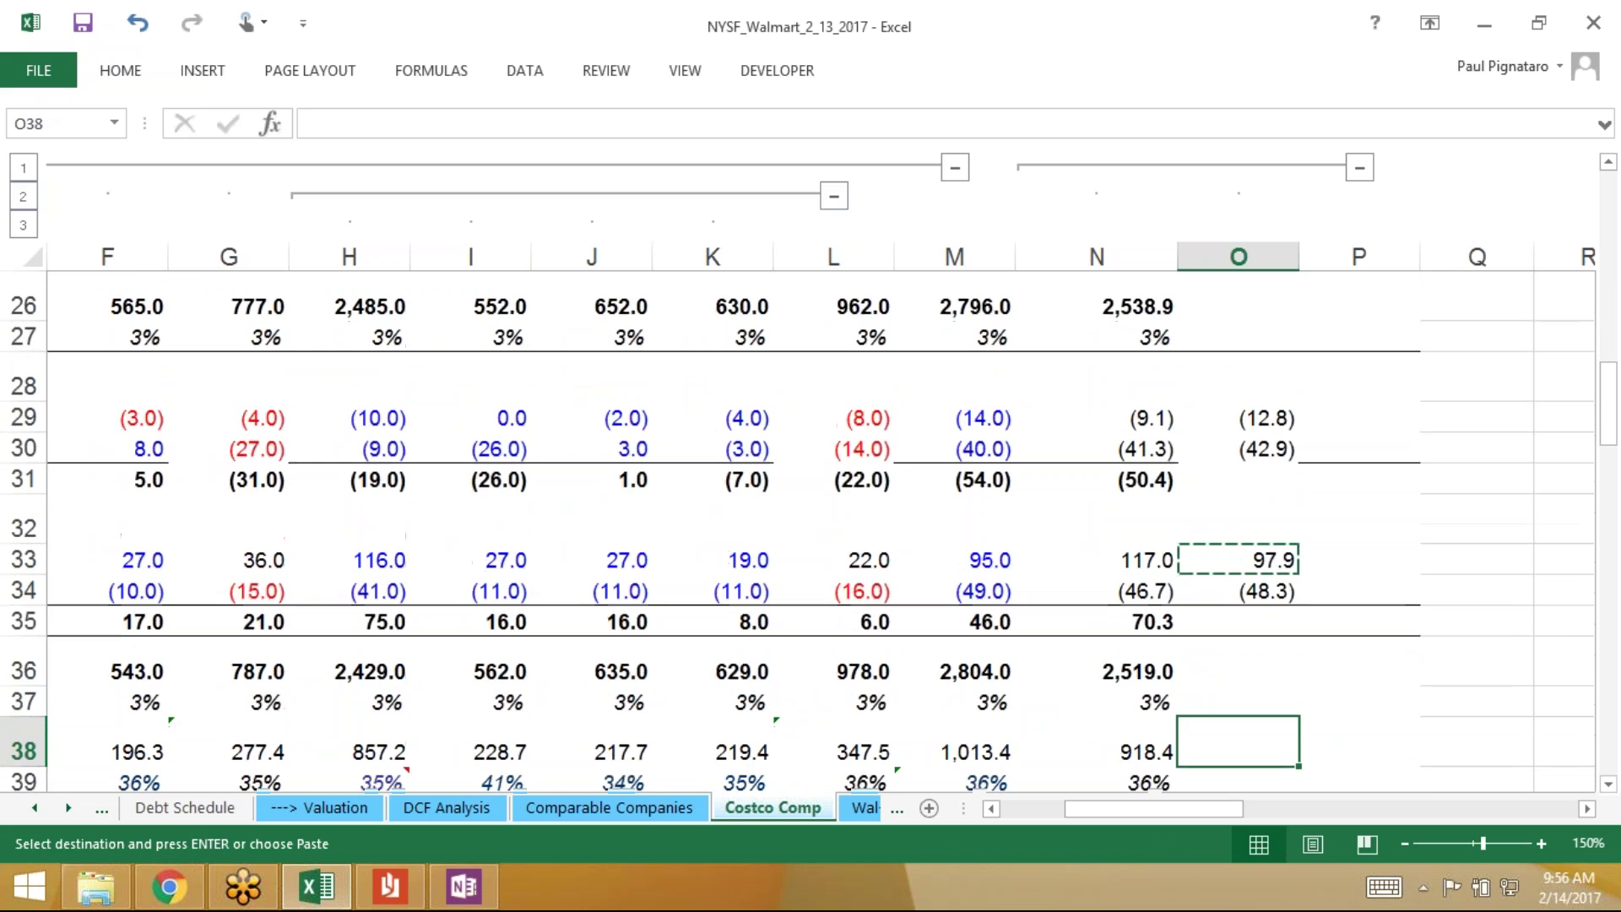
{"action": "key", "text": "ctrl+v"}
Copy the LTM 2012 formula from O38 to O41
{"action": "key", "text": "ctrl+c"}
{"action": "key", "text": "Down"}
{"action": "key", "text": "Down"}
{"action": "key", "text": "Down"}
{"action": "key", "text": "Down"}
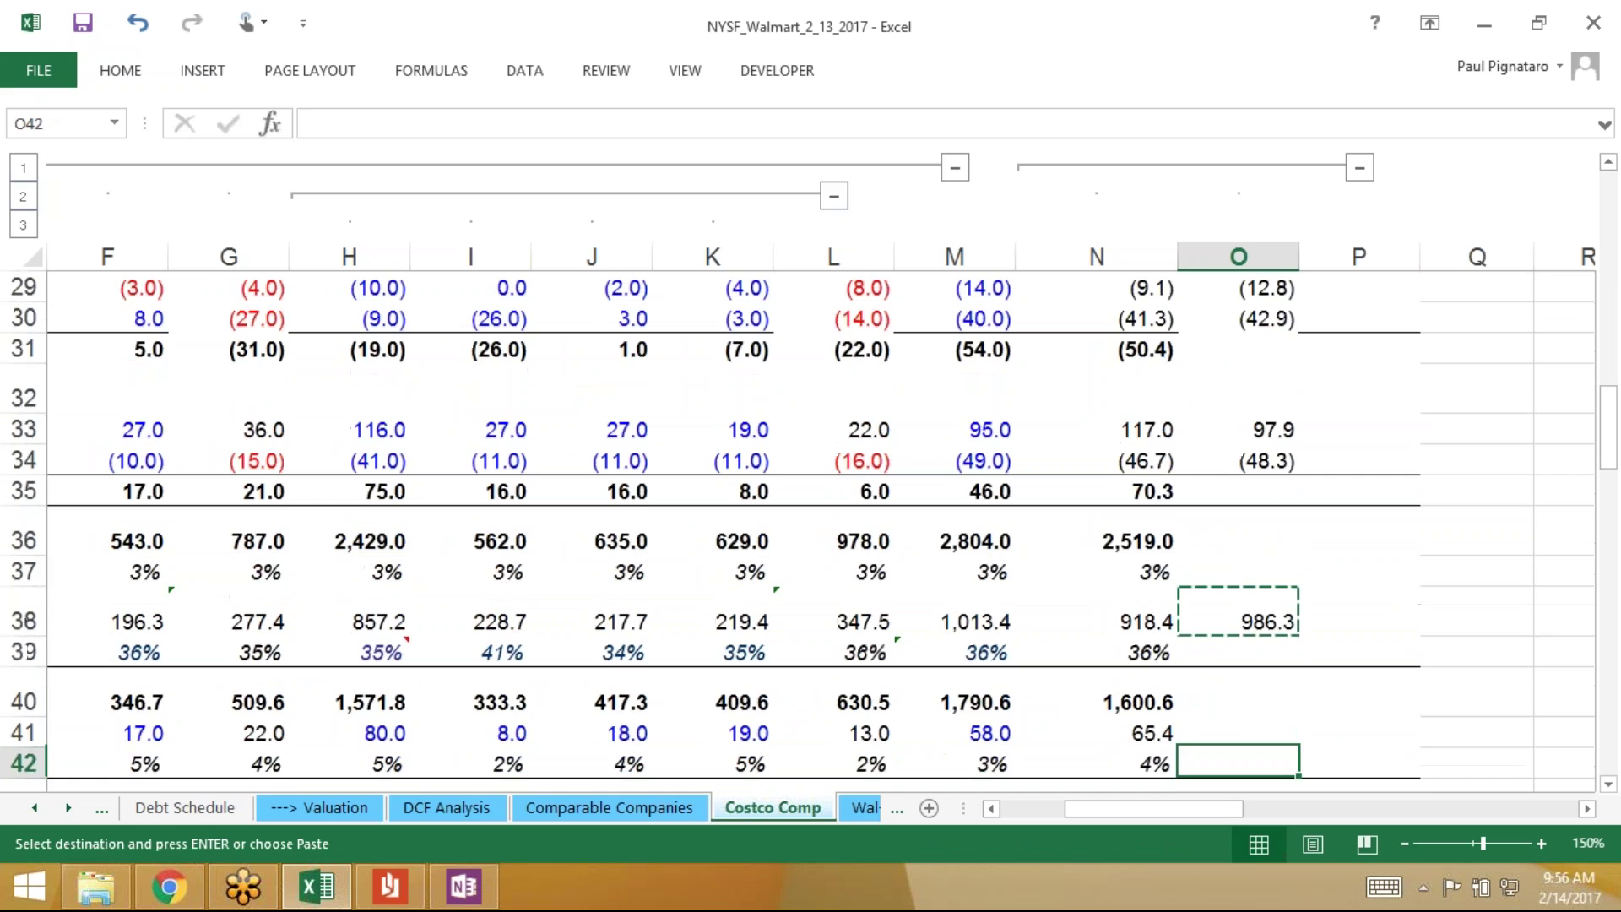
{"action": "key", "text": "Up"}
{"action": "key", "text": "ctrl+v"}
Copy the LTM 2012 formula from O41 into O45 and O46
{"action": "key", "text": "ctrl+c"}
{"action": "key", "text": "Down"}
{"action": "key", "text": "Down"}
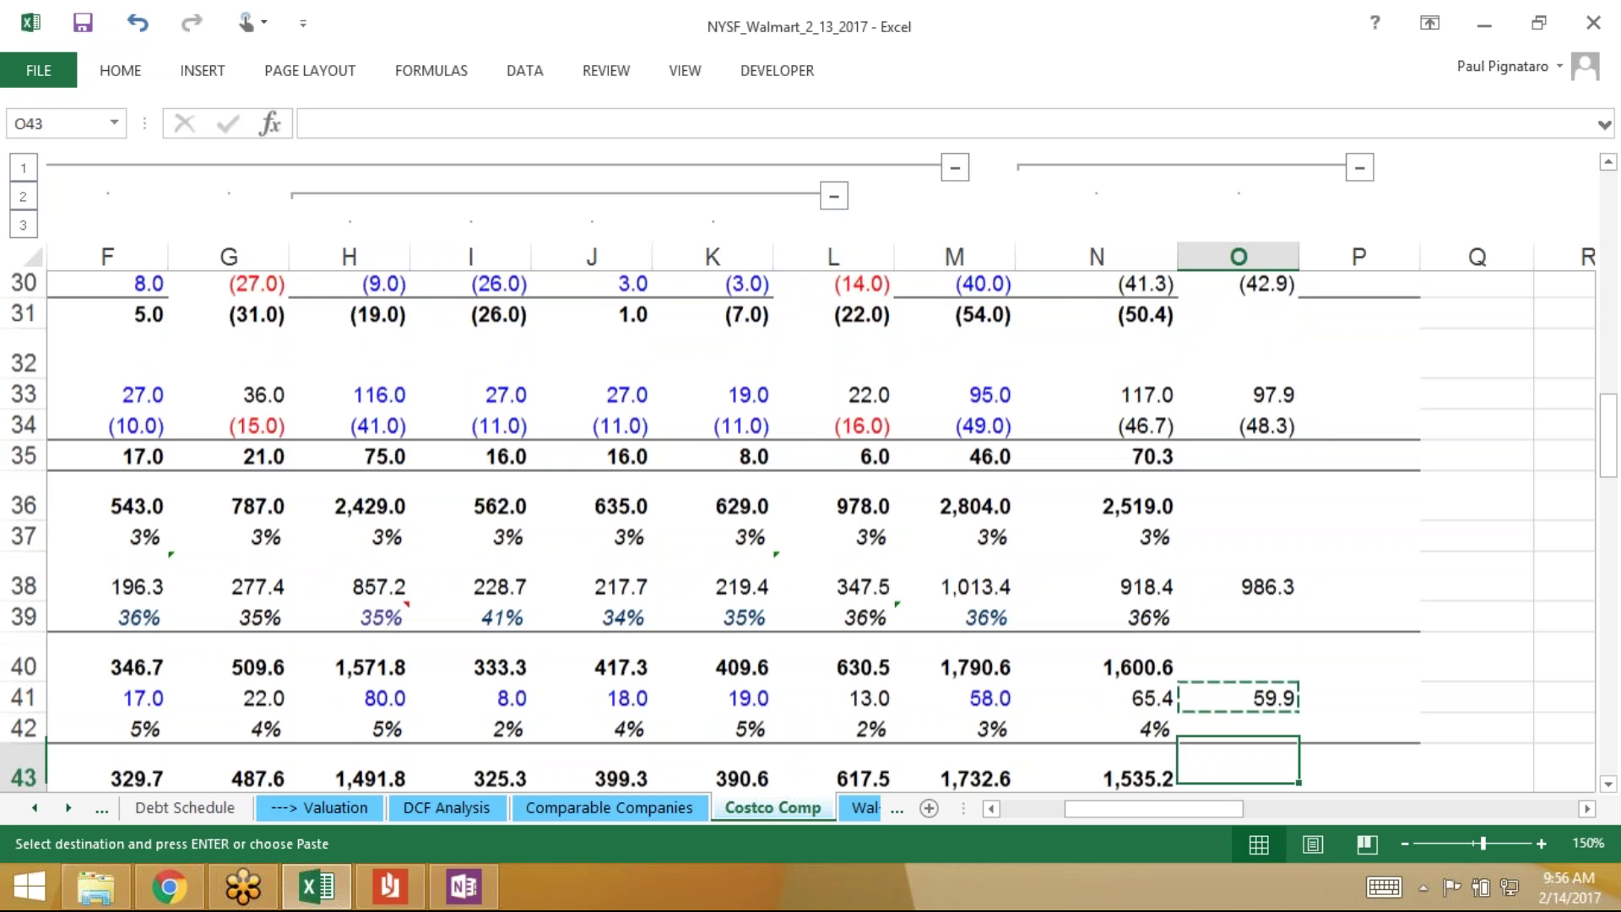
{"action": "key", "text": "Down"}
{"action": "key", "text": "Down"}
{"action": "key", "text": "ctrl+v"}
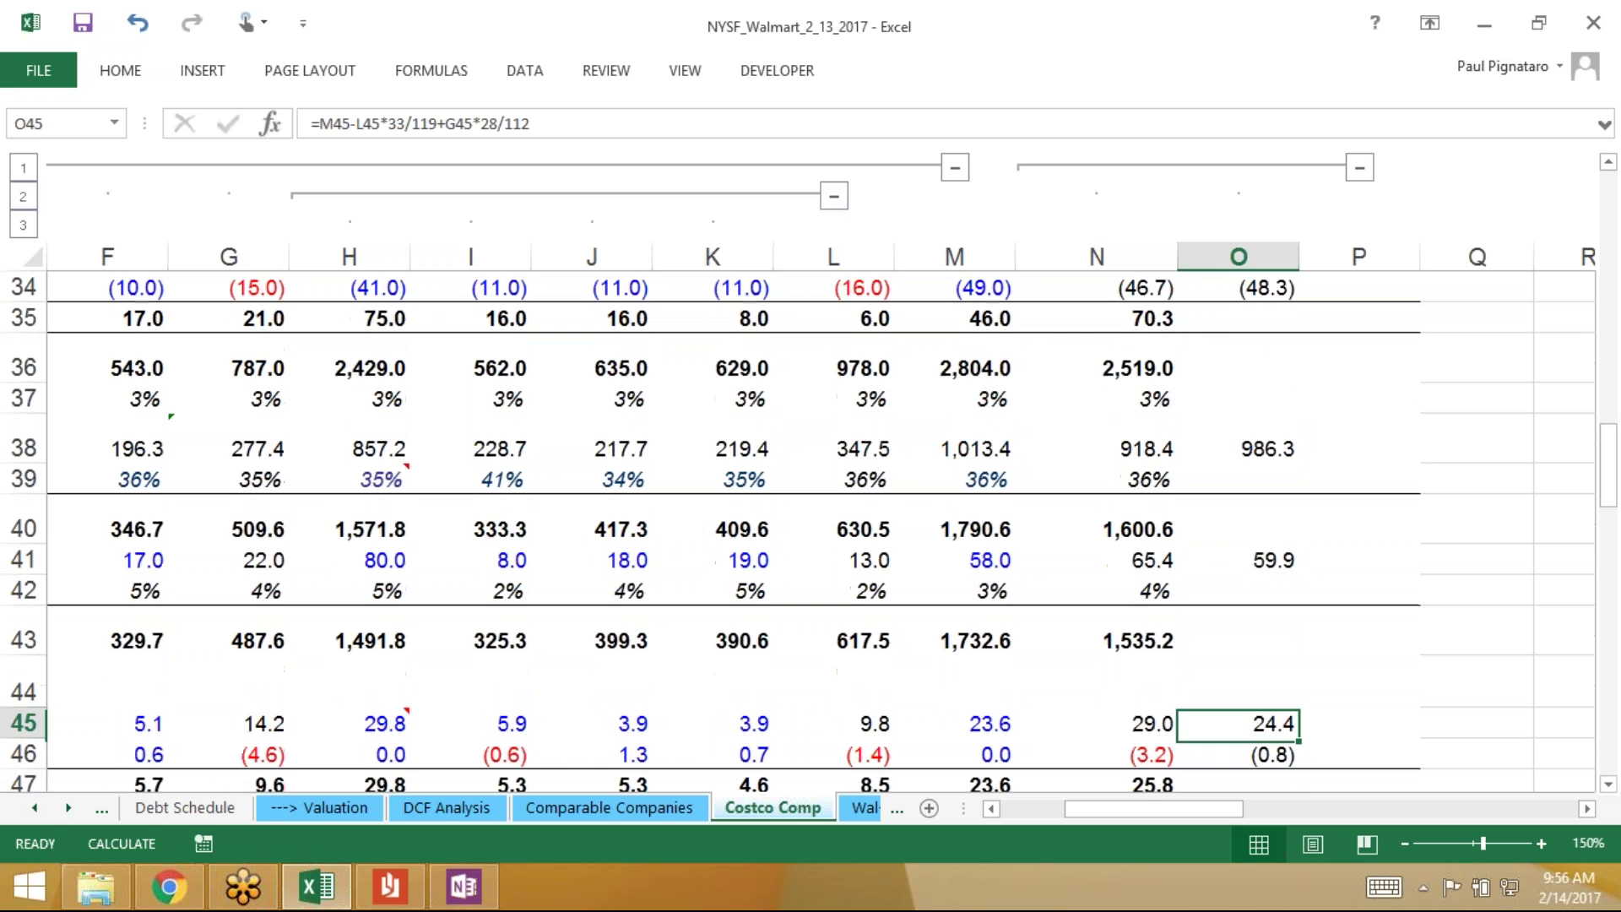
{"action": "key", "text": "ctrl+c"}
{"action": "key", "text": "Down"}
{"action": "key", "text": "Down"}
{"action": "key", "text": "Down"}
{"action": "key", "text": "Down"}
{"action": "key", "text": "Down"}
{"action": "key", "text": "Down"}
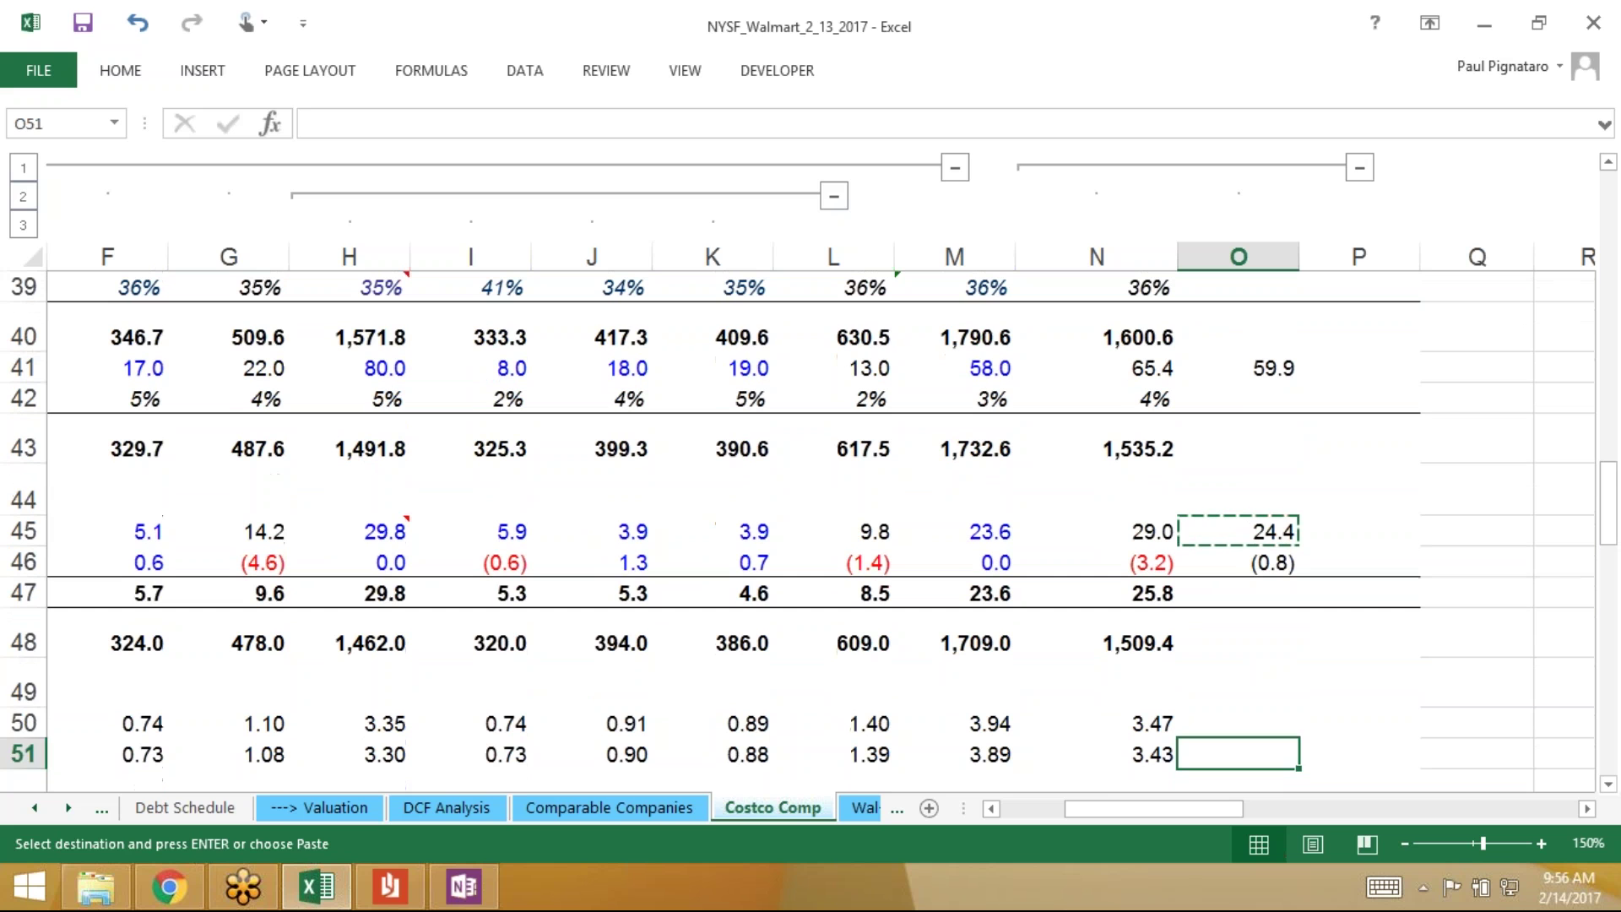
{"action": "key", "text": "Up"}
{"action": "key", "text": "Up"}
Check the growth formula in N12 of the YE Adjusted column and clear it
{"action": "scroll", "coordinate": [810, 532], "scroll_direction": "up", "scroll_amount": 8}
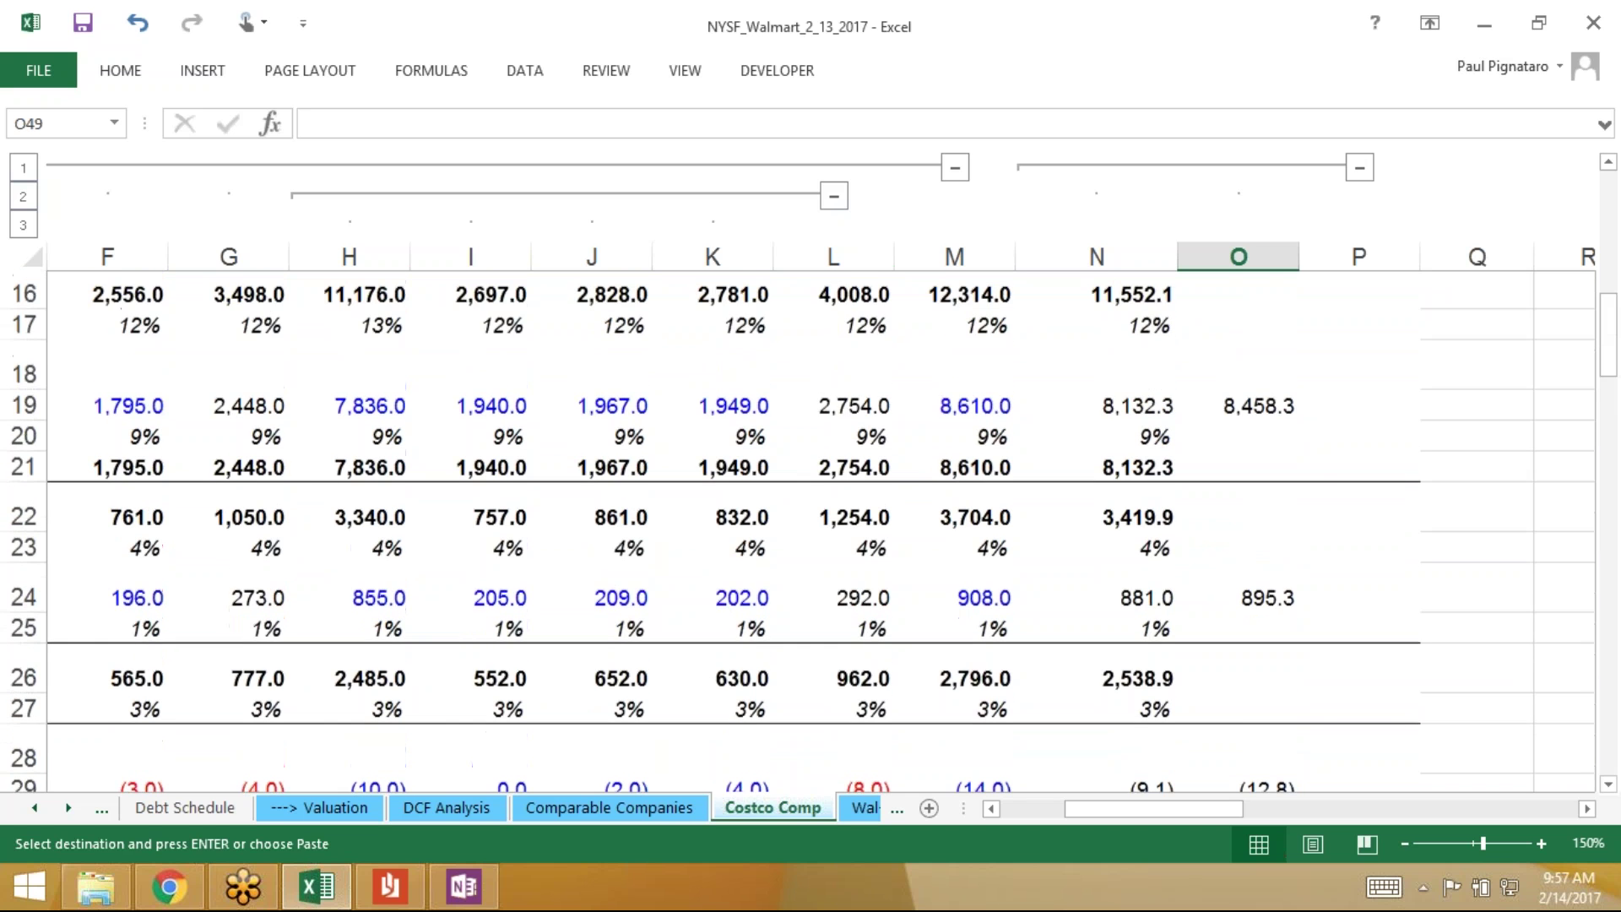
{"action": "scroll", "coordinate": [810, 532], "scroll_direction": "up", "scroll_amount": 5}
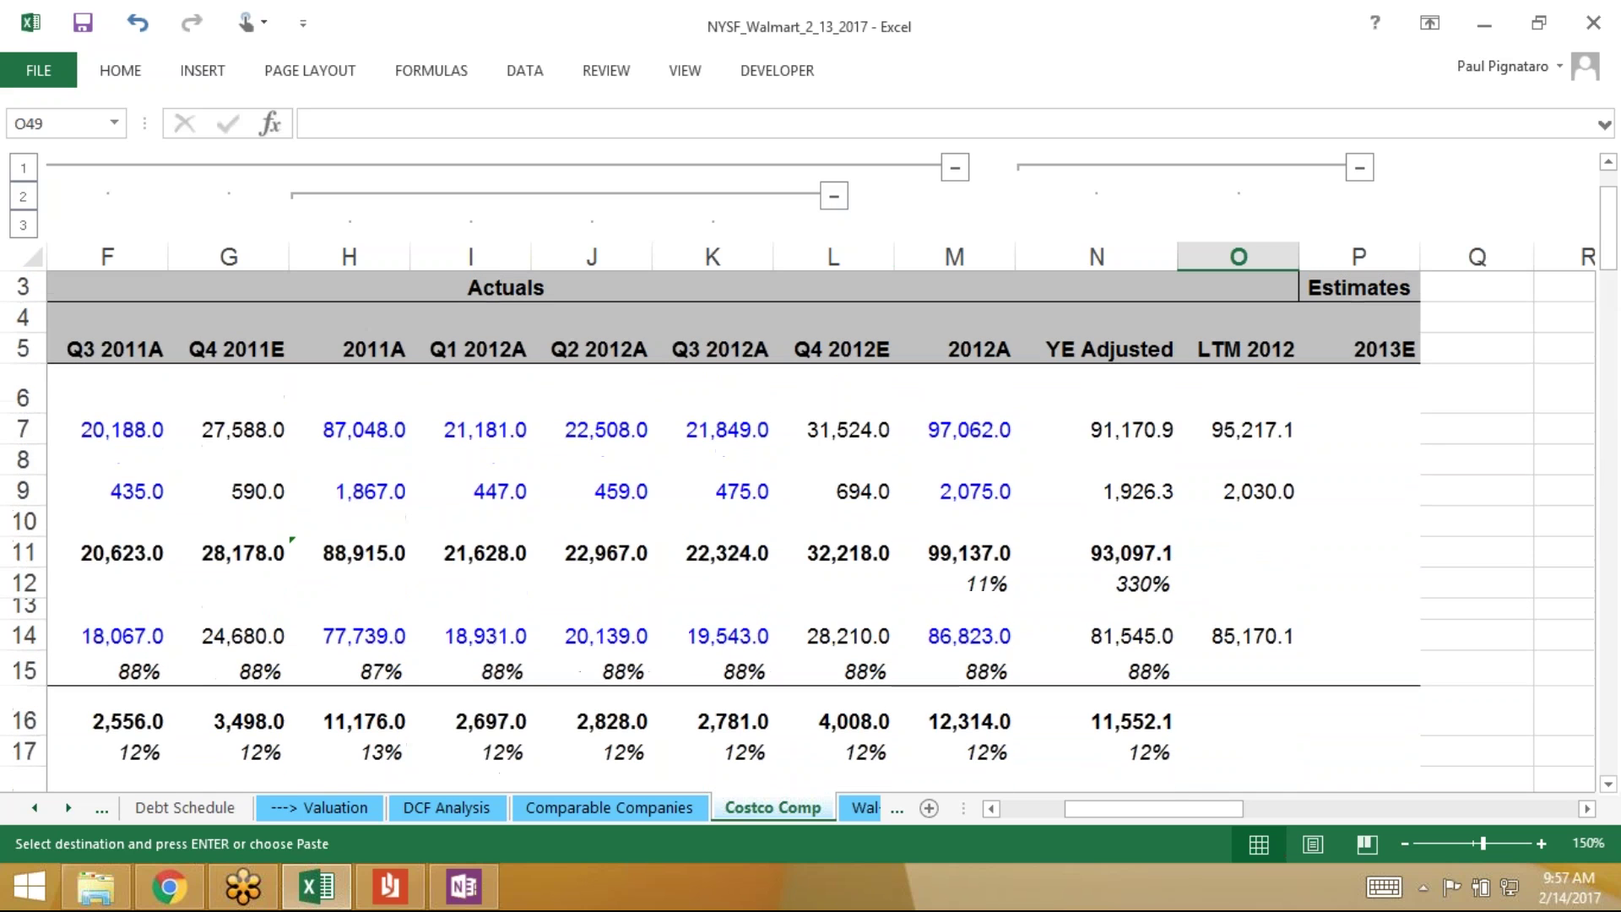
{"action": "left_click", "coordinate": [1095, 545]}
{"action": "key", "text": "Down"}
{"action": "key", "text": "F2"}
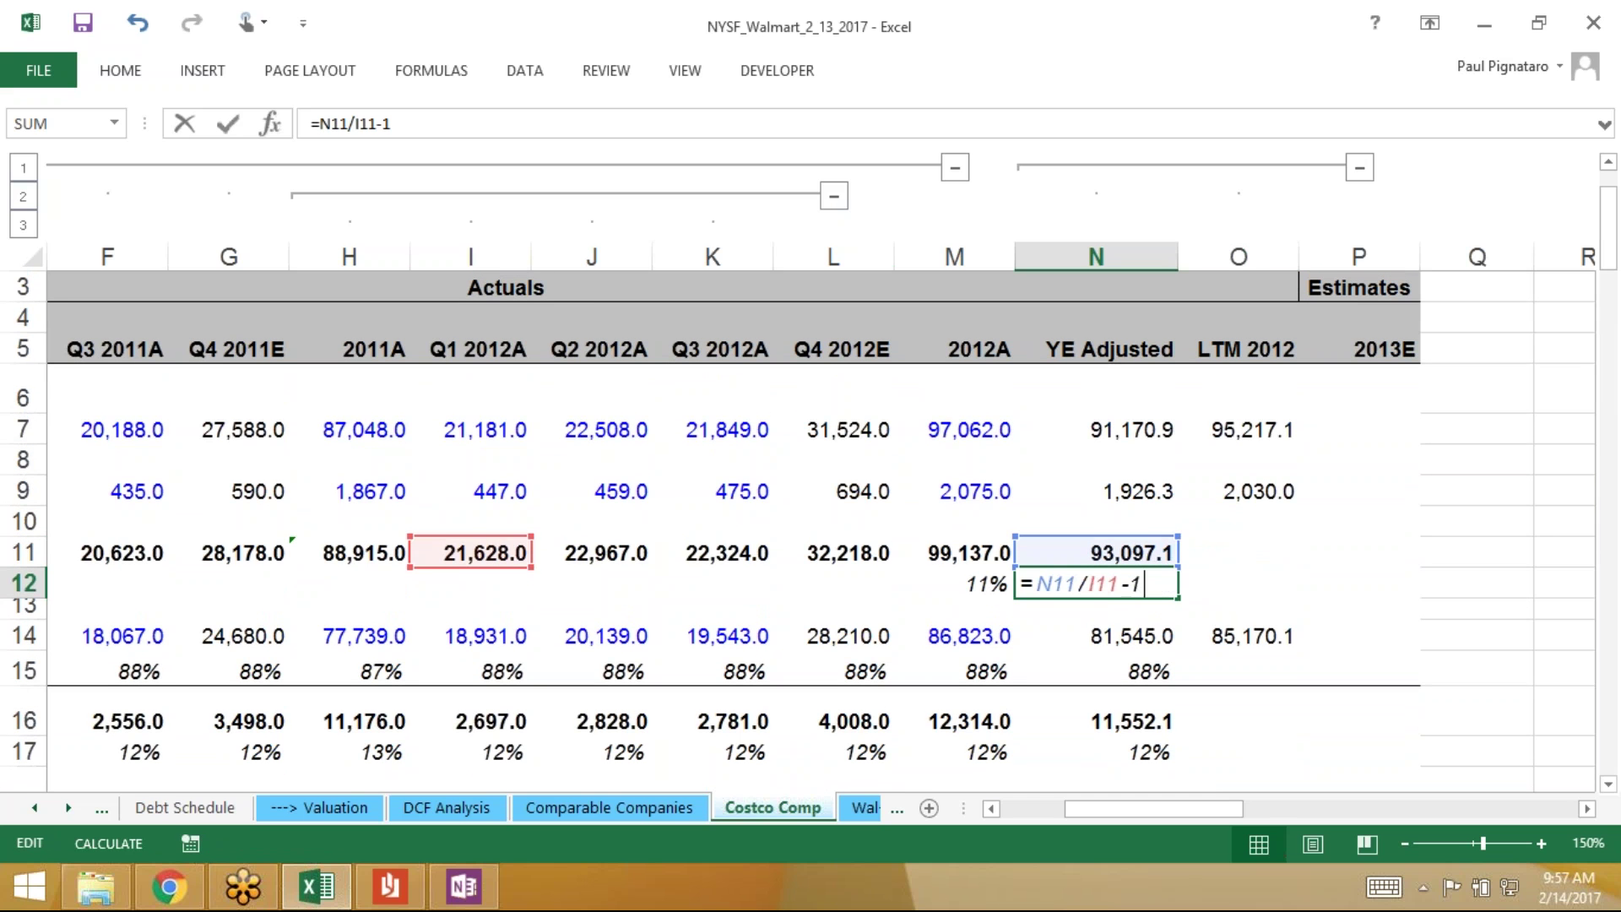
{"action": "key", "text": "Escape"}
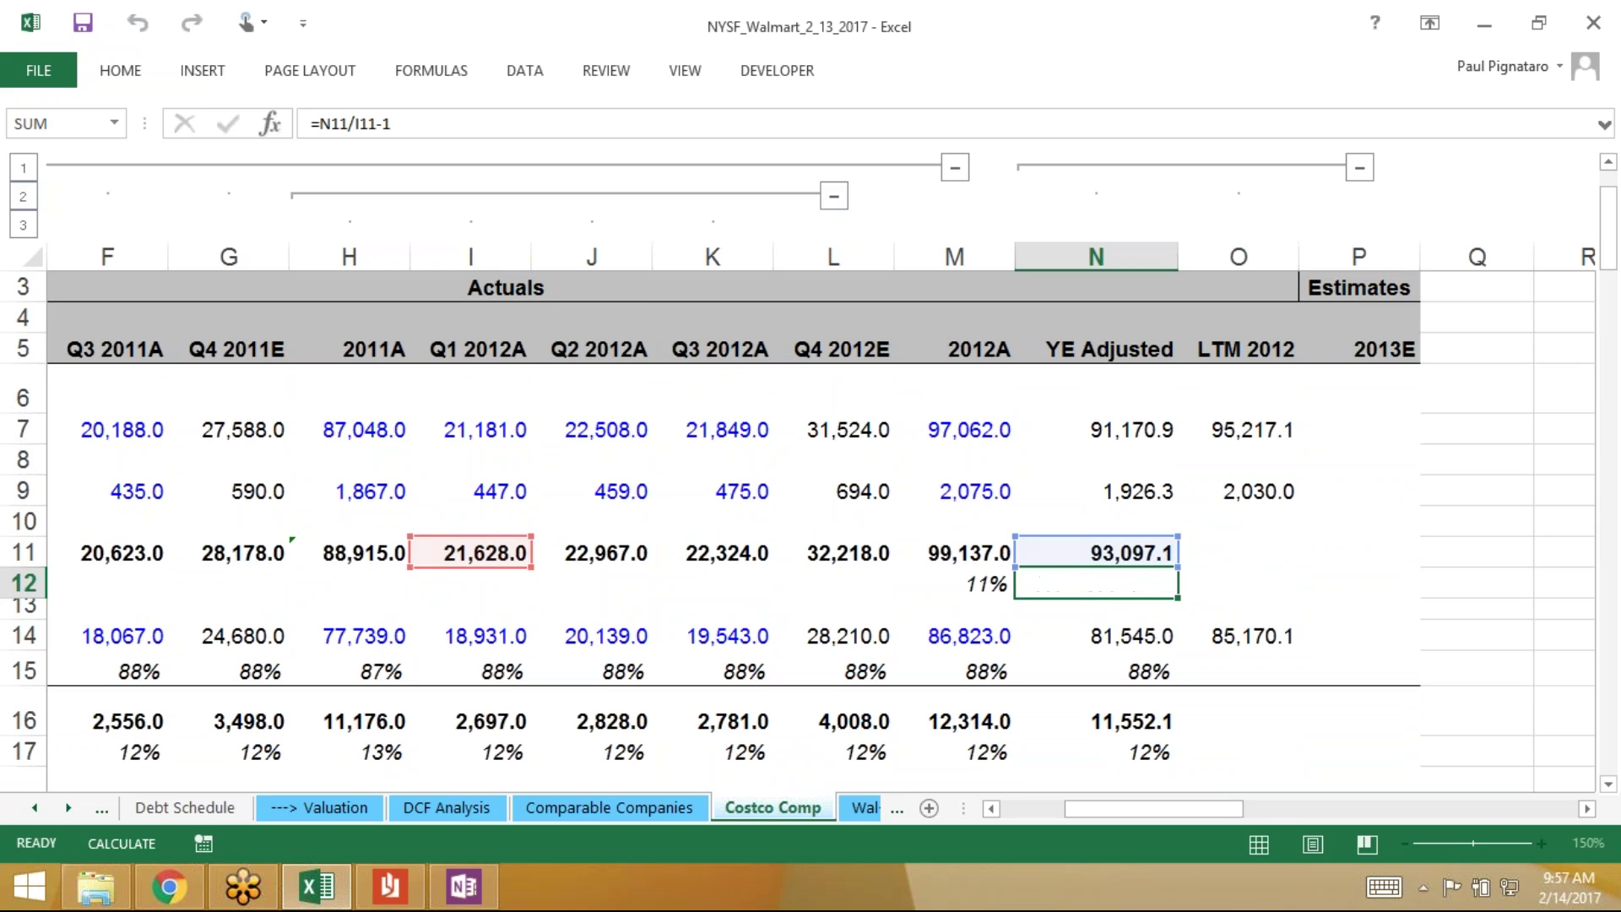
Fill the YE Adjusted total formula in N11 across to the LTM 2012 column in O11
{"action": "key", "text": "Right"}
{"action": "key", "text": "Up"}
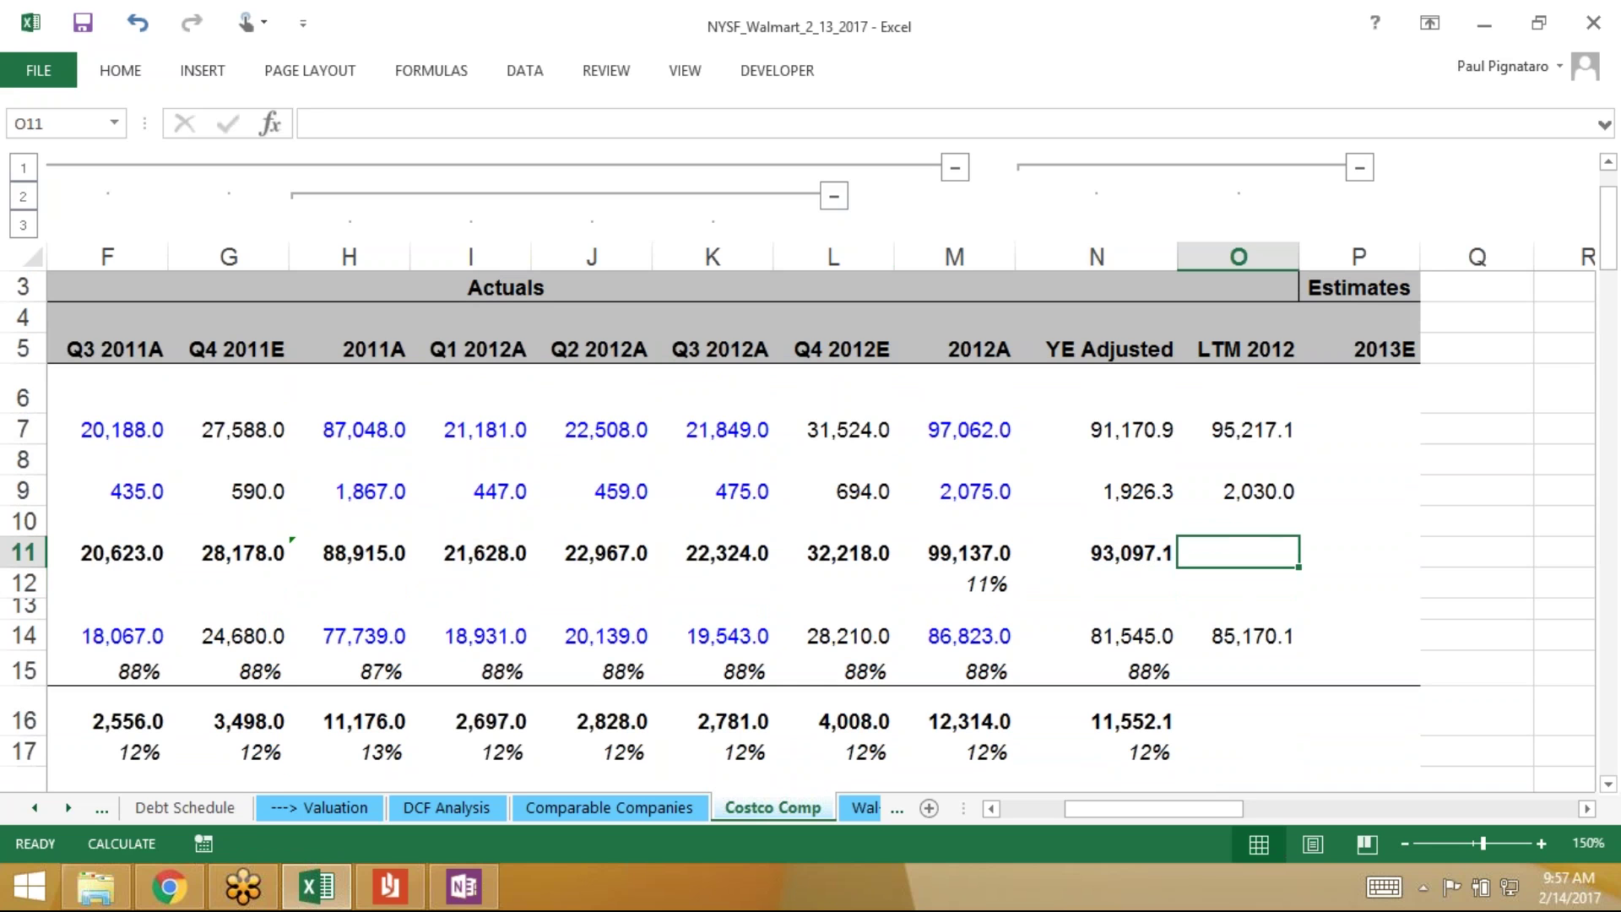
{"action": "key", "text": "Left"}
{"action": "key", "text": "shift+Right"}
{"action": "key", "text": "ctrl+r"}
{"action": "key", "text": "Down"}
{"action": "key", "text": "Down"}
{"action": "key", "text": "Down"}
{"action": "key", "text": "Down"}
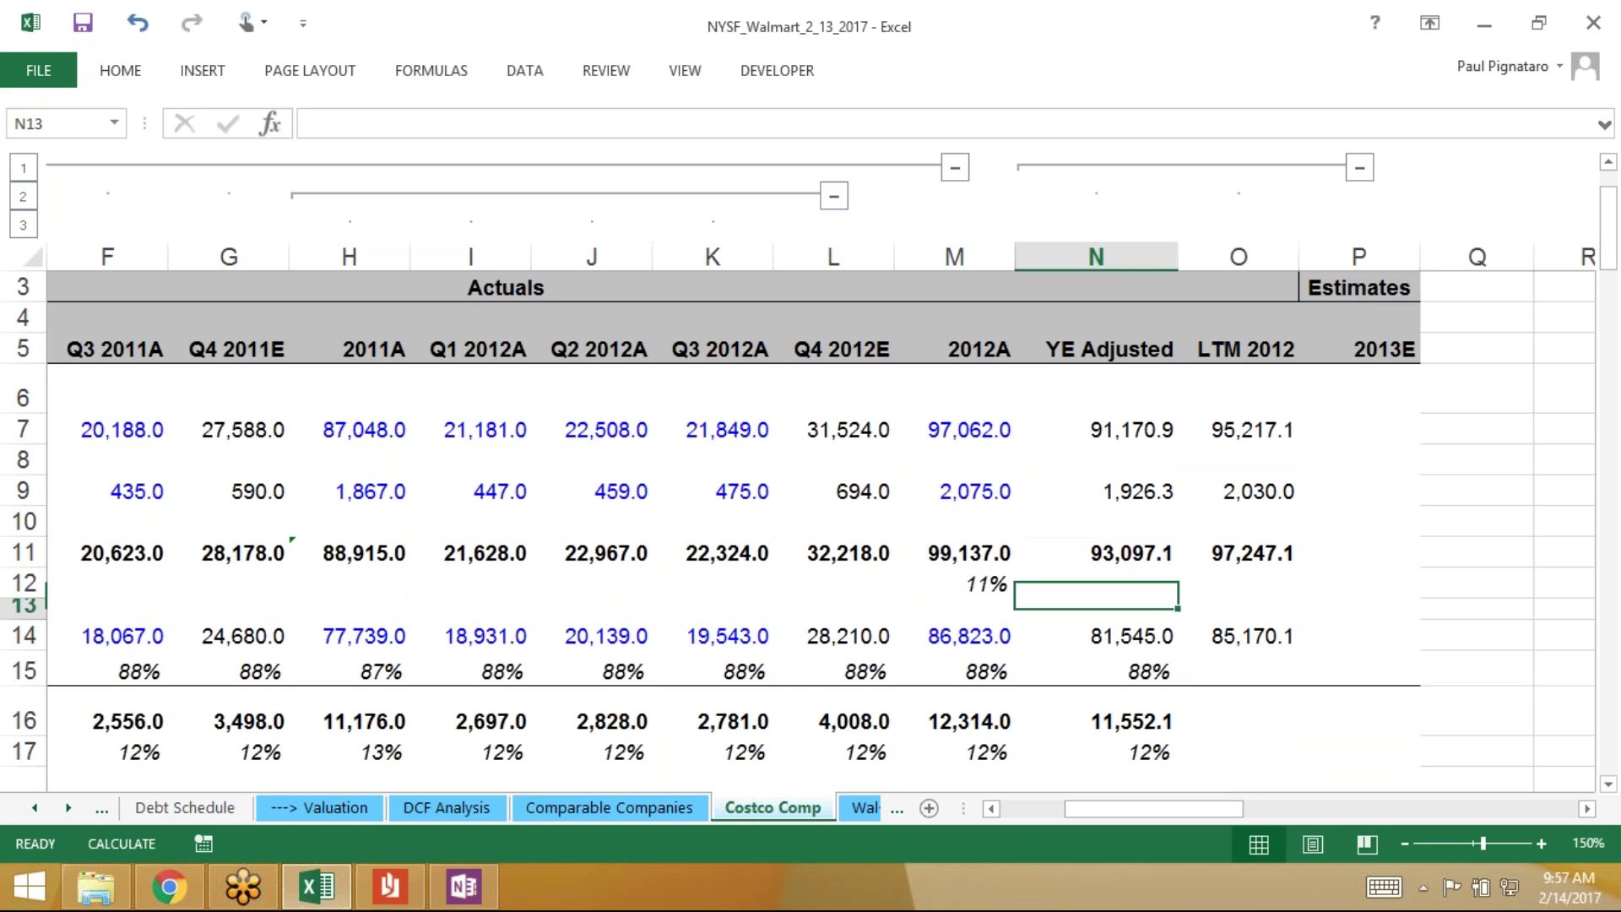
Fill the YE Adjusted formulas in N15:N17 across to the LTM 2012 column in O15:O17
{"action": "key", "text": "shift+Down"}
{"action": "key", "text": "shift+Down"}
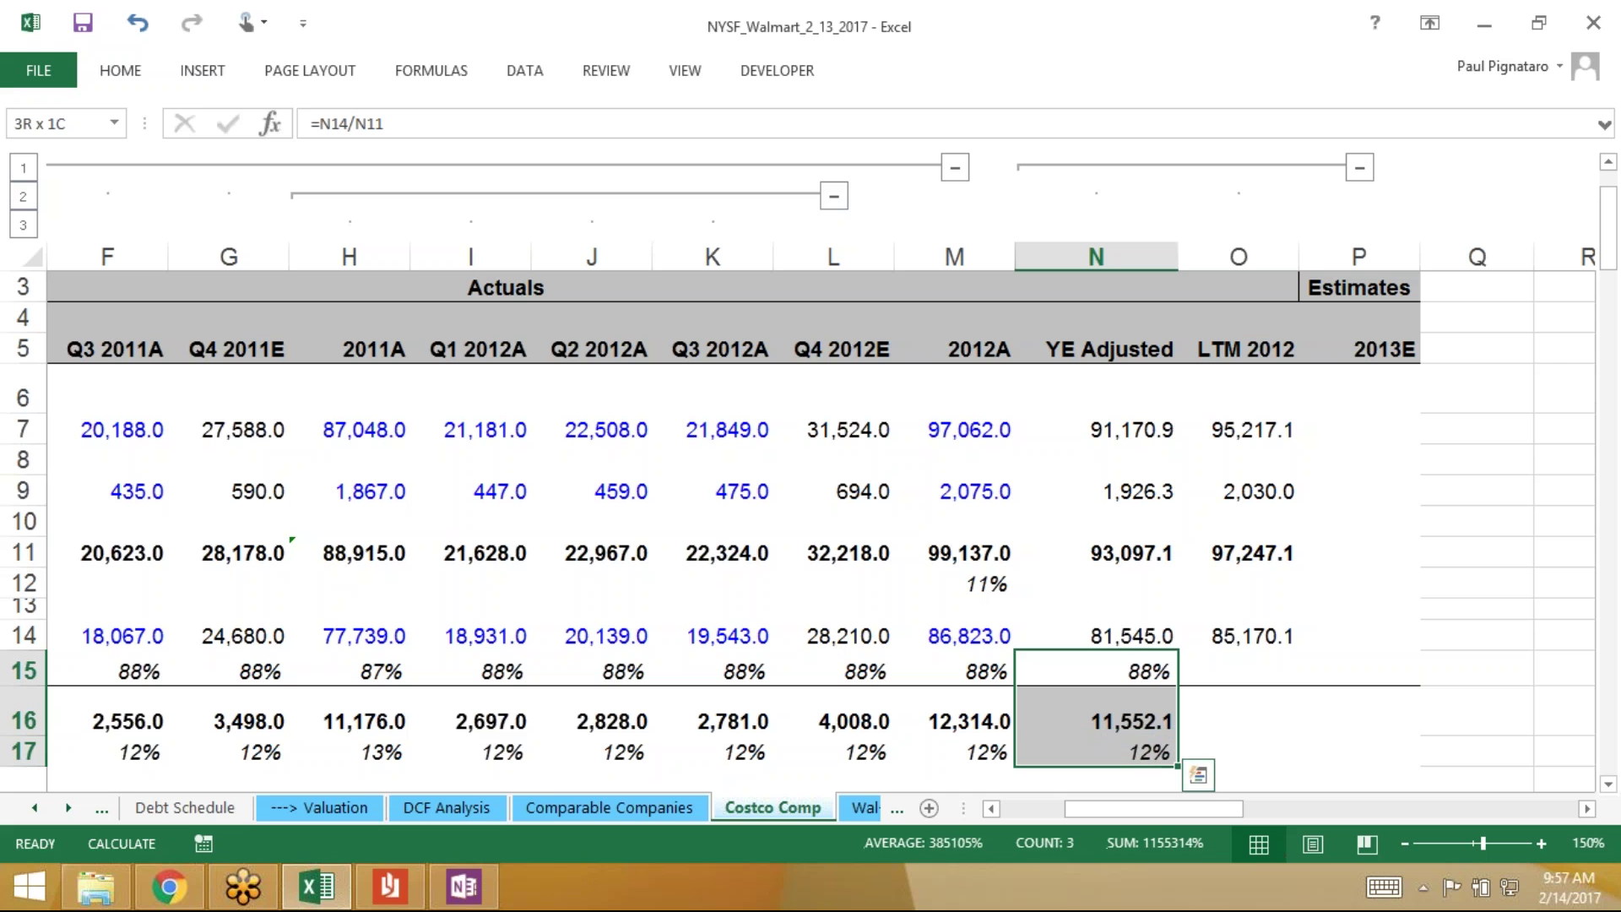
{"action": "key", "text": "shift+Right"}
{"action": "key", "text": "ctrl+r"}
Fill the YE Adjusted formulas in N20:N22 across to O20:O22 in the LTM 2012 column
{"action": "key", "text": "Down"}
{"action": "key", "text": "Down"}
{"action": "key", "text": "Down"}
{"action": "key", "text": "Down"}
{"action": "key", "text": "Down"}
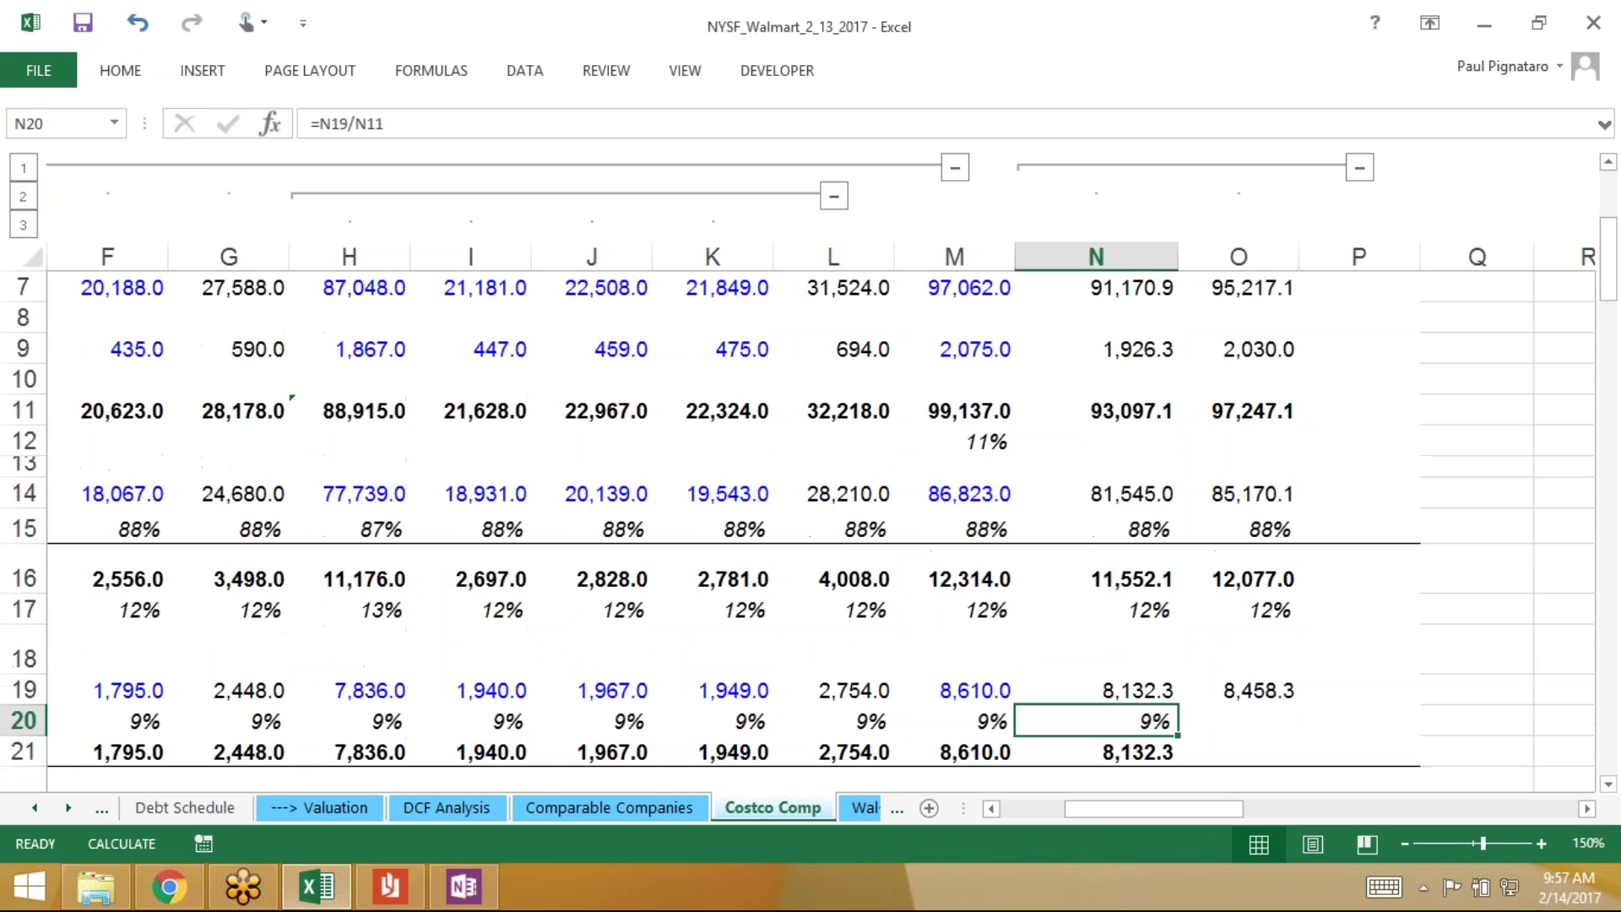
{"action": "key", "text": "shift+Down"}
{"action": "key", "text": "shift+Down"}
{"action": "key", "text": "shift+Right"}
{"action": "key", "text": "ctrl+r"}
Fill the percentage formula in N23 across to O23
{"action": "key", "text": "Down"}
{"action": "key", "text": "Down"}
{"action": "key", "text": "Down"}
{"action": "key", "text": "Down"}
{"action": "key", "text": "Down"}
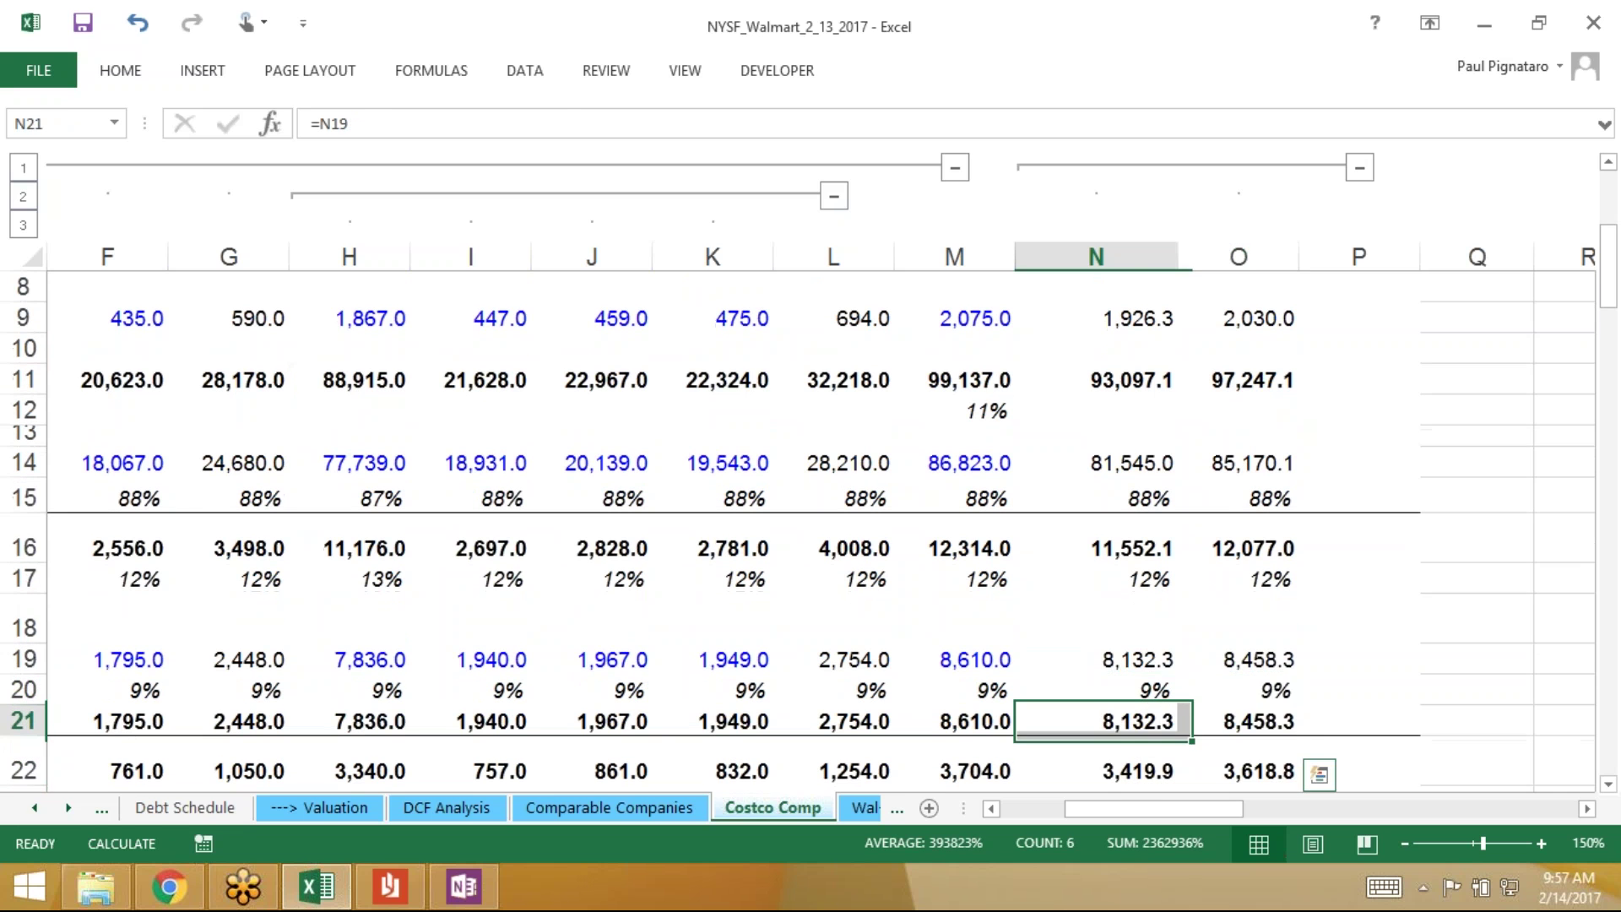
{"action": "key", "text": "Up"}
{"action": "key", "text": "Up"}
{"action": "key", "text": "shift+Right"}
{"action": "key", "text": "ctrl+r"}
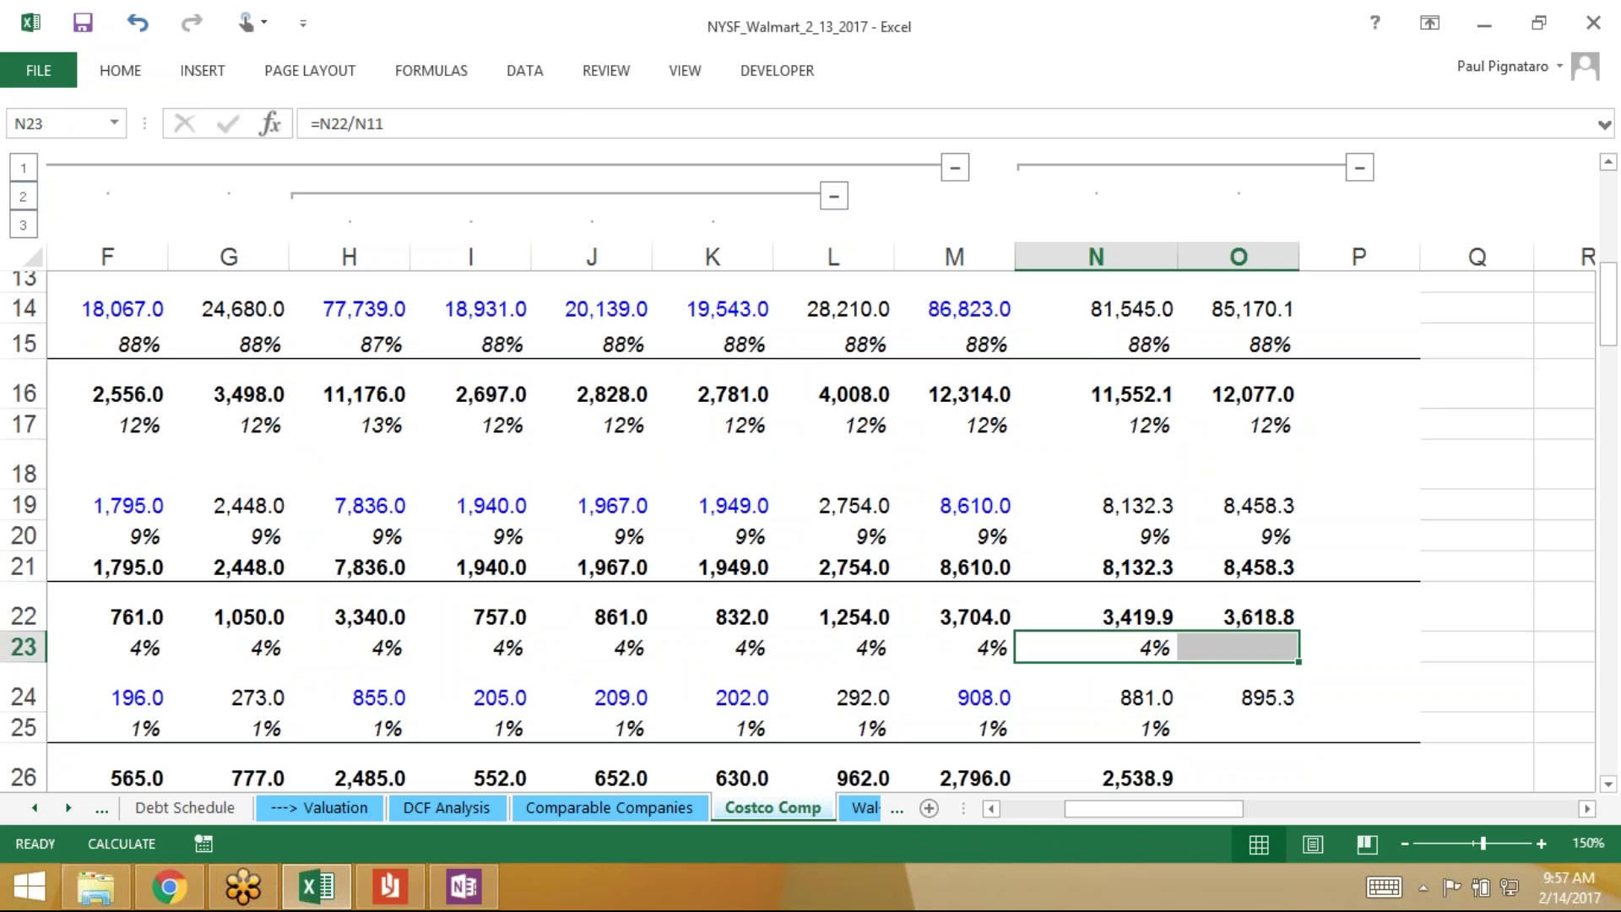
Fill the formulas in N25:N26 across to O25:O26 in the LTM 2012 column
{"action": "key", "text": "Down"}
{"action": "key", "text": "Down"}
{"action": "key", "text": "Down"}
{"action": "key", "text": "Up"}
{"action": "key", "text": "shift+Down"}
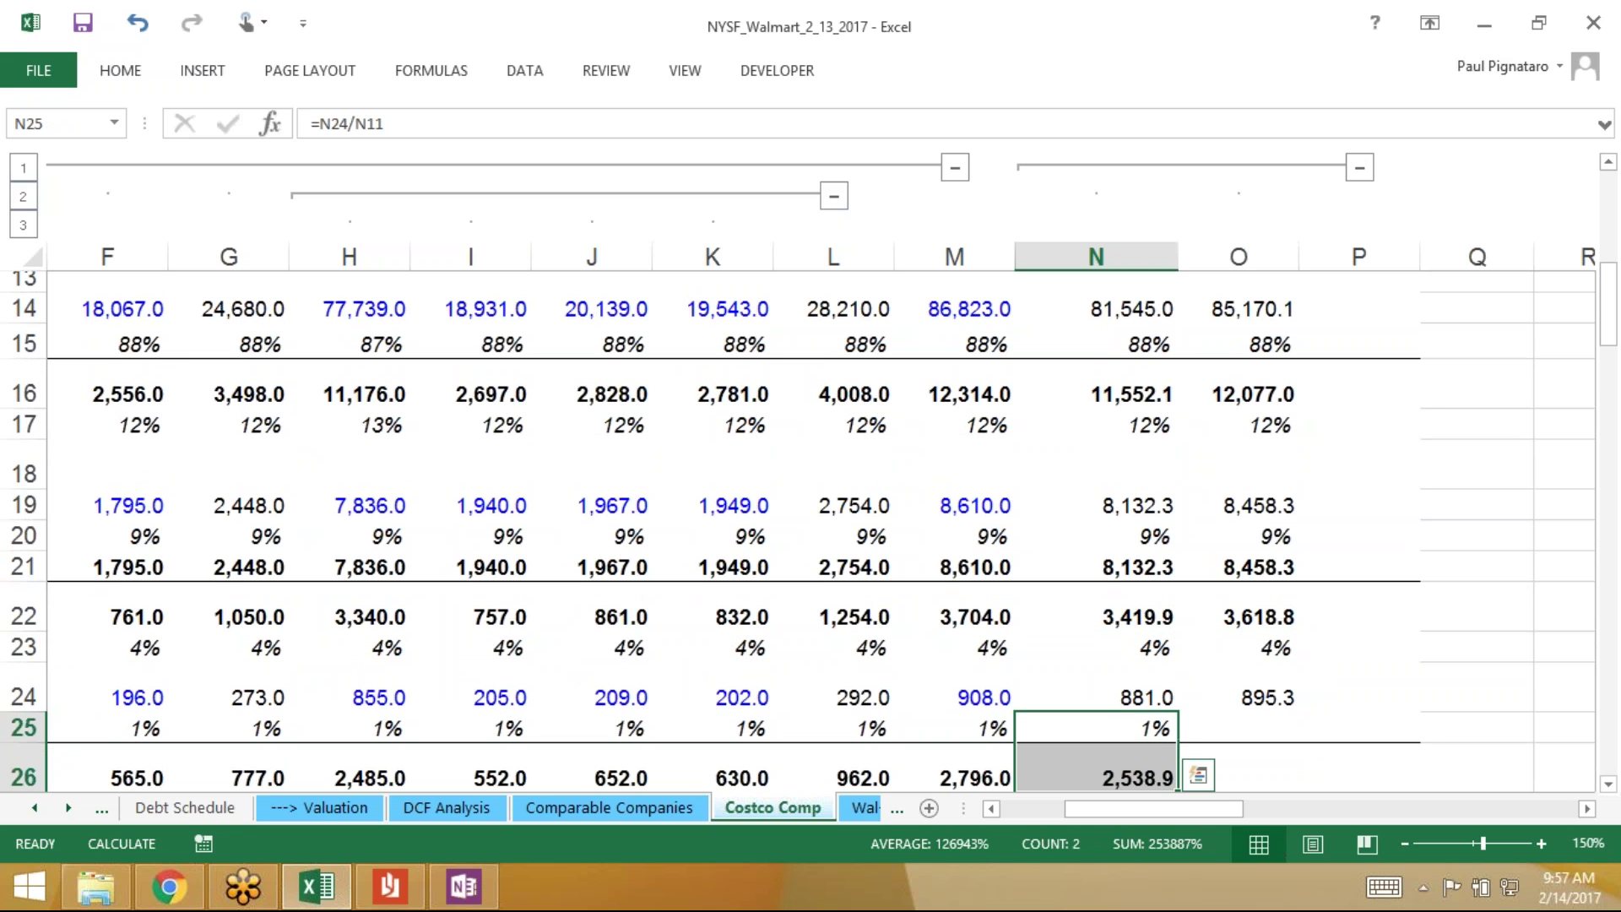
{"action": "key", "text": "shift+Right"}
{"action": "key", "text": "ctrl+r"}
Fill the percentage formula in N27 across to O27
{"action": "key", "text": "Down"}
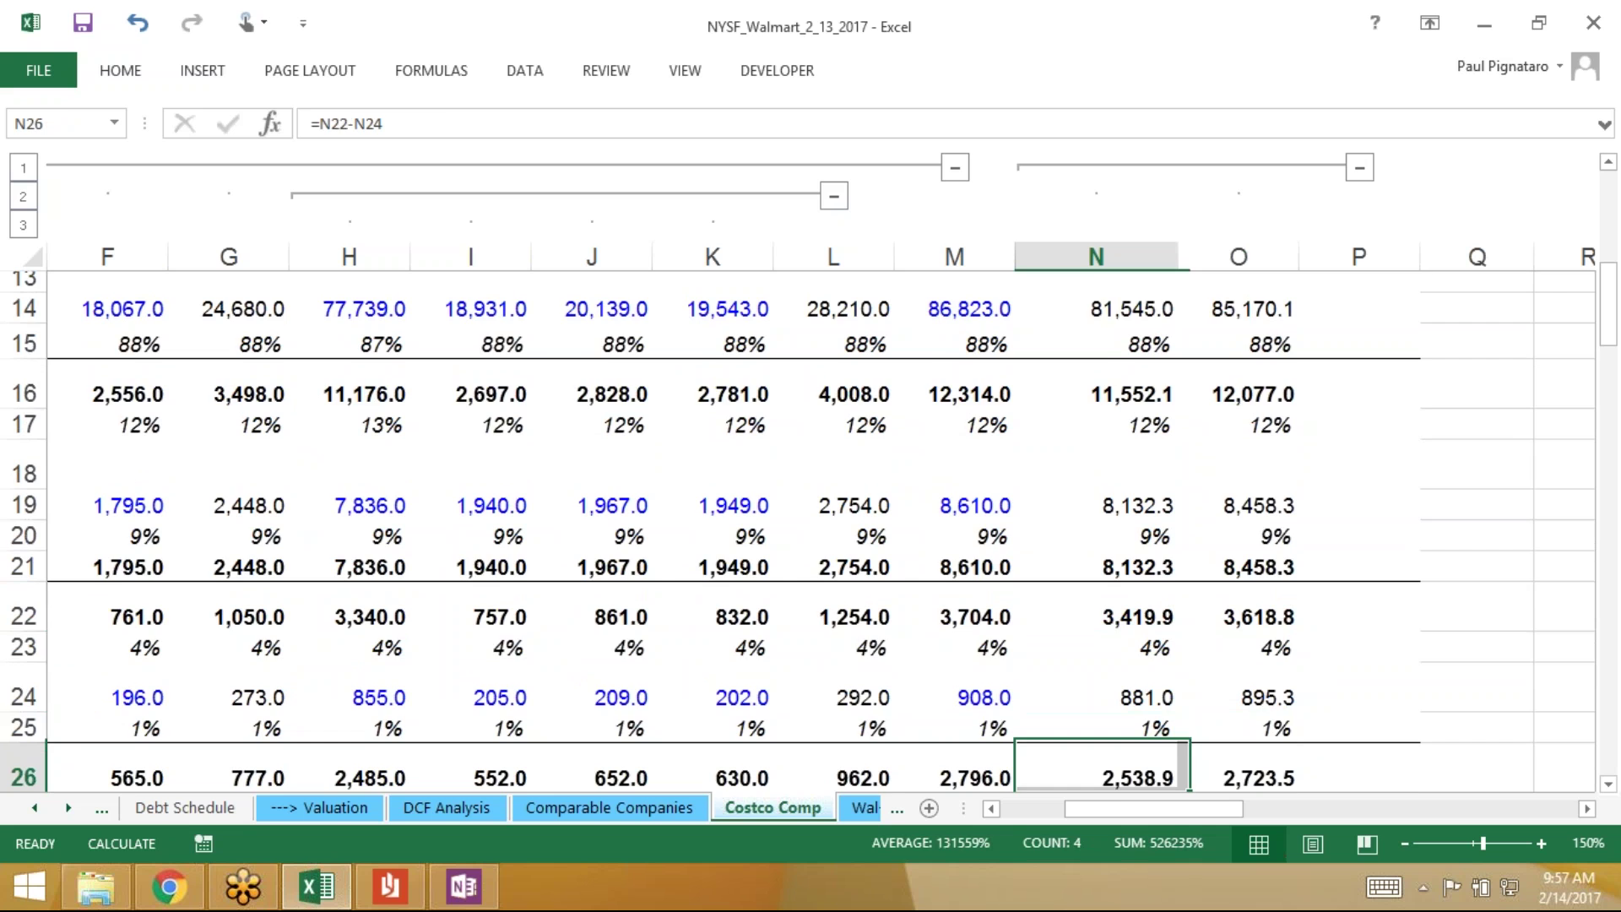
{"action": "key", "text": "Down"}
{"action": "key", "text": "Down"}
{"action": "key", "text": "Down"}
{"action": "key", "text": "Up"}
{"action": "key", "text": "Up"}
{"action": "key", "text": "shift+Right"}
{"action": "key", "text": "ctrl+r"}
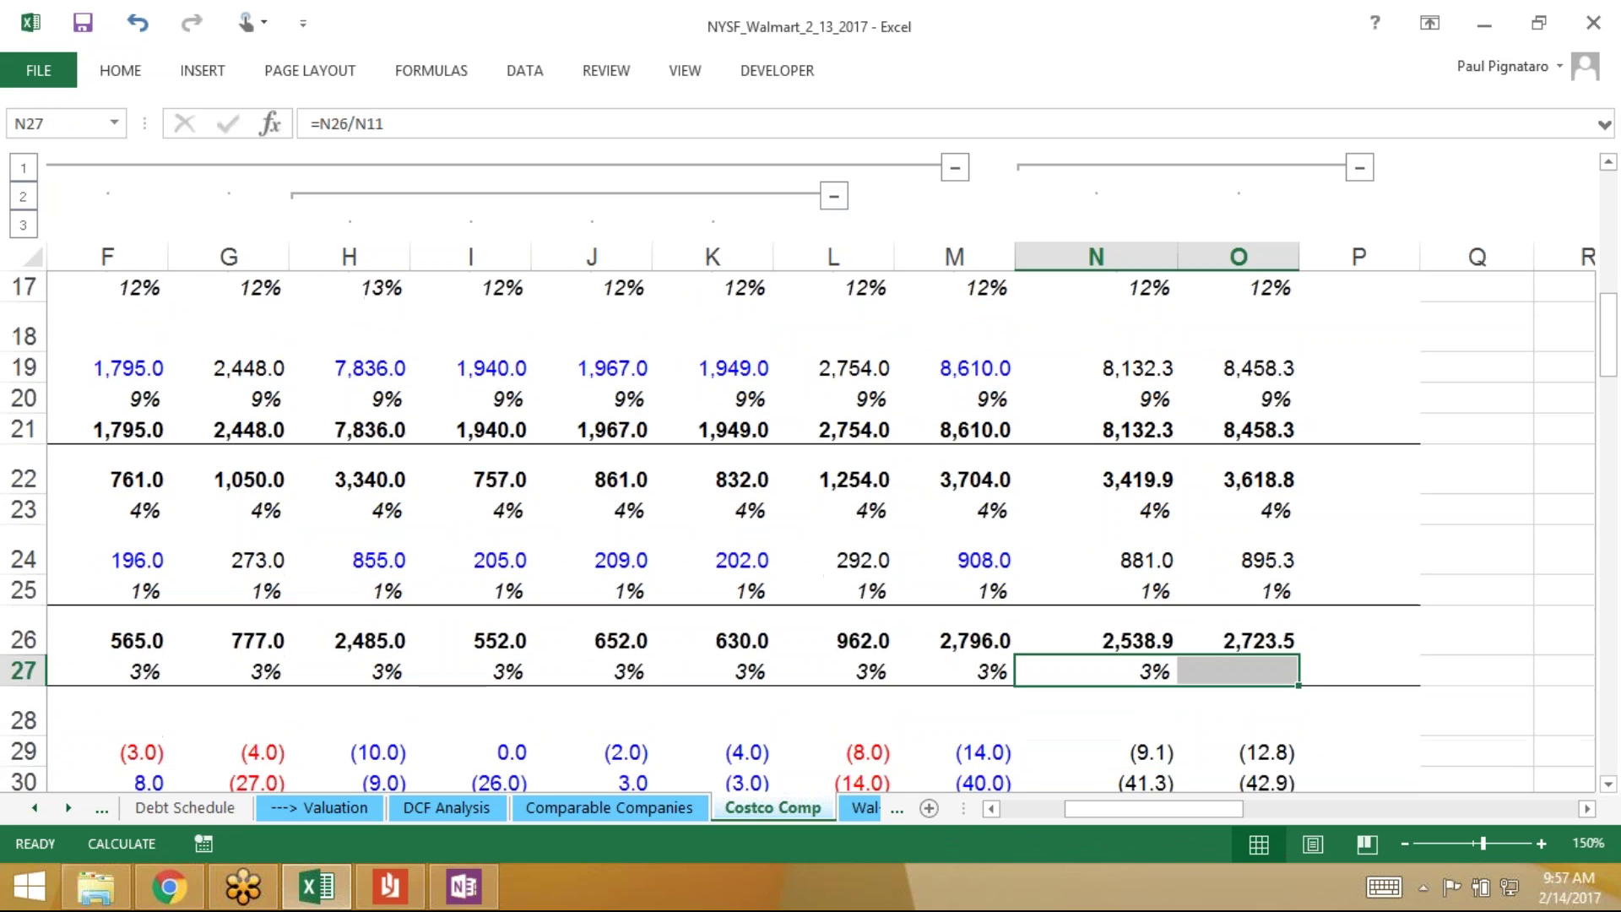
Fill the sum formula in N31 across to the LTM 2012 column in O31
{"action": "key", "text": "Down"}
{"action": "key", "text": "Down"}
{"action": "key", "text": "Down"}
{"action": "key", "text": "Down"}
{"action": "key", "text": "shift+Right"}
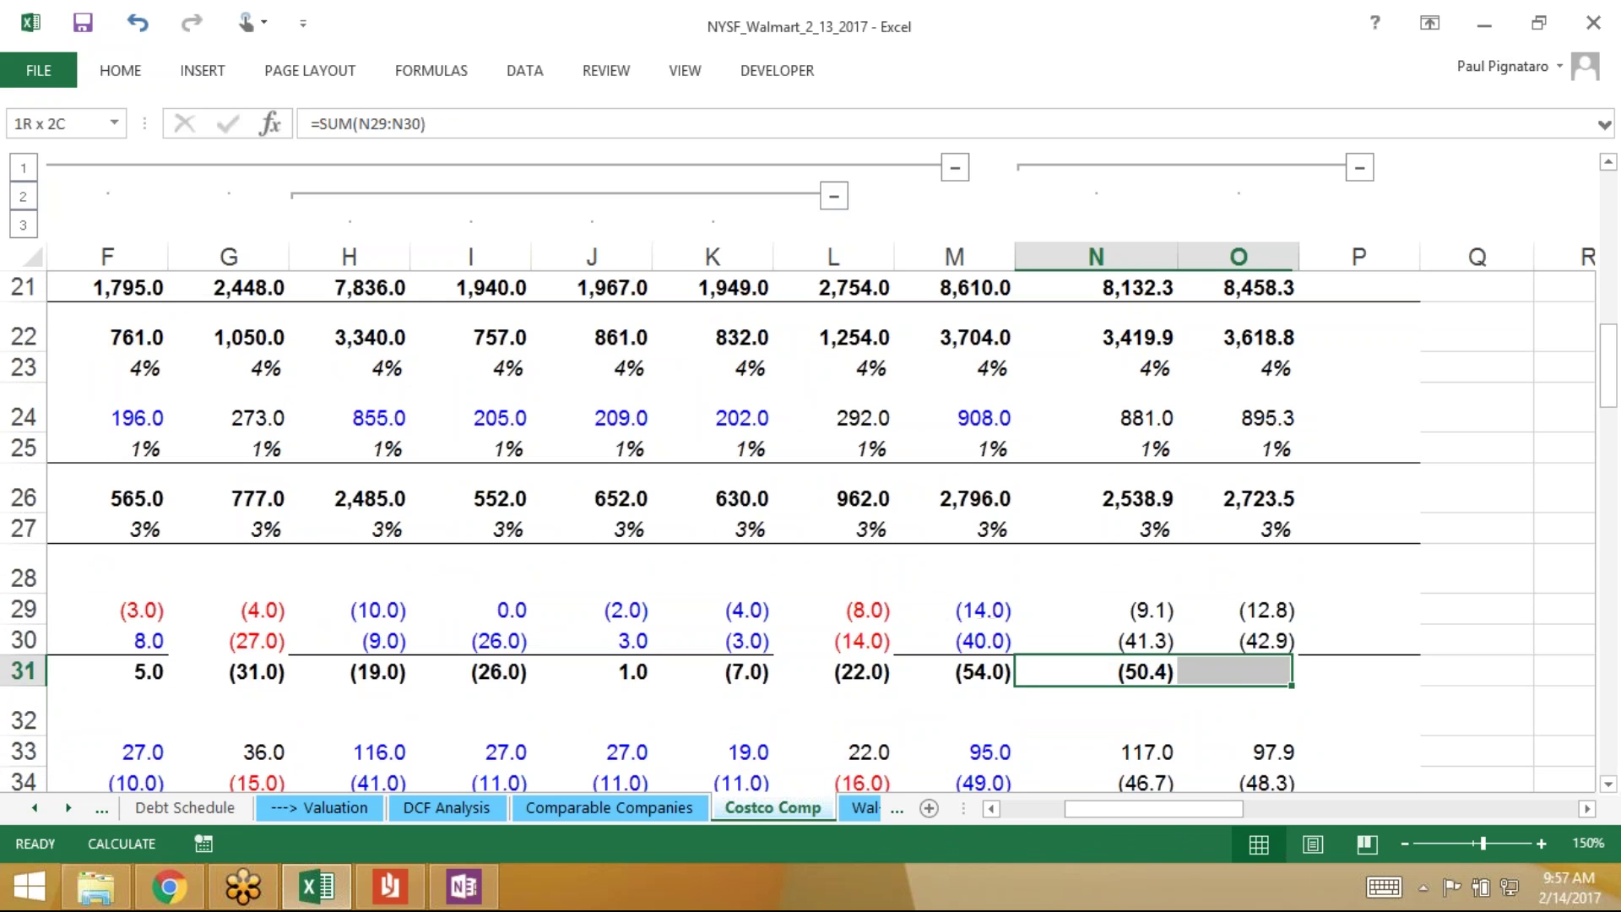
{"action": "key", "text": "ctrl+r"}
Fill the formulas in N35:N37 across to O35:O37 in the LTM 2012 column
{"action": "key", "text": "Down"}
{"action": "key", "text": "Down"}
{"action": "key", "text": "Down"}
{"action": "key", "text": "Down"}
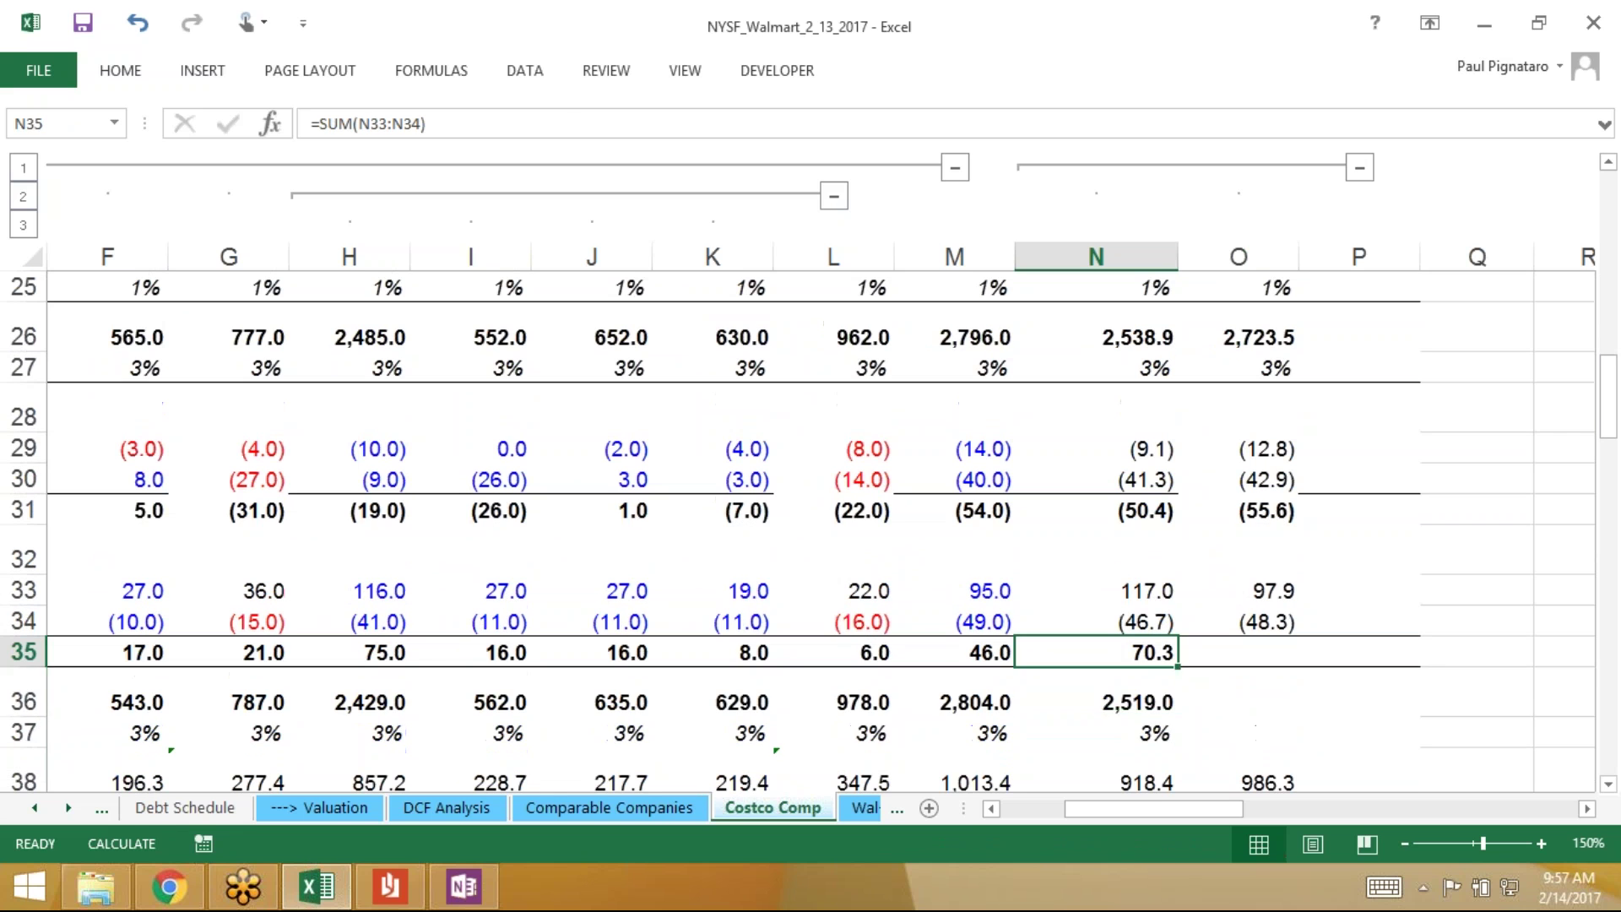
{"action": "key", "text": "shift+Down"}
{"action": "key", "text": "shift+Down"}
{"action": "key", "text": "shift+Right"}
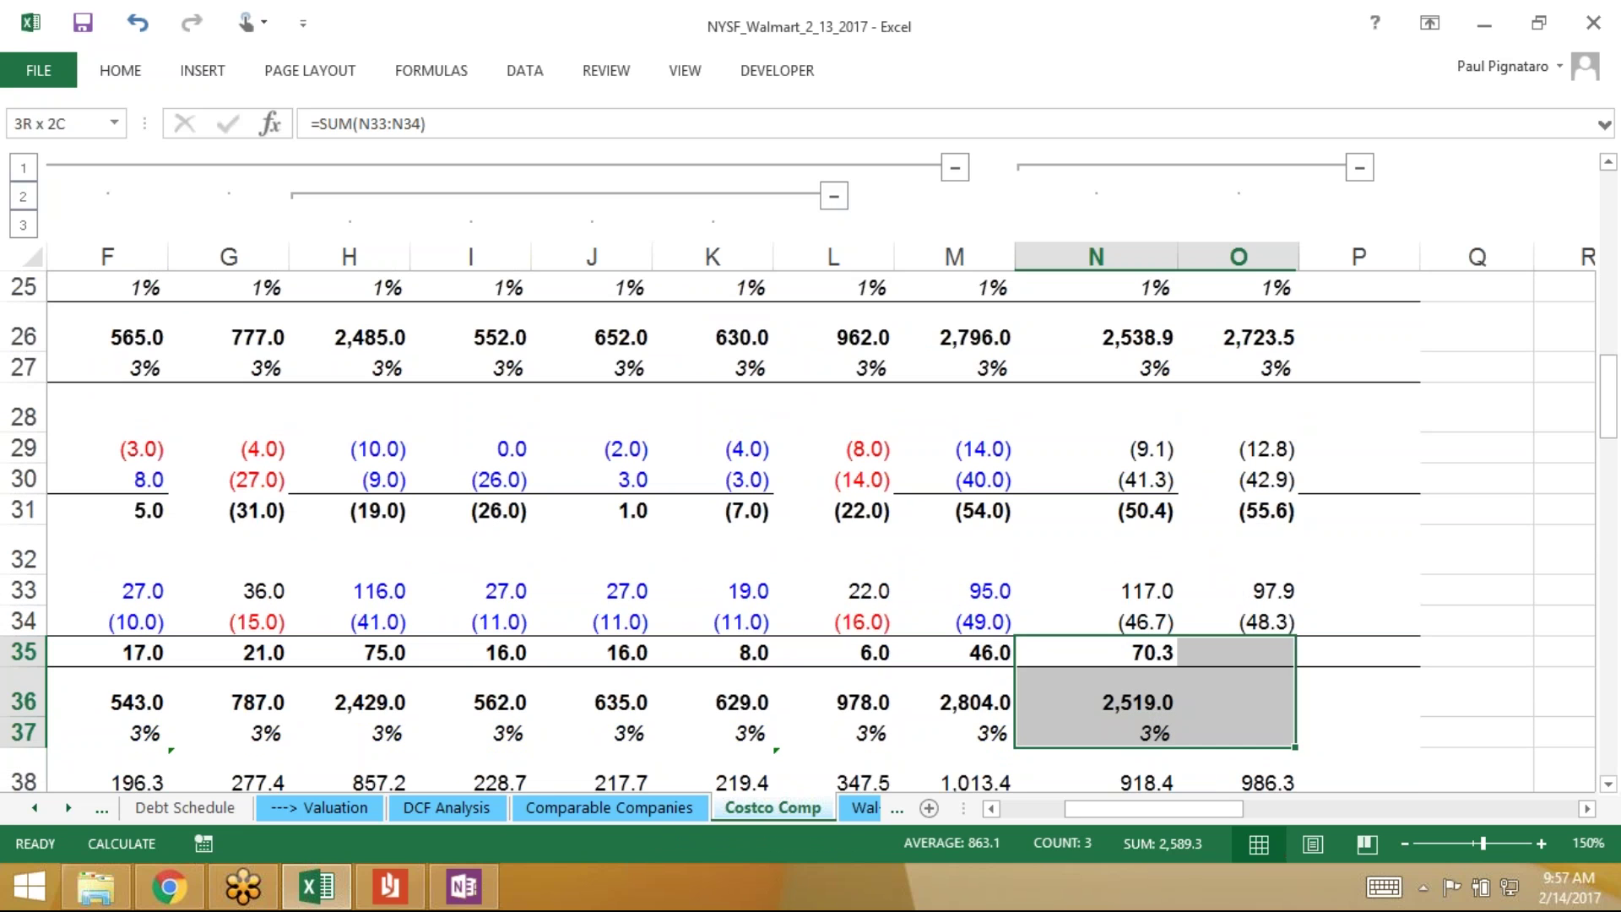
{"action": "key", "text": "ctrl+r"}
Enter a percentage formula in the LTM 2012 cell O39 that divides O38 by O36
{"action": "key", "text": "Down"}
{"action": "key", "text": "Down"}
{"action": "key", "text": "Down"}
{"action": "key", "text": "Down"}
{"action": "key", "text": "Down"}
{"action": "key", "text": "Down"}
{"action": "key", "text": "Down"}
{"action": "key", "text": "Down"}
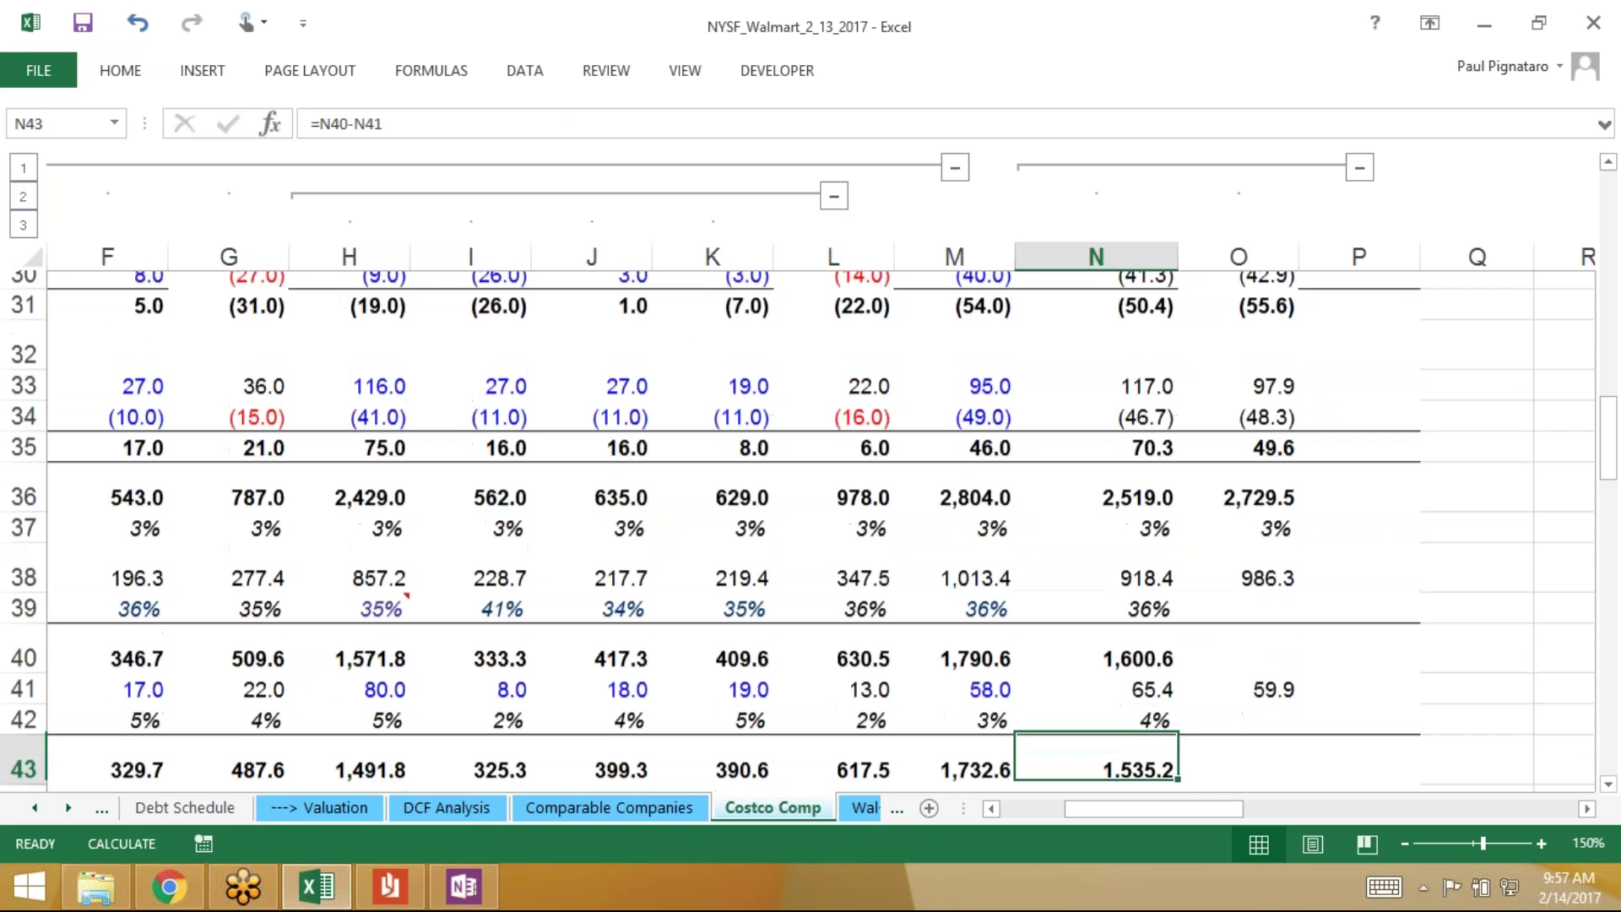
{"action": "key", "text": "Up"}
{"action": "key", "text": "Up"}
{"action": "key", "text": "Up"}
{"action": "key", "text": "Up"}
{"action": "key", "text": "Right"}
{"action": "type", "text": "="}
{"action": "key", "text": "Up"}
{"action": "type", "text": "/"}
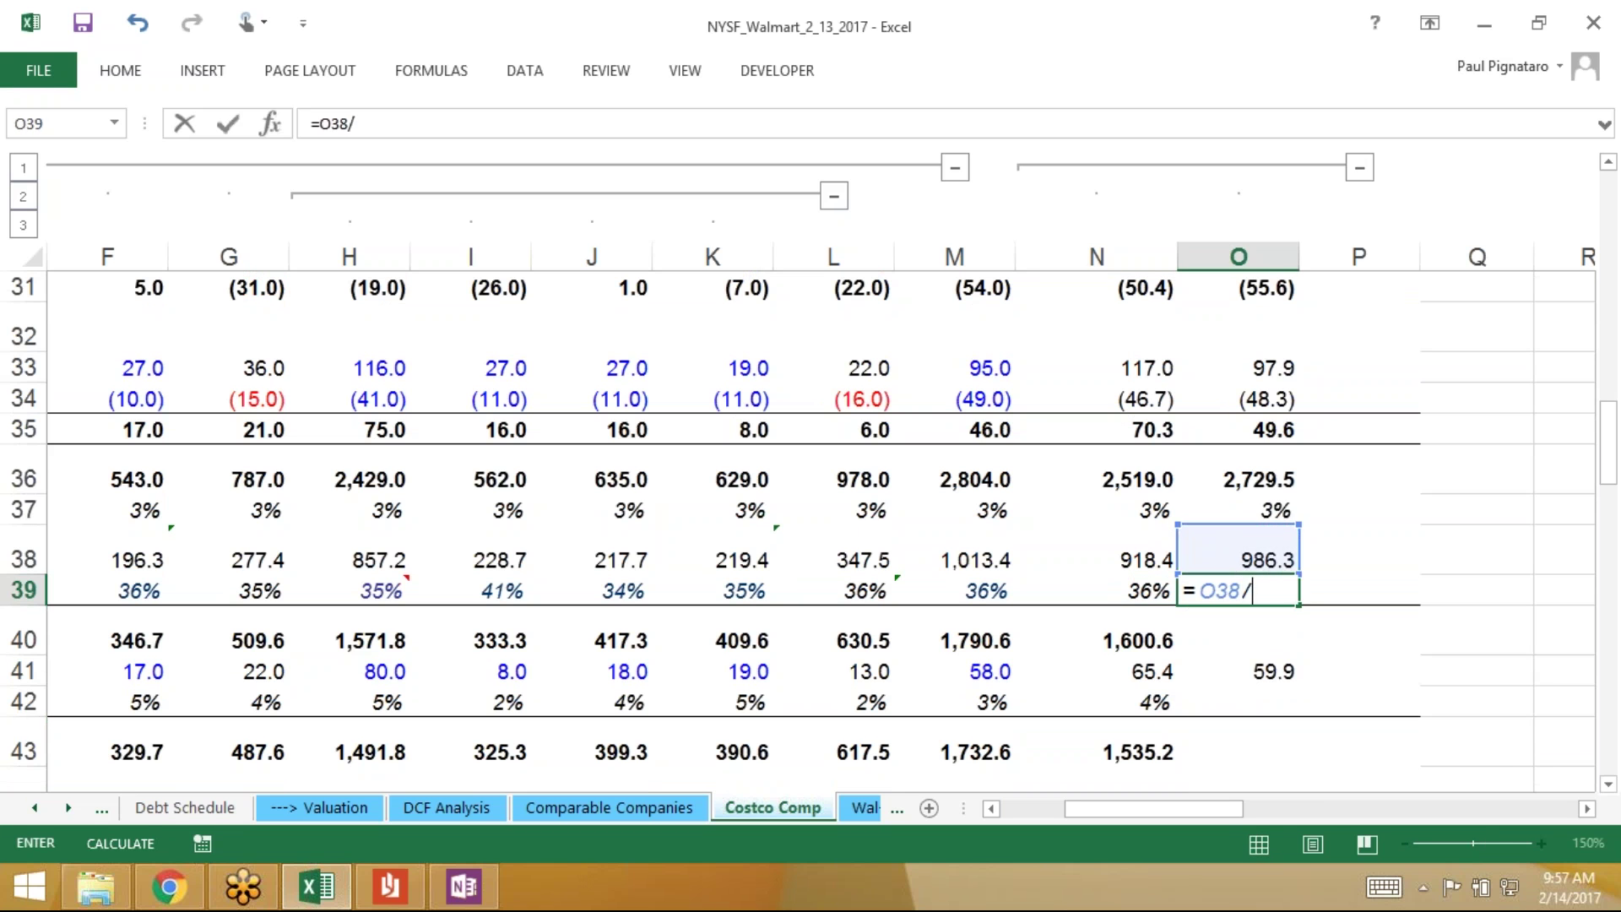
{"action": "key", "text": "Up"}
{"action": "key", "text": "Up"}
{"action": "key", "text": "Return"}
Fill the subtraction formula in N40 across to O40
{"action": "key", "text": "Left"}
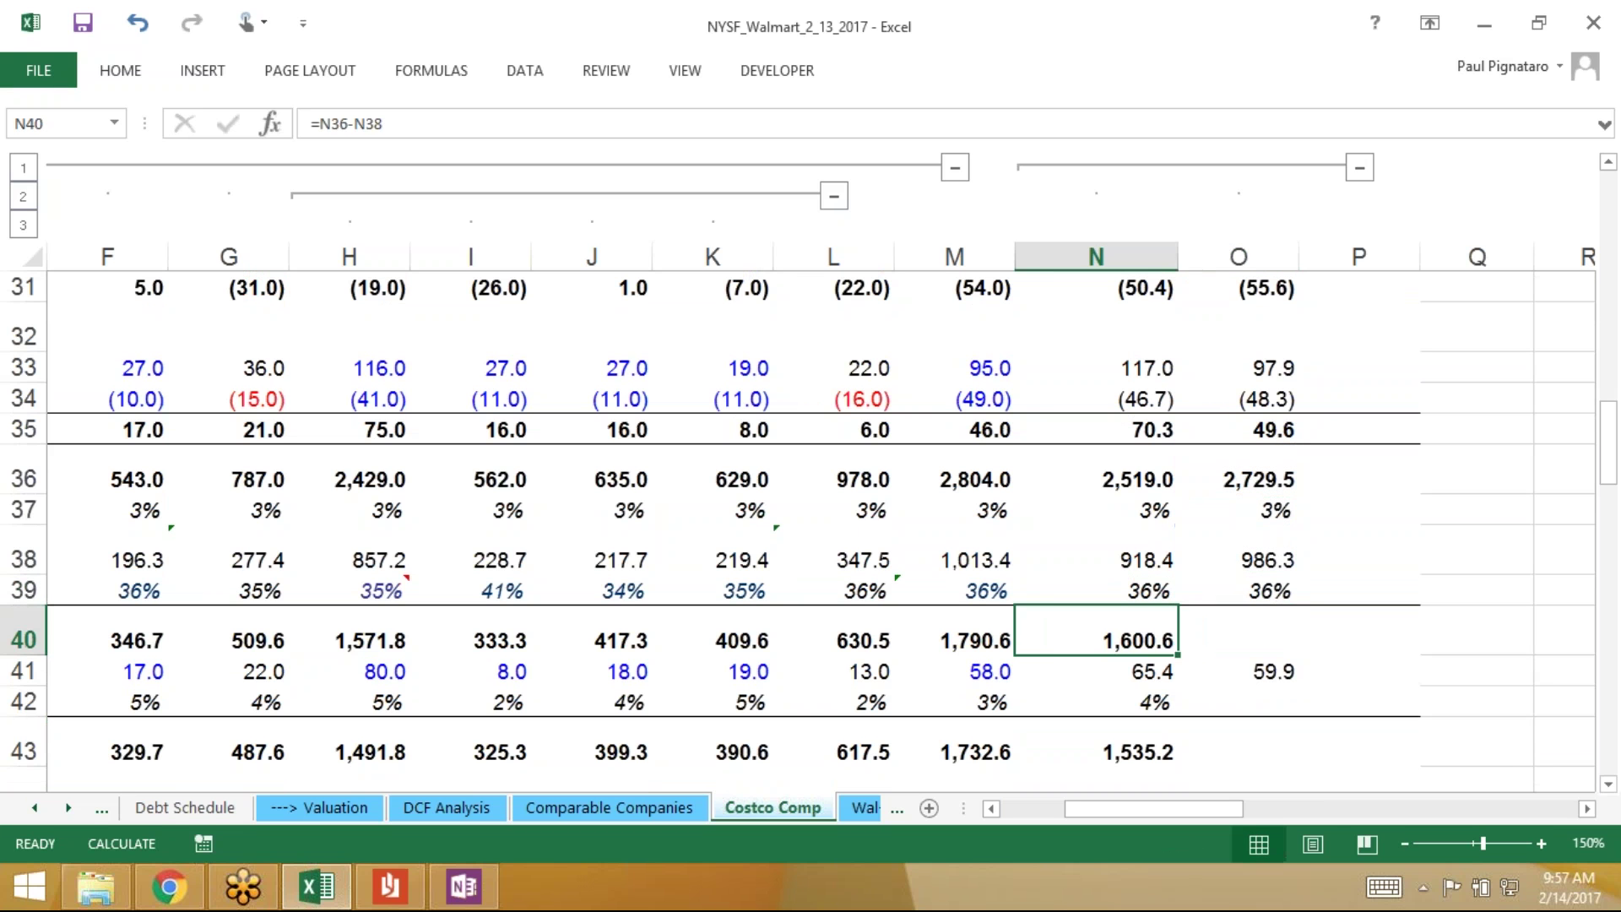
{"action": "key", "text": "shift+Right"}
{"action": "key", "text": "ctrl+r"}
Fill the formulas in N42:N43 across to O42:O43 in the LTM 2012 column
{"action": "key", "text": "Down"}
{"action": "key", "text": "Down"}
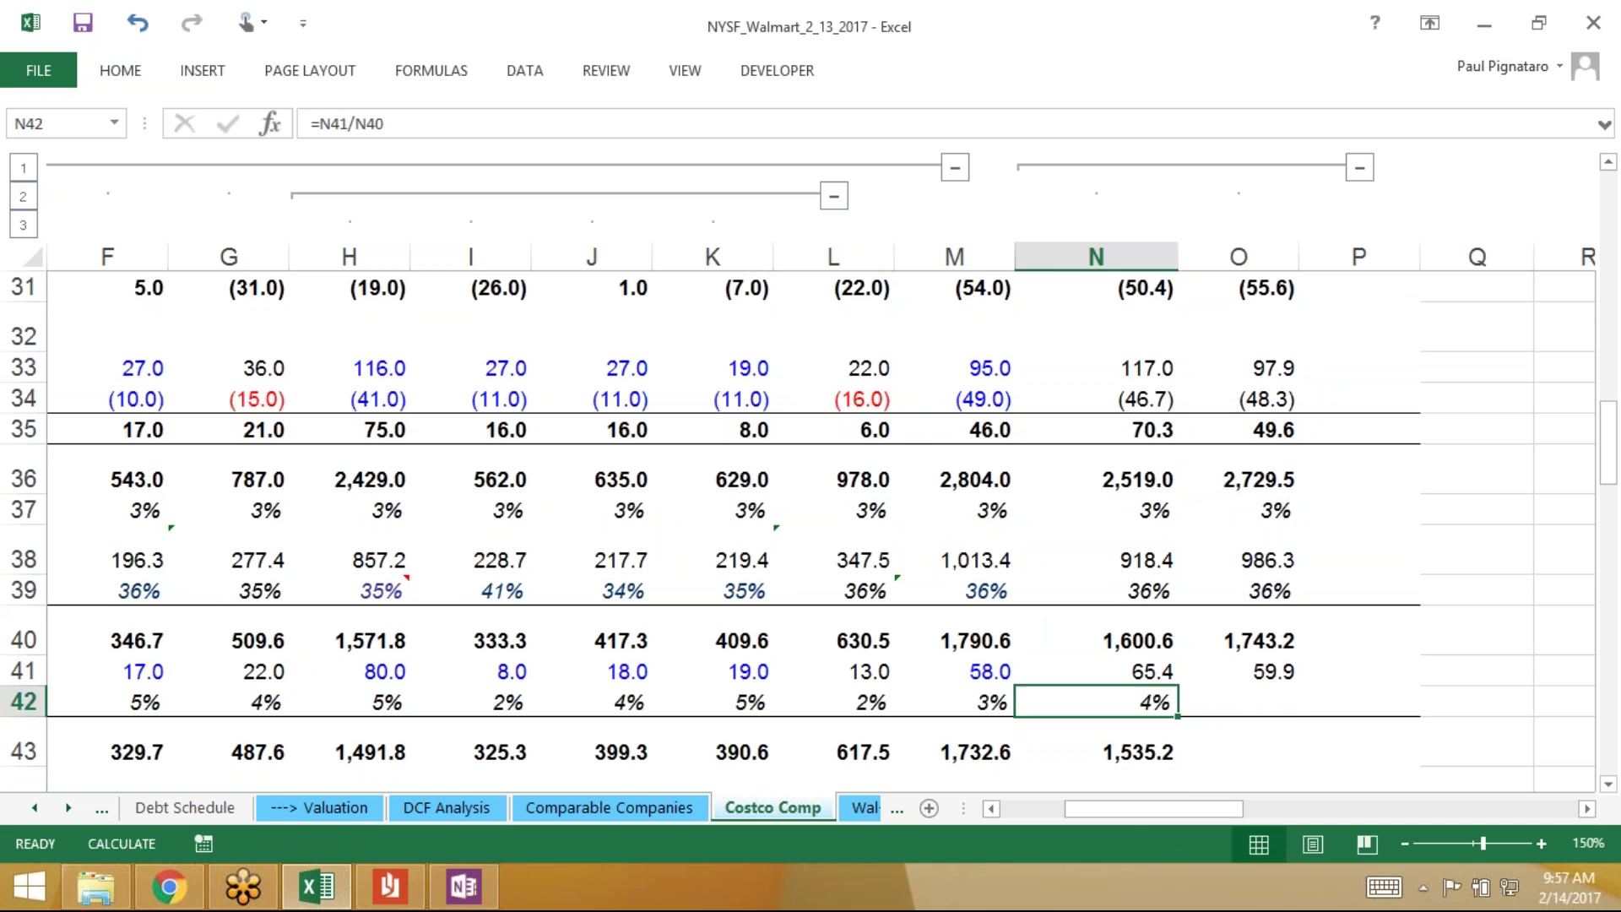
{"action": "key", "text": "shift+Right"}
{"action": "key", "text": "shift+Down"}
{"action": "key", "text": "ctrl+r"}
Fill the YE Adjusted formulas in N47:N48 across to O47:O48 in the LTM 2012 column
{"action": "key", "text": "Down"}
{"action": "key", "text": "Down"}
{"action": "key", "text": "Down"}
{"action": "key", "text": "Down"}
{"action": "key", "text": "Down"}
{"action": "key", "text": "Down"}
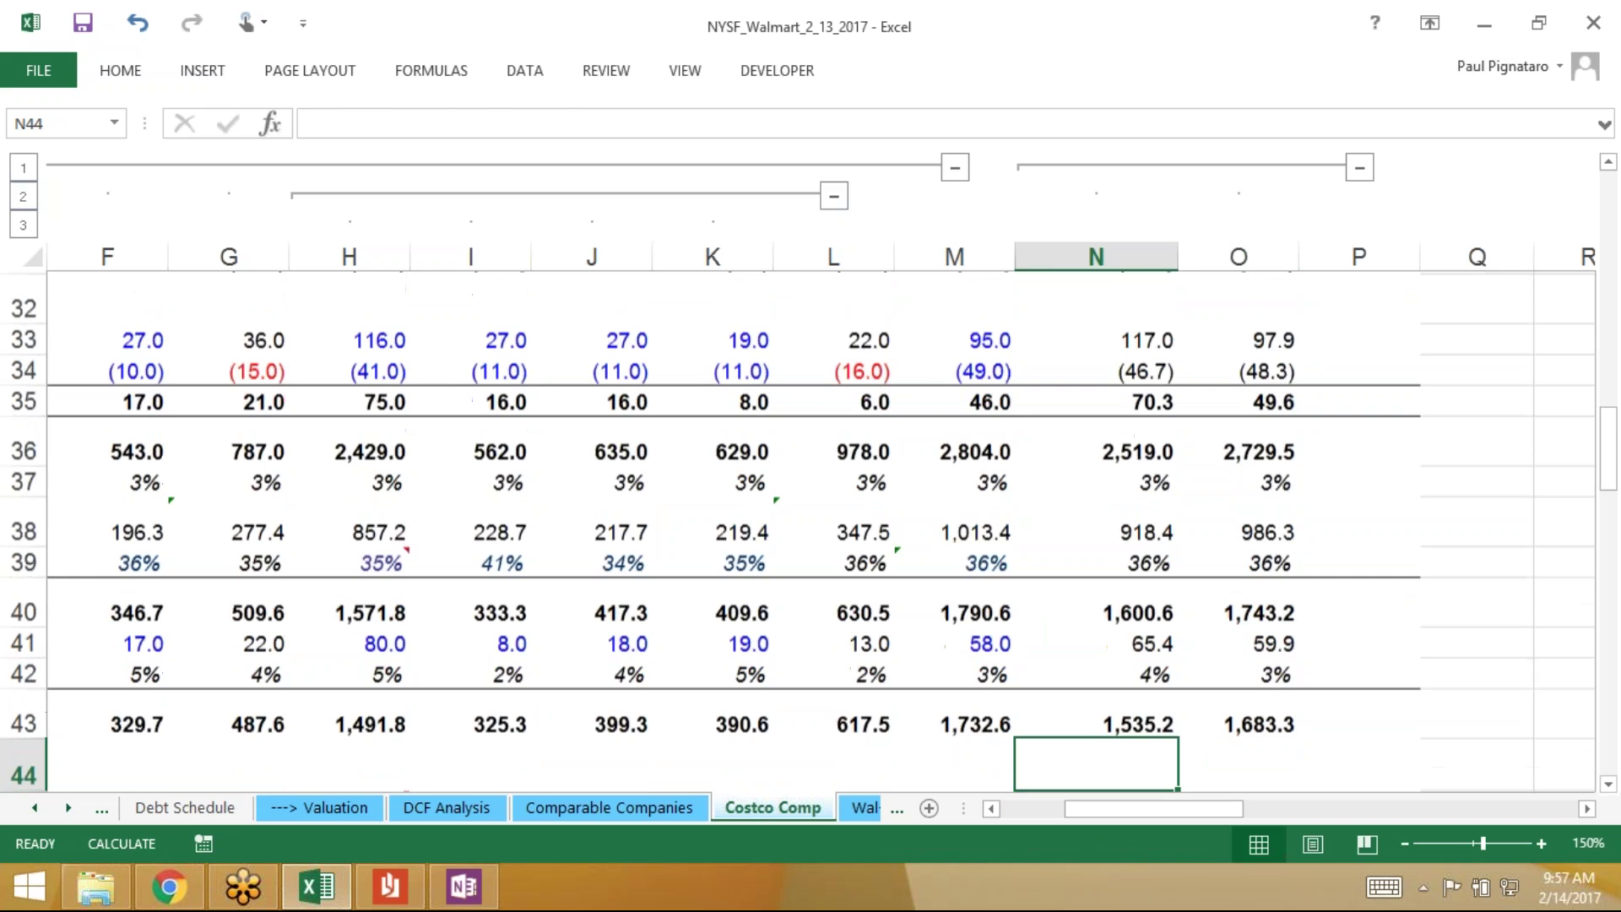
{"action": "key", "text": "Up"}
{"action": "key", "text": "shift+Down"}
{"action": "key", "text": "shift+Right"}
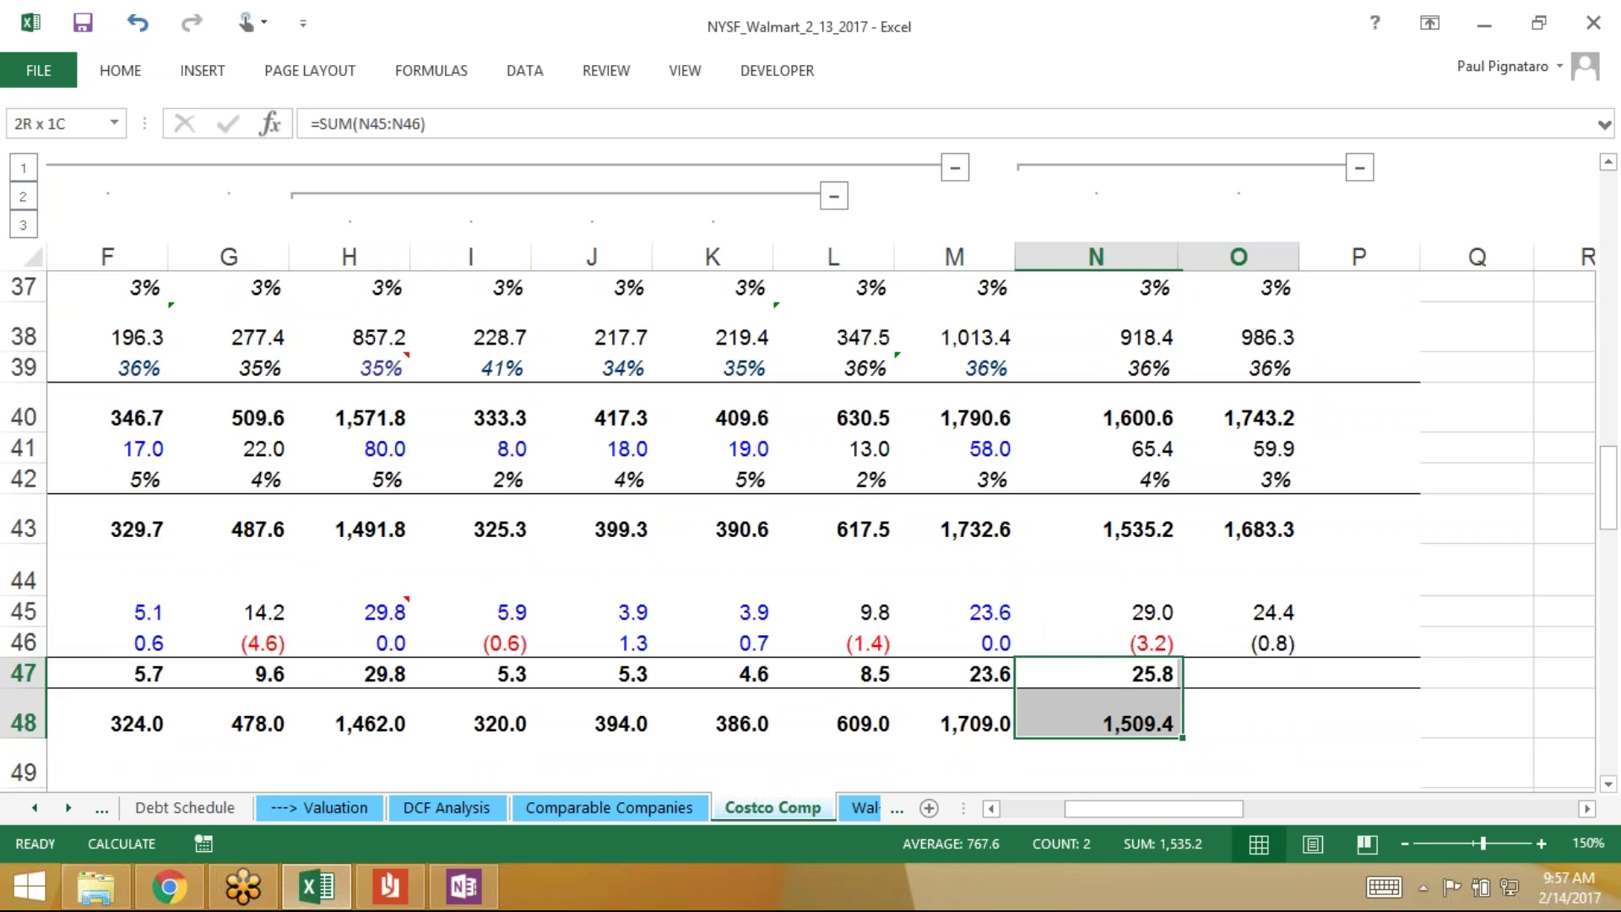
{"action": "key", "text": "ctrl+q"}
{"action": "key", "text": "Escape"}
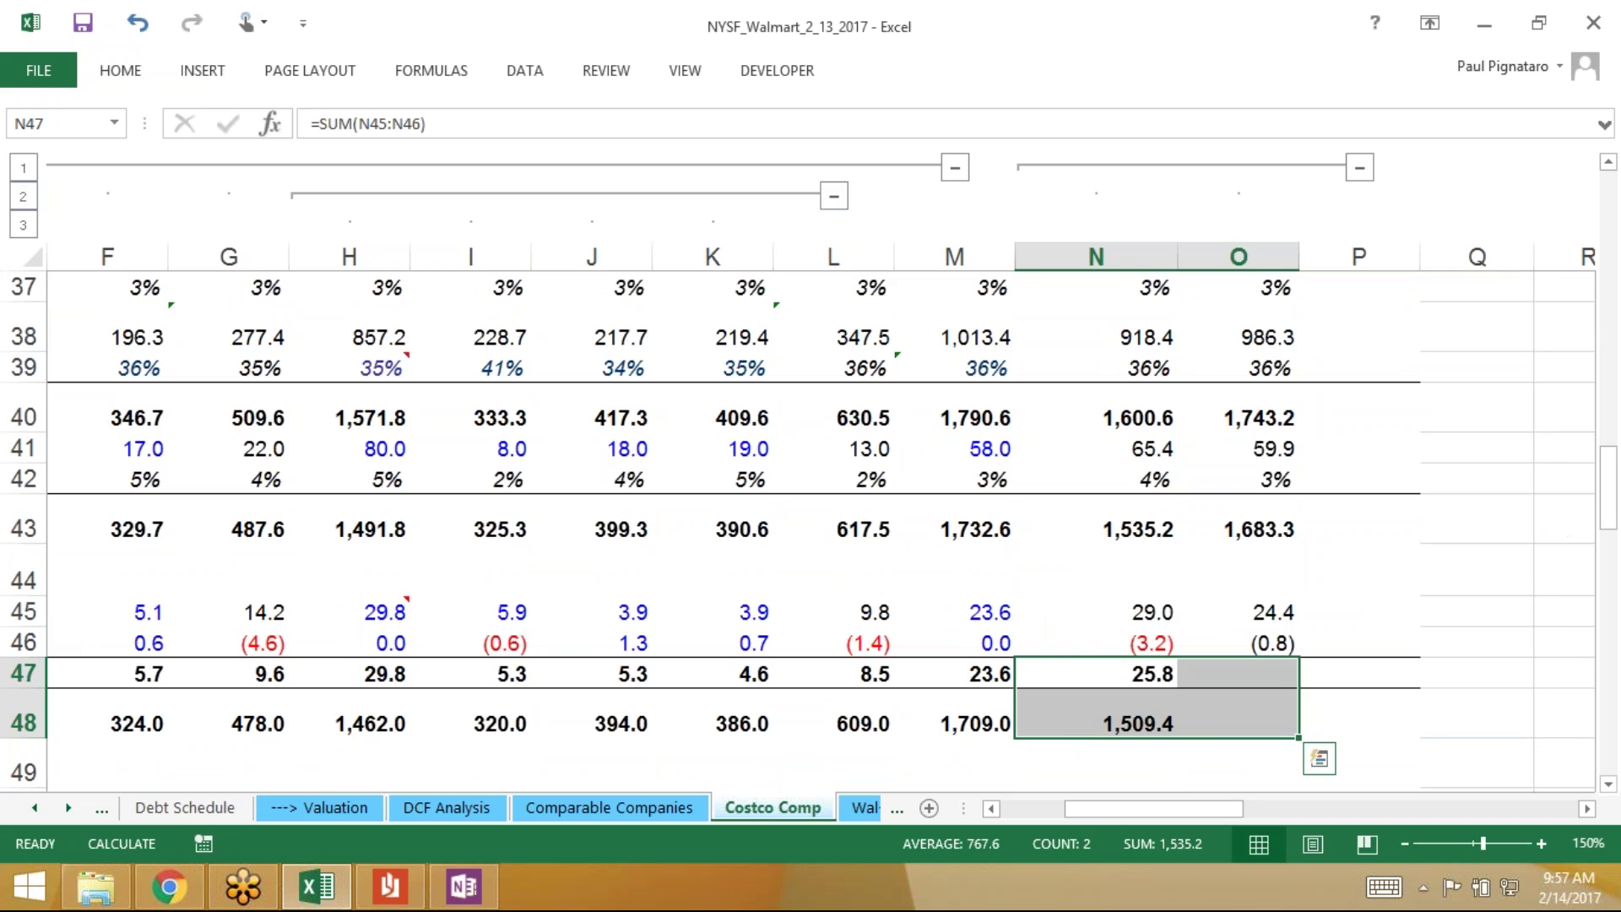
{"action": "key", "text": "ctrl+r"}
Check the per-share rows 50 to 54 below the completed LTM 2012 figures and save the workbook
{"action": "key", "text": "Down"}
{"action": "key", "text": "Down"}
{"action": "key", "text": "Down"}
{"action": "key", "text": "Down"}
{"action": "key", "text": "Down"}
{"action": "key", "text": "Down"}
{"action": "key", "text": "Down"}
{"action": "key", "text": "Down"}
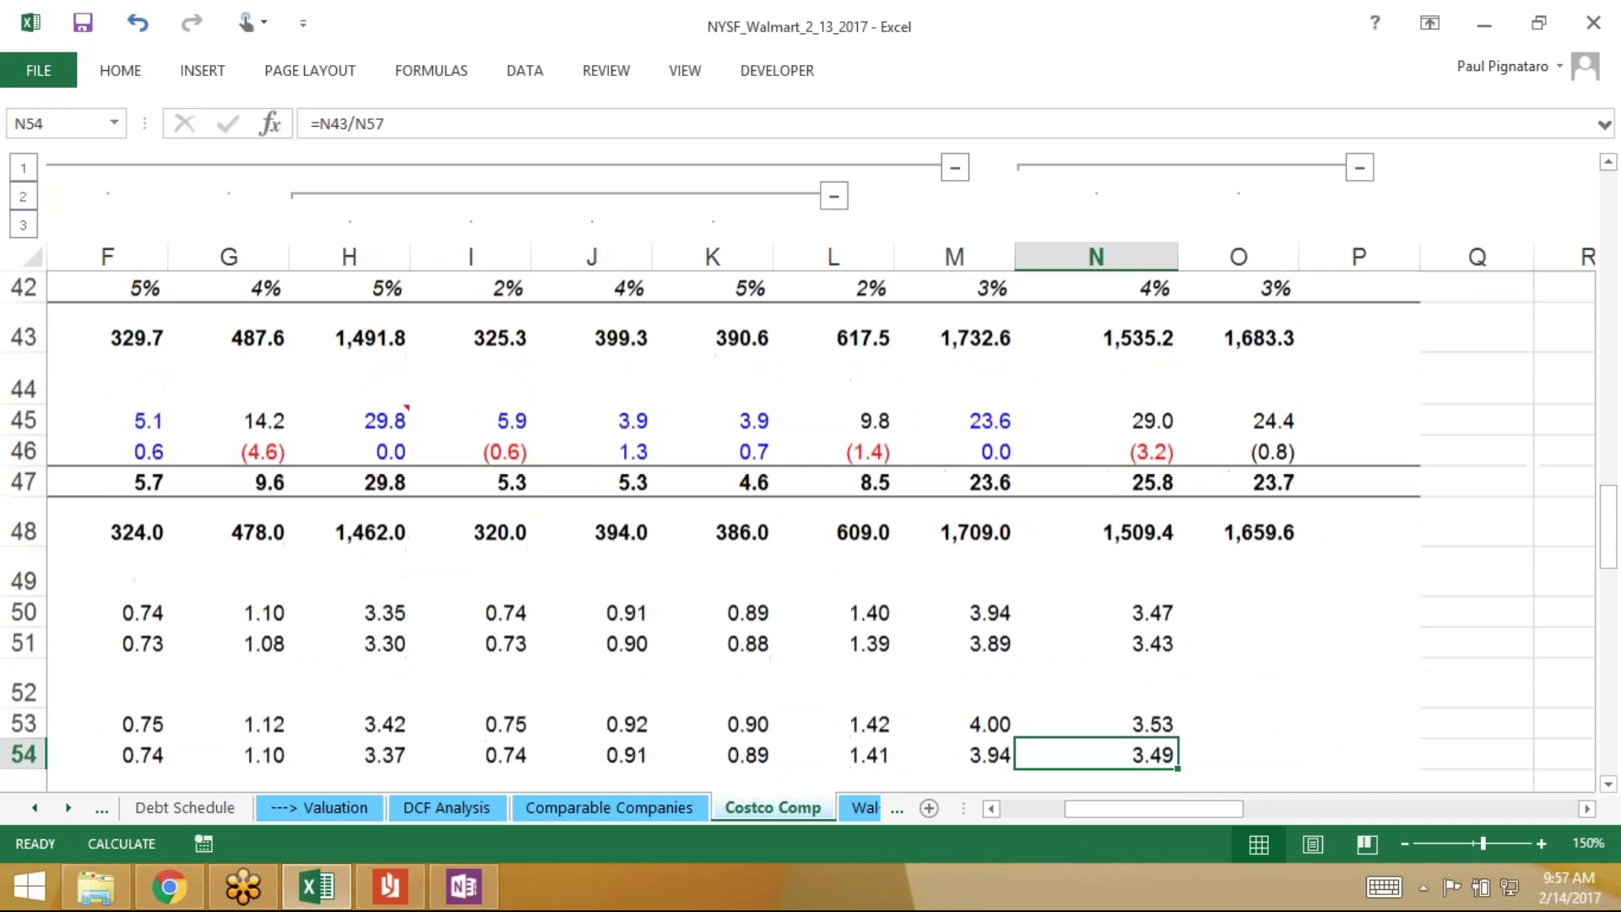
{"action": "key", "text": "Right"}
{"action": "key", "text": "Up"}
{"action": "key", "text": "Up"}
{"action": "key", "text": "Up"}
{"action": "key", "text": "Up"}
{"action": "key", "text": "Up"}
{"action": "key", "text": "Up"}
{"action": "key", "text": "Up"}
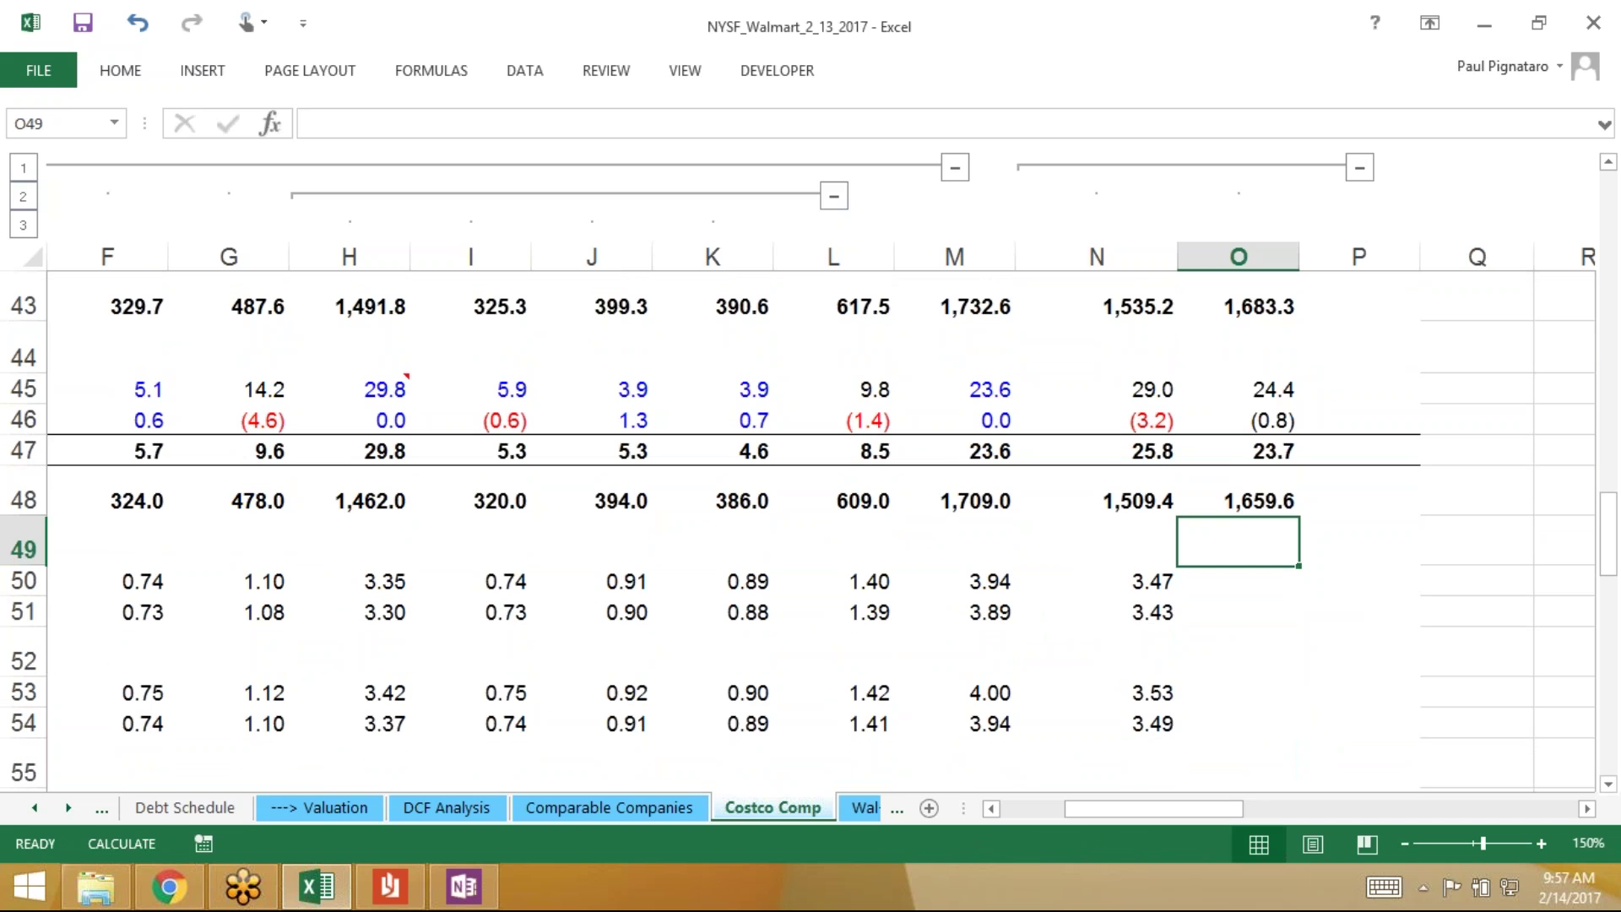
{"action": "key", "text": "ctrl+s"}
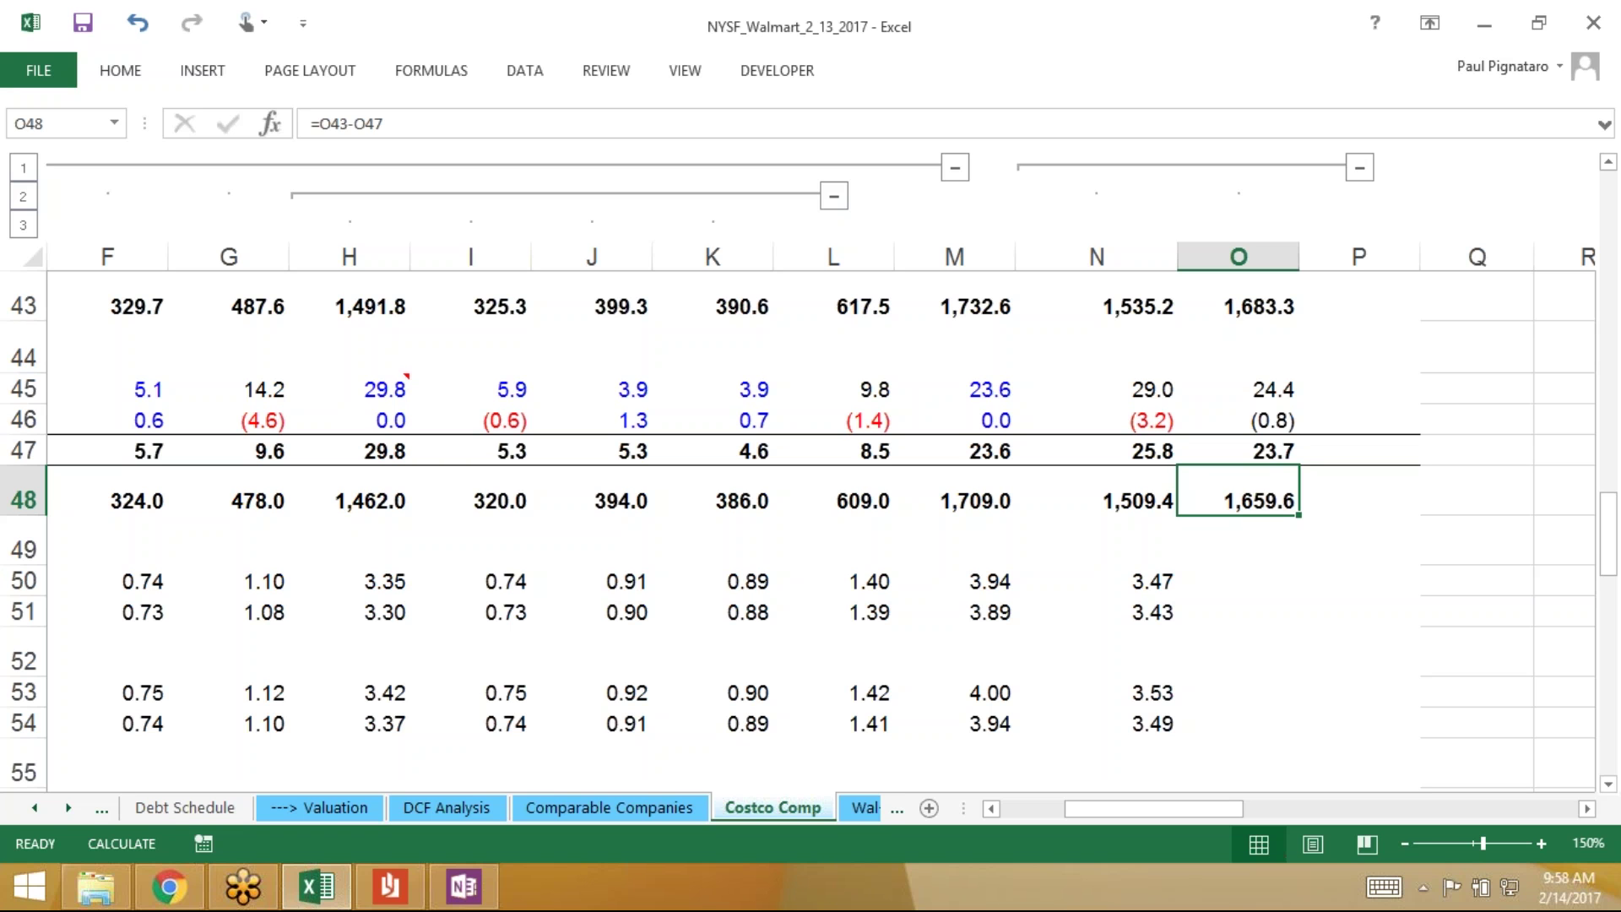
Review the LTM 2012 column from the header rows down to the share counts in rows 56 and 57
{"action": "key", "text": "Down"}
{"action": "key", "text": "Down"}
{"action": "key", "text": "Down"}
{"action": "key", "text": "Down"}
{"action": "key", "text": "Down"}
{"action": "key", "text": "Down"}
{"action": "key", "text": "Down"}
{"action": "key", "text": "Down"}
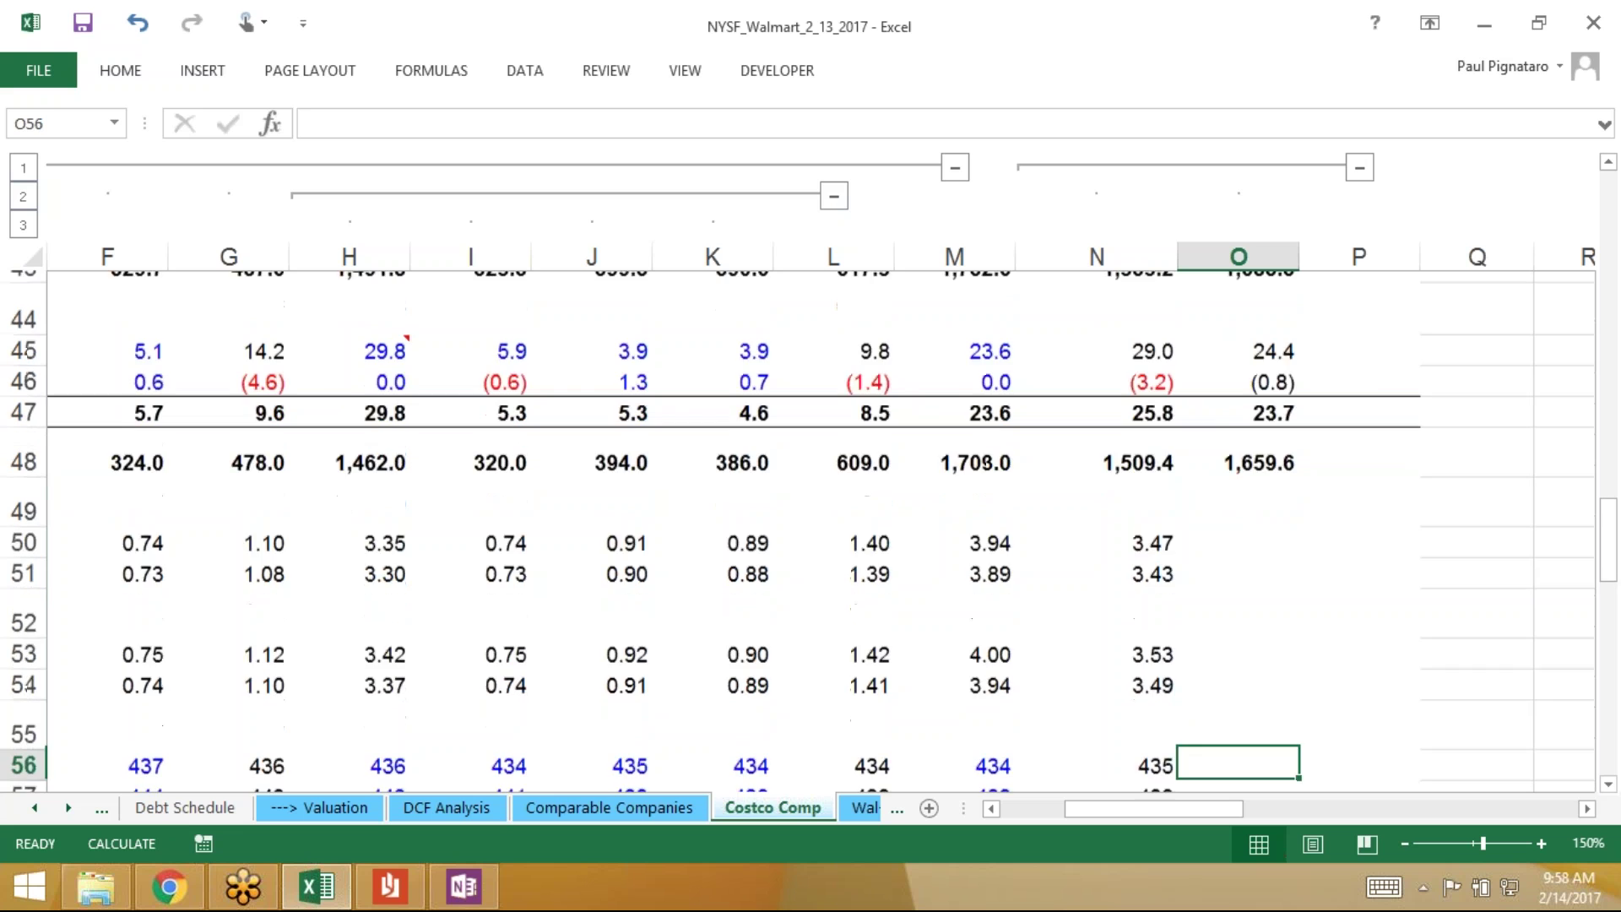
{"action": "scroll", "coordinate": [797, 532], "scroll_direction": "up", "scroll_amount": 15}
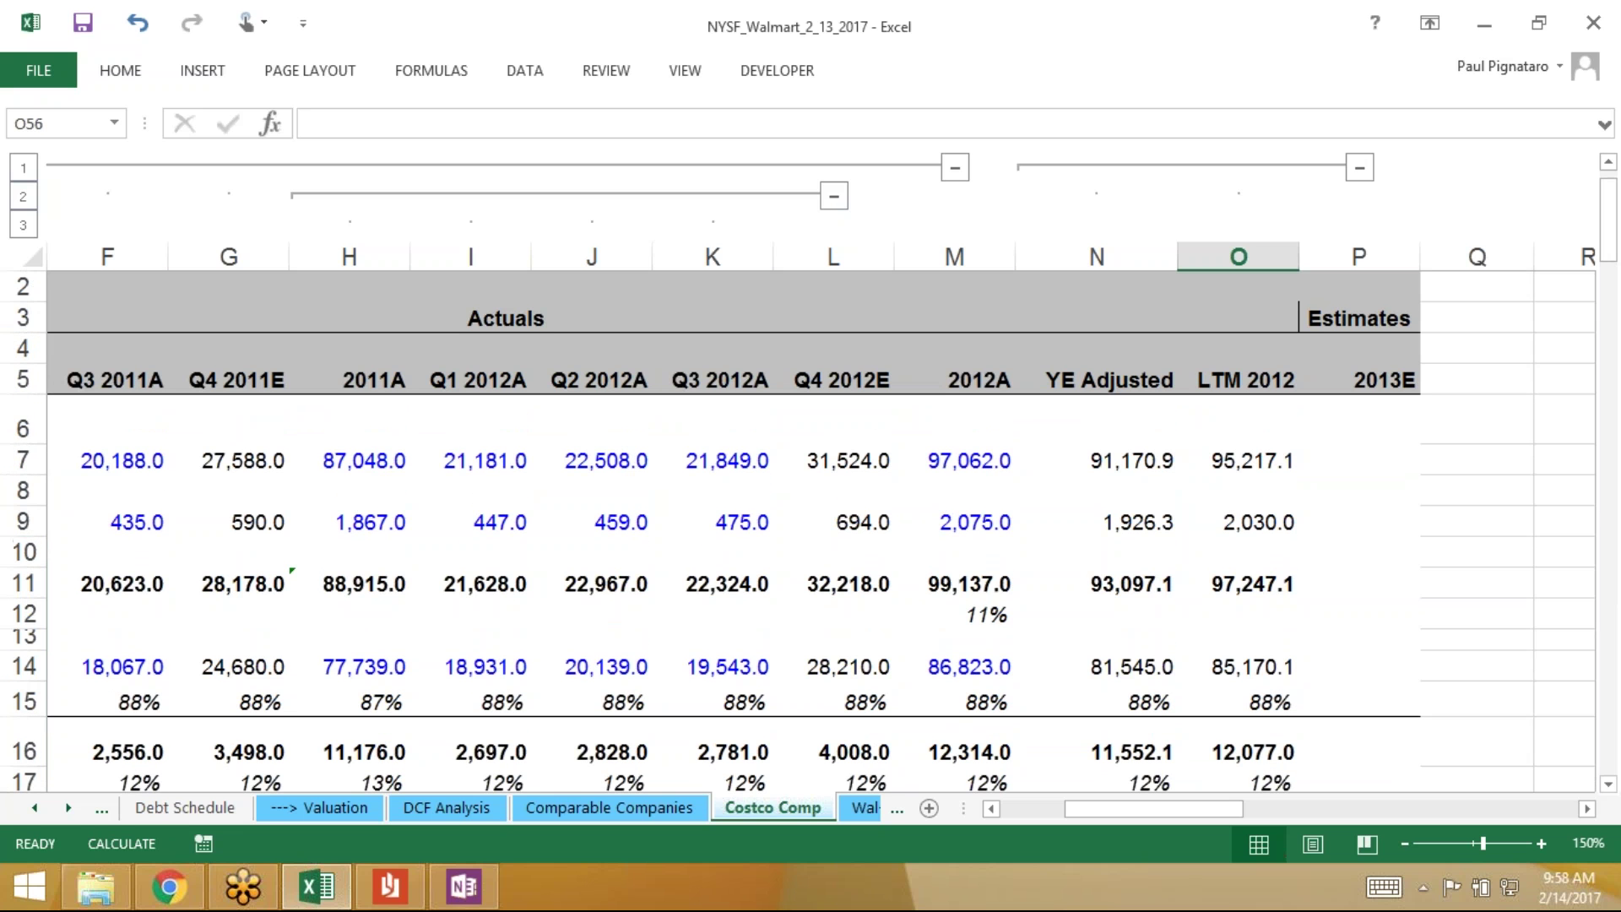
{"action": "scroll", "coordinate": [797, 532], "scroll_direction": "down", "scroll_amount": 5}
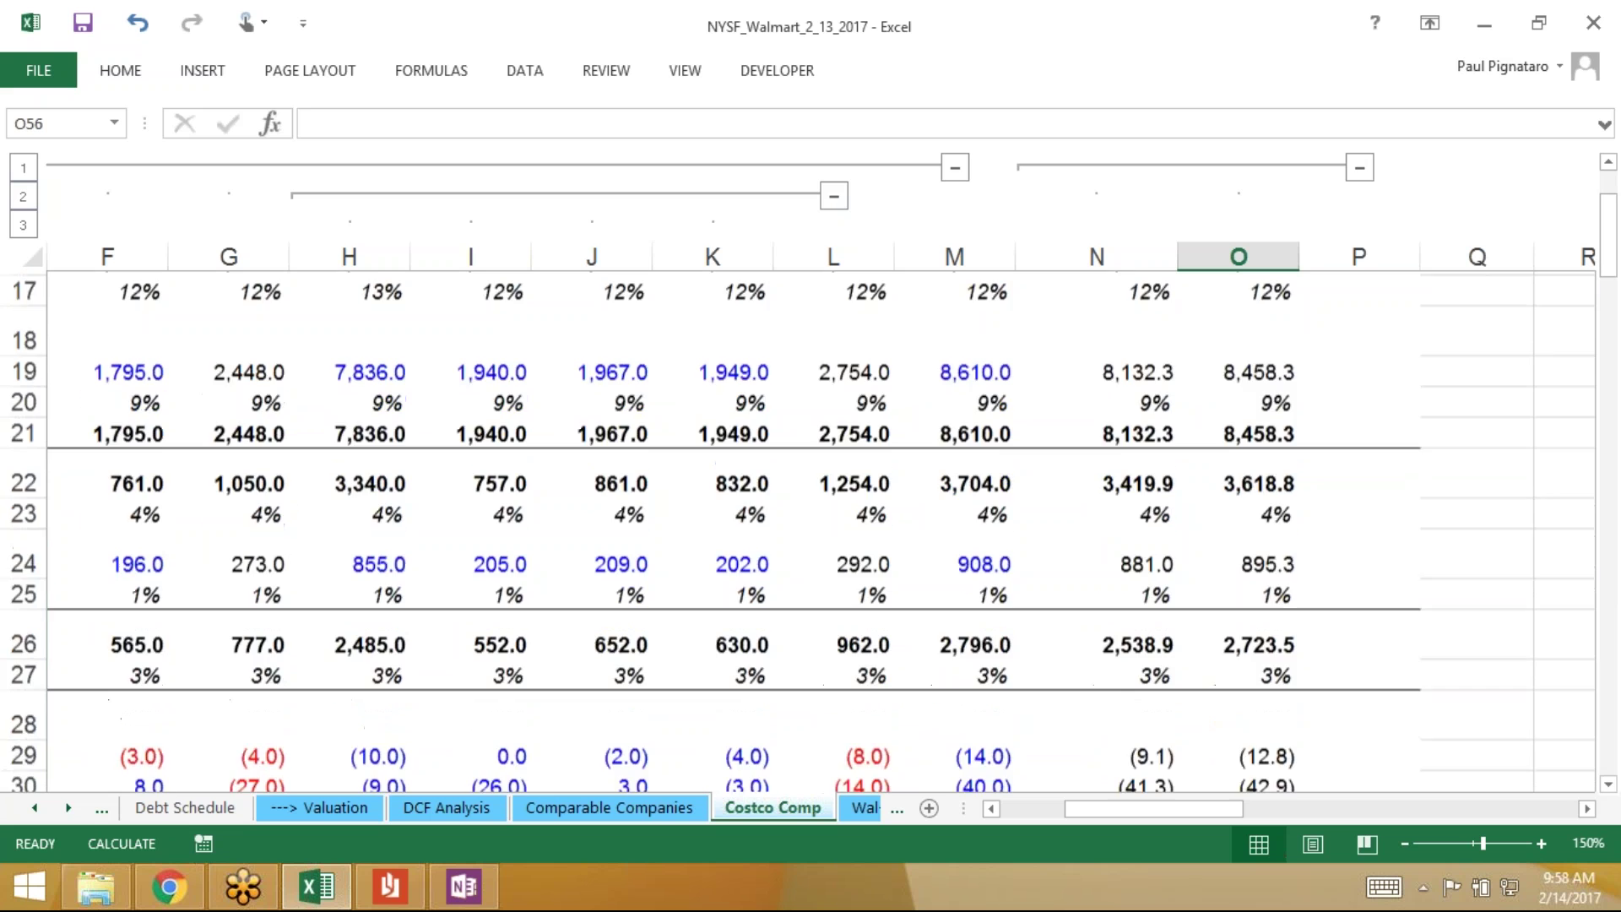
{"action": "scroll", "coordinate": [796, 531], "scroll_direction": "down", "scroll_amount": 9}
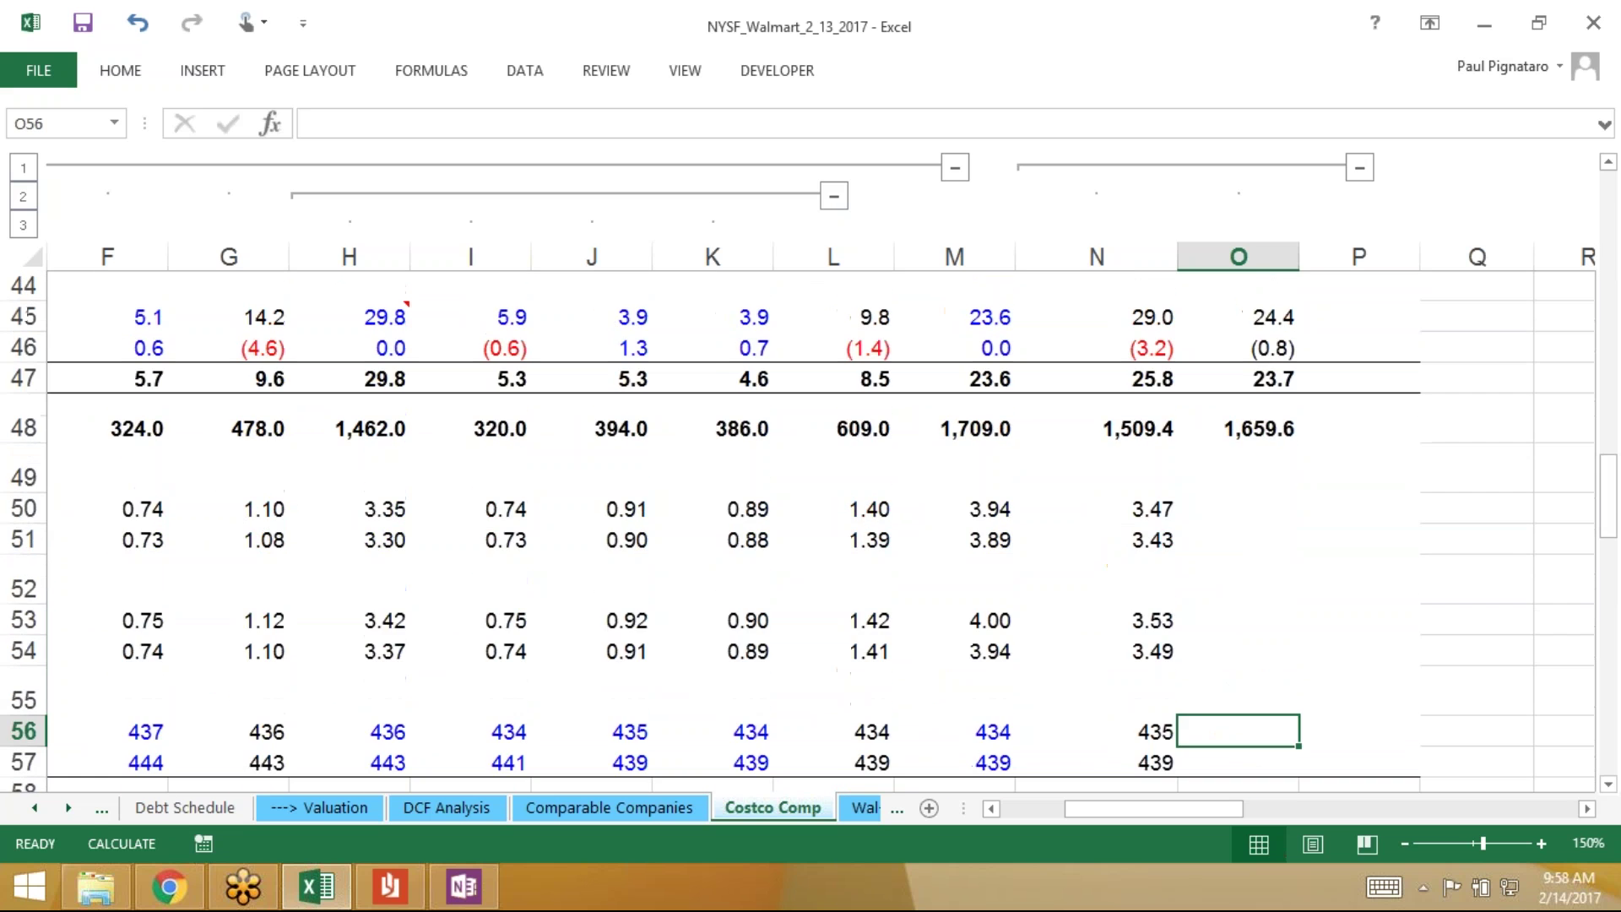
{"action": "scroll", "coordinate": [797, 532], "scroll_direction": "down", "scroll_amount": 1}
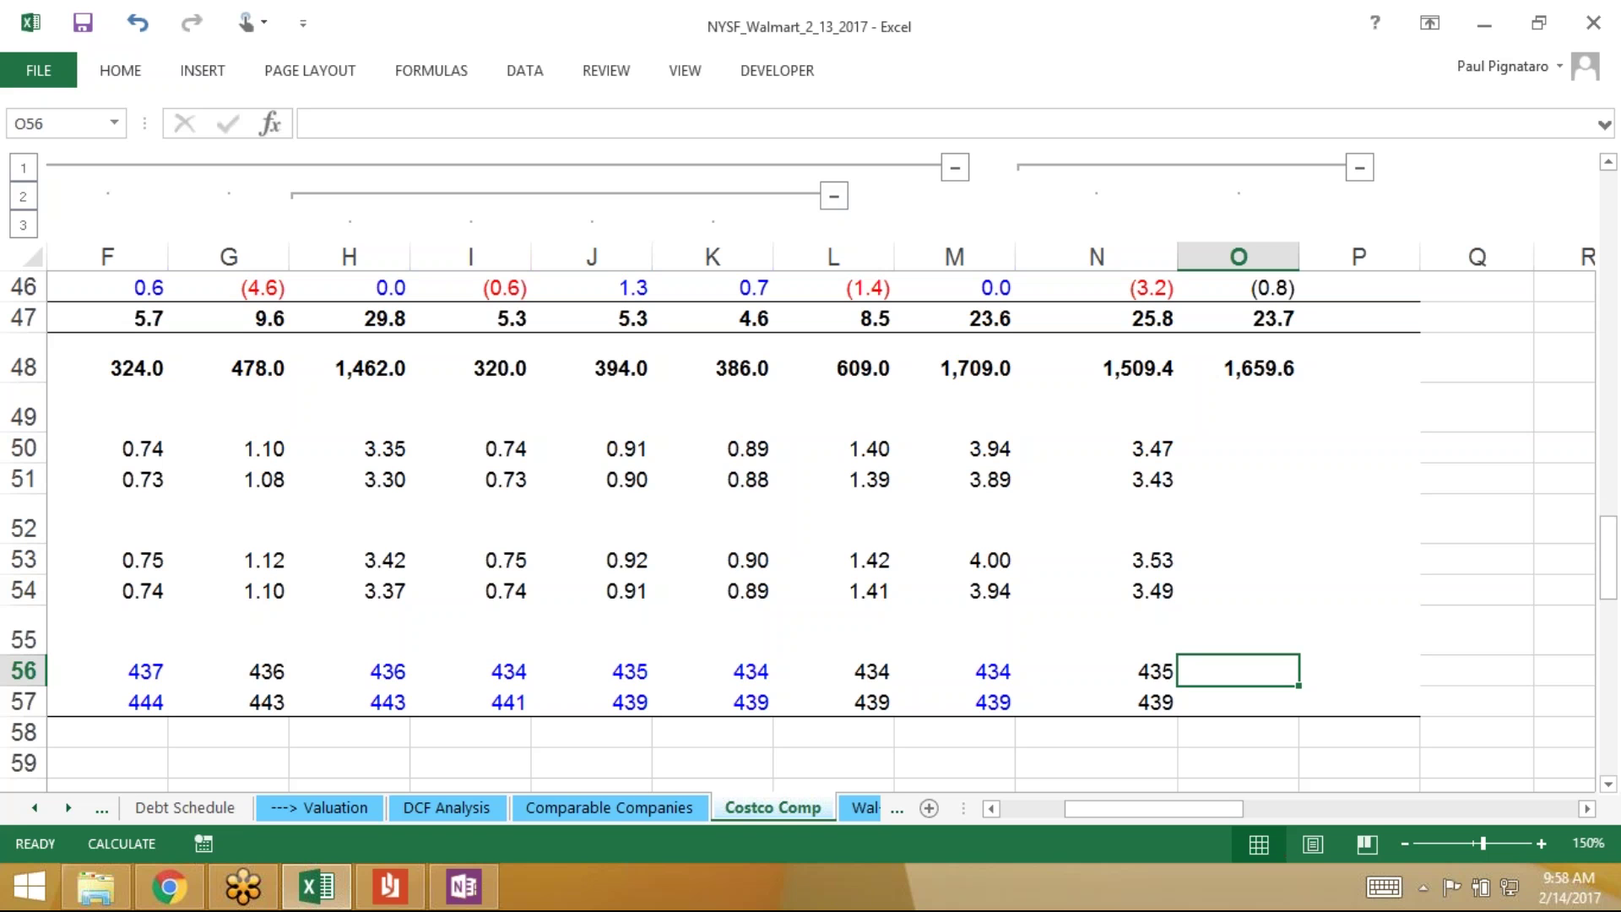
Link the LTM 2012 share counts in O56 and O57 to the 2012A values in M56 and M57
{"action": "type", "text": "="}
{"action": "key", "text": "Left"}
{"action": "key", "text": "Left"}
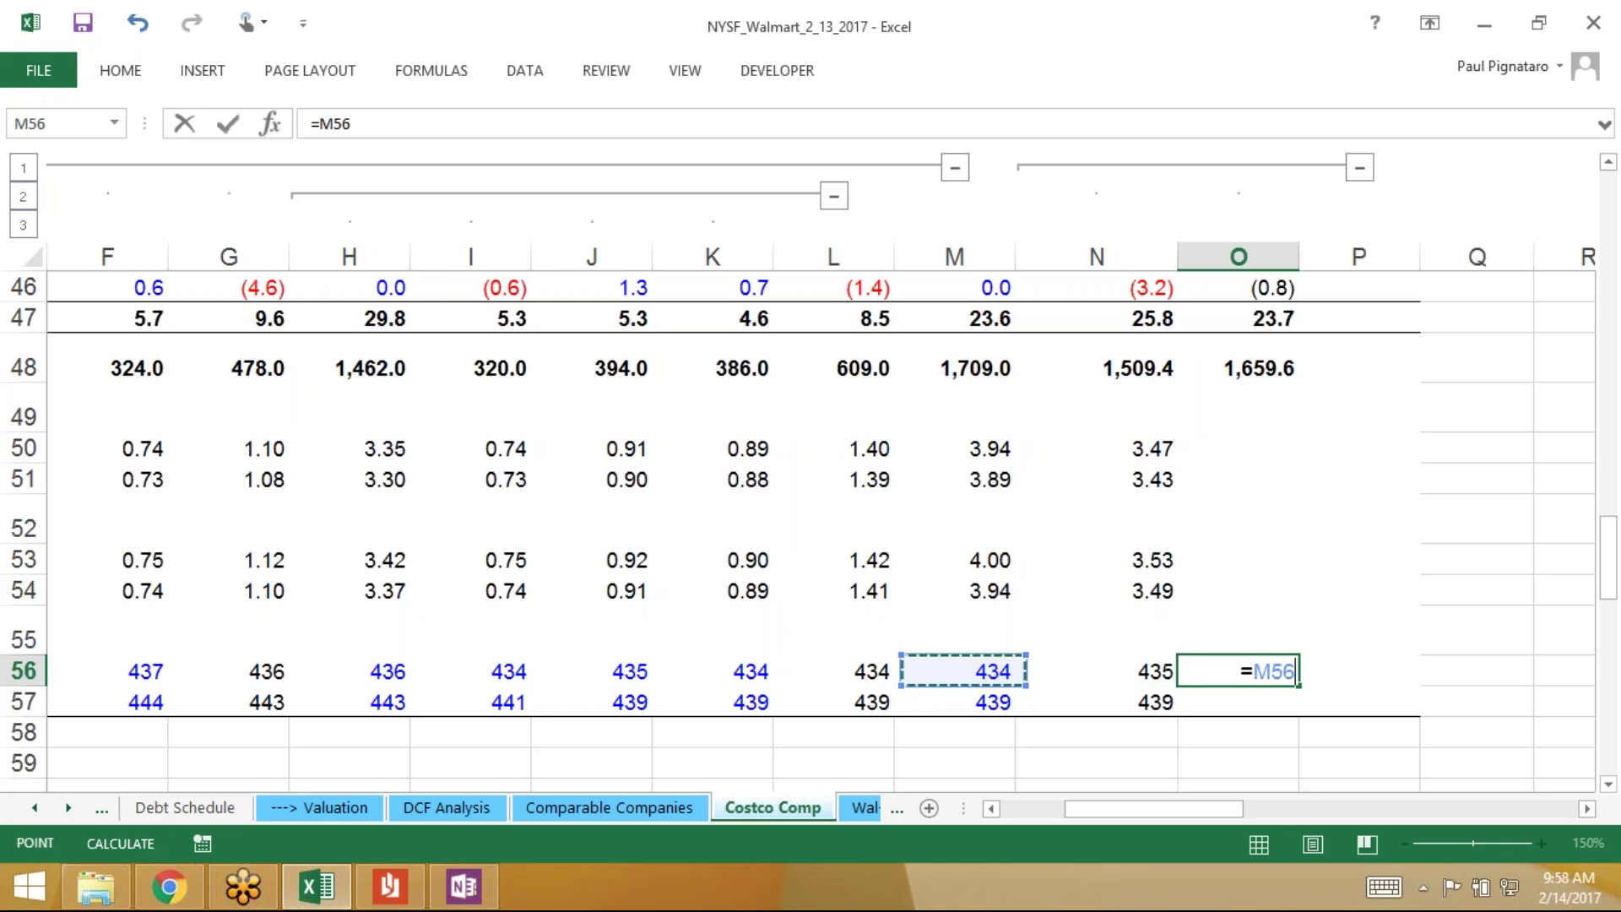
{"action": "key", "text": "Return"}
{"action": "type", "text": "="}
{"action": "key", "text": "Left"}
{"action": "key", "text": "Left"}
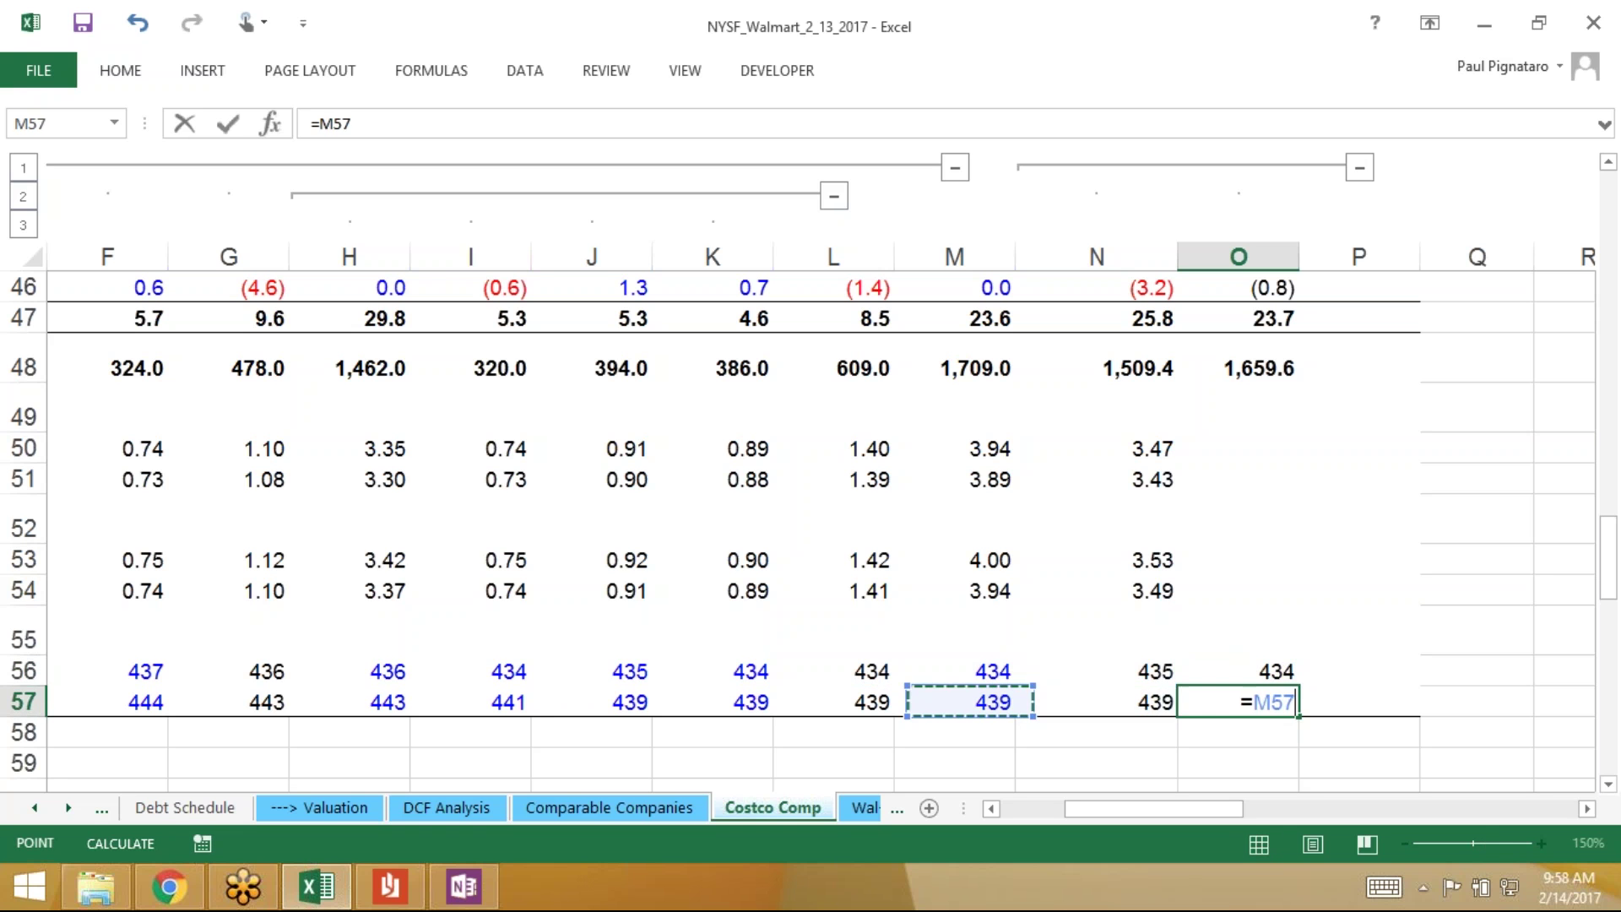
{"action": "key", "text": "Return"}
Fill the YE Adjusted per-share formulas in N50:N54 across to O50:O54 in the LTM 2012 column
{"action": "key", "text": "Up"}
{"action": "key", "text": "Up"}
{"action": "key", "text": "Up"}
{"action": "key", "text": "Up"}
{"action": "key", "text": "Up"}
{"action": "key", "text": "Up"}
{"action": "key", "text": "Up"}
{"action": "key", "text": "Up"}
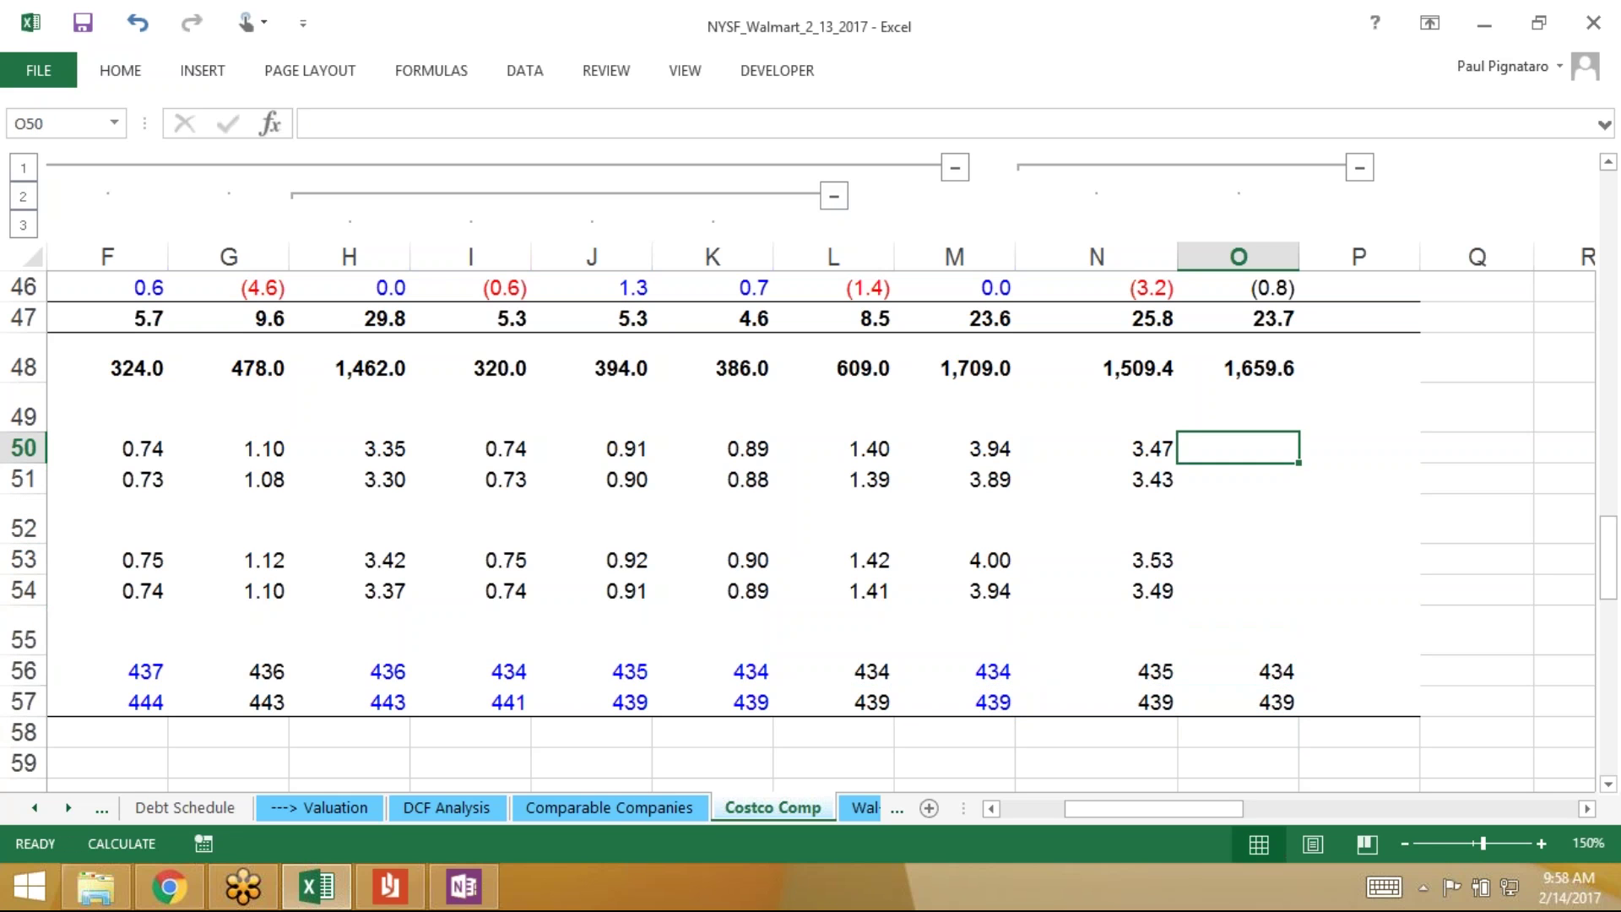
{"action": "key", "text": "Left"}
{"action": "key", "text": "shift+Down"}
{"action": "key", "text": "shift+Down"}
{"action": "key", "text": "shift+Down"}
{"action": "key", "text": "shift+Down"}
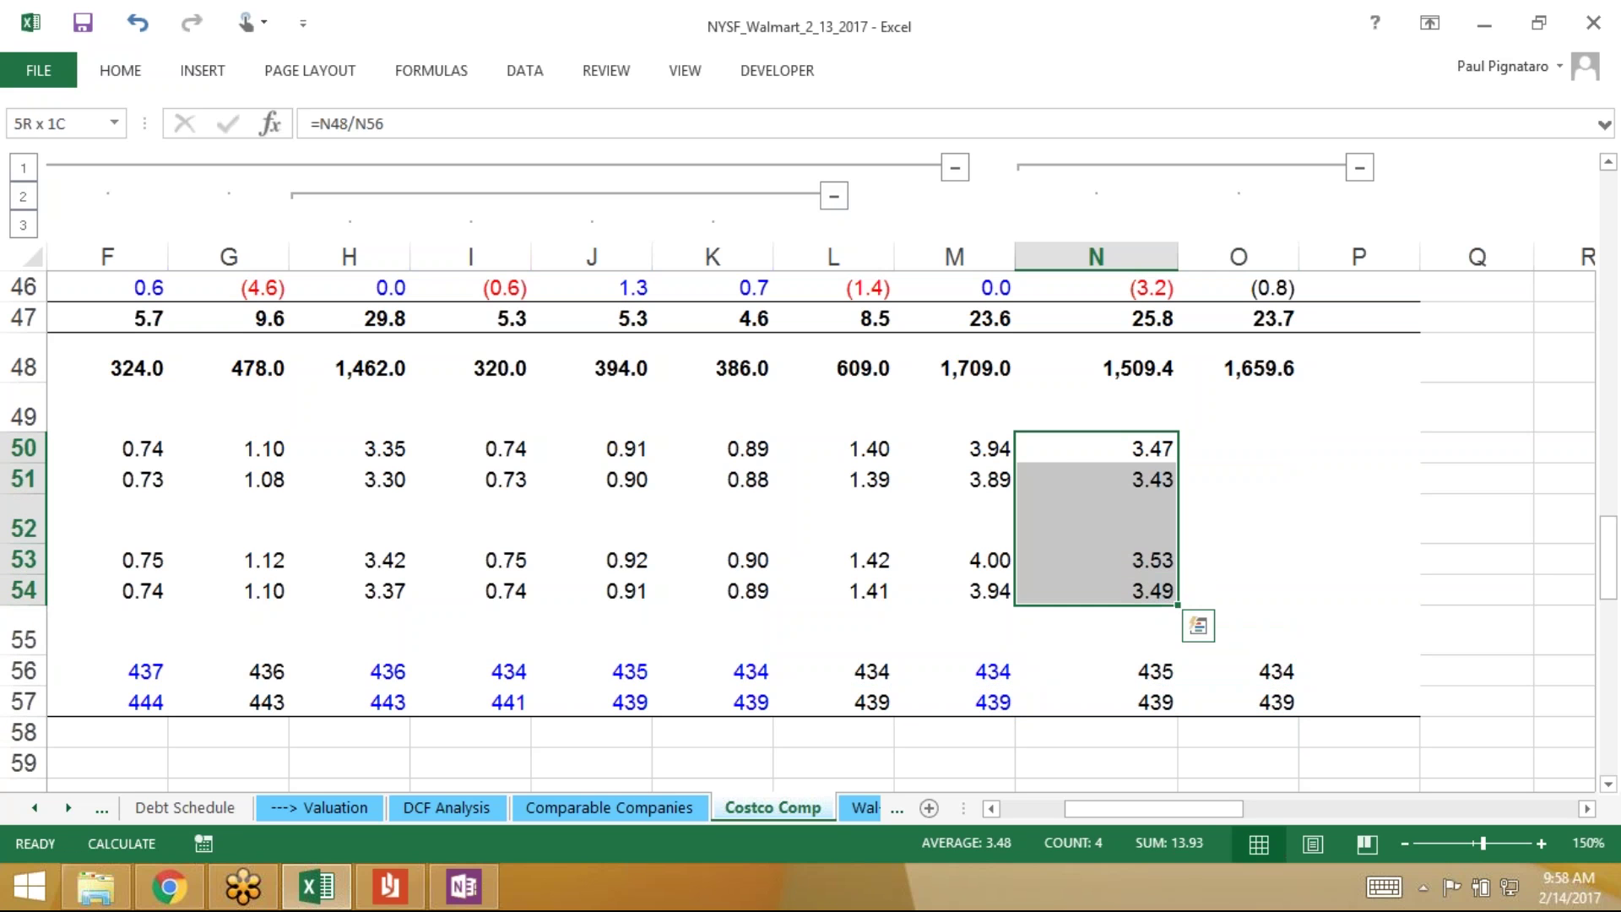
{"action": "key", "text": "shift+Right"}
{"action": "key", "text": "ctrl+r"}
Check the LTM 2012 per-share and share-count cells down to O57 and save the workbook
{"action": "key", "text": "Right"}
{"action": "key", "text": "Down"}
{"action": "key", "text": "Down"}
{"action": "key", "text": "Down"}
{"action": "key", "text": "Down"}
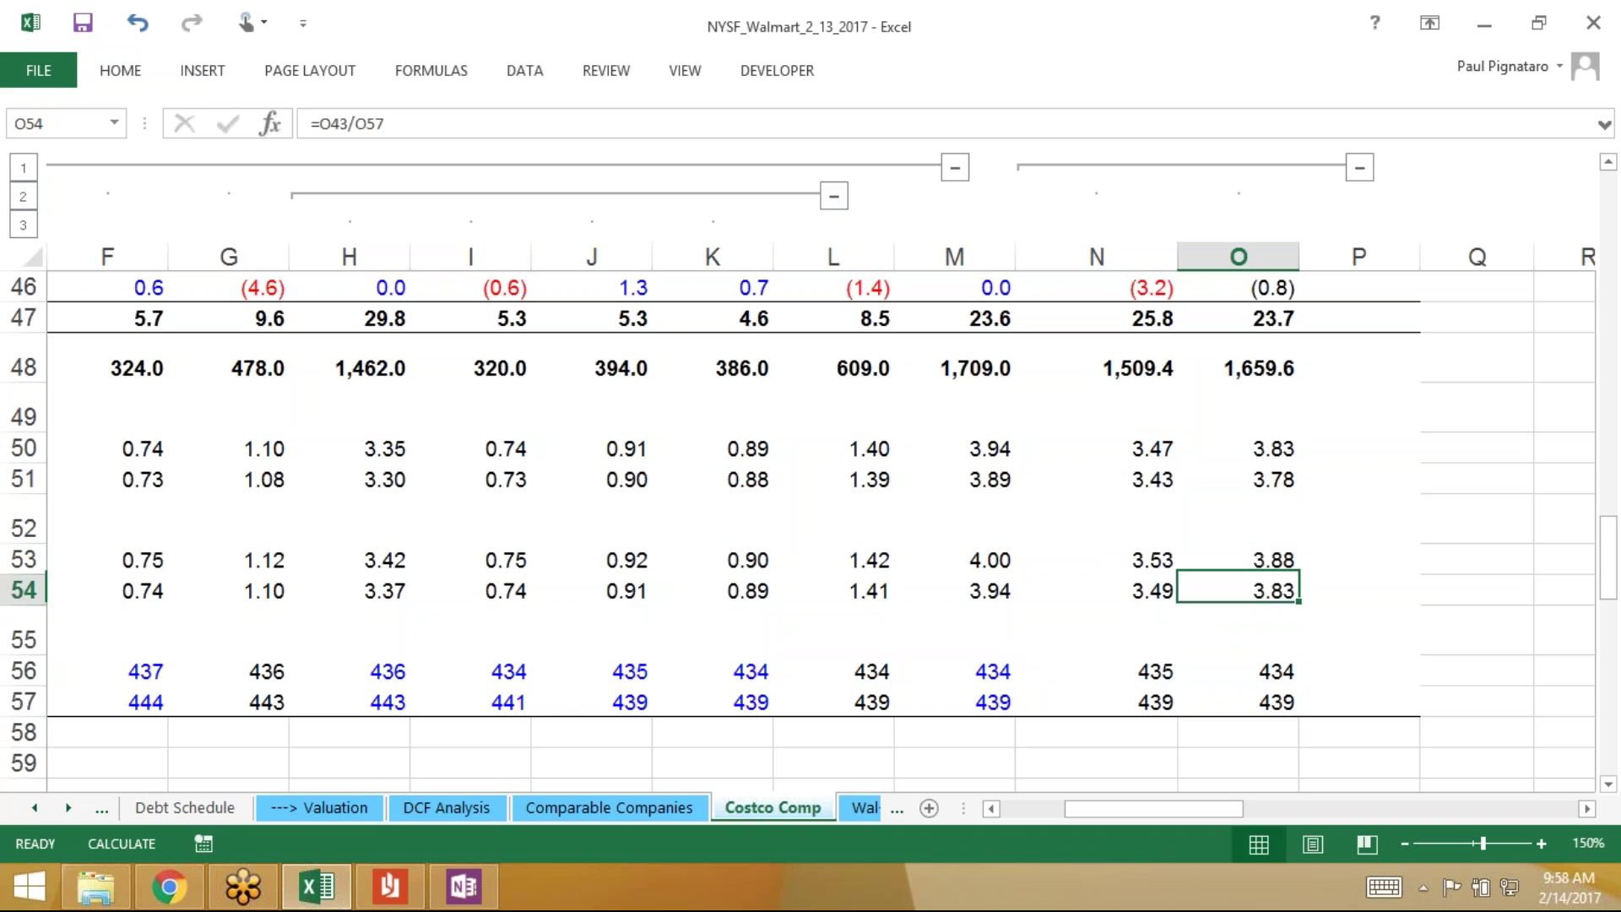
{"action": "key", "text": "Down"}
{"action": "key", "text": "Down"}
{"action": "key", "text": "Down"}
{"action": "key", "text": "ctrl+s"}
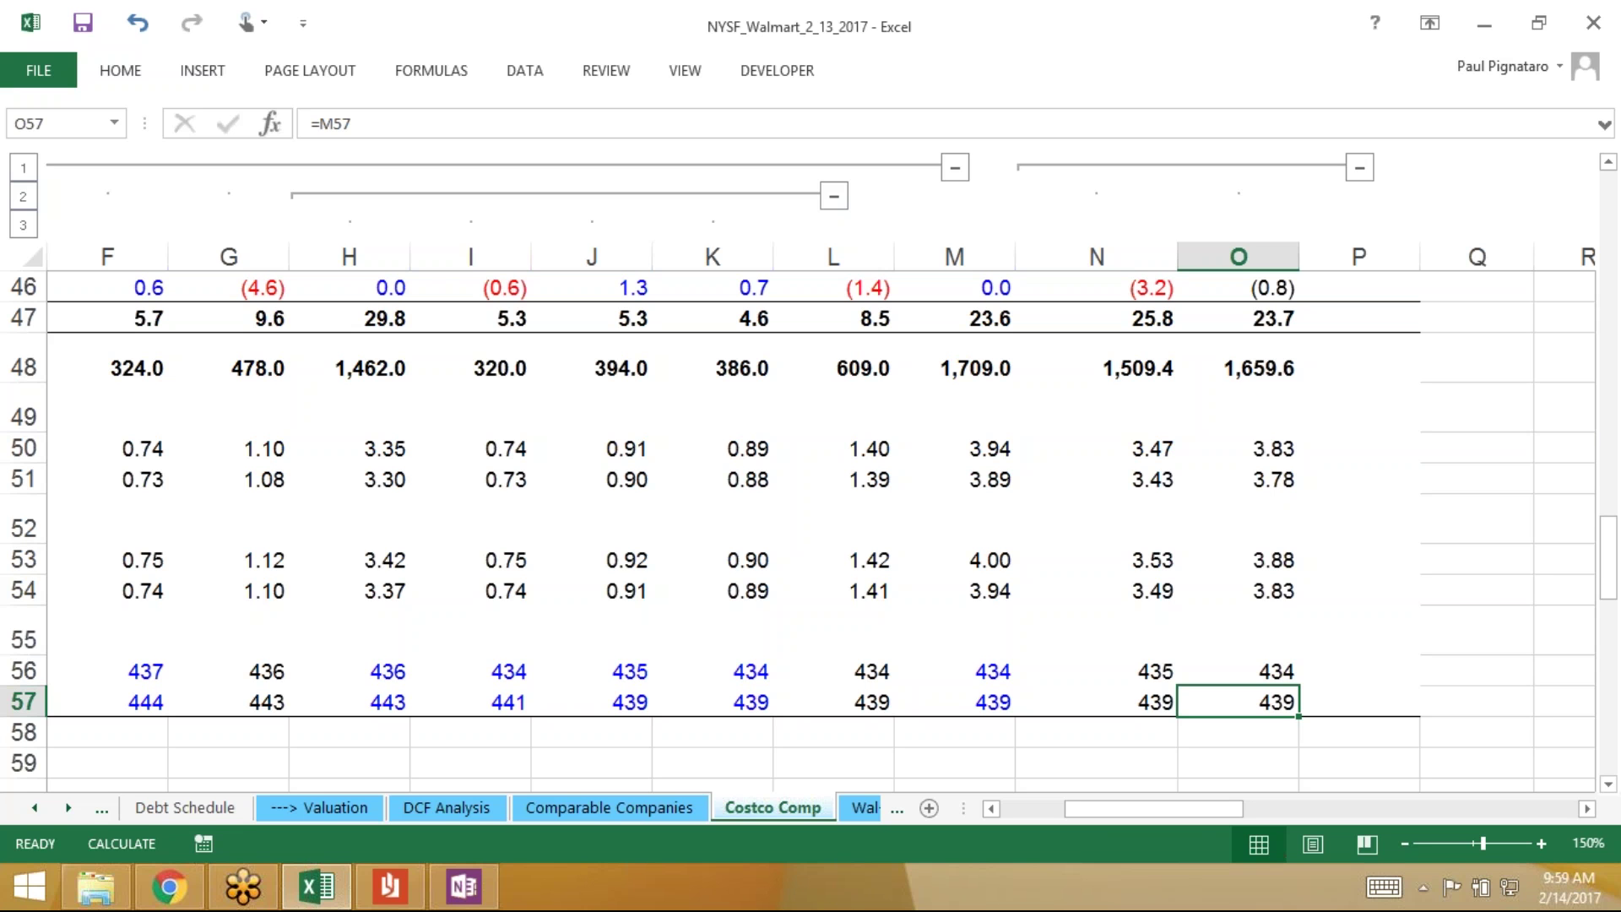
{"action": "key", "text": "ctrl+s"}
Switch to OneNote and look over the Calendarization page and the list of pages in the Valuation section
{"action": "key", "text": "alt+Tab"}
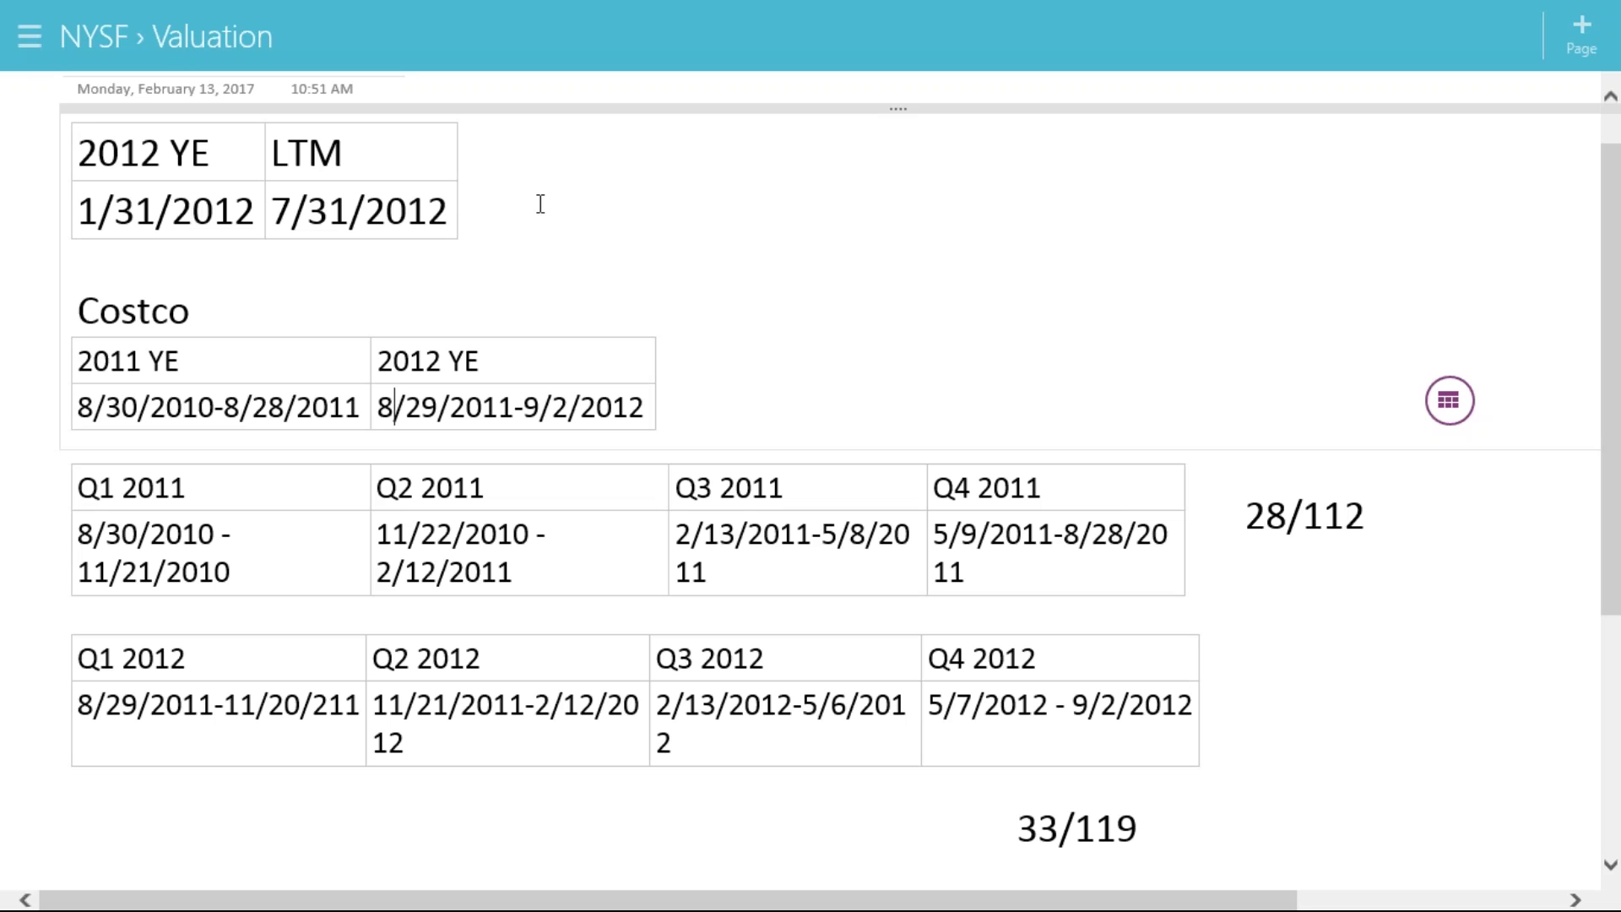
{"action": "left_click", "coordinate": [31, 36]}
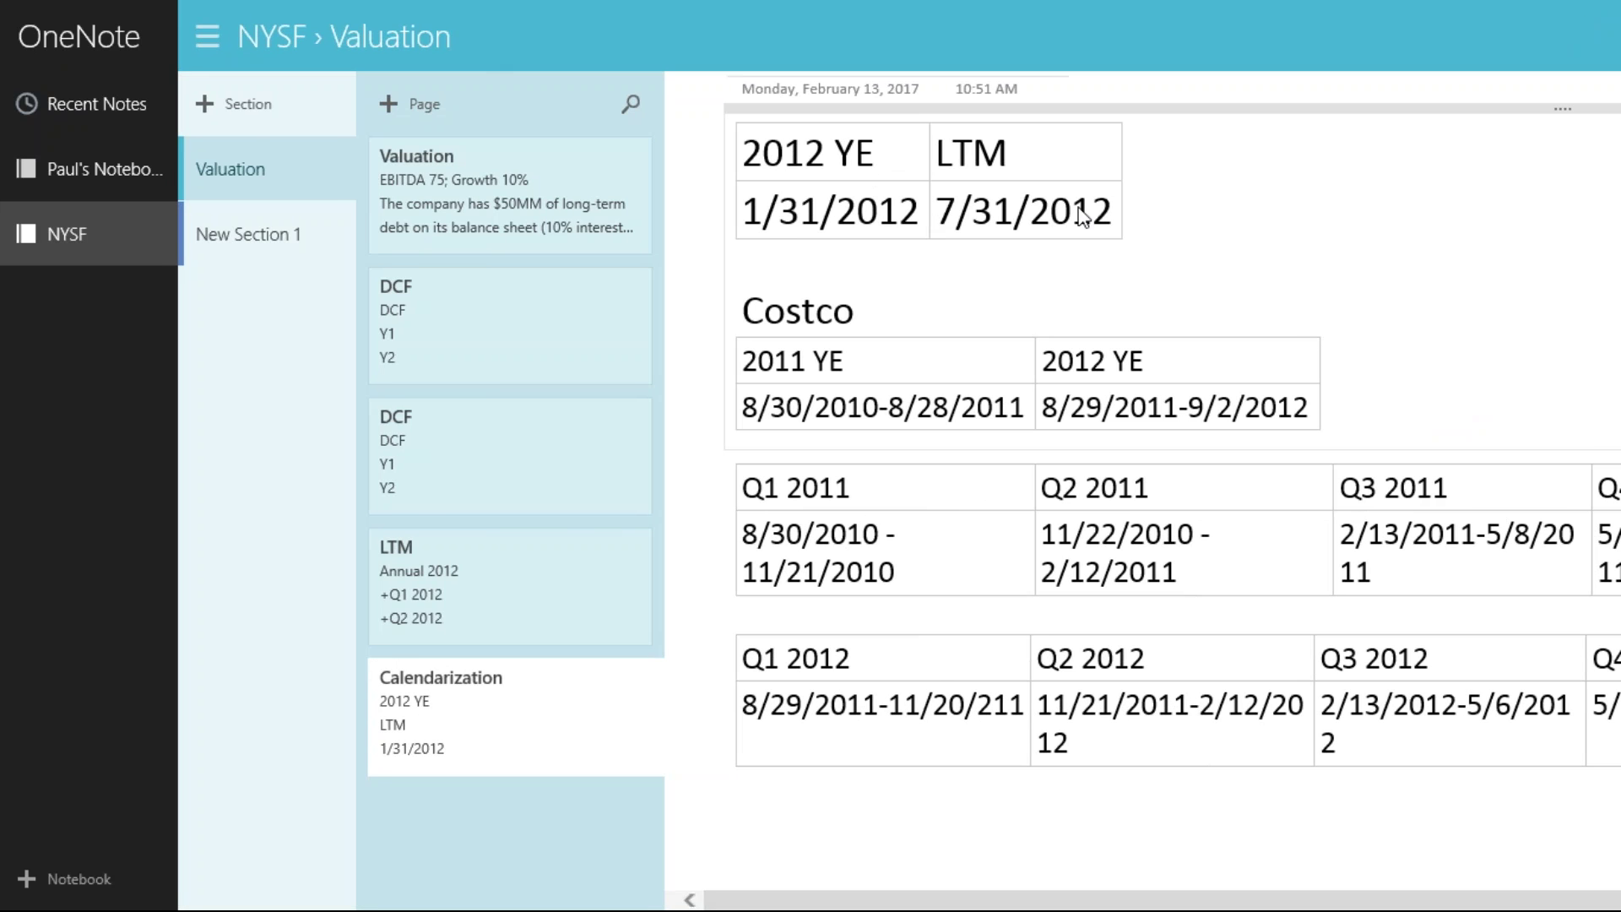
{"action": "left_click", "coordinate": [1190, 233]}
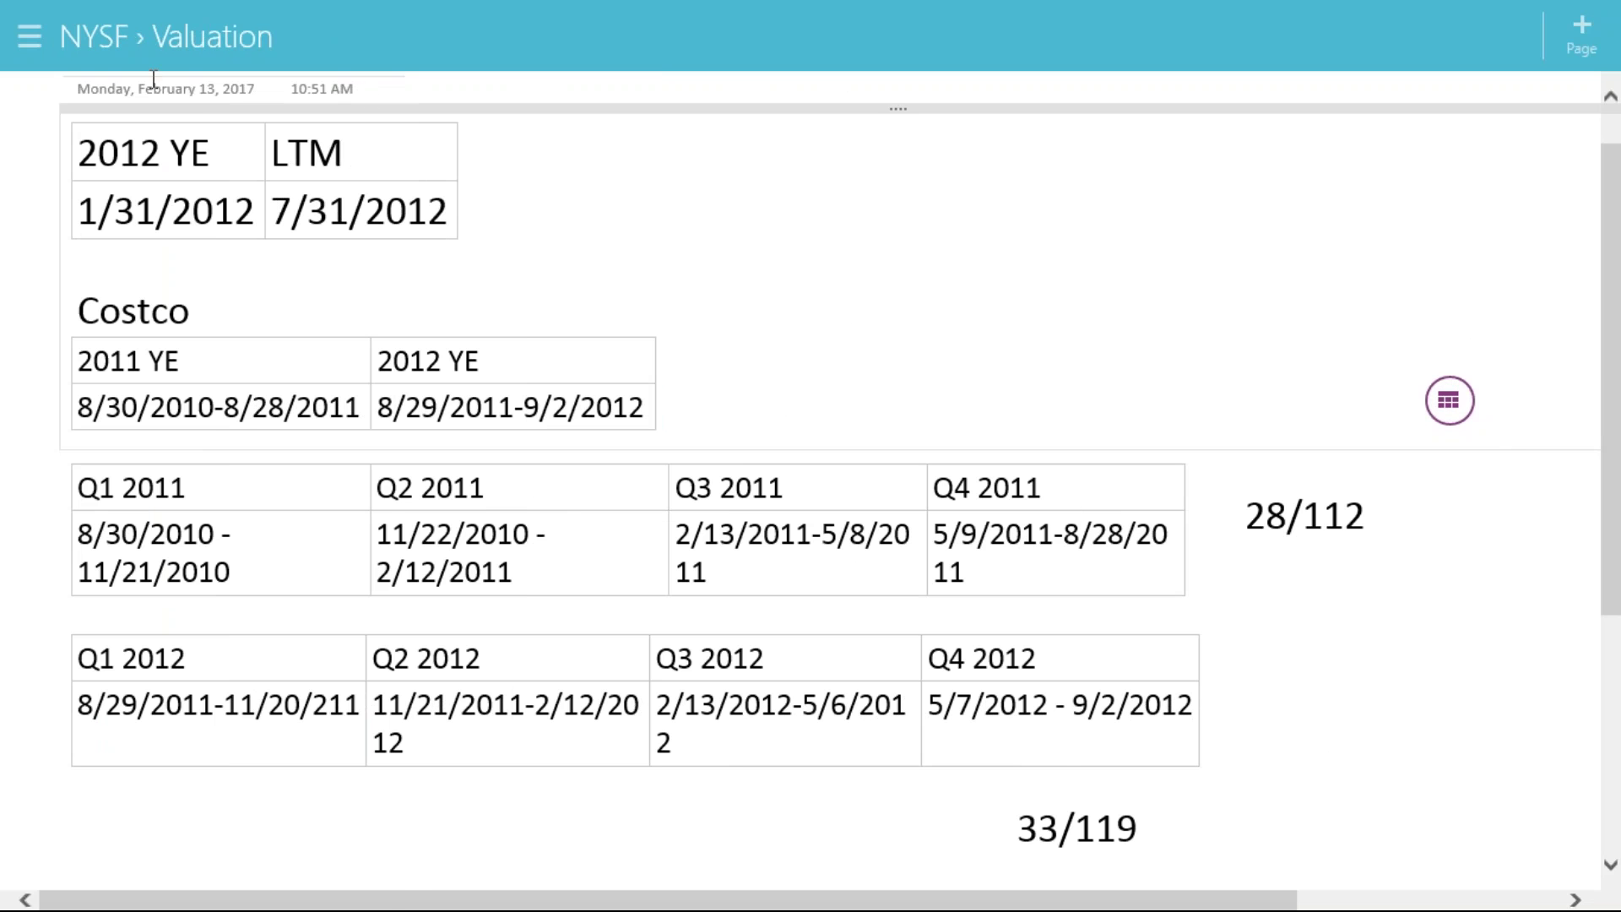
{"action": "right_click", "coordinate": [40, 209]}
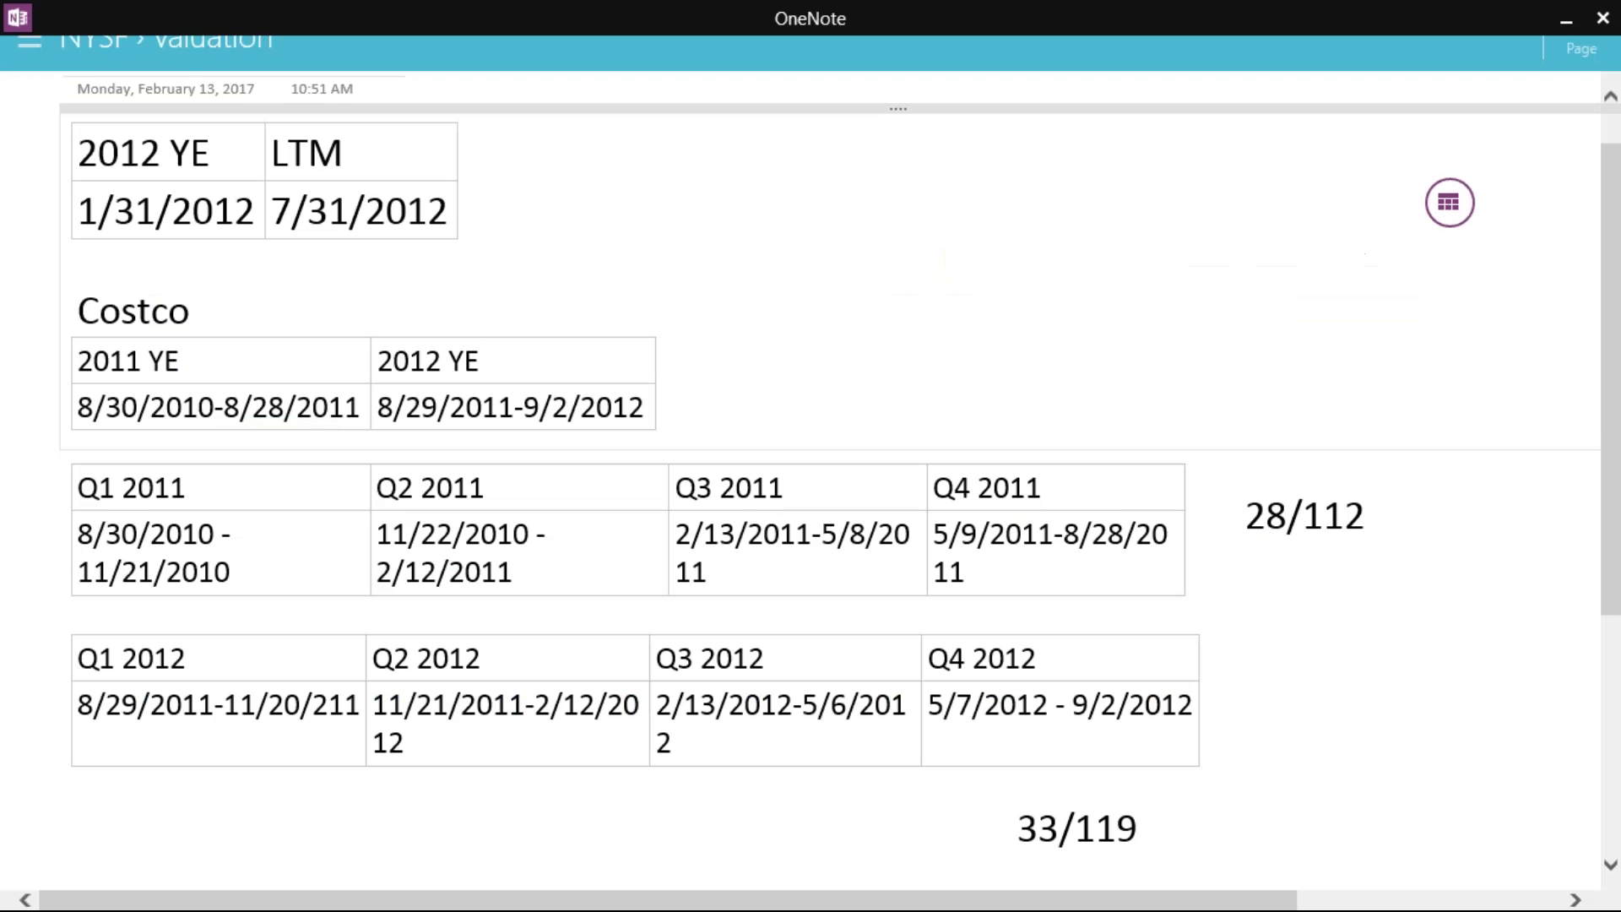
Switch back to the Costco Comp sheet in Excel and look over the LTM 2012 column from the share counts up to the headings
{"action": "right_click", "coordinate": [1378, 751]}
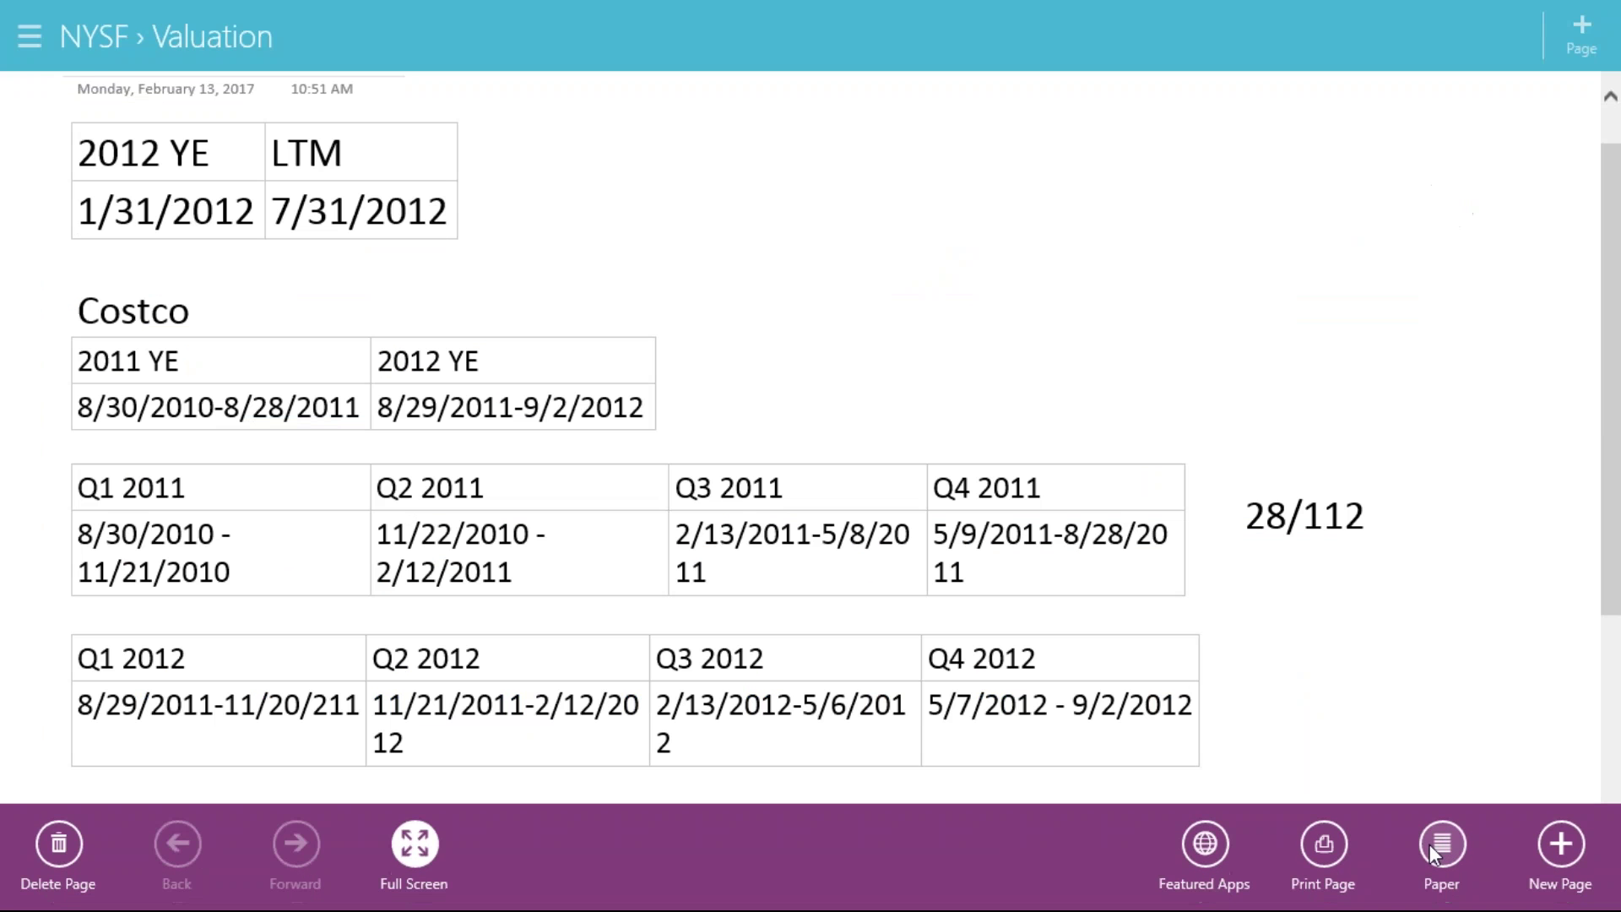
{"action": "left_click", "coordinate": [1430, 844]}
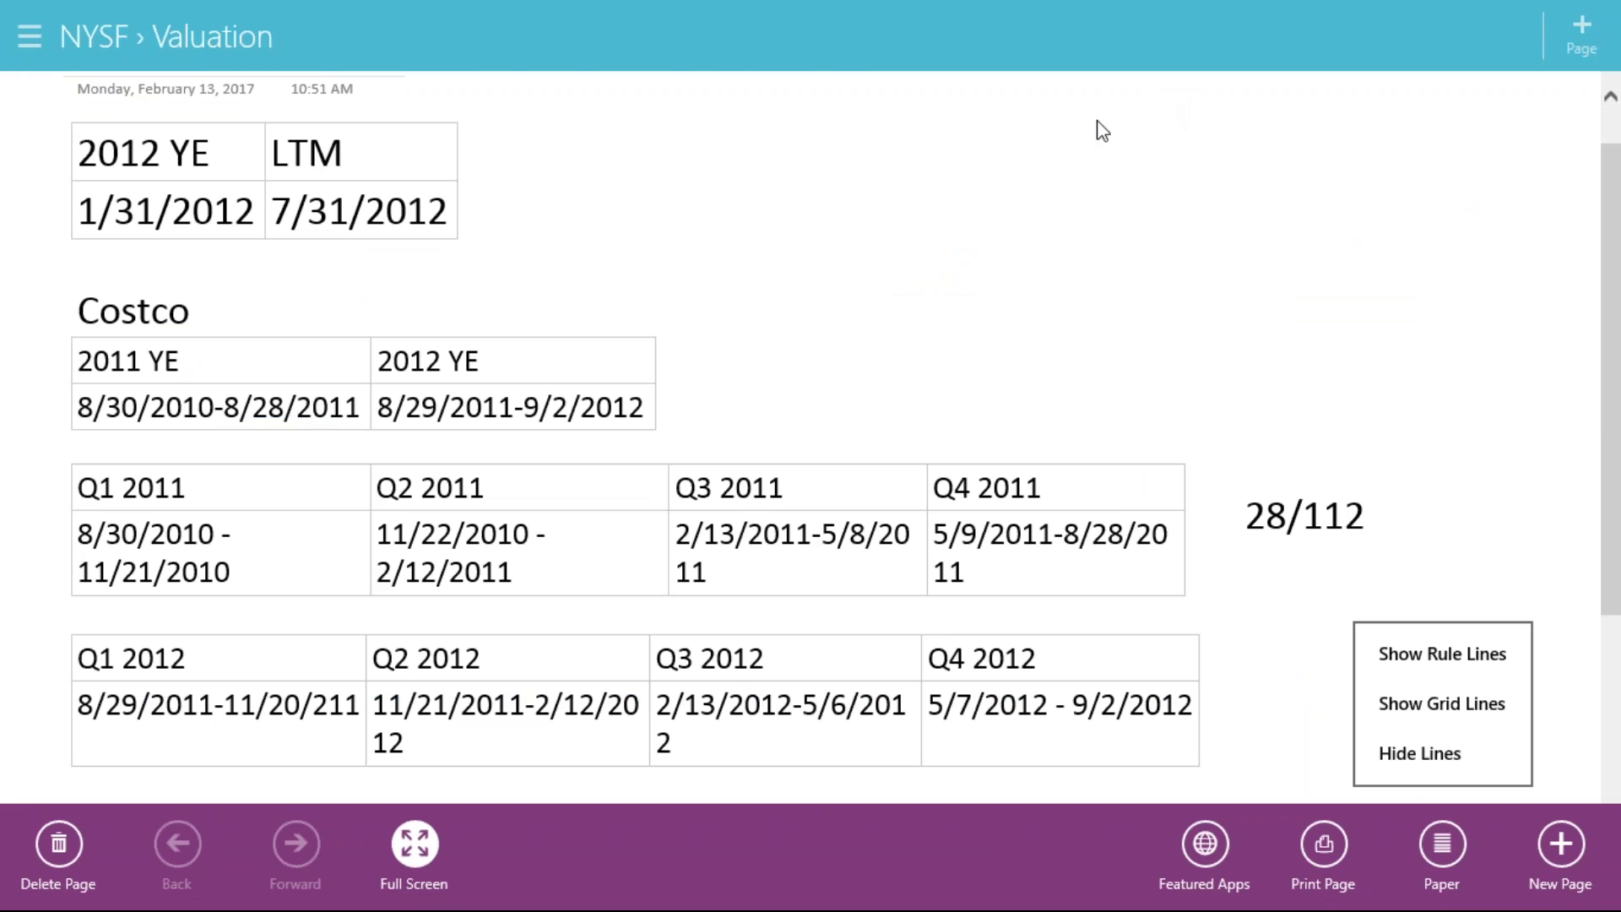
{"action": "left_click", "coordinate": [1089, 184]}
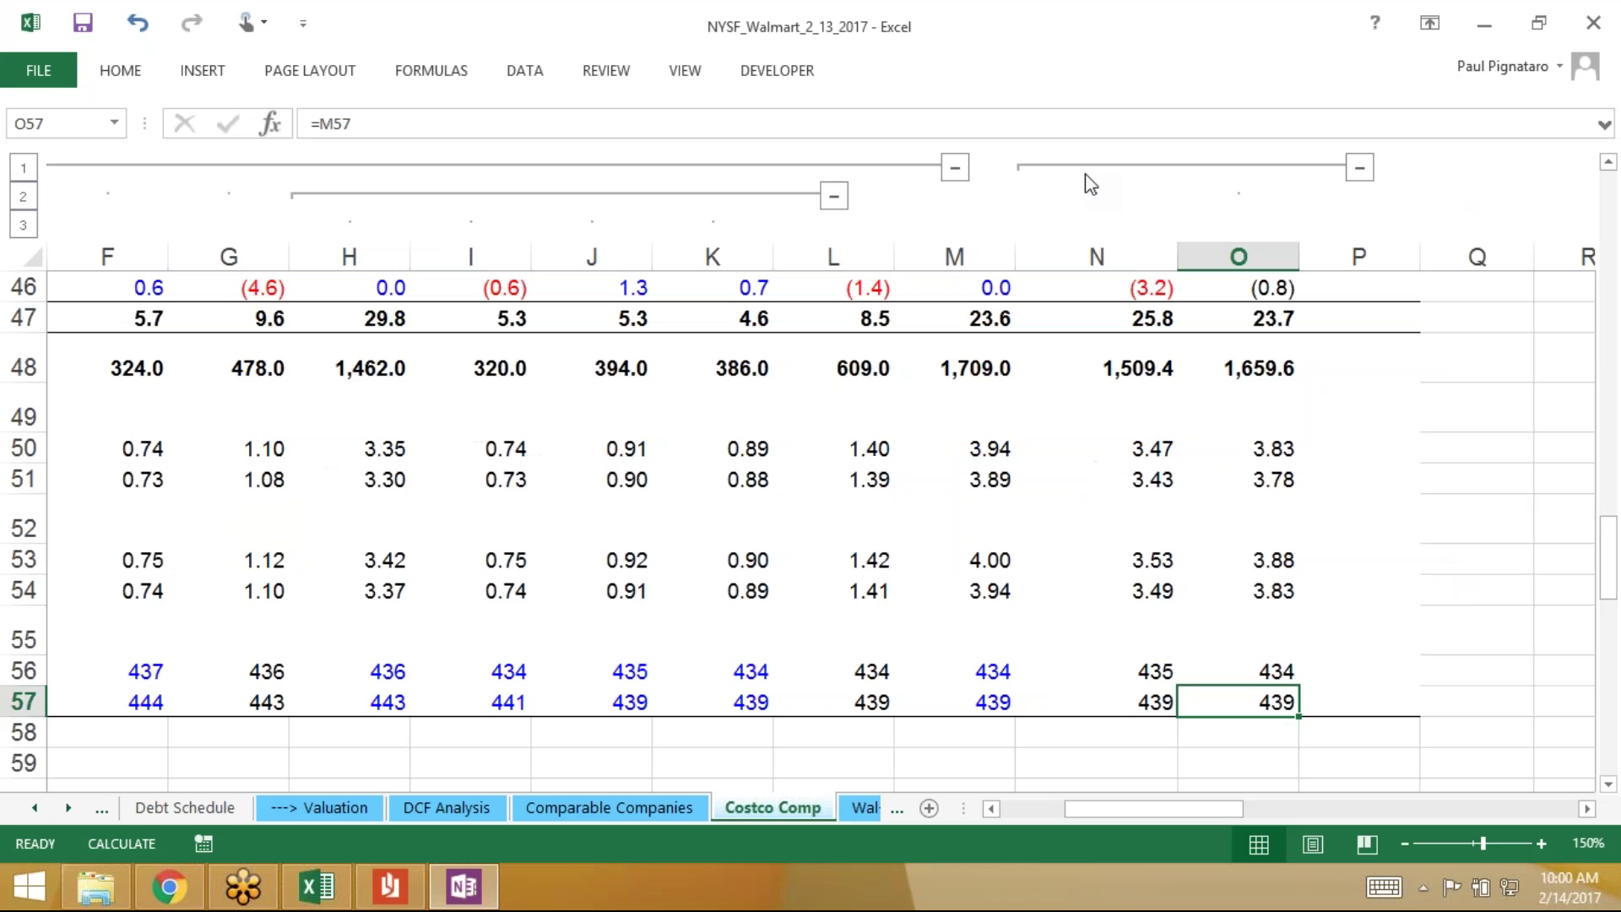
{"action": "key", "text": "Up"}
{"action": "key", "text": "Up"}
{"action": "key", "text": "Up"}
{"action": "key", "text": "Up"}
{"action": "key", "text": "Up"}
{"action": "key", "text": "Up"}
{"action": "key", "text": "Up"}
{"action": "key", "text": "Up"}
{"action": "key", "text": "Up"}
{"action": "key", "text": "Up"}
{"action": "key", "text": "Up"}
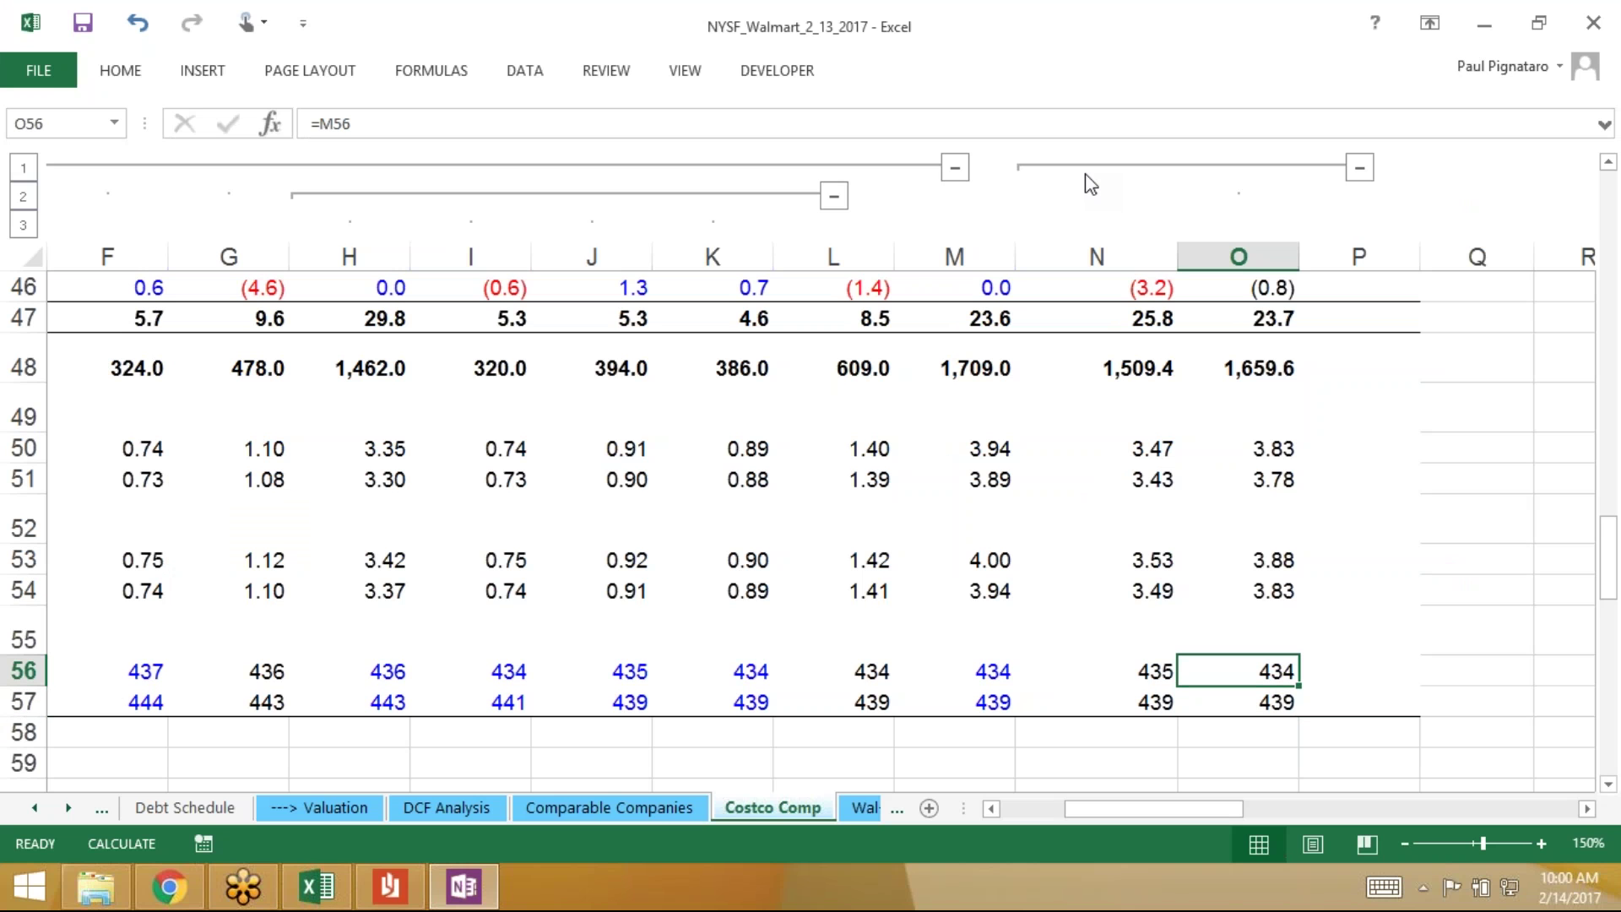
{"action": "key", "text": "Up"}
{"action": "key", "text": "Up"}
{"action": "key", "text": "Up"}
{"action": "key", "text": "Up"}
{"action": "key", "text": "Up"}
{"action": "key", "text": "Up"}
{"action": "key", "text": "Up"}
{"action": "key", "text": "Up"}
{"action": "key", "text": "Up"}
{"action": "key", "text": "Up"}
{"action": "key", "text": "Up"}
{"action": "key", "text": "Up"}
{"action": "key", "text": "Up"}
{"action": "key", "text": "Up"}
{"action": "key", "text": "Up"}
{"action": "key", "text": "Up"}
{"action": "key", "text": "Up"}
{"action": "key", "text": "Up"}
{"action": "key", "text": "Up"}
{"action": "key", "text": "Up"}
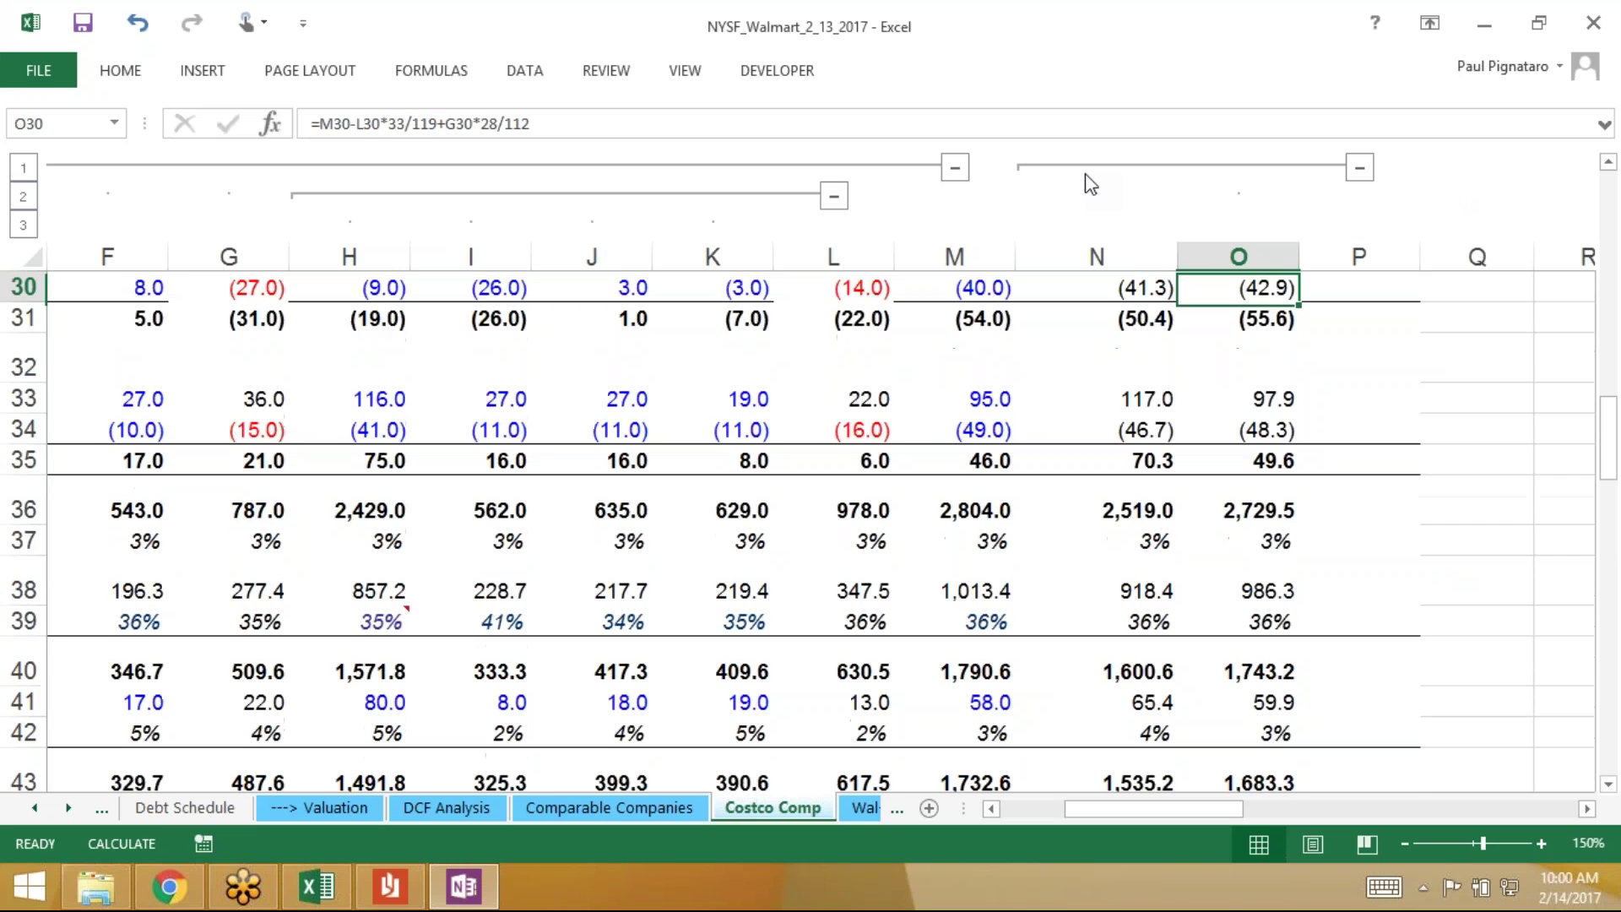
{"action": "key", "text": "Up"}
{"action": "key", "text": "Up"}
{"action": "key", "text": "Up"}
{"action": "key", "text": "Up"}
{"action": "key", "text": "Up"}
{"action": "key", "text": "Up"}
{"action": "key", "text": "Up"}
{"action": "key", "text": "Up"}
{"action": "key", "text": "Up"}
{"action": "key", "text": "Up"}
{"action": "key", "text": "Up"}
{"action": "key", "text": "Up"}
{"action": "key", "text": "Up"}
{"action": "key", "text": "Up"}
{"action": "key", "text": "Up"}
{"action": "key", "text": "Up"}
{"action": "key", "text": "Up"}
{"action": "key", "text": "Up"}
{"action": "key", "text": "Up"}
{"action": "key", "text": "Up"}
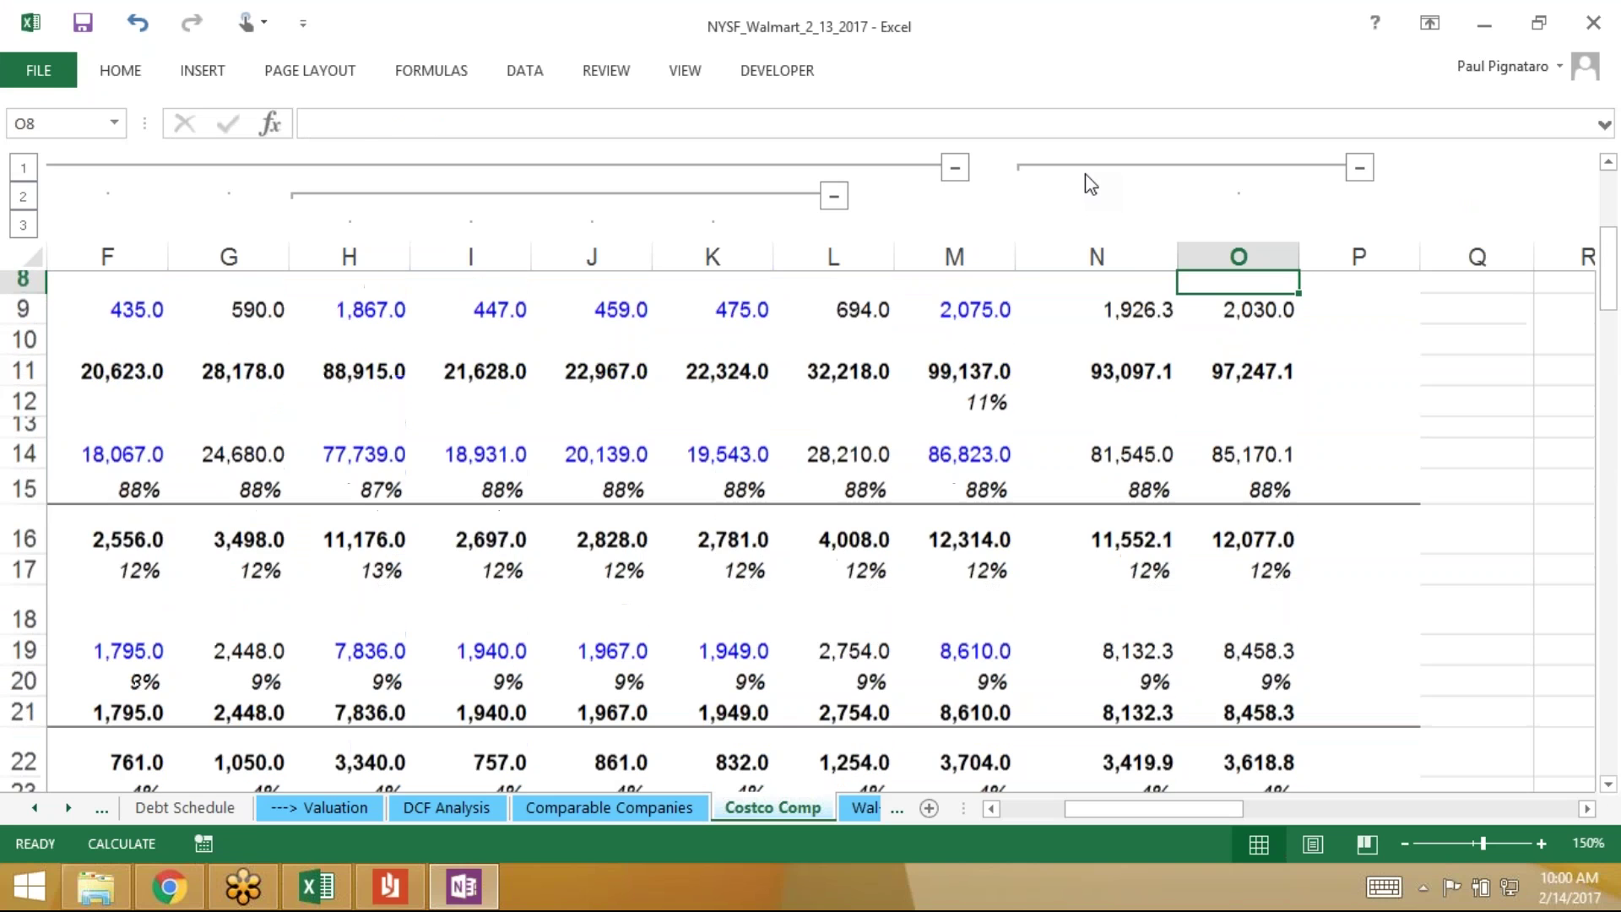
Look over the empty 2013E column against the historical columns, from the headings and total revenue down to the share counts
{"action": "key", "text": "Down"}
{"action": "key", "text": "Down"}
{"action": "key", "text": "Down"}
{"action": "key", "text": "Down"}
{"action": "key", "text": "Down"}
{"action": "key", "text": "Down"}
{"action": "key", "text": "Down"}
{"action": "key", "text": "Down"}
{"action": "key", "text": "Down"}
{"action": "key", "text": "Down"}
{"action": "key", "text": "Down"}
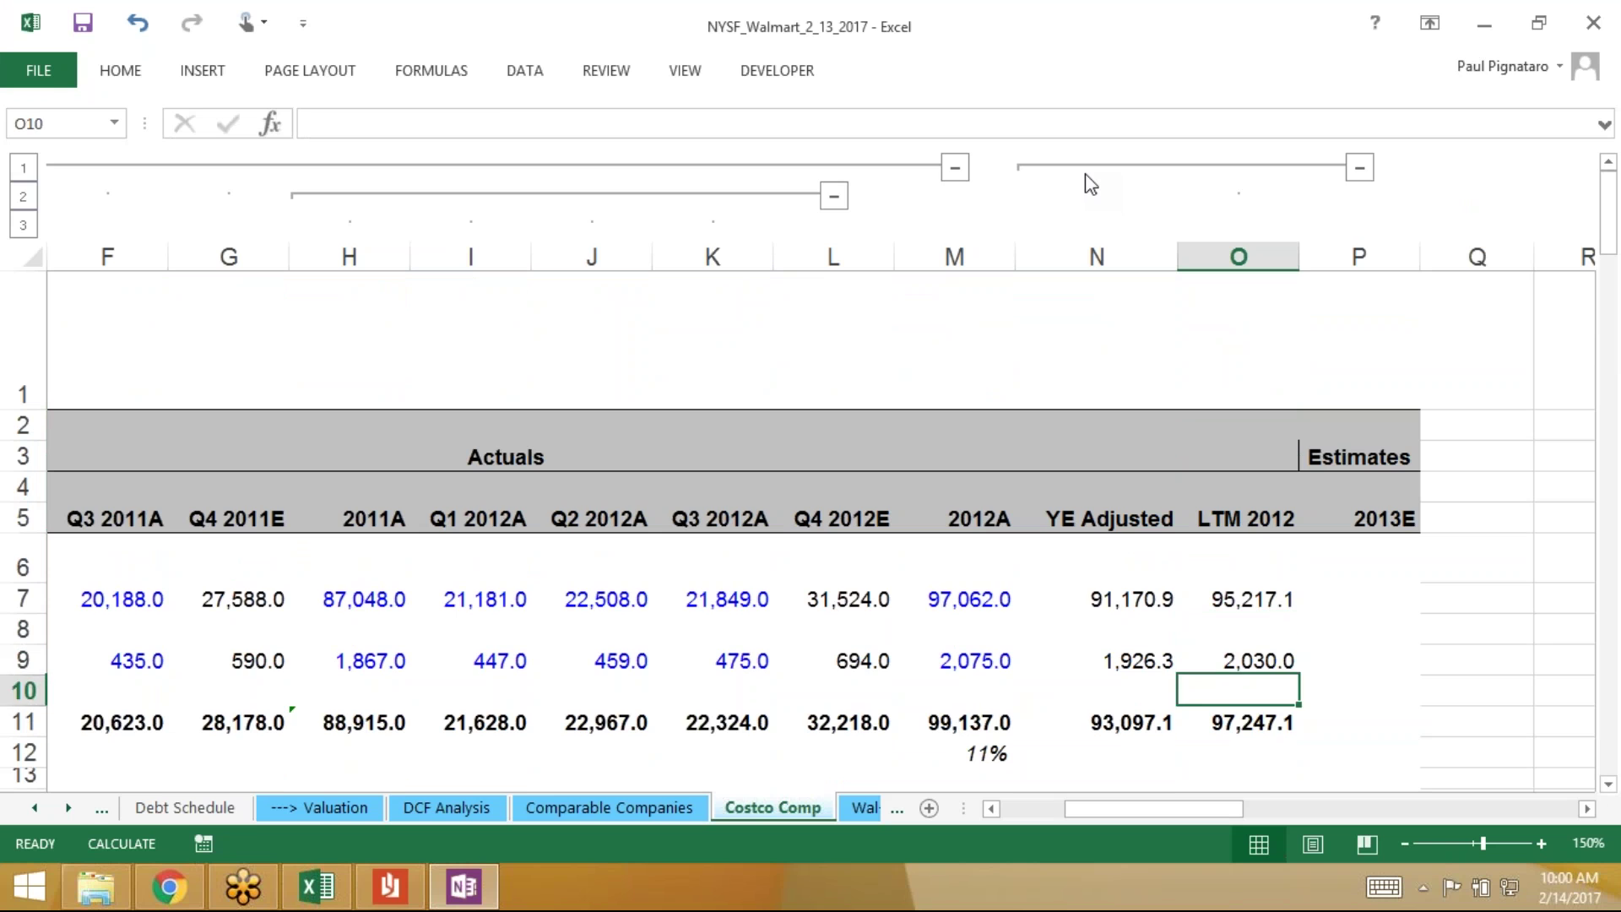
{"action": "key", "text": "Down"}
{"action": "key", "text": "Up"}
{"action": "key", "text": "Up"}
{"action": "key", "text": "Up"}
{"action": "key", "text": "Right"}
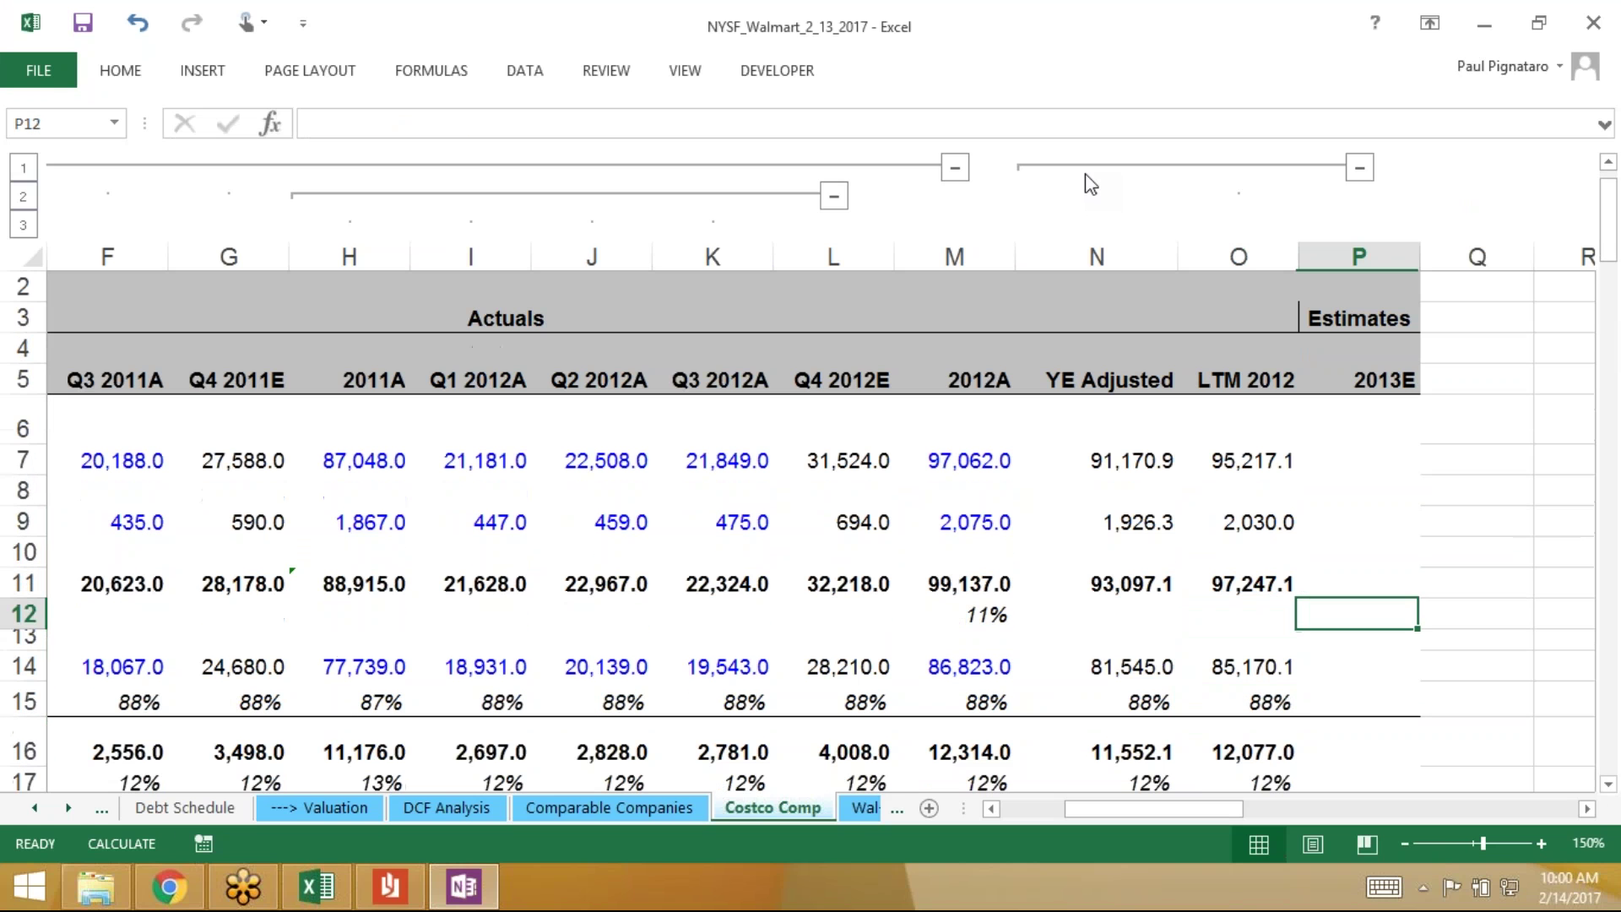
{"action": "key", "text": "Up"}
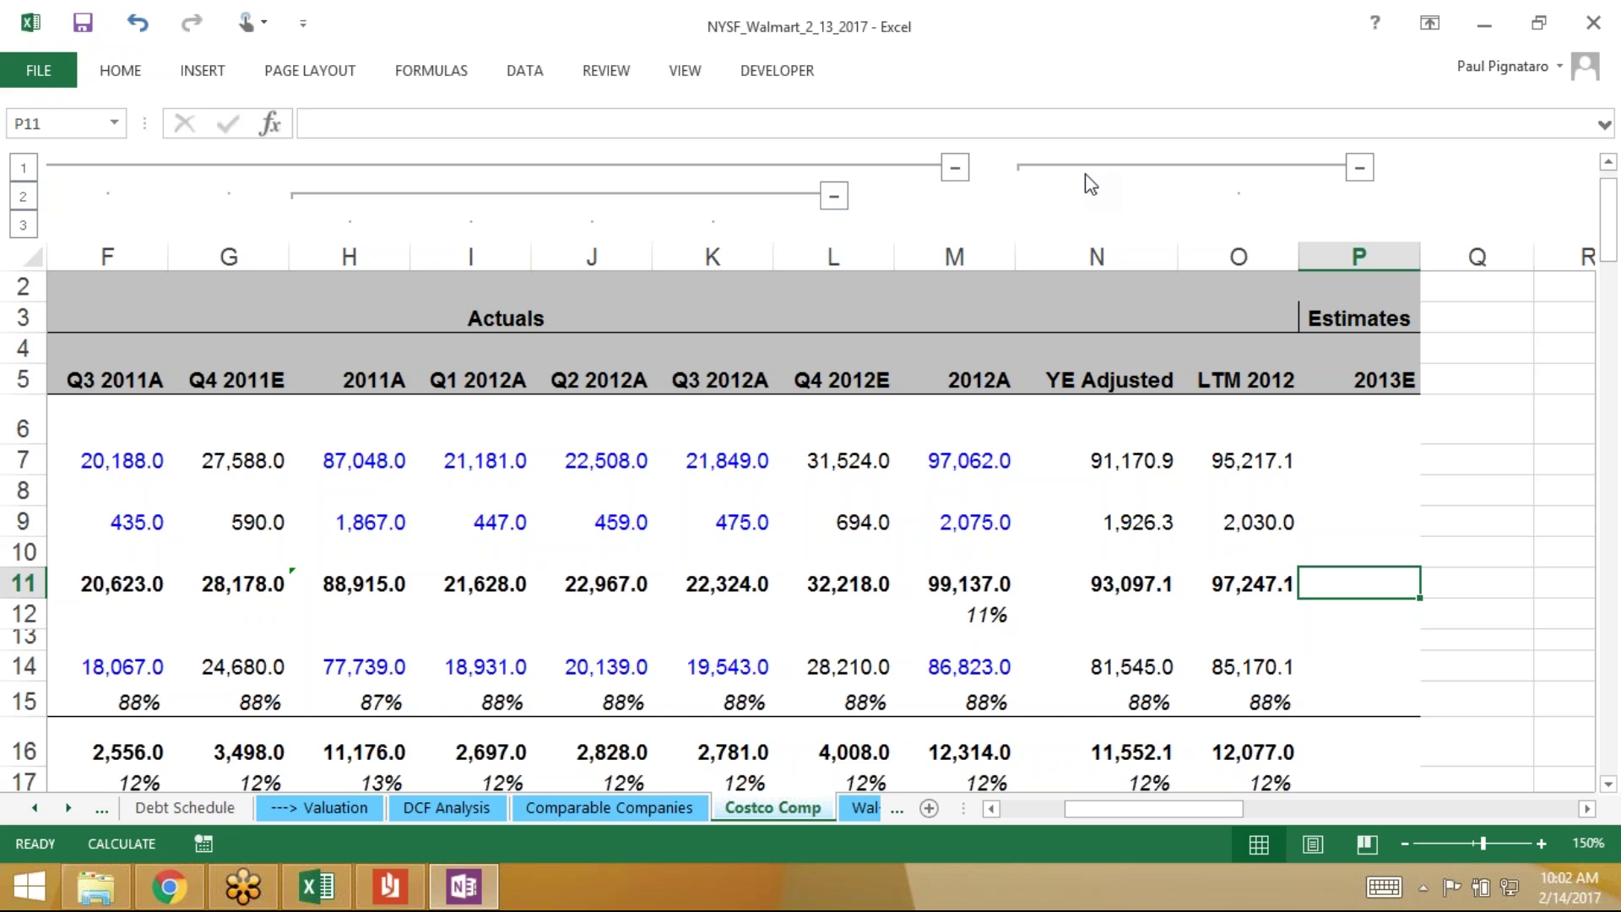
{"action": "scroll", "coordinate": [1089, 183], "scroll_direction": "down", "scroll_amount": 12}
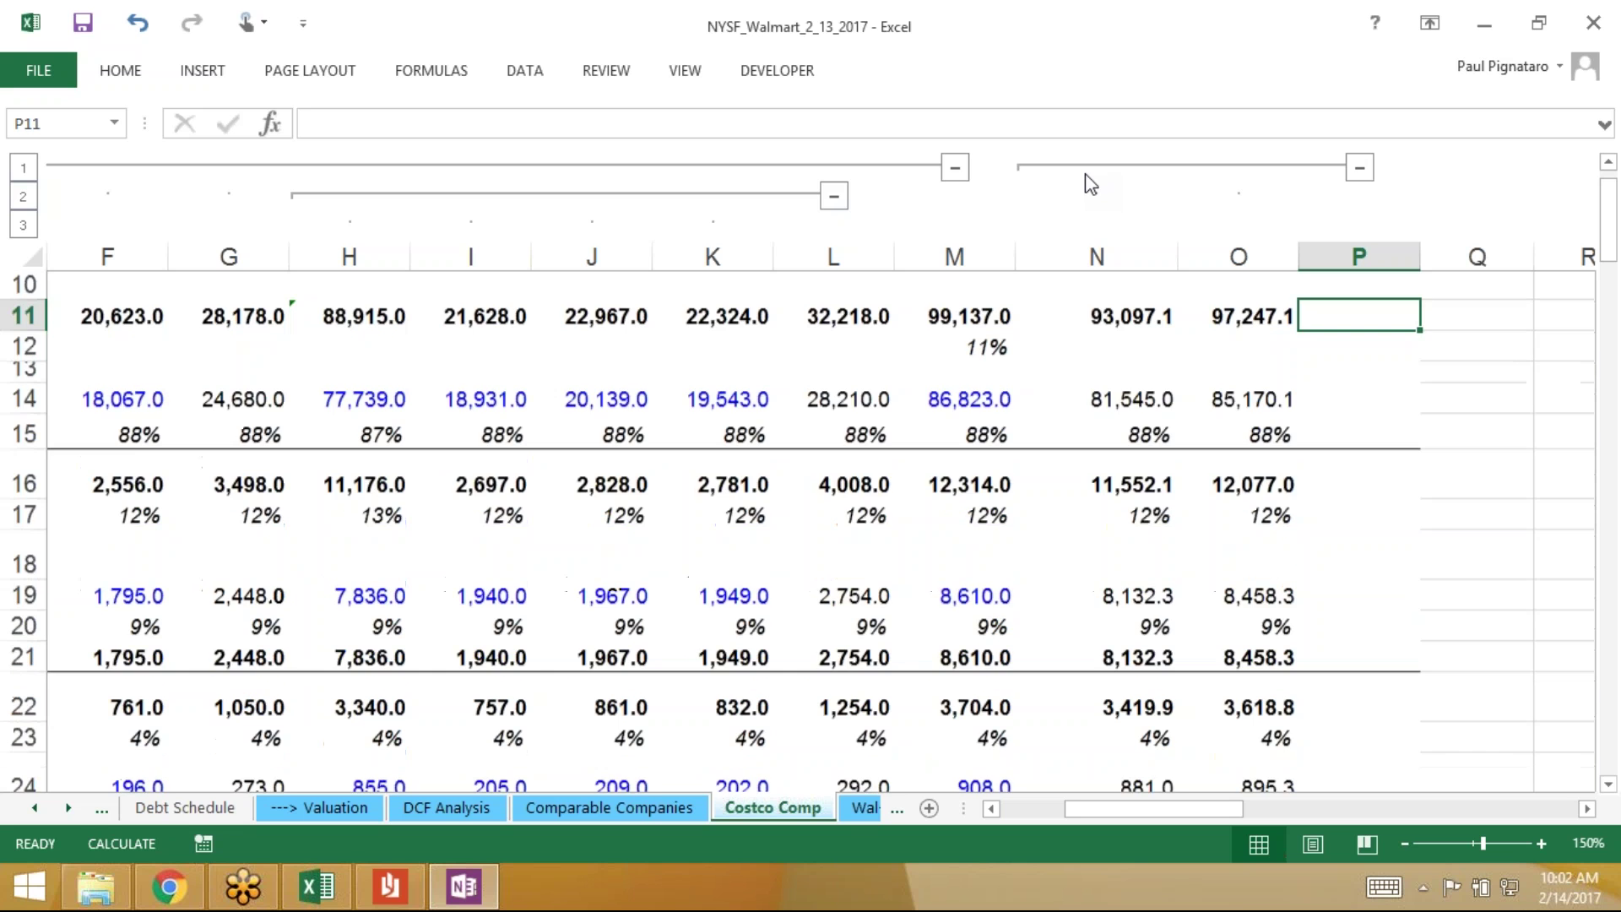
{"action": "scroll", "coordinate": [1090, 183], "scroll_direction": "down", "scroll_amount": 3}
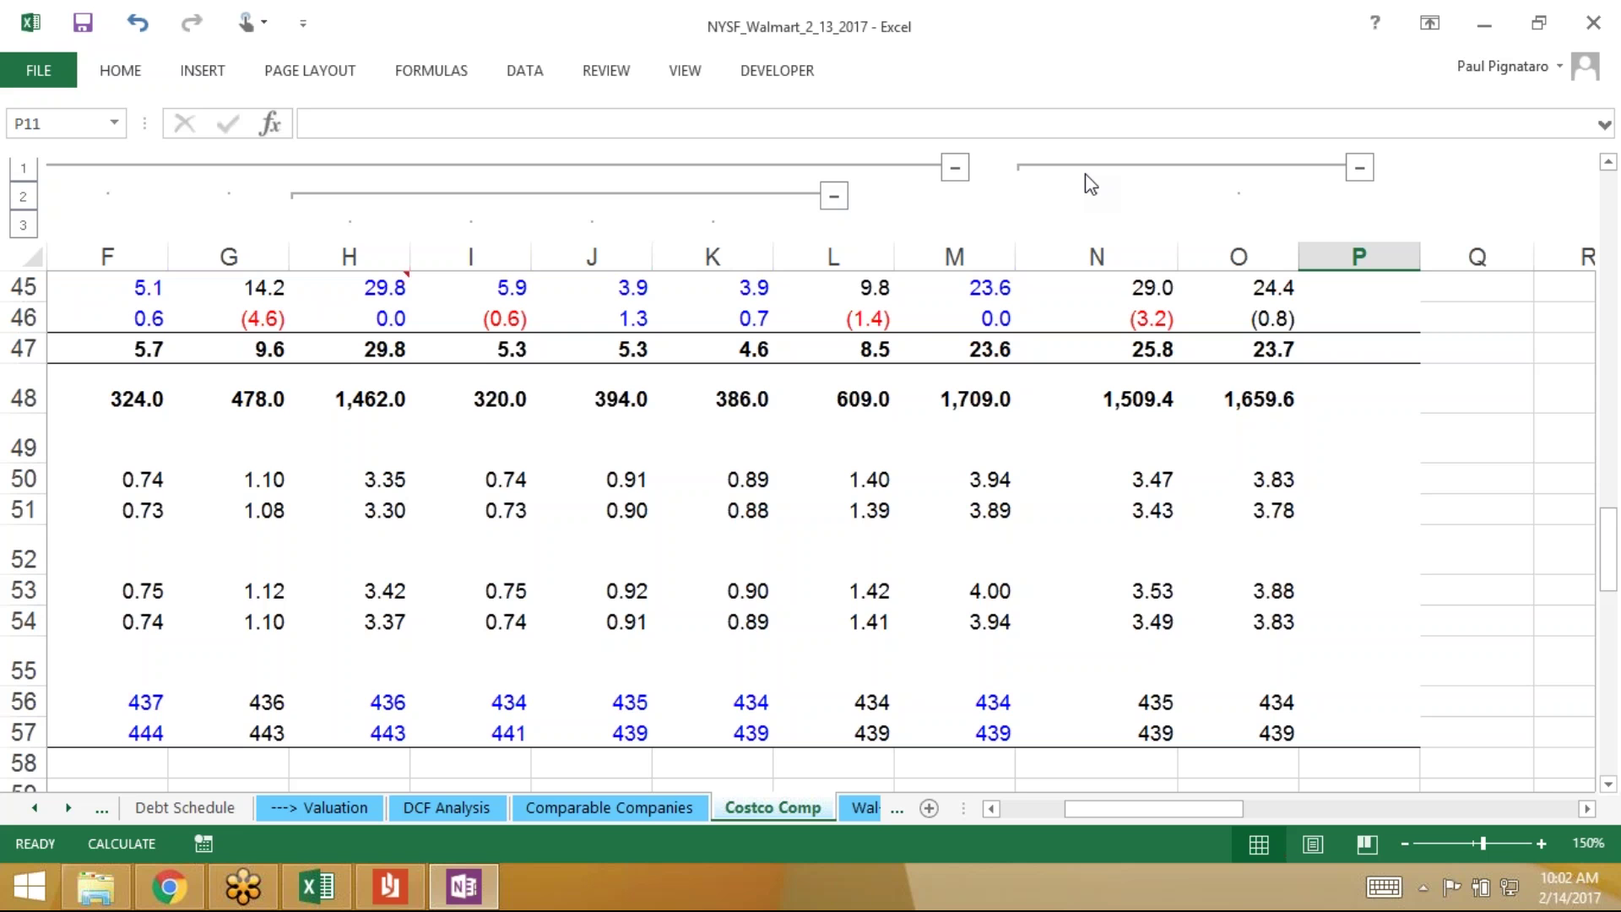
{"action": "scroll", "coordinate": [1090, 183], "scroll_direction": "up", "scroll_amount": 3}
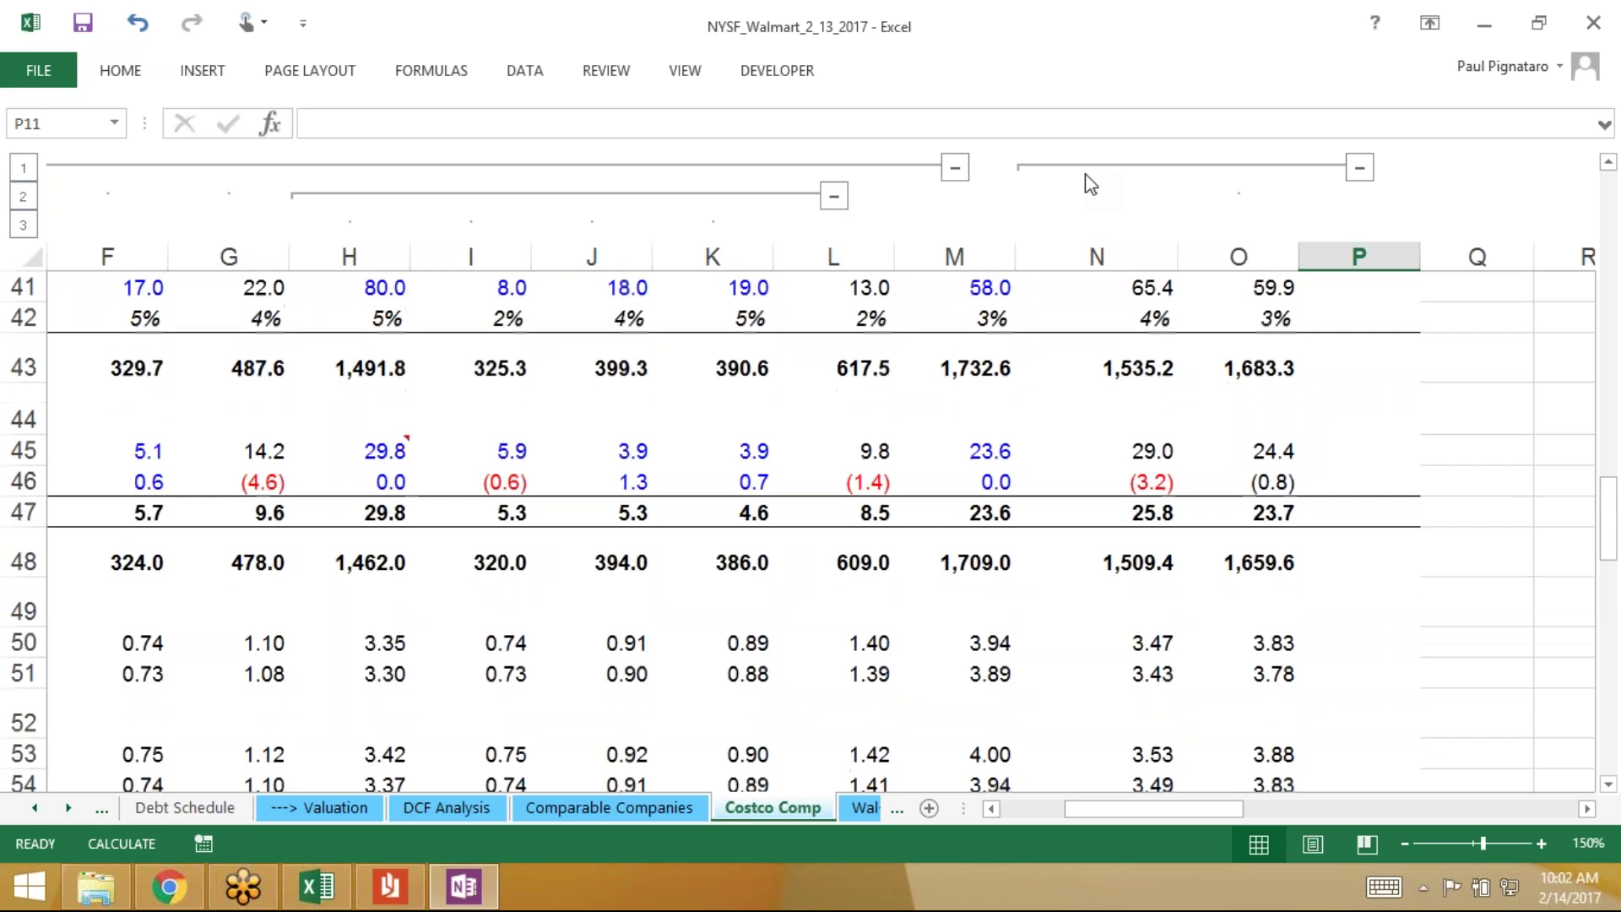
{"action": "scroll", "coordinate": [1089, 183], "scroll_direction": "up", "scroll_amount": 2}
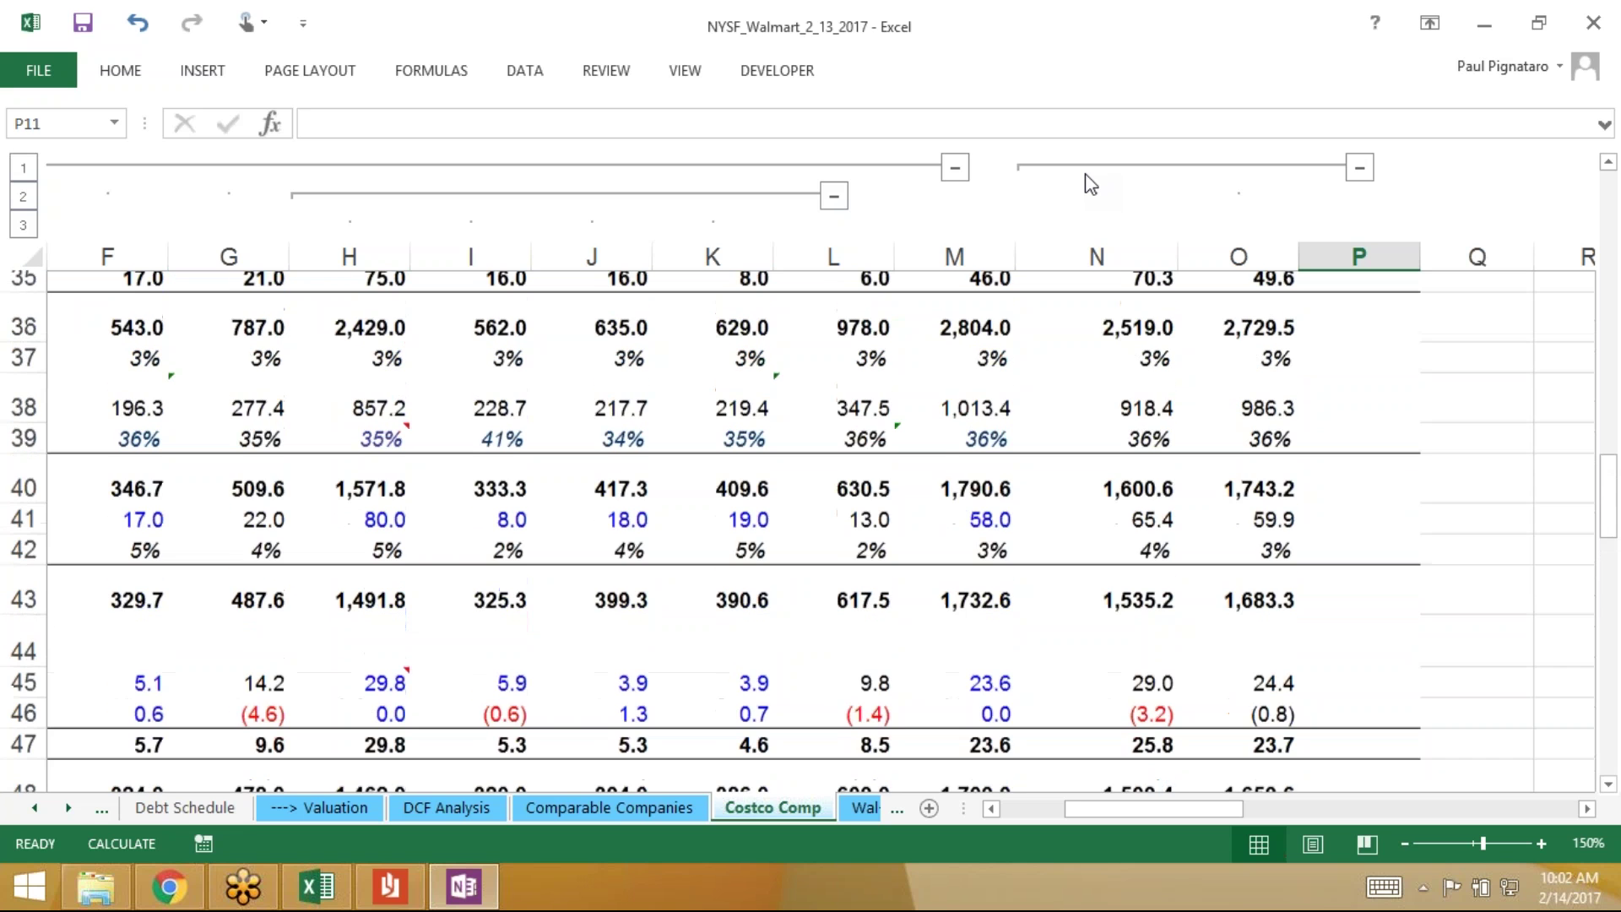
{"action": "scroll", "coordinate": [1090, 184], "scroll_direction": "up", "scroll_amount": 1}
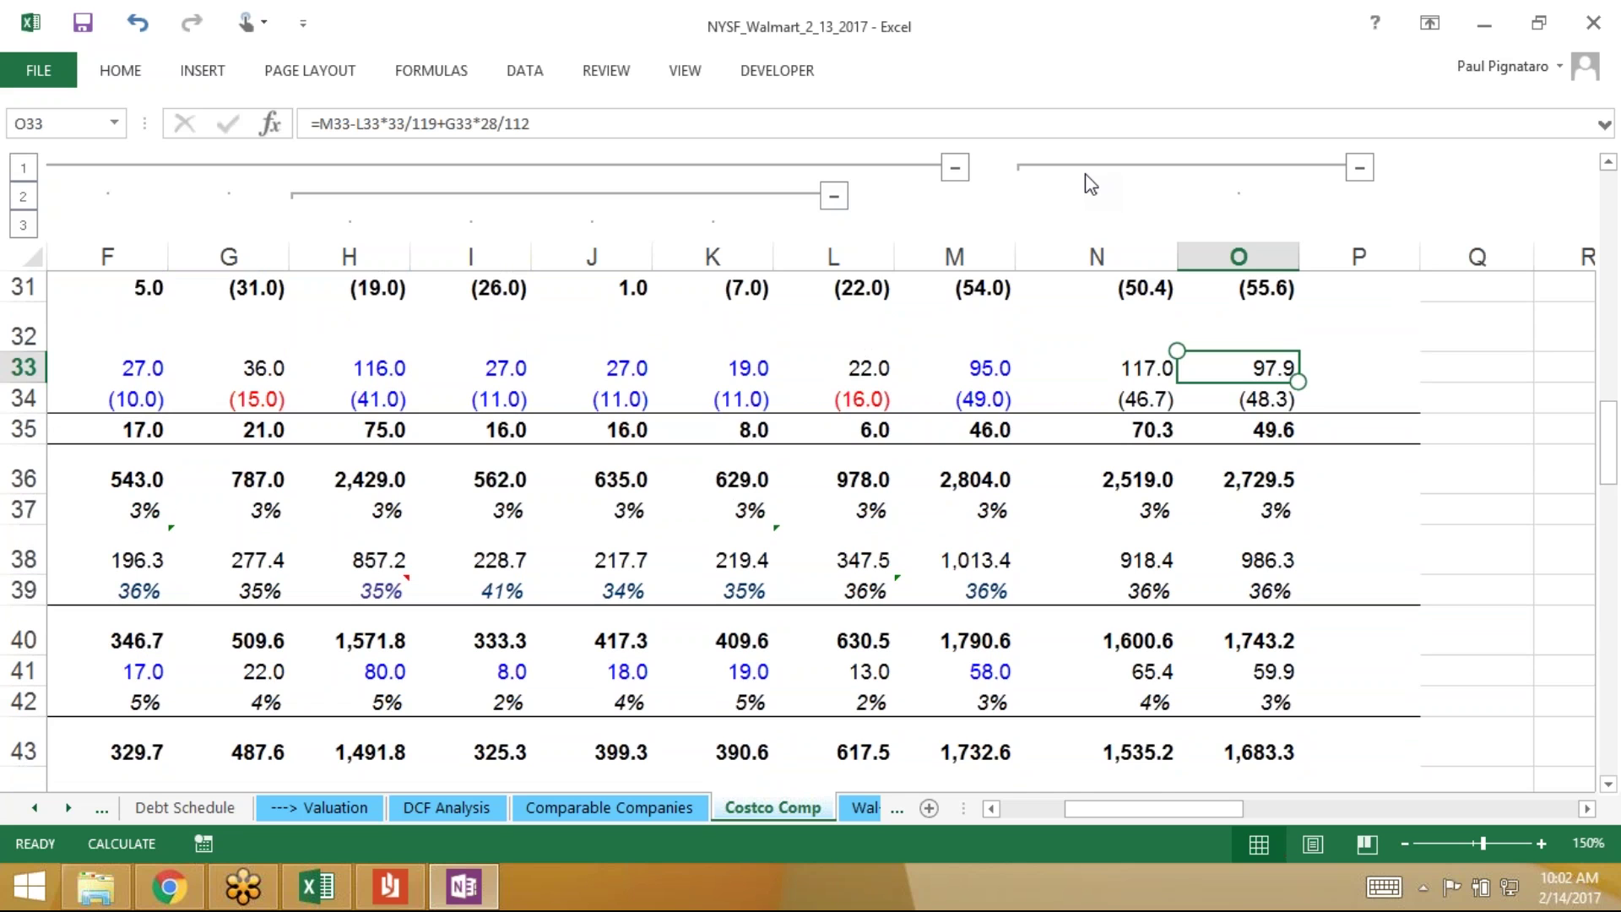
Examine the LTM 2012 column upward from O33 through depreciation in O24 and SG&A in O19 to cost of goods sold in O14
{"action": "scroll", "coordinate": [1091, 184], "scroll_direction": "up", "scroll_amount": 3}
{"action": "scroll", "coordinate": [1091, 184], "scroll_direction": "up", "scroll_amount": 3}
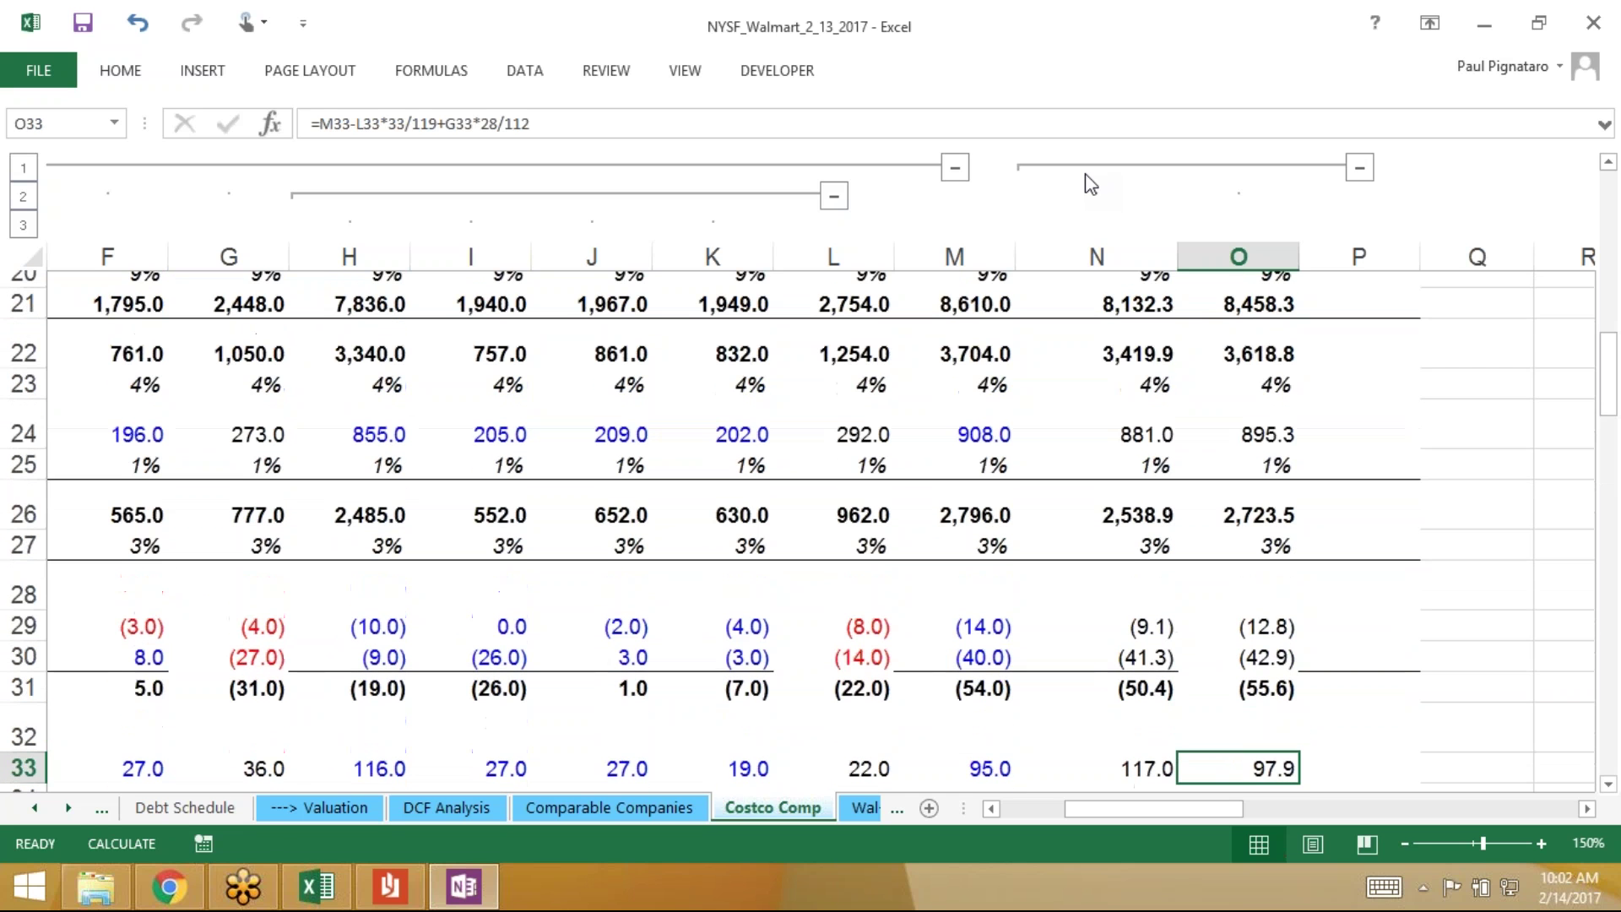
{"action": "key", "text": "Up"}
{"action": "key", "text": "Up"}
{"action": "key", "text": "Up"}
{"action": "key", "text": "Up"}
{"action": "key", "text": "Up"}
{"action": "key", "text": "Up"}
{"action": "key", "text": "Up"}
{"action": "key", "text": "Up"}
{"action": "key", "text": "Up"}
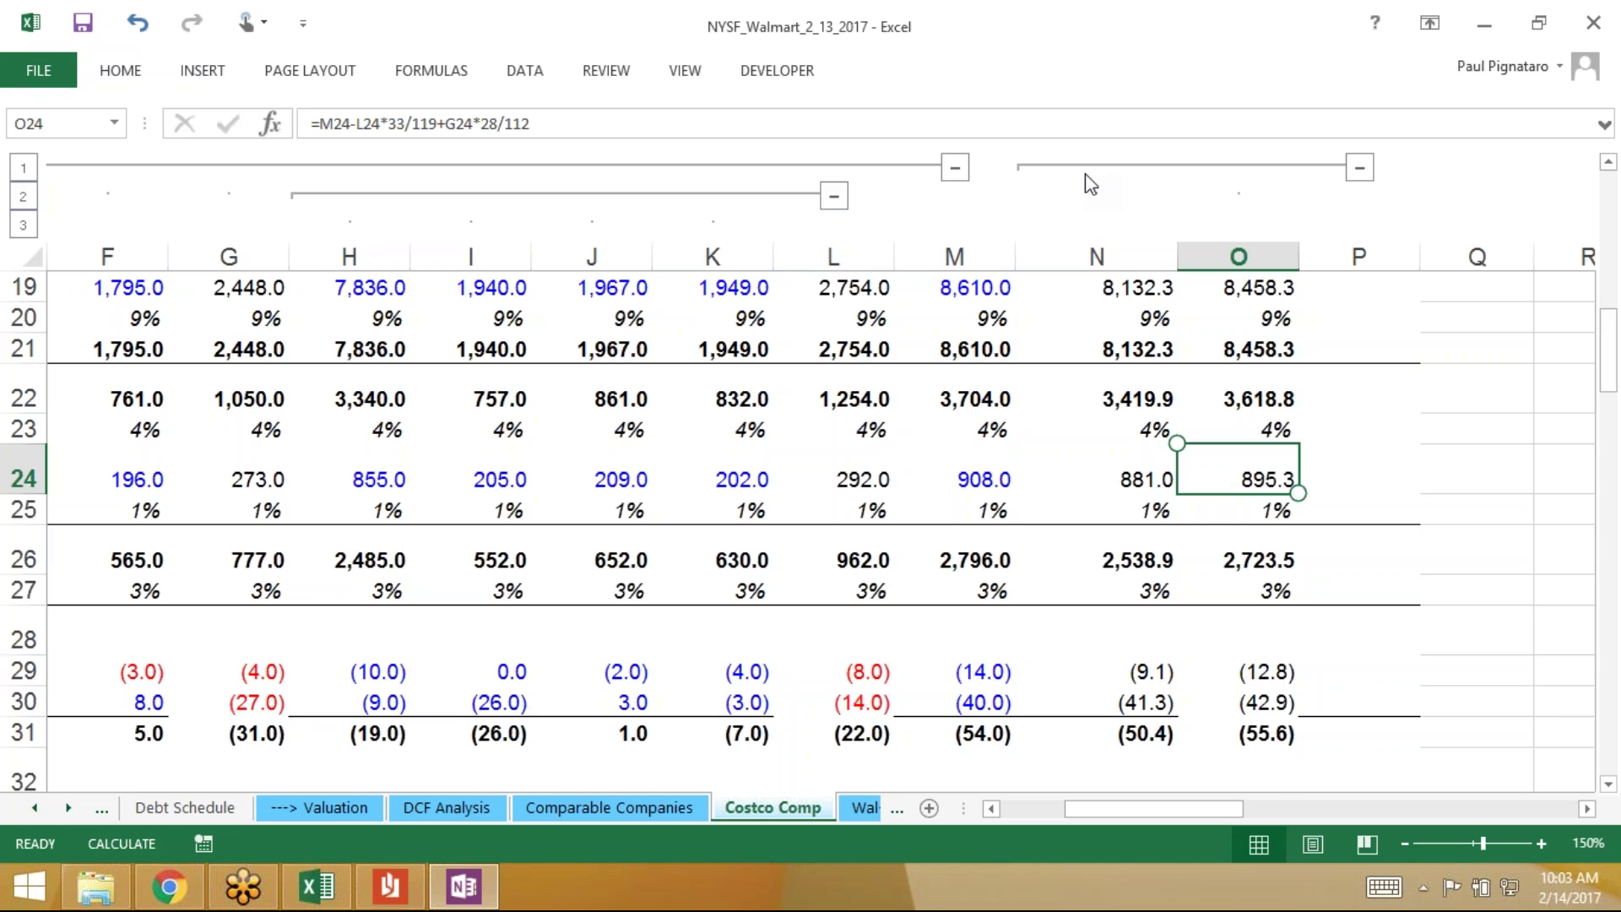
{"action": "scroll", "coordinate": [1090, 184], "scroll_direction": "up", "scroll_amount": 3}
{"action": "scroll", "coordinate": [1091, 185], "scroll_direction": "up", "scroll_amount": 1}
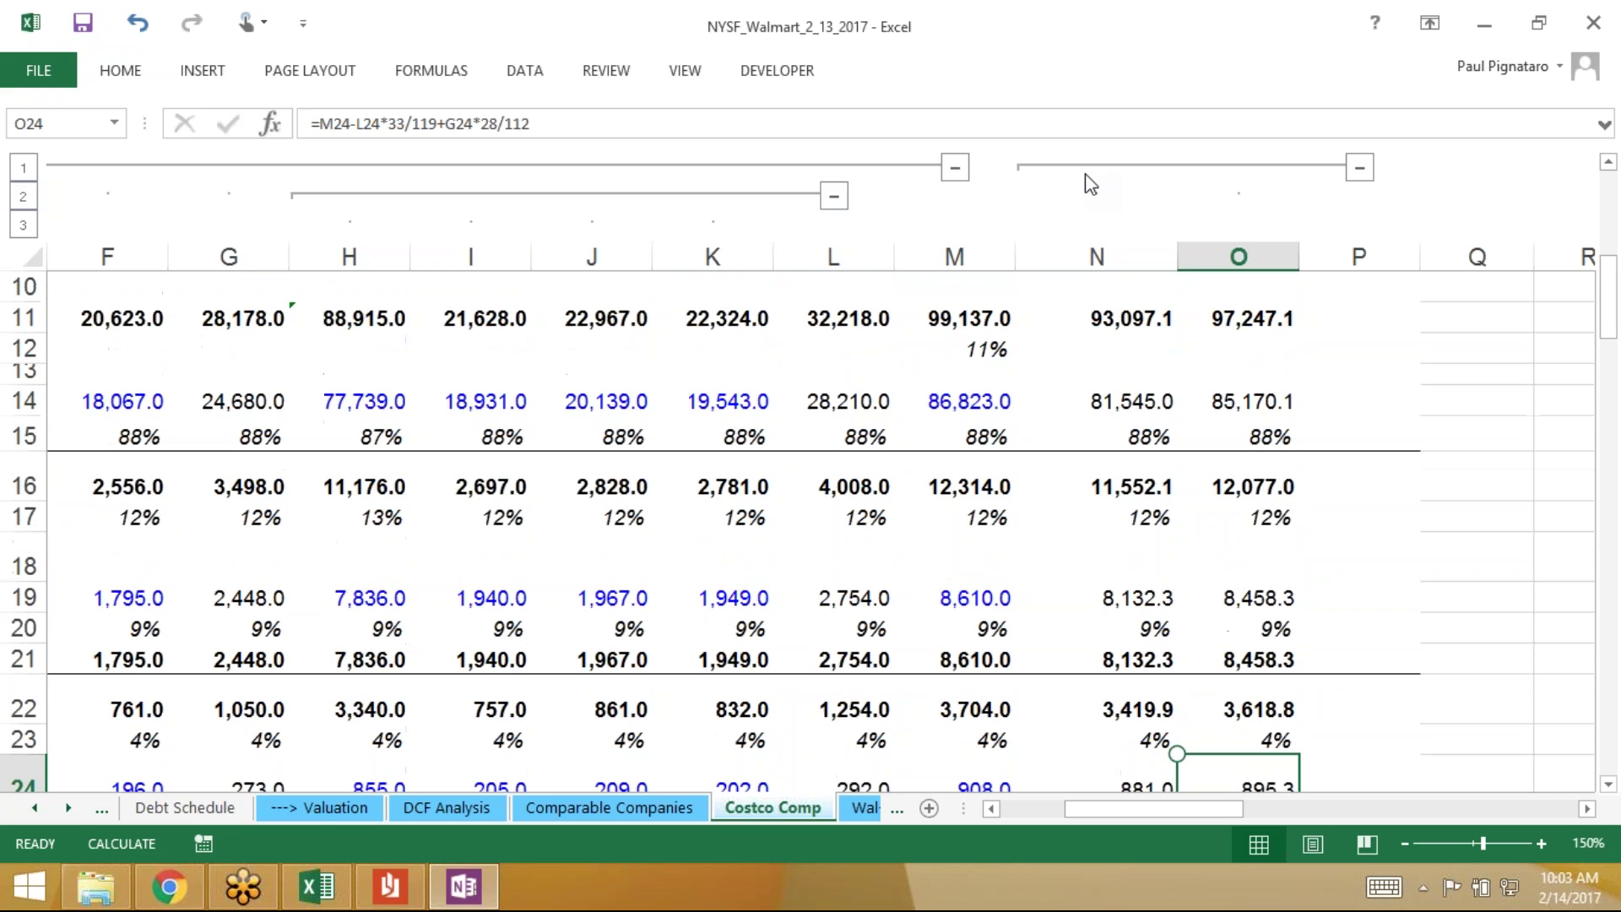
{"action": "key", "text": "Up"}
{"action": "key", "text": "Up"}
{"action": "key", "text": "Up"}
{"action": "key", "text": "Up"}
{"action": "key", "text": "Up"}
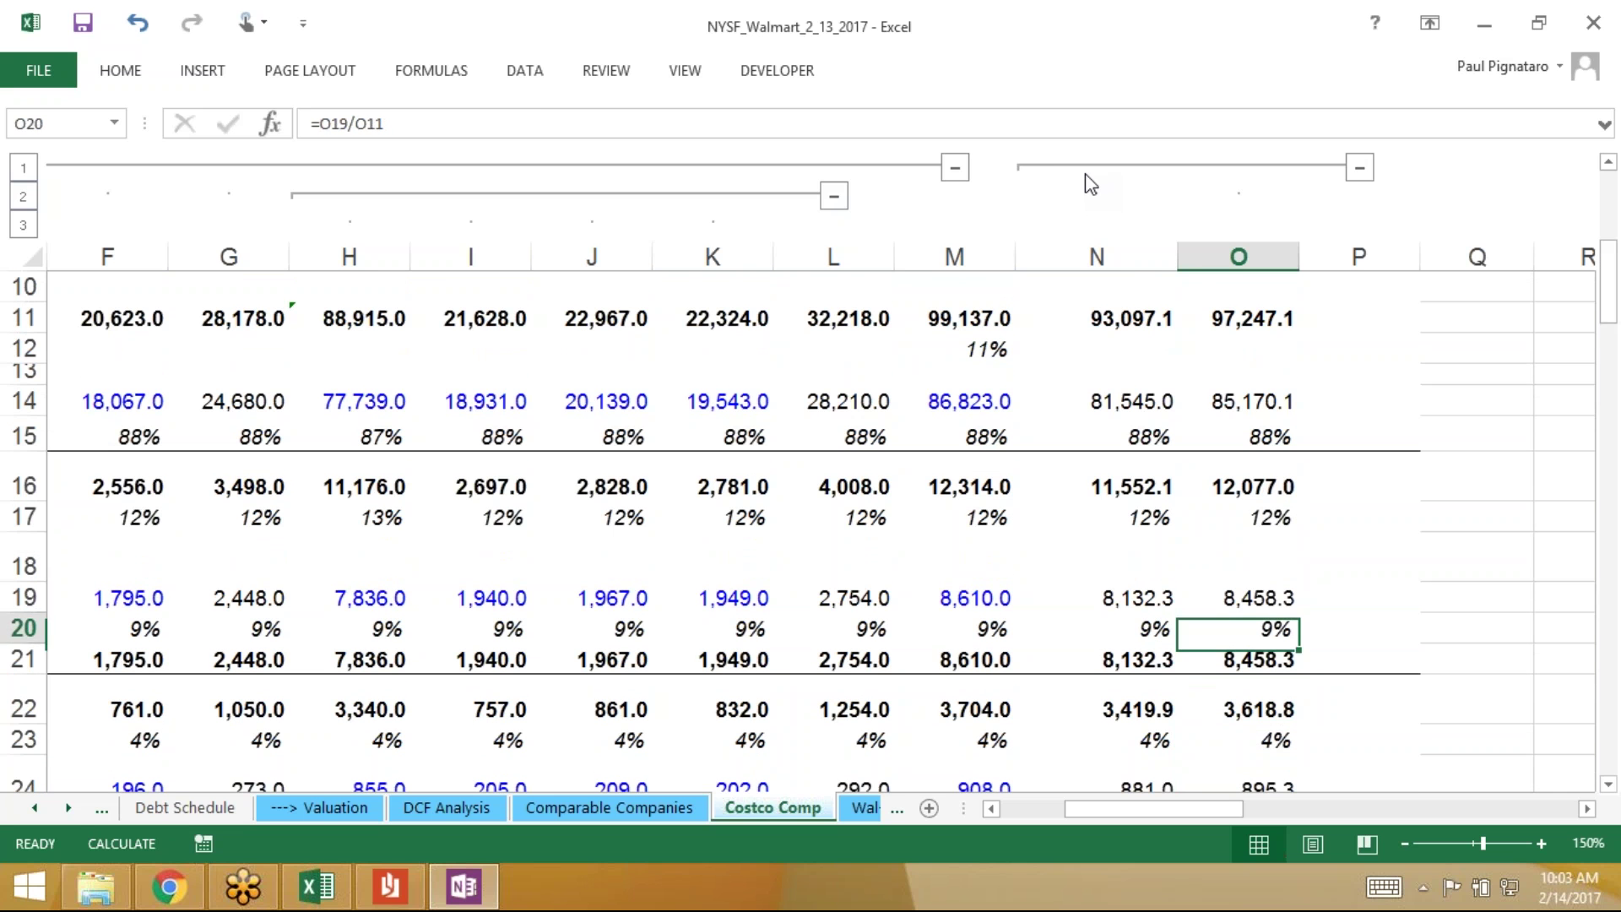
{"action": "scroll", "coordinate": [1090, 184], "scroll_direction": "left", "scroll_amount": 5}
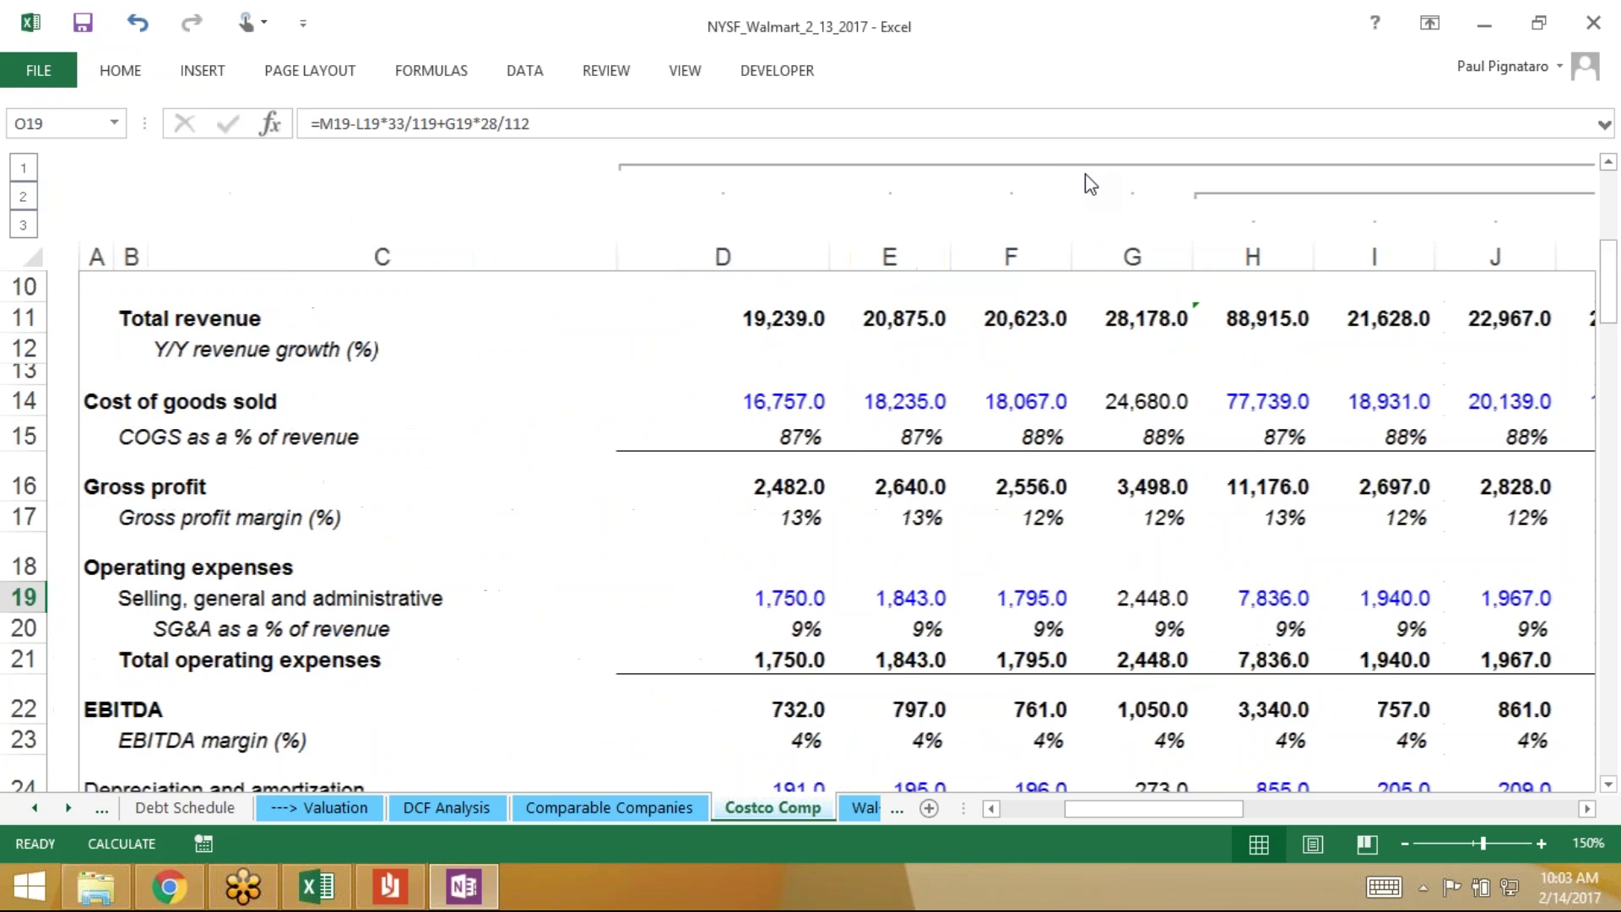
{"action": "scroll", "coordinate": [1085, 175], "scroll_direction": "right", "scroll_amount": 4}
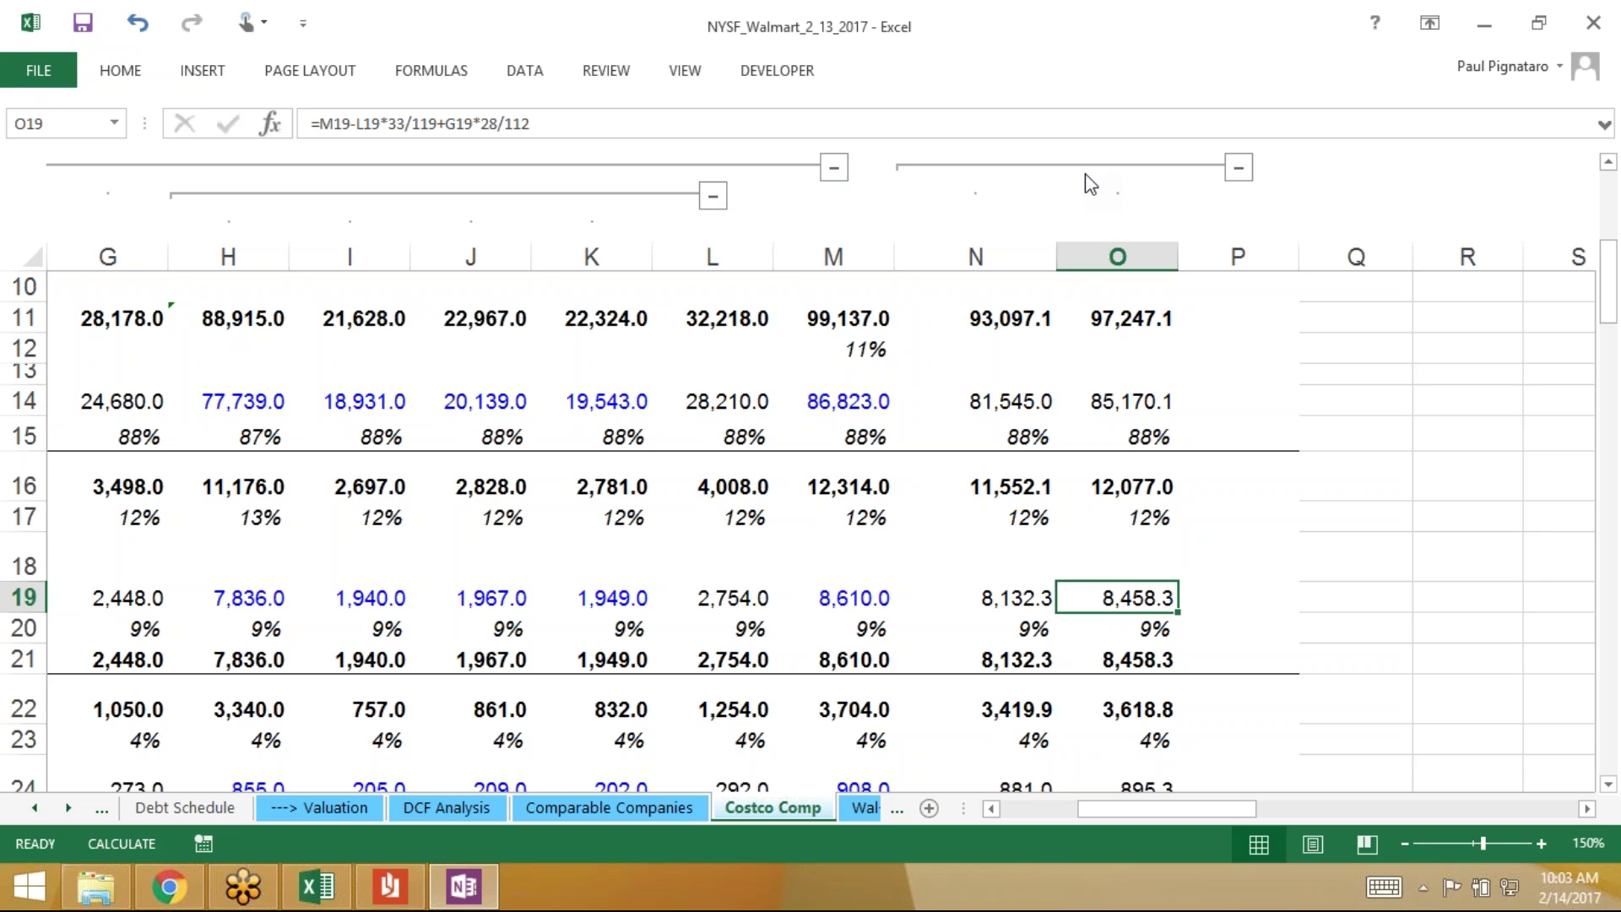
{"action": "key", "text": "Up"}
{"action": "key", "text": "Up"}
{"action": "key", "text": "Up"}
{"action": "key", "text": "Up"}
{"action": "key", "text": "Up"}
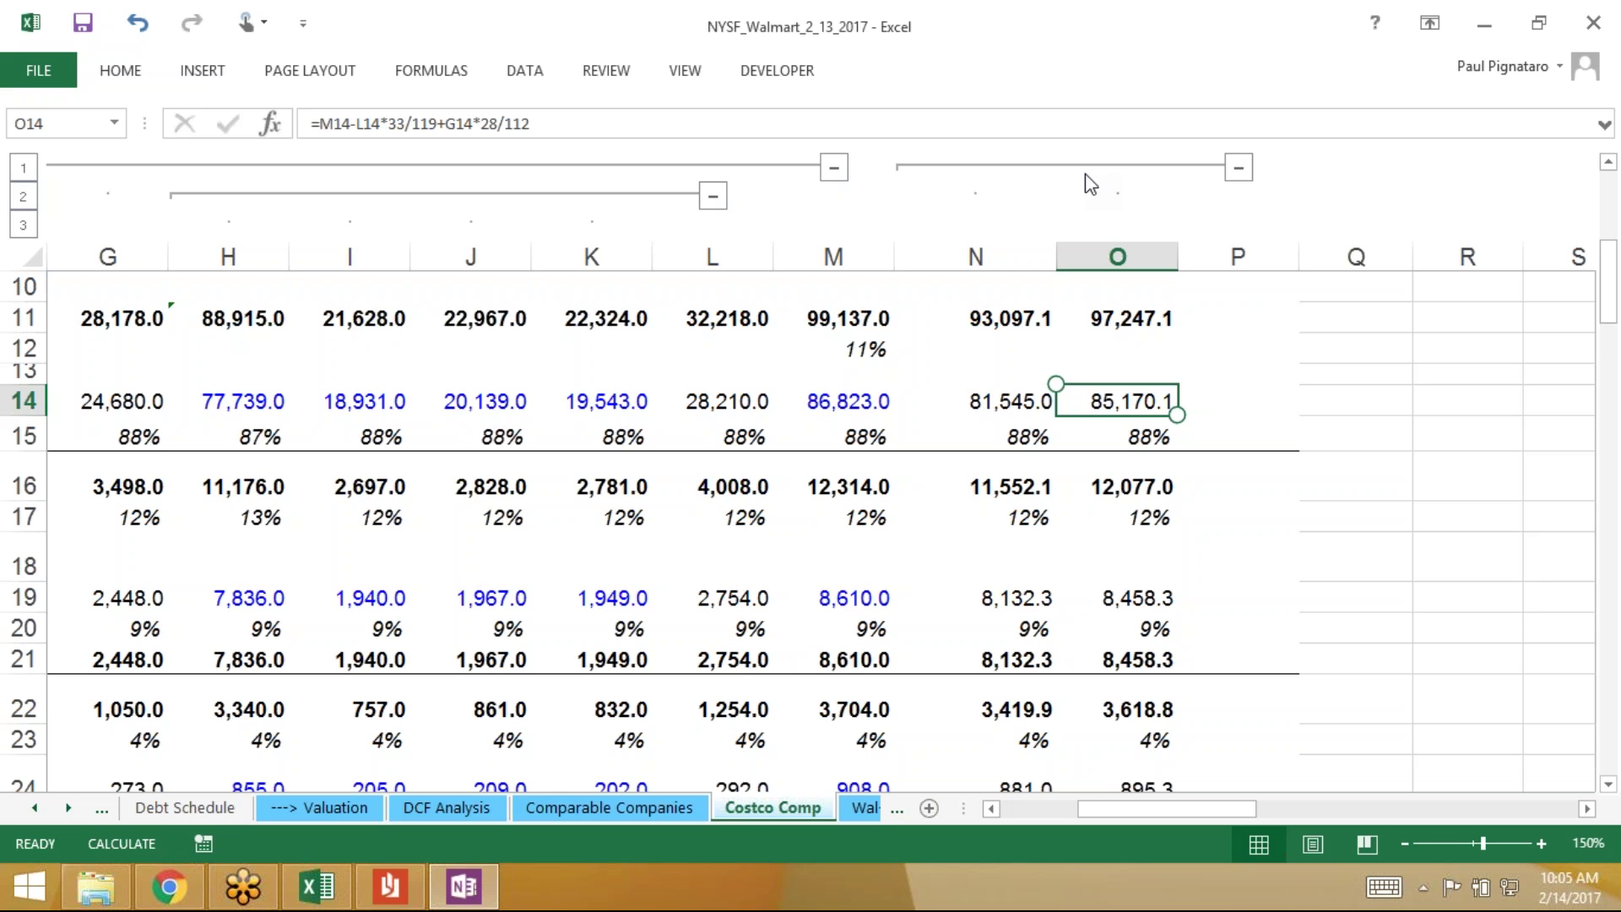
Enter 6.6% as the 2013E Y/Y revenue growth in P12
{"action": "key", "text": "Right"}
{"action": "key", "text": "Up"}
{"action": "key", "text": "Up"}
{"action": "key", "text": "Up"}
{"action": "key", "text": "Up"}
{"action": "key", "text": "Up"}
{"action": "key", "text": "Up"}
{"action": "key", "text": "Up"}
{"action": "key", "text": "Up"}
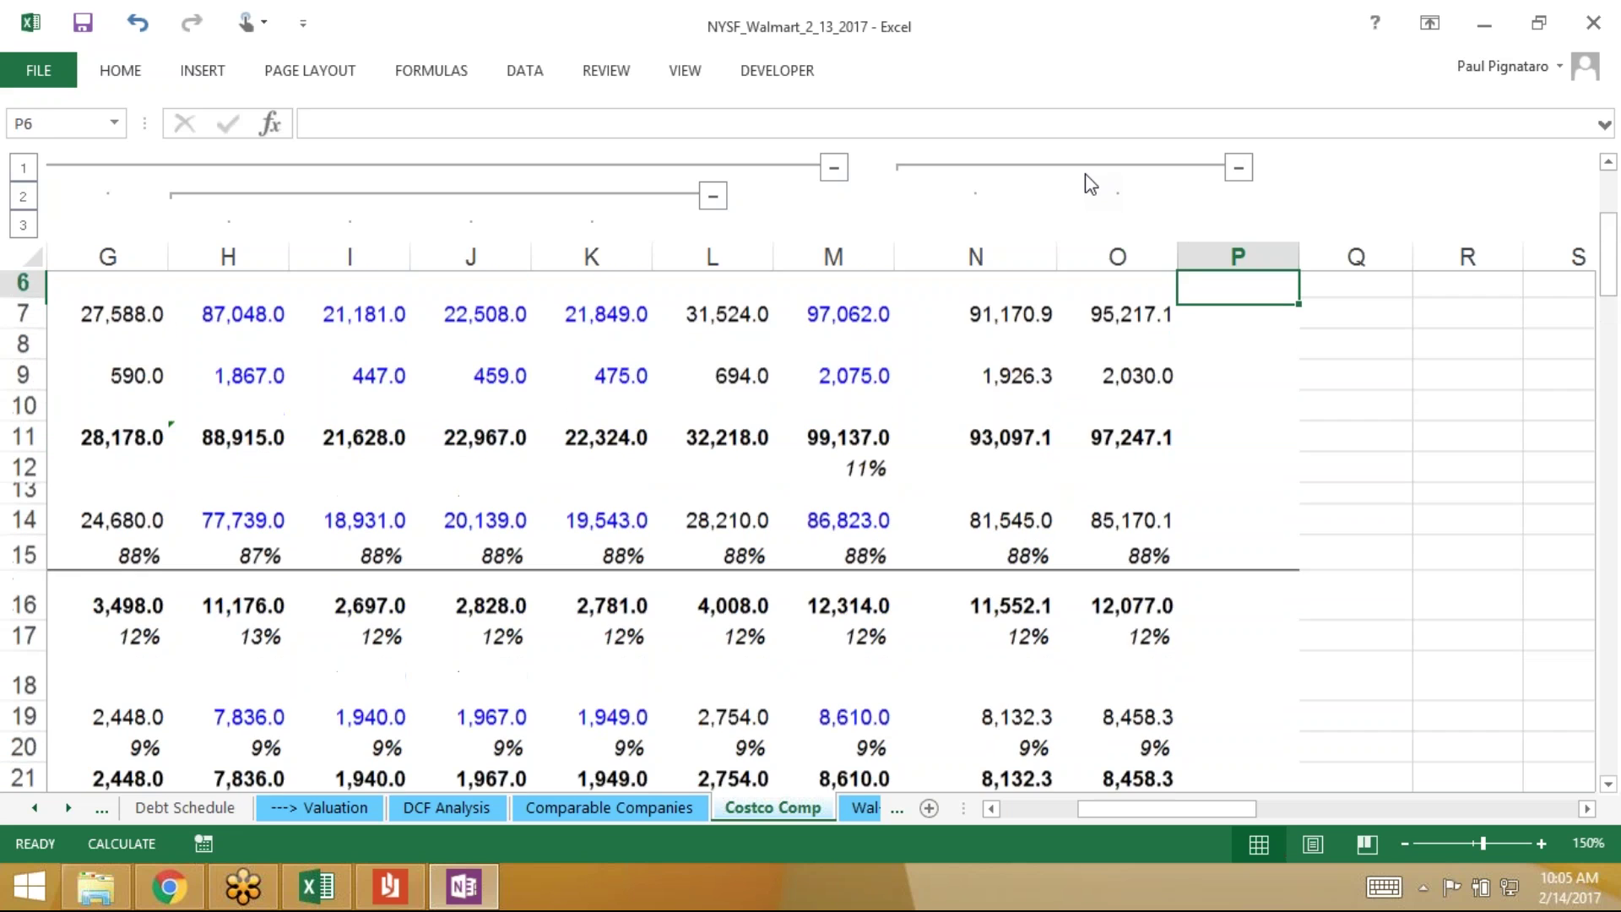
{"action": "key", "text": "Up"}
{"action": "key", "text": "Up"}
{"action": "key", "text": "Up"}
{"action": "key", "text": "Up"}
{"action": "key", "text": "Down"}
{"action": "key", "text": "Down"}
{"action": "key", "text": "Down"}
{"action": "key", "text": "Down"}
{"action": "key", "text": "Down"}
{"action": "key", "text": "Down"}
{"action": "key", "text": "Down"}
{"action": "key", "text": "Down"}
{"action": "key", "text": "Down"}
{"action": "key", "text": "Down"}
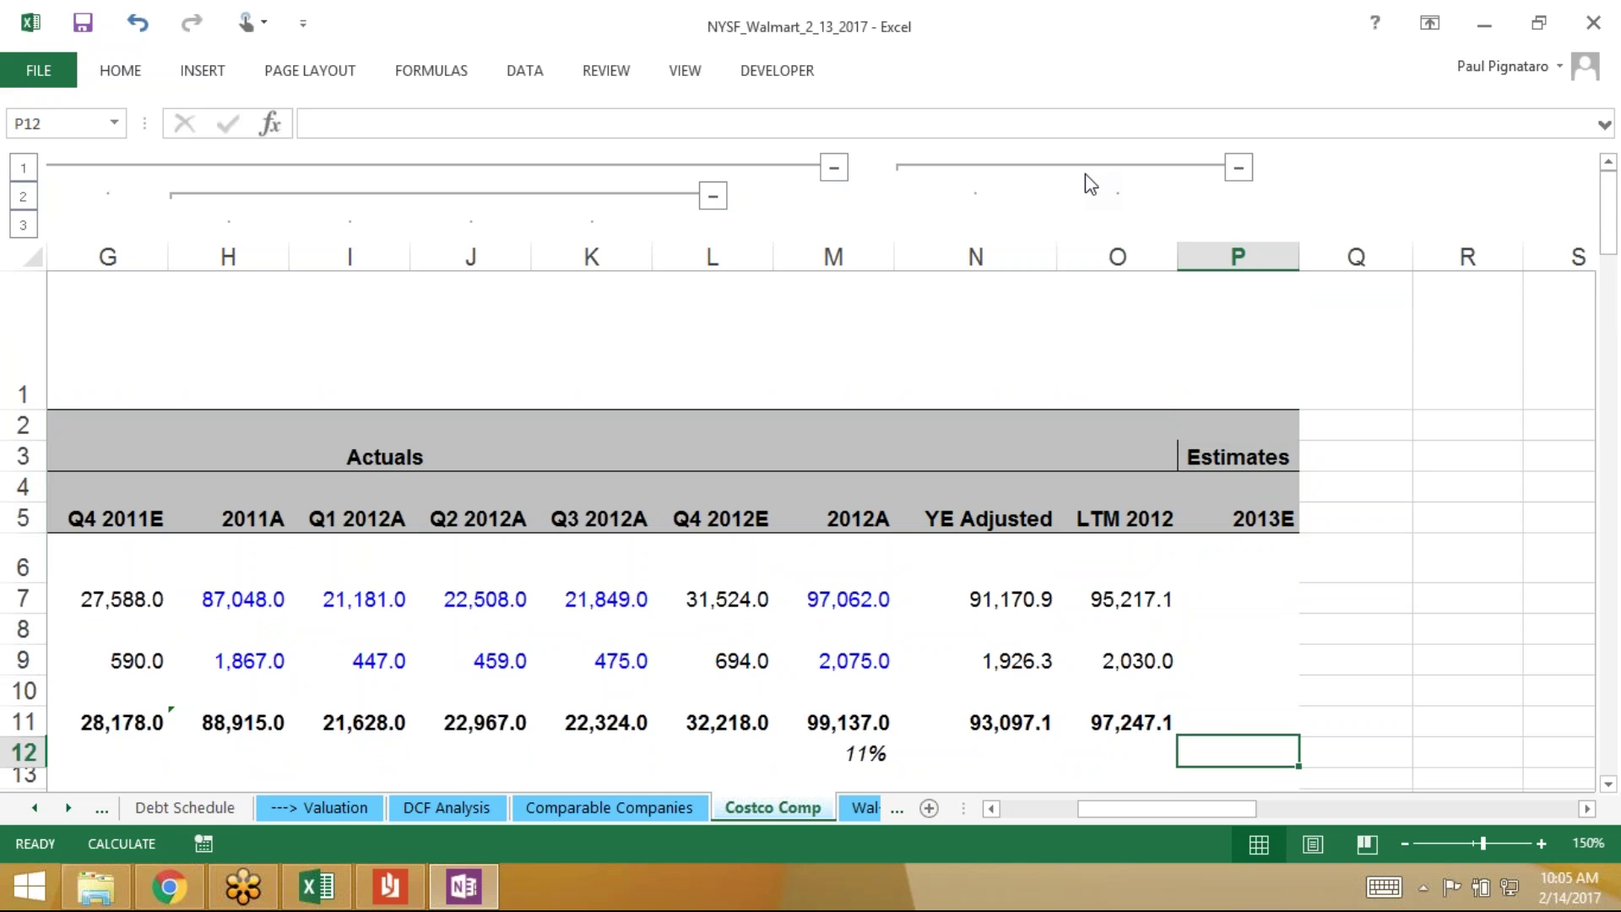
{"action": "type", "text": "6.6"}
{"action": "key", "text": "Return"}
{"action": "key", "text": "Up"}
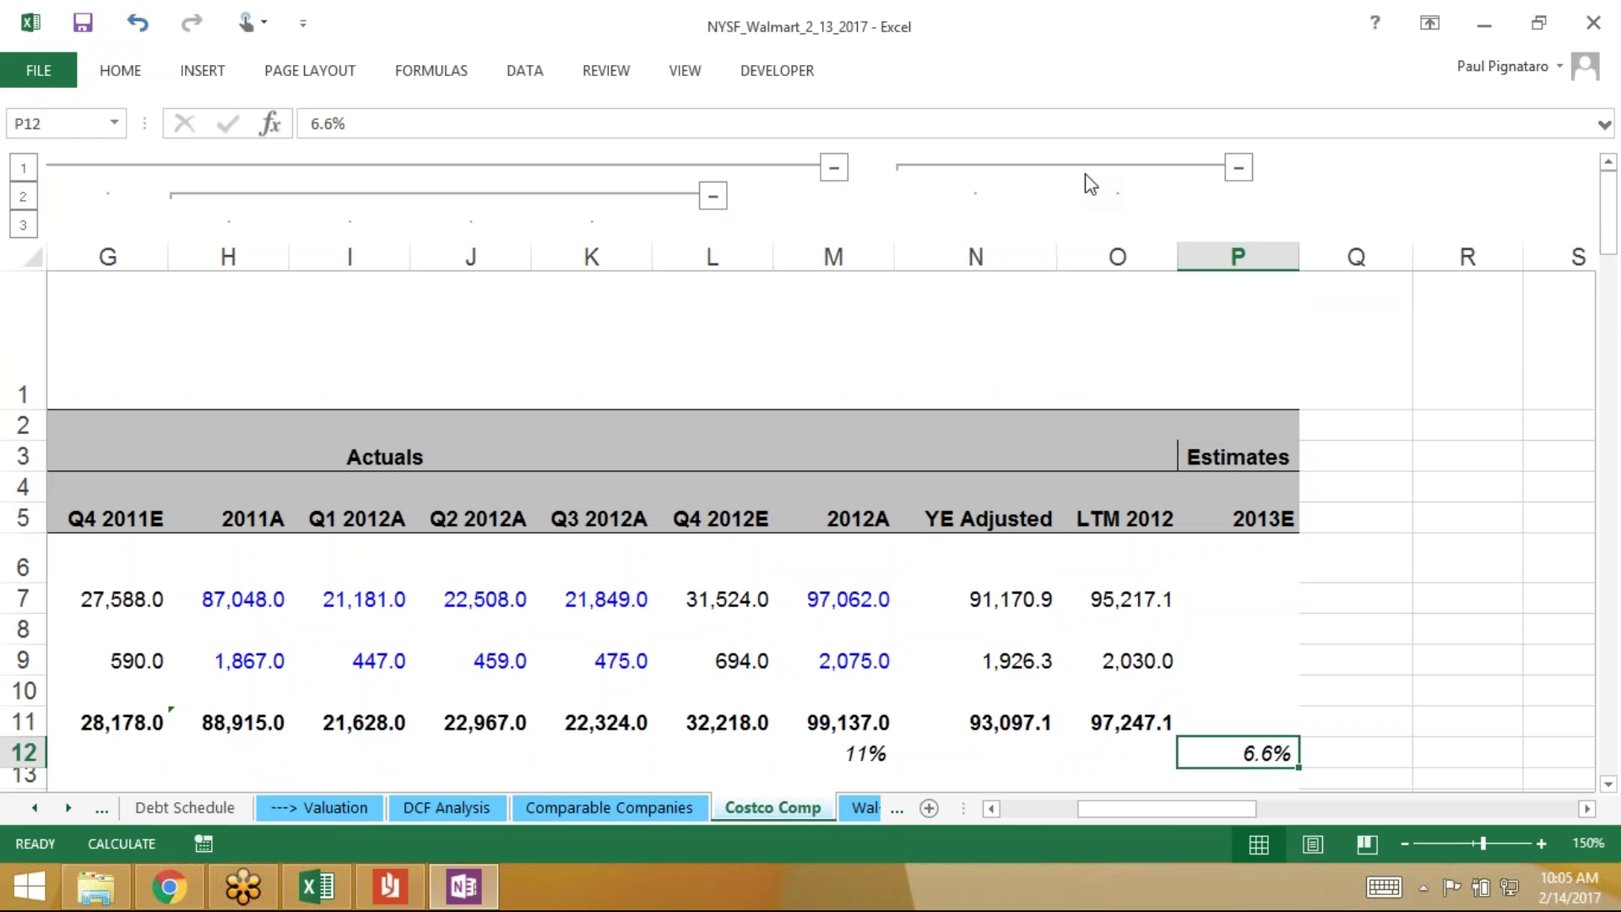
Color the 2013E revenue growth assumption in P12 blue
{"action": "left_click", "coordinate": [145, 74]}
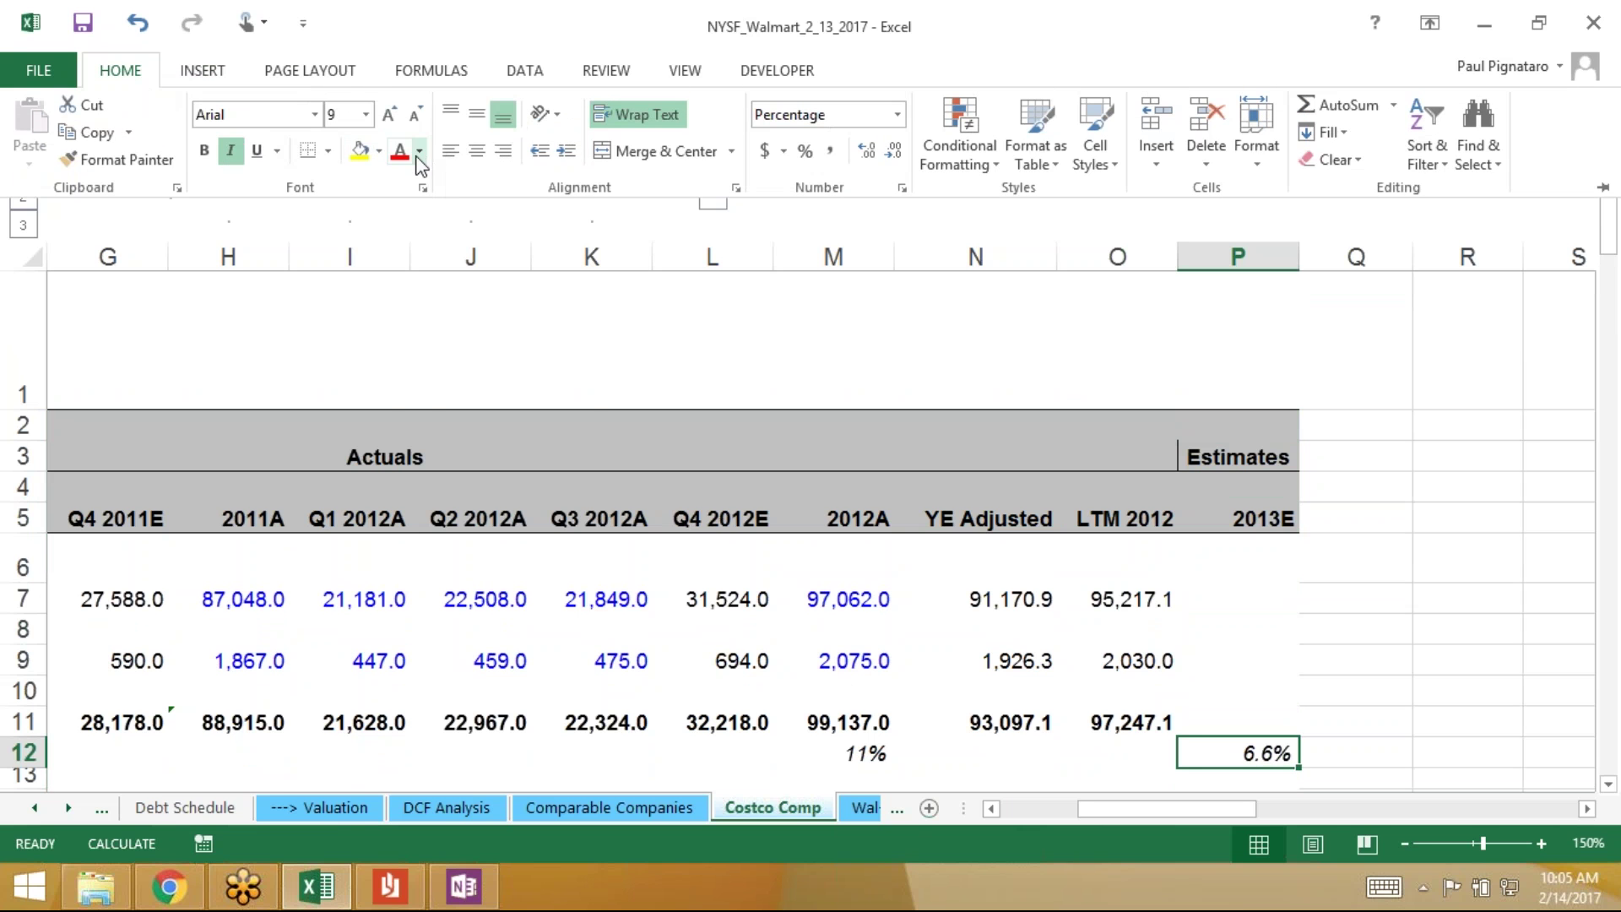
{"action": "left_click", "coordinate": [419, 152]}
{"action": "left_click", "coordinate": [395, 411]}
Calculate 2013E total revenue in P11 by growing LTM 2012 revenue with the formula =O11*(1+P12)
{"action": "left_click", "coordinate": [1236, 726]}
{"action": "key", "text": "Up"}
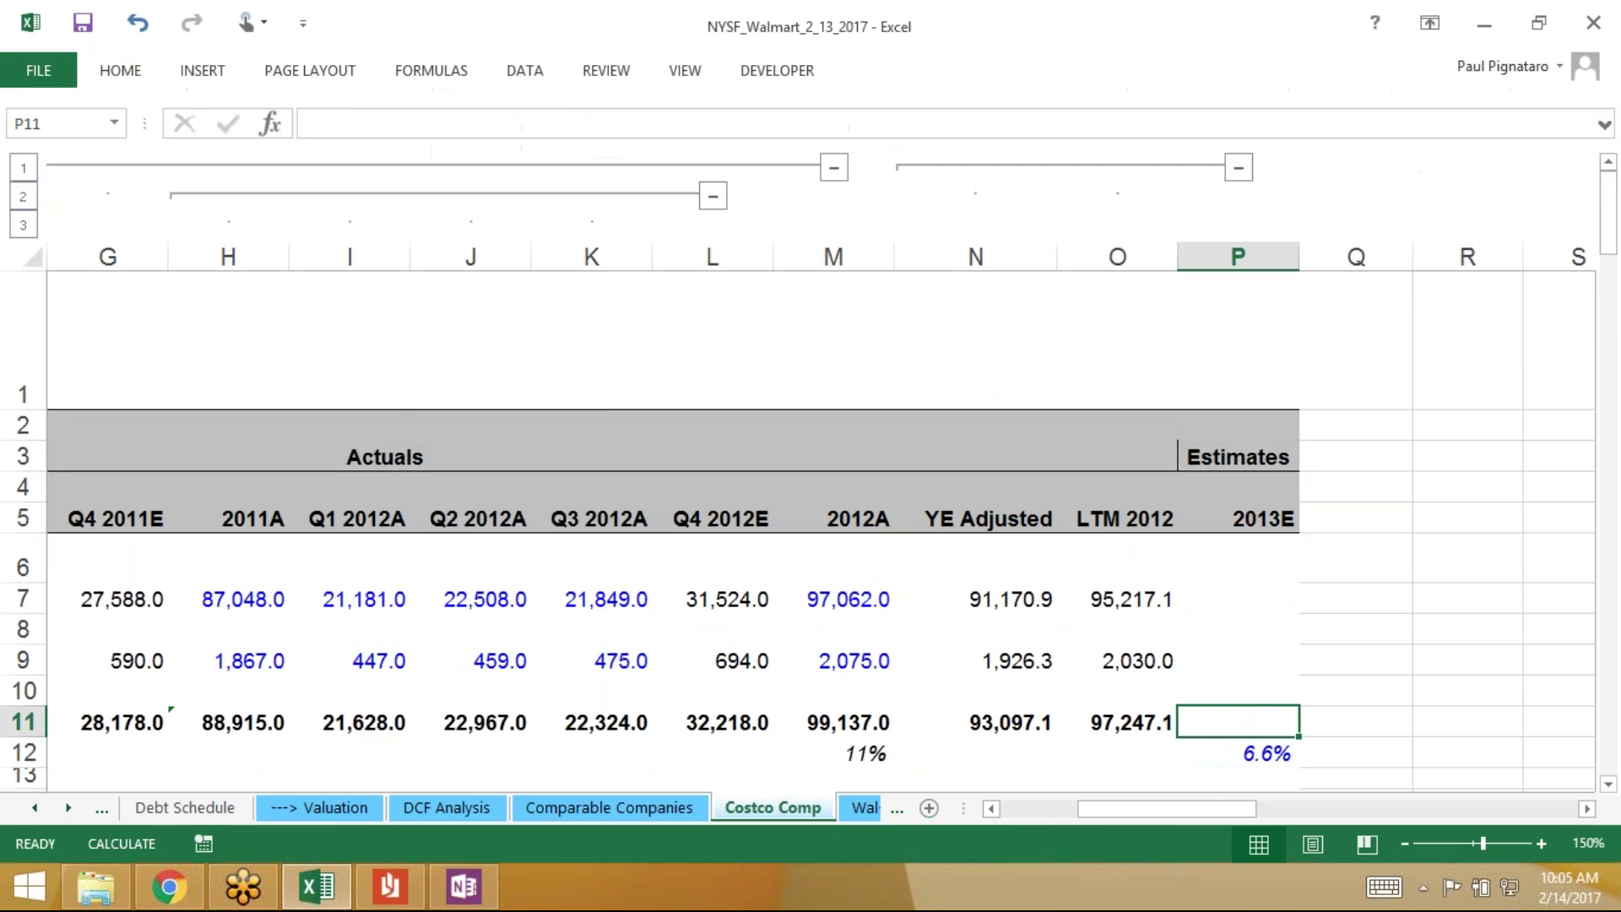
{"action": "type", "text": "="}
{"action": "key", "text": "Left"}
{"action": "type", "text": "*(1+"}
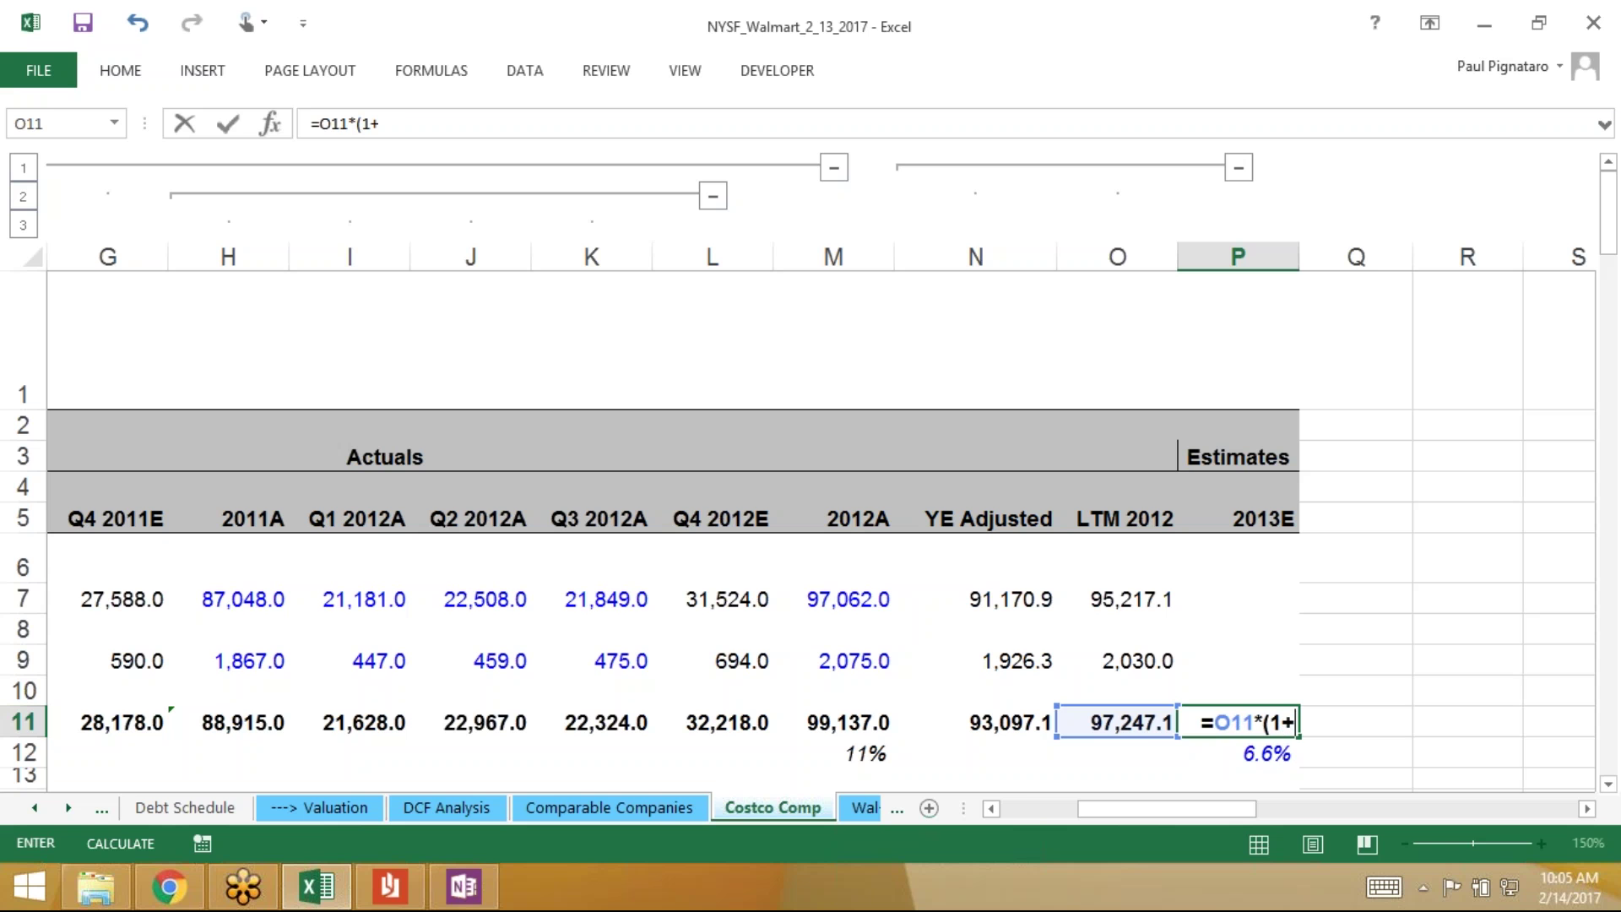
{"action": "key", "text": "Down"}
{"action": "type", "text": ")"}
{"action": "key", "text": "Return"}
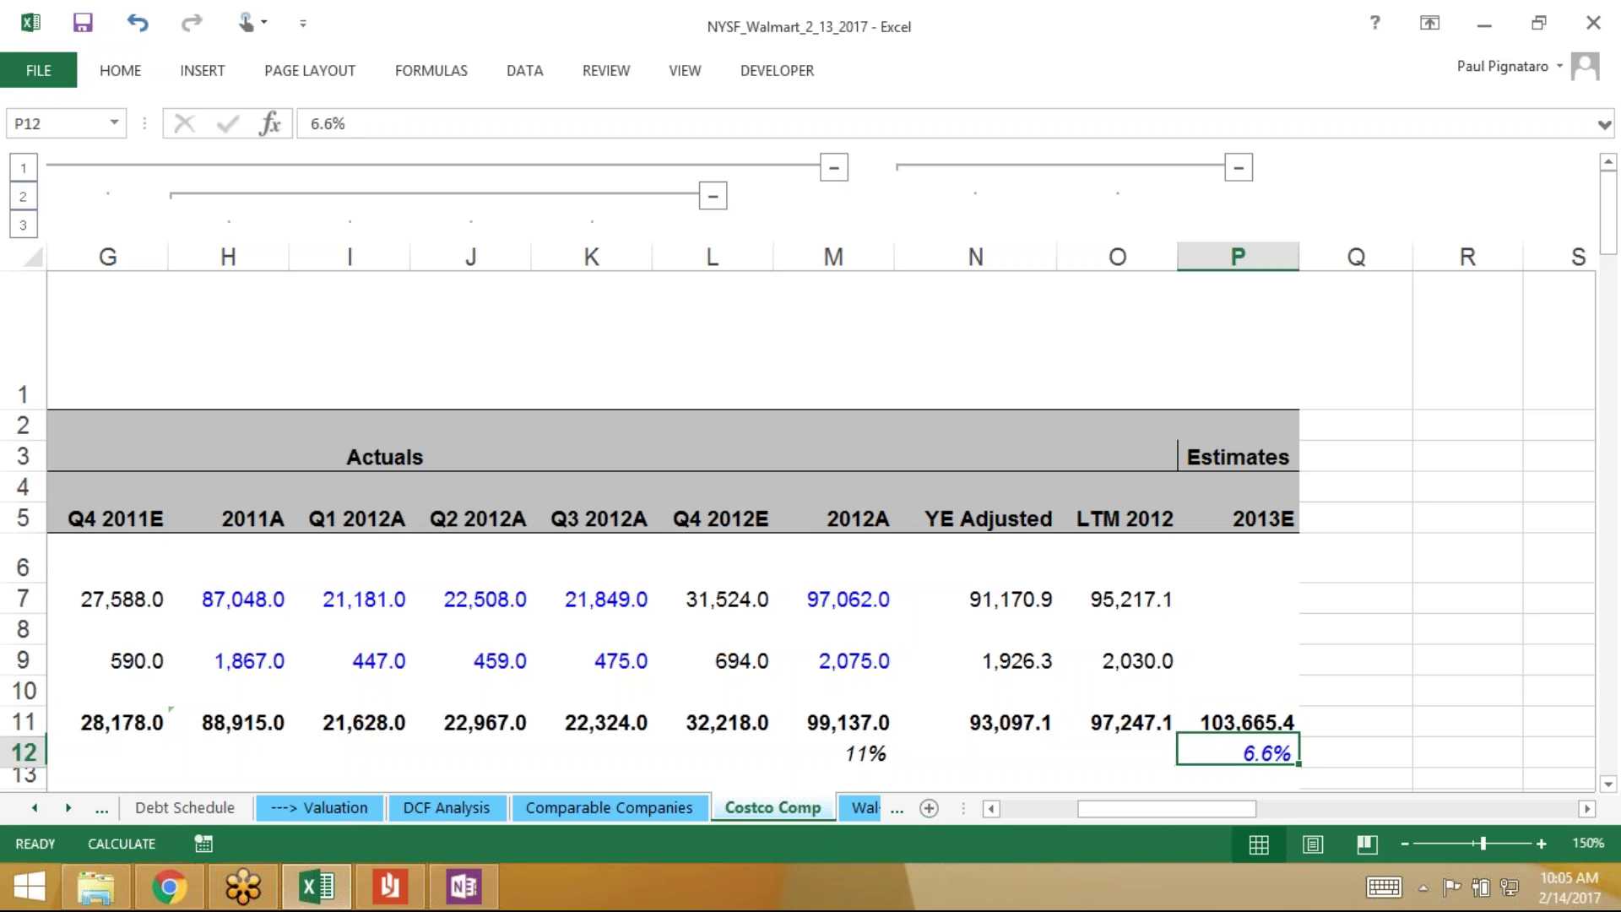
Enter 88% as the 2013E COGS as a percentage of revenue in P15
{"action": "key", "text": "Down"}
{"action": "key", "text": "Down"}
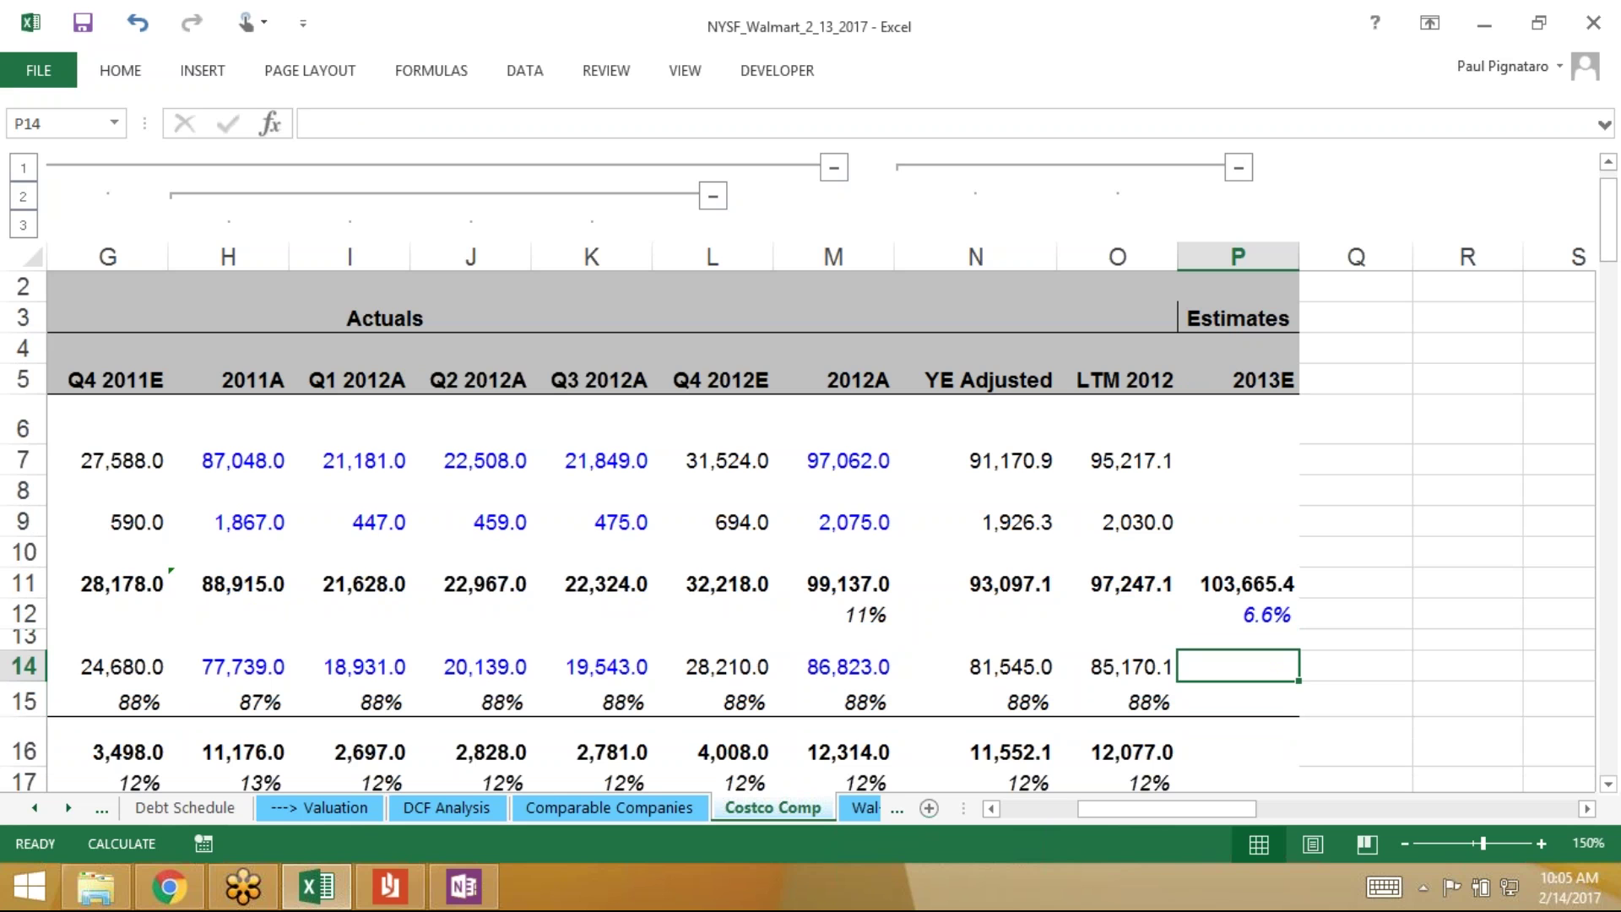
{"action": "key", "text": "Down"}
{"action": "type", "text": "="}
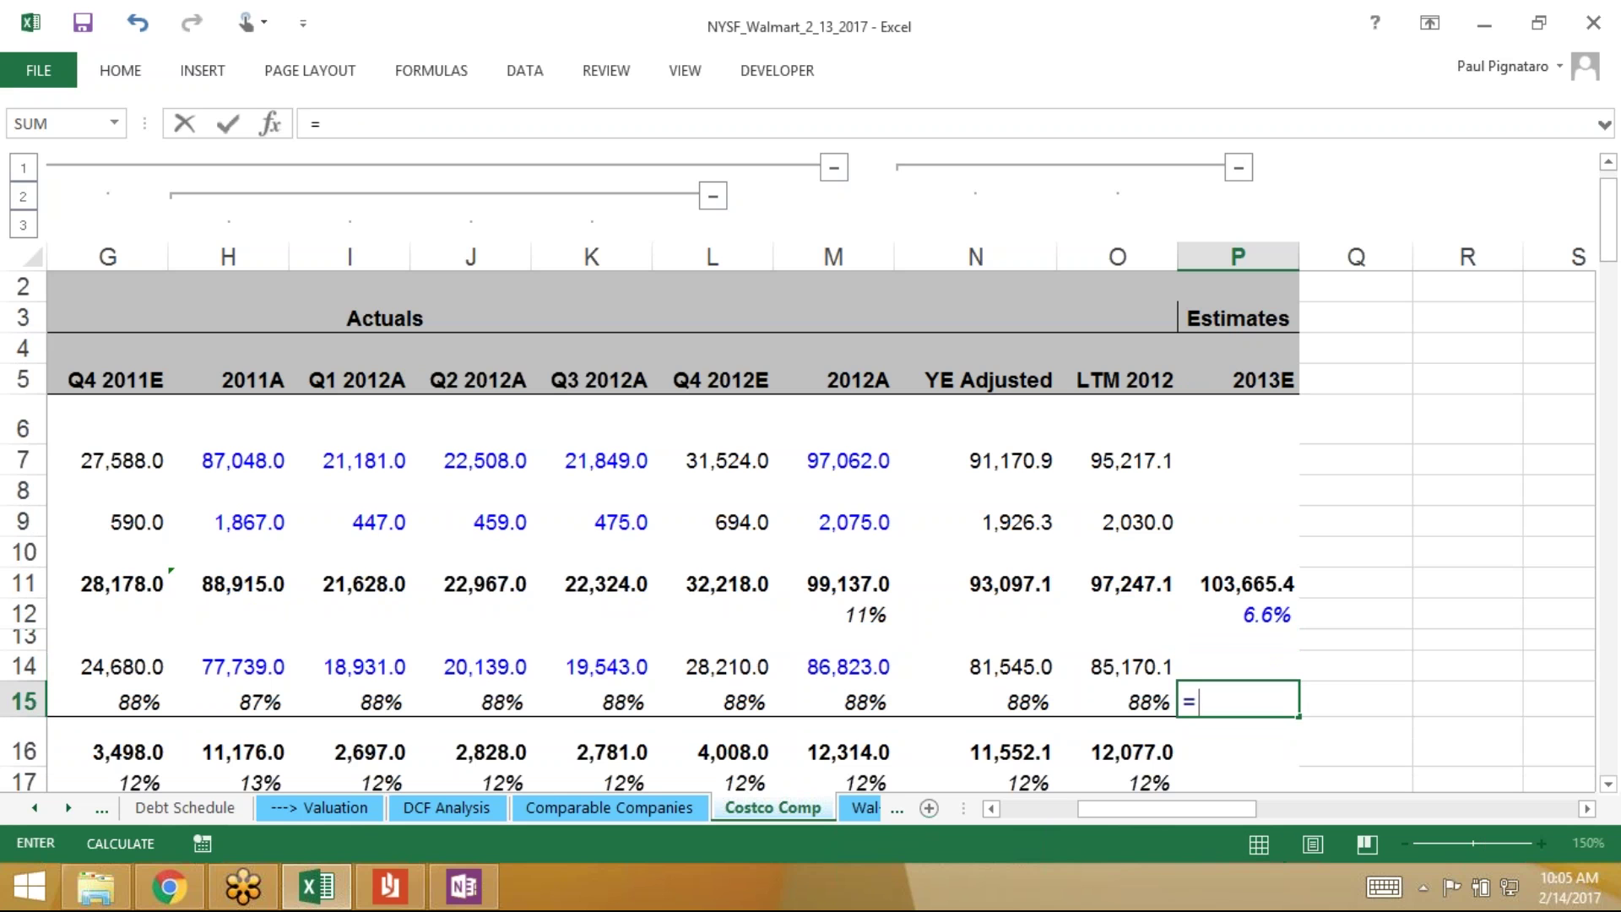
{"action": "key", "text": "Escape"}
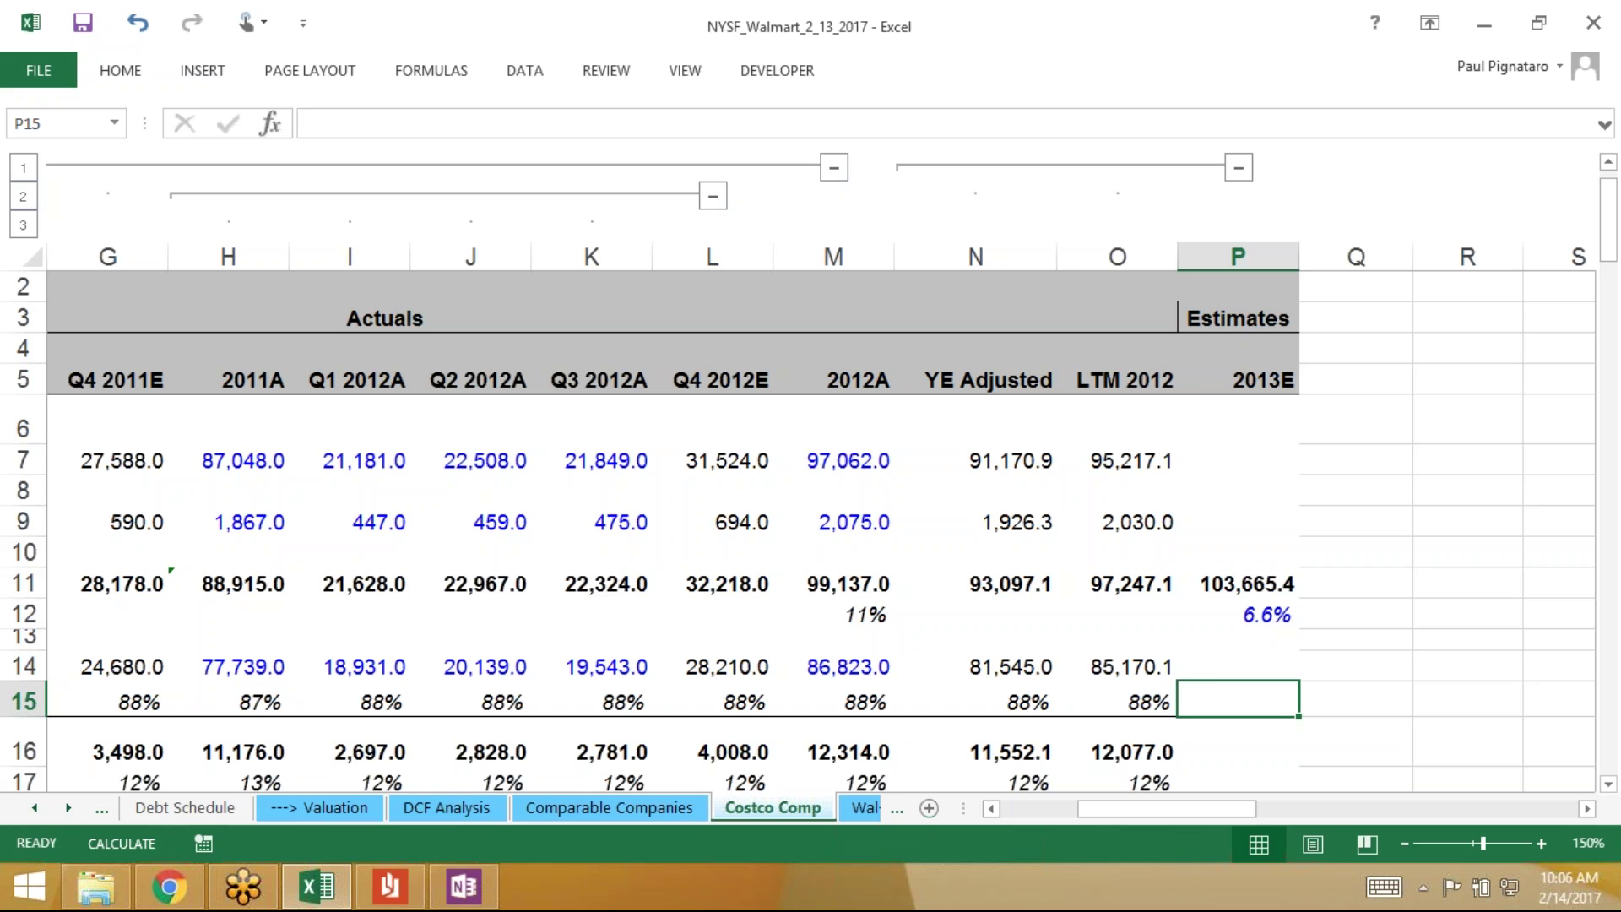
{"action": "type", "text": "88%"}
{"action": "key", "text": "Up"}
Calculate 2013E cost of goods sold in P14 with the formula =P15*P11
{"action": "type", "text": "="}
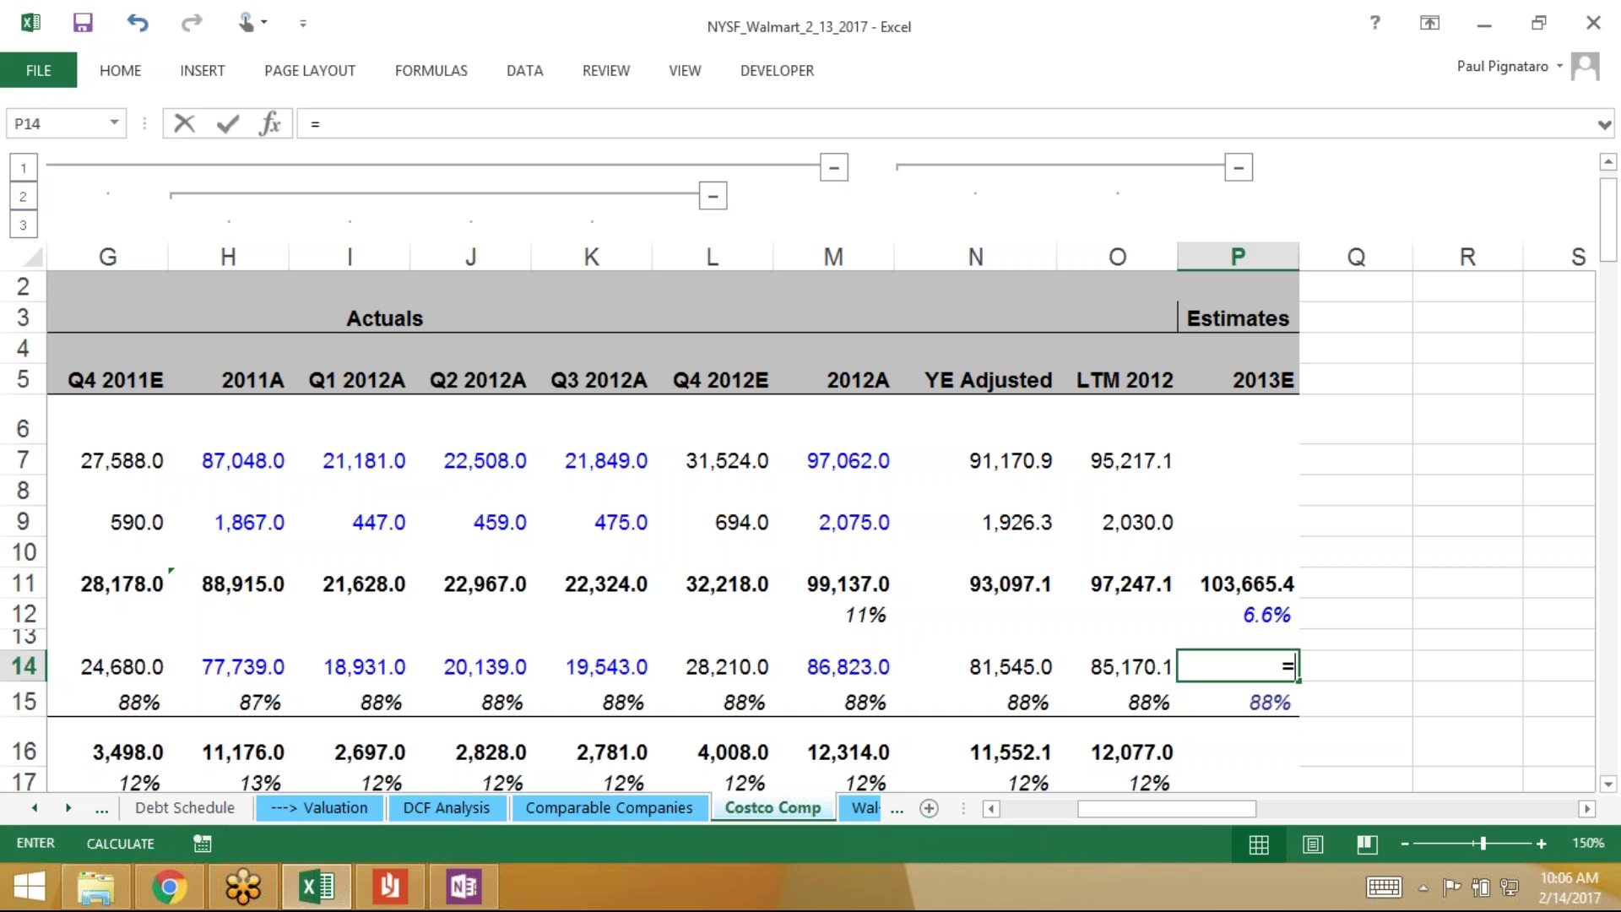
{"action": "key", "text": "Down"}
{"action": "type", "text": "*"}
{"action": "key", "text": "Up"}
{"action": "key", "text": "Up"}
{"action": "key", "text": "Up"}
{"action": "key", "text": "Return"}
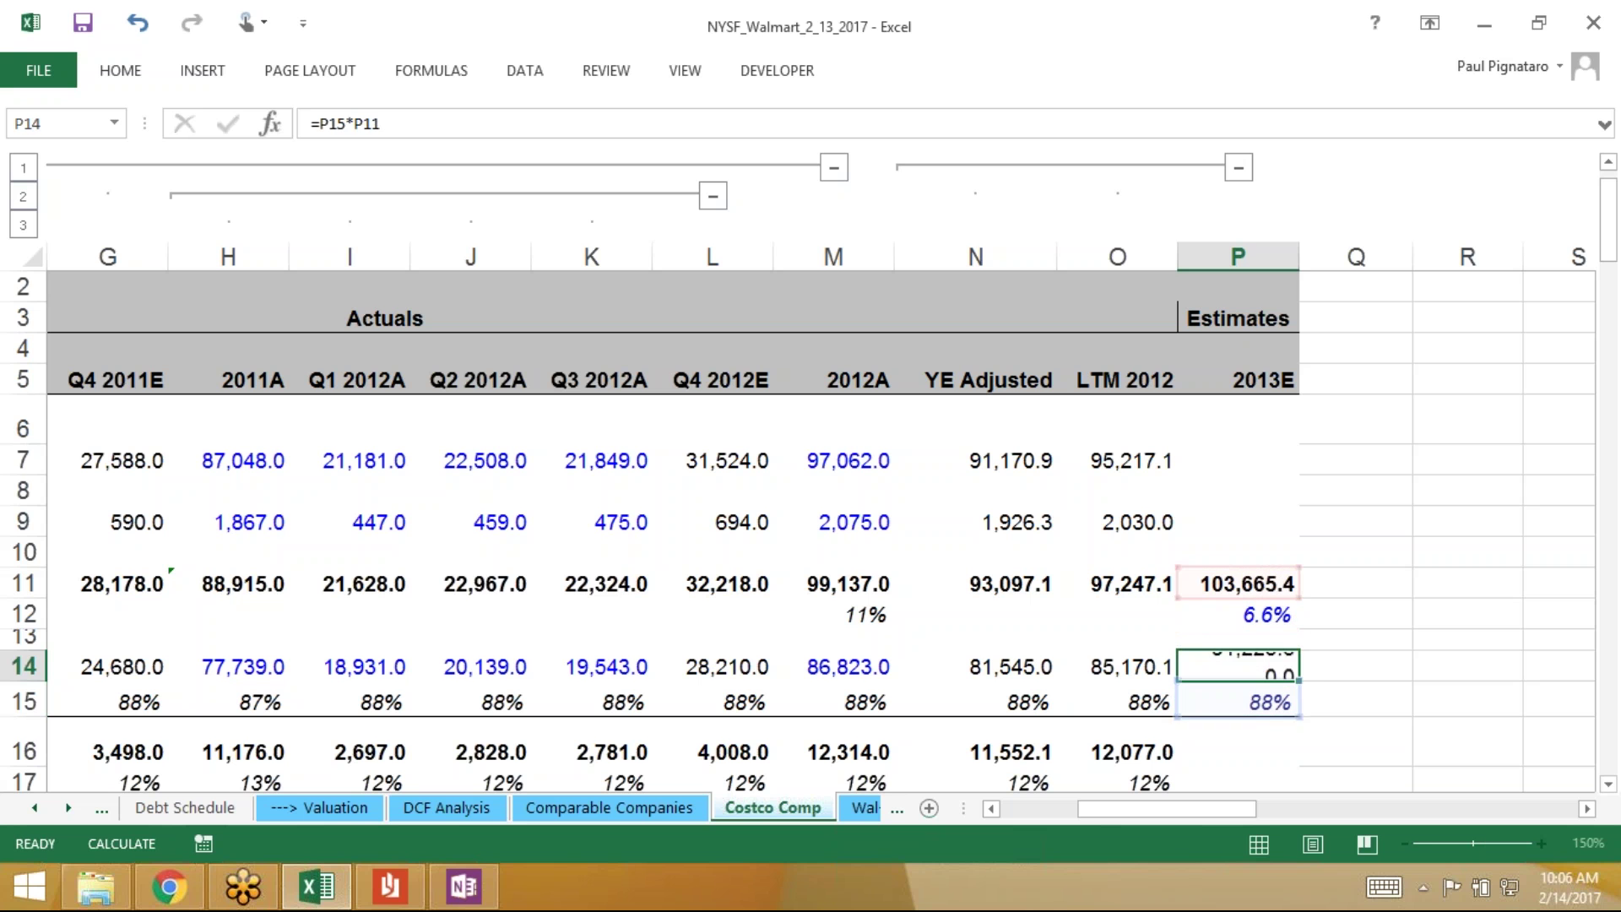
Extend the LTM 2012 gross profit and margin formulas in O16:O17 into the 2013E column
{"action": "key", "text": "Down"}
{"action": "key", "text": "Down"}
{"action": "key", "text": "Down"}
{"action": "key", "text": "Down"}
{"action": "key", "text": "Down"}
{"action": "key", "text": "Down"}
{"action": "key", "text": "Left"}
{"action": "key", "text": "Up"}
{"action": "key", "text": "Up"}
{"action": "key", "text": "Up"}
{"action": "key", "text": "Up"}
{"action": "key", "text": "Up"}
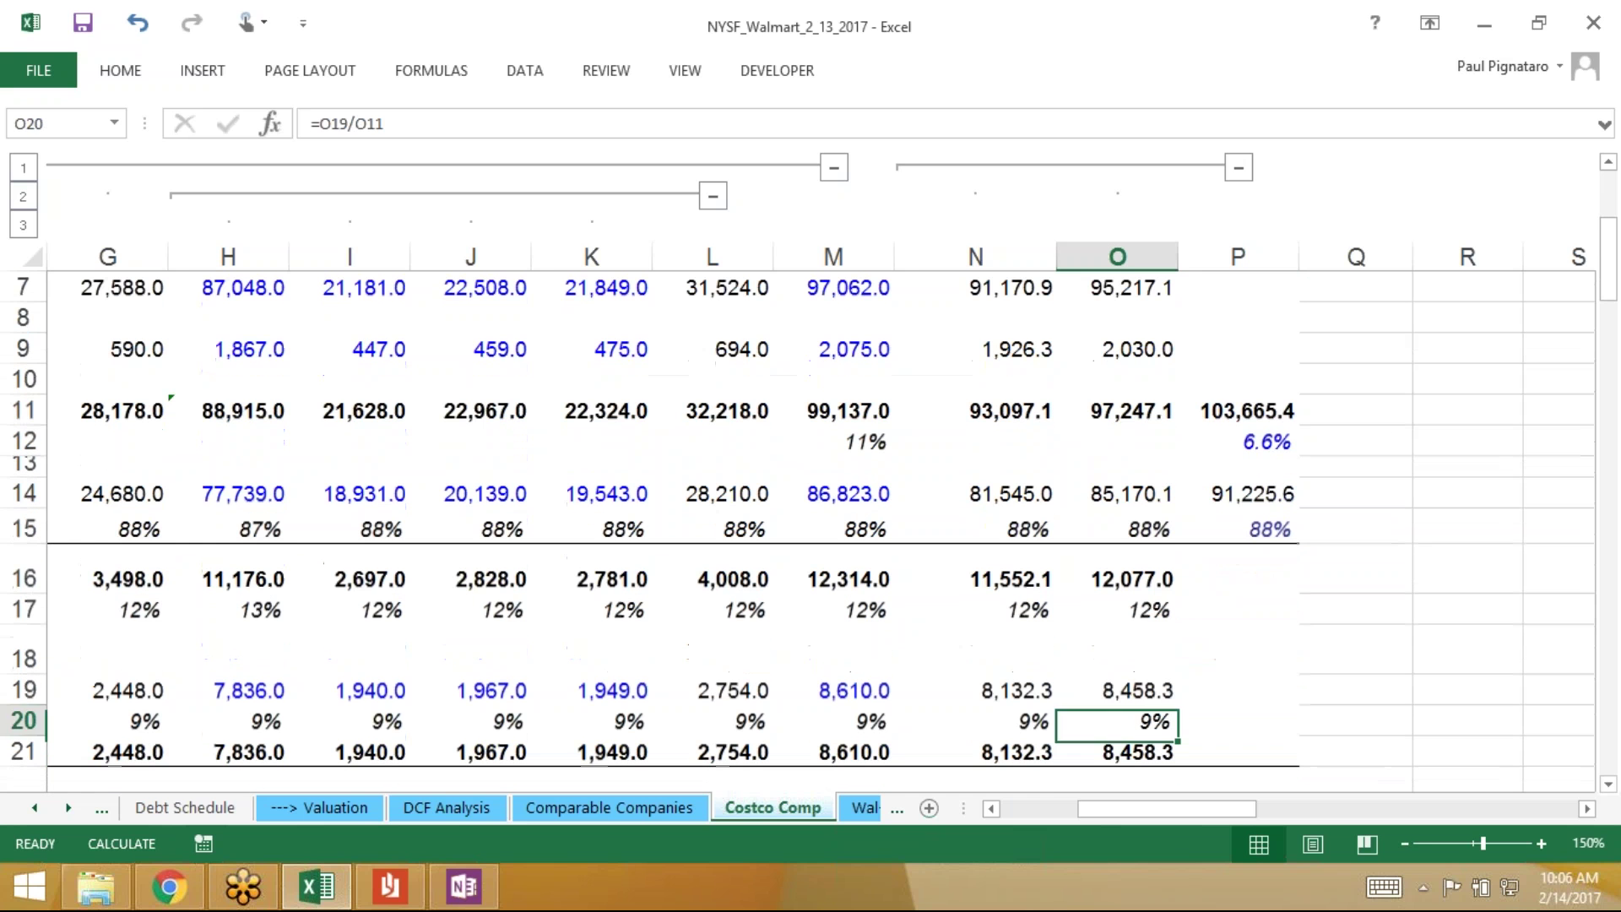
{"action": "key", "text": "Up"}
{"action": "key", "text": "Down"}
{"action": "key", "text": "shift+Down"}
{"action": "key", "text": "shift+Right"}
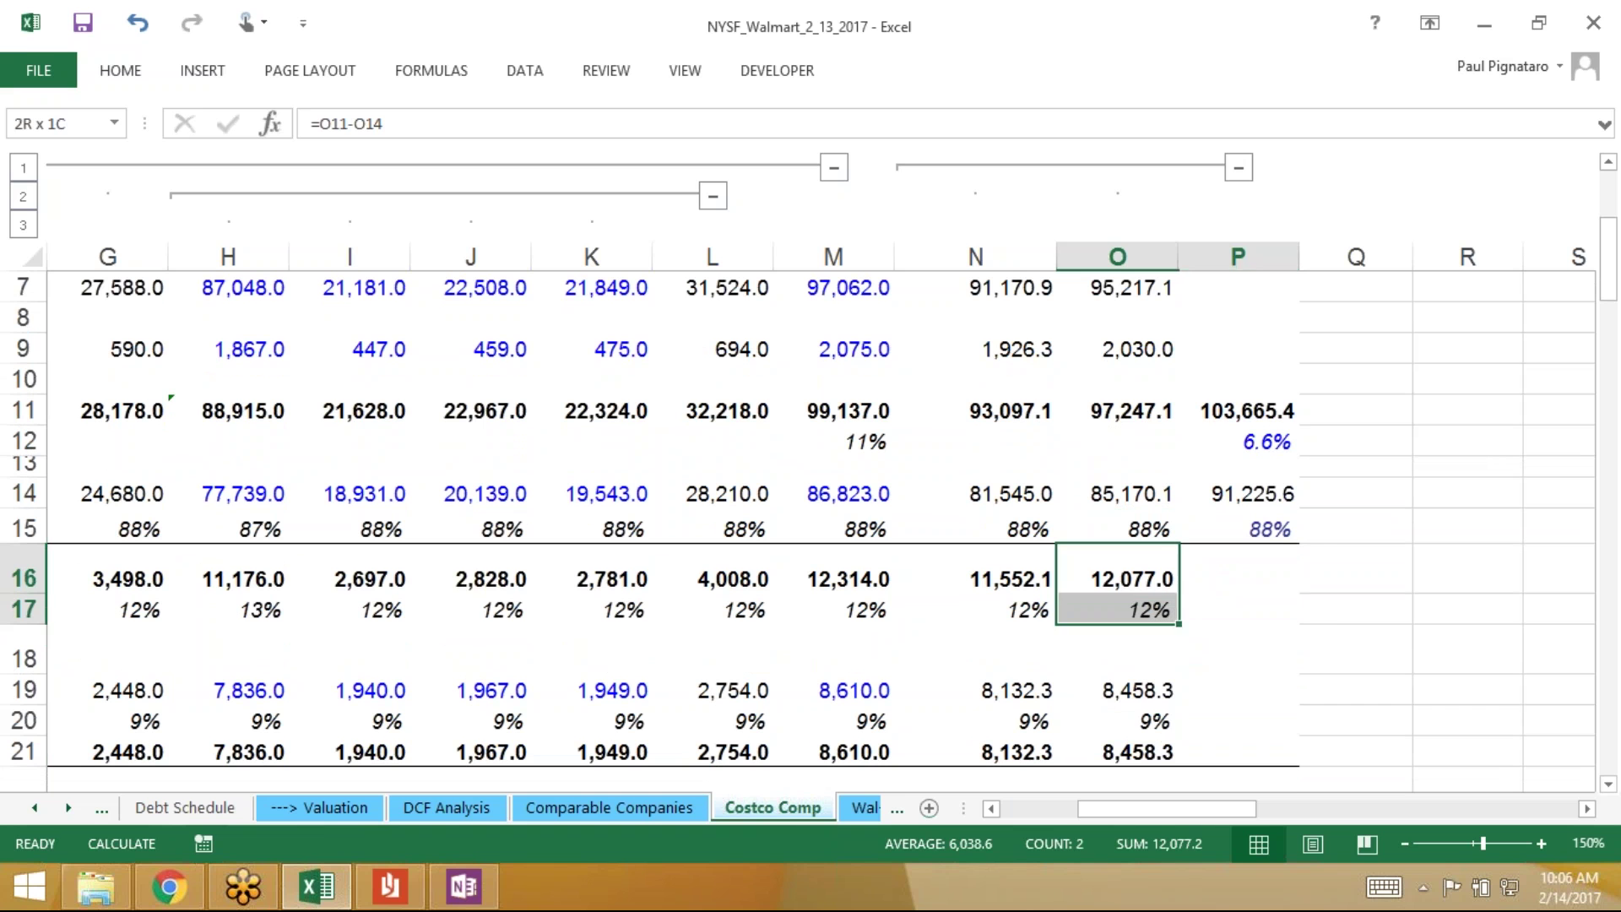
{"action": "key", "text": "ctrl+r"}
Enter 9% in P20 as the 2013E operating expense percentage of revenue
{"action": "key", "text": "Down"}
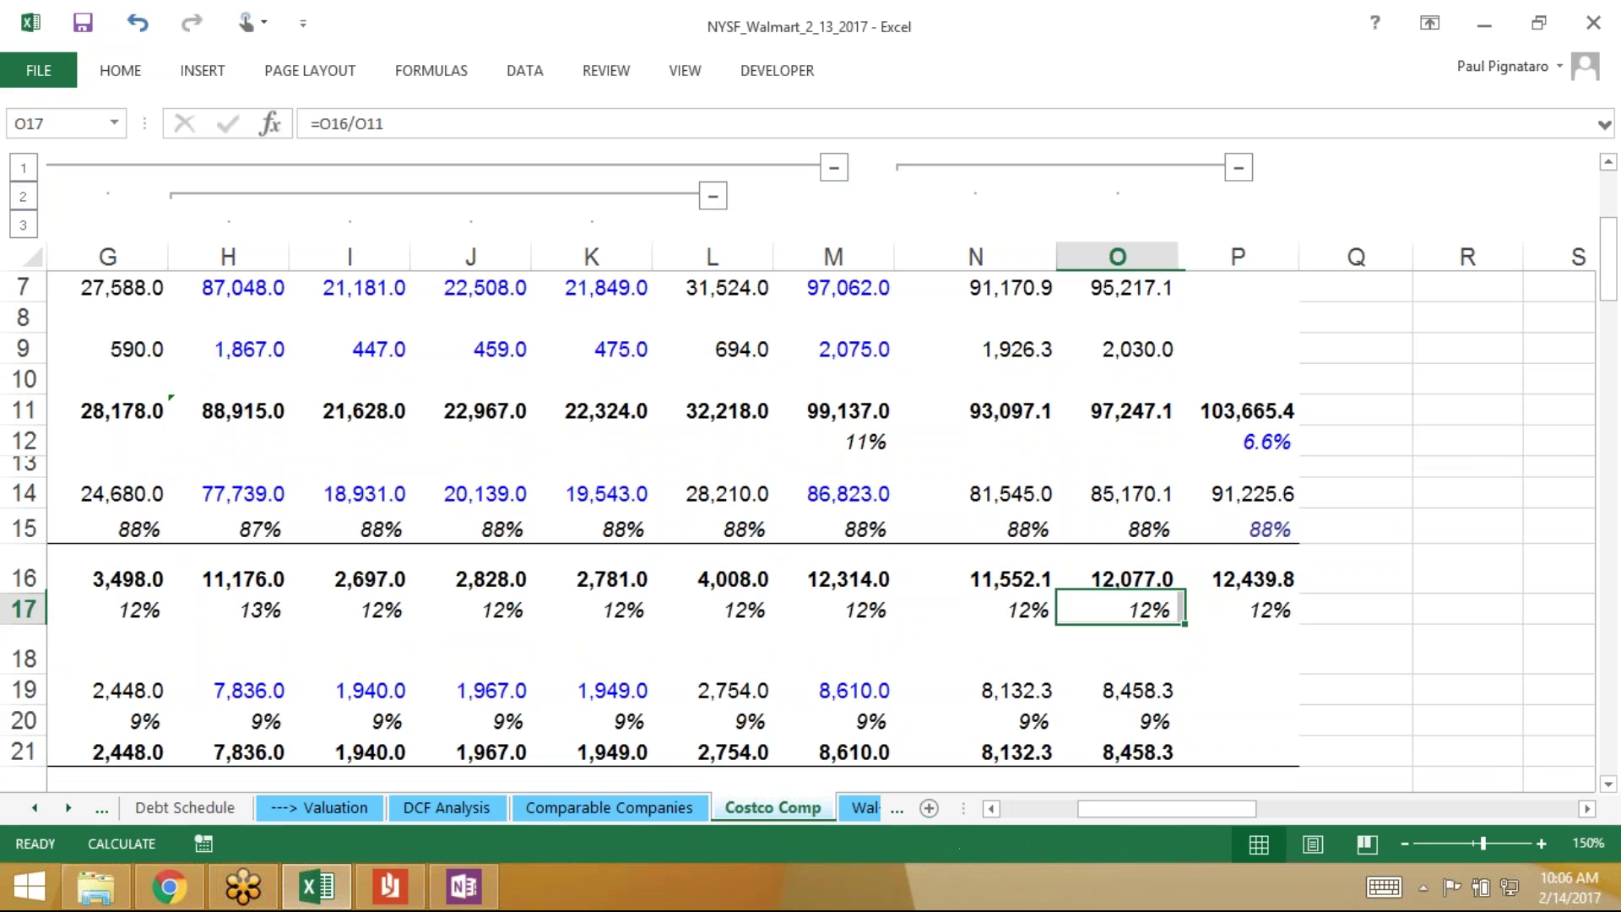
{"action": "key", "text": "Down"}
{"action": "key", "text": "Down"}
{"action": "key", "text": "Right"}
{"action": "key", "text": "Down"}
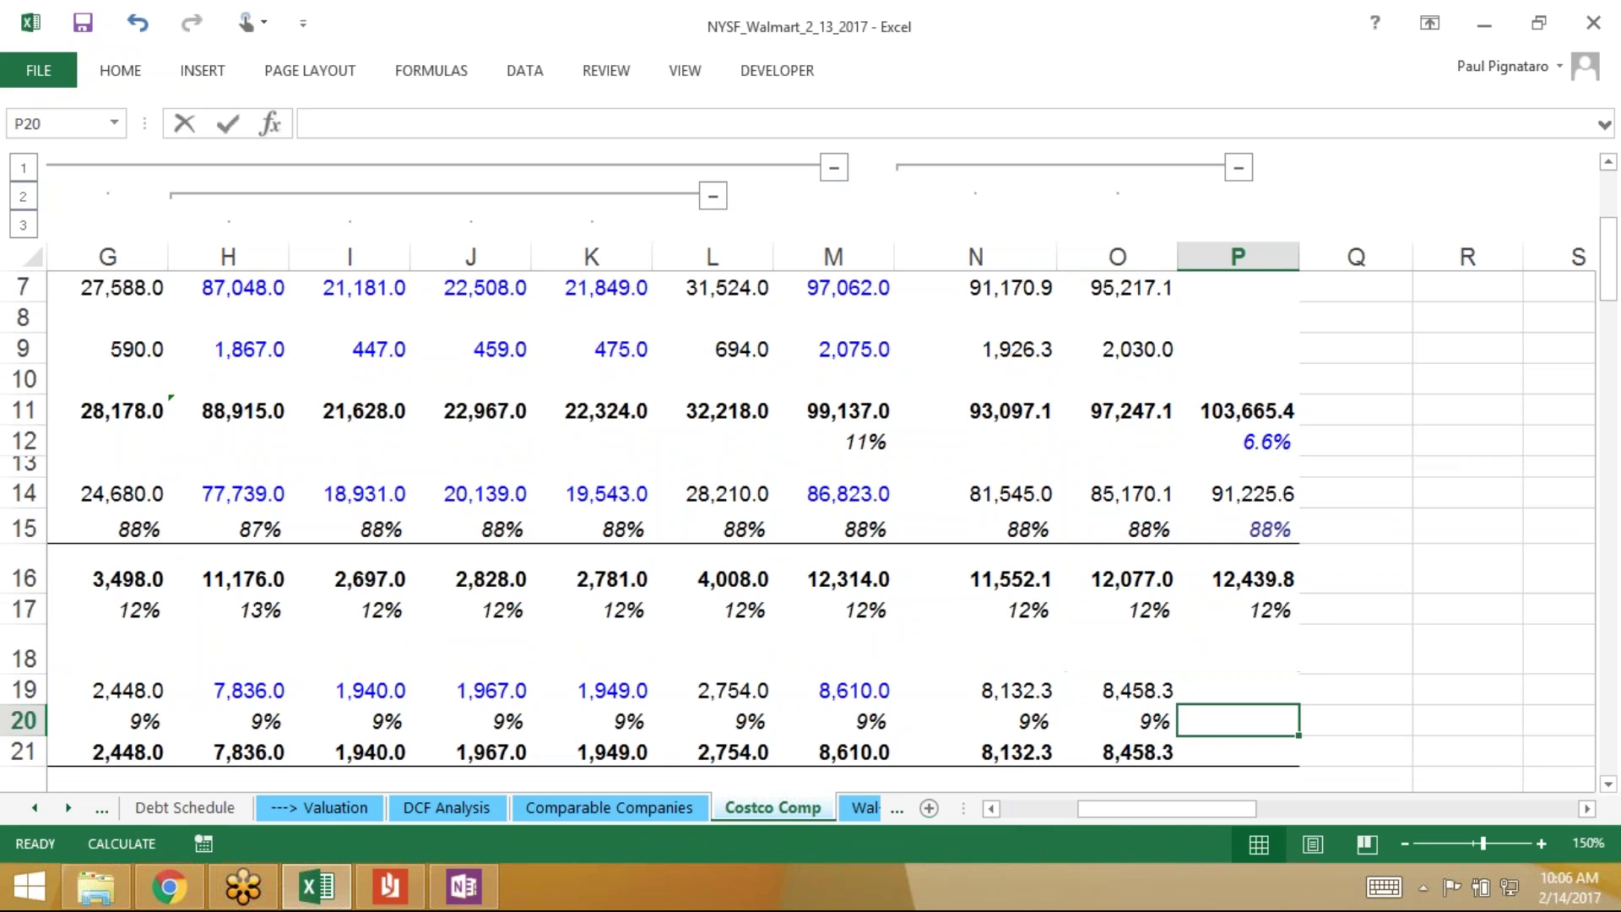
{"action": "type", "text": "9%"}
{"action": "key", "text": "ctrl+Return"}
Calculate the 2013E operating expense in P19 with the formula =P20*P11
{"action": "key", "text": "Left"}
{"action": "key", "text": "Up"}
{"action": "key", "text": "Right"}
{"action": "type", "text": "="}
{"action": "key", "text": "Down"}
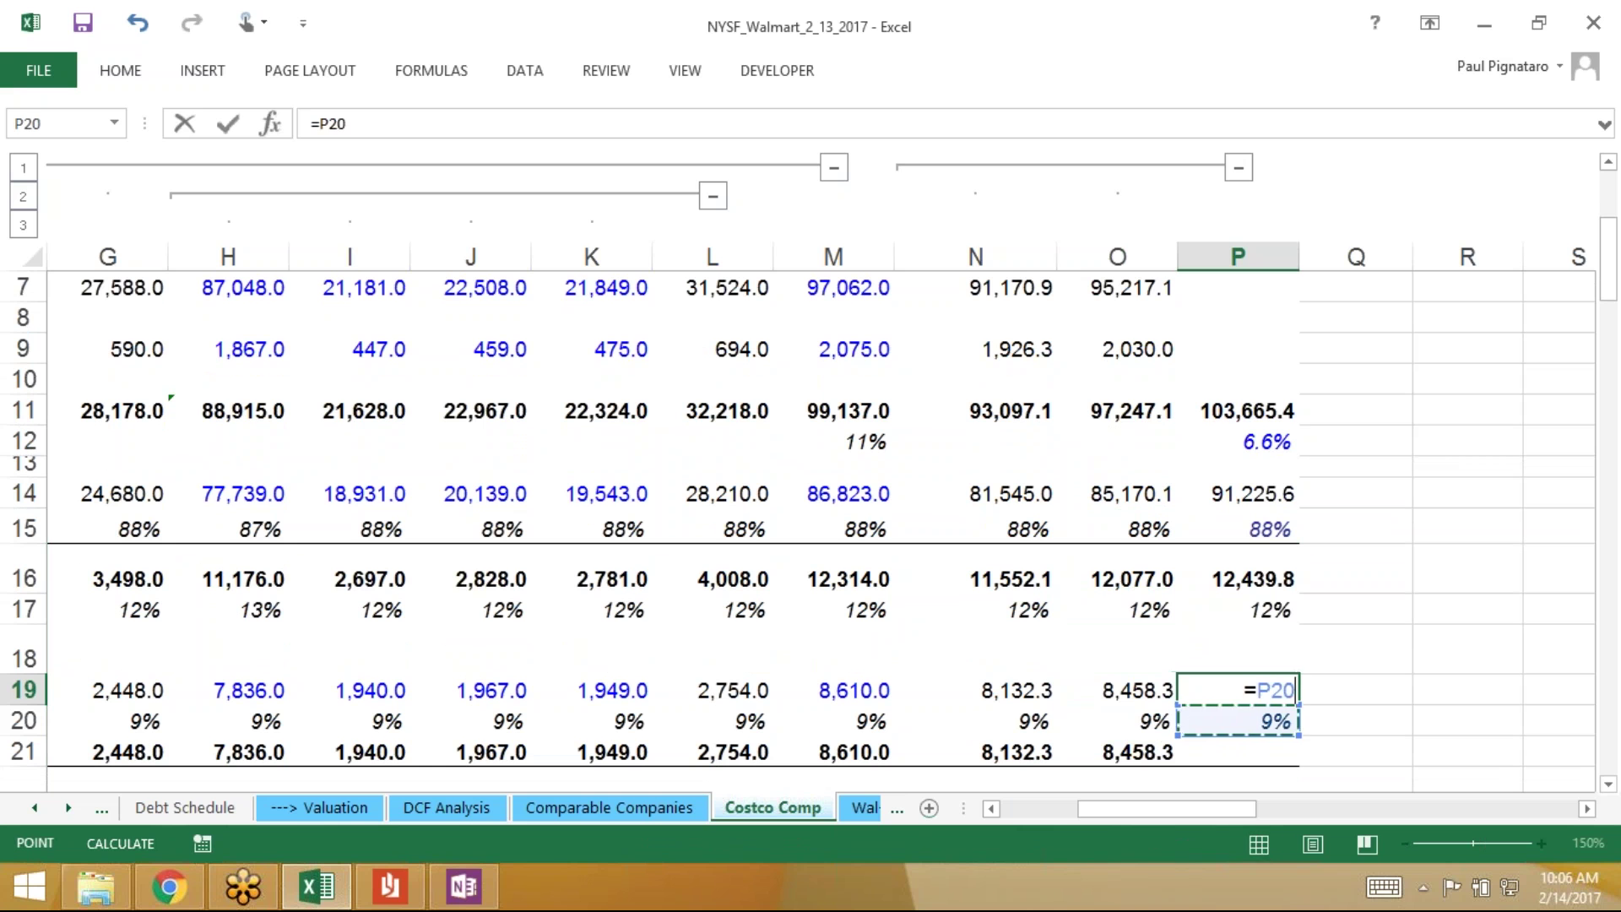
{"action": "type", "text": "*"}
{"action": "key", "text": "Up"}
{"action": "key", "text": "Up"}
{"action": "key", "text": "Up"}
{"action": "key", "text": "Up"}
{"action": "key", "text": "Up"}
{"action": "key", "text": "Up"}
{"action": "key", "text": "Up"}
{"action": "key", "text": "Up"}
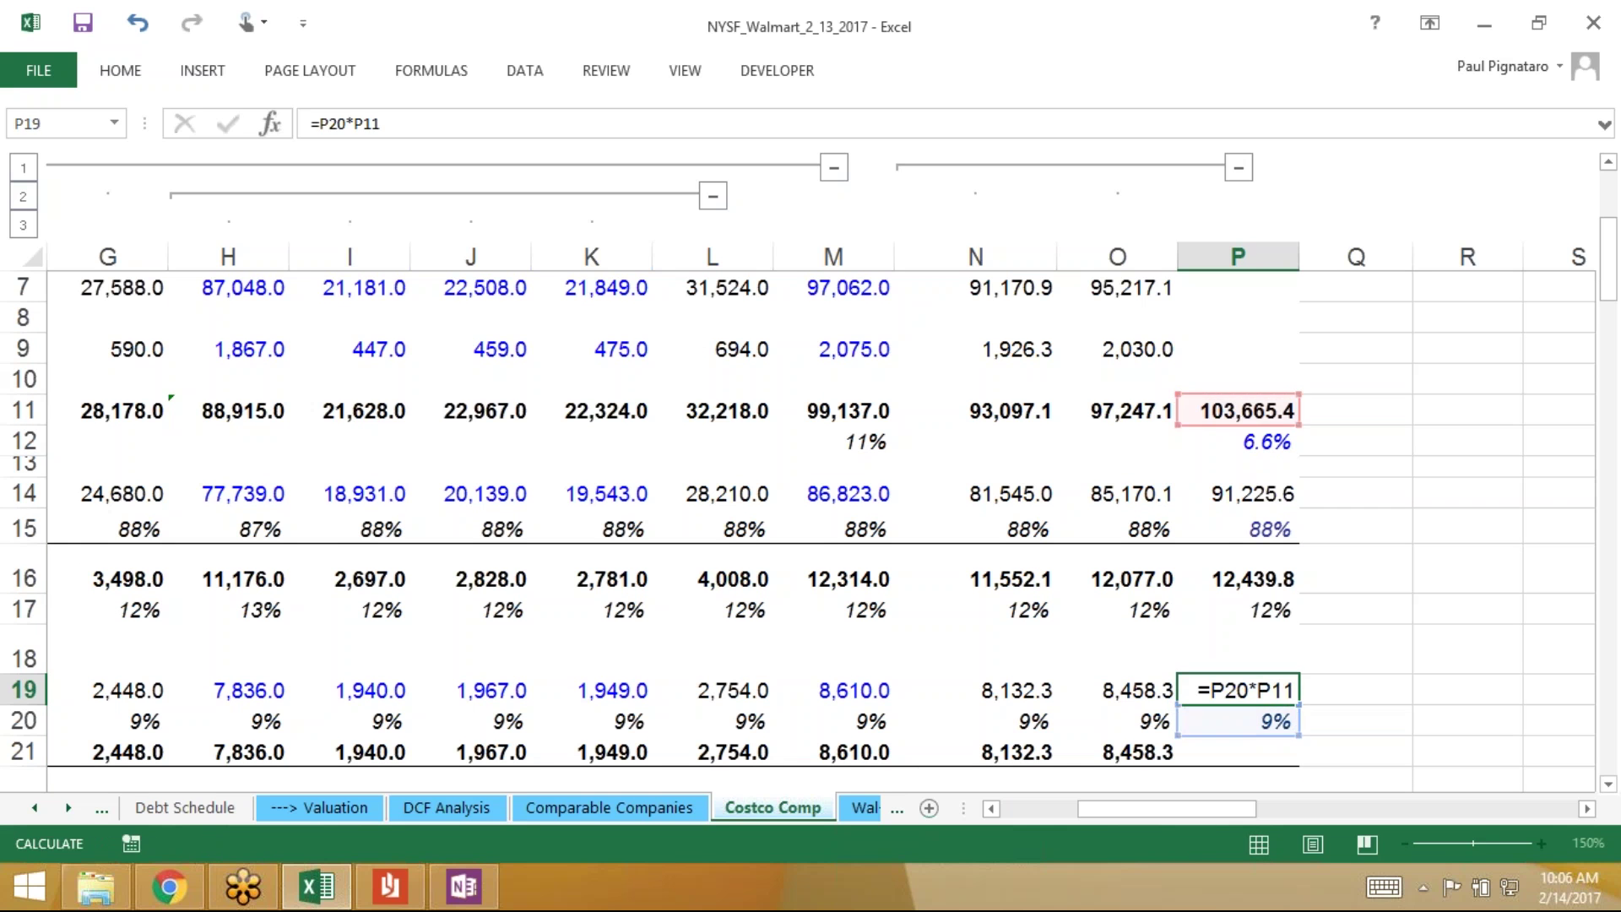
{"action": "key", "text": "Return"}
Extend the LTM 2012 formulas in O21:O23 into the 2013E column
{"action": "key", "text": "Left"}
{"action": "key", "text": "Down"}
{"action": "key", "text": "shift+Down"}
{"action": "key", "text": "shift+Down"}
{"action": "key", "text": "shift+Down"}
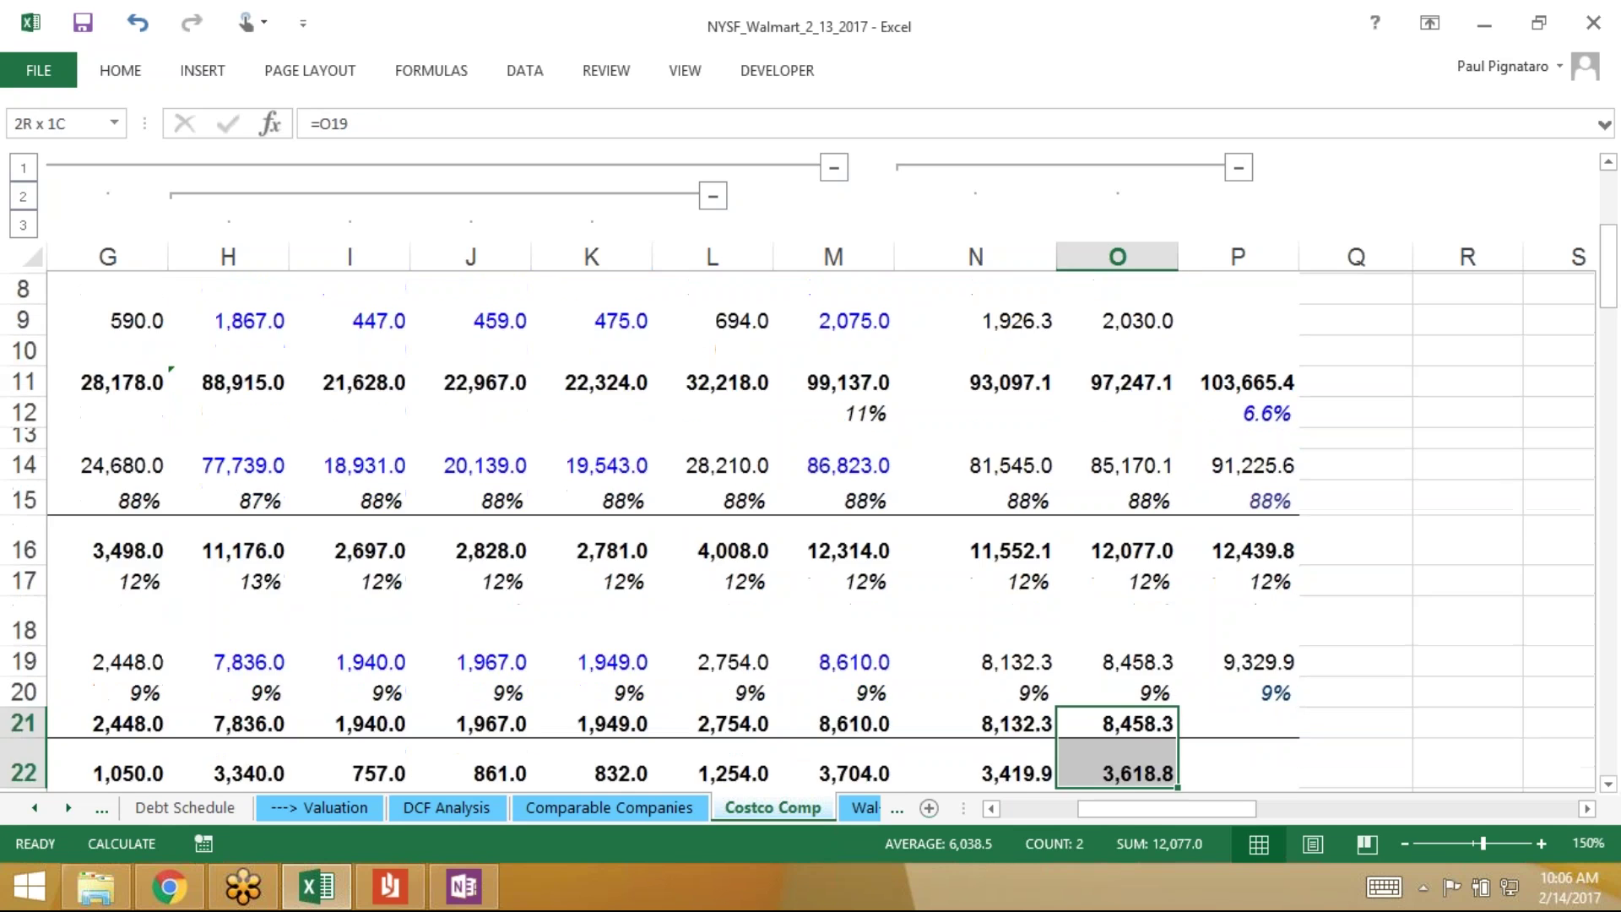
{"action": "key", "text": "shift+Up"}
{"action": "key", "text": "shift+Right"}
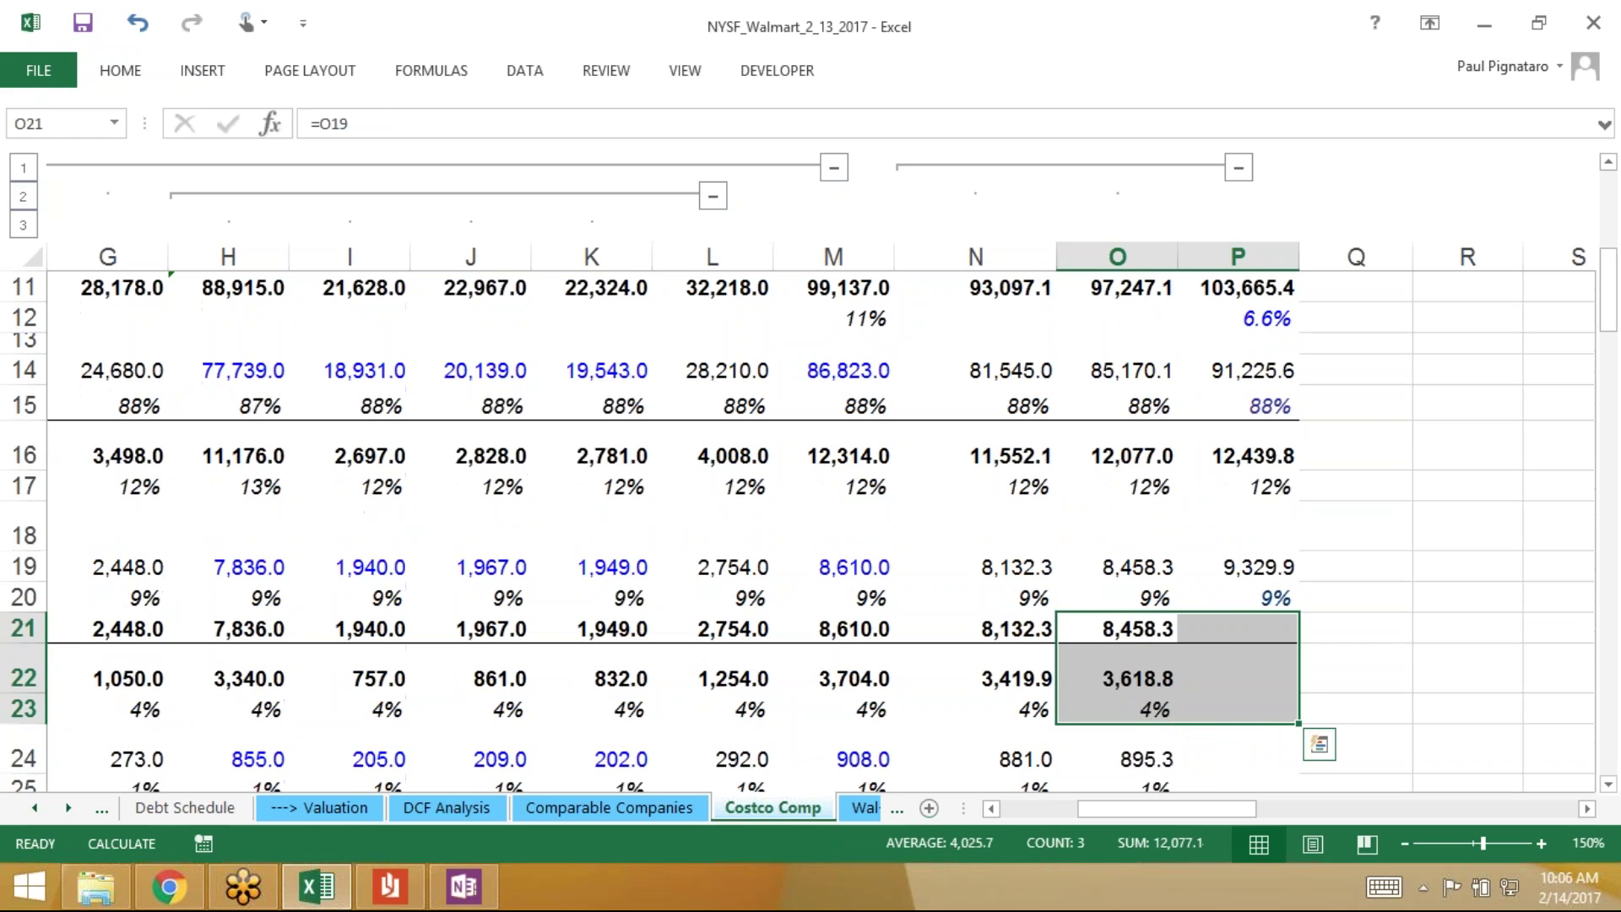
{"action": "key", "text": "ctrl+r"}
Enter 1% in P25 as the 2013E percentage-of-revenue assumption for row 24
{"action": "key", "text": "Down"}
{"action": "key", "text": "Down"}
{"action": "key", "text": "Down"}
{"action": "key", "text": "Down"}
{"action": "key", "text": "Down"}
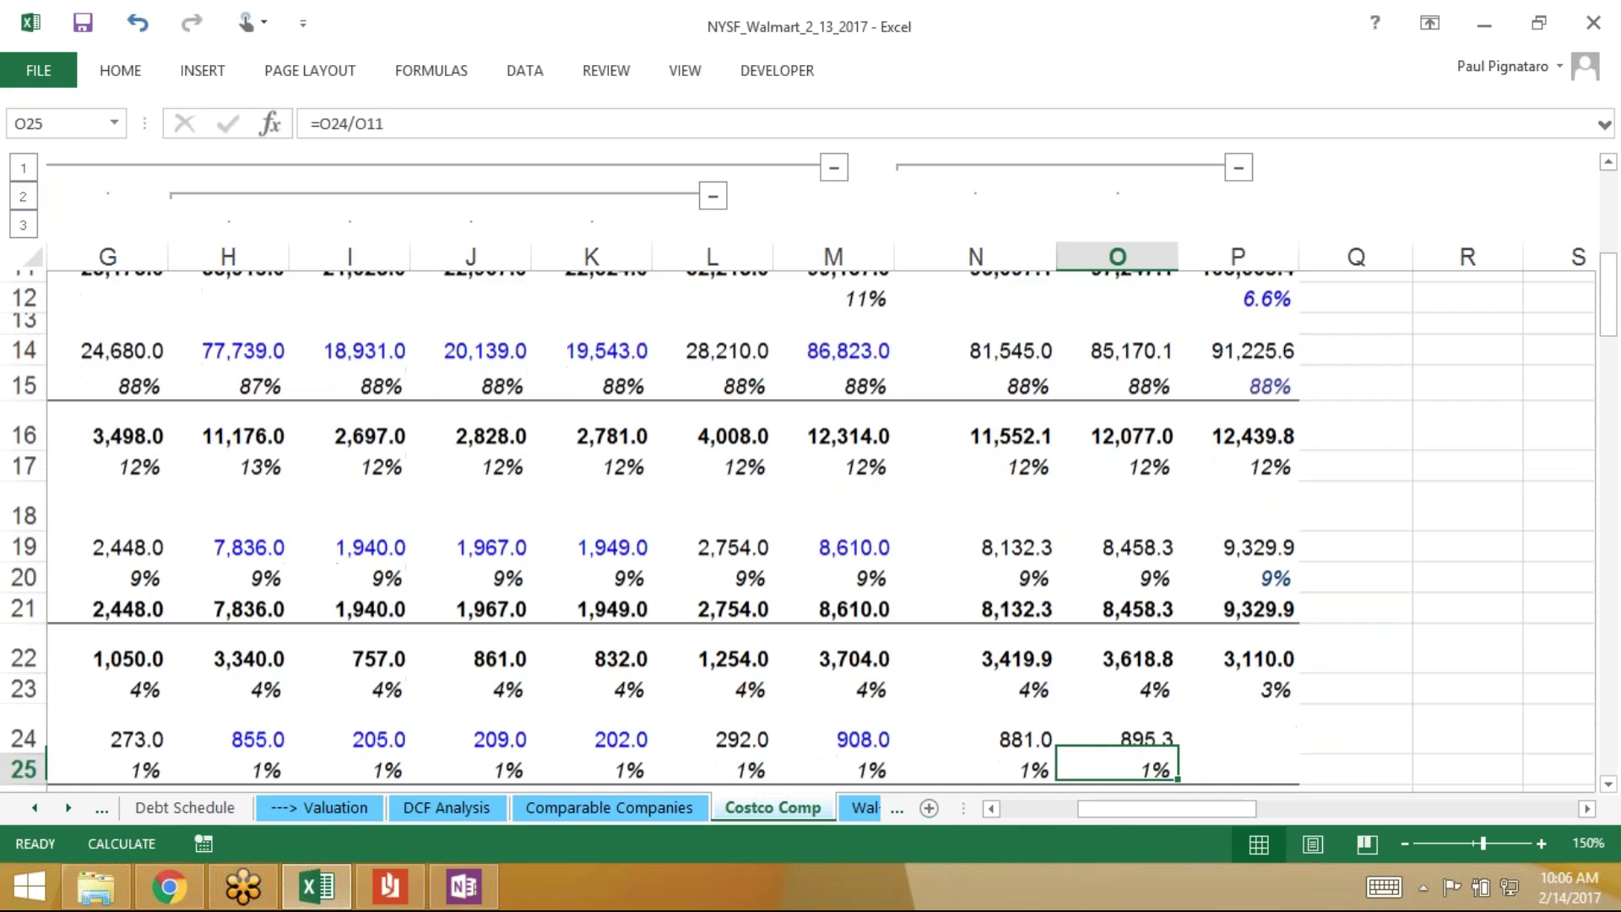
{"action": "key", "text": "Up"}
{"action": "key", "text": "Right"}
{"action": "type", "text": "1%"}
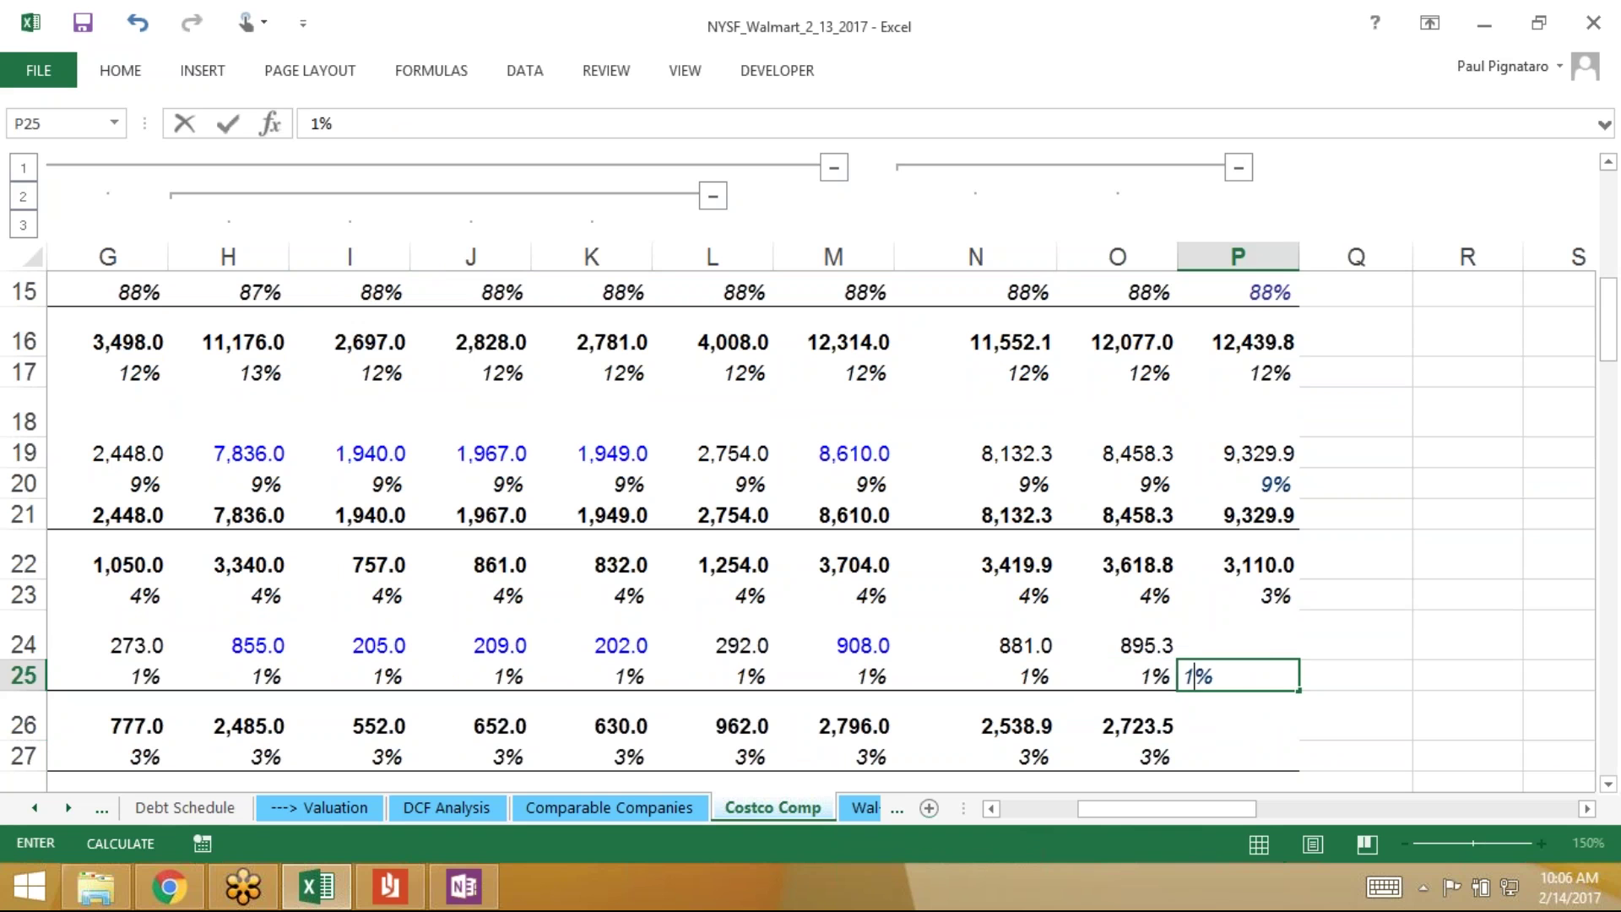
{"action": "key", "text": "ctrl+Return"}
Calculate the 2013E value in P24 with the formula =P25*P22
{"action": "left_click", "coordinate": [1238, 634]}
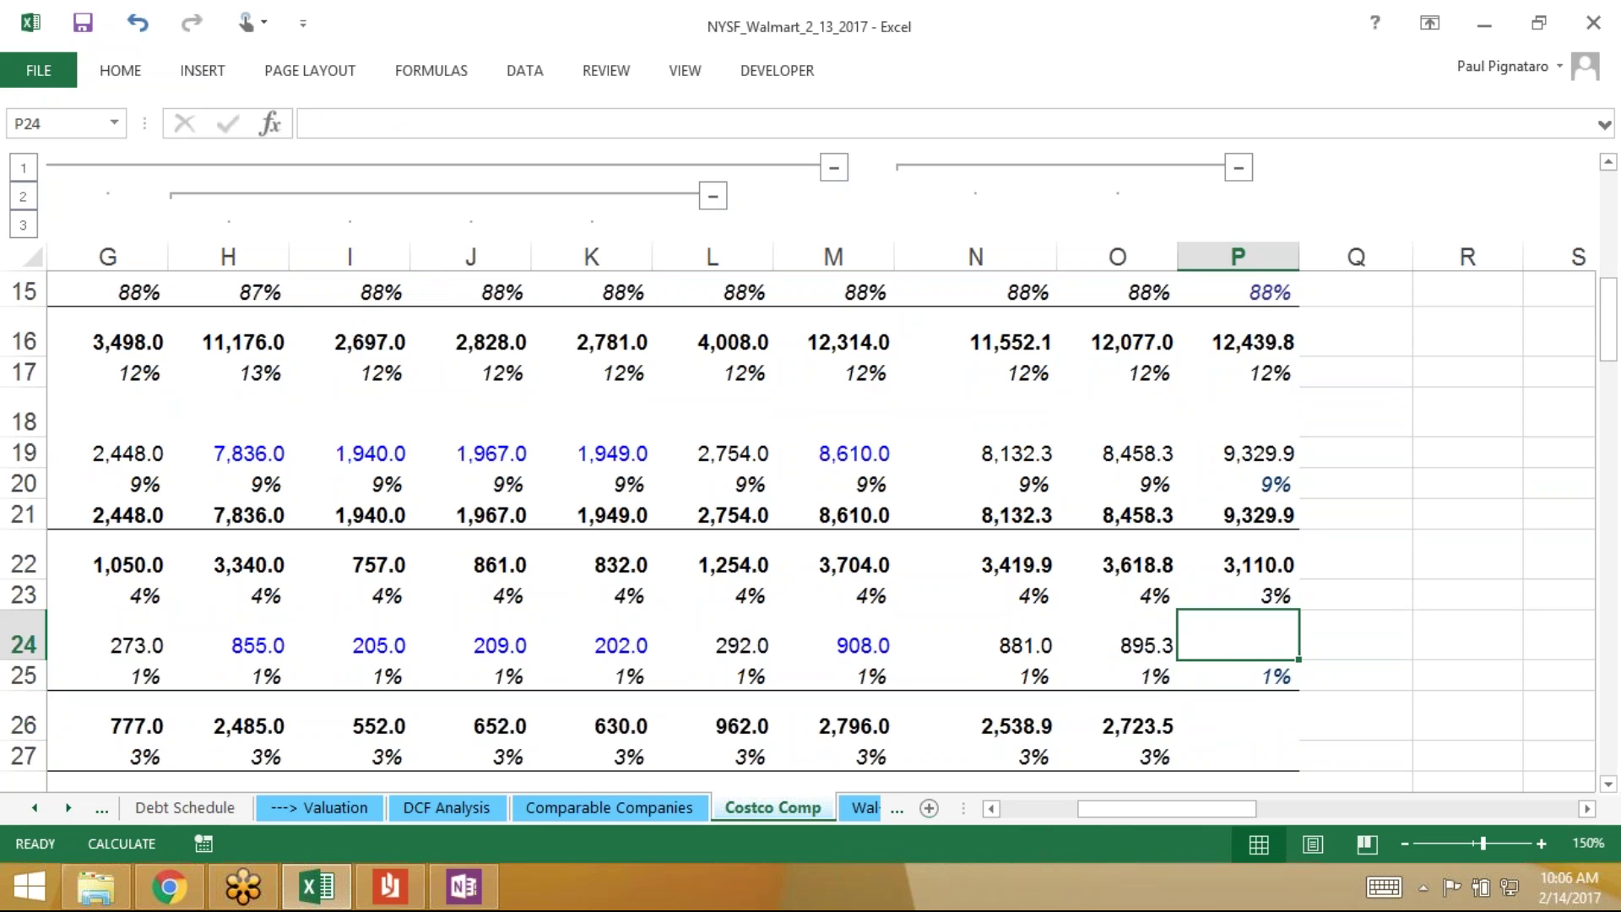
{"action": "type", "text": "="}
{"action": "key", "text": "Down"}
{"action": "type", "text": "*"}
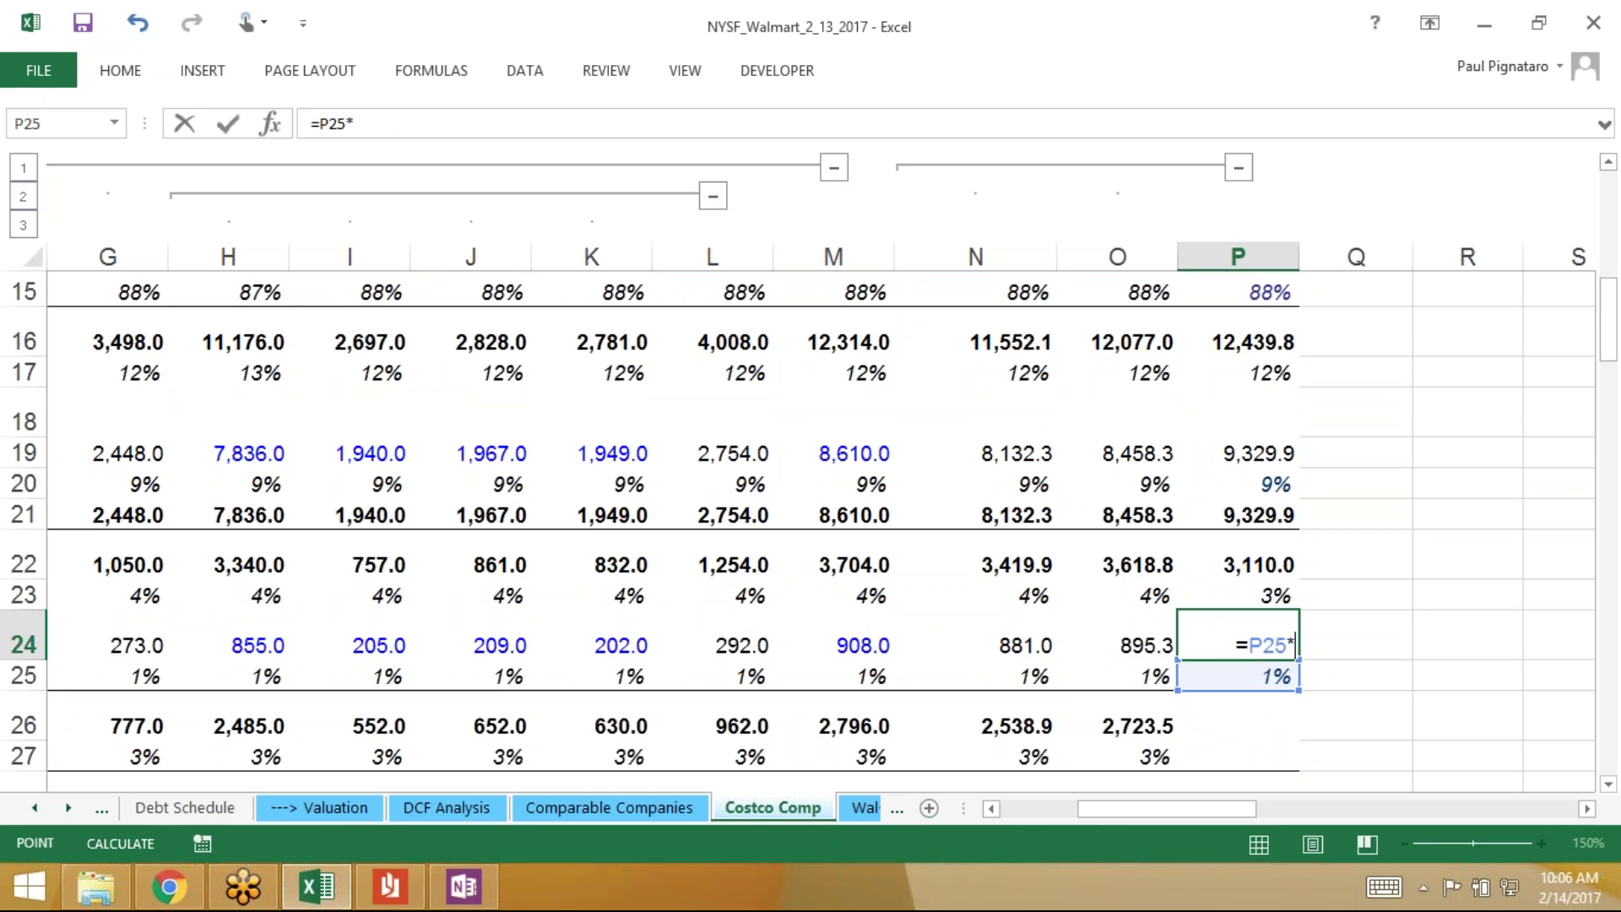
{"action": "key", "text": "Up"}
{"action": "key", "text": "Up"}
{"action": "key", "text": "ctrl+Return"}
Repoint the P24 formula to 2013E total revenue so it reads =P25*P11
{"action": "left_click", "coordinate": [1237, 675]}
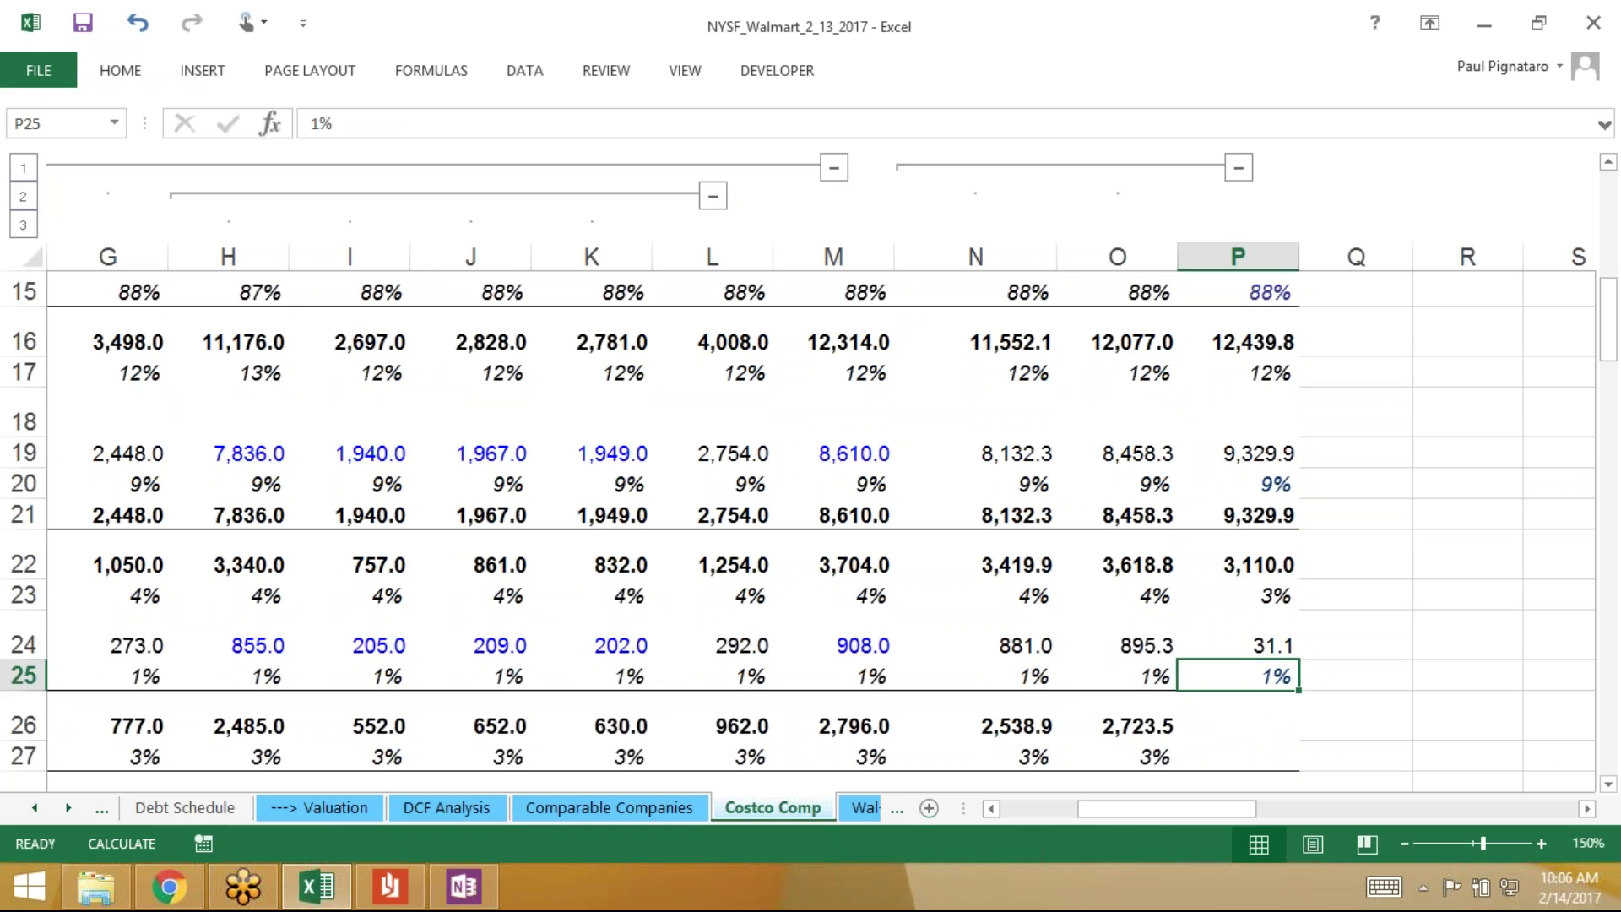
{"action": "left_click", "coordinate": [1238, 645]}
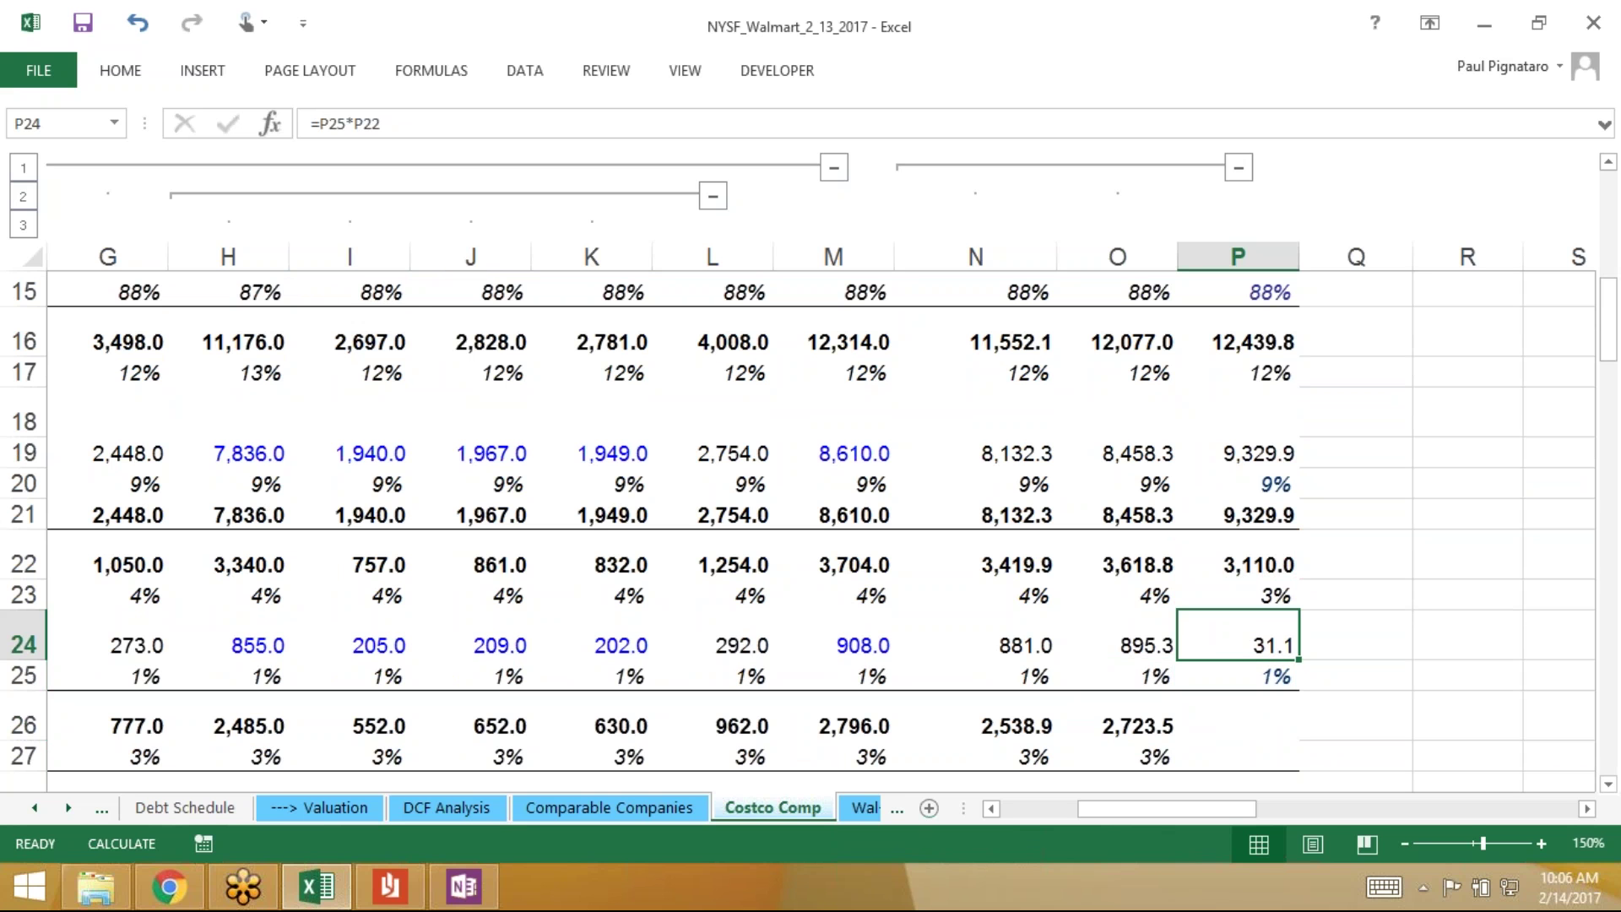
{"action": "key", "text": "F2"}
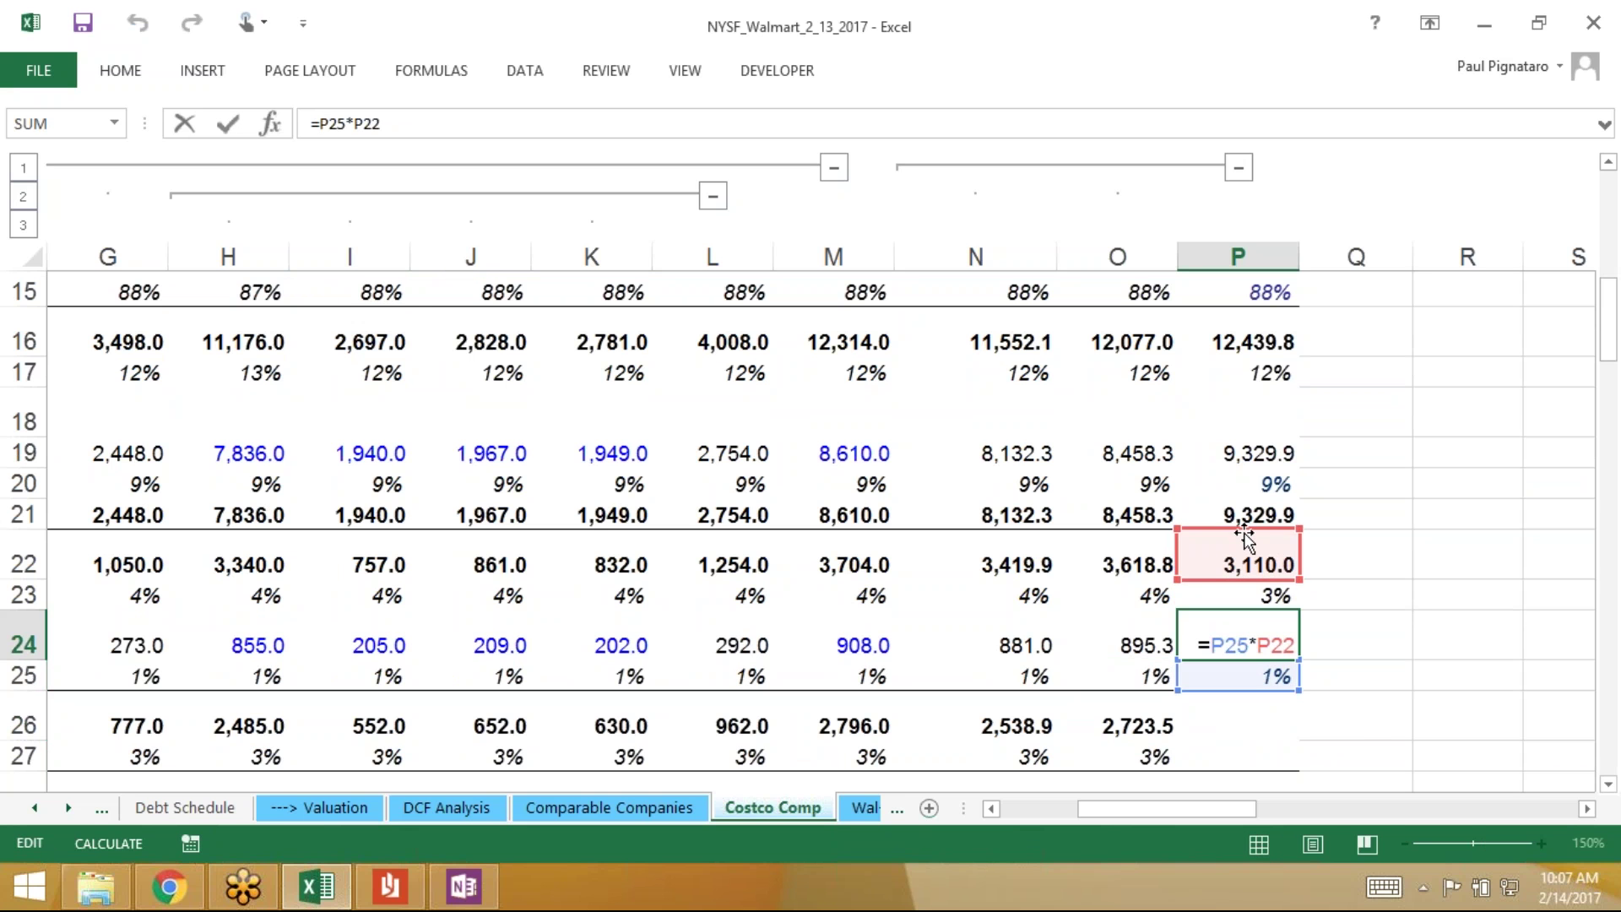
{"action": "left_click_drag", "start_coordinate": [1244, 533], "coordinate": [1239, 372]}
{"action": "key", "text": "Return"}
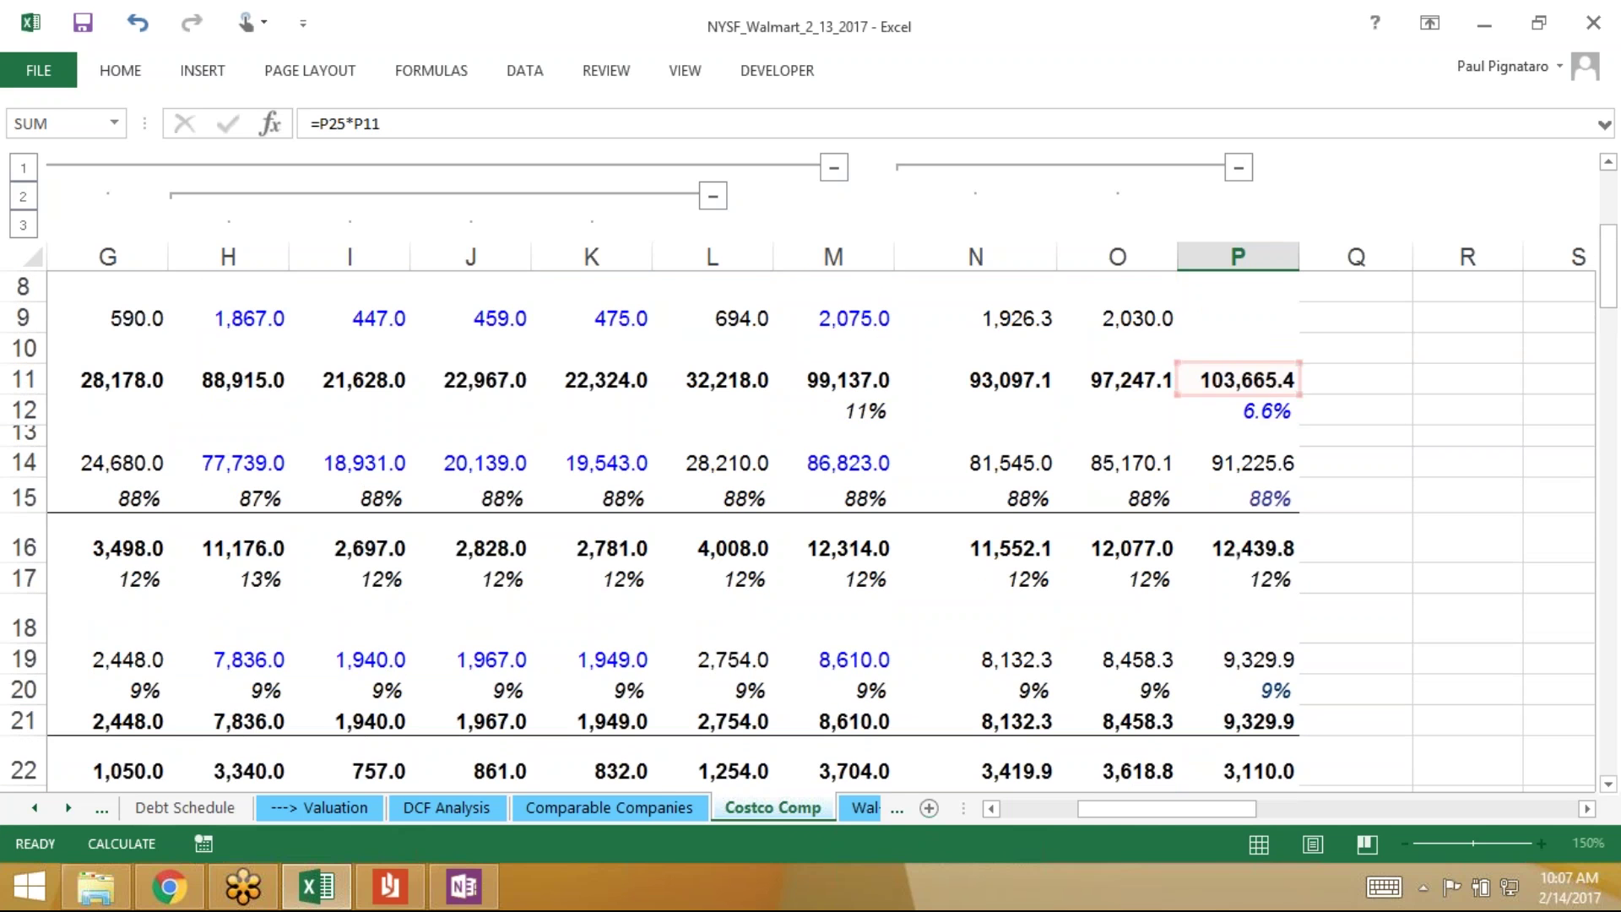
Check the cell references used by the 2013E formulas in P19 and P24
{"action": "key", "text": "Up"}
{"action": "key", "text": "Up"}
{"action": "key", "text": "Up"}
{"action": "key", "text": "Up"}
{"action": "key", "text": "Up"}
{"action": "key", "text": "Up"}
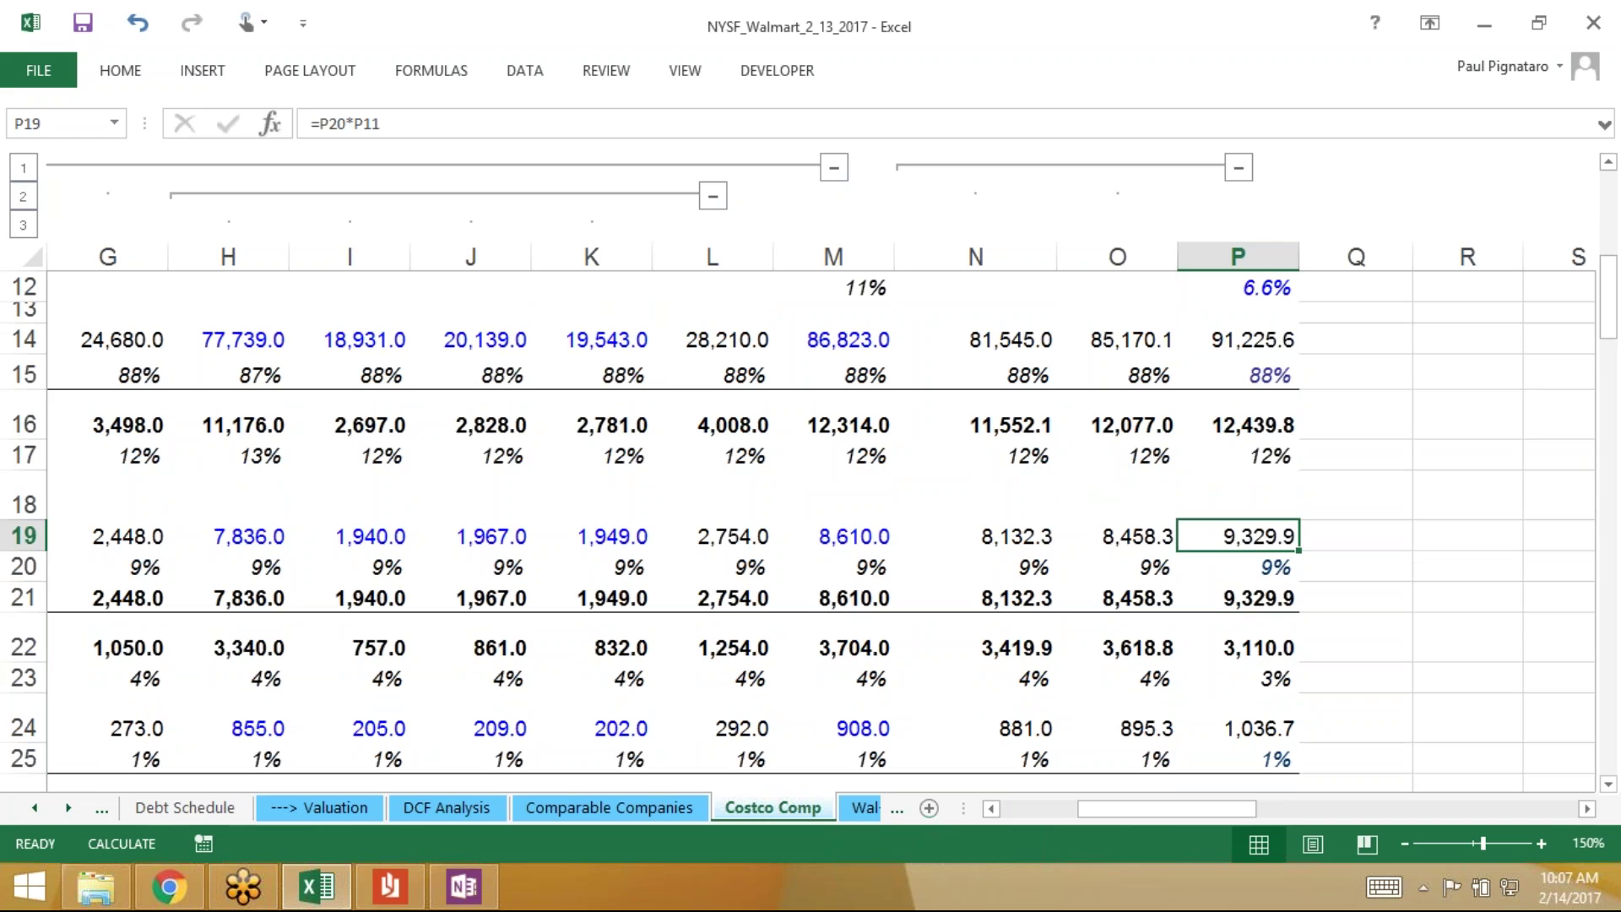
{"action": "key", "text": "F2"}
{"action": "key", "text": "Escape"}
{"action": "key", "text": "Down"}
{"action": "key", "text": "Down"}
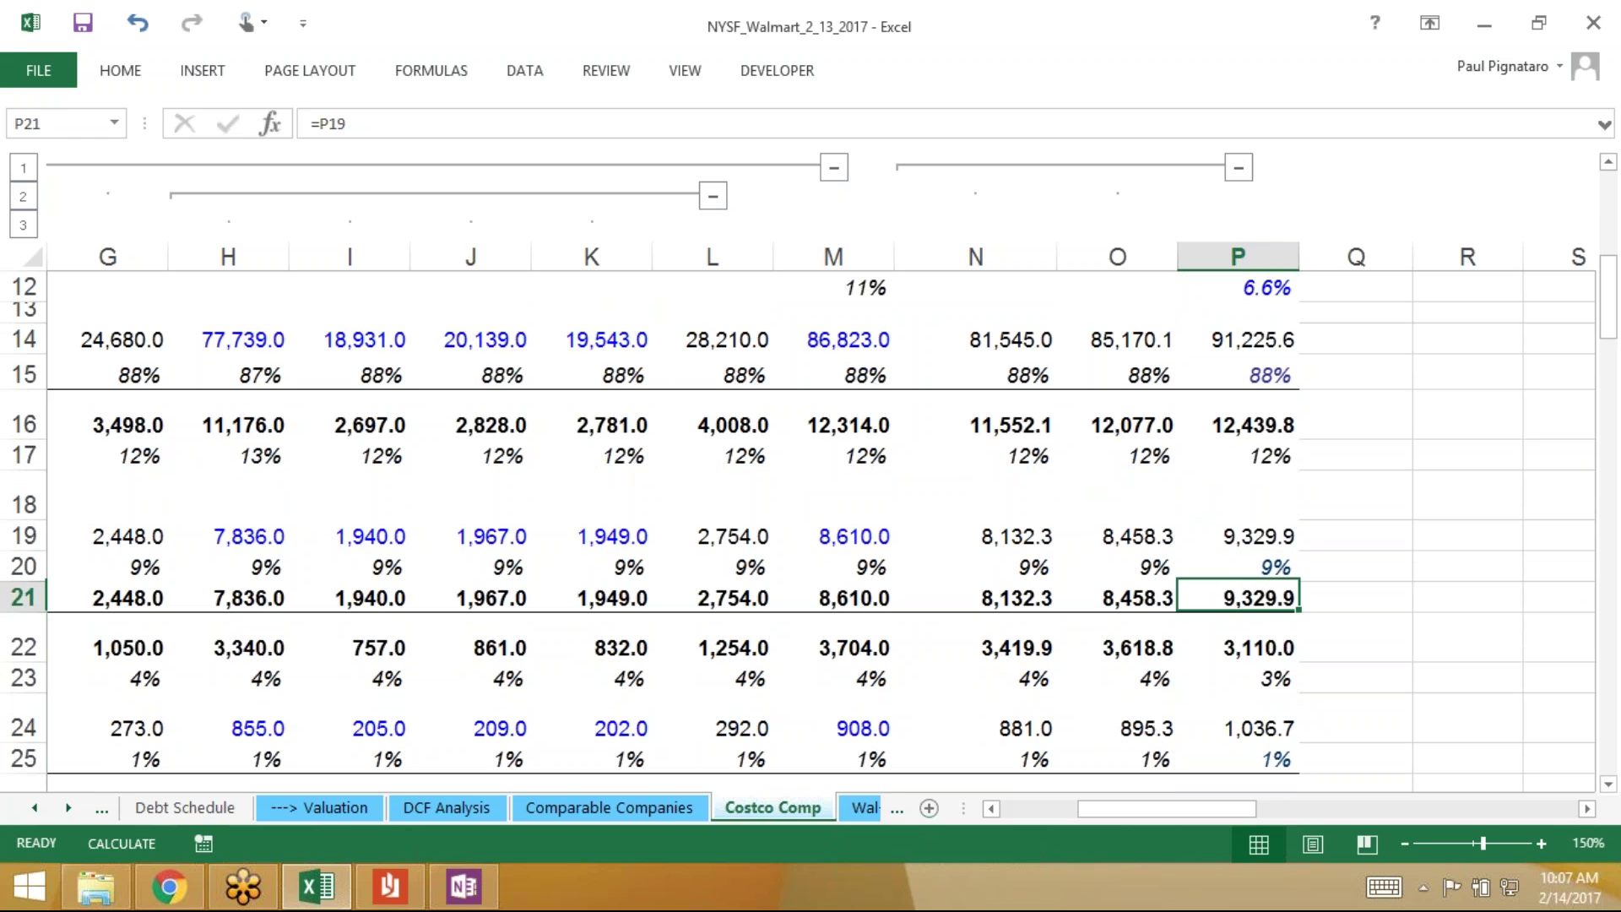
{"action": "key", "text": "Down"}
{"action": "key", "text": "Down"}
{"action": "key", "text": "Down"}
{"action": "key", "text": "F2"}
{"action": "key", "text": "Escape"}
{"action": "key", "text": "Down"}
{"action": "key", "text": "Down"}
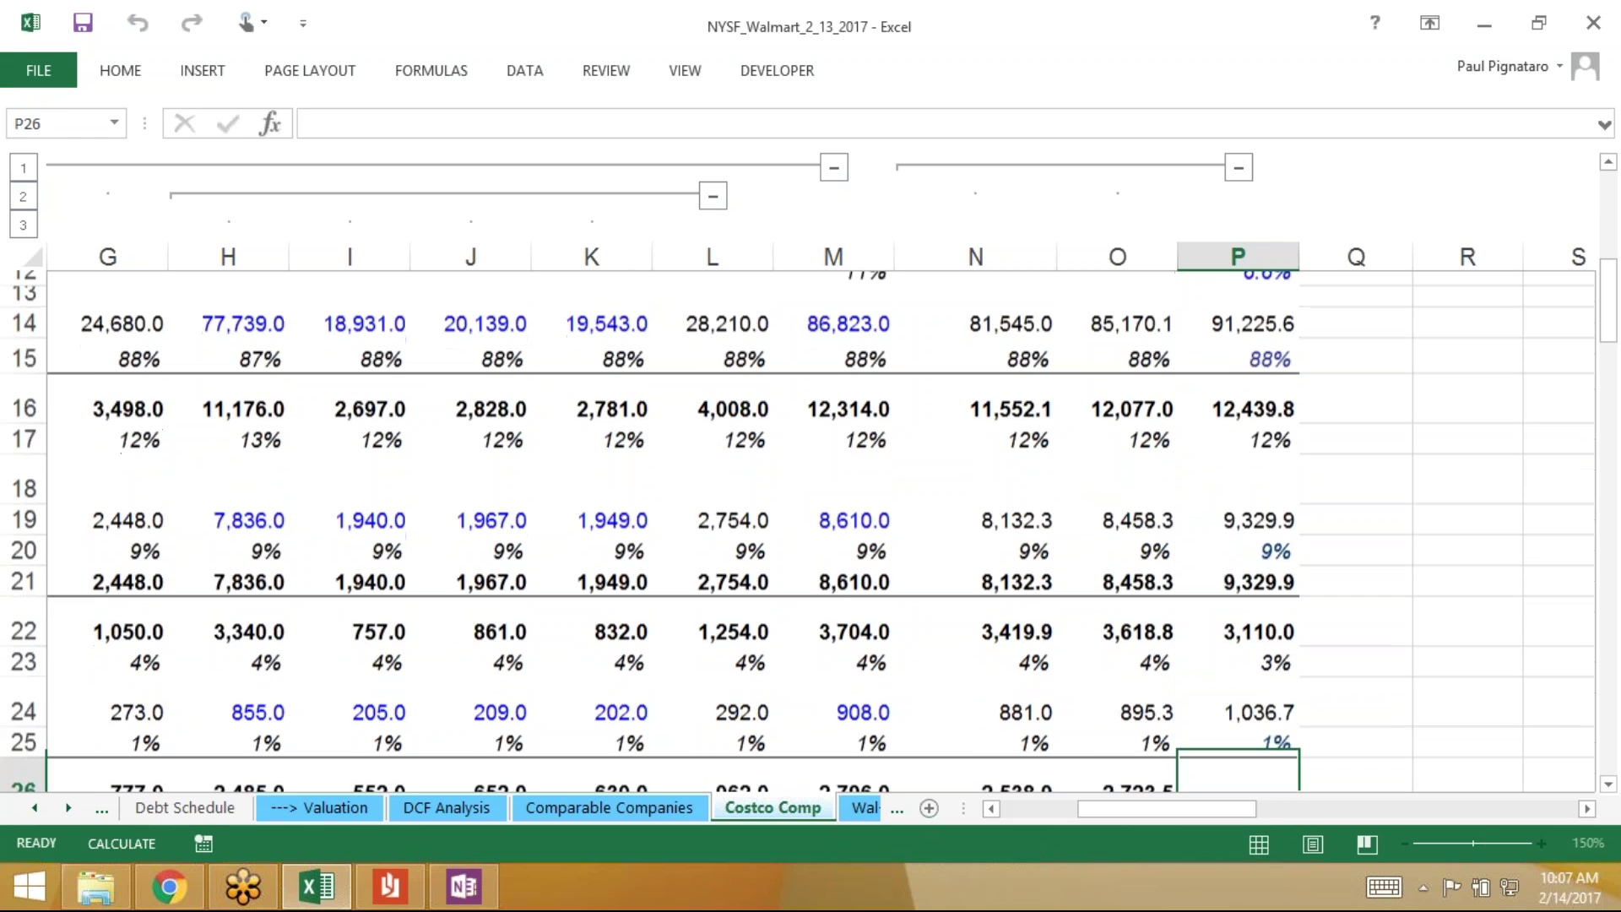
Extend the LTM 2012 formulas in O26:O27 into the 2013E column
{"action": "key", "text": "Left"}
{"action": "key", "text": "Down"}
{"action": "key", "text": "Down"}
{"action": "key", "text": "Up"}
{"action": "key", "text": "Up"}
{"action": "key", "text": "shift+Down"}
{"action": "key", "text": "shift+Right"}
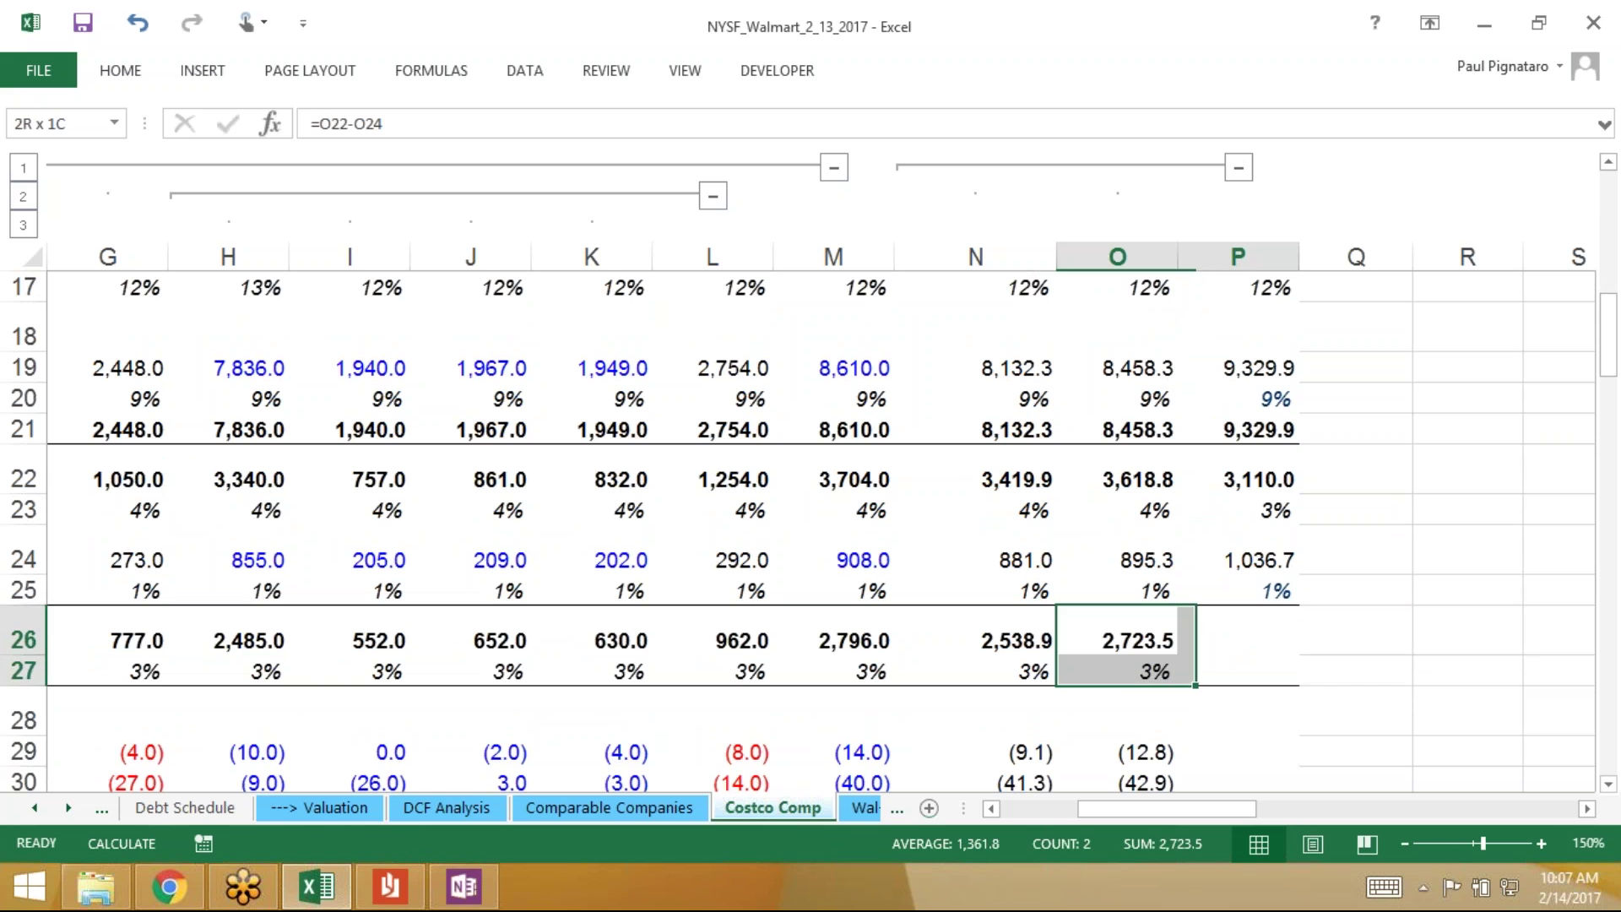
{"action": "key", "text": "ctrl+r"}
{"action": "key", "text": "Down"}
{"action": "key", "text": "Down"}
{"action": "key", "text": "Down"}
{"action": "key", "text": "Down"}
{"action": "key", "text": "Down"}
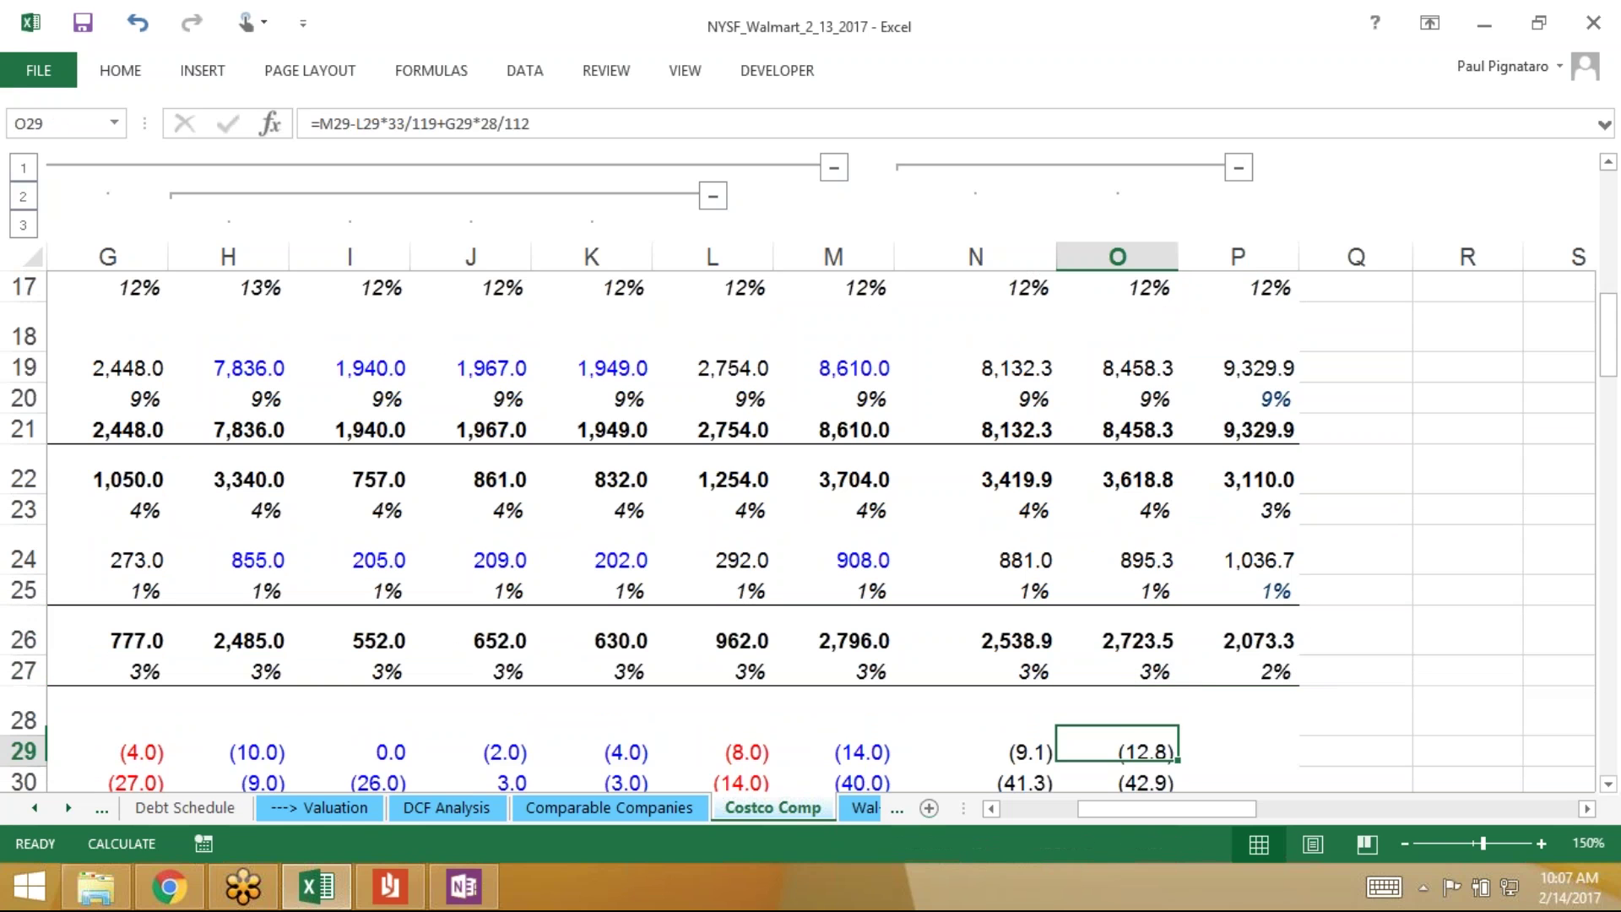
{"action": "key", "text": "Up"}
{"action": "key", "text": "Up"}
{"action": "key", "text": "Right"}
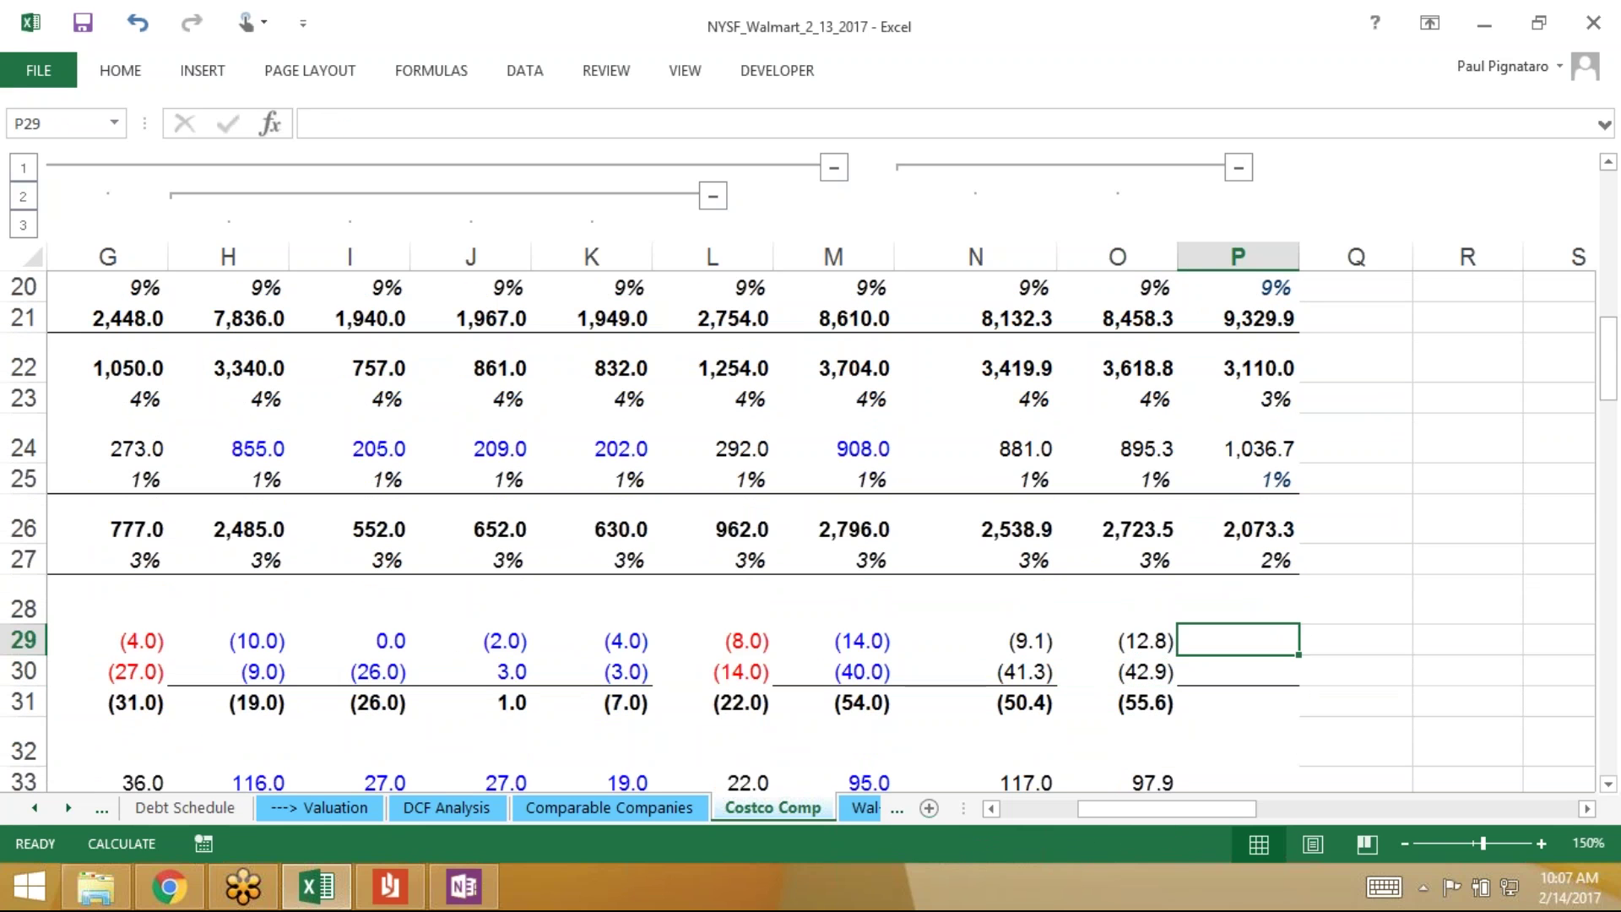
Change the 2013E revenue formula in P11 to grow 2012A revenue instead of LTM 2012, using =M11*(1+P12)
{"action": "key", "text": "Up"}
{"action": "key", "text": "Up"}
{"action": "key", "text": "Up"}
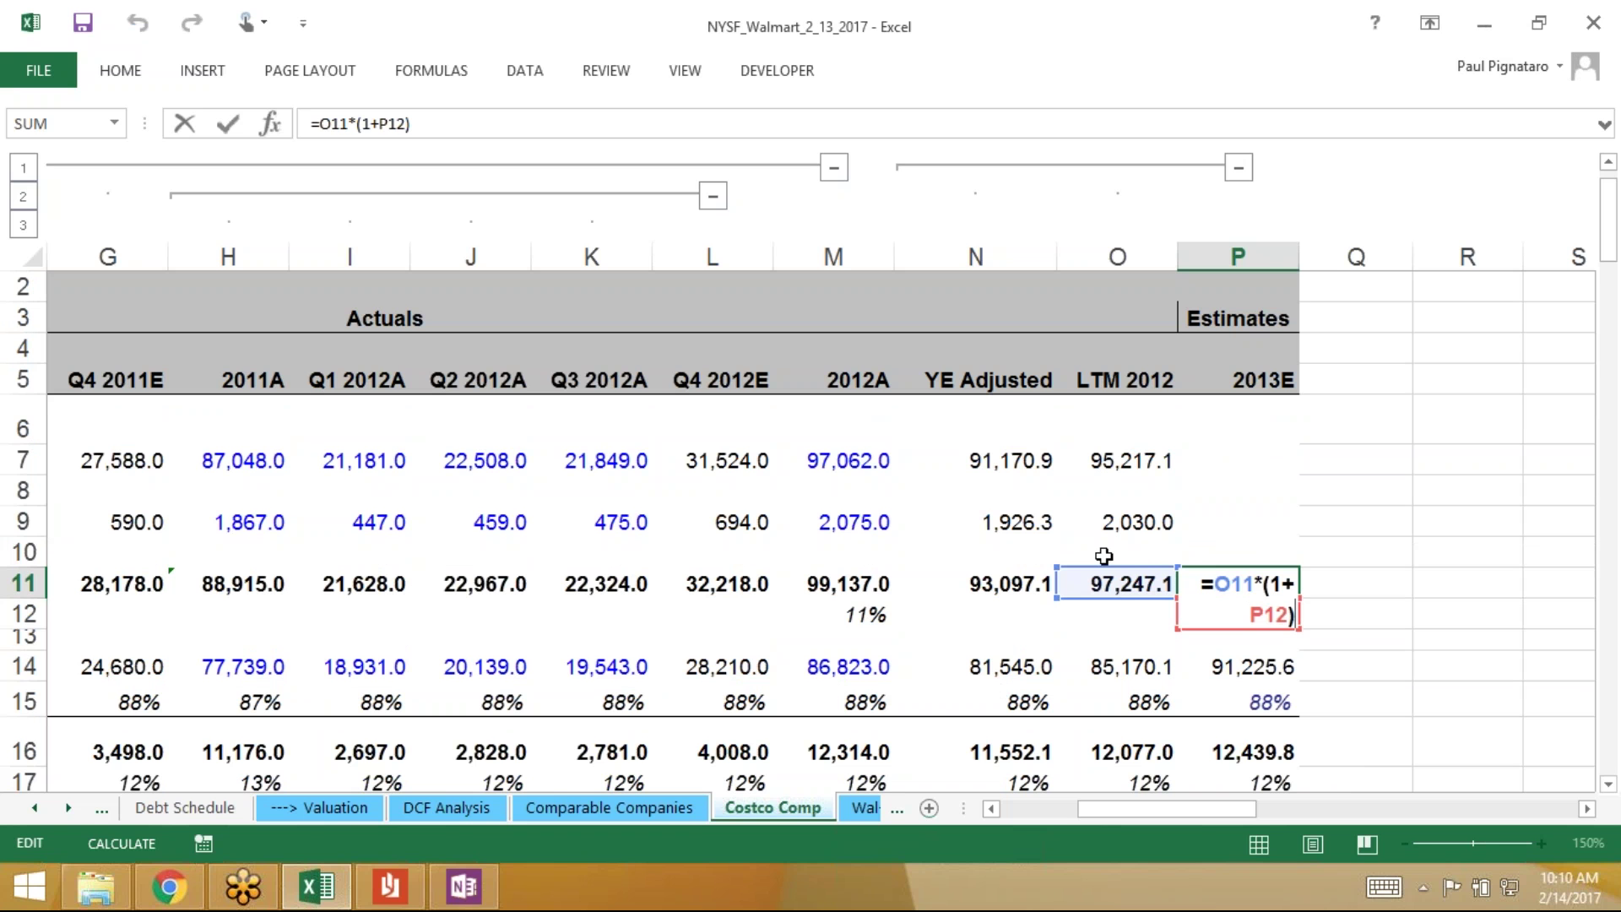
{"action": "left_click_drag", "start_coordinate": [1105, 571], "coordinate": [823, 570]}
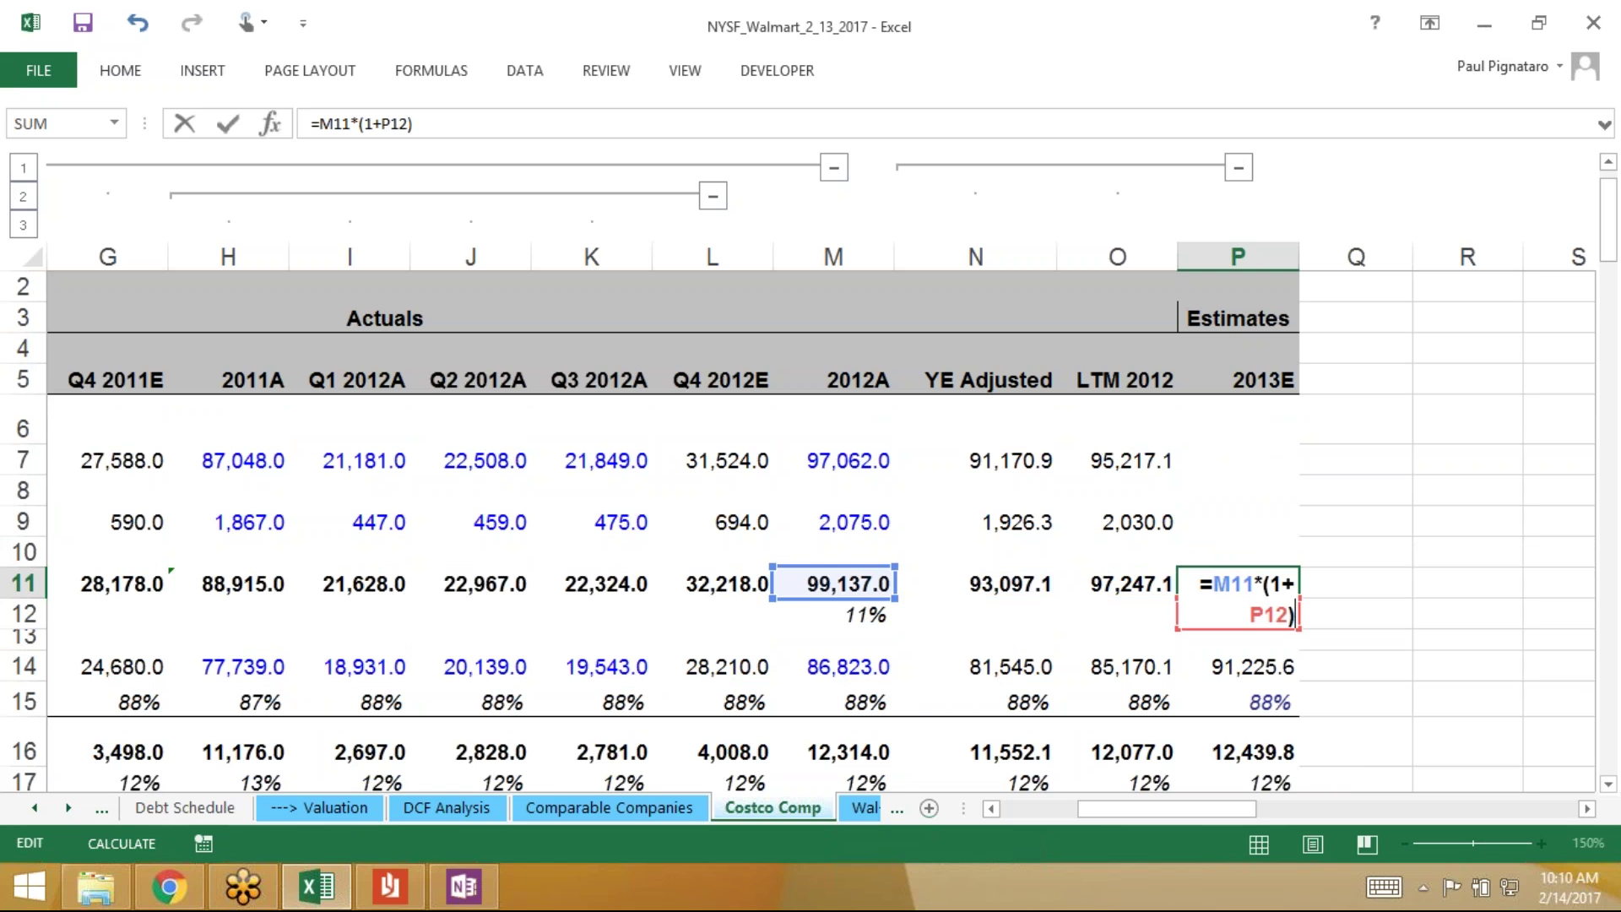
{"action": "key", "text": "ctrl+Return"}
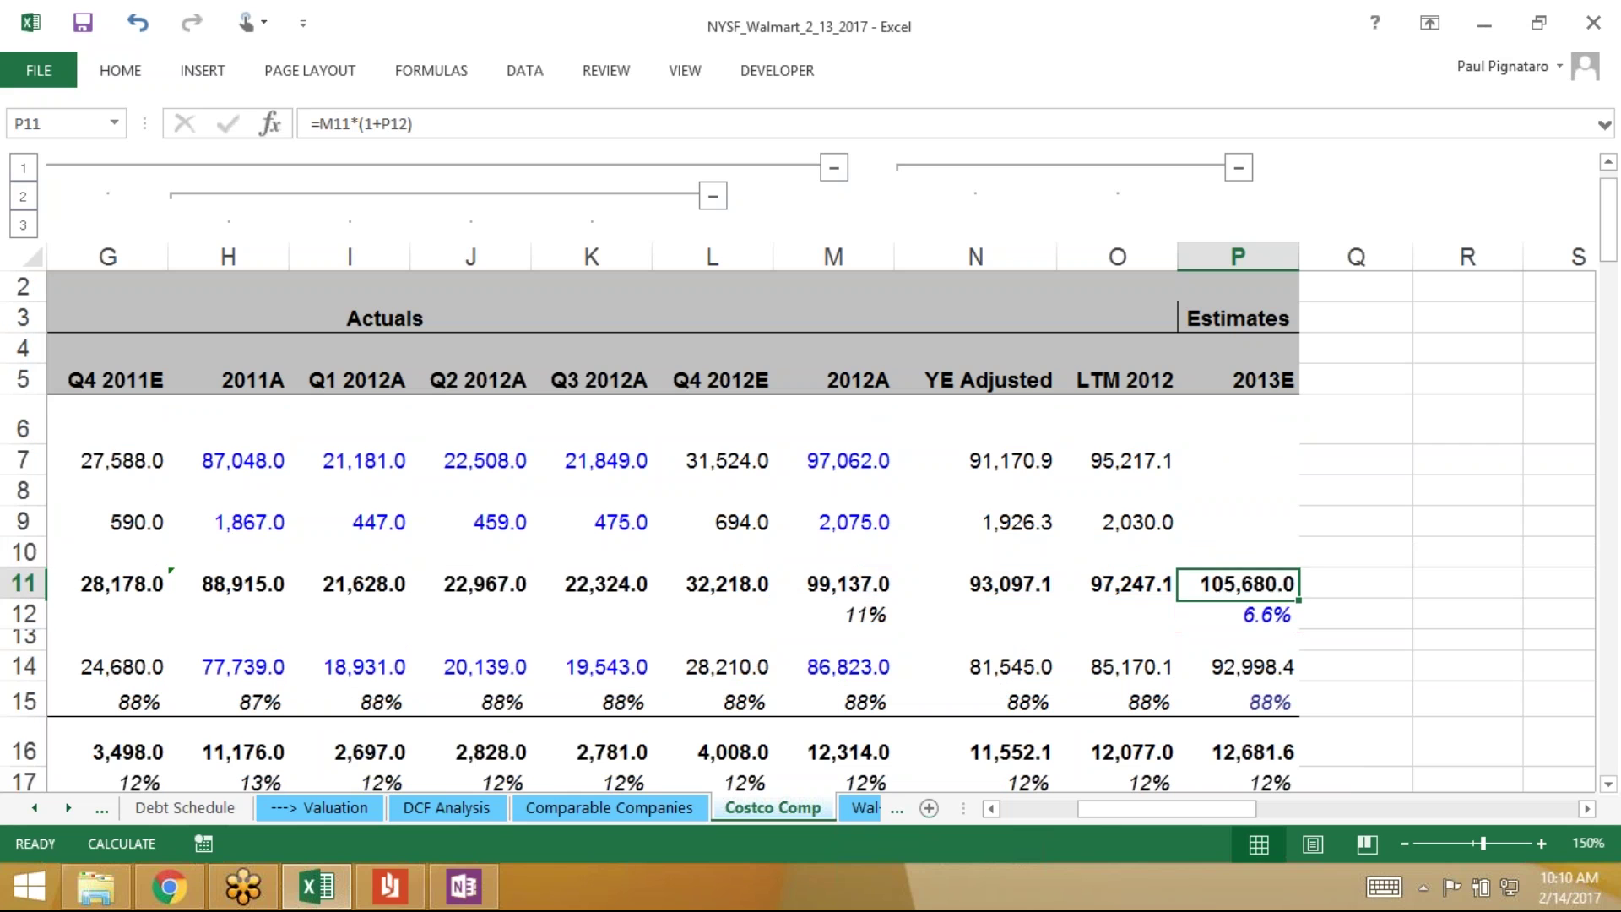
Re-enter the 2013E cost of goods sold formula in P14 as =P15*P11
{"action": "key", "text": "F2"}
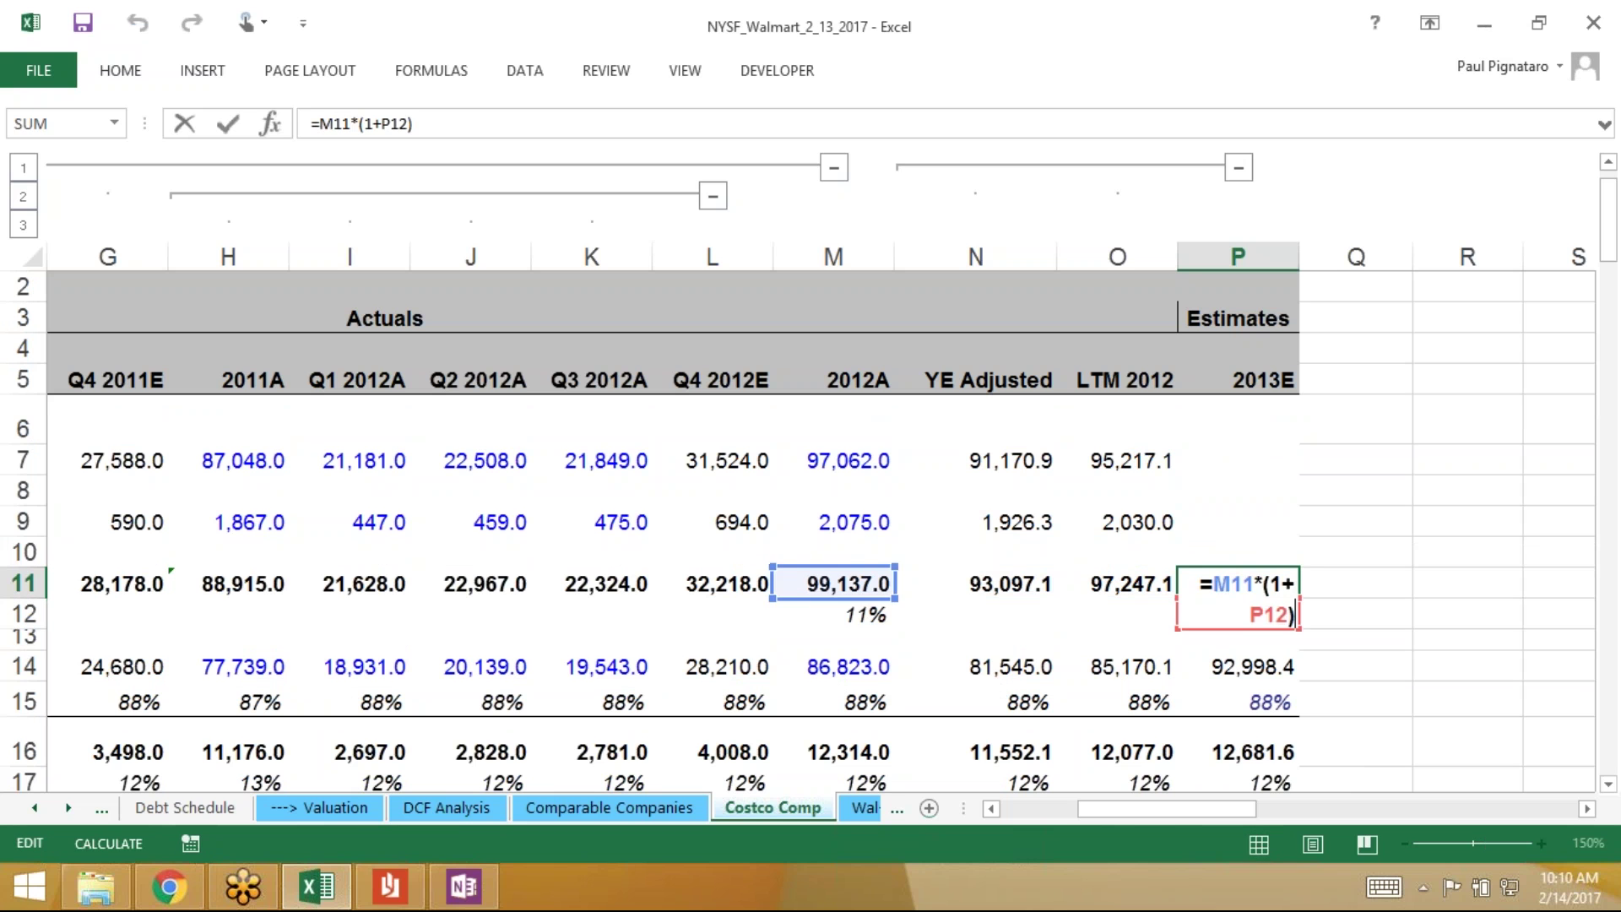
{"action": "key", "text": "Escape"}
{"action": "key", "text": "Down"}
{"action": "key", "text": "Down"}
{"action": "key", "text": "Down"}
{"action": "type", "text": "="}
{"action": "key", "text": "Down"}
{"action": "type", "text": "*"}
{"action": "key", "text": "Up"}
{"action": "key", "text": "Up"}
{"action": "key", "text": "Up"}
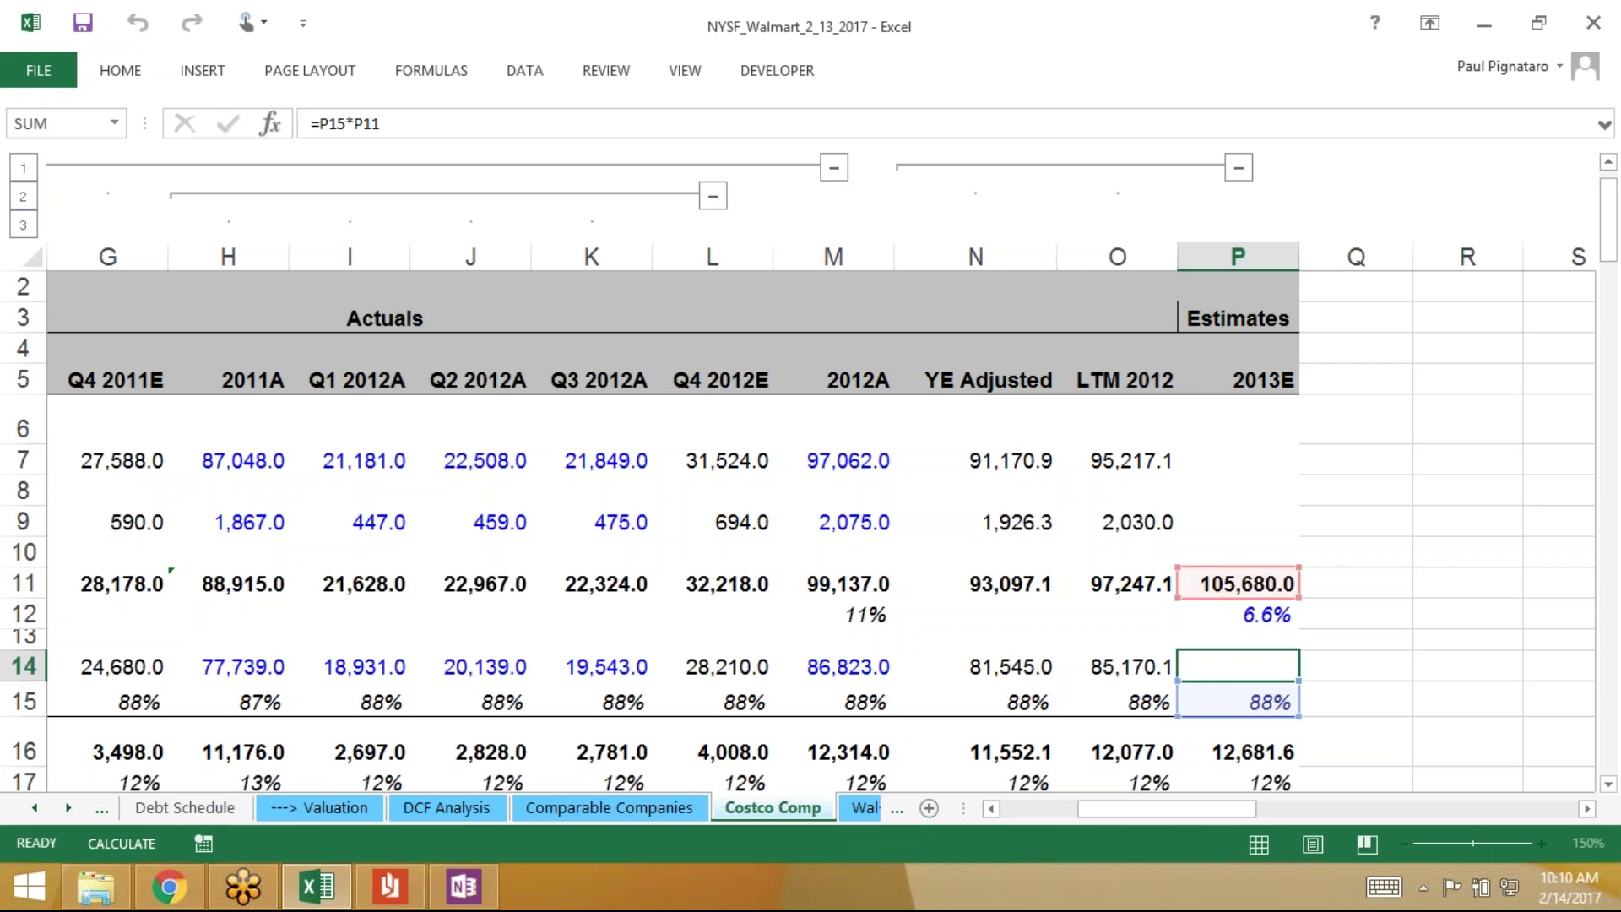
{"action": "key", "text": "ctrl+Return"}
Check the cell references in the 2013E revenue formula in P11 and the cost of goods sold formula in P14
{"action": "key", "text": "Up"}
{"action": "key", "text": "Up"}
{"action": "key", "text": "Up"}
{"action": "key", "text": "F2"}
{"action": "key", "text": "Escape"}
{"action": "key", "text": "Down"}
{"action": "key", "text": "Down"}
{"action": "key", "text": "Down"}
{"action": "key", "text": "F2"}
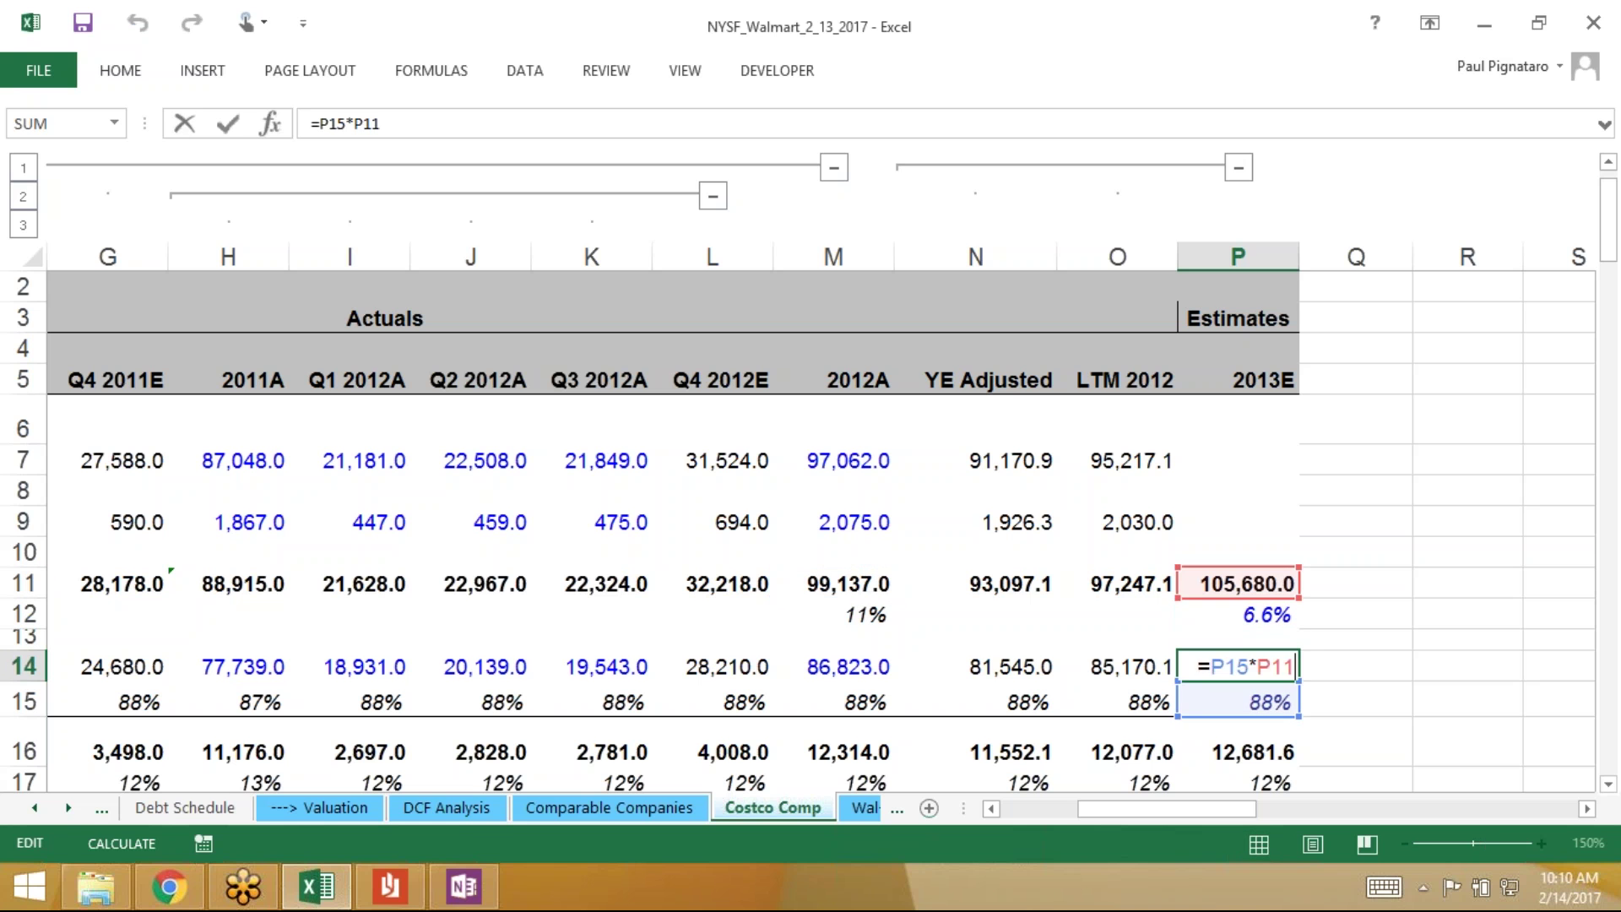
{"action": "key", "text": "Escape"}
{"action": "key", "text": "Down"}
{"action": "key", "text": "Up"}
{"action": "key", "text": "Up"}
{"action": "key", "text": "Down"}
{"action": "key", "text": "Down"}
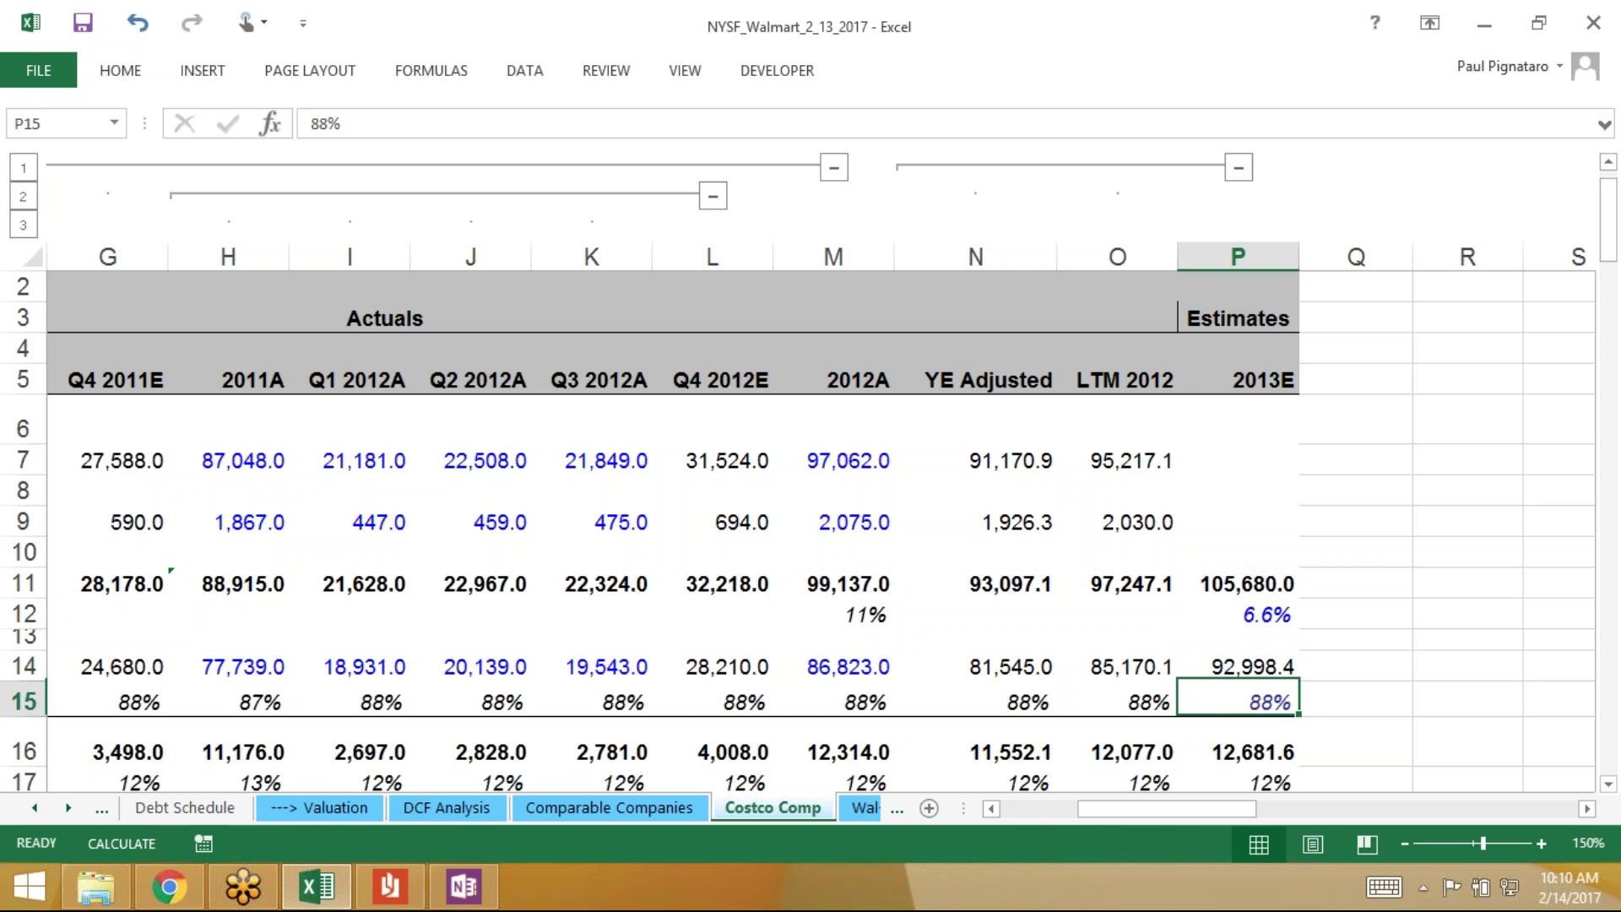
Review the recalculated 2013E estimates from gross profit down to the empty cell P29
{"action": "key", "text": "Left"}
{"action": "key", "text": "Left"}
{"action": "key", "text": "Left"}
{"action": "key", "text": "Left"}
{"action": "key", "text": "Down"}
{"action": "key", "text": "Down"}
{"action": "key", "text": "Down"}
{"action": "key", "text": "Down"}
{"action": "key", "text": "Down"}
{"action": "key", "text": "Down"}
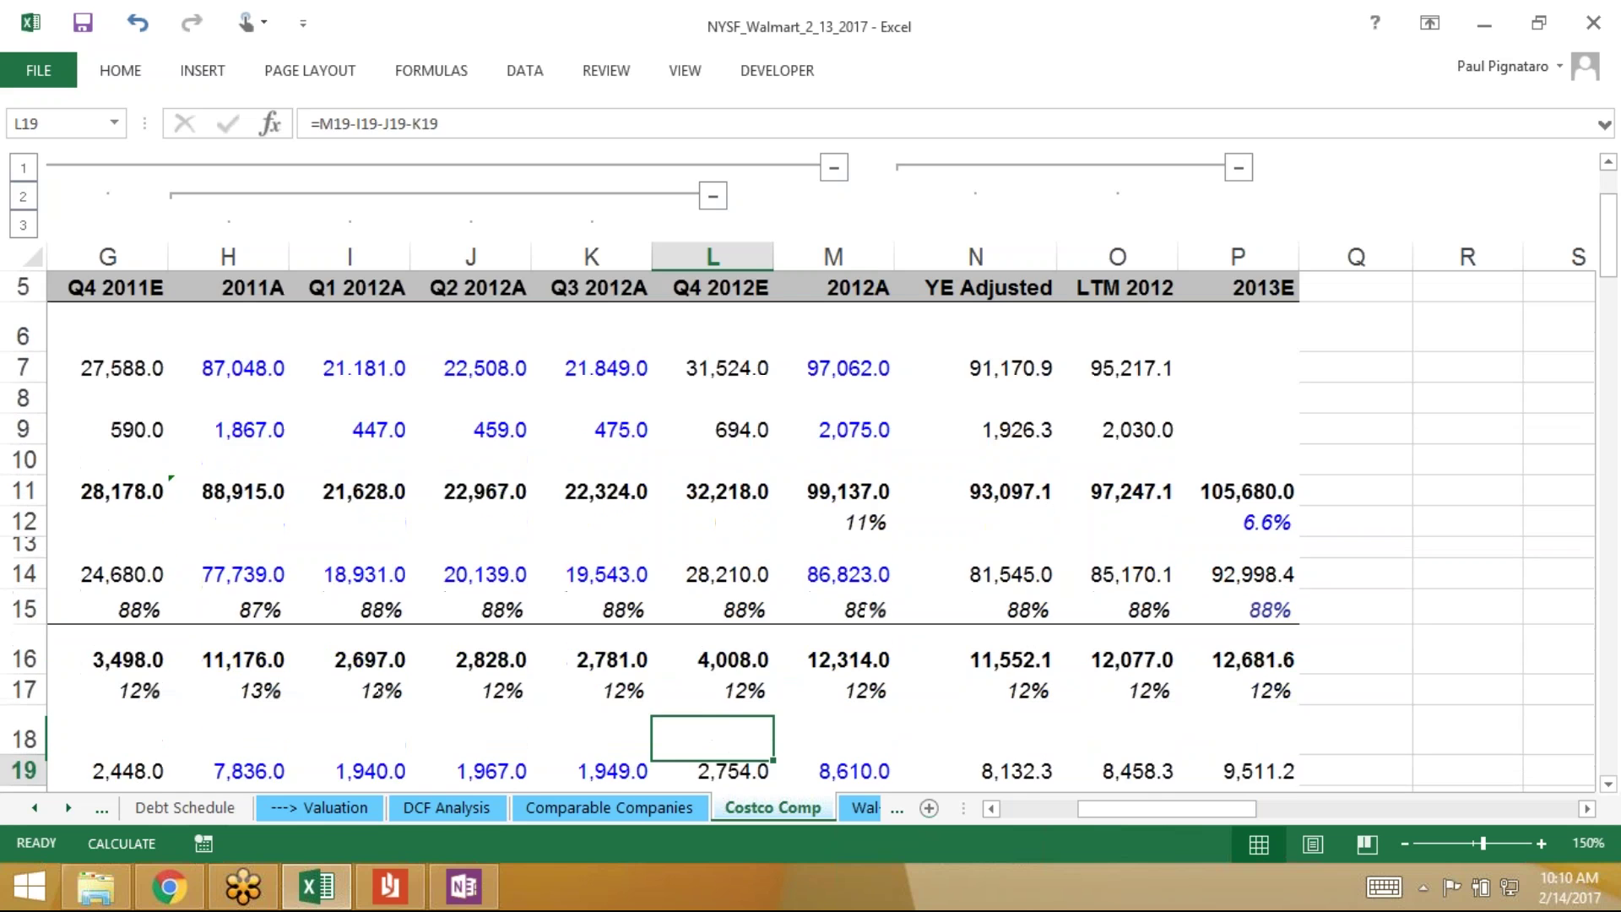
{"action": "key", "text": "Right"}
{"action": "key", "text": "Right"}
{"action": "key", "text": "Down"}
{"action": "key", "text": "Down"}
{"action": "key", "text": "Down"}
{"action": "key", "text": "Down"}
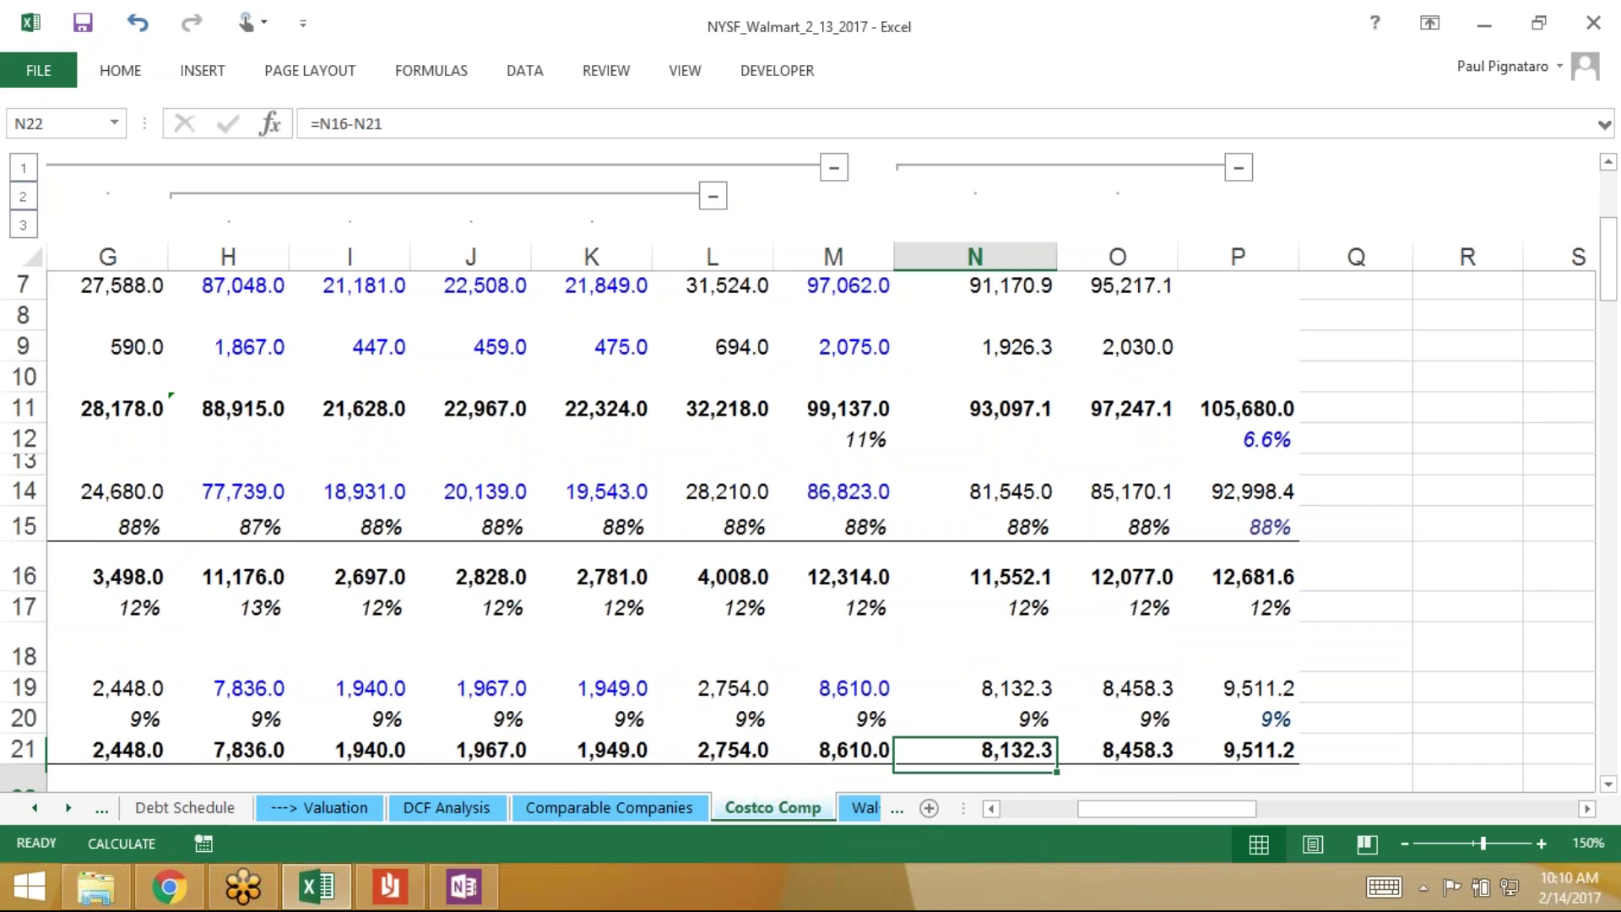
{"action": "key", "text": "Right"}
{"action": "key", "text": "Right"}
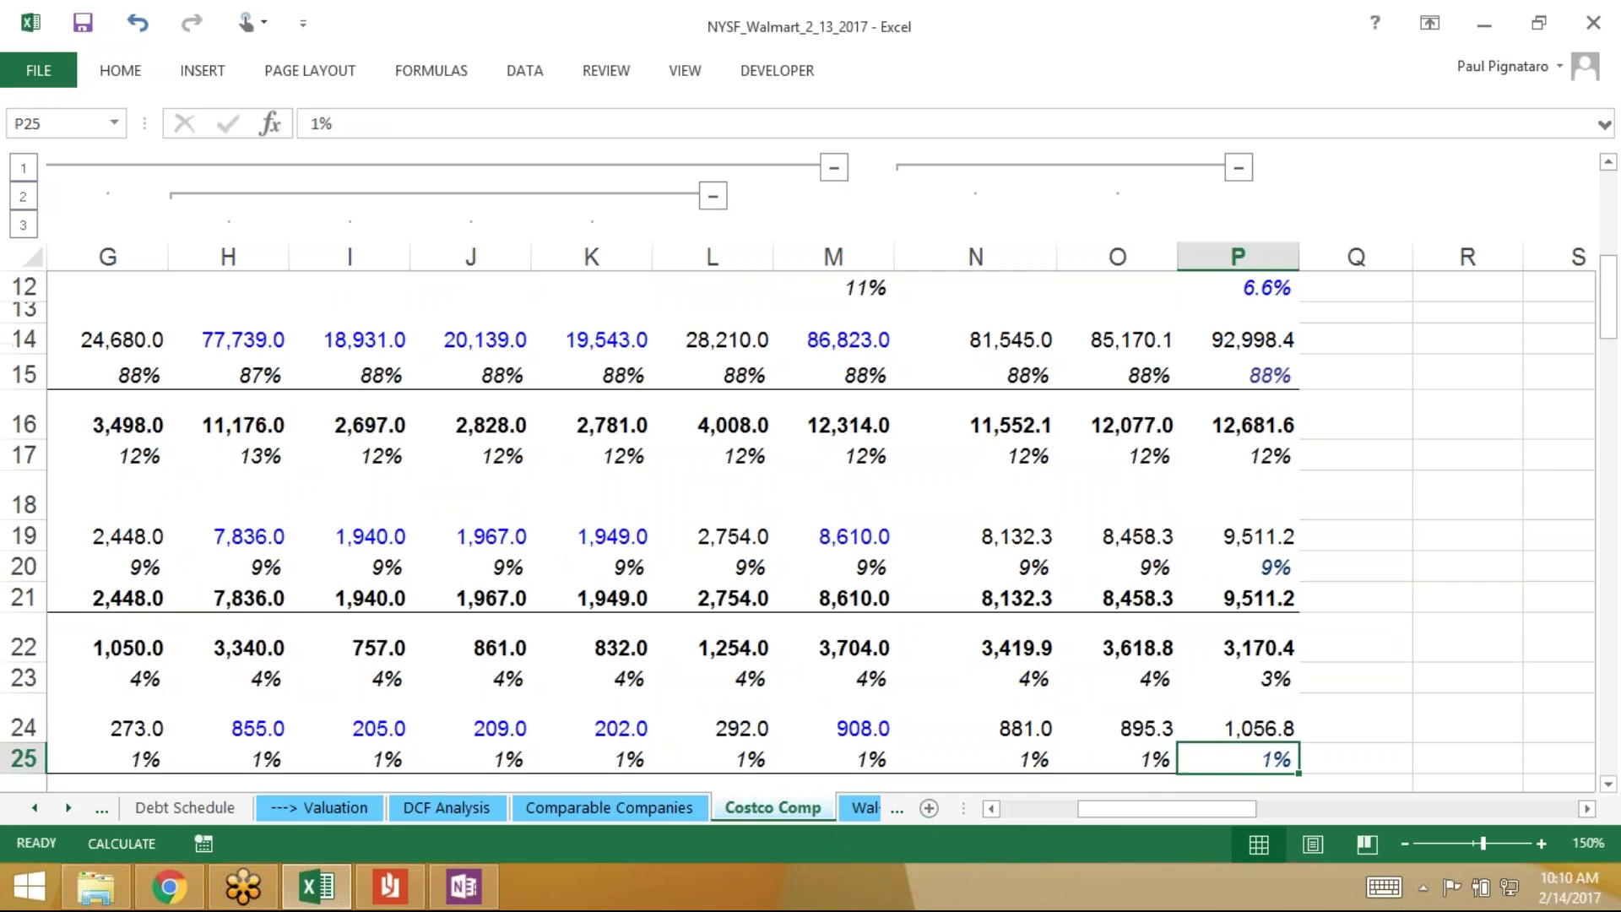
{"action": "key", "text": "Down"}
{"action": "key", "text": "Down"}
{"action": "key", "text": "Down"}
{"action": "scroll", "coordinate": [810, 506], "scroll_direction": "down", "scroll_amount": 1}
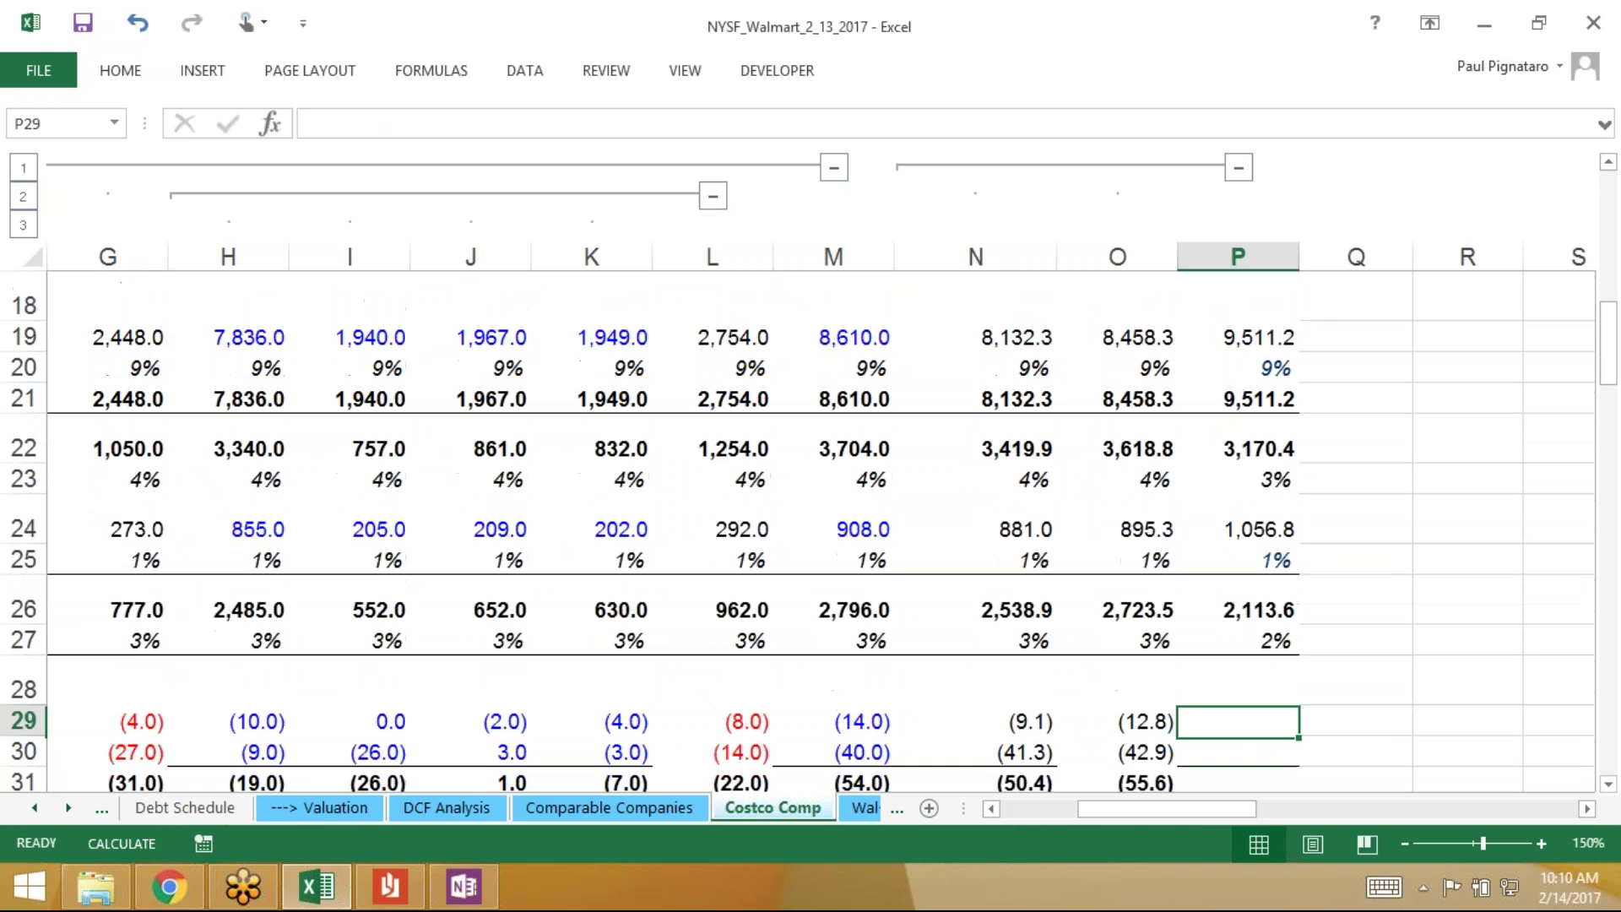
{"action": "key", "text": "Down"}
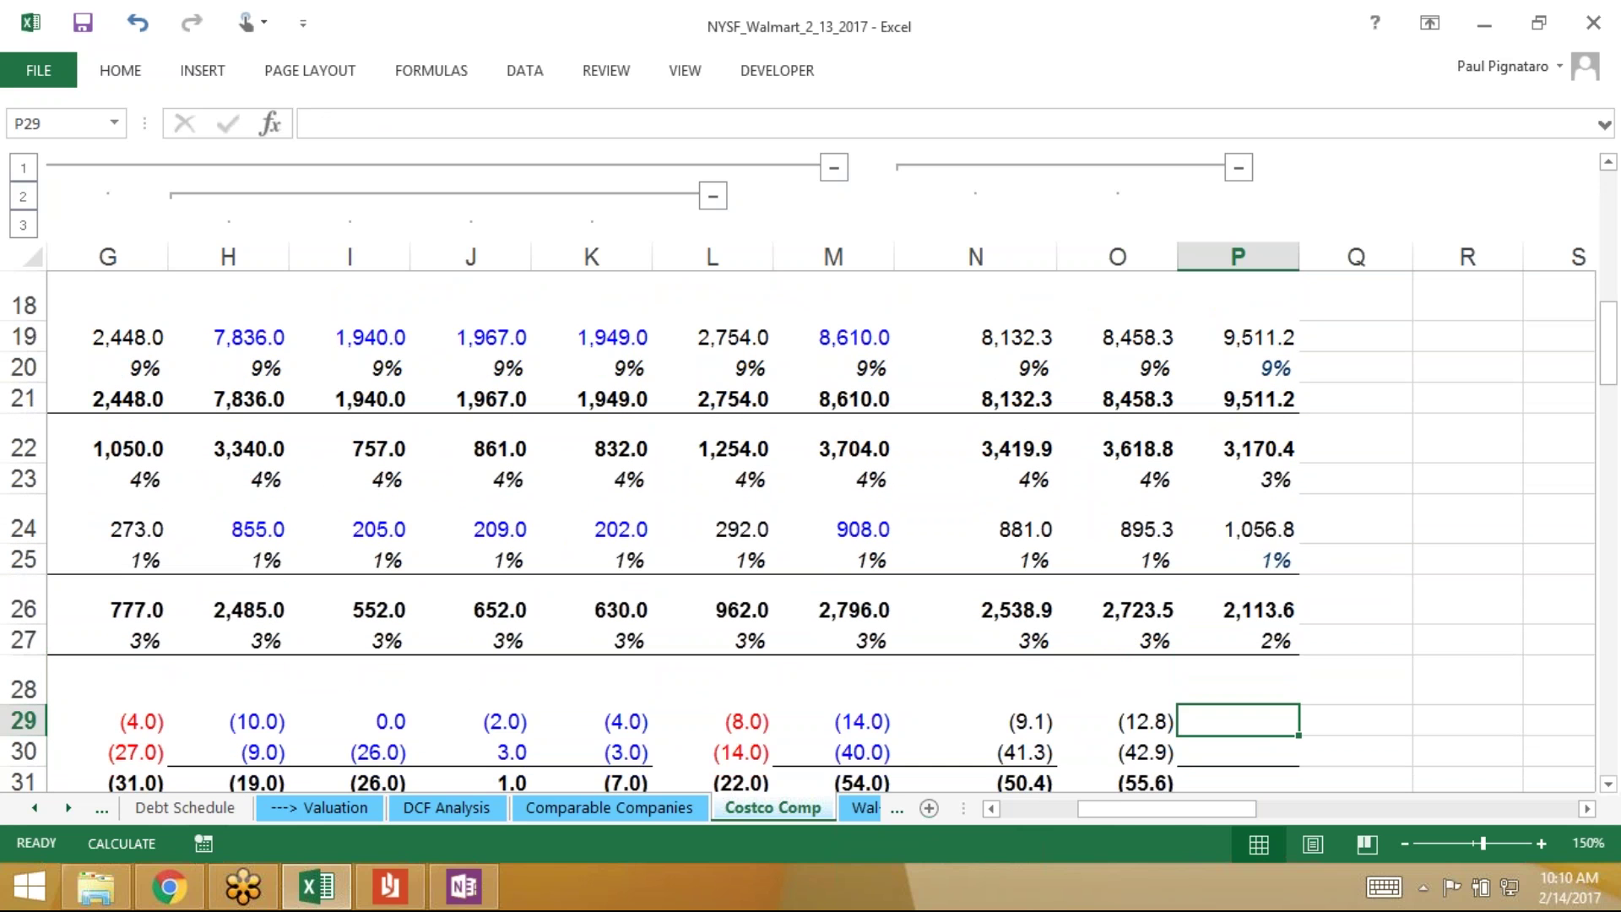
Examine the row 29 label and the historical figures for equity in earnings of unconsolidated affiliates across the columns up to P29
{"action": "key", "text": "Left"}
{"action": "key", "text": "Left"}
{"action": "key", "text": "Left"}
{"action": "key", "text": "Left"}
{"action": "key", "text": "Left"}
{"action": "key", "text": "Left"}
{"action": "key", "text": "Left"}
{"action": "key", "text": "Left"}
{"action": "key", "text": "Left"}
{"action": "key", "text": "Left"}
{"action": "key", "text": "Left"}
{"action": "key", "text": "Left"}
{"action": "key", "text": "Left"}
{"action": "key", "text": "Left"}
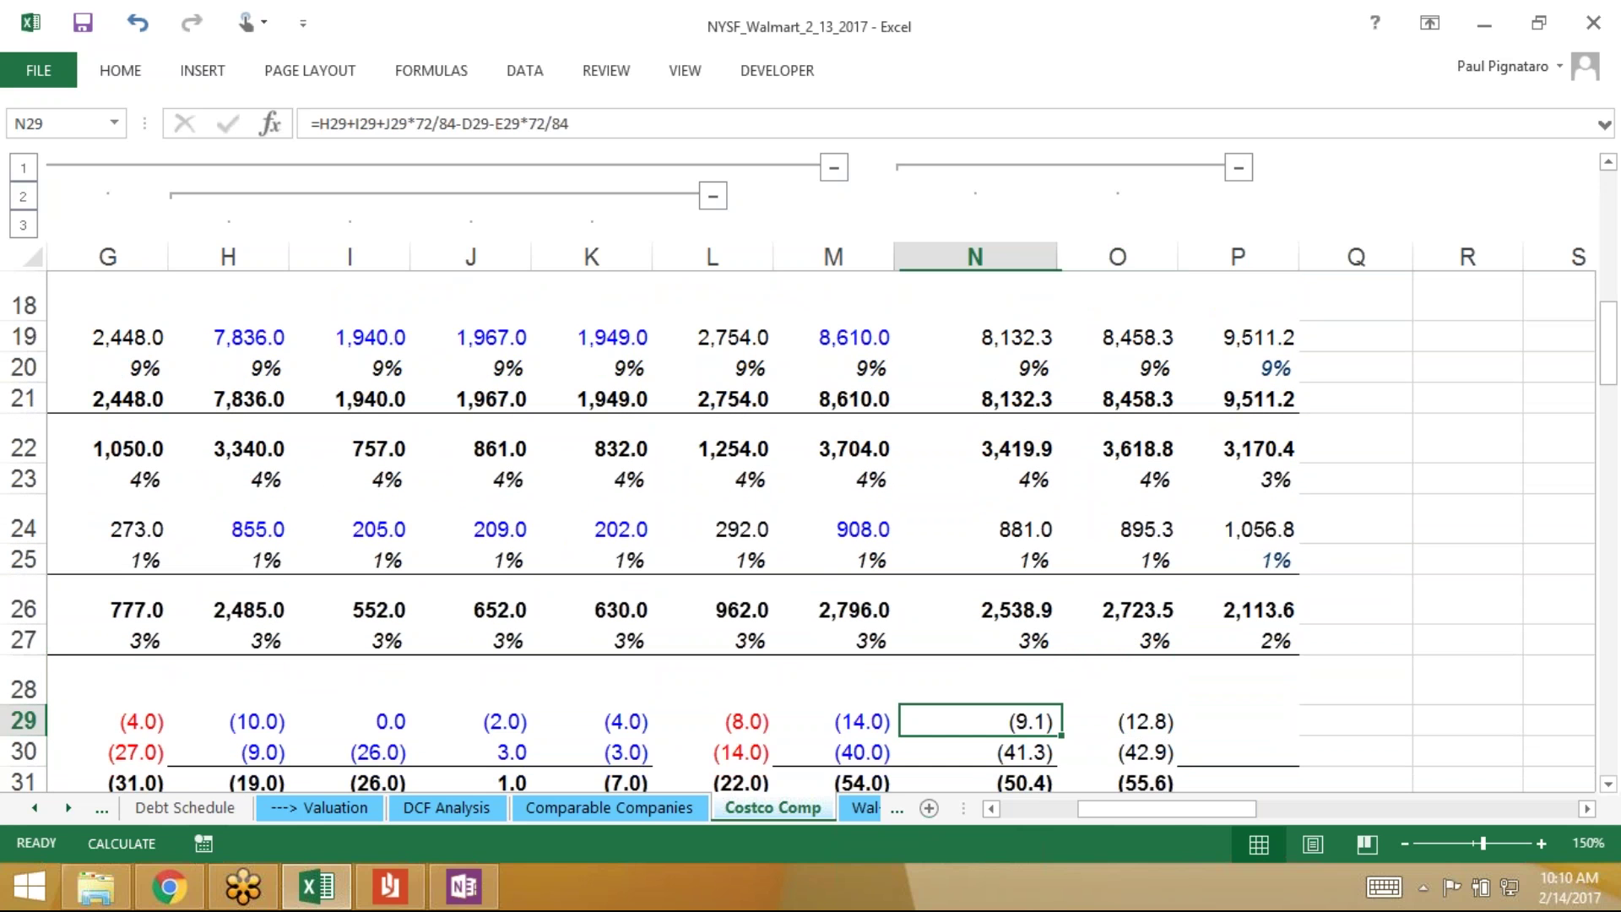
{"action": "key", "text": "Left"}
{"action": "key", "text": "Right"}
{"action": "key", "text": "Right"}
{"action": "key", "text": "Right"}
{"action": "key", "text": "Right"}
{"action": "key", "text": "Right"}
{"action": "key", "text": "Right"}
{"action": "key", "text": "Right"}
{"action": "key", "text": "Right"}
{"action": "key", "text": "Right"}
{"action": "key", "text": "Right"}
{"action": "key", "text": "Right"}
{"action": "key", "text": "Right"}
{"action": "key", "text": "Right"}
{"action": "key", "text": "Right"}
{"action": "key", "text": "Right"}
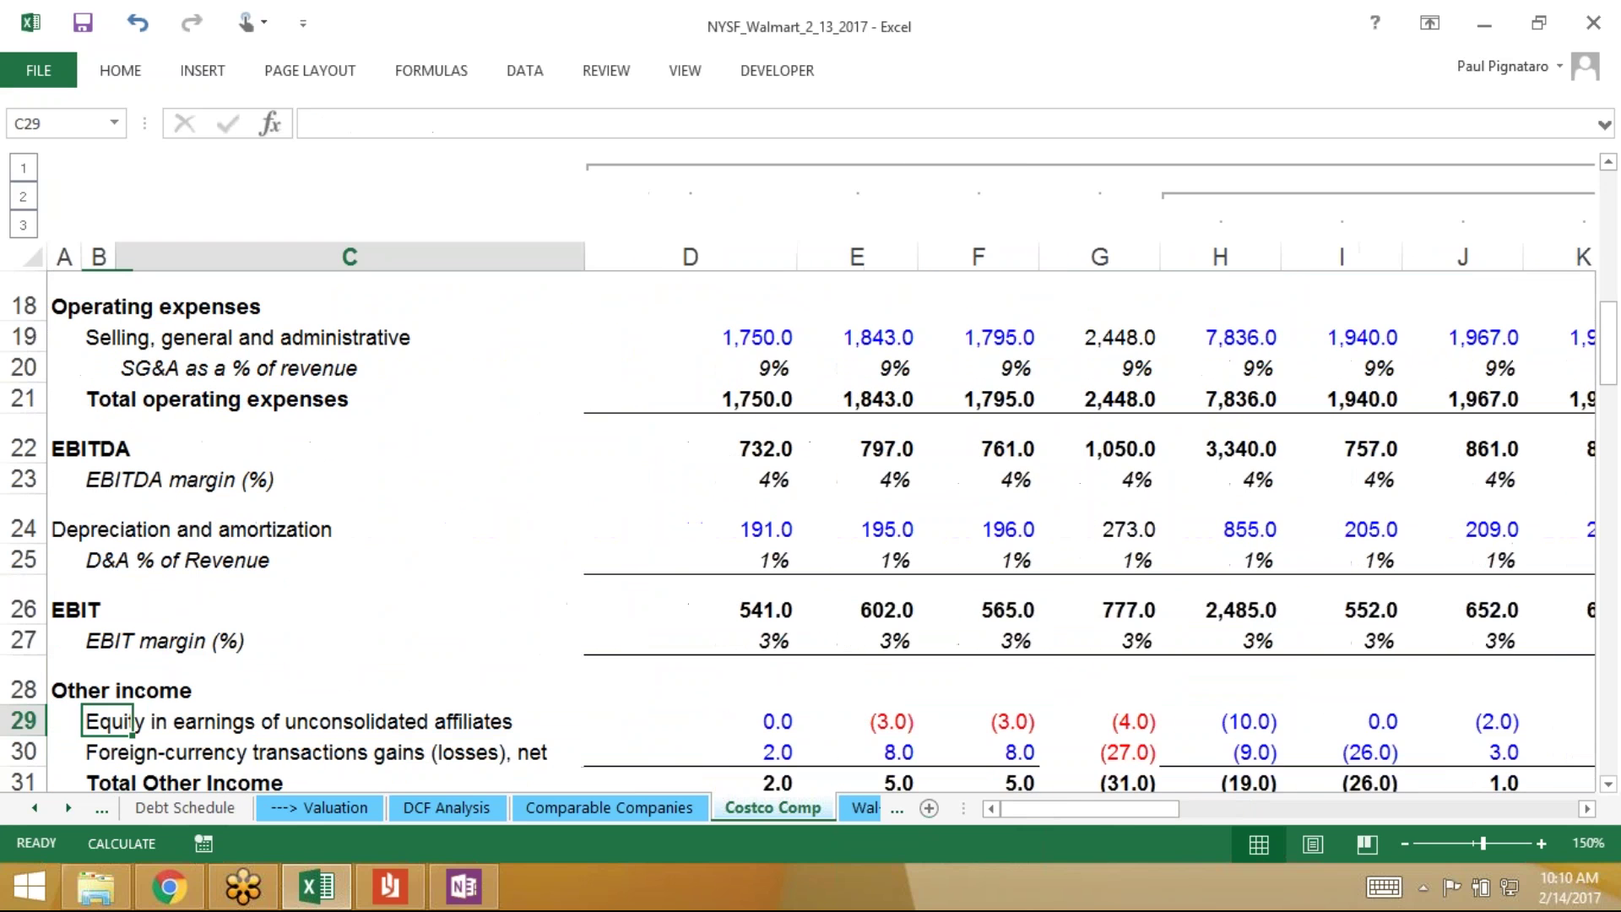
{"action": "key", "text": "Right"}
{"action": "key", "text": "Right"}
{"action": "key", "text": "Right"}
{"action": "key", "text": "Left"}
{"action": "key", "text": "Left"}
{"action": "key", "text": "Left"}
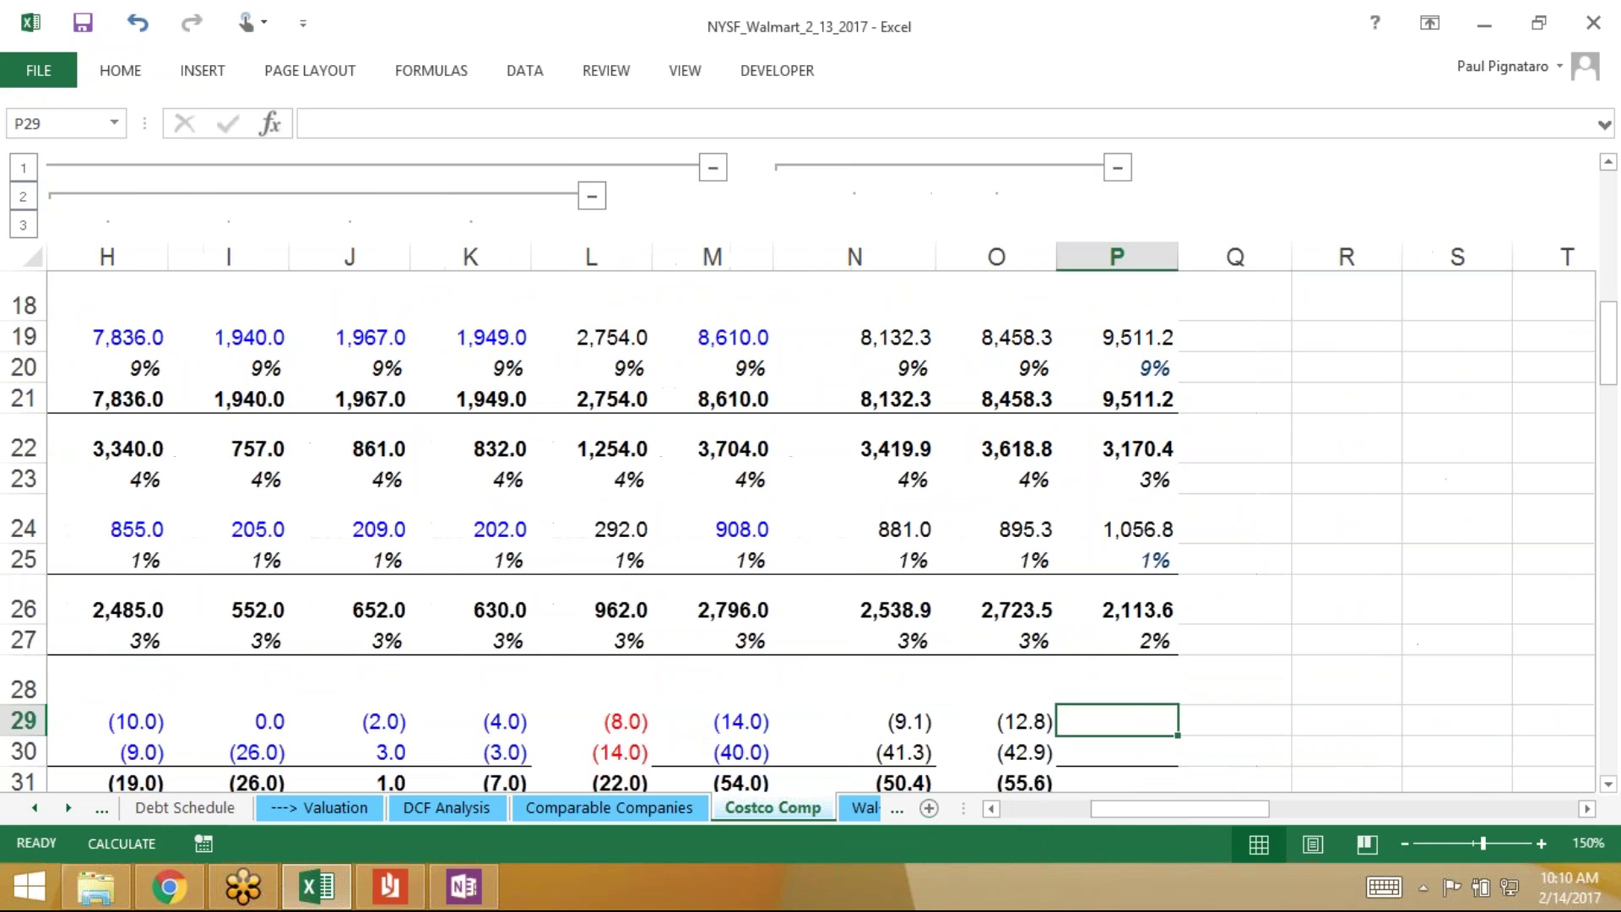
Project 2013E equity in earnings of unconsolidated affiliates in P29 by linking it to 2012A with =M29
{"action": "type", "text": "="}
{"action": "key", "text": "Left"}
{"action": "key", "text": "Left"}
{"action": "key", "text": "Left"}
{"action": "key", "text": "Left"}
{"action": "key", "text": "Right"}
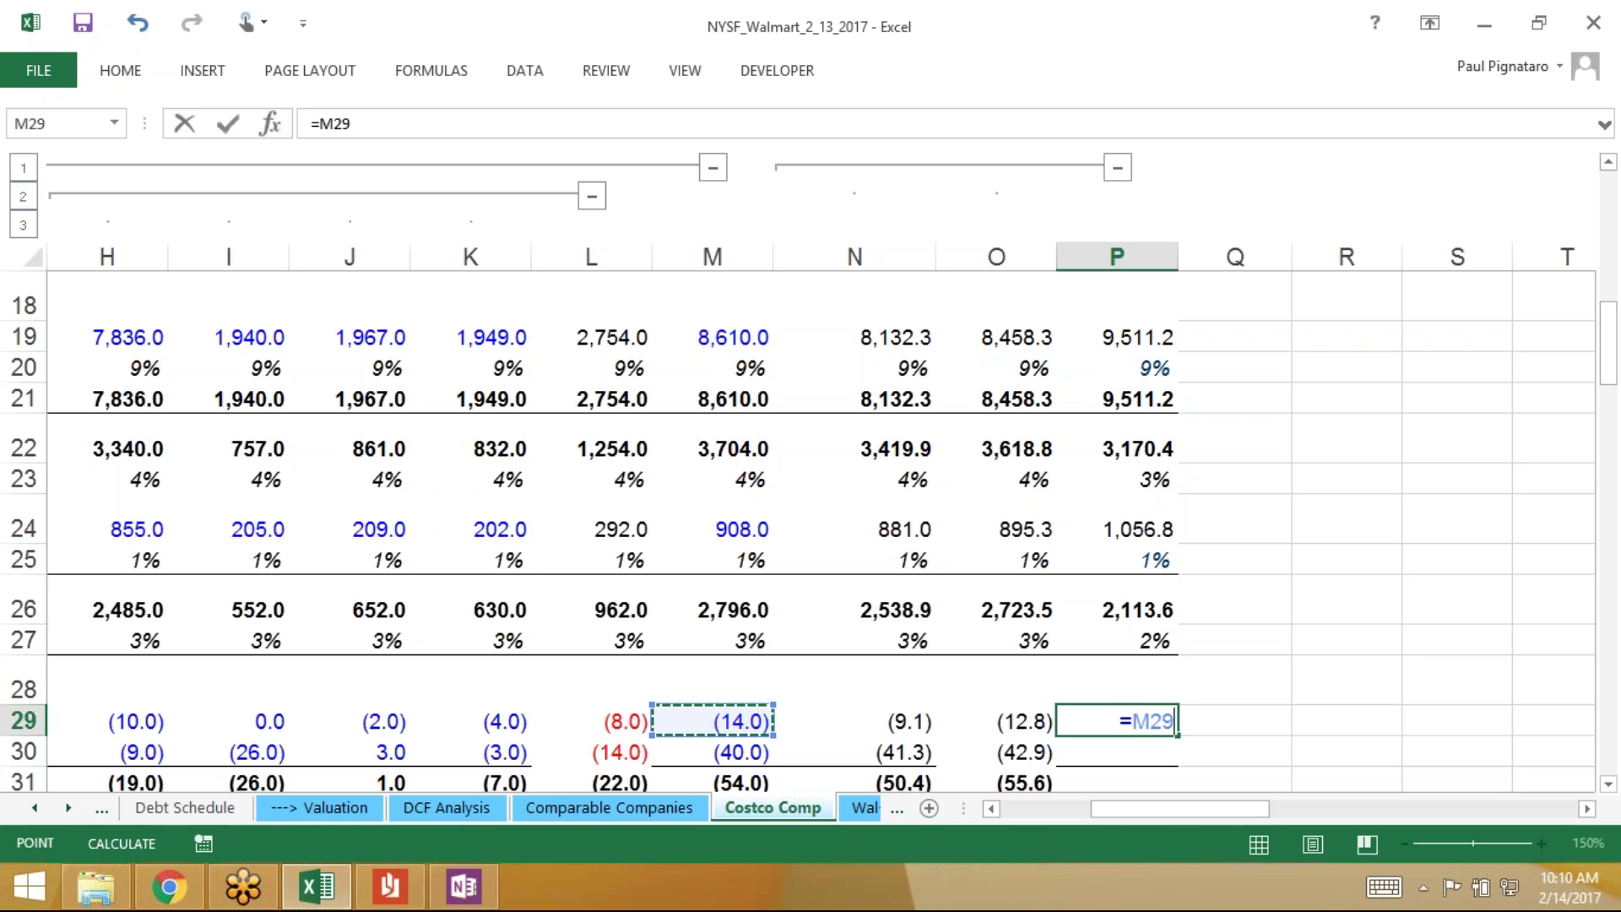
{"action": "key", "text": "ctrl+Return"}
{"action": "key", "text": "Down"}
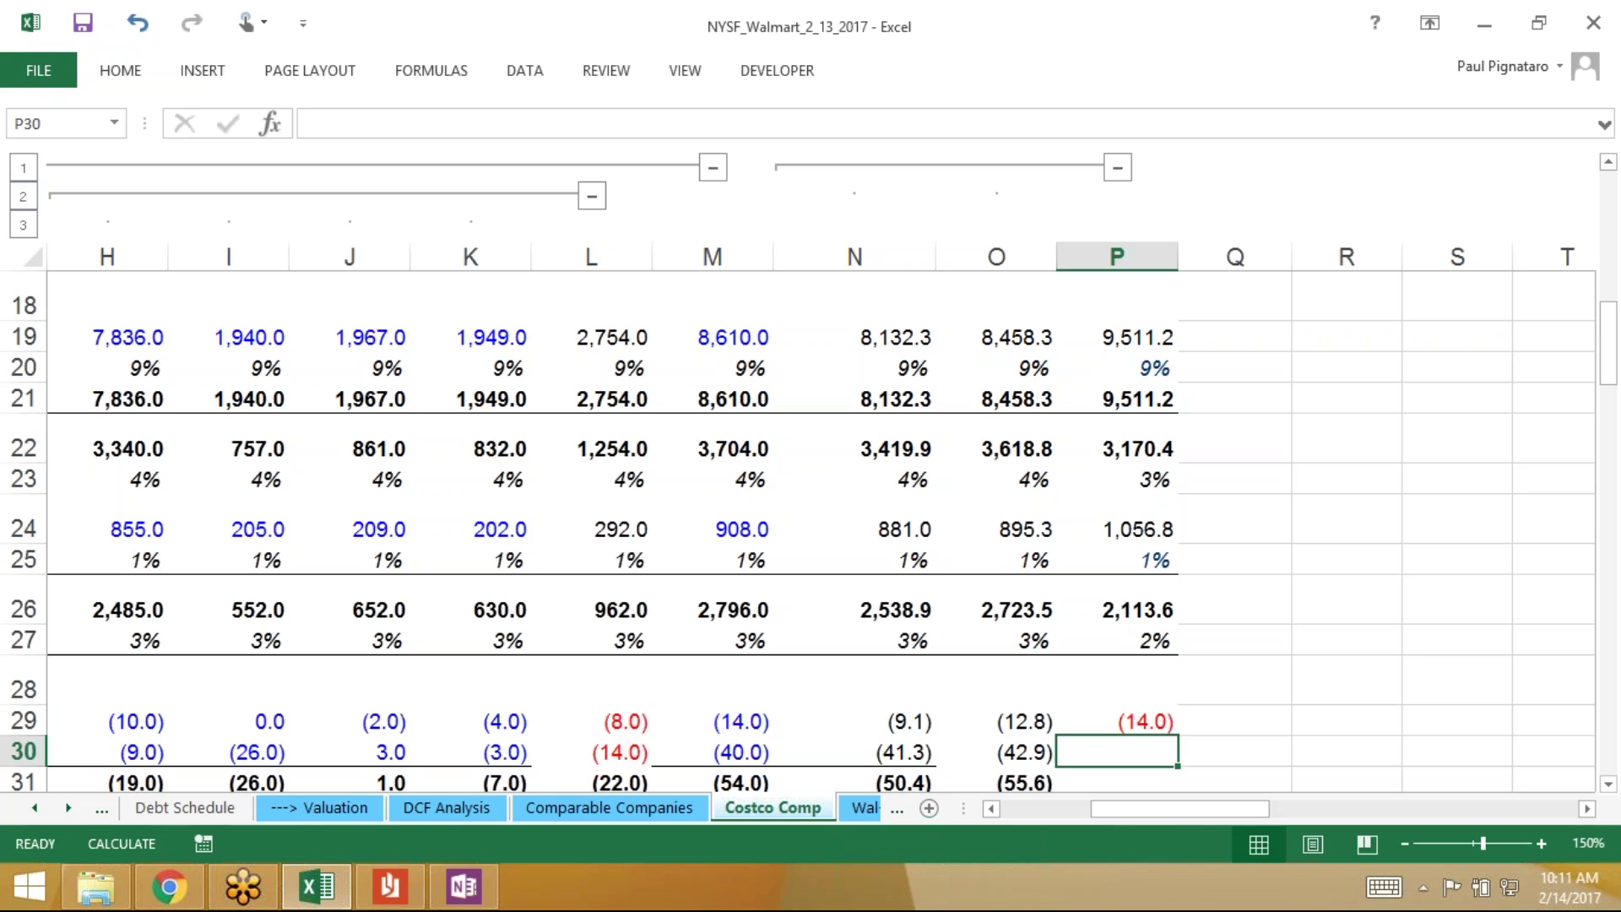
Project 2013E foreign-currency transaction gains (losses) in P30 by linking it to 2012A with =M30
{"action": "type", "text": "="}
{"action": "key", "text": "Left"}
{"action": "key", "text": "Left"}
{"action": "key", "text": "Left"}
{"action": "key", "text": "Return"}
Check the total other income sum in O31 and extend it into P31 for 2013E
{"action": "key", "text": "Left"}
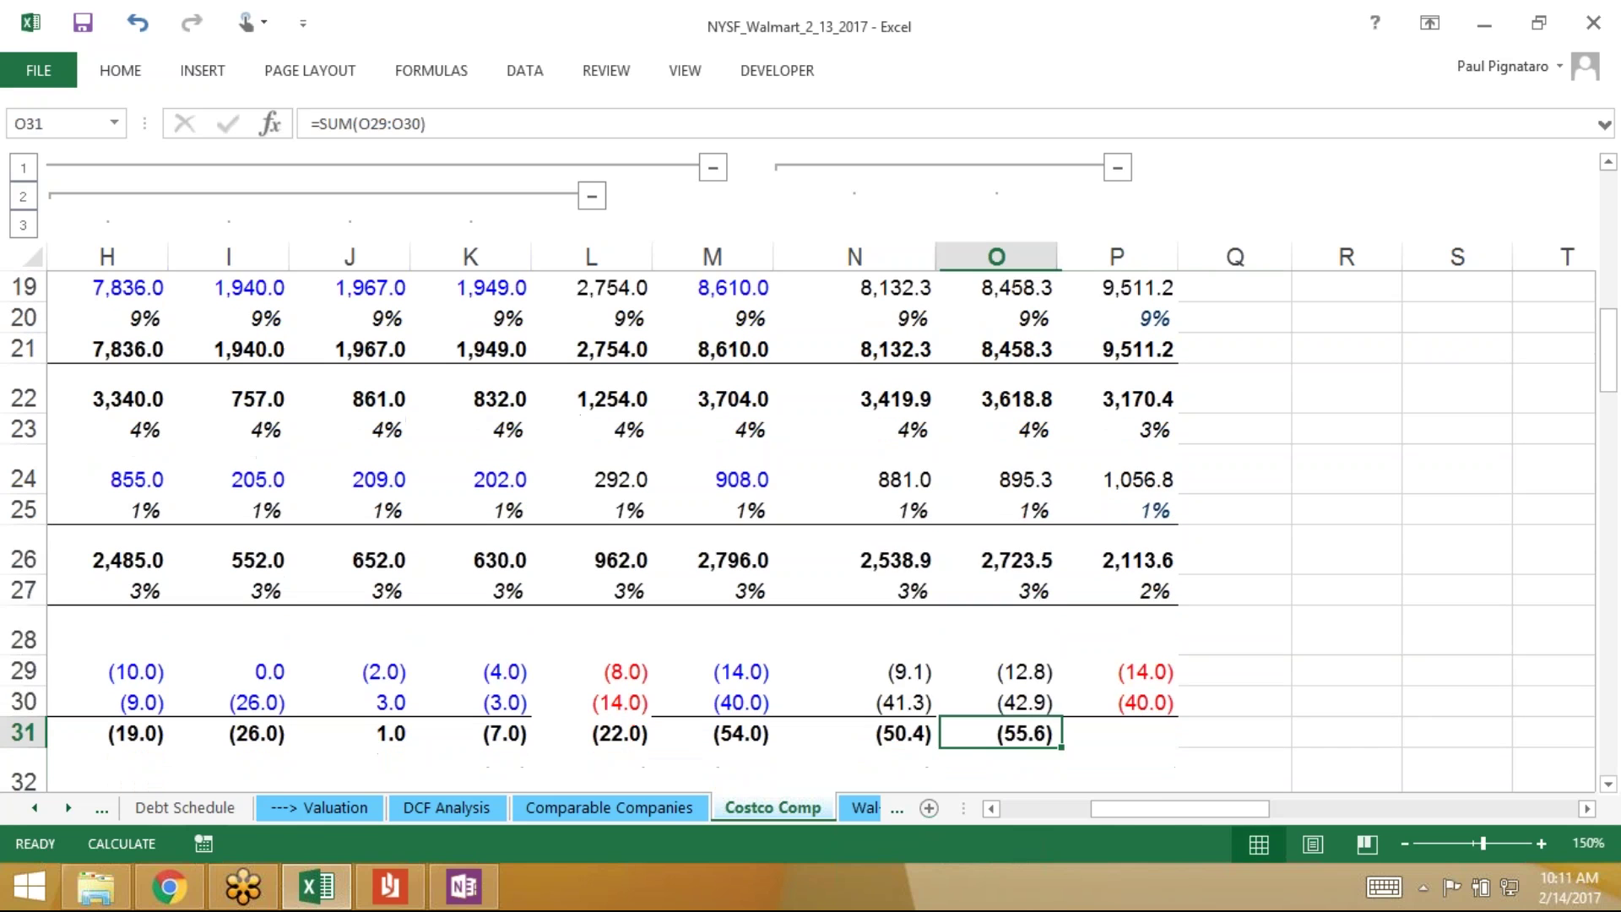
{"action": "key", "text": "F2"}
{"action": "key", "text": "Escape"}
{"action": "key", "text": "Down"}
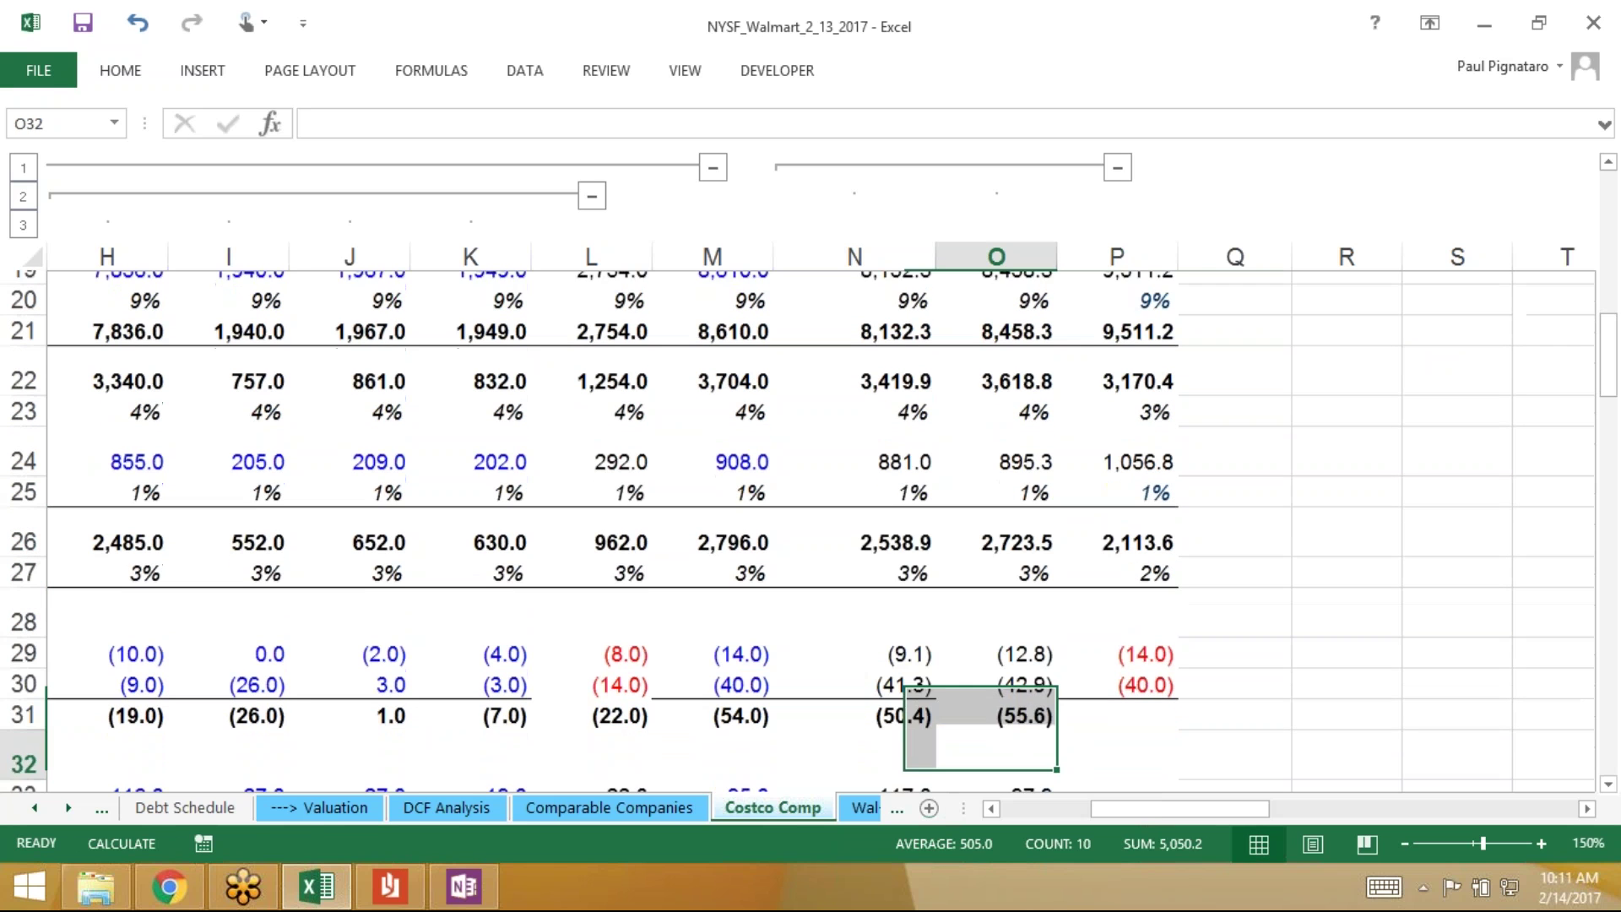
{"action": "key", "text": "Up"}
{"action": "key", "text": "shift+Right"}
{"action": "key", "text": "ctrl+r"}
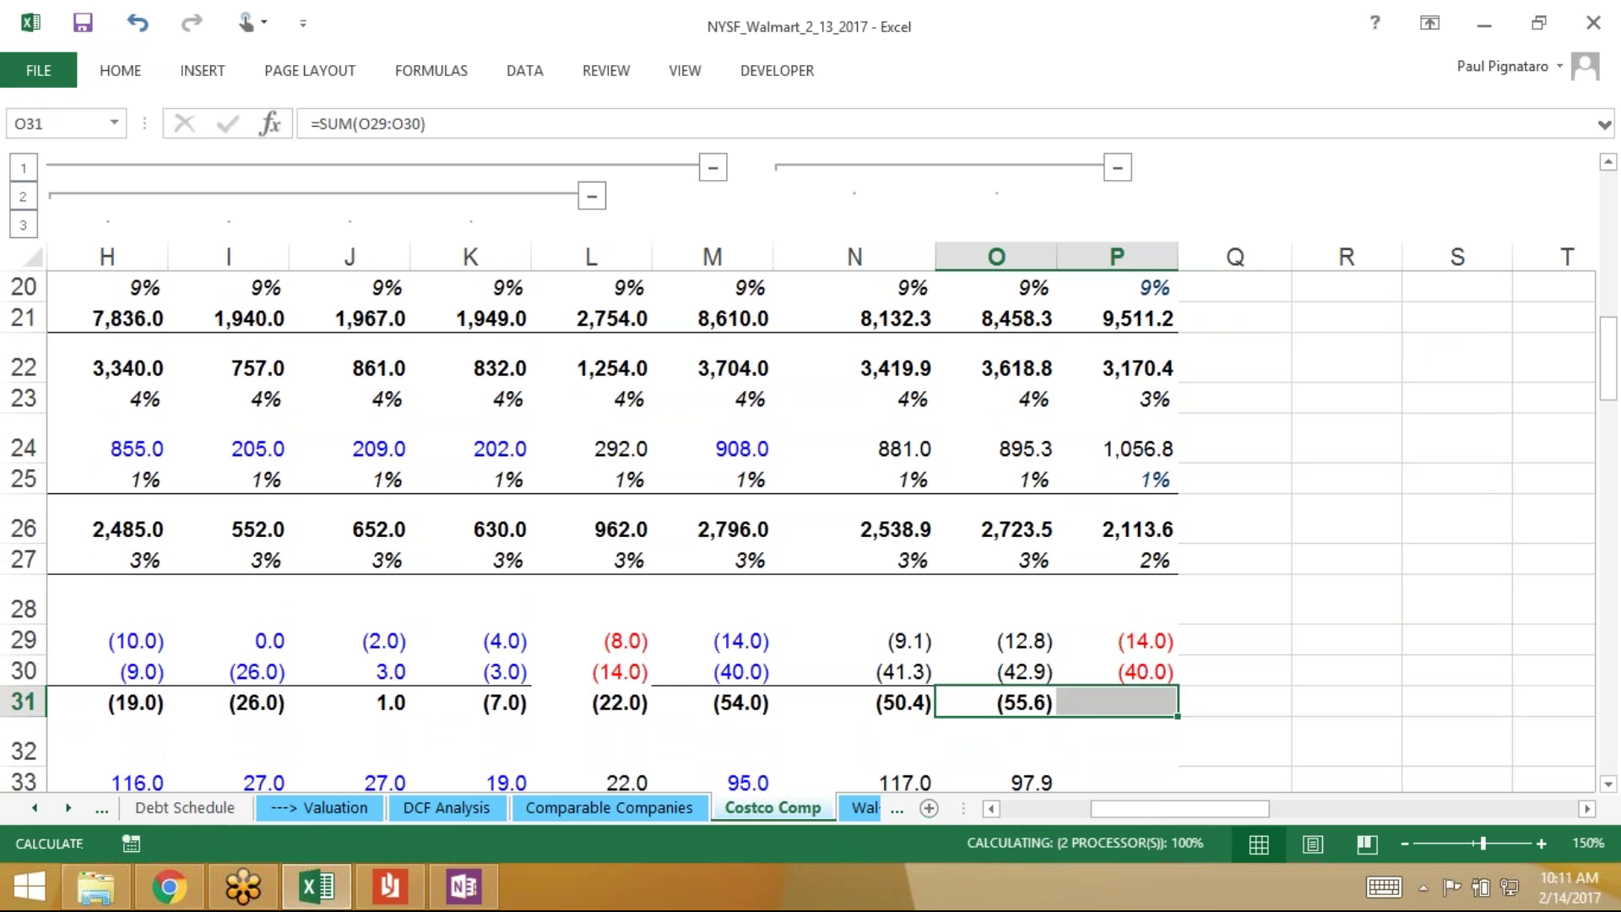
Enter the formula =L33 in the 2013E cell P33
{"action": "key", "text": "Down"}
{"action": "key", "text": "Down"}
{"action": "key", "text": "Down"}
{"action": "key", "text": "Down"}
{"action": "key", "text": "Up"}
{"action": "key", "text": "Up"}
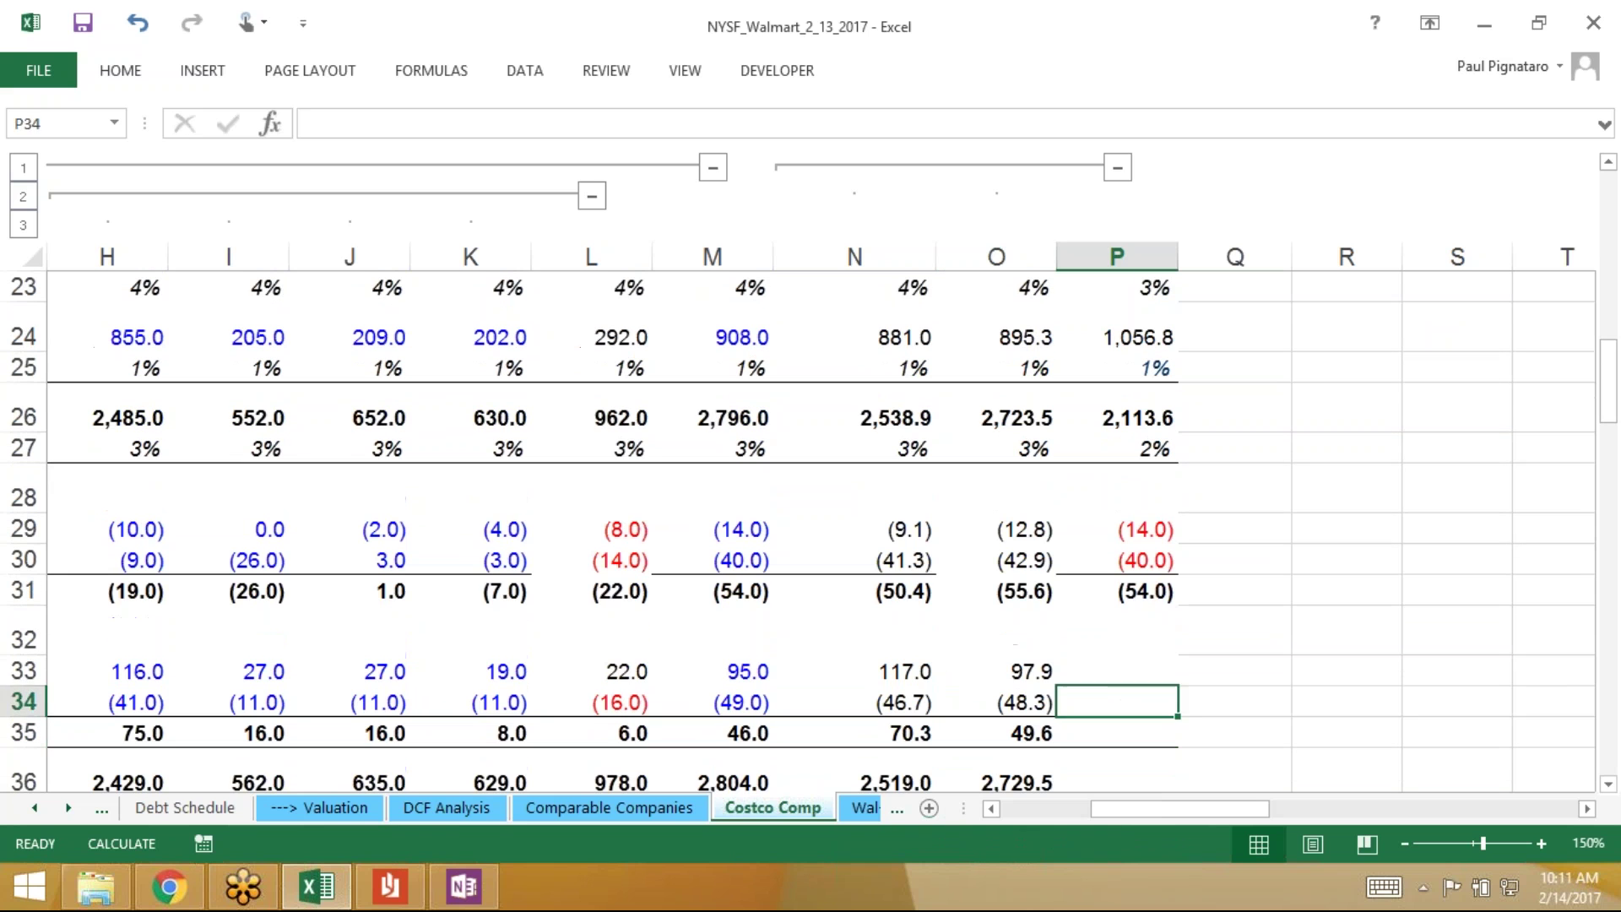
{"action": "type", "text": "="}
{"action": "key", "text": "Left"}
{"action": "key", "text": "Left"}
{"action": "key", "text": "Left"}
{"action": "key", "text": "Left"}
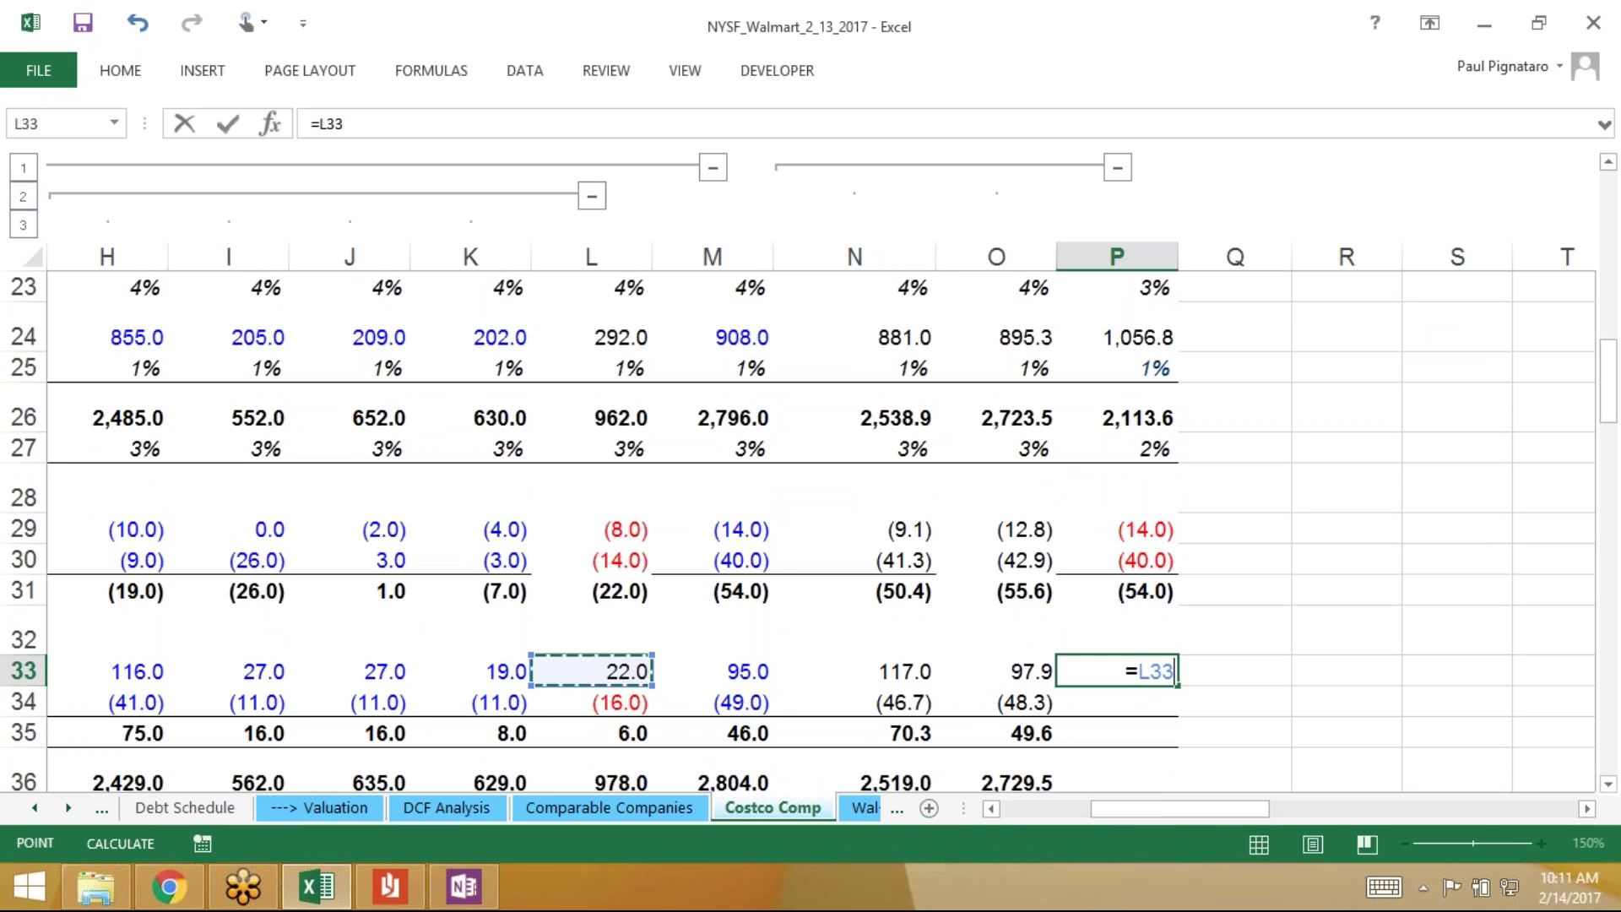
{"action": "key", "text": "Return"}
Enter the formula =L34 in the 2013E cell P34
{"action": "type", "text": "="}
{"action": "key", "text": "Left"}
{"action": "key", "text": "Left"}
{"action": "key", "text": "Left"}
{"action": "key", "text": "Left"}
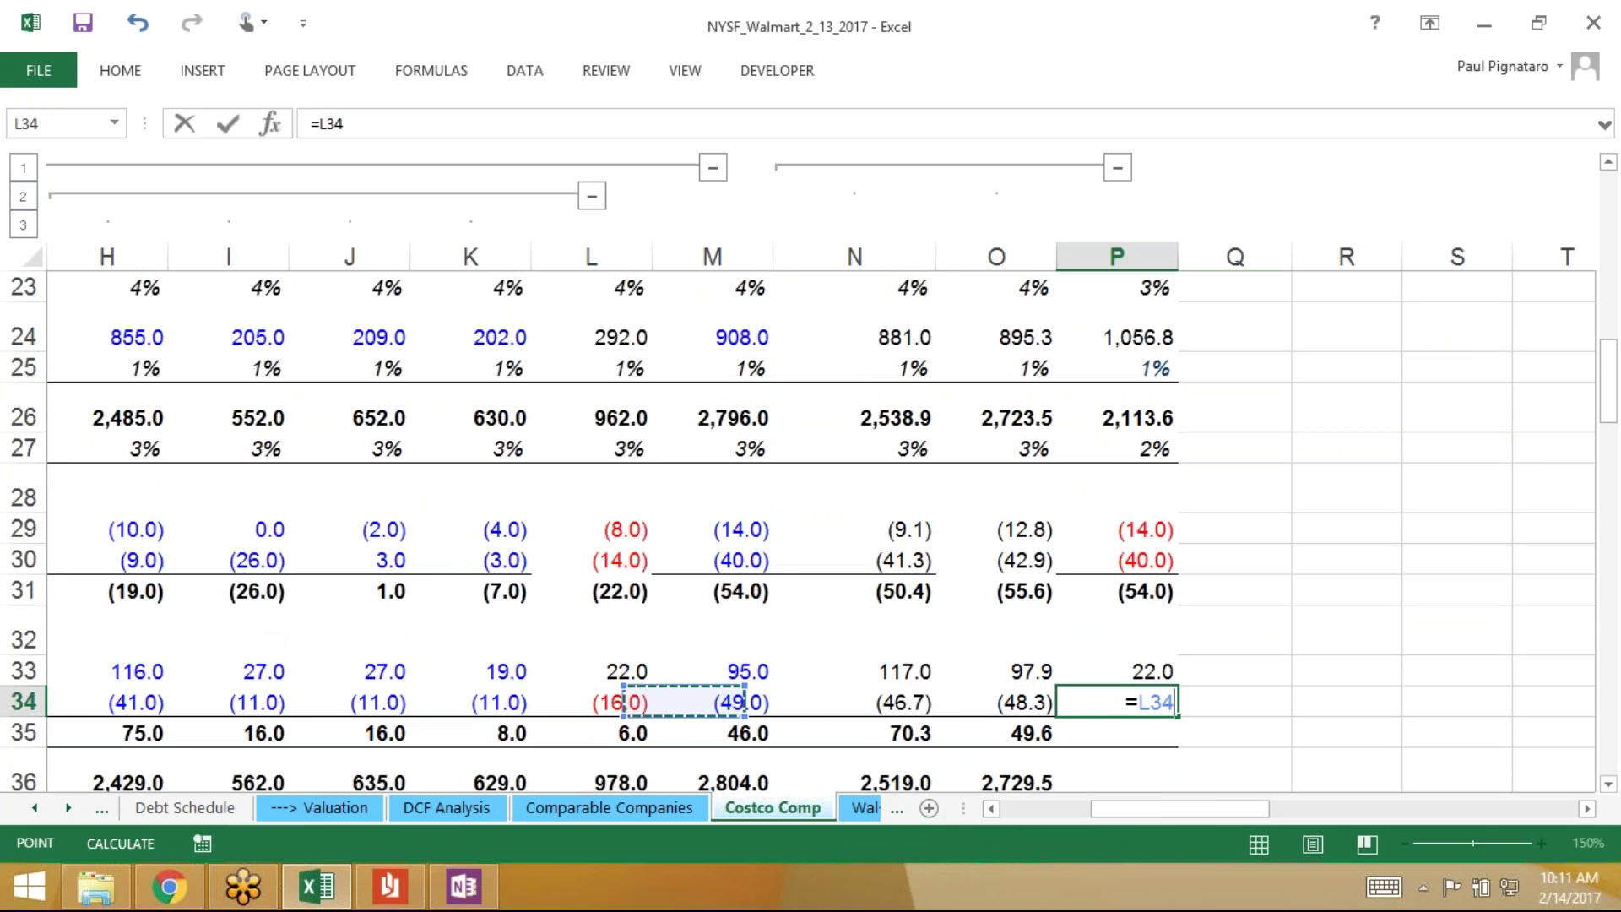
{"action": "key", "text": "Return"}
Extend the row 35 subtotal, row 36 result and row 37 margin formulas from column O into column P
{"action": "key", "text": "Left"}
{"action": "key", "text": "shift+Right"}
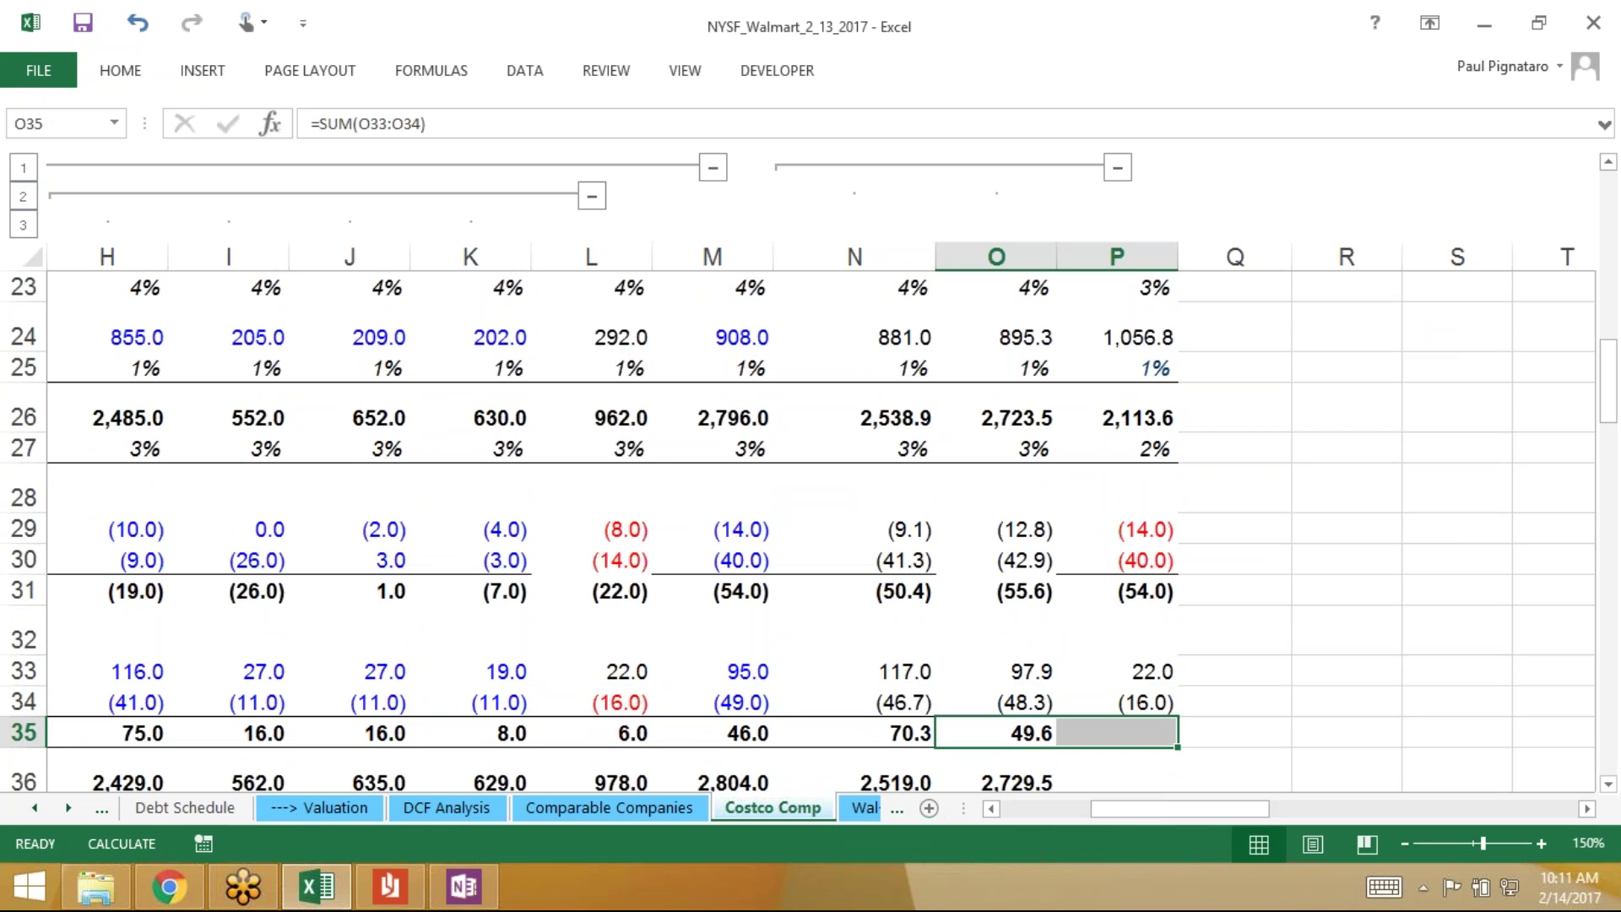
{"action": "key", "text": "ctrl+r"}
{"action": "key", "text": "Down"}
{"action": "key", "text": "Down"}
{"action": "key", "text": "Up"}
{"action": "key", "text": "shift+Right"}
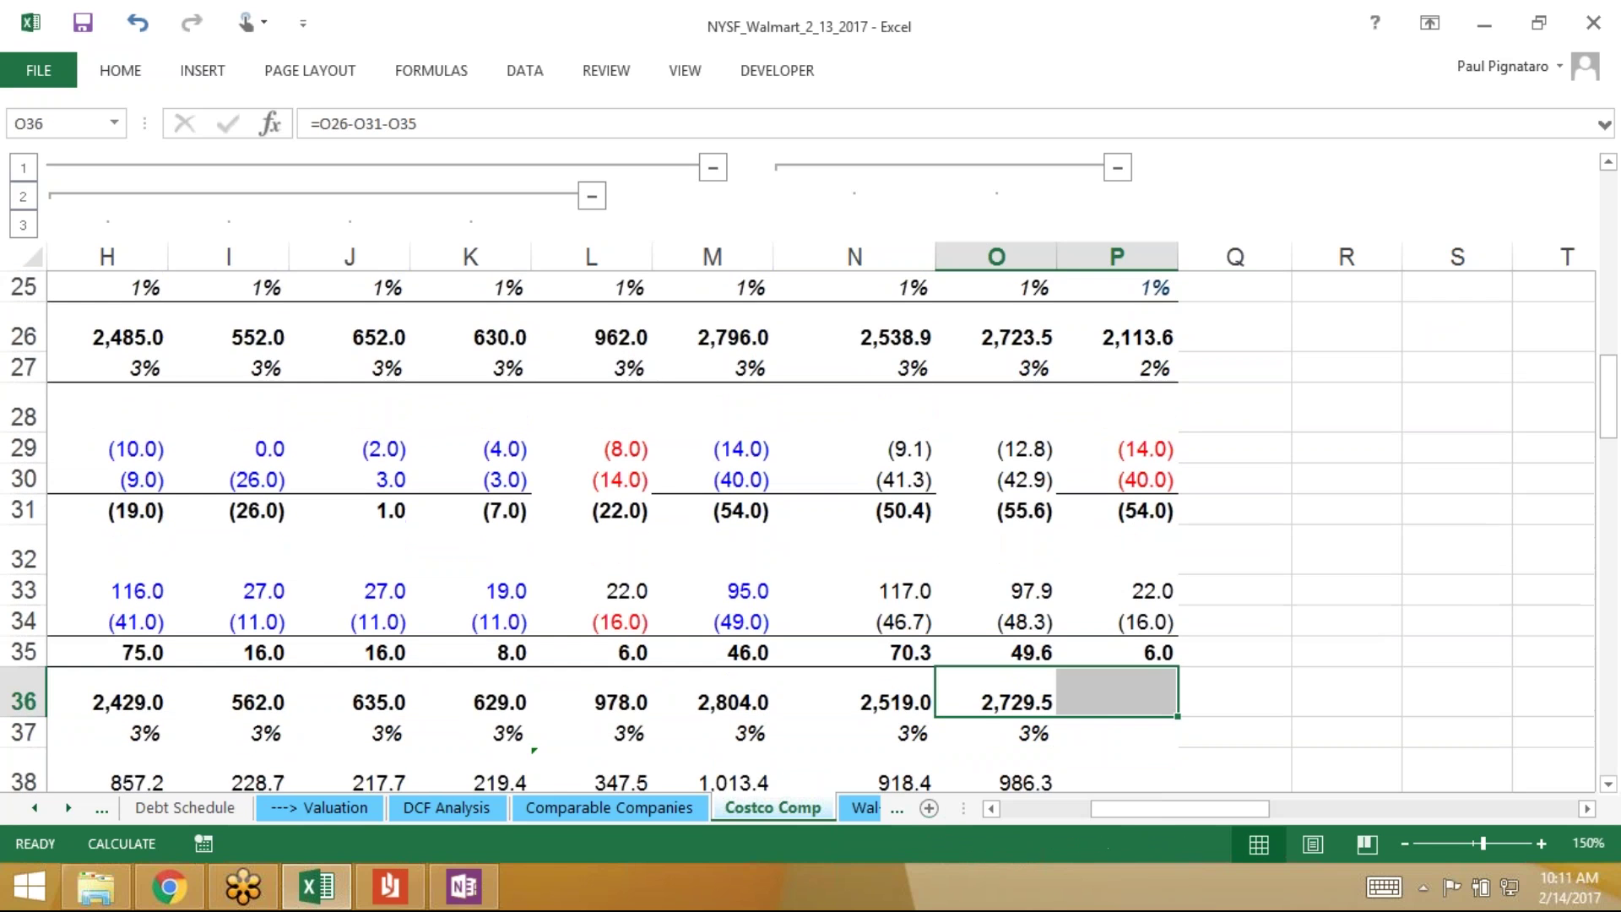
{"action": "key", "text": "ctrl+r"}
{"action": "key", "text": "Down"}
{"action": "key", "text": "shift+Right"}
{"action": "key", "text": "ctrl+r"}
Set the 2013E percentage assumption in P39 to 36%
{"action": "key", "text": "Down"}
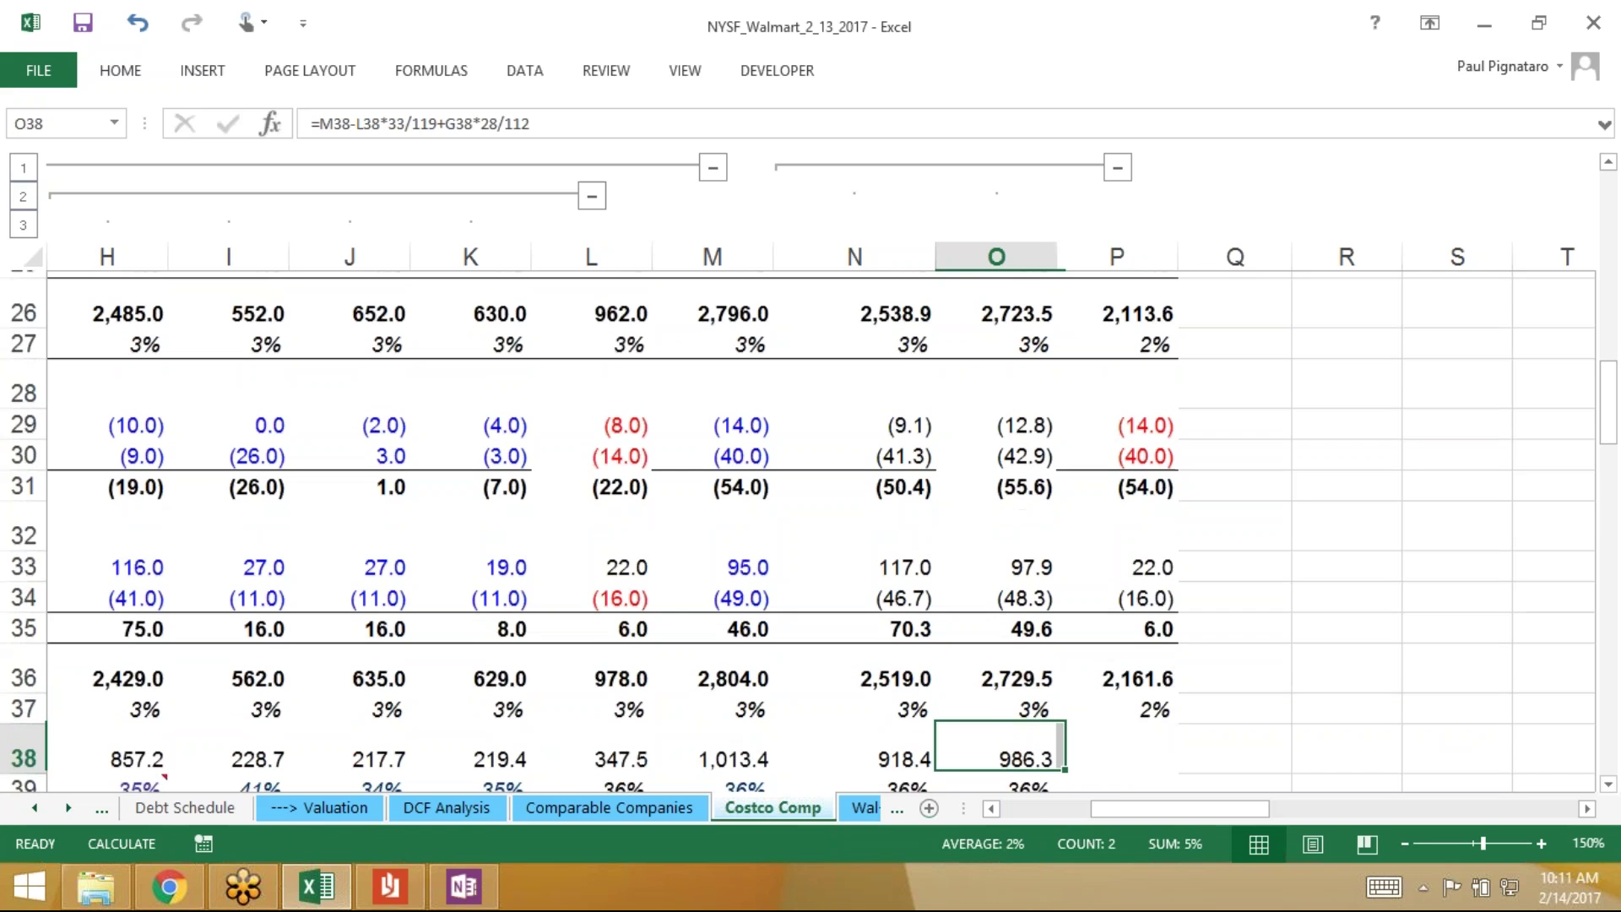
{"action": "key", "text": "Down"}
{"action": "key", "text": "Right"}
{"action": "type", "text": "="}
{"action": "key", "text": "Left"}
{"action": "key", "text": "Left"}
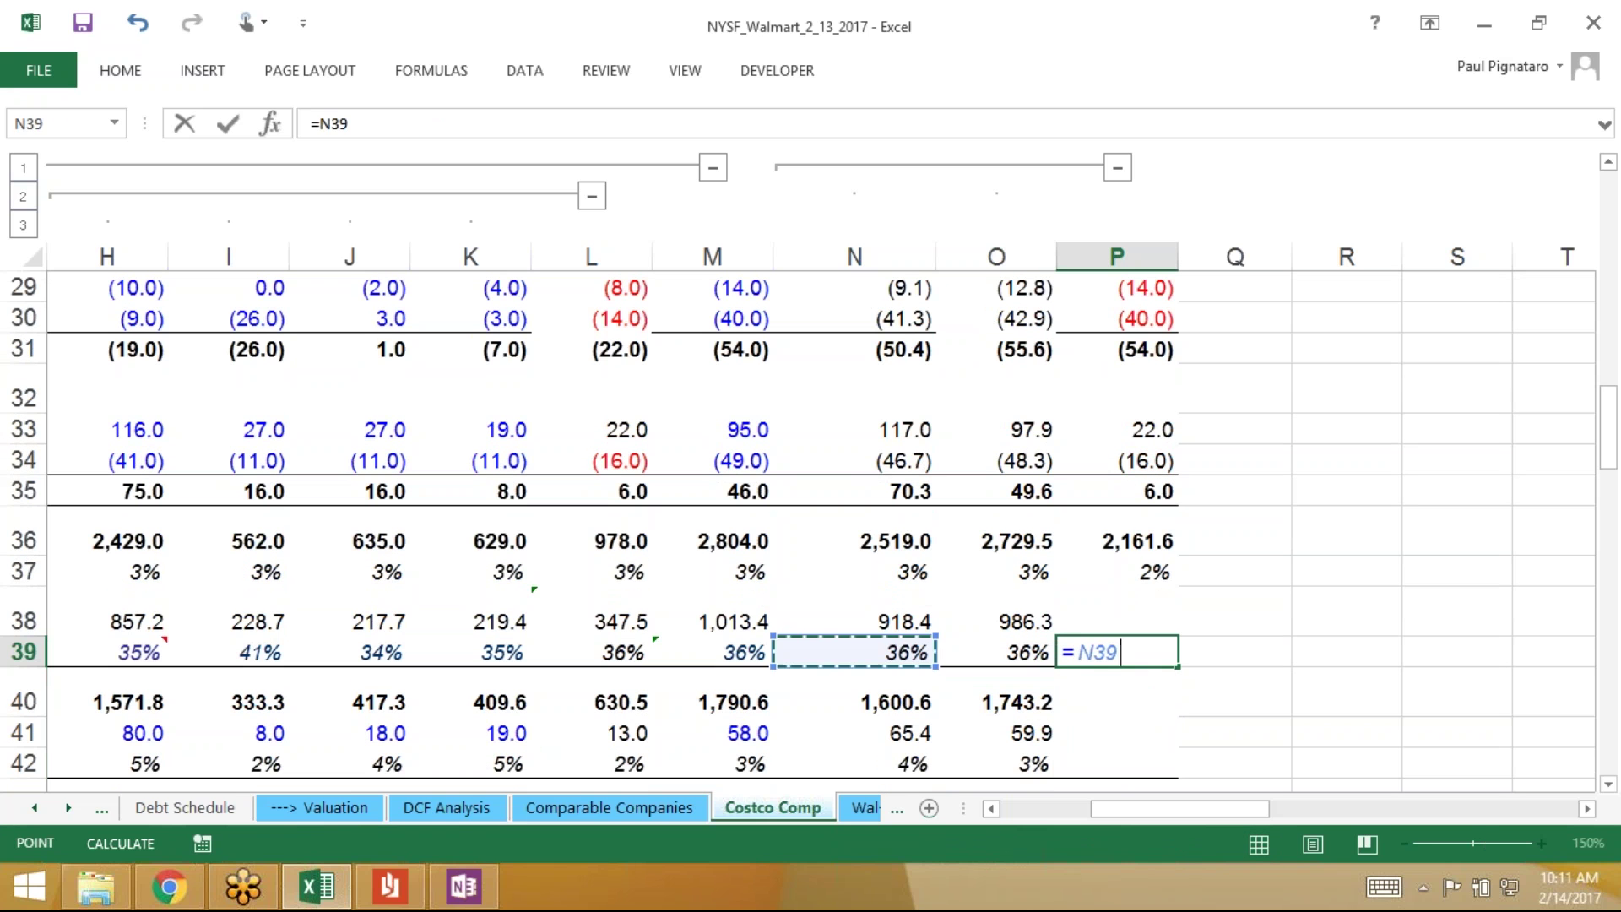
{"action": "key", "text": "Right"}
{"action": "key", "text": "Escape"}
{"action": "type", "text": "36"}
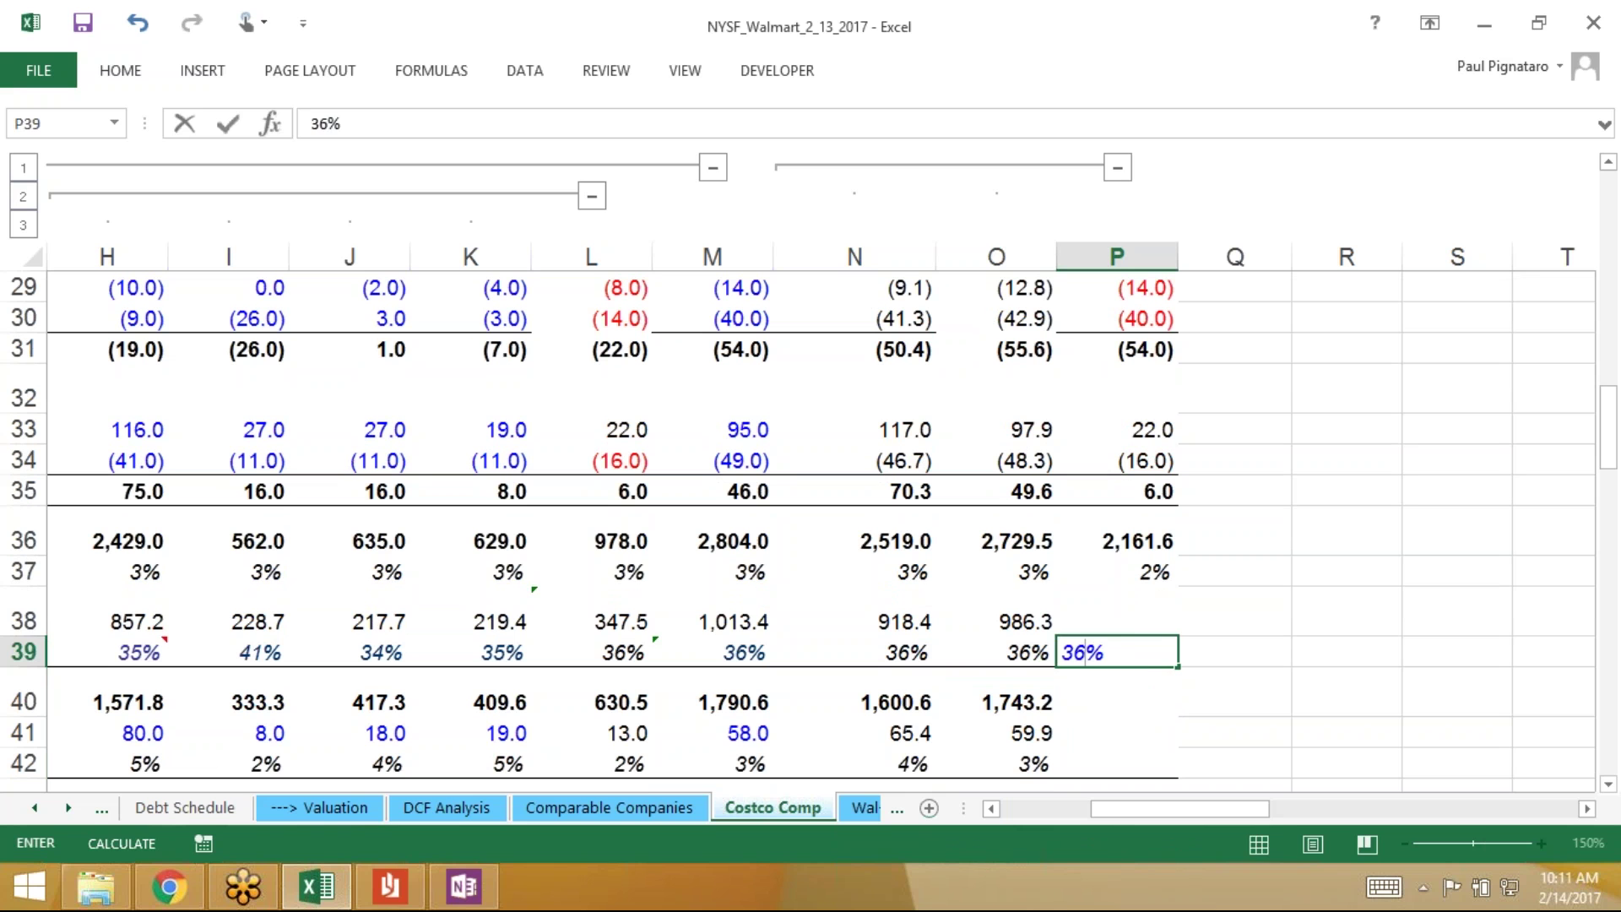
{"action": "key", "text": "Return"}
Calculate the 2013E amount in P38 by multiplying P36 by the 36% rate, using =P36*P39
{"action": "key", "text": "Up"}
{"action": "type", "text": "="}
{"action": "key", "text": "Up"}
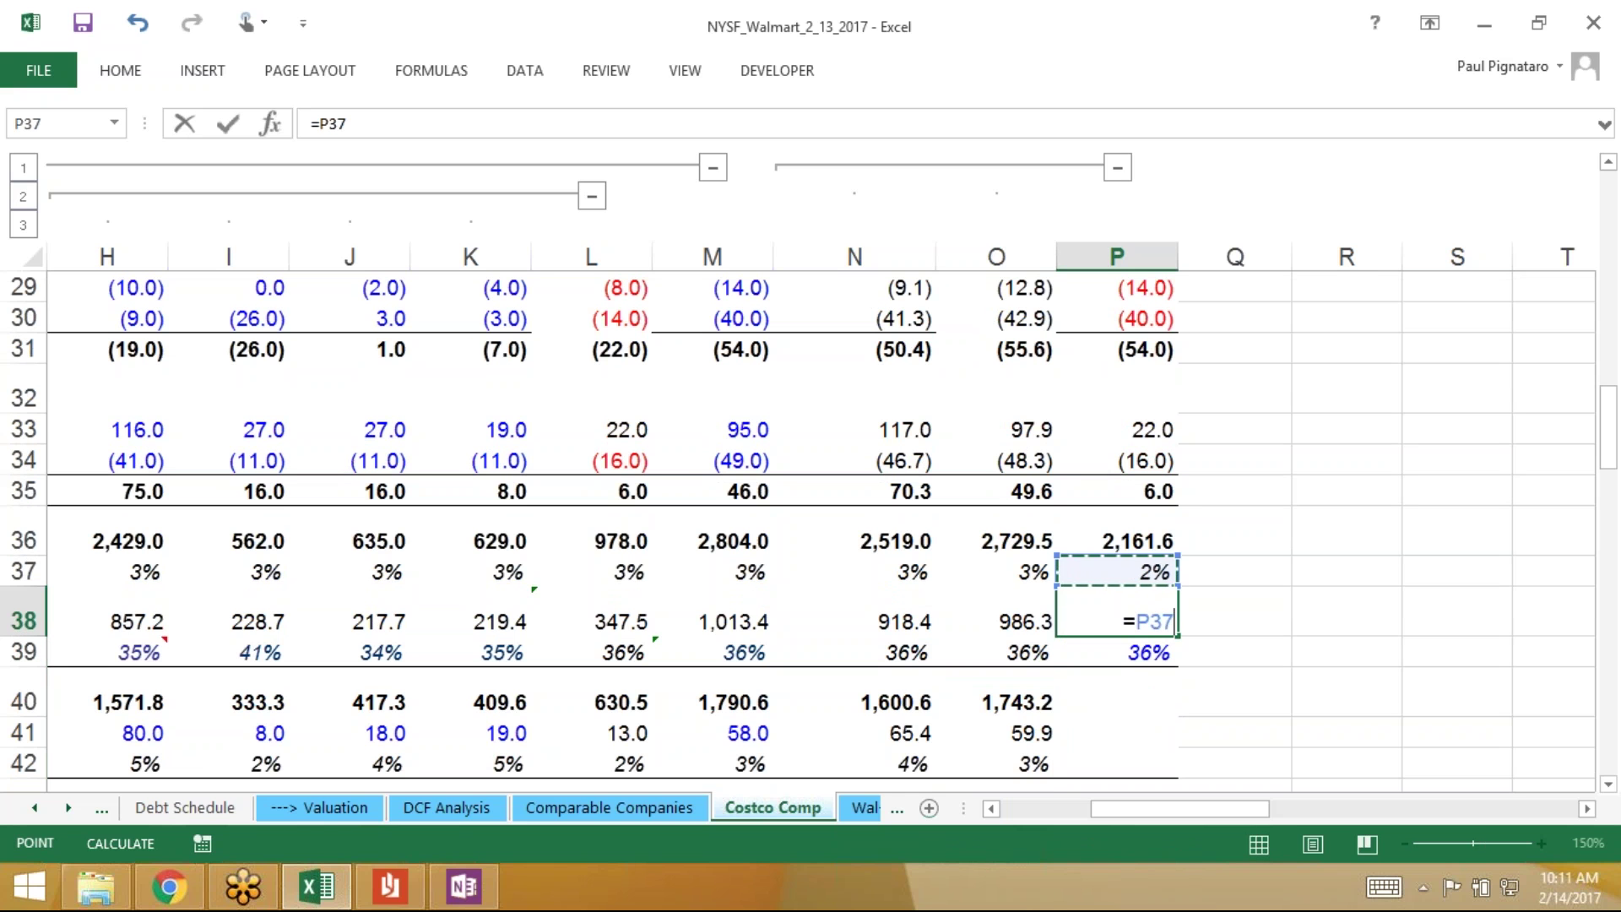
{"action": "key", "text": "Up"}
{"action": "type", "text": "*"}
{"action": "key", "text": "Down"}
{"action": "key", "text": "Return"}
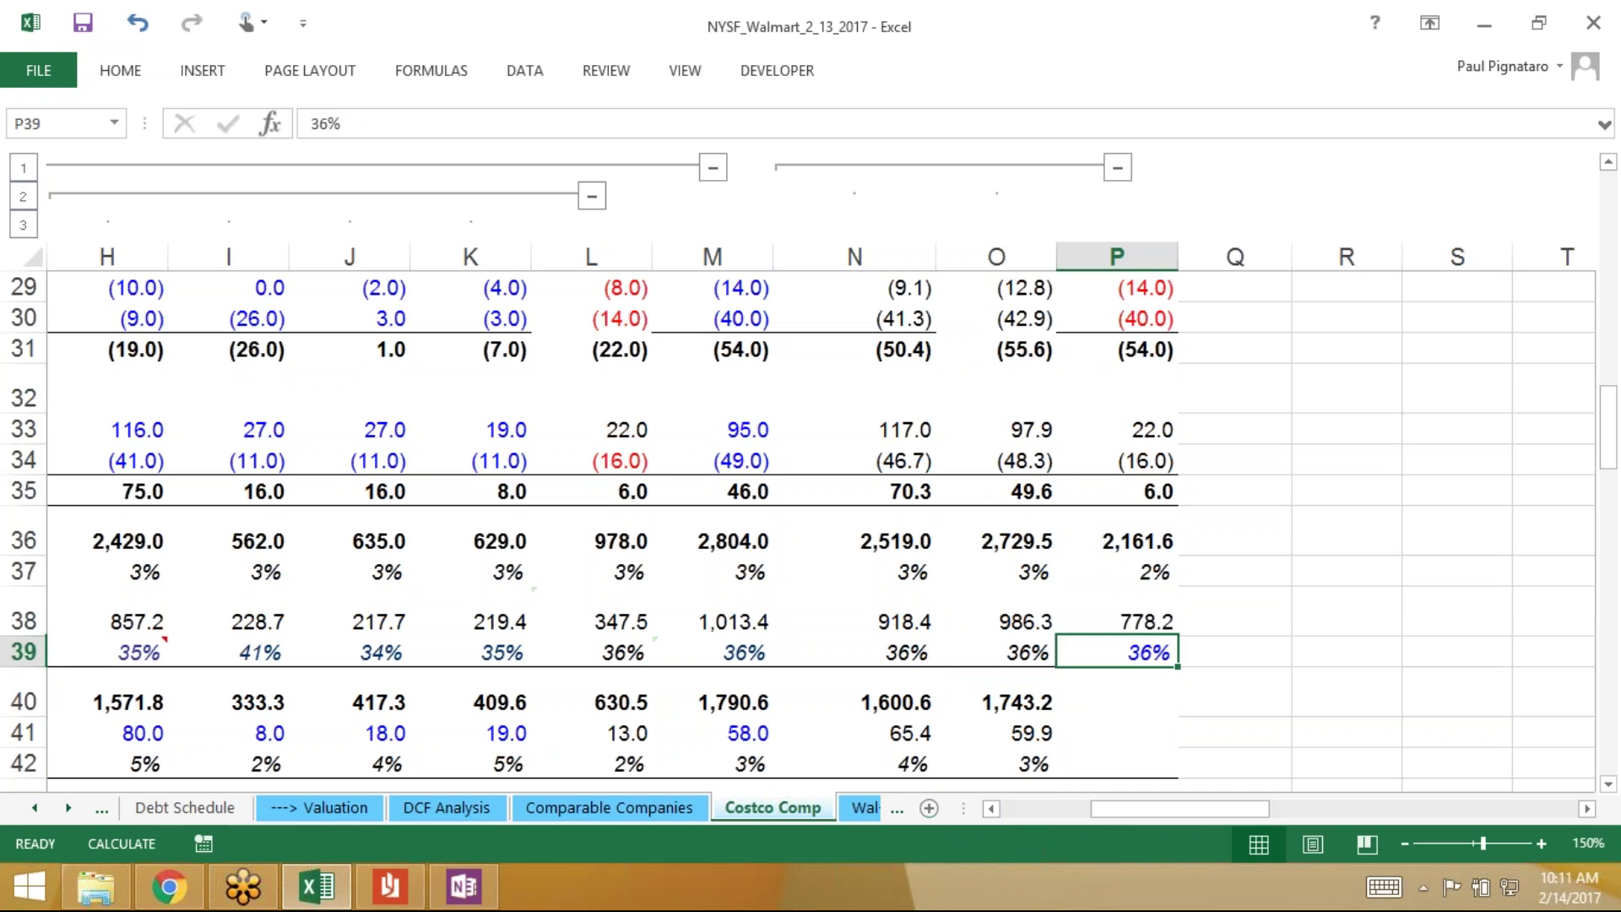
Extend the formulas in O40:O42 into P40:P42 for 2013E
{"action": "key", "text": "Down"}
{"action": "key", "text": "Left"}
{"action": "key", "text": "shift+Down"}
{"action": "key", "text": "shift+Down"}
{"action": "key", "text": "shift+Right"}
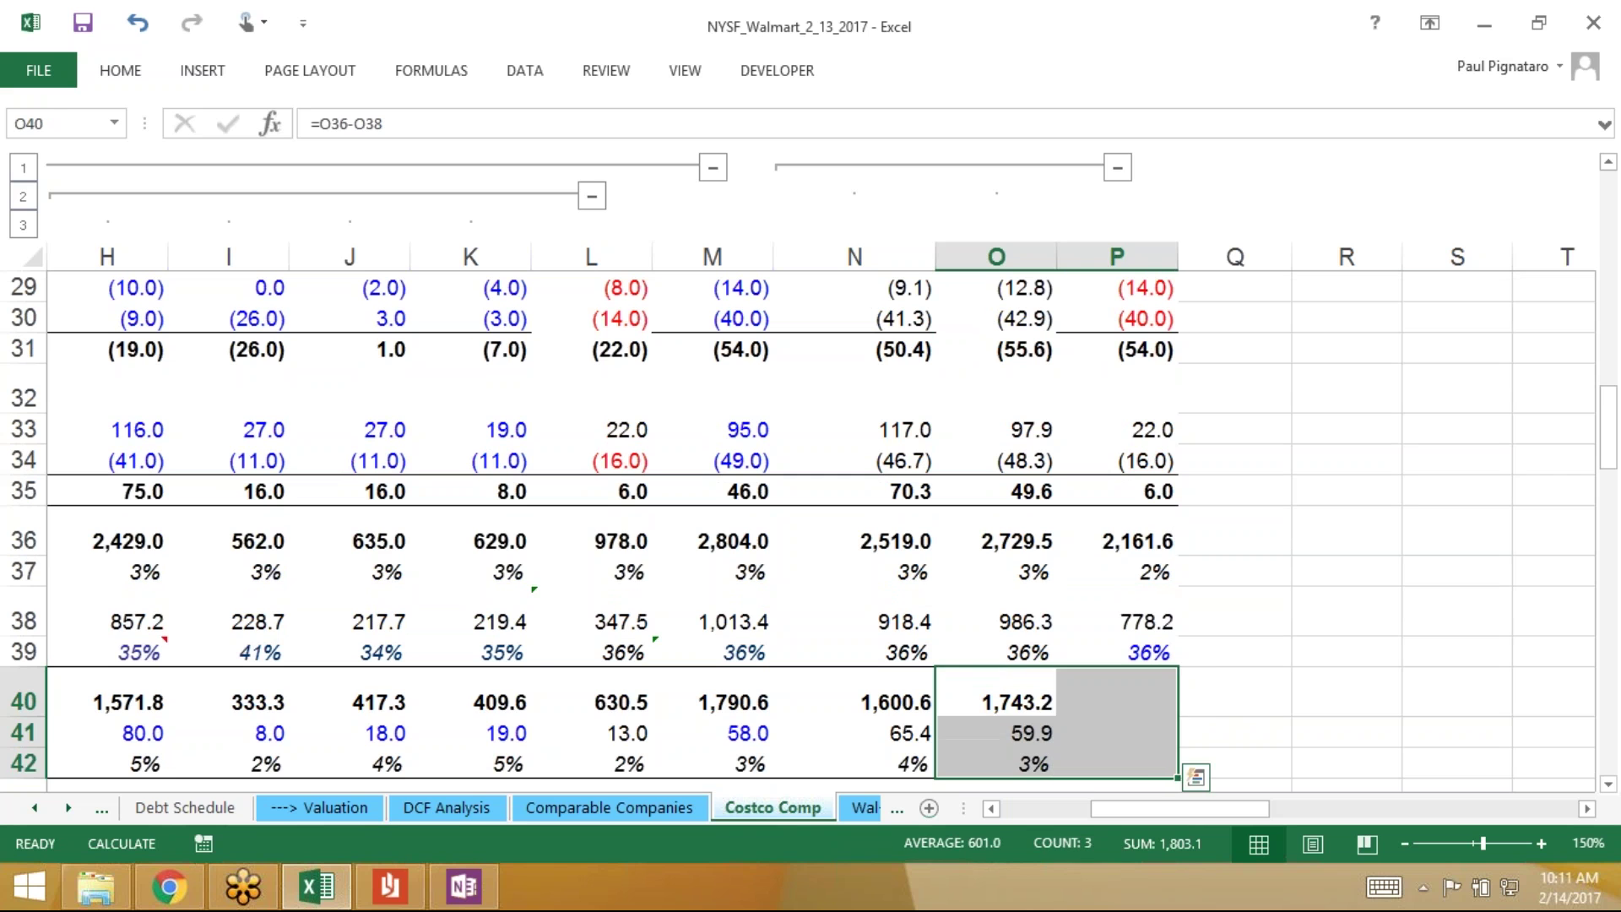
{"action": "key", "text": "ctrl+r"}
Extend the formula in O43 into P43 for 2013E
{"action": "key", "text": "Down"}
{"action": "key", "text": "Down"}
{"action": "key", "text": "Down"}
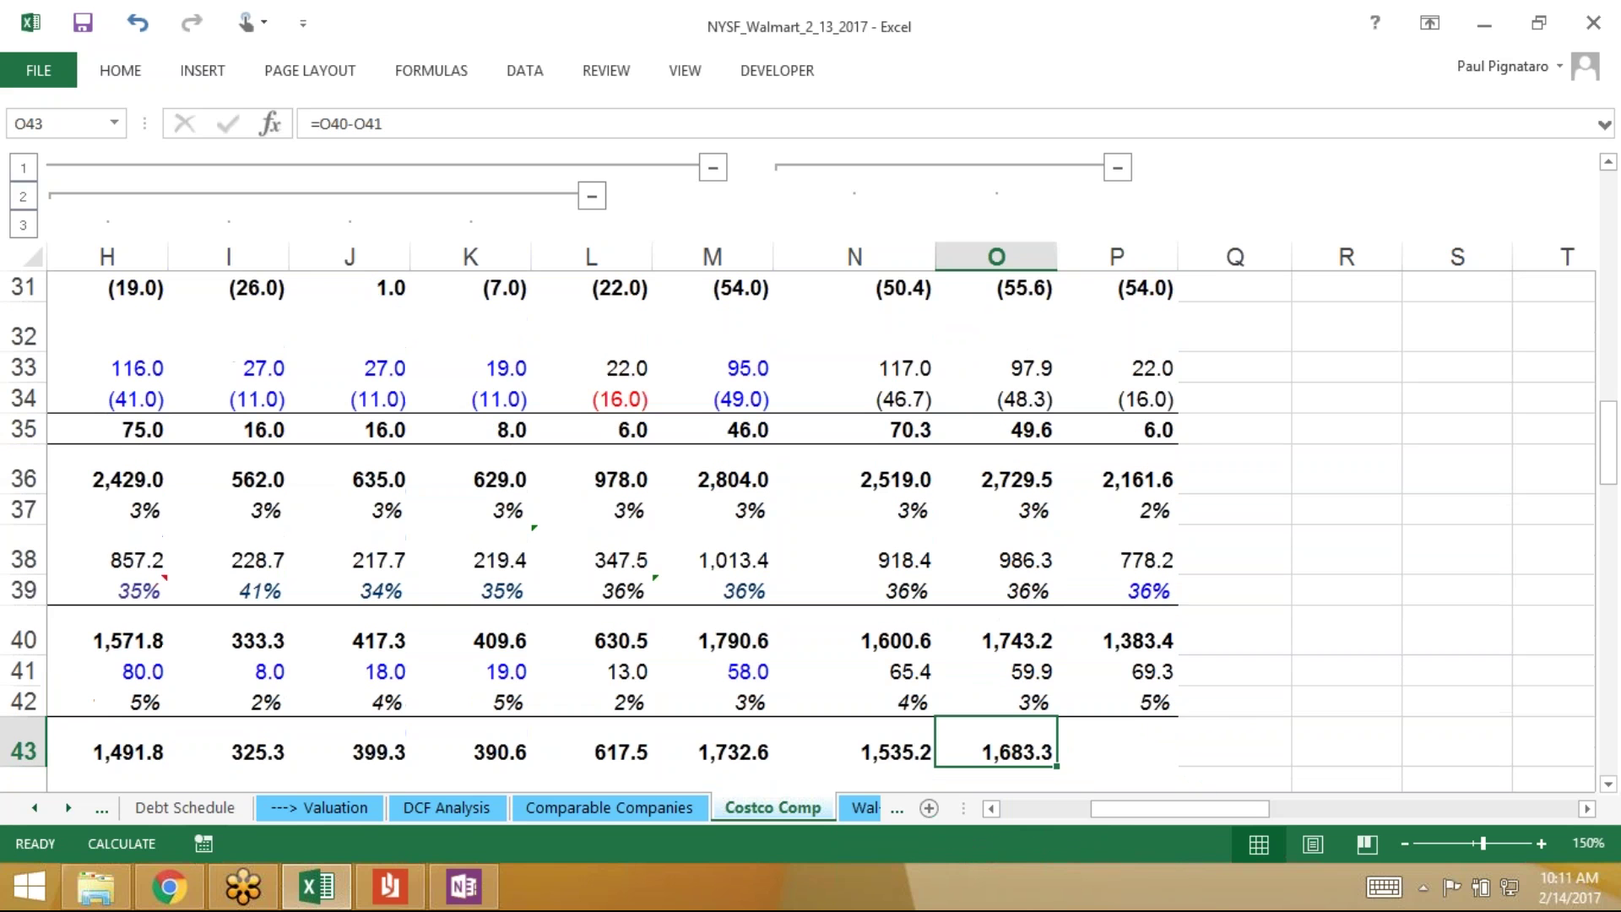
{"action": "key", "text": "shift+Right"}
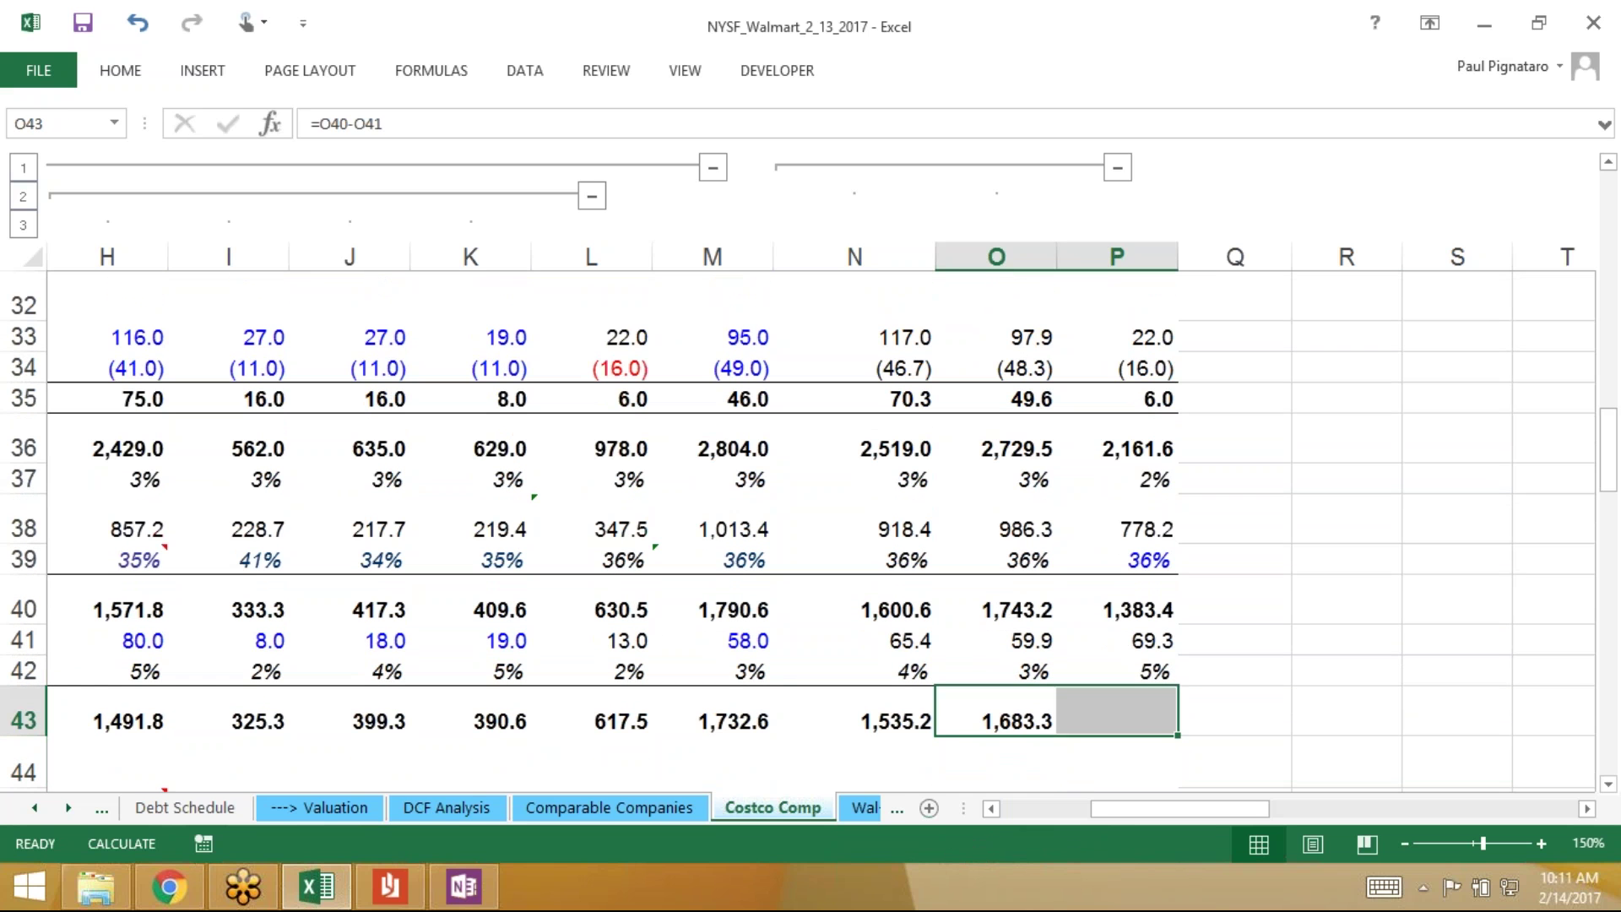
{"action": "key", "text": "ctrl+r"}
Check the percentage formula in O42 and the 2013E formula in P43
{"action": "key", "text": "Down"}
{"action": "key", "text": "Down"}
{"action": "key", "text": "Down"}
{"action": "key", "text": "Up"}
{"action": "key", "text": "Up"}
{"action": "key", "text": "Up"}
{"action": "key", "text": "Up"}
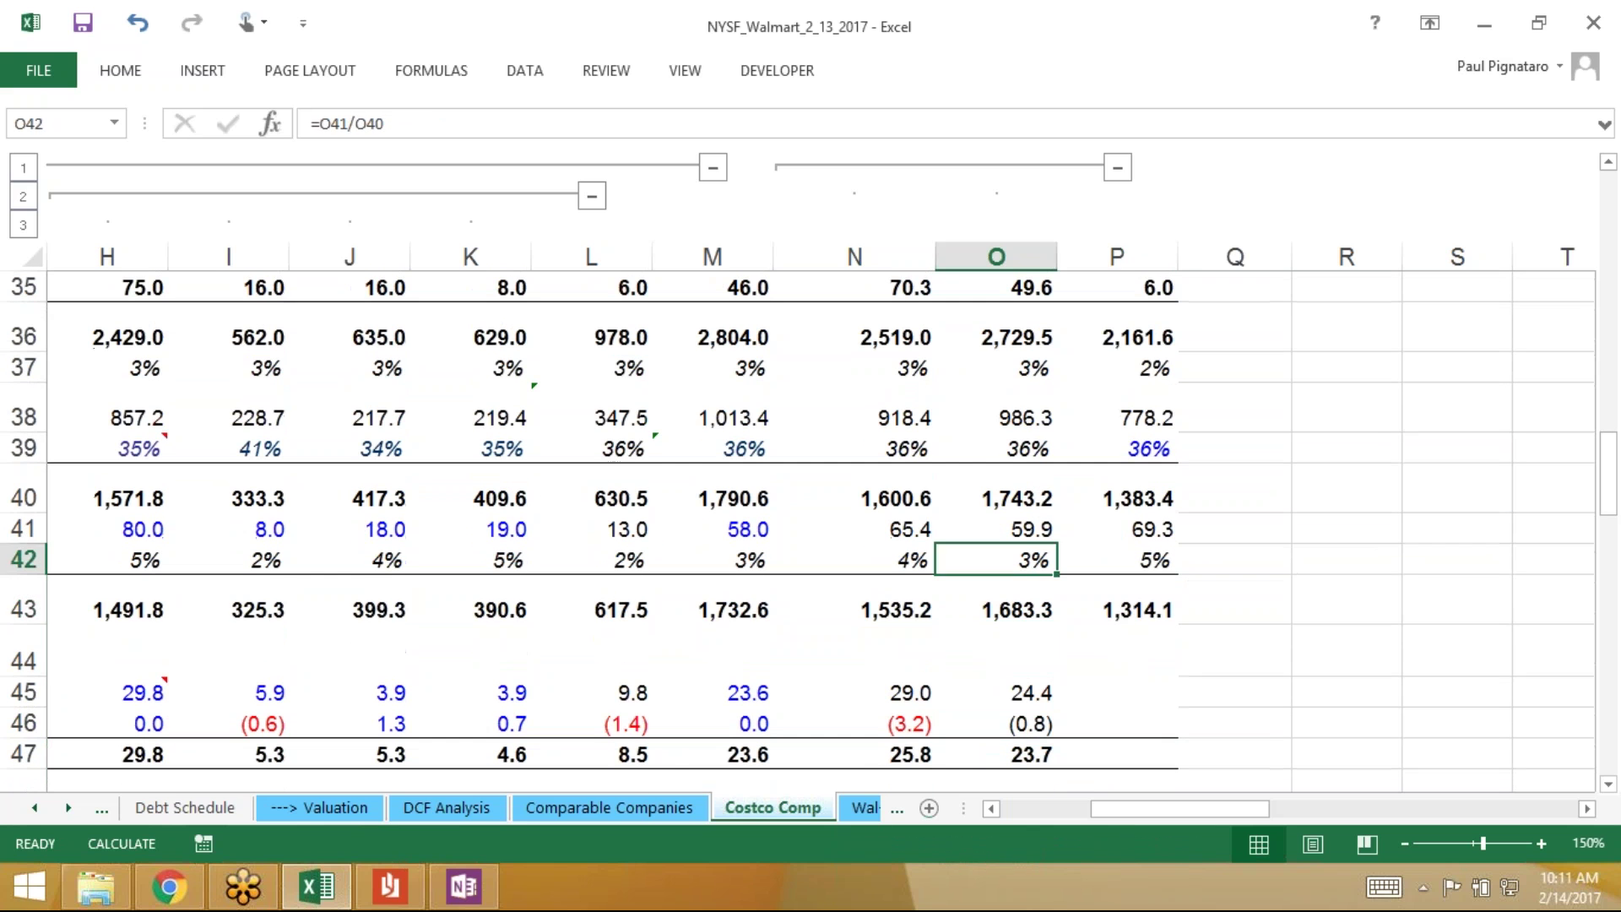
{"action": "key", "text": "Down"}
{"action": "key", "text": "Right"}
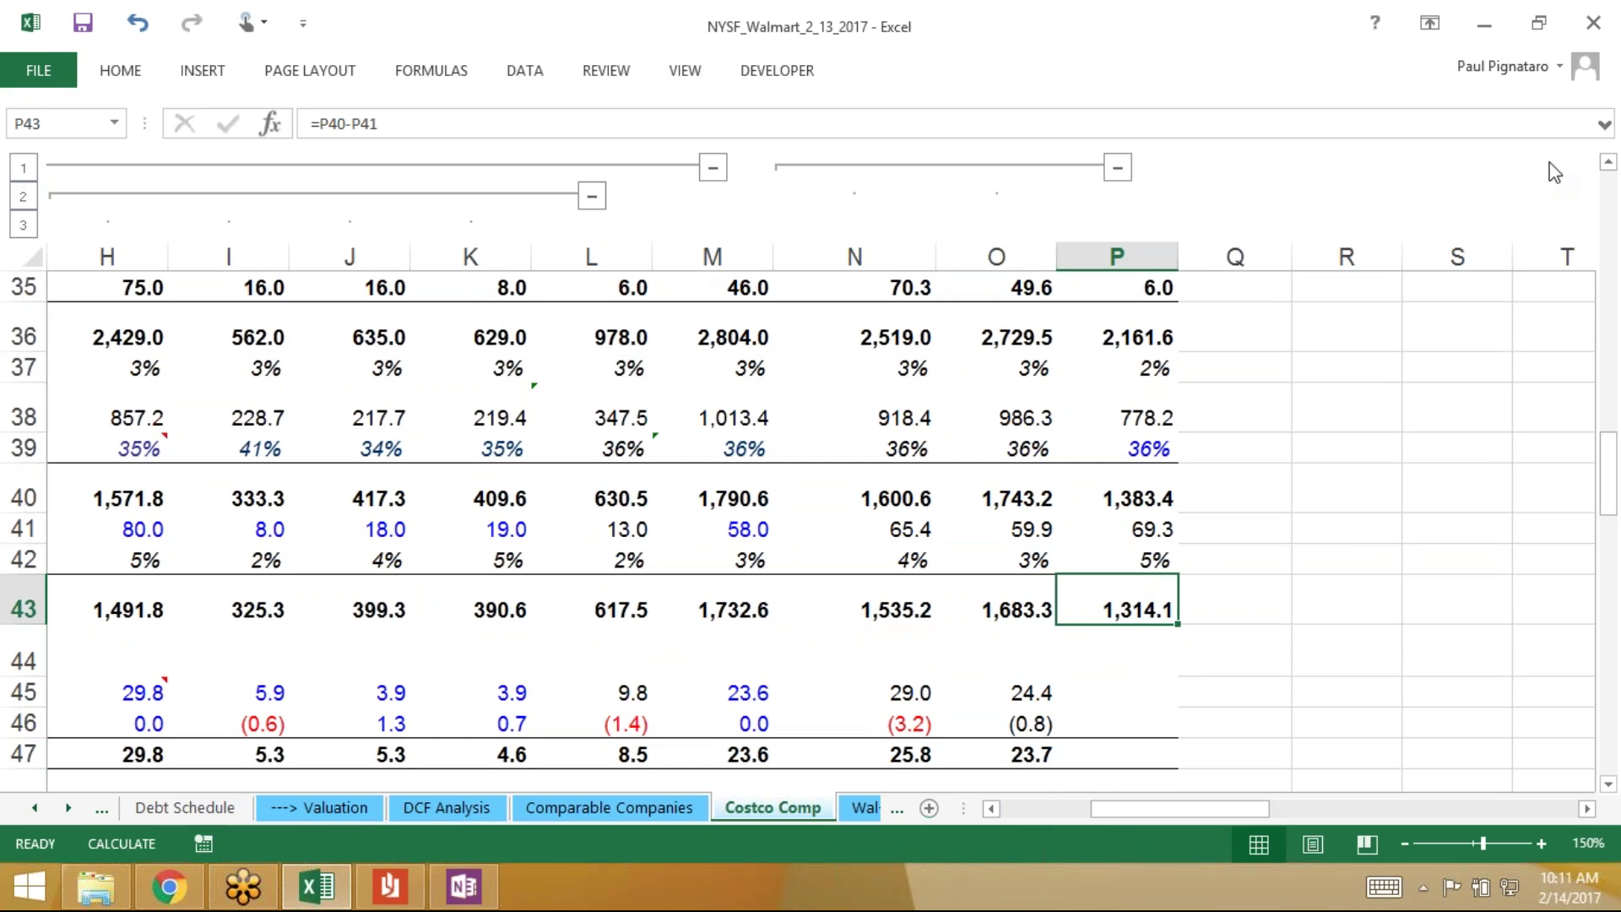
{"action": "left_click", "coordinate": [1594, 36]}
{"action": "left_click", "coordinate": [1596, 42]}
Link the 2013E cell P45 to the 2012A value with =M45
{"action": "key", "text": "Down"}
{"action": "key", "text": "Down"}
{"action": "scroll", "coordinate": [1321, 761], "scroll_direction": "down", "scroll_amount": 1}
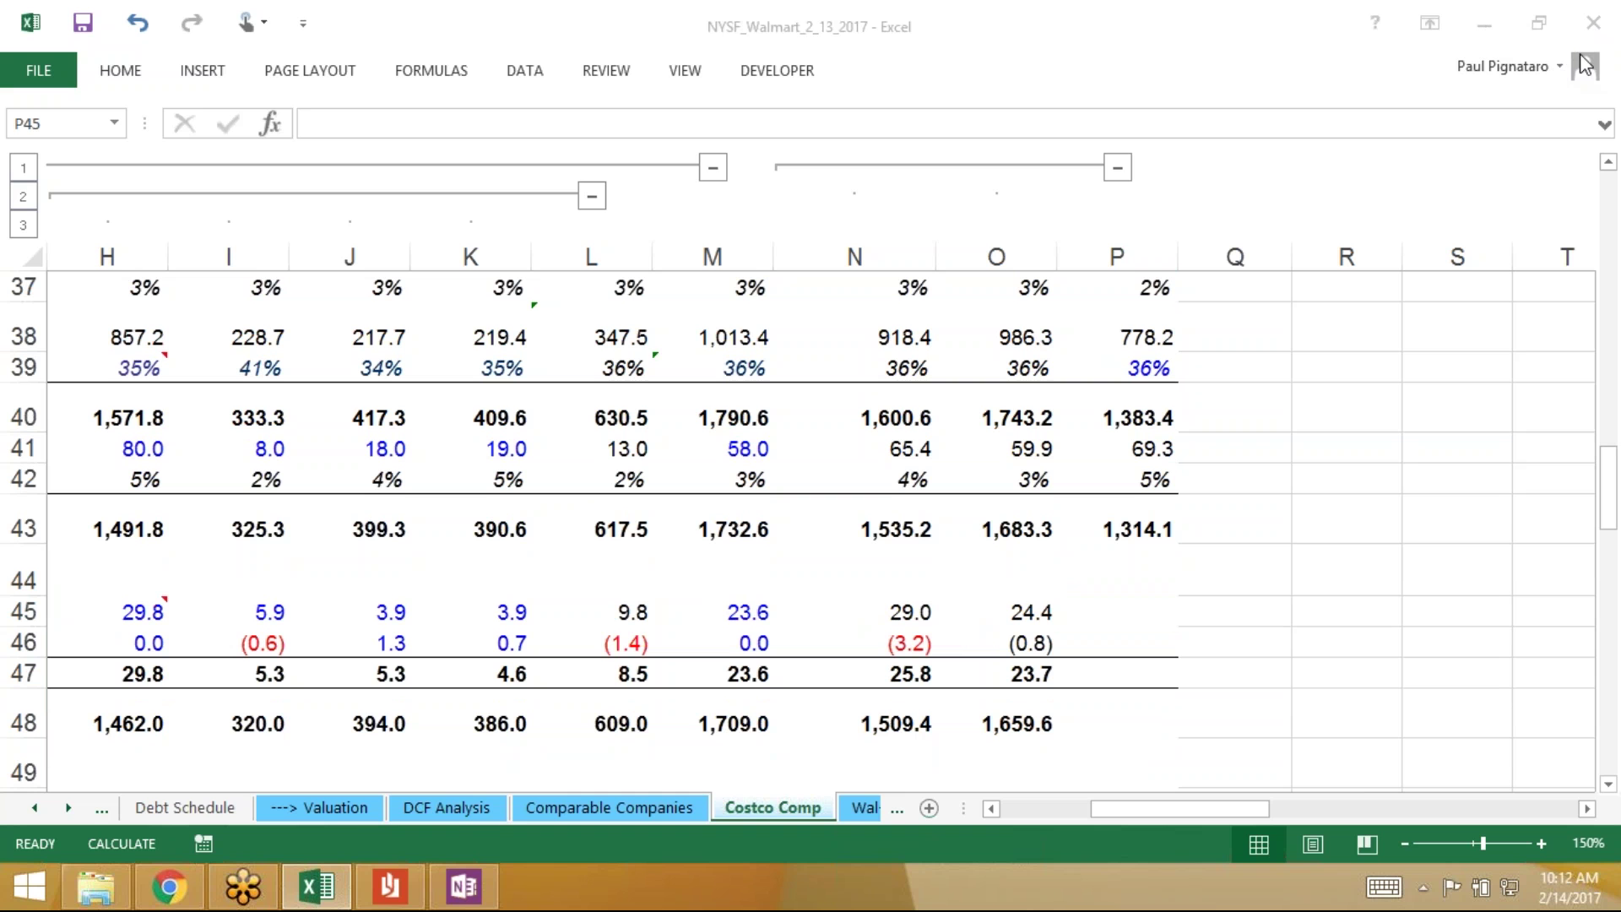
{"action": "type", "text": "="}
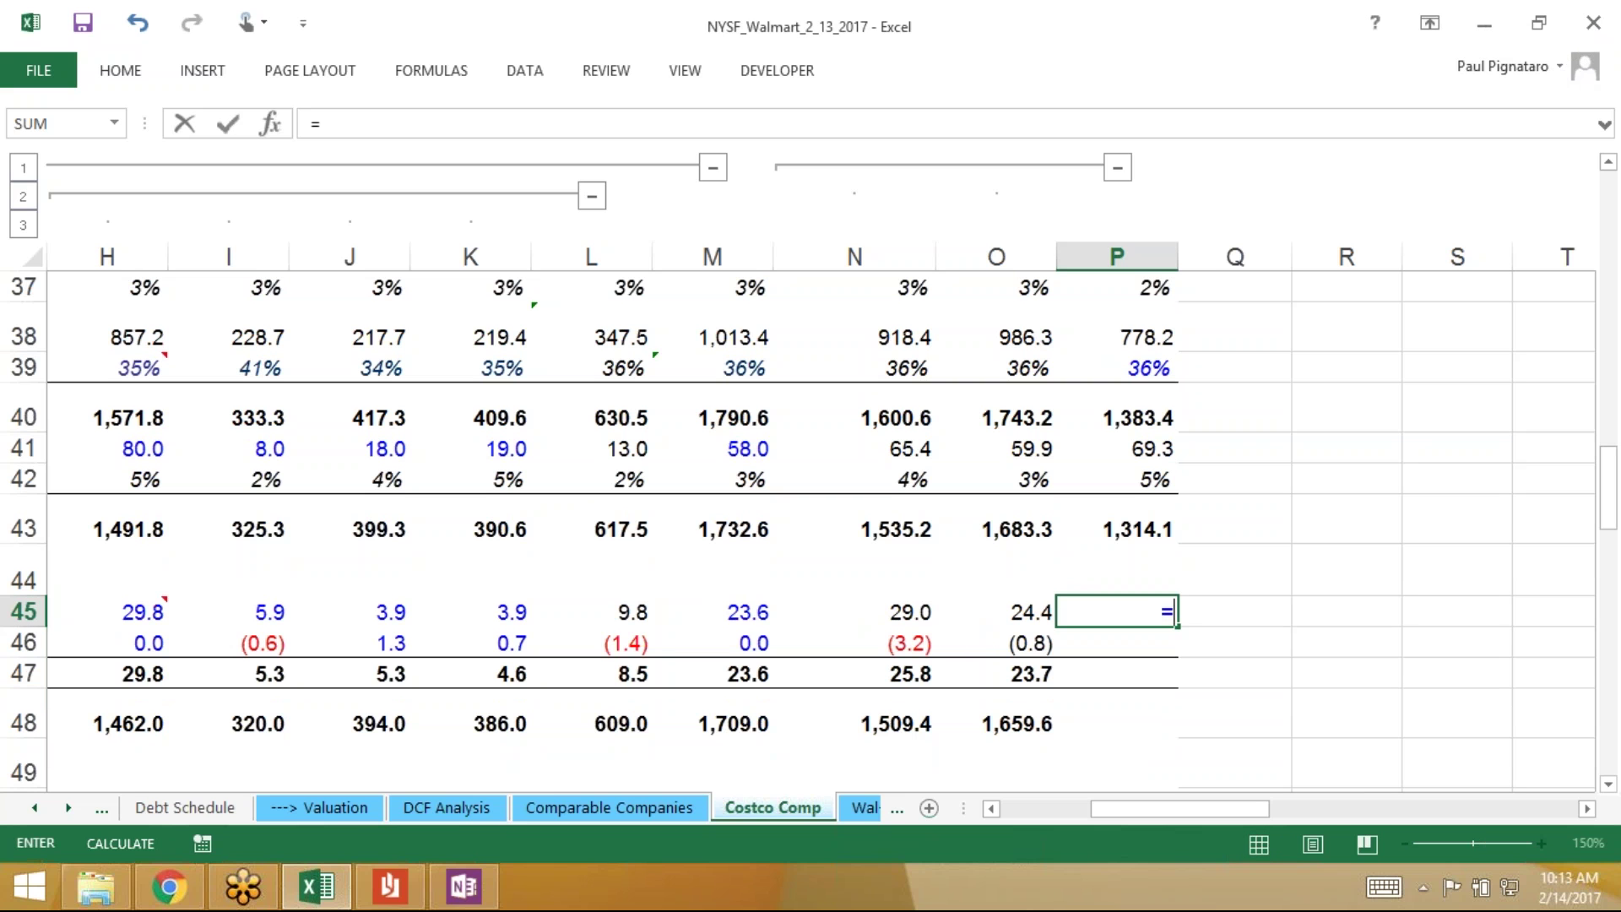
{"action": "key", "text": "Left"}
{"action": "key", "text": "Left"}
{"action": "key", "text": "Left"}
{"action": "key", "text": "Return"}
Link the 2013E cell P46 to the 2012A value with =M46
{"action": "type", "text": "="}
{"action": "key", "text": "Left"}
{"action": "key", "text": "Left"}
{"action": "key", "text": "Left"}
{"action": "key", "text": "Left"}
{"action": "key", "text": "Left"}
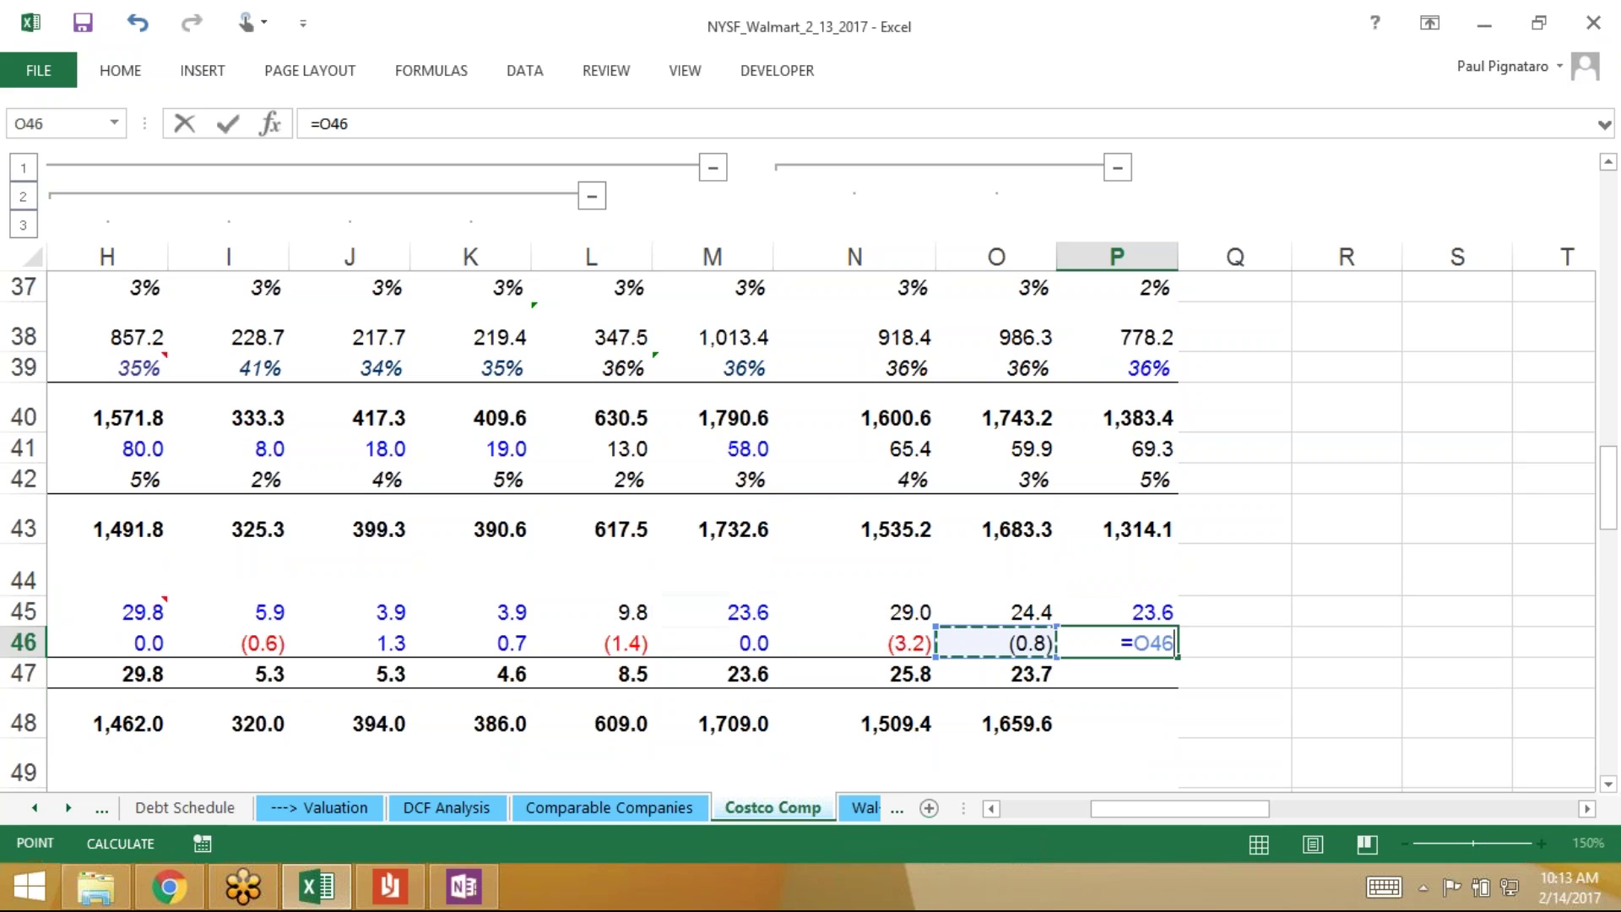
{"action": "key", "text": "Right"}
{"action": "key", "text": "Right"}
{"action": "key", "text": "Return"}
Extend the row 47 subtotal and the row 48 bottom-line formula from column O into column P
{"action": "key", "text": "Left"}
{"action": "key", "text": "shift+Right"}
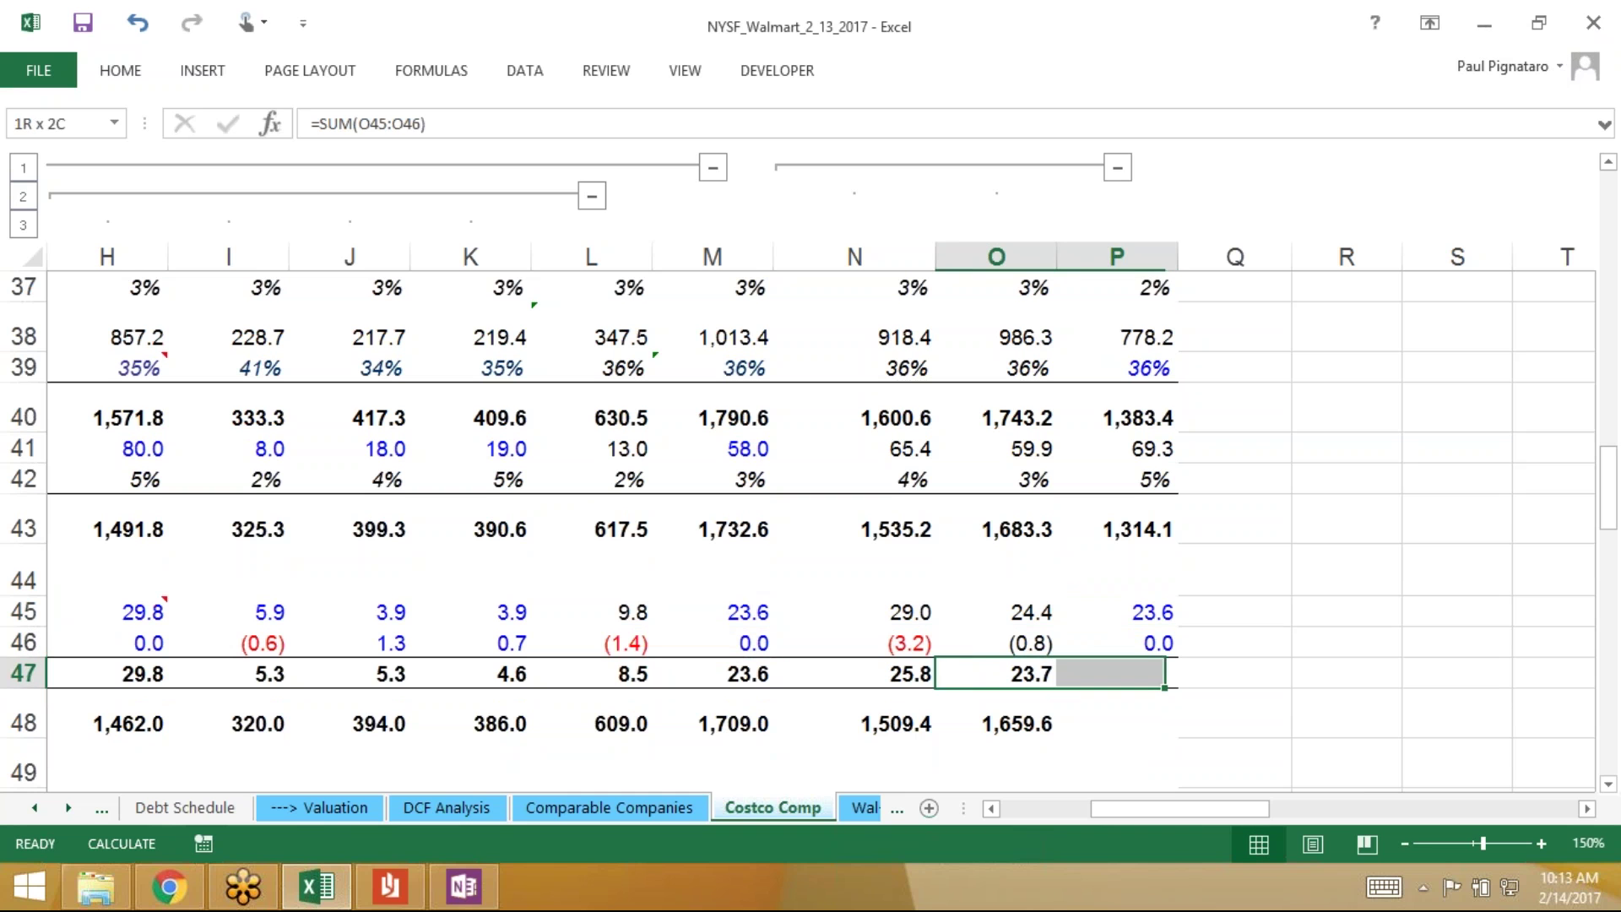
{"action": "key", "text": "ctrl+r"}
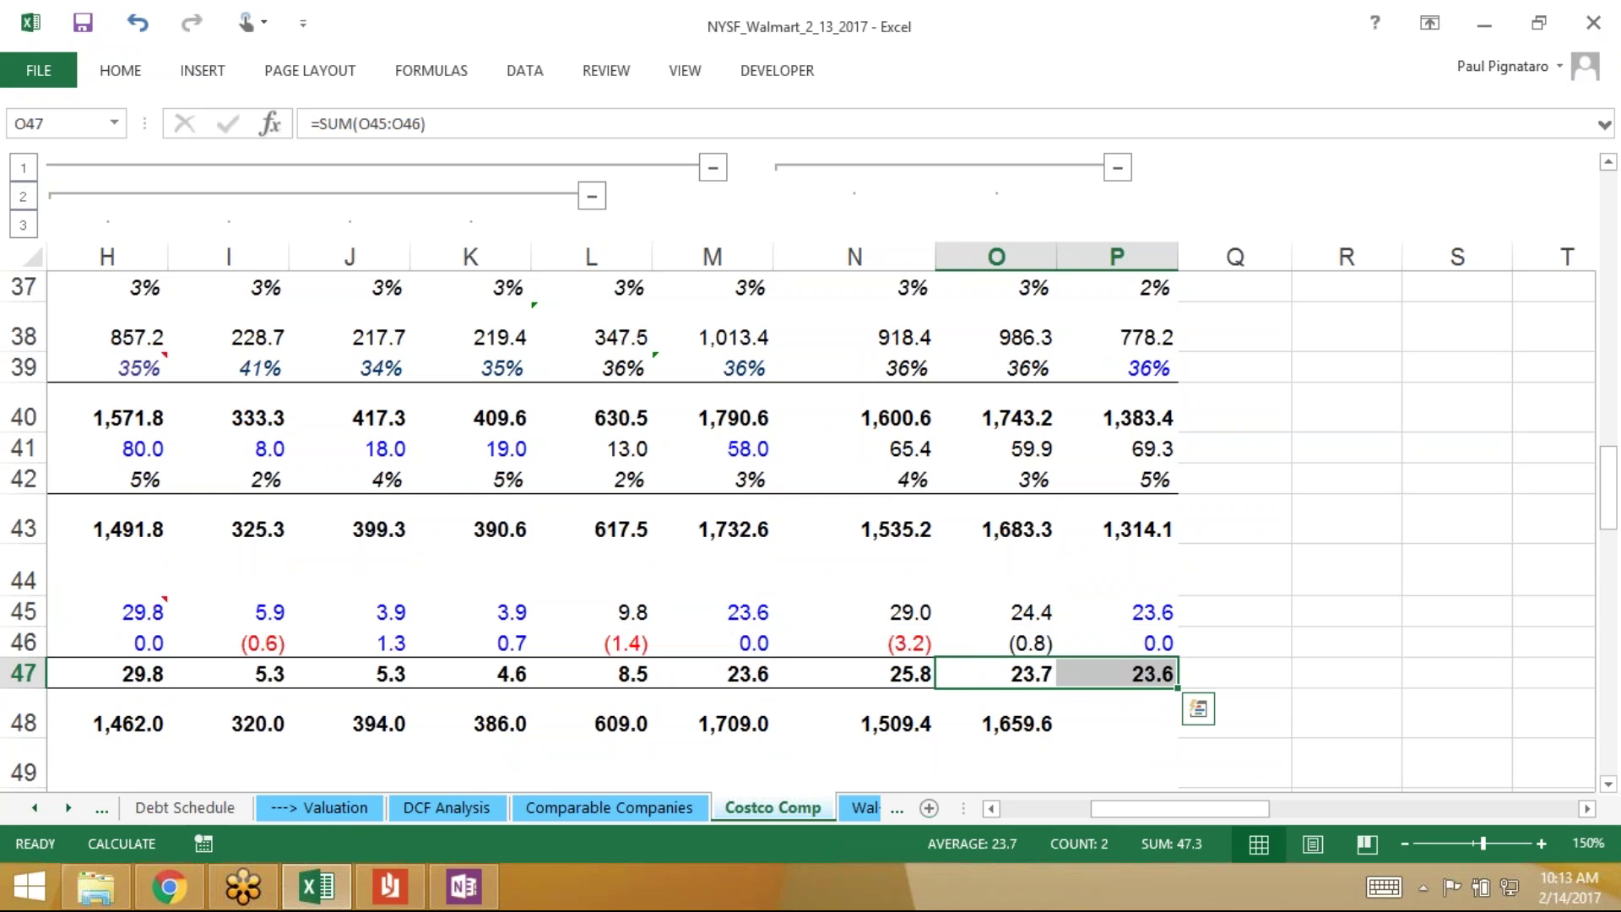
{"action": "key", "text": "Down"}
{"action": "key", "text": "shift+Right"}
{"action": "key", "text": "ctrl+r"}
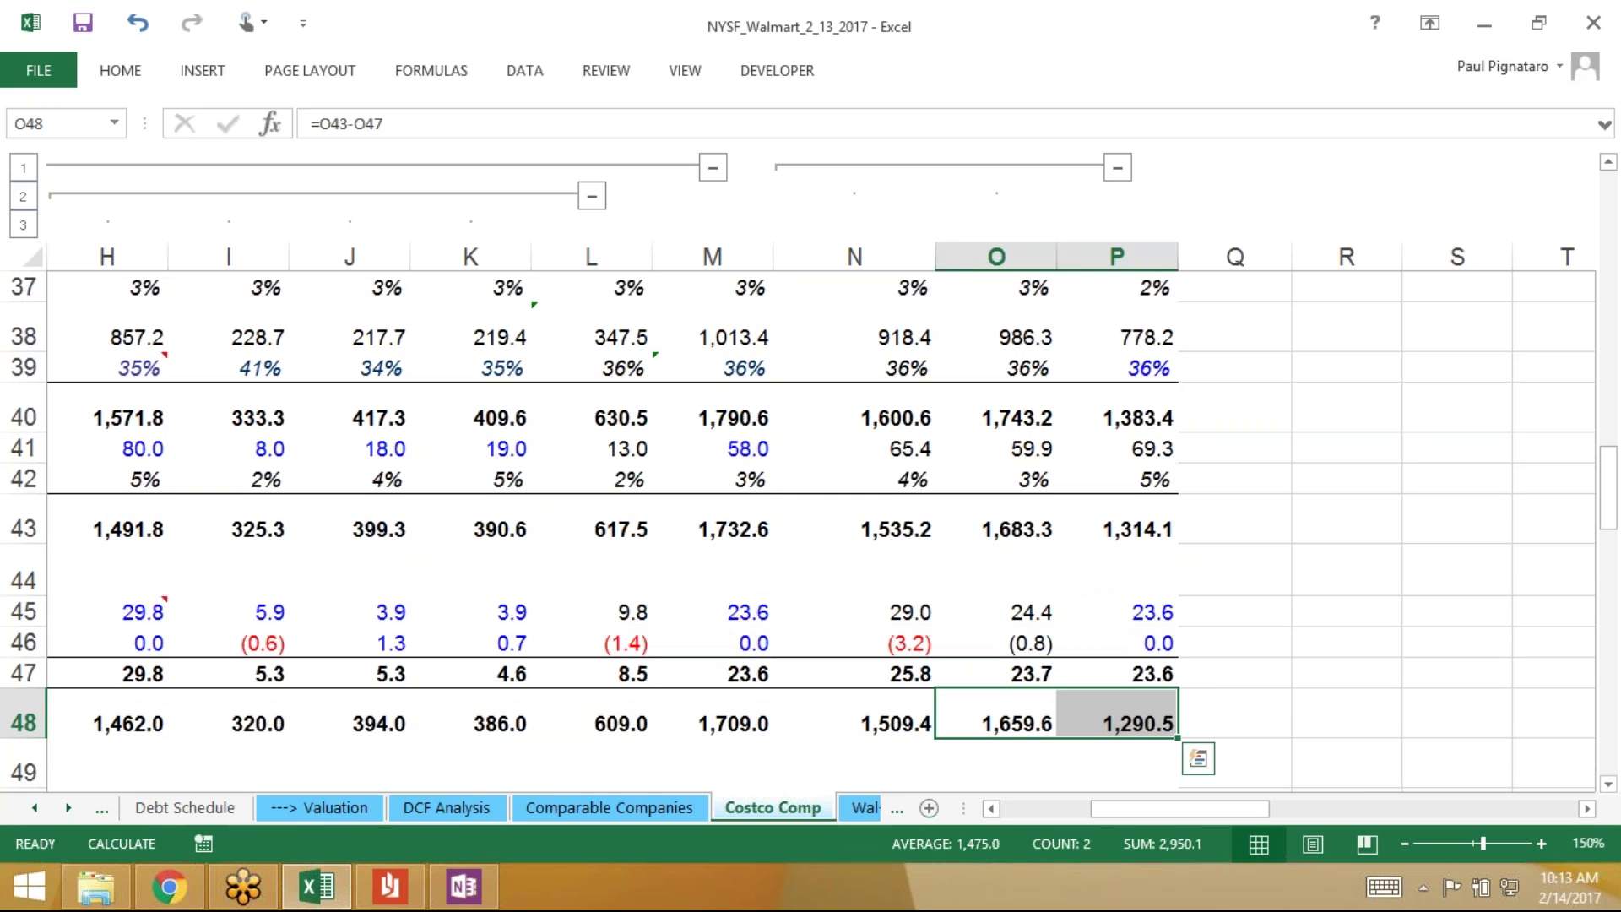
Link the 2013E basic average share count in P56 to the 2012A value with =M56
{"action": "key", "text": "Down"}
{"action": "key", "text": "Down"}
{"action": "key", "text": "Down"}
{"action": "key", "text": "Down"}
{"action": "key", "text": "Down"}
{"action": "key", "text": "Down"}
{"action": "key", "text": "Down"}
{"action": "key", "text": "Down"}
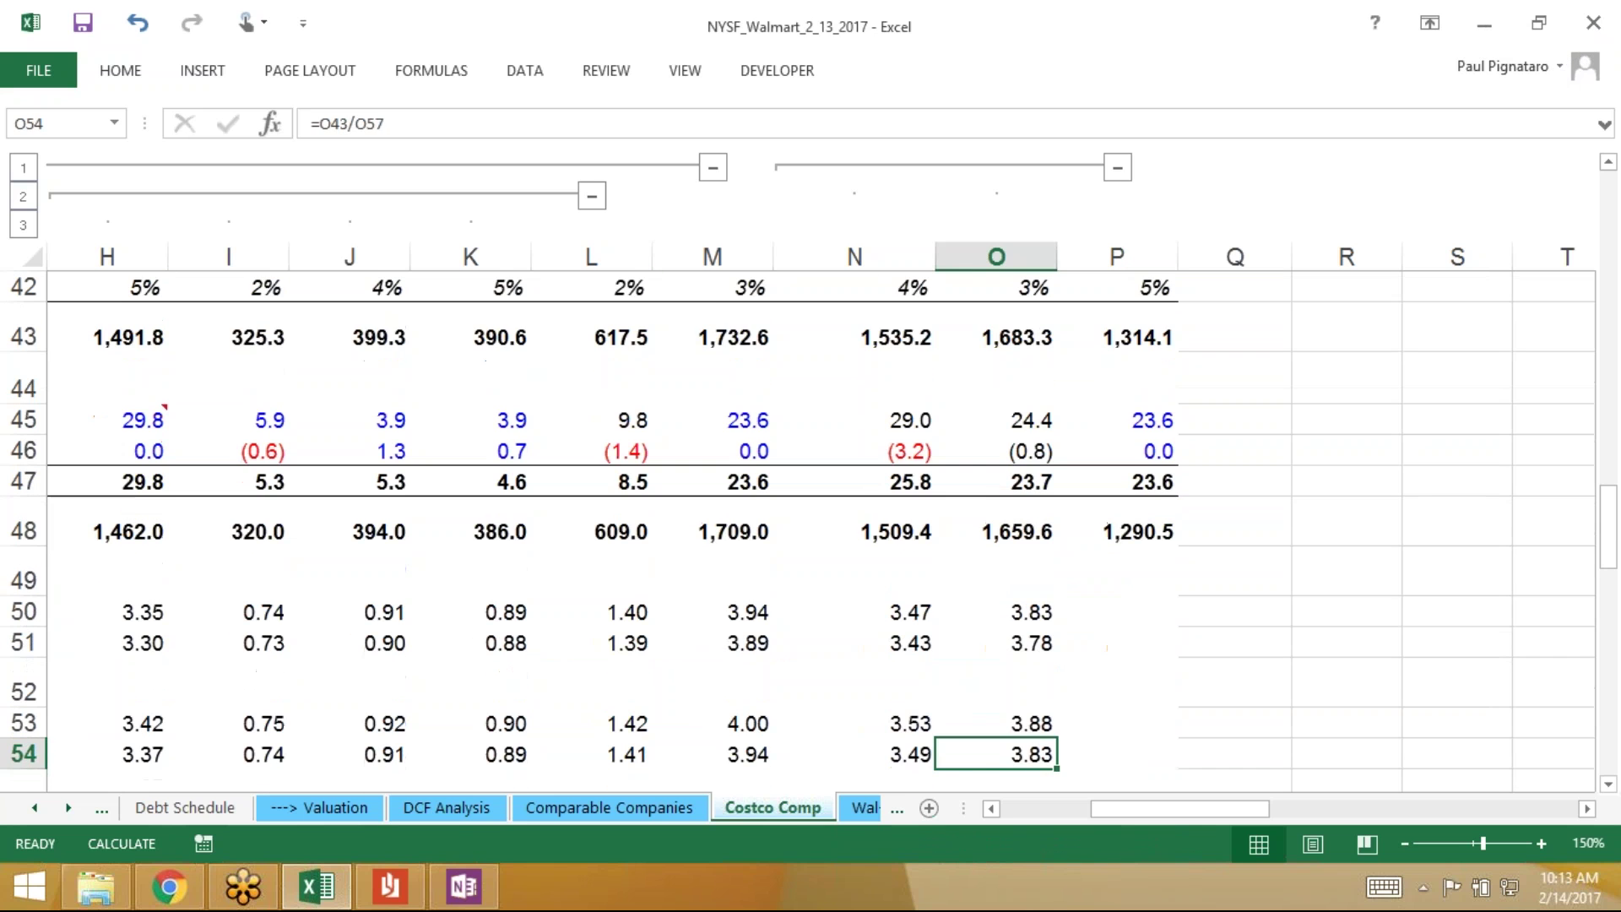
{"action": "key", "text": "Right"}
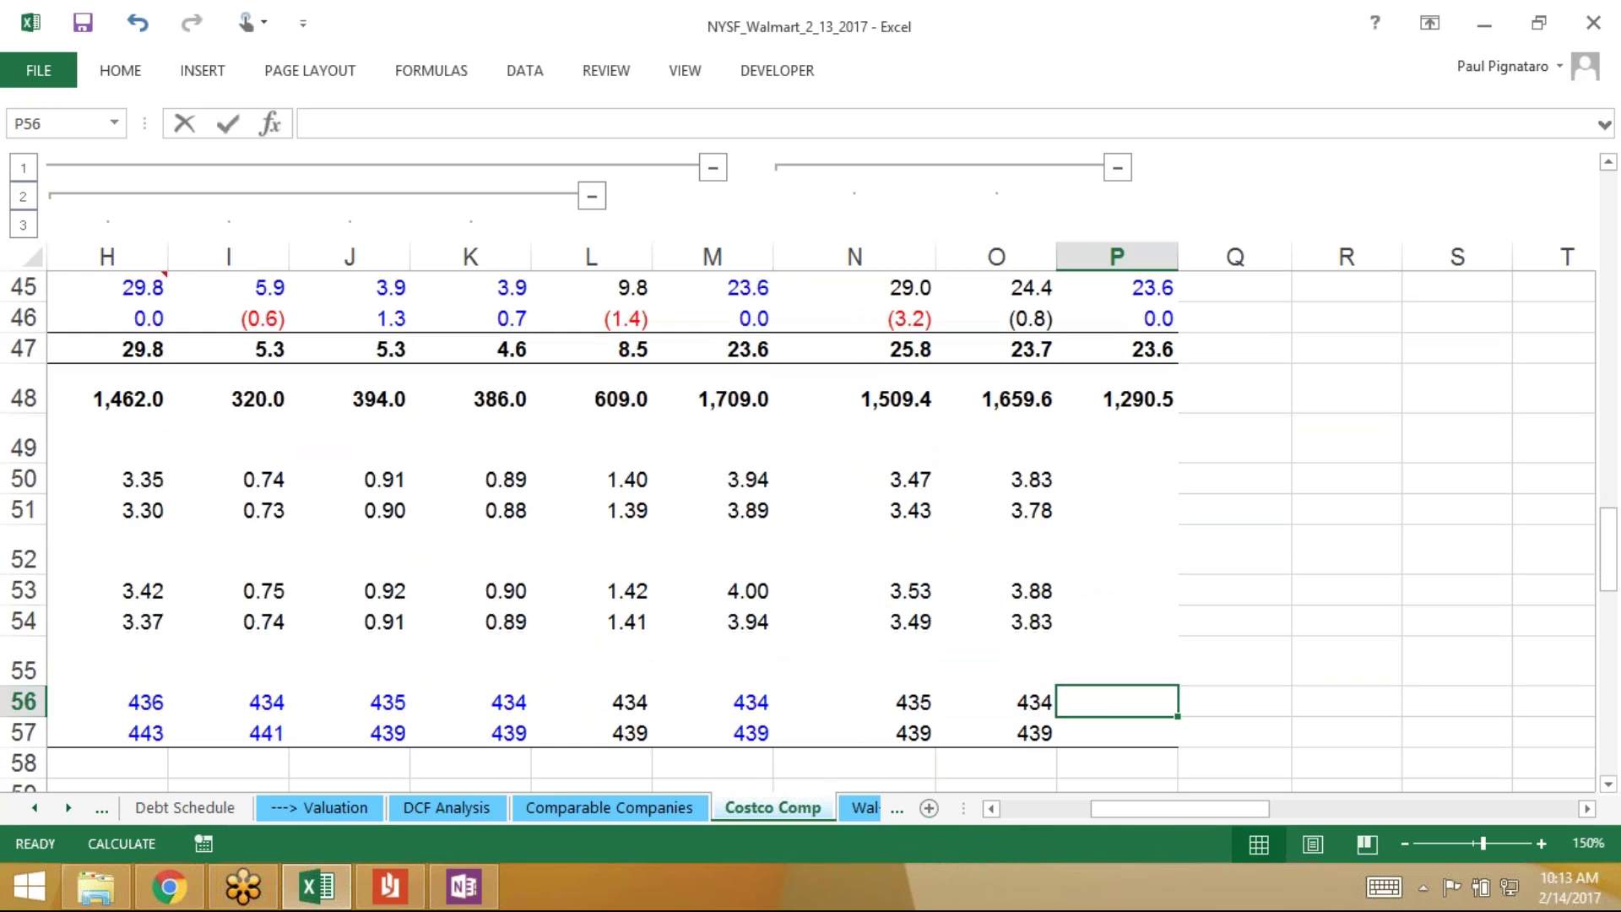
{"action": "type", "text": "="}
{"action": "key", "text": "Left"}
{"action": "key", "text": "Left"}
{"action": "key", "text": "Left"}
{"action": "key", "text": "Return"}
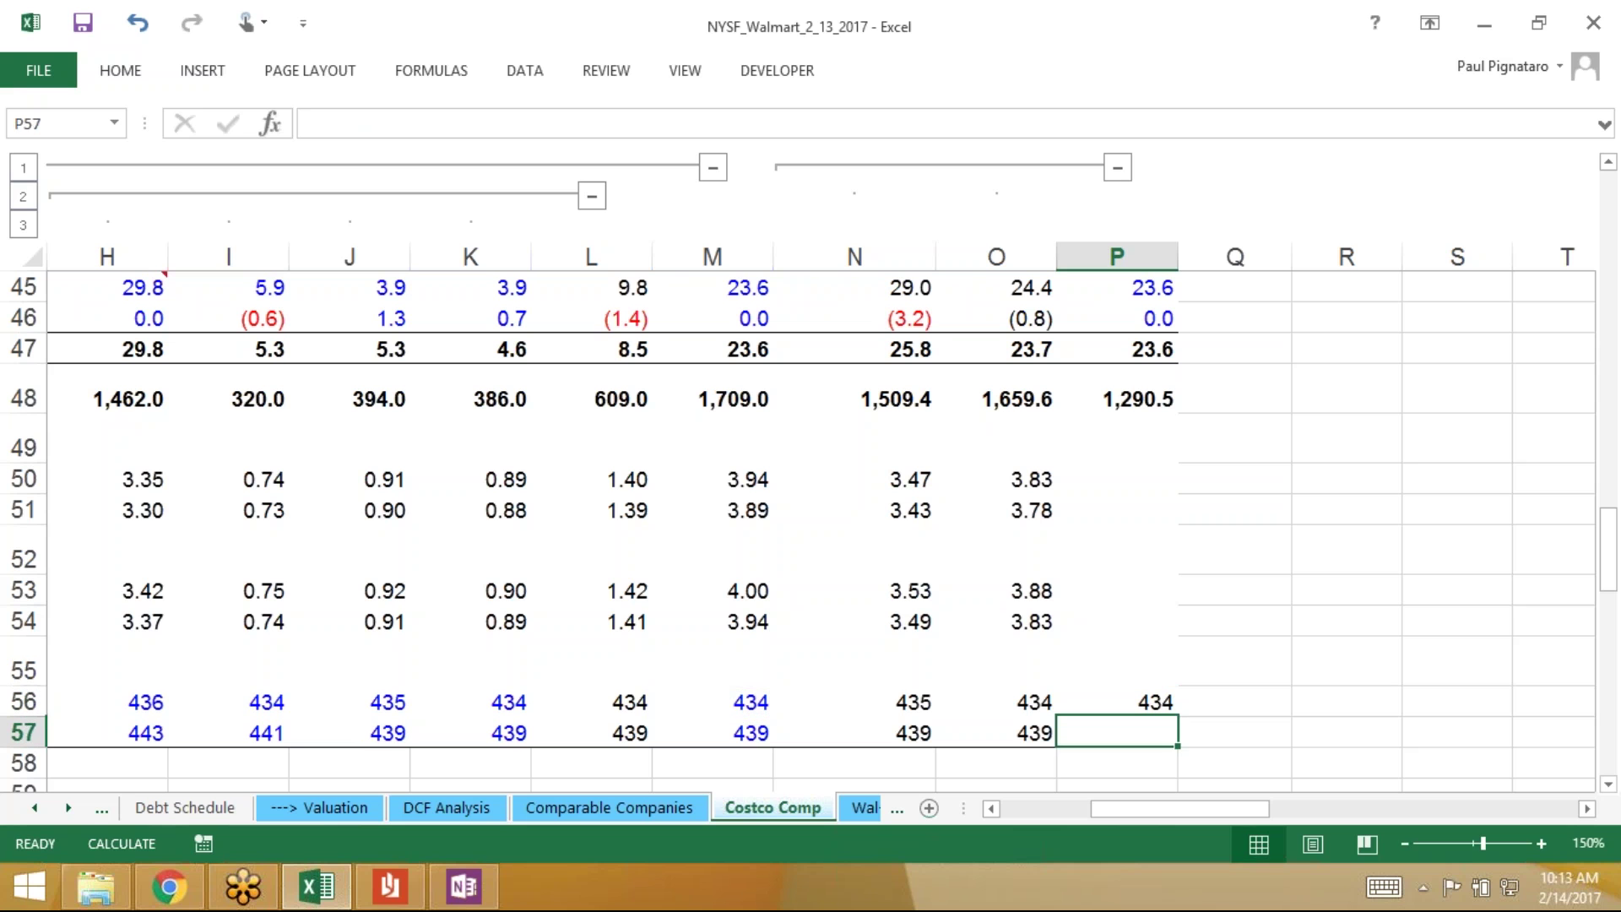
Link the 2013E diluted average share count in P57 to the 2012A value with =M57
{"action": "type", "text": "="}
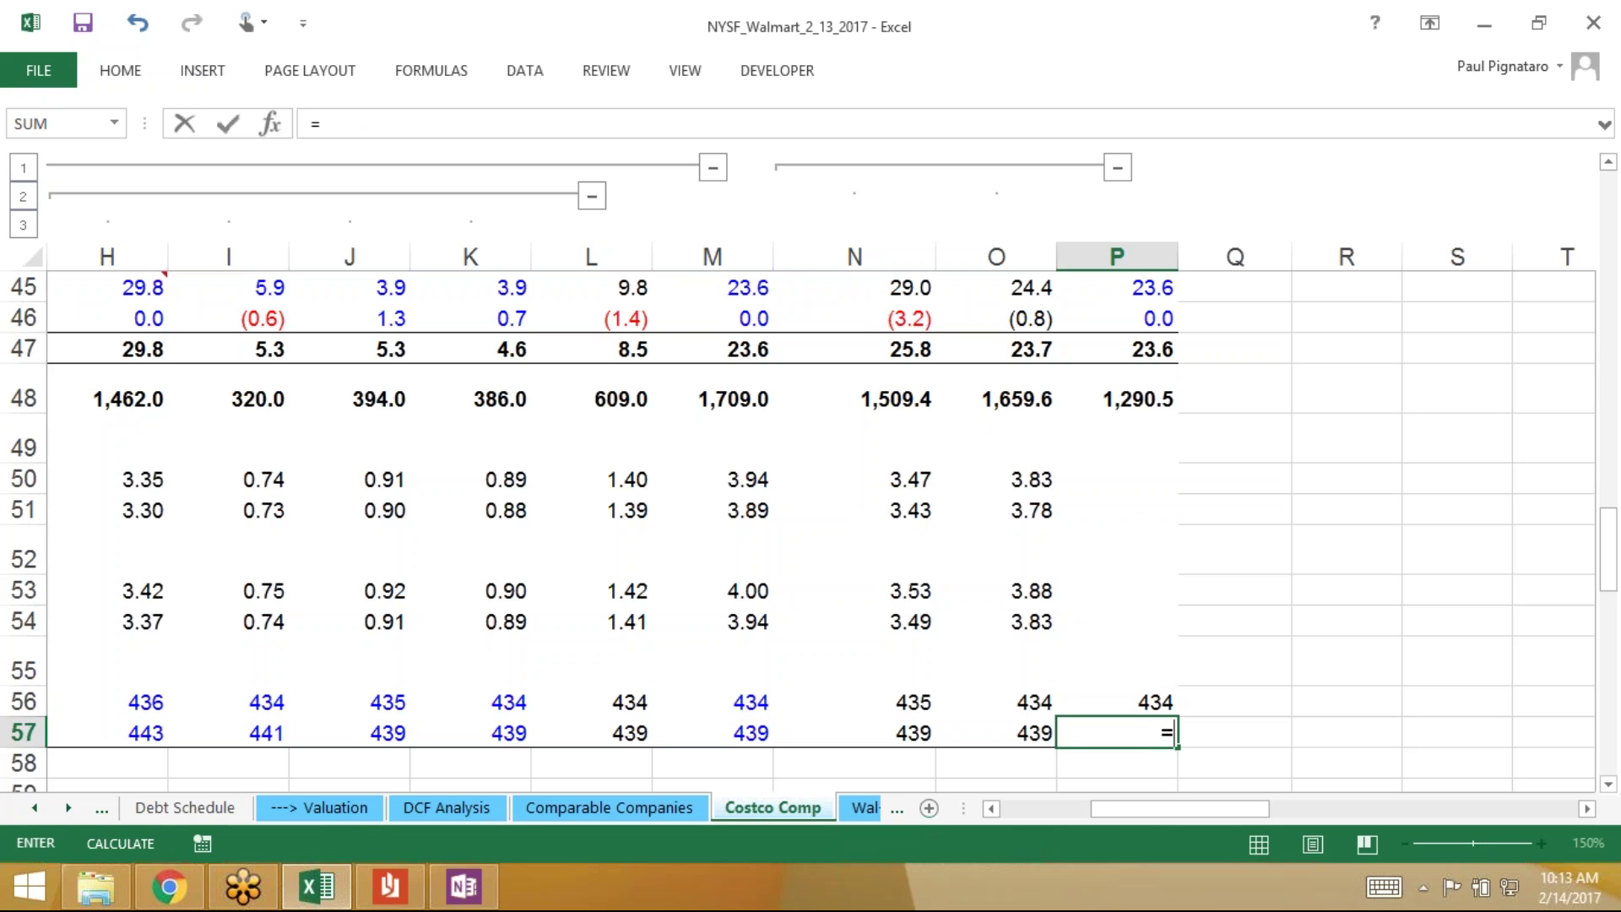
{"action": "key", "text": "Left"}
{"action": "key", "text": "Left"}
{"action": "key", "text": "Left"}
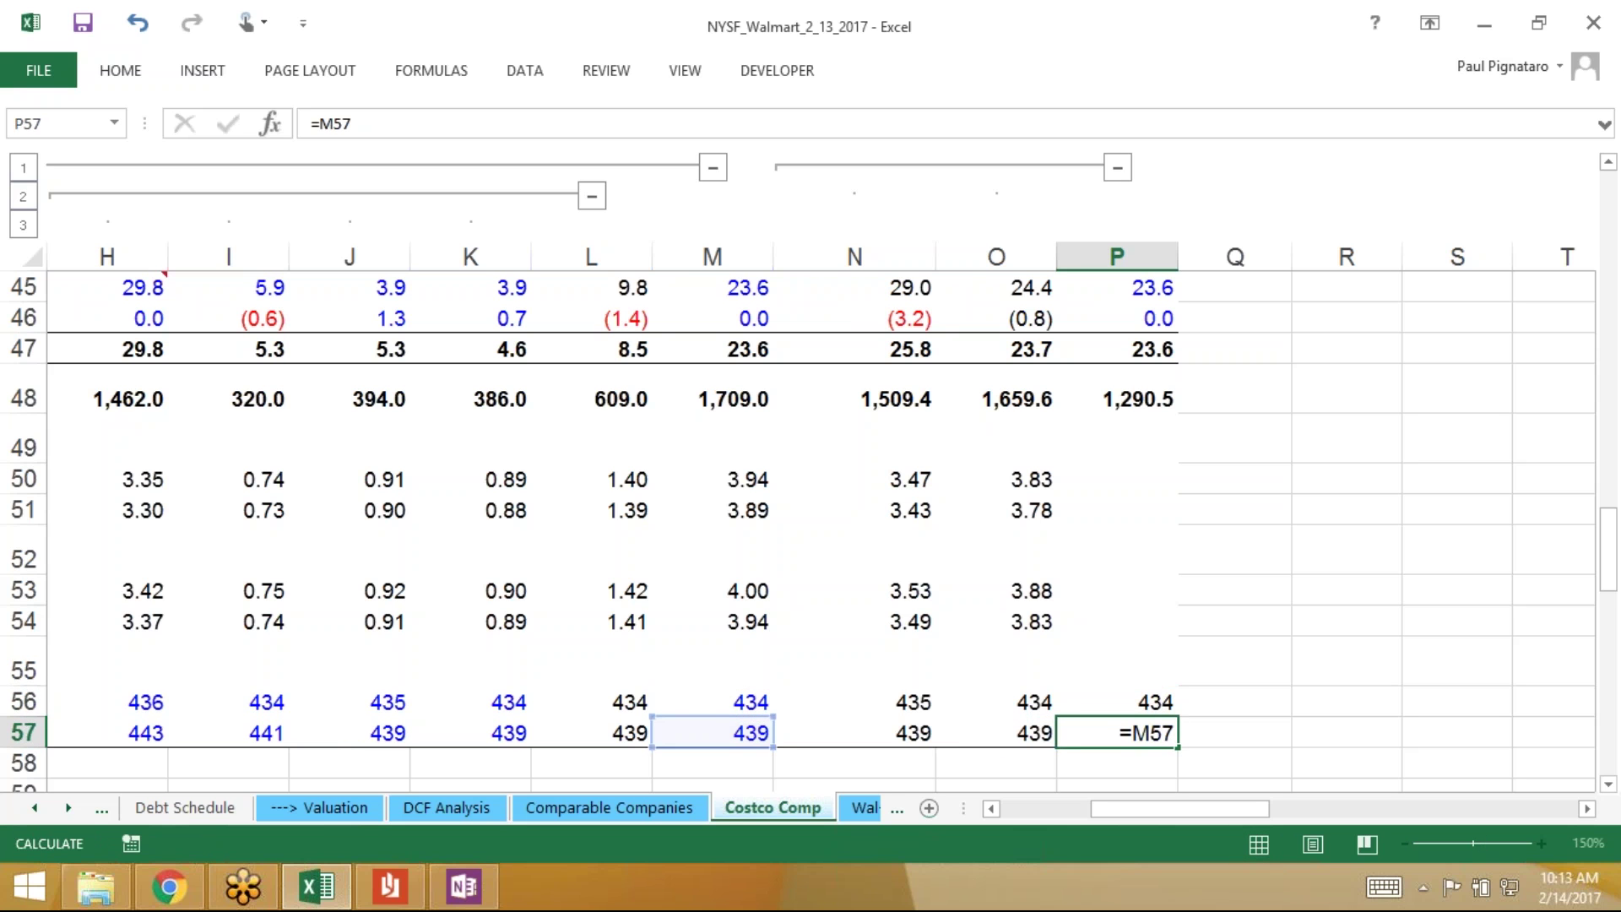
{"action": "key", "text": "Return"}
Extend the basic and diluted earnings per share formulas in O50:O54 into the 2013E column P
{"action": "key", "text": "Up"}
{"action": "key", "text": "Up"}
{"action": "key", "text": "Up"}
{"action": "key", "text": "Up"}
{"action": "key", "text": "Up"}
{"action": "key", "text": "Up"}
{"action": "key", "text": "Up"}
{"action": "key", "text": "Left"}
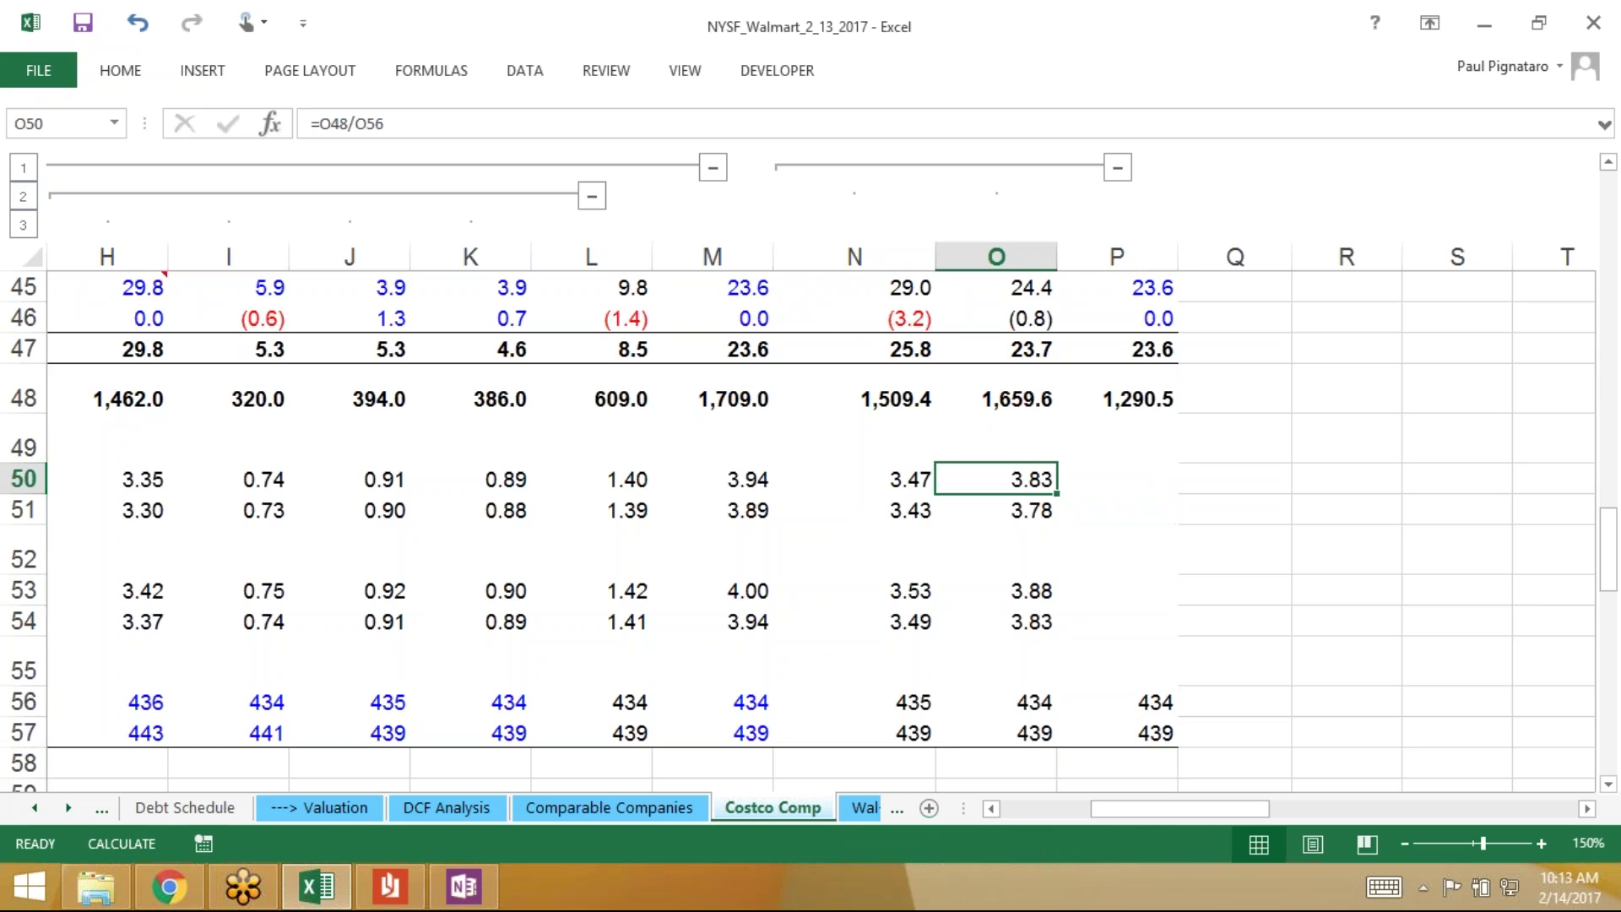
{"action": "key", "text": "shift+Down"}
{"action": "key", "text": "shift+Down"}
{"action": "key", "text": "shift+Down"}
{"action": "key", "text": "shift+Down"}
{"action": "key", "text": "shift+Right"}
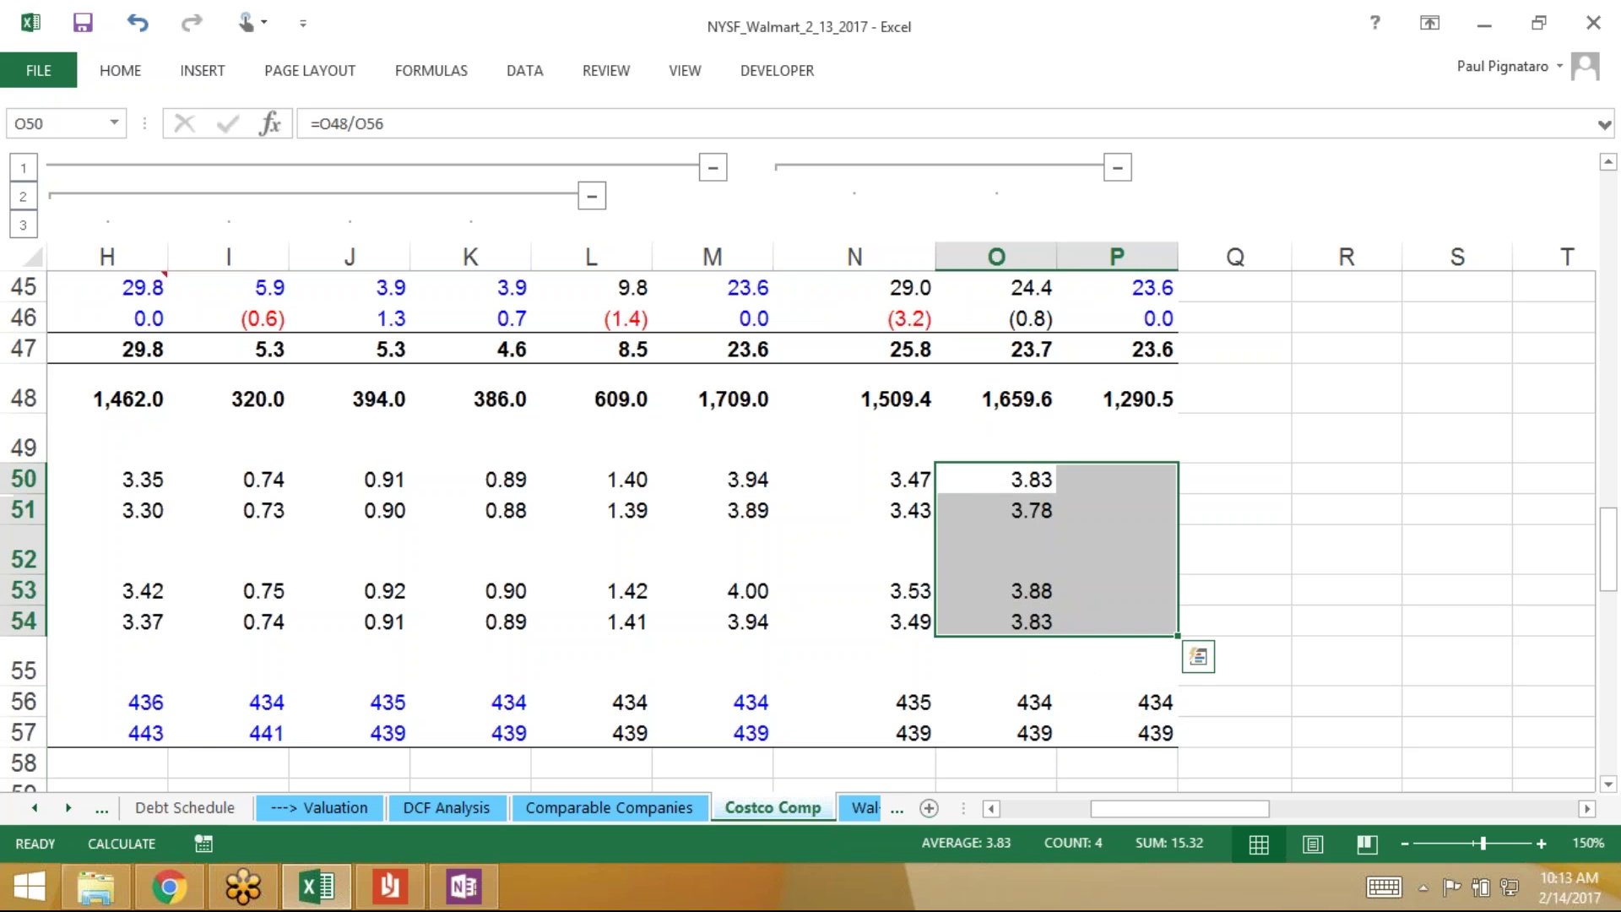
{"action": "key", "text": "ctrl+r"}
{"action": "key", "text": "Right"}
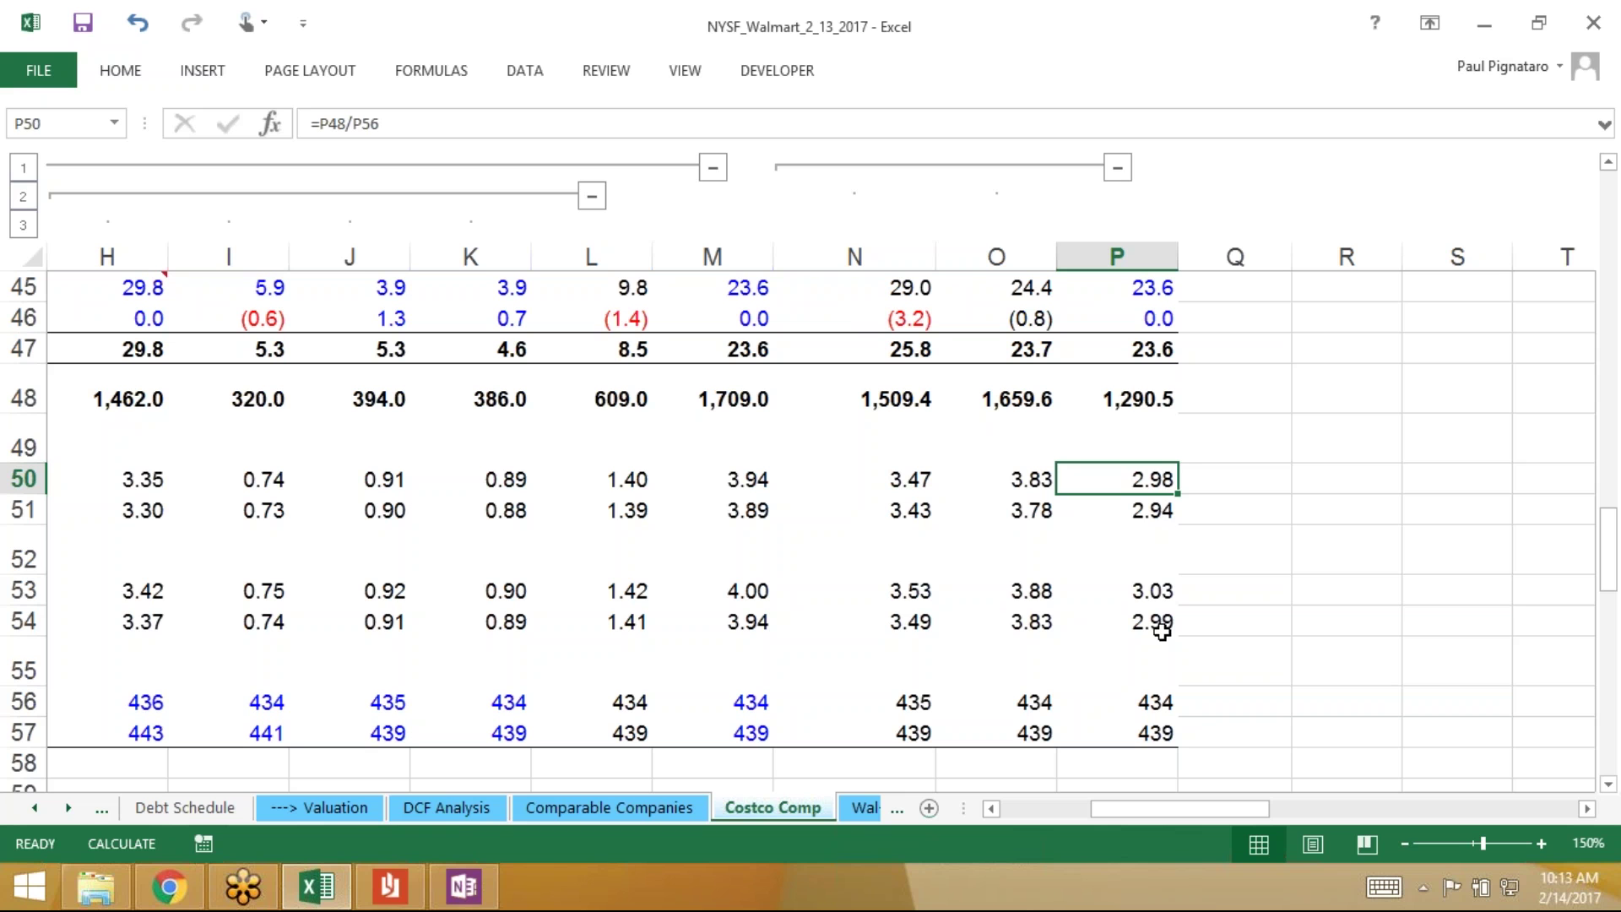
Clear the 2013E basic and diluted share counts in P56:P57
{"action": "key", "text": "Down"}
{"action": "key", "text": "Down"}
{"action": "key", "text": "Down"}
{"action": "key", "text": "Down"}
{"action": "key", "text": "Down"}
{"action": "key", "text": "Down"}
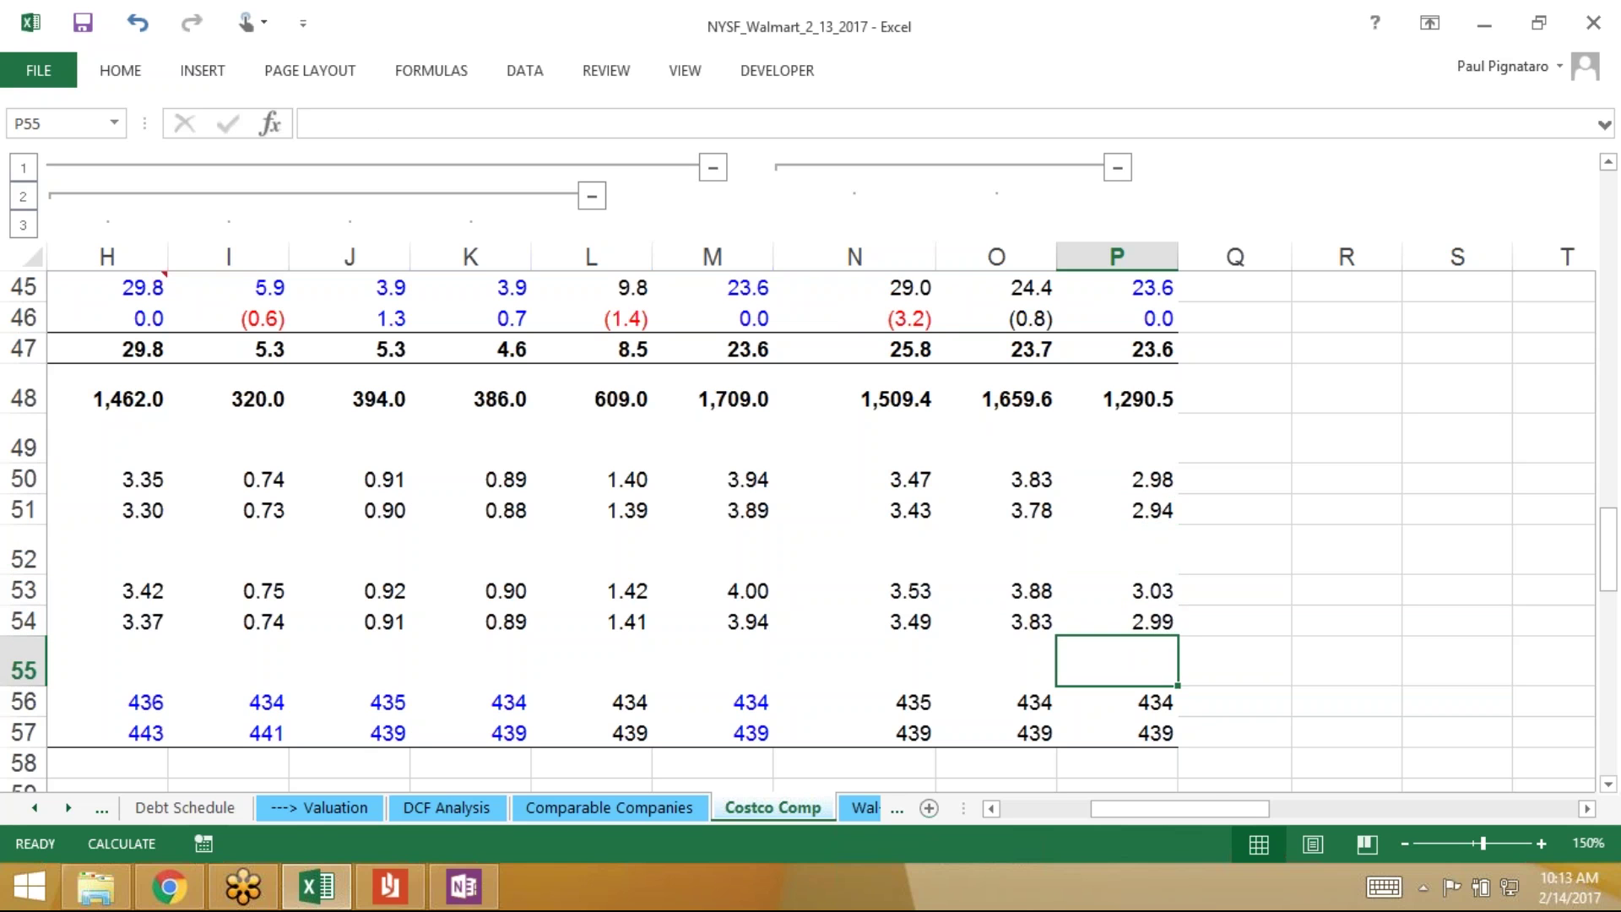
{"action": "key", "text": "shift+Down"}
{"action": "key", "text": "Delete"}
{"action": "key", "text": "shift+Up"}
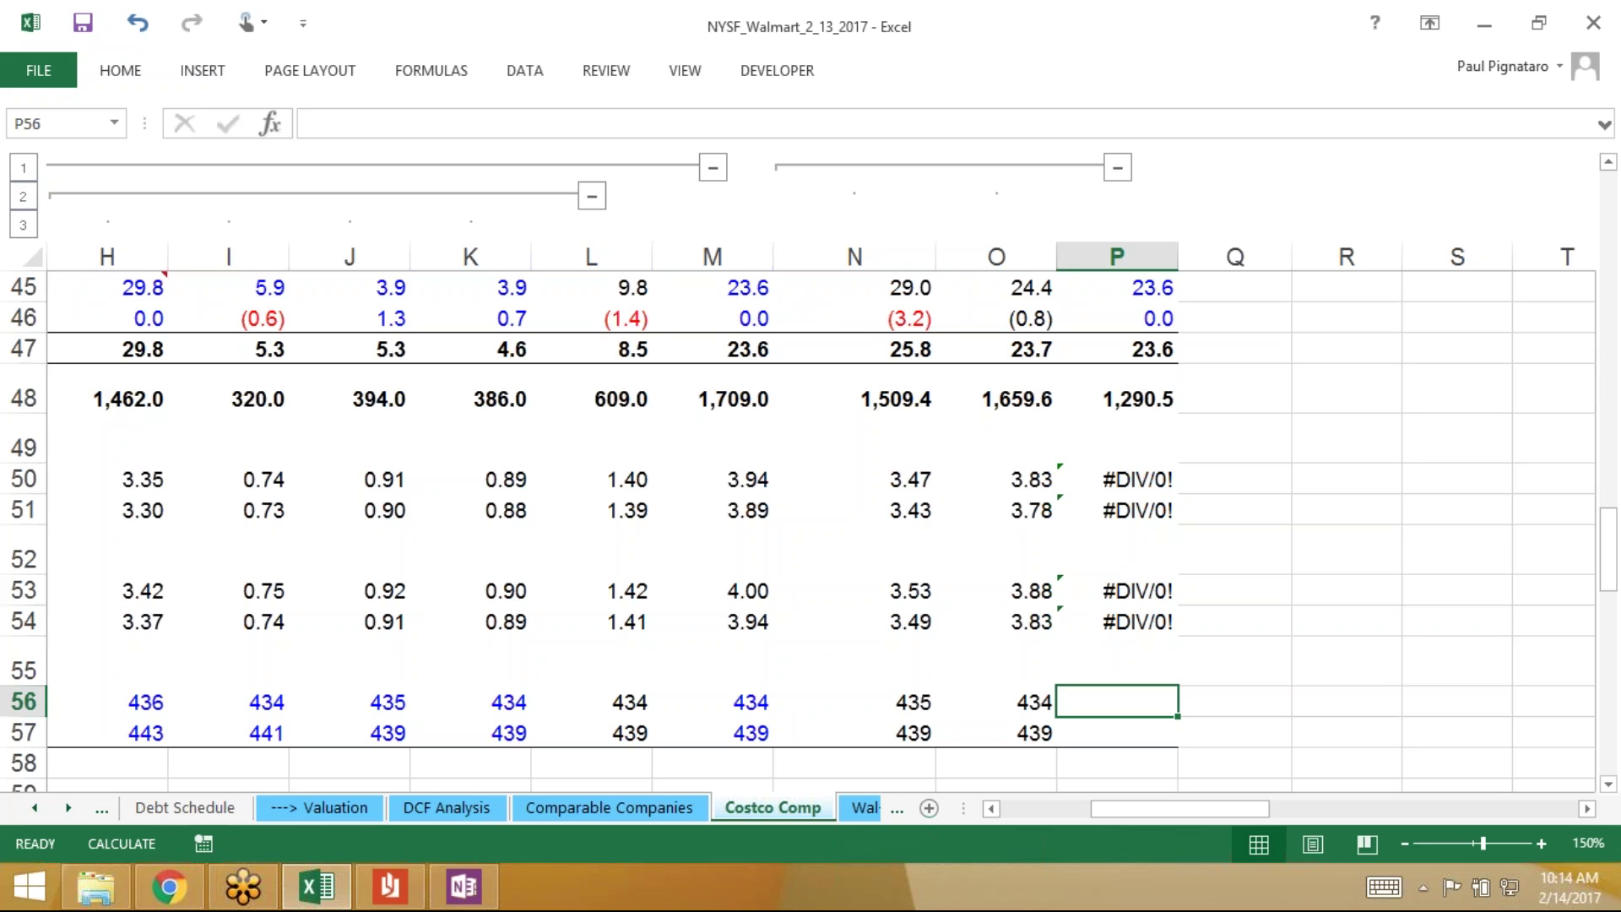
{"action": "left_click", "coordinate": [1594, 25]}
{"action": "key", "text": "Escape"}
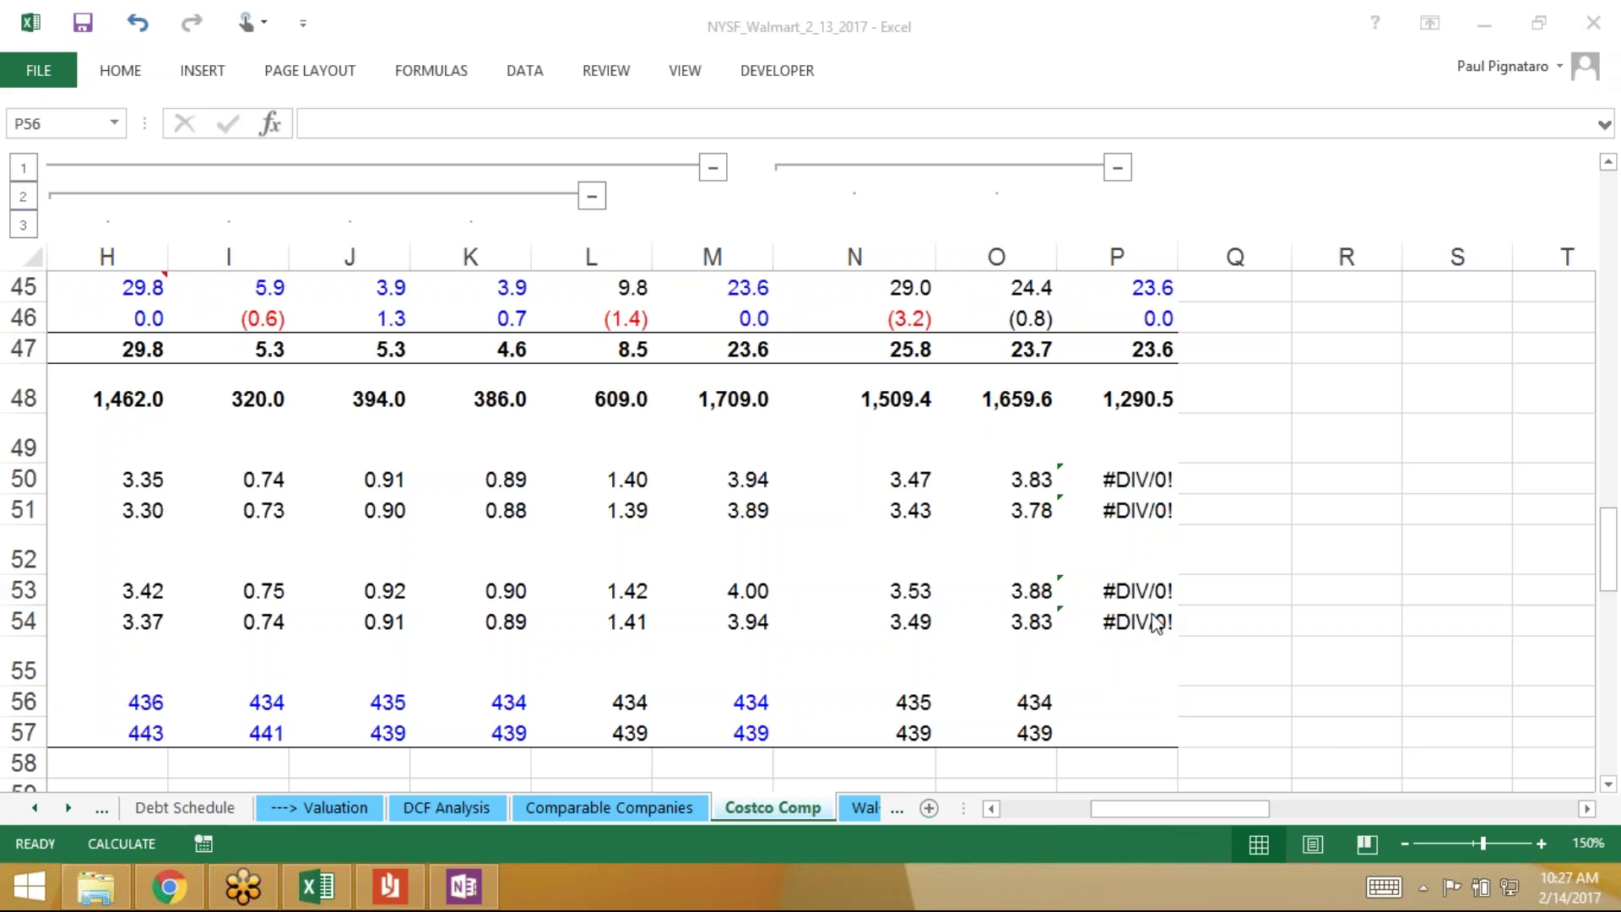
Switch to File Explorer and open the CostcoWholesaleCorporation_10K_20121019 PDF
{"action": "left_click", "coordinate": [1082, 686]}
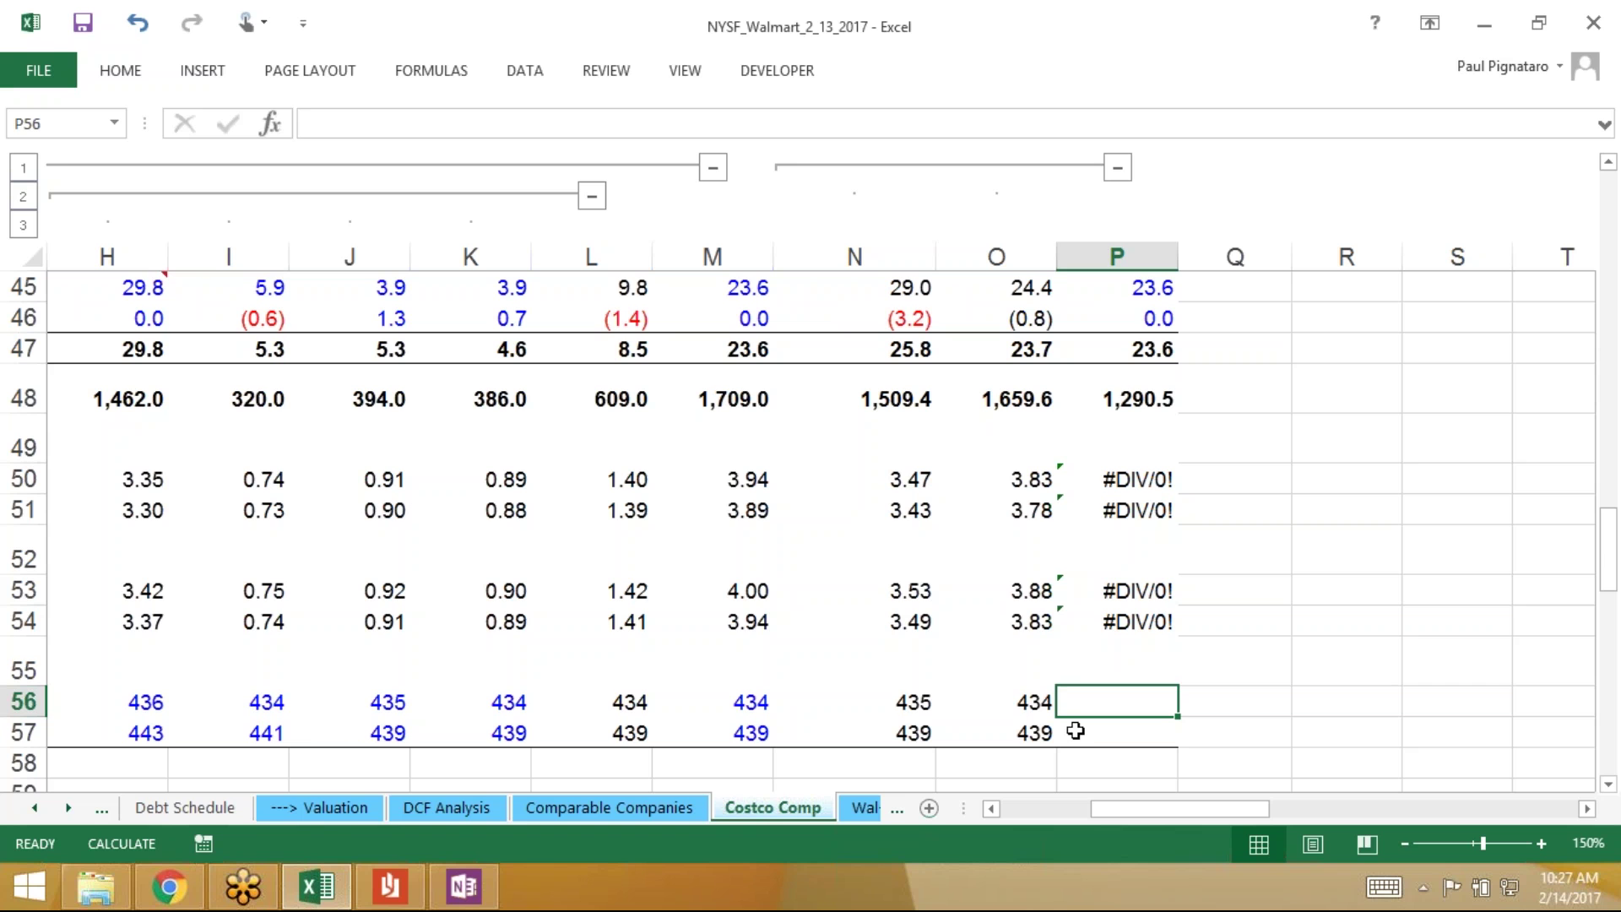
{"action": "left_click", "coordinate": [95, 886]}
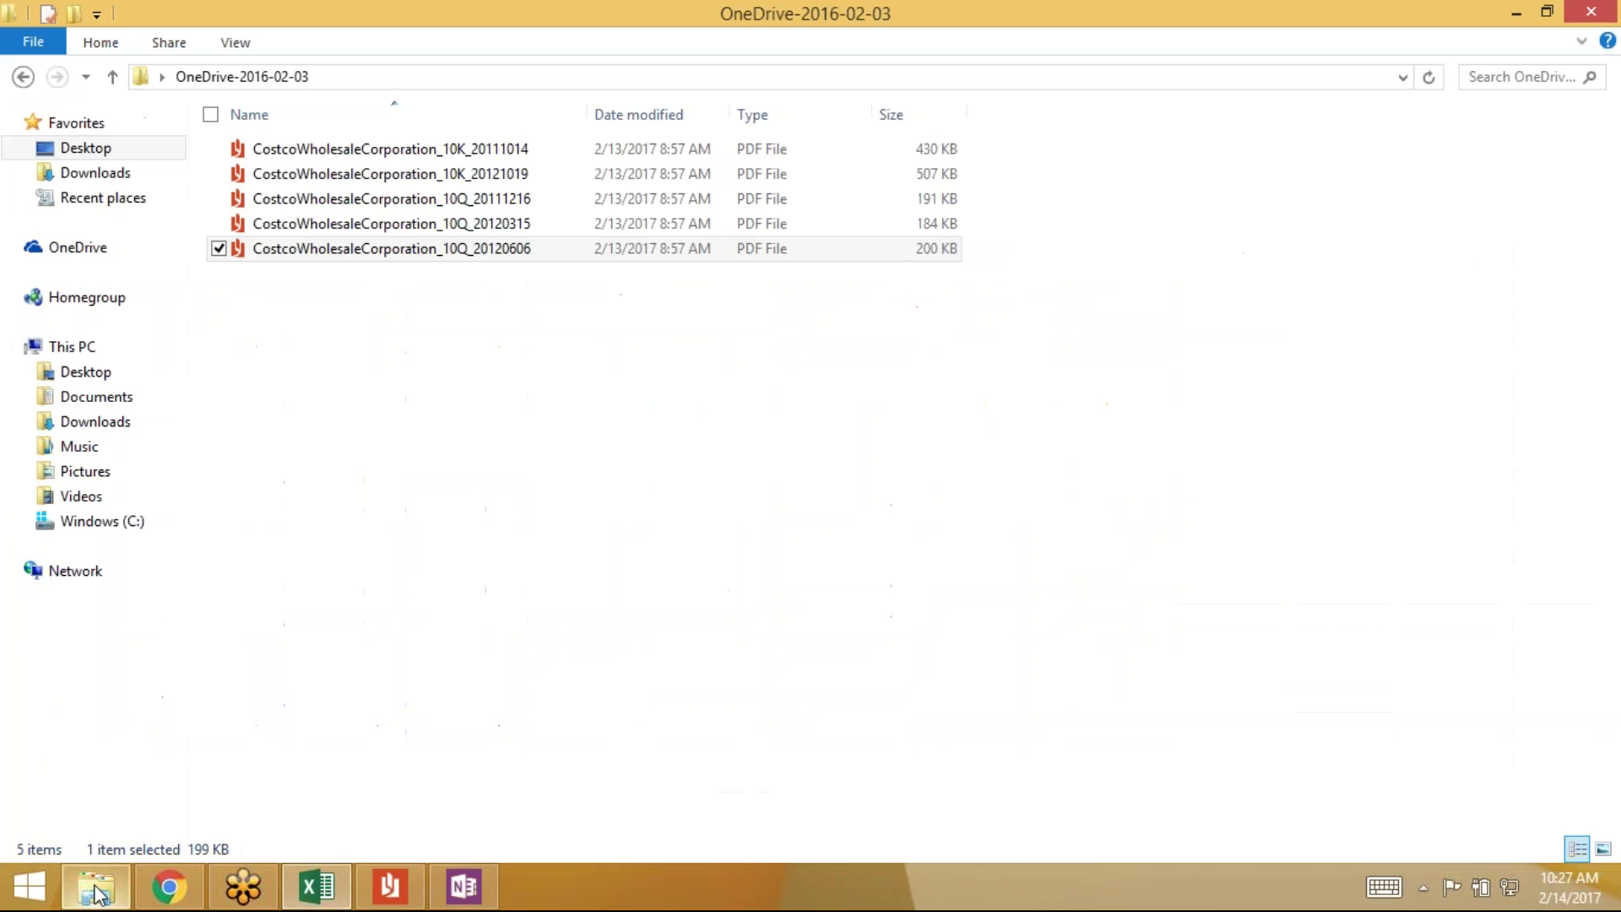
{"action": "double_click", "coordinate": [394, 175]}
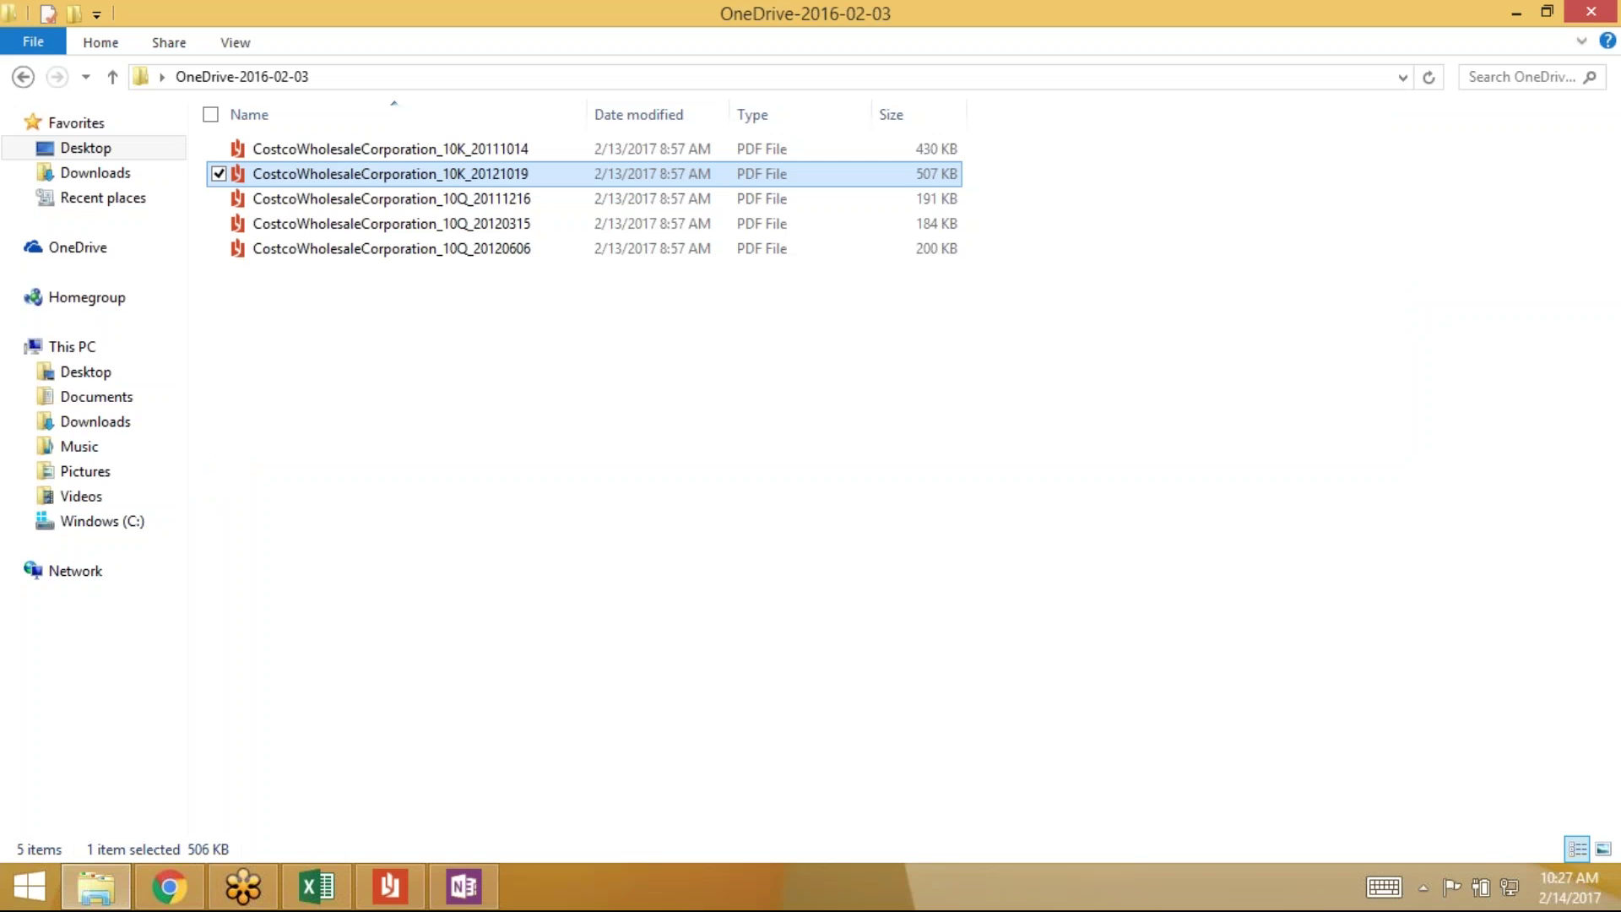
{"action": "double_click", "coordinate": [368, 178]}
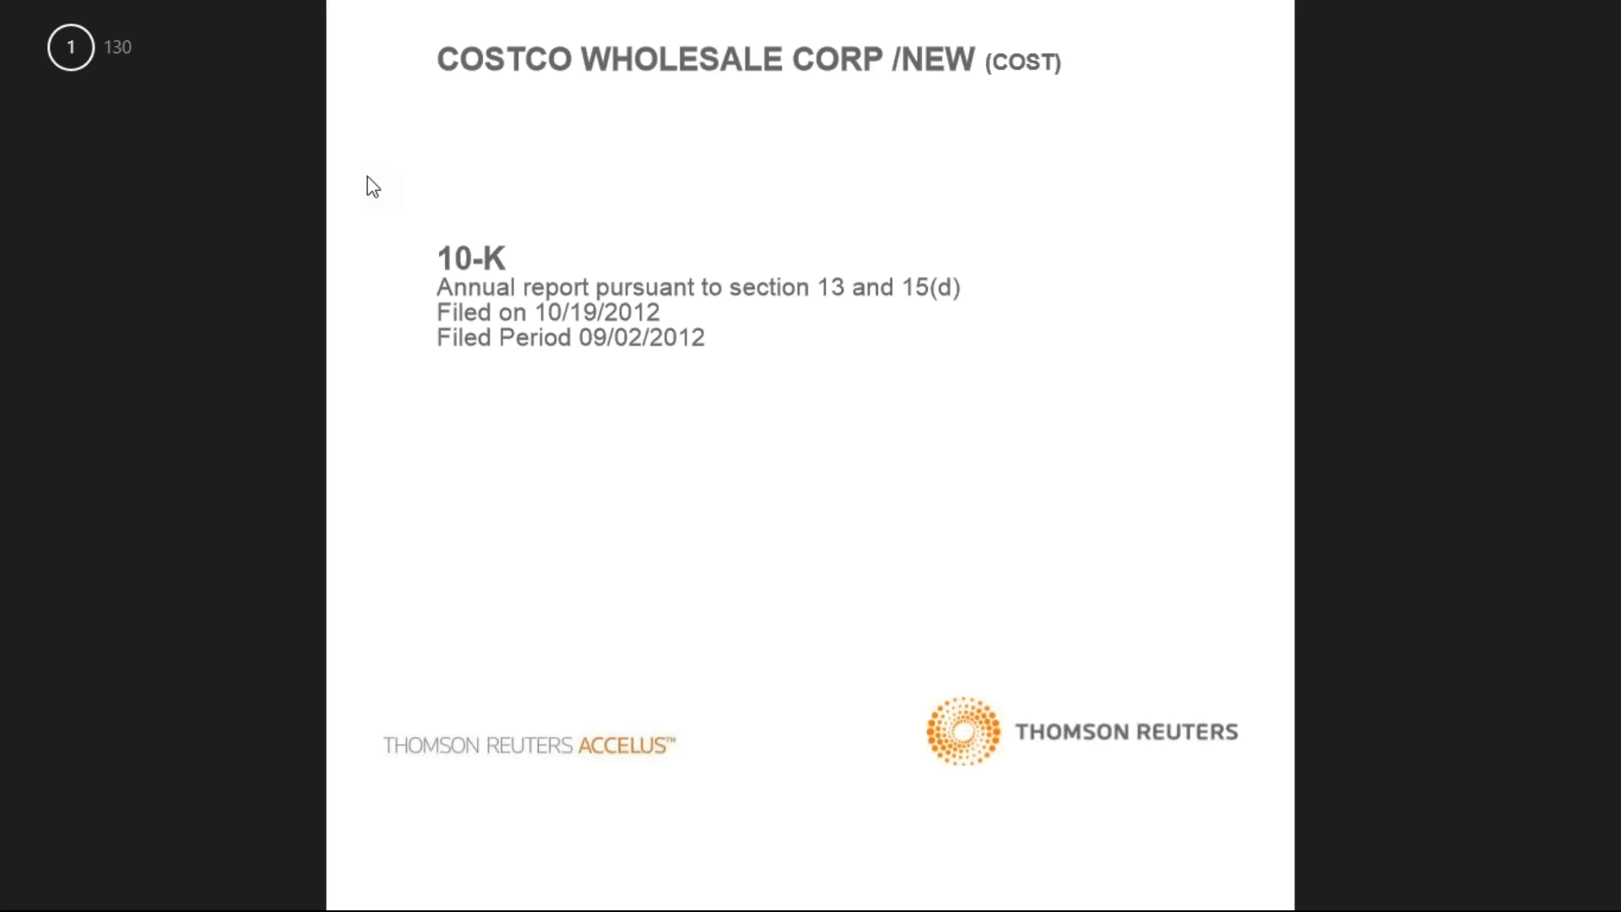
Copy the number of common shares outstanding as of October 5, 2012 from the 10-K cover page
{"action": "scroll", "coordinate": [372, 186], "scroll_direction": "down", "scroll_amount": 5}
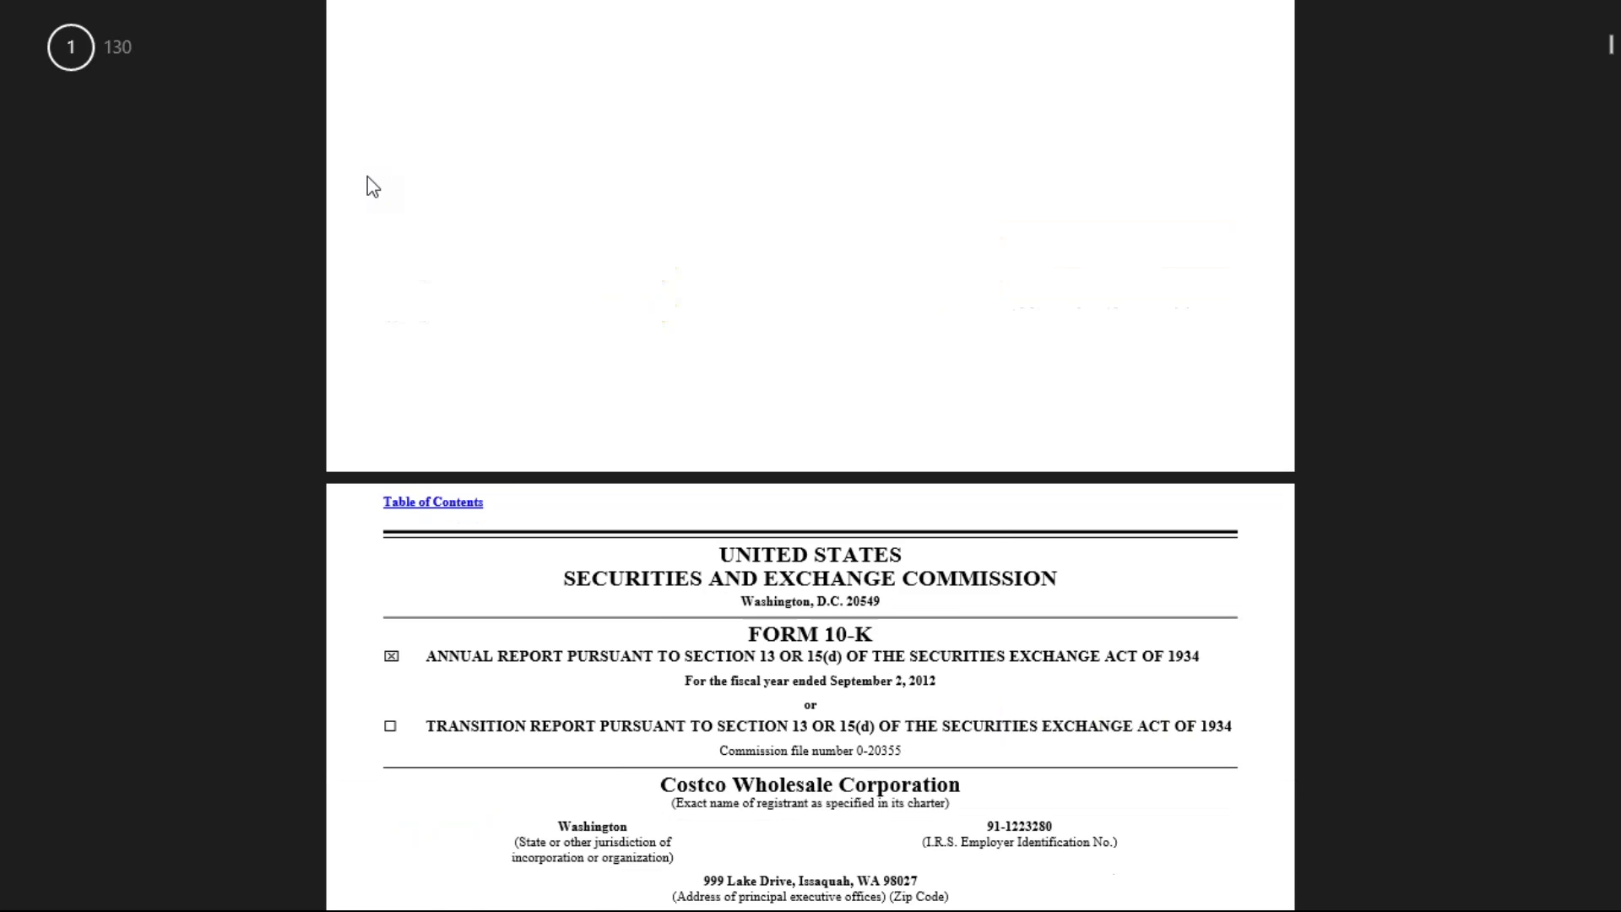
{"action": "scroll", "coordinate": [373, 186], "scroll_direction": "down", "scroll_amount": 3}
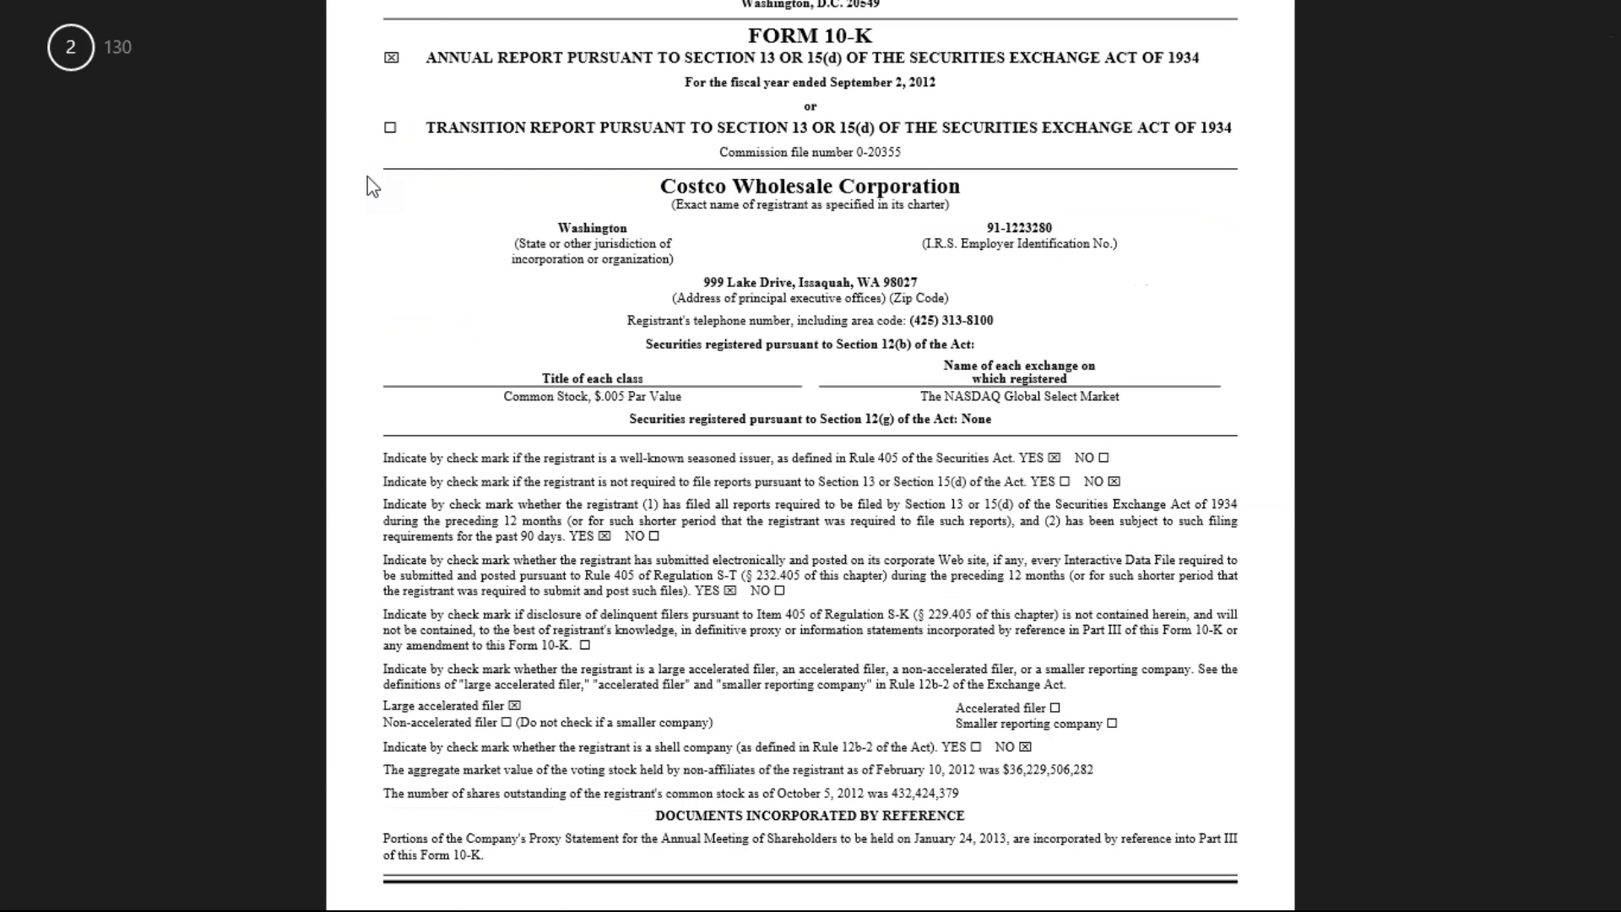
{"action": "scroll", "coordinate": [372, 186], "scroll_direction": "down", "scroll_amount": 1}
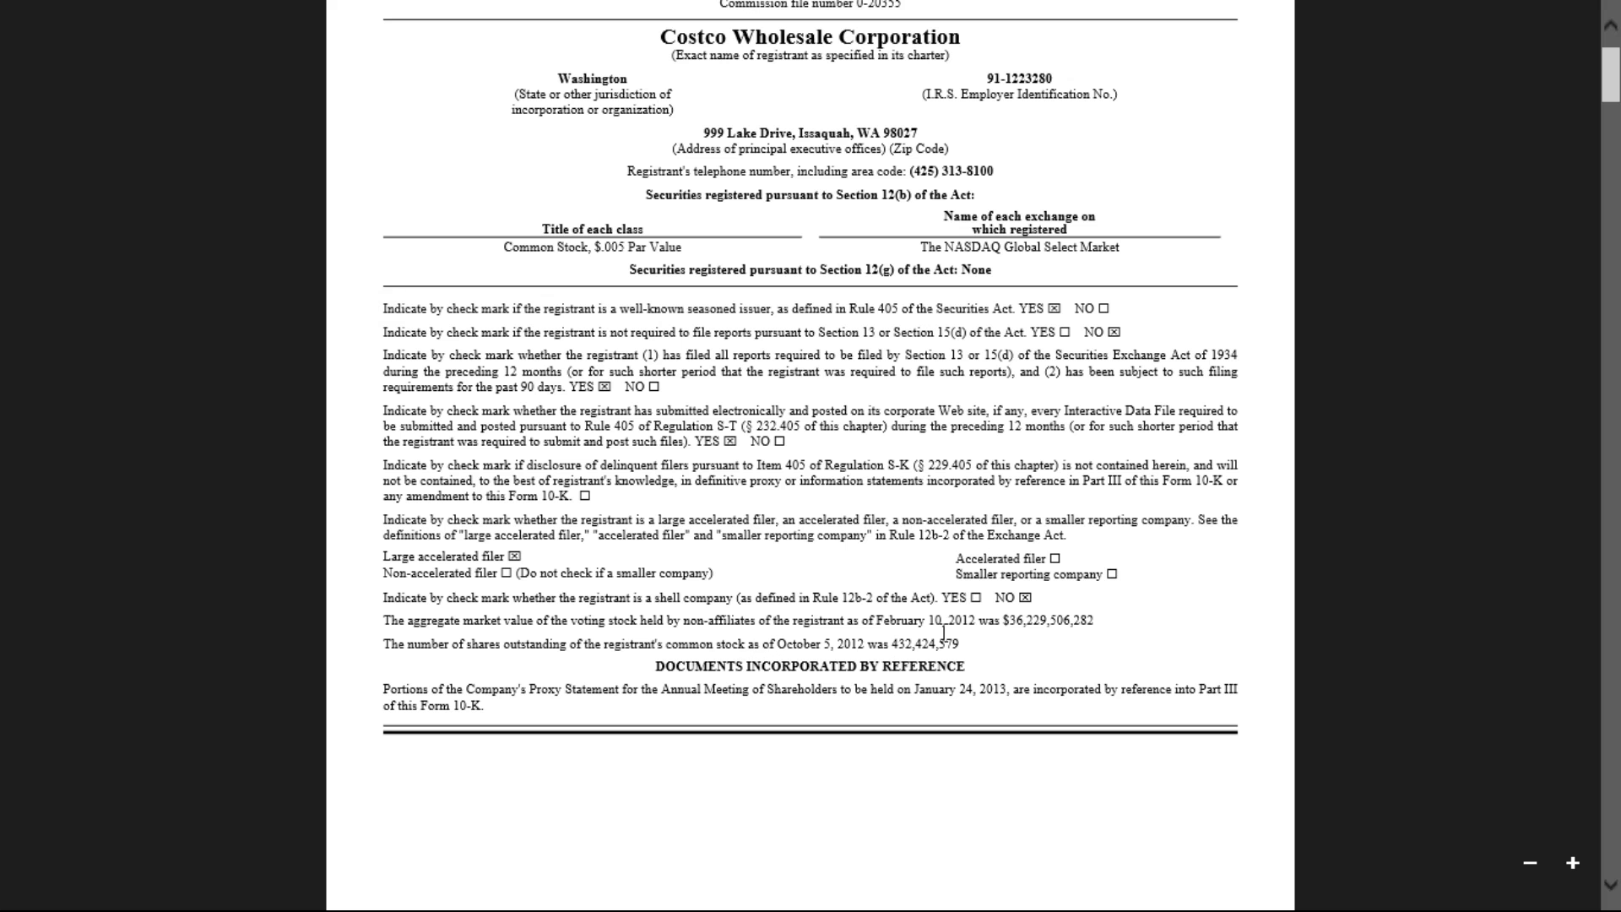
{"action": "left_click_drag", "start_coordinate": [891, 644], "coordinate": [965, 645]}
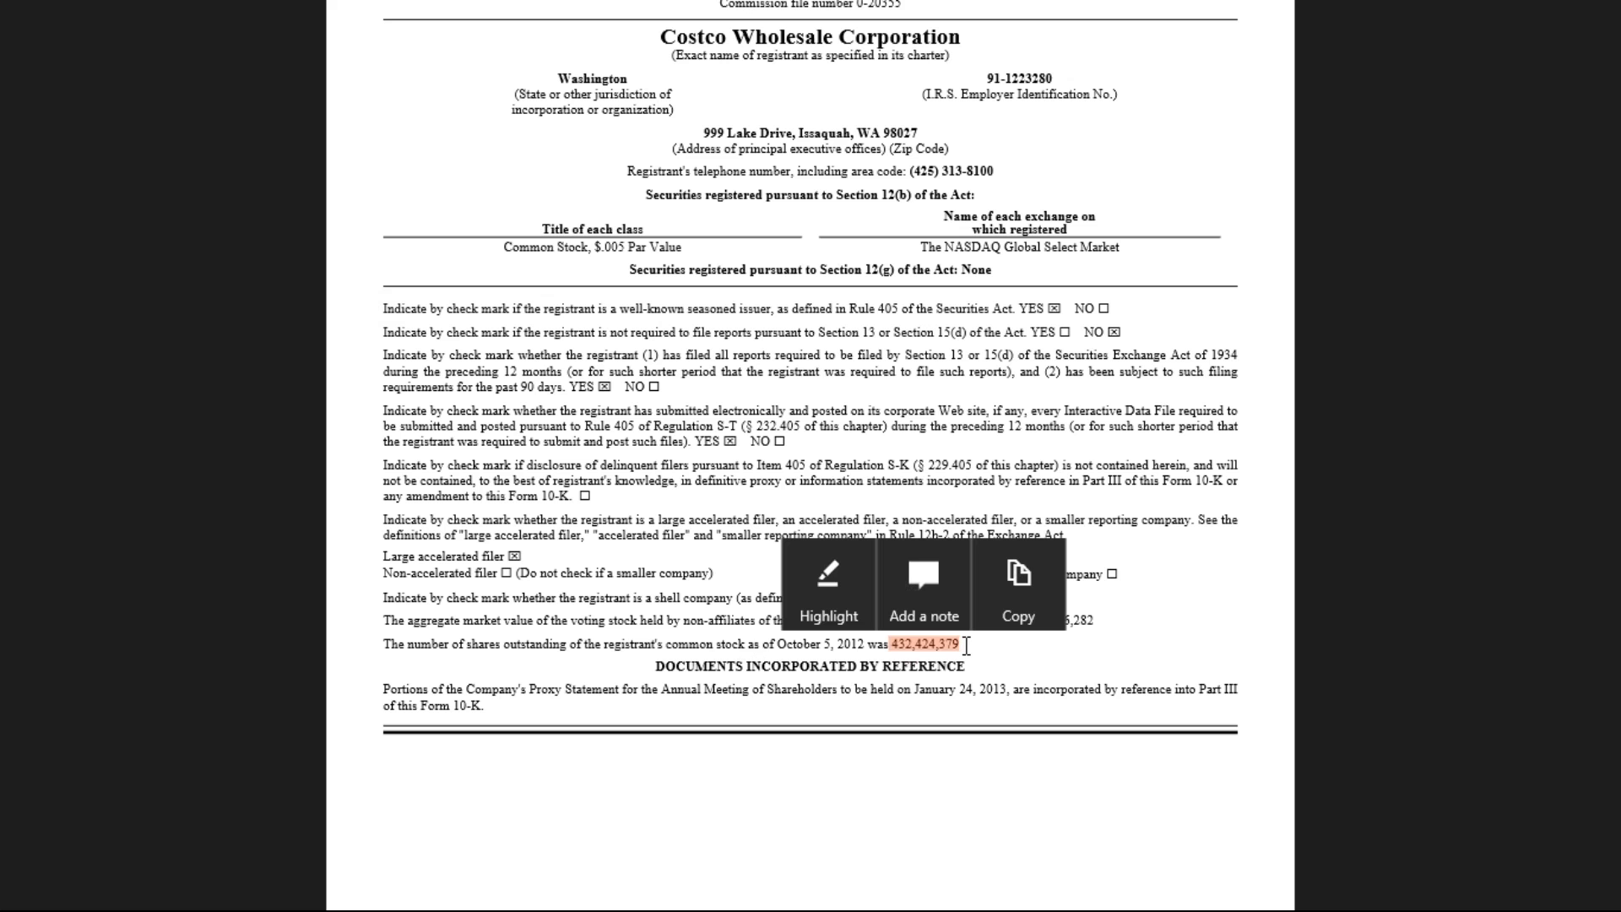
{"action": "key", "text": "ctrl+c"}
Switch back to the Excel workbook and go to the Costco Diluted Shares table below the average share counts
{"action": "key", "text": "alt+Tab"}
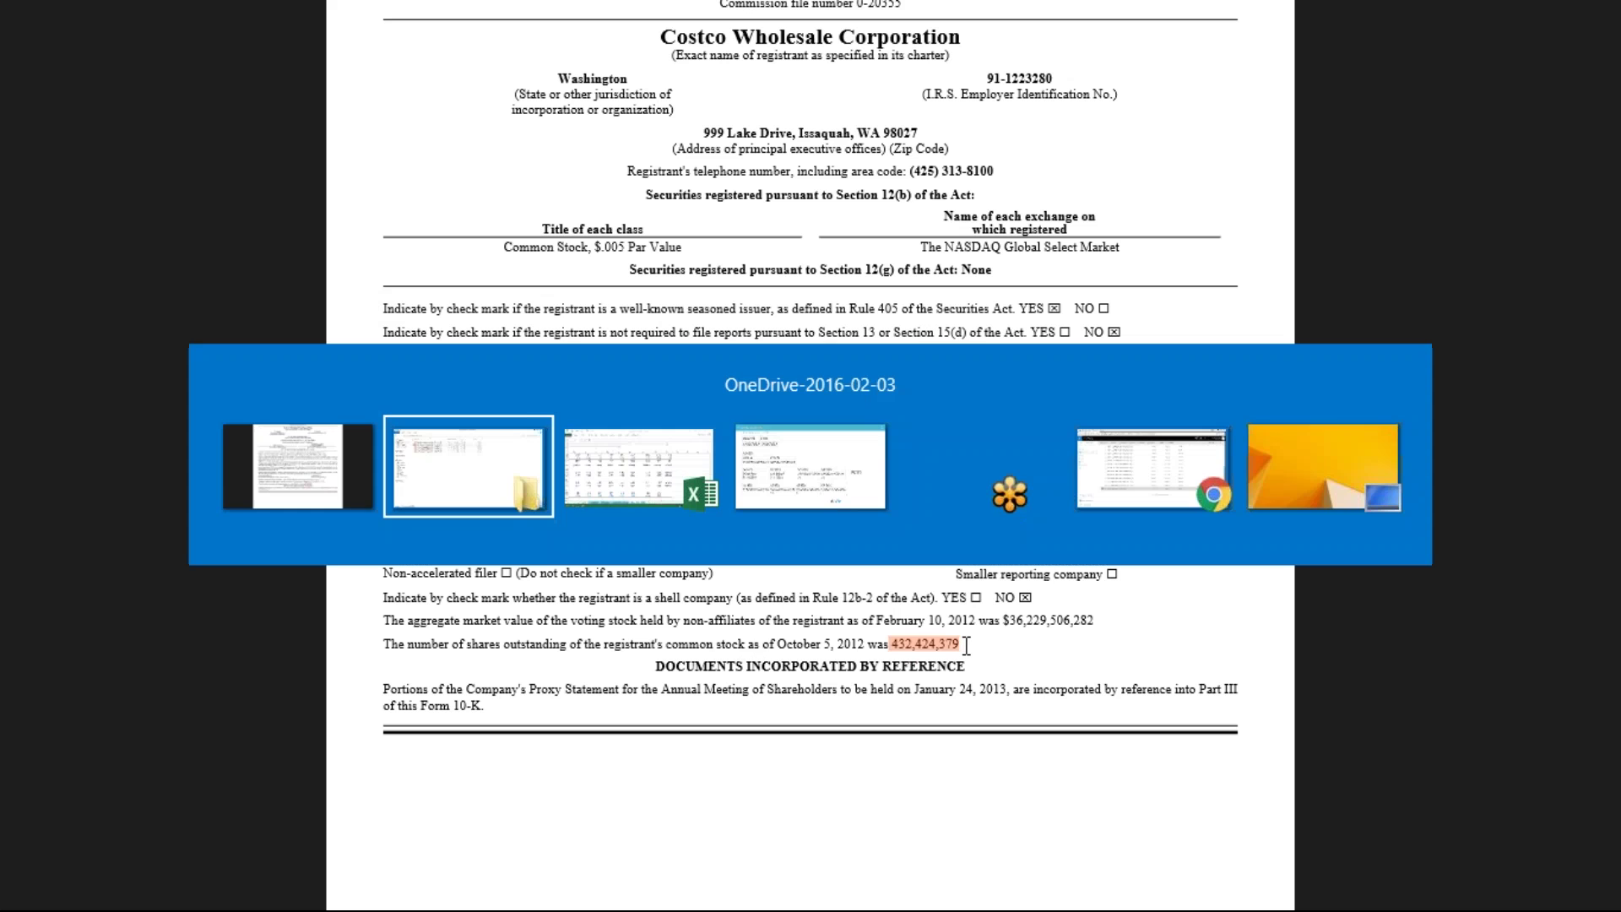
{"action": "key", "text": "Down"}
{"action": "key", "text": "Down"}
{"action": "key", "text": "Down"}
{"action": "key", "text": "Down"}
{"action": "key", "text": "Down"}
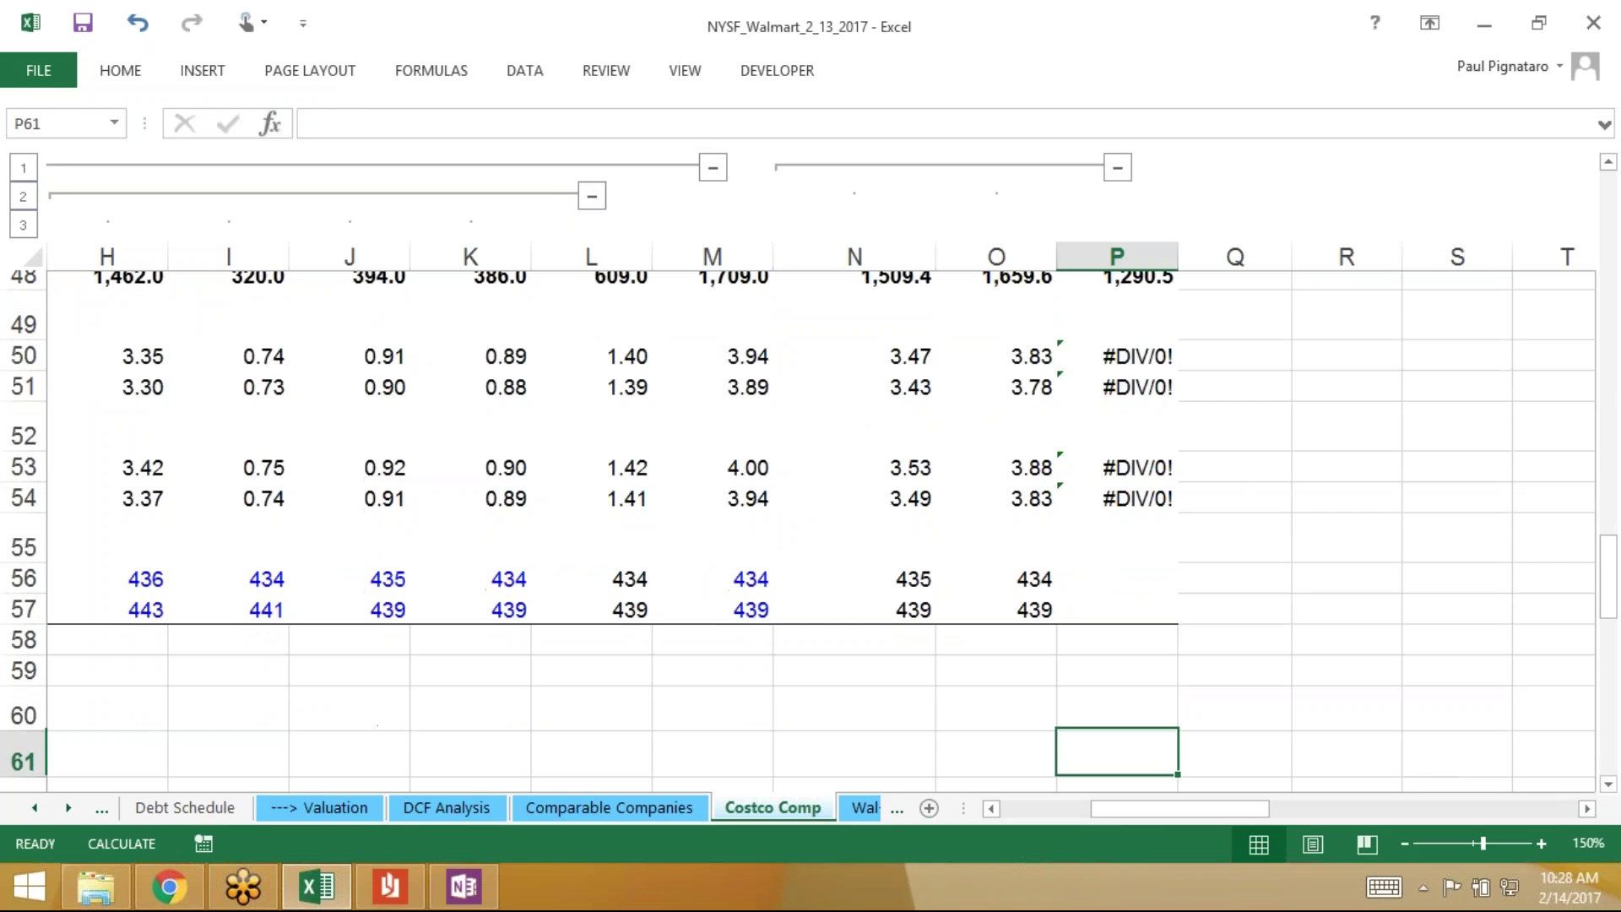
{"action": "key", "text": "Down"}
{"action": "key", "text": "Down"}
{"action": "key", "text": "Down"}
{"action": "key", "text": "Left"}
{"action": "key", "text": "Left"}
{"action": "key", "text": "Left"}
{"action": "key", "text": "Left"}
{"action": "key", "text": "Left"}
{"action": "key", "text": "Left"}
{"action": "key", "text": "Left"}
{"action": "key", "text": "Left"}
{"action": "key", "text": "Left"}
{"action": "key", "text": "Left"}
{"action": "key", "text": "Left"}
{"action": "key", "text": "Left"}
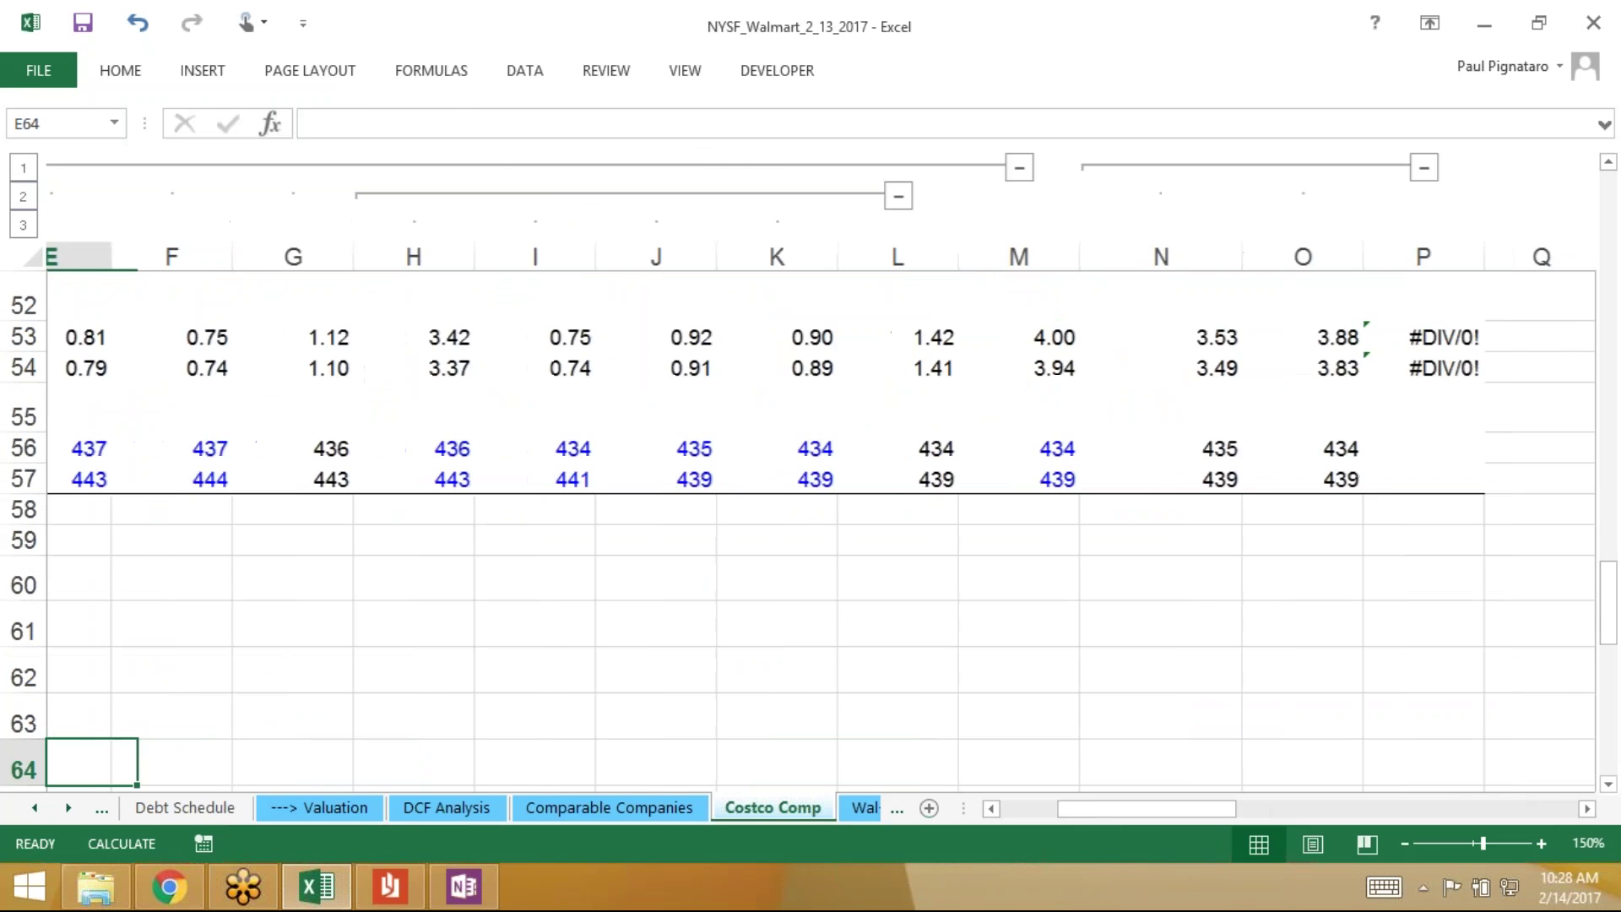
{"action": "key", "text": "Left"}
{"action": "key", "text": "Left"}
{"action": "key", "text": "Left"}
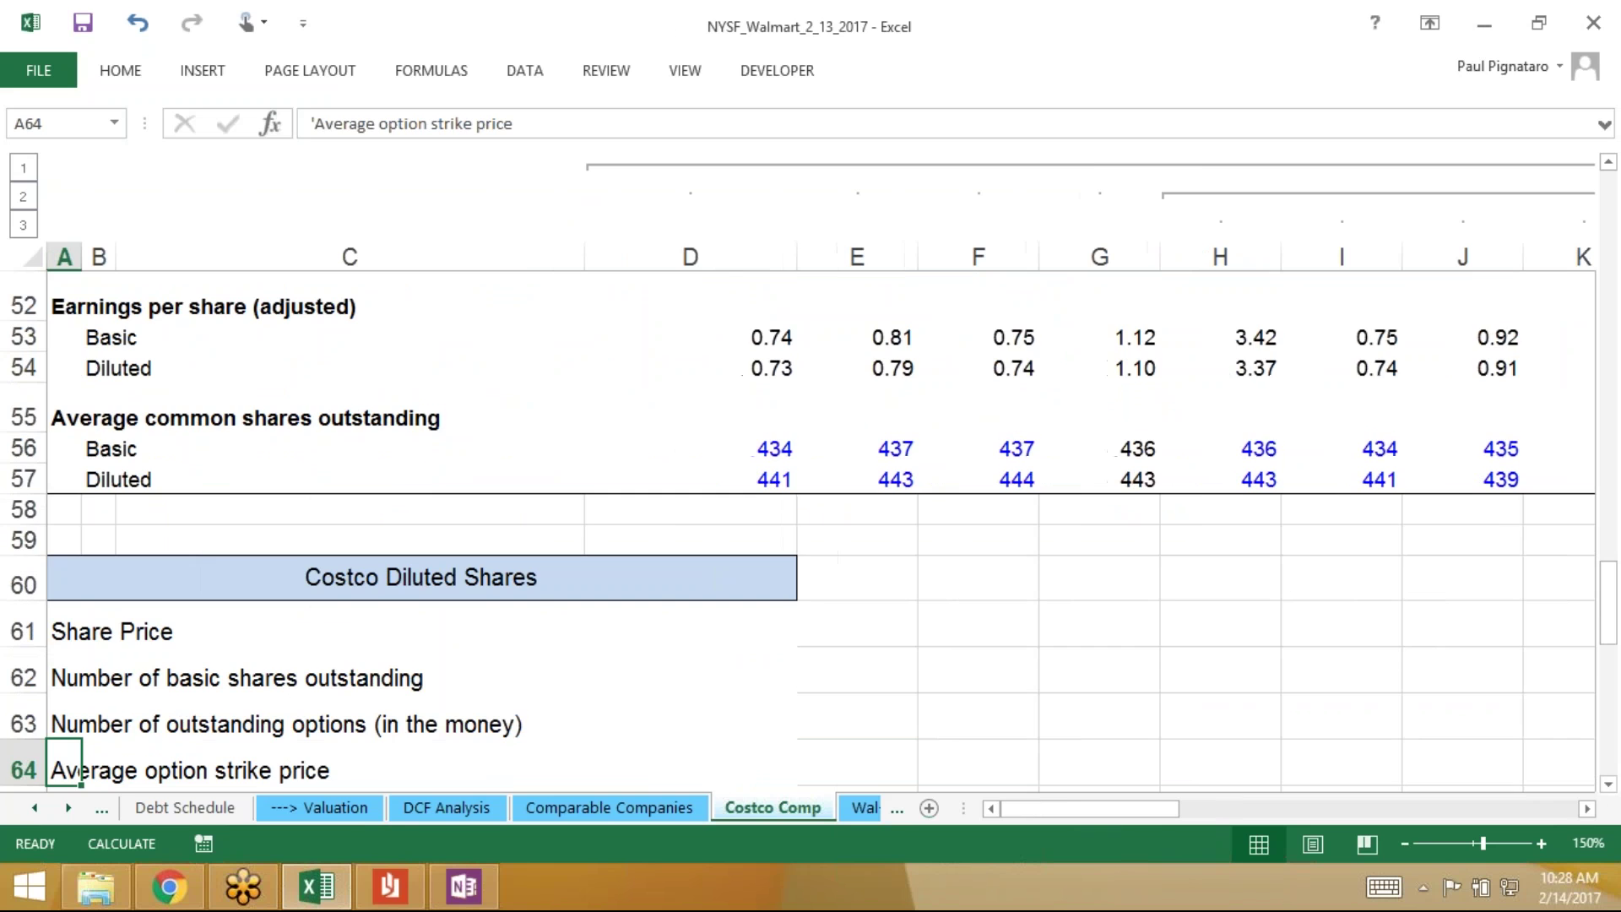
Examine the line items of the Costco Diluted Shares and Costco Enterprise Value sections on the Costco Comp sheet
{"action": "key", "text": "Down"}
{"action": "key", "text": "Down"}
{"action": "key", "text": "Down"}
{"action": "key", "text": "Down"}
{"action": "key", "text": "Down"}
{"action": "key", "text": "Down"}
{"action": "key", "text": "Down"}
{"action": "key", "text": "Down"}
{"action": "key", "text": "Down"}
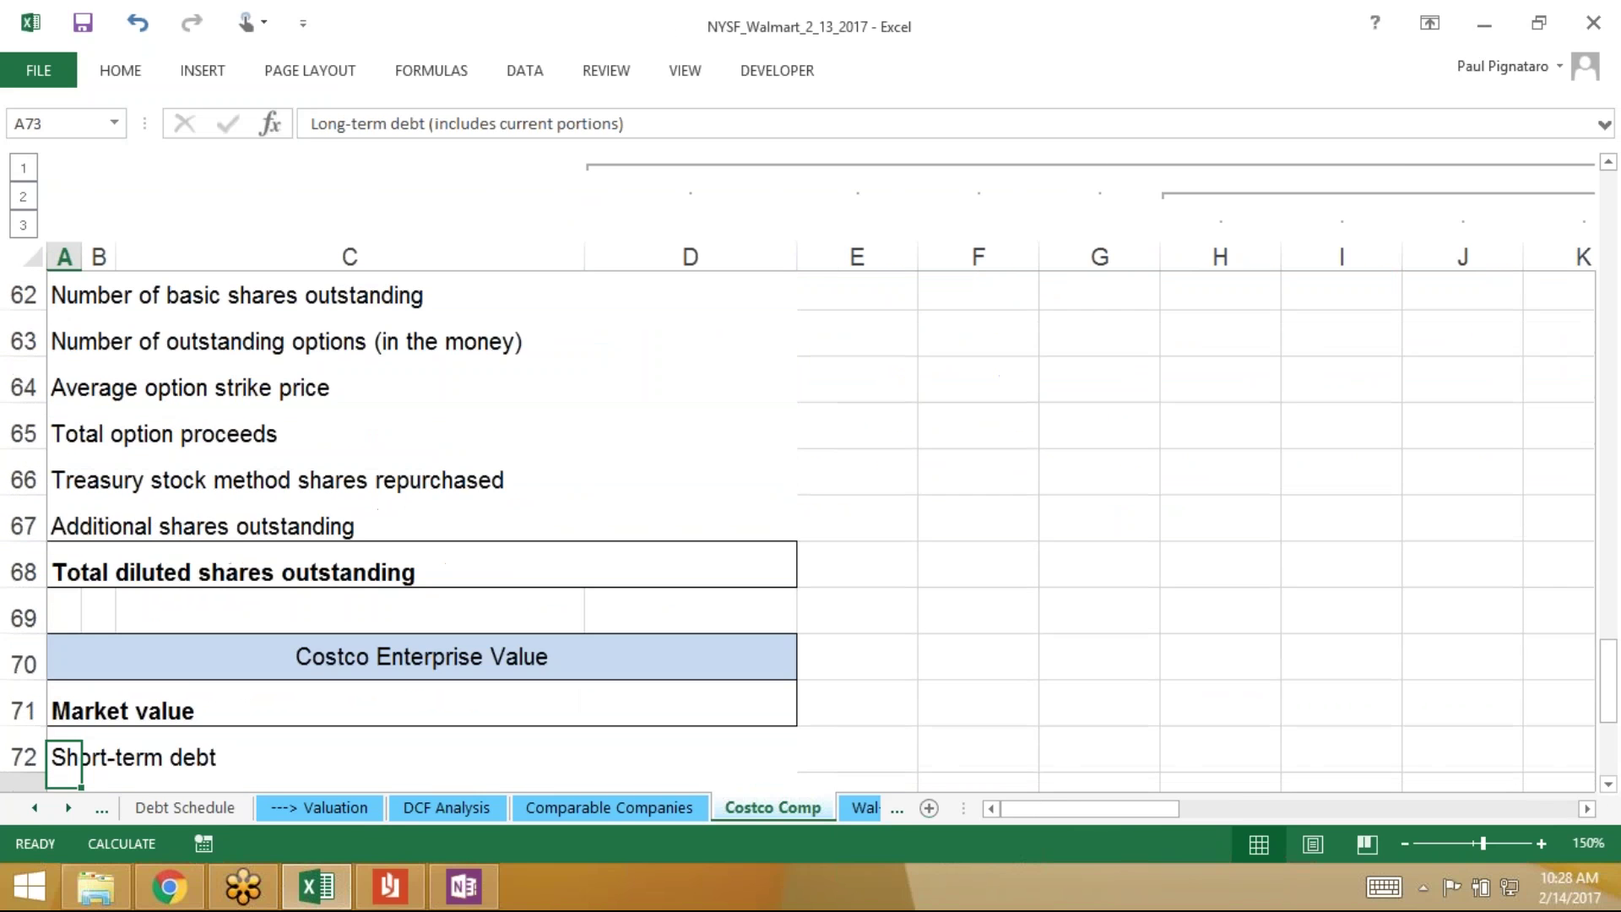
{"action": "key", "text": "Up"}
{"action": "key", "text": "Up"}
{"action": "key", "text": "Up"}
{"action": "key", "text": "Up"}
{"action": "key", "text": "Up"}
{"action": "key", "text": "Up"}
{"action": "key", "text": "Up"}
{"action": "key", "text": "Up"}
{"action": "key", "text": "Up"}
{"action": "key", "text": "Up"}
{"action": "key", "text": "Up"}
{"action": "key", "text": "Up"}
{"action": "key", "text": "Up"}
{"action": "key", "text": "Up"}
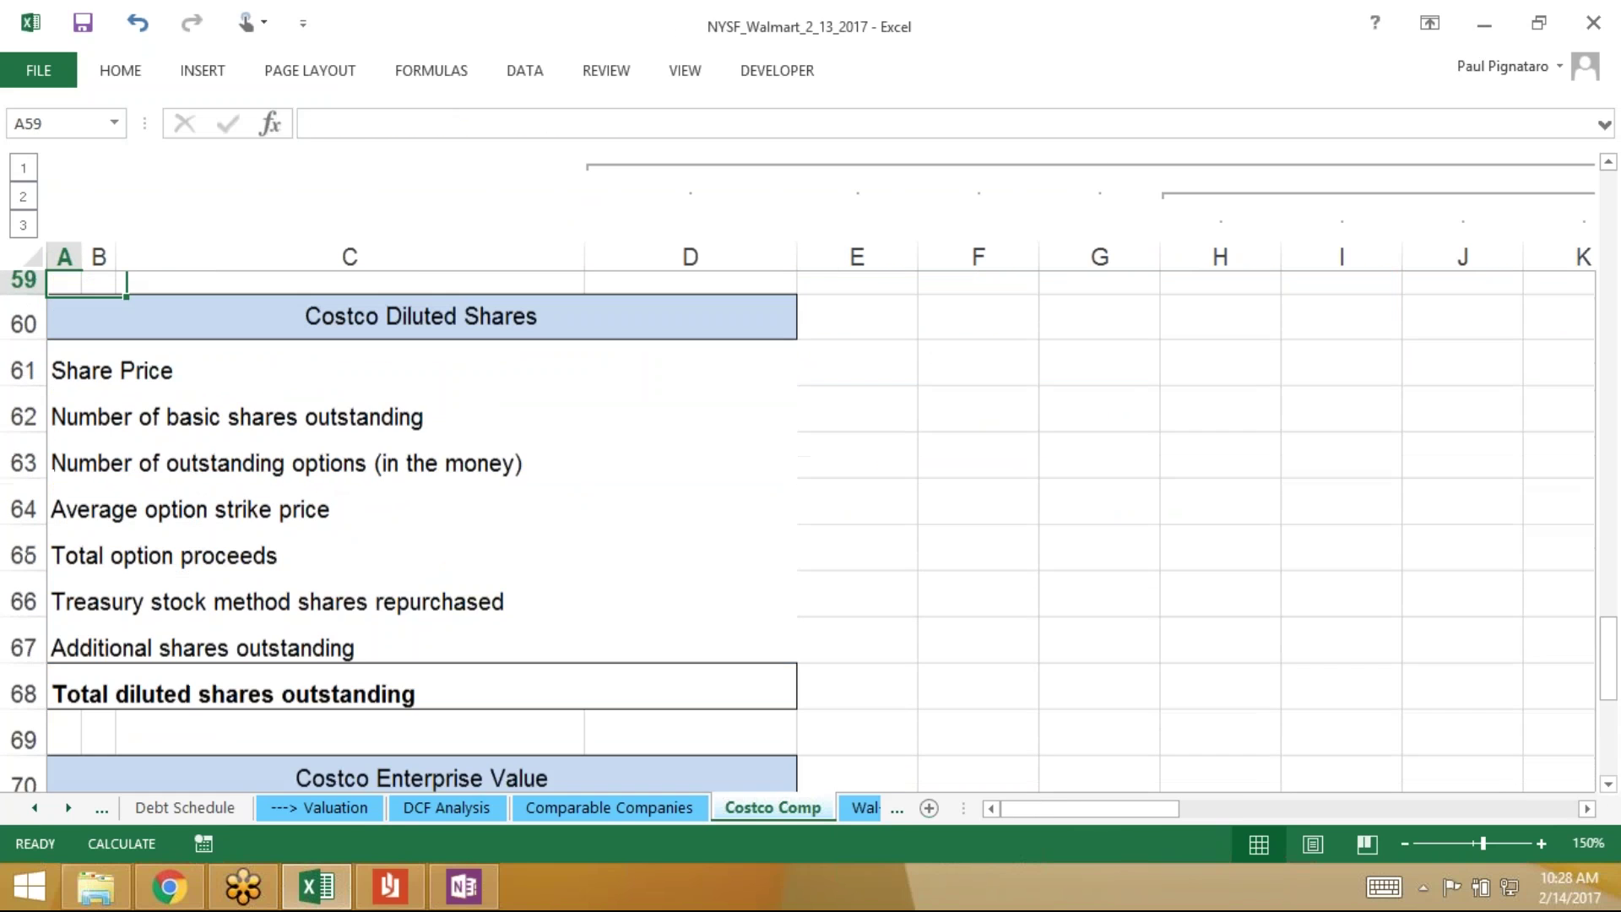
Check the common shares outstanding in the Costco 10-K and enter 432424379 as the number of basic shares outstanding in D62
{"action": "key", "text": "Down"}
{"action": "key", "text": "Down"}
{"action": "key", "text": "Down"}
{"action": "key", "text": "Right"}
{"action": "key", "text": "Right"}
{"action": "key", "text": "Right"}
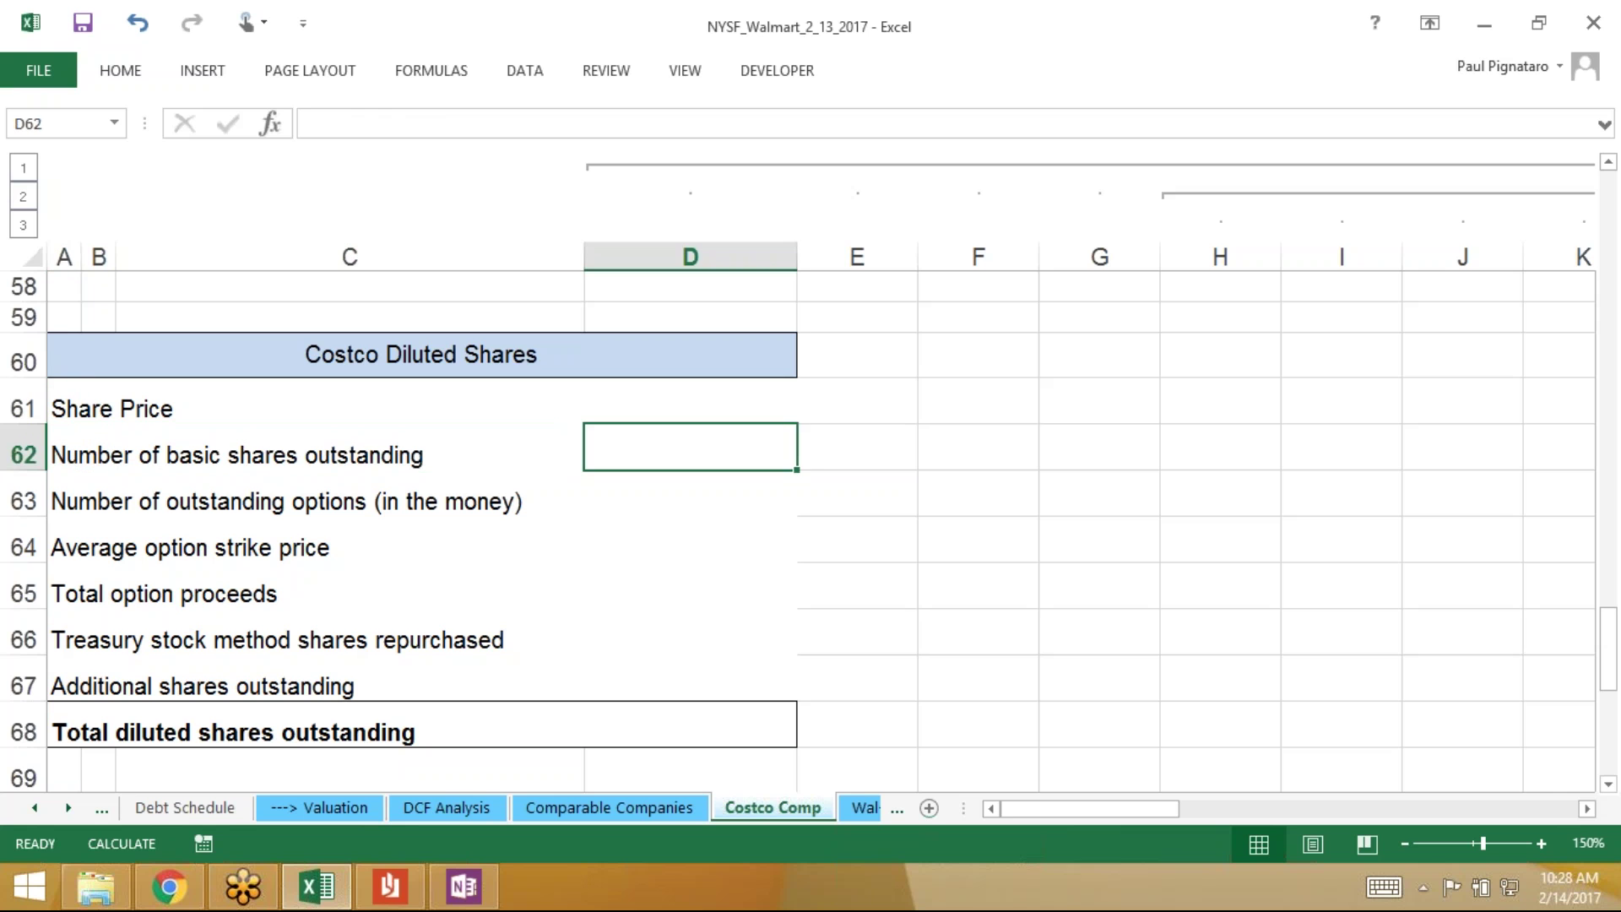
{"action": "key", "text": "alt+Tab"}
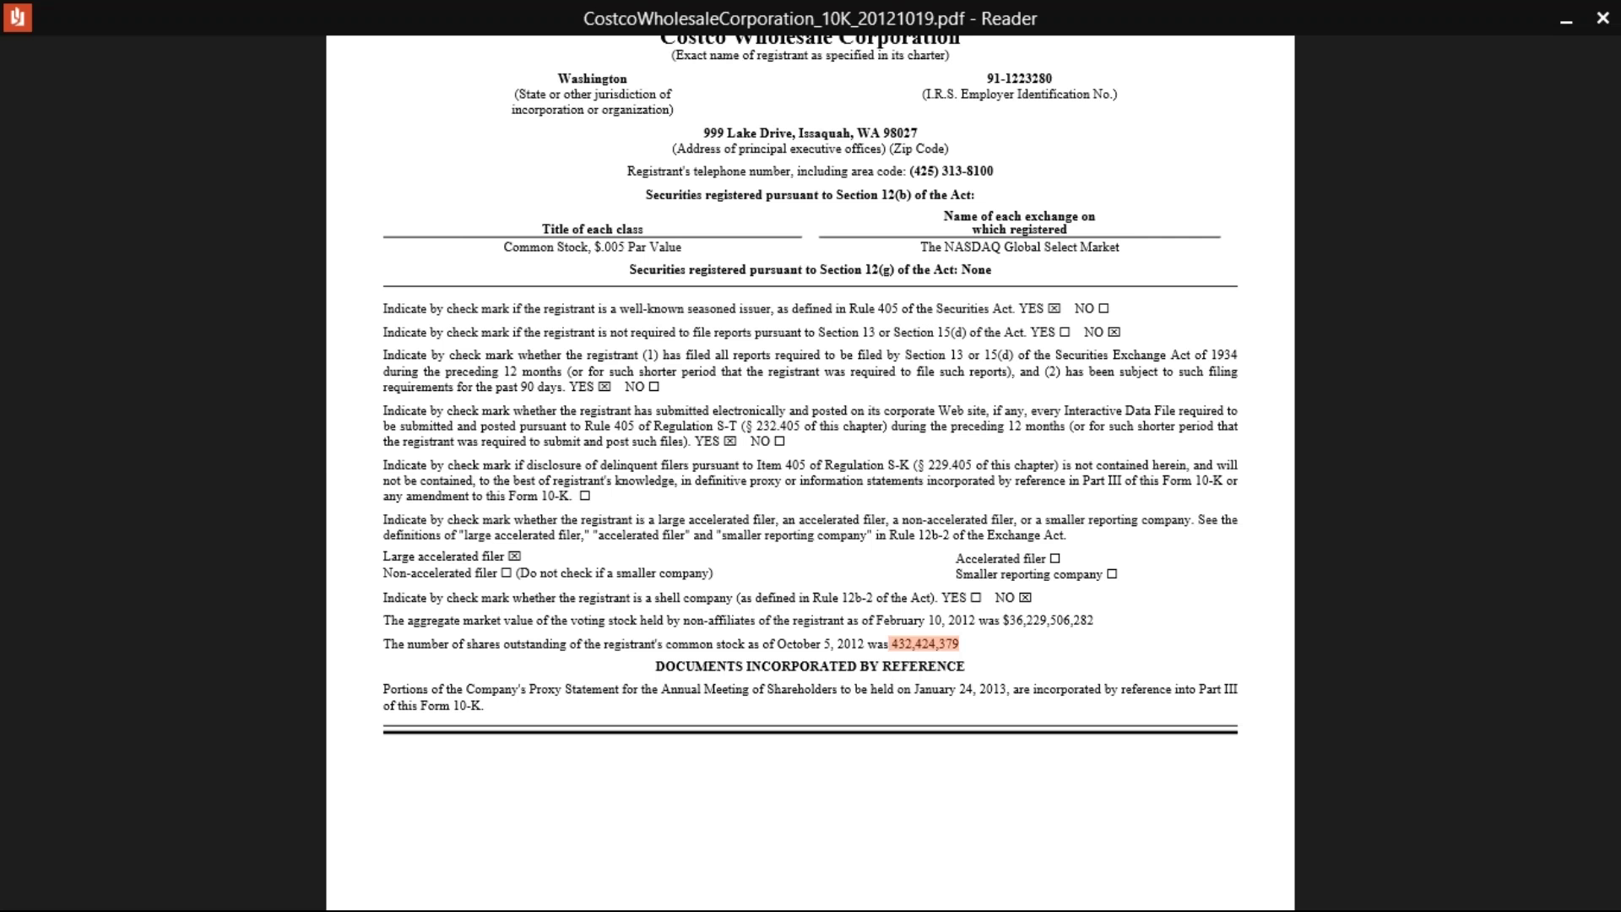
{"action": "key", "text": "alt+Tab"}
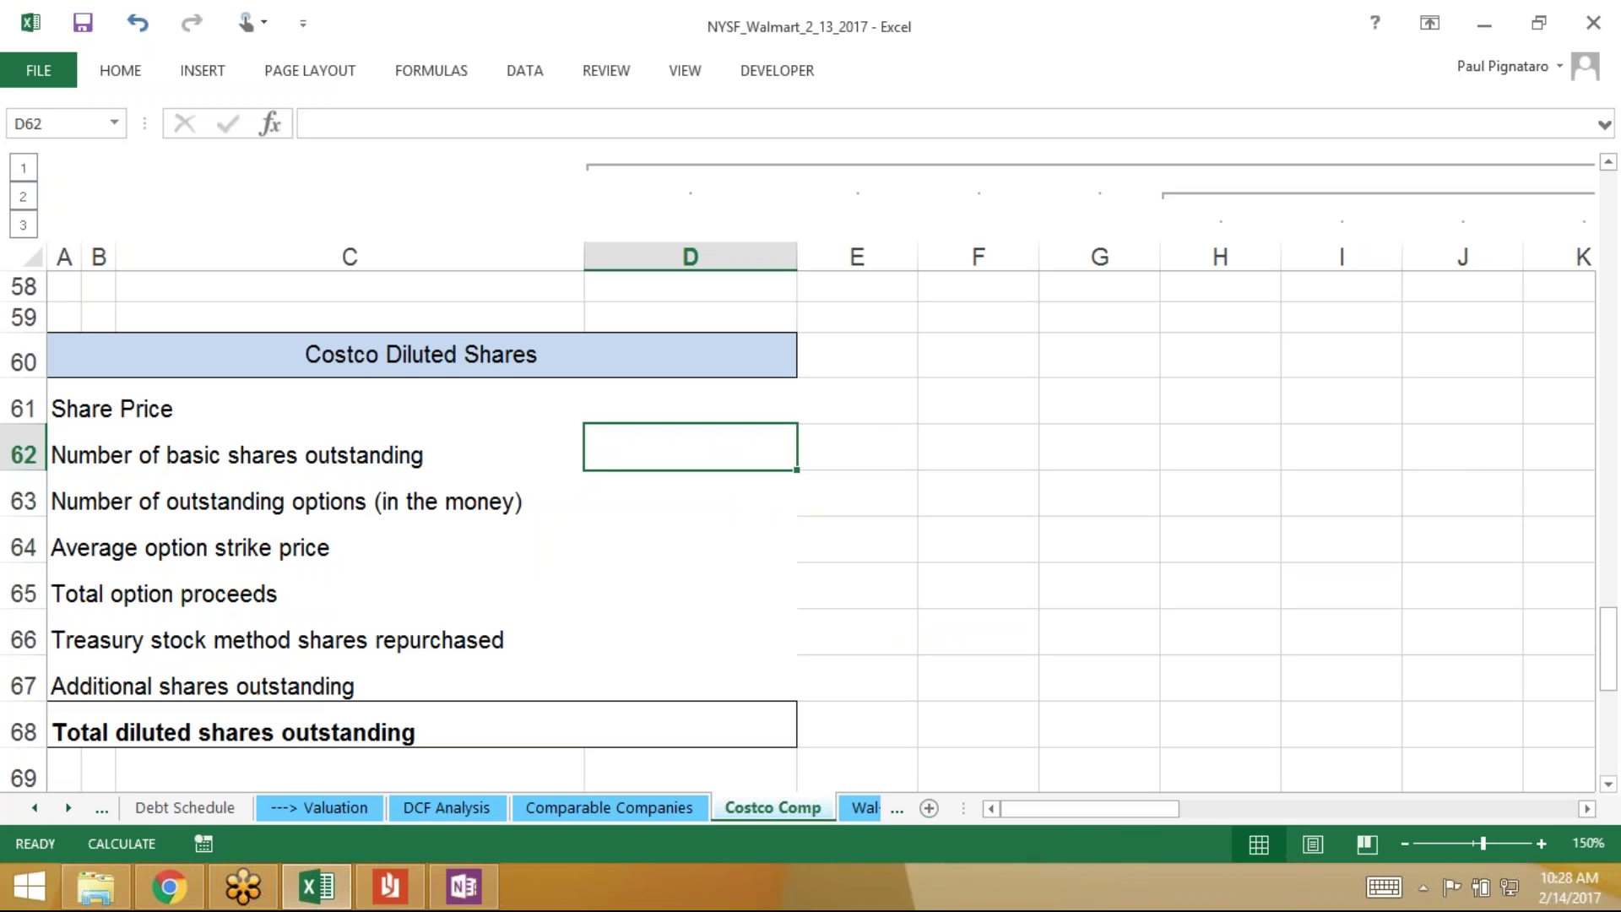
{"action": "type", "text": "432424"}
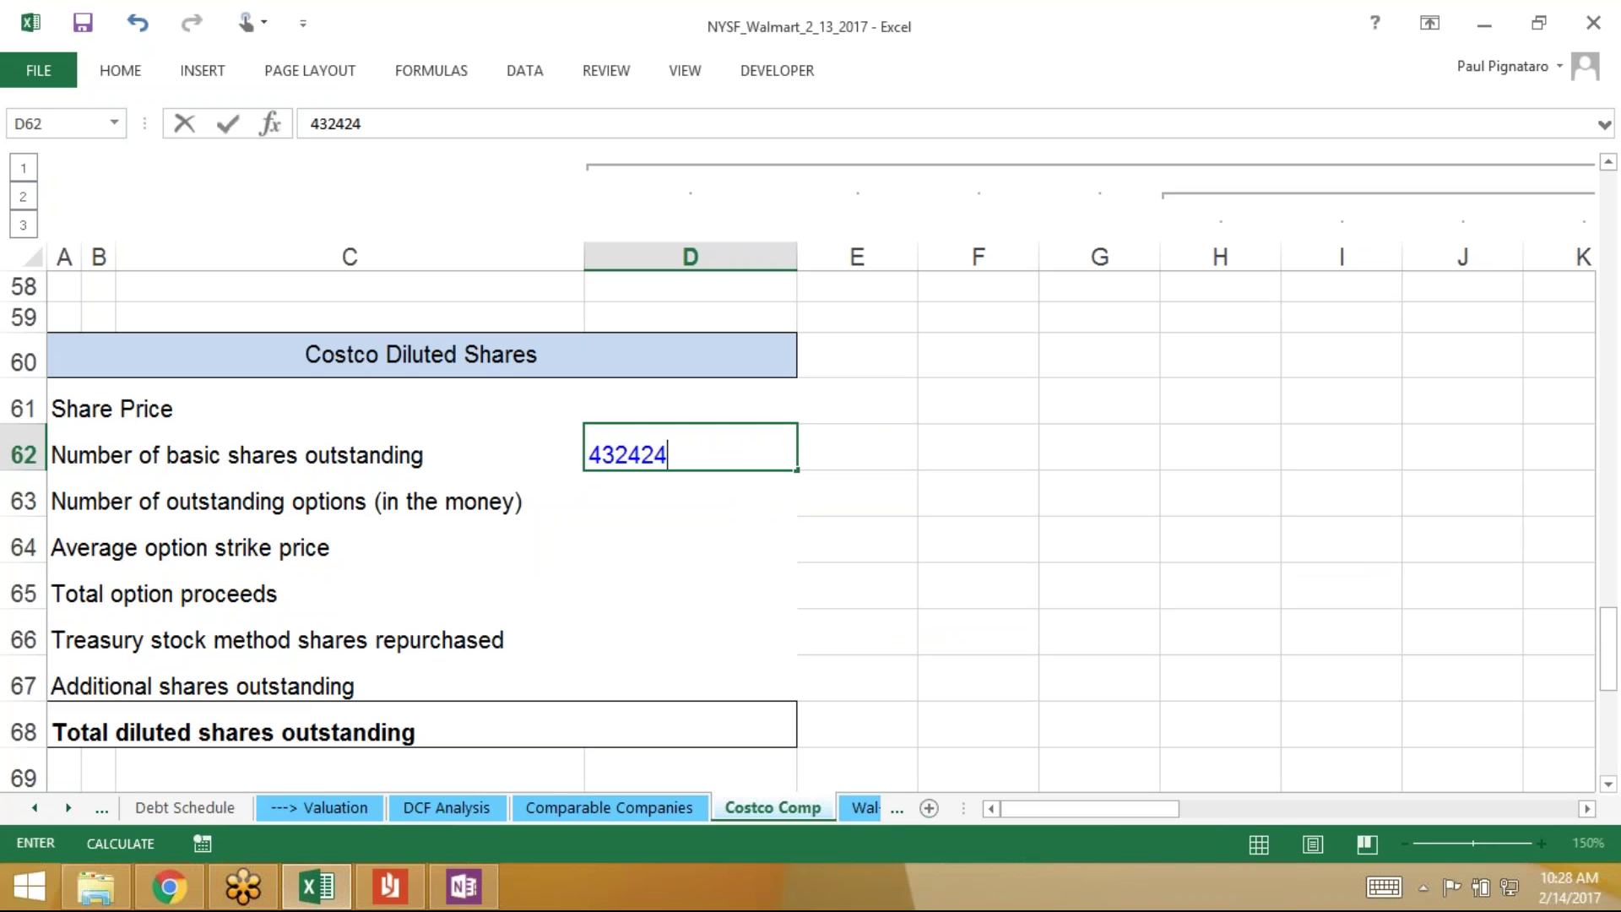
{"action": "type", "text": "379"}
{"action": "key", "text": "ctrl+Return"}
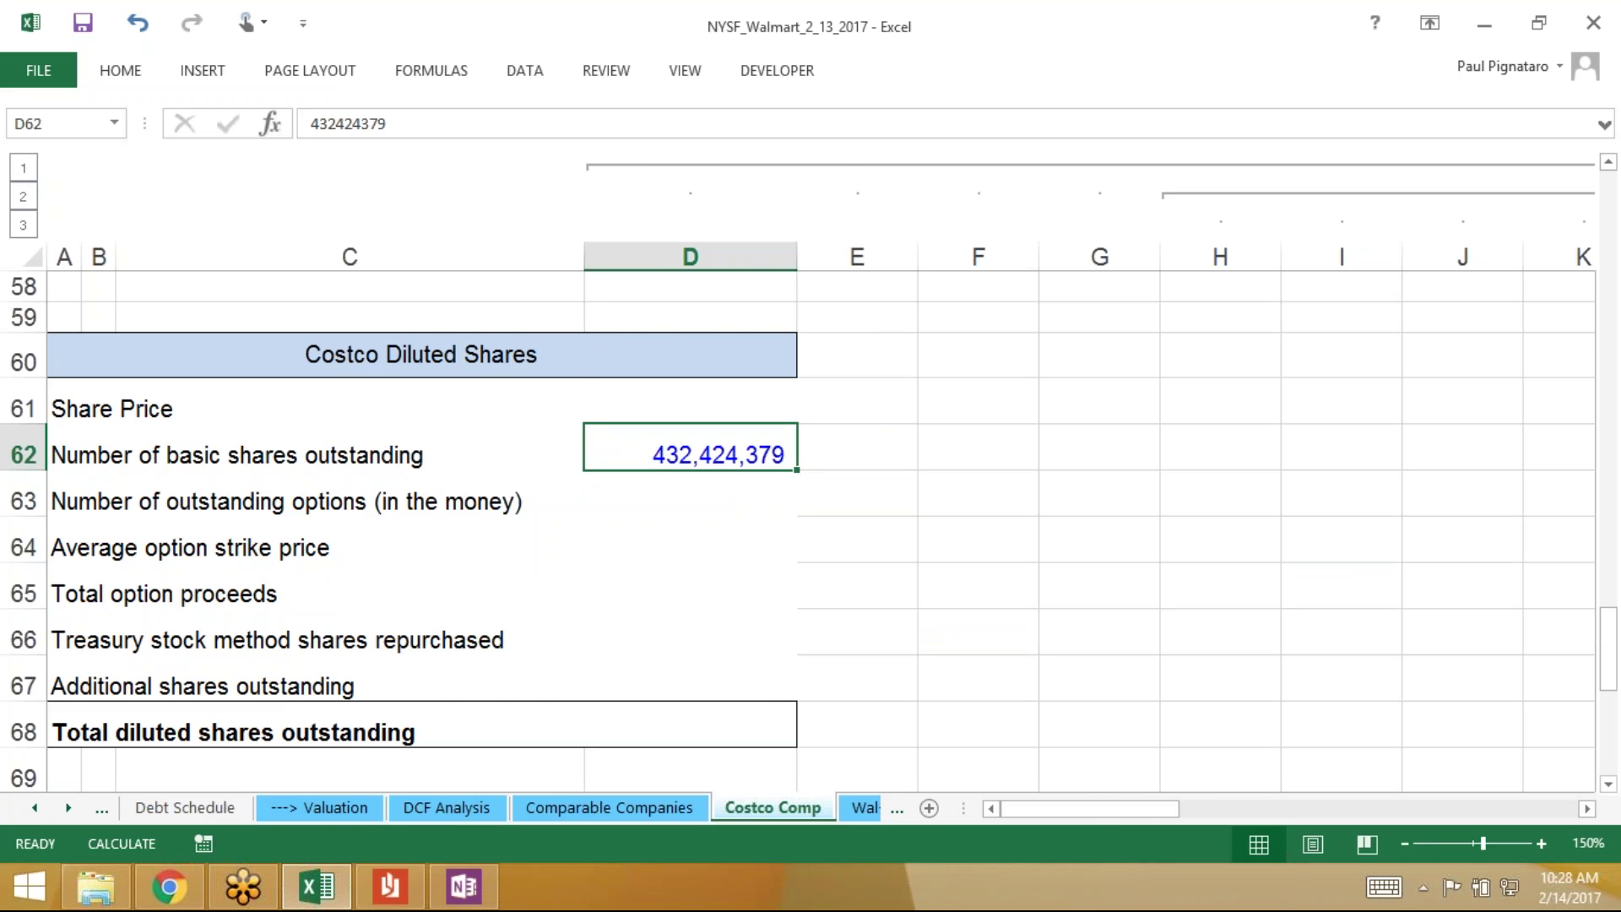
Enter 96.94 as the Costco share price in D61
{"action": "key", "text": "alt+Tab"}
{"action": "key", "text": "alt+Tab"}
{"action": "key", "text": "Up"}
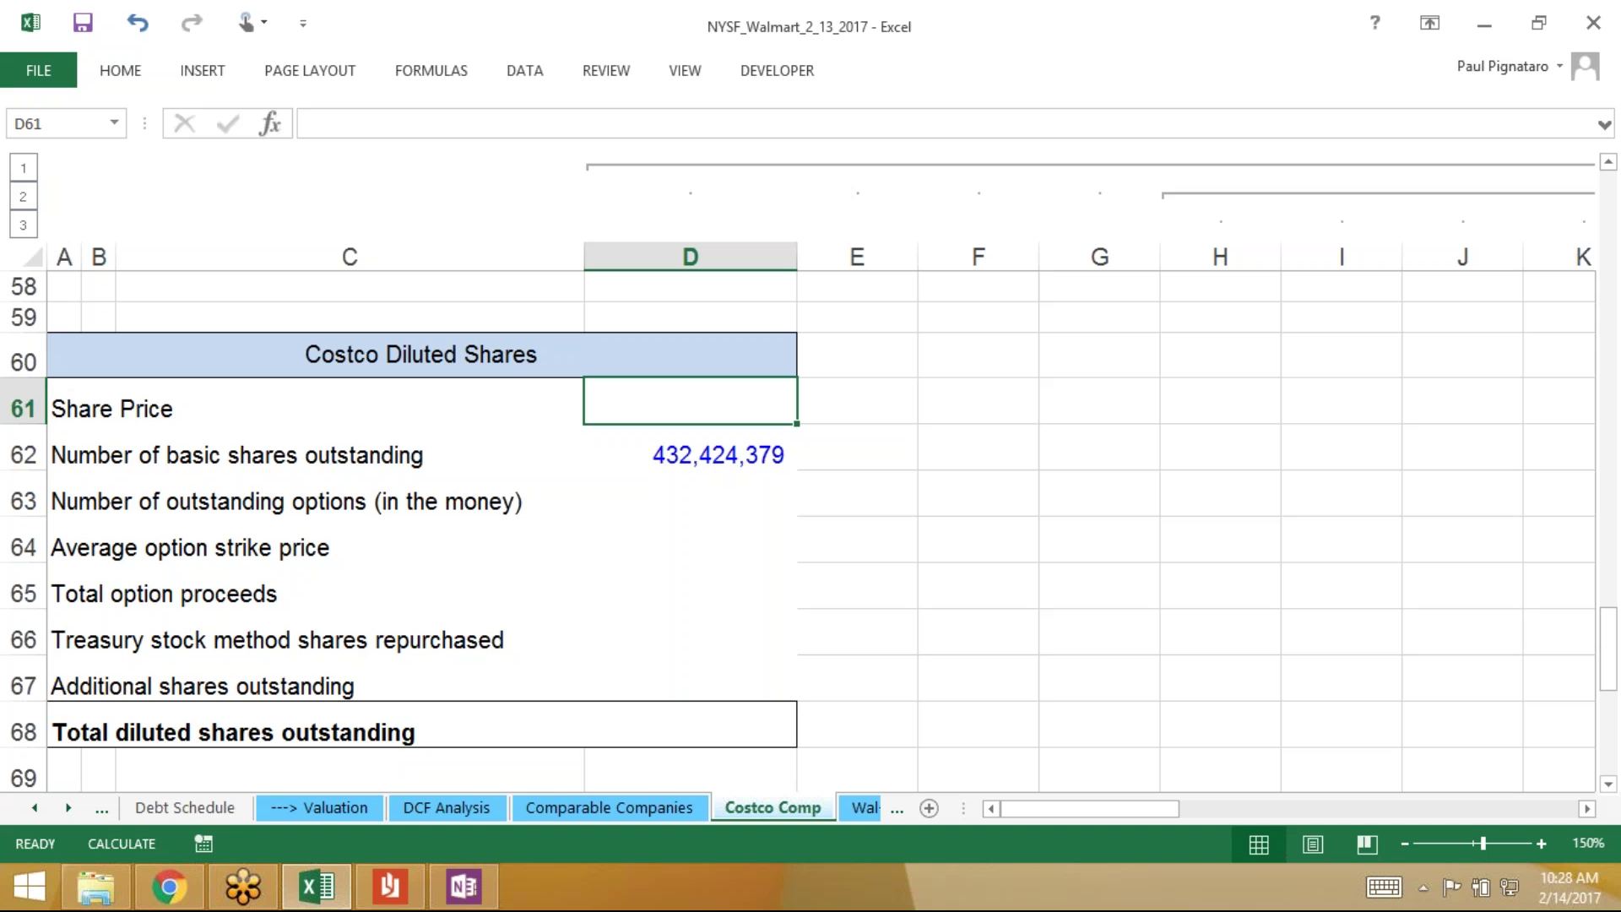
{"action": "type", "text": "96"}
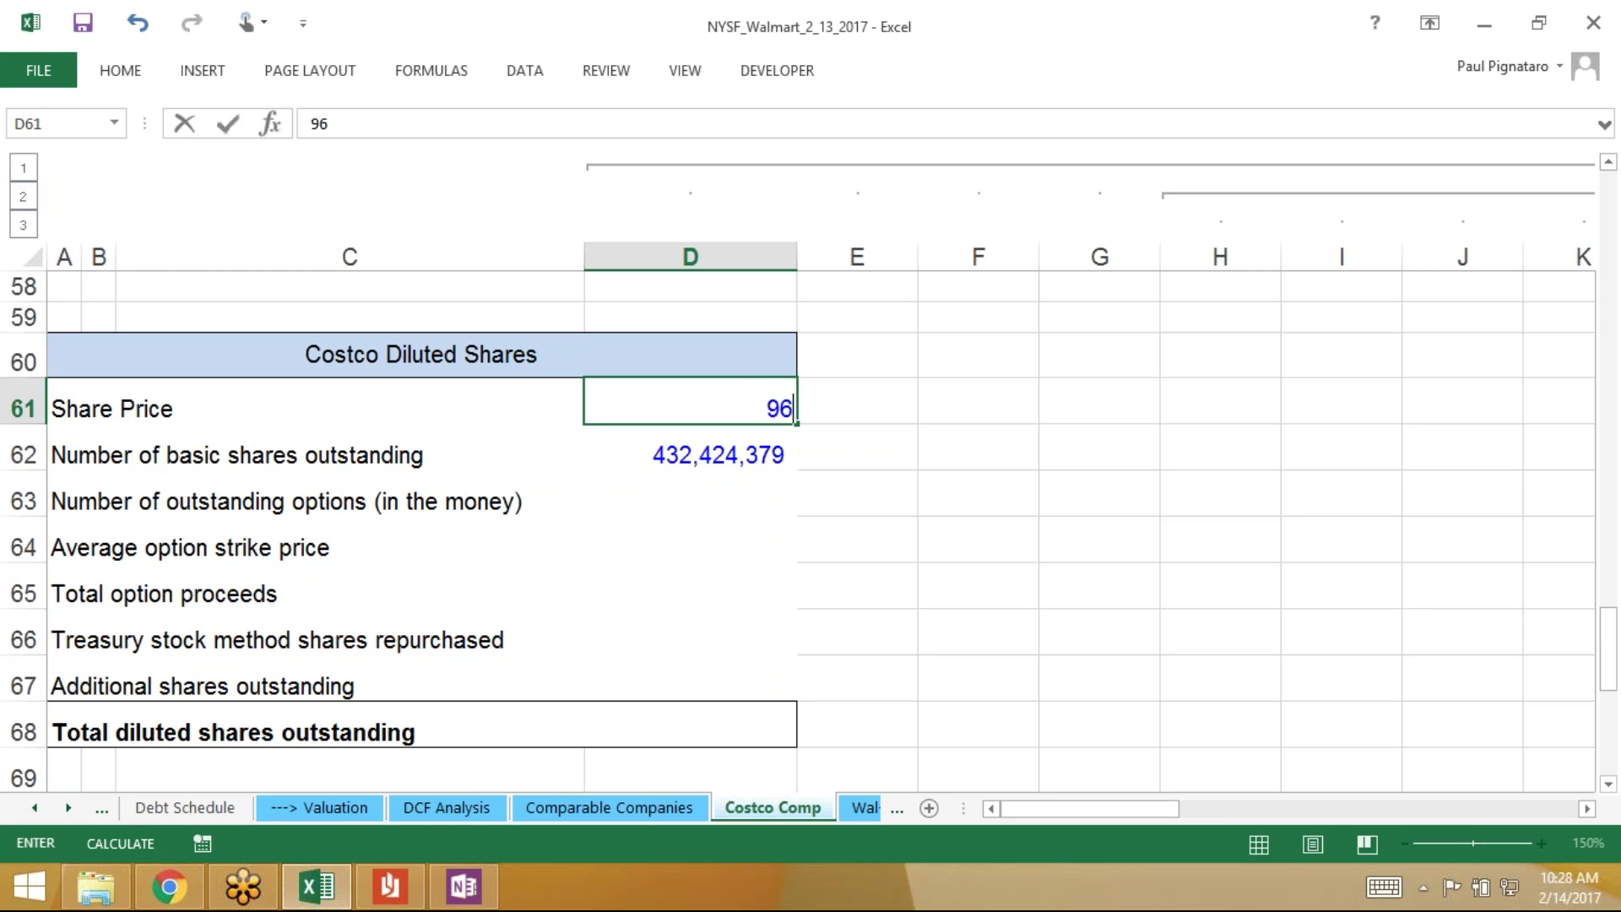
{"action": "type", "text": ".94"}
{"action": "key", "text": "ctrl+Return"}
Switch to the Costco 10-K in Reader and search for "options", going through the matches to Note 7 on stock-based compensation
{"action": "key", "text": "Down"}
{"action": "key", "text": "Down"}
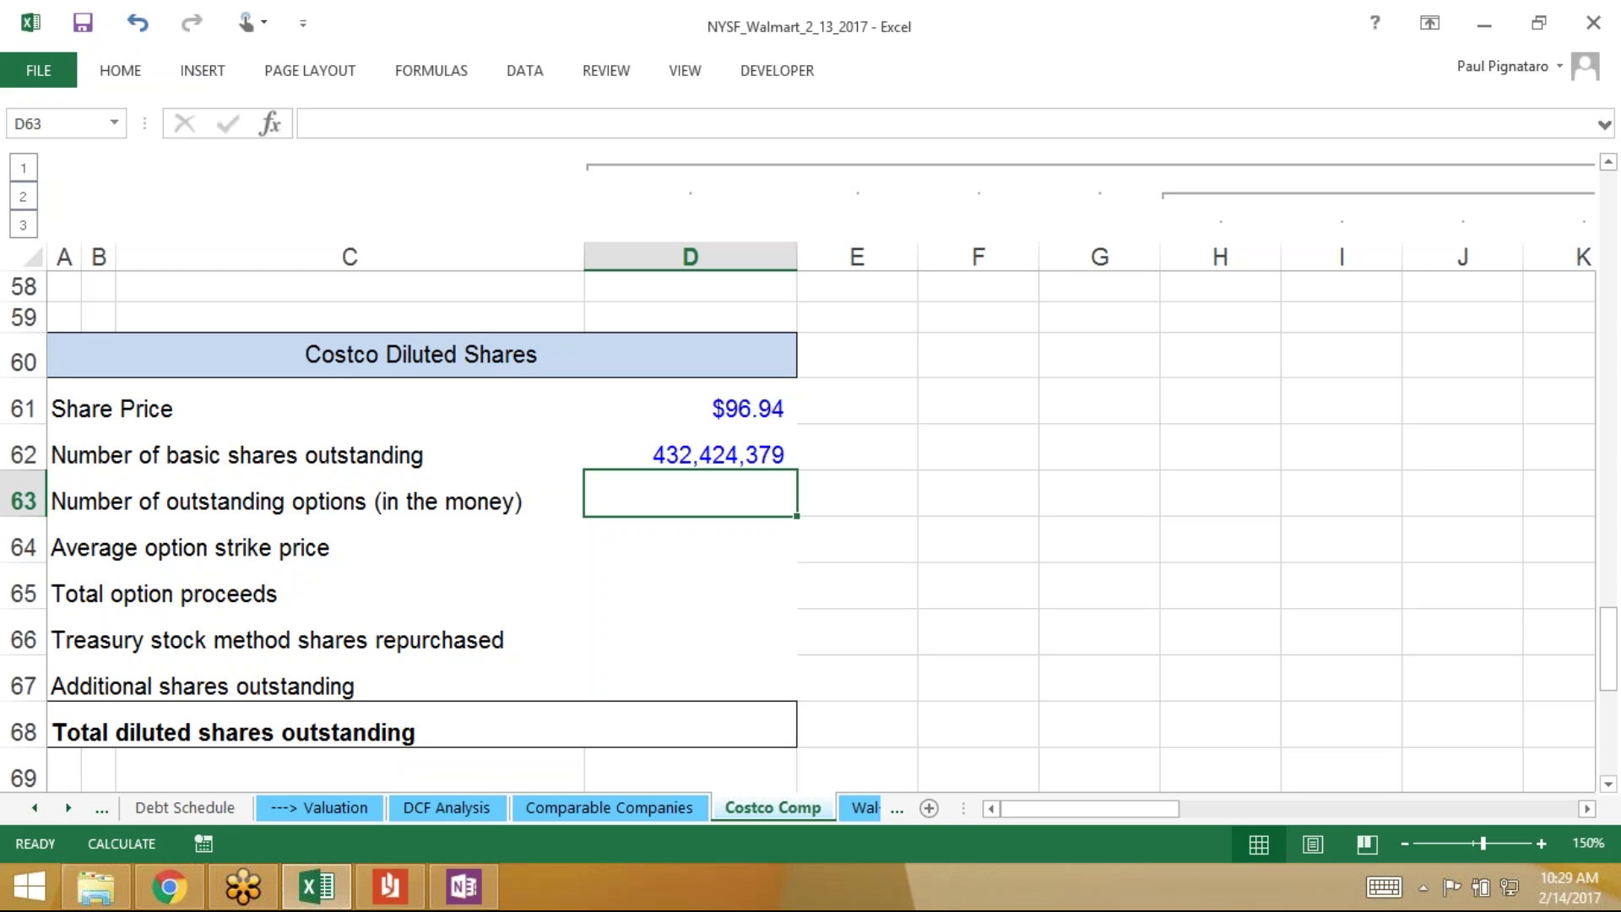
{"action": "key", "text": "alt+Tab"}
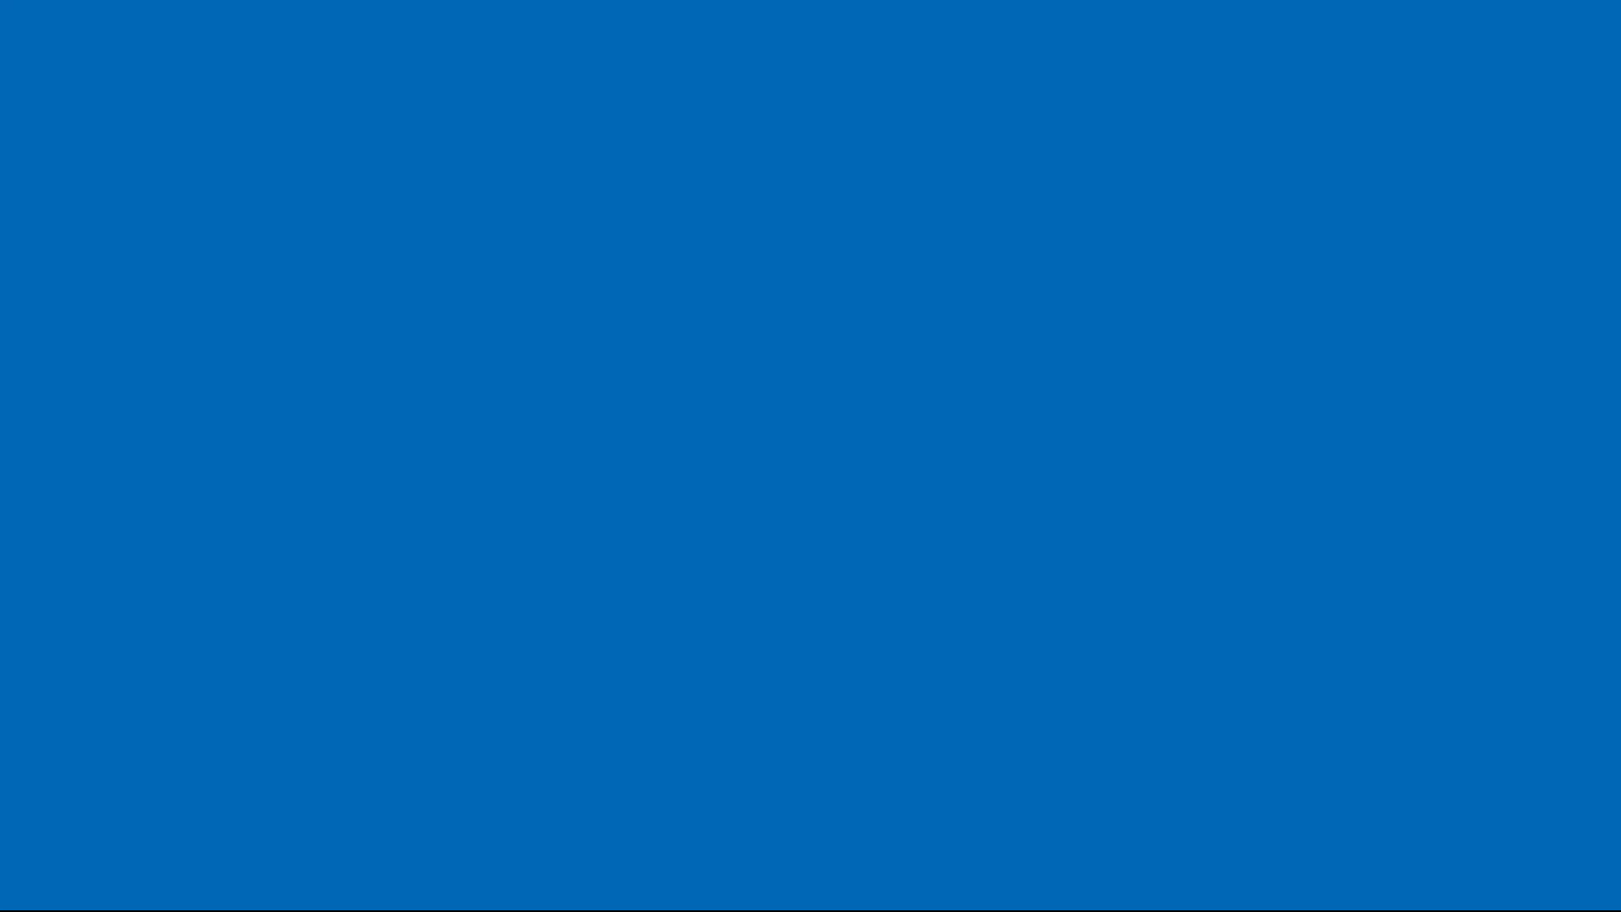
{"action": "key", "text": "ctrl+f"}
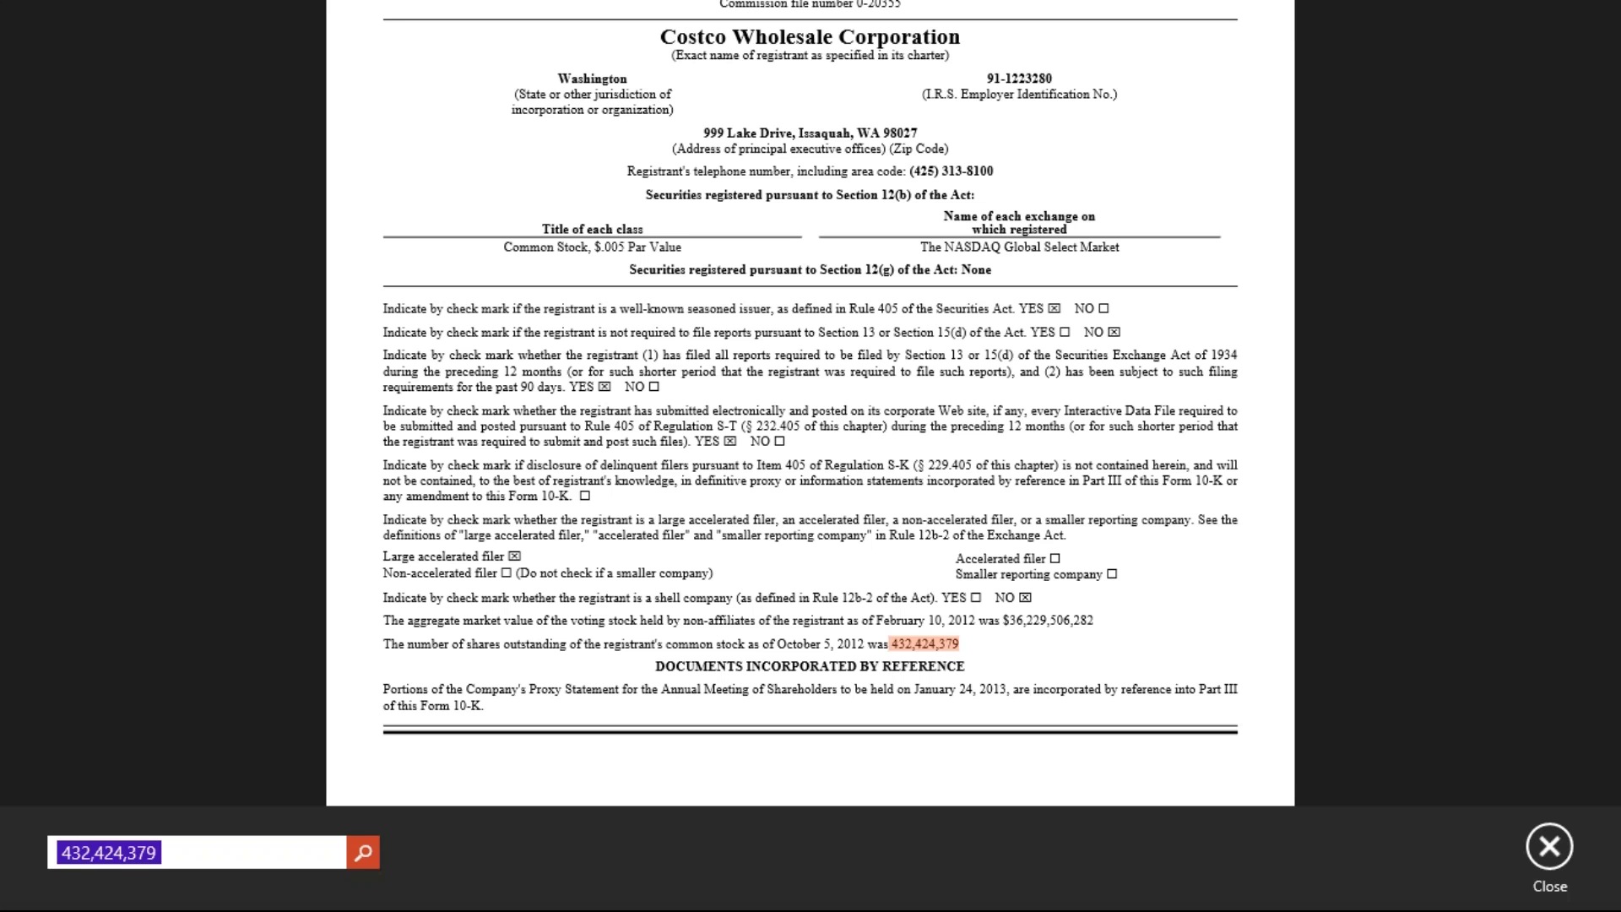
{"action": "type", "text": "options"}
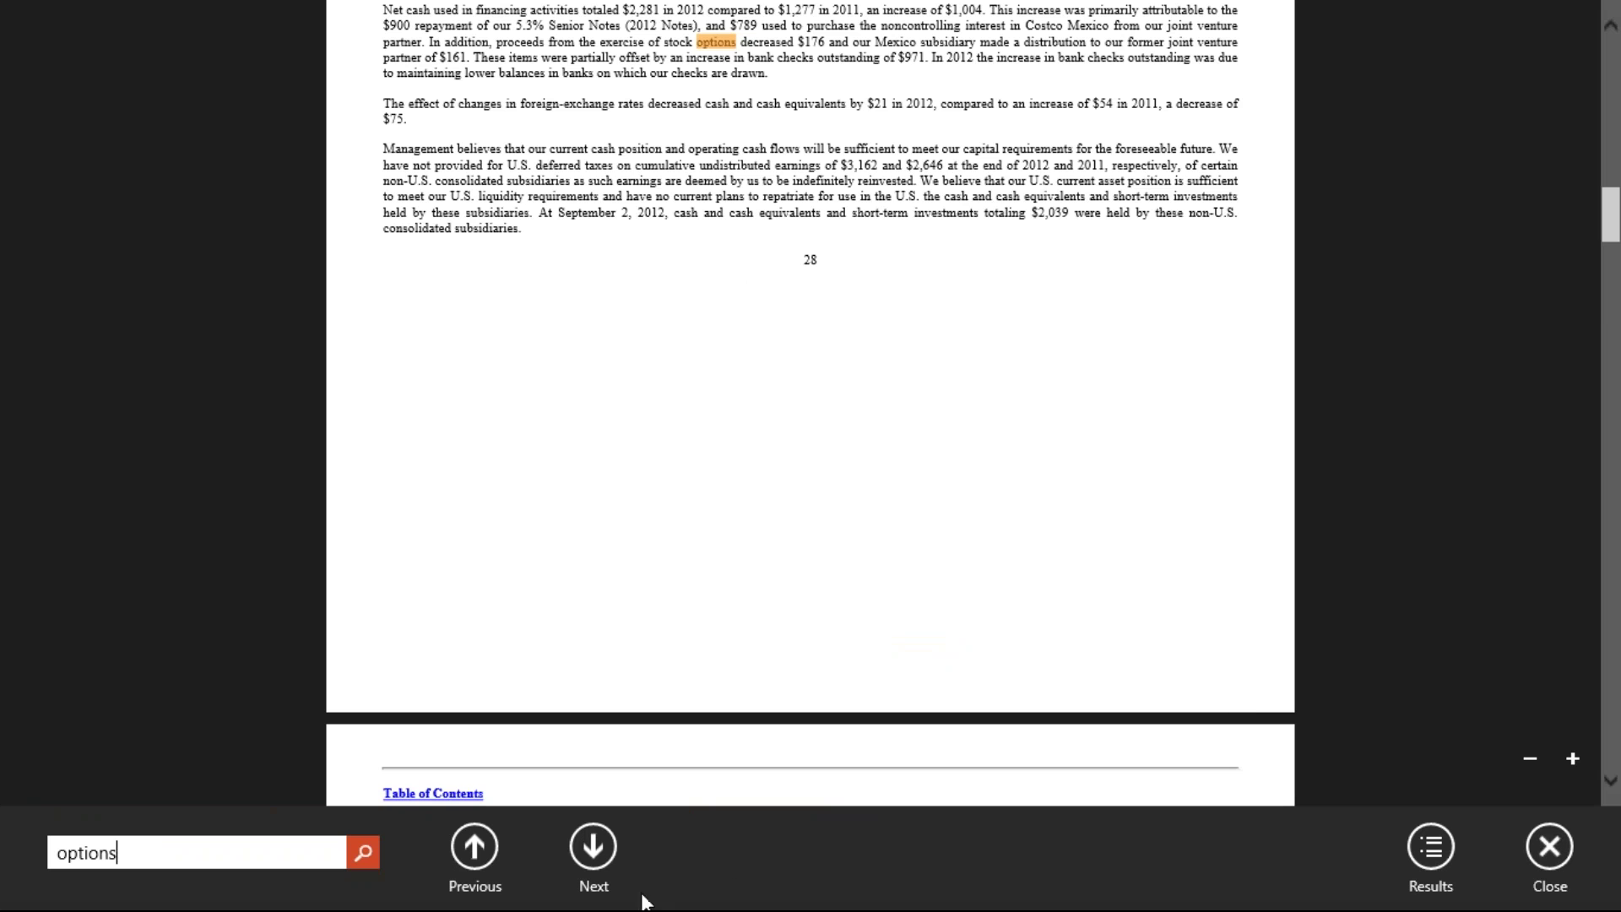
{"action": "left_click", "coordinate": [611, 853]}
{"action": "left_click", "coordinate": [612, 853]}
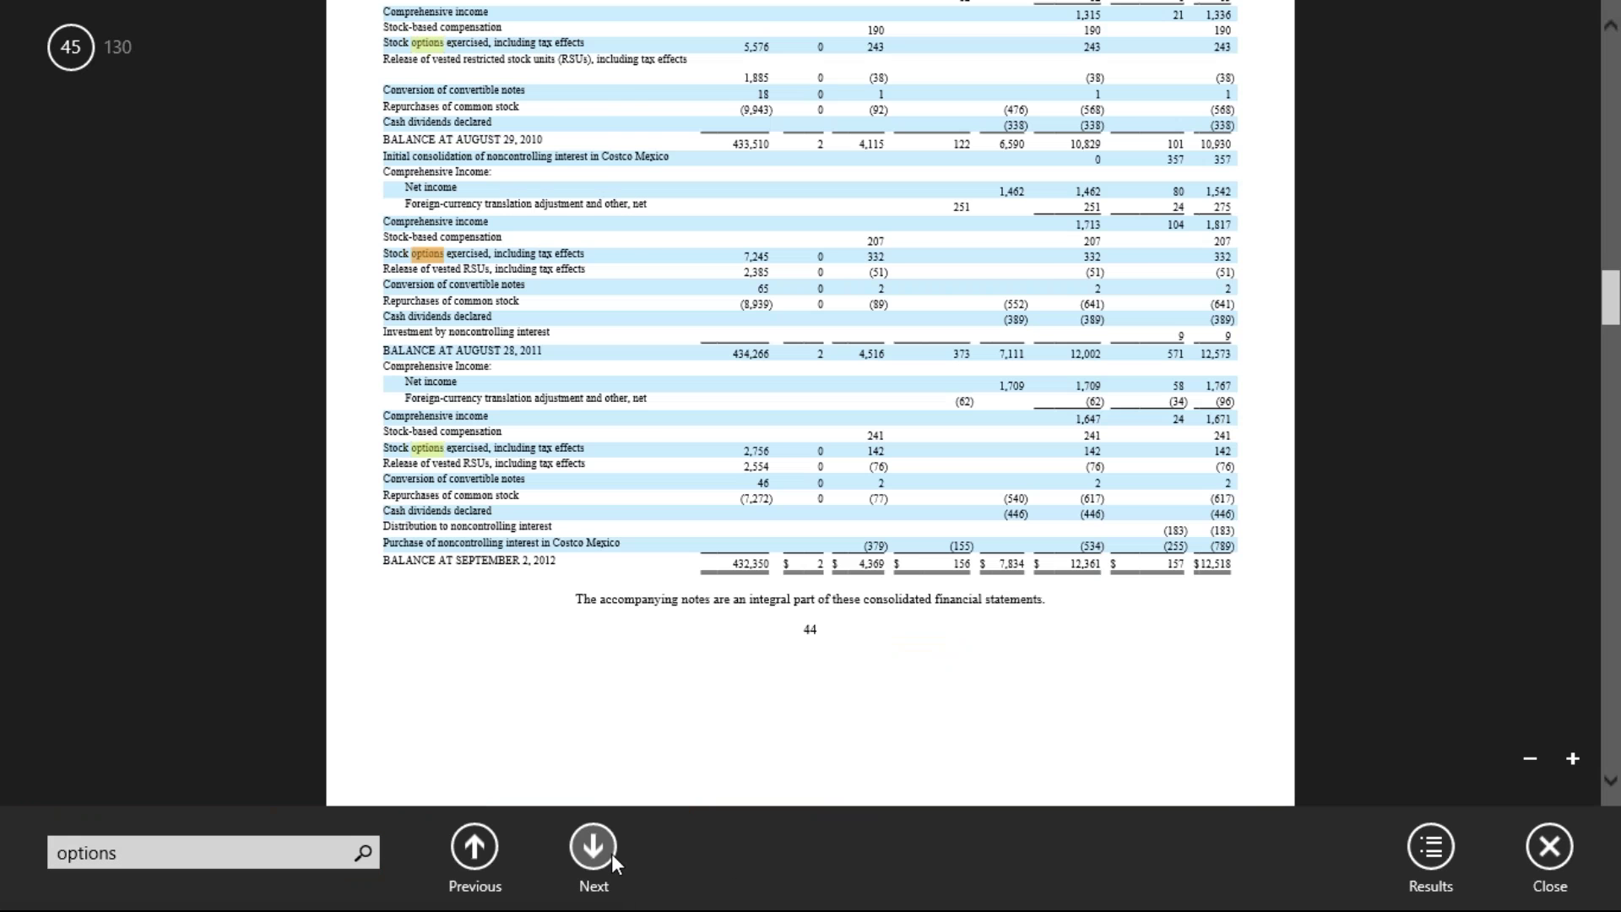
{"action": "left_click", "coordinate": [611, 853]}
{"action": "left_click", "coordinate": [611, 854]}
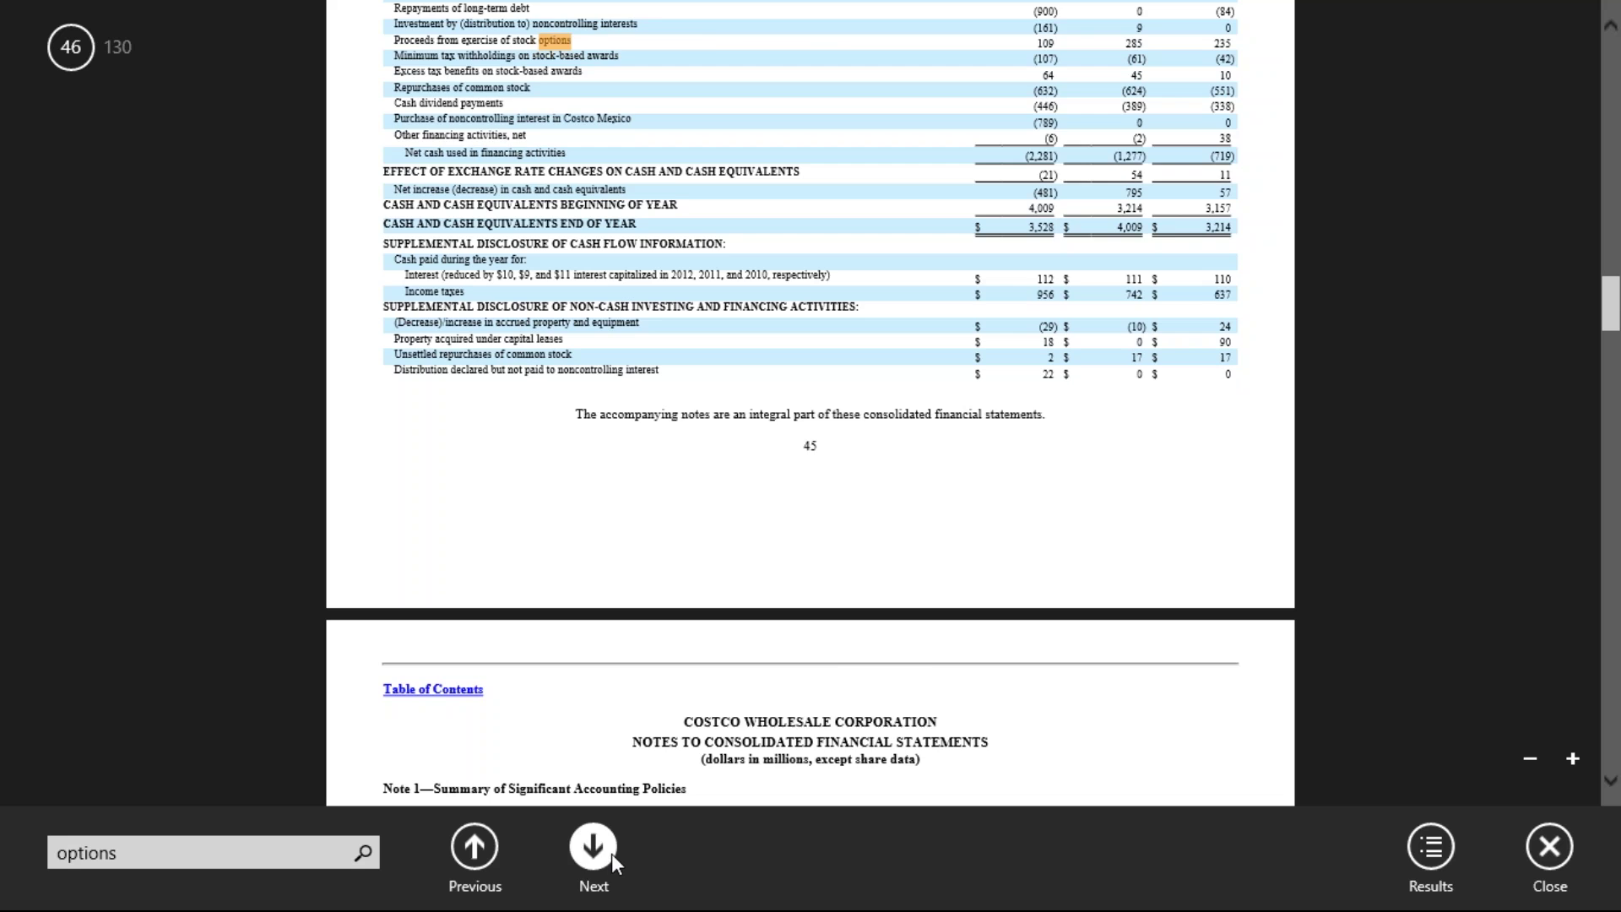
{"action": "left_click", "coordinate": [611, 853]}
{"action": "left_click", "coordinate": [611, 854]}
{"action": "left_click", "coordinate": [593, 847]}
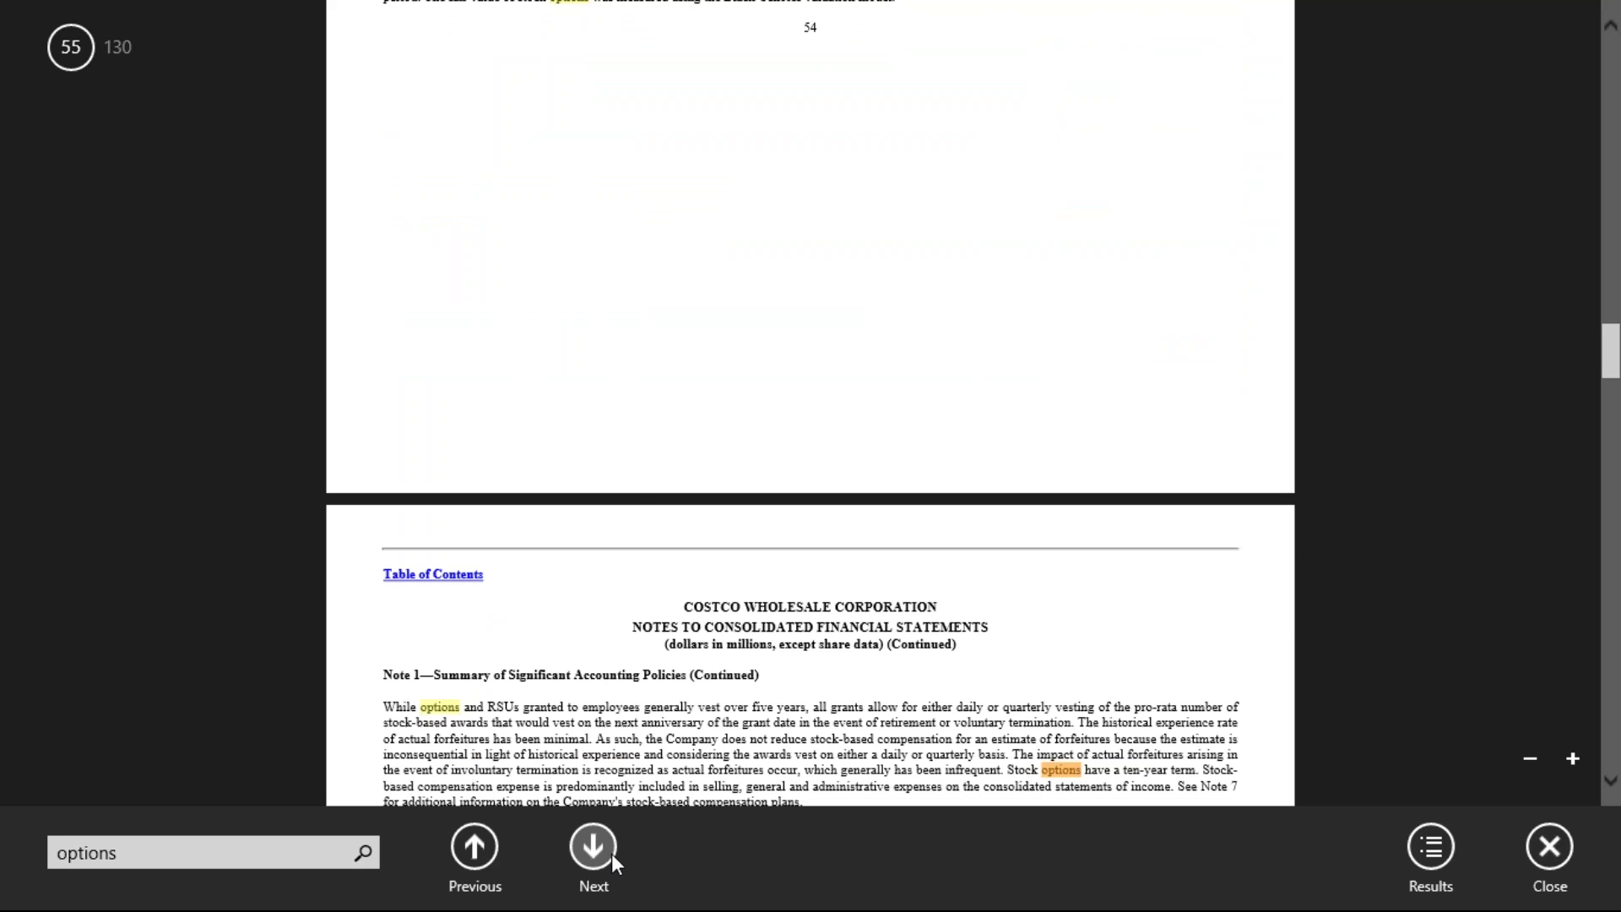
{"action": "left_click", "coordinate": [593, 846]}
{"action": "left_click", "coordinate": [594, 846]}
{"action": "left_click", "coordinate": [611, 853]}
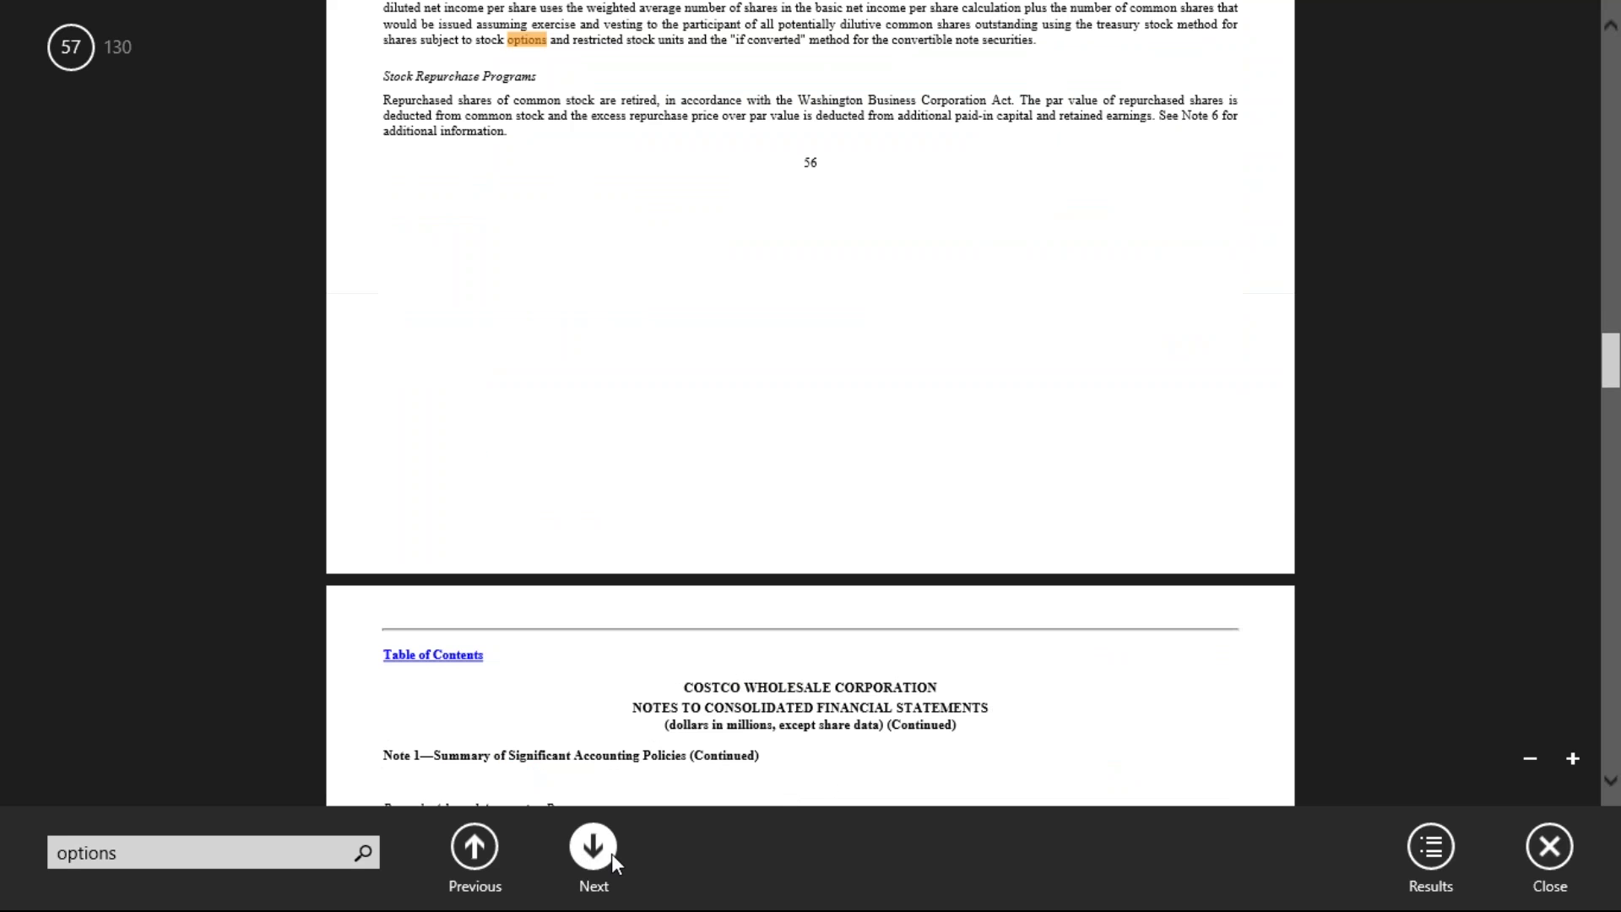
{"action": "left_click", "coordinate": [611, 853]}
{"action": "left_click", "coordinate": [611, 853]}
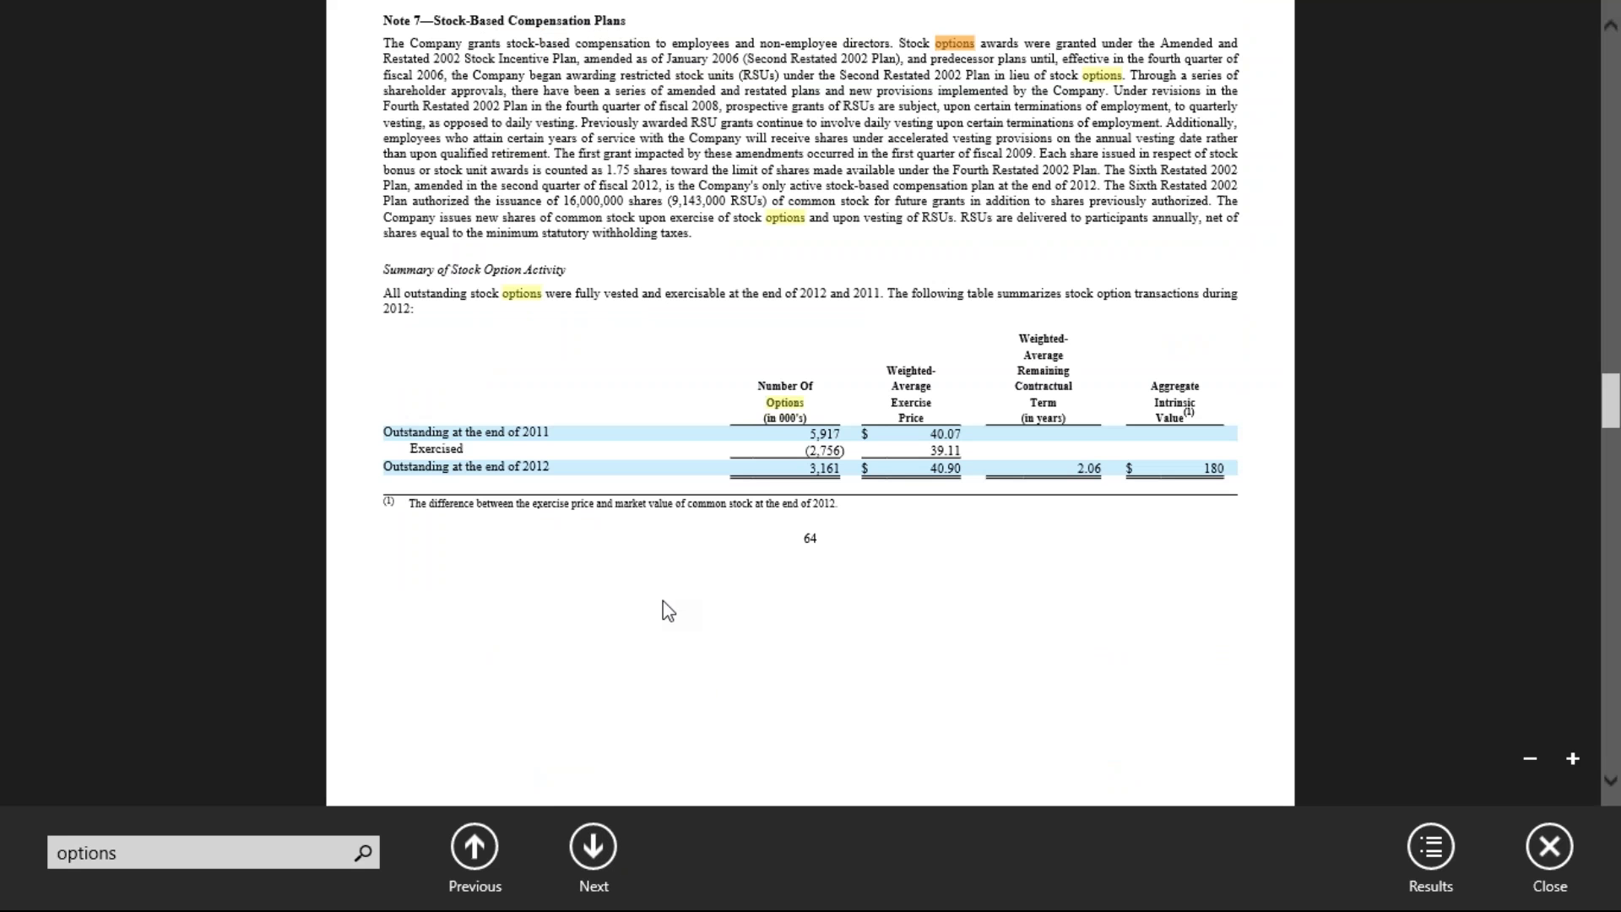
Examine the Note 7 stock option tables, marking the option activity summary and the options outstanding at the end of 2012
{"action": "scroll", "coordinate": [662, 600], "scroll_direction": "down", "scroll_amount": 4}
{"action": "scroll", "coordinate": [667, 607], "scroll_direction": "down", "scroll_amount": 4}
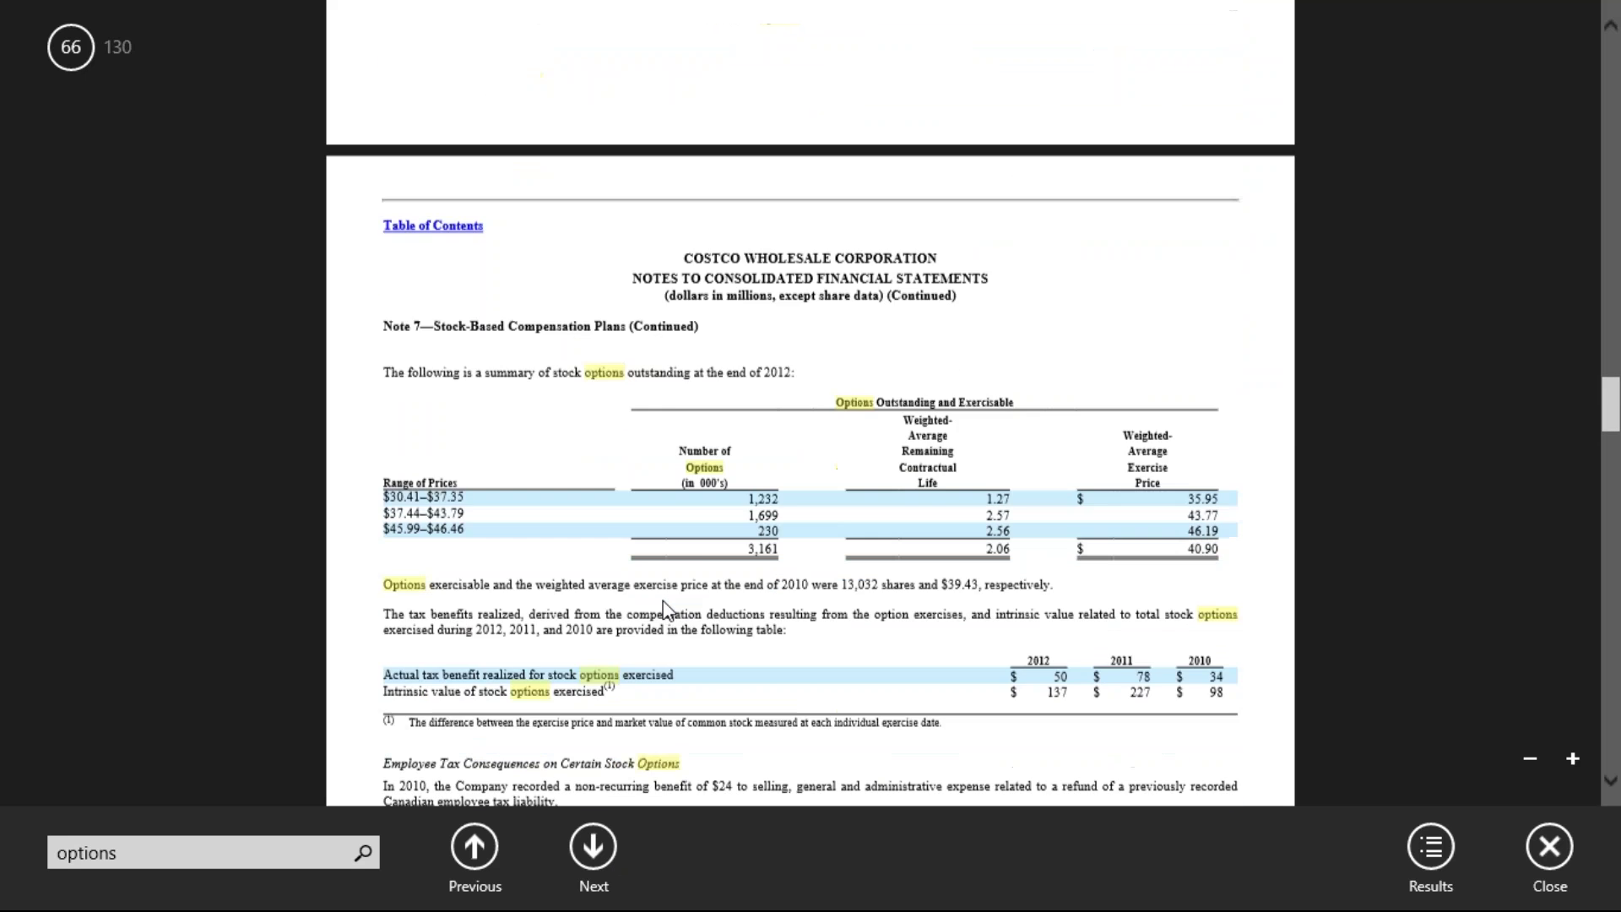
{"action": "scroll", "coordinate": [667, 606], "scroll_direction": "up", "scroll_amount": 3}
{"action": "scroll", "coordinate": [662, 600], "scroll_direction": "up", "scroll_amount": 4}
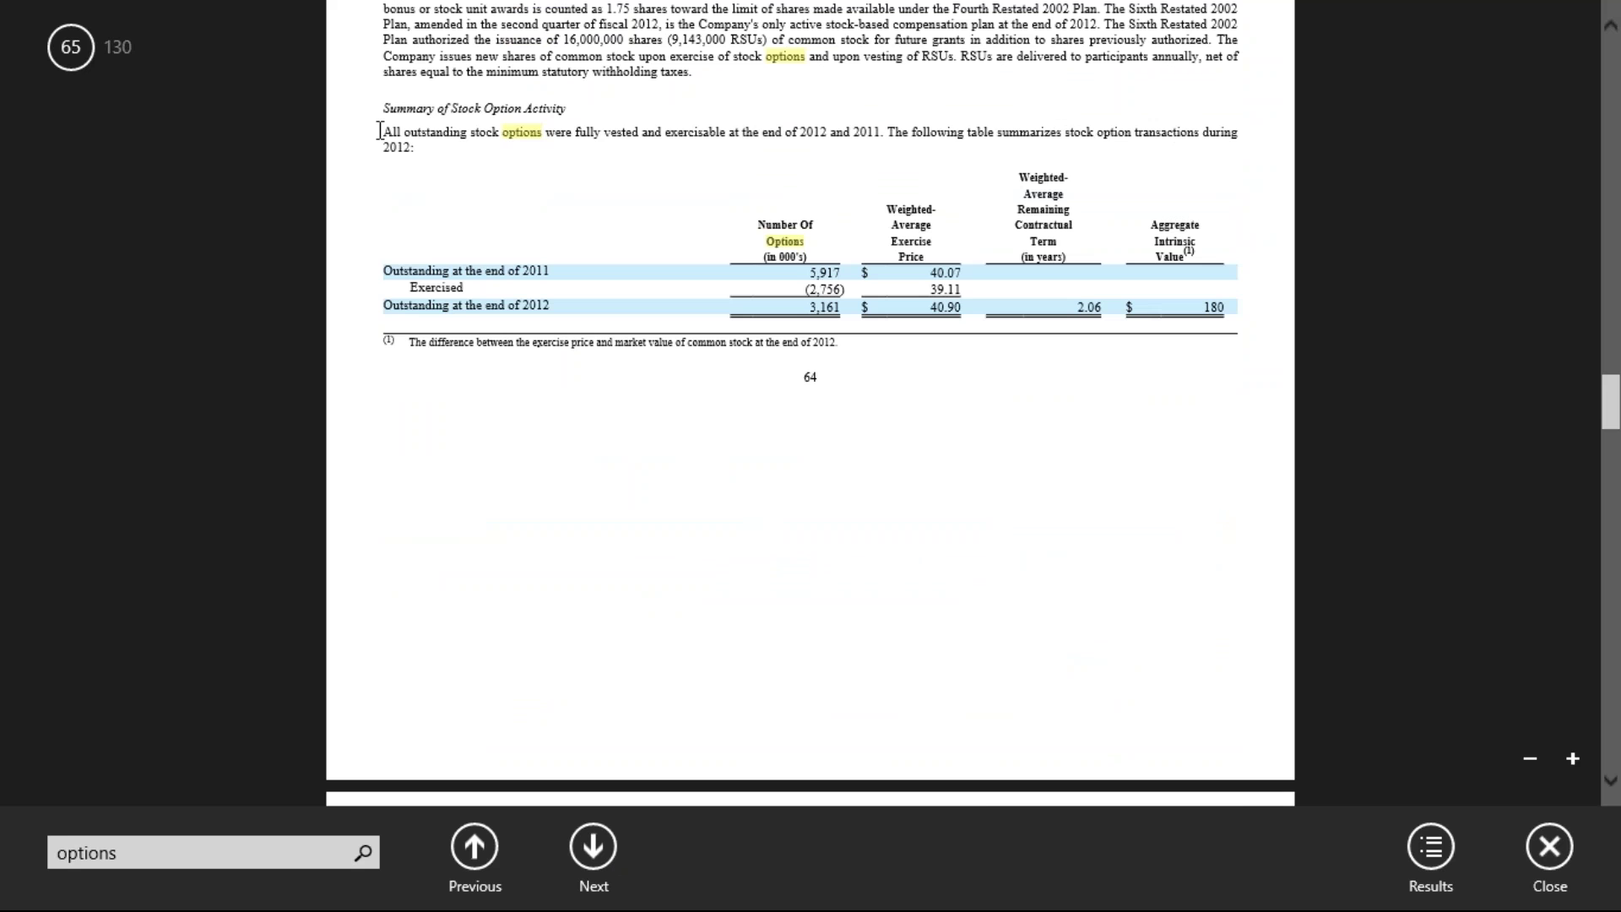
{"action": "left_click_drag", "start_coordinate": [379, 130], "coordinate": [1238, 311]}
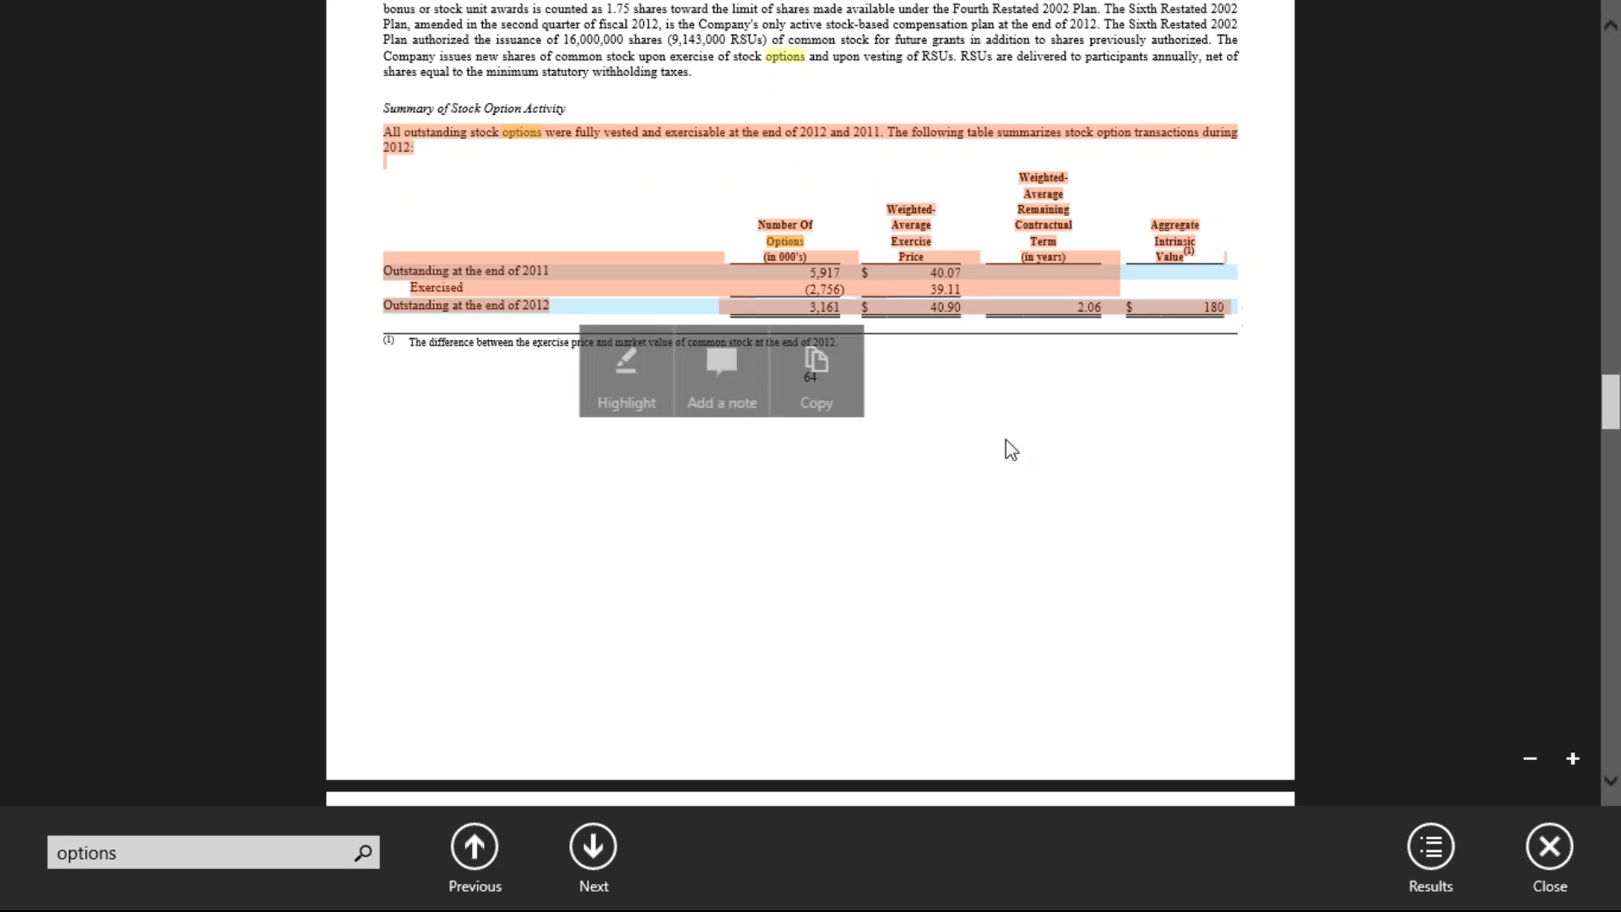
{"action": "left_click", "coordinate": [1005, 438]}
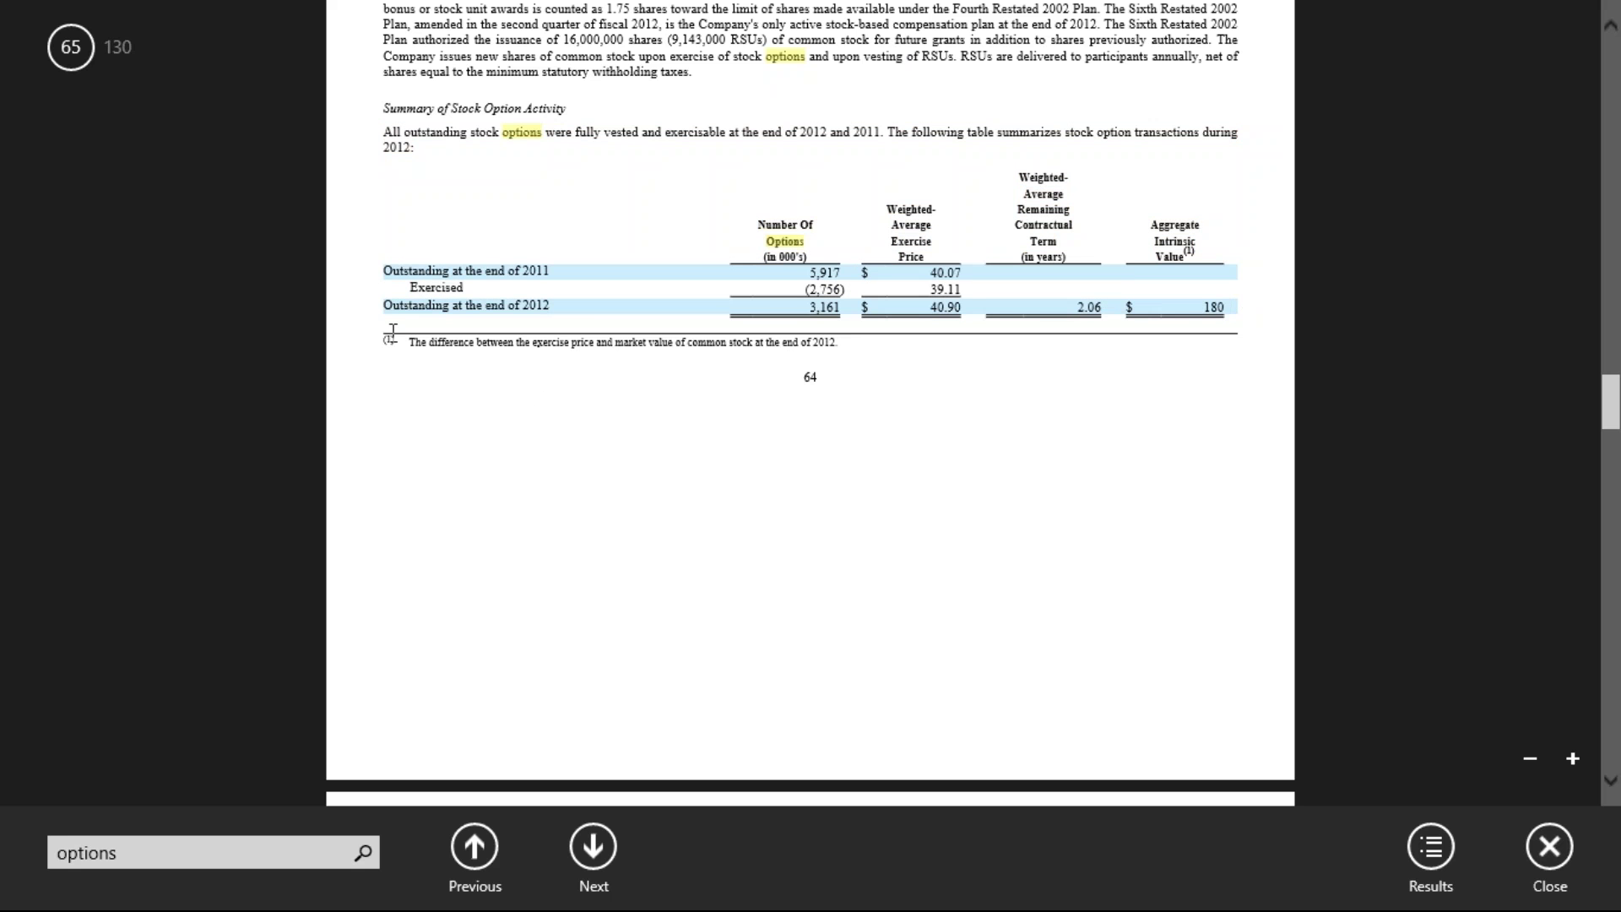
{"action": "left_click_drag", "start_coordinate": [383, 305], "coordinate": [840, 311]}
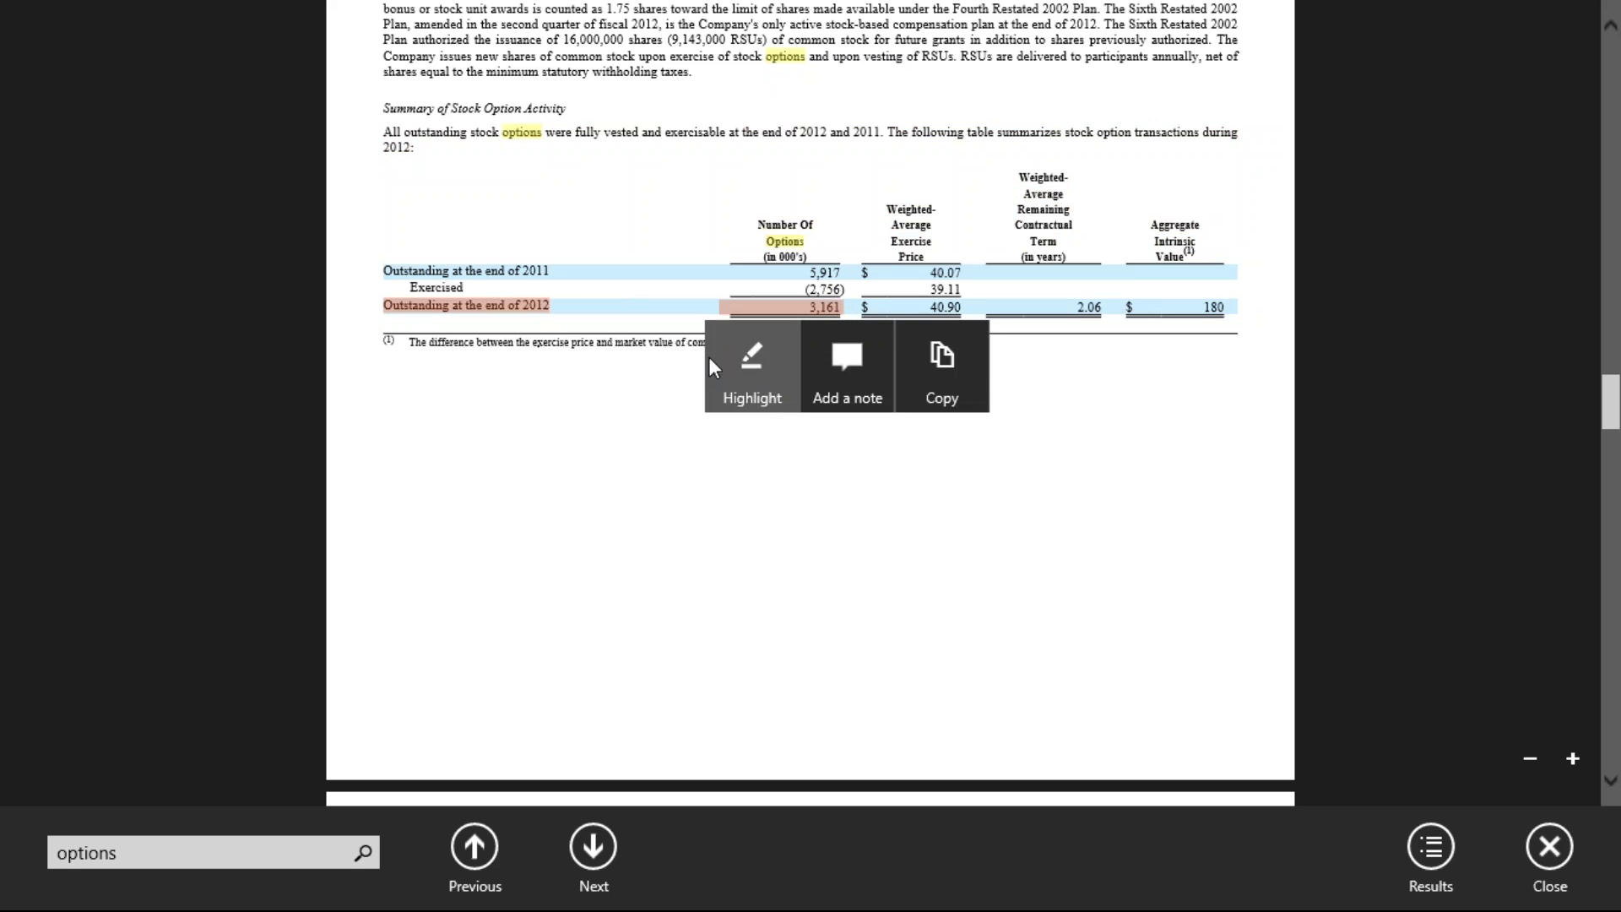
{"action": "left_click", "coordinate": [585, 365]}
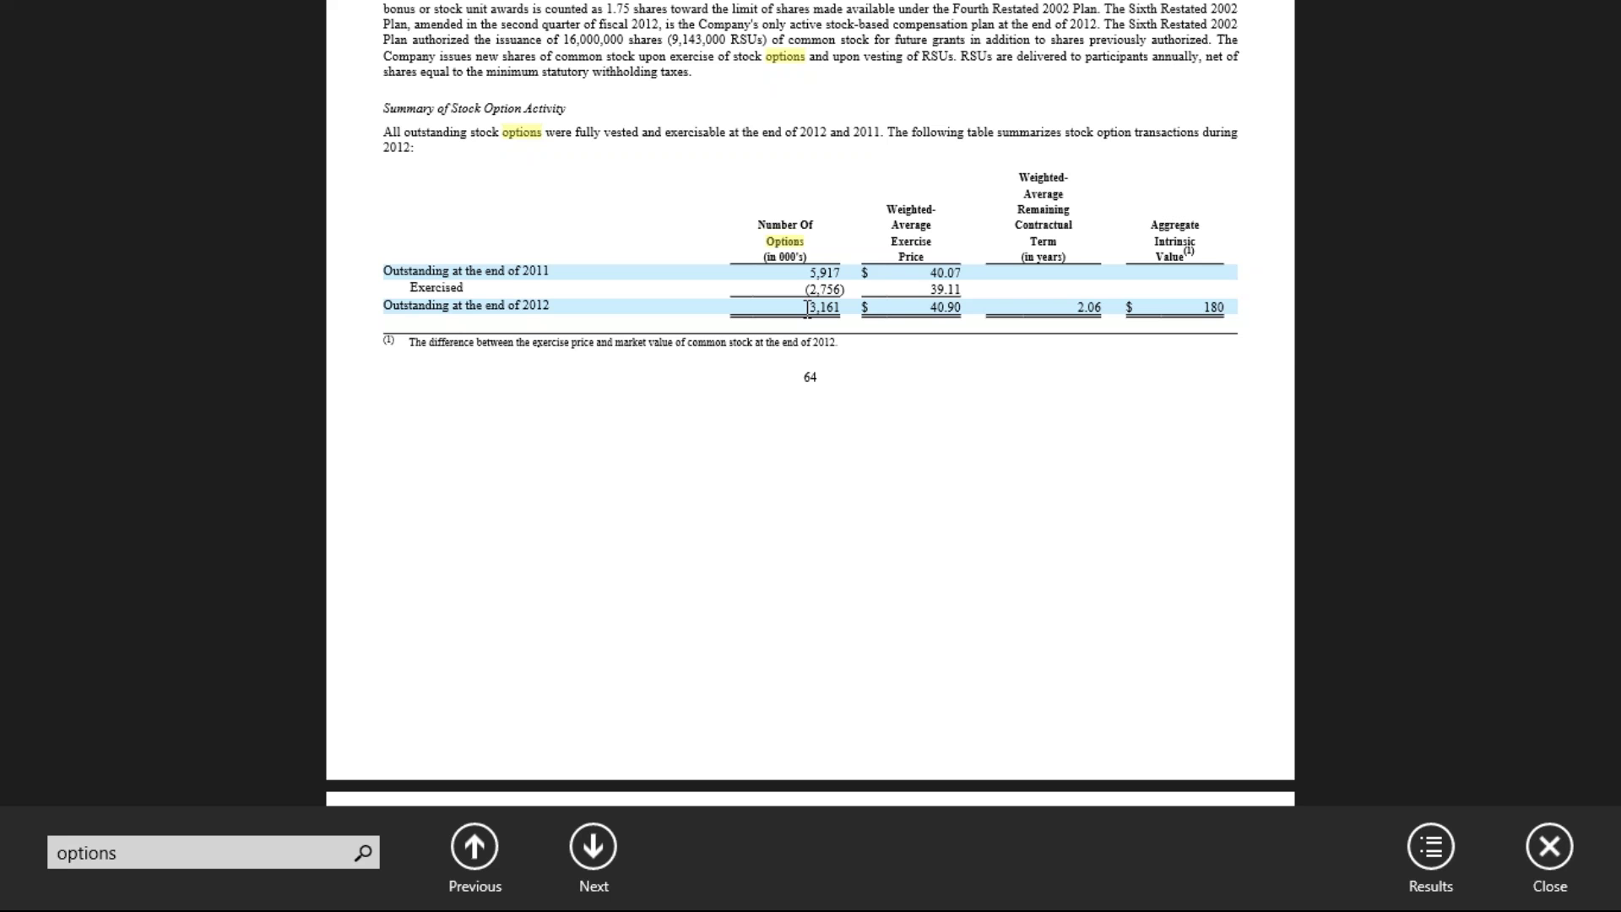
Return to the Excel workbook and enter 3161000 as the number of outstanding in-the-money options in D63
{"action": "key", "text": "alt+Tab"}
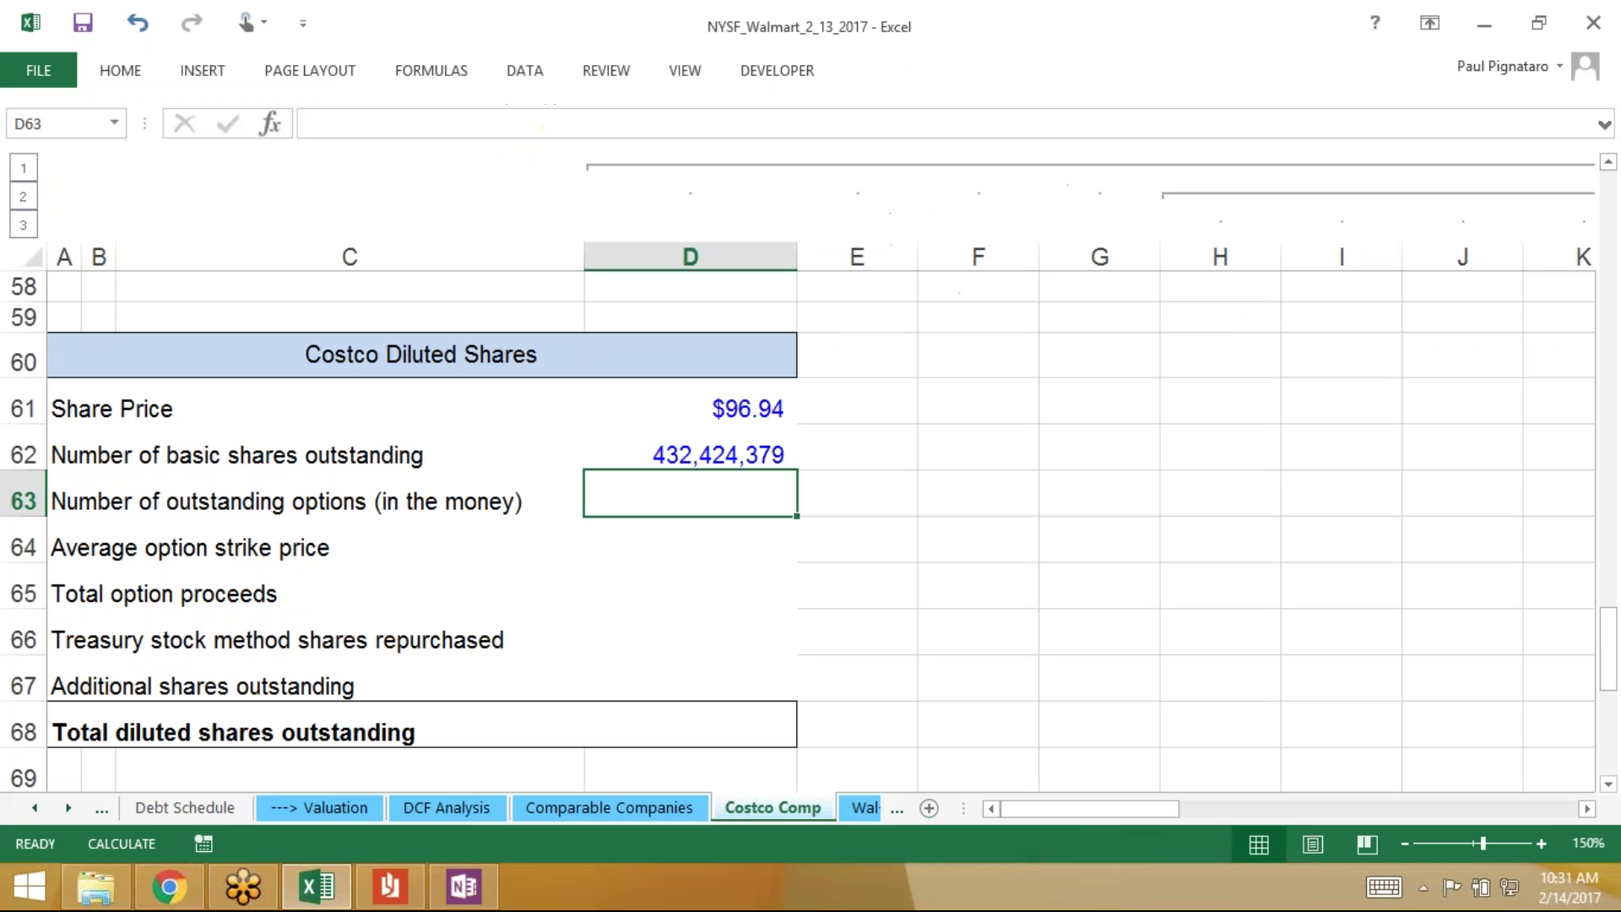
{"action": "type", "text": "3161000"}
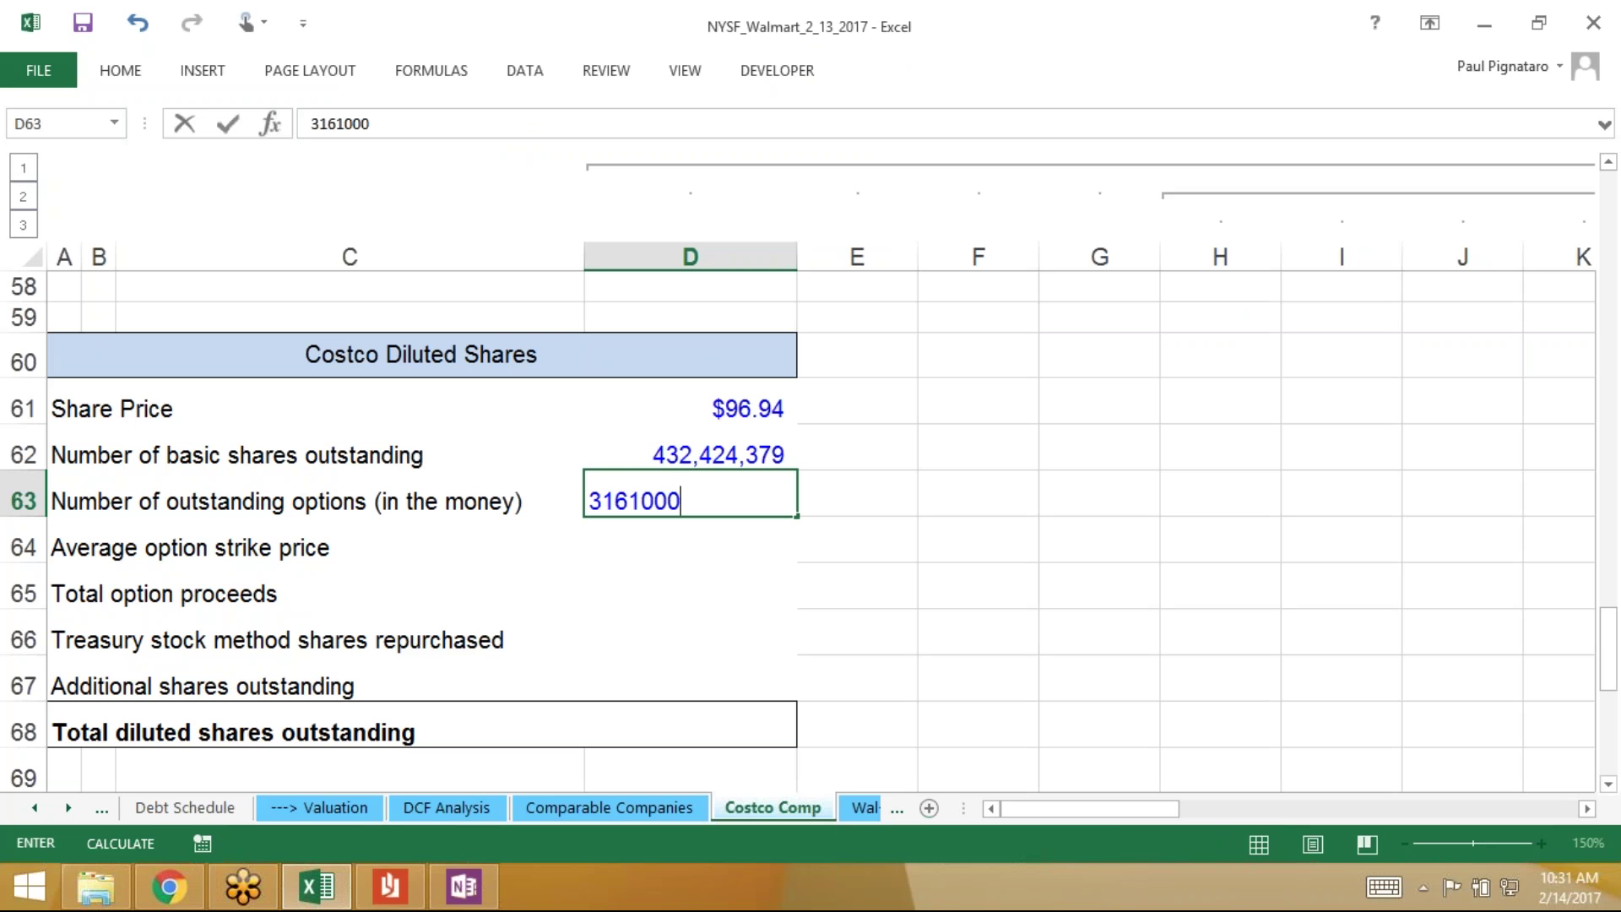
{"action": "key", "text": "Return"}
{"action": "key", "text": "Up"}
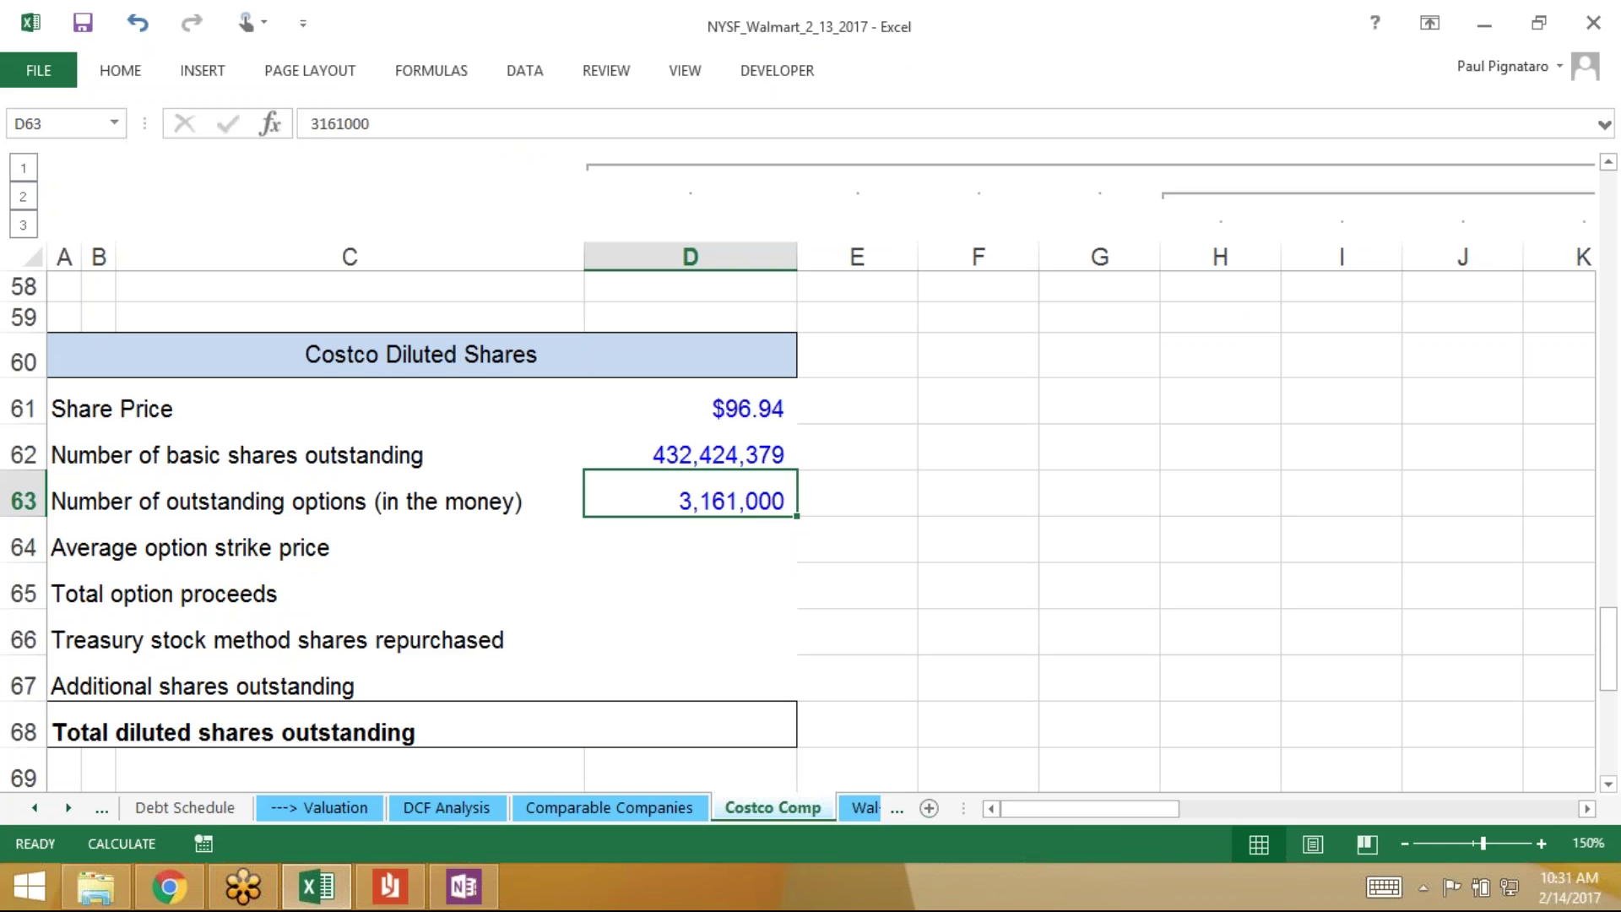
Check the 2012 weighted-average exercise price in the 10-K and enter 40.90 as the average option strike price in D64
{"action": "key", "text": "Down"}
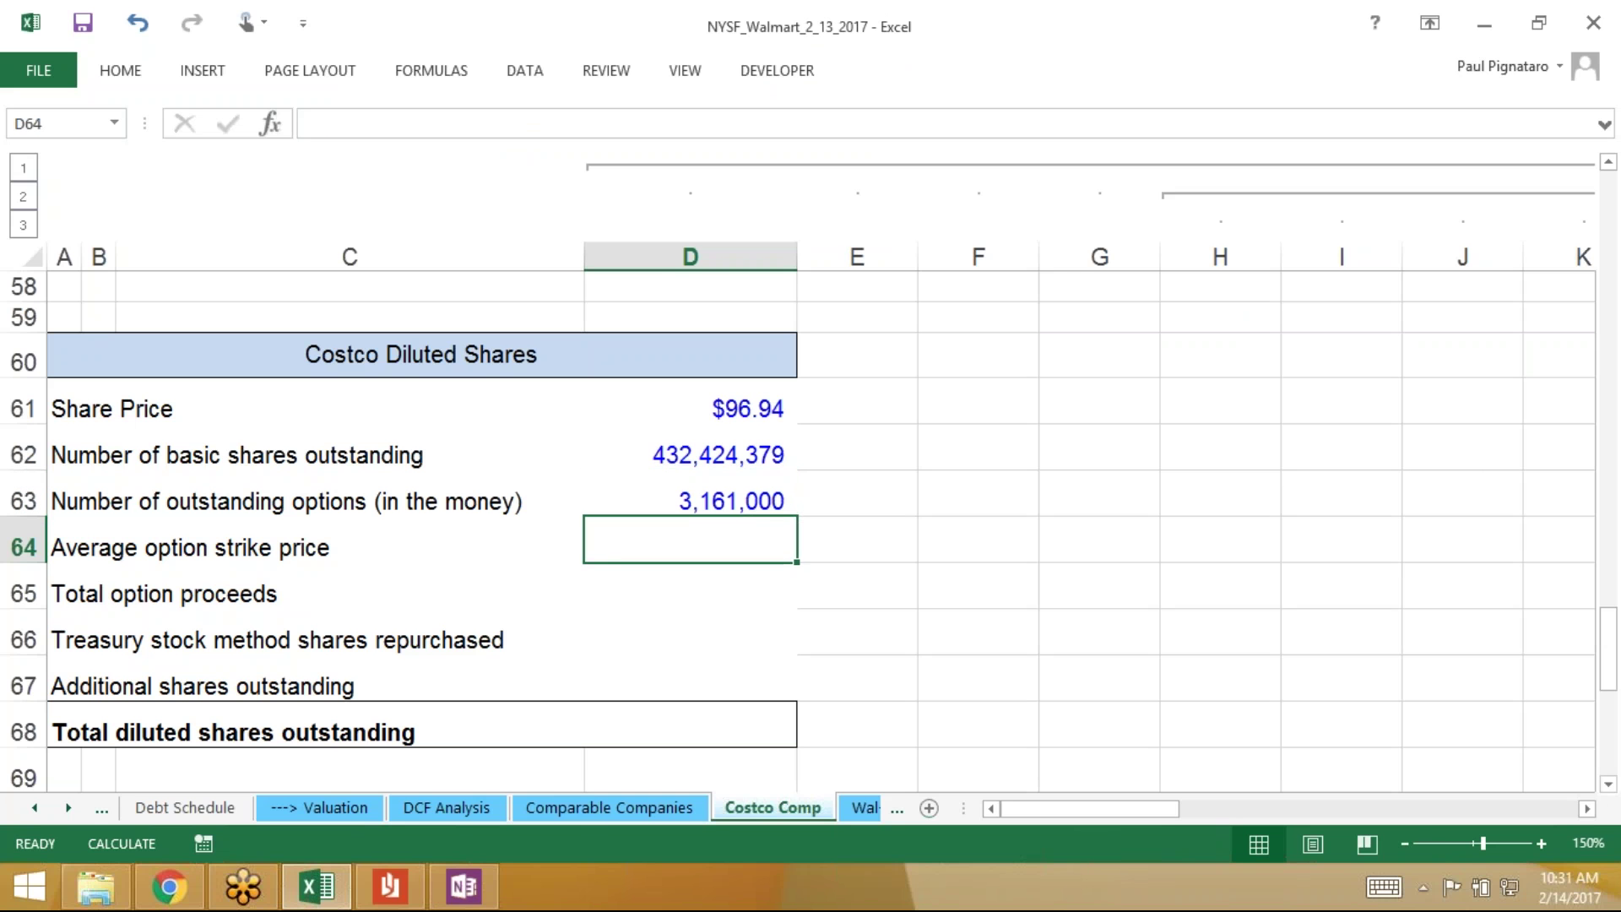
{"action": "key", "text": "alt+Tab"}
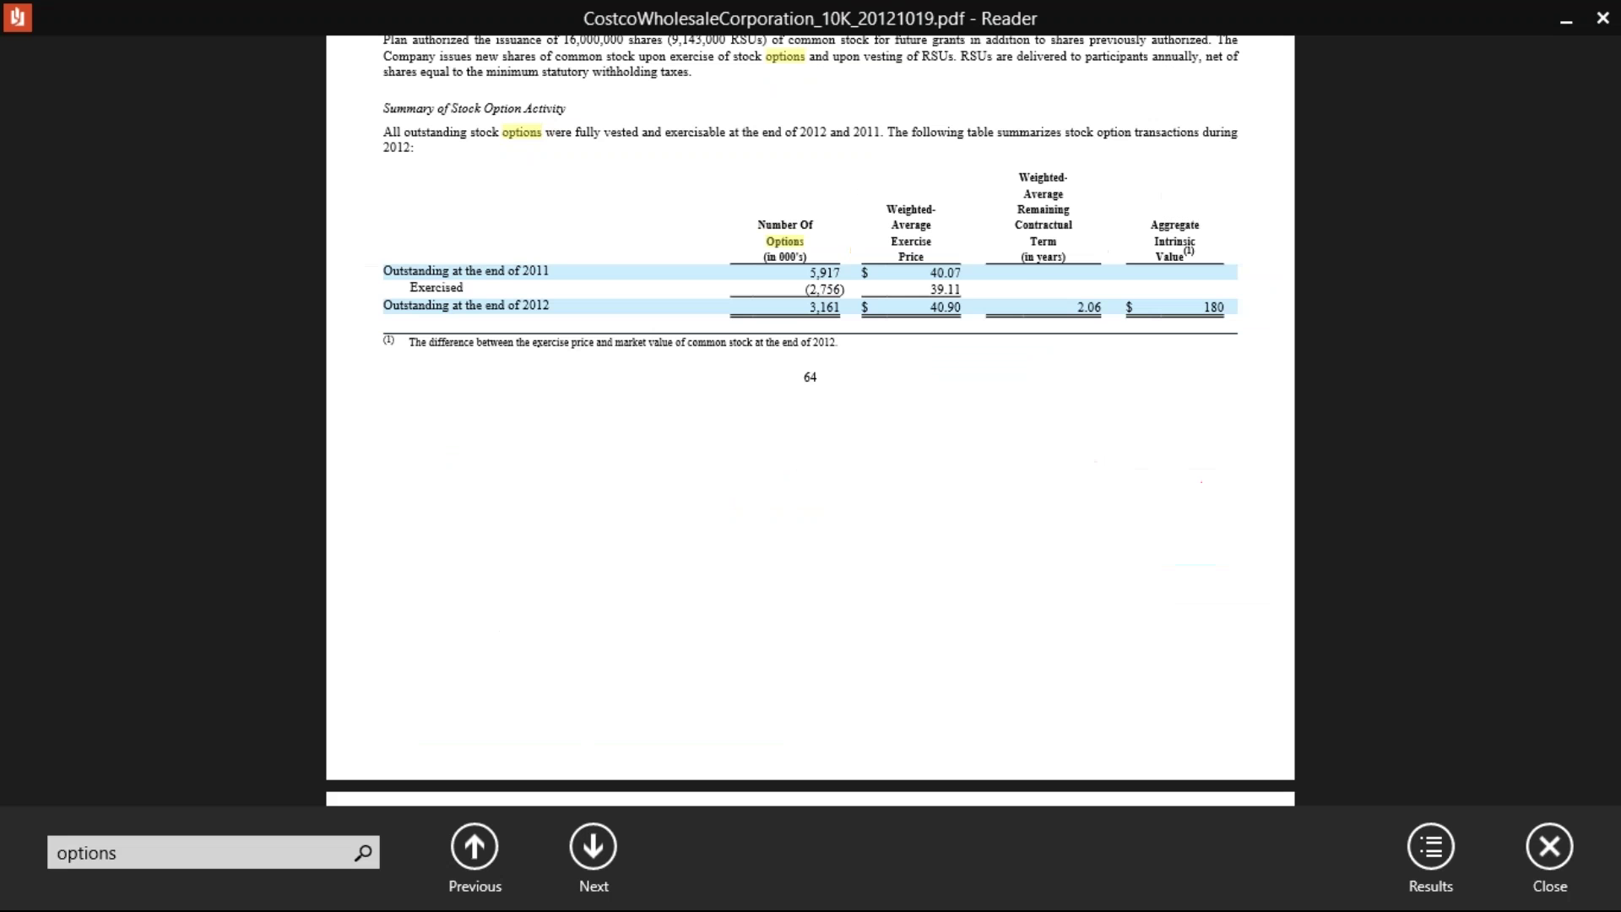
{"action": "key", "text": "alt+Tab"}
{"action": "type", "text": "40.80"}
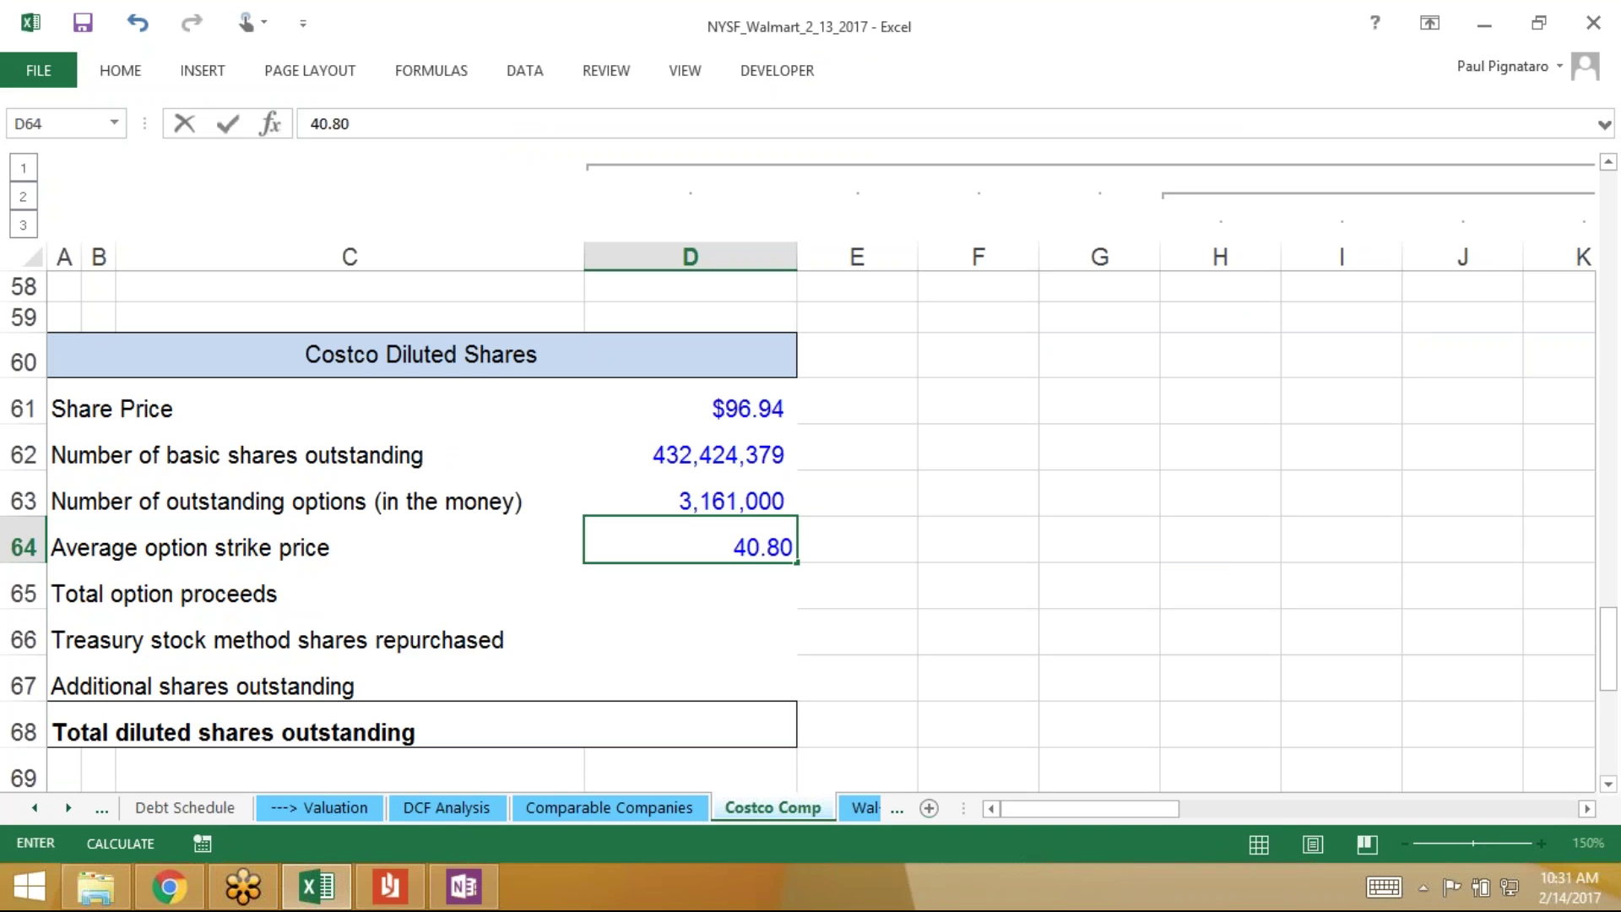
{"action": "key", "text": "BackSpace"}
{"action": "key", "text": "BackSpace"}
{"action": "type", "text": "90"}
{"action": "key", "text": "ctrl+Return"}
{"action": "key", "text": "Down"}
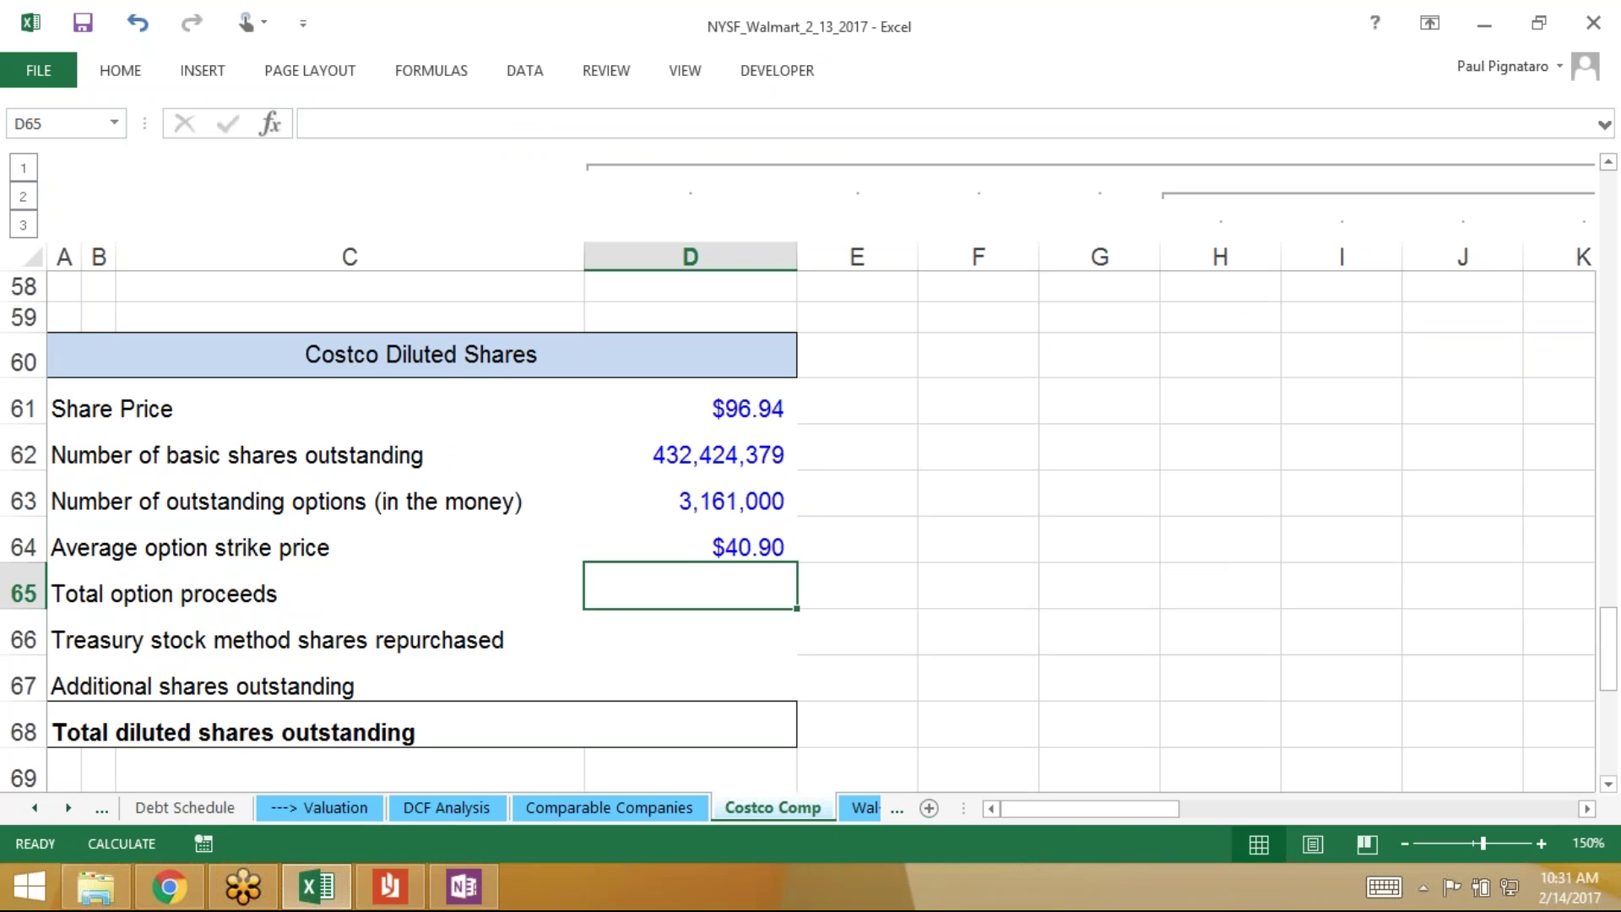
Review the outstanding options and average option strike price rows together by selecting A63:D64
{"action": "key", "text": "Up"}
{"action": "key", "text": "Up"}
{"action": "key", "text": "Left"}
{"action": "key", "text": "Left"}
{"action": "key", "text": "Left"}
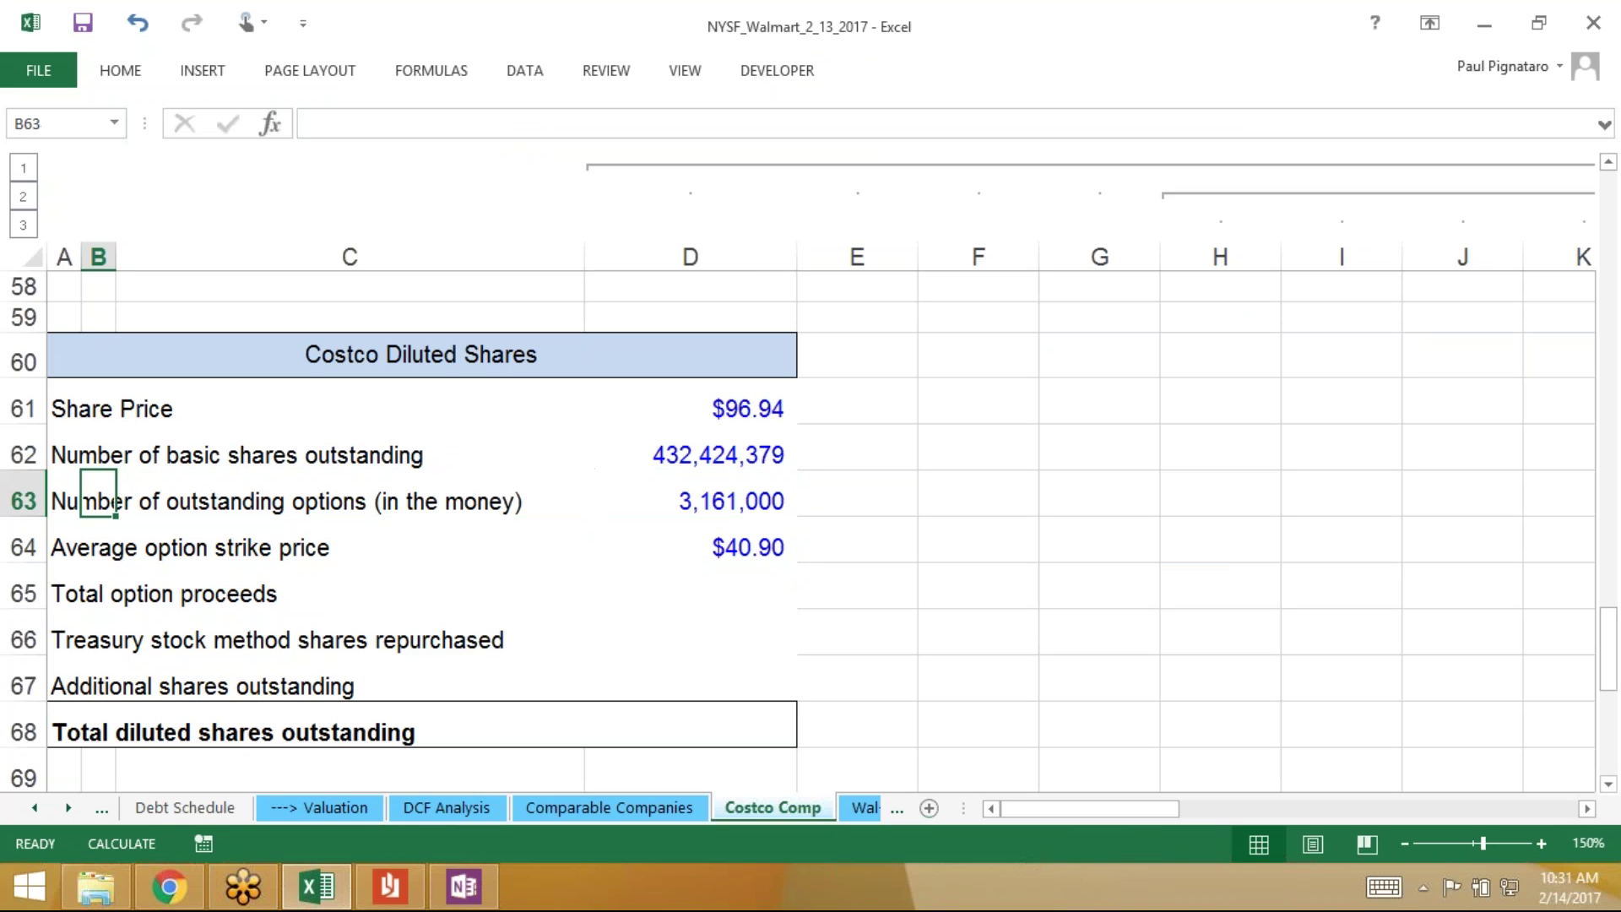
{"action": "key", "text": "shift+Right"}
{"action": "key", "text": "shift+Right"}
{"action": "key", "text": "shift+Right"}
{"action": "key", "text": "shift+Down"}
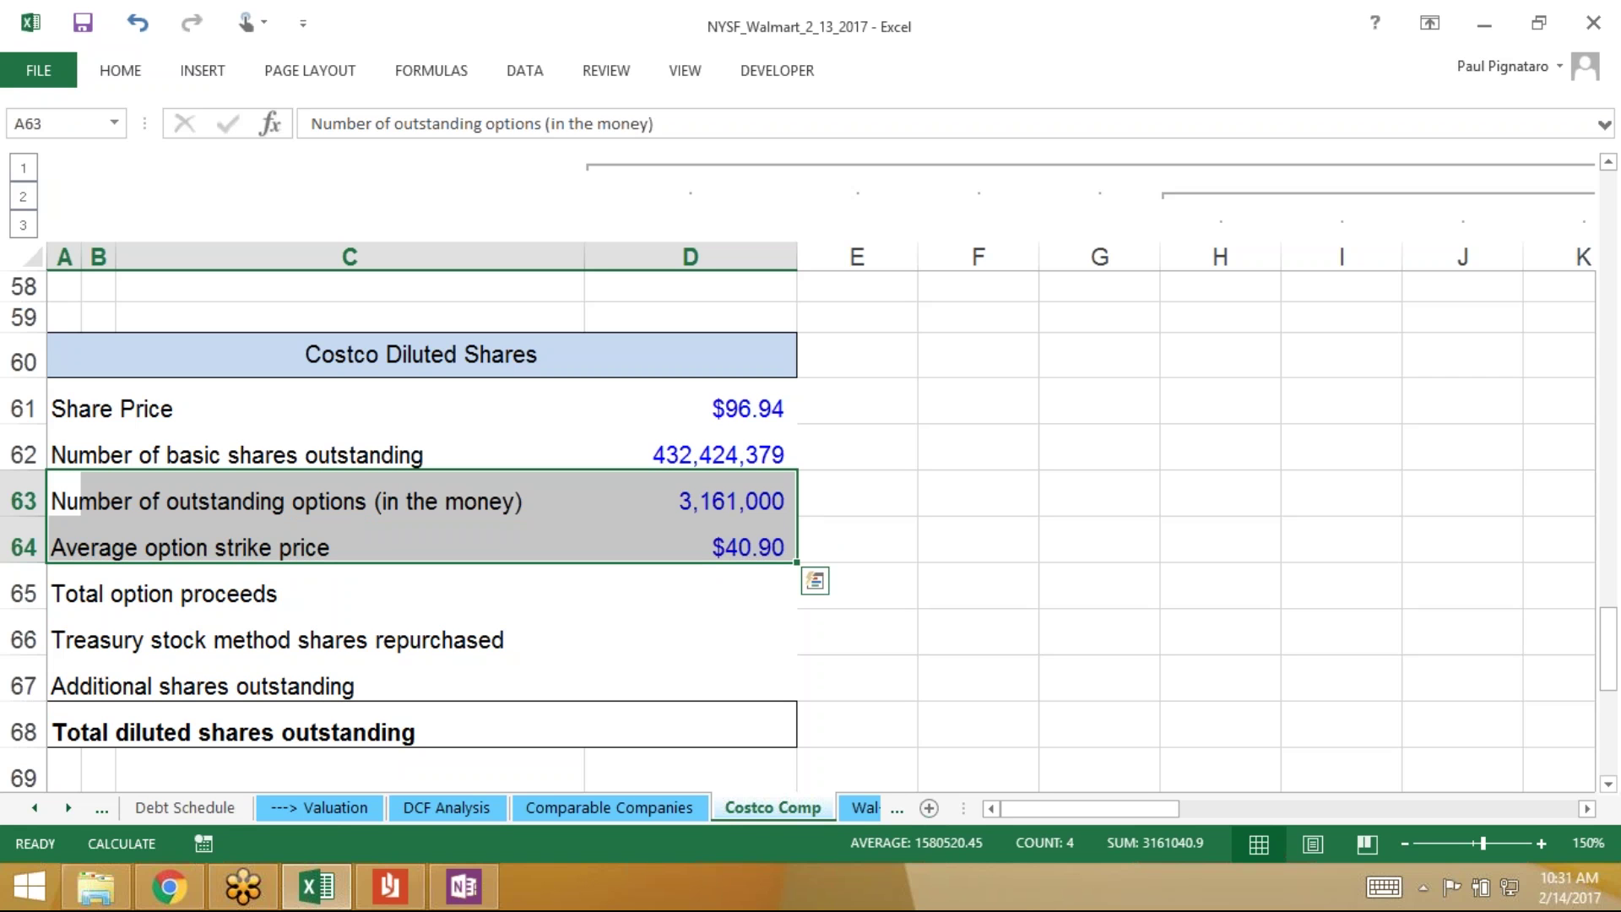
Calculate total option proceeds in D65 by multiplying outstanding in-the-money options by the average strike price, =D63*D64
{"action": "key", "text": "Down"}
{"action": "key", "text": "Down"}
{"action": "key", "text": "Right"}
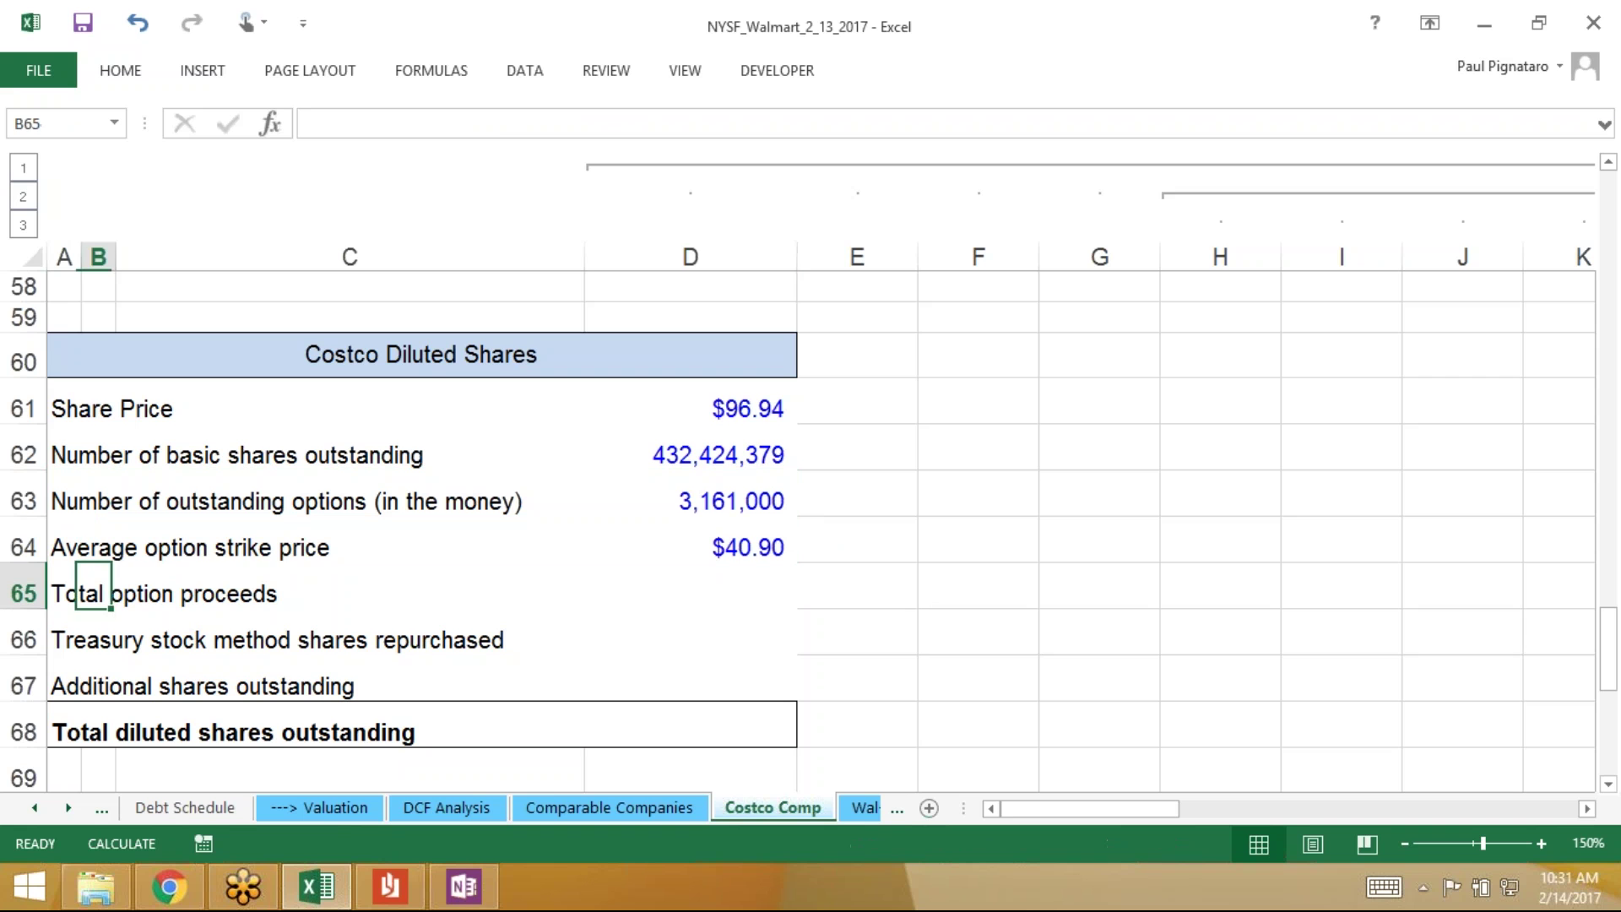
{"action": "key", "text": "Right"}
{"action": "key", "text": "Right"}
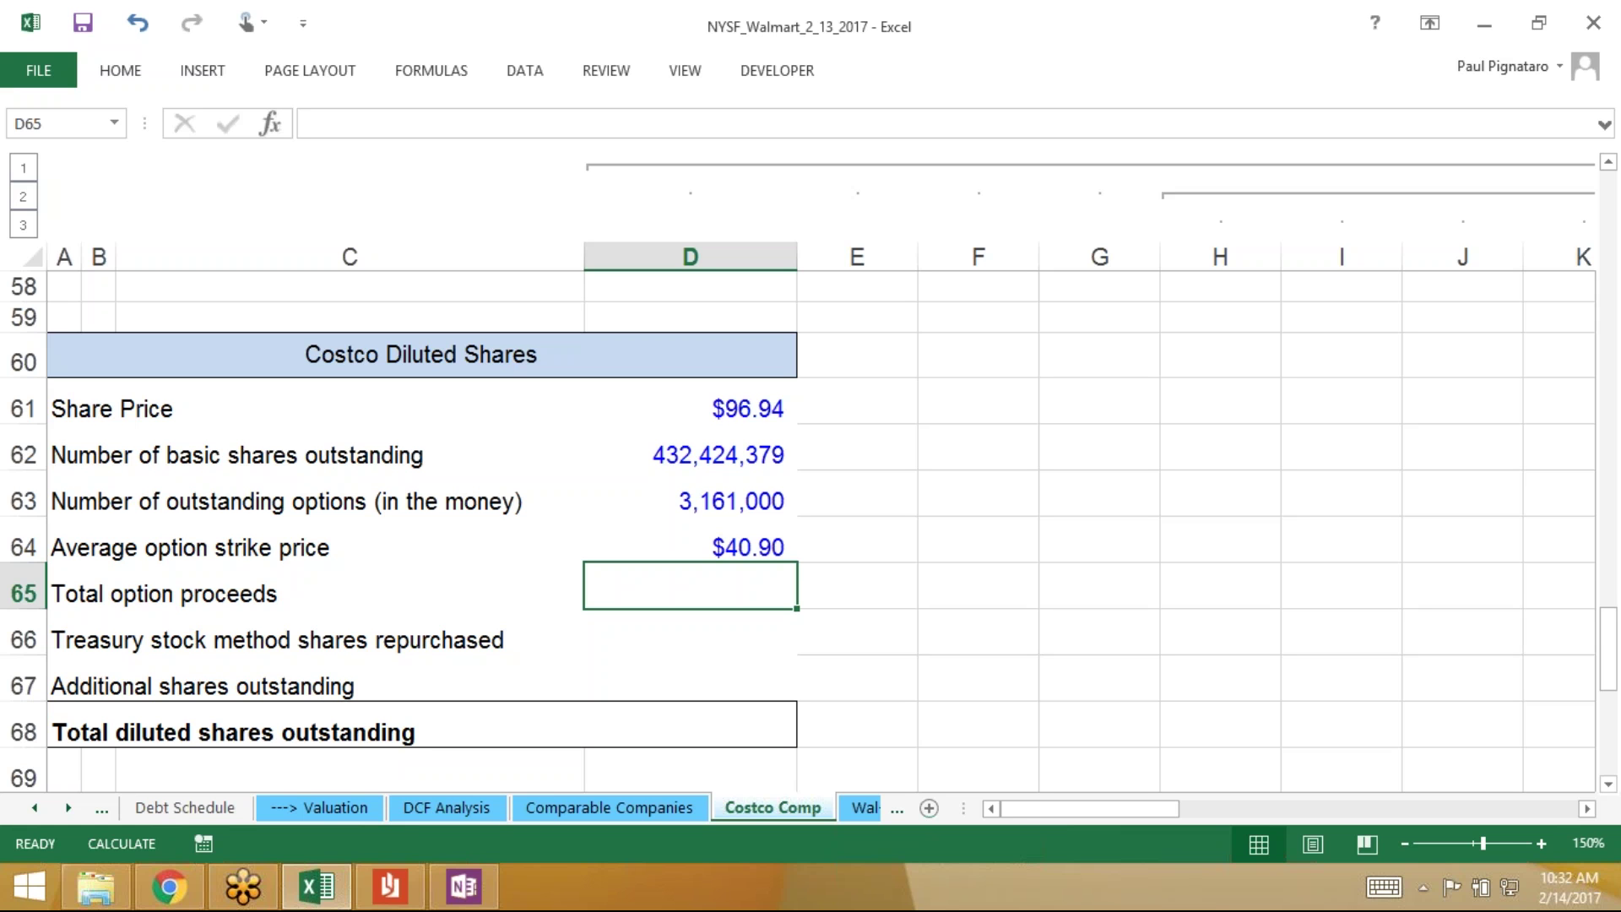
{"action": "type", "text": "="}
{"action": "key", "text": "Up"}
{"action": "key", "text": "Up"}
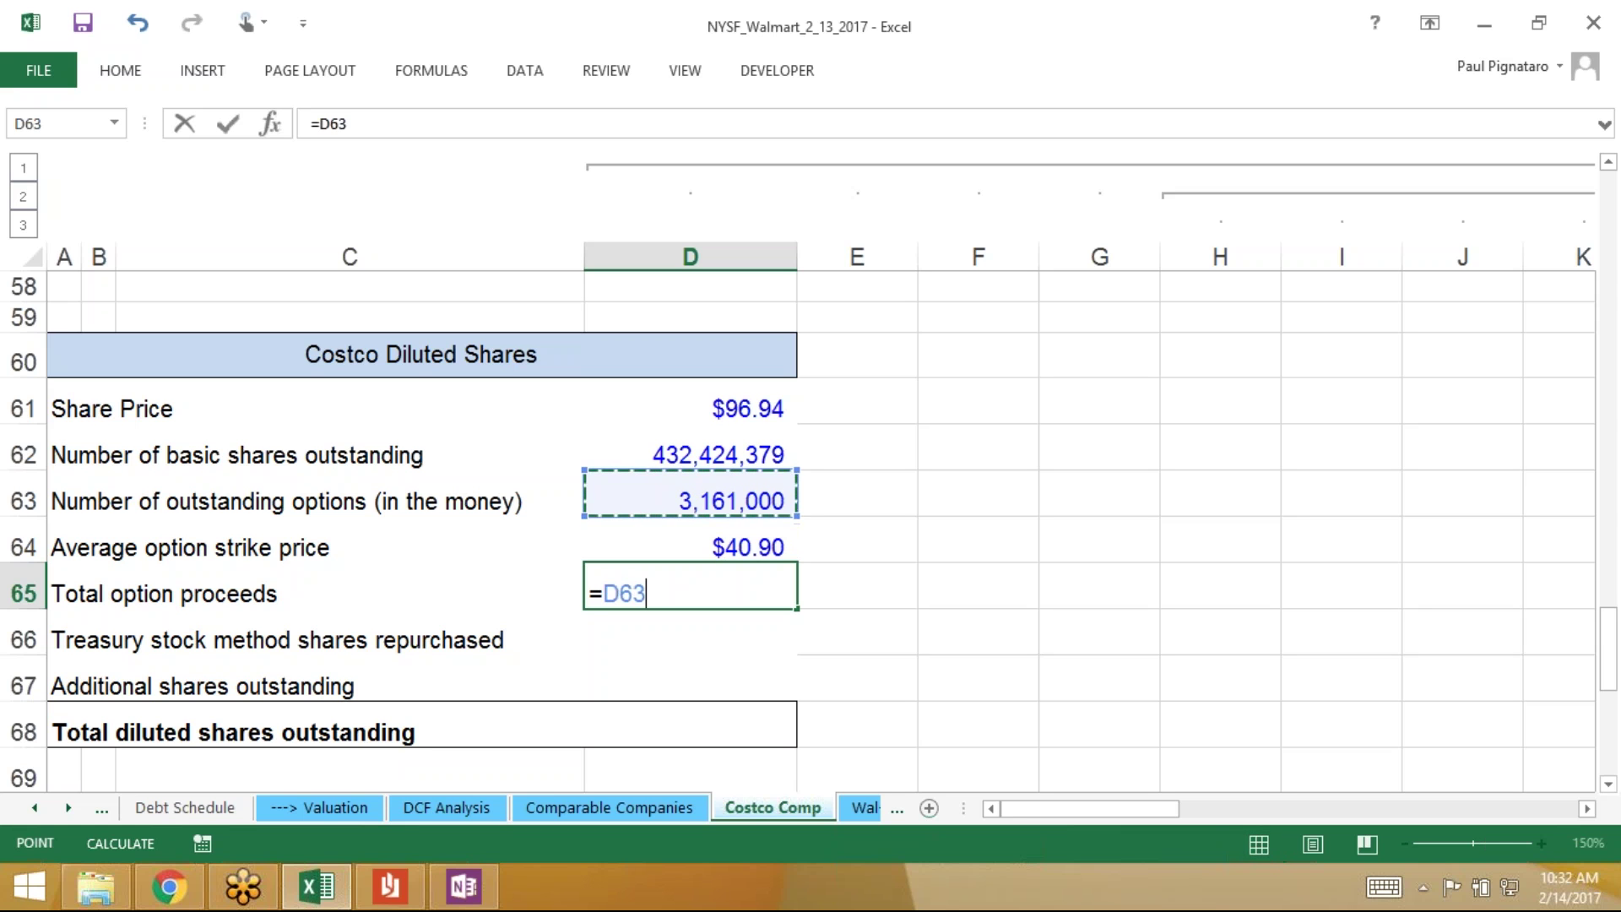
{"action": "type", "text": "*"}
{"action": "key", "text": "Up"}
{"action": "key", "text": "Return"}
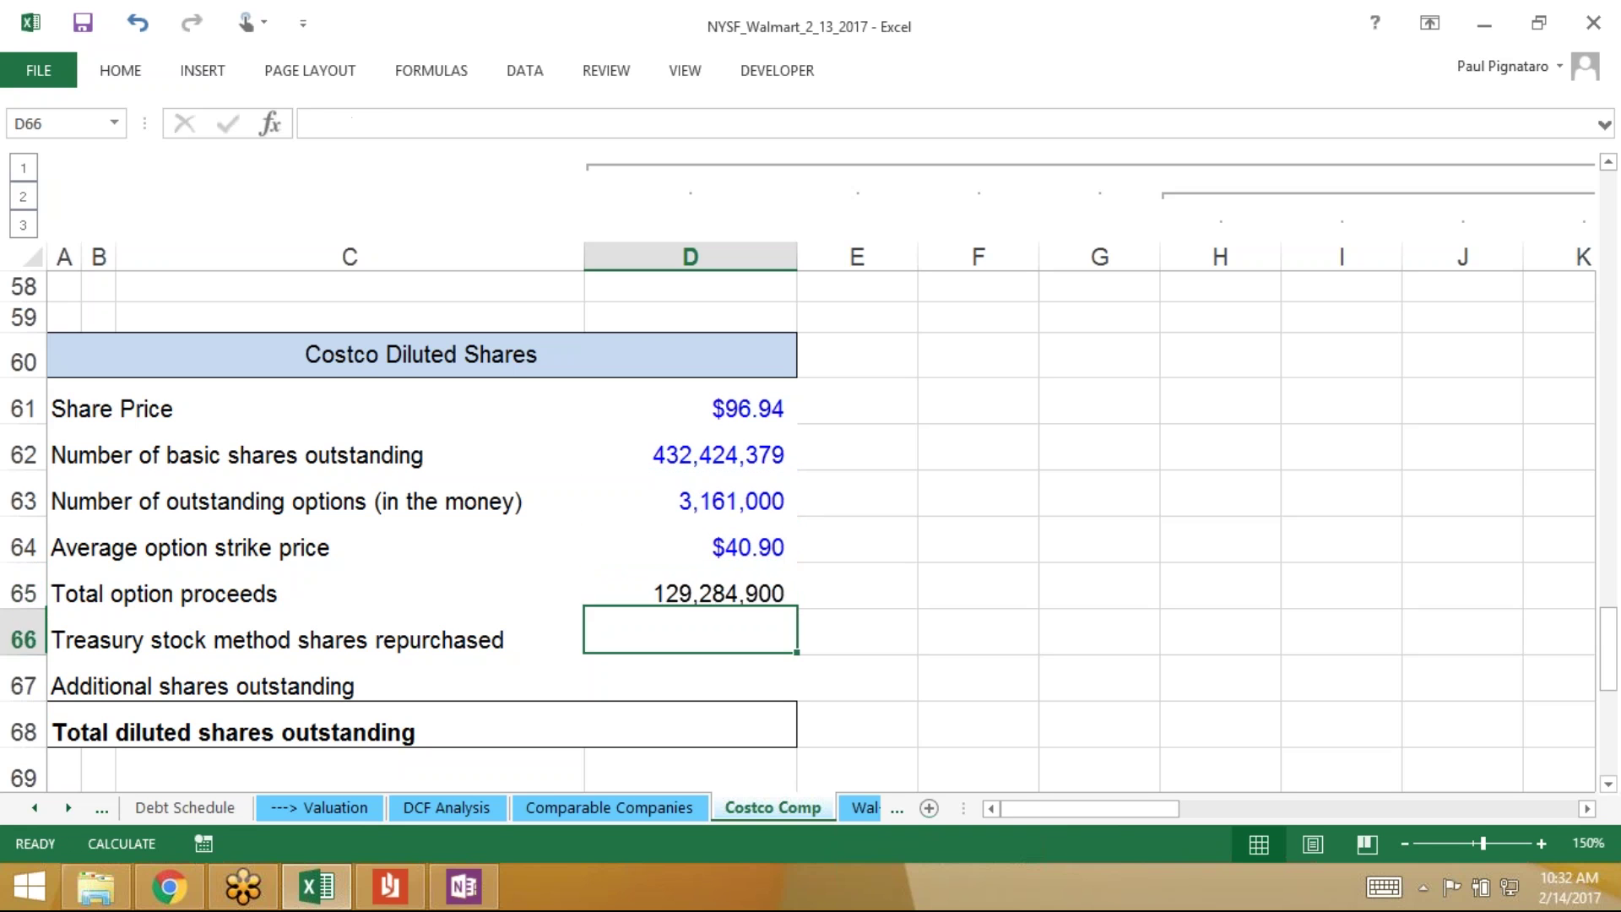
{"action": "key", "text": "Up"}
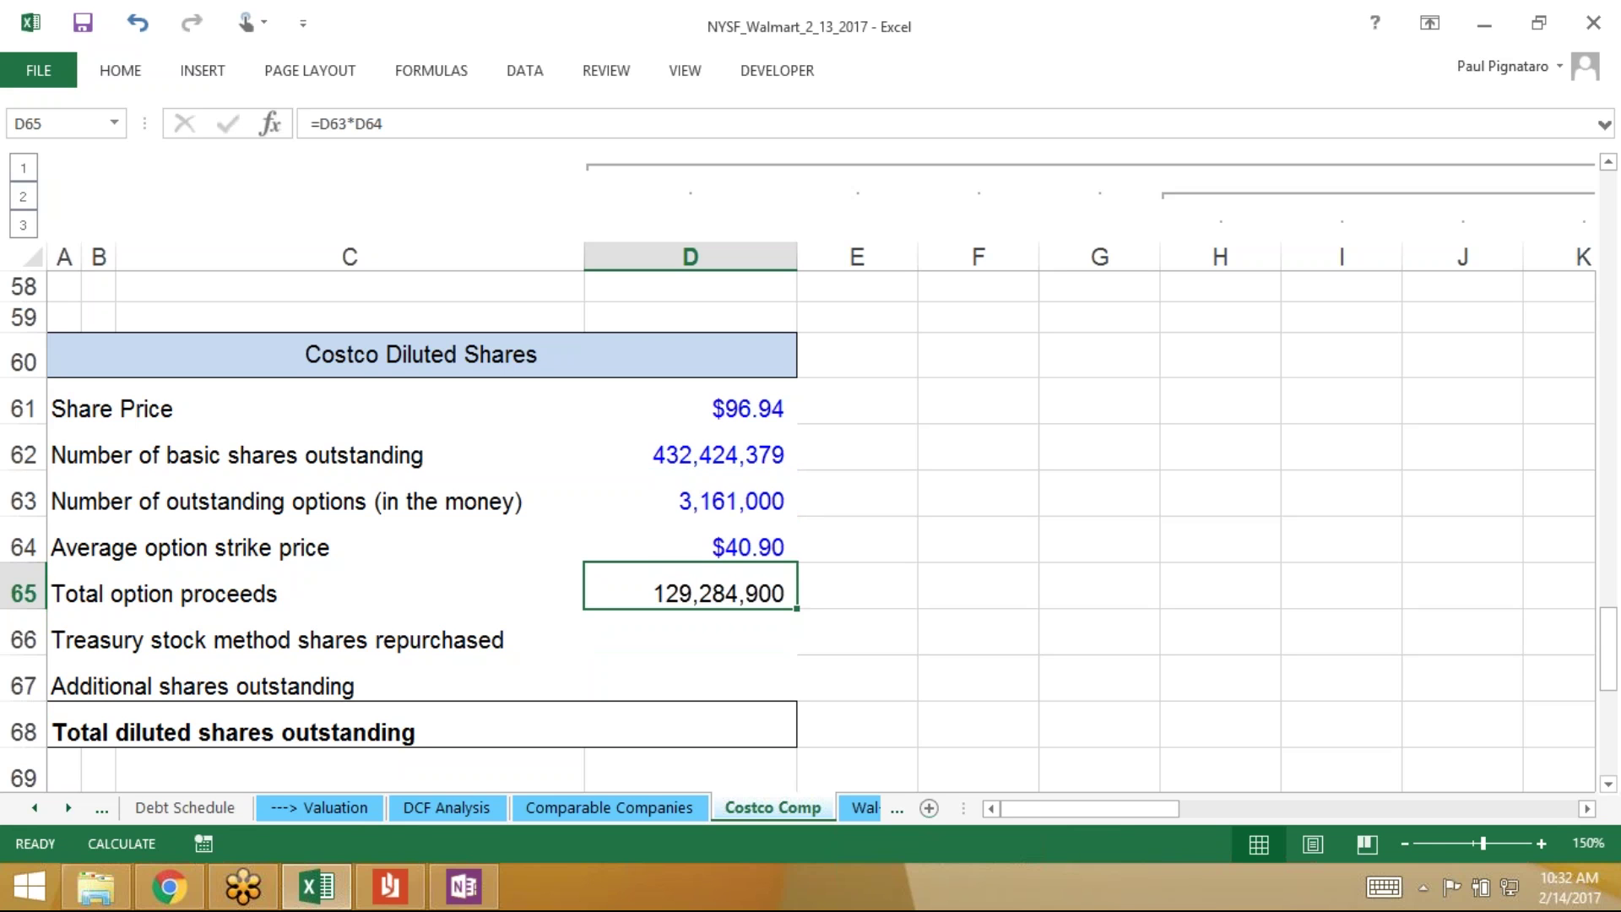
Calculate the treasury stock method shares repurchased in D66 by dividing total option proceeds by the share price, =D65/D61
{"action": "key", "text": "Down"}
{"action": "key", "text": "Up"}
{"action": "key", "text": "Down"}
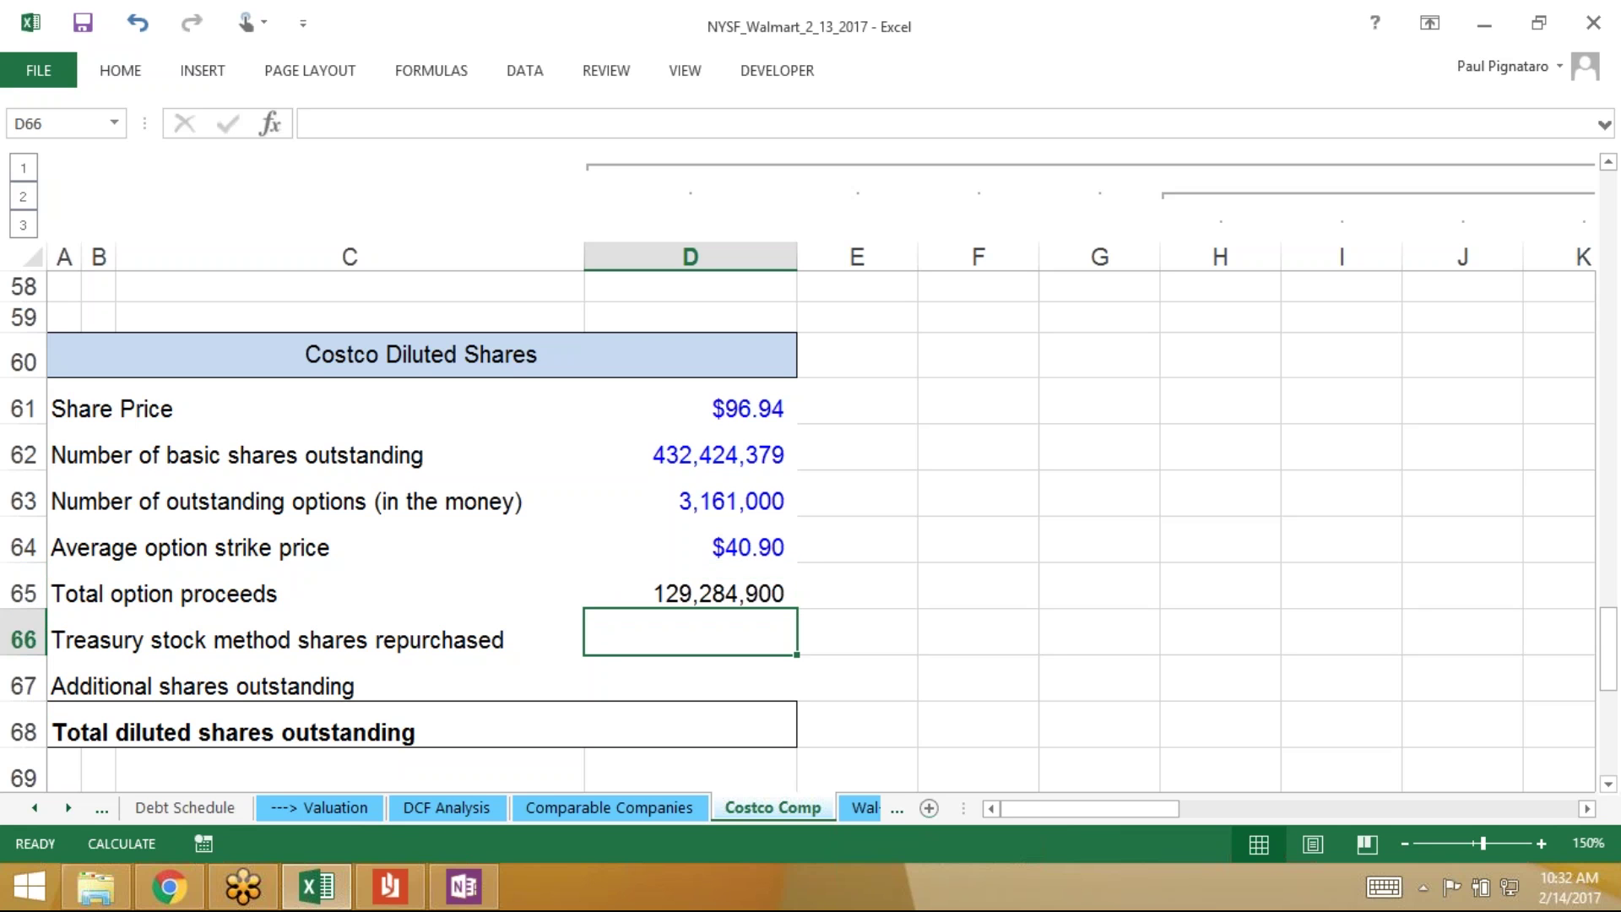
{"action": "type", "text": "="}
{"action": "key", "text": "Up"}
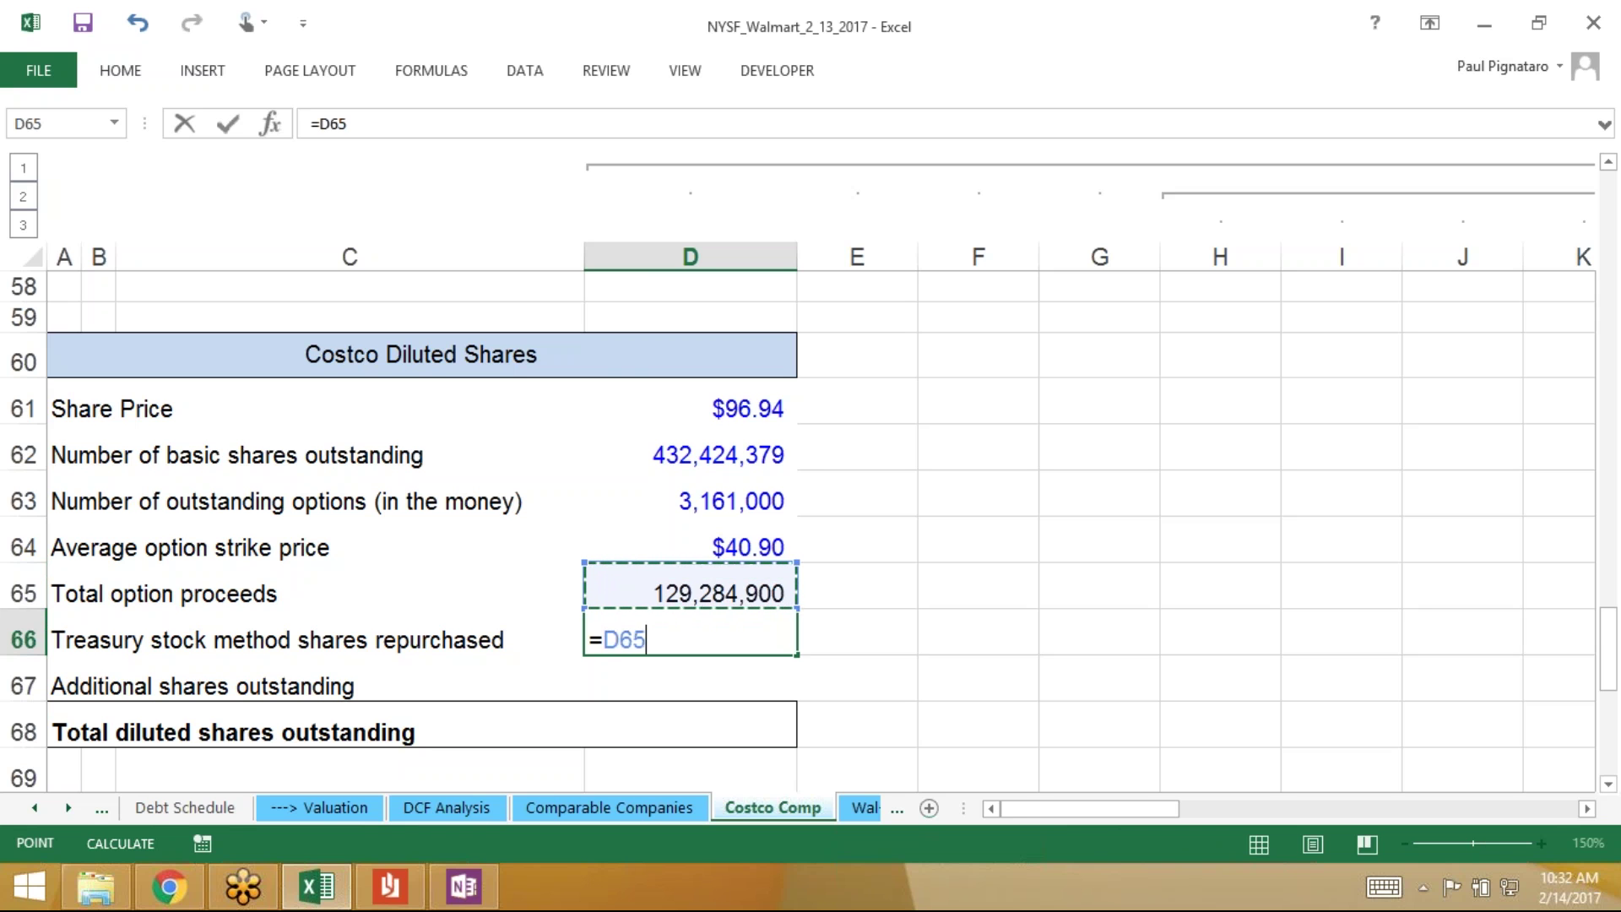
{"action": "type", "text": "/"}
{"action": "key", "text": "Up"}
{"action": "key", "text": "Up"}
{"action": "key", "text": "Up"}
{"action": "key", "text": "Up"}
{"action": "key", "text": "Up"}
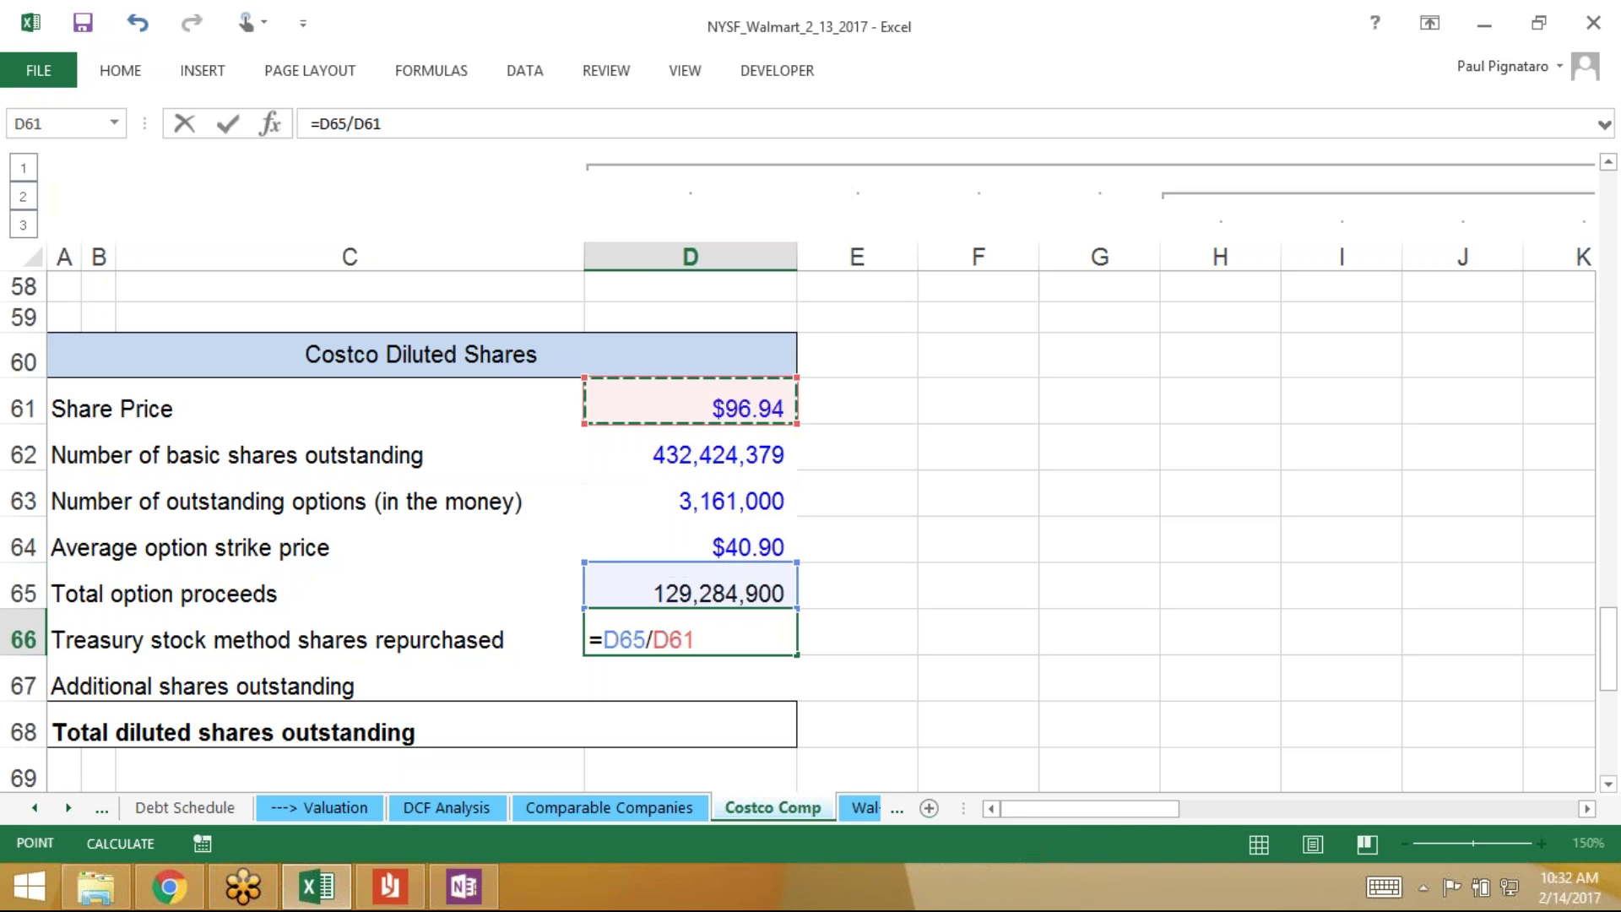
{"action": "key", "text": "Return"}
{"action": "key", "text": "Up"}
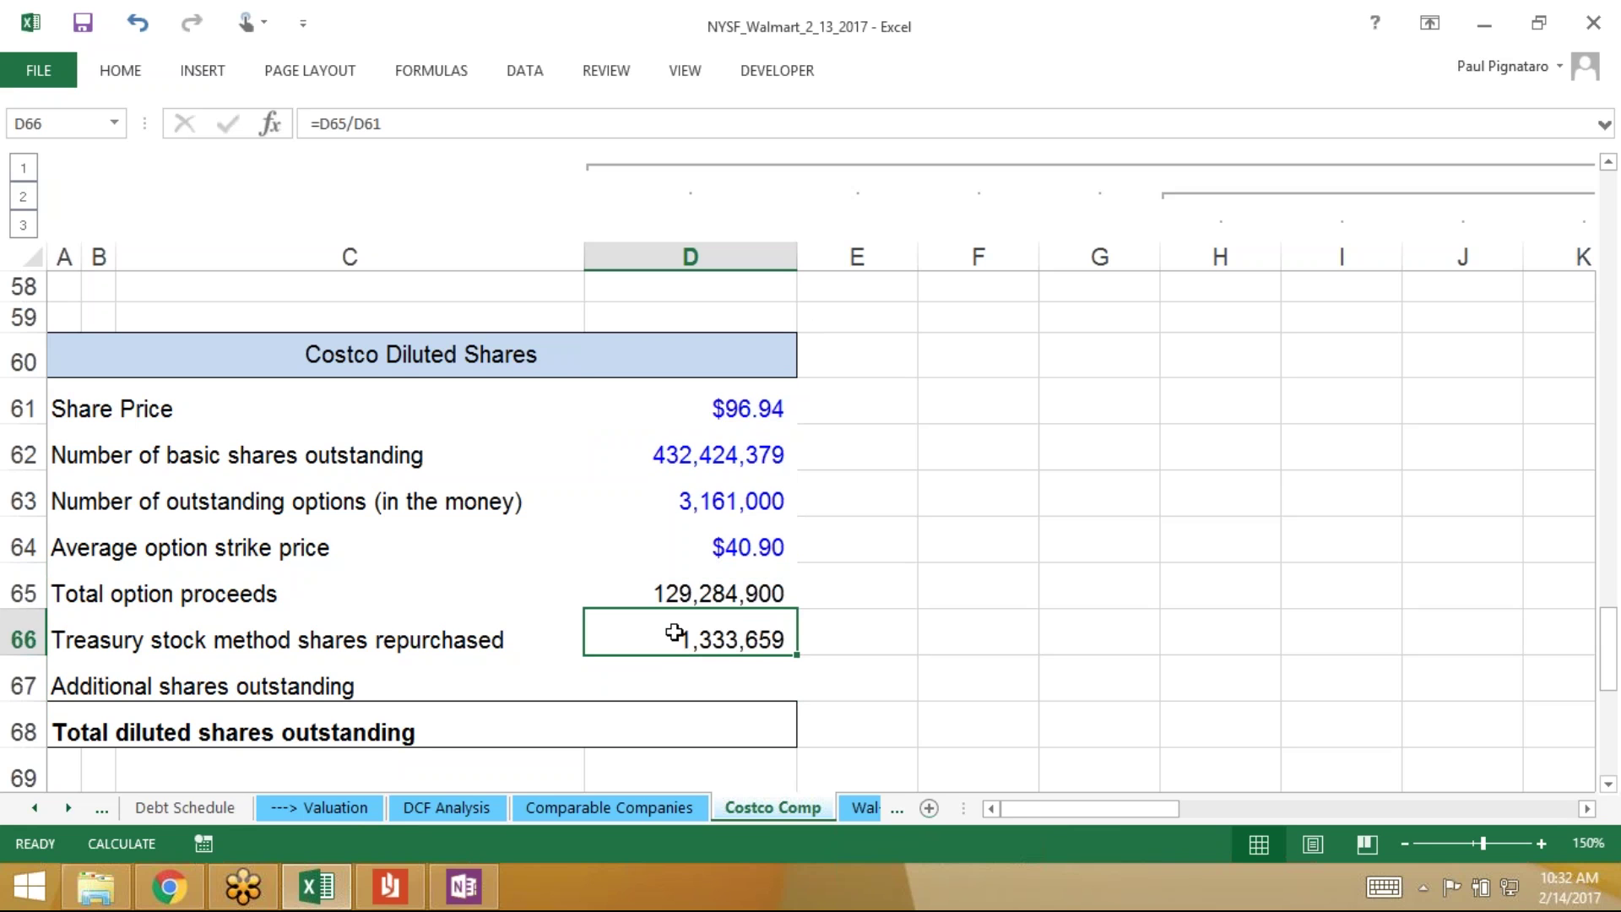
Calculate additional shares outstanding in D67 by subtracting the repurchased shares from the outstanding options, =D63-D66
{"action": "key", "text": "Down"}
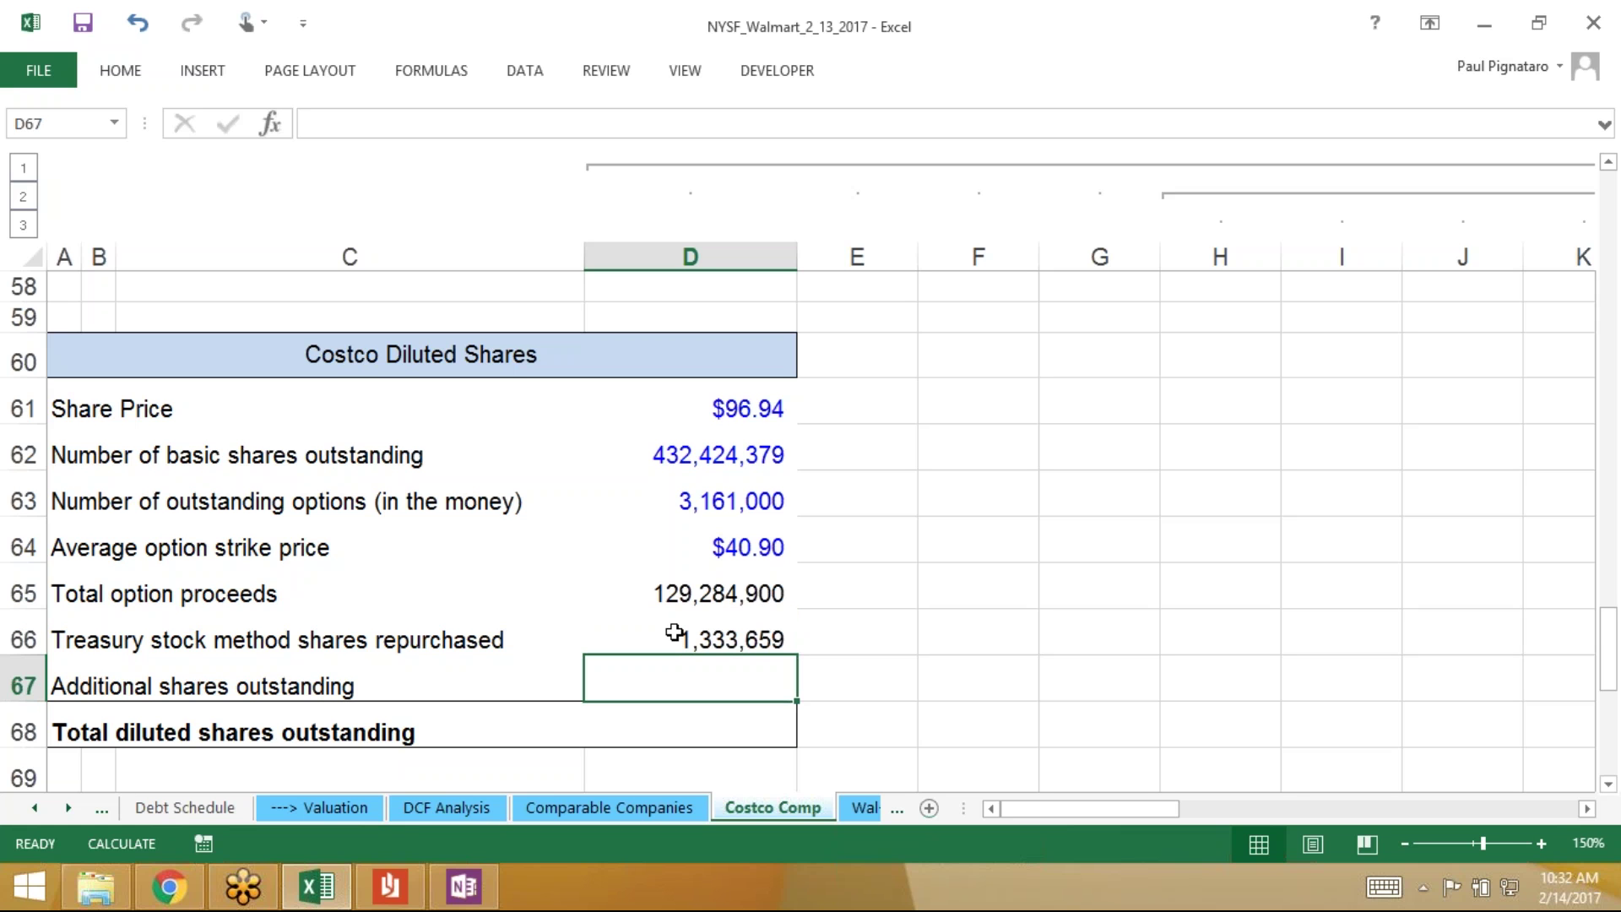
{"action": "type", "text": "="}
{"action": "key", "text": "Up"}
{"action": "key", "text": "Up"}
{"action": "key", "text": "Up"}
{"action": "key", "text": "Up"}
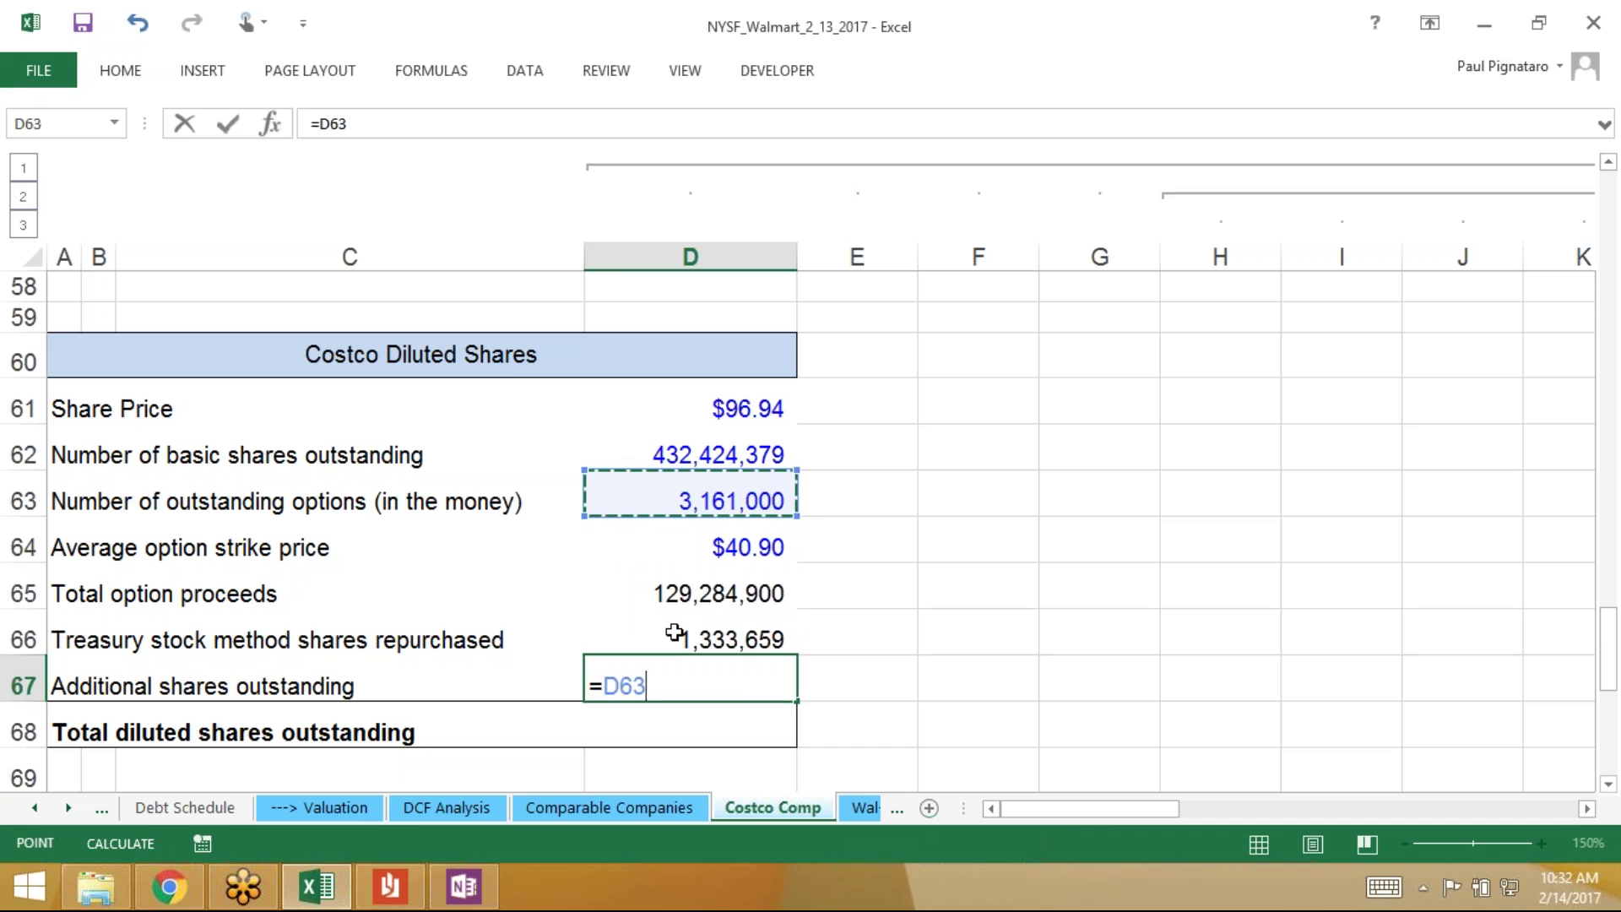
{"action": "type", "text": "-"}
{"action": "key", "text": "Up"}
{"action": "key", "text": "ctrl+Return"}
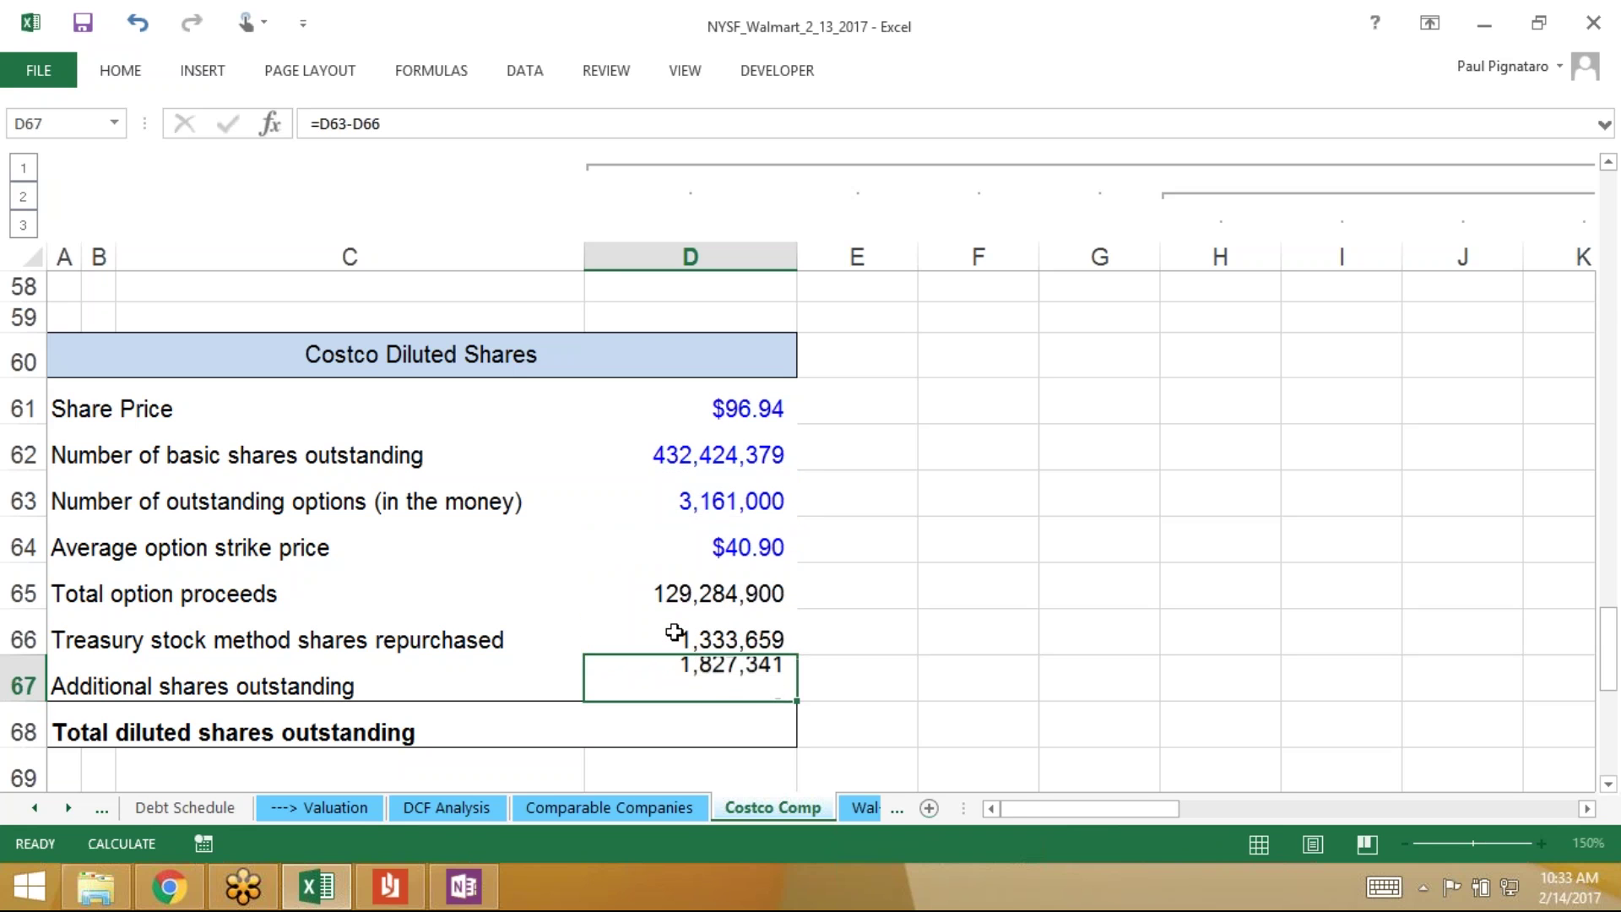
{"action": "key", "text": "Down"}
{"action": "key", "text": "Up"}
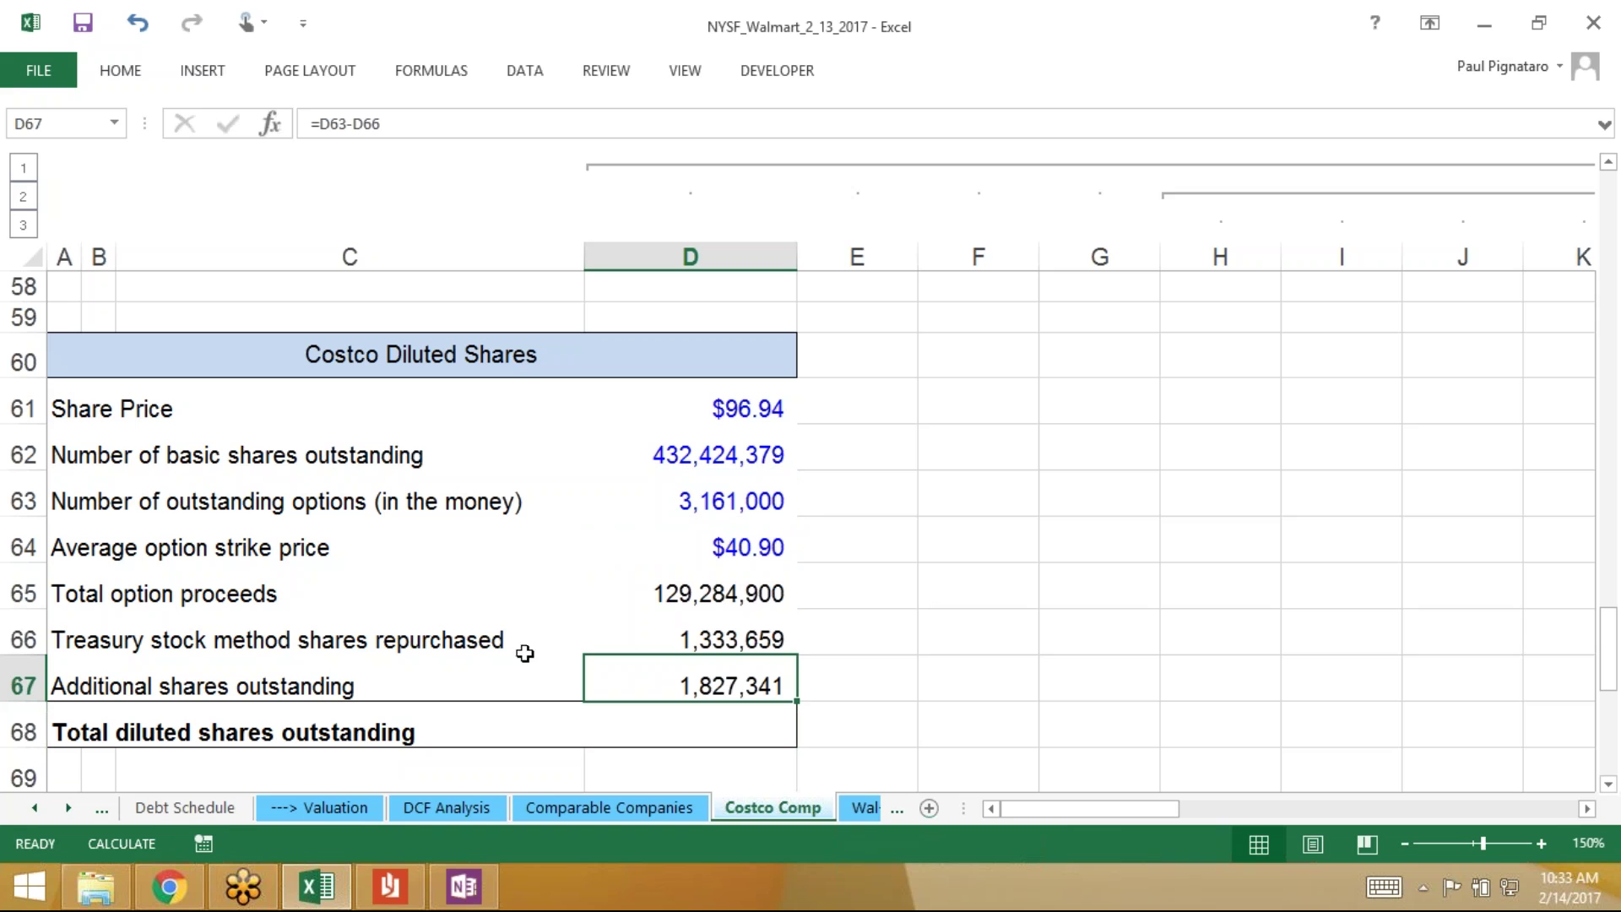
Inspect the formulas for total option proceeds in D65 and treasury stock method shares repurchased in D66
{"action": "key", "text": "Up"}
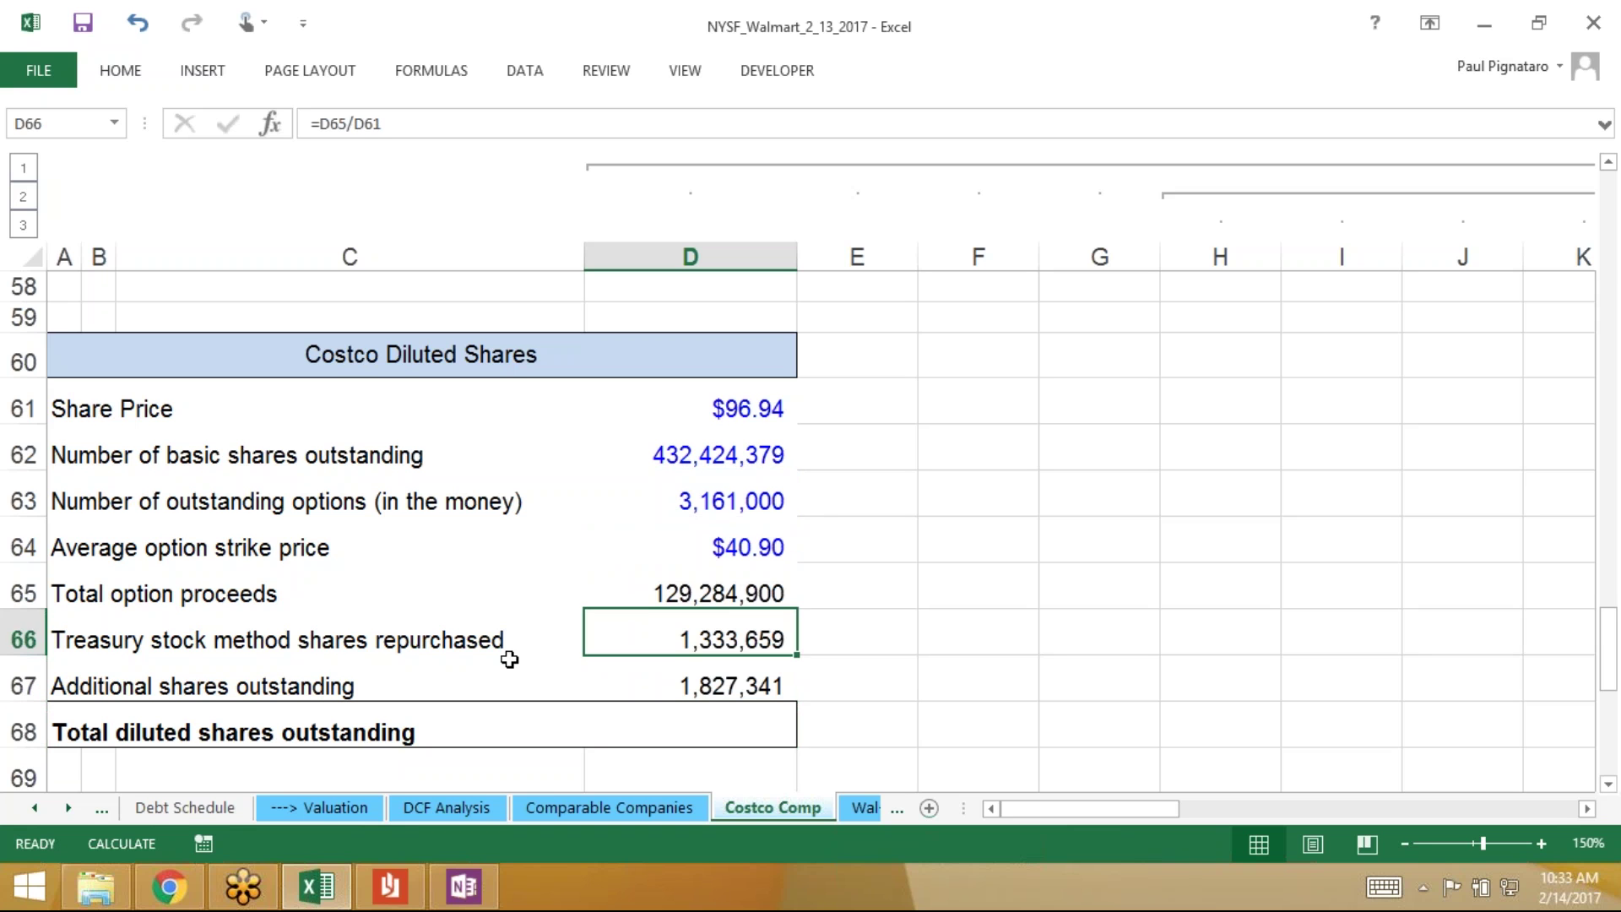
{"action": "key", "text": "Up"}
{"action": "key", "text": "F2"}
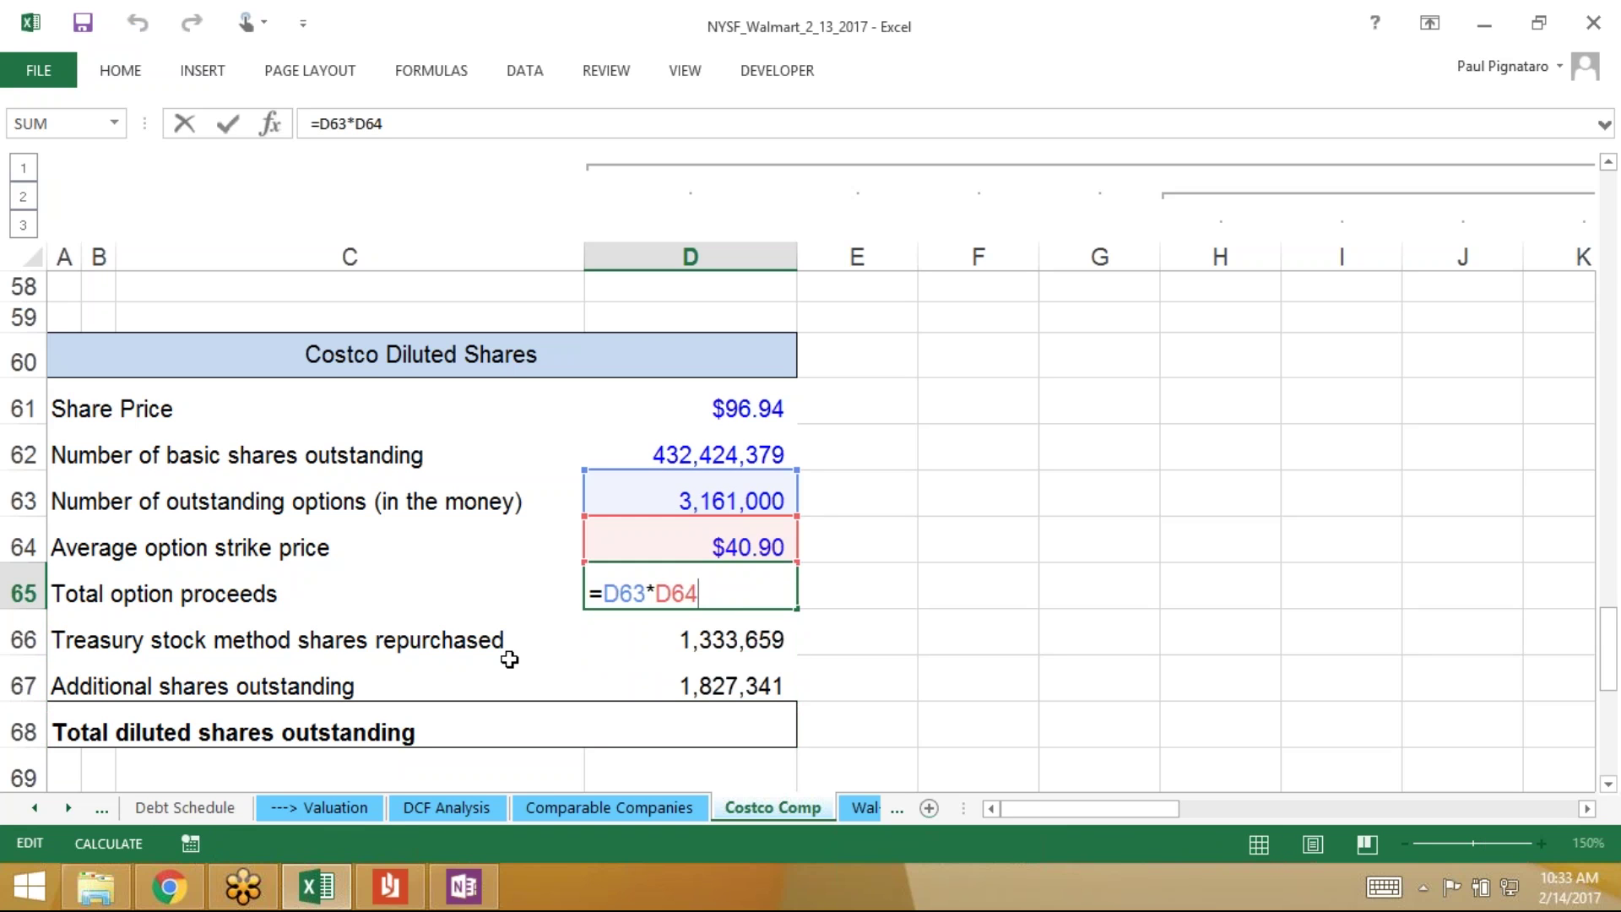
{"action": "key", "text": "Return"}
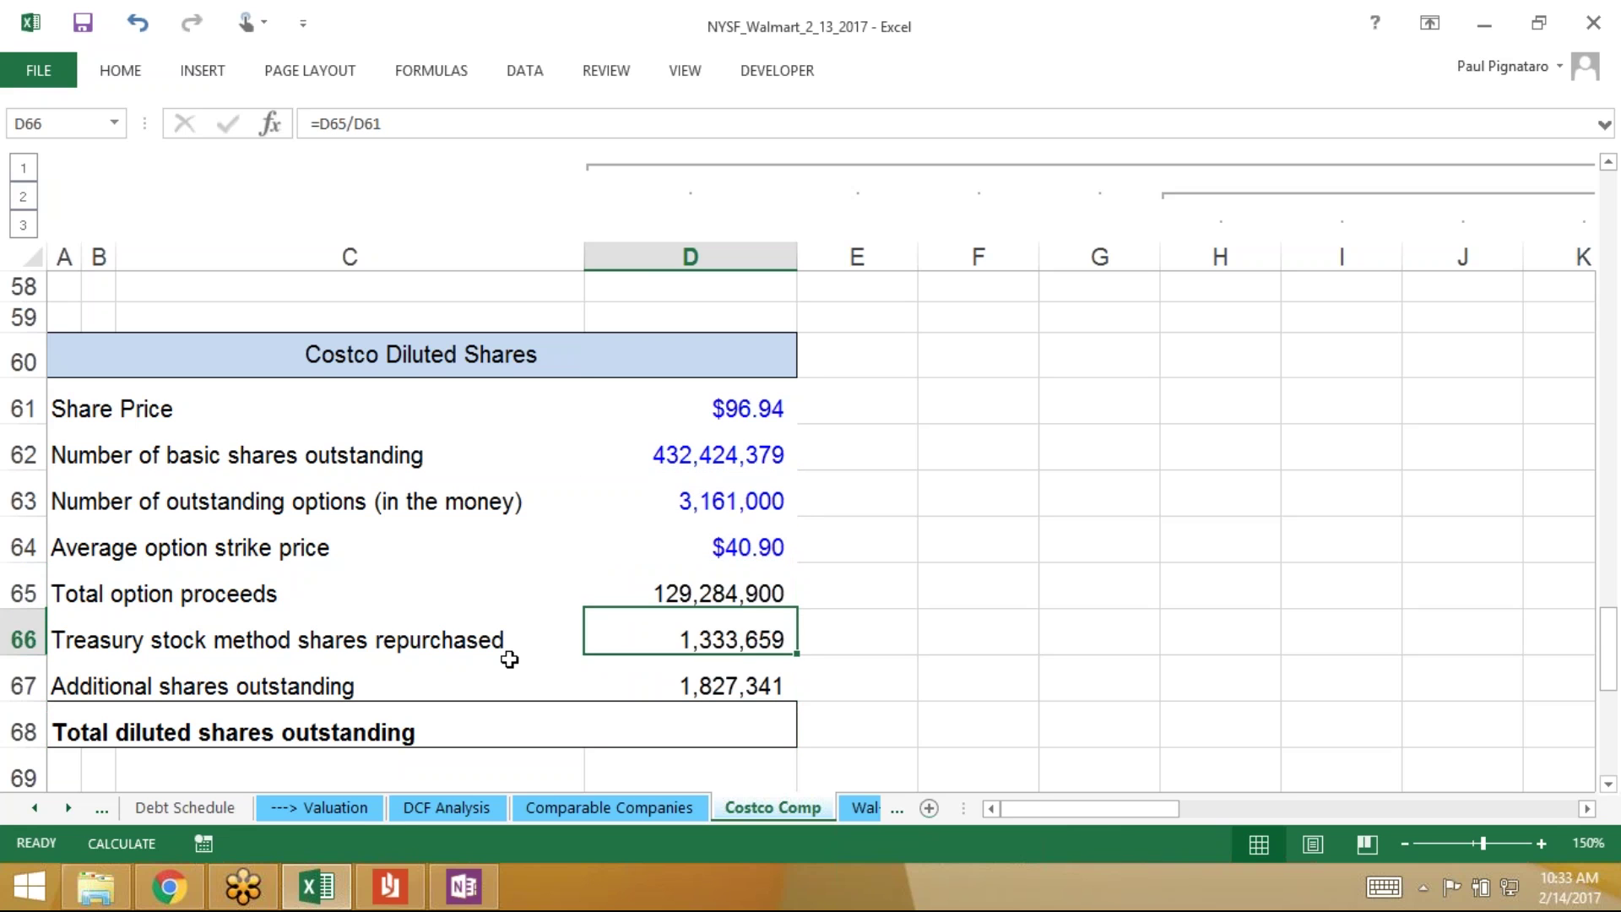
{"action": "key", "text": "F2"}
{"action": "key", "text": "Escape"}
{"action": "key", "text": "Up"}
{"action": "key", "text": "F2"}
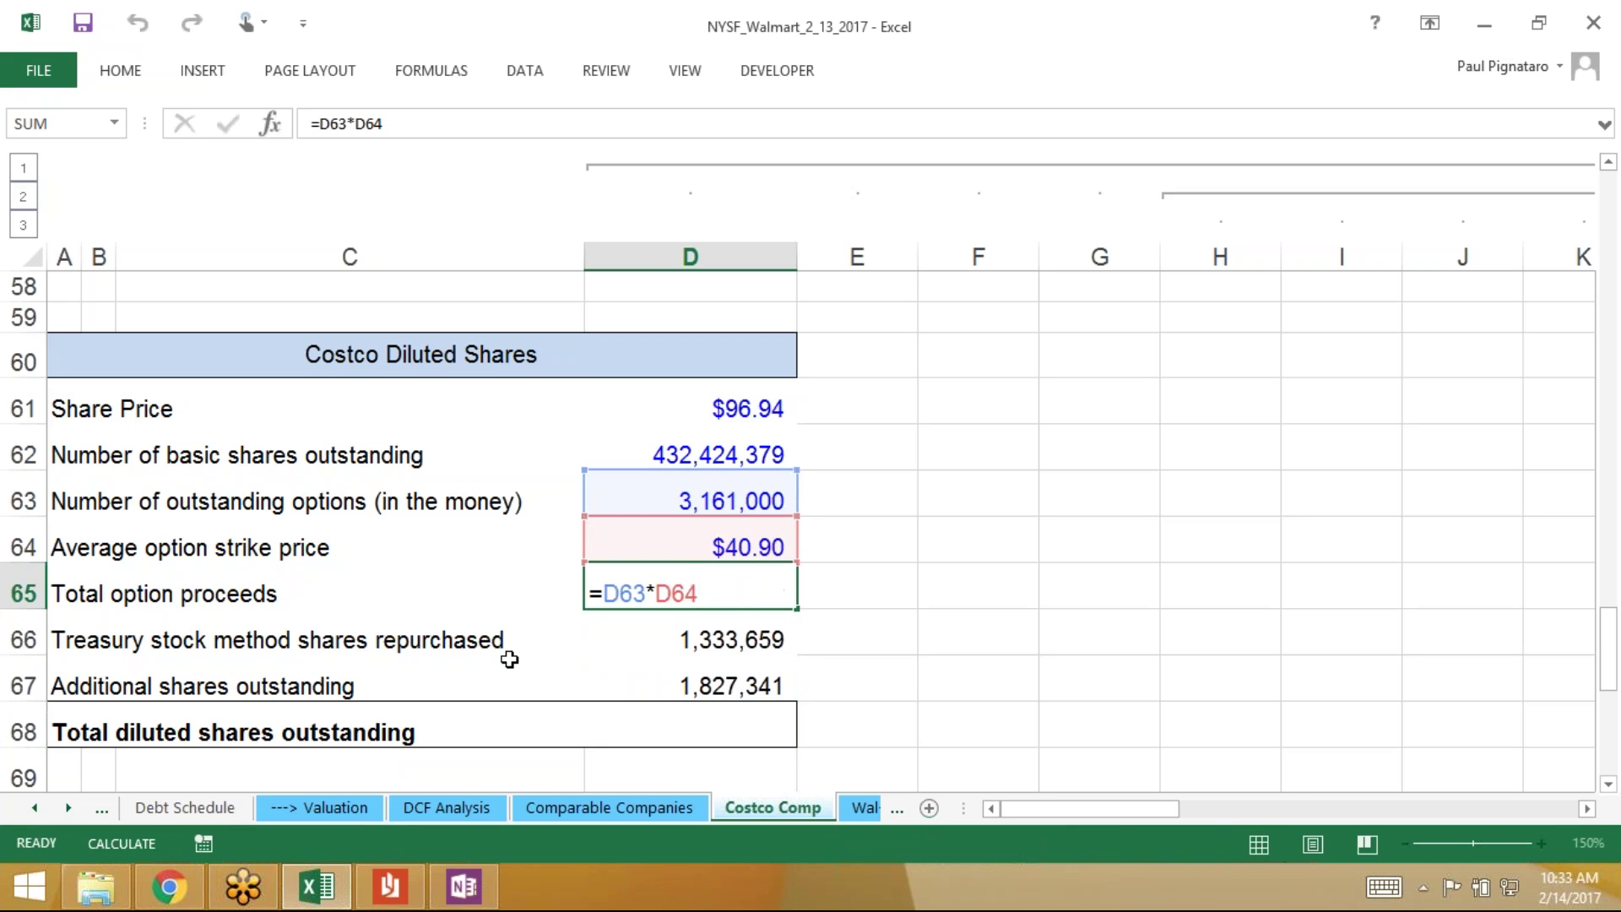
{"action": "key", "text": "Return"}
{"action": "key", "text": "F2"}
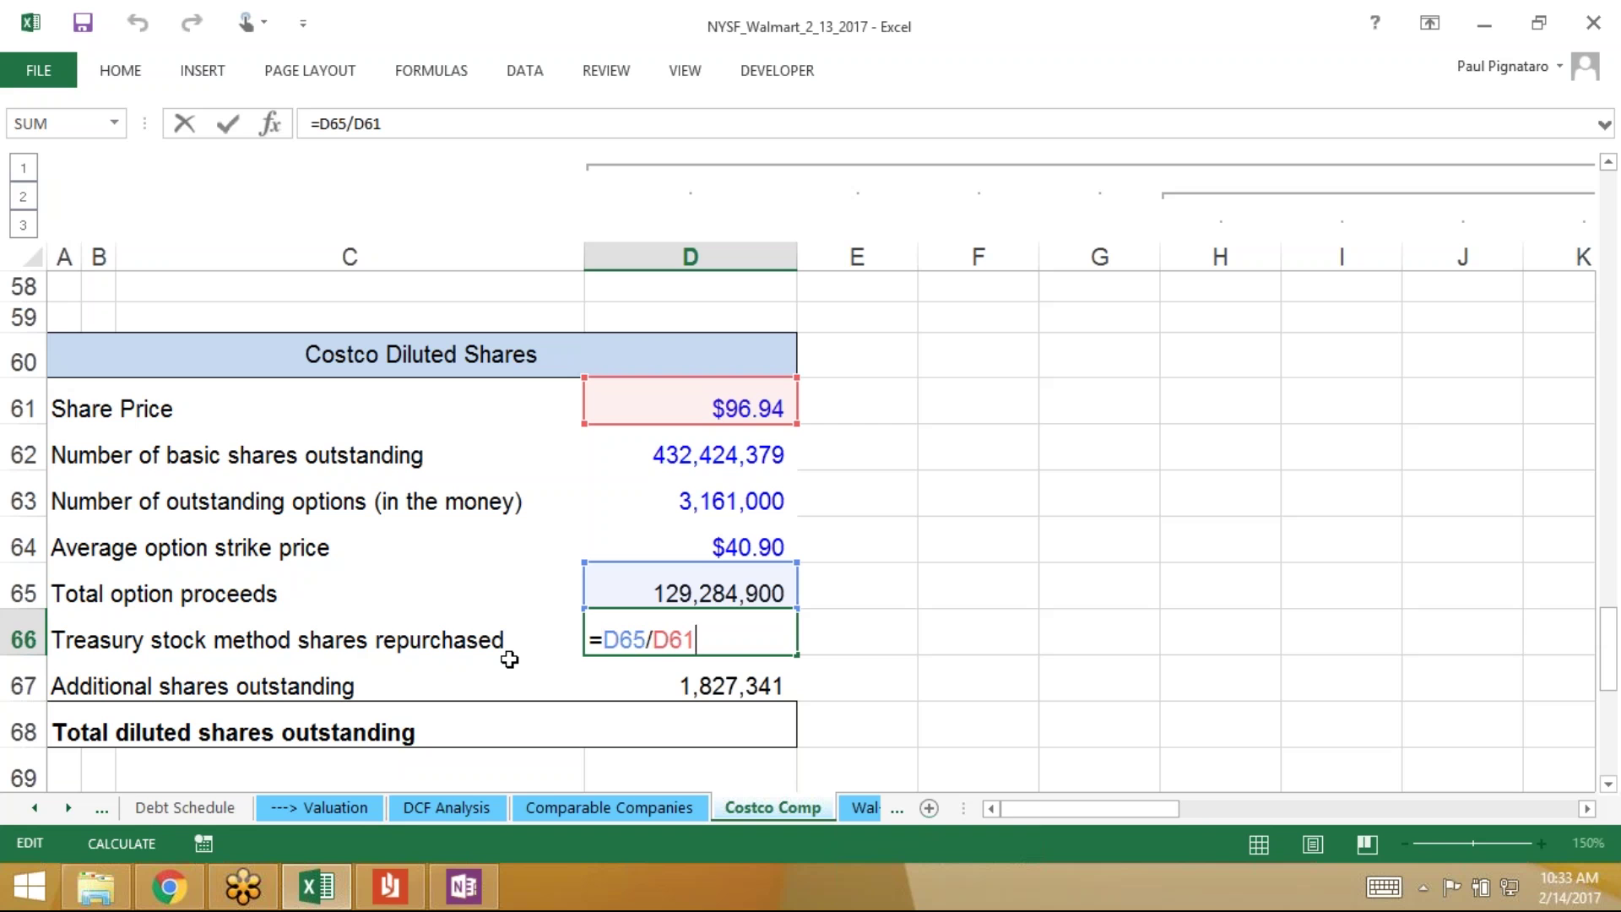
Check the outstanding options figure in D63 and the additional shares outstanding formula in D67
{"action": "key", "text": "Up"}
{"action": "key", "text": "Up"}
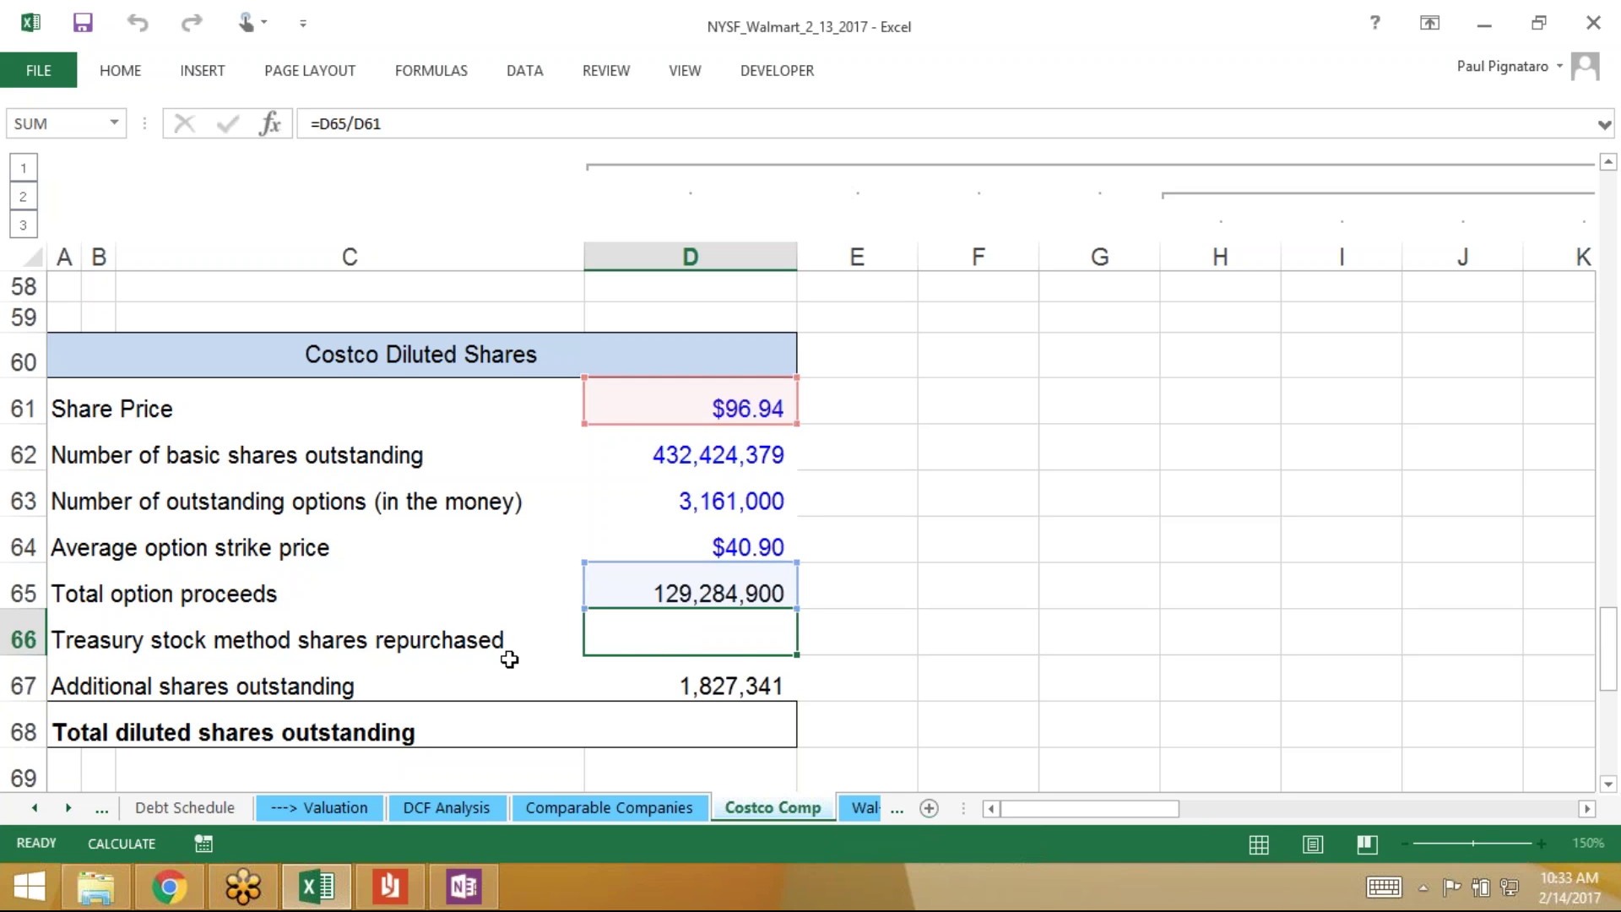
{"action": "key", "text": "Up"}
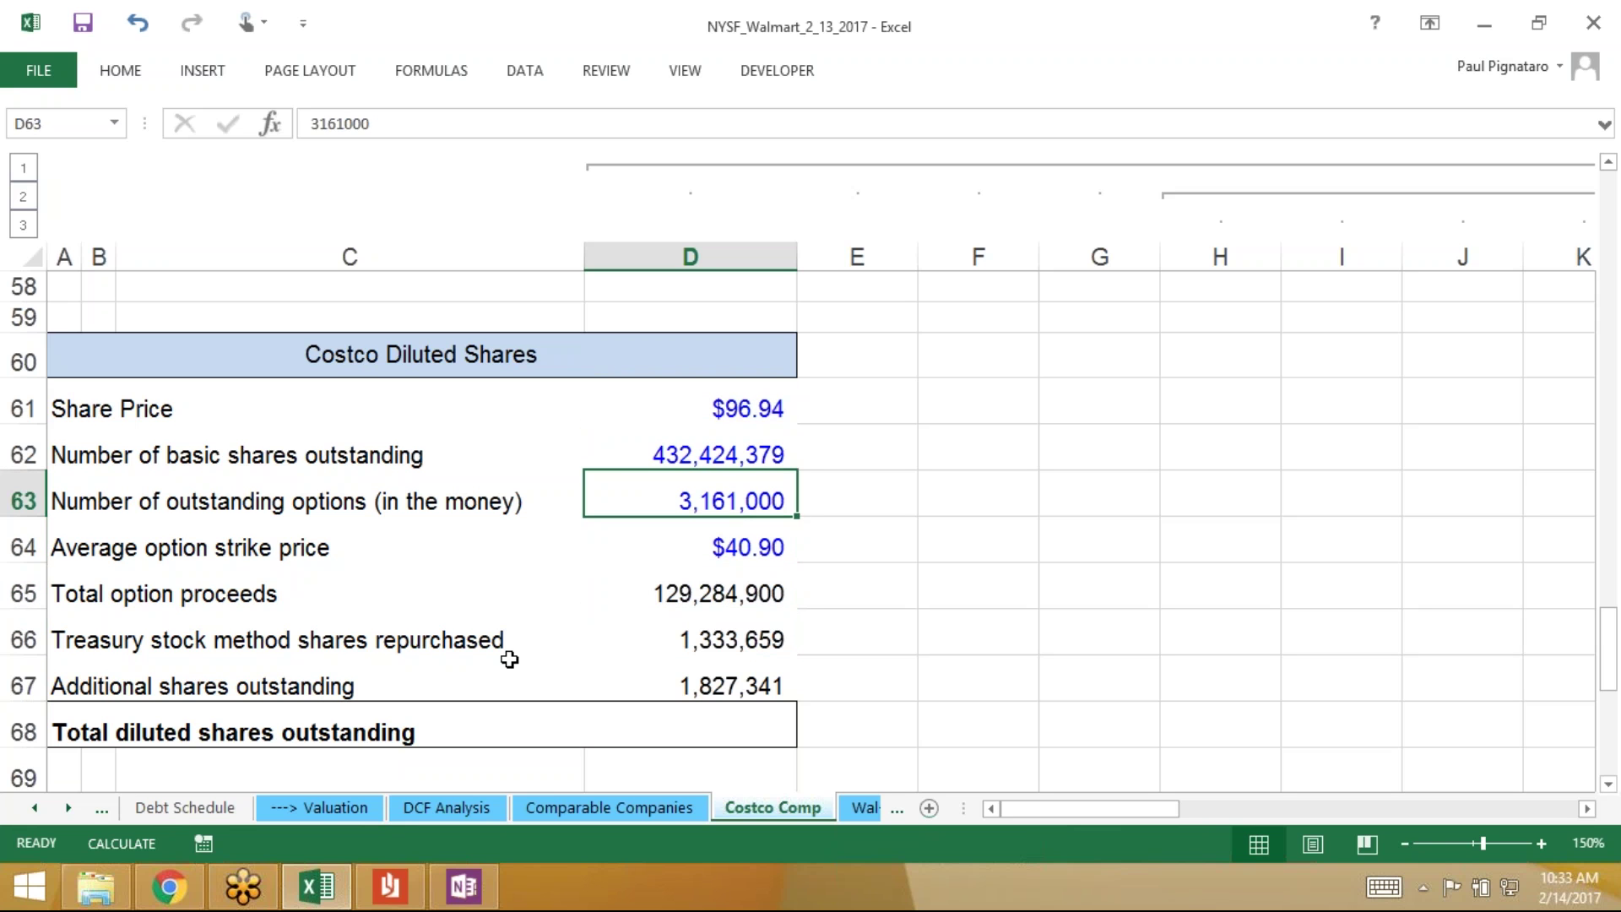
{"action": "key", "text": "Down"}
{"action": "key", "text": "Down"}
{"action": "key", "text": "Down"}
{"action": "key", "text": "Down"}
{"action": "key", "text": "Down"}
{"action": "key", "text": "Up"}
{"action": "key", "text": "F2"}
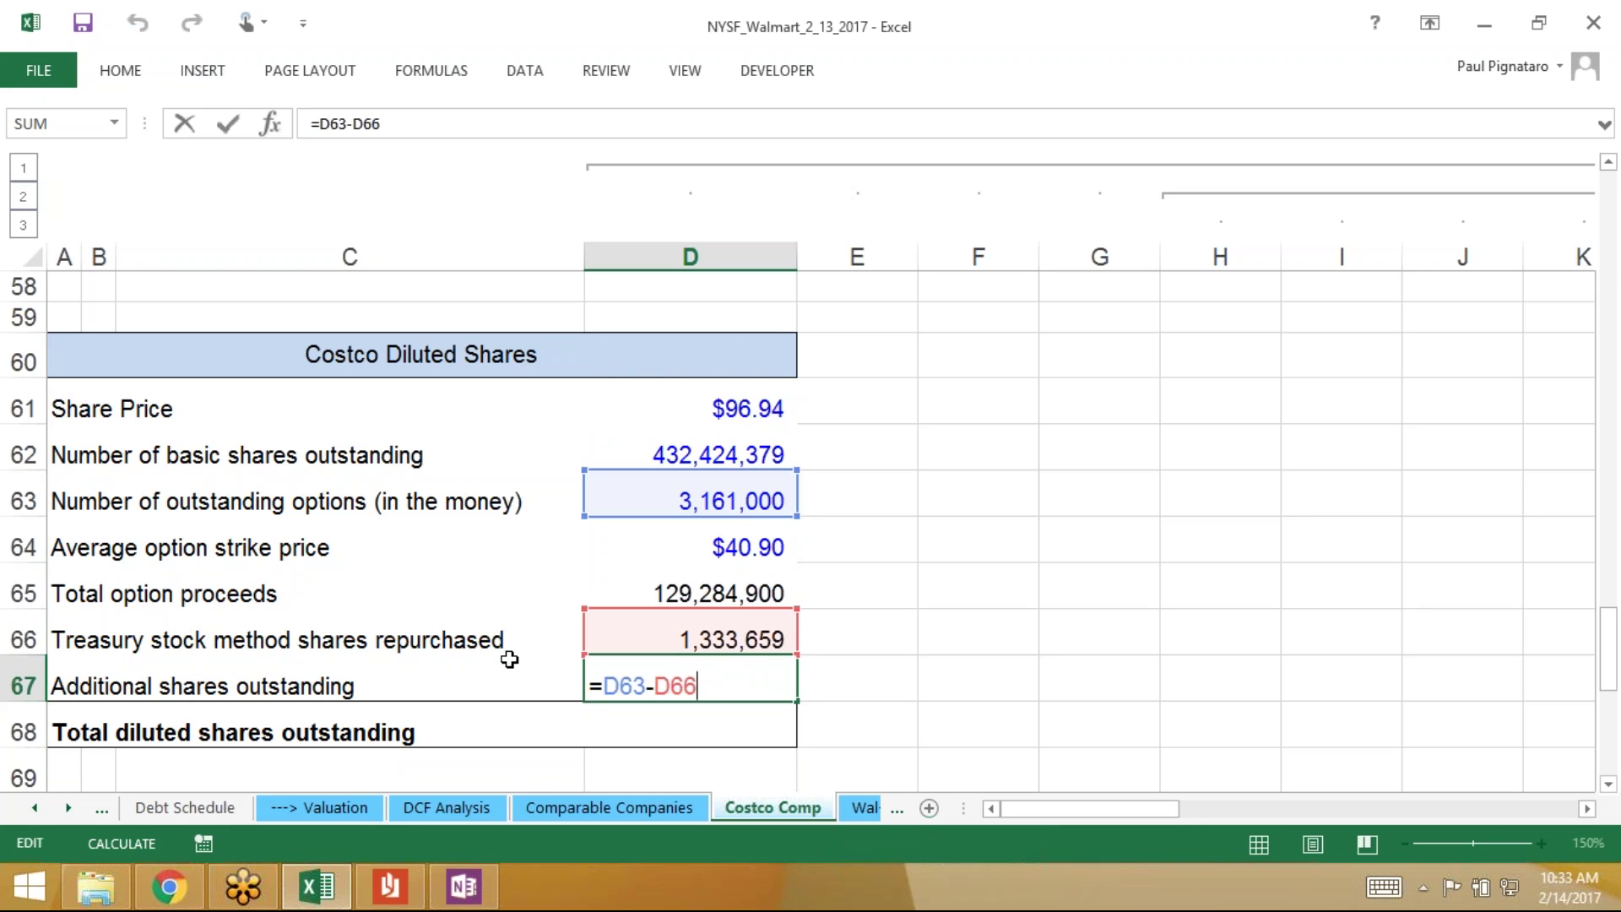
{"action": "key", "text": "ctrl+Return"}
Review how the option proceeds and repurchased shares in D65:D66 relate to the average strike price and current share price
{"action": "key", "text": "Down"}
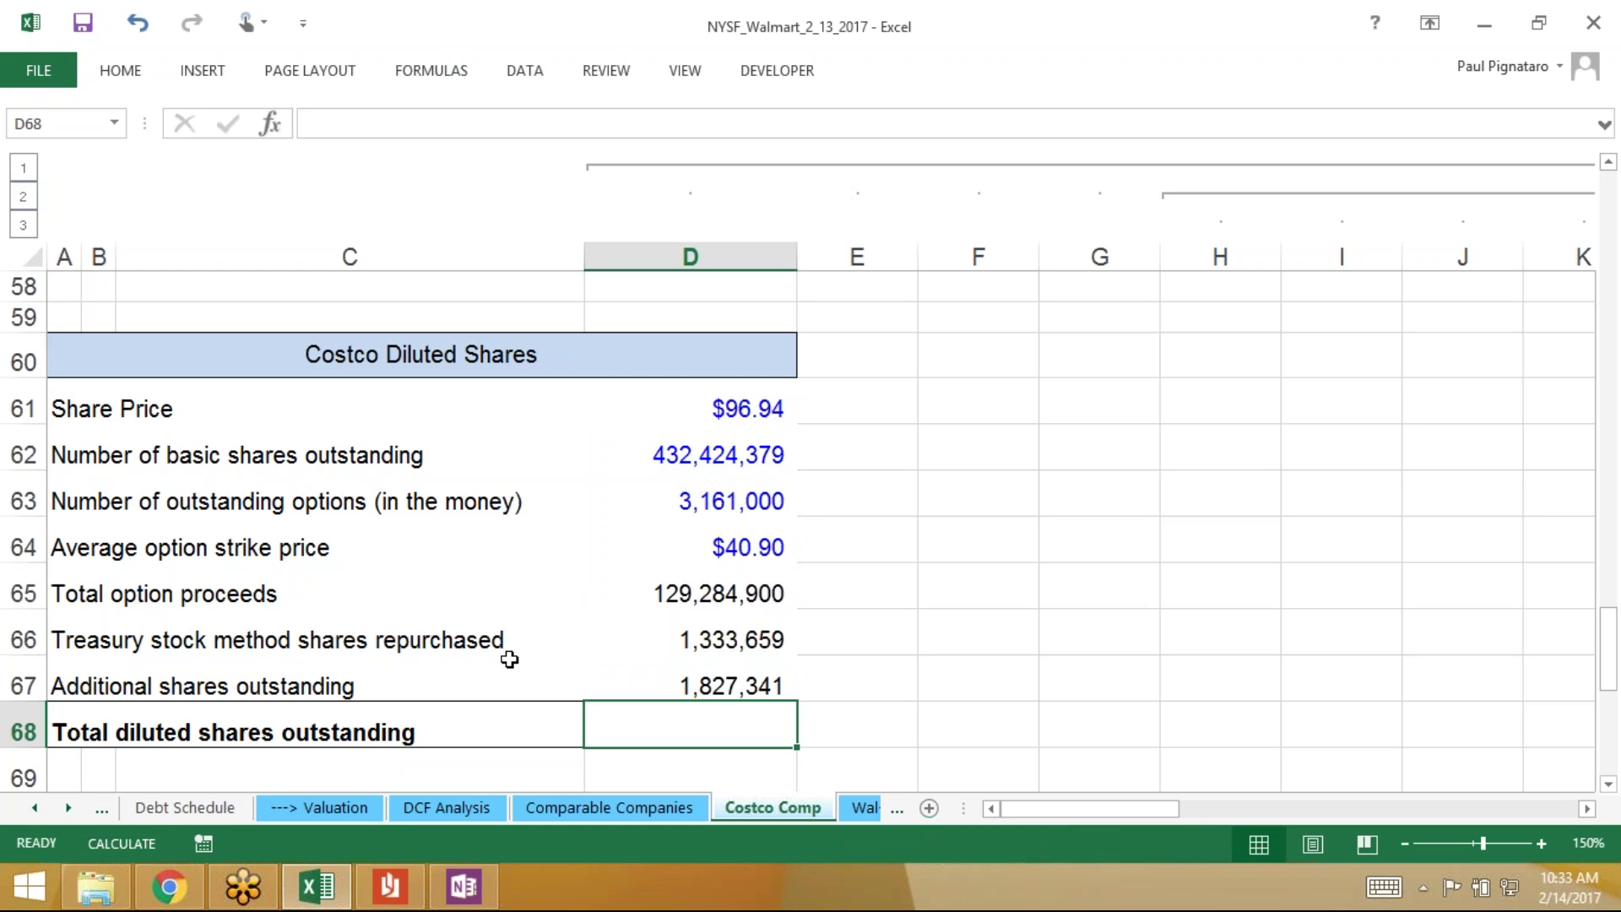
{"action": "key", "text": "Up"}
{"action": "key", "text": "Up"}
{"action": "key", "text": "Up"}
{"action": "key", "text": "Up"}
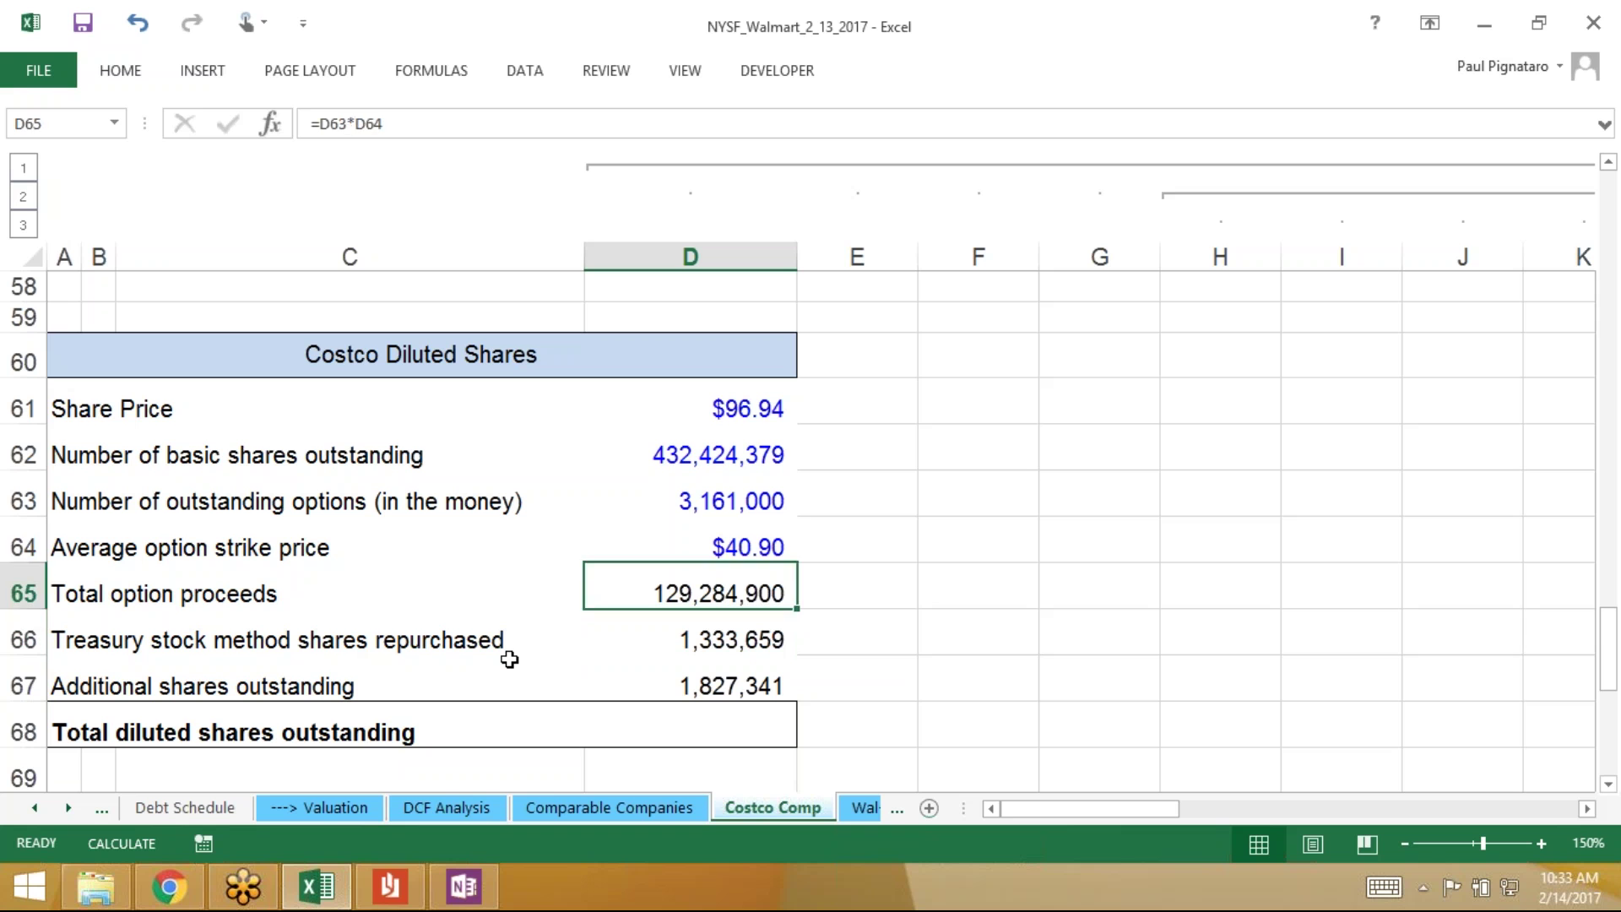
{"action": "key", "text": "Down"}
{"action": "key", "text": "Down"}
{"action": "key", "text": "Up"}
{"action": "key", "text": "Down"}
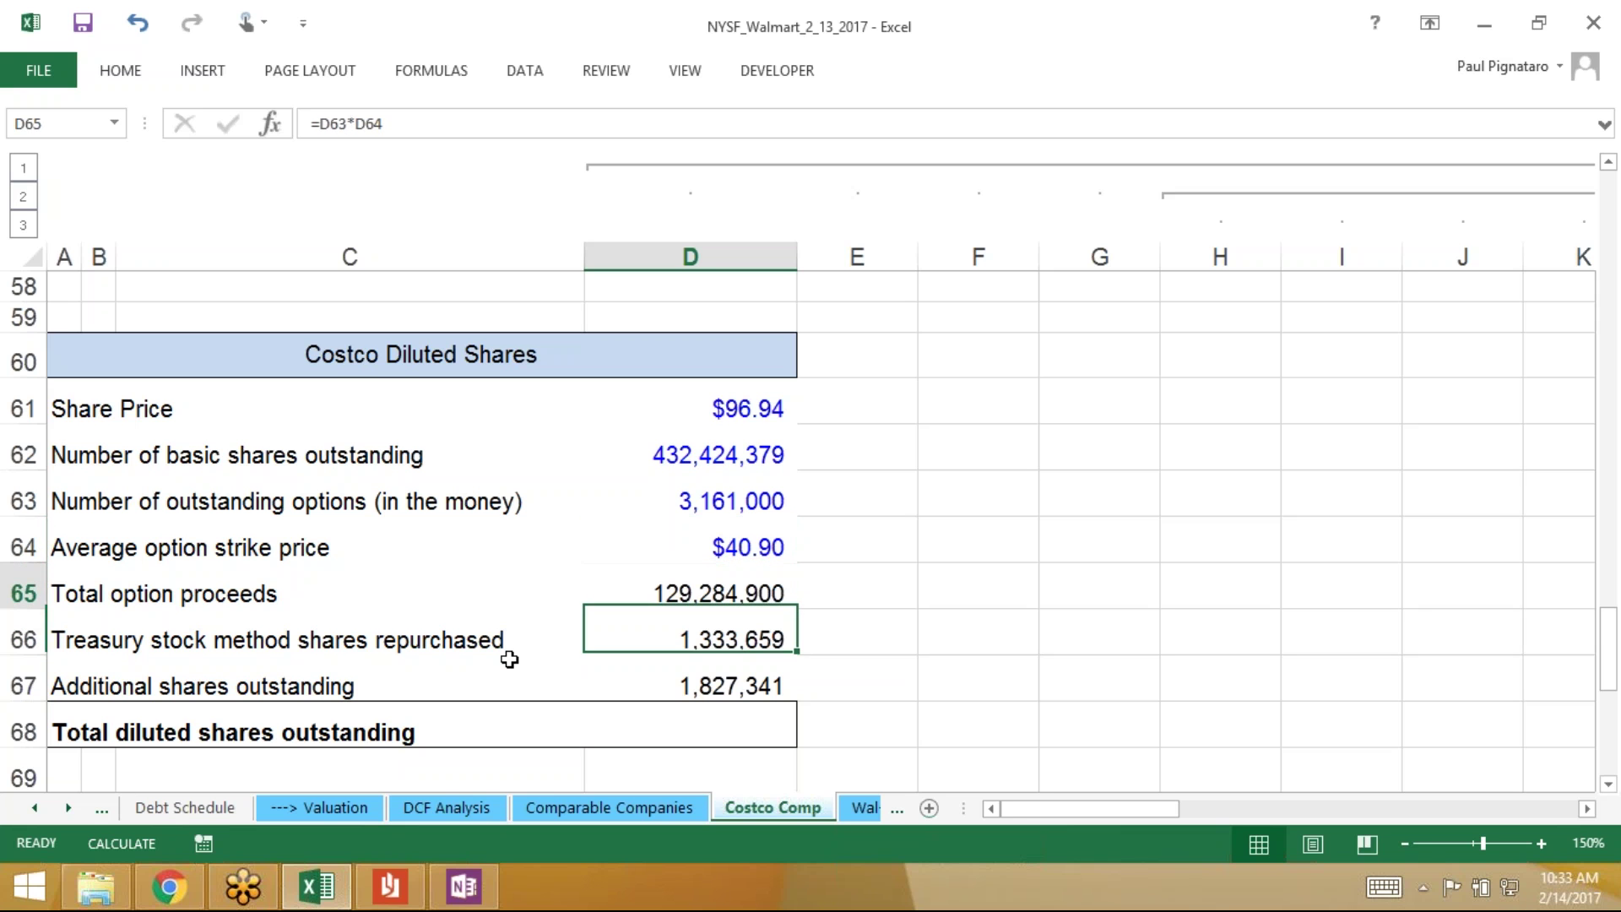
{"action": "key", "text": "Up"}
{"action": "key", "text": "Up"}
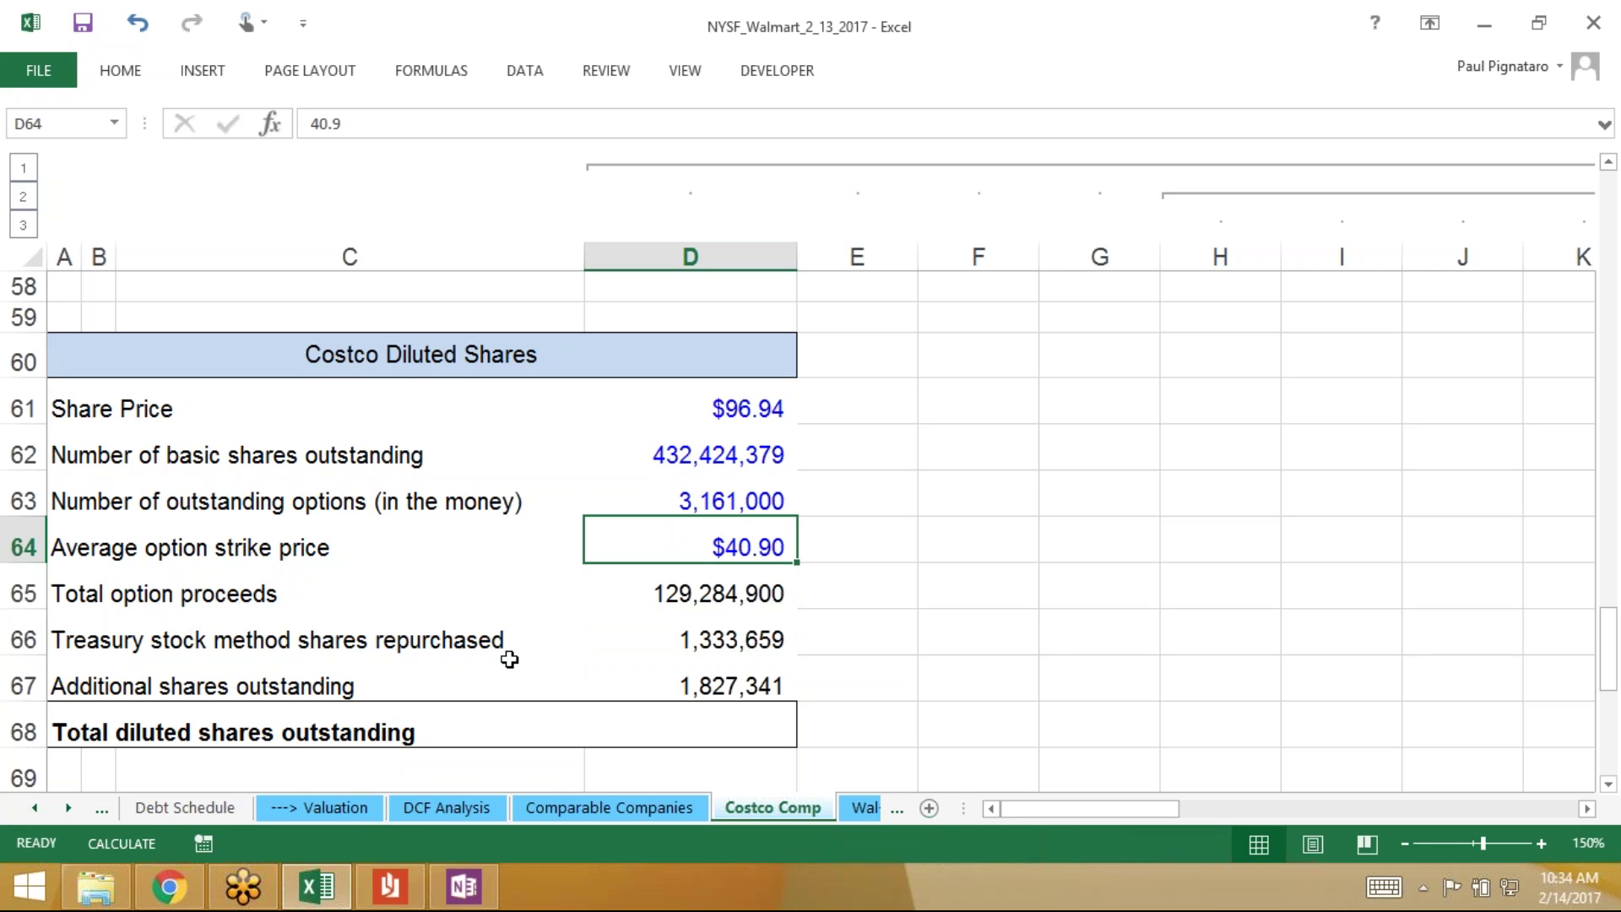
{"action": "key", "text": "Up"}
{"action": "key", "text": "Up"}
{"action": "key", "text": "Up"}
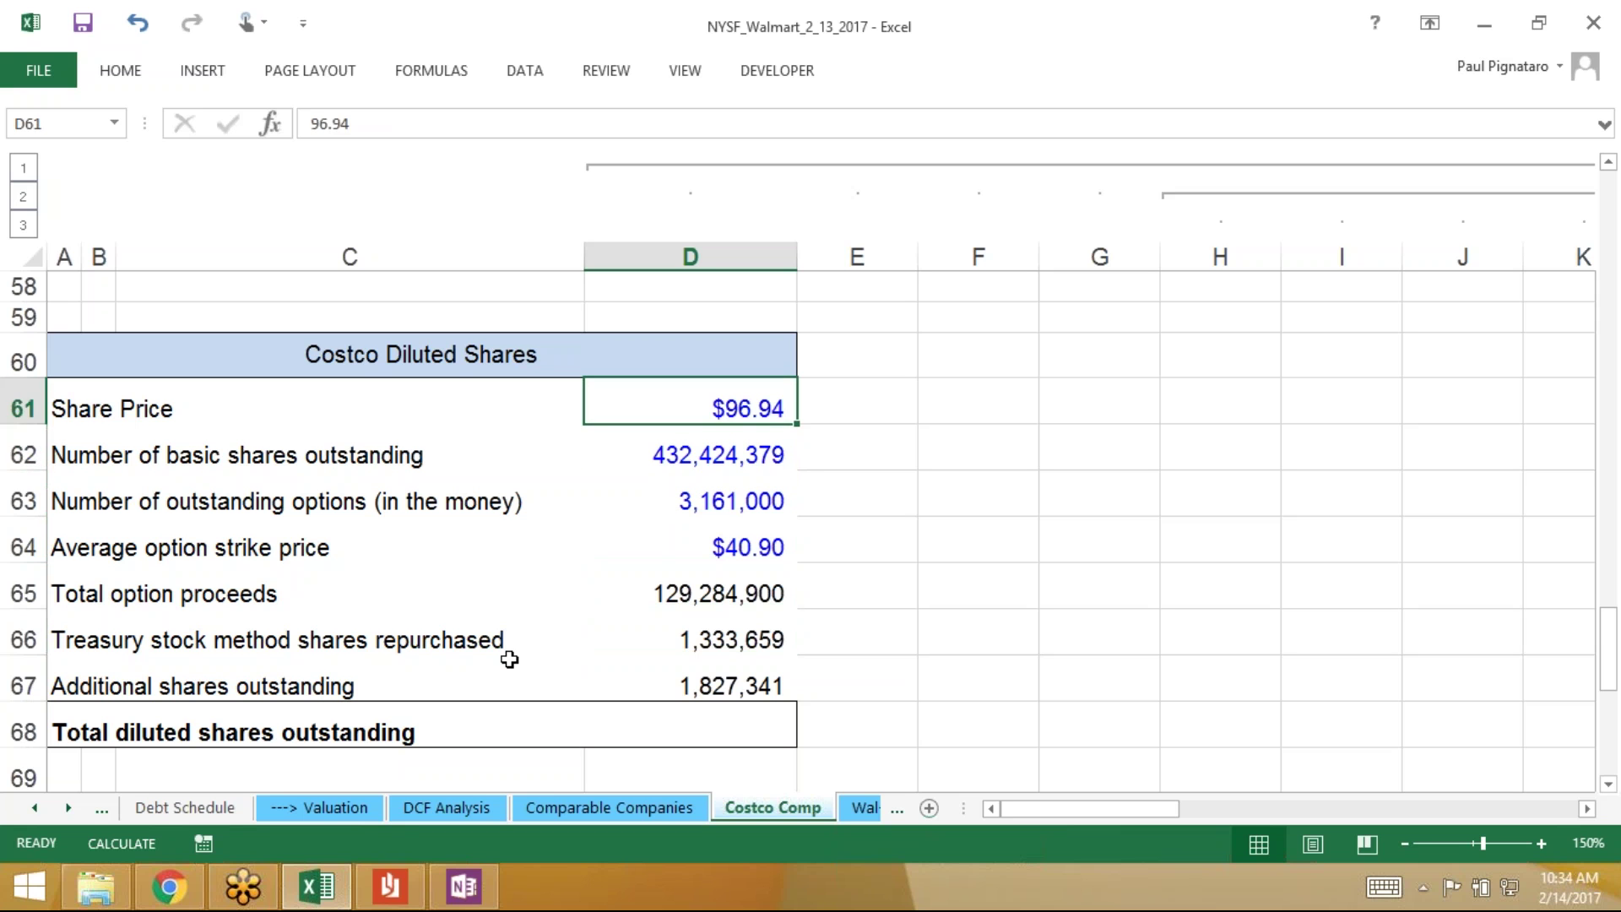
{"action": "key", "text": "Down"}
{"action": "key", "text": "Down"}
{"action": "key", "text": "Down"}
{"action": "key", "text": "Down"}
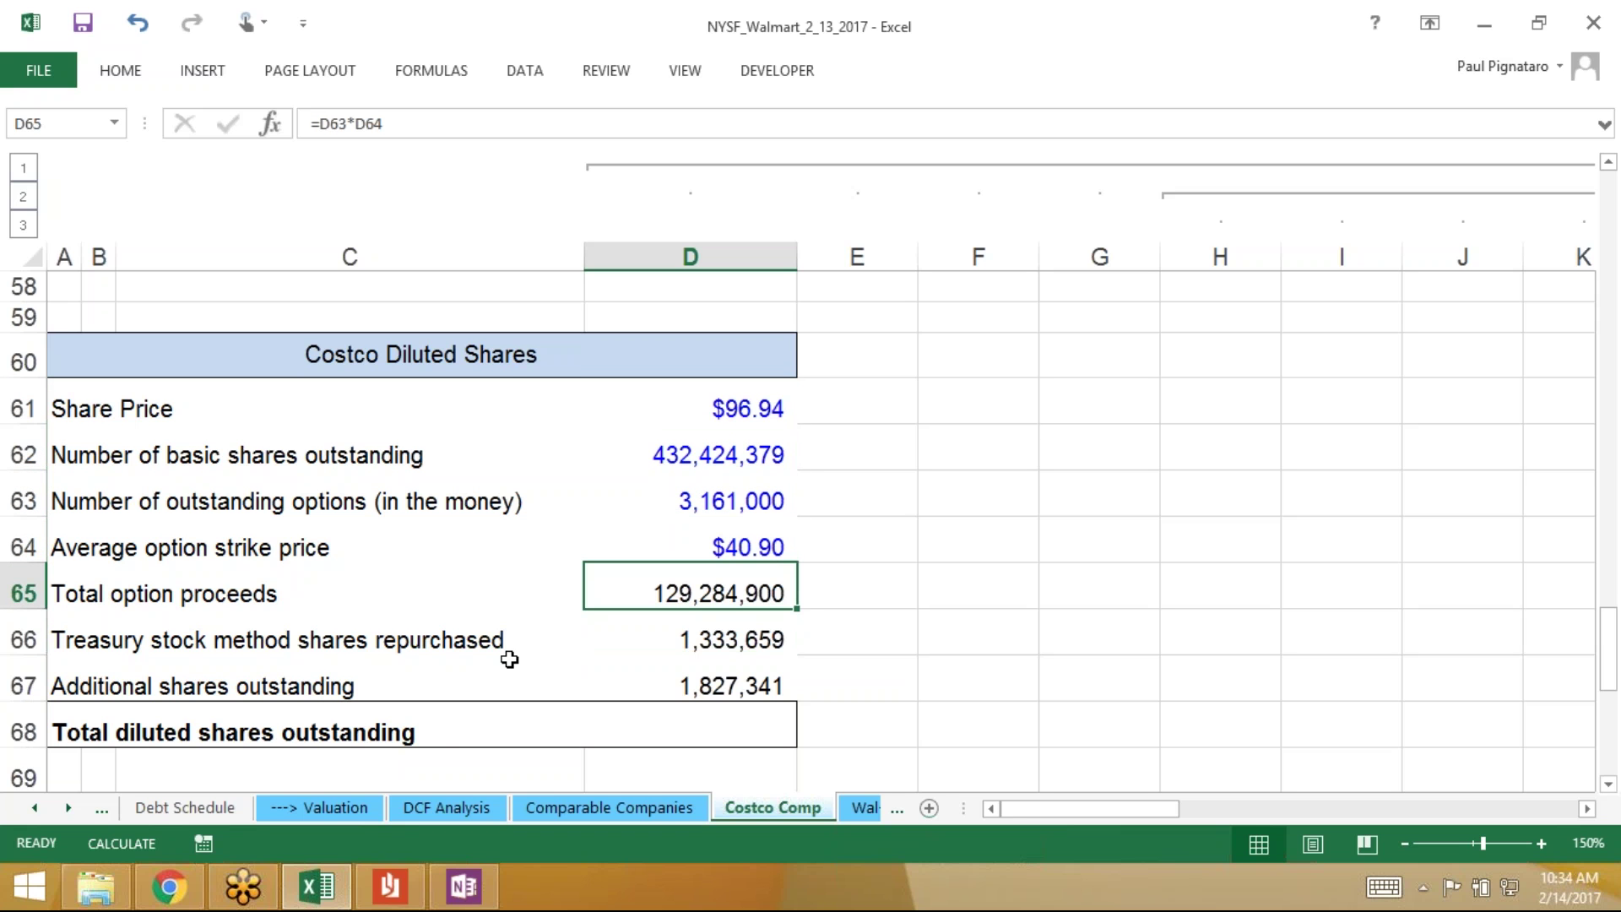
{"action": "key", "text": "Down"}
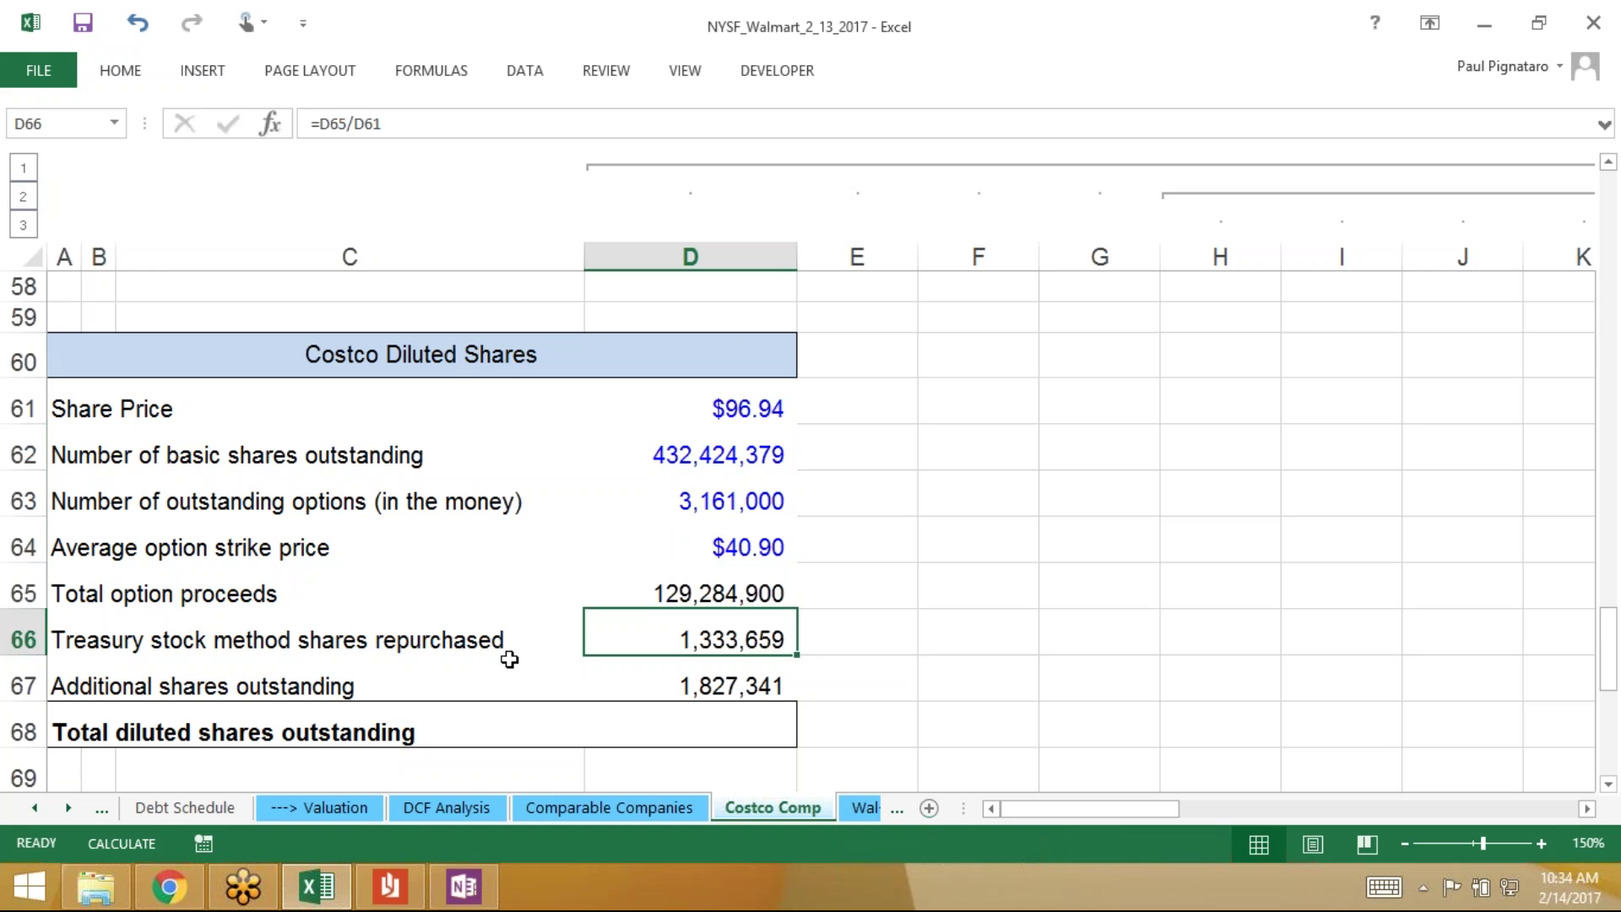
{"action": "key", "text": "Up"}
{"action": "key", "text": "Up"}
{"action": "key", "text": "Down"}
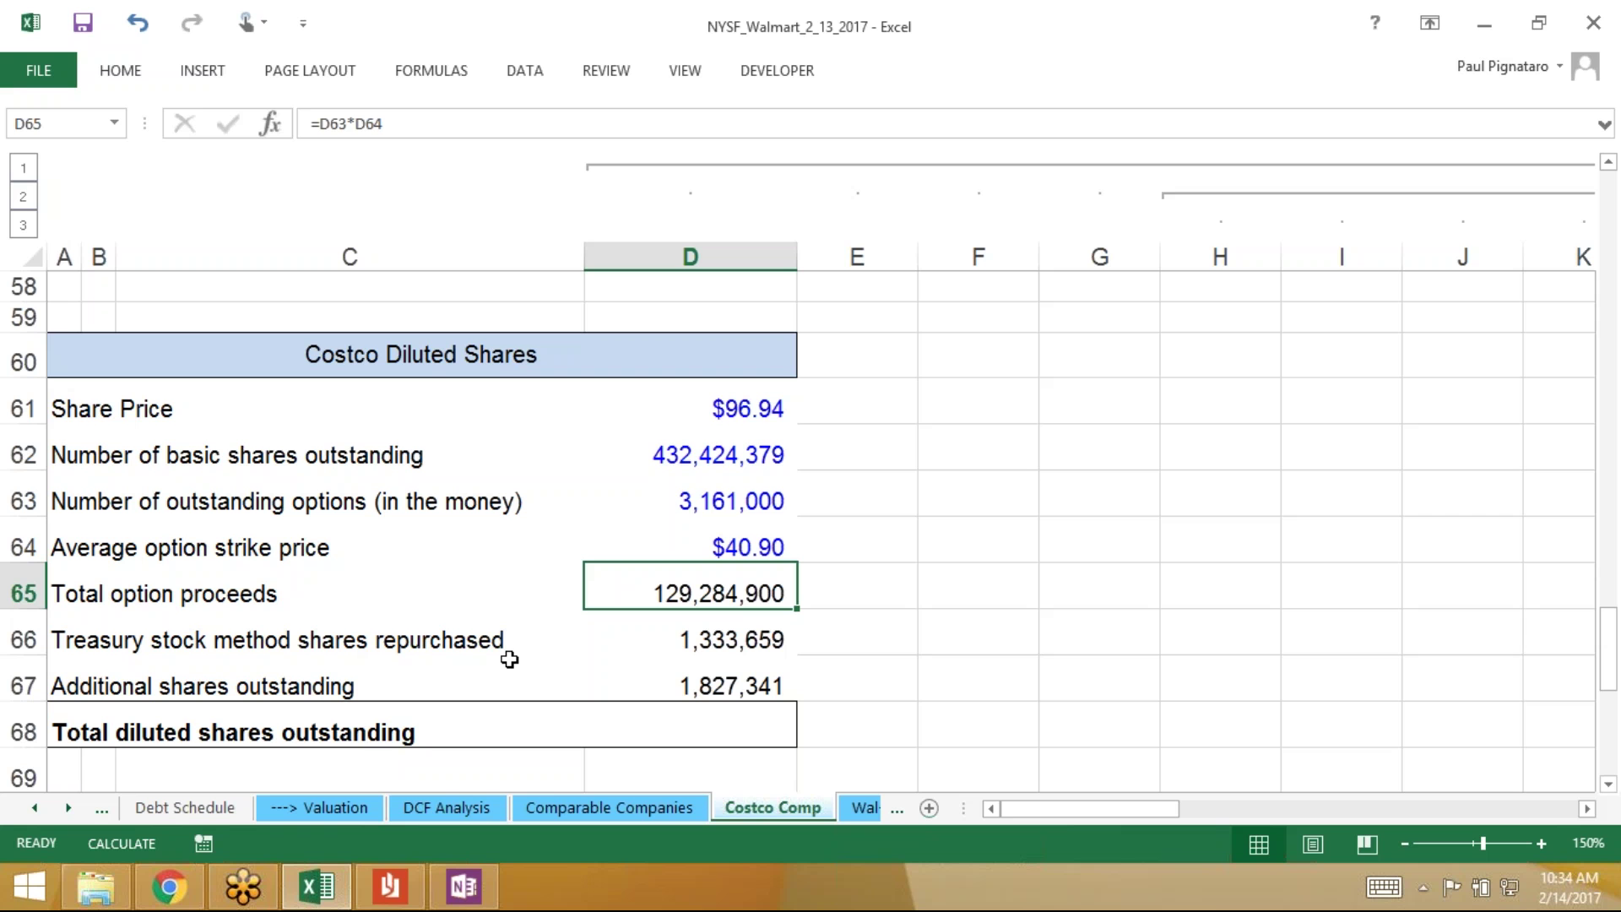
Go back over the share price, basic shares, outstanding options, strike price and option proceeds in D61:D66
{"action": "key", "text": "Up"}
{"action": "key", "text": "Up"}
{"action": "key", "text": "Up"}
{"action": "key", "text": "Up"}
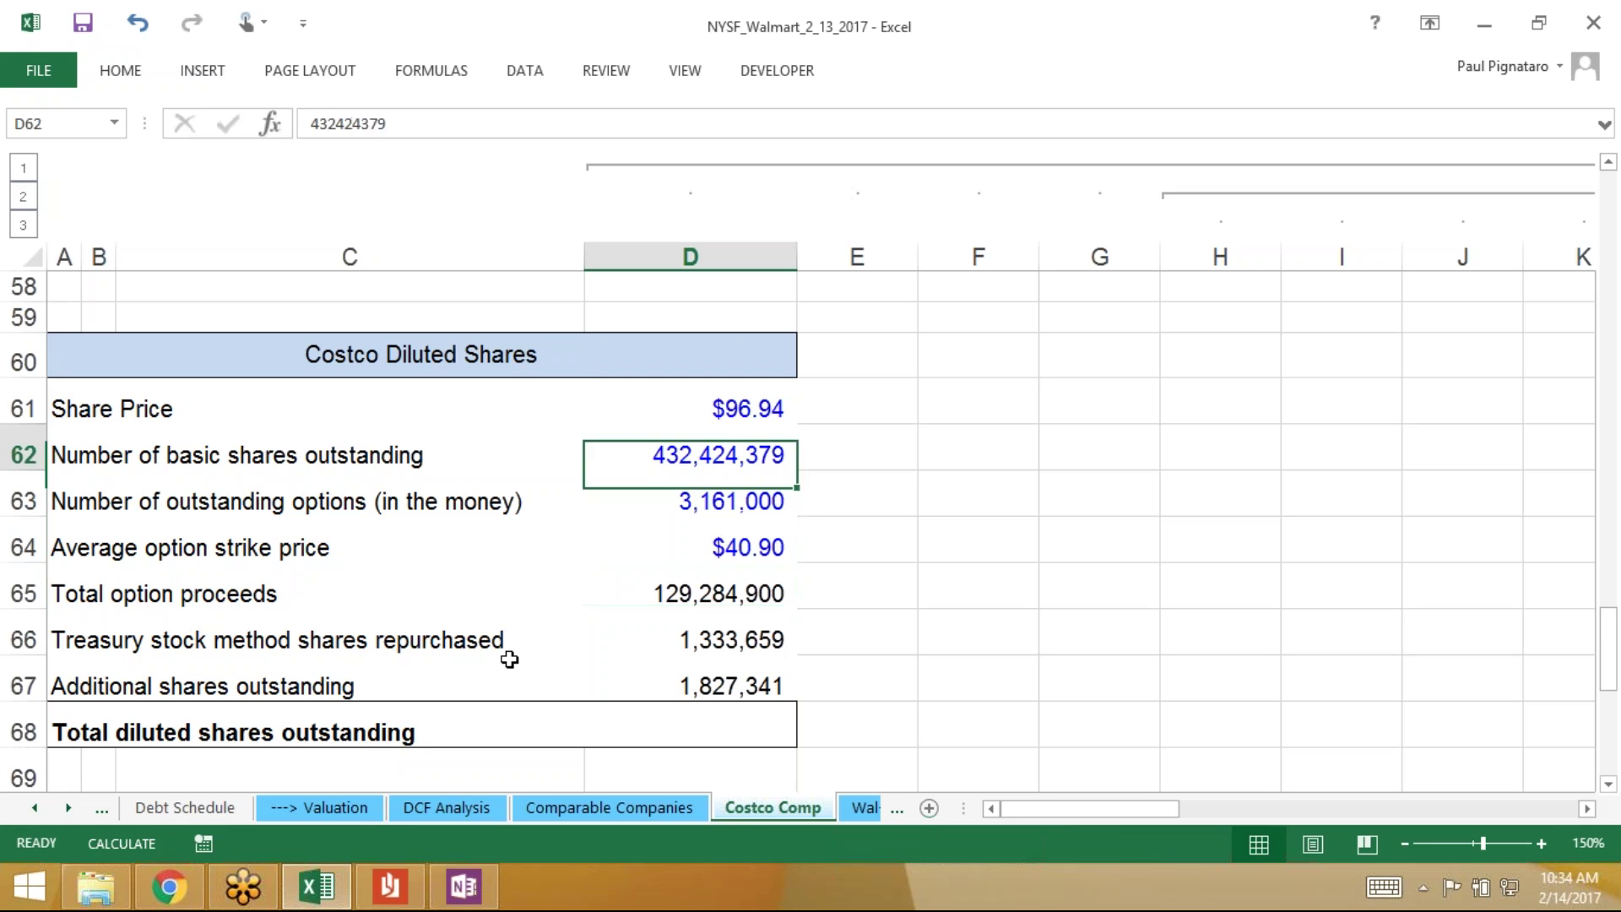
{"action": "key", "text": "Down"}
{"action": "key", "text": "Down"}
{"action": "key", "text": "Down"}
{"action": "key", "text": "Down"}
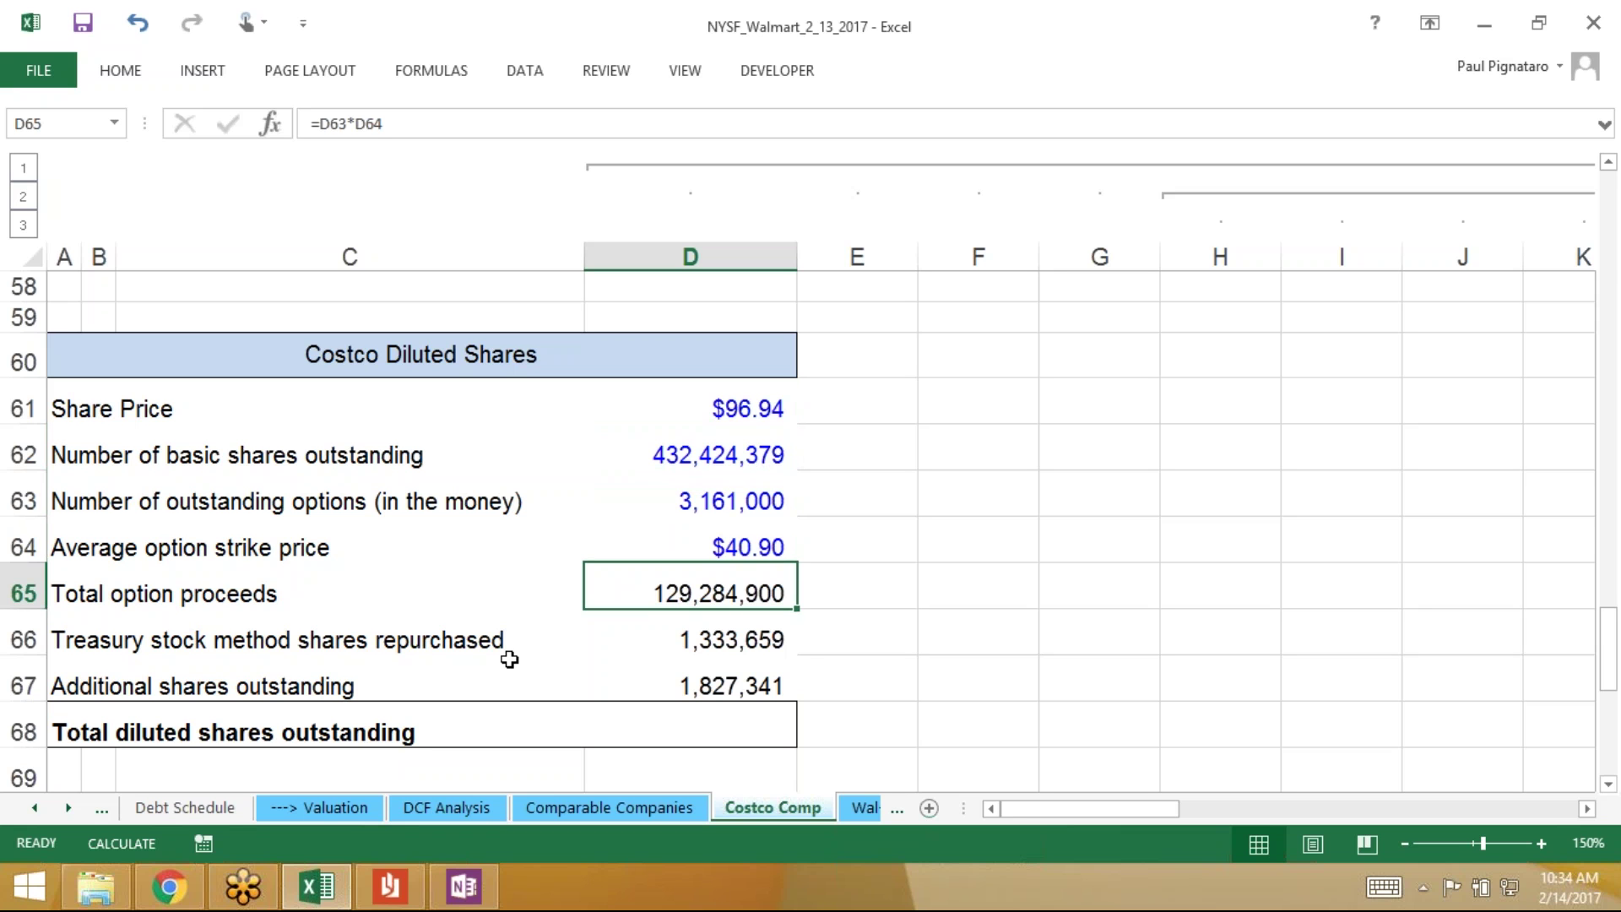
{"action": "key", "text": "Down"}
{"action": "key", "text": "Up"}
{"action": "key", "text": "Up"}
{"action": "key", "text": "Down"}
{"action": "key", "text": "Up"}
{"action": "key", "text": "Up"}
{"action": "key", "text": "Up"}
{"action": "key", "text": "Up"}
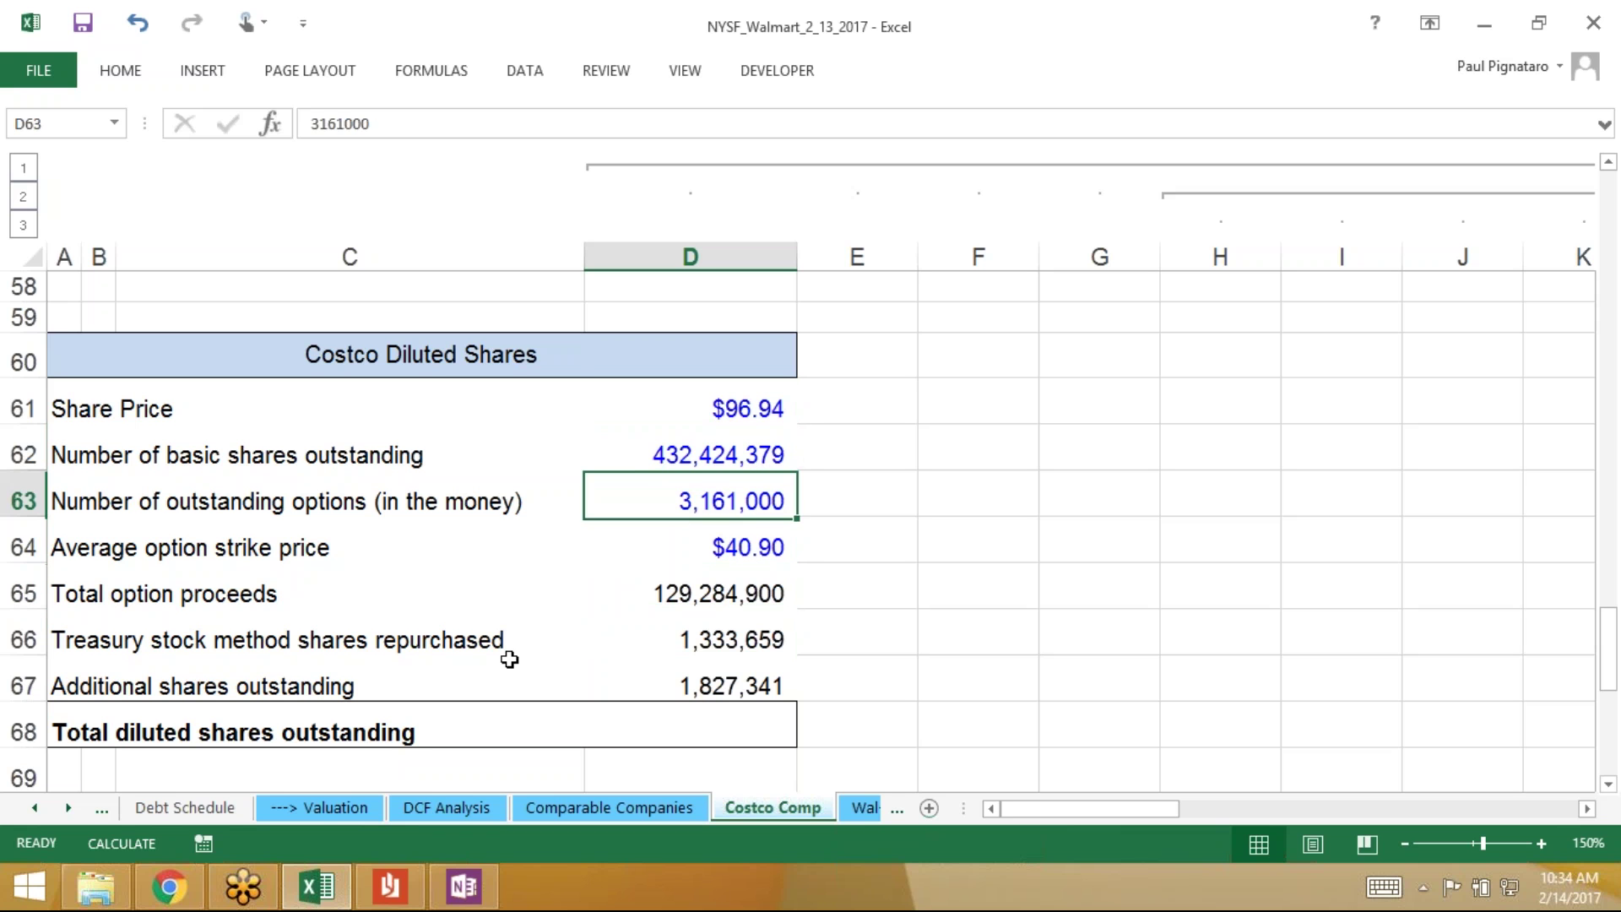
{"action": "key", "text": "Down"}
{"action": "key", "text": "Down"}
{"action": "key", "text": "Up"}
{"action": "key", "text": "Up"}
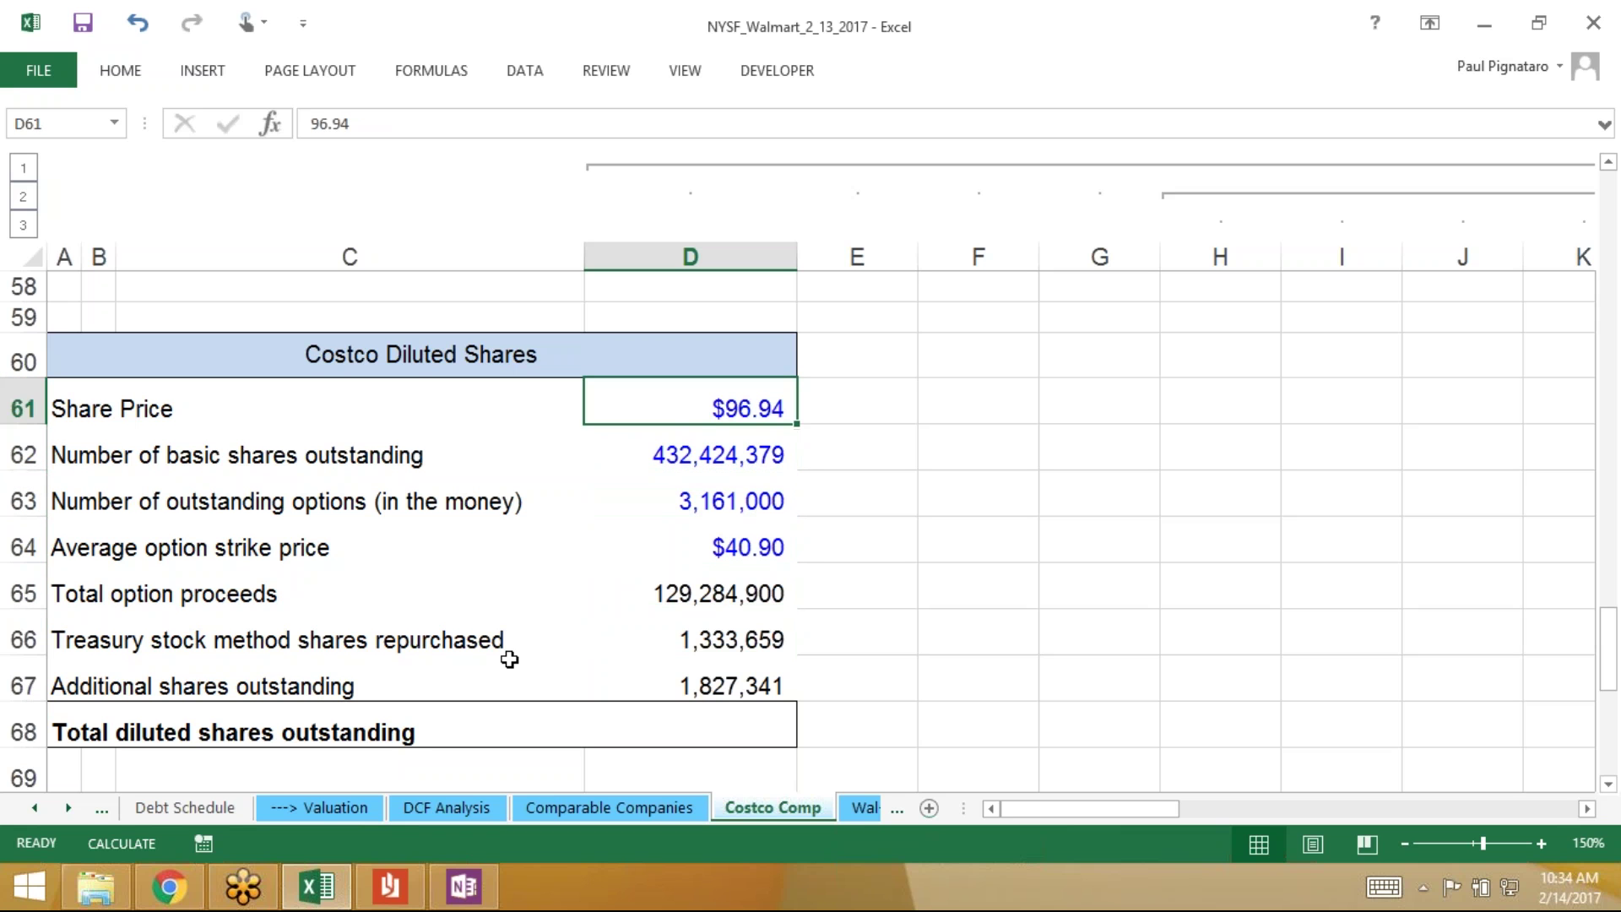
Calculate total diluted shares outstanding in D68 as basic shares plus additional shares outstanding, using =D62+D67
{"action": "key", "text": "Down"}
{"action": "key", "text": "Up"}
{"action": "key", "text": "Down"}
{"action": "key", "text": "Down"}
{"action": "key", "text": "Down"}
{"action": "key", "text": "Down"}
{"action": "key", "text": "Down"}
{"action": "key", "text": "Down"}
{"action": "key", "text": "Down"}
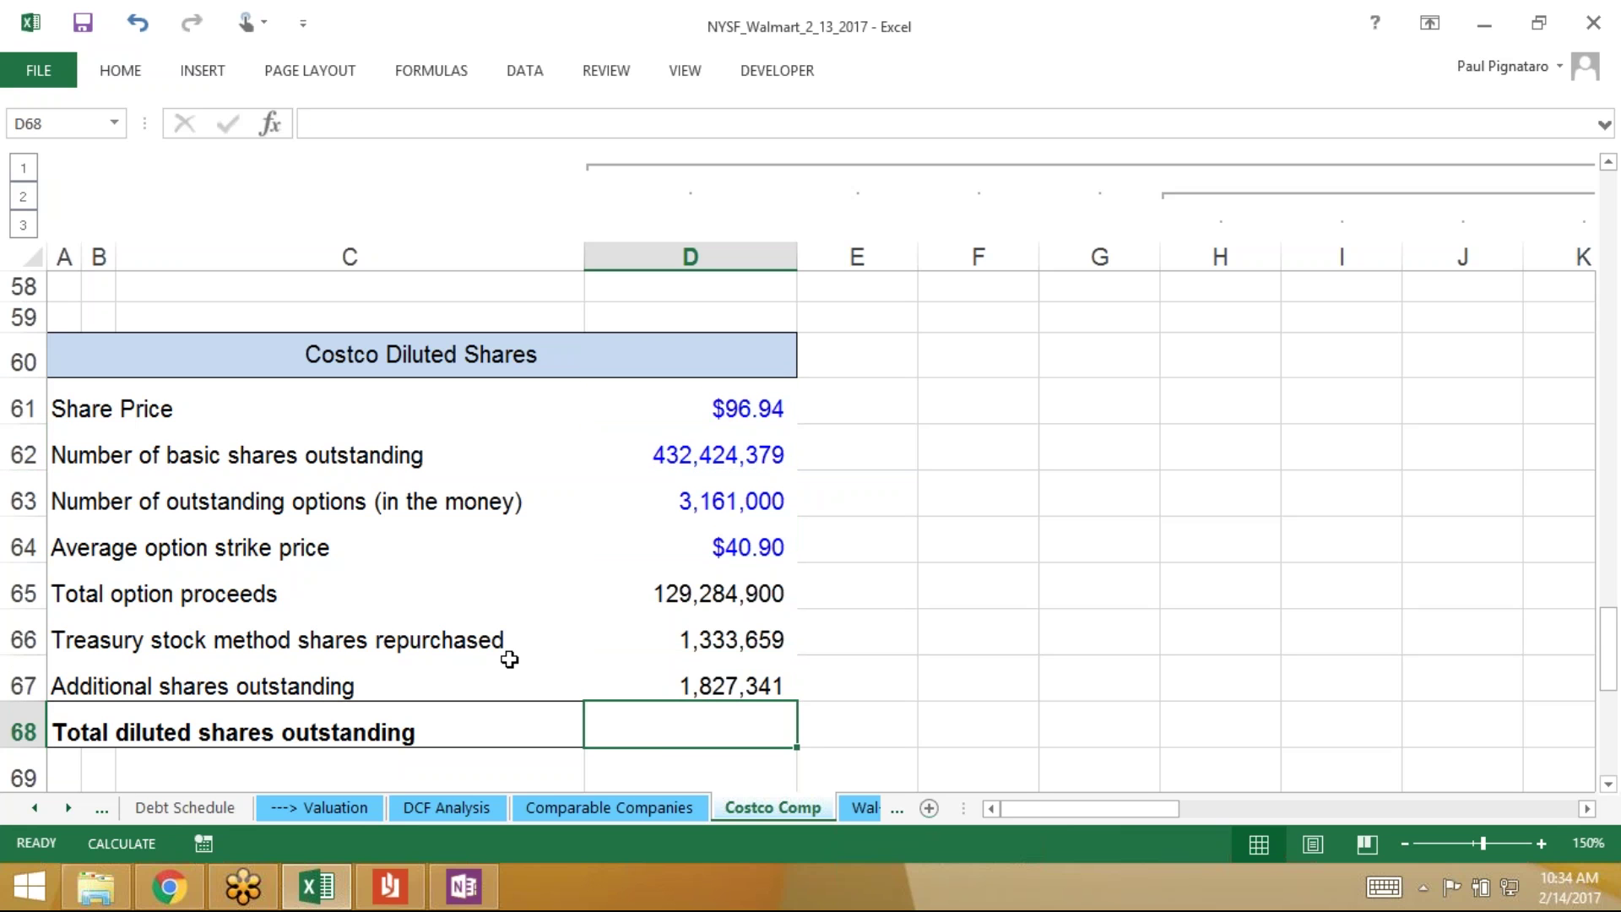
{"action": "type", "text": "="}
{"action": "key", "text": "Up"}
{"action": "key", "text": "Up"}
{"action": "key", "text": "Up"}
{"action": "key", "text": "Up"}
{"action": "key", "text": "Up"}
{"action": "key", "text": "Up"}
{"action": "type", "text": "+"}
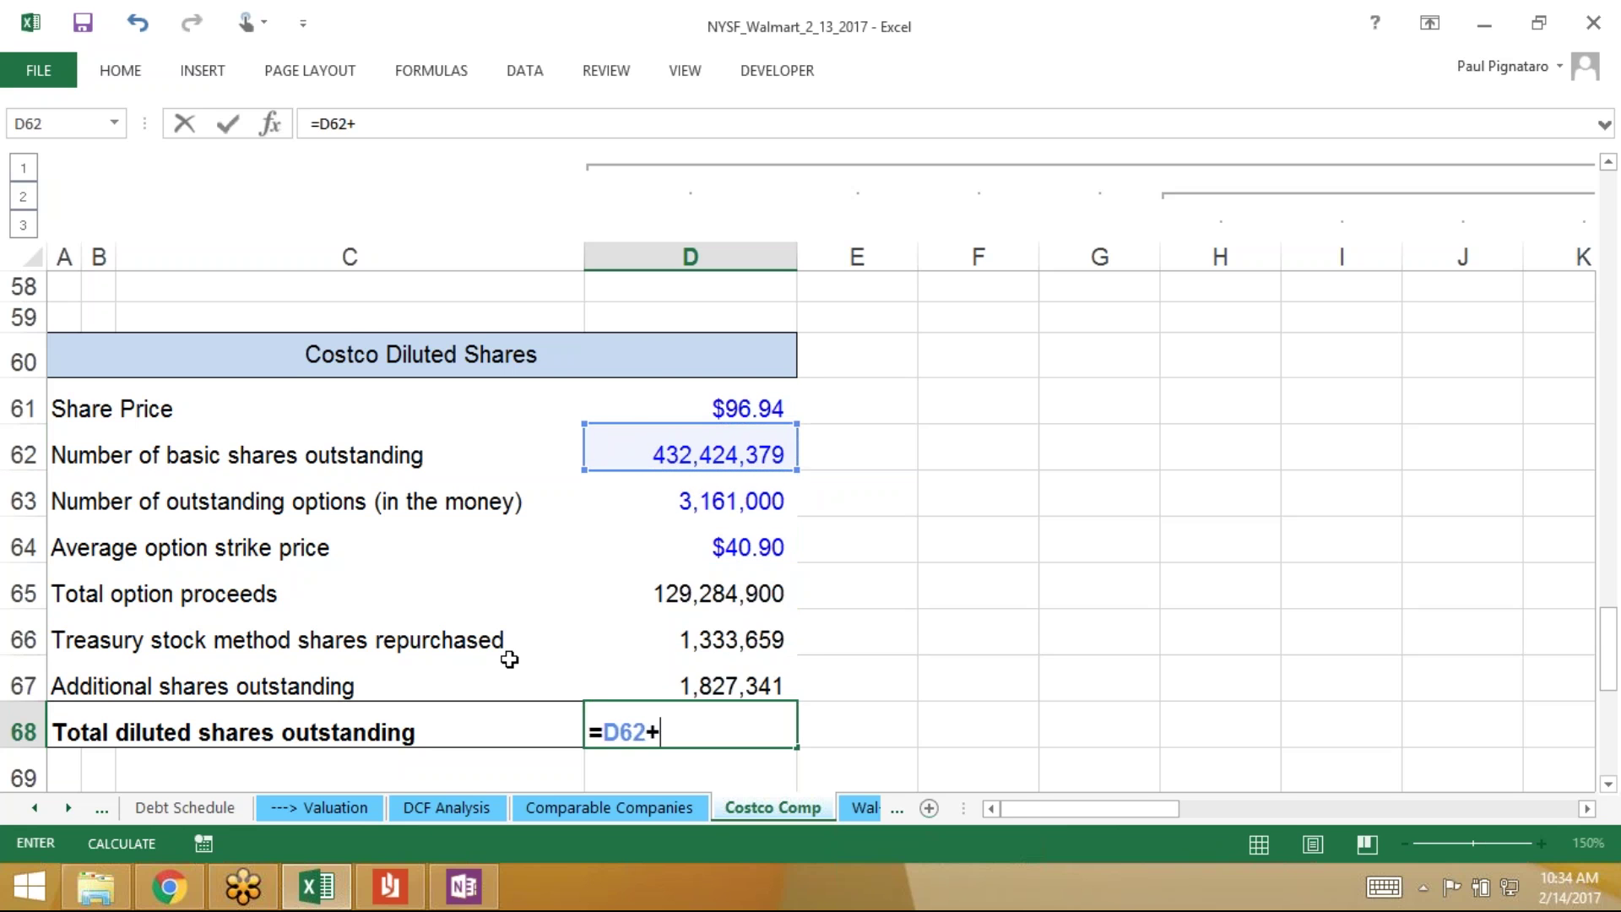
{"action": "key", "text": "Up"}
{"action": "key", "text": "Return"}
{"action": "key", "text": "Up"}
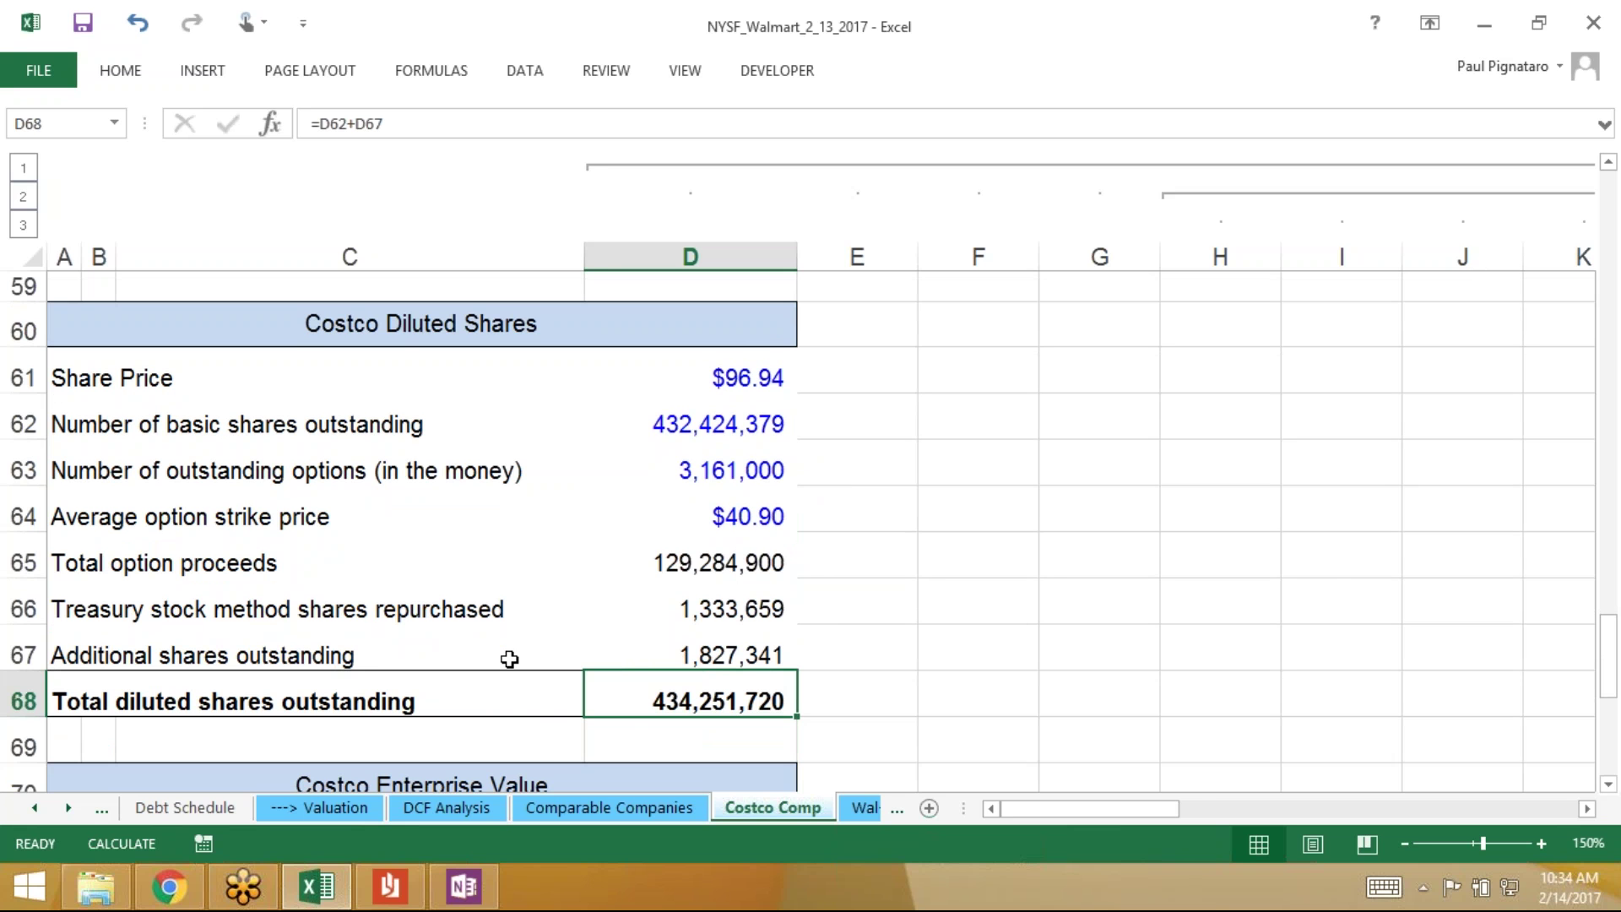
Link the basic average common shares in P56 to the basic shares outstanding, converted to millions with =D62/1000000
{"action": "scroll", "coordinate": [509, 658], "scroll_direction": "right", "scroll_amount": 2}
{"action": "scroll", "coordinate": [509, 658], "scroll_direction": "up", "scroll_amount": 3}
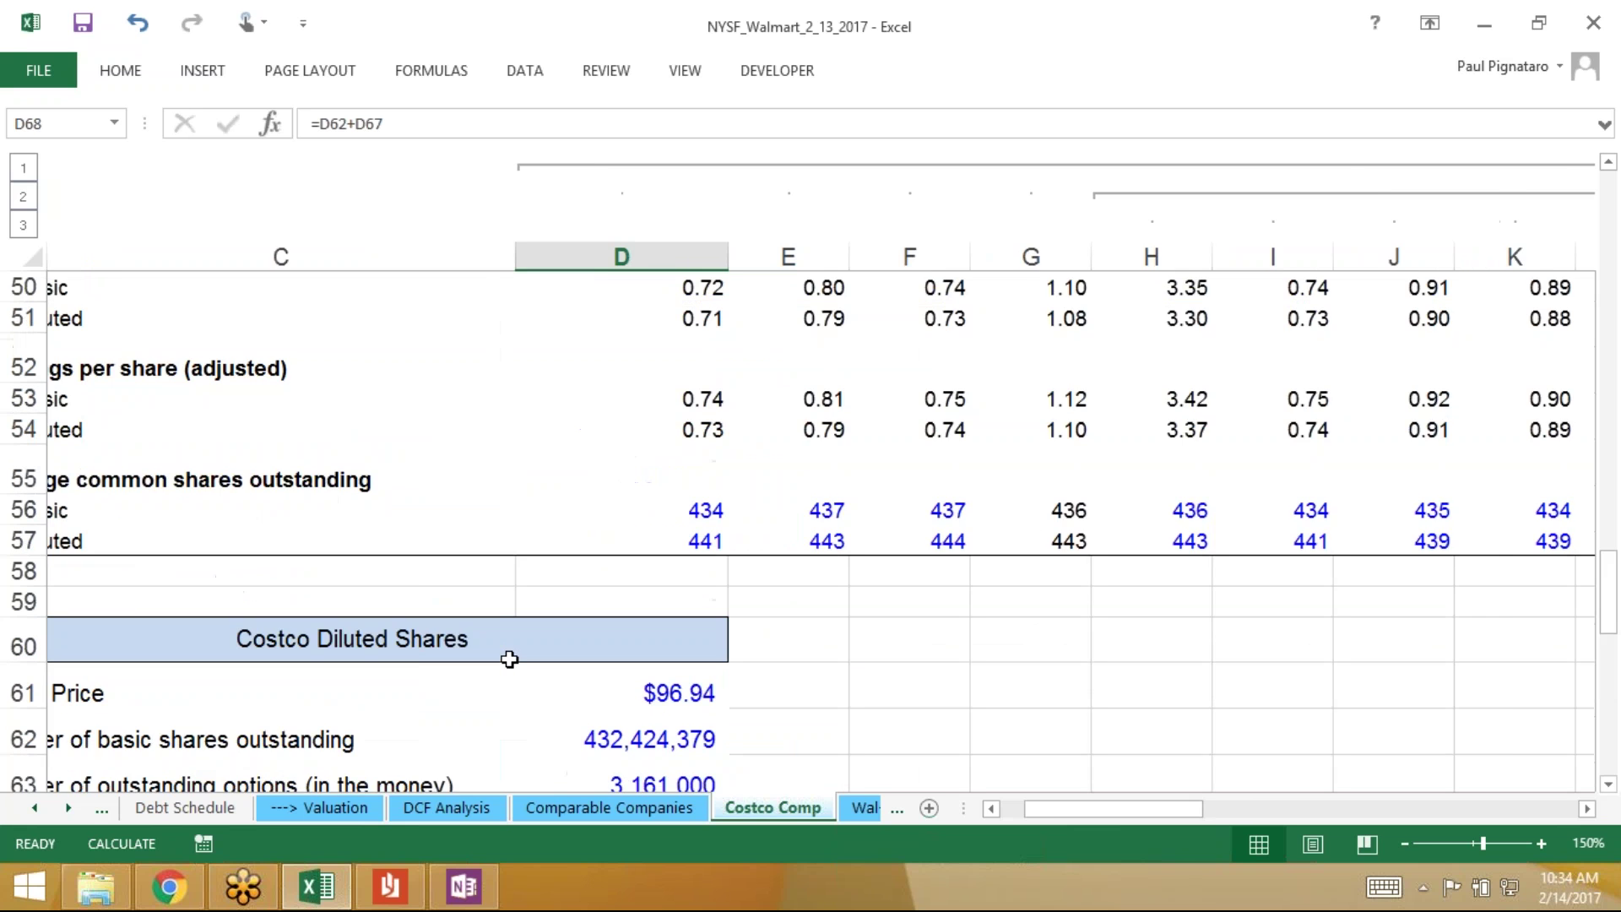
{"action": "scroll", "coordinate": [508, 659], "scroll_direction": "right", "scroll_amount": 3}
{"action": "scroll", "coordinate": [509, 658], "scroll_direction": "right", "scroll_amount": 4}
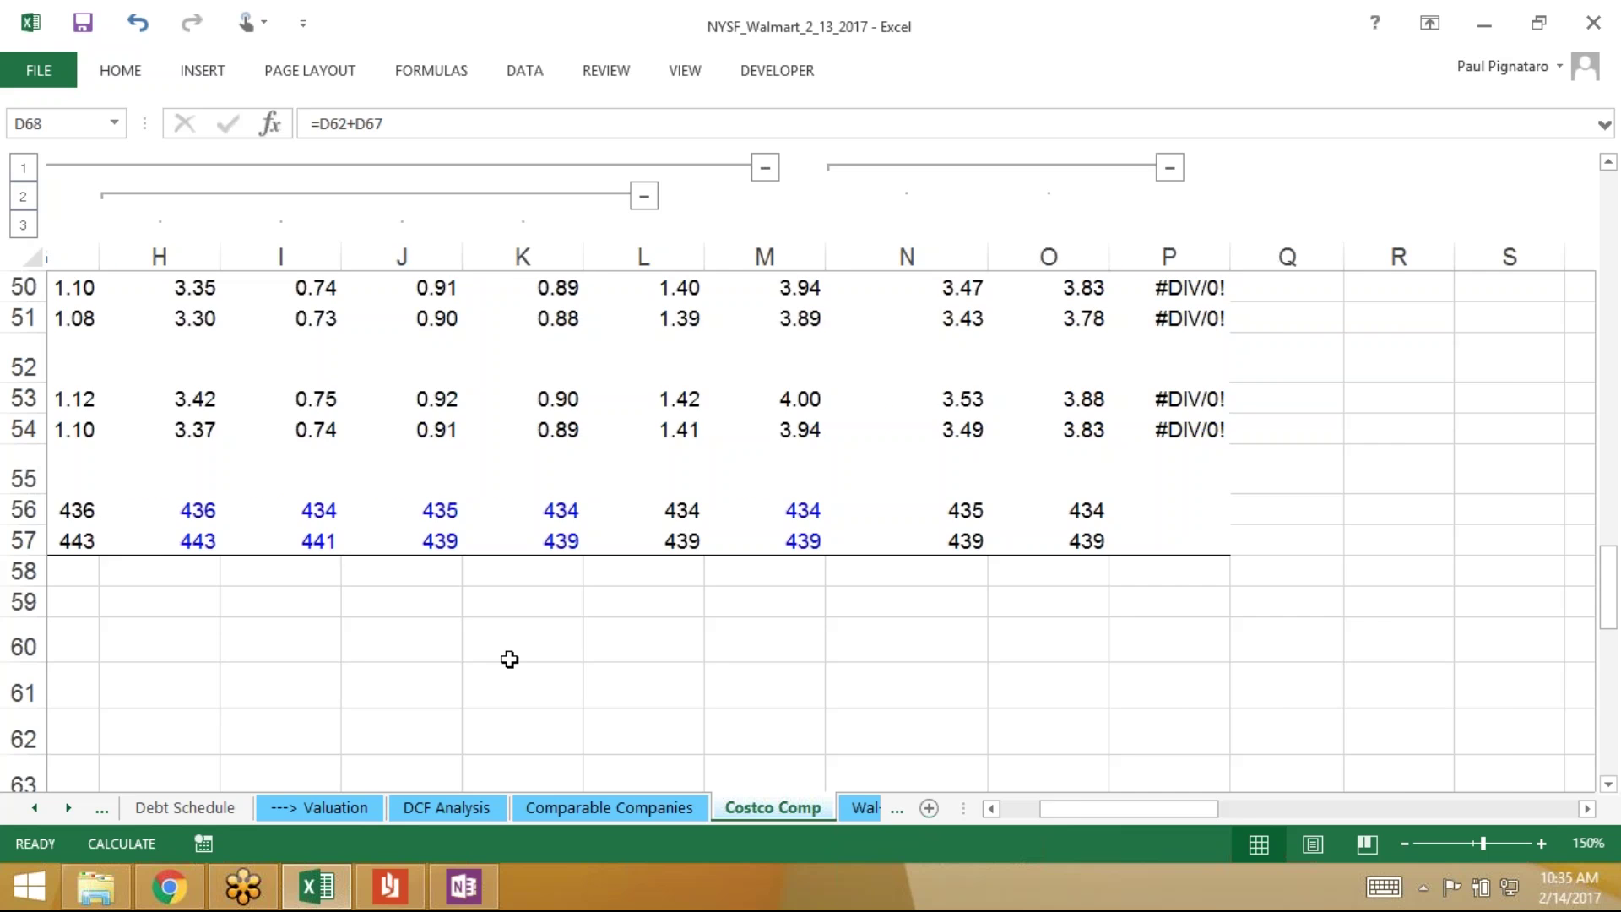
{"action": "left_click", "coordinate": [1117, 510]}
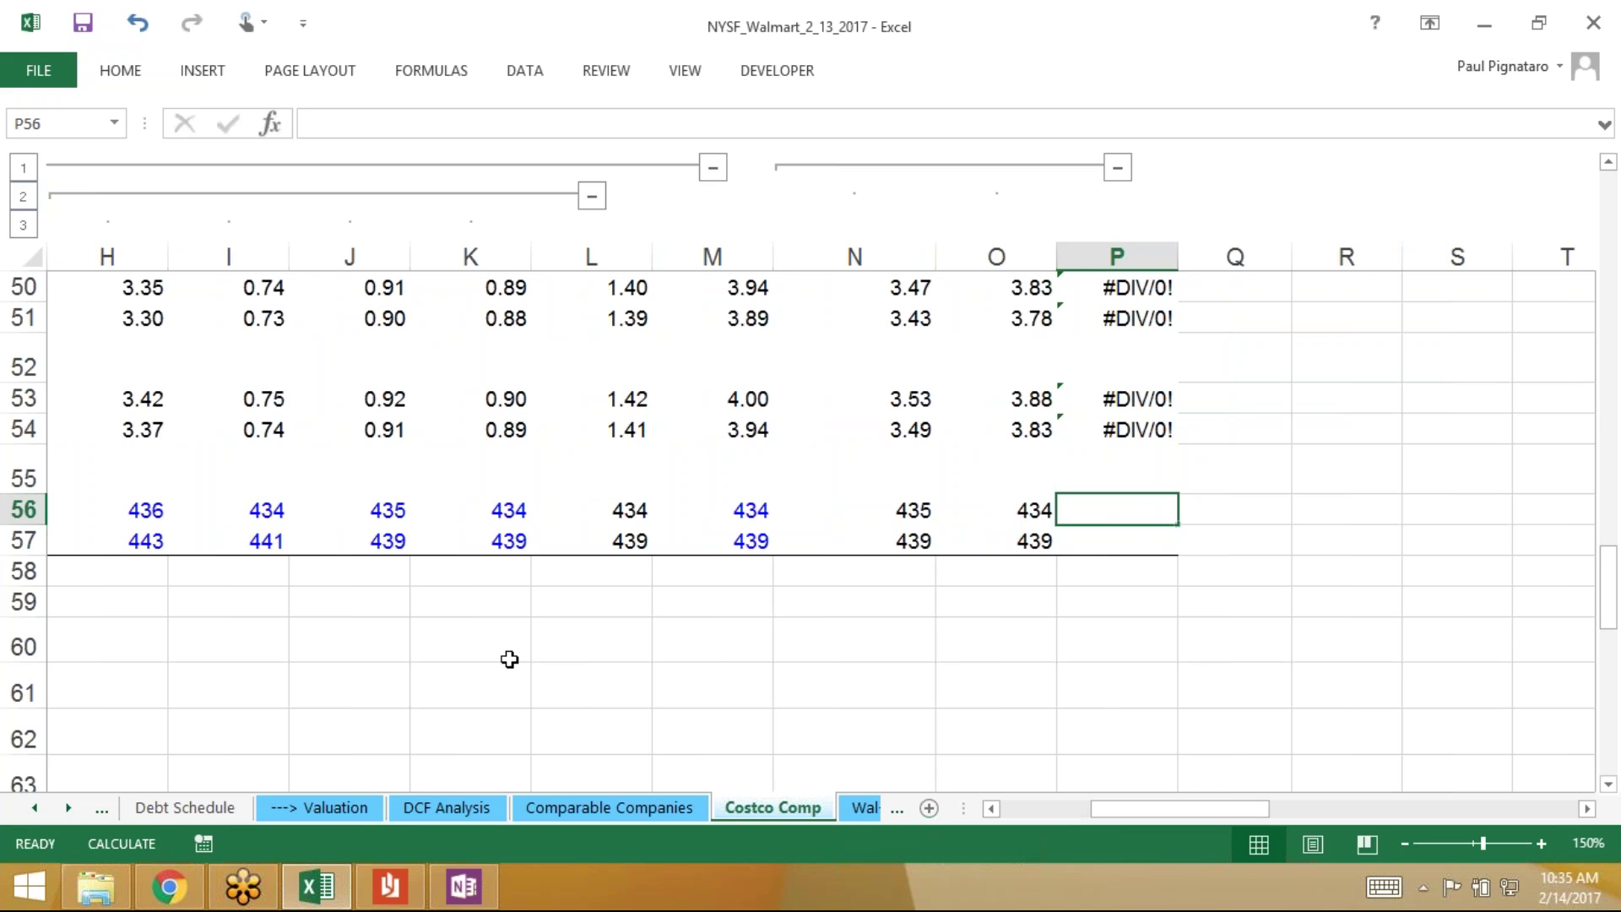
{"action": "type", "text": "="}
{"action": "scroll", "coordinate": [509, 658], "scroll_direction": "left", "scroll_amount": 4}
{"action": "left_click", "coordinate": [181, 732]}
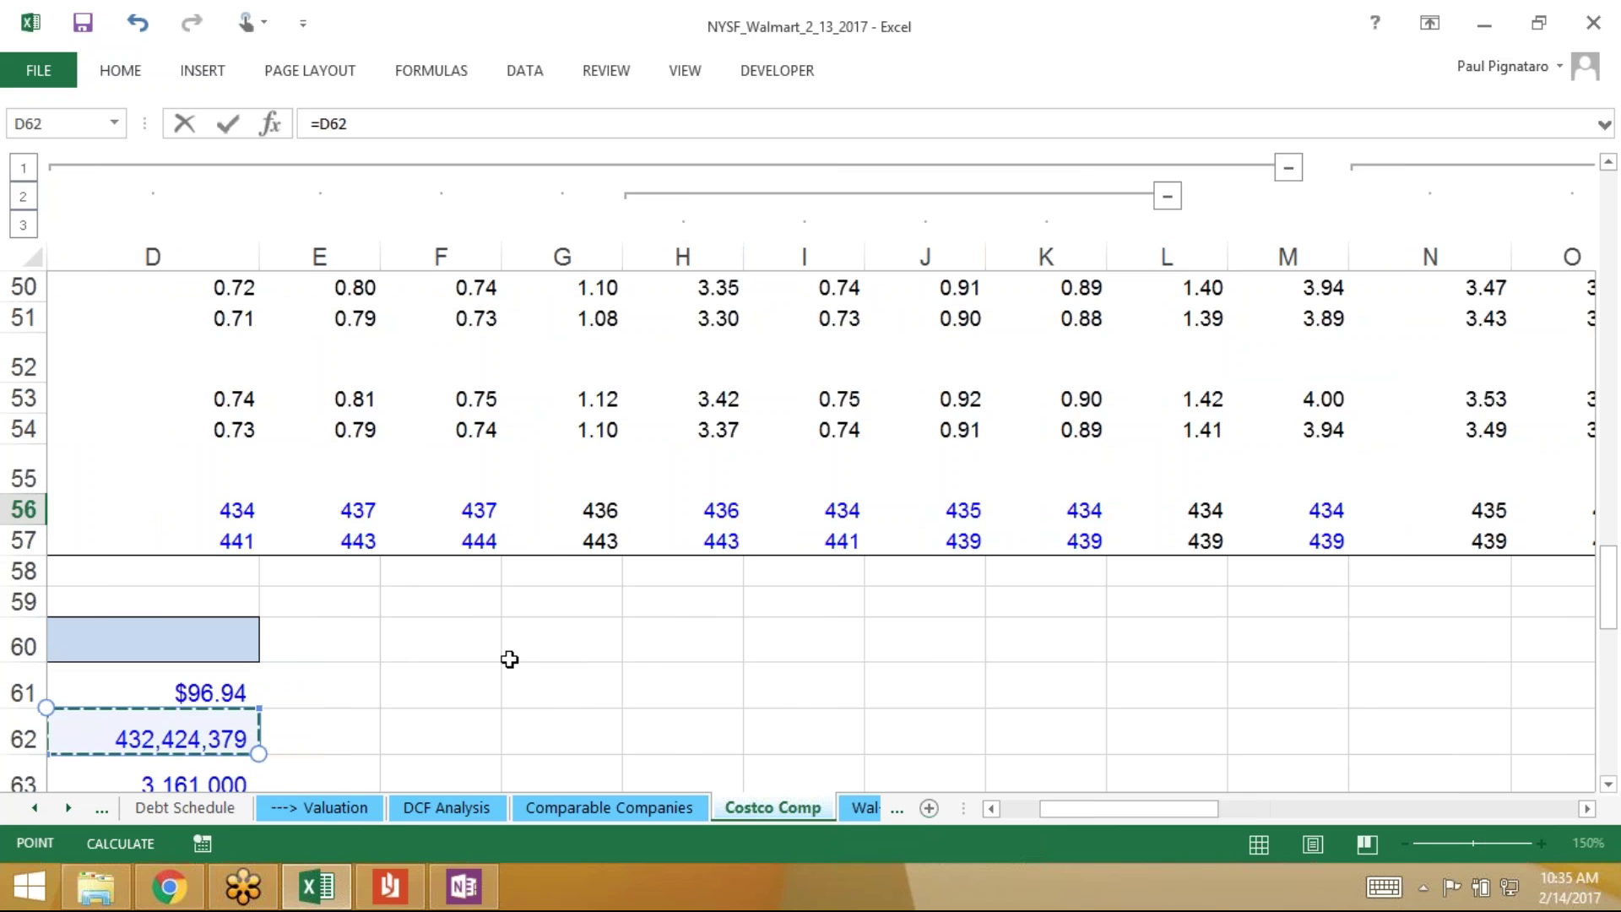
{"action": "type", "text": "/1"}
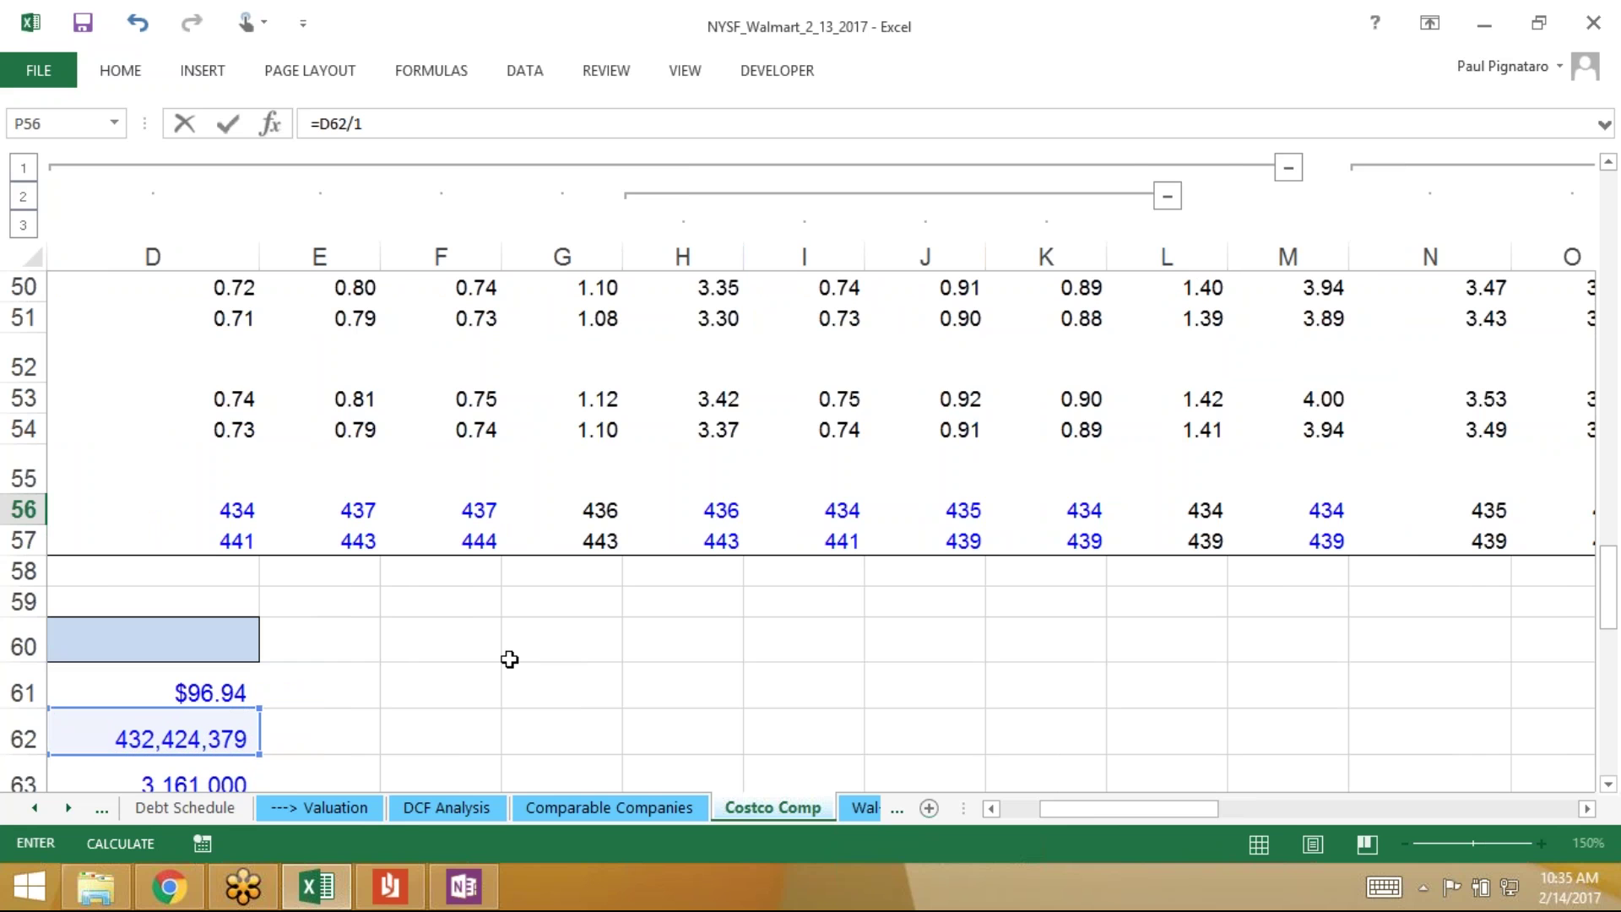
{"action": "type", "text": "000000"}
{"action": "key", "text": "Return"}
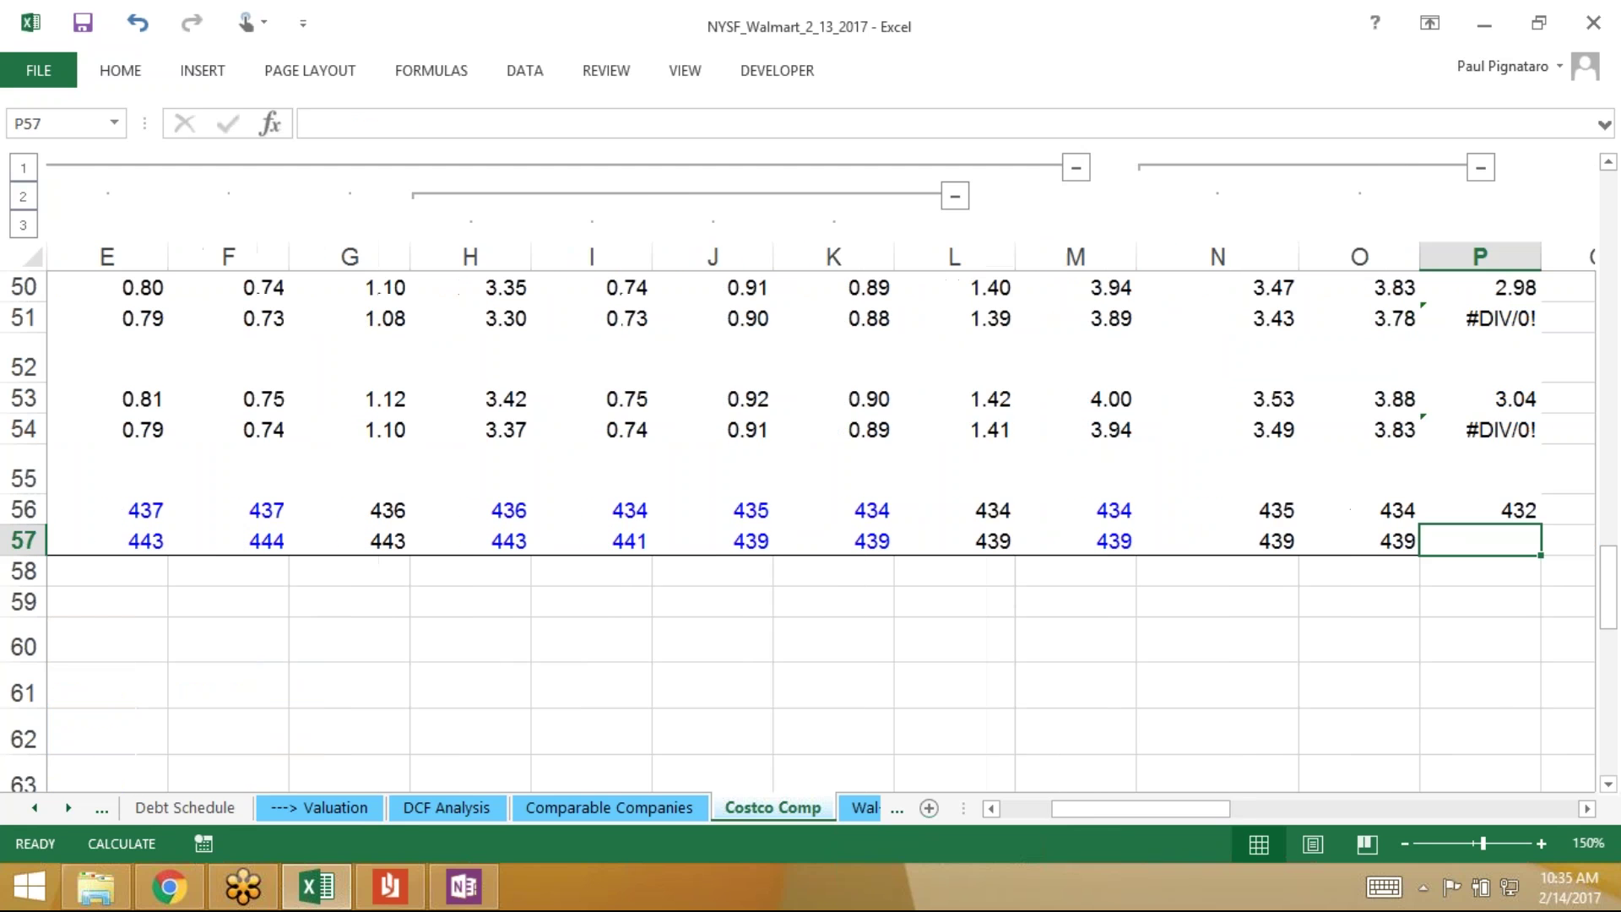
Link the diluted average common shares in P57 to total diluted shares outstanding, converted to millions with =D68/1000000
{"action": "type", "text": "="}
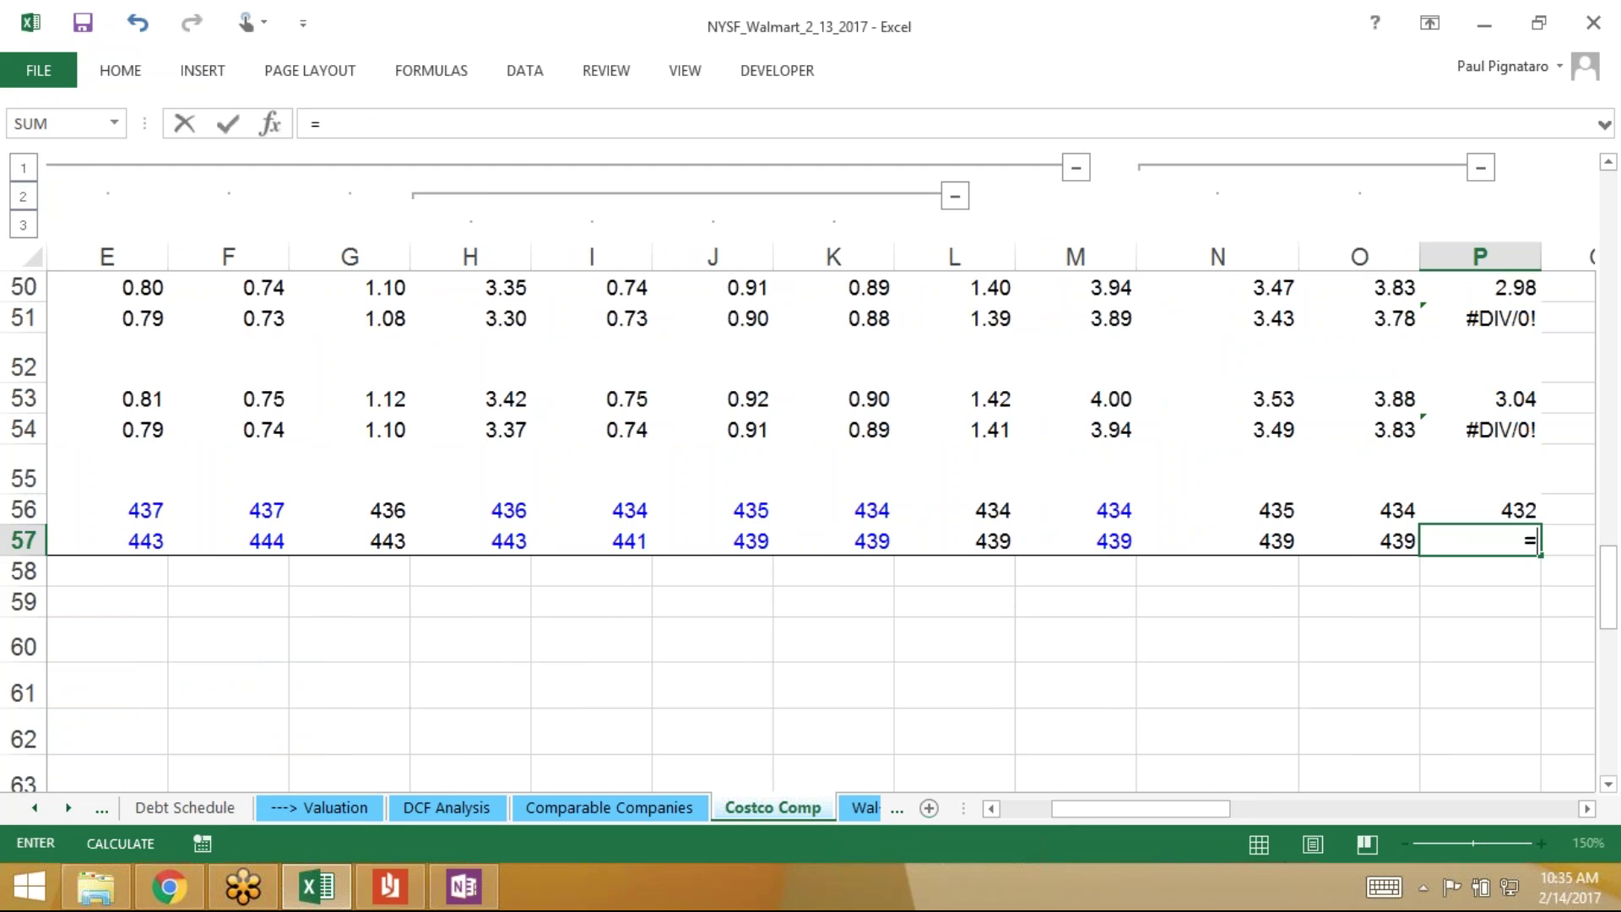
{"action": "scroll", "coordinate": [821, 473], "scroll_direction": "left", "scroll_amount": 10}
{"action": "scroll", "coordinate": [820, 473], "scroll_direction": "down", "scroll_amount": 4}
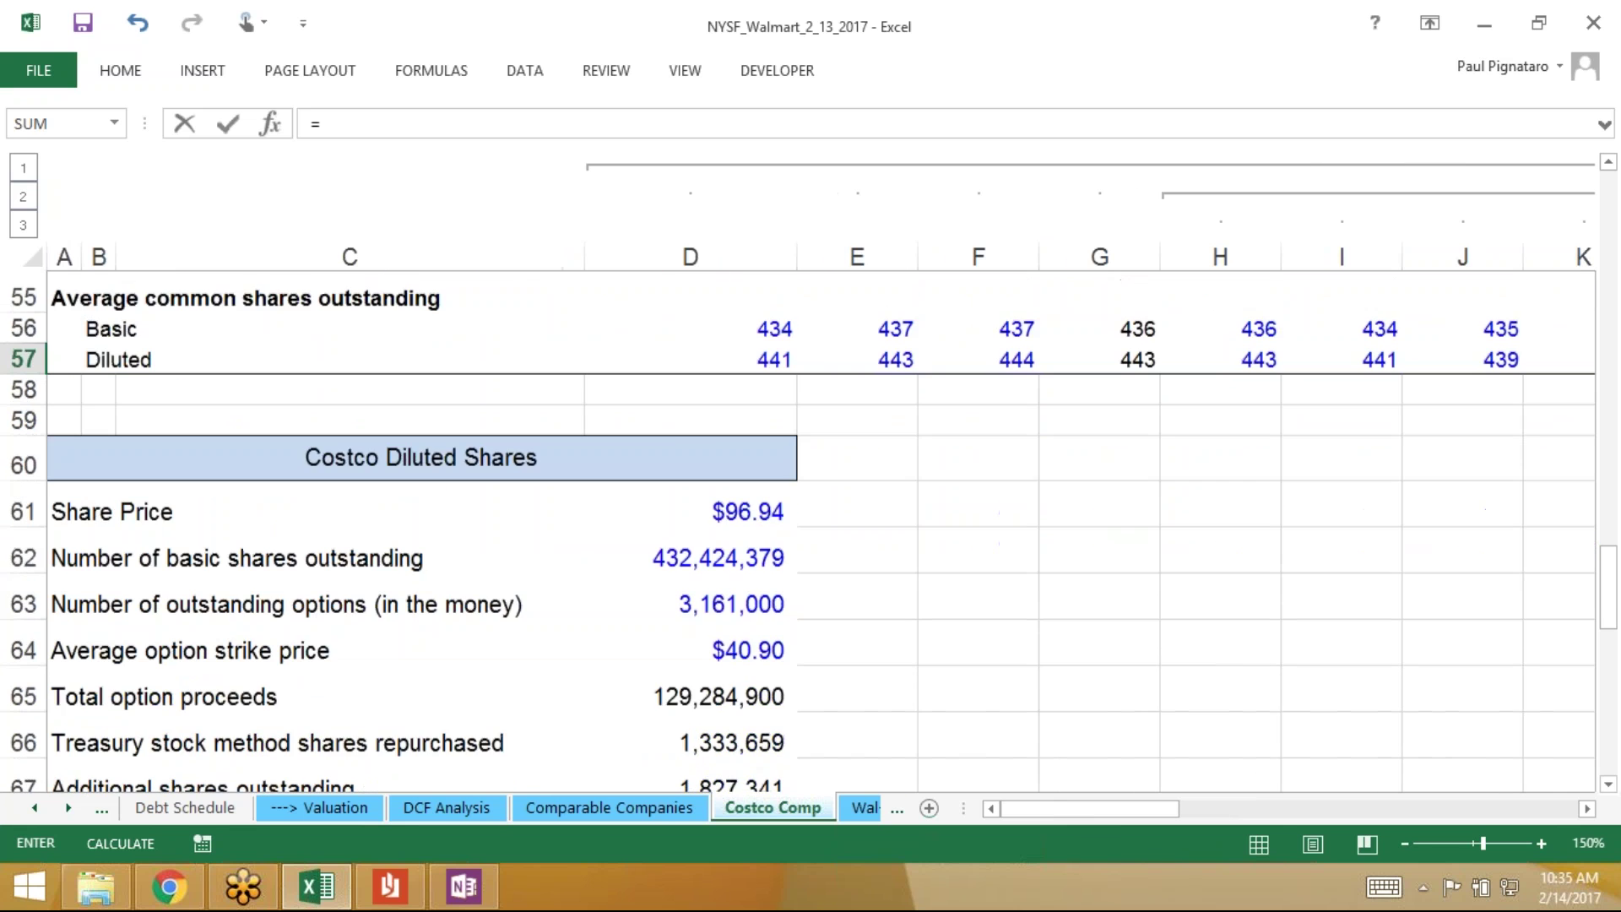
{"action": "left_click", "coordinate": [690, 669]}
{"action": "type", "text": "/1000000"}
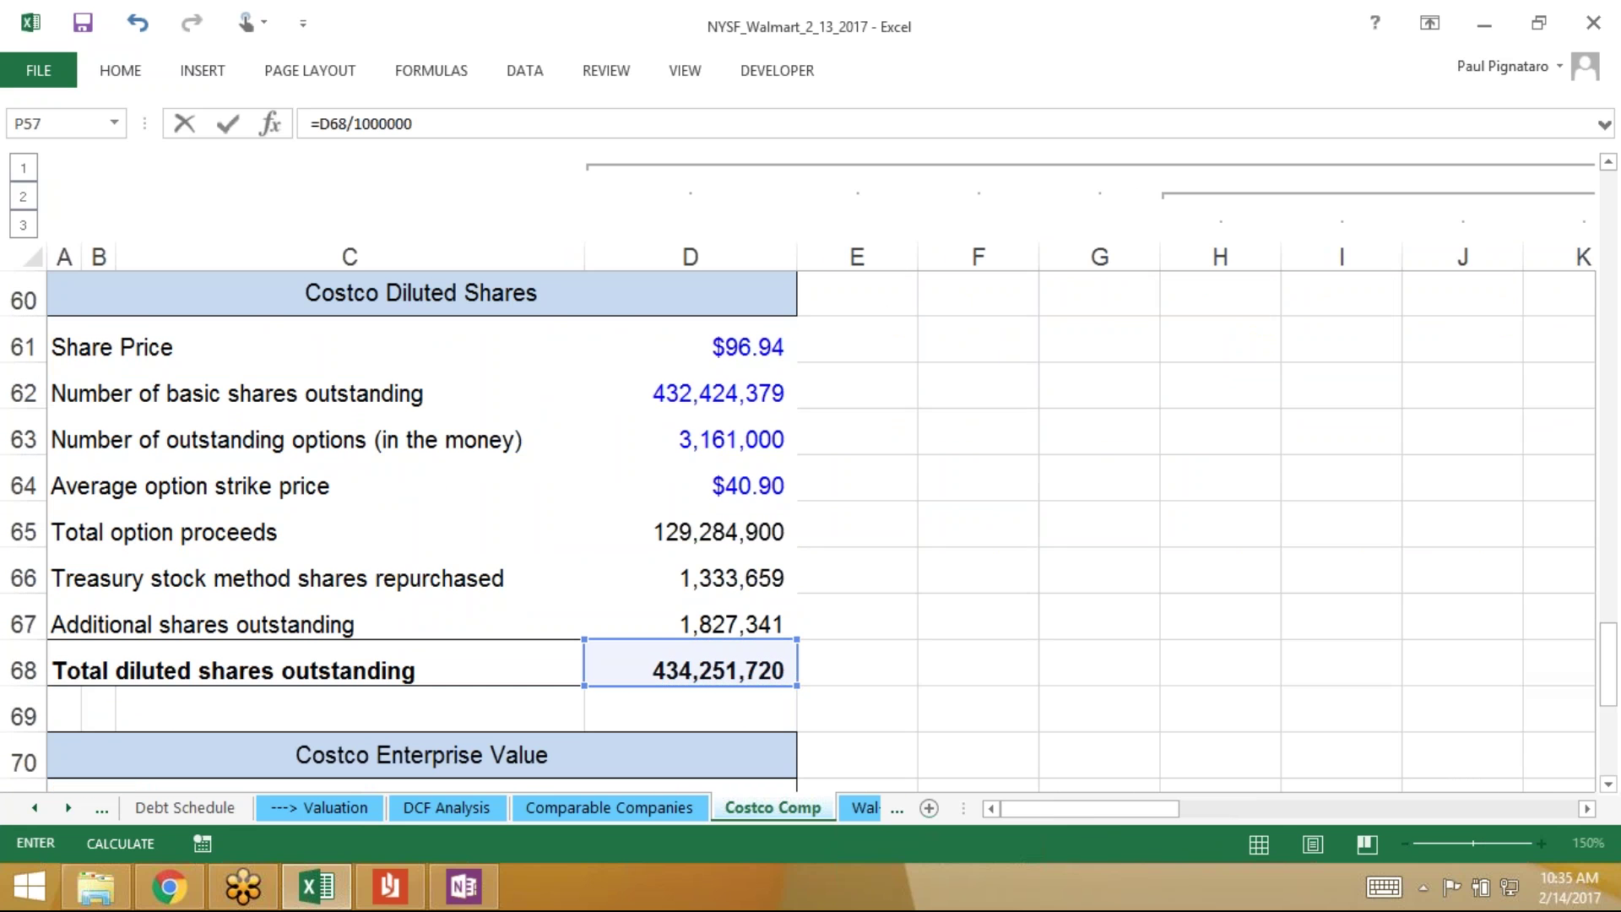
{"action": "key", "text": "Return"}
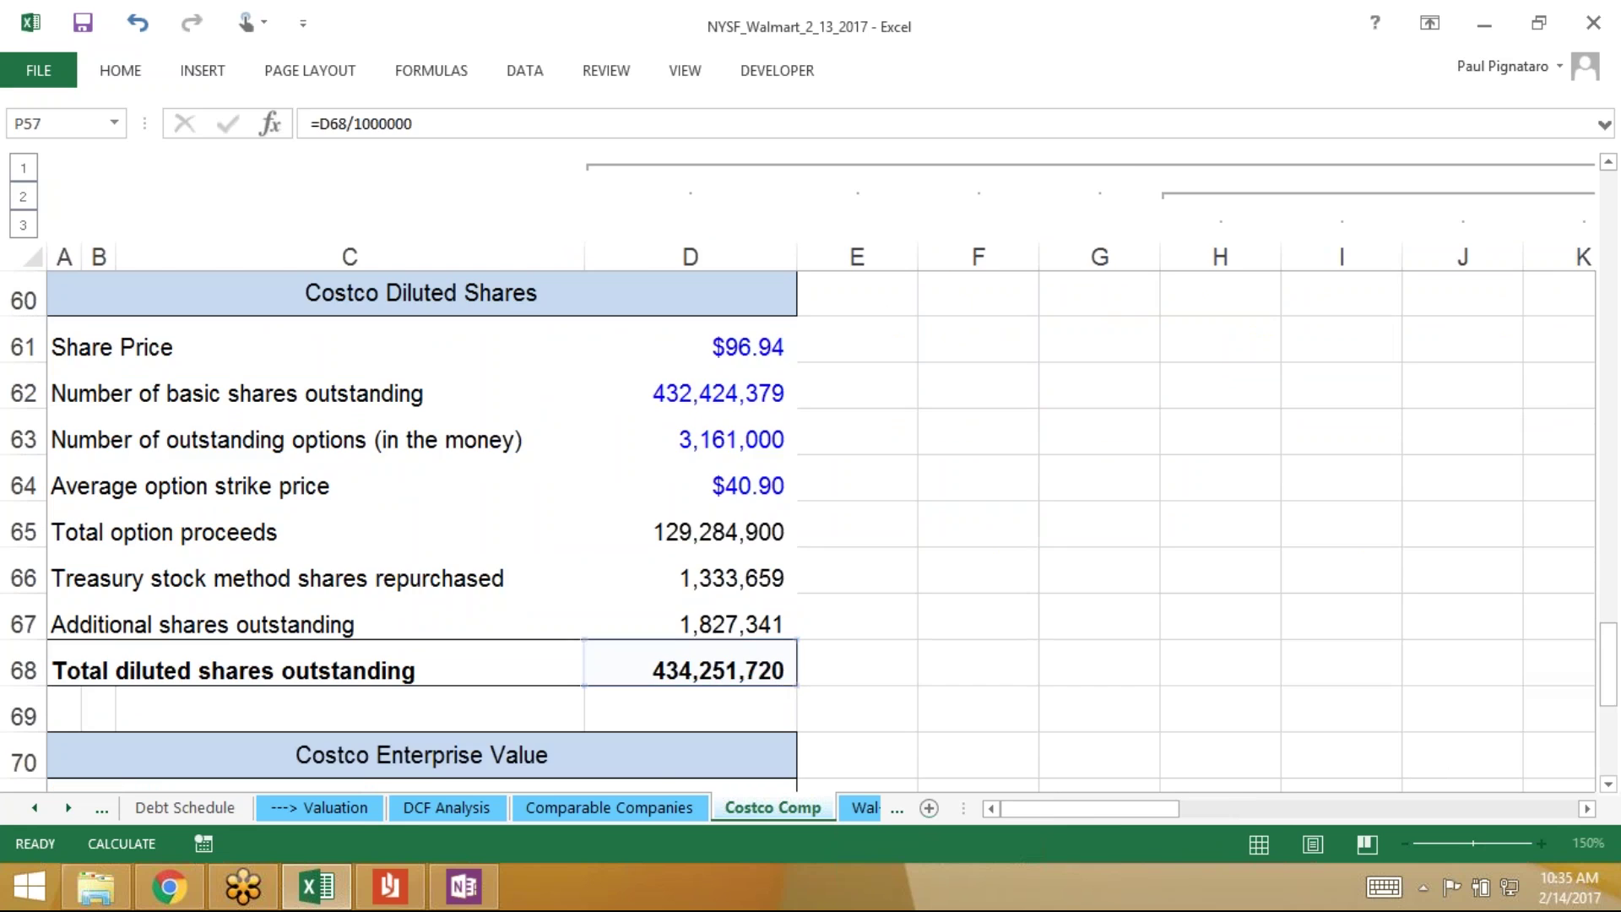
Check the basic and diluted share counts in P56:P57
{"action": "key", "text": "Right"}
{"action": "key", "text": "Up"}
{"action": "key", "text": "Up"}
{"action": "key", "text": "Down"}
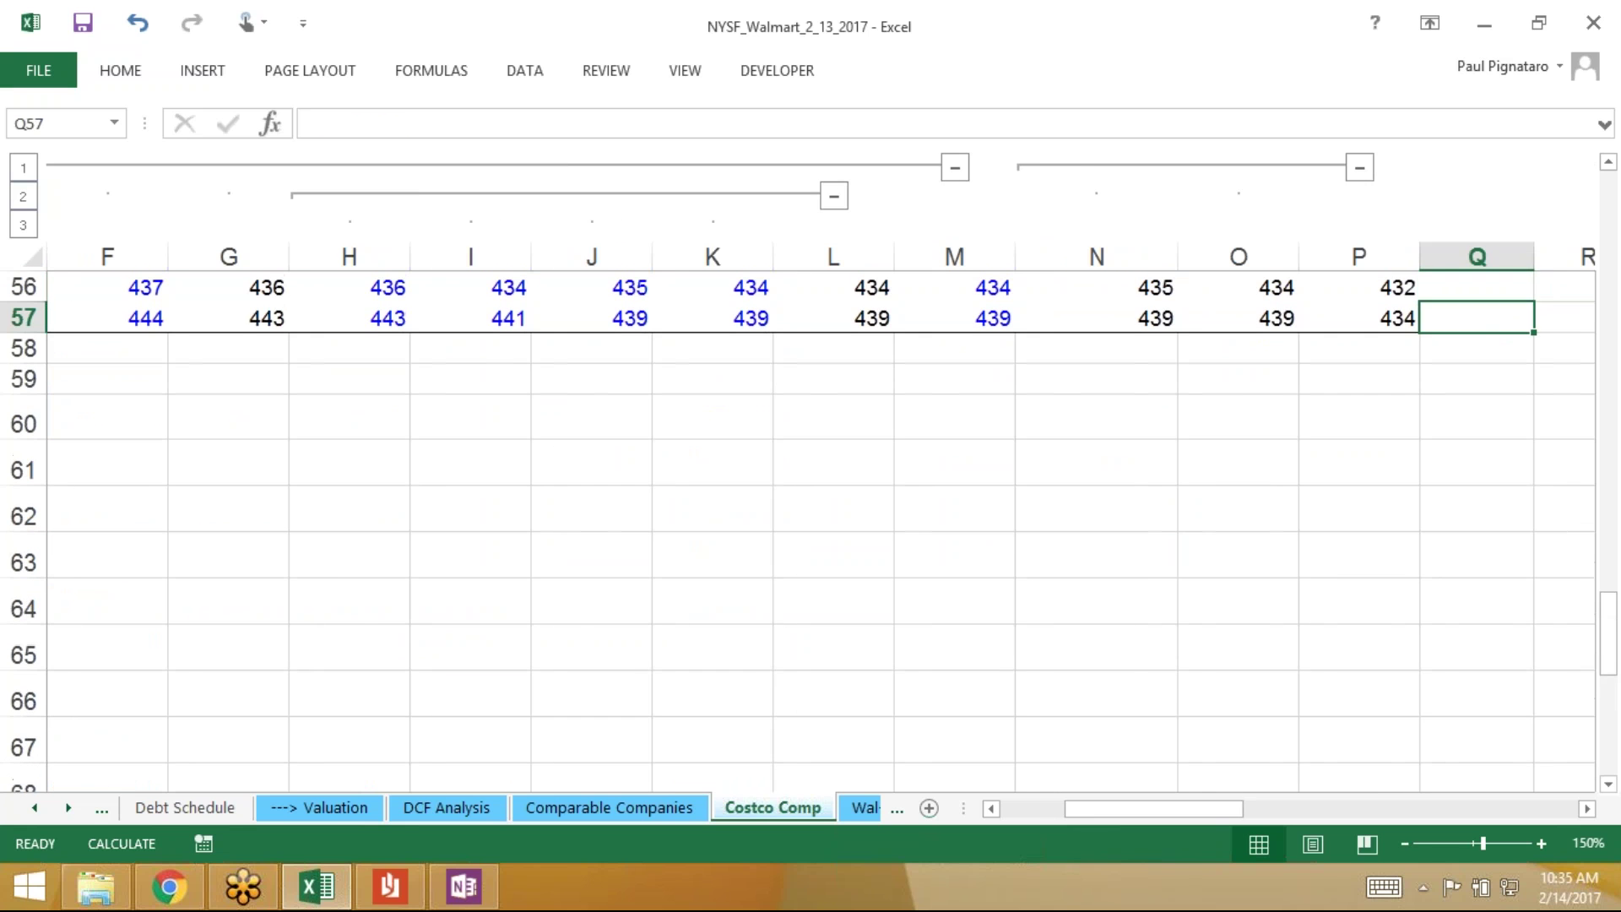
{"action": "key", "text": "Left"}
{"action": "key", "text": "Up"}
{"action": "key", "text": "Up"}
{"action": "key", "text": "Down"}
{"action": "key", "text": "Down"}
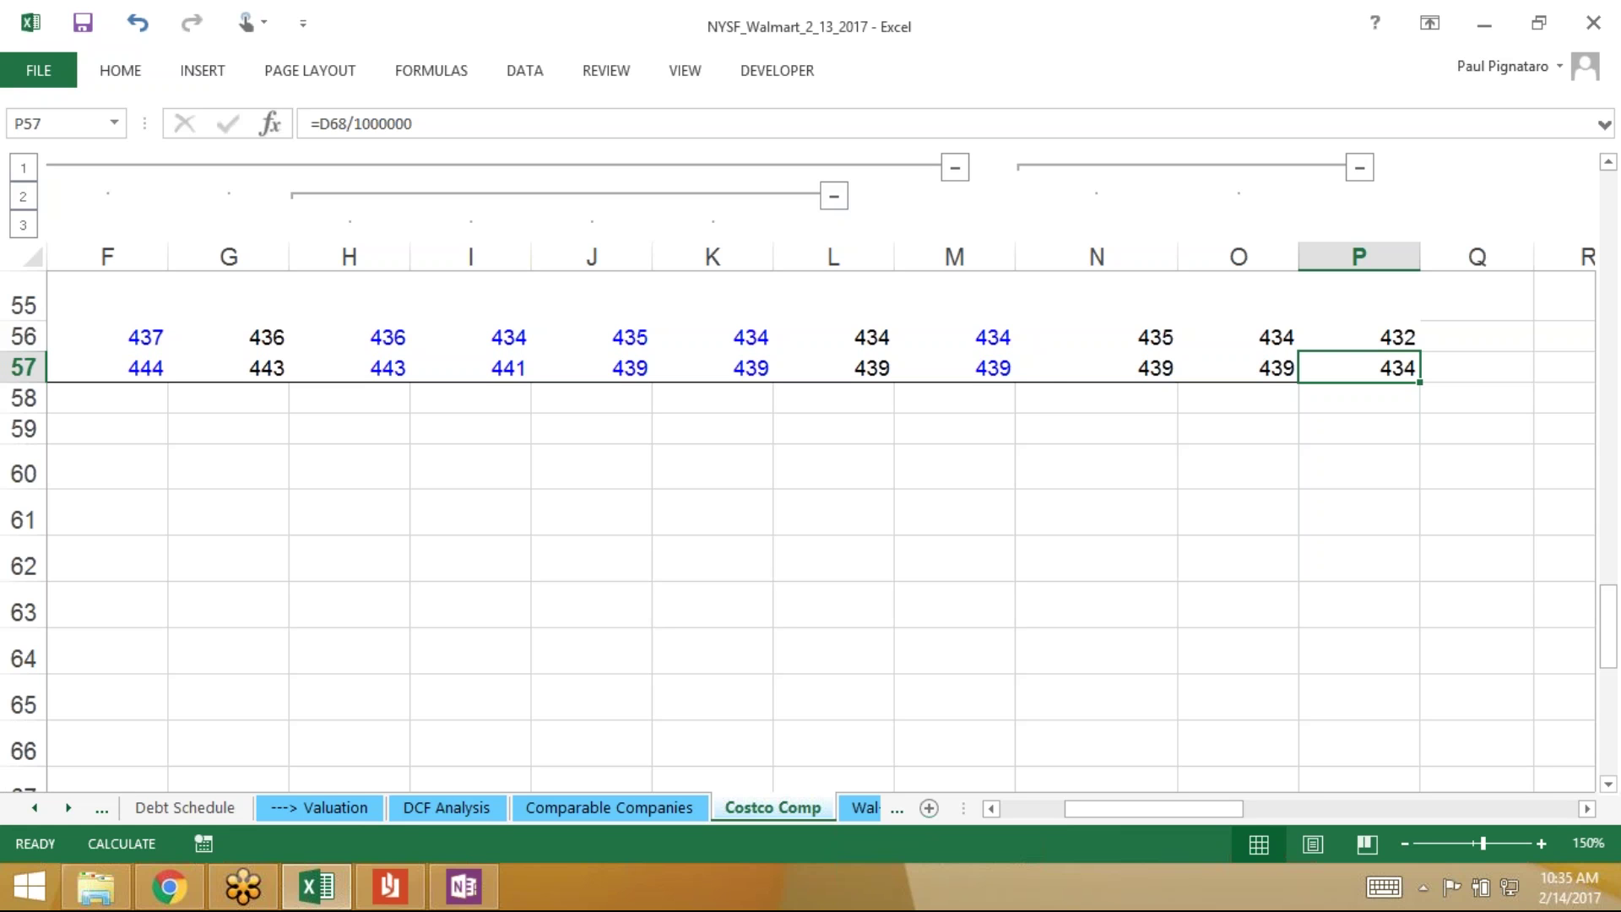
Go back to the Costco Diluted Shares section and review the total diluted shares outstanding formula in D68
{"action": "key", "text": "Left"}
{"action": "key", "text": "Left"}
{"action": "key", "text": "Left"}
{"action": "key", "text": "Left"}
{"action": "key", "text": "Left"}
{"action": "key", "text": "Left"}
{"action": "key", "text": "Left"}
{"action": "key", "text": "Left"}
{"action": "key", "text": "Left"}
{"action": "key", "text": "Down"}
{"action": "key", "text": "Down"}
{"action": "key", "text": "Down"}
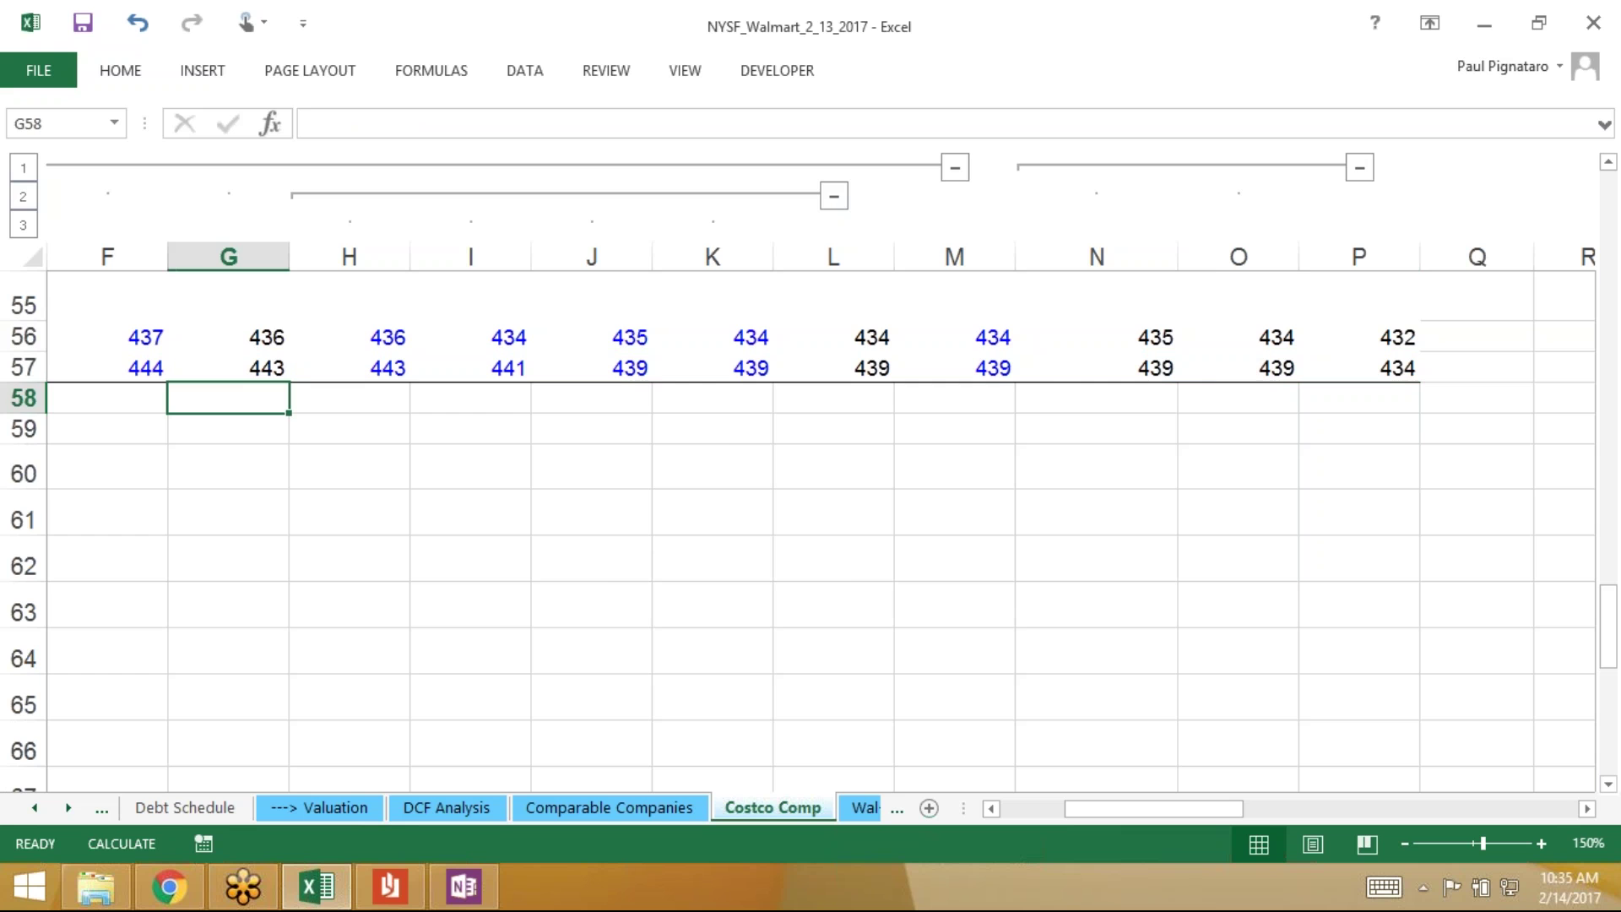
{"action": "key", "text": "Down"}
{"action": "key", "text": "Down"}
{"action": "key", "text": "Down"}
{"action": "key", "text": "Down"}
{"action": "key", "text": "Left"}
{"action": "key", "text": "Left"}
{"action": "key", "text": "Left"}
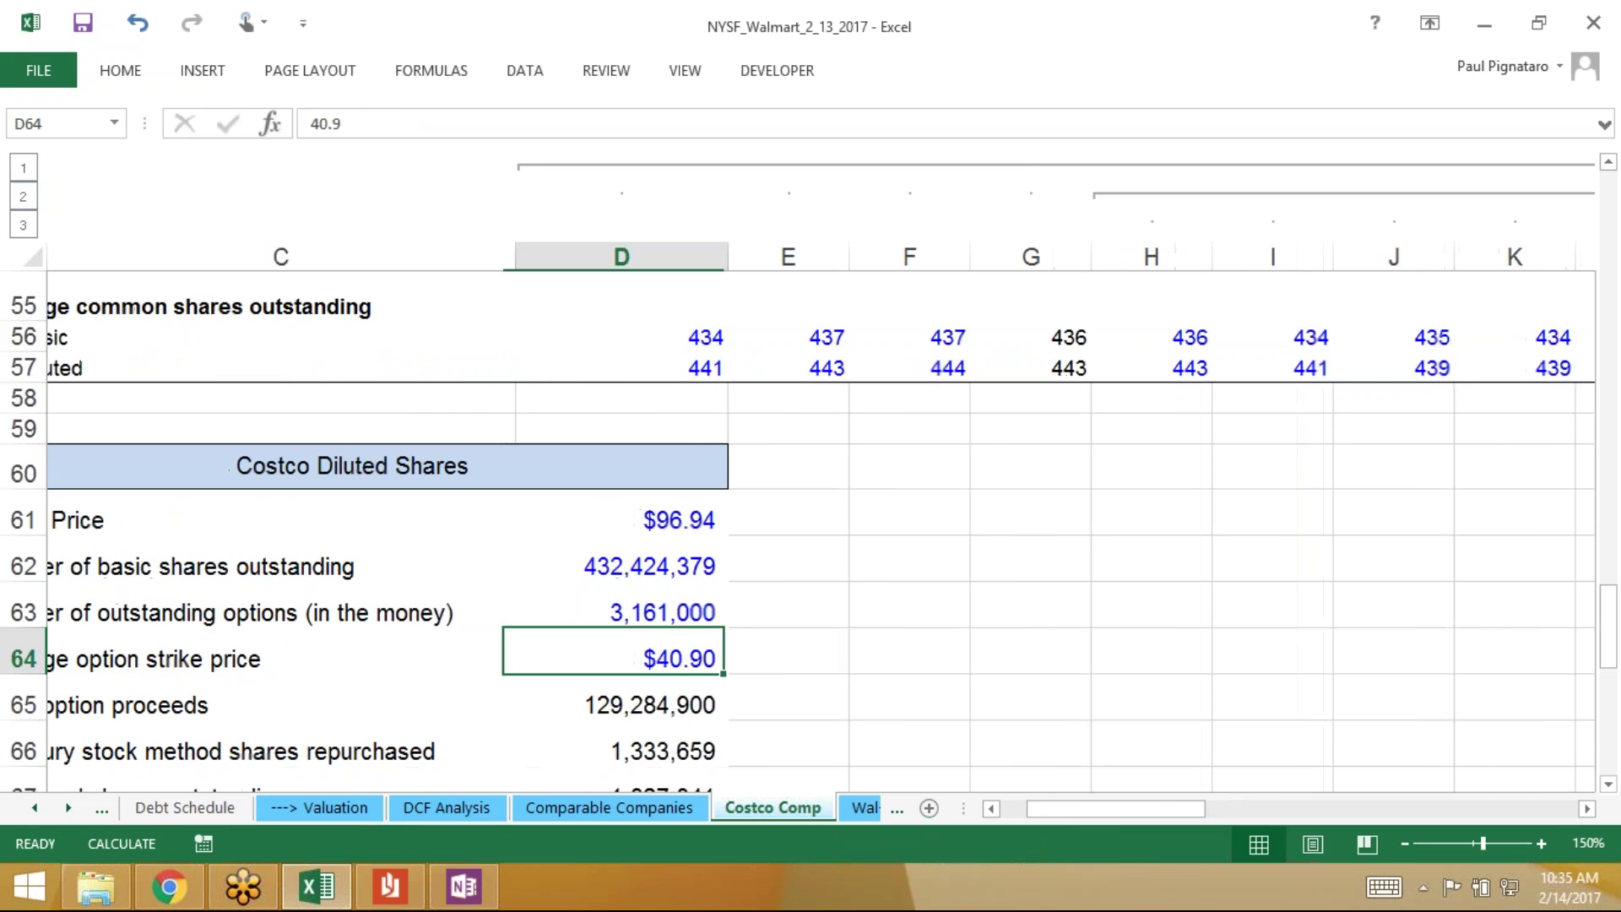
{"action": "key", "text": "Down"}
{"action": "key", "text": "Down"}
{"action": "key", "text": "Down"}
{"action": "key", "text": "Down"}
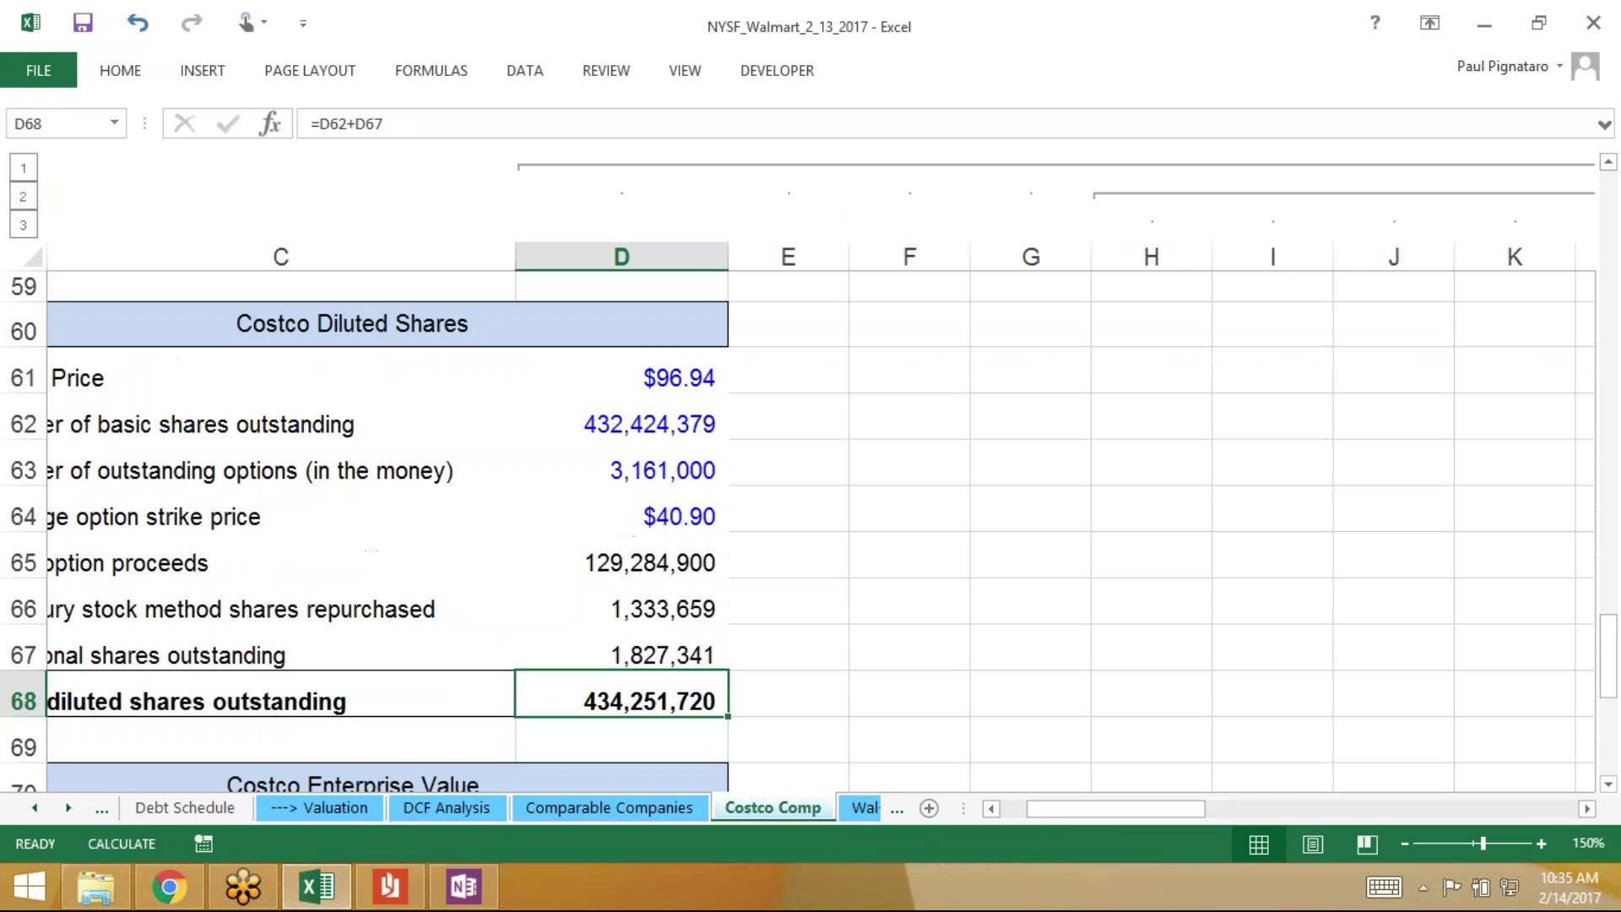
Compare the share counts in P56:P57 with the other periods in the average common shares outstanding rows
{"action": "scroll", "coordinate": [811, 506], "scroll_direction": "up", "scroll_amount": 1}
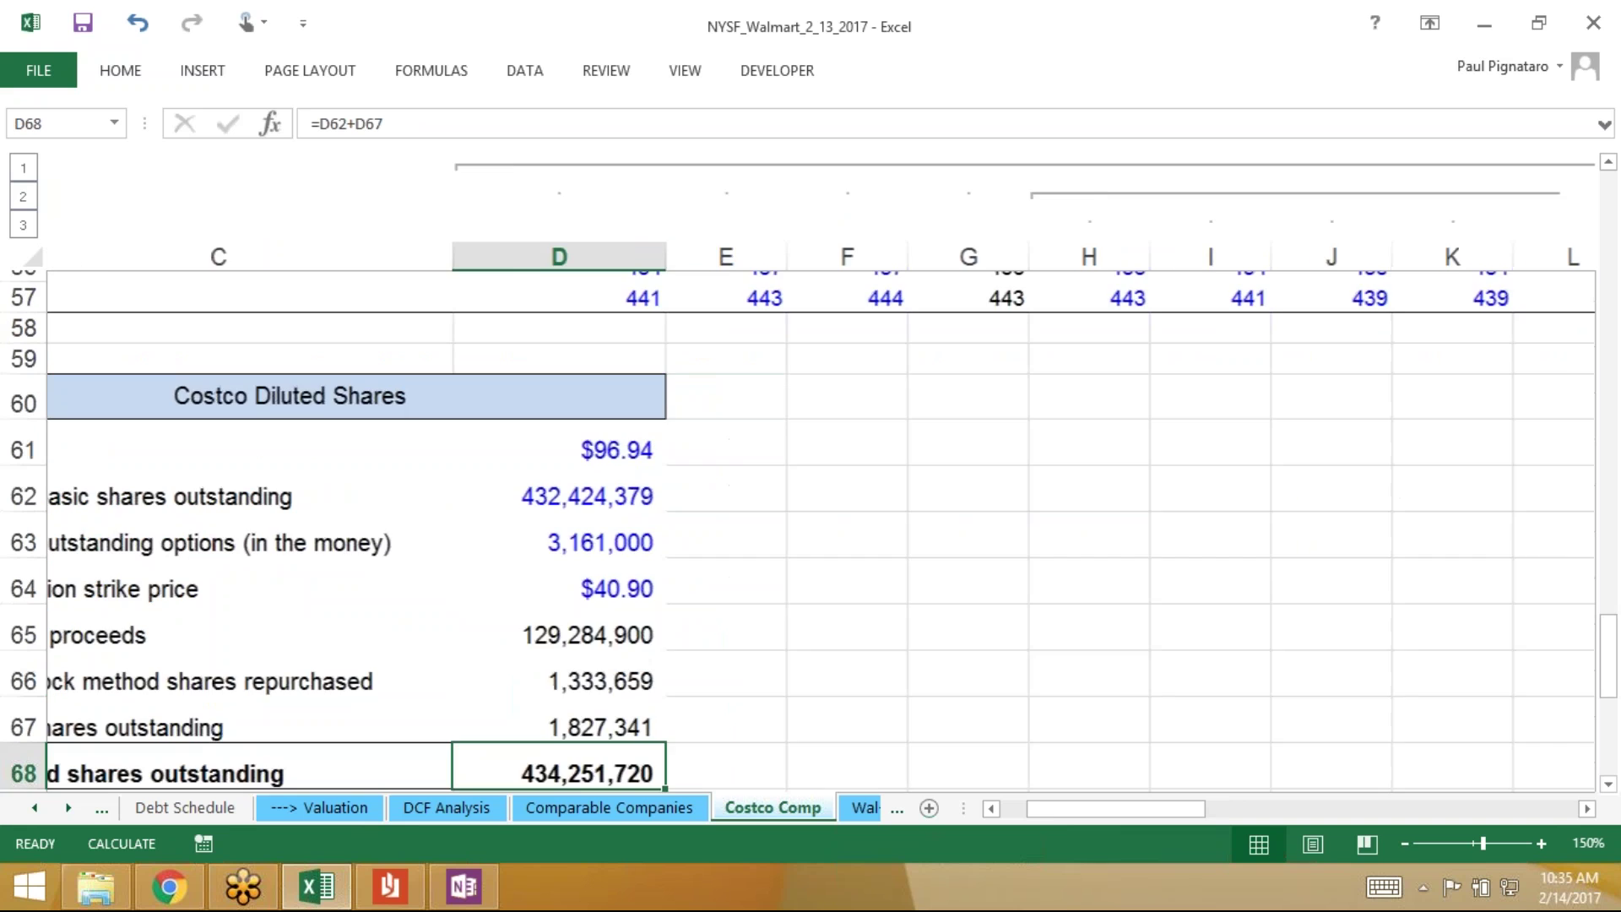
{"action": "scroll", "coordinate": [810, 506], "scroll_direction": "right", "scroll_amount": 3}
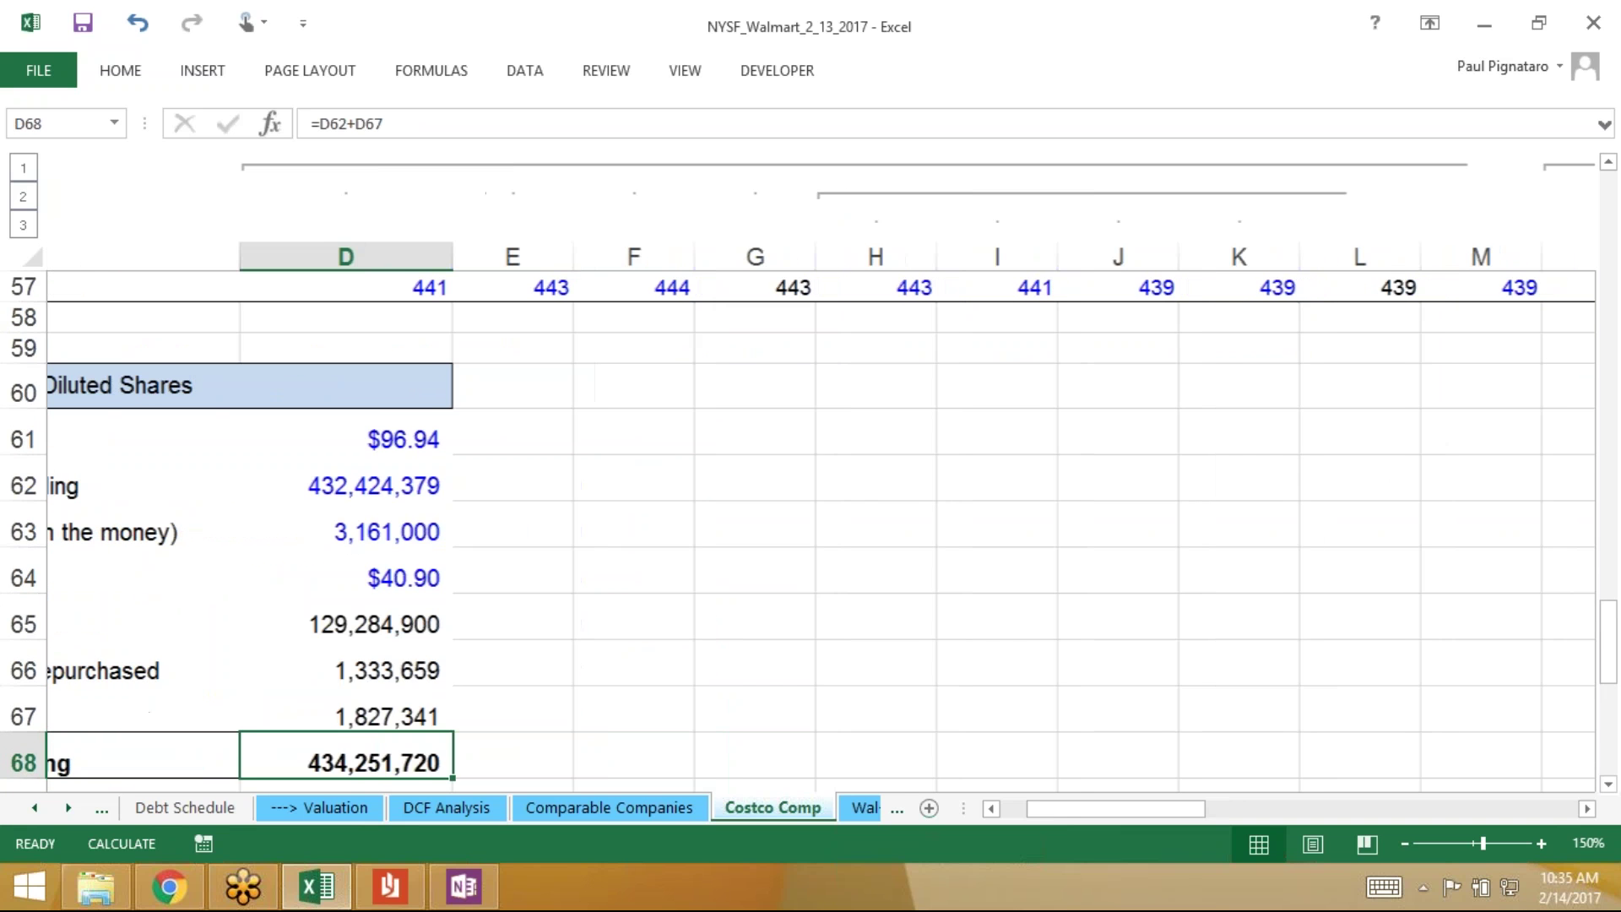
{"action": "scroll", "coordinate": [810, 506], "scroll_direction": "right", "scroll_amount": 2}
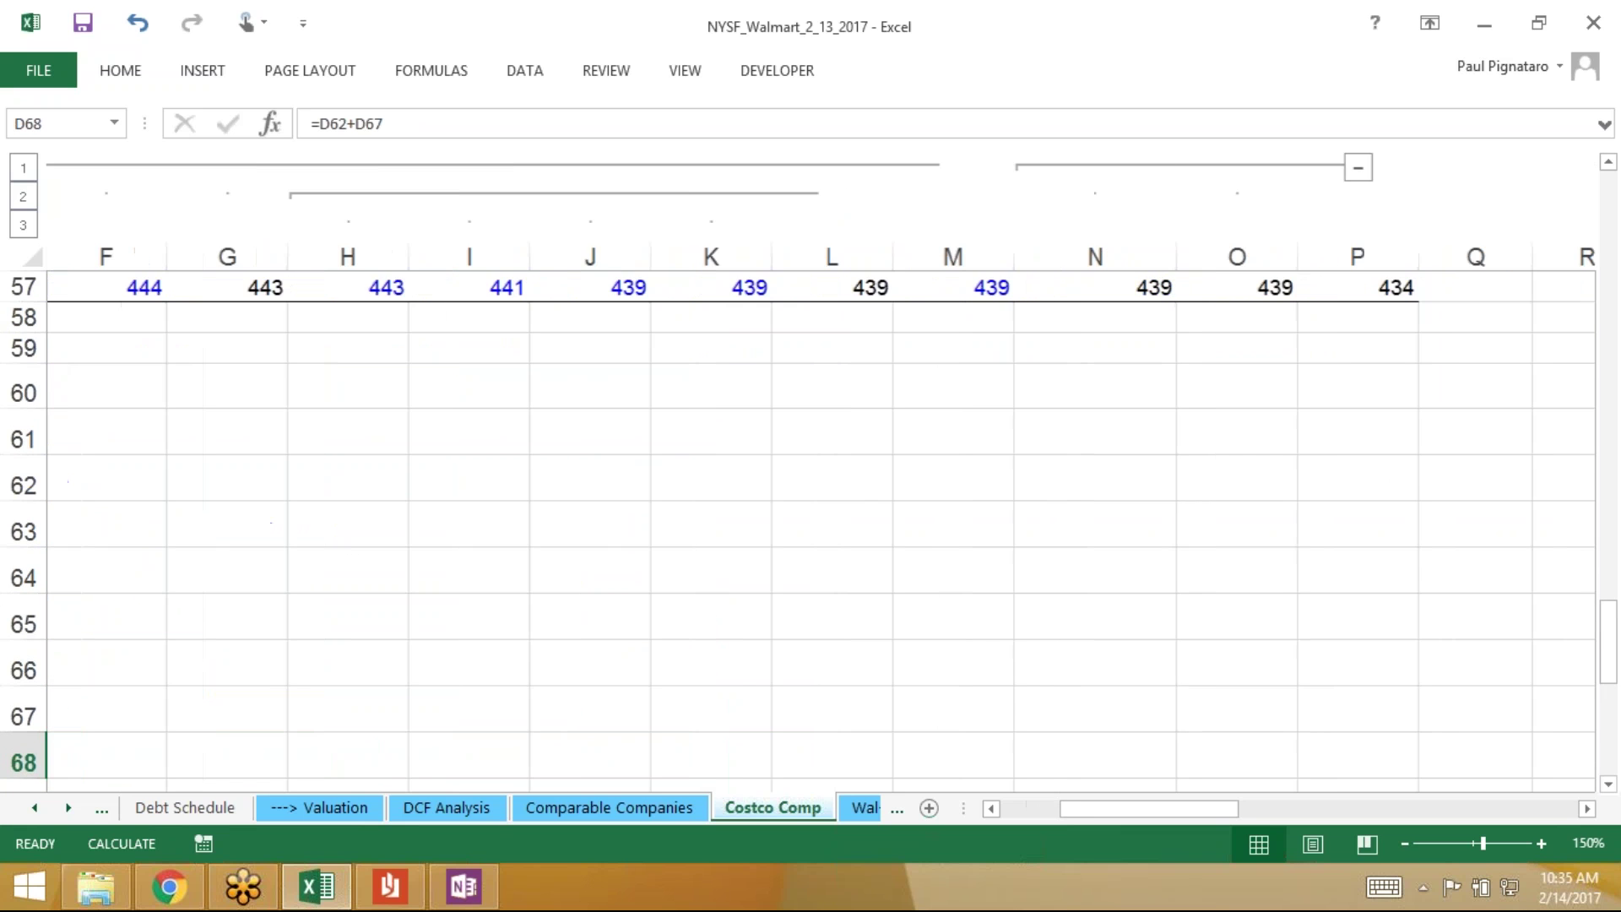
{"action": "scroll", "coordinate": [810, 507], "scroll_direction": "up", "scroll_amount": 1}
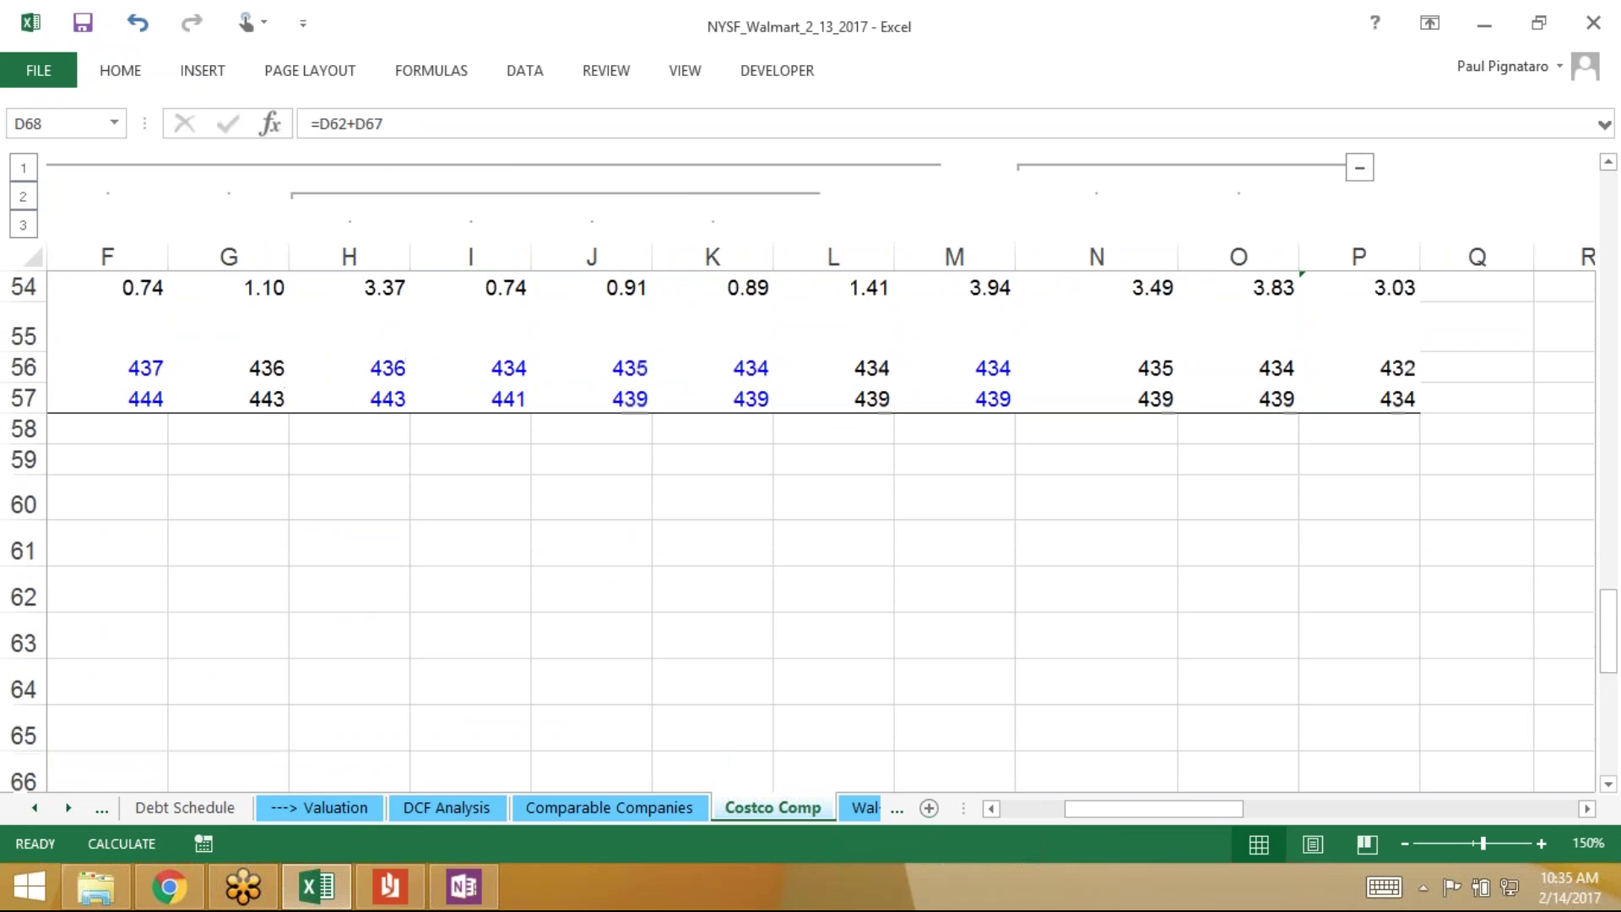
Examine the line items of the Costco Enterprise Value section, starting from the Market value cell D71
{"action": "scroll", "coordinate": [810, 507], "scroll_direction": "left", "scroll_amount": 1}
{"action": "scroll", "coordinate": [810, 507], "scroll_direction": "left", "scroll_amount": 5}
{"action": "scroll", "coordinate": [810, 506], "scroll_direction": "down", "scroll_amount": 5}
{"action": "scroll", "coordinate": [811, 506], "scroll_direction": "up", "scroll_amount": 1}
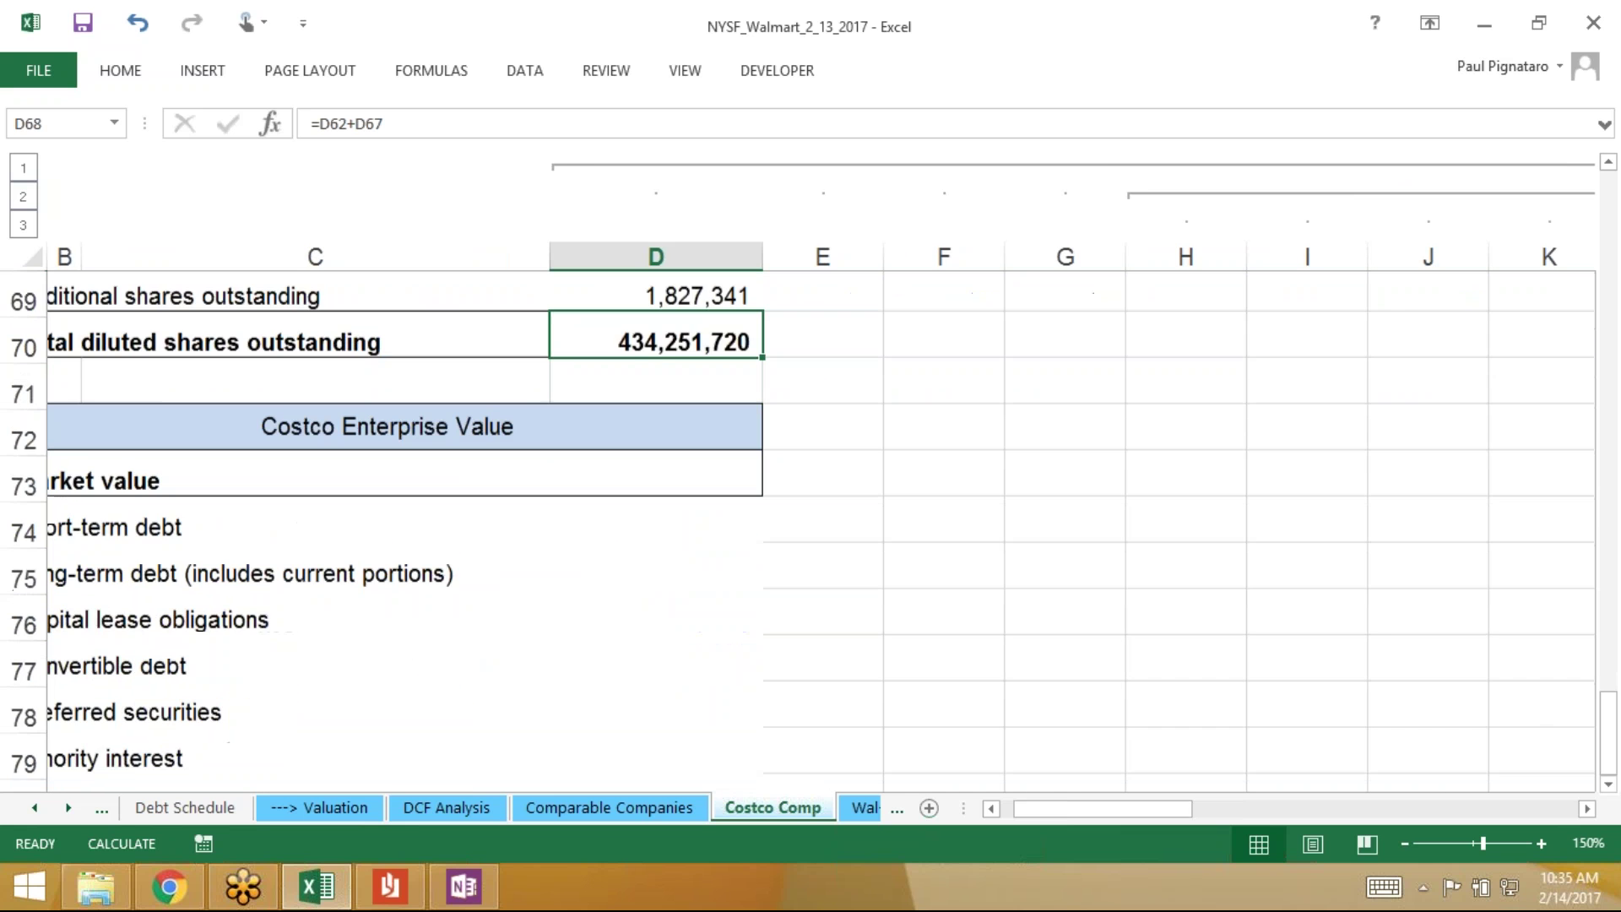
{"action": "left_click", "coordinate": [656, 571]}
{"action": "key", "text": "Left"}
{"action": "key", "text": "Left"}
{"action": "key", "text": "Left"}
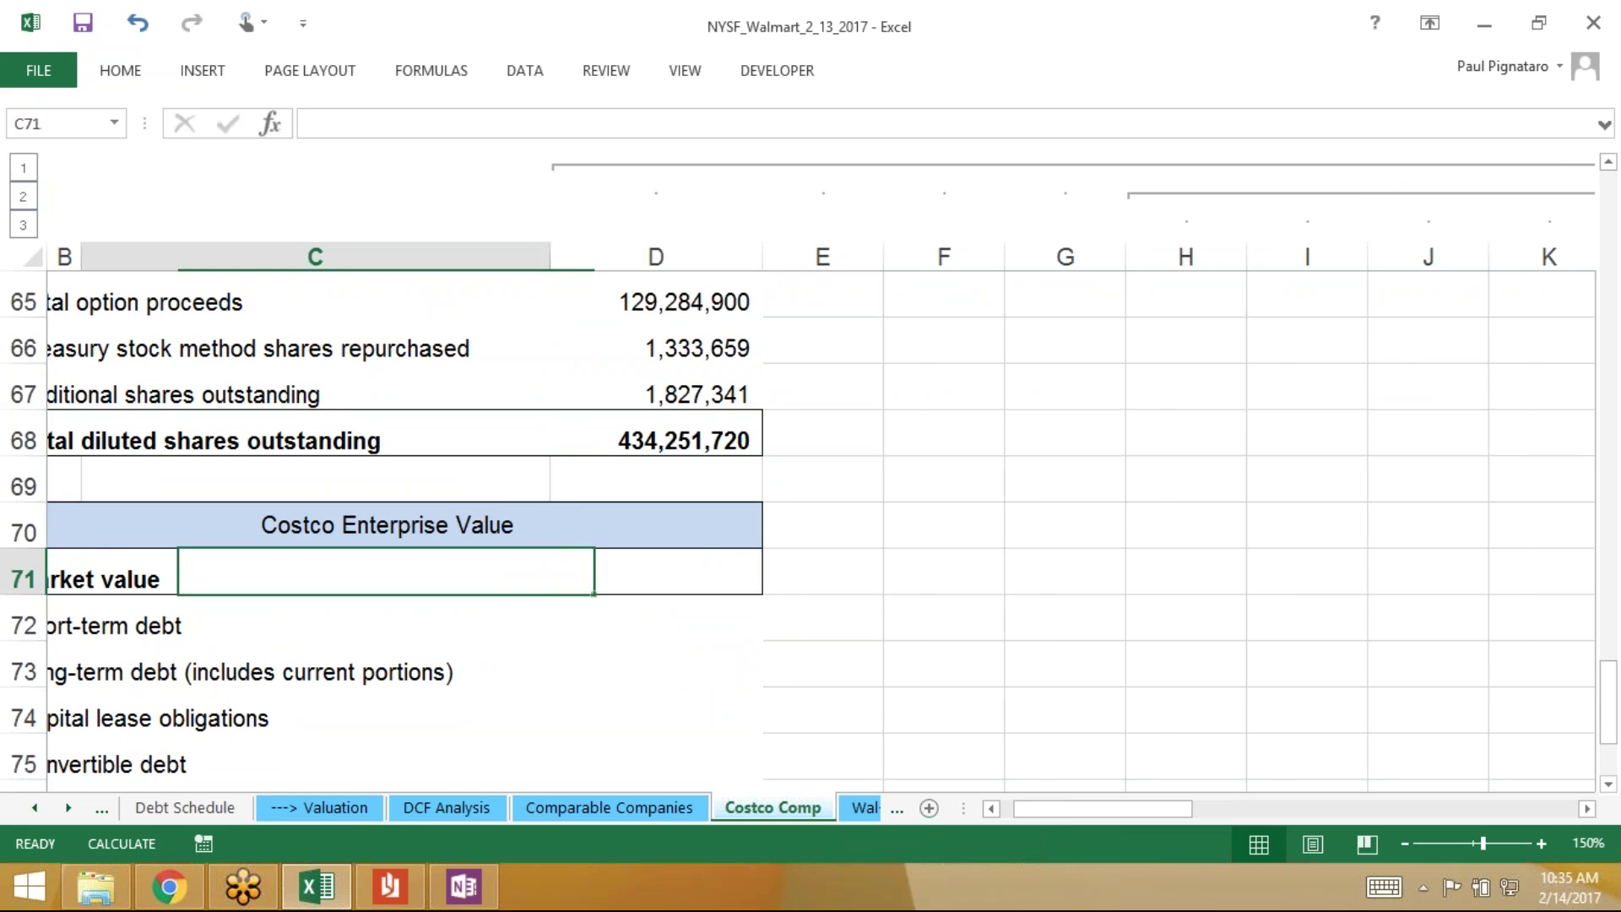
{"action": "key", "text": "Right"}
{"action": "key", "text": "Right"}
{"action": "key", "text": "Right"}
{"action": "key", "text": "Right"}
{"action": "key", "text": "Left"}
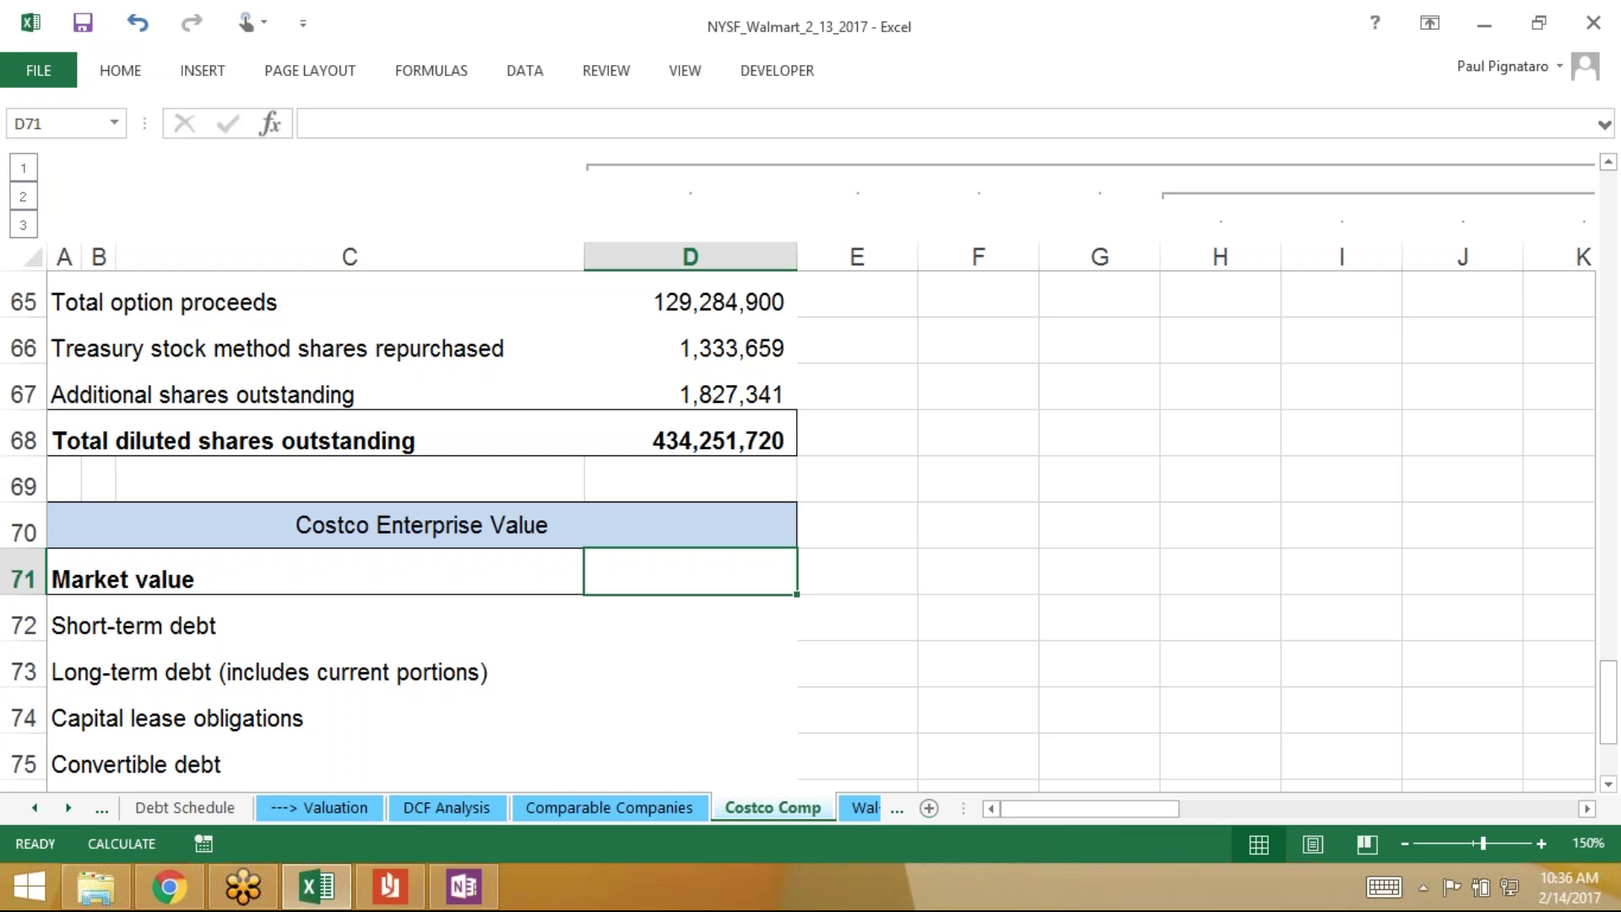
Inspect the formulas behind the basic share count in P56 and the diluted share count in P57
{"action": "scroll", "coordinate": [819, 477], "scroll_direction": "right", "scroll_amount": 3}
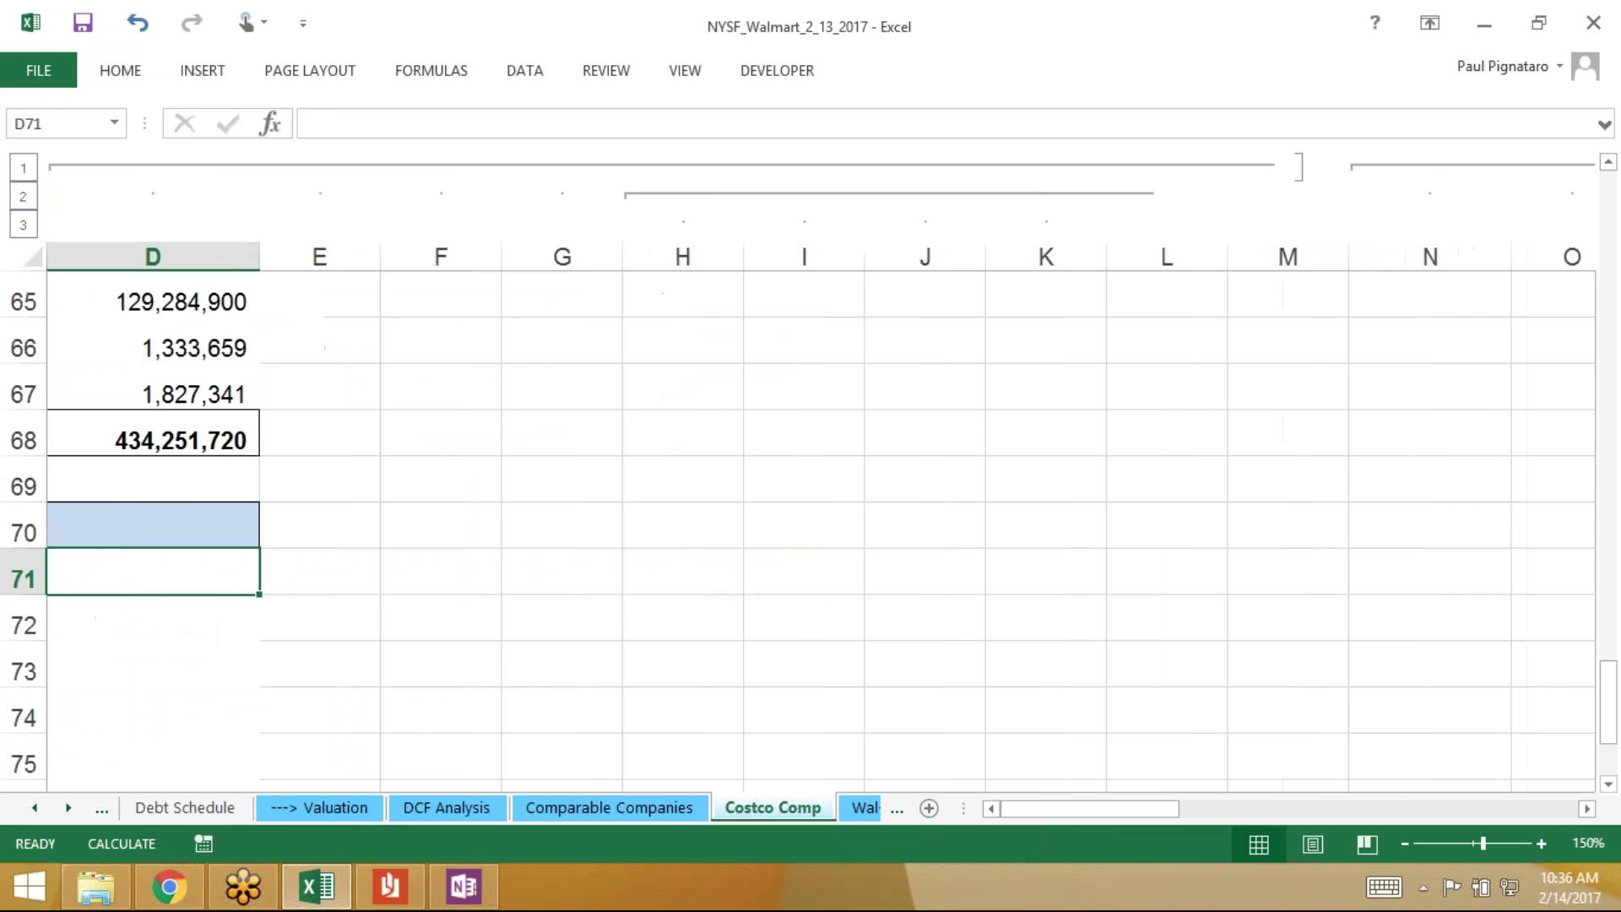
{"action": "scroll", "coordinate": [819, 477], "scroll_direction": "up", "scroll_amount": 2}
{"action": "scroll", "coordinate": [819, 477], "scroll_direction": "up", "scroll_amount": 1}
{"action": "scroll", "coordinate": [819, 477], "scroll_direction": "right", "scroll_amount": 2}
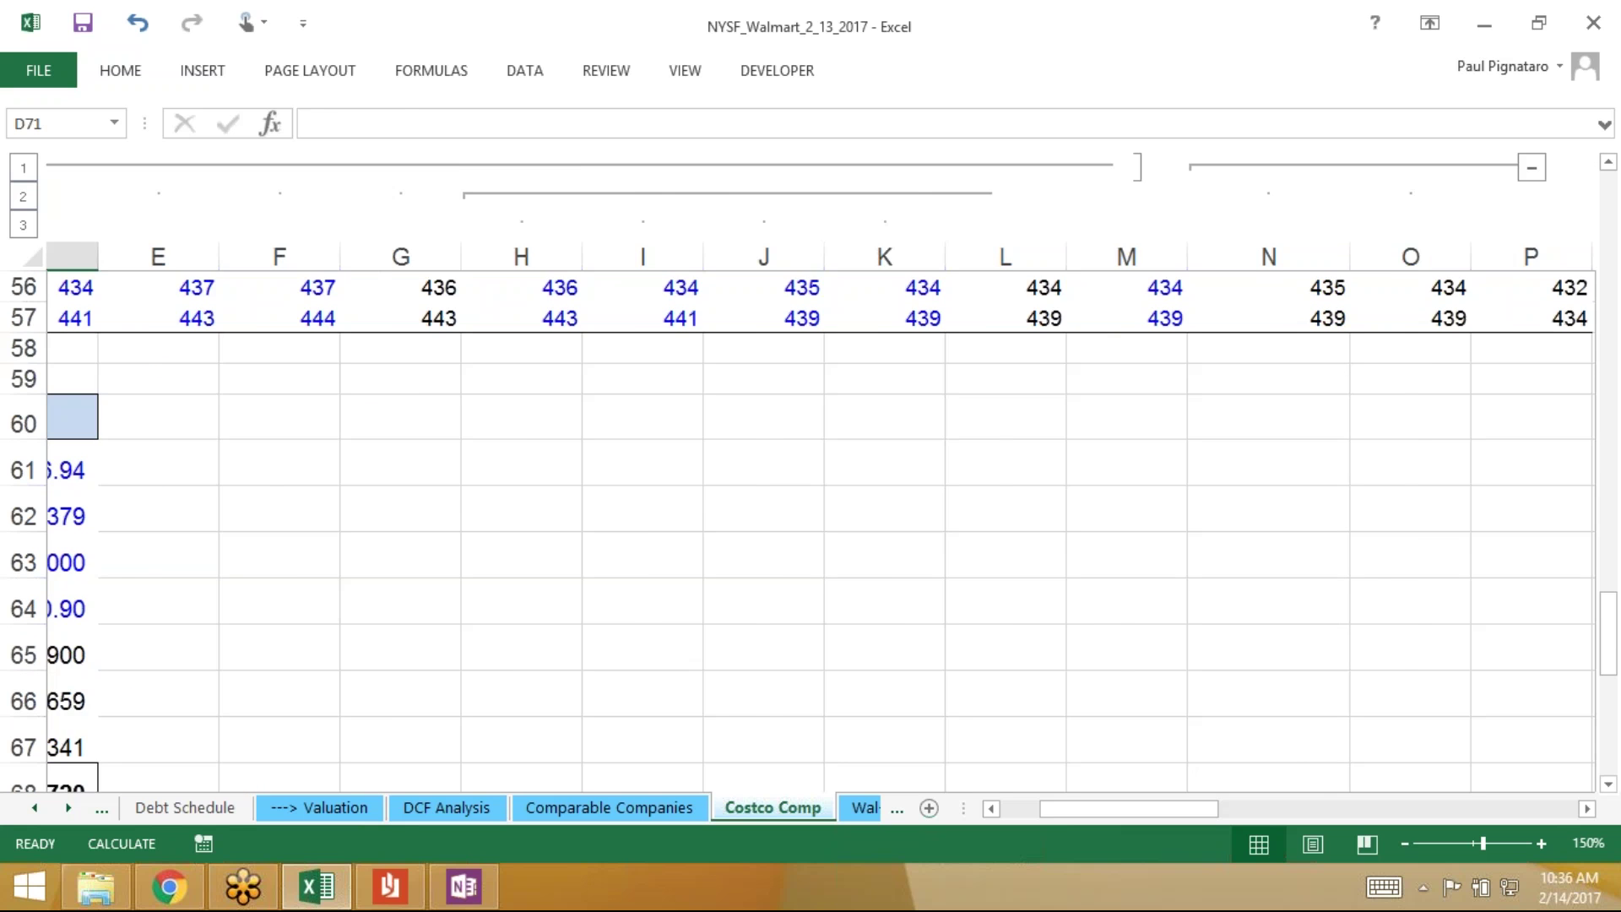
{"action": "left_click", "coordinate": [1480, 319]}
{"action": "key", "text": "F2"}
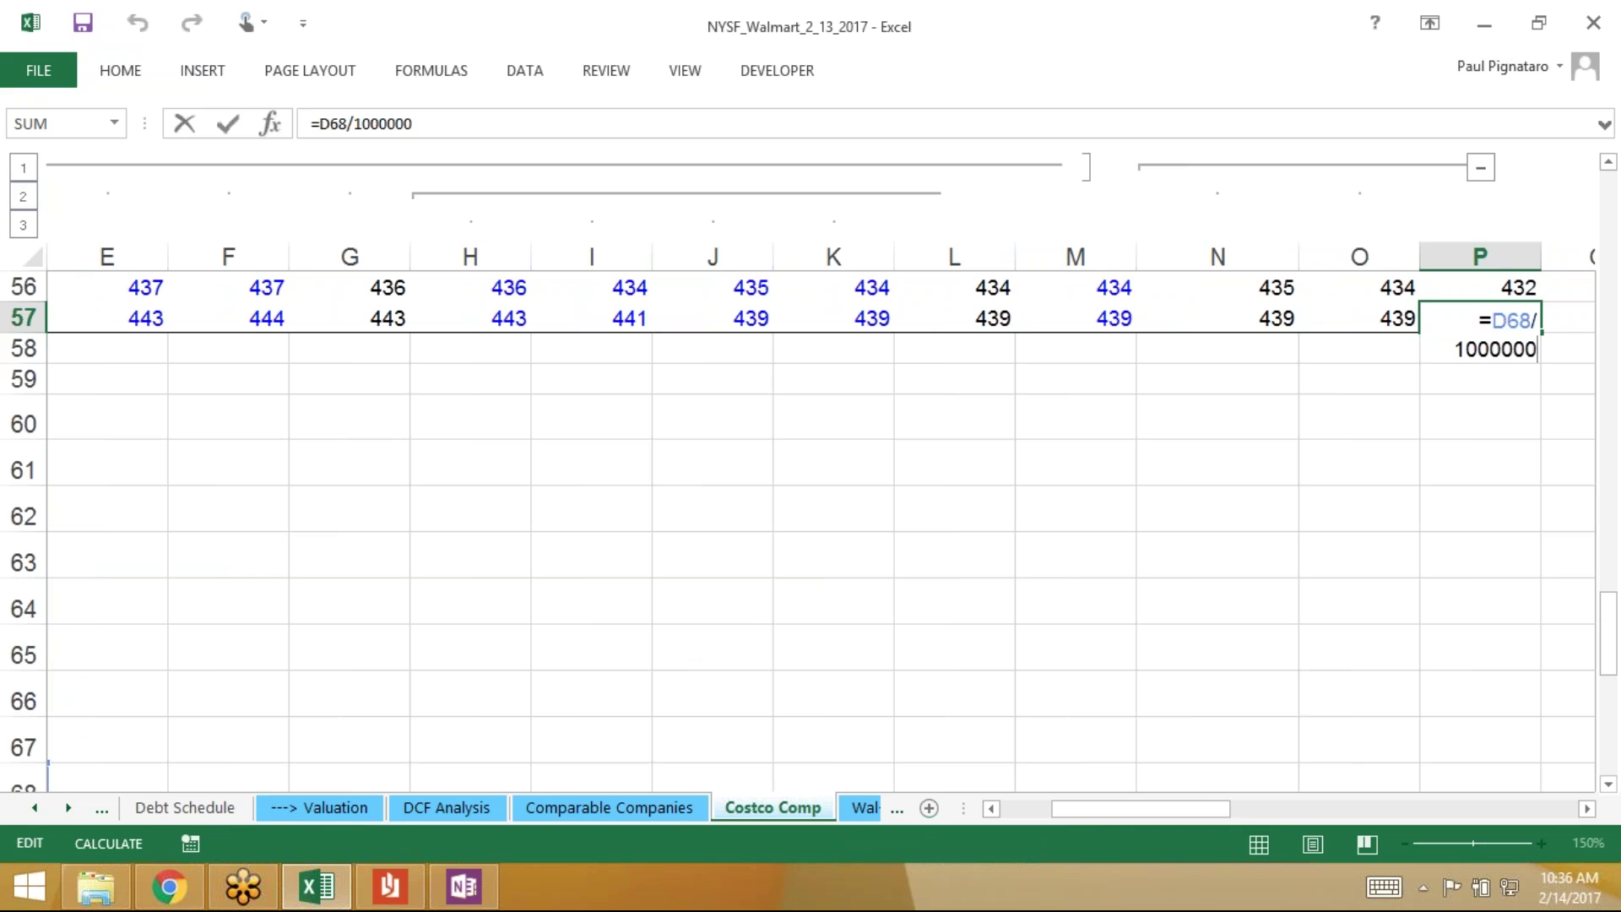
{"action": "key", "text": "ctrl+Return"}
{"action": "key", "text": "Up"}
{"action": "key", "text": "F2"}
{"action": "key", "text": "ctrl+Return"}
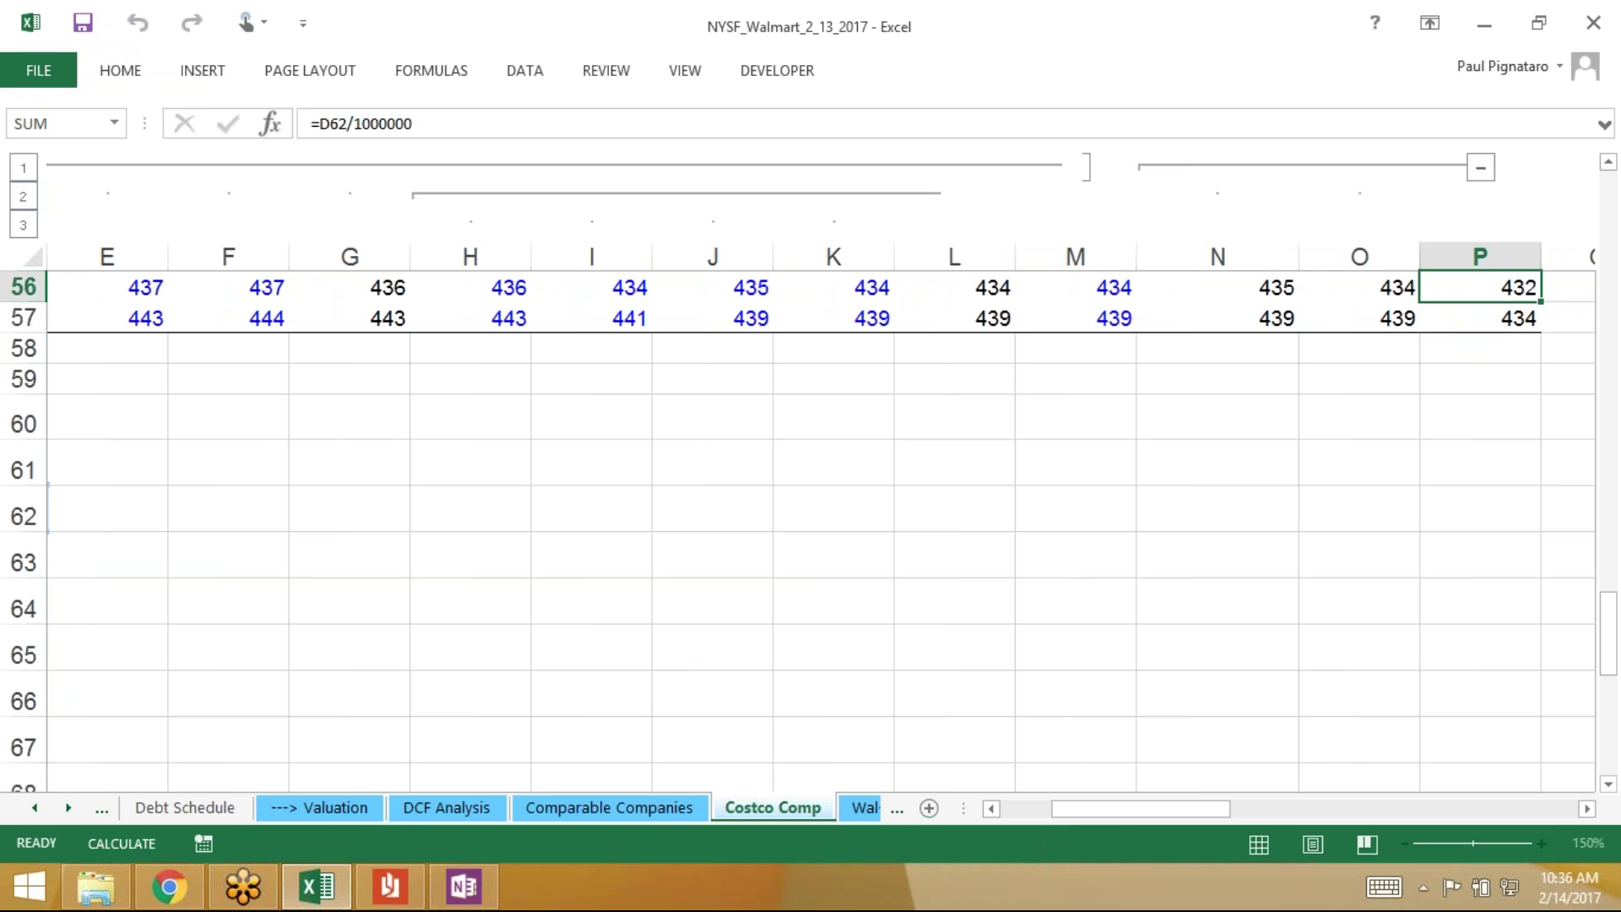
{"action": "key", "text": "Down"}
{"action": "key", "text": "F2"}
{"action": "key", "text": "ctrl+Return"}
{"action": "key", "text": "Up"}
{"action": "key", "text": "Down"}
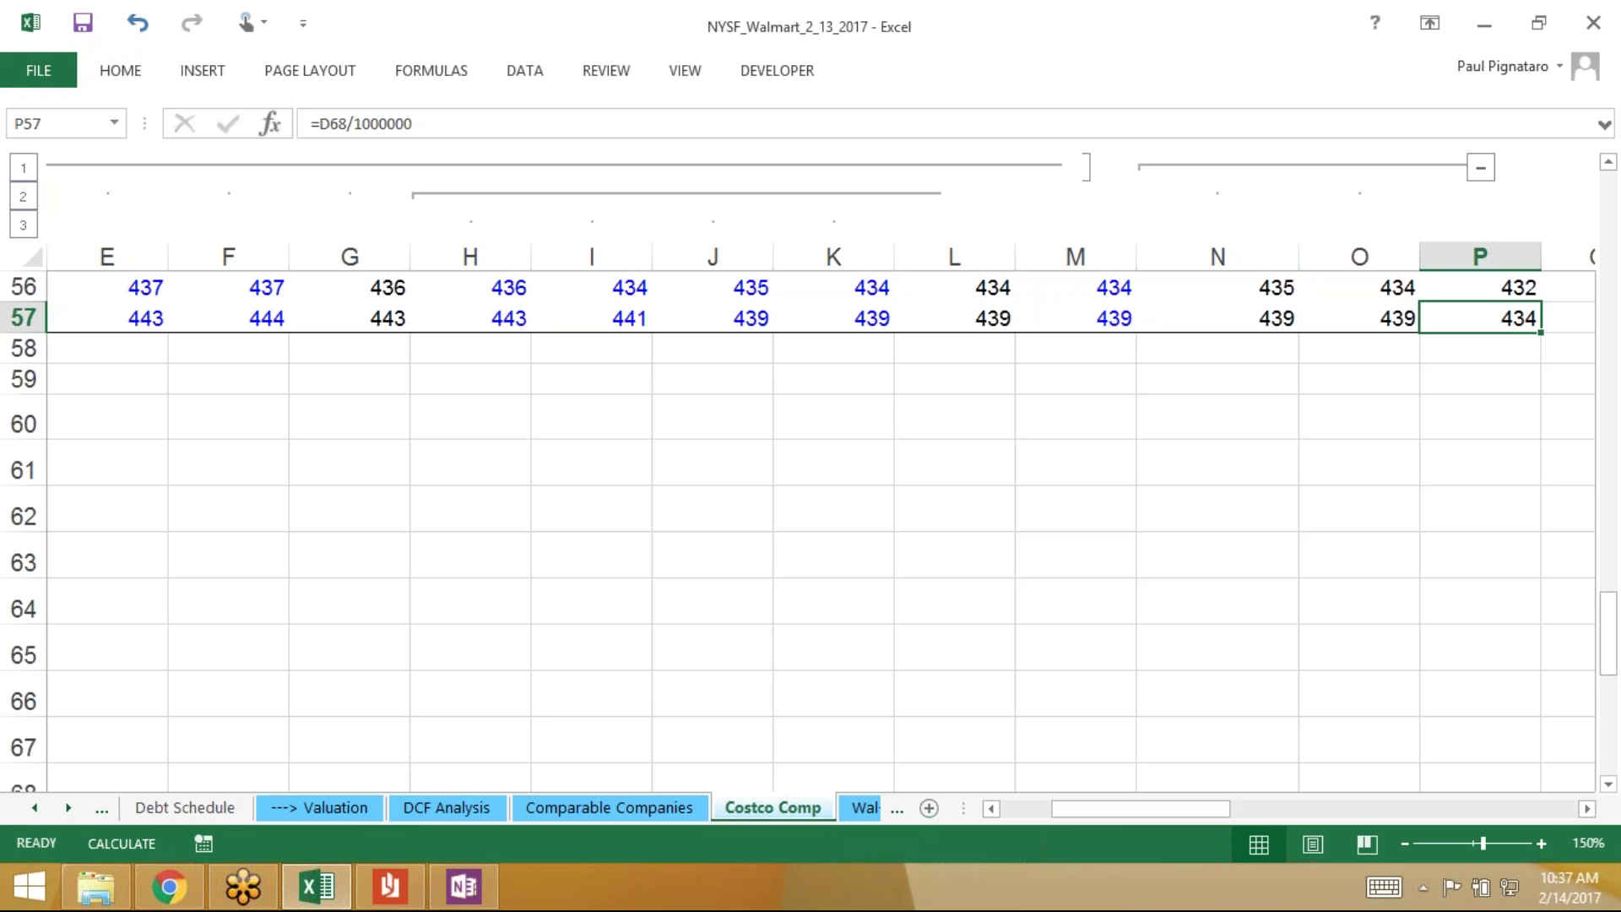
Return to the Costco Diluted Shares section and check the number of basic shares outstanding in D62
{"action": "key", "text": "Left"}
{"action": "key", "text": "Left"}
{"action": "key", "text": "Left"}
{"action": "key", "text": "Left"}
{"action": "key", "text": "Left"}
{"action": "key", "text": "Left"}
{"action": "key", "text": "Left"}
{"action": "key", "text": "Left"}
{"action": "key", "text": "Left"}
{"action": "key", "text": "Left"}
{"action": "key", "text": "Left"}
{"action": "key", "text": "Left"}
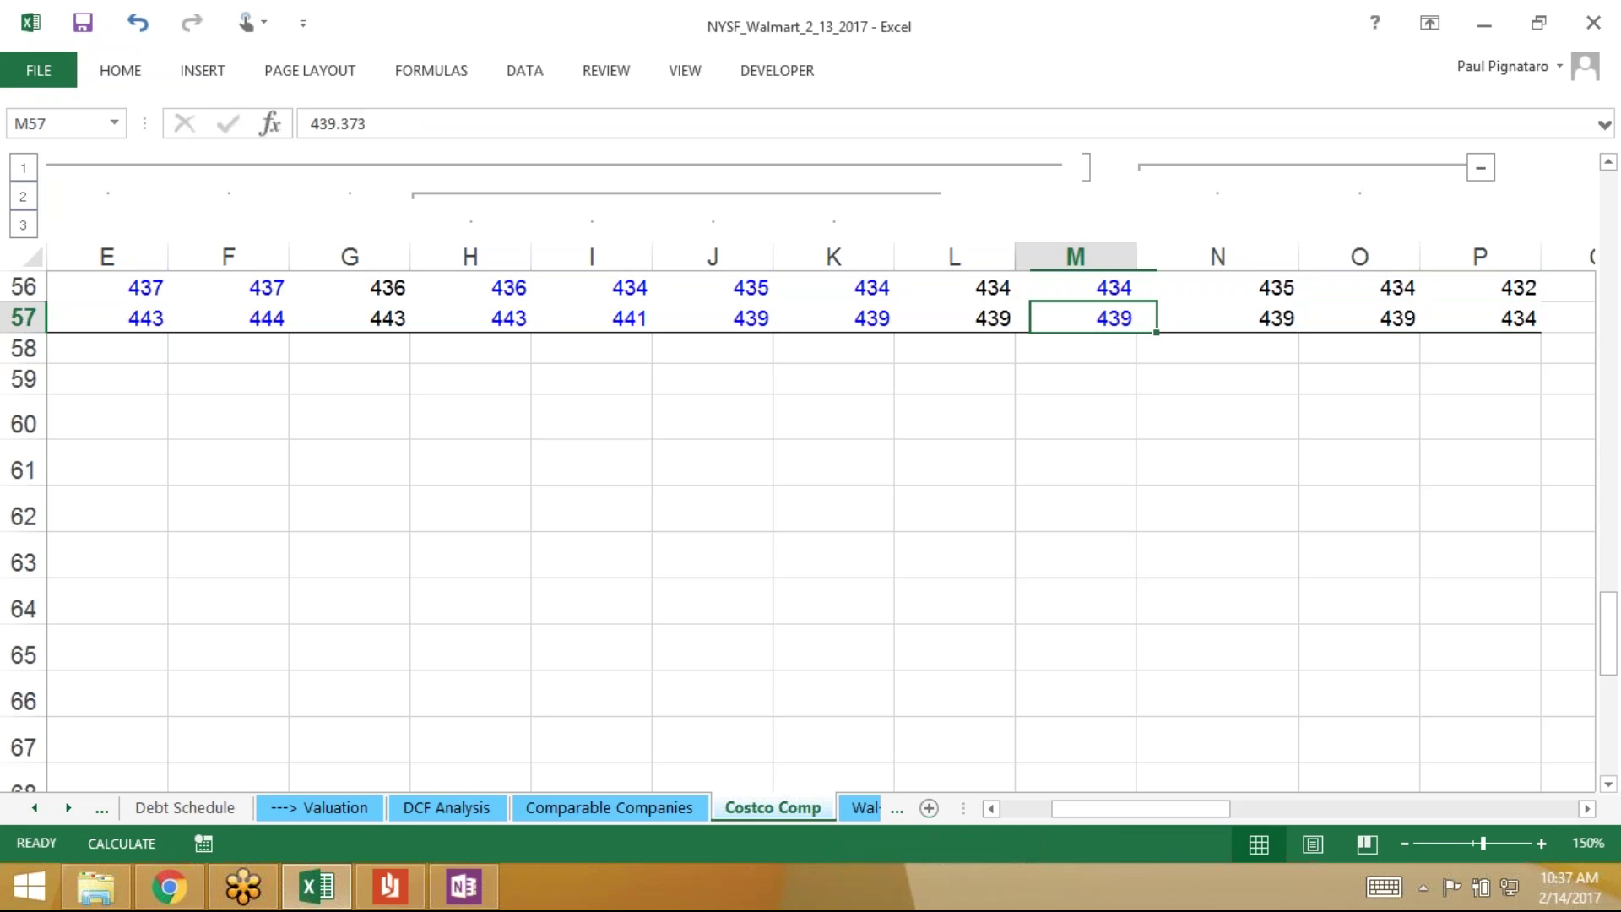
{"action": "key", "text": "Down"}
{"action": "key", "text": "Down"}
{"action": "key", "text": "Down"}
{"action": "key", "text": "Down"}
{"action": "key", "text": "Down"}
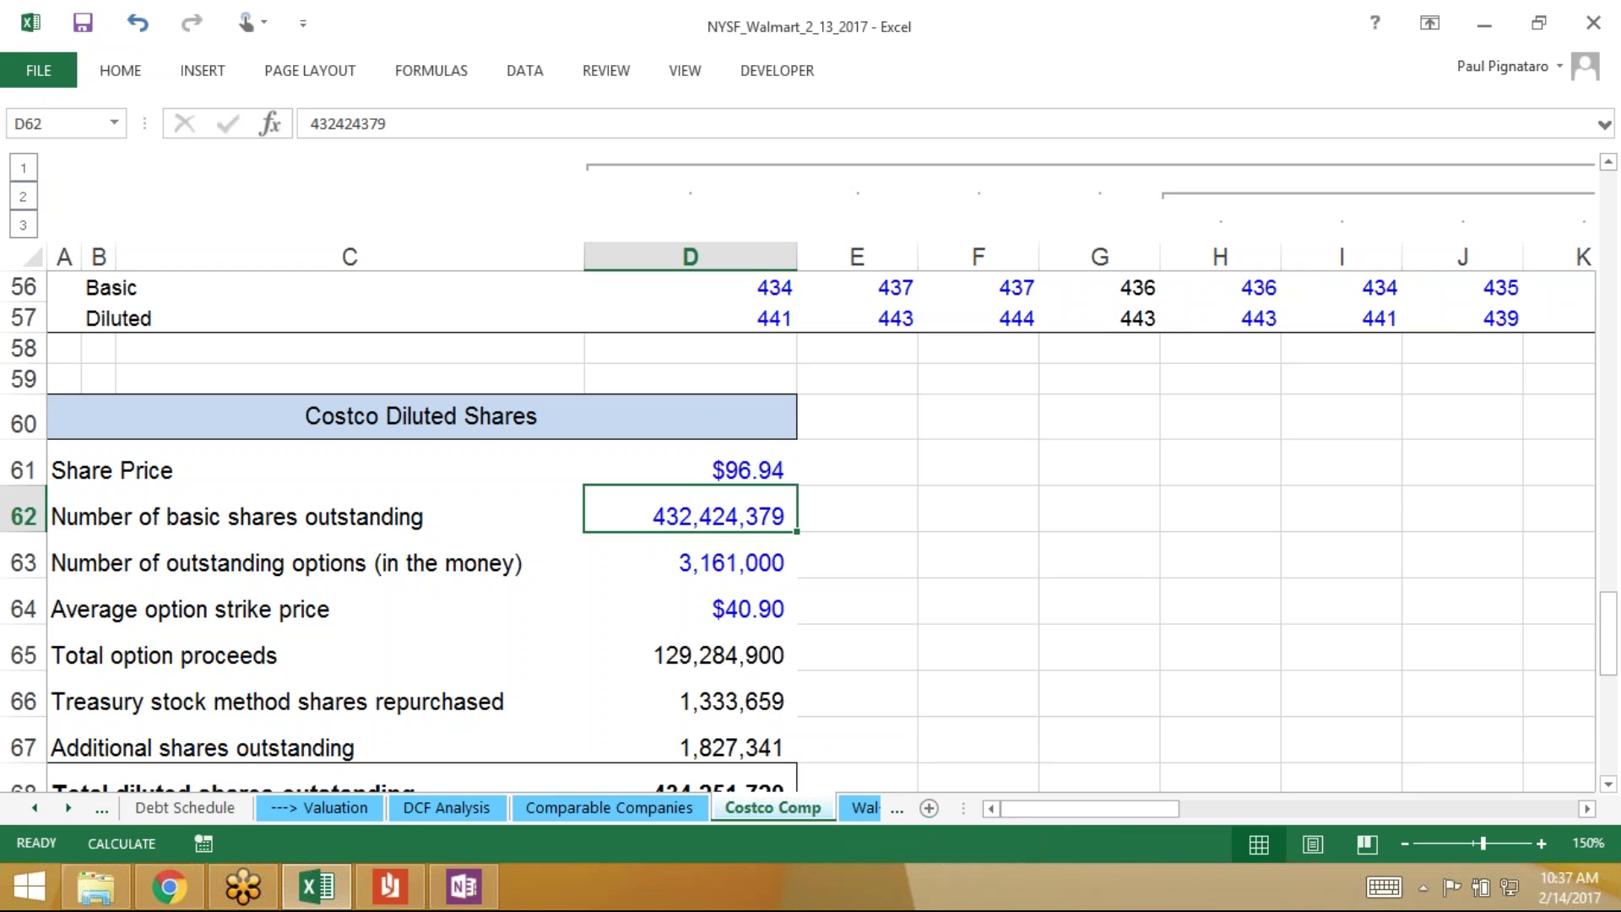
Review the outstanding options, average option strike price and total option proceeds in D63:D65
{"action": "scroll", "coordinate": [798, 530], "scroll_direction": "down", "scroll_amount": 1}
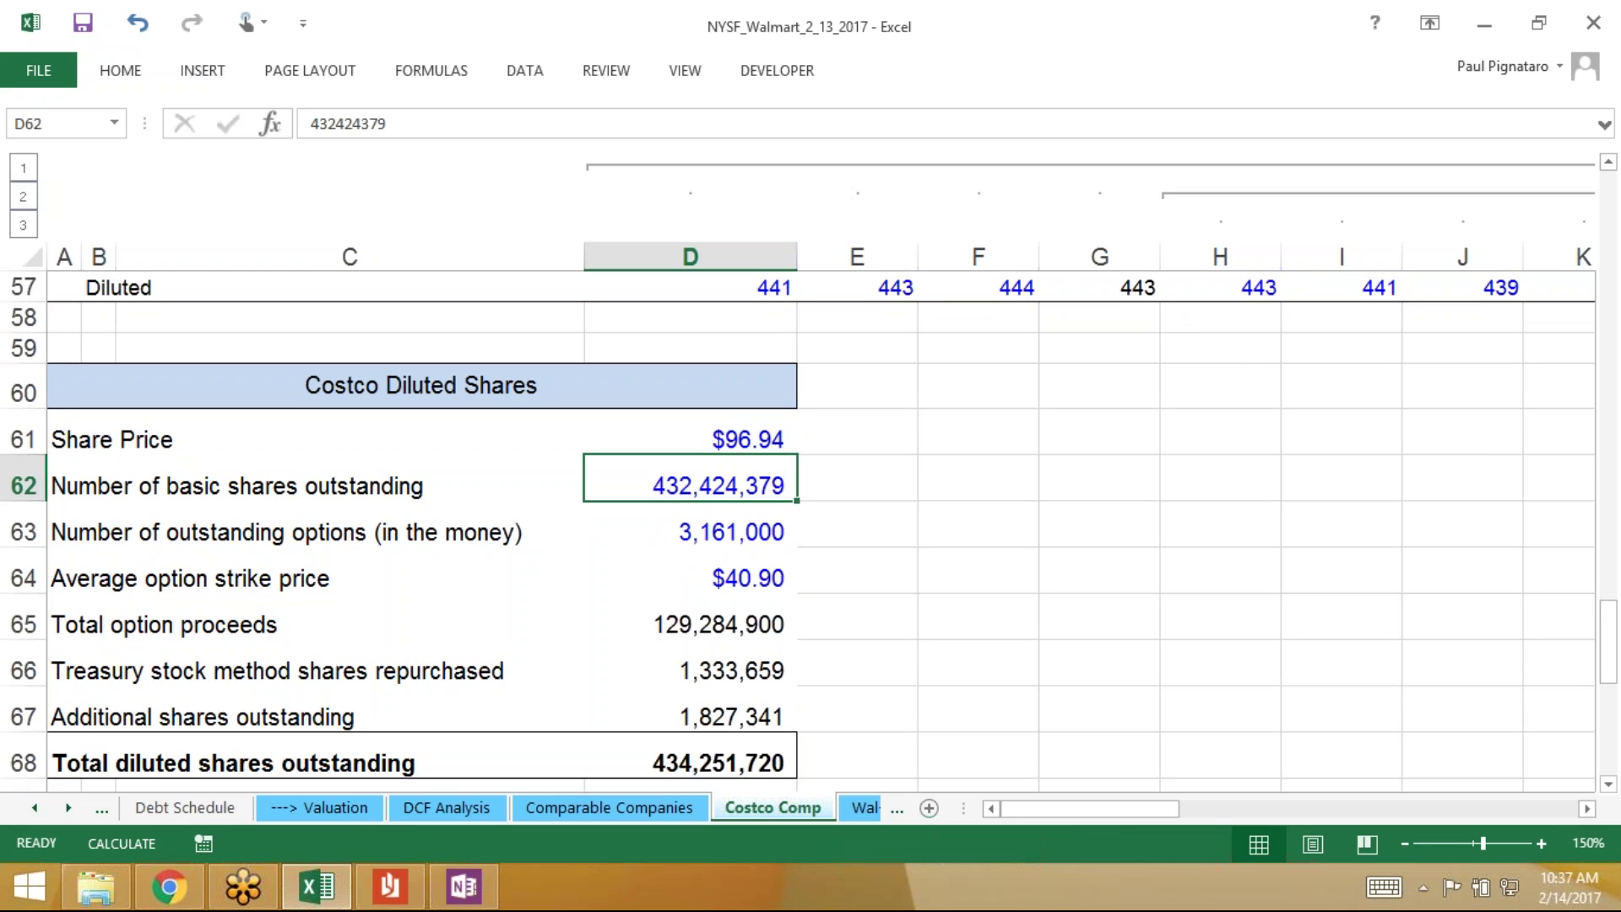
{"action": "left_click", "coordinate": [689, 531]}
{"action": "left_click", "coordinate": [689, 577]}
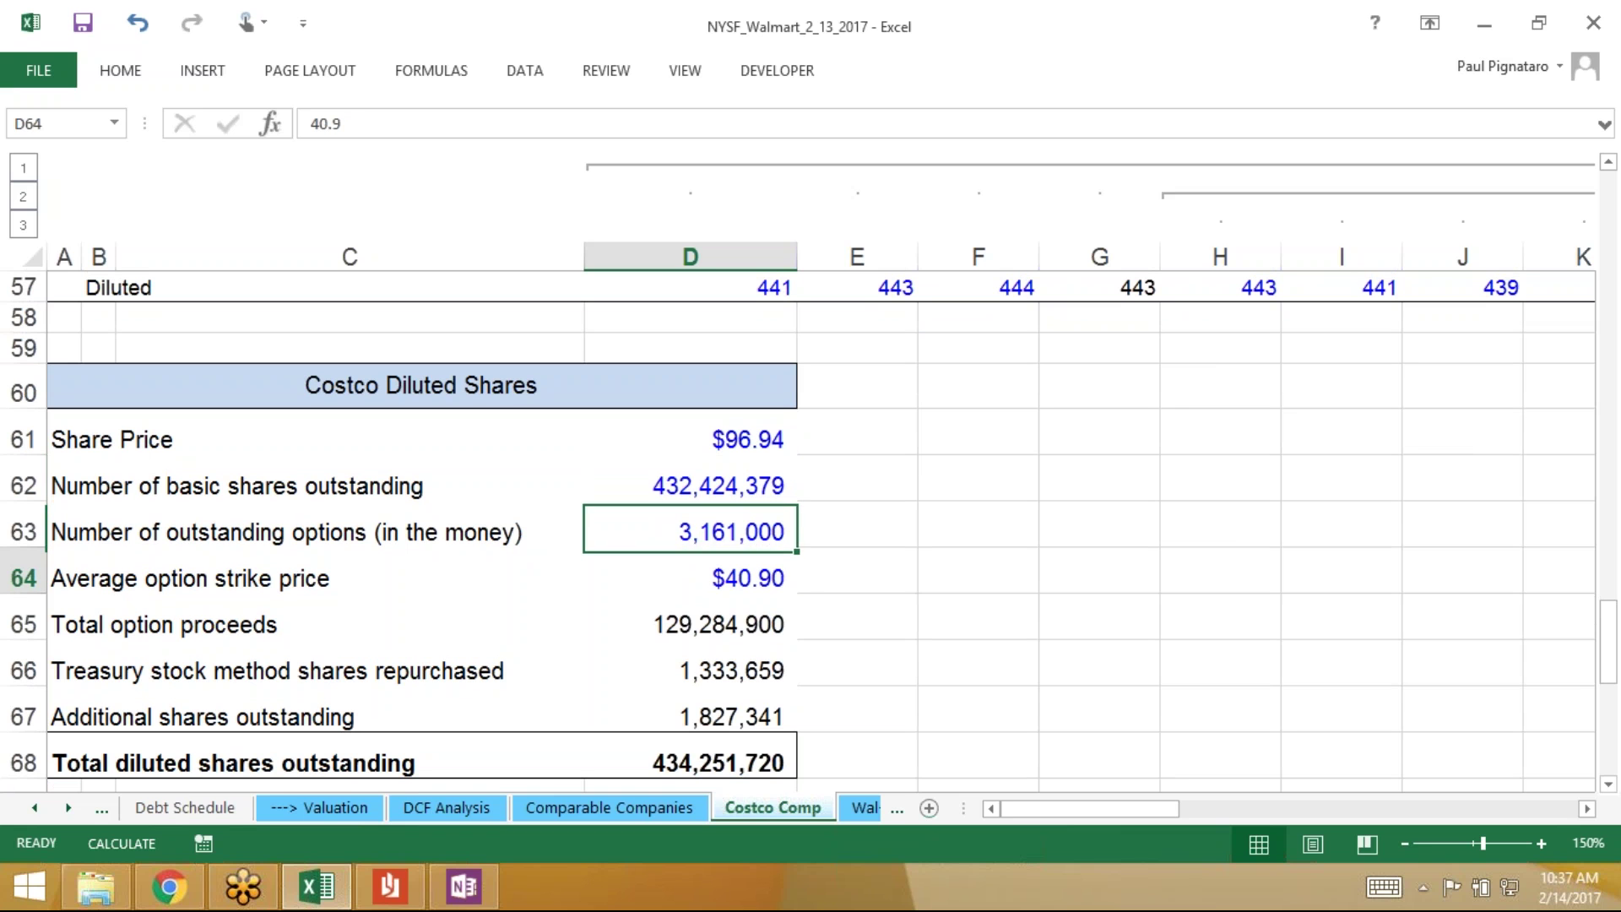
{"action": "left_click", "coordinate": [689, 623]}
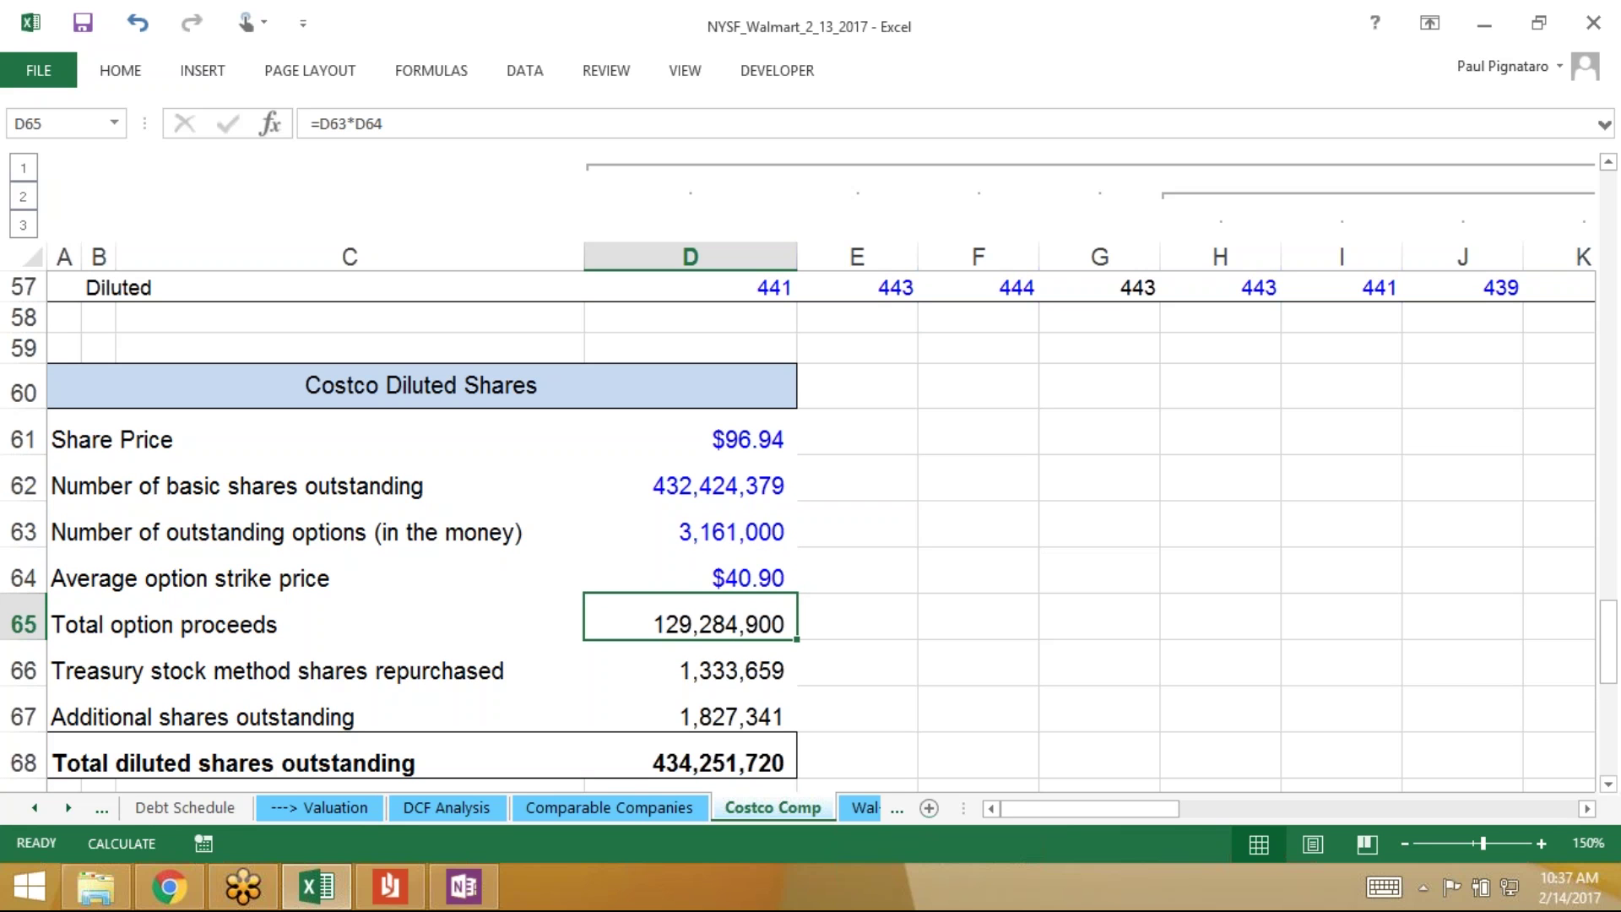
Check the formula for treasury stock method shares repurchased in D66 and trace it back to the share price in D61
{"action": "left_click", "coordinate": [690, 670]}
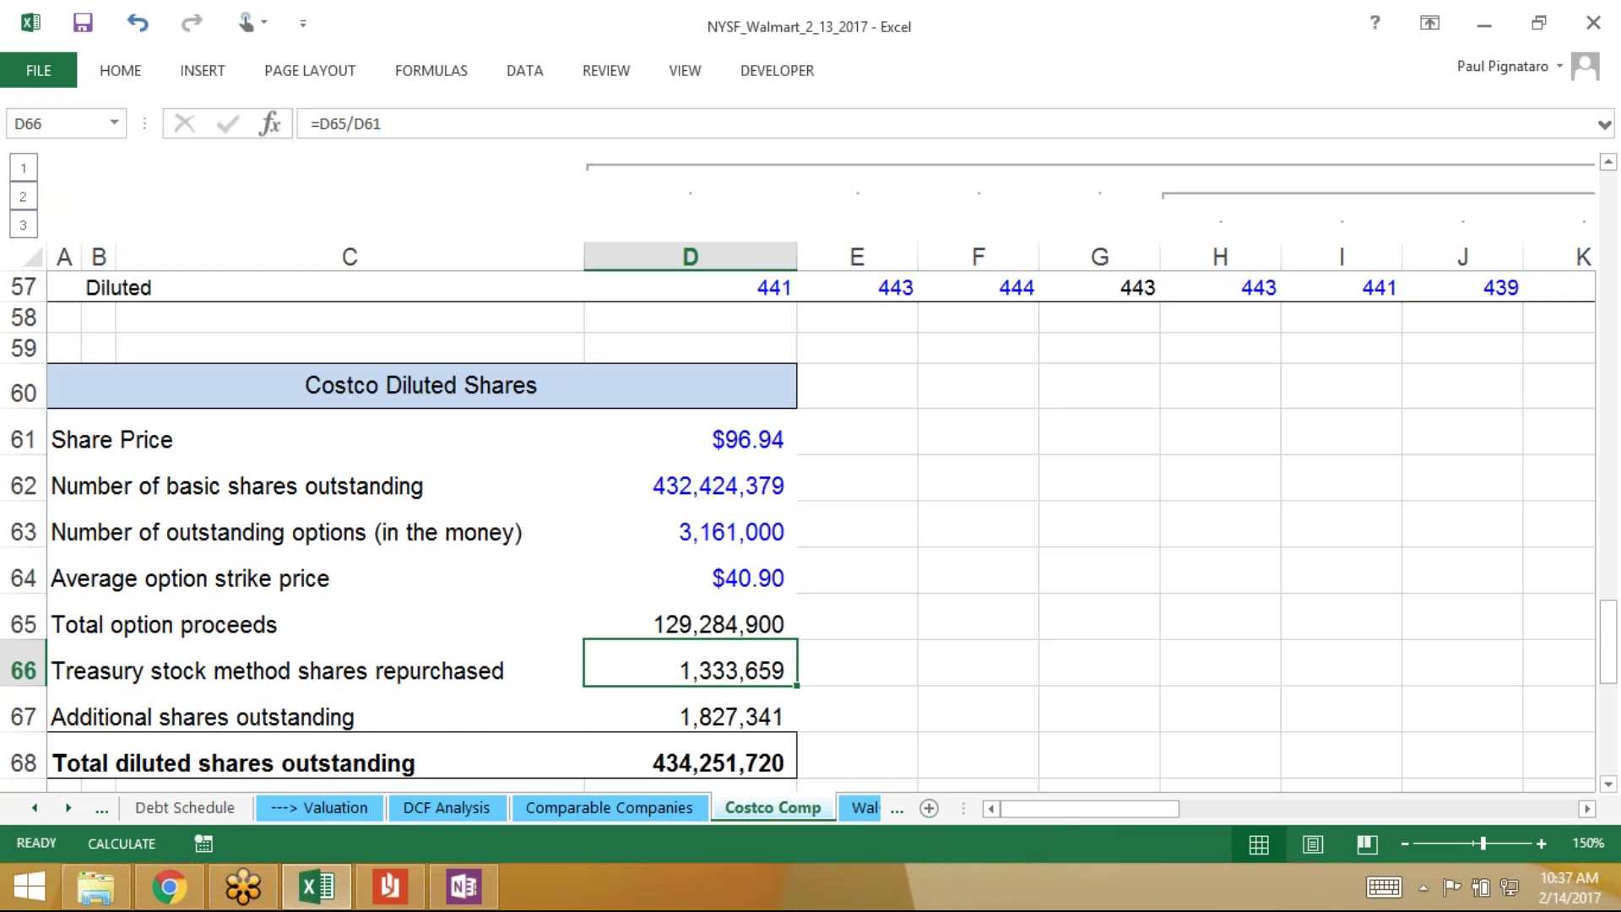
{"action": "key", "text": "Down"}
{"action": "key", "text": "Up"}
{"action": "key", "text": "Up"}
{"action": "key", "text": "Up"}
{"action": "key", "text": "Up"}
{"action": "key", "text": "Up"}
{"action": "key", "text": "Up"}
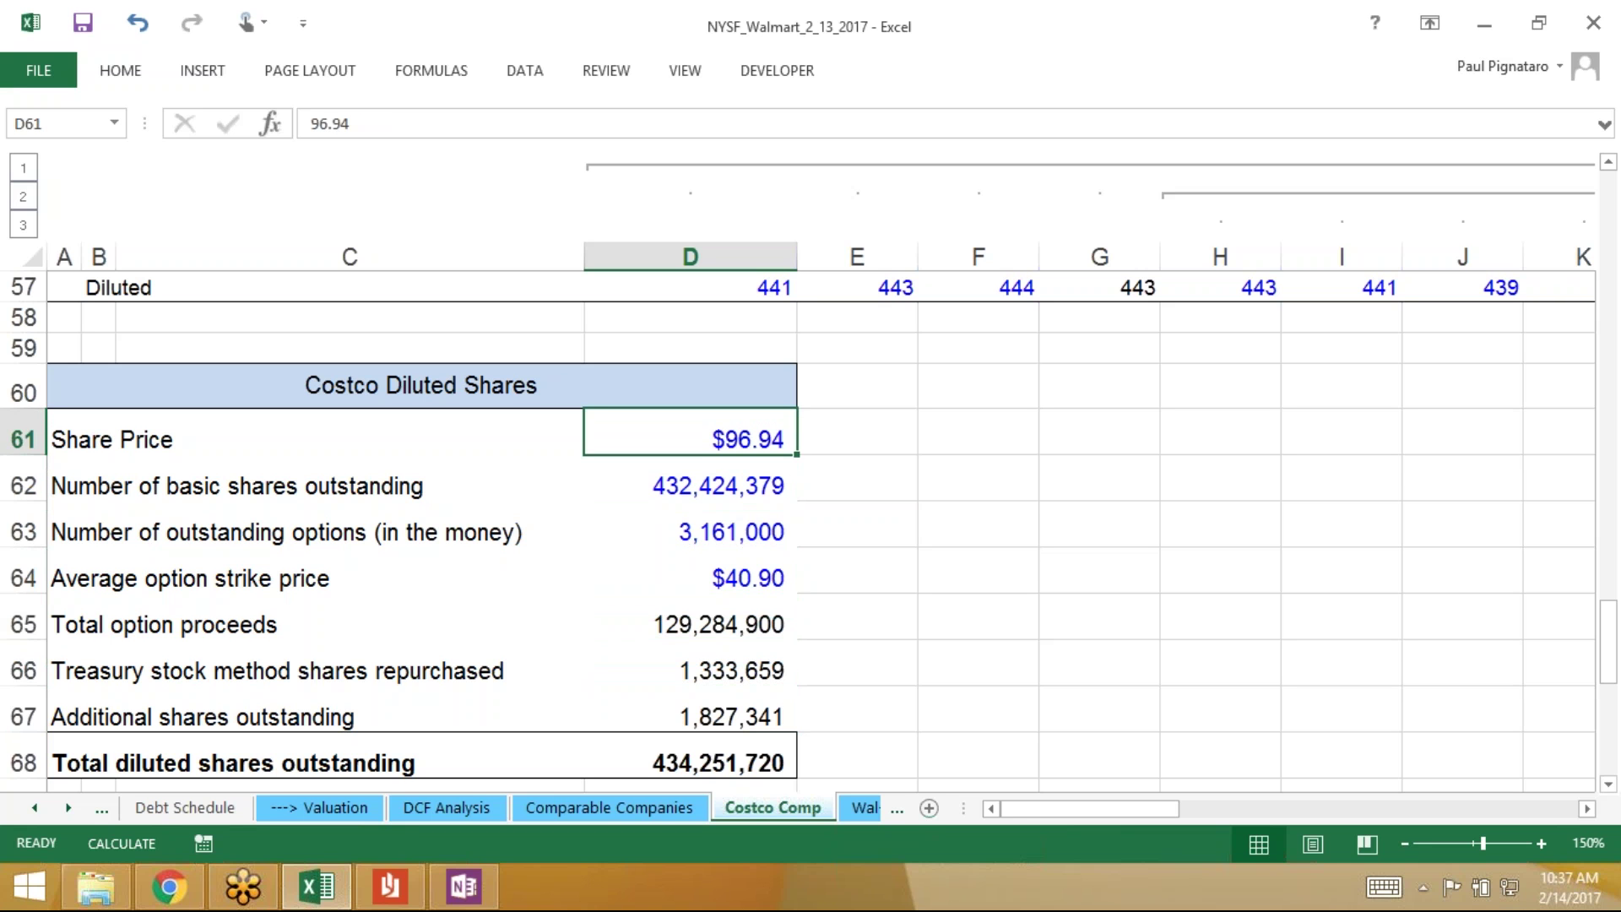
Review the basic shares, outstanding options, average strike price and total option proceeds in D62:D65
{"action": "key", "text": "Down"}
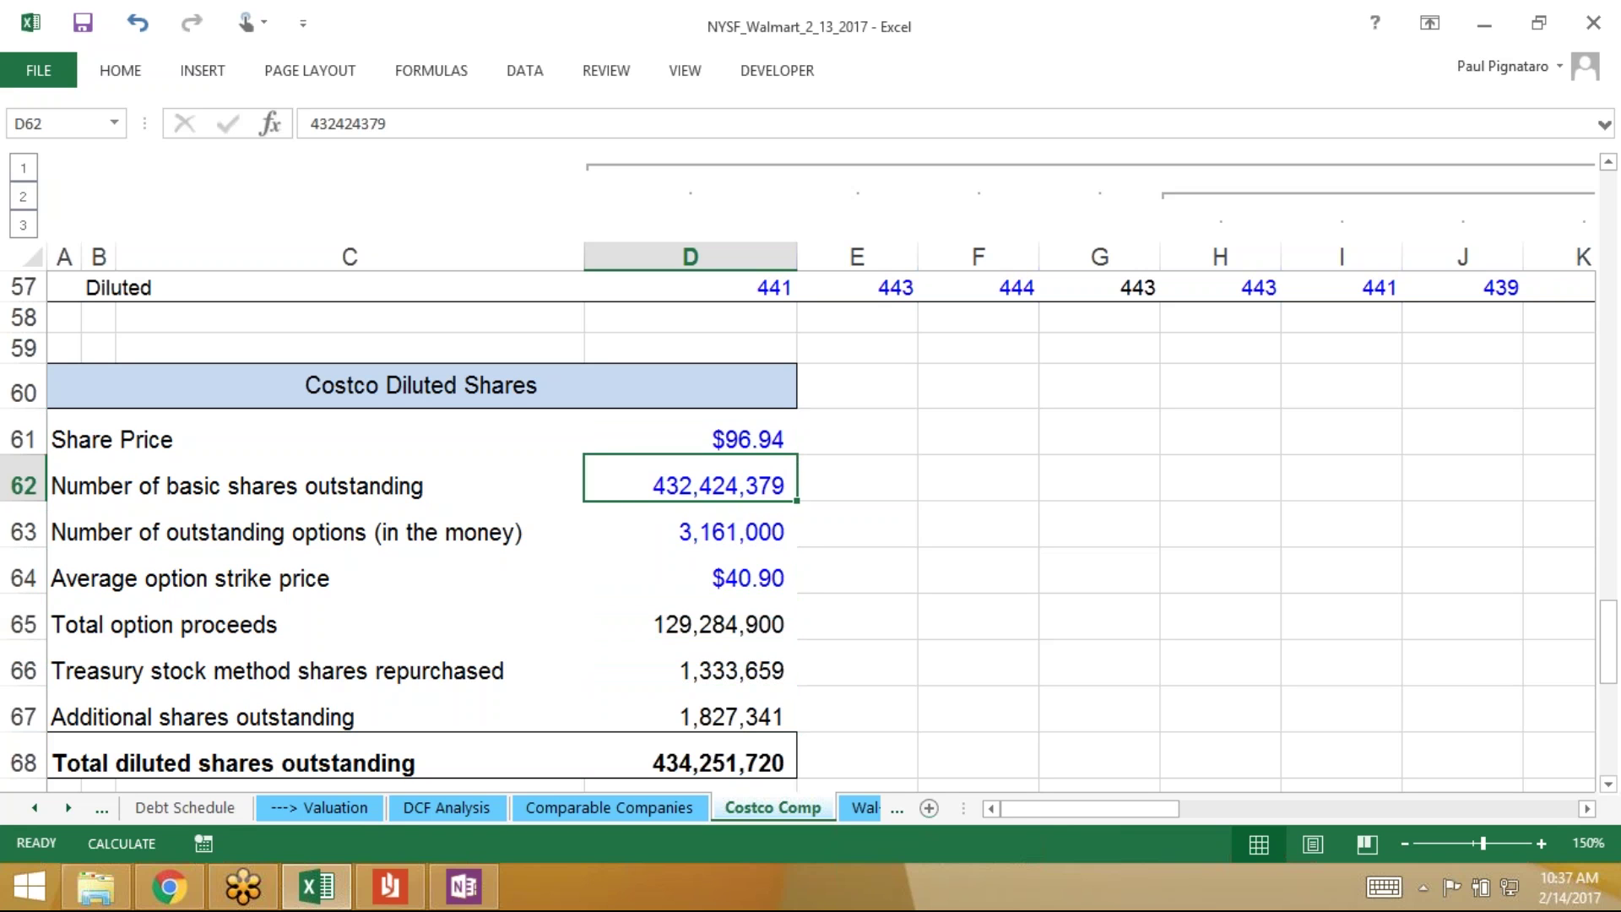
{"action": "key", "text": "Down"}
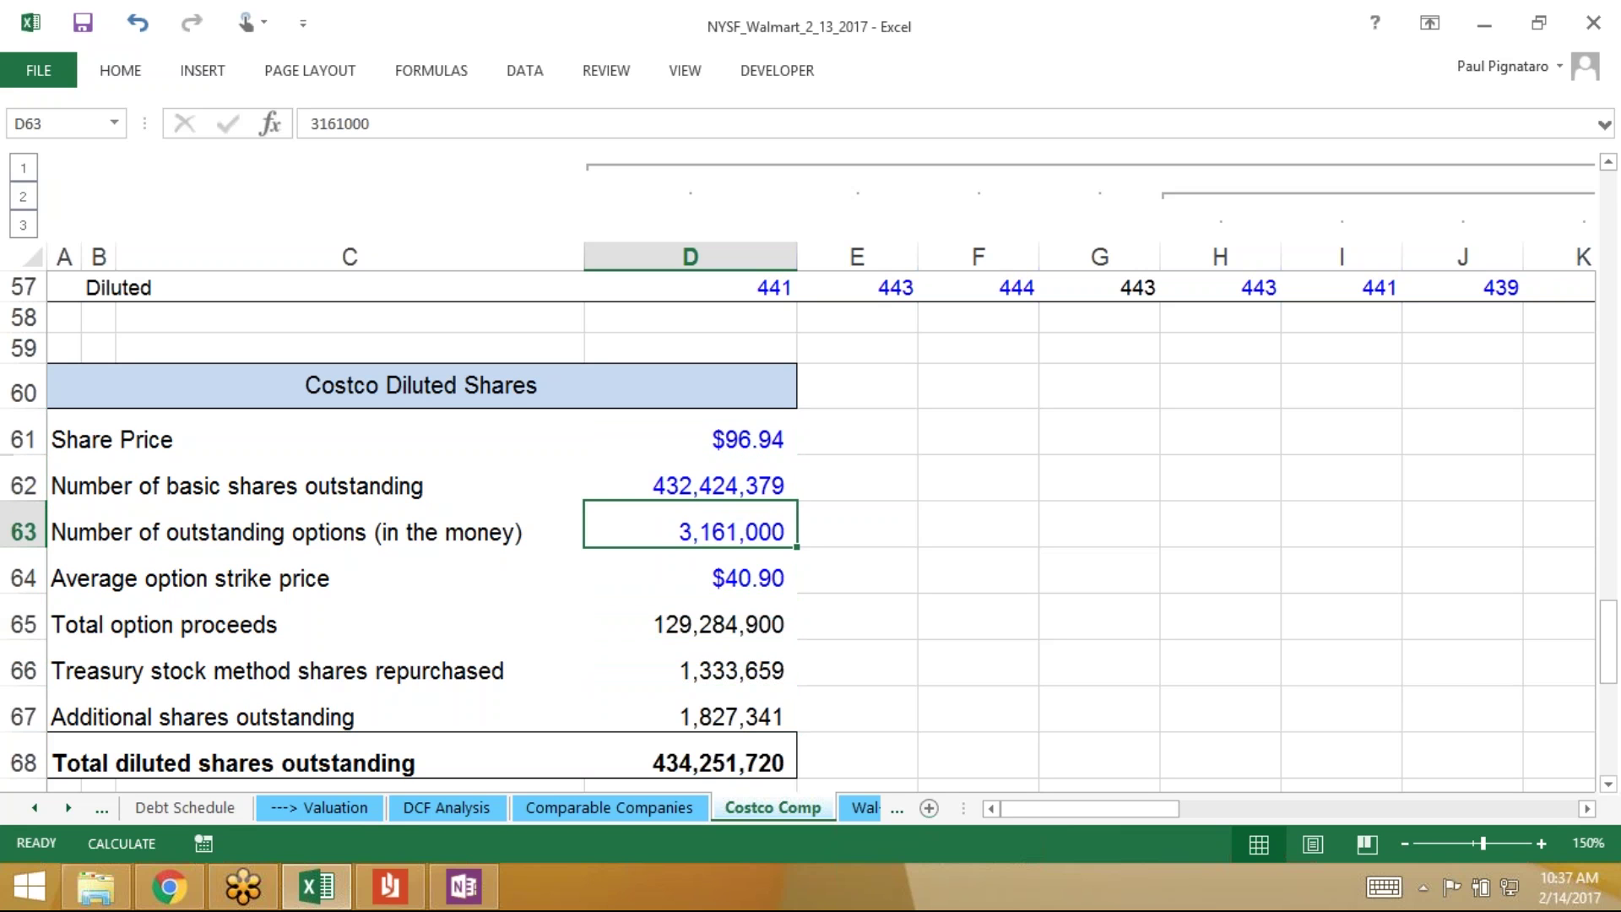
{"action": "key", "text": "Down"}
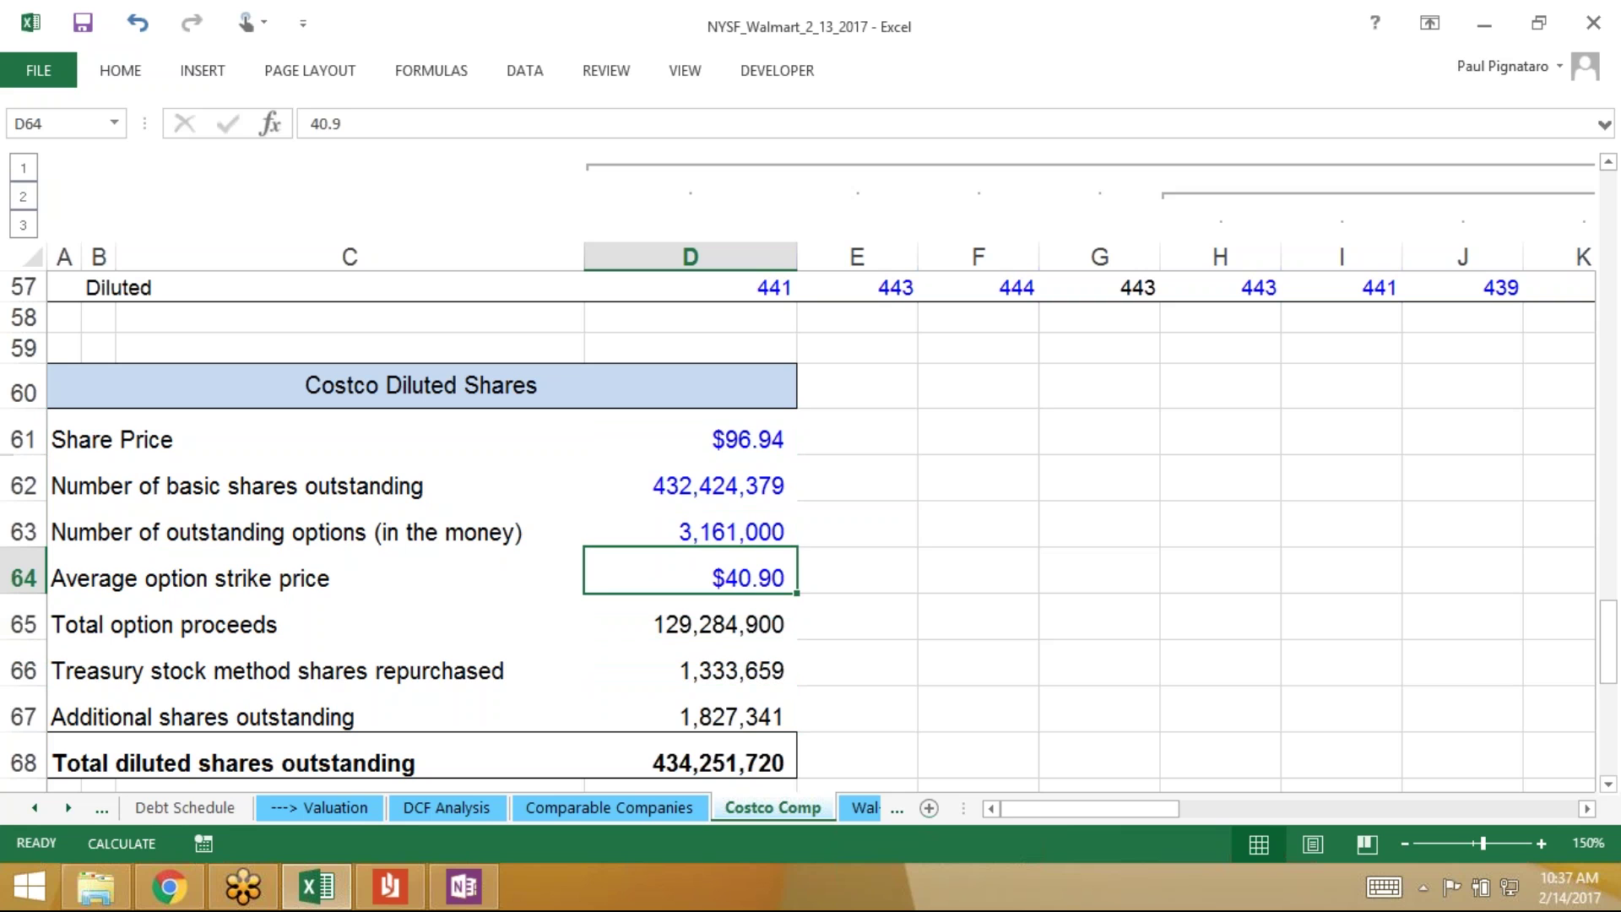
{"action": "key", "text": "Down"}
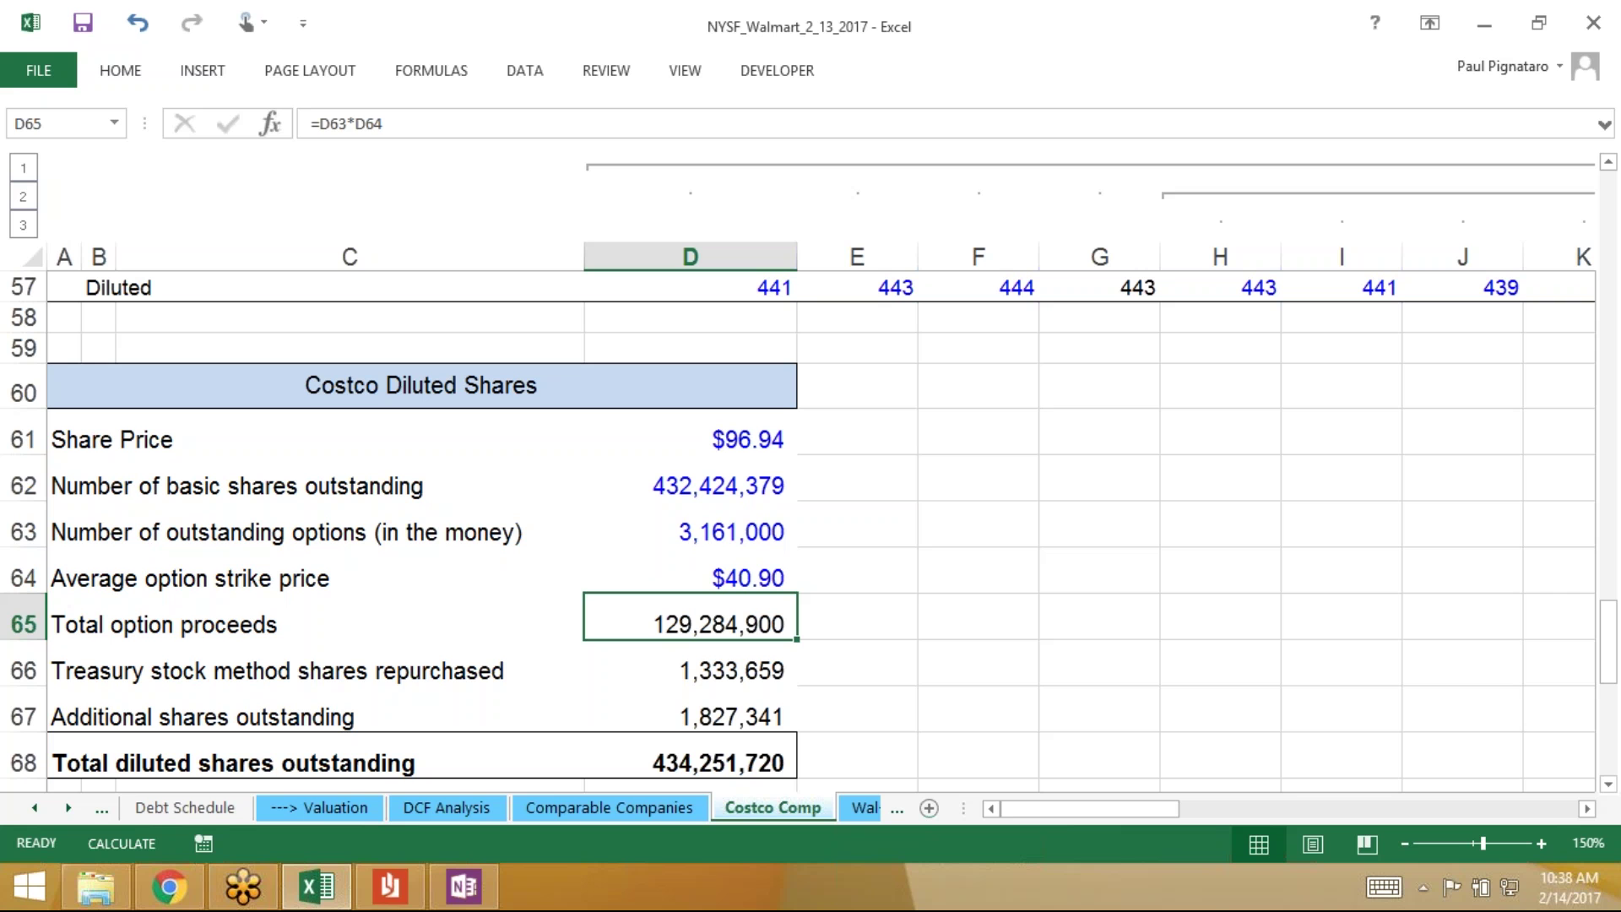
{"action": "key", "text": "Up"}
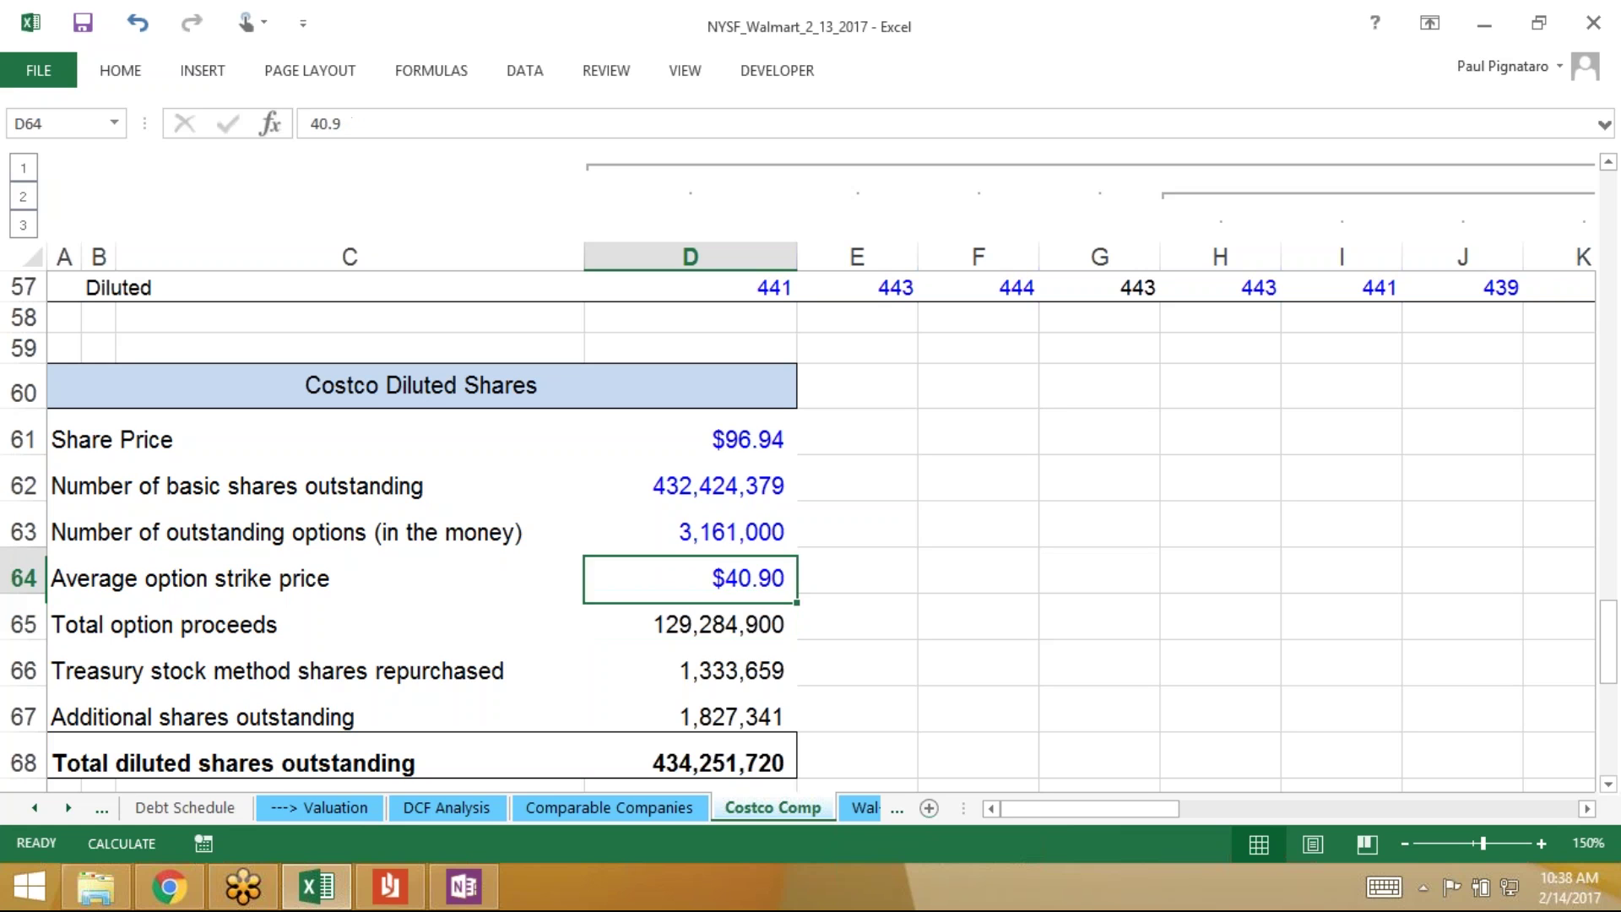
{"action": "key", "text": "Down"}
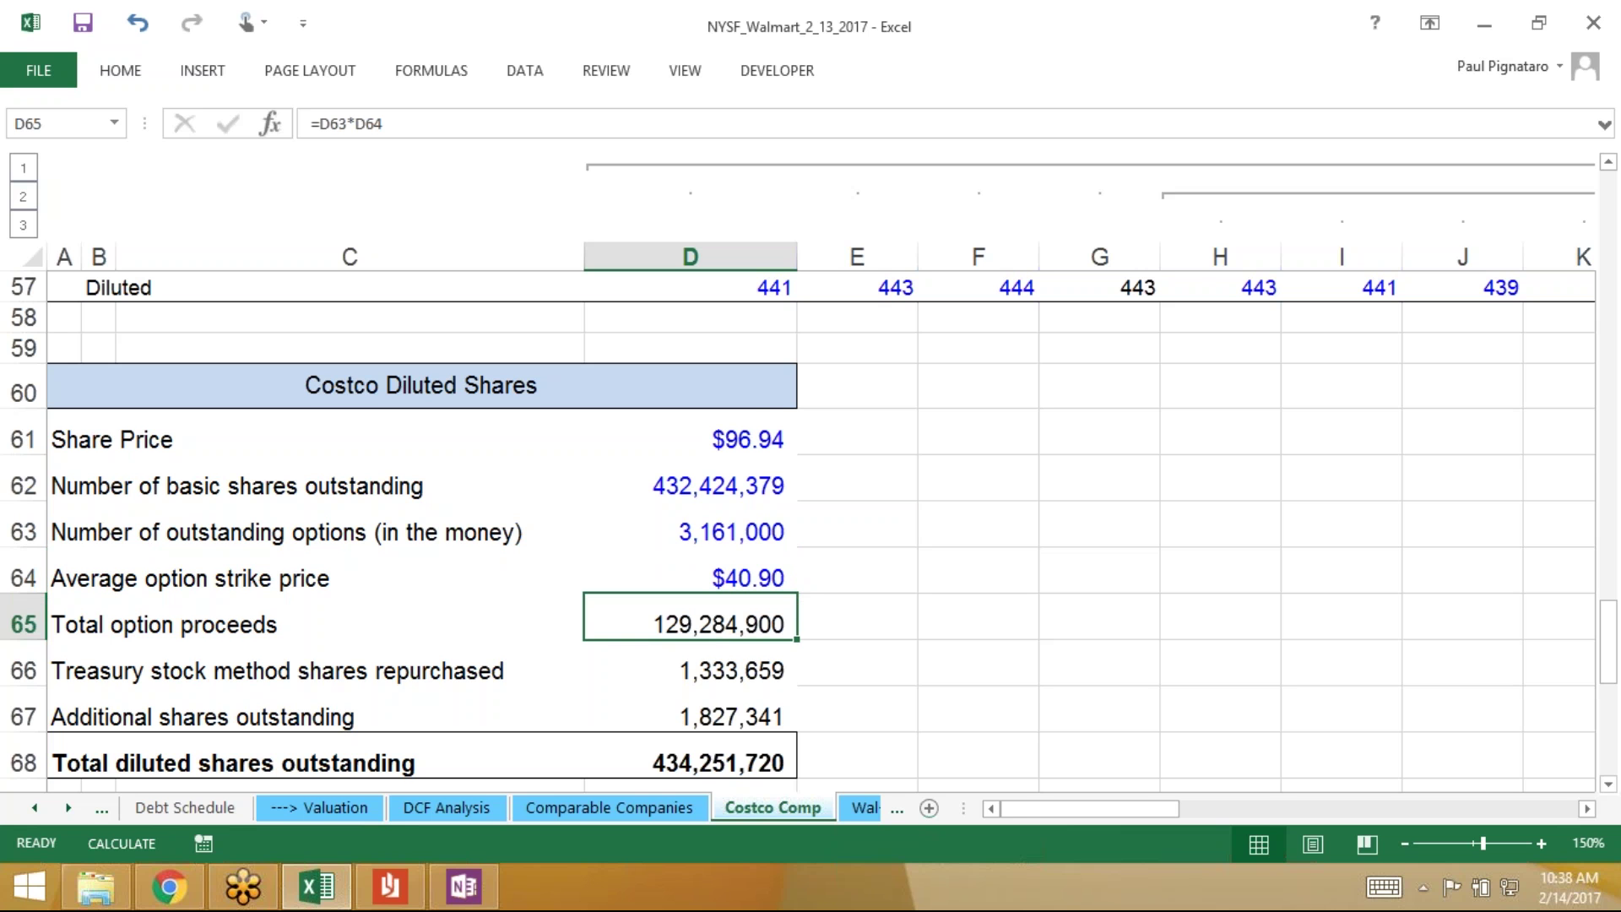
Review the additional and total diluted shares, and look over the first line items of the Costco Enterprise Value section
{"action": "key", "text": "Down"}
{"action": "key", "text": "Down"}
{"action": "key", "text": "Down"}
{"action": "key", "text": "Down"}
{"action": "key", "text": "Down"}
{"action": "key", "text": "Down"}
{"action": "key", "text": "Down"}
{"action": "key", "text": "Down"}
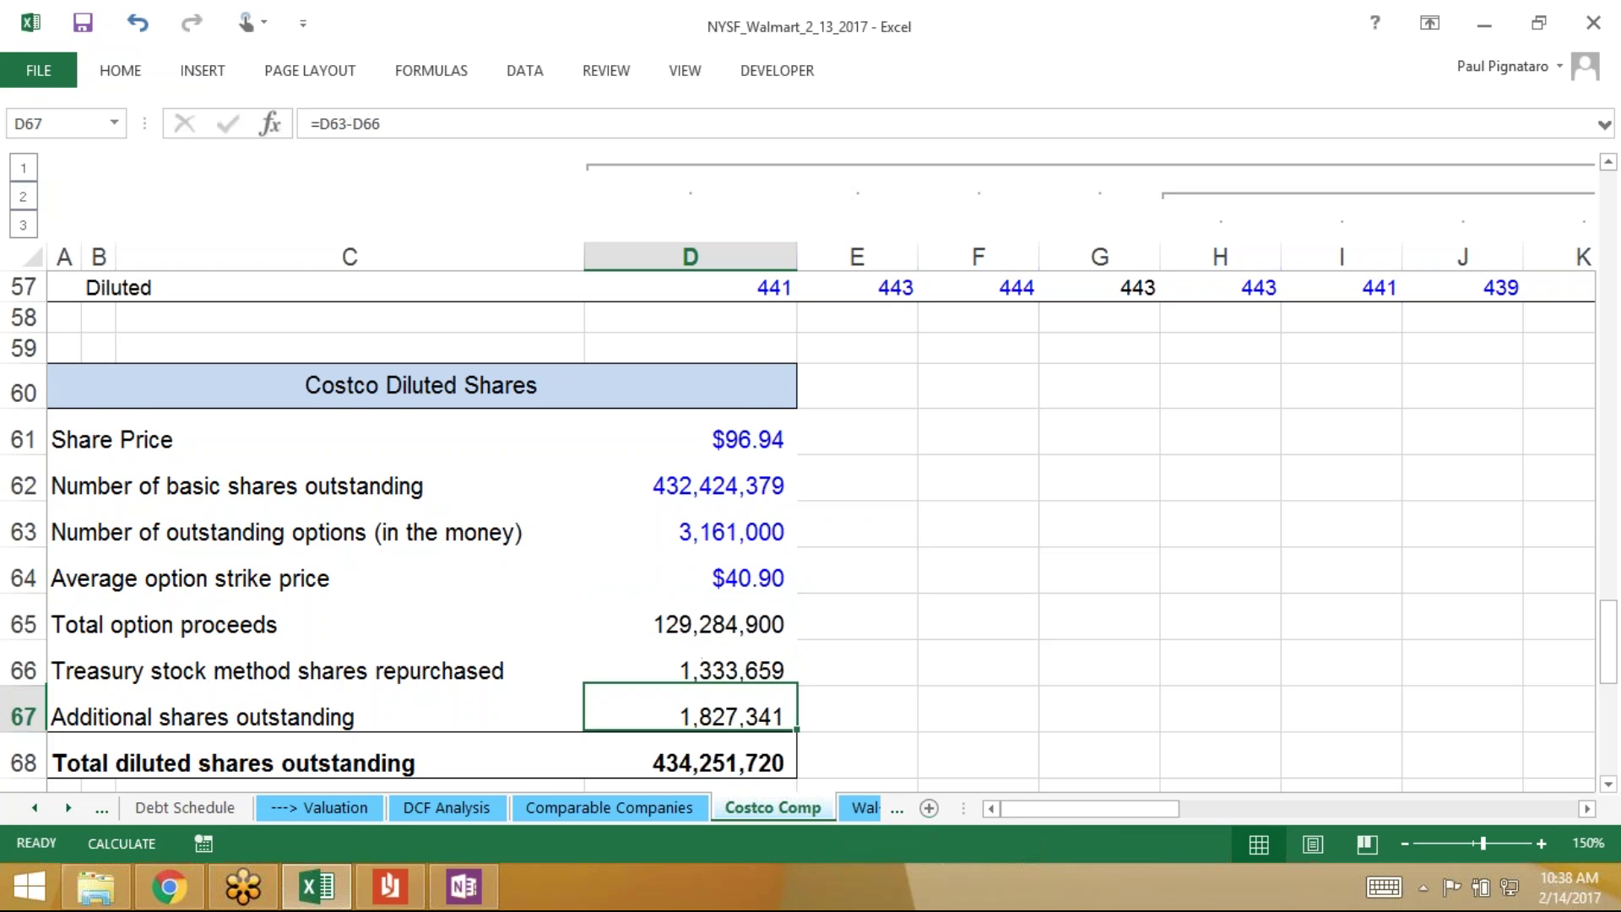
{"action": "key", "text": "Down"}
{"action": "key", "text": "Up"}
{"action": "key", "text": "Up"}
{"action": "key", "text": "Up"}
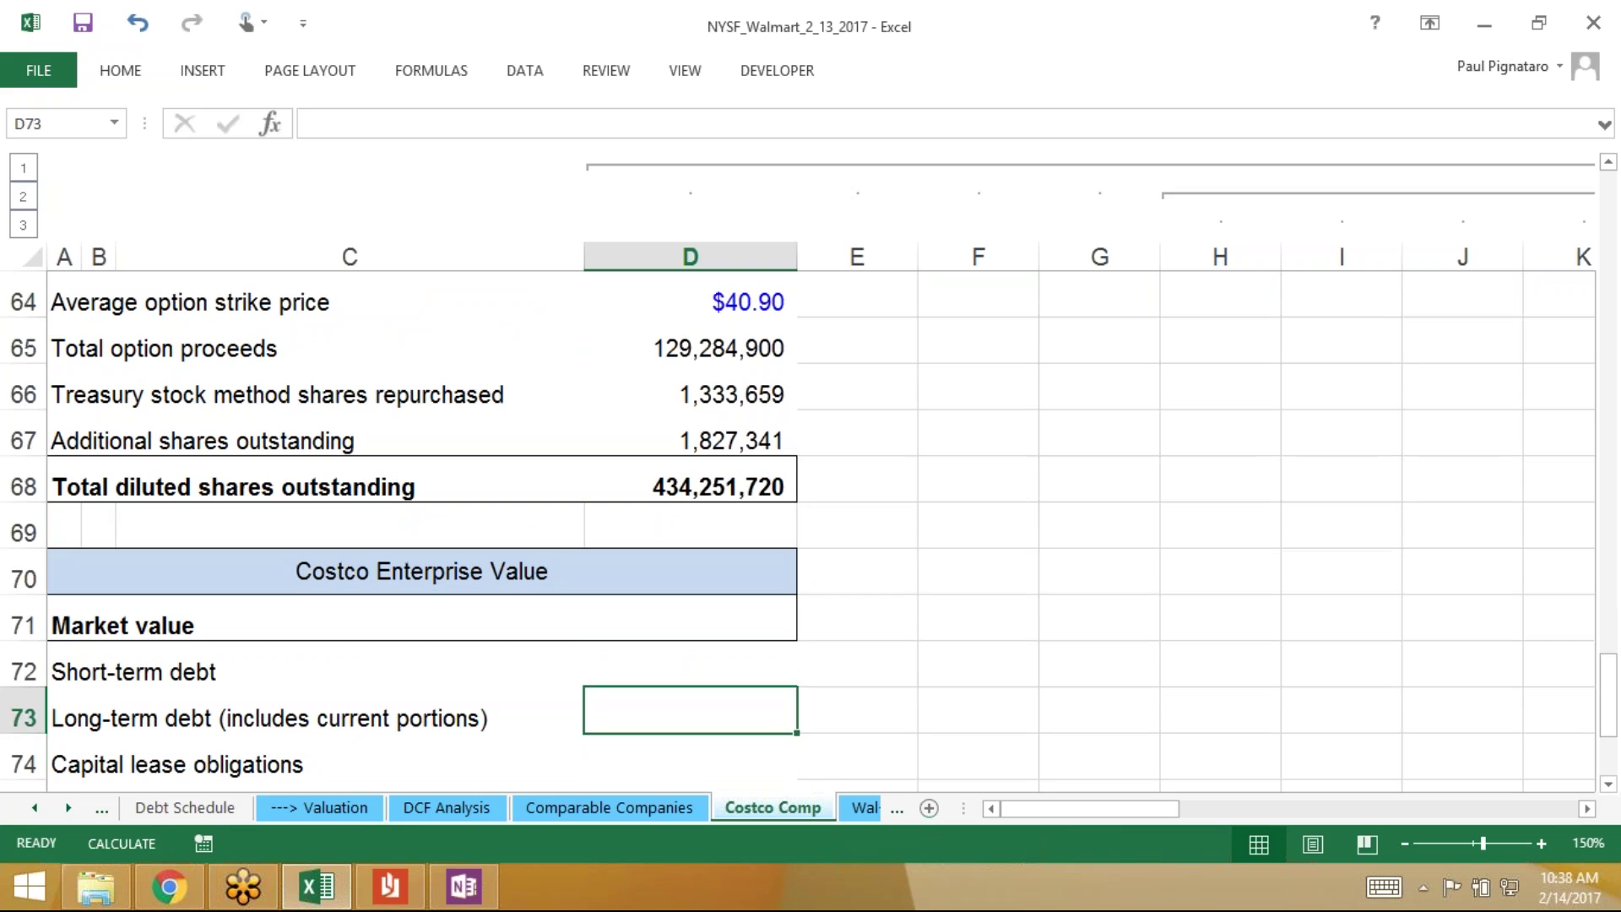
{"action": "key", "text": "Down"}
{"action": "key", "text": "Down"}
{"action": "key", "text": "Down"}
{"action": "key", "text": "Down"}
{"action": "key", "text": "Up"}
{"action": "key", "text": "Up"}
{"action": "key", "text": "Up"}
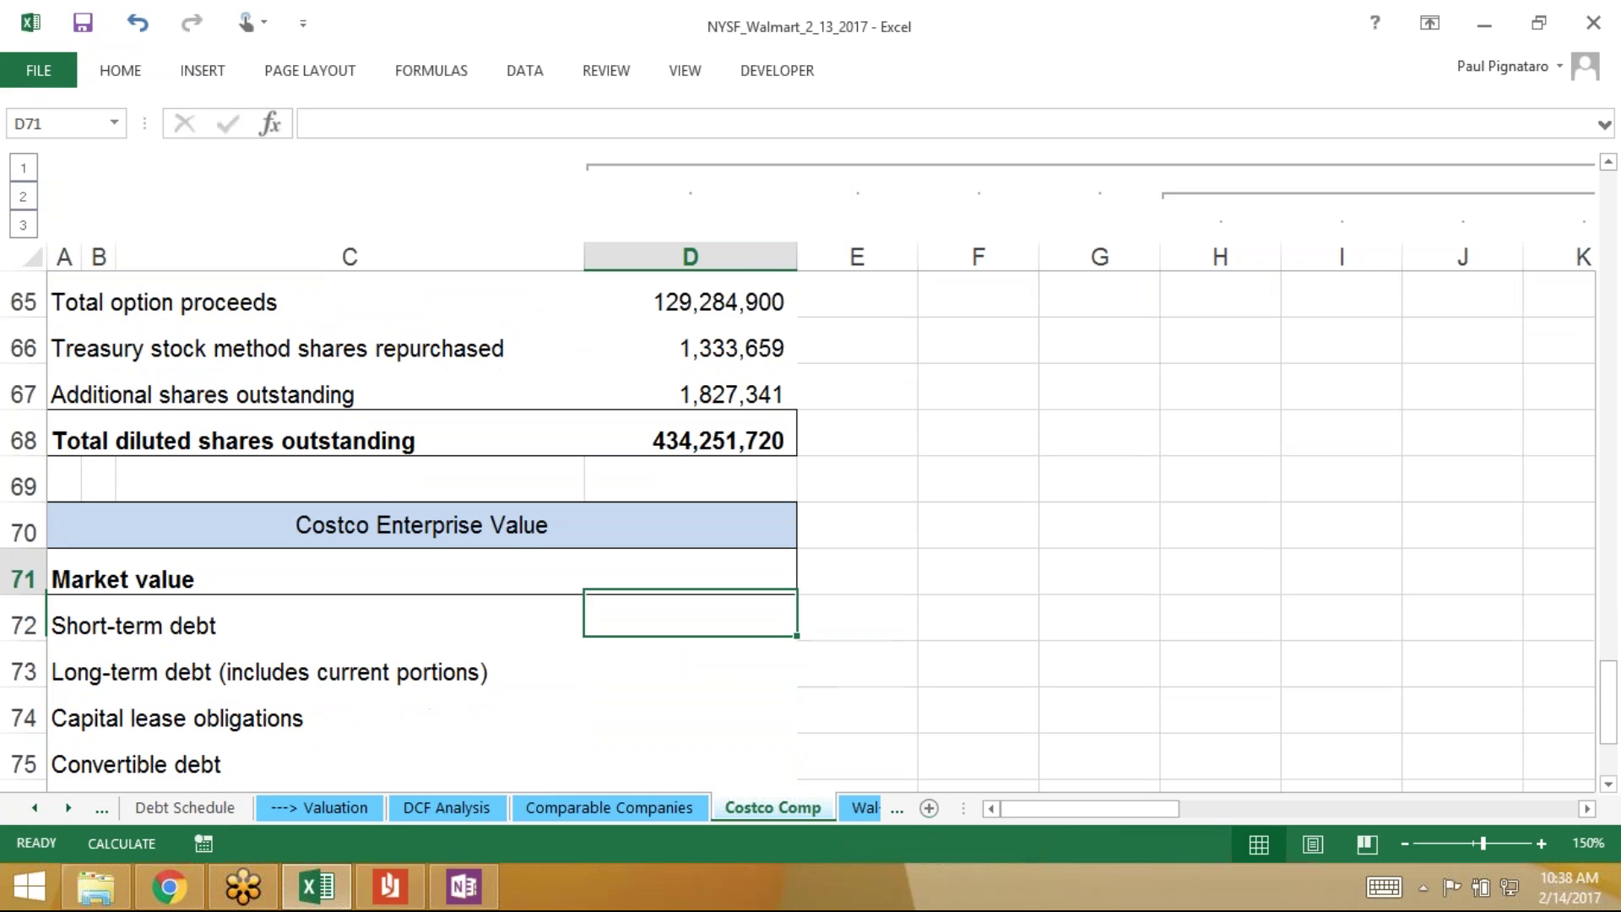
Calculate Costco's market value in D71 from total diluted shares in millions and the share price with =D68/1000000*D61
{"action": "key", "text": "Up"}
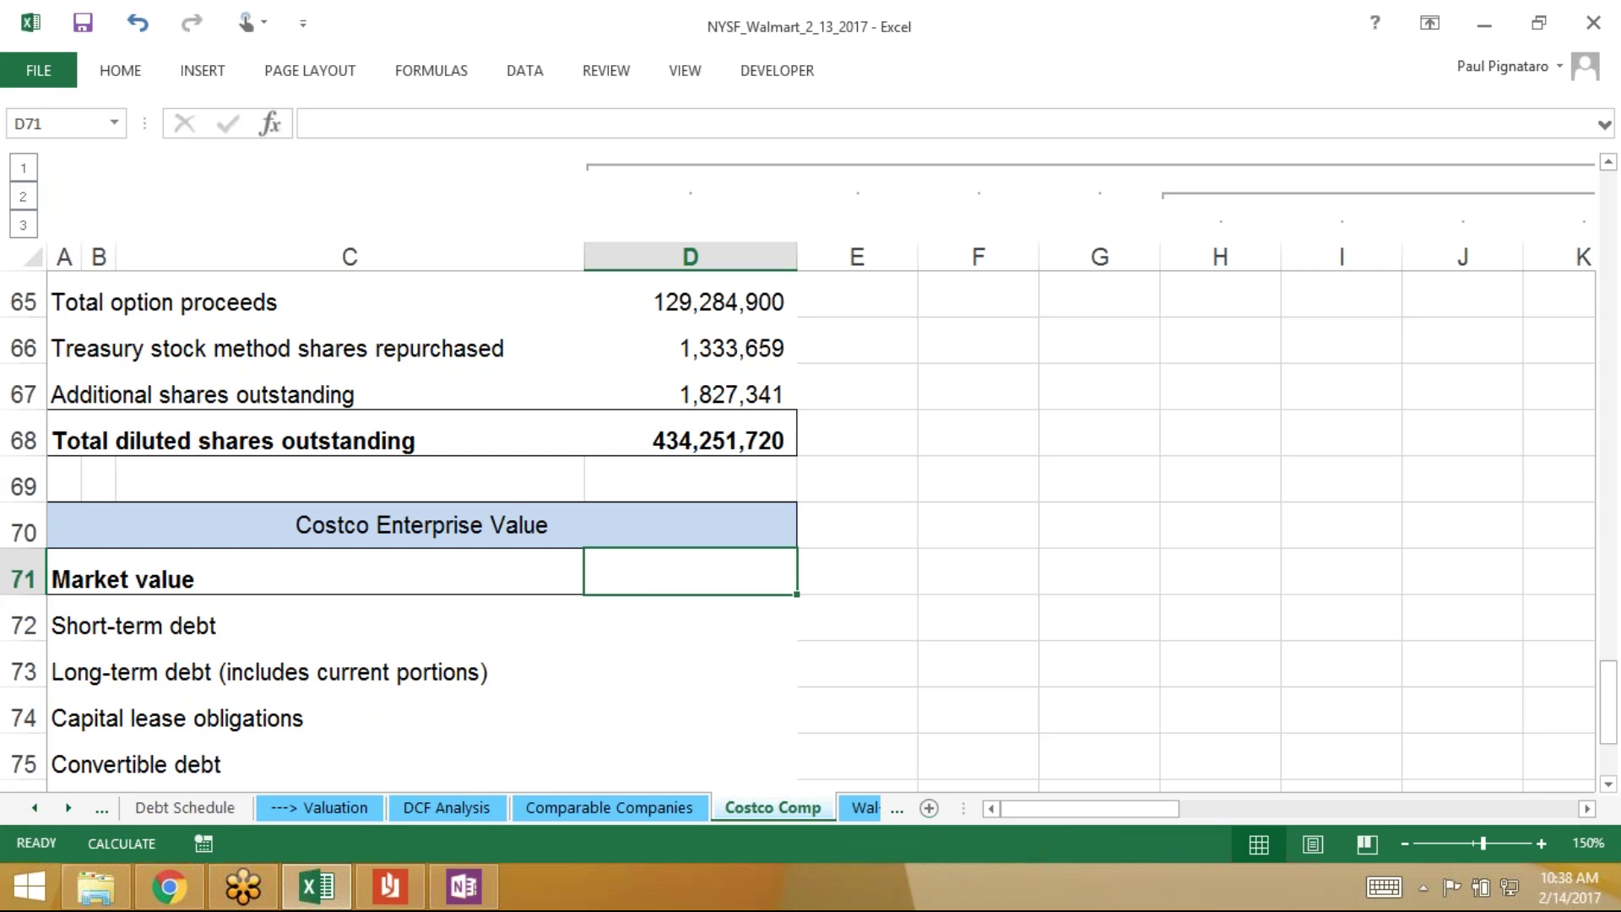
{"action": "type", "text": "="}
{"action": "key", "text": "Up"}
{"action": "key", "text": "Up"}
{"action": "key", "text": "Up"}
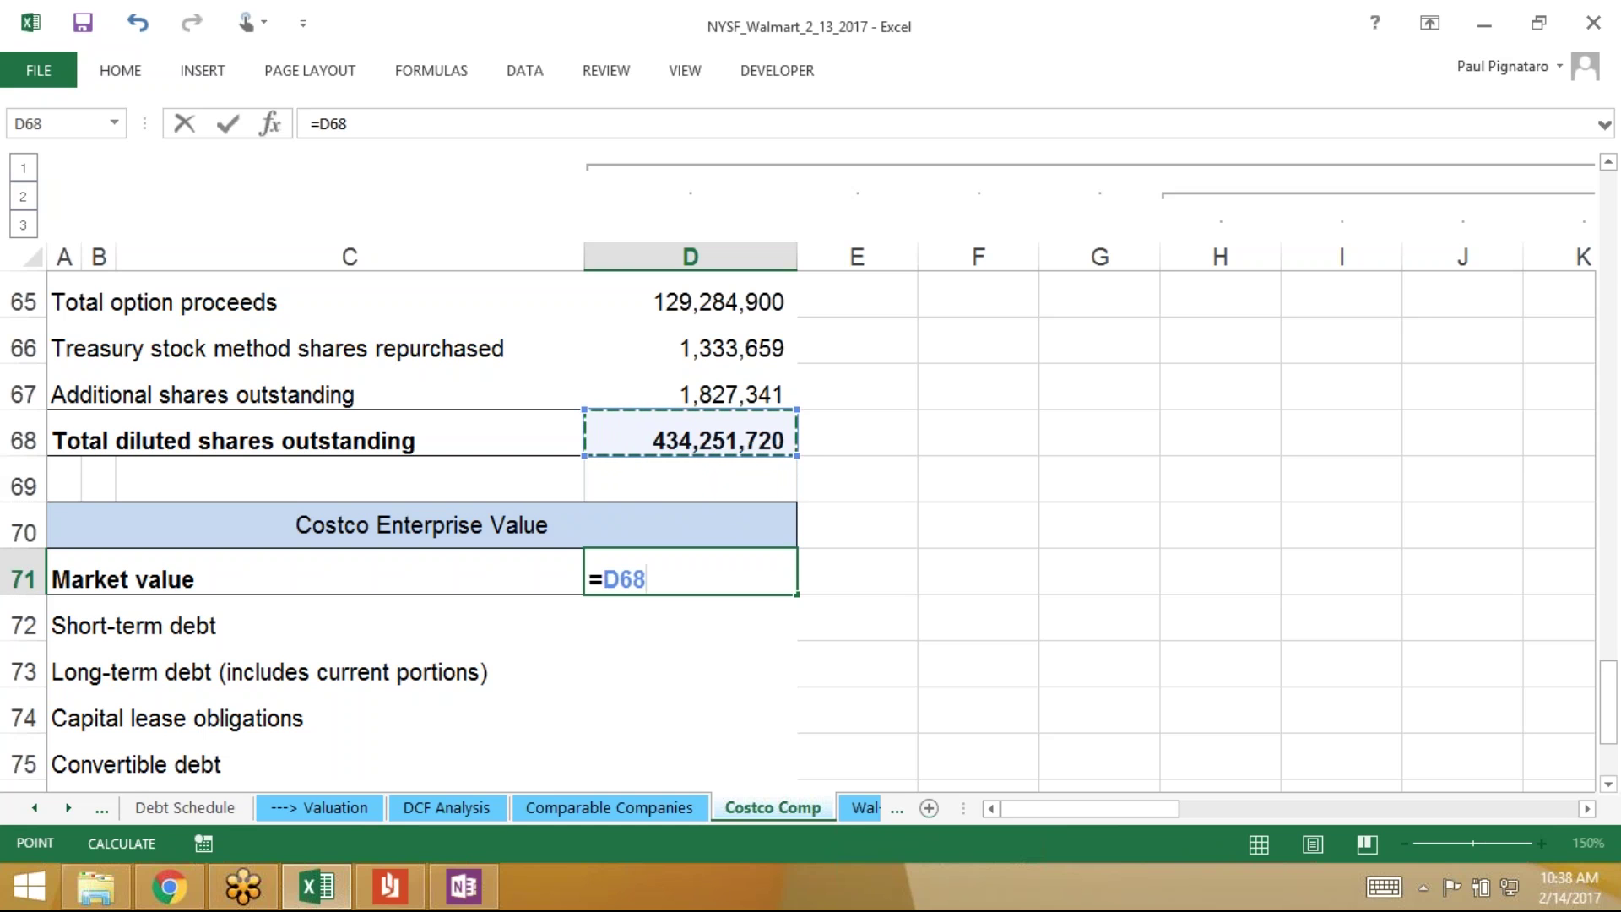
{"action": "type", "text": "/1000"}
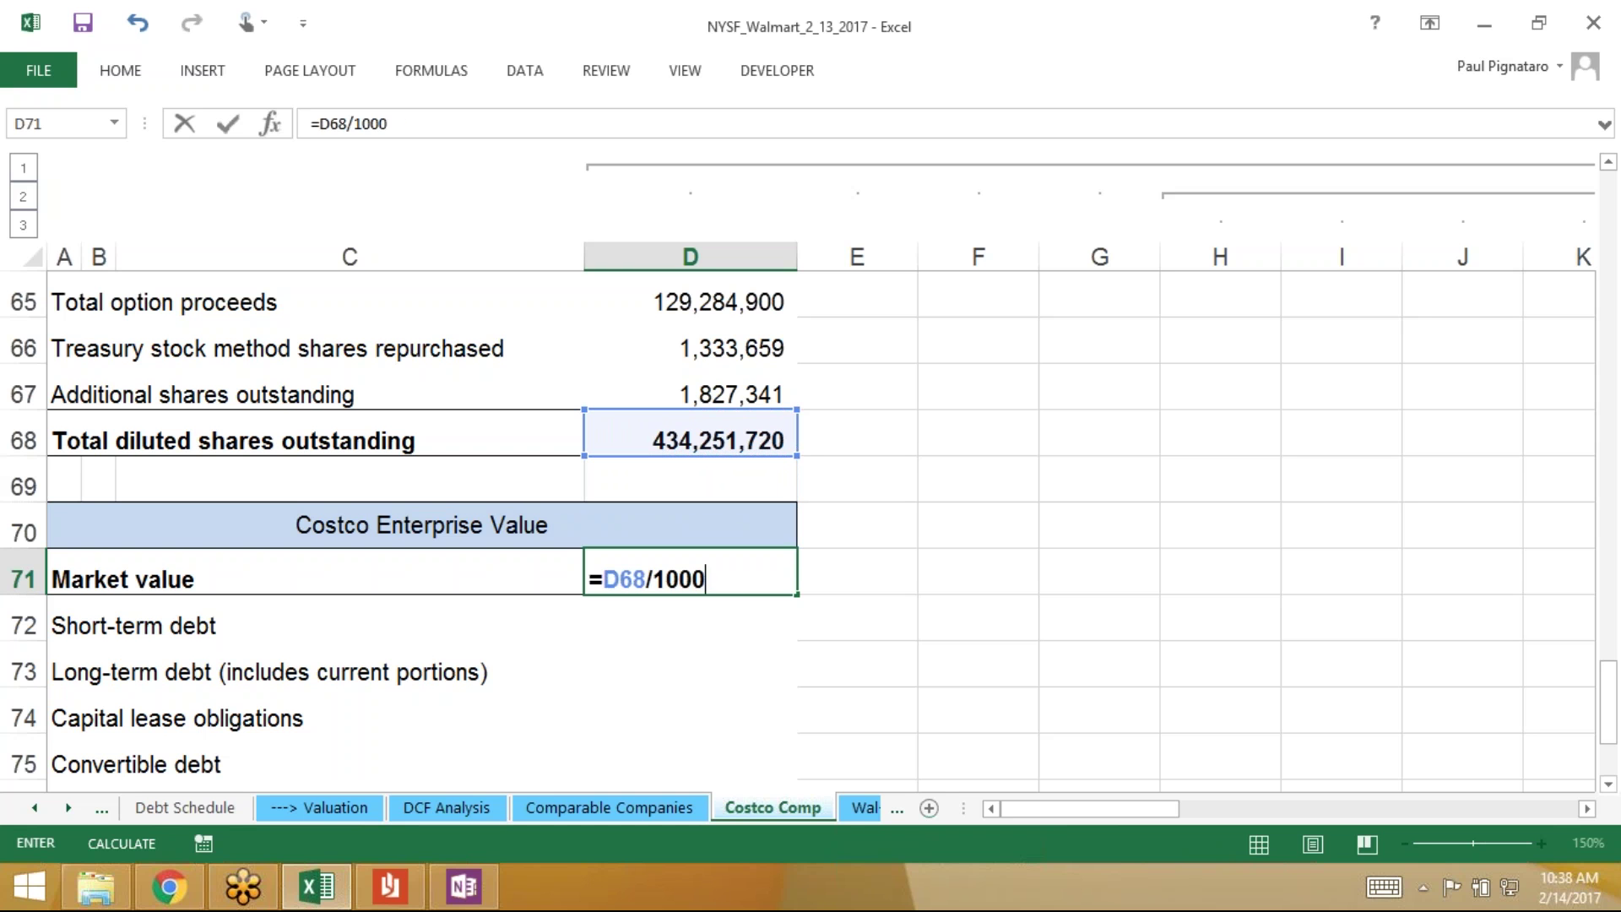
{"action": "type", "text": "000*"}
{"action": "scroll", "coordinate": [820, 531], "scroll_direction": "up", "scroll_amount": 1}
{"action": "left_click", "coordinate": [690, 299]}
{"action": "key", "text": "Return"}
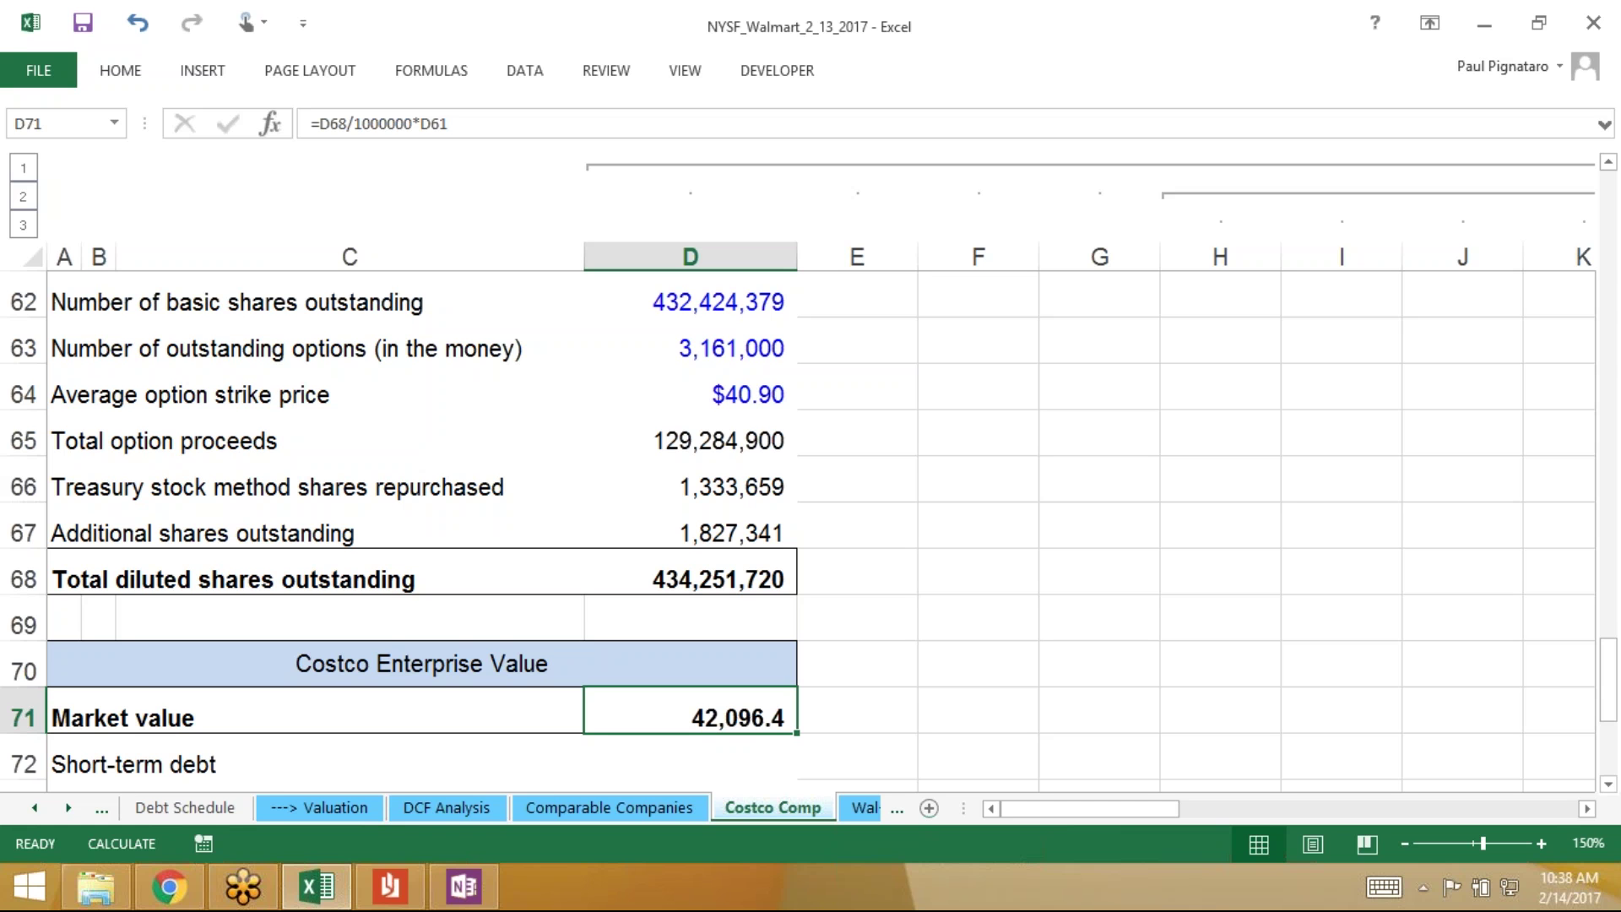
Look over the enterprise value line items from Short-term debt in D72 to Less: Cash & equivalents in D78
{"action": "key", "text": "Down"}
{"action": "key", "text": "Down"}
{"action": "key", "text": "Down"}
{"action": "key", "text": "Down"}
{"action": "key", "text": "Down"}
{"action": "key", "text": "Down"}
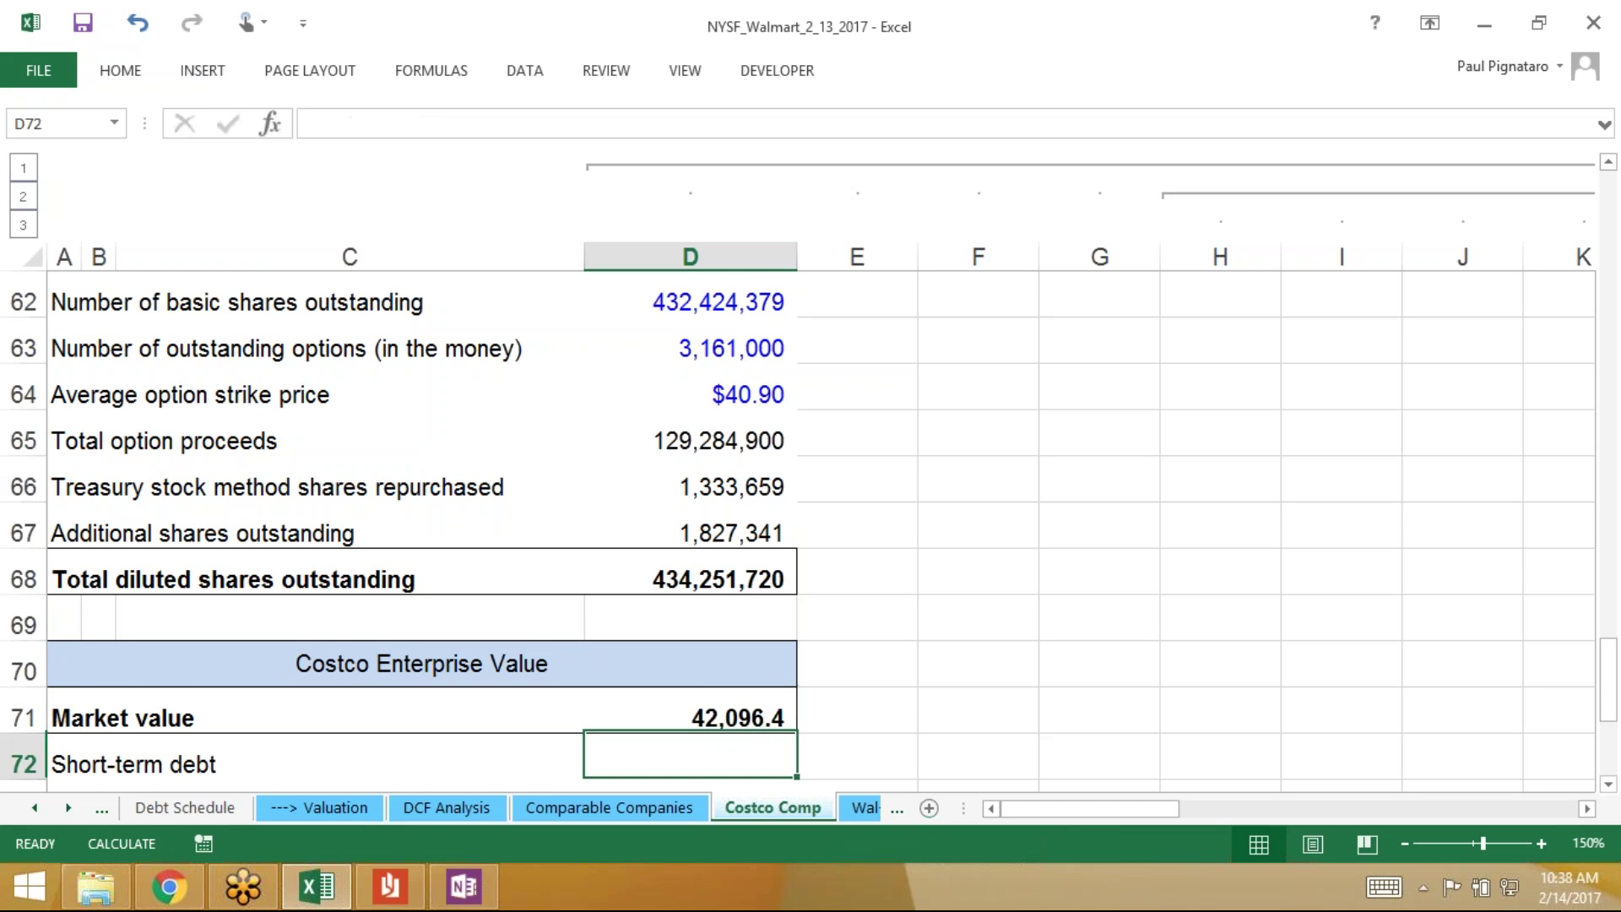
{"action": "key", "text": "Down"}
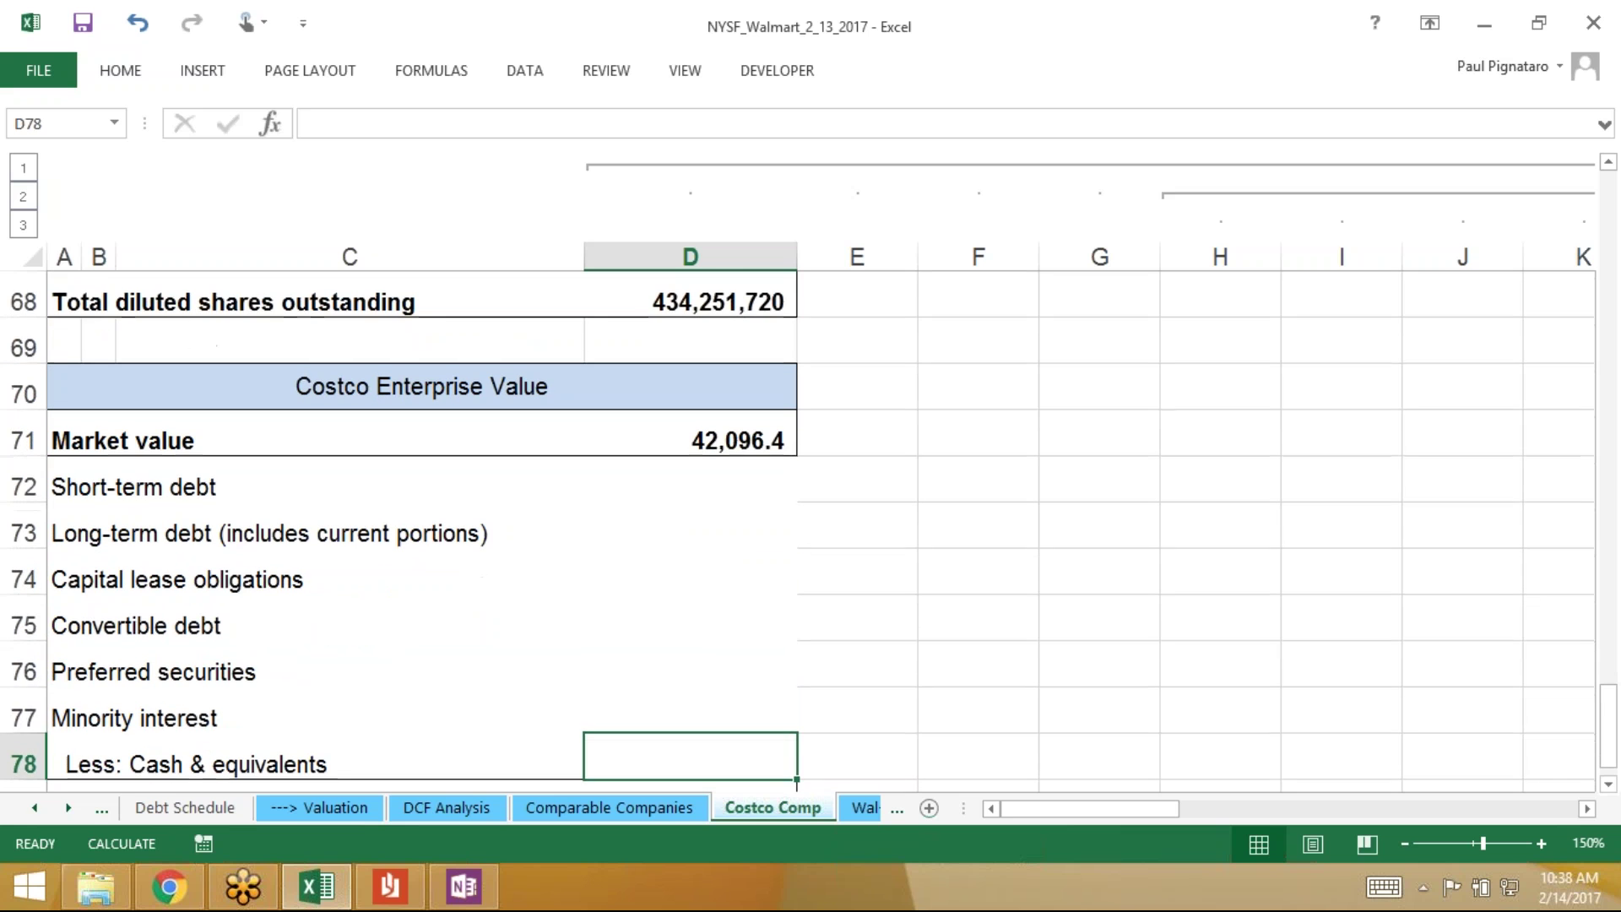
{"action": "key", "text": "Up"}
{"action": "key", "text": "Up"}
{"action": "key", "text": "Up"}
{"action": "key", "text": "Up"}
{"action": "key", "text": "Up"}
{"action": "key", "text": "Up"}
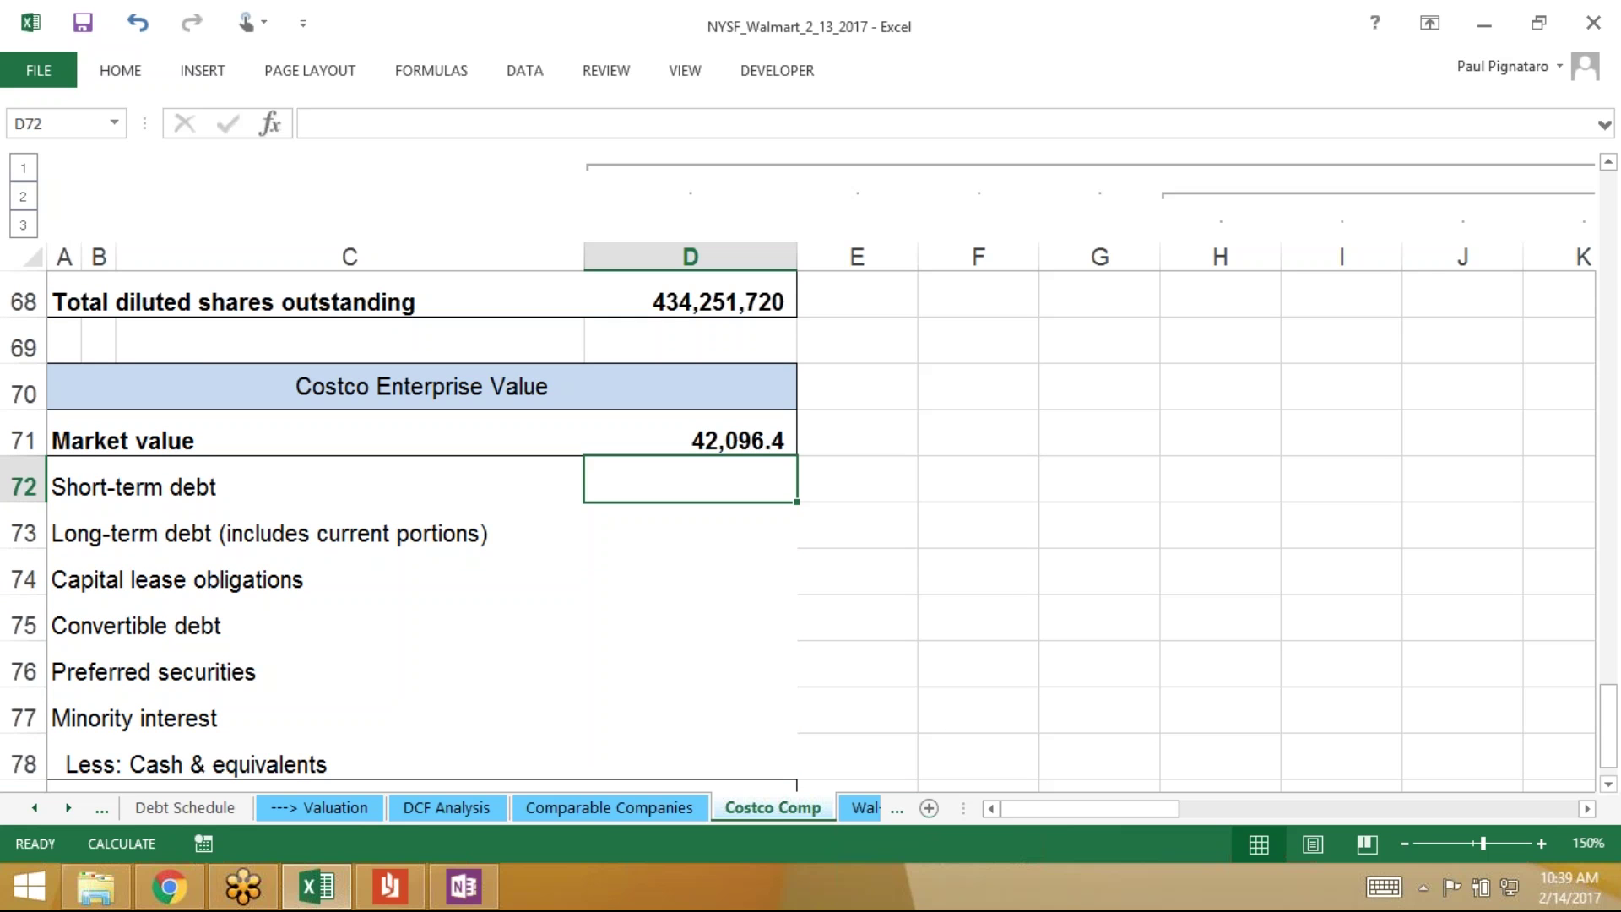
Switch to the Costco annual report in the PDF reader and find the Consolidated Balance Sheets
{"action": "key", "text": "alt+Tab"}
{"action": "scroll", "coordinate": [811, 405], "scroll_direction": "up", "scroll_amount": 20}
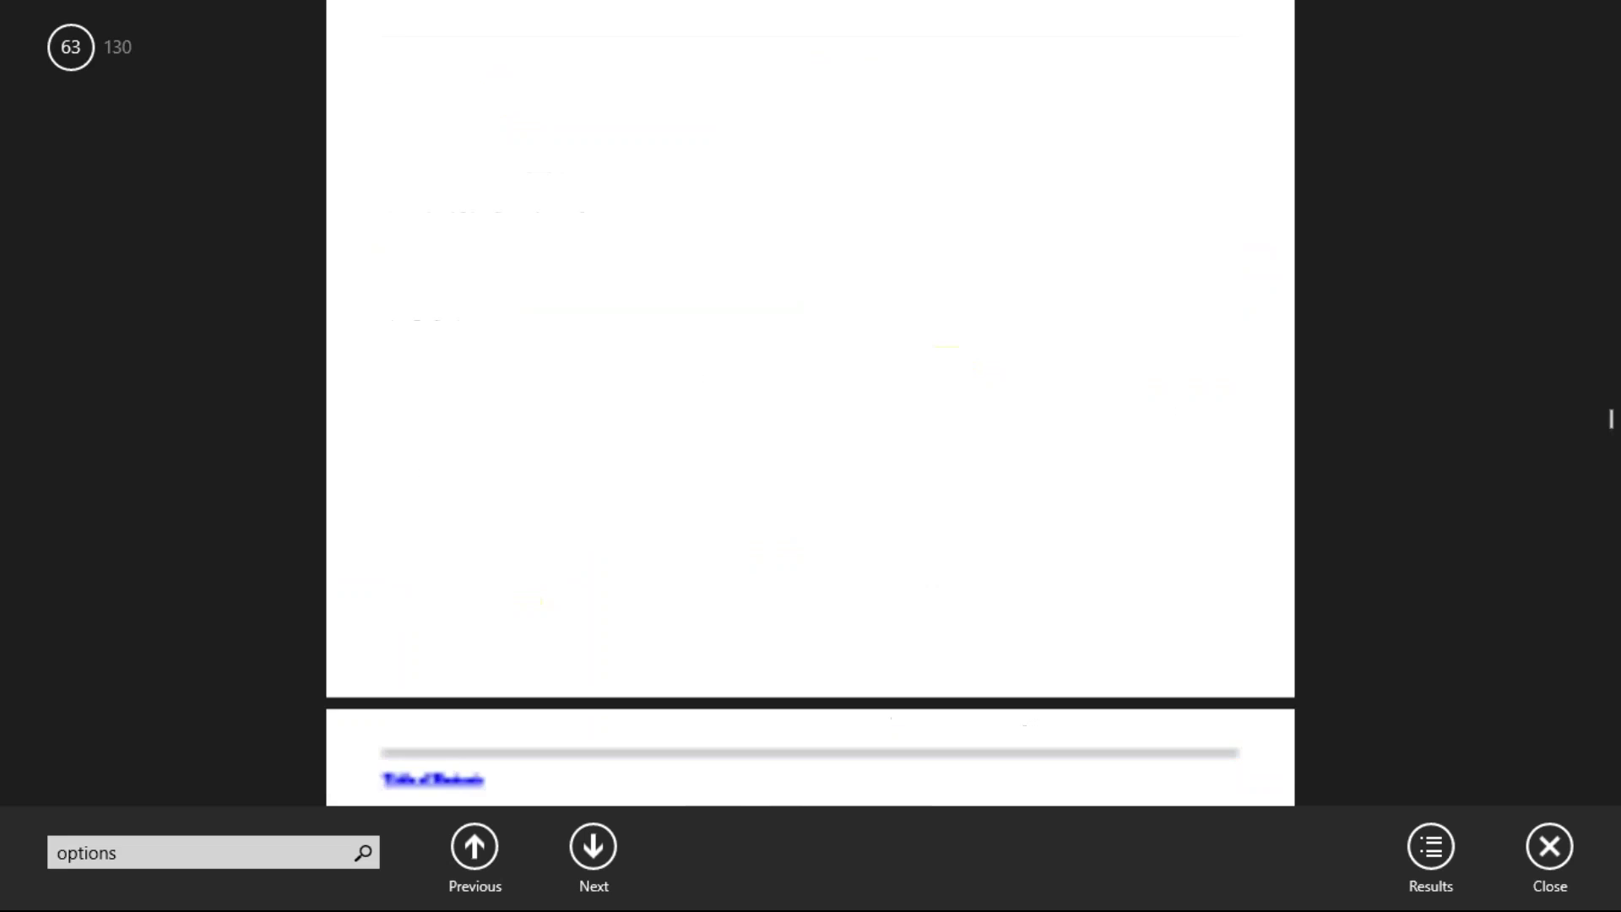
{"action": "scroll", "coordinate": [811, 405], "scroll_direction": "up", "scroll_amount": 20}
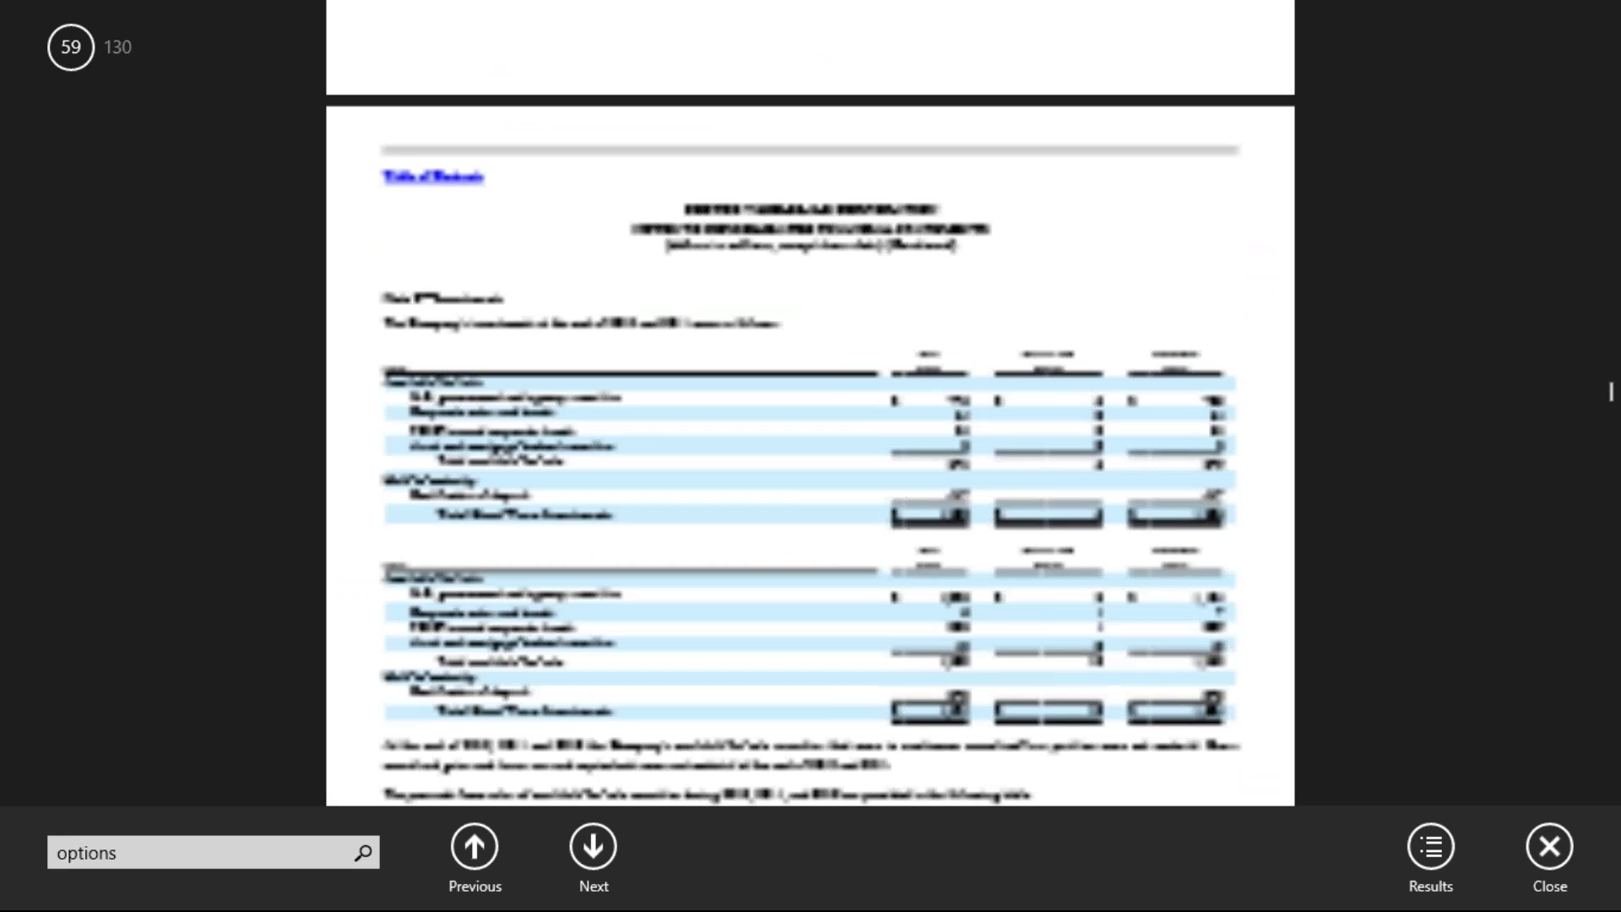
{"action": "scroll", "coordinate": [811, 405], "scroll_direction": "up", "scroll_amount": 10}
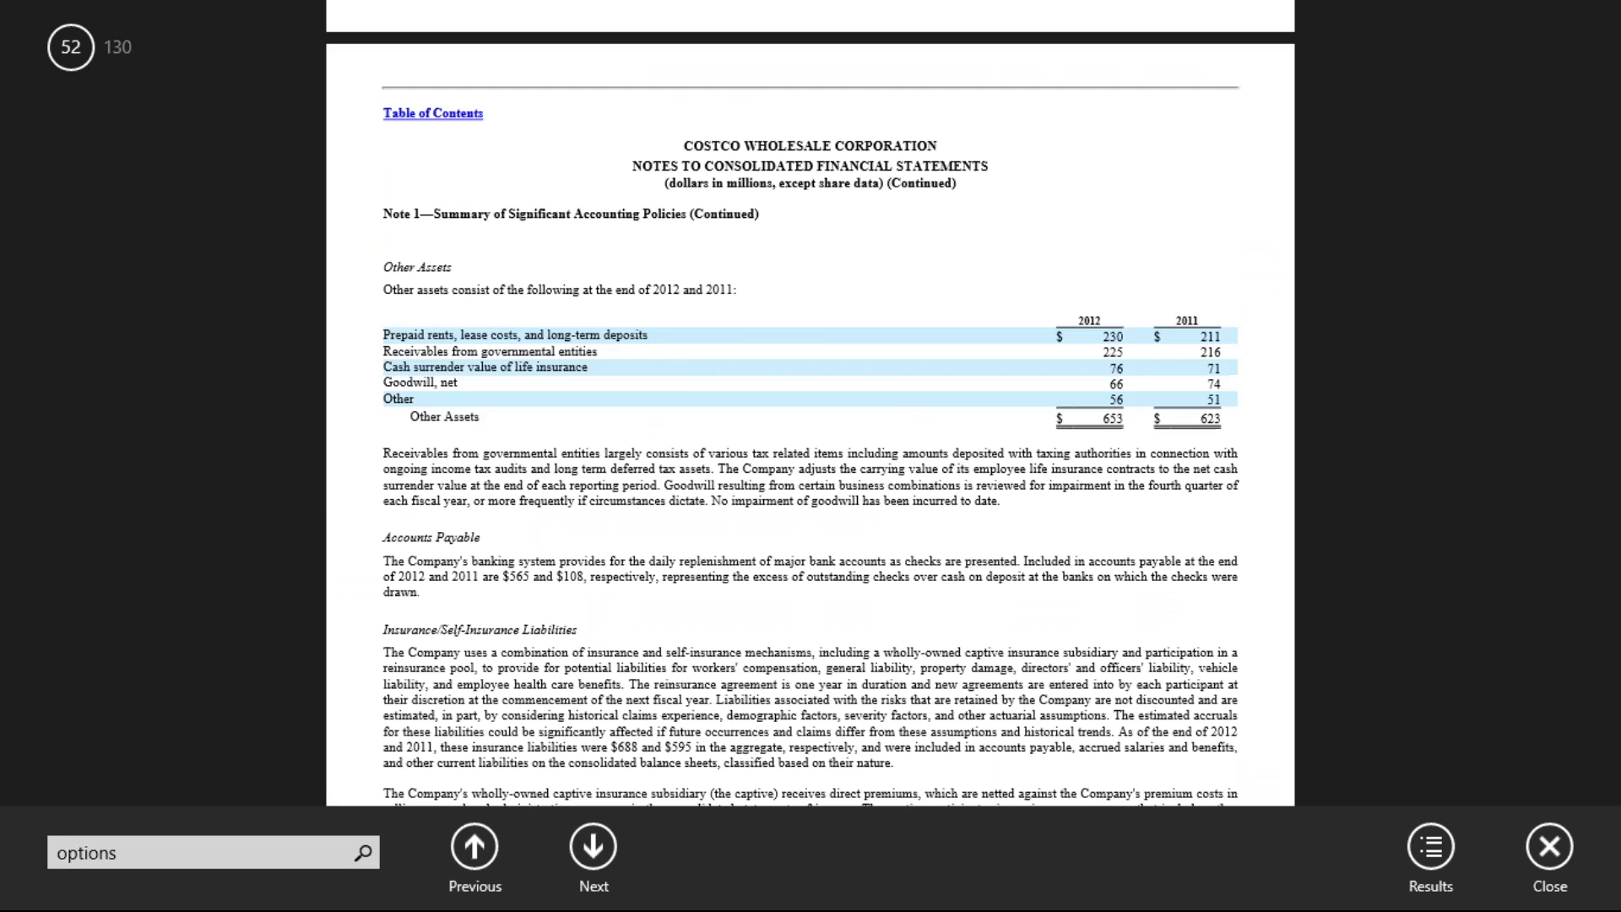
{"action": "scroll", "coordinate": [810, 406], "scroll_direction": "up", "scroll_amount": 15}
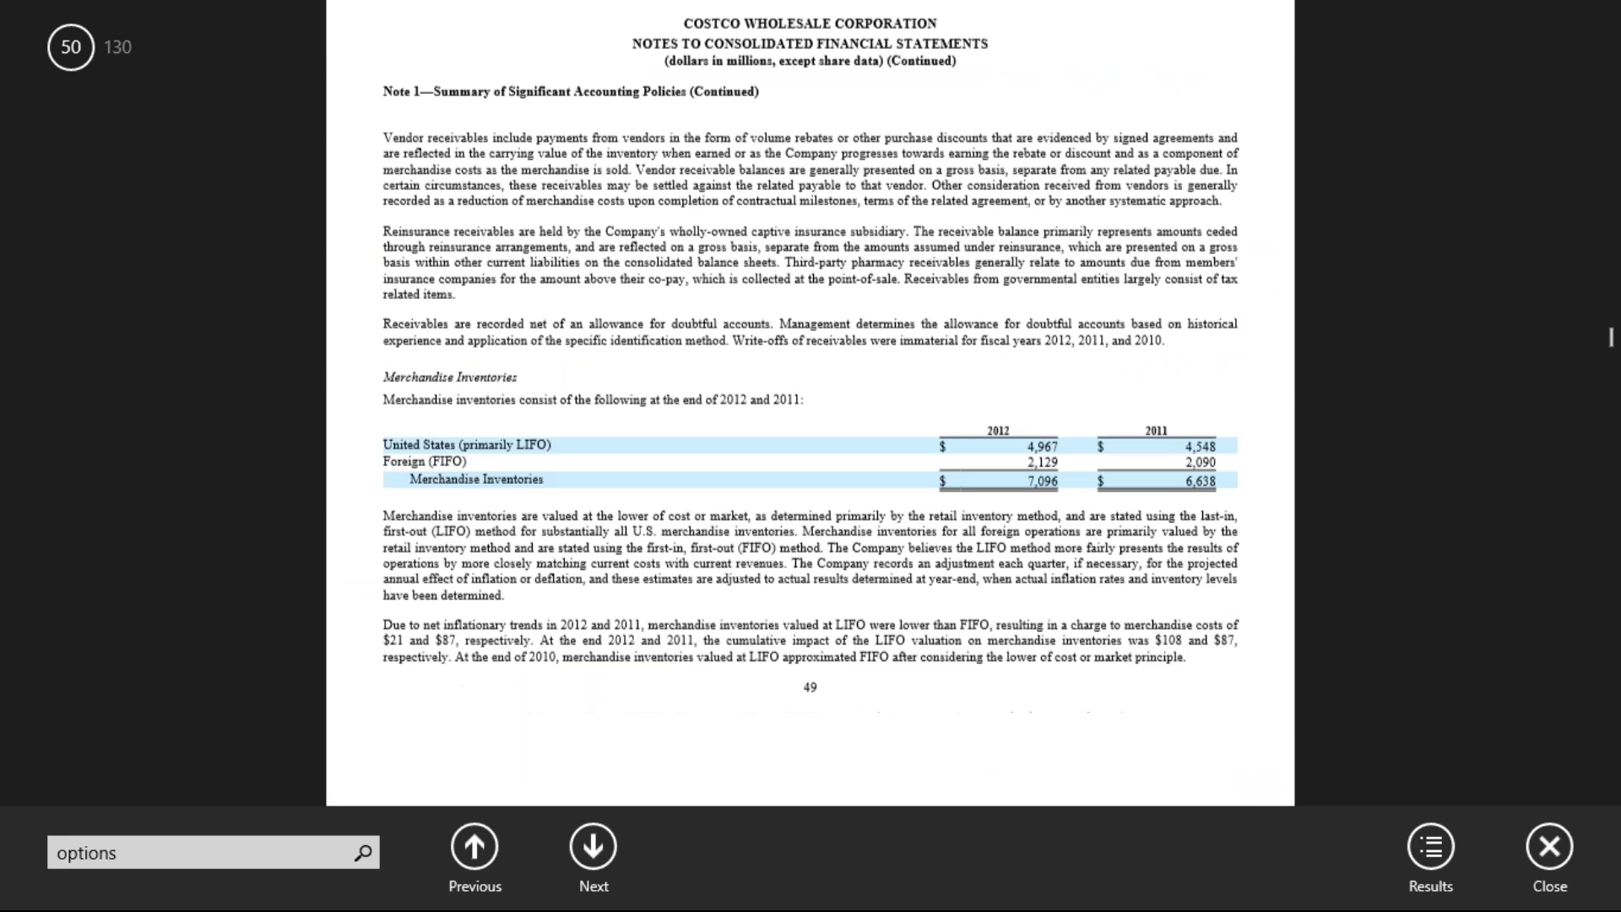
{"action": "scroll", "coordinate": [810, 405], "scroll_direction": "up", "scroll_amount": 15}
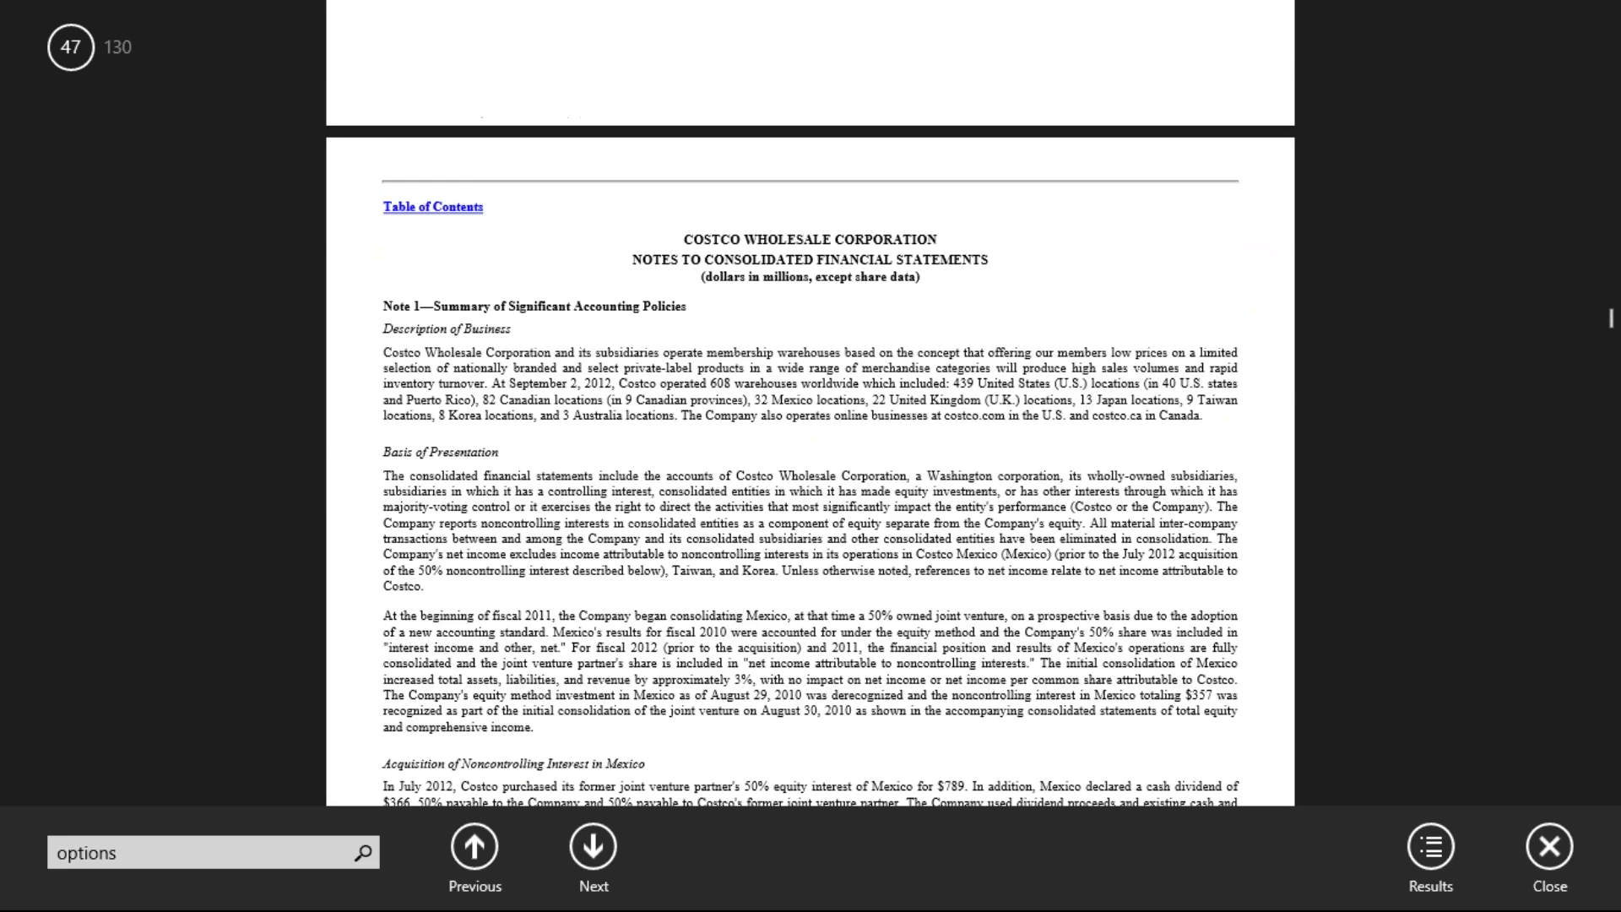
{"action": "scroll", "coordinate": [811, 405], "scroll_direction": "up", "scroll_amount": 15}
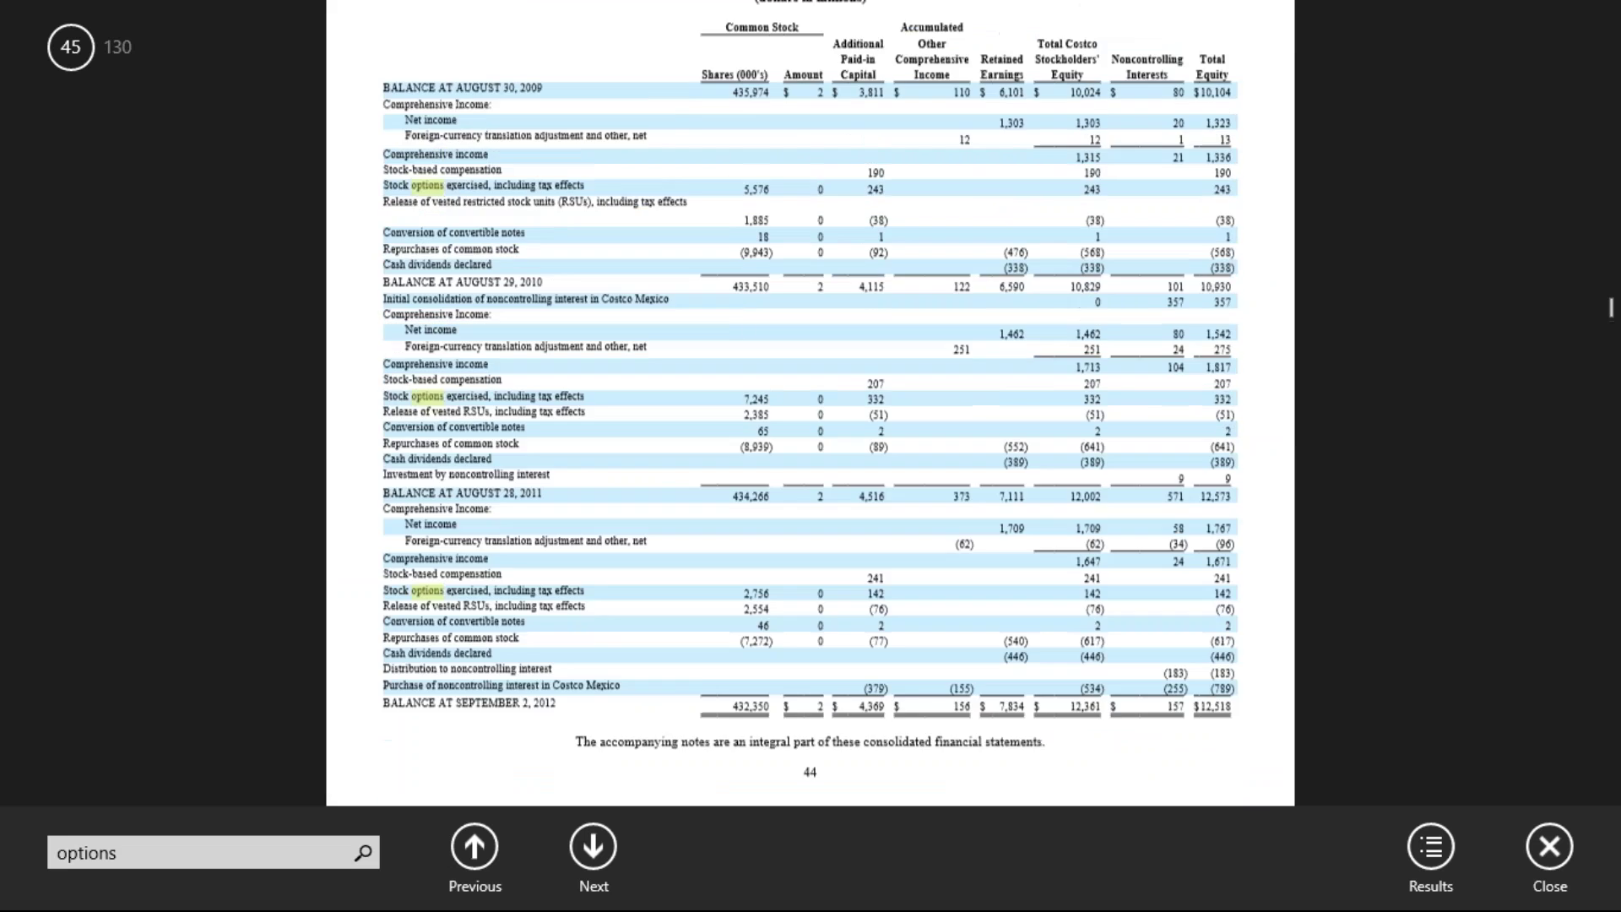
{"action": "scroll", "coordinate": [810, 406], "scroll_direction": "up", "scroll_amount": 15}
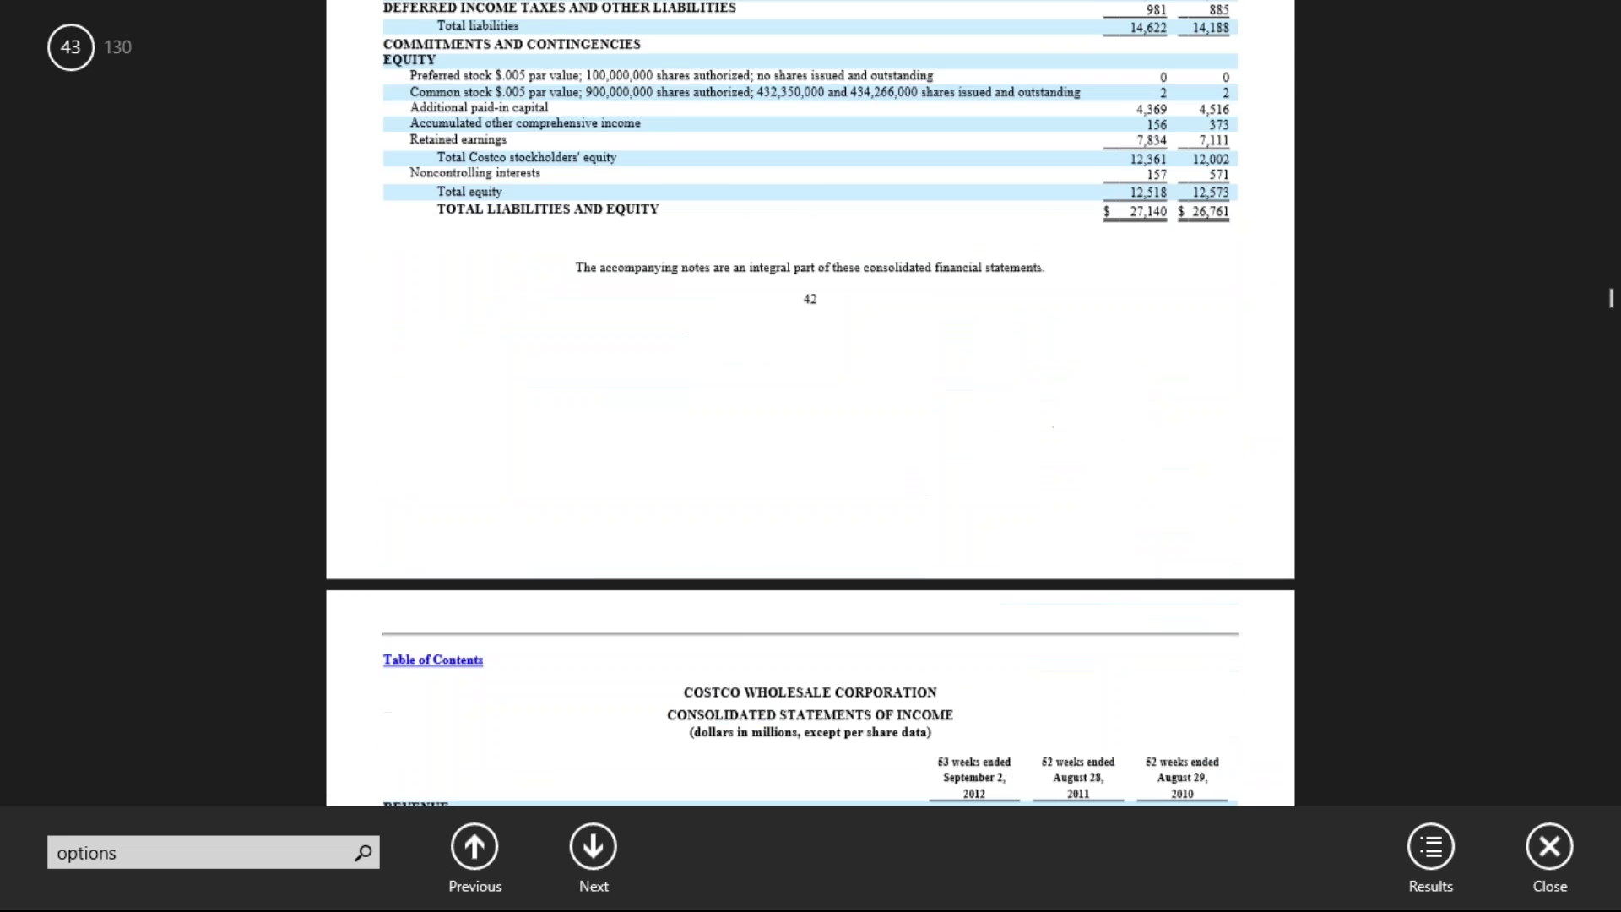
{"action": "scroll", "coordinate": [948, 351], "scroll_direction": "up", "scroll_amount": 3}
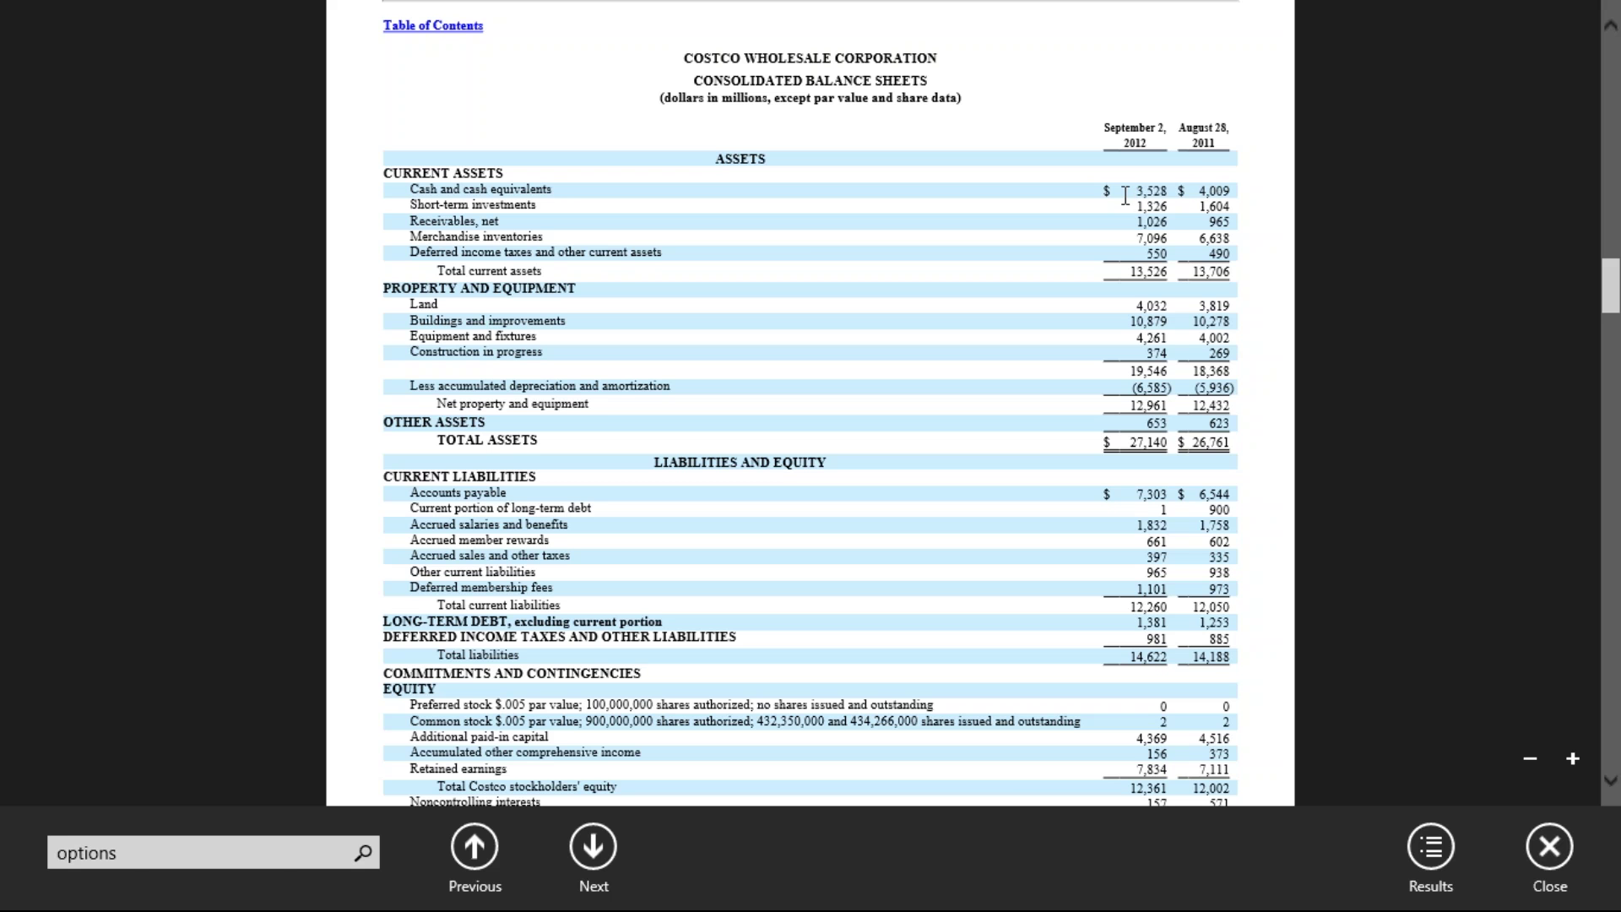
Return to the Excel workbook and enter -3528 for Less: Cash & equivalents in D78
{"action": "key", "text": "alt+Tab"}
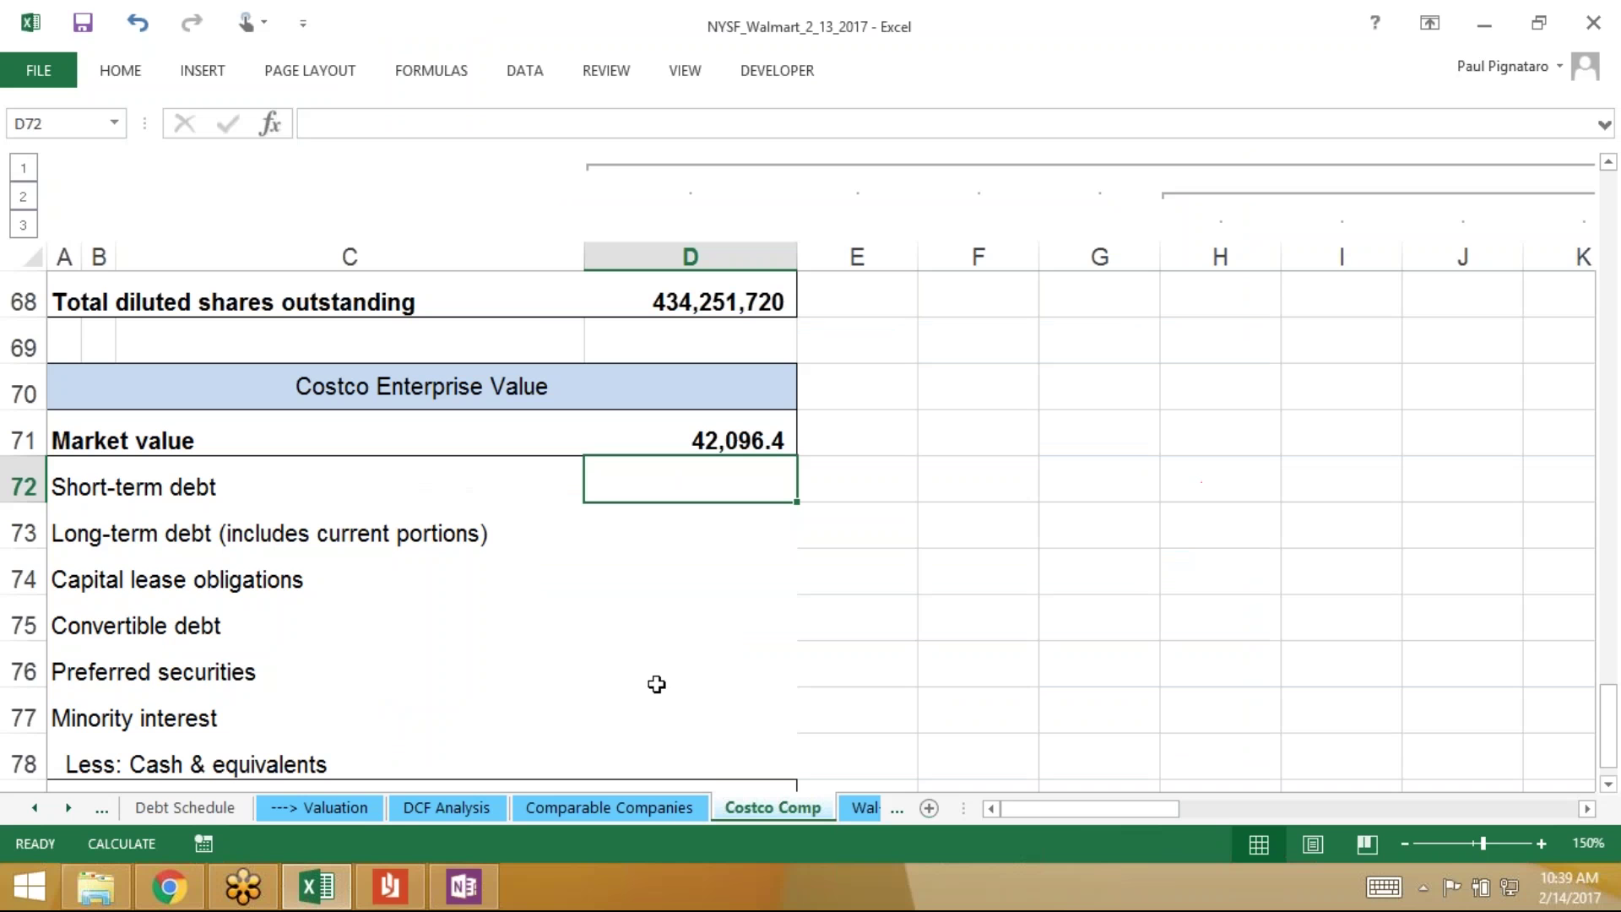
{"action": "left_click", "coordinate": [687, 755]}
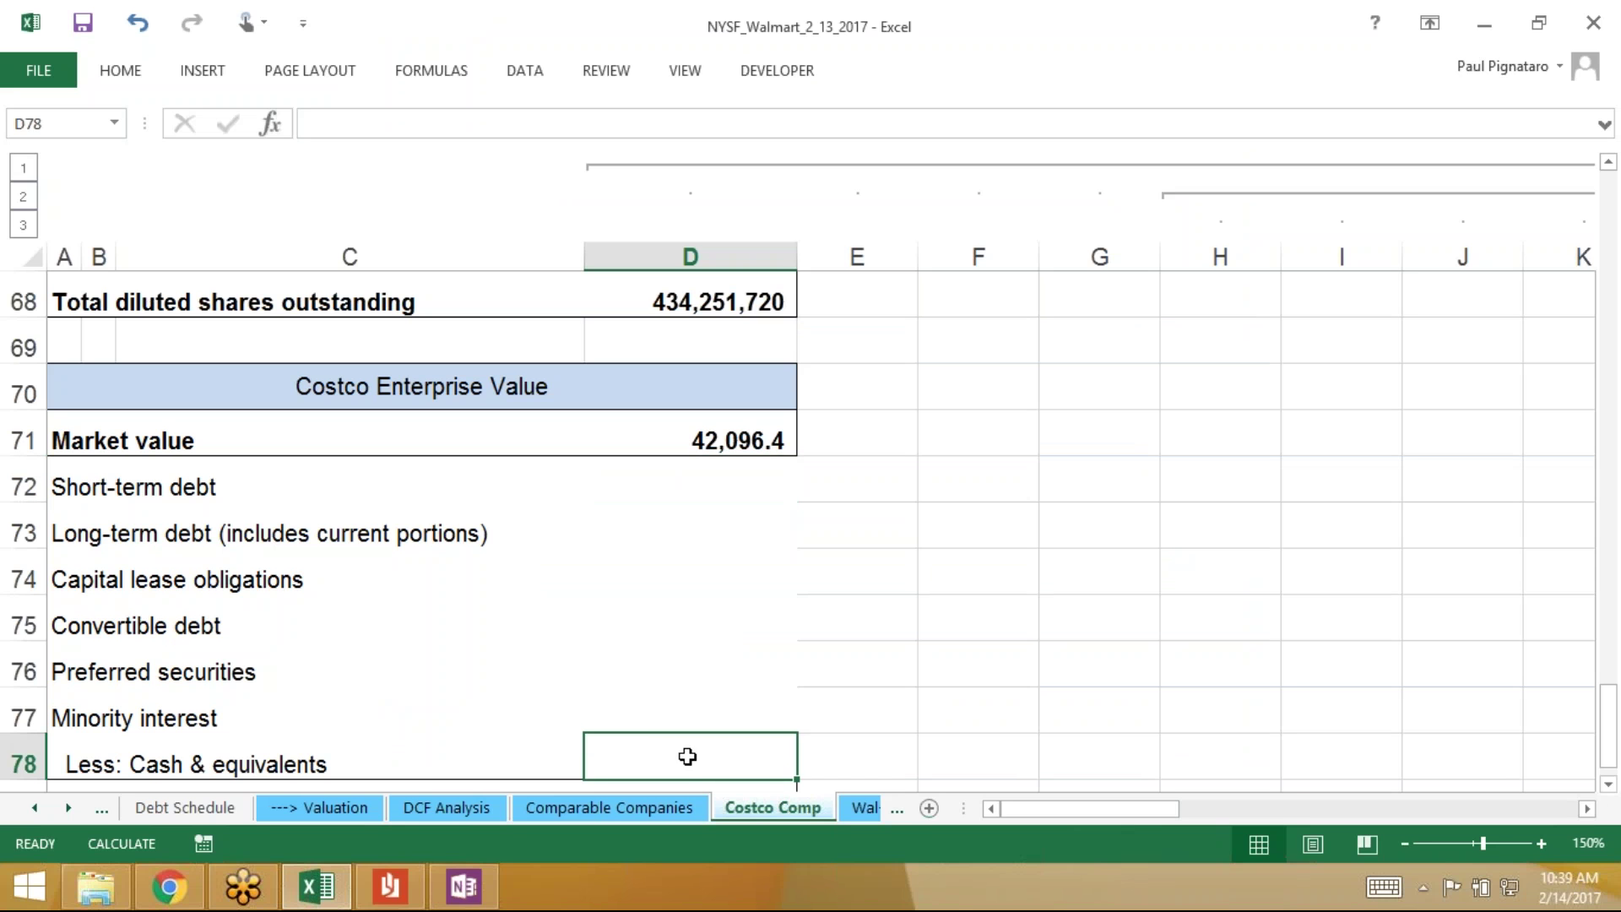
{"action": "type", "text": "-3528"}
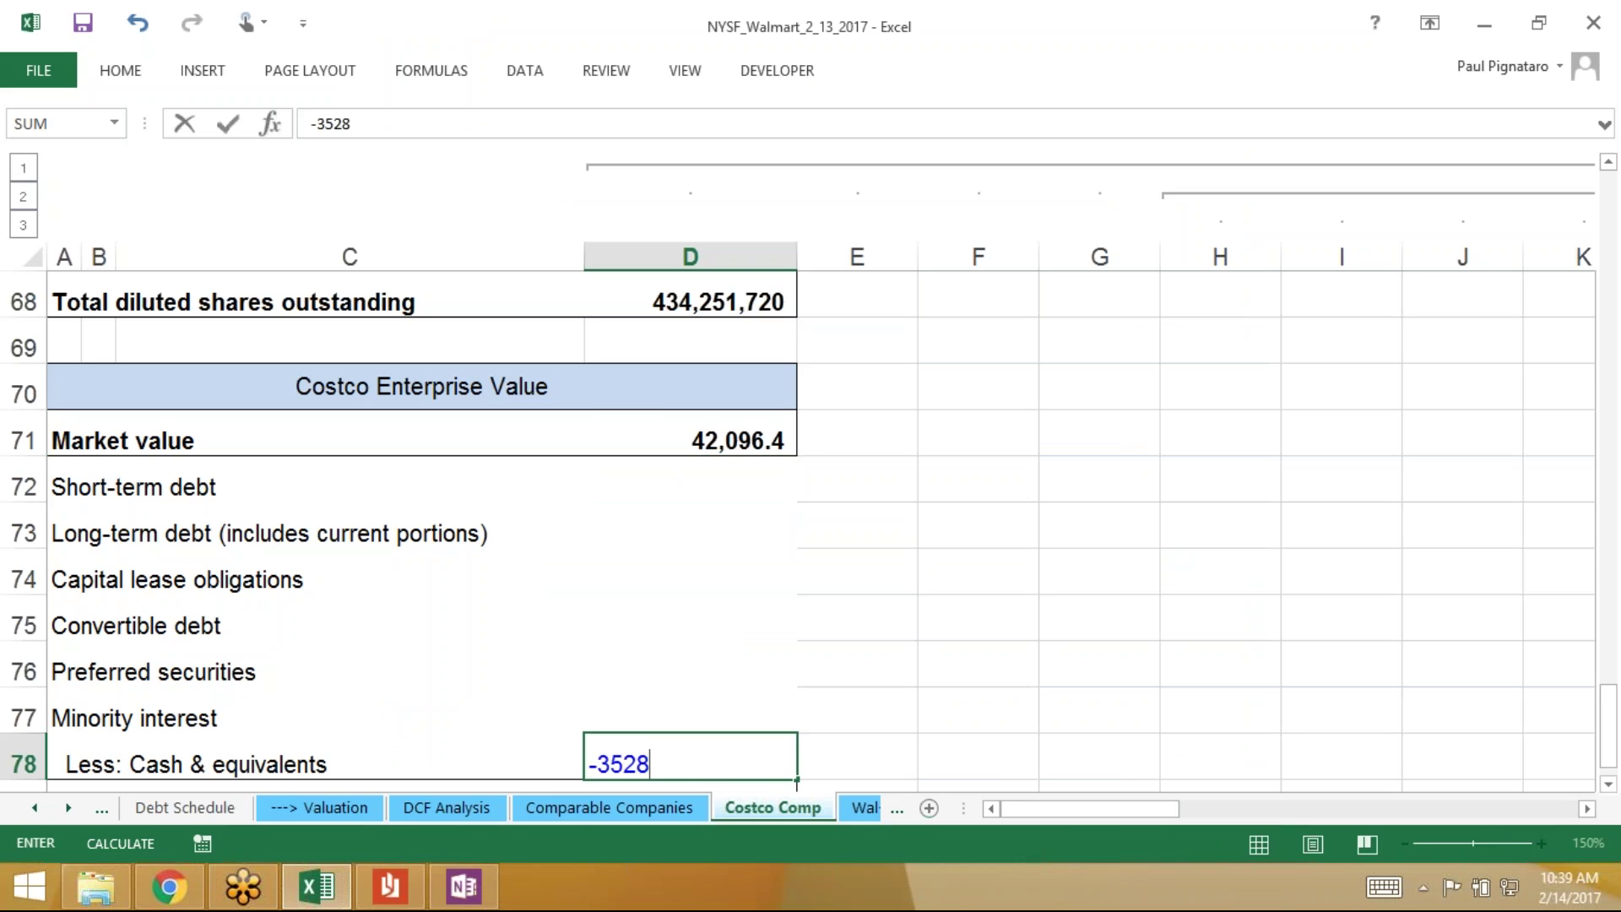
{"action": "key", "text": "Return"}
{"action": "key", "text": "Up"}
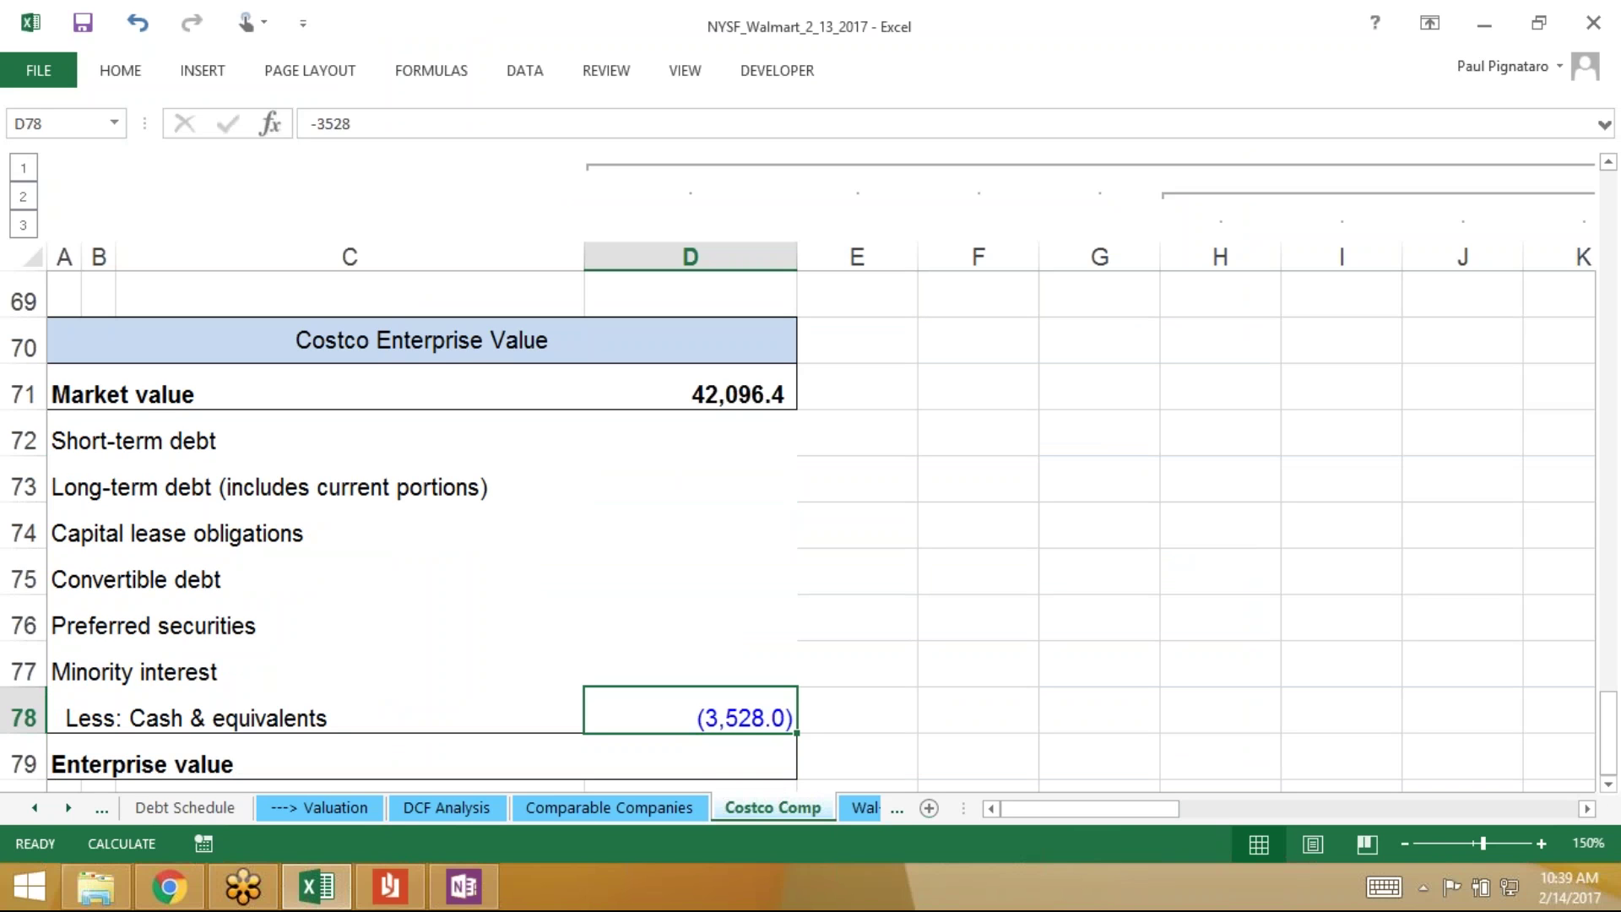
{"action": "key", "text": "Up"}
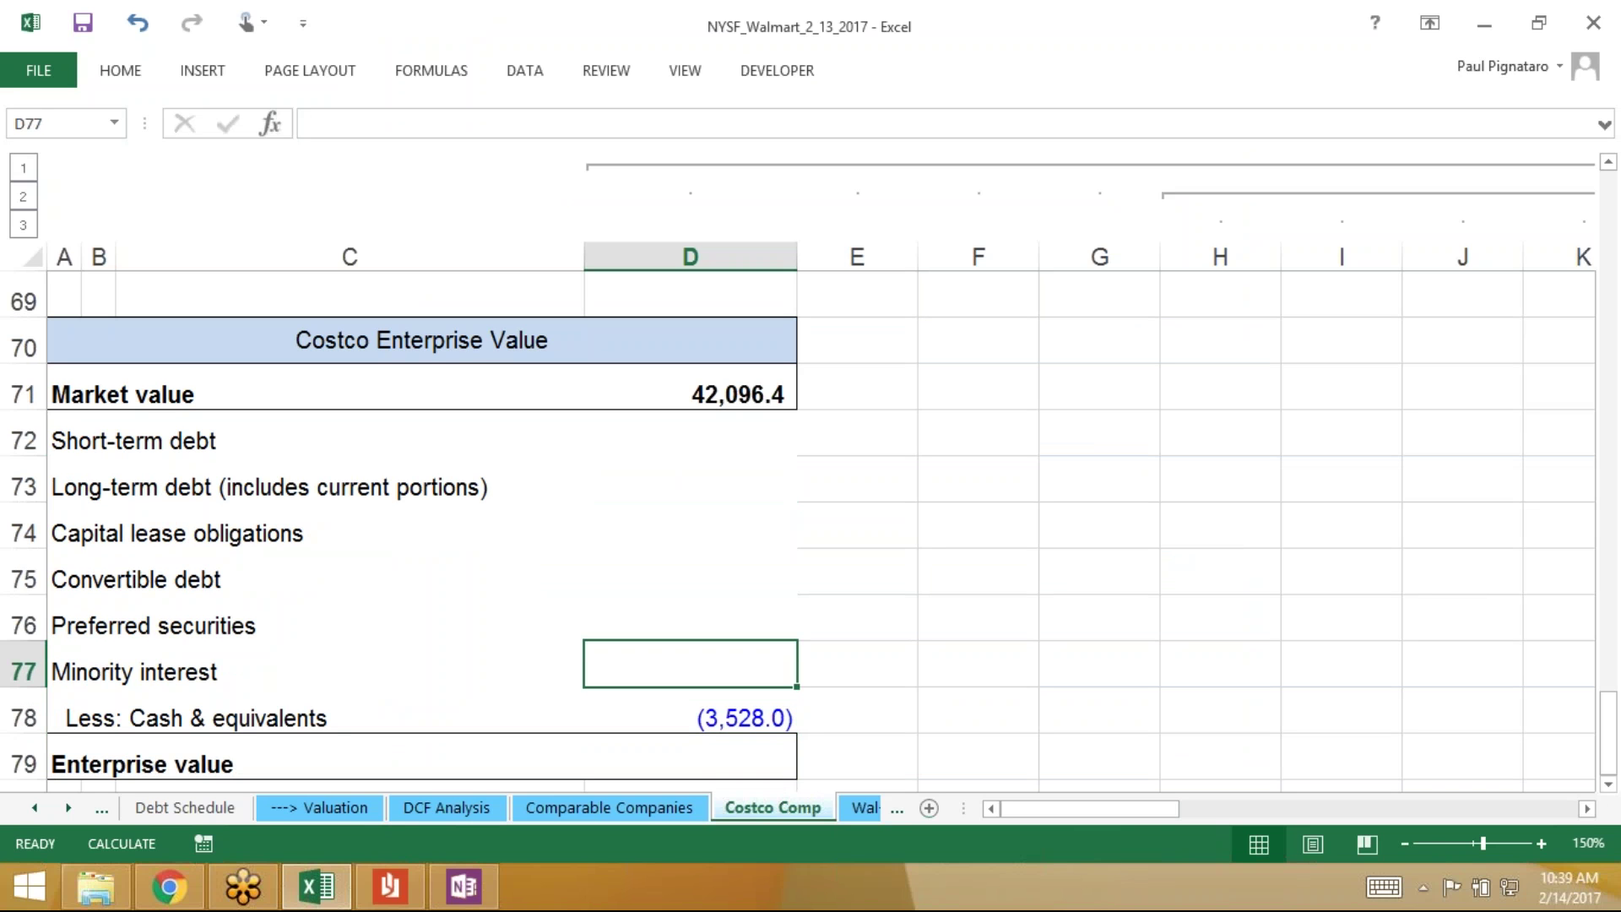
Check the debt lines on Costco's balance sheet in the PDF reader and enter 1382 for Long-term debt in D73 of the workbook
{"action": "key", "text": "alt+Tab"}
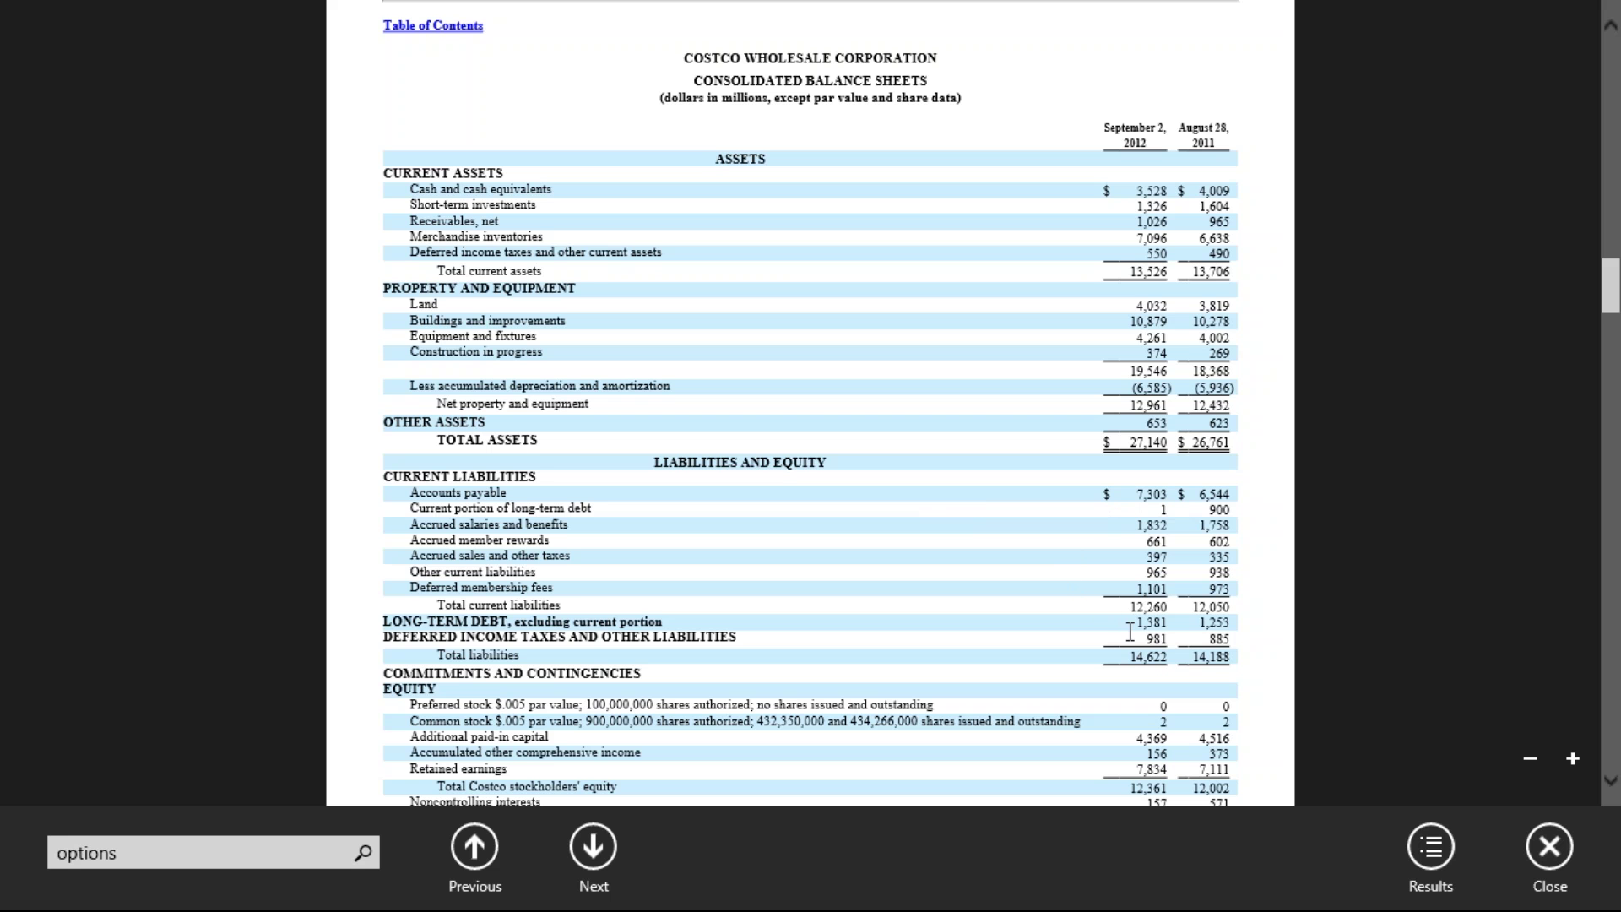
{"action": "key", "text": "alt+Tab"}
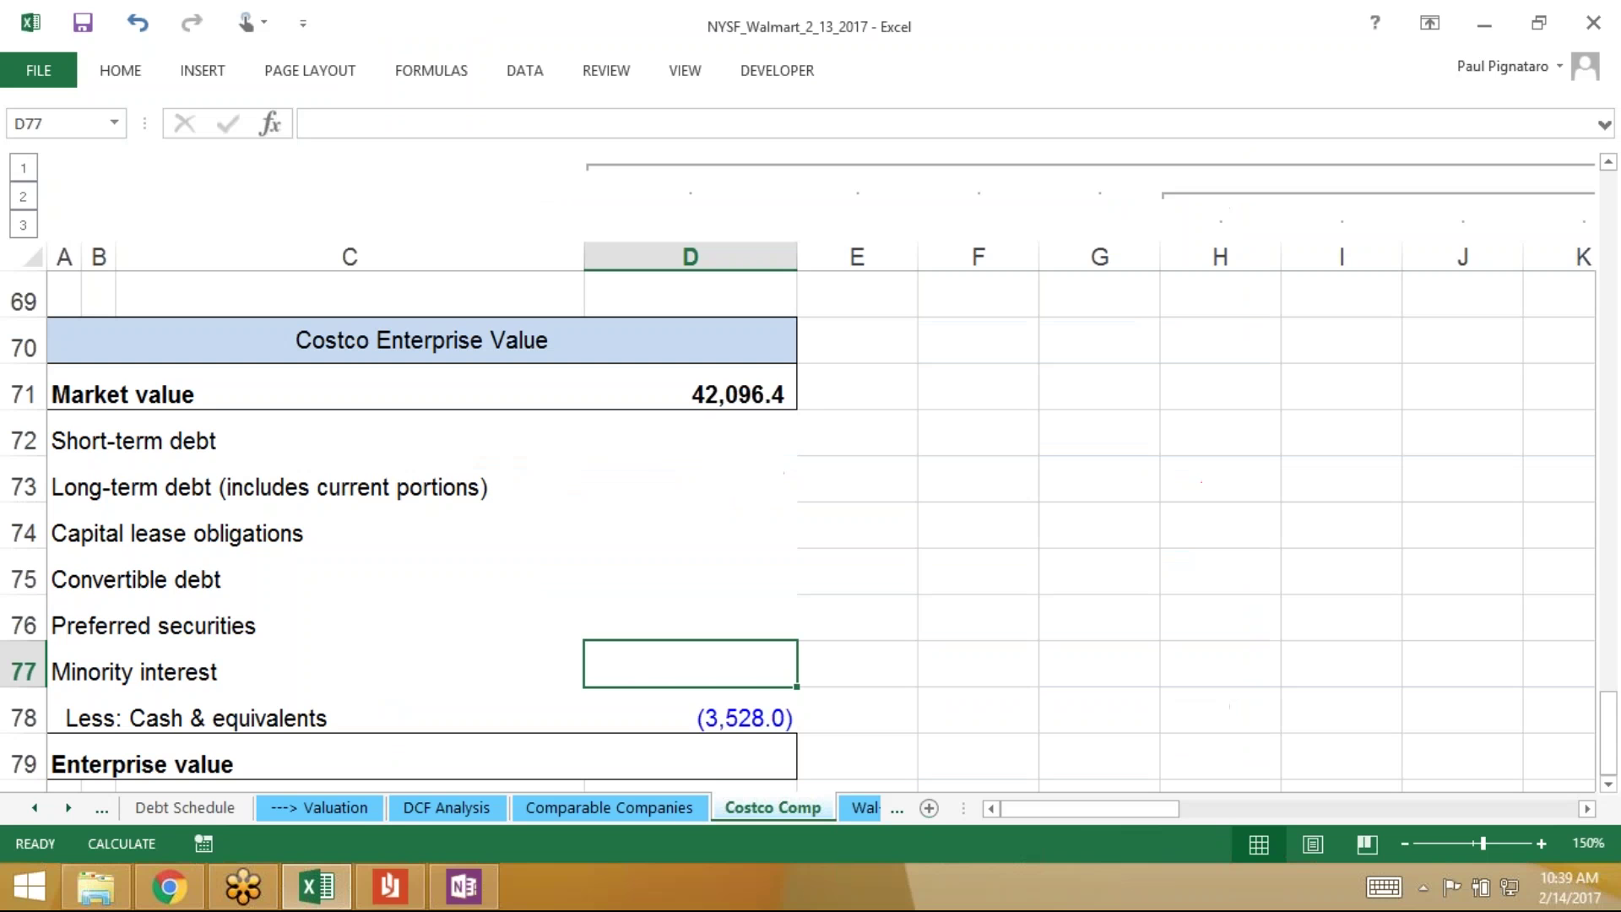
{"action": "left_click", "coordinate": [733, 493]}
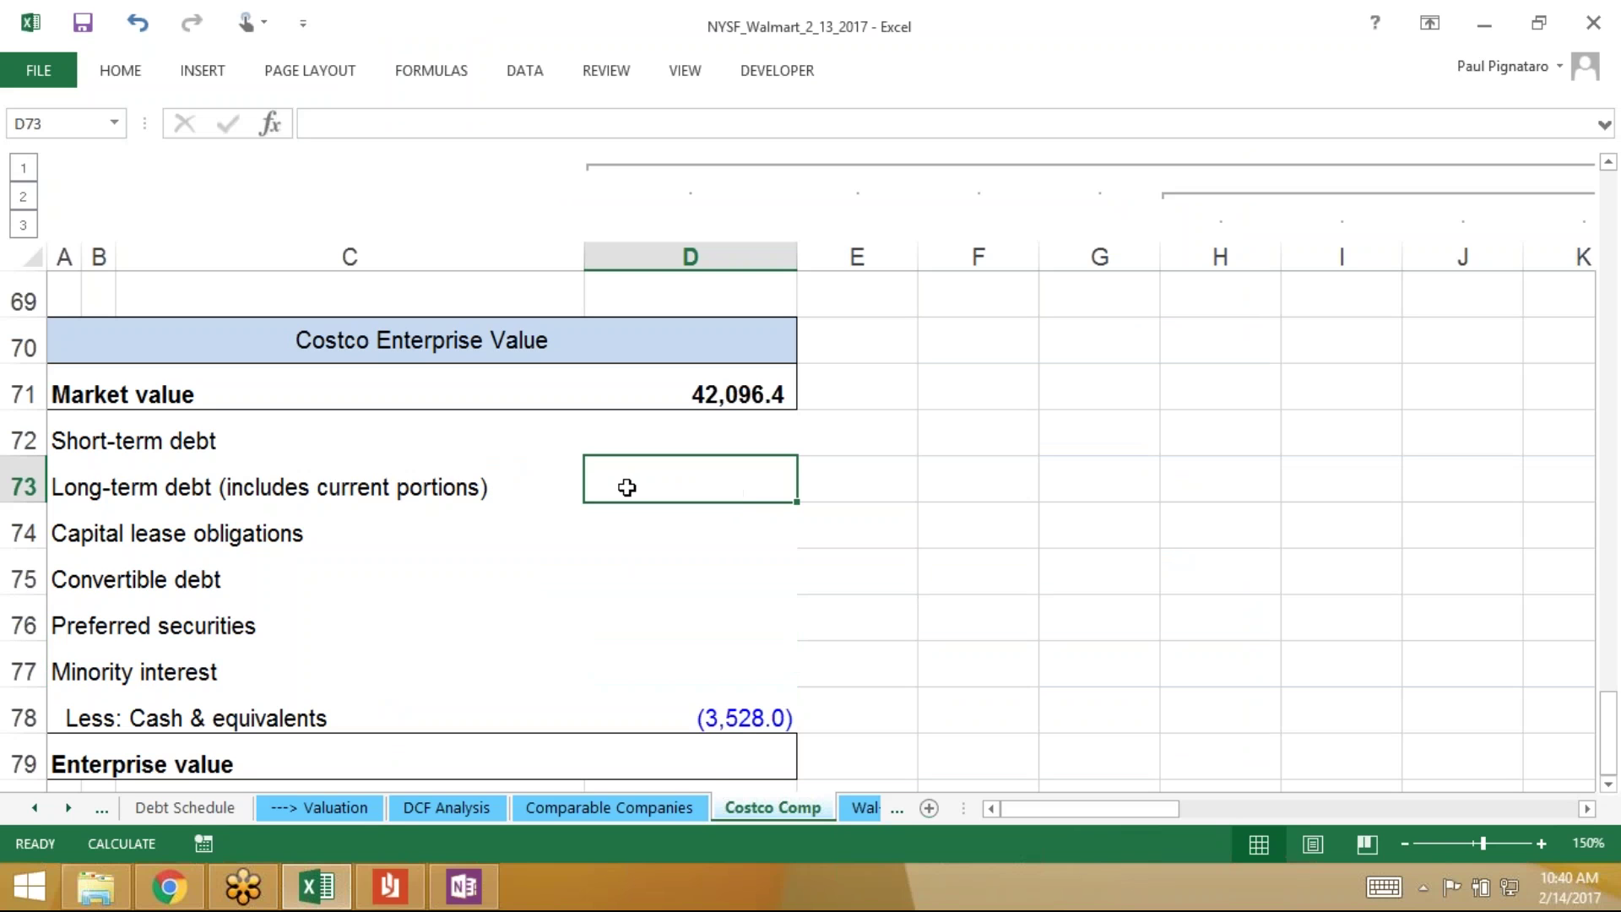
{"action": "key", "text": "alt+Tab"}
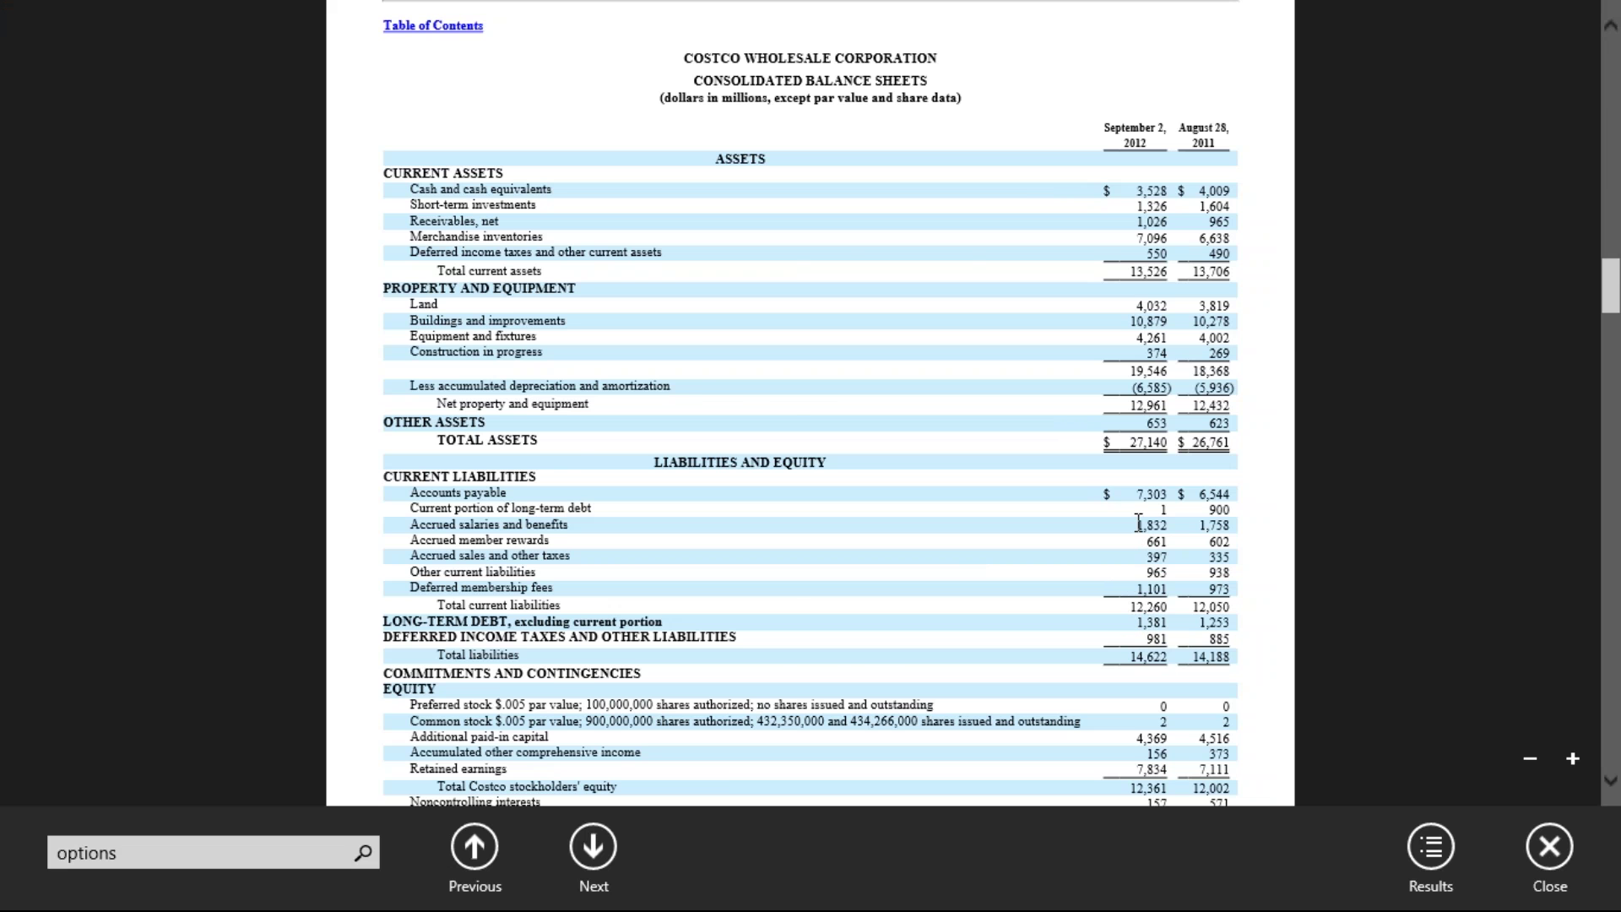
{"action": "key", "text": "alt+Tab"}
{"action": "type", "text": "1382"}
{"action": "key", "text": "ctrl+Return"}
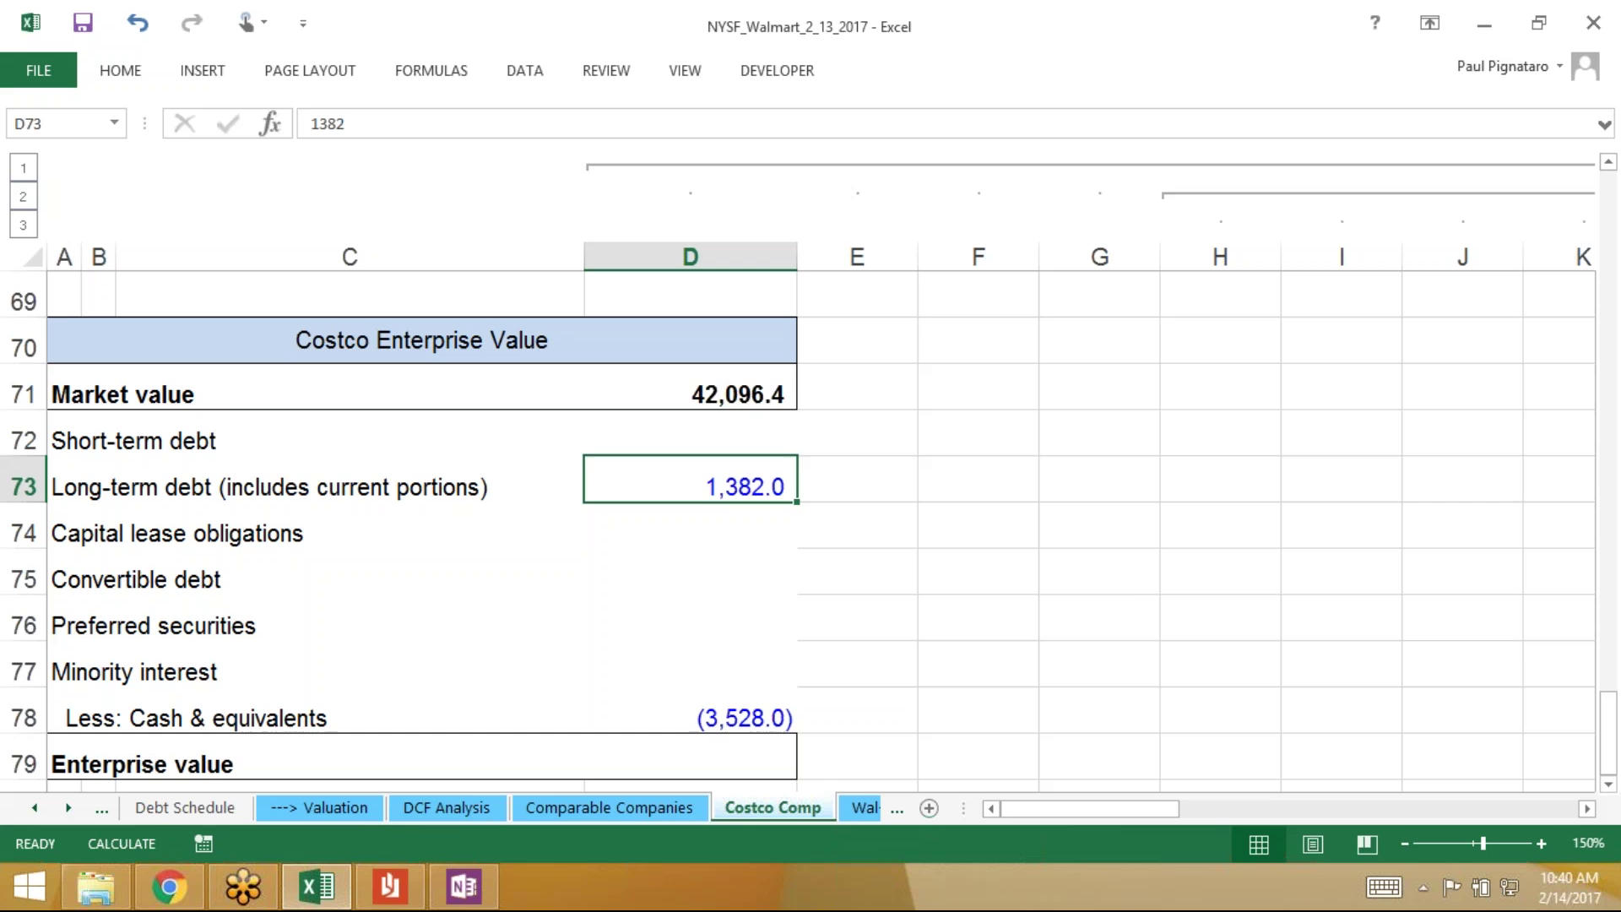
Check the annual report's liabilities for short-term debt and enter 0 for Short-term debt in D72
{"action": "key", "text": "Up"}
{"action": "key", "text": "alt+Tab"}
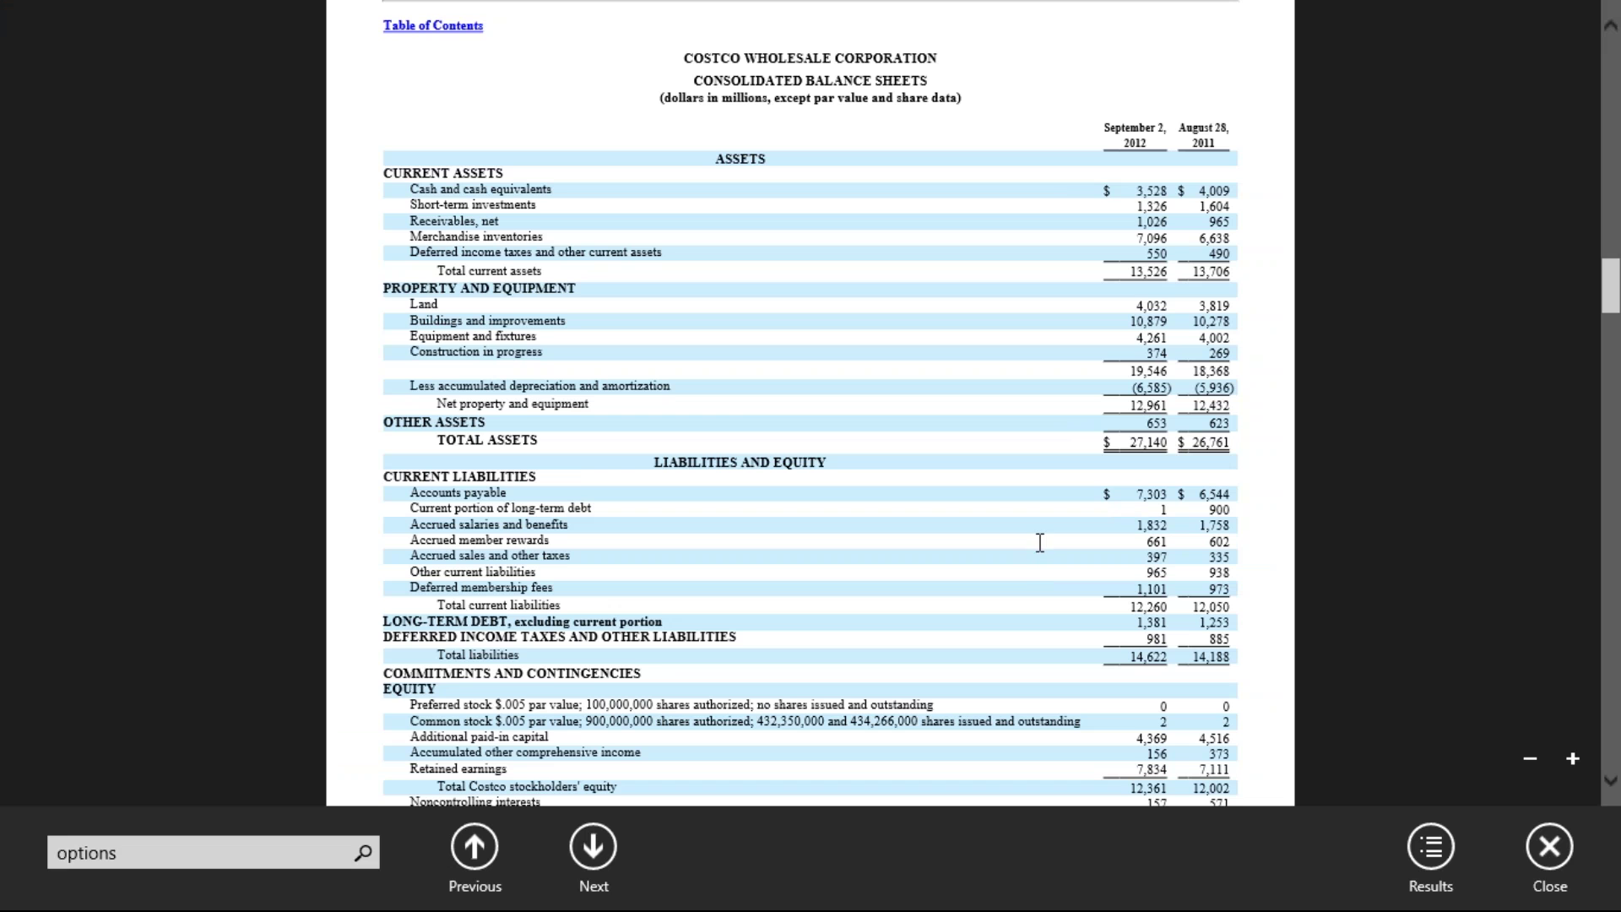
{"action": "key", "text": "alt+Tab"}
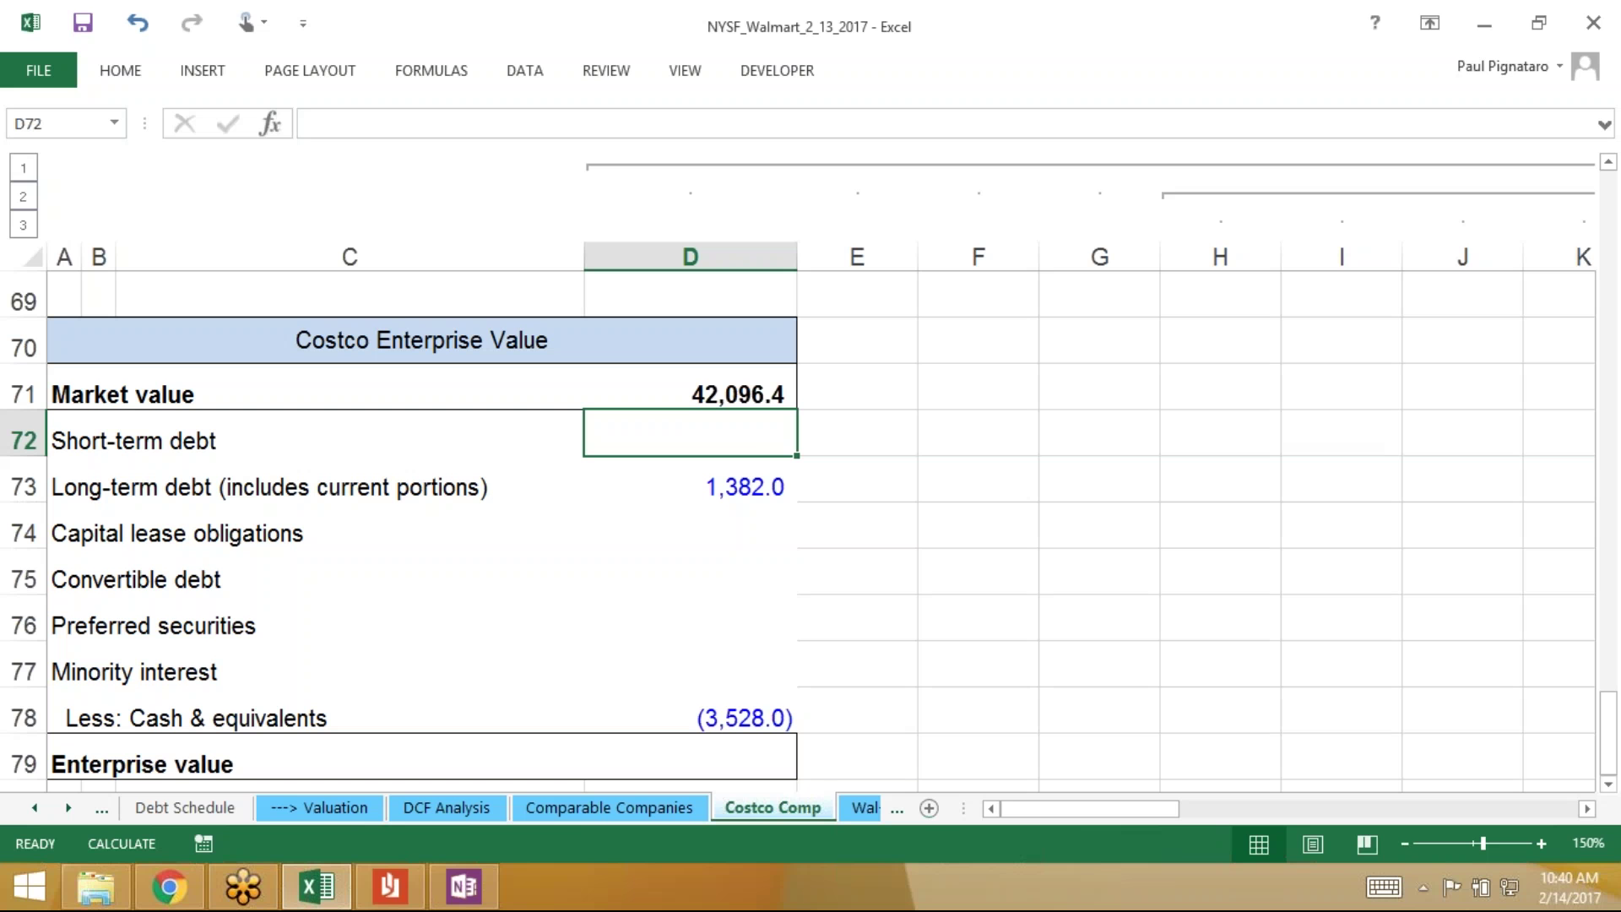
{"action": "type", "text": "0"}
{"action": "key", "text": "ctrl+Return"}
Recheck the balance sheet and enter 0 for Capital lease obligations in D74 and Convertible debt in D75
{"action": "key", "text": "Down"}
{"action": "key", "text": "Down"}
{"action": "key", "text": "alt+Tab"}
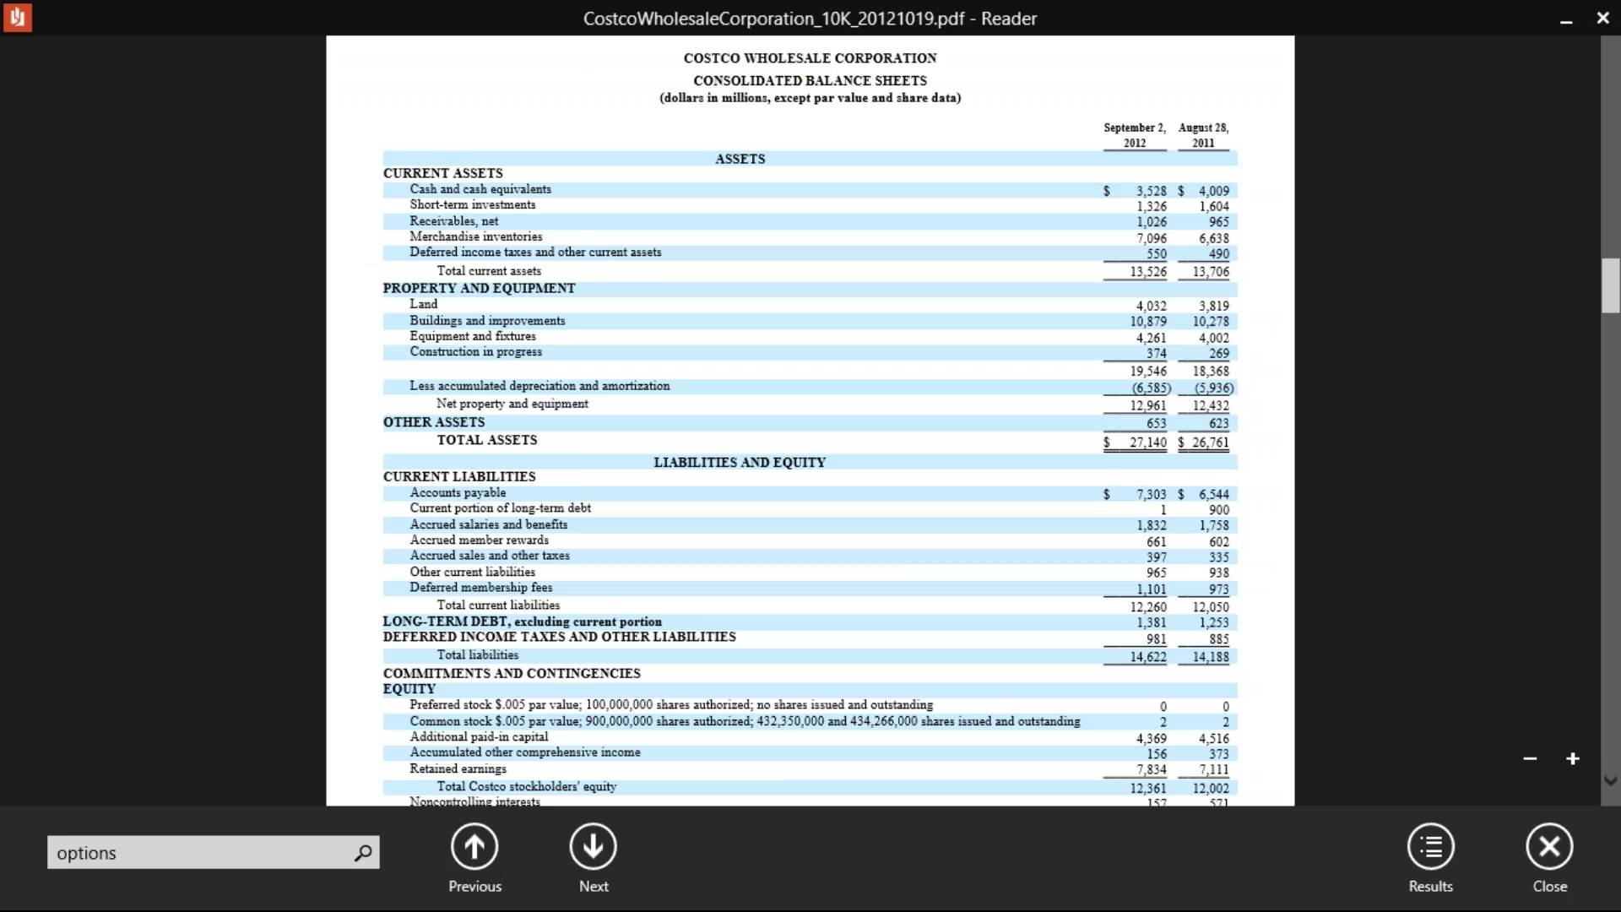
{"action": "key", "text": "alt+Tab"}
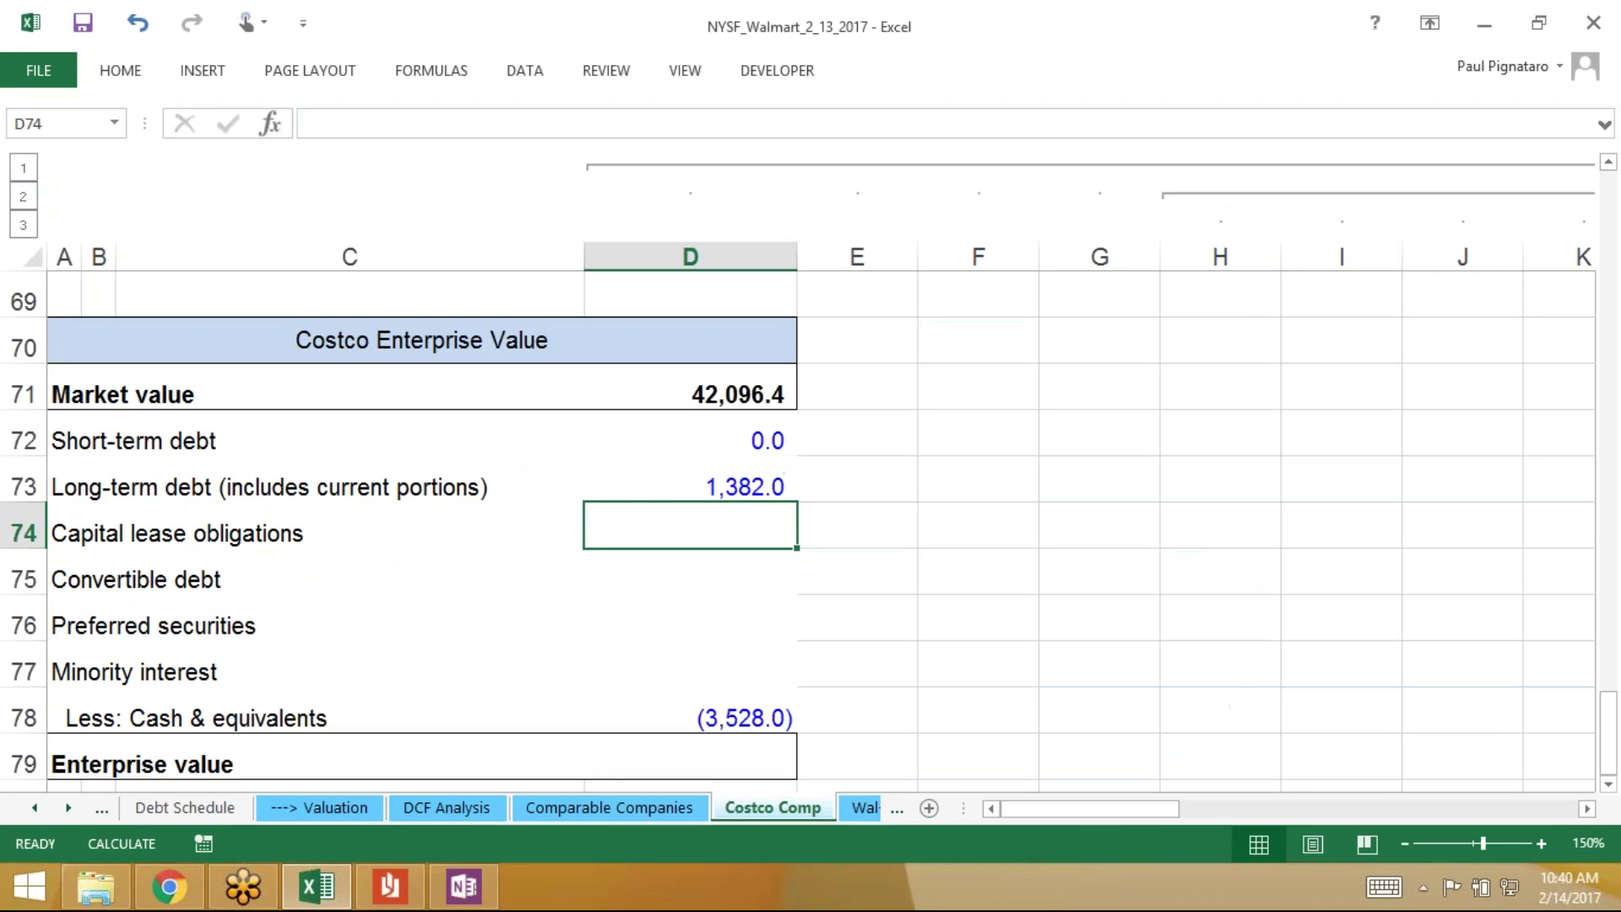
{"action": "type", "text": "0"}
{"action": "key", "text": "Return"}
{"action": "type", "text": "0"}
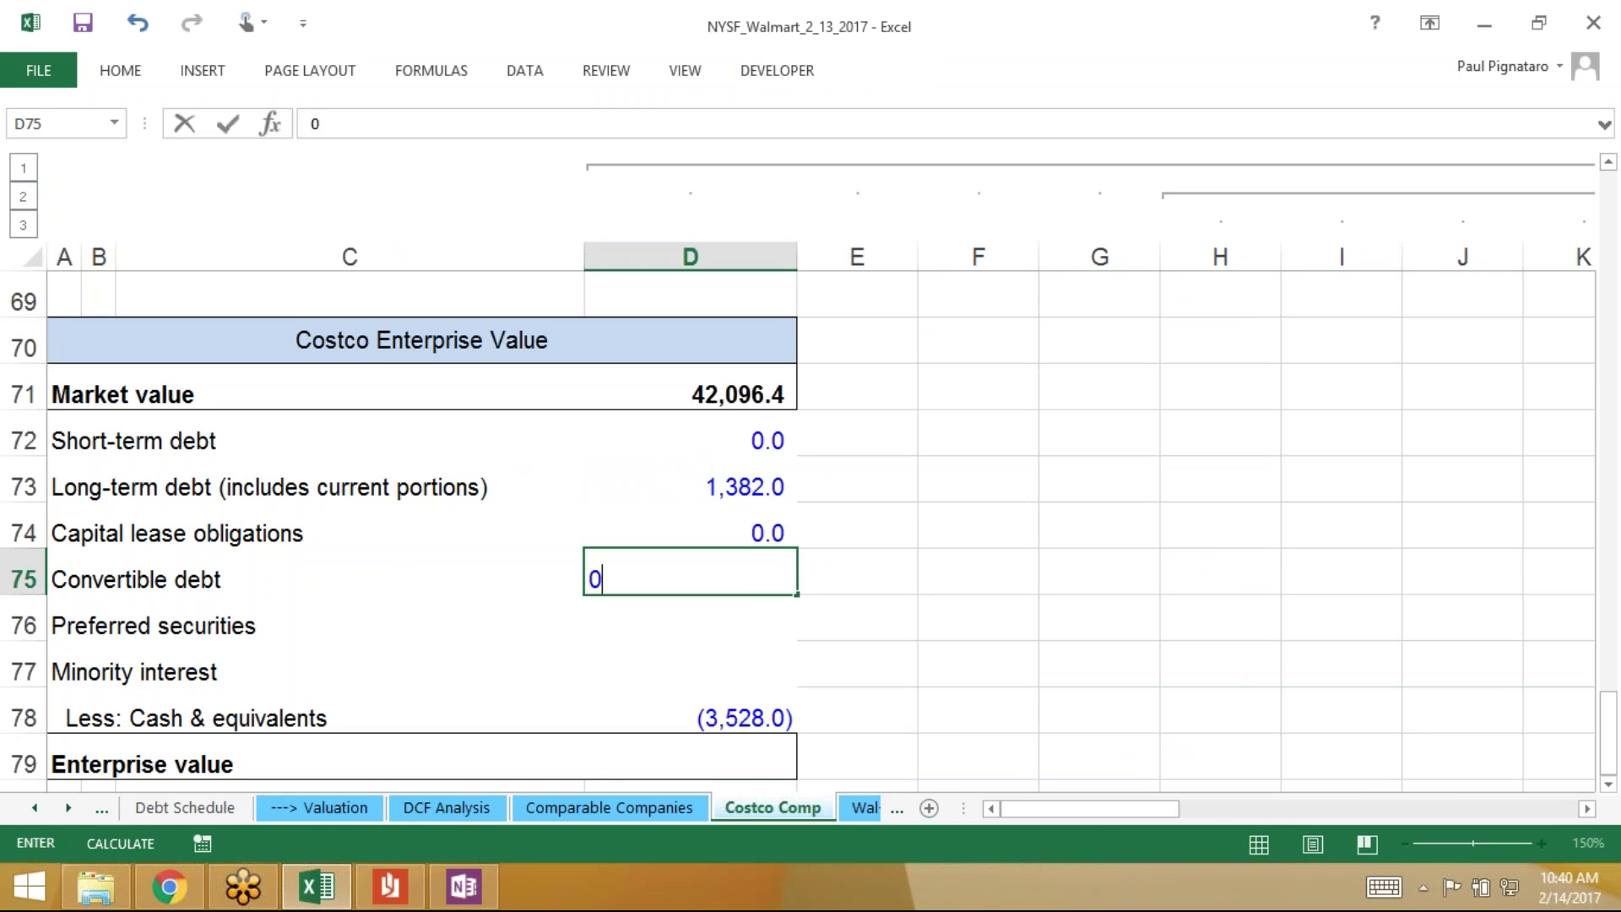
{"action": "key", "text": "Return"}
Look up the preferred stock line in the balance sheet's equity section and enter 0 for Preferred securities in D76
{"action": "key", "text": "alt+Tab"}
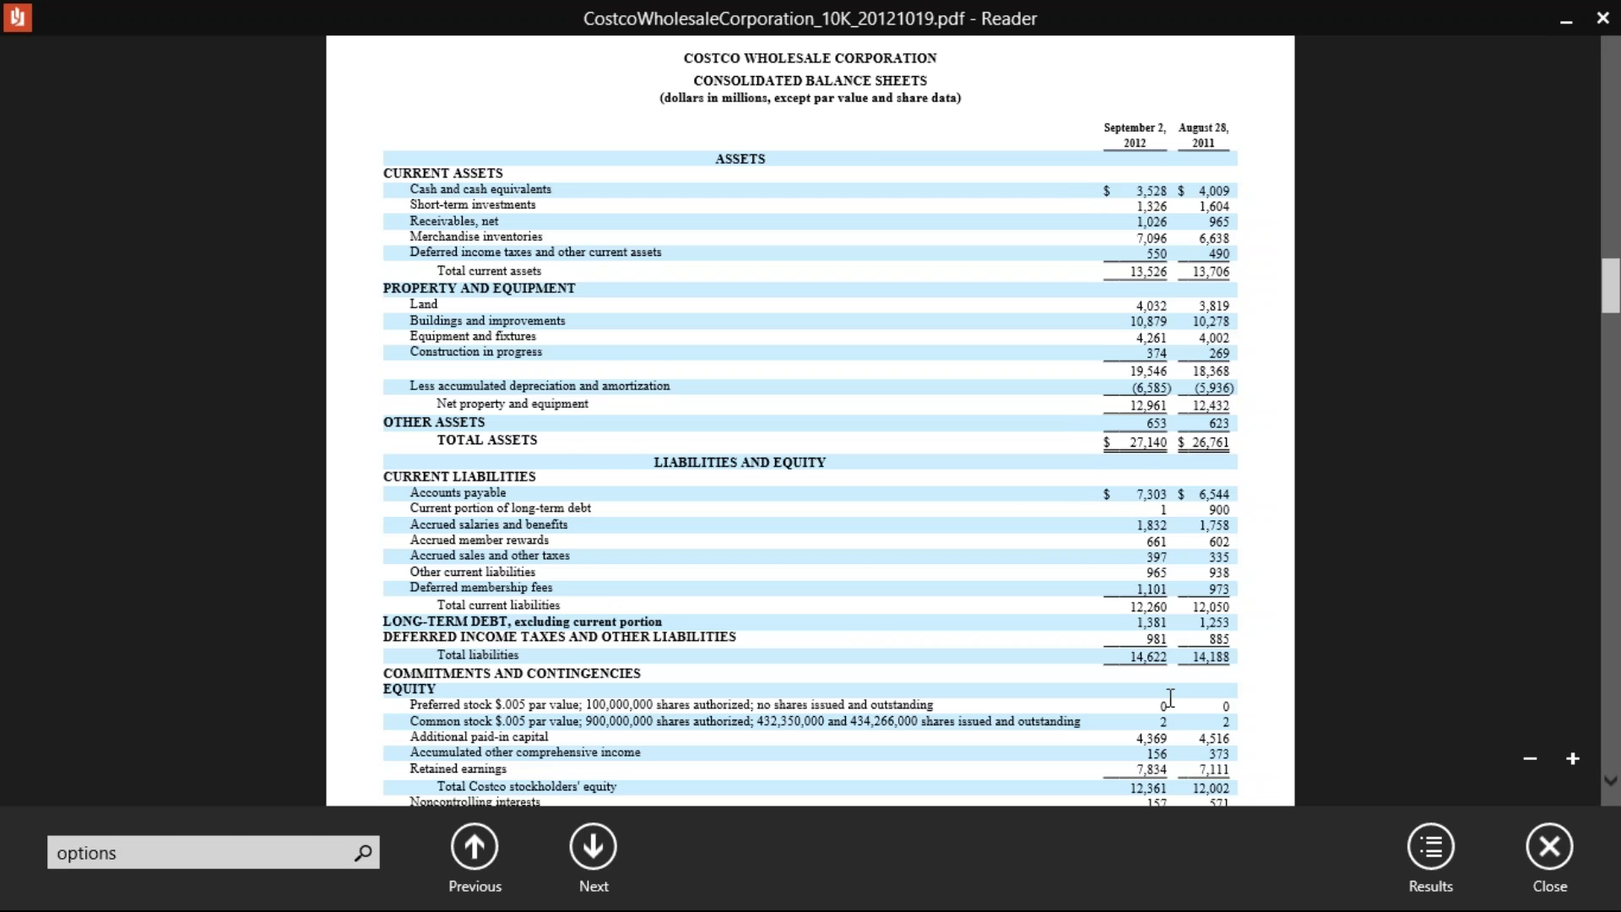
{"action": "key", "text": "alt+Tab"}
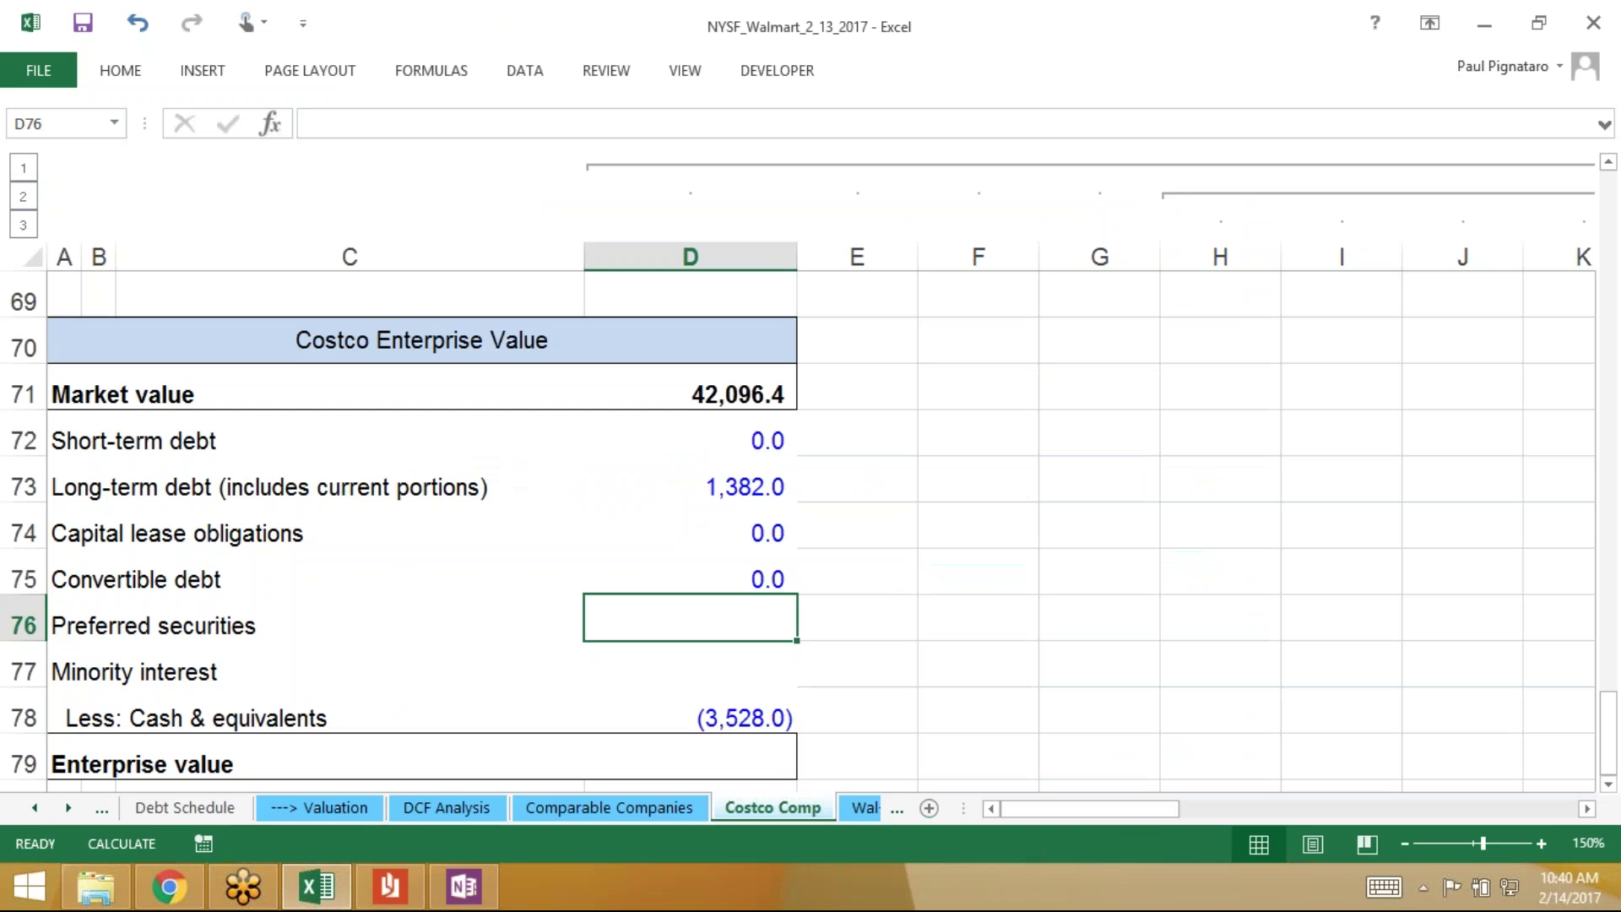
{"action": "type", "text": "0"}
{"action": "key", "text": "Return"}
Find the noncontrolling interests for 2012 on the balance sheet and enter 157 for Minority interest in D77
{"action": "key", "text": "alt+Tab"}
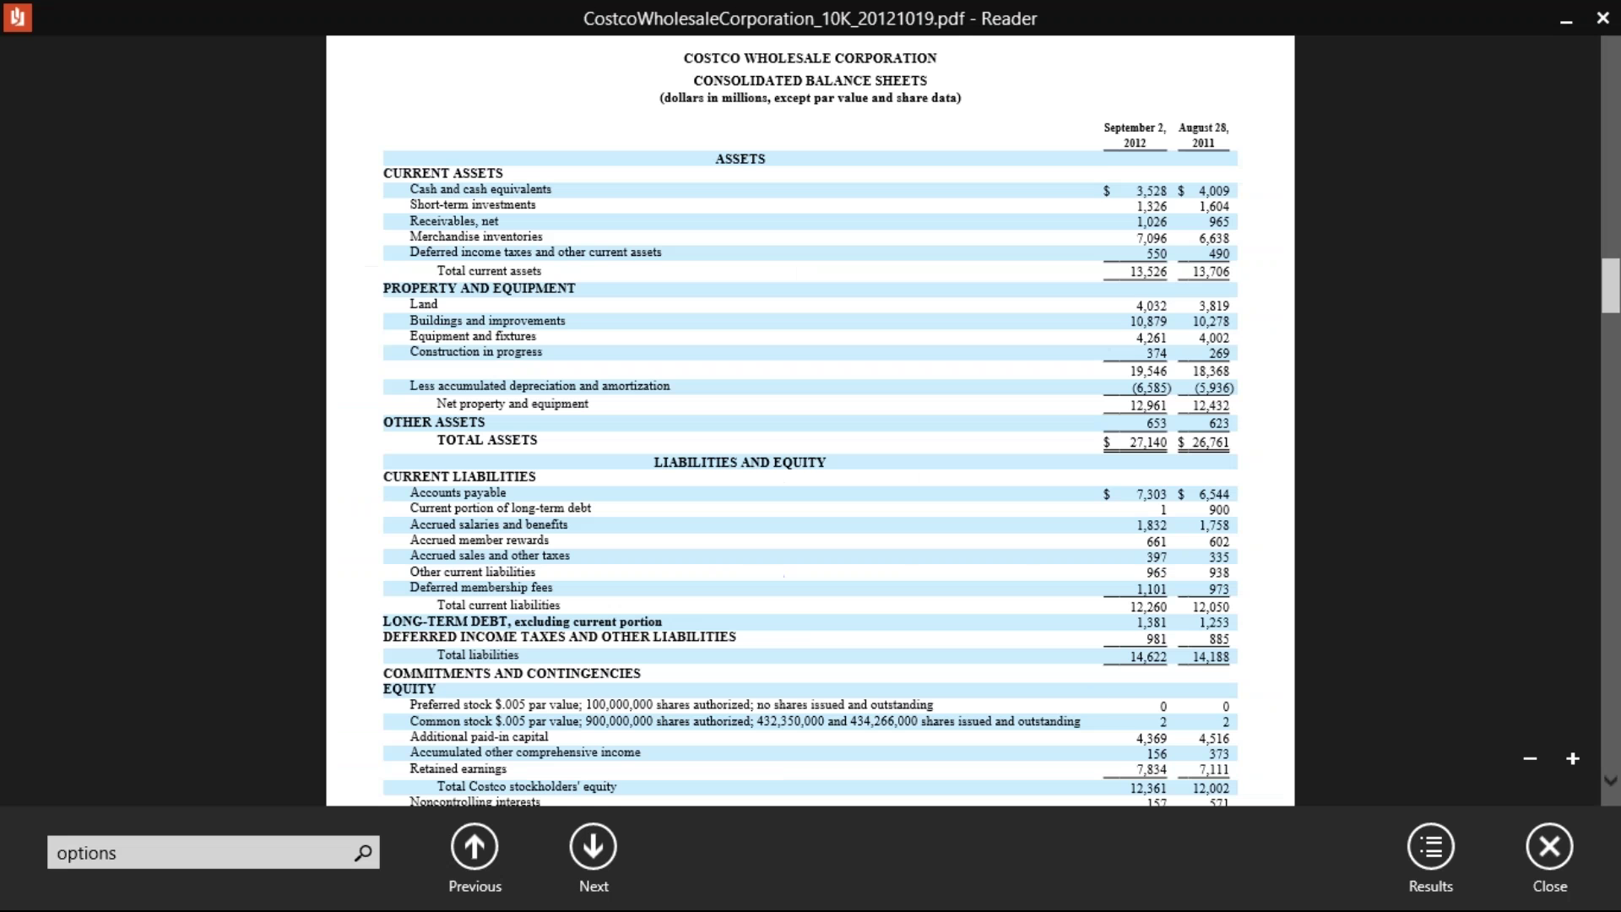
{"action": "scroll", "coordinate": [959, 706], "scroll_direction": "down", "scroll_amount": 1}
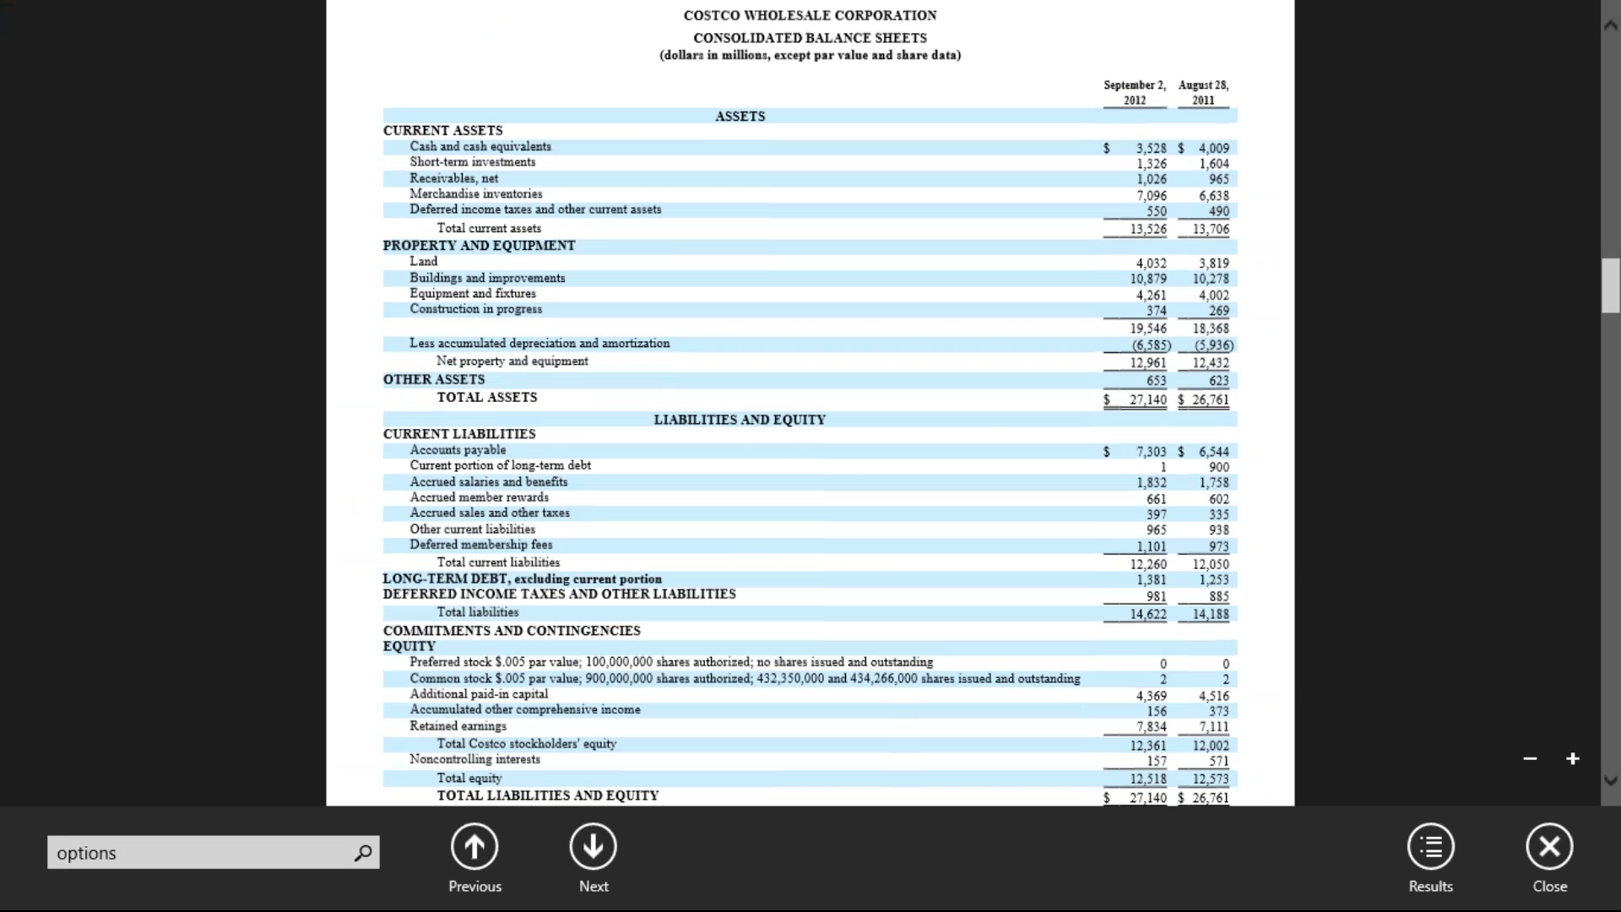
{"action": "key", "text": "alt+Tab"}
{"action": "type", "text": "15"}
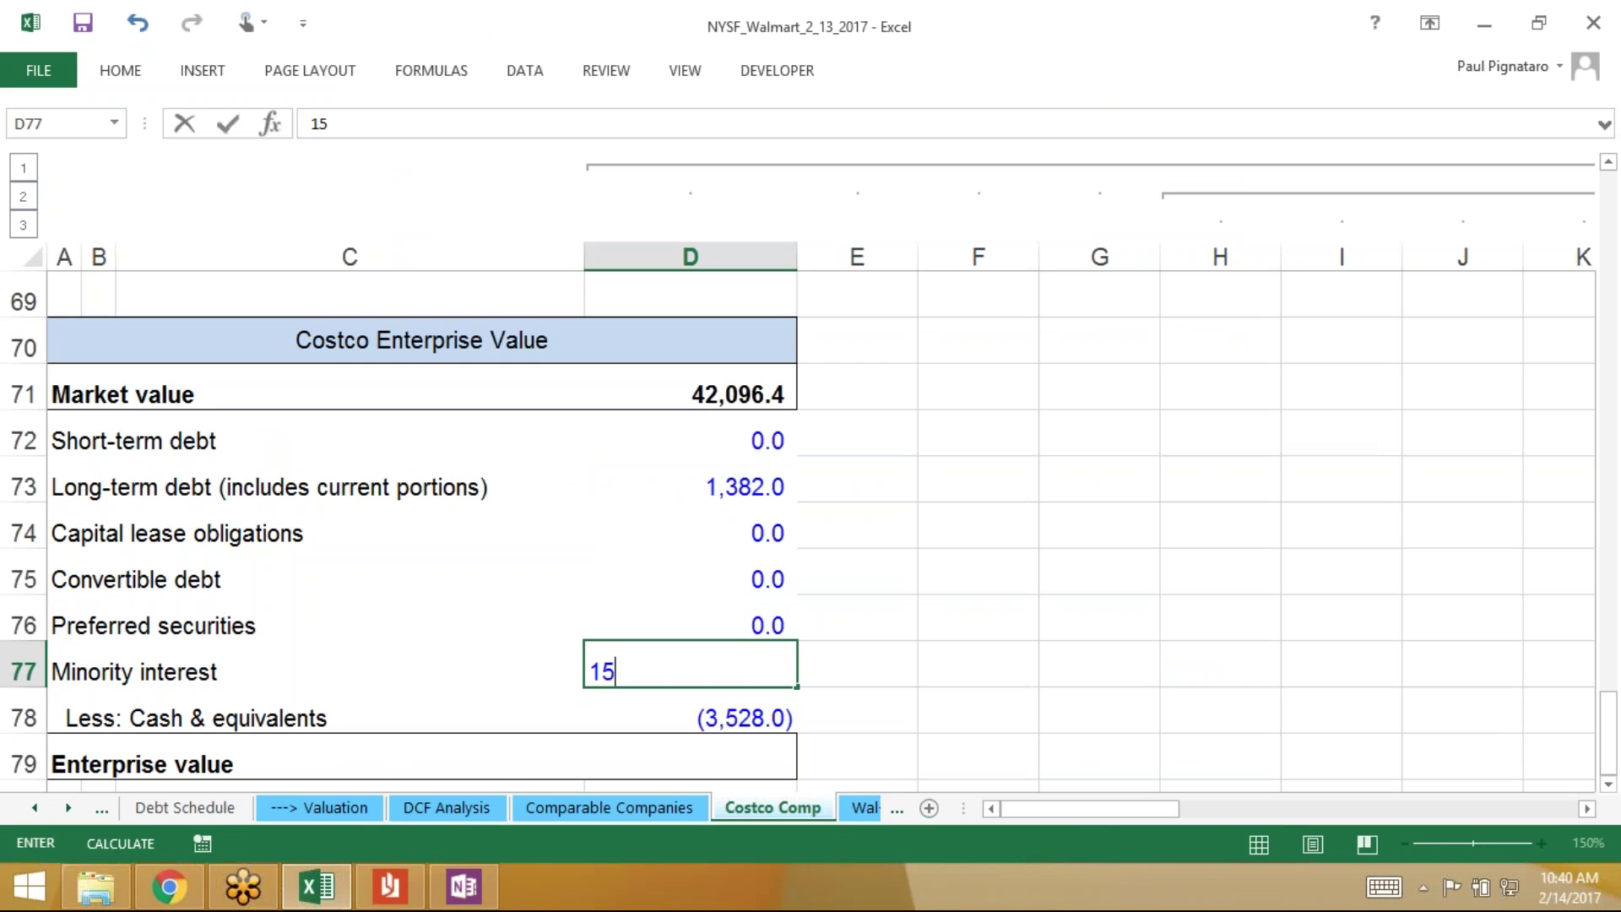
{"action": "type", "text": "7"}
{"action": "key", "text": "Return"}
Calculate Costco's enterprise value in D79 with =SUM(D71:D78) and save the workbook
{"action": "key", "text": "Return"}
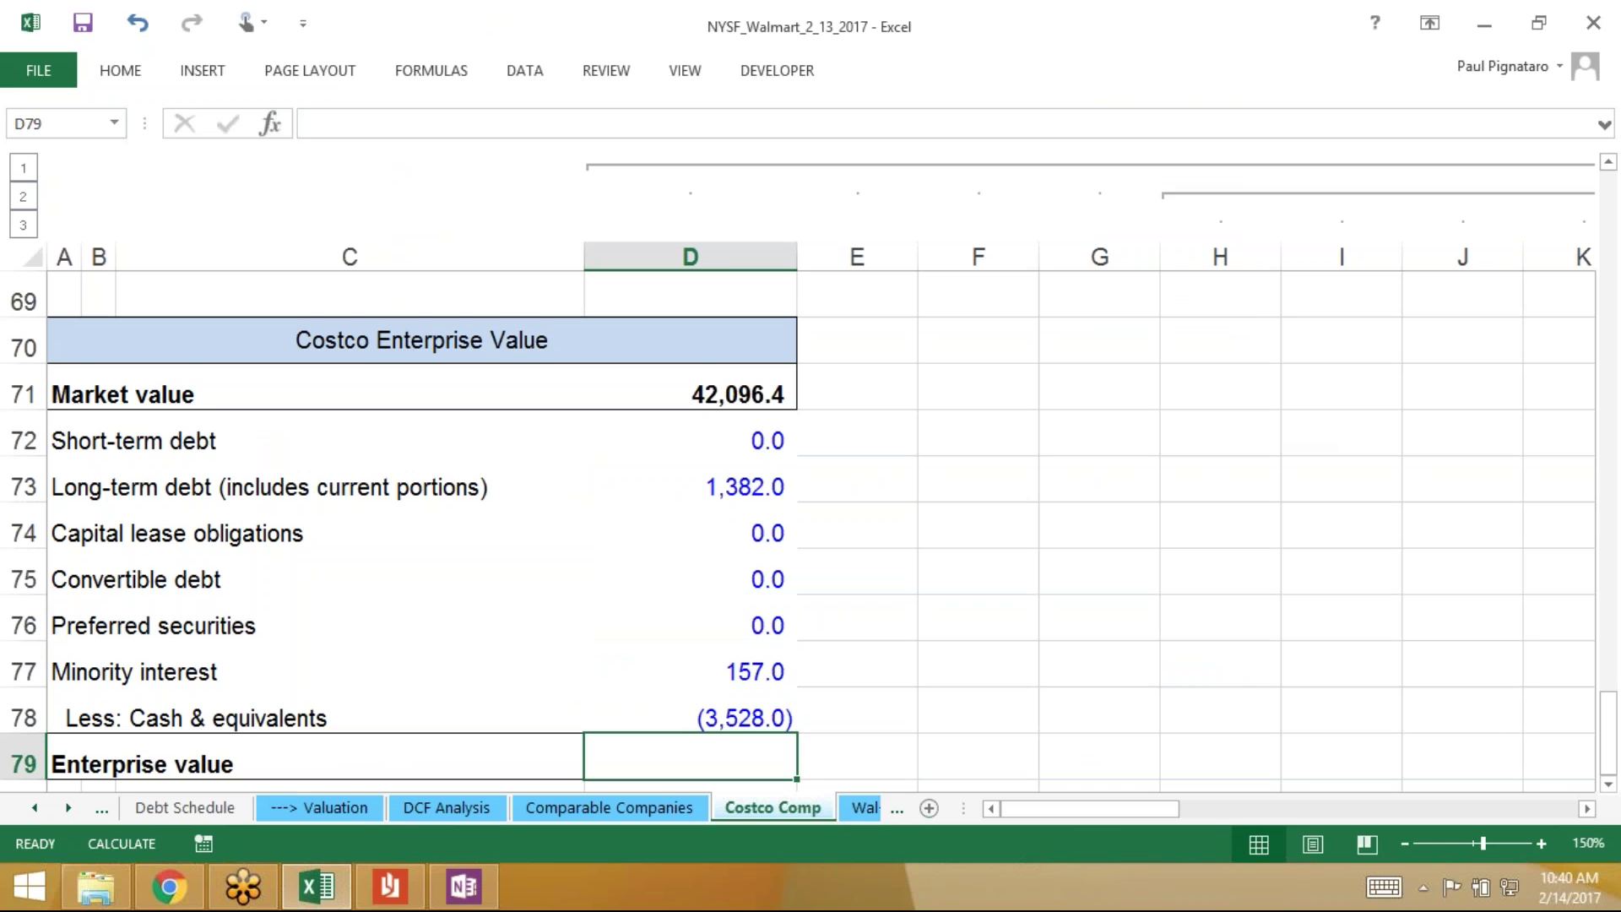
{"action": "key", "text": "alt+equal"}
{"action": "key", "text": "Return"}
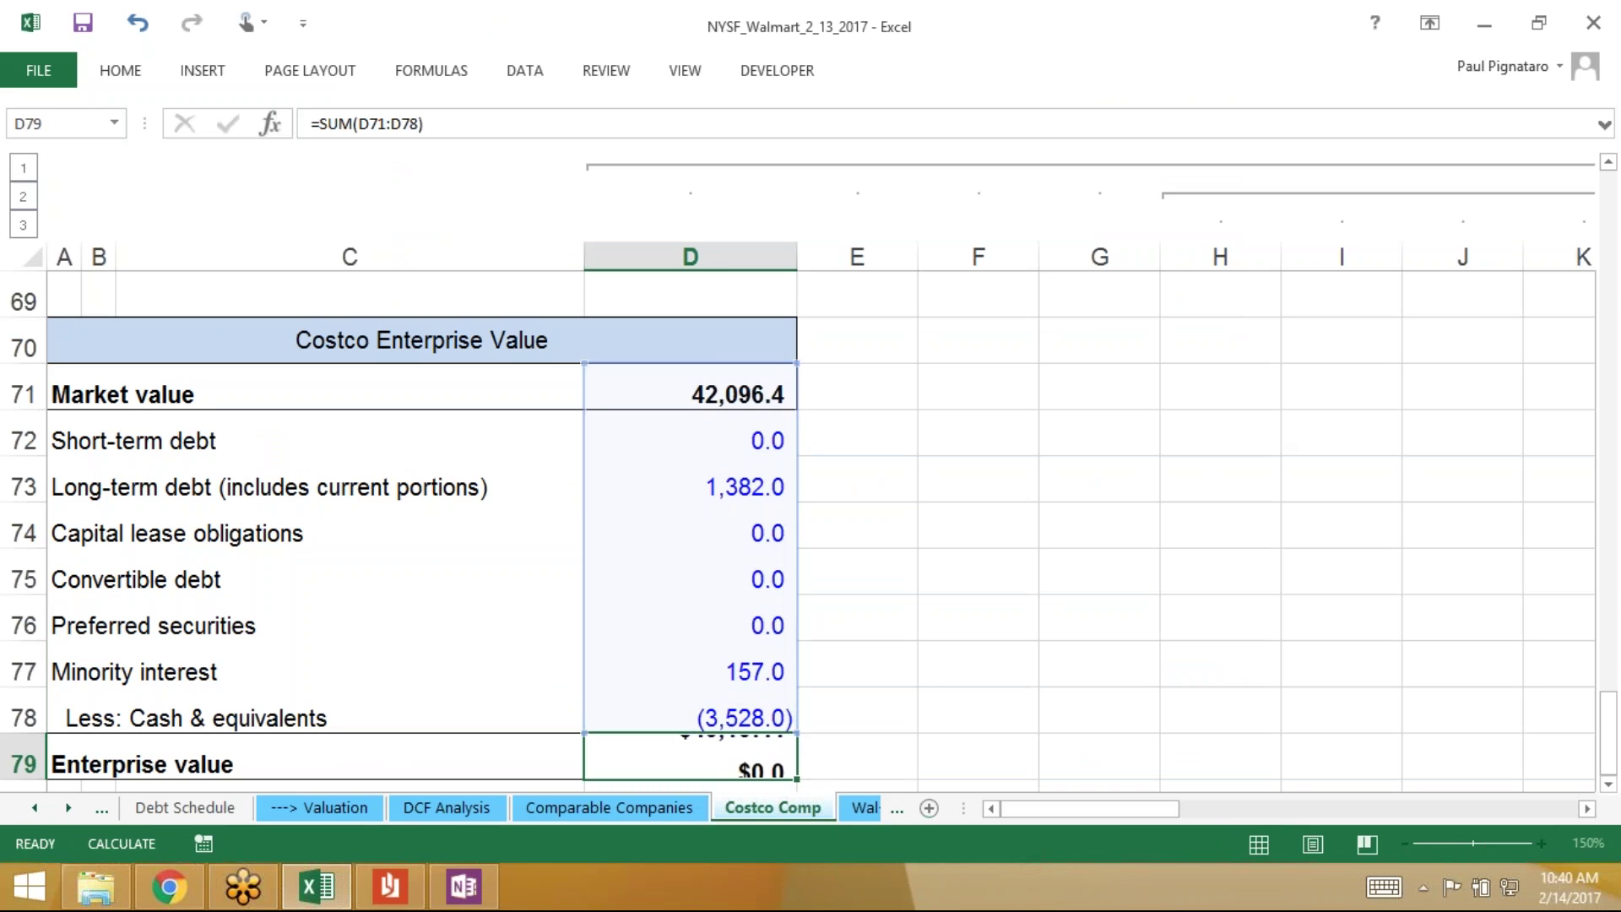
{"action": "key", "text": "Up"}
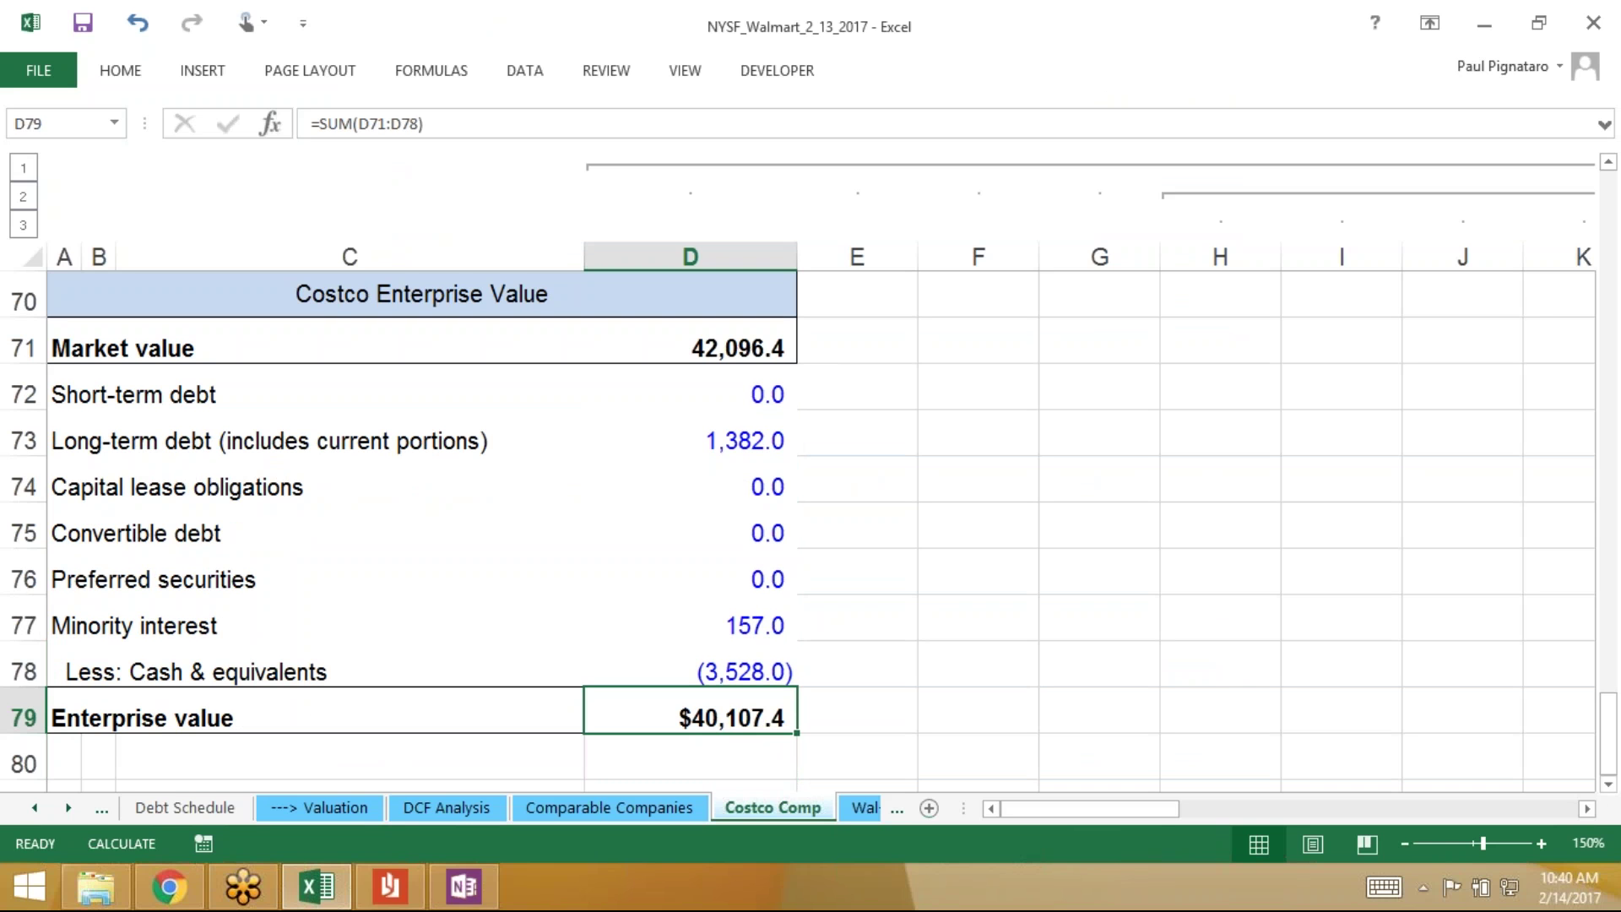
{"action": "key", "text": "ctrl+s"}
{"action": "left_click", "coordinate": [1592, 27]}
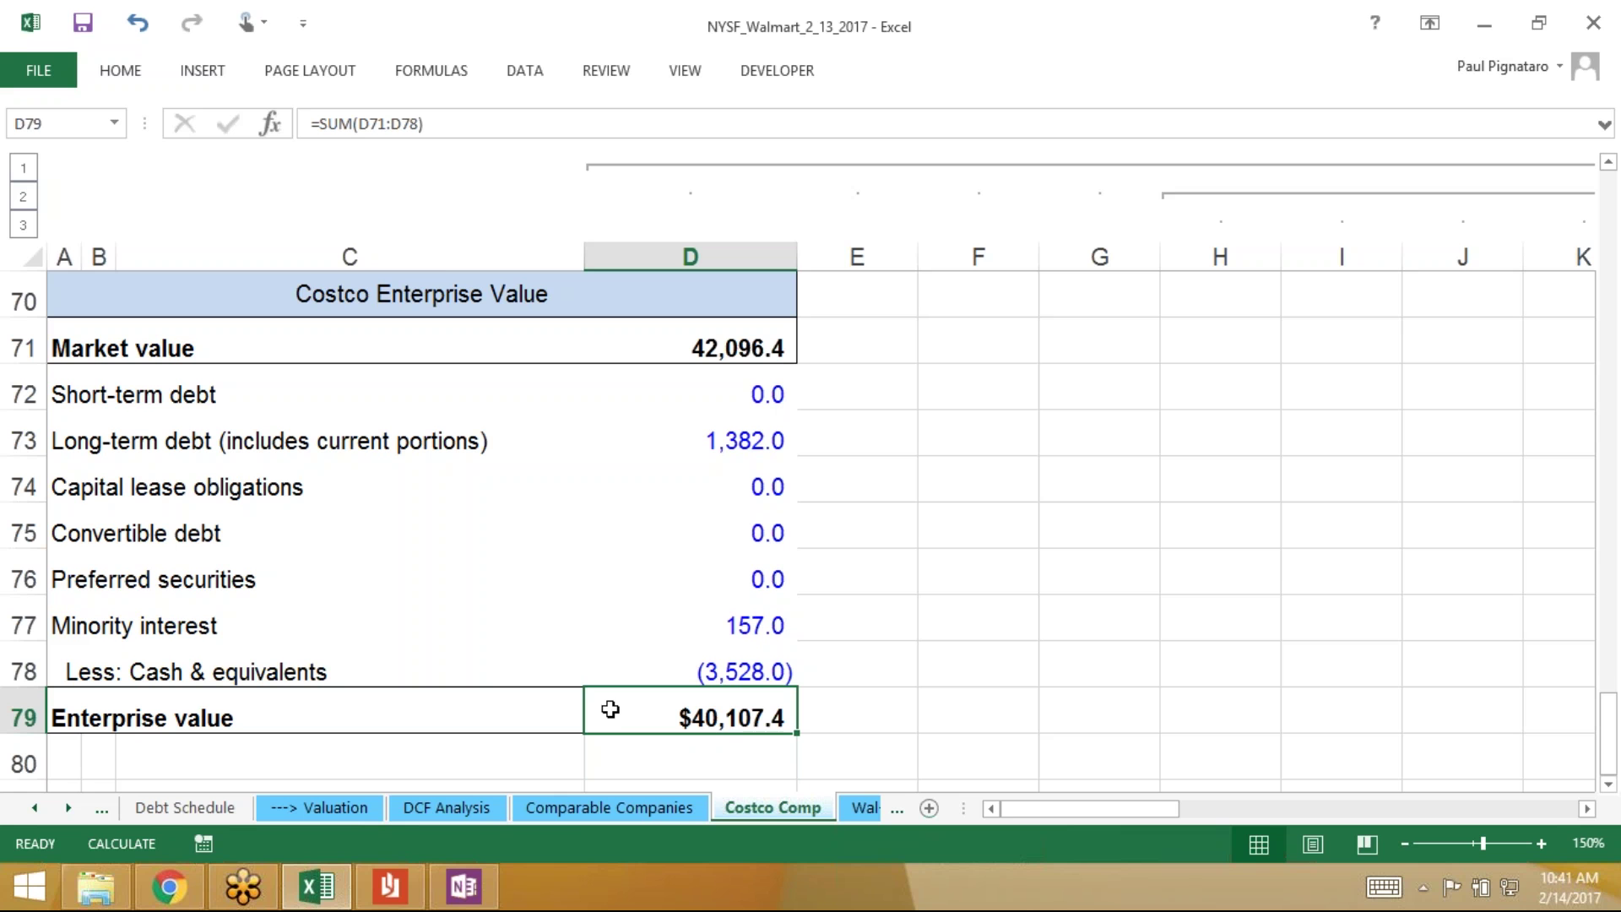
Open the Comparable Companies sheet and look over Costco's row 8 cells for stock price, market capitalization, enterprise value and 12A Price/Earnings
{"action": "left_click", "coordinate": [579, 807]}
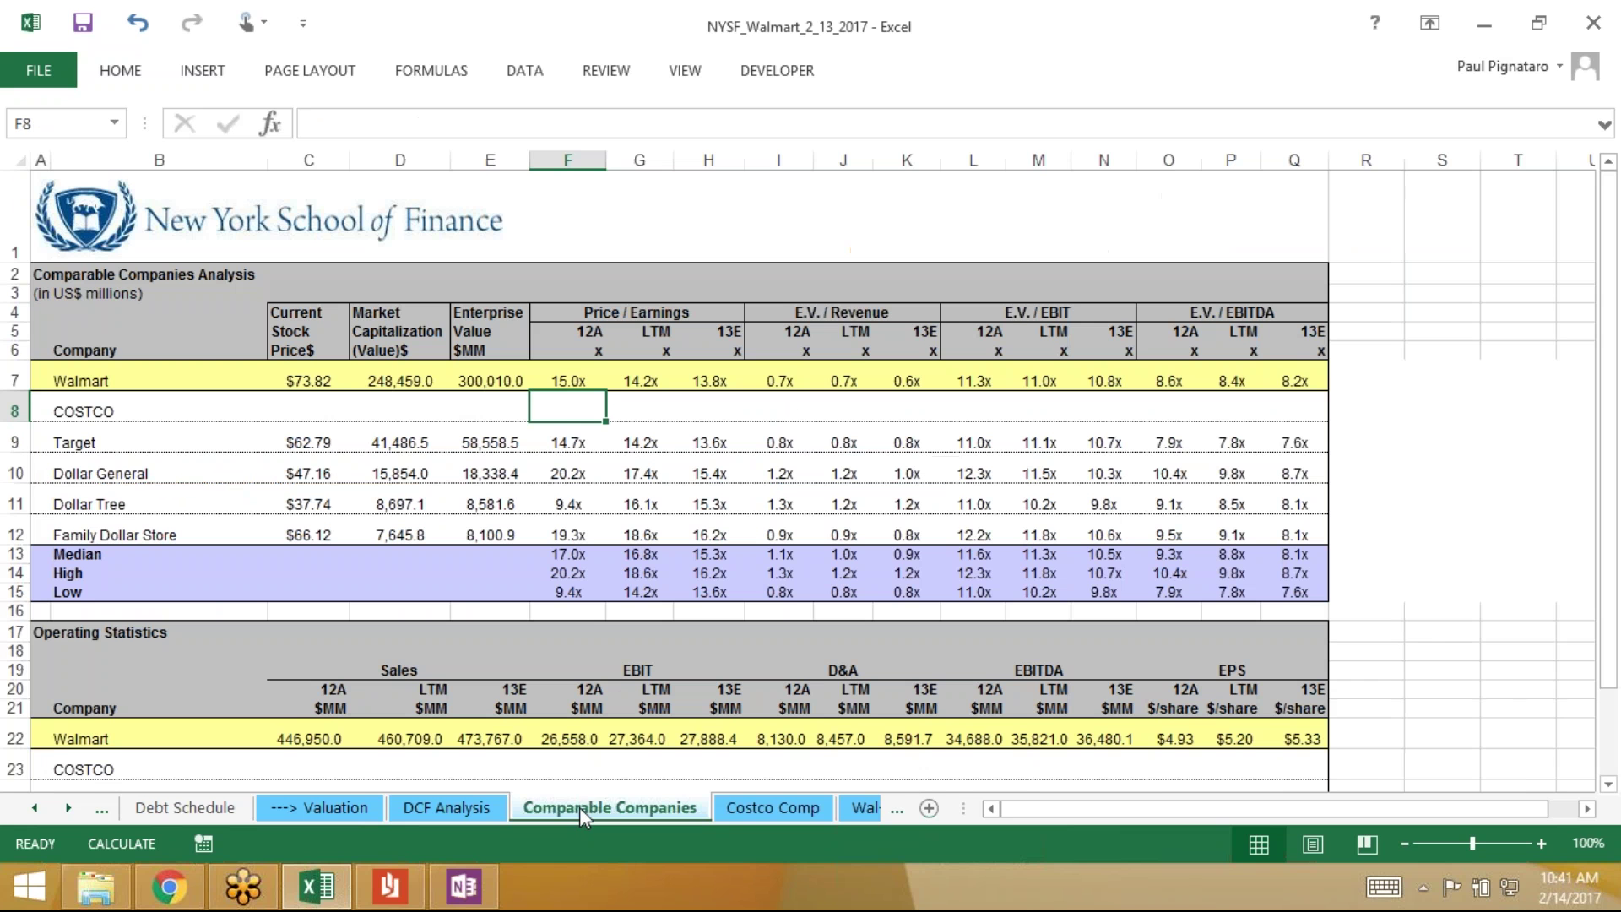
{"action": "left_click", "coordinate": [306, 408]}
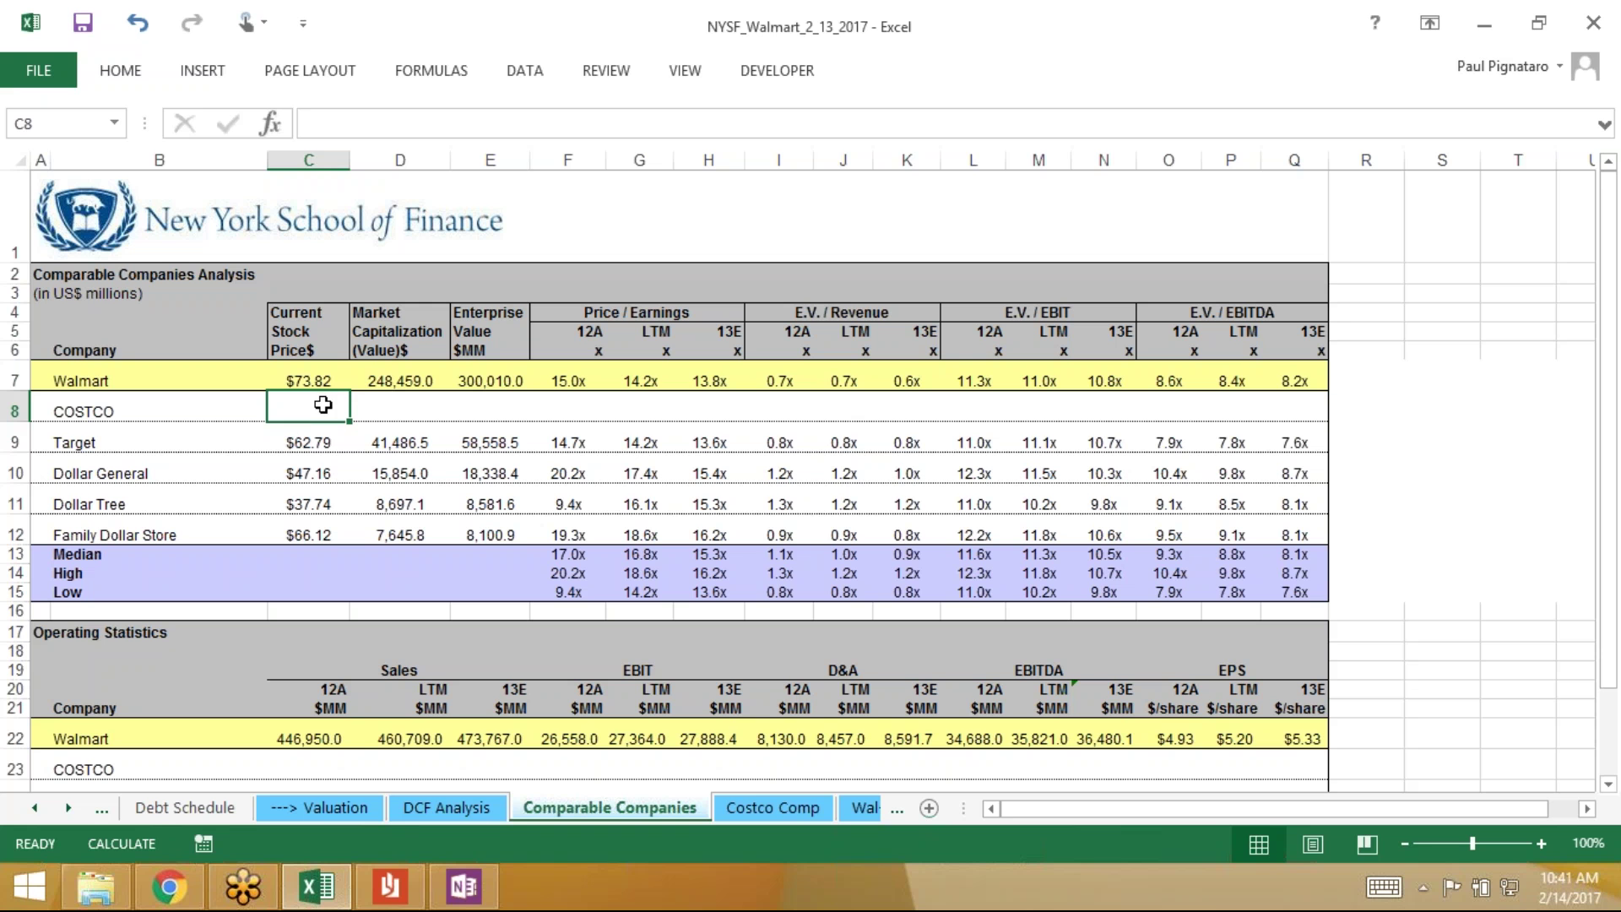
{"action": "left_click", "coordinate": [400, 410]}
{"action": "left_click", "coordinate": [492, 409]}
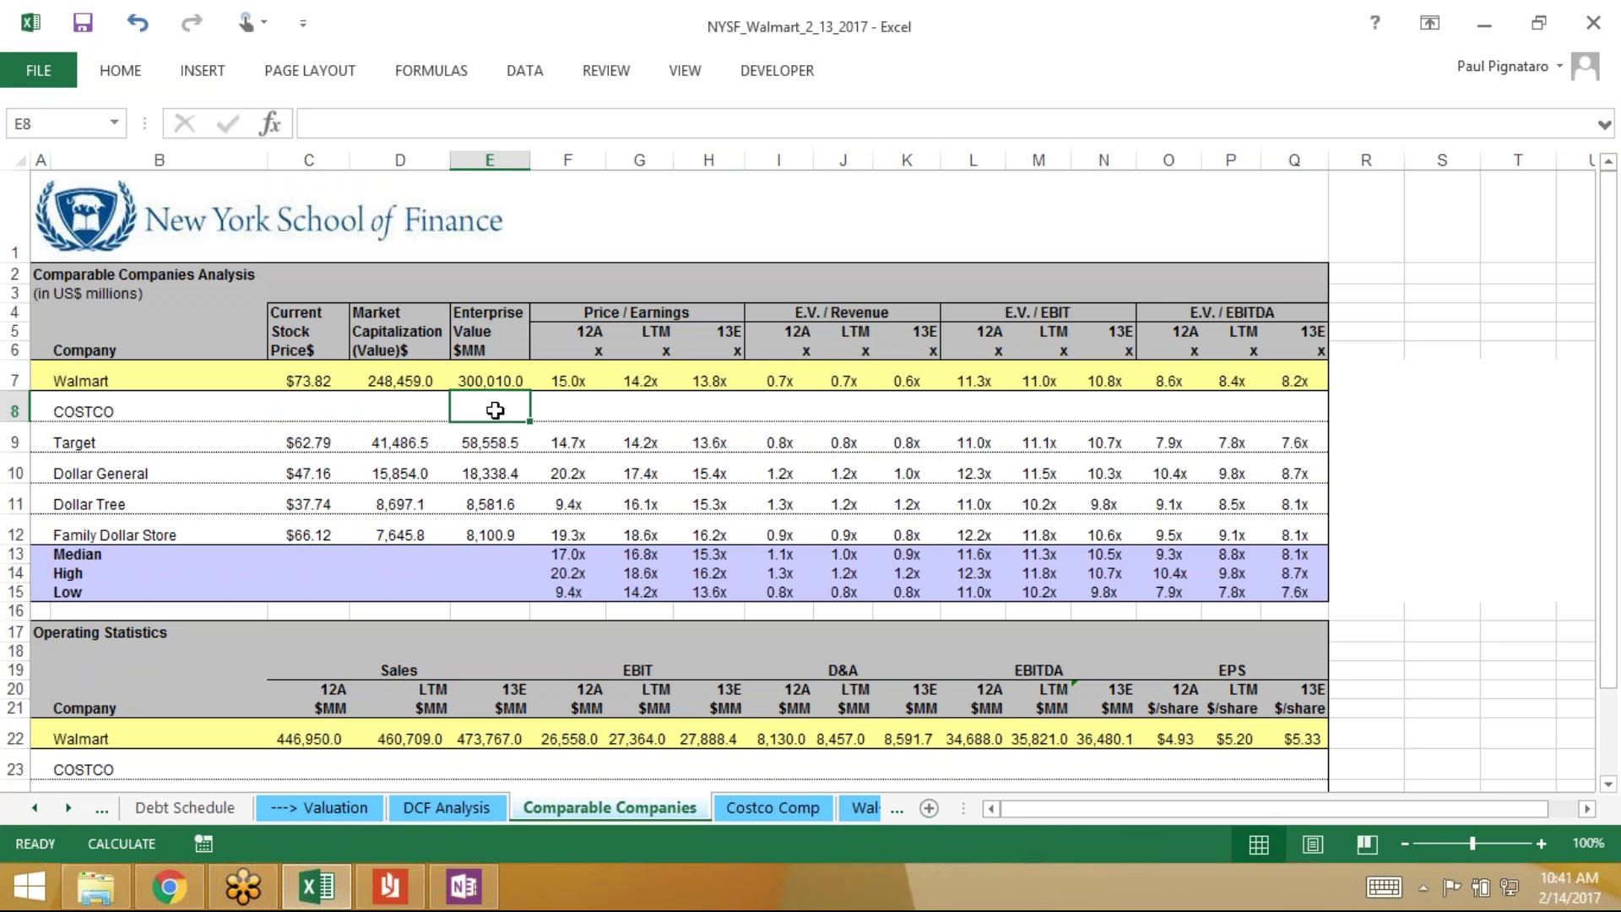
{"action": "left_click", "coordinate": [559, 407]}
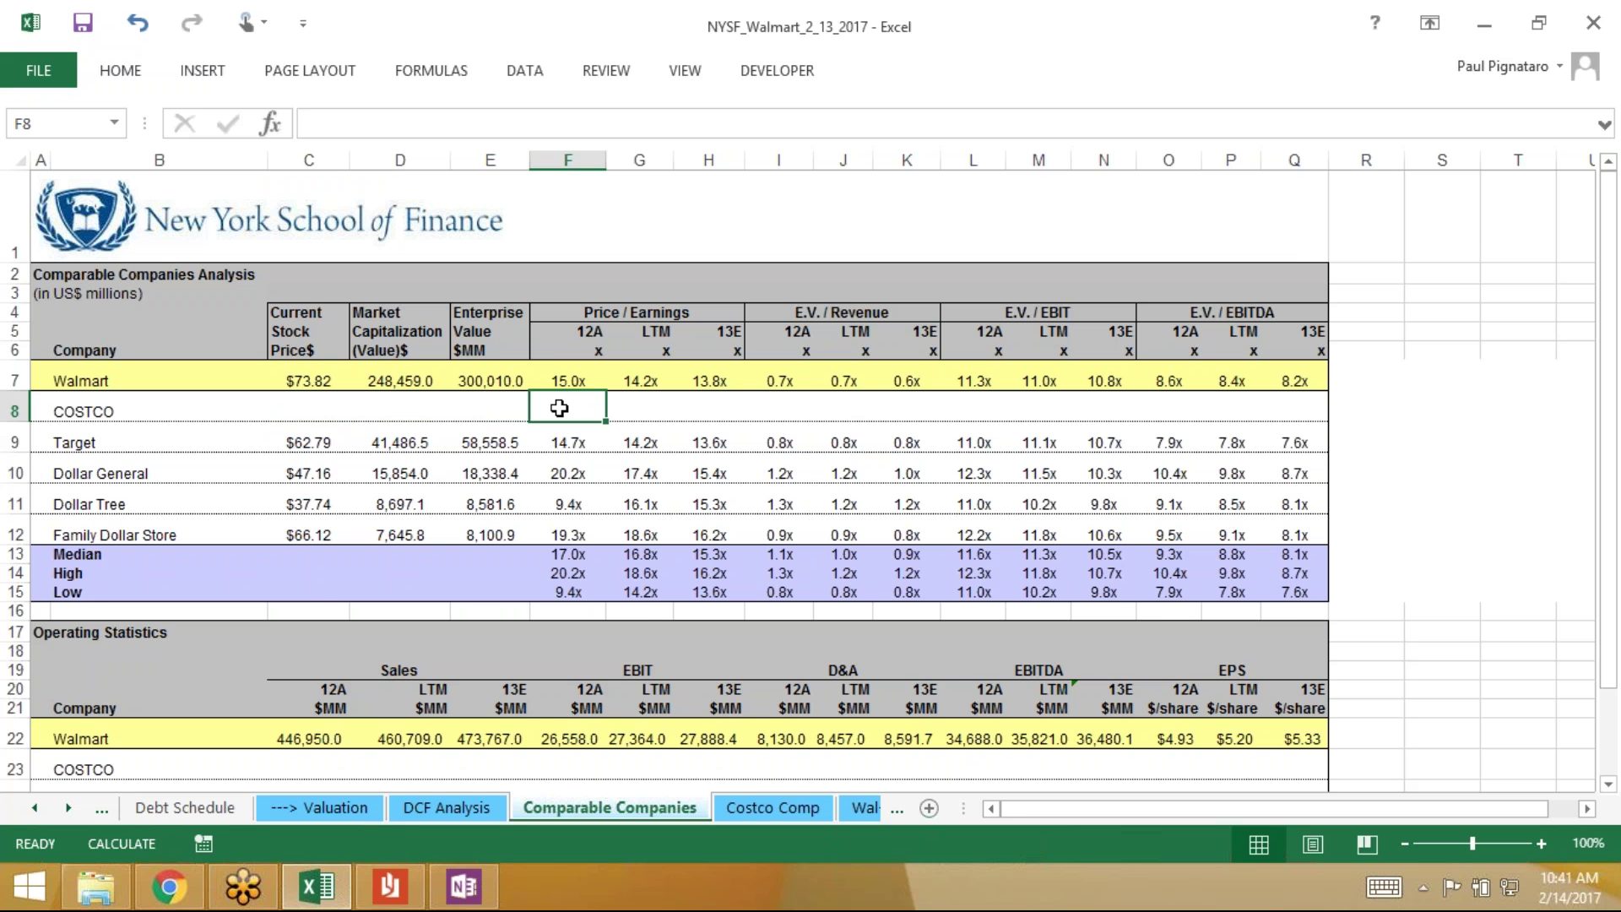
Examine the Operating Statistics of the peer companies in C24:Q27, including how Target's 12A sales in C24 link to its comp sheet
{"action": "scroll", "coordinate": [559, 408], "scroll_direction": "down", "scroll_amount": 3}
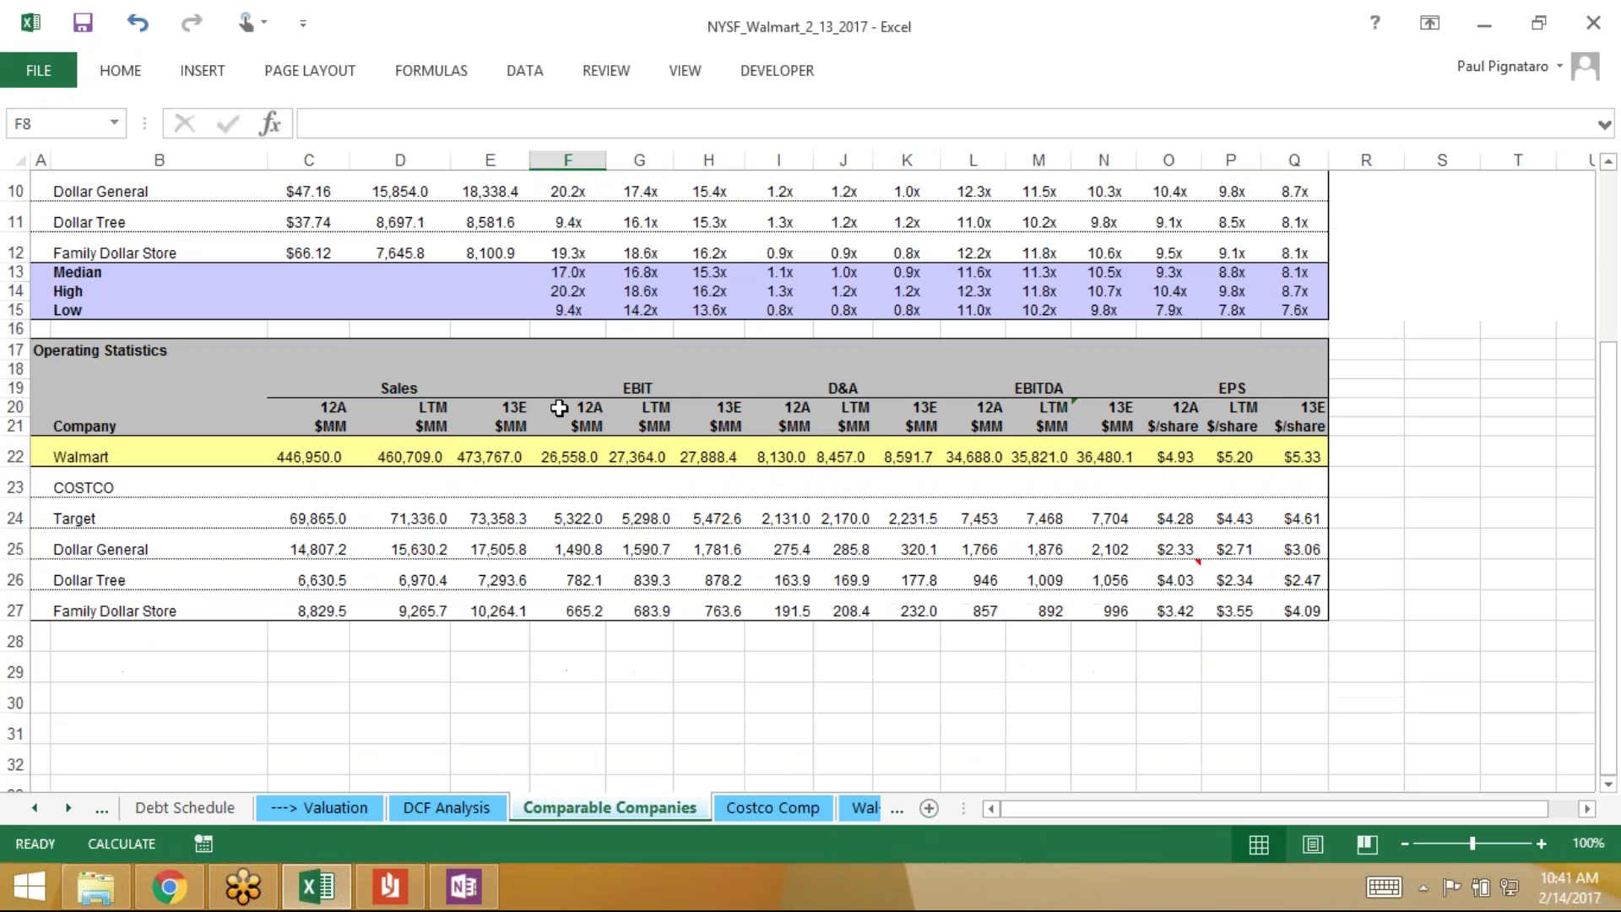
{"action": "scroll", "coordinate": [559, 408], "scroll_direction": "up", "scroll_amount": 3}
{"action": "scroll", "coordinate": [559, 408], "scroll_direction": "down", "scroll_amount": 4}
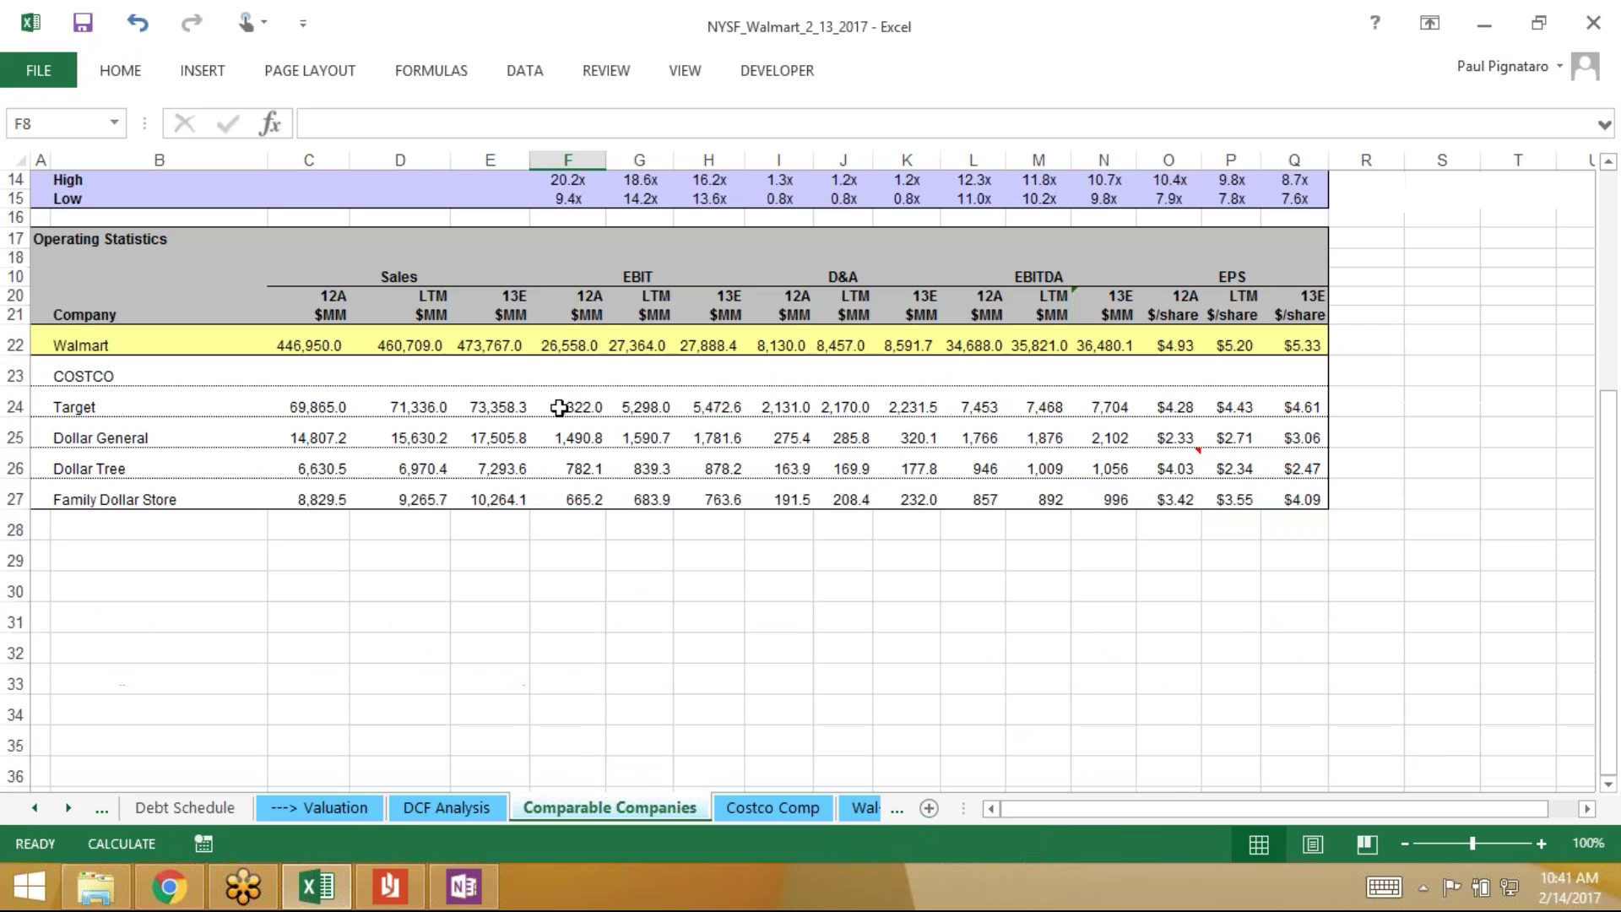
{"action": "left_click_drag", "start_coordinate": [301, 405], "coordinate": [1266, 490]}
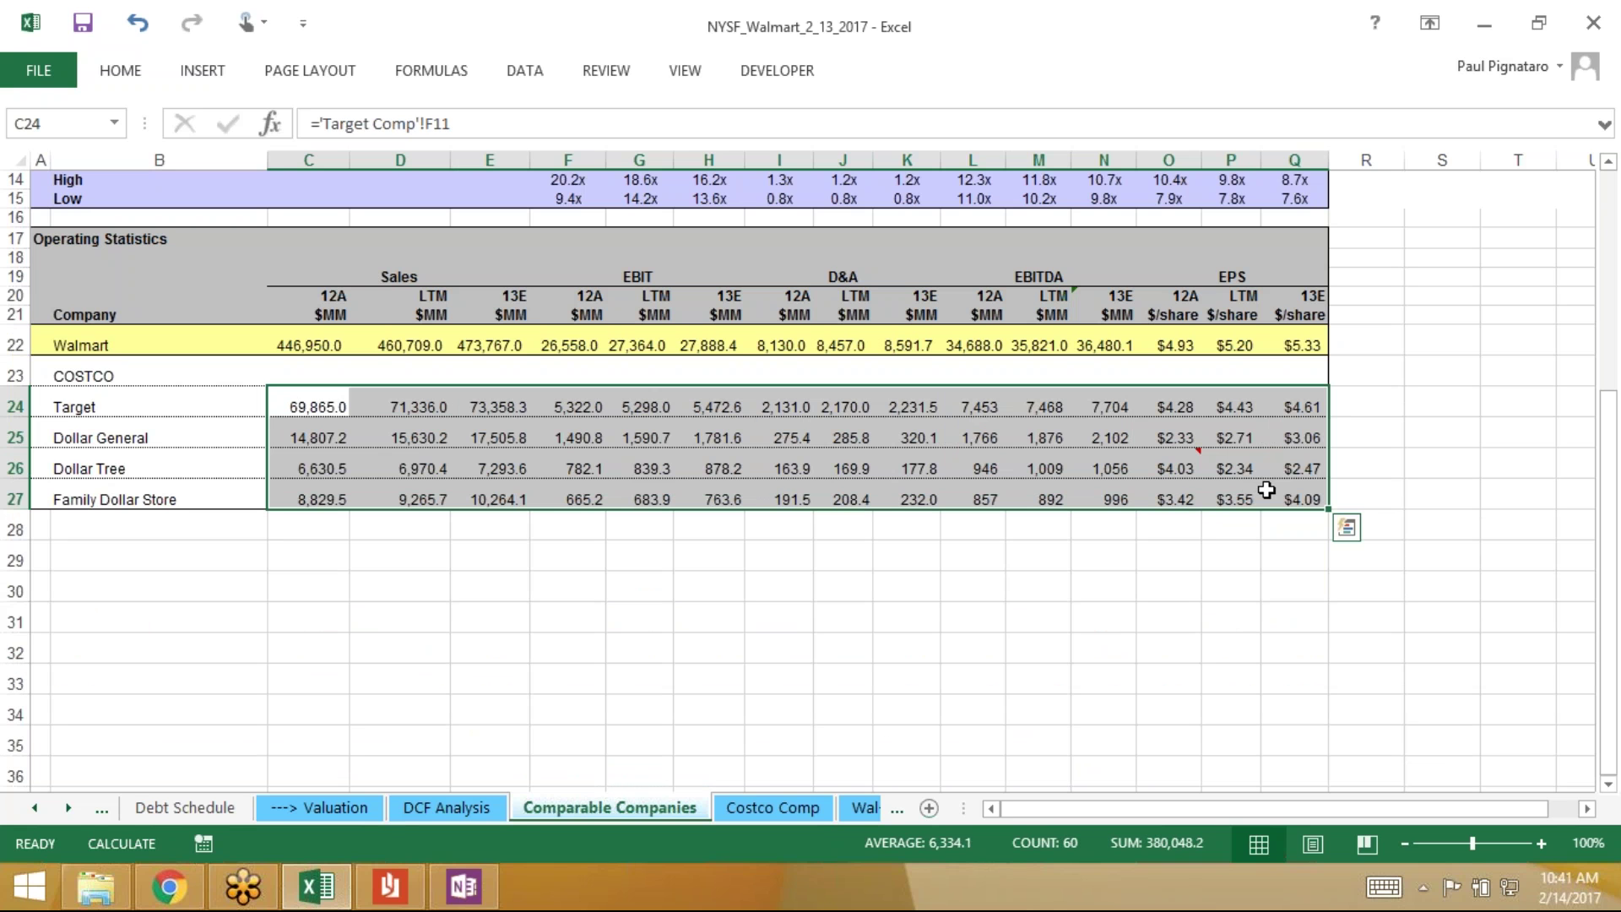
{"action": "left_click", "coordinate": [283, 402]}
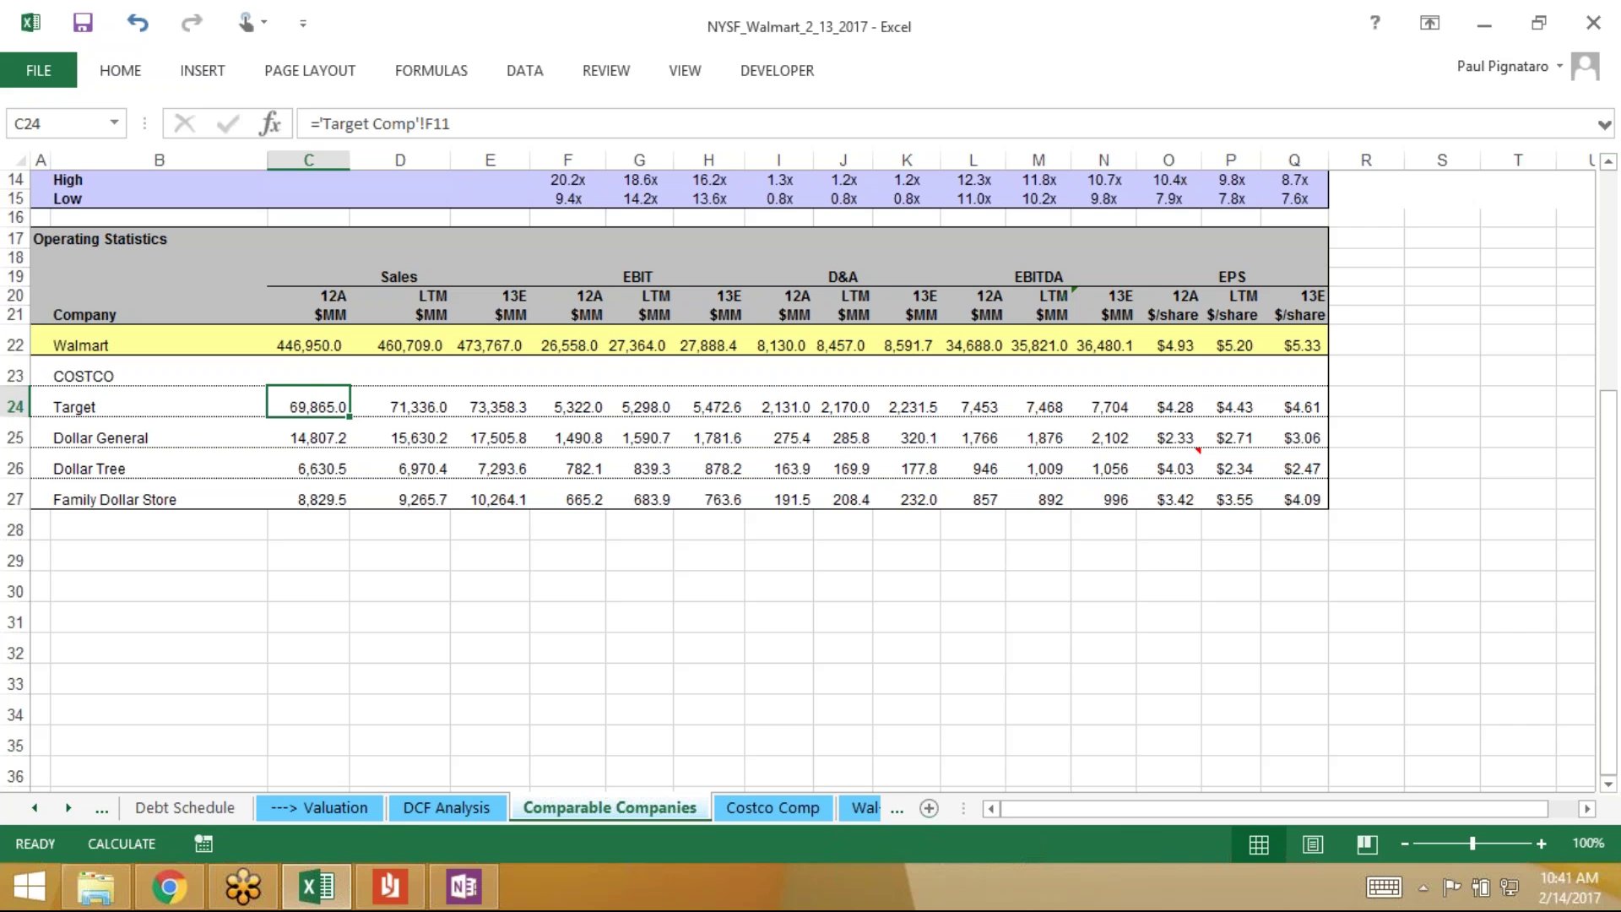
{"action": "scroll", "coordinate": [544, 350], "scroll_direction": "up", "scroll_amount": 5}
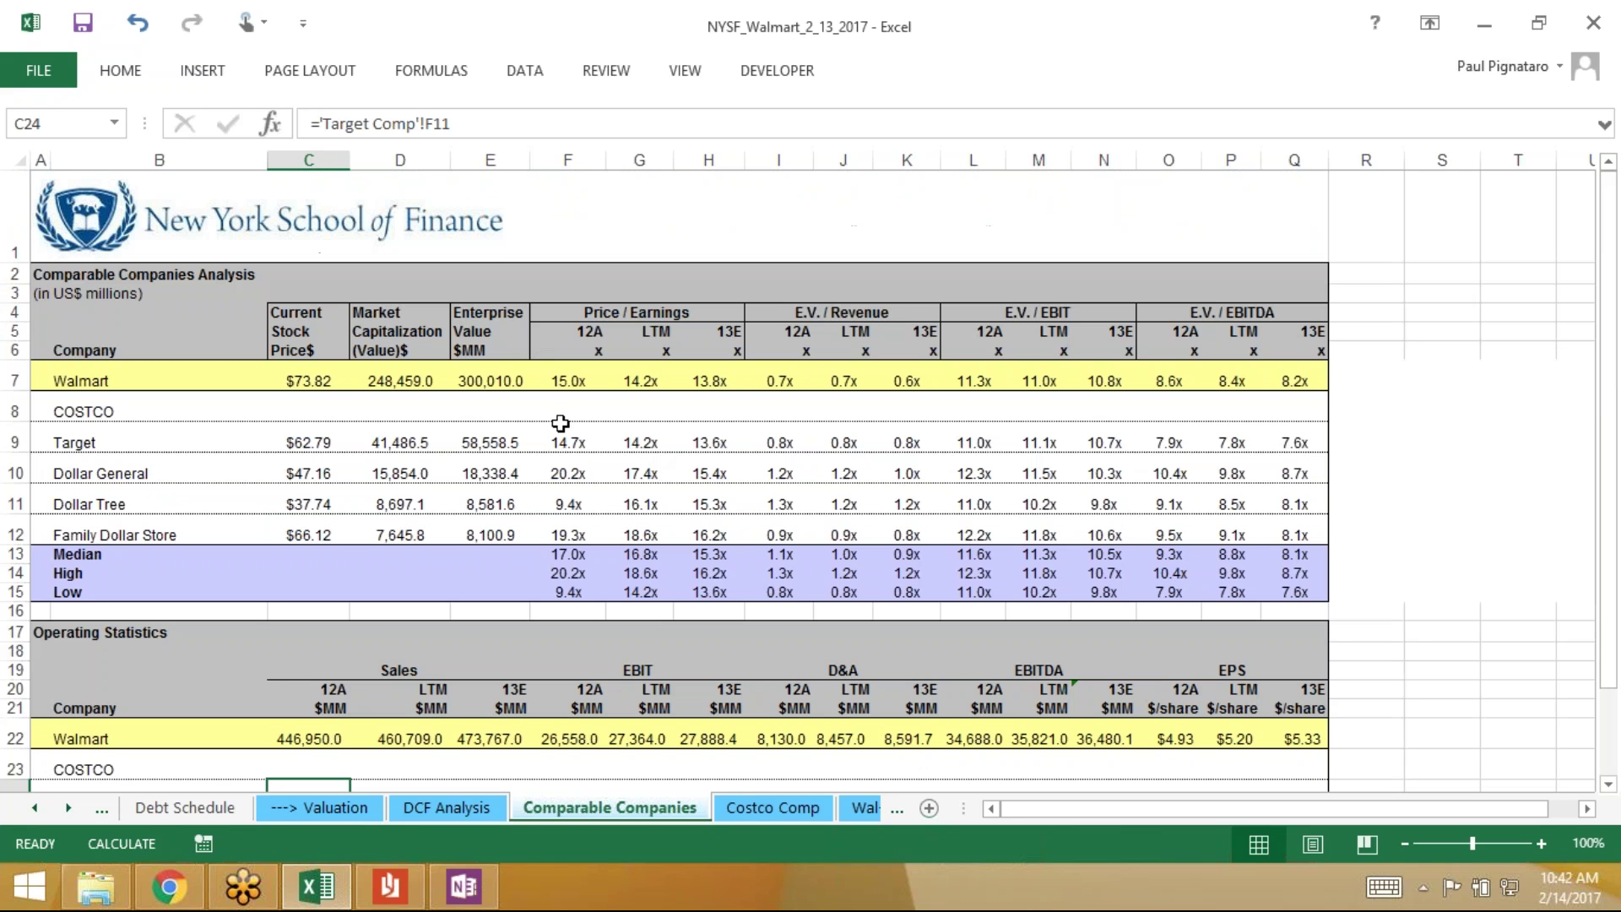
Compare Costco's multiples row 8 with the Operating Statistics table and locate Costco's row 23 there
{"action": "left_click", "coordinate": [565, 414]}
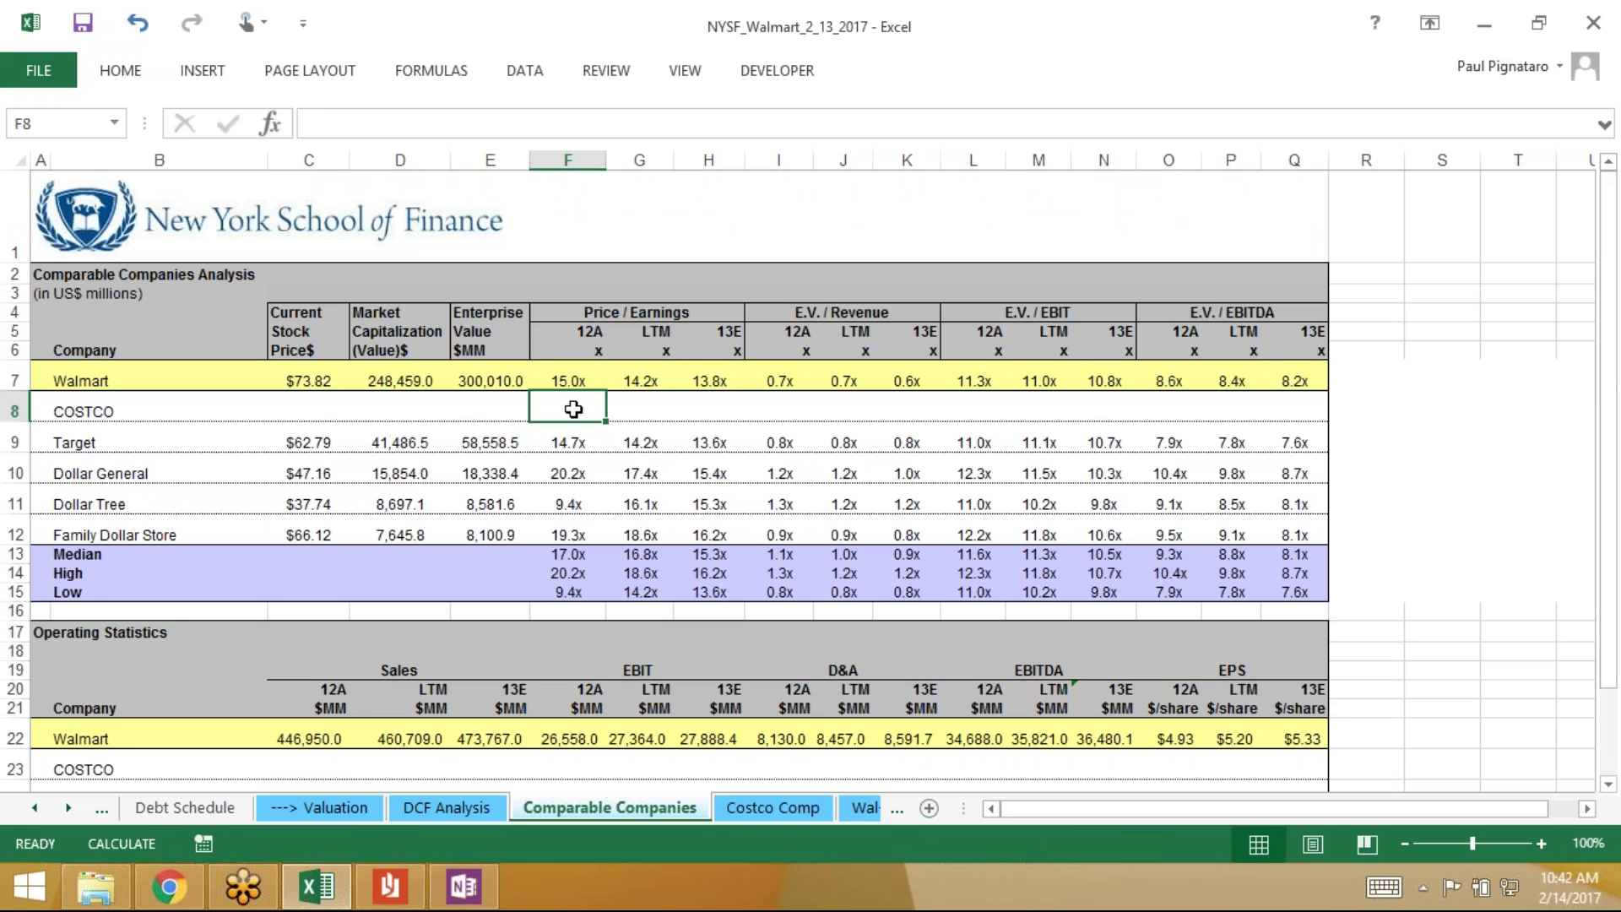
{"action": "scroll", "coordinate": [573, 408], "scroll_direction": "down", "scroll_amount": 3}
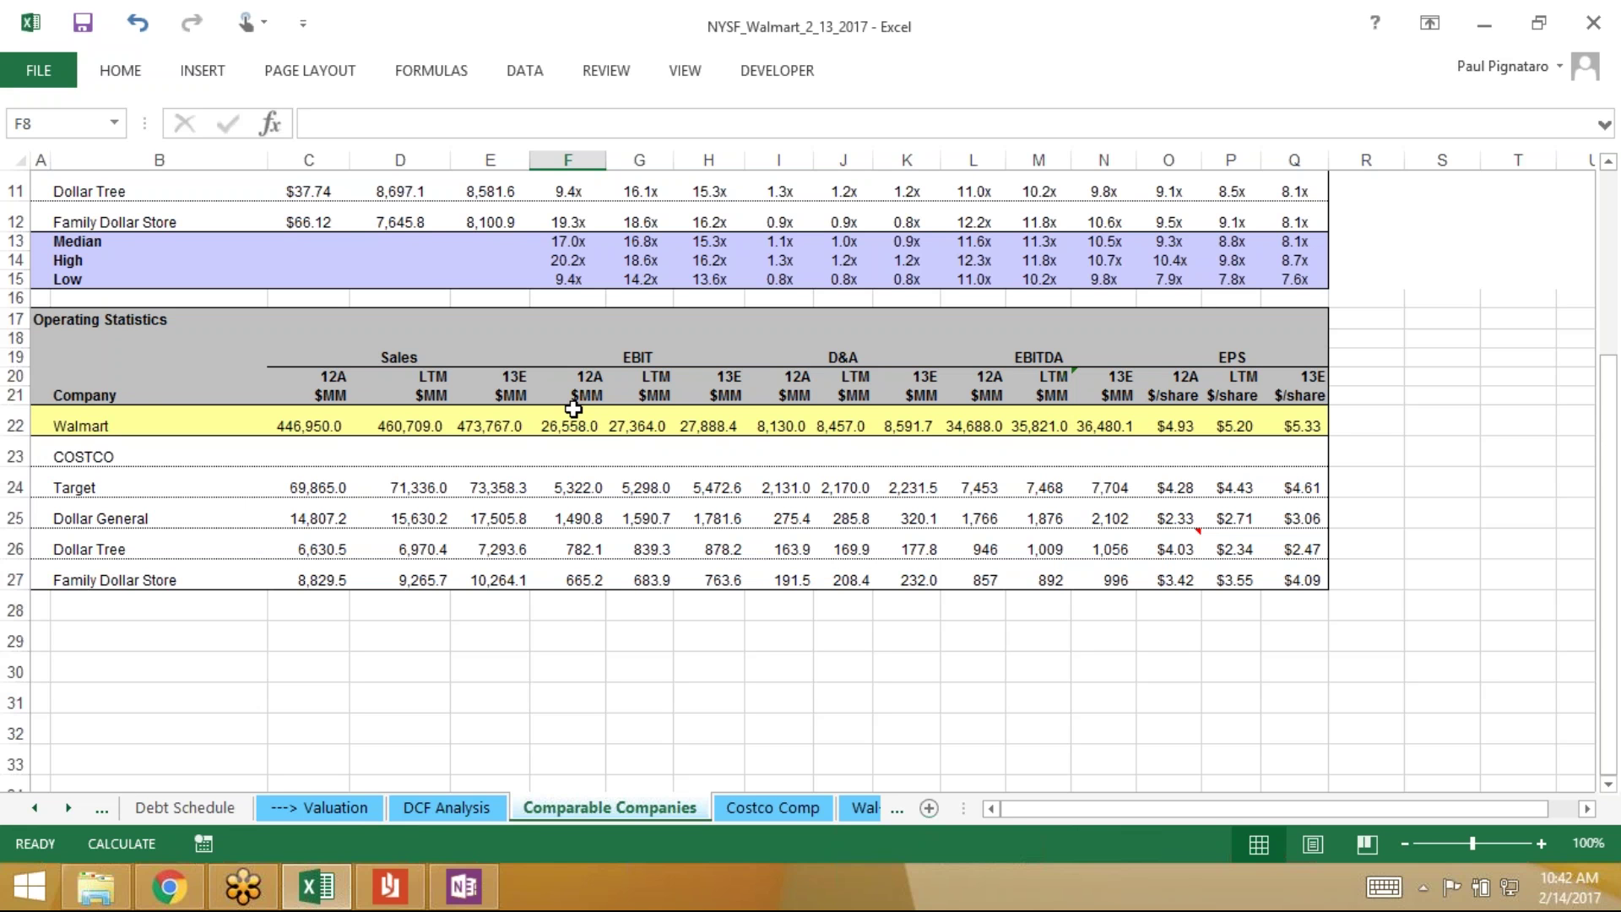
{"action": "scroll", "coordinate": [573, 409], "scroll_direction": "up", "scroll_amount": 3}
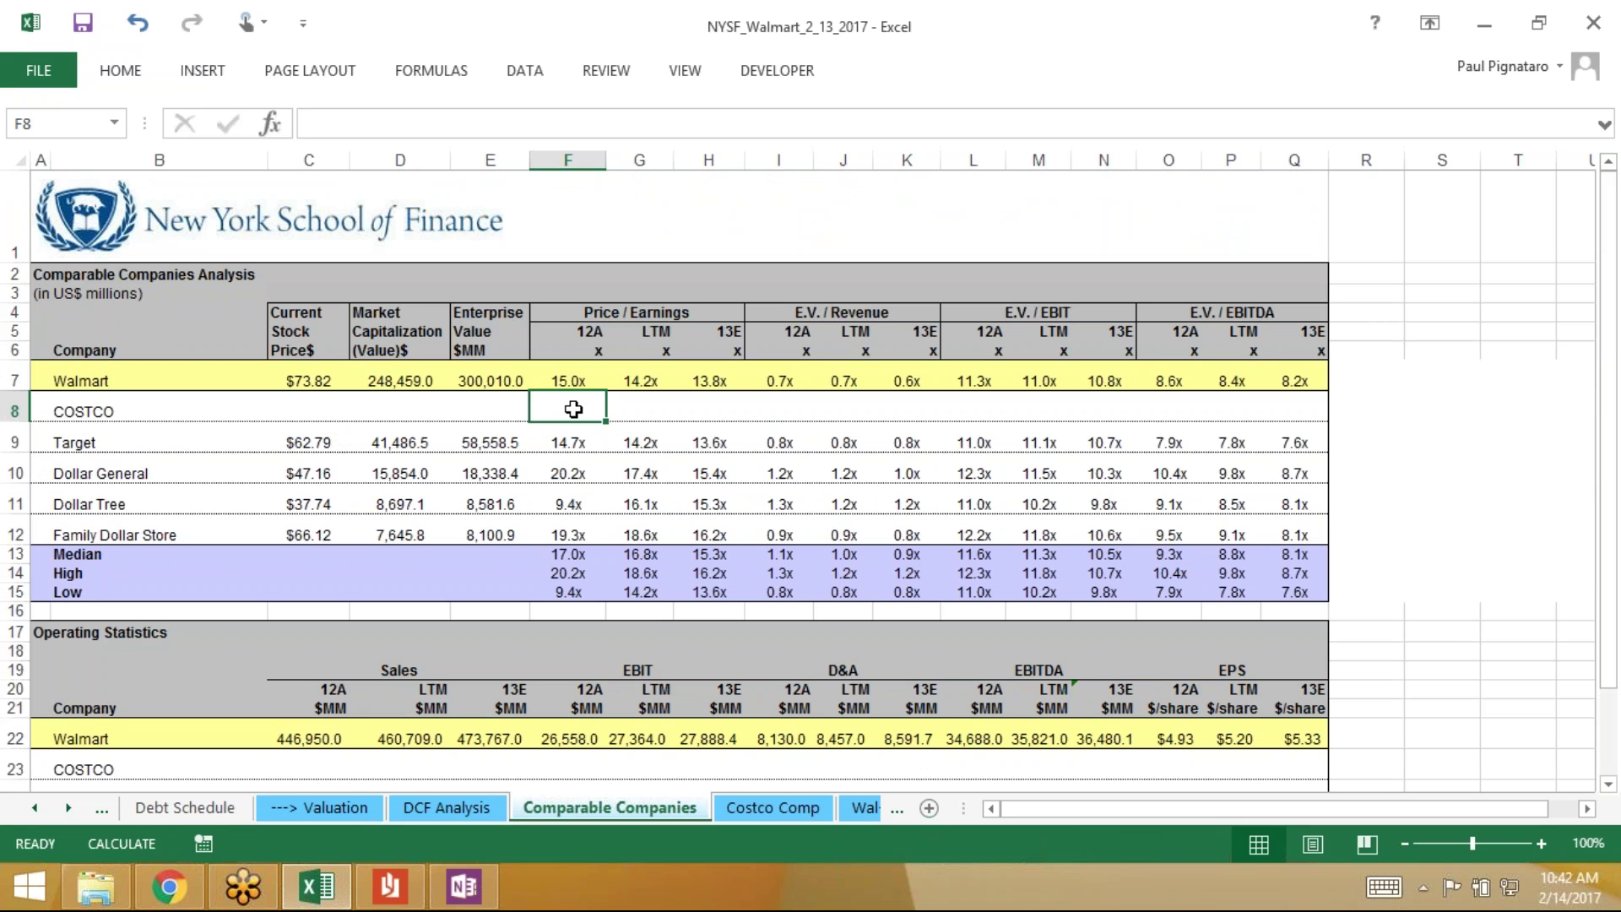
{"action": "scroll", "coordinate": [573, 409], "scroll_direction": "down", "scroll_amount": 3}
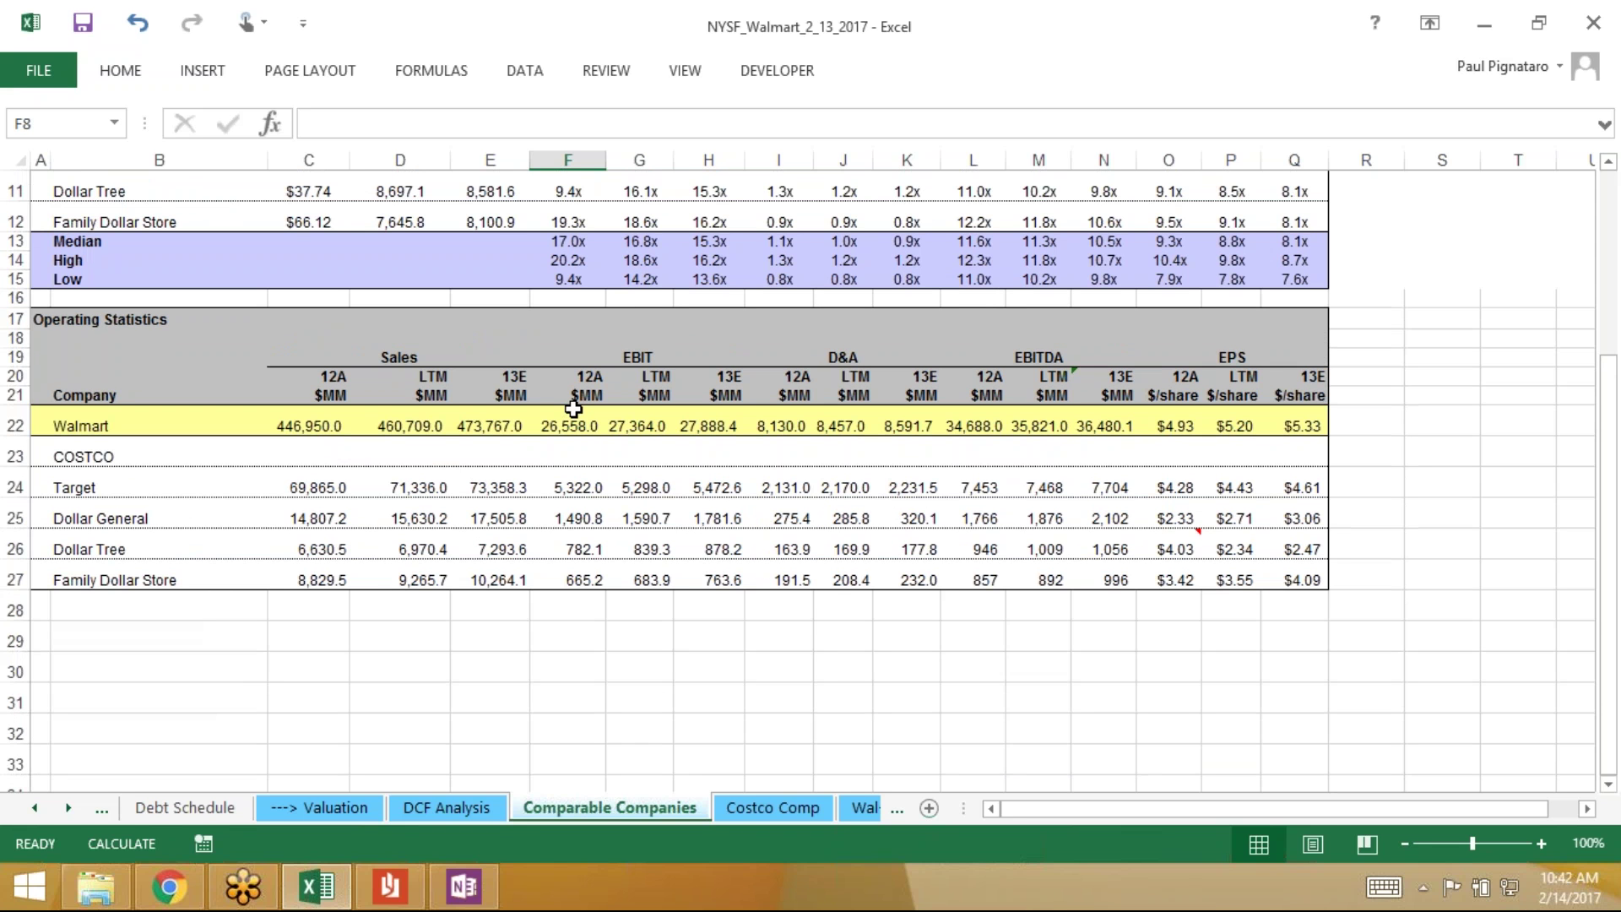
{"action": "scroll", "coordinate": [573, 408], "scroll_direction": "up", "scroll_amount": 4}
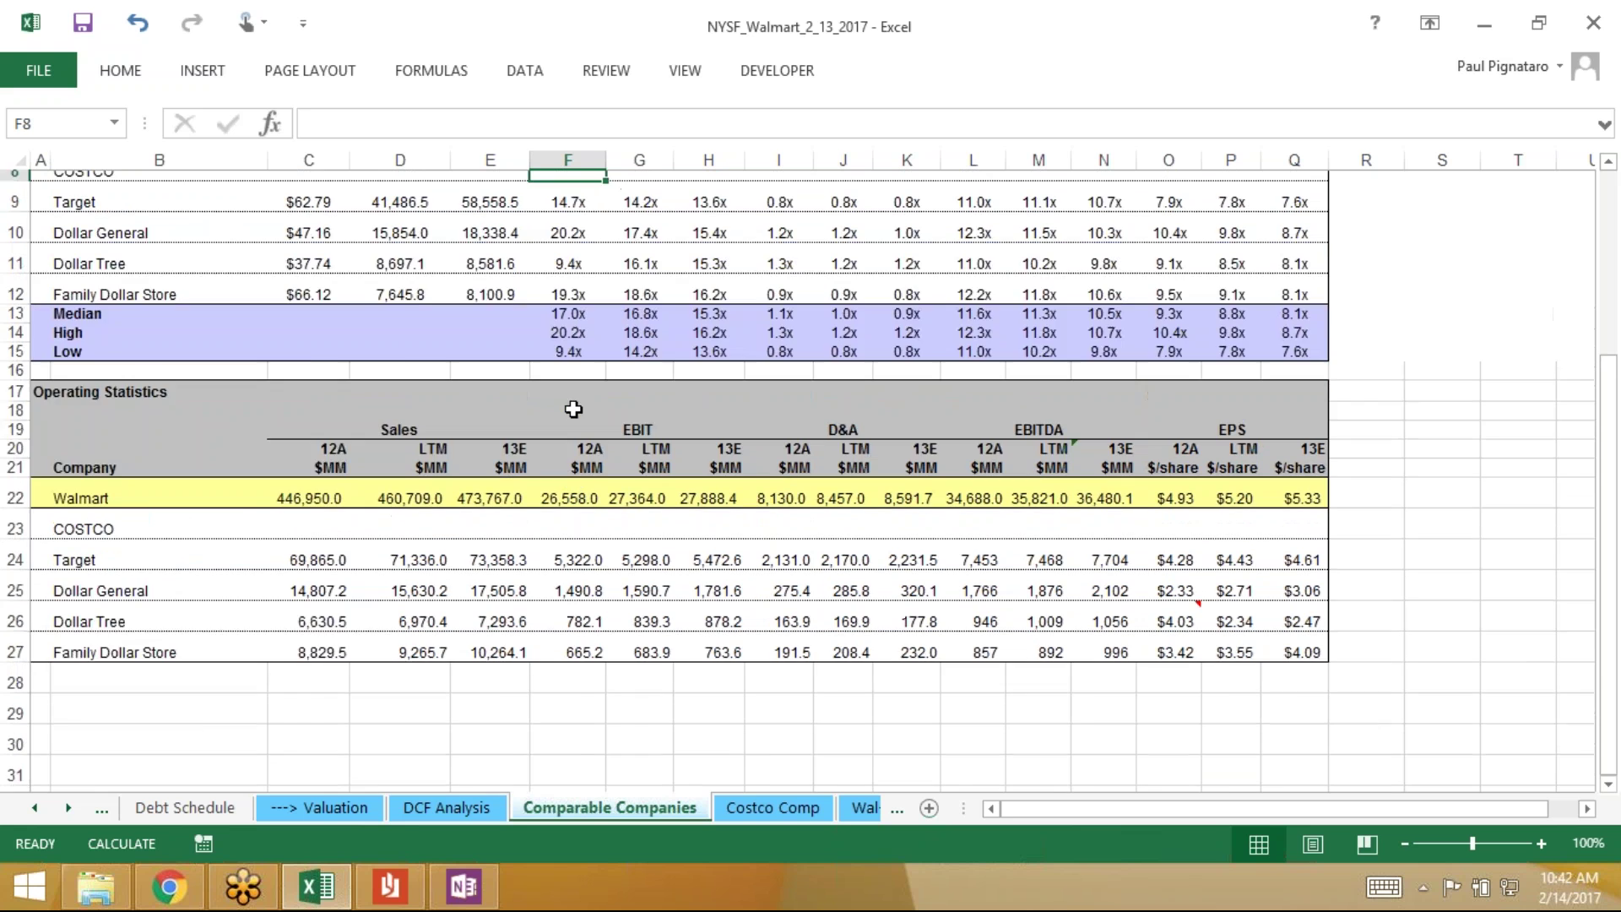
{"action": "scroll", "coordinate": [573, 408], "scroll_direction": "down", "scroll_amount": 3}
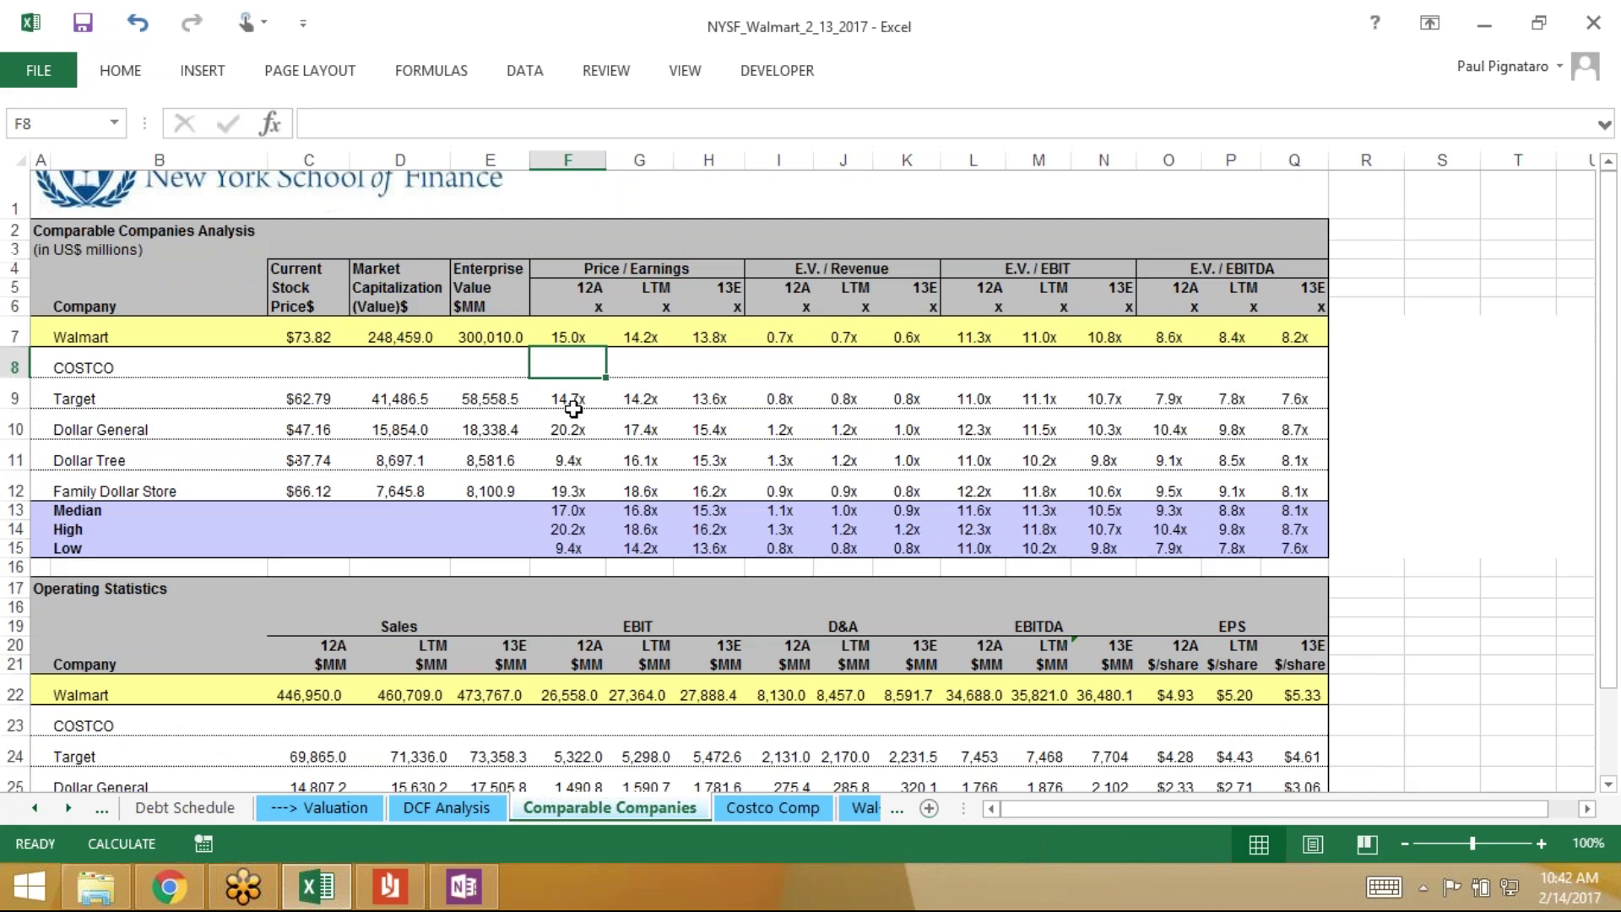
{"action": "left_click", "coordinate": [308, 632]}
{"action": "key", "text": "Left"}
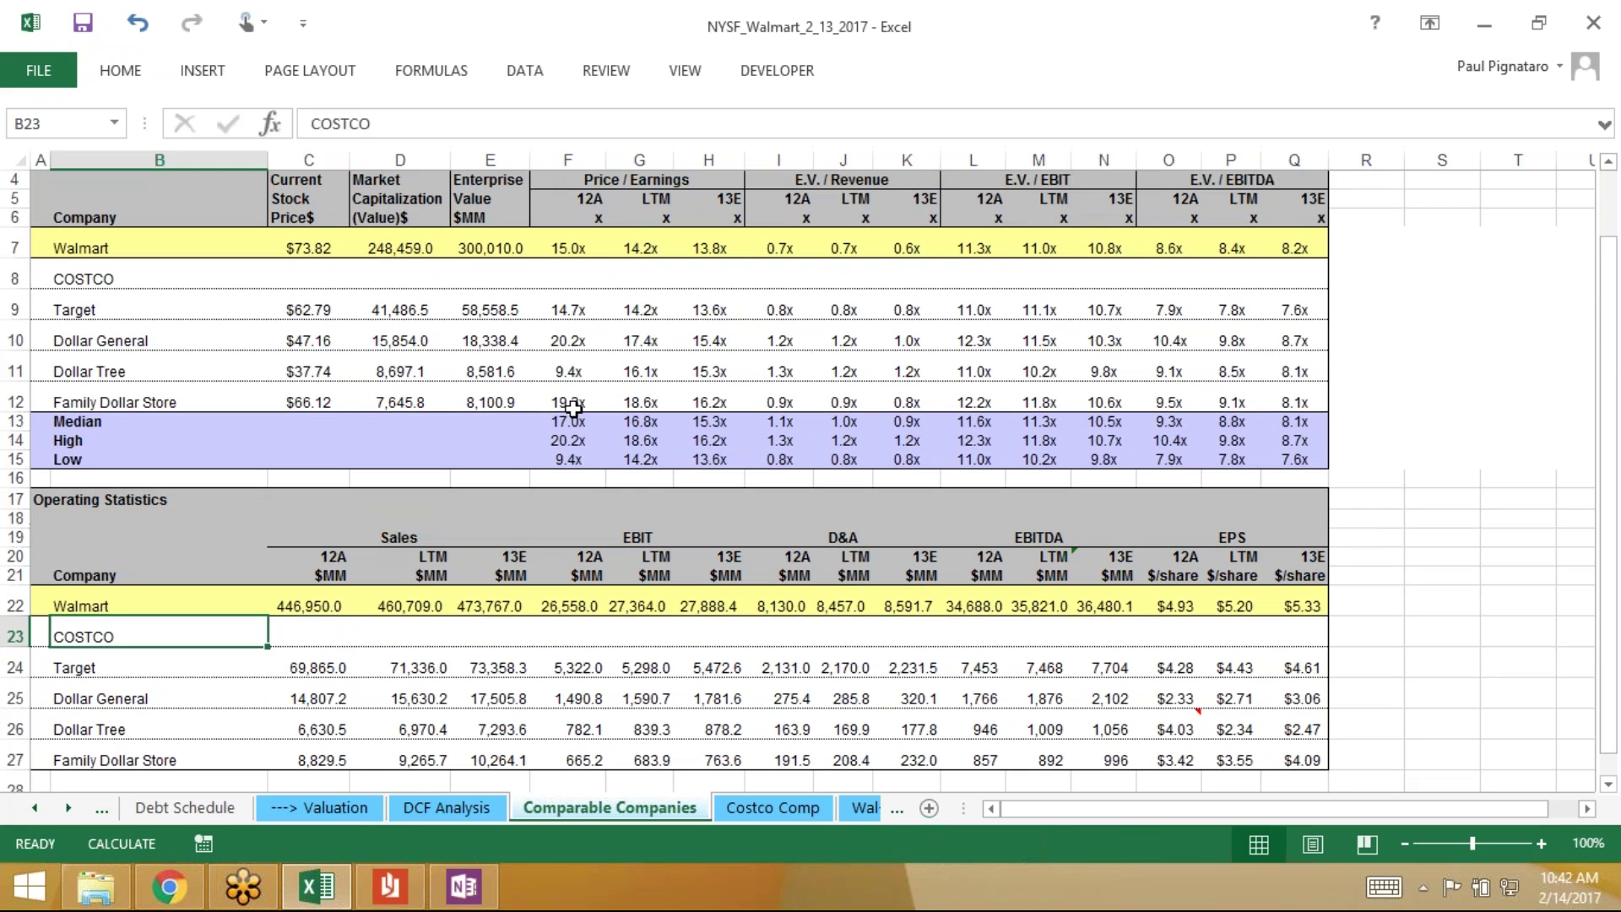
Link Costco's 12A sales in C23 to the YE Adjusted total revenue with ='Costco Comp'!N11
{"action": "key", "text": "Right"}
{"action": "type", "text": "="}
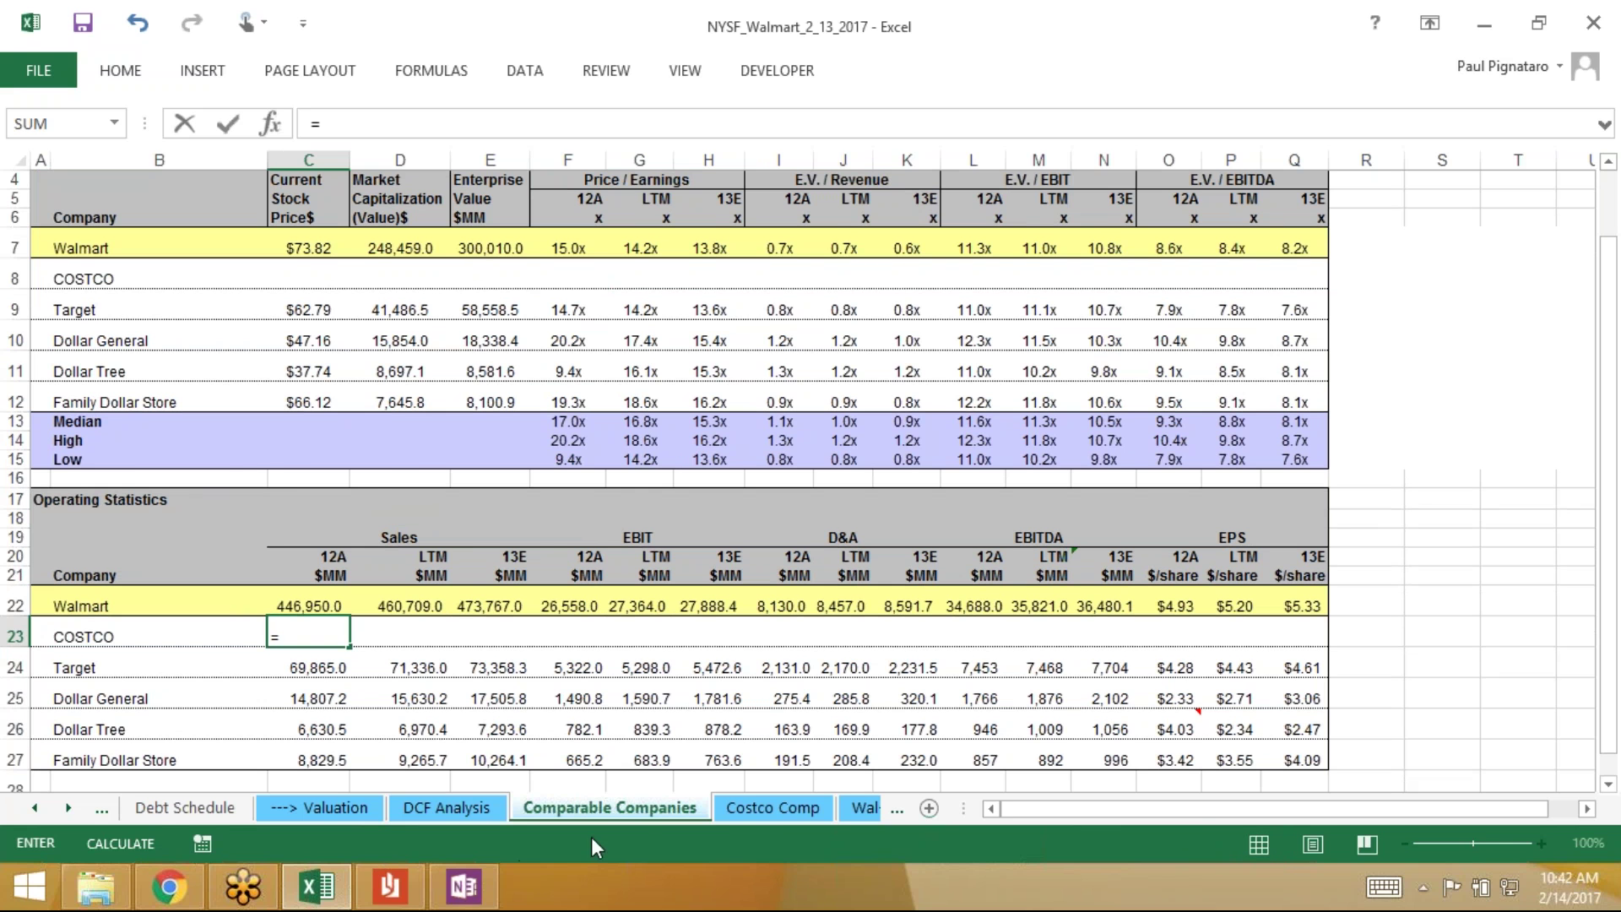
{"action": "left_click", "coordinate": [748, 812]}
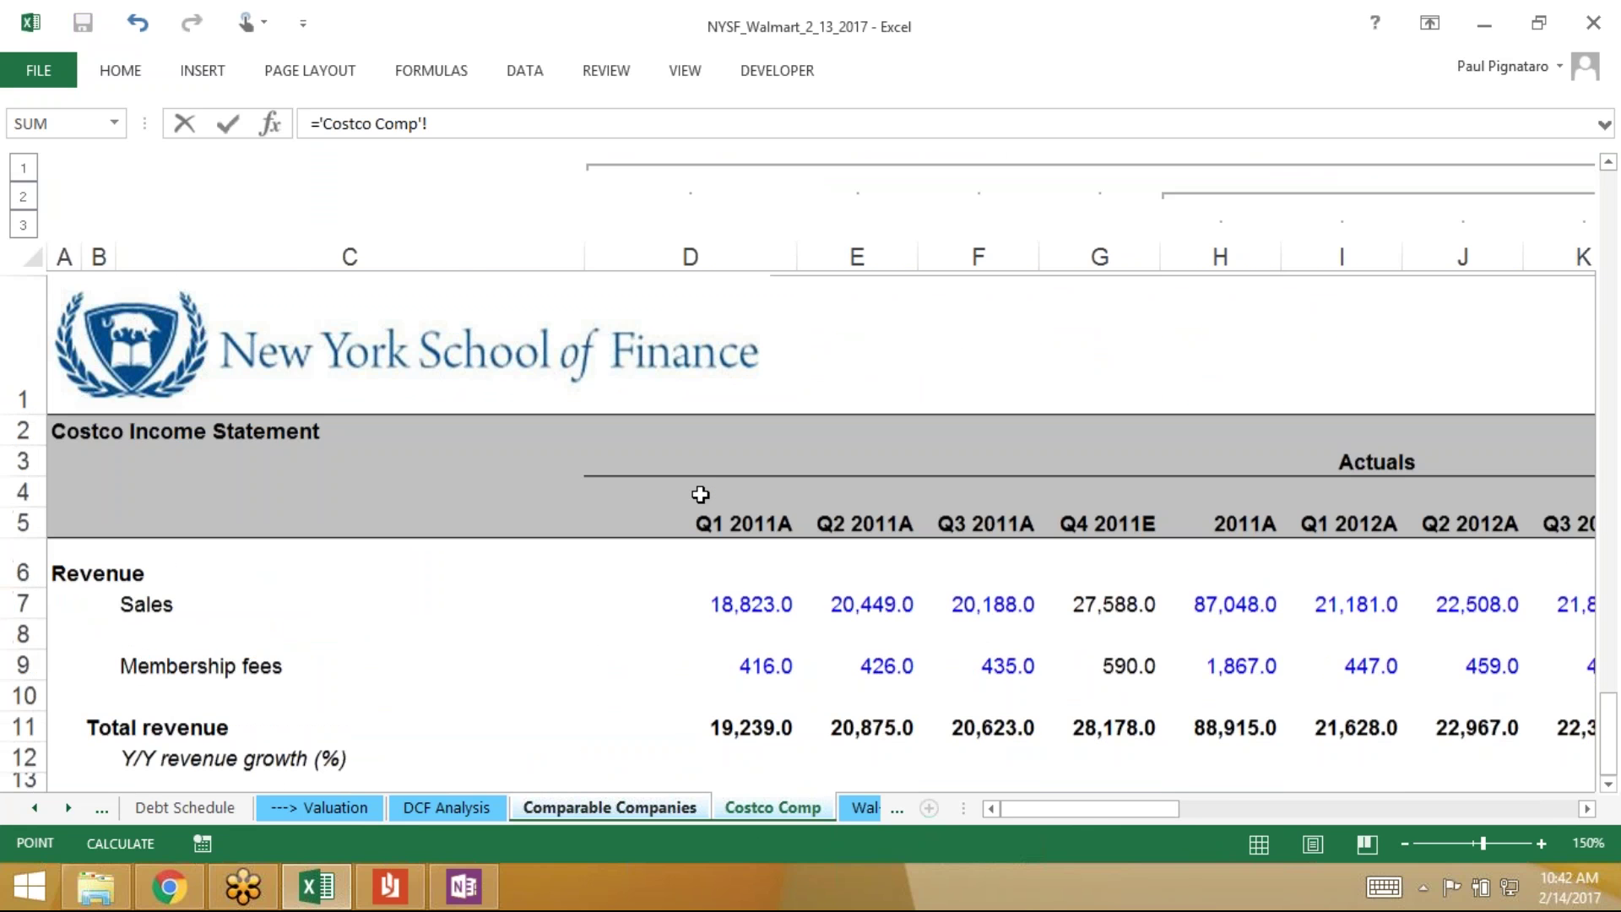
{"action": "scroll", "coordinate": [699, 495], "scroll_direction": "right", "scroll_amount": 4}
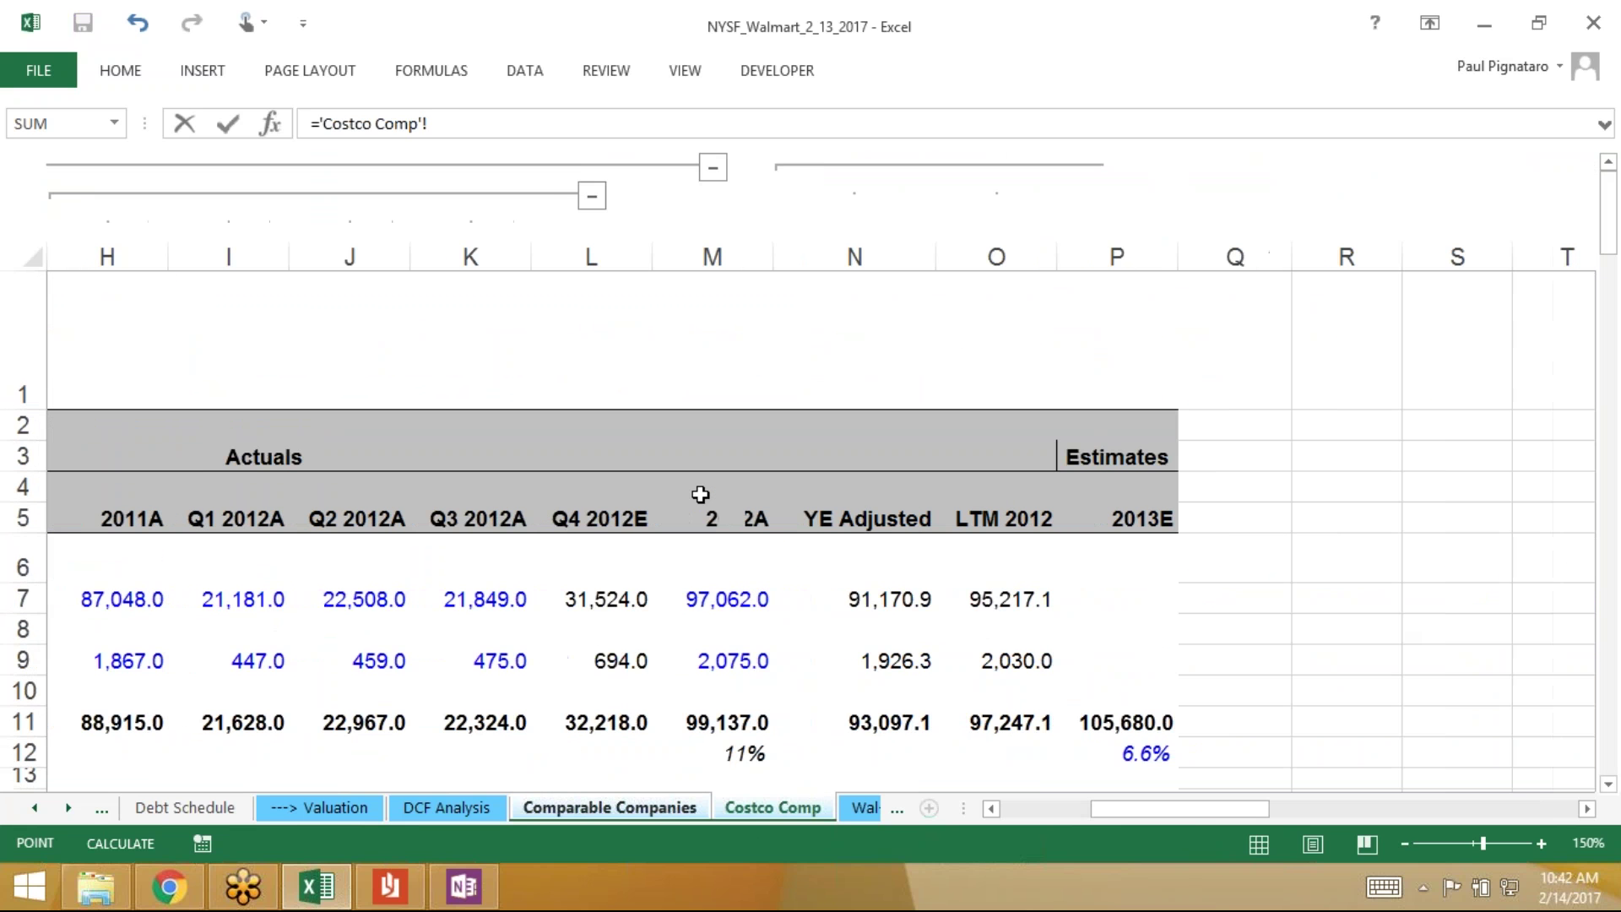
{"action": "left_click", "coordinate": [890, 722]}
{"action": "key", "text": "Return"}
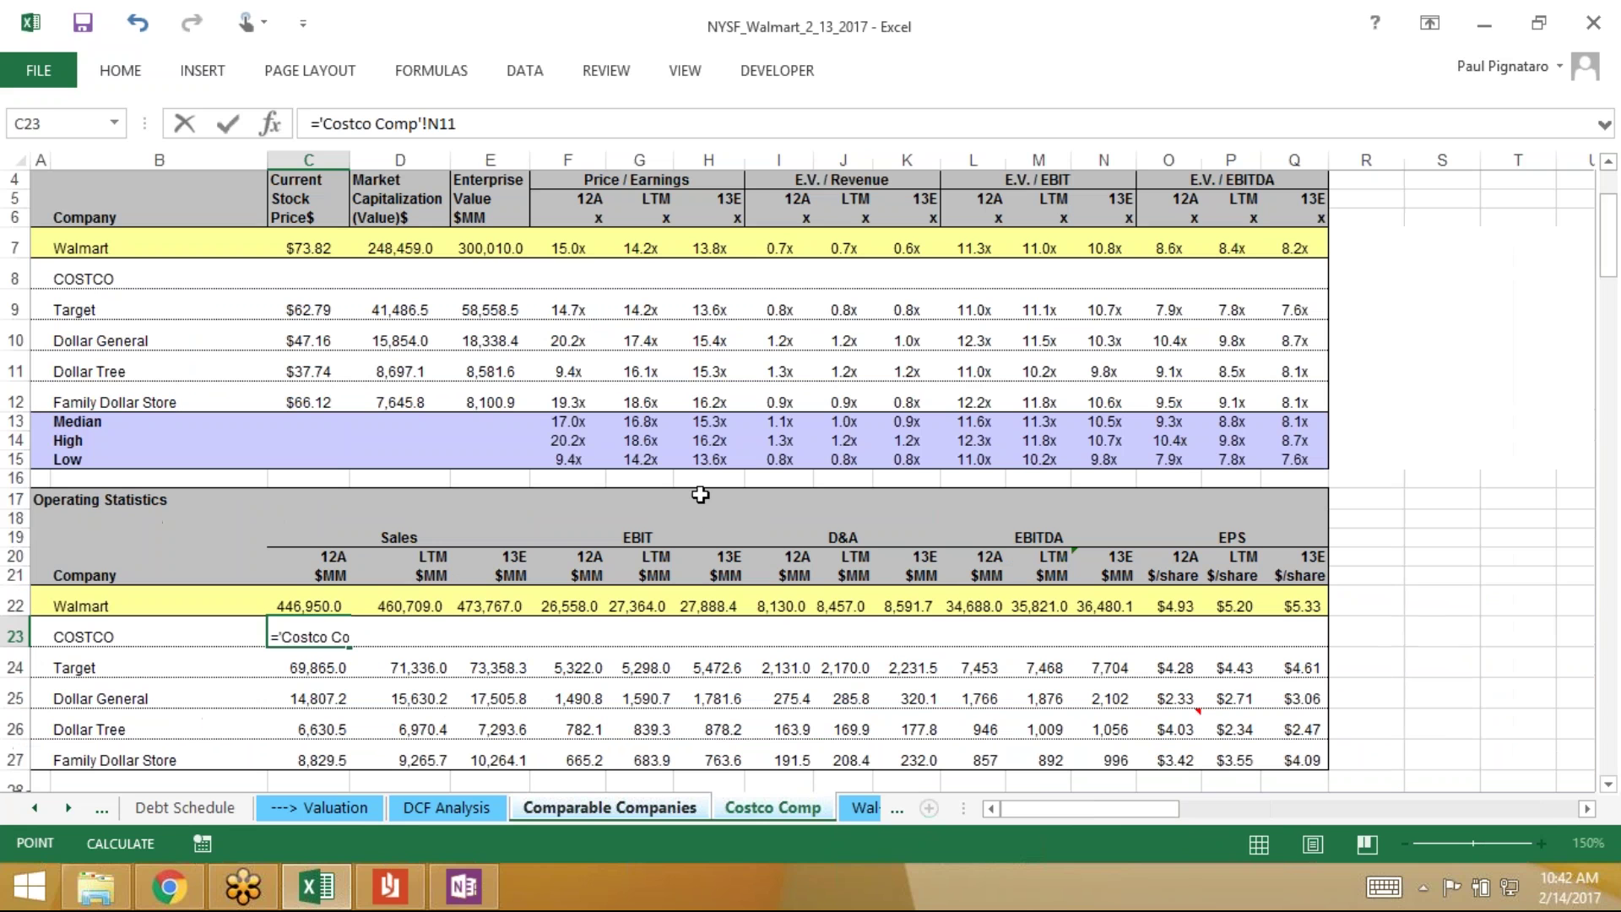
Fill the sales link from C23 across to E23 for Costco's LTM and 13E figures
{"action": "key", "text": "Up"}
{"action": "key", "text": "shift+Right"}
{"action": "key", "text": "shift+Right"}
{"action": "key", "text": "ctrl+r"}
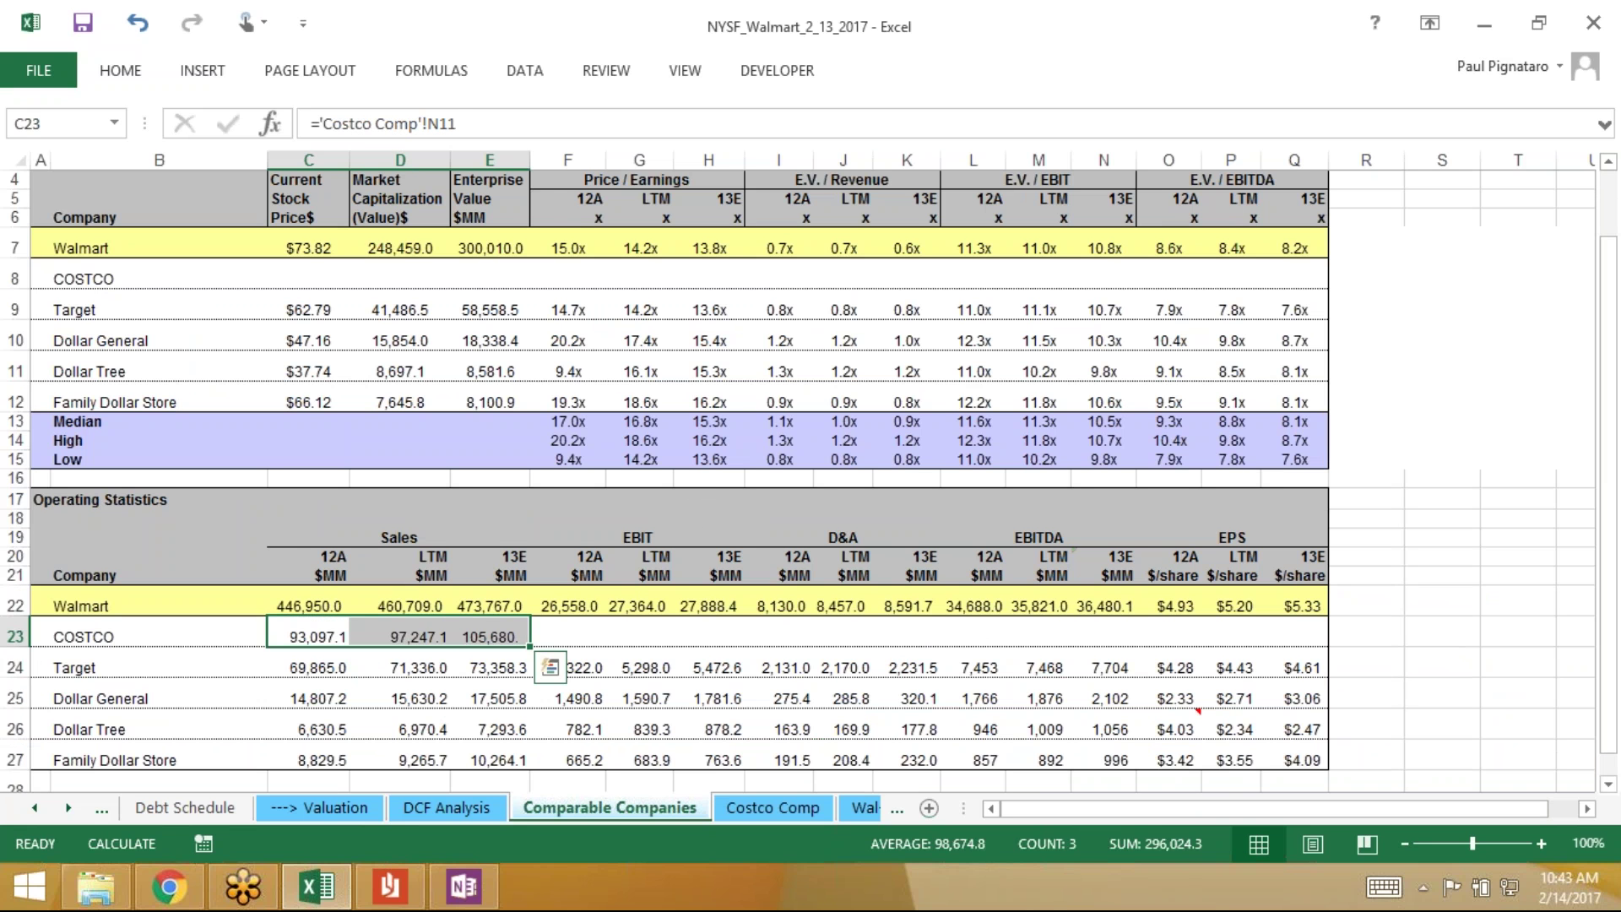
Link Costco's 12A EBIT in F23 to the YE Adjusted EBIT with ='Costco Comp'!N26
{"action": "key", "text": "Right"}
{"action": "key", "text": "Right"}
{"action": "key", "text": "Right"}
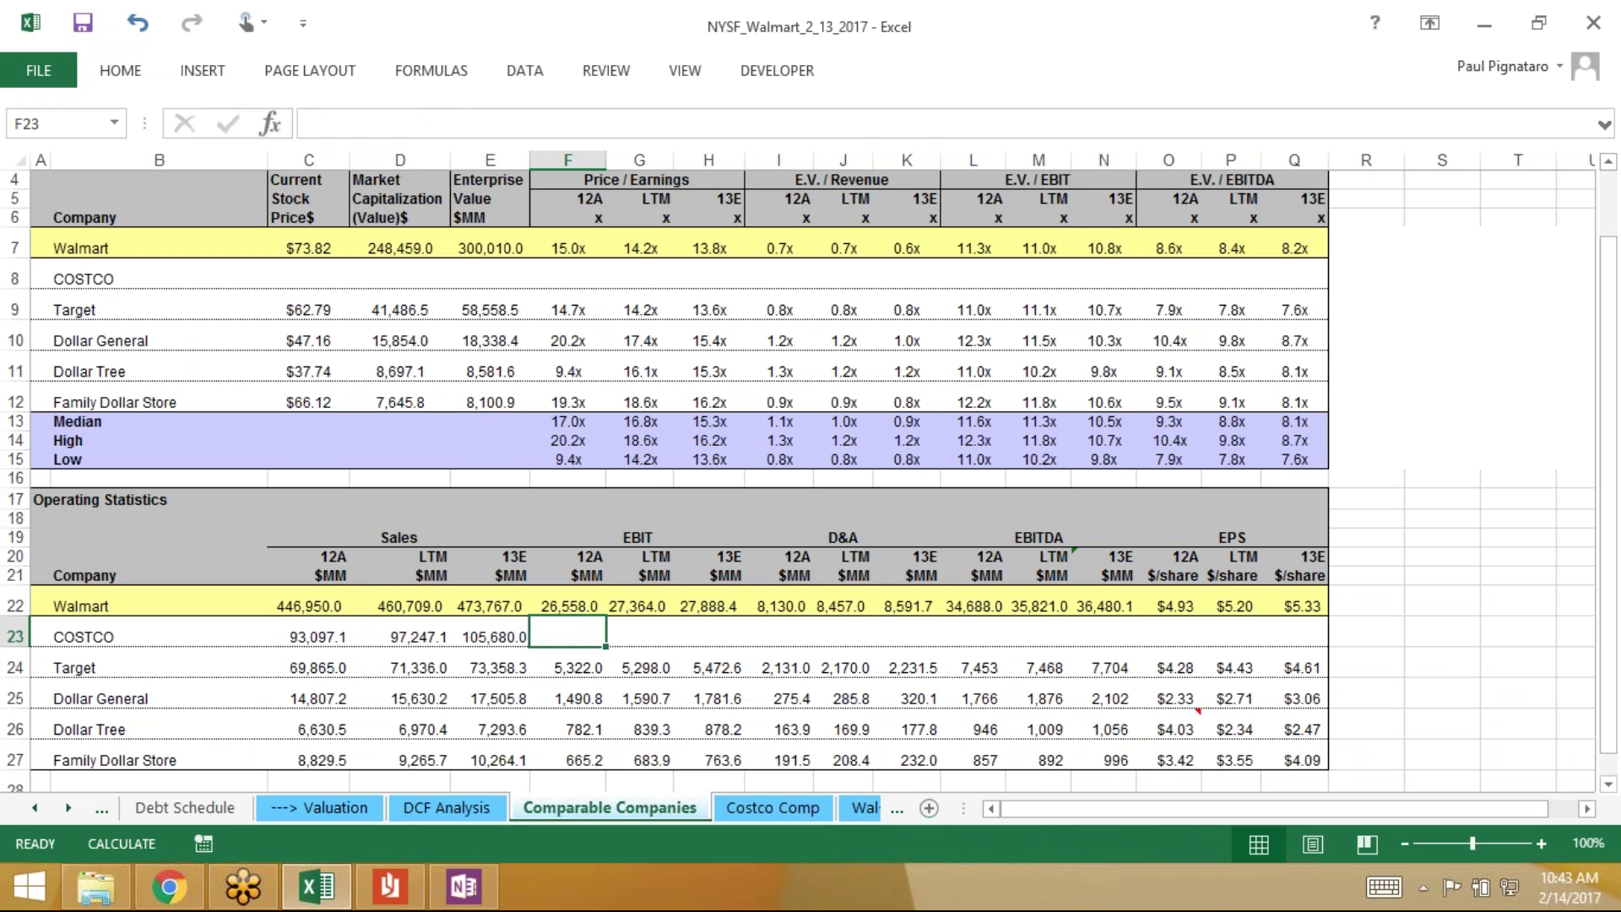
{"action": "type", "text": "="}
{"action": "key", "text": "ctrl+Page_Down"}
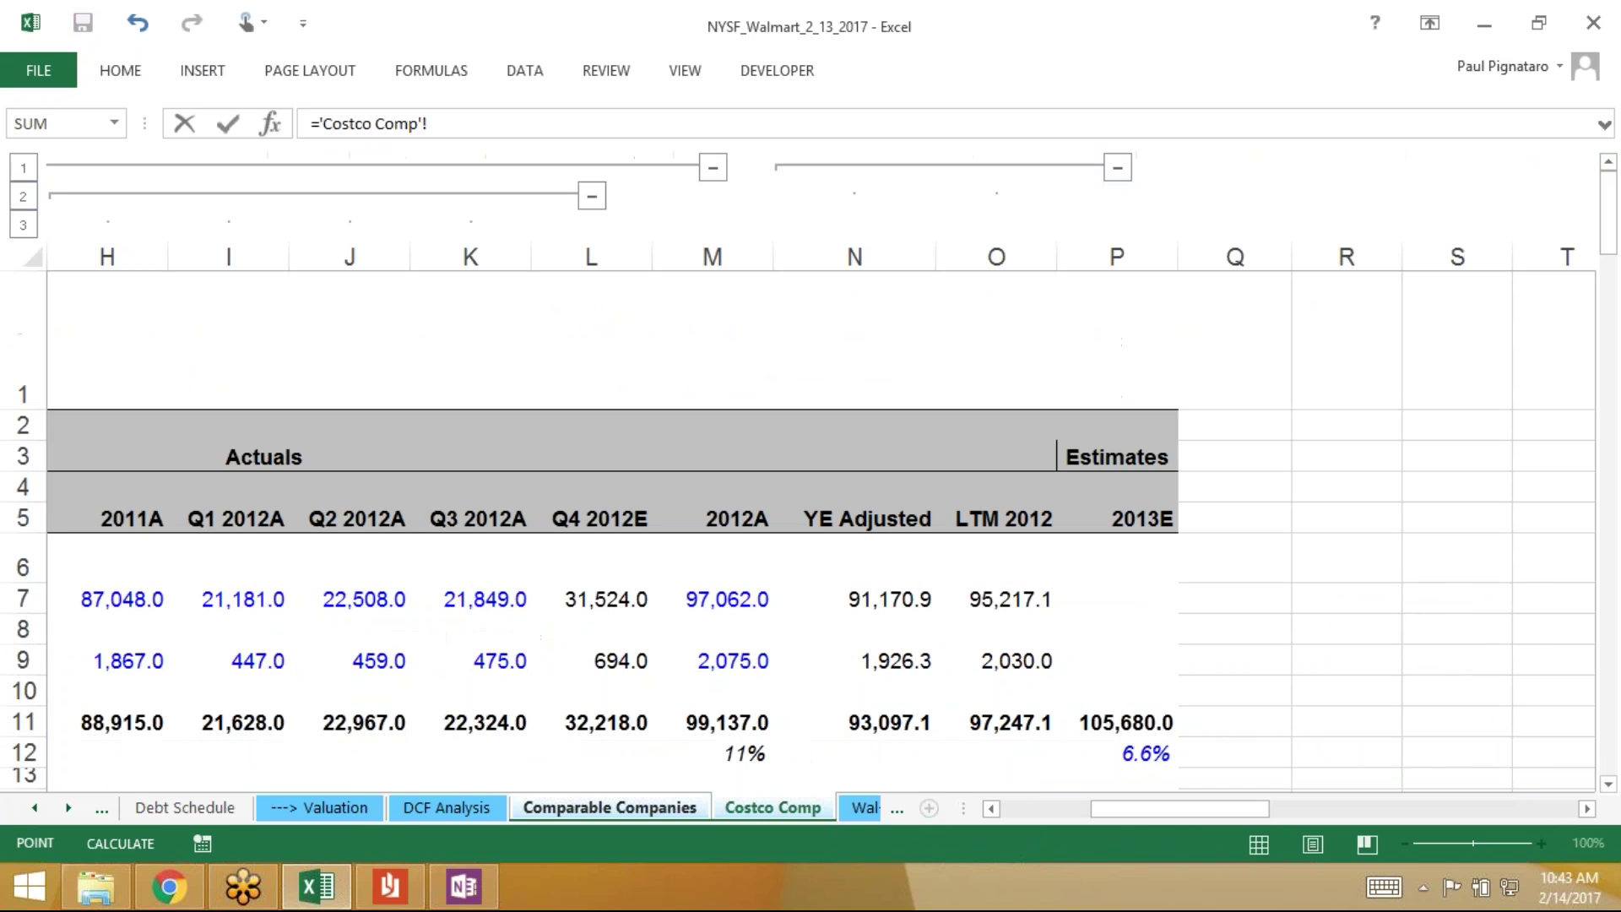
{"action": "scroll", "coordinate": [811, 524], "scroll_direction": "down", "scroll_amount": 5}
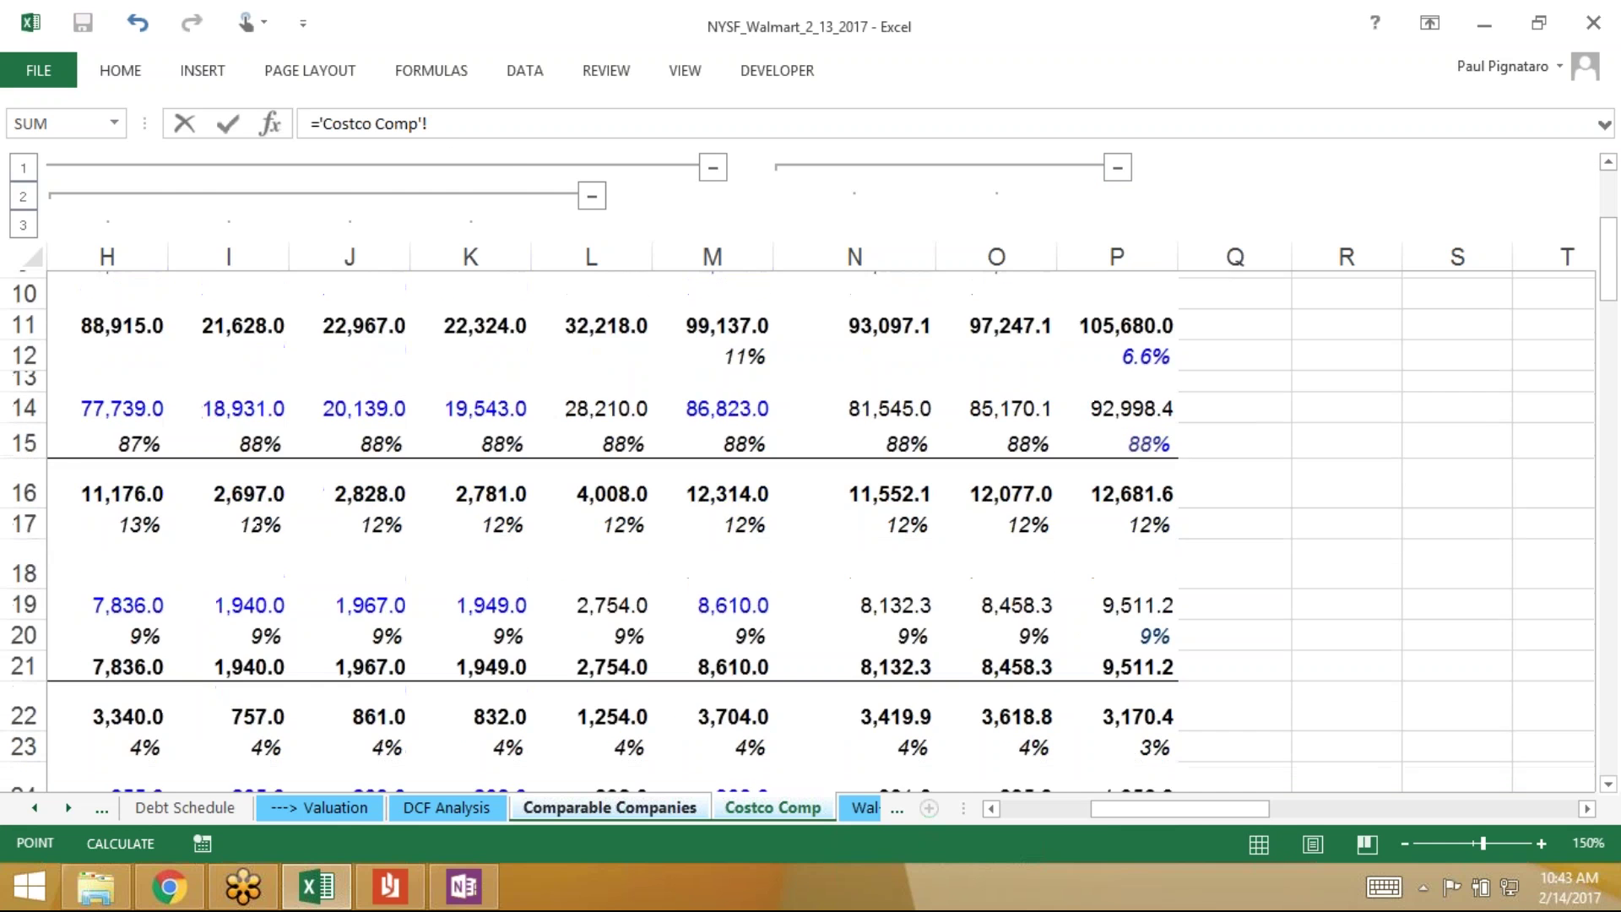
{"action": "scroll", "coordinate": [811, 524], "scroll_direction": "up", "scroll_amount": 2}
{"action": "scroll", "coordinate": [811, 524], "scroll_direction": "left", "scroll_amount": 5}
{"action": "scroll", "coordinate": [811, 523], "scroll_direction": "left", "scroll_amount": 2}
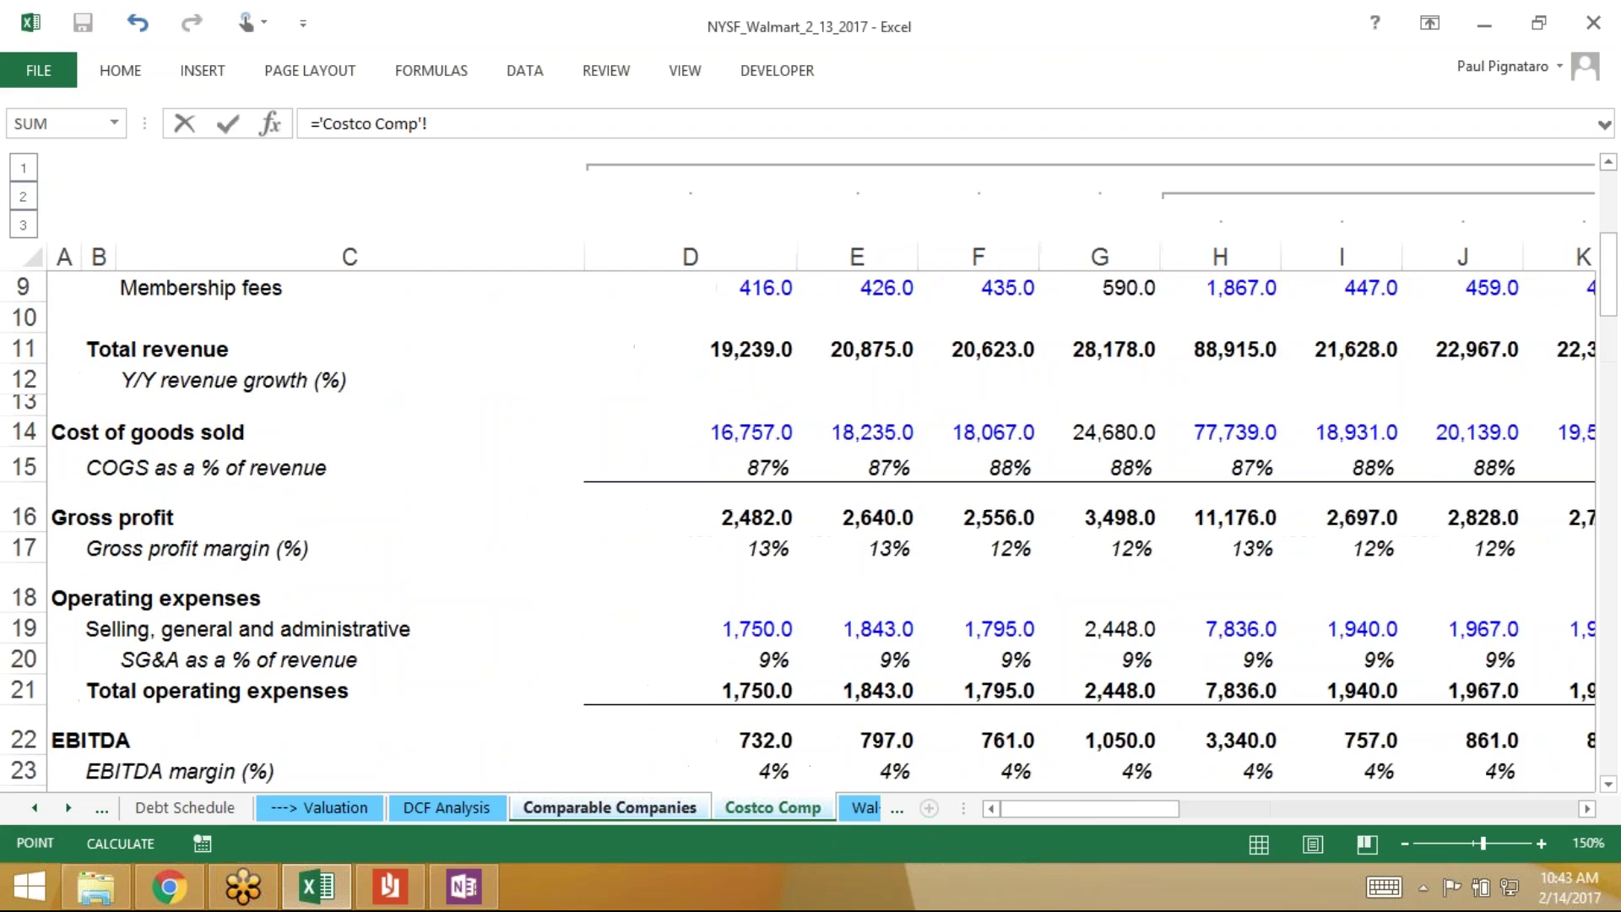
{"action": "scroll", "coordinate": [811, 523], "scroll_direction": "down", "scroll_amount": 4}
{"action": "scroll", "coordinate": [802, 485], "scroll_direction": "right", "scroll_amount": 5}
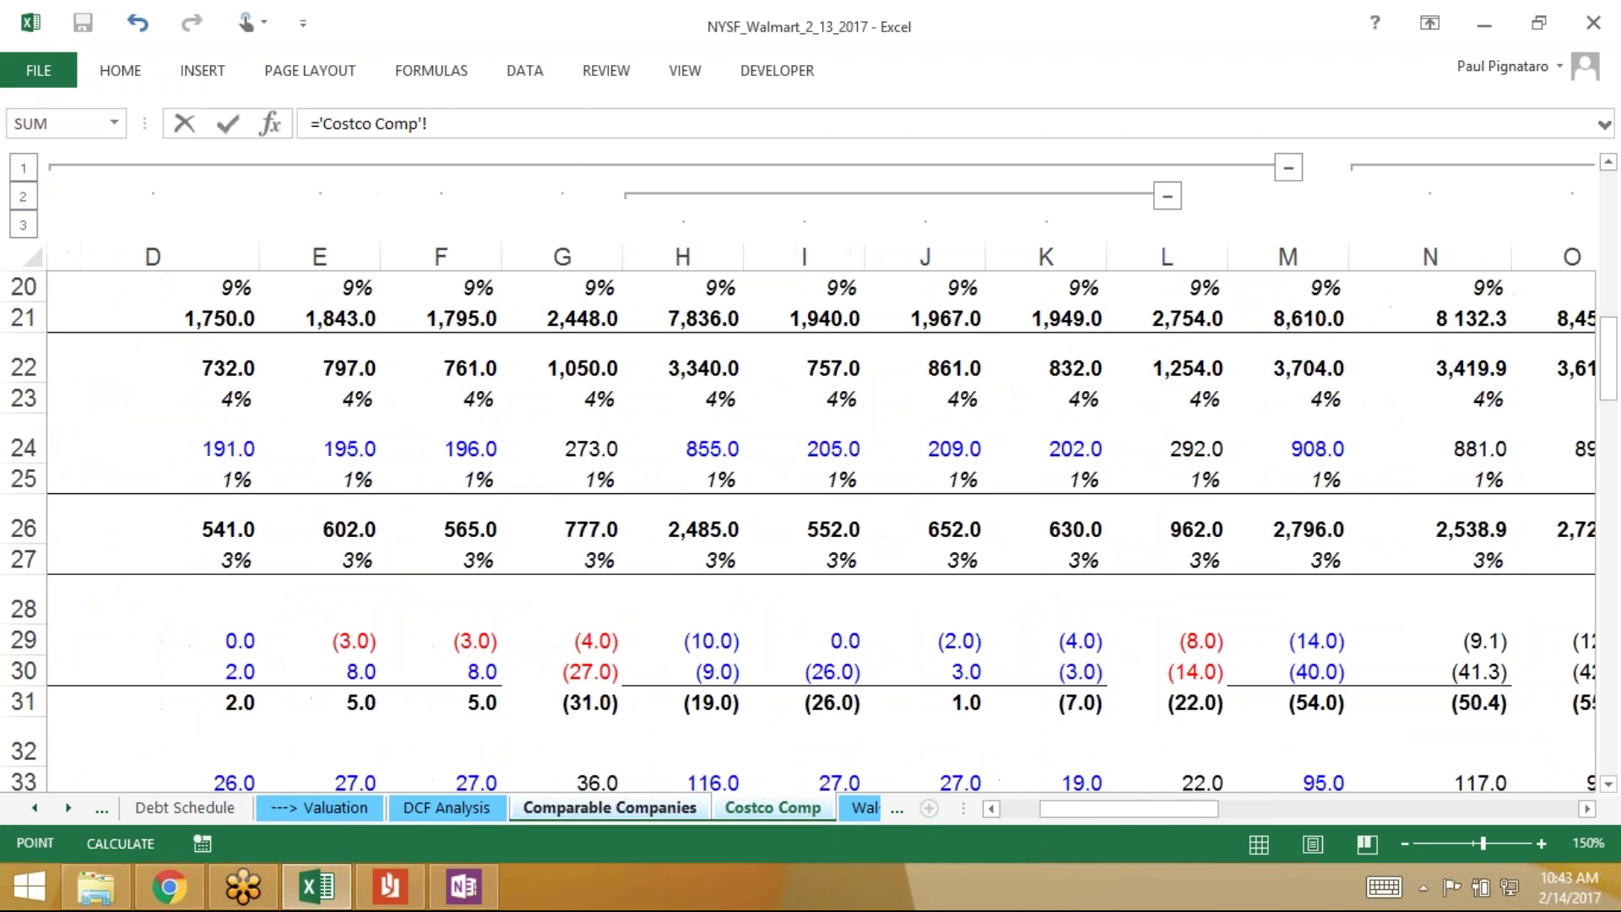
{"action": "left_click", "coordinate": [734, 528]}
{"action": "key", "text": "Return"}
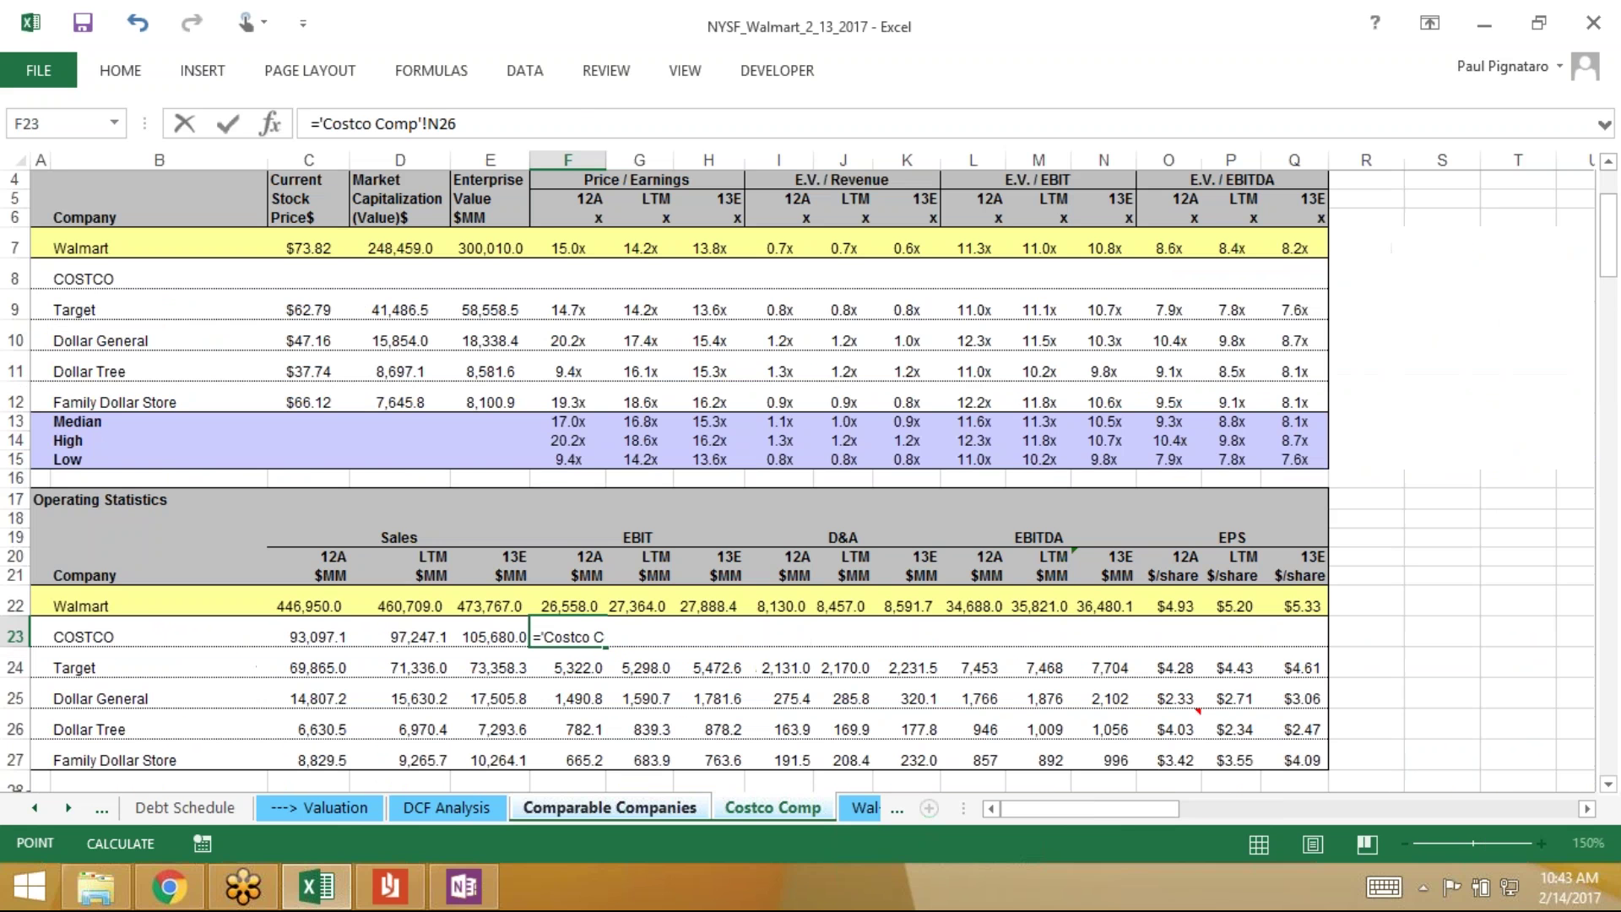
Fill the EBIT link from F23 across to H23 for Costco's LTM and 13E figures
{"action": "key", "text": "shift+Right"}
{"action": "key", "text": "shift+Right"}
{"action": "key", "text": "ctrl+r"}
Link Costco's 12A D&A in I23 to the YE Adjusted depreciation and amortization with ='Costco Comp'!N24
{"action": "key", "text": "Right"}
{"action": "key", "text": "Right"}
{"action": "key", "text": "Right"}
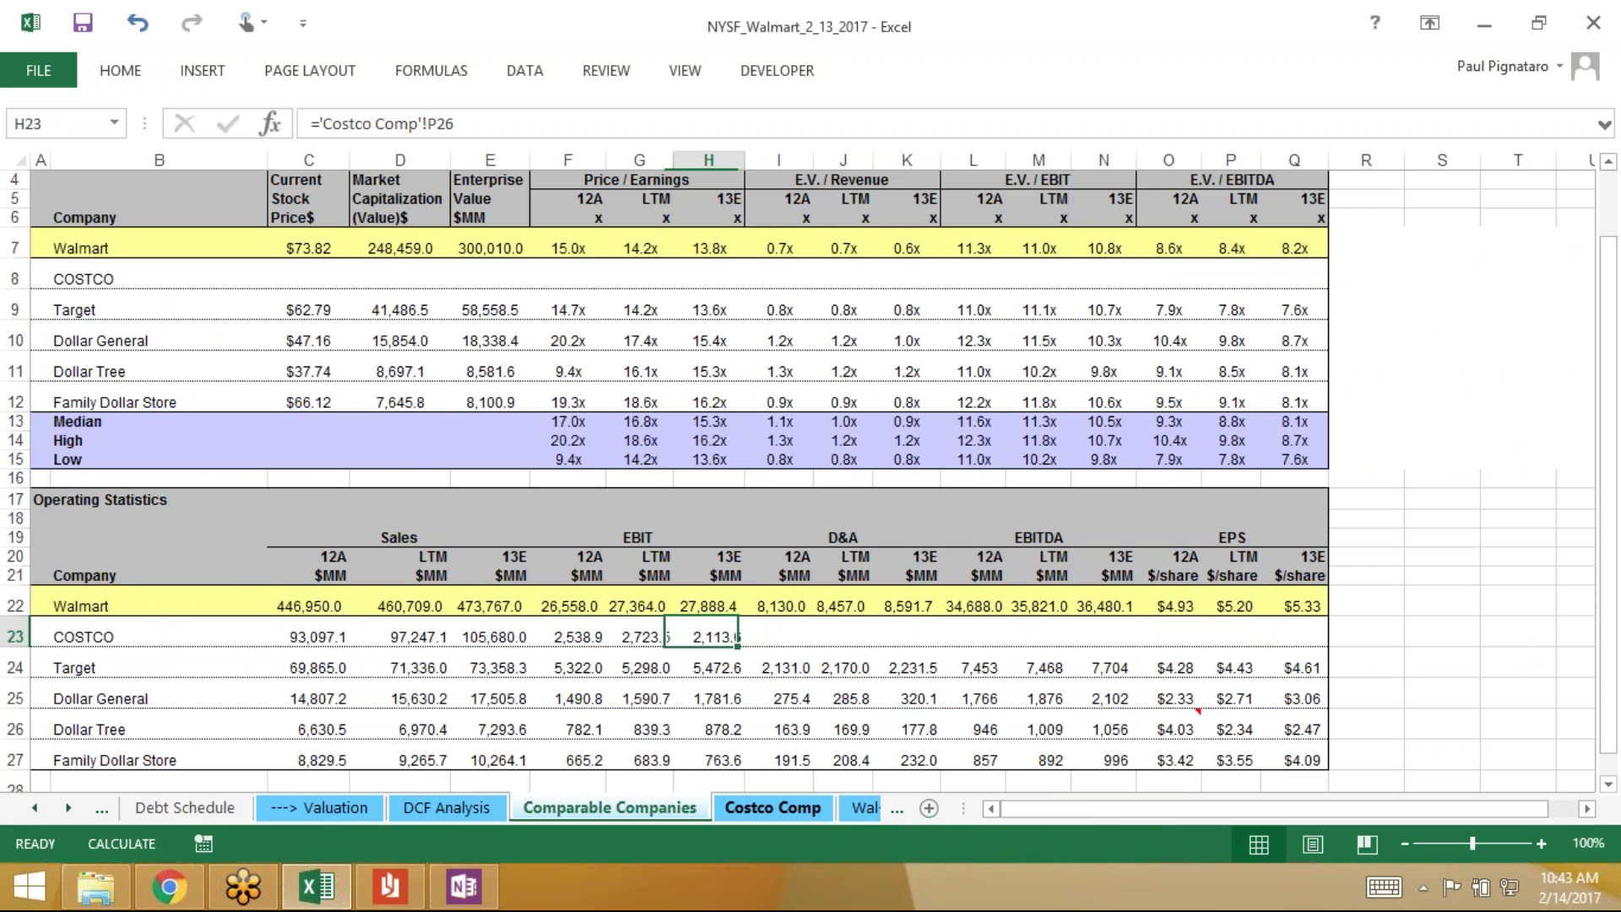
{"action": "type", "text": "="}
{"action": "left_click", "coordinate": [773, 807]}
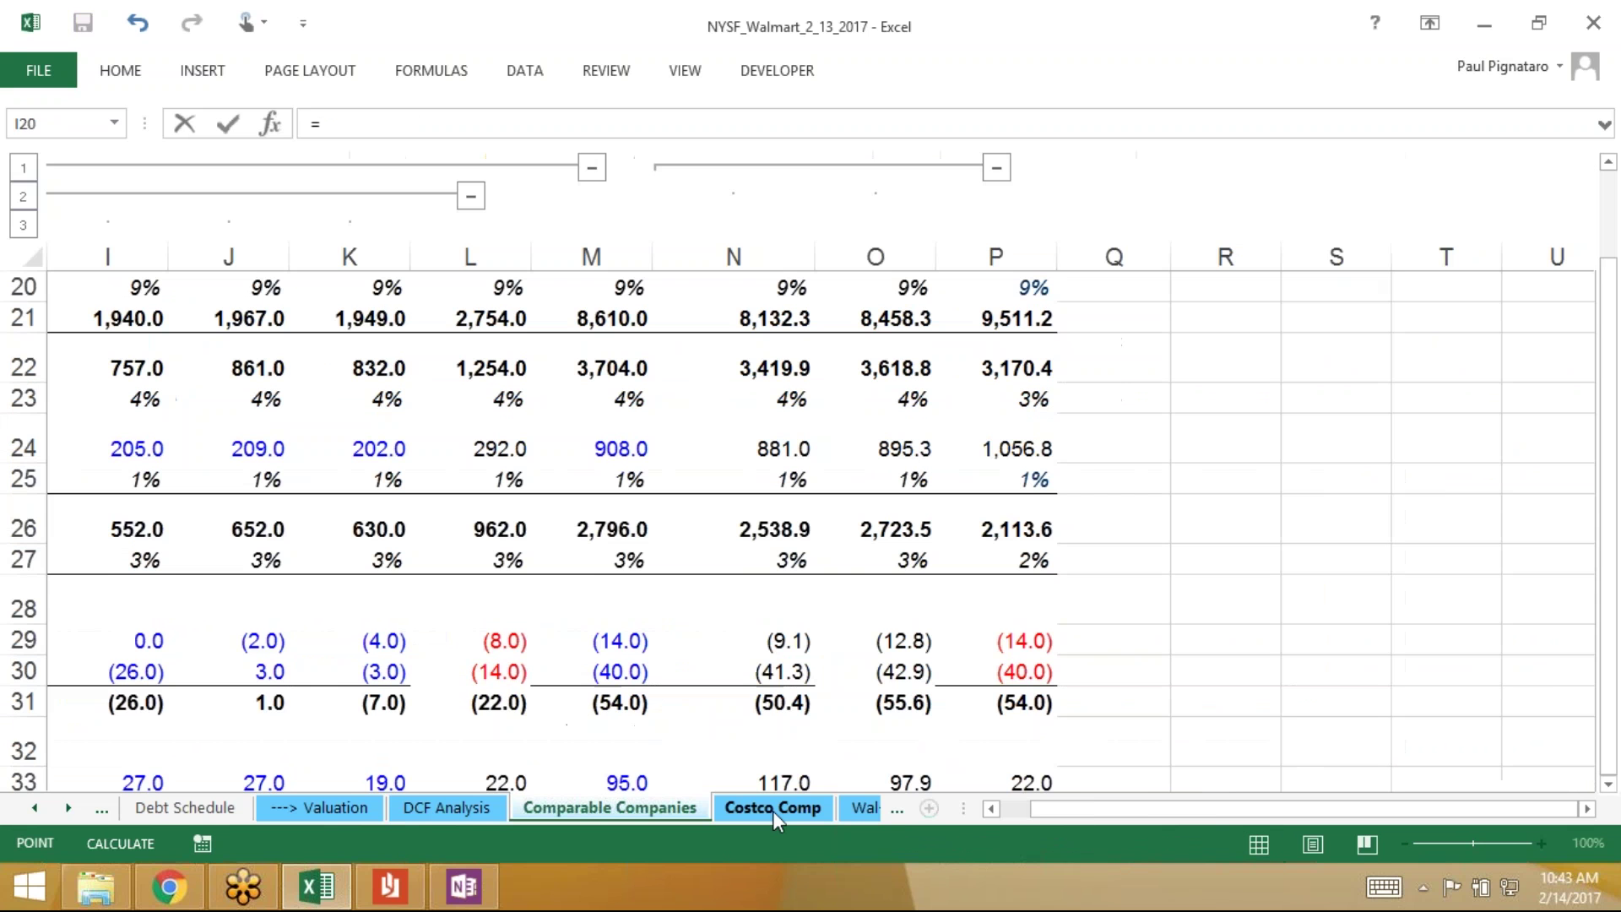
{"action": "key", "text": "Right"}
{"action": "key", "text": "Right"}
{"action": "key", "text": "Right"}
{"action": "key", "text": "Right"}
{"action": "key", "text": "Right"}
{"action": "key", "text": "Right"}
{"action": "key", "text": "Right"}
{"action": "key", "text": "Right"}
{"action": "key", "text": "Right"}
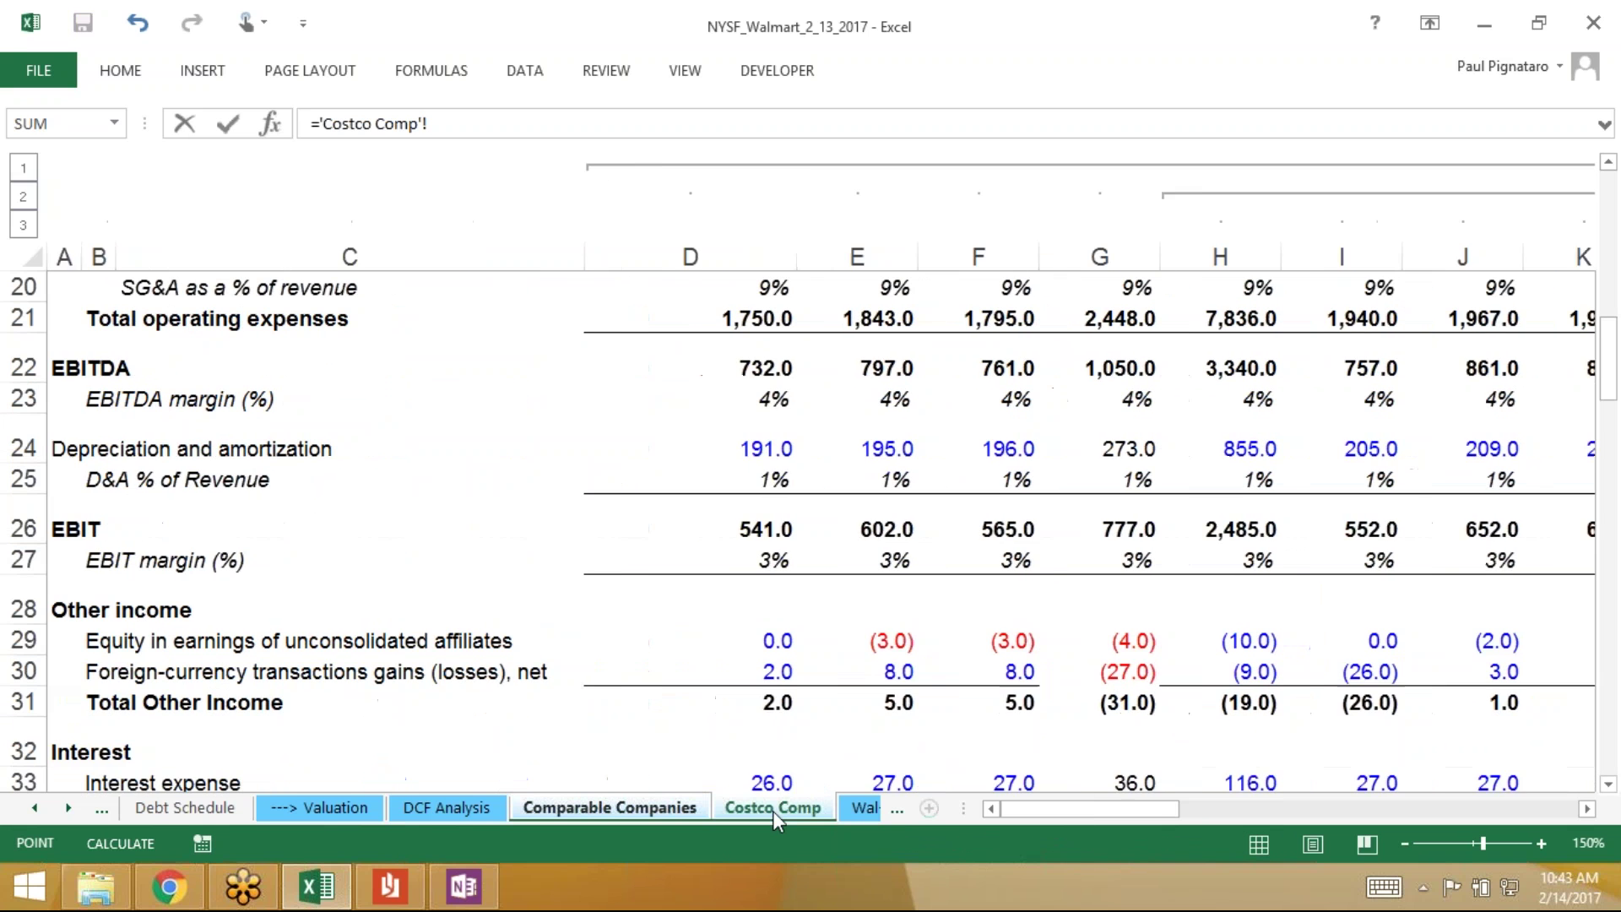
{"action": "key", "text": "Down"}
{"action": "key", "text": "Down"}
{"action": "key", "text": "Down"}
{"action": "key", "text": "Down"}
{"action": "key", "text": "ctrl+Return"}
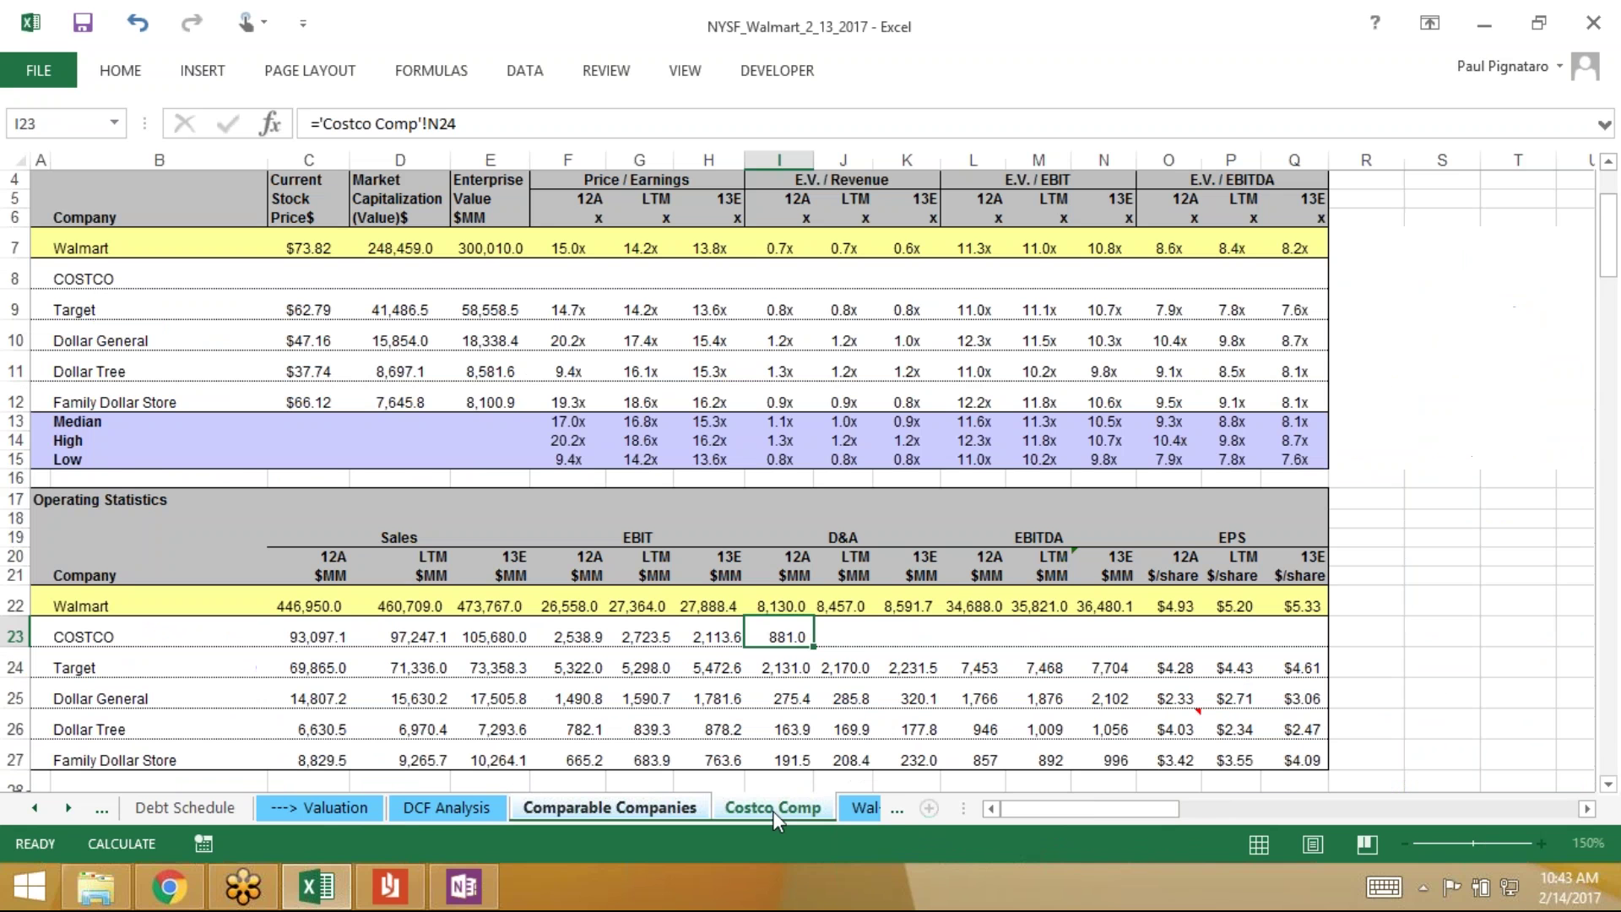
Fill the D&A link from I23 across to K23 for Costco's LTM and 13E figures
{"action": "key", "text": "shift+Right"}
{"action": "key", "text": "shift+Right"}
{"action": "key", "text": "ctrl+r"}
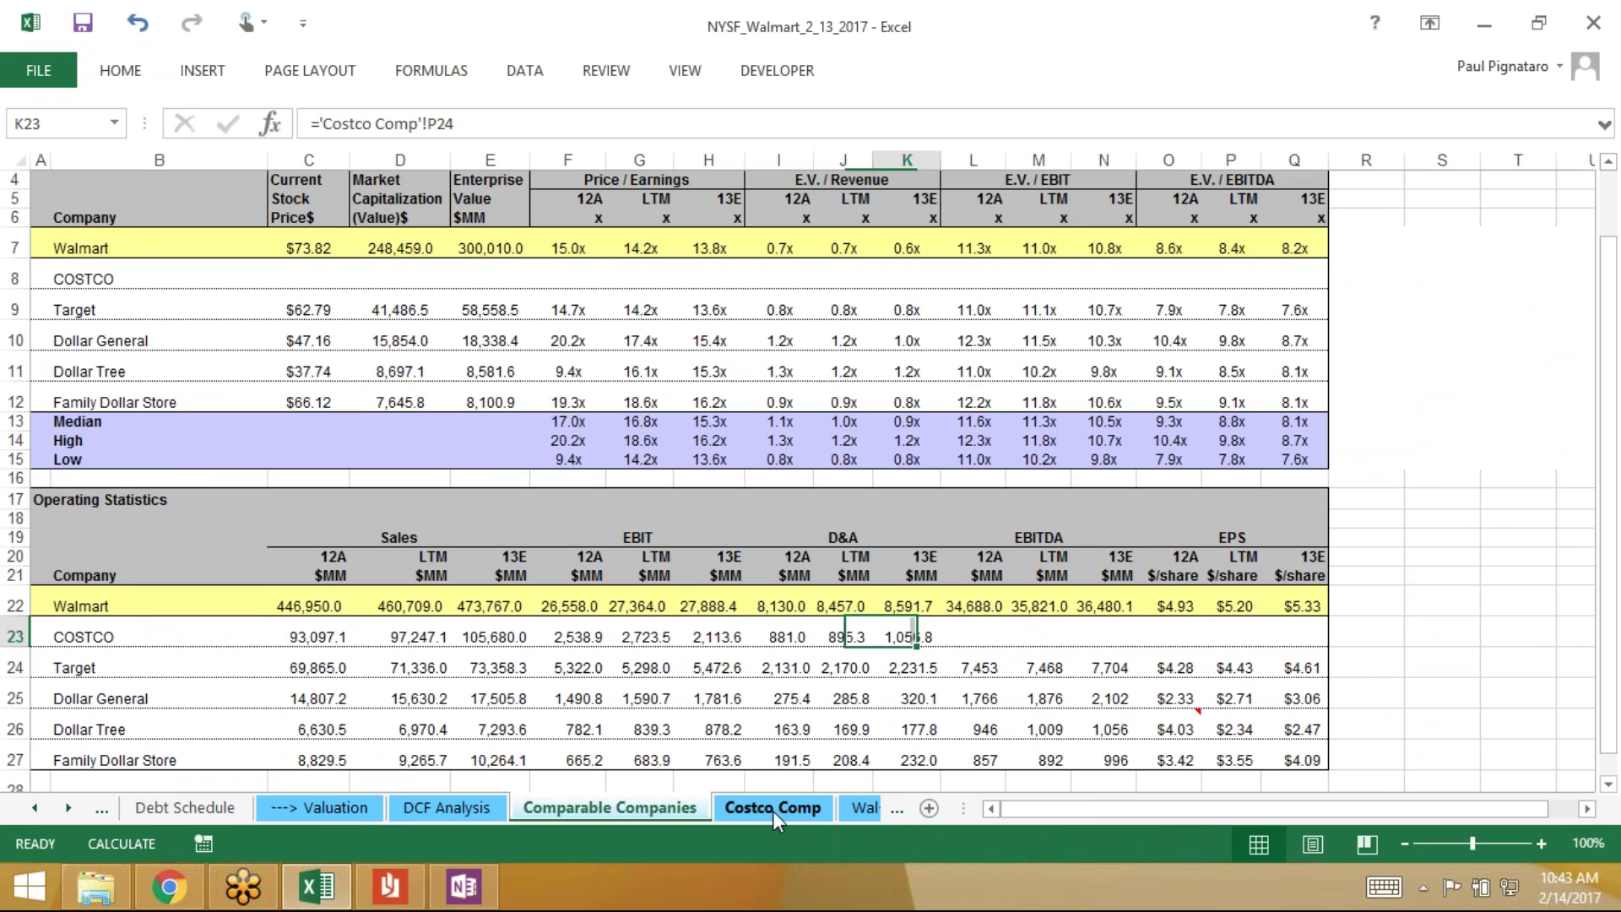
Link Costco's 12A EBITDA in L23 to the YE Adjusted EBITDA with ='Costco Comp'!N22
{"action": "key", "text": "Right"}
{"action": "key", "text": "Right"}
{"action": "key", "text": "Right"}
{"action": "type", "text": "="}
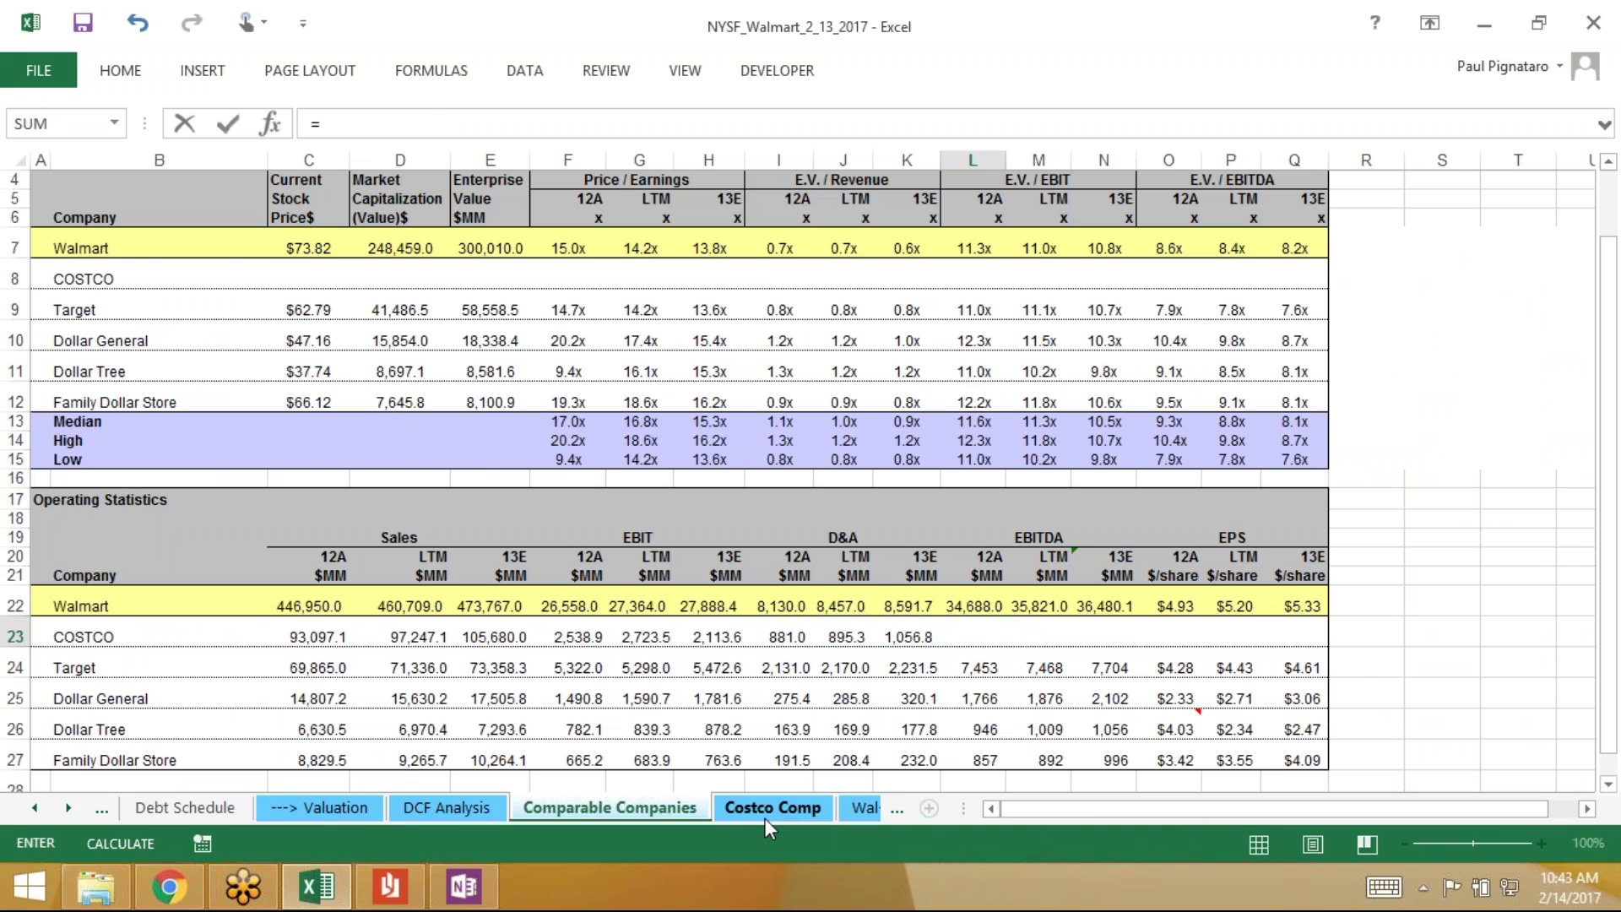
{"action": "left_click", "coordinate": [765, 818]}
{"action": "key", "text": "Right"}
{"action": "key", "text": "Right"}
{"action": "key", "text": "Right"}
{"action": "key", "text": "Right"}
{"action": "key", "text": "Right"}
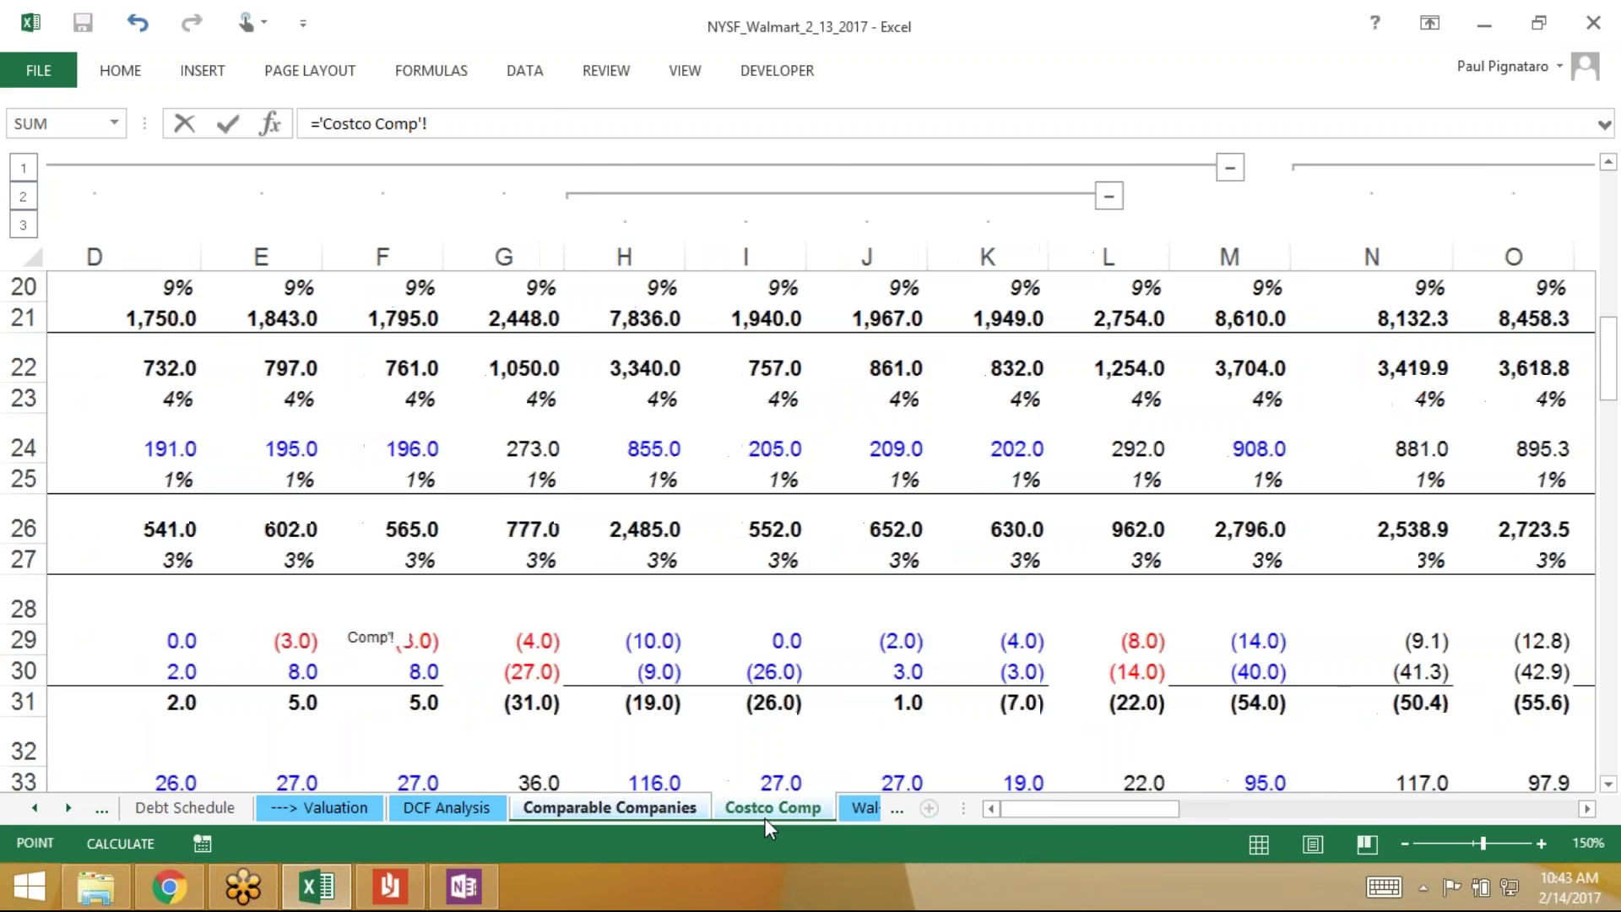
{"action": "key", "text": "Return"}
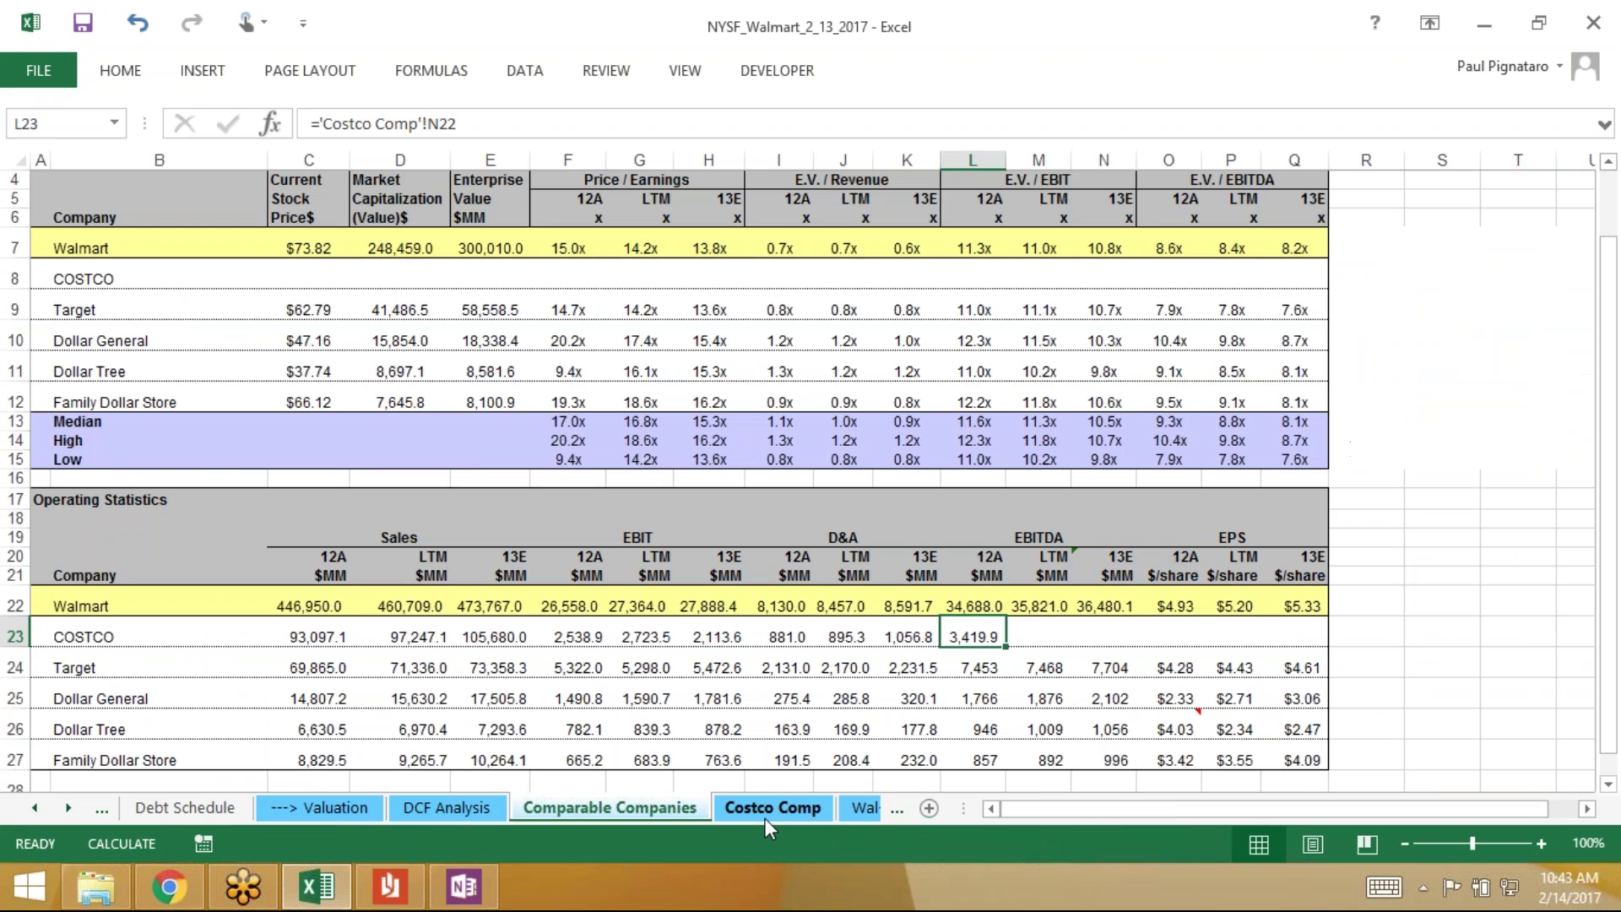
Fill the EBITDA link from L23 across to N23 for Costco's LTM and 13E figures
{"action": "key", "text": "shift+Right"}
{"action": "key", "text": "shift+Right"}
{"action": "key", "text": "ctrl+r"}
Link Costco's 12A EPS in O23 to the adjusted diluted EPS with ='Costco Comp'!N54 and fill it across to Q23
{"action": "key", "text": "Right"}
{"action": "key", "text": "Right"}
{"action": "key", "text": "Right"}
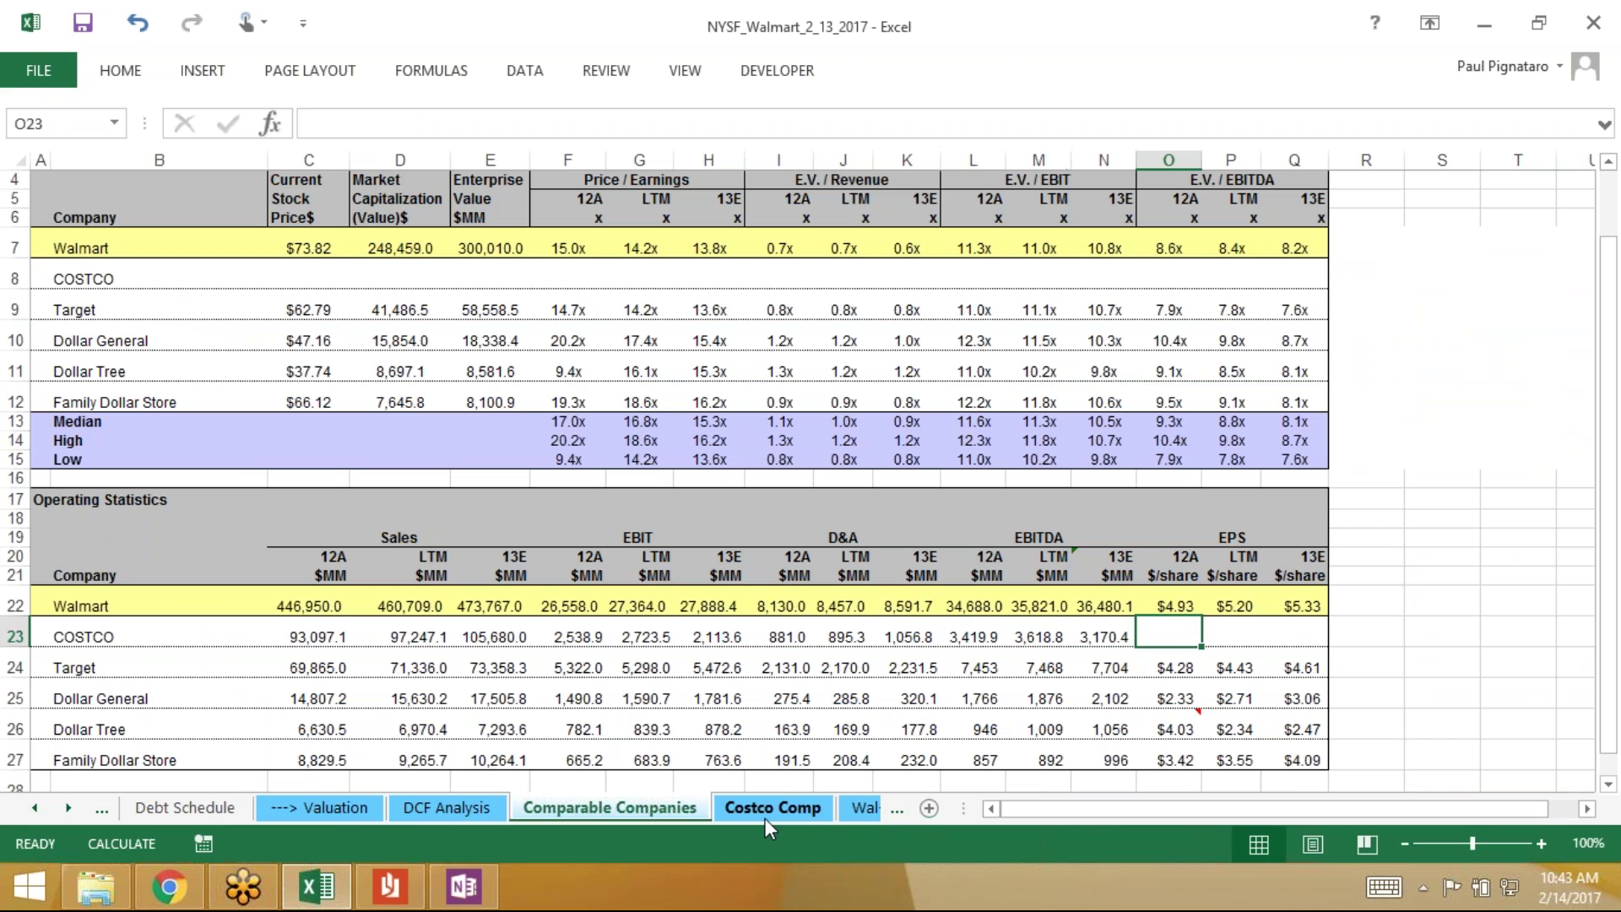
{"action": "type", "text": "="}
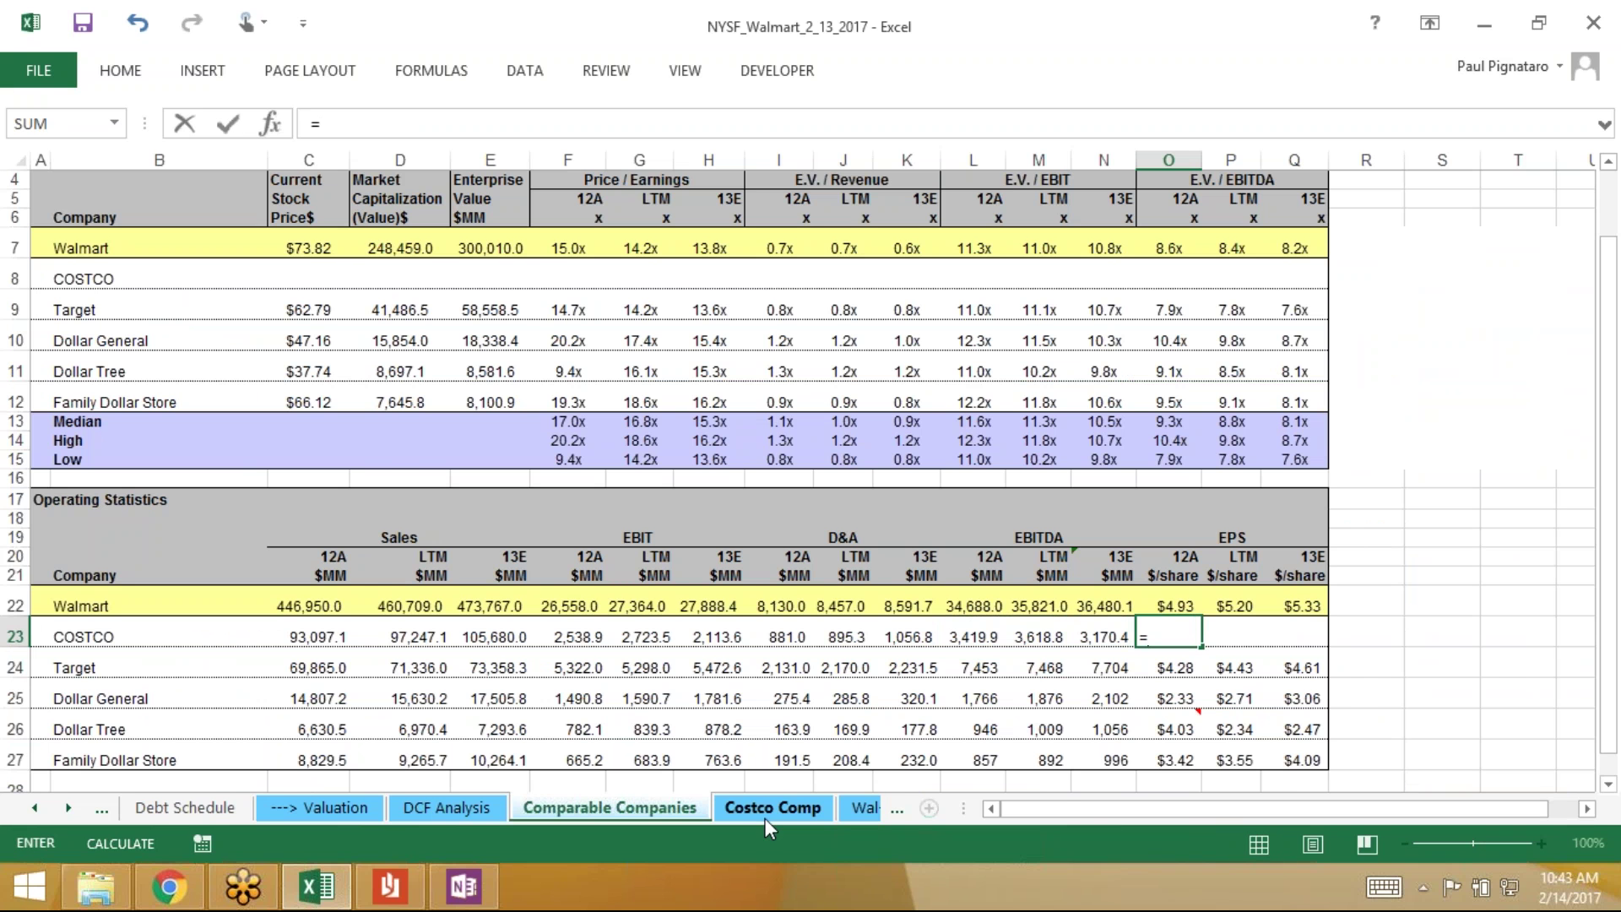
{"action": "left_click", "coordinate": [765, 809]}
{"action": "scroll", "coordinate": [764, 809], "scroll_direction": "down", "scroll_amount": 10}
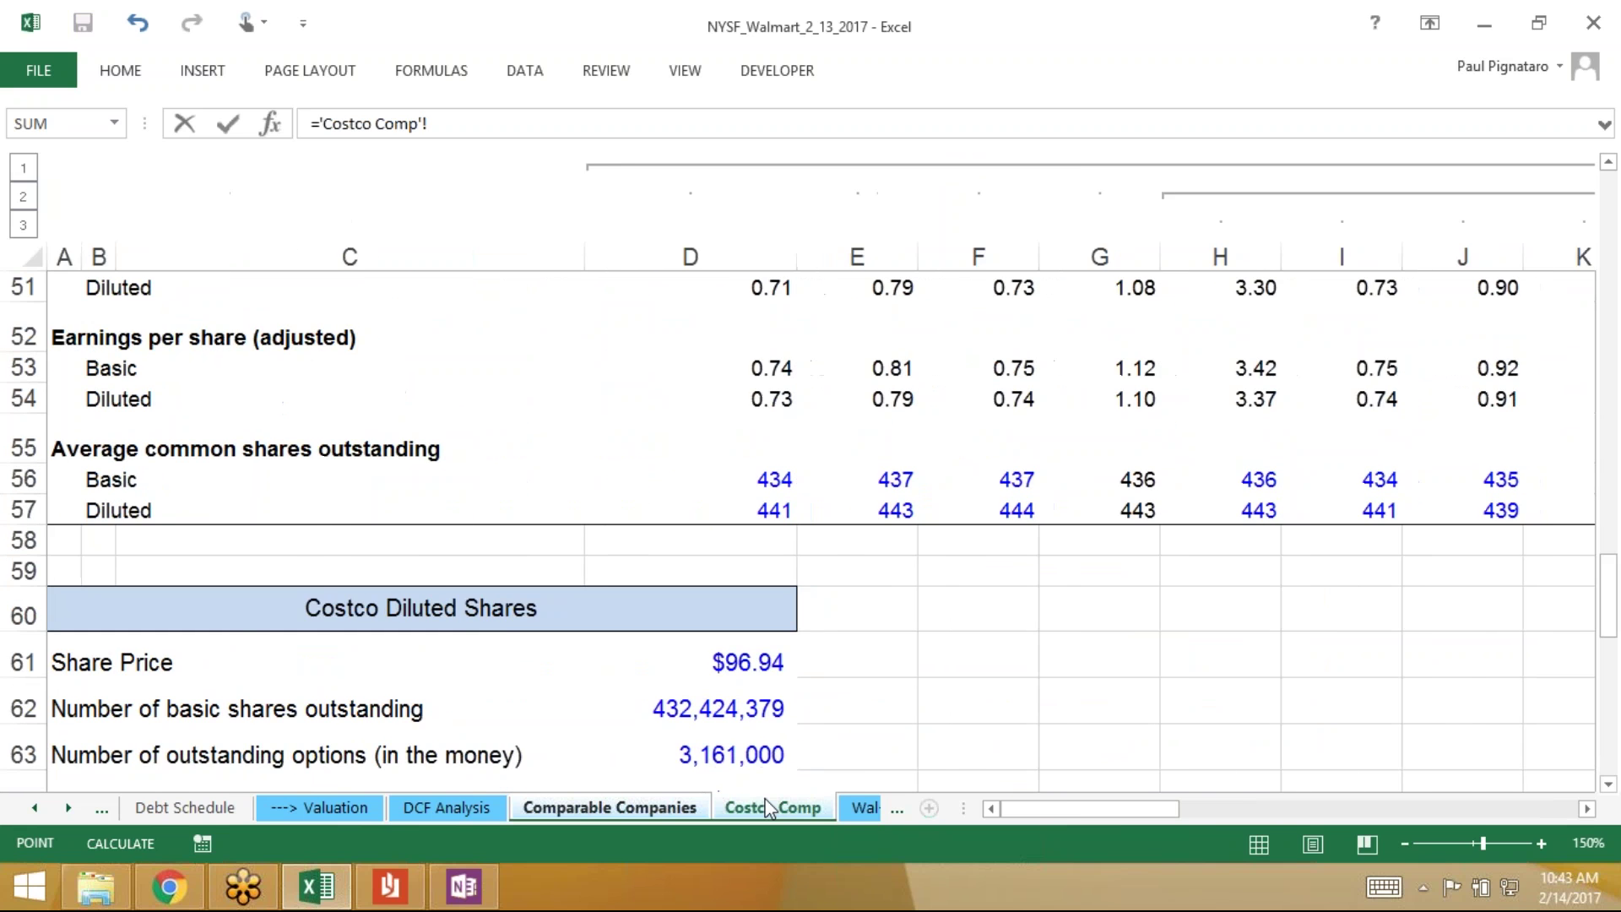
{"action": "left_click", "coordinate": [1153, 400]}
{"action": "key", "text": "Return"}
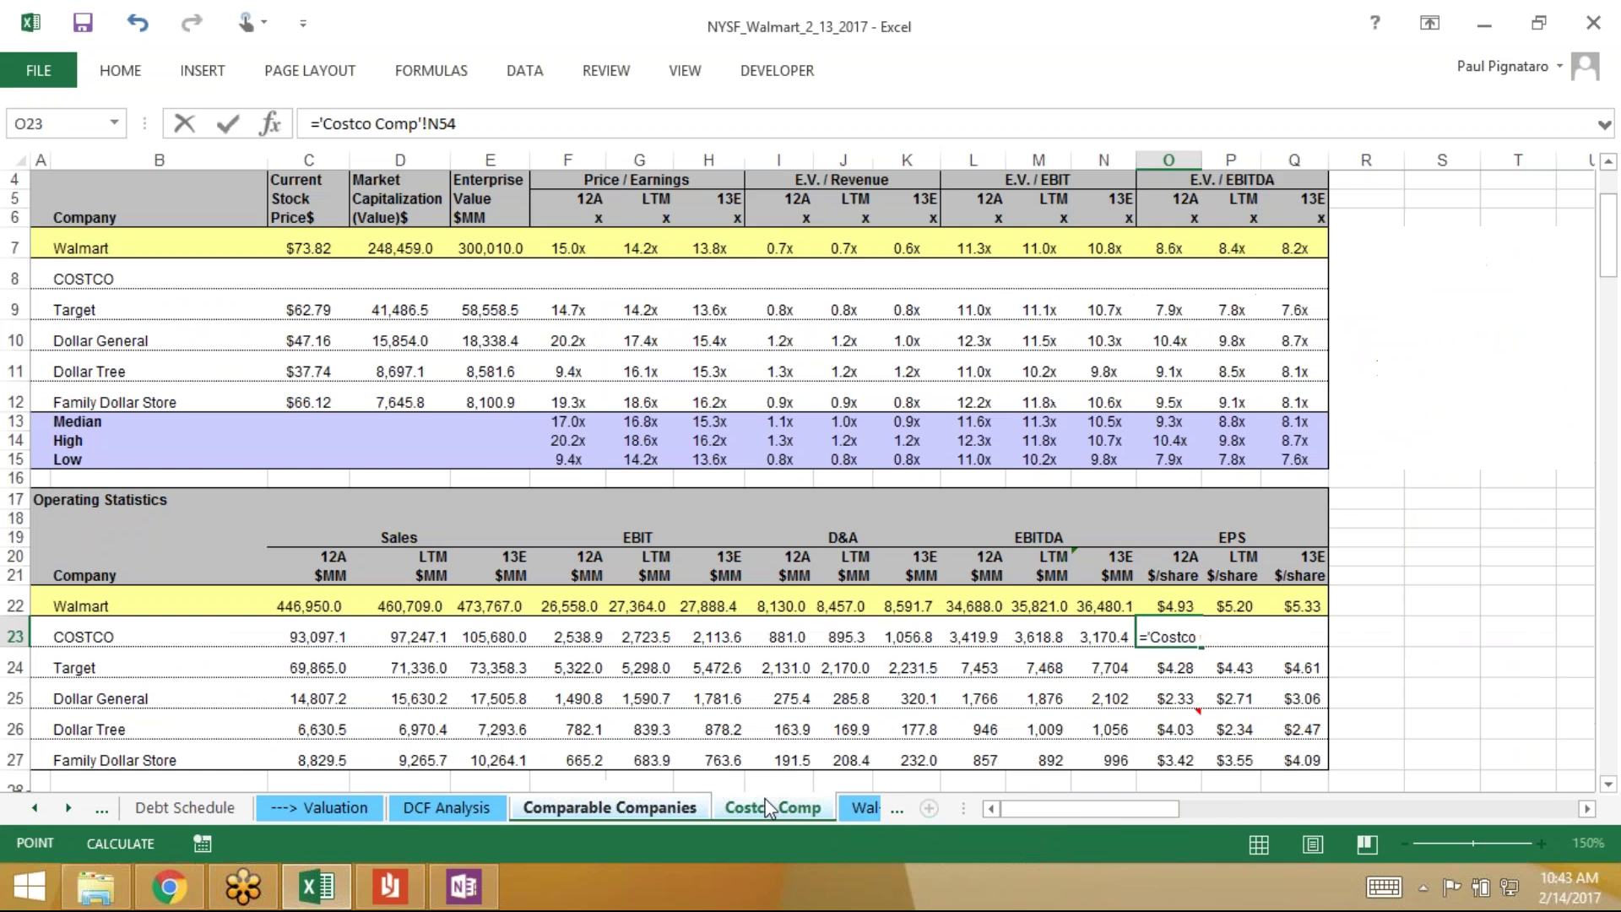
{"action": "left_click_drag", "start_coordinate": [1169, 637], "coordinate": [1294, 636]}
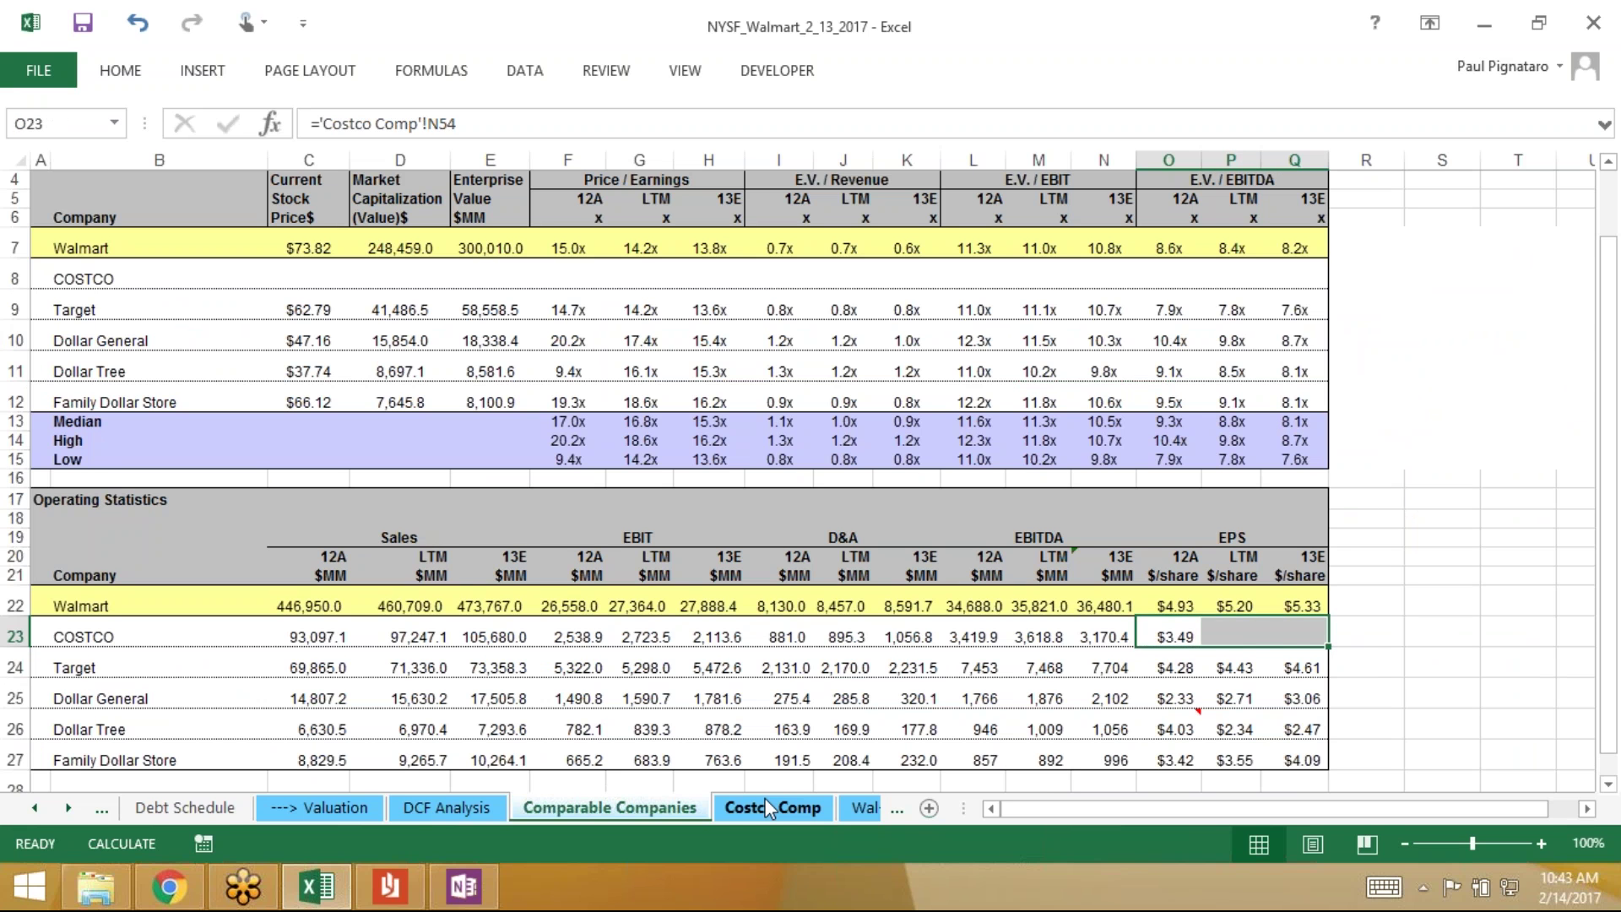
{"action": "key", "text": "ctrl+r"}
{"action": "key", "text": "Right"}
{"action": "key", "text": "Right"}
{"action": "key", "text": "Down"}
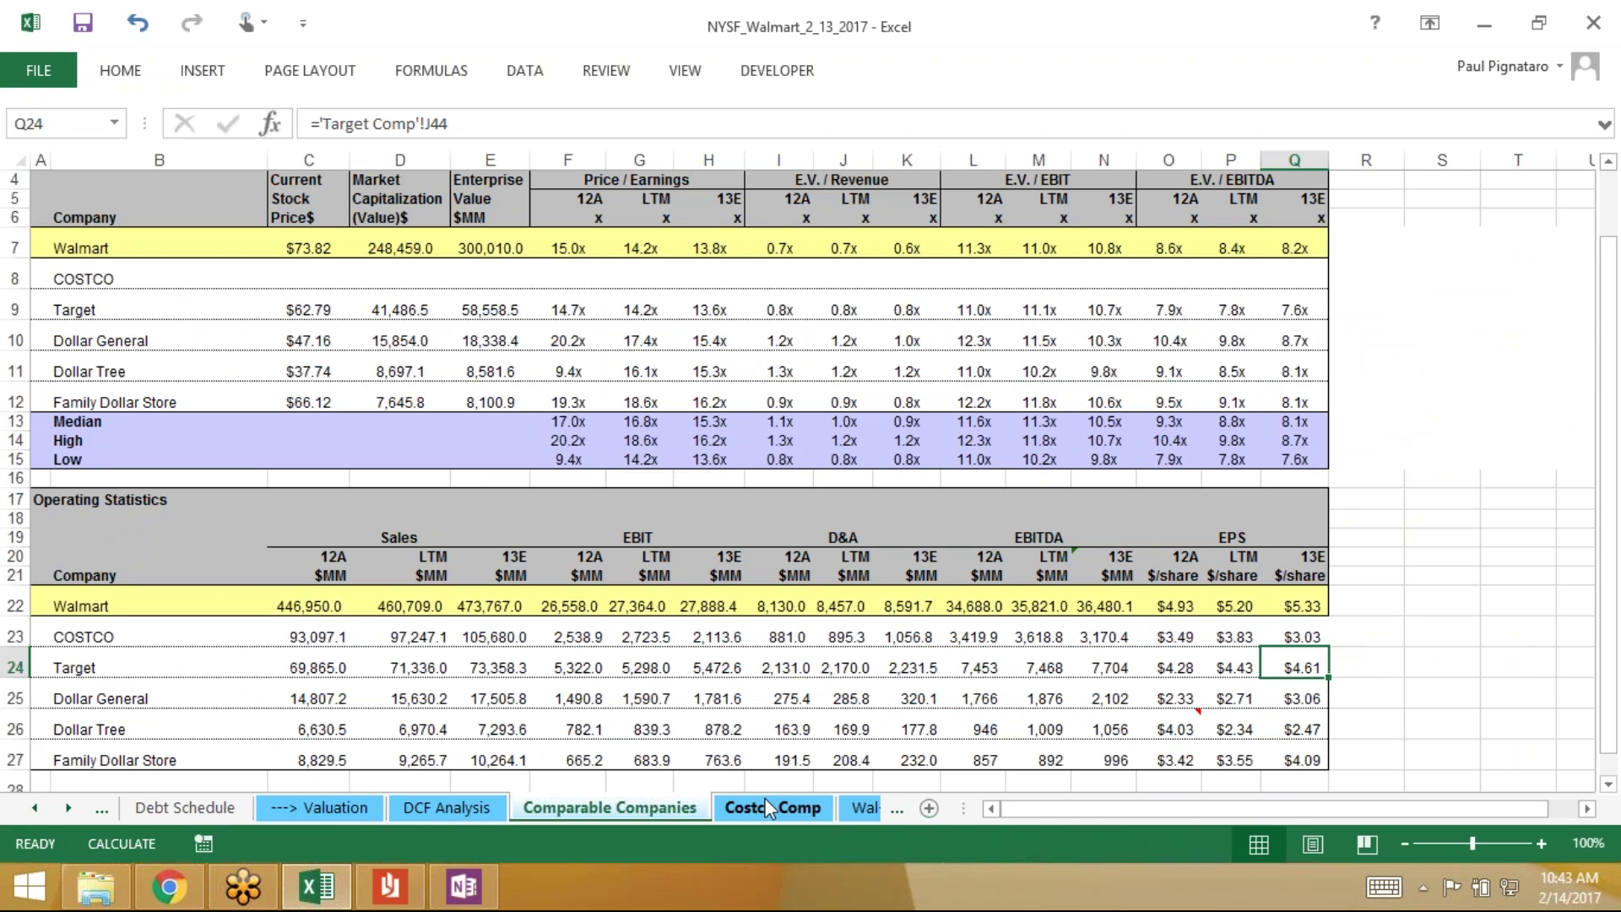
{"action": "key", "text": "ctrl+c"}
{"action": "key", "text": "Up"}
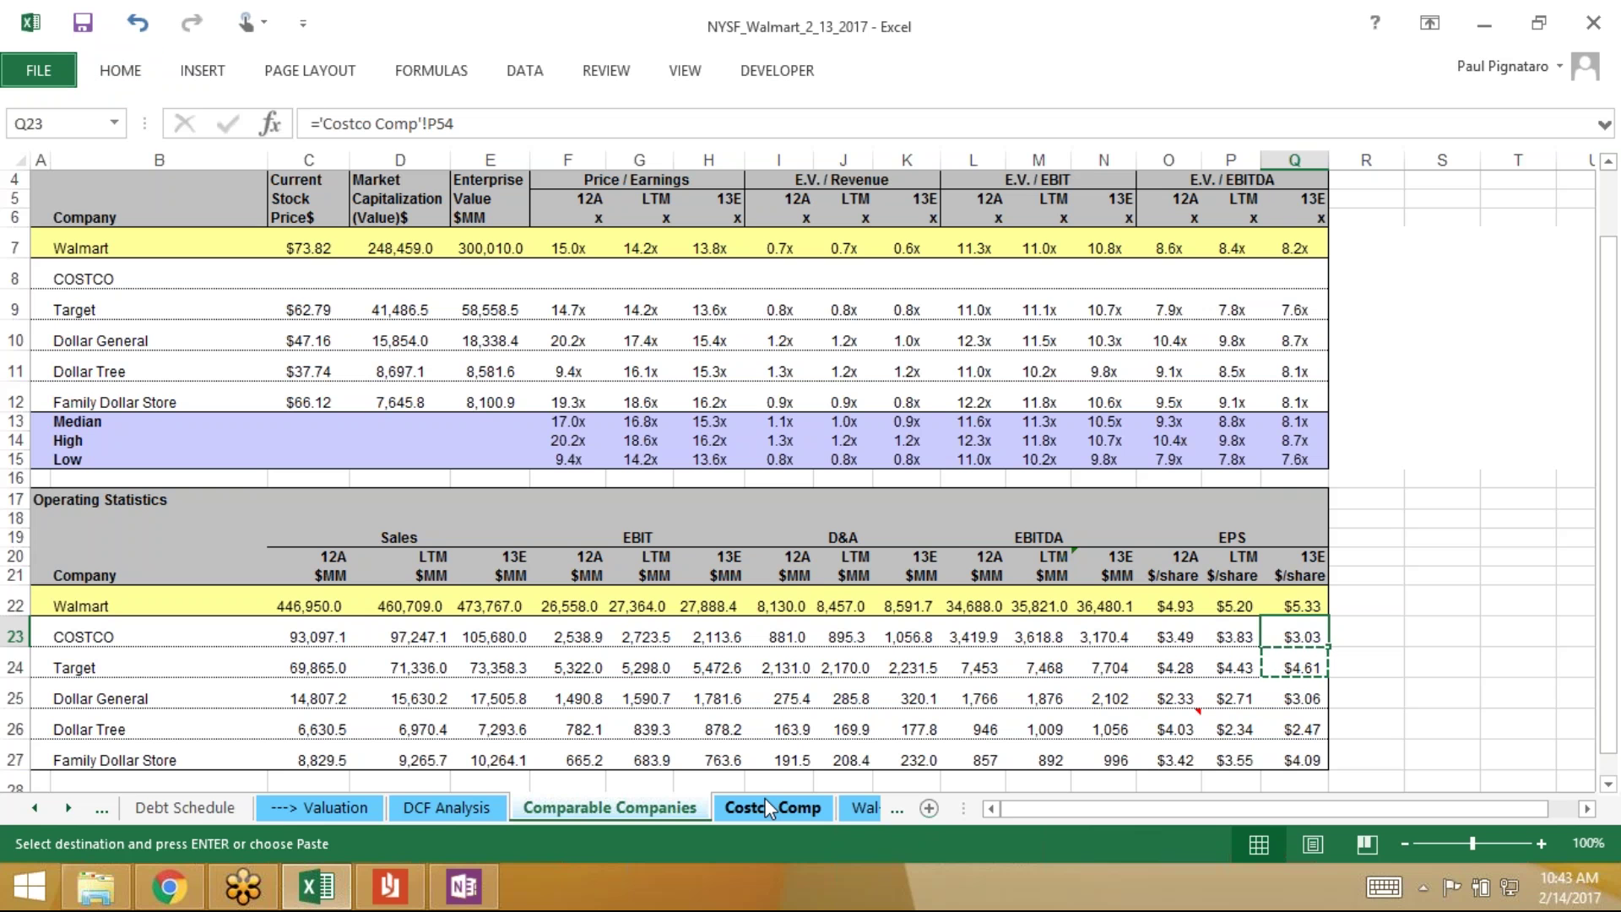
{"action": "key", "text": "ctrl+h"}
{"action": "type", "text": "st"}
{"action": "key", "text": "Return"}
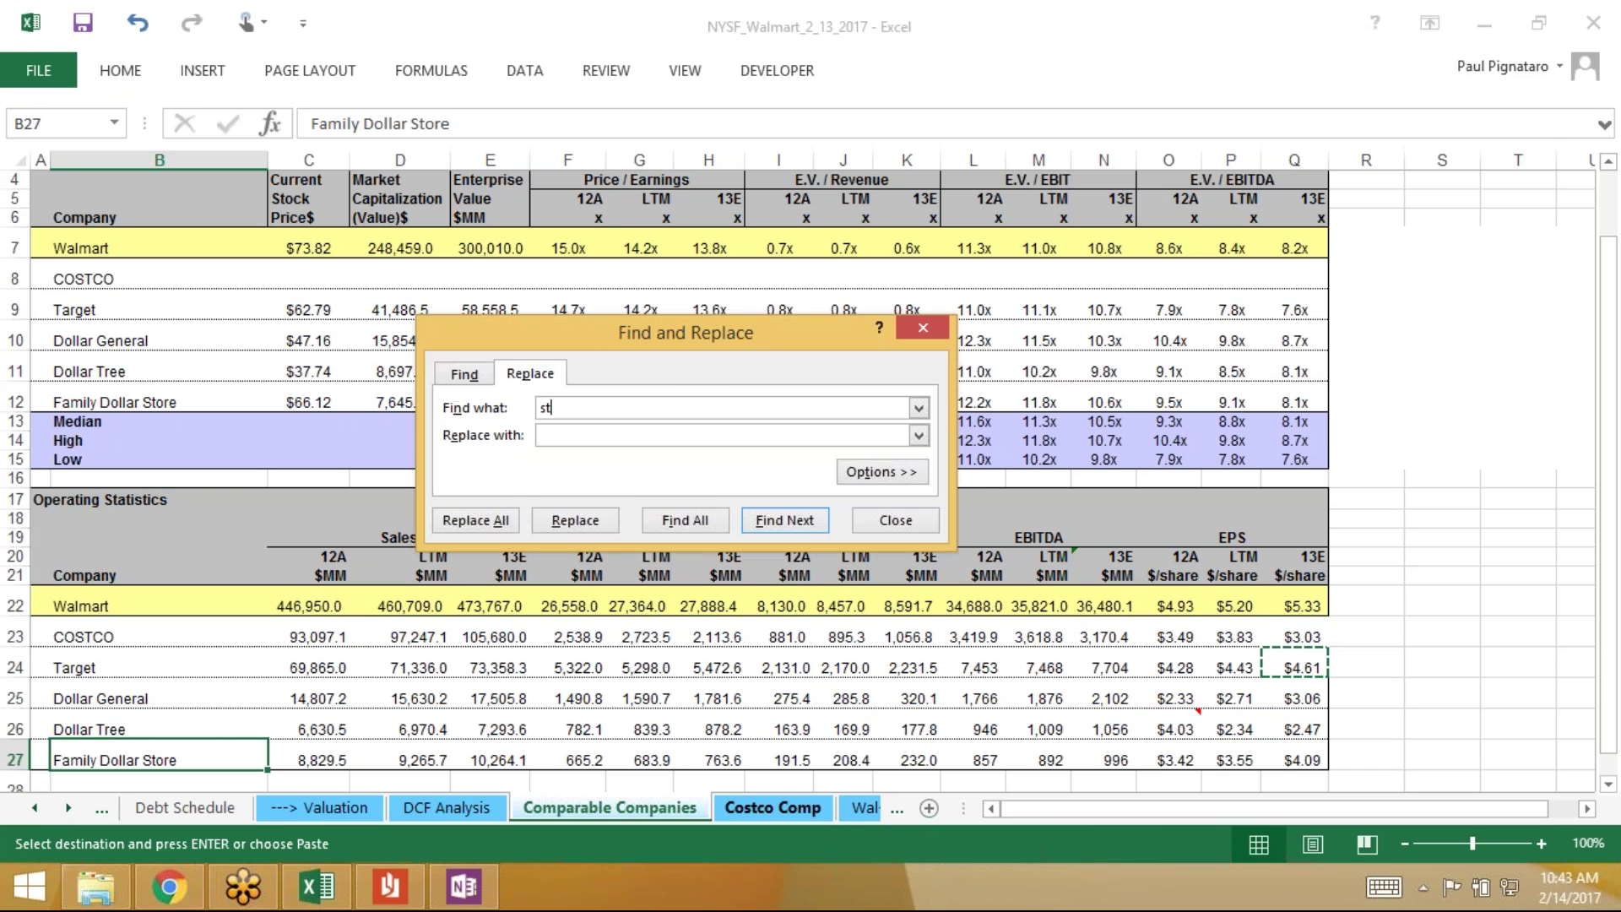
{"action": "key", "text": "Escape"}
{"action": "key", "text": "Escape"}
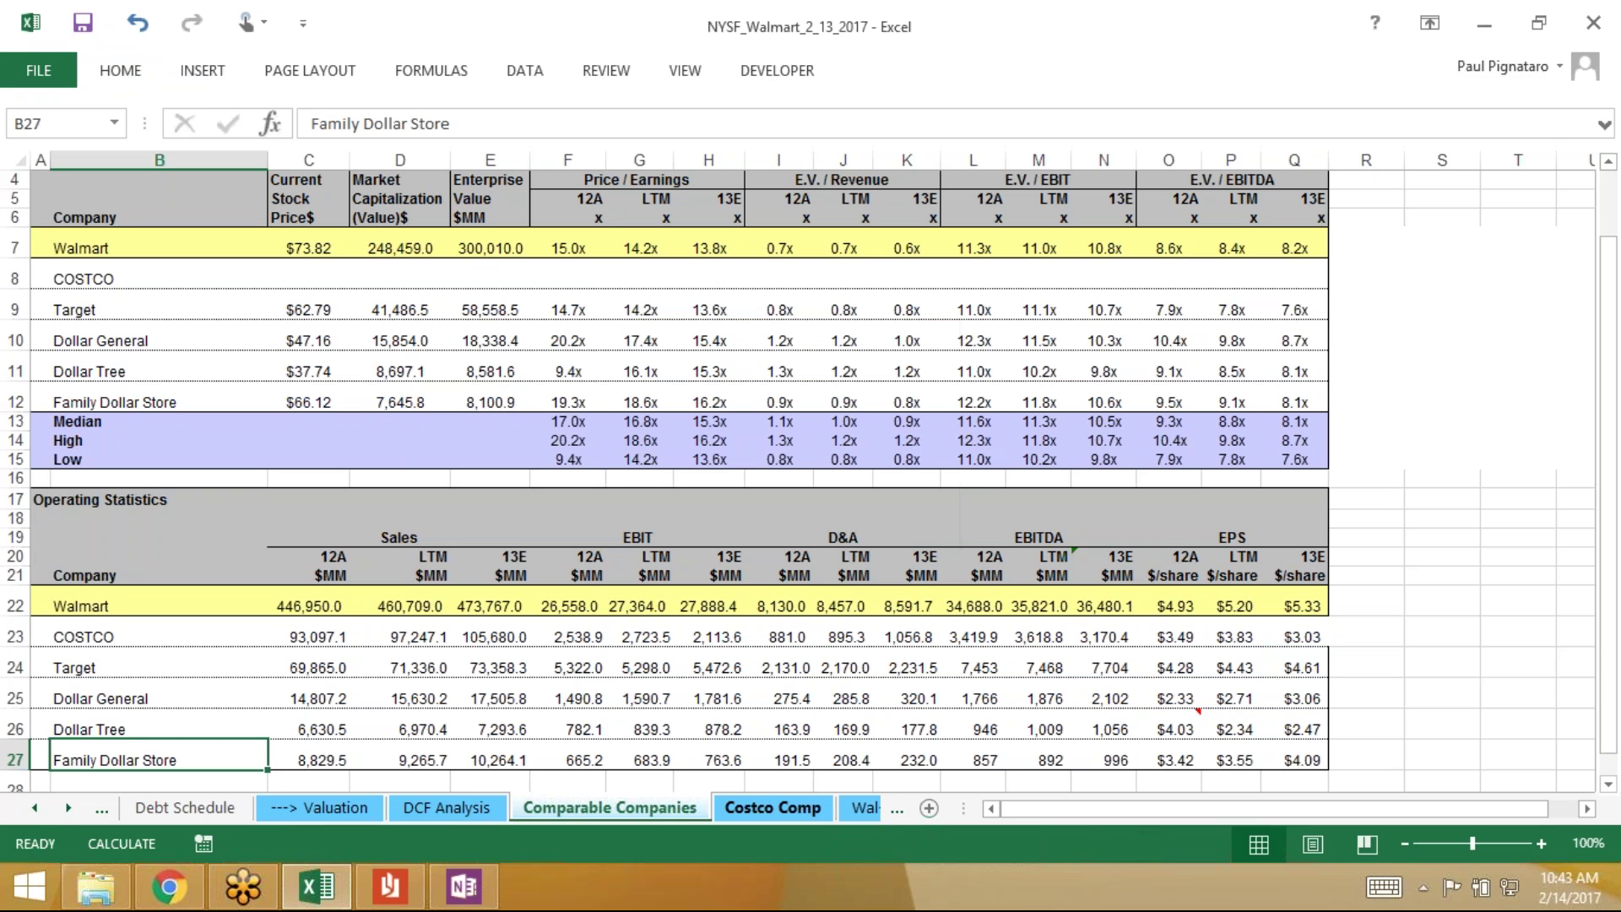
{"action": "key", "text": "Right"}
{"action": "key", "text": "Left"}
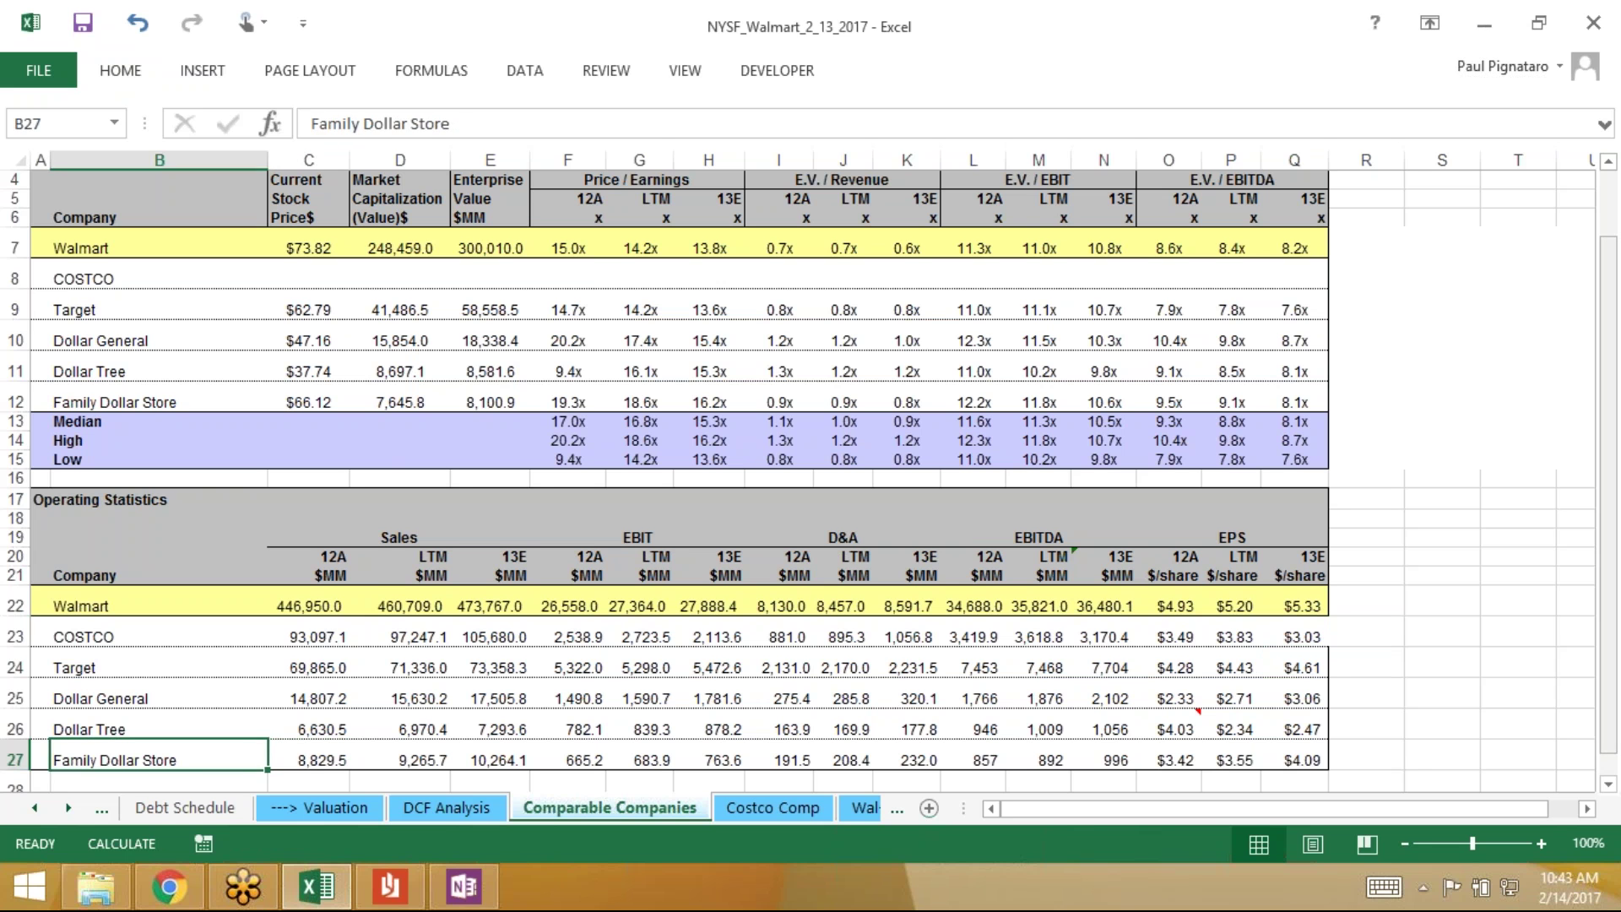
Reapply the table's outer border to Costco's 13E EPS cell Q23 and save the workbook
{"action": "left_click", "coordinate": [1230, 605]}
{"action": "left_click", "coordinate": [1309, 638]}
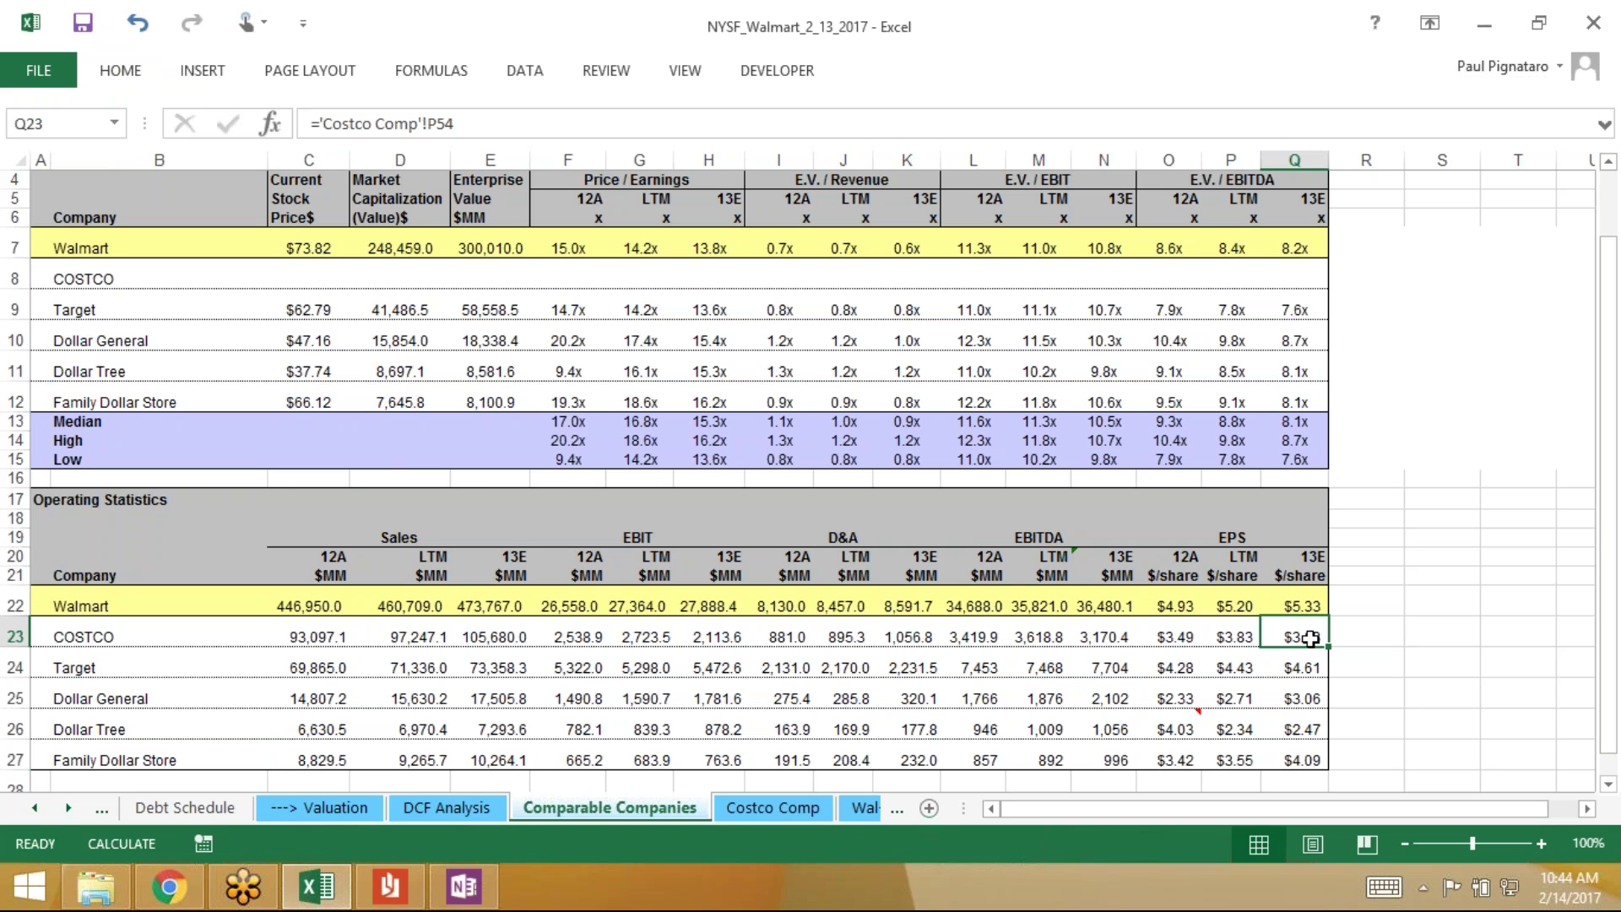
{"action": "key", "text": "ctrl+1"}
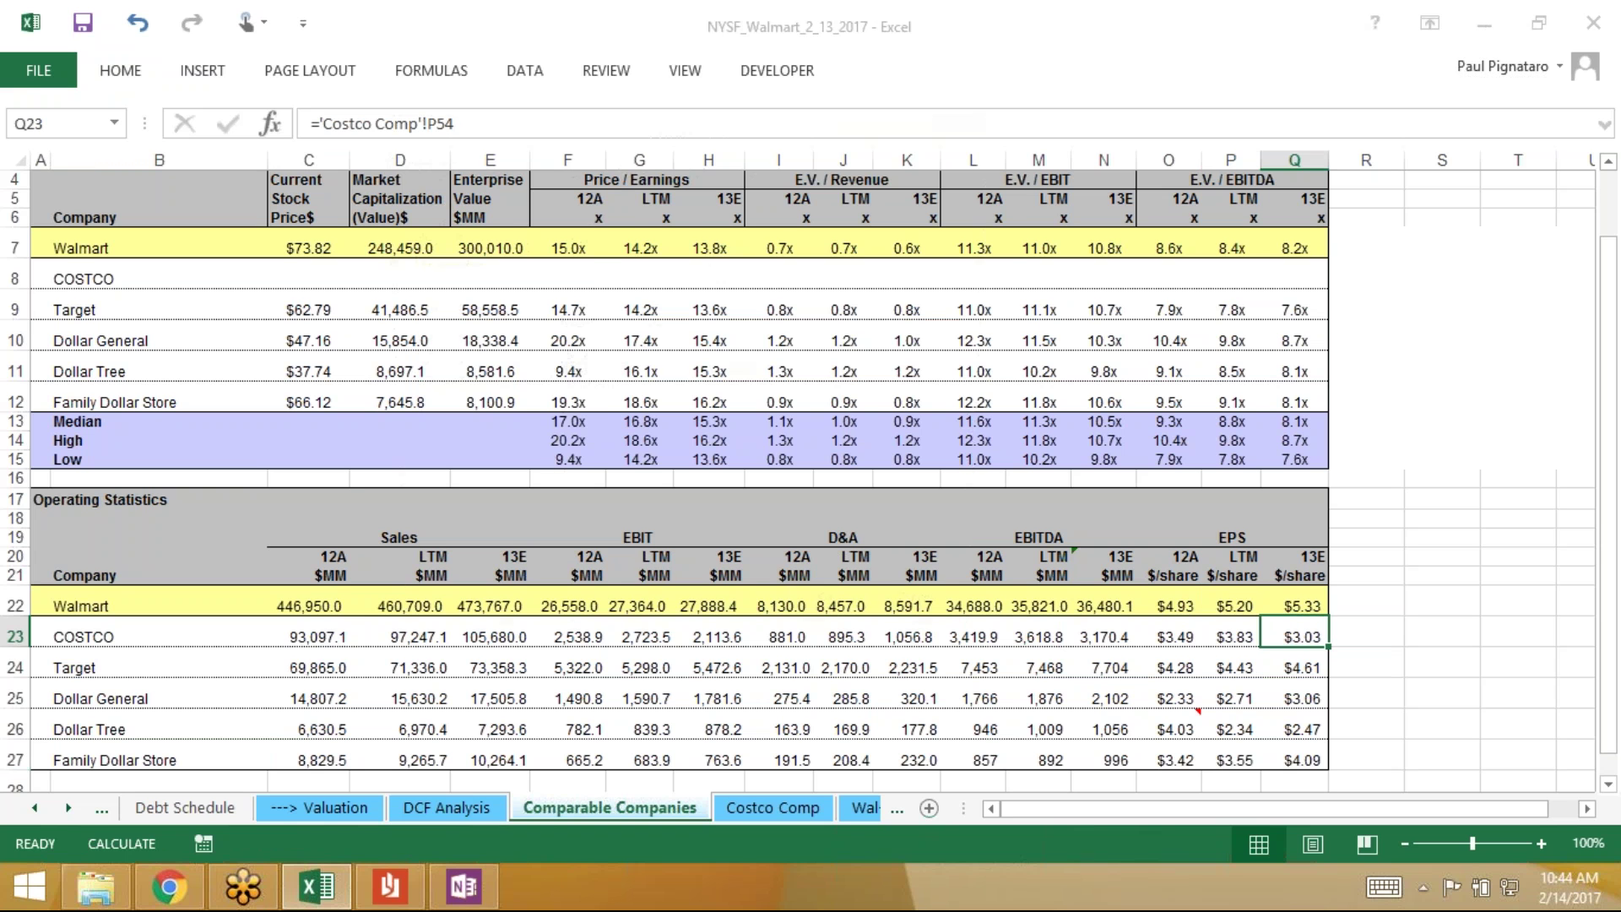
{"action": "left_click", "coordinate": [633, 170]}
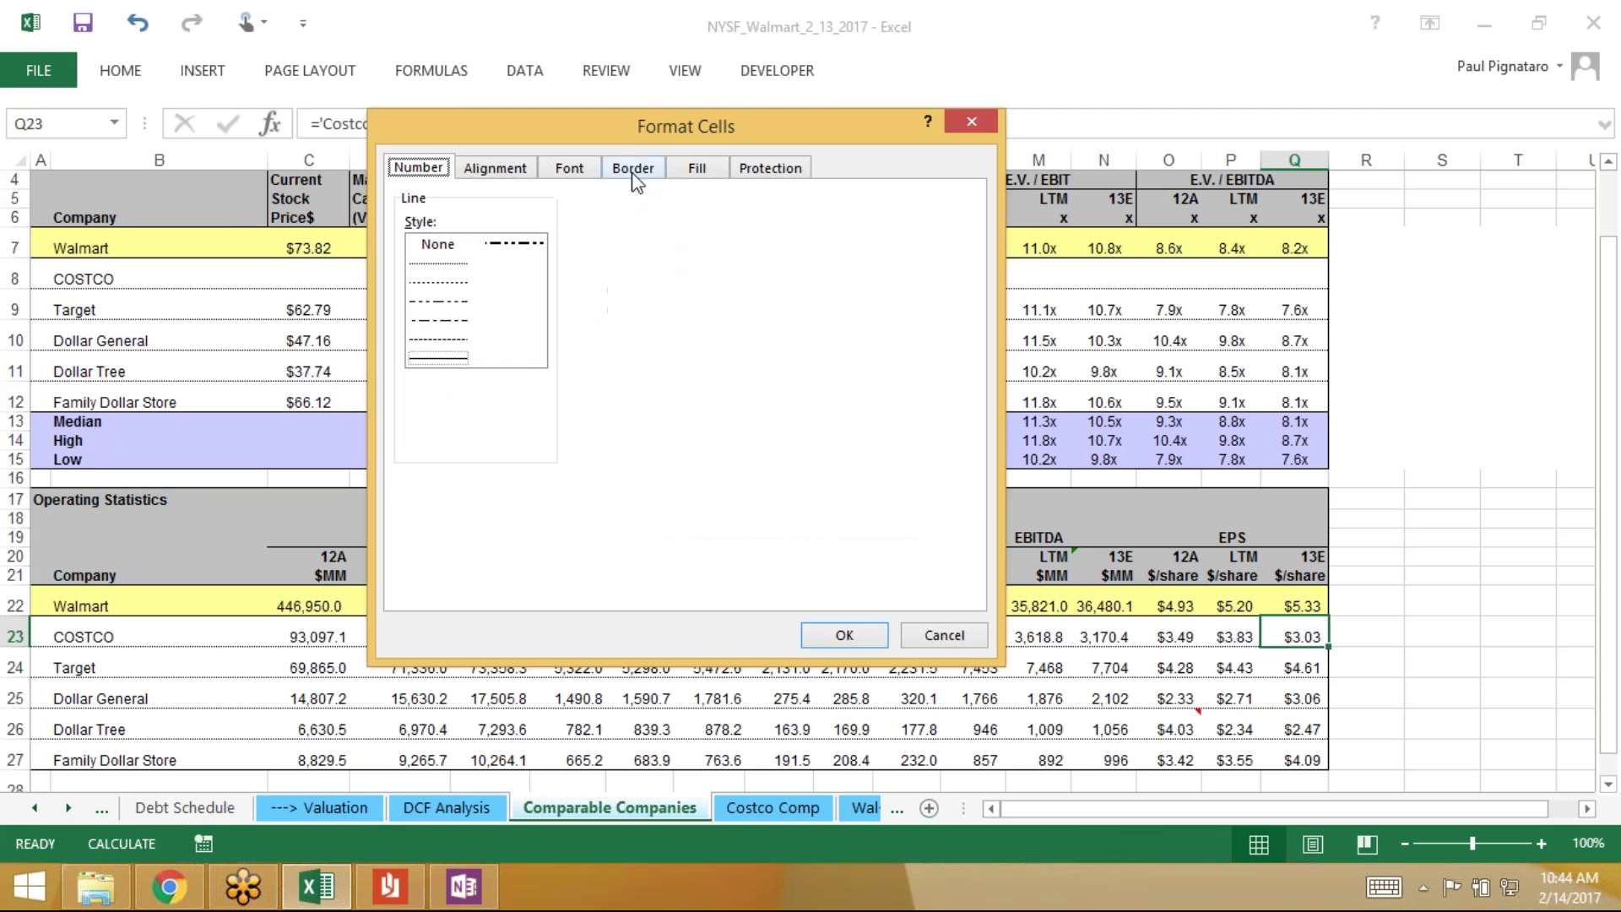
{"action": "left_click", "coordinate": [844, 635]}
{"action": "left_click", "coordinate": [1219, 639]}
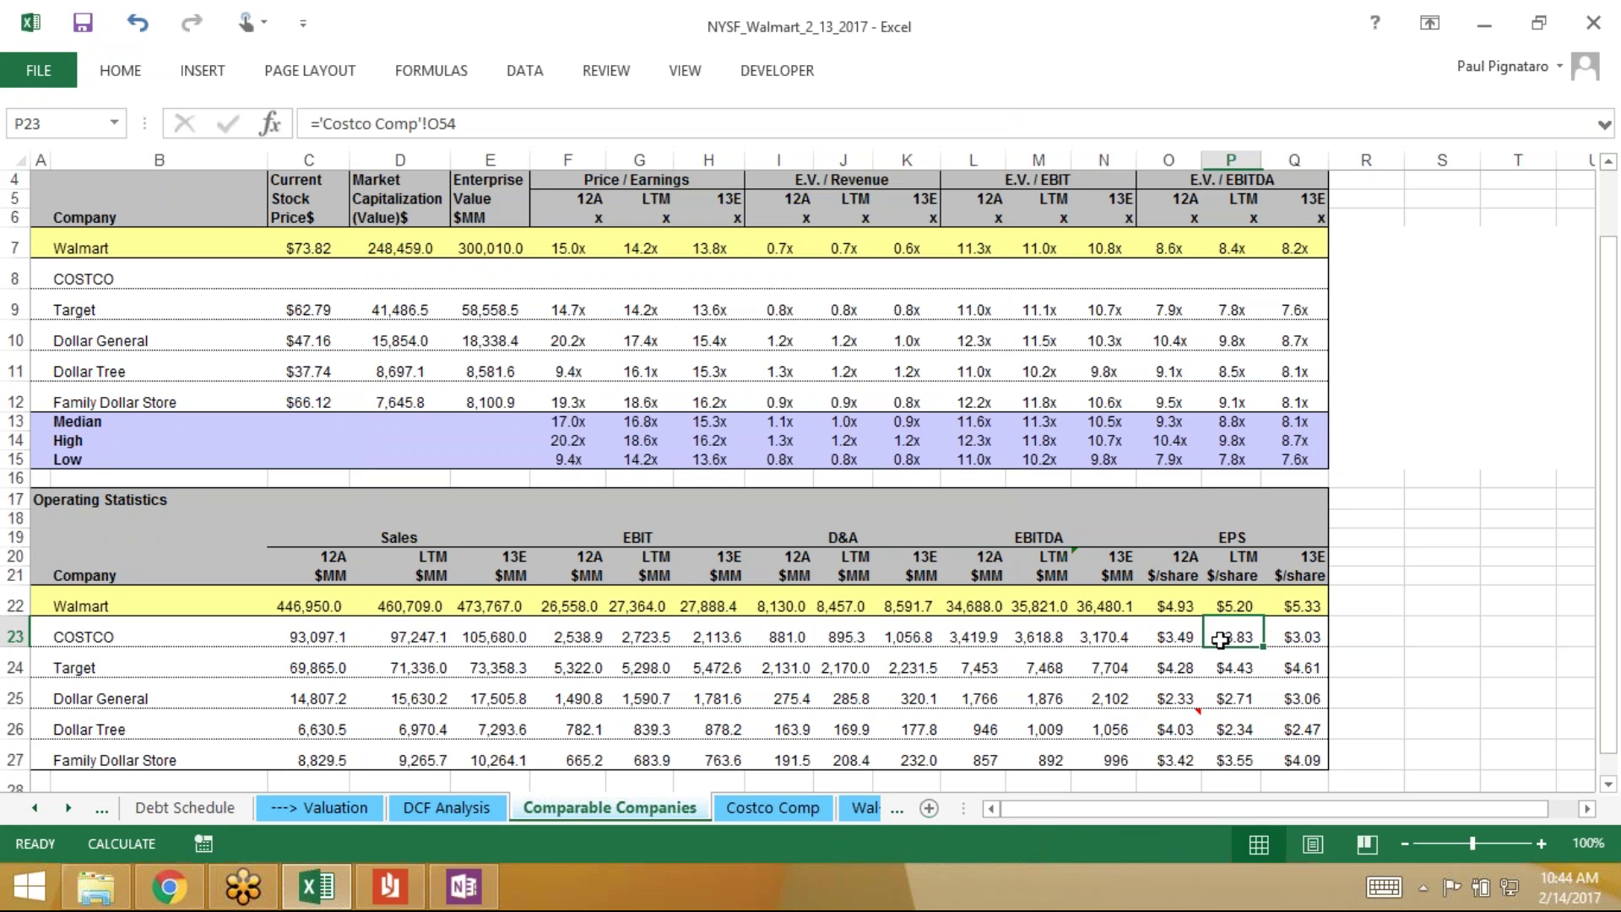
{"action": "left_click", "coordinate": [1292, 638]}
{"action": "key", "text": "ctrl+s"}
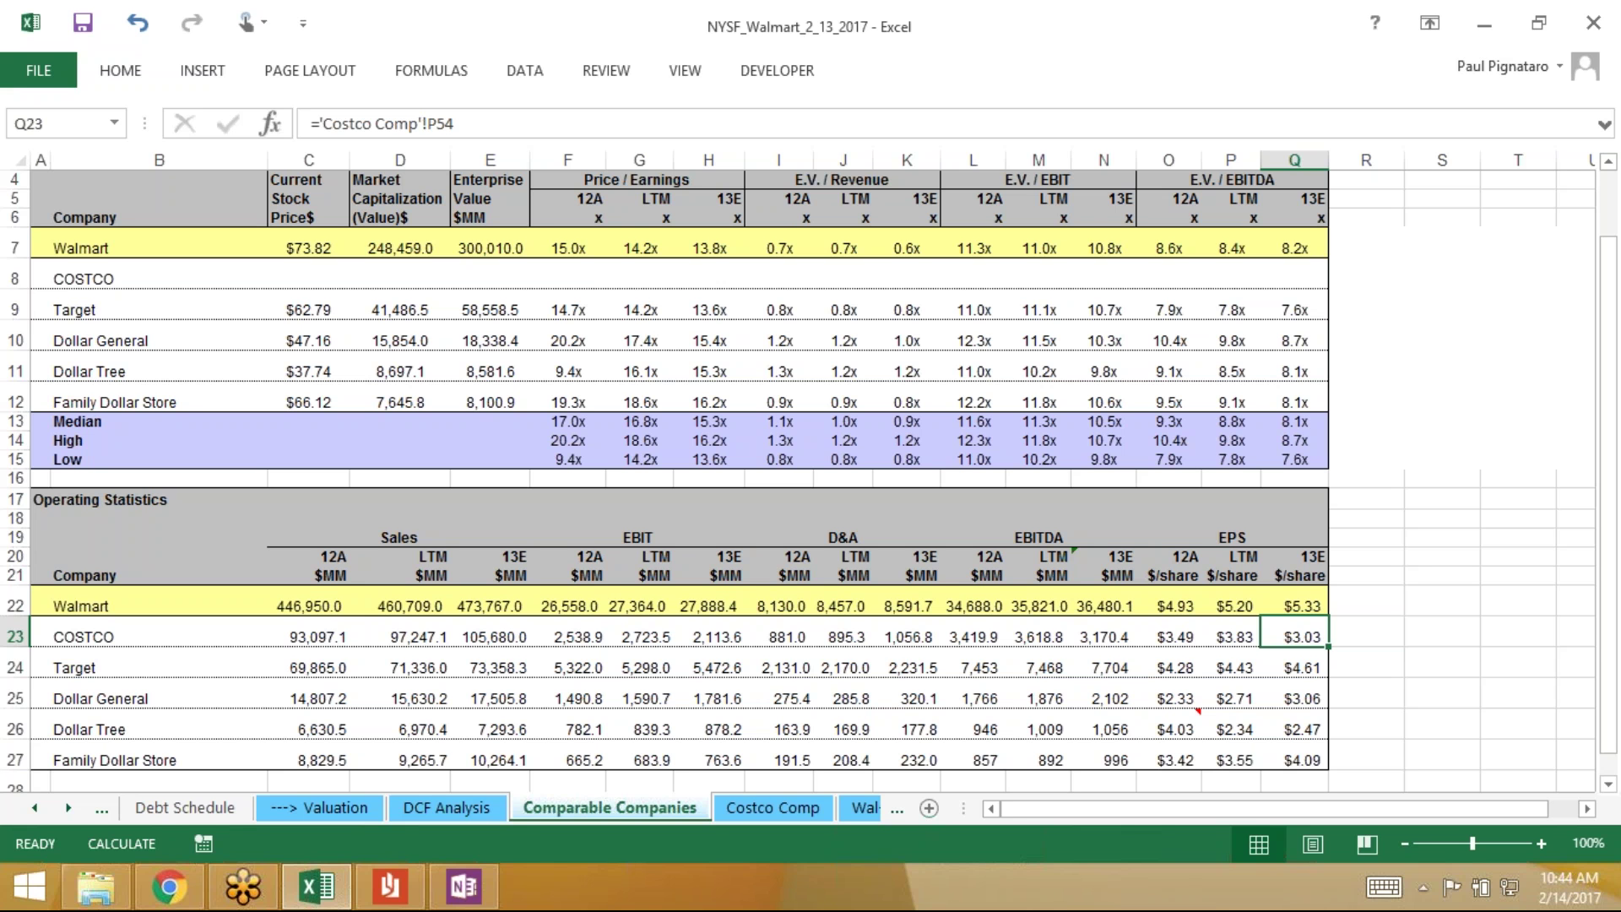
Examine Costco's linked operating statistics across row 23, checking the cell references from Sales through EPS
{"action": "key", "text": "Left"}
{"action": "key", "text": "Left"}
{"action": "key", "text": "Left"}
{"action": "key", "text": "Left"}
{"action": "key", "text": "Left"}
{"action": "key", "text": "Left"}
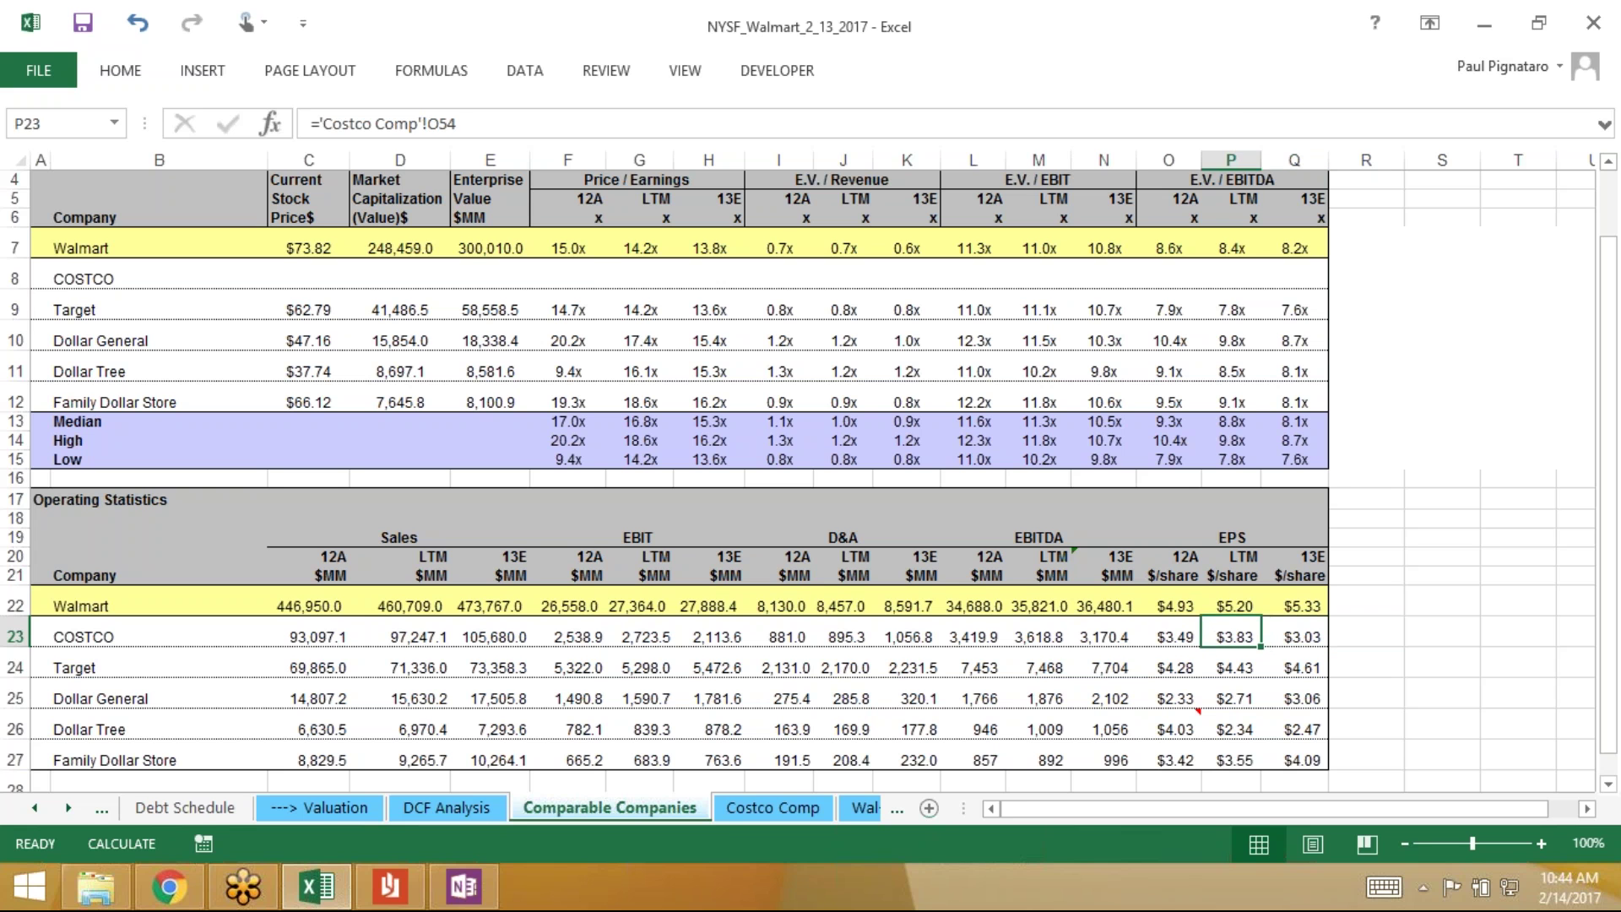
{"action": "key", "text": "Left"}
{"action": "key", "text": "Left"}
{"action": "key", "text": "Left"}
{"action": "key", "text": "Left"}
{"action": "key", "text": "Left"}
{"action": "key", "text": "Left"}
{"action": "key", "text": "Left"}
{"action": "key", "text": "Left"}
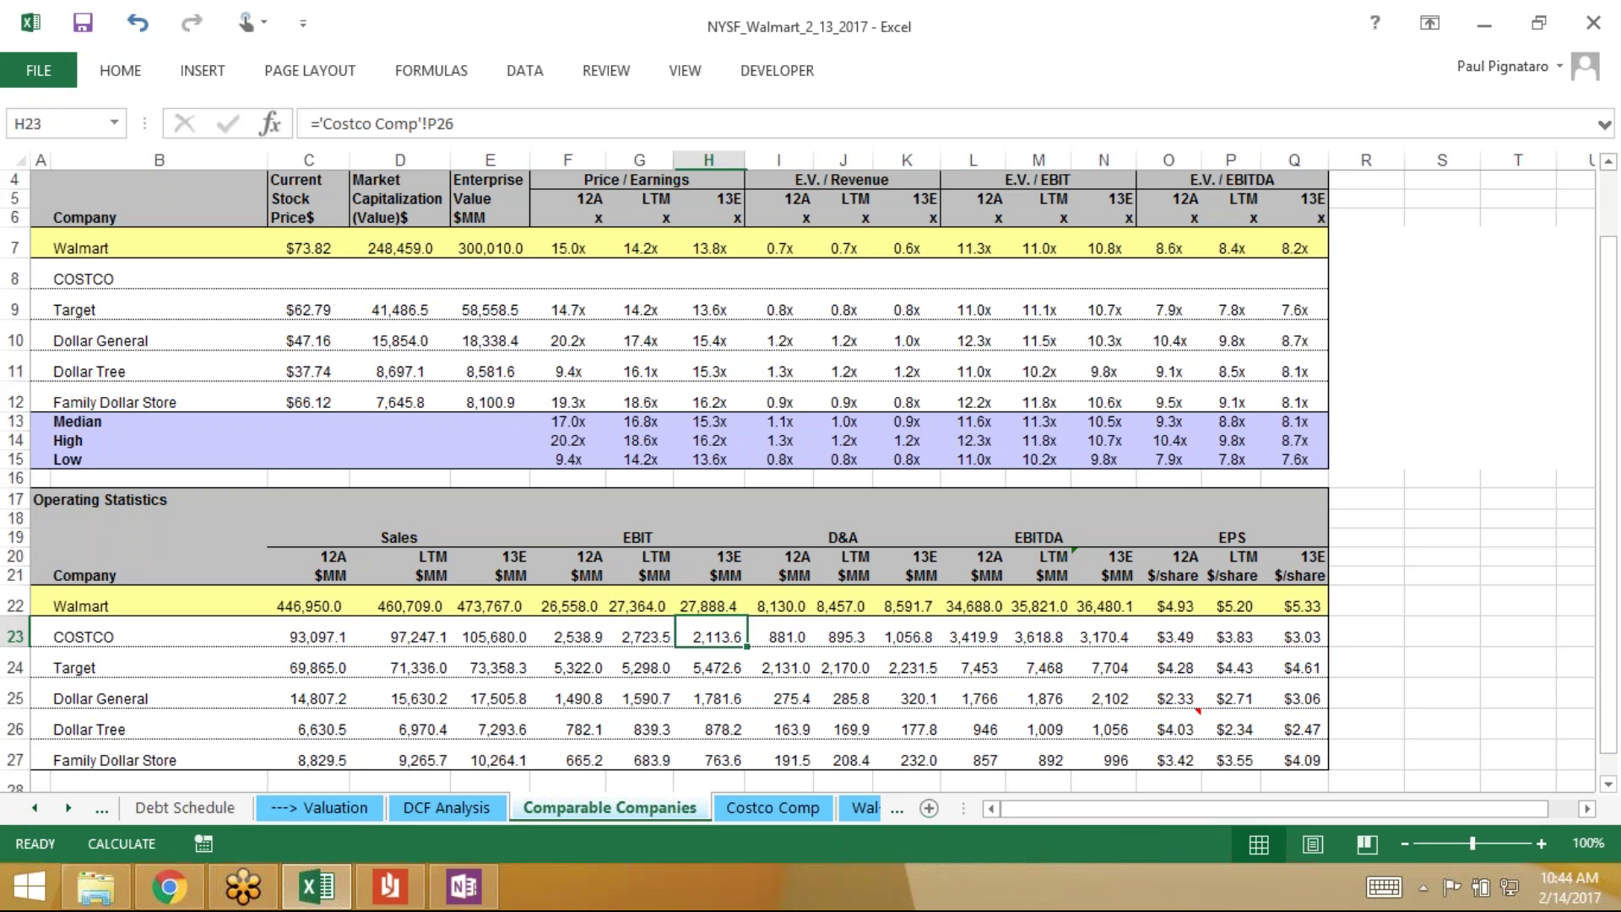
{"action": "key", "text": "Right"}
{"action": "key", "text": "Right"}
{"action": "key", "text": "Right"}
{"action": "key", "text": "Right"}
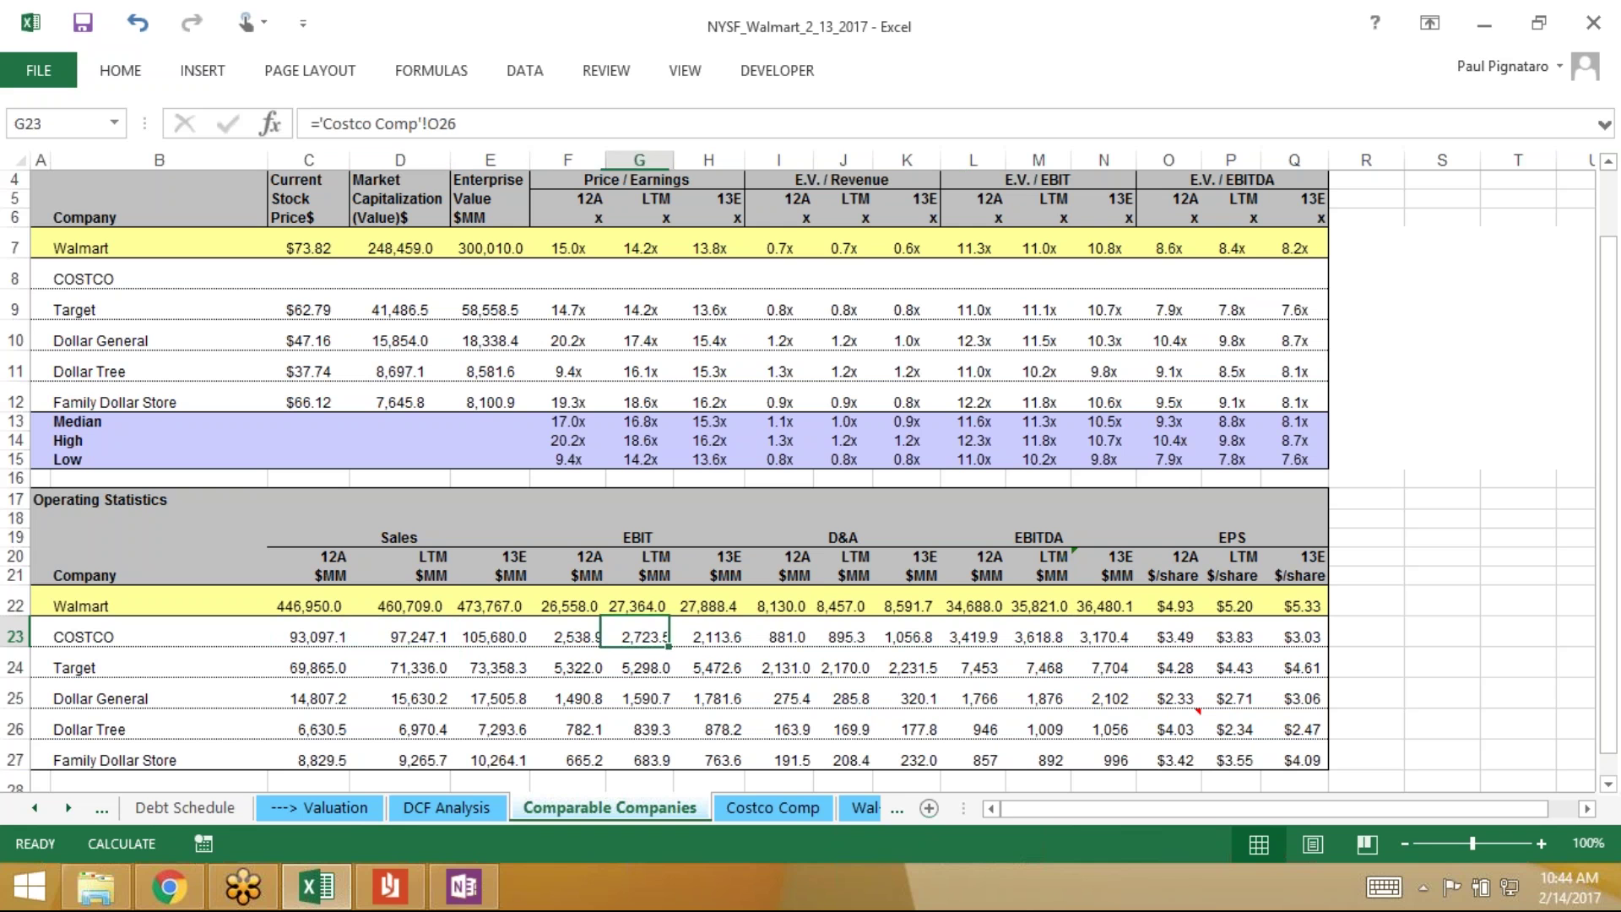
{"action": "key", "text": "Right"}
{"action": "key", "text": "Right"}
{"action": "key", "text": "Right"}
{"action": "key", "text": "Left"}
{"action": "key", "text": "Left"}
{"action": "key", "text": "Left"}
{"action": "key", "text": "Left"}
{"action": "key", "text": "Left"}
{"action": "key", "text": "Left"}
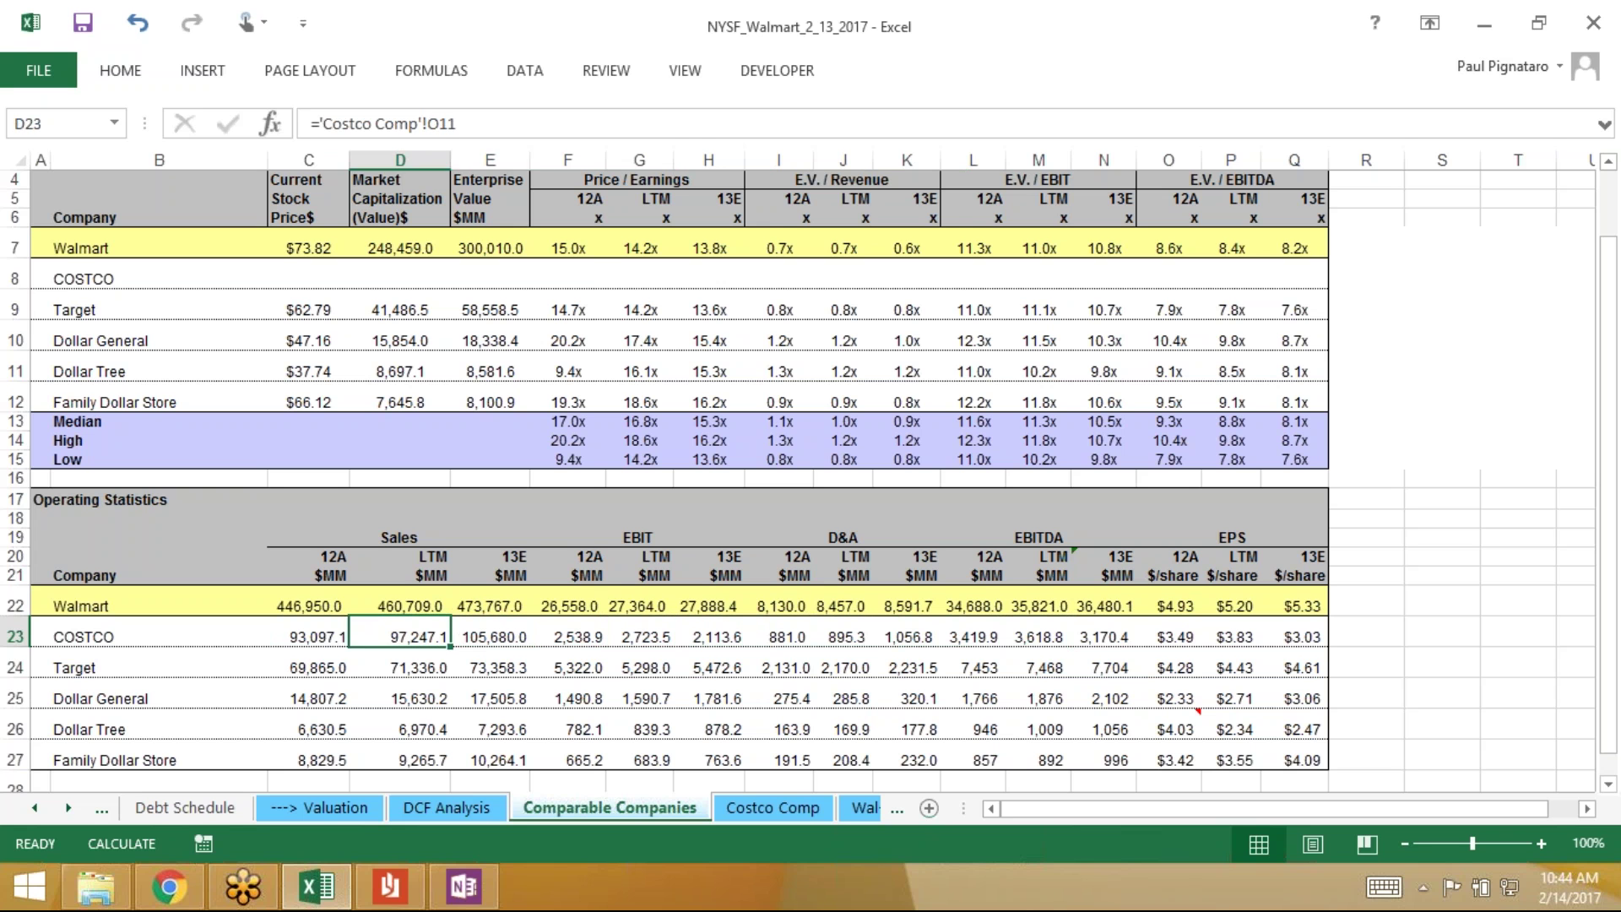
{"action": "key", "text": "Right"}
{"action": "key", "text": "Right"}
{"action": "key", "text": "Right"}
{"action": "key", "text": "Right"}
{"action": "key", "text": "Right"}
{"action": "key", "text": "Right"}
{"action": "key", "text": "Right"}
{"action": "key", "text": "Right"}
{"action": "key", "text": "Right"}
{"action": "key", "text": "Right"}
{"action": "key", "text": "Right"}
{"action": "key", "text": "Right"}
{"action": "key", "text": "Right"}
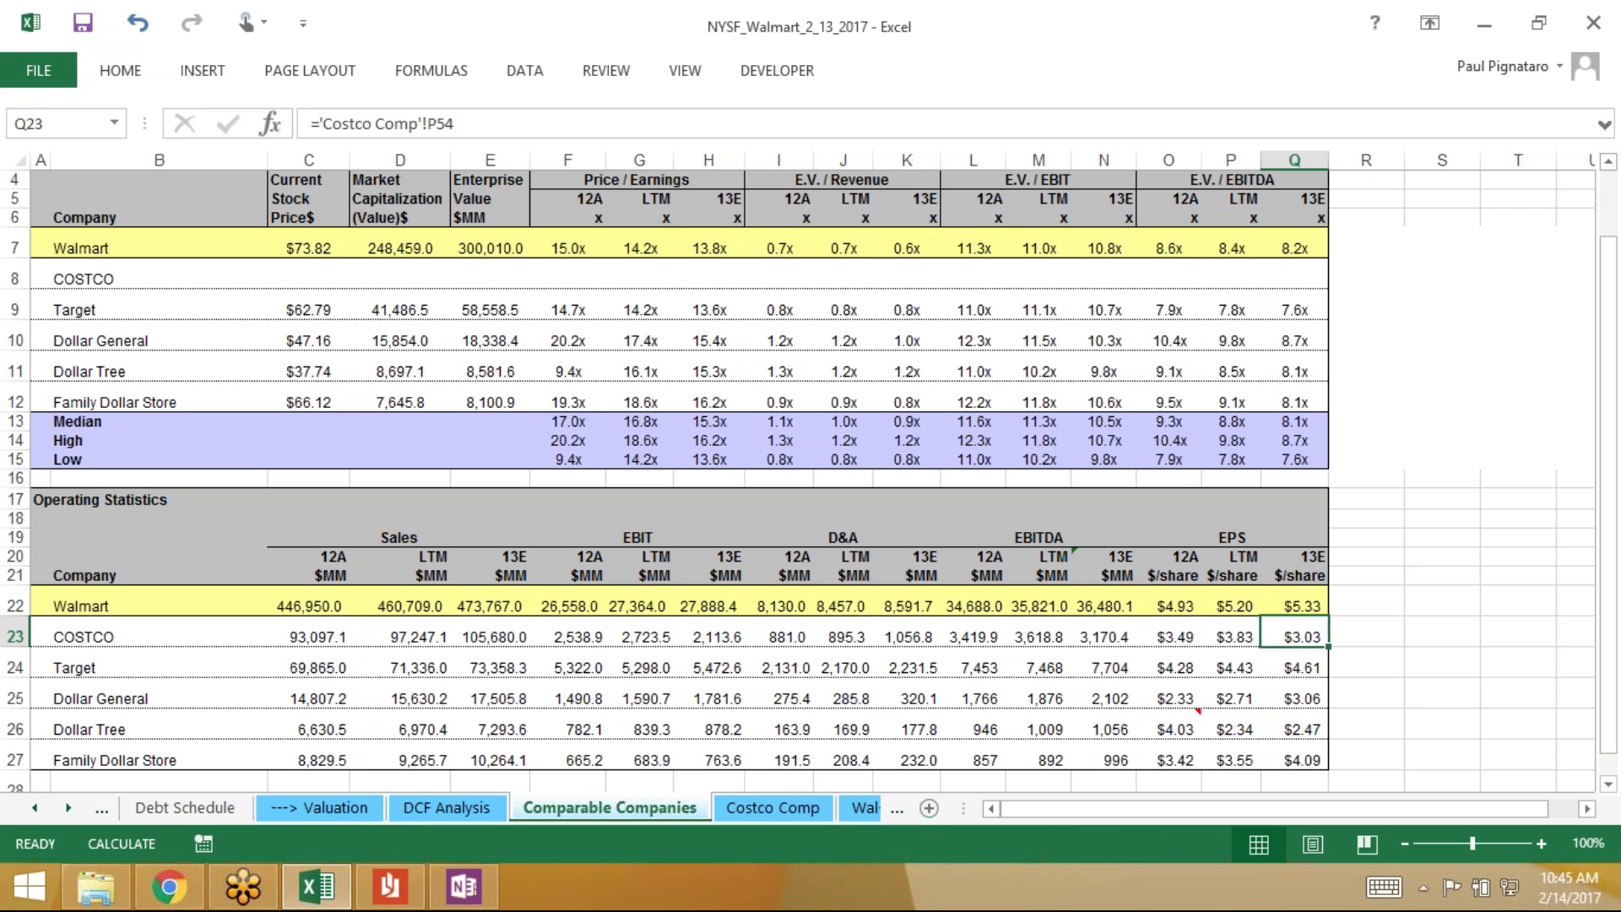
{"action": "key", "text": "Left"}
{"action": "key", "text": "Left"}
{"action": "key", "text": "Left"}
{"action": "key", "text": "Left"}
{"action": "key", "text": "Left"}
{"action": "key", "text": "Left"}
{"action": "key", "text": "Left"}
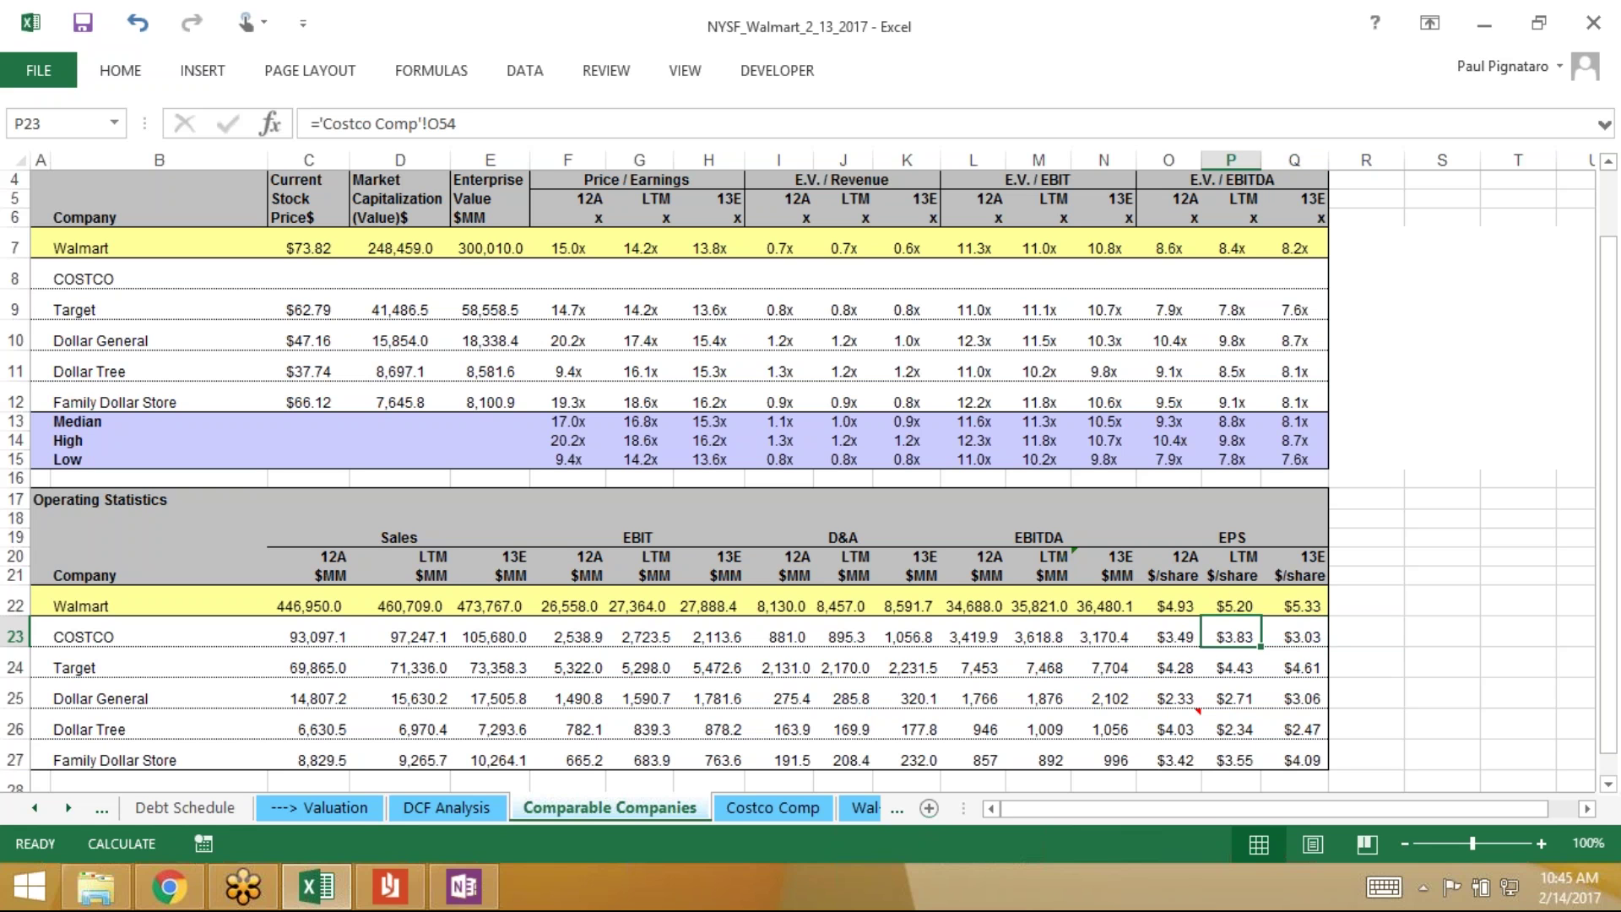
{"action": "key", "text": "Left"}
{"action": "key", "text": "Left"}
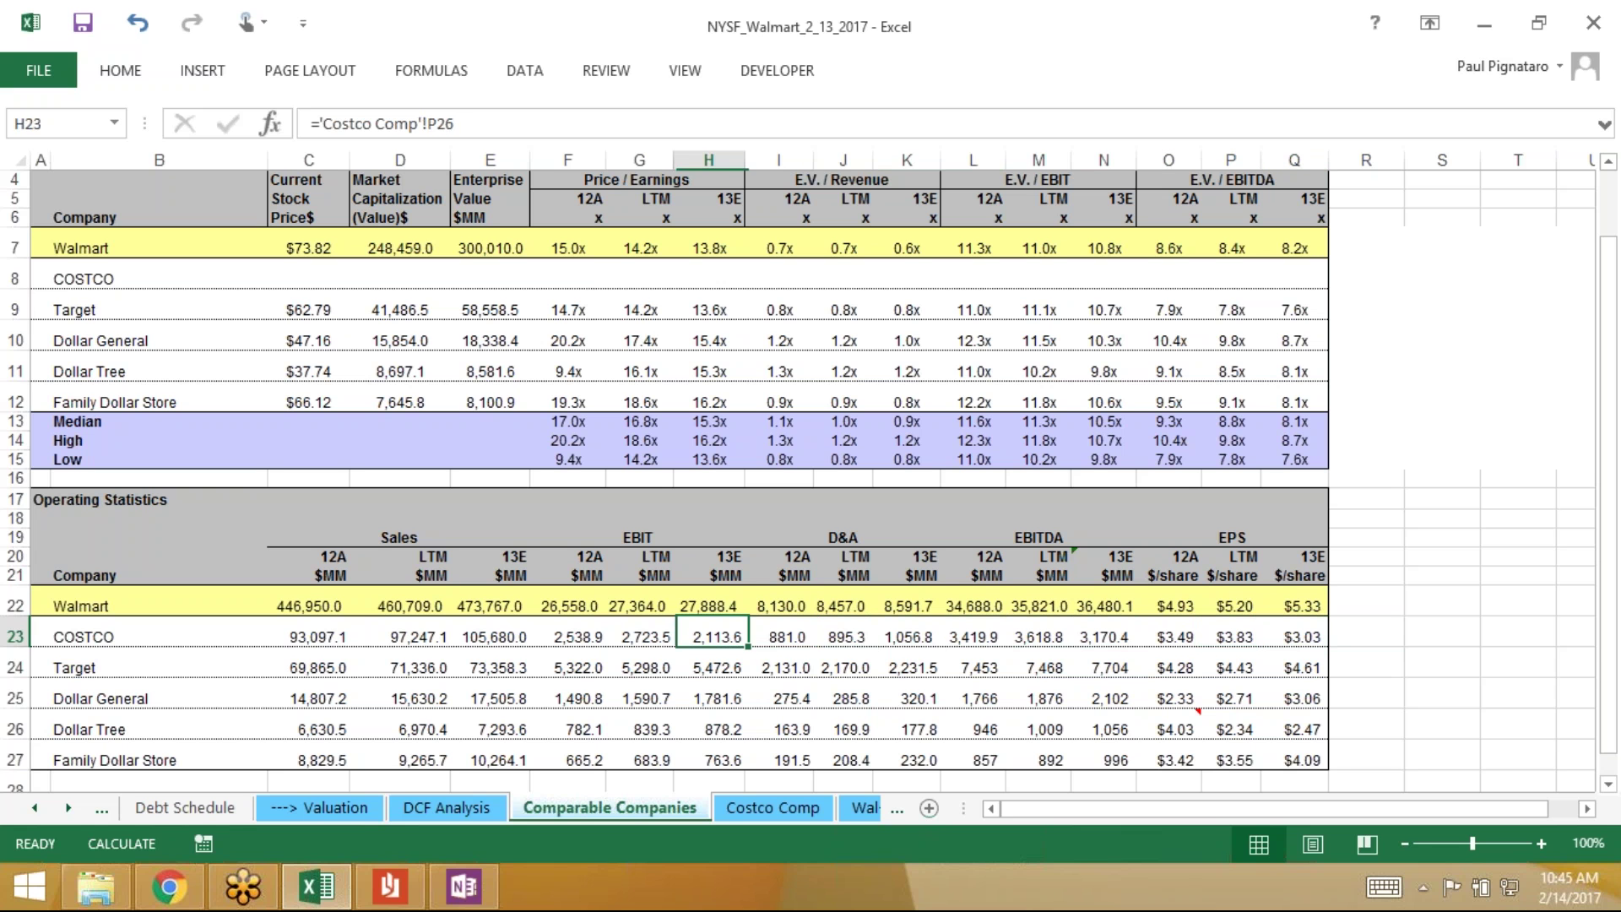
Link Costco's current stock price in C8 to the Costco Comp sheet with ='Costco Comp'!D61
{"action": "key", "text": "Up"}
{"action": "key", "text": "Up"}
{"action": "key", "text": "Up"}
{"action": "key", "text": "Up"}
{"action": "key", "text": "Up"}
{"action": "key", "text": "Up"}
{"action": "key", "text": "Up"}
{"action": "key", "text": "Up"}
{"action": "key", "text": "Up"}
{"action": "key", "text": "Left"}
{"action": "key", "text": "Up"}
{"action": "key", "text": "Up"}
{"action": "key", "text": "Up"}
{"action": "key", "text": "Up"}
{"action": "key", "text": "Up"}
{"action": "key", "text": "Up"}
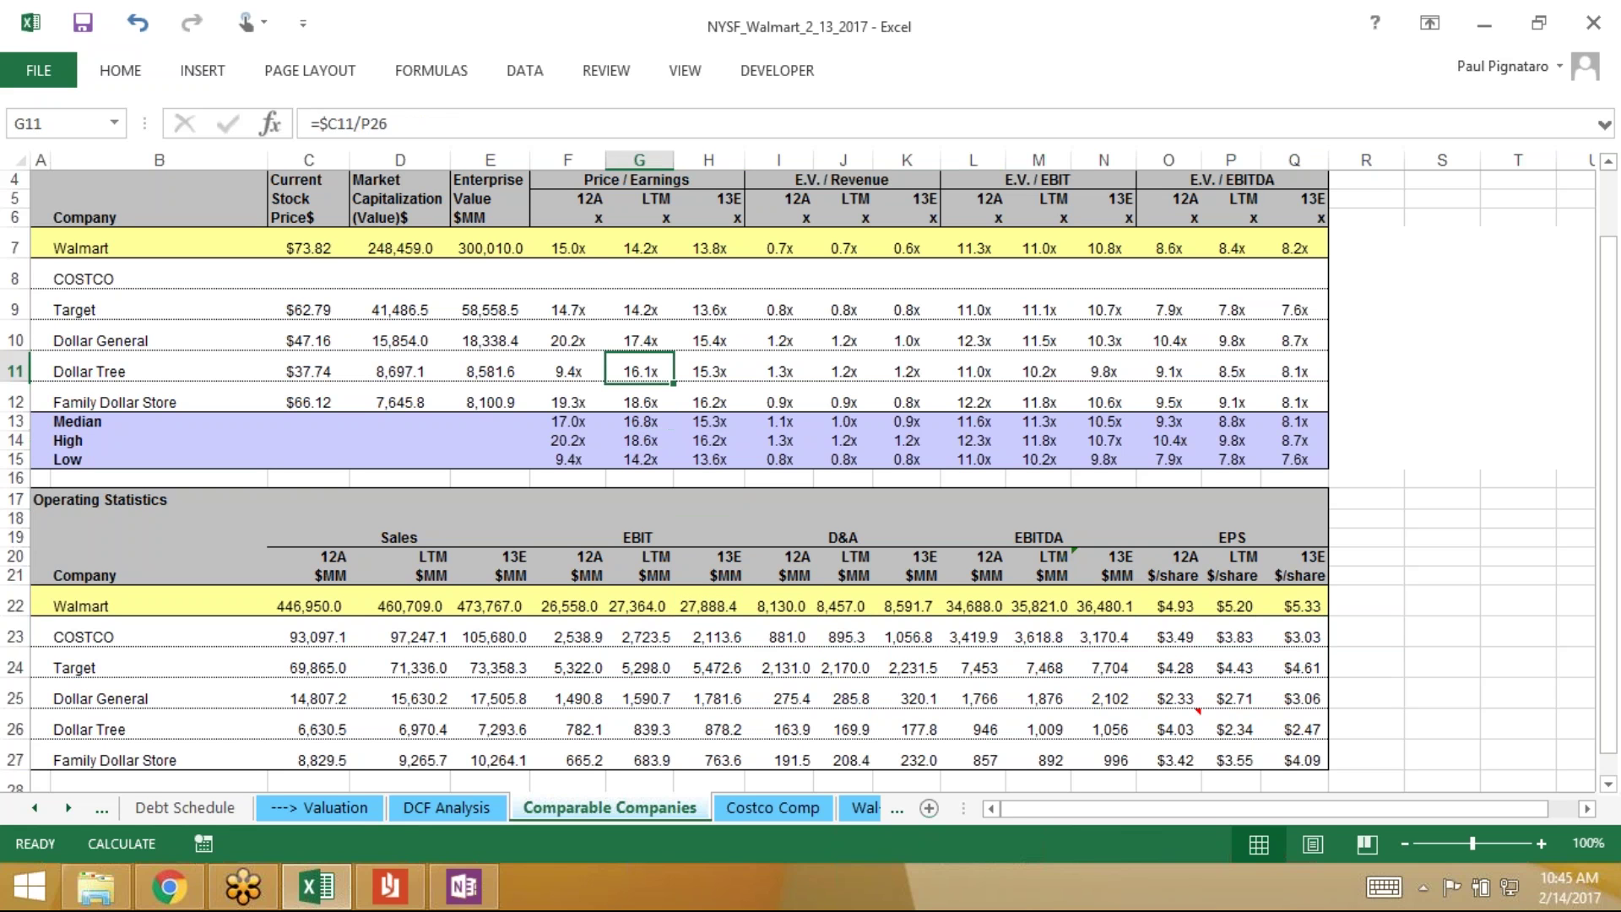
{"action": "key", "text": "Left"}
{"action": "key", "text": "Down"}
{"action": "key", "text": "Left"}
{"action": "key", "text": "Left"}
{"action": "key", "text": "Left"}
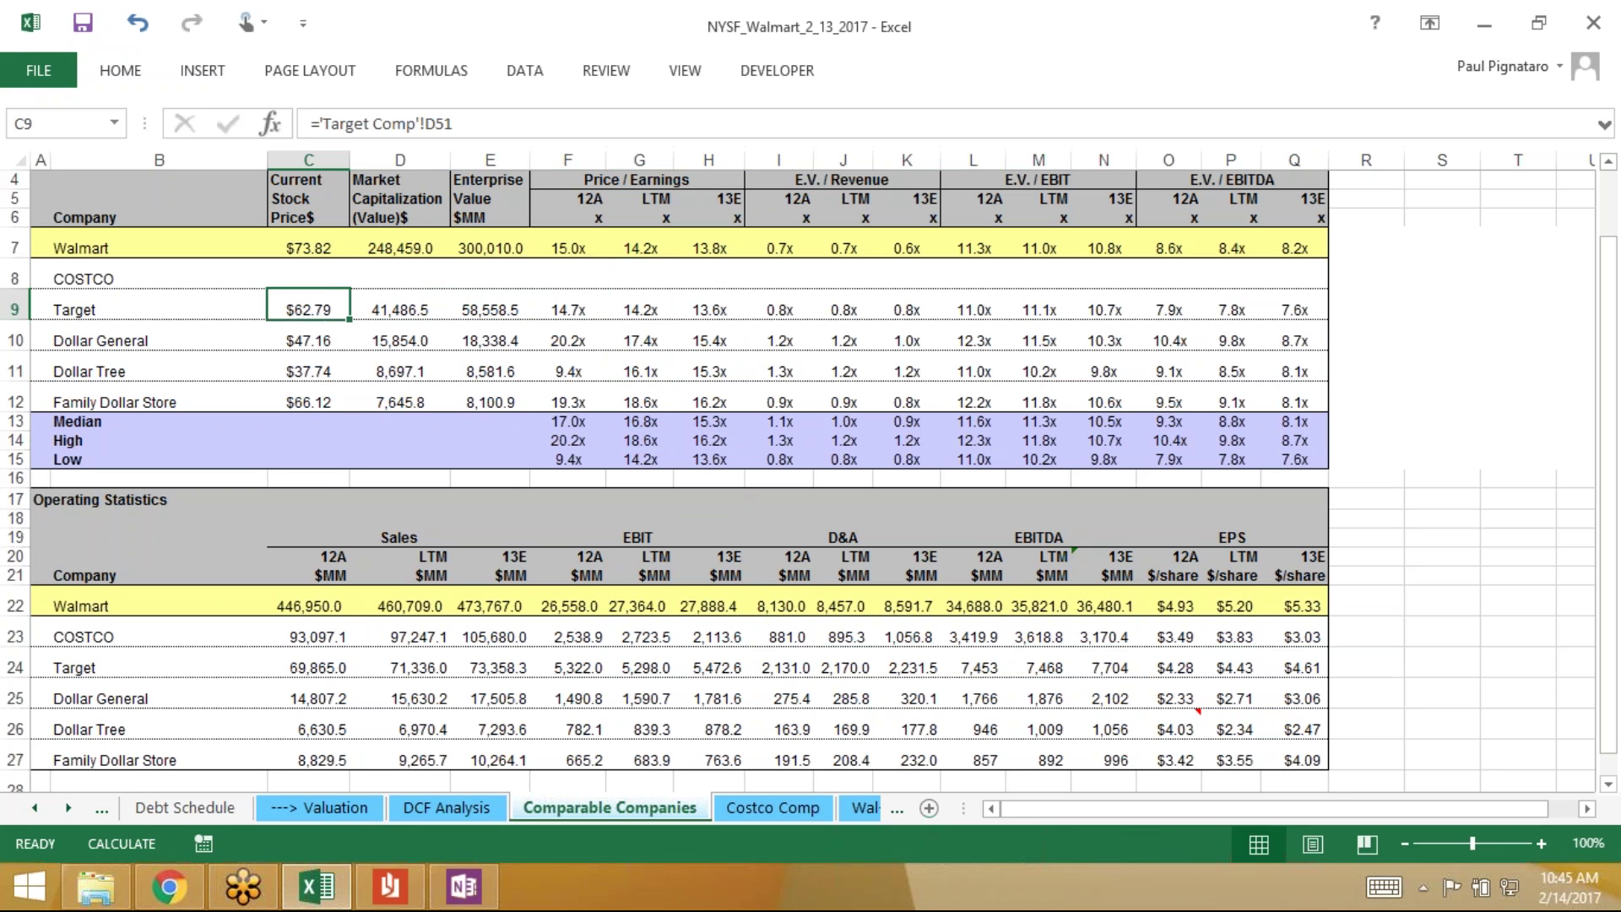
{"action": "key", "text": "Up"}
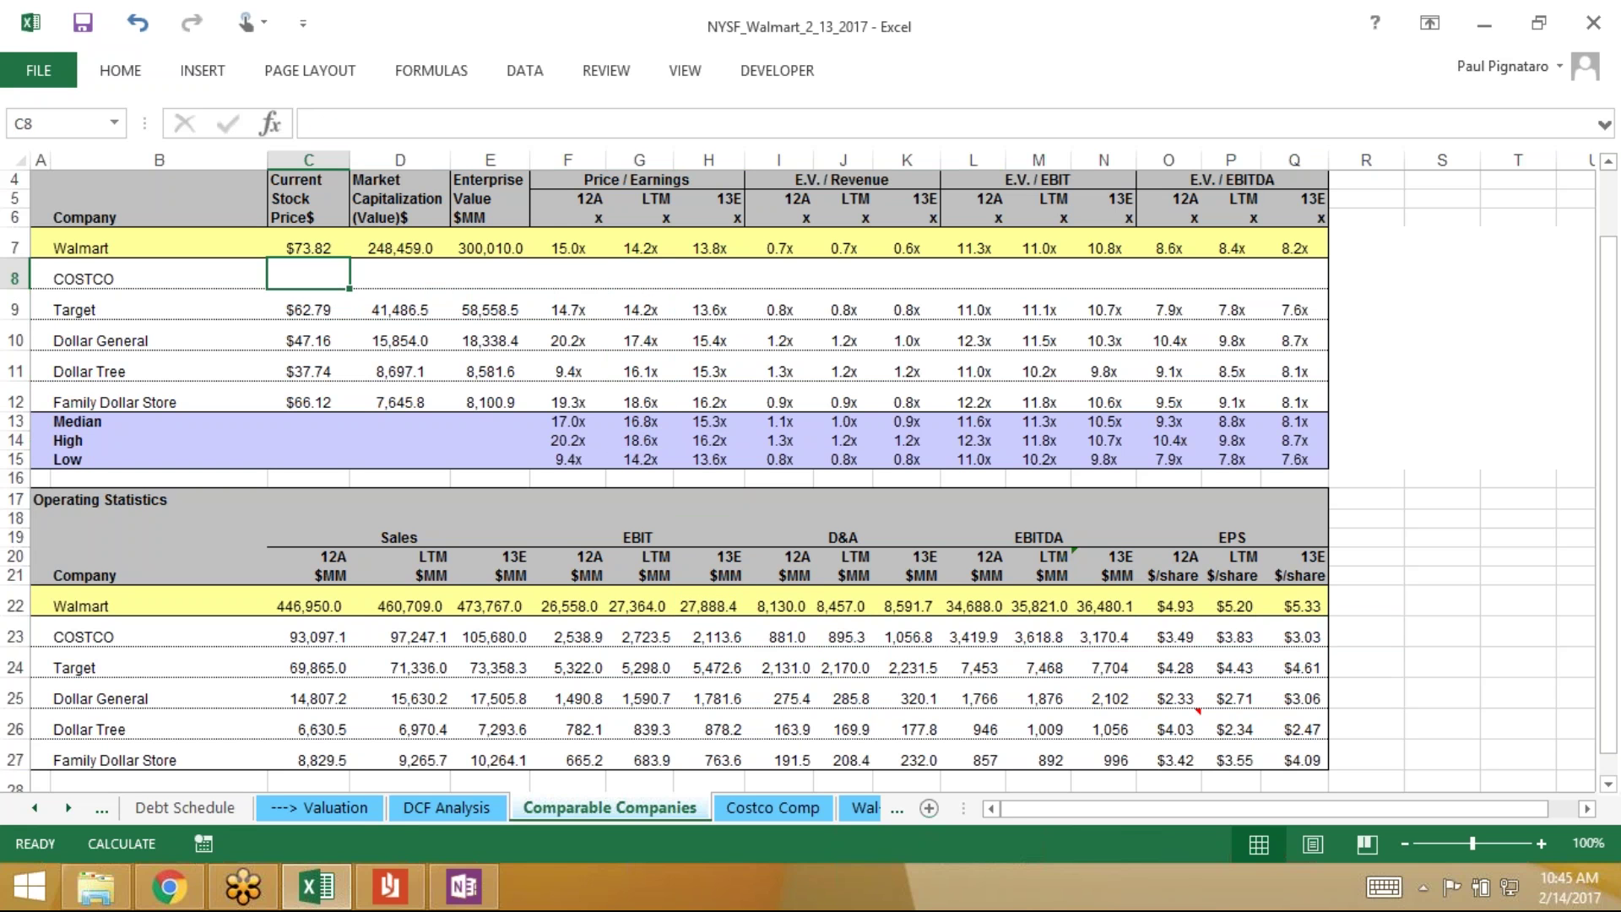
{"action": "type", "text": "="}
{"action": "left_click", "coordinate": [756, 807]}
{"action": "scroll", "coordinate": [412, 669], "scroll_direction": "down", "scroll_amount": 1}
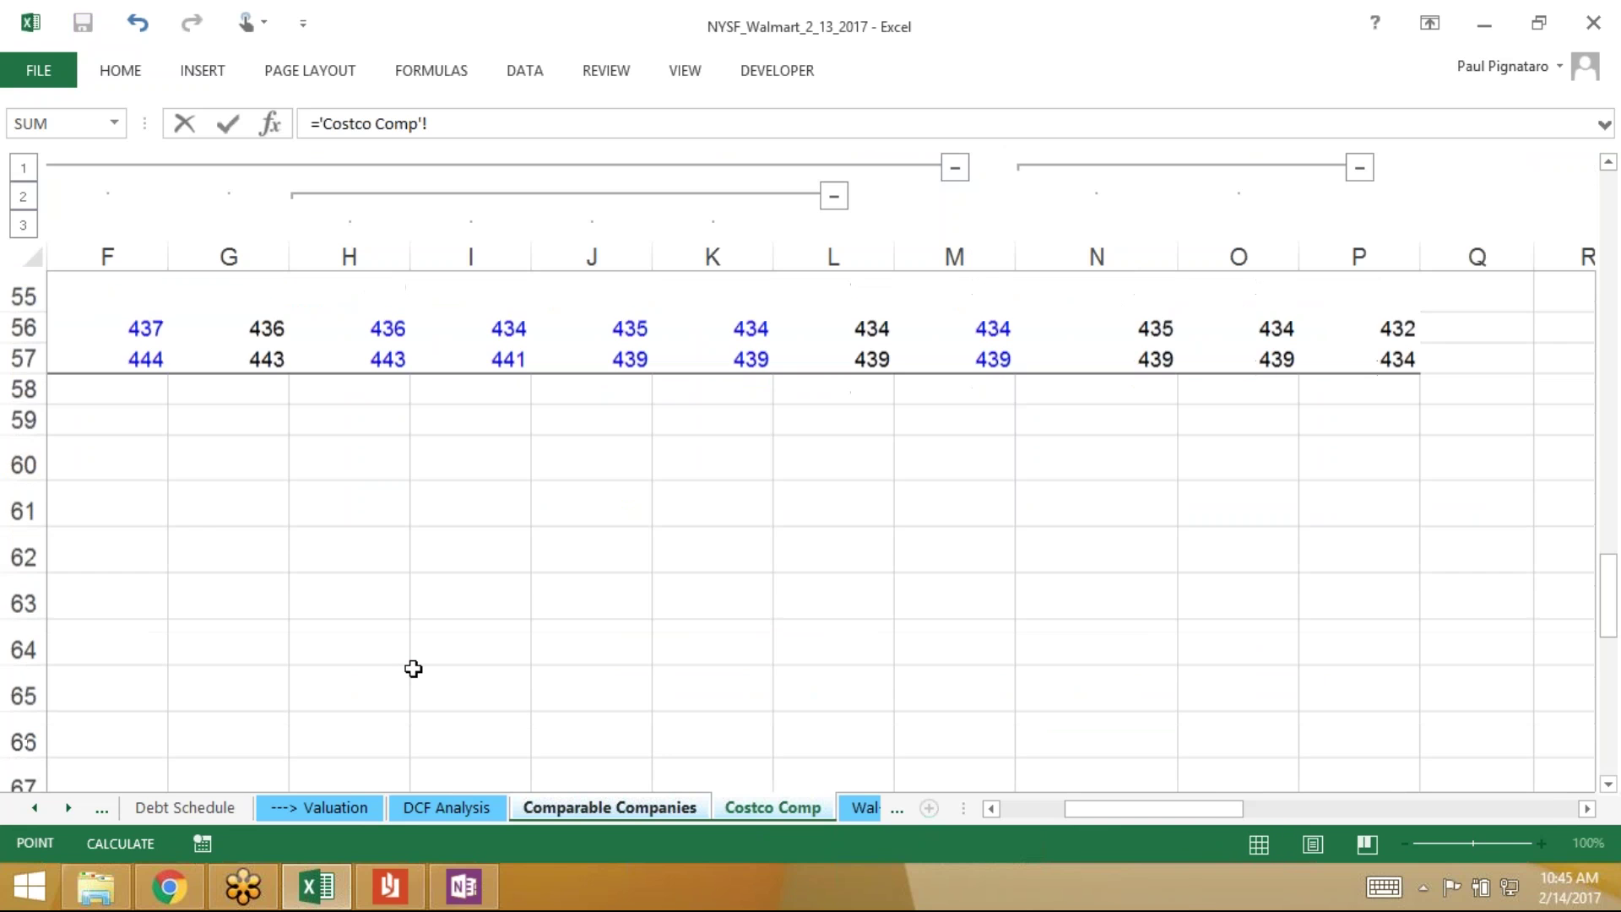
{"action": "scroll", "coordinate": [413, 668], "scroll_direction": "up", "scroll_amount": 1}
{"action": "scroll", "coordinate": [413, 668], "scroll_direction": "down", "scroll_amount": 10}
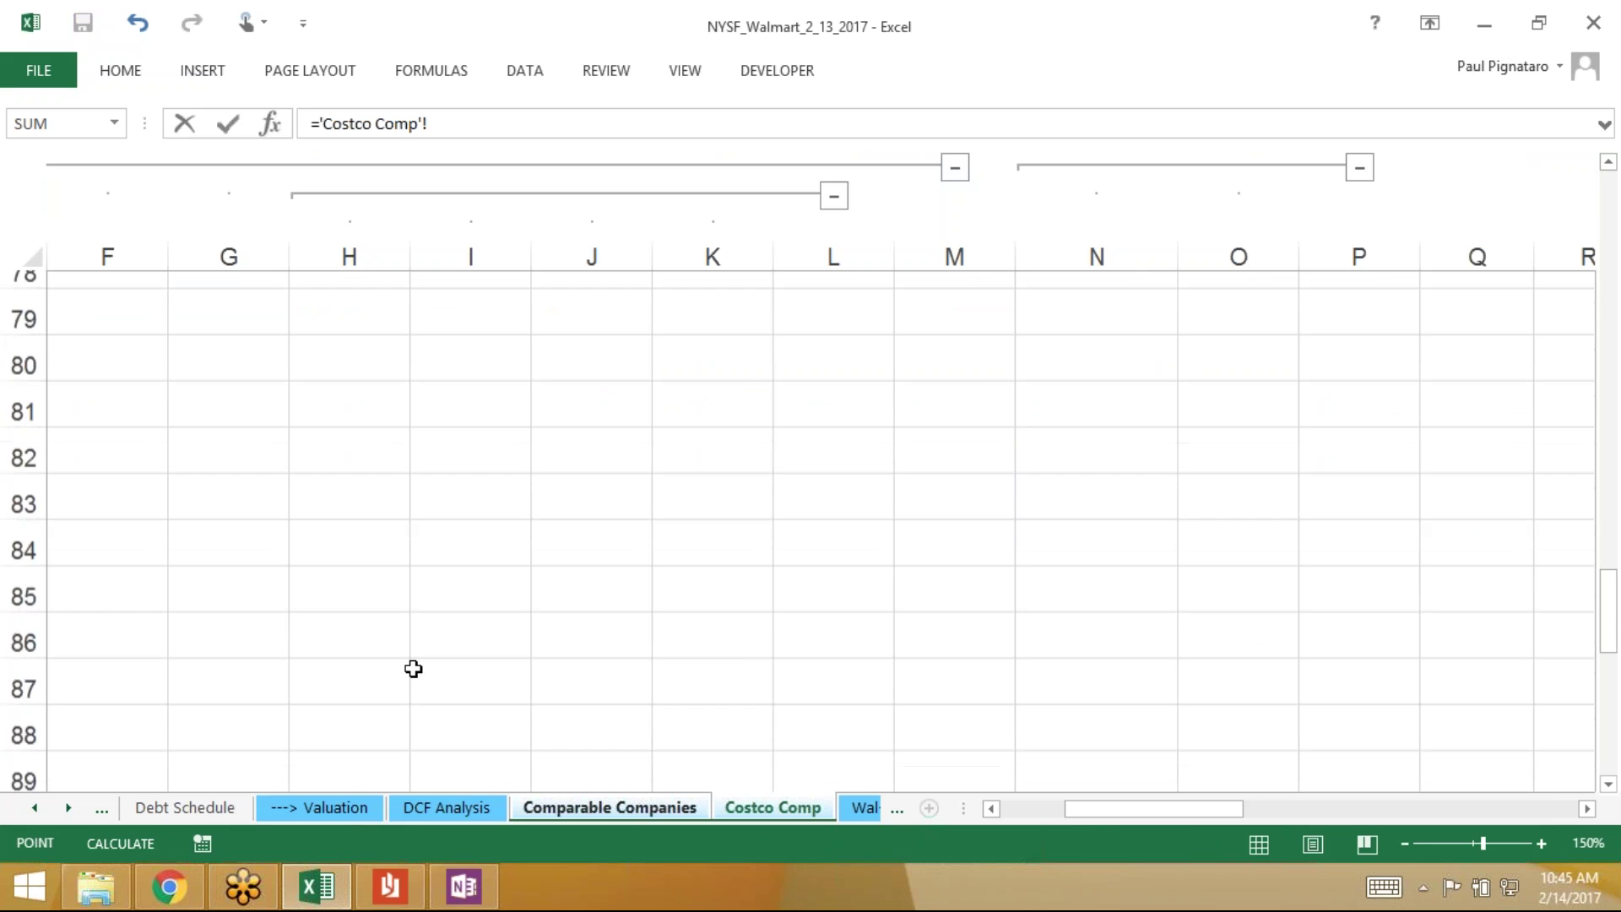
{"action": "scroll", "coordinate": [413, 668], "scroll_direction": "up", "scroll_amount": 13}
{"action": "scroll", "coordinate": [412, 668], "scroll_direction": "left", "scroll_amount": 3}
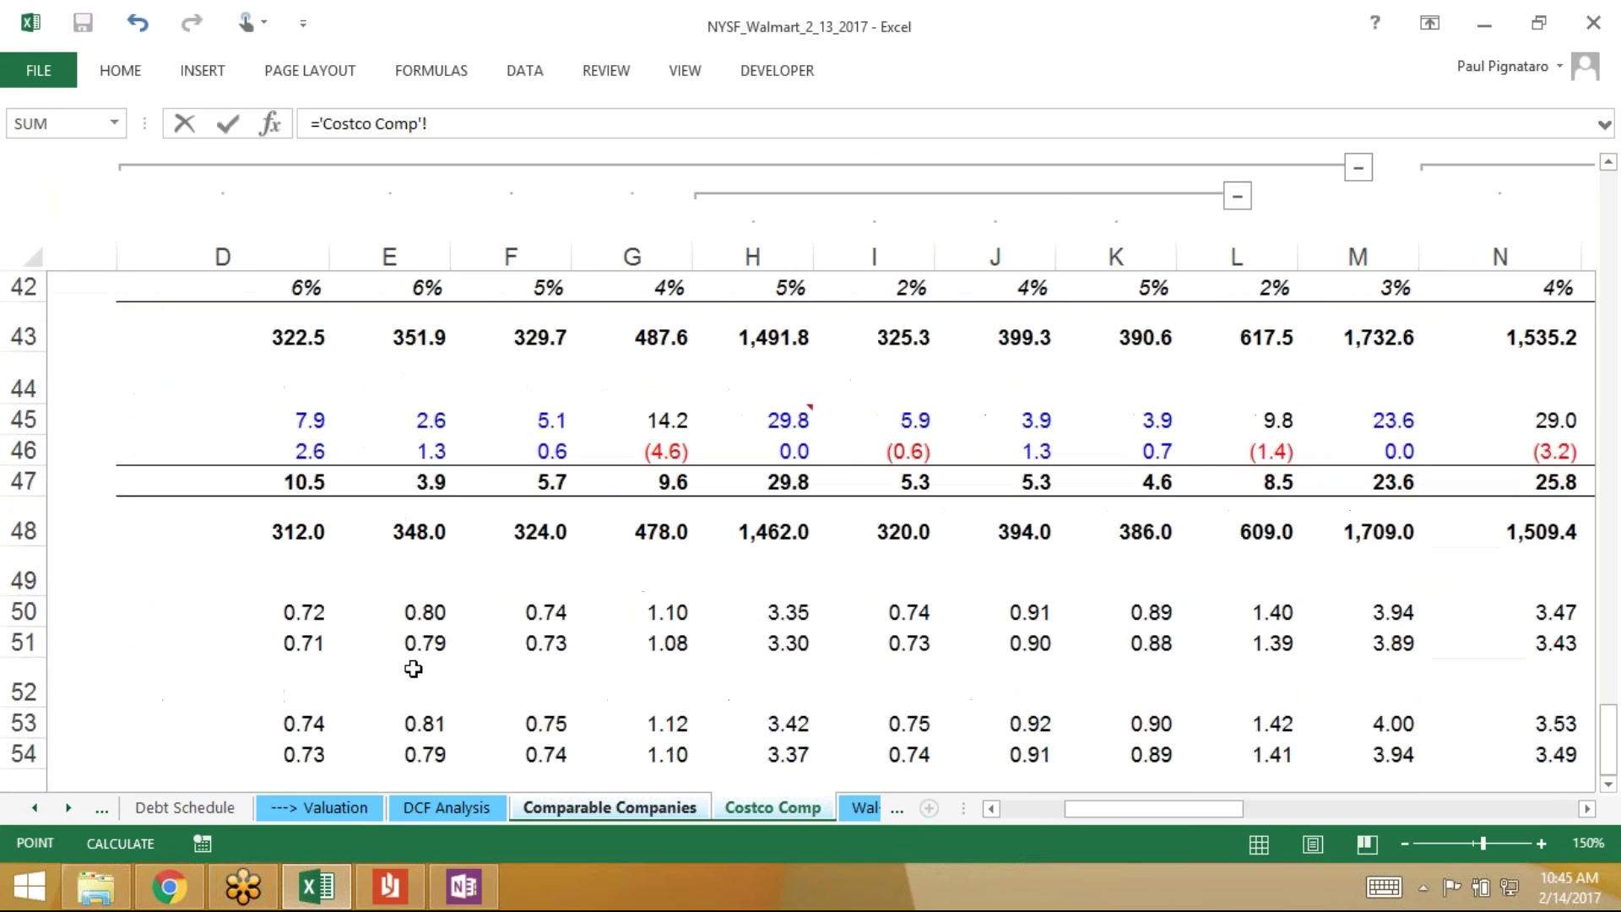
{"action": "scroll", "coordinate": [413, 669], "scroll_direction": "left", "scroll_amount": 2}
{"action": "scroll", "coordinate": [413, 668], "scroll_direction": "down", "scroll_amount": 9}
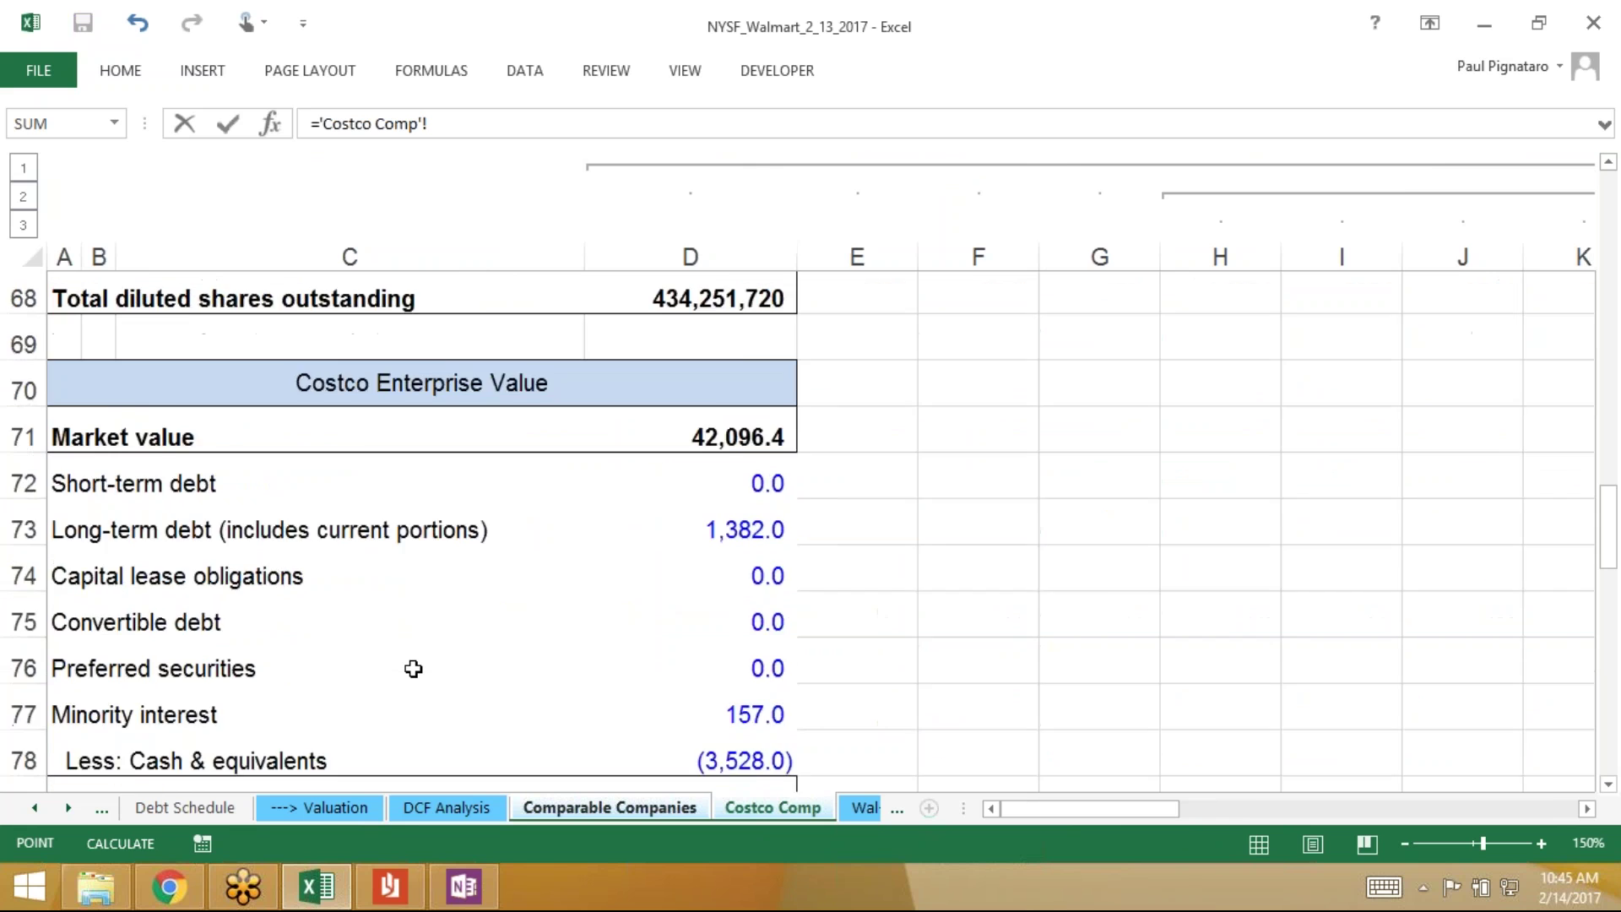
{"action": "scroll", "coordinate": [412, 668], "scroll_direction": "up", "scroll_amount": 1}
{"action": "scroll", "coordinate": [412, 669], "scroll_direction": "up", "scroll_amount": 1}
{"action": "left_click", "coordinate": [690, 303]}
{"action": "key", "text": "Return"}
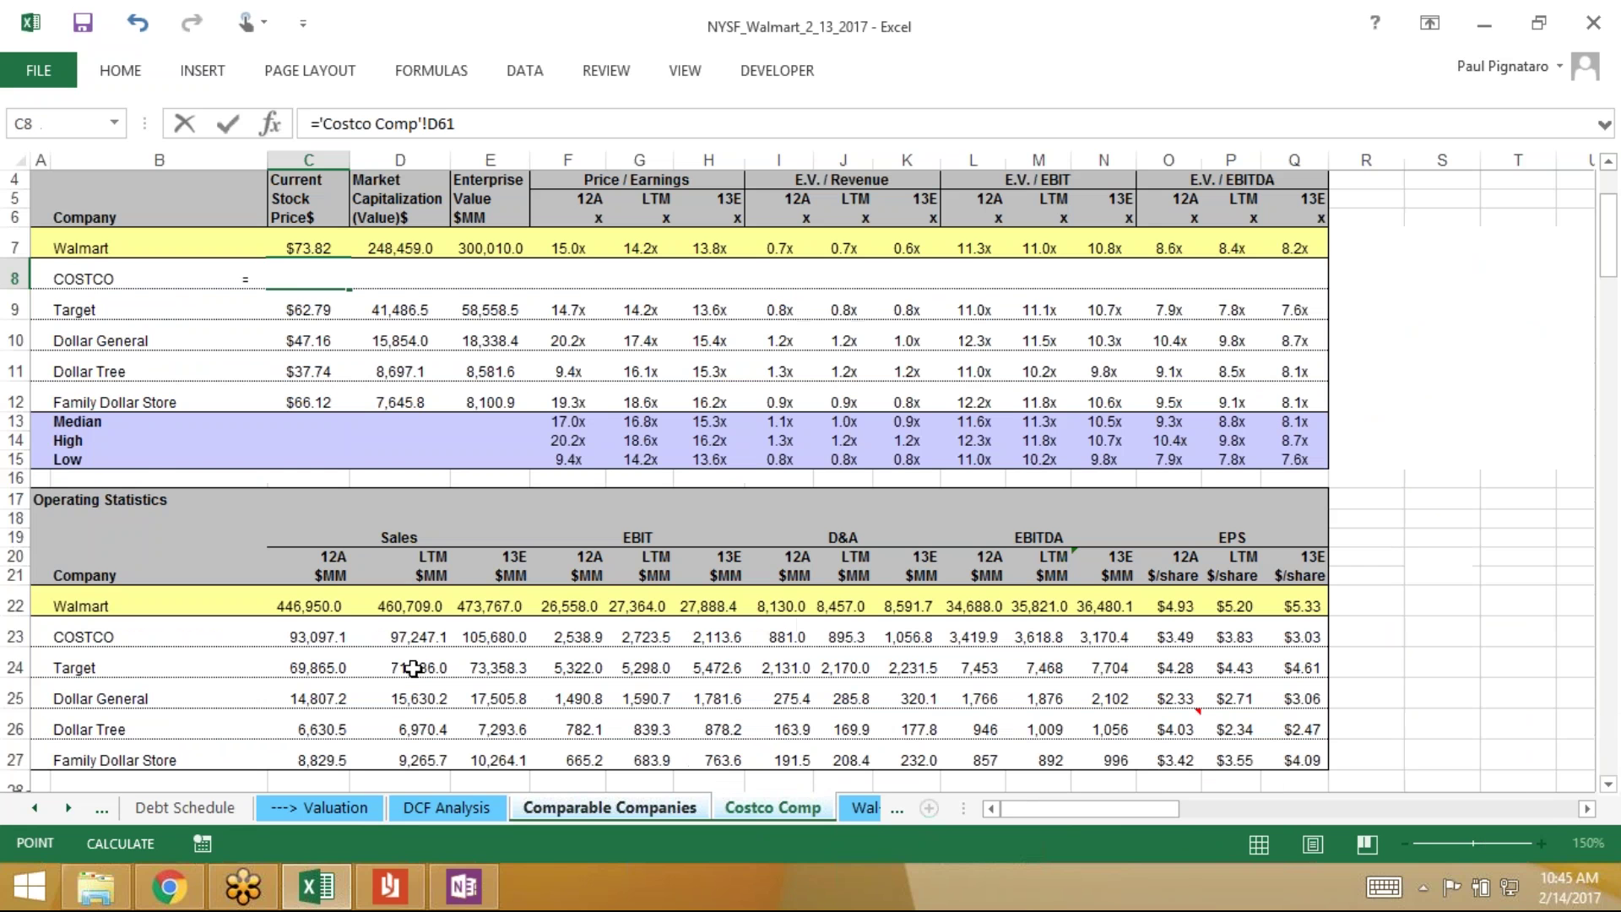
Link Costco's market capitalization in D8 to the market value with ='Costco Comp'!D71
{"action": "left_click", "coordinate": [400, 274]}
{"action": "type", "text": "="}
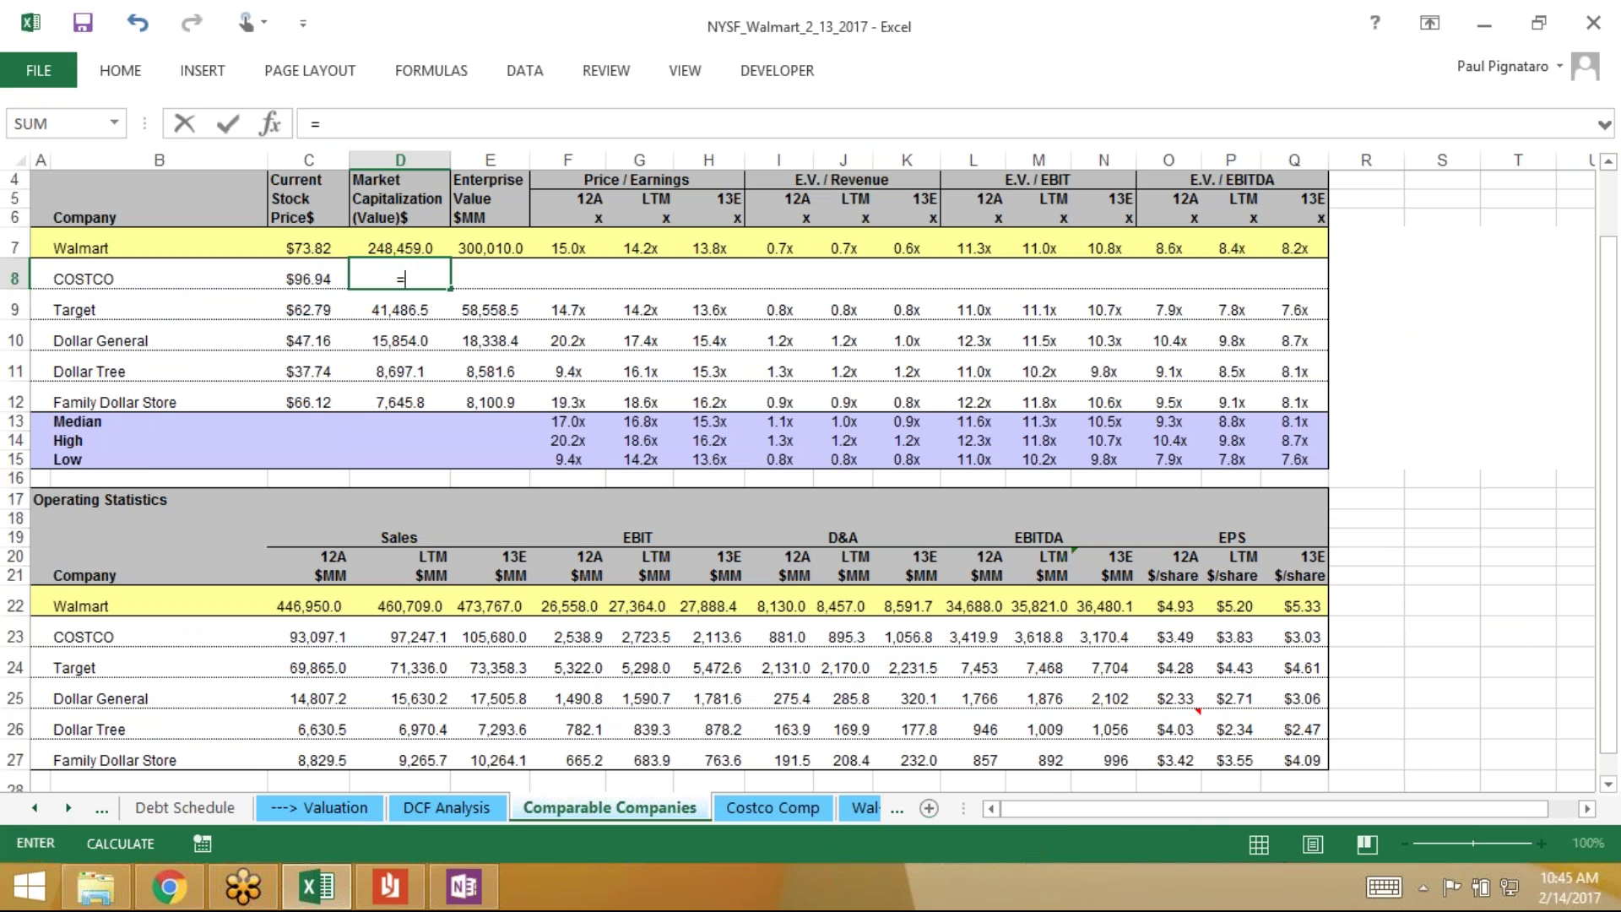
{"action": "key", "text": "ctrl+Page_Down"}
{"action": "scroll", "coordinate": [691, 506], "scroll_direction": "down", "scroll_amount": 1}
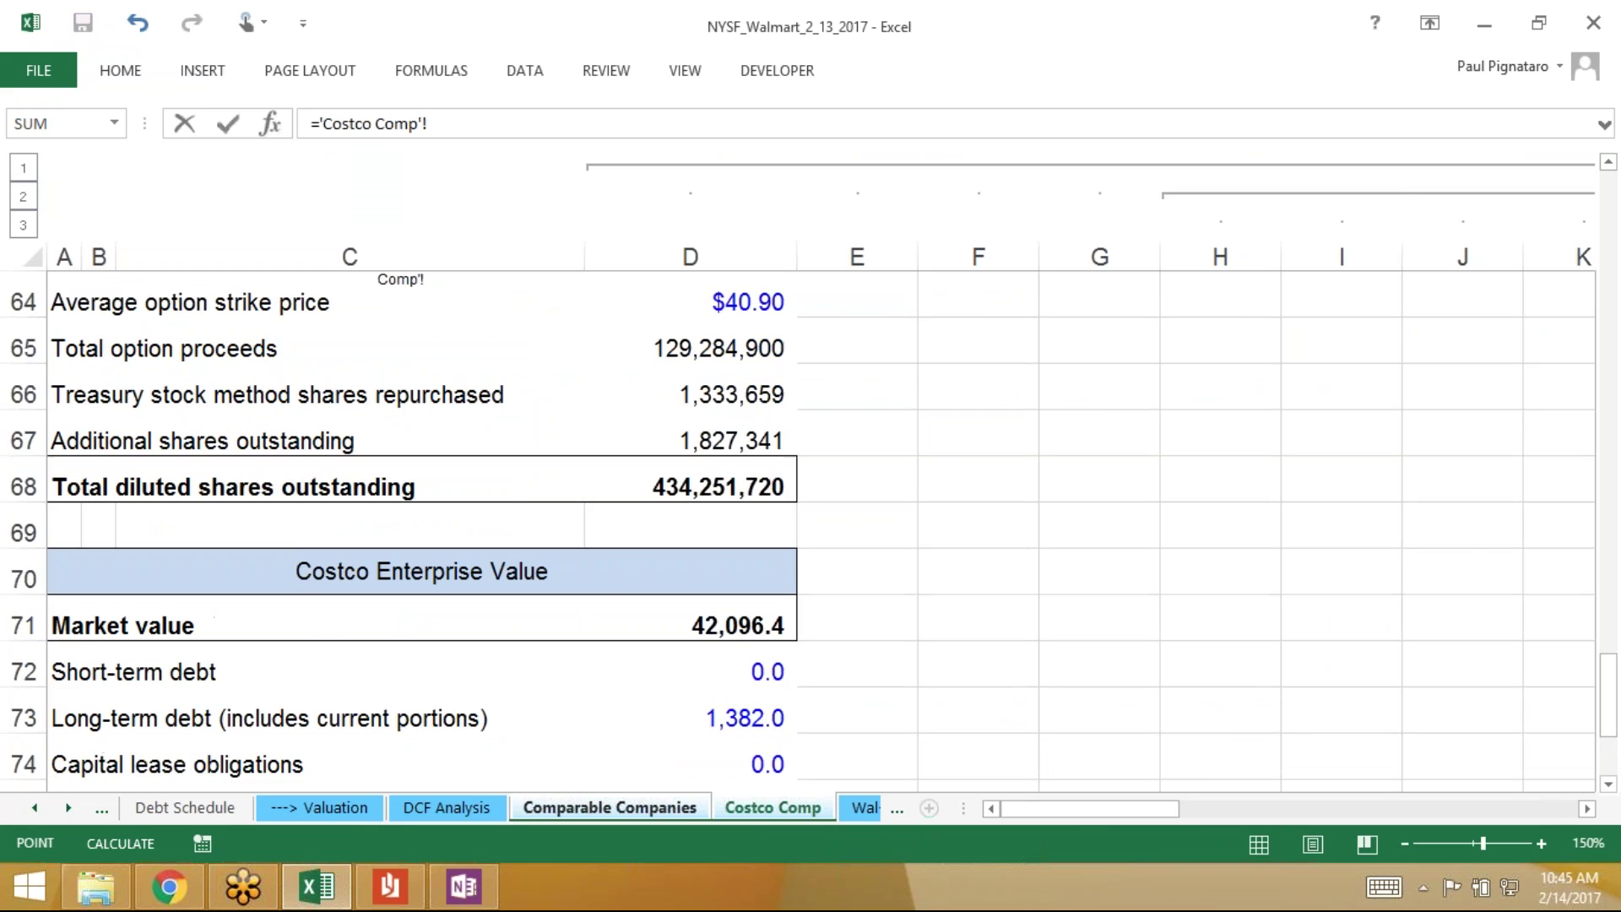
{"action": "left_click", "coordinate": [717, 624]}
{"action": "key", "text": "Tab"}
Link Costco's enterprise value in E8 to the Costco Comp sheet with ='Costco Comp'!D79
{"action": "type", "text": "="}
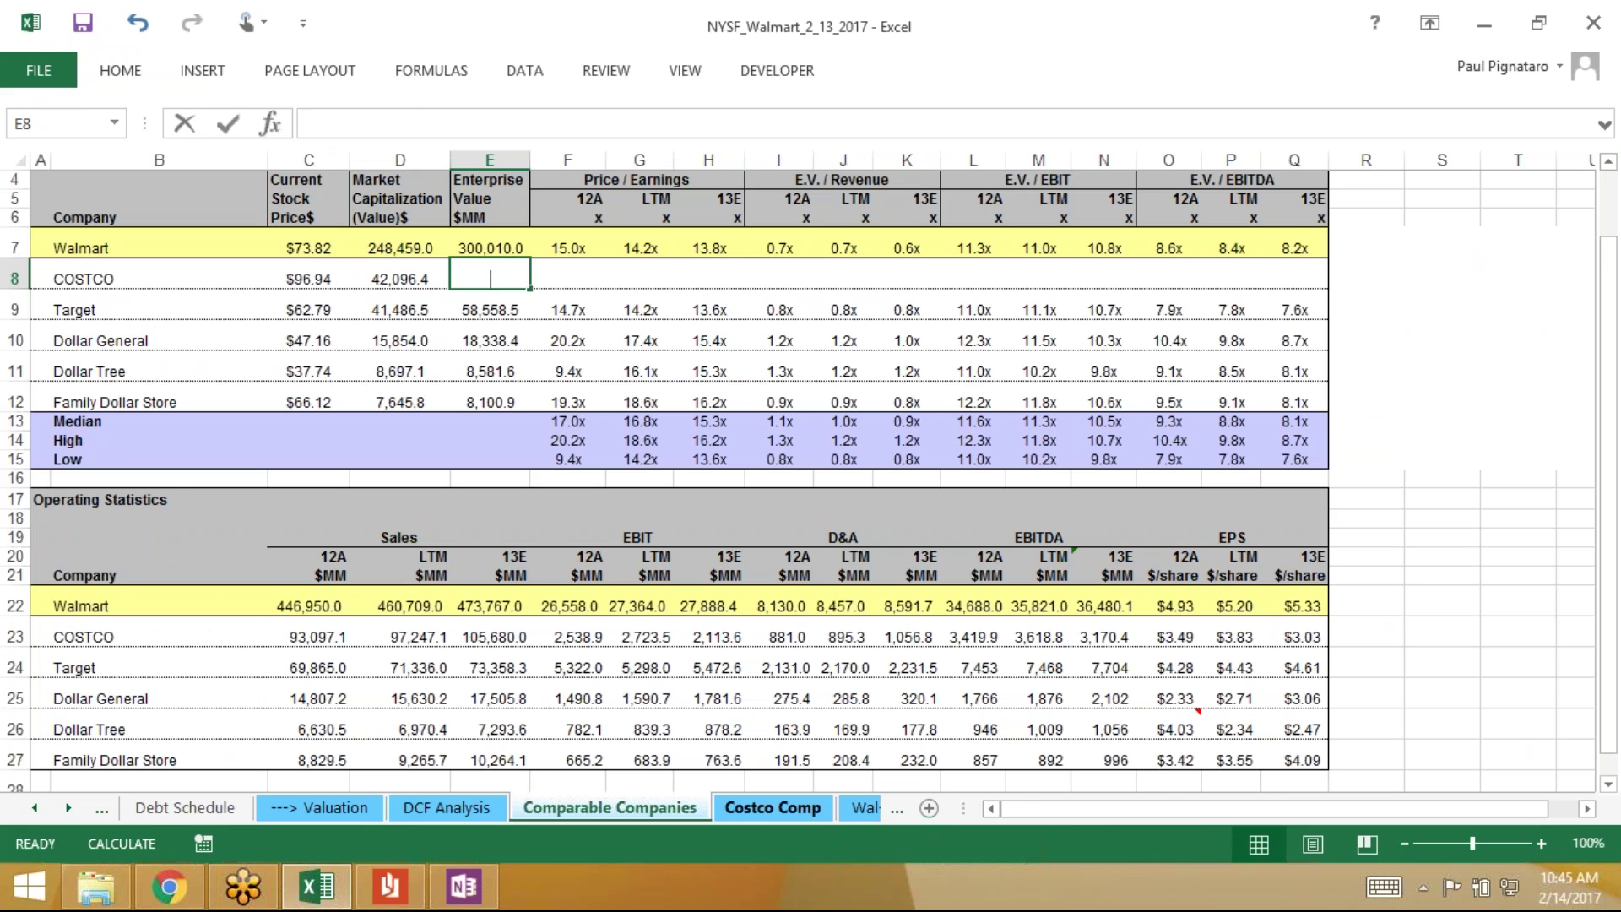
{"action": "scroll", "coordinate": [798, 493], "scroll_direction": "down", "scroll_amount": 2}
{"action": "left_click", "coordinate": [772, 808]}
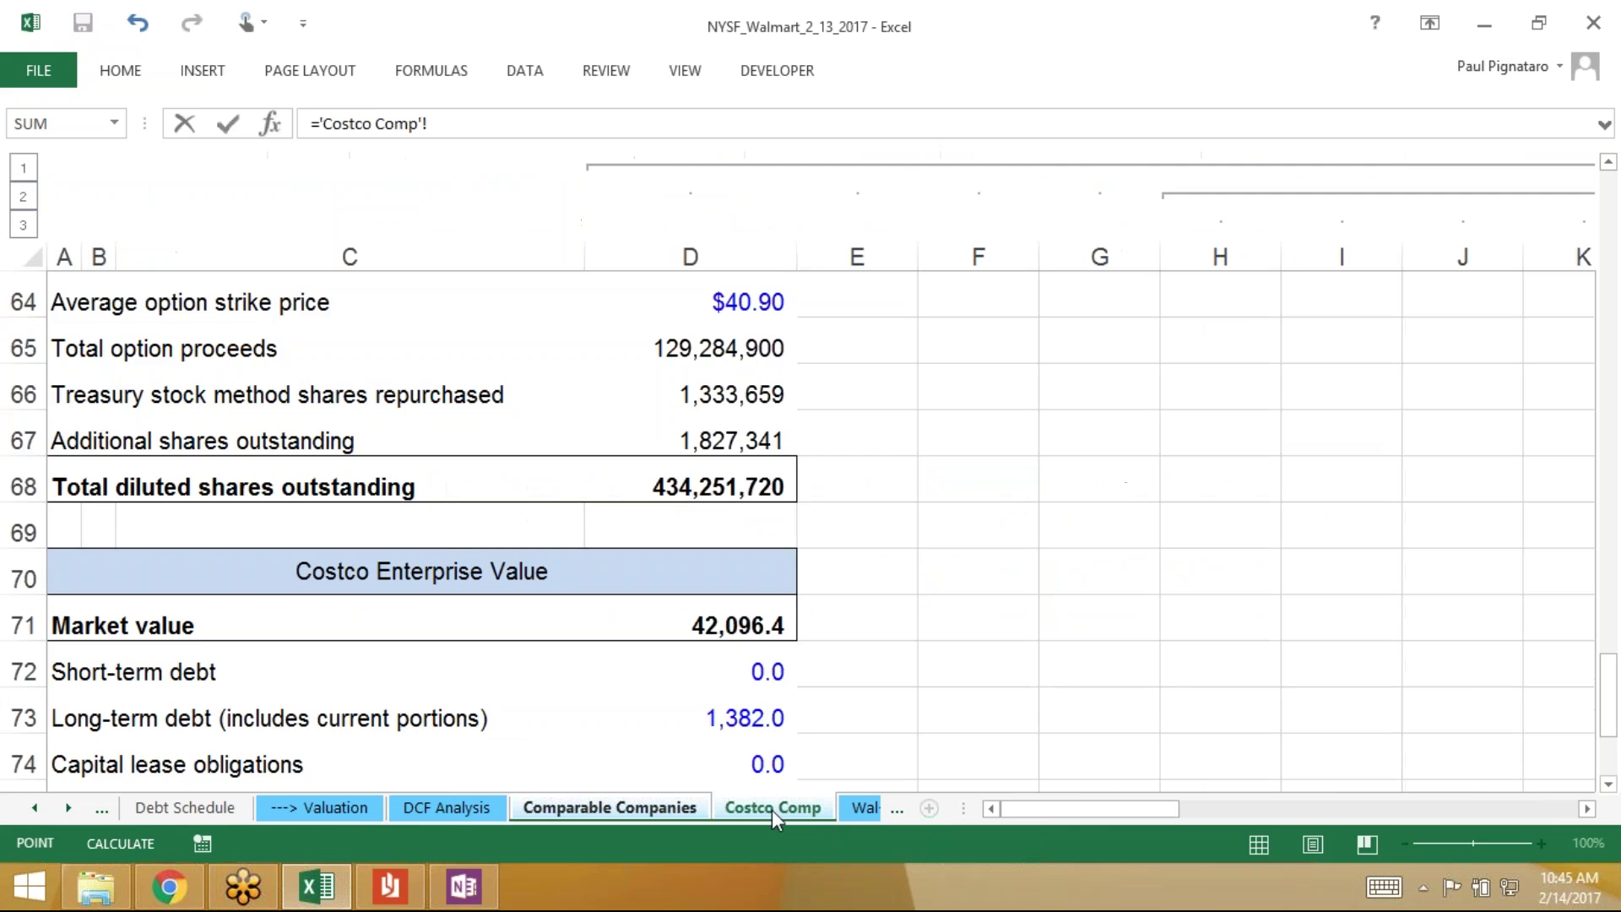
{"action": "scroll", "coordinate": [772, 809], "scroll_direction": "down", "scroll_amount": 2}
{"action": "key", "text": "Down"}
{"action": "key", "text": "Down"}
{"action": "key", "text": "Down"}
{"action": "key", "text": "Down"}
{"action": "key", "text": "Down"}
{"action": "key", "text": "Down"}
{"action": "key", "text": "Down"}
{"action": "key", "text": "Down"}
{"action": "key", "text": "Return"}
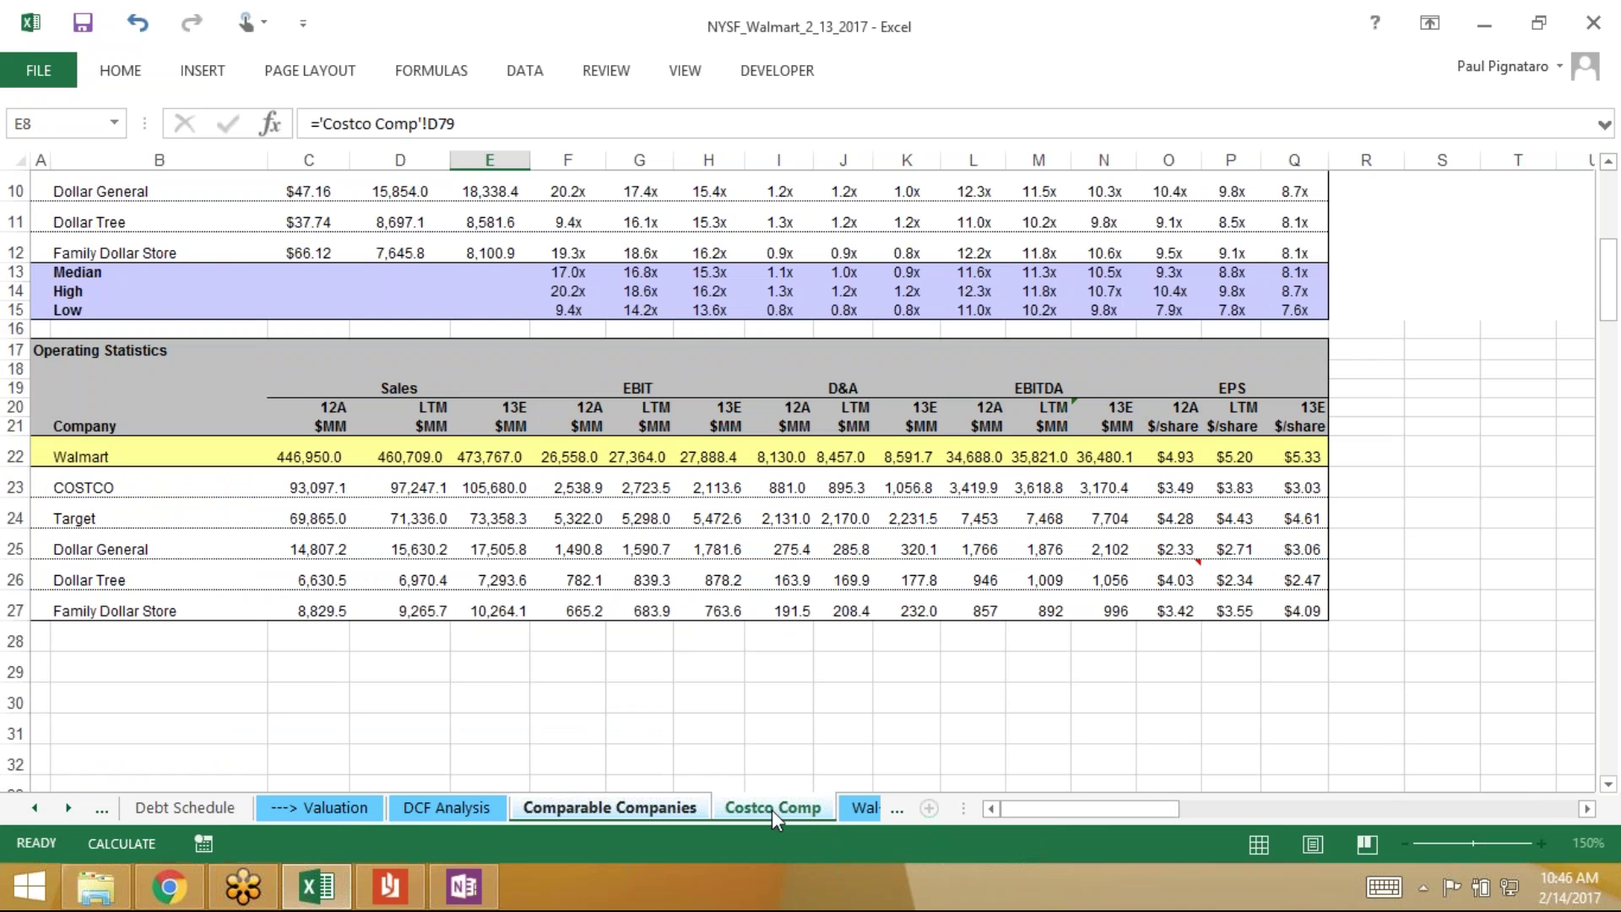
Examine Target's Price / Earnings formulas in F9:H9 and the multiple headings above them
{"action": "key", "text": "Right"}
{"action": "key", "text": "Right"}
{"action": "key", "text": "Right"}
{"action": "key", "text": "Right"}
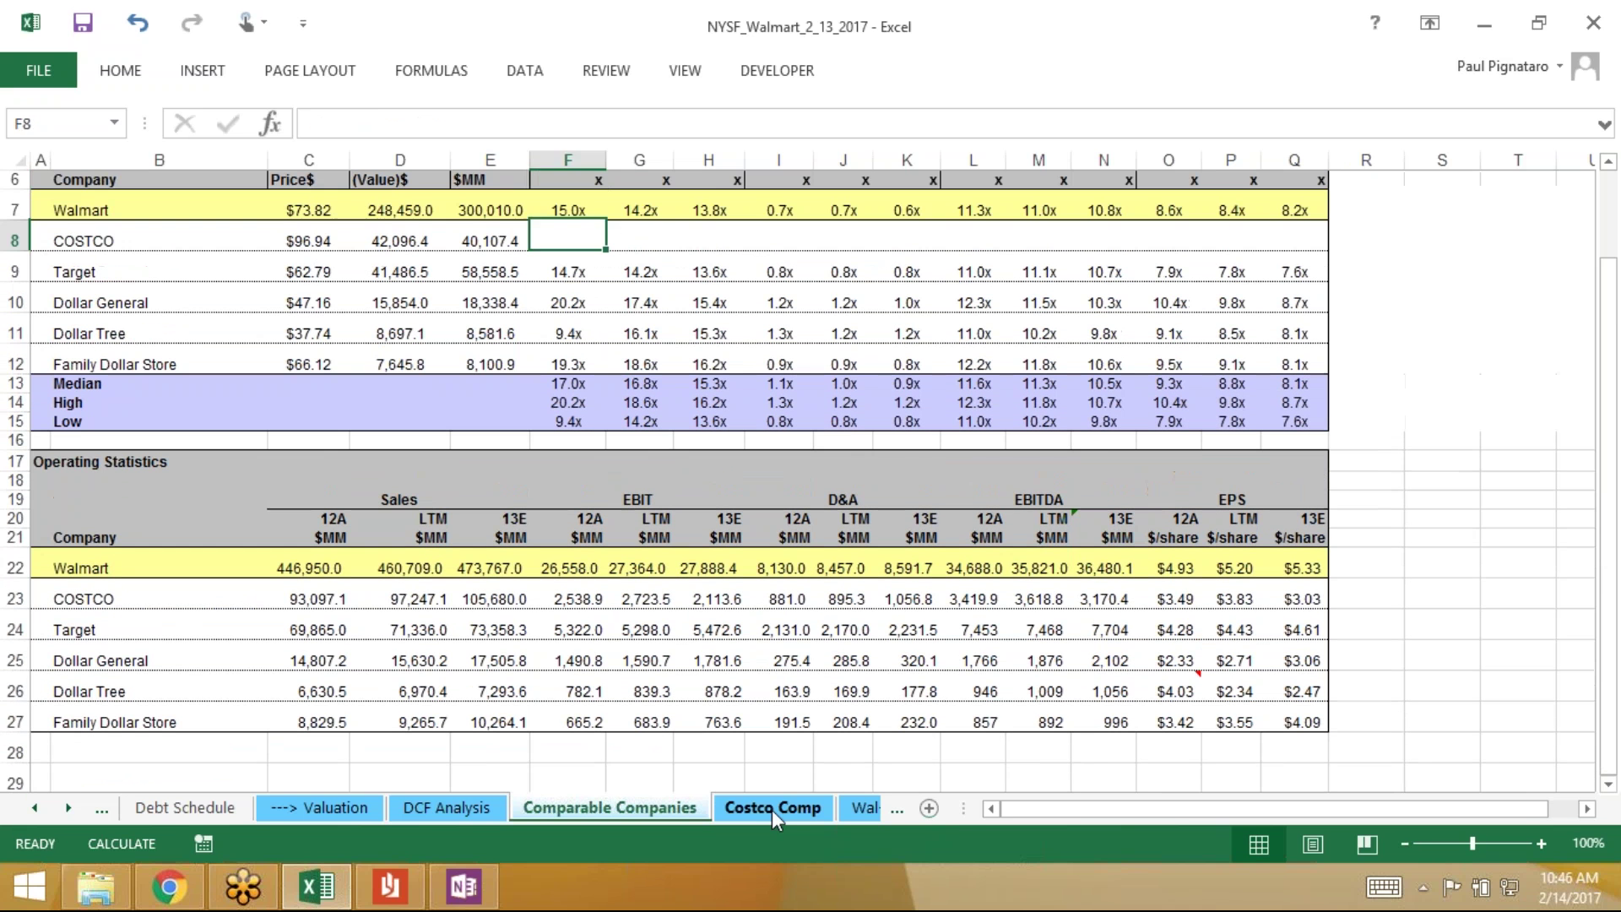
{"action": "key", "text": "Down"}
{"action": "key", "text": "Left"}
{"action": "key", "text": "Left"}
{"action": "key", "text": "Left"}
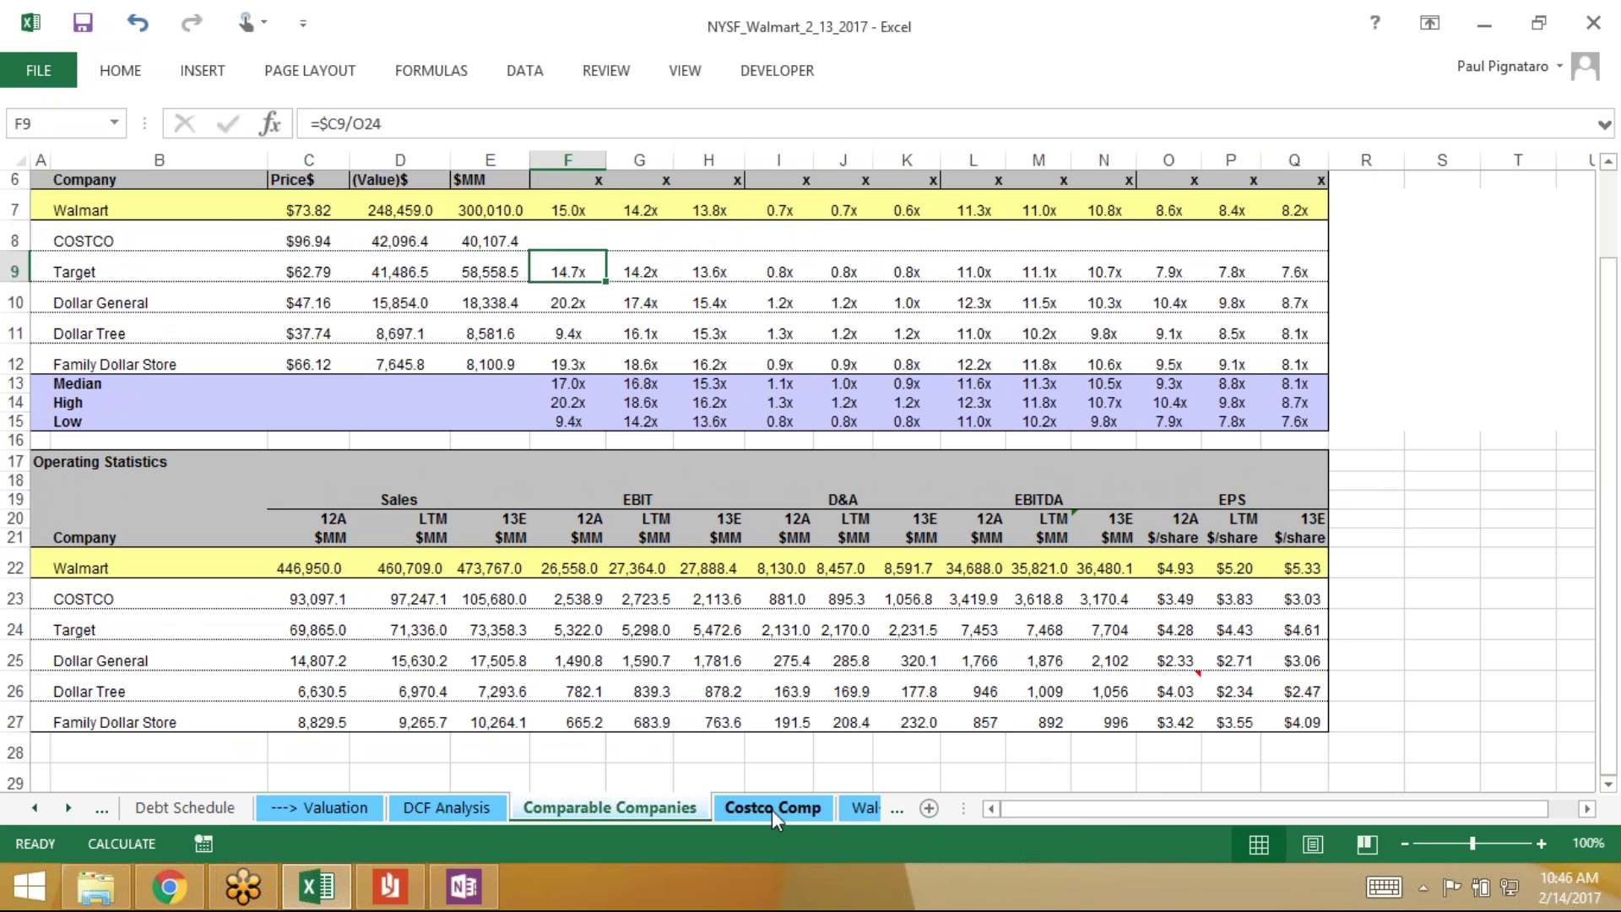
{"action": "key", "text": "Right"}
{"action": "key", "text": "Left"}
{"action": "key", "text": "ctrl+c"}
{"action": "key", "text": "shift+Right"}
{"action": "key", "text": "shift+Right"}
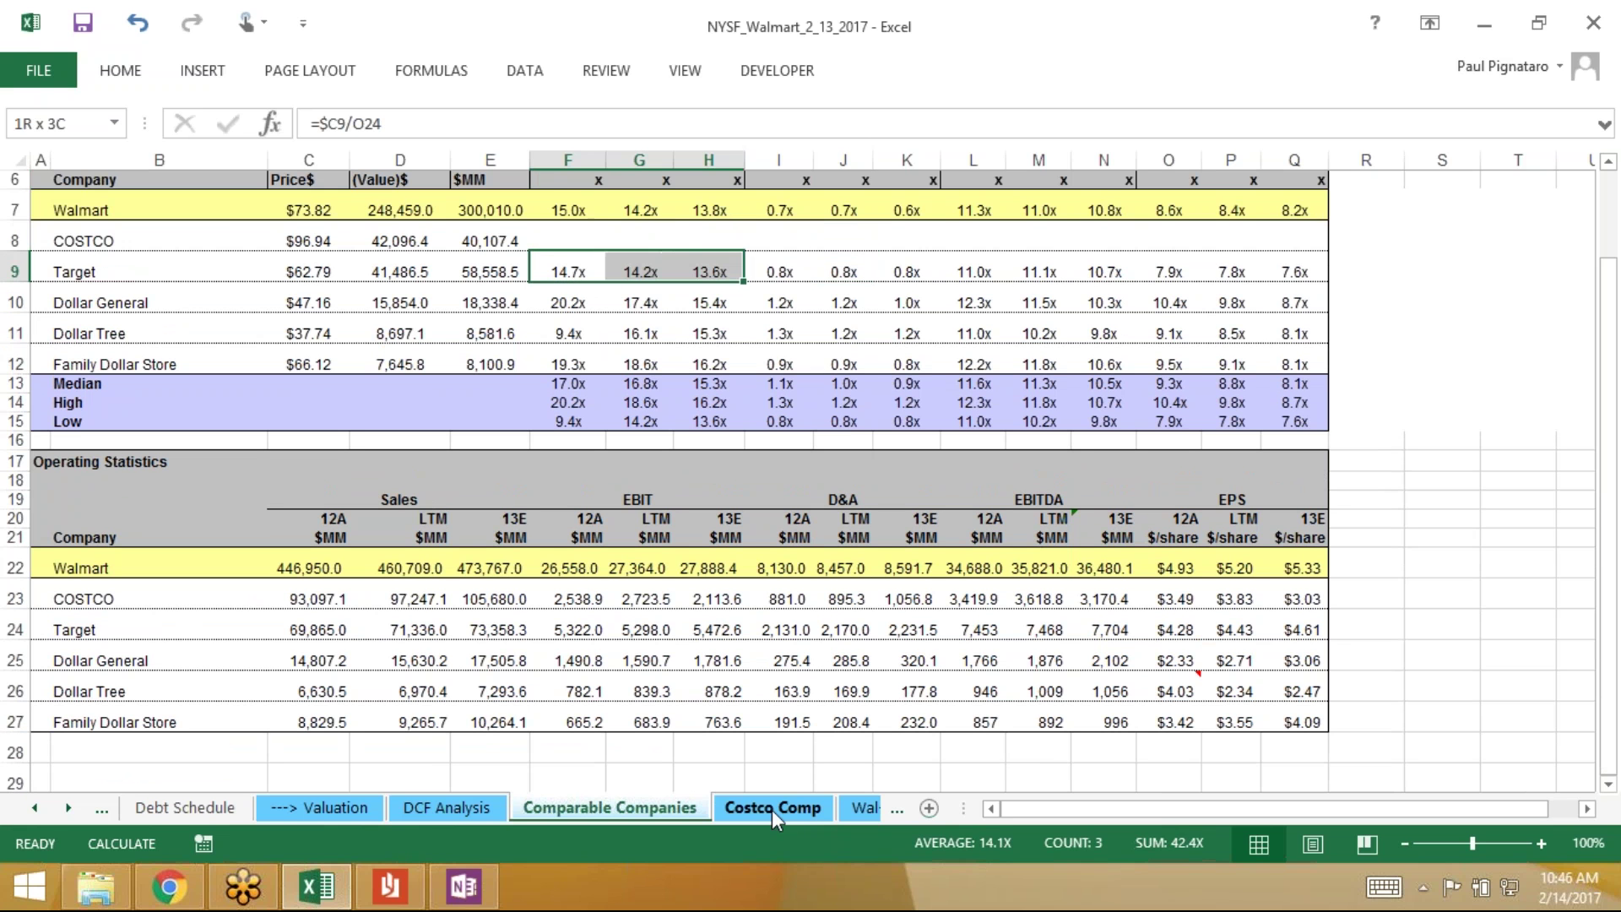
{"action": "key", "text": "shift+Right"}
{"action": "key", "text": "shift+Right"}
{"action": "key", "text": "ctrl+v"}
{"action": "key", "text": "Escape"}
{"action": "key", "text": "ctrl+Up"}
{"action": "key", "text": "ctrl+Up"}
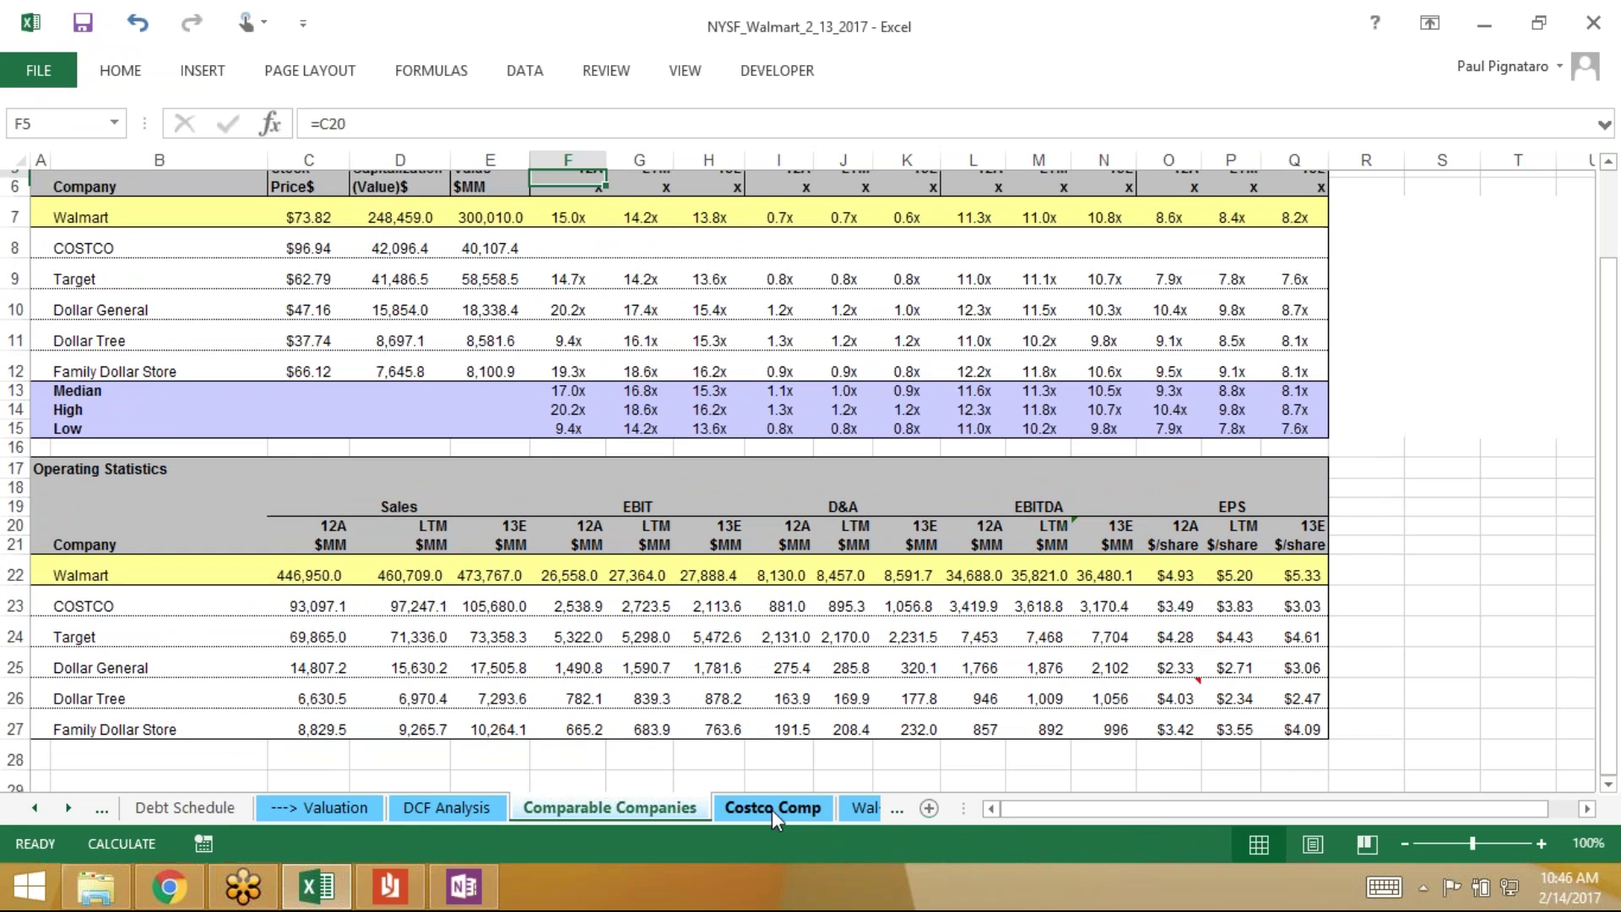
{"action": "key", "text": "ctrl+Up"}
{"action": "key", "text": "ctrl+Down"}
{"action": "key", "text": "ctrl+Down"}
{"action": "key", "text": "Down"}
{"action": "key", "text": "Down"}
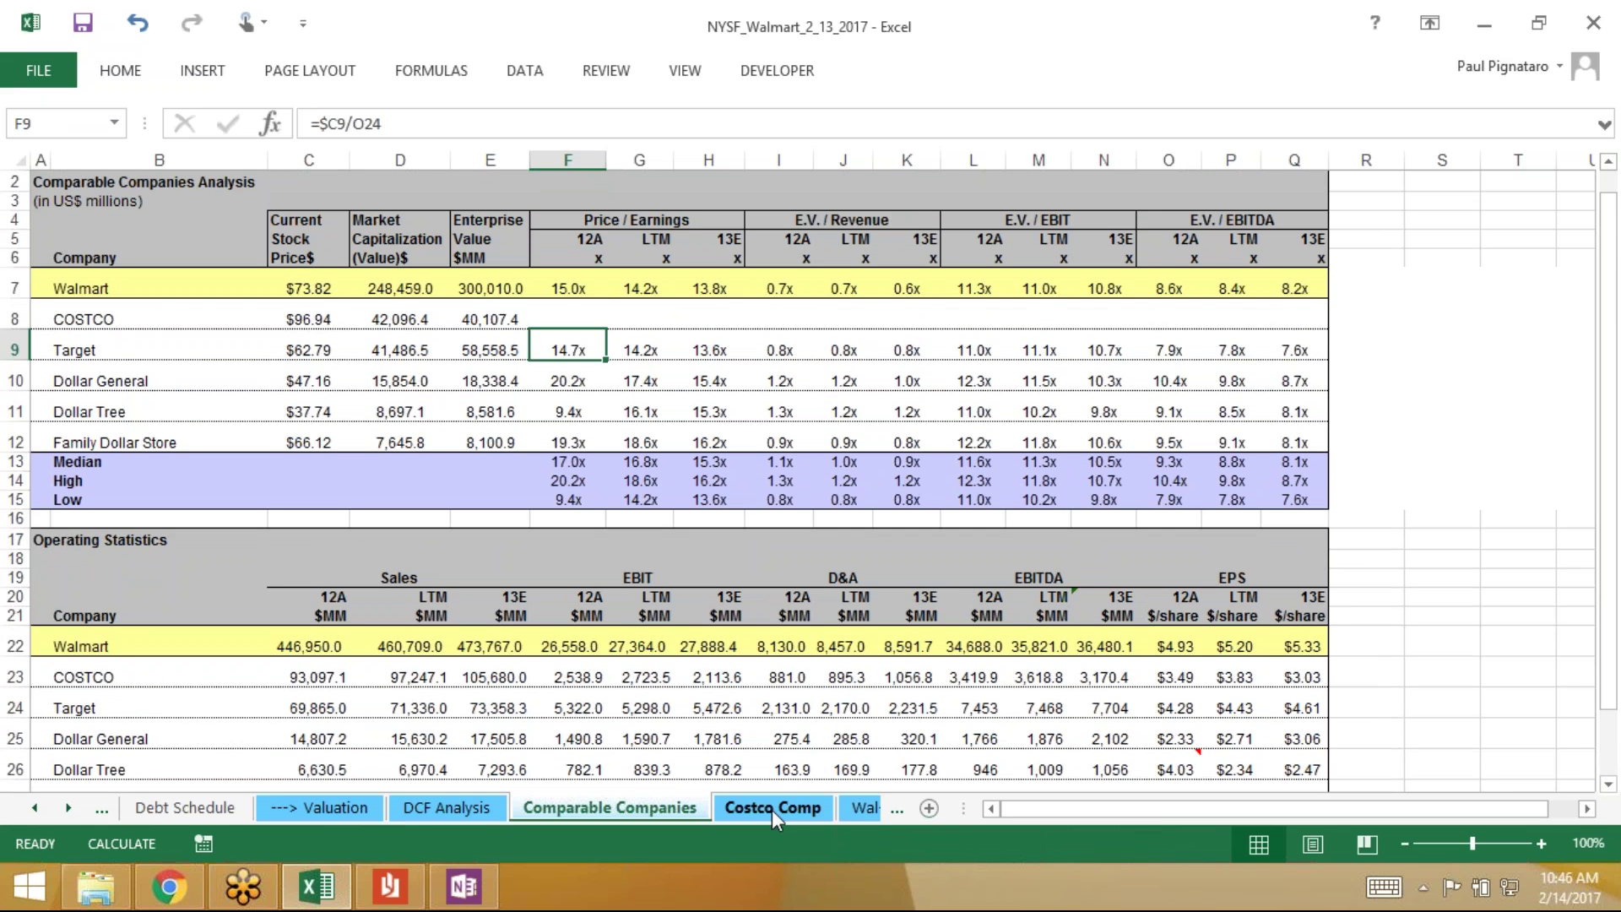
Calculate Costco's 12A Price / Earnings multiple in F8 with =$C8/O23, anchoring the stock price column
{"action": "key", "text": "Up"}
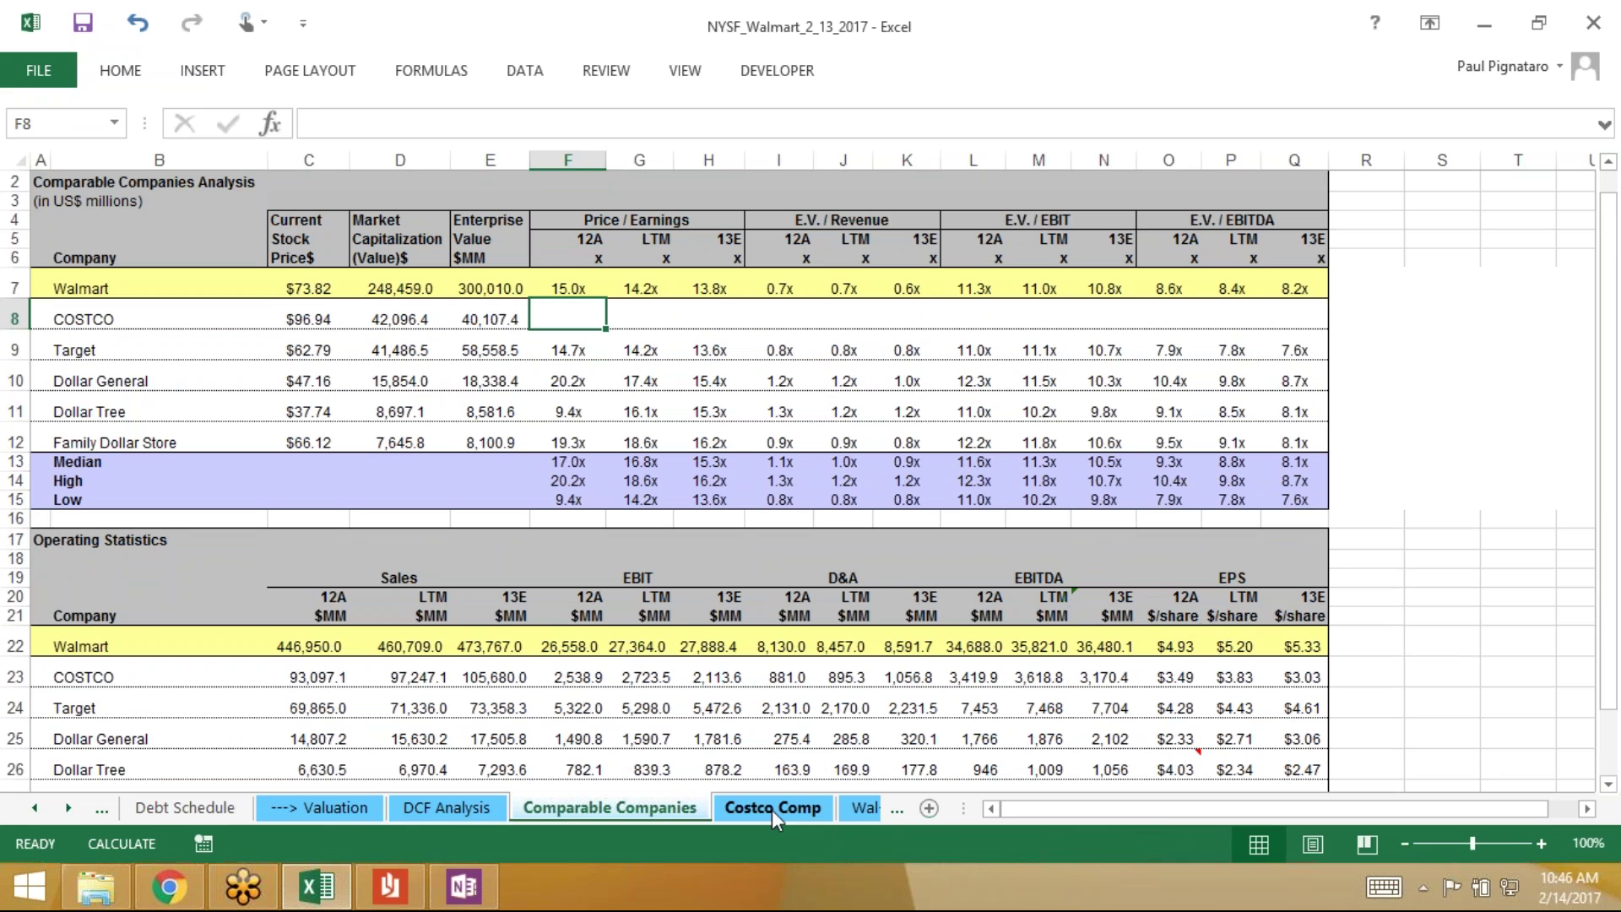
{"action": "type", "text": "="}
{"action": "key", "text": "Left"}
{"action": "key", "text": "Left"}
{"action": "key", "text": "Left"}
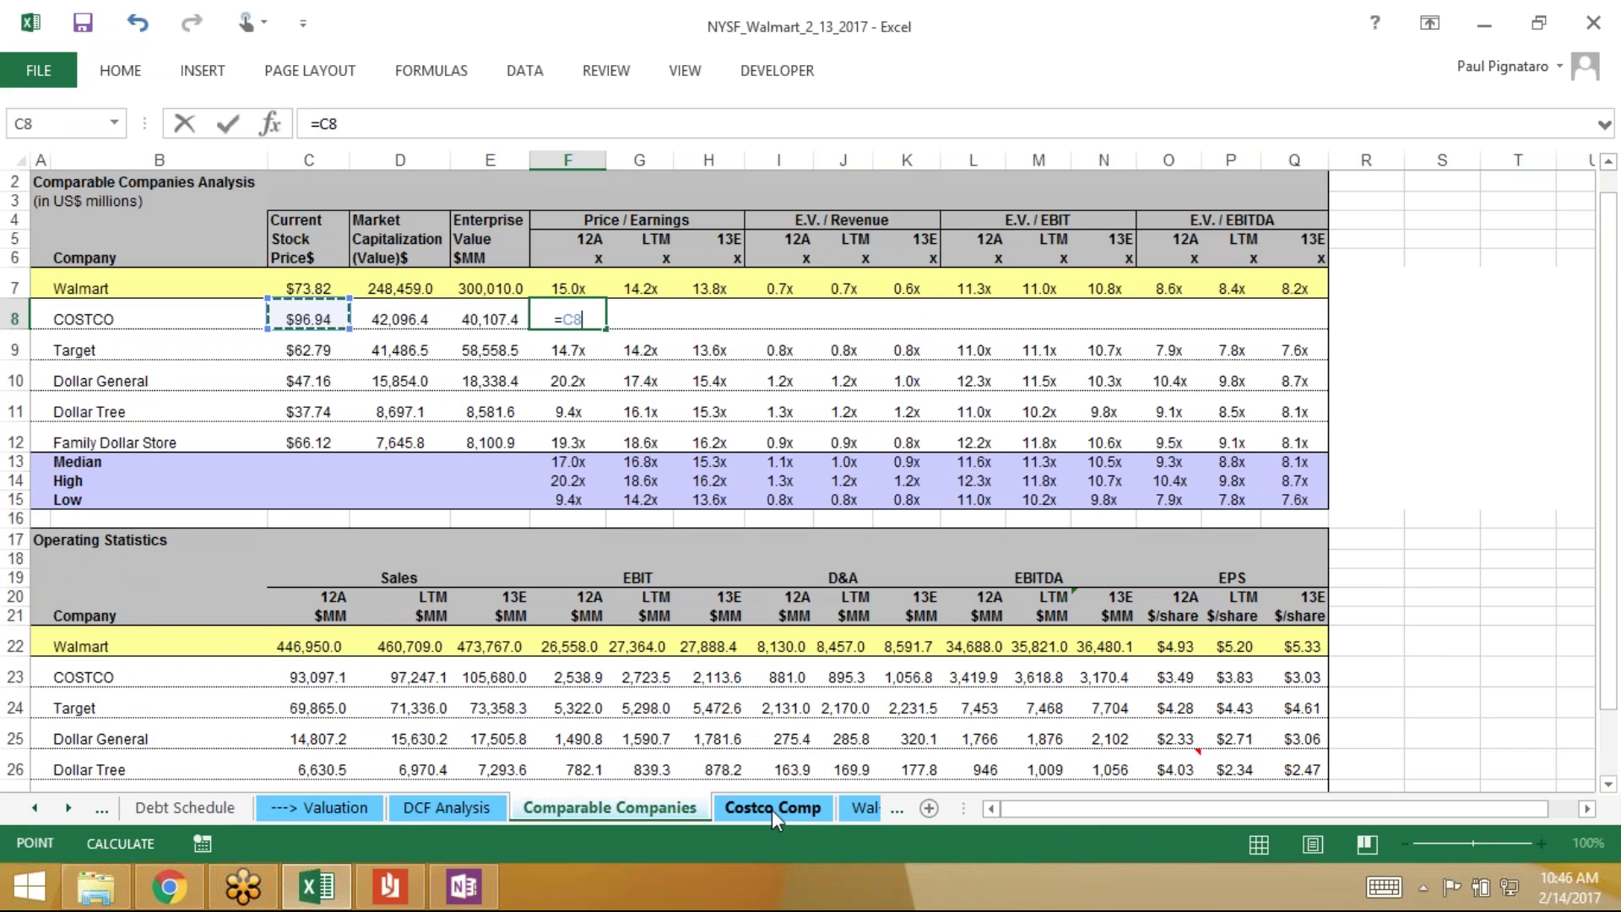
{"action": "key", "text": "F4"}
{"action": "key", "text": "F4"}
{"action": "key", "text": "F4"}
{"action": "type", "text": "/"}
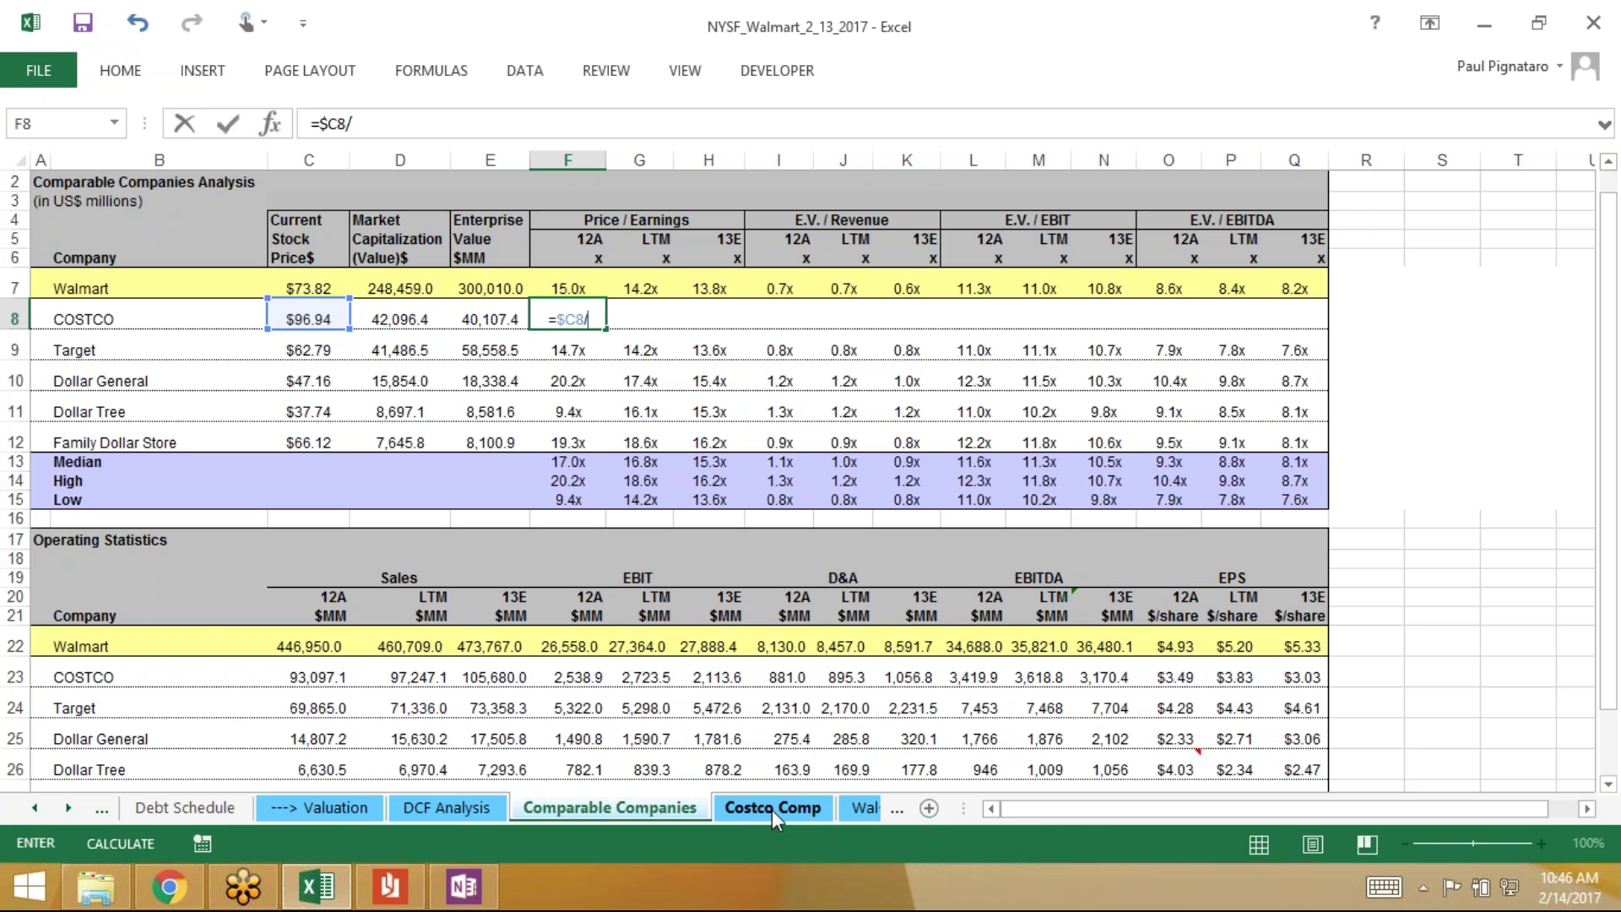
{"action": "left_click", "coordinate": [1173, 676]}
{"action": "key", "text": "Return"}
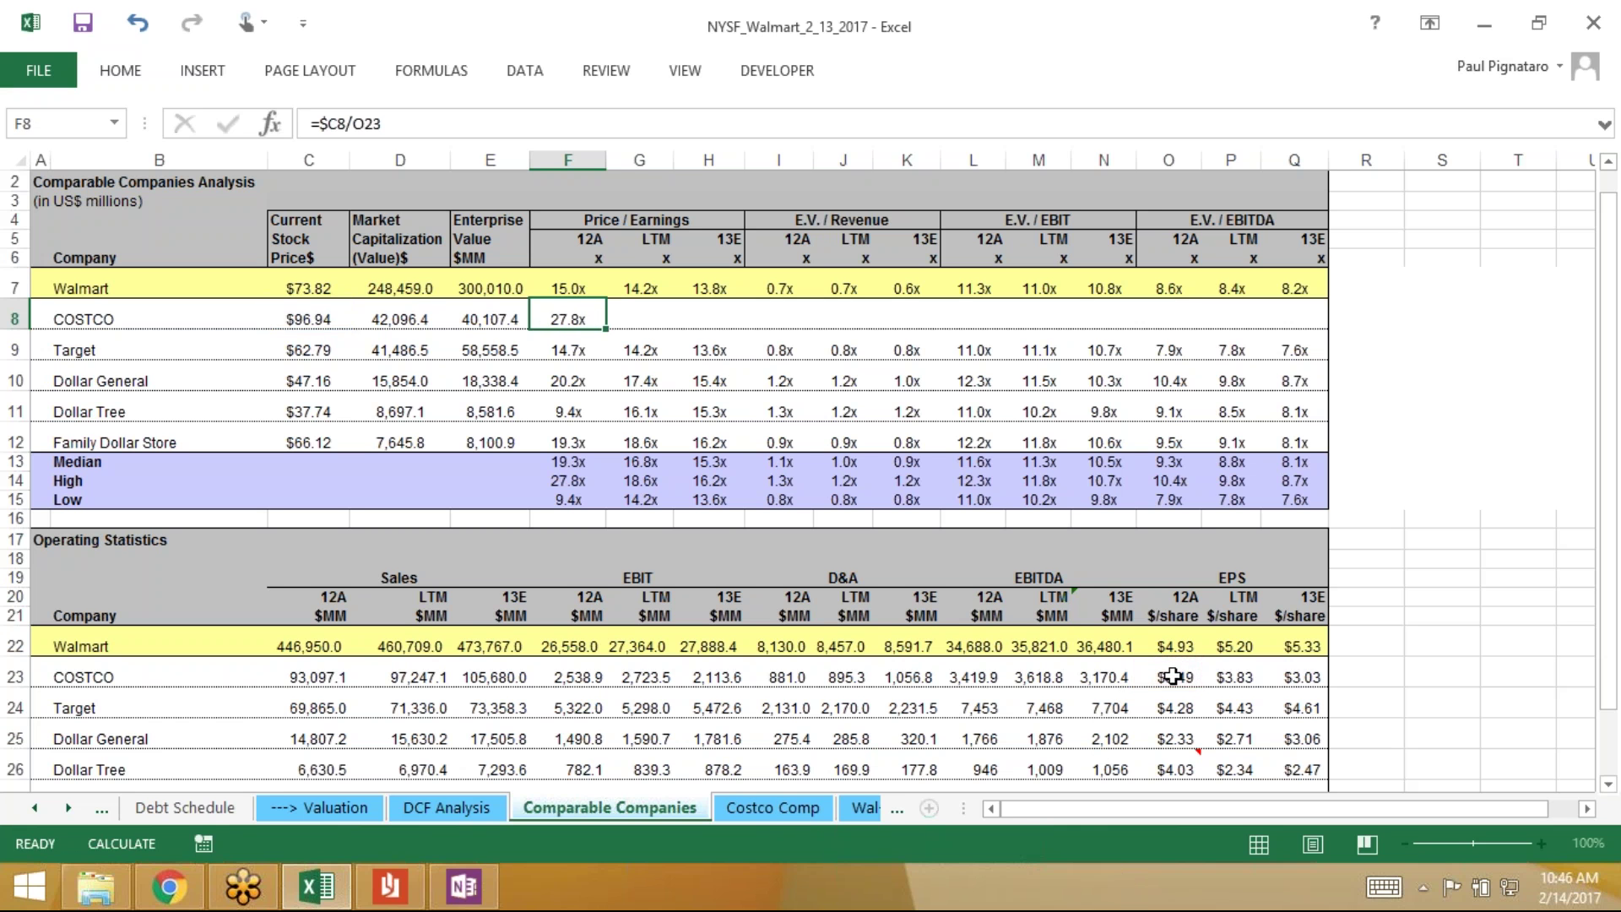
Fill the Price / Earnings formula from F8 across to H8 for Costco's LTM and 13E multiples
{"action": "key", "text": "Up"}
{"action": "key", "text": "shift+Right"}
{"action": "key", "text": "shift+Right"}
{"action": "key", "text": "ctrl+r"}
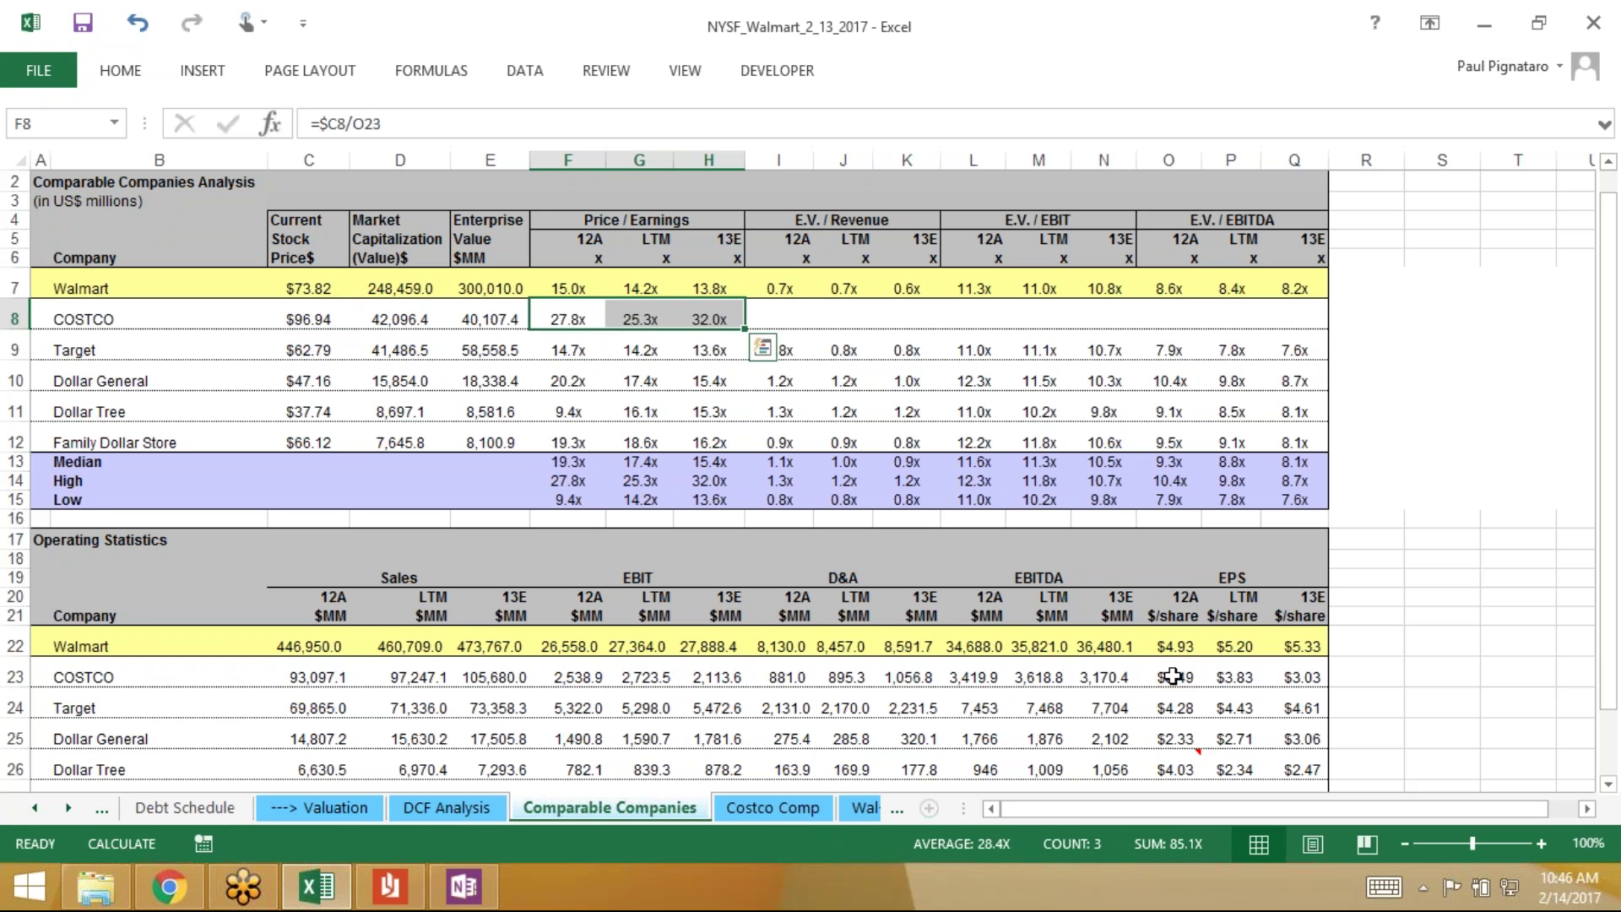
Enter =$E8/F23 in I8 for Costco's 12A E.V. / Revenue multiple, anchoring the enterprise value column
{"action": "key", "text": "Right"}
{"action": "key", "text": "Right"}
{"action": "key", "text": "Right"}
{"action": "type", "text": "="}
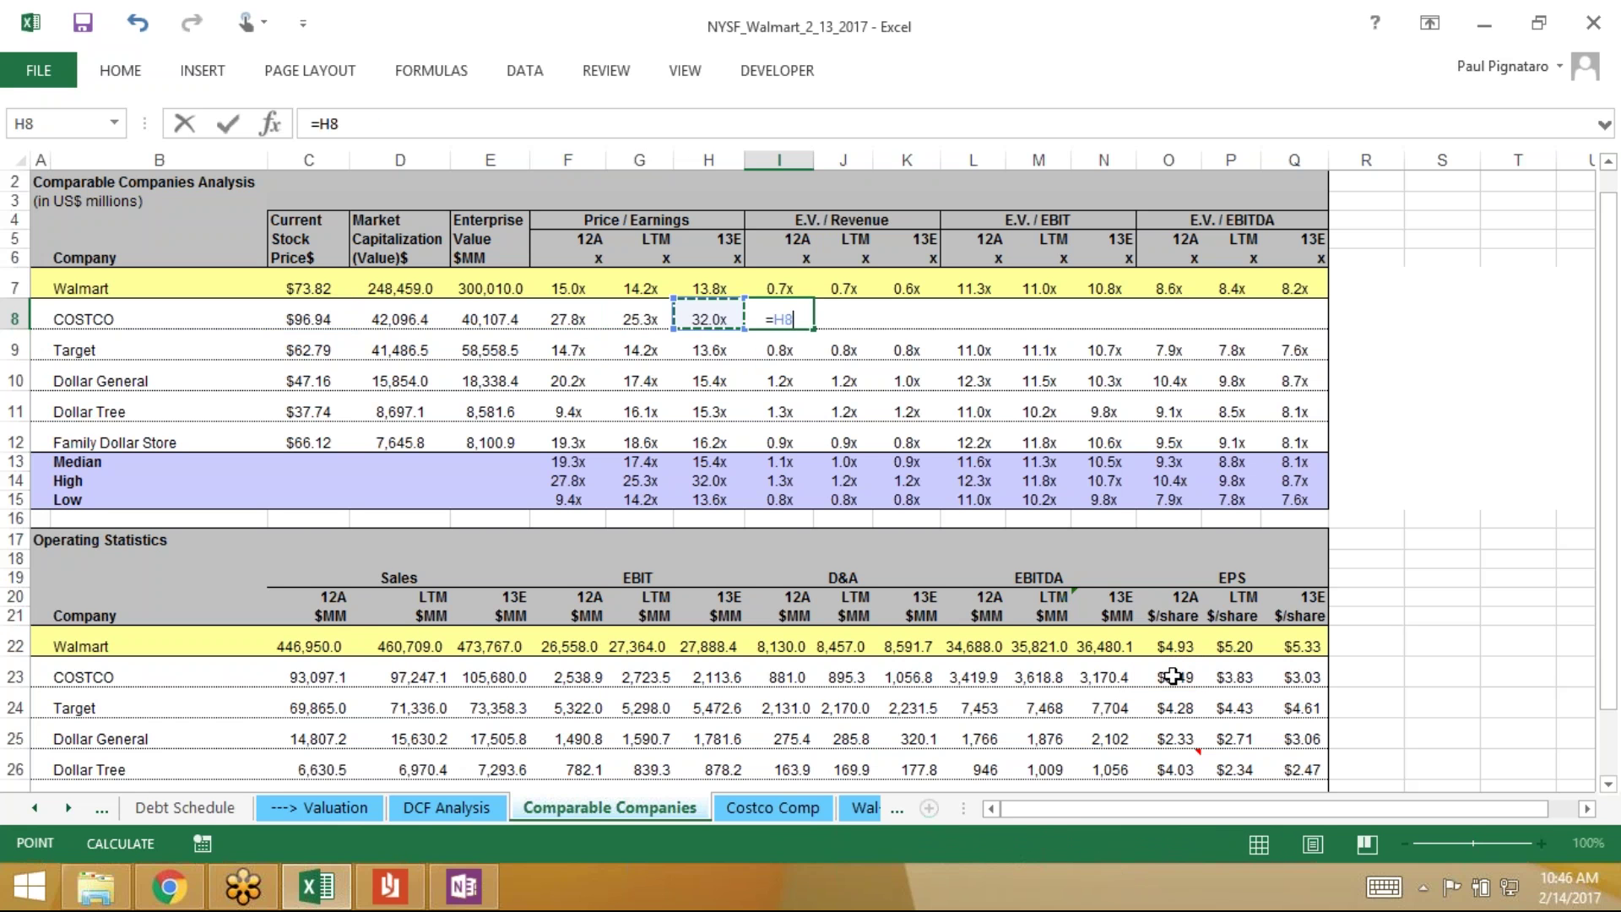
{"action": "key", "text": "Left"}
{"action": "key", "text": "Left"}
{"action": "key", "text": "Left"}
{"action": "key", "text": "Left"}
{"action": "key", "text": "F4"}
{"action": "key", "text": "F4"}
{"action": "key", "text": "F4"}
{"action": "key", "text": "F4"}
{"action": "key", "text": "F4"}
{"action": "key", "text": "F4"}
{"action": "key", "text": "F4"}
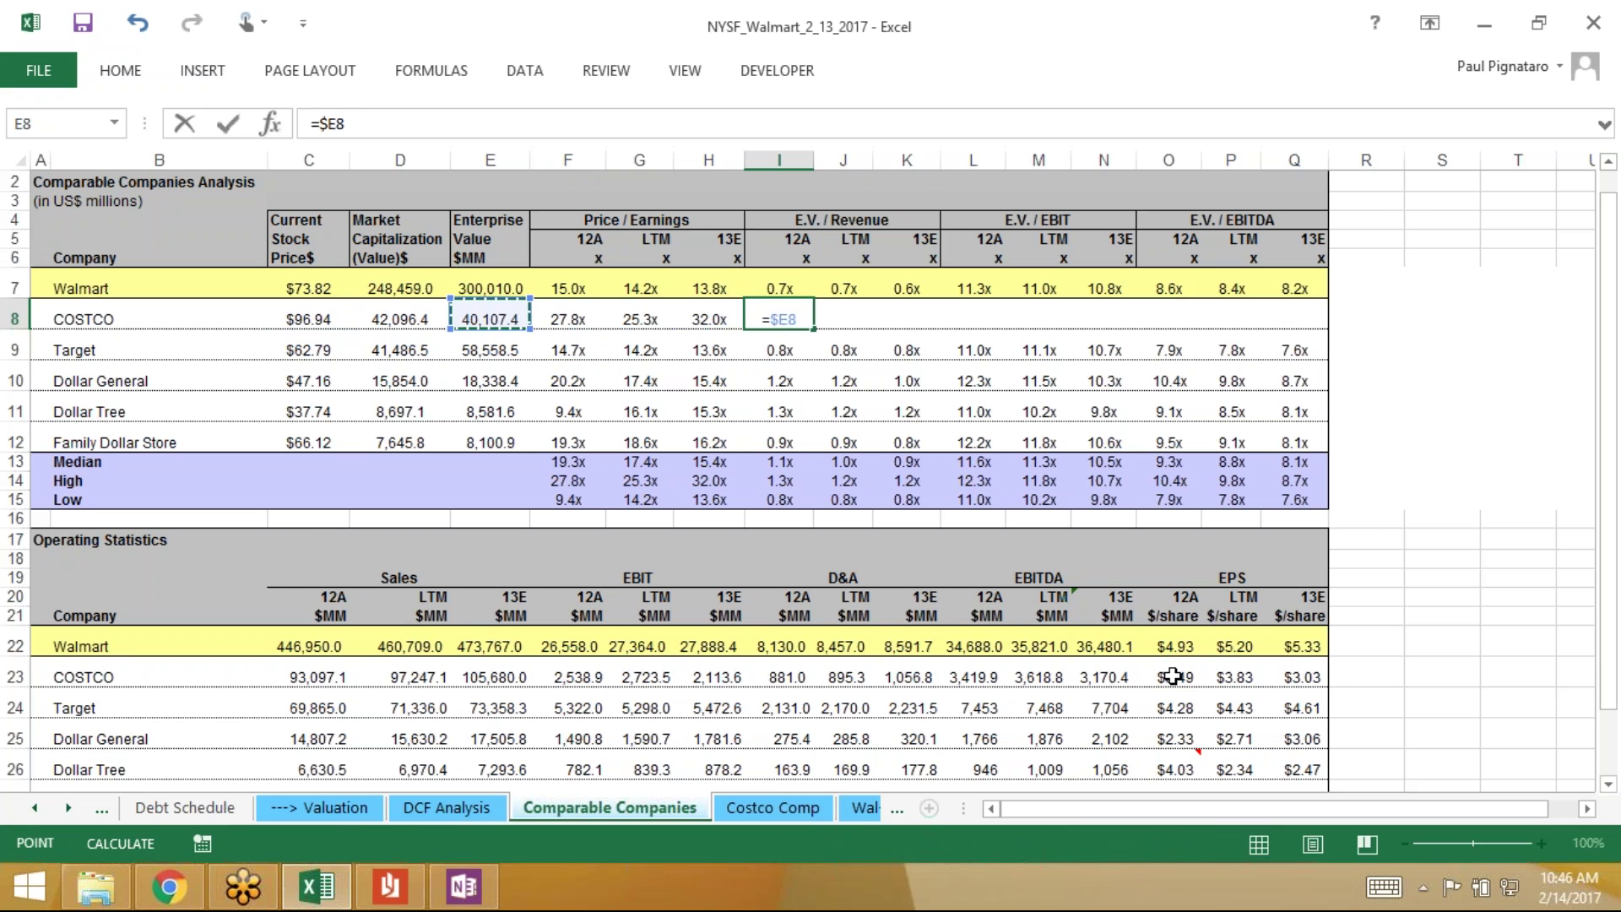
{"action": "type", "text": "/"}
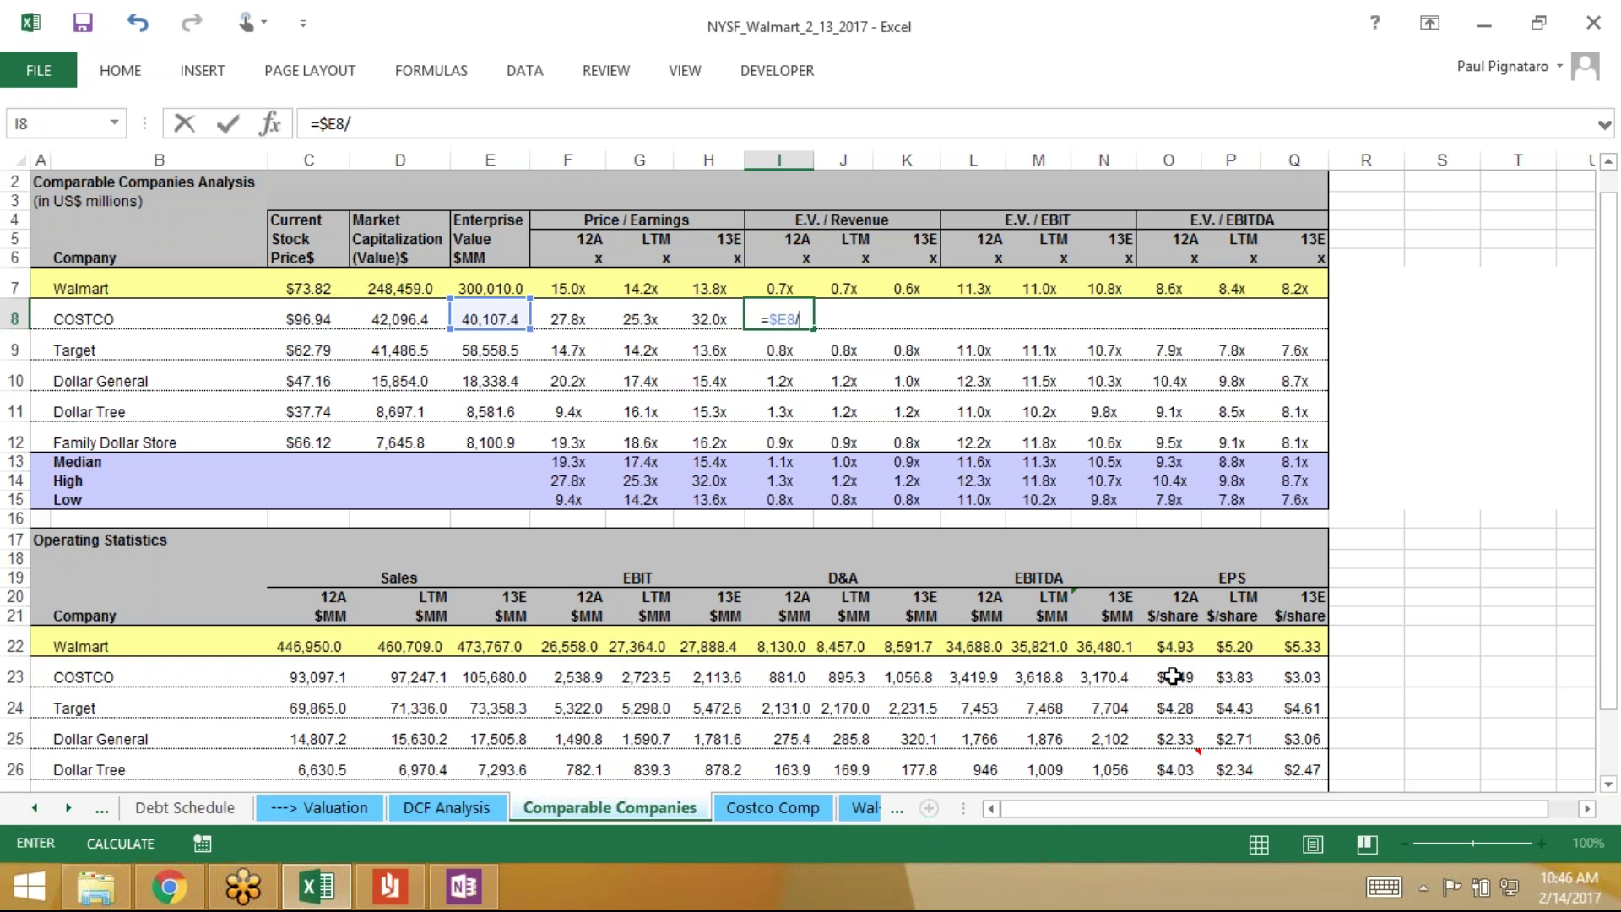
{"action": "left_click", "coordinate": [574, 679]}
{"action": "key", "text": "Return"}
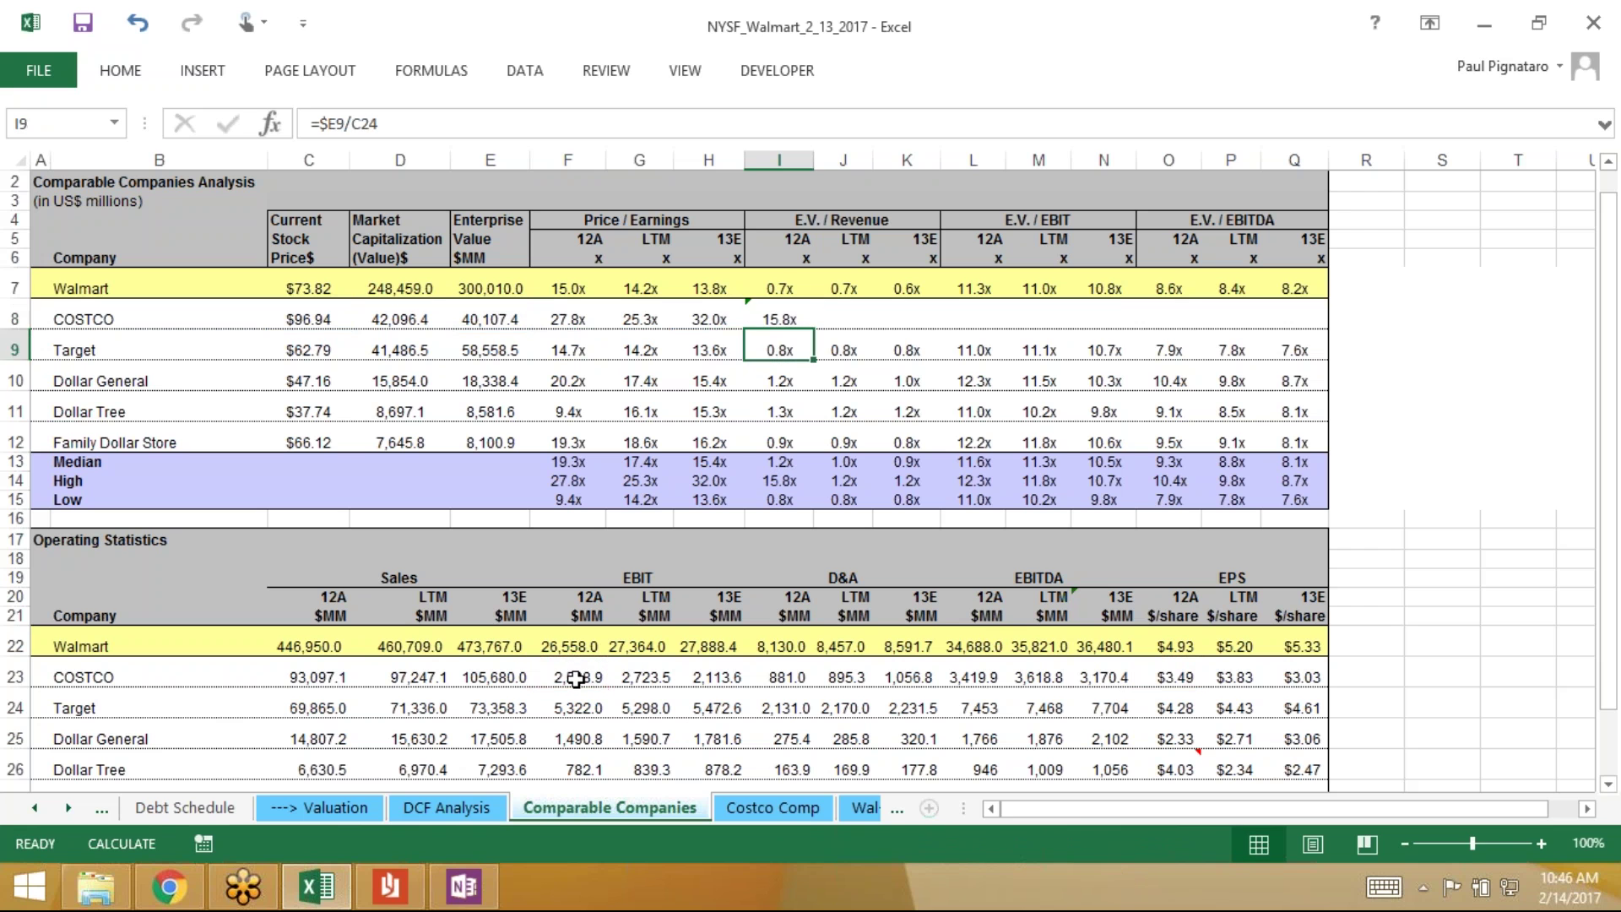
Correct Costco's 12A E.V. / Revenue formula in I8 to =$E8/C23 so it divides by 12A sales
{"action": "key", "text": "Up"}
{"action": "key", "text": "F2"}
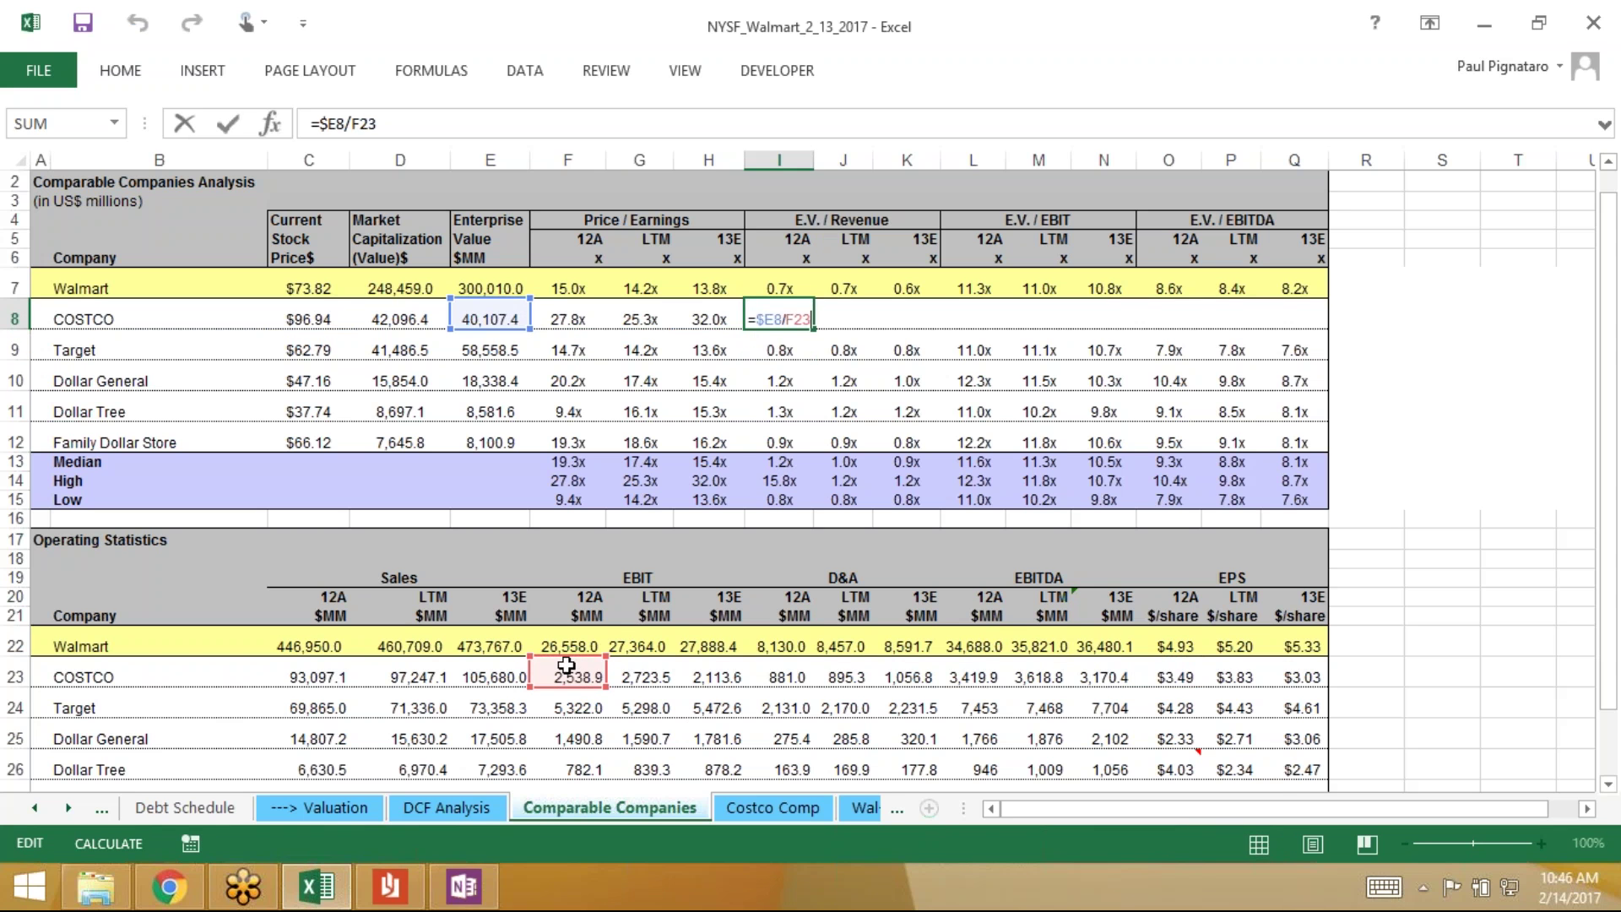
{"action": "left_click_drag", "start_coordinate": [566, 666], "coordinate": [340, 678]}
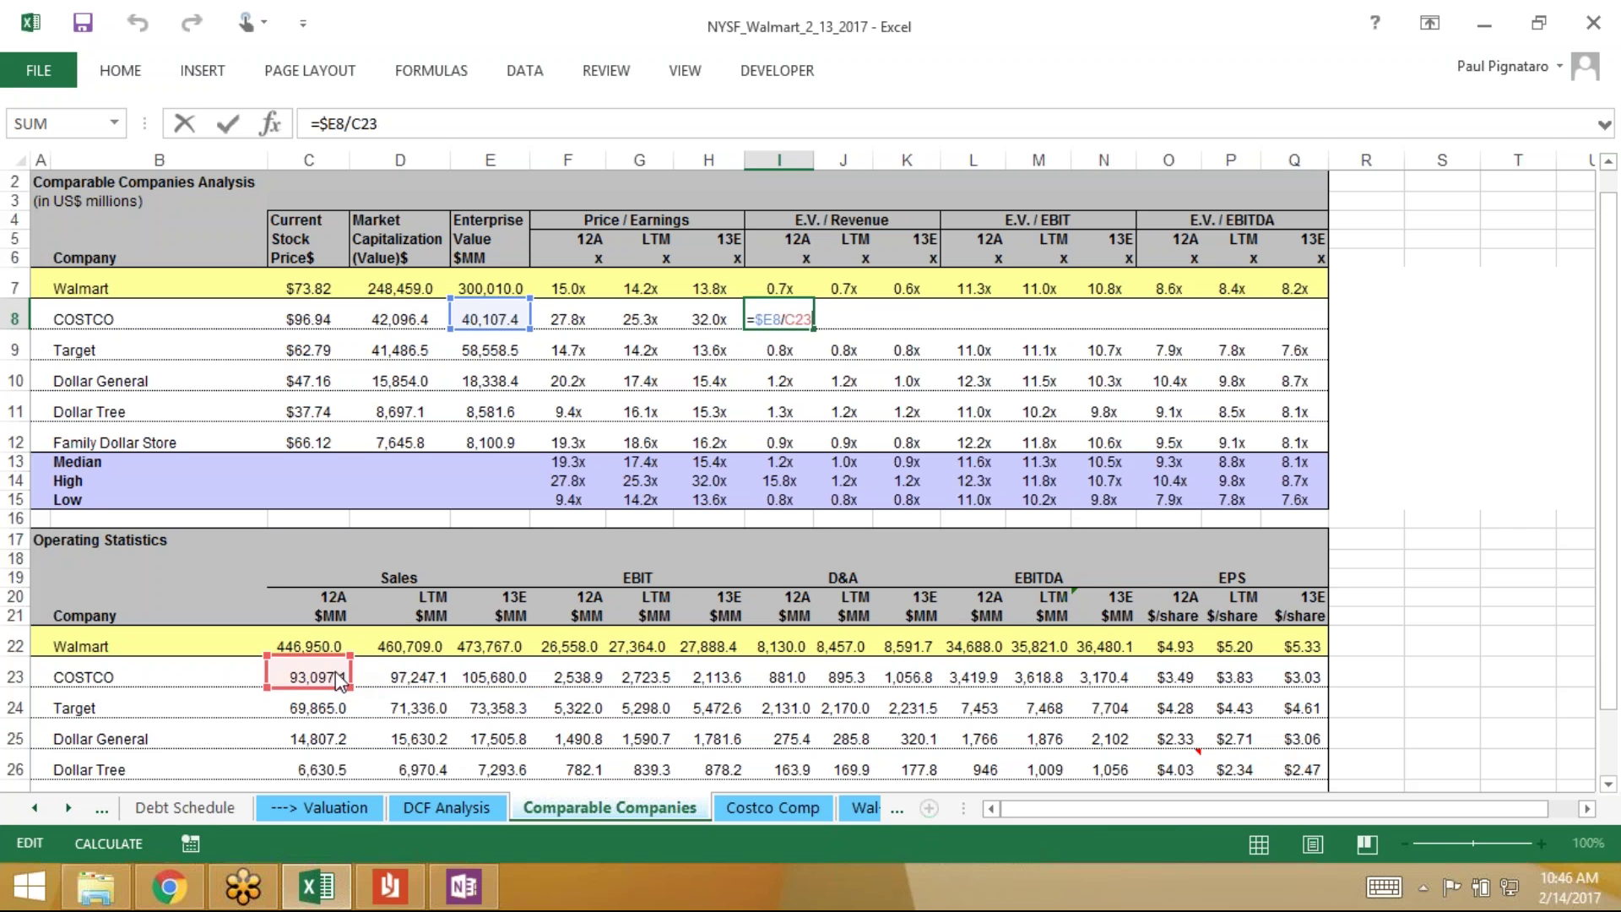
{"action": "key", "text": "ctrl+Return"}
Fill the E.V. / Revenue formula from I8 across to K8 for Costco's LTM and 13E multiples
{"action": "key", "text": "shift+Right"}
{"action": "key", "text": "shift+Right"}
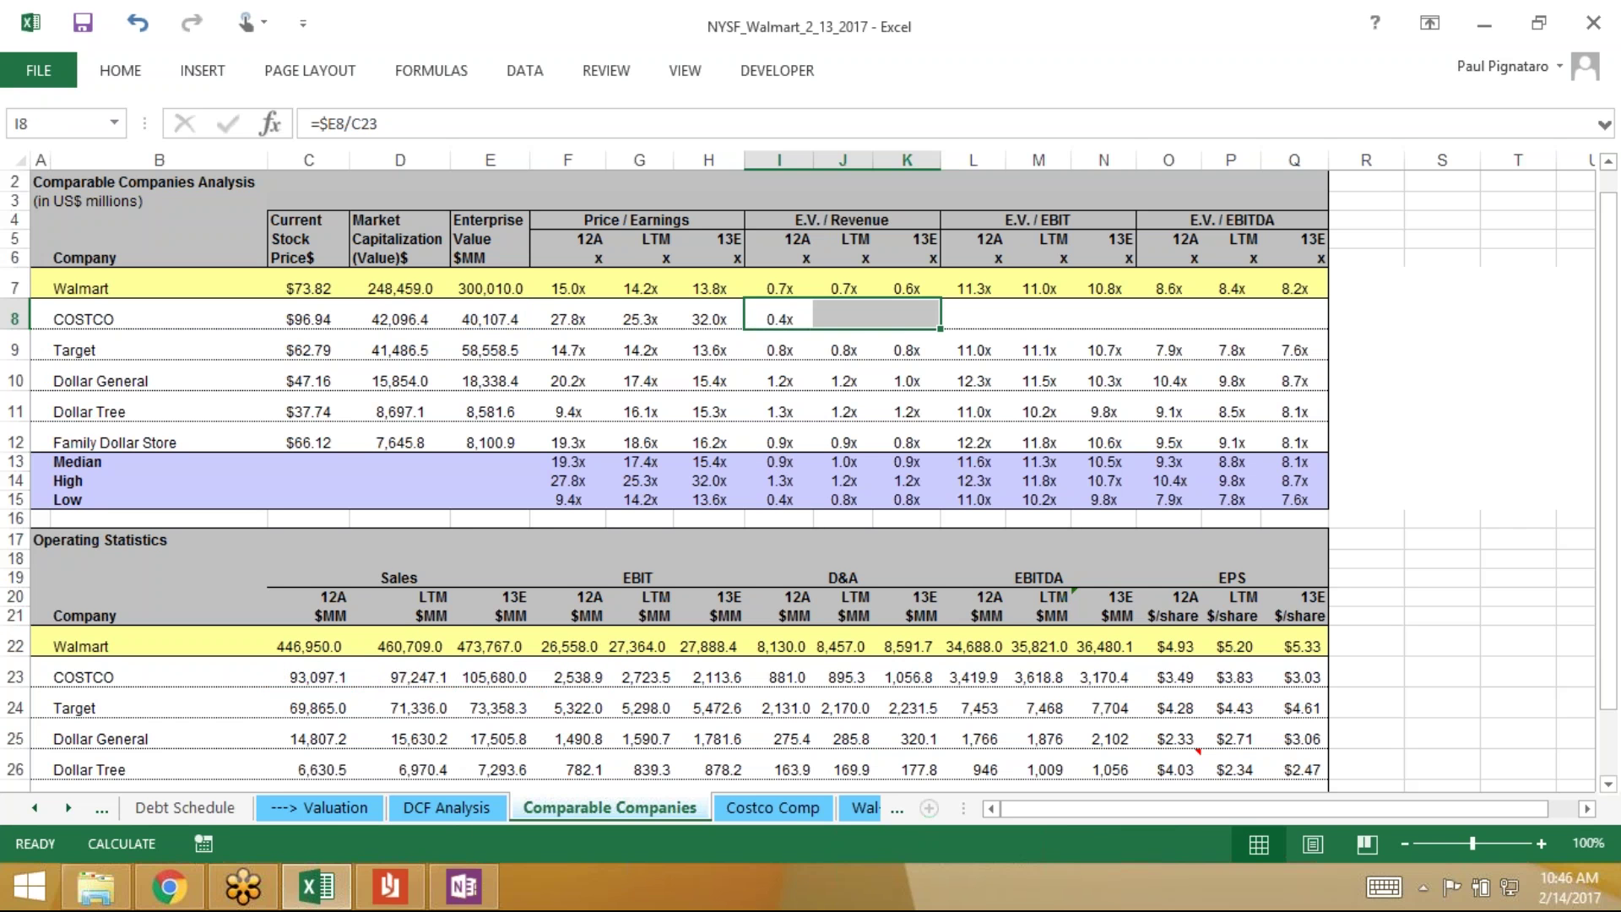
{"action": "key", "text": "ctrl+r"}
Calculate Costco's 12A E.V. / EBIT multiple in L8 with =$E8/F23, anchoring the enterprise value column
{"action": "key", "text": "Right"}
{"action": "key", "text": "Right"}
{"action": "key", "text": "Right"}
{"action": "type", "text": "="}
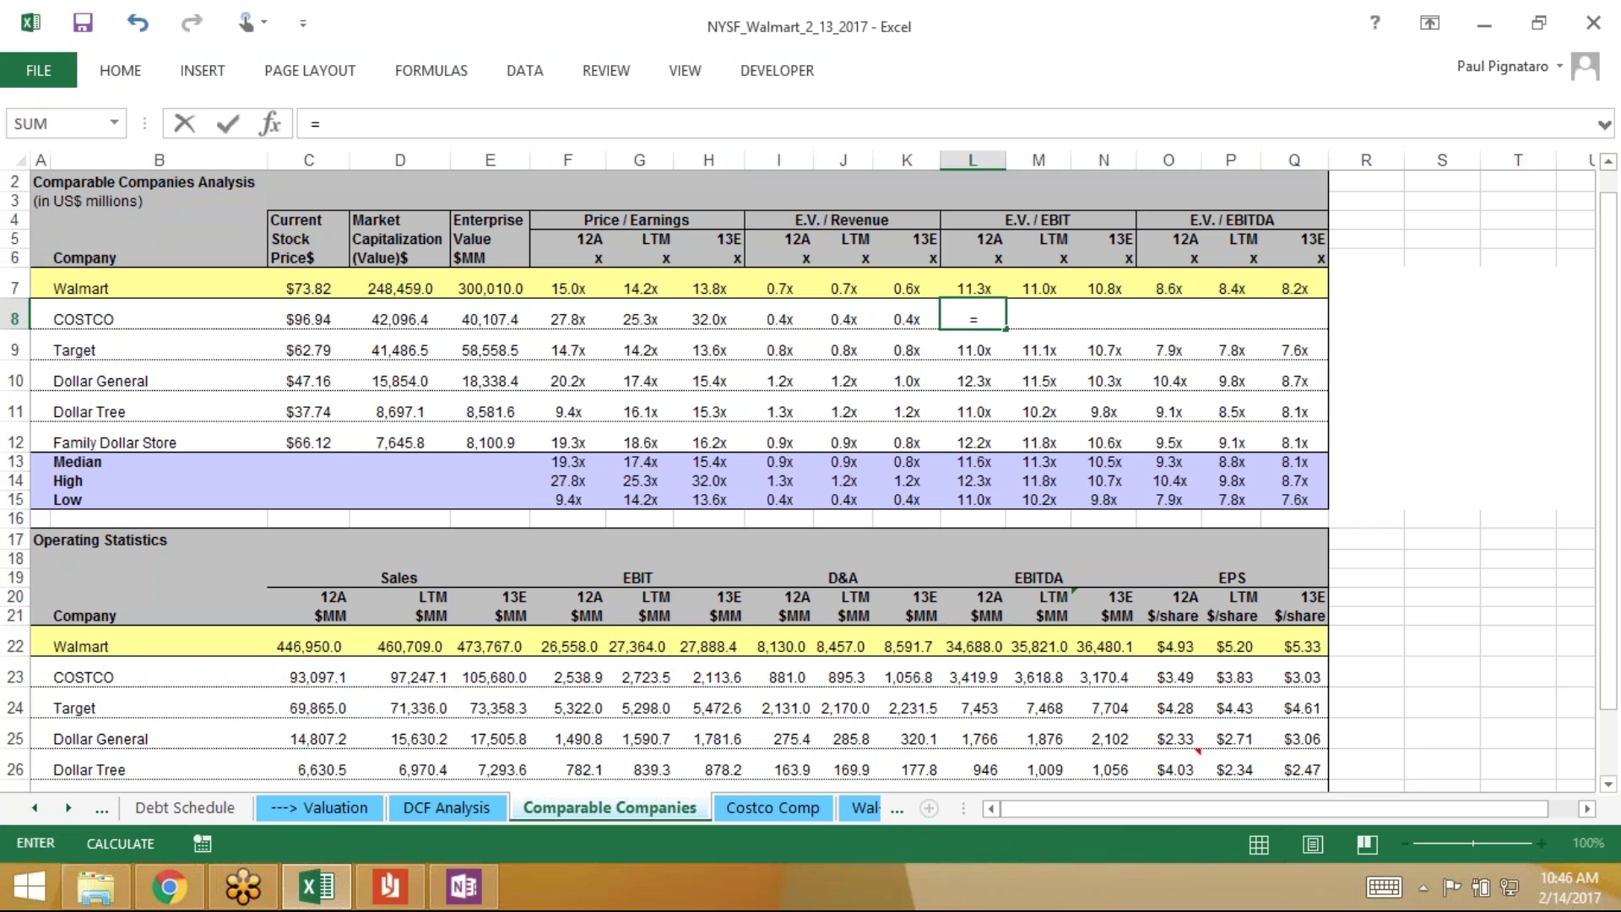
{"action": "left_click", "coordinate": [475, 319]}
{"action": "key", "text": "F4"}
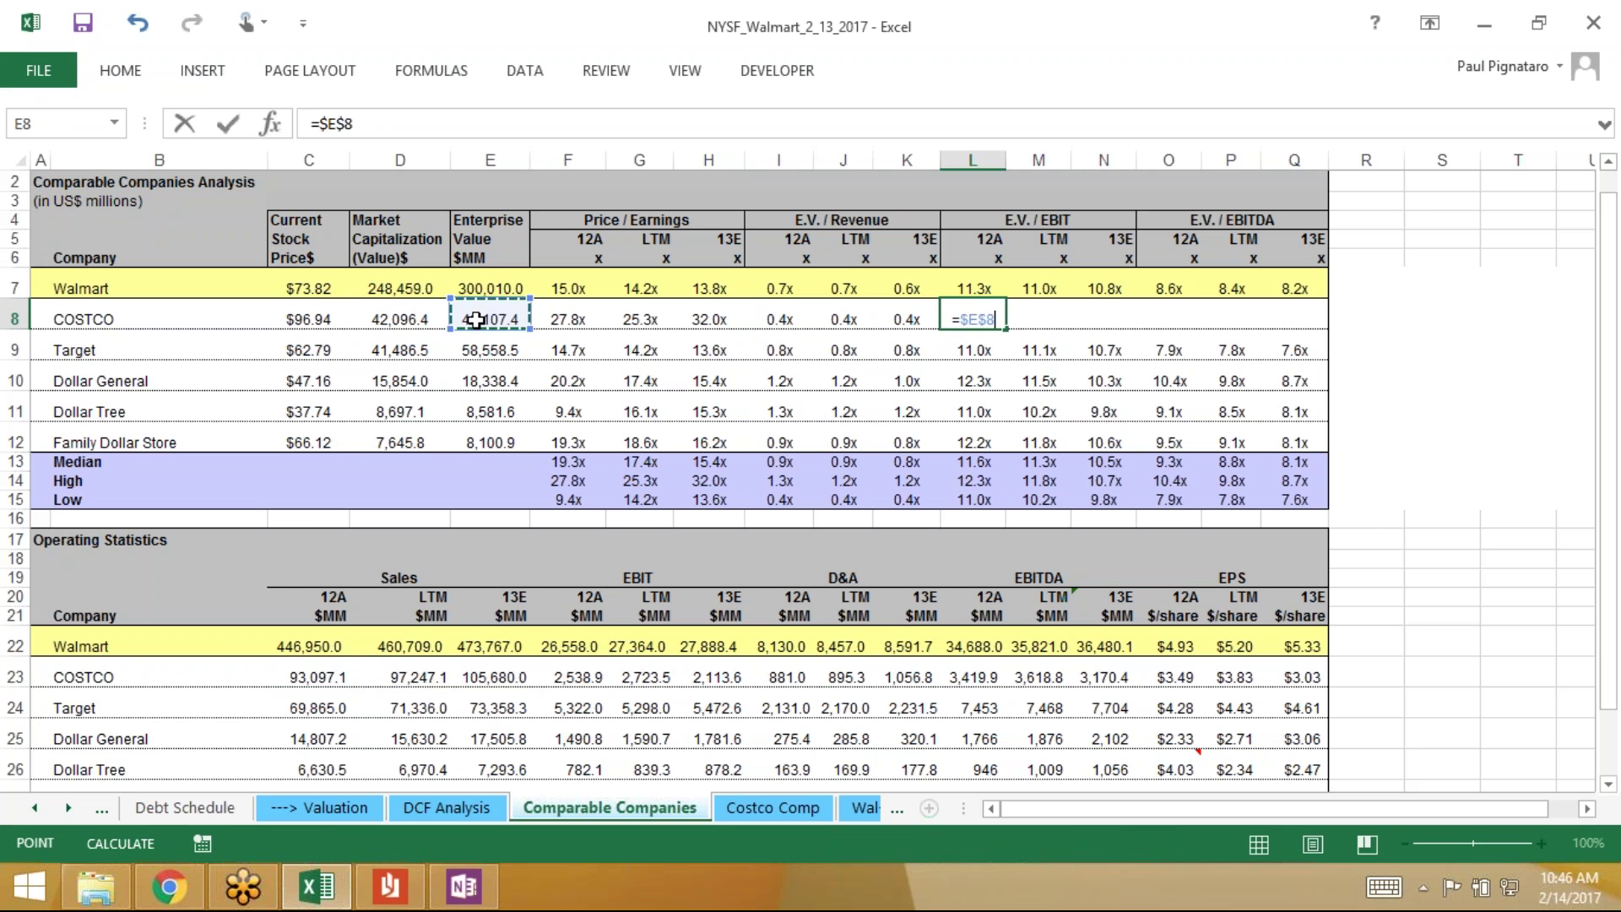
{"action": "key", "text": "F4"}
{"action": "key", "text": "F4"}
{"action": "type", "text": "/"}
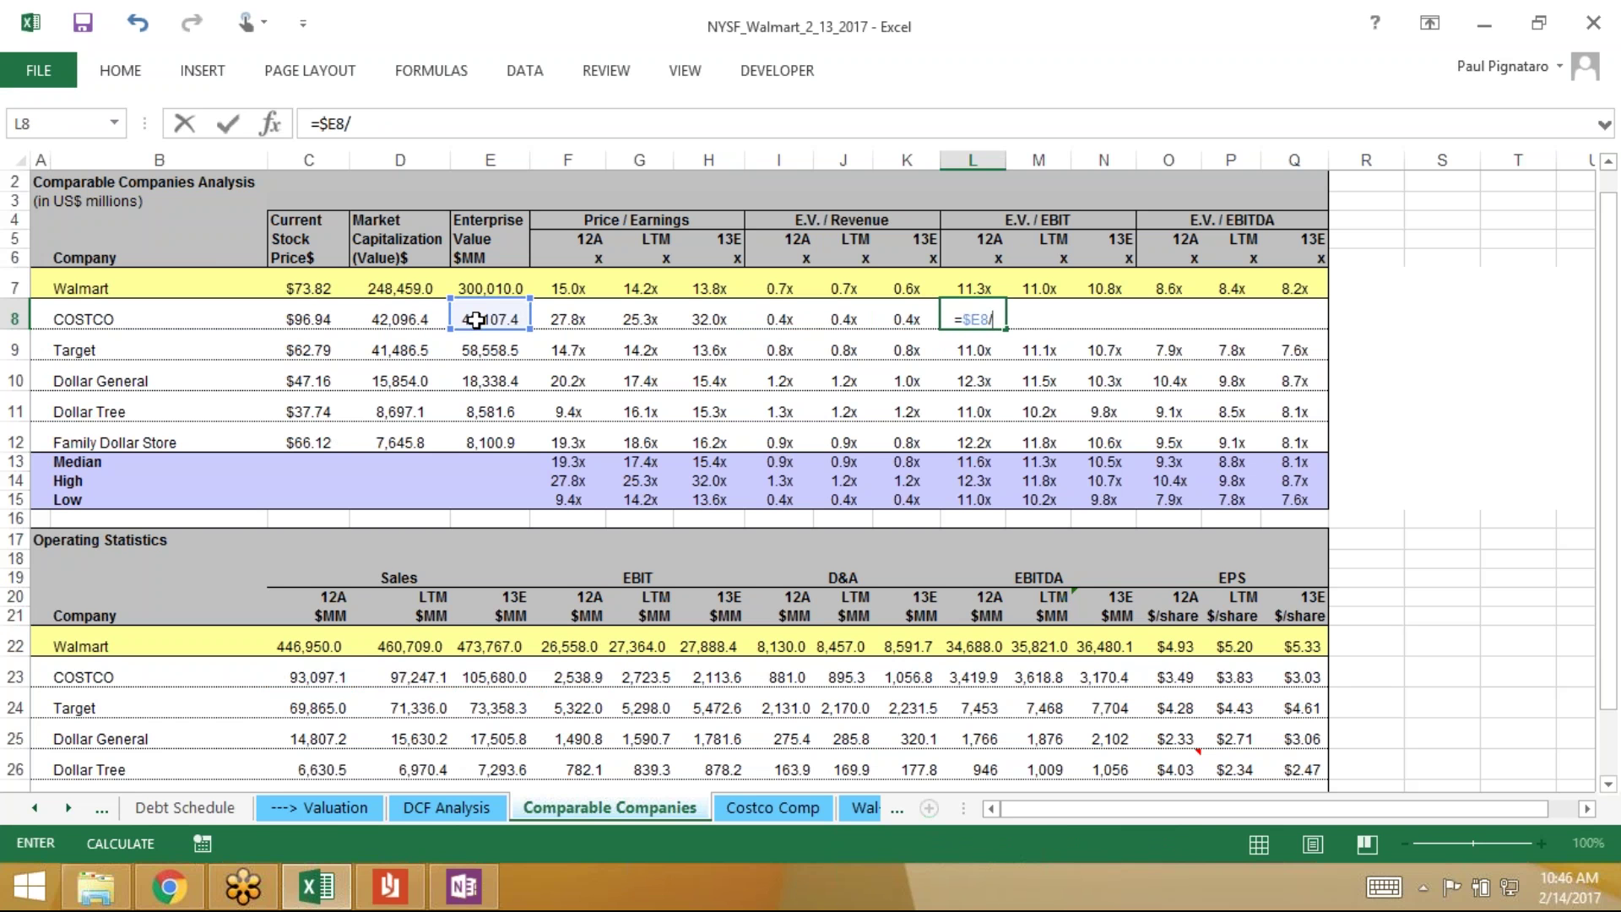
{"action": "left_click", "coordinate": [575, 679]}
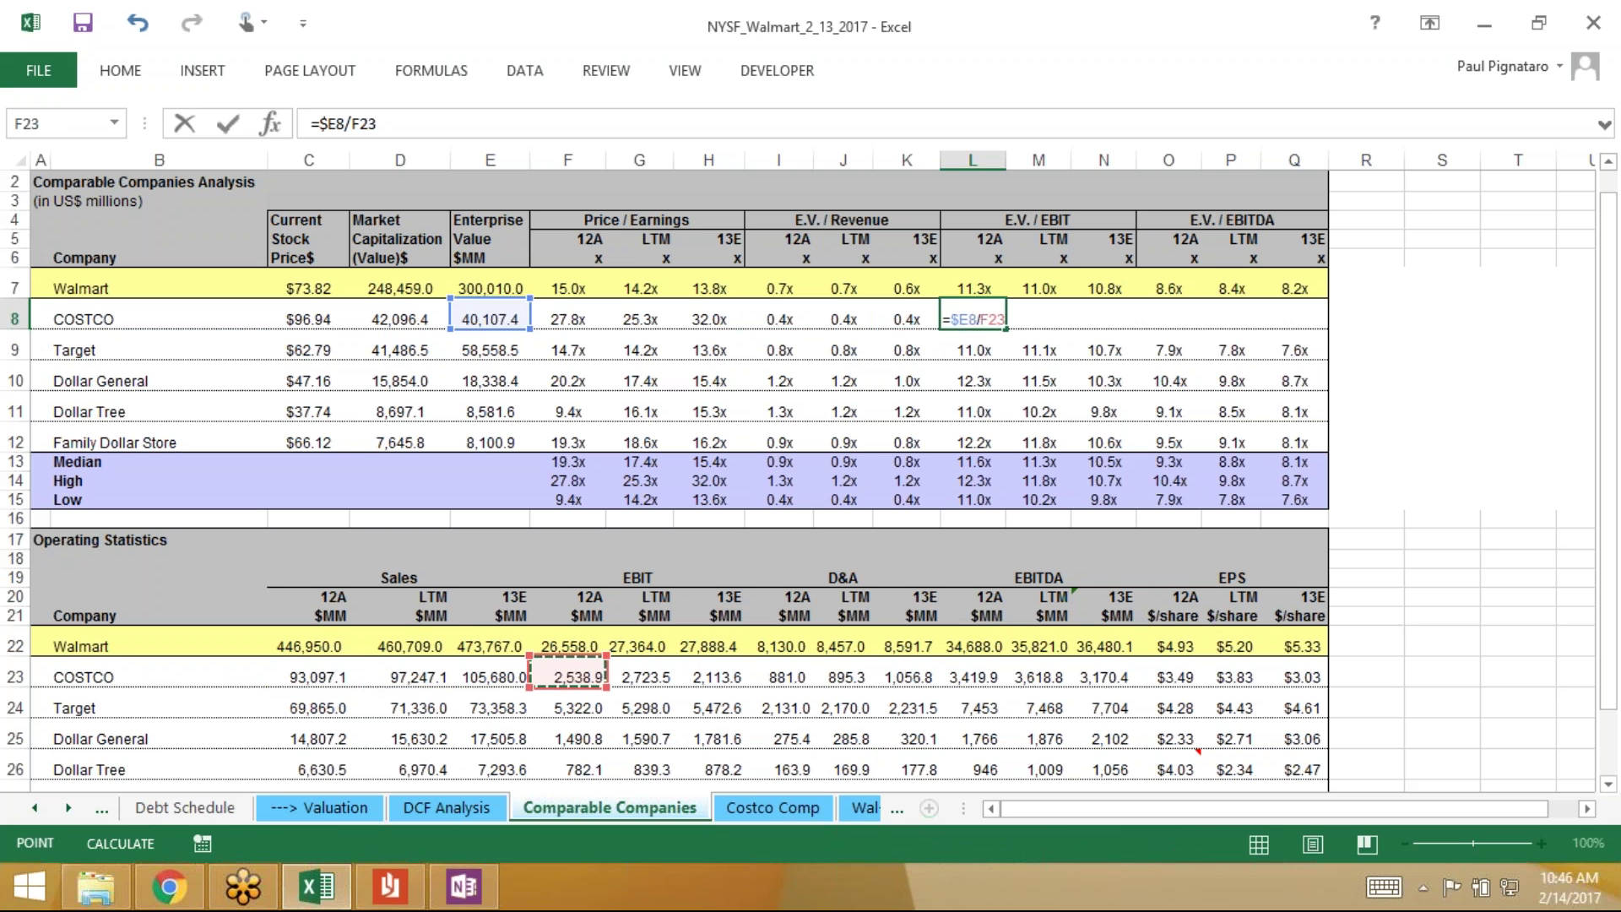
{"action": "key", "text": "ctrl+Return"}
Fill the E.V. / EBIT formula from L8 across to N8 for Costco's LTM and 13E multiples
{"action": "key", "text": "shift+Right"}
{"action": "key", "text": "shift+Right"}
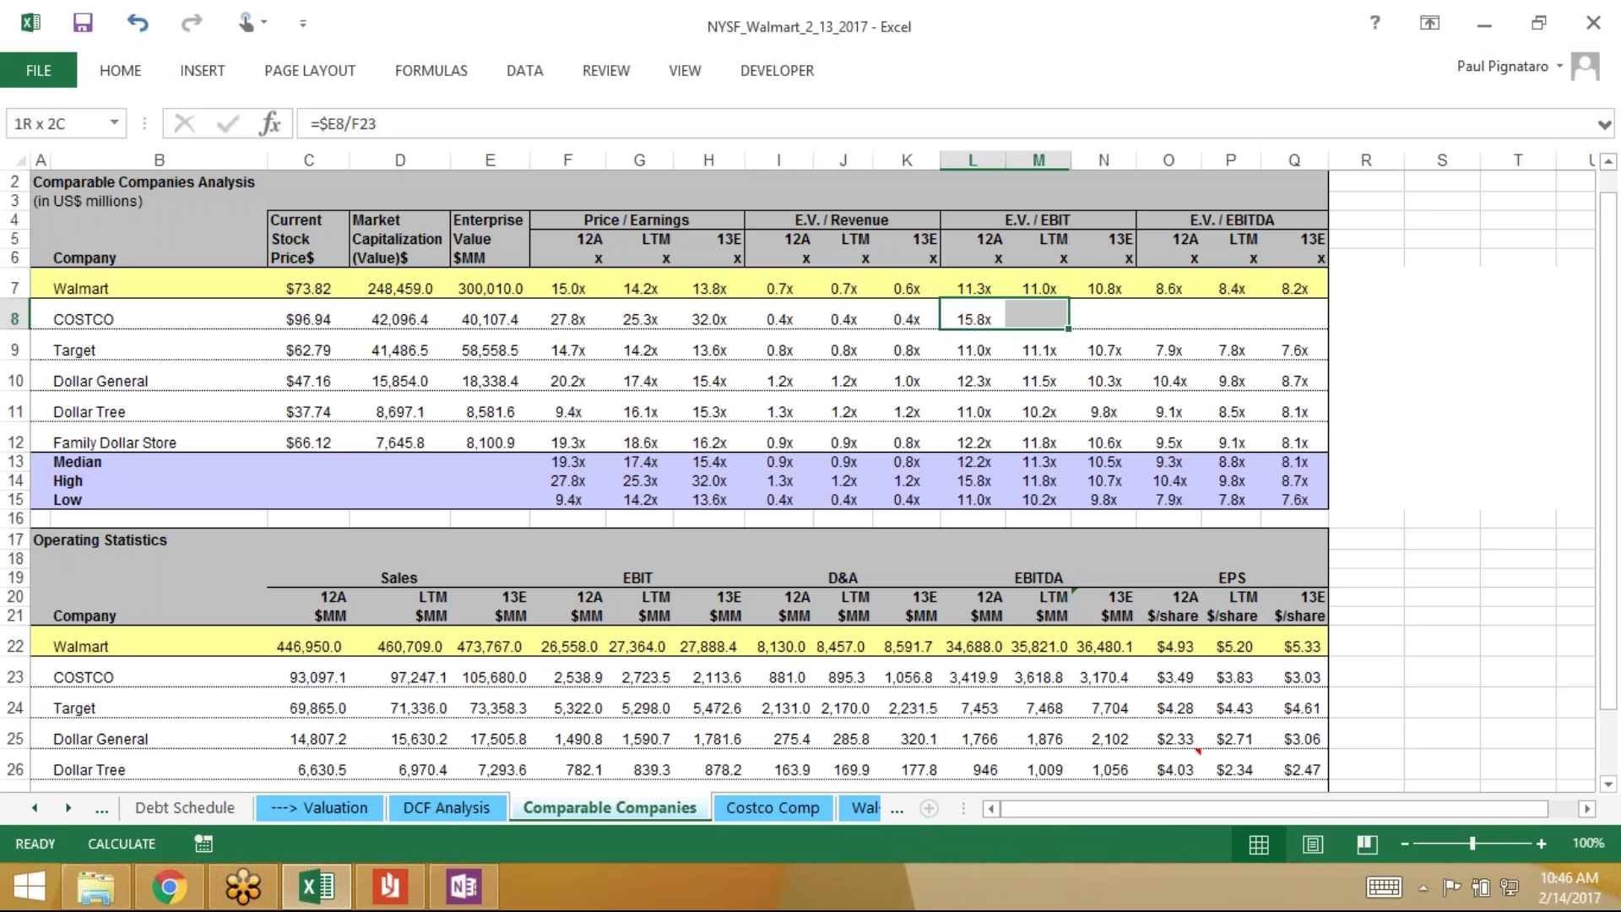
{"action": "key", "text": "ctrl+r"}
Calculate Costco's 12A E.V. / EBITDA multiple in O8 with =$E8/L23, anchoring the enterprise value column
{"action": "key", "text": "Right"}
{"action": "key", "text": "Right"}
{"action": "key", "text": "Right"}
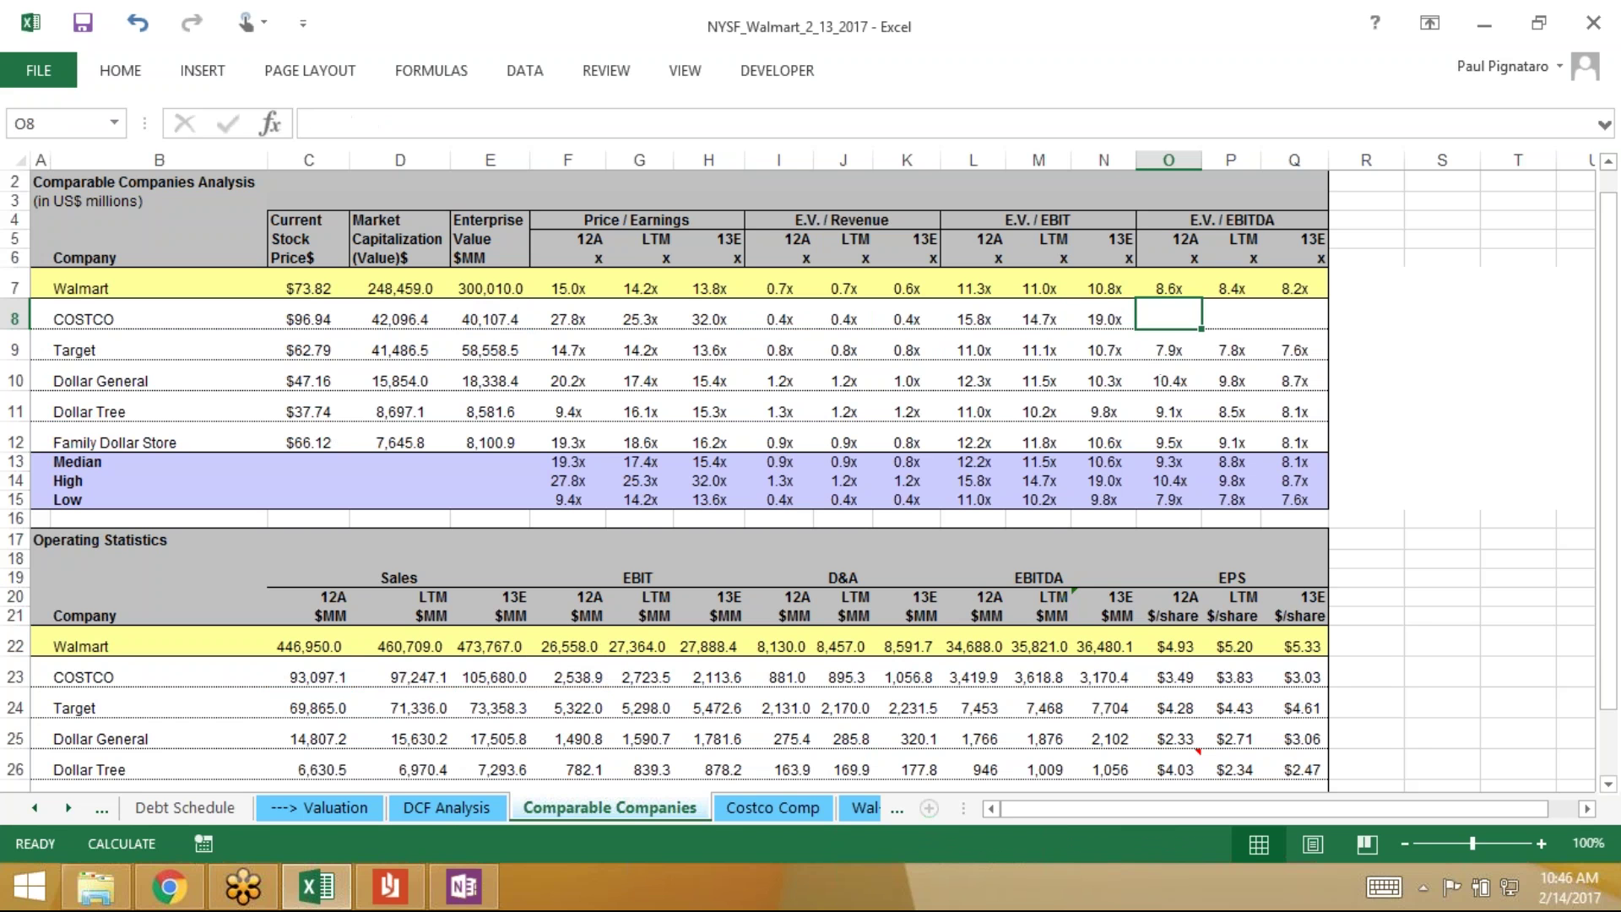
{"action": "type", "text": "="}
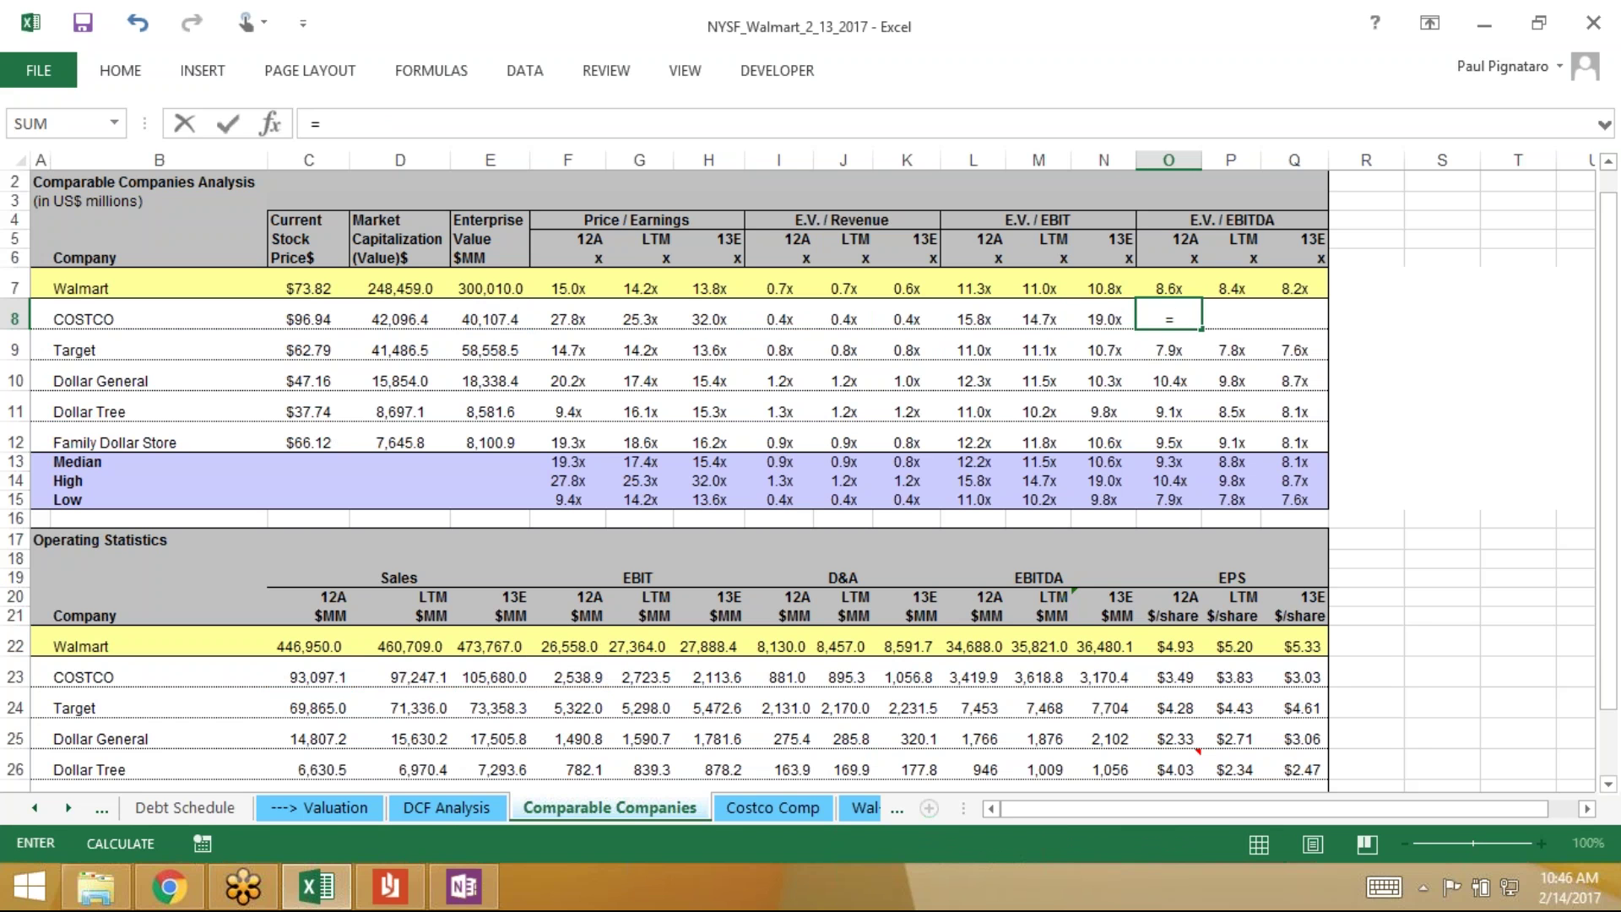
{"action": "left_click", "coordinate": [489, 319]}
{"action": "key", "text": "F4"}
{"action": "key", "text": "F4"}
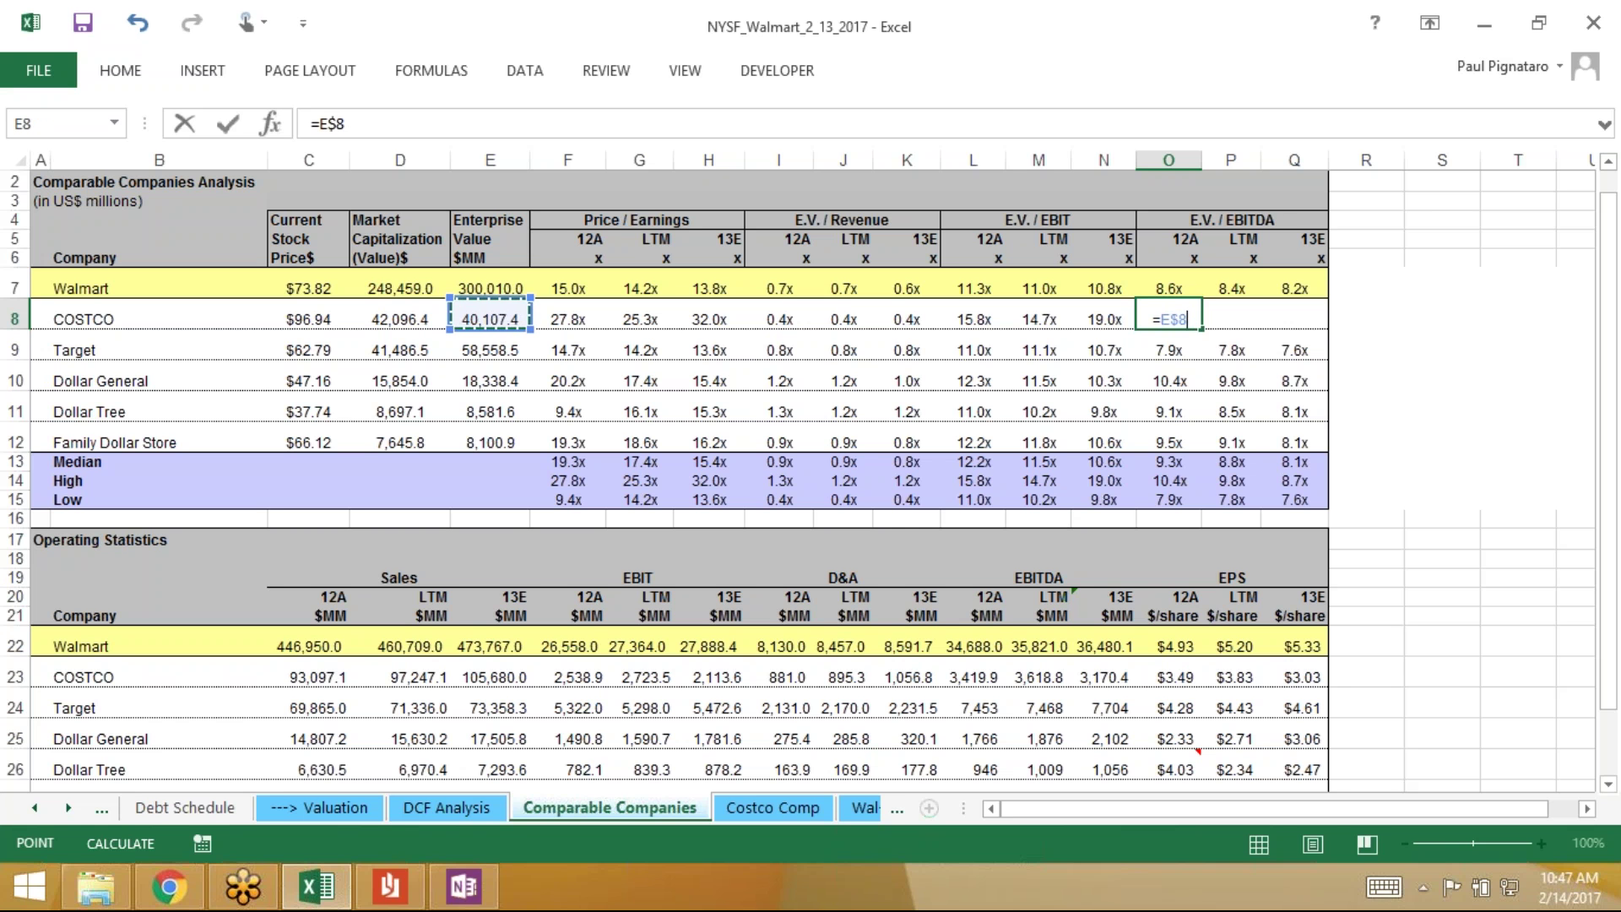
{"action": "key", "text": "F4"}
{"action": "type", "text": "/"}
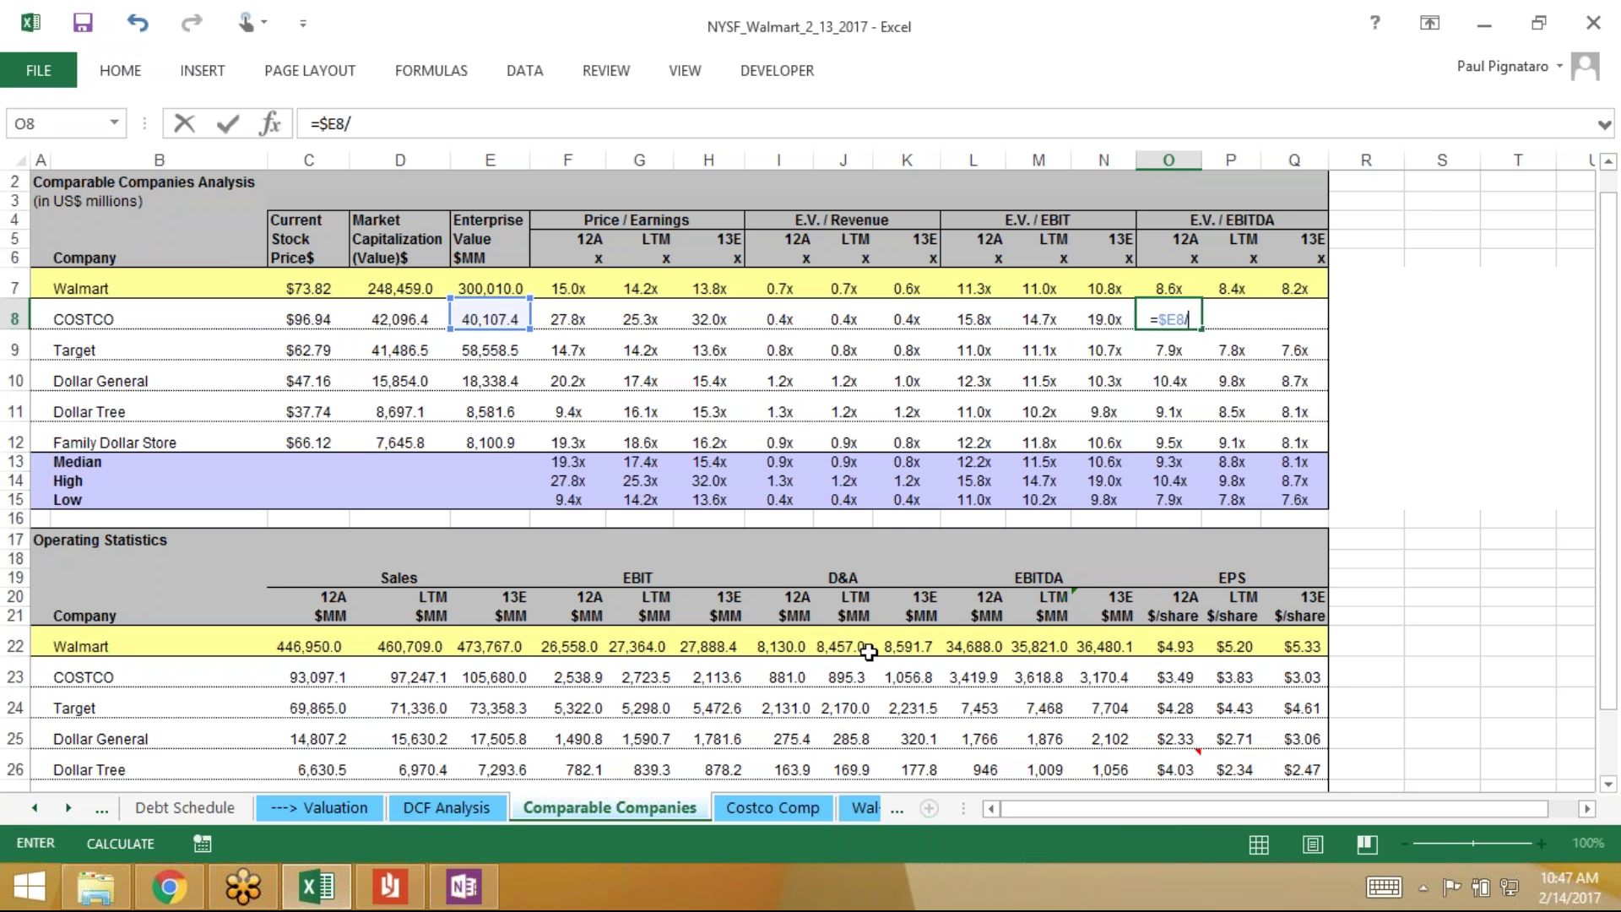
{"action": "left_click", "coordinate": [980, 675]}
{"action": "key", "text": "ctrl+Return"}
Copy the E.V. / EBITDA formula from O8 and paste only the formula across to Q8
{"action": "key", "text": "ctrl+c"}
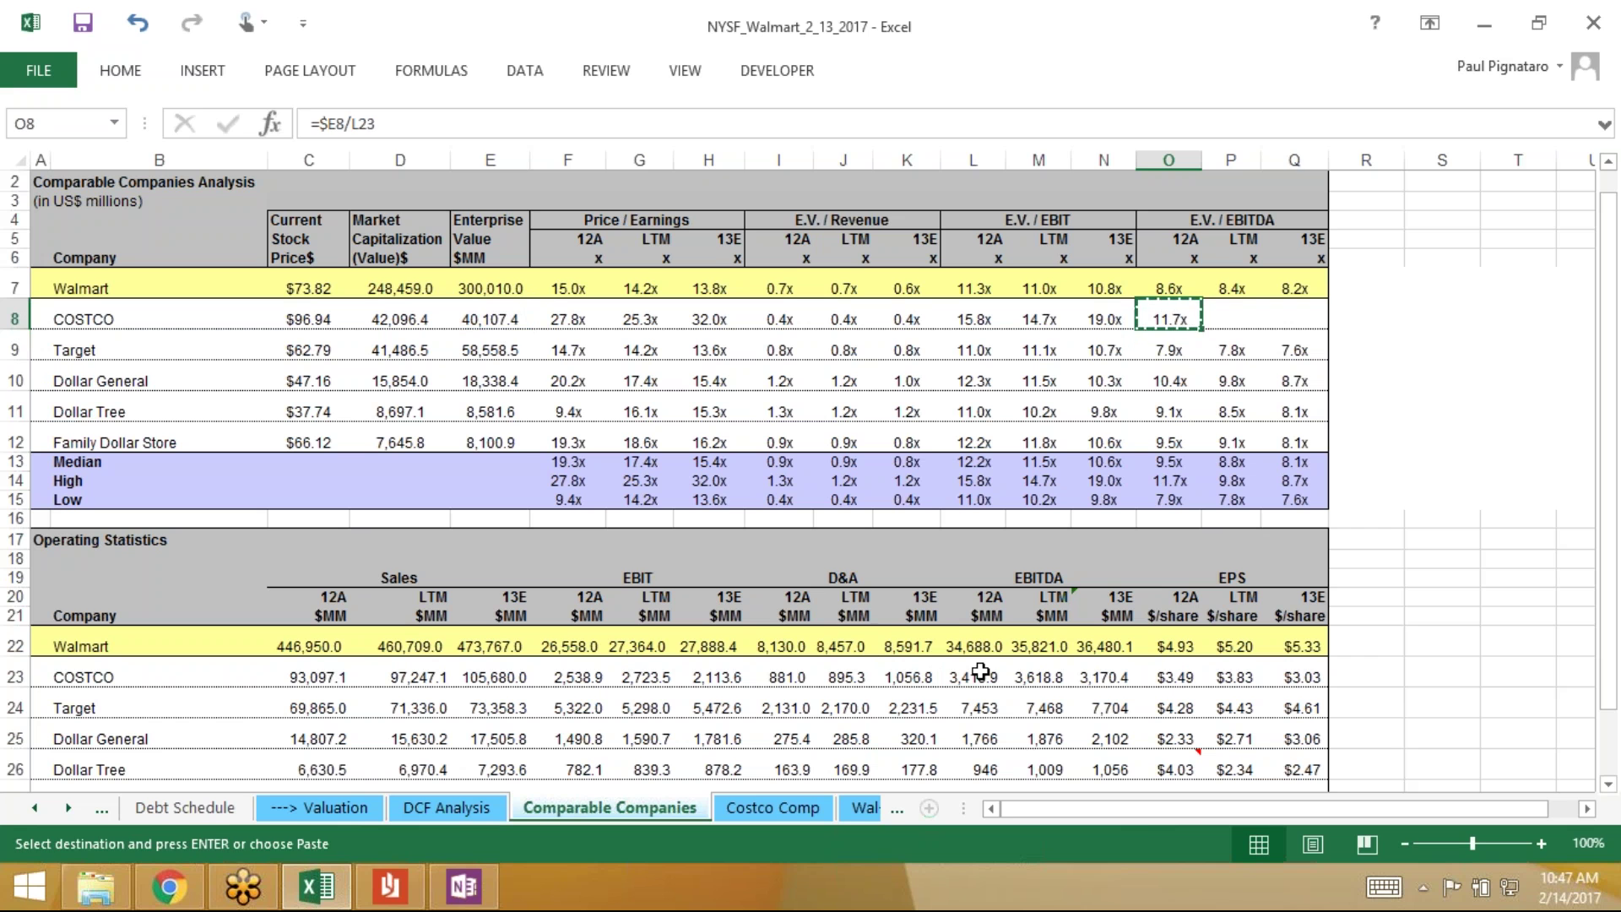
{"action": "key", "text": "shift+Right"}
{"action": "key", "text": "shift+Right"}
{"action": "key", "text": "ctrl+alt+v"}
{"action": "key", "text": "f"}
{"action": "key", "text": "Return"}
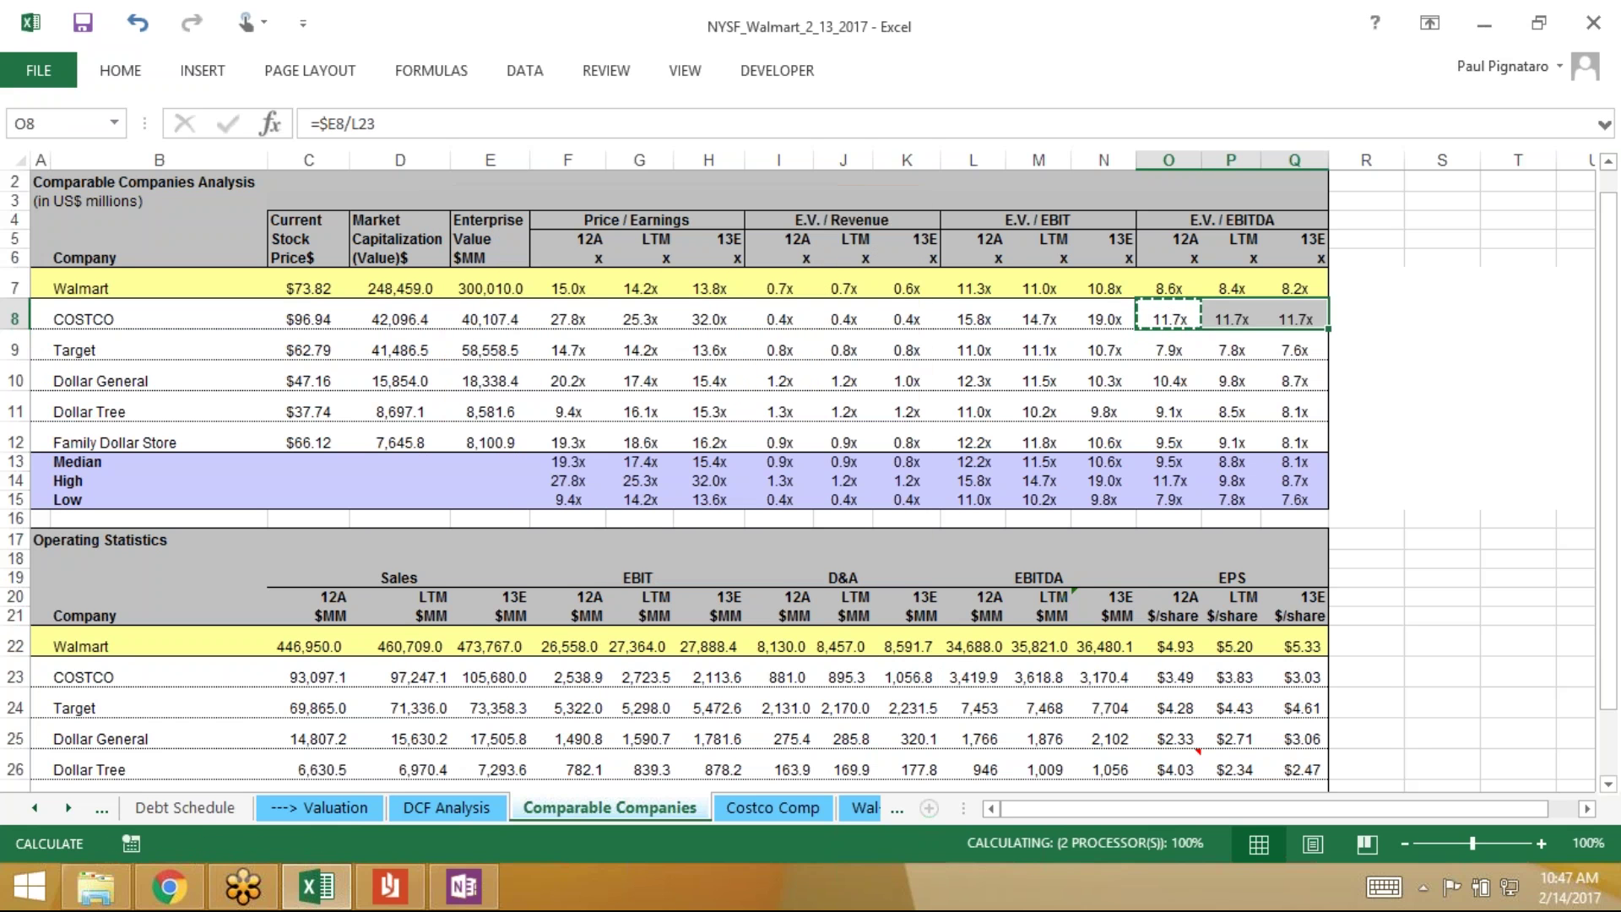
Check the cell references in Costco's E.V. / EBITDA formulas across O8:Q8
{"action": "key", "text": "Right"}
{"action": "key", "text": "Right"}
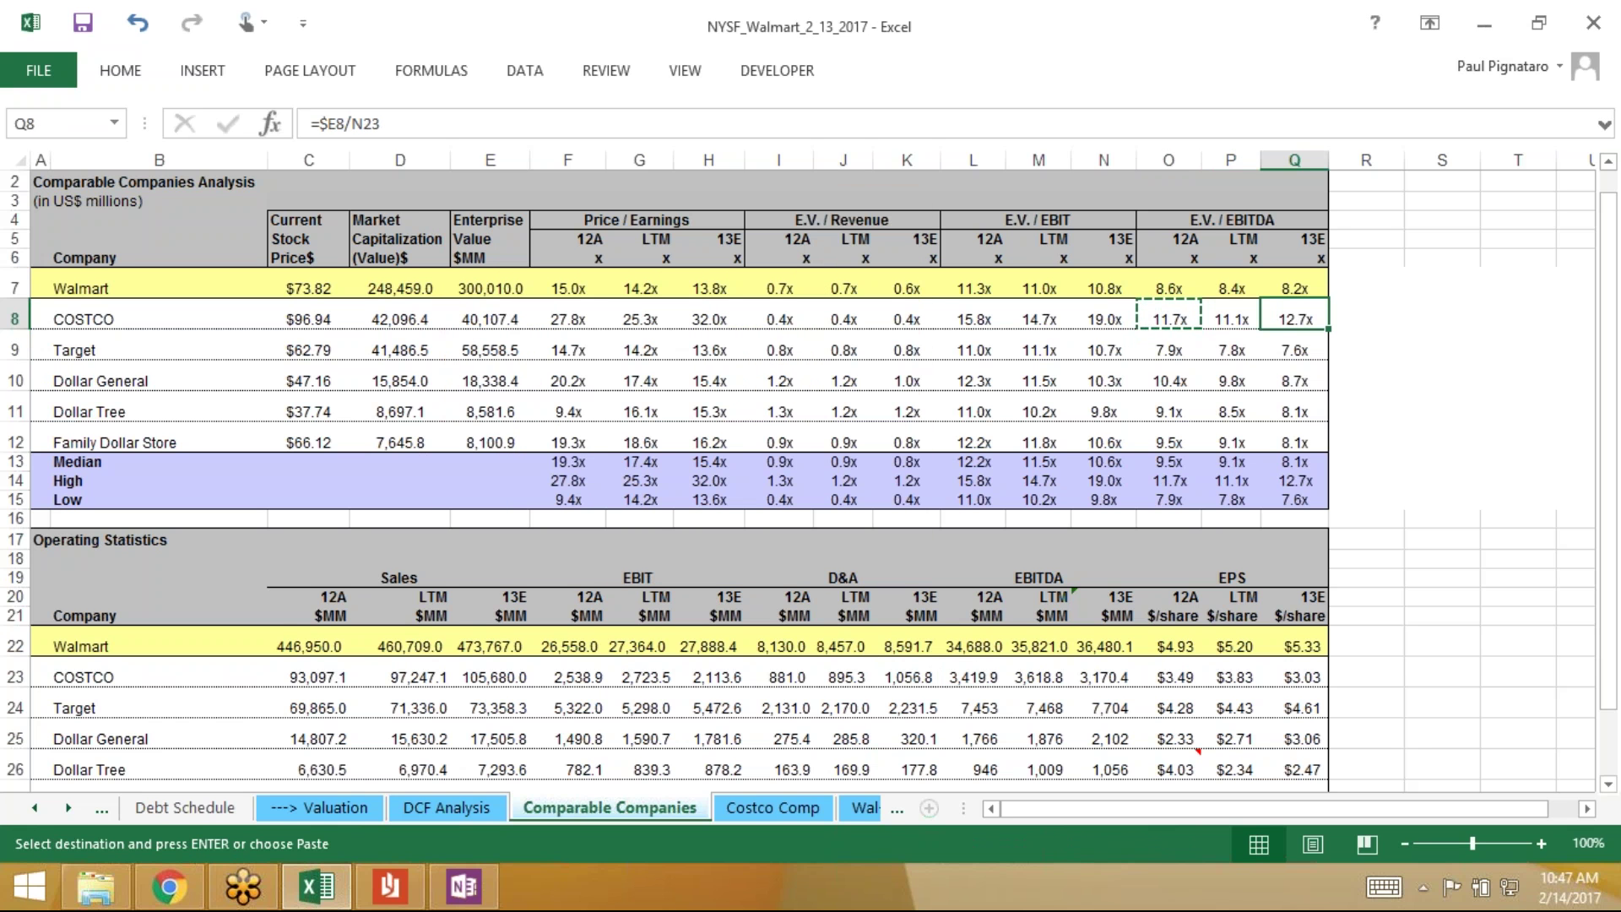
{"action": "key", "text": "Left"}
{"action": "key", "text": "Left"}
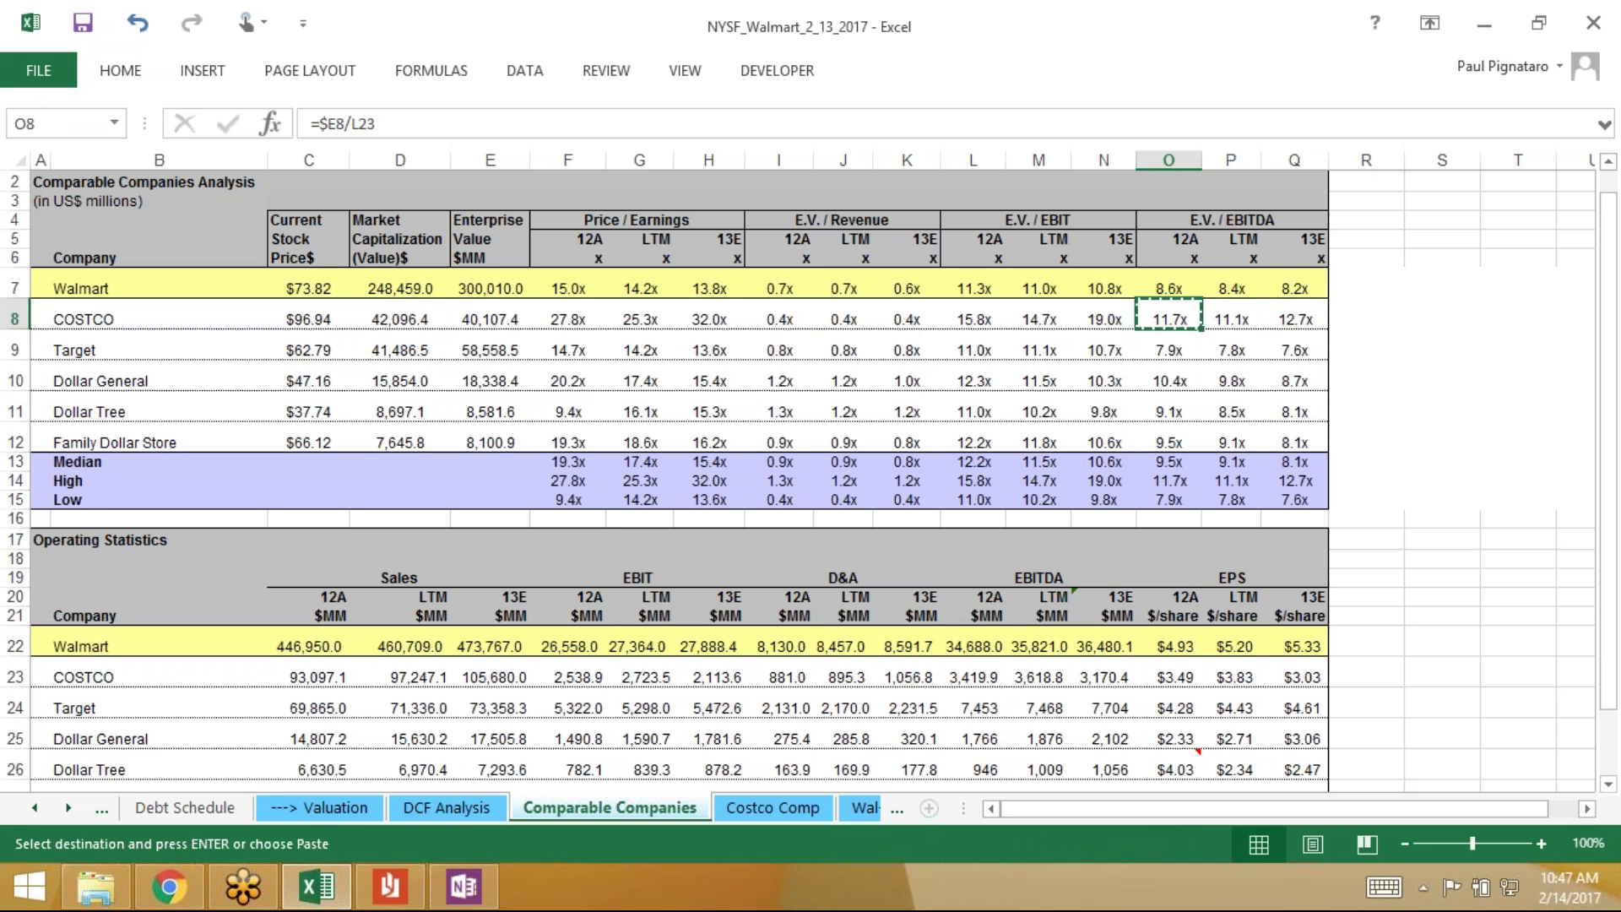
{"action": "key", "text": "F2"}
{"action": "key", "text": "Tab"}
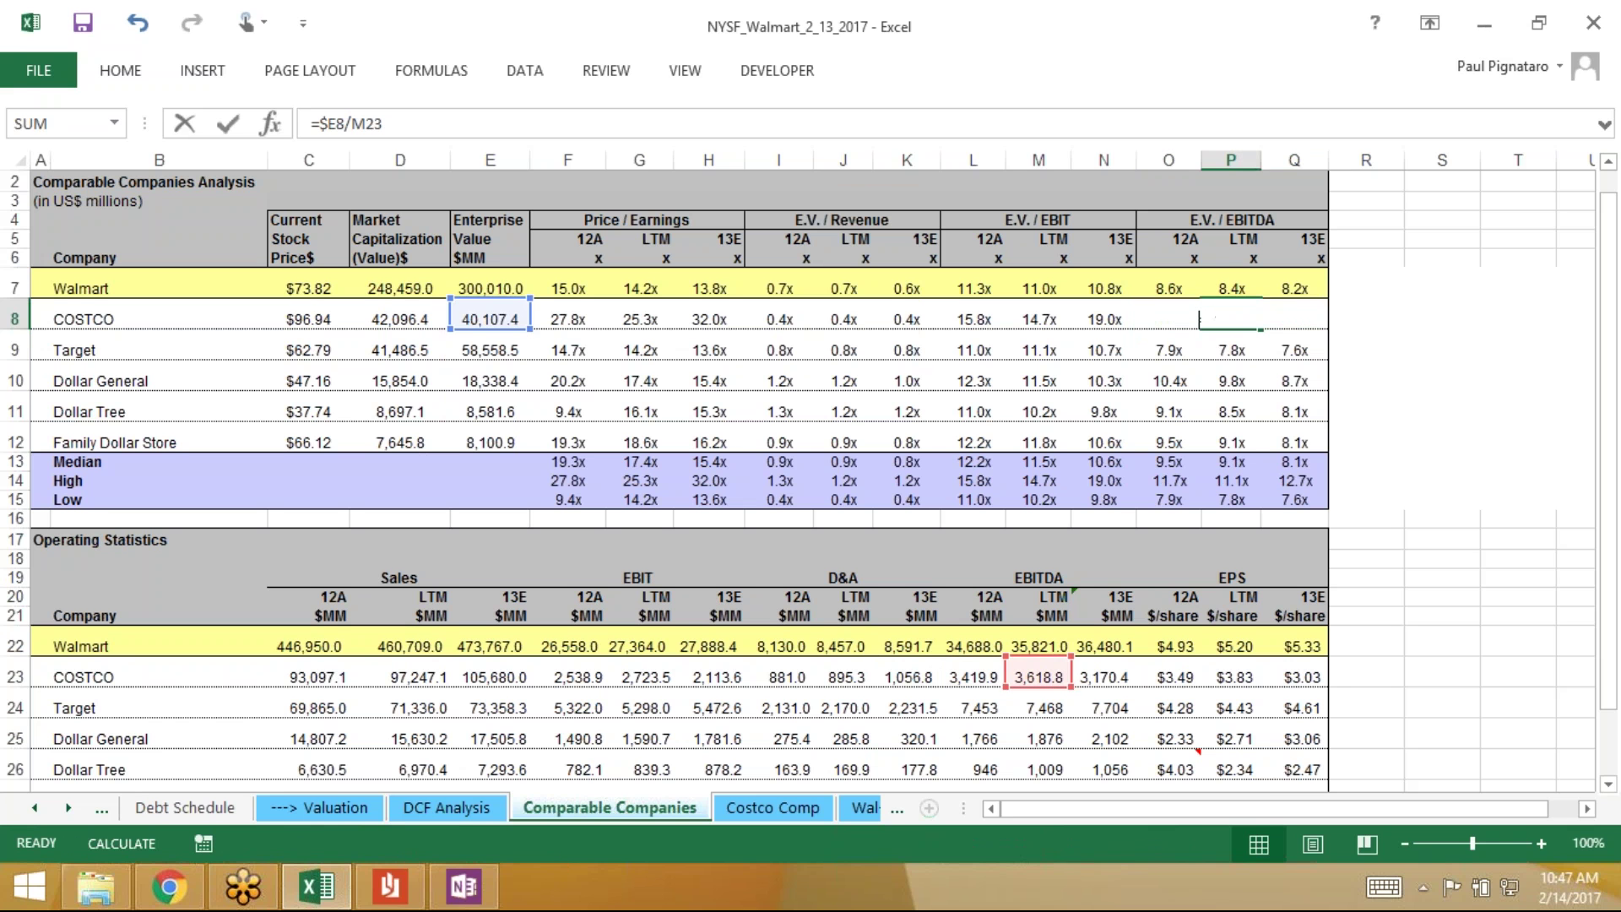
{"action": "key", "text": "Tab"}
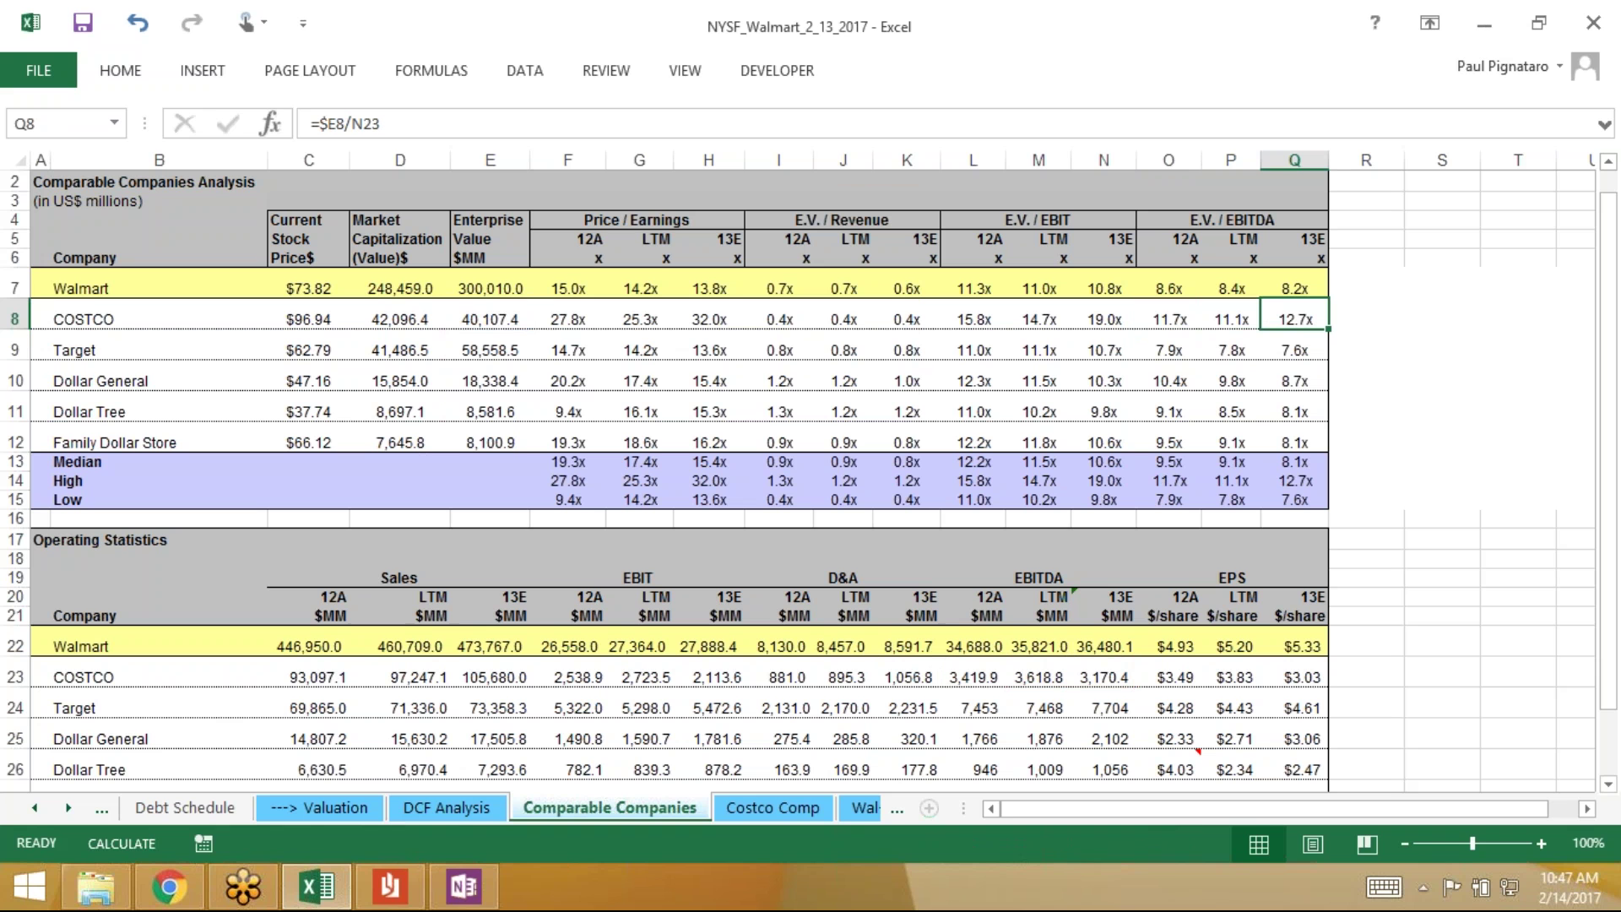
Save the workbook
{"action": "key", "text": "ctrl+s"}
{"action": "left_click", "coordinate": [1595, 26]}
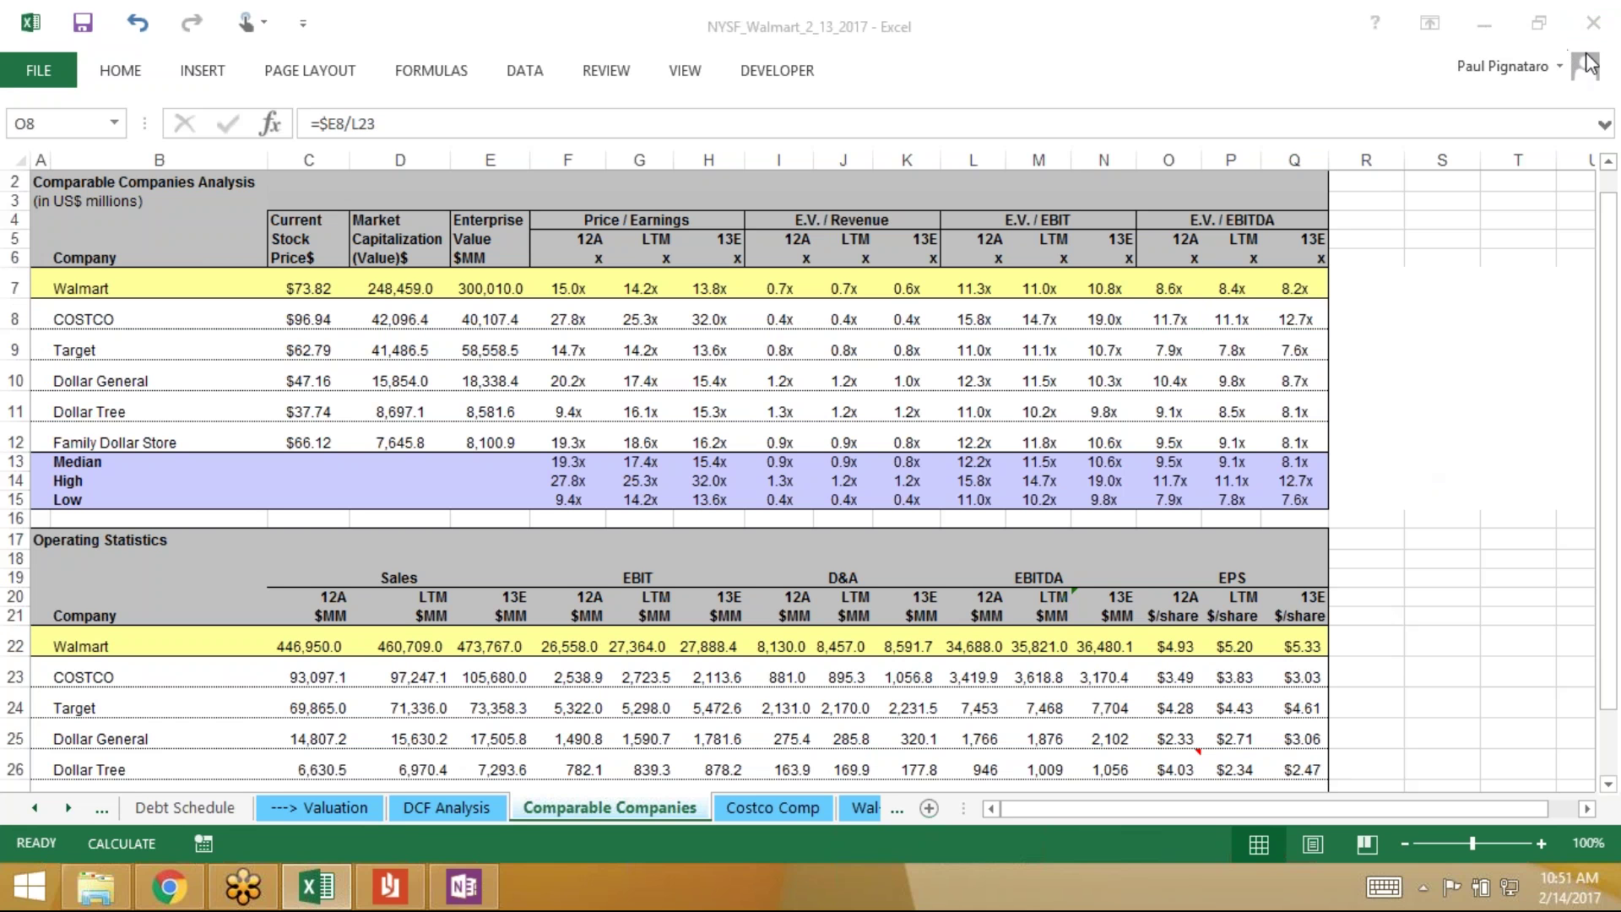
Review Walmart's market values and its Price / Earnings, E.V. / Revenue and E.V. / EBIT multiples along row 7
{"action": "left_click", "coordinate": [408, 319]}
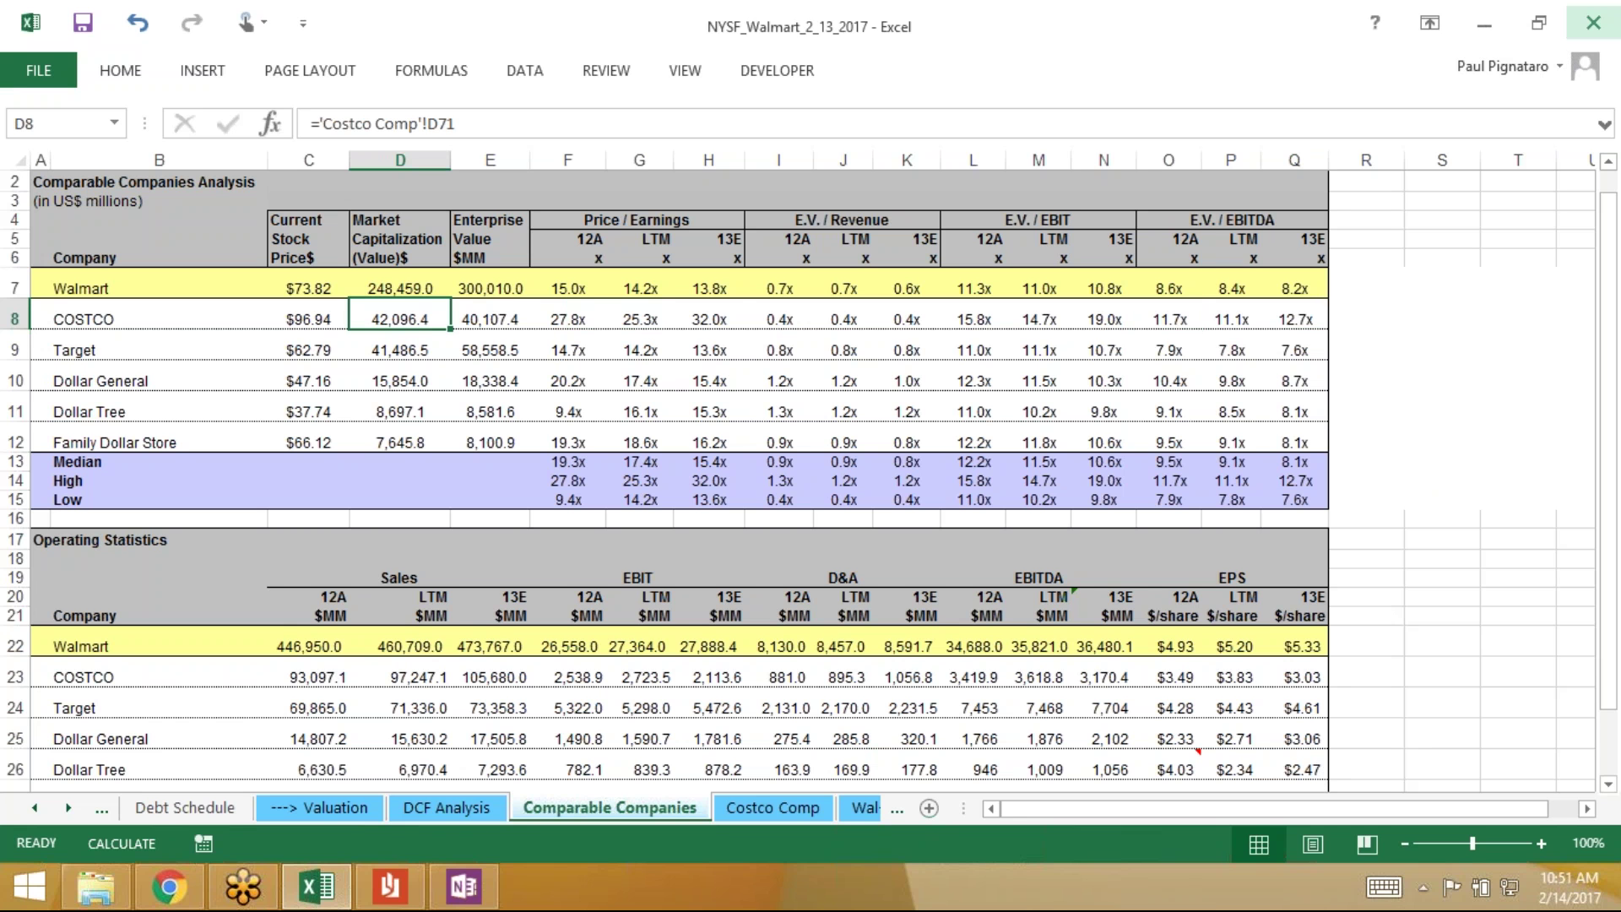
{"action": "key", "text": "Up"}
{"action": "key", "text": "Left"}
{"action": "key", "text": "Right"}
{"action": "key", "text": "Right"}
{"action": "key", "text": "Right"}
{"action": "key", "text": "Right"}
{"action": "key", "text": "Right"}
{"action": "key", "text": "Right"}
{"action": "key", "text": "Right"}
{"action": "key", "text": "Right"}
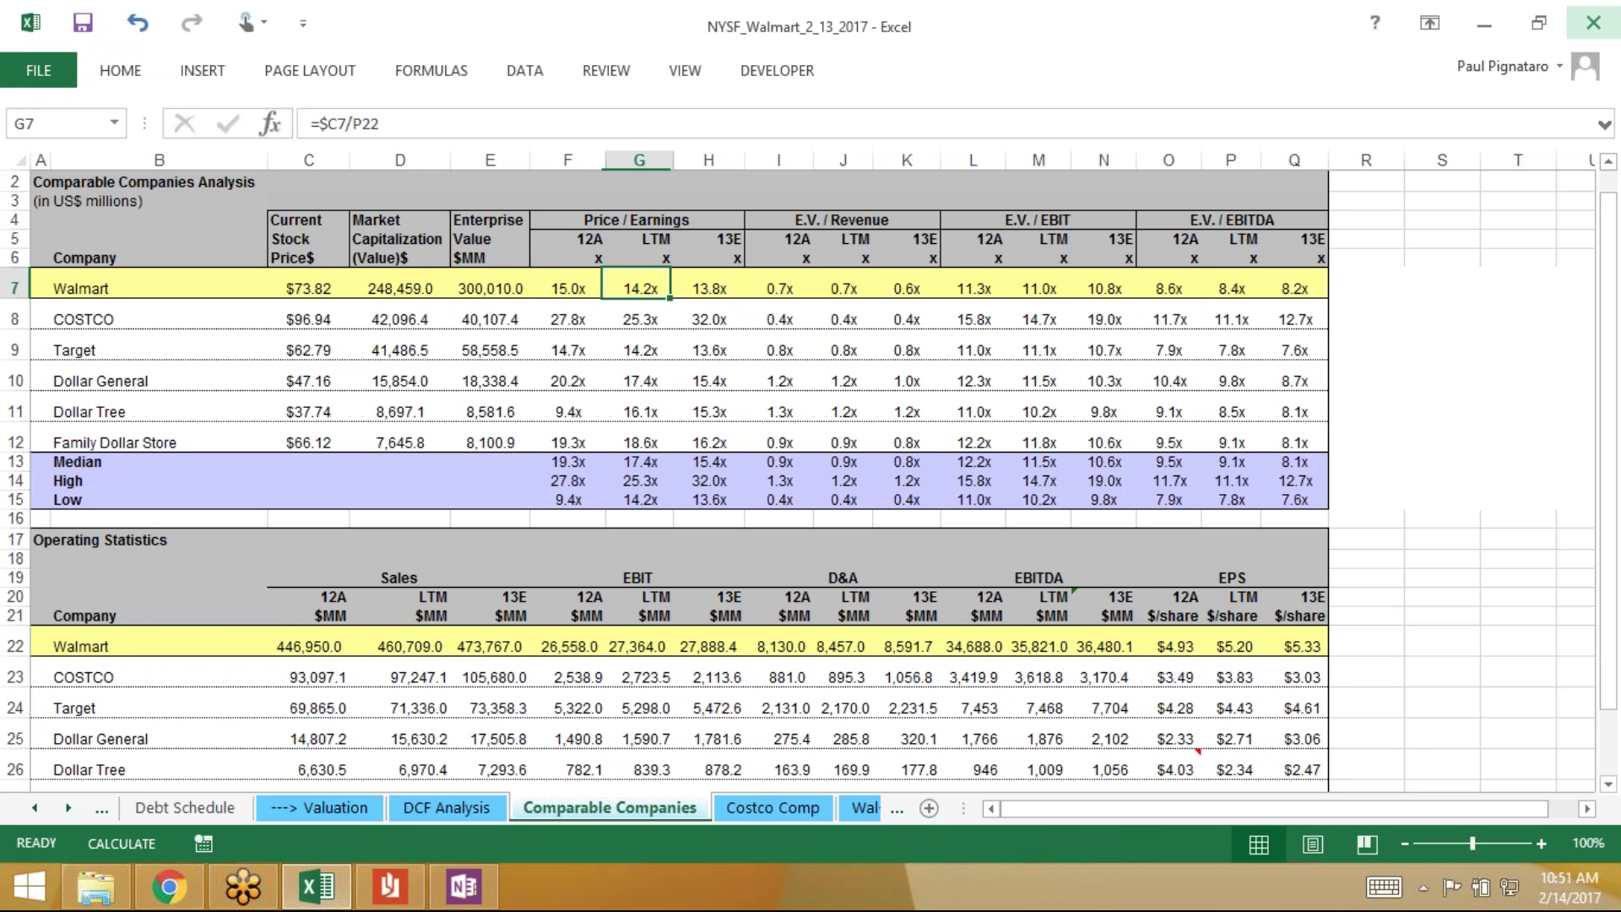
{"action": "key", "text": "Right"}
{"action": "key", "text": "Left"}
{"action": "key", "text": "Left"}
{"action": "key", "text": "Left"}
{"action": "key", "text": "Left"}
{"action": "key", "text": "Left"}
{"action": "key", "text": "Left"}
{"action": "key", "text": "Right"}
{"action": "key", "text": "Right"}
{"action": "key", "text": "Right"}
{"action": "key", "text": "Right"}
{"action": "key", "text": "Right"}
{"action": "key", "text": "Right"}
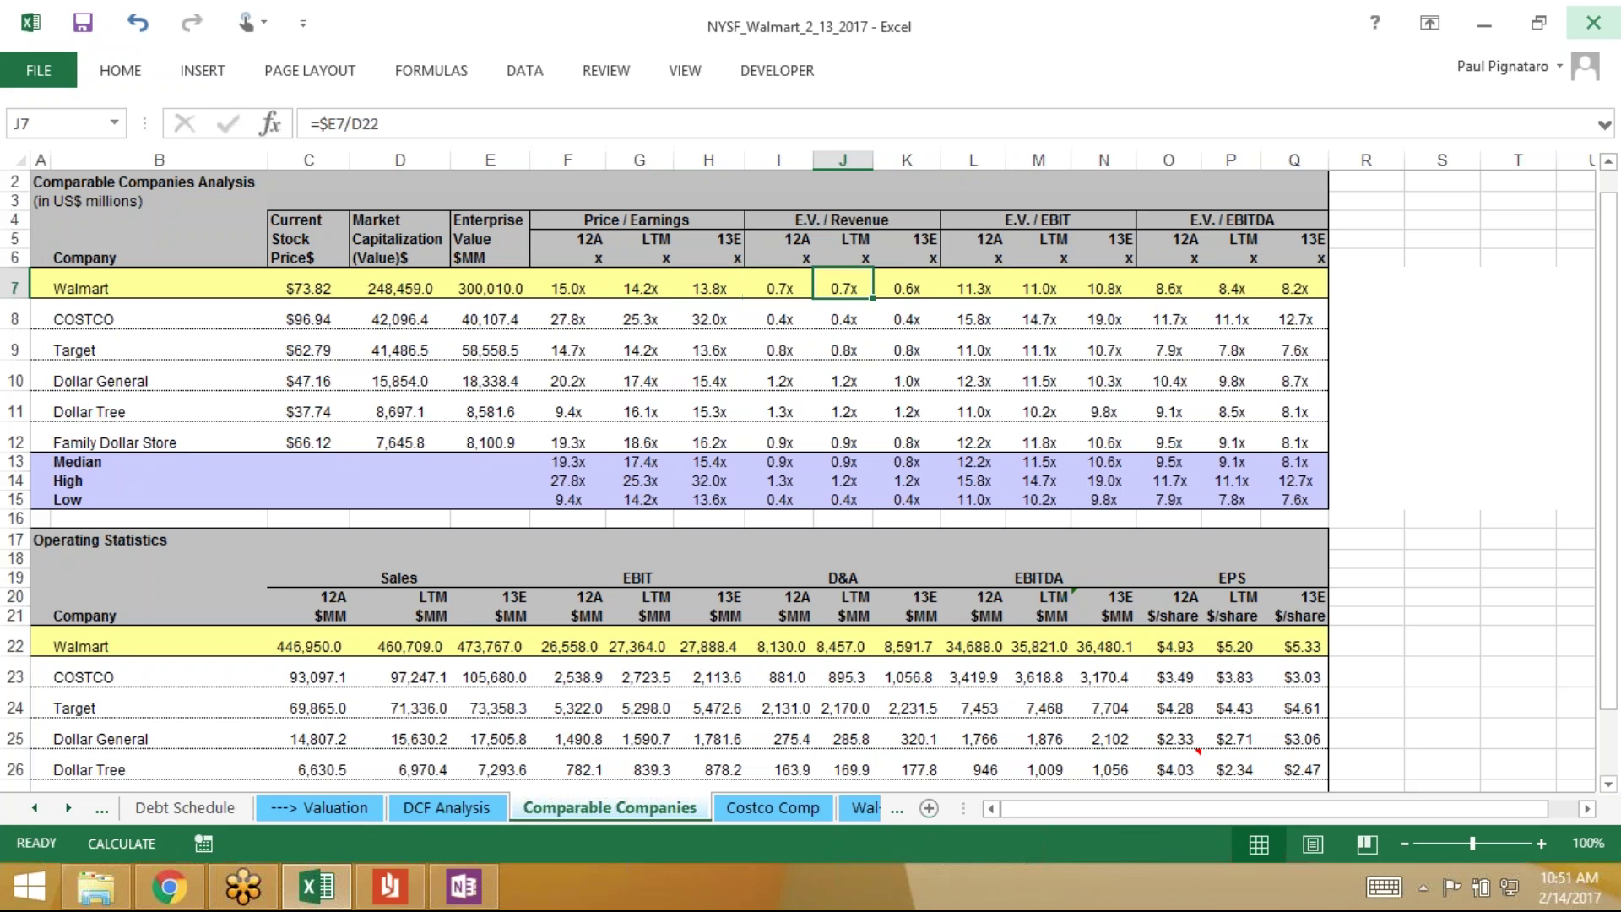
{"action": "key", "text": "Right"}
{"action": "key", "text": "Right"}
{"action": "key", "text": "Right"}
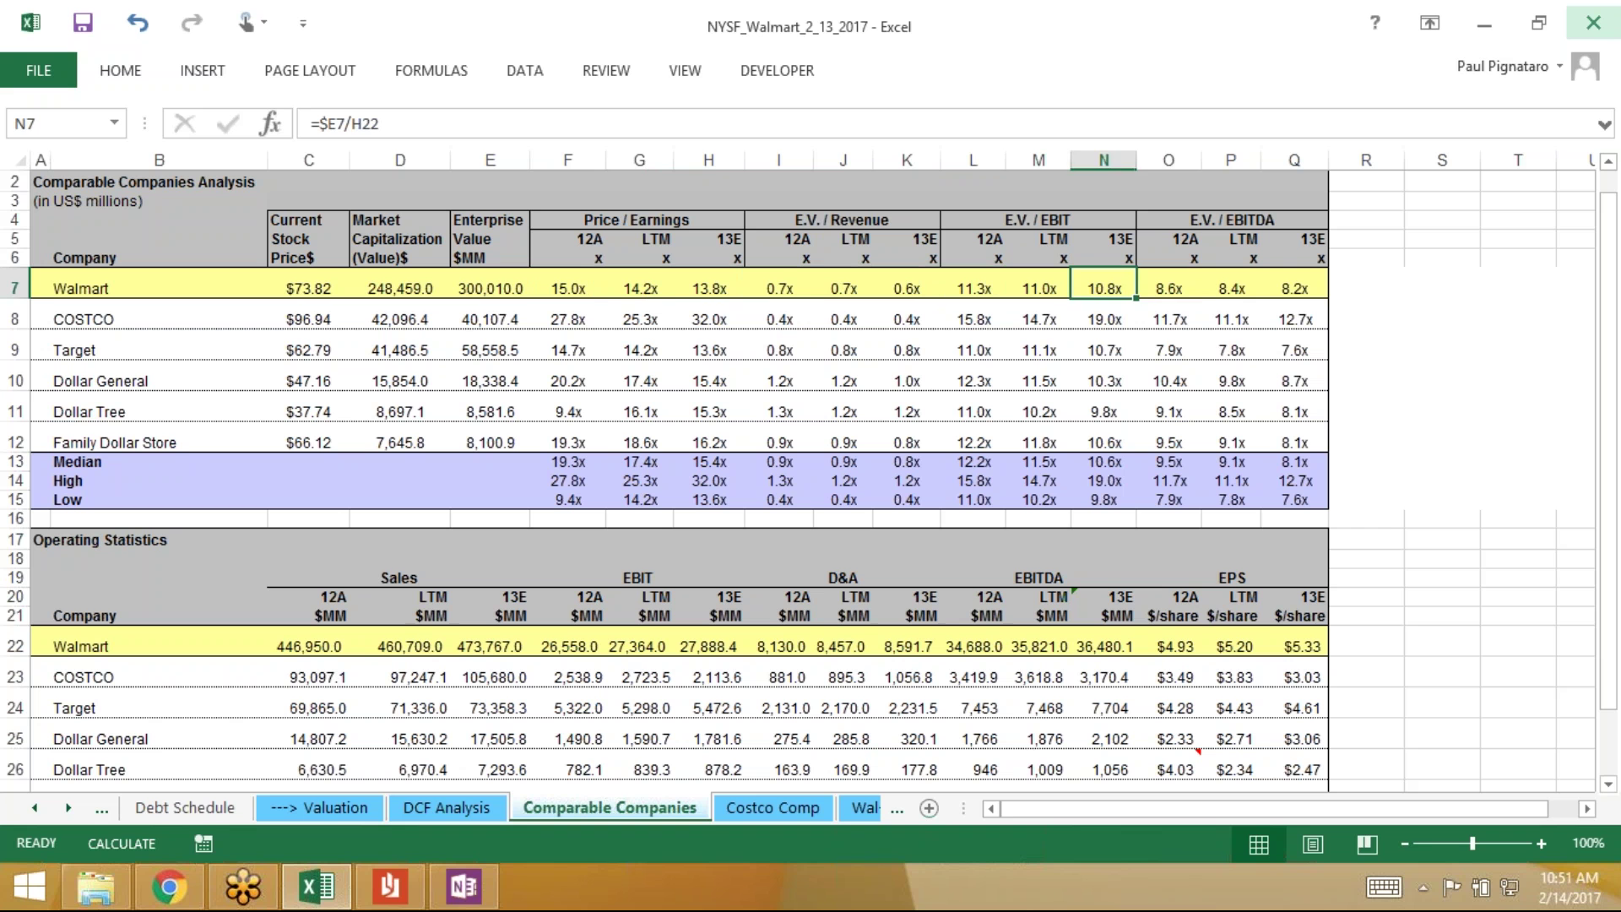
Highlight Walmart's multiples in row 7 from 12A Price / Earnings through 12A E.V. / EBITDA for review
{"action": "key", "text": "Left"}
{"action": "key", "text": "Left"}
{"action": "key", "text": "Left"}
{"action": "key", "text": "Left"}
{"action": "key", "text": "Left"}
{"action": "key", "text": "Left"}
{"action": "key", "text": "Left"}
{"action": "key", "text": "Left"}
{"action": "key", "text": "Left"}
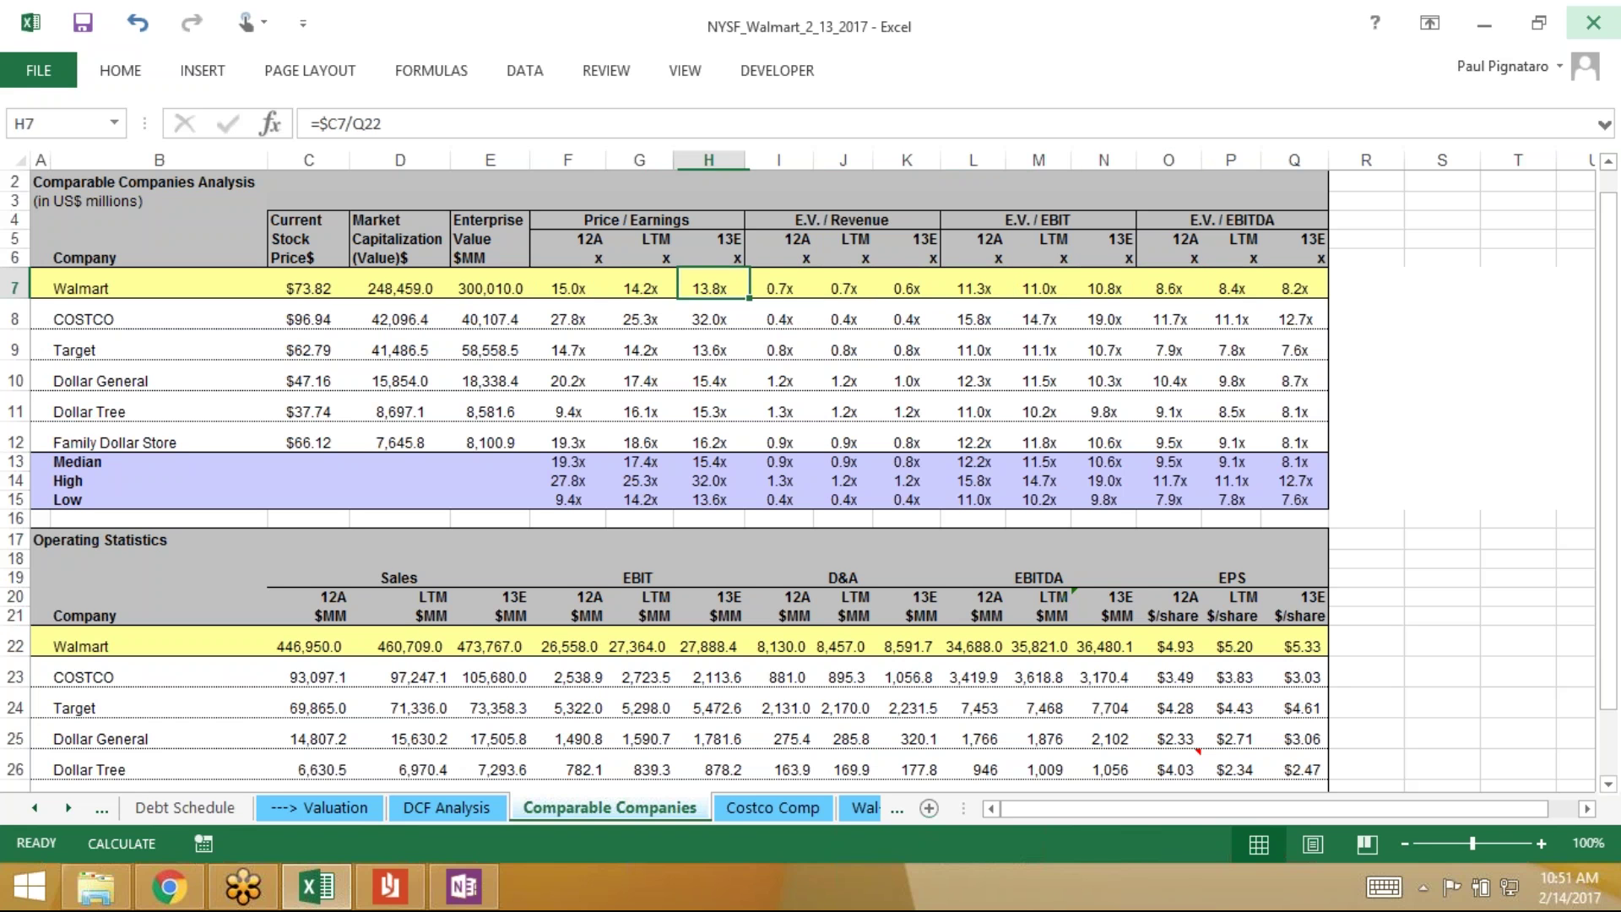
{"action": "key", "text": "shift+Right"}
{"action": "key", "text": "shift+Right"}
{"action": "key", "text": "shift+Right"}
{"action": "key", "text": "shift+Right"}
{"action": "key", "text": "shift+Right"}
{"action": "key", "text": "shift+Right"}
{"action": "key", "text": "shift+Right"}
{"action": "key", "text": "shift+Right"}
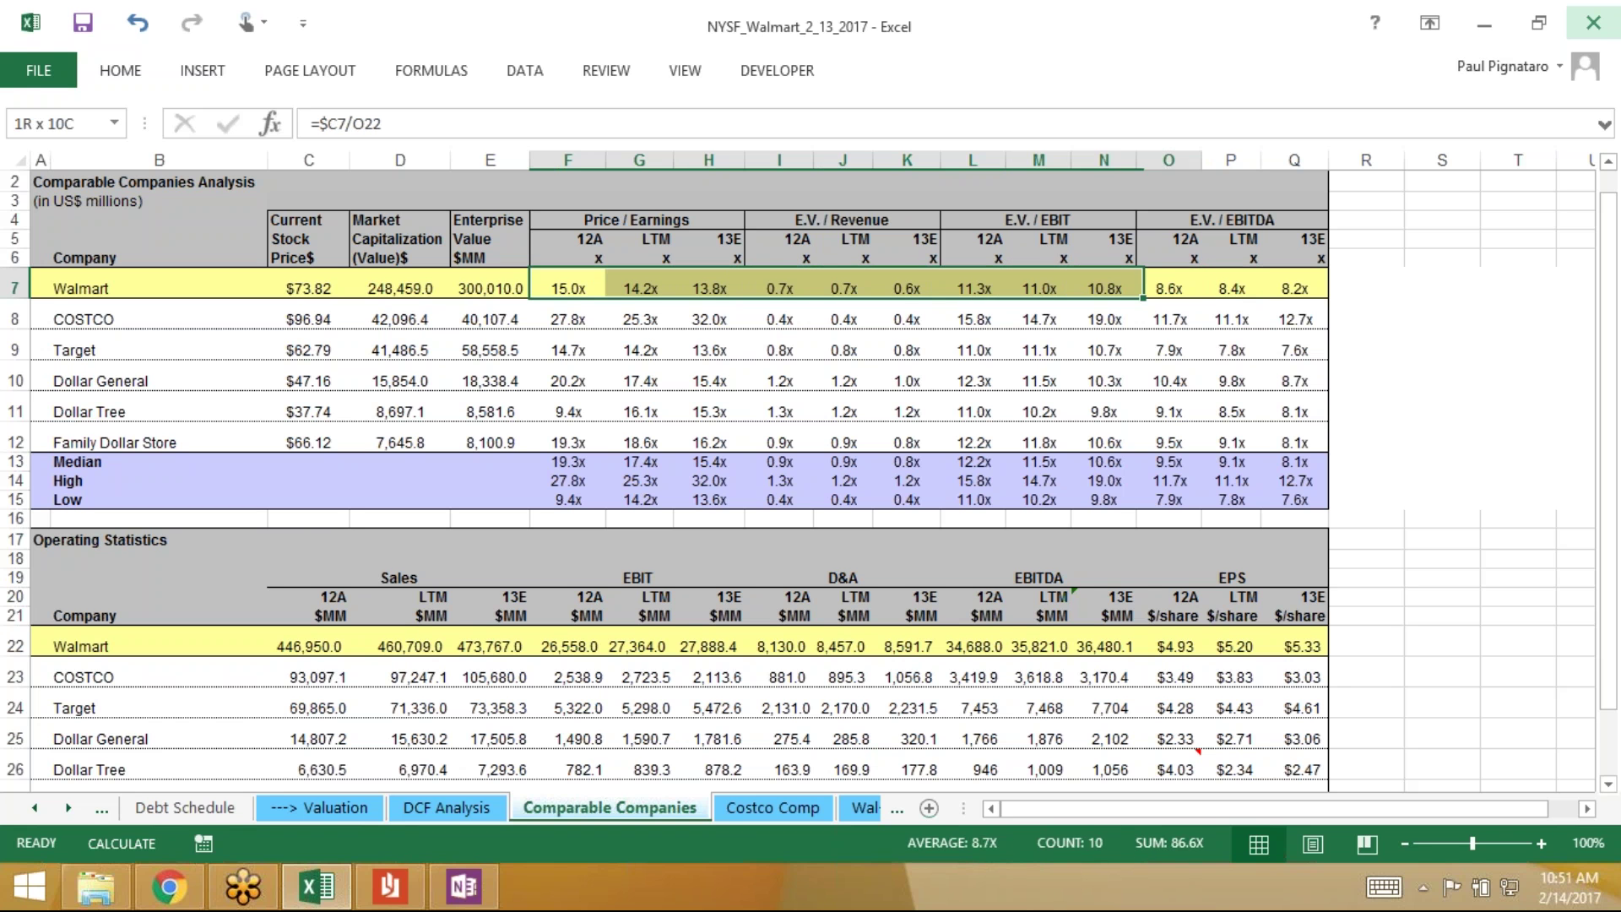
Compare the Price / Earnings multiples of Walmart and Costco, then highlight Walmart's in F7:H7
{"action": "key", "text": "Down"}
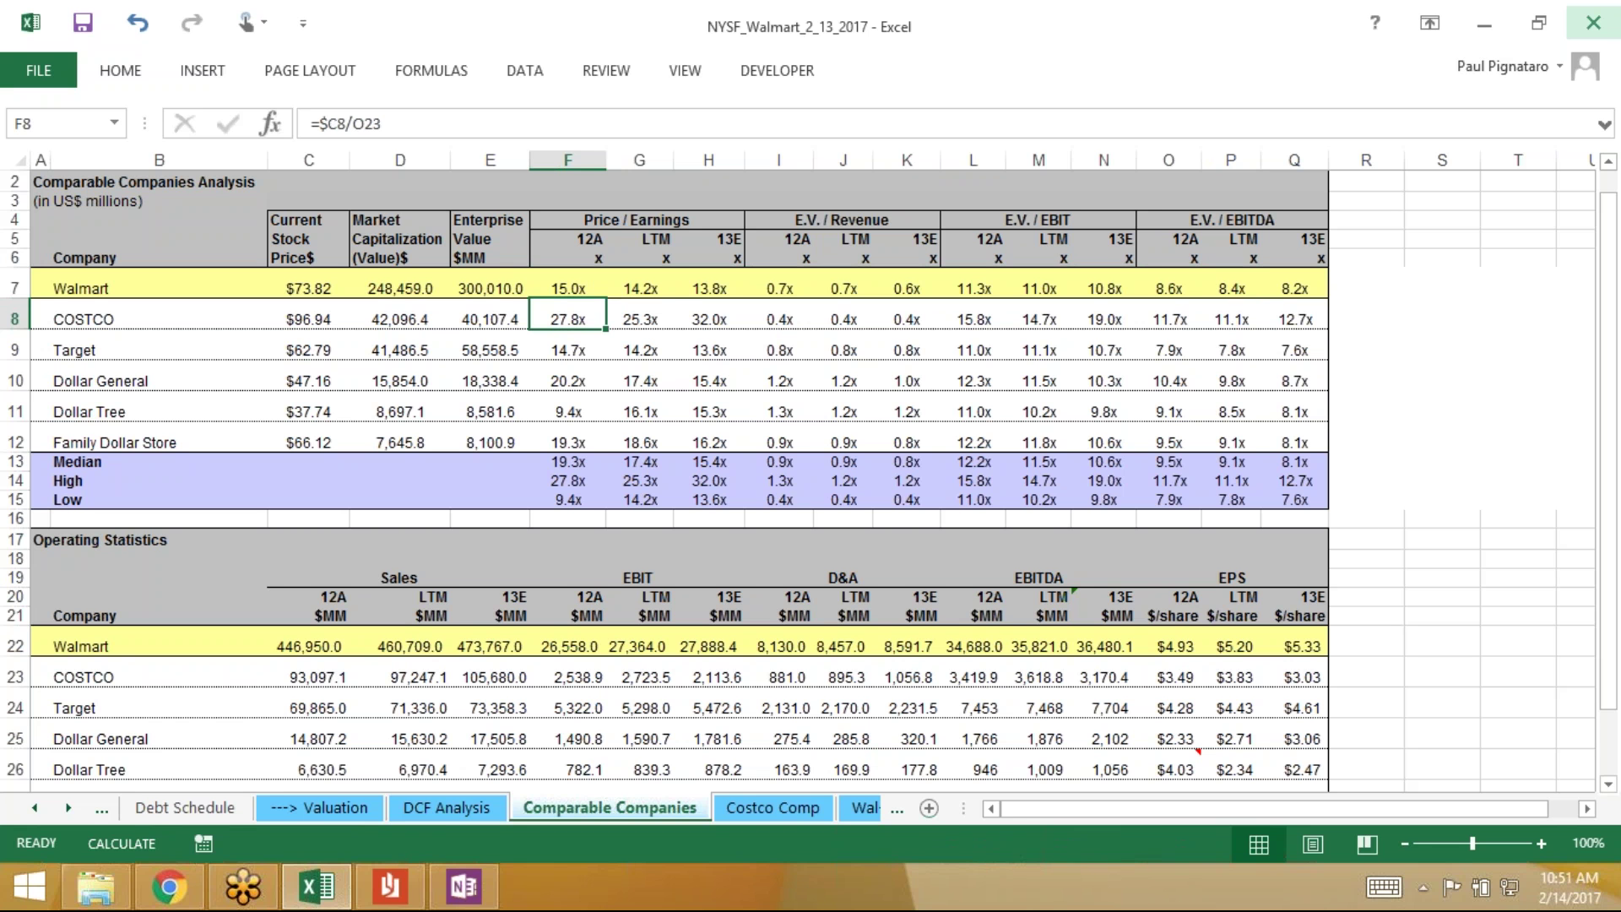
{"action": "key", "text": "Right"}
{"action": "key", "text": "Left"}
{"action": "key", "text": "Up"}
{"action": "key", "text": "Right"}
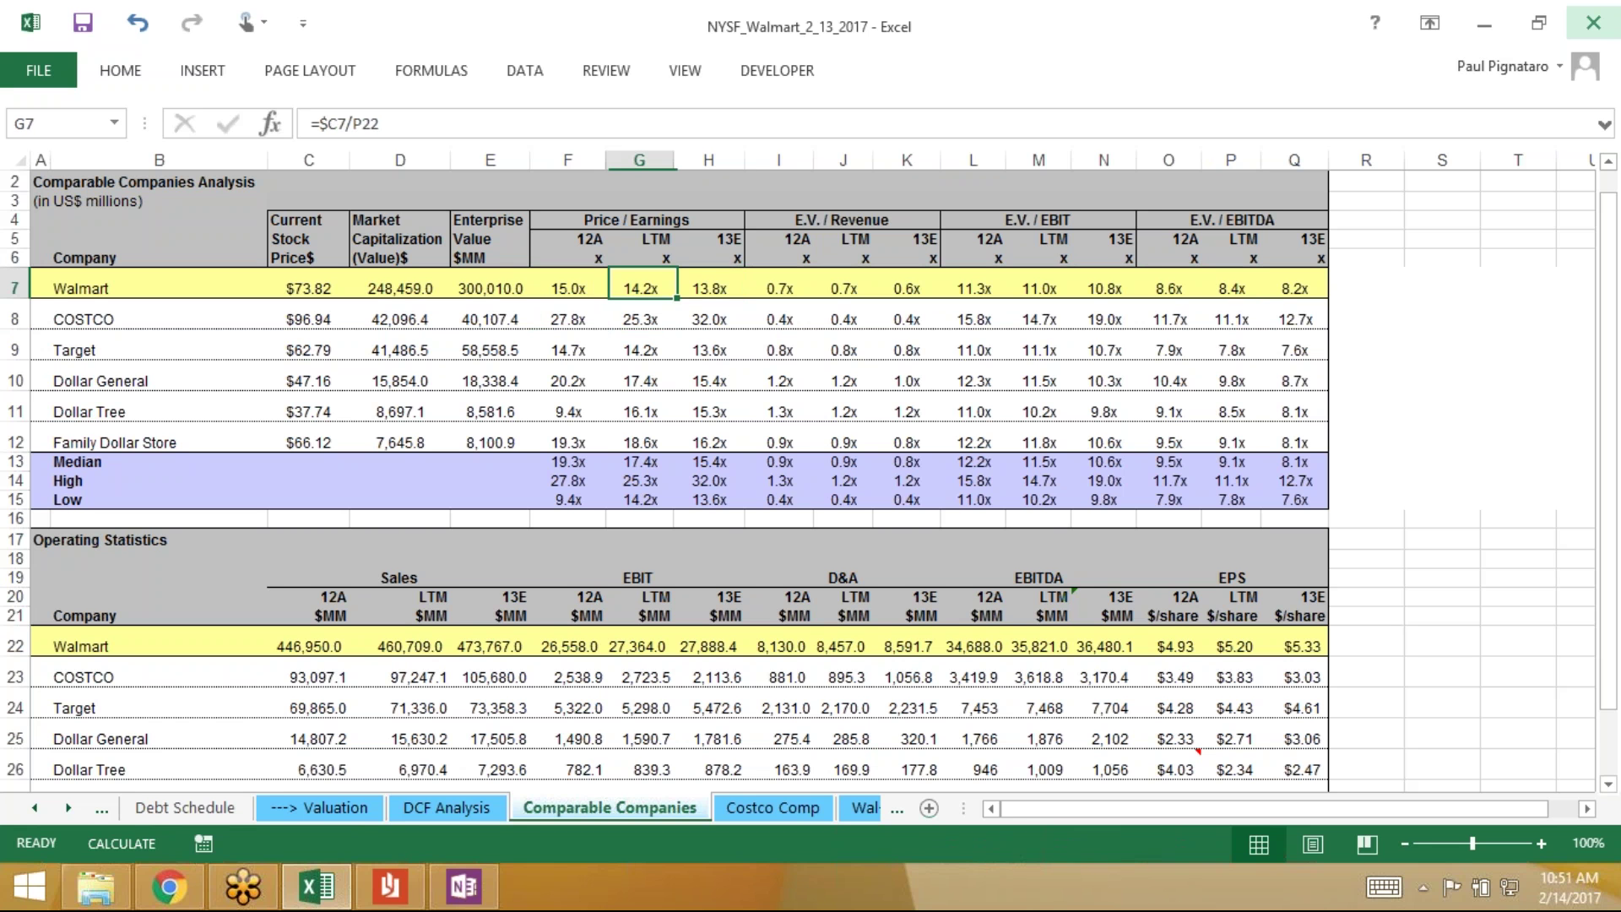
{"action": "key", "text": "Left"}
{"action": "key", "text": "Right"}
{"action": "key", "text": "Left"}
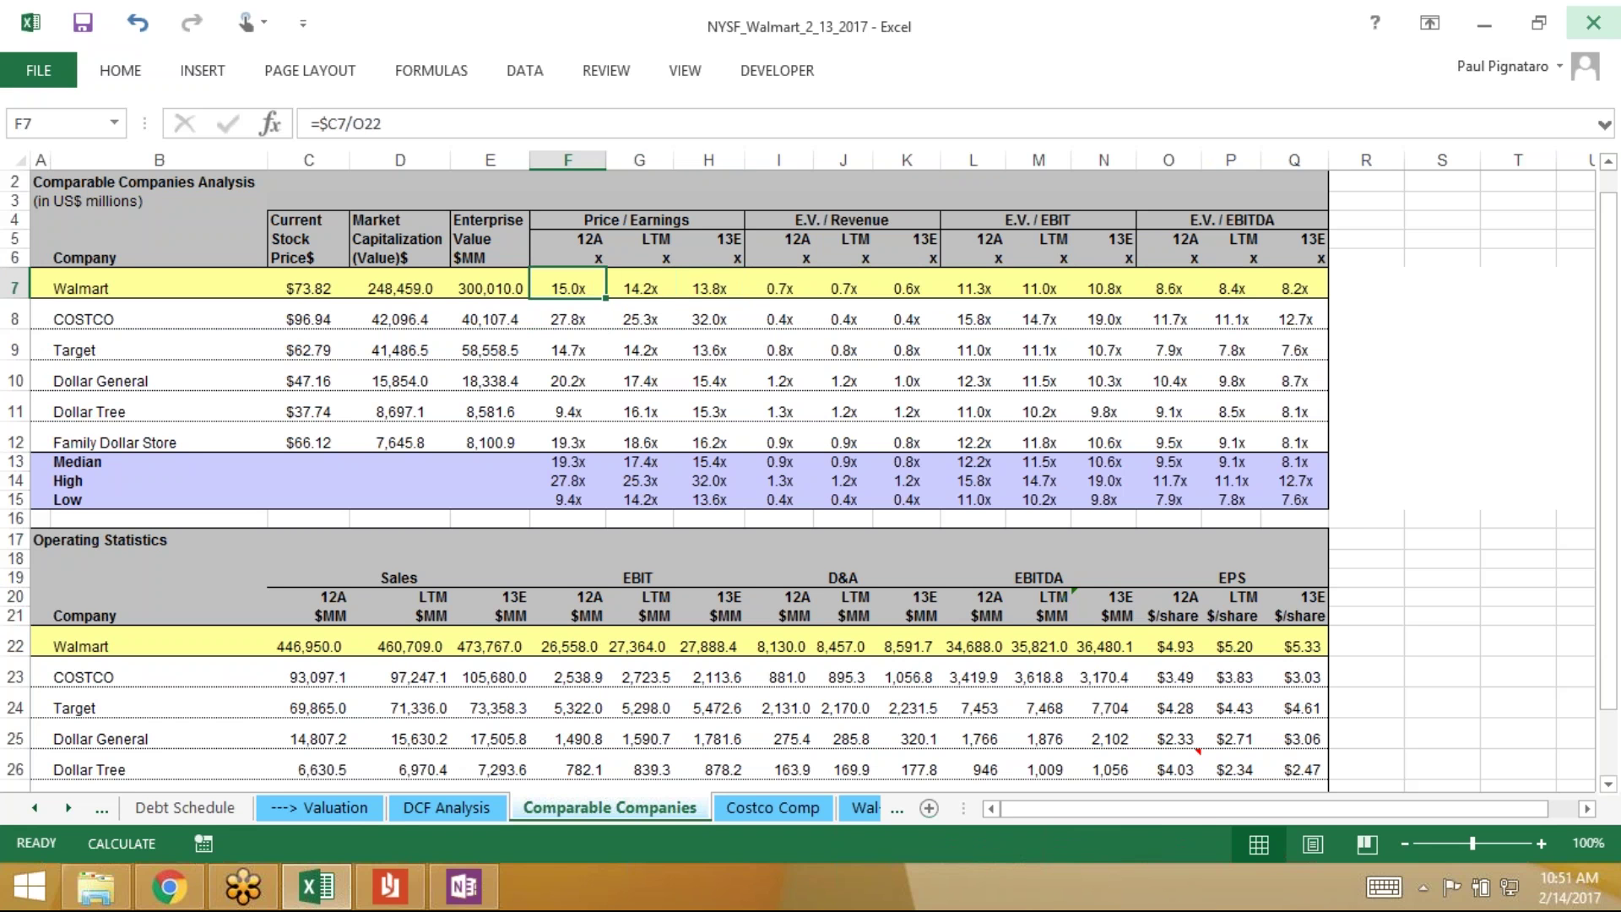
{"action": "key", "text": "shift+Right"}
{"action": "key", "text": "shift+Right"}
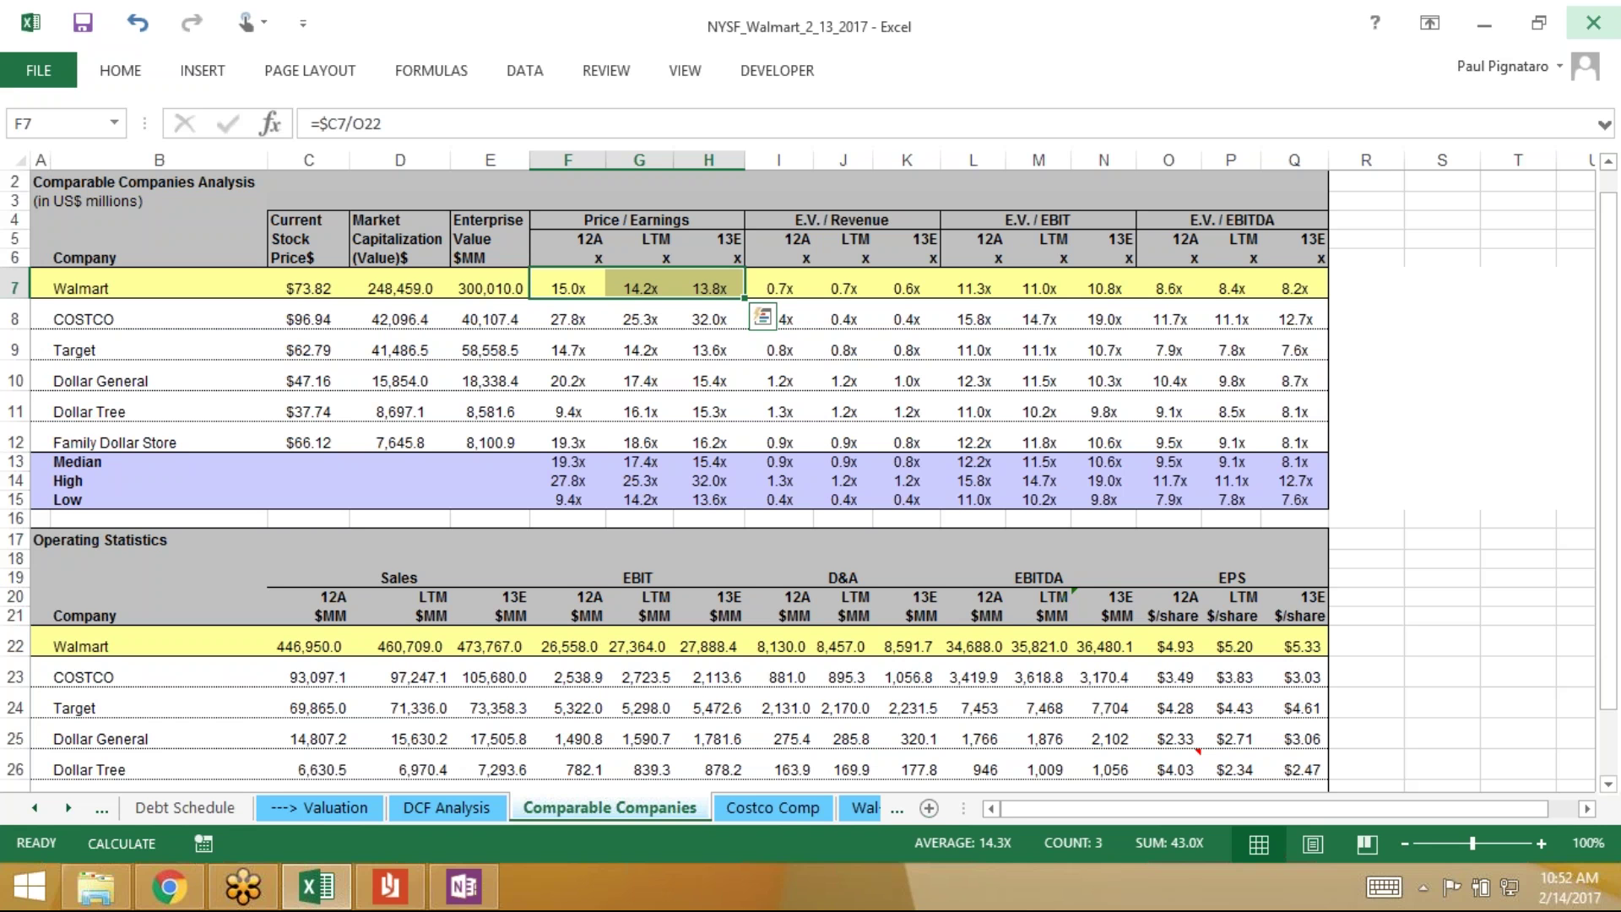
Examine Walmart's 12A, LTM and 13E Price / Earnings multiples beside its enterprise value
{"action": "key", "text": "Left"}
{"action": "key", "text": "Right"}
{"action": "key", "text": "shift+Right"}
{"action": "key", "text": "shift+Right"}
{"action": "key", "text": "Left"}
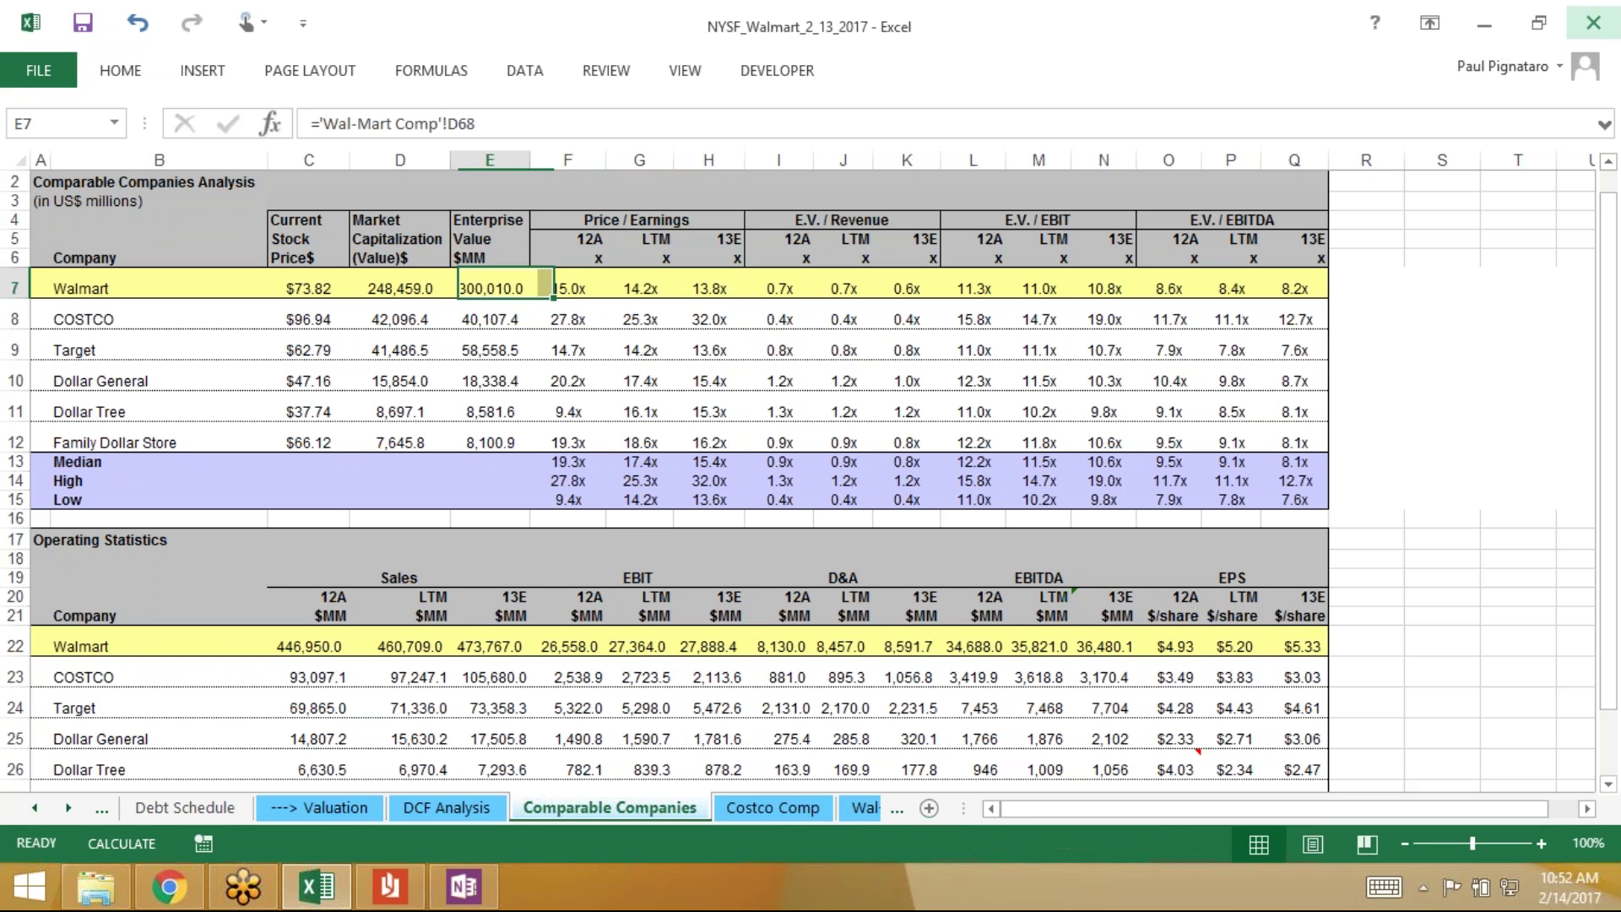
{"action": "key", "text": "Right"}
{"action": "key", "text": "shift+Right"}
{"action": "key", "text": "shift+Right"}
{"action": "key", "text": "Left"}
{"action": "key", "text": "Right"}
{"action": "key", "text": "shift+Right"}
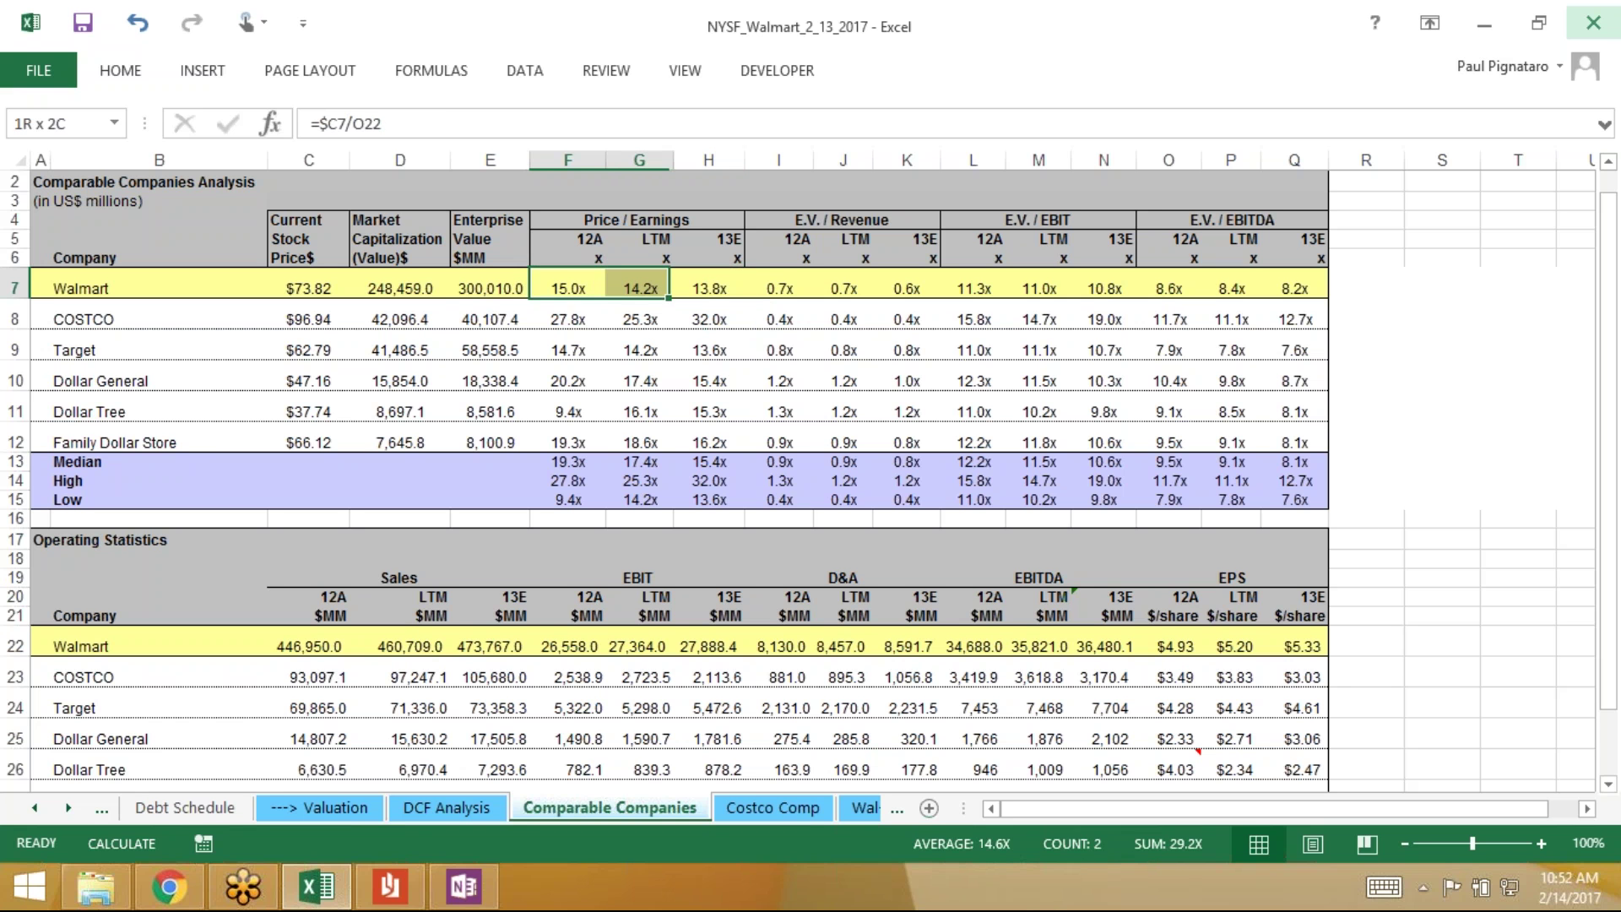
{"action": "key", "text": "shift+Right"}
{"action": "key", "text": "Left"}
{"action": "key", "text": "Right"}
{"action": "key", "text": "shift+Right"}
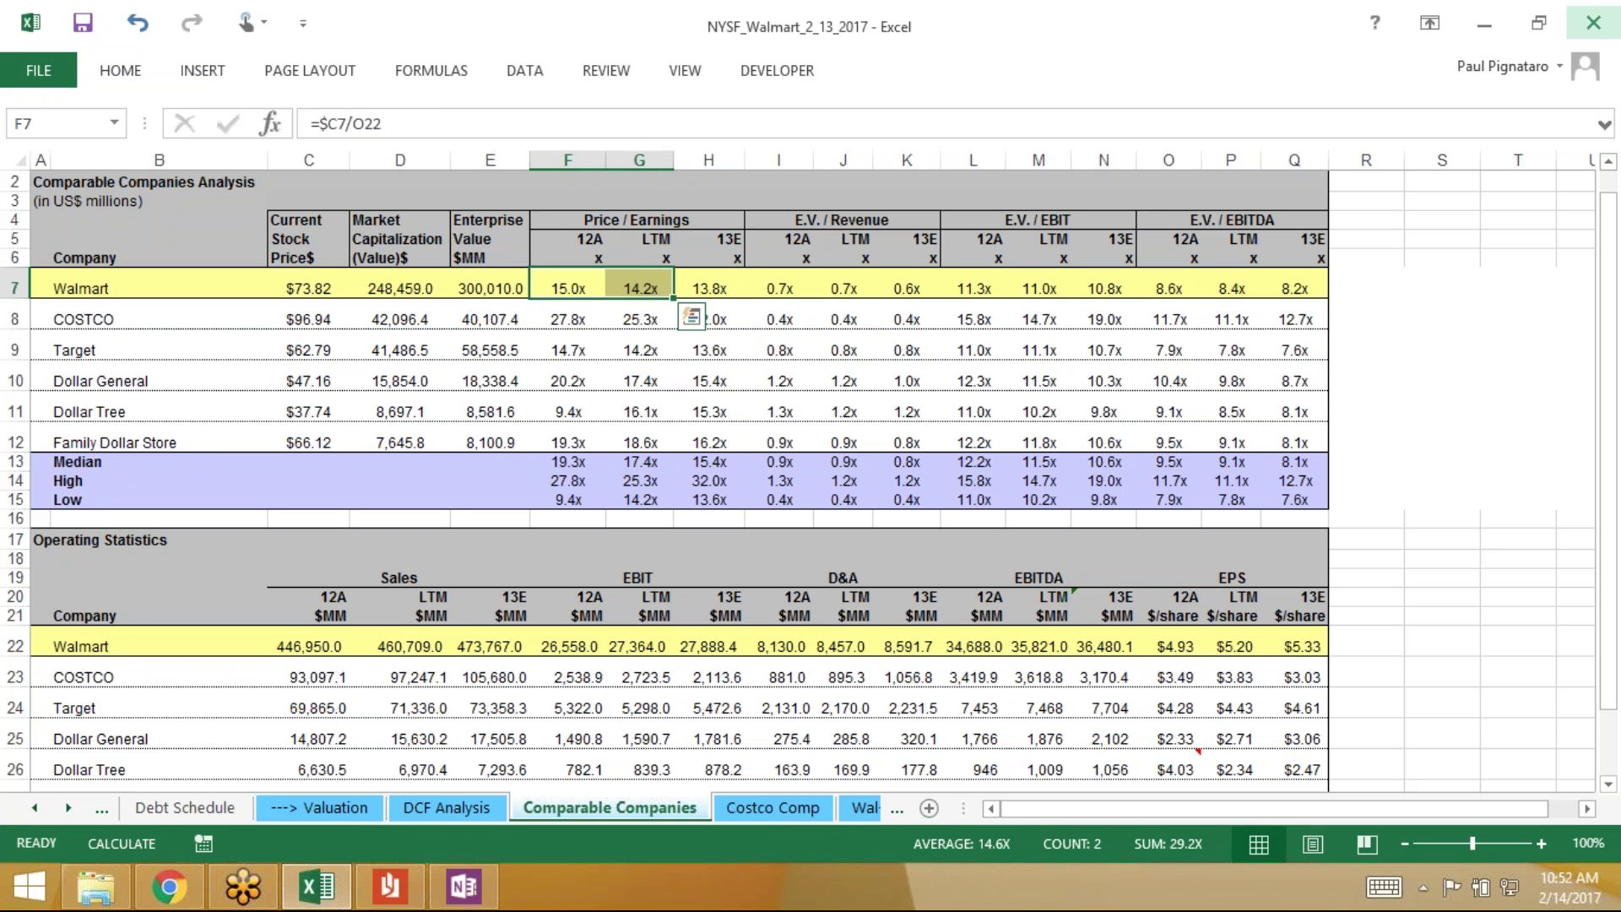
Compare Costco's and Target's Price / Earnings multiples in rows 8 and 9 under Walmart's
{"action": "key", "text": "Down"}
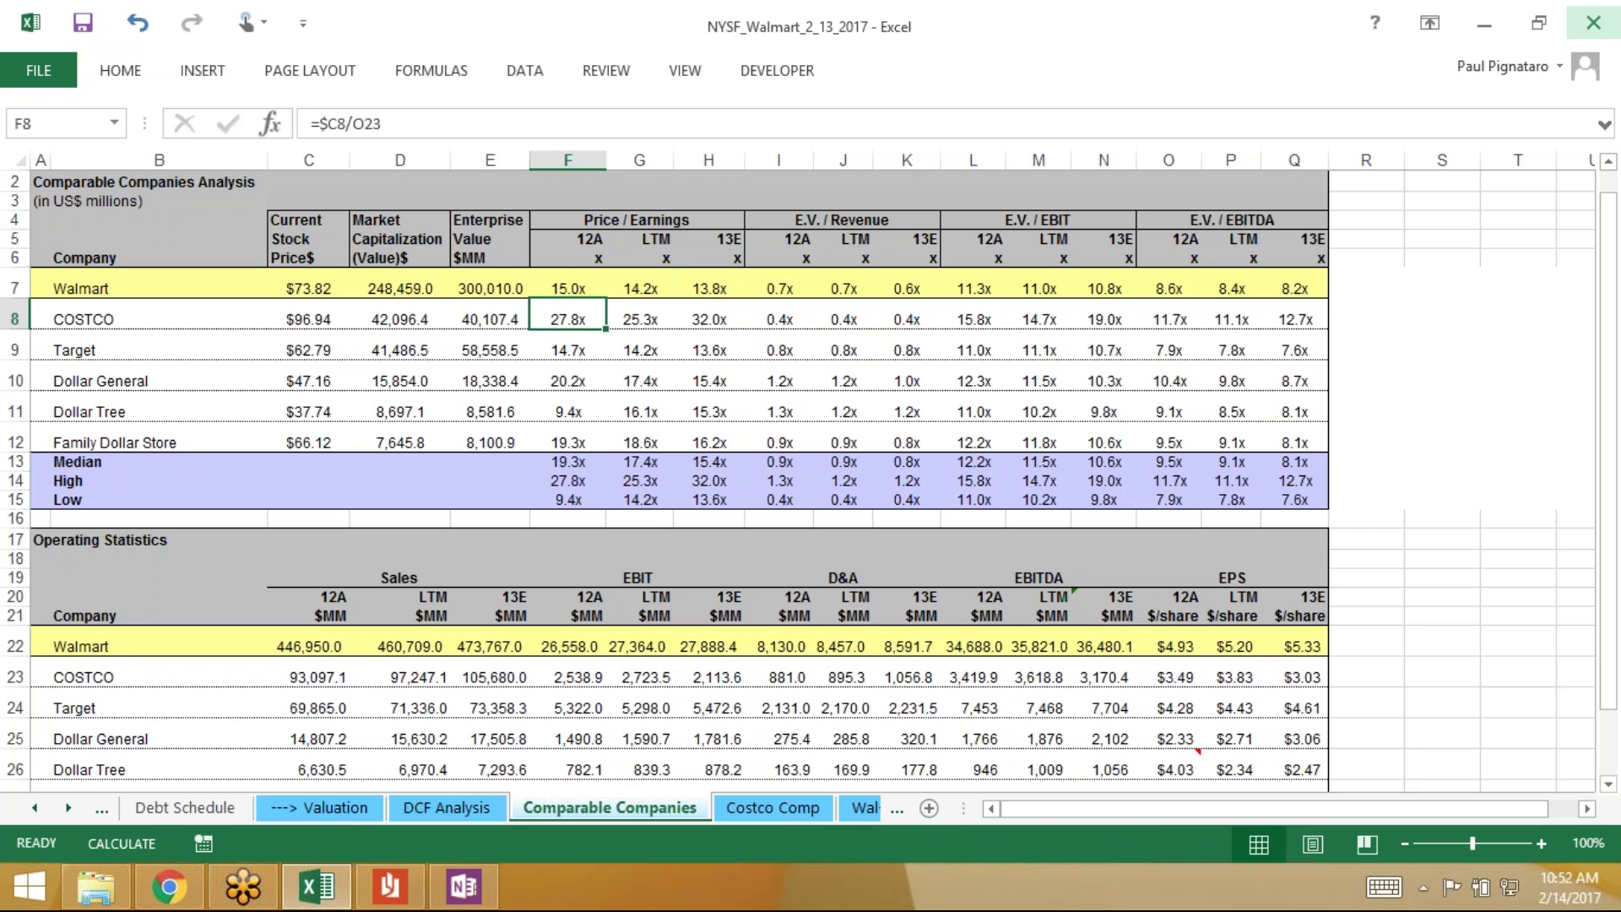
{"action": "key", "text": "shift+Down"}
{"action": "key", "text": "Right"}
{"action": "key", "text": "shift+Down"}
{"action": "key", "text": "shift+Right"}
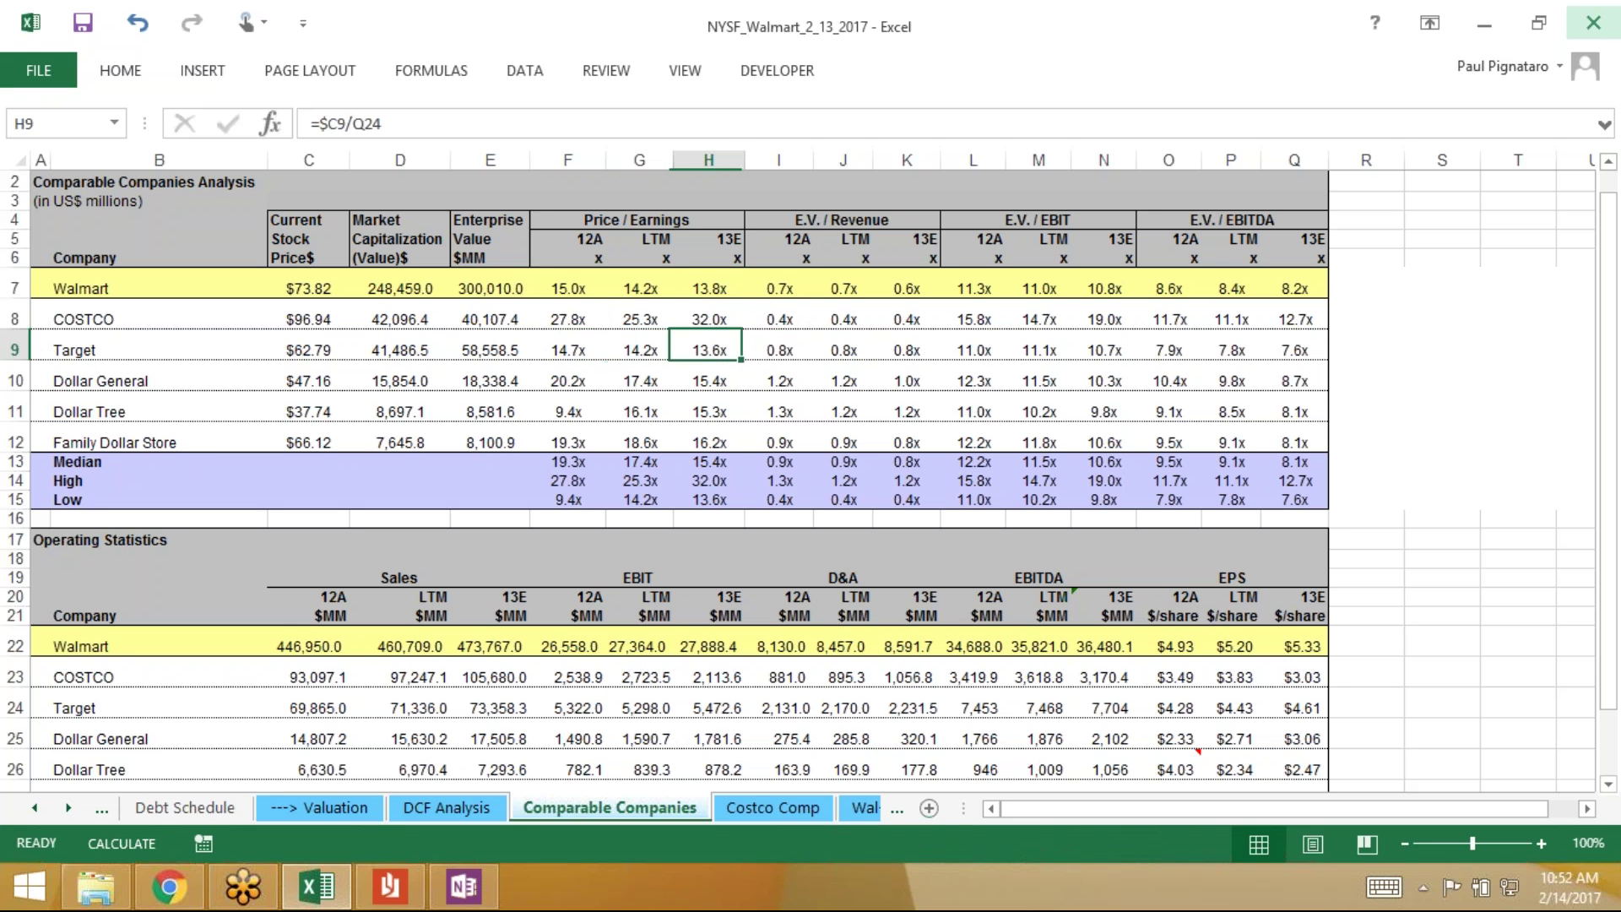
{"action": "key", "text": "shift+Left"}
{"action": "key", "text": "shift+Up"}
{"action": "key", "text": "shift+Right"}
{"action": "key", "text": "shift+Left"}
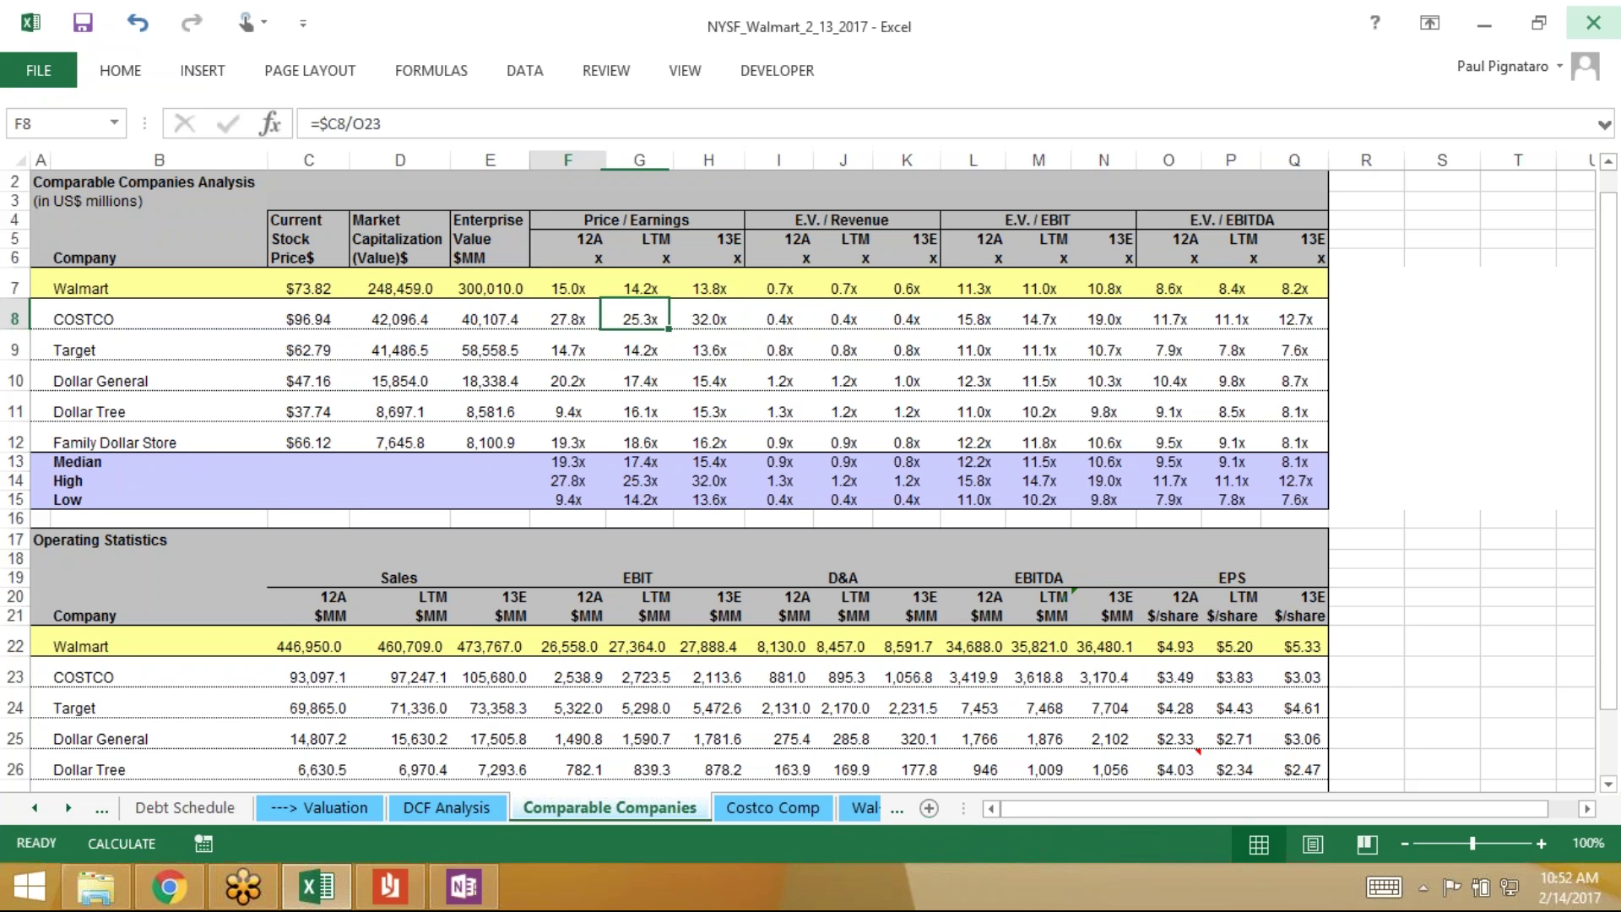
Examine the Price / Earnings multiples of Target, Dollar General, Dollar Tree and Family Dollar Store in rows 9 to 12
{"action": "key", "text": "Down"}
{"action": "key", "text": "Left"}
{"action": "key", "text": "shift+Right"}
{"action": "key", "text": "shift+Right"}
{"action": "key", "text": "shift+Left"}
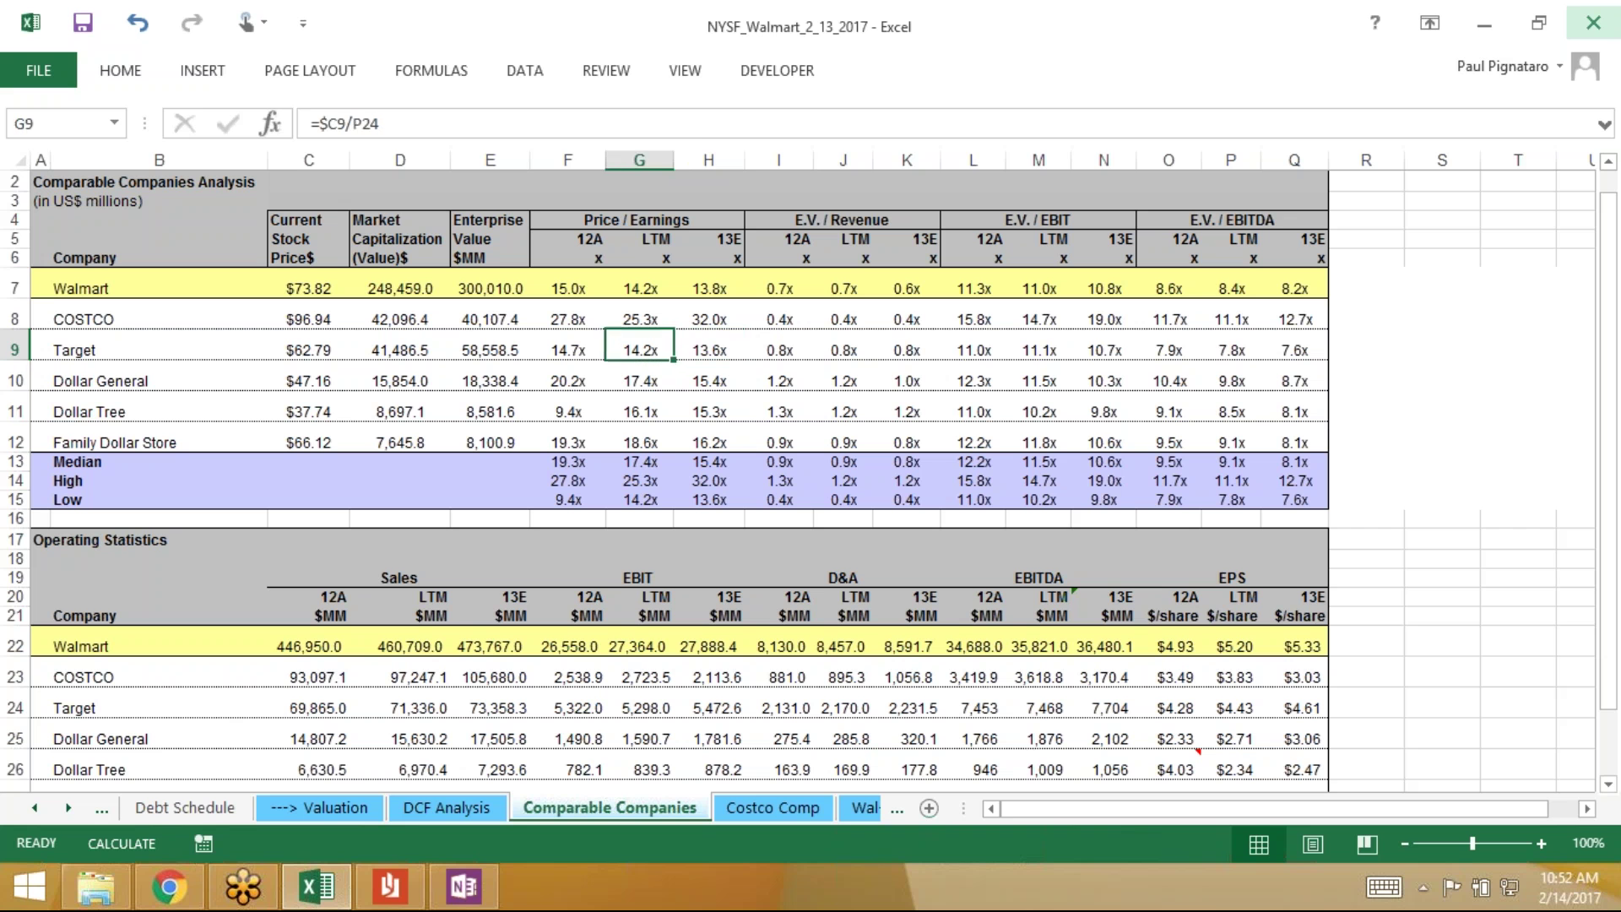
{"action": "key", "text": "shift+Left"}
{"action": "key", "text": "Down"}
{"action": "key", "text": "Down"}
{"action": "key", "text": "shift+Right"}
{"action": "key", "text": "shift+Right"}
{"action": "key", "text": "Right"}
{"action": "key", "text": "Down"}
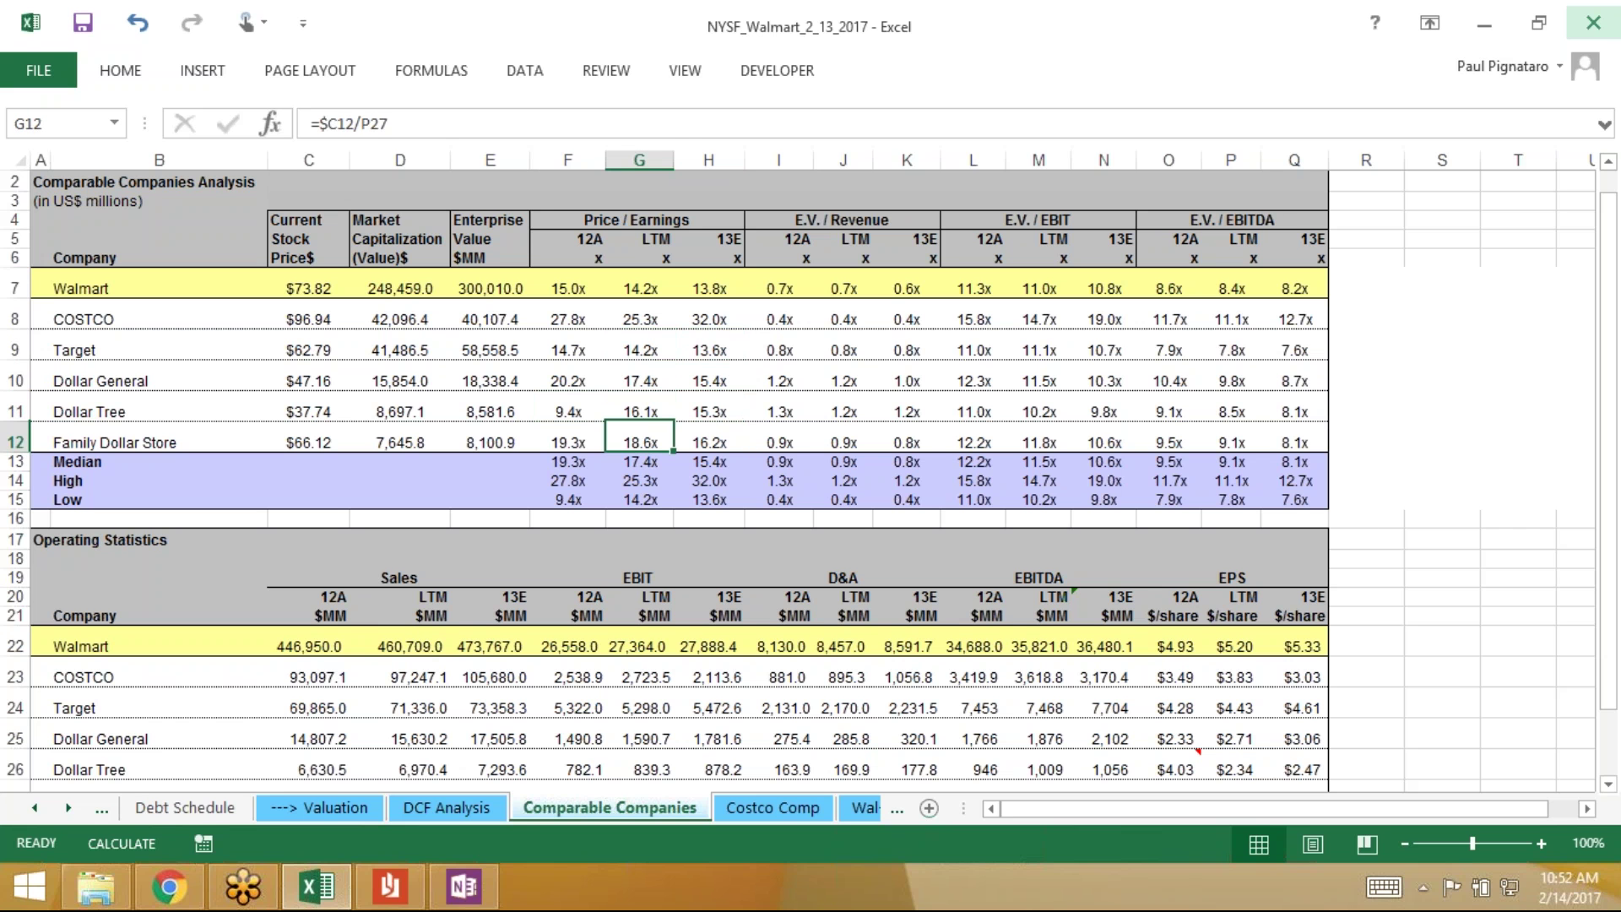
Compare the peers' 13E Price / Earnings multiples in column H with their 12A multiples in column F
{"action": "key", "text": "Up"}
{"action": "key", "text": "Up"}
{"action": "key", "text": "Up"}
{"action": "key", "text": "Right"}
{"action": "key", "text": "Down"}
{"action": "key", "text": "Down"}
{"action": "key", "text": "Down"}
{"action": "key", "text": "Left"}
{"action": "key", "text": "Left"}
{"action": "key", "text": "Up"}
{"action": "key", "text": "Up"}
{"action": "key", "text": "Up"}
{"action": "key", "text": "Up"}
{"action": "key", "text": "Up"}
{"action": "key", "text": "Down"}
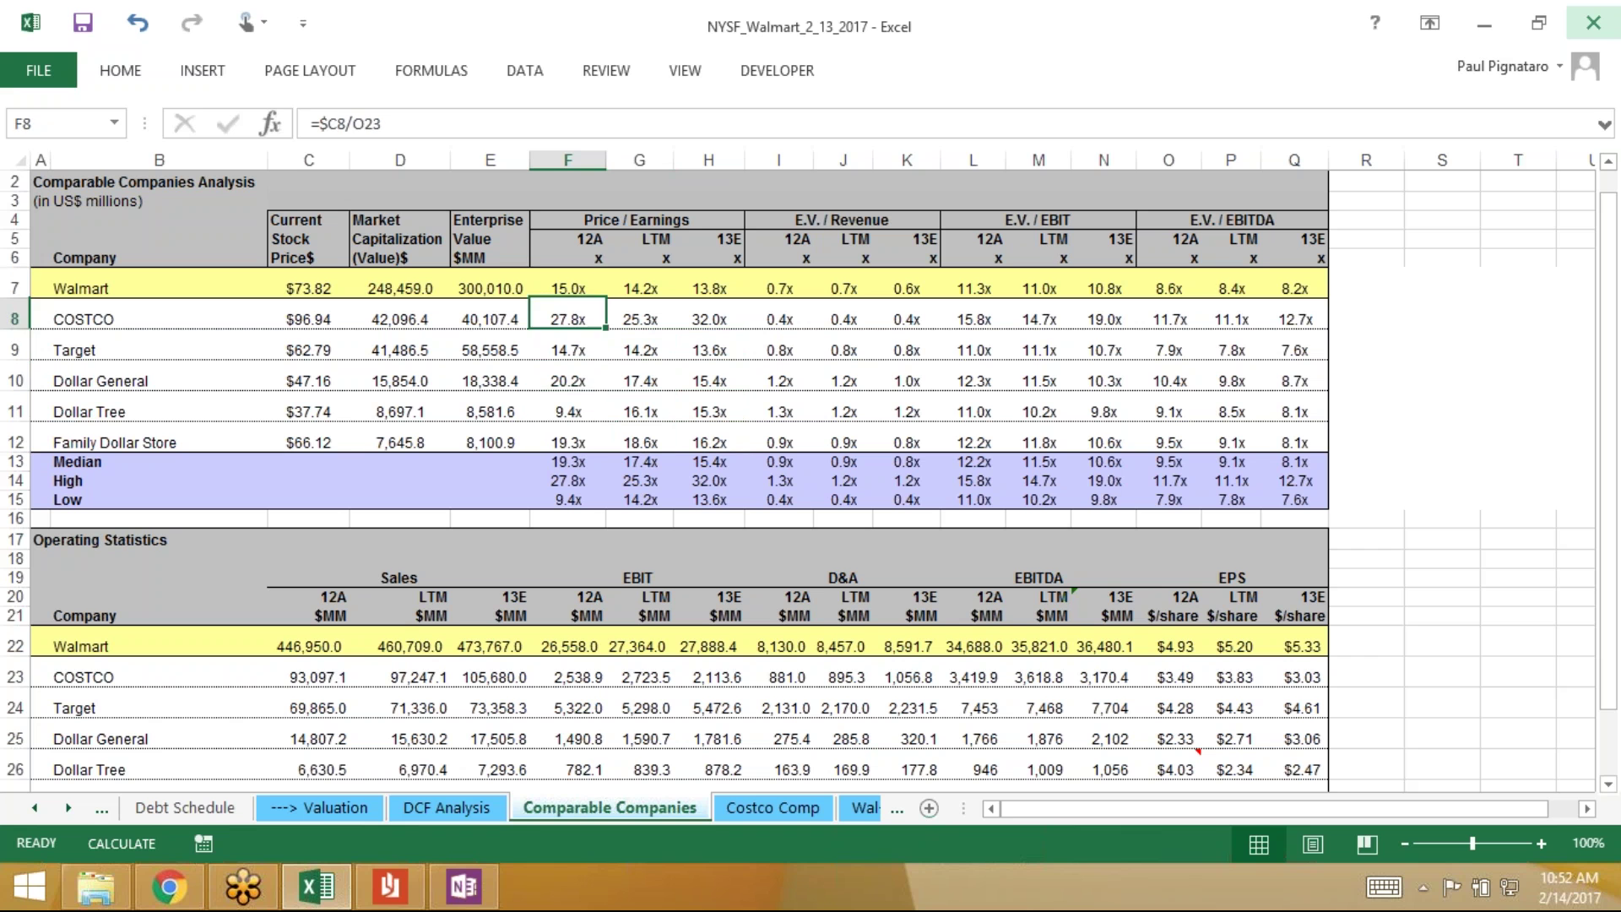
Compare Walmart's 12A Price / Earnings multiple in F7 with those of the peers down to Dollar Tree
{"action": "key", "text": "Down"}
{"action": "key", "text": "Down"}
{"action": "key", "text": "Down"}
{"action": "key", "text": "Up"}
{"action": "key", "text": "Up"}
{"action": "key", "text": "Up"}
{"action": "key", "text": "Up"}
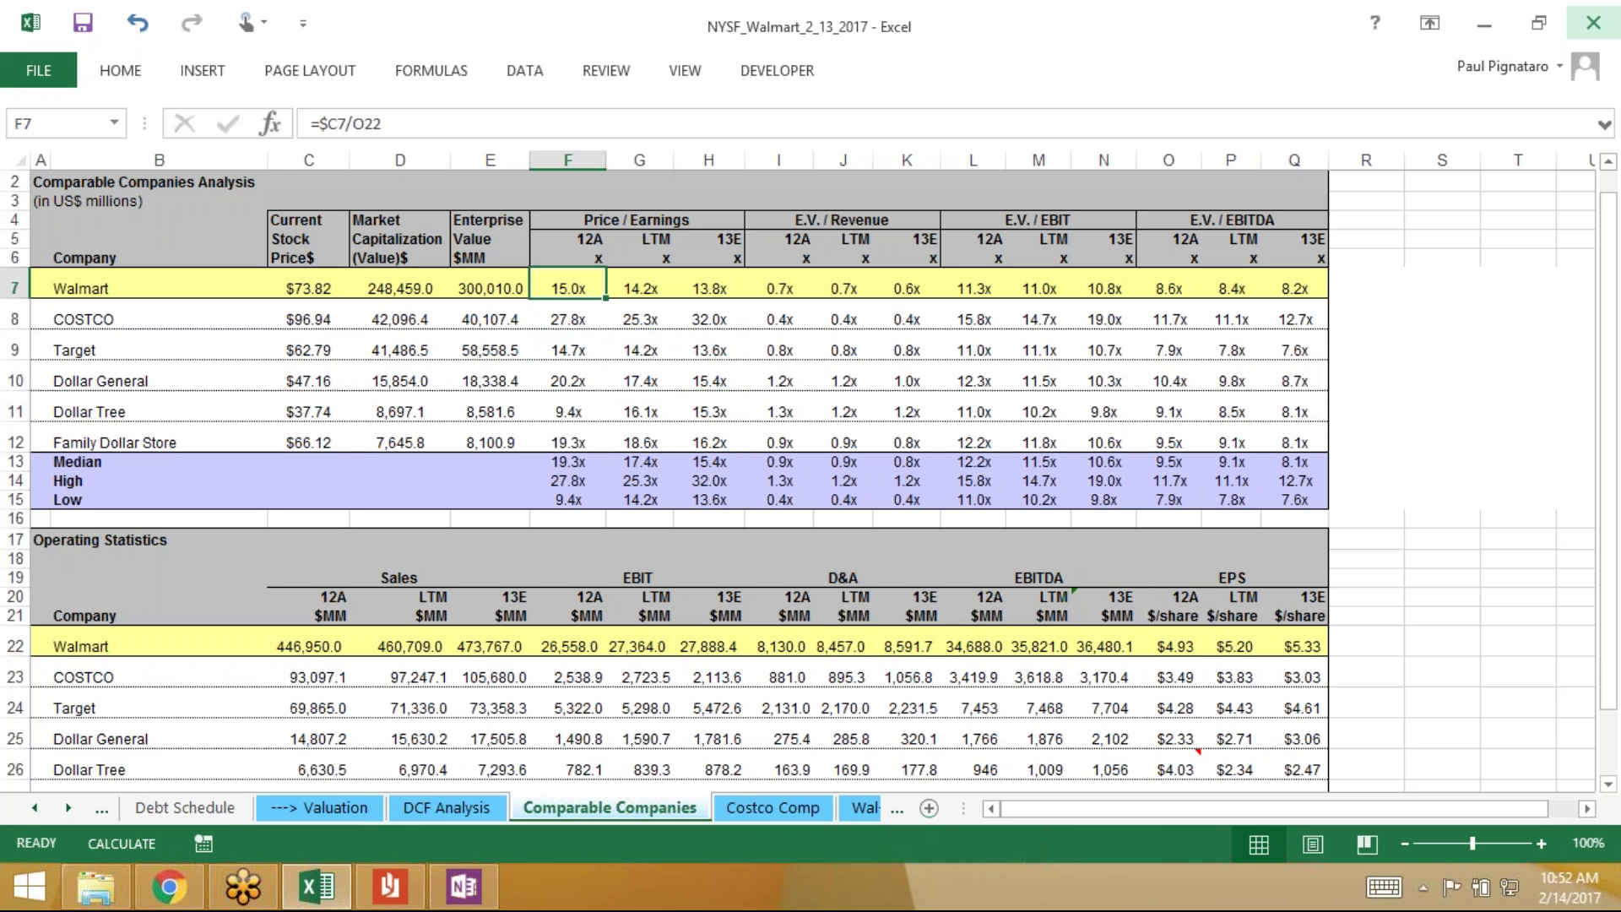
{"action": "key", "text": "Down"}
{"action": "key", "text": "Down"}
{"action": "key", "text": "Down"}
{"action": "key", "text": "Down"}
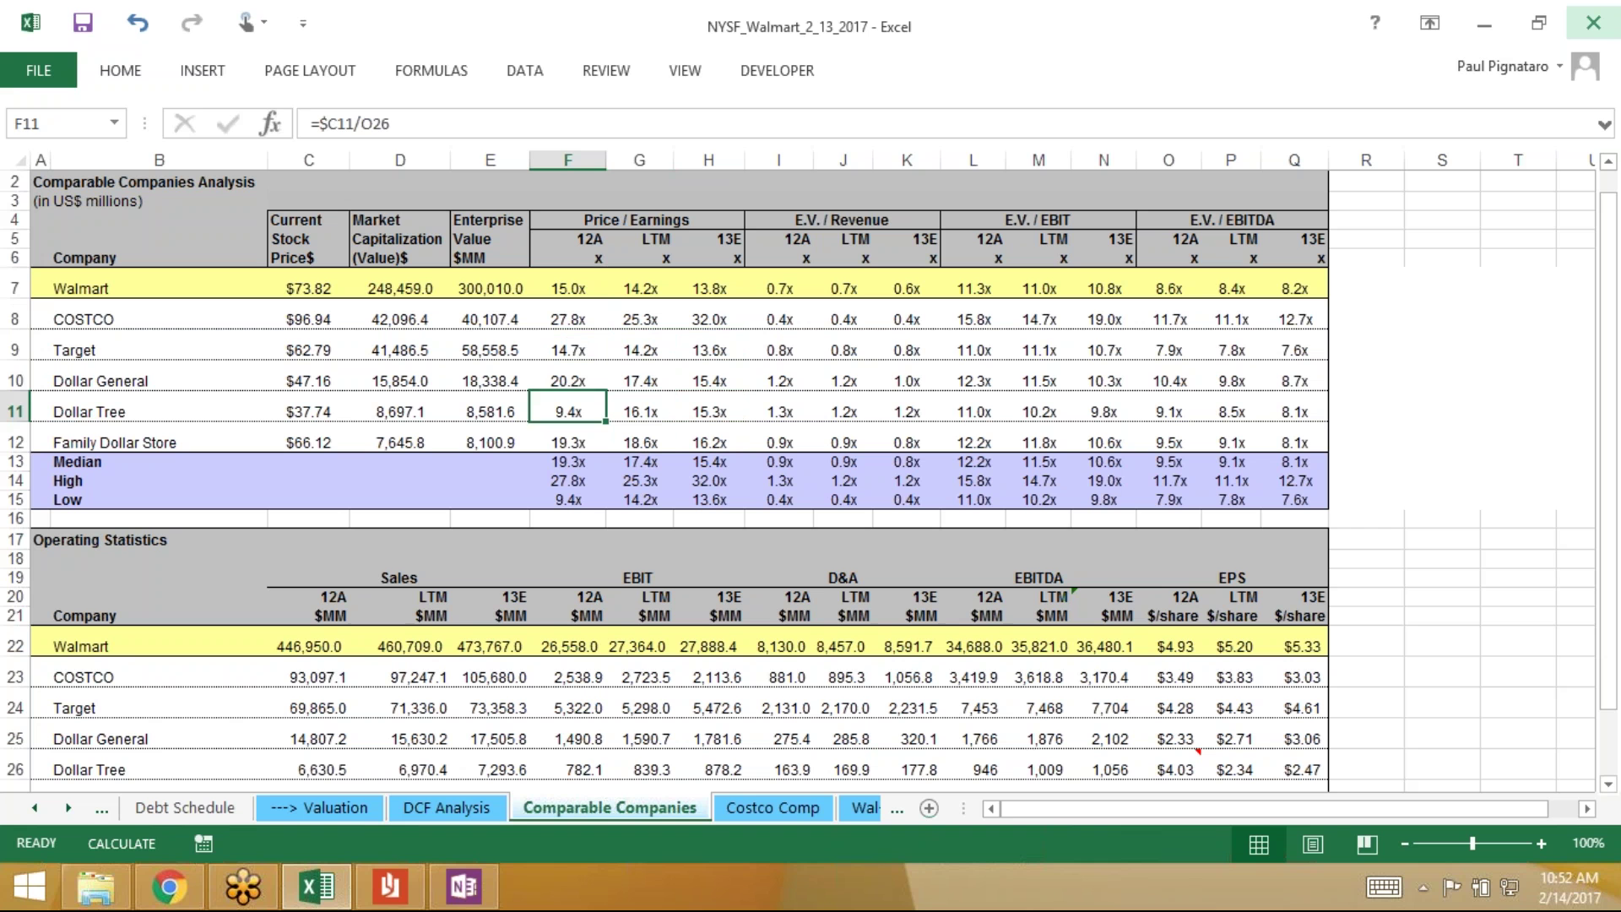
{"action": "key", "text": "Up"}
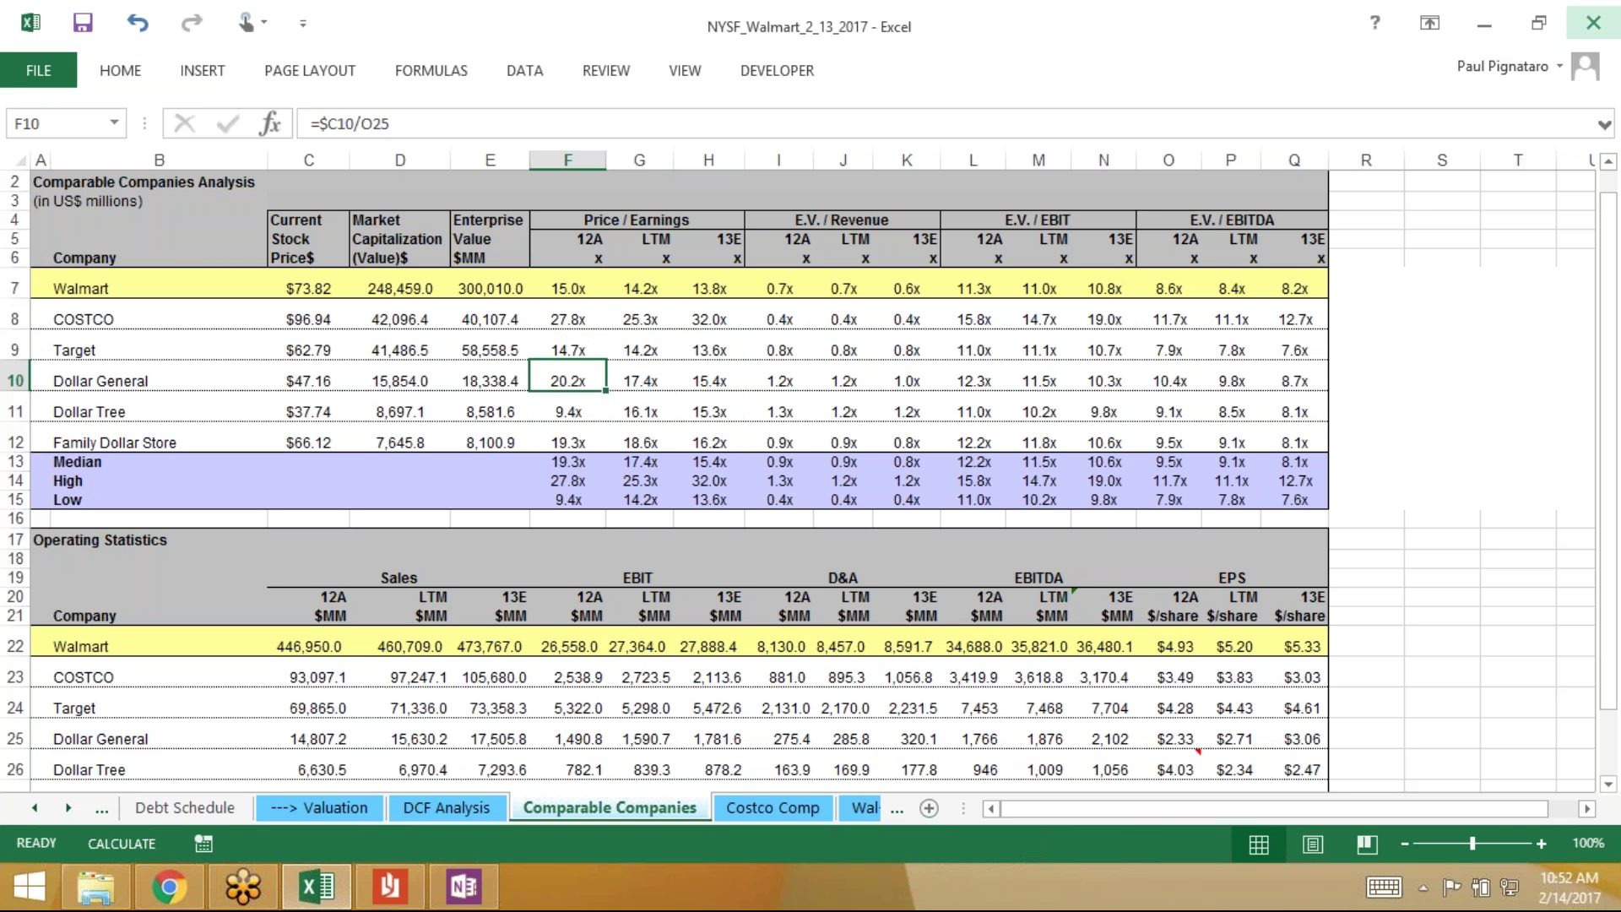
Follow Dollar General's multiples across row 10 to 12A E.V. / EBITDA and compare that multiple with Walmart's in O7
{"action": "key", "text": "Right"}
{"action": "key", "text": "Right"}
{"action": "key", "text": "Right"}
{"action": "key", "text": "Right"}
{"action": "key", "text": "Right"}
{"action": "key", "text": "Right"}
{"action": "key", "text": "Right"}
{"action": "key", "text": "Right"}
{"action": "key", "text": "Right"}
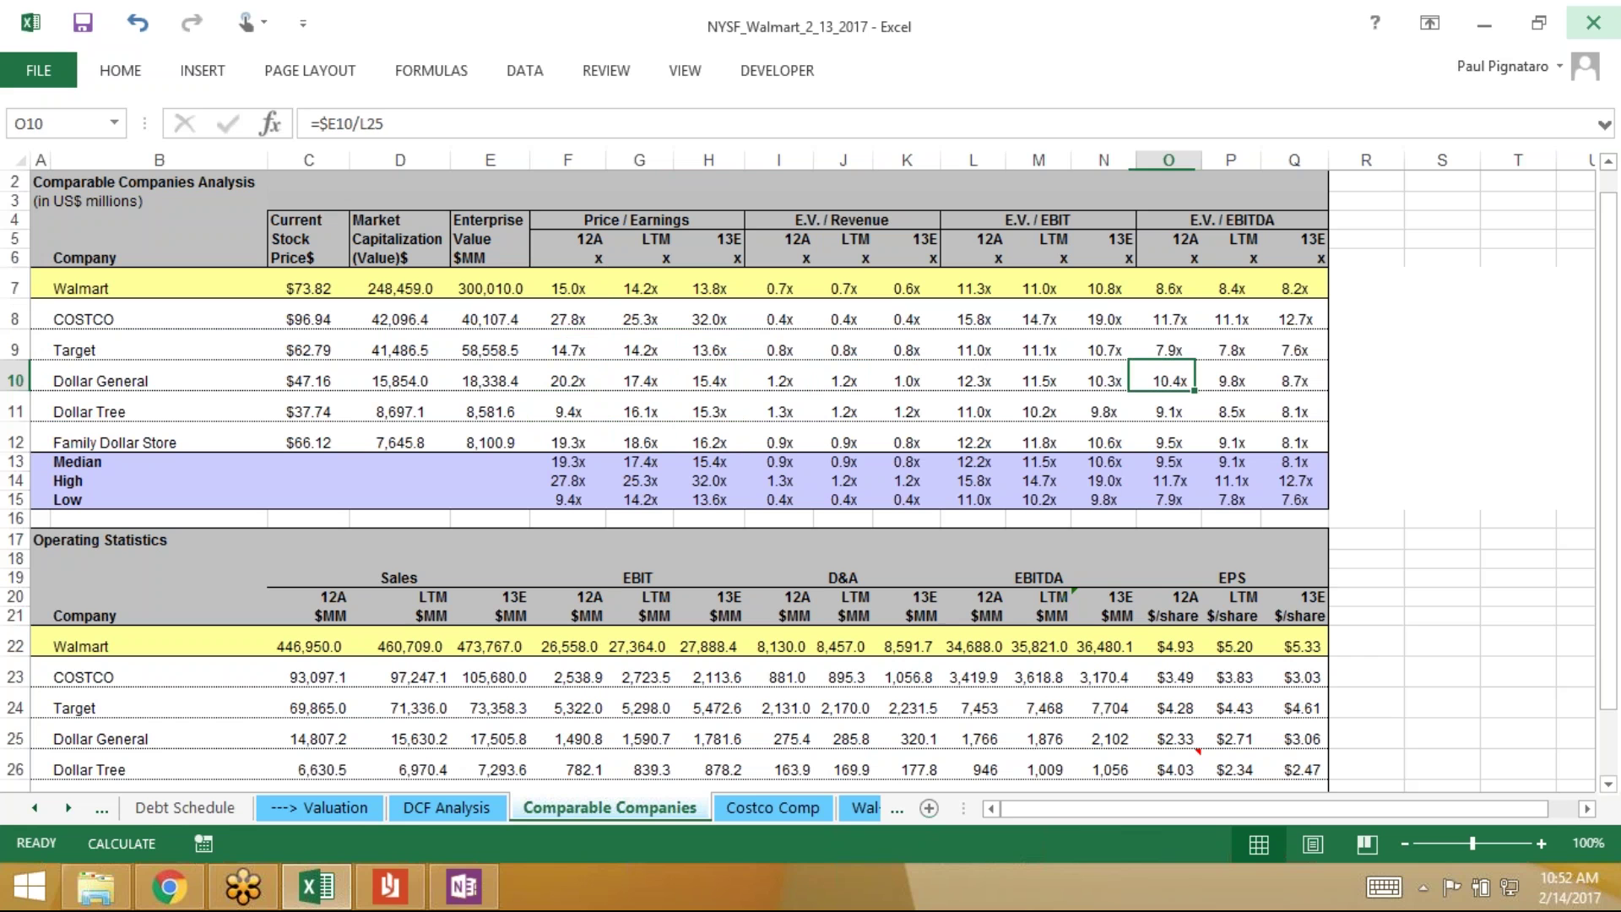
{"action": "key", "text": "Down"}
{"action": "key", "text": "Up"}
{"action": "key", "text": "Up"}
{"action": "key", "text": "Up"}
{"action": "key", "text": "Up"}
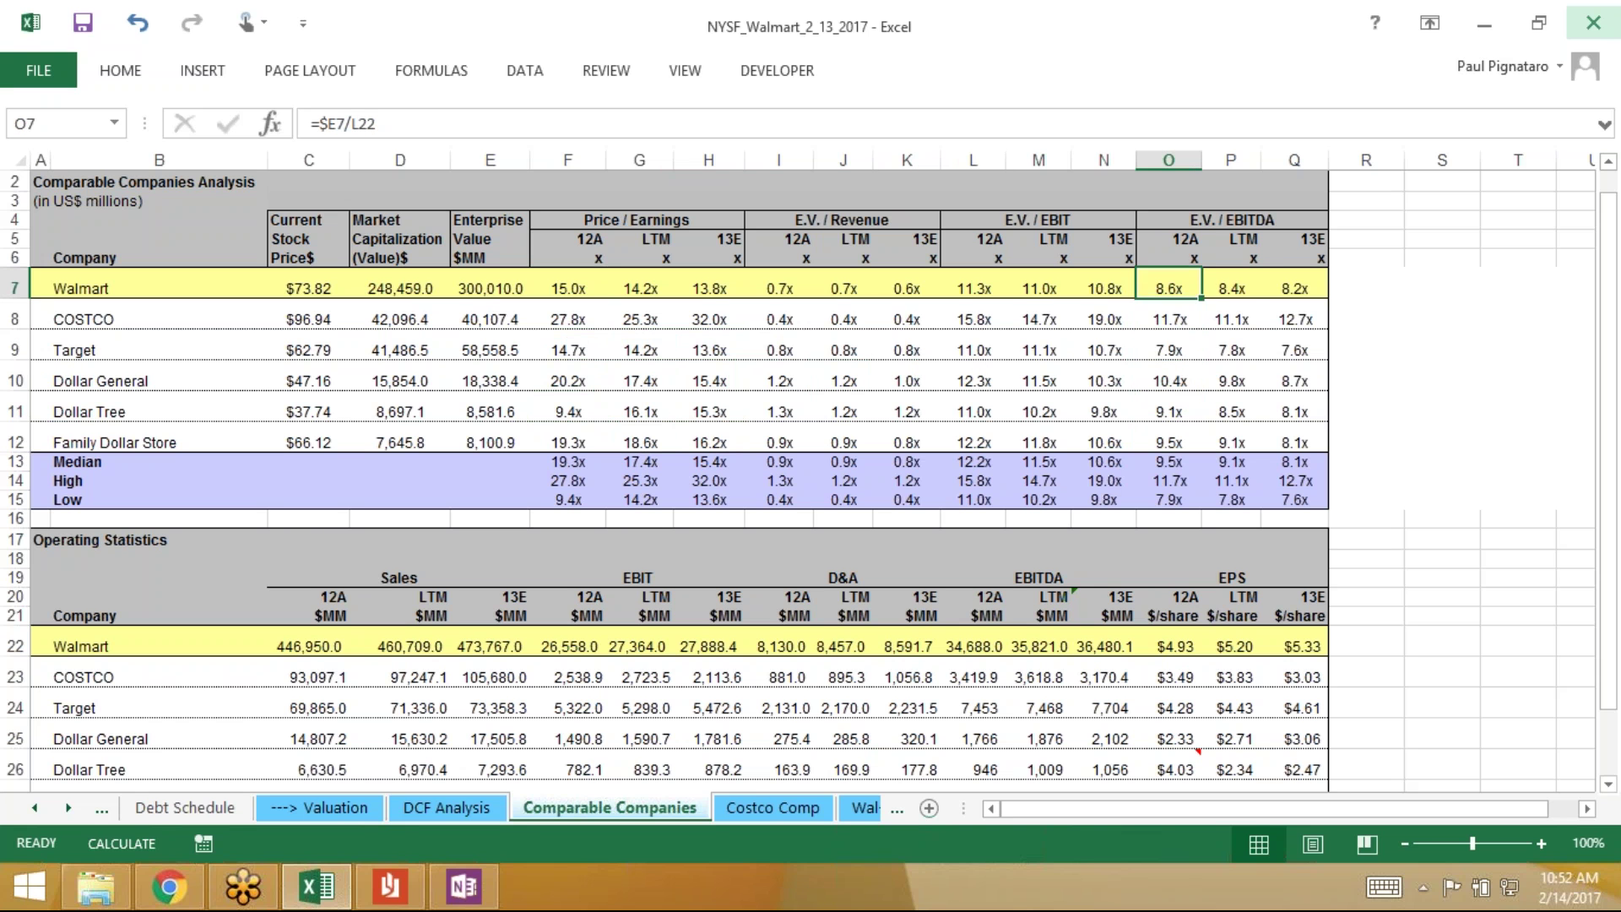
Examine Walmart's 12A, LTM and 13E E.V. / EBITDA multiples, and the peers' 12A multiples down to Family Dollar Store
{"action": "key", "text": "Right"}
{"action": "key", "text": "Right"}
{"action": "key", "text": "Left"}
{"action": "key", "text": "Left"}
{"action": "key", "text": "Right"}
{"action": "key", "text": "Left"}
{"action": "key", "text": "Right"}
{"action": "key", "text": "Left"}
{"action": "key", "text": "Down"}
{"action": "key", "text": "Down"}
{"action": "key", "text": "Down"}
{"action": "key", "text": "Down"}
{"action": "key", "text": "Down"}
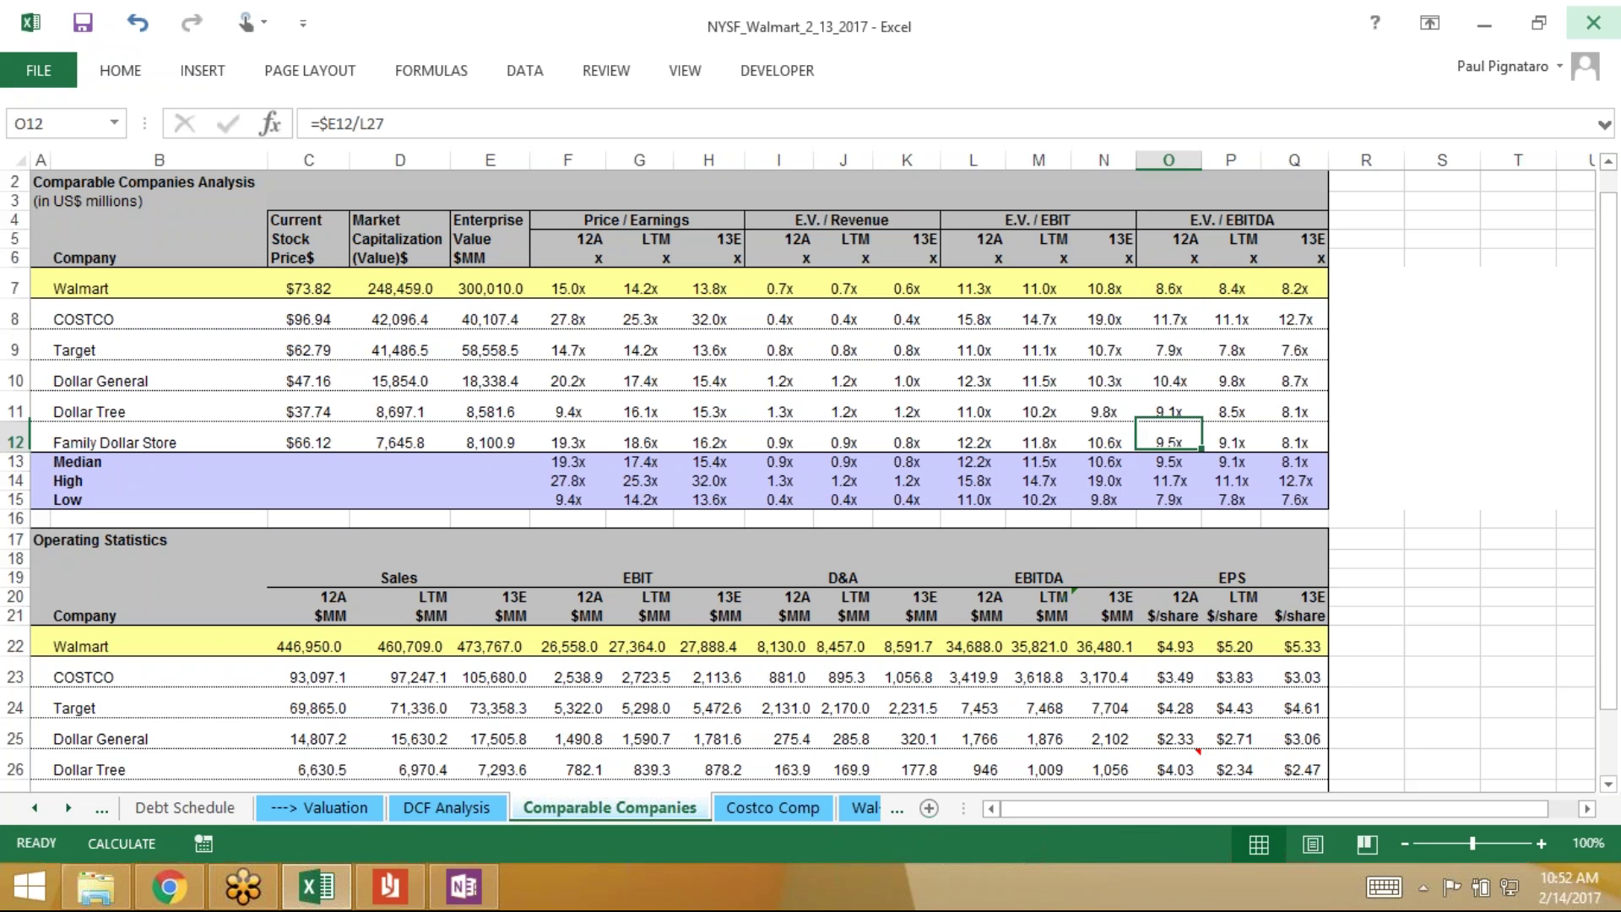
Compare Walmart's 12A E.V. / EBITDA multiple with each peer's in column O, including Costco, Target and Dollar General
{"action": "key", "text": "Up"}
{"action": "key", "text": "Up"}
{"action": "key", "text": "Up"}
{"action": "key", "text": "Up"}
{"action": "key", "text": "Down"}
{"action": "key", "text": "Down"}
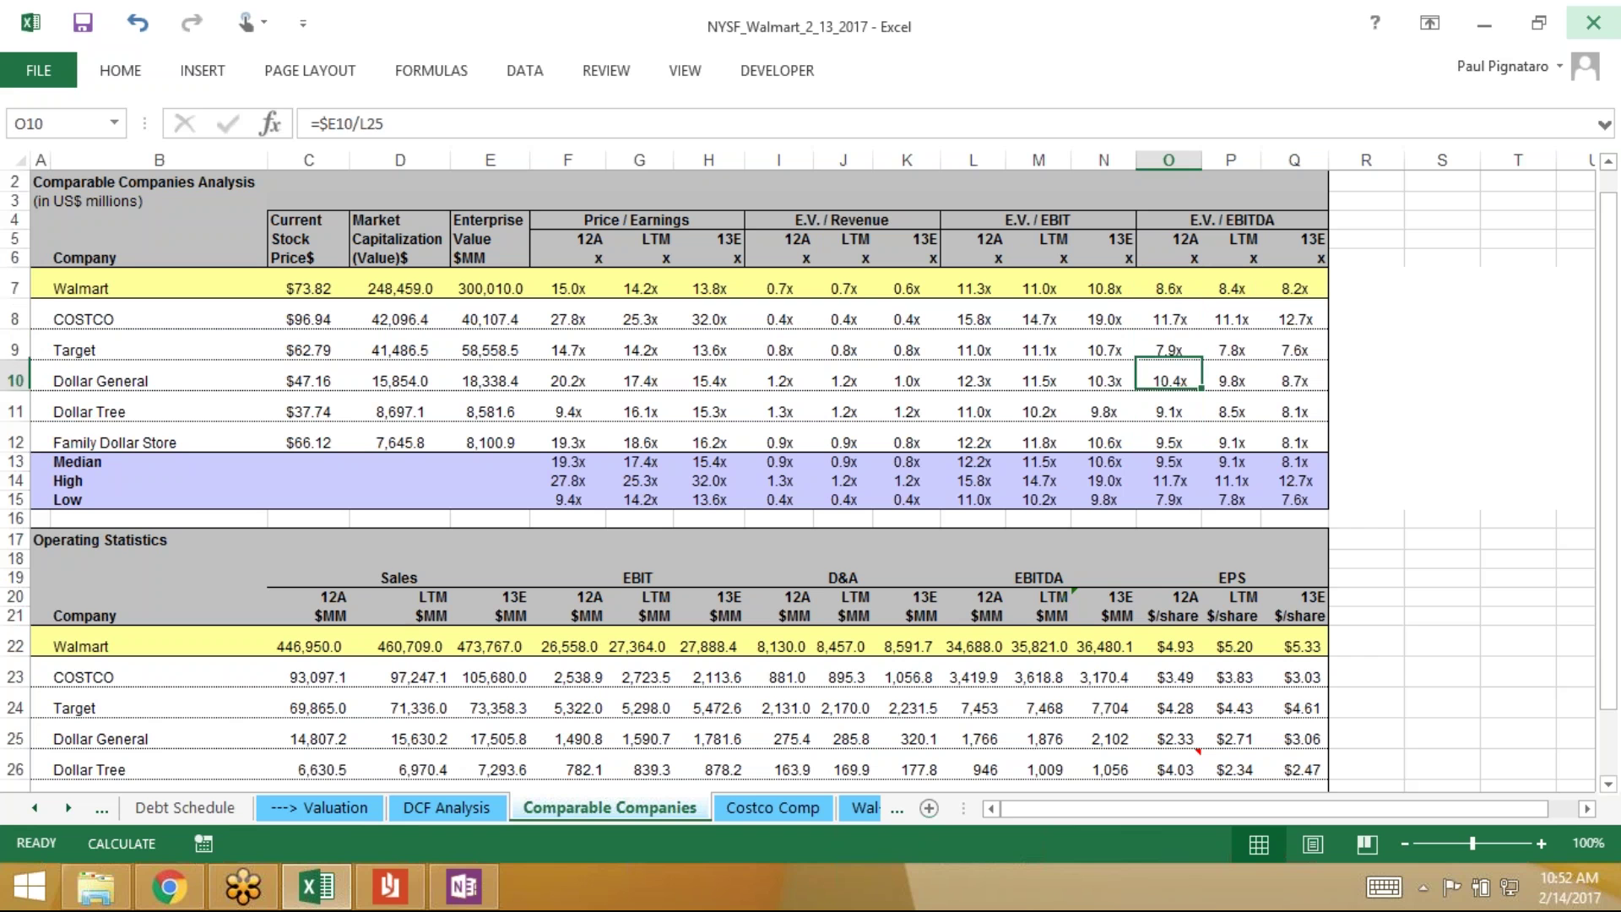
{"action": "key", "text": "Down"}
{"action": "key", "text": "Down"}
{"action": "key", "text": "Up"}
{"action": "key", "text": "Up"}
{"action": "key", "text": "Up"}
{"action": "key", "text": "Up"}
{"action": "key", "text": "Up"}
{"action": "key", "text": "Down"}
{"action": "key", "text": "Down"}
{"action": "key", "text": "Down"}
{"action": "key", "text": "Down"}
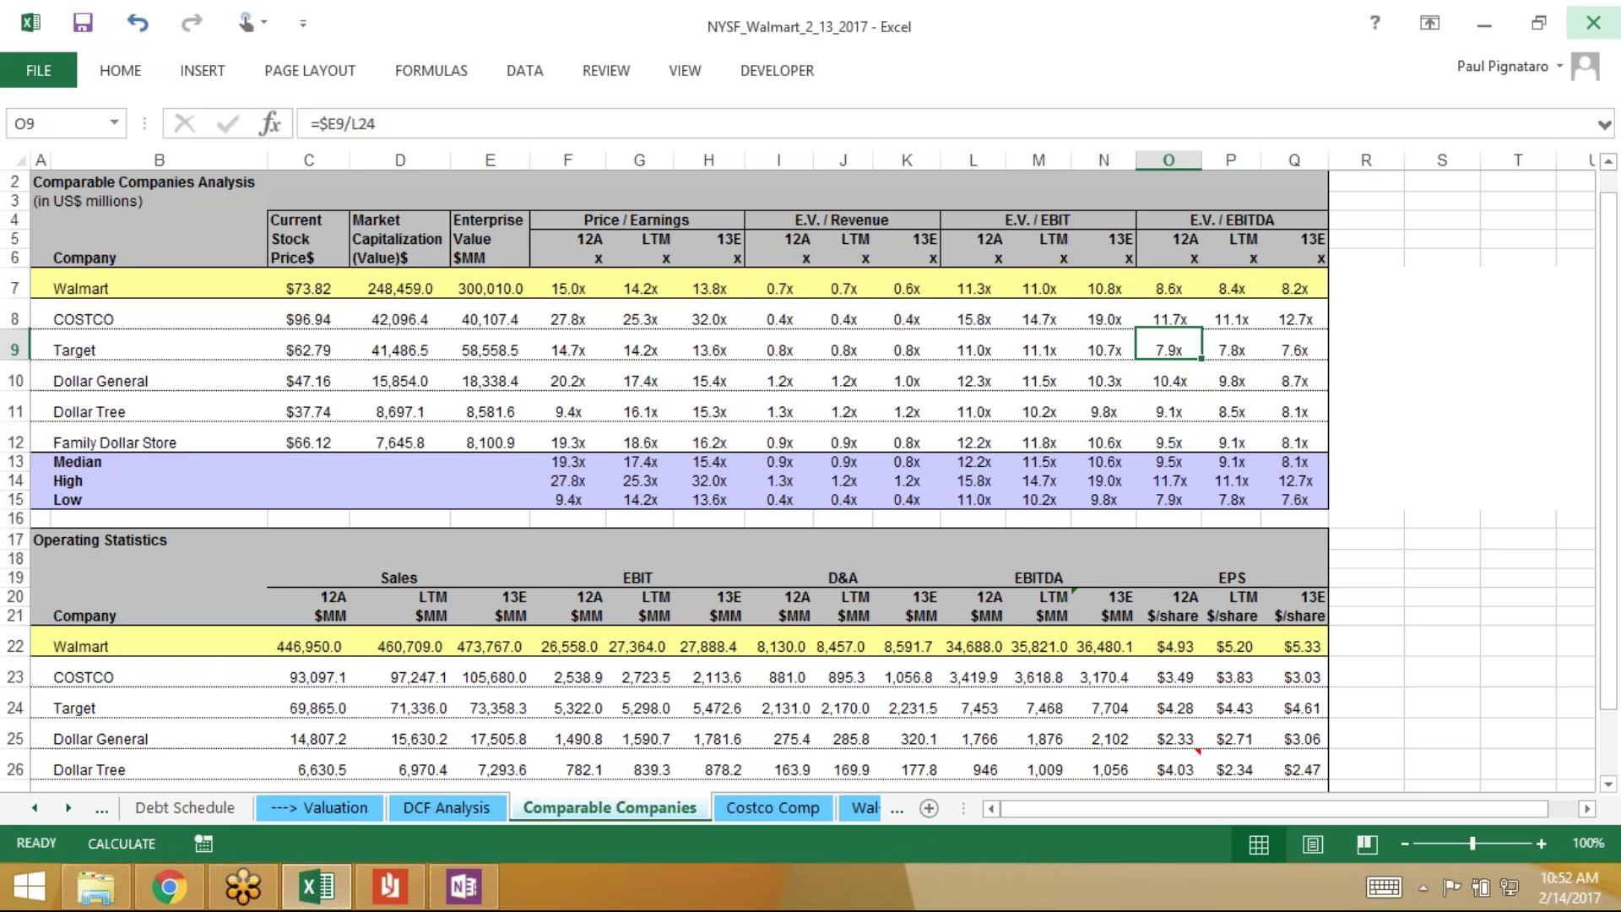
{"action": "key", "text": "Up"}
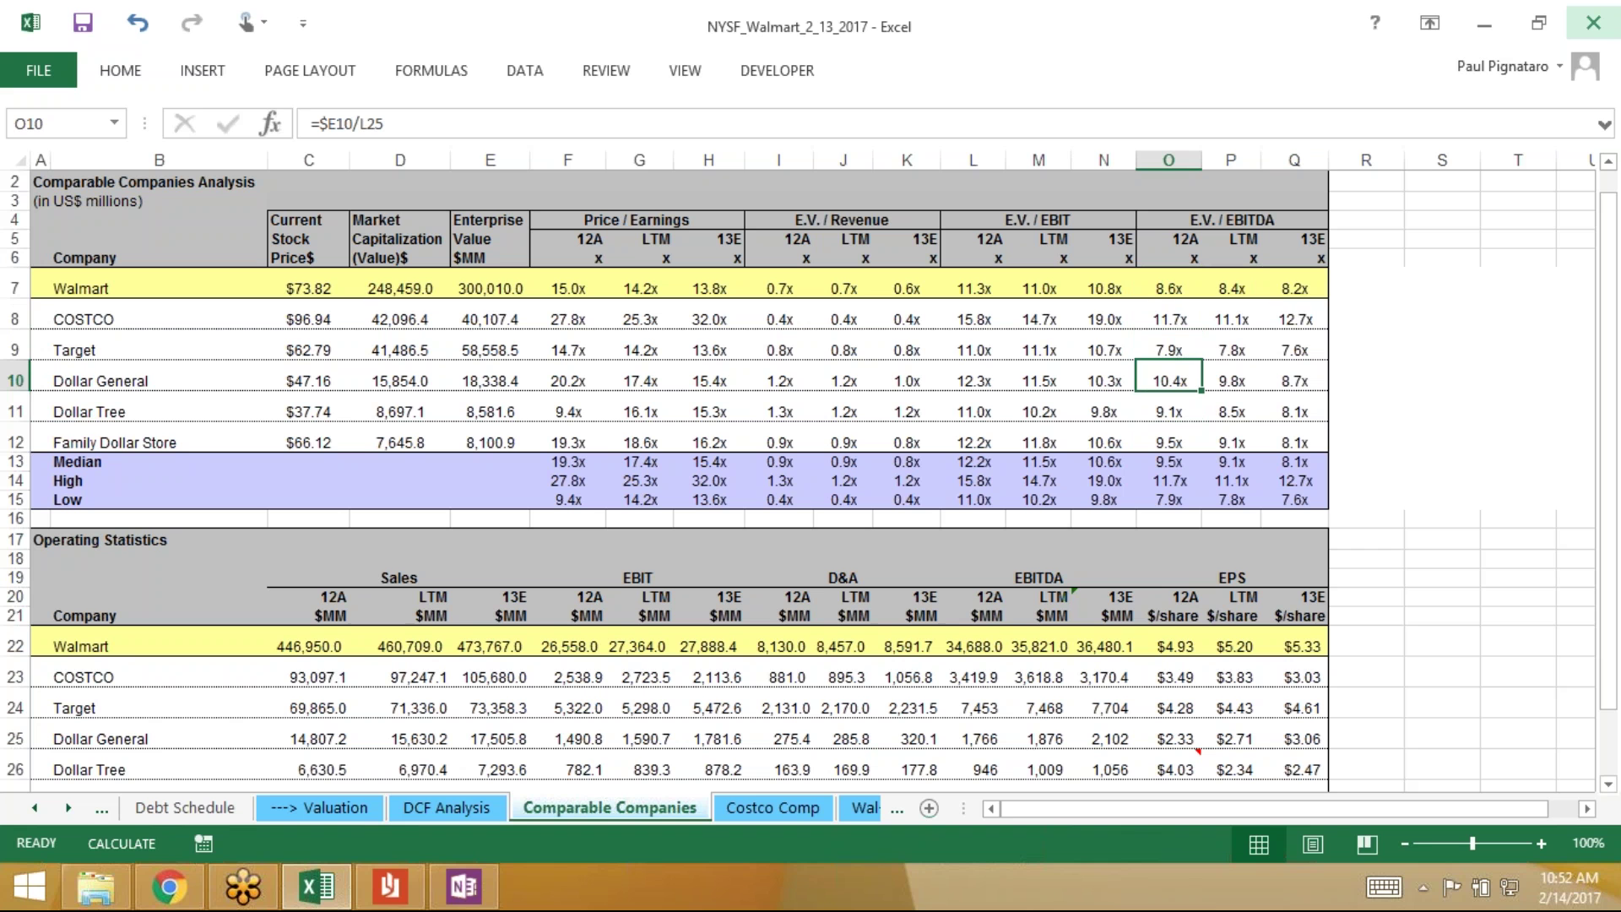
Review Dollar General's multiples back across row 10, ending on Dollar Tree's 12A Price / Earnings multiple in F11
{"action": "key", "text": "Left"}
{"action": "key", "text": "Left"}
{"action": "key", "text": "Left"}
{"action": "key", "text": "Left"}
{"action": "key", "text": "Left"}
{"action": "key", "text": "Left"}
{"action": "key", "text": "Left"}
{"action": "key", "text": "Left"}
{"action": "key", "text": "Left"}
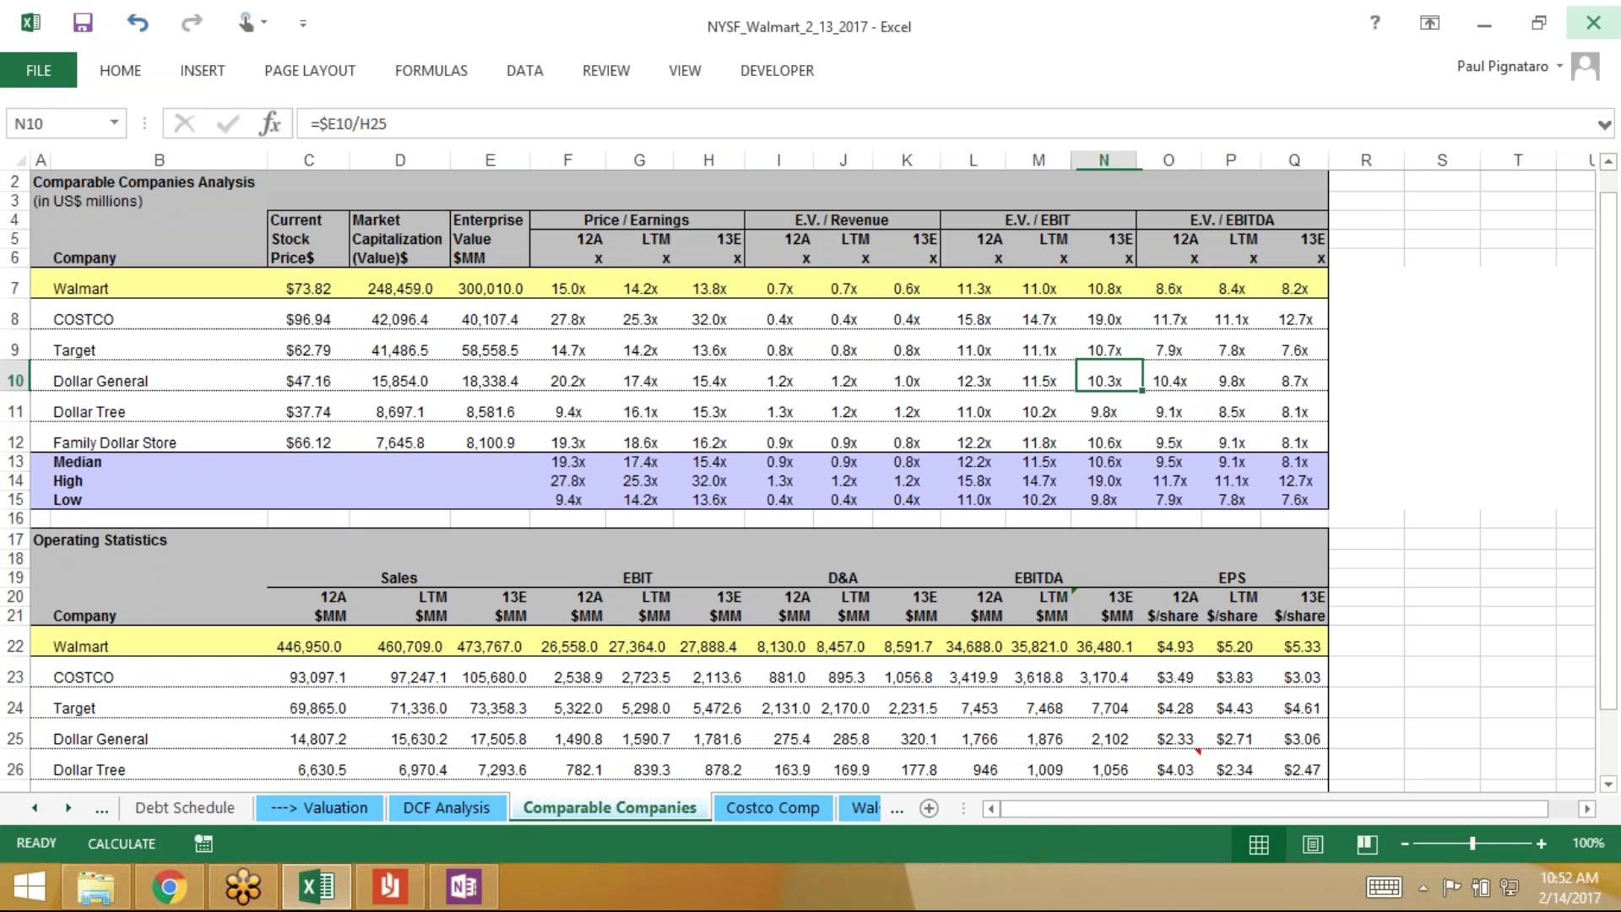
{"action": "key", "text": "Down"}
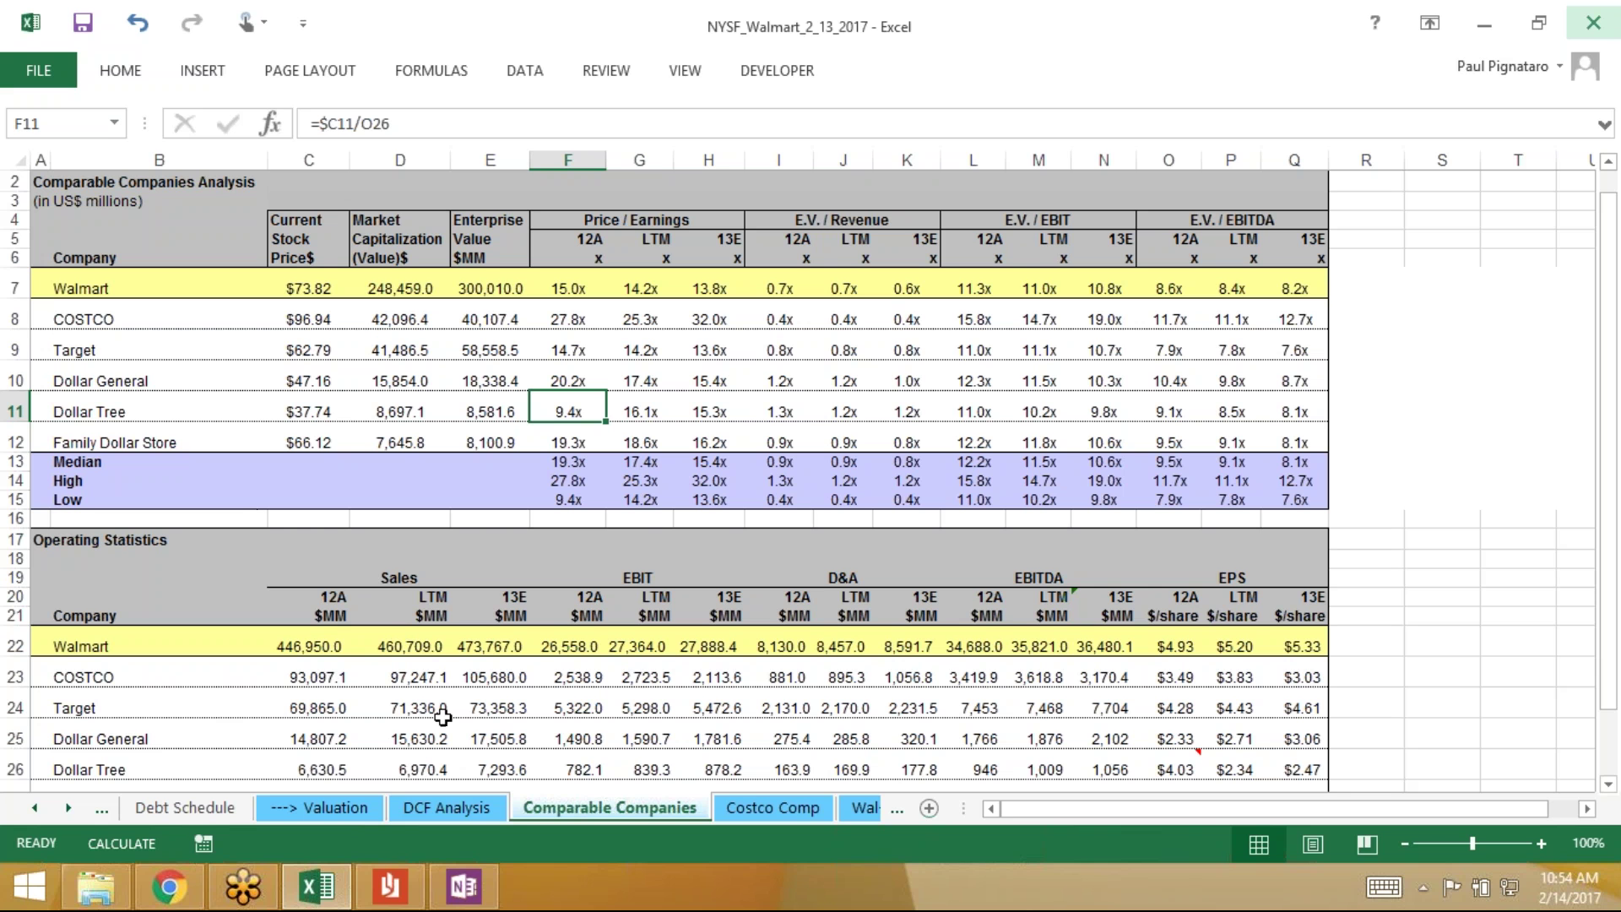
Switch to OneNote, add a new page to the Valuation section and start a table headed Company A and Company B
{"action": "left_click", "coordinate": [465, 887]}
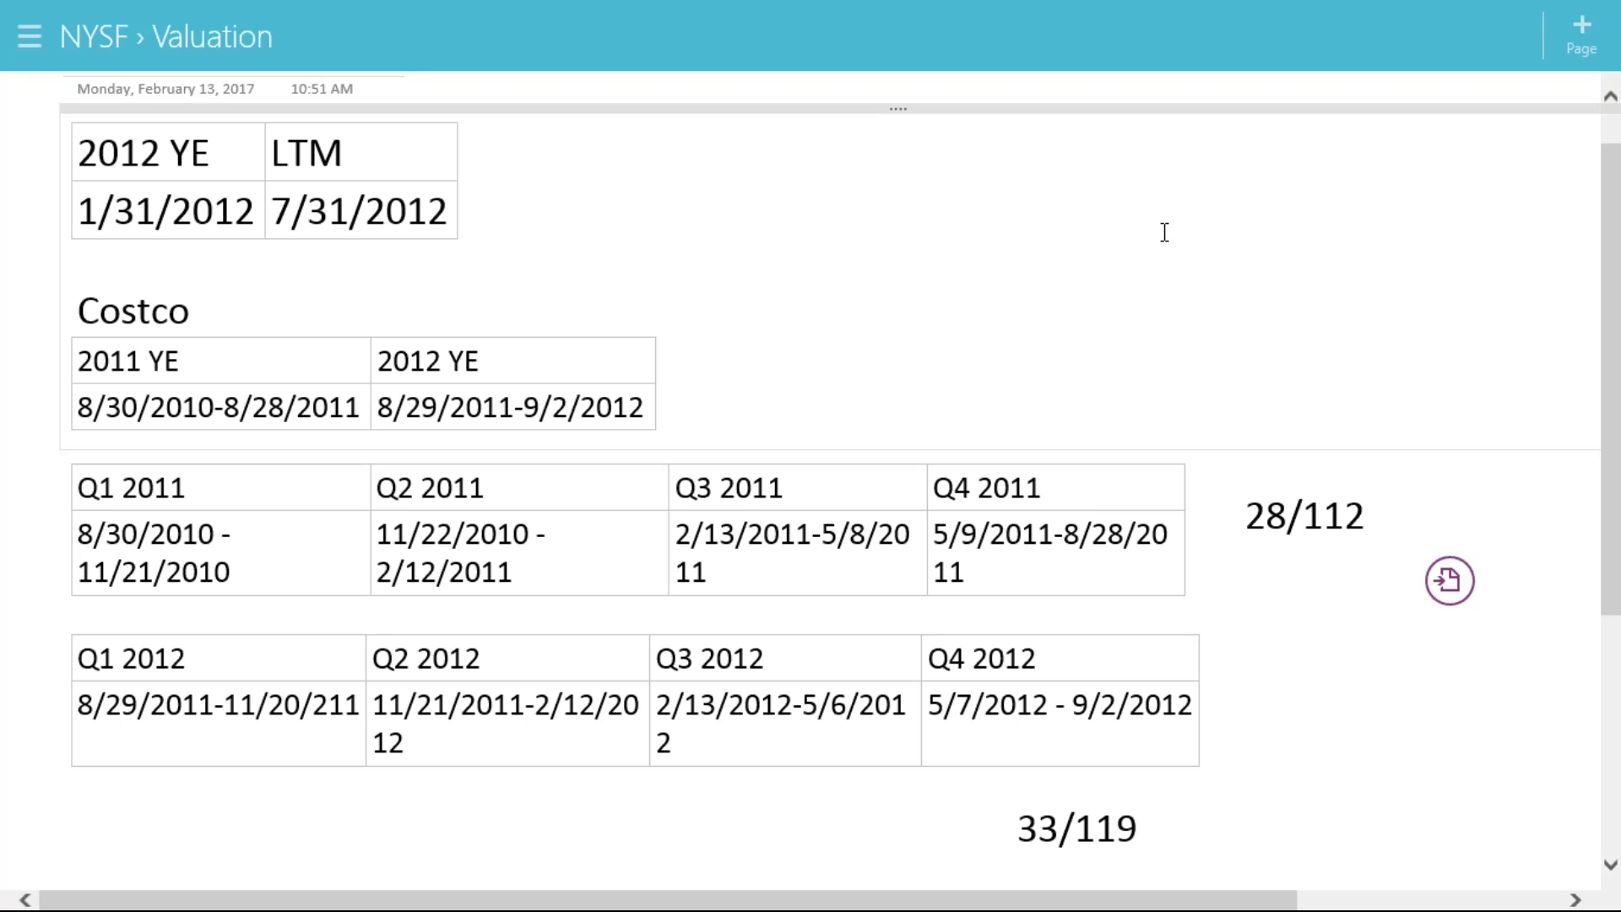
{"action": "left_click", "coordinate": [1571, 27]}
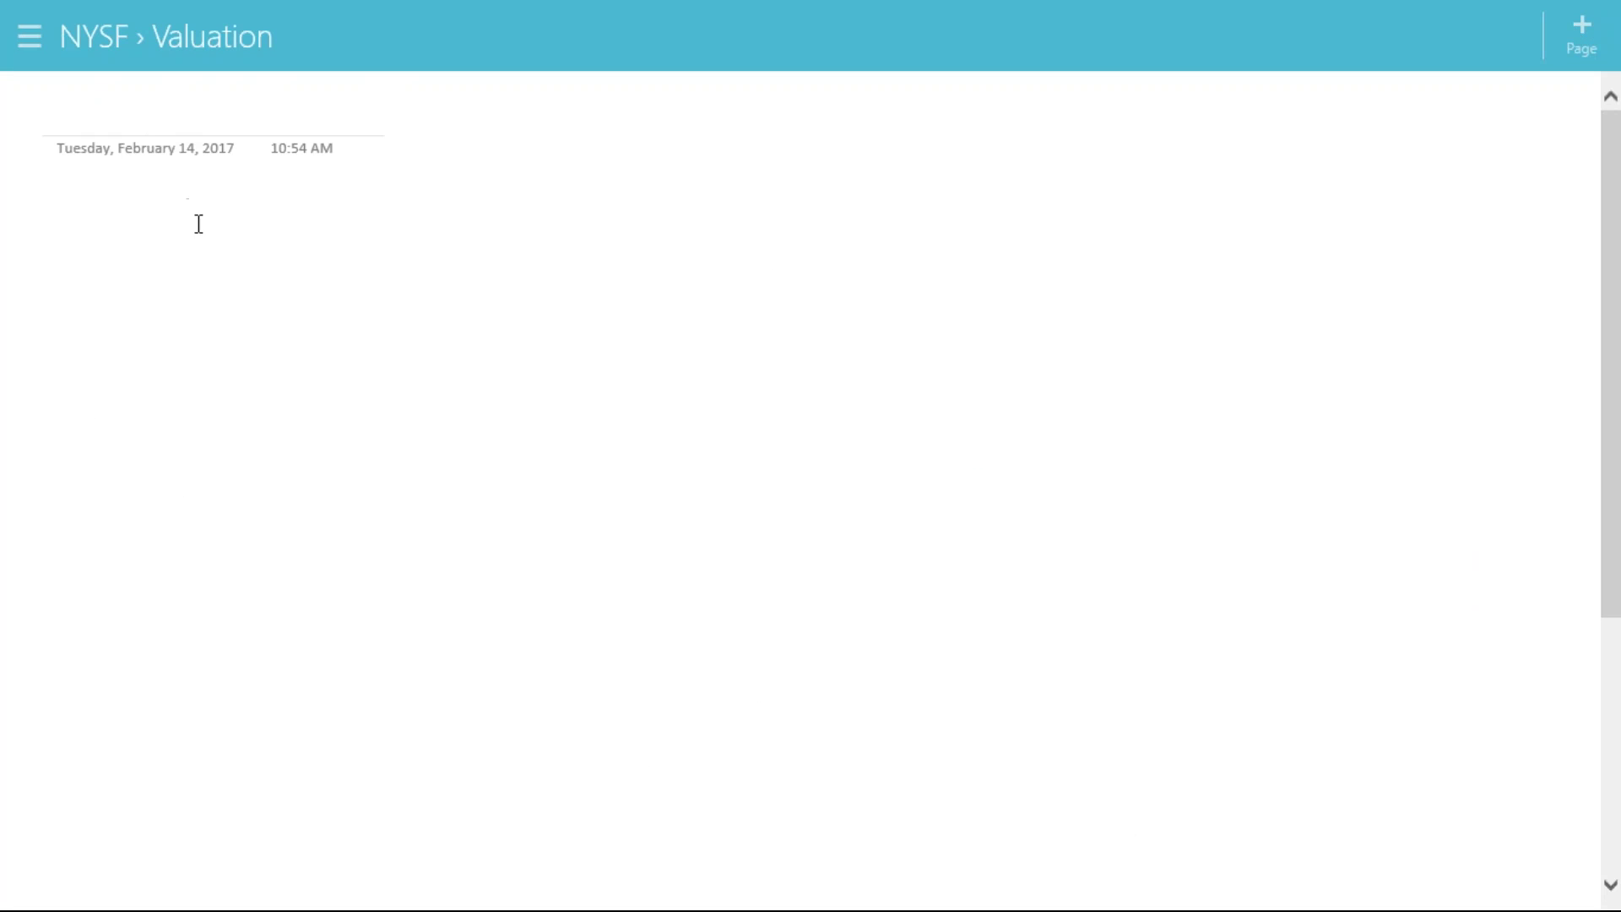
{"action": "left_click", "coordinate": [325, 240]}
{"action": "type", "text": "Company a"}
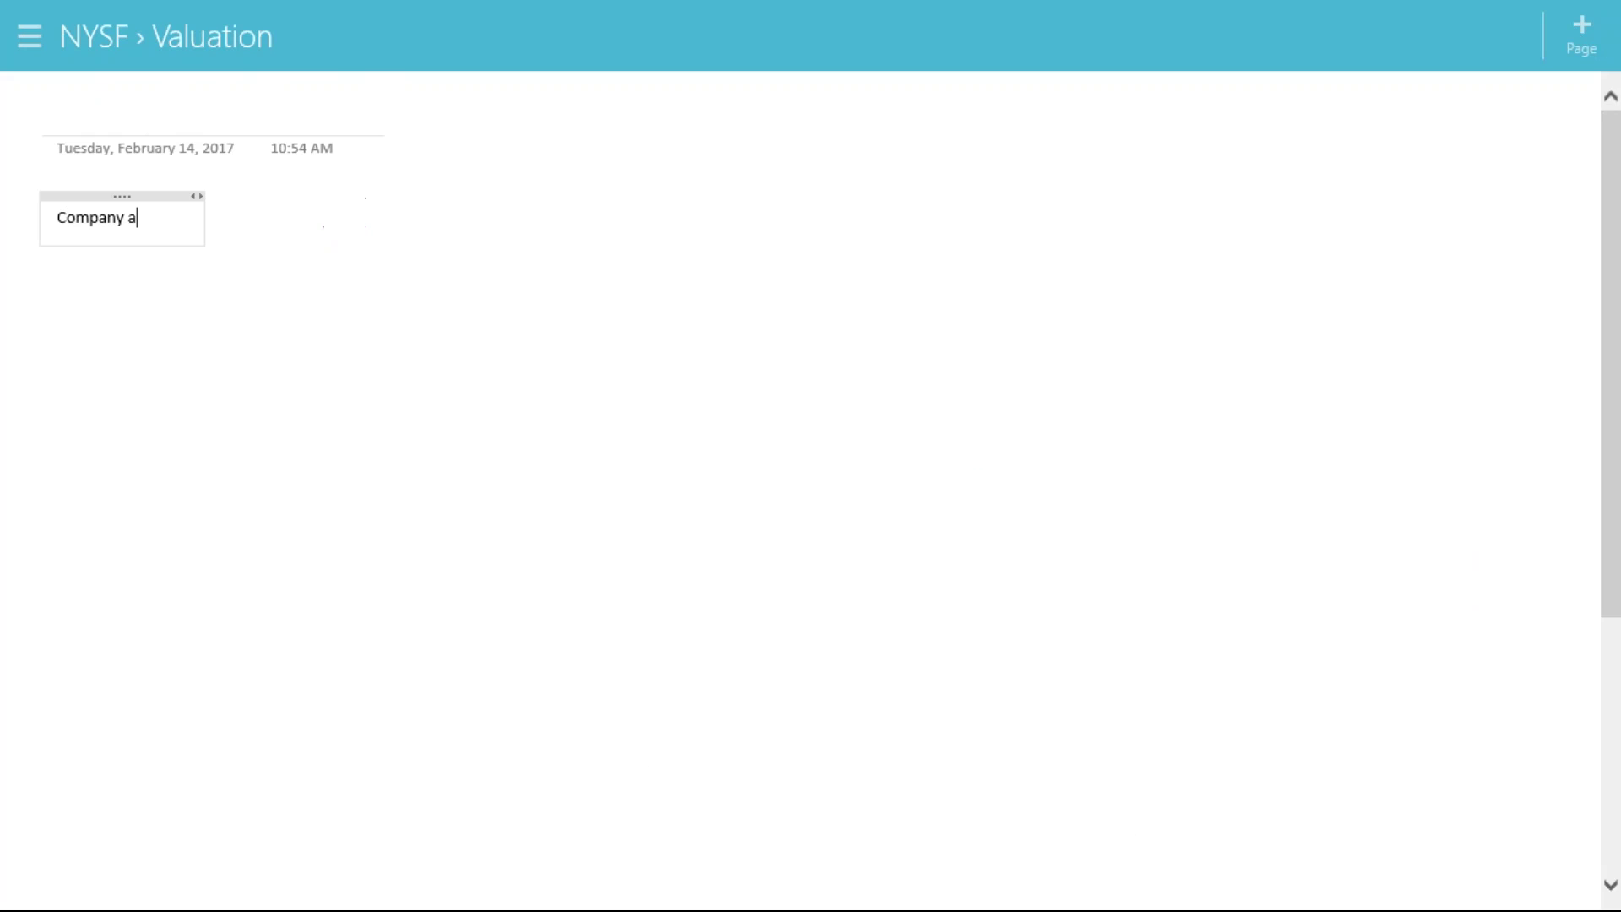
{"action": "key", "text": "BackSpace"}
{"action": "type", "text": "A"}
{"action": "key", "text": "Tab"}
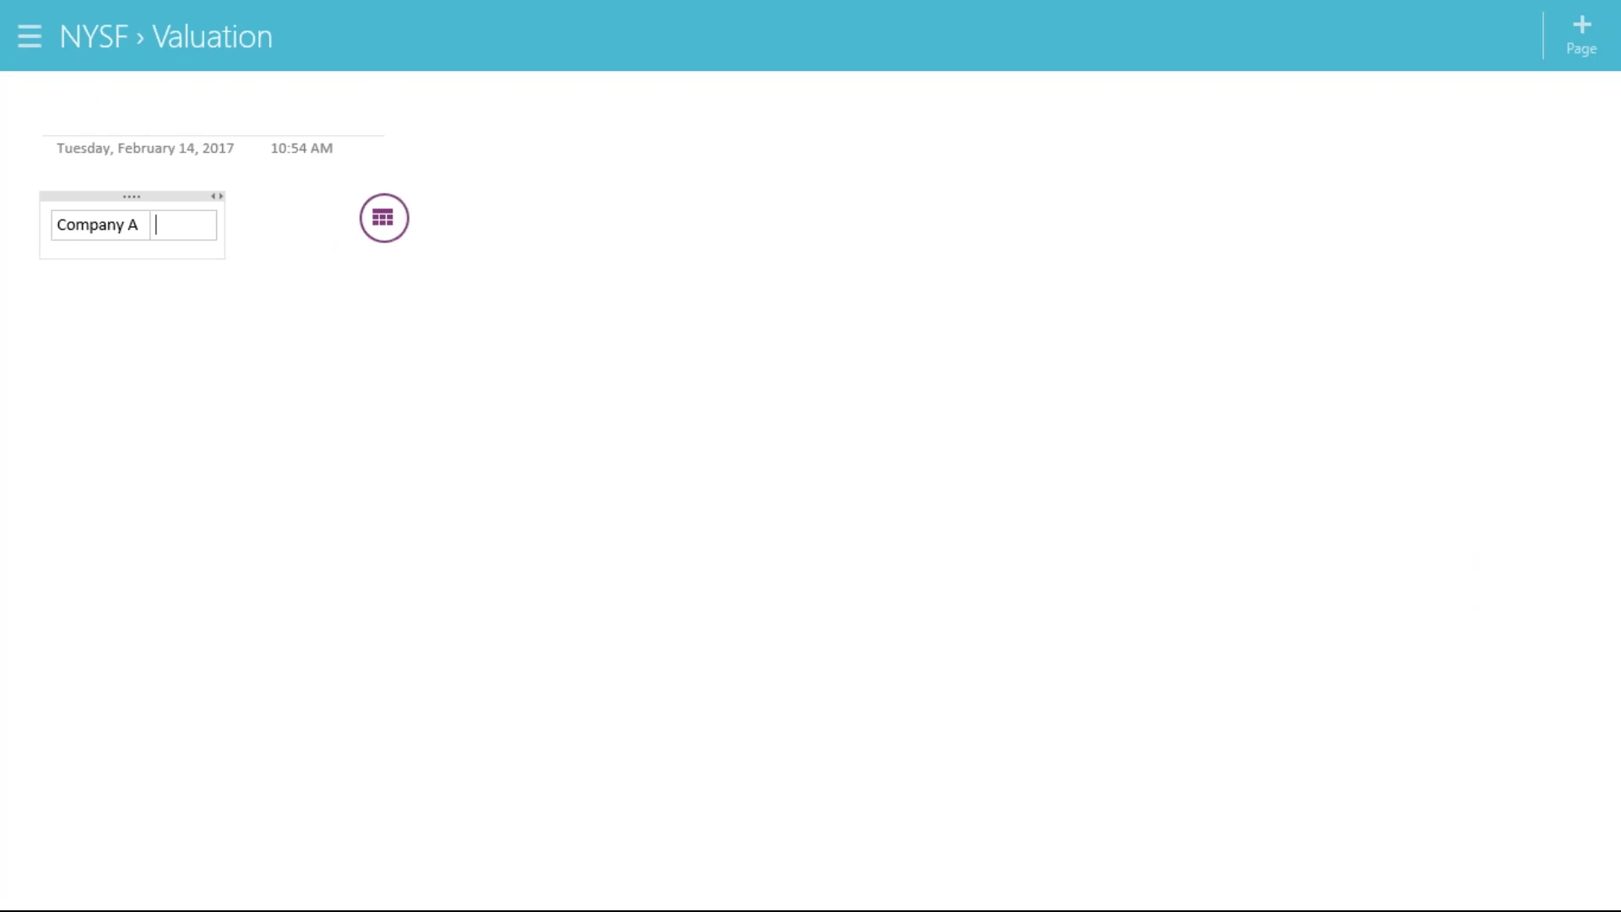
{"action": "type", "text": "Company"}
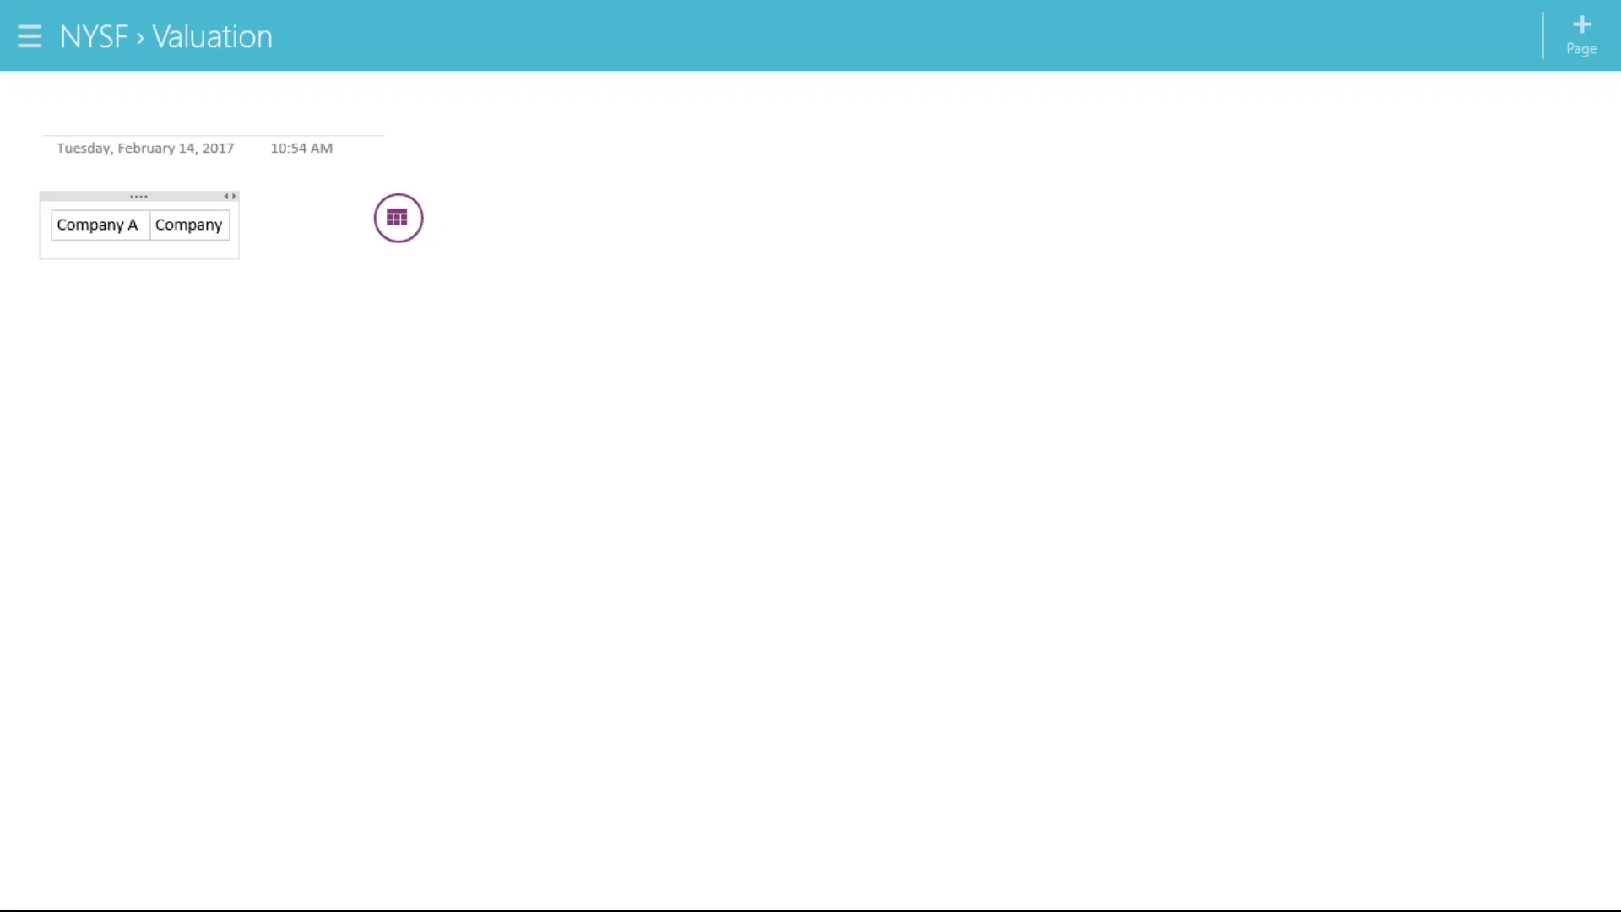
{"action": "type", "text": " B"}
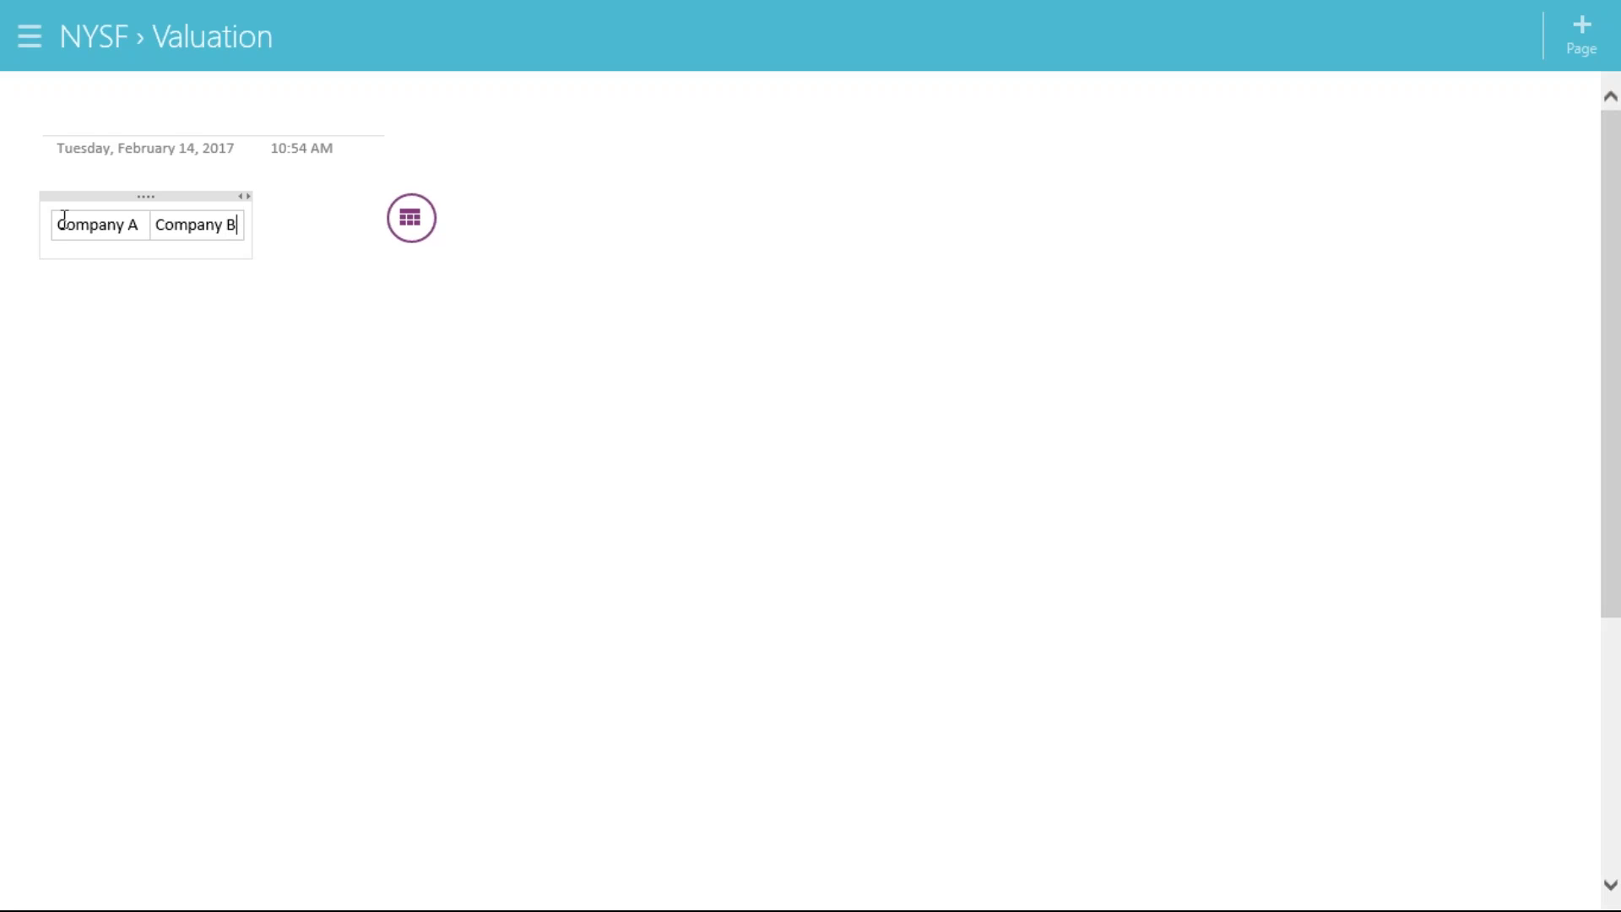
Split the Company B heading cell to create a third column, and complete the middle heading as "Company a"
{"action": "key", "text": "ctrl+a"}
{"action": "left_click", "coordinate": [106, 217]}
{"action": "left_click", "coordinate": [206, 224]}
{"action": "key", "text": "Tab"}
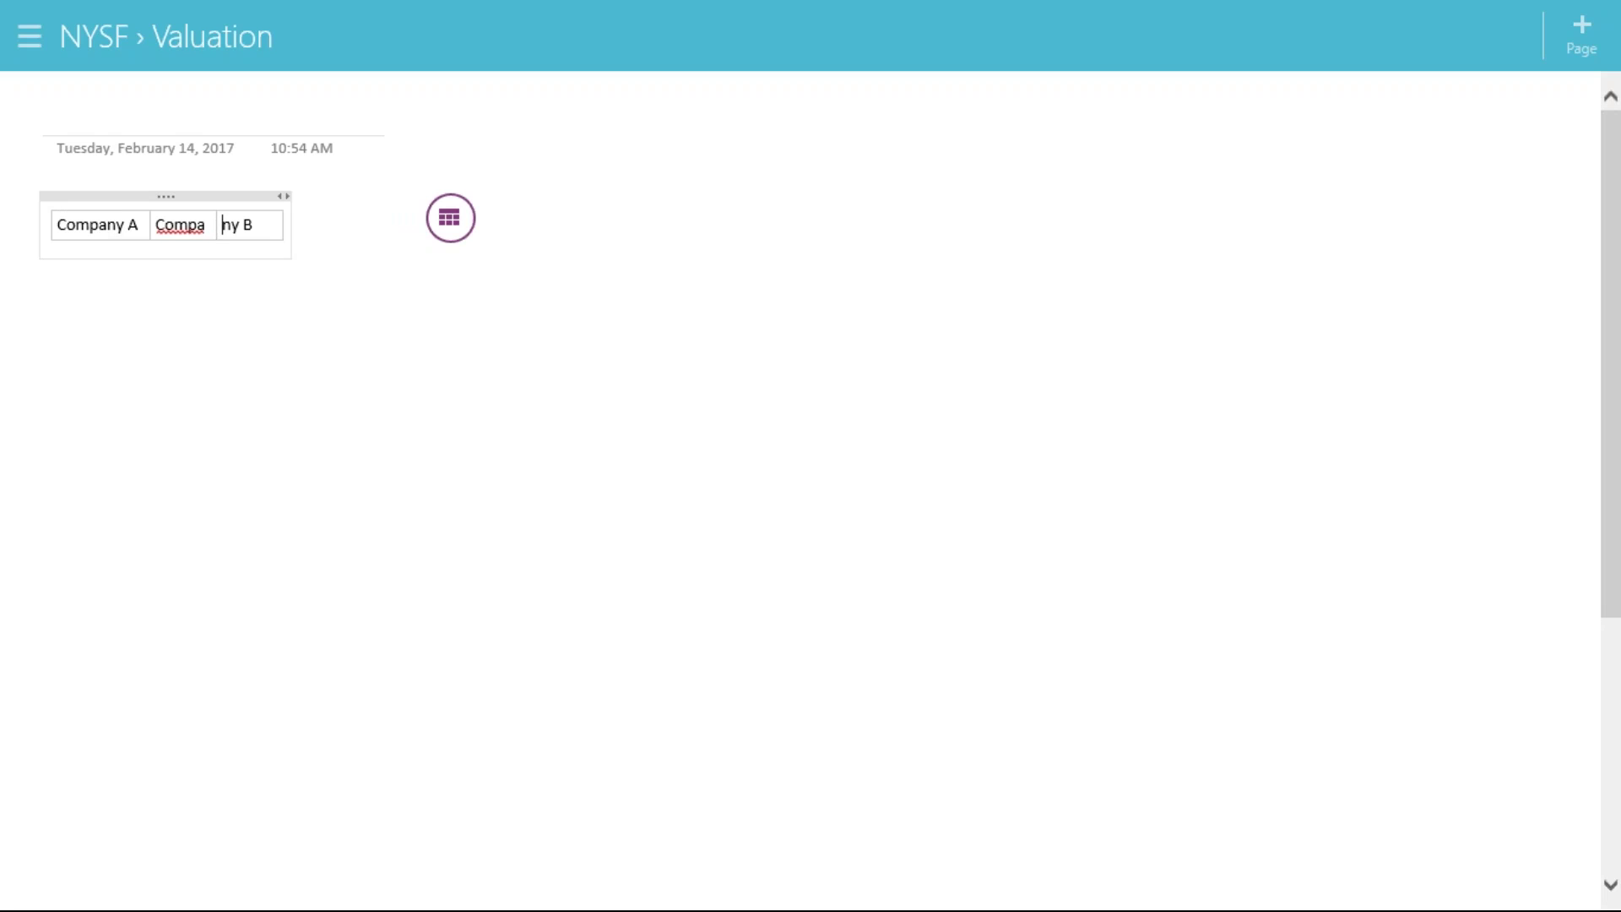
{"action": "left_click", "coordinate": [207, 226]}
{"action": "type", "text": "ny a"}
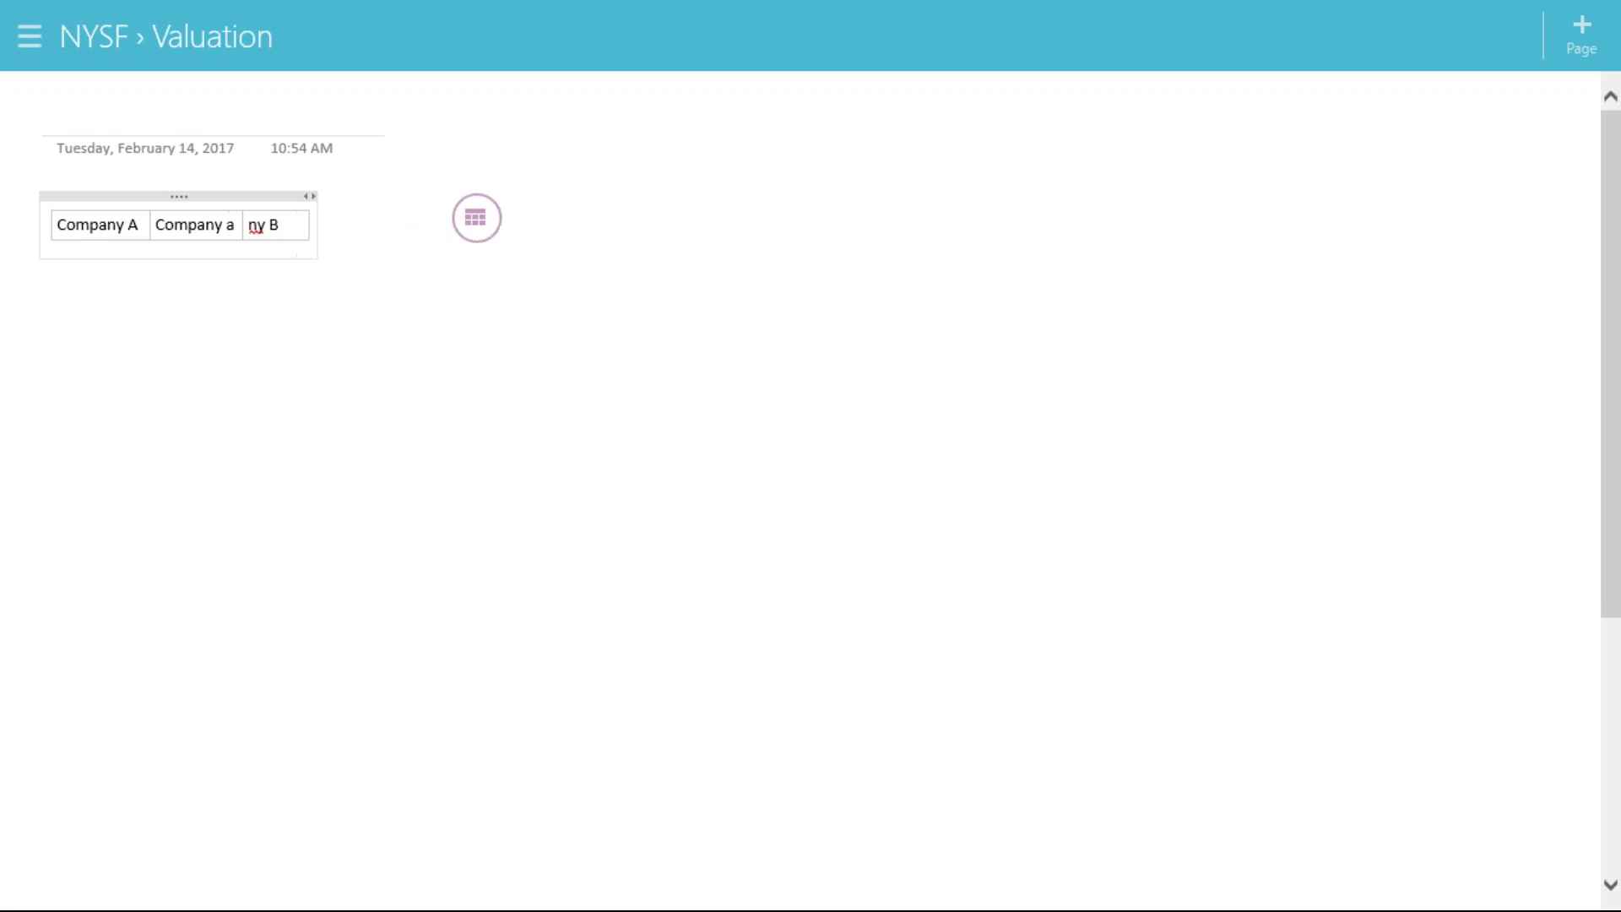
Complete the third column's heading as Company B and correct the middle heading to Company A
{"action": "key", "text": "Tab"}
{"action": "type", "text": "cOMPA"}
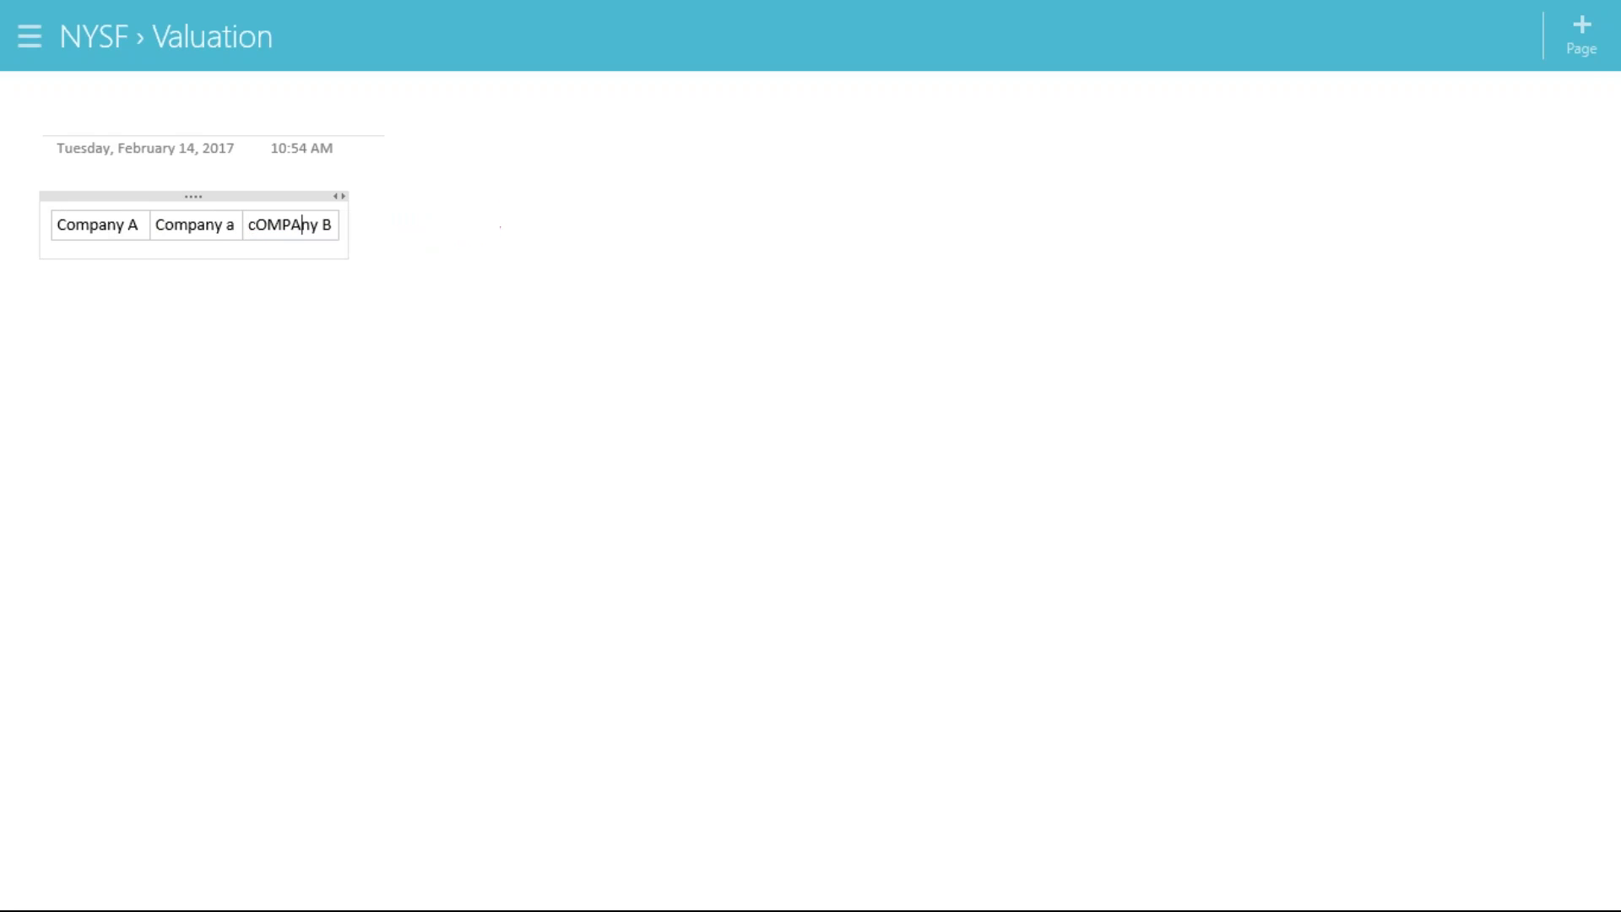
{"action": "key", "text": "BackSpace"}
{"action": "key", "text": "BackSpace"}
{"action": "key", "text": "BackSpace"}
{"action": "key", "text": "BackSpace"}
{"action": "key", "text": "BackSpace"}
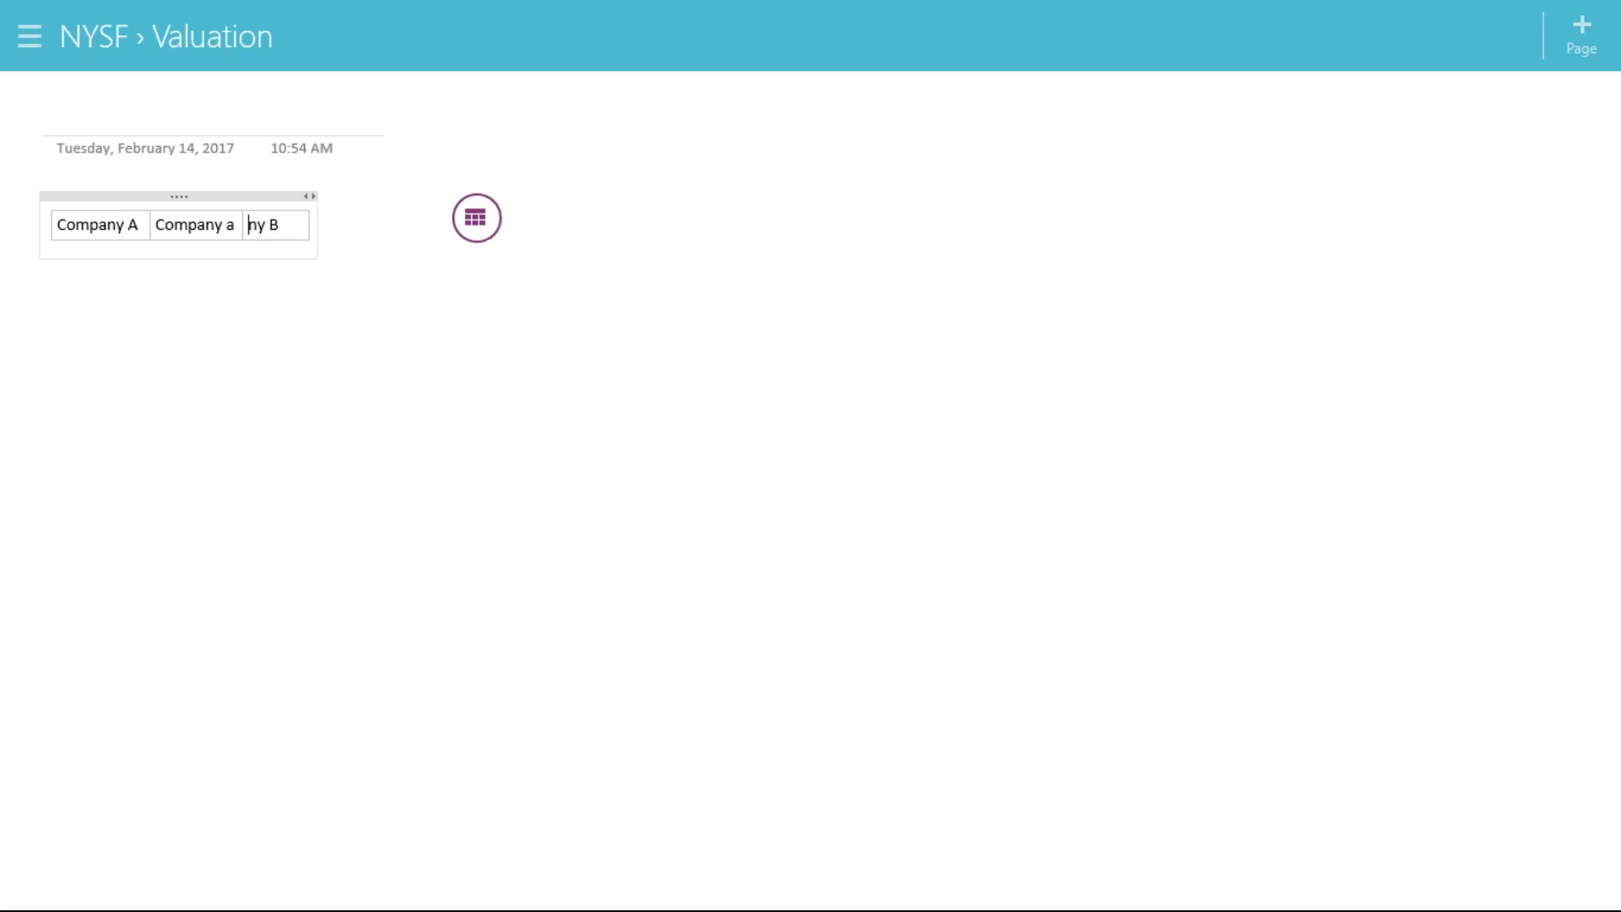
{"action": "type", "text": "Compan"}
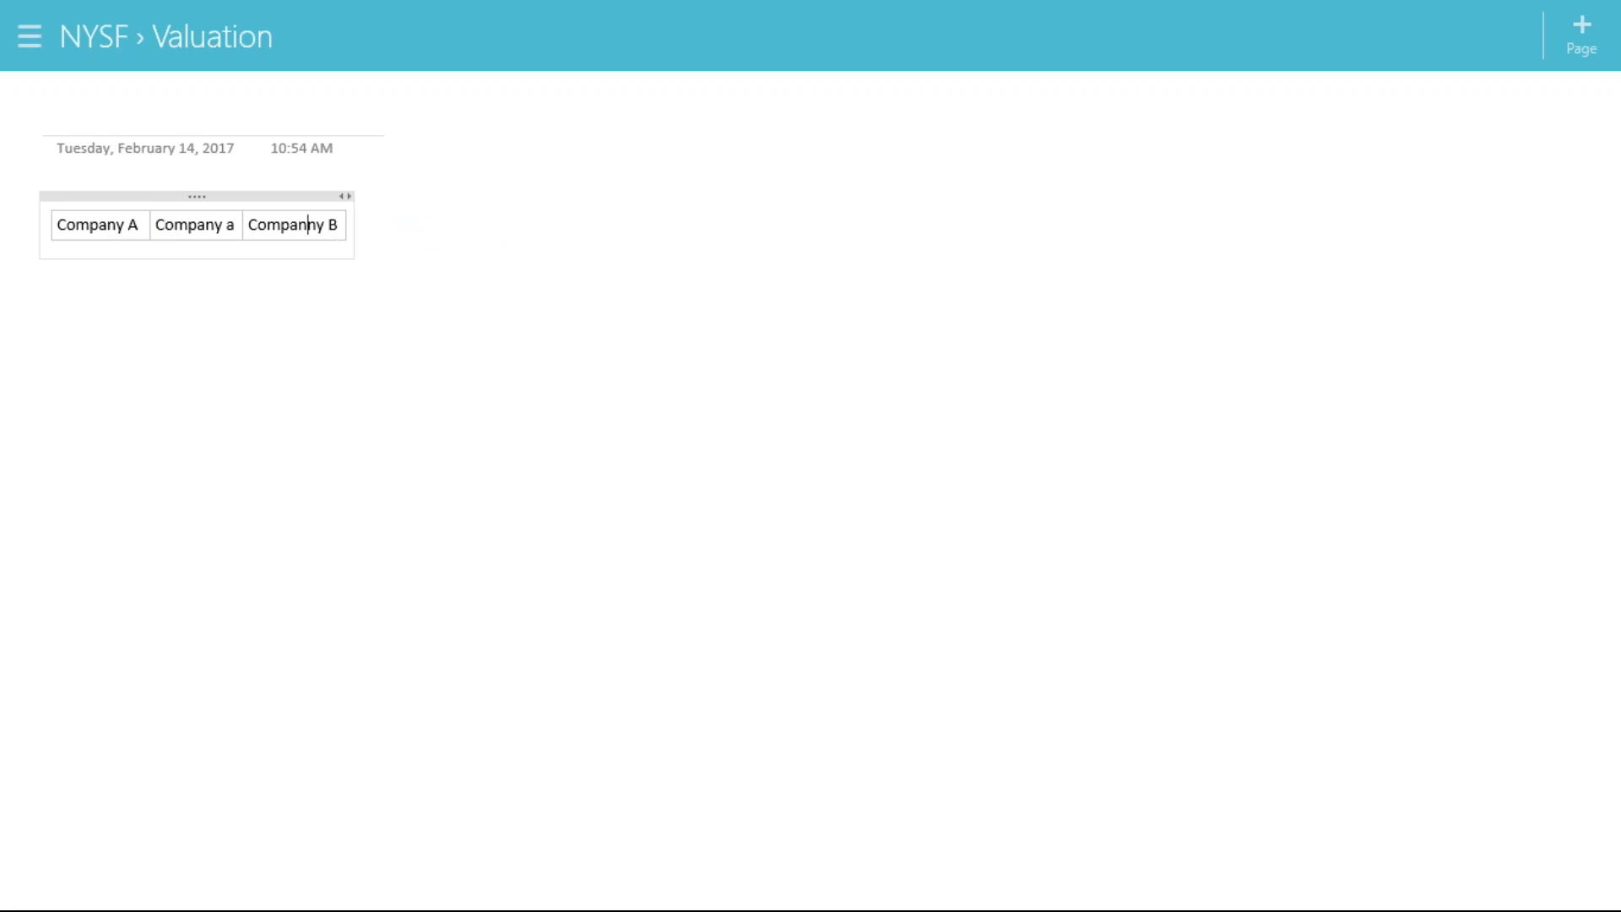
{"action": "key", "text": "Delete"}
{"action": "left_click", "coordinate": [238, 224]}
{"action": "key", "text": "BackSpace"}
{"action": "type", "text": "A"}
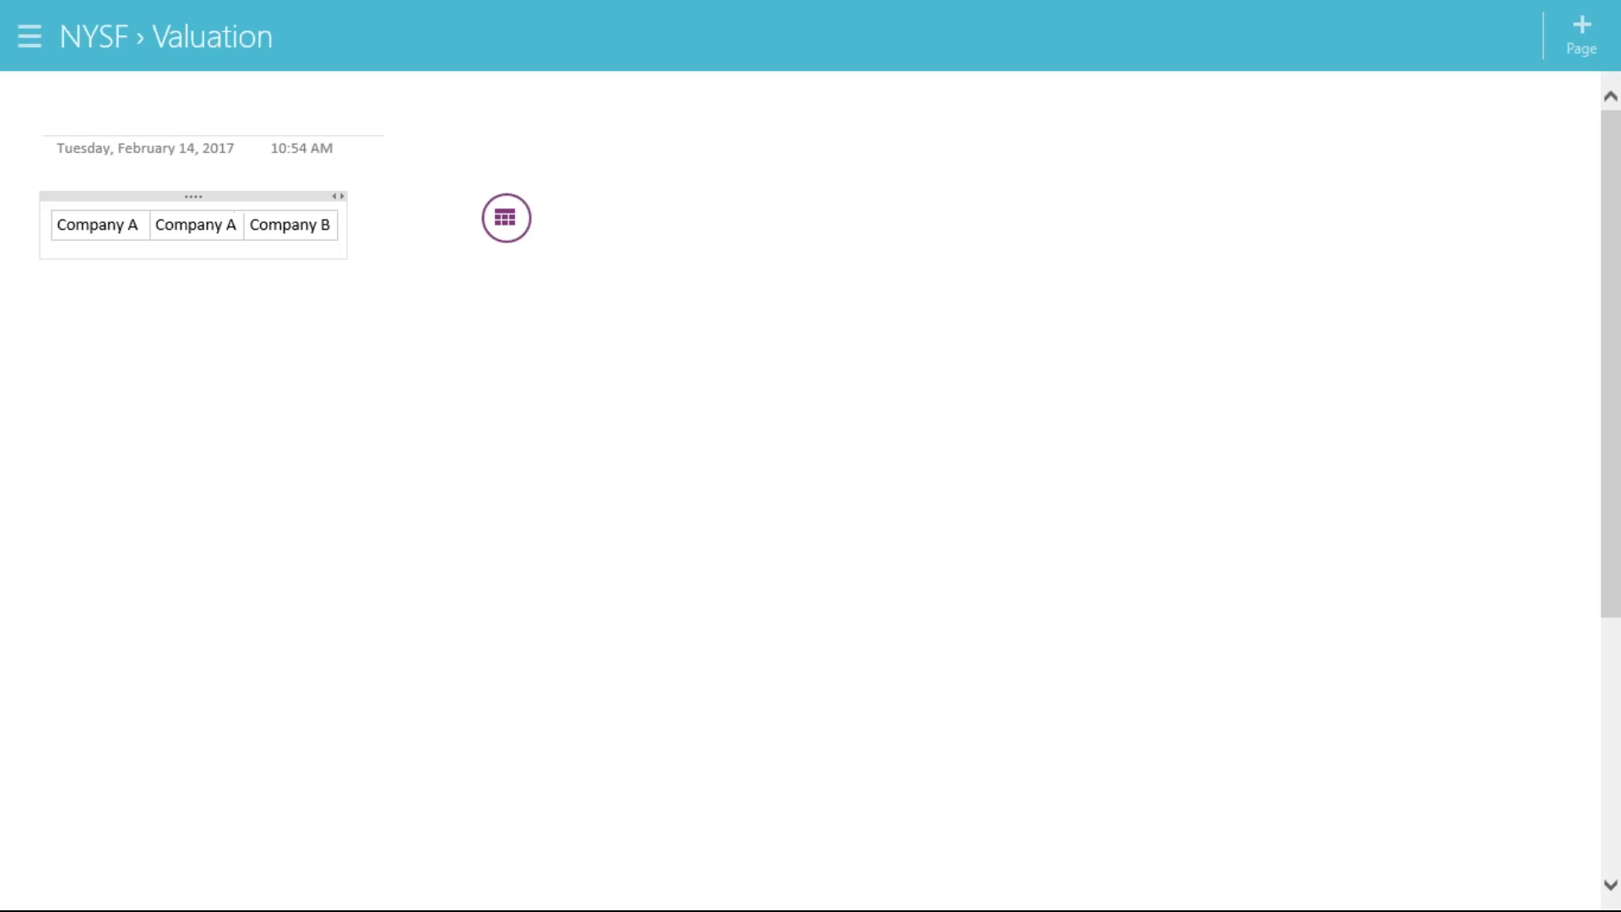
Set the heading row's font size to 20 and clear the text of the first heading cell
{"action": "left_click_drag", "start_coordinate": [287, 224], "coordinate": [76, 220]}
{"action": "left_click", "coordinate": [507, 219]}
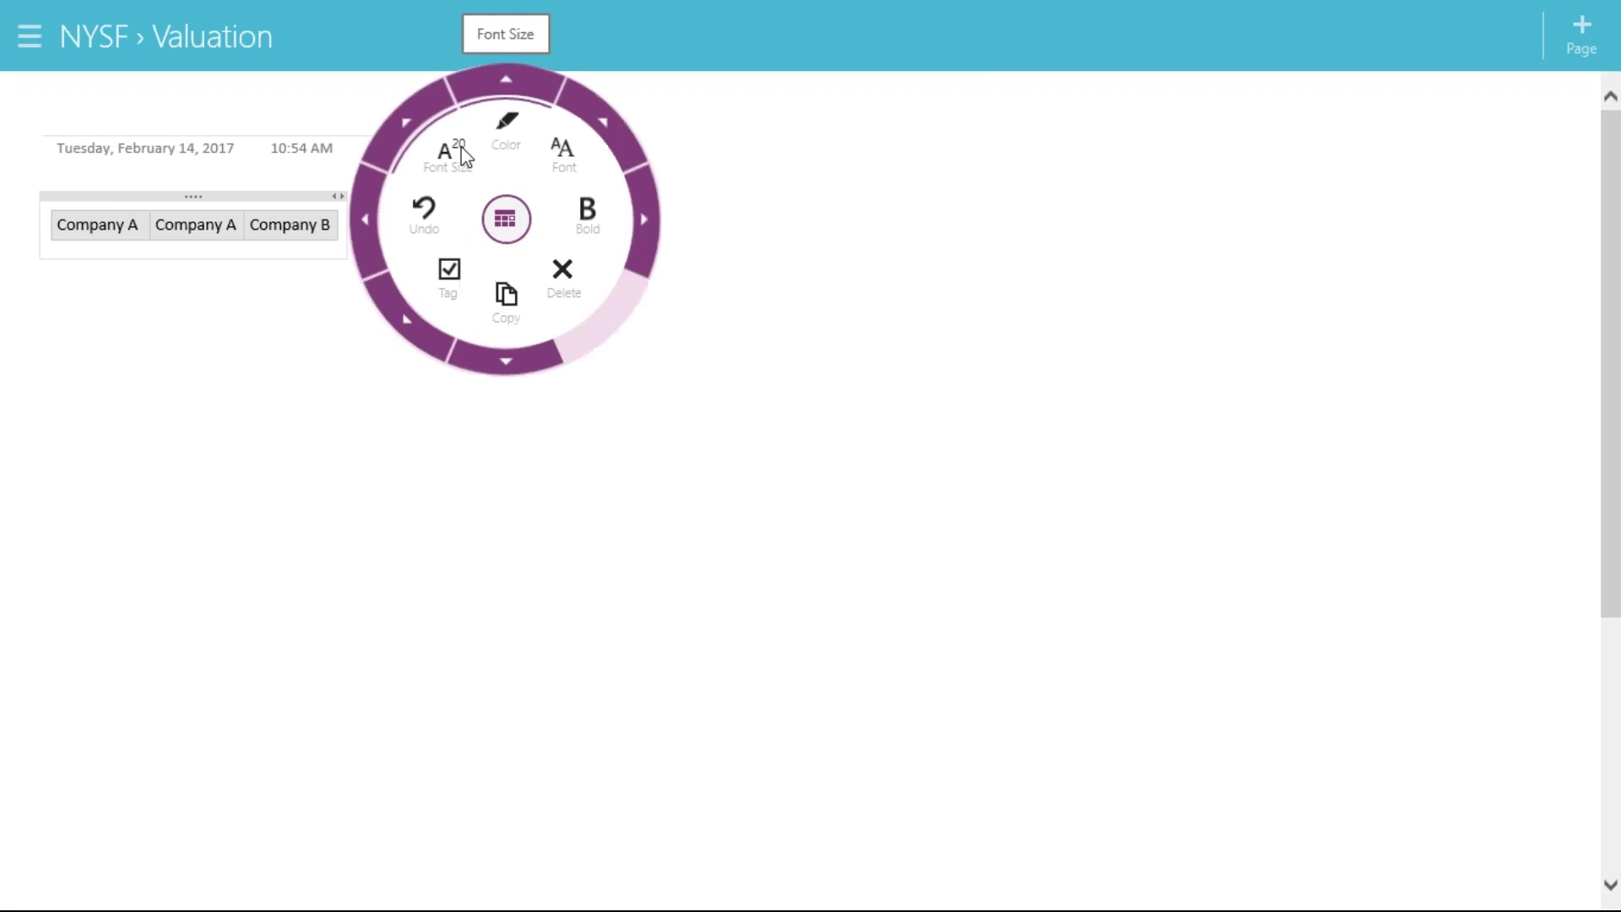
{"action": "left_click", "coordinate": [456, 156]}
{"action": "left_click", "coordinate": [201, 303]}
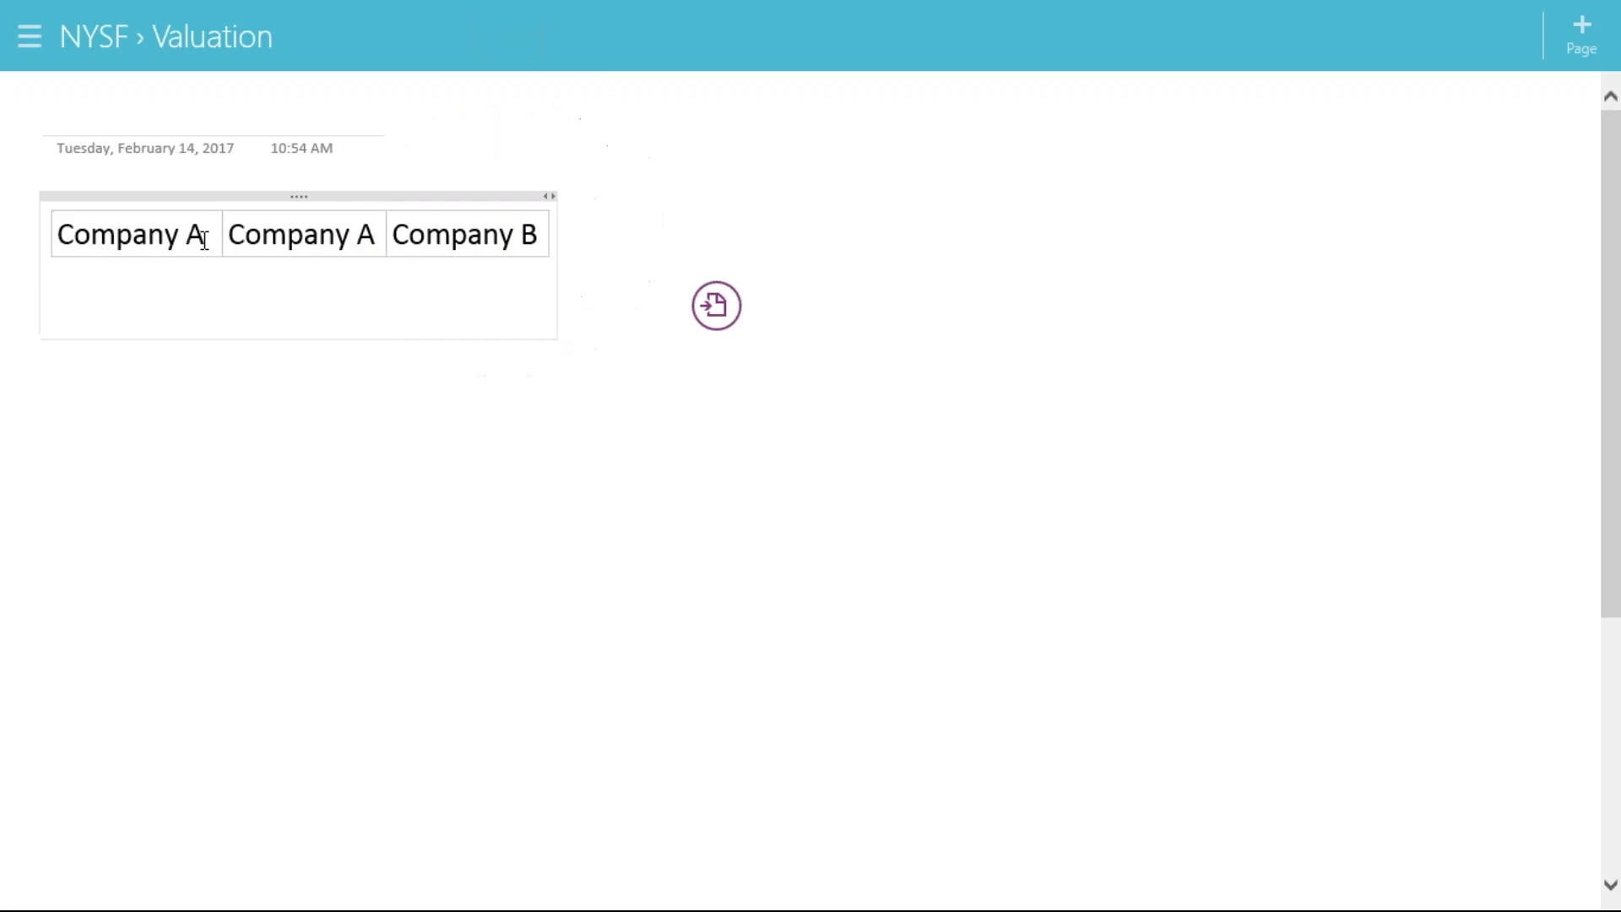
{"action": "left_click_drag", "start_coordinate": [206, 237], "coordinate": [11, 250]}
{"action": "key", "text": "BackSpace"}
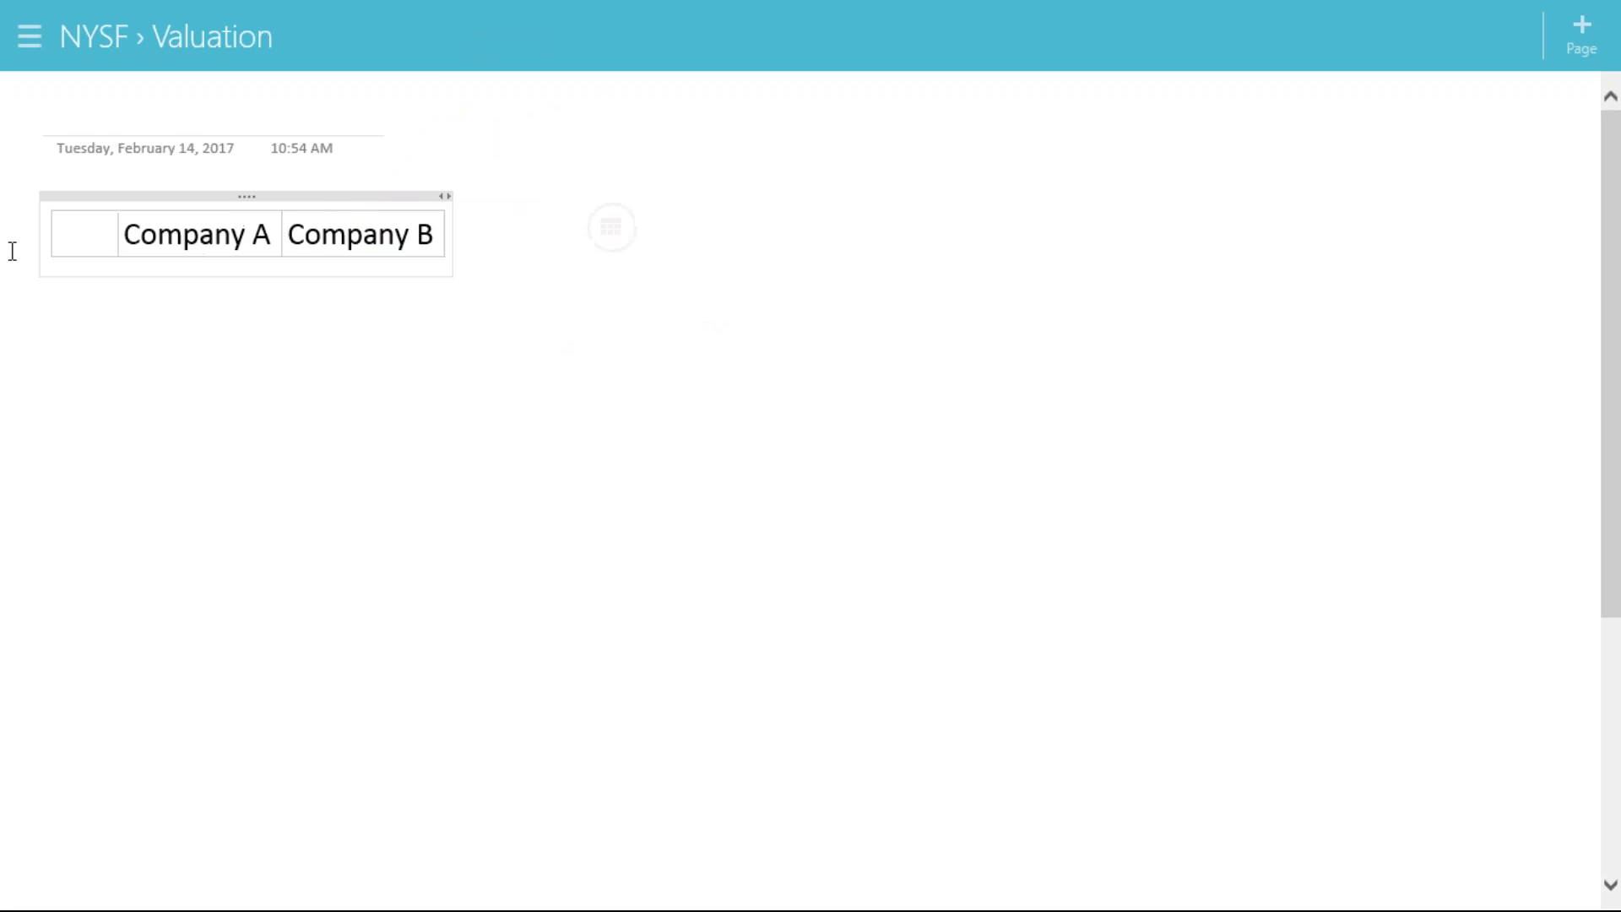
Add a row labelled Rev beneath the headings and enter $10,000 for Company A
{"action": "left_click", "coordinate": [439, 233]}
{"action": "key", "text": "Tab"}
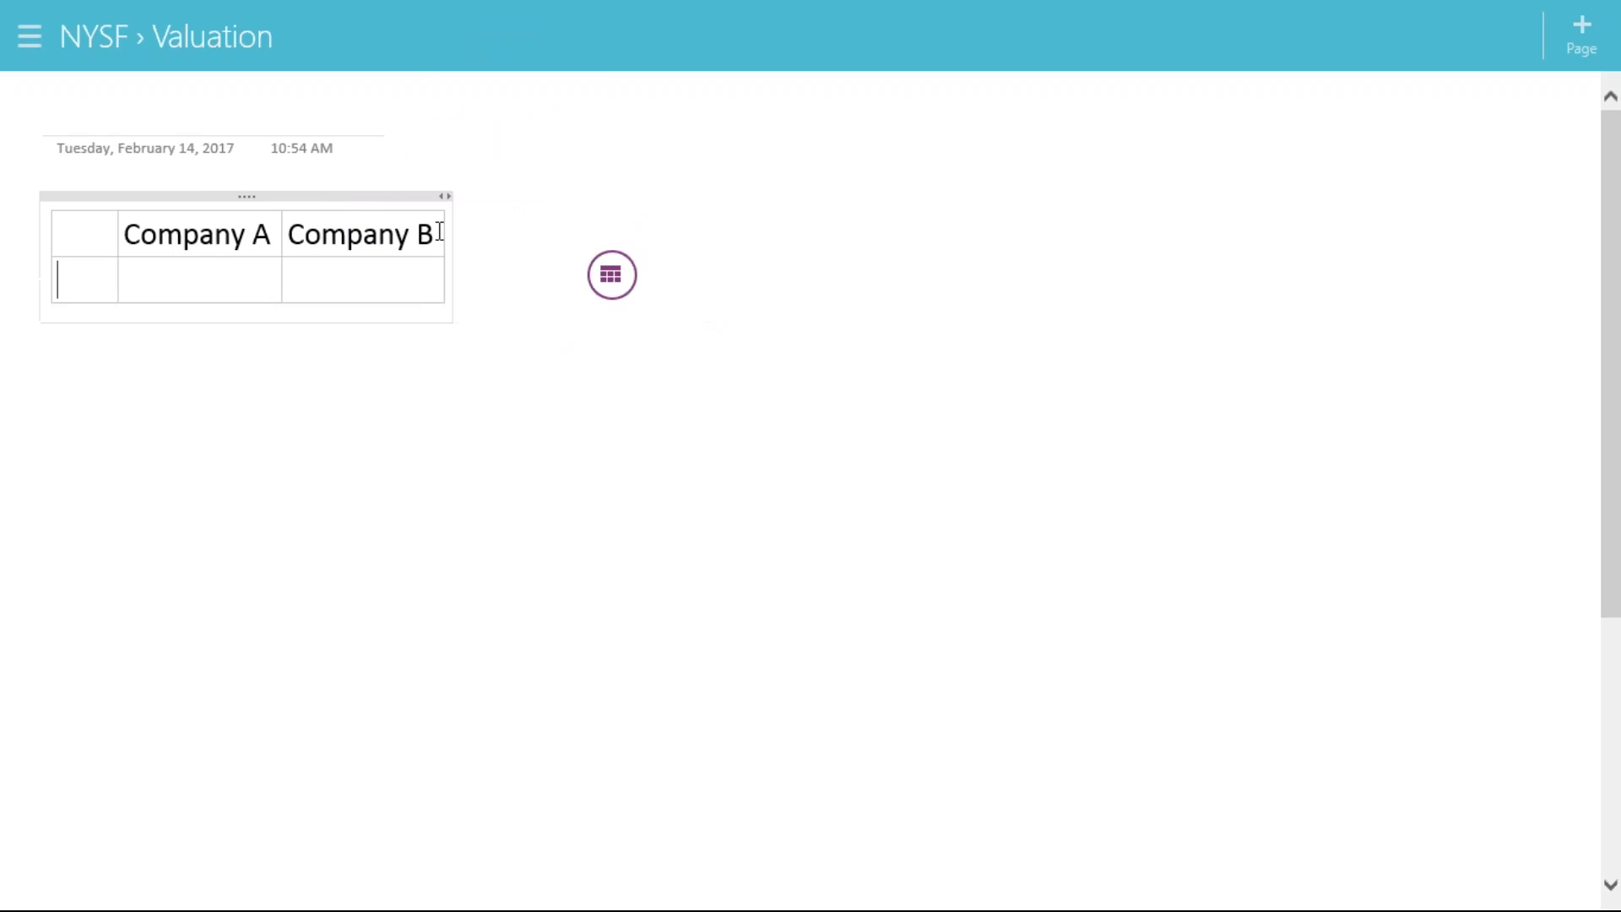
{"action": "type", "text": "Rec"}
{"action": "key", "text": "BackSpace"}
{"action": "type", "text": "v"}
{"action": "key", "text": "Tab"}
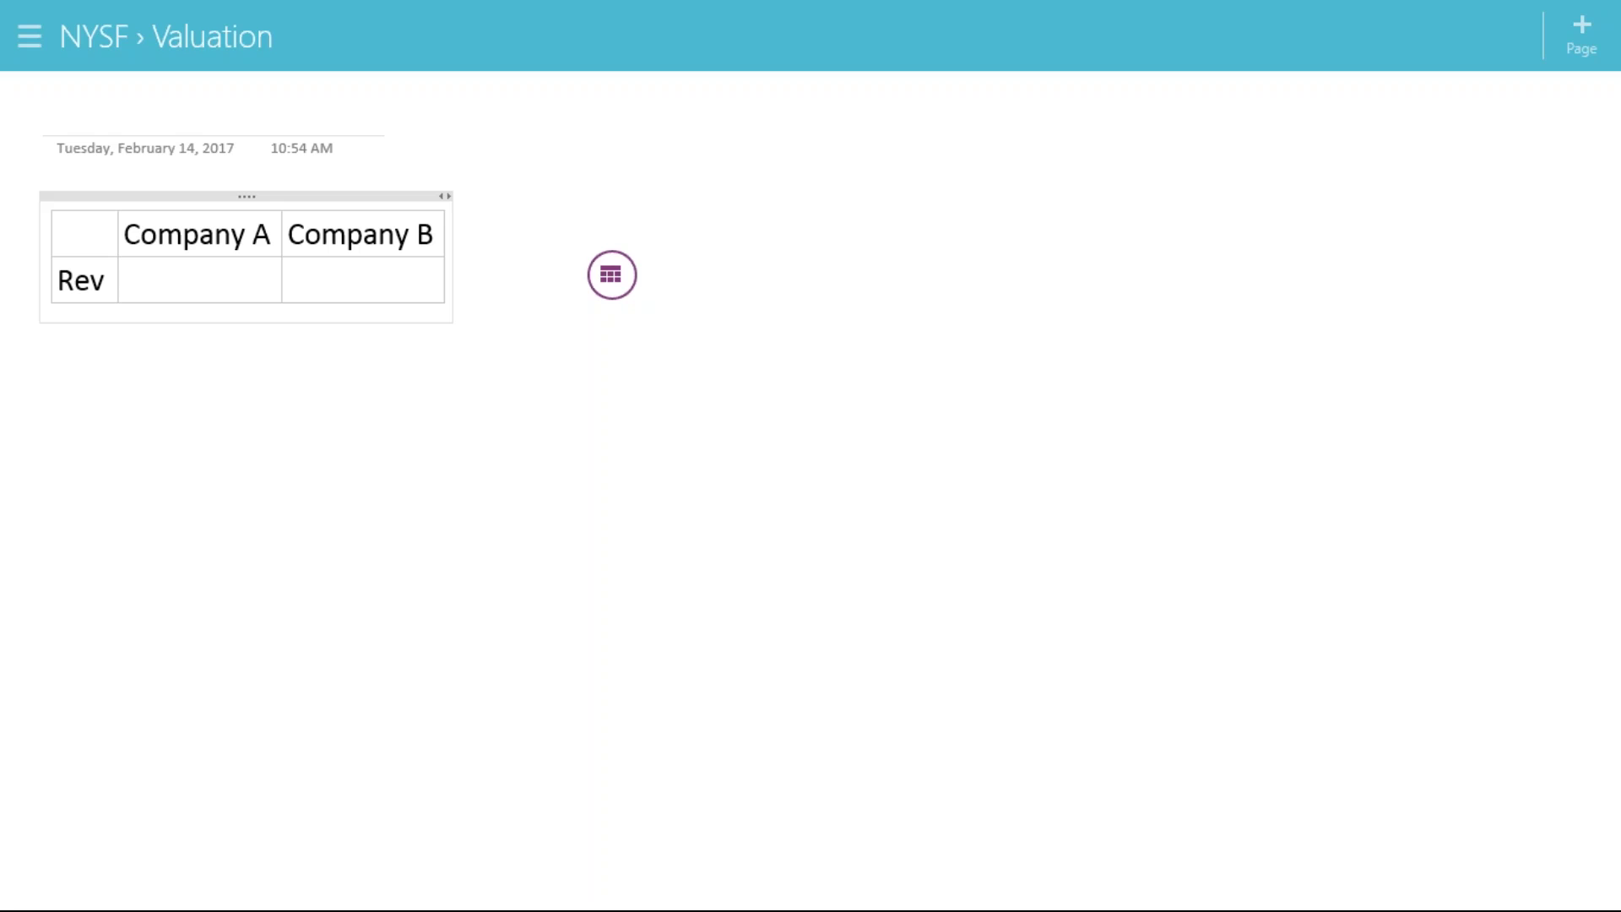
{"action": "type", "text": "$10,000"}
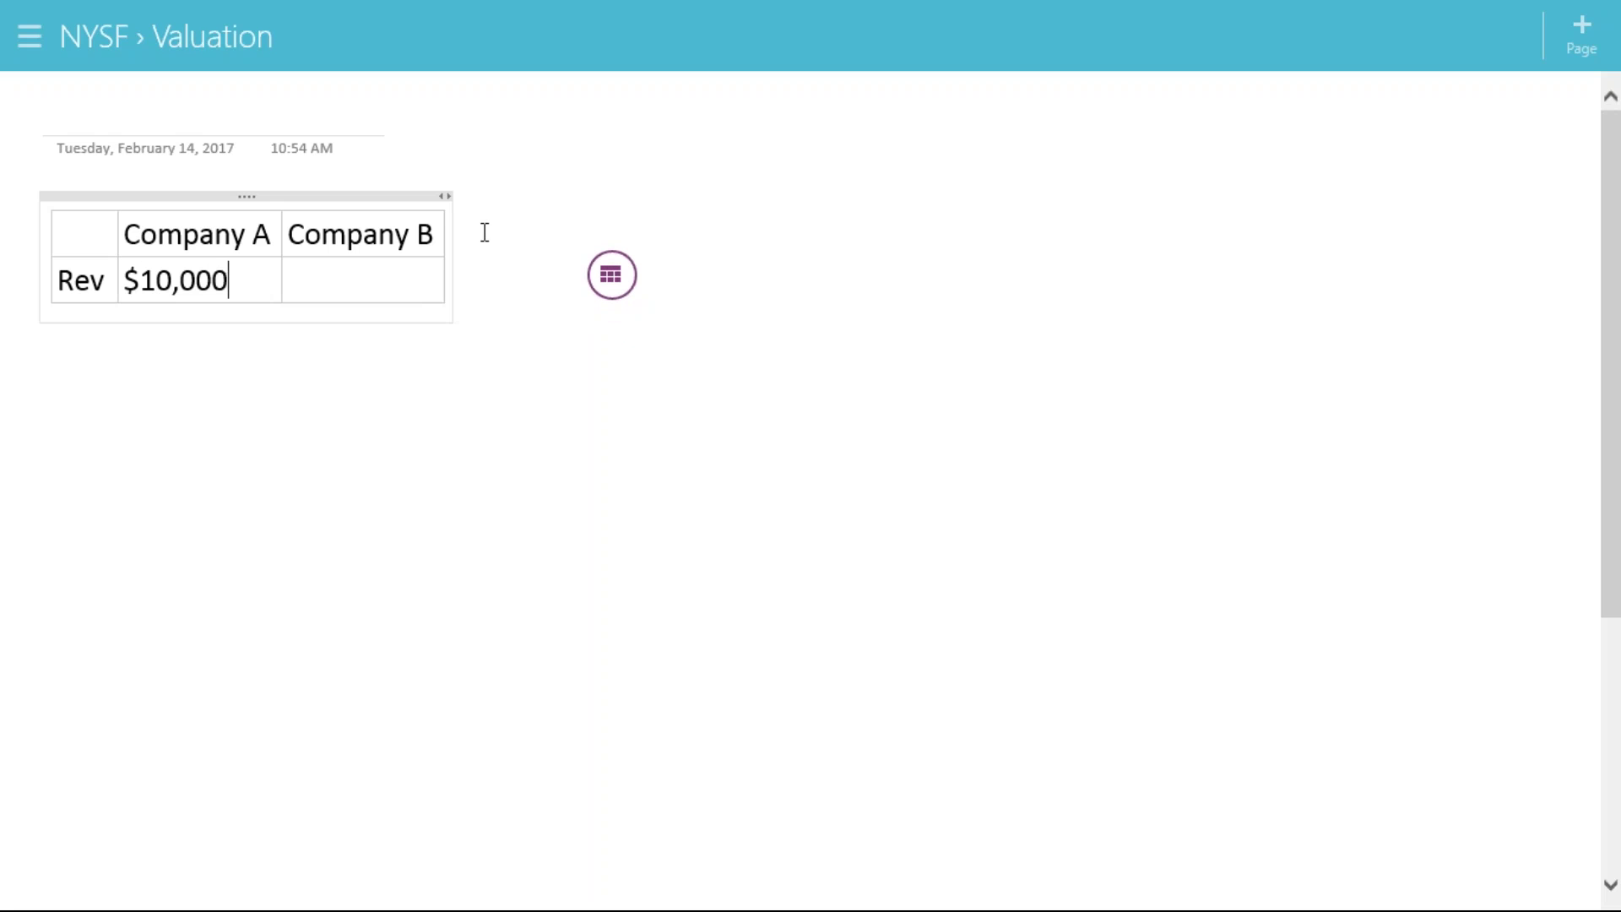
Add a row labelled COGS beneath Rev and enter $2,000 for Company A
{"action": "left_click", "coordinate": [337, 292]}
{"action": "key", "text": "Tab"}
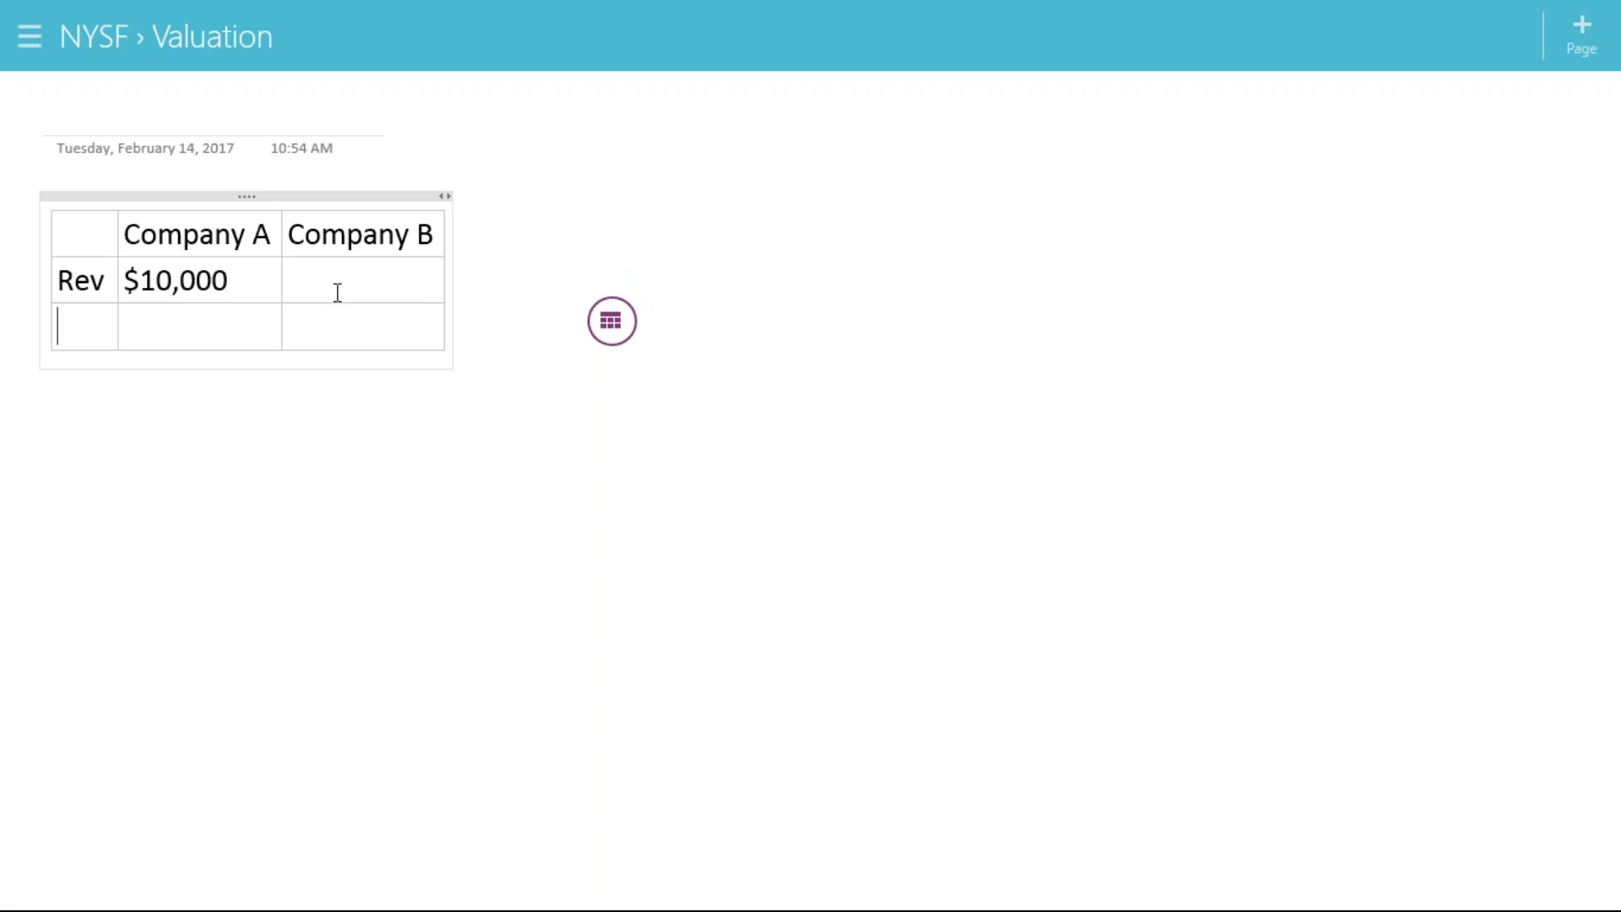
{"action": "type", "text": "COGS"}
{"action": "left_click", "coordinate": [199, 325]}
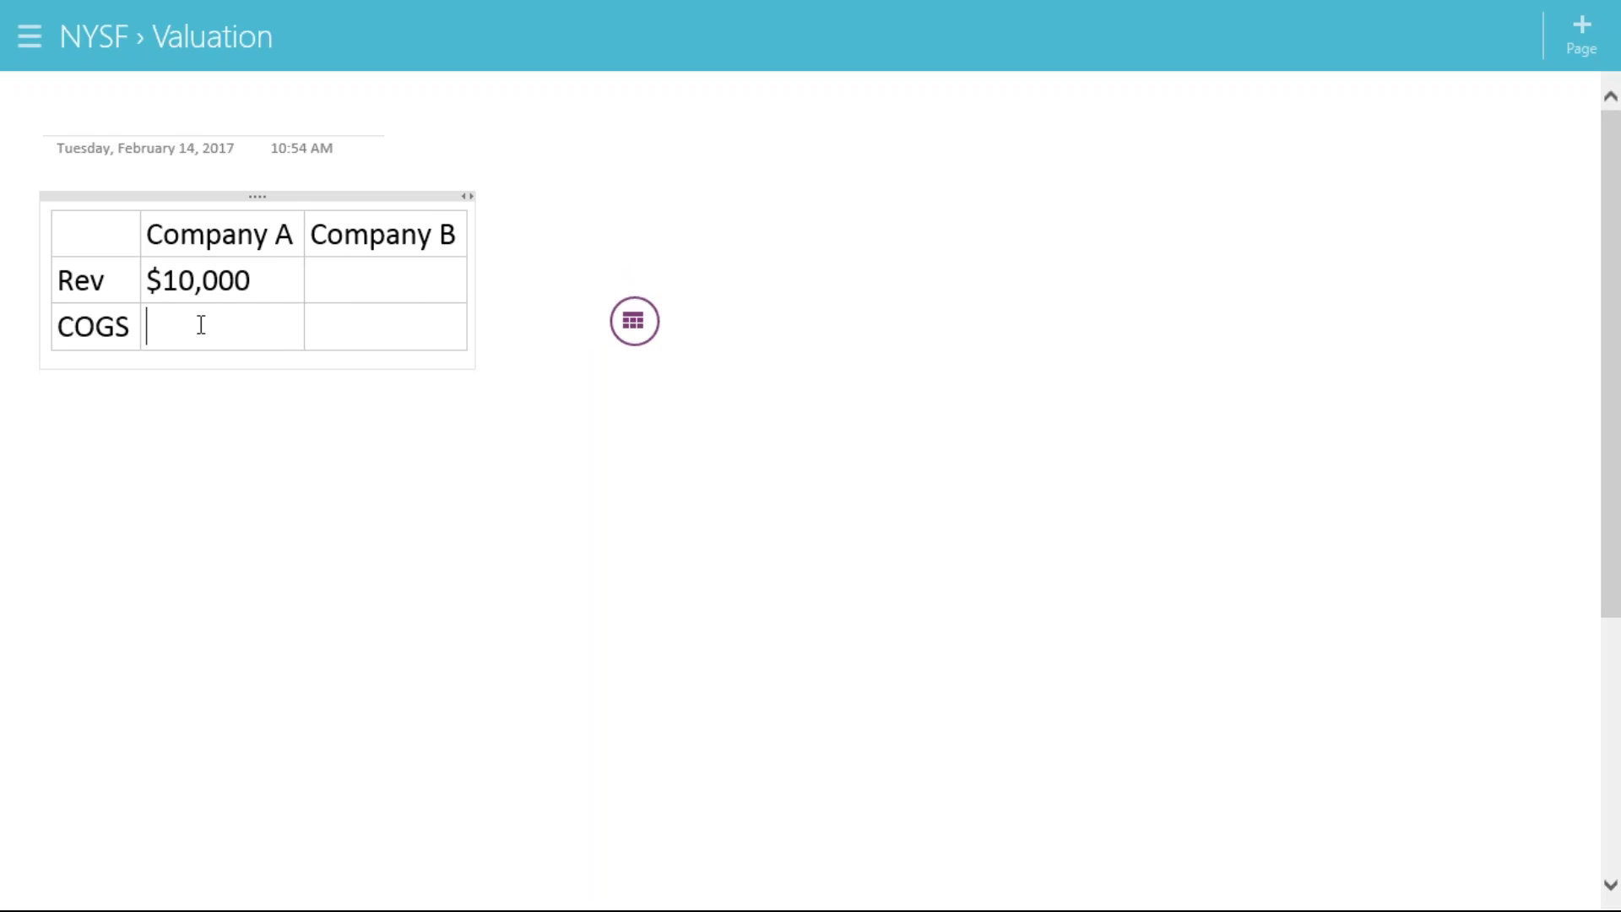
{"action": "type", "text": "#"}
{"action": "key", "text": "BackSpace"}
{"action": "type", "text": "$2,000"}
Add a row labelled OpEx beneath COGS and enter $1,000 for Company A
{"action": "key", "text": "Return"}
{"action": "type", "text": "O"}
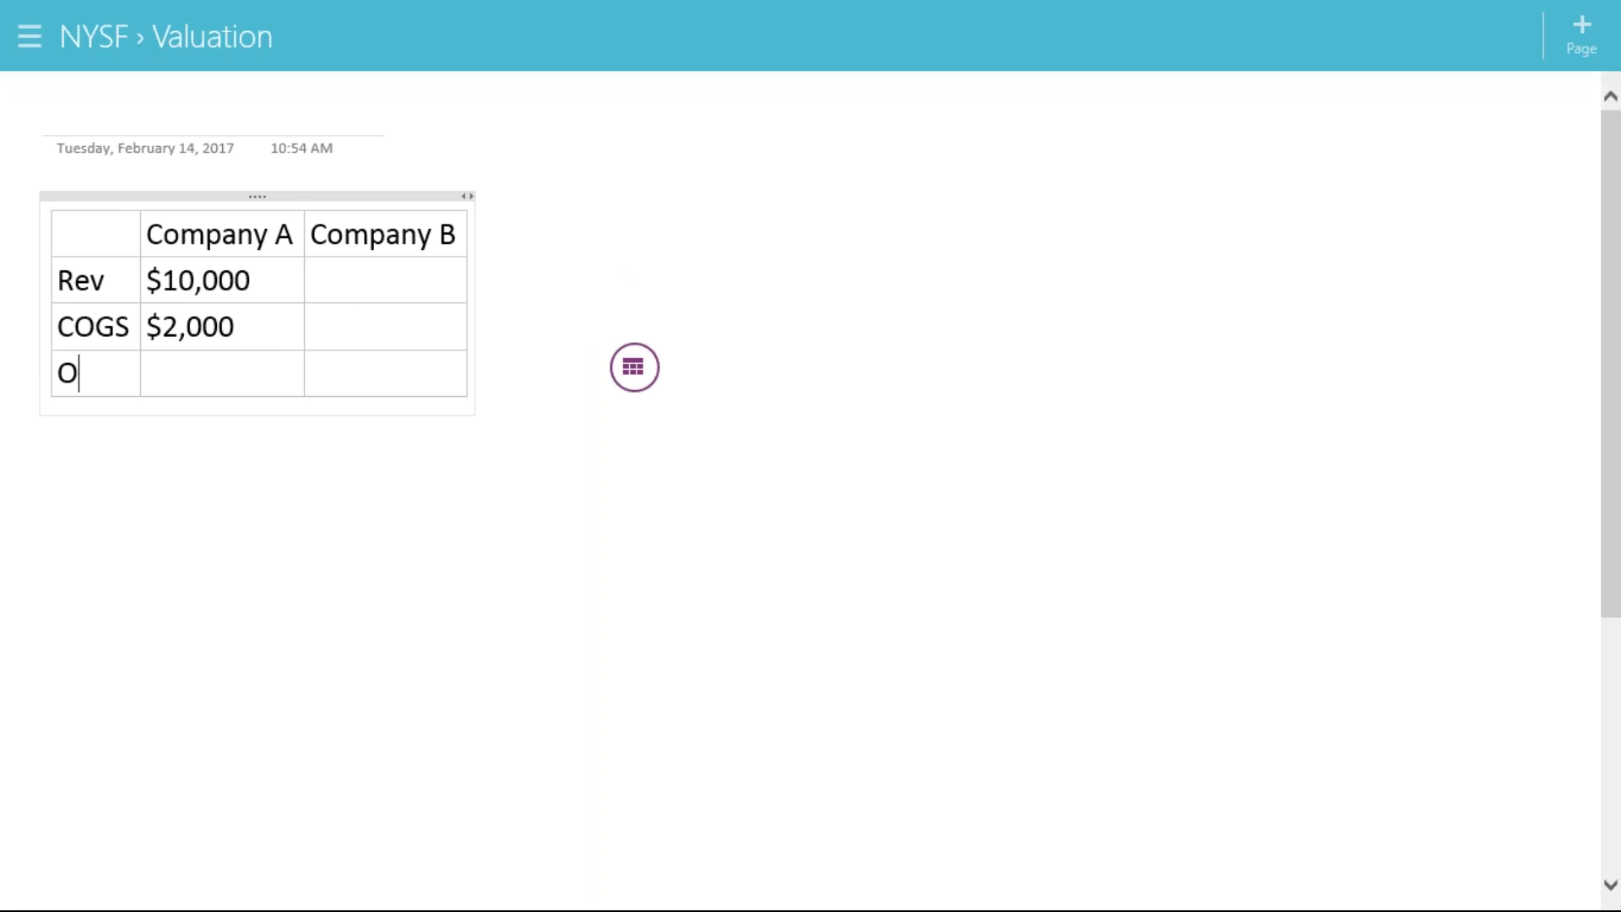
{"action": "type", "text": "pEx"}
{"action": "left_click", "coordinate": [226, 373]}
{"action": "type", "text": "#"}
{"action": "key", "text": "BackSpace"}
{"action": "type", "text": "$"}
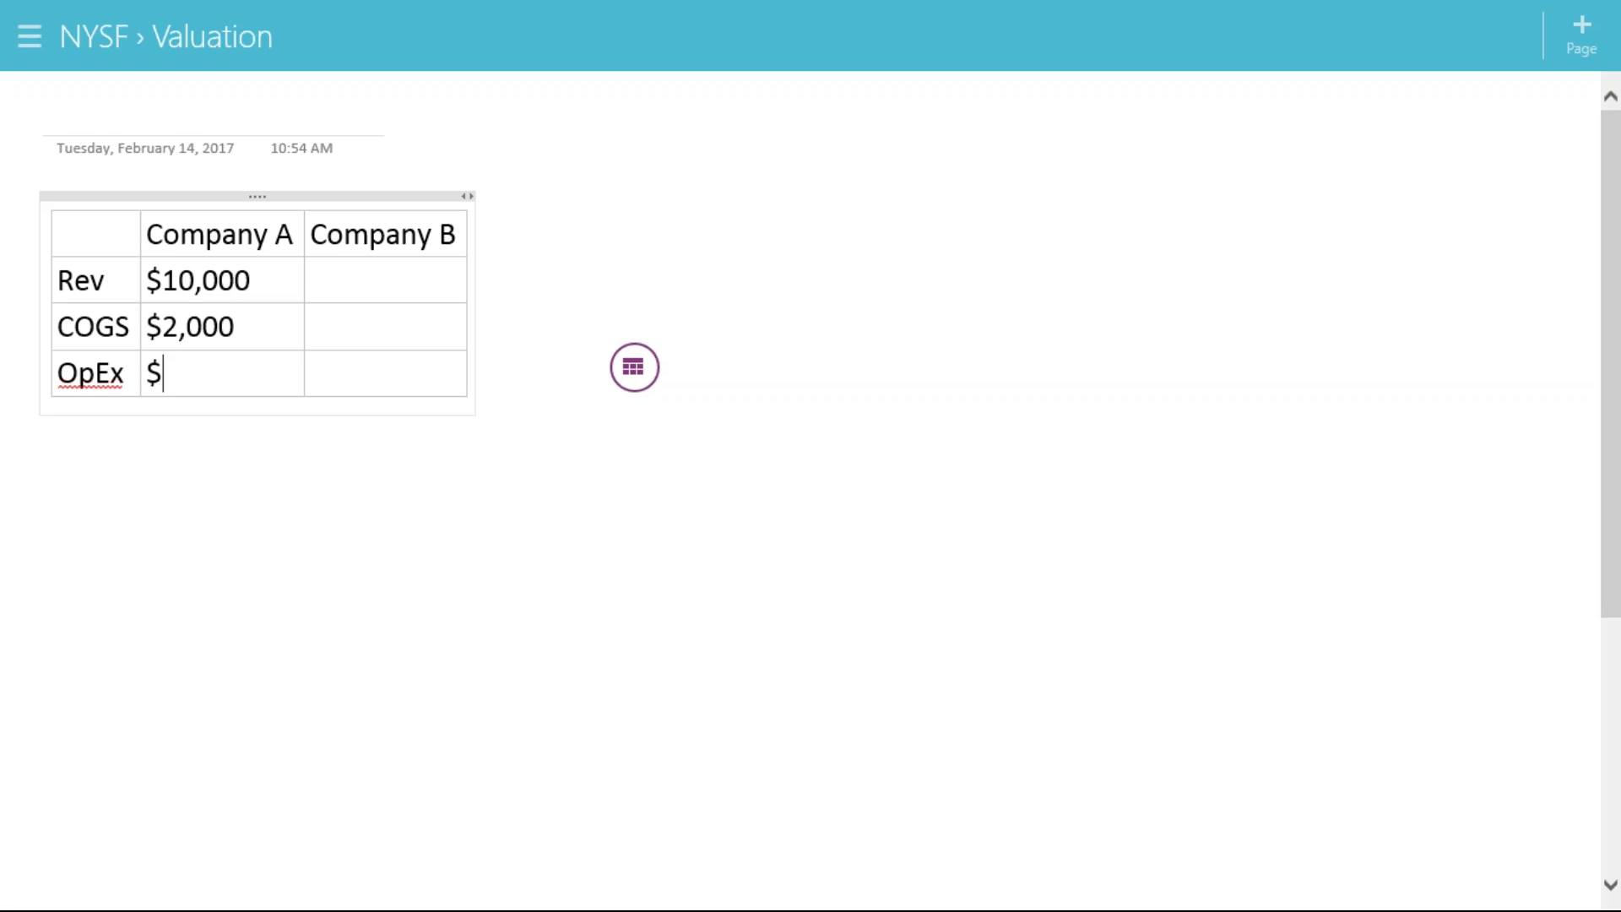
{"action": "type", "text": "1,000"}
Add a row labelled EBITDA beneath OpEx and enter $7,000 for Company A
{"action": "key", "text": "Return"}
{"action": "type", "text": "EBITDA"}
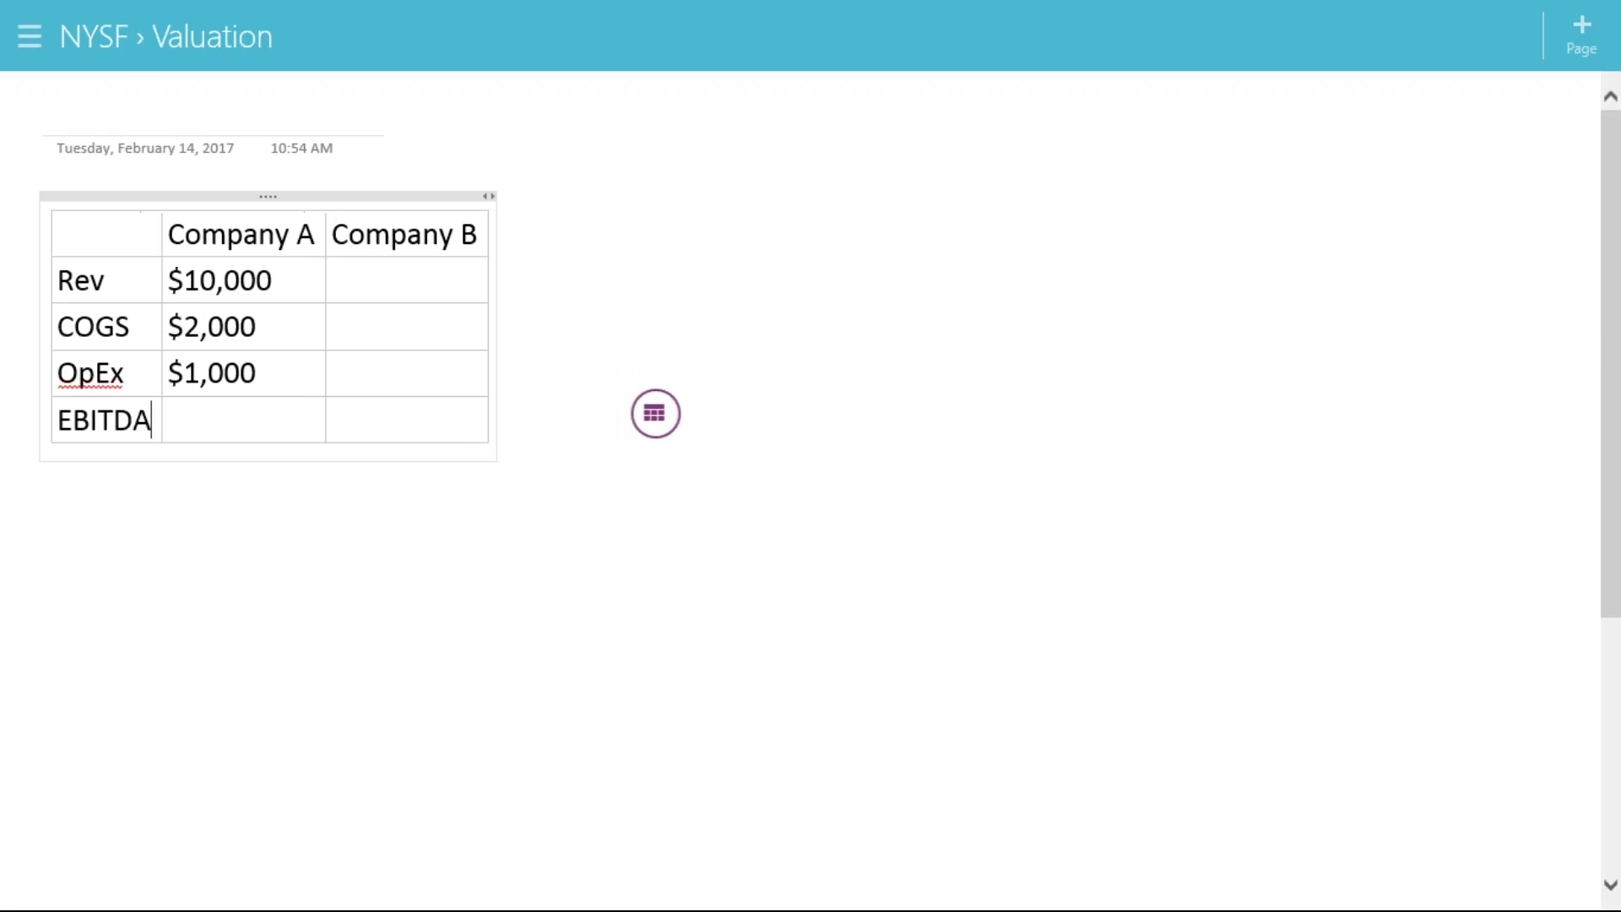
{"action": "left_click", "coordinate": [224, 420]}
{"action": "type", "text": "$7,000"}
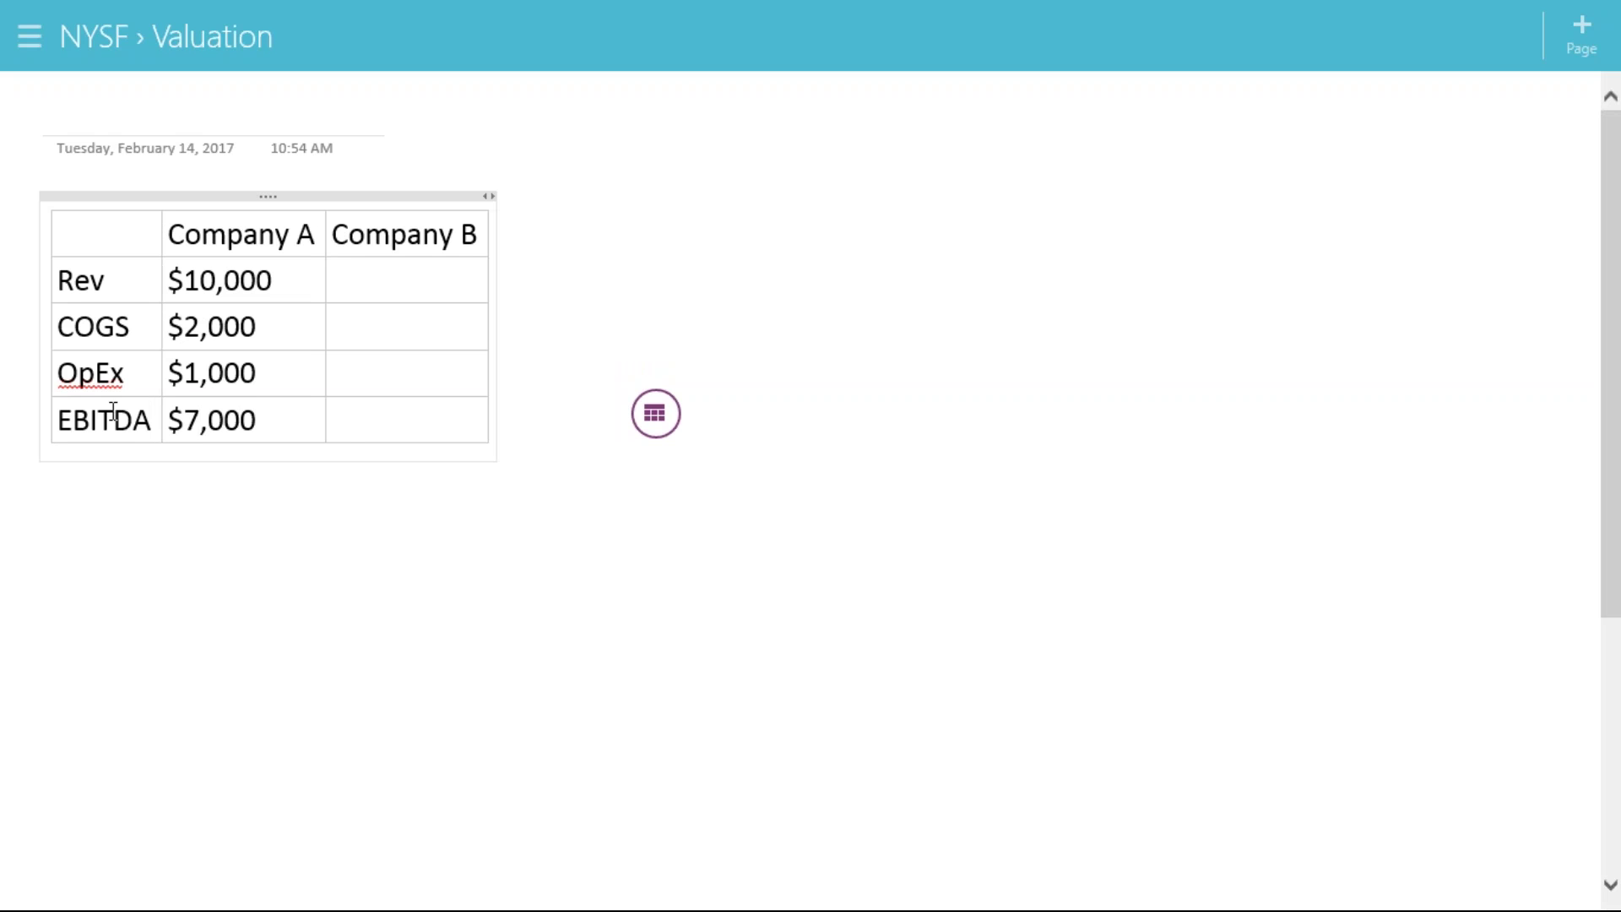
Fill in Company B's column with $10,000 for Rev, $2,000 for COGS, $1,000 for OpEx and $7,000 for EBITDA
{"action": "left_click", "coordinate": [358, 282]}
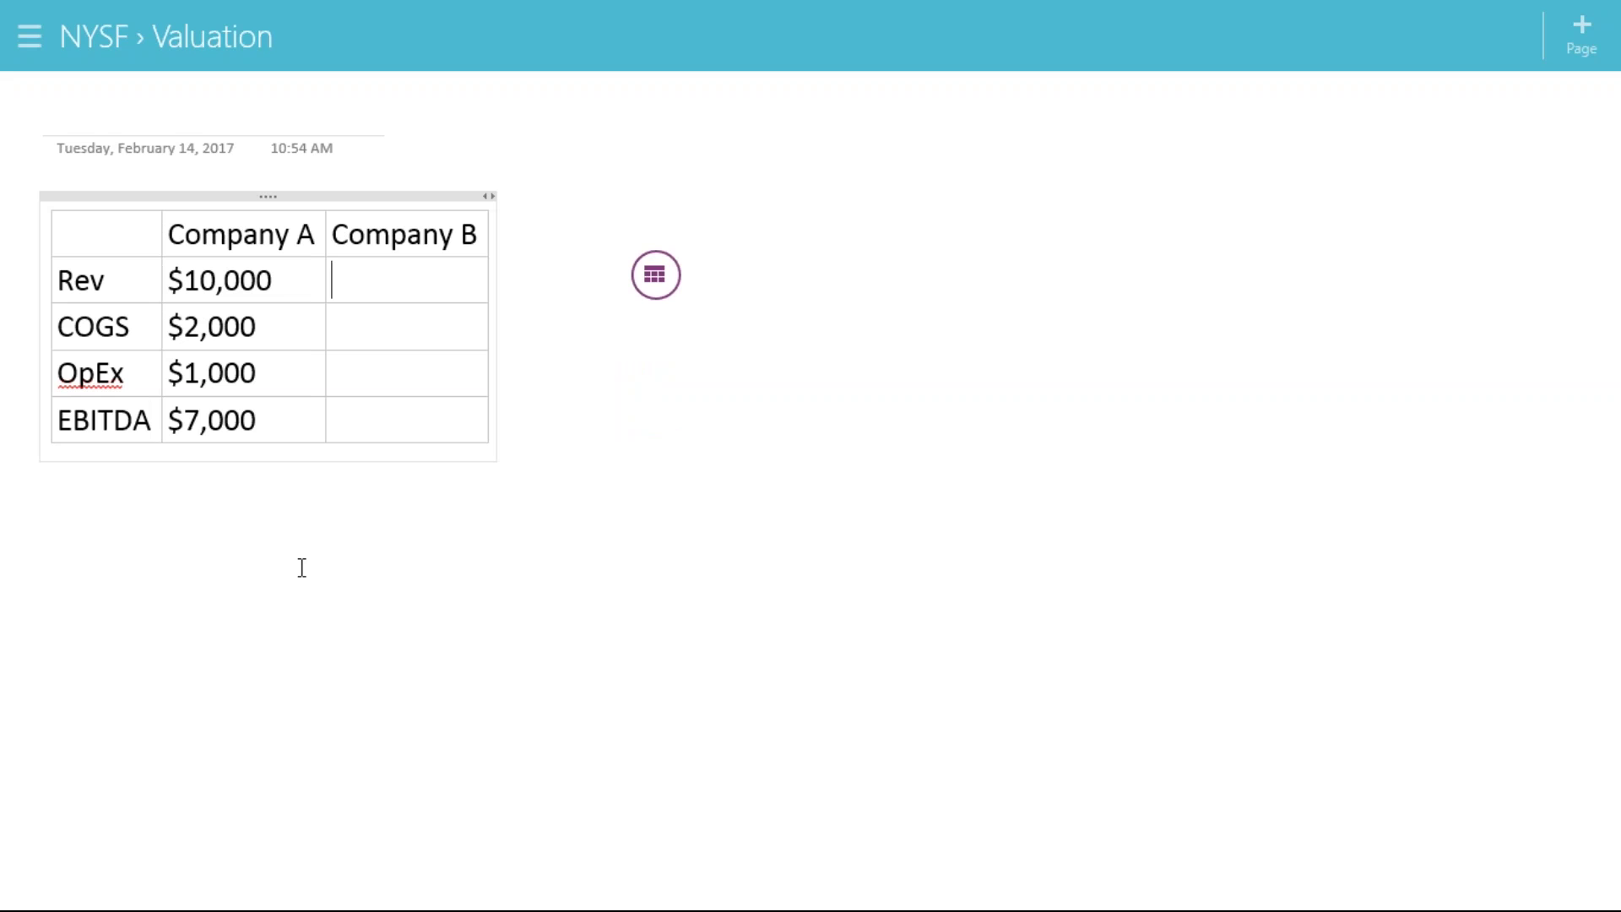
{"action": "type", "text": "$10,000"}
{"action": "key", "text": "Down"}
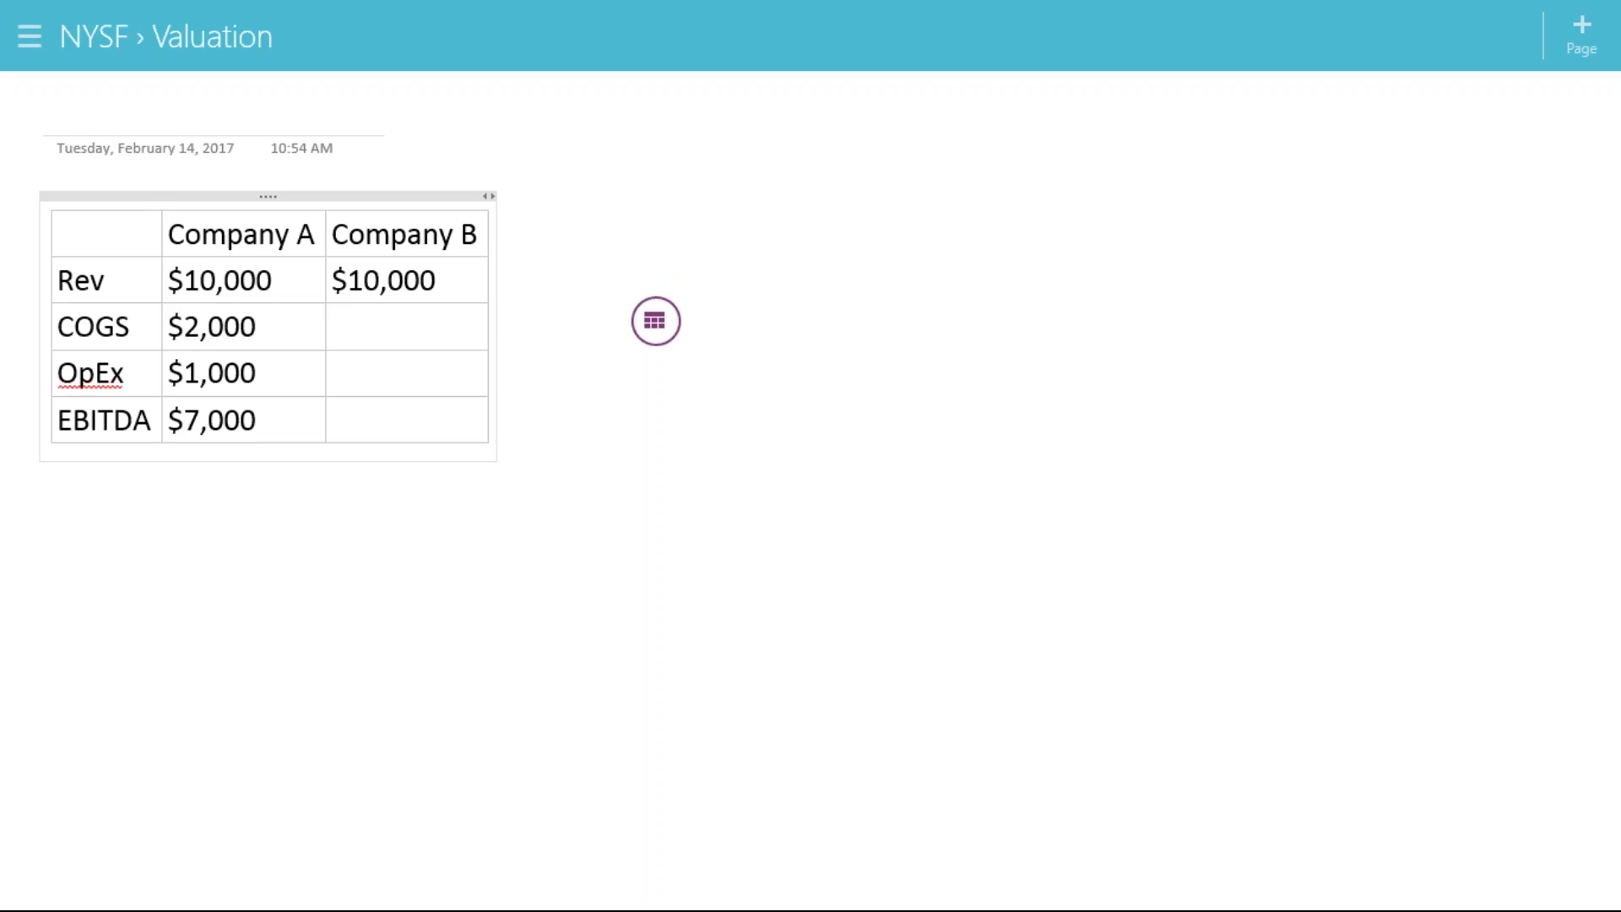
{"action": "type", "text": "$2,000"}
{"action": "key", "text": "Down"}
{"action": "type", "text": "$1"}
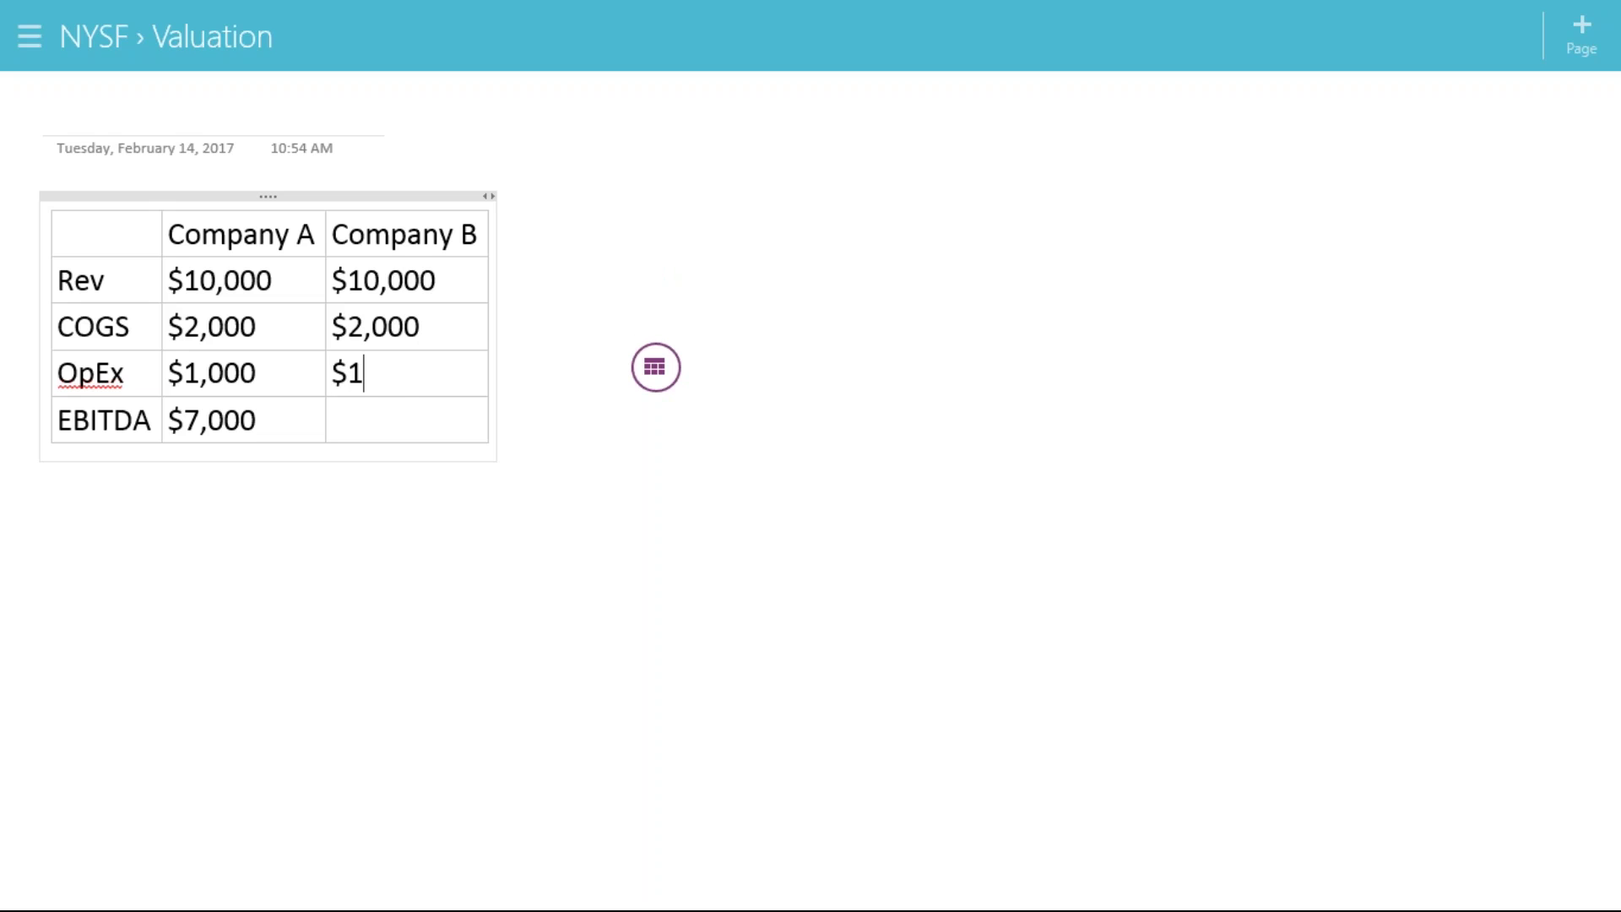
{"action": "type", "text": ",000"}
{"action": "key", "text": "Down"}
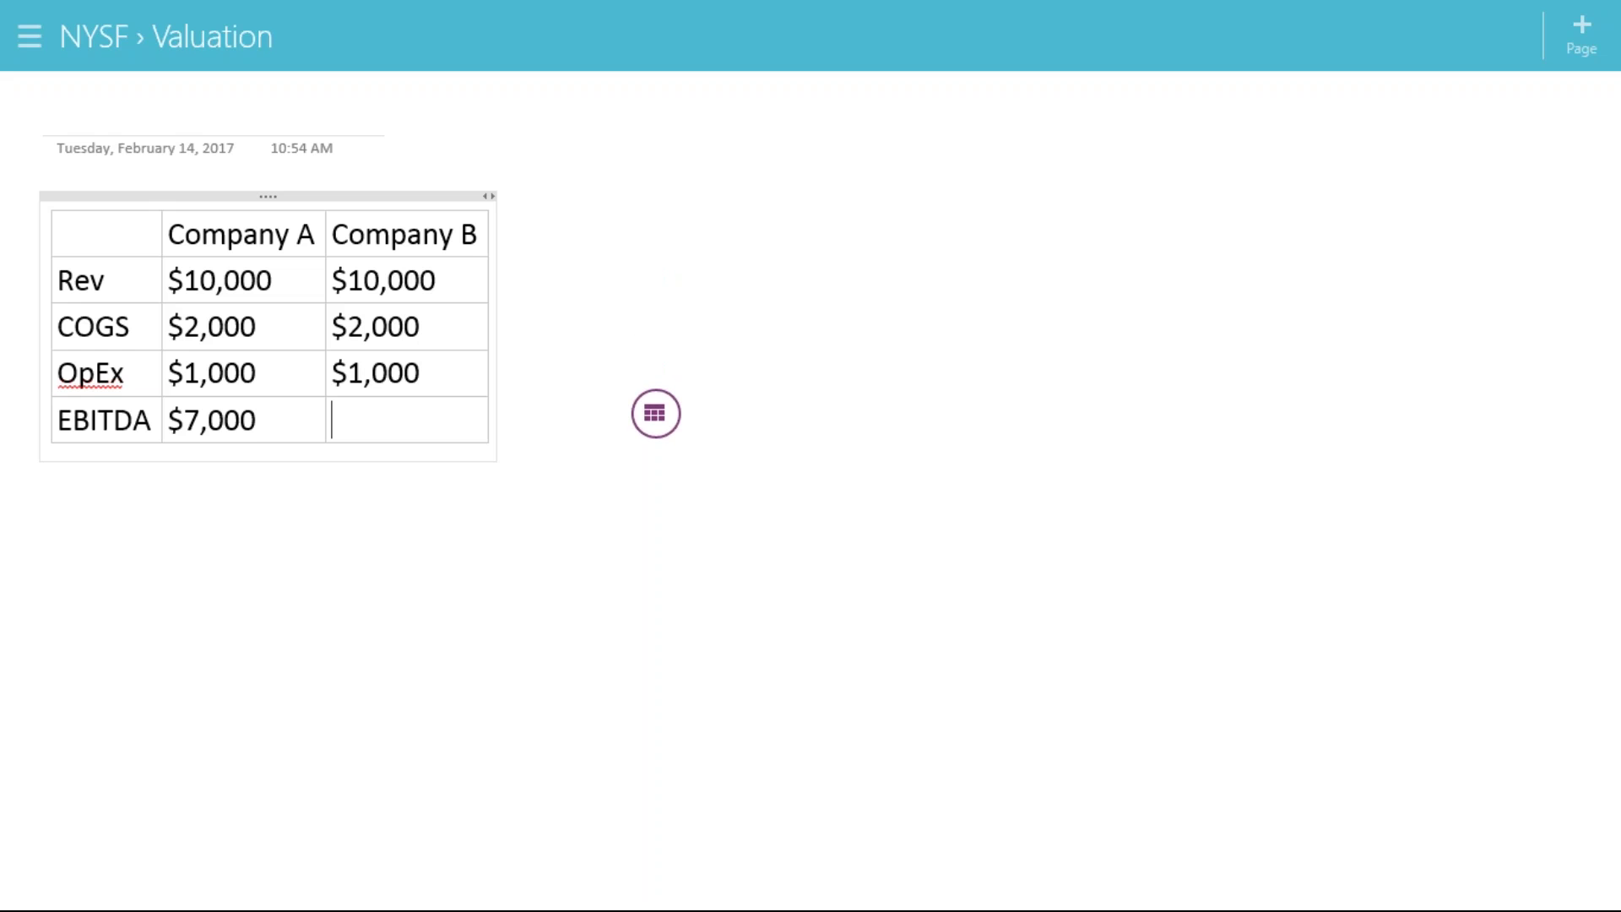
{"action": "type", "text": "$7,000"}
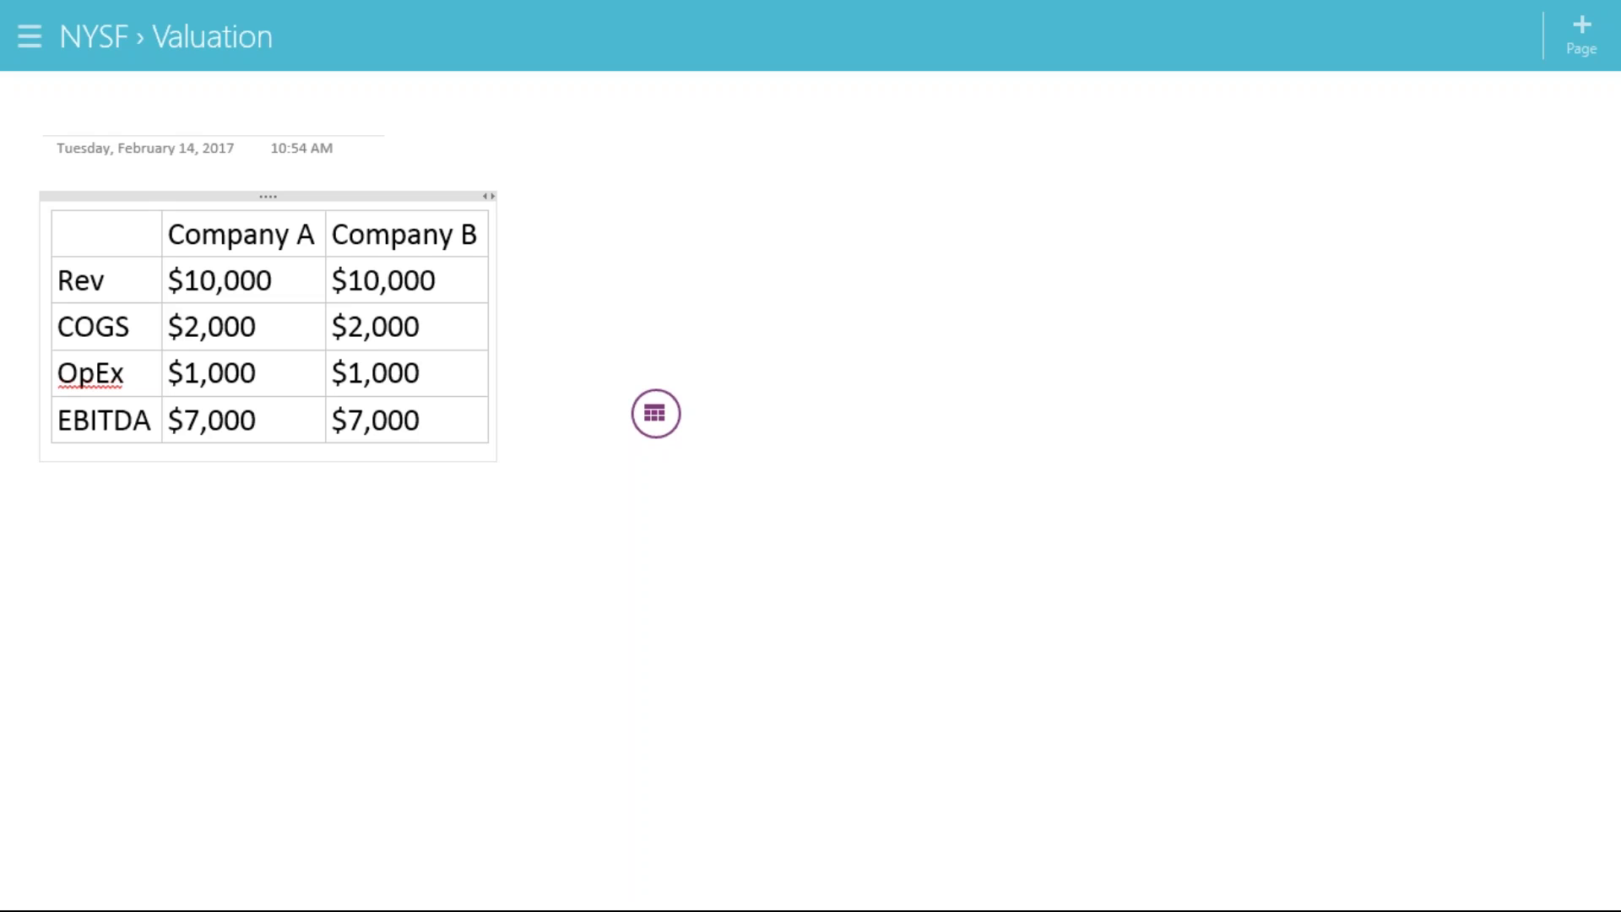
Add a row labelled D&A beneath EBITDA and enter $1,000 for Company A
{"action": "key", "text": "Return"}
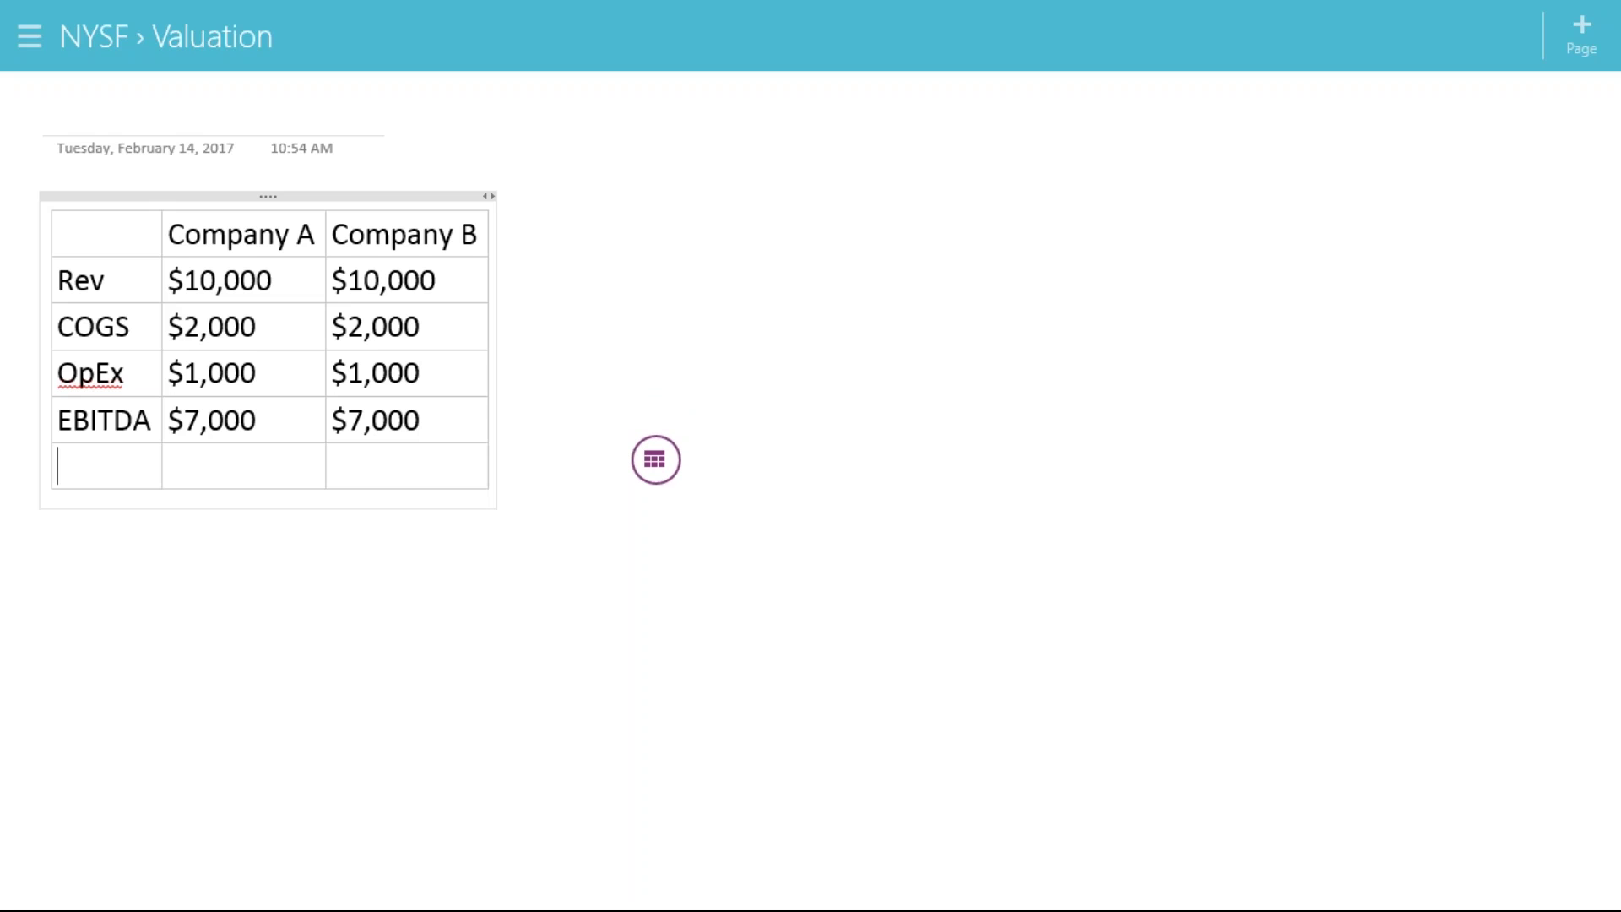
{"action": "type", "text": "D&A"}
{"action": "key", "text": "Tab"}
{"action": "type", "text": "$1,"}
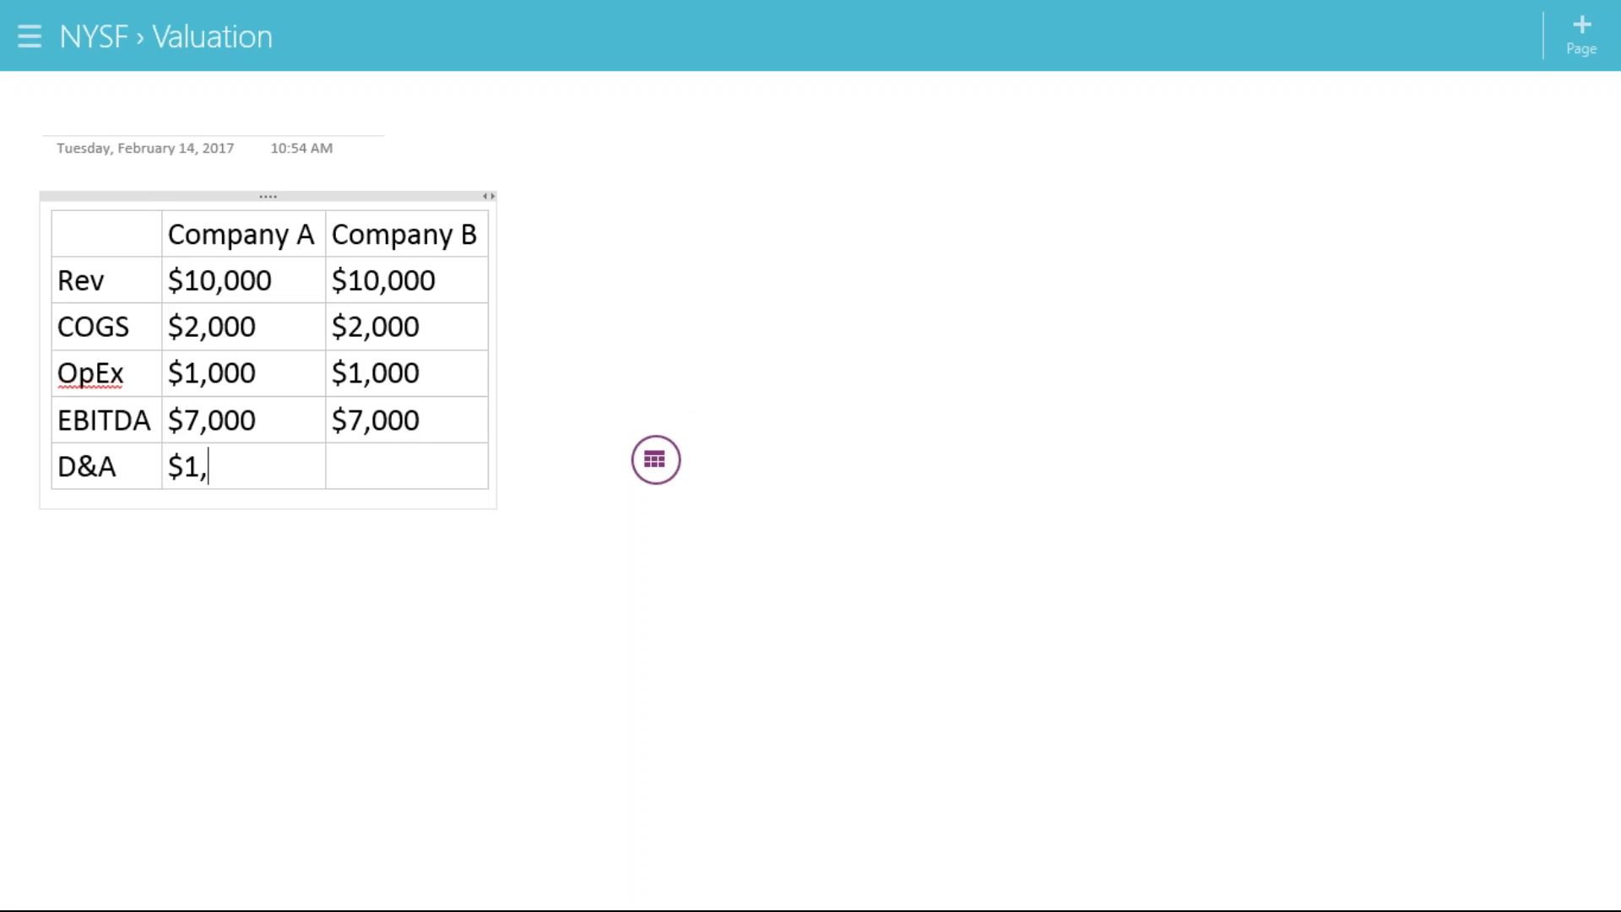
{"action": "type", "text": "000"}
{"action": "key", "text": "Left"}
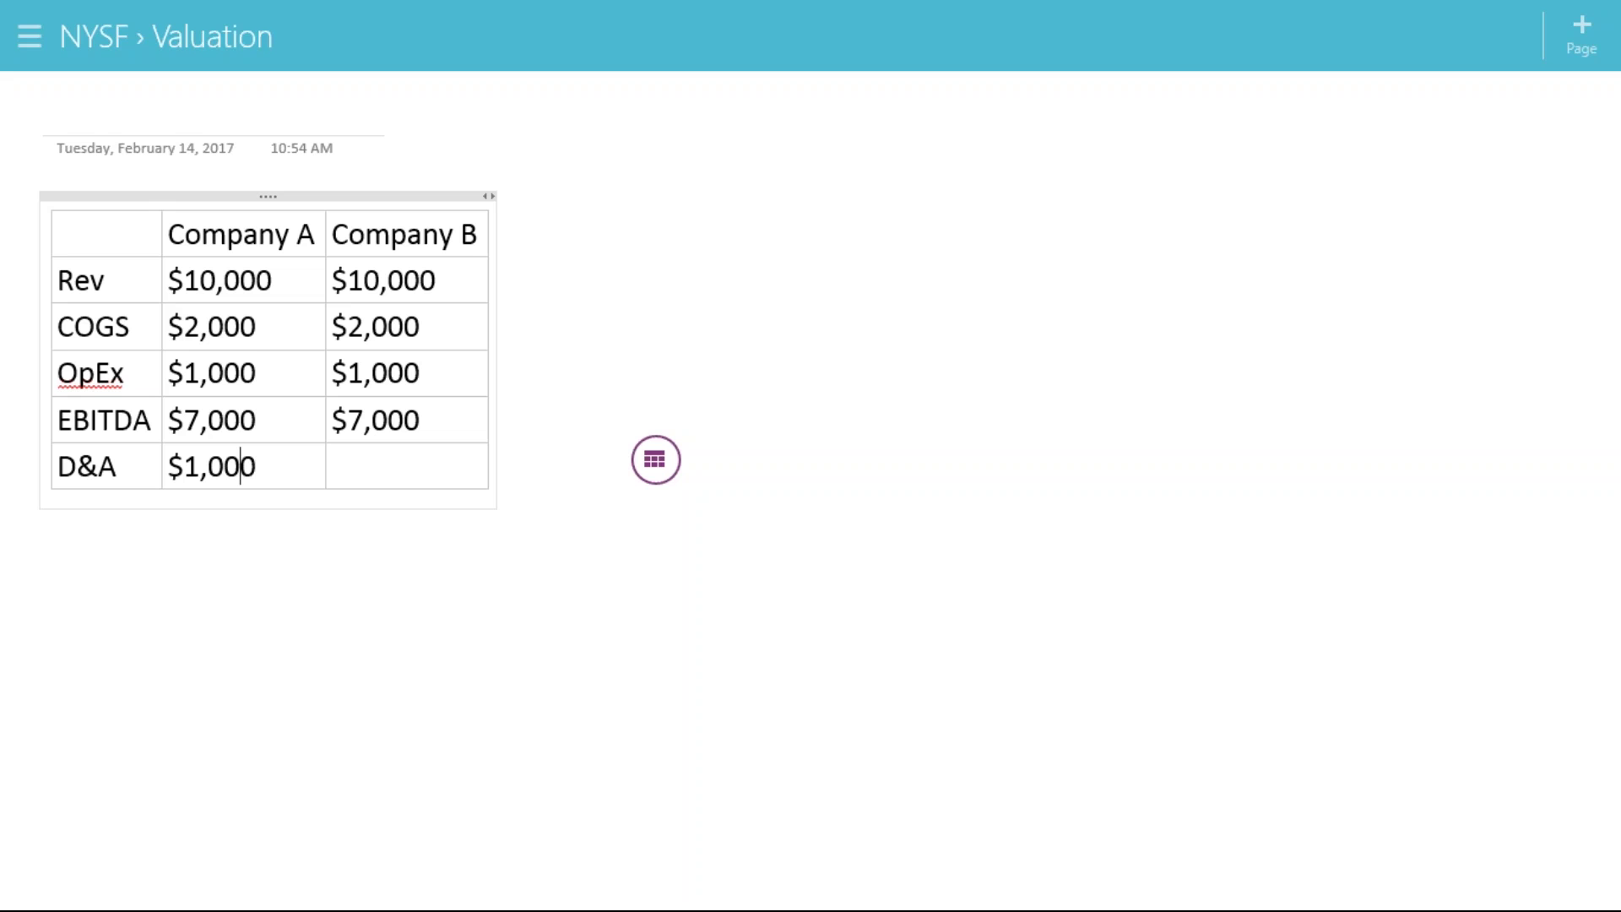
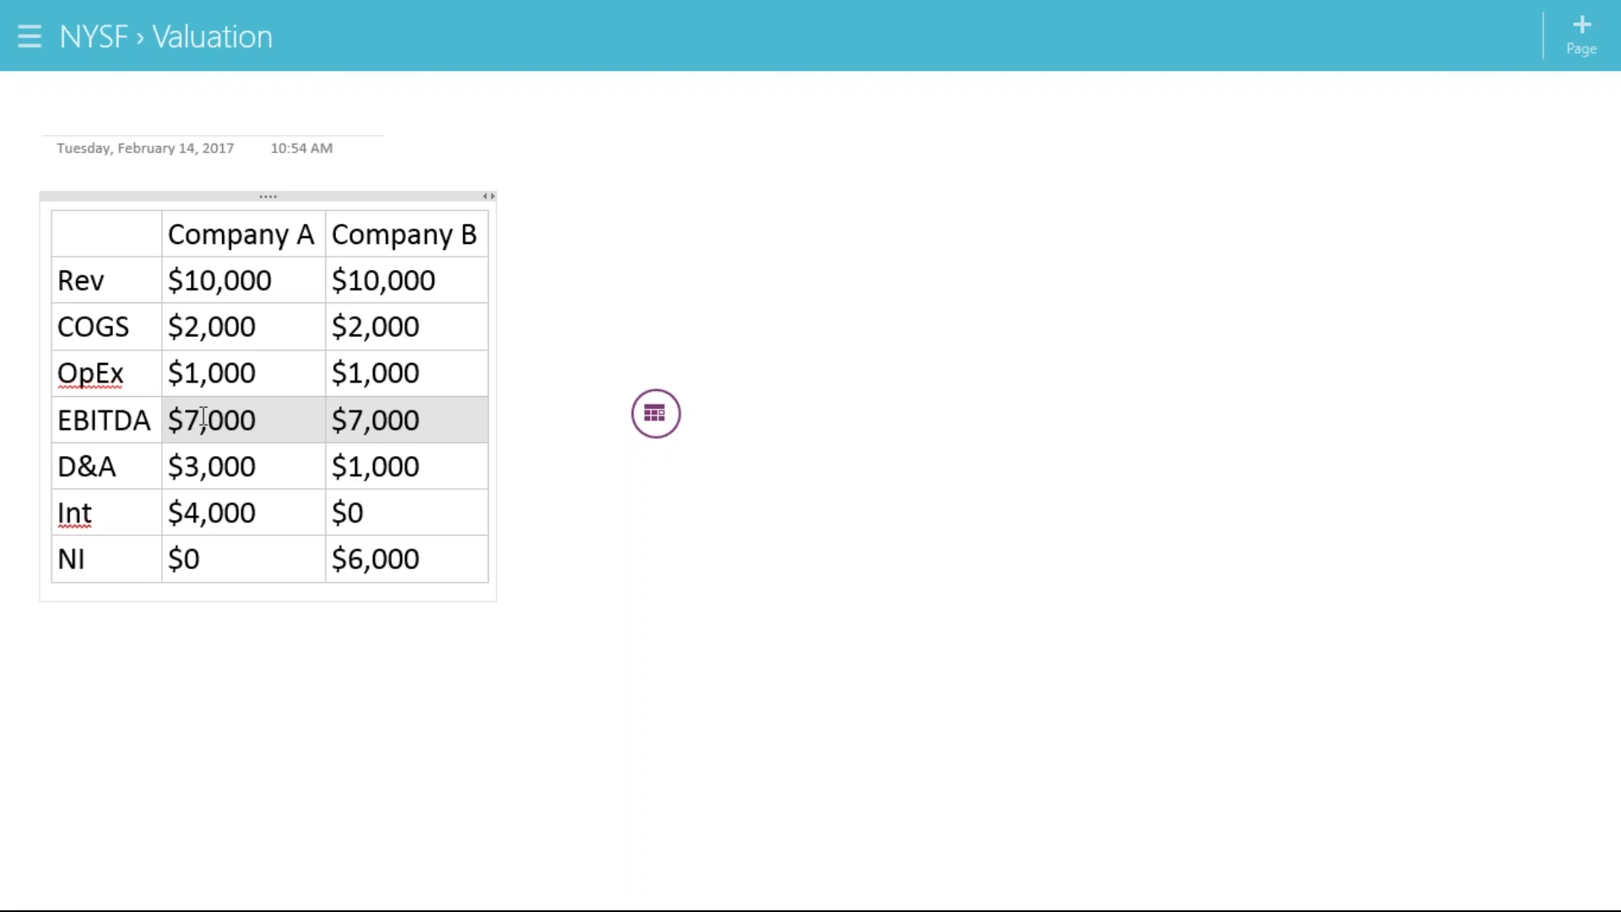
Switch to the Excel comparable companies sheet and examine the peers' Price / Earnings and 12A E.V. / EBITDA multiples
{"action": "key", "text": "alt+Tab"}
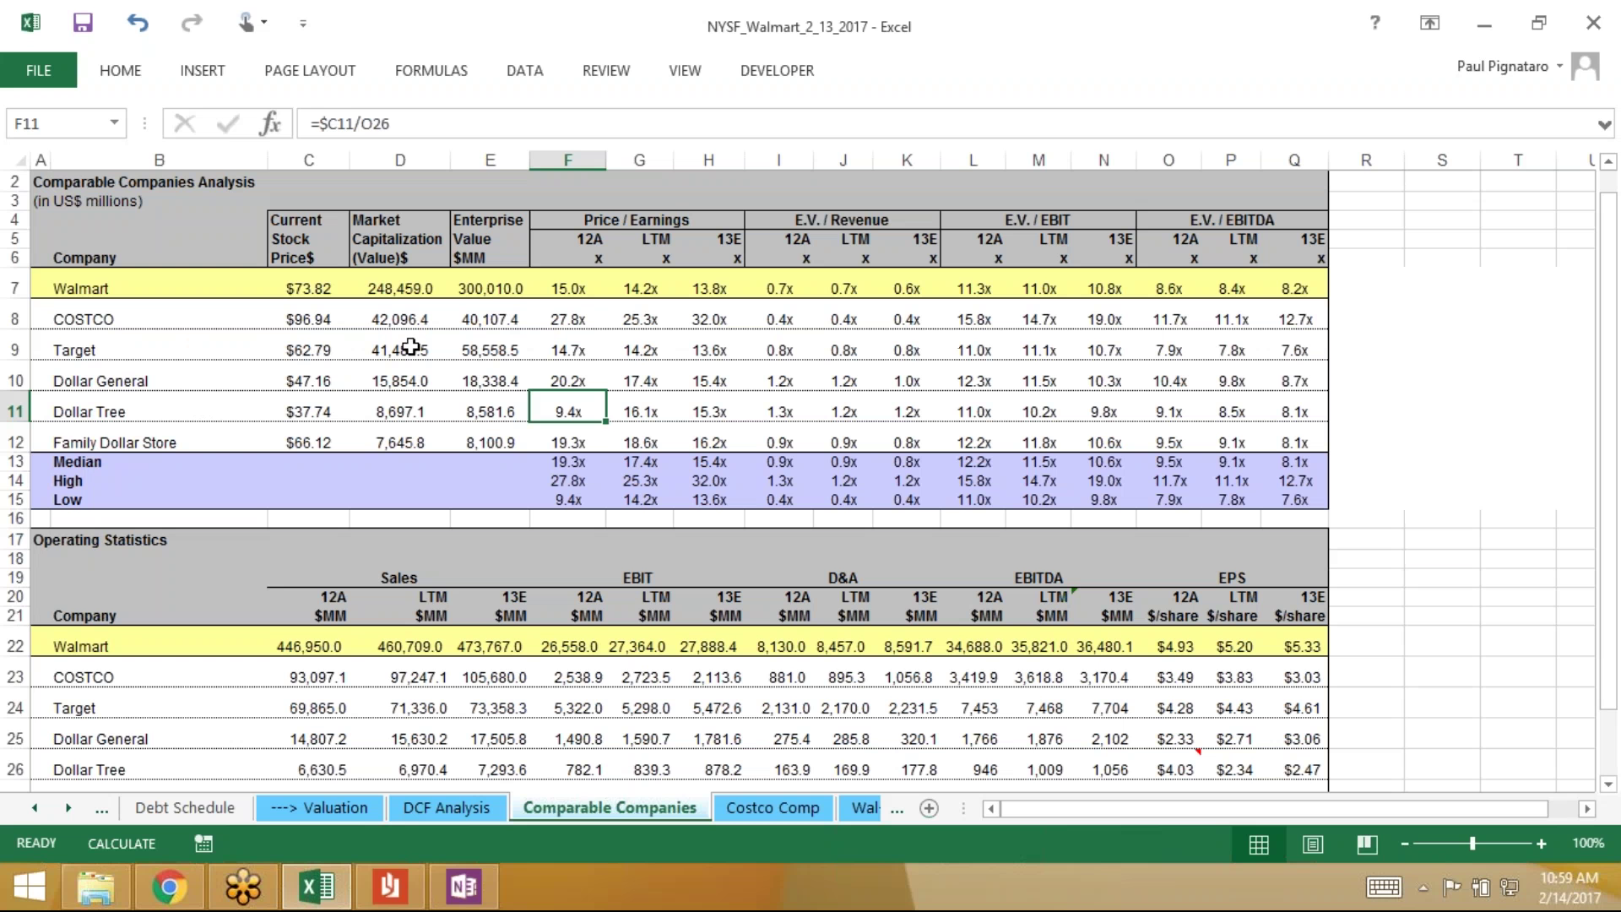
{"action": "left_click_drag", "start_coordinate": [561, 319], "coordinate": [571, 435]}
{"action": "left_click", "coordinate": [717, 326]}
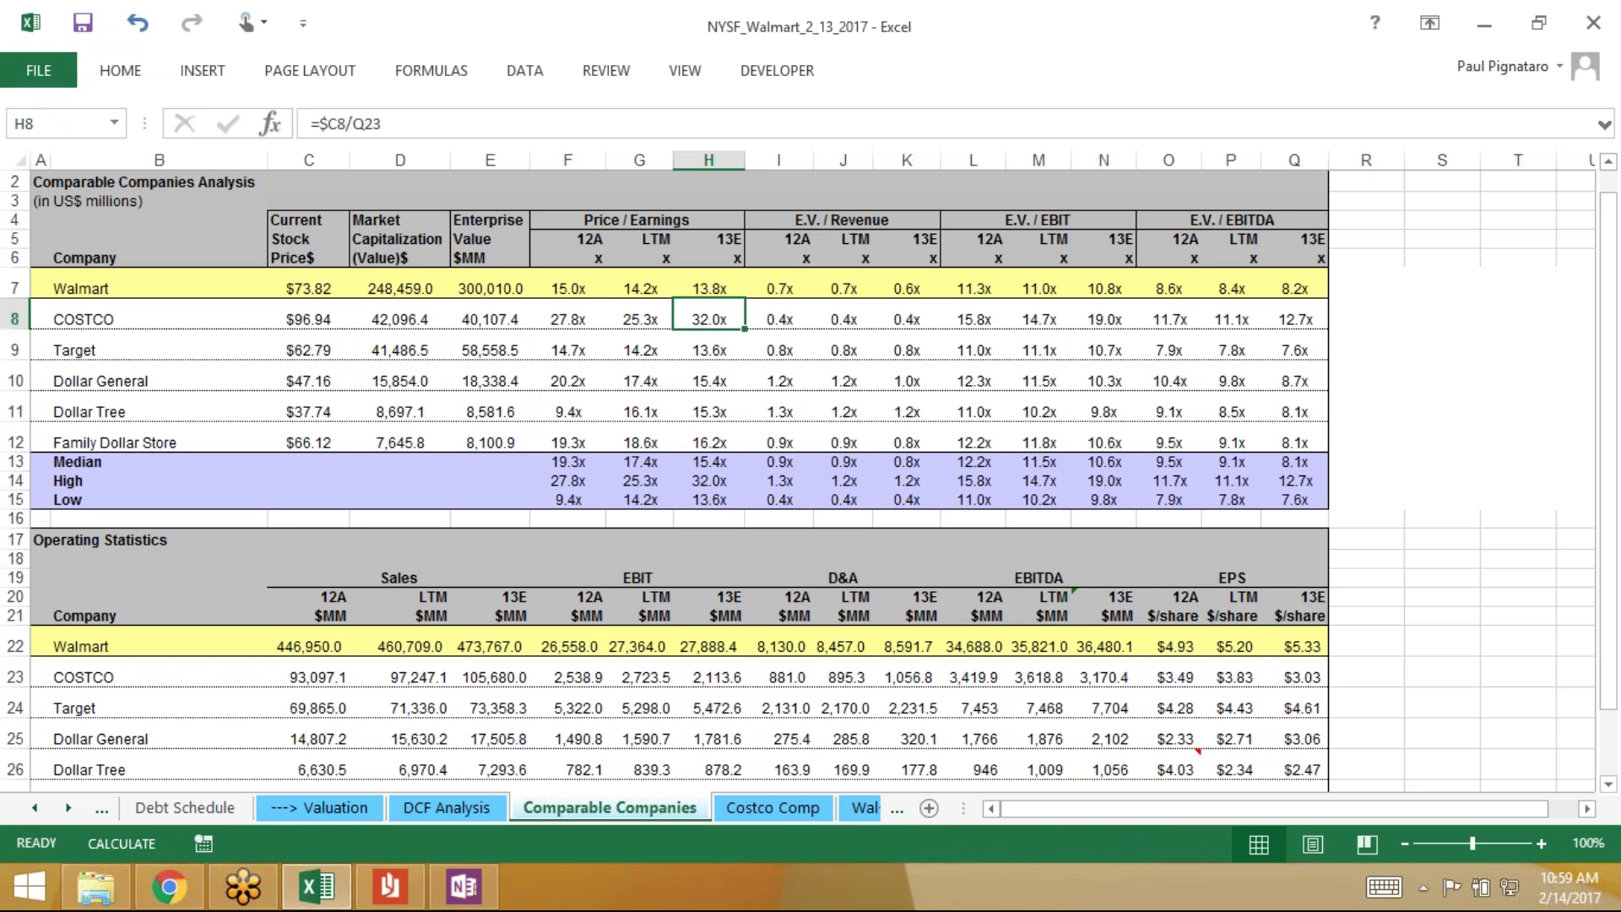
{"action": "left_click_drag", "start_coordinate": [1176, 323], "coordinate": [1177, 453]}
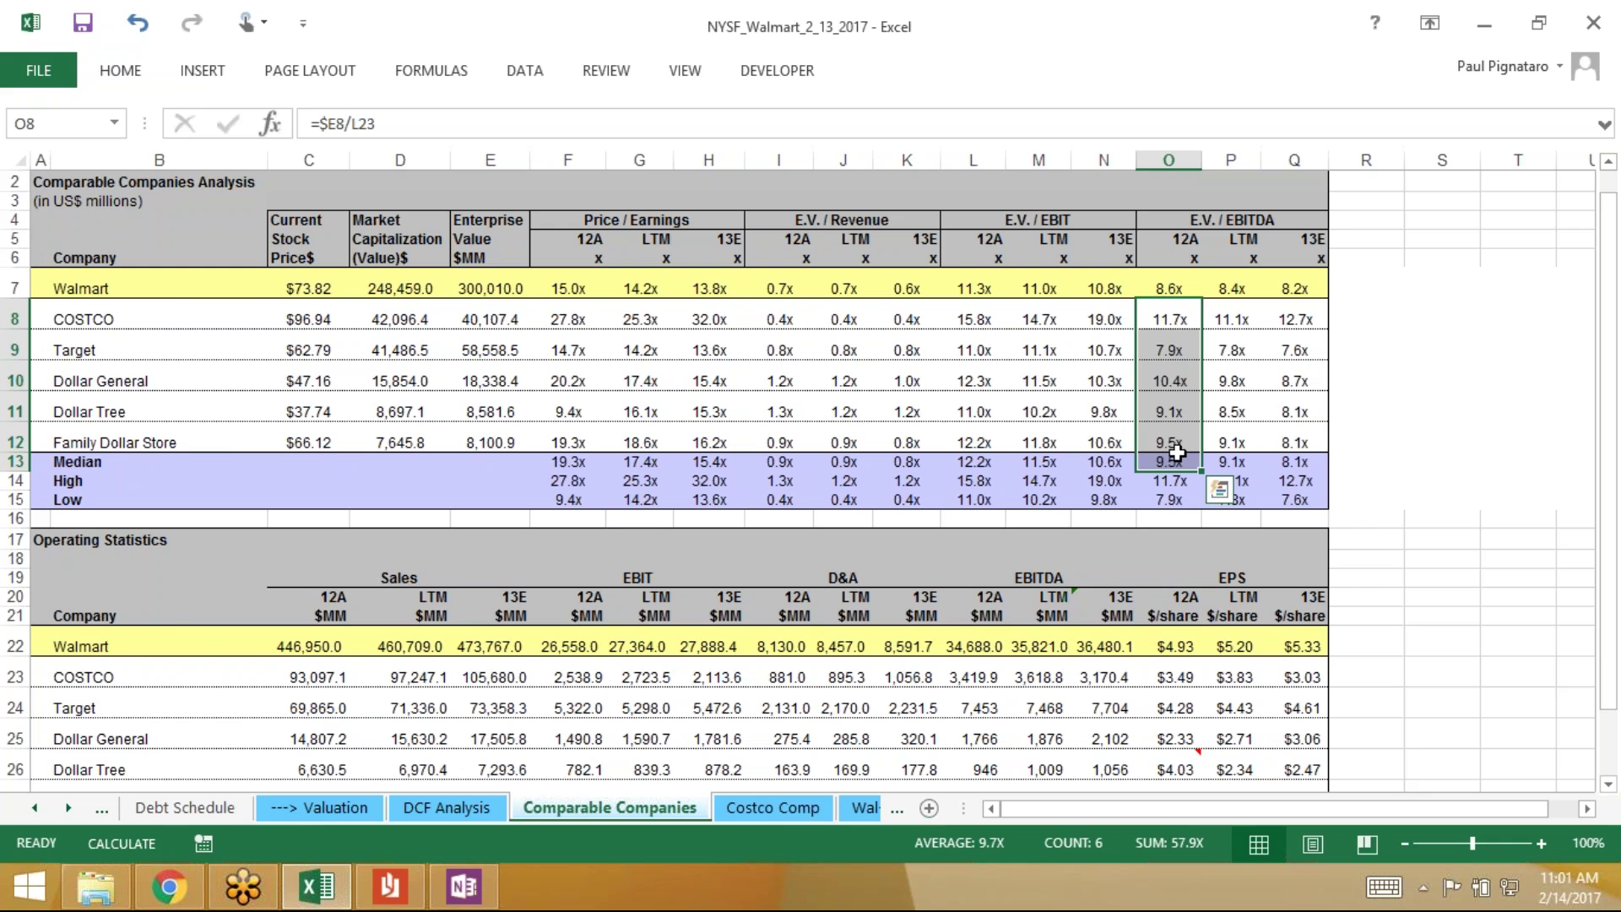
Review the Company A and Company B table in OneNote, then return to the comparable companies sheet in Excel
{"action": "key", "text": "alt+Tab"}
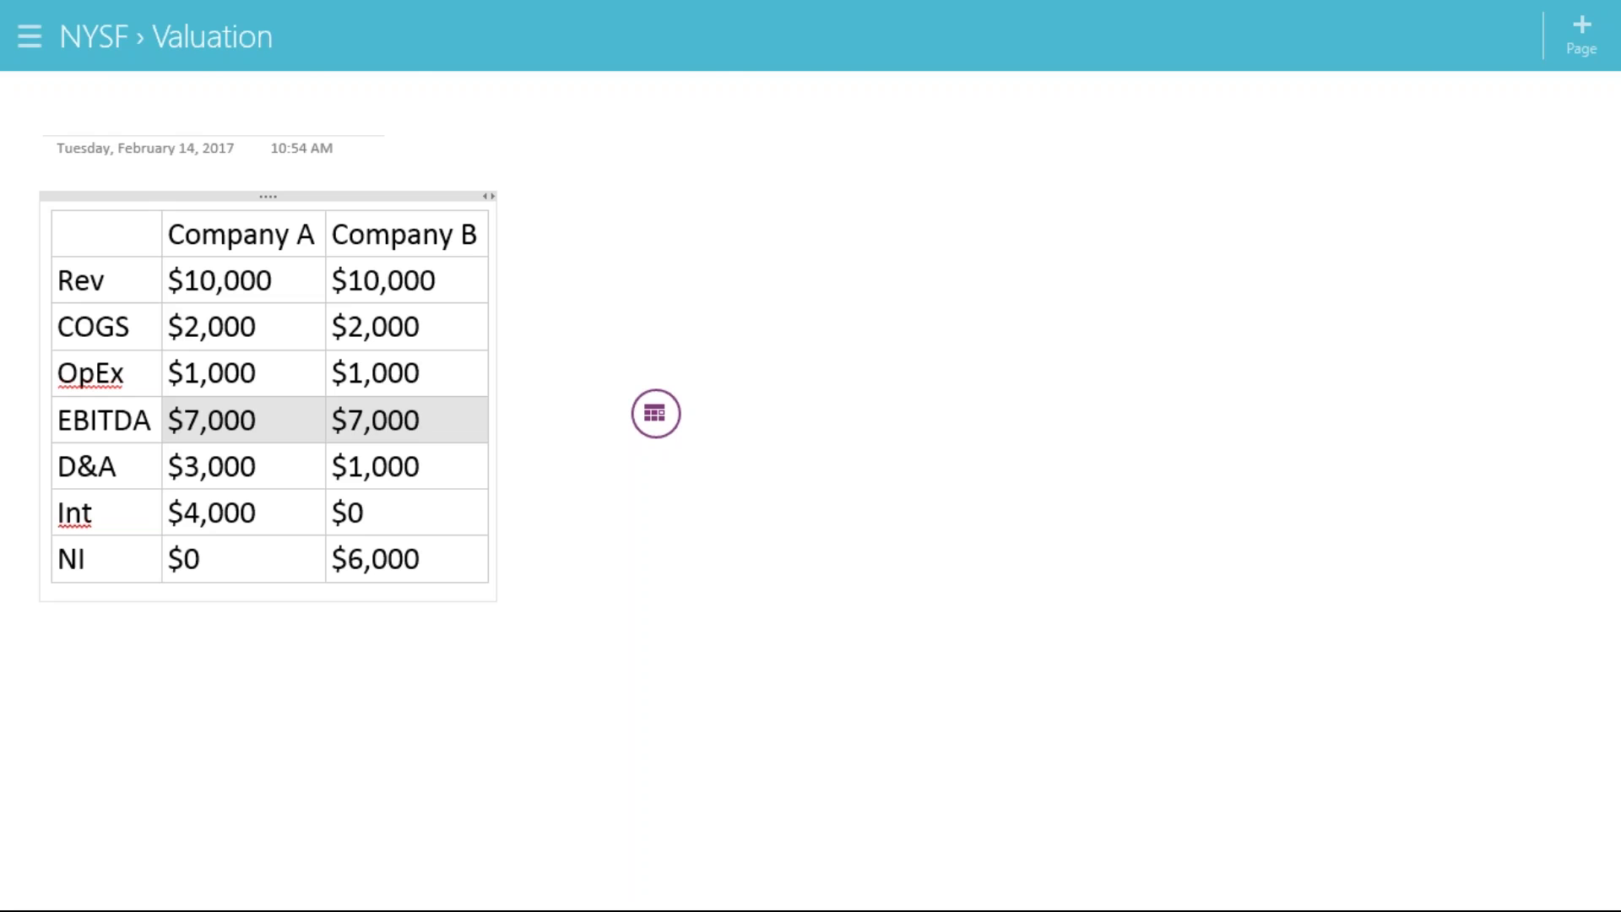
{"action": "key", "text": "alt+Tab"}
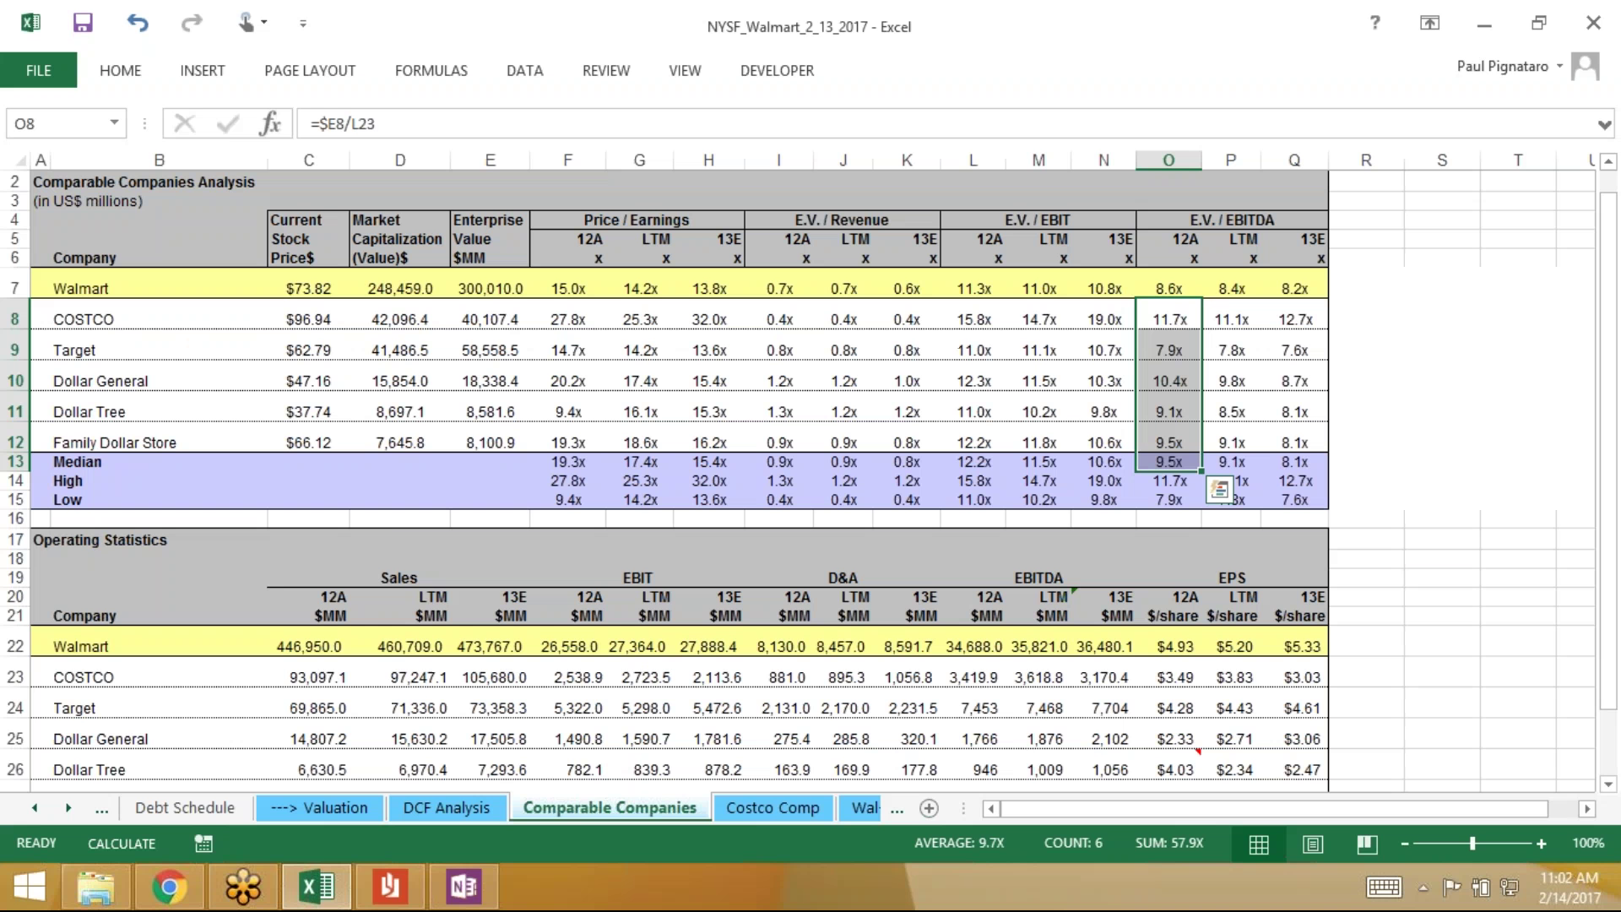
{"action": "key", "text": "alt+Tab"}
{"action": "key", "text": "alt+Tab"}
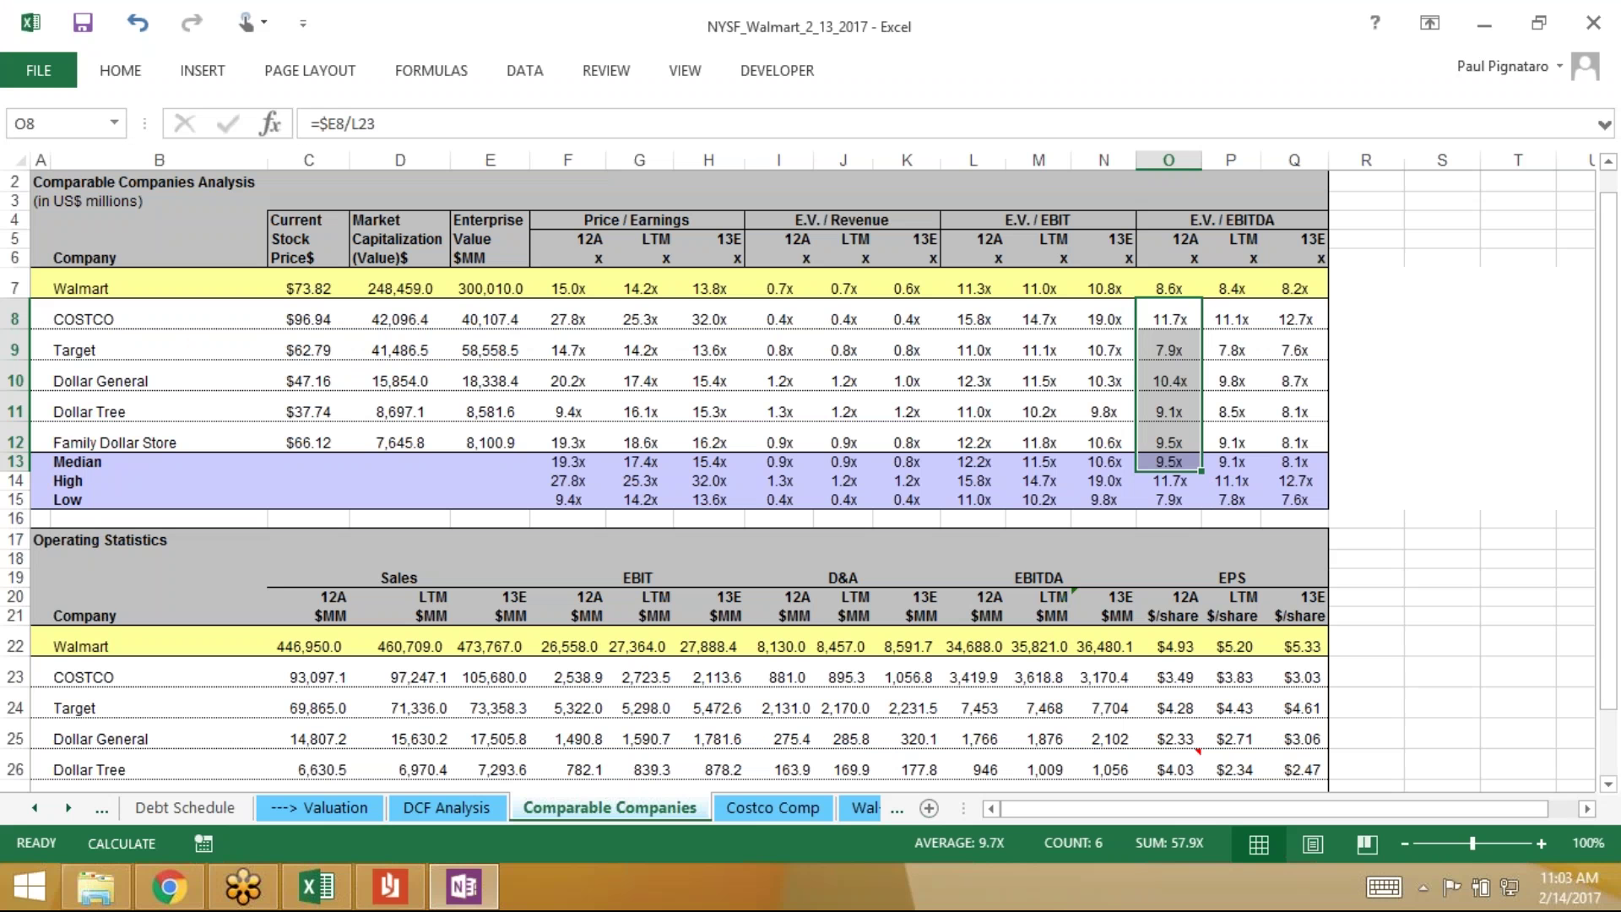